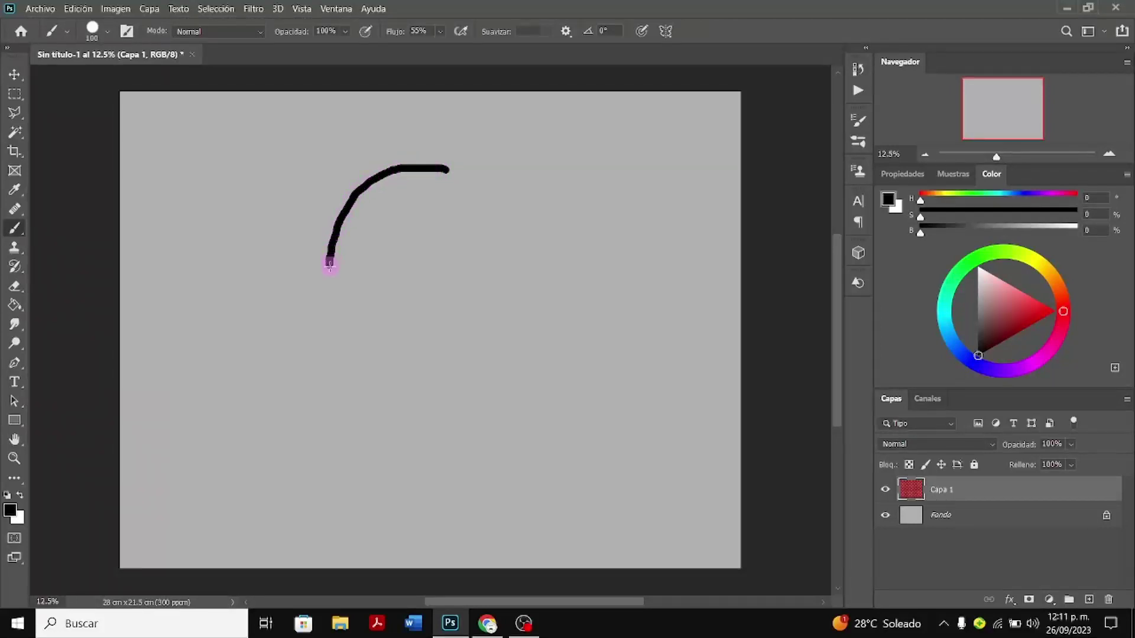
Discard the freehand circle and make a circular elliptical selection in the upper-left canvas
{"action": "mouse_move", "coordinate": [345, 298]}
{"action": "left_mouse_down"}
{"action": "mouse_move", "coordinate": [421, 332]}
{"action": "mouse_move", "coordinate": [460, 332]}
{"action": "mouse_move", "coordinate": [510, 310]}
{"action": "mouse_move", "coordinate": [522, 260]}
{"action": "mouse_move", "coordinate": [510, 211]}
{"action": "mouse_move", "coordinate": [433, 163]}
{"action": "left_mouse_up"}
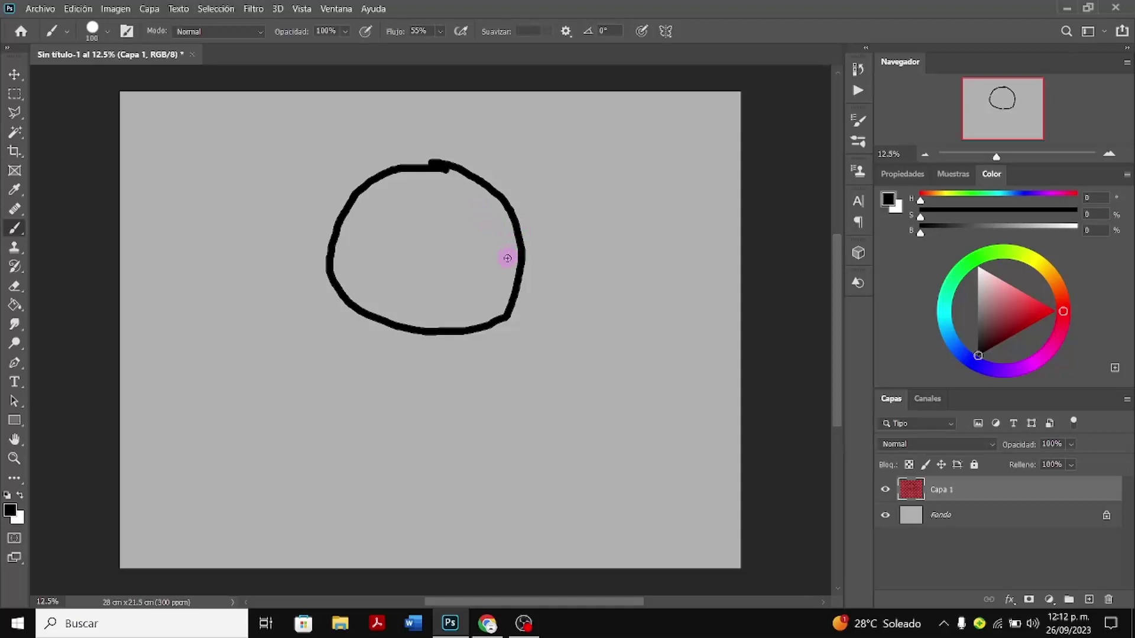
{"action": "key", "text": "ctrl+z"}
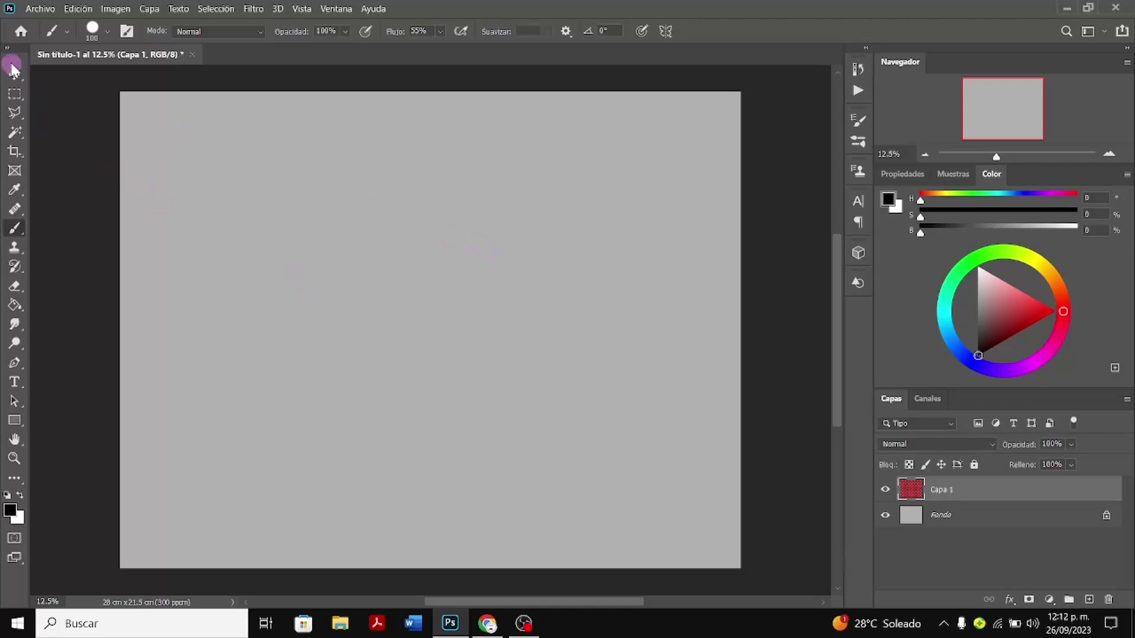
{"action": "left_click_drag", "start_coordinate": [22, 94], "coordinate": [63, 106]}
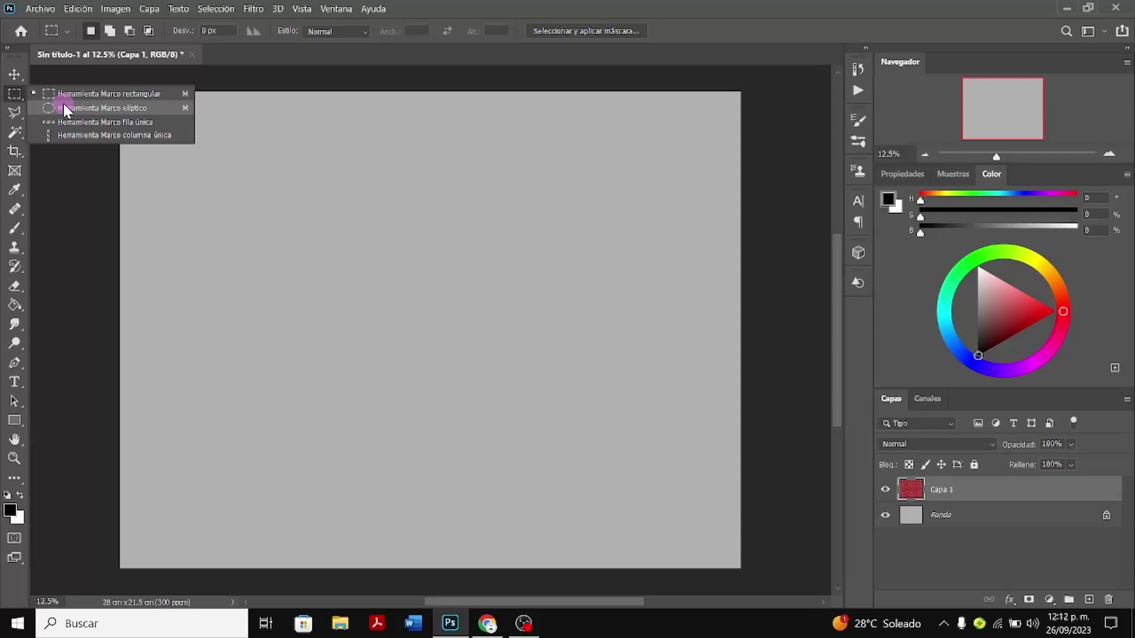
{"action": "left_click", "coordinate": [63, 106]}
{"action": "left_click_drag", "start_coordinate": [275, 176], "coordinate": [462, 353]}
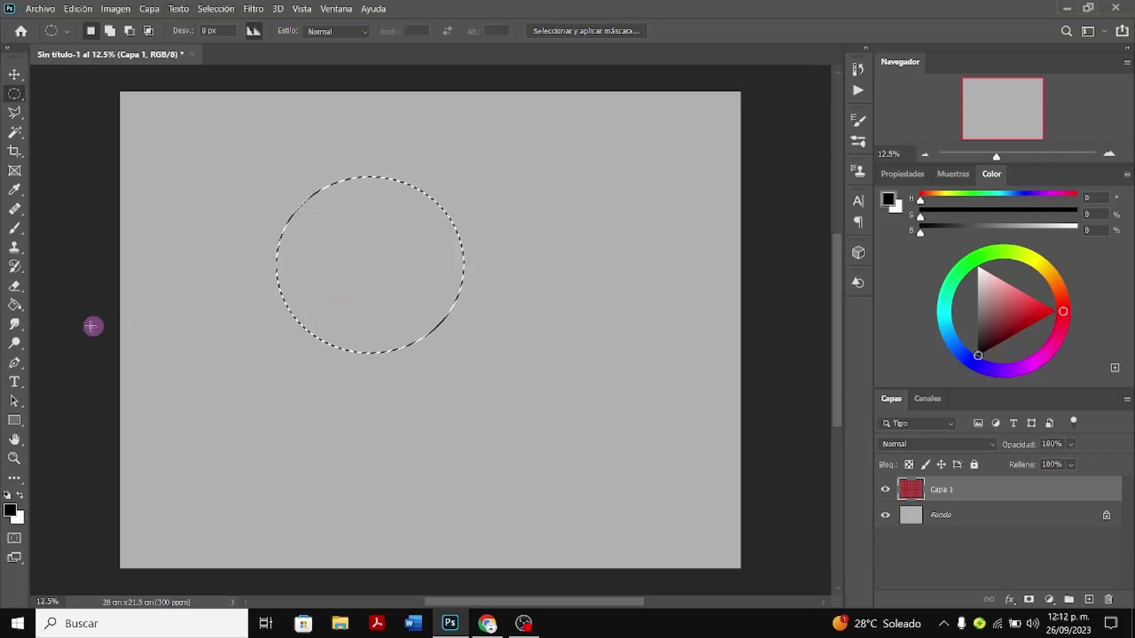
Fill the circular selection with black using the Paint Bucket
{"action": "left_click", "coordinate": [15, 305]}
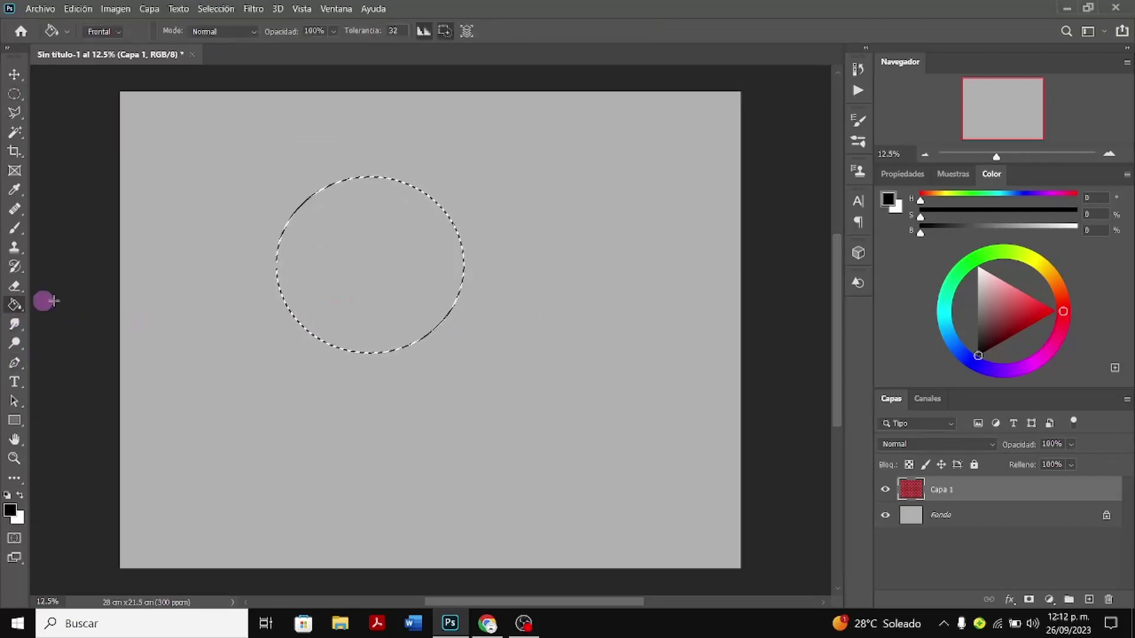
{"action": "left_click", "coordinate": [386, 266]}
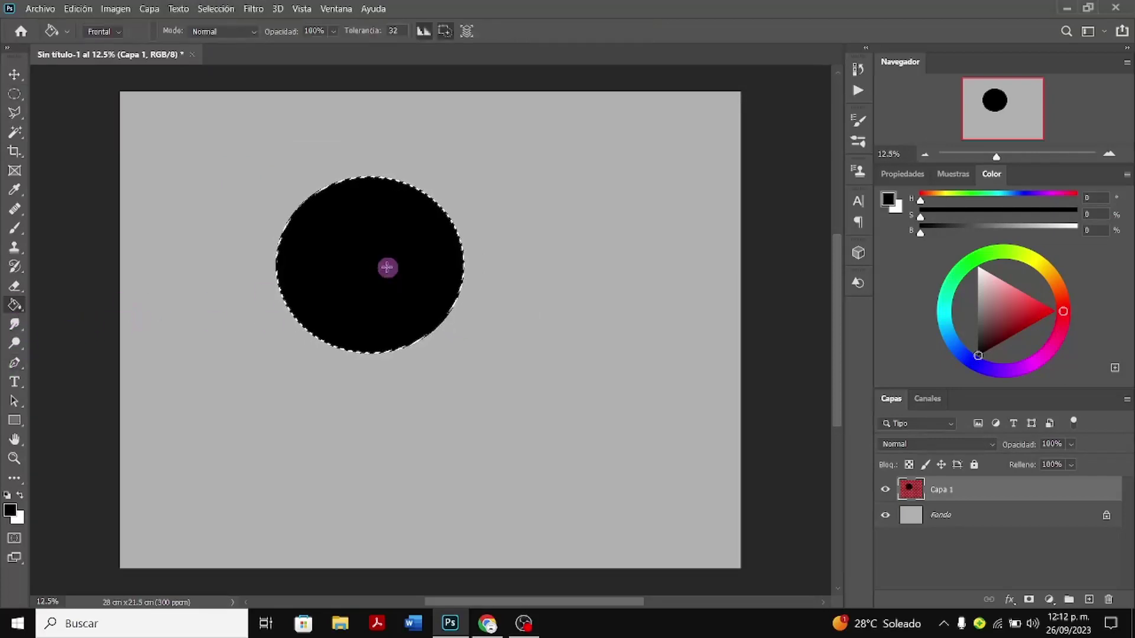
{"action": "key", "text": "ctrl+t"}
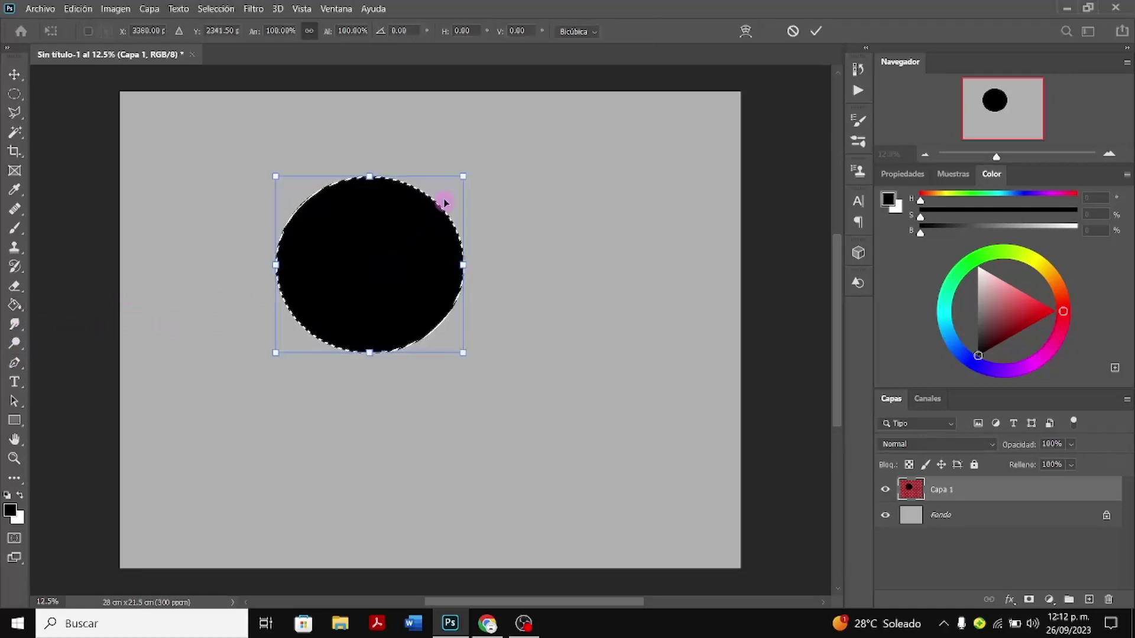
Scale the black circle and shift it up toward top centre with Free Transform handles
{"action": "left_click_drag", "start_coordinate": [463, 177], "coordinate": [436, 201]}
{"action": "left_click_drag", "start_coordinate": [374, 253], "coordinate": [430, 206]}
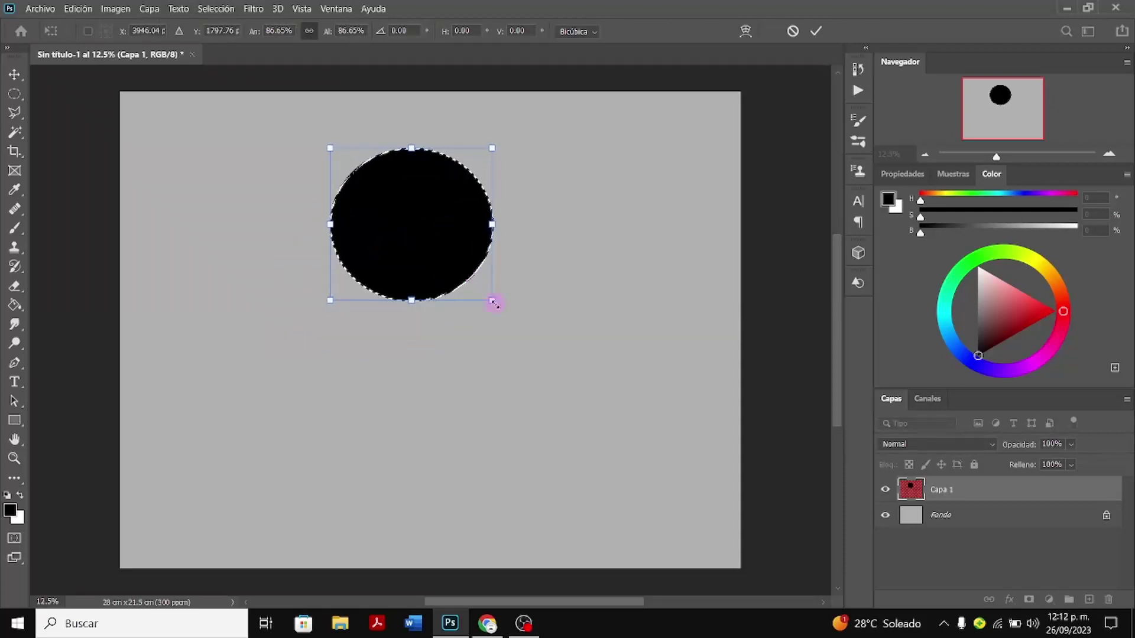
{"action": "left_click_drag", "start_coordinate": [493, 302], "coordinate": [513, 311]}
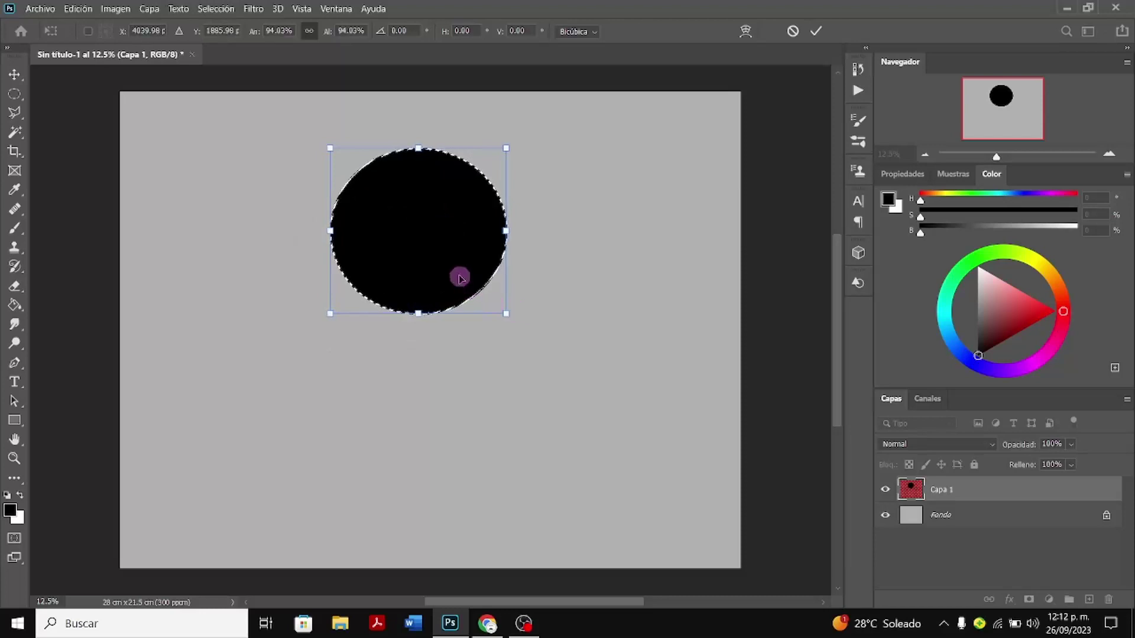
{"action": "key", "text": "g"}
Drop the trial transform and clear the selection around the circle on Capa 1
{"action": "left_click", "coordinate": [981, 515]}
{"action": "left_click", "coordinate": [978, 491]}
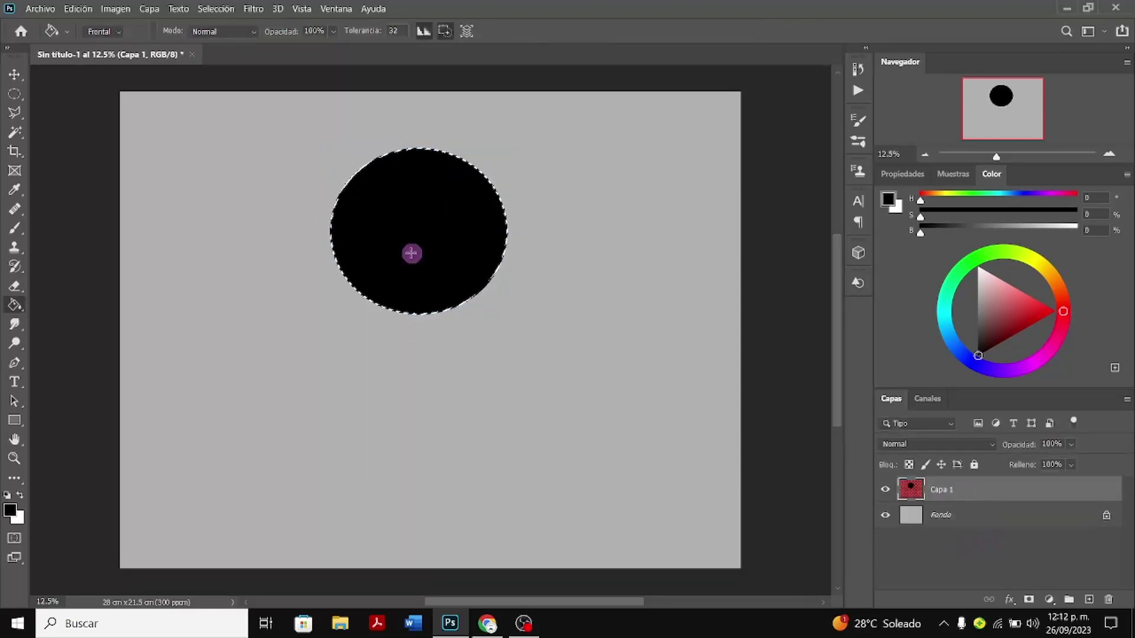
{"action": "key", "text": "ctrl+t"}
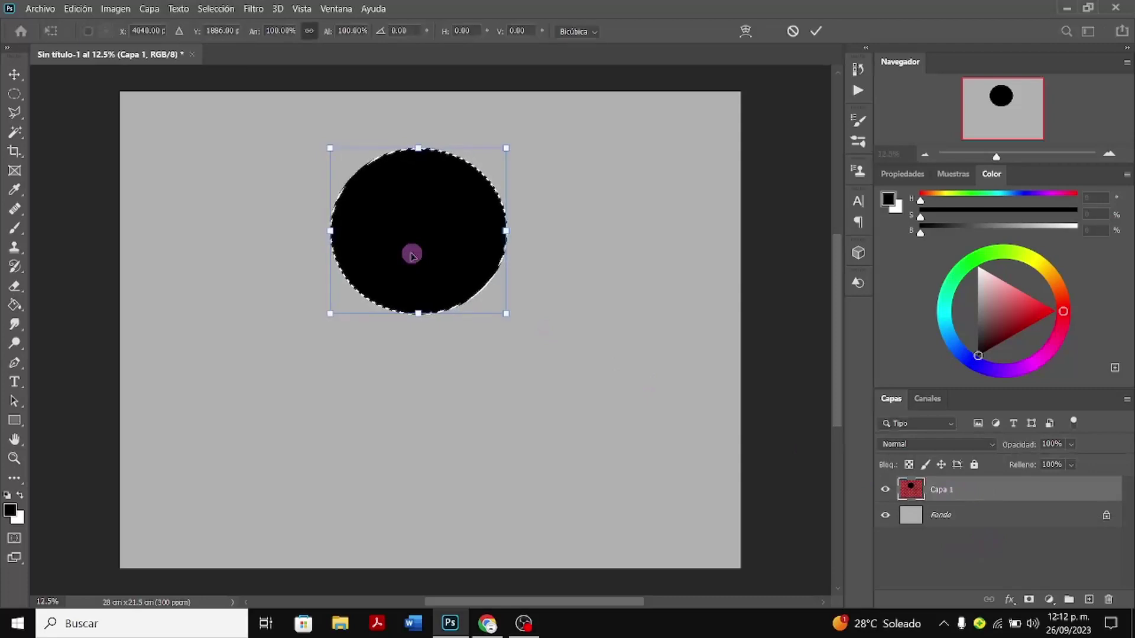
{"action": "left_click", "coordinate": [966, 515]}
{"action": "left_click", "coordinate": [965, 491]}
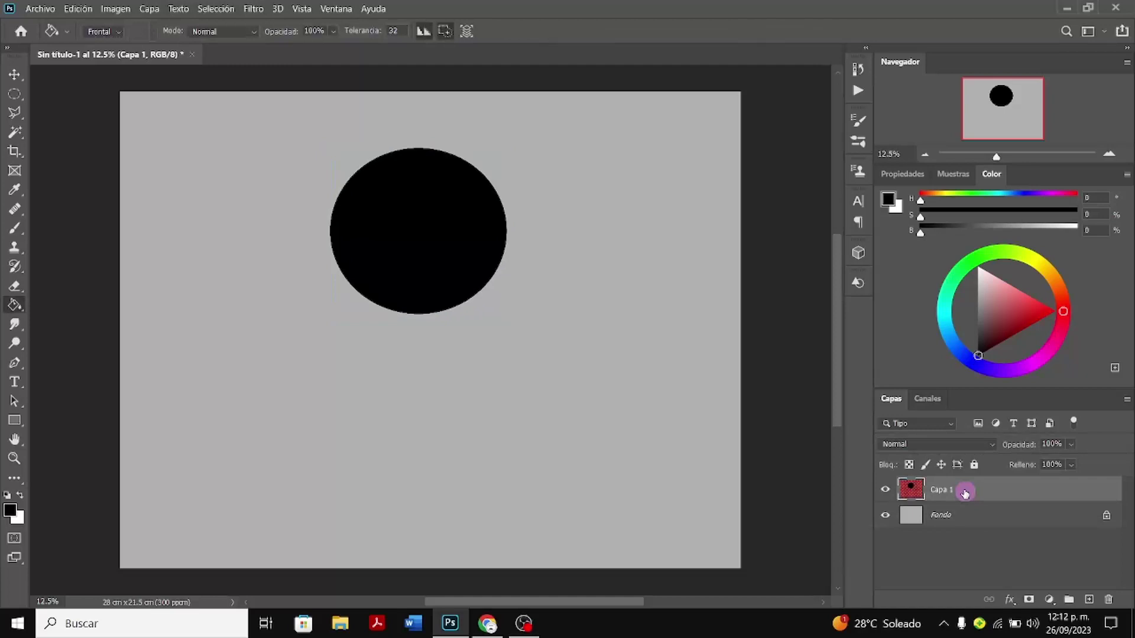
{"action": "left_click", "coordinate": [14, 94]}
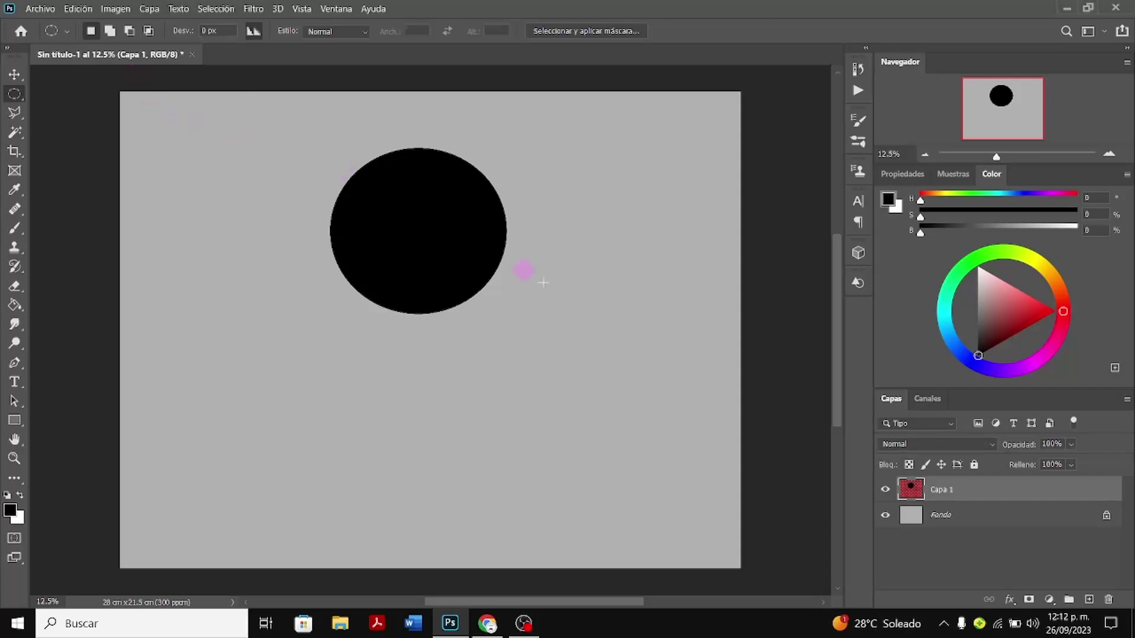
Contract the circle's selection by 40 pixels with Selección > Modificar > Contraer
{"action": "left_click", "coordinate": [229, 9]}
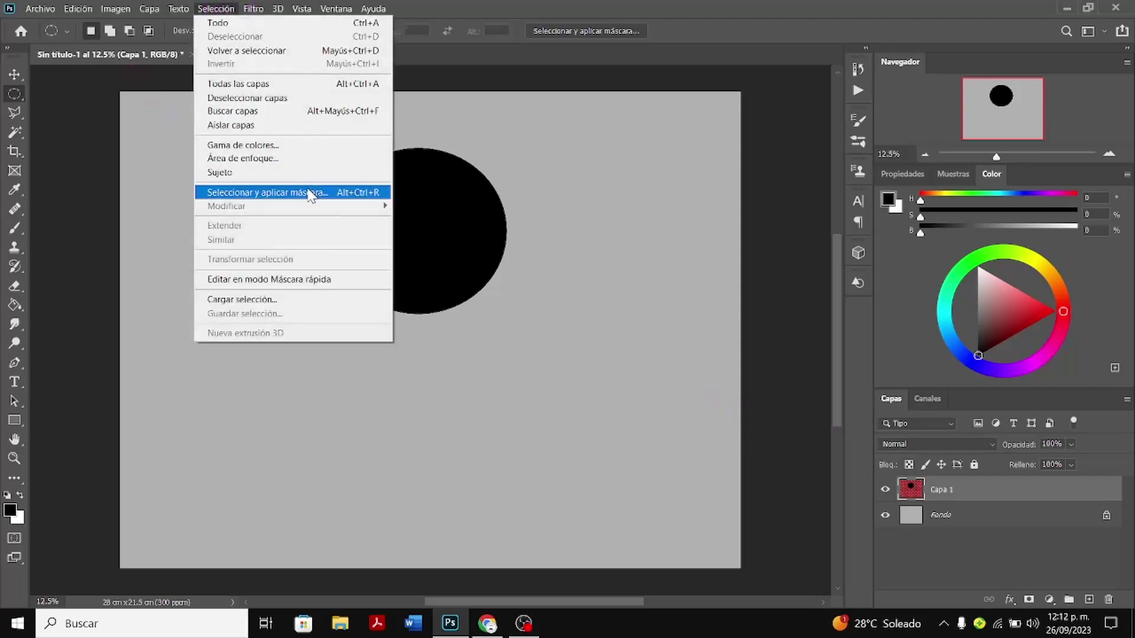
{"action": "left_click", "coordinate": [267, 172]}
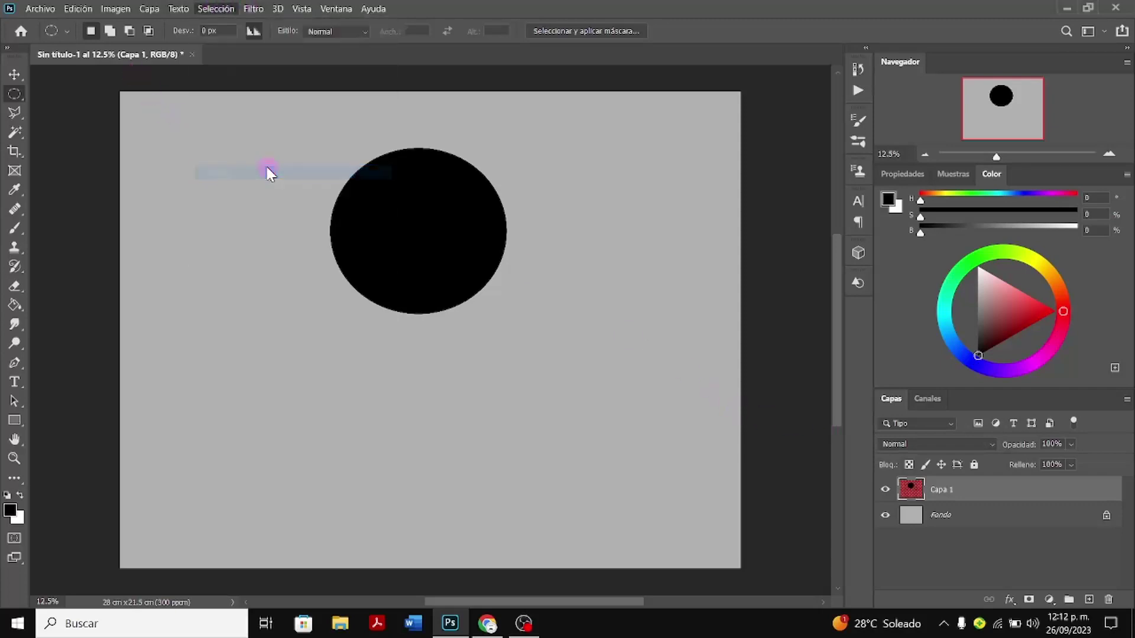
{"action": "left_click", "coordinate": [217, 10]}
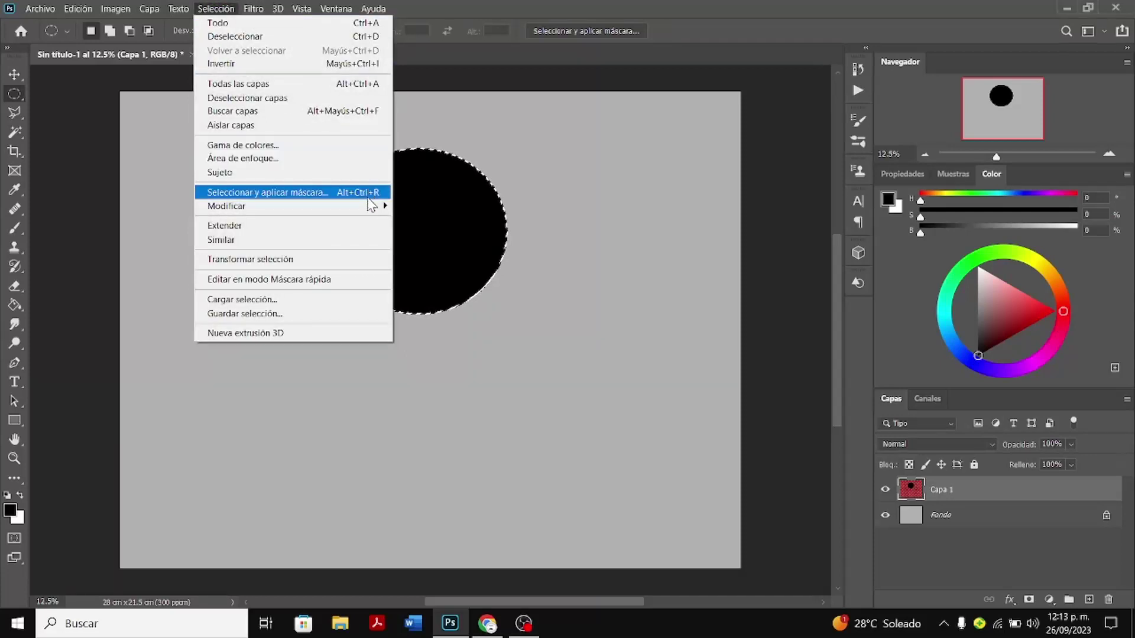
{"action": "mouse_move", "coordinate": [378, 205]}
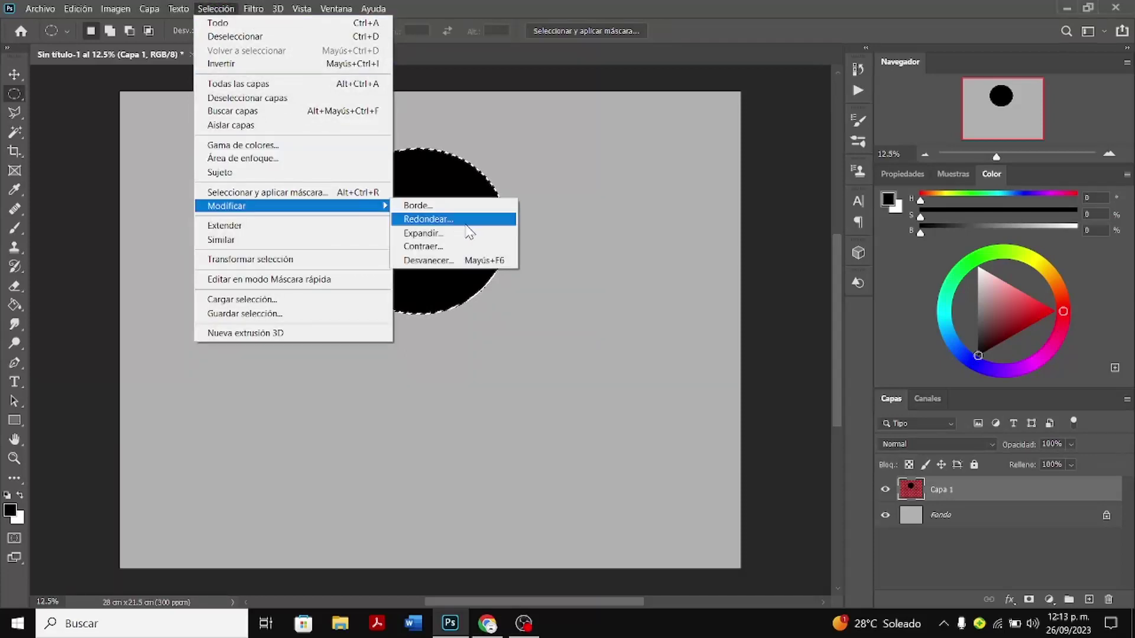
{"action": "left_click", "coordinate": [451, 246]}
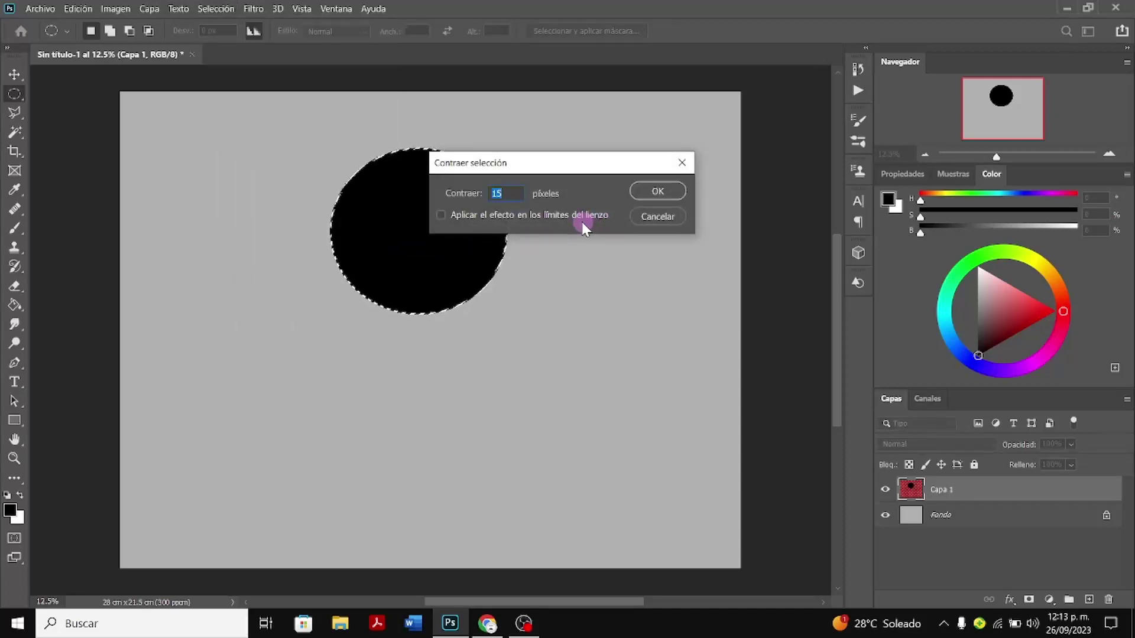
{"action": "key", "text": "BackSpace"}
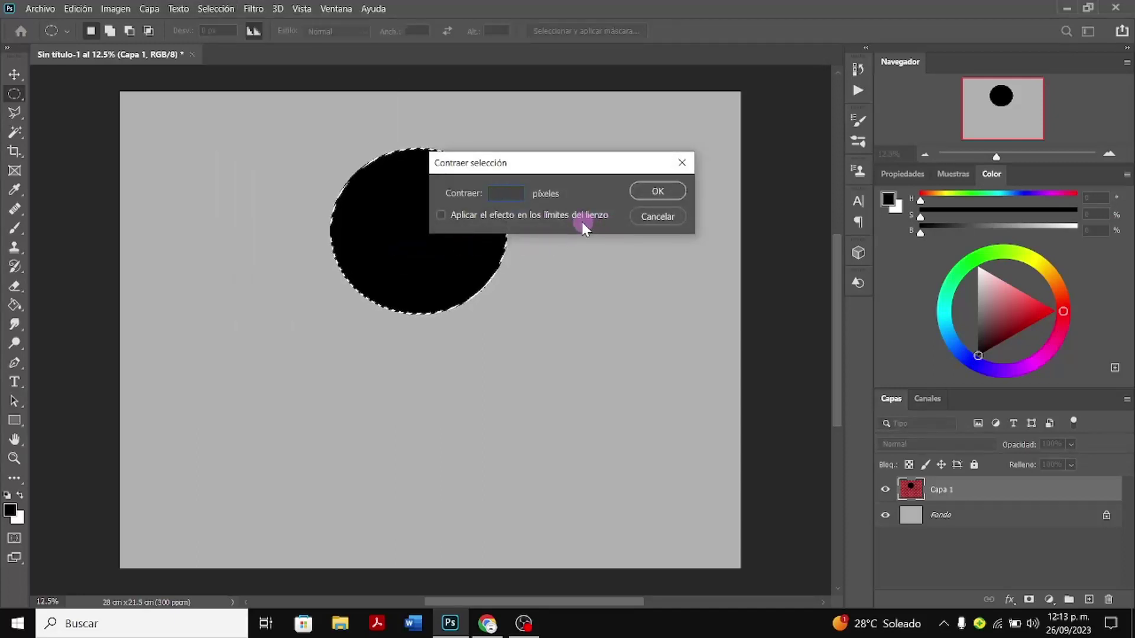
{"action": "type", "text": "40"}
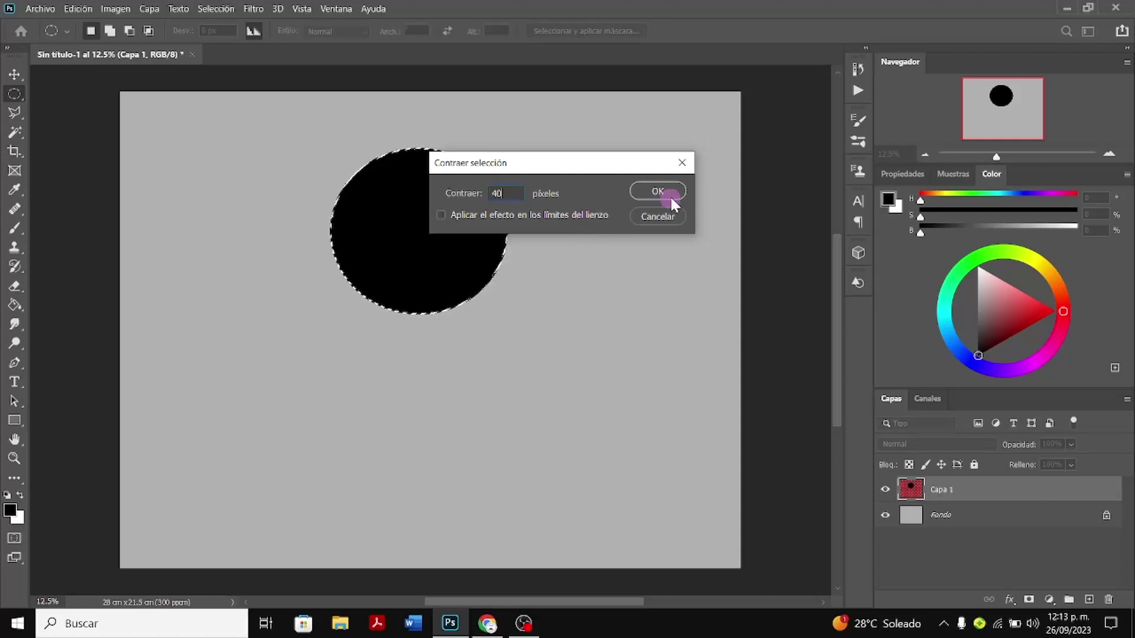
{"action": "left_click", "coordinate": [670, 198]}
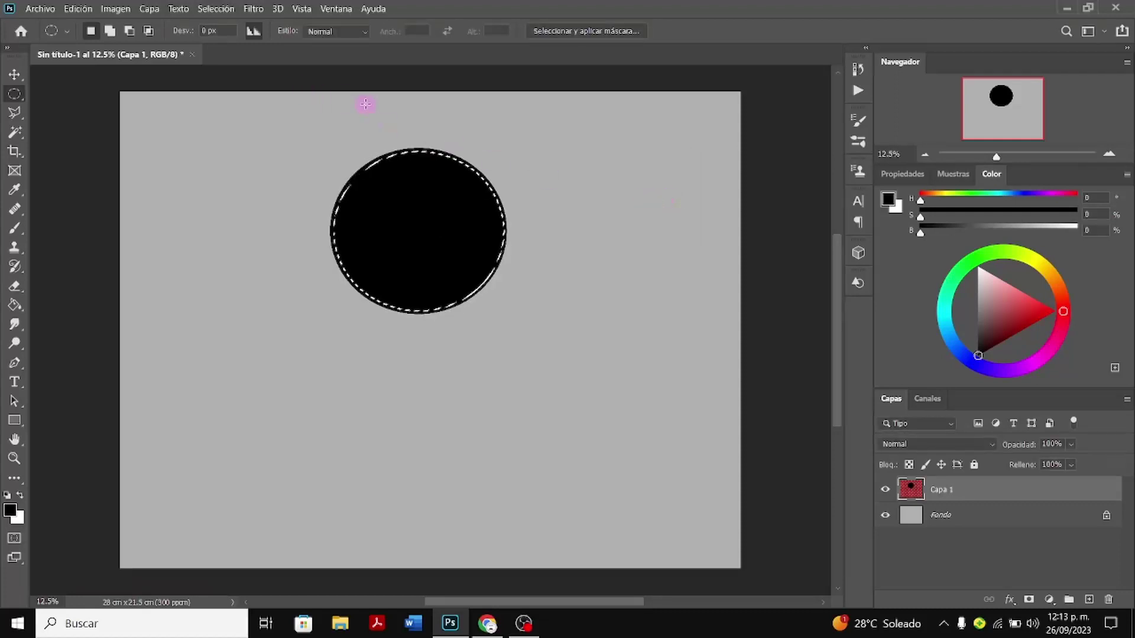
Contract the circle's selection a further 100 pixels
{"action": "left_click", "coordinate": [211, 9]}
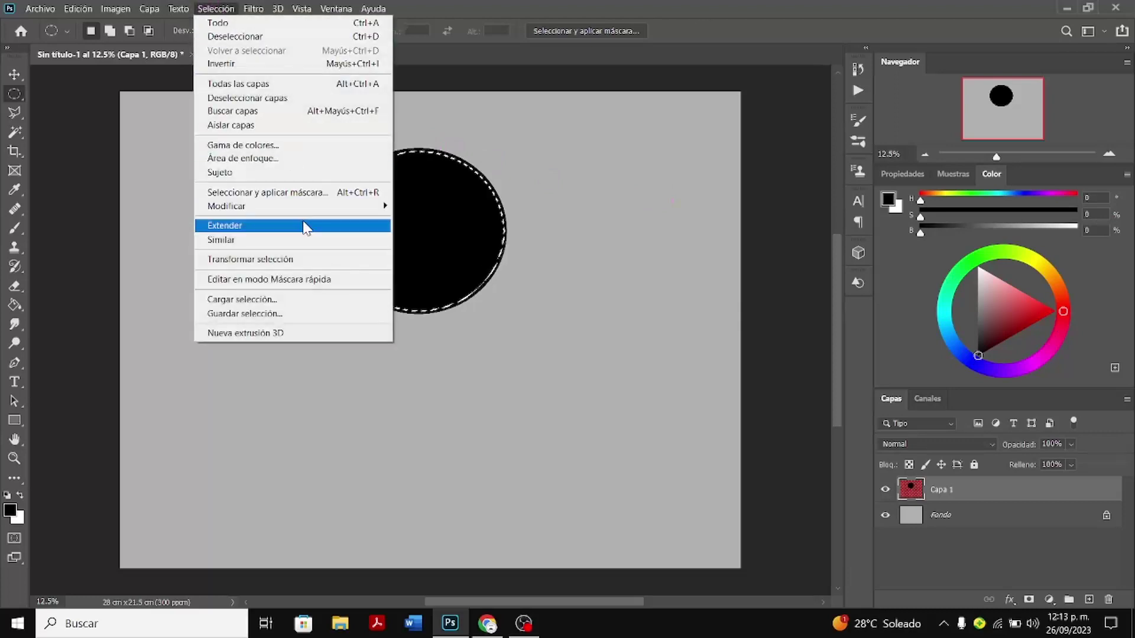
{"action": "mouse_move", "coordinate": [346, 211]}
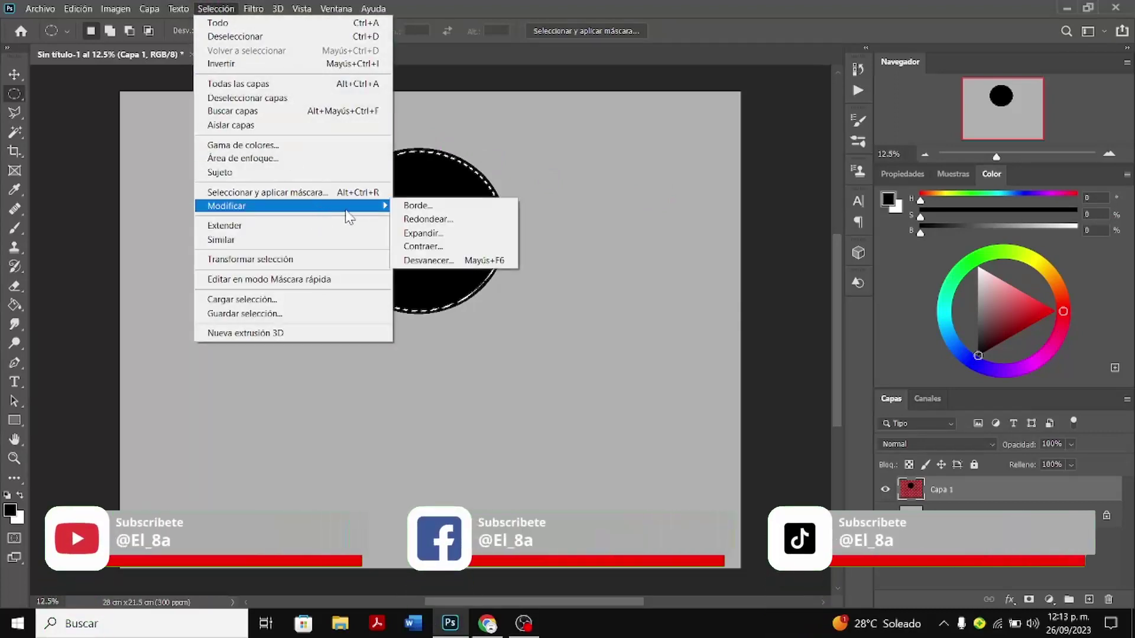
{"action": "left_click", "coordinate": [424, 247]}
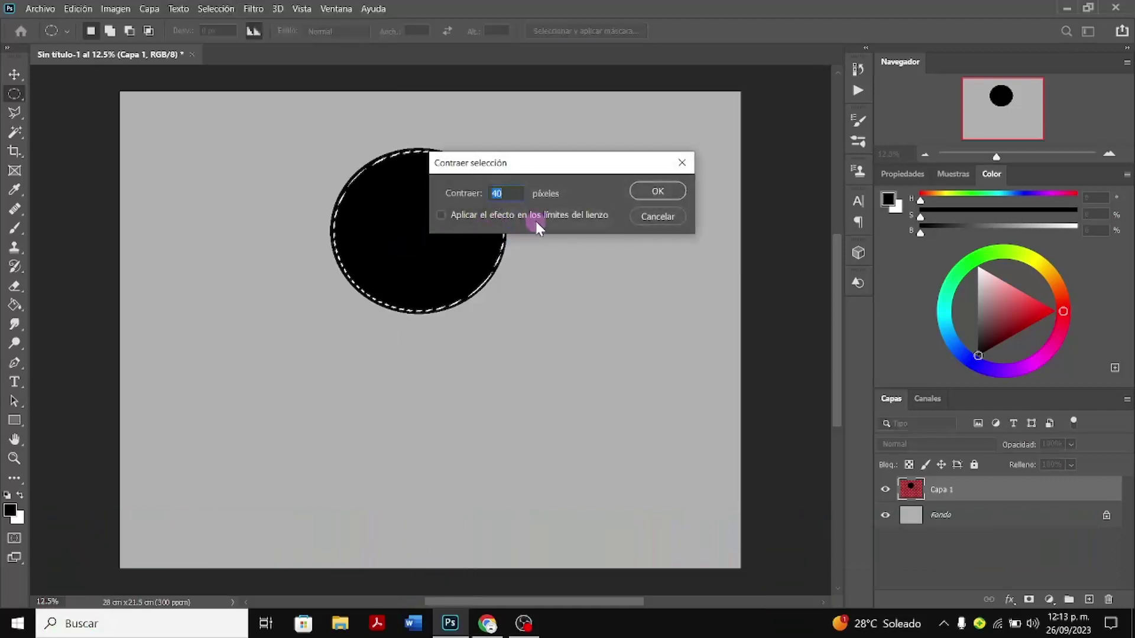
{"action": "type", "text": "1"}
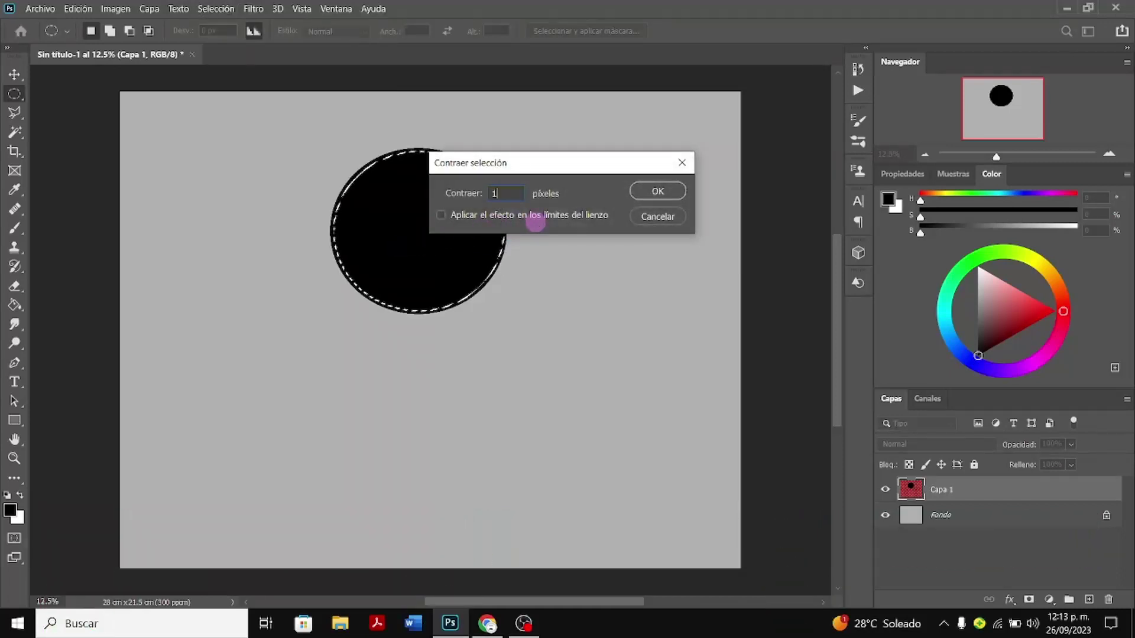
{"action": "type", "text": "00"}
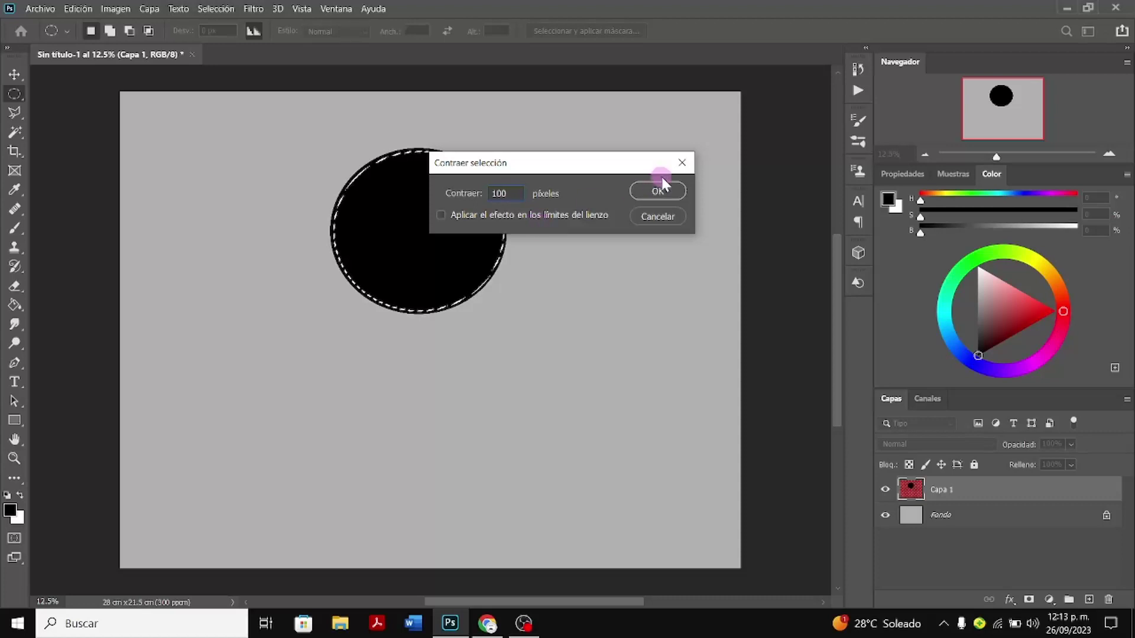
{"action": "left_click", "coordinate": [658, 190]}
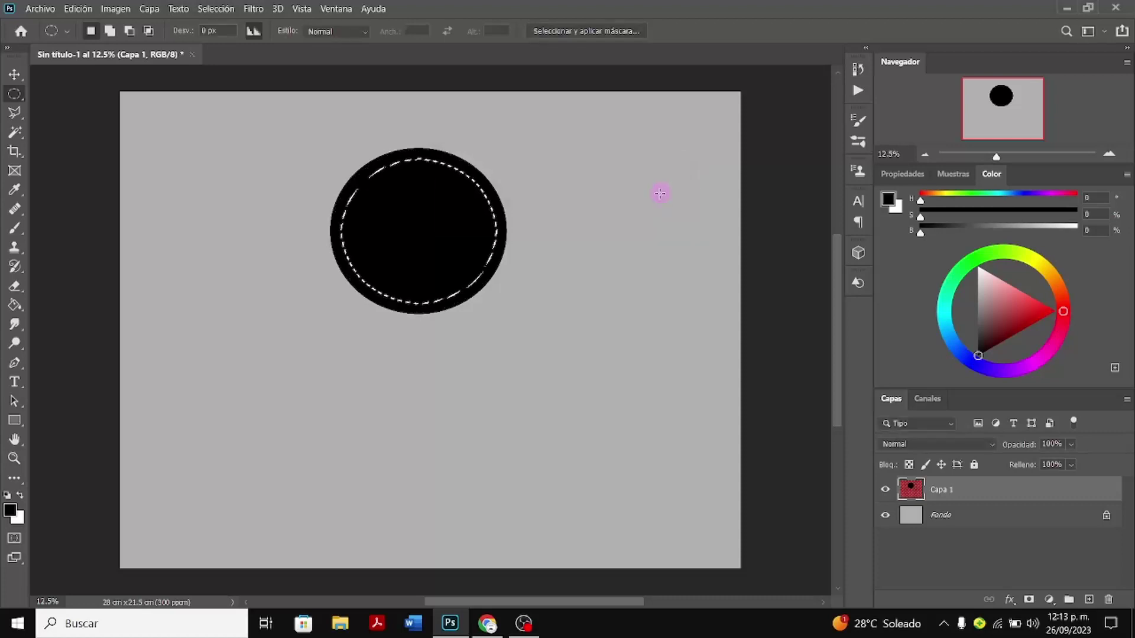
Expand the selection by 40 pixels so it sits just inside the black edge
{"action": "left_click", "coordinate": [216, 8]}
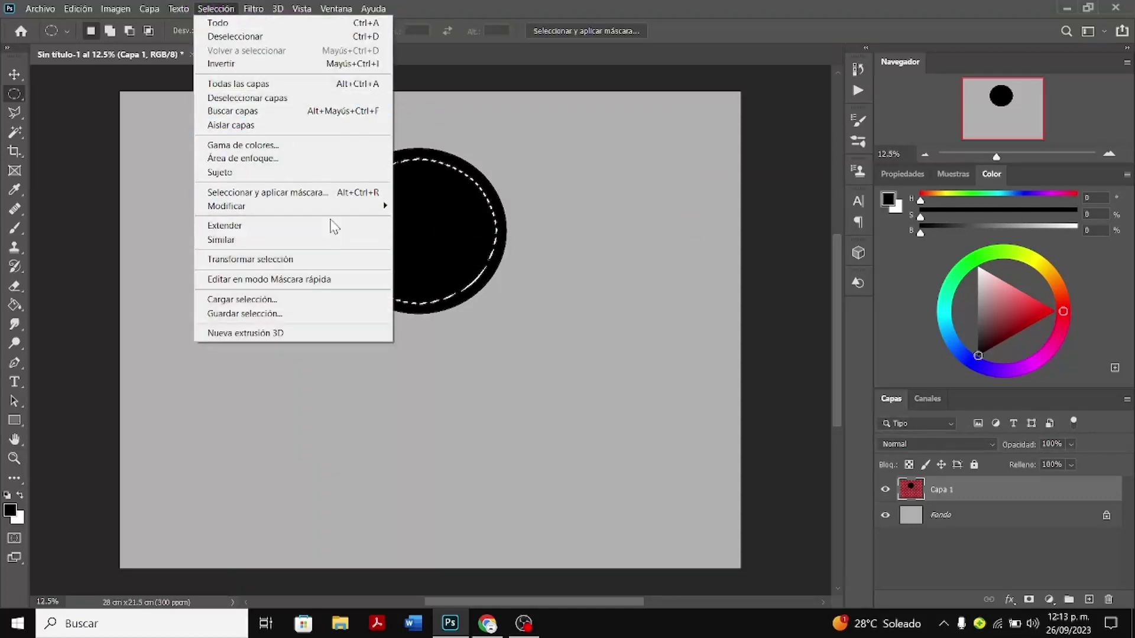
{"action": "mouse_move", "coordinate": [355, 206]}
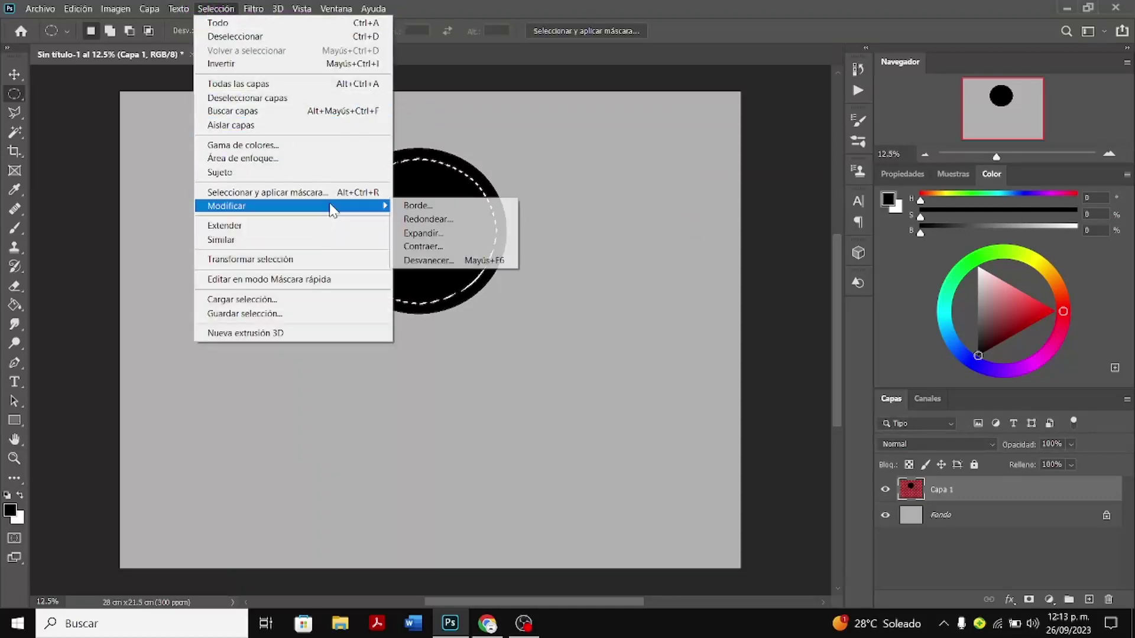
{"action": "left_click", "coordinate": [418, 232]}
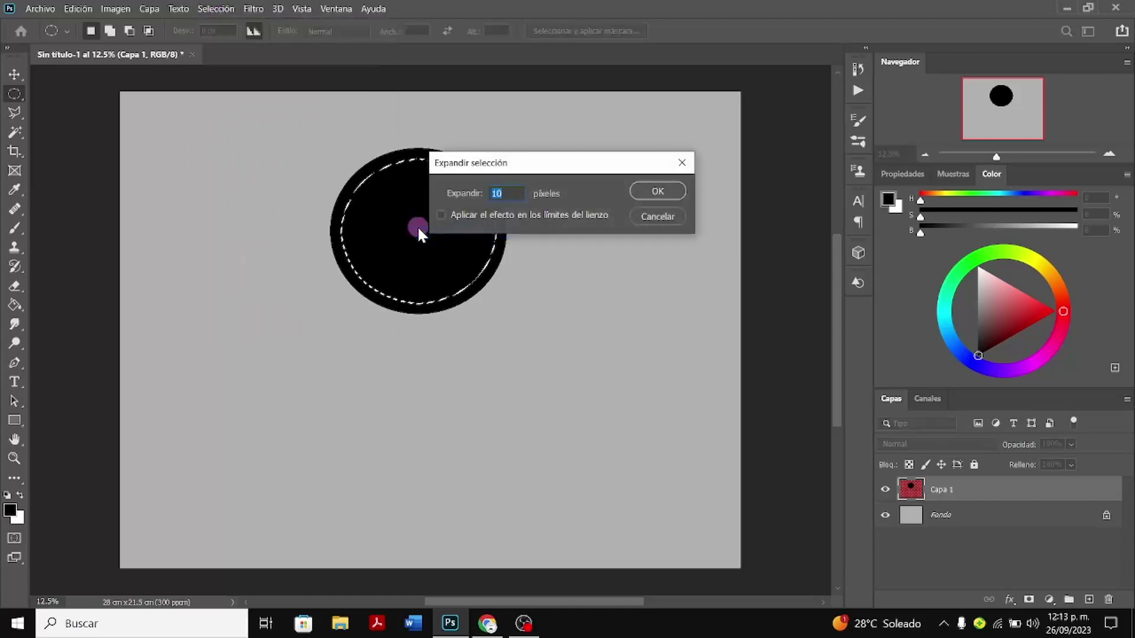
{"action": "type", "text": "40"}
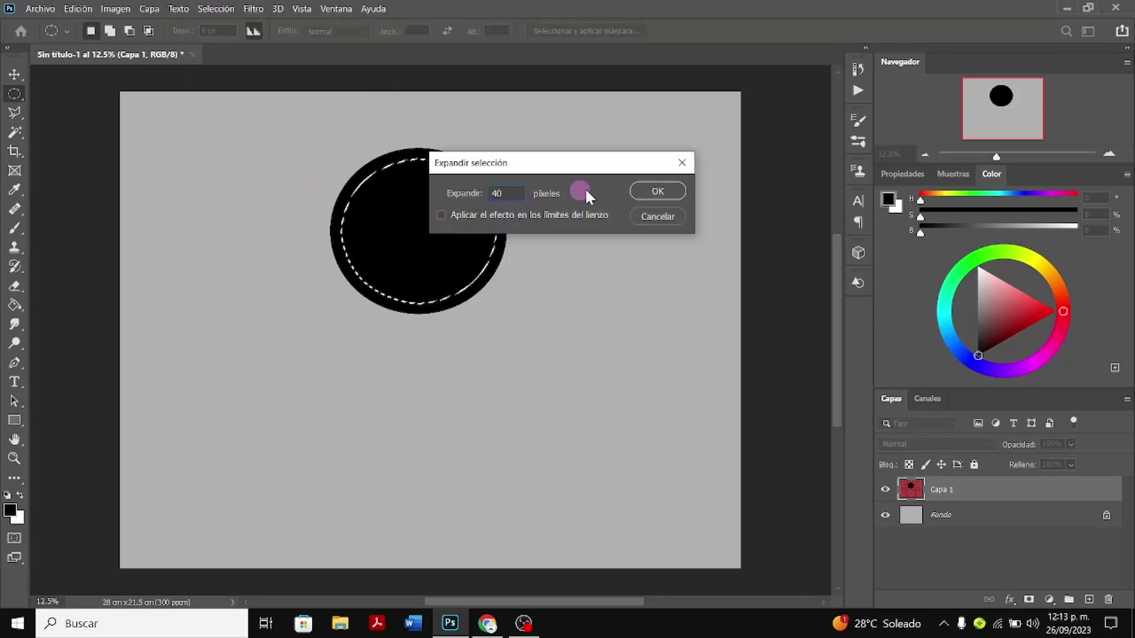
{"action": "left_click", "coordinate": [677, 188]}
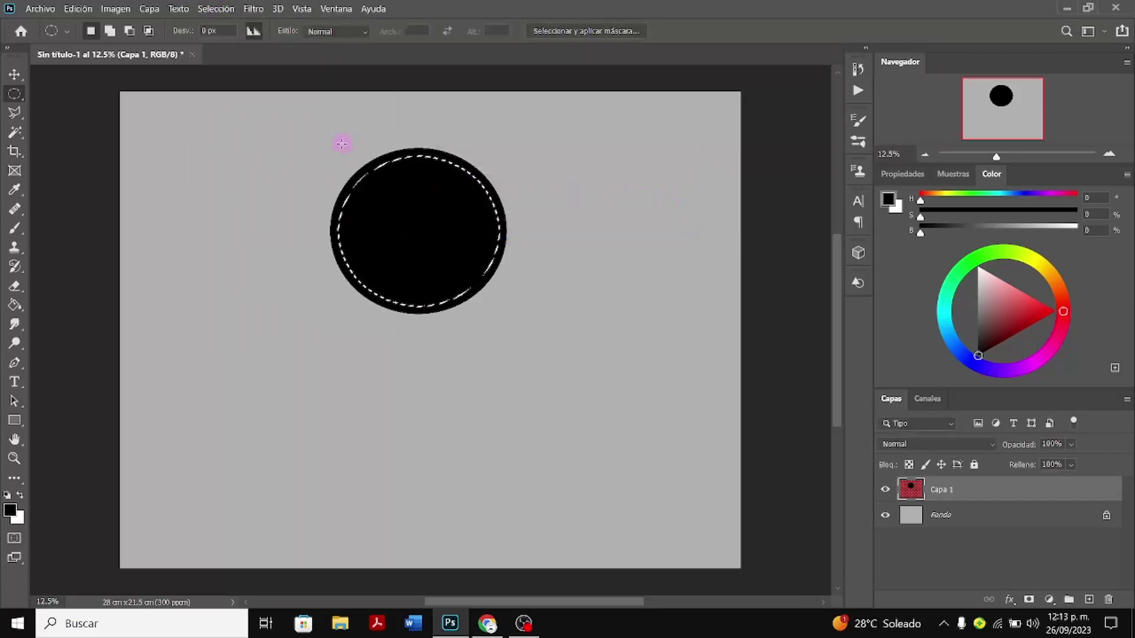
Erase the selected disc's interior with the Magic Eraser and deselect, leaving a black ring
{"action": "left_click", "coordinate": [20, 287]}
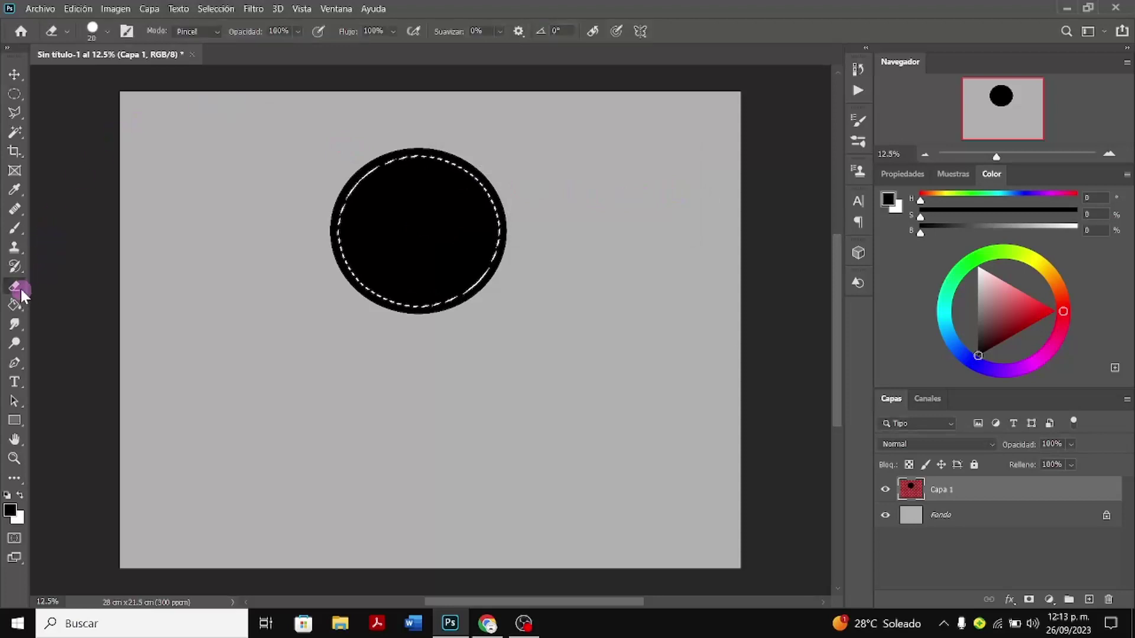
{"action": "right_click", "coordinate": [20, 288]}
{"action": "left_click", "coordinate": [48, 313]}
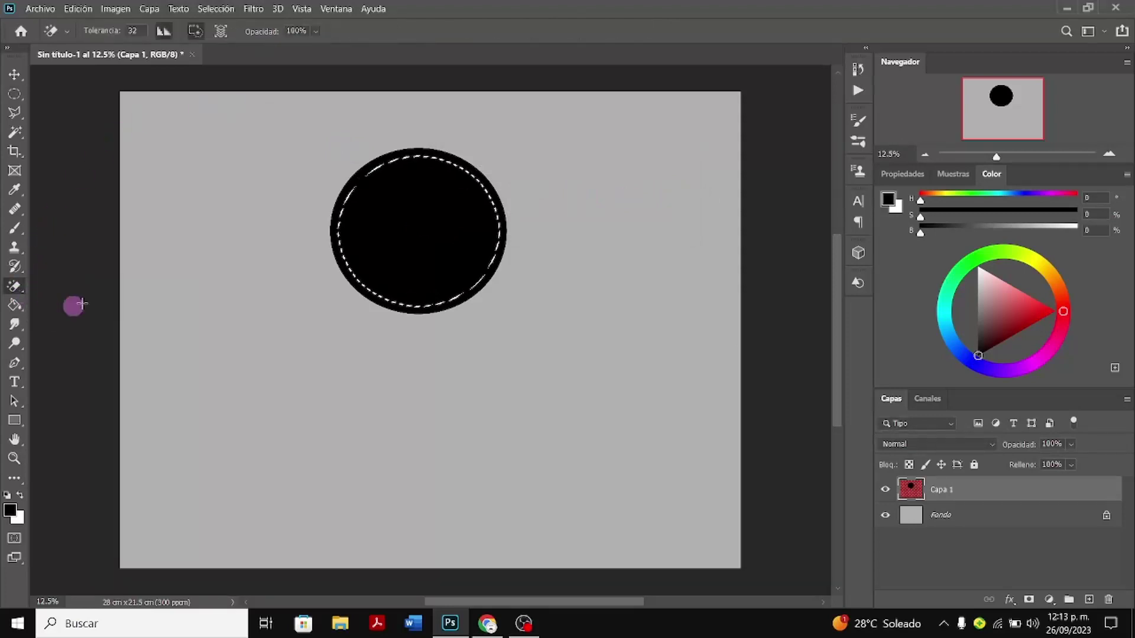
{"action": "left_click", "coordinate": [398, 232]}
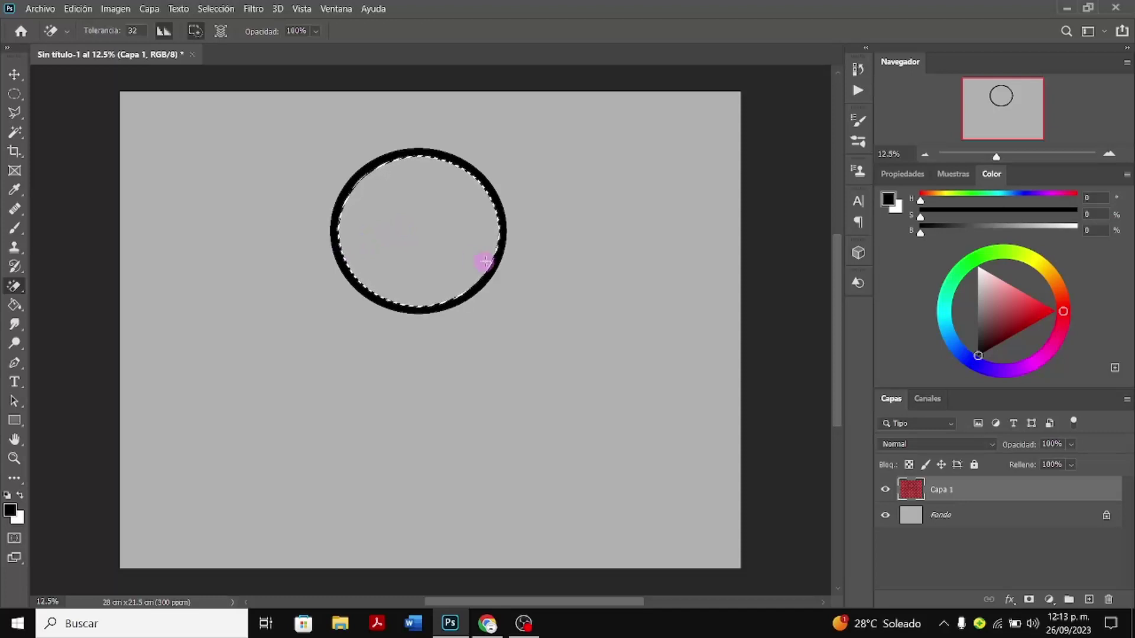
{"action": "key", "text": "ctrl+d"}
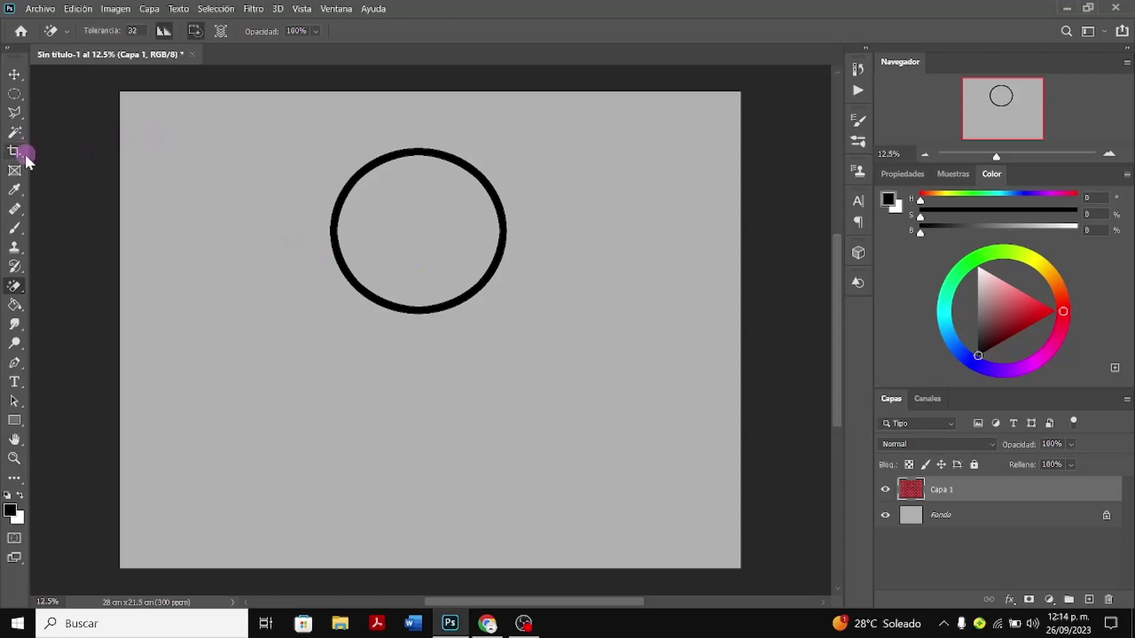
Cut a triangular wedge from the ring's upper right using Polygonal Lasso and Magic Eraser
{"action": "left_click", "coordinate": [24, 116]}
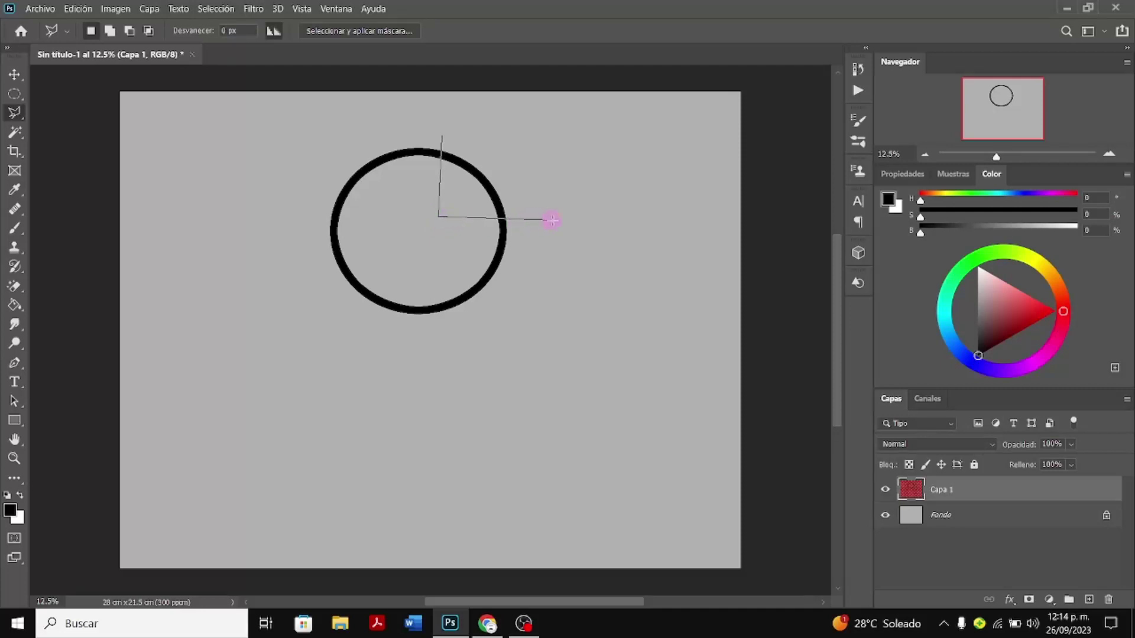
{"action": "left_click", "coordinate": [443, 136]}
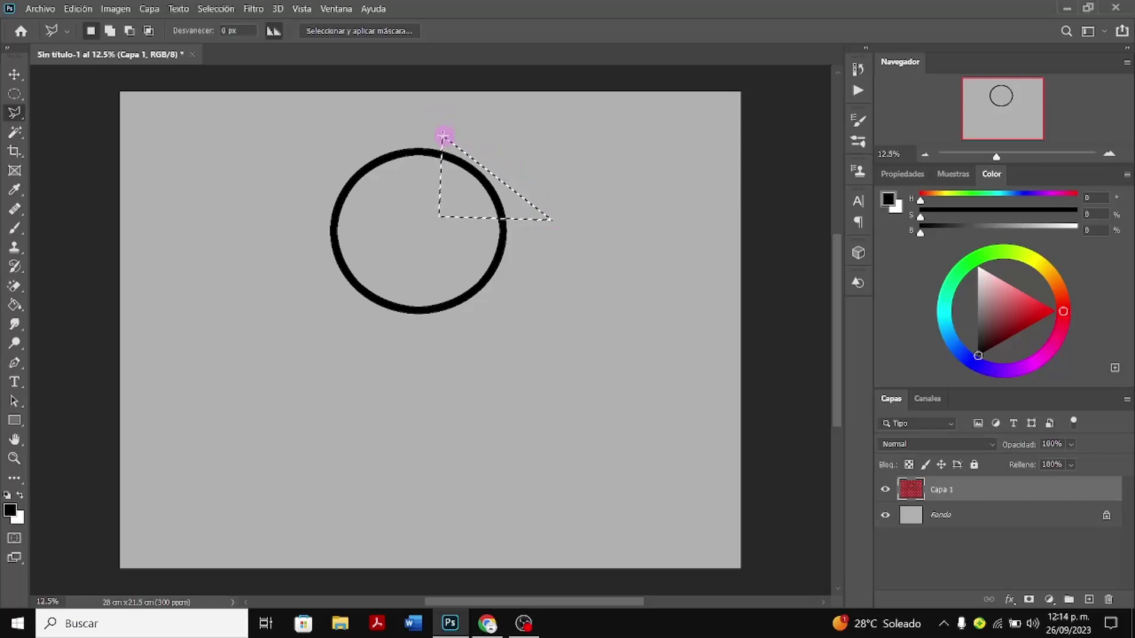
{"action": "left_click", "coordinate": [20, 287]}
{"action": "left_click", "coordinate": [492, 195]}
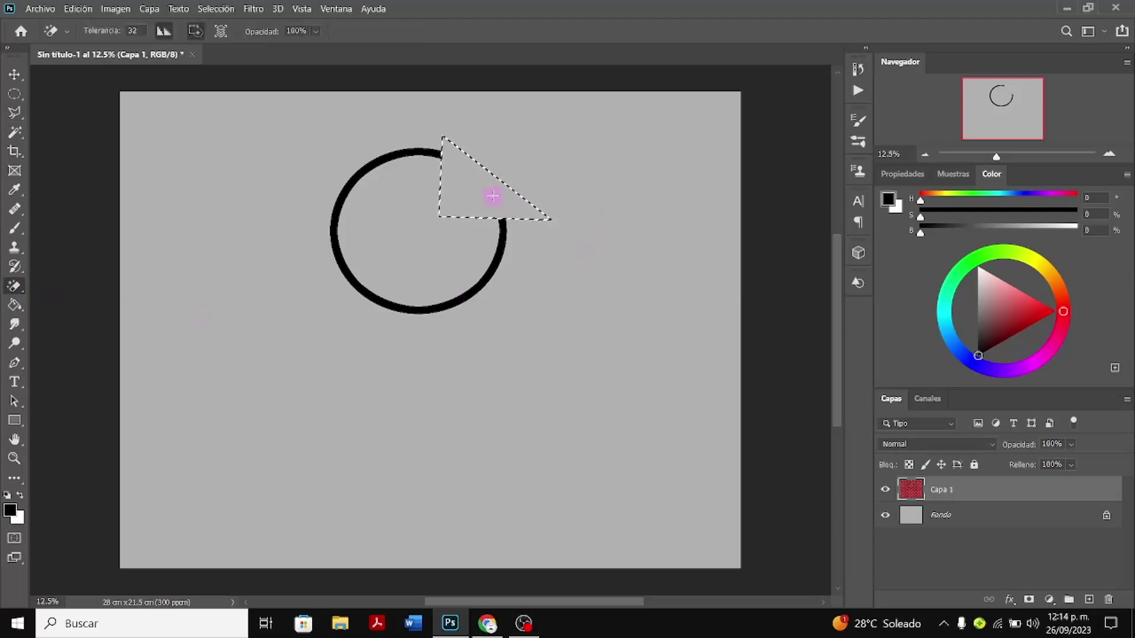
{"action": "key", "text": "ctrl+d"}
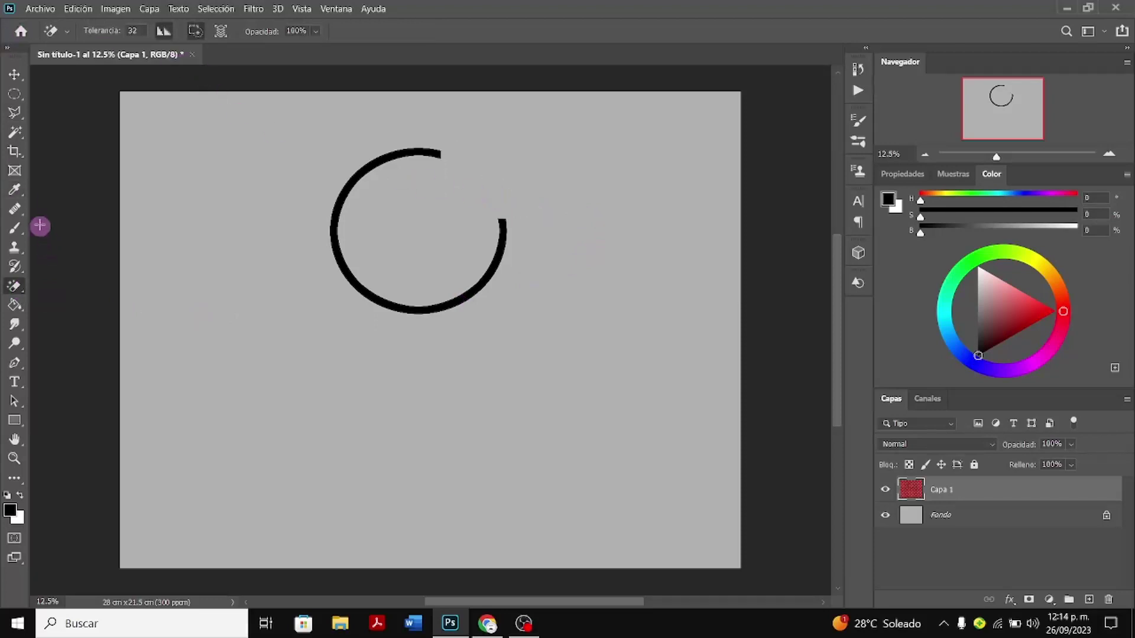
{"action": "left_click", "coordinate": [15, 228]}
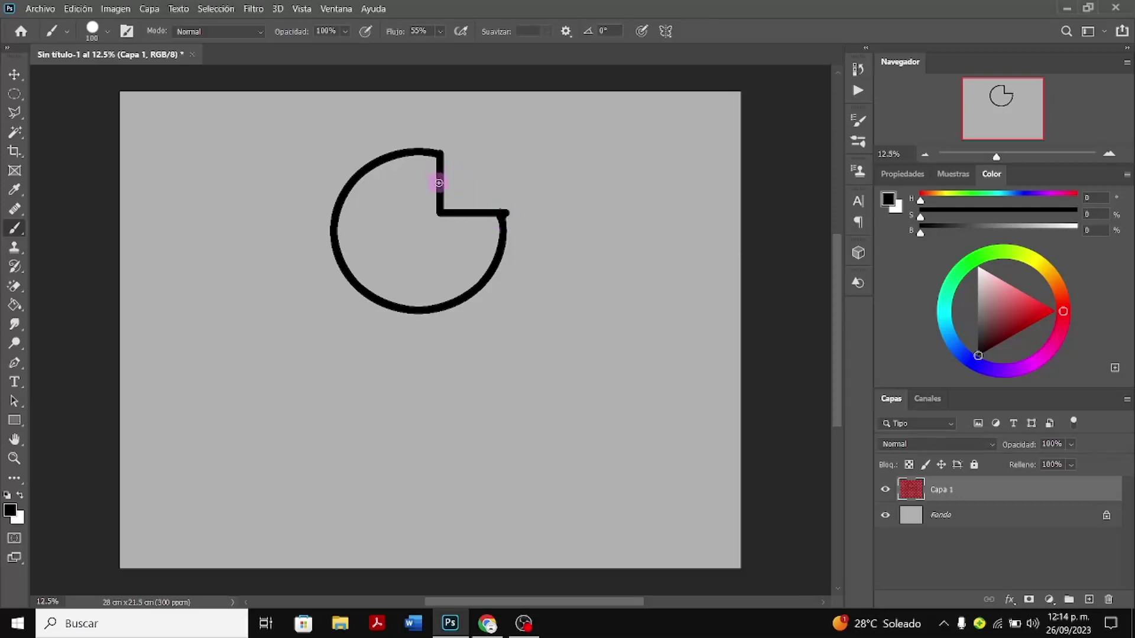
Undo the L-shaped joining strokes and switch to the regular Eraser
{"action": "left_click_drag", "start_coordinate": [439, 180], "coordinate": [453, 202]}
{"action": "key", "text": "ctrl+z"}
{"action": "key", "text": "ctrl+z"}
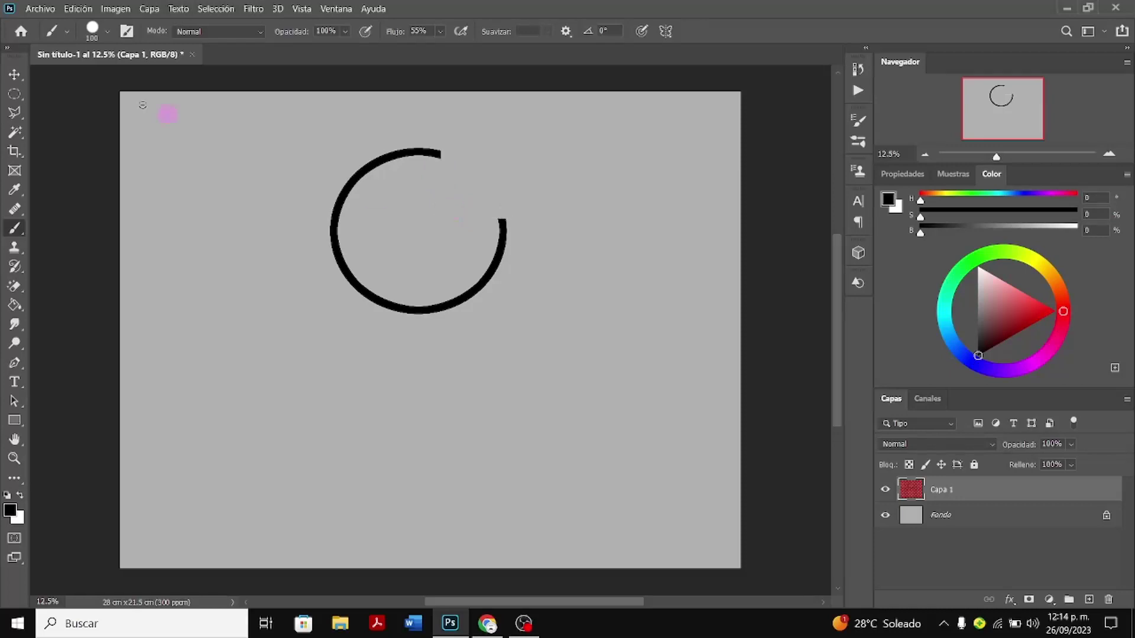
{"action": "left_click", "coordinate": [13, 286]}
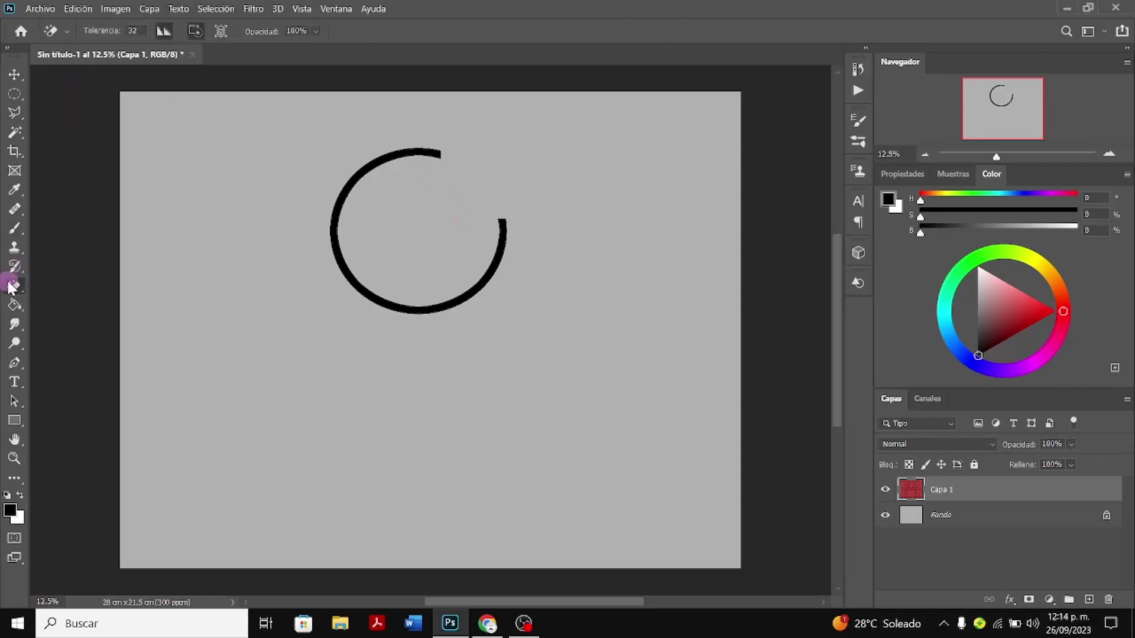
{"action": "right_click", "coordinate": [13, 287]}
{"action": "left_click", "coordinate": [54, 283]}
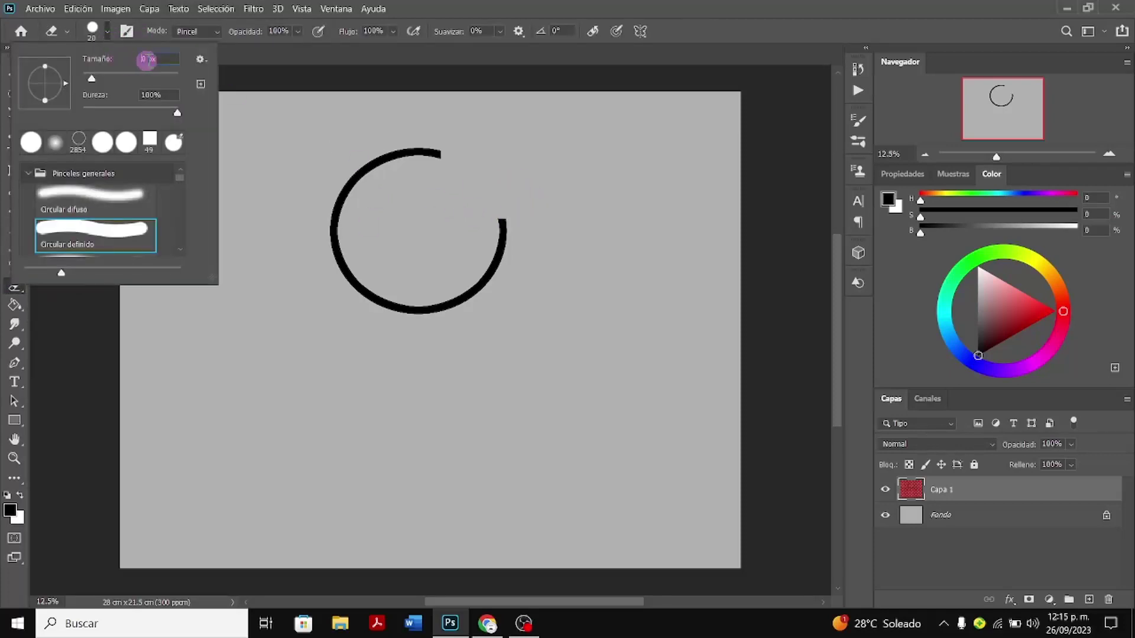
Try setting the eraser size to 100 px and dismiss the invalid-value warning
{"action": "type", "text": "1000"}
{"action": "key", "text": "BackSpace"}
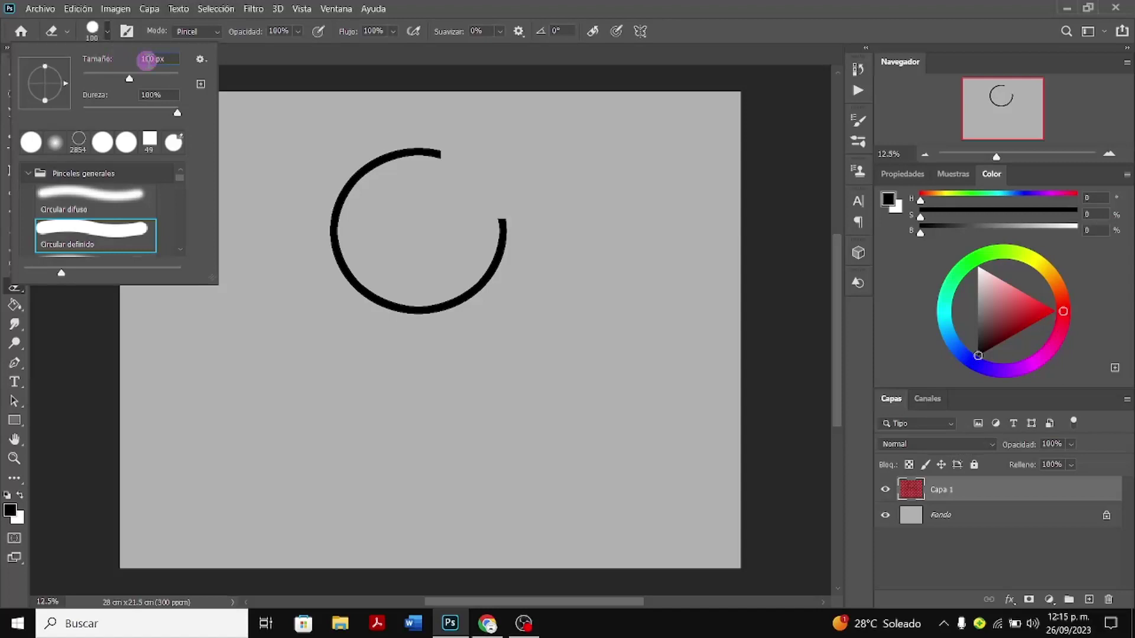
{"action": "left_click", "coordinate": [410, 258]}
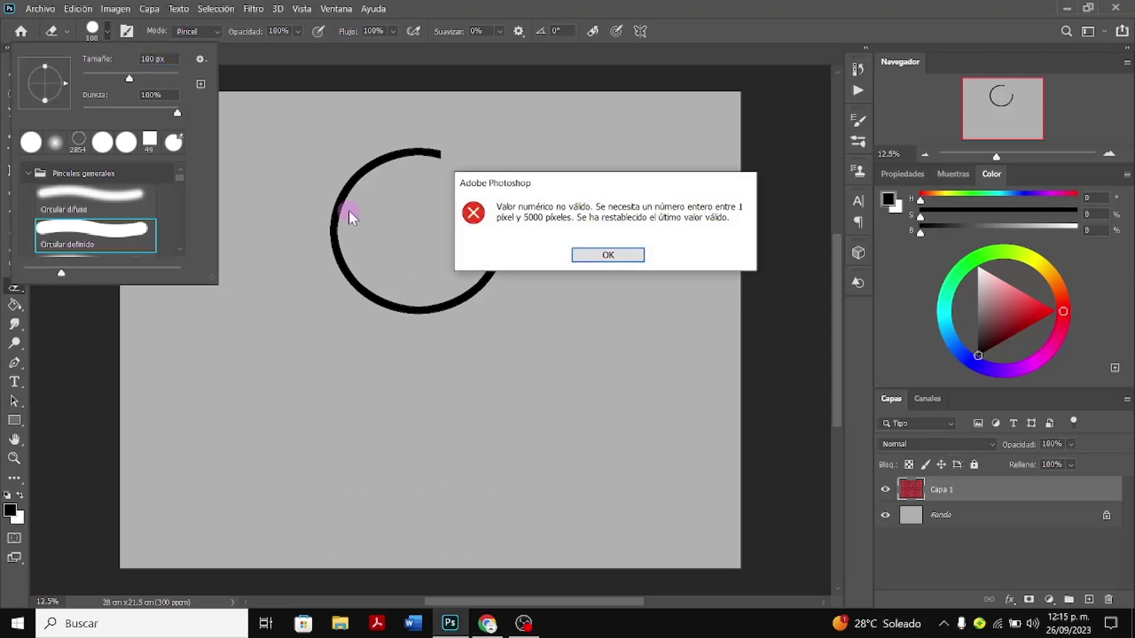
{"action": "left_click", "coordinate": [584, 255]}
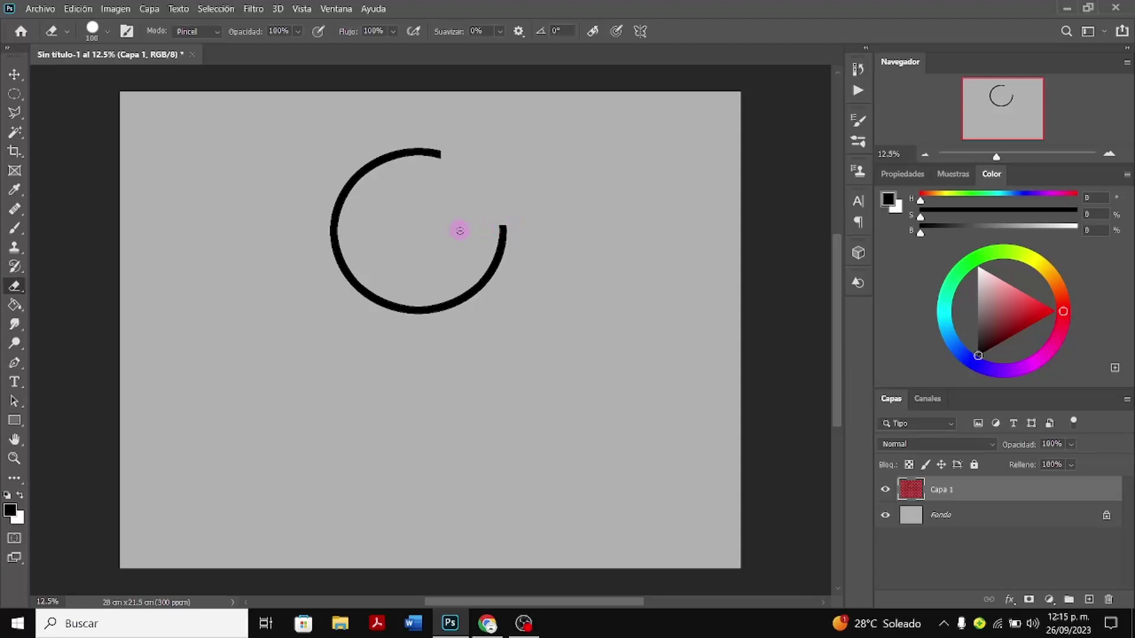
Trim the arc's right end, then try and undo several brush strokes from its top end
{"action": "mouse_move", "coordinate": [495, 246]}
{"action": "left_mouse_down"}
{"action": "mouse_move", "coordinate": [504, 249]}
{"action": "mouse_move", "coordinate": [501, 233]}
{"action": "left_mouse_up"}
{"action": "left_click", "coordinate": [15, 228]}
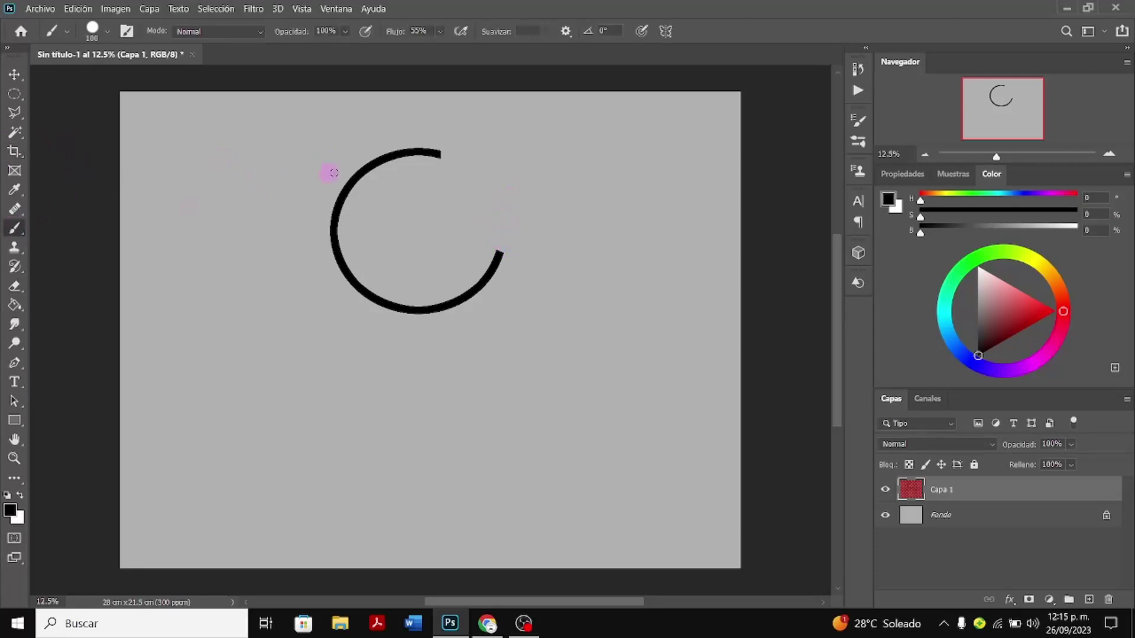
{"action": "mouse_move", "coordinate": [439, 154]}
{"action": "left_mouse_down"}
{"action": "mouse_move", "coordinate": [481, 223]}
{"action": "mouse_move", "coordinate": [497, 235]}
{"action": "left_mouse_up"}
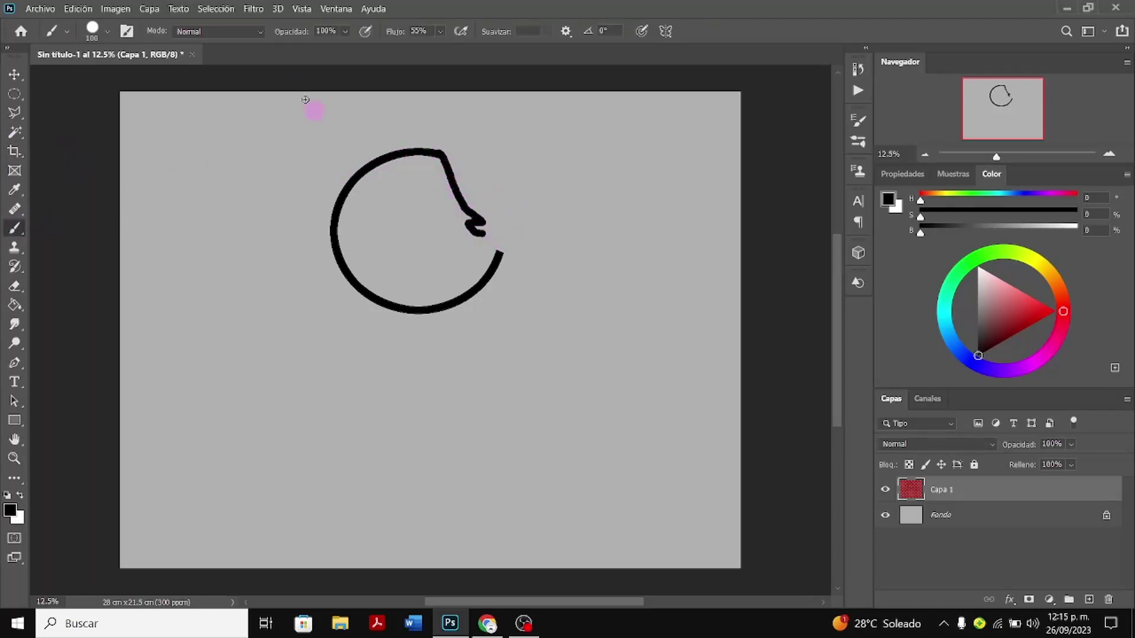
{"action": "key", "text": "ctrl+z"}
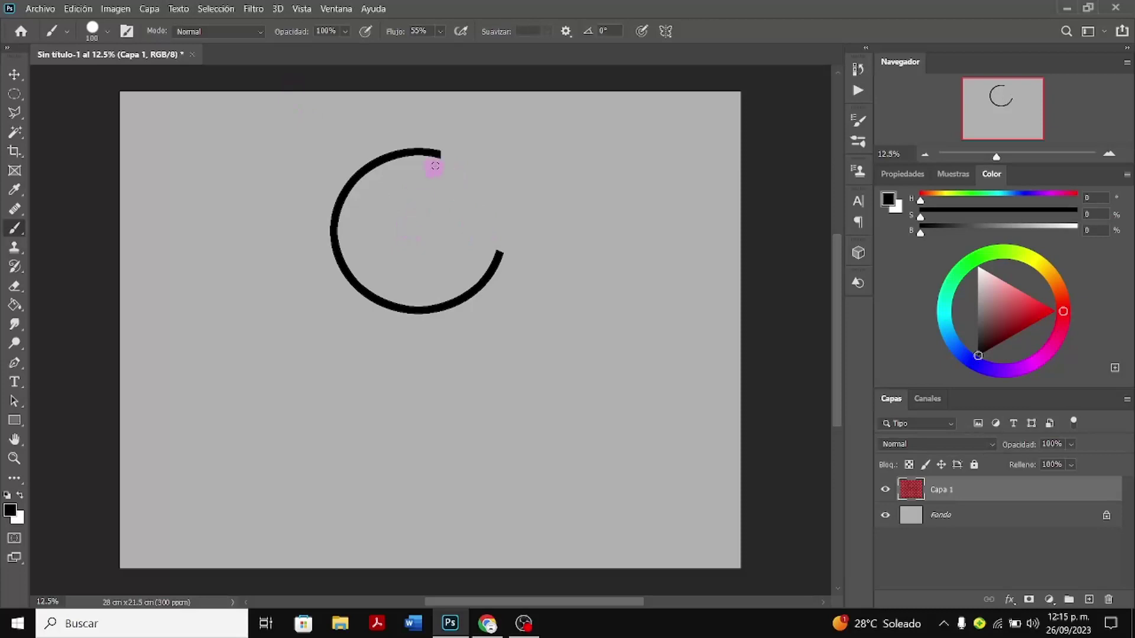
{"action": "mouse_move", "coordinate": [438, 154]}
{"action": "left_mouse_down"}
{"action": "mouse_move", "coordinate": [473, 233]}
{"action": "mouse_move", "coordinate": [496, 251]}
{"action": "left_mouse_up"}
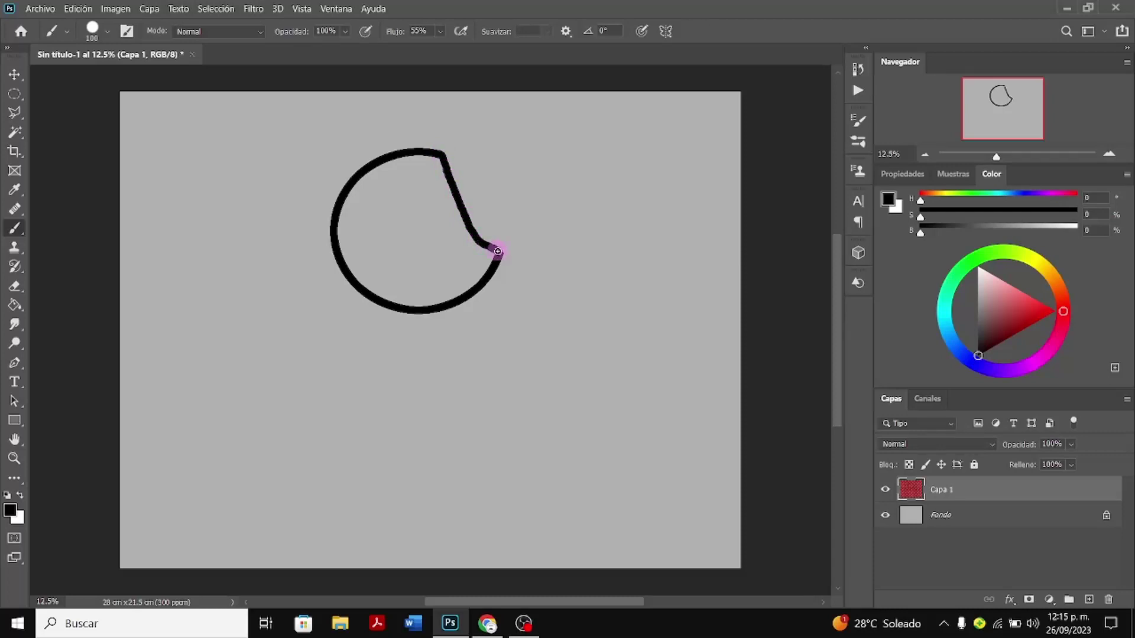
{"action": "key", "text": "ctrl+z"}
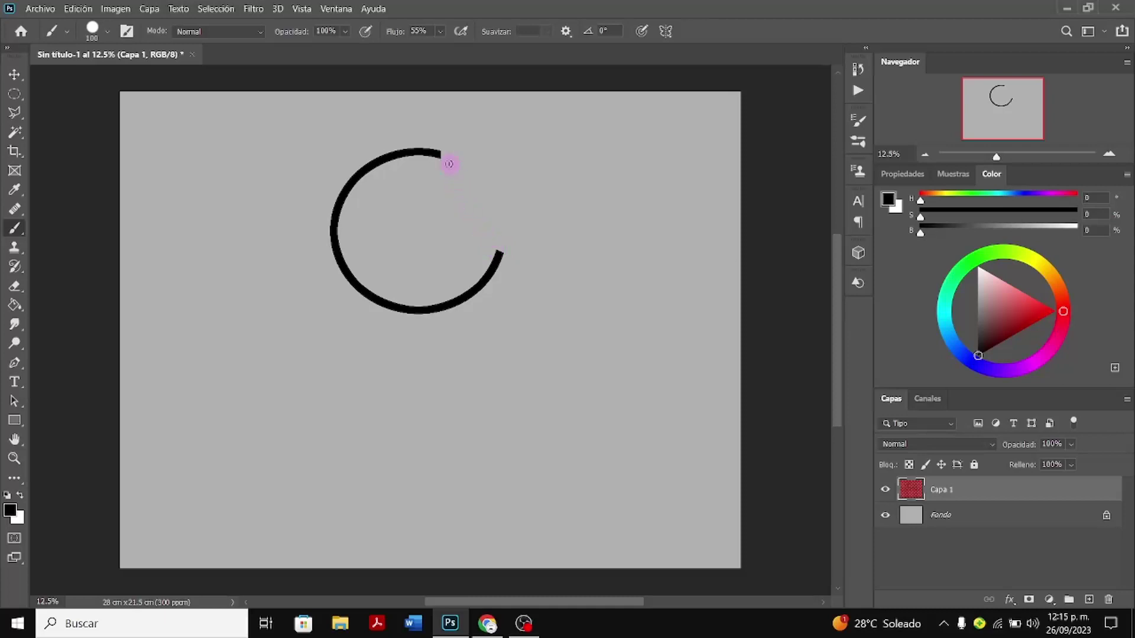
{"action": "mouse_move", "coordinate": [438, 154]}
{"action": "left_mouse_down"}
{"action": "mouse_move", "coordinate": [461, 176]}
{"action": "mouse_move", "coordinate": [464, 232]}
{"action": "mouse_move", "coordinate": [497, 256]}
{"action": "mouse_move", "coordinate": [463, 222]}
{"action": "mouse_move", "coordinate": [446, 160]}
{"action": "mouse_move", "coordinate": [408, 152]}
{"action": "mouse_move", "coordinate": [449, 161]}
{"action": "mouse_move", "coordinate": [460, 219]}
{"action": "mouse_move", "coordinate": [496, 249]}
{"action": "mouse_move", "coordinate": [497, 278]}
{"action": "left_mouse_up"}
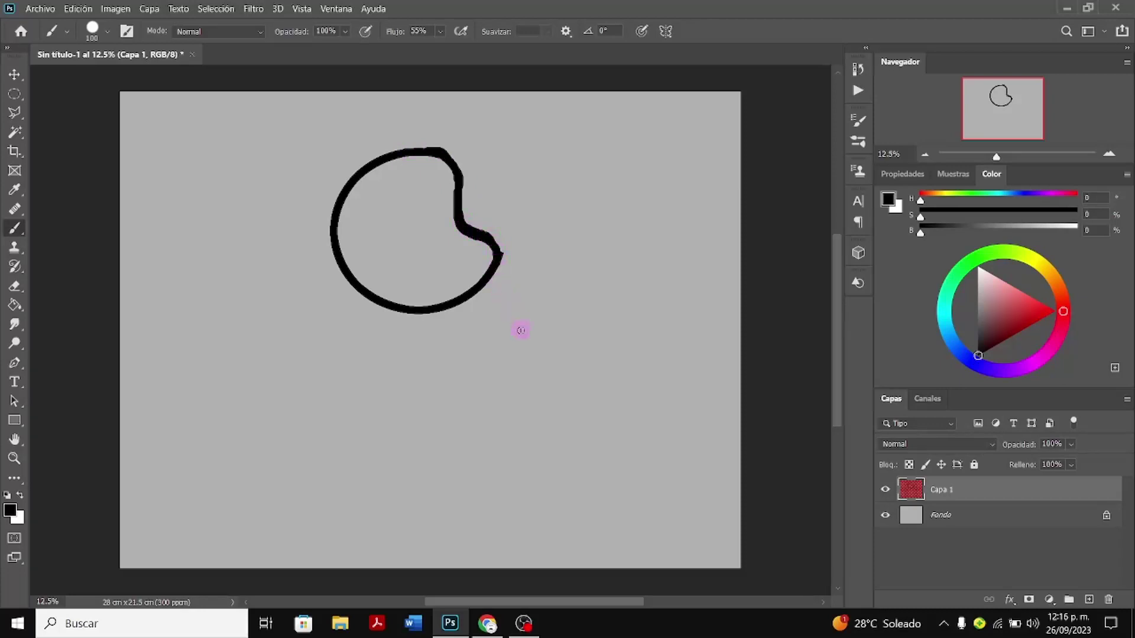
{"action": "key", "text": "ctrl+z"}
{"action": "key", "text": "ctrl+z"}
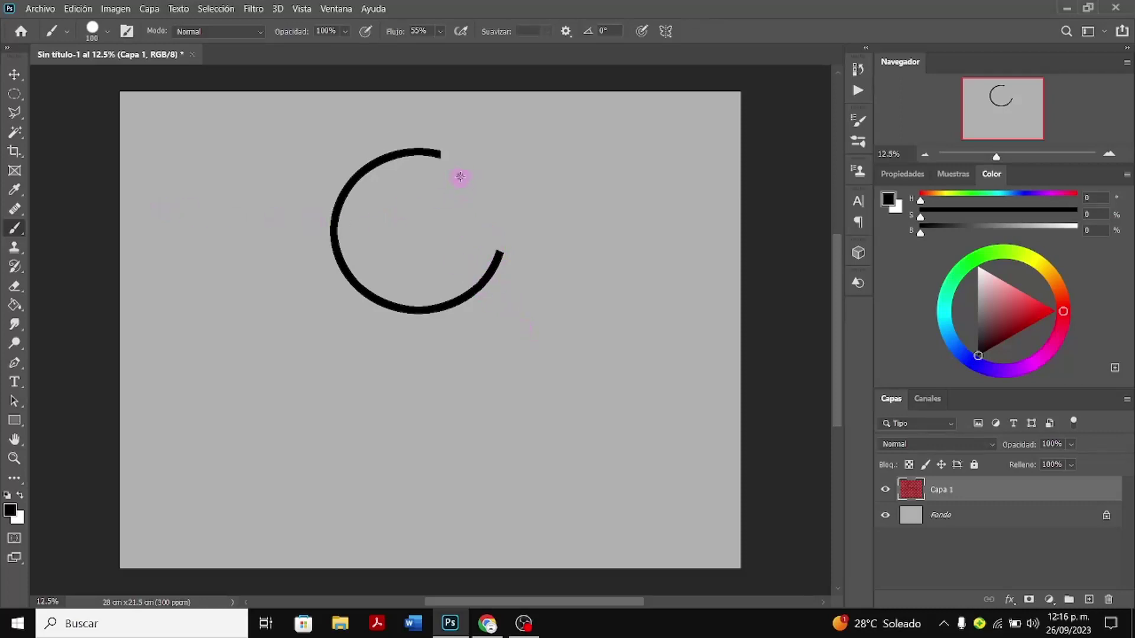
Paint a vertical and a horizontal line into the gap and join the arc's top end
{"action": "left_click_drag", "start_coordinate": [460, 176], "coordinate": [468, 229]}
{"action": "mouse_move", "coordinate": [464, 228]}
{"action": "left_mouse_down"}
{"action": "mouse_move", "coordinate": [464, 229]}
{"action": "mouse_move", "coordinate": [493, 226]}
{"action": "mouse_move", "coordinate": [498, 253]}
{"action": "mouse_move", "coordinate": [498, 229]}
{"action": "mouse_move", "coordinate": [464, 229]}
{"action": "left_mouse_up"}
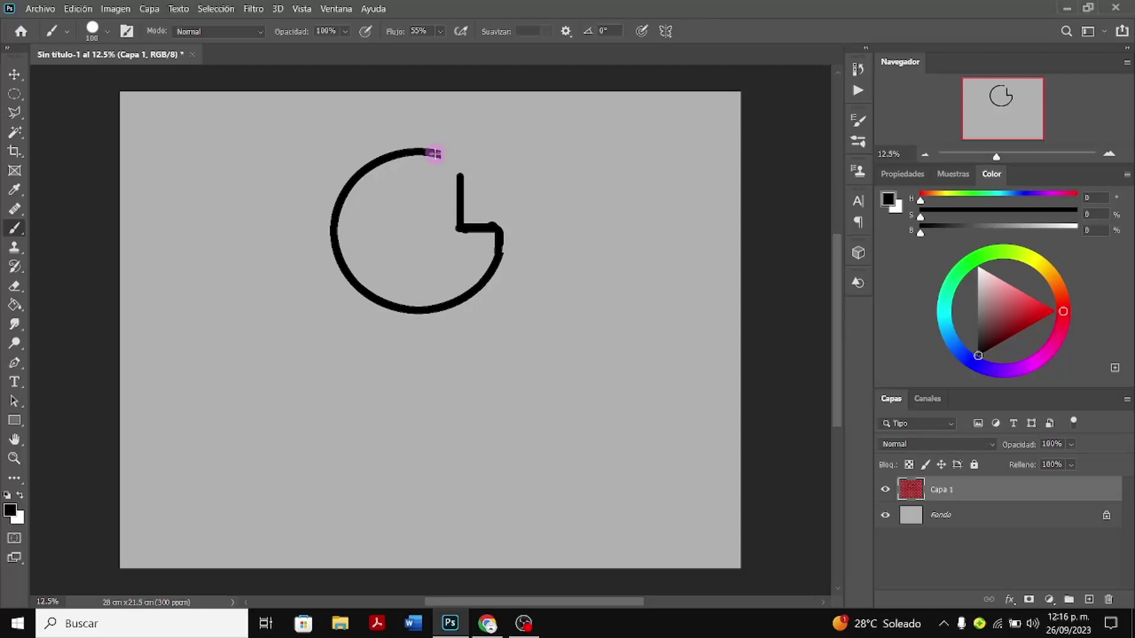
{"action": "left_click_drag", "start_coordinate": [434, 154], "coordinate": [459, 176]}
Thicken the joint where the notch's horizontal stroke meets the arc's right end
{"action": "scroll", "coordinate": [569, 256], "scroll_direction": "up", "scroll_amount": 1}
{"action": "scroll", "coordinate": [568, 256], "scroll_direction": "down", "scroll_amount": 1}
{"action": "left_click_drag", "start_coordinate": [996, 157], "coordinate": [1003, 158]}
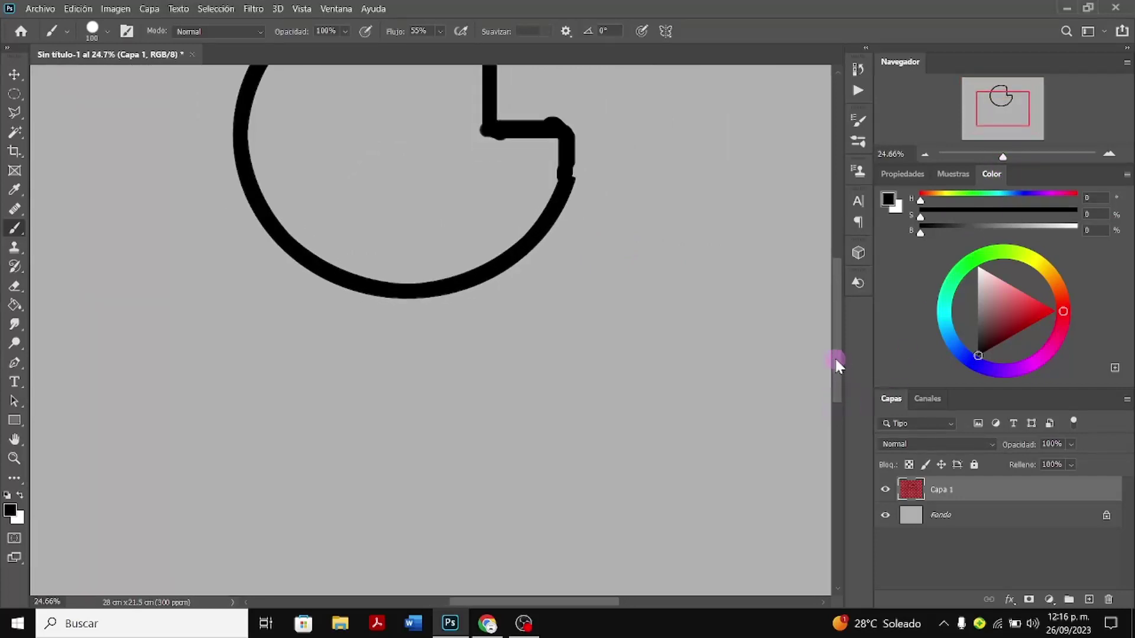
{"action": "left_click_drag", "start_coordinate": [834, 357], "coordinate": [843, 328]}
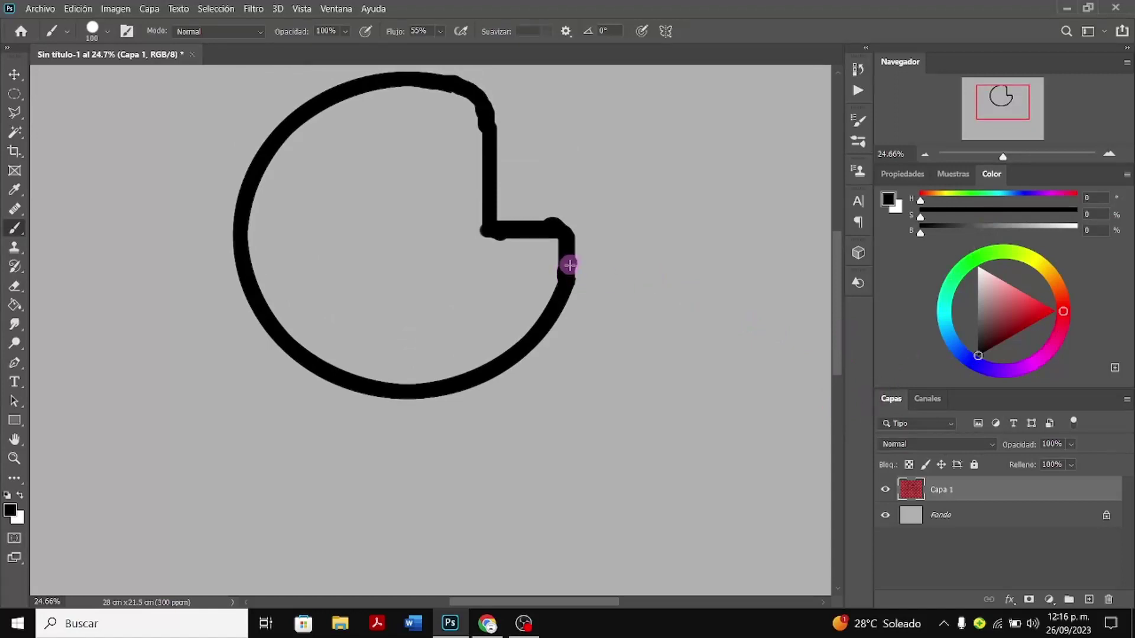
{"action": "left_click_drag", "start_coordinate": [569, 271], "coordinate": [568, 230]}
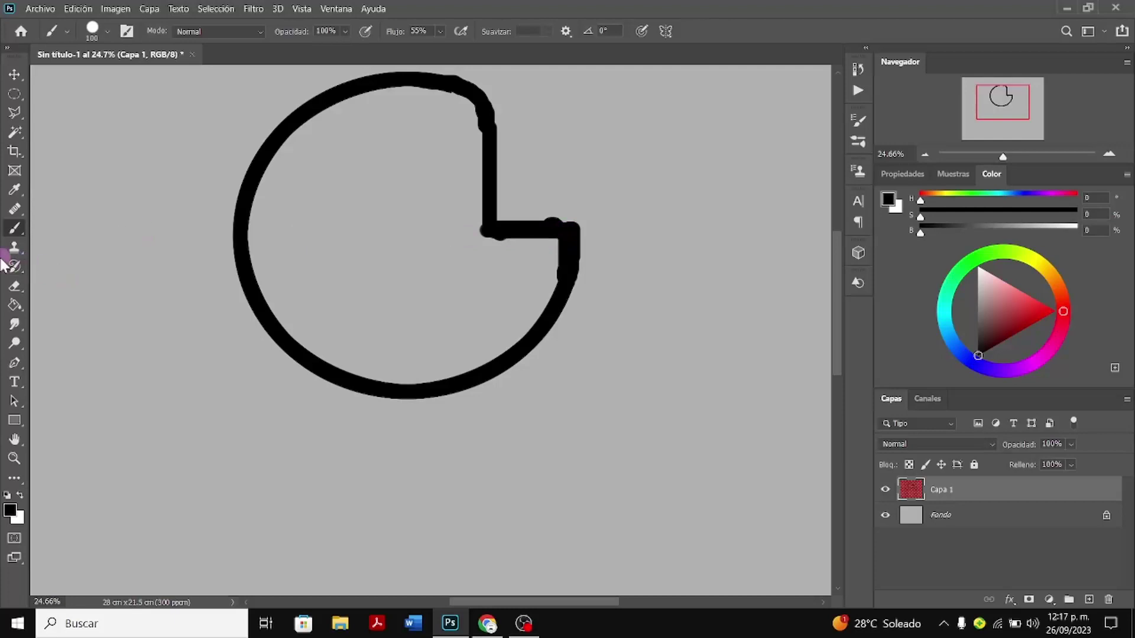
Erase the bumps on the notch corner with the Eraser
{"action": "left_click", "coordinate": [20, 286]}
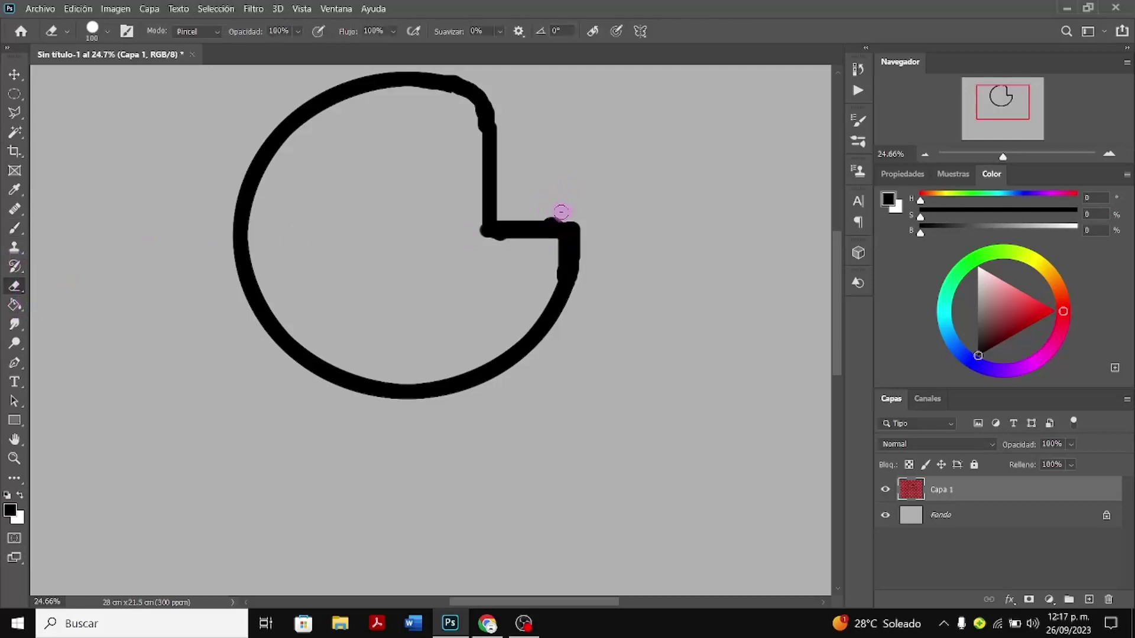
{"action": "left_click", "coordinate": [560, 212]}
{"action": "mouse_move", "coordinate": [560, 213]}
{"action": "left_mouse_down"}
{"action": "mouse_move", "coordinate": [535, 211]}
{"action": "mouse_move", "coordinate": [575, 218]}
{"action": "mouse_move", "coordinate": [503, 206]}
{"action": "mouse_move", "coordinate": [509, 261]}
{"action": "mouse_move", "coordinate": [510, 249]}
{"action": "left_mouse_up"}
{"action": "mouse_move", "coordinate": [480, 248]}
{"action": "left_mouse_down"}
{"action": "mouse_move", "coordinate": [511, 248]}
{"action": "mouse_move", "coordinate": [474, 242]}
{"action": "mouse_move", "coordinate": [474, 216]}
{"action": "mouse_move", "coordinate": [476, 242]}
{"action": "left_mouse_up"}
Thin the inner edge of the top-right curve with the Eraser
{"action": "mouse_move", "coordinate": [473, 127]}
{"action": "left_mouse_down"}
{"action": "mouse_move", "coordinate": [464, 108]}
{"action": "mouse_move", "coordinate": [421, 97]}
{"action": "left_mouse_up"}
{"action": "left_click_drag", "start_coordinate": [426, 95], "coordinate": [436, 99]}
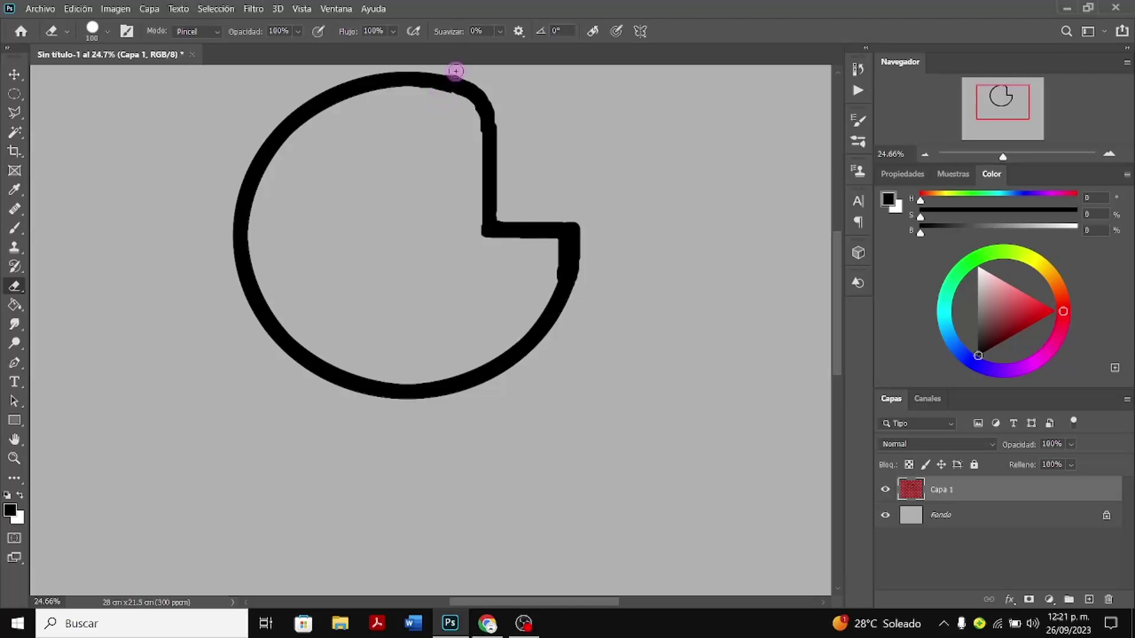
{"action": "scroll", "coordinate": [464, 101], "scroll_direction": "up", "scroll_amount": 3}
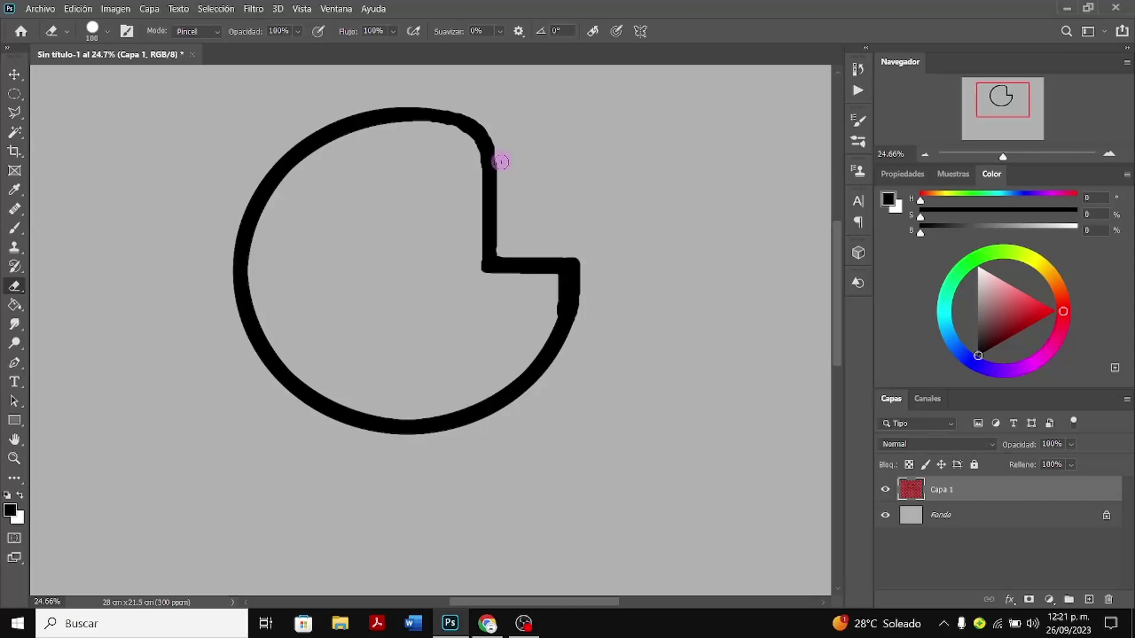
Brush black into the top-right shoulder gap, then erase its outer edge into a tapered join
{"action": "left_click", "coordinate": [22, 229]}
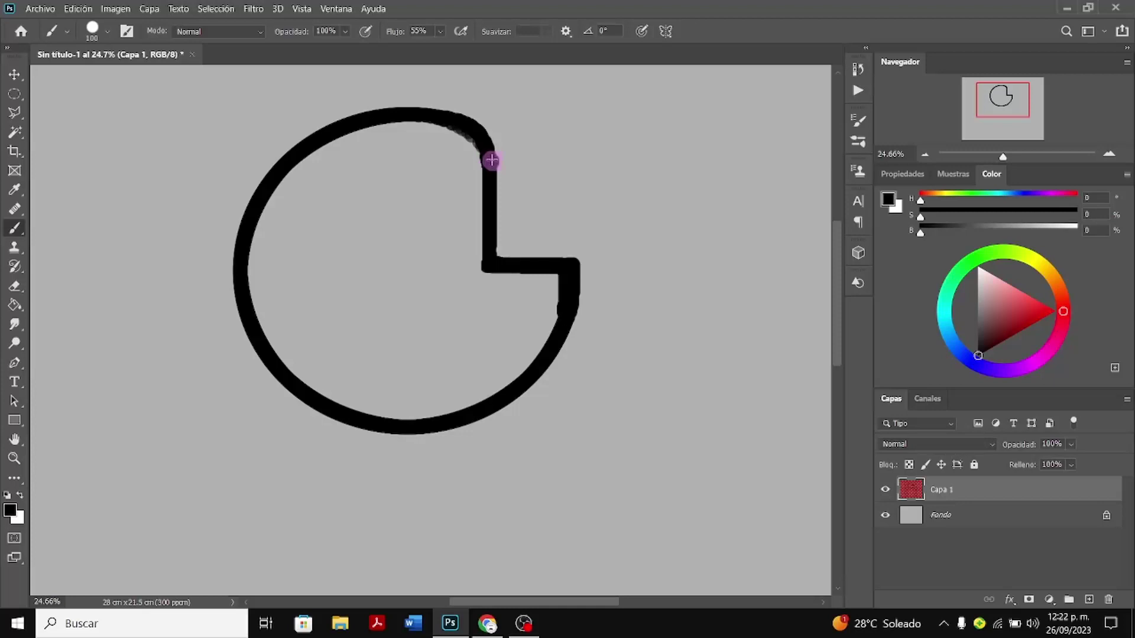
{"action": "left_click_drag", "start_coordinate": [484, 152], "coordinate": [444, 119]}
{"action": "left_click", "coordinate": [24, 286]}
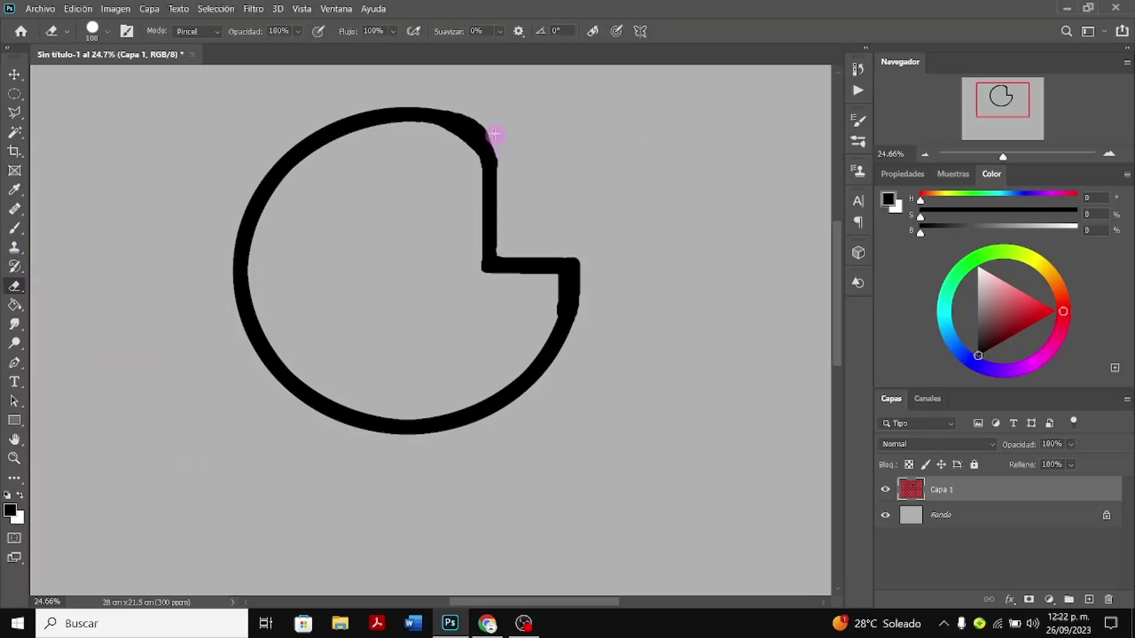
{"action": "mouse_move", "coordinate": [473, 110]}
{"action": "left_mouse_down"}
{"action": "mouse_move", "coordinate": [450, 104]}
{"action": "mouse_move", "coordinate": [498, 158]}
{"action": "left_mouse_up"}
{"action": "mouse_move", "coordinate": [471, 109]}
{"action": "left_mouse_down"}
{"action": "mouse_move", "coordinate": [448, 104]}
{"action": "mouse_move", "coordinate": [485, 141]}
{"action": "left_mouse_up"}
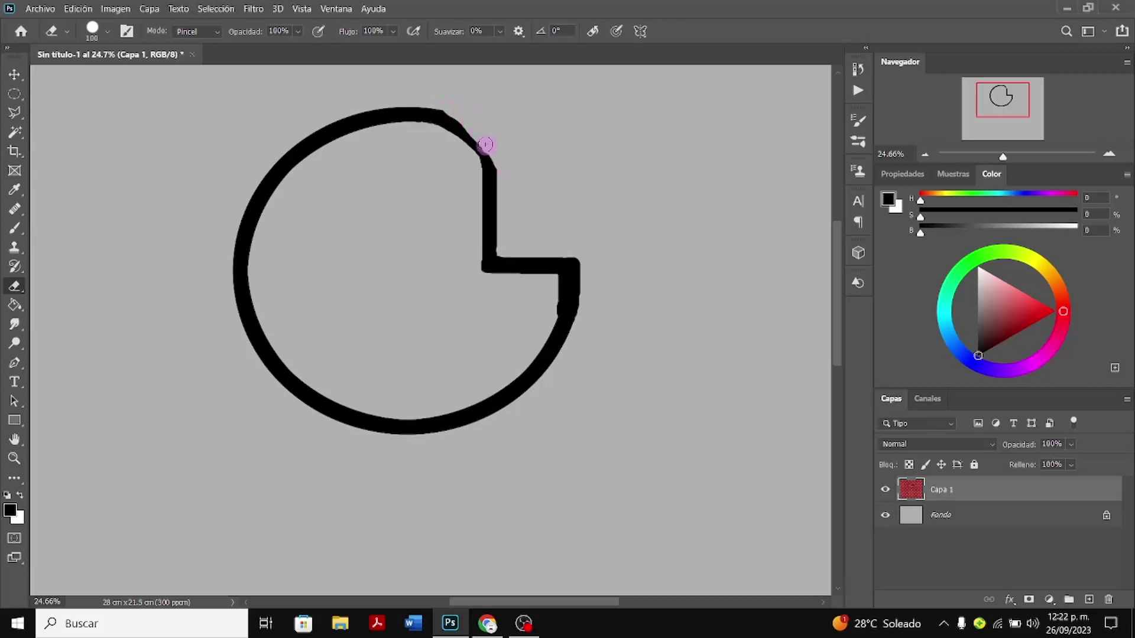
{"action": "left_click", "coordinate": [15, 228]}
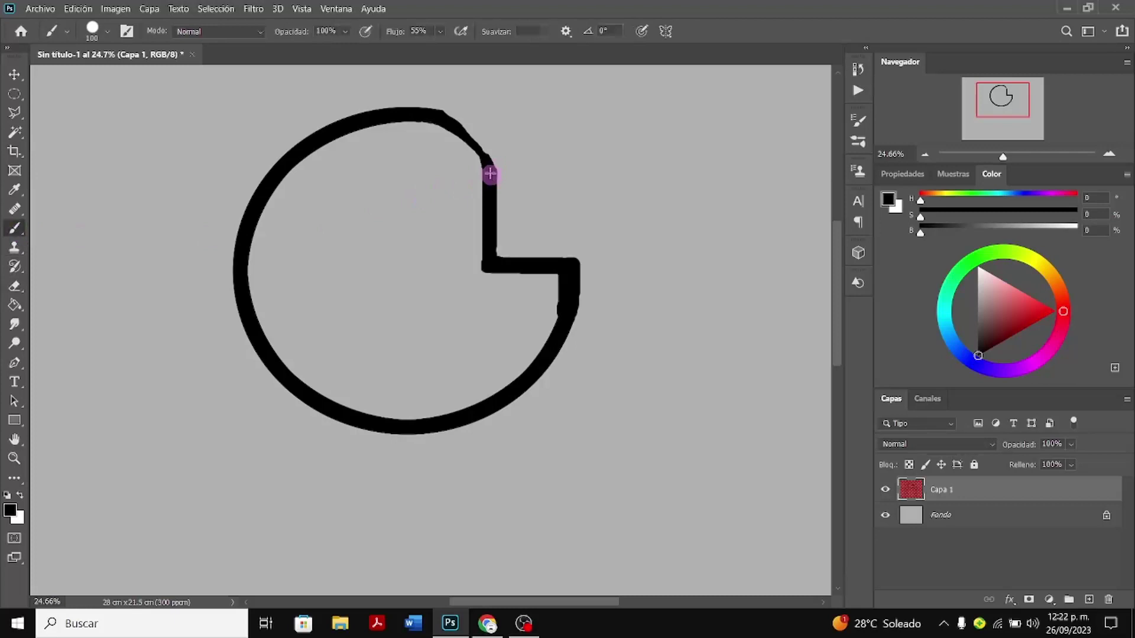
Thicken the top-right arc end, undoing an overlong stroke and repainting a shorter one
{"action": "mouse_move", "coordinate": [490, 173]}
{"action": "left_mouse_down"}
{"action": "mouse_move", "coordinate": [481, 157]}
{"action": "mouse_move", "coordinate": [489, 181]}
{"action": "left_mouse_up"}
{"action": "left_click", "coordinate": [489, 169]}
{"action": "mouse_move", "coordinate": [489, 168]}
{"action": "left_mouse_down"}
{"action": "mouse_move", "coordinate": [448, 114]}
{"action": "mouse_move", "coordinate": [343, 106]}
{"action": "left_mouse_up"}
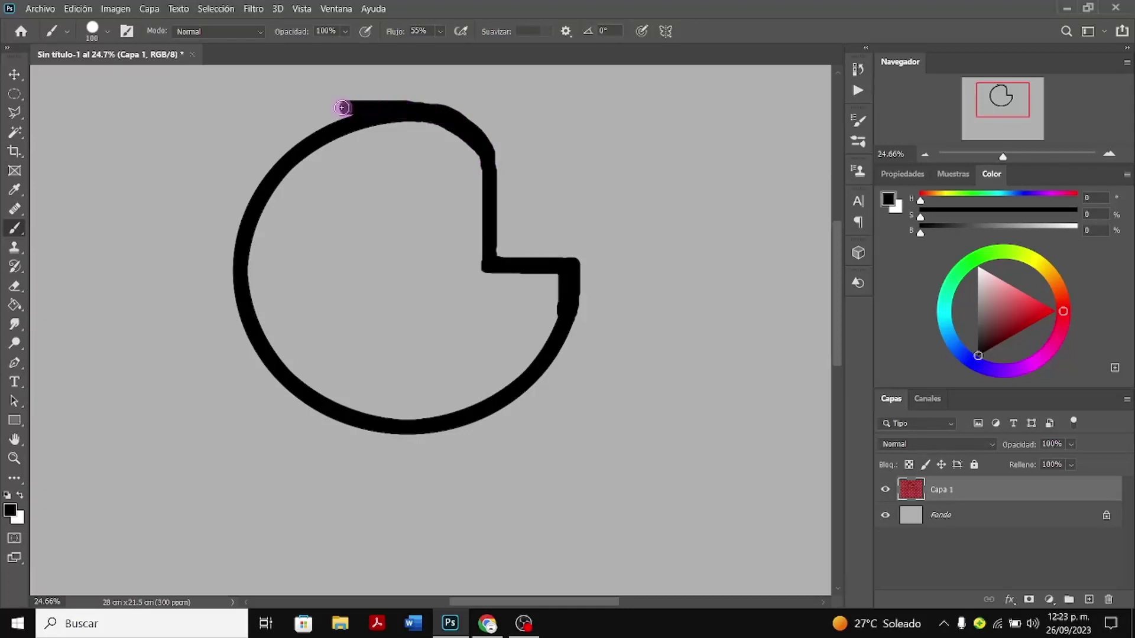
{"action": "key", "text": "ctrl+z"}
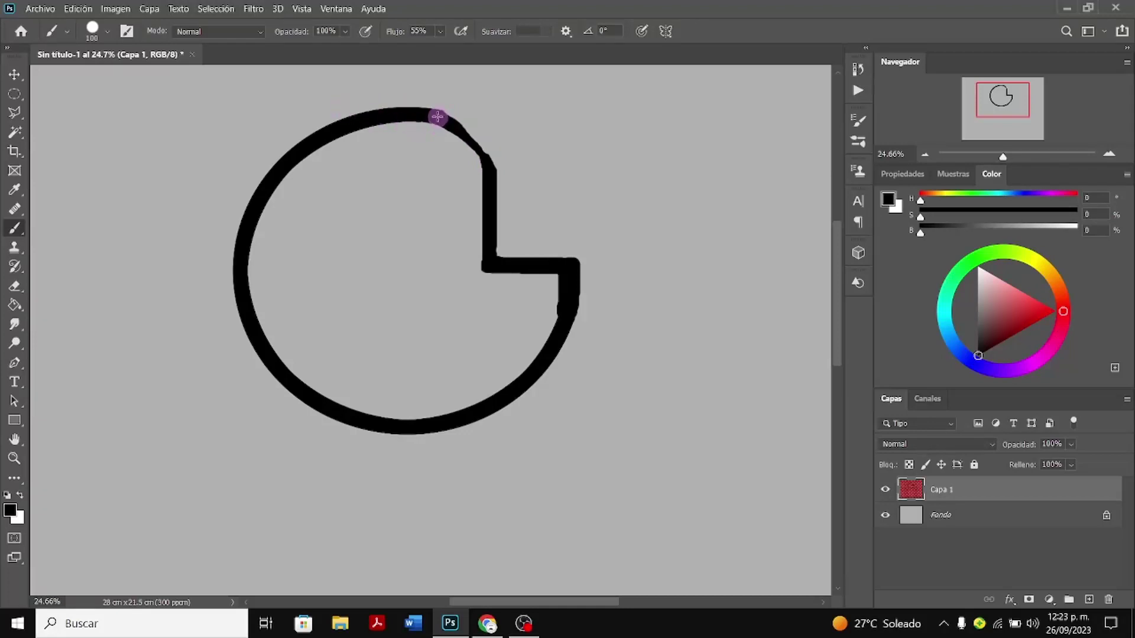
{"action": "mouse_move", "coordinate": [441, 116]}
{"action": "left_mouse_down"}
{"action": "mouse_move", "coordinate": [482, 142]}
{"action": "mouse_move", "coordinate": [490, 170]}
{"action": "left_mouse_up"}
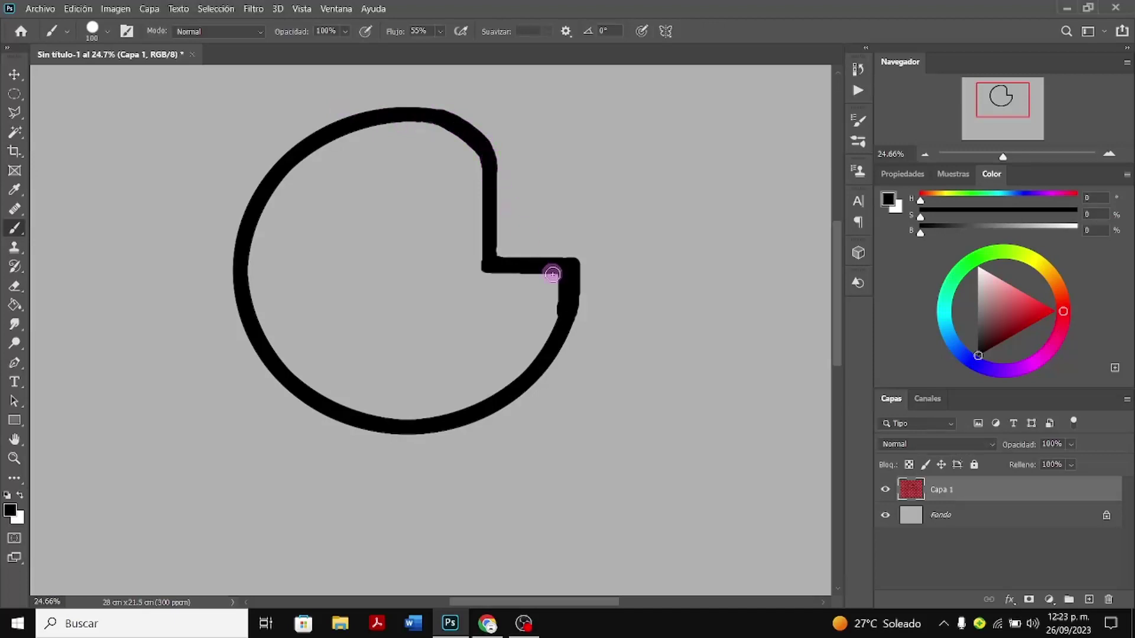
{"action": "scroll", "coordinate": [552, 274], "scroll_direction": "down", "scroll_amount": 2}
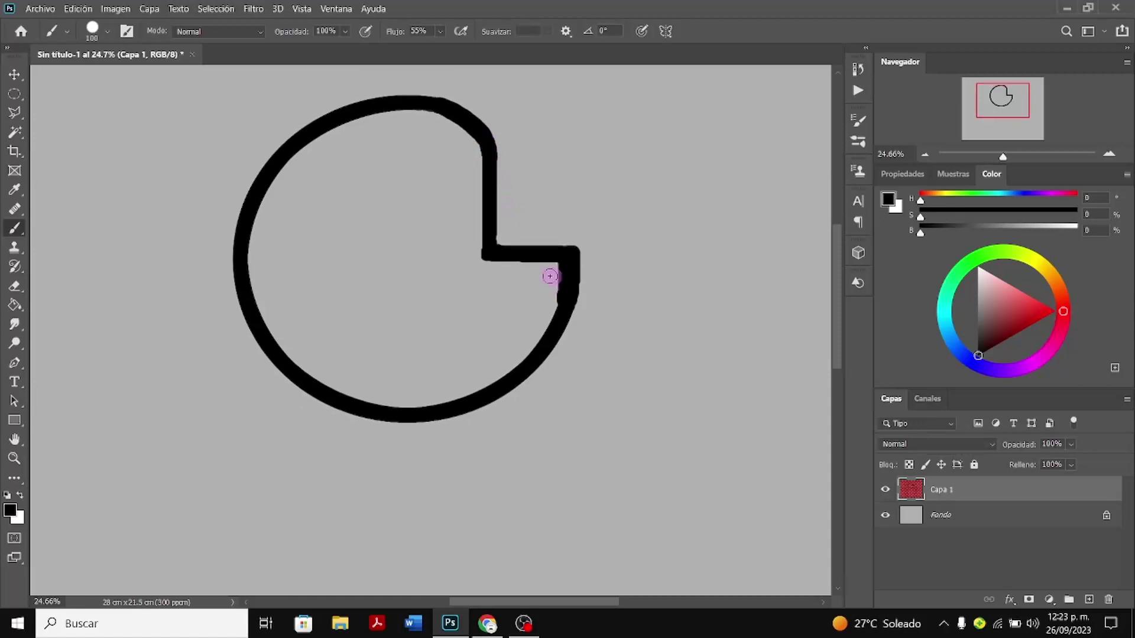
Round off the notch's inner and outer corners and thicken its horizontal segment
{"action": "left_click", "coordinate": [16, 288]}
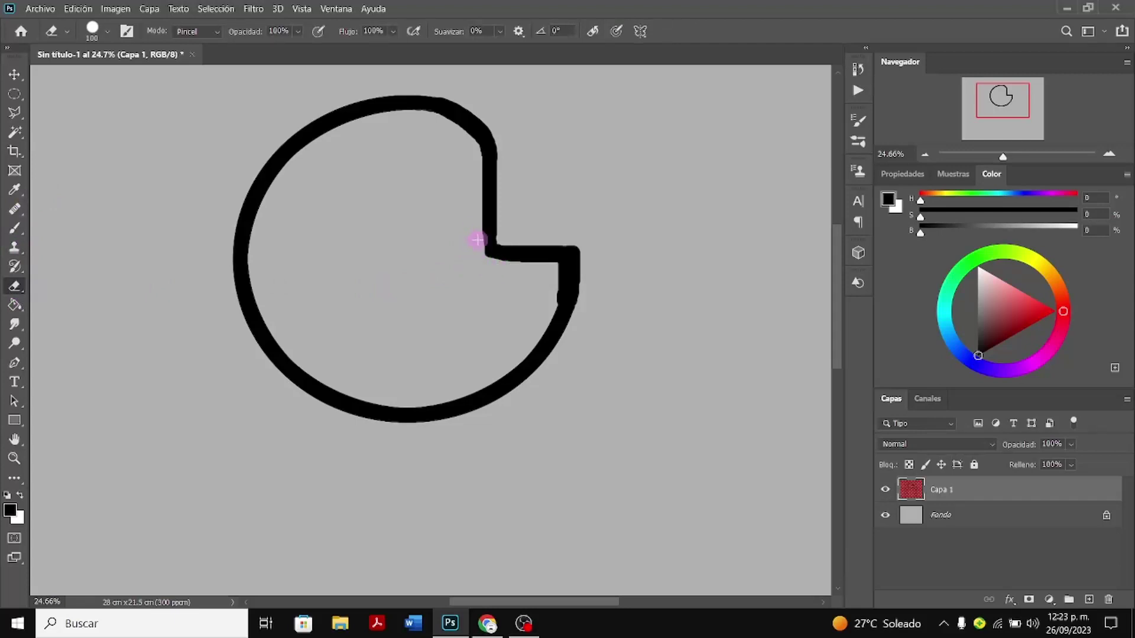
{"action": "left_click_drag", "start_coordinate": [478, 240], "coordinate": [507, 267]}
{"action": "left_click", "coordinate": [15, 229]}
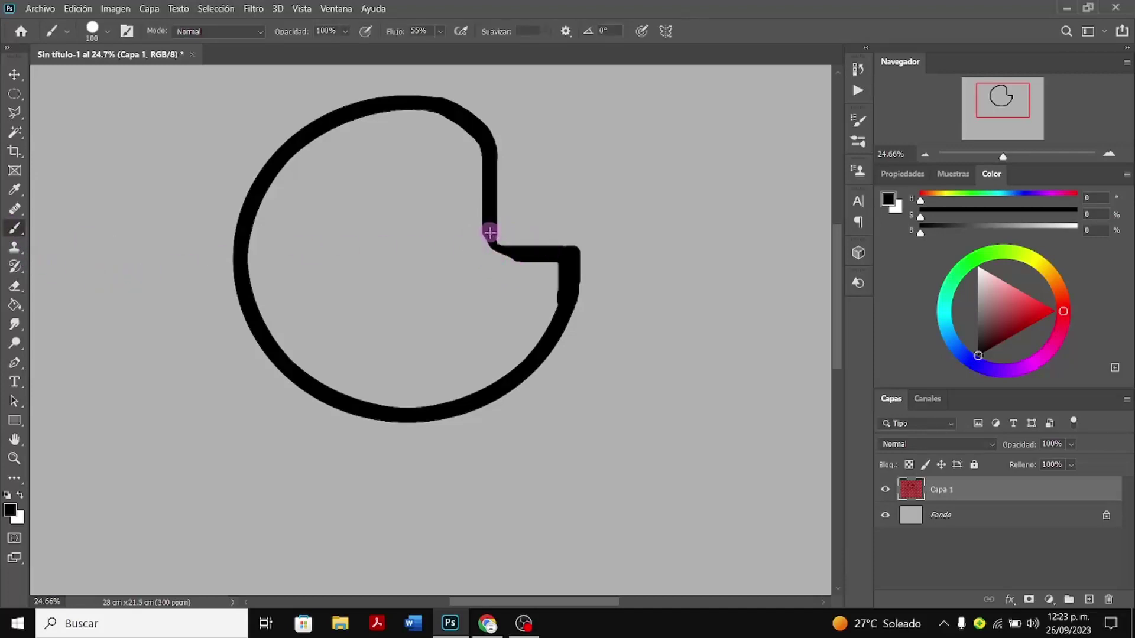
{"action": "mouse_move", "coordinate": [489, 233]}
{"action": "left_mouse_down"}
{"action": "mouse_move", "coordinate": [507, 254]}
{"action": "mouse_move", "coordinate": [546, 256]}
{"action": "left_mouse_up"}
{"action": "left_click", "coordinate": [15, 284]}
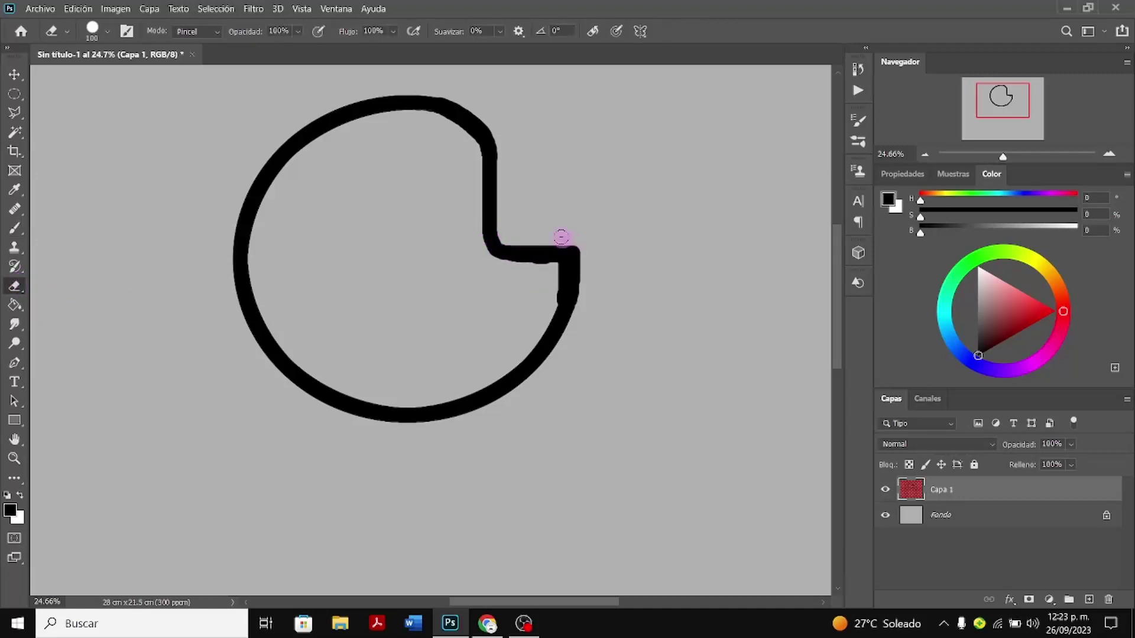
{"action": "mouse_move", "coordinate": [582, 252]}
{"action": "left_mouse_down"}
{"action": "mouse_move", "coordinate": [582, 297]}
{"action": "mouse_move", "coordinate": [575, 257]}
{"action": "mouse_move", "coordinate": [544, 242]}
{"action": "mouse_move", "coordinate": [578, 261]}
{"action": "left_mouse_up"}
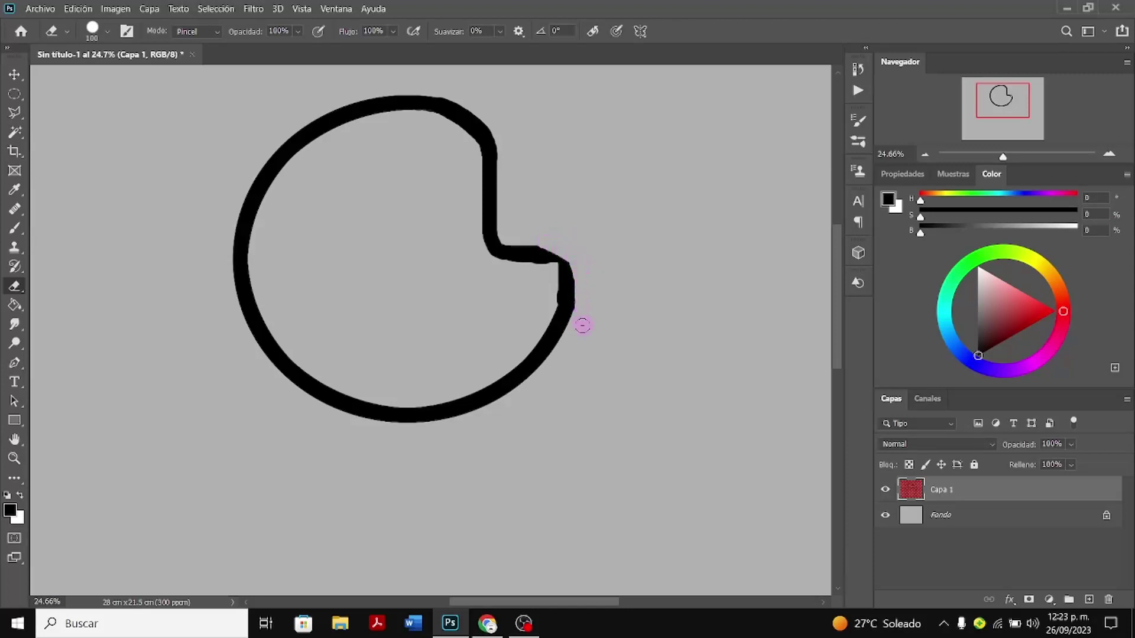
{"action": "left_click", "coordinate": [15, 228]}
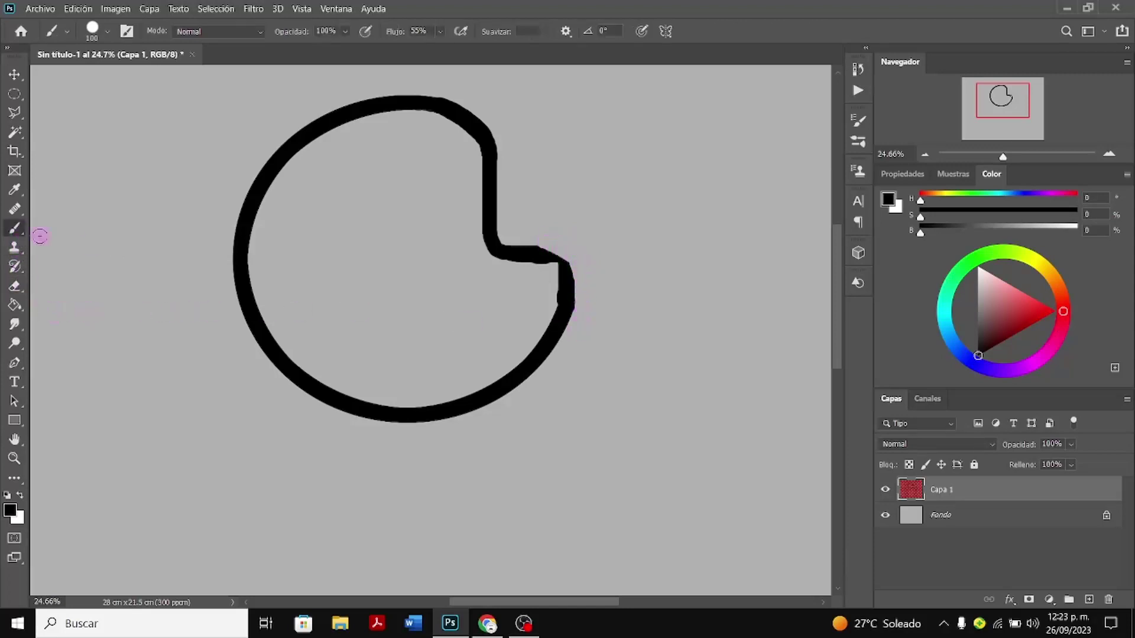
{"action": "mouse_move", "coordinate": [527, 253]}
{"action": "left_mouse_down"}
{"action": "mouse_move", "coordinate": [517, 249]}
{"action": "mouse_move", "coordinate": [565, 261]}
{"action": "mouse_move", "coordinate": [569, 303]}
{"action": "mouse_move", "coordinate": [565, 256]}
{"action": "mouse_move", "coordinate": [507, 250]}
{"action": "mouse_move", "coordinate": [558, 256]}
{"action": "mouse_move", "coordinate": [568, 306]}
{"action": "mouse_move", "coordinate": [491, 233]}
{"action": "mouse_move", "coordinate": [538, 258]}
{"action": "left_mouse_up"}
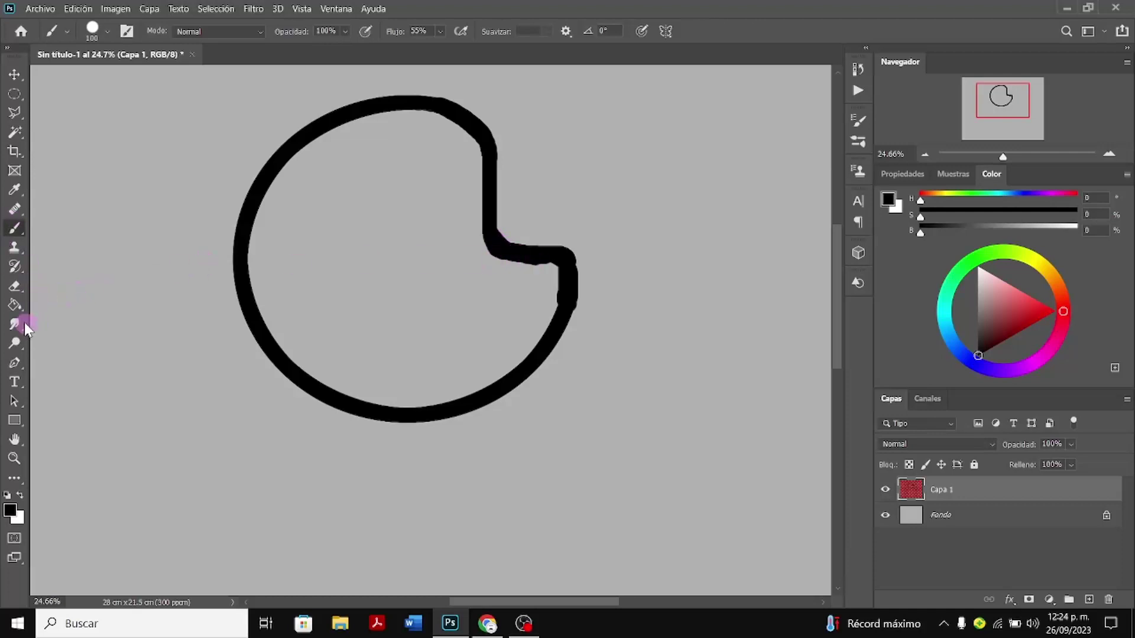
Paint a smooth bend joining the notch's horizontal and vertical edges
{"action": "left_click", "coordinate": [15, 287]}
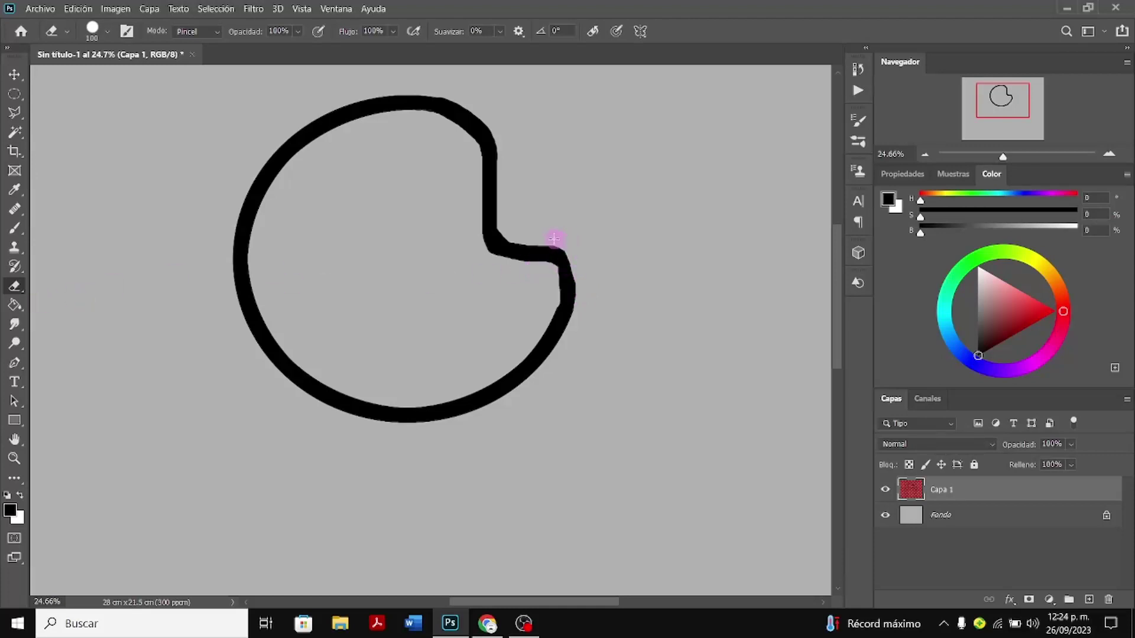
{"action": "left_click", "coordinate": [15, 228]}
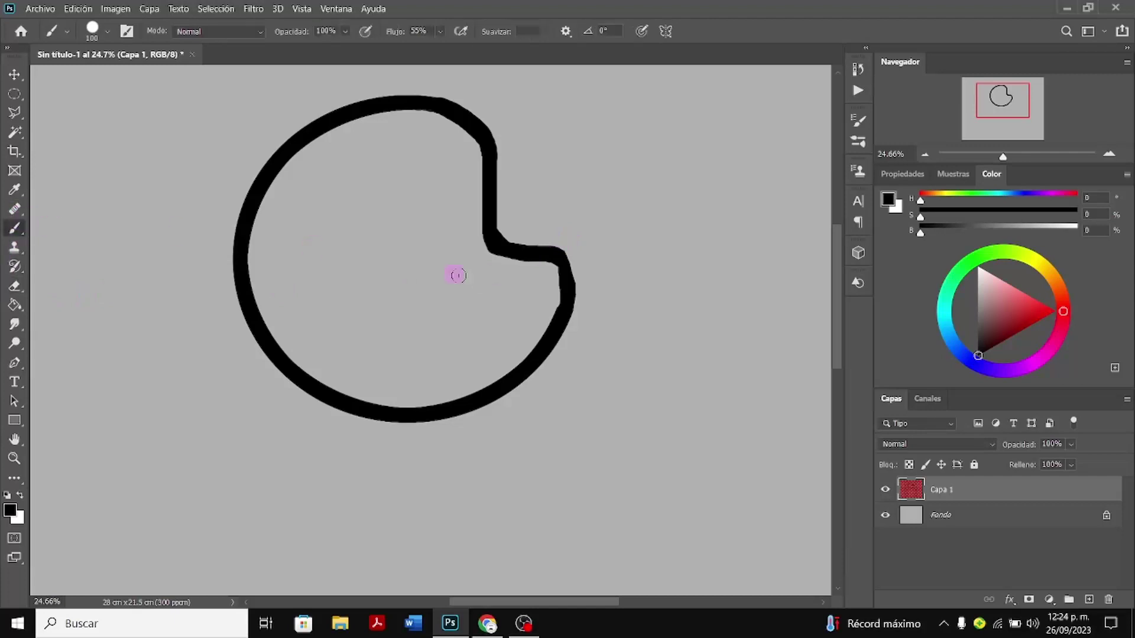
{"action": "mouse_move", "coordinate": [561, 256]}
{"action": "left_mouse_down"}
{"action": "mouse_move", "coordinate": [561, 338]}
{"action": "mouse_move", "coordinate": [547, 256]}
{"action": "mouse_move", "coordinate": [563, 266]}
{"action": "mouse_move", "coordinate": [562, 256]}
{"action": "mouse_move", "coordinate": [567, 267]}
{"action": "mouse_move", "coordinate": [489, 243]}
{"action": "left_mouse_up"}
{"action": "left_click", "coordinate": [562, 260]}
{"action": "left_click", "coordinate": [18, 287]}
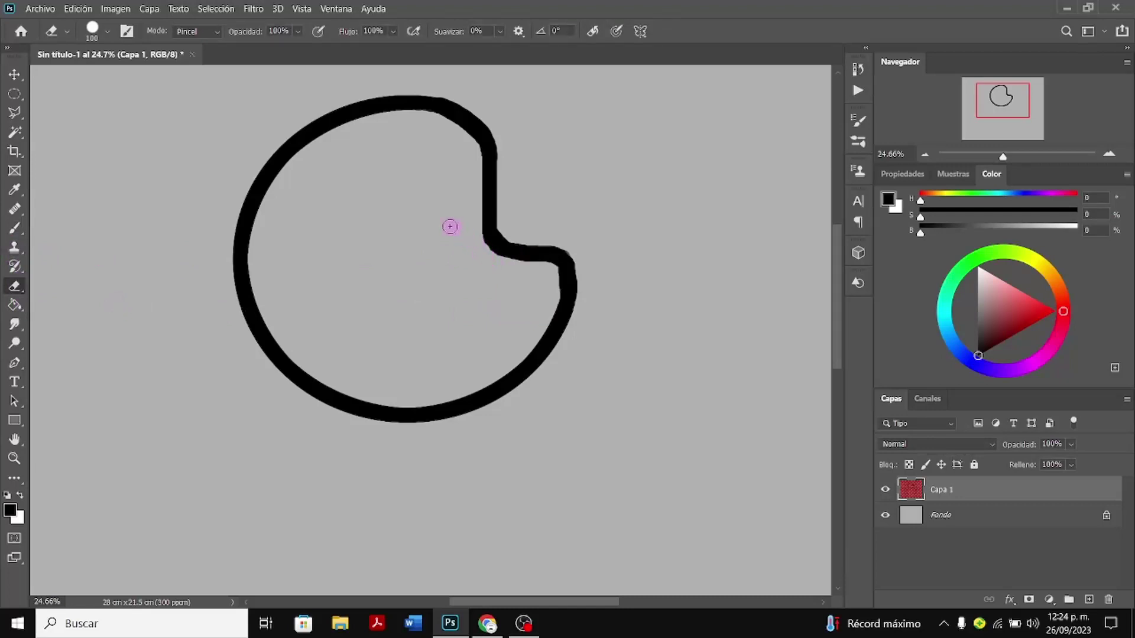
{"action": "scroll", "coordinate": [441, 246], "scroll_direction": "up", "scroll_amount": 2}
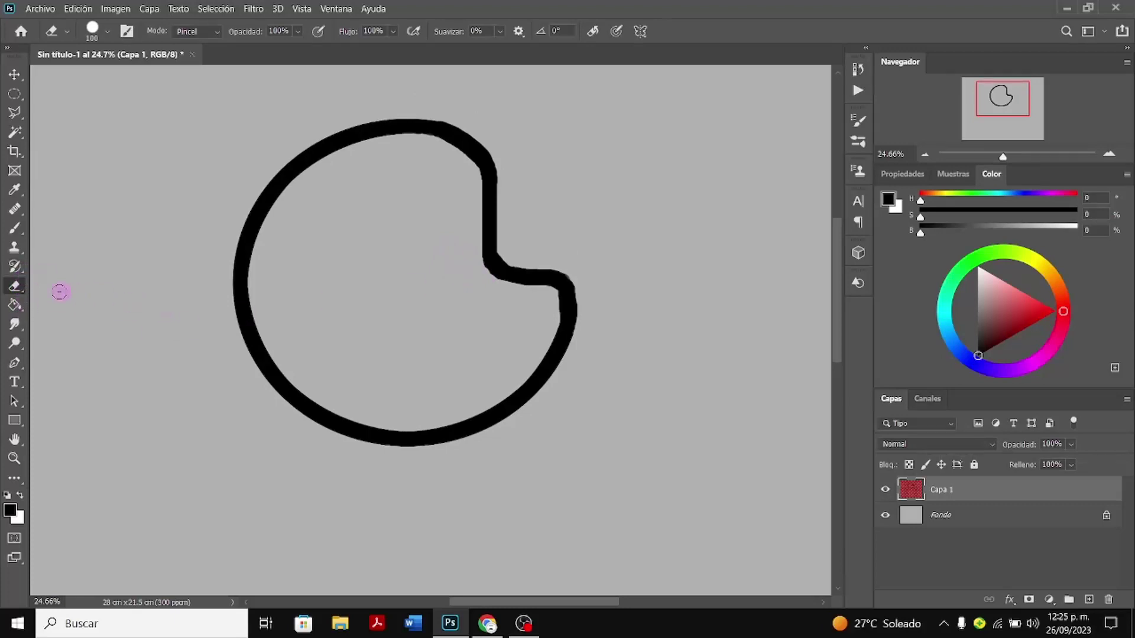
{"action": "scroll", "coordinate": [257, 295], "scroll_direction": "down", "scroll_amount": 2}
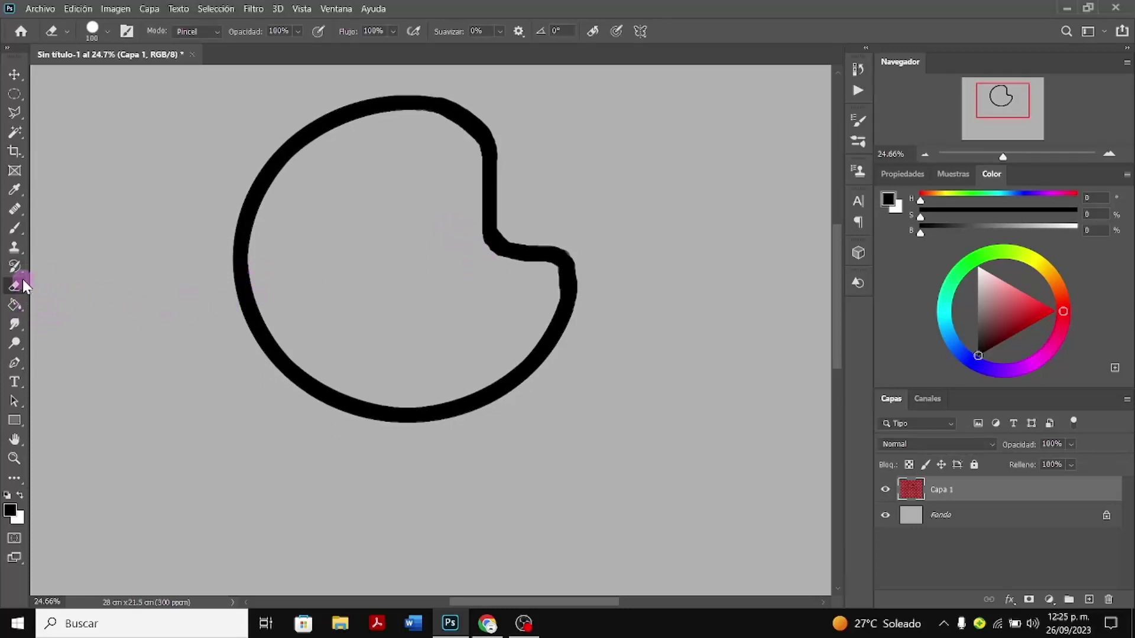
{"action": "left_click", "coordinate": [17, 229]}
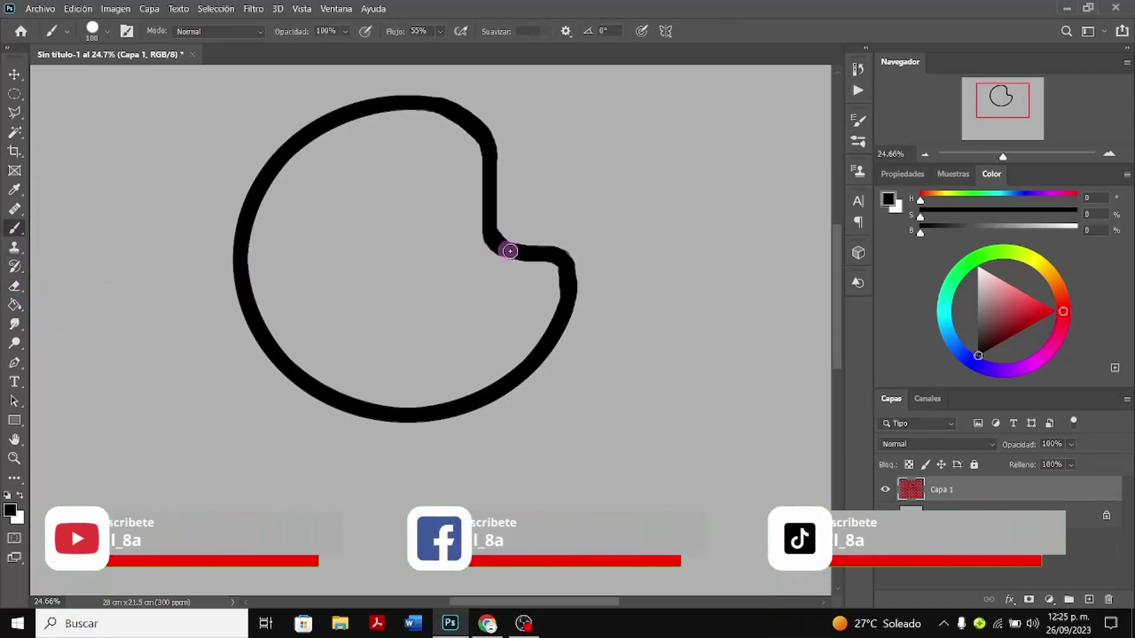
{"action": "scroll", "coordinate": [480, 232], "scroll_direction": "down", "scroll_amount": 1}
{"action": "scroll", "coordinate": [479, 232], "scroll_direction": "up", "scroll_amount": 1}
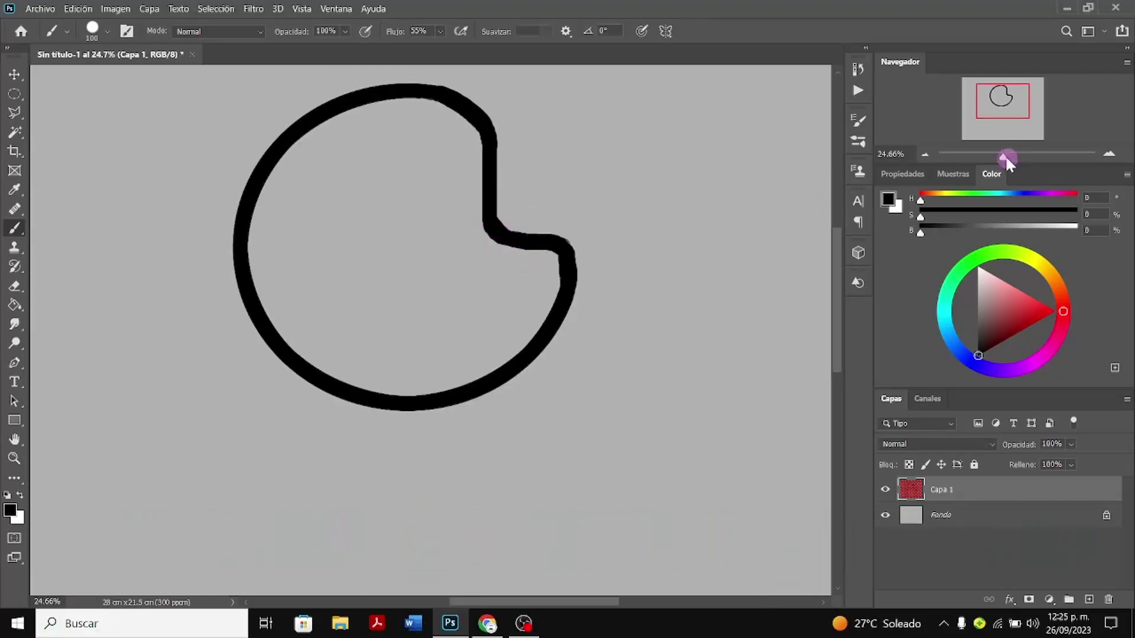
Fit the canvas in view and duplicate Capa 1 twice, creating Capa 1 copia and Capa 1 copia 2
{"action": "left_click_drag", "start_coordinate": [1003, 157], "coordinate": [1009, 208]}
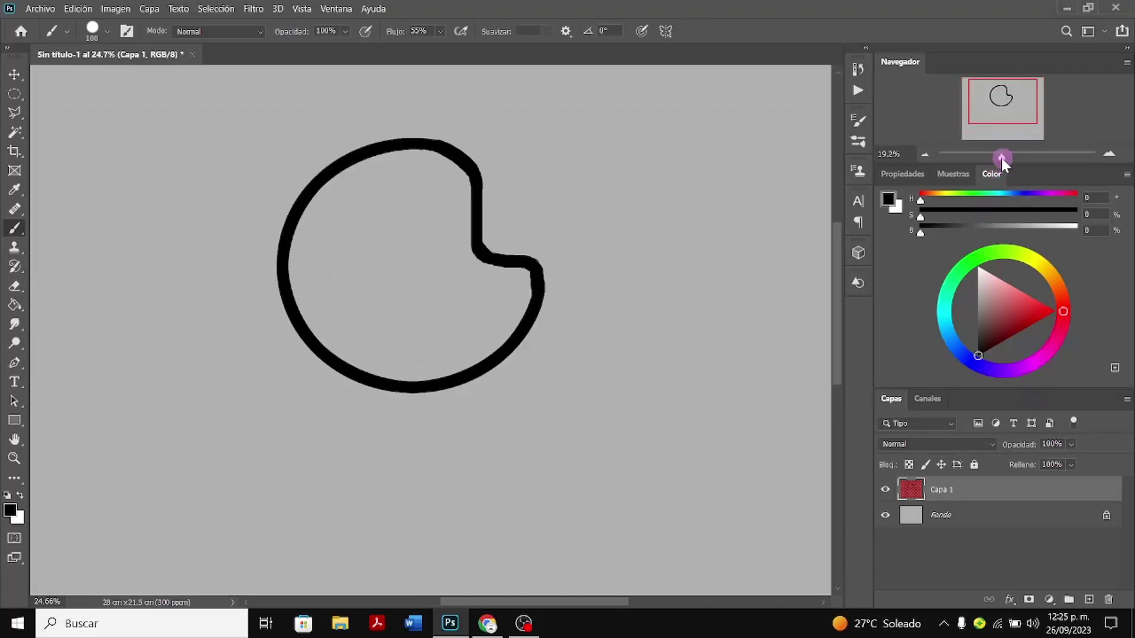
{"action": "left_click_drag", "start_coordinate": [1002, 158], "coordinate": [996, 158]}
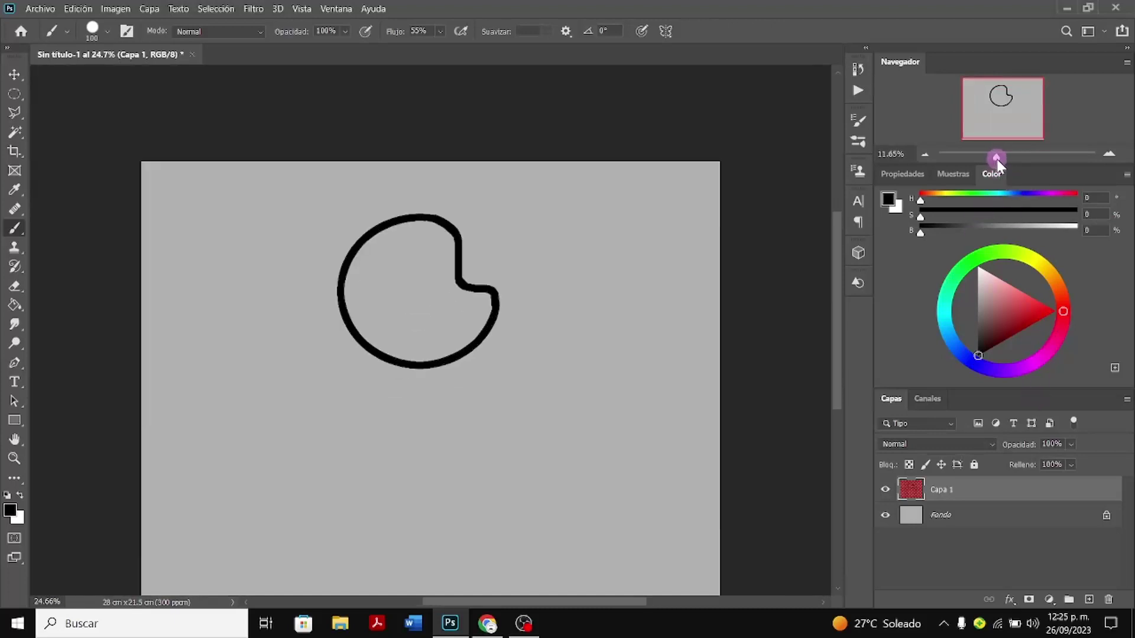
{"action": "right_click", "coordinate": [927, 495]}
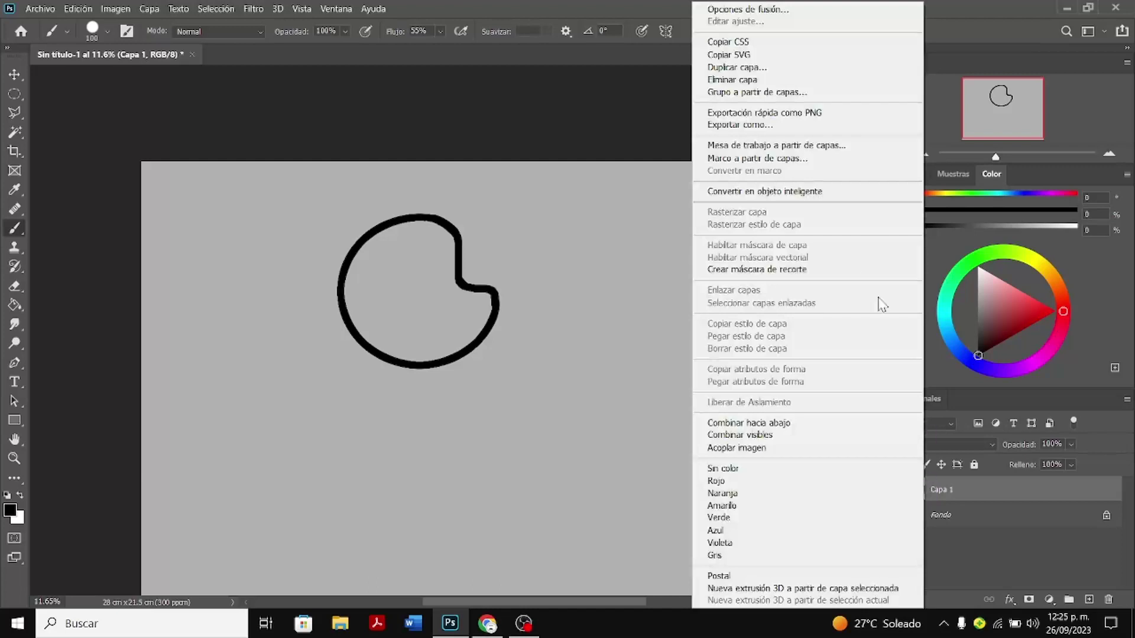
{"action": "left_click", "coordinate": [766, 67]}
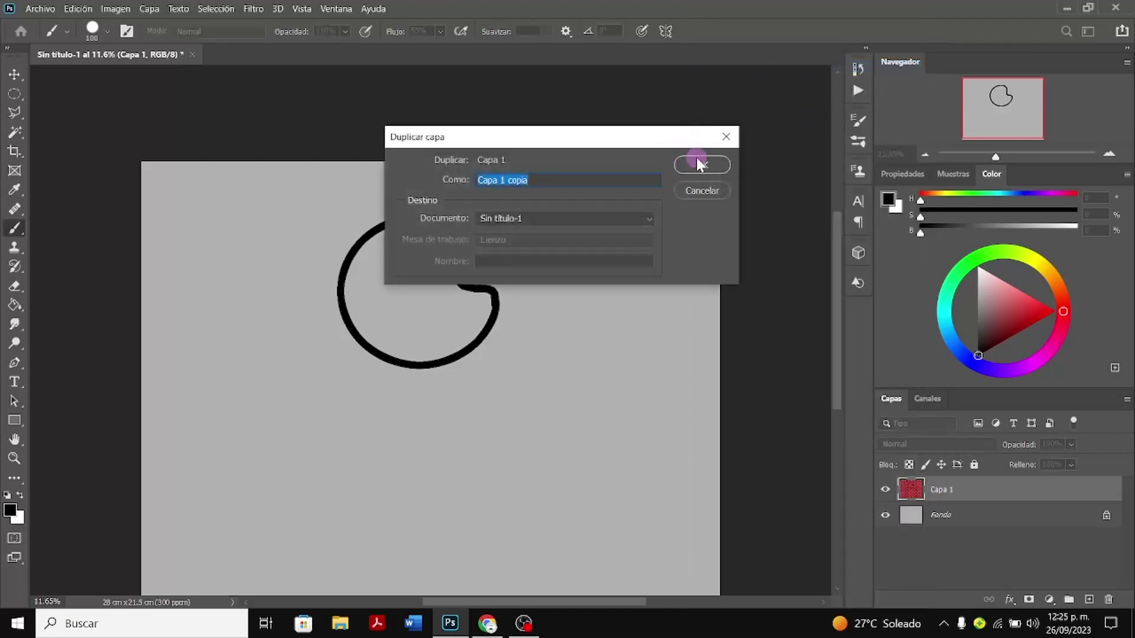
{"action": "left_click", "coordinate": [698, 164]}
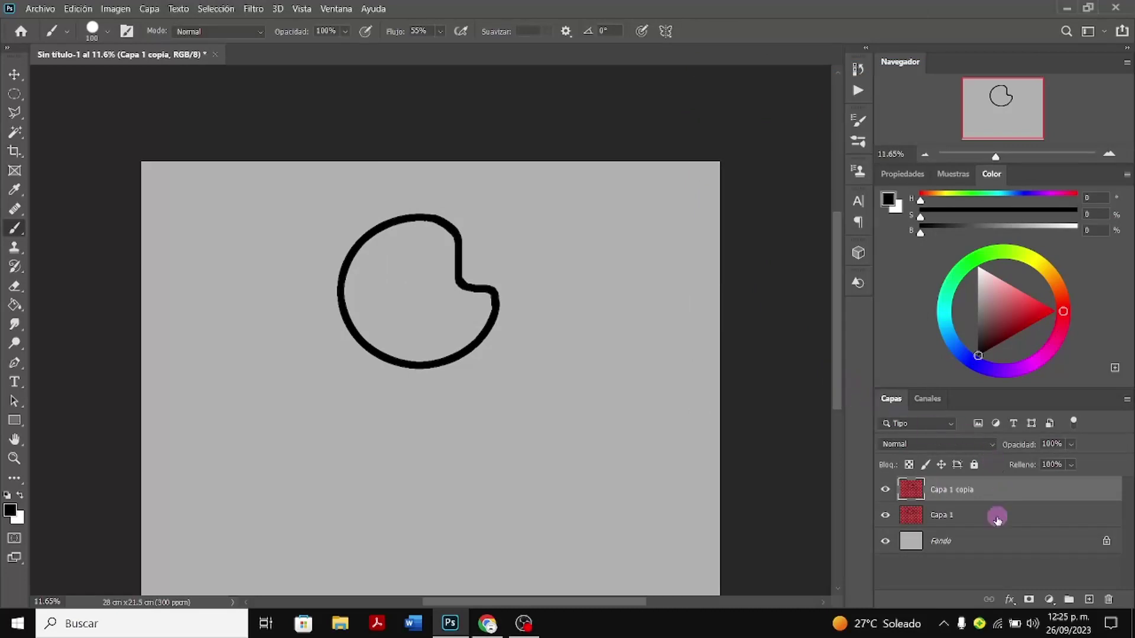
{"action": "right_click", "coordinate": [953, 489]}
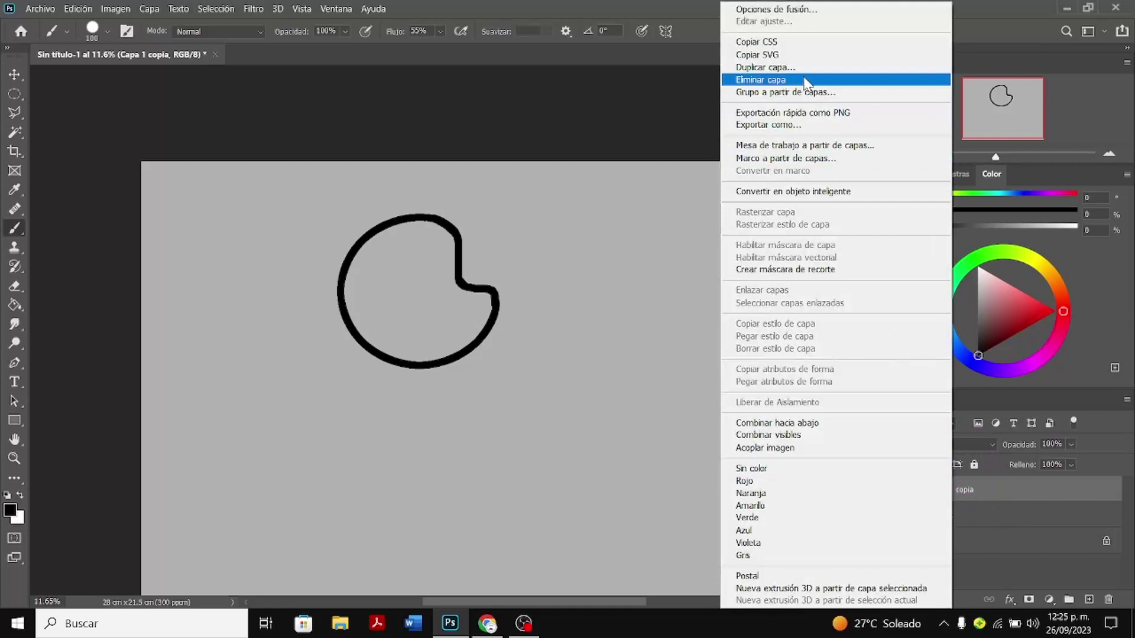
{"action": "left_click", "coordinate": [768, 67]}
{"action": "left_click", "coordinate": [693, 167]}
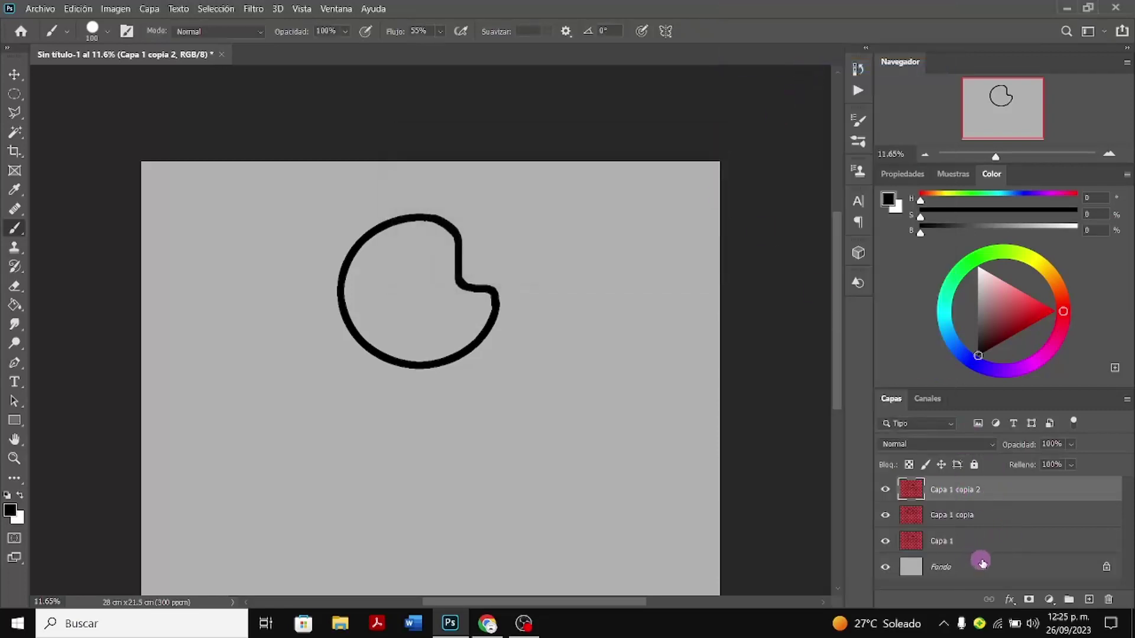
Add a new Capa 2 below Capa 1 and hide both Capa 1 copies
{"action": "left_click", "coordinate": [1090, 600]}
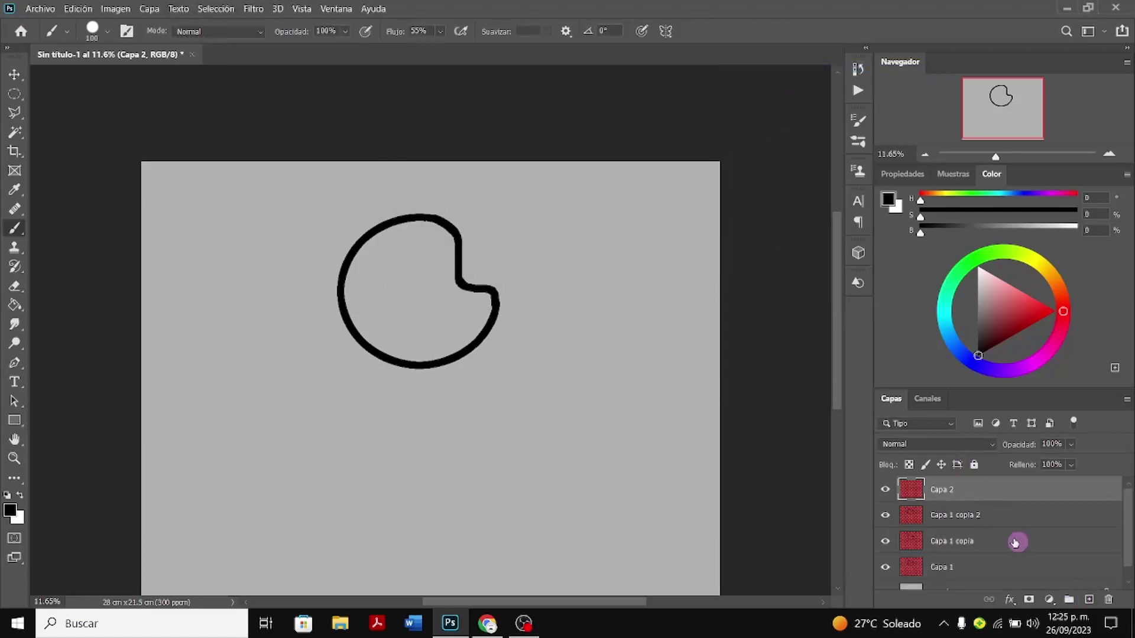
{"action": "left_click_drag", "start_coordinate": [962, 490], "coordinate": [966, 572]}
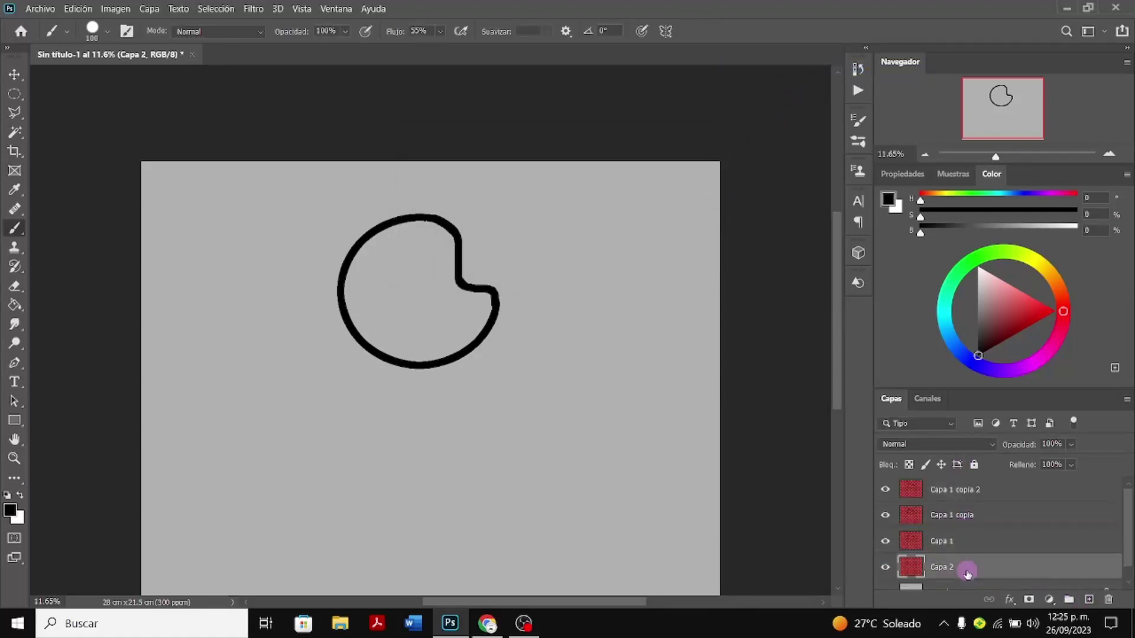
{"action": "left_click", "coordinate": [885, 515]}
{"action": "left_click", "coordinate": [886, 490]}
{"action": "scroll", "coordinate": [139, 315], "scroll_direction": "down", "scroll_amount": 2}
{"action": "scroll", "coordinate": [139, 315], "scroll_direction": "down", "scroll_amount": 1}
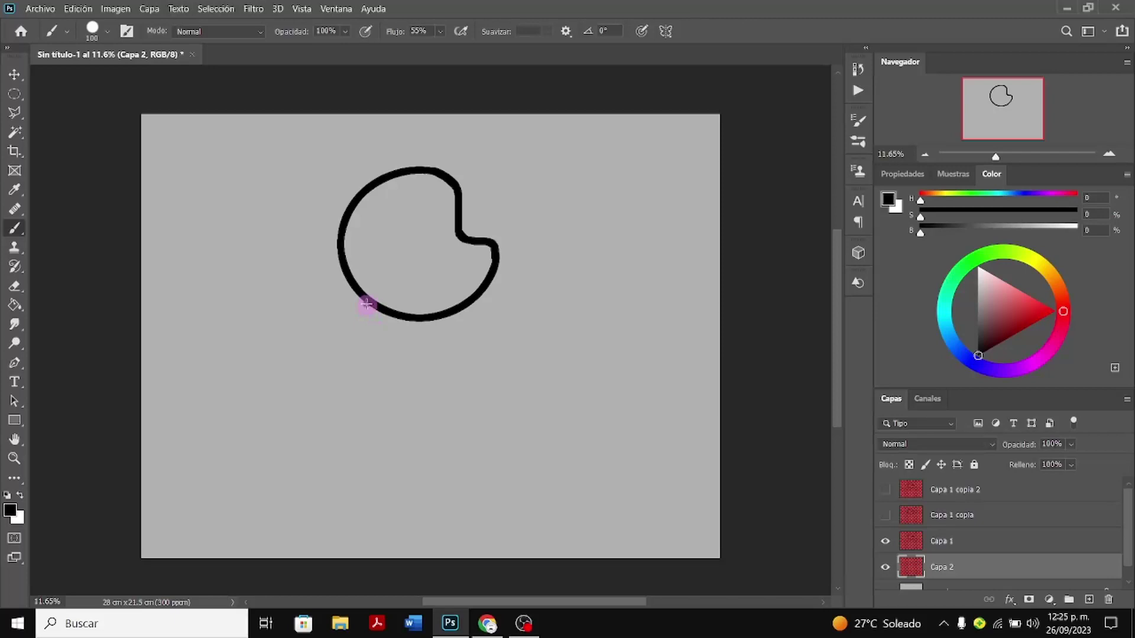
Paint the torso's left, right and bottom lines beneath the head, repainting the bottom edge
{"action": "left_click_drag", "start_coordinate": [366, 304], "coordinate": [350, 410]}
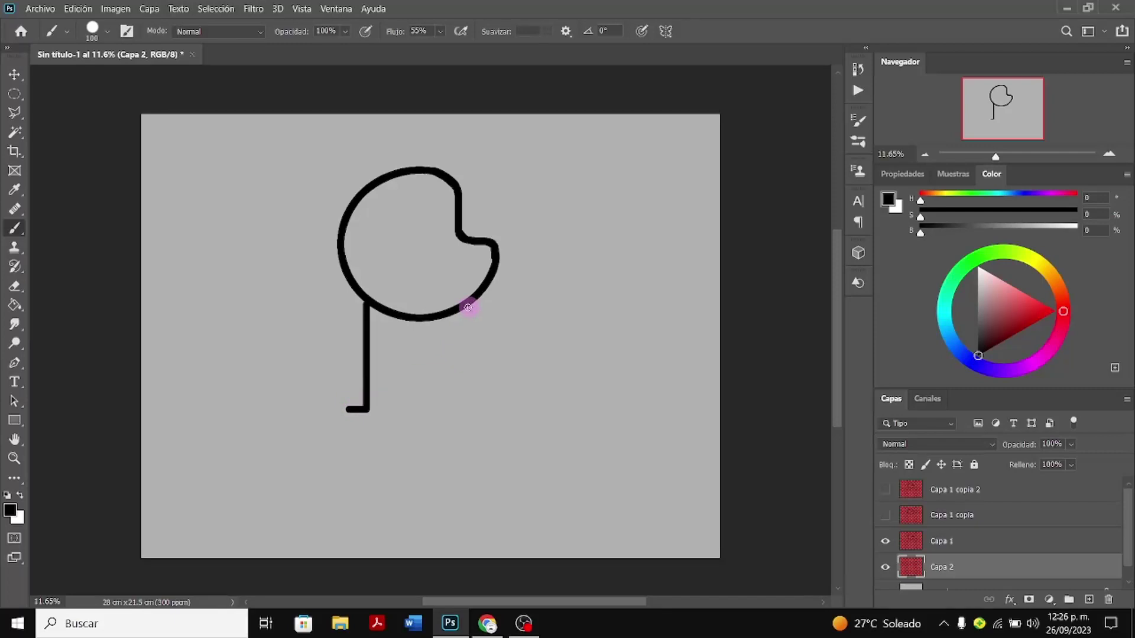
{"action": "left_click_drag", "start_coordinate": [467, 308], "coordinate": [451, 409]}
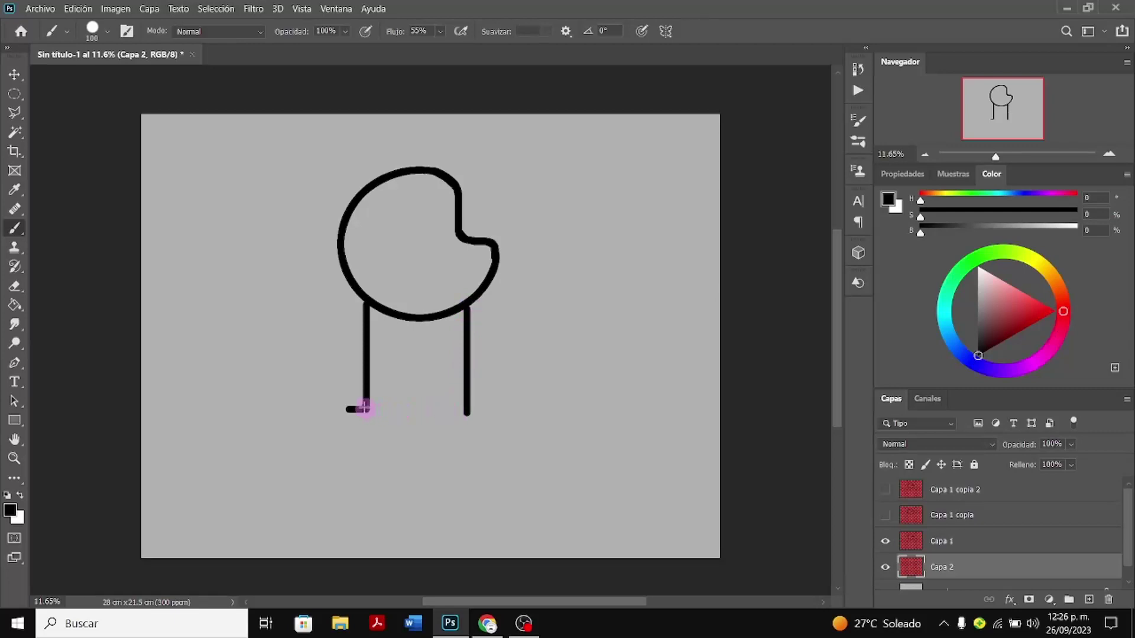
{"action": "left_click_drag", "start_coordinate": [363, 407], "coordinate": [466, 404]}
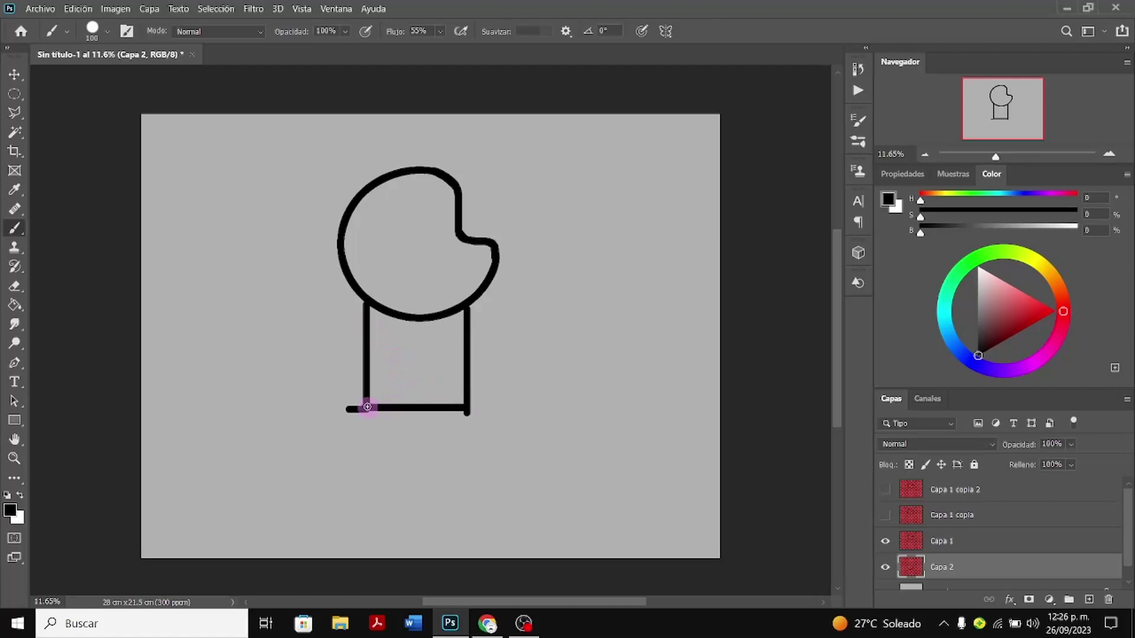
{"action": "left_click", "coordinate": [22, 283]}
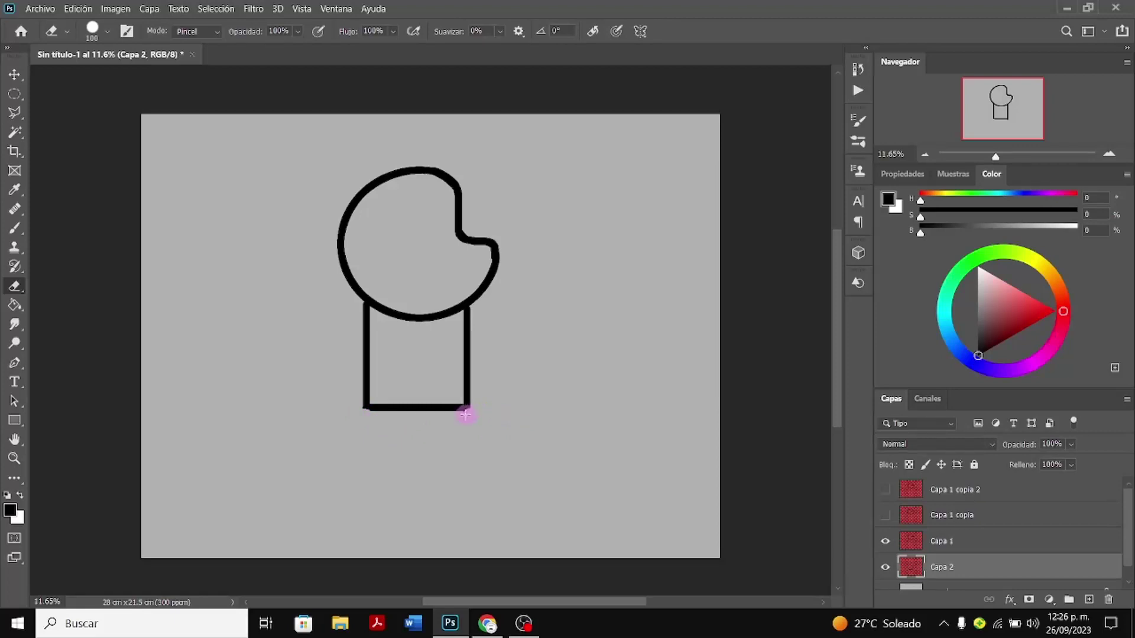
{"action": "left_click", "coordinate": [17, 228]}
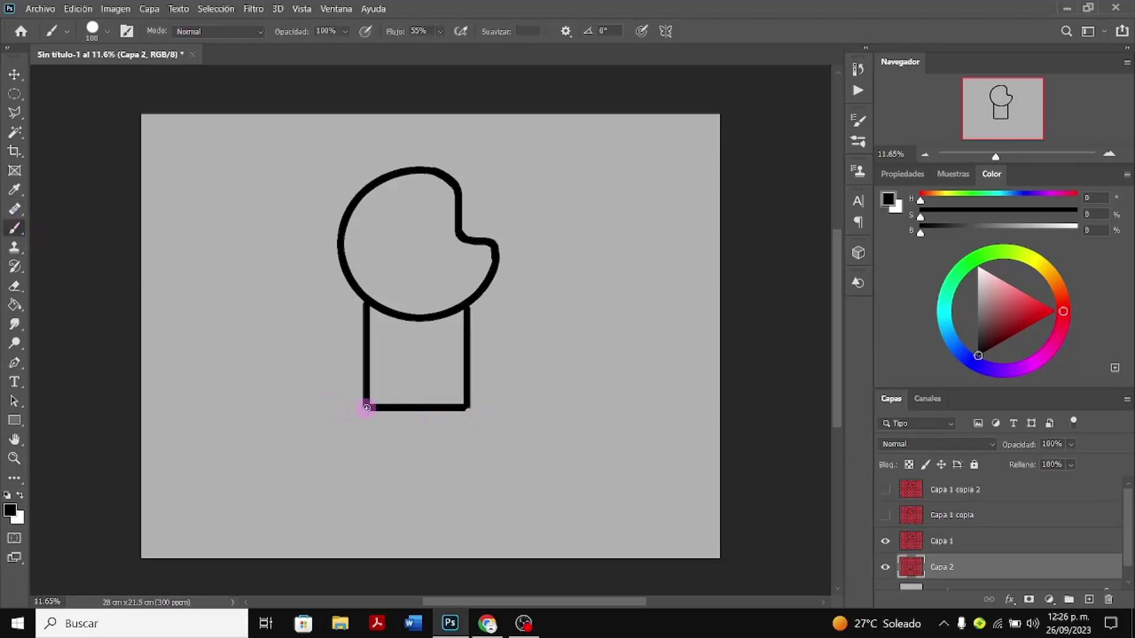
{"action": "left_click_drag", "start_coordinate": [367, 407], "coordinate": [467, 411]}
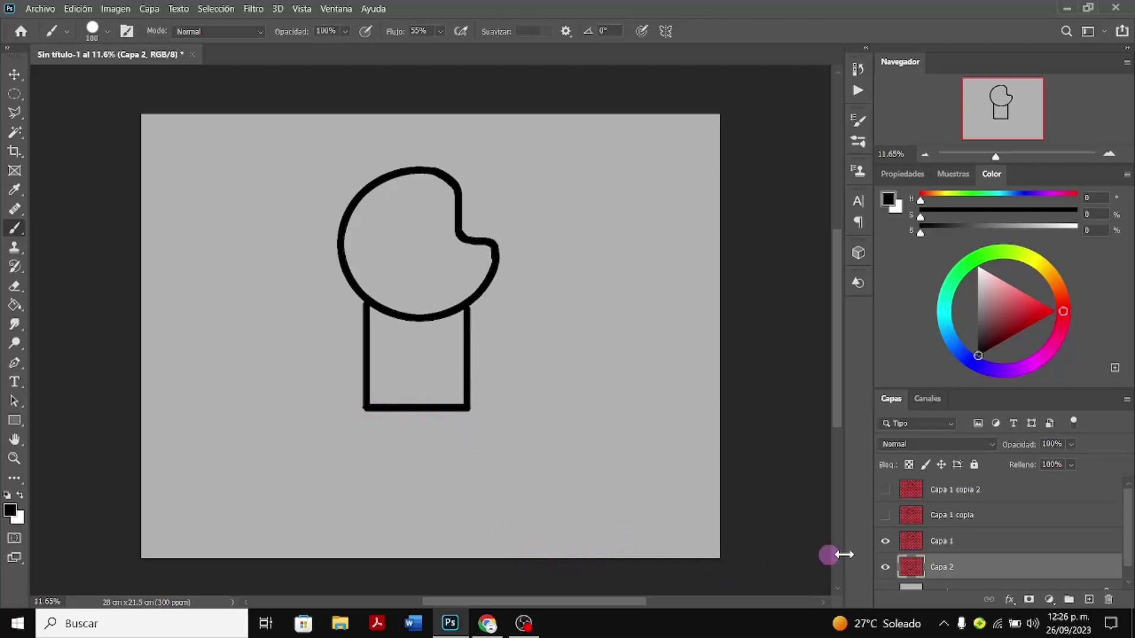
{"action": "scroll", "coordinate": [826, 553], "scroll_direction": "down", "scroll_amount": 1}
Add layer Capa 3 just above Fondo and try a first leg stroke, then undo it
{"action": "left_click", "coordinate": [1089, 600]}
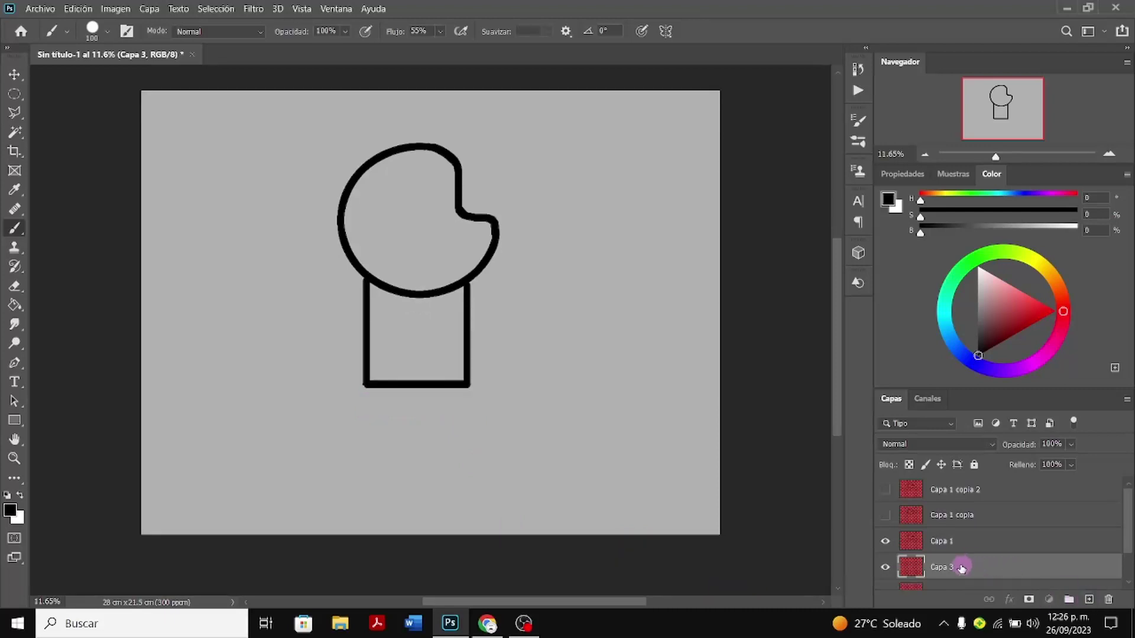
{"action": "left_click_drag", "start_coordinate": [946, 588], "coordinate": [940, 558]}
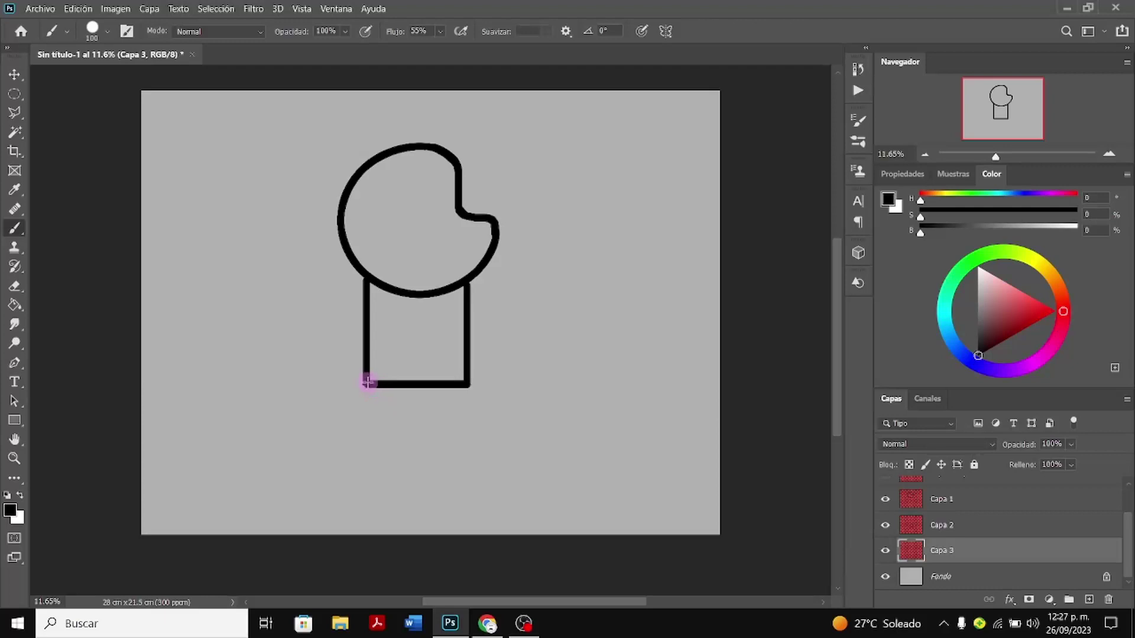
{"action": "mouse_move", "coordinate": [368, 383]}
{"action": "left_mouse_down"}
{"action": "mouse_move", "coordinate": [350, 481]}
{"action": "mouse_move", "coordinate": [386, 485]}
{"action": "left_mouse_up"}
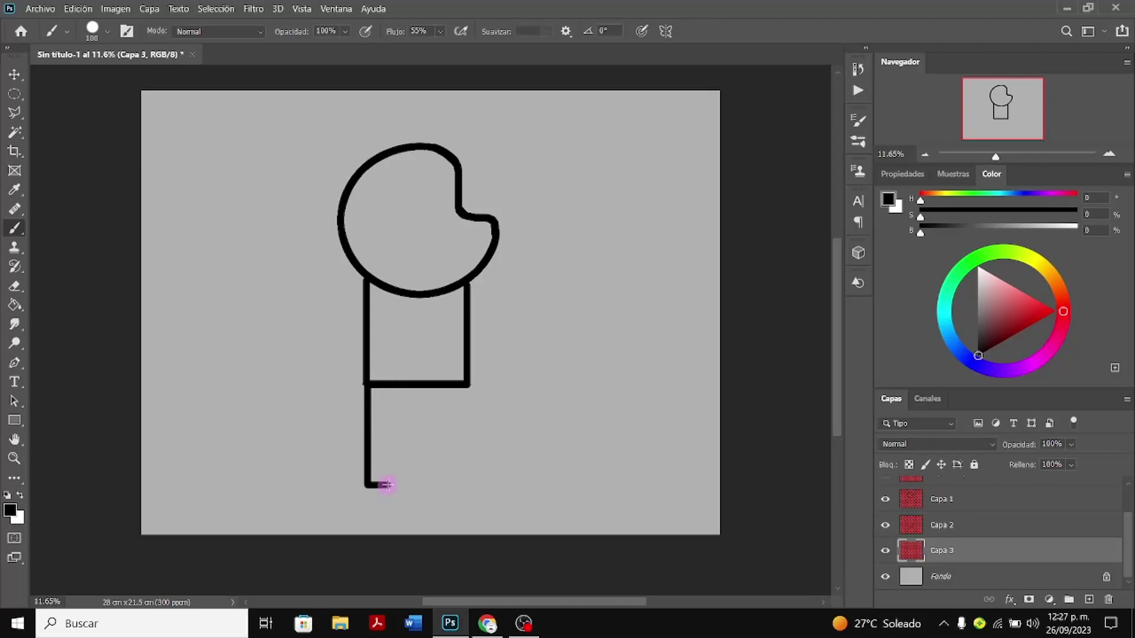
{"action": "left_click_drag", "start_coordinate": [392, 382], "coordinate": [394, 380]}
{"action": "key", "text": "ctrl+z"}
{"action": "key", "text": "ctrl+z"}
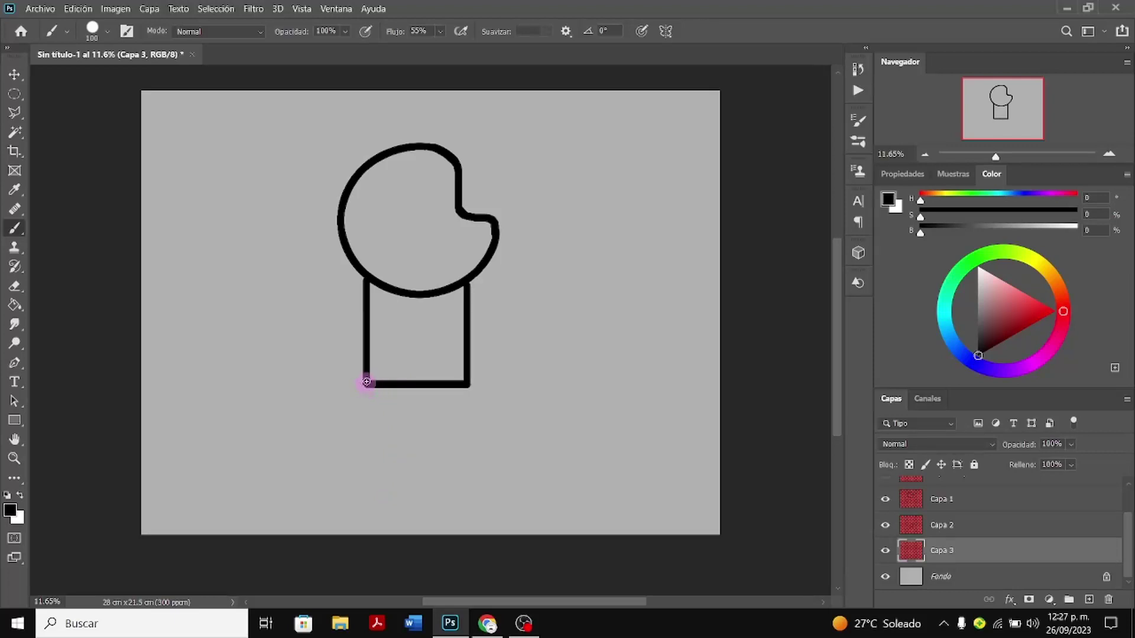
Paint a trial left leg from the torso's corner, then undo its foot and inner side
{"action": "left_click", "coordinate": [366, 382]}
{"action": "left_click_drag", "start_coordinate": [367, 382], "coordinate": [362, 473]}
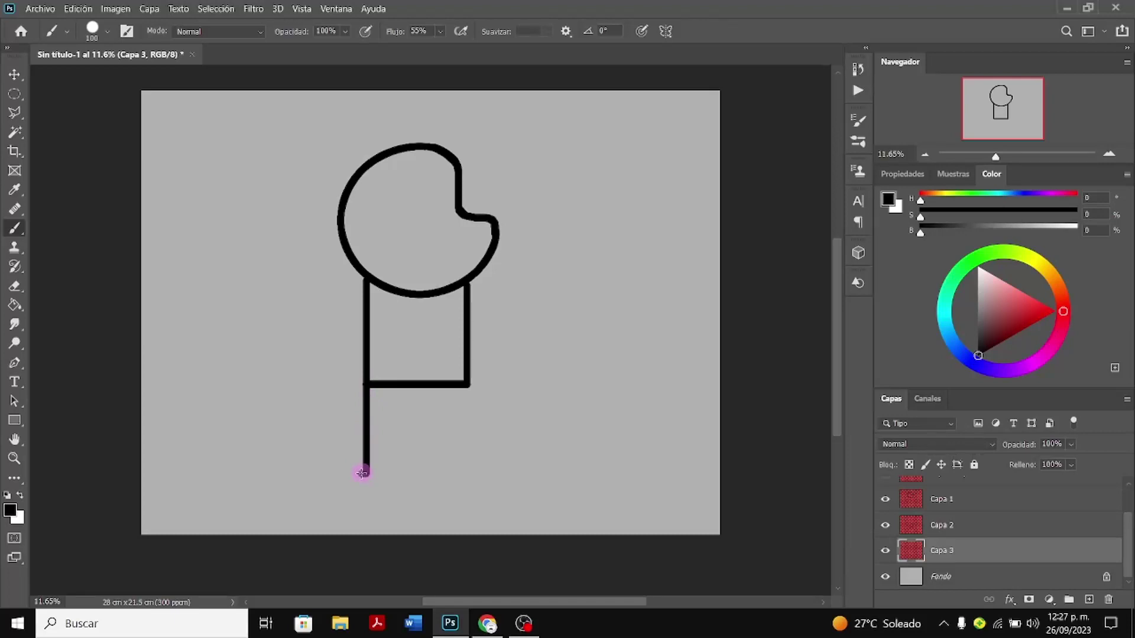
{"action": "left_click_drag", "start_coordinate": [362, 473], "coordinate": [390, 478]}
{"action": "left_click_drag", "start_coordinate": [391, 475], "coordinate": [402, 388]}
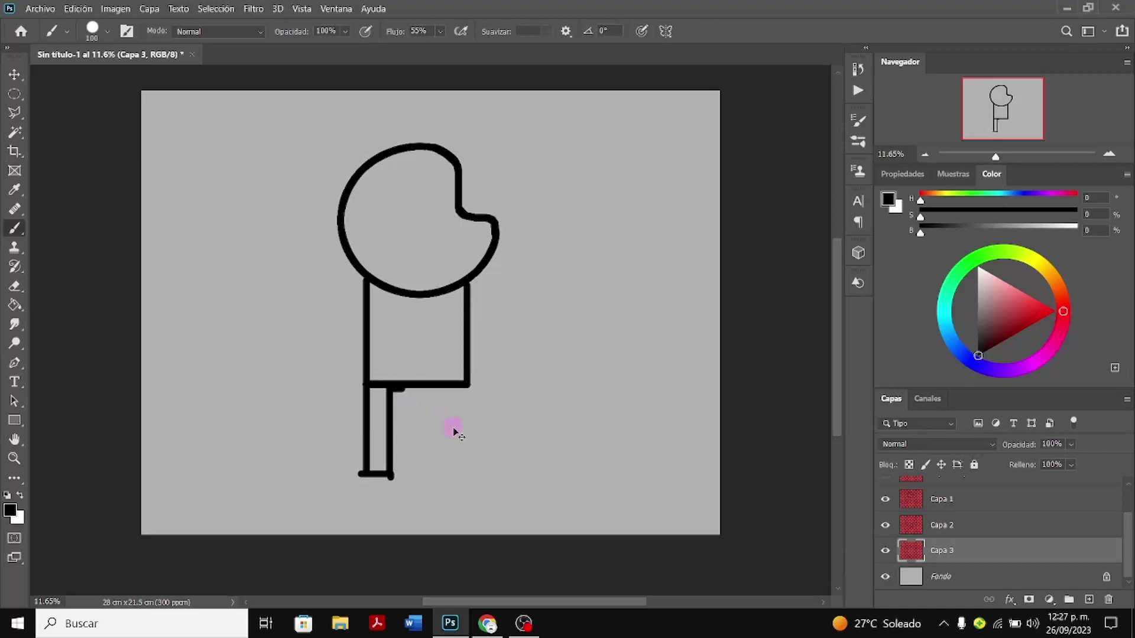
{"action": "key", "text": "ctrl+z"}
{"action": "key", "text": "ctrl+z"}
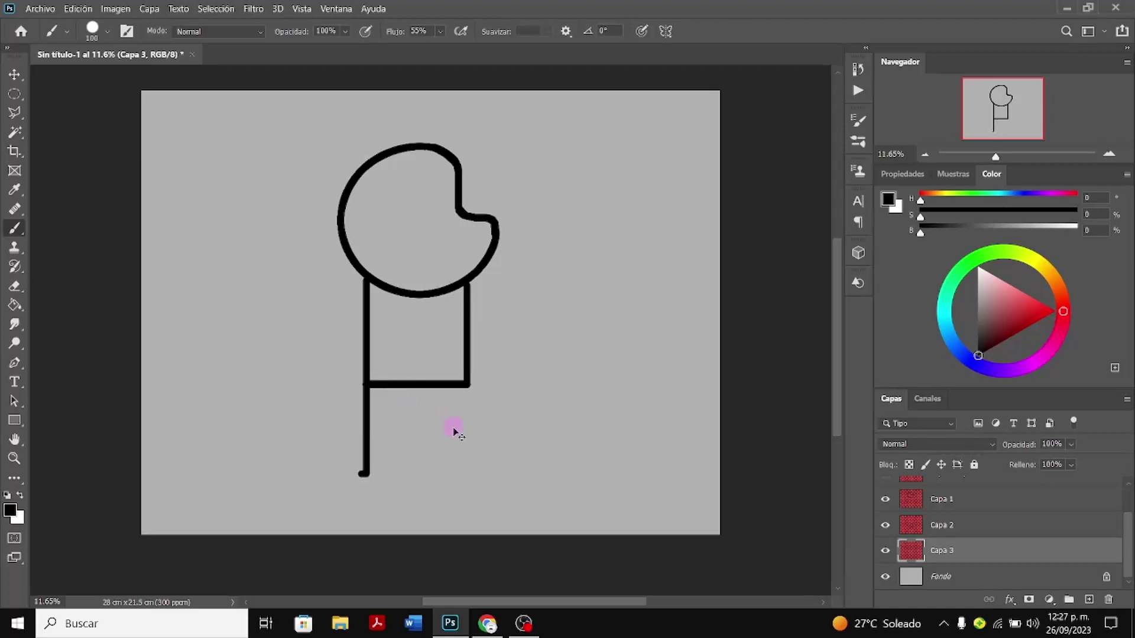
{"action": "key", "text": "ctrl+z"}
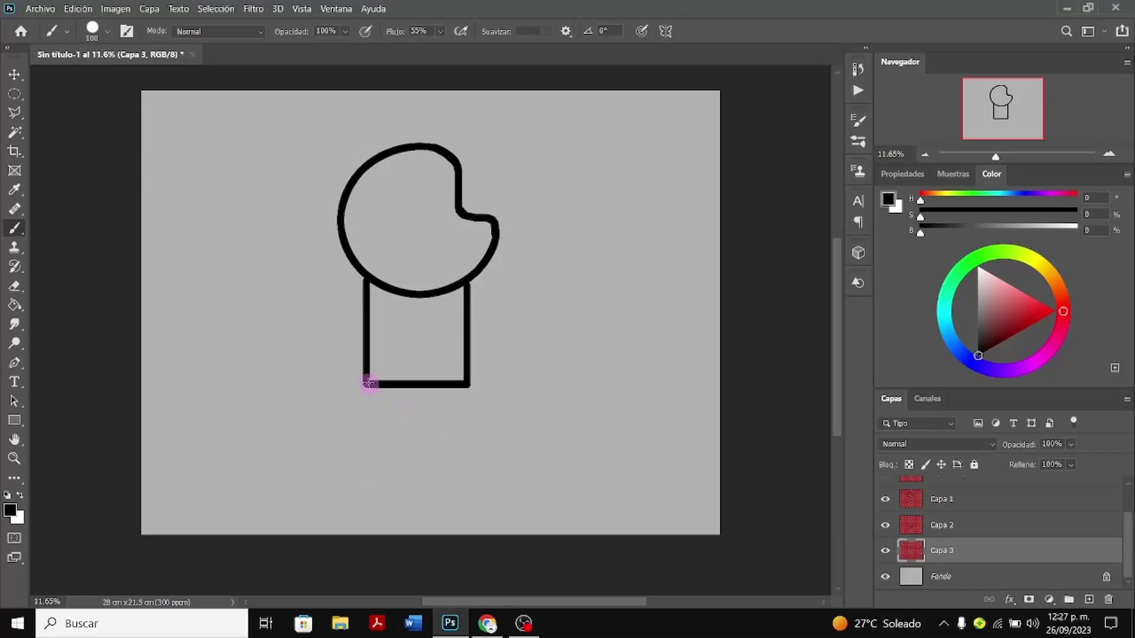
Draw both legs' sides and a foot line down from the torso, undoing one bad stroke
{"action": "left_click_drag", "start_coordinate": [368, 383], "coordinate": [362, 476]}
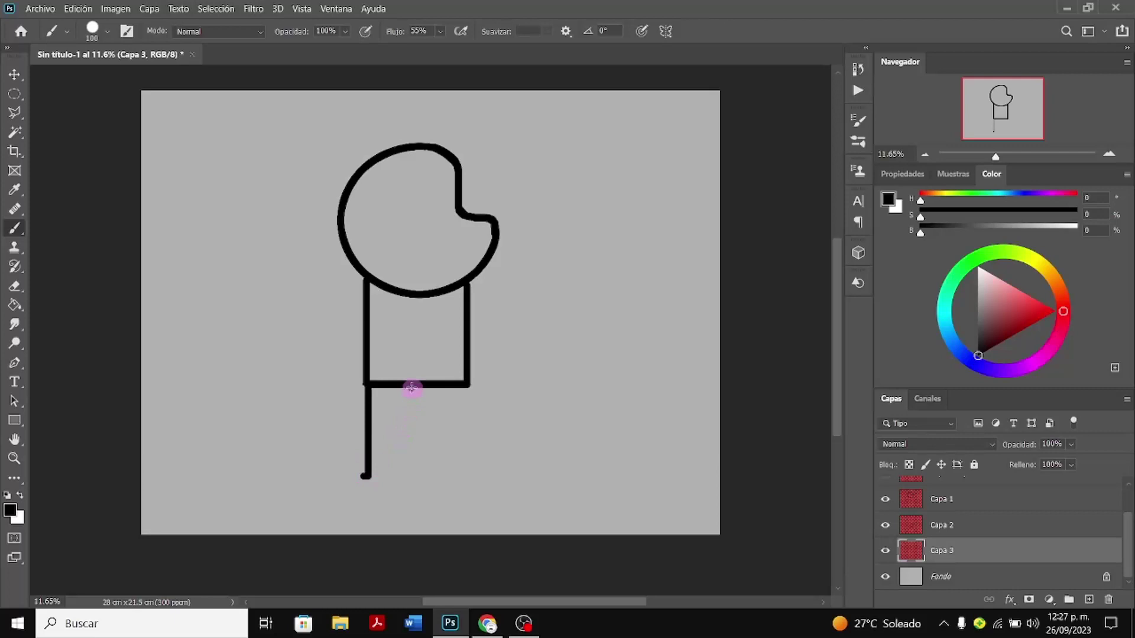
{"action": "mouse_move", "coordinate": [412, 388]}
{"action": "left_mouse_down"}
{"action": "mouse_move", "coordinate": [402, 474]}
{"action": "mouse_move", "coordinate": [370, 473]}
{"action": "left_mouse_up"}
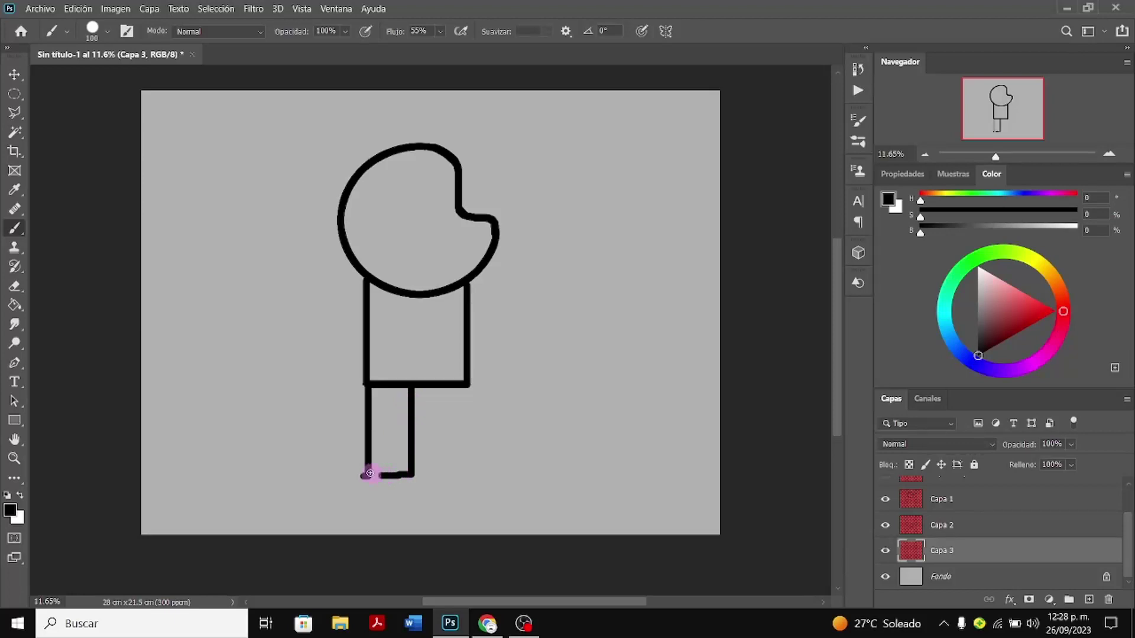
{"action": "key", "text": "ctrl+z"}
{"action": "left_click_drag", "start_coordinate": [368, 473], "coordinate": [412, 473]}
{"action": "mouse_move", "coordinate": [439, 388]}
{"action": "left_mouse_down"}
{"action": "mouse_move", "coordinate": [433, 475]}
{"action": "mouse_move", "coordinate": [473, 475]}
{"action": "left_mouse_up"}
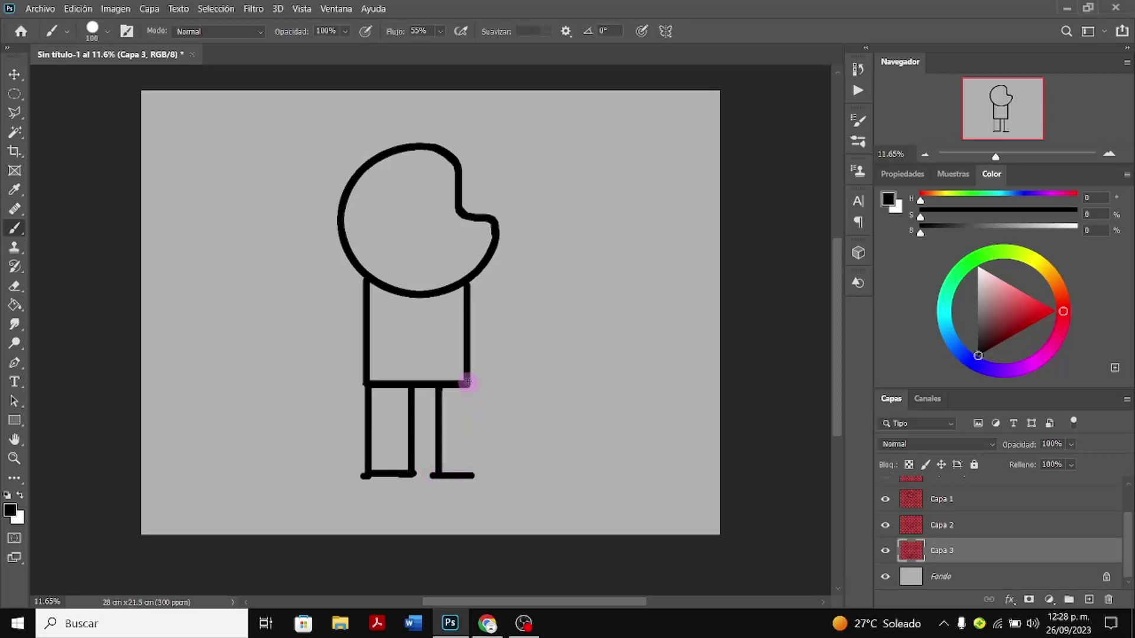
{"action": "left_click_drag", "start_coordinate": [465, 382], "coordinate": [465, 476]}
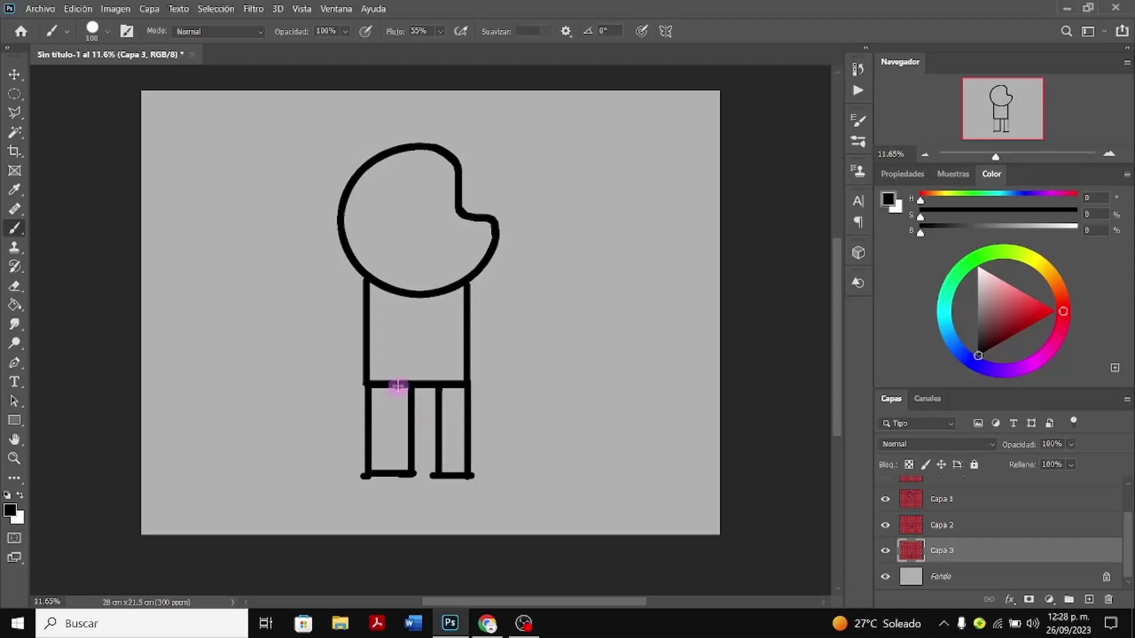
{"action": "left_click_drag", "start_coordinate": [398, 385], "coordinate": [404, 473]}
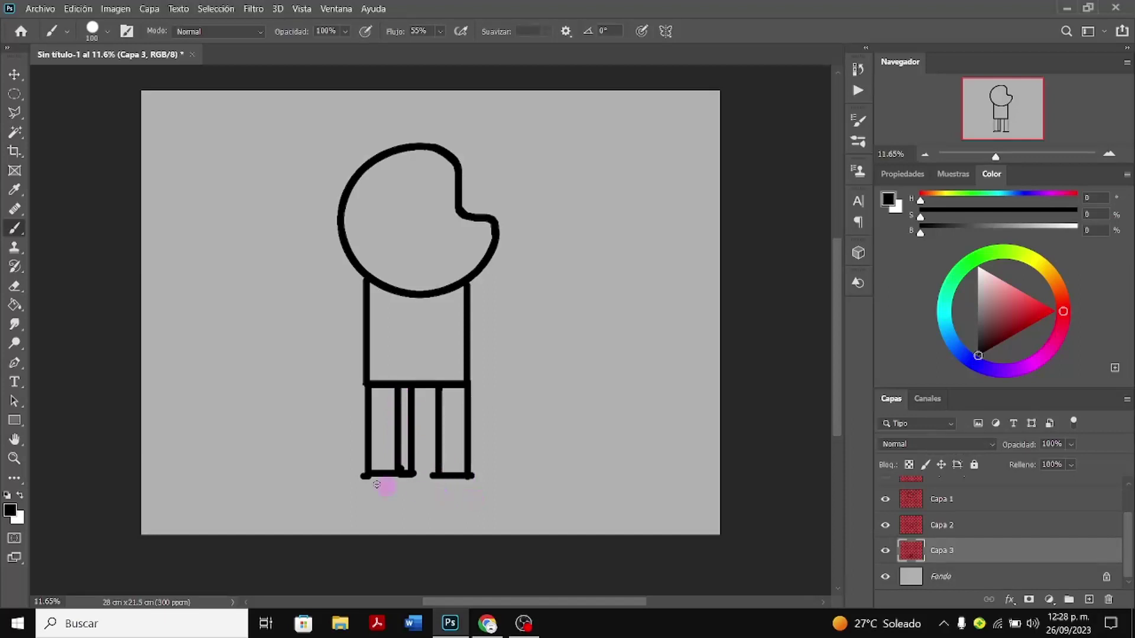
Erase the extra inner leg lines and foot stub, then dab black into the right leg's bottom corner
{"action": "left_click", "coordinate": [15, 288]}
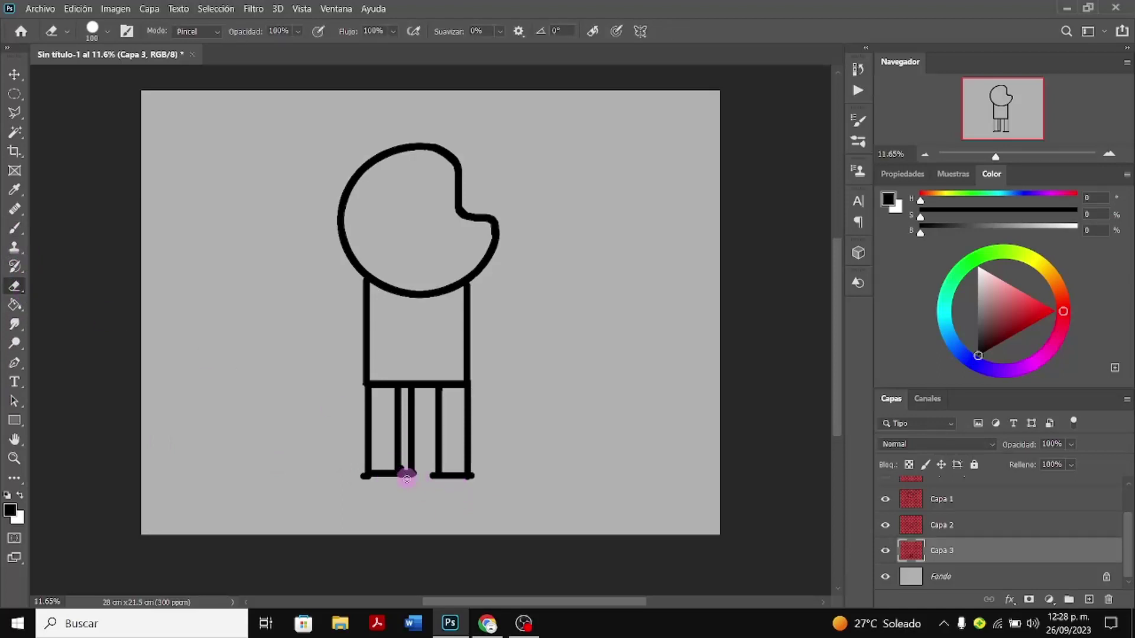
{"action": "left_click_drag", "start_coordinate": [401, 481], "coordinate": [406, 452]}
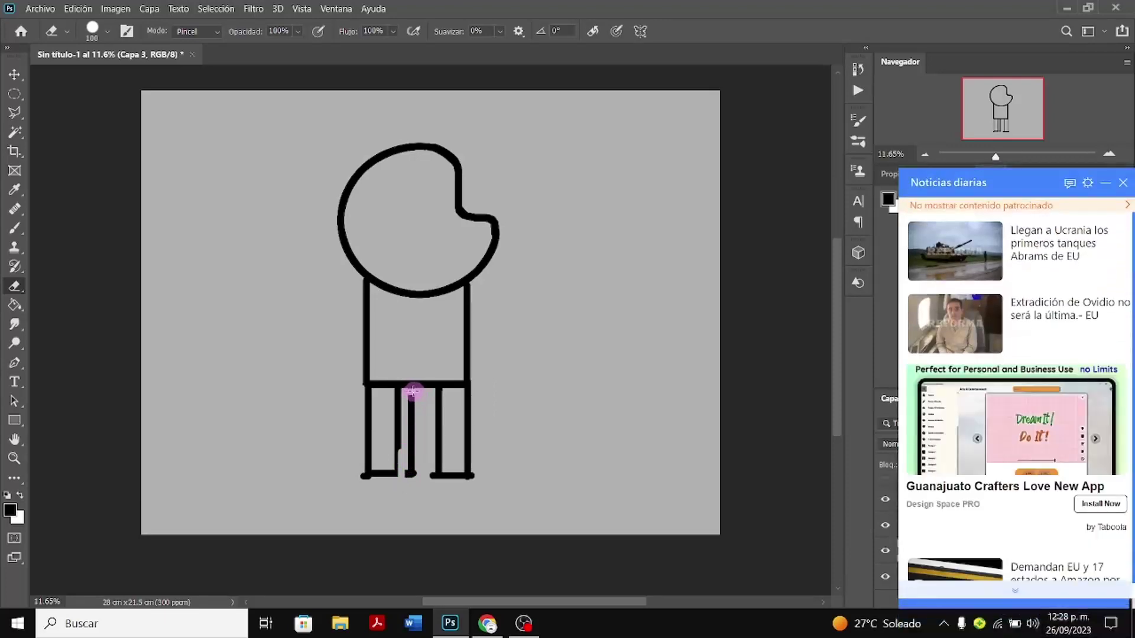
{"action": "left_click_drag", "start_coordinate": [412, 391], "coordinate": [411, 480]}
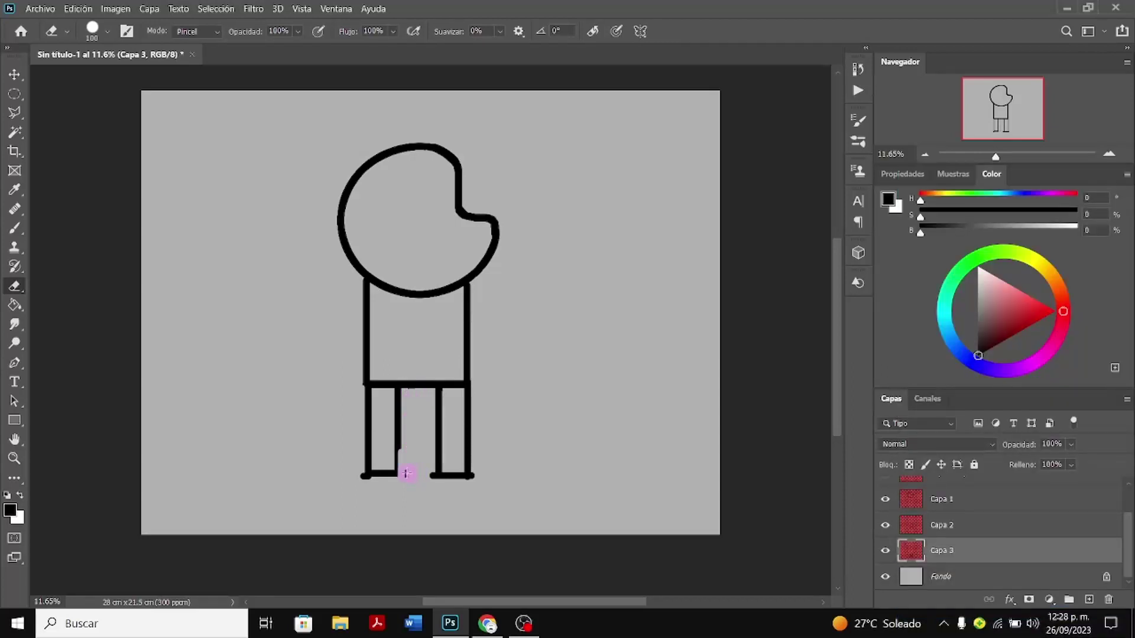
{"action": "mouse_move", "coordinate": [406, 478]}
{"action": "left_mouse_down"}
{"action": "mouse_move", "coordinate": [434, 467]}
{"action": "mouse_move", "coordinate": [430, 480]}
{"action": "left_mouse_up"}
{"action": "left_click", "coordinate": [13, 230]}
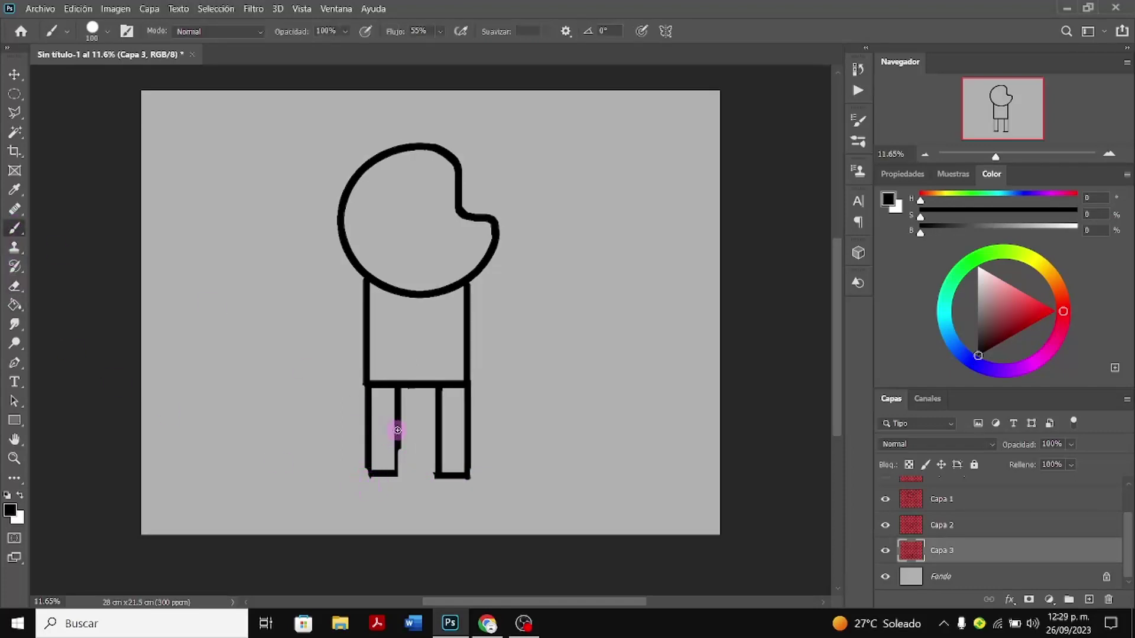
{"action": "left_click_drag", "start_coordinate": [397, 431], "coordinate": [395, 472]}
{"action": "key", "text": "ctrl+z"}
{"action": "left_click", "coordinate": [465, 474]}
{"action": "left_click_drag", "start_coordinate": [999, 156], "coordinate": [1007, 157]}
Erase the rounded blob at the right leg's bottom corner
{"action": "scroll", "coordinate": [732, 340], "scroll_direction": "down", "scroll_amount": 5}
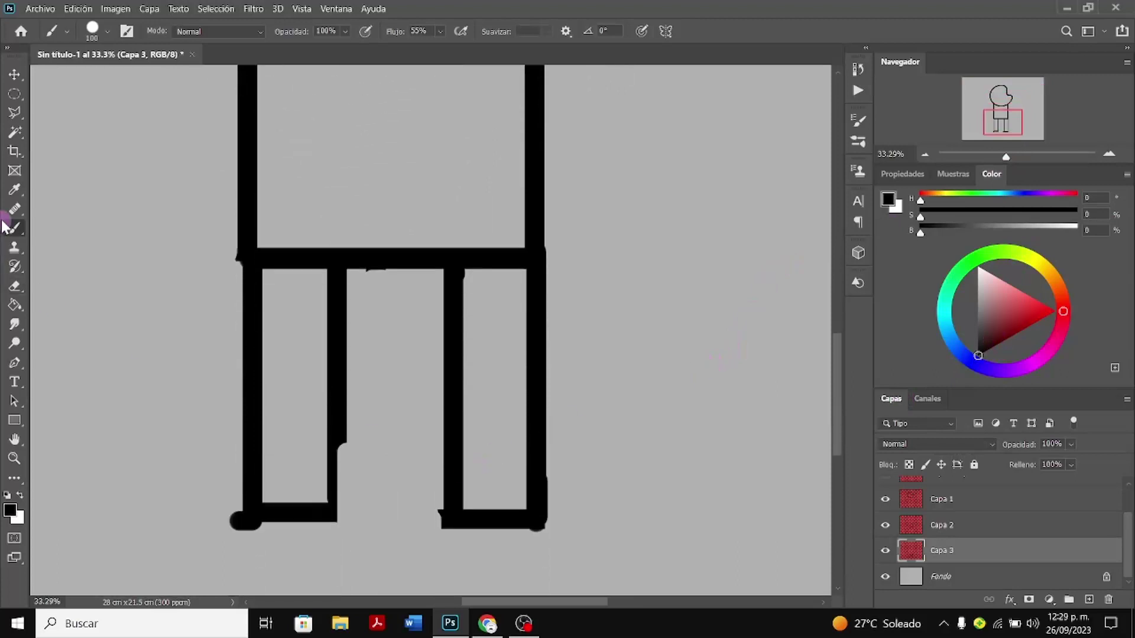
{"action": "left_click", "coordinate": [14, 286]}
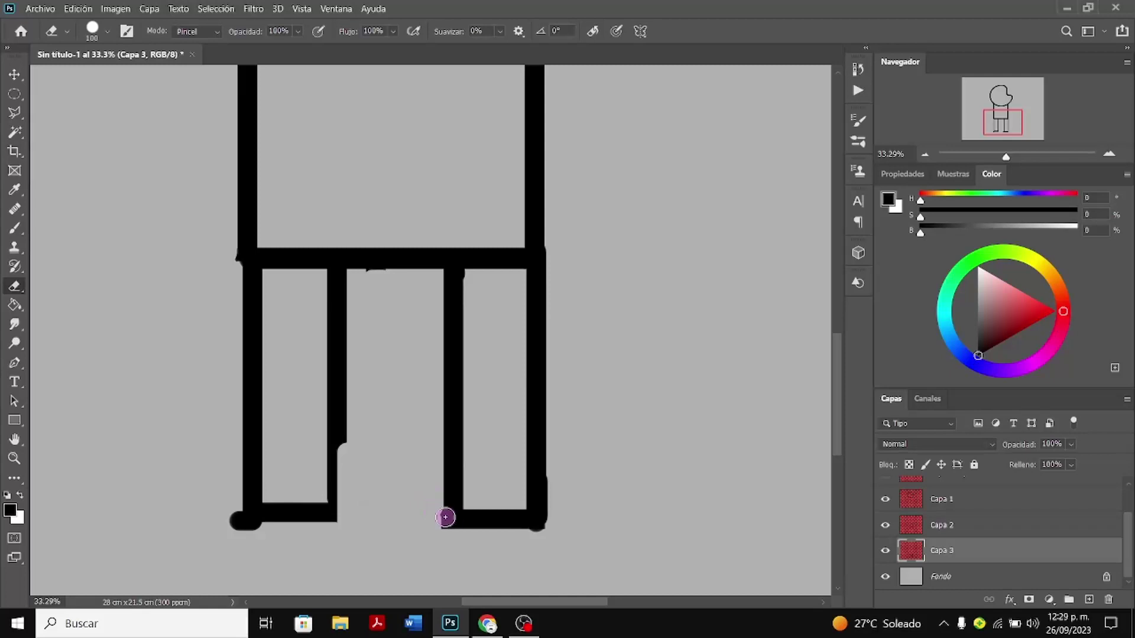
{"action": "left_click", "coordinate": [541, 537]}
{"action": "scroll", "coordinate": [383, 503], "scroll_direction": "down", "scroll_amount": 1}
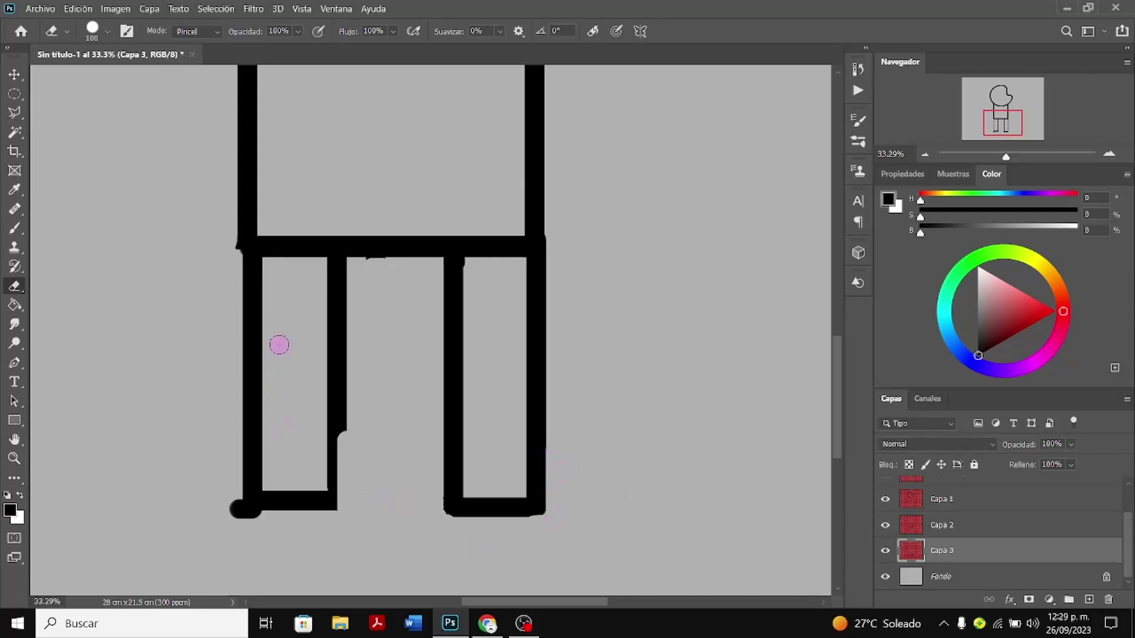
Hide Capa 2 and erase the stray blob and the entire left leg
{"action": "left_click", "coordinate": [885, 525]}
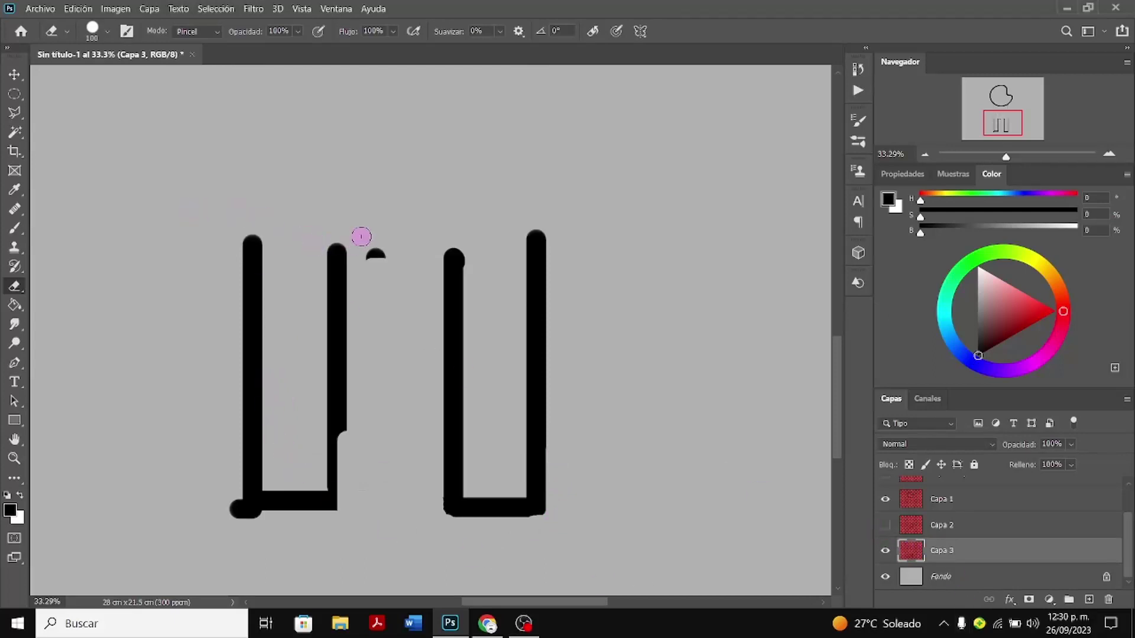
{"action": "mouse_move", "coordinate": [369, 248]}
{"action": "left_mouse_down"}
{"action": "mouse_move", "coordinate": [367, 315]}
{"action": "mouse_move", "coordinate": [397, 228]}
{"action": "left_mouse_up"}
{"action": "mouse_move", "coordinate": [367, 467]}
{"action": "left_mouse_down"}
{"action": "mouse_move", "coordinate": [374, 391]}
{"action": "mouse_move", "coordinate": [340, 492]}
{"action": "mouse_move", "coordinate": [326, 280]}
{"action": "mouse_move", "coordinate": [318, 463]}
{"action": "mouse_move", "coordinate": [342, 237]}
{"action": "mouse_move", "coordinate": [335, 319]}
{"action": "mouse_move", "coordinate": [332, 279]}
{"action": "mouse_move", "coordinate": [324, 305]}
{"action": "mouse_move", "coordinate": [349, 232]}
{"action": "mouse_move", "coordinate": [322, 423]}
{"action": "mouse_move", "coordinate": [347, 296]}
{"action": "mouse_move", "coordinate": [334, 503]}
{"action": "mouse_move", "coordinate": [336, 424]}
{"action": "mouse_move", "coordinate": [310, 507]}
{"action": "mouse_move", "coordinate": [329, 499]}
{"action": "mouse_move", "coordinate": [310, 508]}
{"action": "mouse_move", "coordinate": [303, 471]}
{"action": "mouse_move", "coordinate": [237, 507]}
{"action": "mouse_move", "coordinate": [249, 519]}
{"action": "mouse_move", "coordinate": [310, 501]}
{"action": "mouse_move", "coordinate": [287, 482]}
{"action": "mouse_move", "coordinate": [293, 505]}
{"action": "mouse_move", "coordinate": [244, 450]}
{"action": "mouse_move", "coordinate": [249, 439]}
{"action": "mouse_move", "coordinate": [256, 479]}
{"action": "mouse_move", "coordinate": [259, 217]}
{"action": "mouse_move", "coordinate": [233, 392]}
{"action": "mouse_move", "coordinate": [245, 460]}
{"action": "mouse_move", "coordinate": [238, 423]}
{"action": "mouse_move", "coordinate": [242, 438]}
{"action": "mouse_move", "coordinate": [261, 343]}
{"action": "mouse_move", "coordinate": [261, 261]}
{"action": "left_mouse_up"}
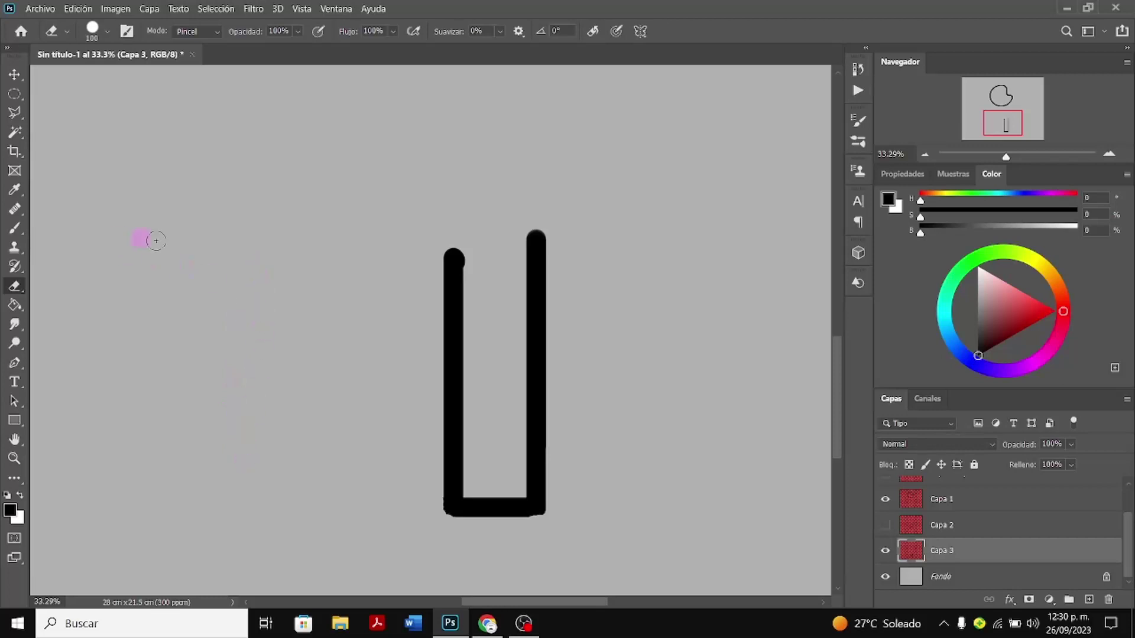
{"action": "mouse_move", "coordinate": [156, 241]}
{"action": "left_mouse_down"}
{"action": "mouse_move", "coordinate": [493, 244]}
{"action": "mouse_move", "coordinate": [472, 255]}
{"action": "left_mouse_up"}
Paint the leg's left side and top edge to close it into a rectangle, then show Capa 2
{"action": "left_click", "coordinate": [18, 231]}
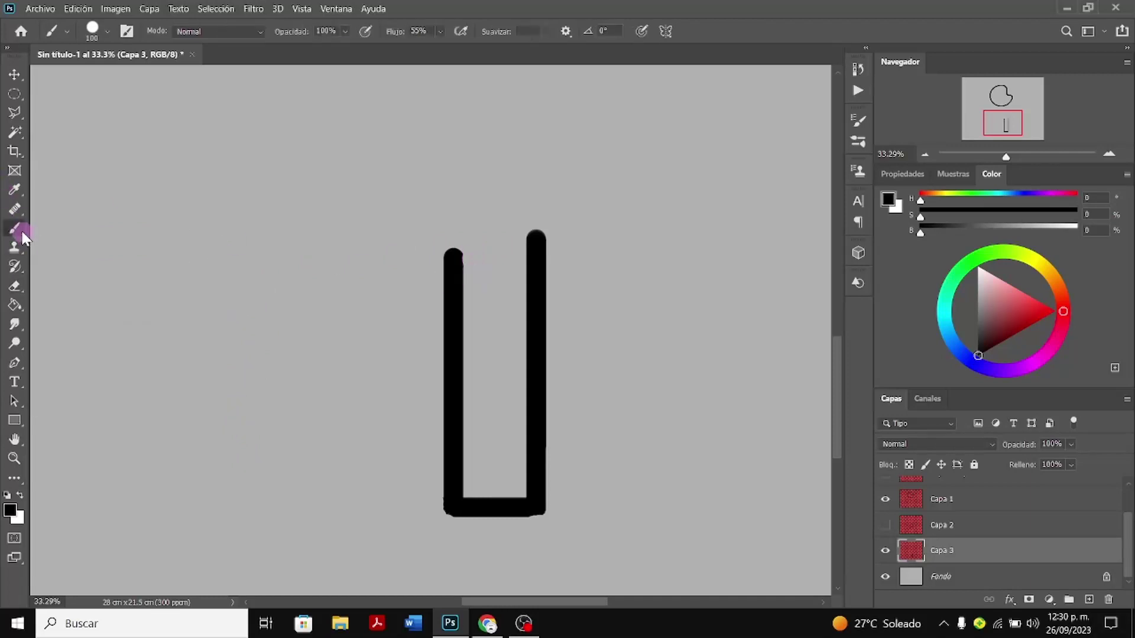
{"action": "left_click_drag", "start_coordinate": [447, 243], "coordinate": [453, 235]}
{"action": "left_click", "coordinate": [453, 236]}
{"action": "left_click_drag", "start_coordinate": [453, 235], "coordinate": [459, 508]}
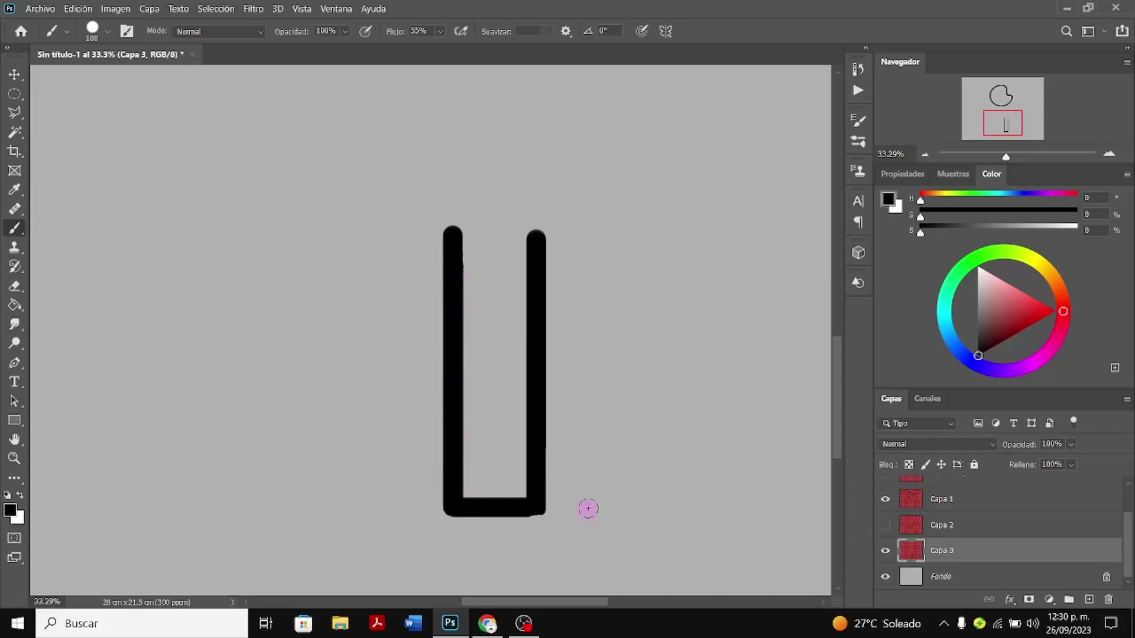
{"action": "left_click", "coordinate": [454, 235]}
{"action": "left_click_drag", "start_coordinate": [454, 236], "coordinate": [540, 237]}
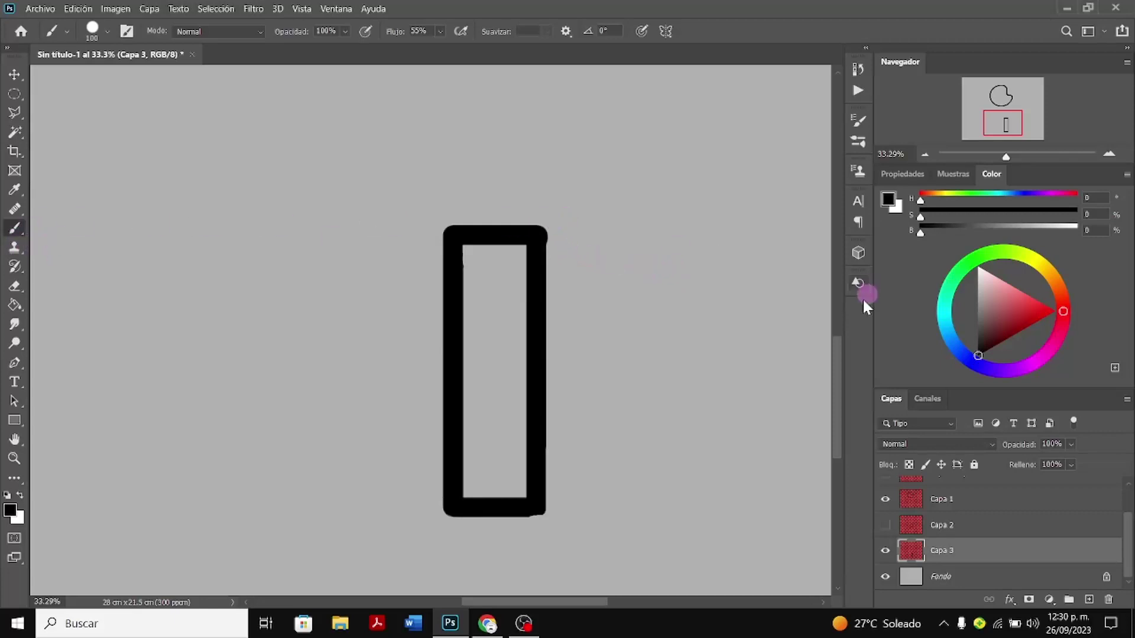
{"action": "left_click", "coordinate": [885, 528]}
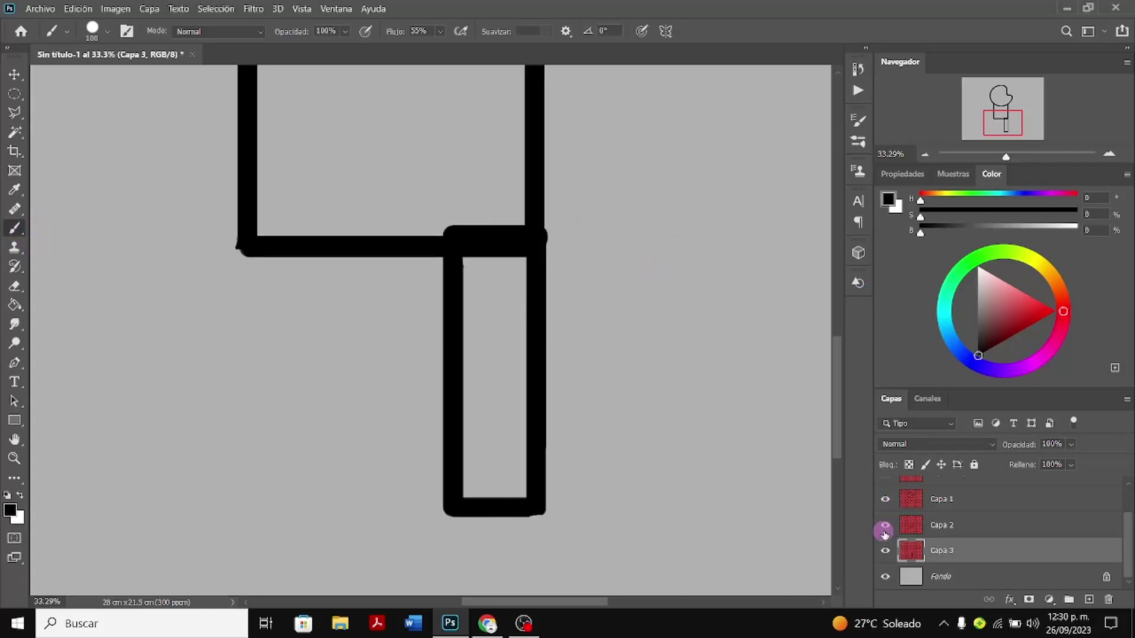
Hide Capa 2 and free-transform the leg rectangle up-left toward the torso
{"action": "left_click", "coordinate": [885, 528]}
{"action": "left_click", "coordinate": [885, 528]}
{"action": "left_click", "coordinate": [885, 527]}
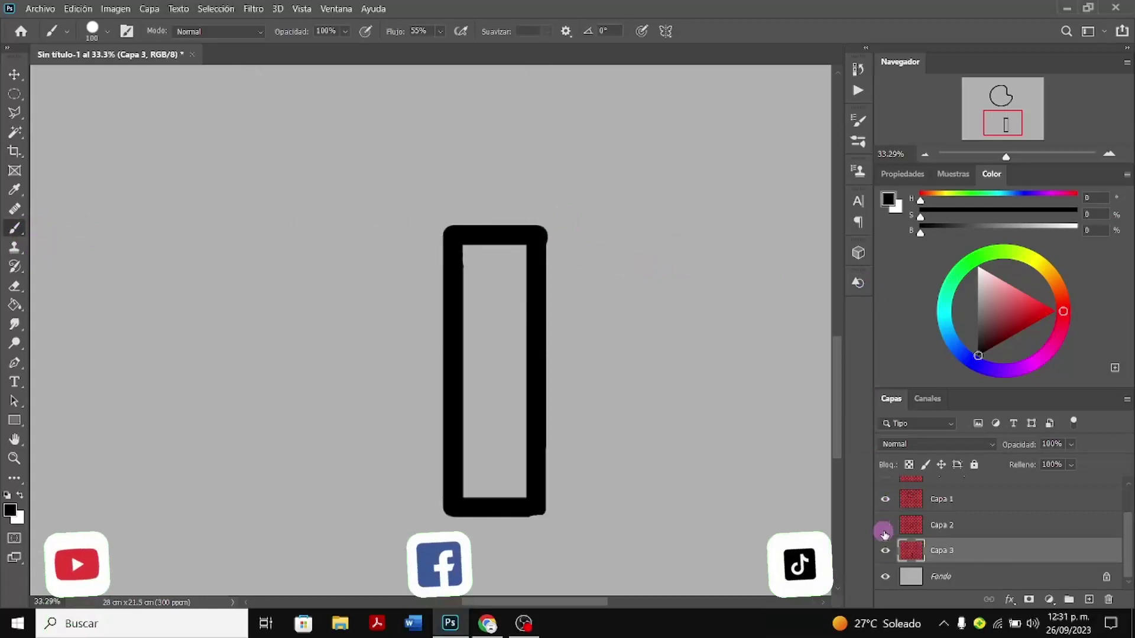
{"action": "key", "text": "ctrl+t"}
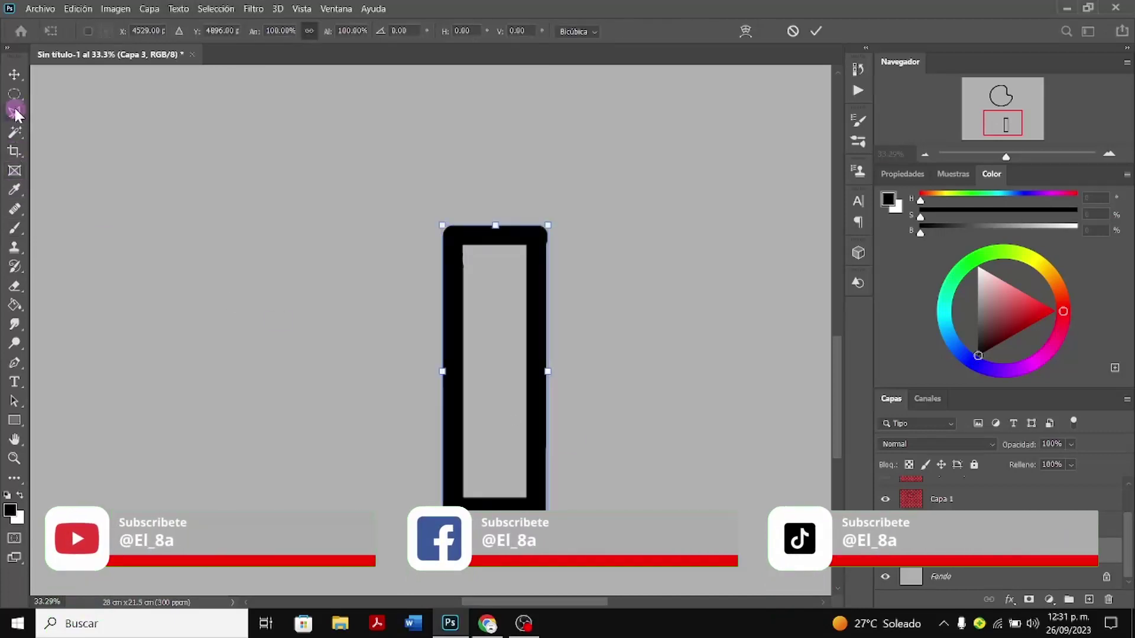
{"action": "left_click", "coordinate": [15, 75]}
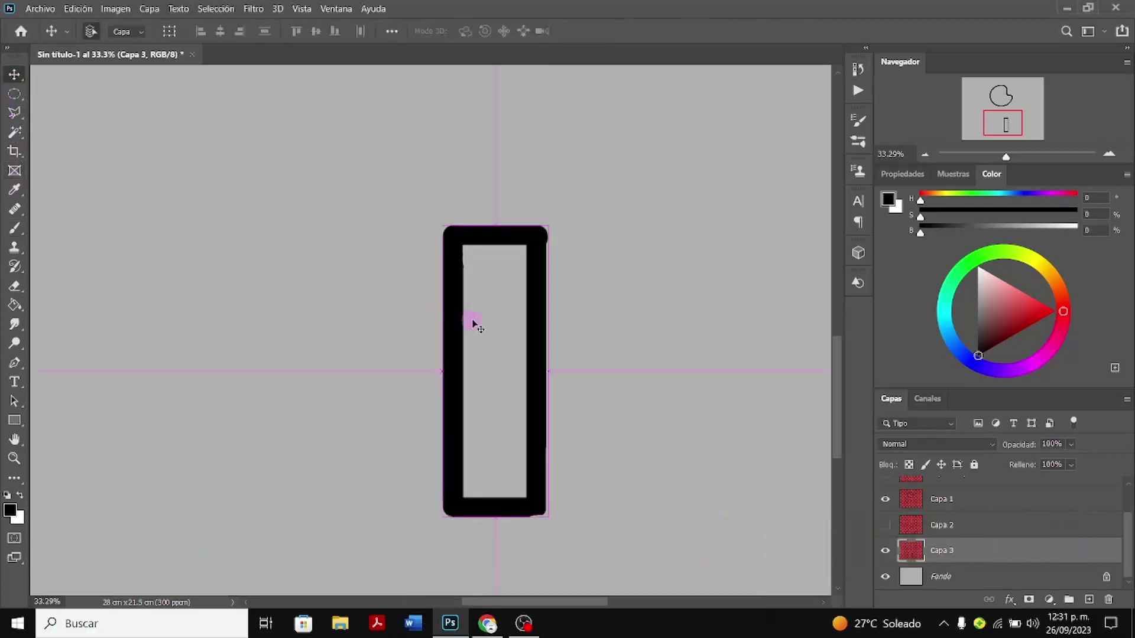
{"action": "key", "text": "ctrl+t"}
{"action": "left_click_drag", "start_coordinate": [472, 323], "coordinate": [461, 332]}
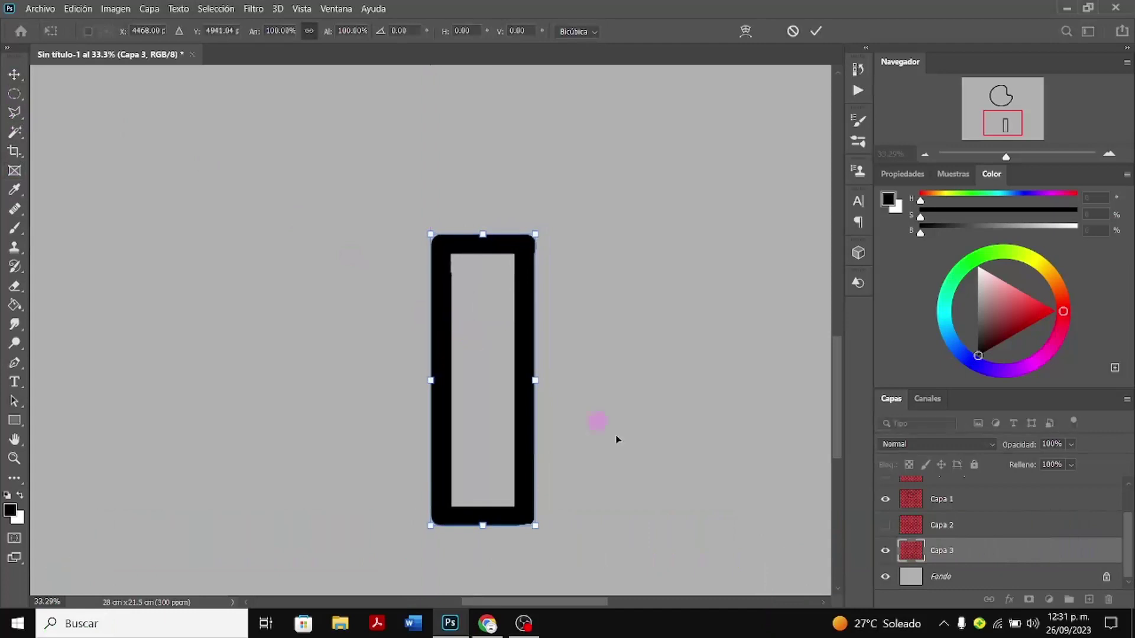
{"action": "left_click", "coordinate": [885, 525]}
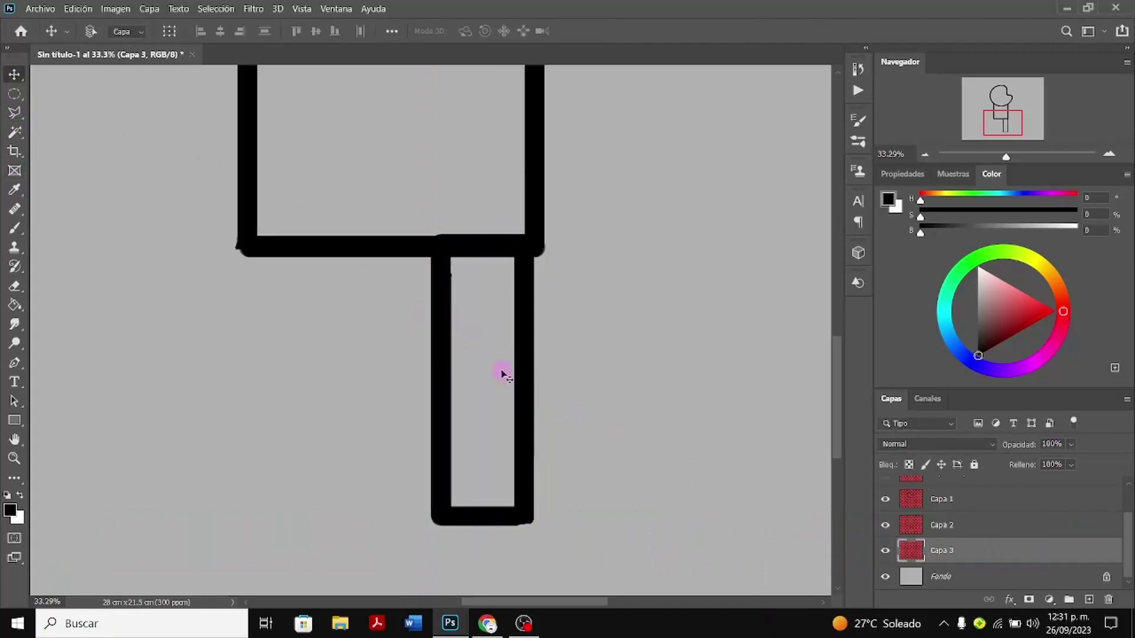
Align the leg under the torso's right edge, check it against Capa 2, and fit the drawing with Ctrl+0
{"action": "mouse_move", "coordinate": [494, 371]}
{"action": "left_mouse_down"}
{"action": "mouse_move", "coordinate": [500, 380]}
{"action": "mouse_move", "coordinate": [499, 350]}
{"action": "mouse_move", "coordinate": [498, 362]}
{"action": "left_mouse_up"}
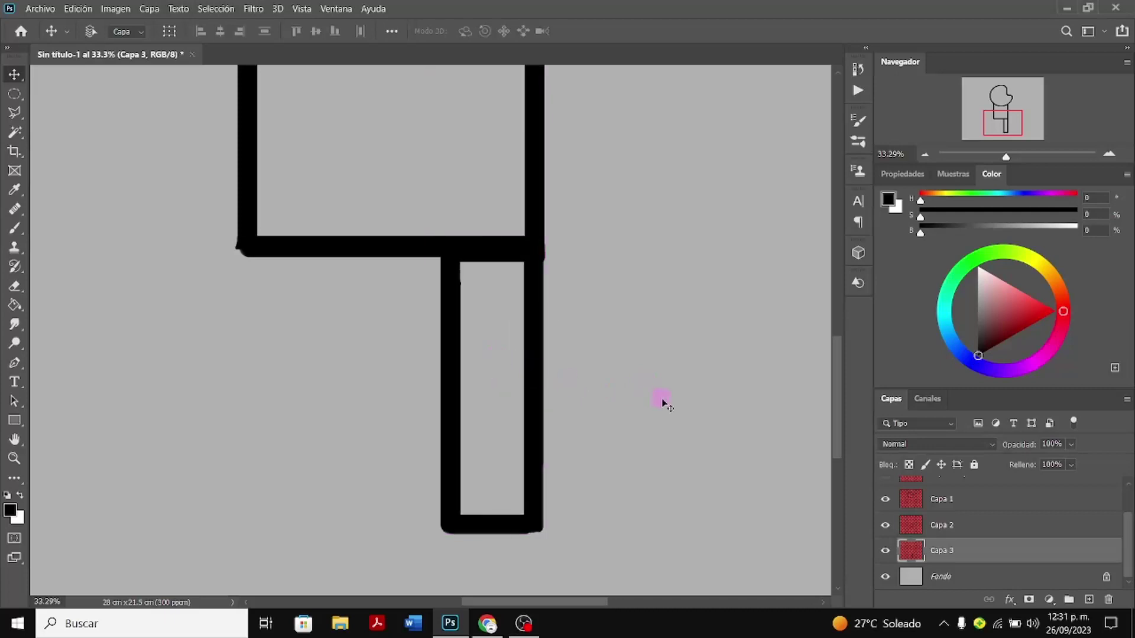
{"action": "left_click", "coordinate": [886, 531]}
{"action": "left_click", "coordinate": [886, 531]}
{"action": "key", "text": "ctrl+0"}
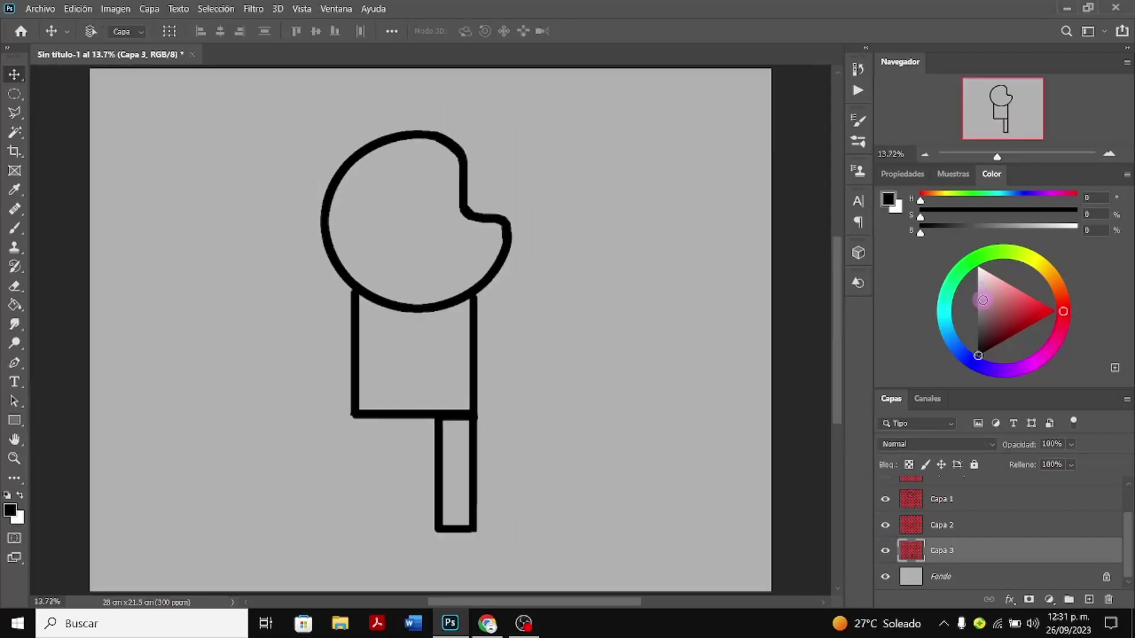
Duplicate Capa 3 as Capa 3 copia and move the copy under the torso's left side
{"action": "right_click", "coordinate": [937, 549]}
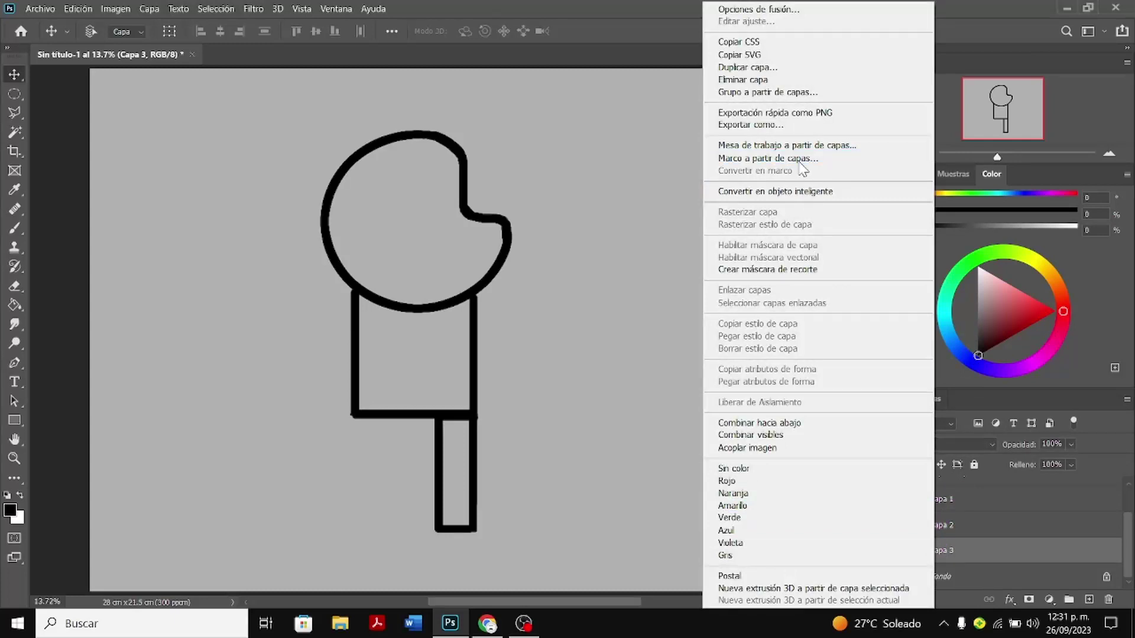
{"action": "left_click", "coordinate": [785, 69]}
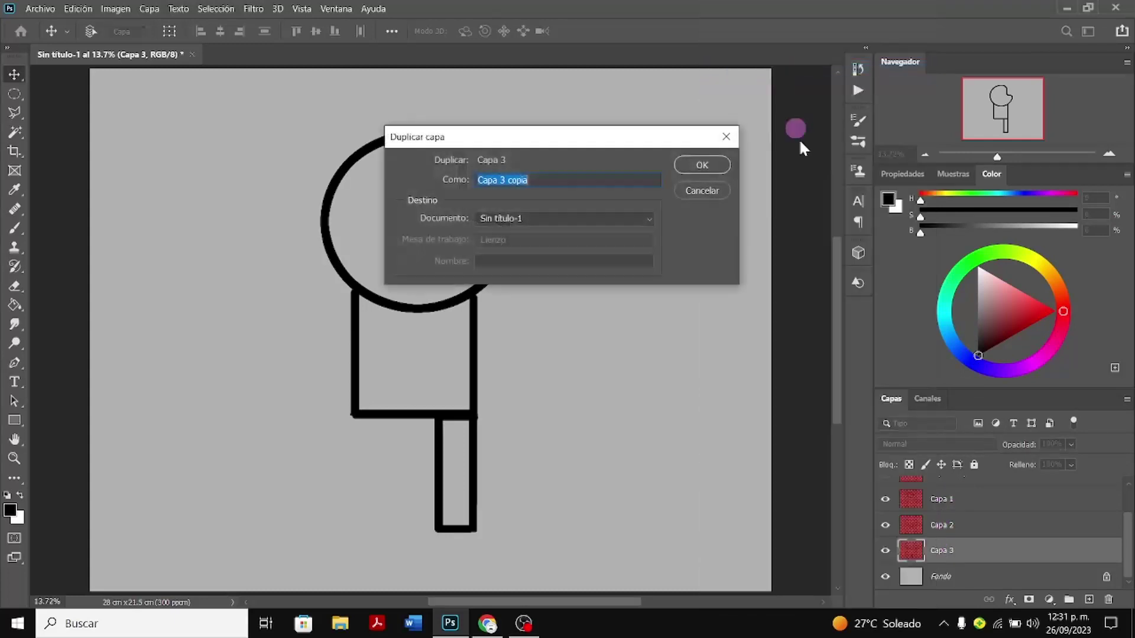
{"action": "left_click", "coordinate": [702, 165]}
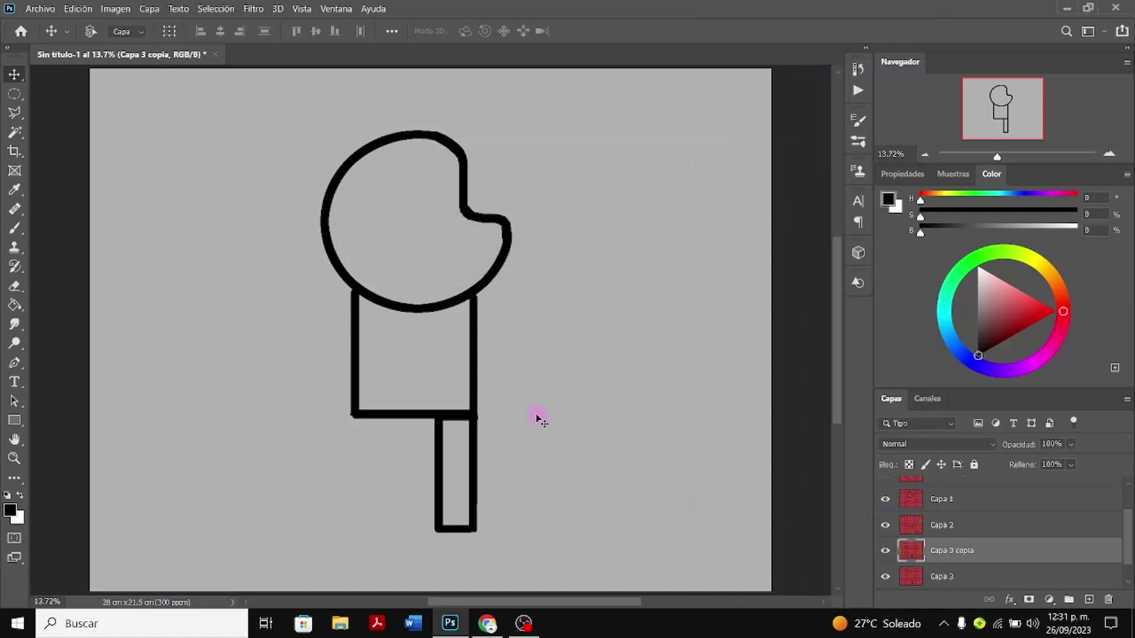
{"action": "key", "text": "ctrl+t"}
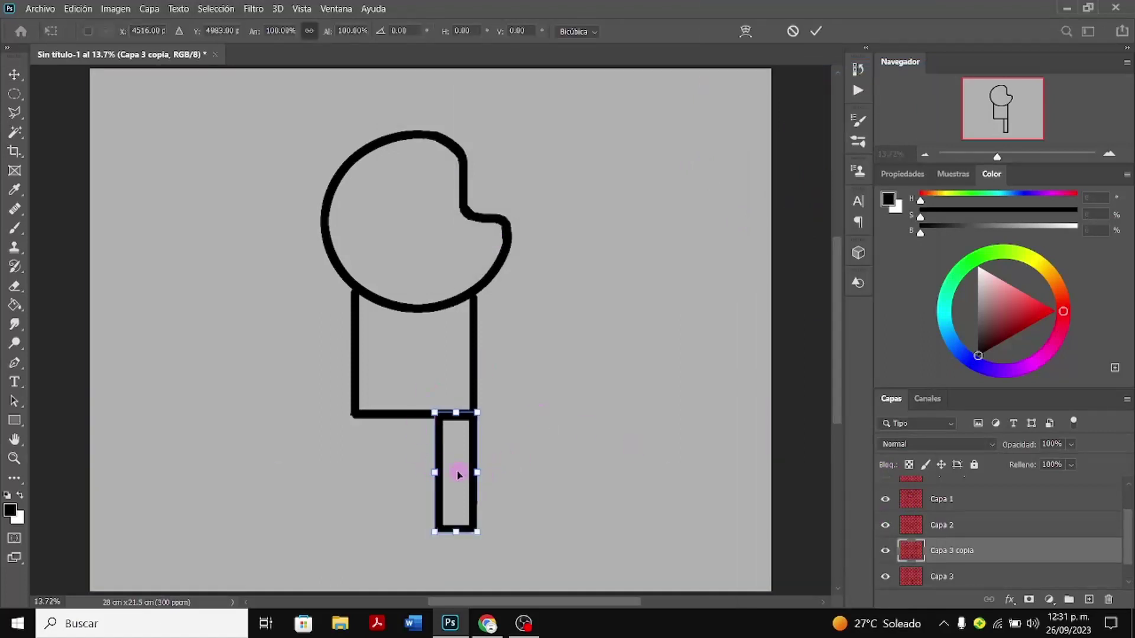
{"action": "left_click_drag", "start_coordinate": [459, 475], "coordinate": [372, 472]}
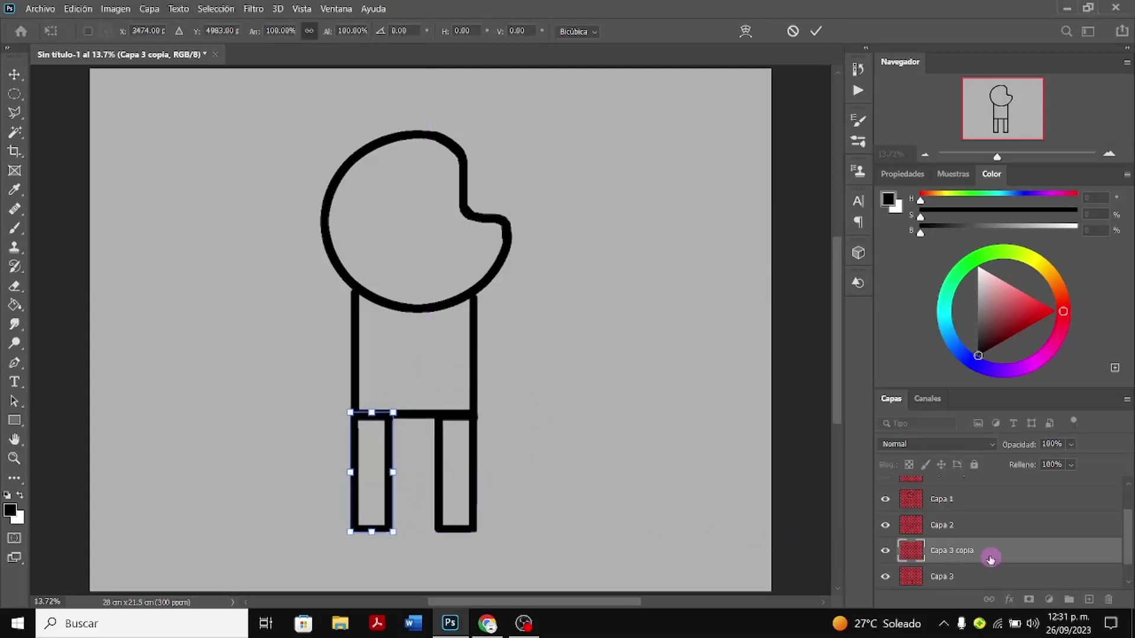
{"action": "key", "text": "Return"}
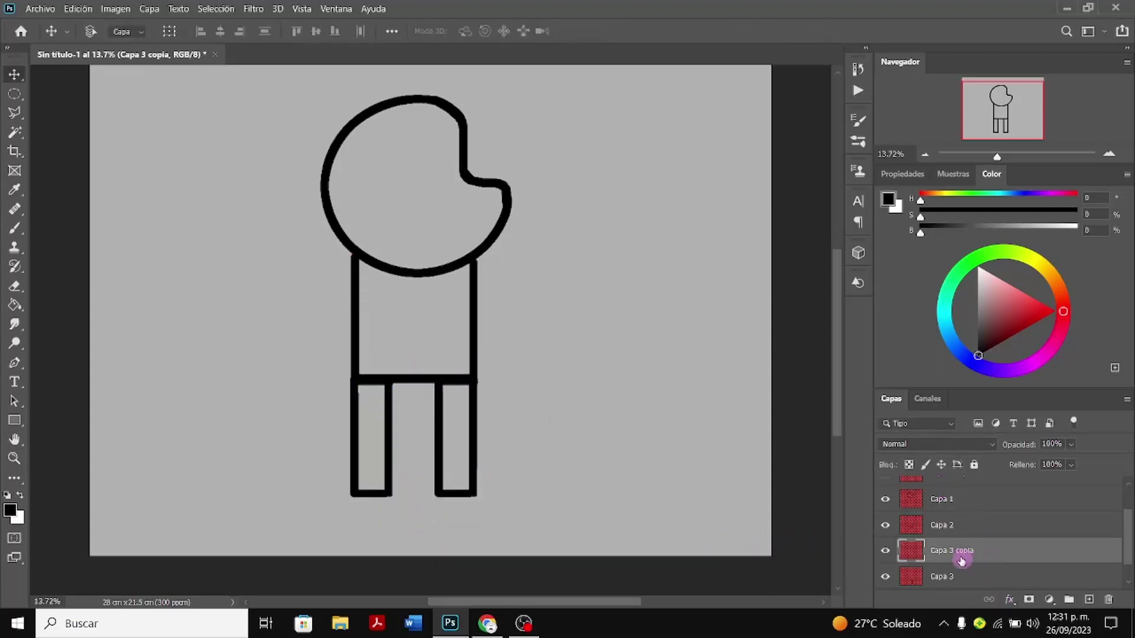
Duplicate the Capa 3 copia leg layer again as Capa 3 copia 2
{"action": "right_click", "coordinate": [945, 551]}
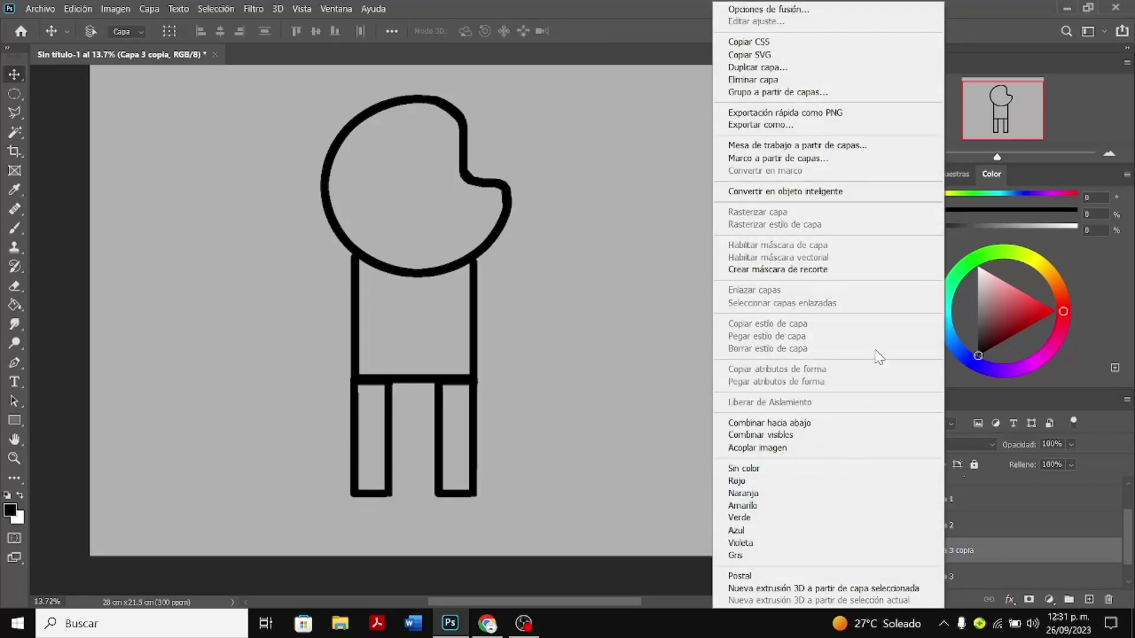
{"action": "left_click", "coordinate": [844, 69]}
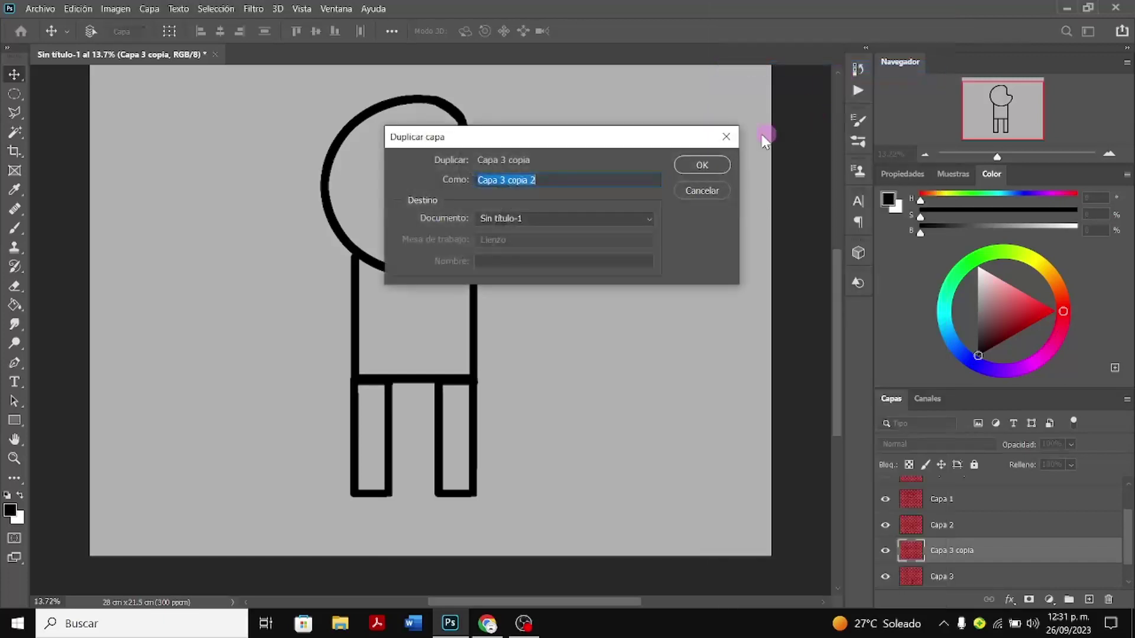
{"action": "left_click", "coordinate": [702, 159]}
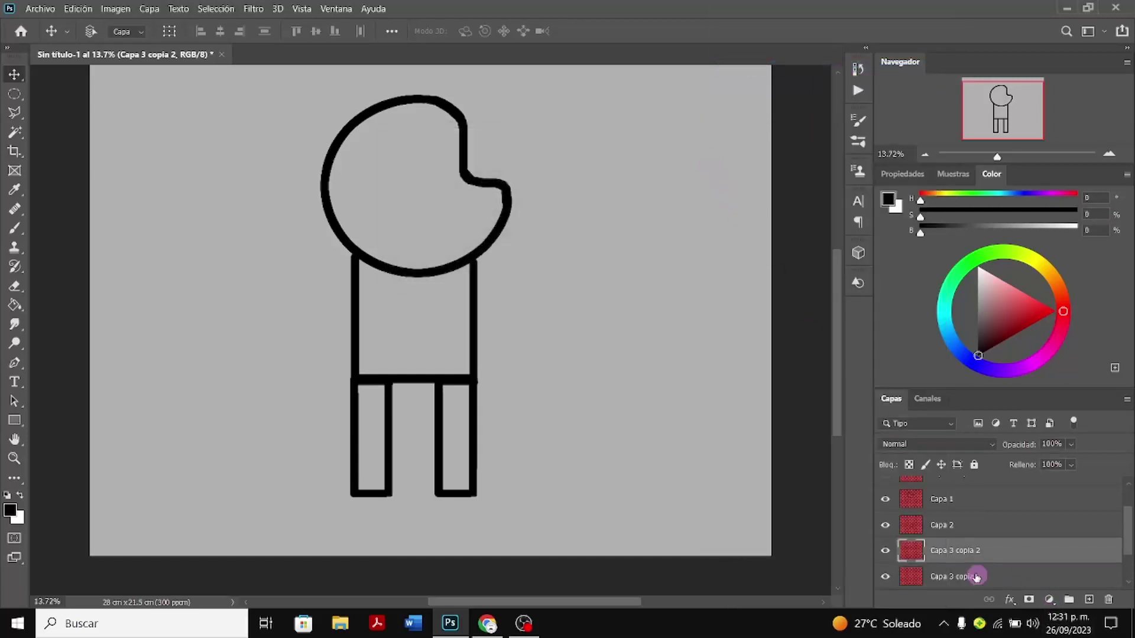
Move the copy beside the torso and tilt it about 35° outward as the left arm
{"action": "key", "text": "ctrl+t"}
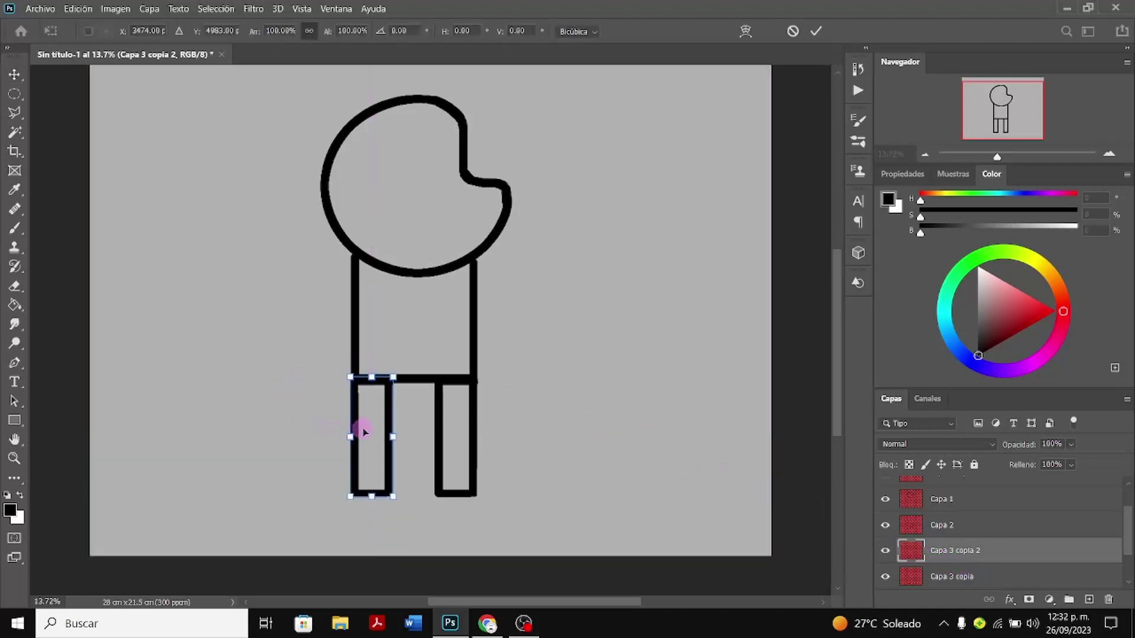
{"action": "left_click_drag", "start_coordinate": [364, 432], "coordinate": [328, 321]}
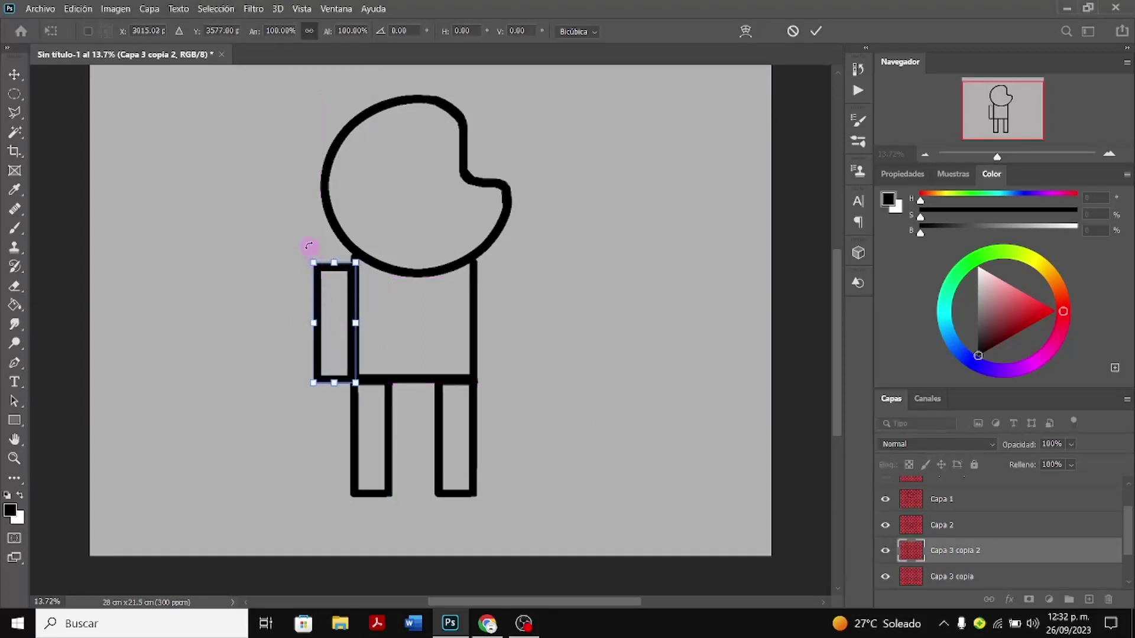
{"action": "left_click_drag", "start_coordinate": [309, 246], "coordinate": [357, 246]}
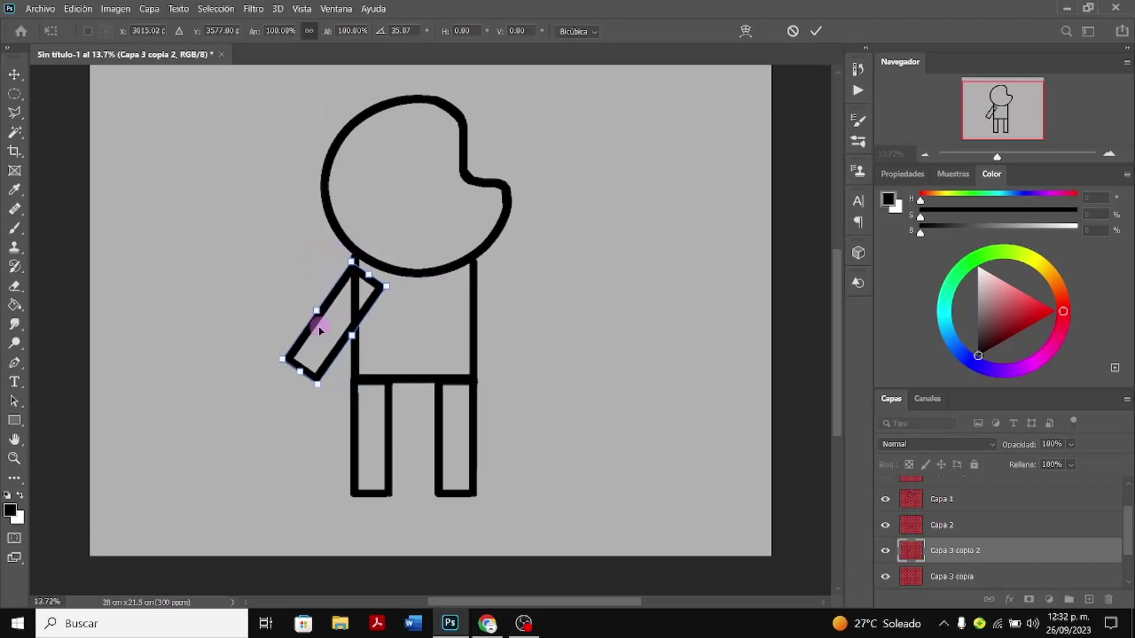
{"action": "left_click_drag", "start_coordinate": [322, 337], "coordinate": [338, 333]}
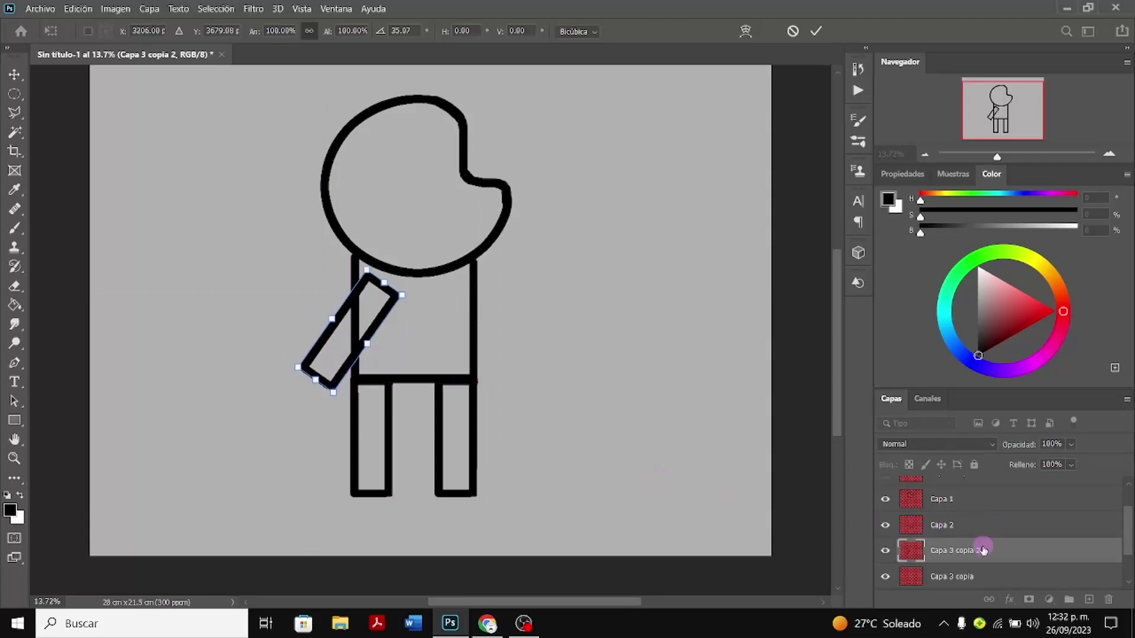
{"action": "left_click", "coordinate": [978, 552]}
Duplicate the tilted arm as Capa 3 copia 3 and place it raised at the right shoulder
{"action": "right_click", "coordinate": [977, 551]}
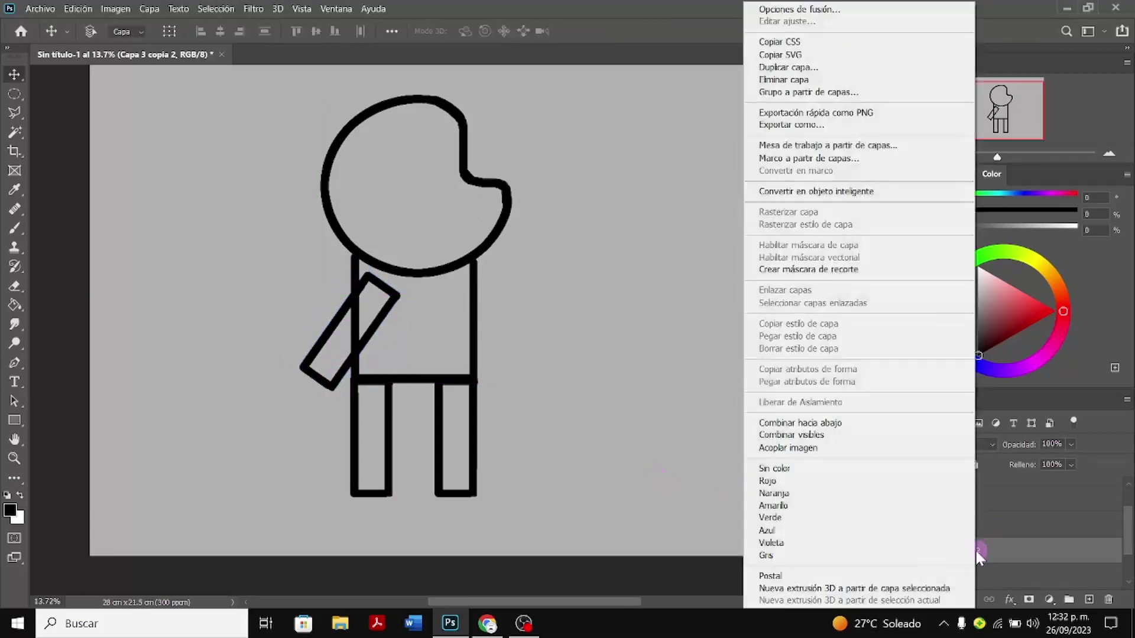
{"action": "left_click", "coordinate": [814, 68]}
{"action": "left_click", "coordinate": [701, 165]}
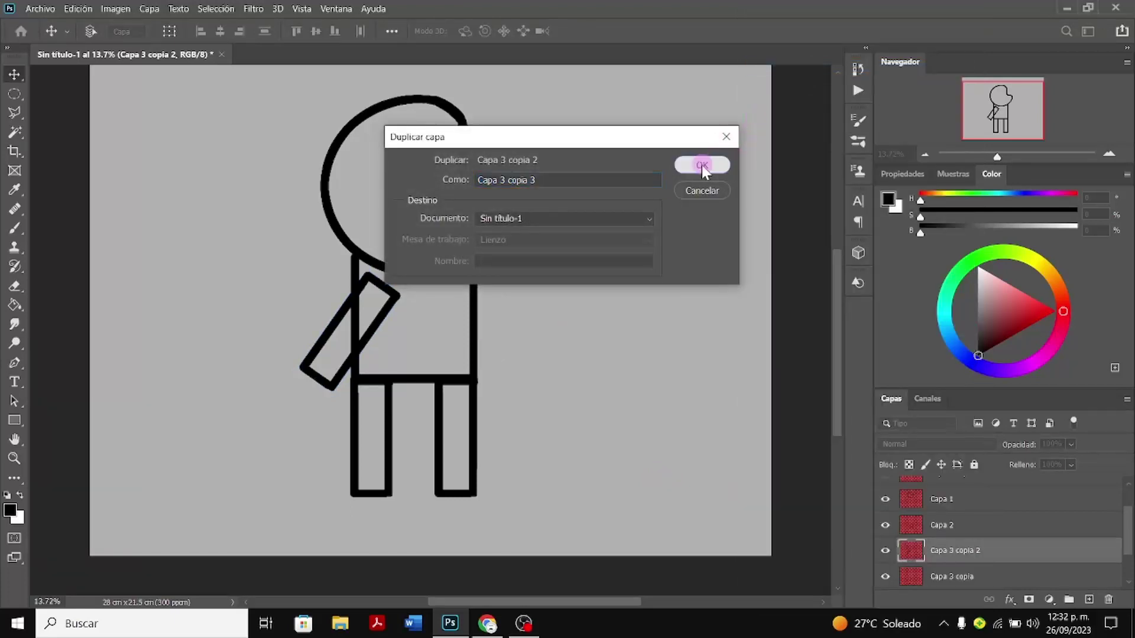
{"action": "left_click_drag", "start_coordinate": [337, 337], "coordinate": [512, 259]}
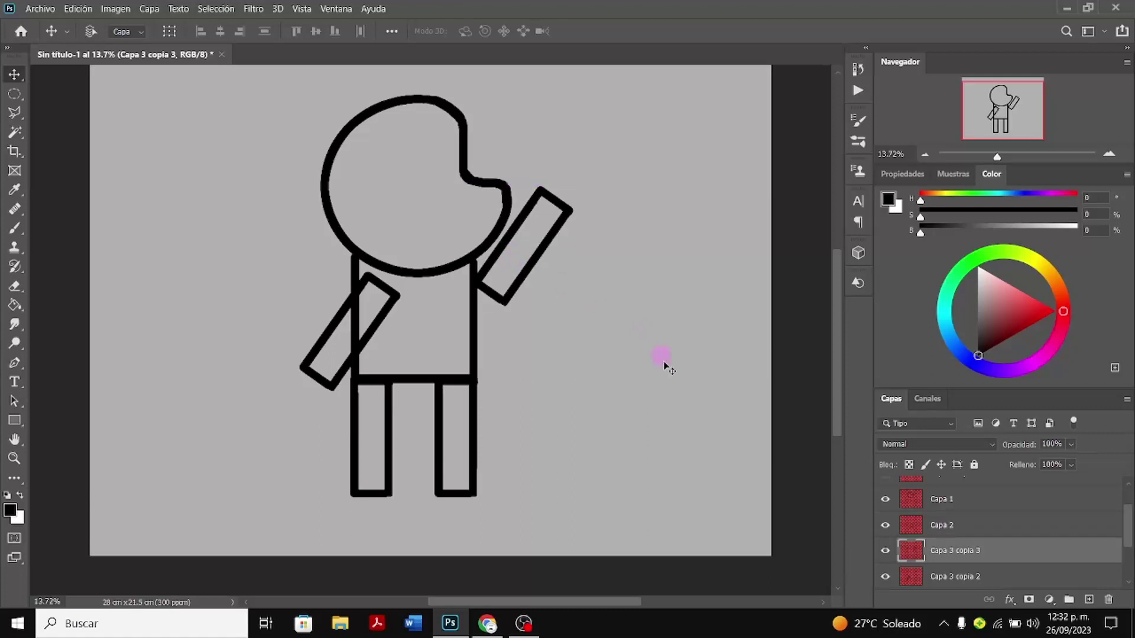
Hide the left leg layer to check the figure
{"action": "scroll", "coordinate": [840, 457], "scroll_direction": "down", "scroll_amount": 2}
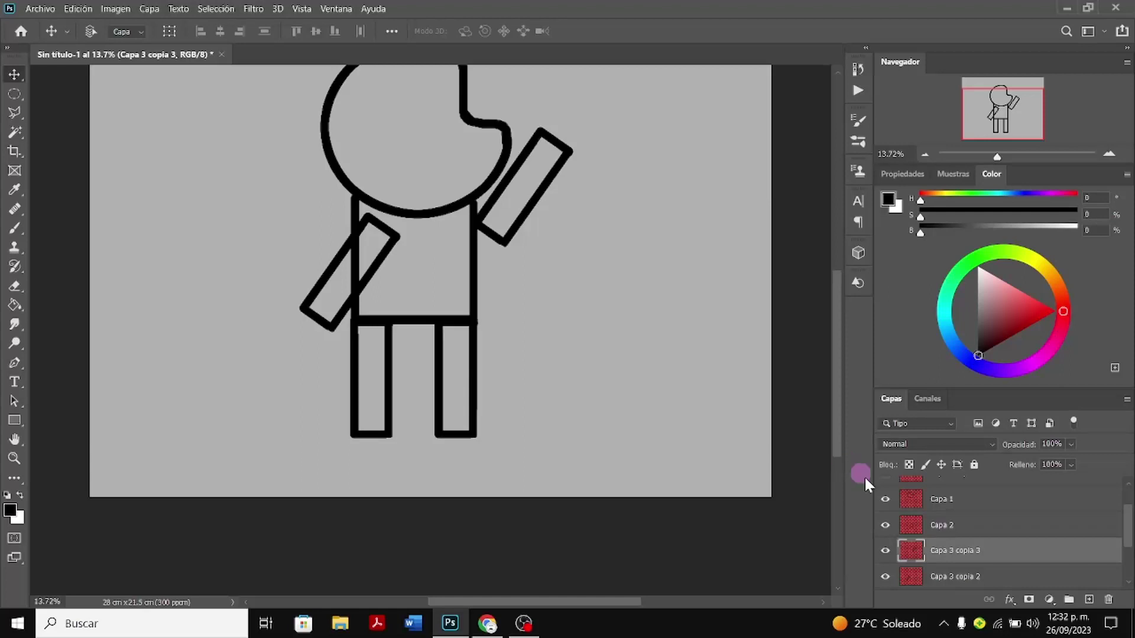
{"action": "scroll", "coordinate": [905, 526], "scroll_direction": "up", "scroll_amount": 1}
{"action": "scroll", "coordinate": [778, 426], "scroll_direction": "up", "scroll_amount": 2}
{"action": "scroll", "coordinate": [674, 353], "scroll_direction": "up", "scroll_amount": 2}
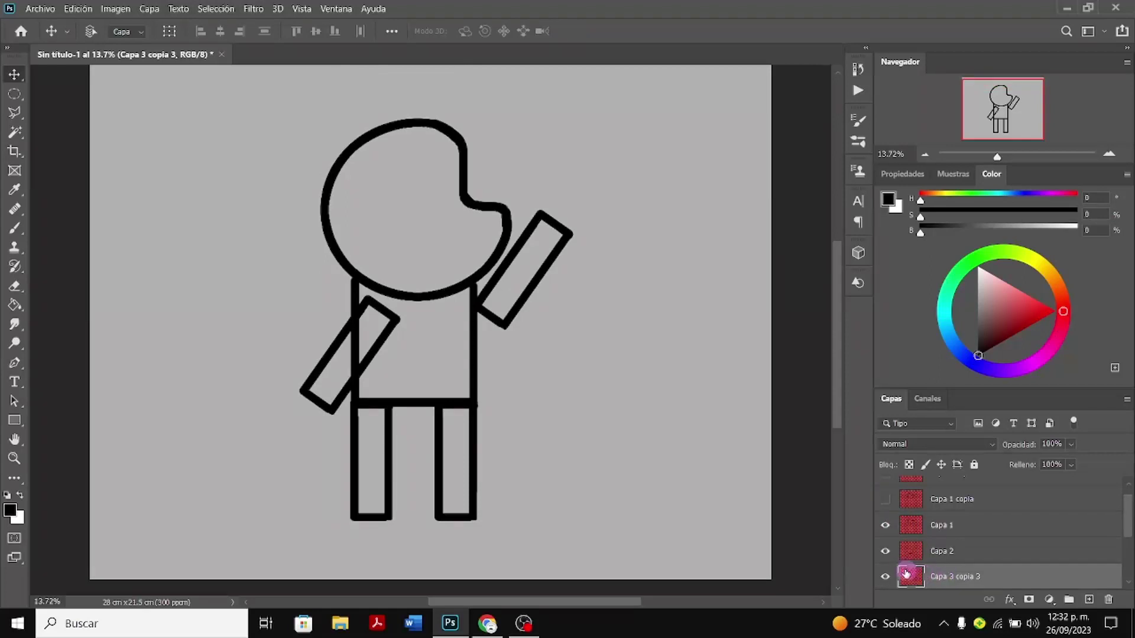
{"action": "scroll", "coordinate": [889, 535], "scroll_direction": "down", "scroll_amount": 3}
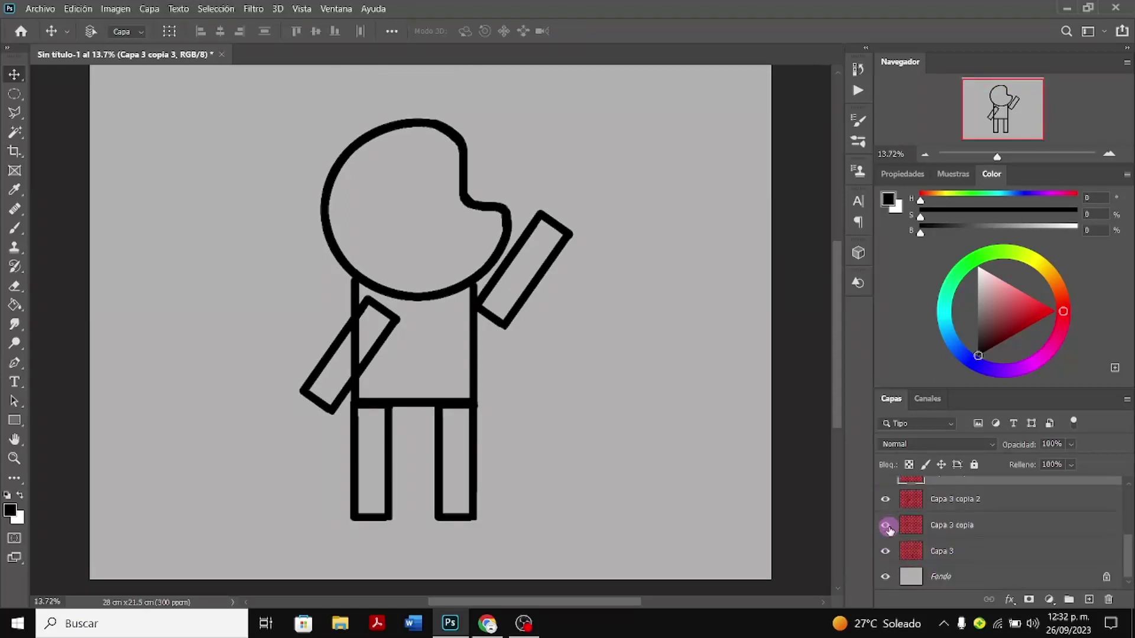
{"action": "left_click", "coordinate": [889, 528]}
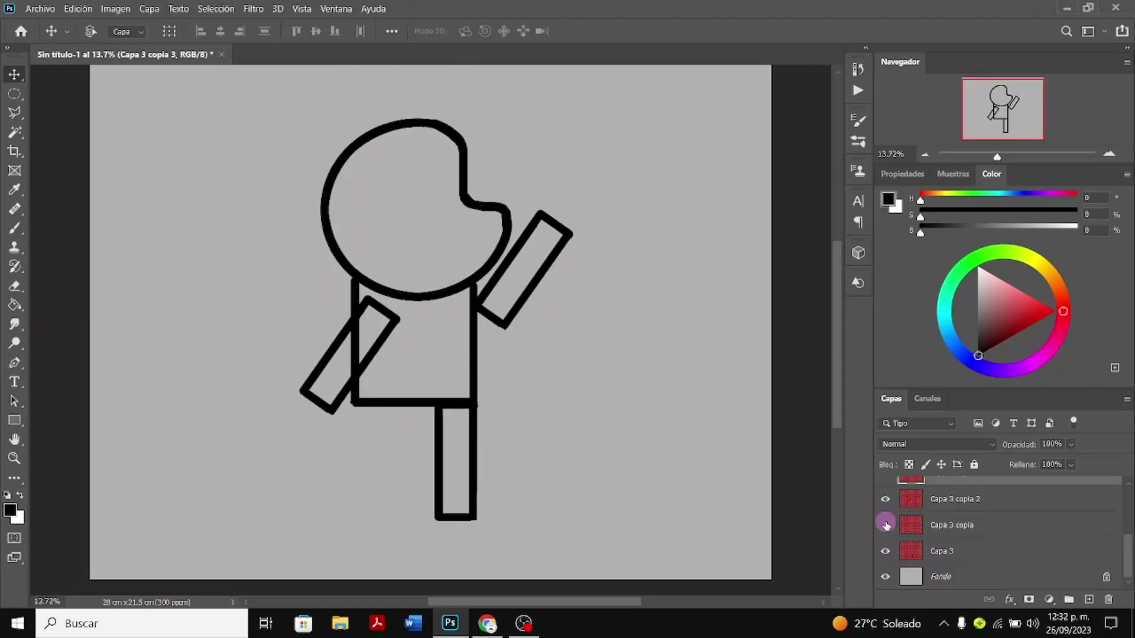
Show the left leg layer again and rename Capa 3 copia to pi
{"action": "left_click", "coordinate": [886, 524]}
{"action": "left_click", "coordinate": [958, 532]}
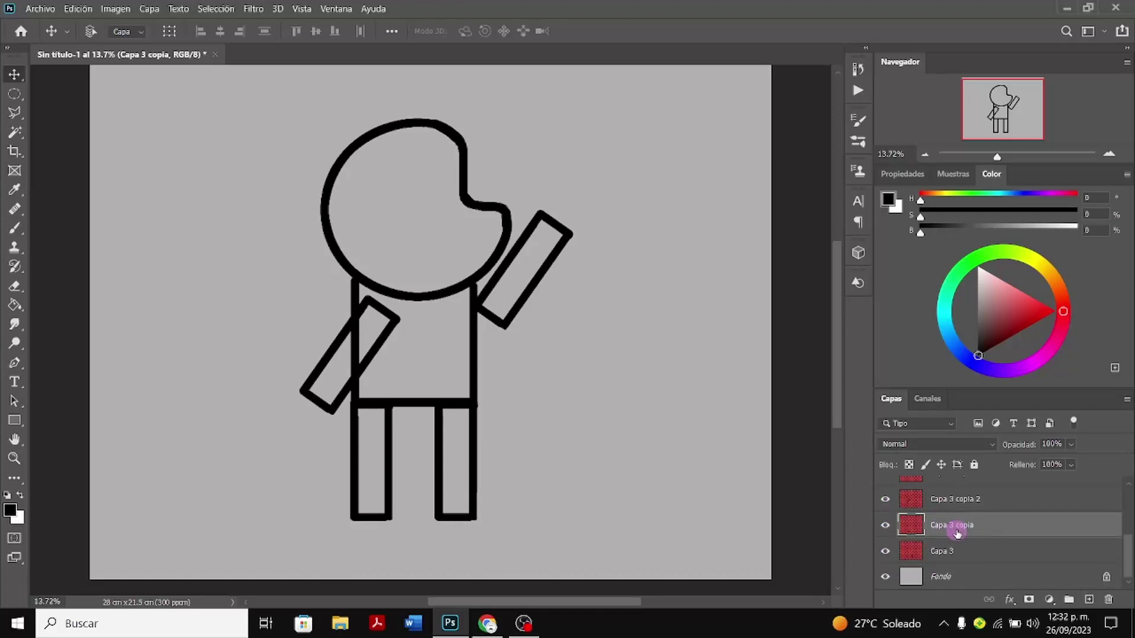
{"action": "key", "text": "p"}
{"action": "key", "text": "i"}
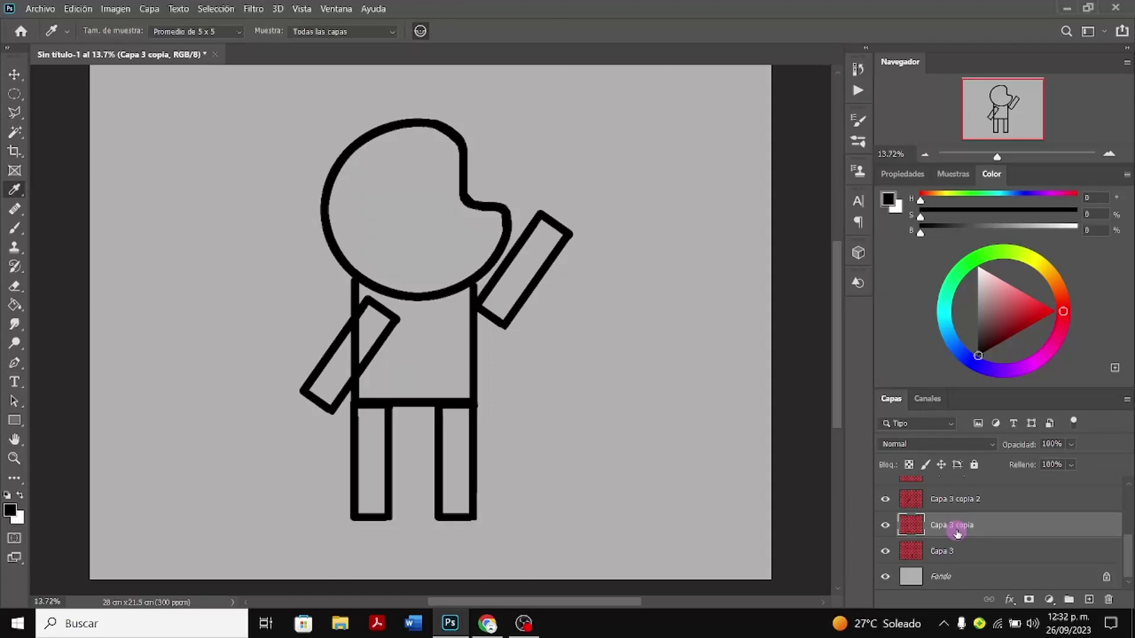
{"action": "double_click", "coordinate": [958, 532]}
{"action": "type", "text": "p"}
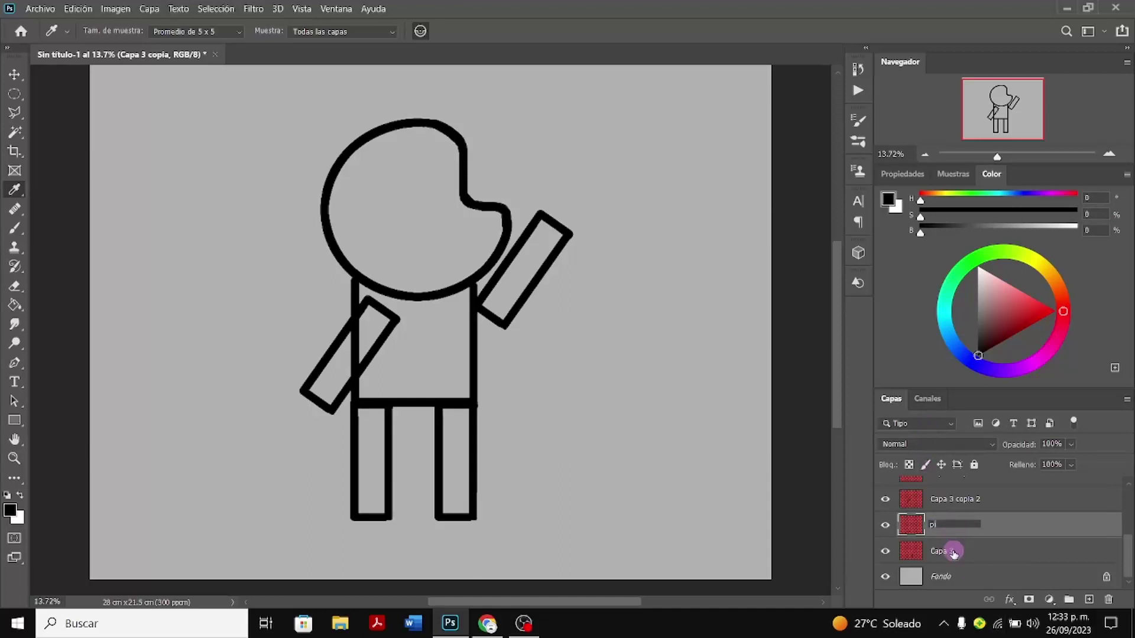
{"action": "left_click", "coordinate": [953, 553]}
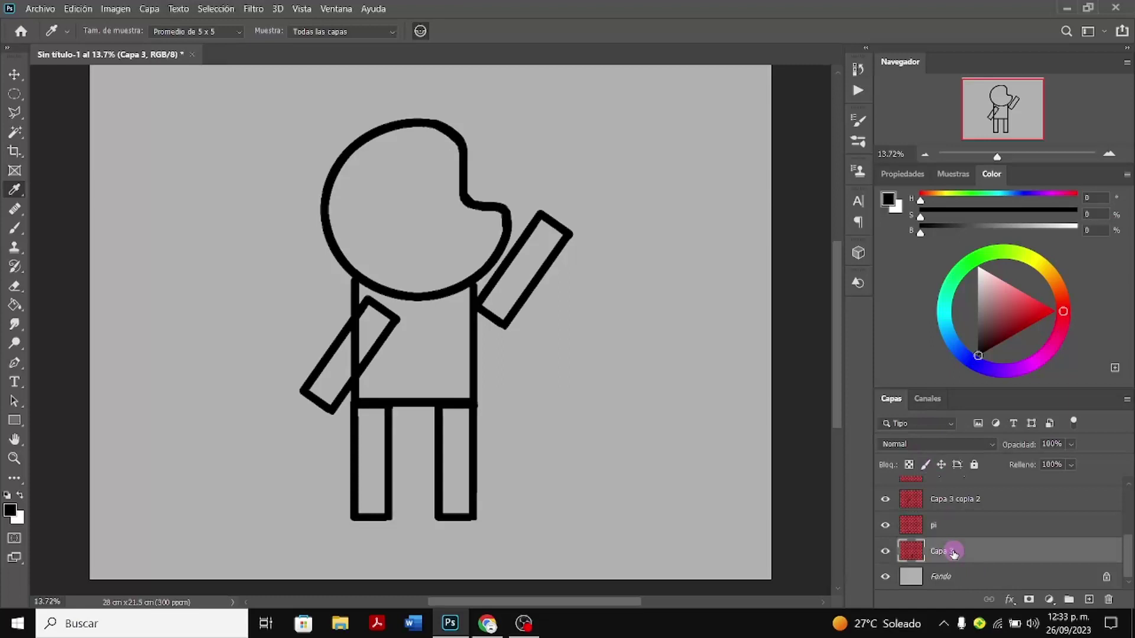
Rename Capa 3 to pd and Capa 3 copia 2 to mi
{"action": "double_click", "coordinate": [953, 552]}
{"action": "type", "text": "pd"}
{"action": "left_click", "coordinate": [949, 501]}
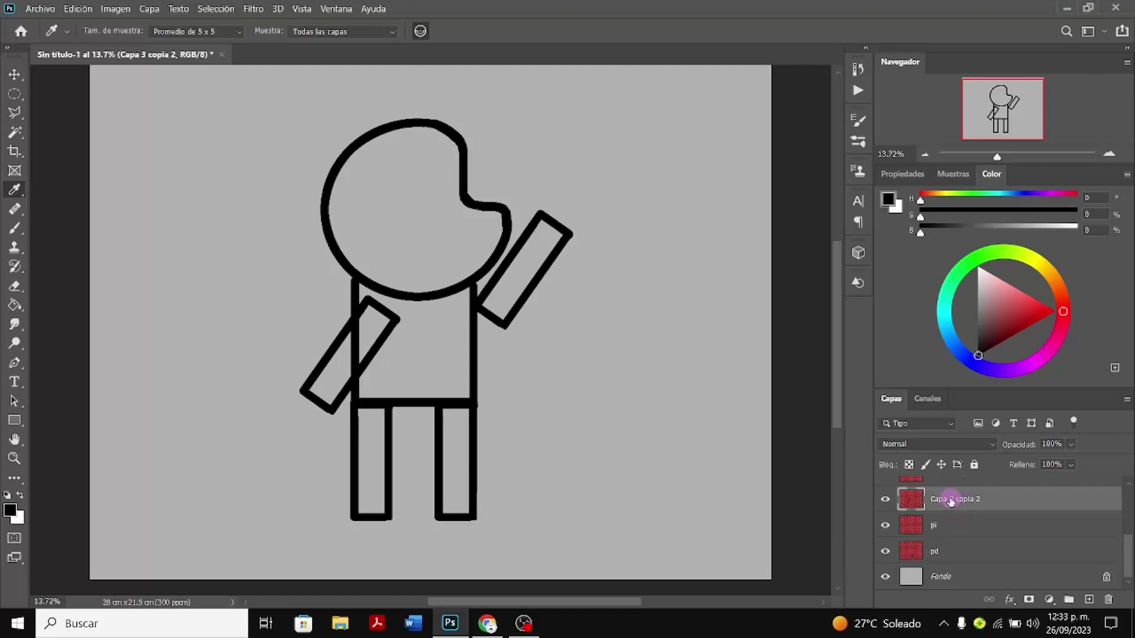
{"action": "double_click", "coordinate": [950, 500]}
{"action": "type", "text": "mi"}
{"action": "key", "text": "Return"}
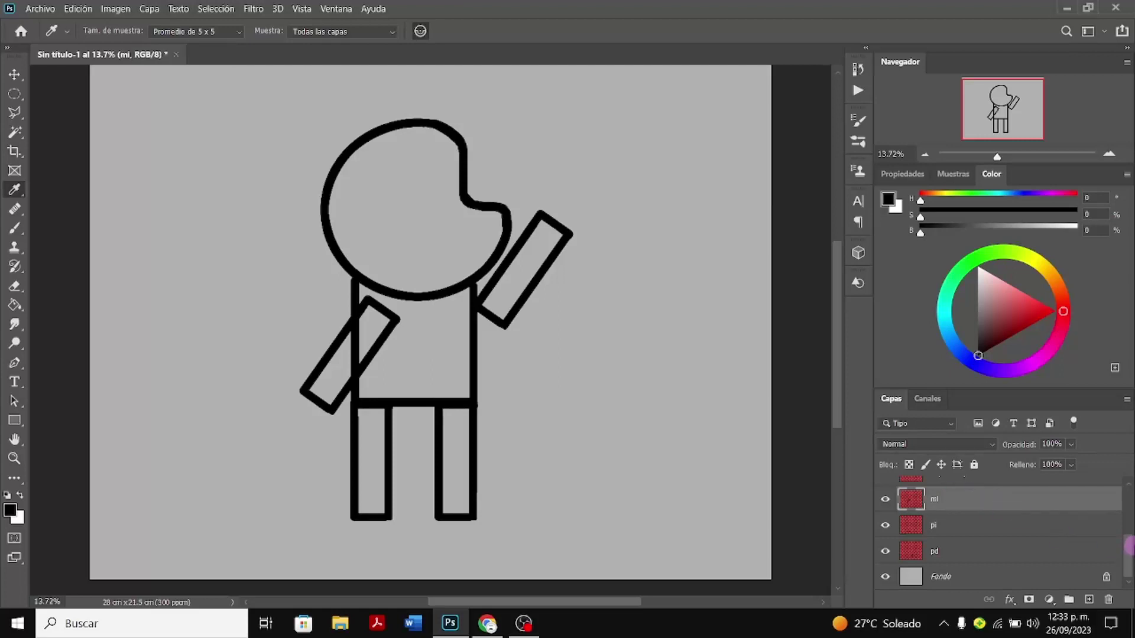
Rename Capa 3 copia 3 to md and reset the foreground colour to black
{"action": "left_click_drag", "start_coordinate": [1129, 545], "coordinate": [1124, 504]}
{"action": "left_click", "coordinate": [1015, 504]}
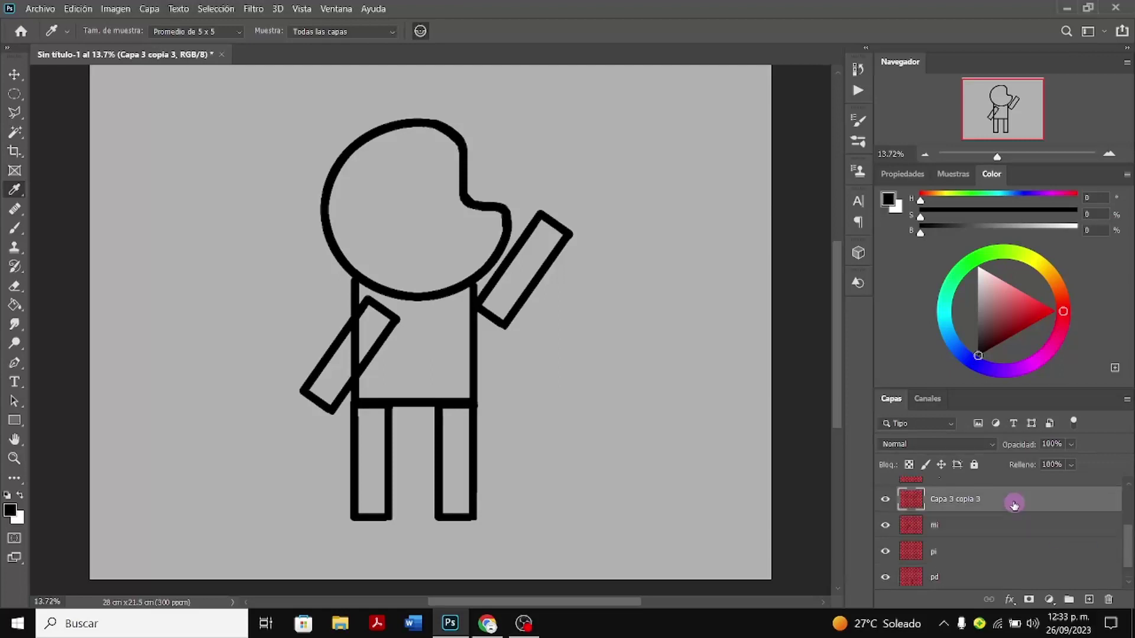
{"action": "double_click", "coordinate": [1015, 504]}
{"action": "left_click", "coordinate": [1119, 35]}
{"action": "double_click", "coordinate": [962, 507]}
{"action": "type", "text": "md"}
{"action": "left_click", "coordinate": [731, 475]}
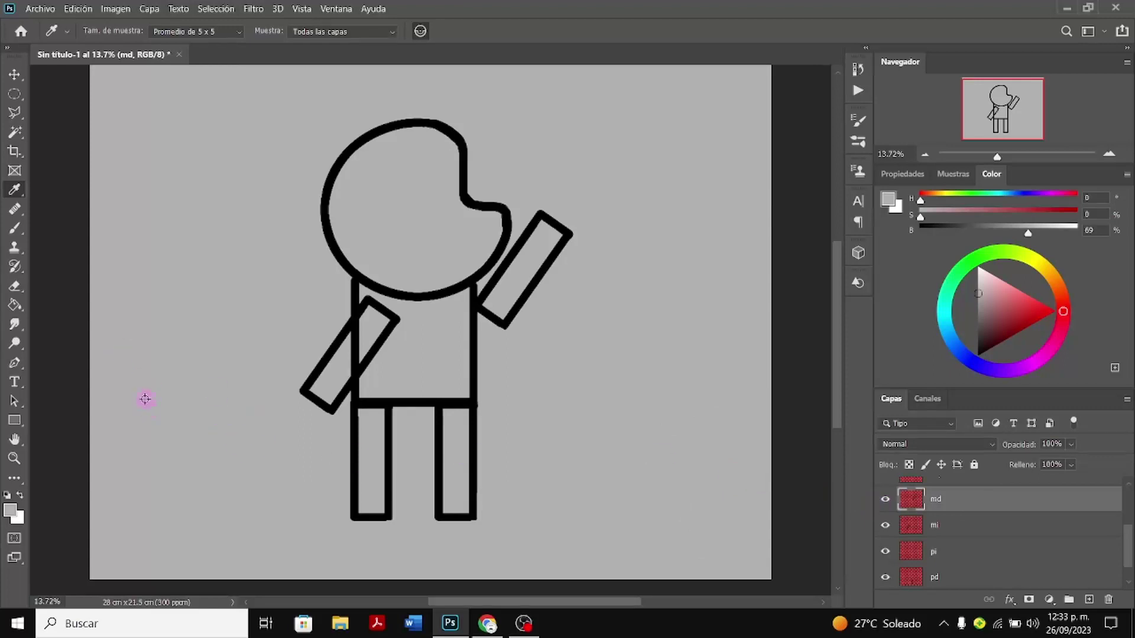
{"action": "left_click", "coordinate": [7, 495]}
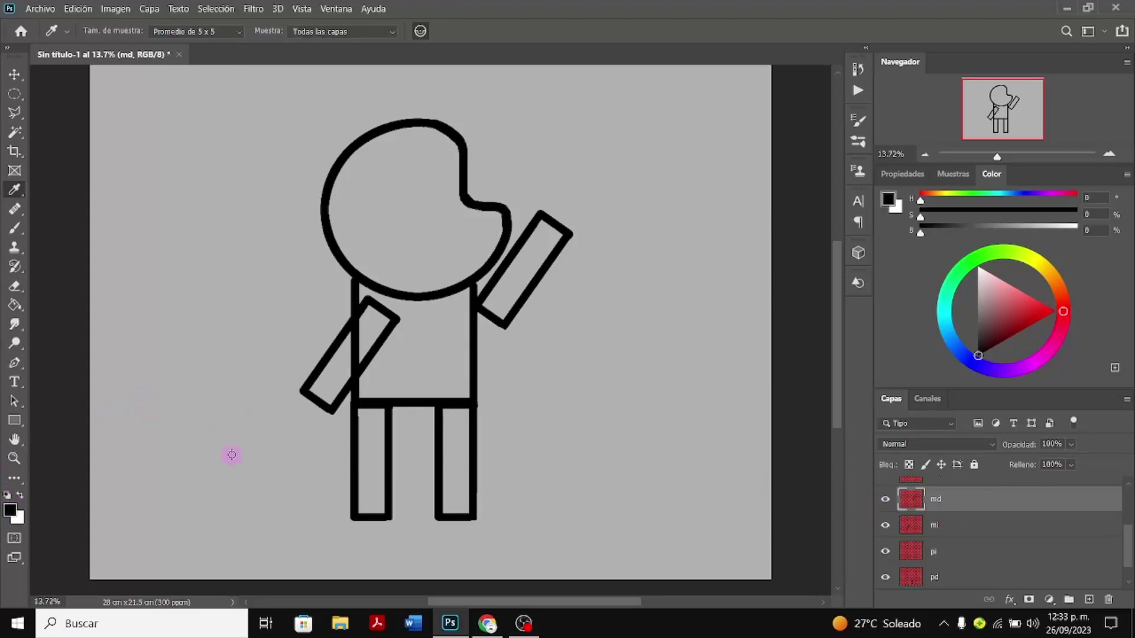
{"action": "scroll", "coordinate": [447, 332], "scroll_direction": "up", "scroll_amount": 2}
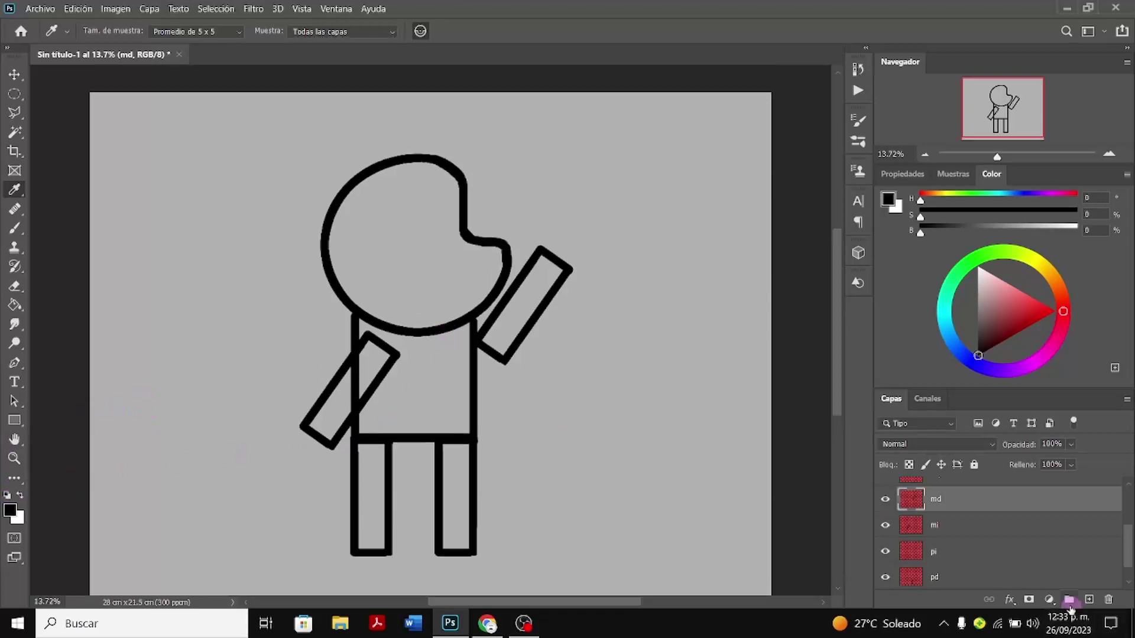
Add a new empty Capa 3 layer above md and hide the md, mi, pi and pd layers
{"action": "left_click", "coordinate": [1089, 600]}
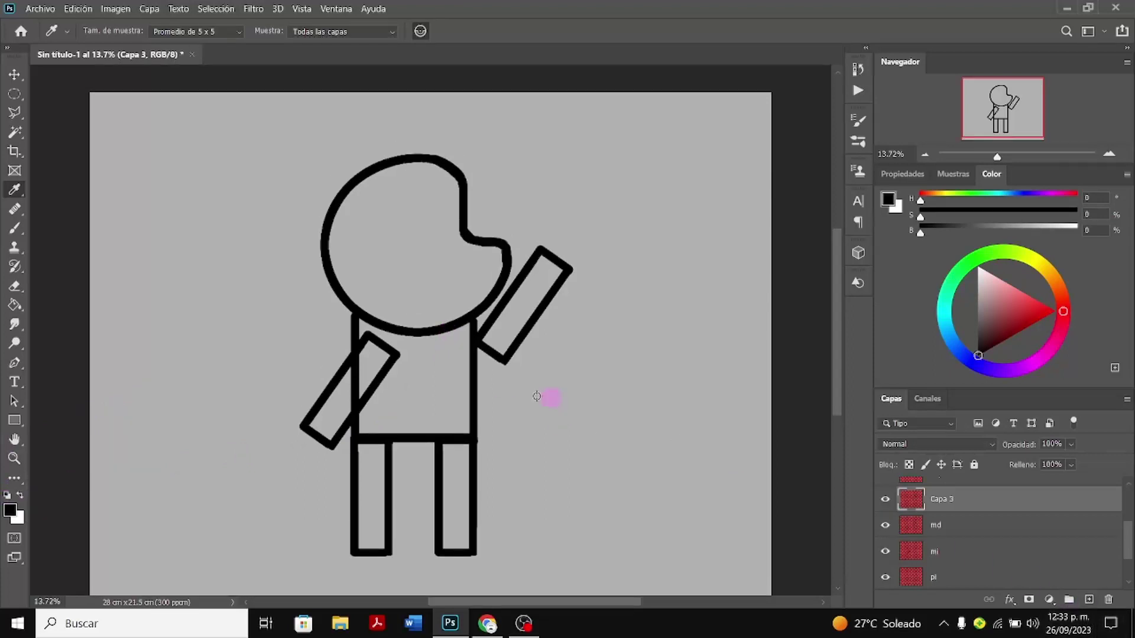
{"action": "left_click", "coordinate": [886, 527]}
{"action": "left_click", "coordinate": [886, 551]}
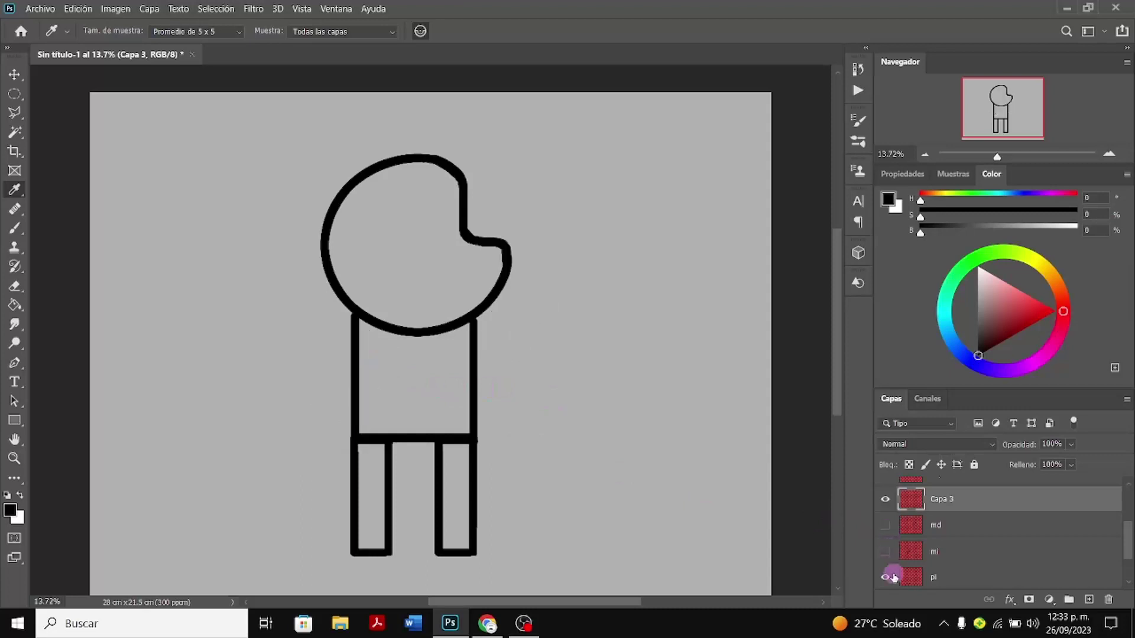
{"action": "left_click", "coordinate": [886, 578]}
{"action": "scroll", "coordinate": [890, 579], "scroll_direction": "down", "scroll_amount": 2}
{"action": "left_click", "coordinate": [887, 552]}
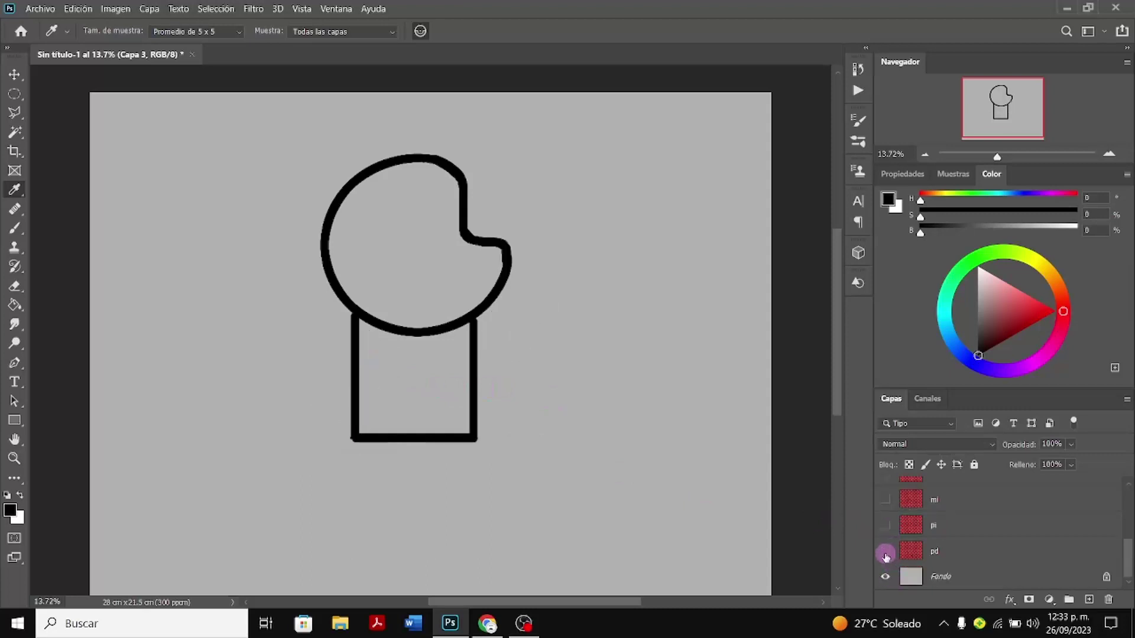
{"action": "scroll", "coordinate": [872, 553], "scroll_direction": "up", "scroll_amount": 1}
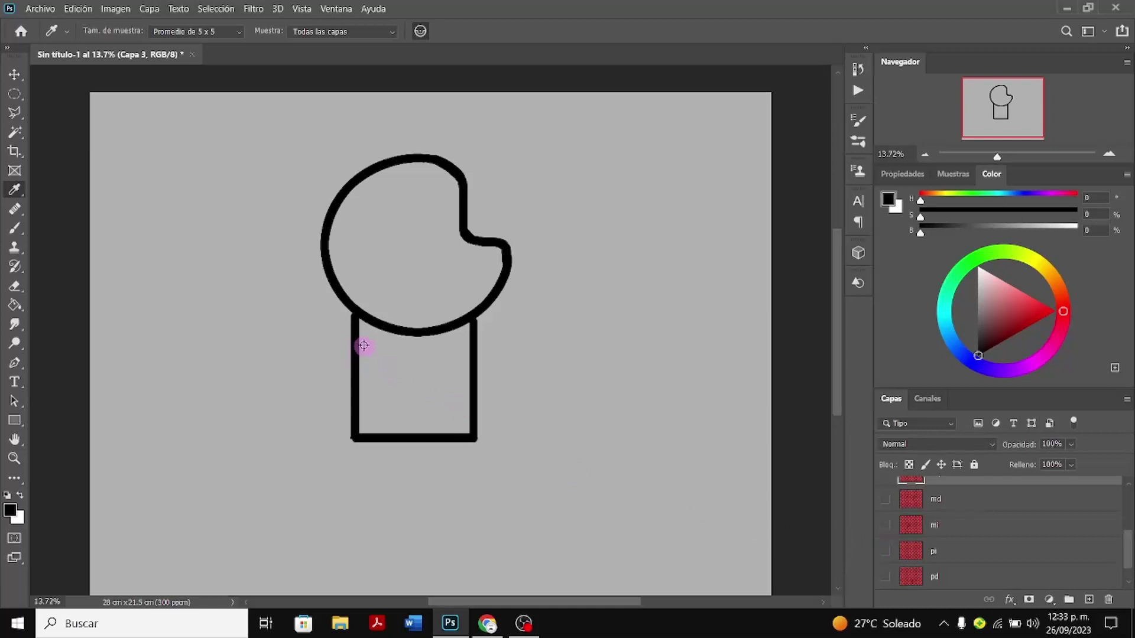
Select a small circle left of the torso with the Elliptical Marquee, fill it black, and deselect
{"action": "left_click", "coordinate": [15, 98]}
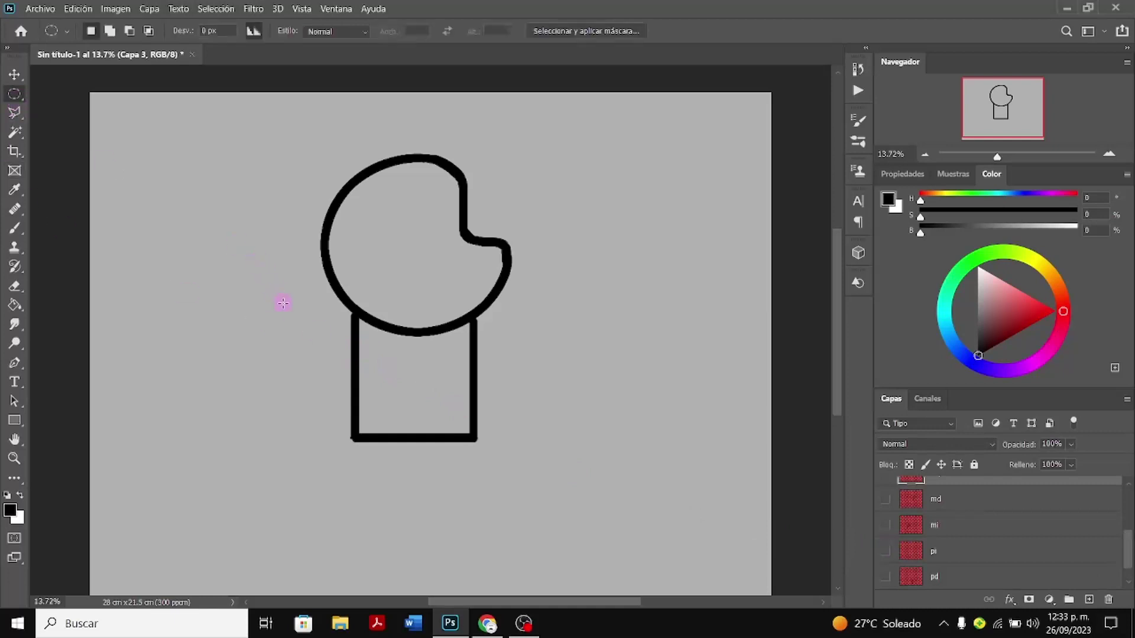
{"action": "left_click_drag", "start_coordinate": [224, 308], "coordinate": [264, 347]}
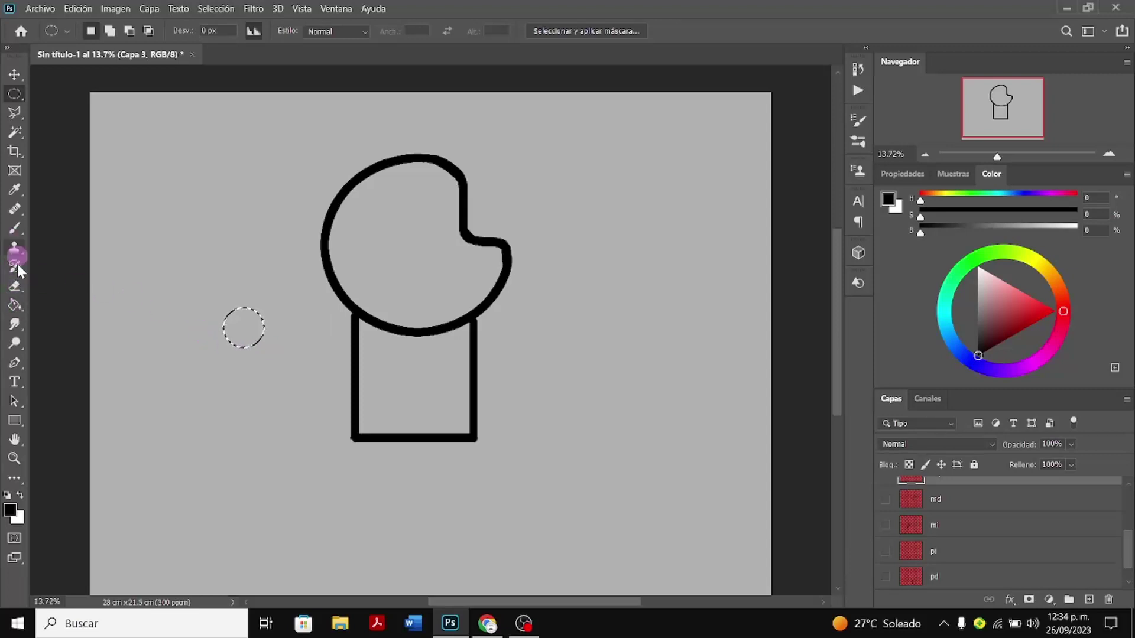
{"action": "left_click", "coordinate": [15, 306]}
{"action": "left_click", "coordinate": [246, 323]}
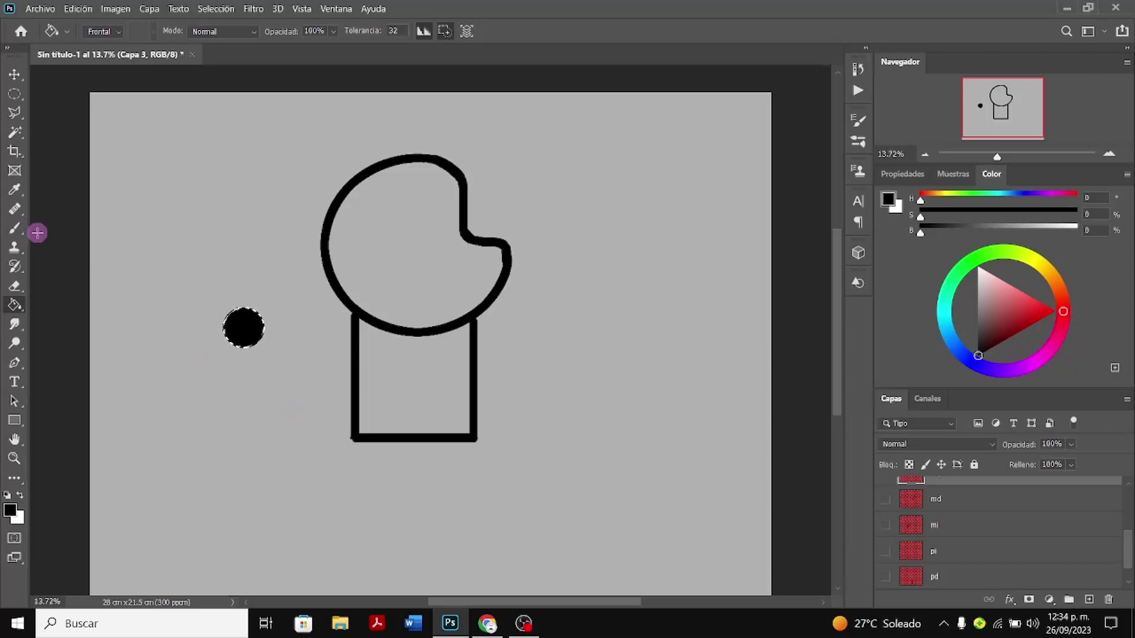
{"action": "key", "text": "ctrl+d"}
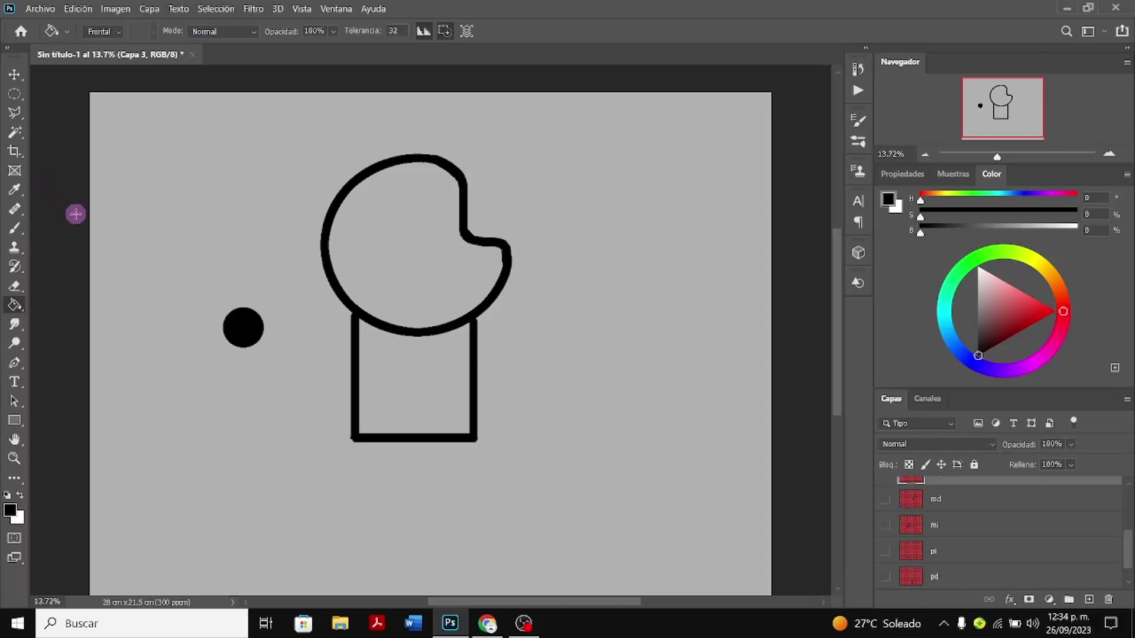
Draw a Polygonal Lasso selection around the black dot's lower half
{"action": "left_click", "coordinate": [16, 112]}
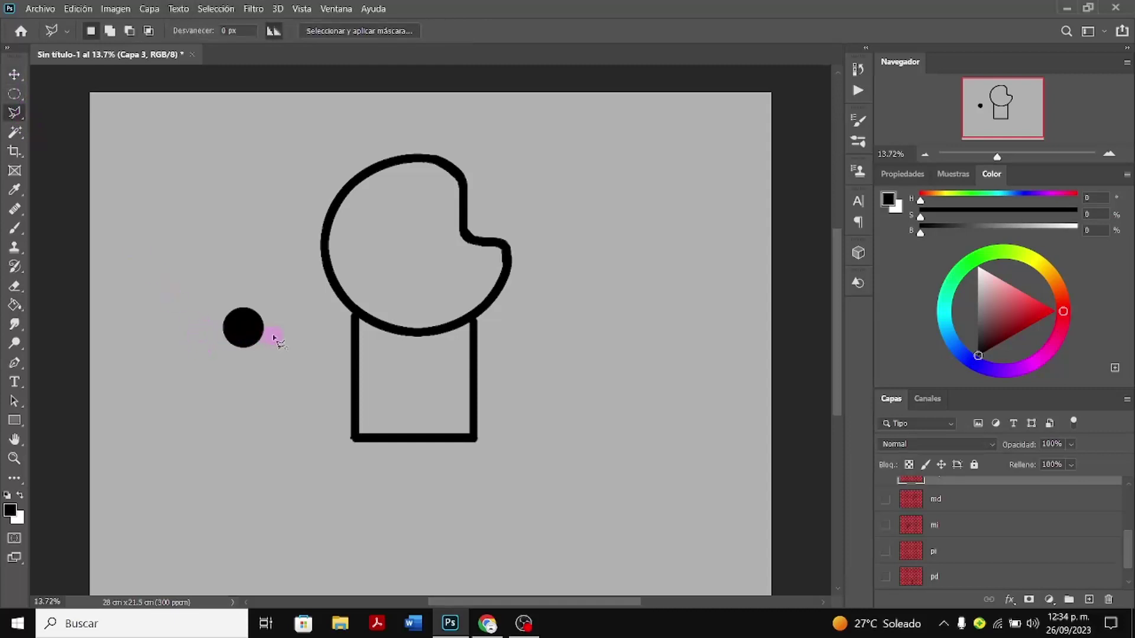
{"action": "left_click", "coordinate": [214, 328]}
{"action": "left_click", "coordinate": [281, 332]}
{"action": "left_click", "coordinate": [264, 361]}
{"action": "left_click", "coordinate": [214, 330]}
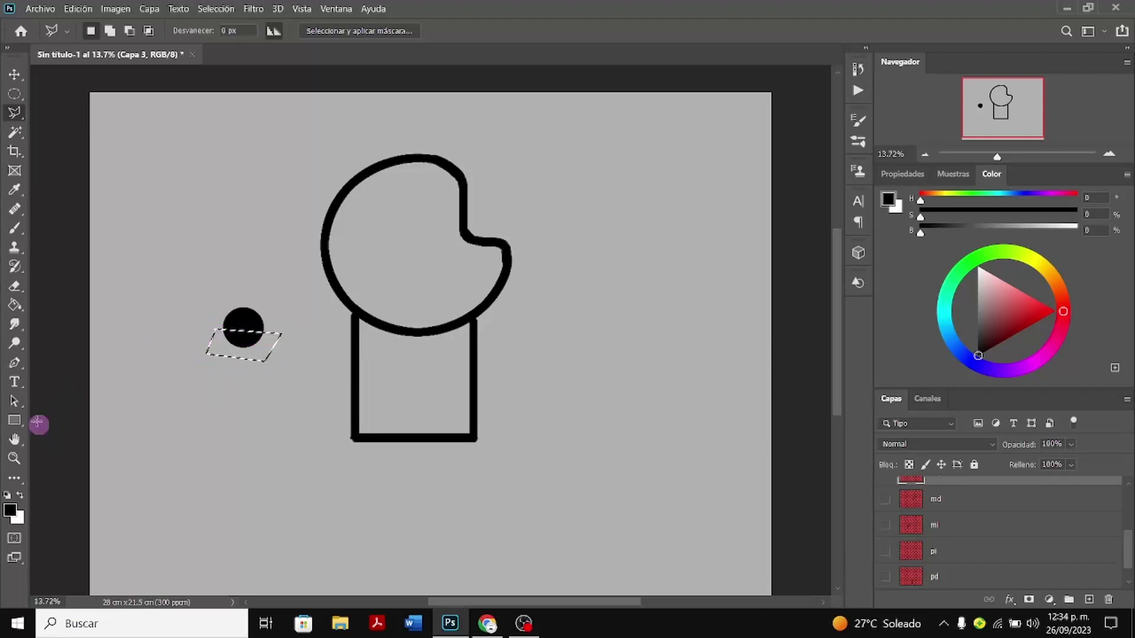
Erase the selected lower half and deselect, leaving a black half-disc
{"action": "left_click", "coordinate": [15, 287]}
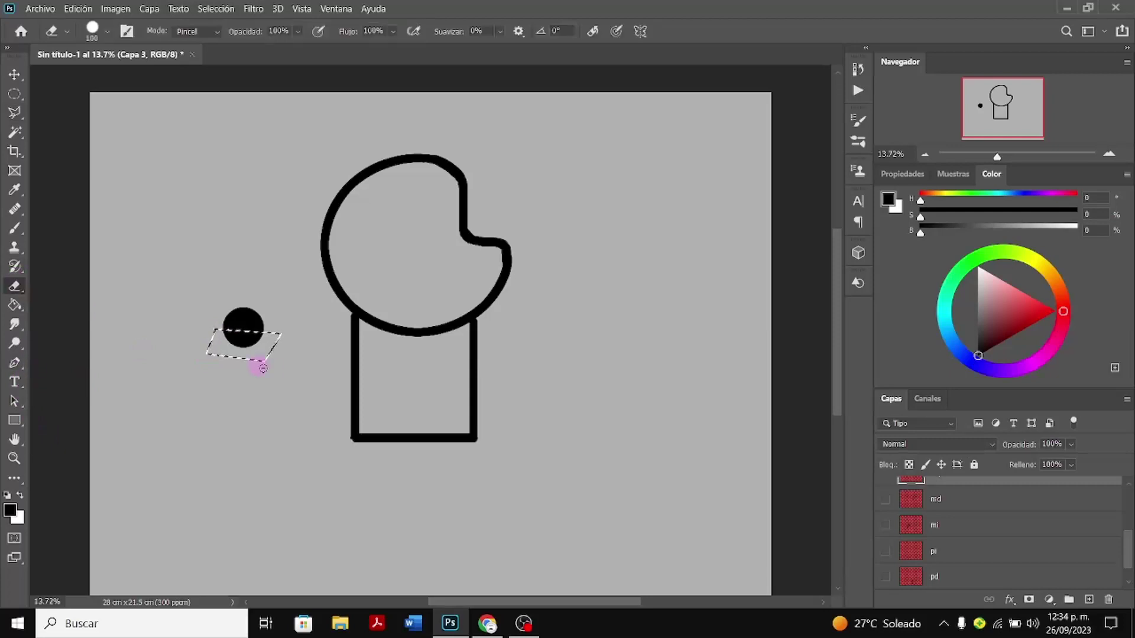
{"action": "mouse_move", "coordinate": [262, 338]}
{"action": "left_mouse_down"}
{"action": "mouse_move", "coordinate": [217, 339]}
{"action": "mouse_move", "coordinate": [247, 341]}
{"action": "left_mouse_up"}
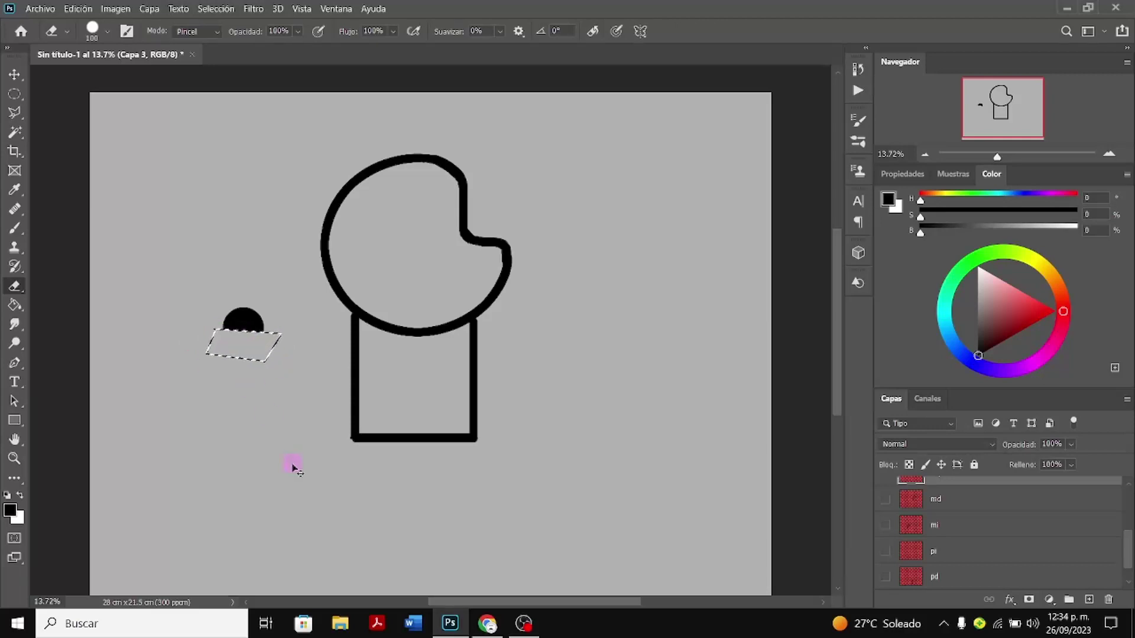
{"action": "key", "text": "ctrl+d"}
{"action": "key", "text": "ctrl+t"}
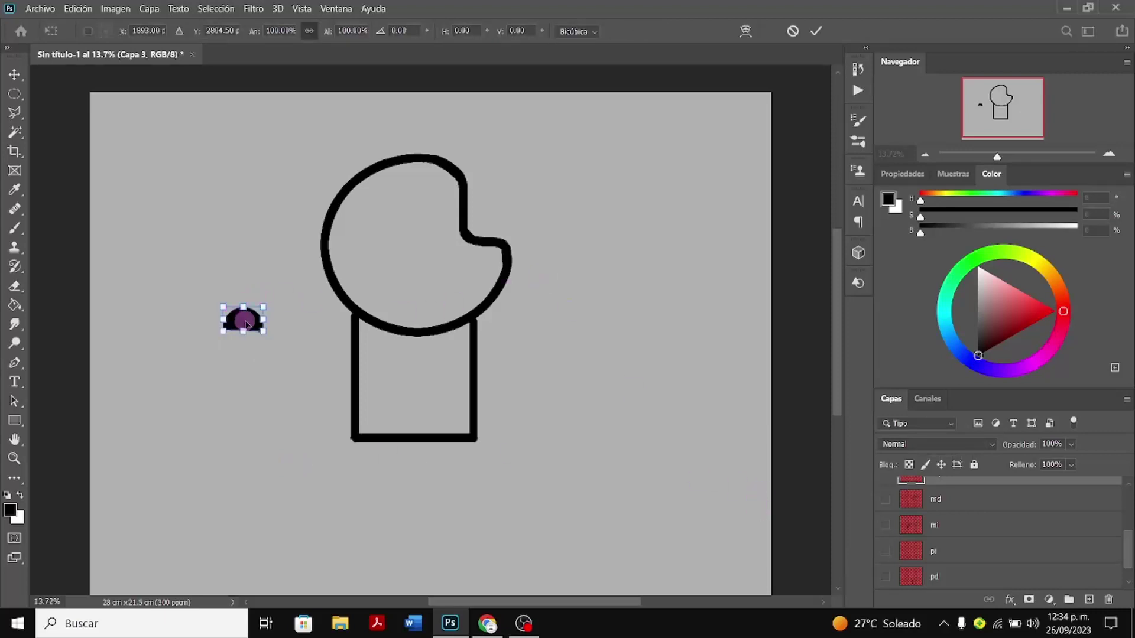
Move the half-disc onto the torso corner, show layer mi, then scale it ~127% and rotate ~29°
{"action": "left_click_drag", "start_coordinate": [242, 322], "coordinate": [392, 362]}
{"action": "scroll", "coordinate": [991, 561], "scroll_direction": "down", "scroll_amount": 1}
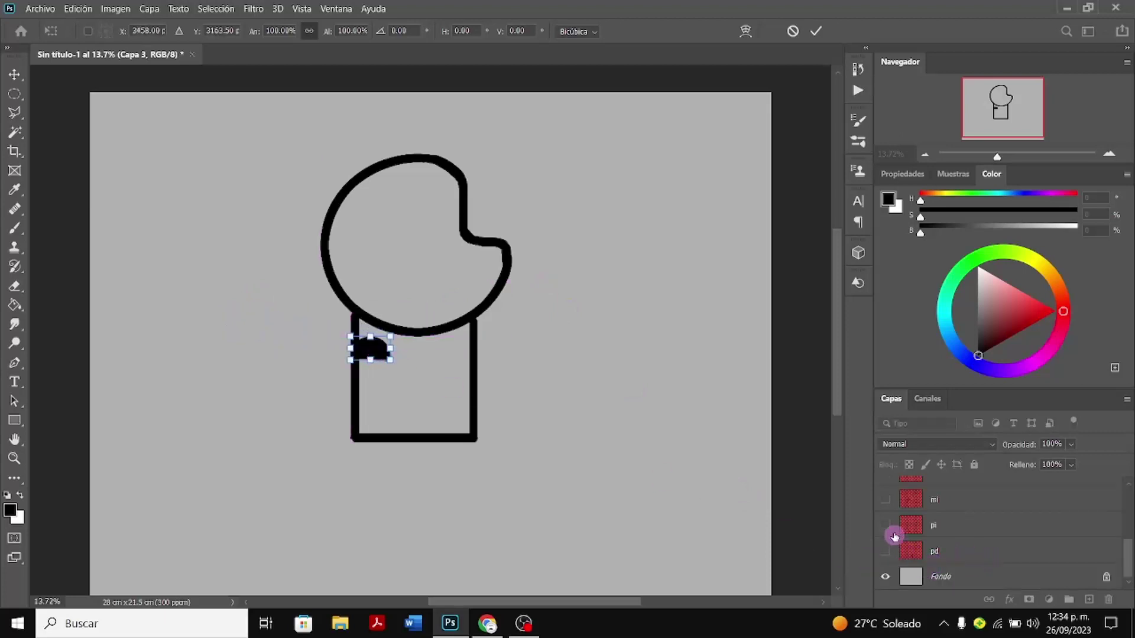
{"action": "key", "text": "e"}
{"action": "left_click", "coordinate": [886, 500]}
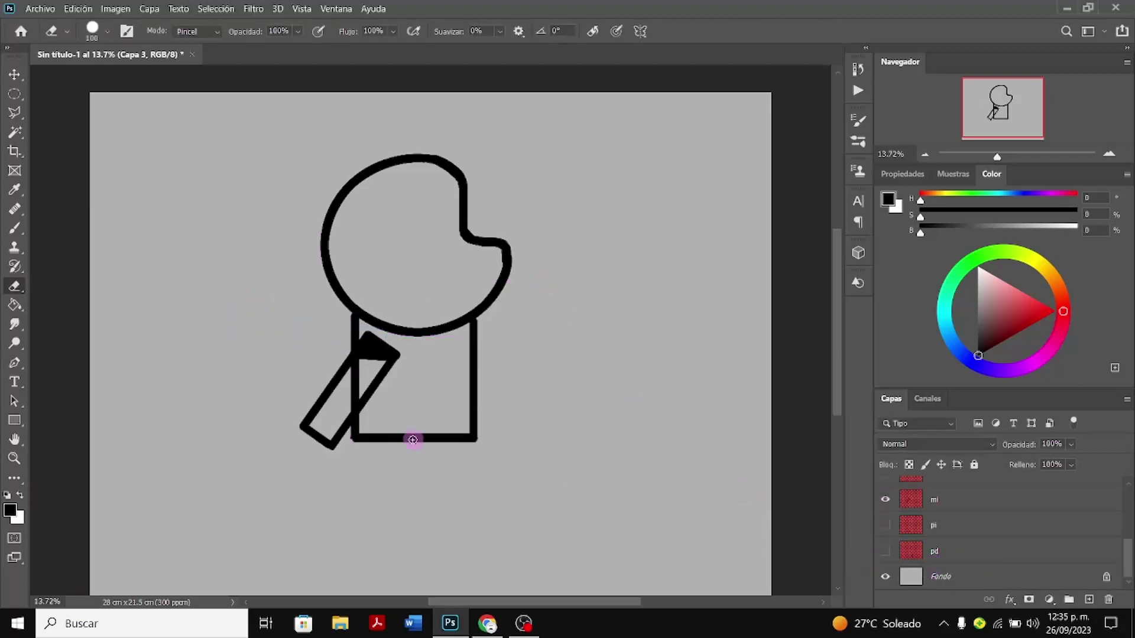
{"action": "scroll", "coordinate": [991, 568], "scroll_direction": "up", "scroll_amount": 1}
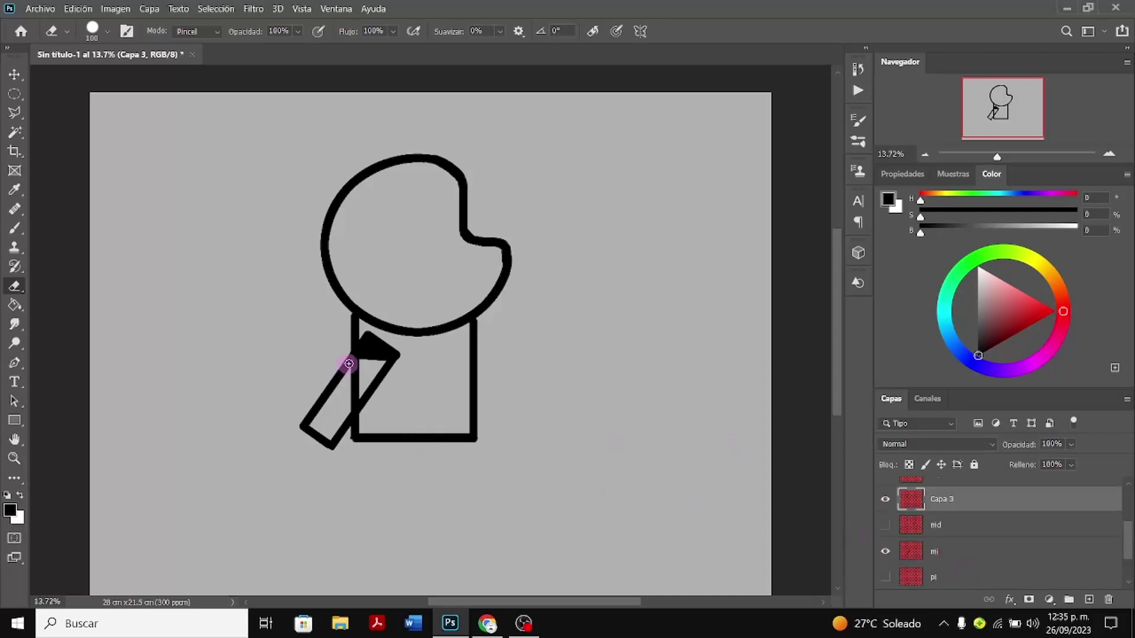
{"action": "key", "text": "ctrl+t"}
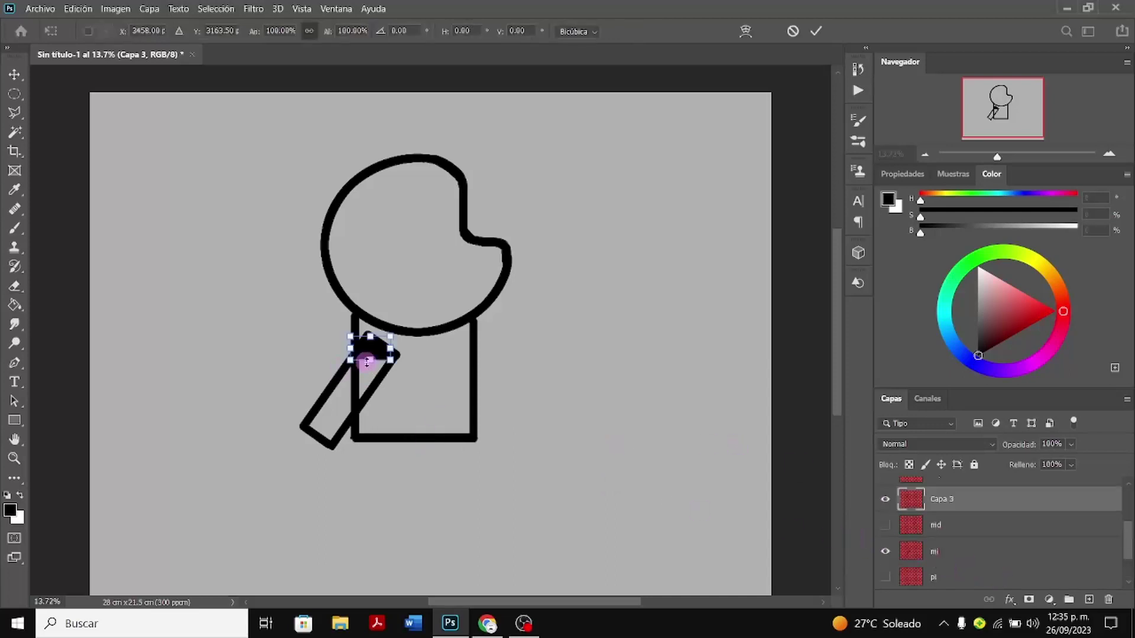
{"action": "mouse_move", "coordinate": [391, 358]}
{"action": "left_mouse_down"}
{"action": "mouse_move", "coordinate": [399, 368]}
{"action": "mouse_move", "coordinate": [423, 342]}
{"action": "mouse_move", "coordinate": [430, 368]}
{"action": "mouse_move", "coordinate": [375, 370]}
{"action": "mouse_move", "coordinate": [387, 357]}
{"action": "left_mouse_up"}
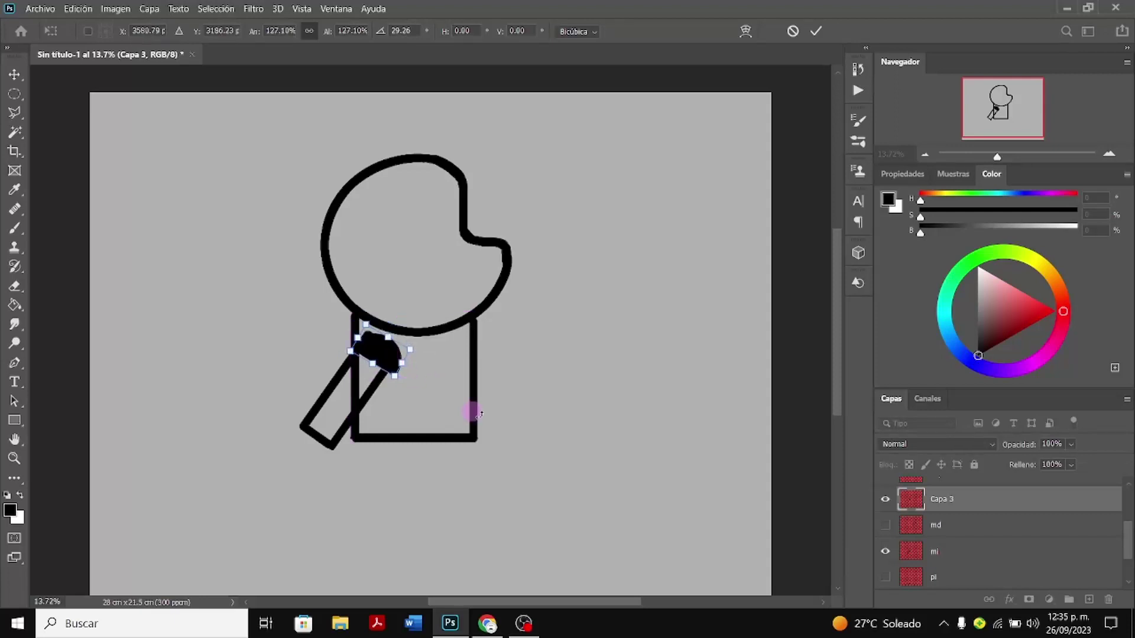
Apply the cap's resize and rotation and hide the torso rectangle on Capa 2
{"action": "scroll", "coordinate": [887, 538], "scroll_direction": "up", "scroll_amount": 2}
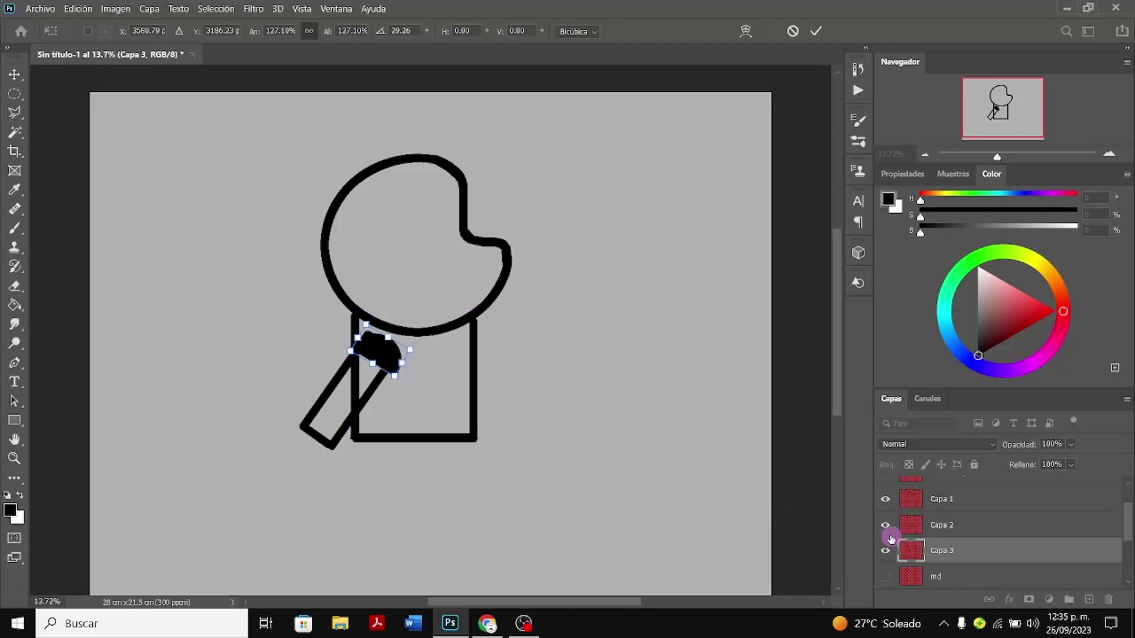
{"action": "key", "text": "e"}
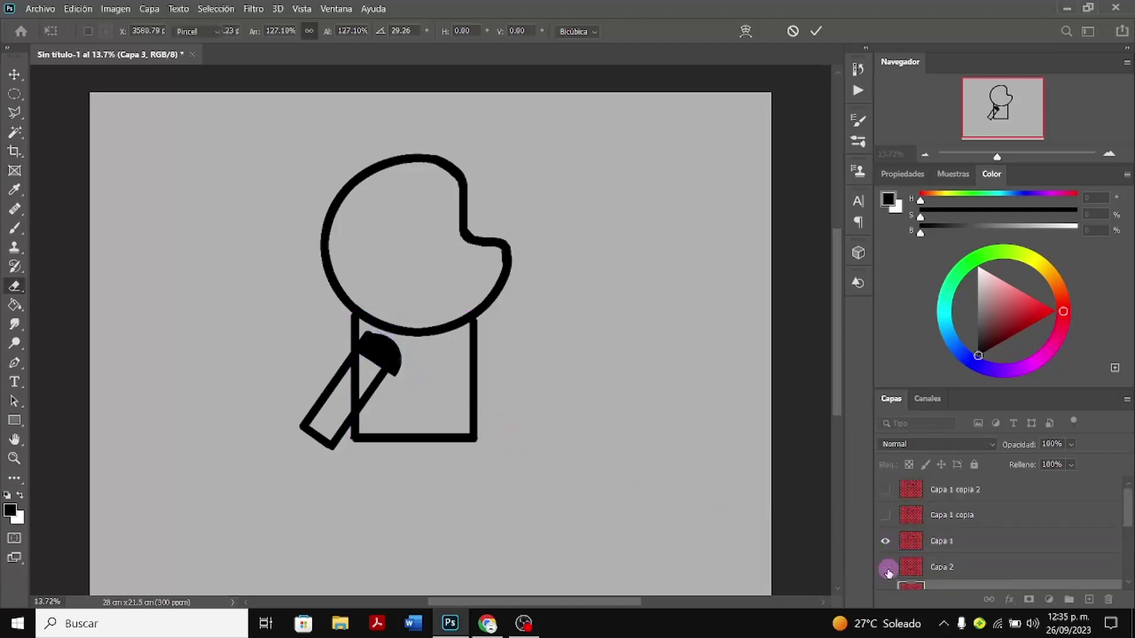
{"action": "left_click", "coordinate": [886, 568]}
{"action": "scroll", "coordinate": [888, 570], "scroll_direction": "down", "scroll_amount": 2}
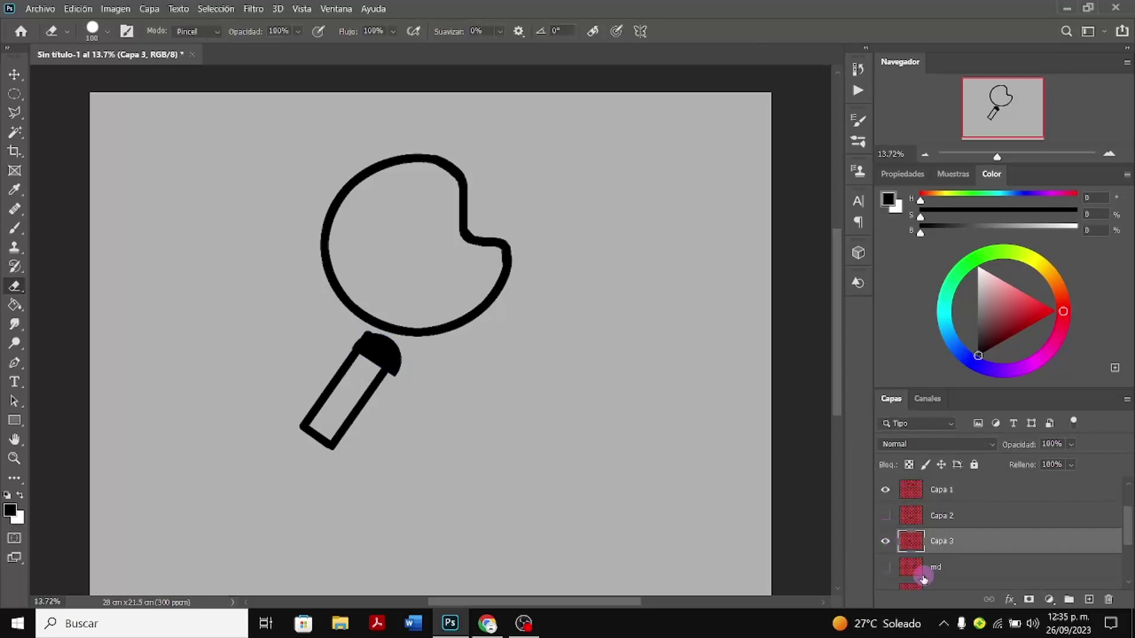
{"action": "scroll", "coordinate": [662, 566], "scroll_direction": "down", "scroll_amount": 1}
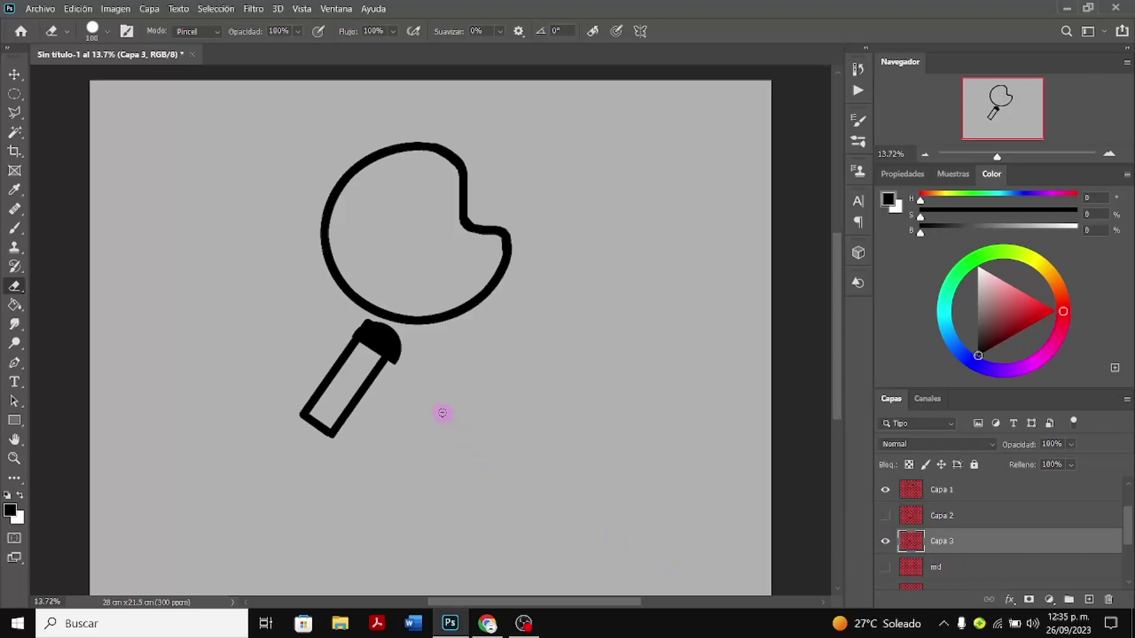
Nudge the cap up onto the slanted arm's top end and apply it, then select layer md
{"action": "key", "text": "ctrl+t"}
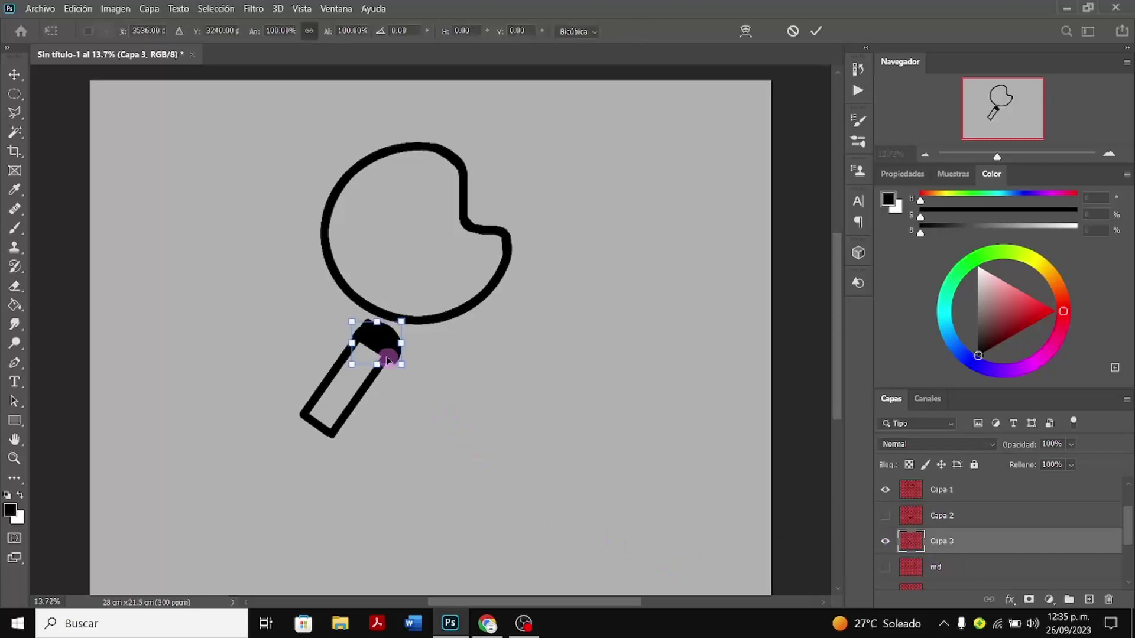
{"action": "left_click_drag", "start_coordinate": [391, 357], "coordinate": [389, 355]}
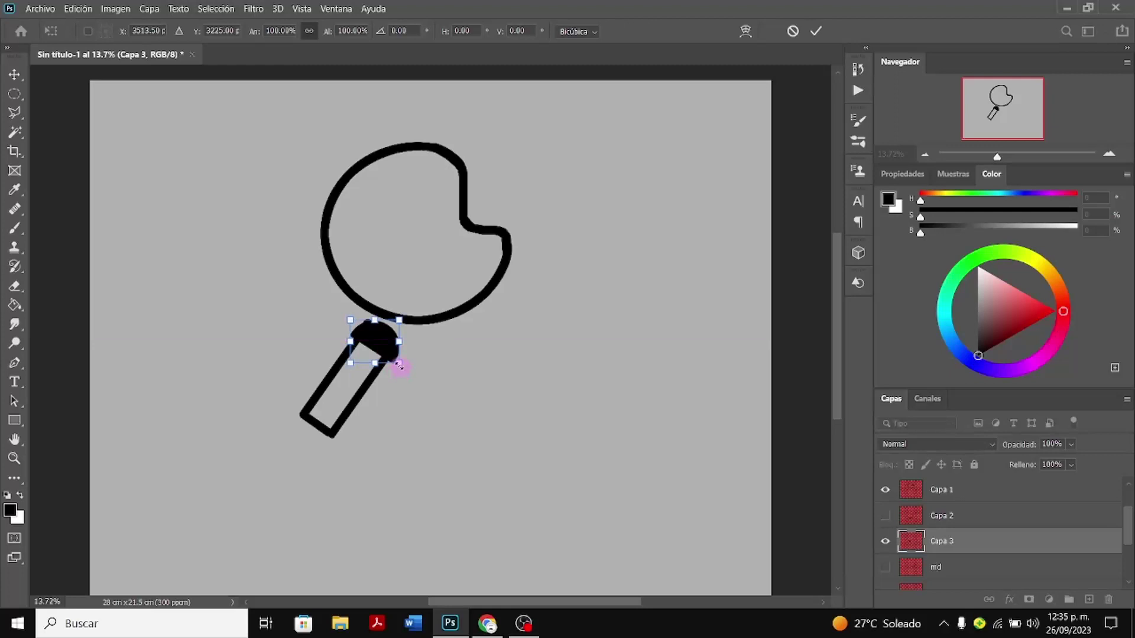
{"action": "left_click_drag", "start_coordinate": [385, 343], "coordinate": [384, 341]}
{"action": "key", "text": "Return"}
{"action": "key", "text": "e"}
{"action": "left_click", "coordinate": [949, 570]}
{"action": "scroll", "coordinate": [949, 570], "scroll_direction": "down", "scroll_amount": 1}
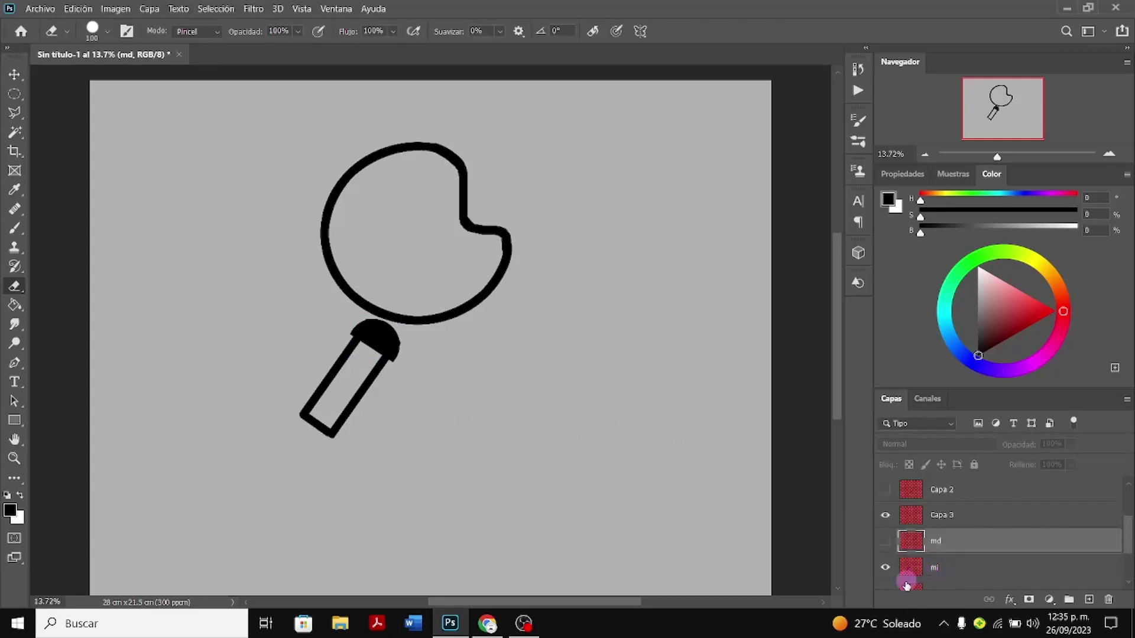
{"action": "scroll", "coordinate": [908, 578], "scroll_direction": "down", "scroll_amount": 1}
{"action": "scroll", "coordinate": [971, 572], "scroll_direction": "down", "scroll_amount": 1}
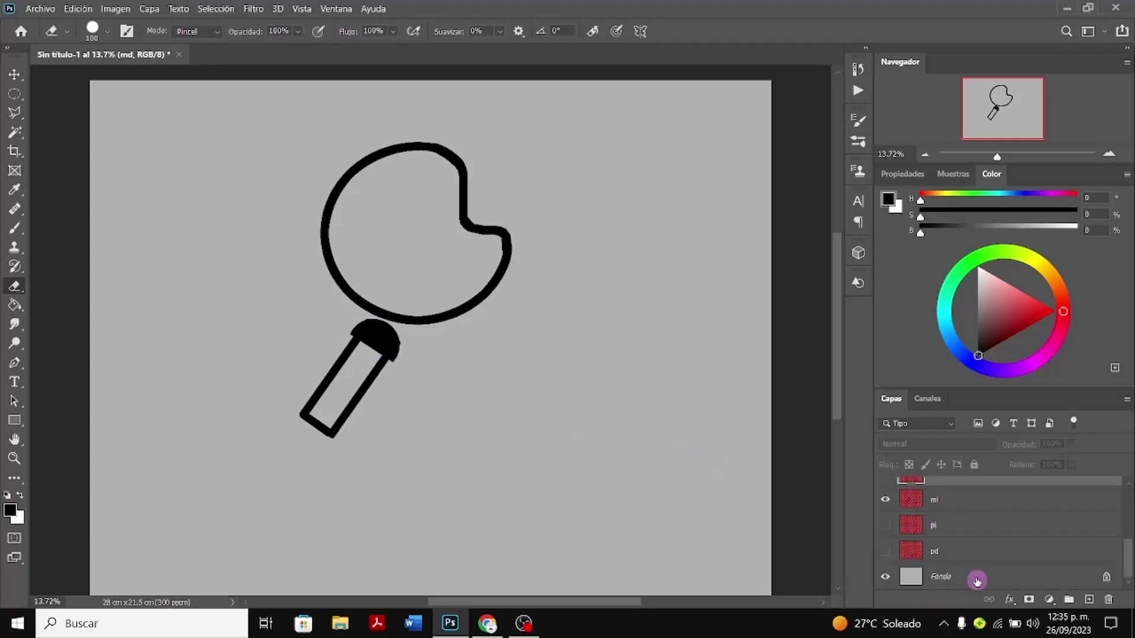
Shift the mi arm slightly down and left, then show the torso rectangle again
{"action": "left_click", "coordinate": [943, 502]}
{"action": "key", "text": "ctrl+t"}
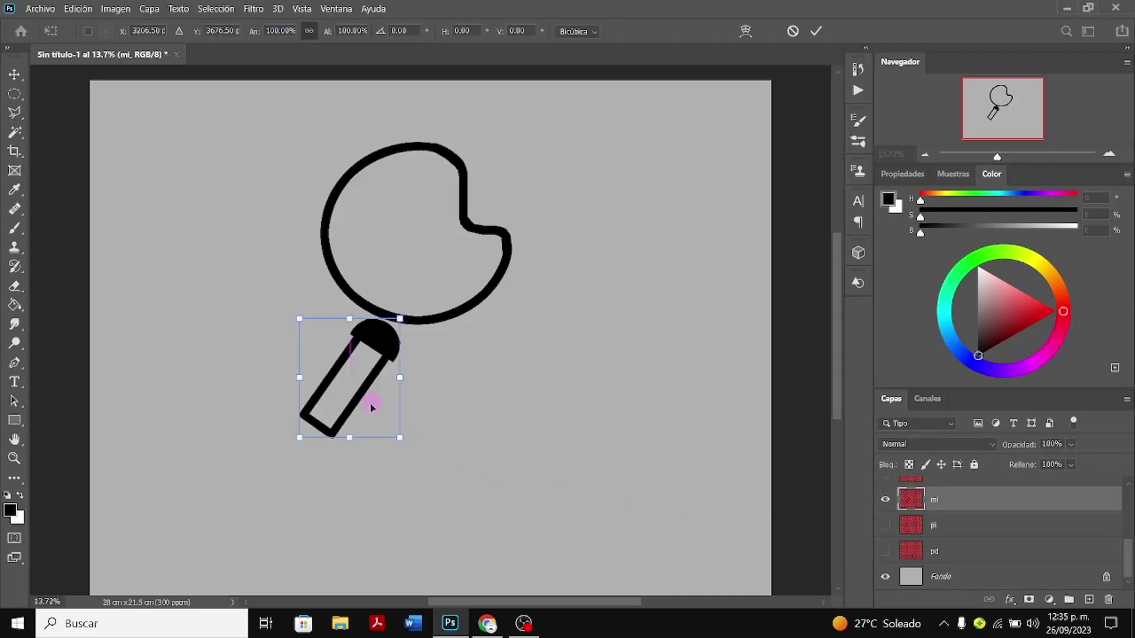
{"action": "mouse_move", "coordinate": [372, 402]}
{"action": "left_mouse_down"}
{"action": "mouse_move", "coordinate": [381, 417]}
{"action": "mouse_move", "coordinate": [355, 410]}
{"action": "mouse_move", "coordinate": [365, 421]}
{"action": "left_mouse_up"}
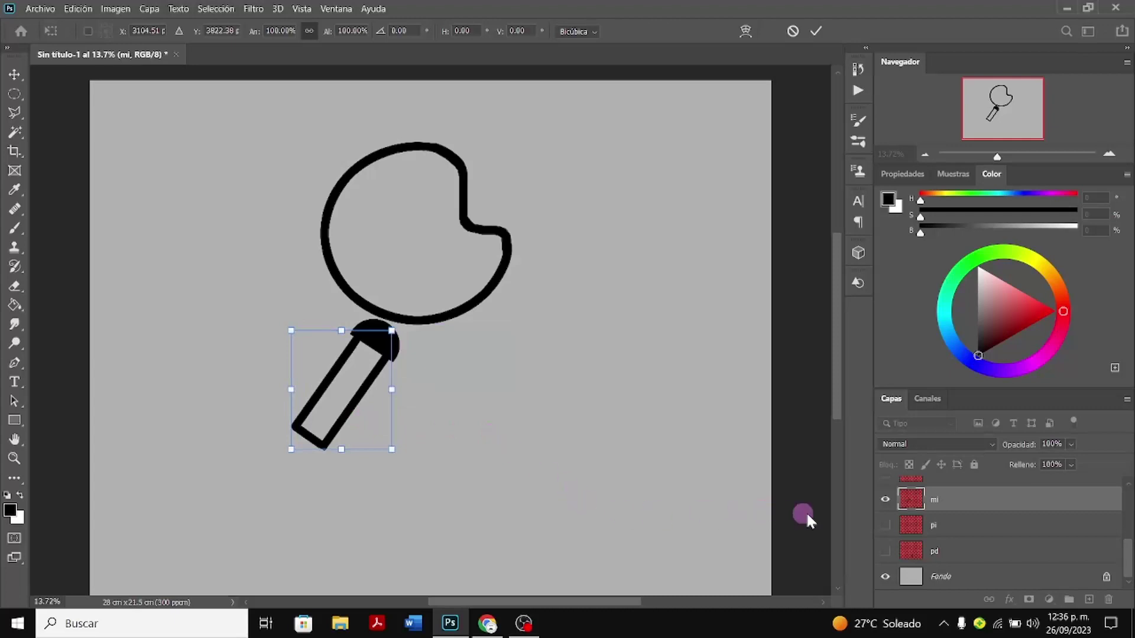
{"action": "scroll", "coordinate": [891, 526], "scroll_direction": "up", "scroll_amount": 1}
{"action": "scroll", "coordinate": [892, 526], "scroll_direction": "up", "scroll_amount": 2}
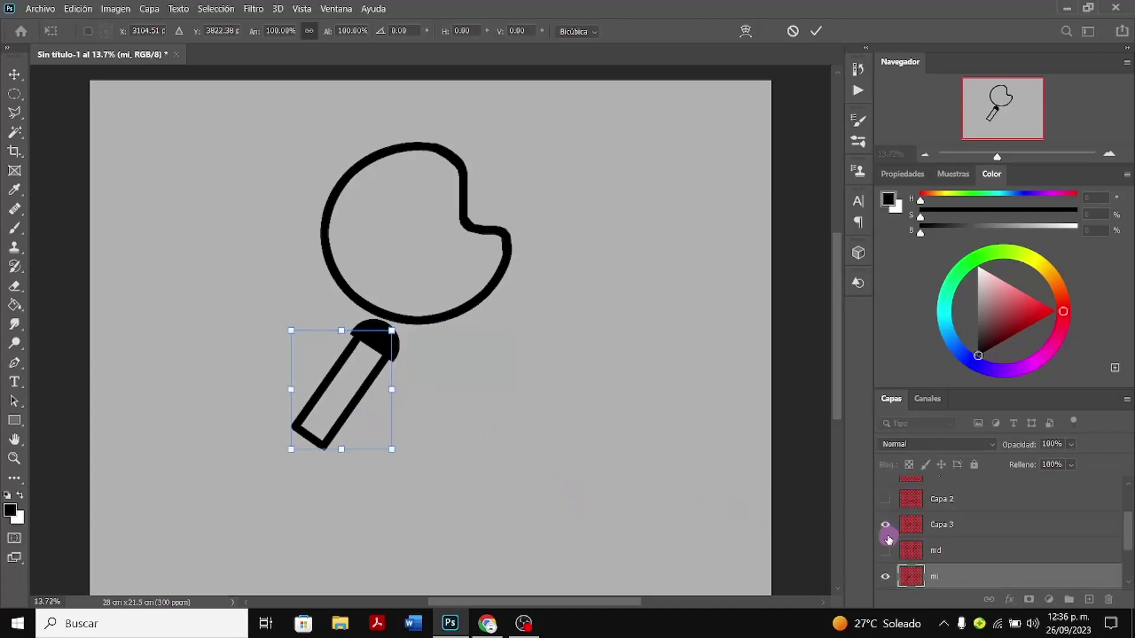
{"action": "left_click", "coordinate": [886, 500]}
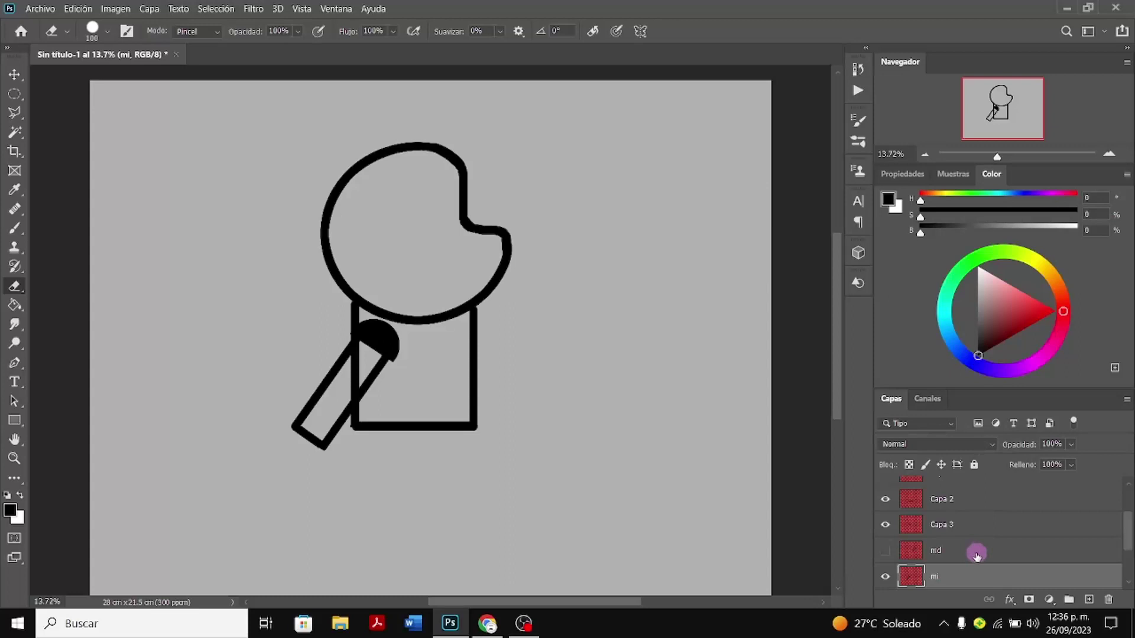
Rename the Capa 3 shoulder-cap layer to omi, dismissing the Layer Style dialog that opened
{"action": "left_click", "coordinate": [885, 525]}
{"action": "left_click", "coordinate": [885, 525]}
{"action": "left_click", "coordinate": [965, 525]}
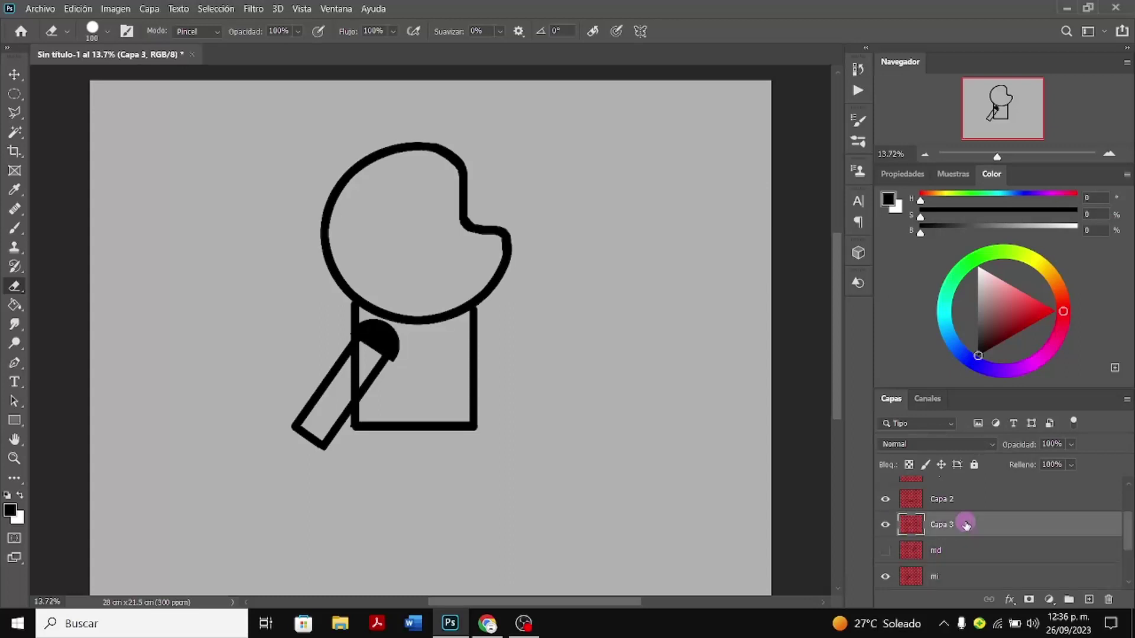
{"action": "double_click", "coordinate": [965, 525]}
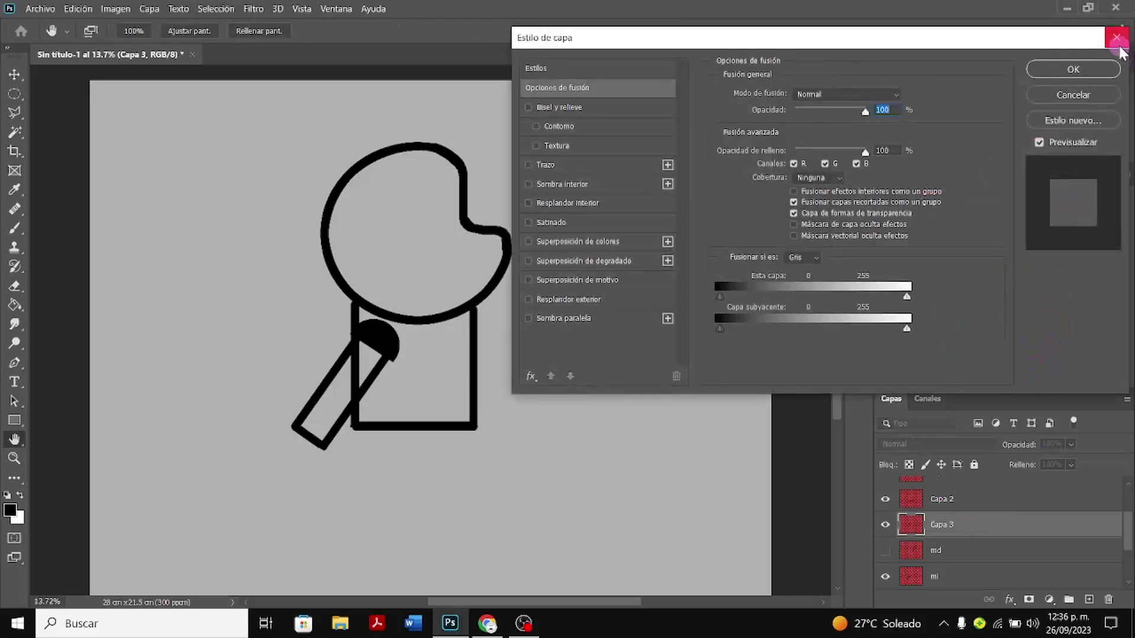
{"action": "left_click", "coordinate": [1065, 74]}
{"action": "double_click", "coordinate": [942, 525]}
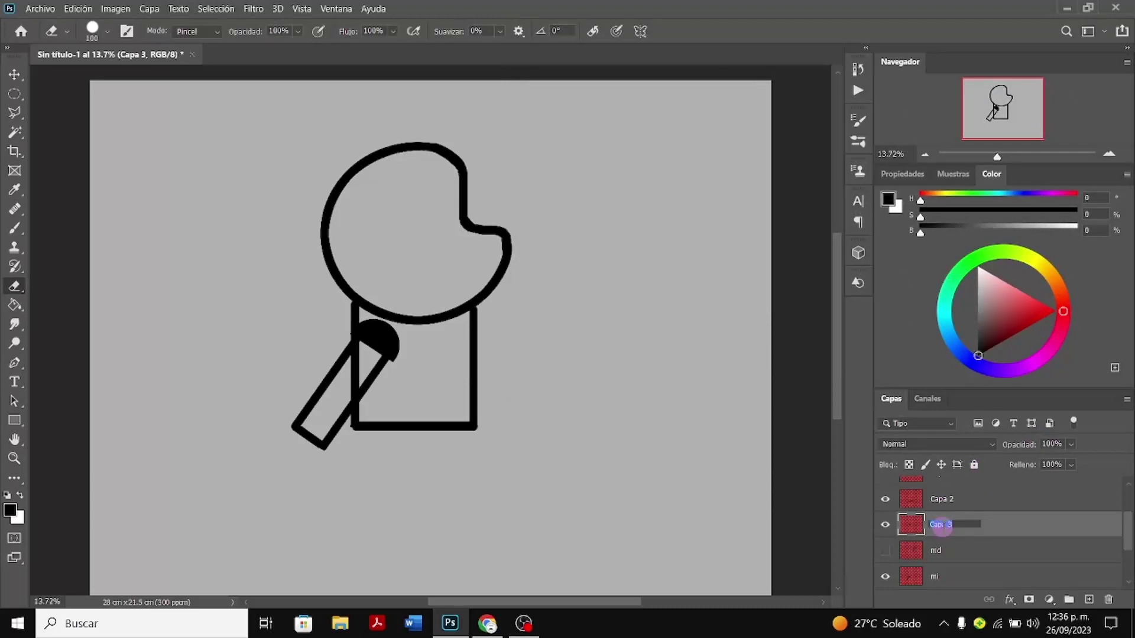
{"action": "type", "text": "d"}
Name the shoulder-cap layer 'omi' and duplicate it as 'omi copia'
{"action": "type", "text": "mi"}
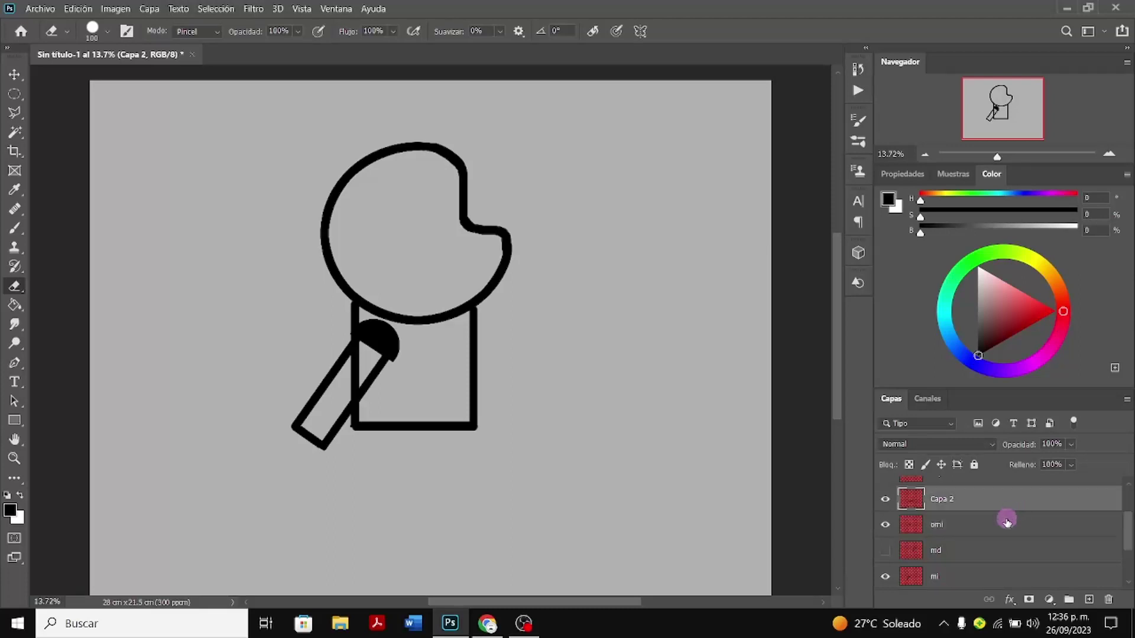
{"action": "key", "text": "Return"}
{"action": "right_click", "coordinate": [956, 535]}
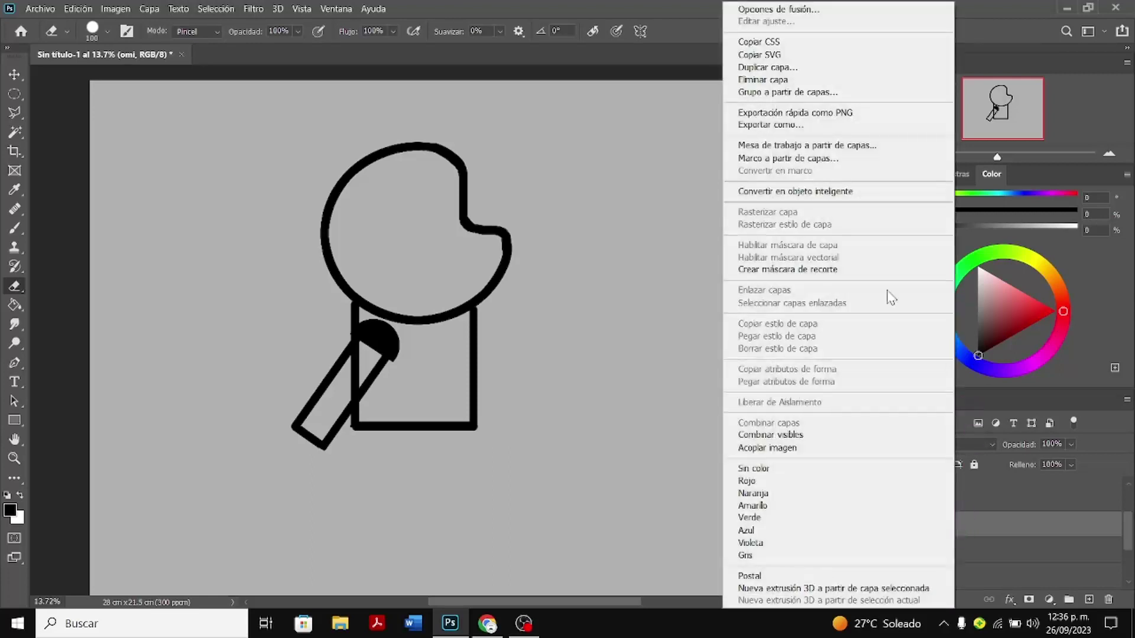
{"action": "left_click", "coordinate": [846, 70]}
{"action": "left_click", "coordinate": [717, 165]}
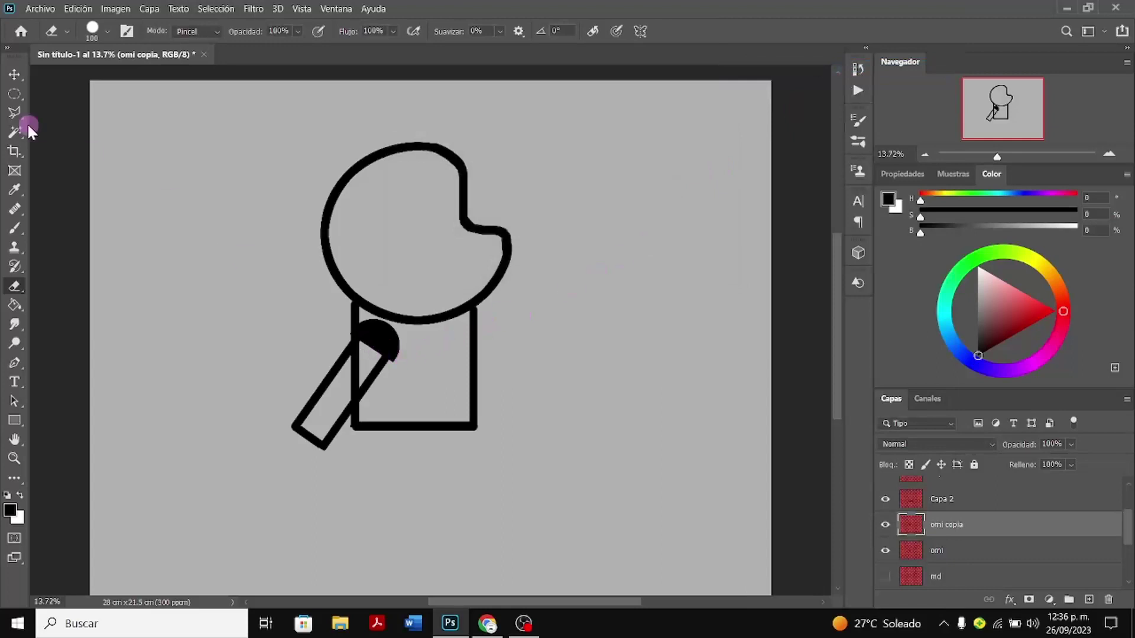
Move the copied cap to the torso's upper-right corner and show the md arm
{"action": "key", "text": "ctrl+t"}
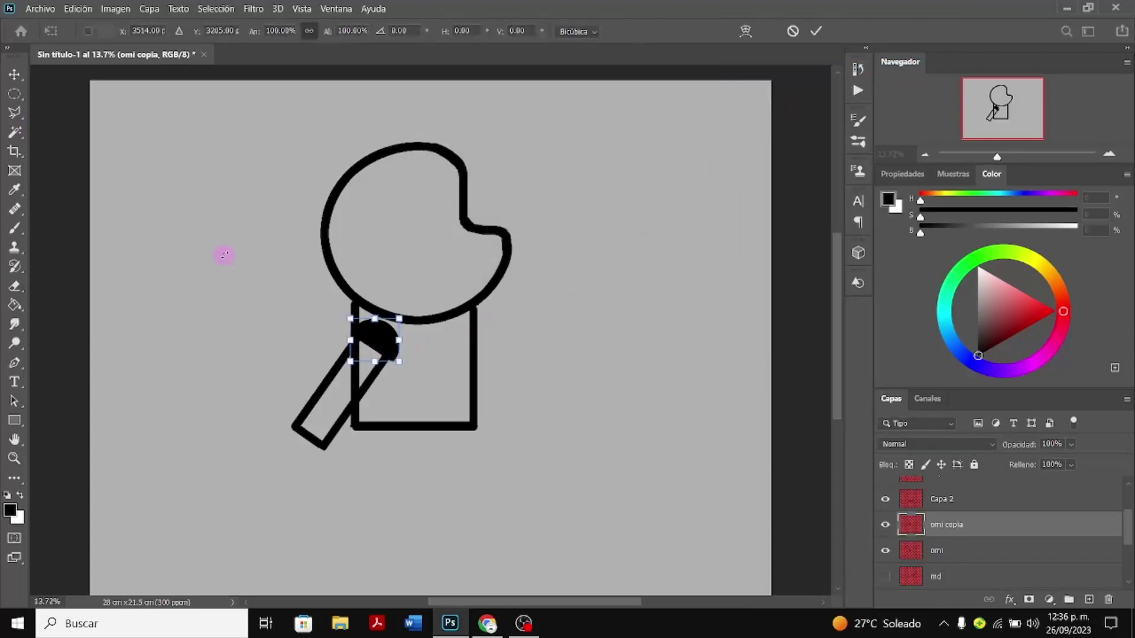
{"action": "left_click_drag", "start_coordinate": [380, 334], "coordinate": [487, 344]}
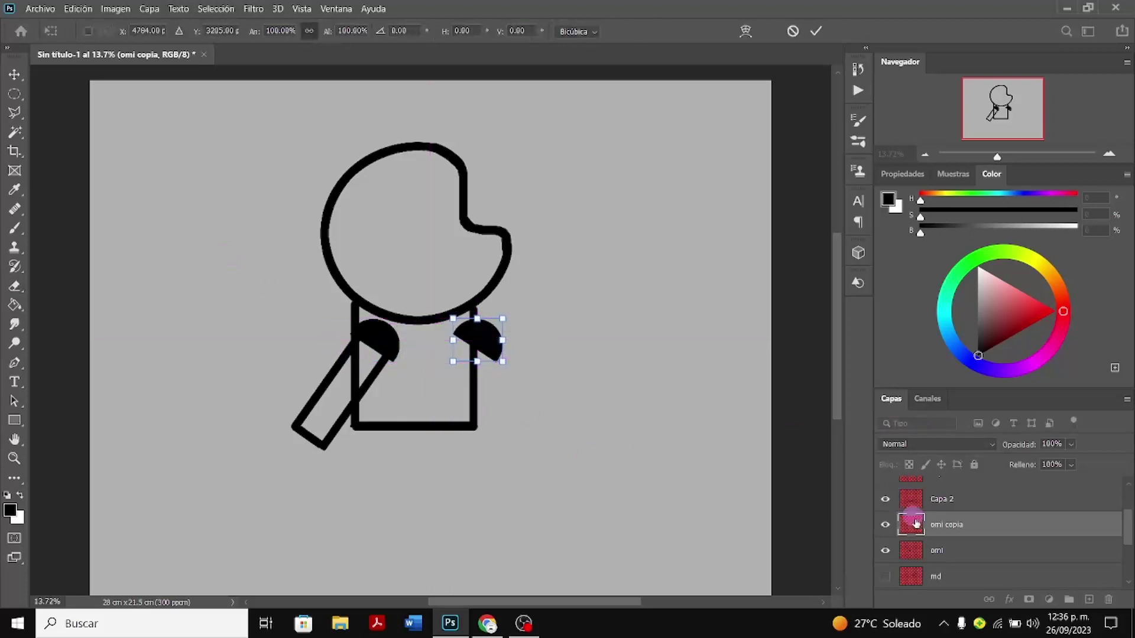
{"action": "scroll", "coordinate": [946, 532], "scroll_direction": "down", "scroll_amount": 3}
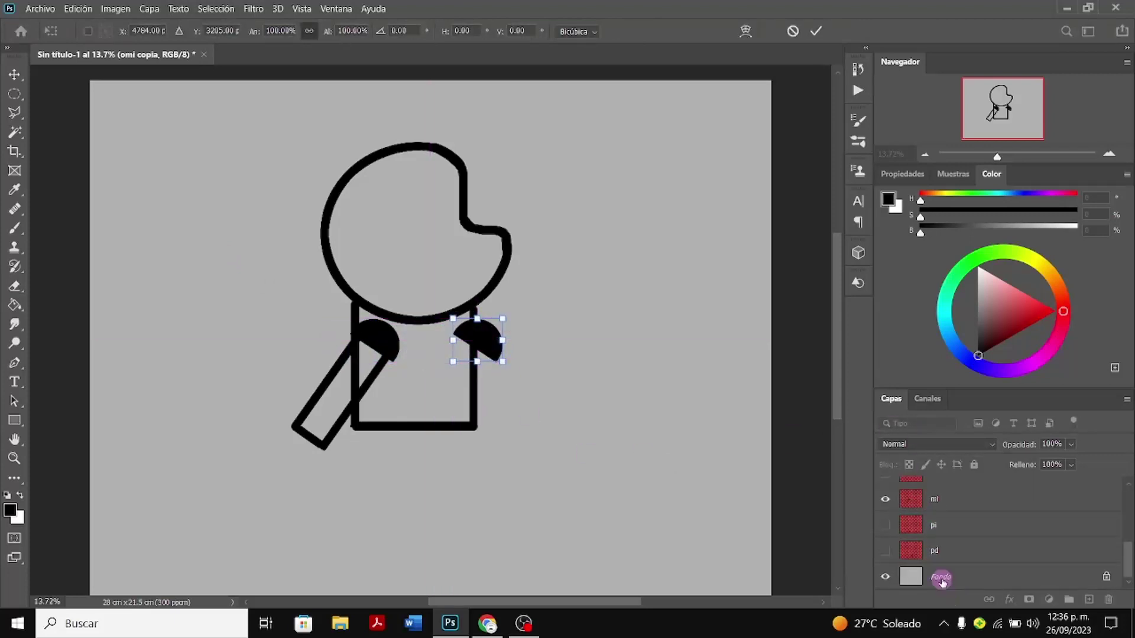
{"action": "scroll", "coordinate": [892, 513], "scroll_direction": "up", "scroll_amount": 1}
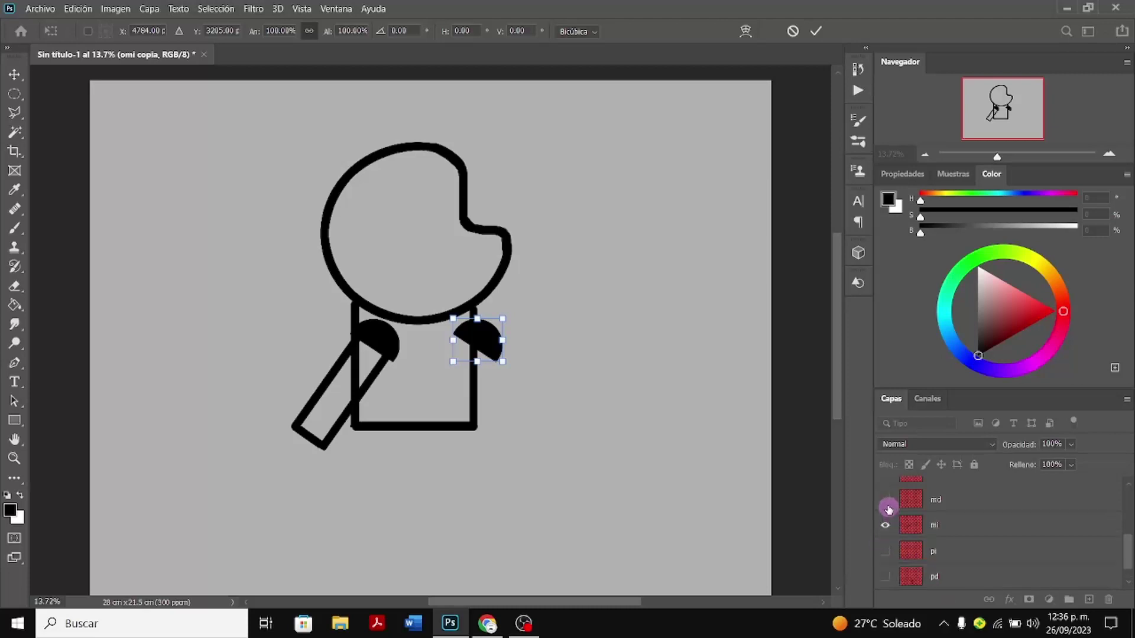
{"action": "left_click", "coordinate": [886, 502]}
{"action": "key", "text": "e"}
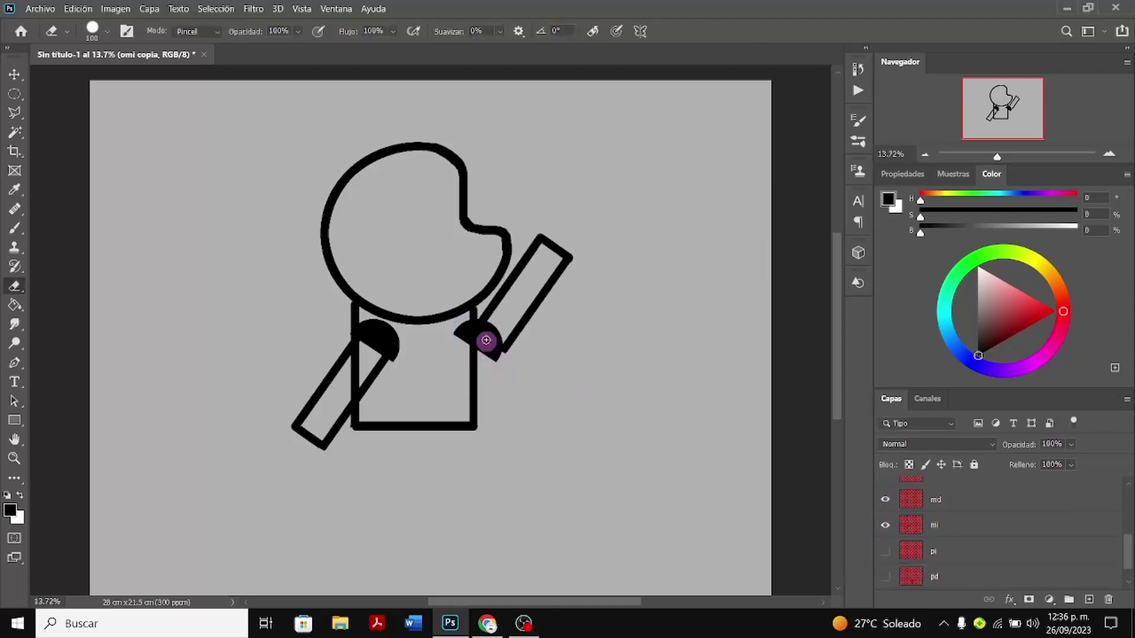
{"action": "scroll", "coordinate": [964, 574], "scroll_direction": "up", "scroll_amount": 2}
Rotate the copied cap to roughly -146° and fit it onto the right shoulder
{"action": "key", "text": "ctrl+t"}
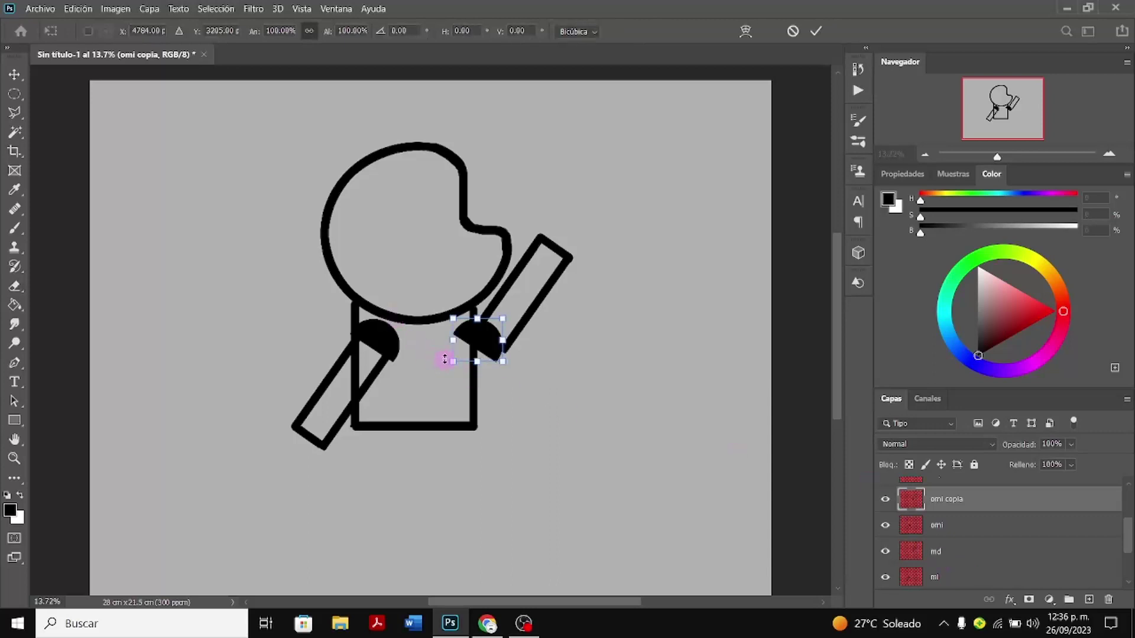
{"action": "left_click_drag", "start_coordinate": [443, 360], "coordinate": [602, 392]}
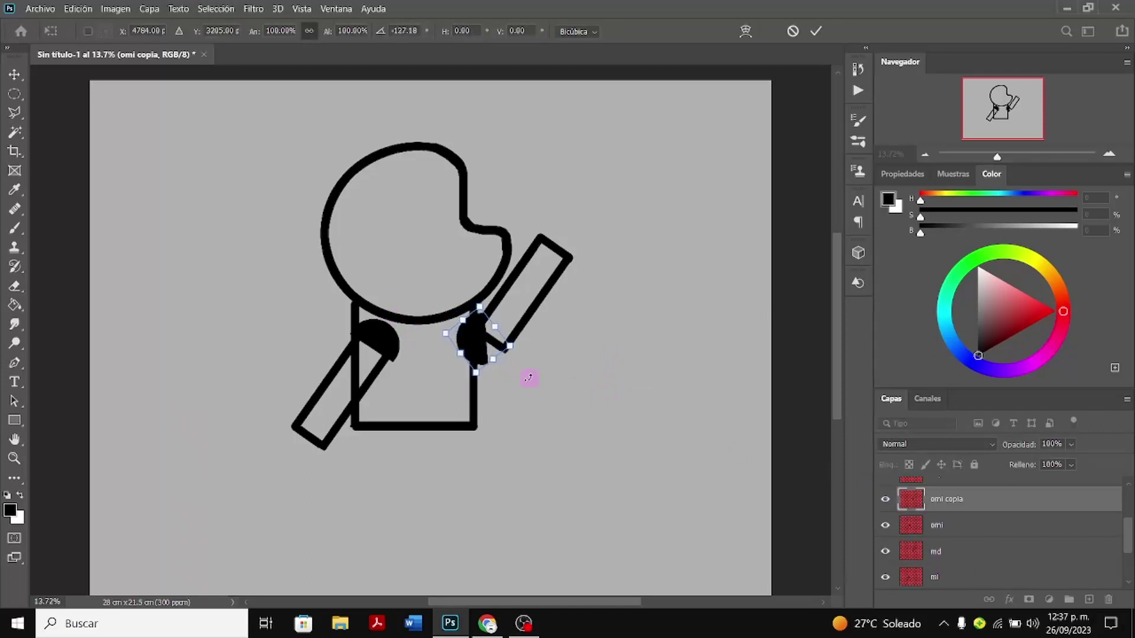
{"action": "left_click_drag", "start_coordinate": [484, 362], "coordinate": [486, 346]}
{"action": "left_click_drag", "start_coordinate": [489, 385], "coordinate": [507, 396]}
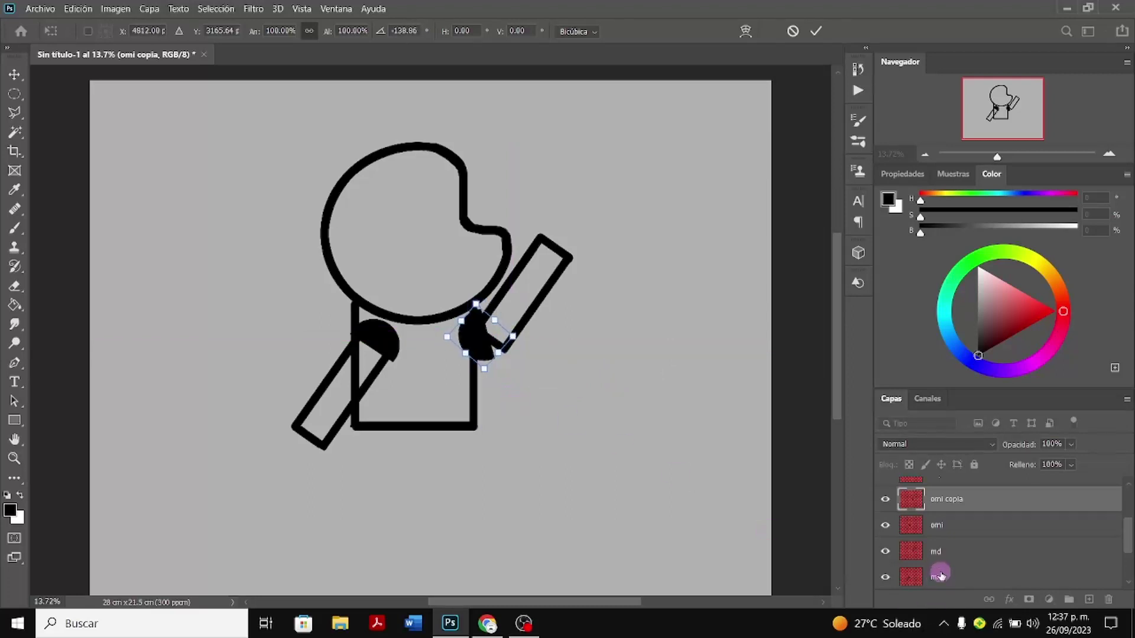
Rotate the md right arm clockwise to about 23.7° so its end meets the shoulder cap
{"action": "left_click", "coordinate": [956, 552]}
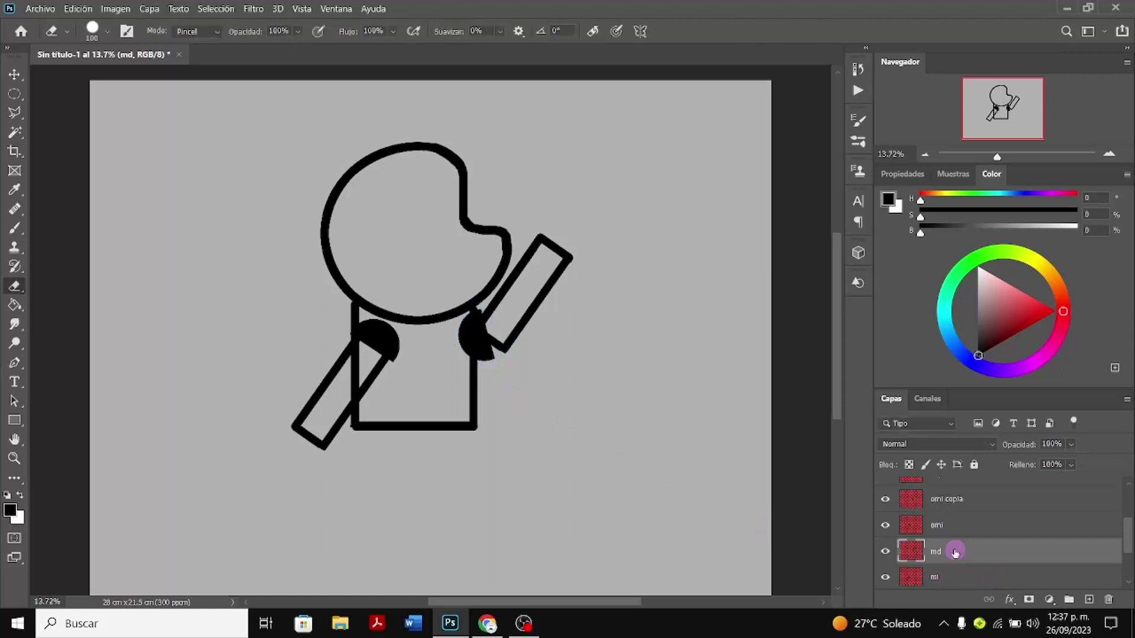
{"action": "key", "text": "ctrl+t"}
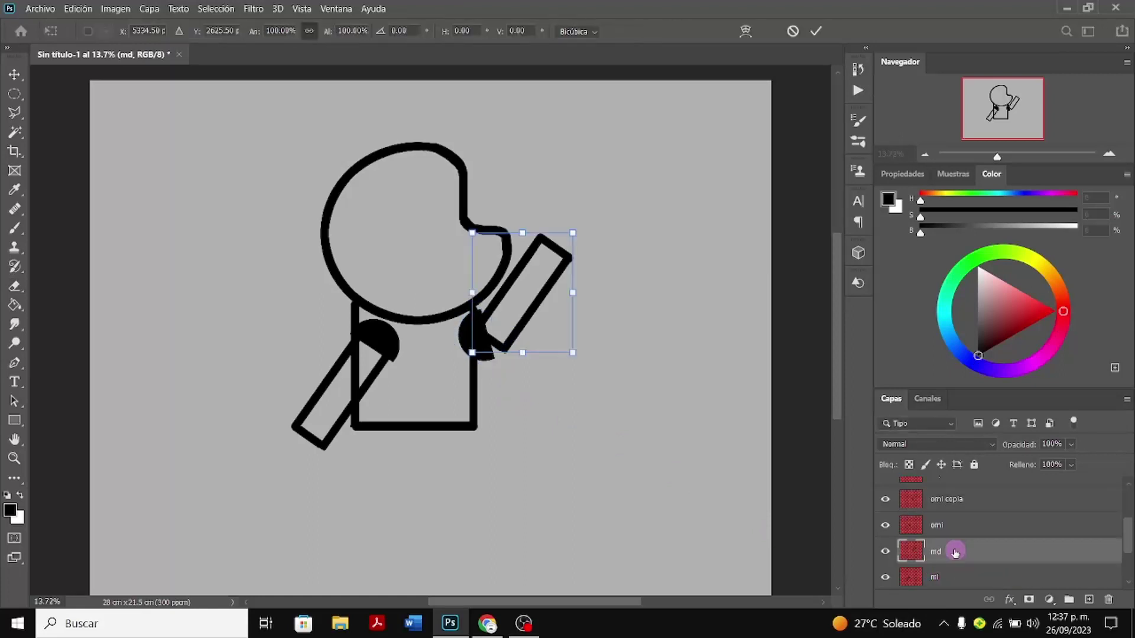
{"action": "left_click_drag", "start_coordinate": [576, 217], "coordinate": [545, 286]}
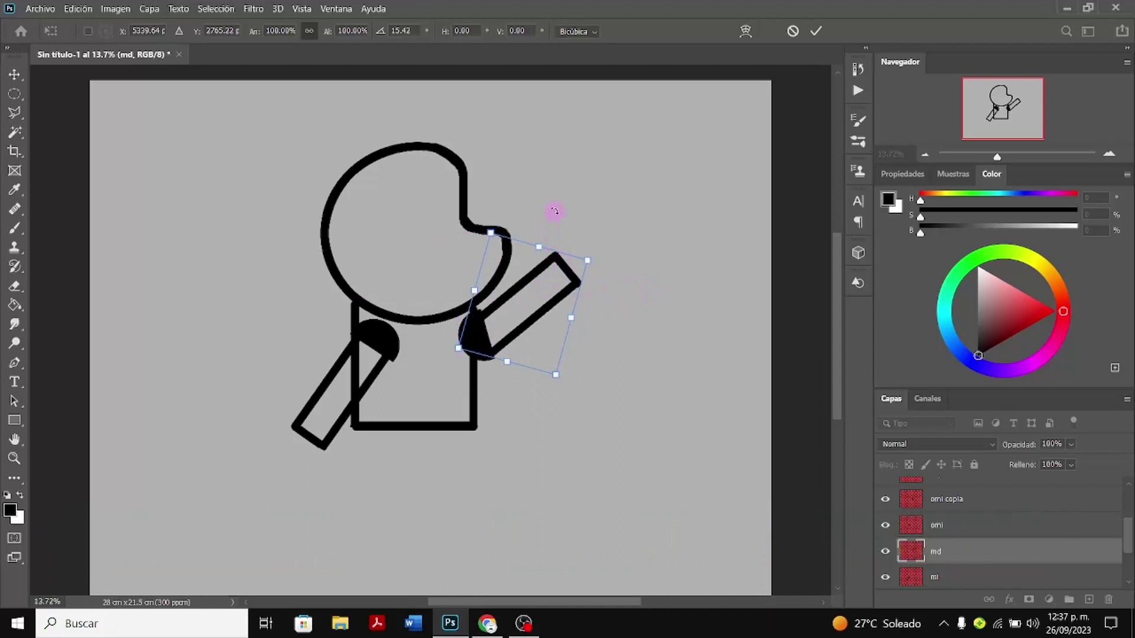
{"action": "left_click_drag", "start_coordinate": [555, 211], "coordinate": [563, 216]}
{"action": "left_click_drag", "start_coordinate": [544, 296], "coordinate": [545, 304]}
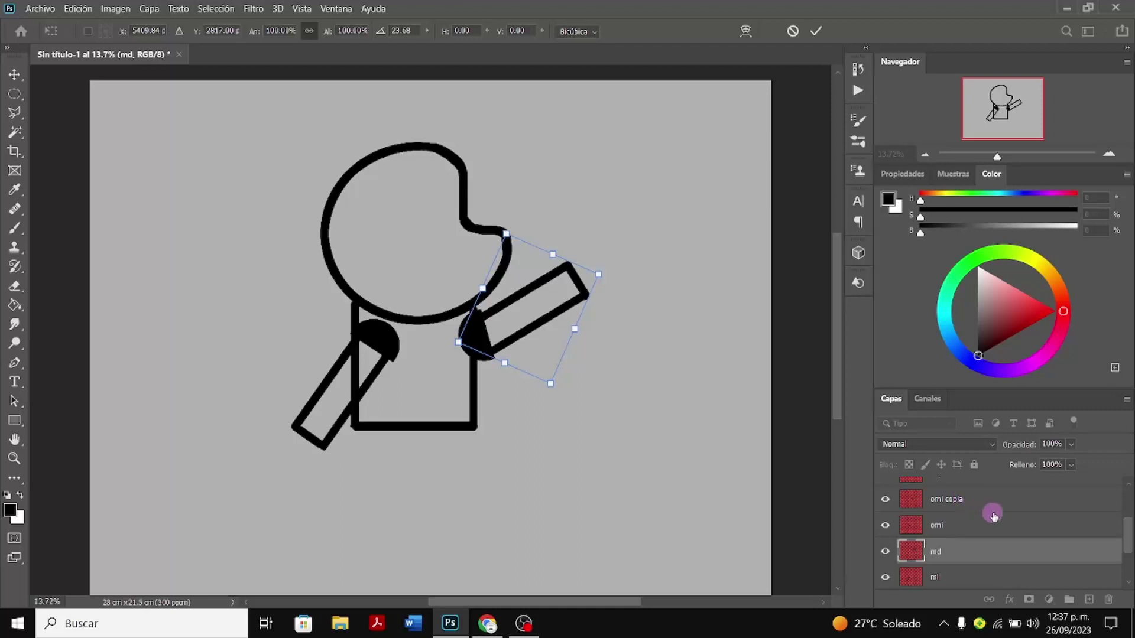
{"action": "scroll", "coordinate": [999, 520], "scroll_direction": "up", "scroll_amount": 1}
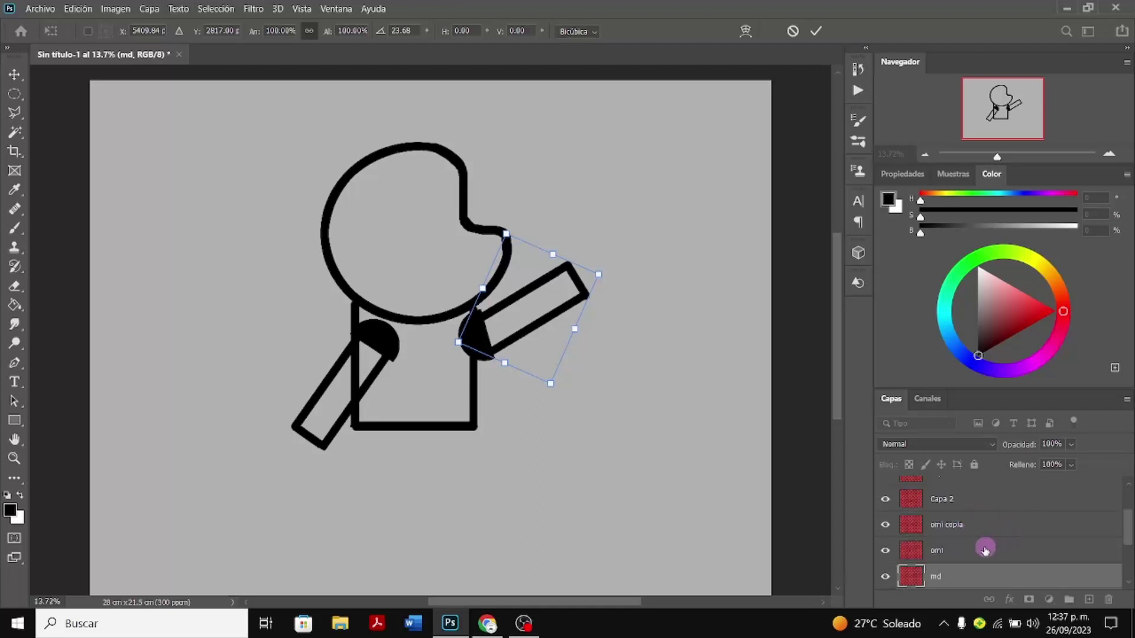
{"action": "left_click", "coordinate": [982, 500]}
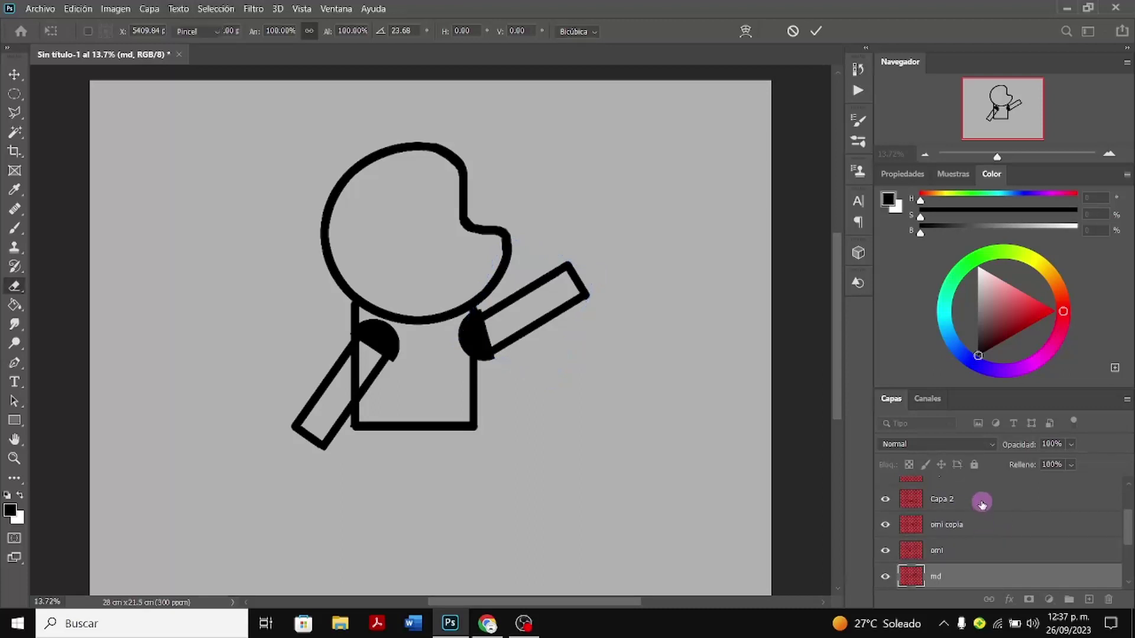
Rename the omi copia layer to 'om d'
{"action": "left_click", "coordinate": [961, 530]}
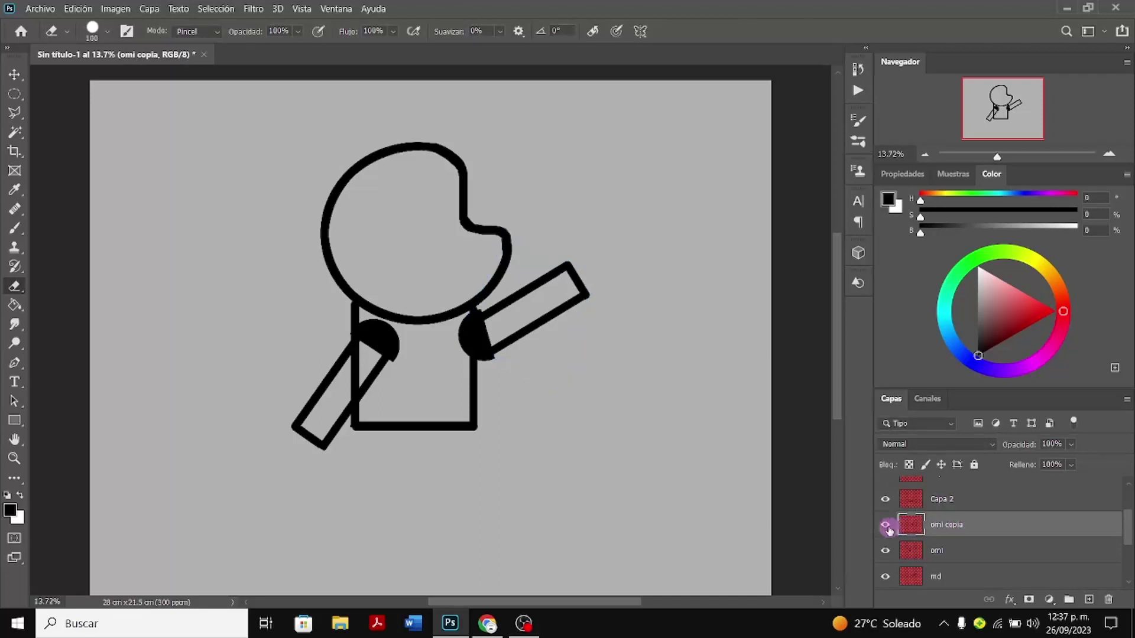
{"action": "left_click", "coordinate": [886, 526]}
{"action": "left_click", "coordinate": [886, 526]}
{"action": "double_click", "coordinate": [953, 526]}
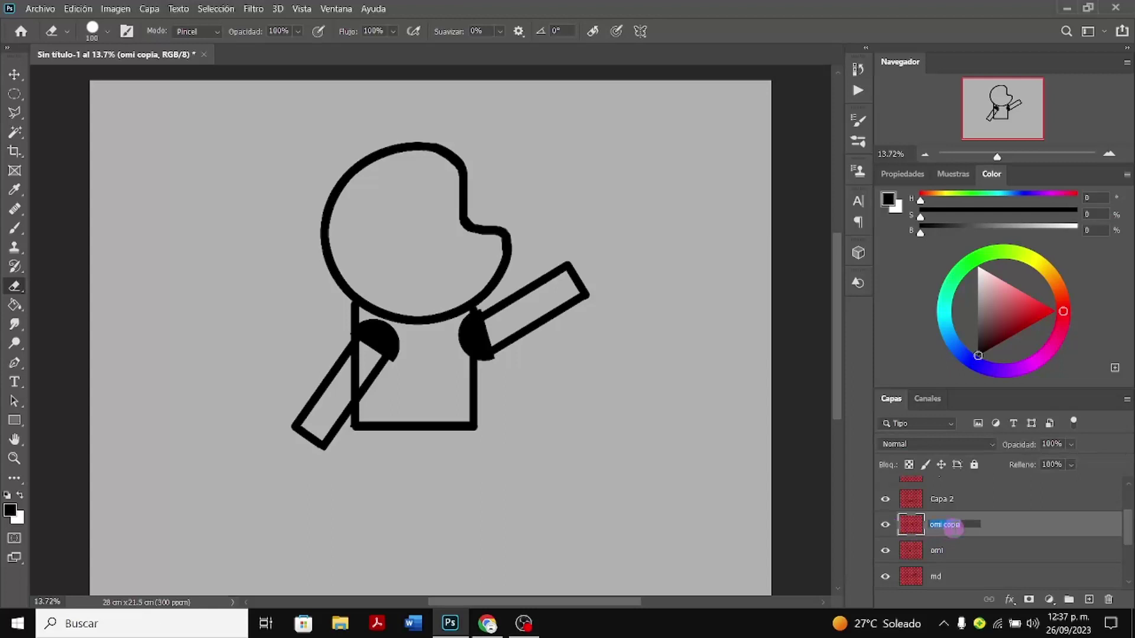
{"action": "type", "text": "d"}
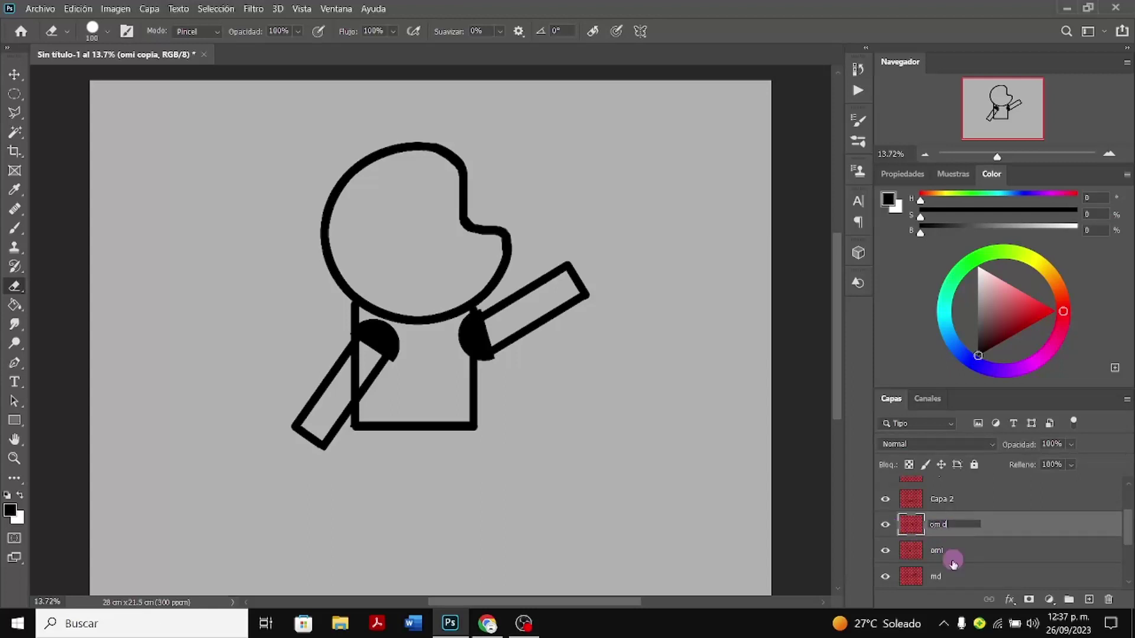
{"action": "key", "text": "Return"}
Rename the omi layer to 'om i'
{"action": "left_click", "coordinate": [954, 552]}
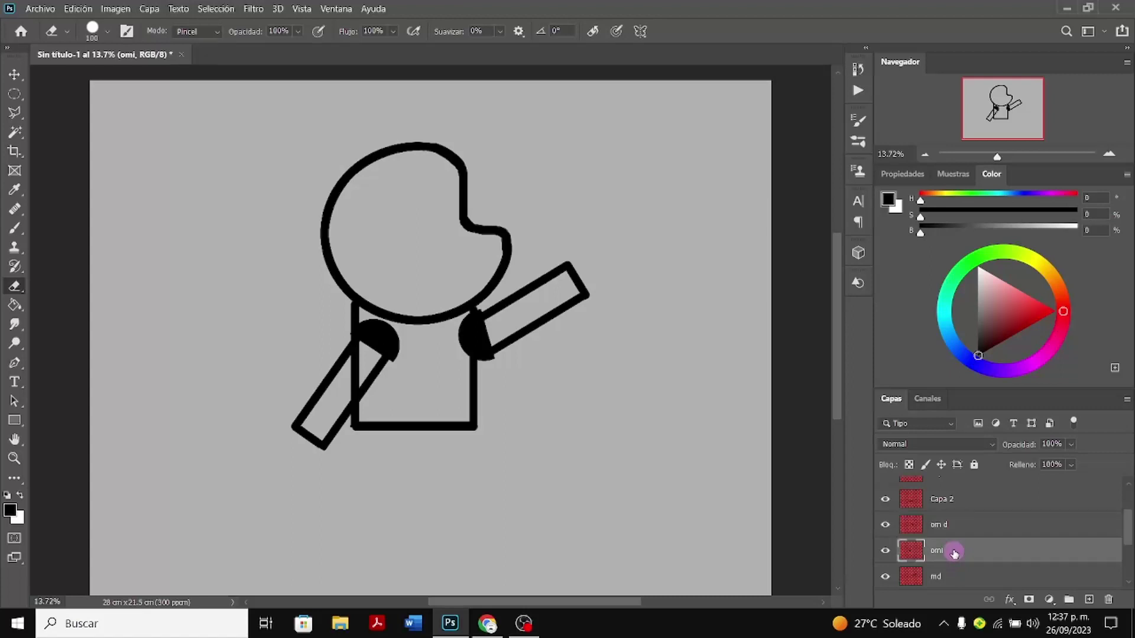
{"action": "double_click", "coordinate": [954, 553]}
{"action": "left_click", "coordinate": [1117, 36]}
{"action": "double_click", "coordinate": [941, 555]}
{"action": "left_click", "coordinate": [984, 528]}
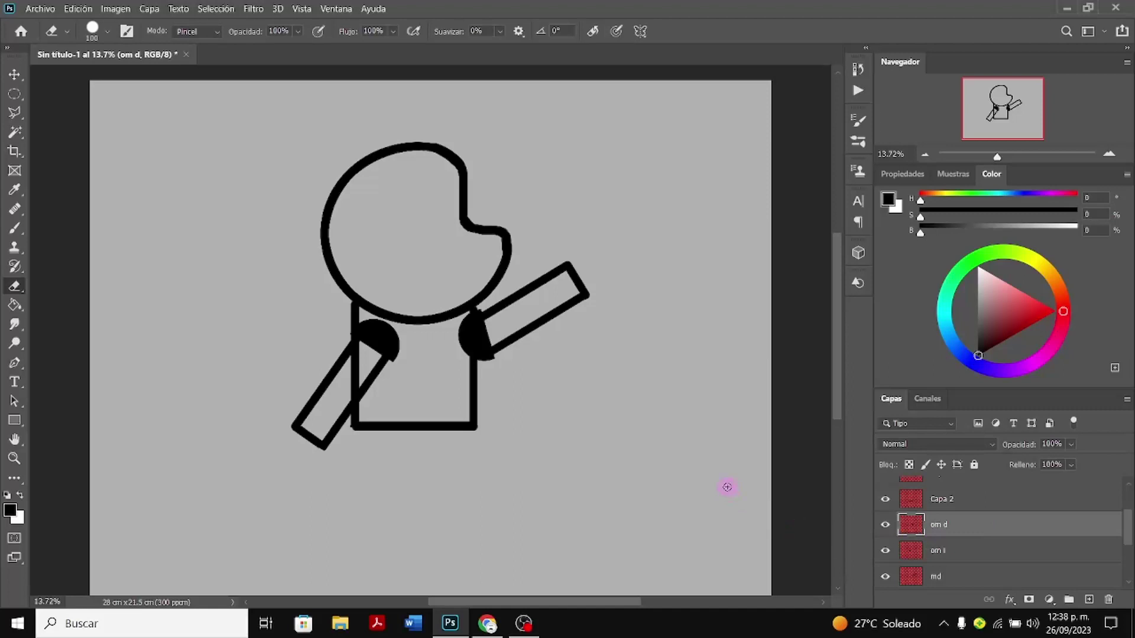
Move the om i cap and mi left arm together and rotate them about -17° against the torso
{"action": "scroll", "coordinate": [728, 488], "scroll_direction": "down", "scroll_amount": 2}
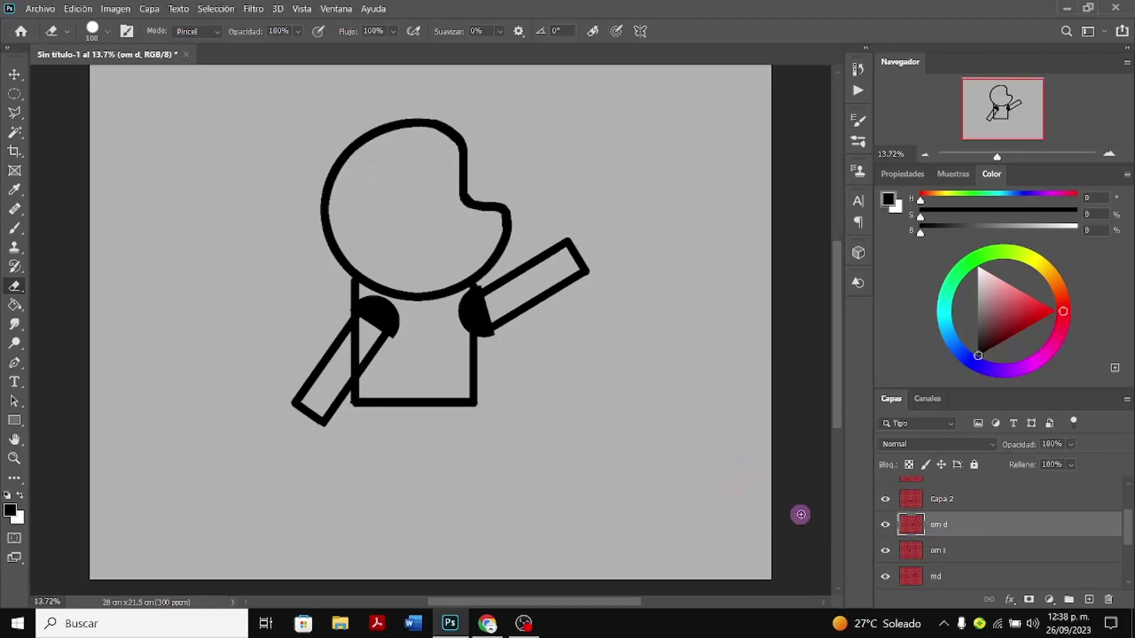
{"action": "scroll", "coordinate": [801, 514], "scroll_direction": "down", "scroll_amount": 2}
{"action": "scroll", "coordinate": [975, 535], "scroll_direction": "down", "scroll_amount": 1}
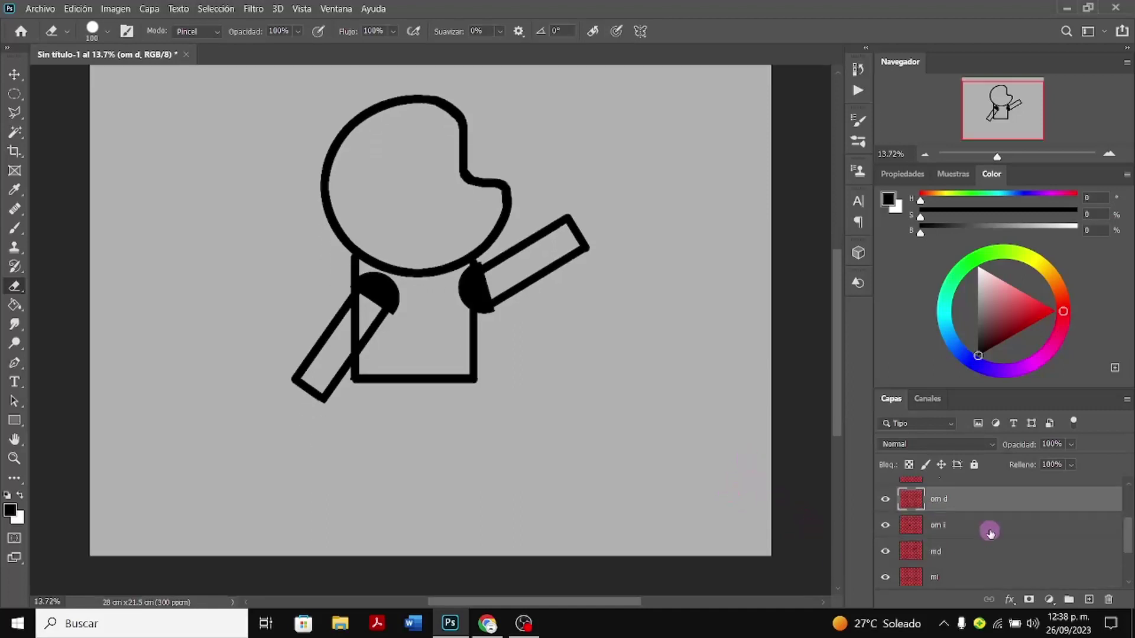
{"action": "left_click", "coordinate": [978, 527]}
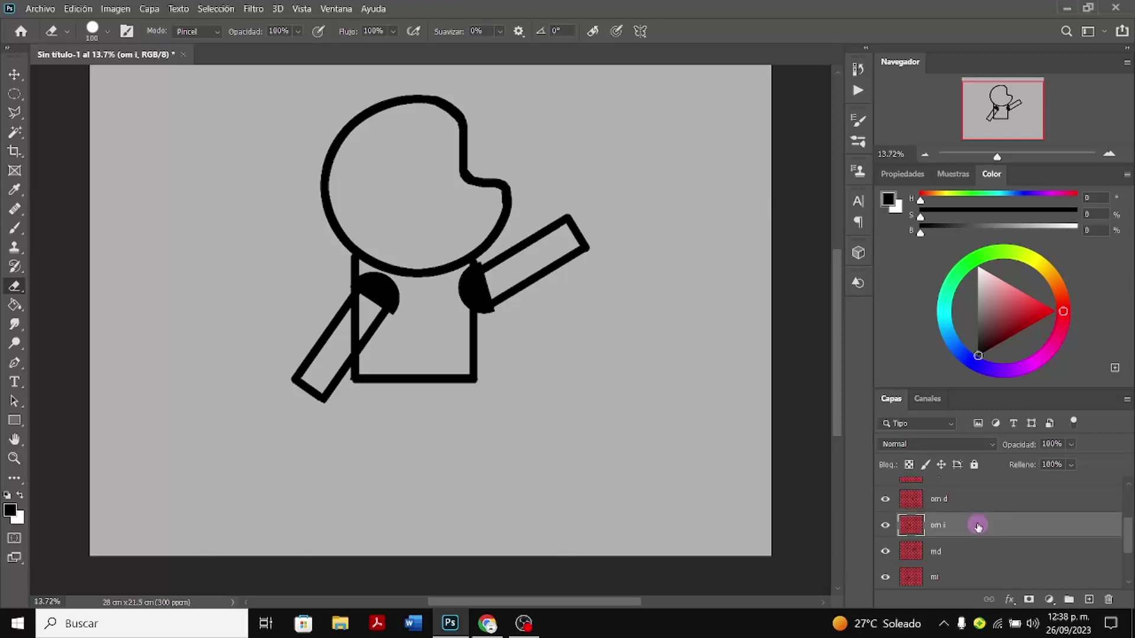
{"action": "scroll", "coordinate": [978, 526], "scroll_direction": "down", "scroll_amount": 1}
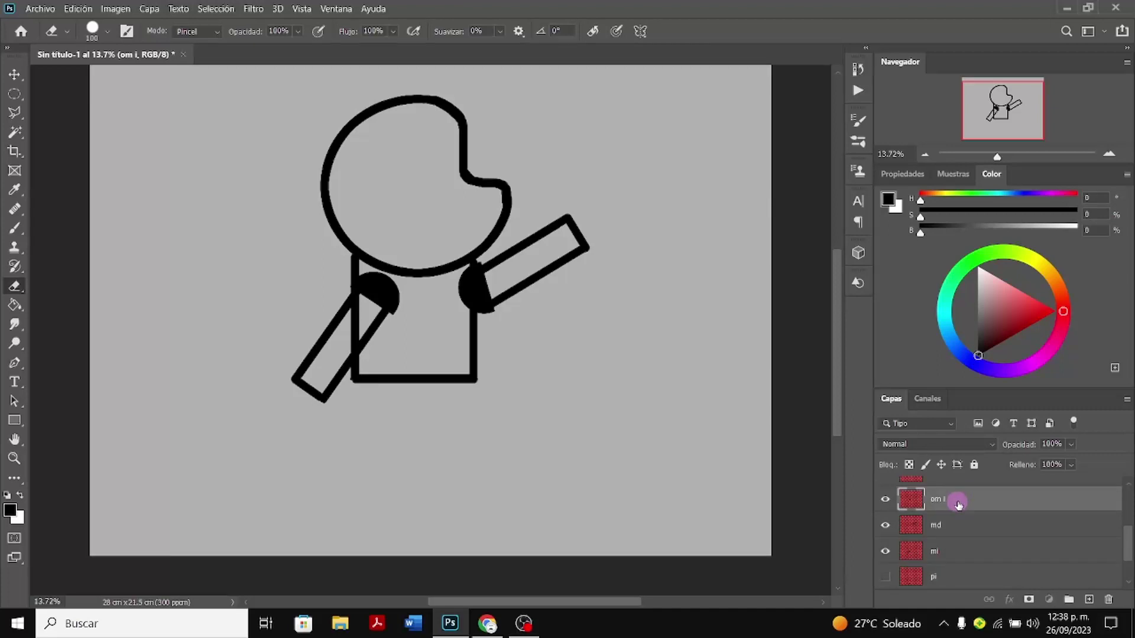
{"action": "left_click", "coordinate": [967, 554], "text": "ctrl"}
{"action": "key", "text": "ctrl+t"}
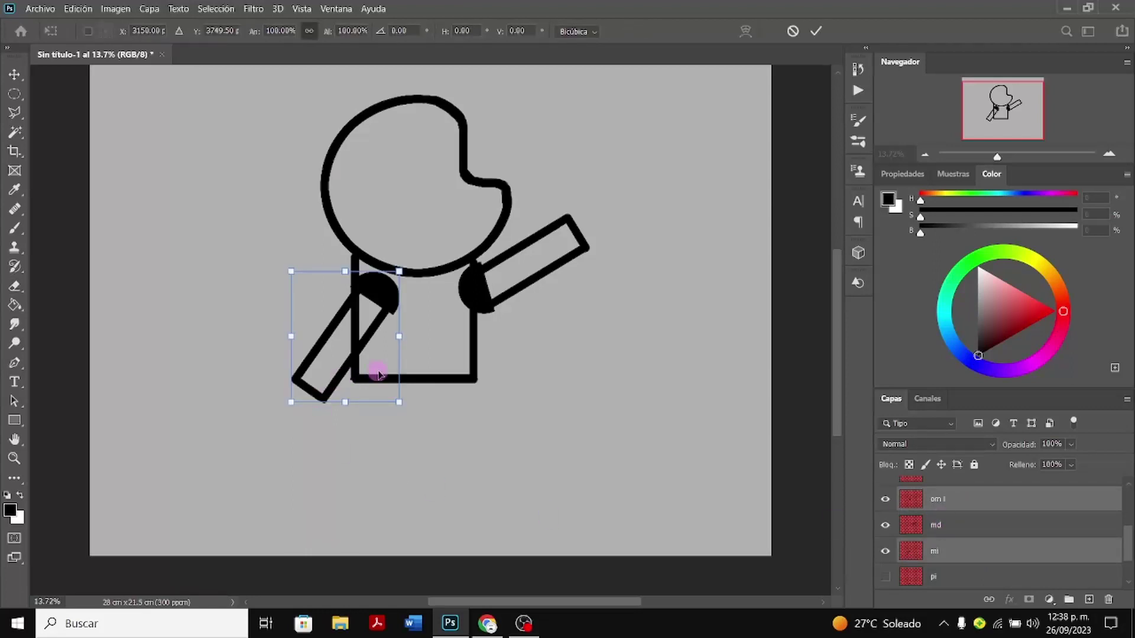
{"action": "mouse_move", "coordinate": [375, 373]}
{"action": "left_mouse_down"}
{"action": "mouse_move", "coordinate": [367, 384]}
{"action": "mouse_move", "coordinate": [360, 372]}
{"action": "left_mouse_up"}
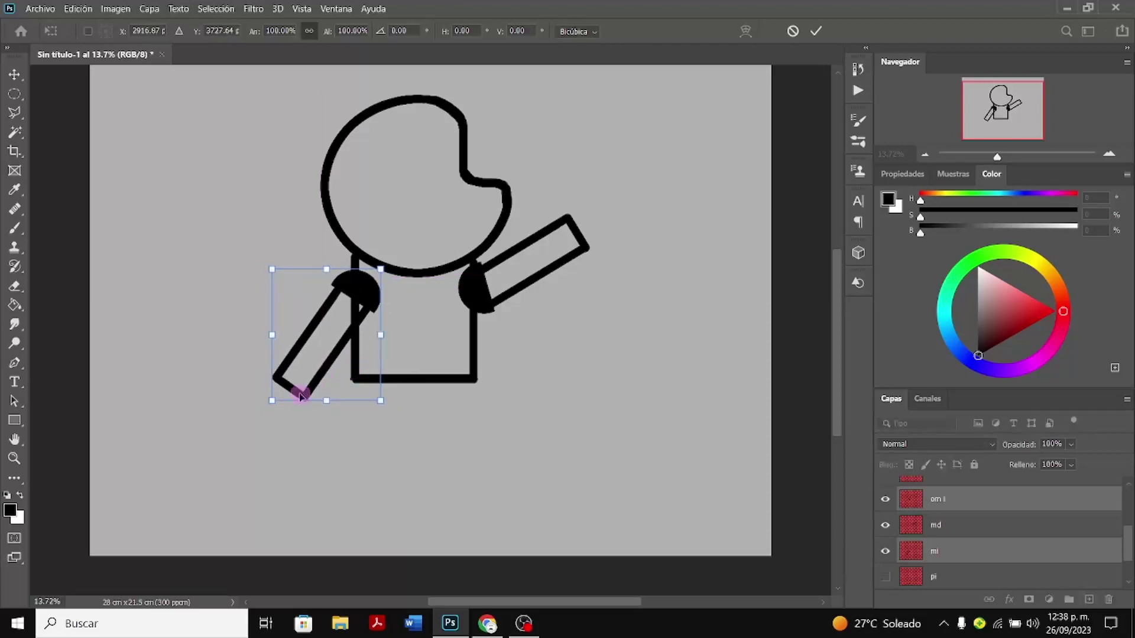
{"action": "left_click_drag", "start_coordinate": [260, 408], "coordinate": [284, 435]}
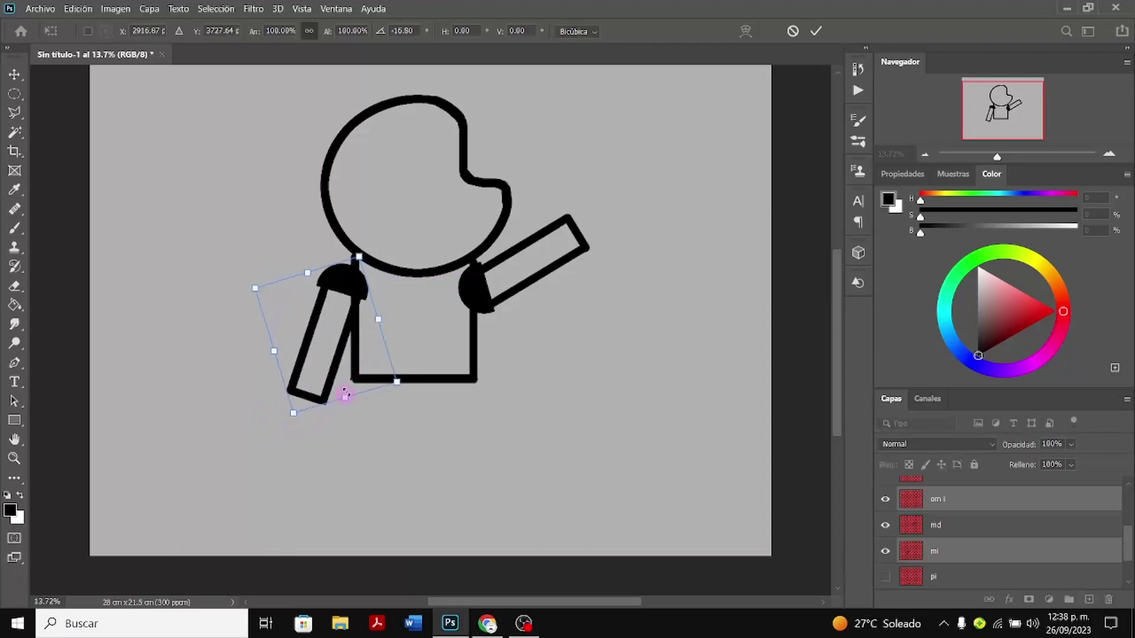
{"action": "left_click_drag", "start_coordinate": [377, 364], "coordinate": [380, 365]}
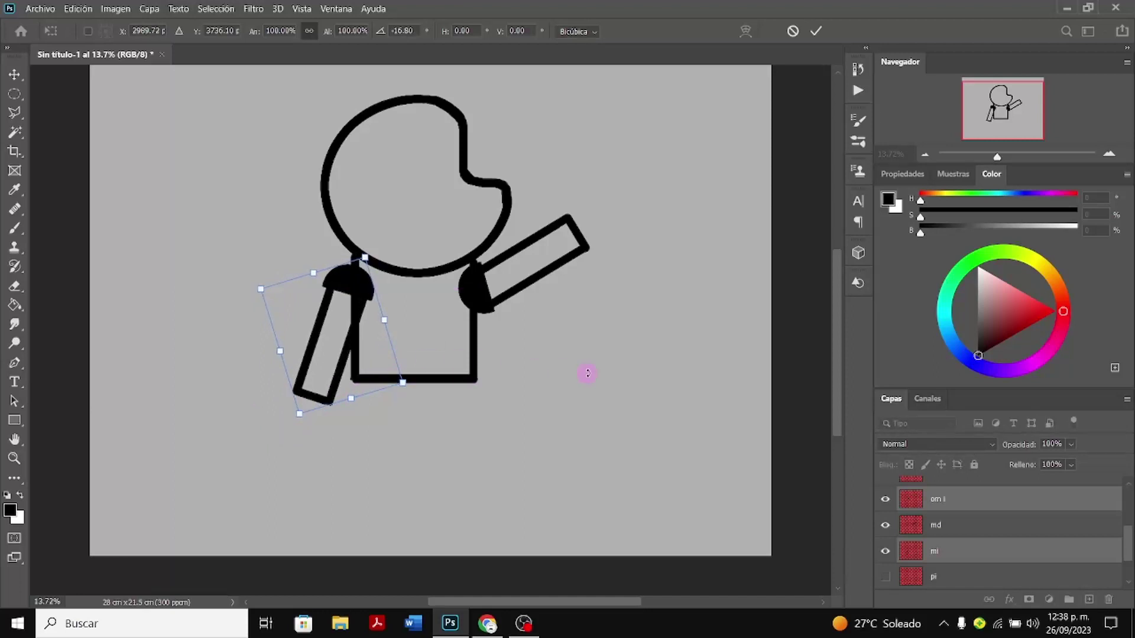
Commit the left arm's rotation and make the pd and pi leg layers visible
{"action": "scroll", "coordinate": [884, 540], "scroll_direction": "down", "scroll_amount": 2}
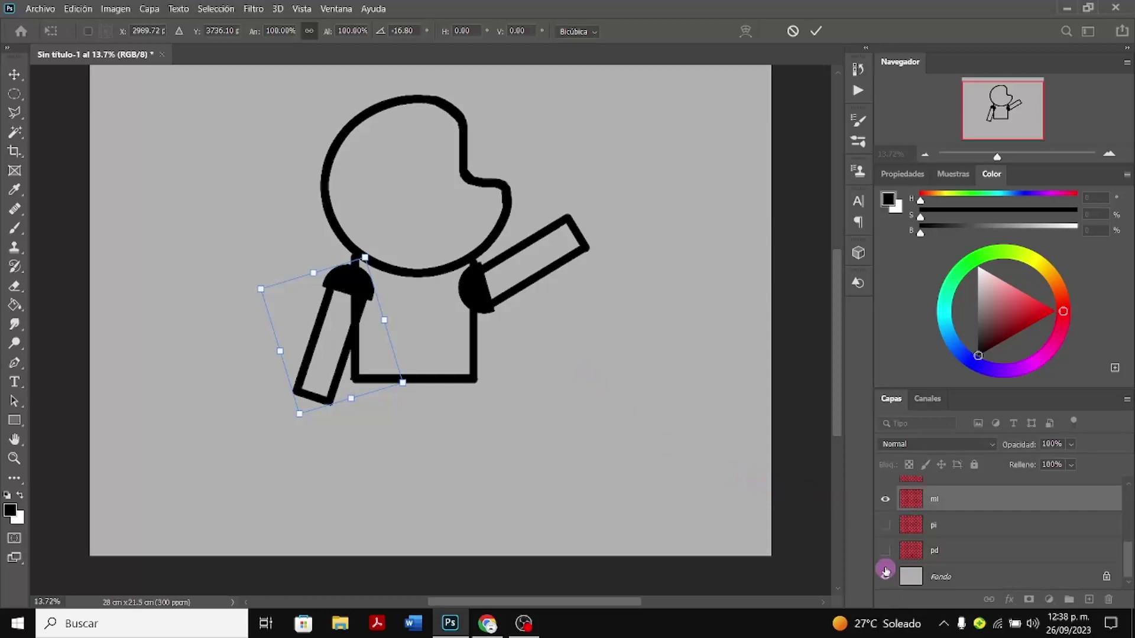
{"action": "left_click", "coordinate": [886, 550]}
{"action": "key", "text": "e"}
{"action": "left_click", "coordinate": [886, 525]}
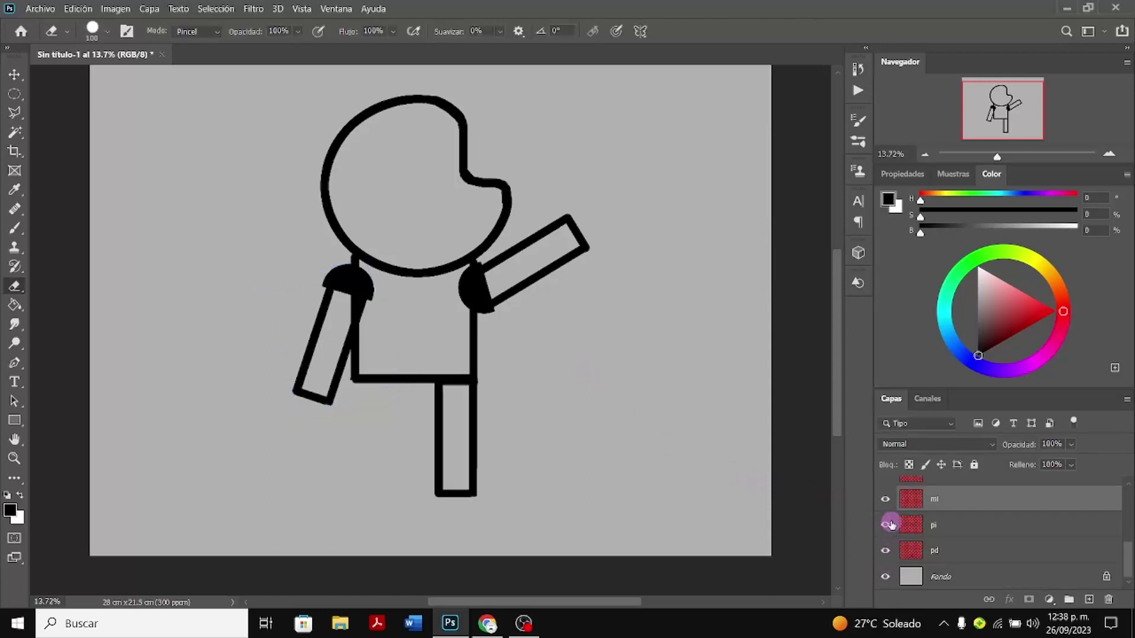
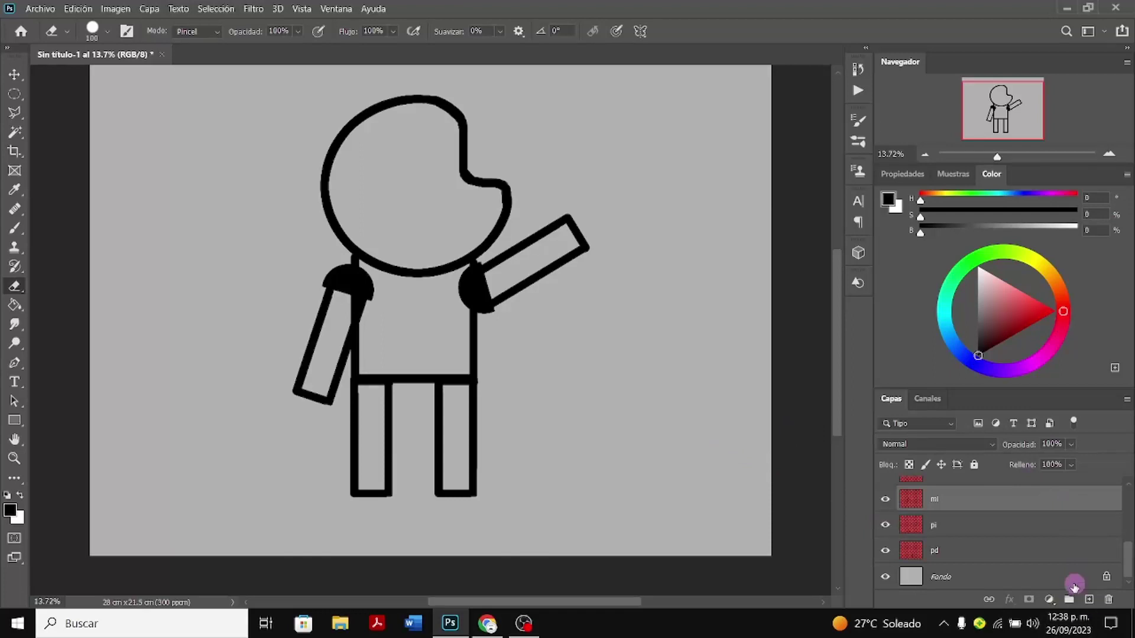
Add a new empty layer, Capa 3, beneath the pd leg layer
{"action": "left_click", "coordinate": [1046, 550]}
{"action": "left_click", "coordinate": [1096, 602]}
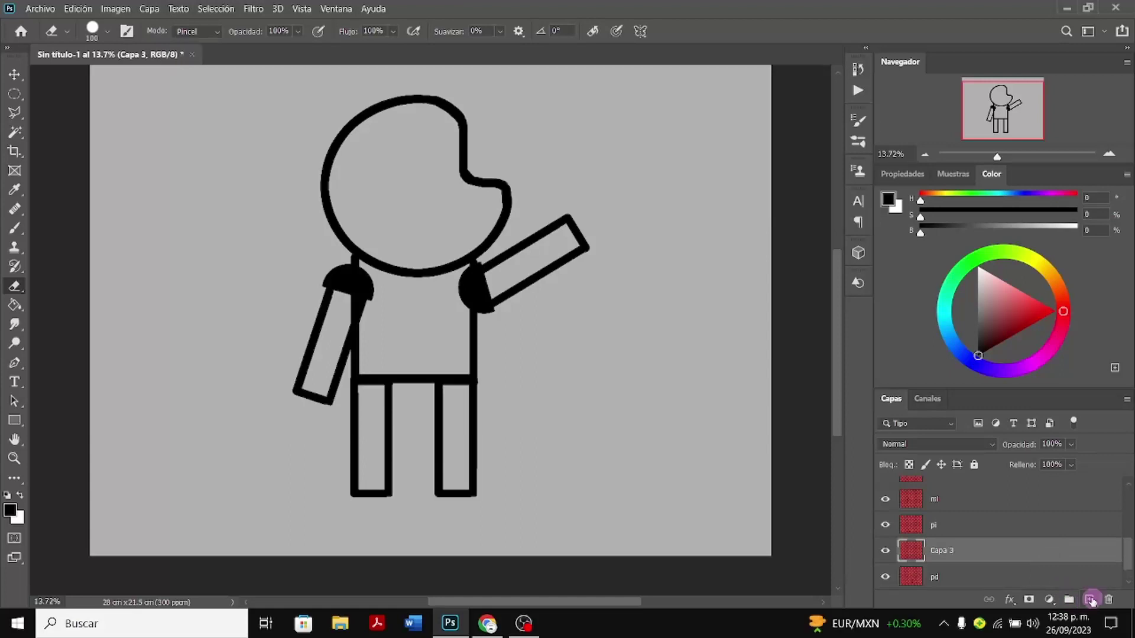
{"action": "left_click_drag", "start_coordinate": [995, 533], "coordinate": [995, 557]}
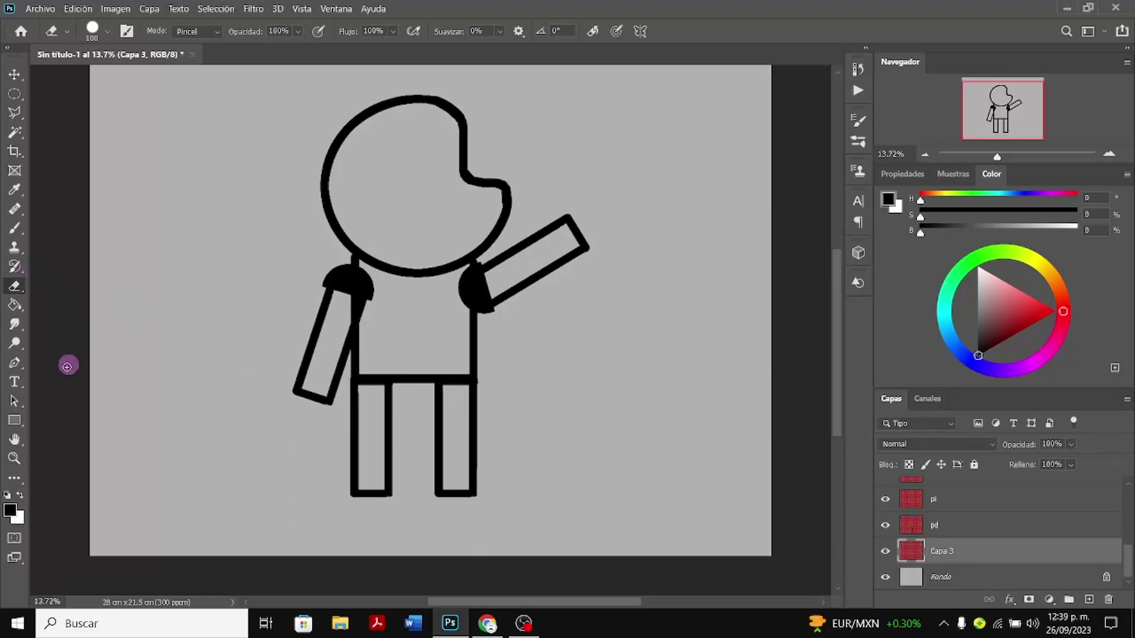
Marquee a foot-sized rectangle under the left leg, ready to fill with black
{"action": "left_click", "coordinate": [18, 231]}
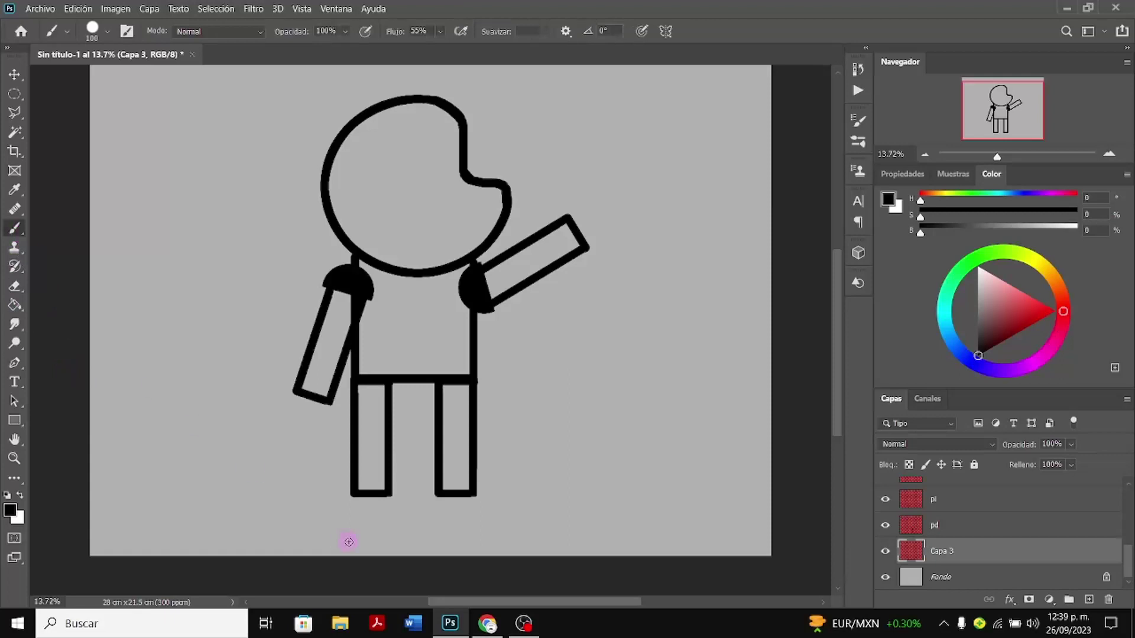
{"action": "left_click", "coordinate": [19, 99]}
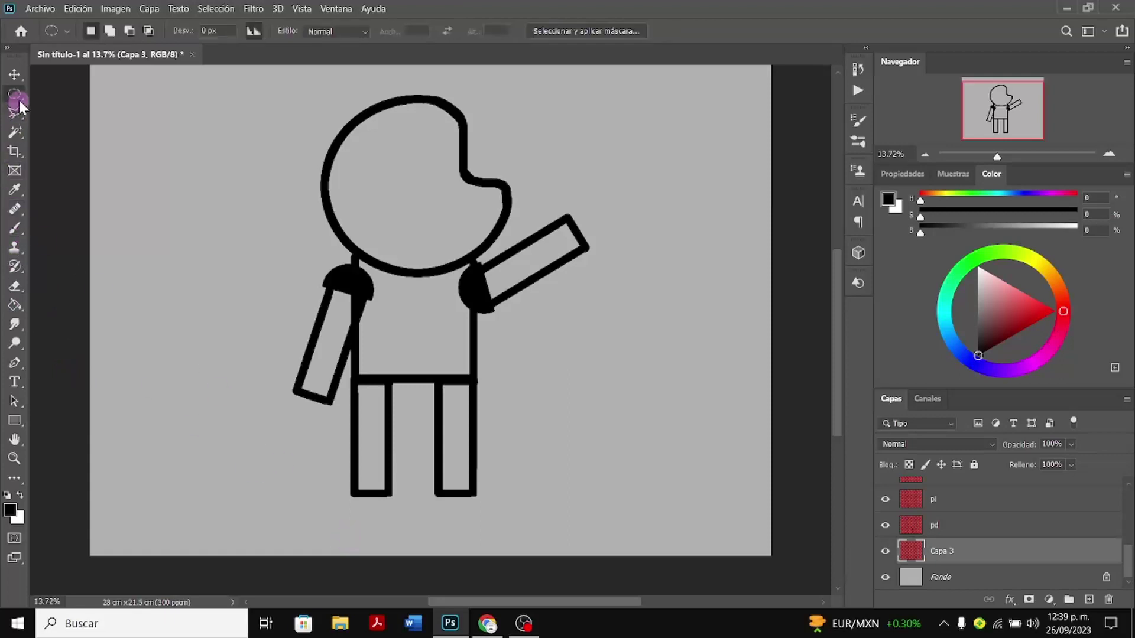
{"action": "left_click", "coordinate": [73, 96]}
{"action": "mouse_move", "coordinate": [352, 493]}
{"action": "left_mouse_down"}
{"action": "mouse_move", "coordinate": [413, 525]}
{"action": "mouse_move", "coordinate": [383, 517]}
{"action": "left_mouse_up"}
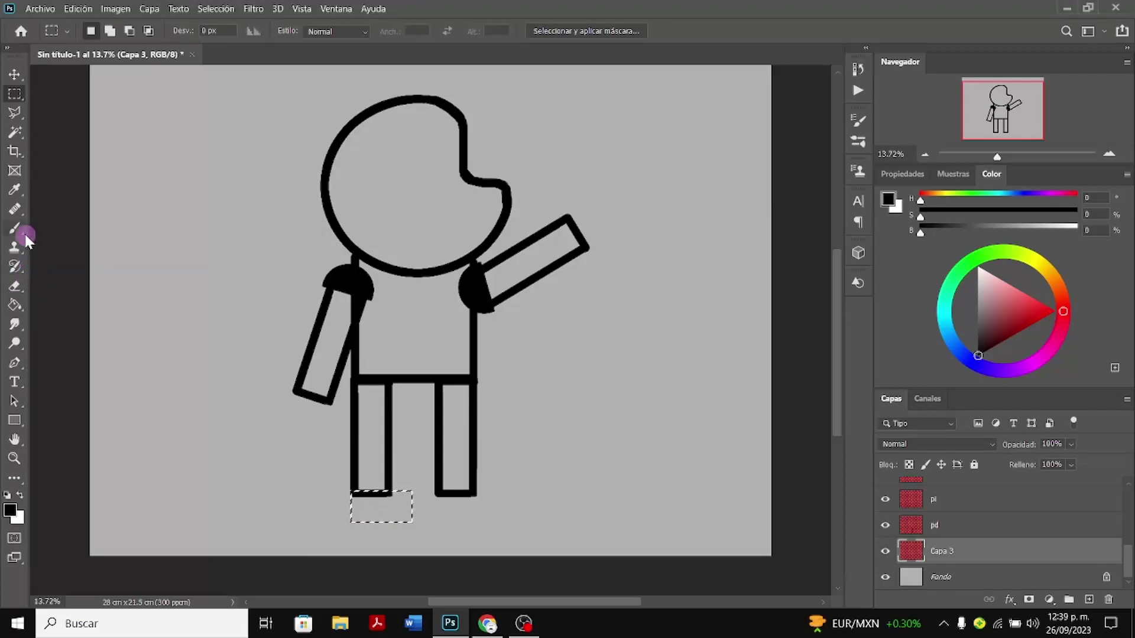
{"action": "left_click", "coordinate": [15, 306]}
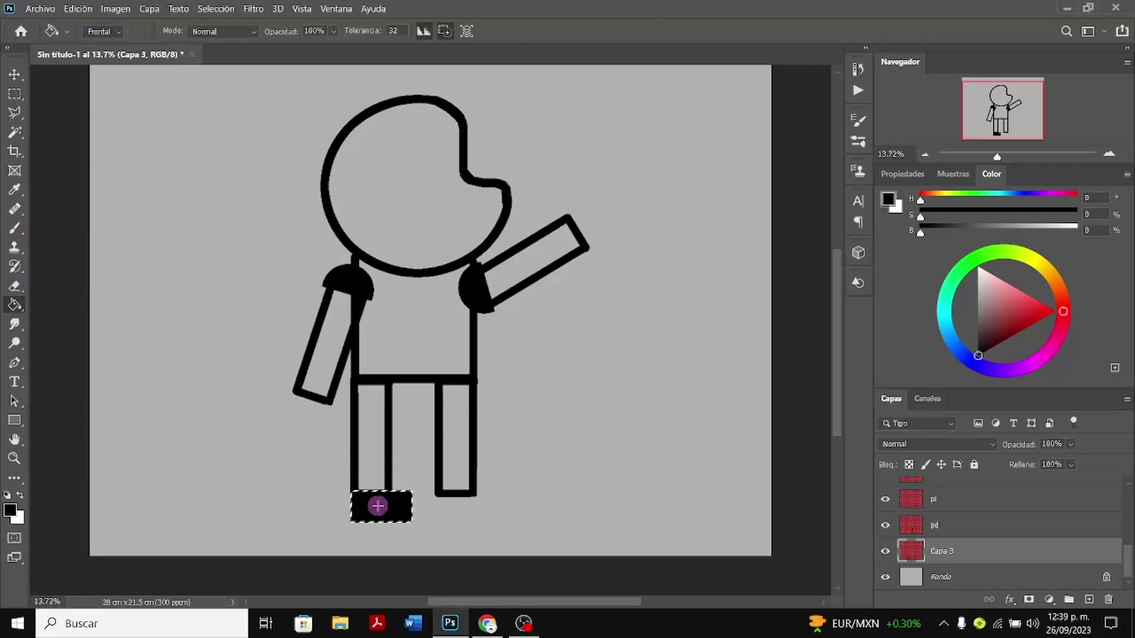
Transform the foot rectangle to about 96%, narrowing it to fit under the left leg
{"action": "key", "text": "ctrl+t"}
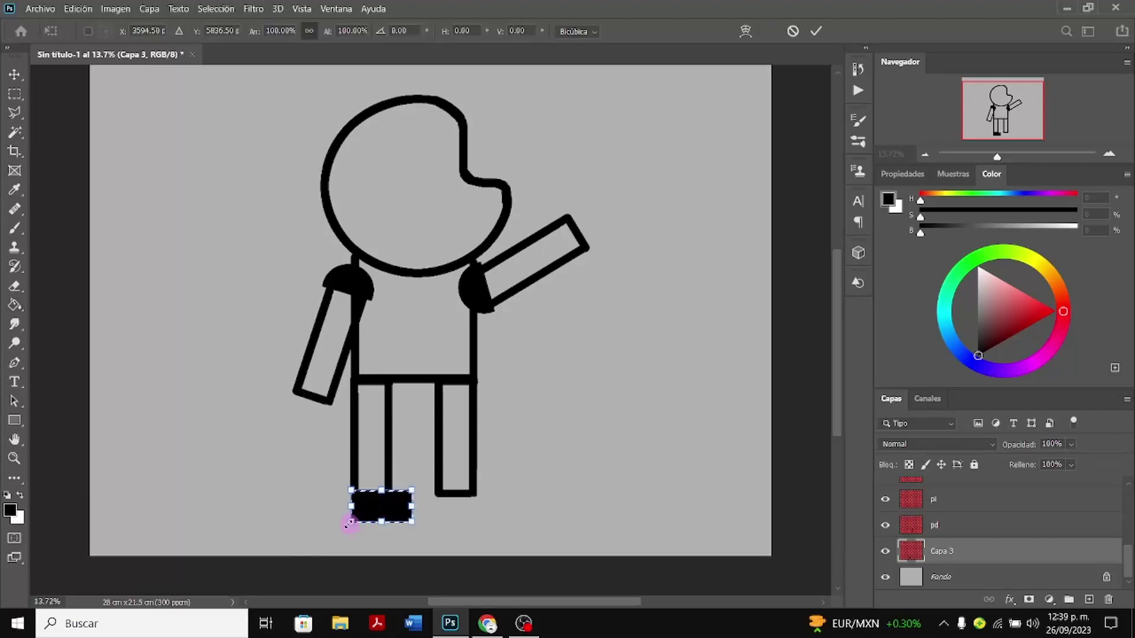
{"action": "left_click_drag", "start_coordinate": [349, 522], "coordinate": [385, 514]}
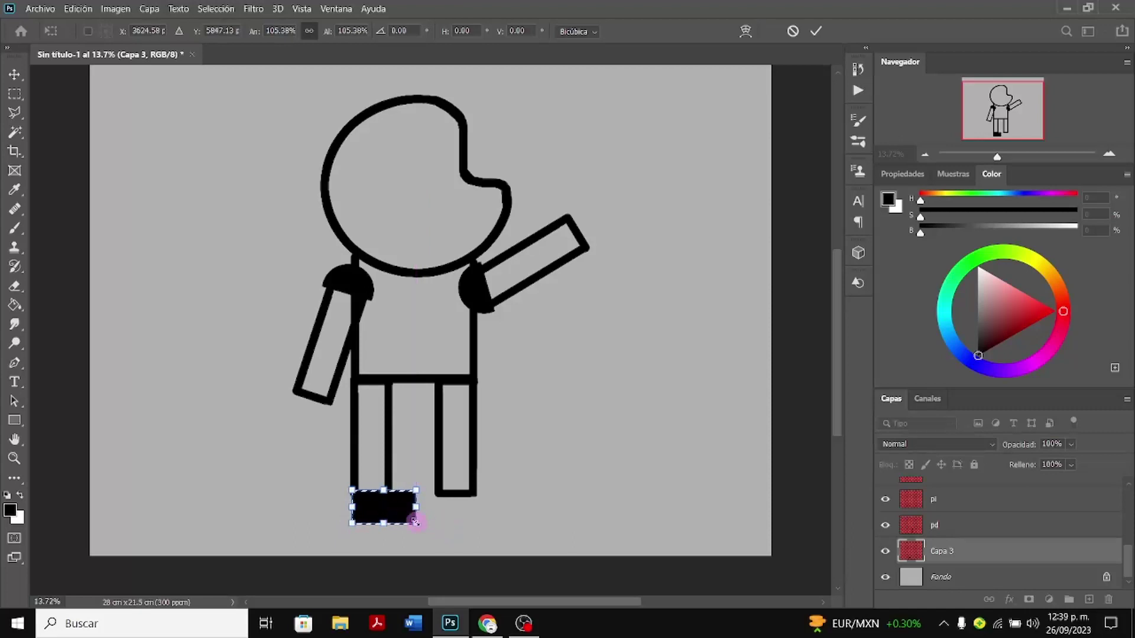
{"action": "left_click_drag", "start_coordinate": [416, 508], "coordinate": [410, 508]}
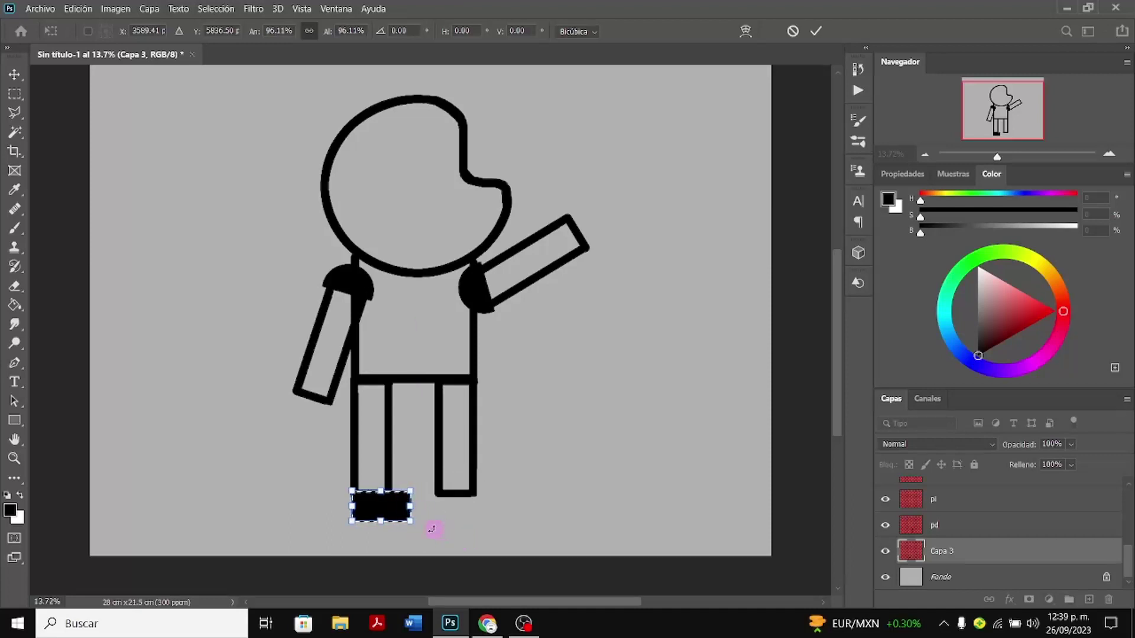
{"action": "key", "text": "Return"}
{"action": "key", "text": "g"}
Reselect the Capa 3 layer and pick the Rectangular Marquee tool
{"action": "left_click", "coordinate": [964, 578]}
{"action": "left_click", "coordinate": [967, 554]}
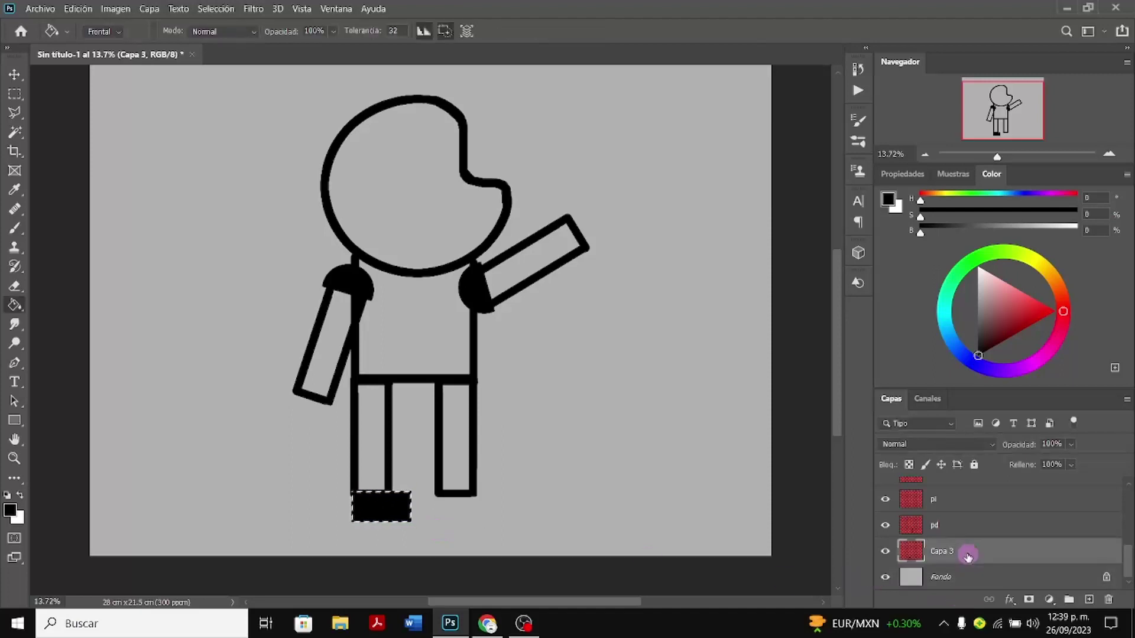
{"action": "left_click", "coordinate": [16, 93]}
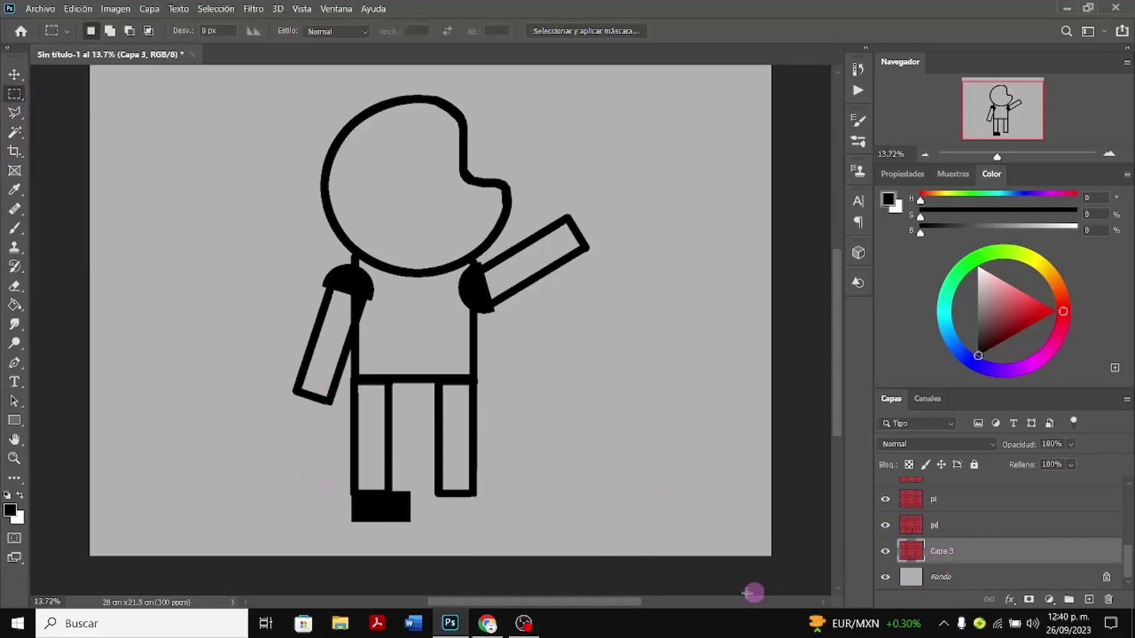
Nudge the foot rectangle slightly down and to the left
{"action": "key", "text": "ctrl+t"}
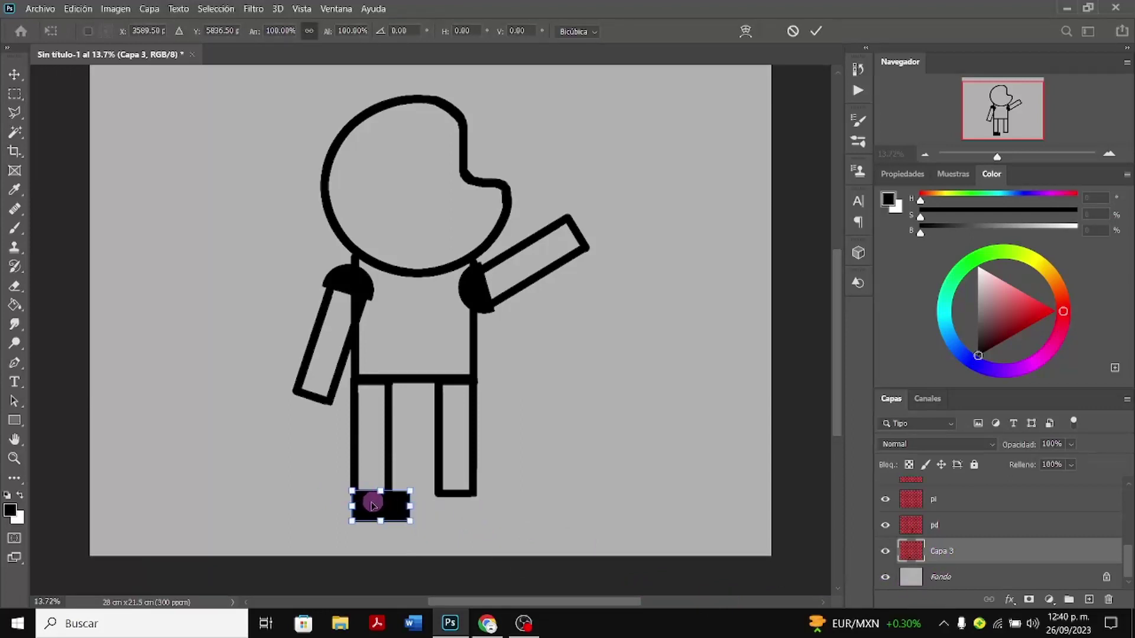
{"action": "left_click_drag", "start_coordinate": [374, 499], "coordinate": [373, 503]}
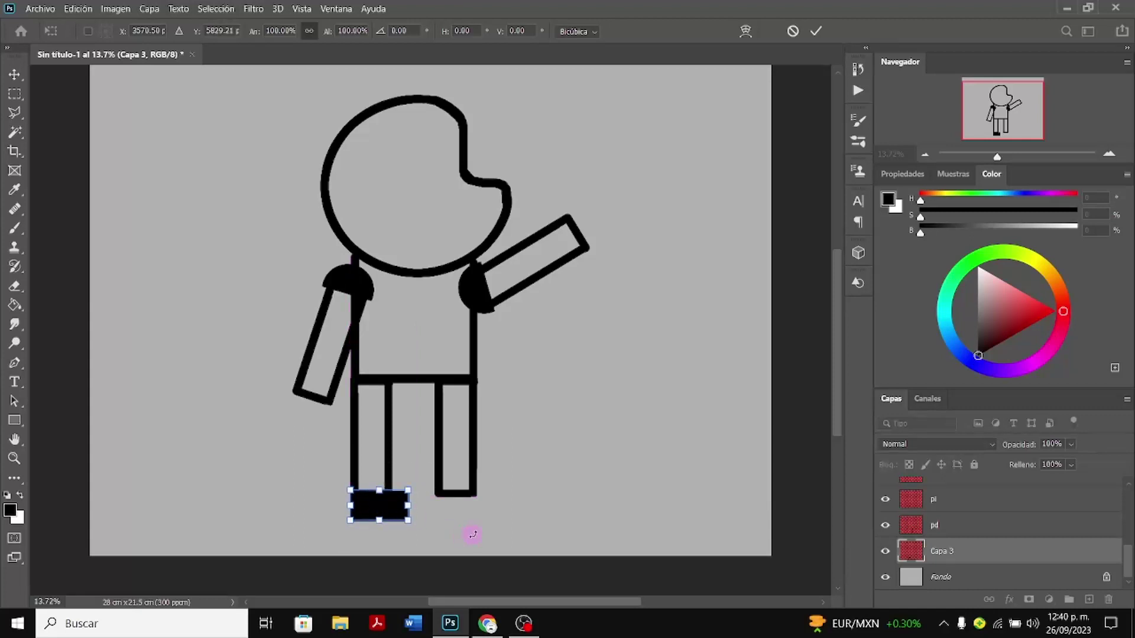
{"action": "key", "text": "m"}
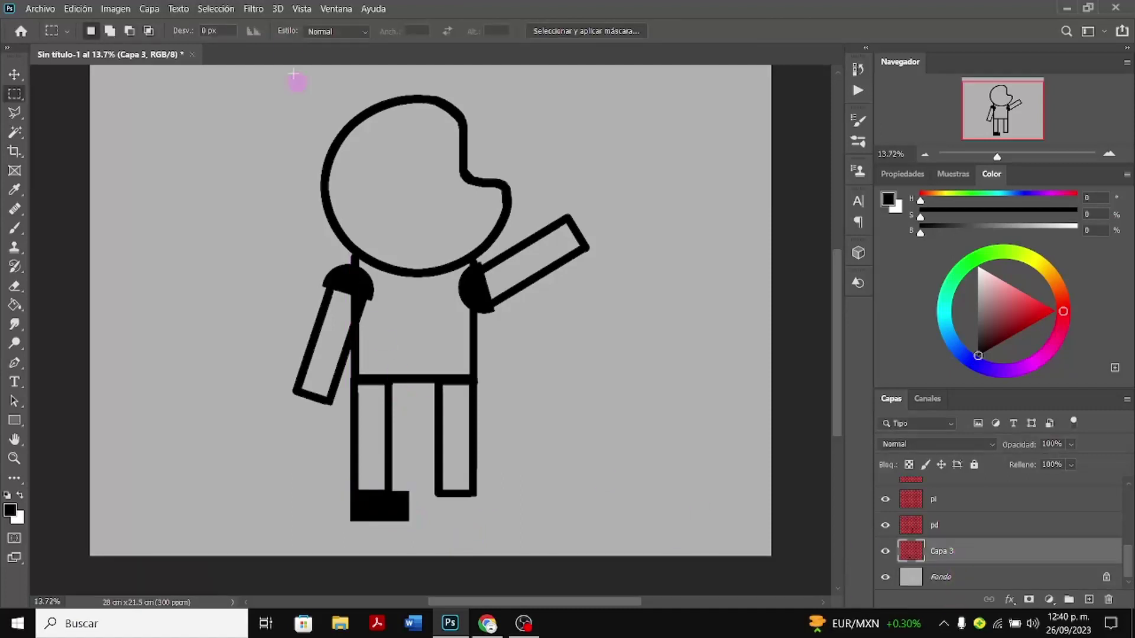
Try Selección > Sujeto, dismiss the no-subject warning, and pick the Magic Wand
{"action": "left_click", "coordinate": [216, 9]}
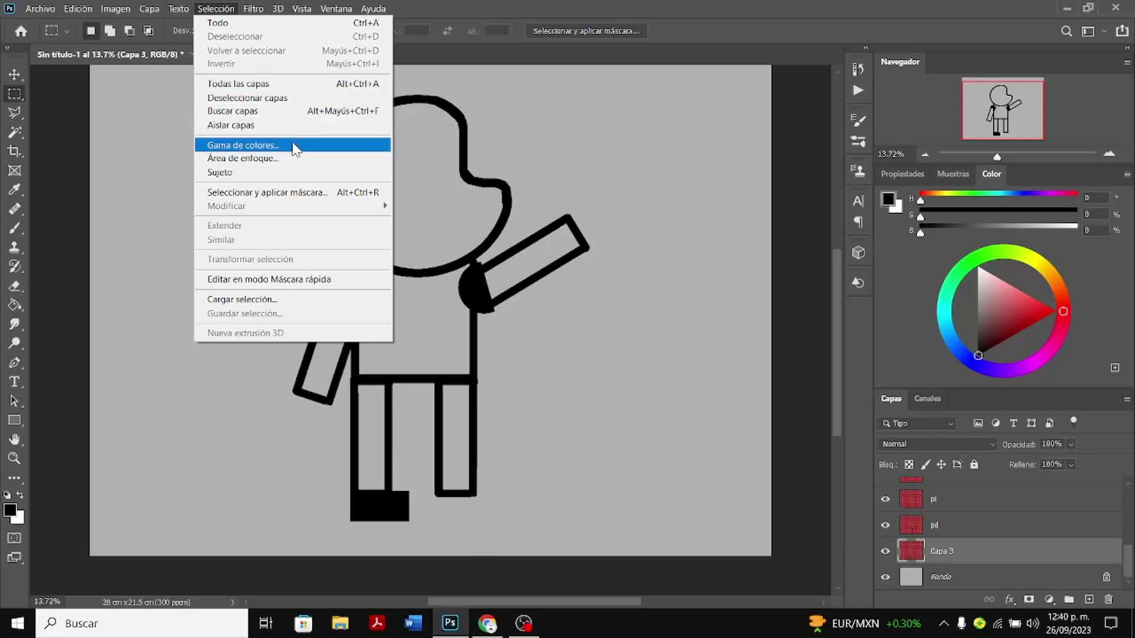
{"action": "left_click", "coordinate": [286, 173]}
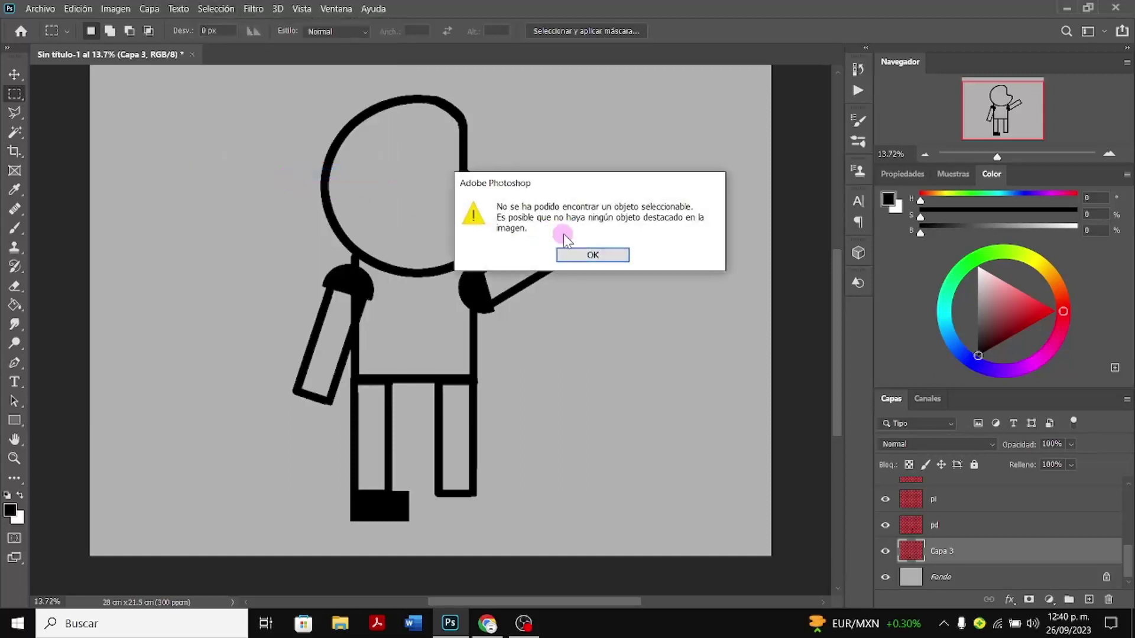
{"action": "left_click", "coordinate": [588, 254]}
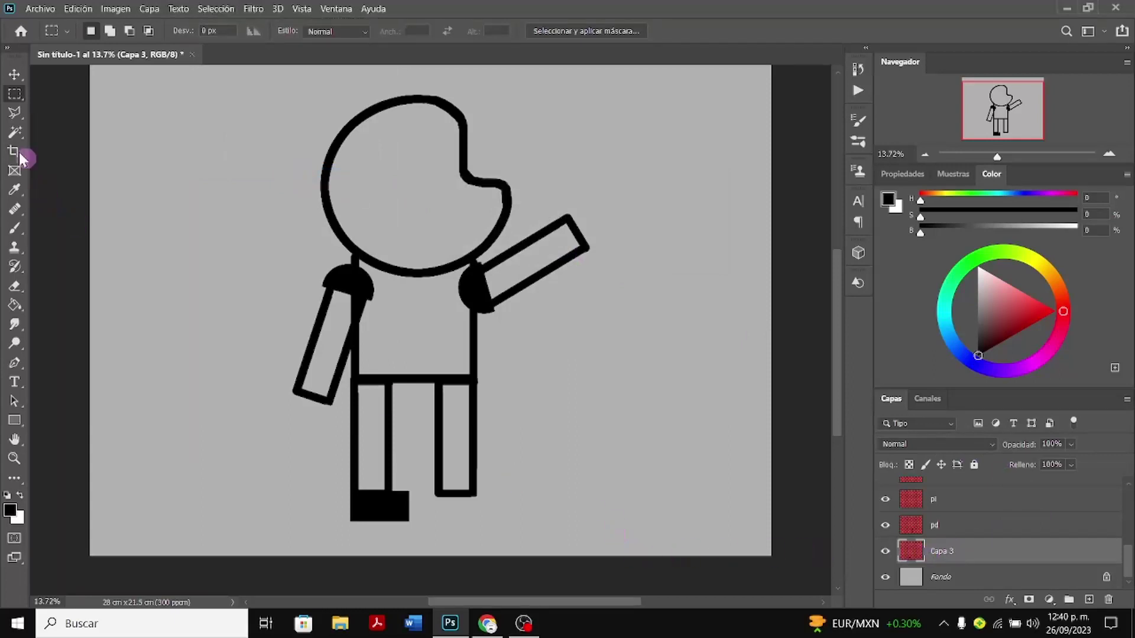
{"action": "left_click", "coordinate": [15, 114]}
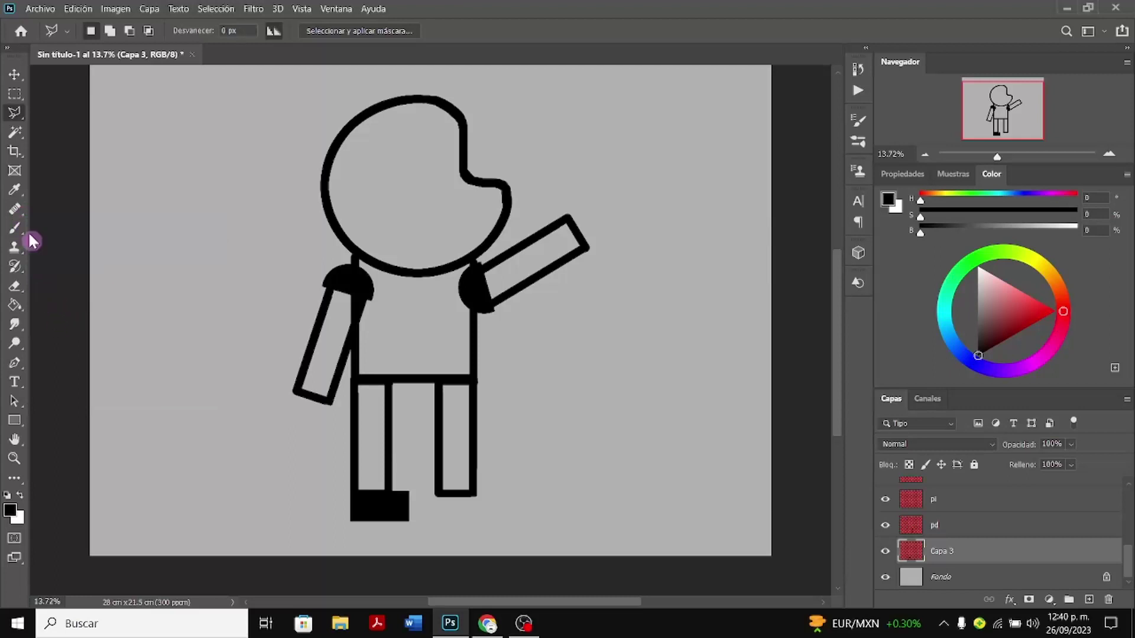
{"action": "left_click", "coordinate": [20, 132]}
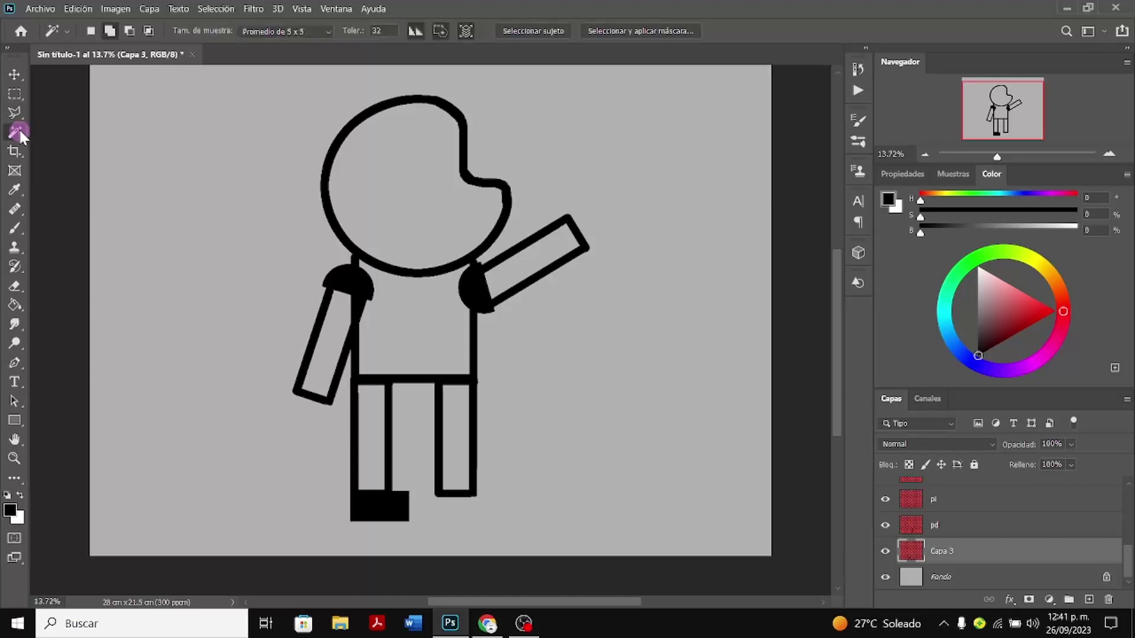
Clear the selection and hide layers pd, pi, mi and om i
{"action": "left_click", "coordinate": [376, 510]}
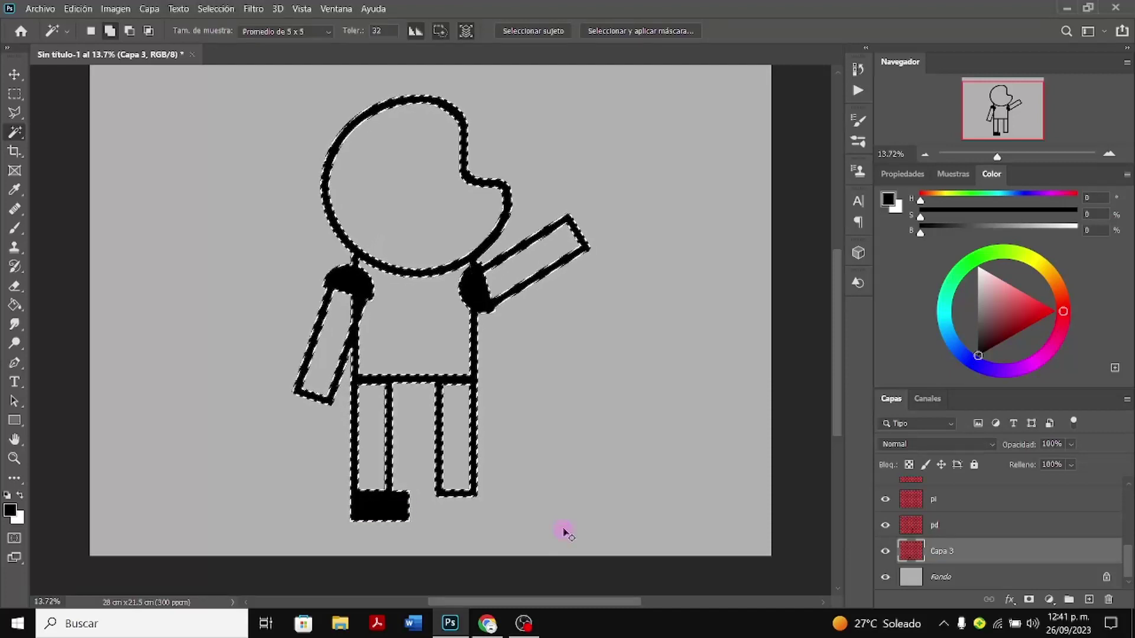
{"action": "key", "text": "ctrl+d"}
{"action": "left_click", "coordinate": [885, 524]}
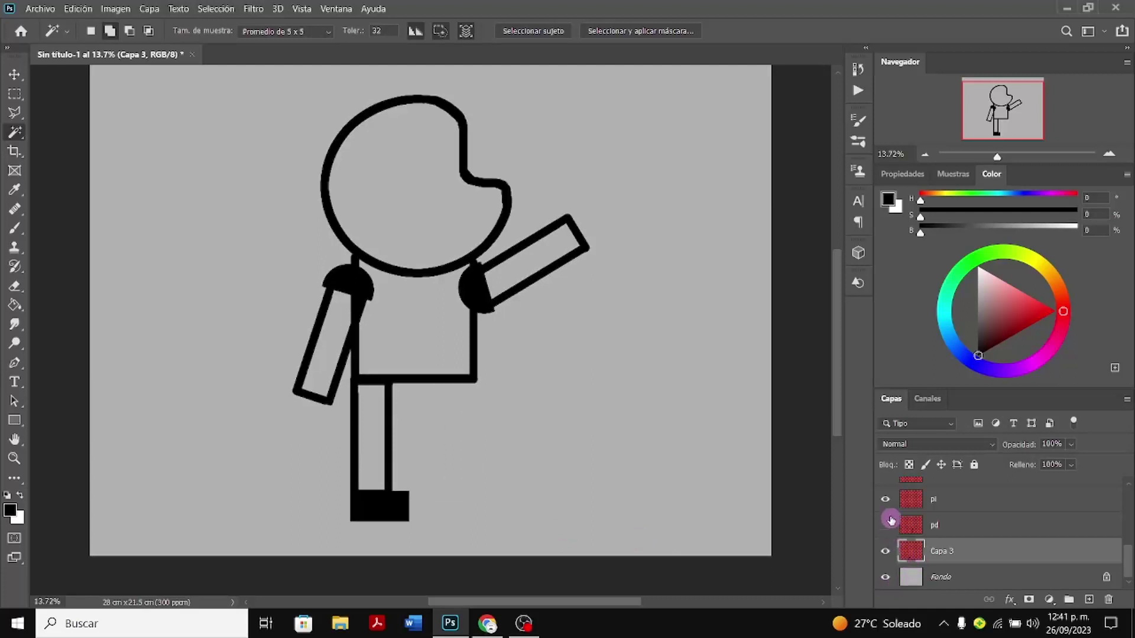
{"action": "left_click", "coordinate": [885, 499]}
{"action": "scroll", "coordinate": [891, 507], "scroll_direction": "up", "scroll_amount": 1}
{"action": "left_click", "coordinate": [886, 500]}
{"action": "scroll", "coordinate": [891, 507], "scroll_direction": "up", "scroll_amount": 1}
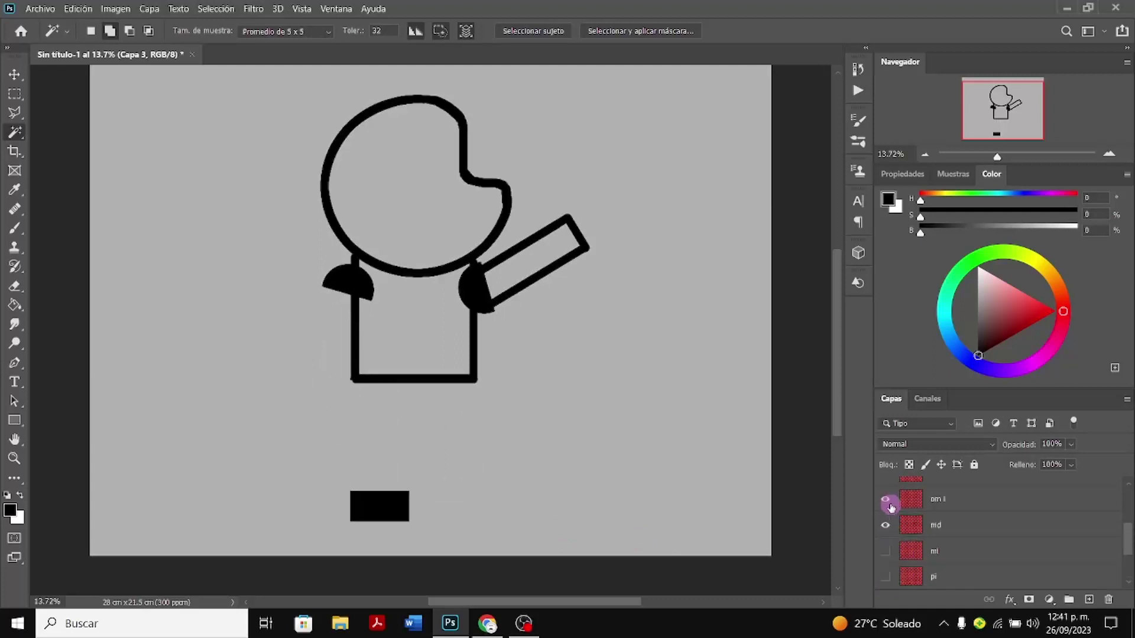
{"action": "left_click", "coordinate": [886, 501]}
Hide md, om d, Capa 2 and Capa 1 so only the foot remains visible
{"action": "left_click", "coordinate": [885, 525]}
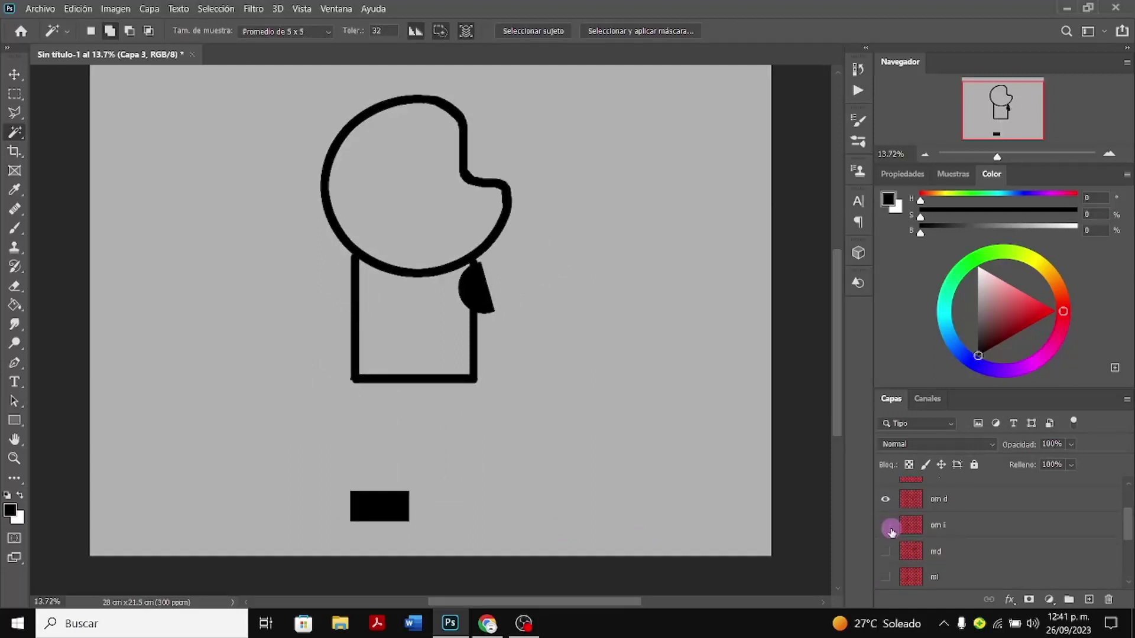
{"action": "scroll", "coordinate": [889, 530], "scroll_direction": "up", "scroll_amount": 3}
{"action": "left_click", "coordinate": [885, 550]}
{"action": "left_click", "coordinate": [885, 525]}
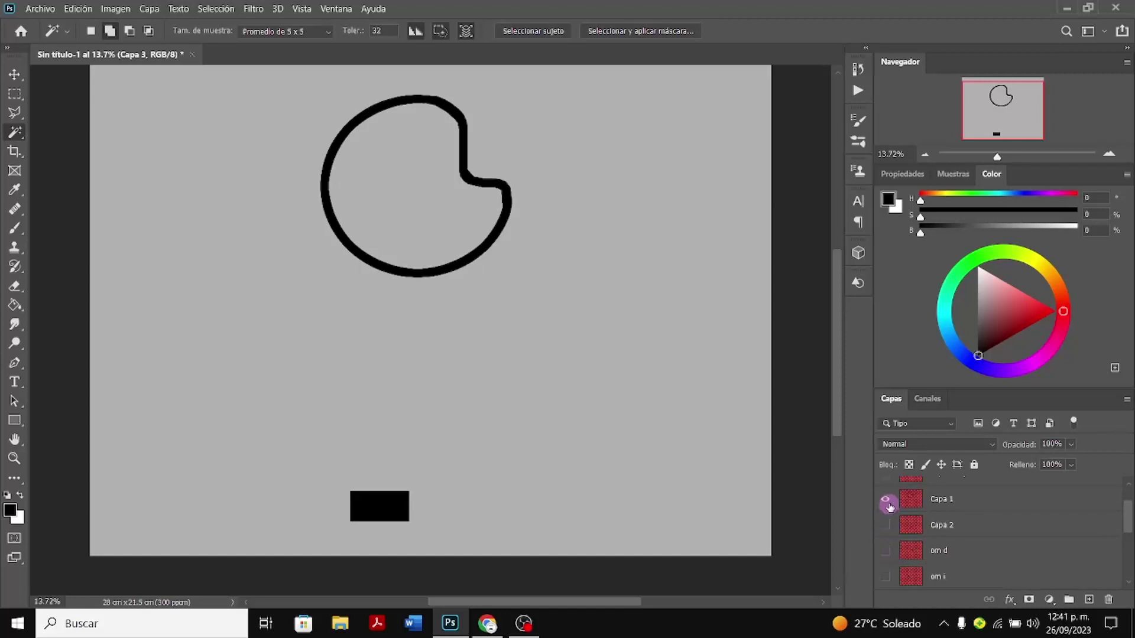
{"action": "left_click", "coordinate": [885, 499]}
{"action": "scroll", "coordinate": [891, 544], "scroll_direction": "up", "scroll_amount": 1}
{"action": "scroll", "coordinate": [892, 544], "scroll_direction": "down", "scroll_amount": 2}
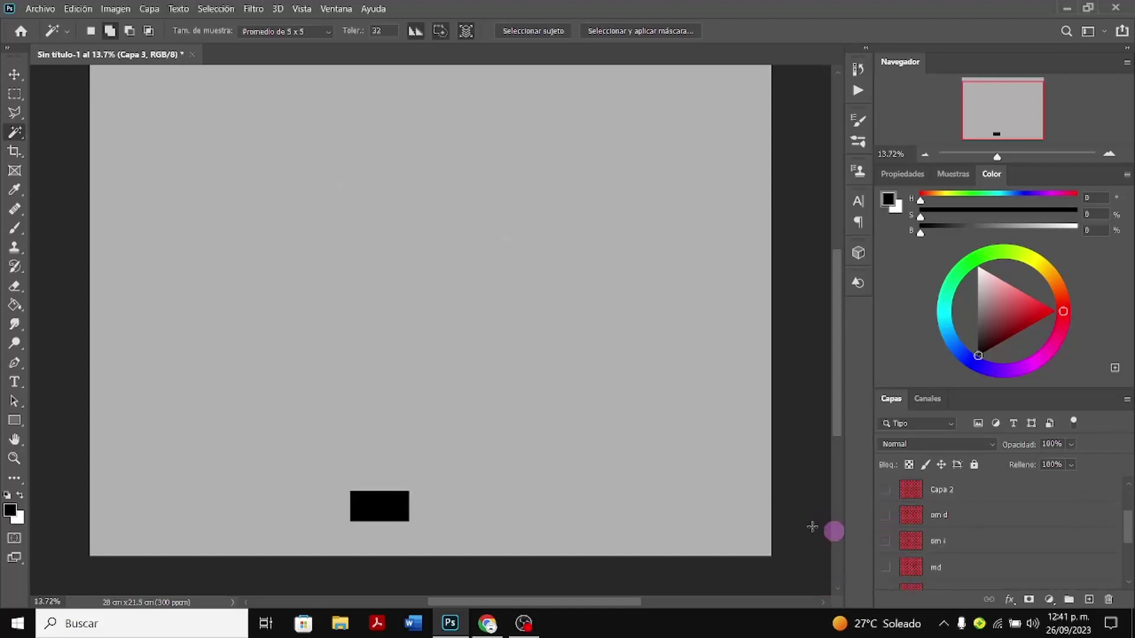
{"action": "scroll", "coordinate": [686, 493], "scroll_direction": "down", "scroll_amount": 2}
Select the black foot rectangle and contract the selection inside it
{"action": "left_click", "coordinate": [377, 457]}
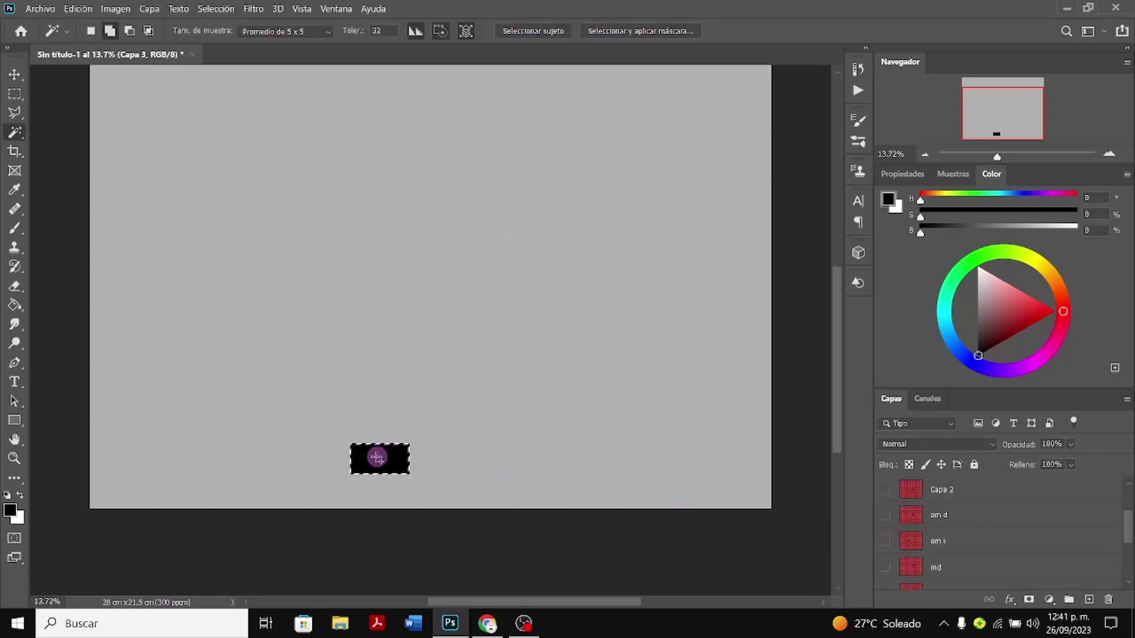
{"action": "left_click", "coordinate": [226, 8]}
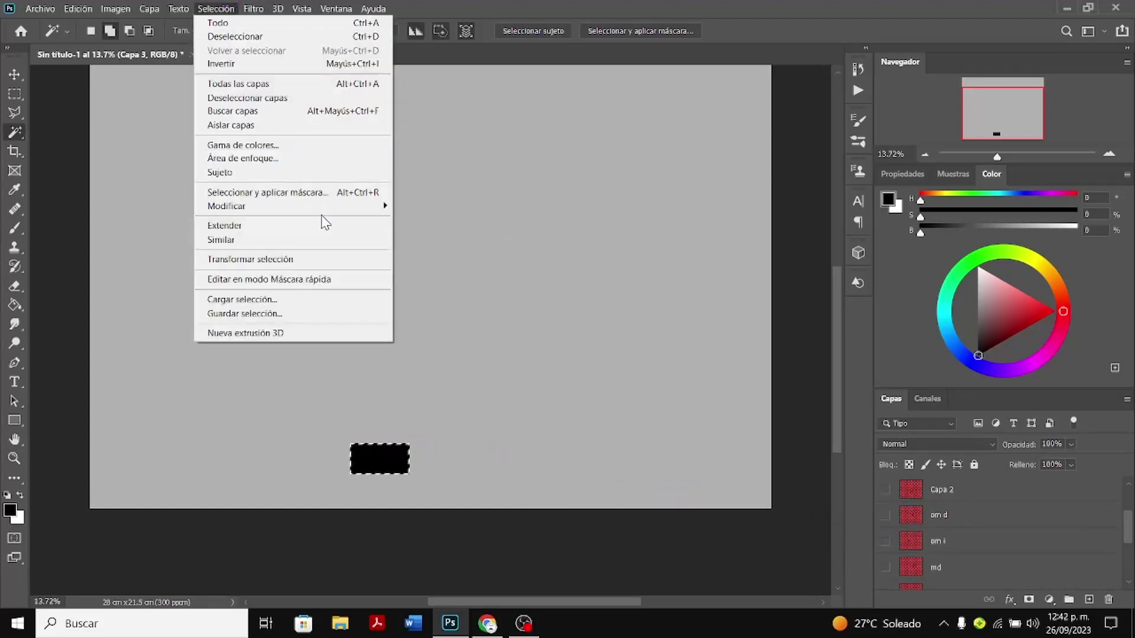
{"action": "mouse_move", "coordinate": [337, 211]}
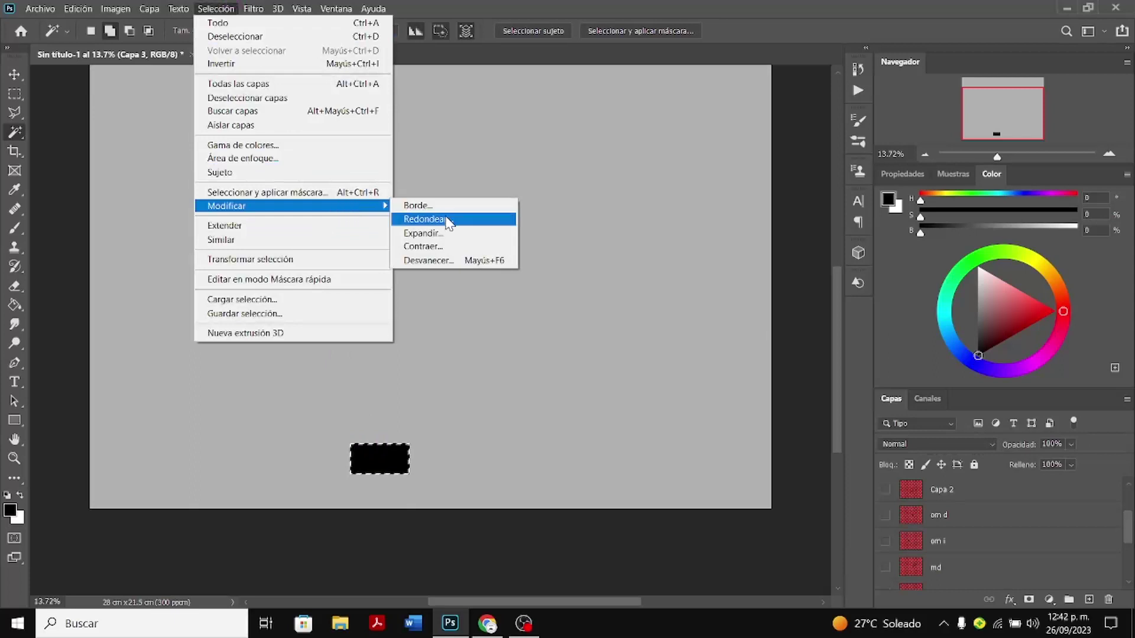
{"action": "left_click", "coordinate": [460, 247]}
{"action": "left_click", "coordinate": [664, 192]}
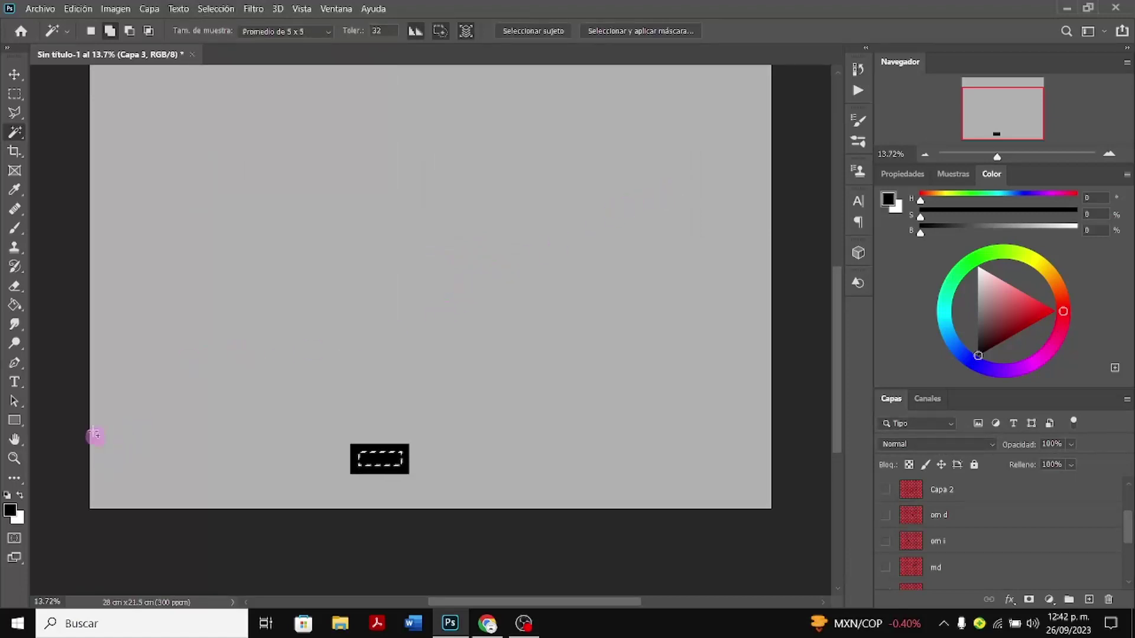
Erase the foot's interior with the Magic Eraser, leaving a hollow outline
{"action": "left_click", "coordinate": [17, 288]}
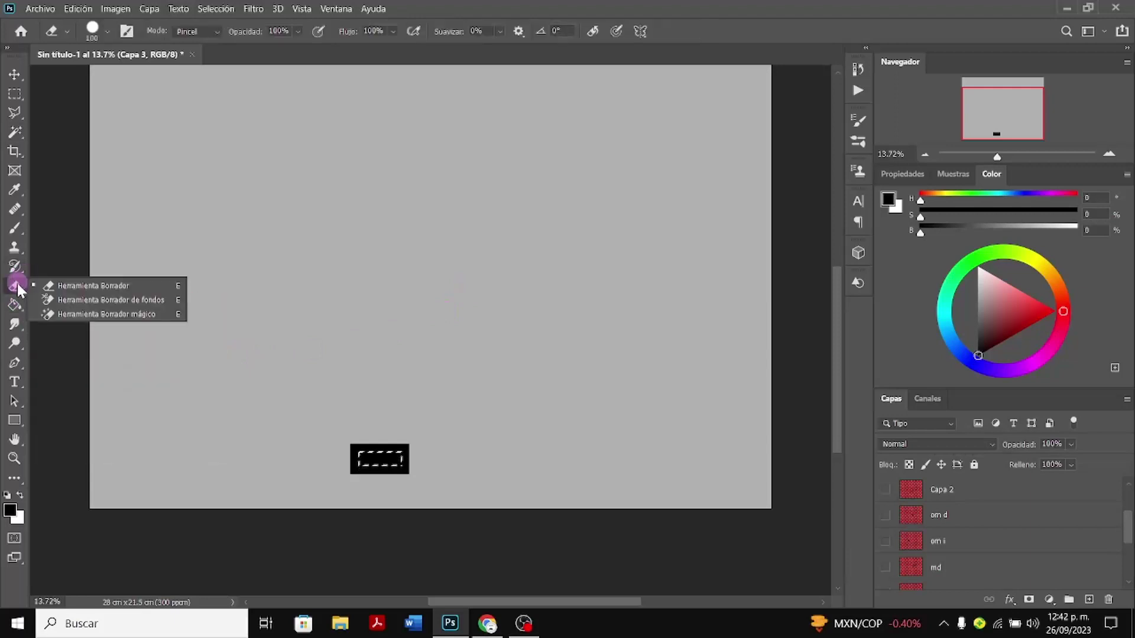
{"action": "left_click", "coordinate": [61, 315]}
{"action": "left_click", "coordinate": [268, 395]}
{"action": "left_click", "coordinate": [383, 461]}
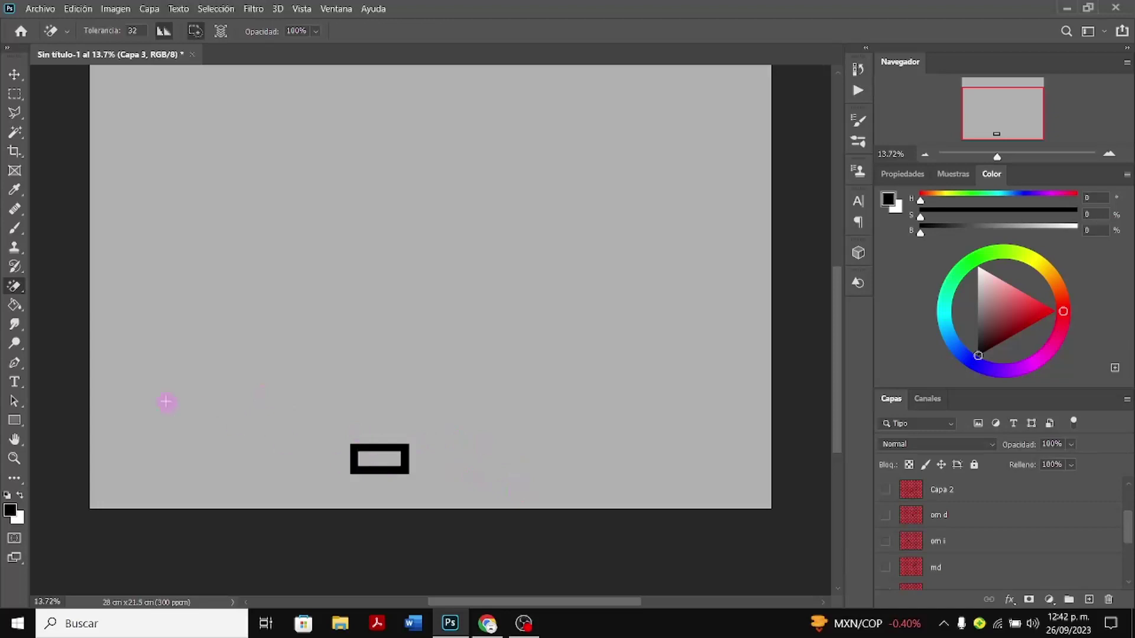
{"action": "left_click", "coordinate": [131, 268]}
Rub out the outline's right vertical edge with the plain Eraser
{"action": "left_click", "coordinate": [20, 97]}
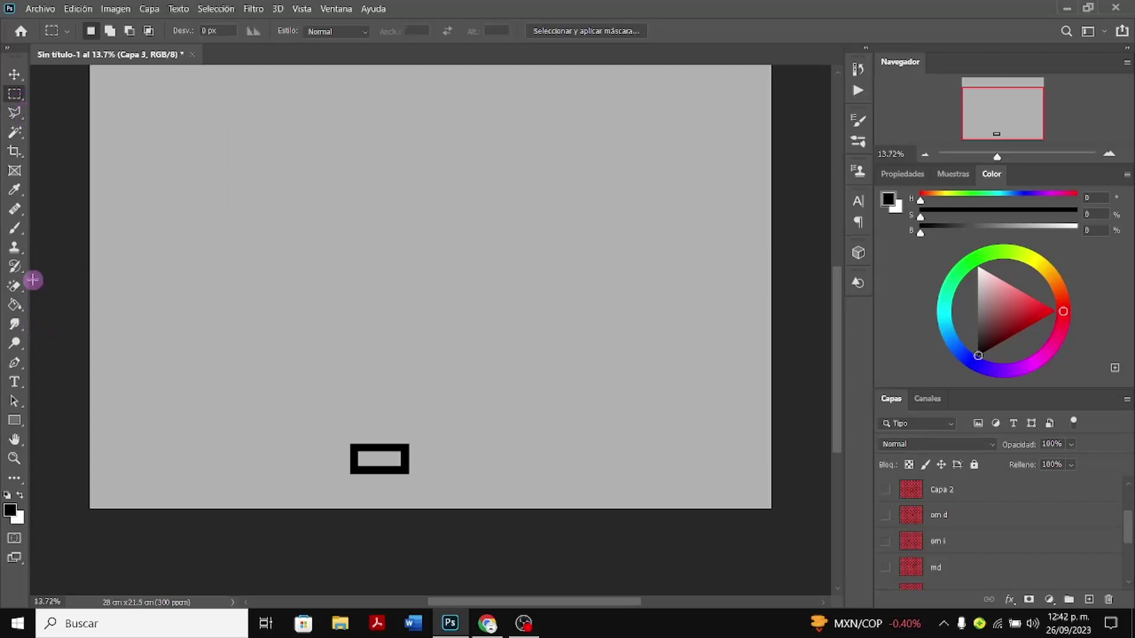
{"action": "left_click_drag", "start_coordinate": [16, 286], "coordinate": [62, 292]}
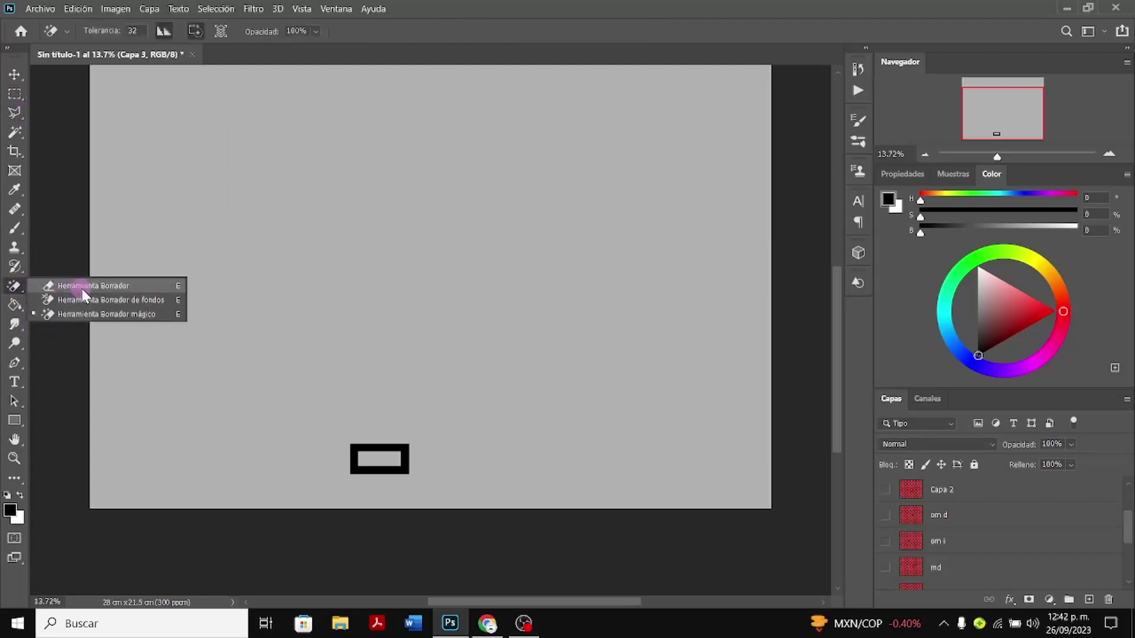
{"action": "left_click", "coordinate": [82, 289]}
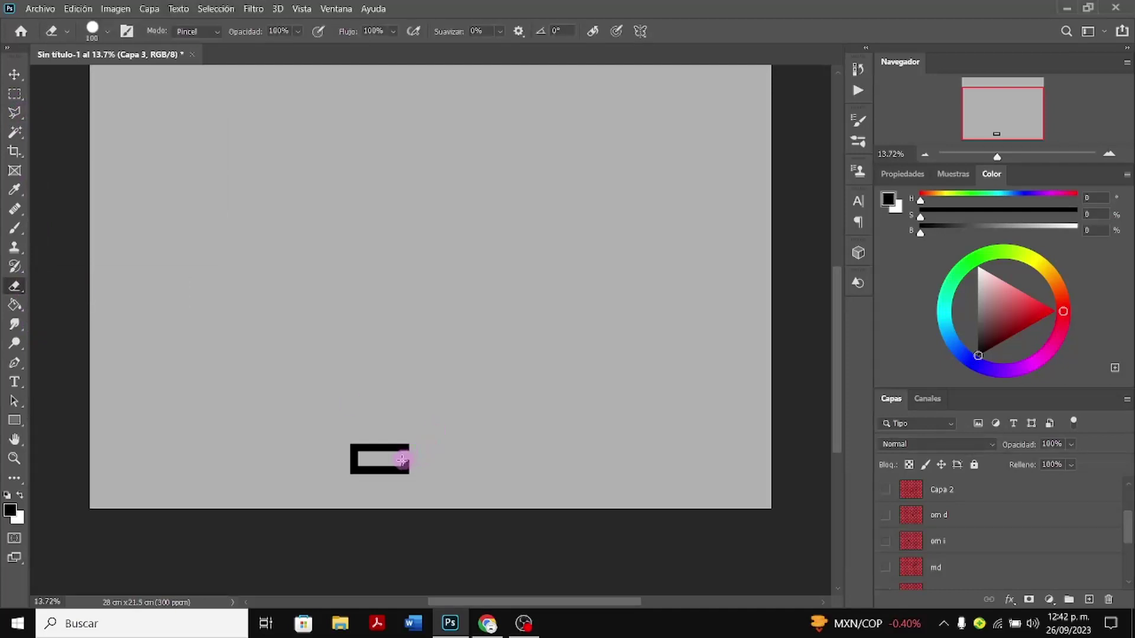
{"action": "left_click_drag", "start_coordinate": [402, 460], "coordinate": [406, 461]}
{"action": "left_click", "coordinate": [16, 230]}
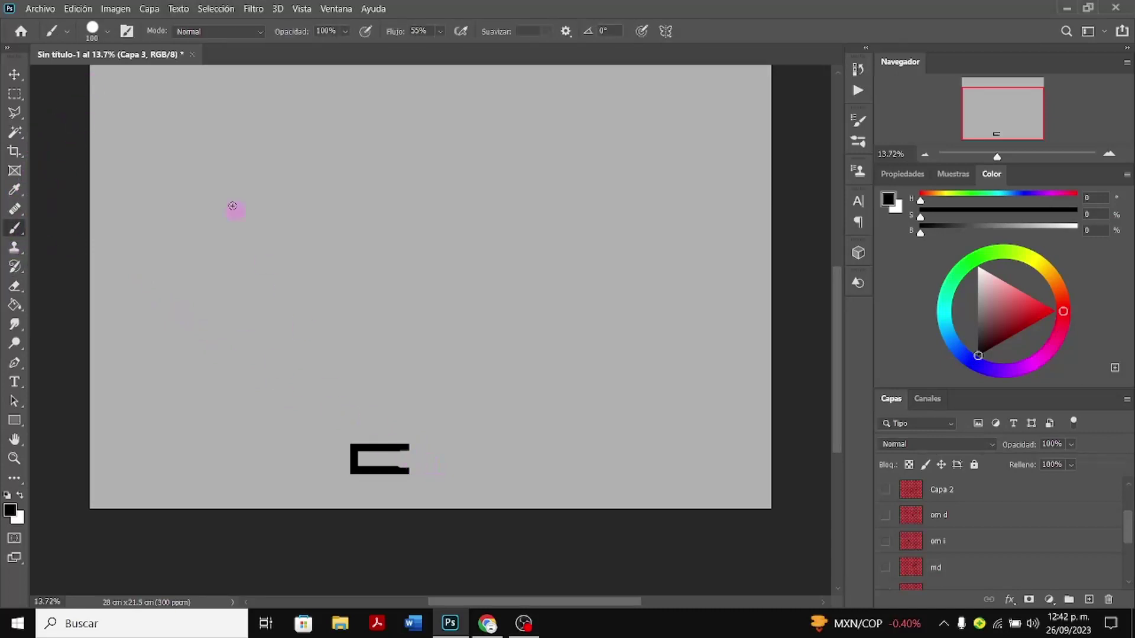
Try brush sizes from 147 to 419 px and a round dab at the bar's end, then undo it
{"action": "left_click", "coordinate": [107, 33]}
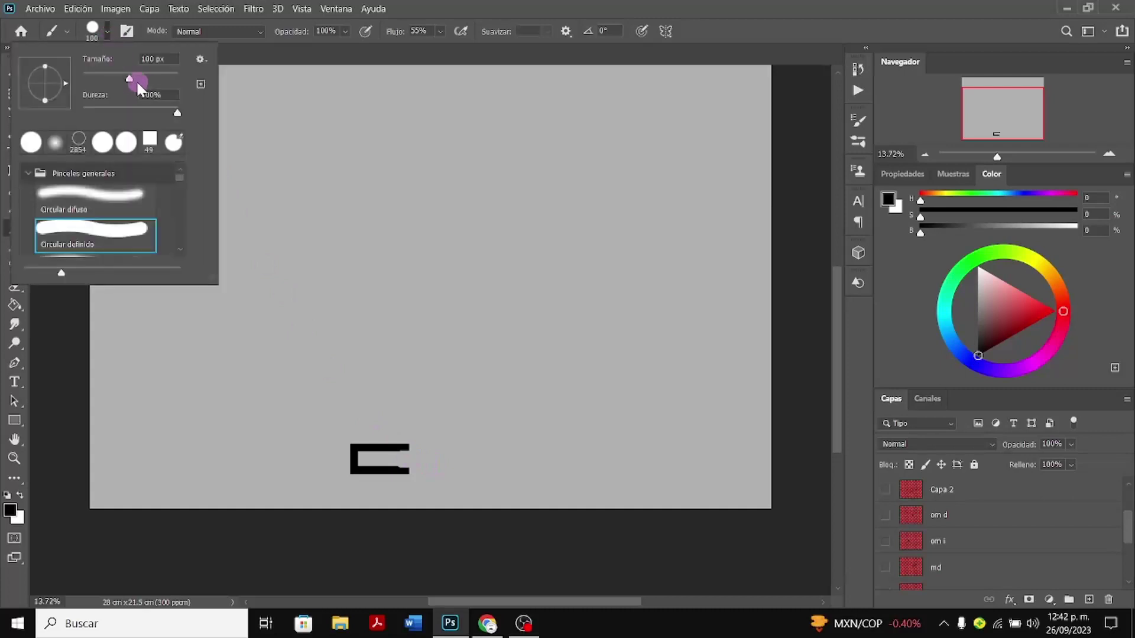
{"action": "left_click_drag", "start_coordinate": [138, 83], "coordinate": [155, 79]}
{"action": "left_click_drag", "start_coordinate": [157, 79], "coordinate": [164, 84]}
{"action": "left_click_drag", "start_coordinate": [158, 77], "coordinate": [160, 80]}
{"action": "left_click", "coordinate": [407, 458]}
{"action": "key", "text": "ctrl+z"}
Paint a 372 px round black cap over the open right end, then erase its left part
{"action": "left_click_drag", "start_coordinate": [159, 76], "coordinate": [162, 78]}
{"action": "left_click_drag", "start_coordinate": [406, 457], "coordinate": [403, 459]}
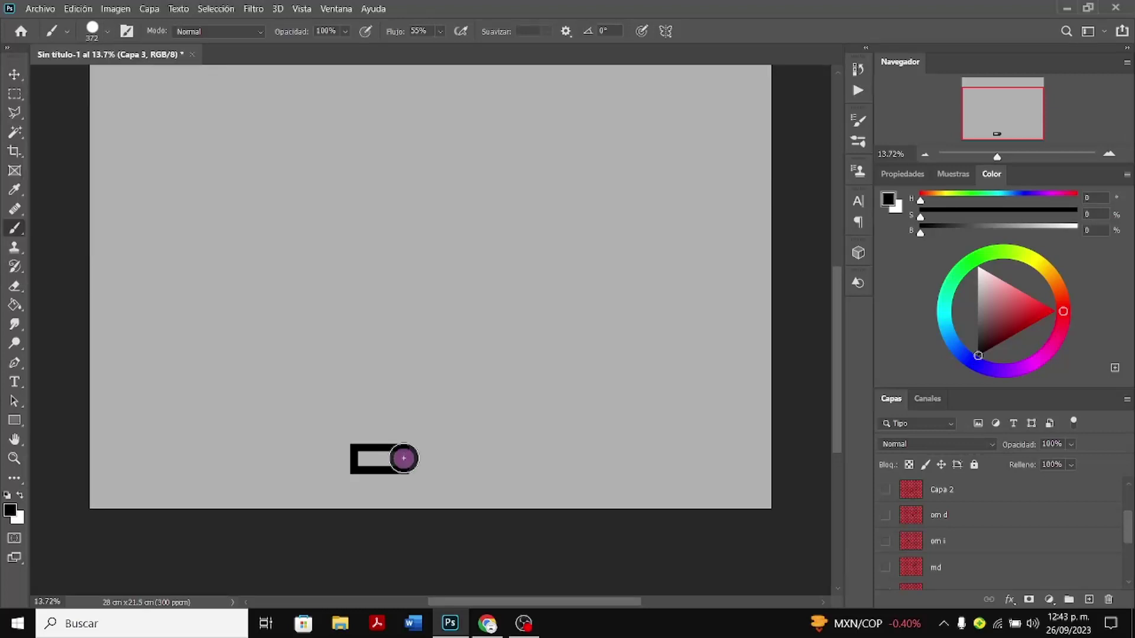
{"action": "left_click_drag", "start_coordinate": [404, 459], "coordinate": [401, 459]}
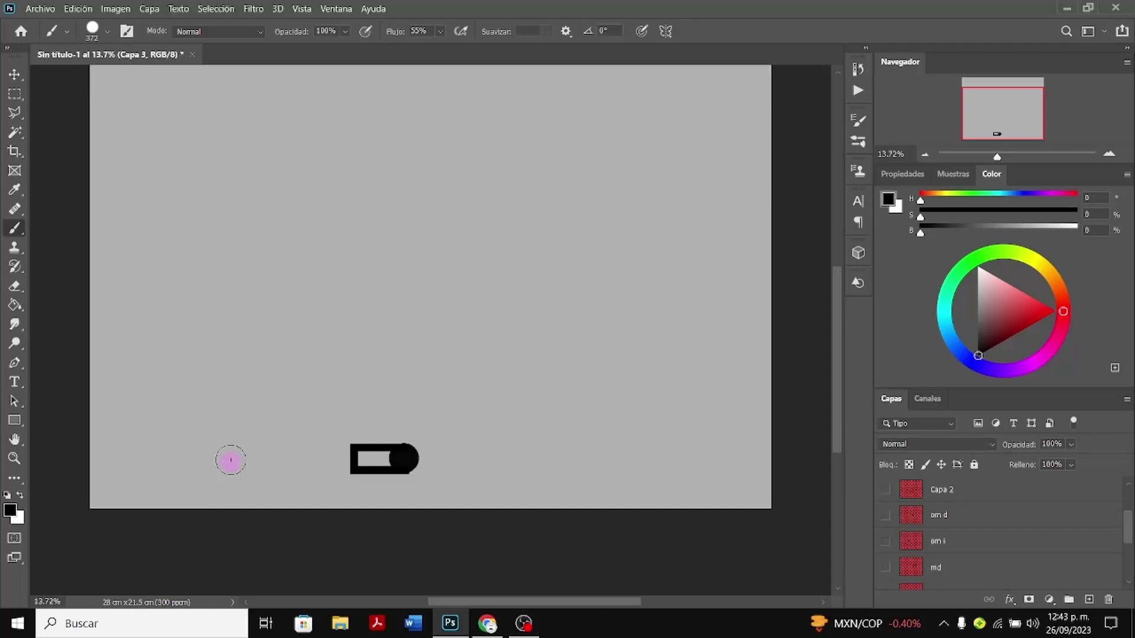
{"action": "left_click", "coordinate": [20, 285]}
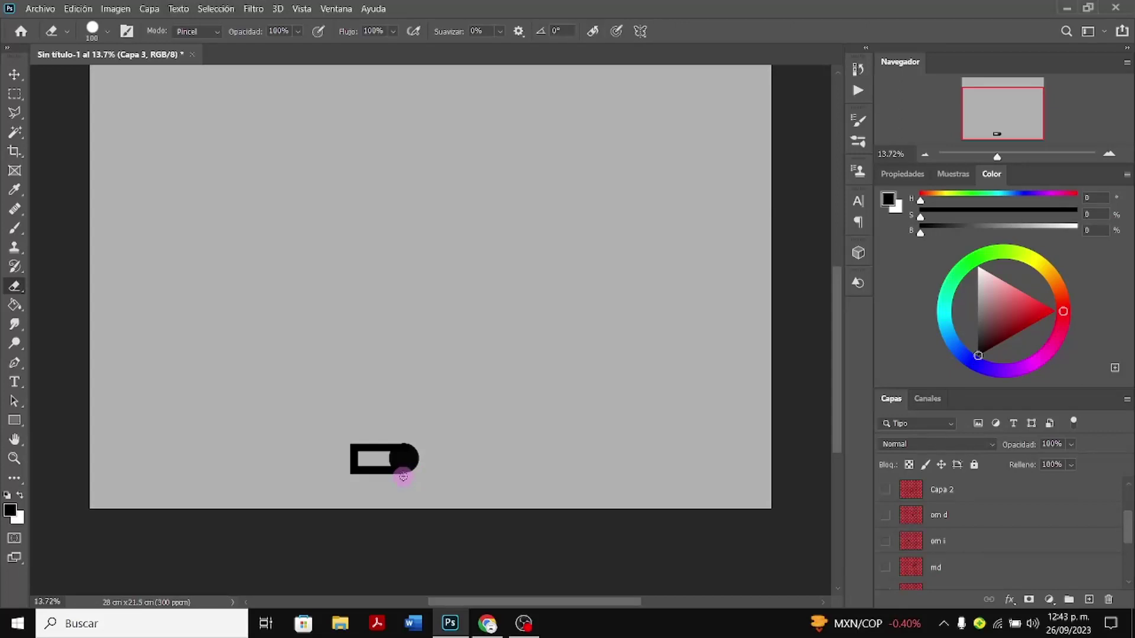
{"action": "left_click_drag", "start_coordinate": [404, 476], "coordinate": [390, 458]}
Undo the last erase, set the Eraser to 169 px, and start clearing the blob's interior
{"action": "key", "text": "ctrl+z"}
{"action": "left_click", "coordinate": [107, 33]}
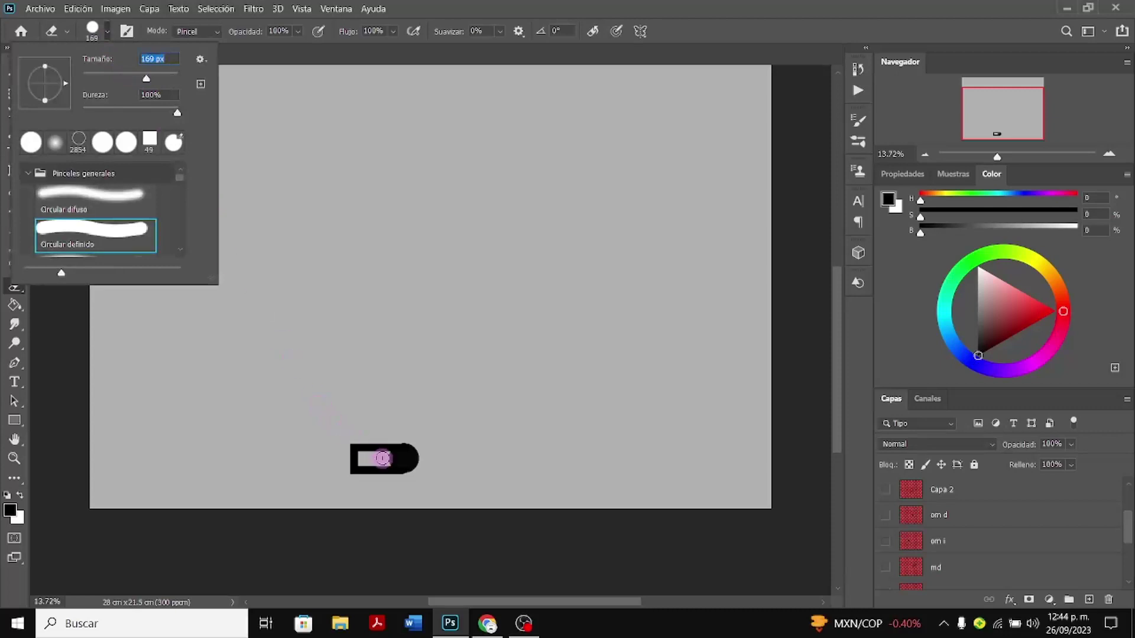
{"action": "left_click", "coordinate": [382, 459]}
{"action": "left_click_drag", "start_coordinate": [382, 458], "coordinate": [407, 458]}
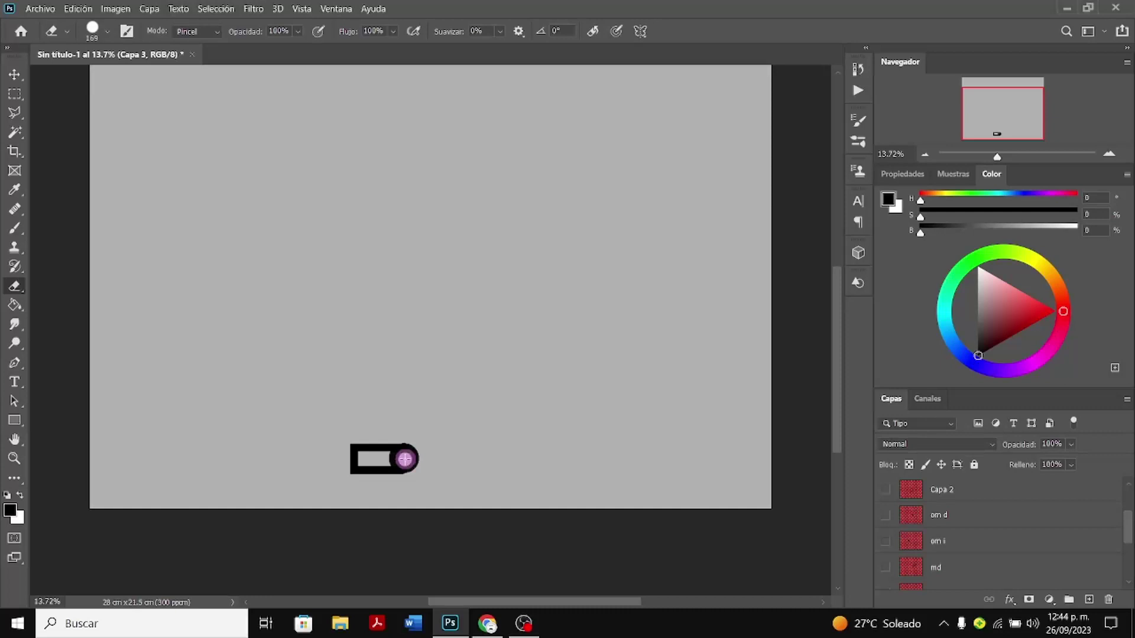
{"action": "mouse_move", "coordinate": [405, 458]}
{"action": "left_mouse_down"}
{"action": "mouse_move", "coordinate": [383, 470]}
{"action": "mouse_move", "coordinate": [380, 459]}
{"action": "mouse_move", "coordinate": [404, 465]}
{"action": "mouse_move", "coordinate": [358, 458]}
{"action": "left_mouse_up"}
Erase the remaining black fill inside the rounded bar down to grey
{"action": "left_click", "coordinate": [391, 459]}
{"action": "left_click", "coordinate": [387, 458]}
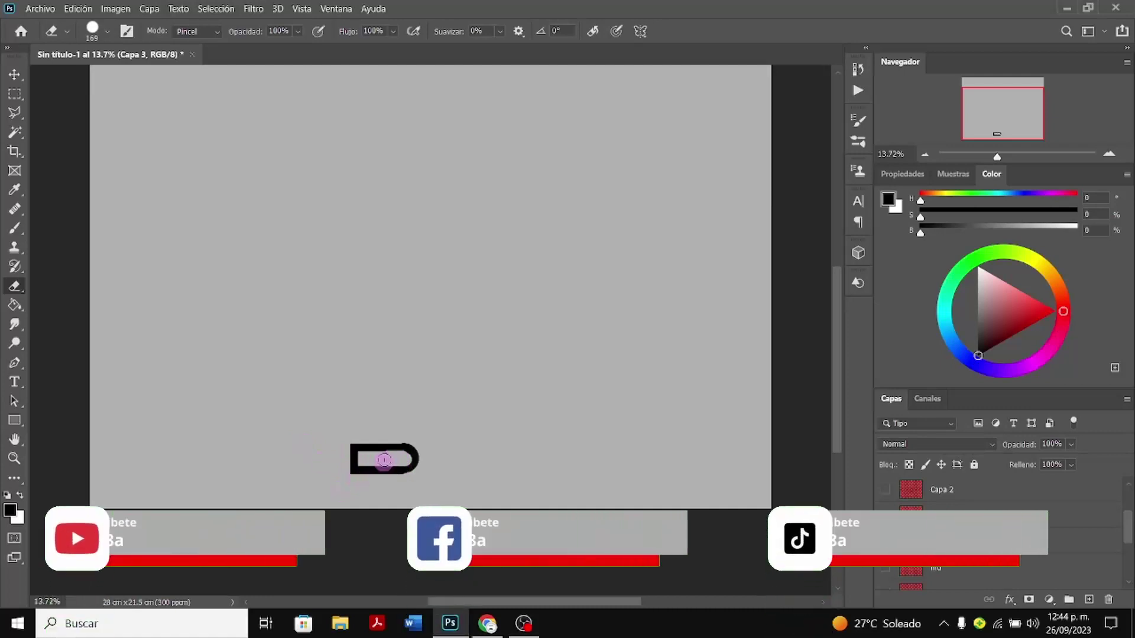
{"action": "left_click", "coordinate": [384, 460]}
{"action": "left_click_drag", "start_coordinate": [384, 460], "coordinate": [393, 457]}
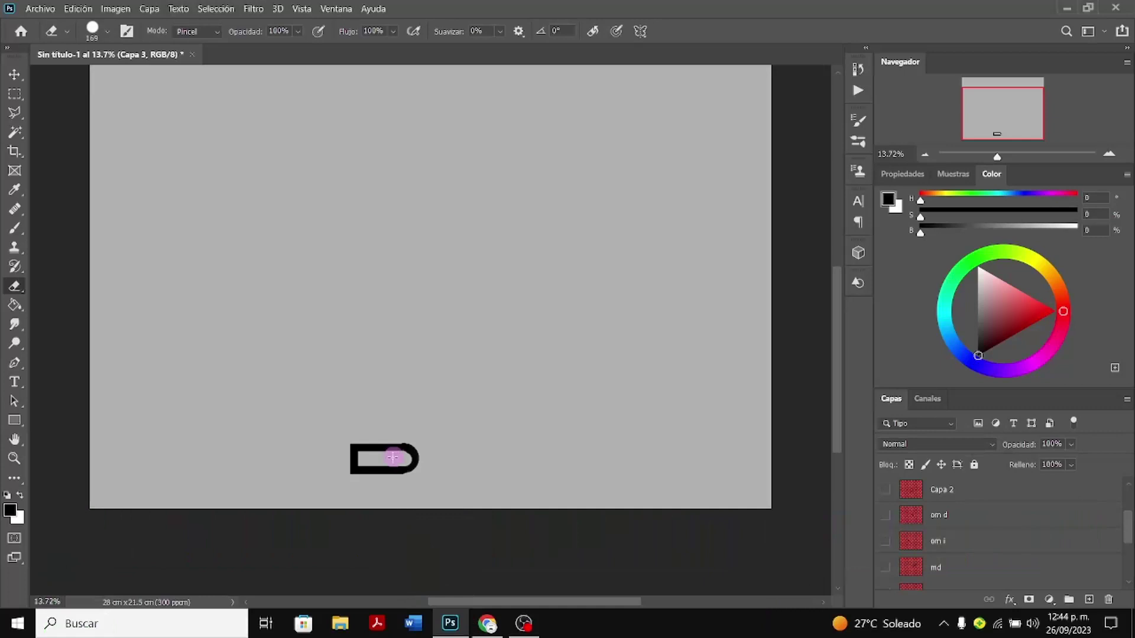
{"action": "left_click_drag", "start_coordinate": [393, 458], "coordinate": [358, 459]}
{"action": "left_click", "coordinate": [14, 233]}
{"action": "left_click", "coordinate": [92, 35]}
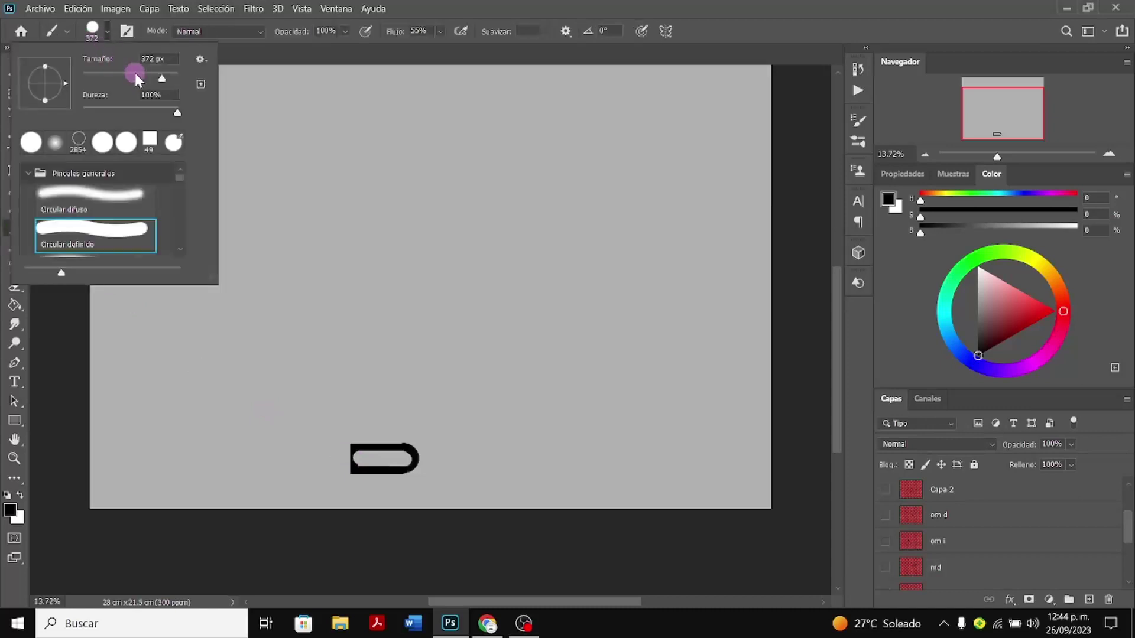
Set the brush to 100 px and paint a stroke down the bar's left edge
{"action": "left_click", "coordinate": [152, 59]}
{"action": "type", "text": "100"}
{"action": "double_click", "coordinate": [153, 59]}
{"action": "type", "text": "100"}
{"action": "key", "text": "Return"}
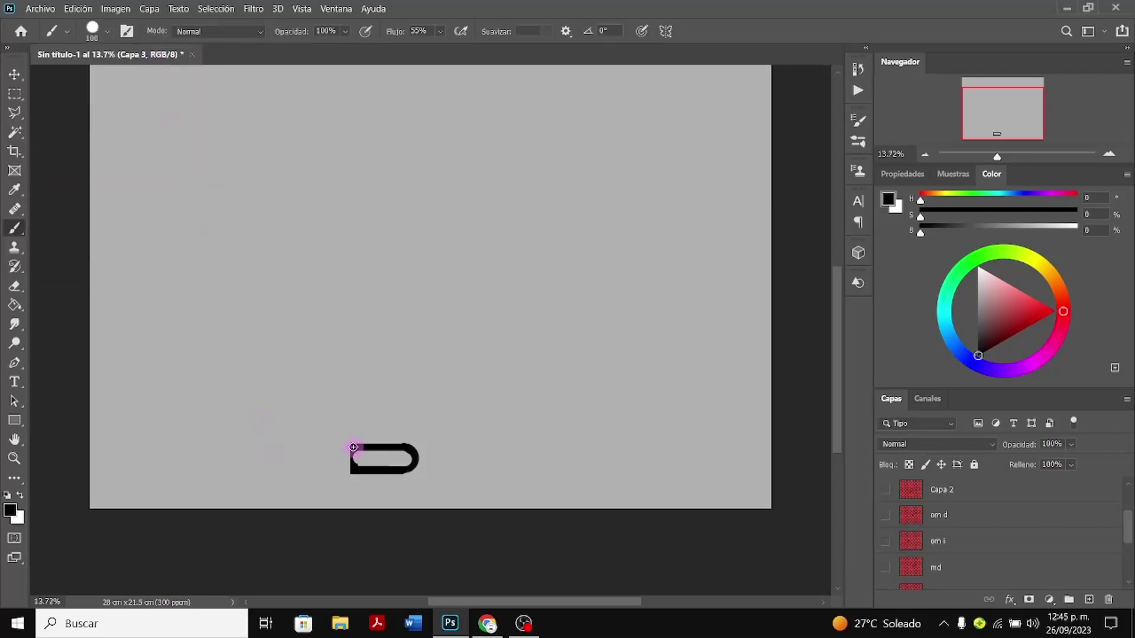
{"action": "left_click_drag", "start_coordinate": [353, 448], "coordinate": [358, 473]}
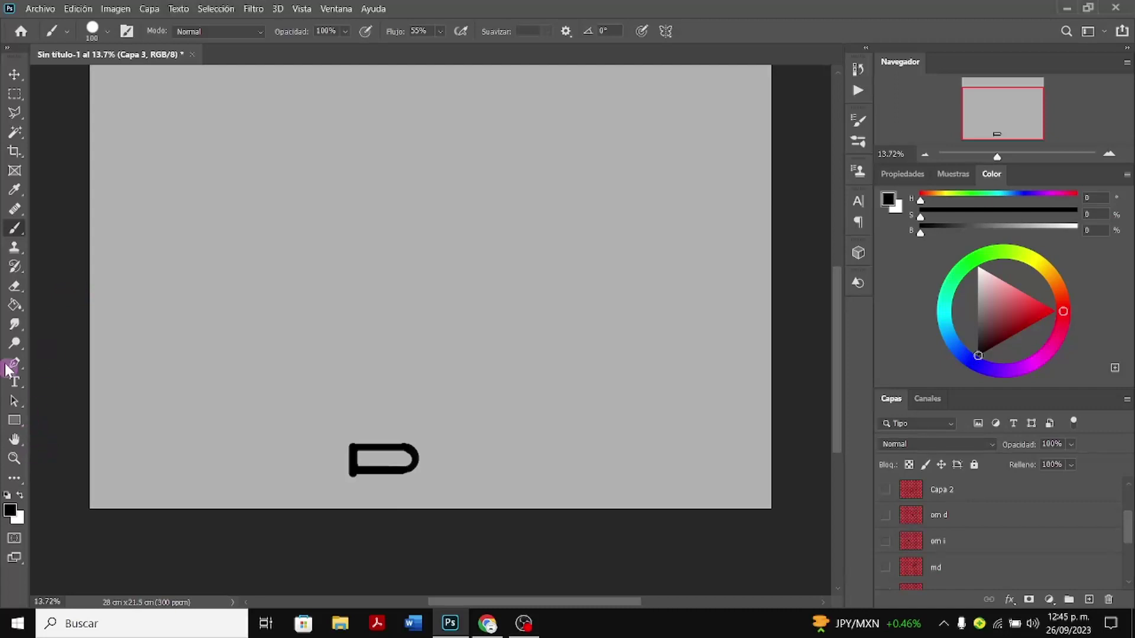
{"action": "left_click", "coordinate": [14, 286]}
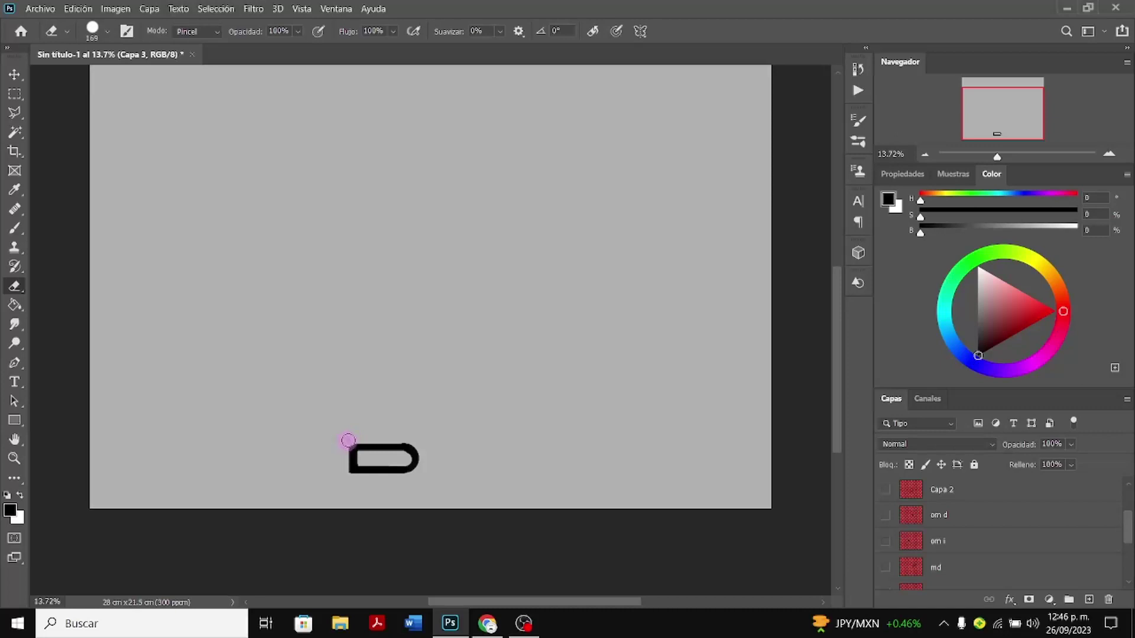
Select Capa 3 and make the pd and pi leg layers visible again
{"action": "left_click", "coordinate": [928, 590]}
{"action": "left_click", "coordinate": [887, 541]}
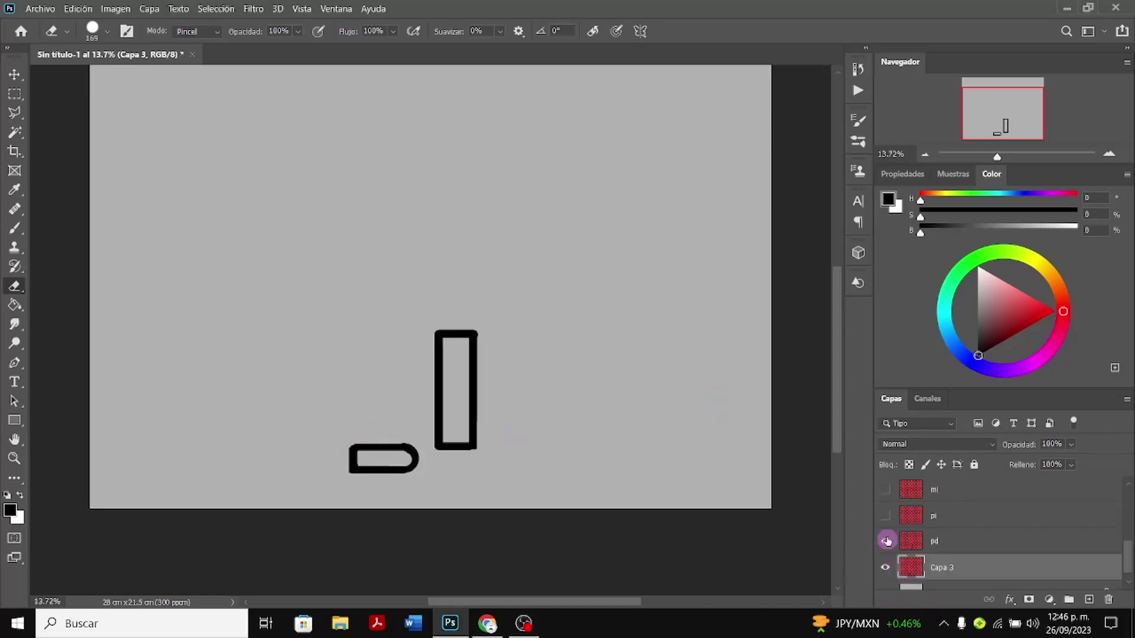
{"action": "left_click", "coordinate": [888, 524]}
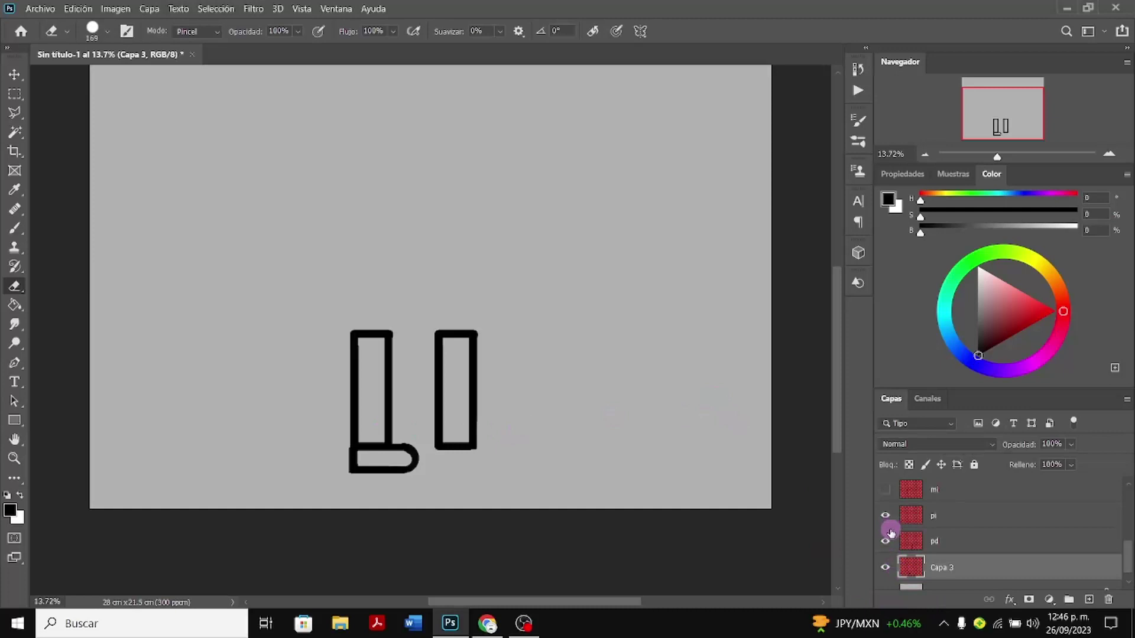
{"action": "left_click", "coordinate": [891, 533]}
Duplicate Capa 3 as 'Capa 3 copia' and move the copy under the right leg
{"action": "right_click", "coordinate": [933, 572]}
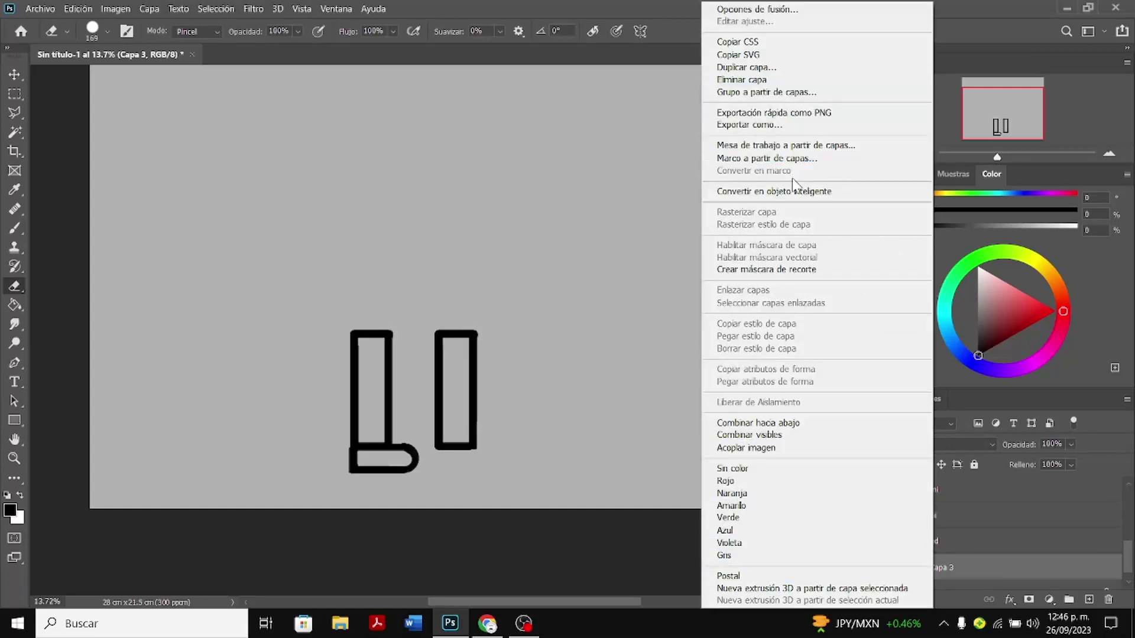
{"action": "left_click", "coordinate": [750, 69]}
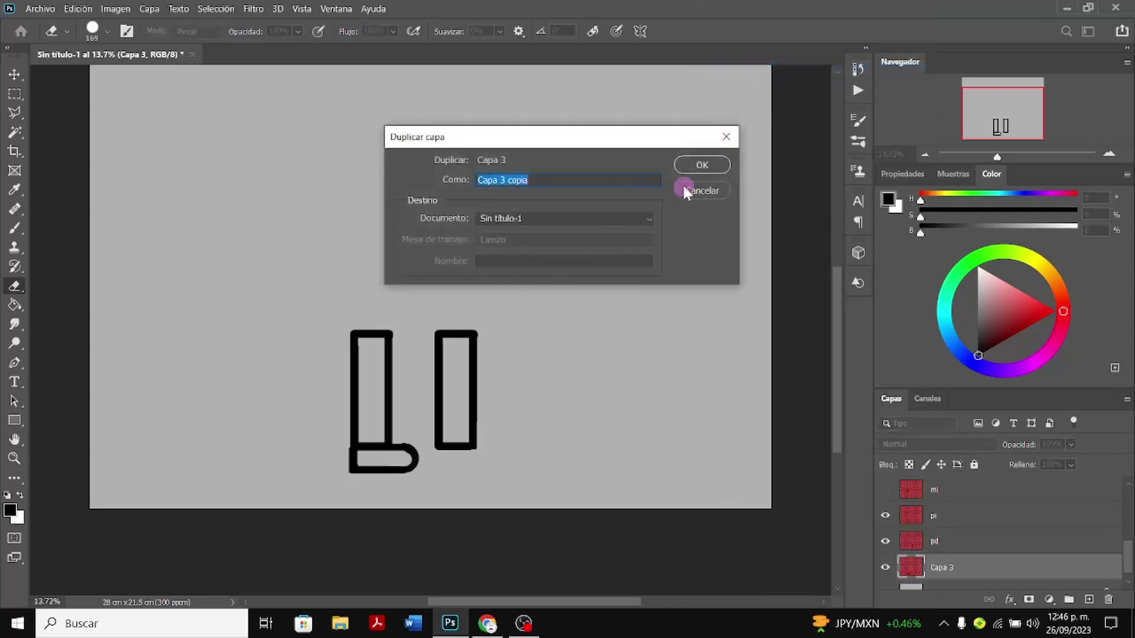
{"action": "left_click", "coordinate": [701, 167]}
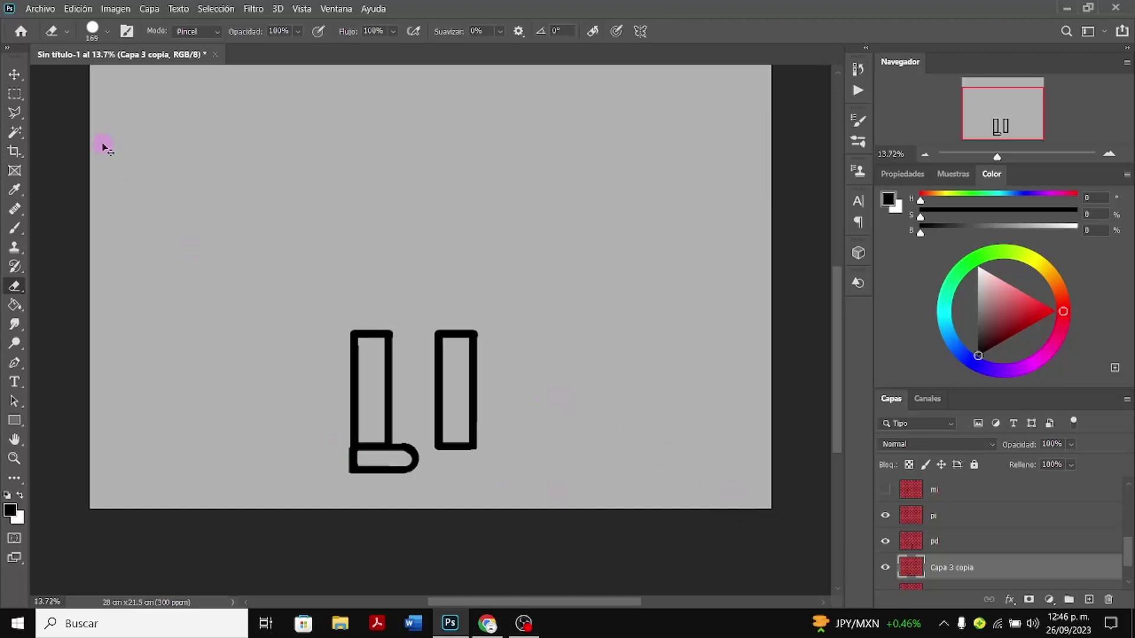
{"action": "key", "text": "ctrl+t"}
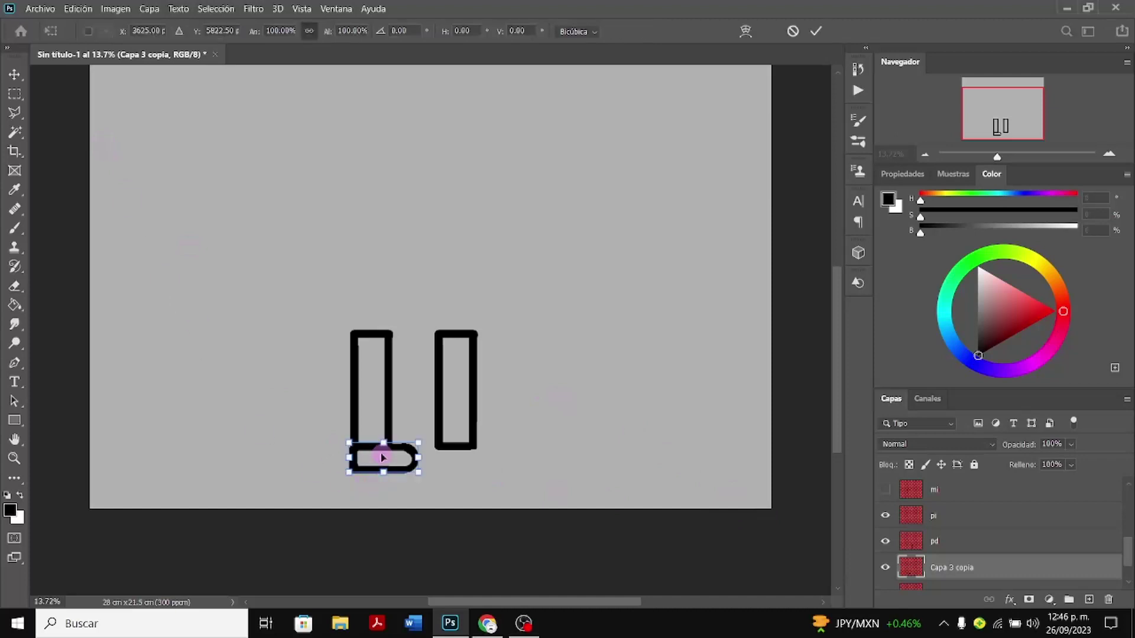
{"action": "left_click_drag", "start_coordinate": [383, 457], "coordinate": [470, 460]}
Show the mi and md arm layers again
{"action": "left_click", "coordinate": [888, 495]}
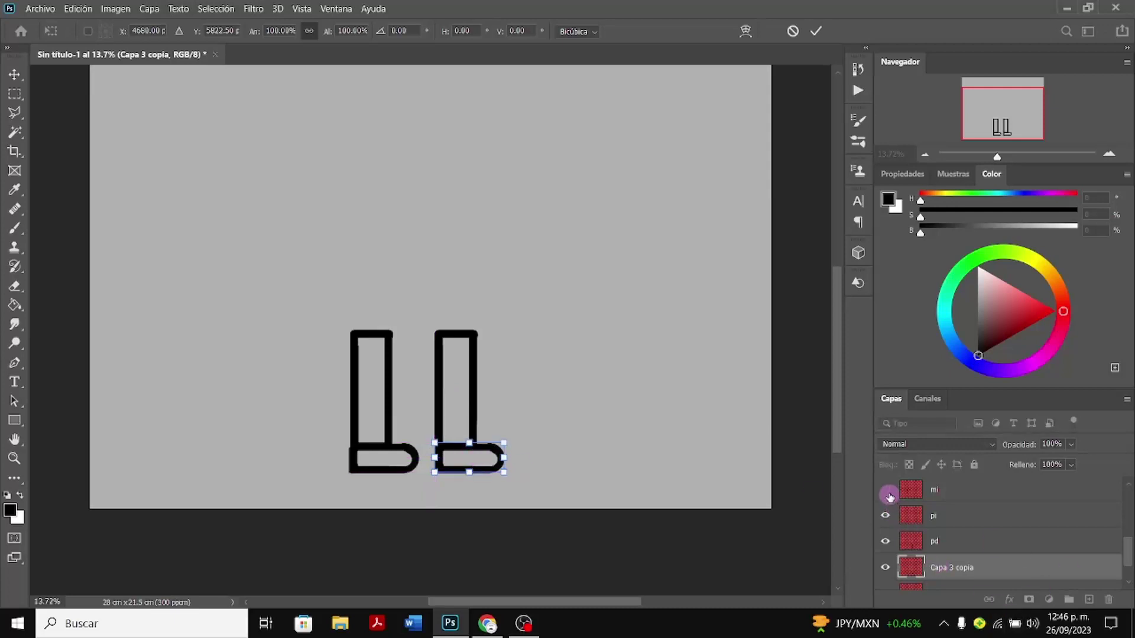
{"action": "scroll", "coordinate": [890, 497], "scroll_direction": "up", "scroll_amount": 1}
{"action": "left_click", "coordinate": [889, 498]}
Make the raised arm, om i shoulder, head (Capa 1) and torso (Capa 2) layers visible again
{"action": "left_click", "coordinate": [888, 500]}
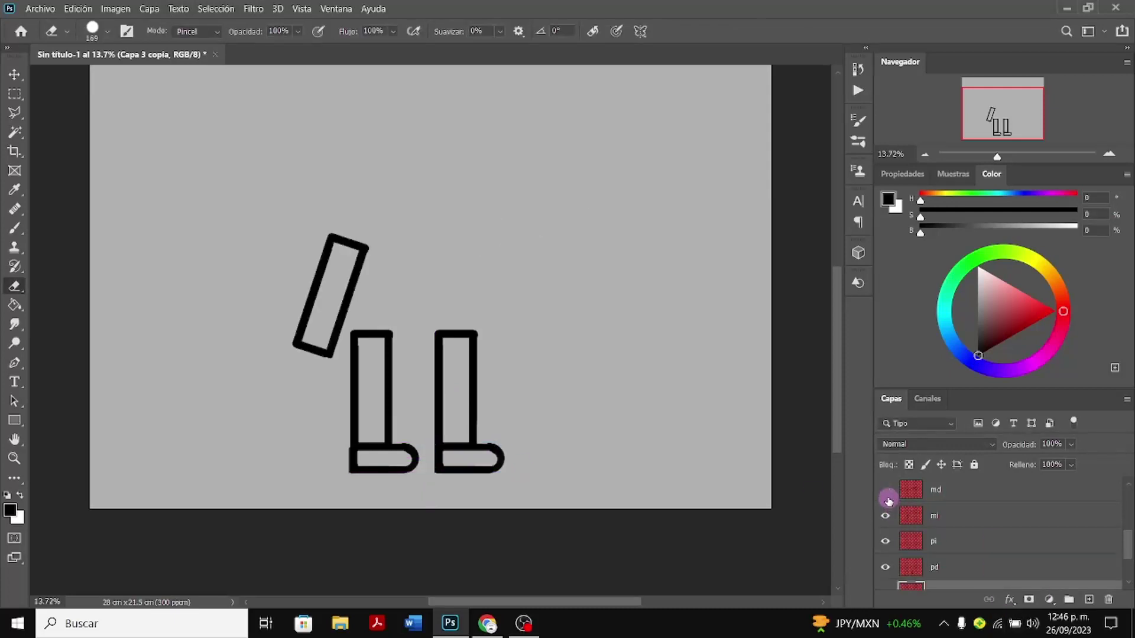
{"action": "left_click", "coordinate": [889, 500]}
{"action": "scroll", "coordinate": [888, 501], "scroll_direction": "up", "scroll_amount": 2}
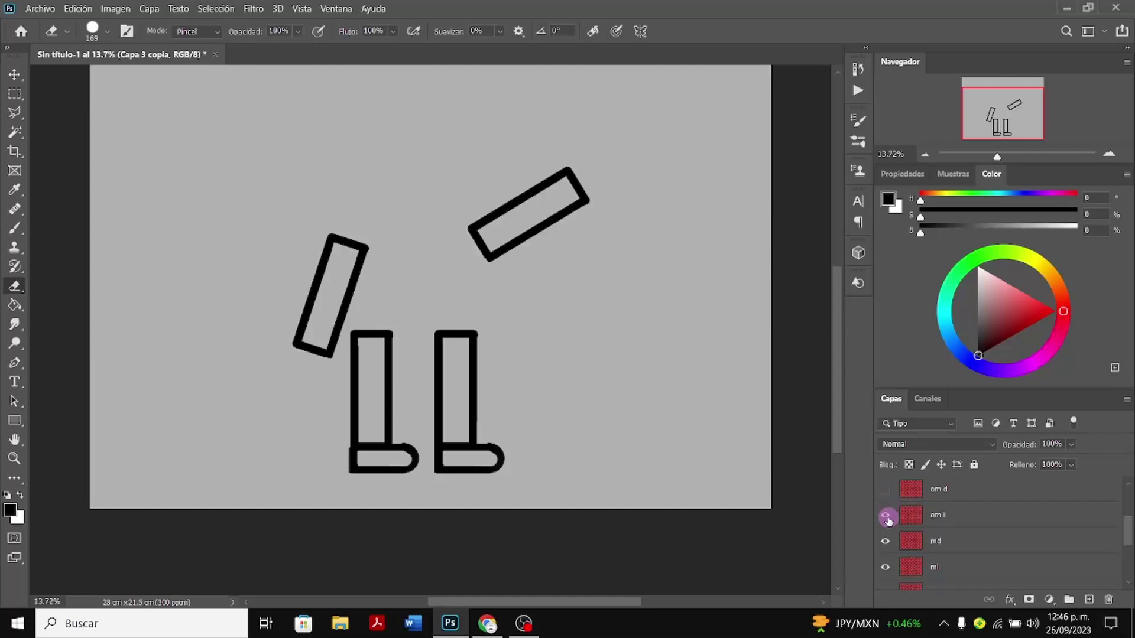
{"action": "left_click", "coordinate": [887, 492]}
{"action": "scroll", "coordinate": [887, 494], "scroll_direction": "up", "scroll_amount": 3}
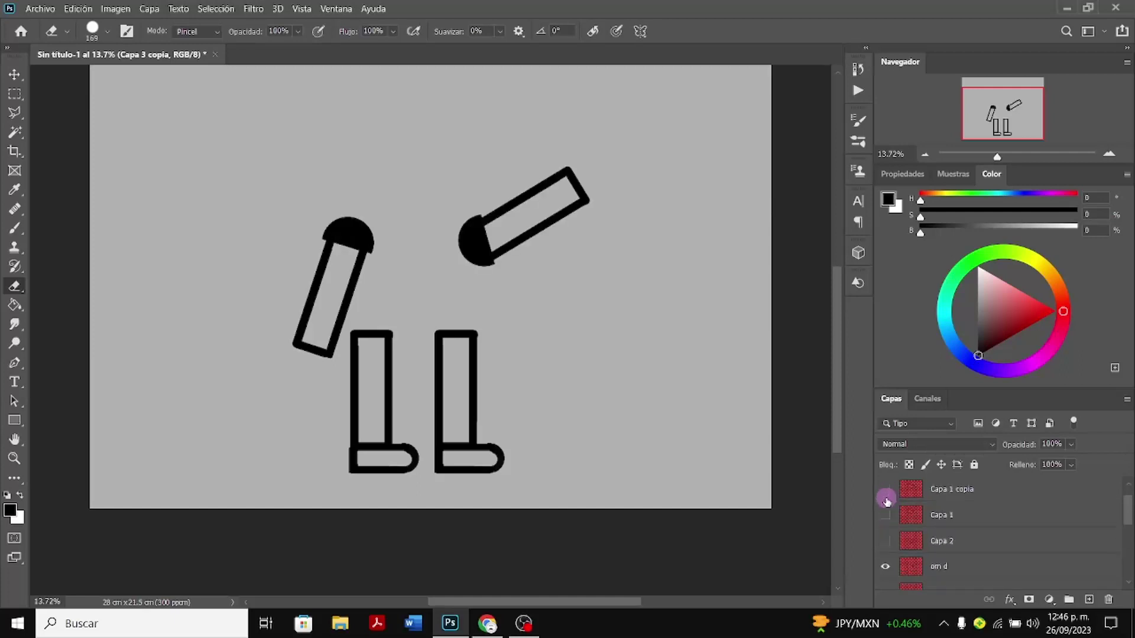
{"action": "left_click", "coordinate": [888, 517]}
{"action": "left_click", "coordinate": [886, 541]}
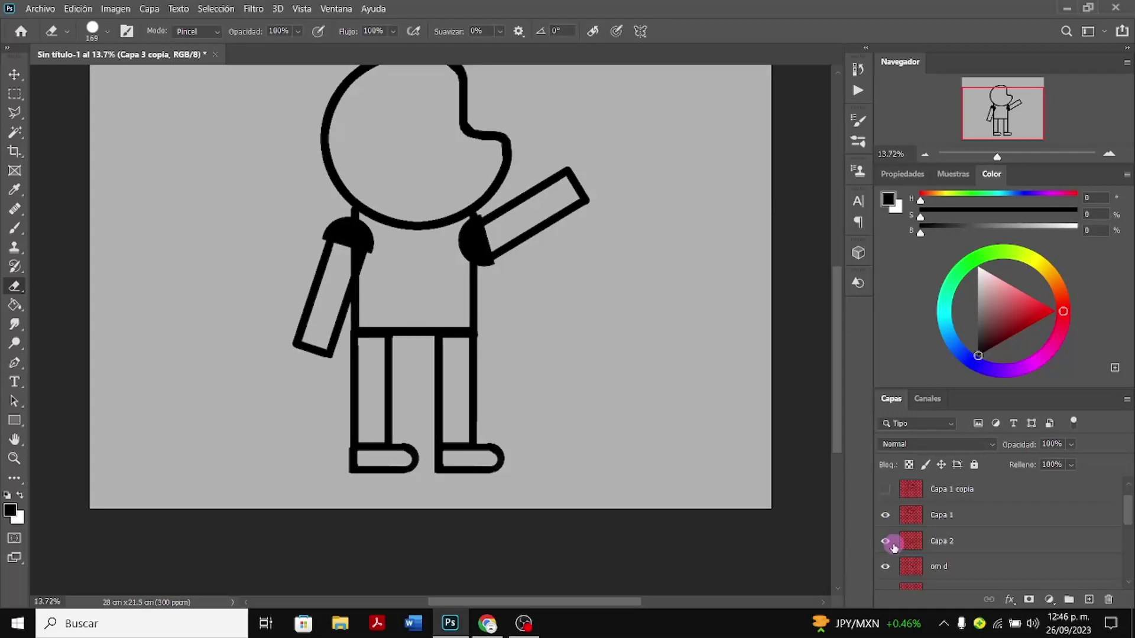
Briefly show Capa 1 copia 2, then hide it again so both head copies stay hidden
{"action": "scroll", "coordinate": [893, 543], "scroll_direction": "up", "scroll_amount": 1}
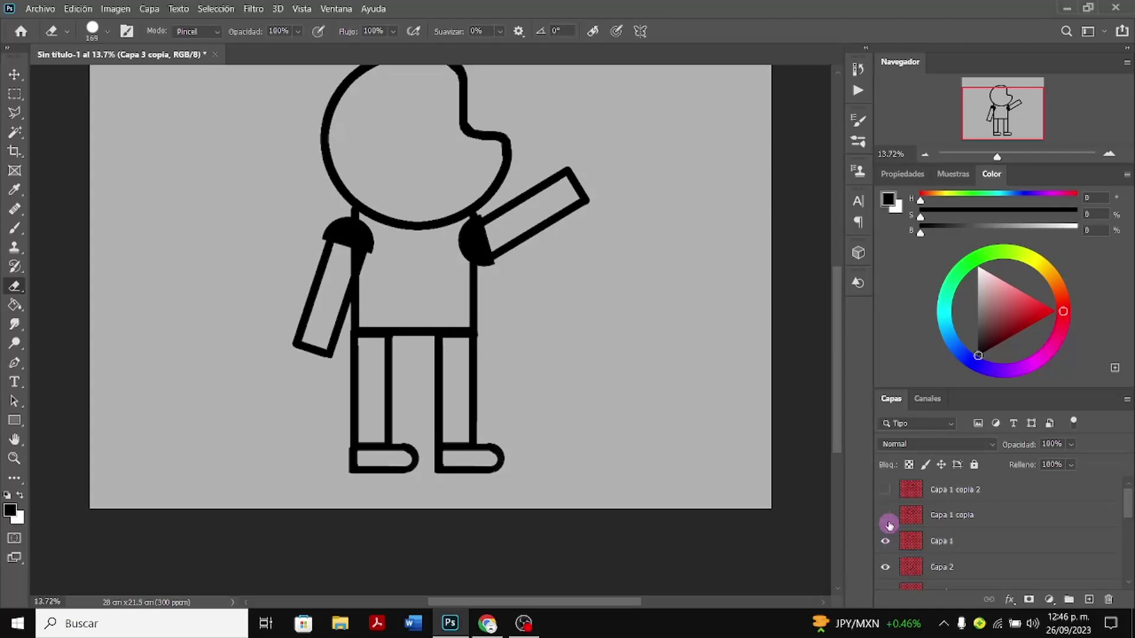
{"action": "left_click", "coordinate": [880, 488]}
{"action": "left_click", "coordinate": [885, 492]}
{"action": "left_click", "coordinate": [885, 491]}
{"action": "left_click", "coordinate": [886, 514]}
{"action": "scroll", "coordinate": [945, 520], "scroll_direction": "down", "scroll_amount": 3}
{"action": "scroll", "coordinate": [743, 470], "scroll_direction": "down", "scroll_amount": 1}
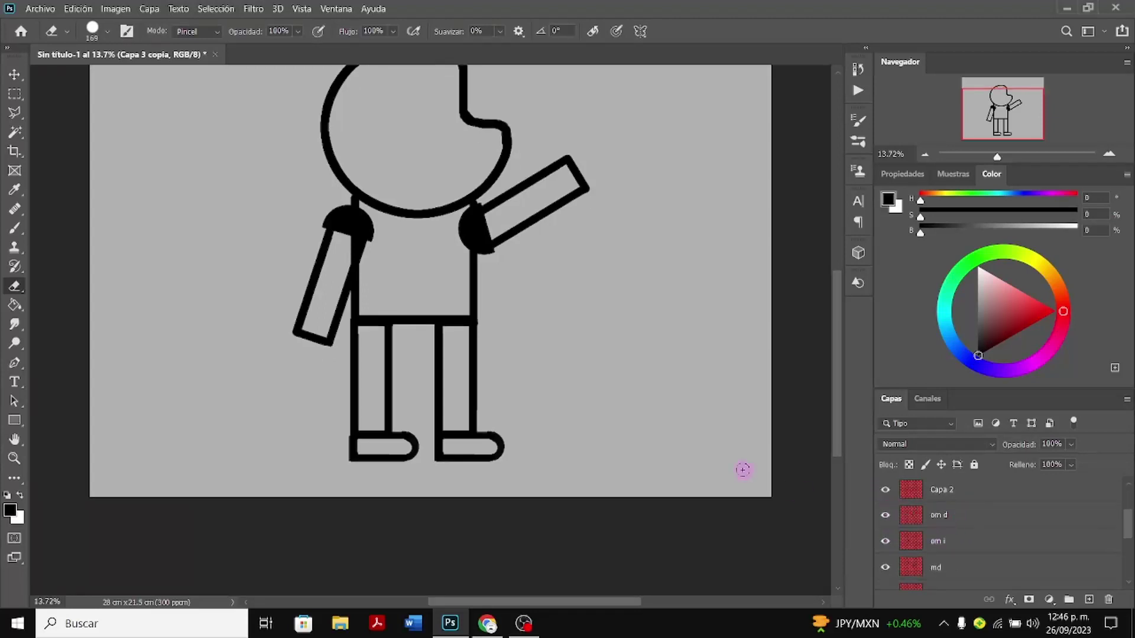
{"action": "scroll", "coordinate": [744, 462], "scroll_direction": "up", "scroll_amount": 4}
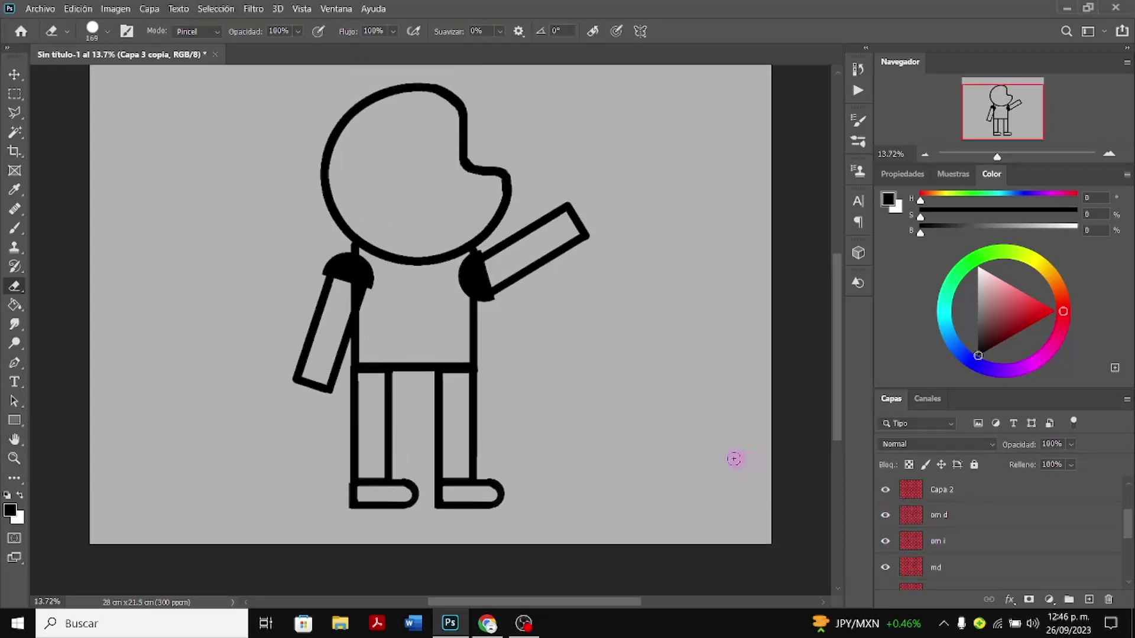
{"action": "scroll", "coordinate": [725, 459], "scroll_direction": "up", "scroll_amount": 1}
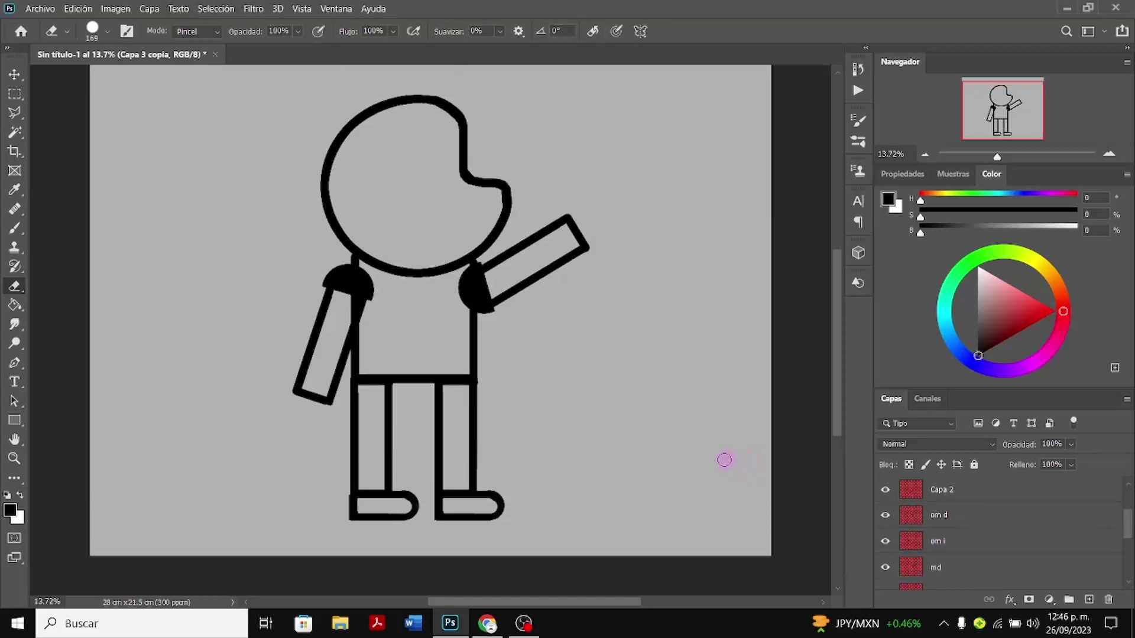
{"action": "scroll", "coordinate": [723, 460], "scroll_direction": "up", "scroll_amount": 1}
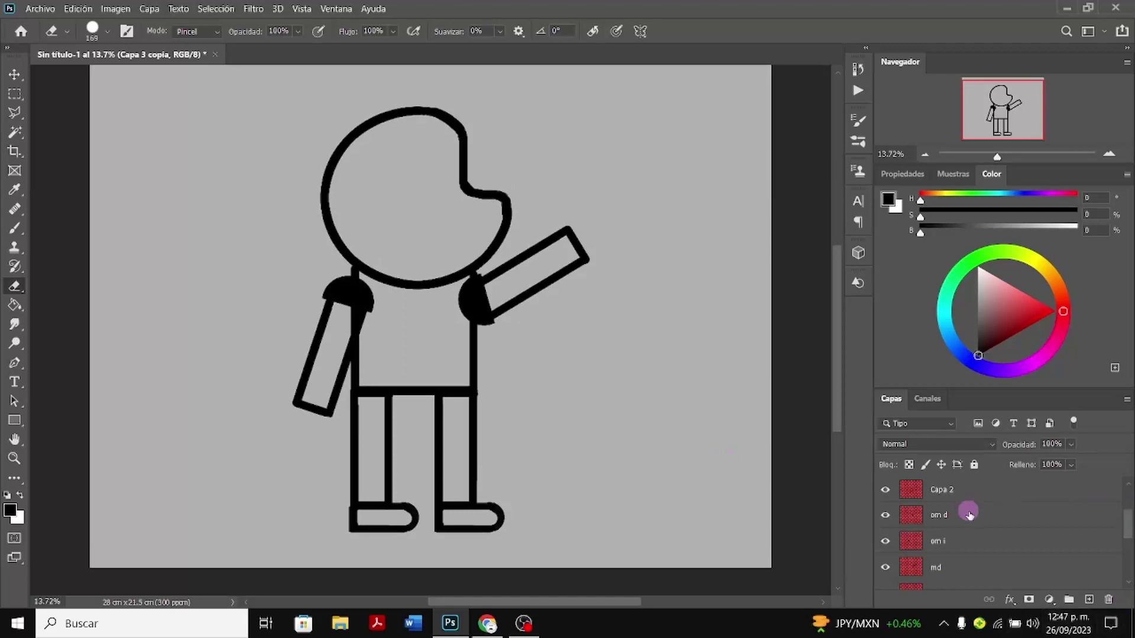
{"action": "scroll", "coordinate": [952, 515], "scroll_direction": "up", "scroll_amount": 3}
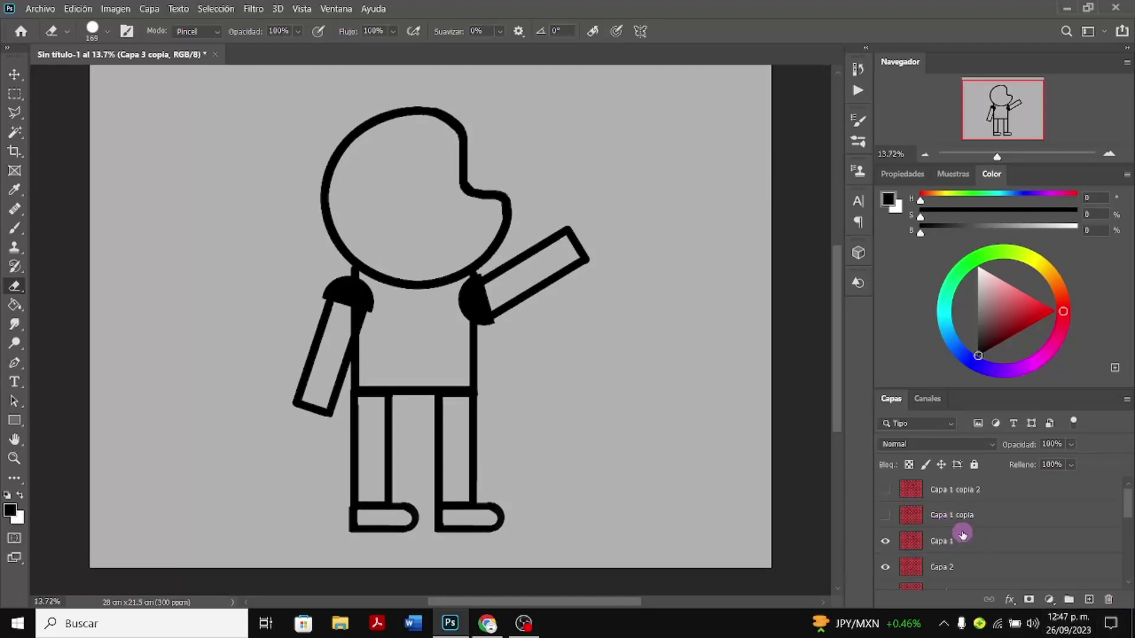
Show Capa 1 copia, free-transform it beside the body, rotated about -150° and shrunk to about 52%
{"action": "left_click", "coordinate": [956, 517]}
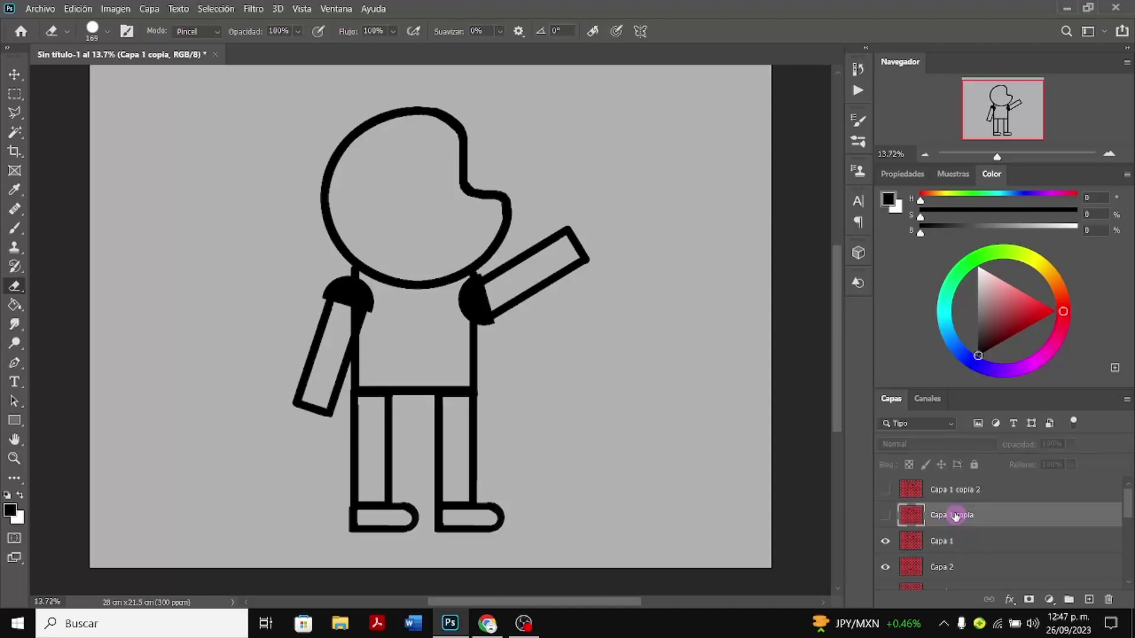
{"action": "left_click", "coordinate": [886, 514]}
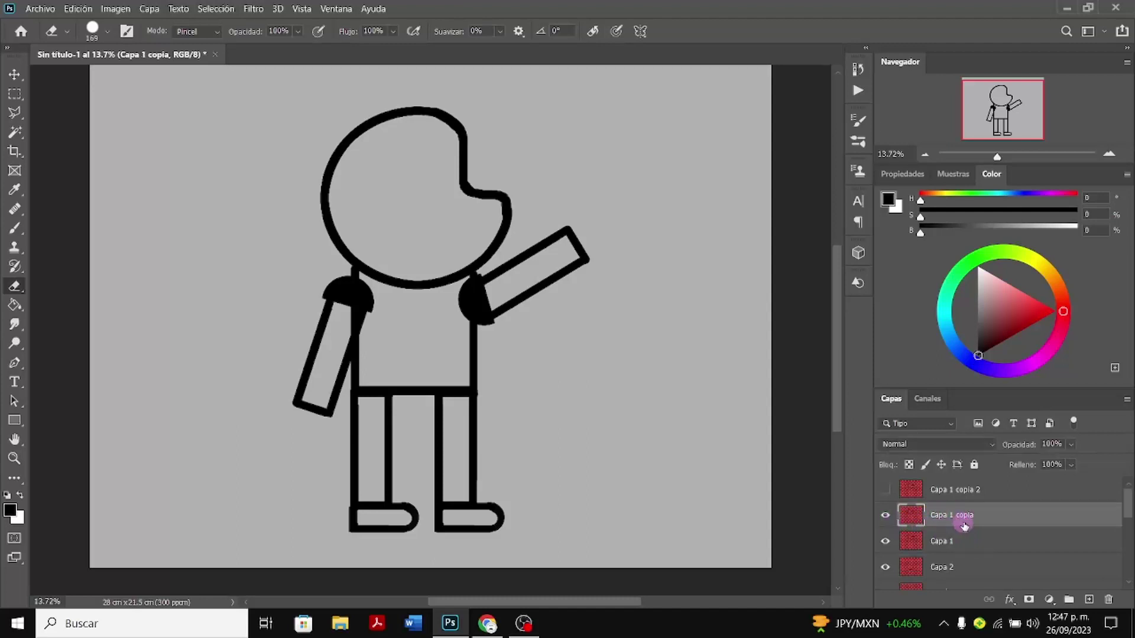
{"action": "key", "text": "ctrl+t"}
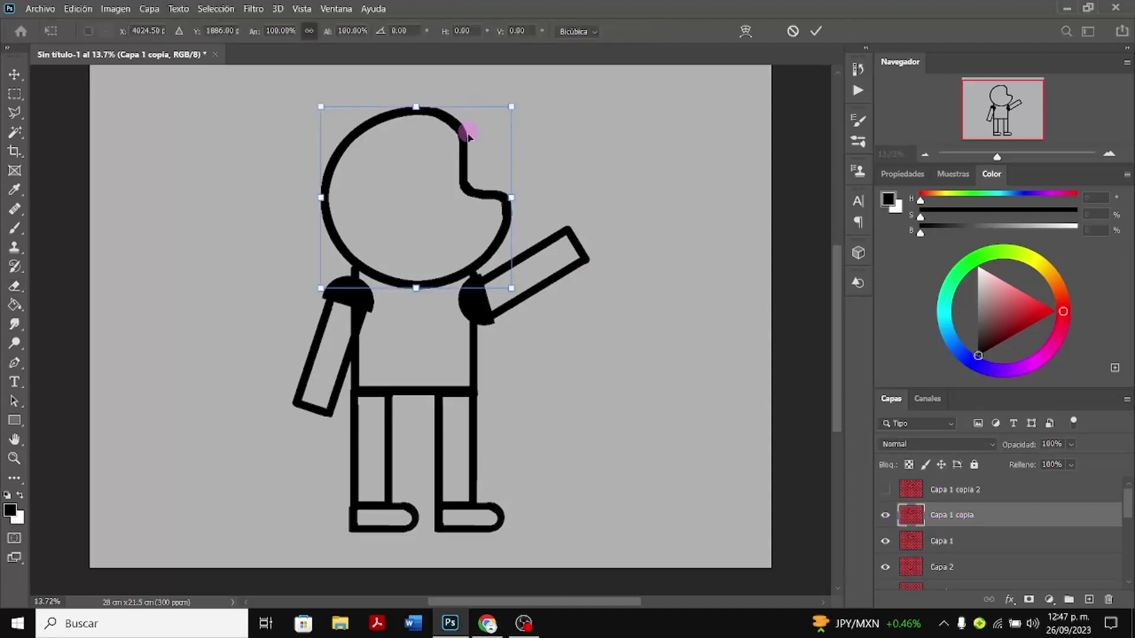
{"action": "left_click_drag", "start_coordinate": [497, 135], "coordinate": [335, 302]}
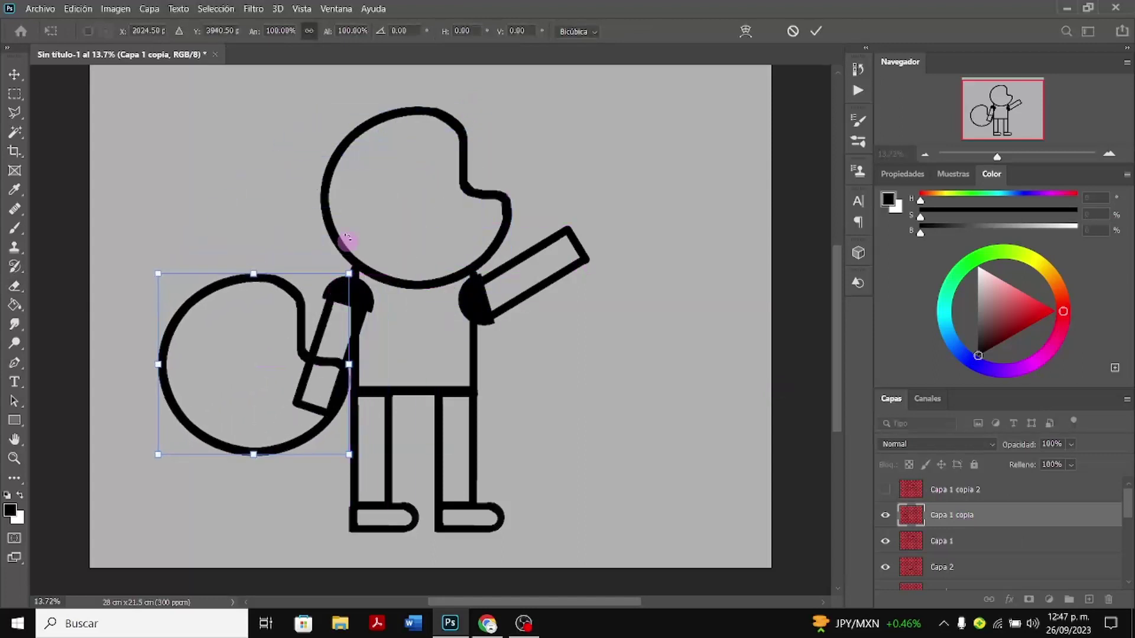
{"action": "left_click_drag", "start_coordinate": [273, 196], "coordinate": [184, 462]}
{"action": "left_click_drag", "start_coordinate": [272, 346], "coordinate": [299, 438]}
{"action": "left_click_drag", "start_coordinate": [321, 586], "coordinate": [301, 477]}
{"action": "left_click_drag", "start_coordinate": [273, 421], "coordinate": [277, 435]}
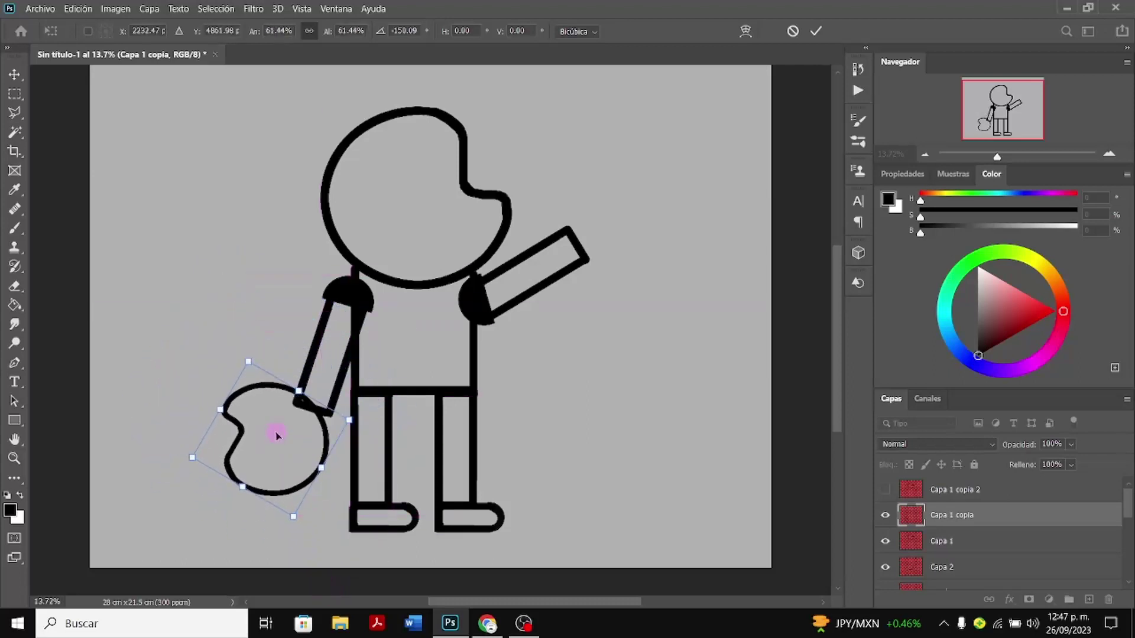
{"action": "left_click_drag", "start_coordinate": [297, 524], "coordinate": [296, 454]}
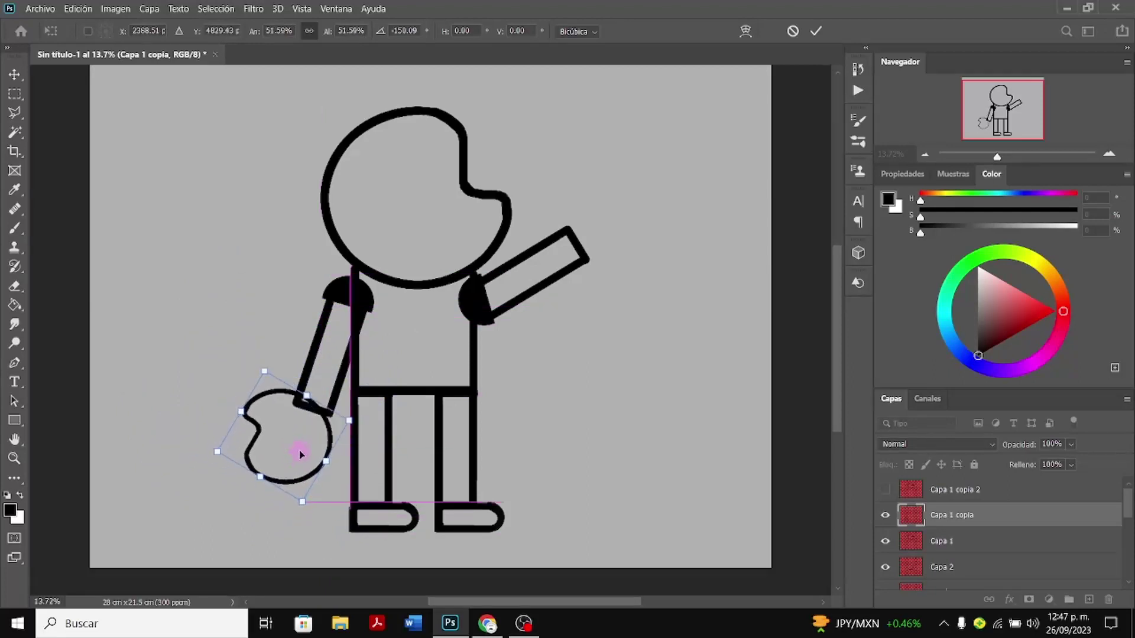
{"action": "left_click_drag", "start_coordinate": [309, 515], "coordinate": [327, 479]}
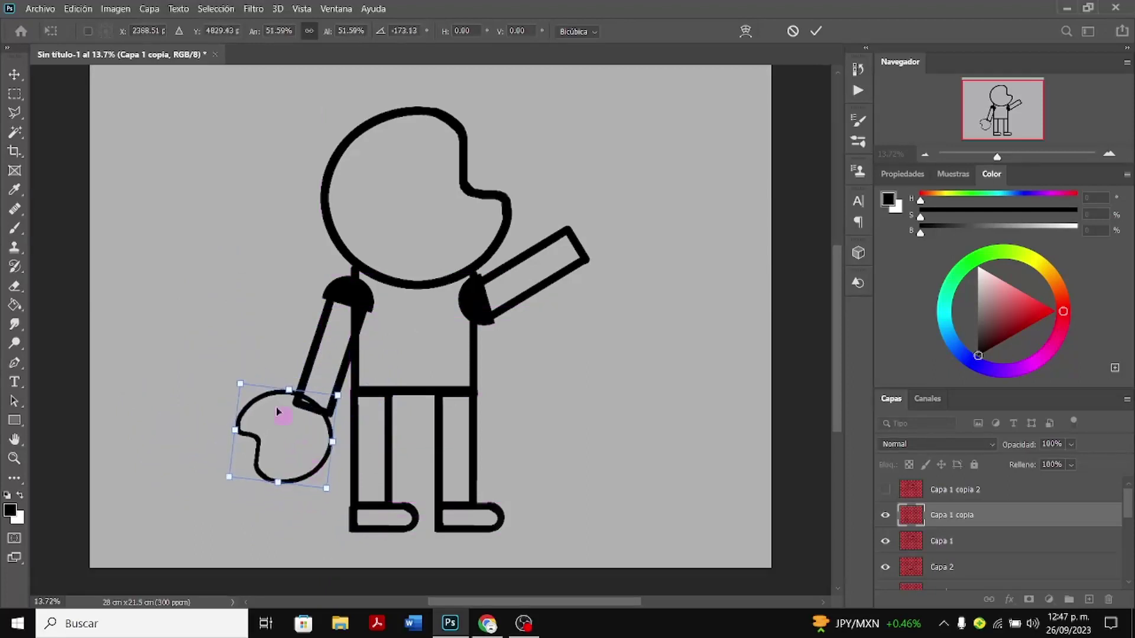
{"action": "left_click_drag", "start_coordinate": [234, 350], "coordinate": [316, 437]}
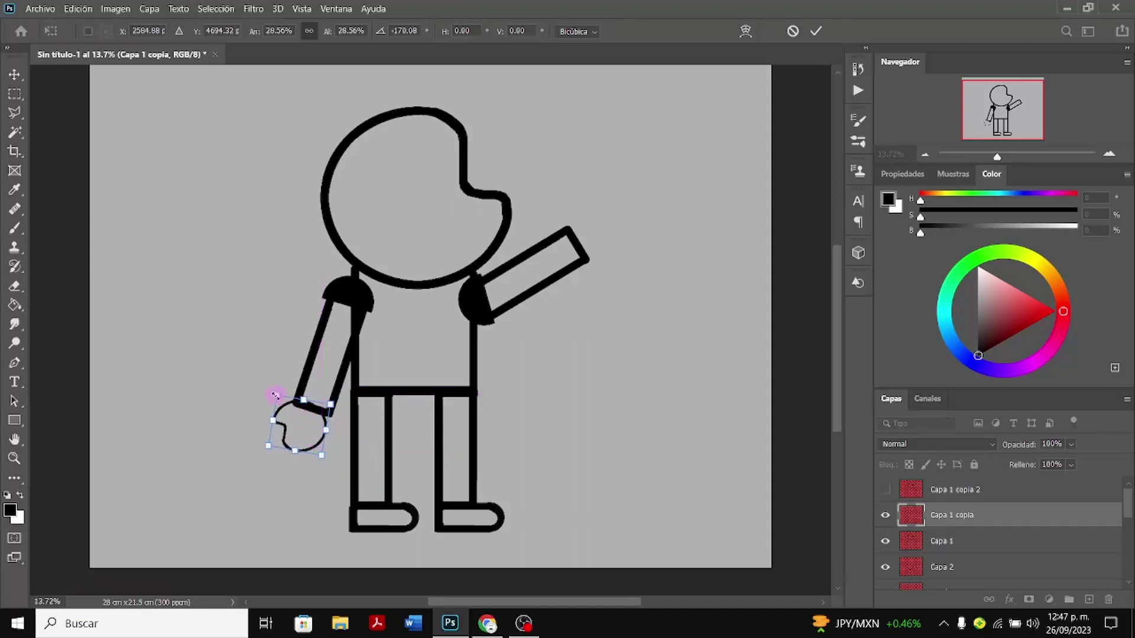
Shrink the head copy to about 25%, set it on the raised arm rotated about 47°, and commit
{"action": "left_click_drag", "start_coordinate": [276, 396], "coordinate": [280, 404]}
{"action": "left_click_drag", "start_coordinate": [309, 443], "coordinate": [311, 438]}
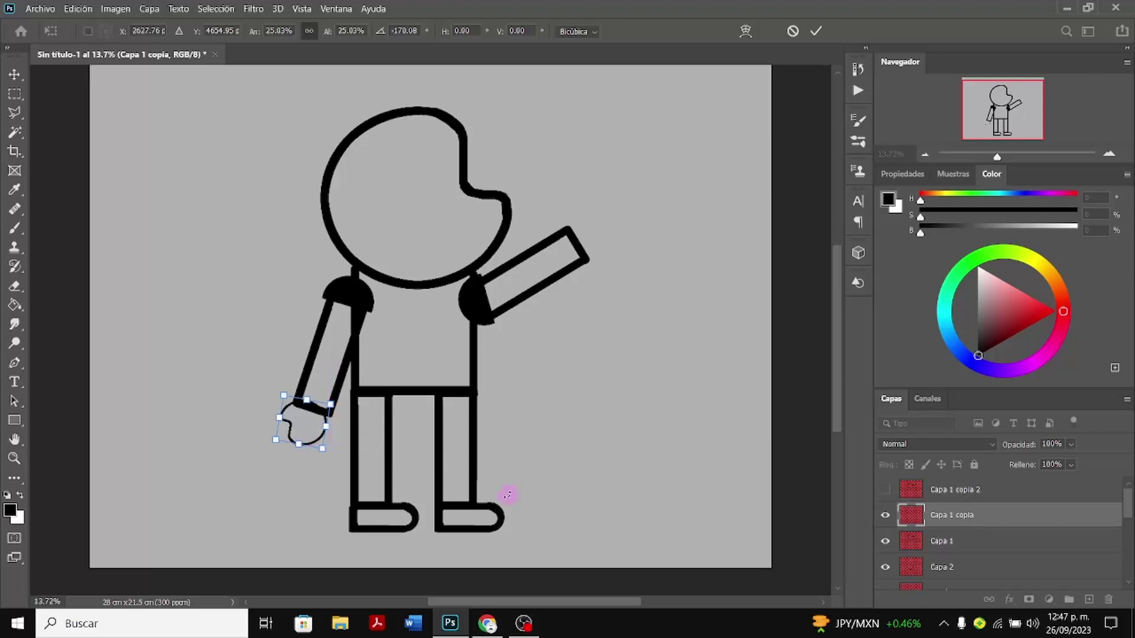
{"action": "left_click_drag", "start_coordinate": [327, 424], "coordinate": [588, 208]}
{"action": "left_click_drag", "start_coordinate": [587, 145], "coordinate": [581, 353]}
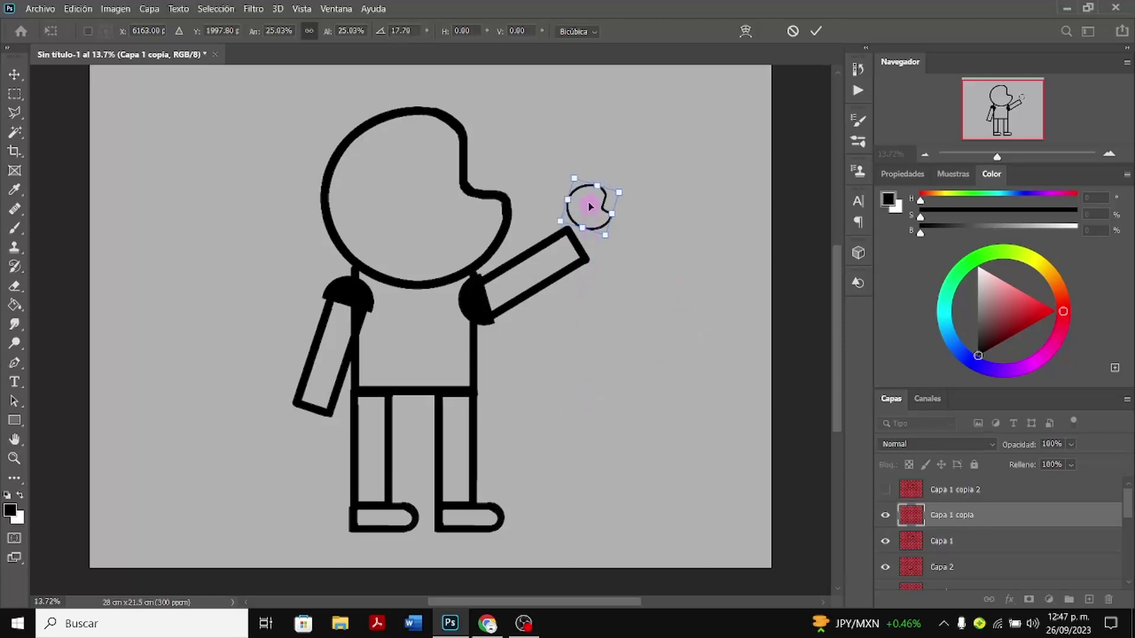
{"action": "left_click_drag", "start_coordinate": [590, 206], "coordinate": [590, 228]}
{"action": "left_click_drag", "start_coordinate": [640, 189], "coordinate": [668, 220]}
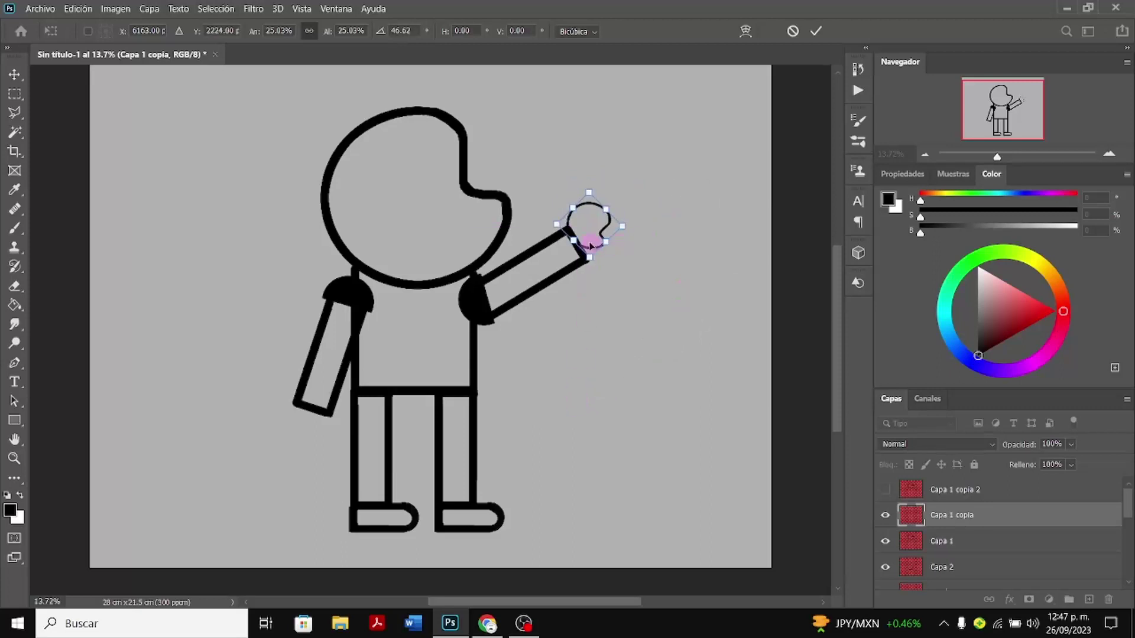
{"action": "left_click_drag", "start_coordinate": [591, 246], "coordinate": [598, 241]}
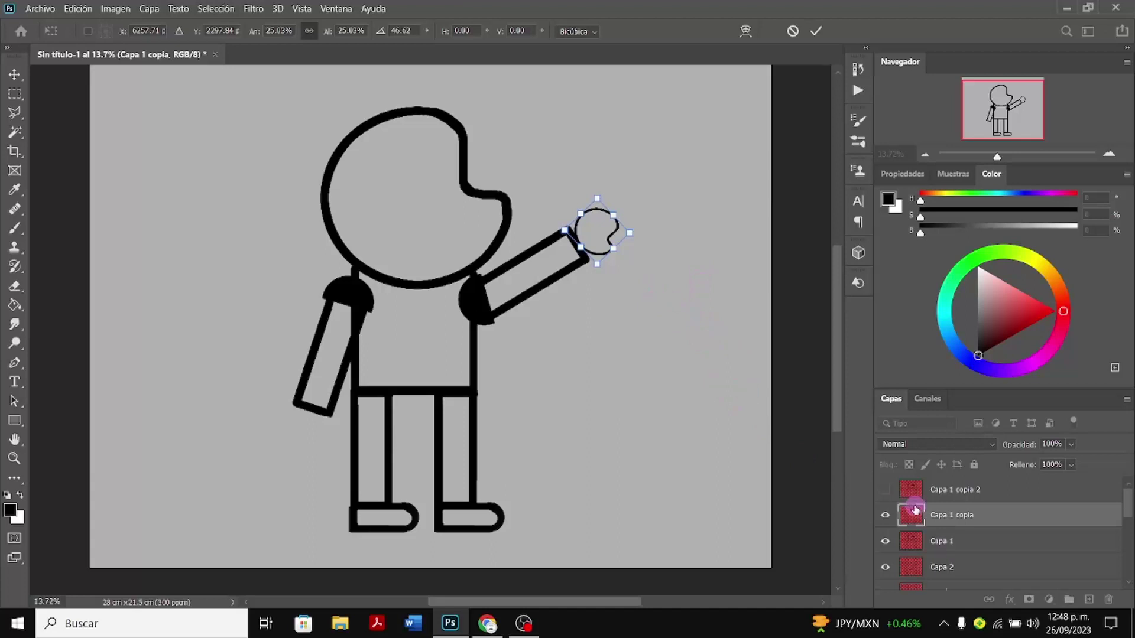
{"action": "key", "text": "Return"}
{"action": "key", "text": "e"}
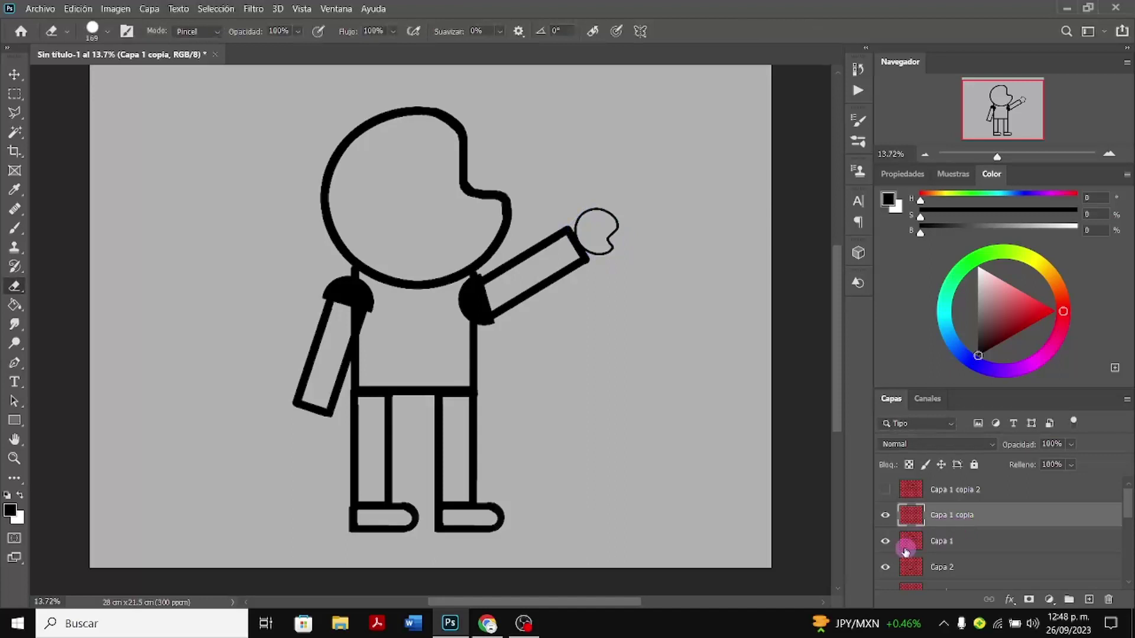
Hide Capa 1, Capa 2, om d, om i, md, mi, pd, Capa 3 copia and Capa 3
{"action": "left_click", "coordinate": [886, 541]}
{"action": "left_click", "coordinate": [885, 567]}
{"action": "scroll", "coordinate": [887, 570], "scroll_direction": "down", "scroll_amount": 2}
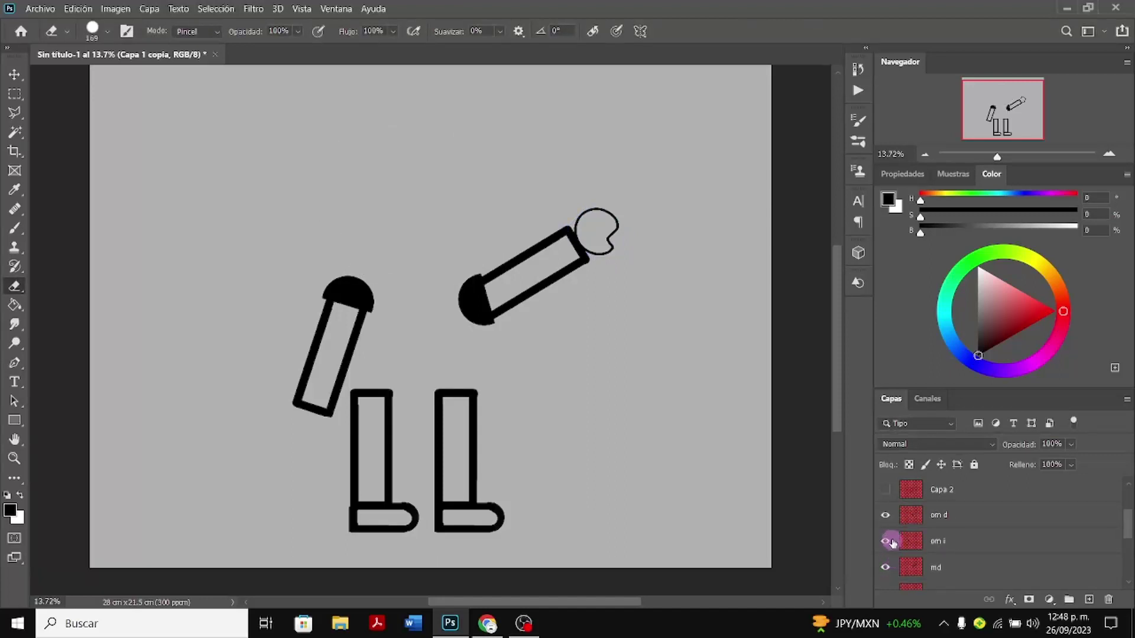
{"action": "left_click", "coordinate": [886, 541]}
{"action": "left_click", "coordinate": [885, 515]}
{"action": "left_click", "coordinate": [893, 568]}
{"action": "scroll", "coordinate": [893, 568], "scroll_direction": "down", "scroll_amount": 3}
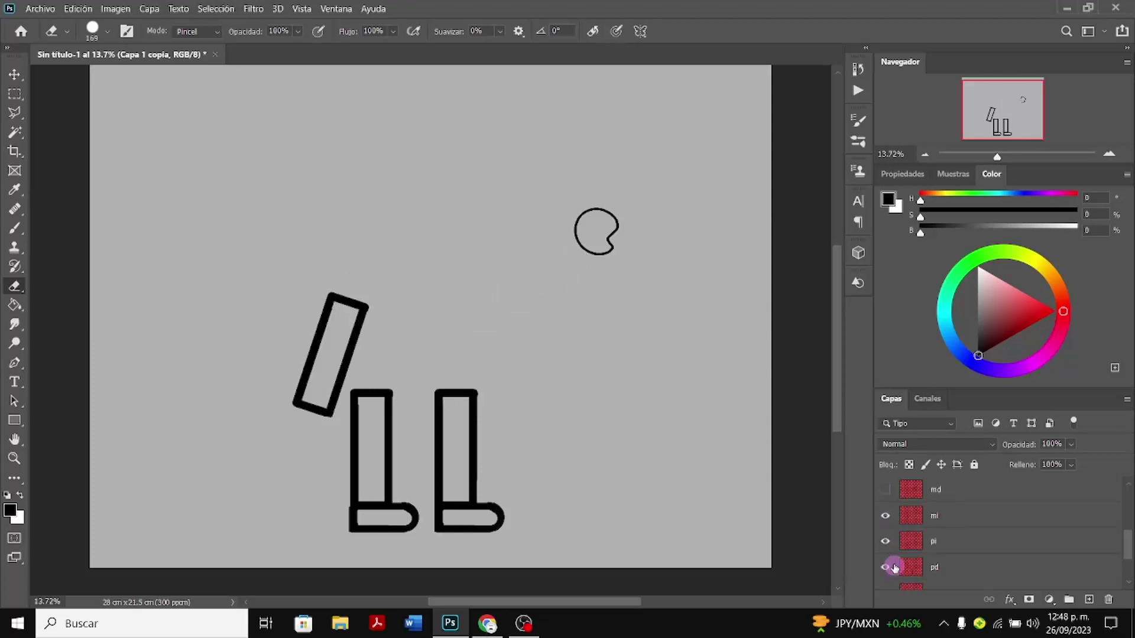
{"action": "left_click", "coordinate": [887, 517]}
{"action": "left_click", "coordinate": [886, 567]}
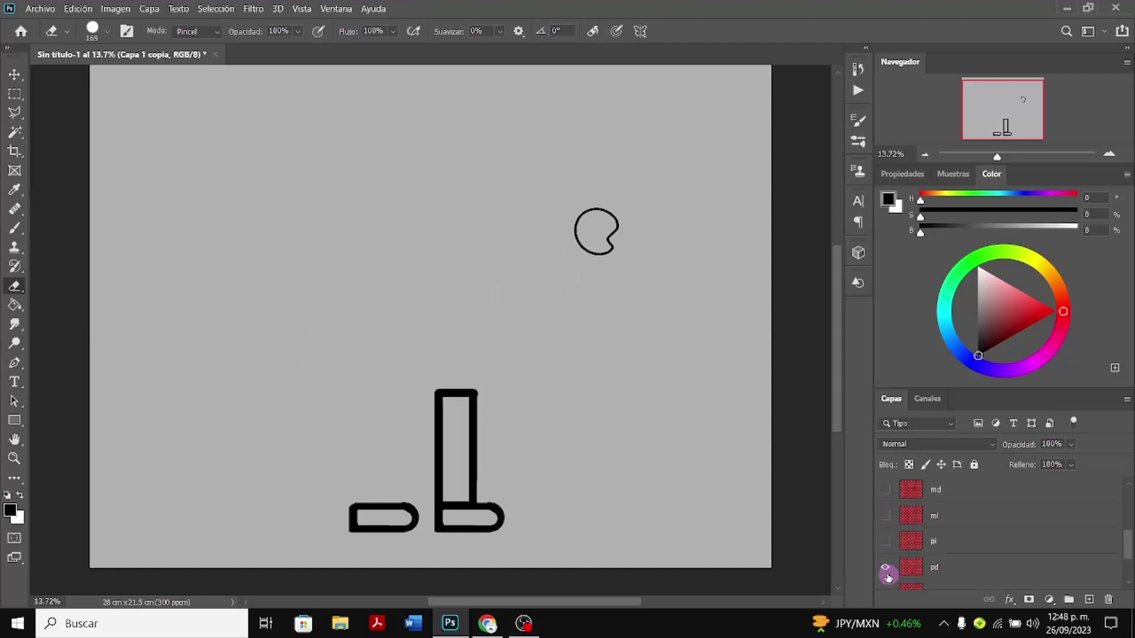
{"action": "scroll", "coordinate": [887, 567], "scroll_direction": "down", "scroll_amount": 3}
{"action": "left_click", "coordinate": [885, 526]}
{"action": "left_click", "coordinate": [884, 551]}
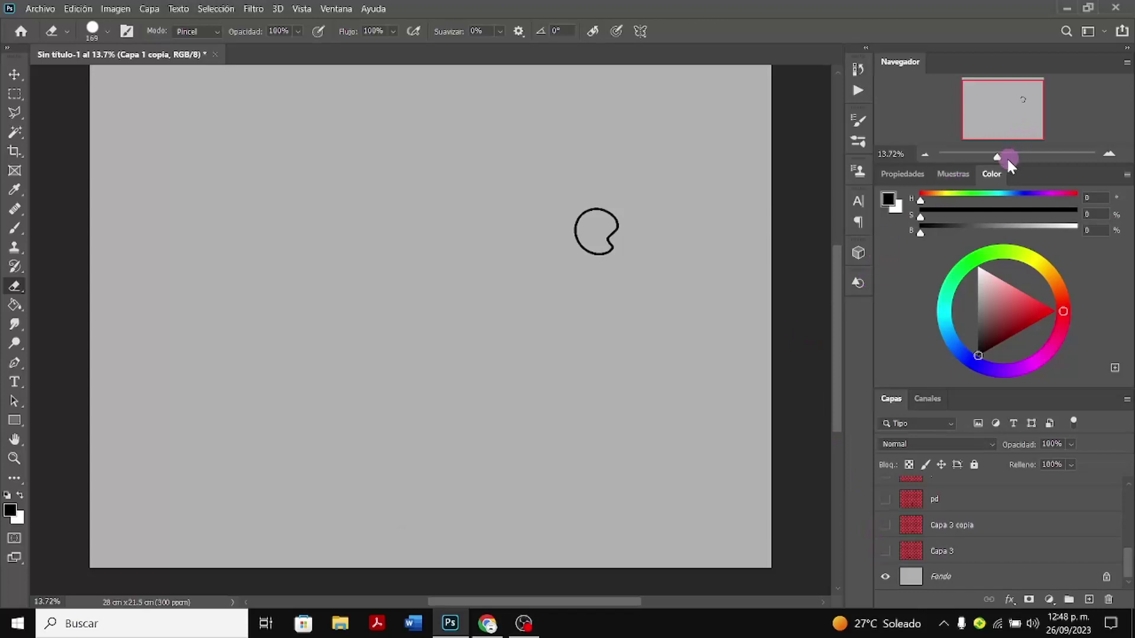
Zoom in on the hand and retrace its outline with a thick black brush stroke
{"action": "left_click_drag", "start_coordinate": [1001, 155], "coordinate": [1003, 155]}
{"action": "left_click_drag", "start_coordinate": [473, 596], "coordinate": [546, 597]}
{"action": "left_click", "coordinate": [26, 228]}
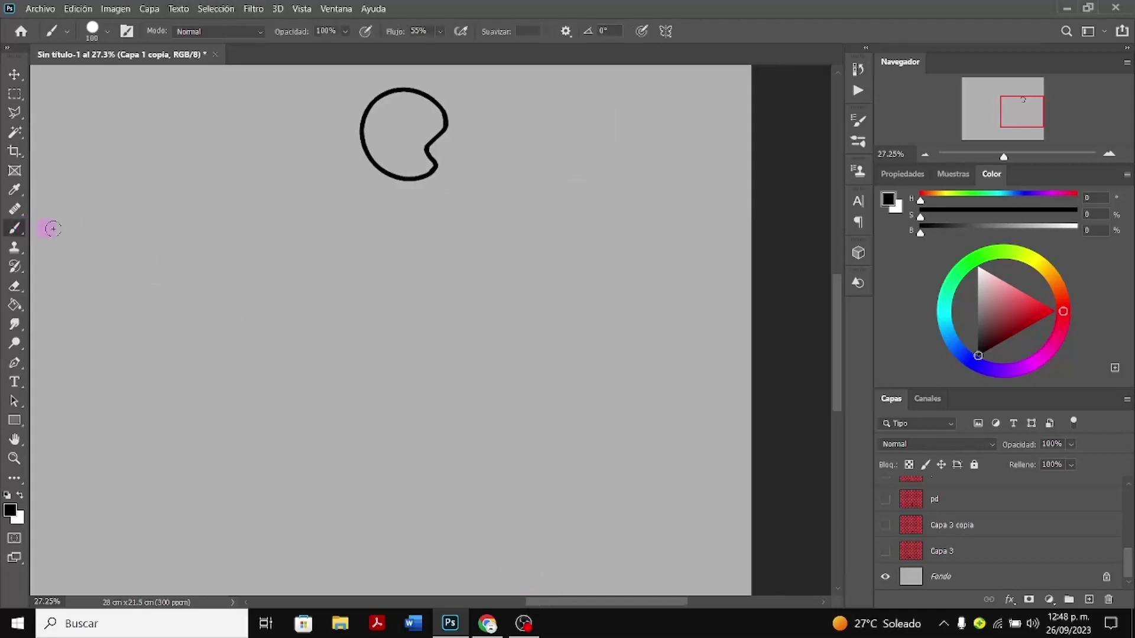
{"action": "left_click_drag", "start_coordinate": [833, 363], "coordinate": [832, 321]}
{"action": "left_click_drag", "start_coordinate": [647, 605], "coordinate": [634, 603]}
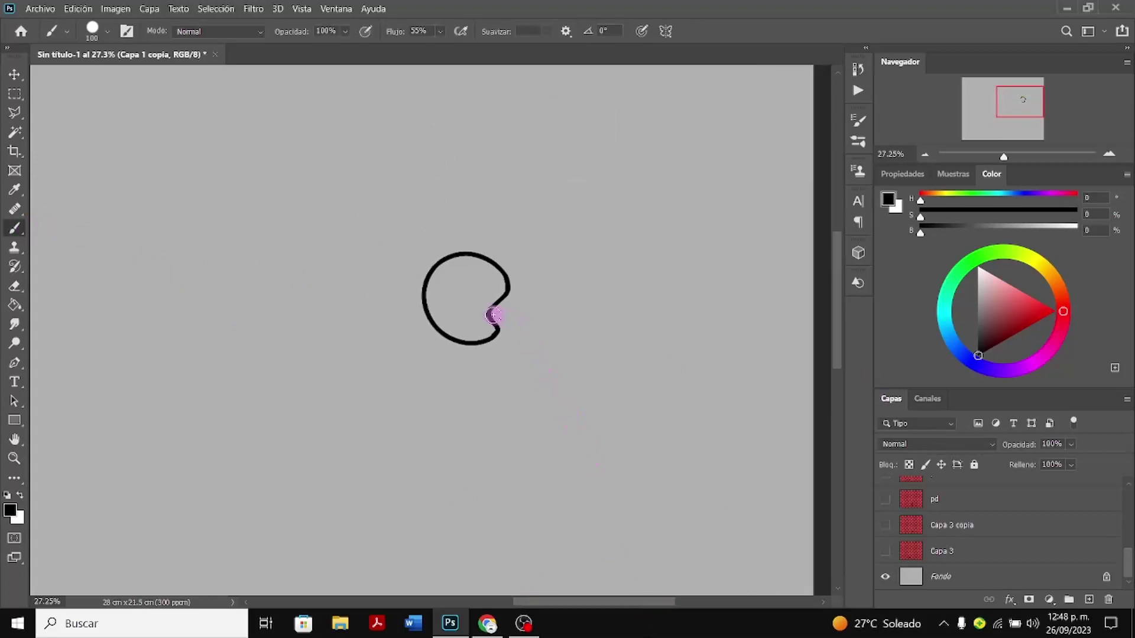
{"action": "mouse_move", "coordinate": [494, 315]}
{"action": "left_mouse_down"}
{"action": "mouse_move", "coordinate": [499, 337]}
{"action": "mouse_move", "coordinate": [455, 345]}
{"action": "mouse_move", "coordinate": [426, 303]}
{"action": "mouse_move", "coordinate": [428, 272]}
{"action": "mouse_move", "coordinate": [486, 255]}
{"action": "mouse_move", "coordinate": [508, 273]}
{"action": "mouse_move", "coordinate": [504, 310]}
{"action": "left_mouse_up"}
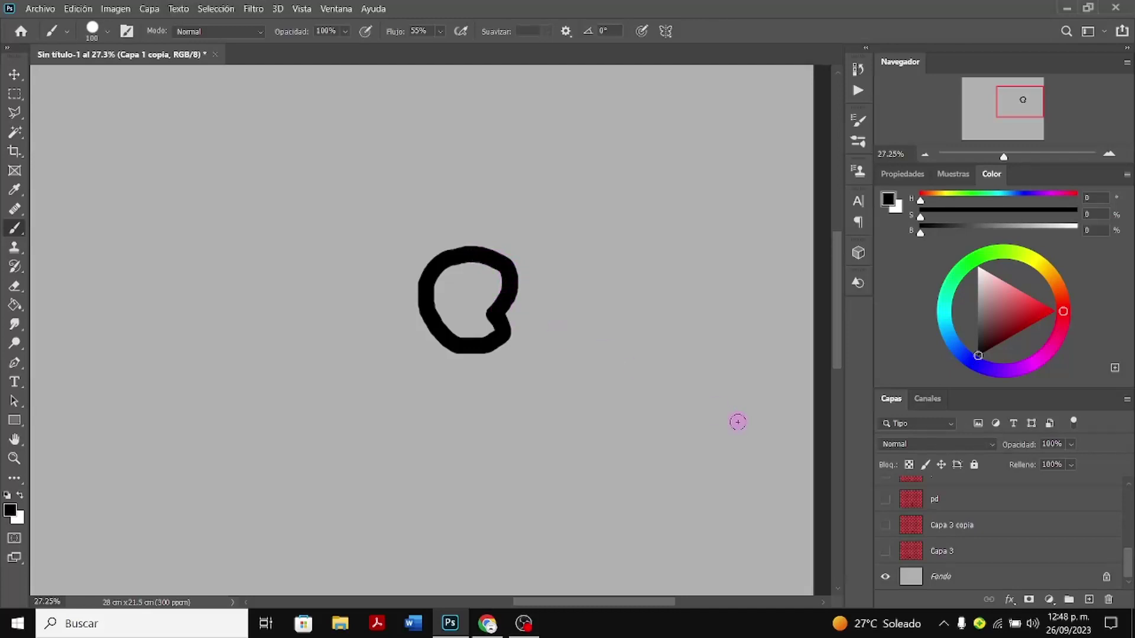
Undo the thick brush stroke and clear the current selection
{"action": "key", "text": "ctrl+z"}
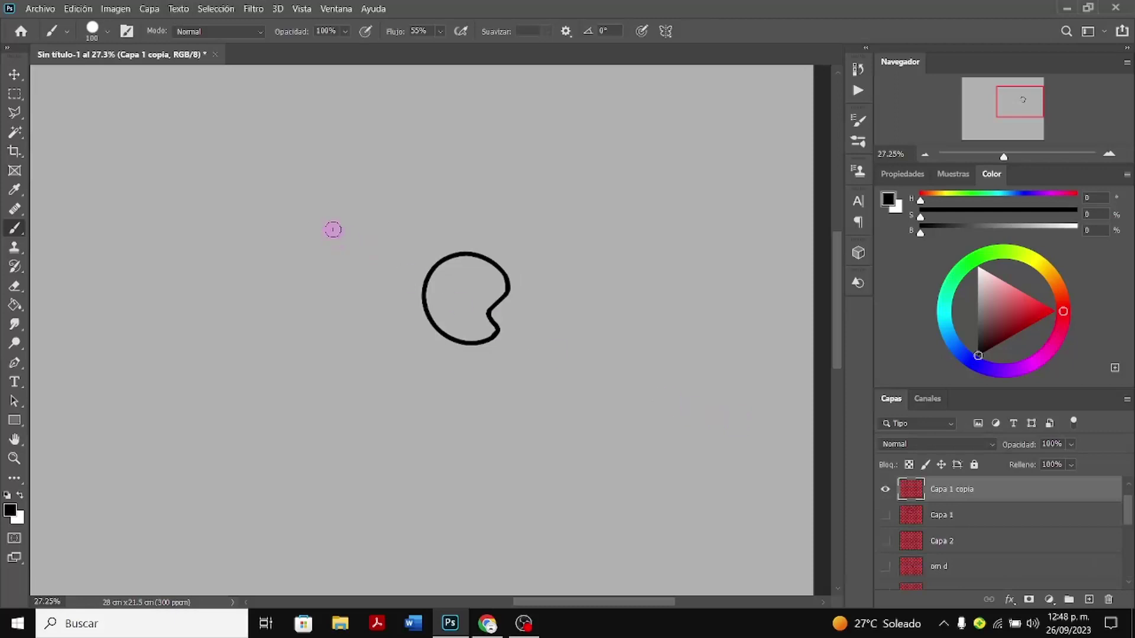
{"action": "left_click", "coordinate": [215, 8]}
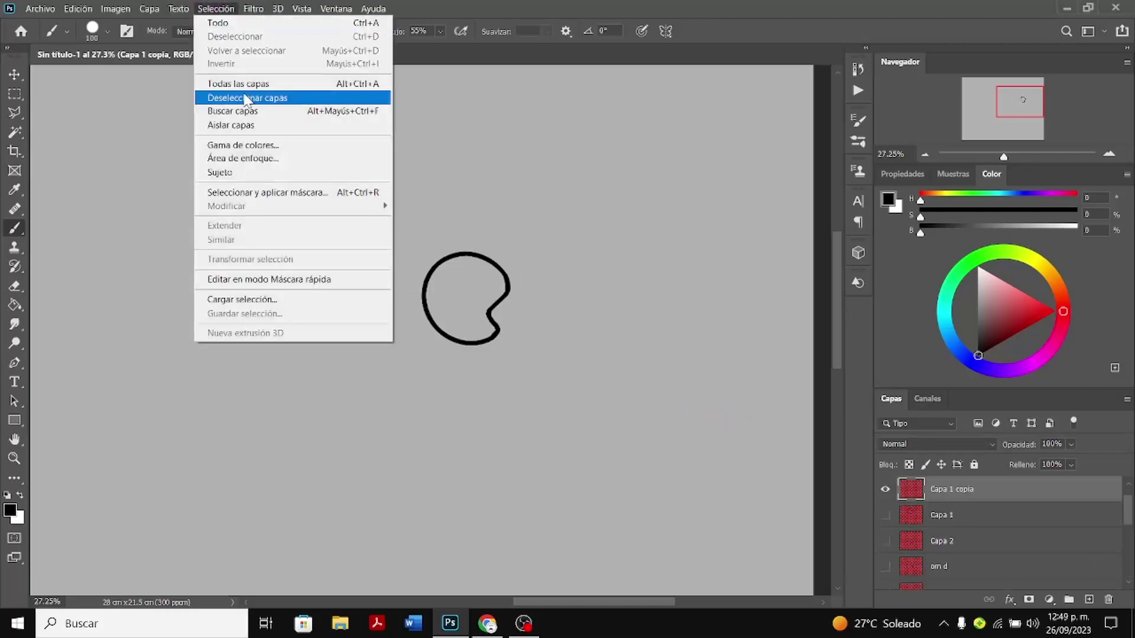
{"action": "left_click", "coordinate": [264, 171]}
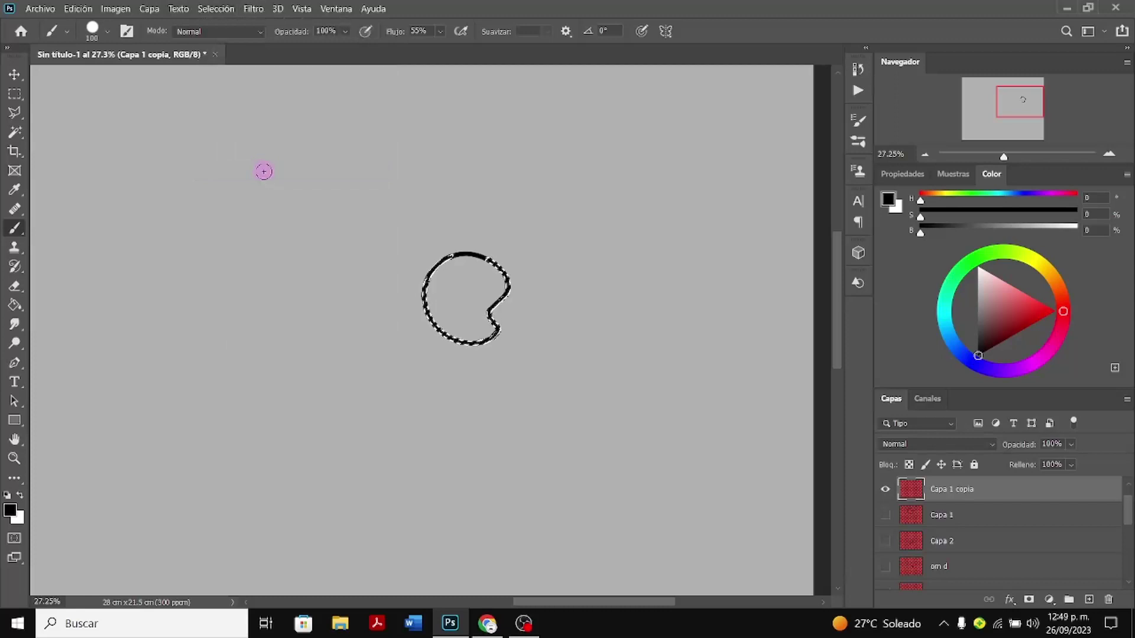
{"action": "key", "text": "ctrl+d"}
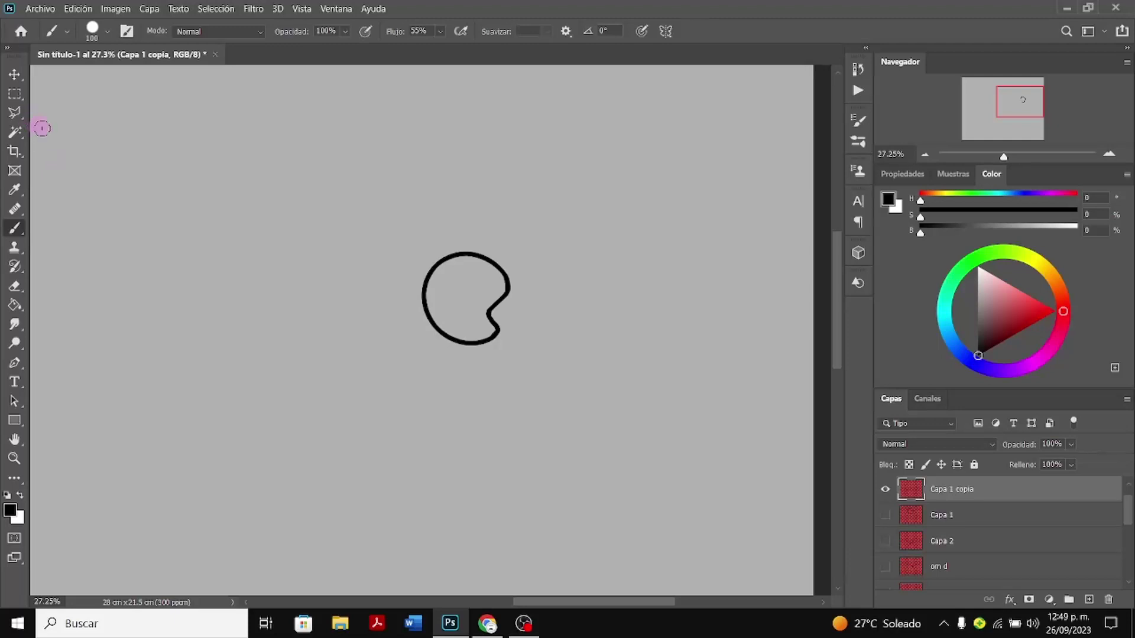
Magic-wand select the black ring outline and expand the selection by 60 pixels
{"action": "left_click", "coordinate": [14, 132]}
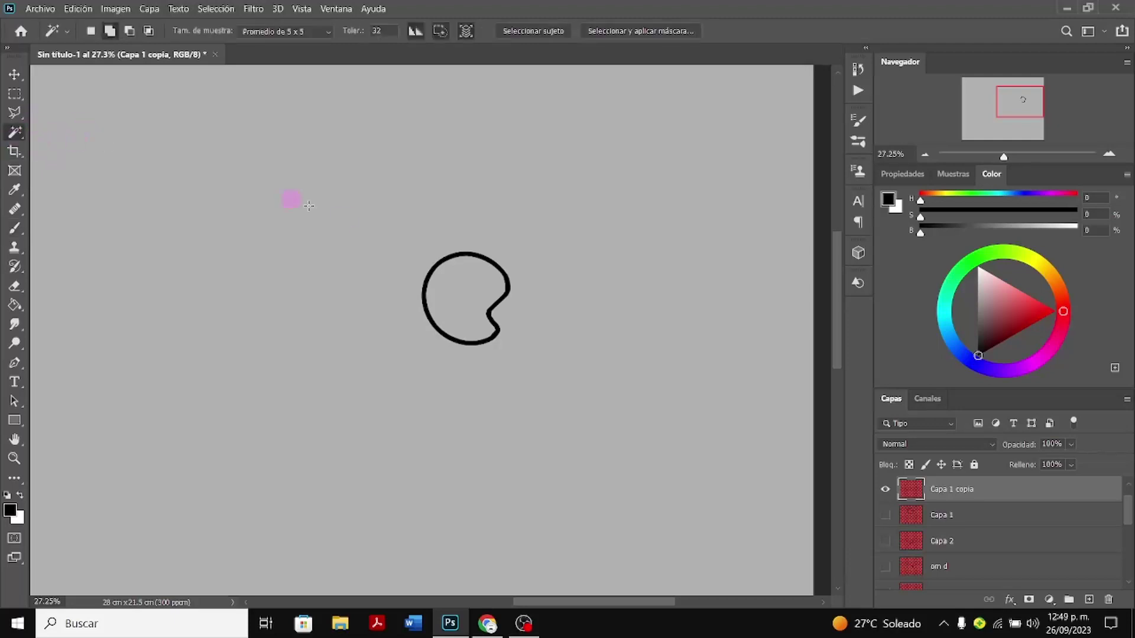
{"action": "left_click", "coordinate": [449, 256]}
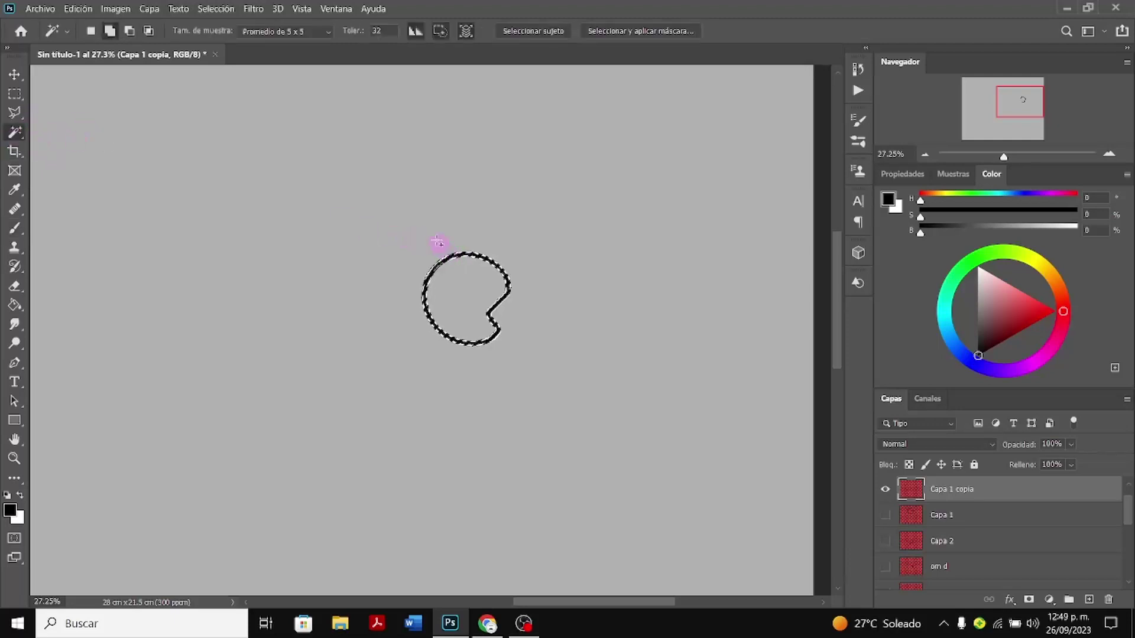
{"action": "left_click", "coordinate": [208, 9]}
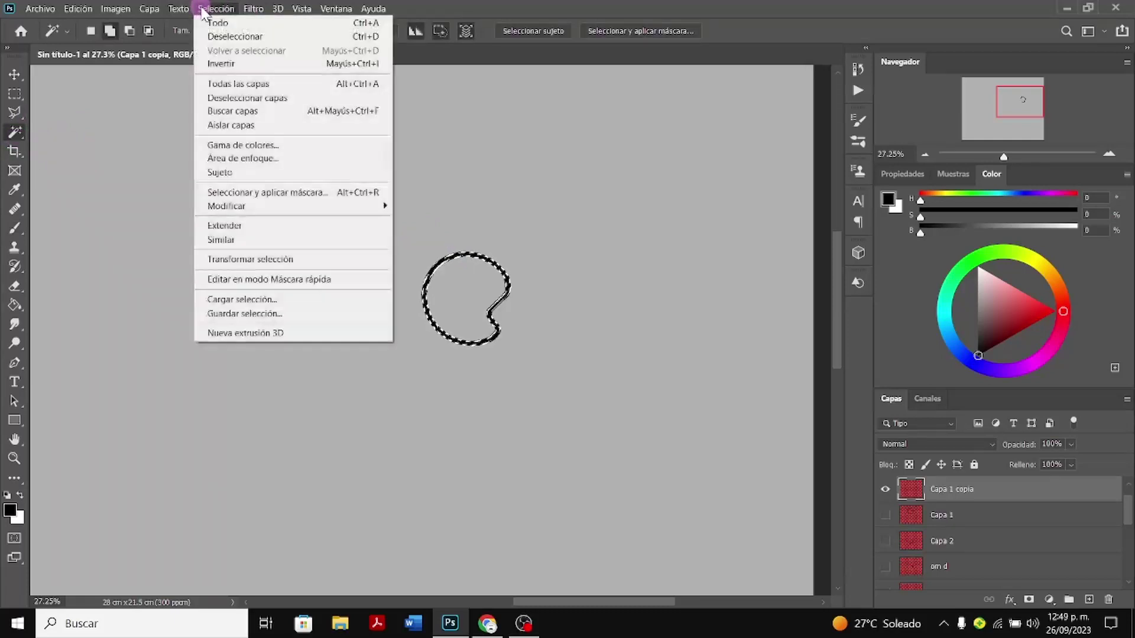
{"action": "mouse_move", "coordinate": [335, 205]}
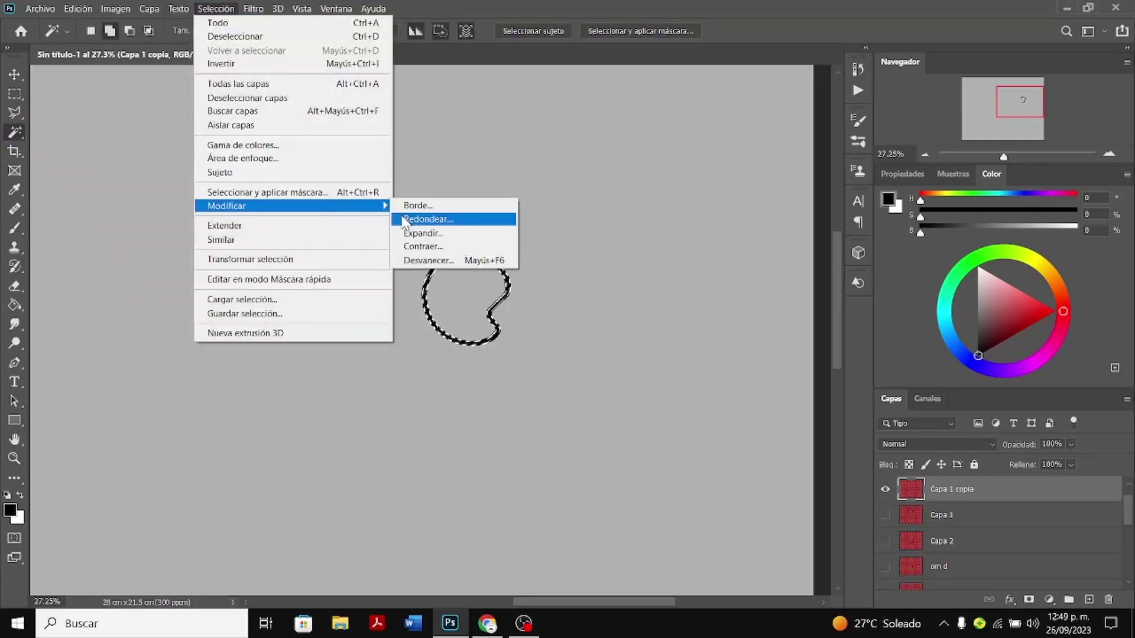
{"action": "left_click", "coordinate": [435, 234]}
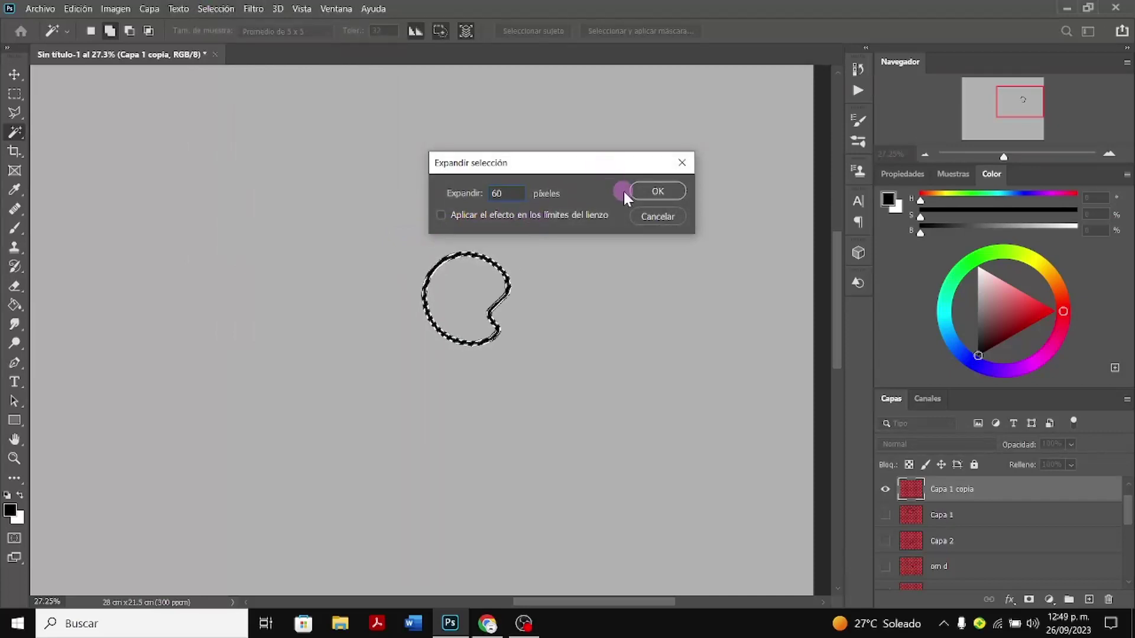
{"action": "type", "text": "60"}
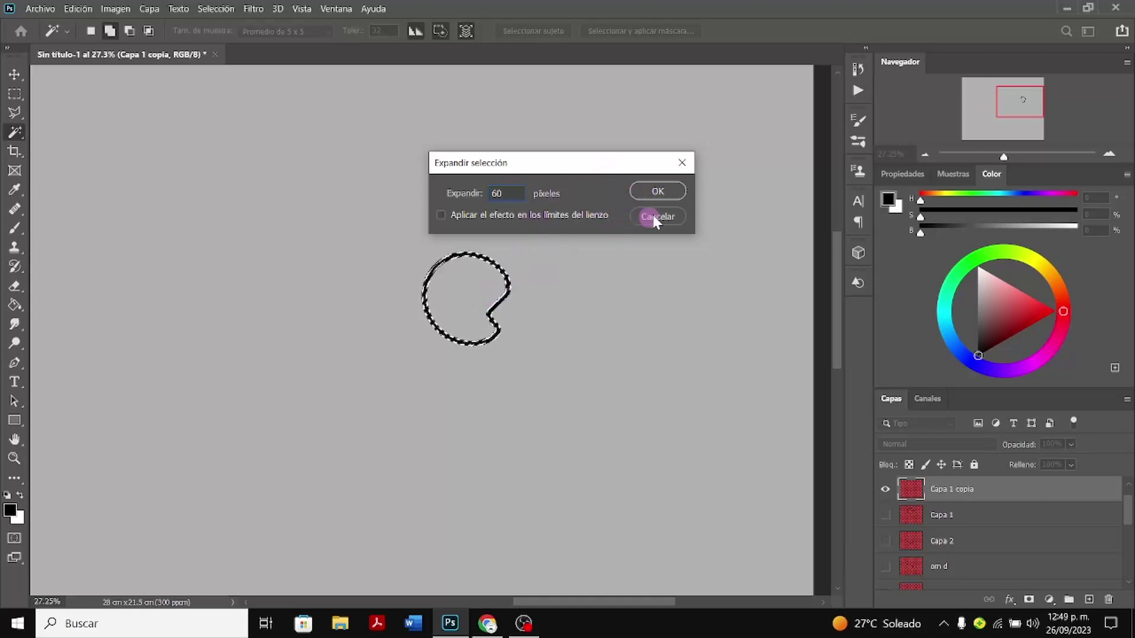
{"action": "left_click", "coordinate": [678, 196]}
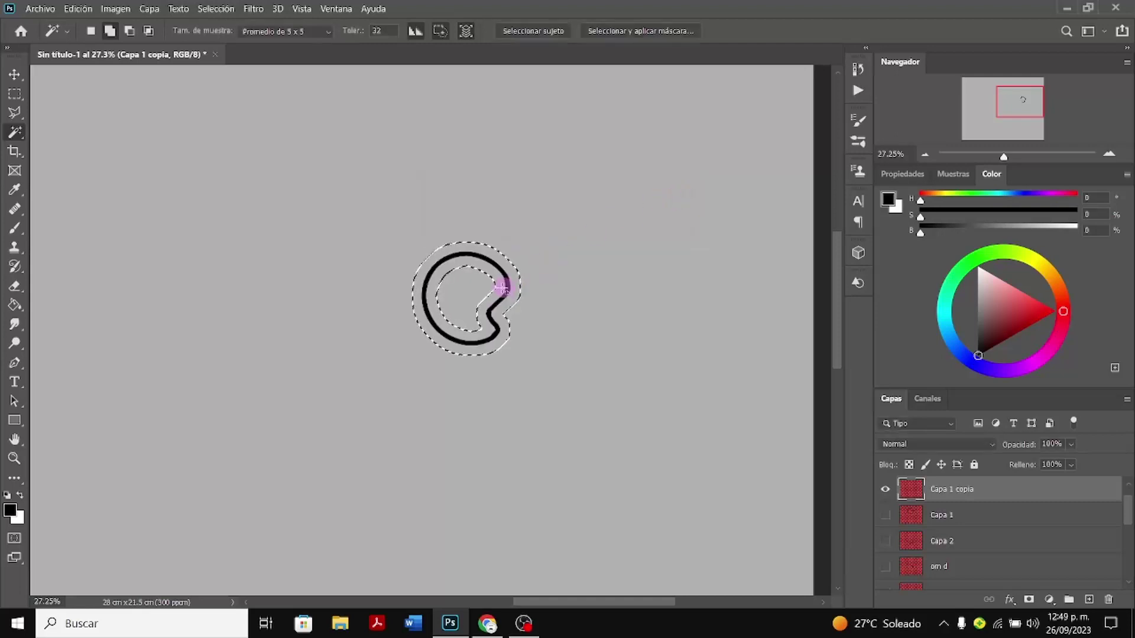
With the Brush tool active, contract the ring selection by 20 pixels
{"action": "left_click", "coordinate": [17, 230]}
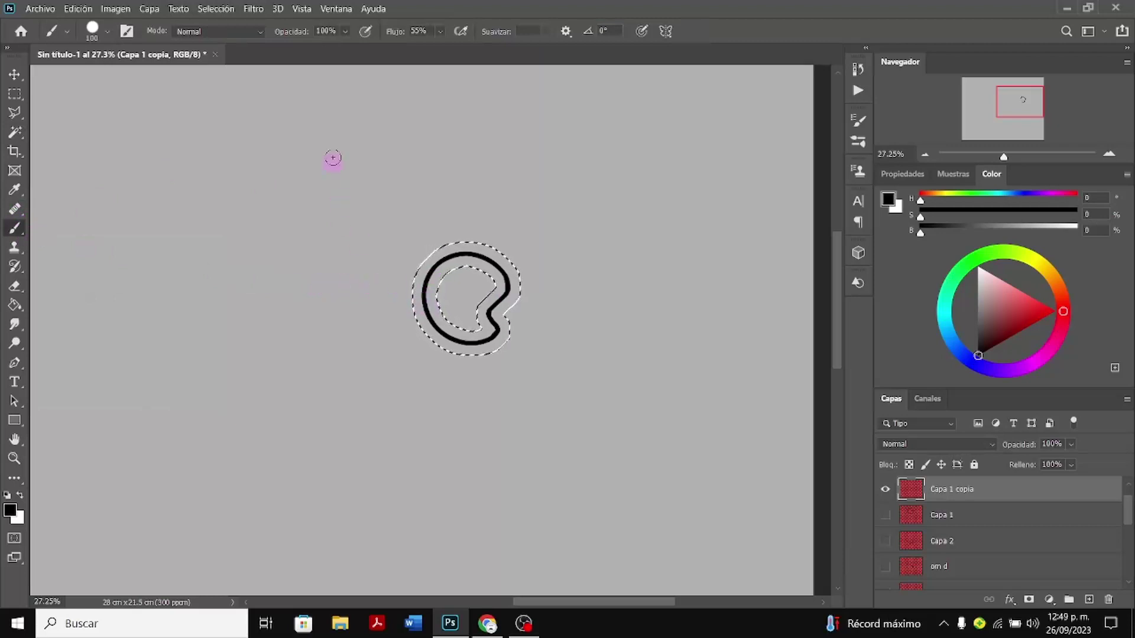
{"action": "left_click", "coordinate": [225, 9]}
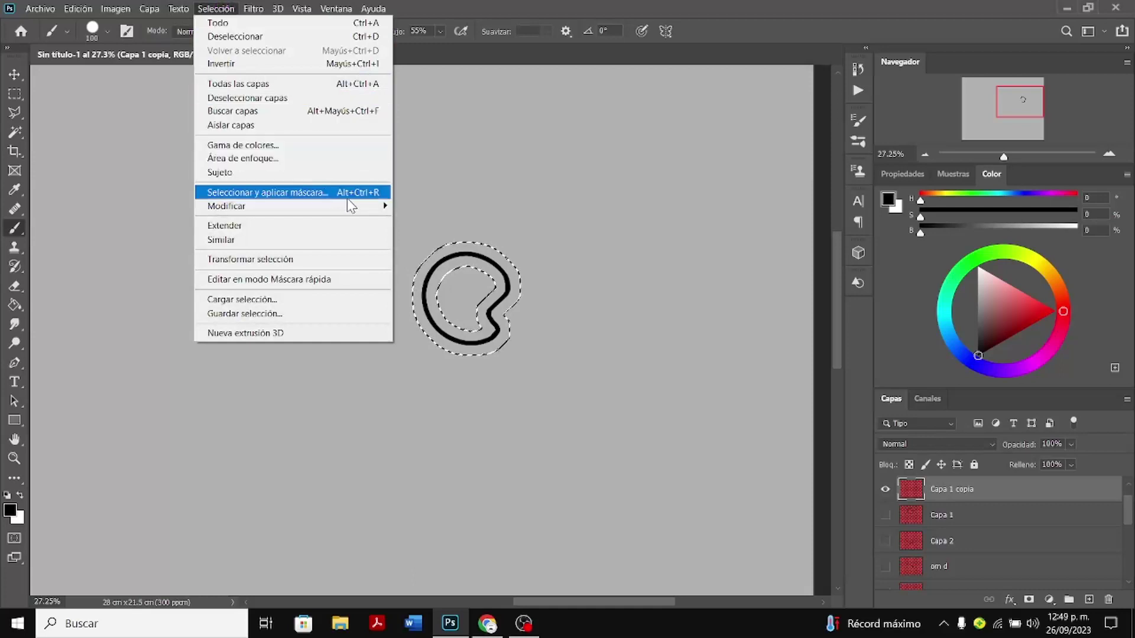
{"action": "mouse_move", "coordinate": [377, 208]}
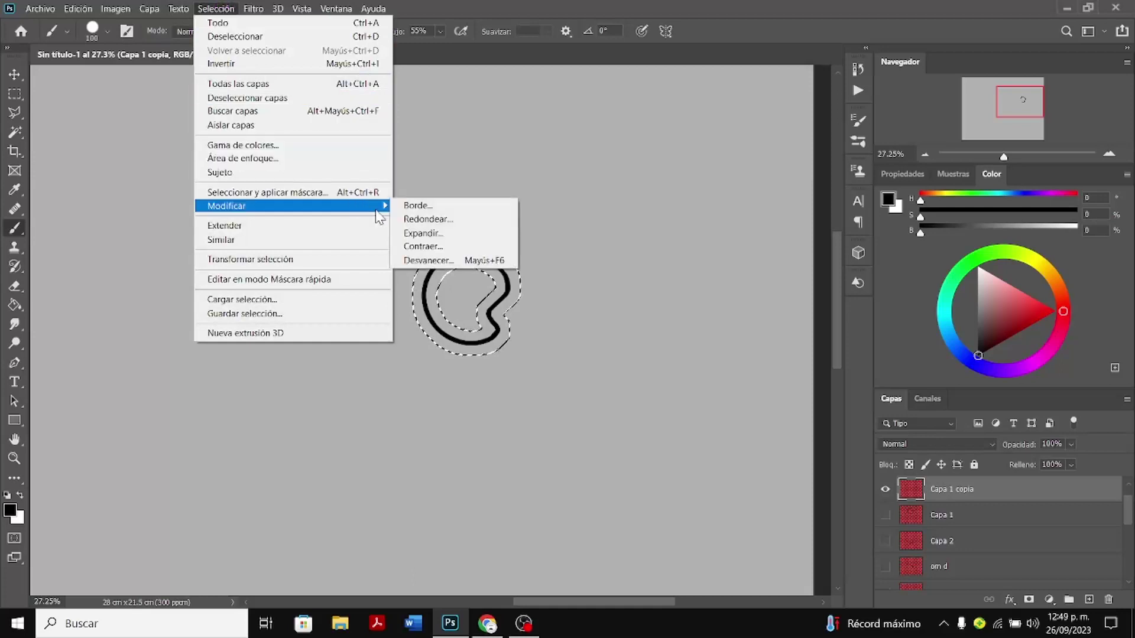
{"action": "left_click", "coordinate": [445, 247]}
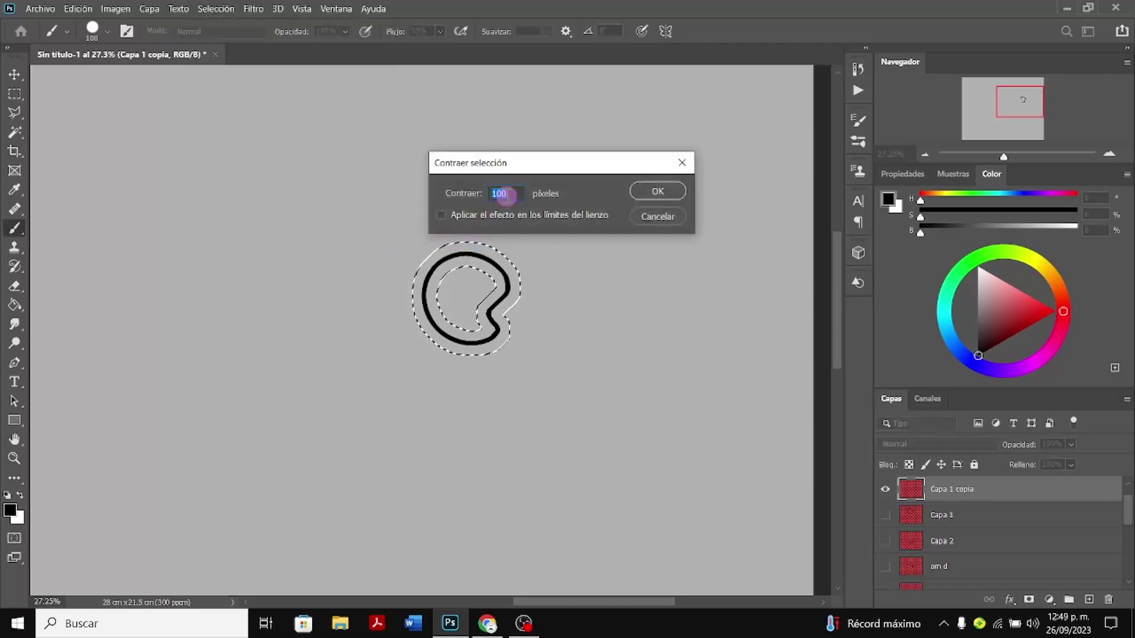
{"action": "type", "text": "20"}
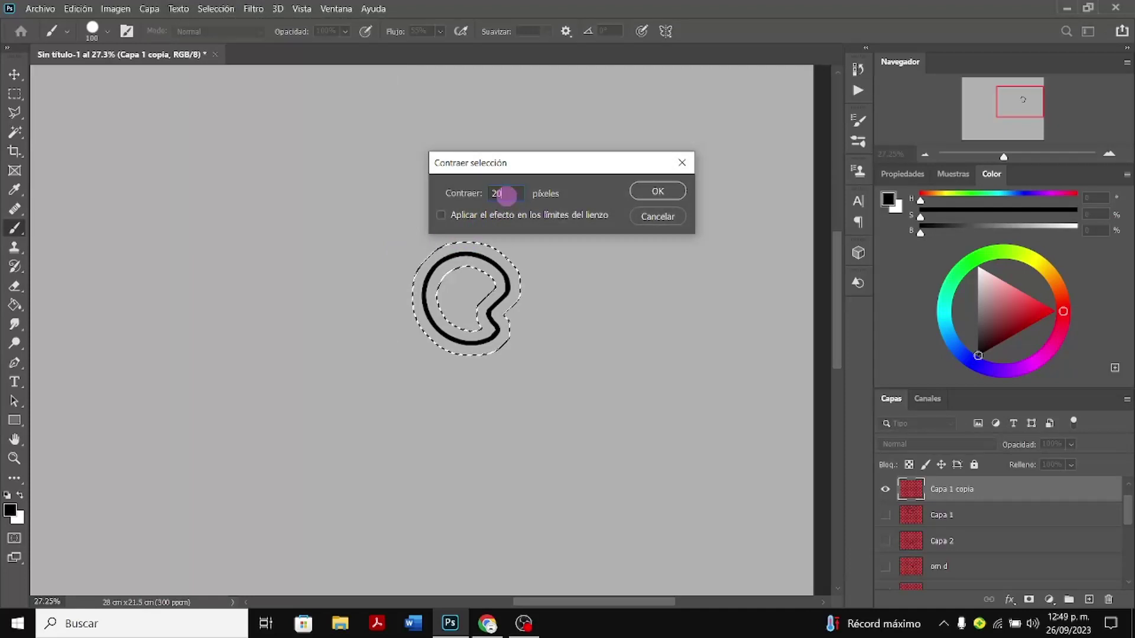
{"action": "left_click", "coordinate": [672, 190]}
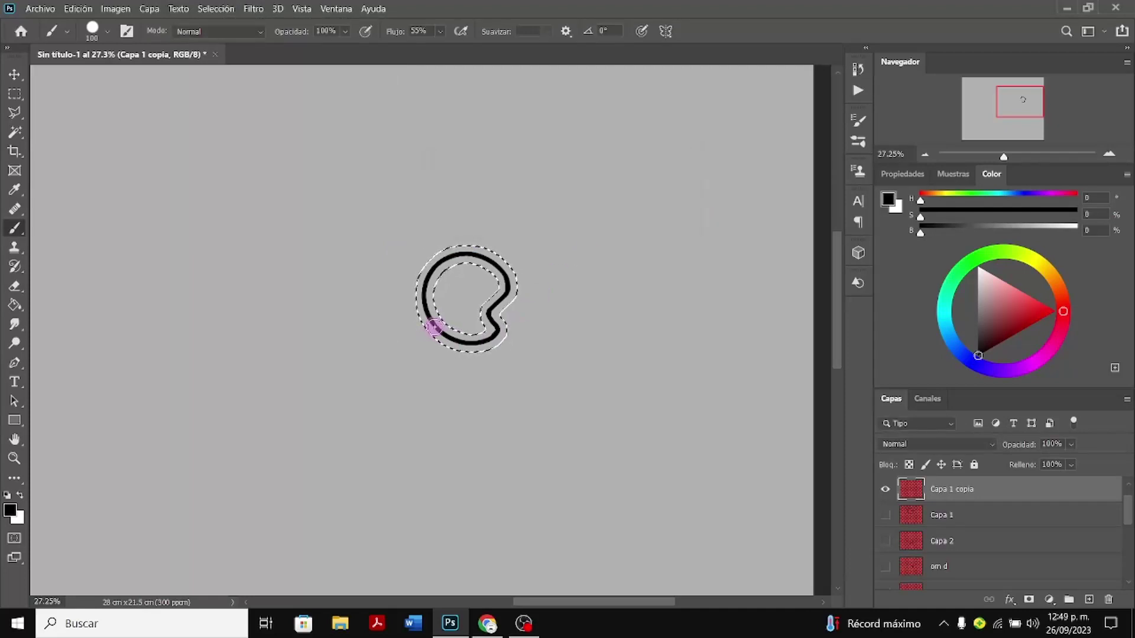
Paint the ring solid black inside the selection on every side, then deselect
{"action": "mouse_move", "coordinate": [434, 325]}
{"action": "left_mouse_down"}
{"action": "mouse_move", "coordinate": [427, 273]}
{"action": "mouse_move", "coordinate": [455, 249]}
{"action": "mouse_move", "coordinate": [490, 250]}
{"action": "mouse_move", "coordinate": [514, 282]}
{"action": "left_mouse_up"}
{"action": "mouse_move", "coordinate": [497, 341]}
{"action": "left_mouse_down"}
{"action": "mouse_move", "coordinate": [515, 273]}
{"action": "mouse_move", "coordinate": [475, 344]}
{"action": "mouse_move", "coordinate": [513, 271]}
{"action": "mouse_move", "coordinate": [476, 341]}
{"action": "mouse_move", "coordinate": [506, 276]}
{"action": "mouse_move", "coordinate": [480, 342]}
{"action": "mouse_move", "coordinate": [511, 328]}
{"action": "mouse_move", "coordinate": [478, 344]}
{"action": "mouse_move", "coordinate": [496, 345]}
{"action": "mouse_move", "coordinate": [455, 326]}
{"action": "mouse_move", "coordinate": [460, 344]}
{"action": "mouse_move", "coordinate": [425, 317]}
{"action": "left_mouse_up"}
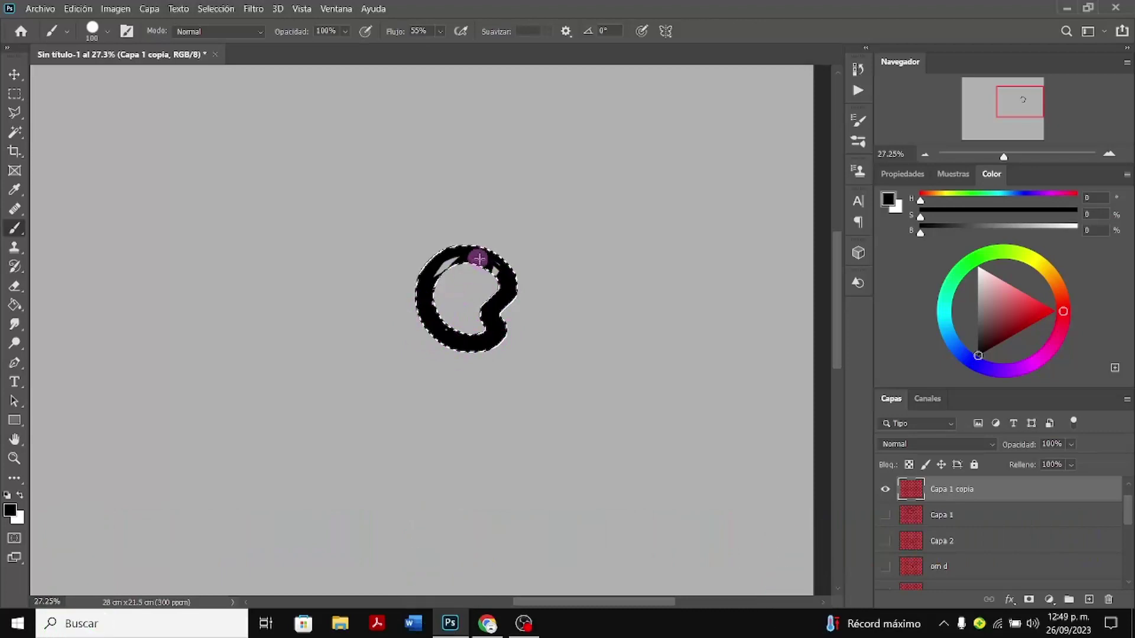
{"action": "mouse_move", "coordinate": [479, 259]}
{"action": "left_mouse_down"}
{"action": "mouse_move", "coordinate": [397, 279]}
{"action": "mouse_move", "coordinate": [458, 271]}
{"action": "mouse_move", "coordinate": [430, 312]}
{"action": "mouse_move", "coordinate": [463, 250]}
{"action": "mouse_move", "coordinate": [427, 283]}
{"action": "mouse_move", "coordinate": [498, 285]}
{"action": "left_mouse_up"}
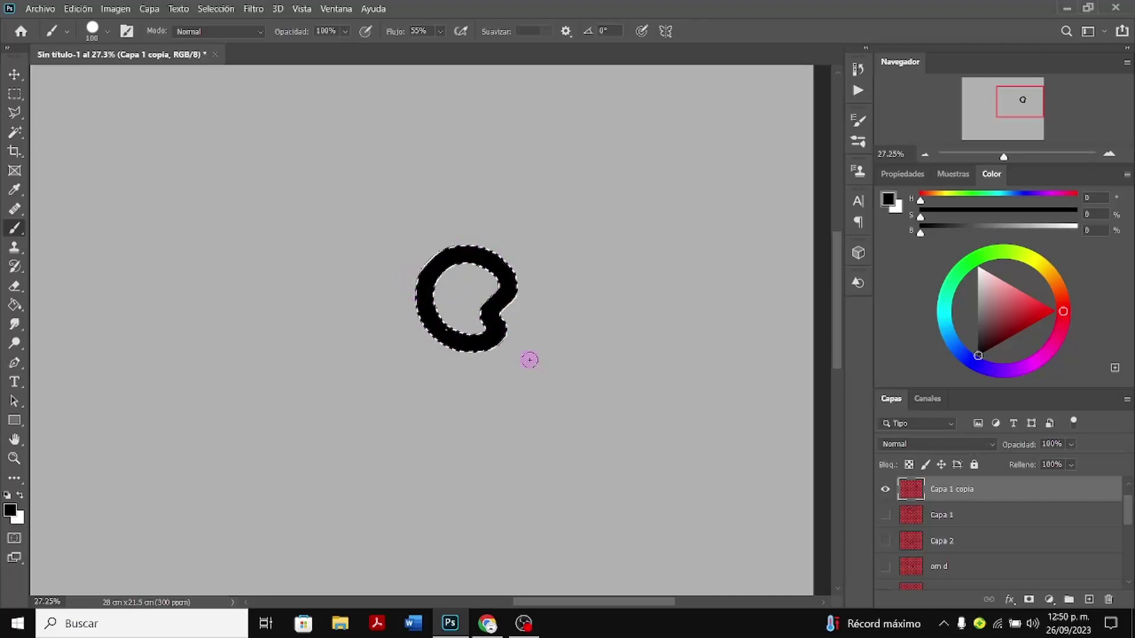
{"action": "key", "text": "ctrl+d"}
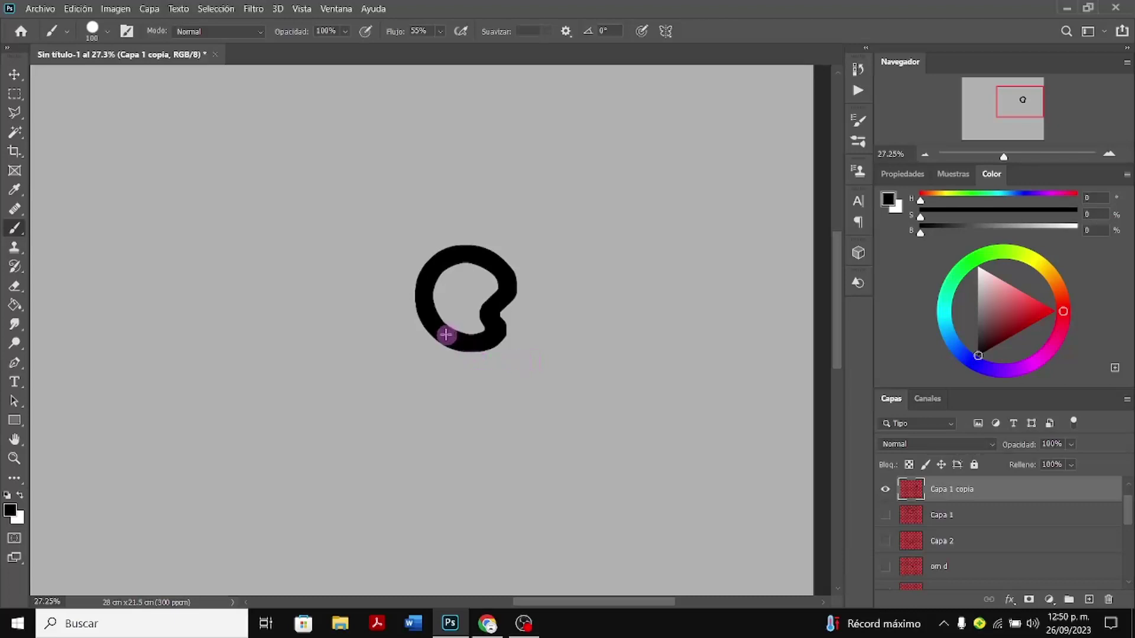
Zoom out and show Capa 1, Capa 2, the om d and om i shoulders and the md arm
{"action": "left_click", "coordinate": [885, 519]}
{"action": "scroll", "coordinate": [885, 519], "scroll_direction": "down", "scroll_amount": 2}
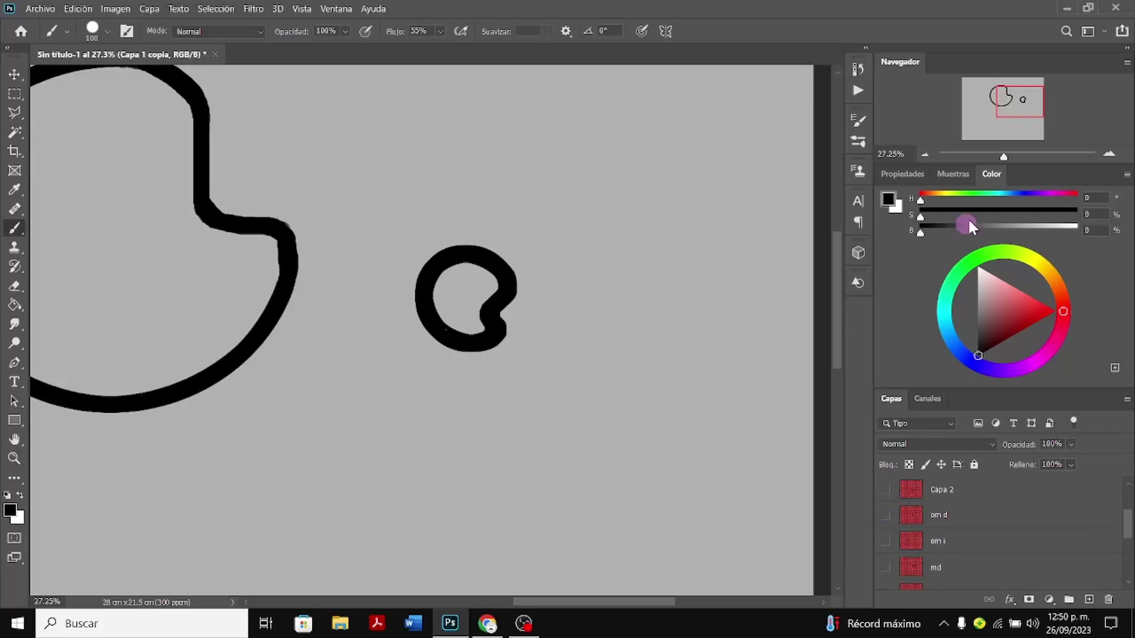
{"action": "left_click_drag", "start_coordinate": [1006, 151], "coordinate": [995, 156]}
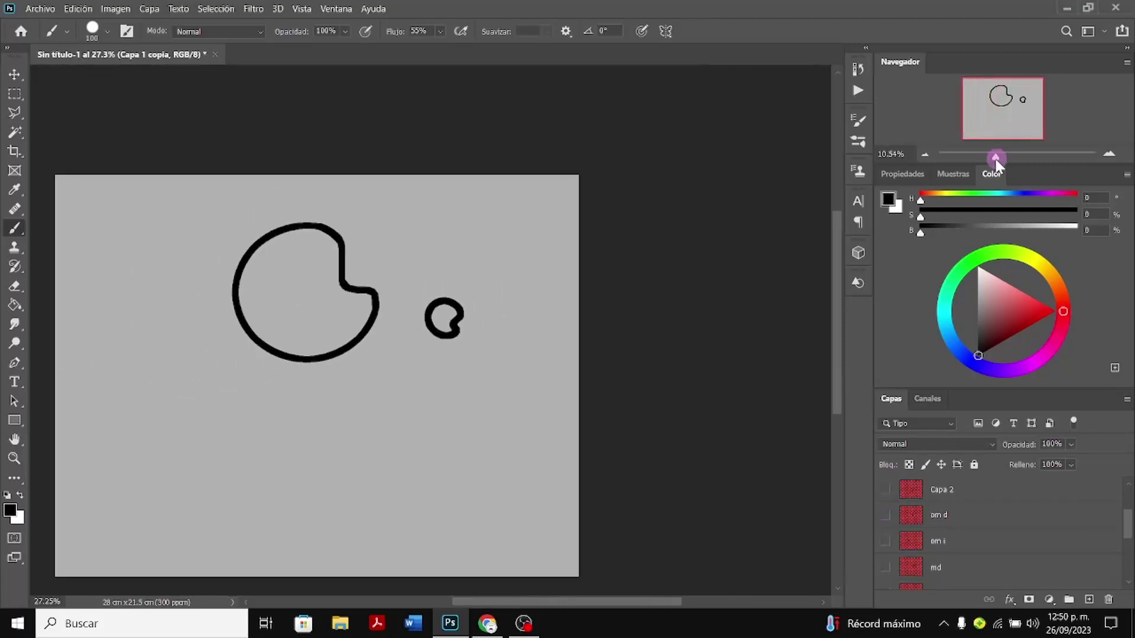
{"action": "scroll", "coordinate": [887, 508], "scroll_direction": "up", "scroll_amount": 1}
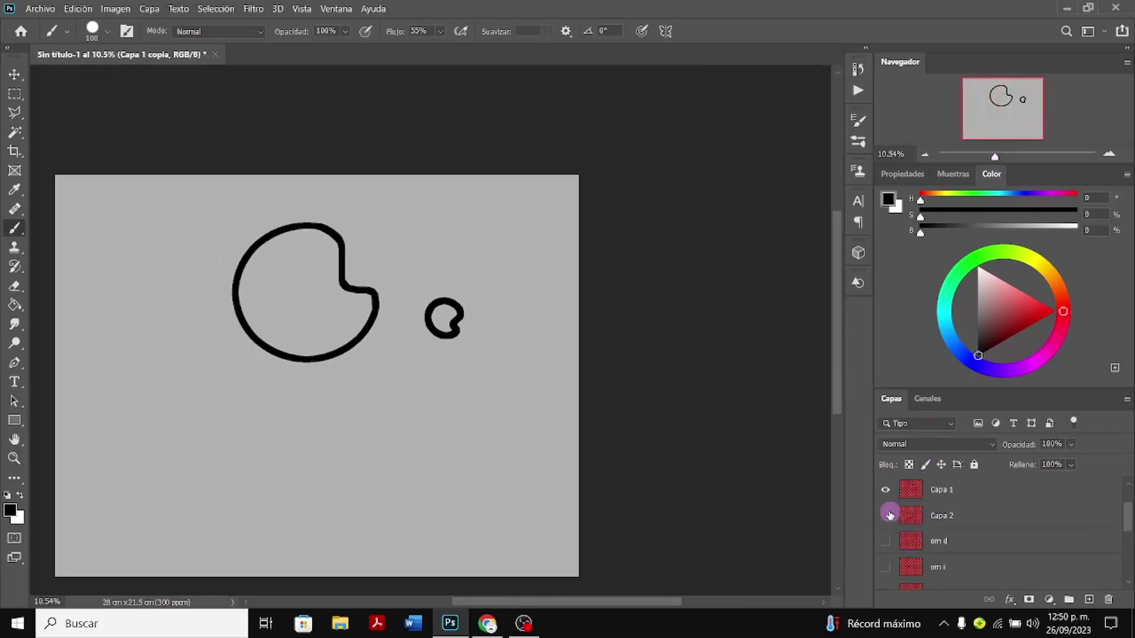
{"action": "left_click", "coordinate": [887, 515]}
{"action": "left_click", "coordinate": [887, 540]}
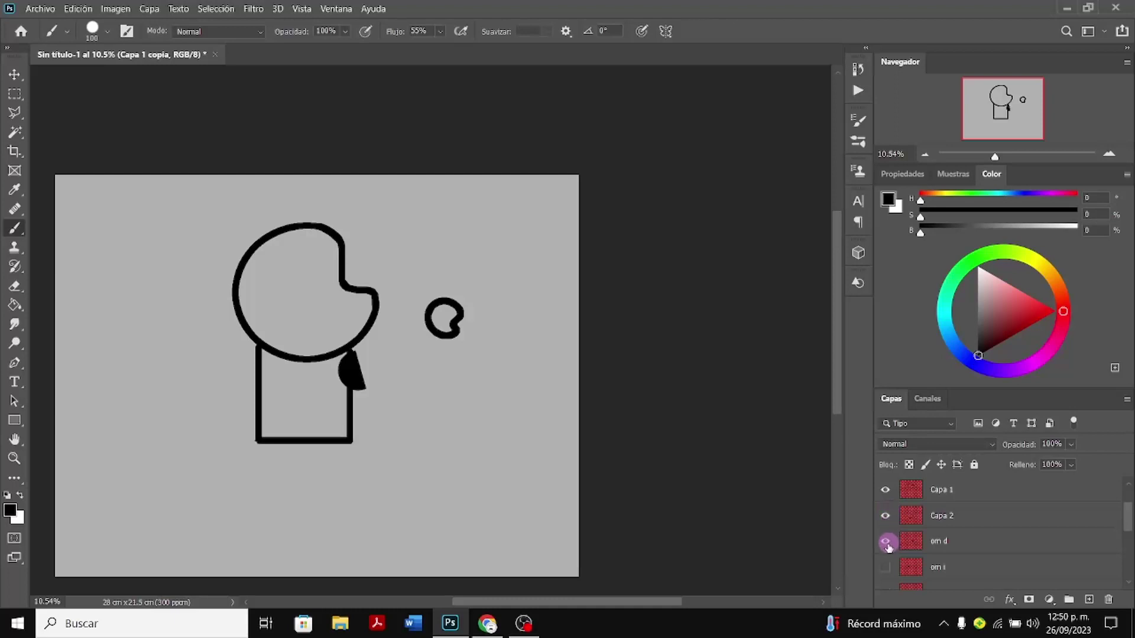
{"action": "scroll", "coordinate": [887, 544], "scroll_direction": "down", "scroll_amount": 1}
{"action": "left_click", "coordinate": [887, 541]}
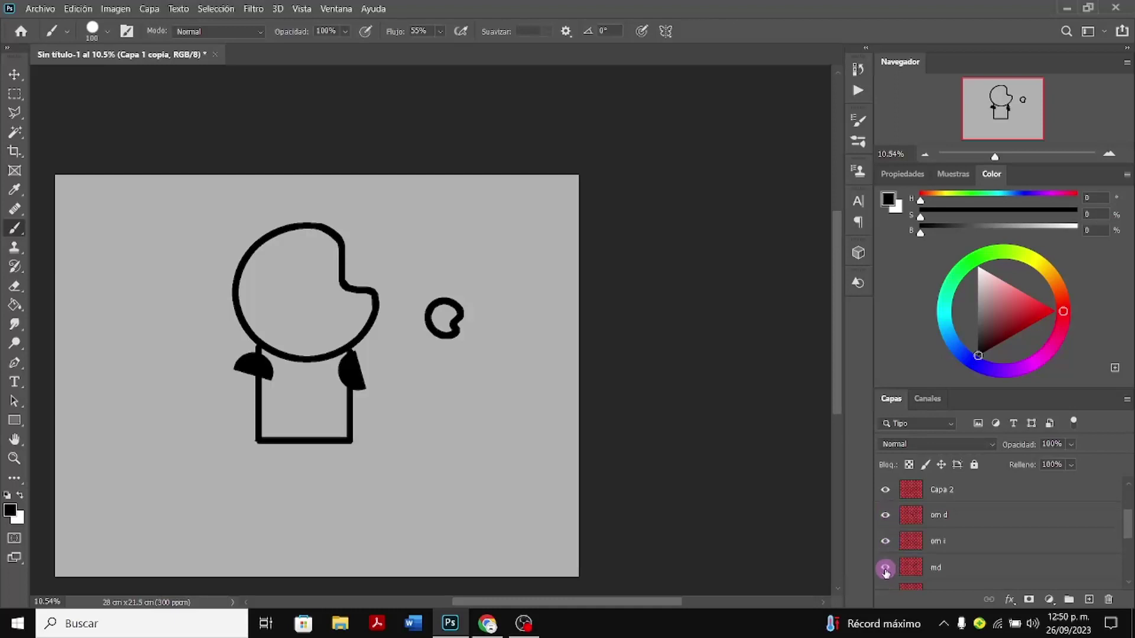
{"action": "left_click", "coordinate": [886, 568]}
Show the mi arm, the pi and pd legs, and the Capa 3 copia and Capa 3 feet
{"action": "scroll", "coordinate": [886, 567], "scroll_direction": "down", "scroll_amount": 3}
{"action": "left_click", "coordinate": [886, 515]}
{"action": "left_click", "coordinate": [886, 541]}
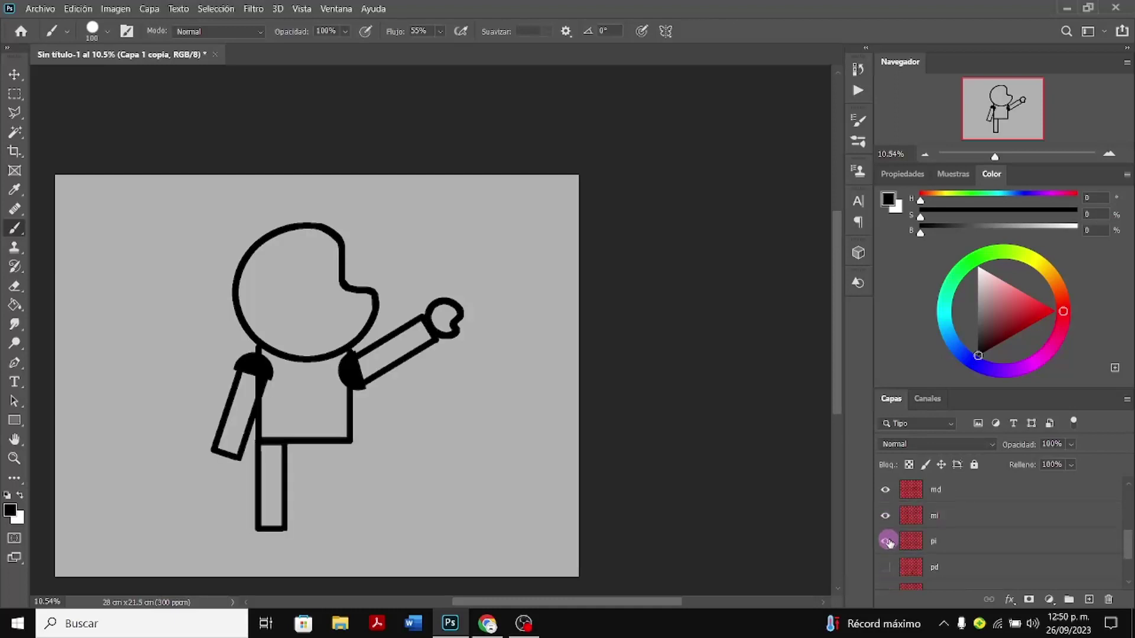
{"action": "scroll", "coordinate": [887, 535], "scroll_direction": "down", "scroll_amount": 3}
{"action": "left_click", "coordinate": [887, 525]}
{"action": "left_click", "coordinate": [886, 499]}
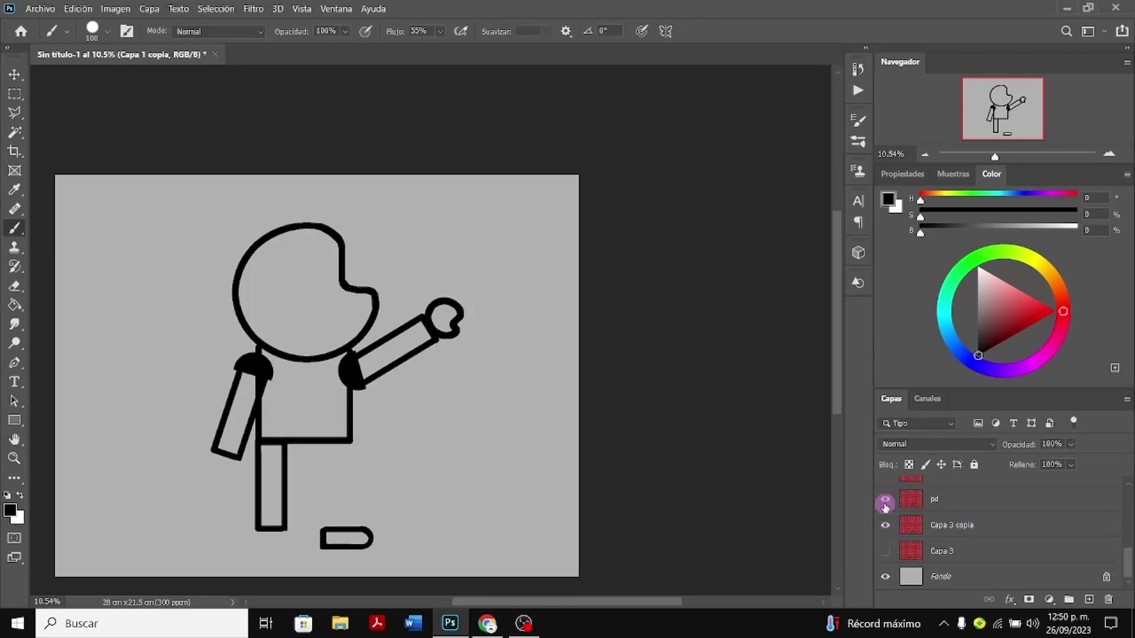
{"action": "left_click", "coordinate": [887, 553]}
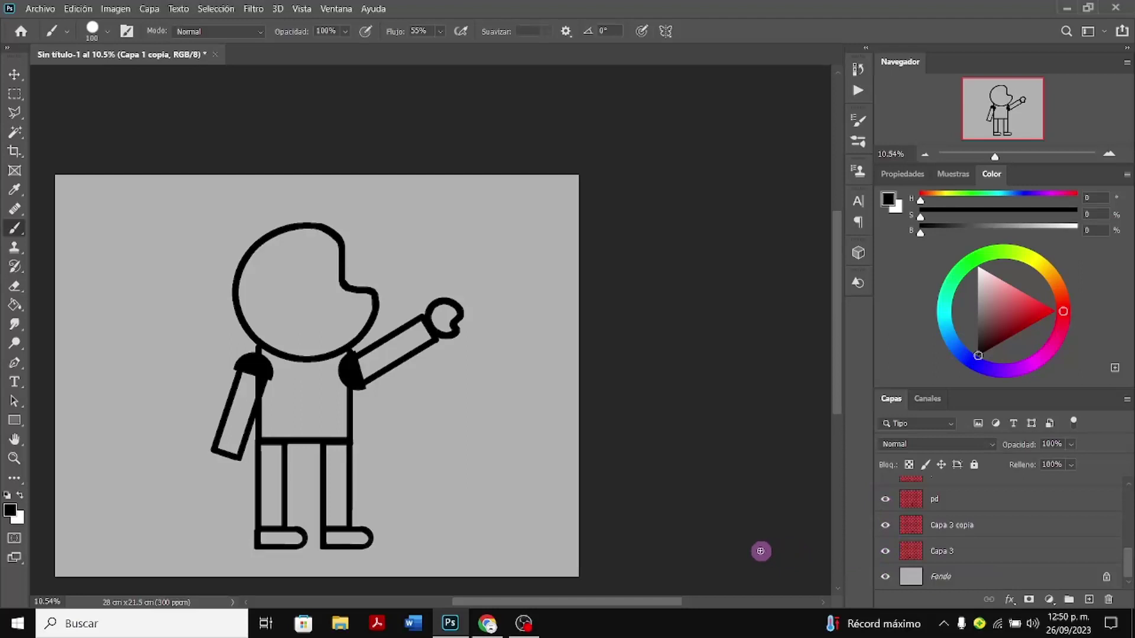
{"action": "scroll", "coordinate": [999, 486], "scroll_direction": "up", "scroll_amount": 1}
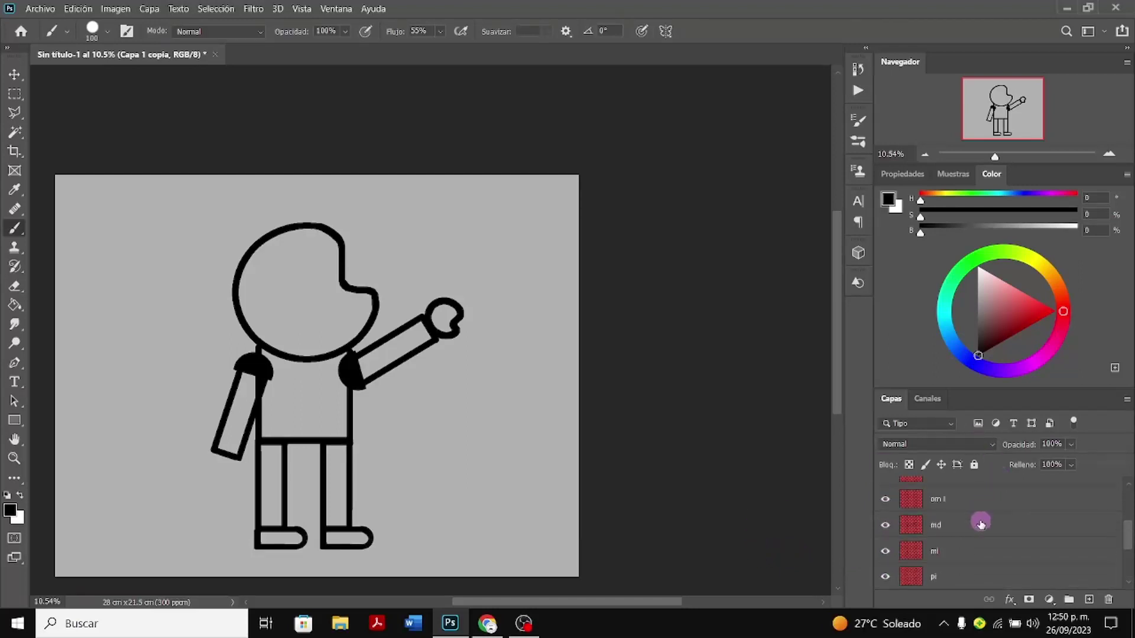
{"action": "scroll", "coordinate": [981, 519], "scroll_direction": "up", "scroll_amount": 5}
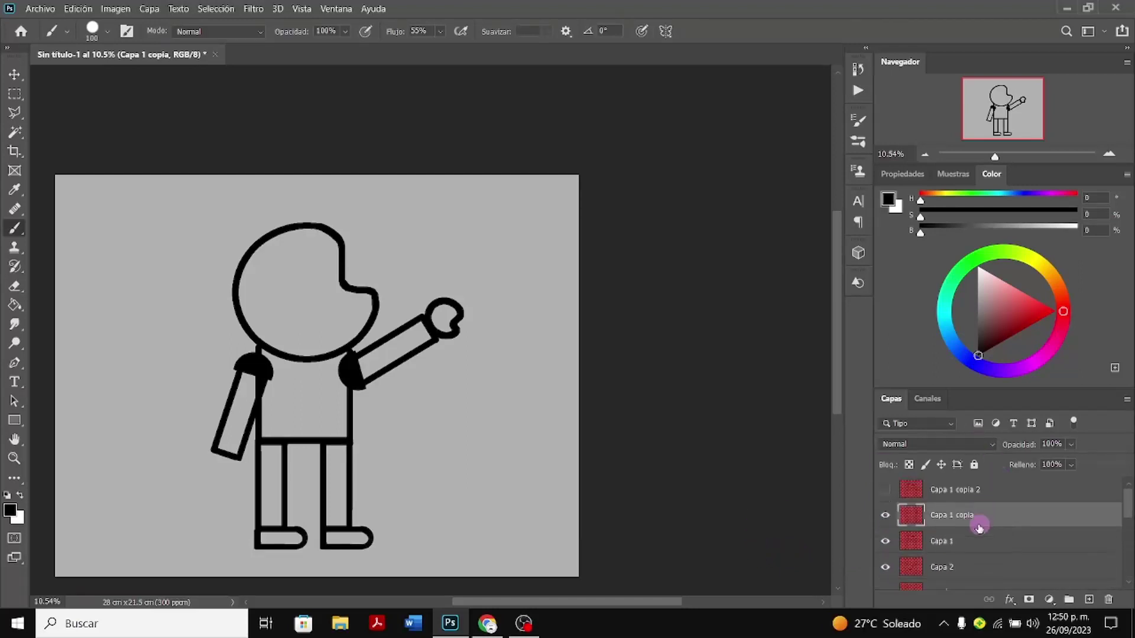
Duplicate the Capa 1 copia hand layer, creating Capa 1 copia 3
{"action": "right_click", "coordinate": [988, 520]}
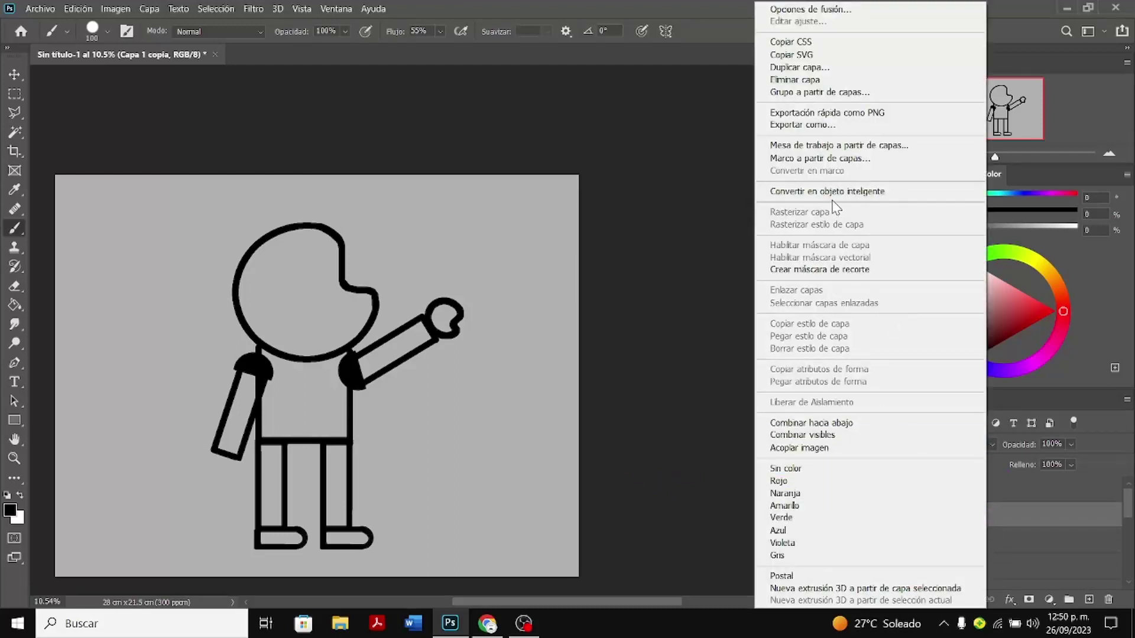
{"action": "left_click", "coordinate": [804, 67]}
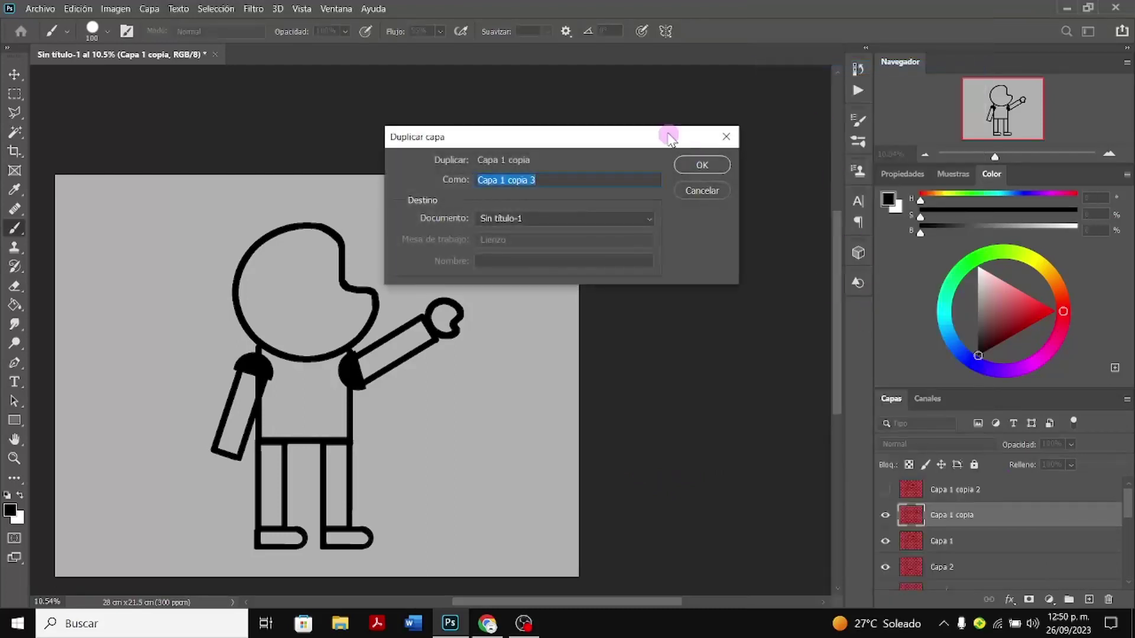
{"action": "left_click", "coordinate": [716, 167]}
{"action": "right_click", "coordinate": [954, 518]}
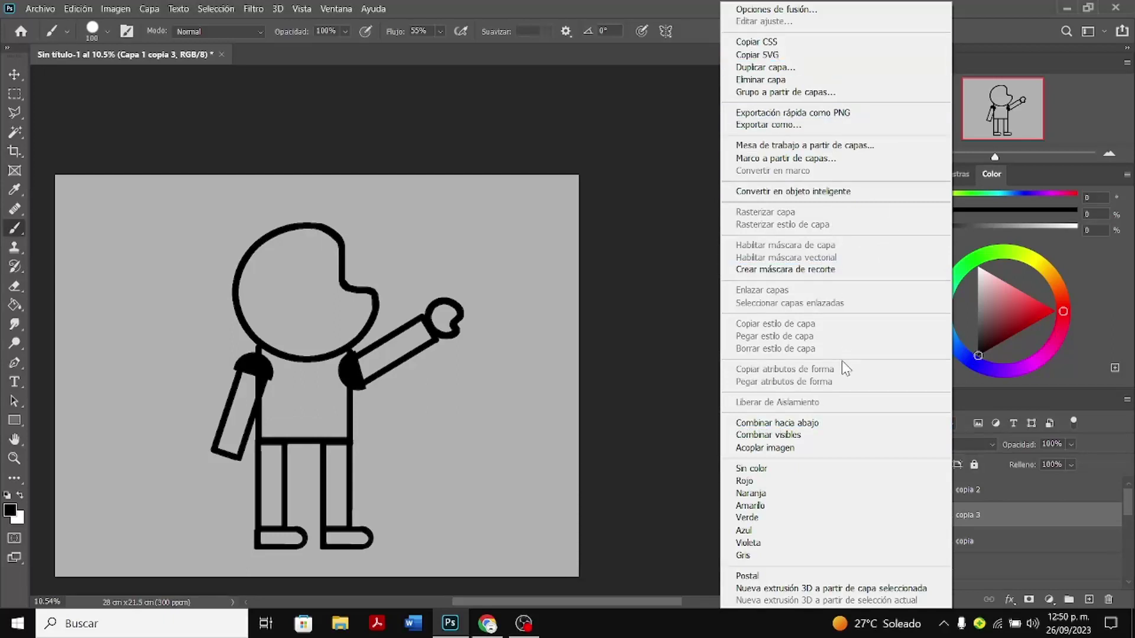
{"action": "left_click", "coordinate": [980, 481]}
{"action": "left_click", "coordinate": [995, 498]}
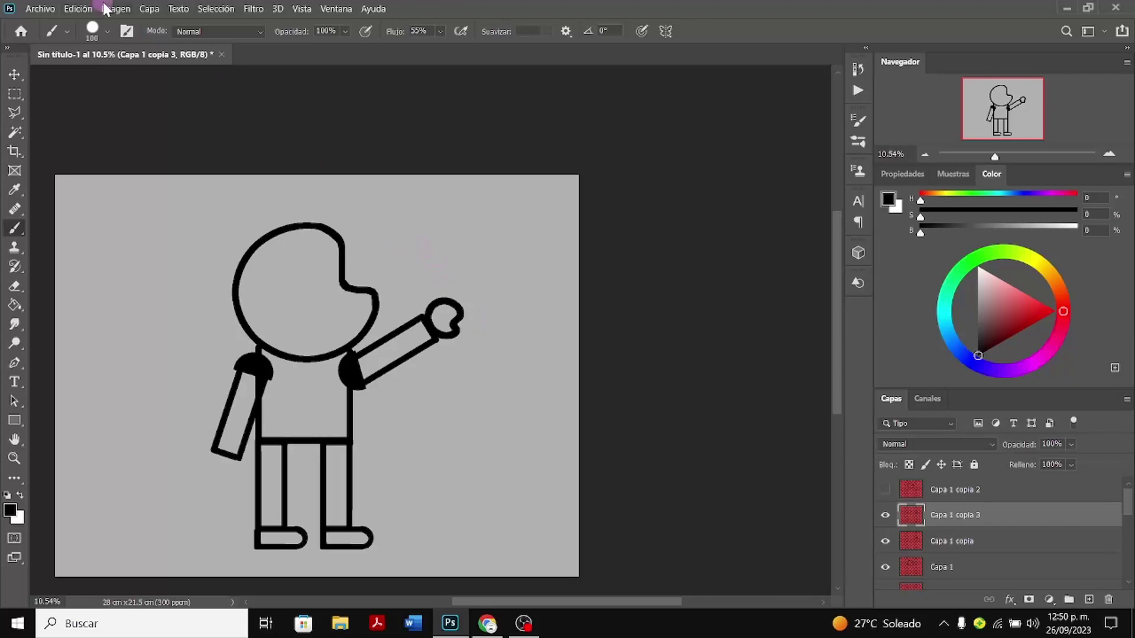
{"action": "left_click", "coordinate": [152, 9]}
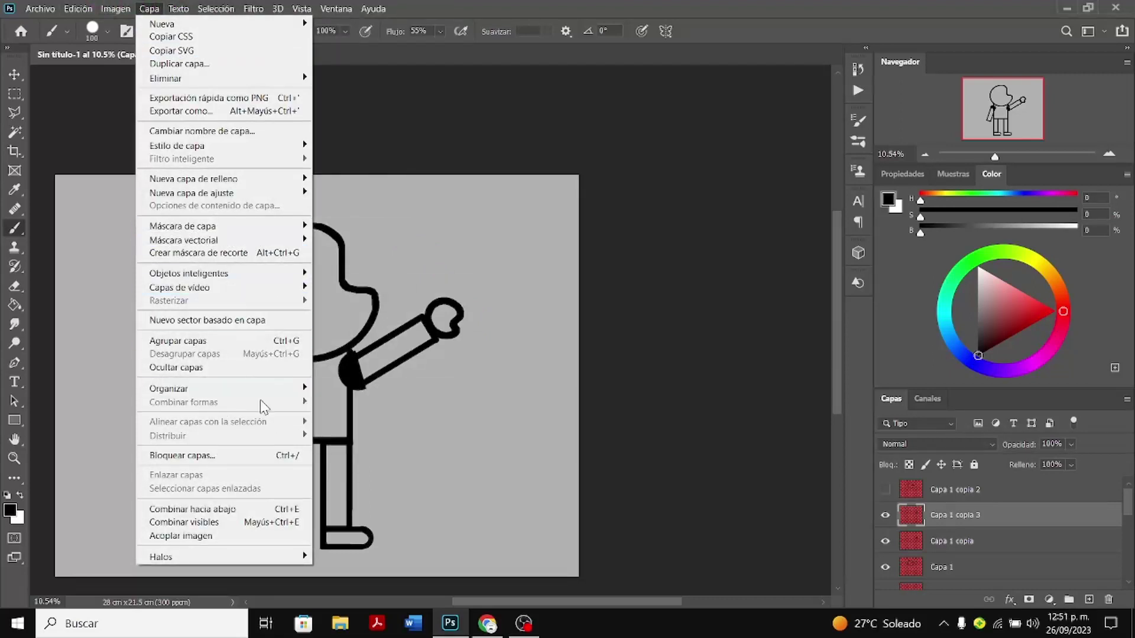
{"action": "left_click", "coordinate": [266, 453]}
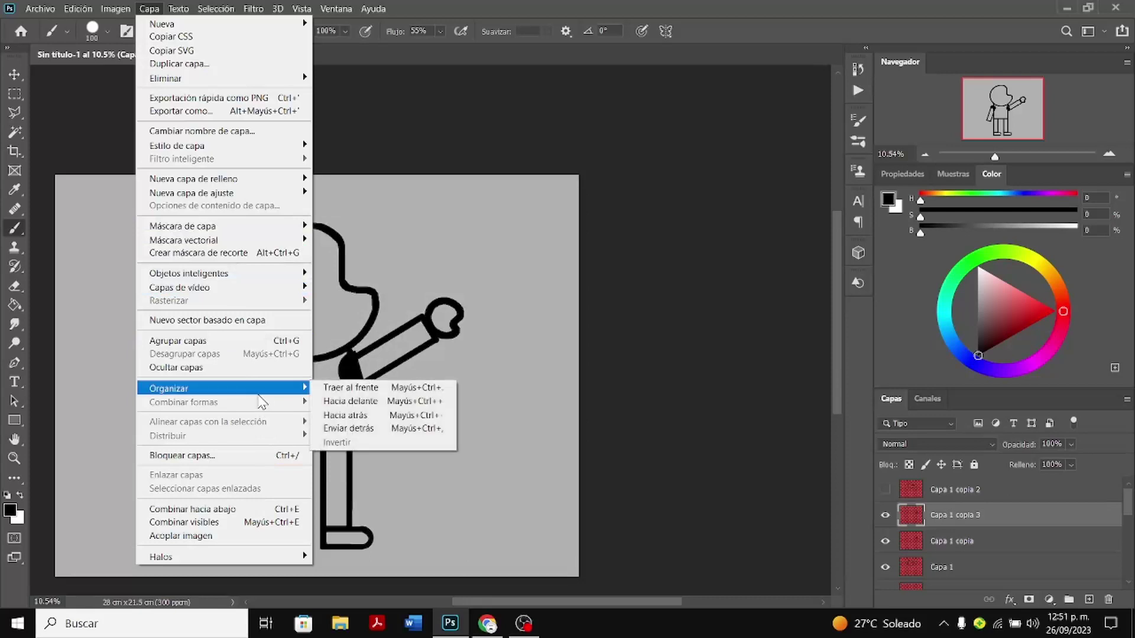
{"action": "mouse_move", "coordinate": [286, 558]}
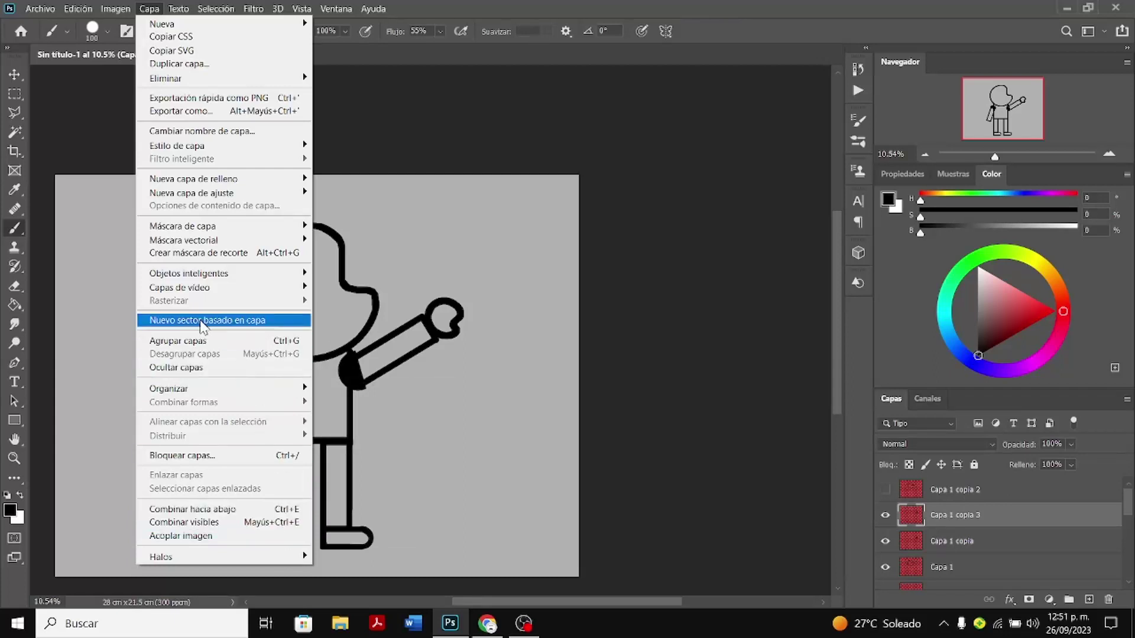
{"action": "mouse_move", "coordinate": [254, 240]}
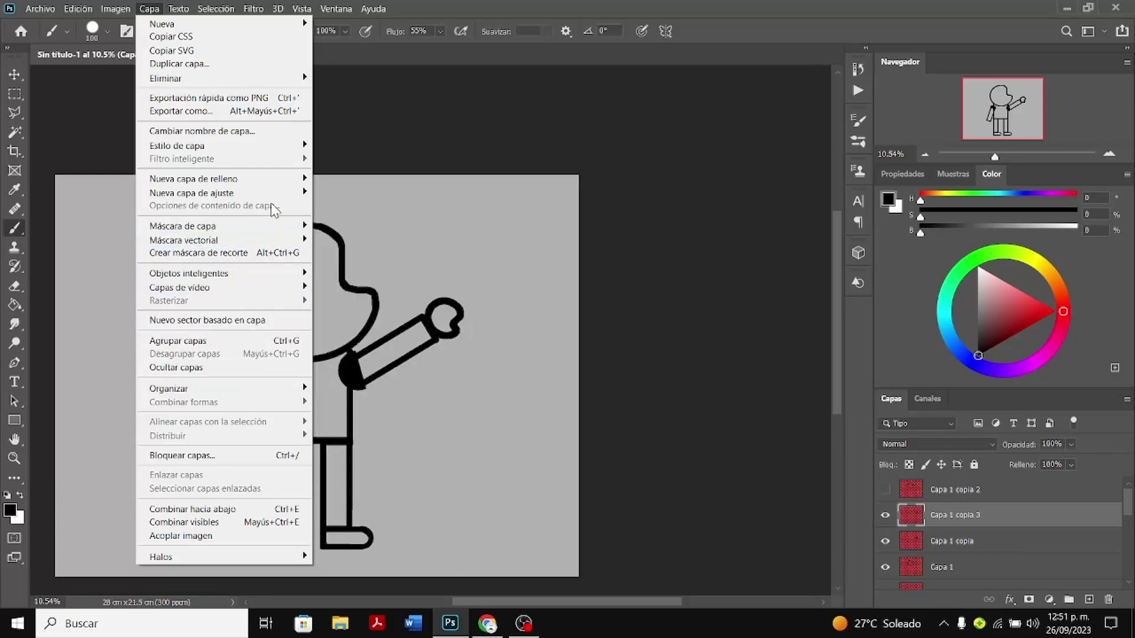
{"action": "mouse_move", "coordinate": [276, 186]}
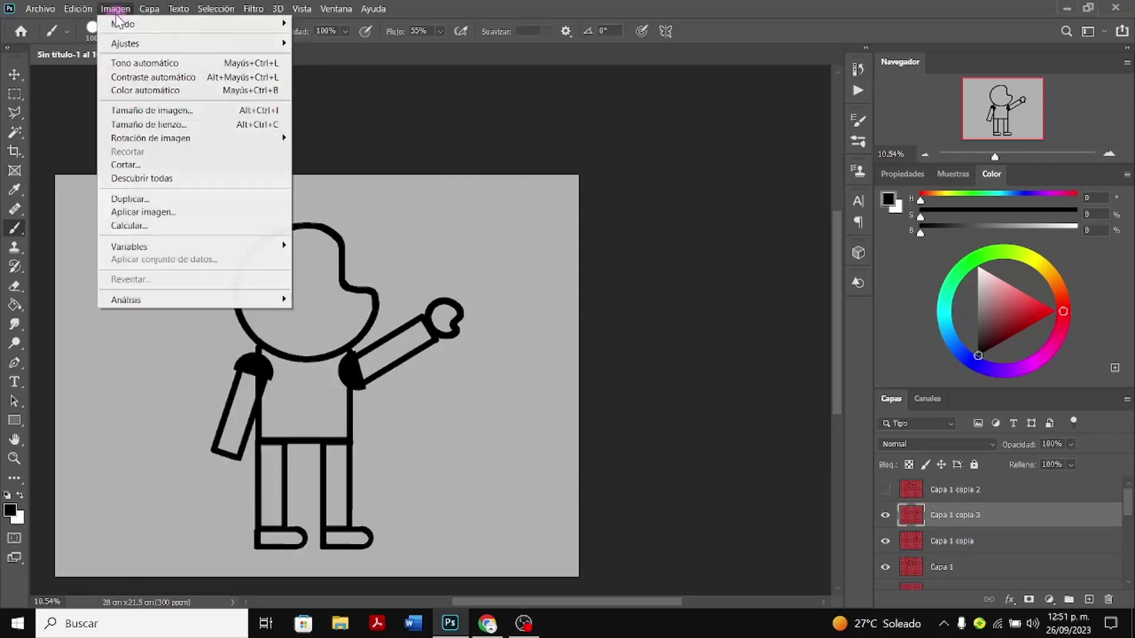
{"action": "mouse_move", "coordinate": [93, 12]}
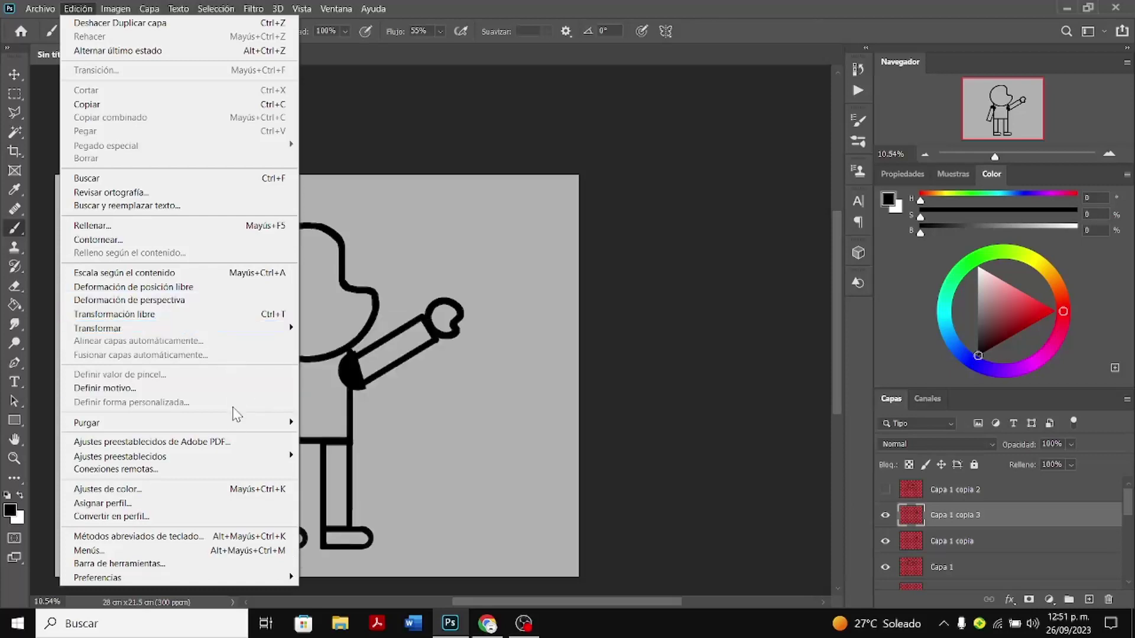
{"action": "mouse_move", "coordinate": [239, 458]}
{"action": "mouse_move", "coordinate": [208, 583]}
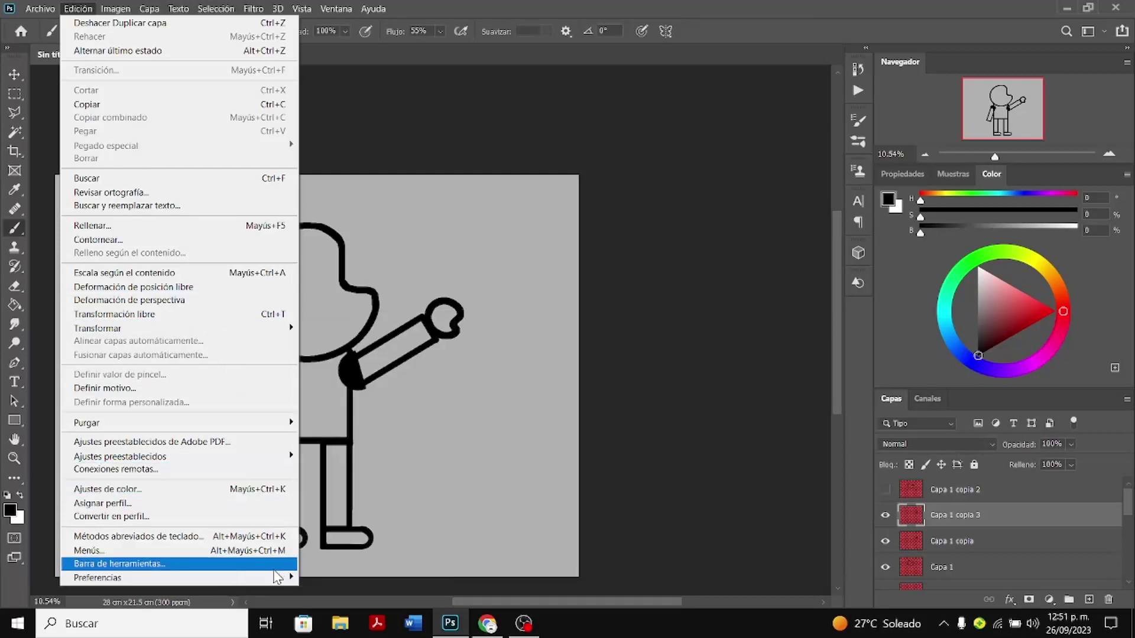
{"action": "mouse_move", "coordinate": [278, 577]}
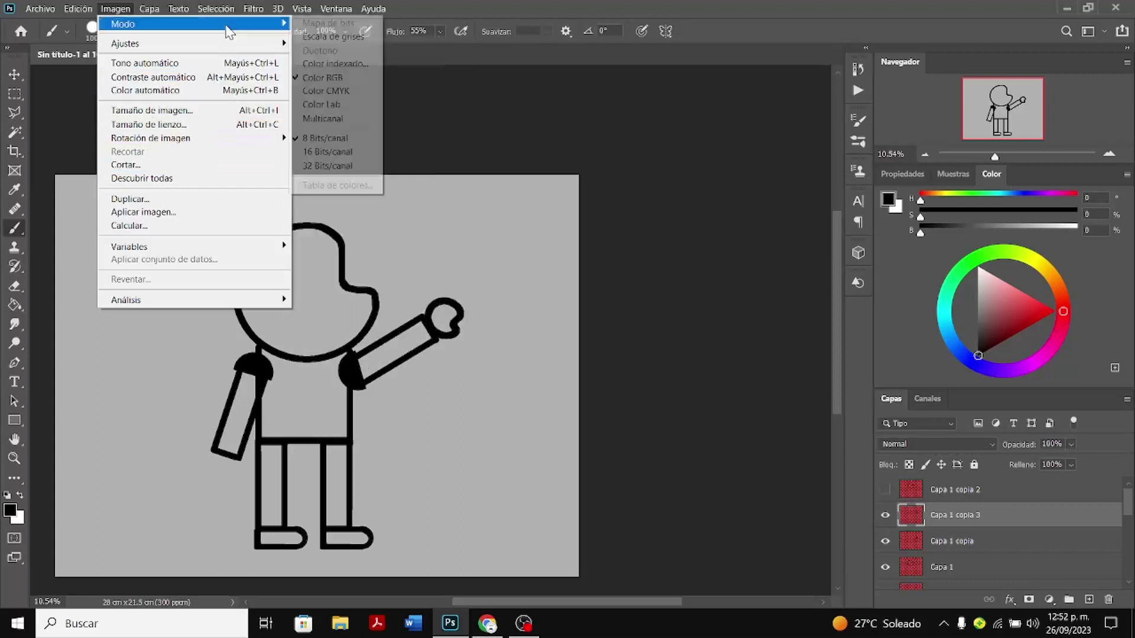
{"action": "mouse_move", "coordinate": [238, 10]}
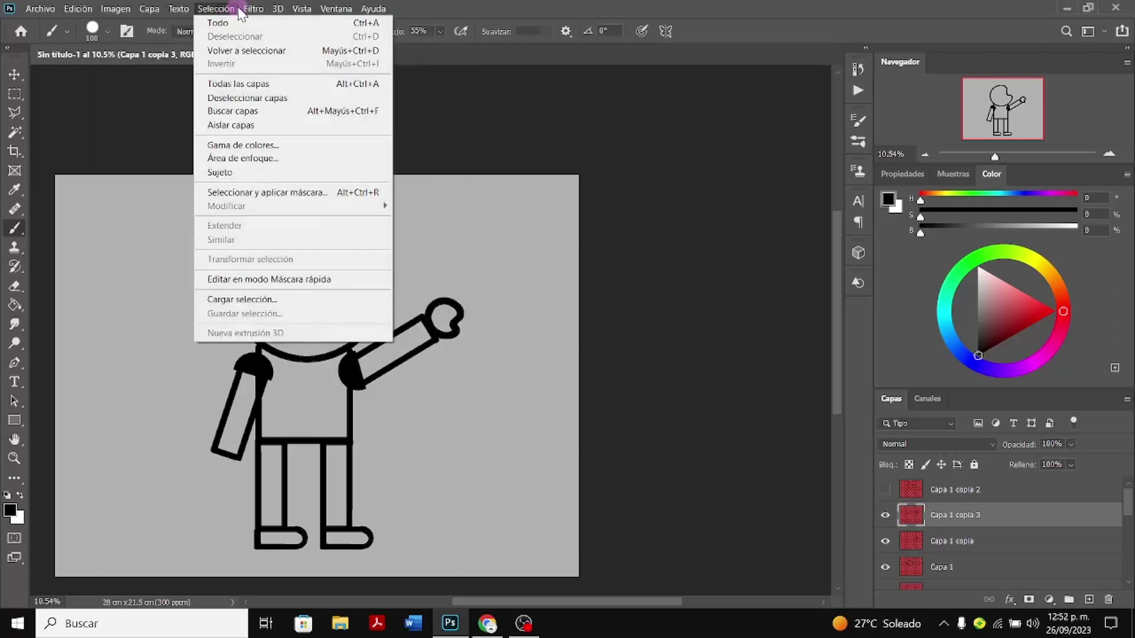
{"action": "left_click", "coordinate": [499, 338]}
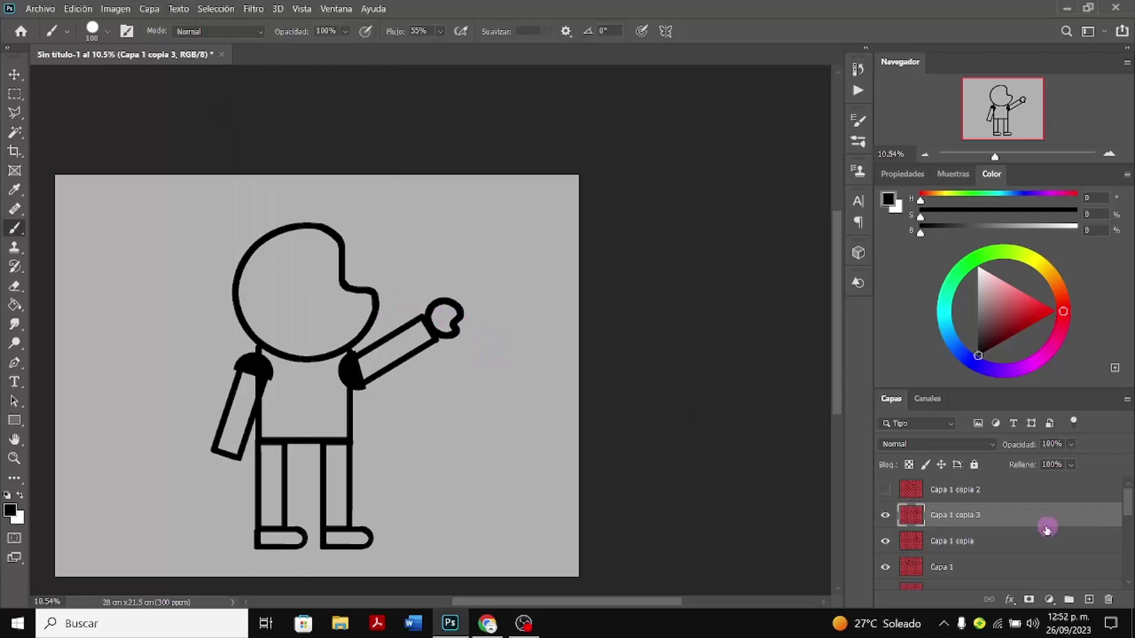
Free-transform Capa 1 copia 3, flip it horizontally and move it to the lowered left arm
{"action": "right_click", "coordinate": [936, 516]}
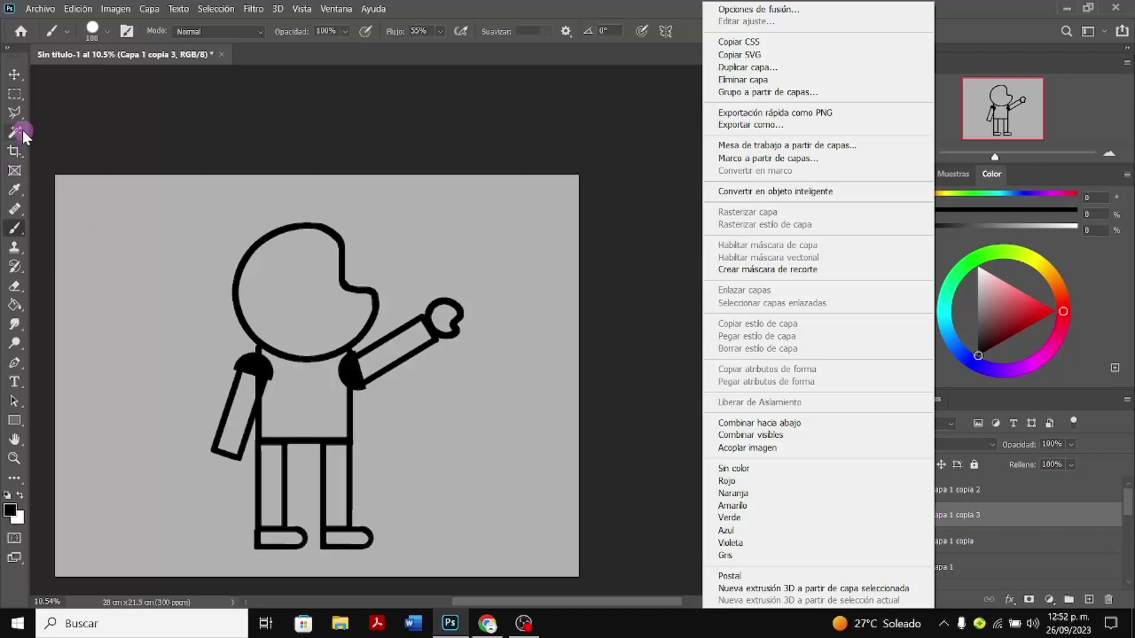
{"action": "left_click", "coordinate": [17, 96]}
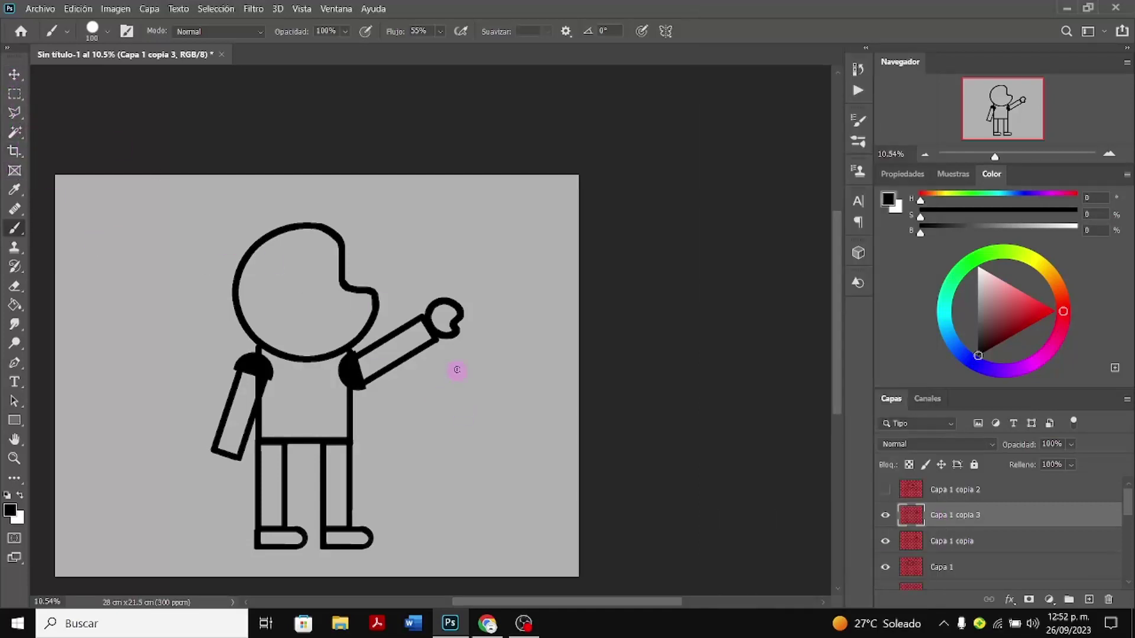
{"action": "key", "text": "ctrl+t"}
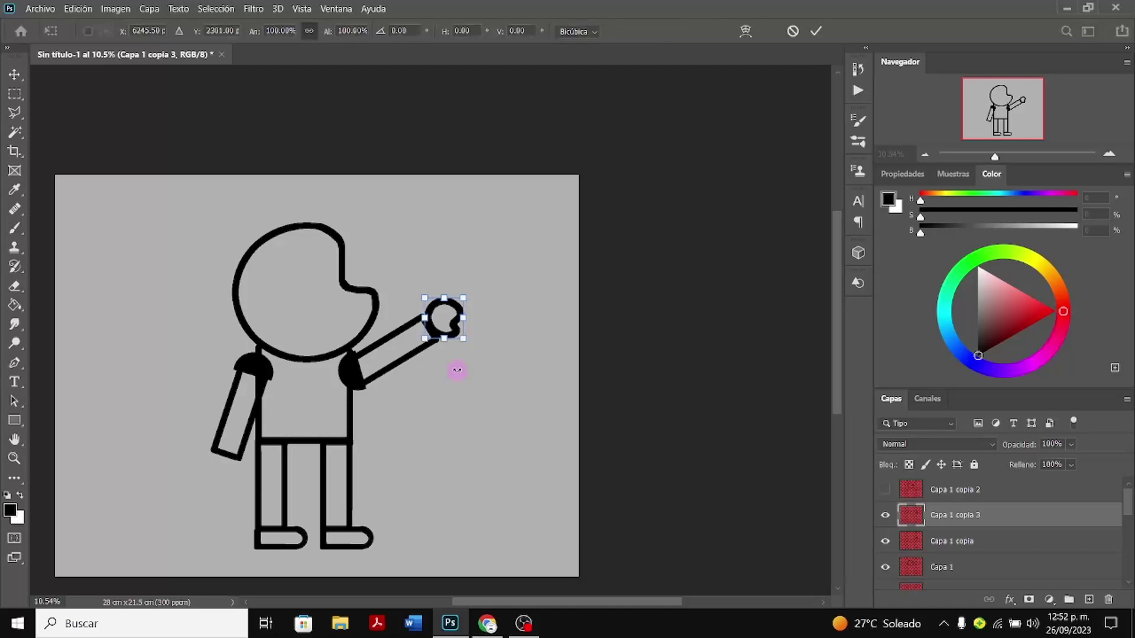
{"action": "right_click", "coordinate": [459, 321]}
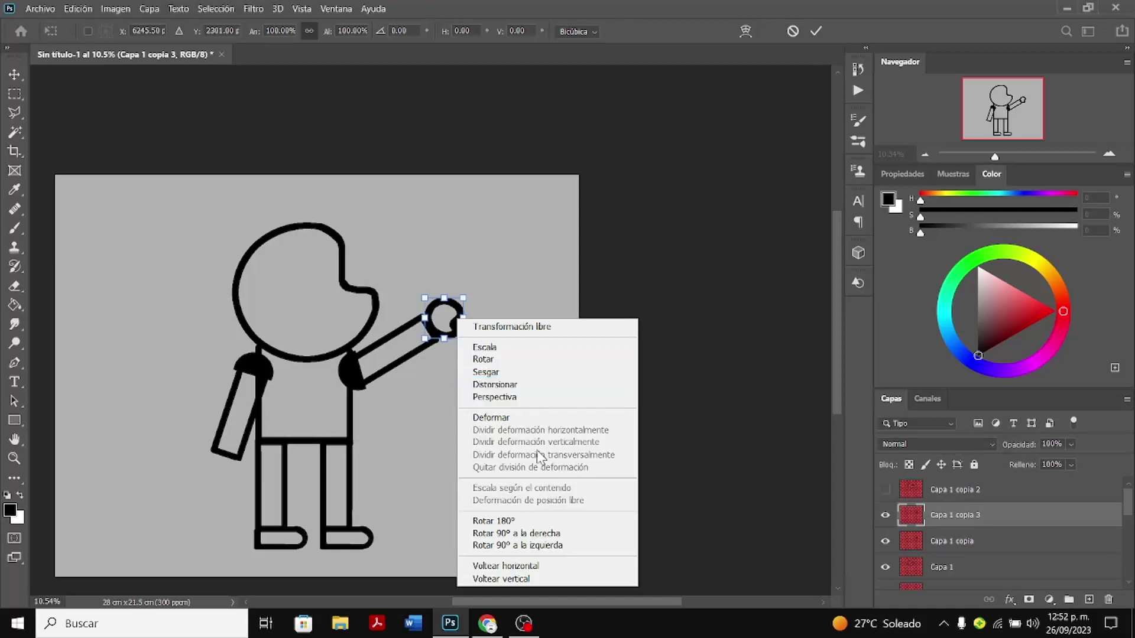
{"action": "left_click", "coordinate": [544, 566]}
{"action": "left_click_drag", "start_coordinate": [451, 316], "coordinate": [227, 471]}
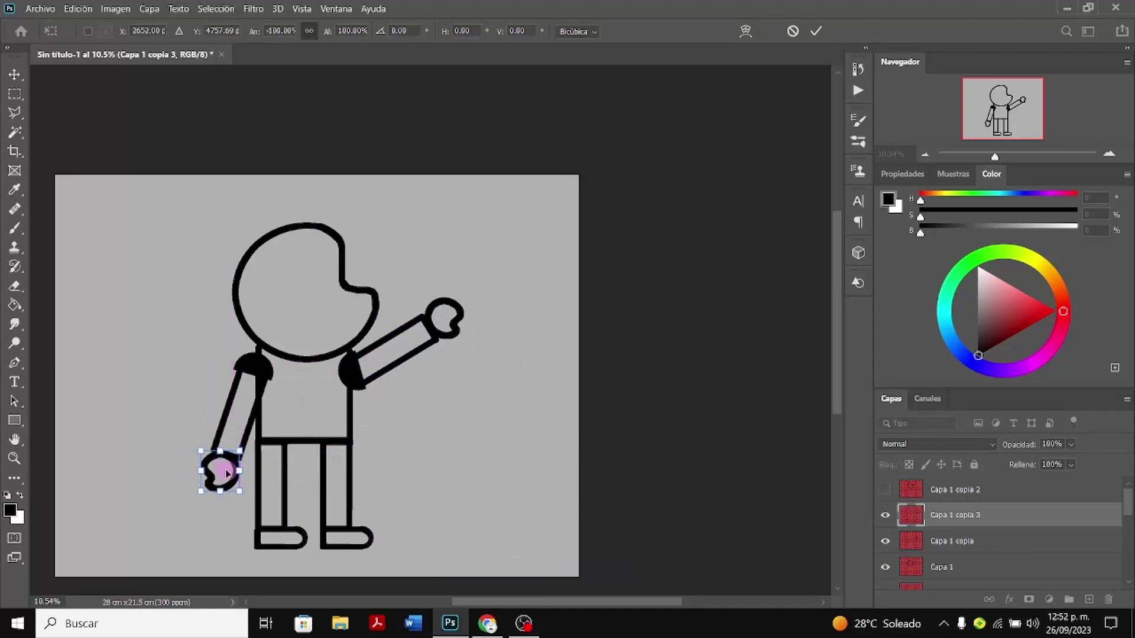
Flip the hand vertically, rotate it to match the arm's angle and commit the transform
{"action": "right_click", "coordinate": [228, 471]}
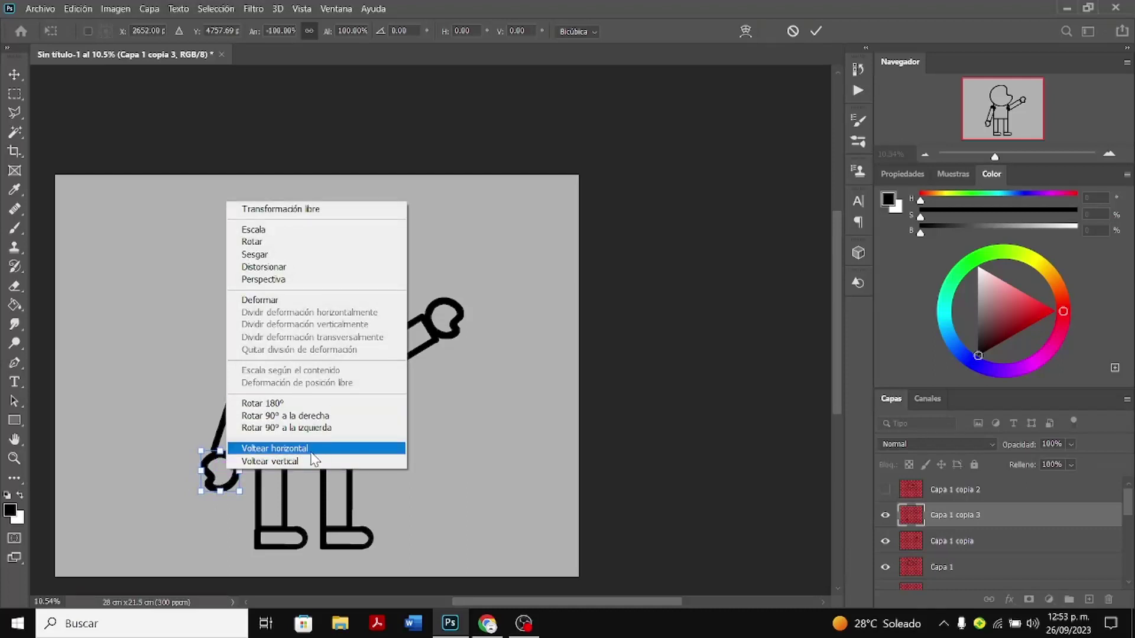
{"action": "left_click", "coordinate": [306, 459]}
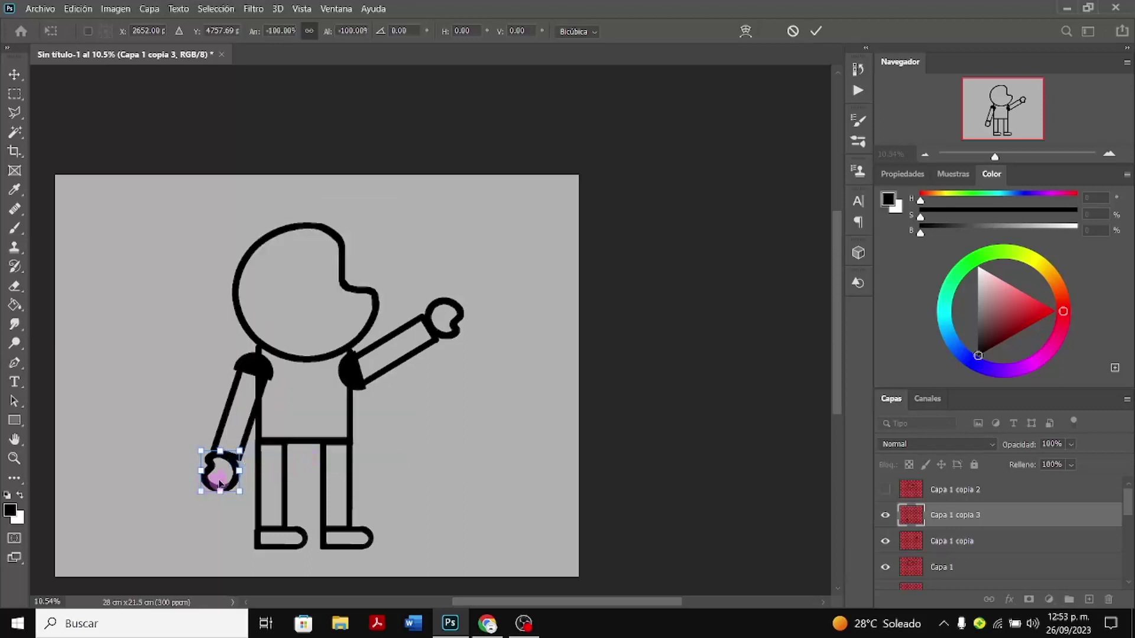
{"action": "left_click_drag", "start_coordinate": [219, 482], "coordinate": [254, 544]}
{"action": "left_click_drag", "start_coordinate": [240, 463], "coordinate": [224, 470]}
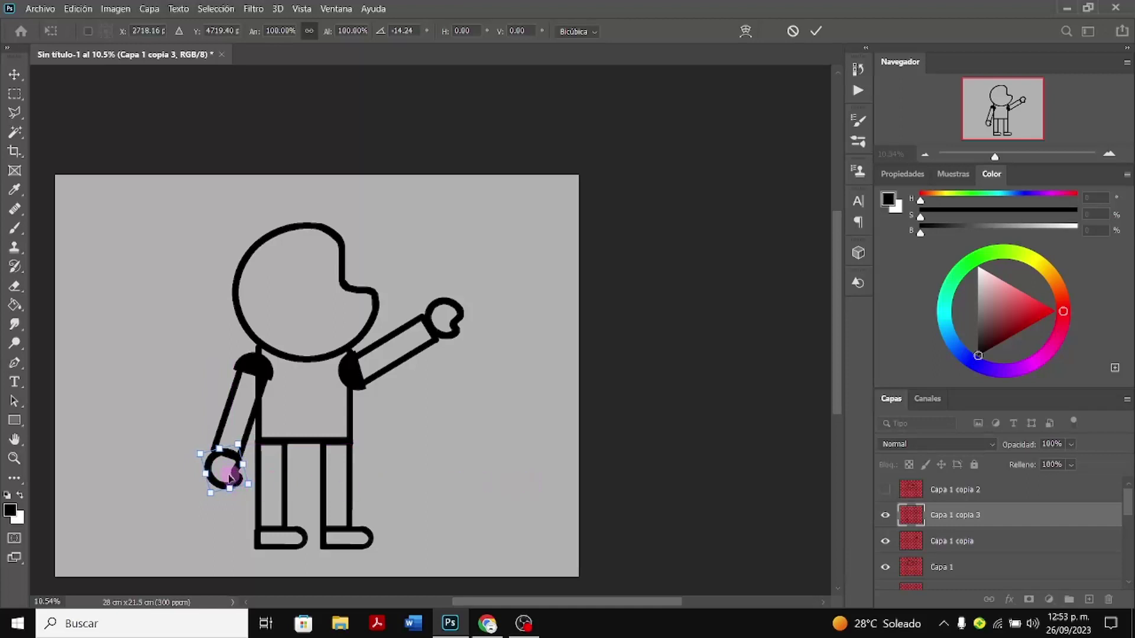
{"action": "left_click_drag", "start_coordinate": [230, 478], "coordinate": [225, 480]}
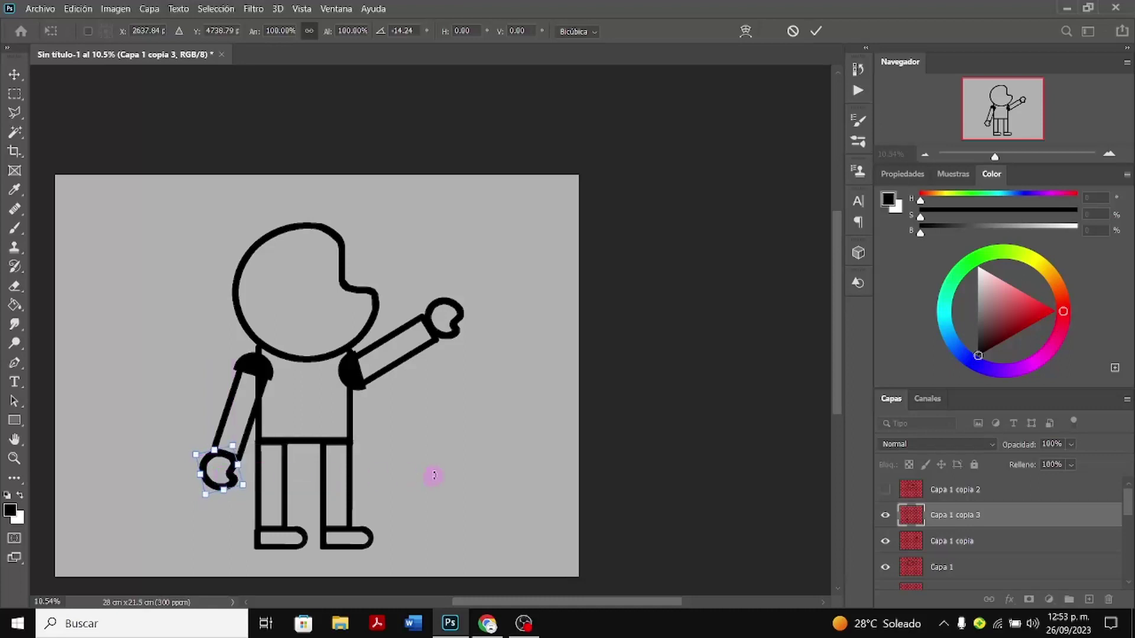
{"action": "key", "text": "ctrl+z"}
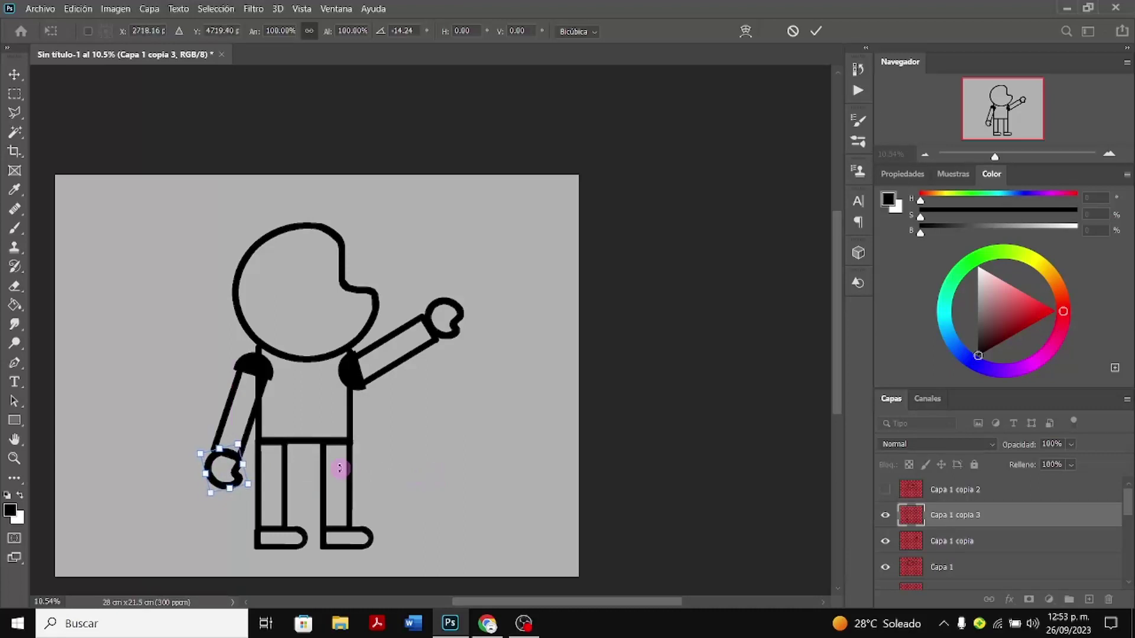
{"action": "left_click", "coordinate": [1008, 542]}
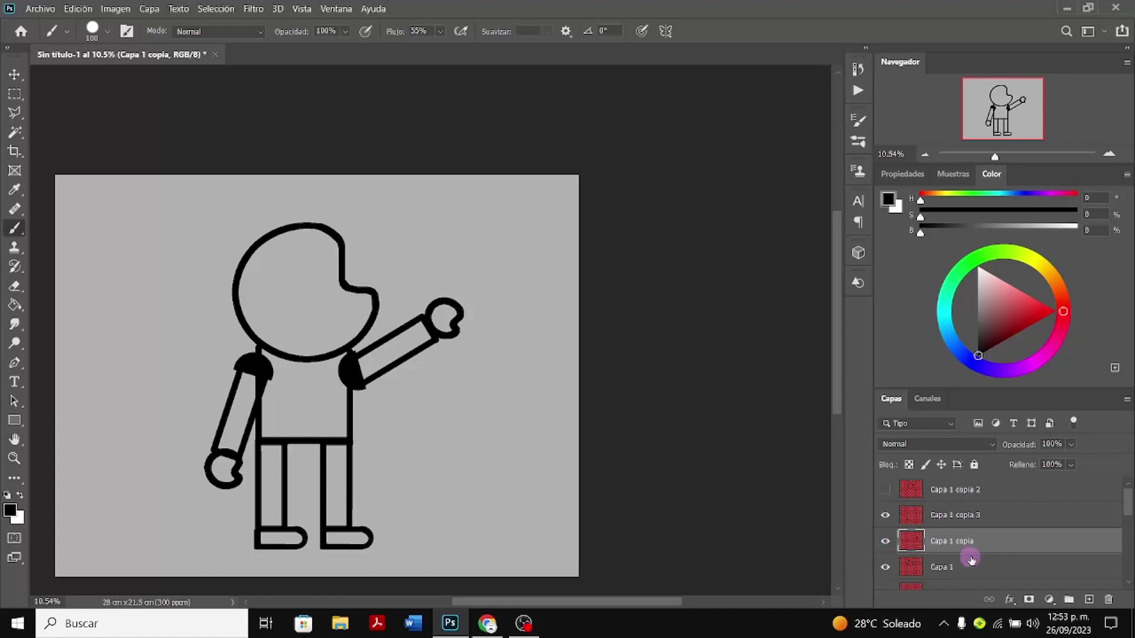
On Capa 1 copia 3, try rotating the lower hand about 12°, then undo it
{"action": "key", "text": "ctrl+t"}
{"action": "left_click", "coordinate": [952, 511]}
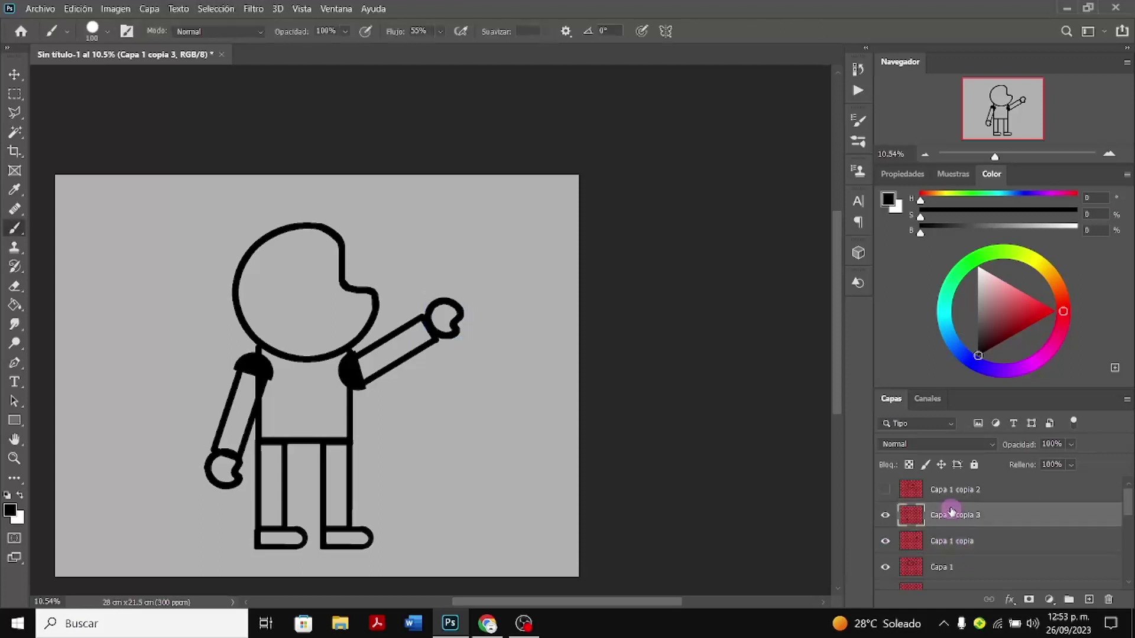
{"action": "key", "text": "ctrl+t"}
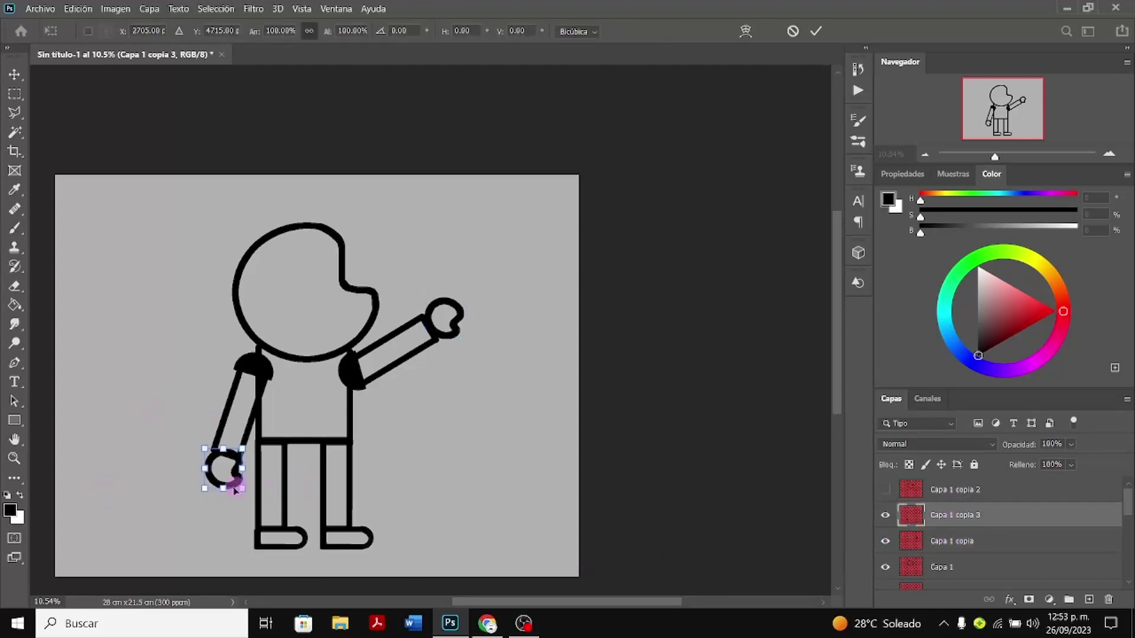
{"action": "left_click_drag", "start_coordinate": [254, 499], "coordinate": [215, 467]}
{"action": "key", "text": "ctrl+z"}
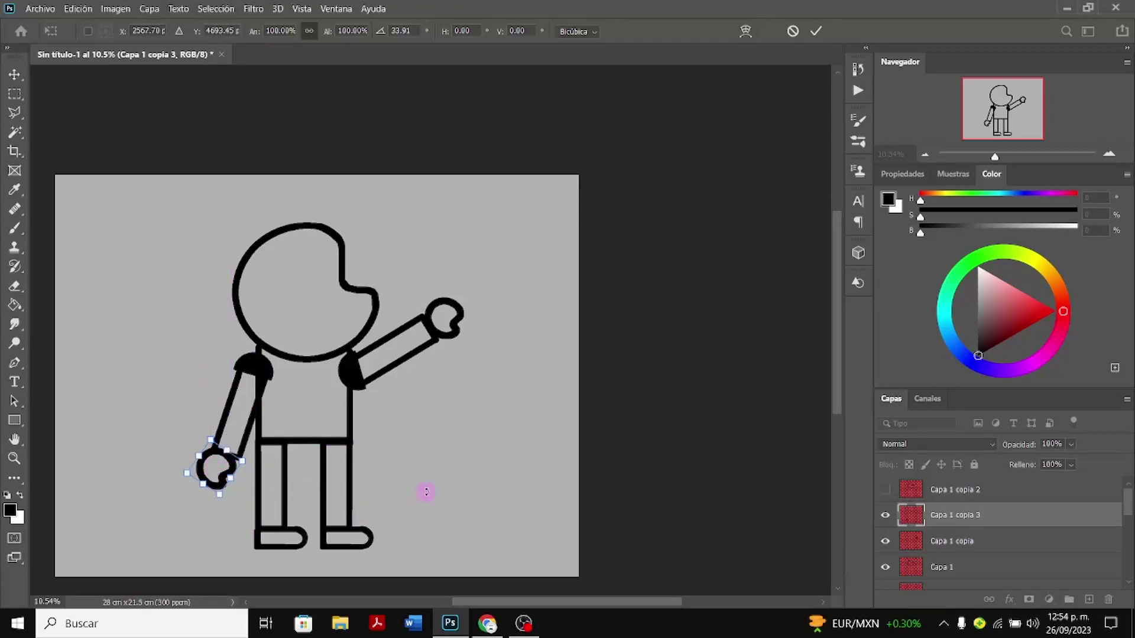
{"action": "left_click", "coordinate": [885, 541]}
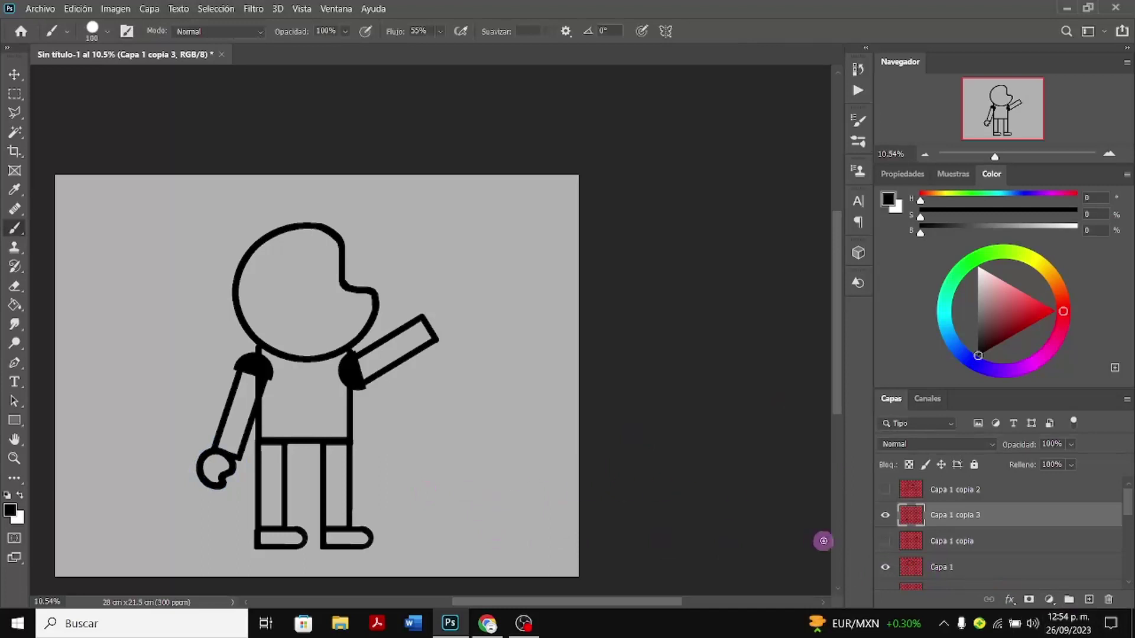
{"action": "left_click", "coordinate": [888, 541]}
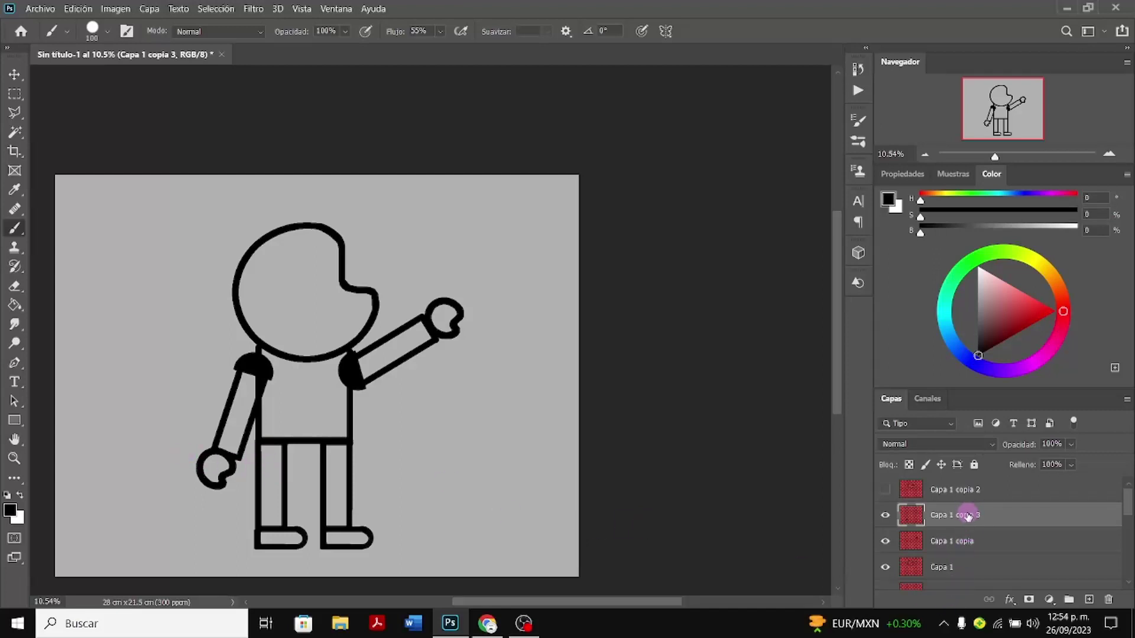
Flip the hand vertically, then move and rotate it onto the lowered left arm's end
{"action": "key", "text": "ctrl+t"}
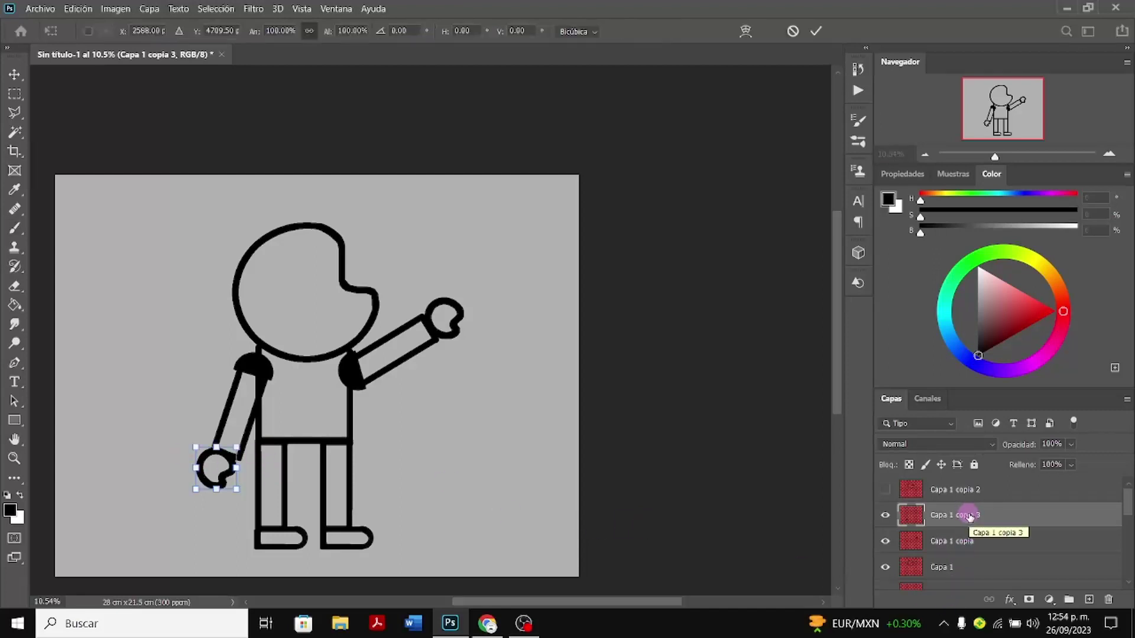
{"action": "right_click", "coordinate": [218, 480]}
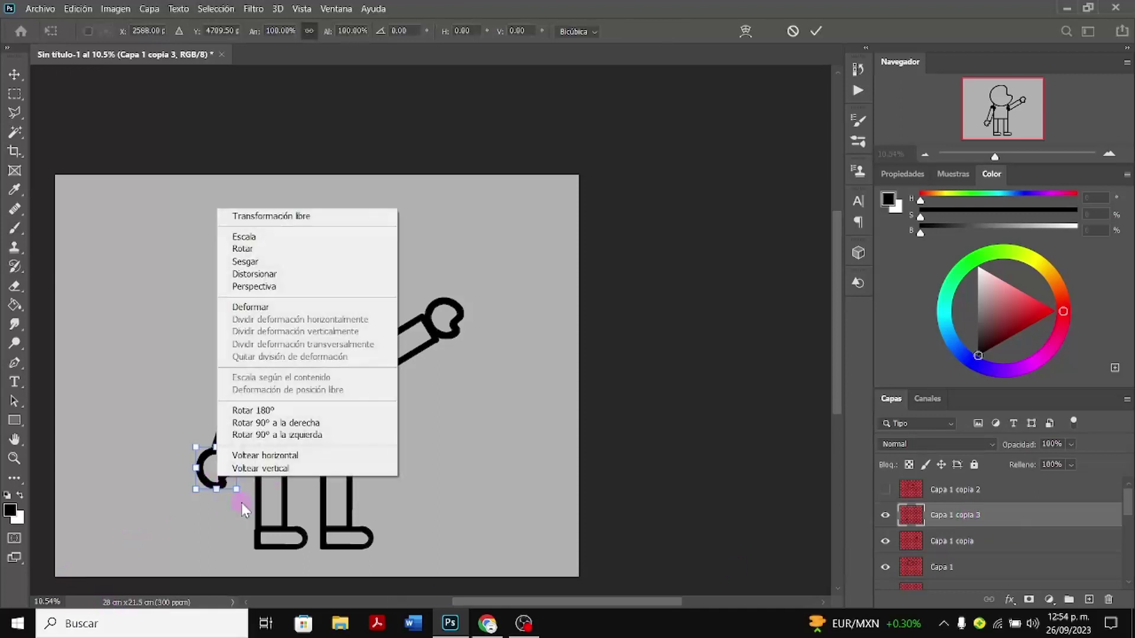
{"action": "left_click", "coordinate": [289, 469]}
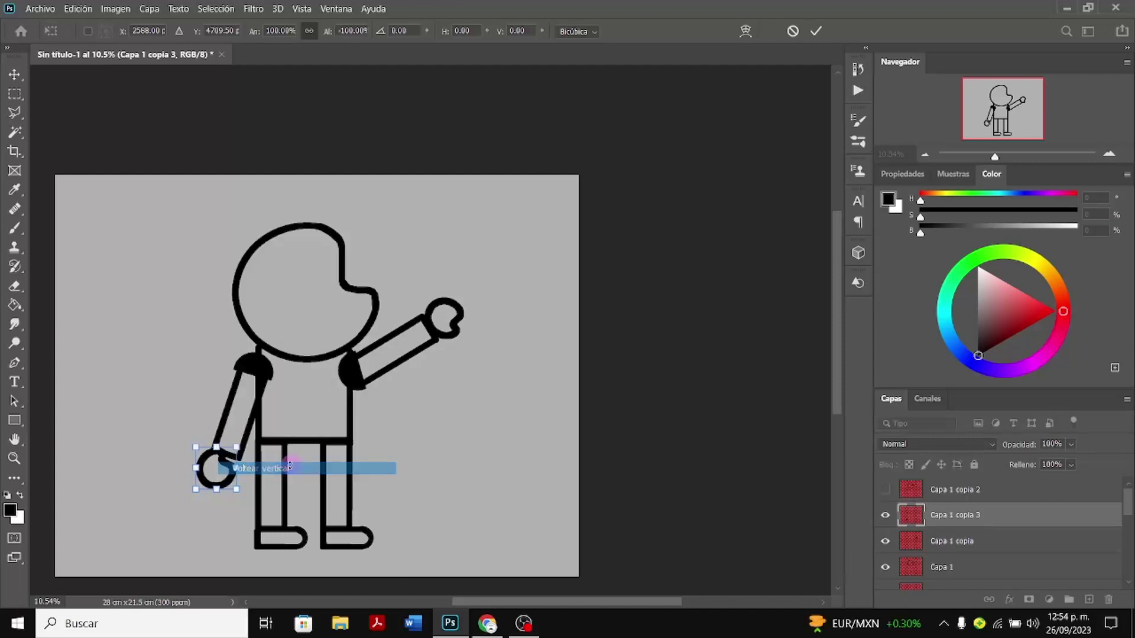
{"action": "left_click_drag", "start_coordinate": [218, 471], "coordinate": [232, 486]}
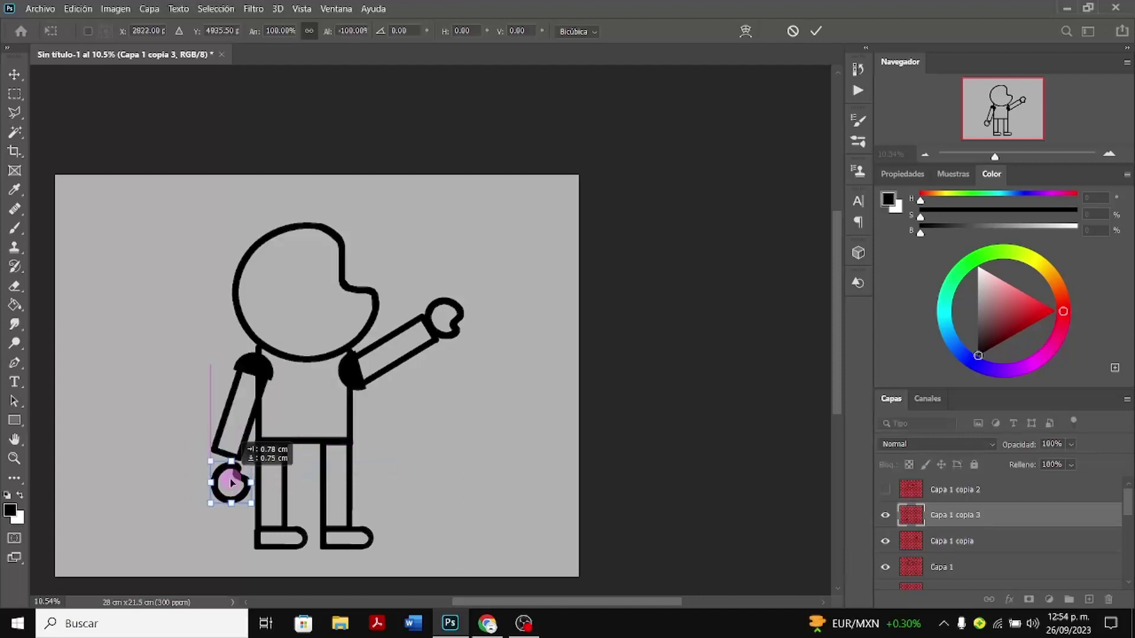
{"action": "left_click_drag", "start_coordinate": [261, 427], "coordinate": [286, 502]}
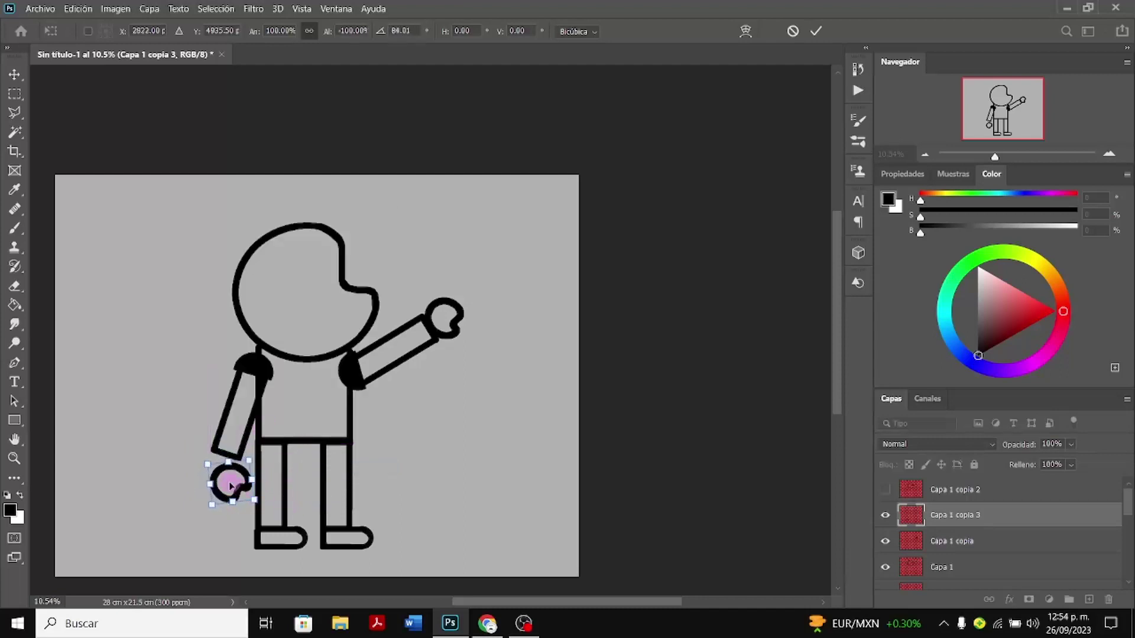
{"action": "left_click_drag", "start_coordinate": [228, 477], "coordinate": [222, 466]}
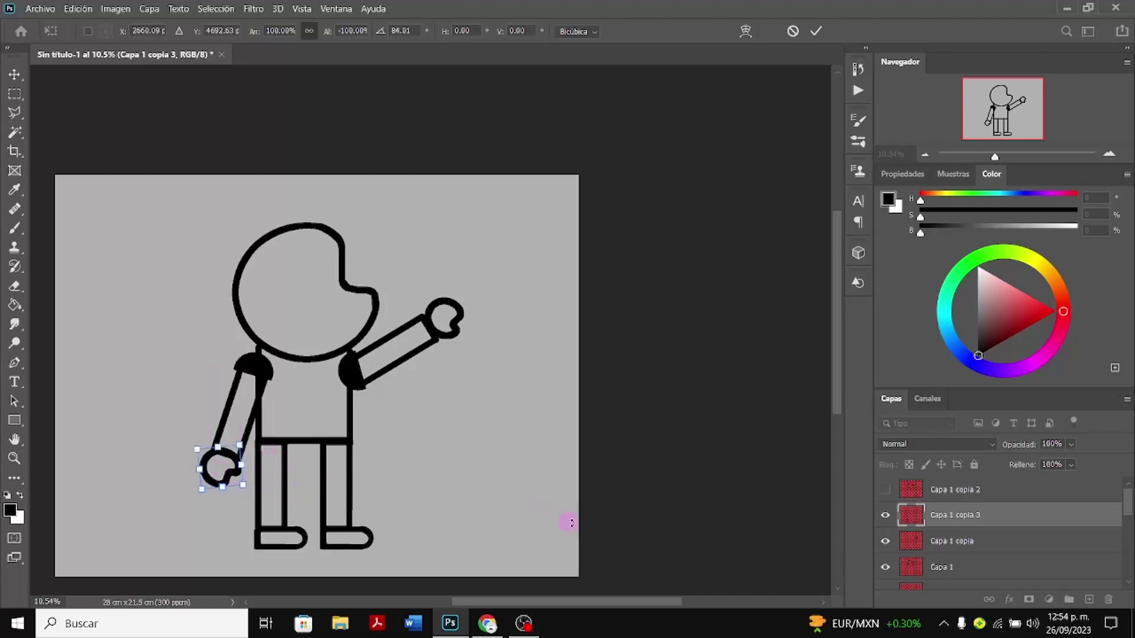
{"action": "left_click", "coordinate": [942, 547]}
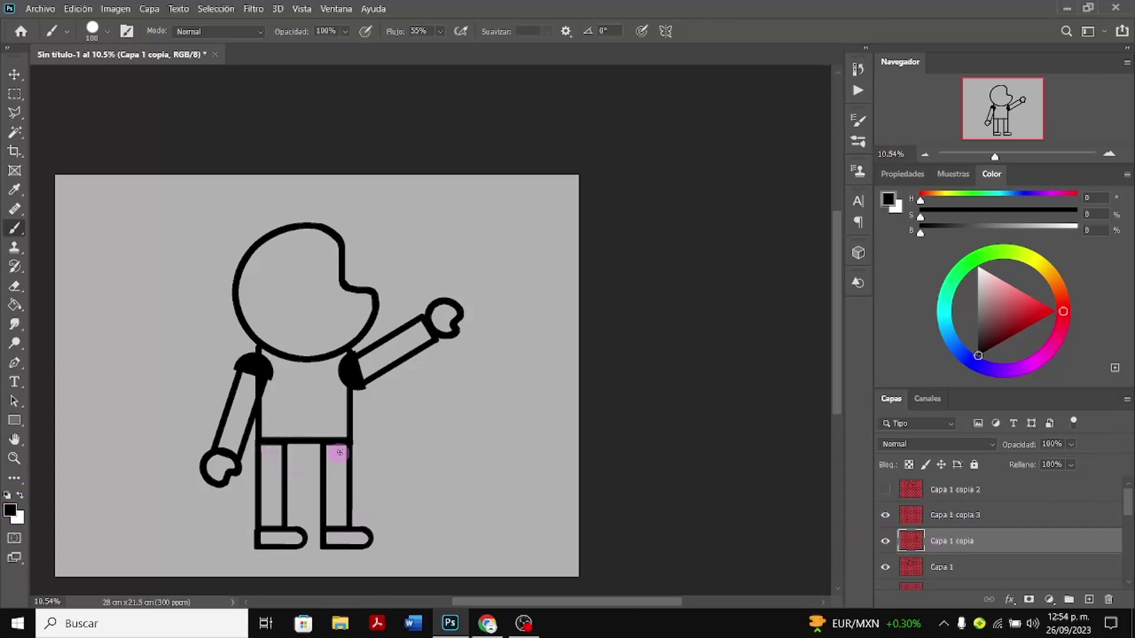
Toggle visibility of the head, shoulder fills and torso outlines to inspect each part
{"action": "scroll", "coordinate": [940, 563], "scroll_direction": "down", "scroll_amount": 1}
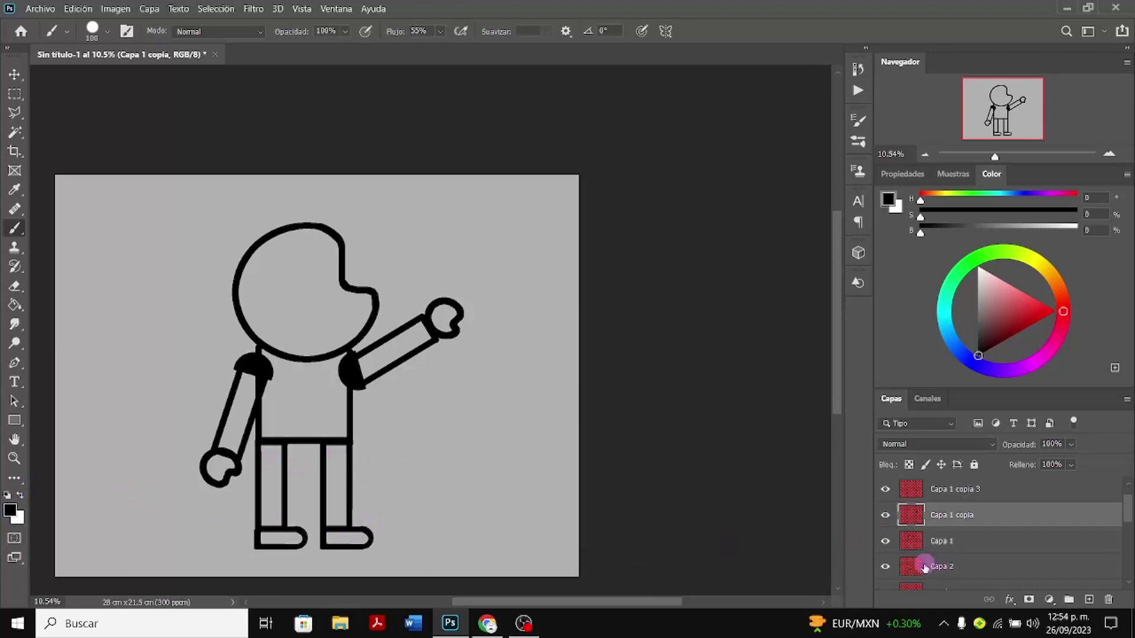
{"action": "left_click", "coordinate": [887, 542]}
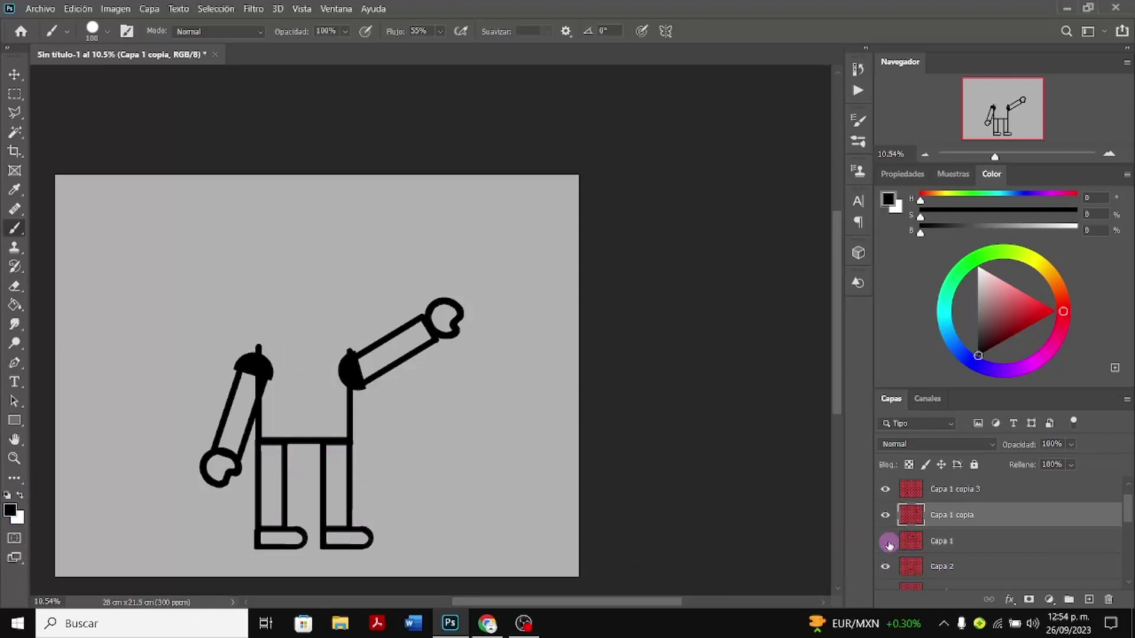
{"action": "left_click", "coordinate": [886, 541]}
{"action": "scroll", "coordinate": [889, 544], "scroll_direction": "down", "scroll_amount": 2}
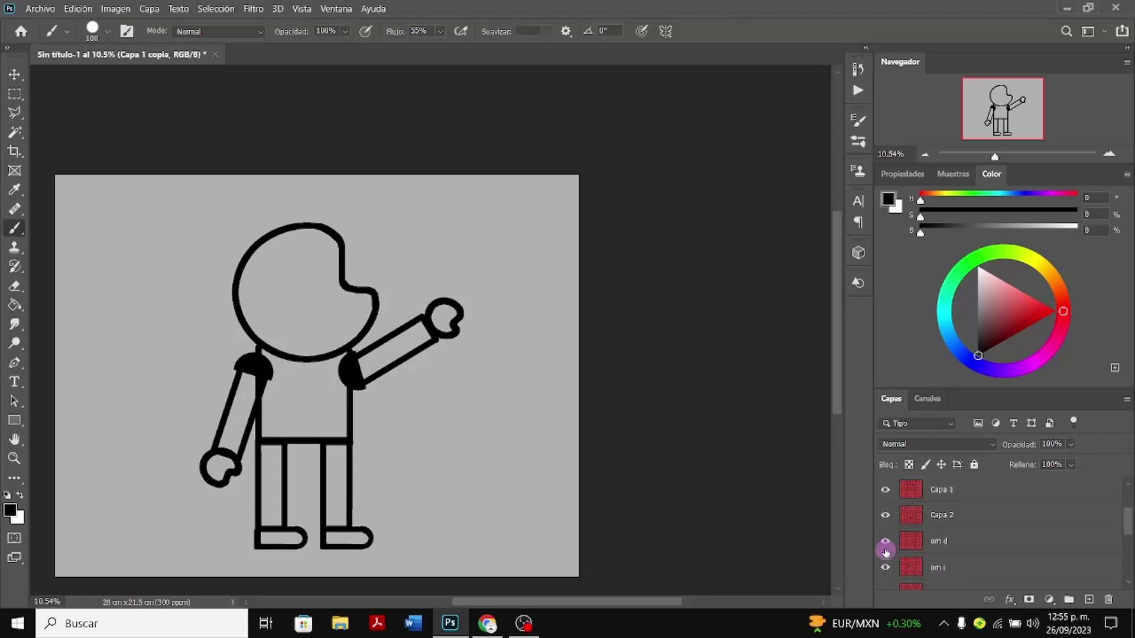
{"action": "left_click", "coordinate": [885, 550]}
{"action": "left_click", "coordinate": [886, 551]}
{"action": "left_click", "coordinate": [886, 551]}
{"action": "left_click", "coordinate": [885, 550]}
{"action": "left_click", "coordinate": [886, 567]}
{"action": "left_click", "coordinate": [886, 567]}
{"action": "scroll", "coordinate": [886, 569], "scroll_direction": "up", "scroll_amount": 3}
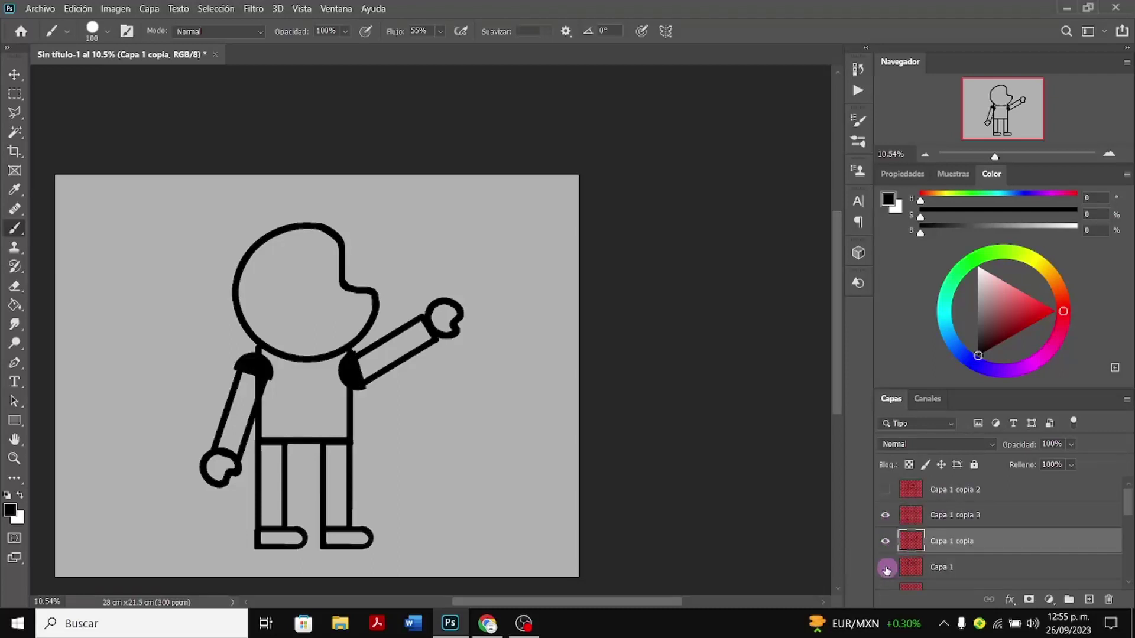
{"action": "left_click", "coordinate": [886, 569]}
{"action": "left_click", "coordinate": [886, 569]}
{"action": "scroll", "coordinate": [886, 569], "scroll_direction": "down", "scroll_amount": 2}
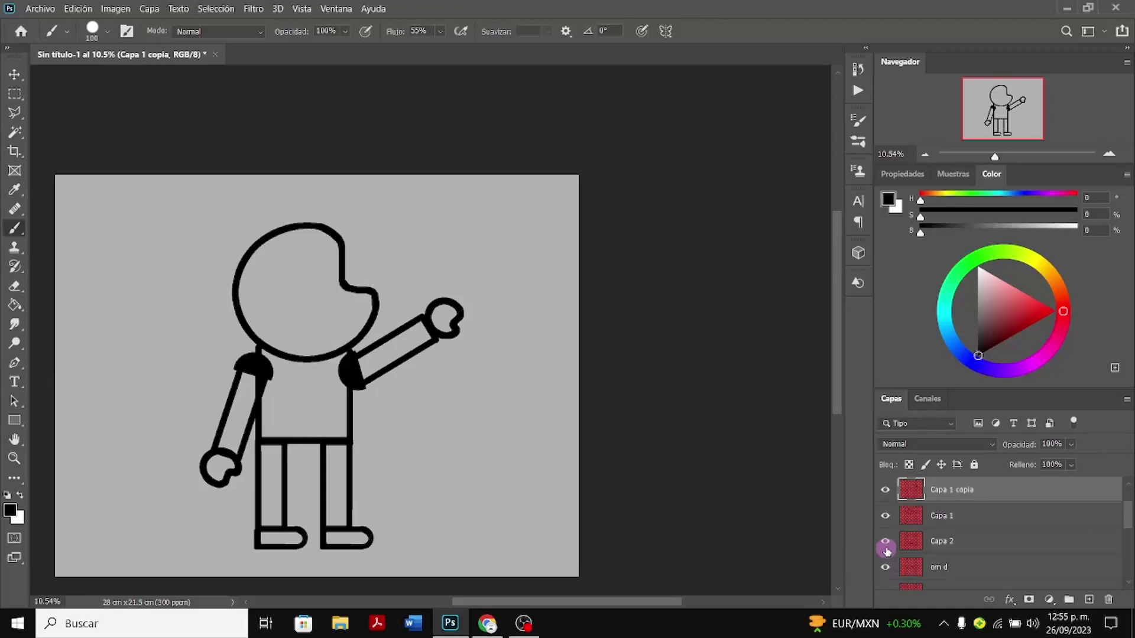
{"action": "left_click", "coordinate": [885, 550]}
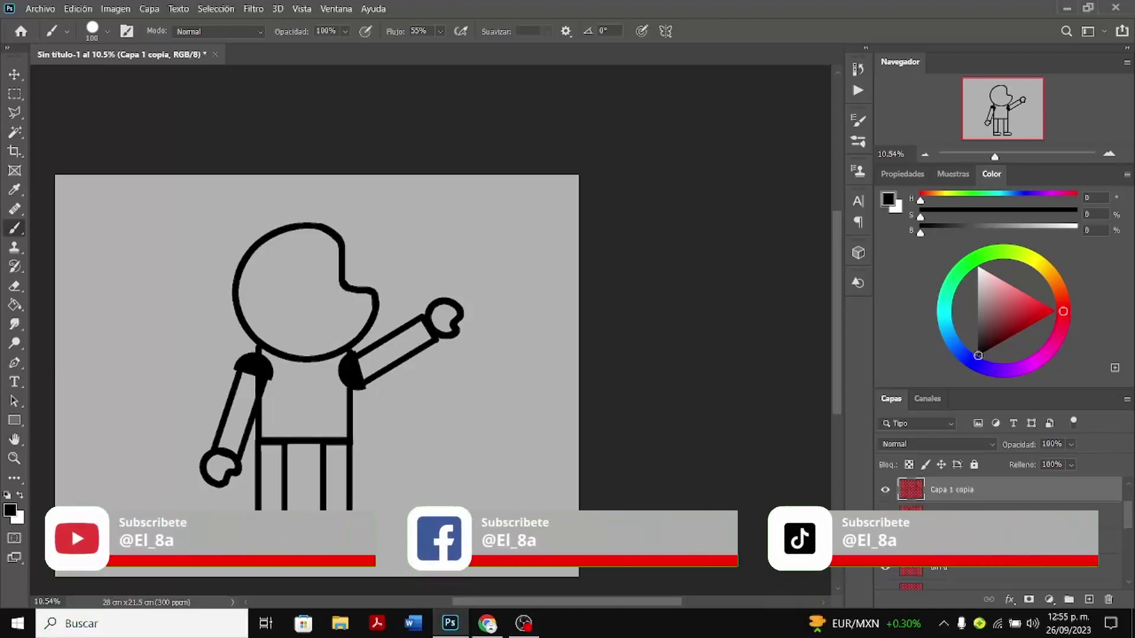
{"action": "left_click", "coordinate": [885, 541]}
{"action": "left_click", "coordinate": [885, 541]}
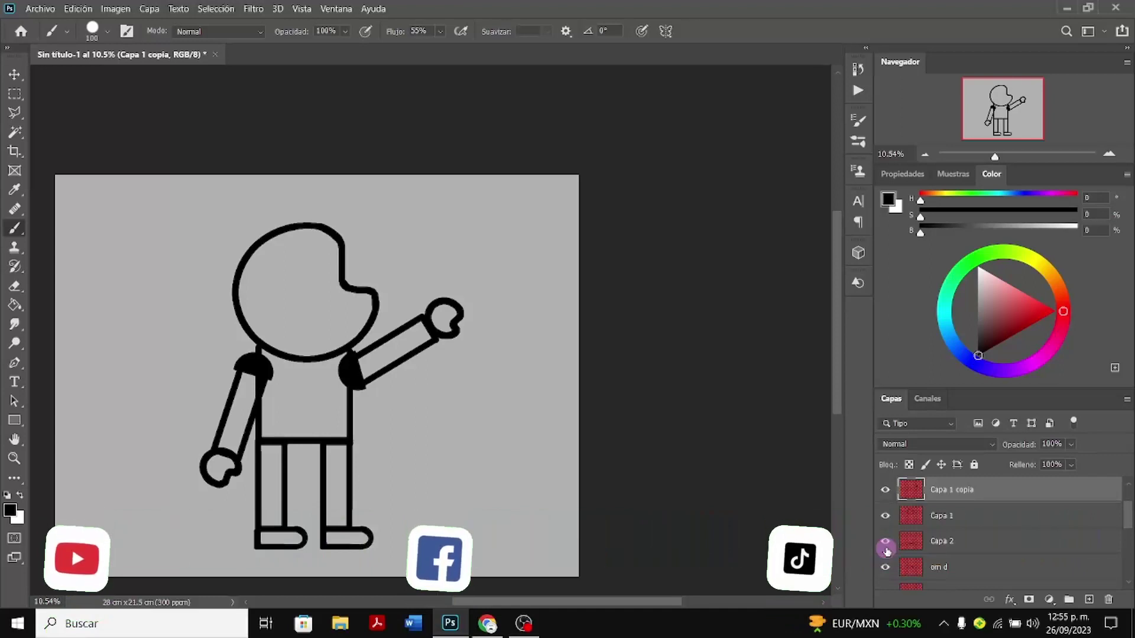
Select Capa 2 and hide the shoulder fills, head outline, left hand, both arms and left leg
{"action": "left_click", "coordinate": [920, 541]}
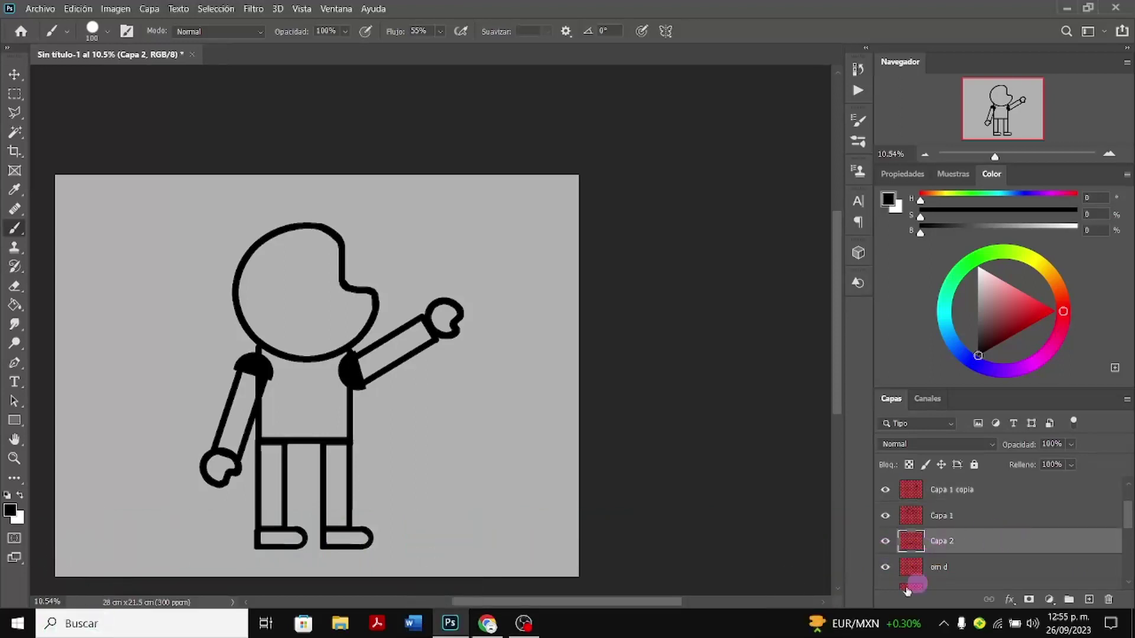
{"action": "left_click", "coordinate": [885, 567]}
{"action": "left_click", "coordinate": [885, 515]}
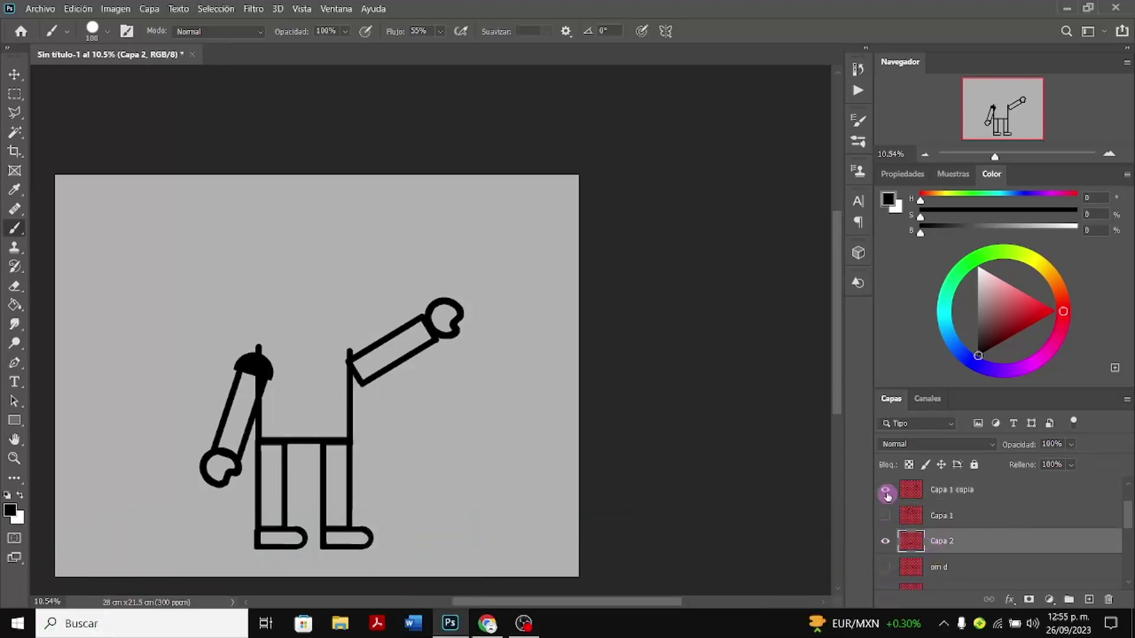
{"action": "left_click", "coordinate": [885, 490]}
{"action": "scroll", "coordinate": [893, 523], "scroll_direction": "down", "scroll_amount": 1}
{"action": "left_click", "coordinate": [885, 568]}
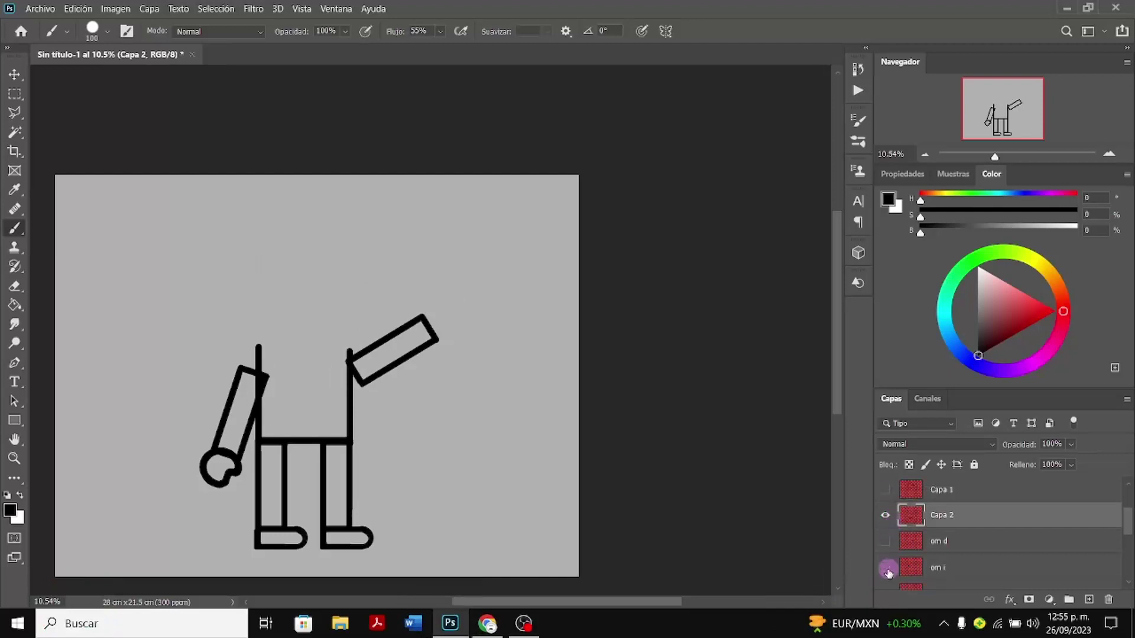
{"action": "scroll", "coordinate": [887, 550], "scroll_direction": "down", "scroll_amount": 3}
{"action": "left_click", "coordinate": [885, 515]}
{"action": "left_click", "coordinate": [887, 543]}
{"action": "left_click", "coordinate": [885, 568]}
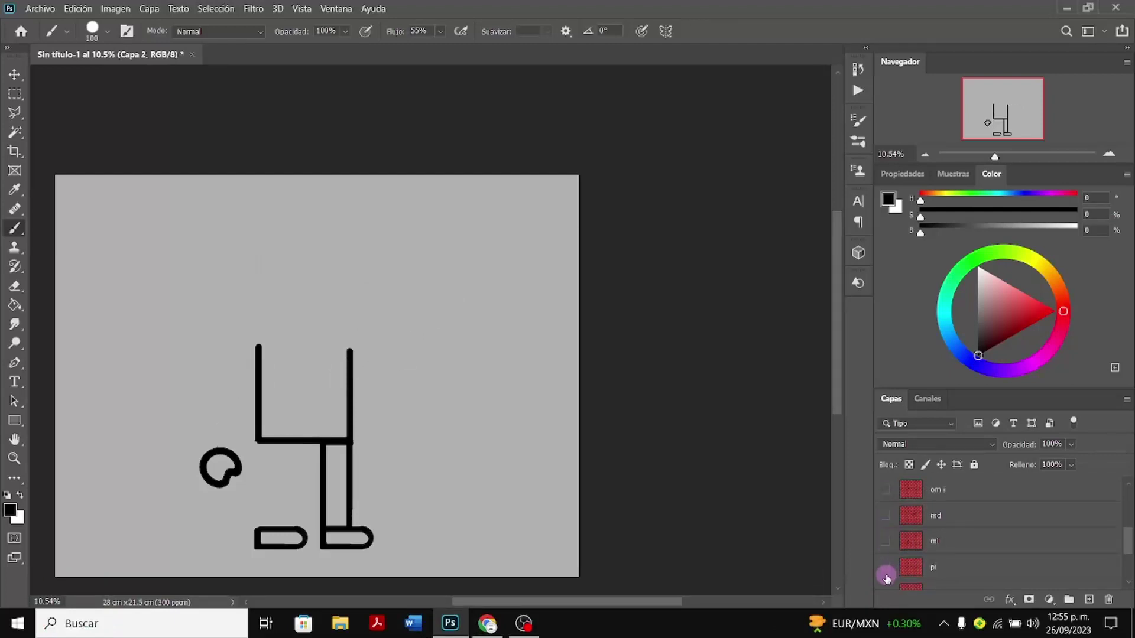
Hide the feet, right leg and left hand circle, leaving only the Capa 2 torso outline
{"action": "scroll", "coordinate": [887, 569], "scroll_direction": "down", "scroll_amount": 3}
{"action": "left_click", "coordinate": [887, 543]}
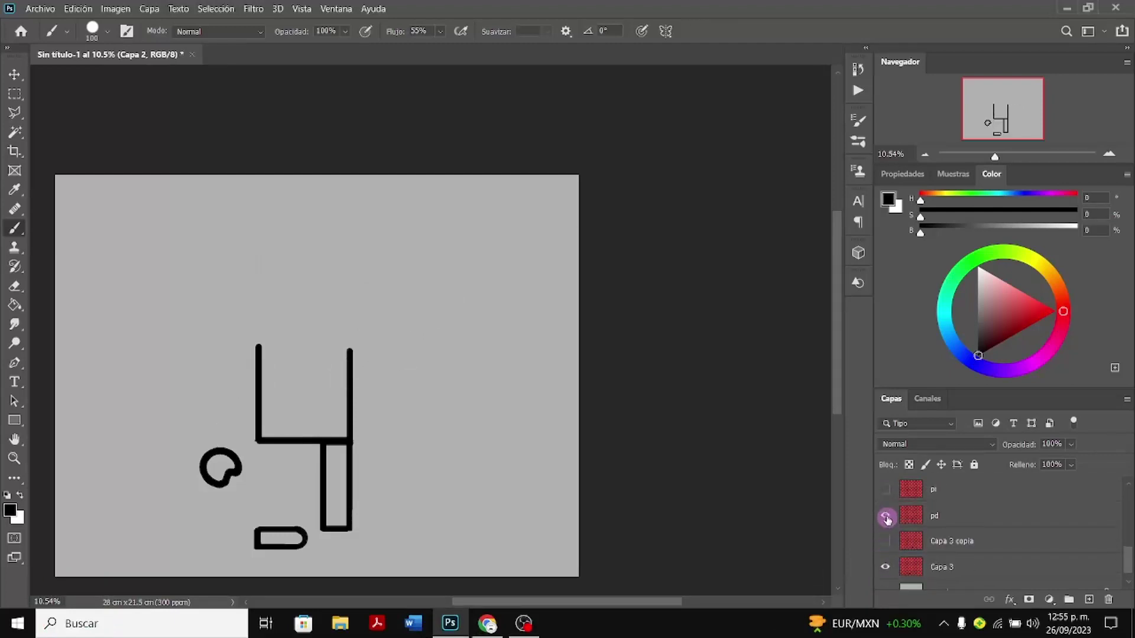
{"action": "left_click", "coordinate": [886, 517]}
{"action": "left_click", "coordinate": [886, 568]}
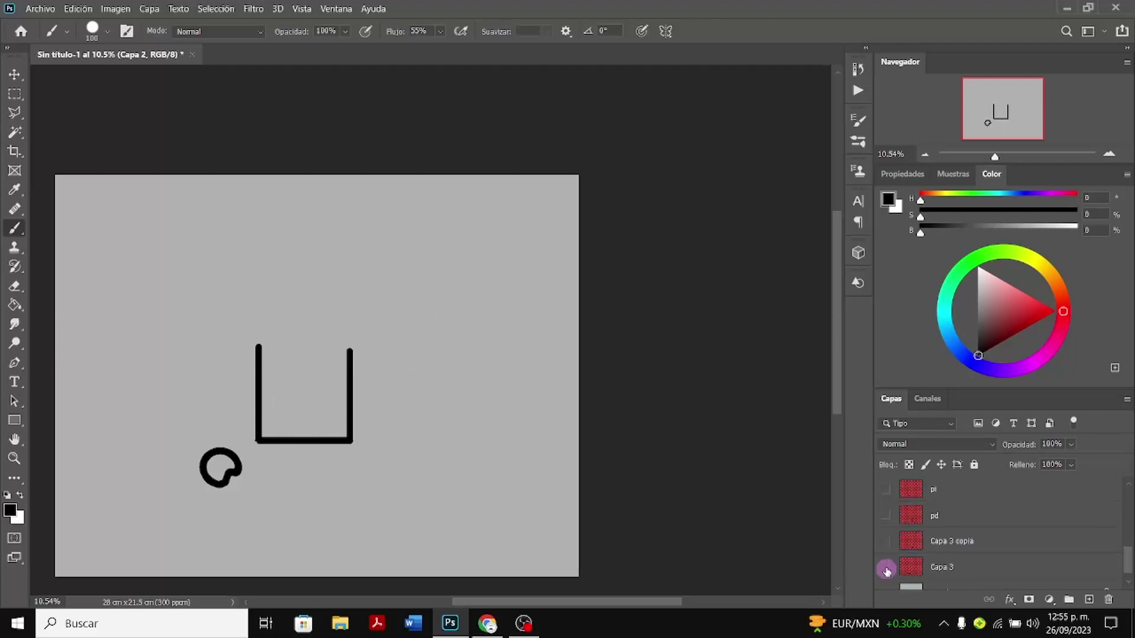
{"action": "scroll", "coordinate": [886, 570], "scroll_direction": "up", "scroll_amount": 4}
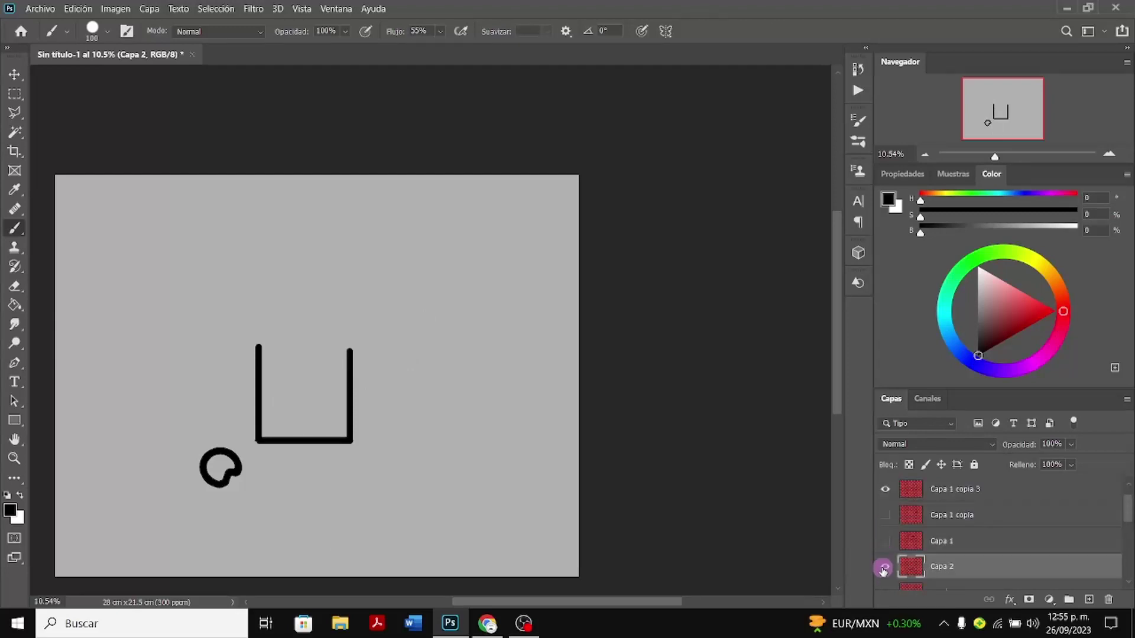
{"action": "left_click", "coordinate": [884, 568]}
{"action": "left_click", "coordinate": [885, 568]}
{"action": "left_click", "coordinate": [885, 489]}
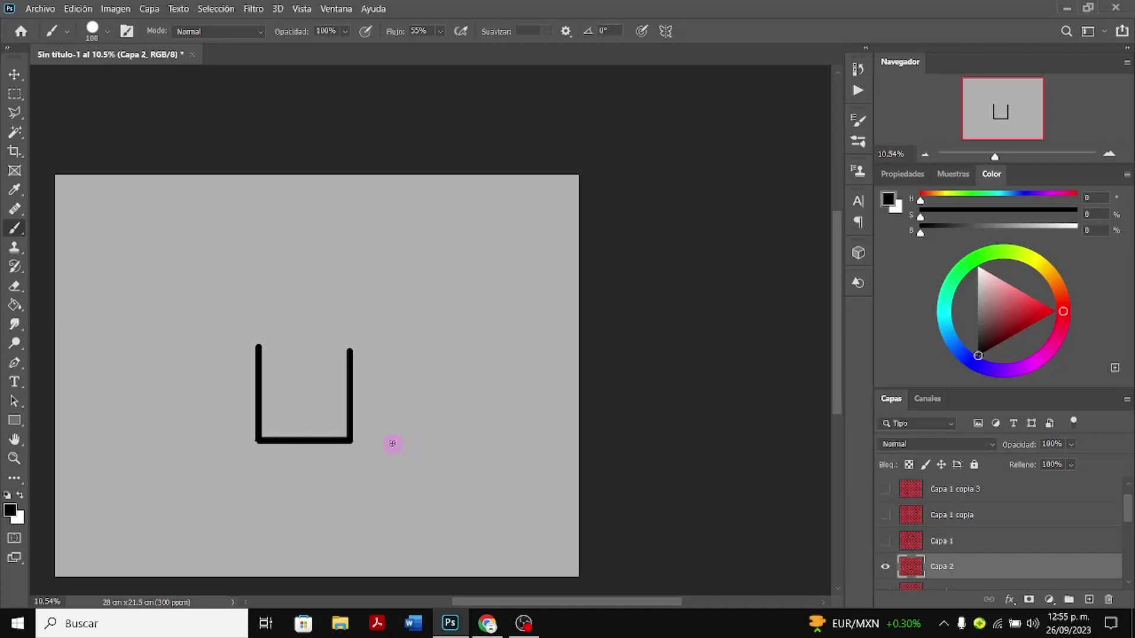
Rotate the Capa 2 torso outline 180° with Rotar 180° so its opening faces down
{"action": "key", "text": "ctrl+t"}
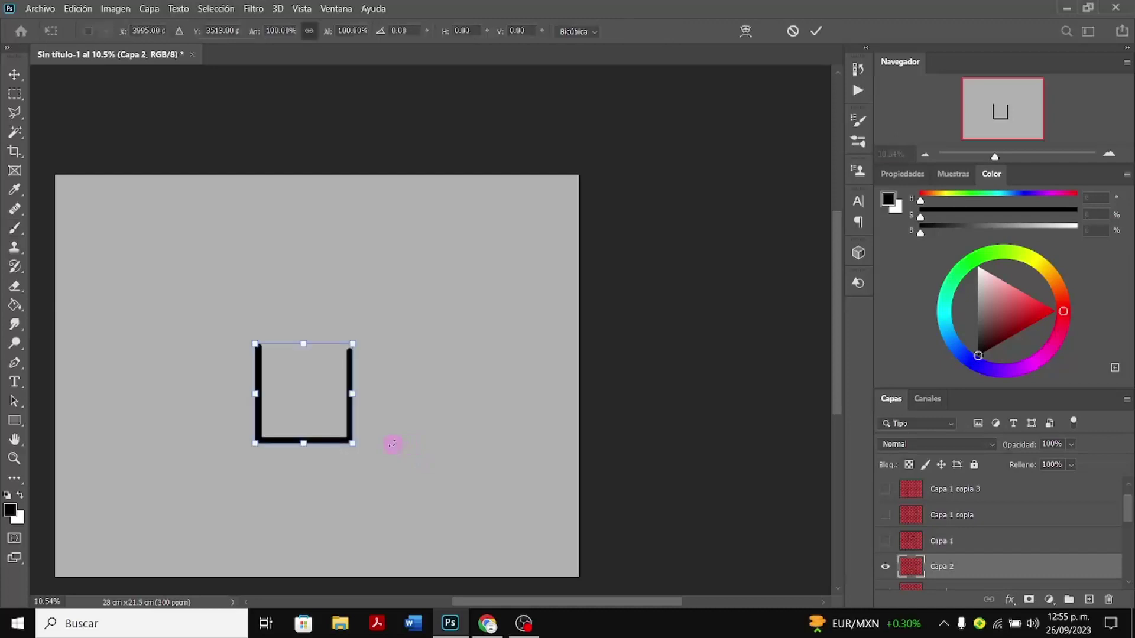
{"action": "right_click", "coordinate": [300, 422]}
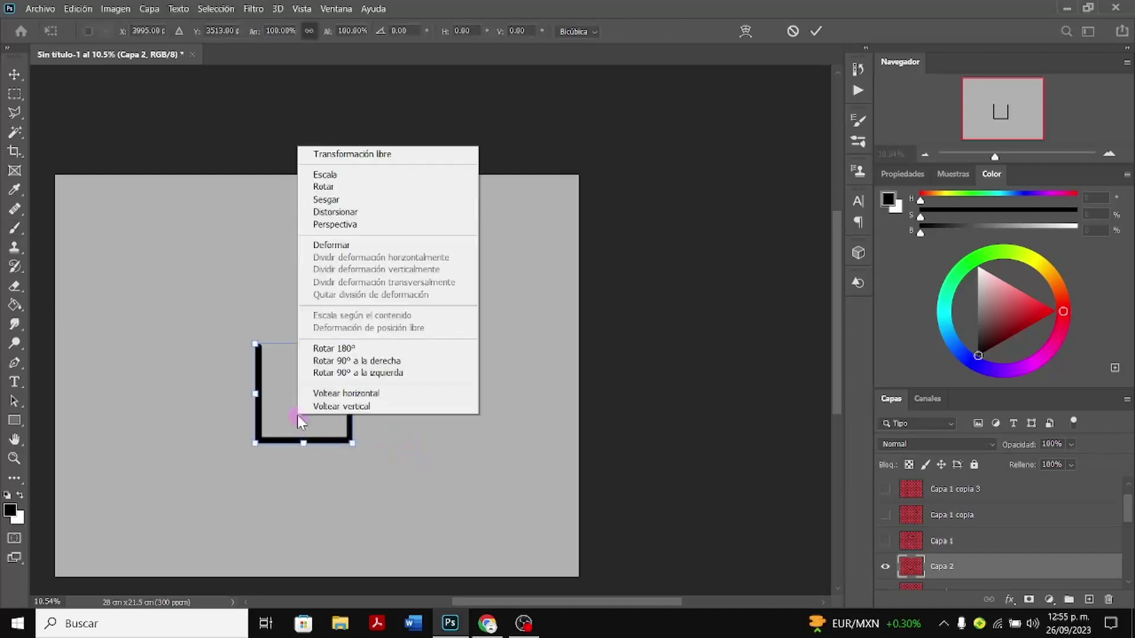
{"action": "left_click", "coordinate": [385, 349]}
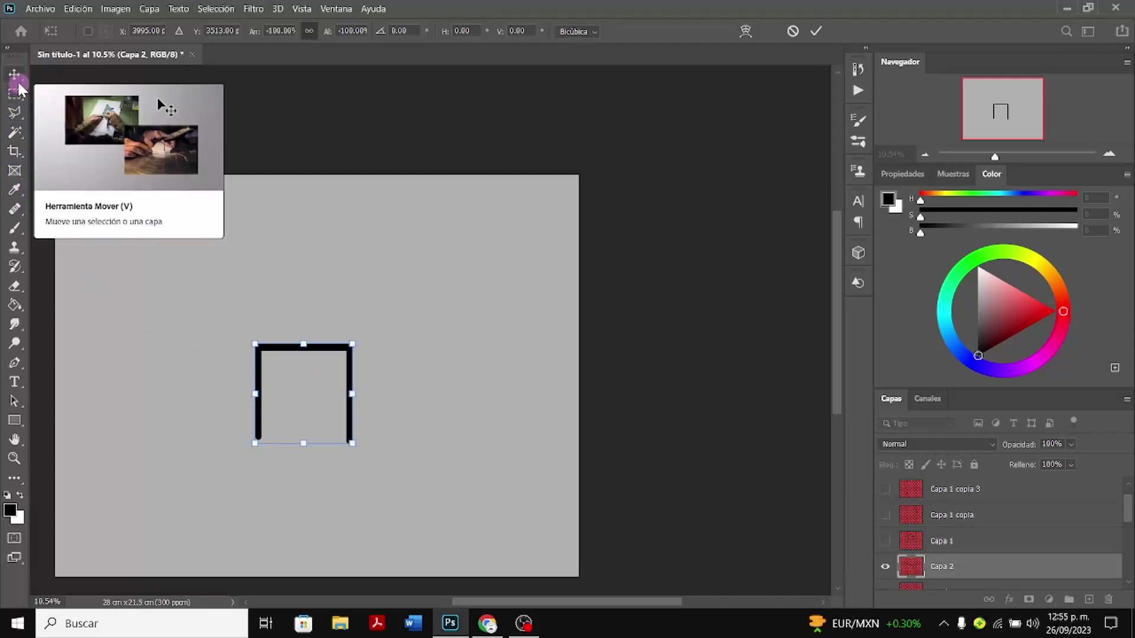
{"action": "left_click", "coordinate": [16, 228]}
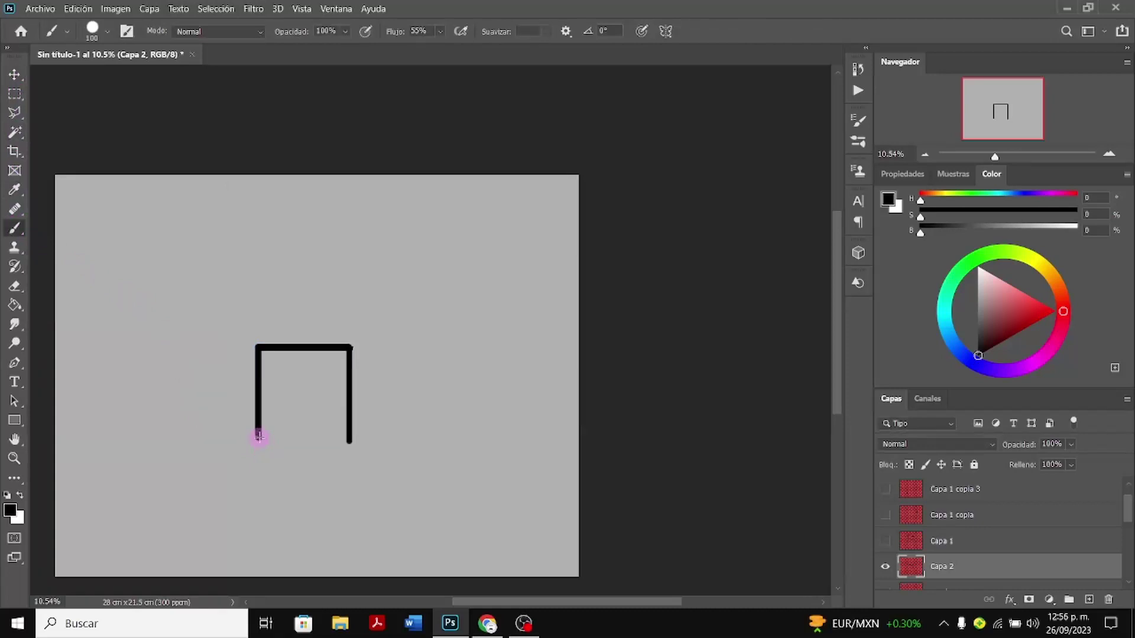
Brush a straight black line across the torso's open bottom, undoing the unsatisfactory tries
{"action": "mouse_move", "coordinate": [258, 437]}
{"action": "left_mouse_down"}
{"action": "mouse_move", "coordinate": [302, 453]}
{"action": "mouse_move", "coordinate": [350, 439]}
{"action": "mouse_move", "coordinate": [310, 454]}
{"action": "mouse_move", "coordinate": [259, 434]}
{"action": "mouse_move", "coordinate": [260, 445]}
{"action": "left_mouse_up"}
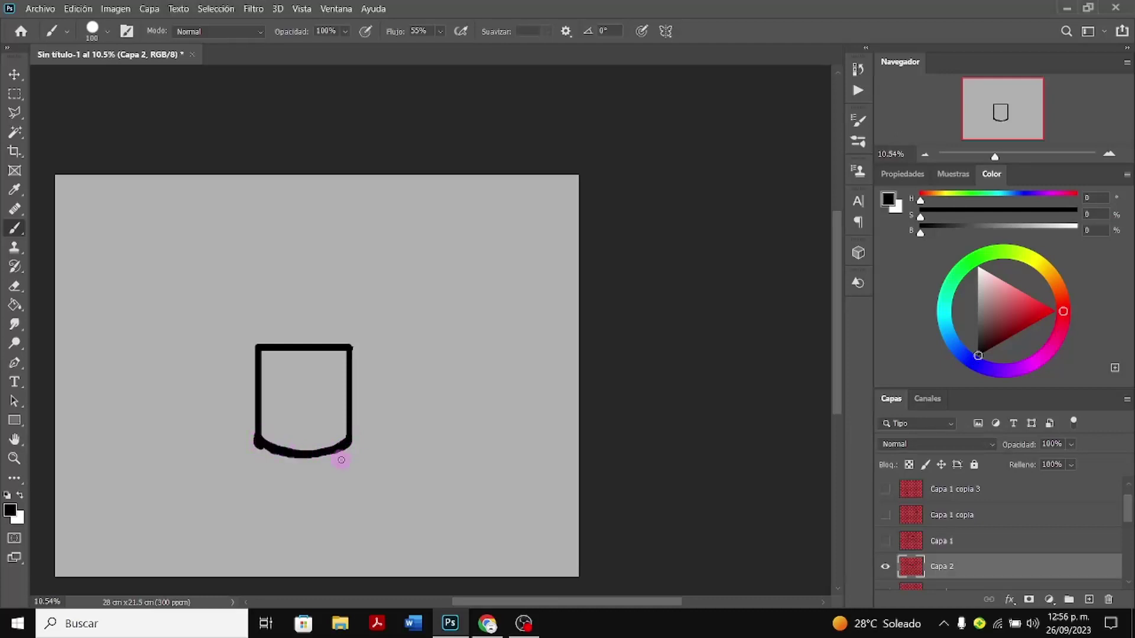
{"action": "key", "text": "ctrl+z"}
{"action": "mouse_move", "coordinate": [259, 439]}
{"action": "left_mouse_down"}
{"action": "mouse_move", "coordinate": [301, 454]}
{"action": "mouse_move", "coordinate": [346, 444]}
{"action": "left_mouse_up"}
{"action": "key", "text": "ctrl+z"}
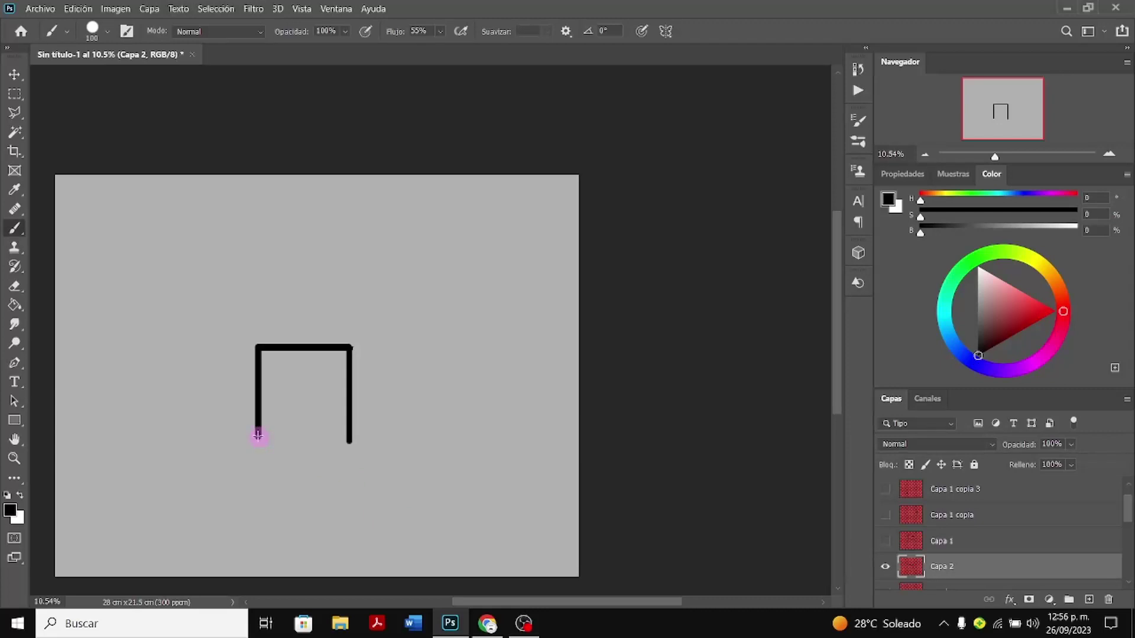
{"action": "left_click_drag", "start_coordinate": [257, 436], "coordinate": [350, 434]}
{"action": "key", "text": "ctrl+z"}
{"action": "left_click_drag", "start_coordinate": [258, 436], "coordinate": [346, 428]}
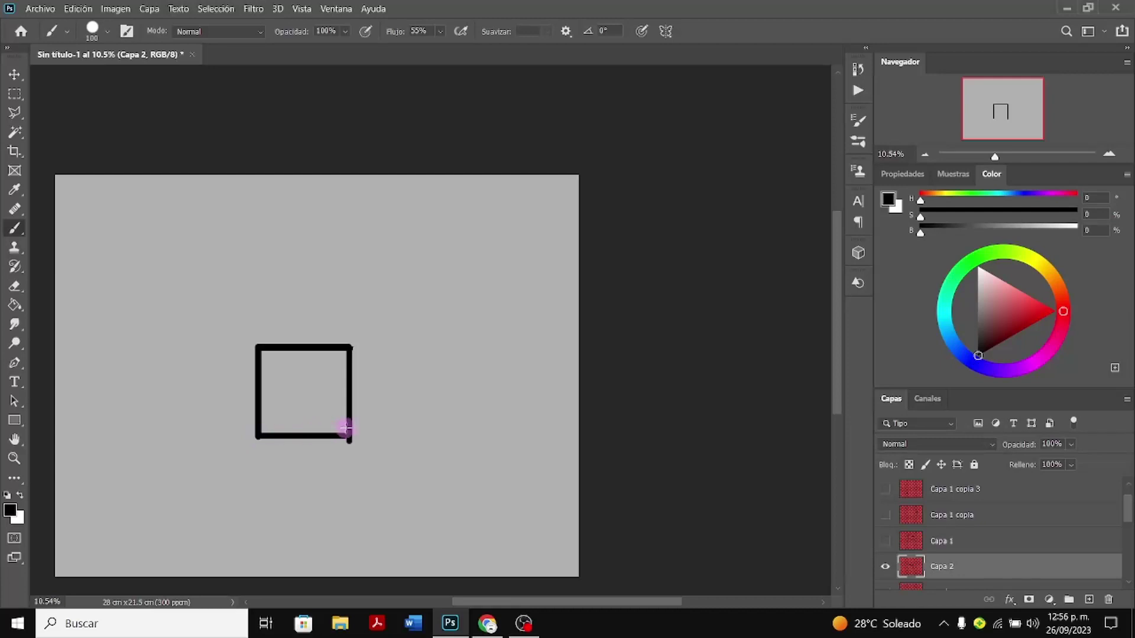
Repaint the square's lower-right corner and thicken its bottom edge with the brush
{"action": "left_click", "coordinate": [14, 286]}
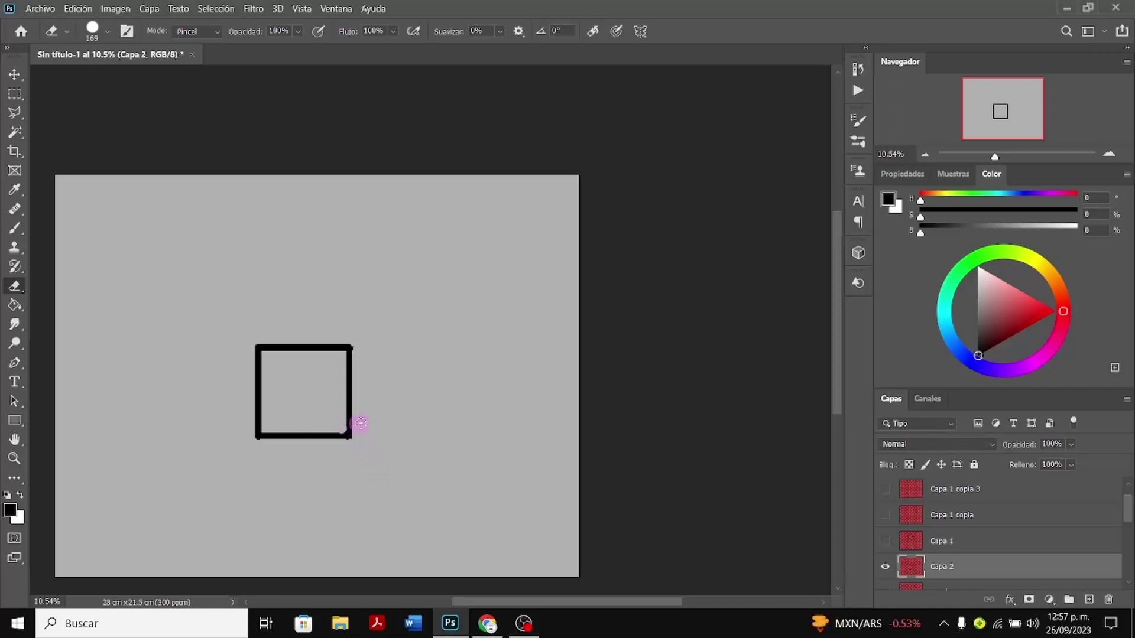
{"action": "left_click", "coordinate": [16, 227]}
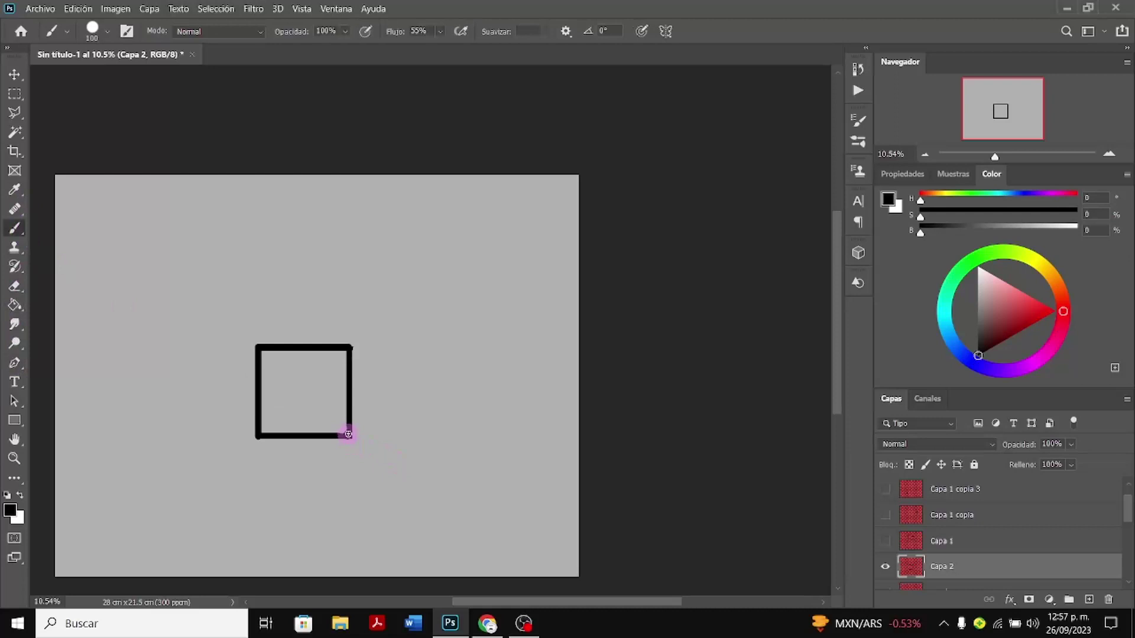
{"action": "mouse_move", "coordinate": [348, 435]}
{"action": "left_mouse_down"}
{"action": "mouse_move", "coordinate": [347, 418]}
{"action": "mouse_move", "coordinate": [348, 433]}
{"action": "left_mouse_up"}
{"action": "left_click_drag", "start_coordinate": [345, 434], "coordinate": [339, 438]}
{"action": "left_click_drag", "start_coordinate": [347, 434], "coordinate": [261, 436]}
Warp the square with Deformar, bowing its bottom edge down and arching its top upward
{"action": "key", "text": "ctrl+t"}
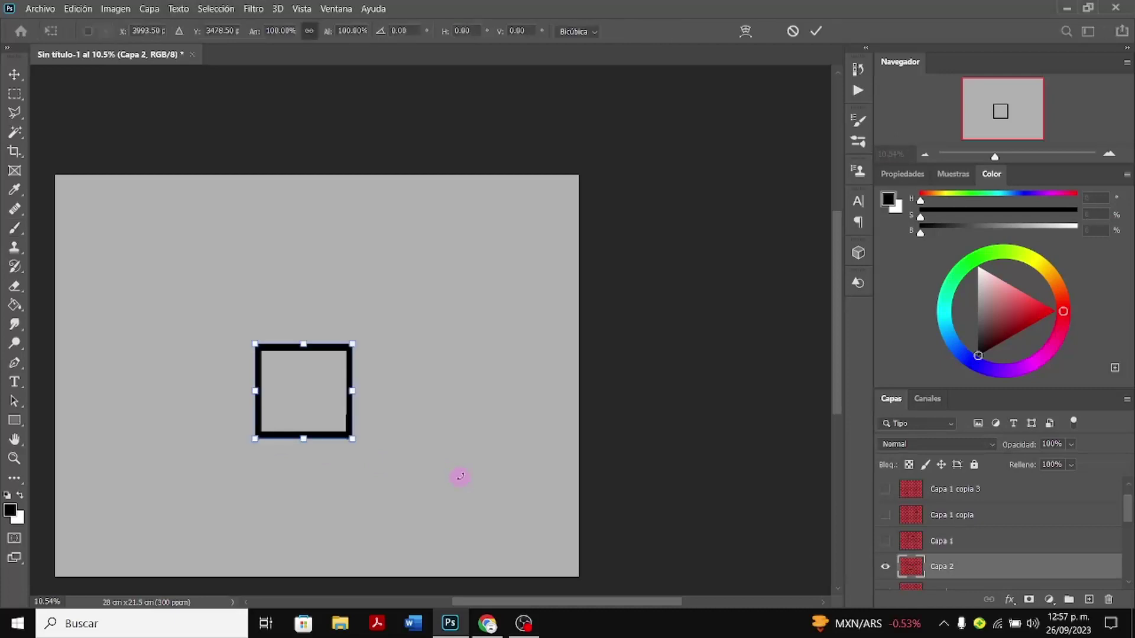
{"action": "right_click", "coordinate": [282, 403]}
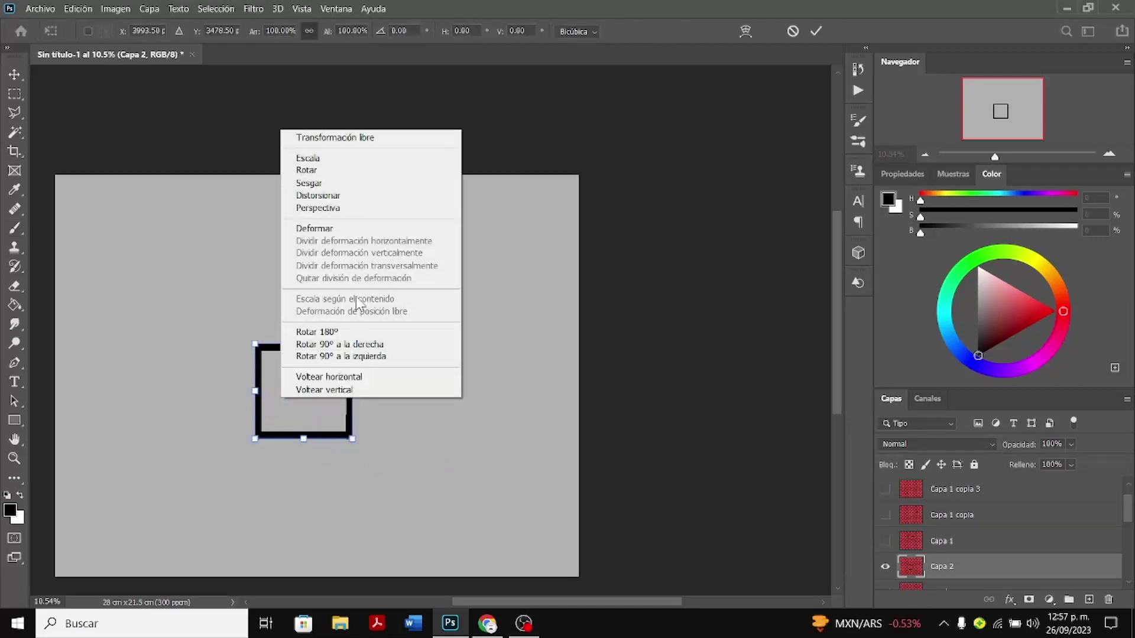
{"action": "left_click", "coordinate": [336, 229]}
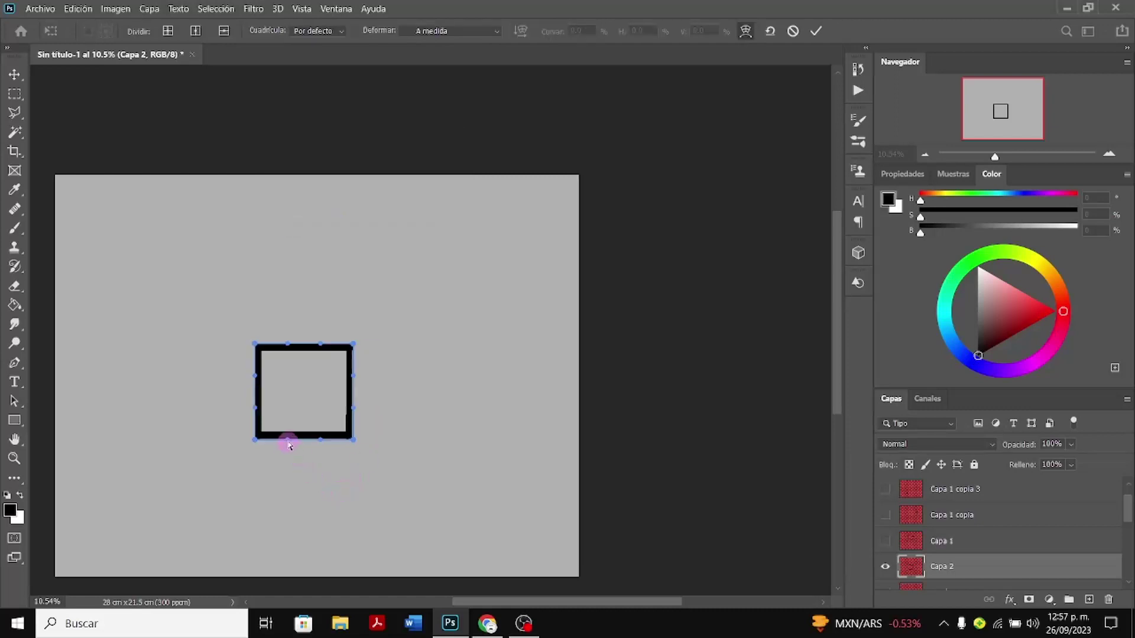
{"action": "left_click_drag", "start_coordinate": [289, 444], "coordinate": [326, 473]}
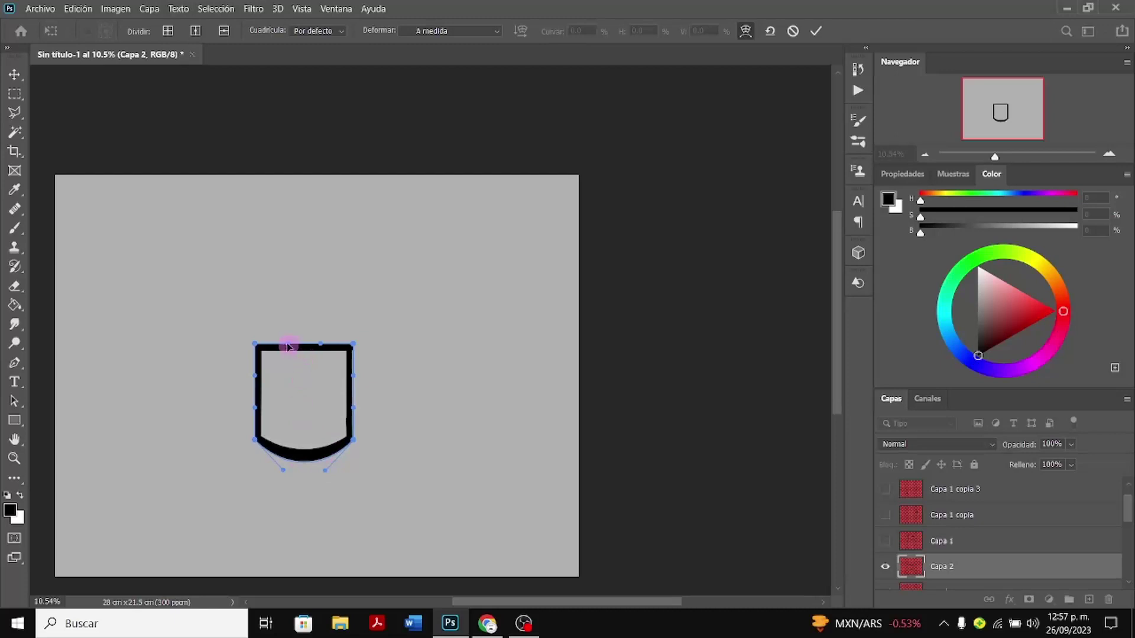
{"action": "mouse_move", "coordinate": [288, 347]}
{"action": "left_mouse_down"}
{"action": "mouse_move", "coordinate": [289, 290]}
{"action": "mouse_move", "coordinate": [317, 294]}
{"action": "left_mouse_up"}
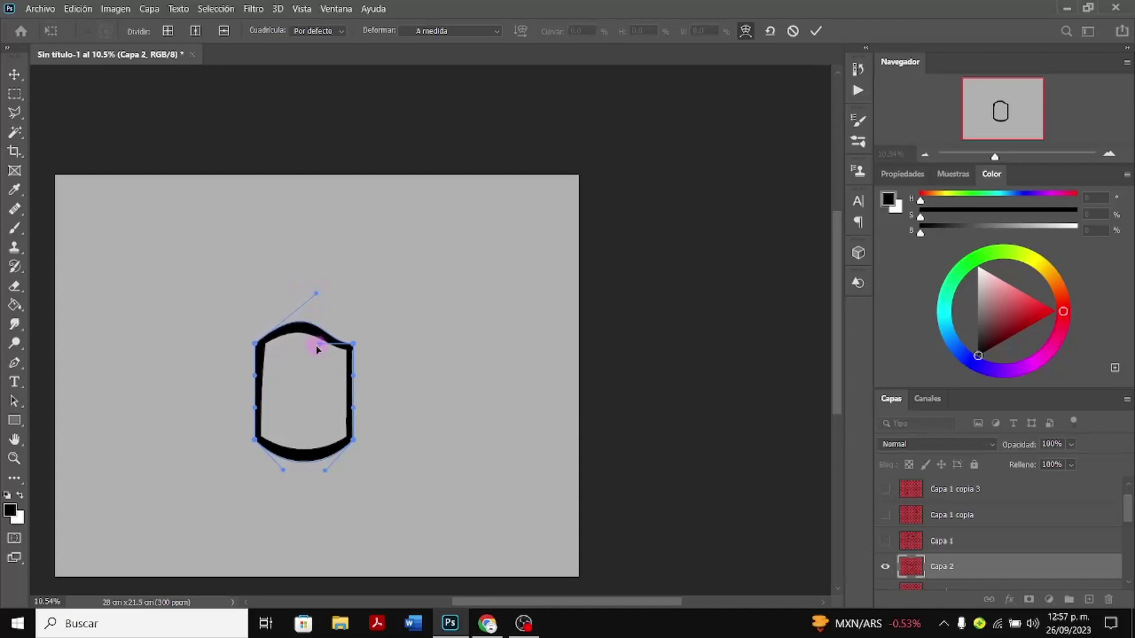
{"action": "mouse_move", "coordinate": [319, 348]}
{"action": "left_mouse_down"}
{"action": "mouse_move", "coordinate": [312, 295]}
{"action": "mouse_move", "coordinate": [284, 314]}
{"action": "mouse_move", "coordinate": [317, 298]}
{"action": "mouse_move", "coordinate": [323, 312]}
{"action": "mouse_move", "coordinate": [282, 320]}
{"action": "mouse_move", "coordinate": [324, 311]}
{"action": "mouse_move", "coordinate": [320, 320]}
{"action": "left_mouse_up"}
{"action": "left_click", "coordinate": [280, 317]}
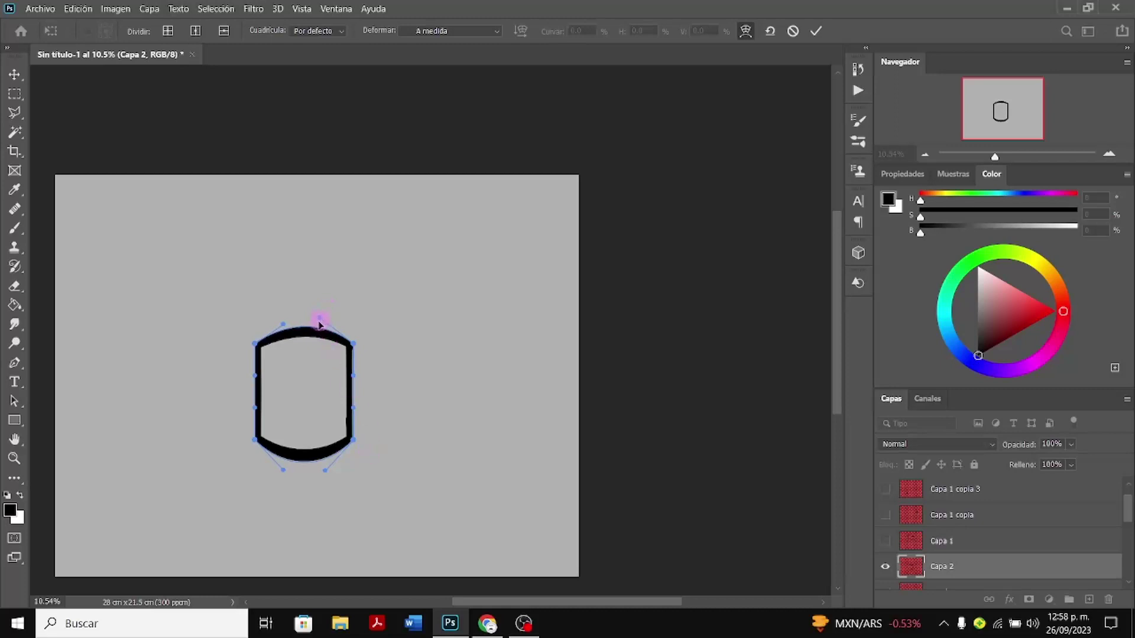
{"action": "left_click_drag", "start_coordinate": [318, 325], "coordinate": [319, 324]}
{"action": "left_click", "coordinate": [385, 381]}
Apply the warp and show the om d shoulder, Capa 1 head and its hand-circle copies
{"action": "scroll", "coordinate": [962, 572], "scroll_direction": "down", "scroll_amount": 1}
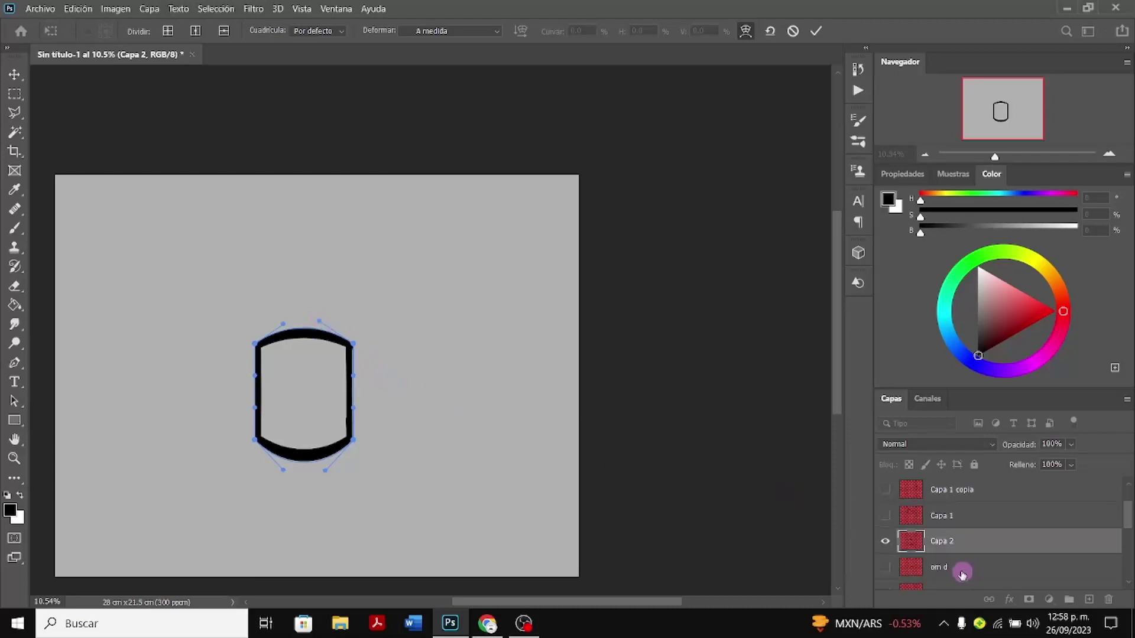
{"action": "left_click", "coordinate": [962, 571]}
{"action": "left_click", "coordinate": [885, 569]}
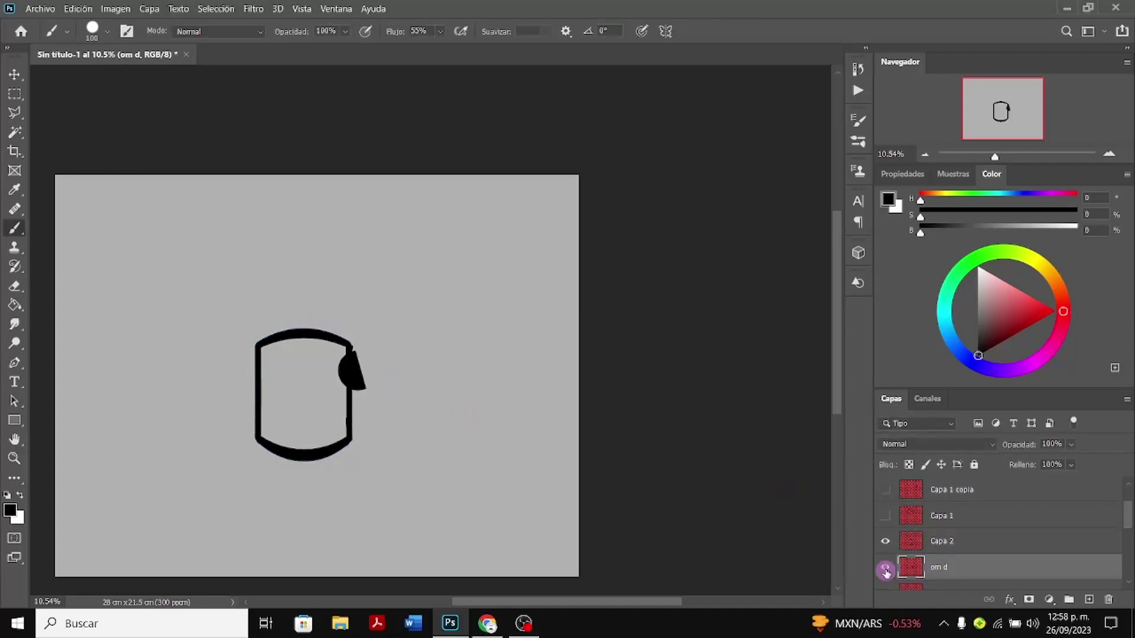
{"action": "left_click", "coordinate": [885, 517]}
{"action": "left_click", "coordinate": [888, 497]}
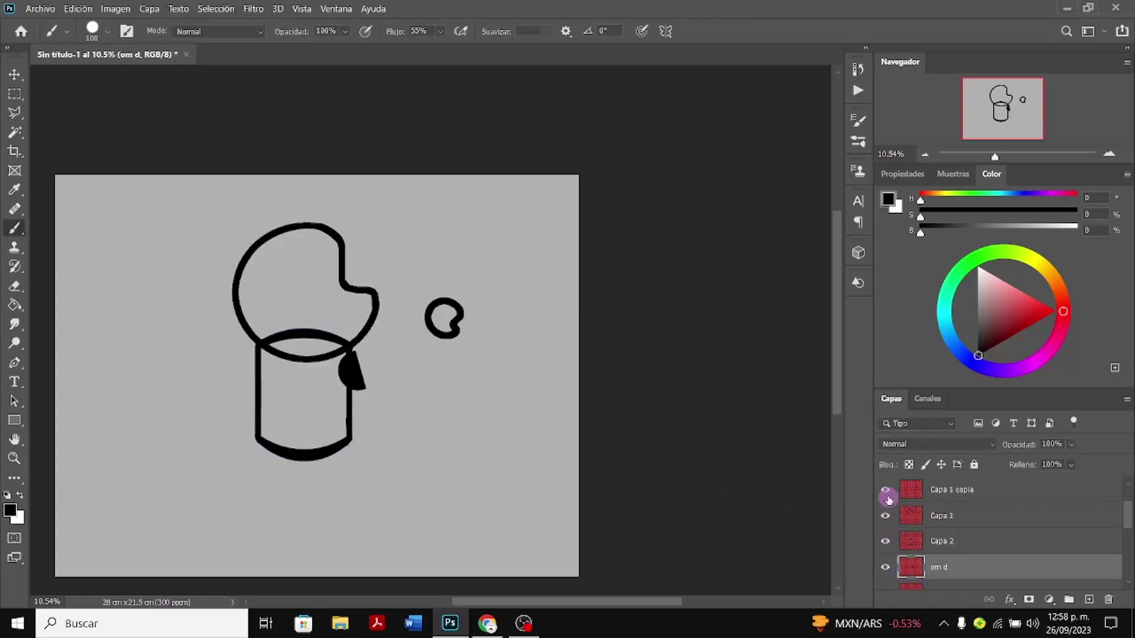
{"action": "scroll", "coordinate": [887, 495], "scroll_direction": "up", "scroll_amount": 2}
{"action": "left_click", "coordinate": [885, 490]}
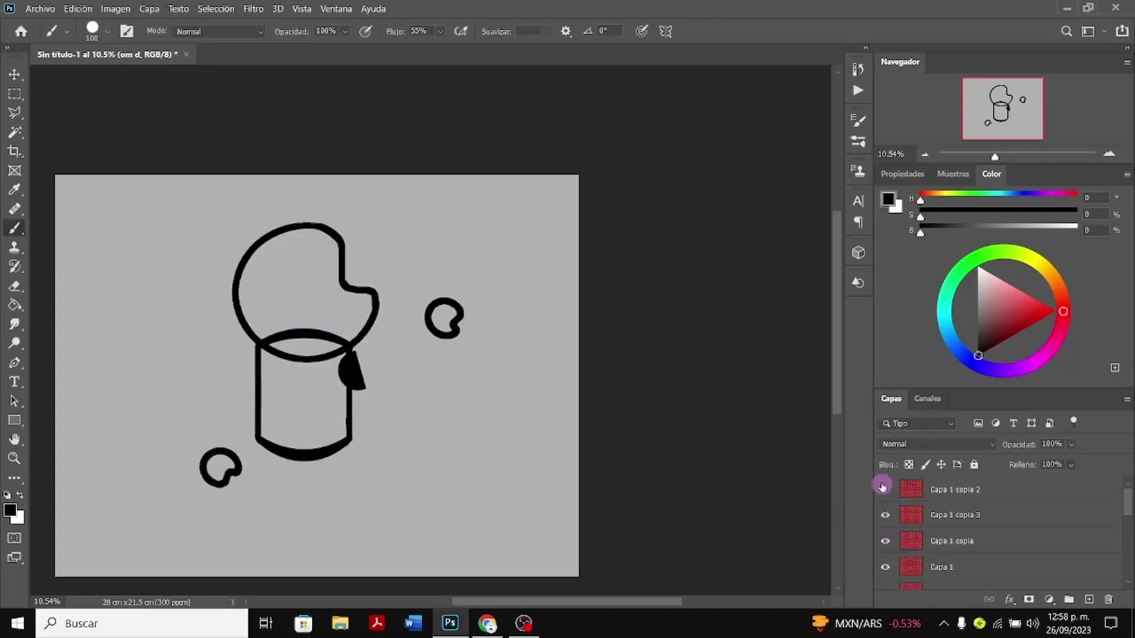
{"action": "left_click", "coordinate": [886, 493]}
{"action": "left_click", "coordinate": [887, 512]}
{"action": "scroll", "coordinate": [893, 533], "scroll_direction": "down", "scroll_amount": 2}
{"action": "scroll", "coordinate": [895, 539], "scroll_direction": "up", "scroll_amount": 2}
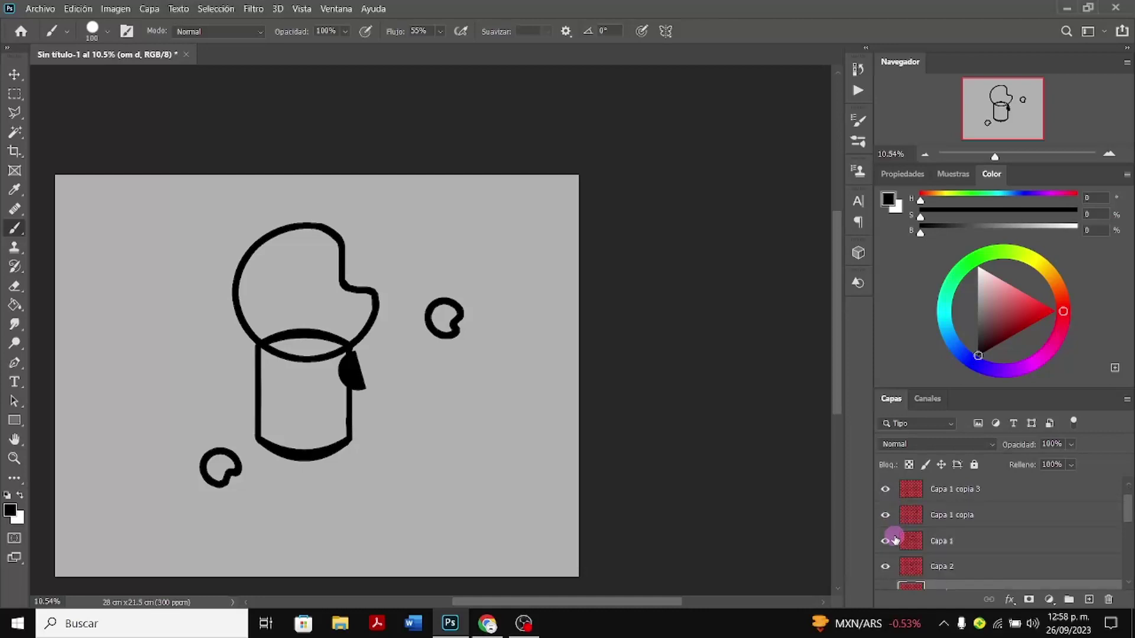
{"action": "left_click", "coordinate": [892, 520]}
{"action": "scroll", "coordinate": [892, 521], "scroll_direction": "down", "scroll_amount": 1}
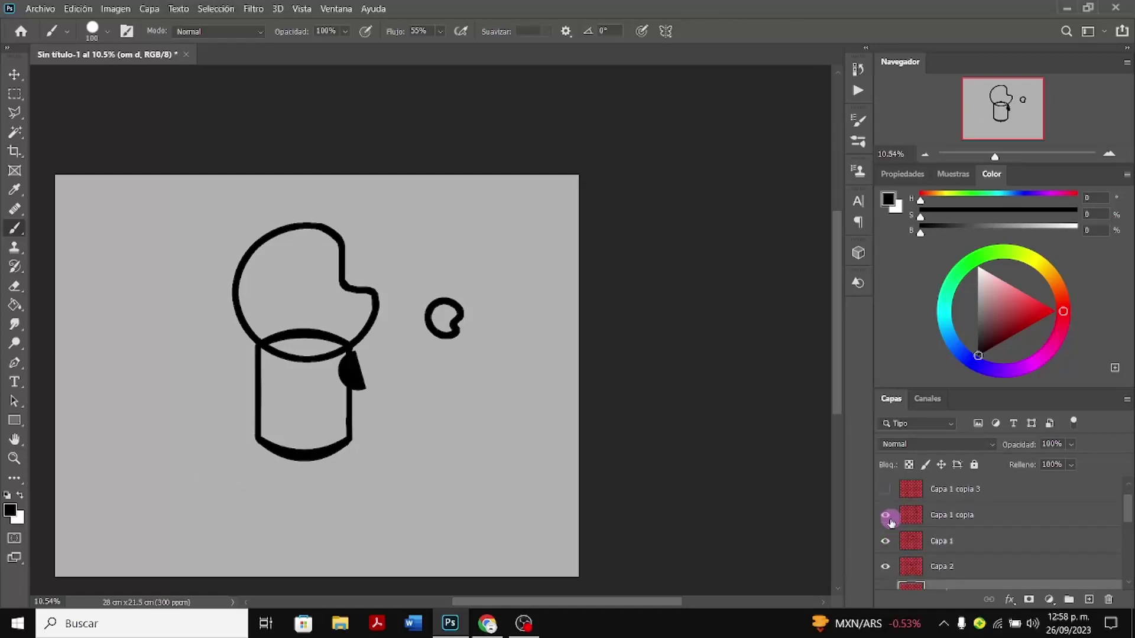
{"action": "scroll", "coordinate": [891, 521], "scroll_direction": "up", "scroll_amount": 1}
{"action": "left_click", "coordinate": [886, 516]}
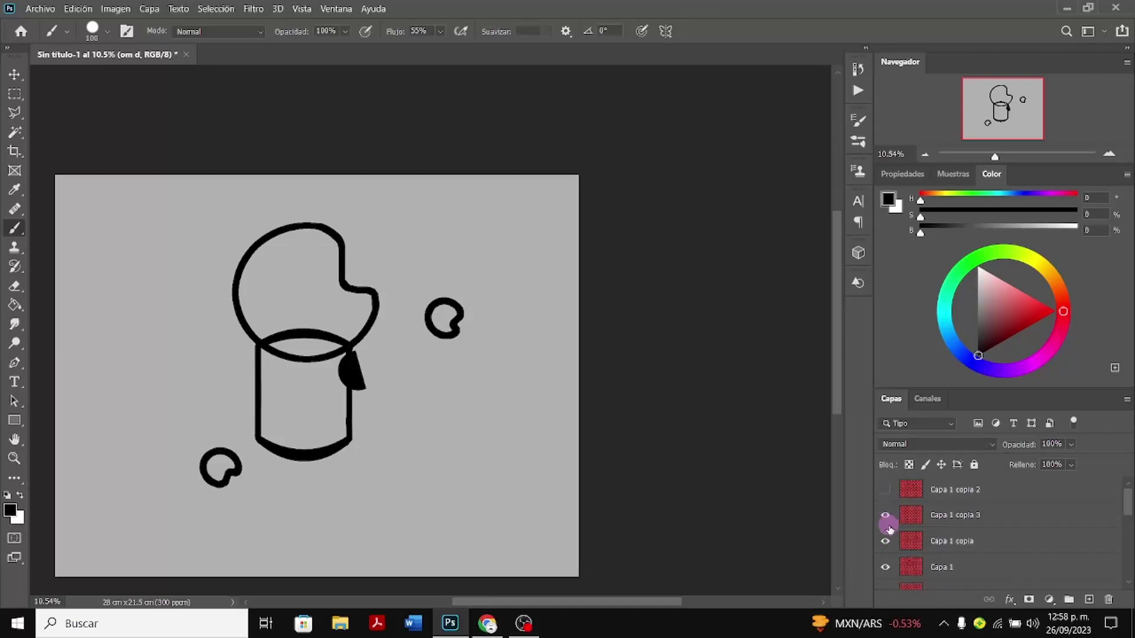
Show the om i shoulder, md and mi arms, pi and pd legs, and both Capa 3 feet
{"action": "scroll", "coordinate": [887, 557], "scroll_direction": "down", "scroll_amount": 1}
{"action": "scroll", "coordinate": [886, 568], "scroll_direction": "down", "scroll_amount": 2}
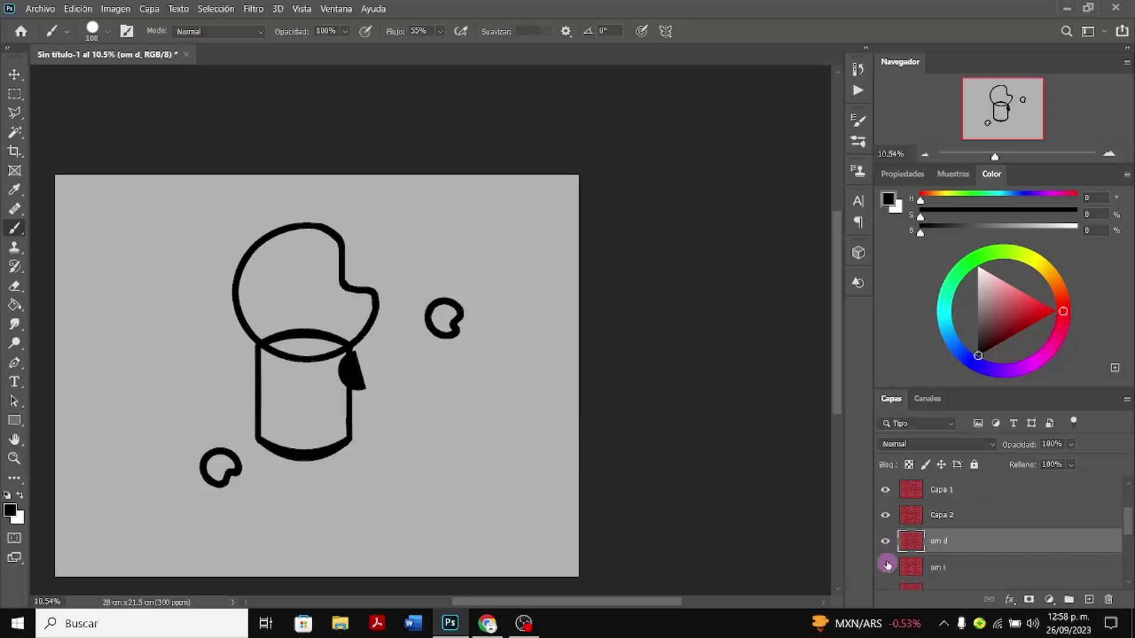
{"action": "left_click", "coordinate": [887, 567]}
{"action": "scroll", "coordinate": [887, 568], "scroll_direction": "down", "scroll_amount": 2}
{"action": "left_click", "coordinate": [887, 541]}
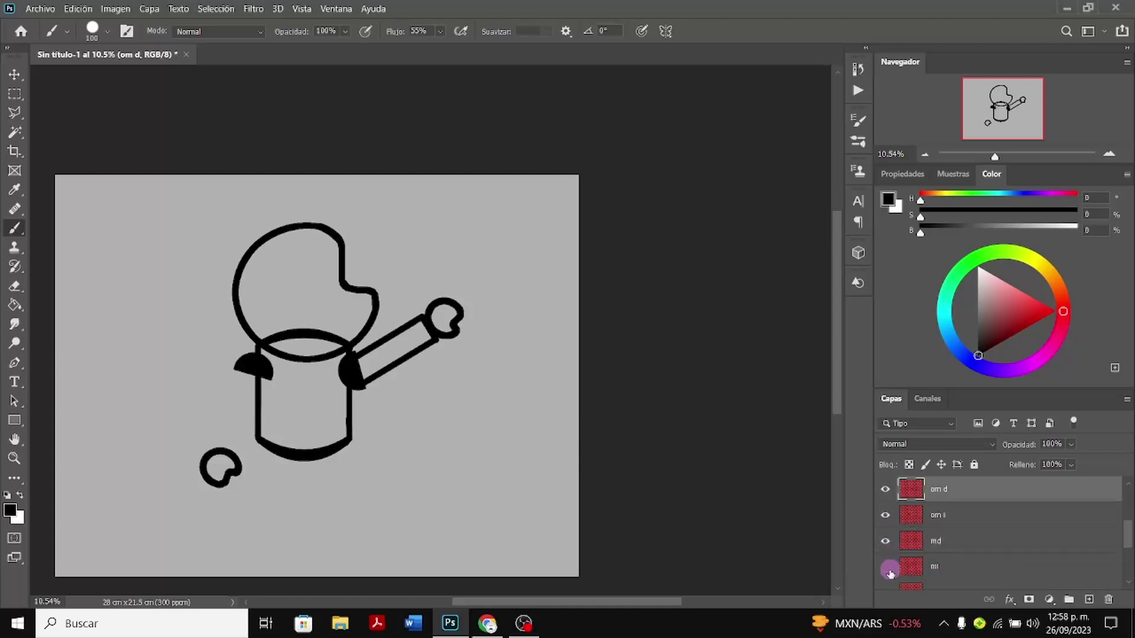
{"action": "left_click", "coordinate": [888, 568]}
{"action": "scroll", "coordinate": [890, 570], "scroll_direction": "down", "scroll_amount": 1}
{"action": "scroll", "coordinate": [890, 570], "scroll_direction": "down", "scroll_amount": 1}
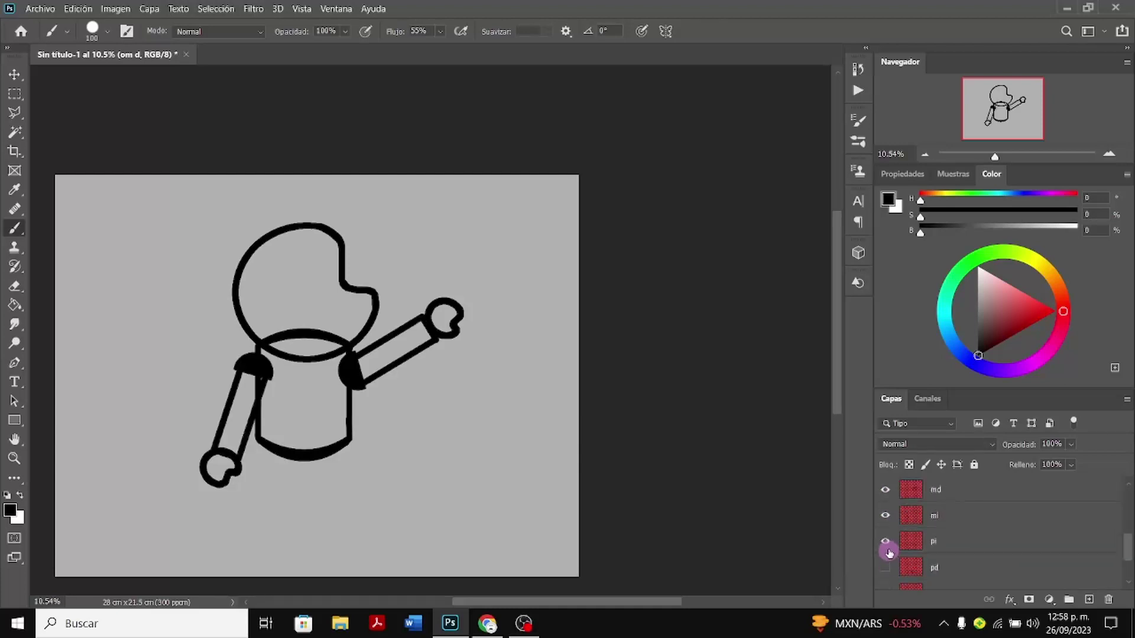
{"action": "left_click", "coordinate": [886, 541]}
{"action": "left_click", "coordinate": [886, 567]}
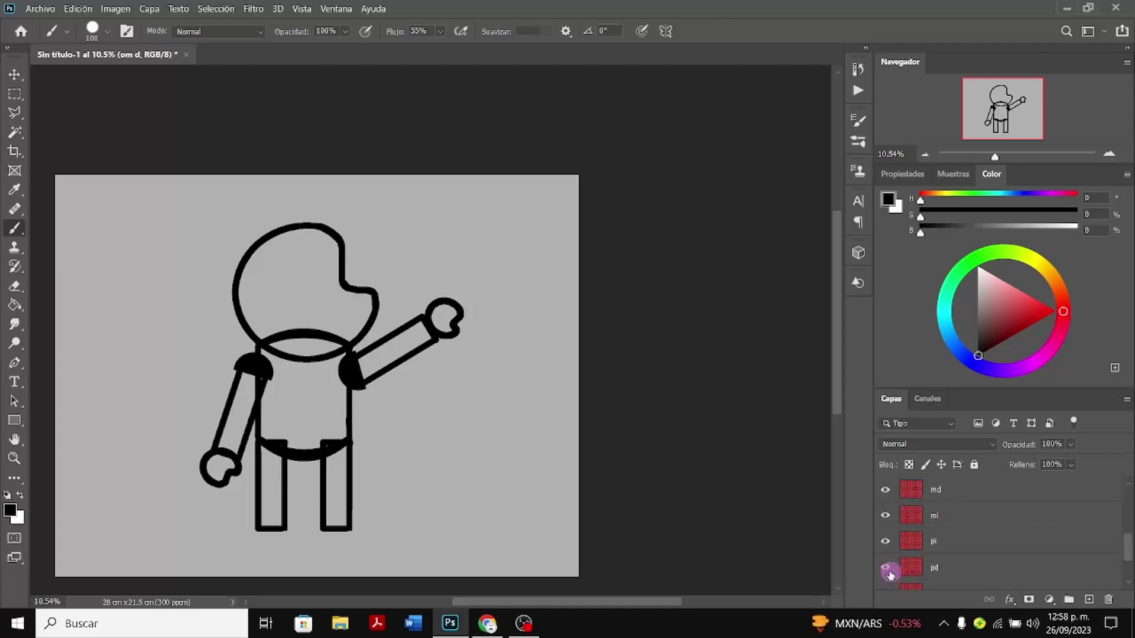
{"action": "scroll", "coordinate": [887, 590], "scroll_direction": "down", "scroll_amount": 3}
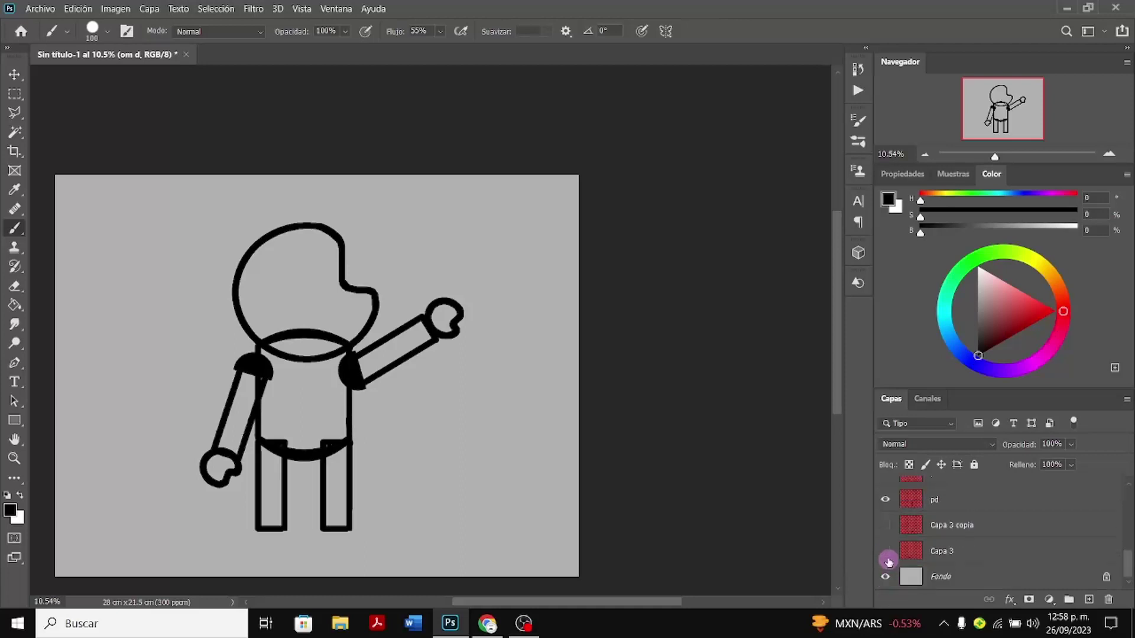
{"action": "left_click", "coordinate": [886, 547]}
{"action": "left_click", "coordinate": [886, 525]}
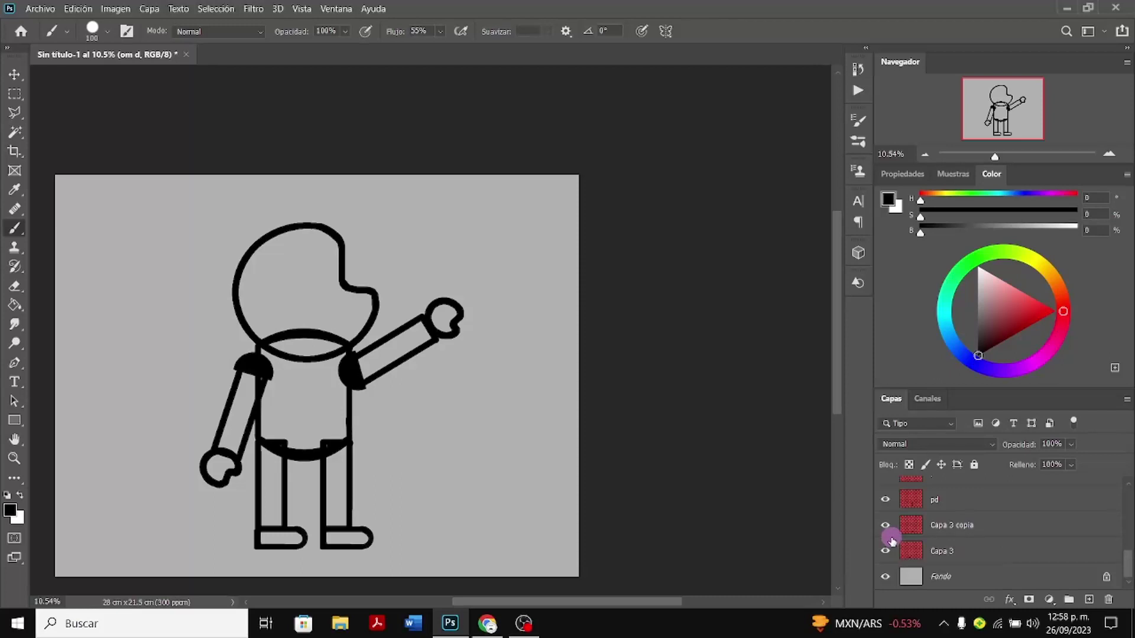
{"action": "scroll", "coordinate": [953, 550], "scroll_direction": "up", "scroll_amount": 3}
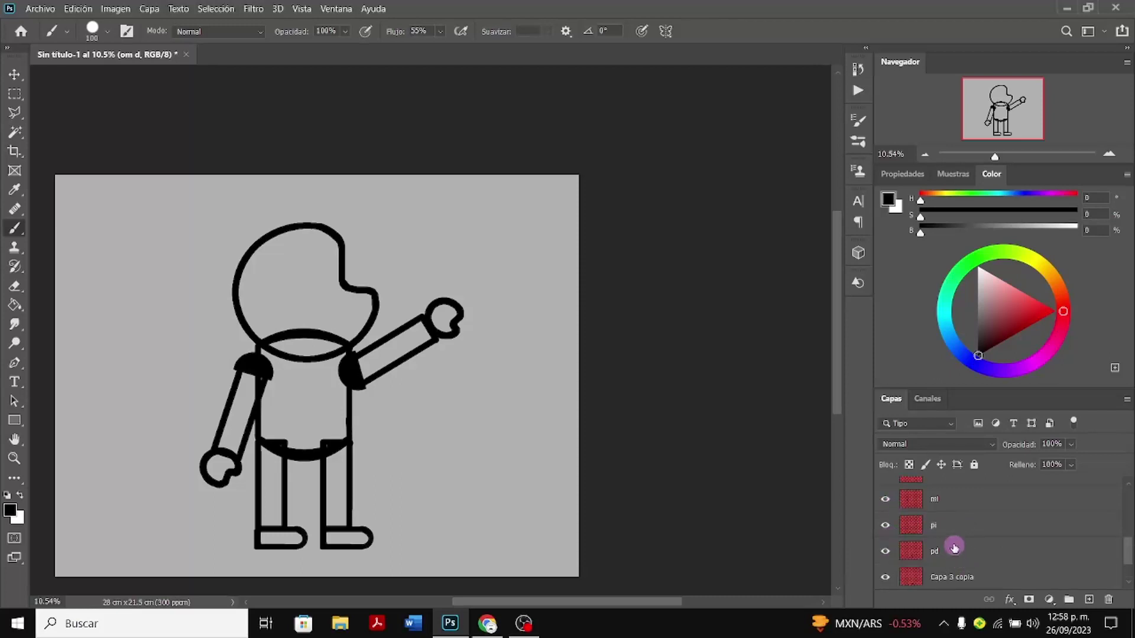
{"action": "scroll", "coordinate": [952, 547], "scroll_direction": "up", "scroll_amount": 1}
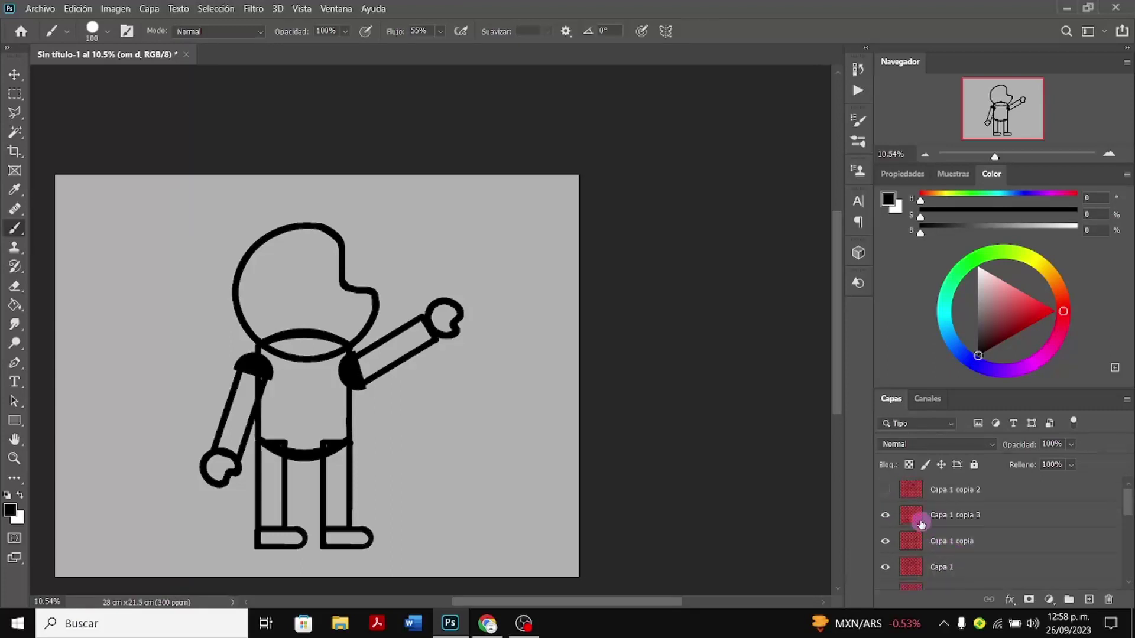
Move the Capa 1 head about 0.65 cm up and 0.31 cm left with free transform
{"action": "left_click", "coordinate": [916, 569]}
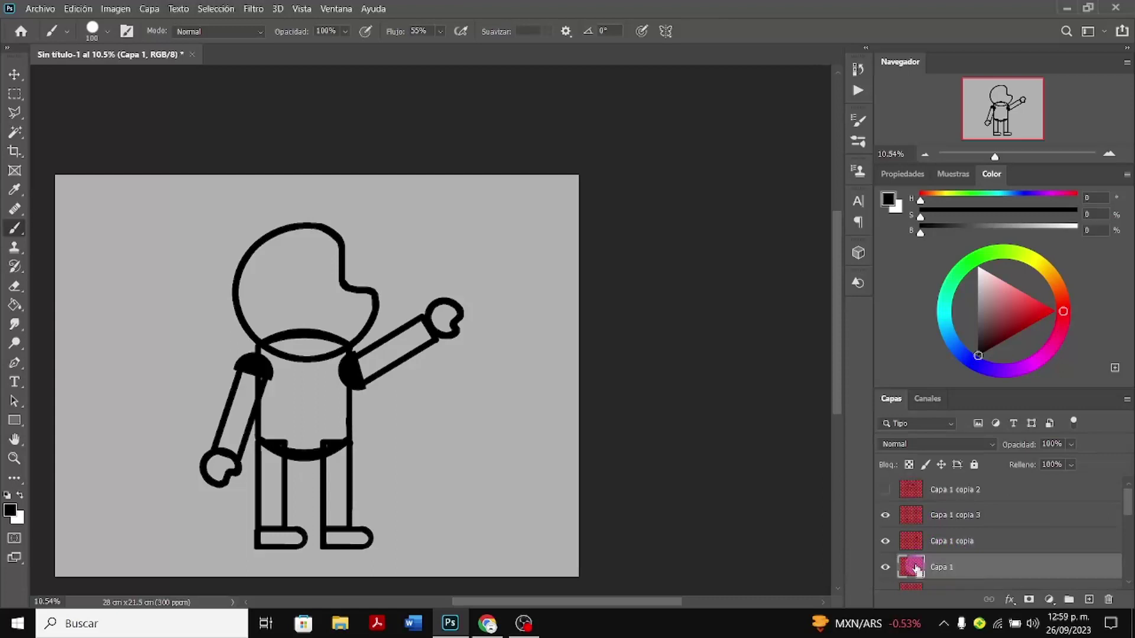
{"action": "key", "text": "ctrl+t"}
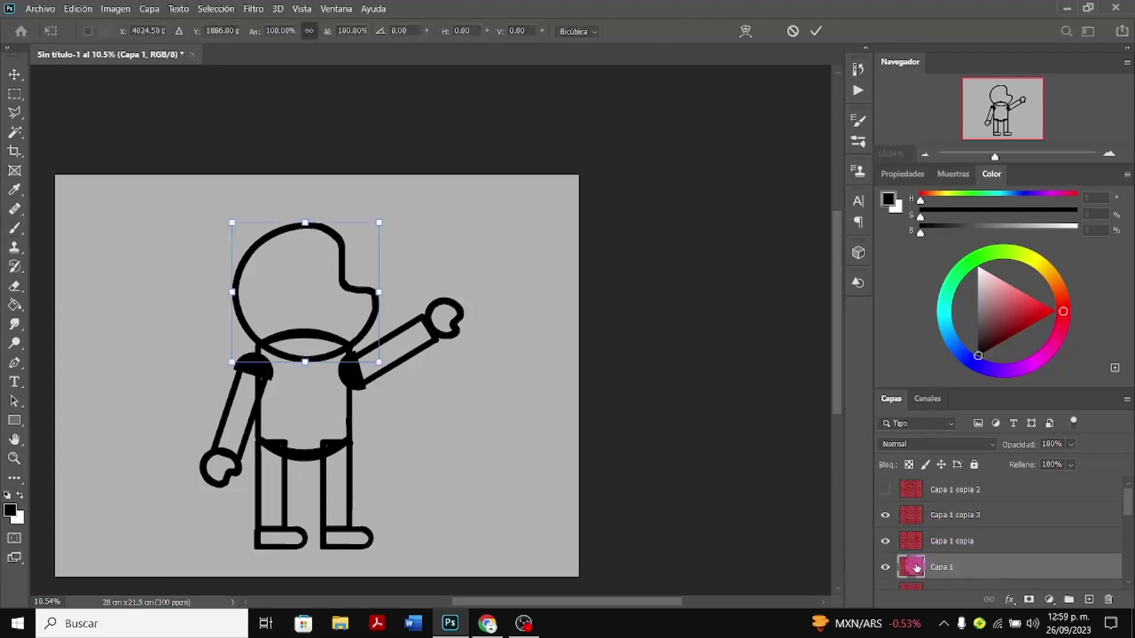
{"action": "left_click_drag", "start_coordinate": [317, 312], "coordinate": [313, 298]}
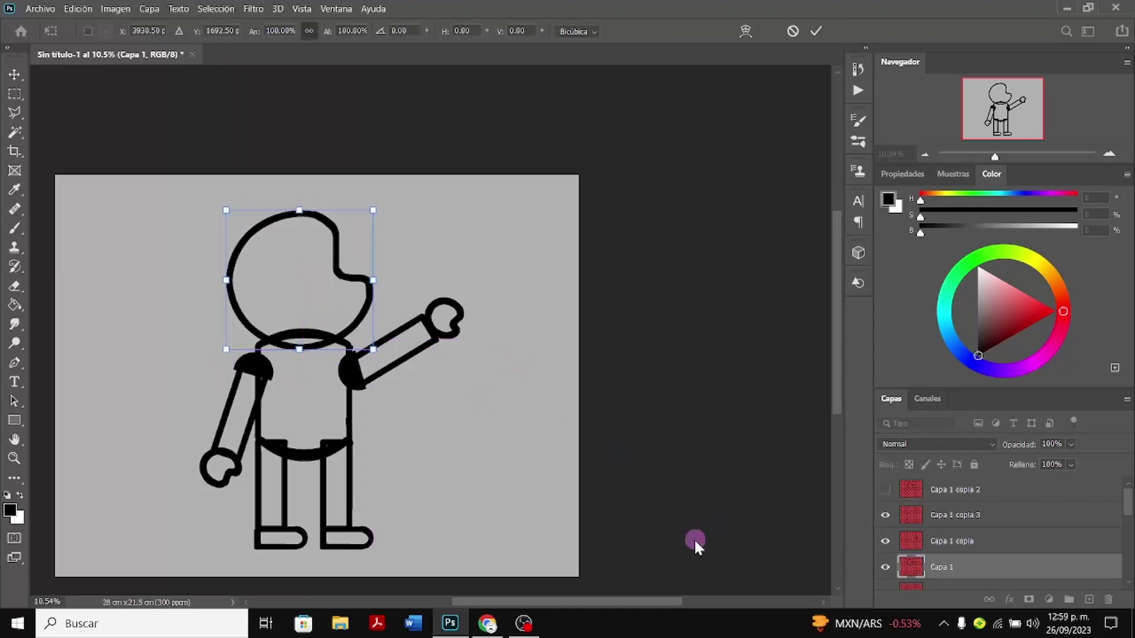
{"action": "scroll", "coordinate": [797, 520], "scroll_direction": "down", "scroll_amount": 1}
{"action": "scroll", "coordinate": [940, 506], "scroll_direction": "down", "scroll_amount": 3}
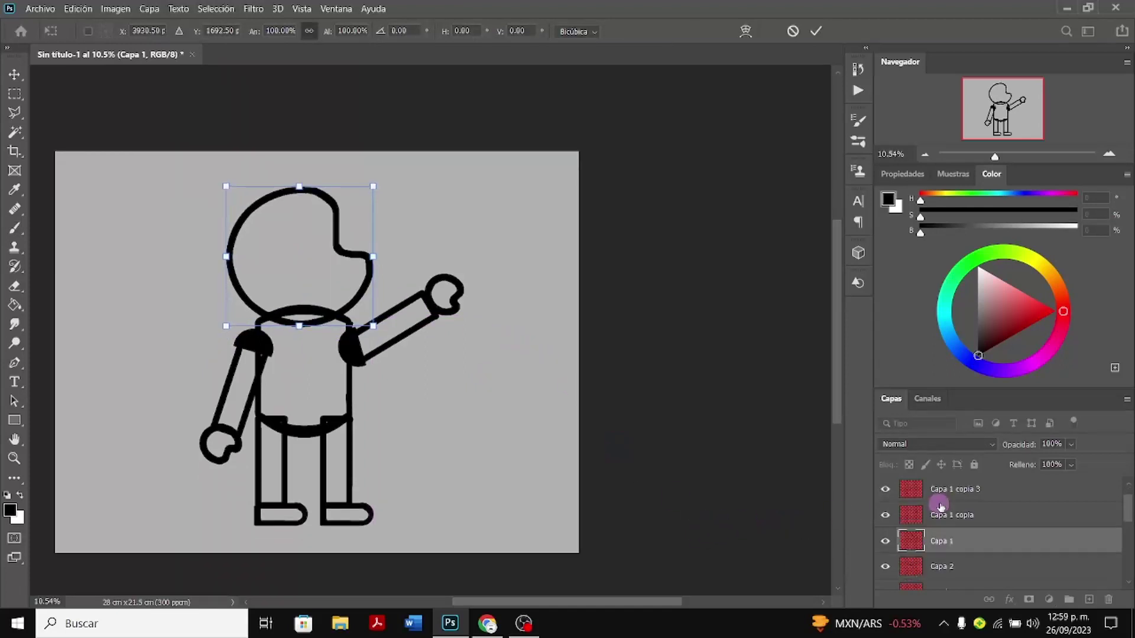
{"action": "scroll", "coordinate": [940, 507], "scroll_direction": "down", "scroll_amount": 5}
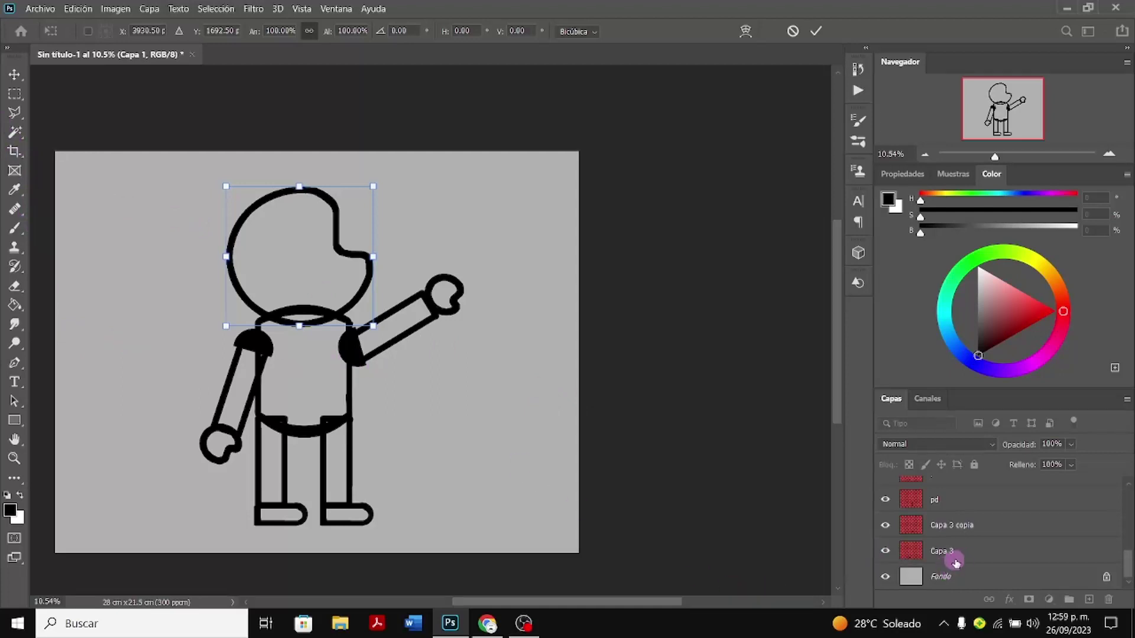
Apply the head resize and select layers from Capa 3 up through pd, pi, ml and md
{"action": "left_click", "coordinate": [964, 559]}
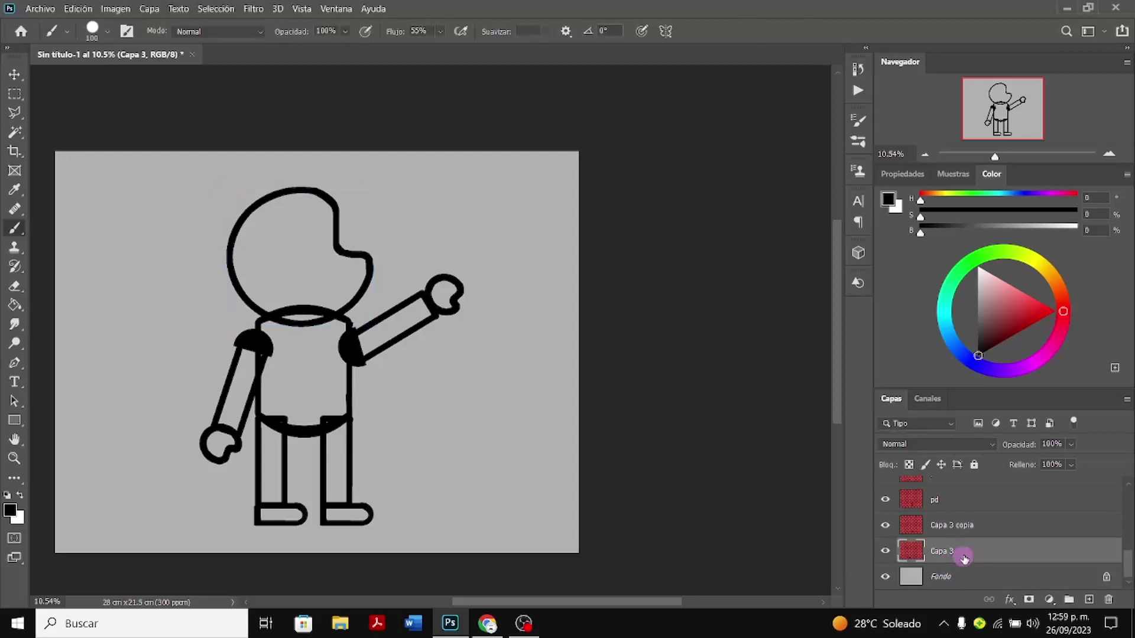
{"action": "left_click", "coordinate": [952, 525], "text": "shift"}
{"action": "left_click", "coordinate": [950, 502], "text": "shift"}
{"action": "scroll", "coordinate": [950, 503], "scroll_direction": "up", "scroll_amount": 2}
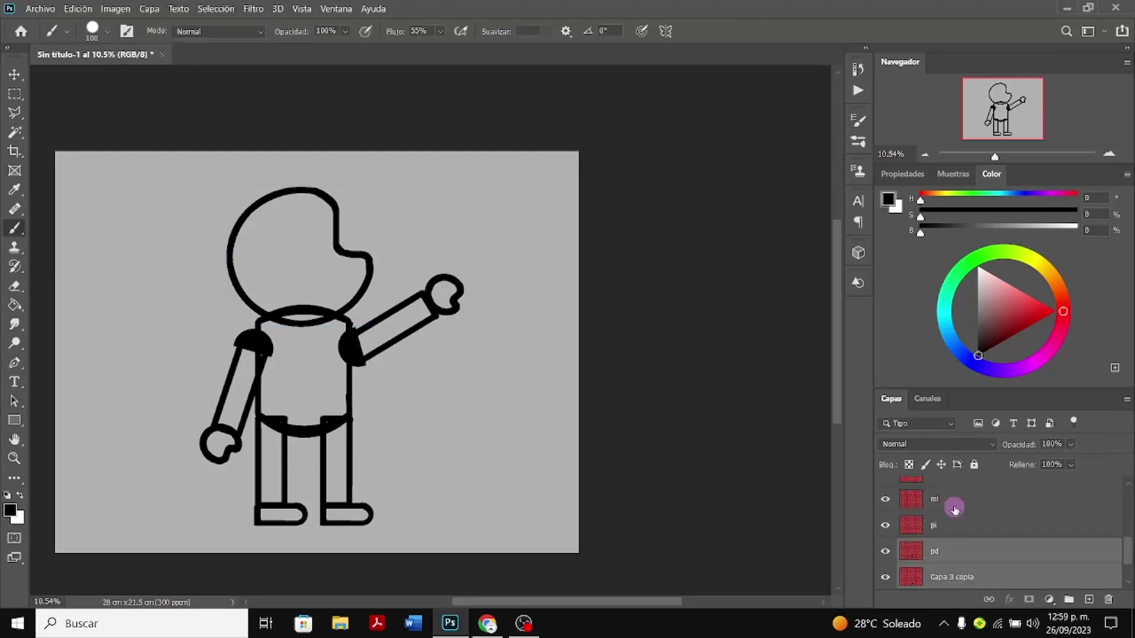
{"action": "left_click", "coordinate": [957, 528], "text": "shift"}
{"action": "left_click", "coordinate": [957, 504], "text": "shift"}
{"action": "scroll", "coordinate": [958, 507], "scroll_direction": "up", "scroll_amount": 2}
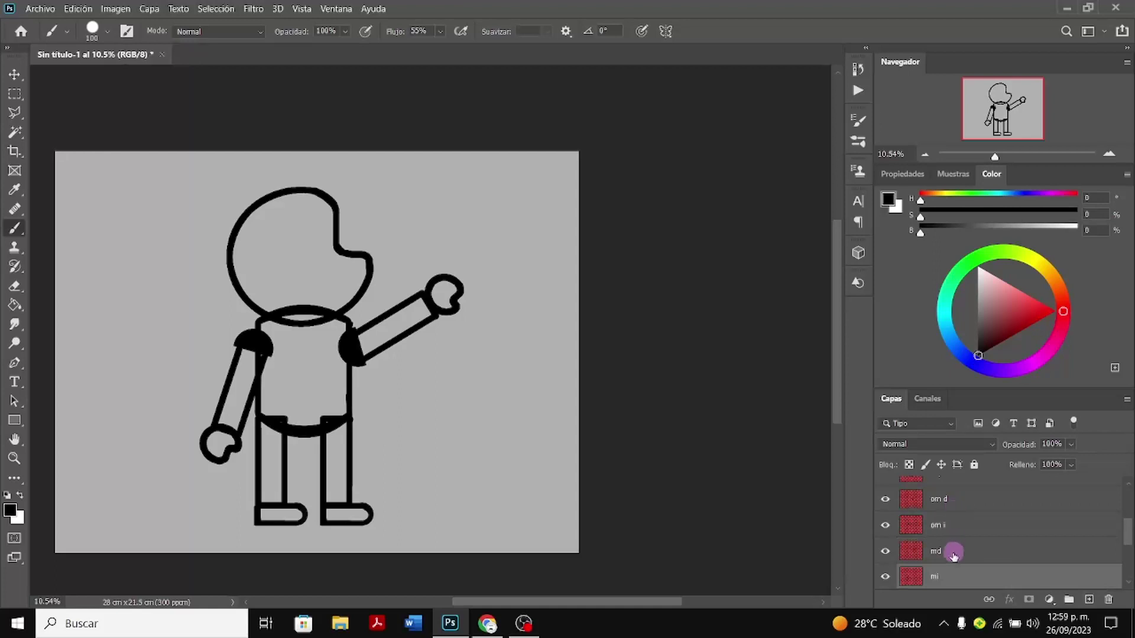
{"action": "left_click", "coordinate": [952, 548], "text": "shift"}
Extend the layer selection through om i, om d, Capa 2, Capa 1 and Capa 1 copia 3
{"action": "left_click", "coordinate": [957, 531], "text": "shift"}
{"action": "left_click", "coordinate": [964, 500], "text": "shift"}
{"action": "scroll", "coordinate": [965, 508], "scroll_direction": "up", "scroll_amount": 2}
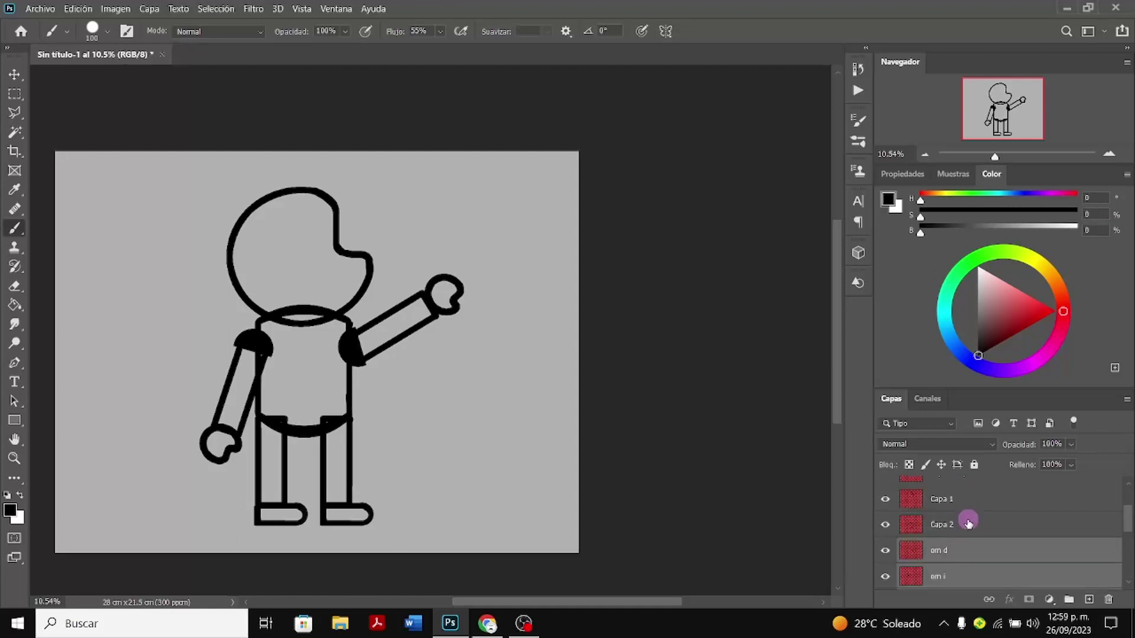
{"action": "left_click", "coordinate": [969, 523], "text": "shift"}
{"action": "left_click", "coordinate": [969, 501], "text": "shift"}
{"action": "scroll", "coordinate": [971, 503], "scroll_direction": "up", "scroll_amount": 2}
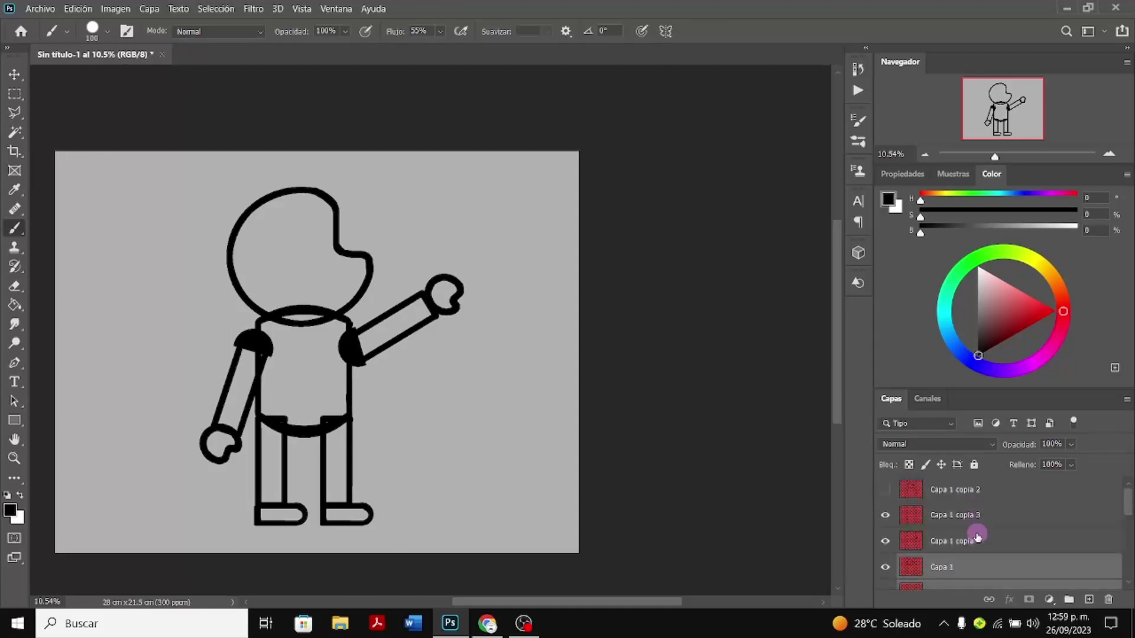
{"action": "left_click", "coordinate": [977, 549], "text": "shift"}
{"action": "left_click", "coordinate": [979, 516], "text": "shift"}
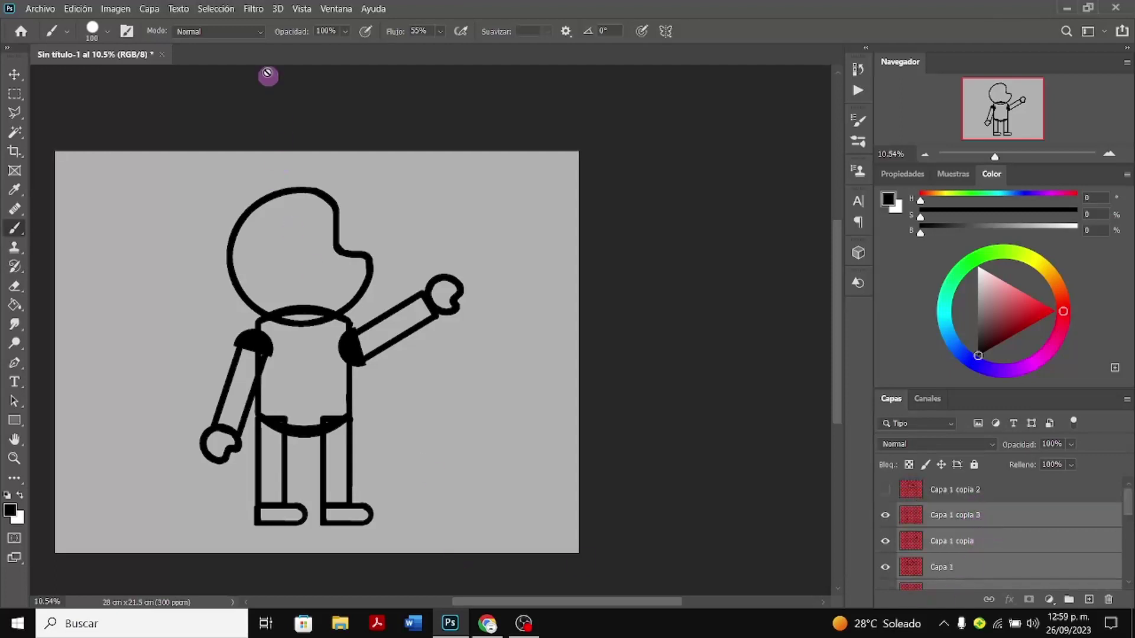
Open the Select menu and dismiss it without choosing a command
{"action": "left_click", "coordinate": [224, 9]}
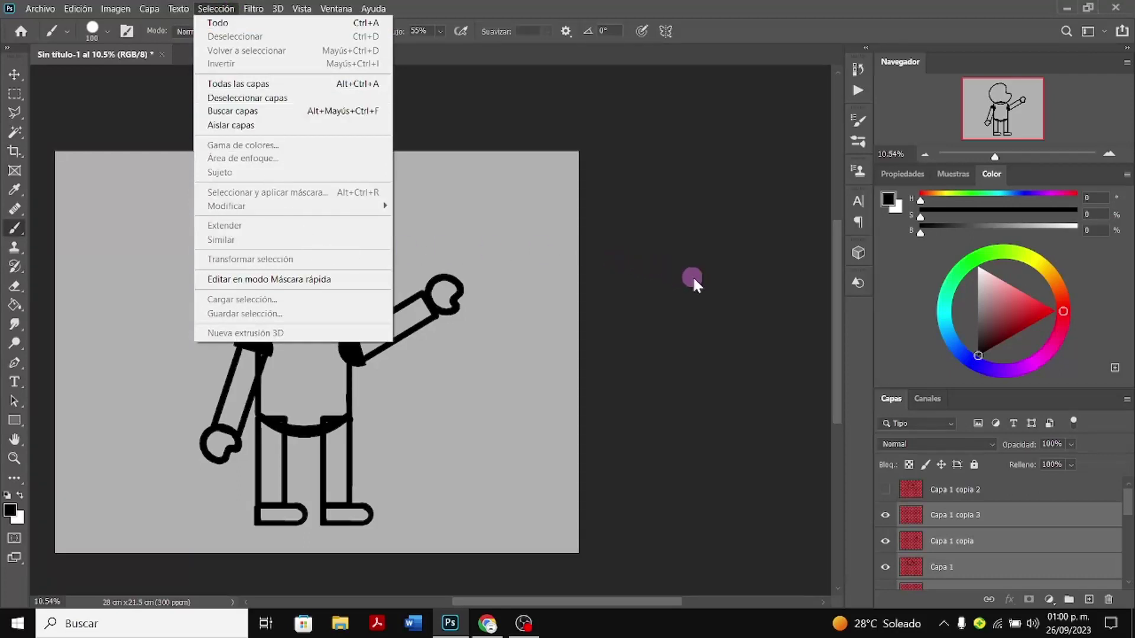
{"action": "left_click", "coordinate": [694, 278]}
{"action": "scroll", "coordinate": [838, 477], "scroll_direction": "down", "scroll_amount": 1}
{"action": "scroll", "coordinate": [1003, 550], "scroll_direction": "down", "scroll_amount": 3}
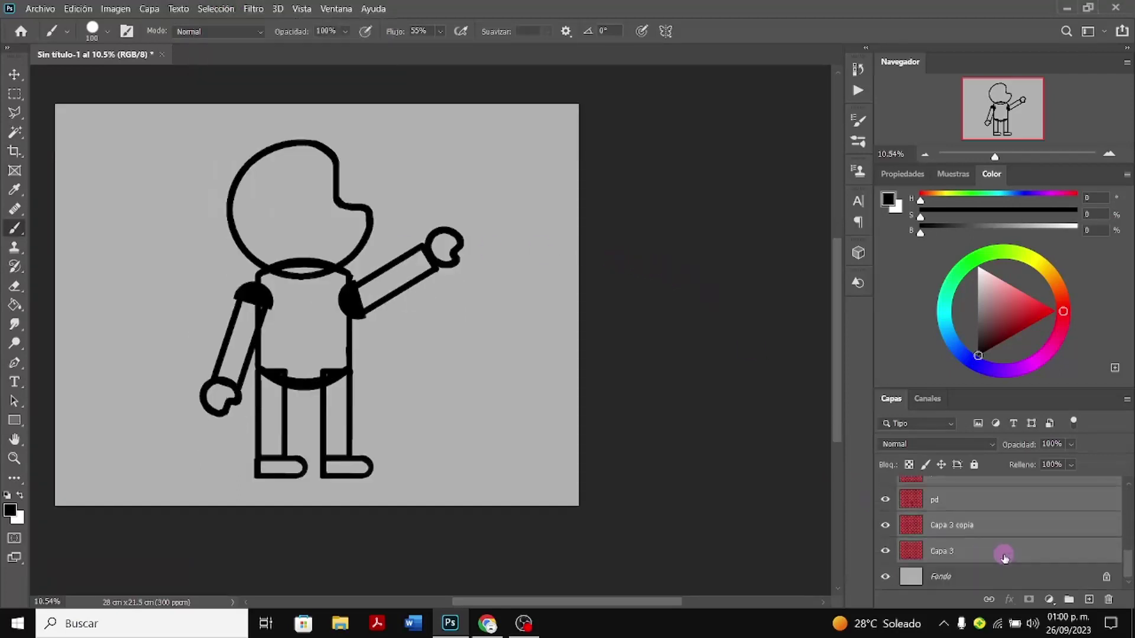
Restart the layer selection at Capa 3 and extend it through pd, pi, ml, md and om i
{"action": "left_click", "coordinate": [995, 561]}
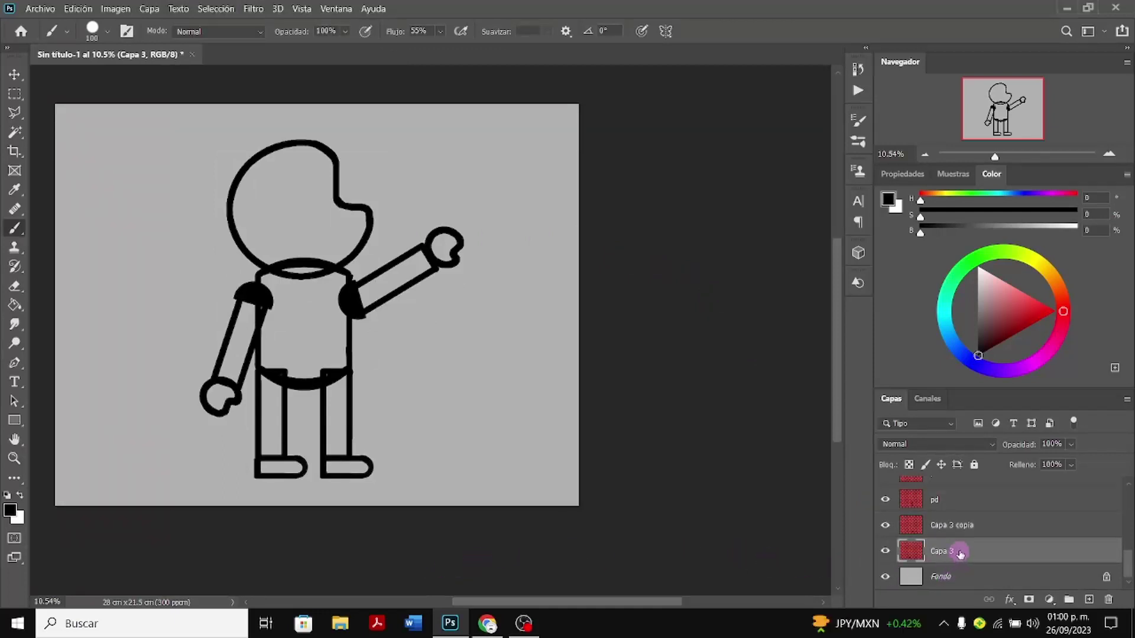
{"action": "left_click", "coordinate": [963, 509], "text": "shift"}
{"action": "scroll", "coordinate": [963, 503], "scroll_direction": "up", "scroll_amount": 1}
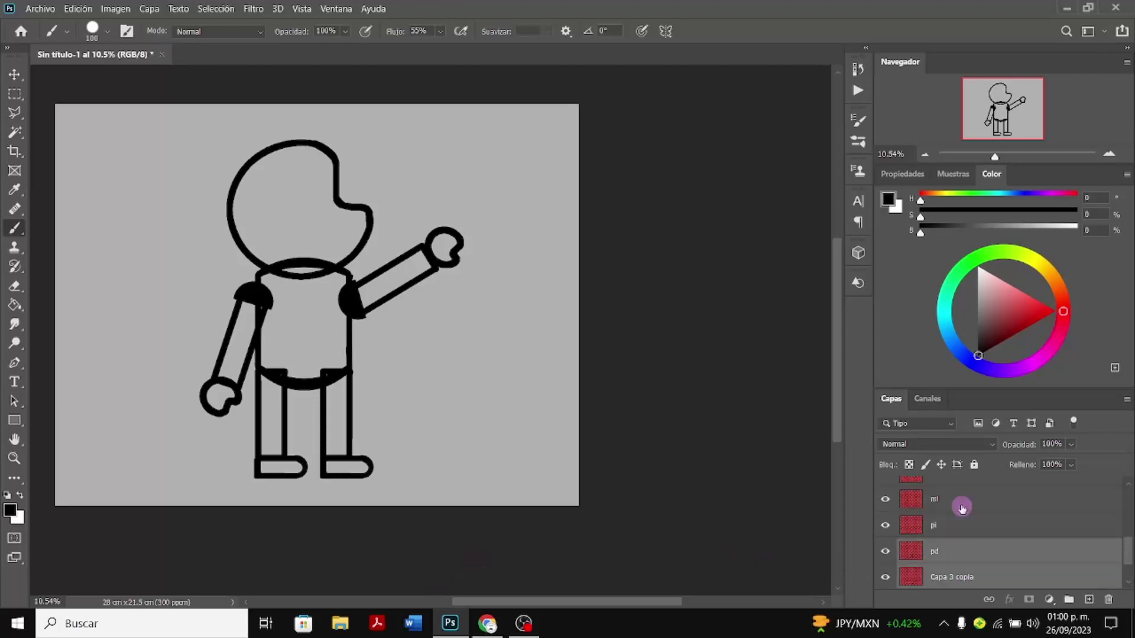
{"action": "left_click", "coordinate": [955, 535], "text": "shift"}
{"action": "left_click", "coordinate": [954, 503], "text": "shift"}
{"action": "scroll", "coordinate": [951, 520], "scroll_direction": "up", "scroll_amount": 3}
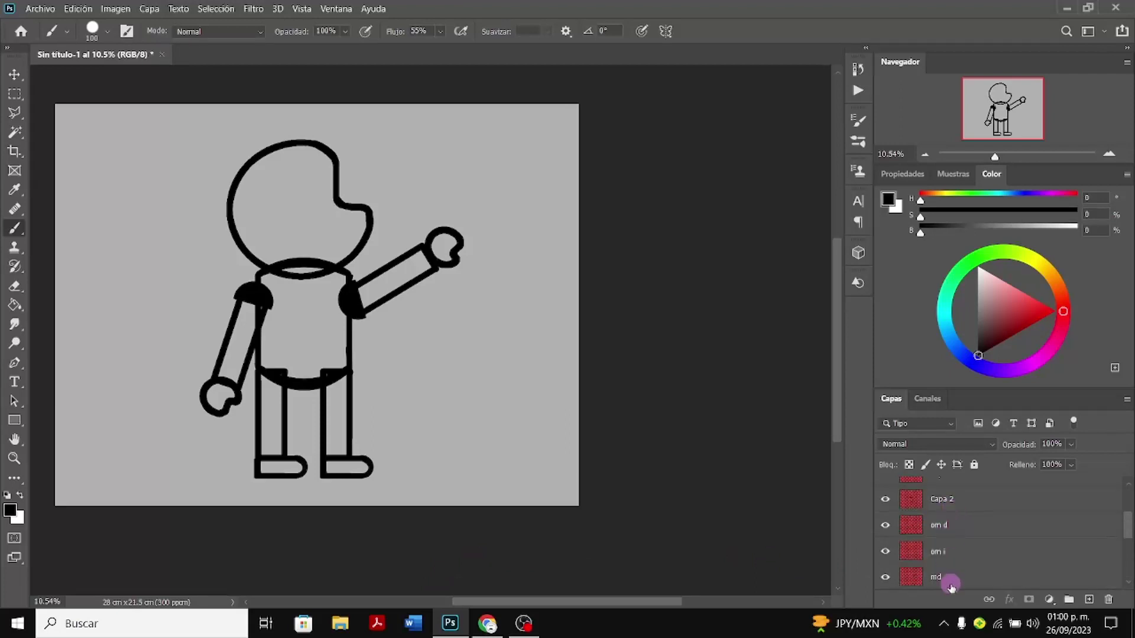
{"action": "left_click", "coordinate": [951, 555], "text": "shift"}
{"action": "left_click", "coordinate": [953, 525], "text": "shift"}
Continue the selection through om d, Capa 2, Capa 1, Capa 1 copia and Capa 1 copia 3
{"action": "left_click", "coordinate": [952, 500], "text": "shift"}
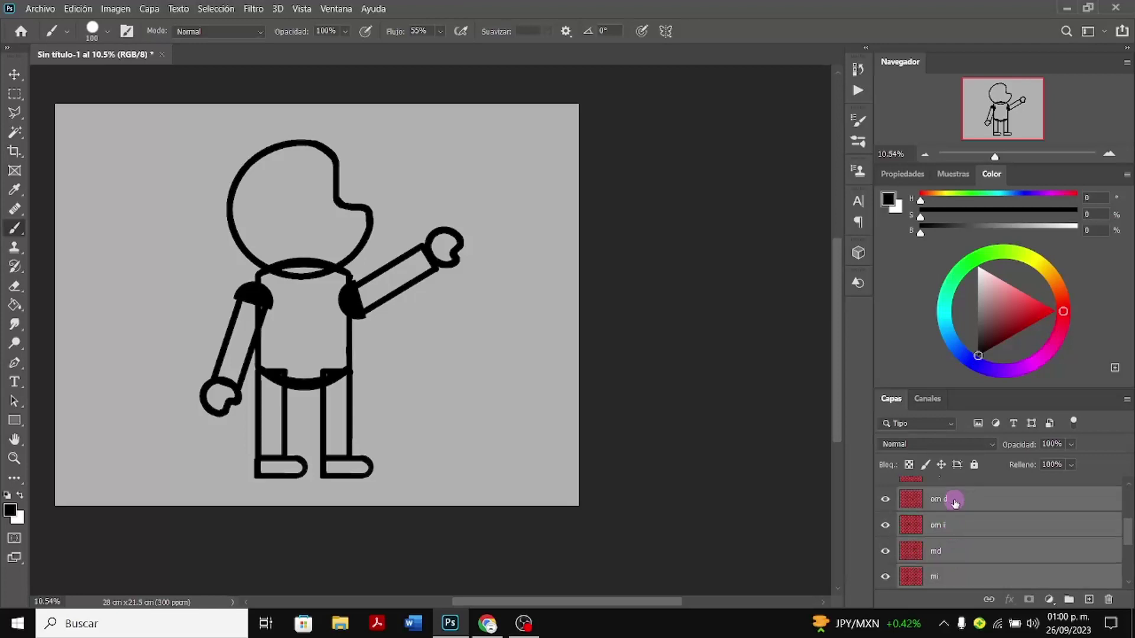
{"action": "scroll", "coordinate": [946, 538], "scroll_direction": "up", "scroll_amount": 2}
{"action": "left_click", "coordinate": [945, 527], "text": "shift"}
{"action": "left_click", "coordinate": [944, 503], "text": "shift"}
{"action": "scroll", "coordinate": [945, 514], "scroll_direction": "up", "scroll_amount": 3}
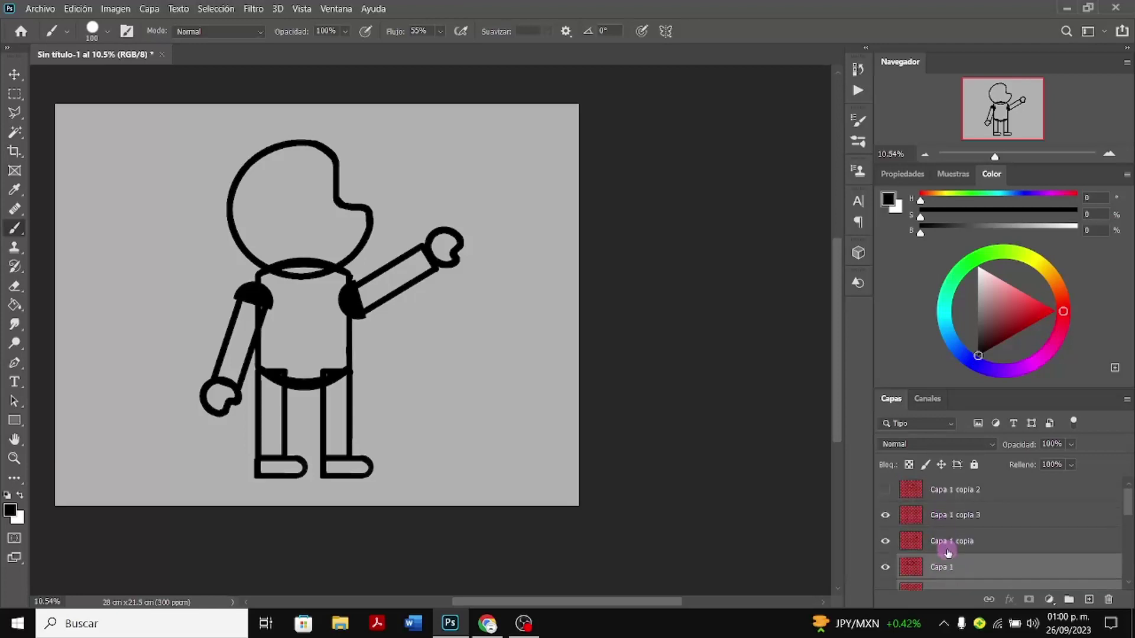
{"action": "left_click", "coordinate": [948, 543], "text": "shift"}
{"action": "left_click", "coordinate": [948, 514], "text": "shift"}
Duplicate the selected layers into the Sin título-1 document
{"action": "right_click", "coordinate": [962, 529]}
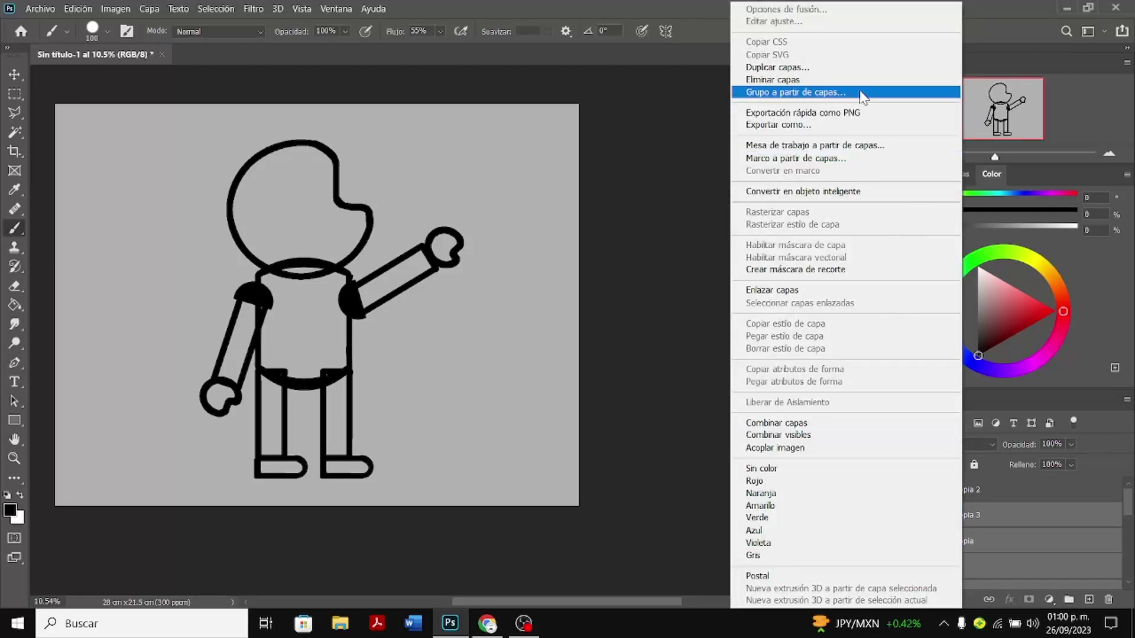
{"action": "left_click", "coordinate": [816, 70]}
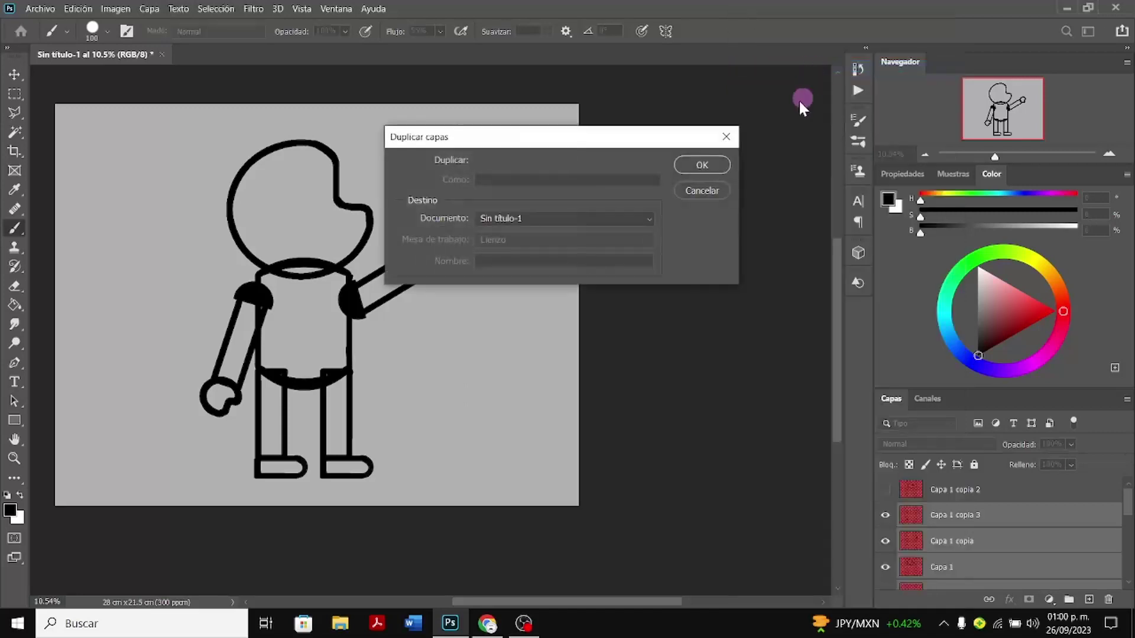
{"action": "left_click", "coordinate": [561, 216]}
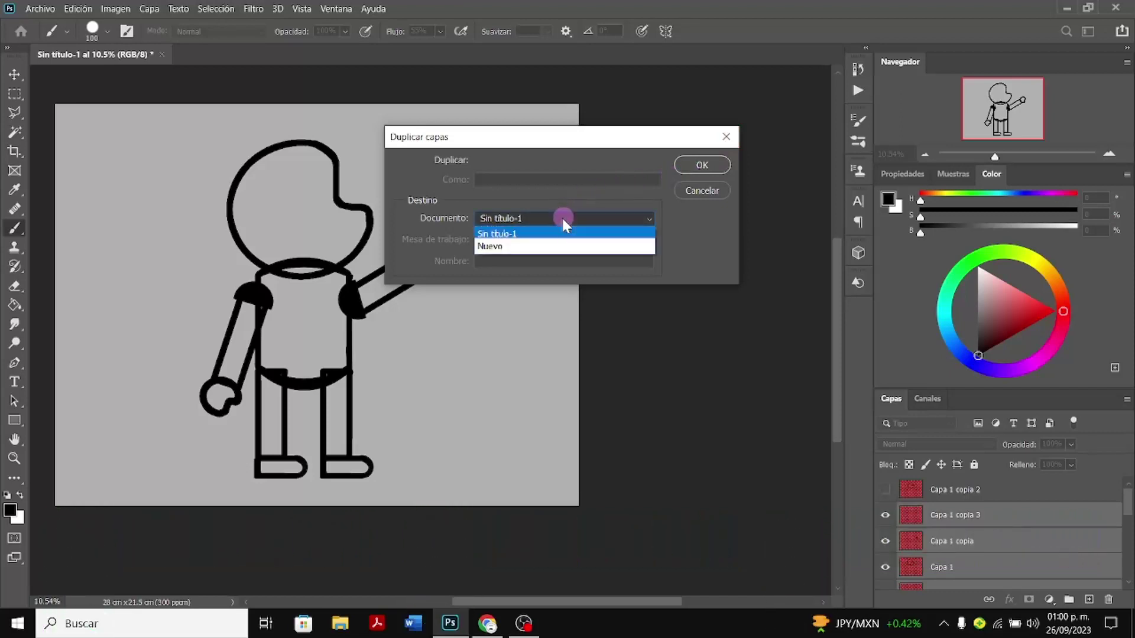
{"action": "left_click", "coordinate": [561, 215]}
{"action": "left_click", "coordinate": [704, 165]}
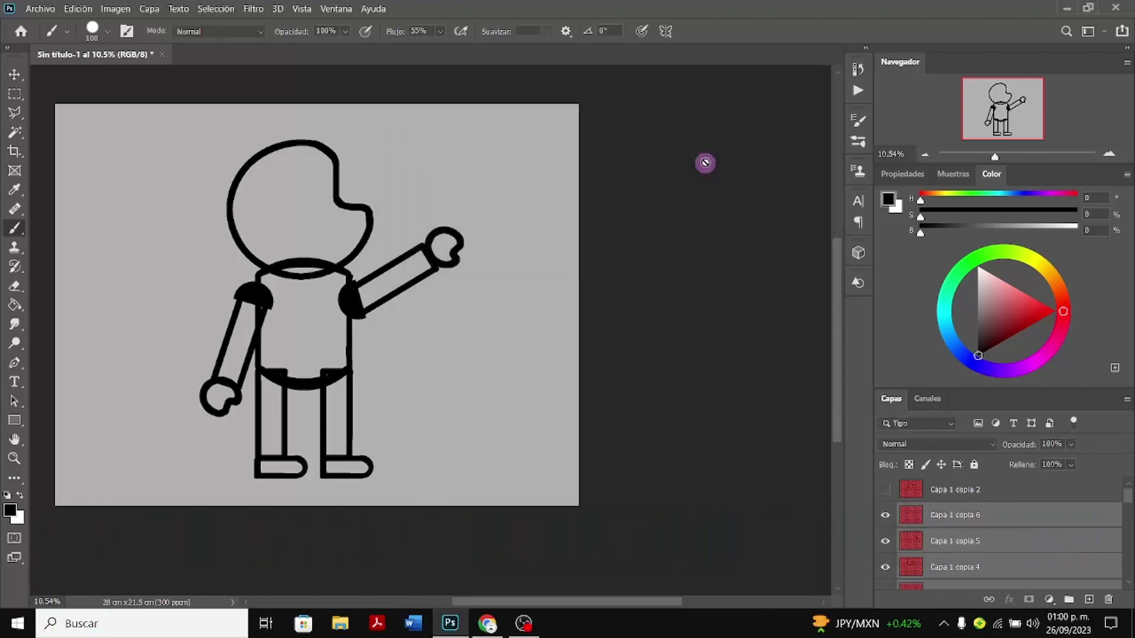
Group the duplicated layers into a new group named cuerpo
{"action": "right_click", "coordinate": [989, 518]}
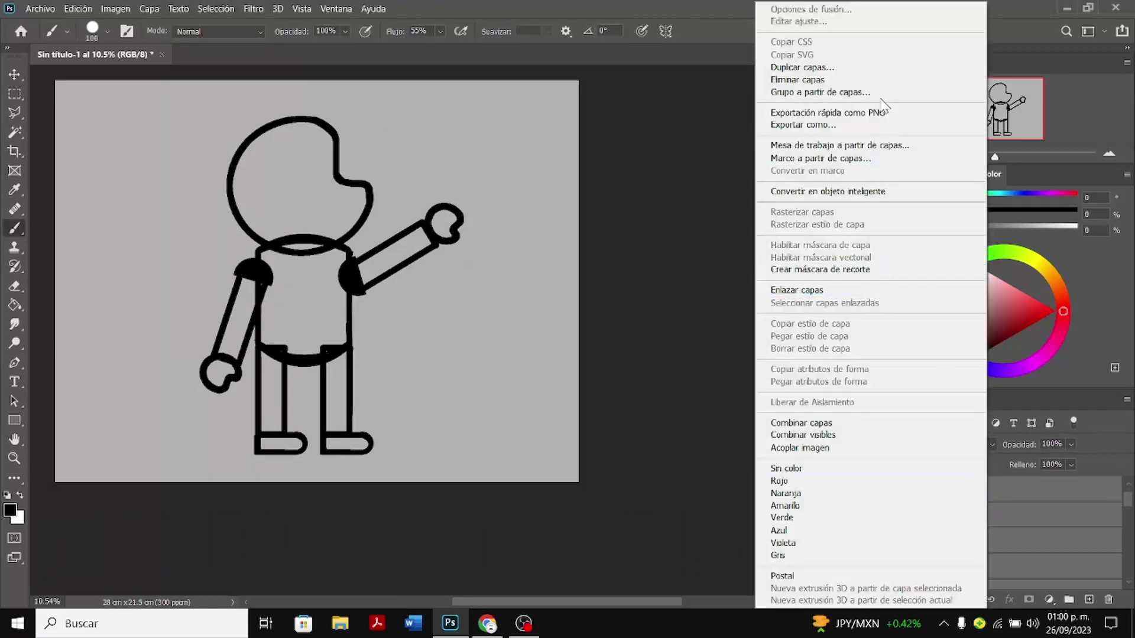
{"action": "left_click", "coordinate": [884, 93]}
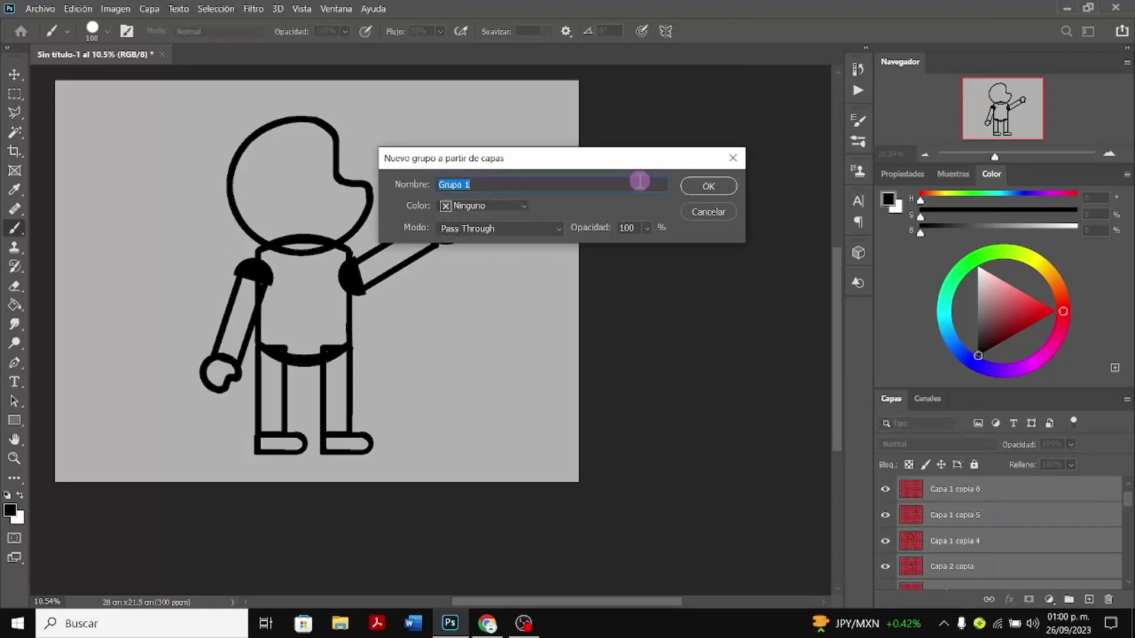
{"action": "type", "text": "cuerpo"}
{"action": "left_click", "coordinate": [724, 190]}
Hide the cuerpo group
{"action": "scroll", "coordinate": [1064, 527], "scroll_direction": "down", "scroll_amount": 2}
{"action": "scroll", "coordinate": [1048, 542], "scroll_direction": "down", "scroll_amount": 4}
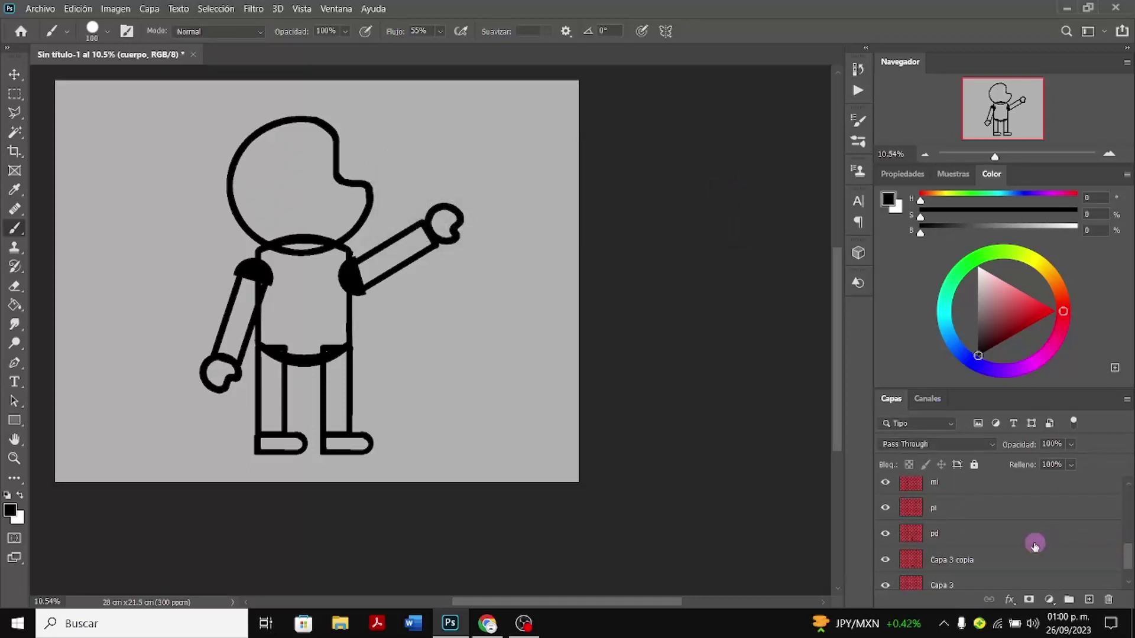
{"action": "scroll", "coordinate": [976, 563], "scroll_direction": "up", "scroll_amount": 1}
{"action": "scroll", "coordinate": [975, 563], "scroll_direction": "up", "scroll_amount": 4}
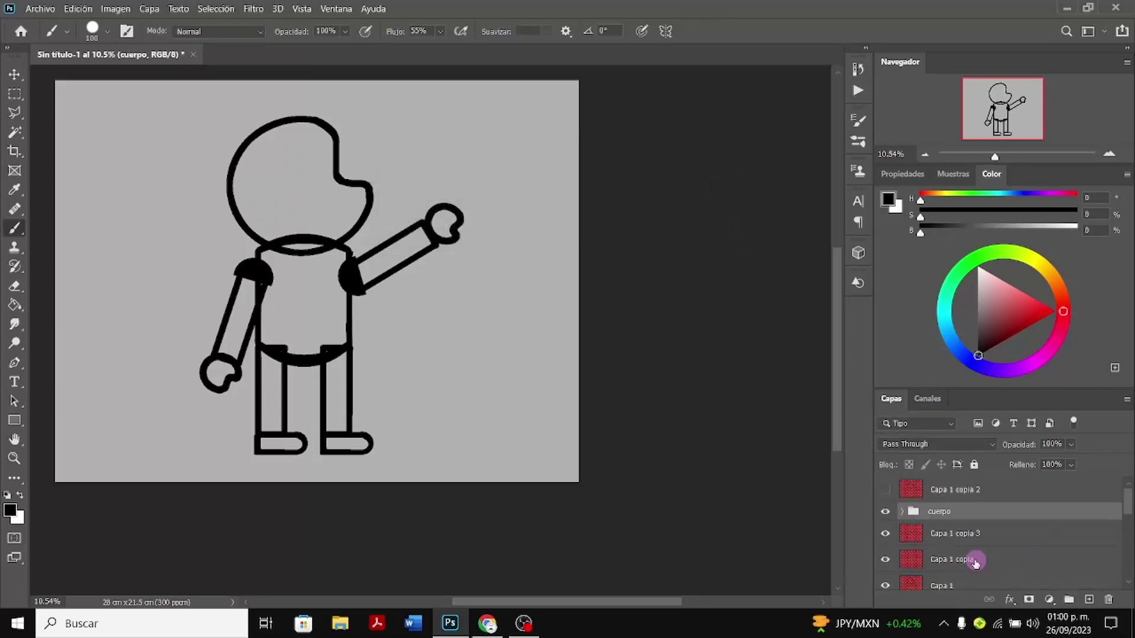
{"action": "left_click", "coordinate": [887, 512]}
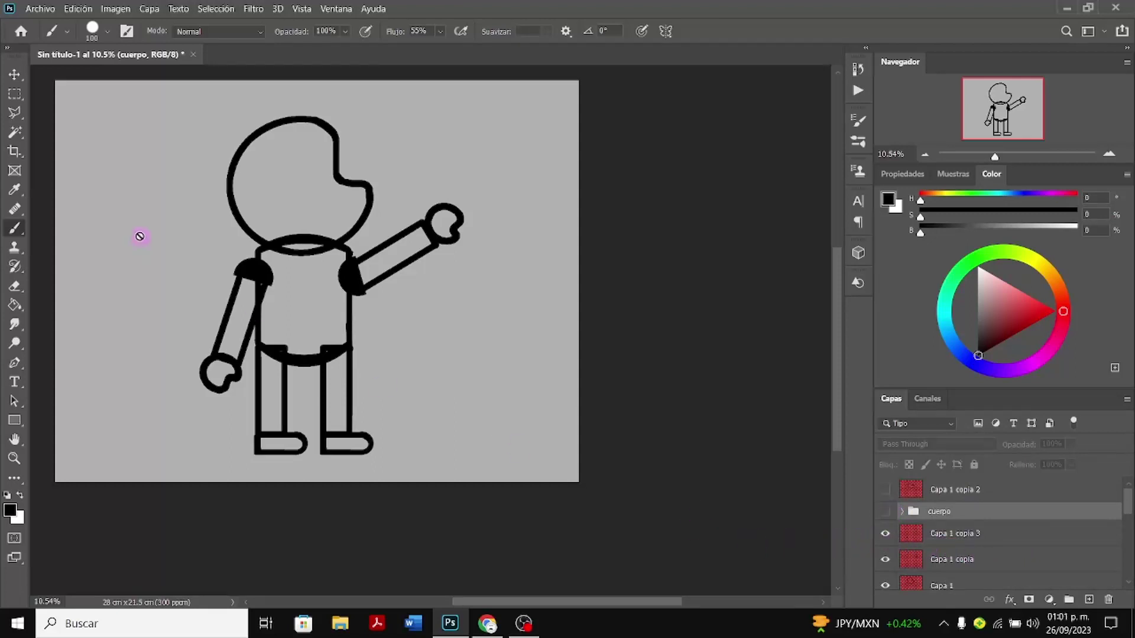
{"action": "left_click", "coordinate": [22, 128]}
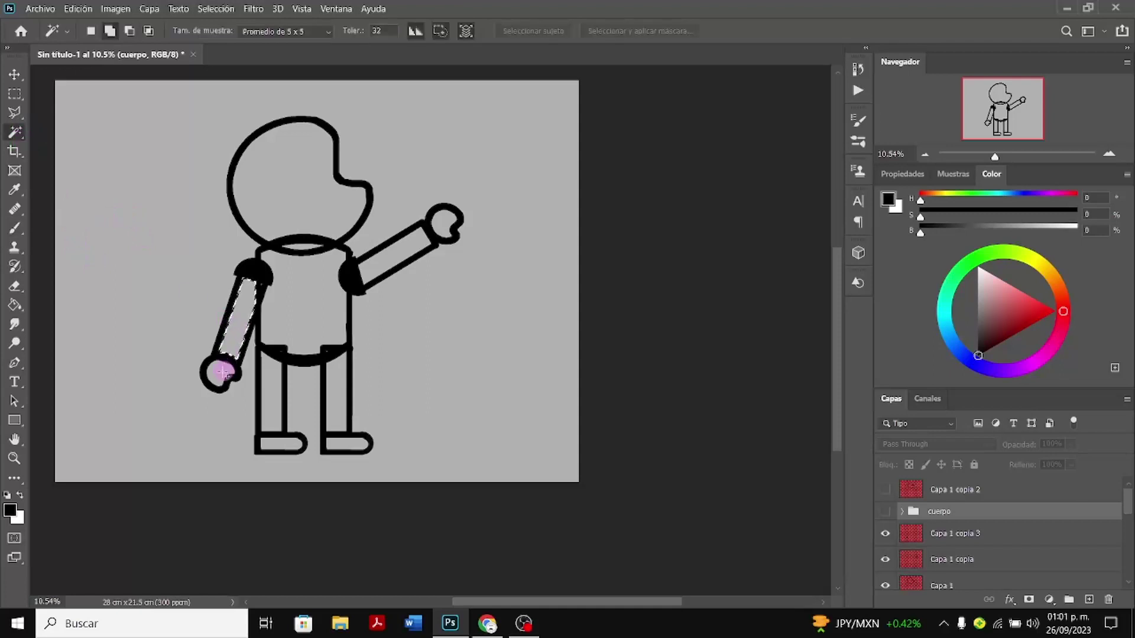
{"action": "left_click", "coordinate": [401, 255]}
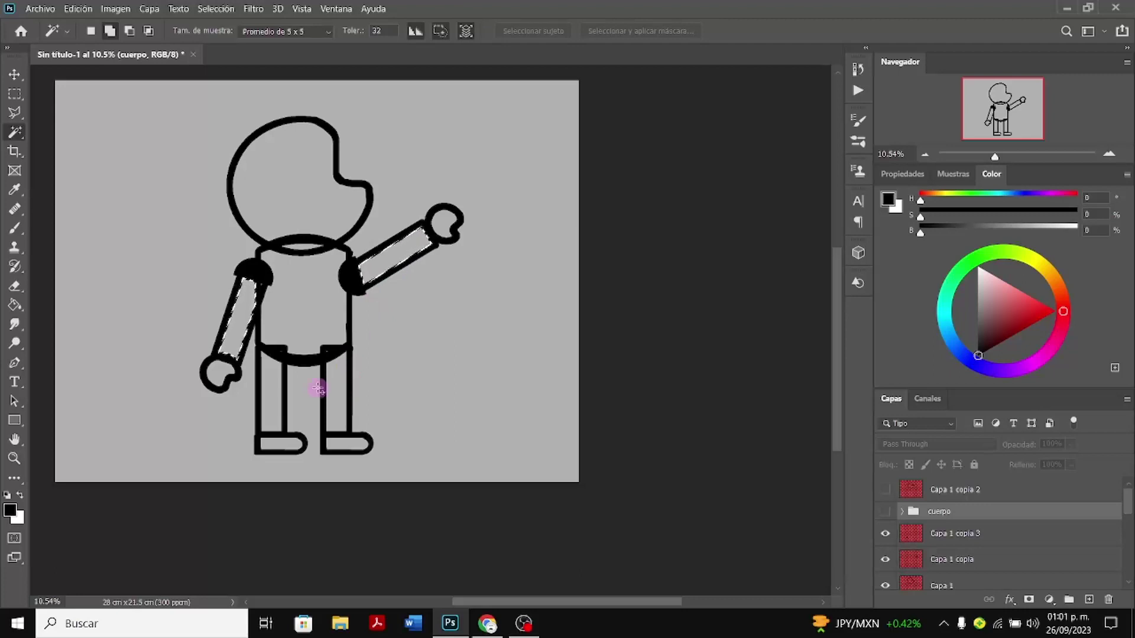
{"action": "left_click", "coordinate": [304, 195]}
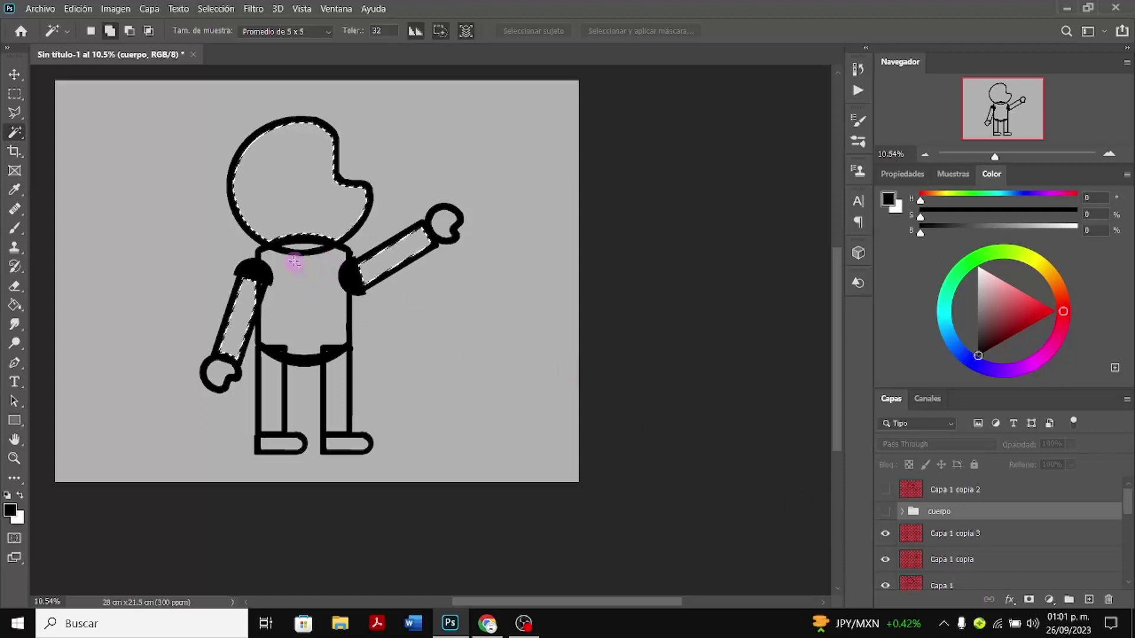
{"action": "key", "text": "ctrl+z"}
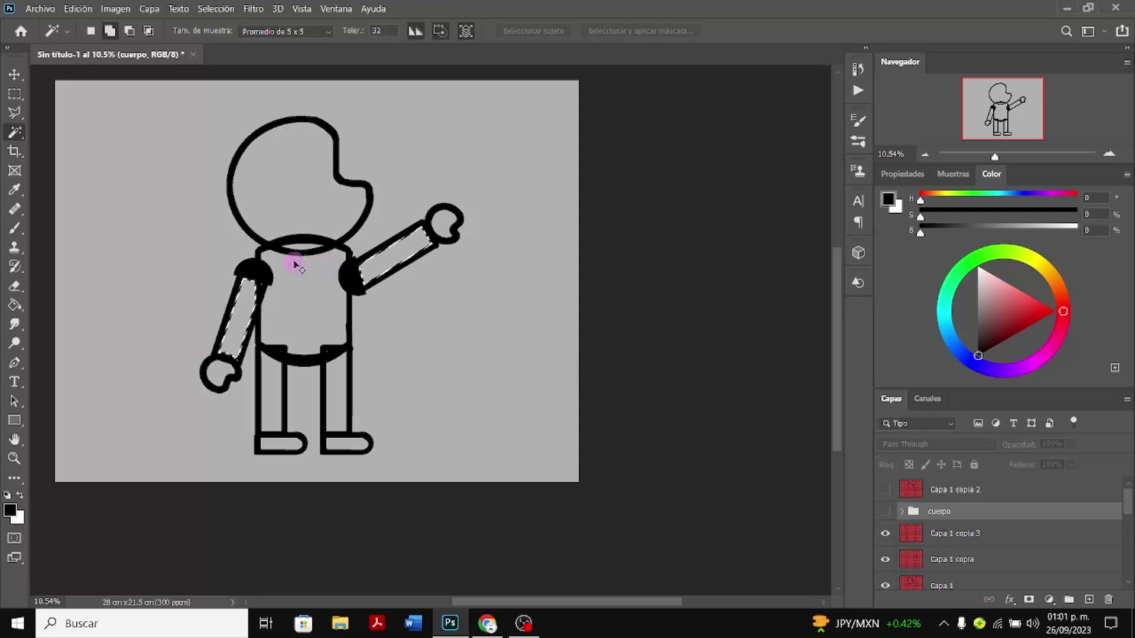
{"action": "key", "text": "ctrl+d"}
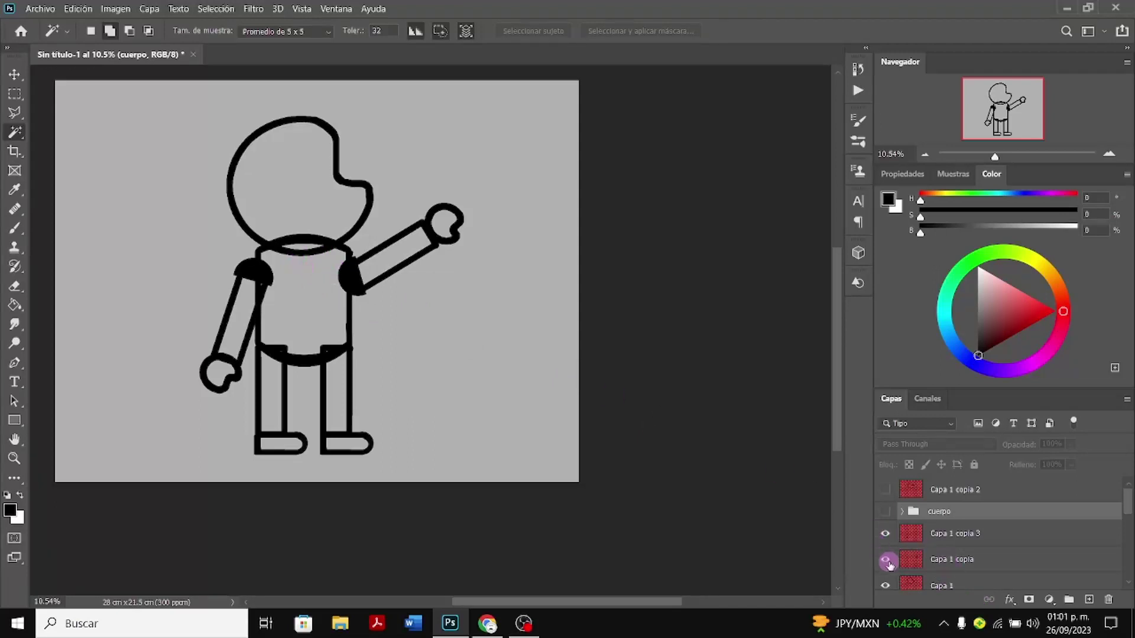
Hide the torso layer and both black shoulder caps
{"action": "scroll", "coordinate": [889, 564], "scroll_direction": "down", "scroll_amount": 1}
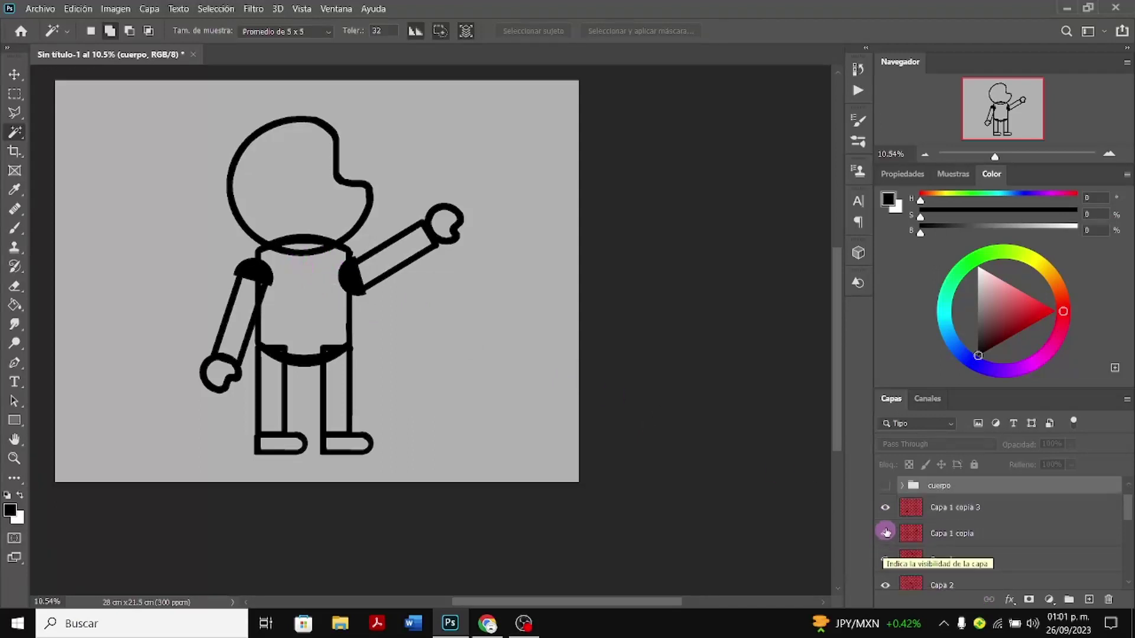
{"action": "left_click", "coordinate": [887, 532]}
{"action": "left_click", "coordinate": [887, 532]}
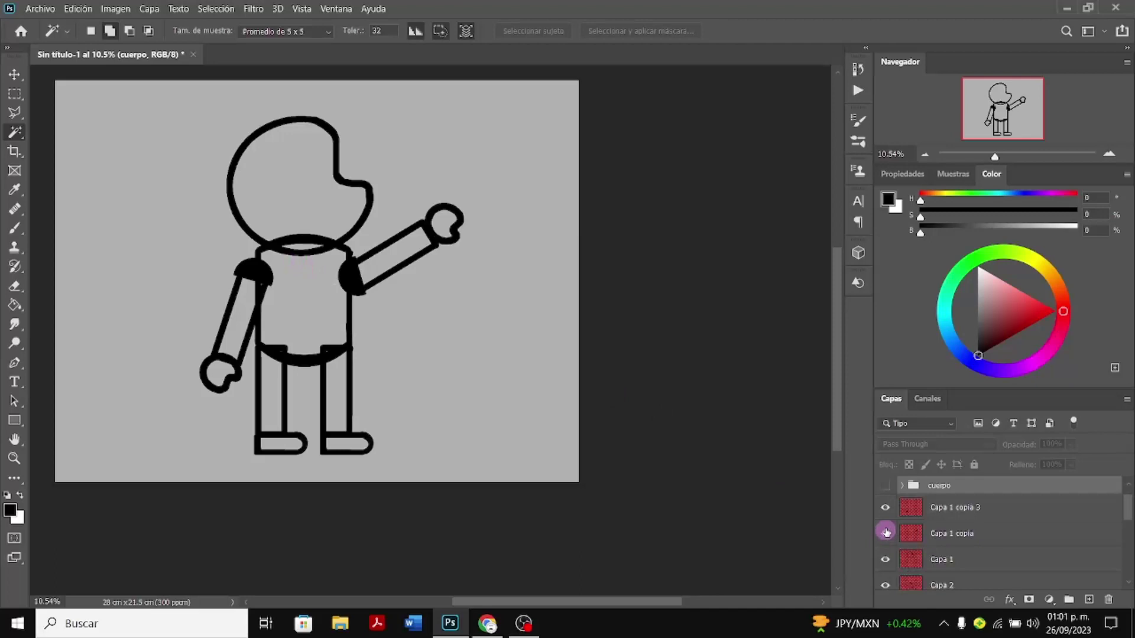
{"action": "scroll", "coordinate": [887, 533], "scroll_direction": "down", "scroll_amount": 2}
{"action": "left_click", "coordinate": [885, 539]}
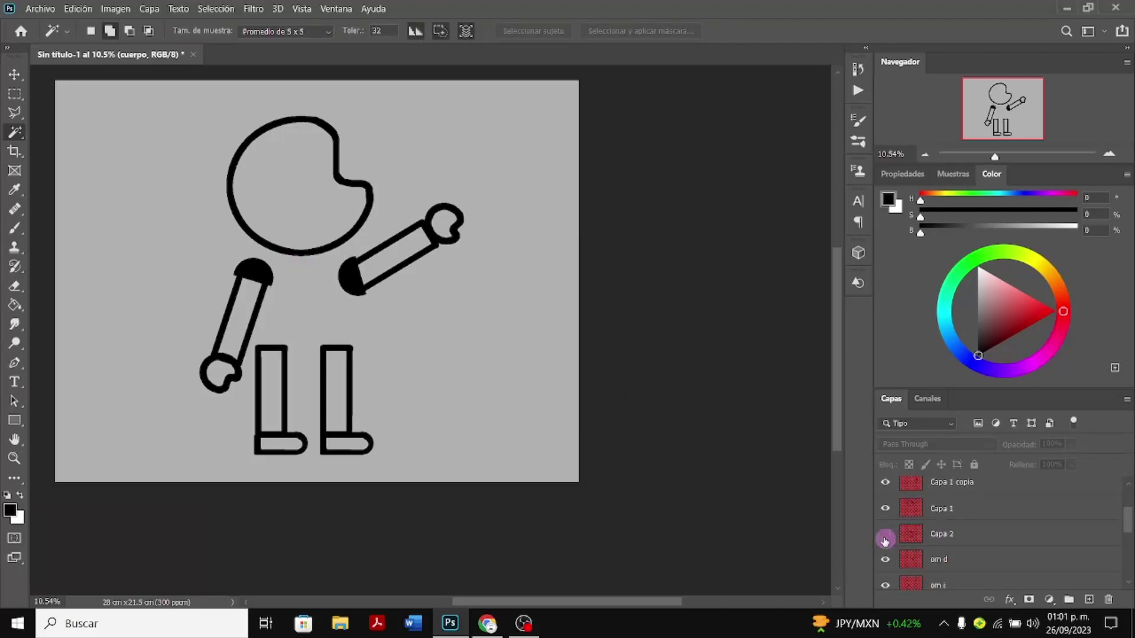
{"action": "scroll", "coordinate": [884, 538], "scroll_direction": "down", "scroll_amount": 1}
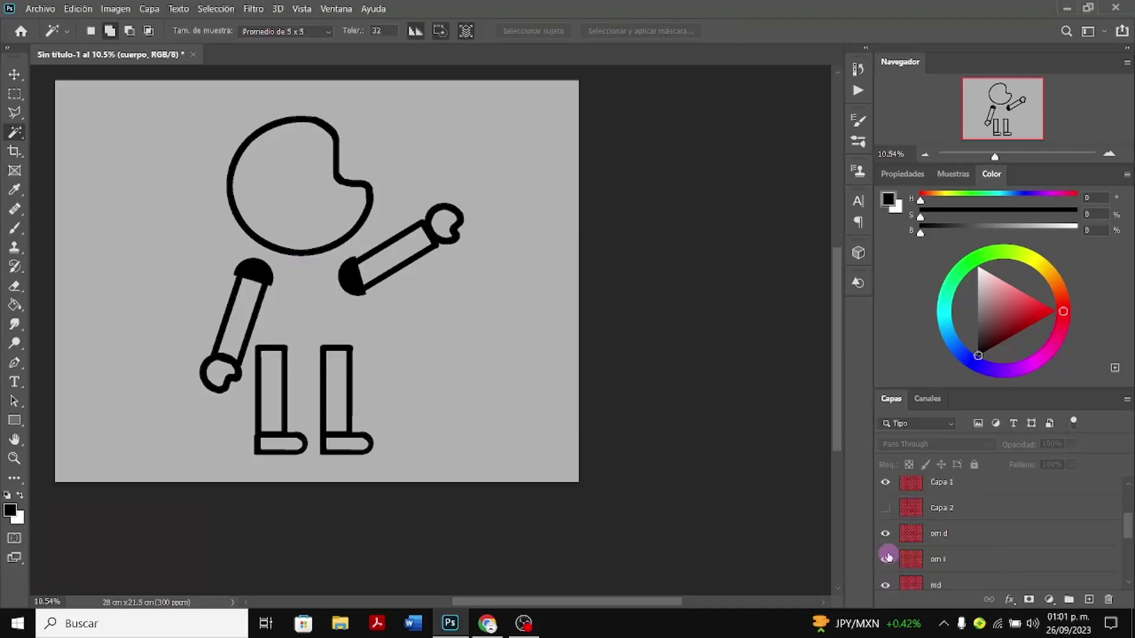
{"action": "left_click", "coordinate": [888, 558]}
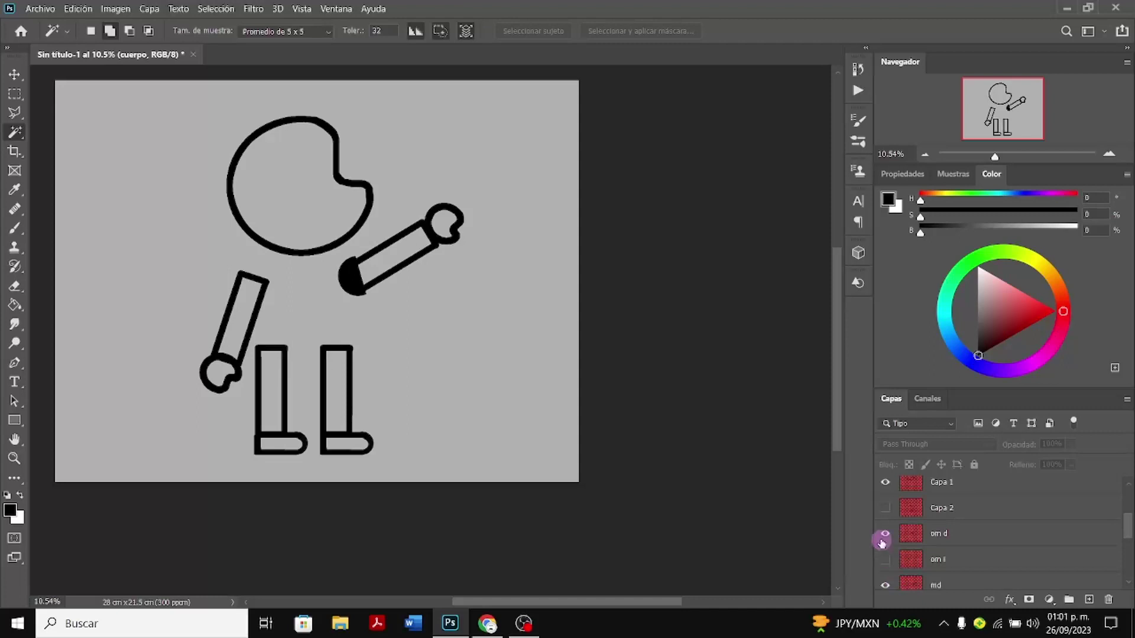
{"action": "left_click", "coordinate": [885, 534]}
{"action": "scroll", "coordinate": [886, 591], "scroll_direction": "down", "scroll_amount": 2}
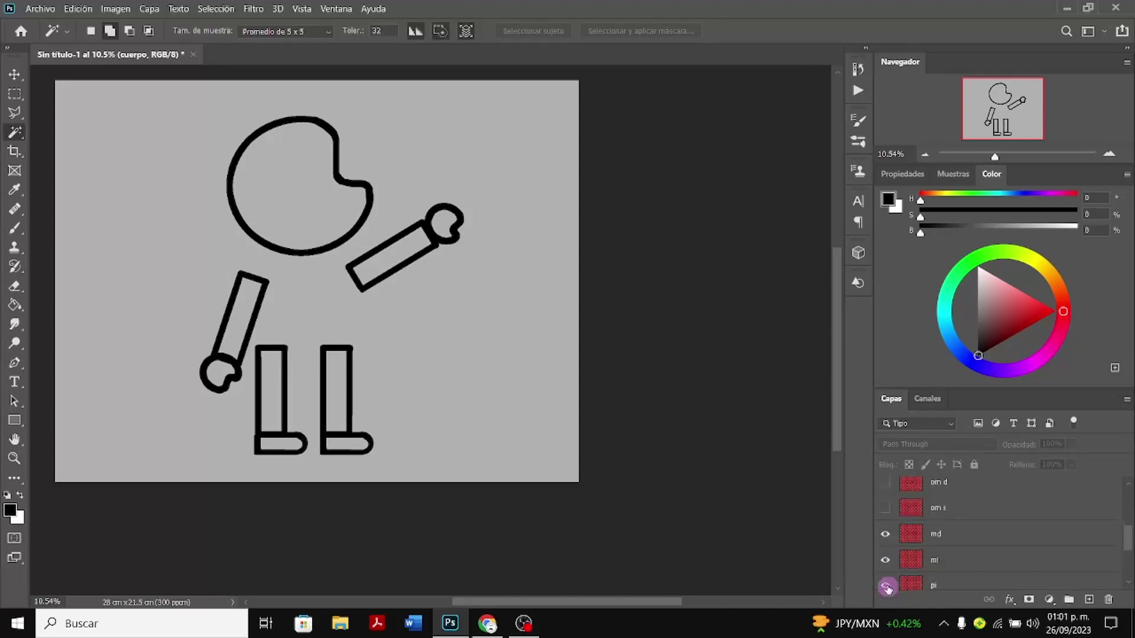
Hide the right leg, both feet and the remaining vertical leg
{"action": "left_click", "coordinate": [887, 538]}
{"action": "left_click", "coordinate": [888, 536]}
{"action": "scroll", "coordinate": [888, 537], "scroll_direction": "down", "scroll_amount": 3}
{"action": "left_click", "coordinate": [887, 535]}
{"action": "left_click", "coordinate": [889, 560]}
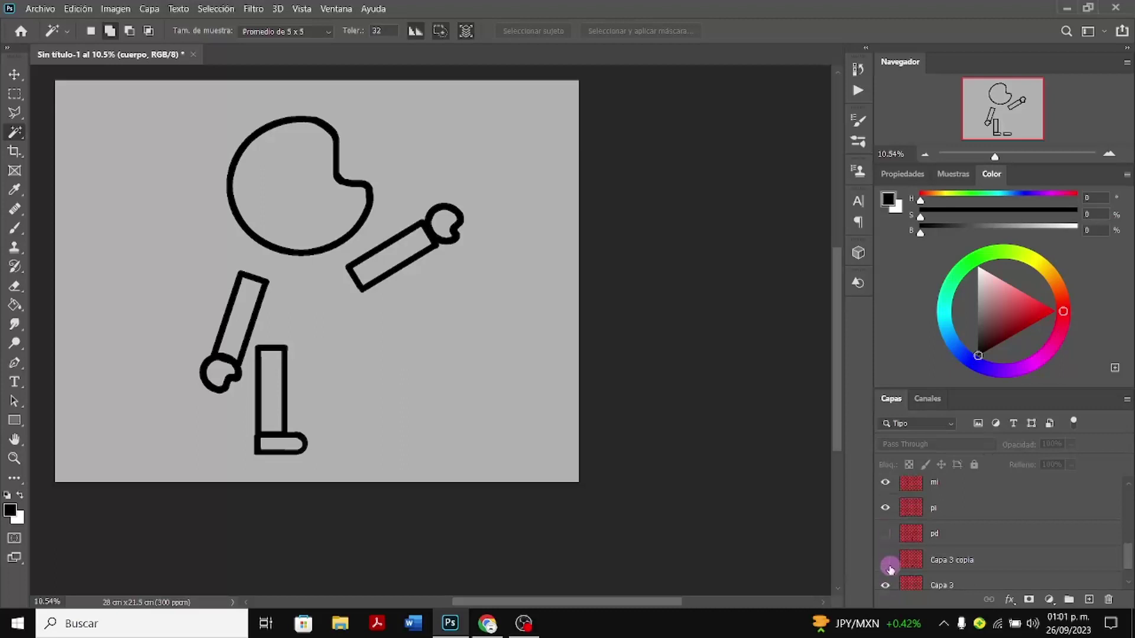
{"action": "left_click", "coordinate": [886, 585]}
{"action": "scroll", "coordinate": [885, 585], "scroll_direction": "down", "scroll_amount": 1}
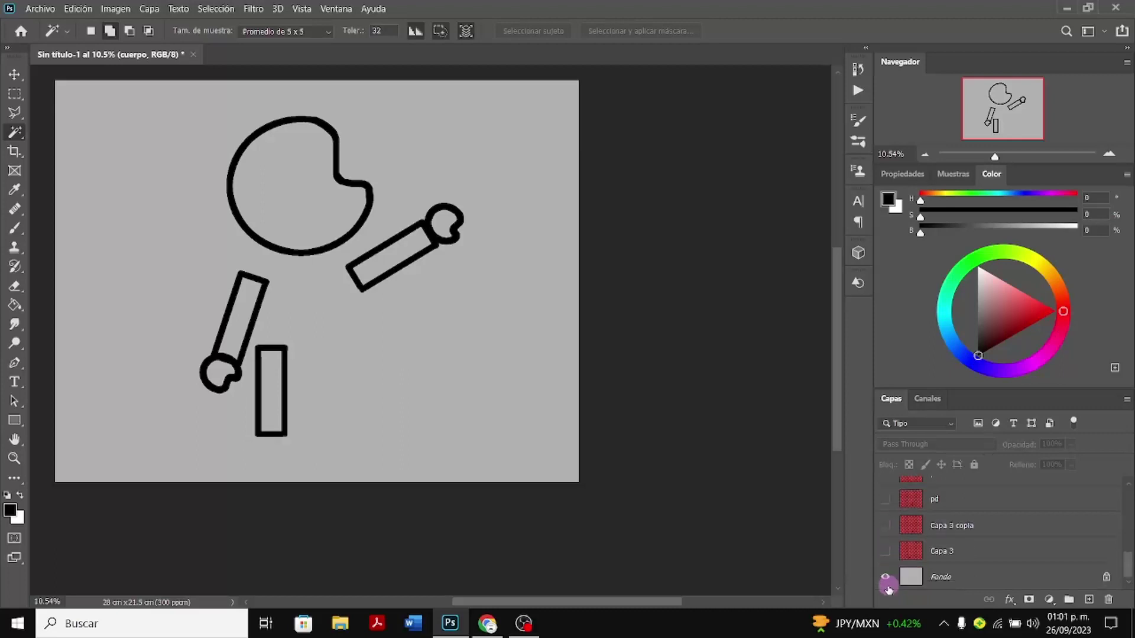
{"action": "scroll", "coordinate": [890, 508], "scroll_direction": "up", "scroll_amount": 1}
{"action": "left_click", "coordinate": [888, 504]}
Magic Wand-select the insides of the head, both arms and both hands
{"action": "left_click", "coordinate": [467, 438]}
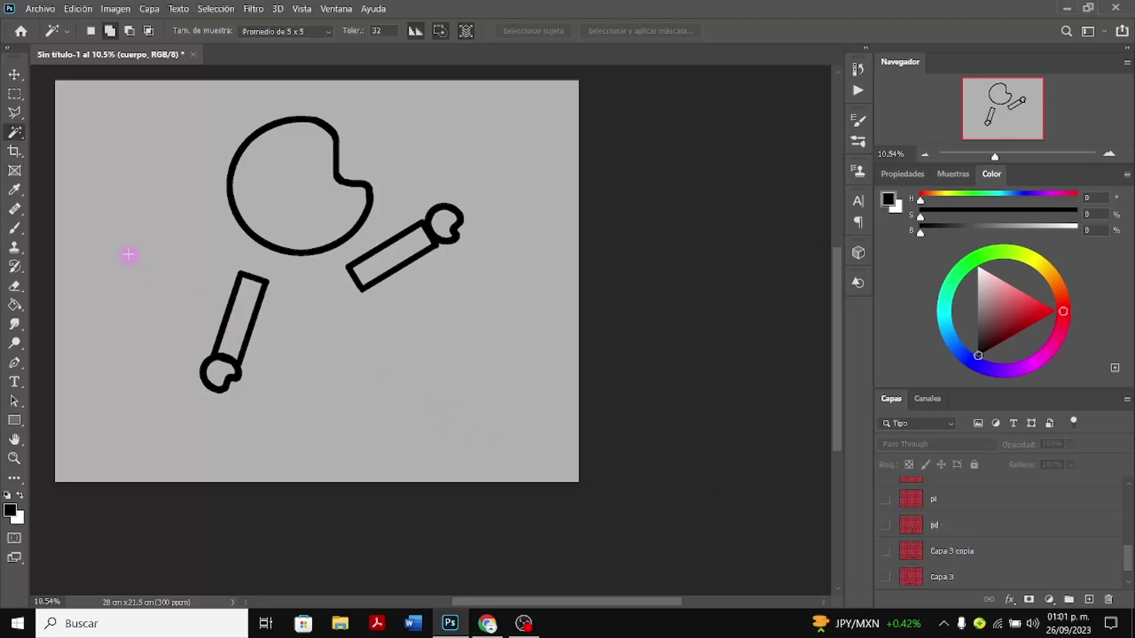
{"action": "left_click", "coordinate": [281, 188]}
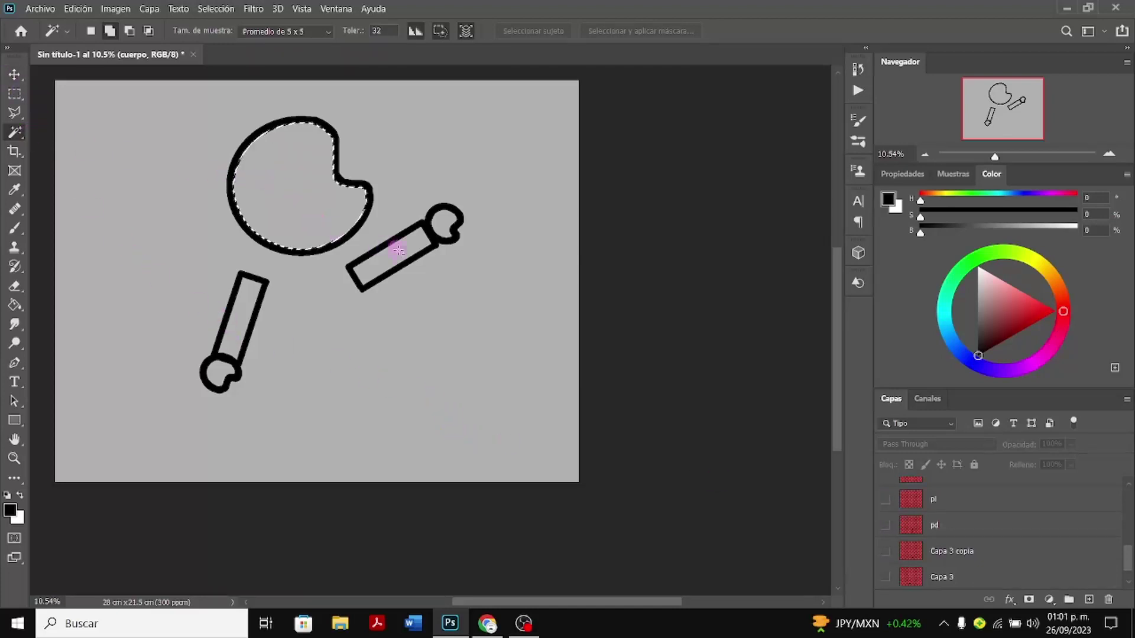
{"action": "left_click", "coordinate": [398, 246]}
{"action": "left_click", "coordinate": [241, 296]}
{"action": "left_click", "coordinate": [209, 377]}
{"action": "left_click", "coordinate": [219, 375]}
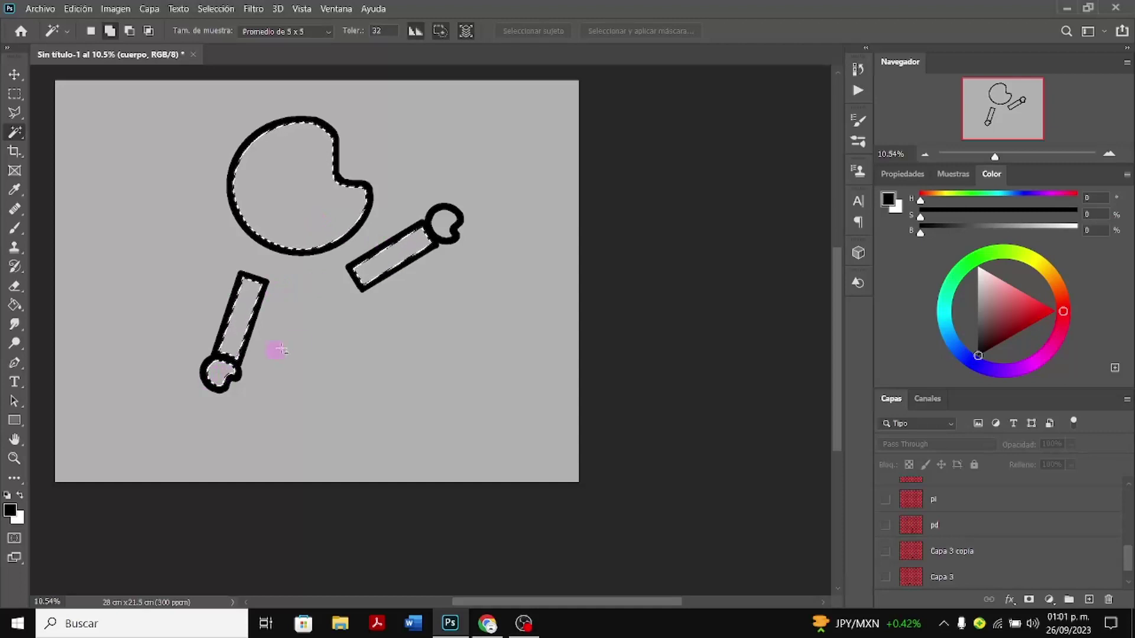
{"action": "left_click", "coordinate": [443, 224]}
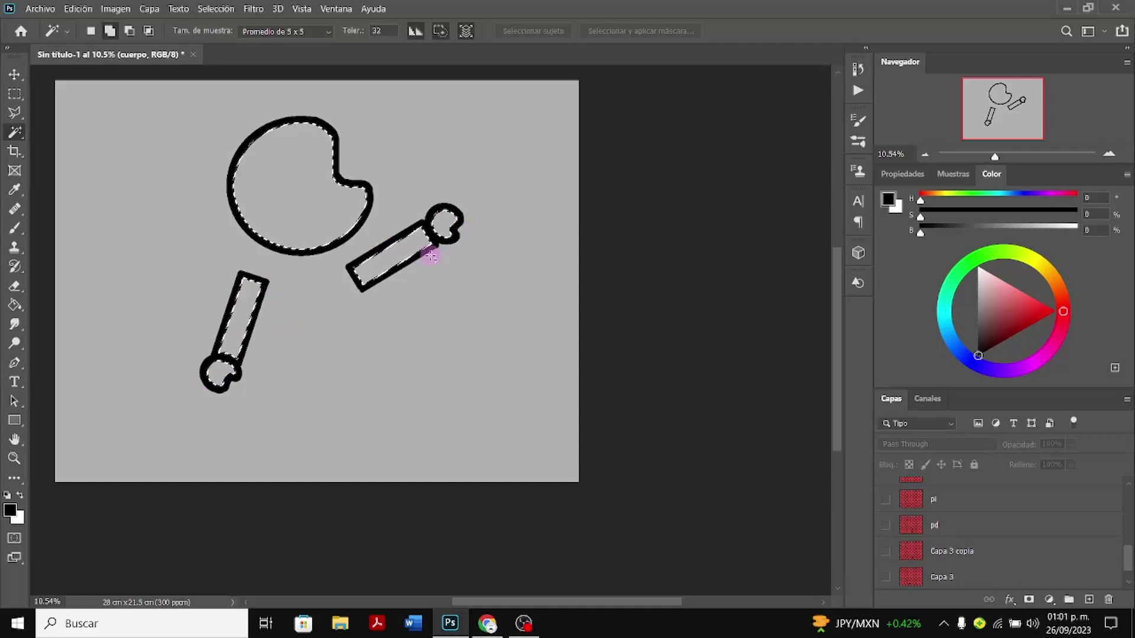
{"action": "left_click", "coordinate": [221, 10]}
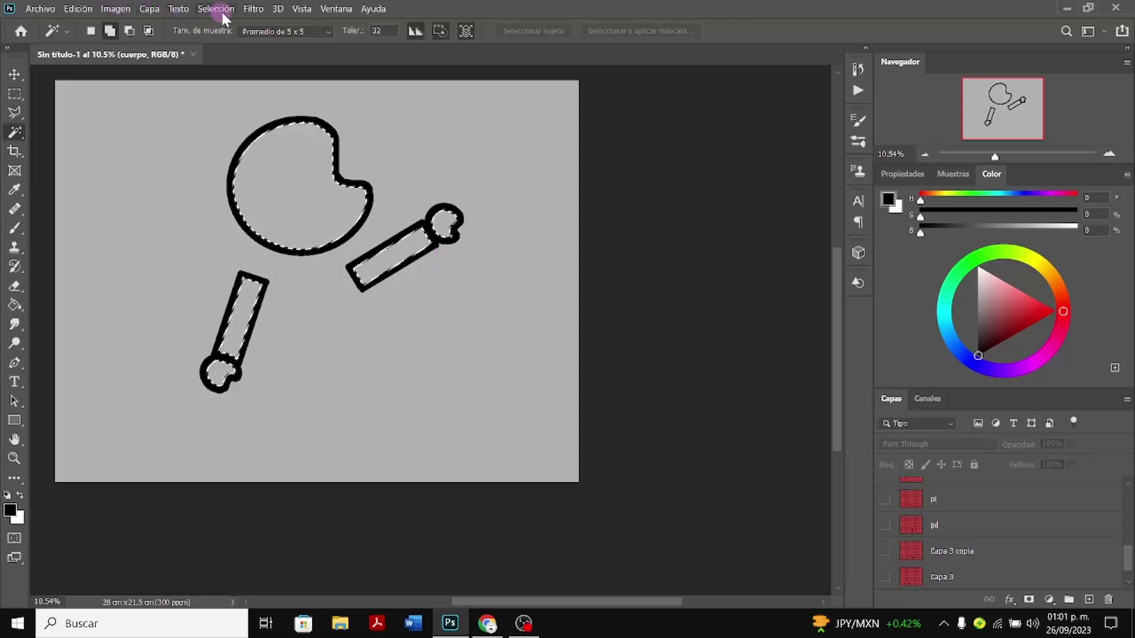
Expand the head-and-arms selection by 15 pixels
{"action": "mouse_move", "coordinate": [298, 204]}
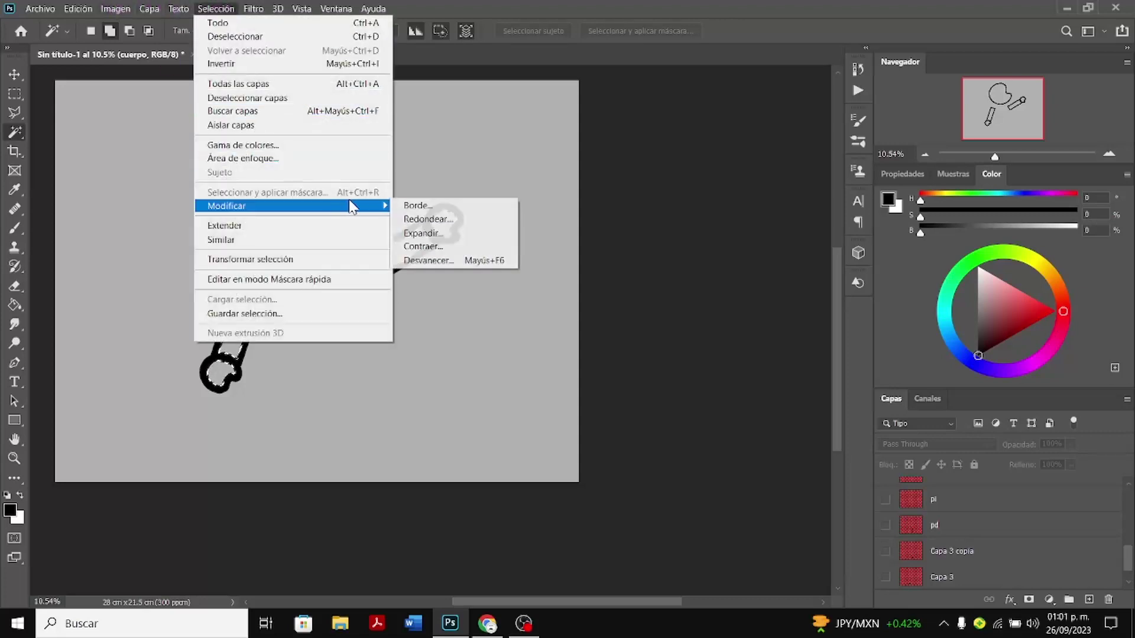
{"action": "left_click", "coordinate": [444, 235]}
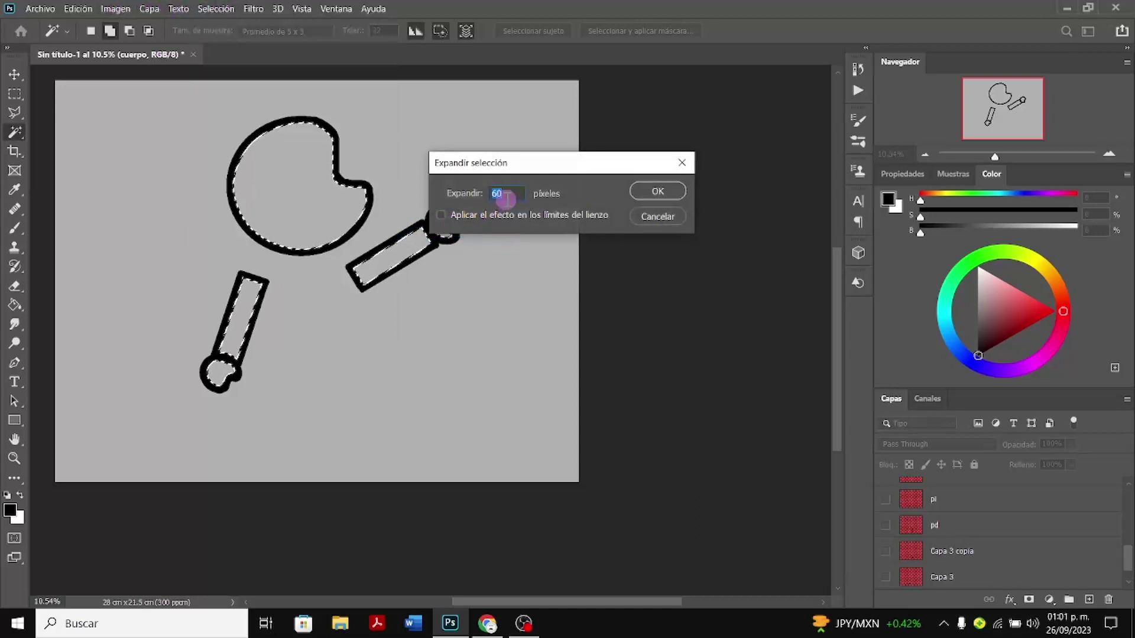
{"action": "type", "text": "15"}
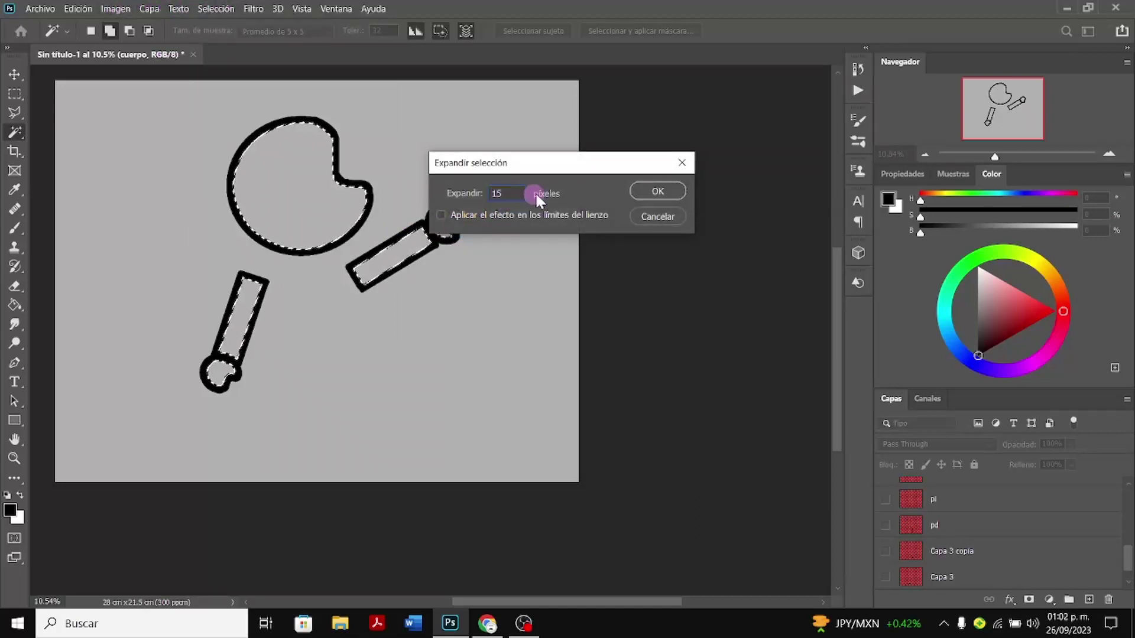
{"action": "left_click", "coordinate": [658, 192]}
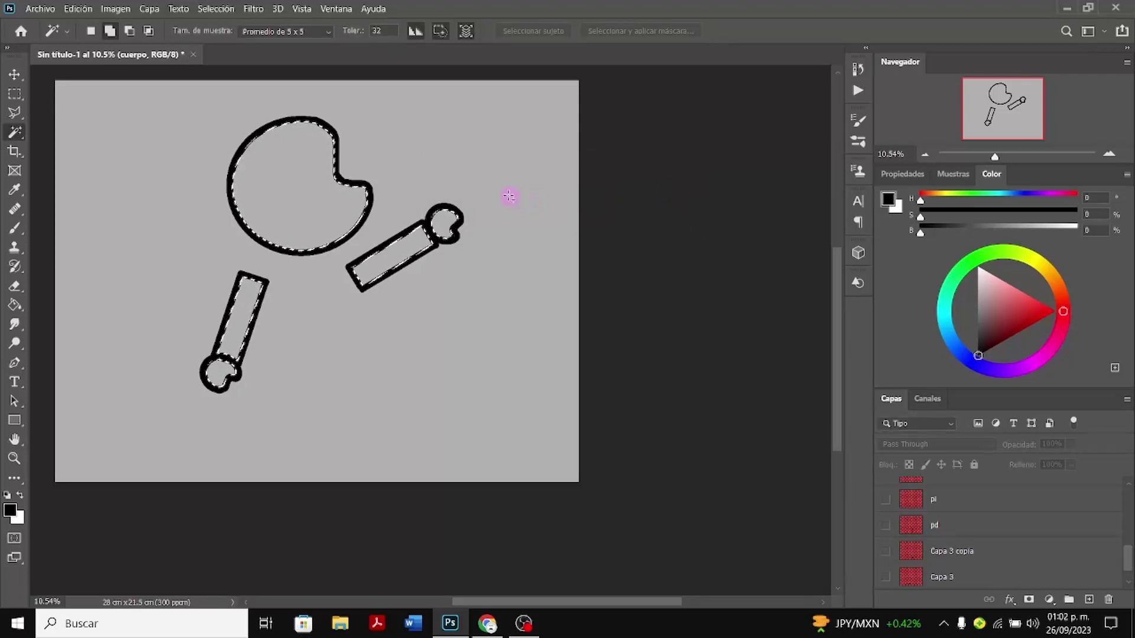
Set the foreground colour to light peach (f4c694)
{"action": "left_click", "coordinate": [10, 510]}
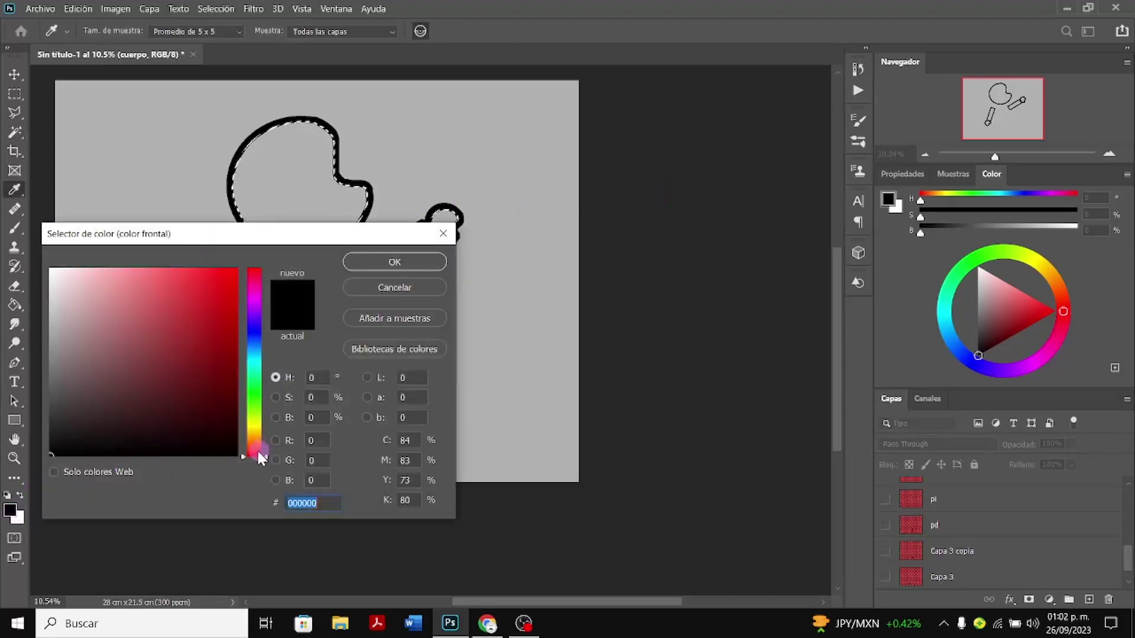
{"action": "left_click_drag", "start_coordinate": [257, 448], "coordinate": [257, 438]}
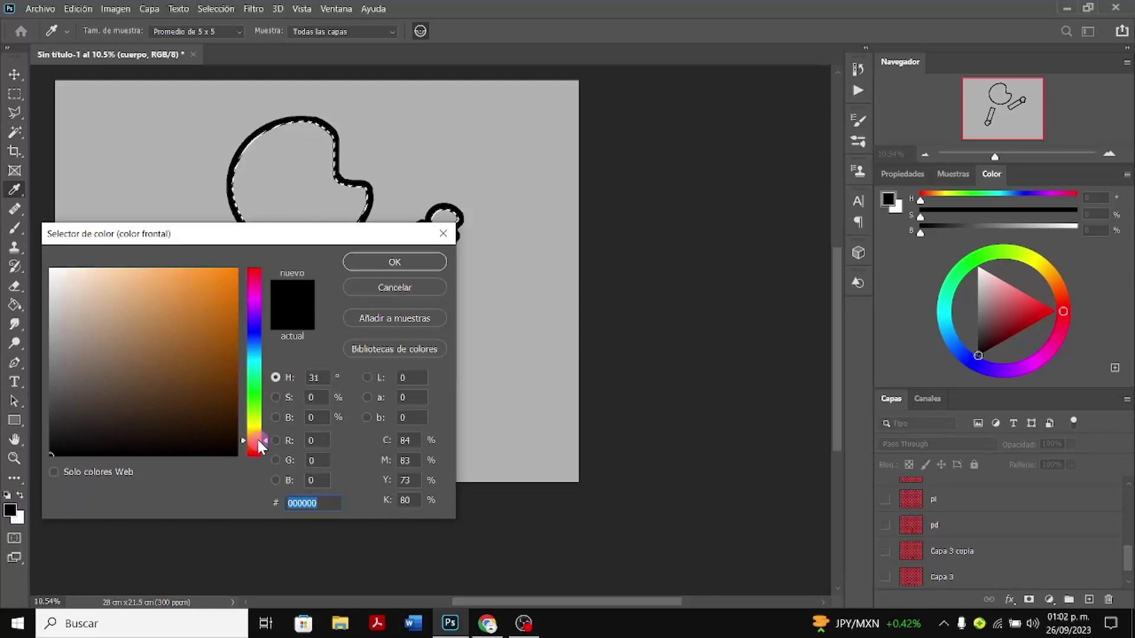
{"action": "left_click_drag", "start_coordinate": [107, 299], "coordinate": [125, 280]}
{"action": "left_click", "coordinate": [435, 262]}
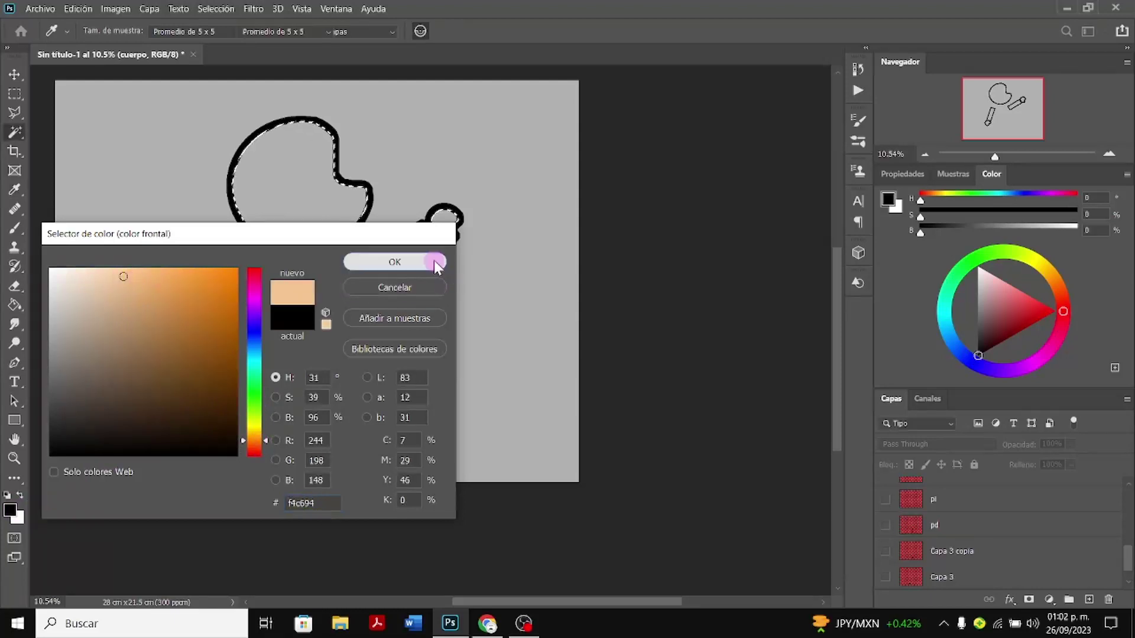
{"action": "left_click", "coordinate": [15, 305]}
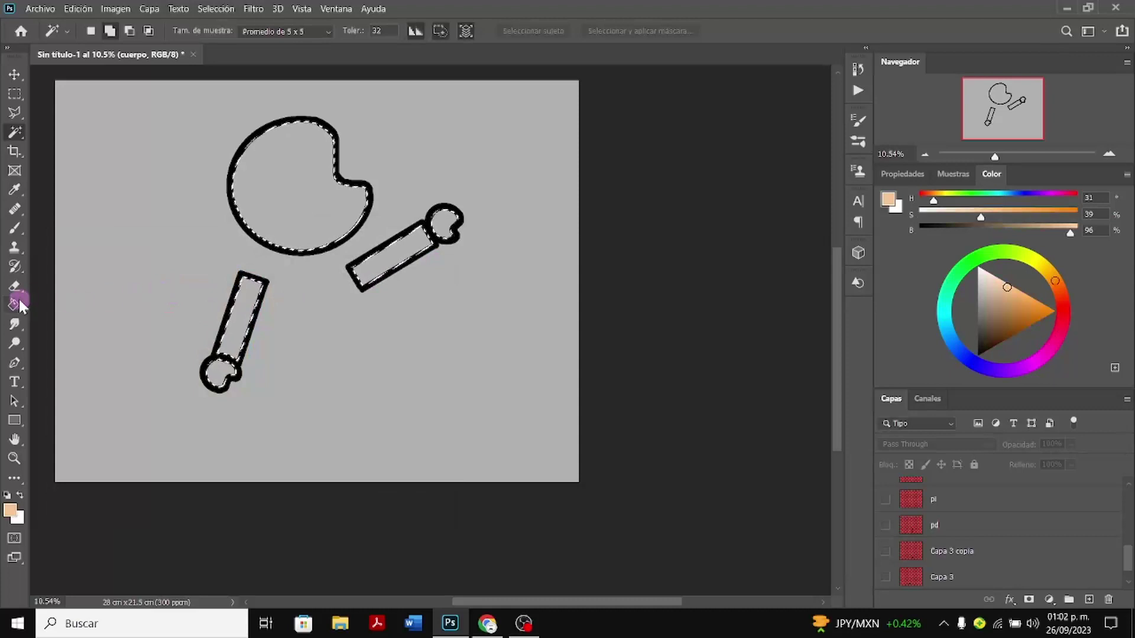
Attempt a fill, dismiss the hidden-layer error, and target the mi layer
{"action": "left_click", "coordinate": [236, 313]}
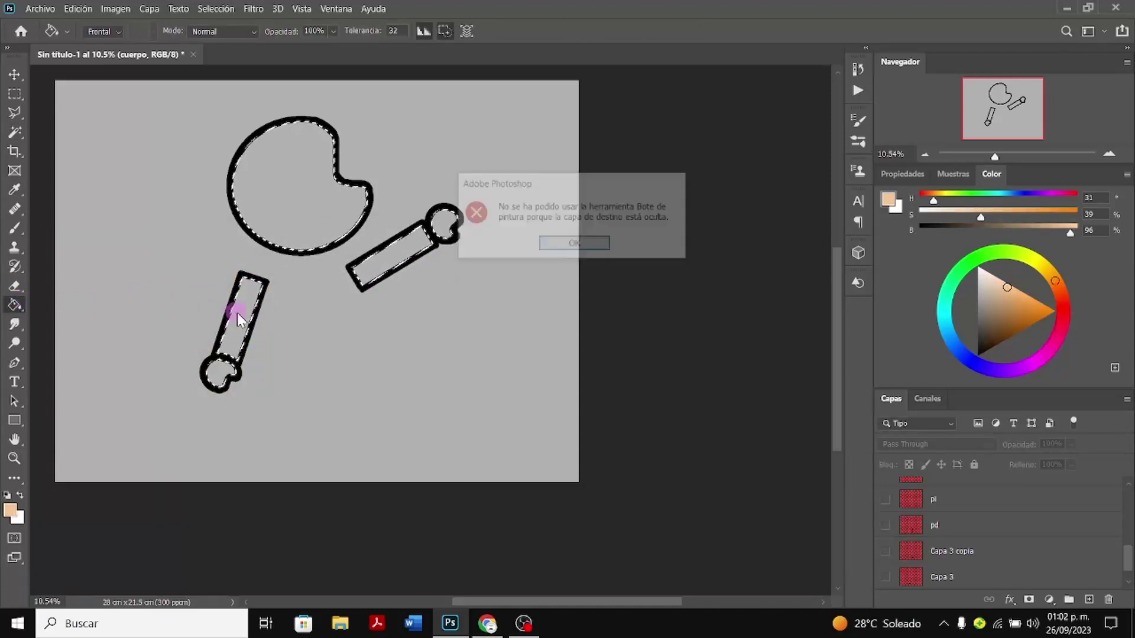
{"action": "left_click", "coordinate": [561, 248]}
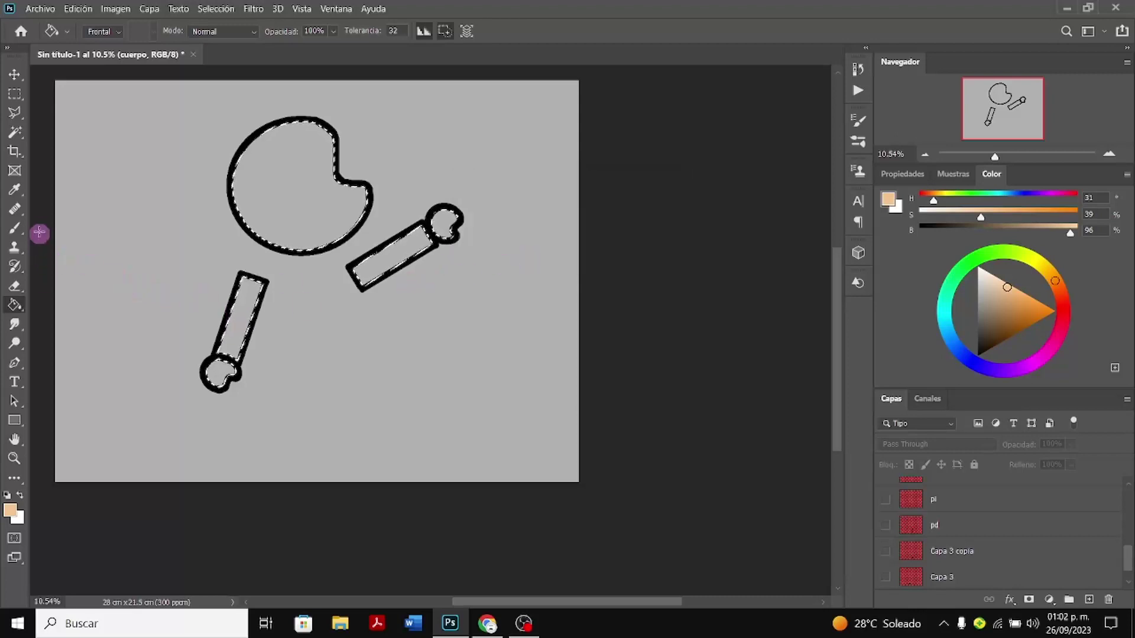
{"action": "left_click", "coordinate": [15, 228]}
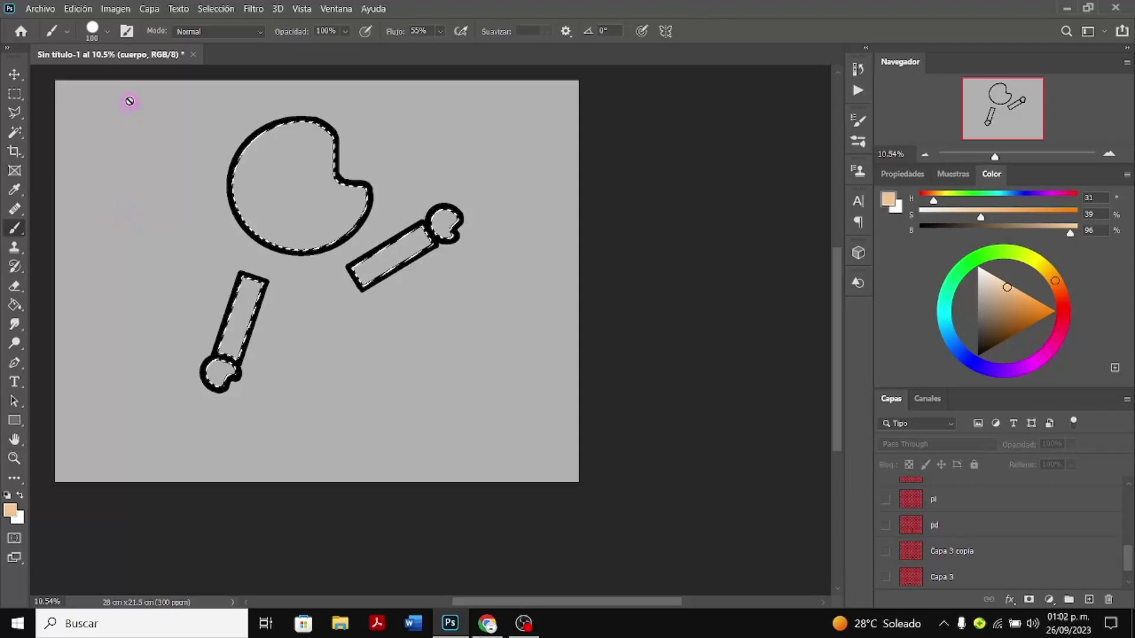
{"action": "scroll", "coordinate": [981, 547], "scroll_direction": "up", "scroll_amount": 2}
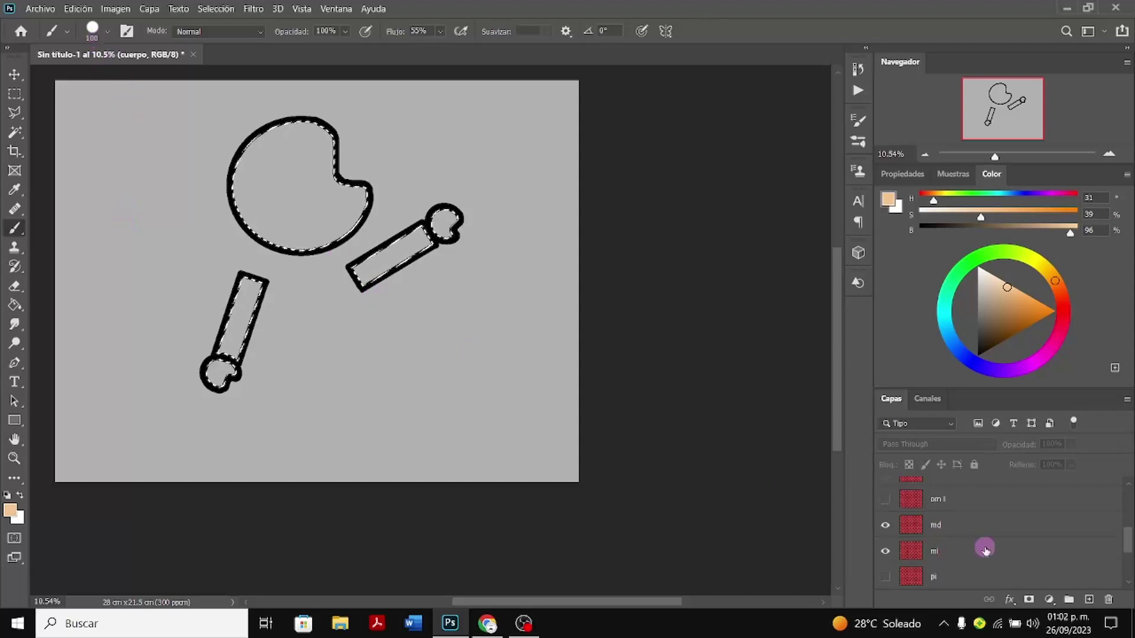
{"action": "left_click", "coordinate": [959, 551]}
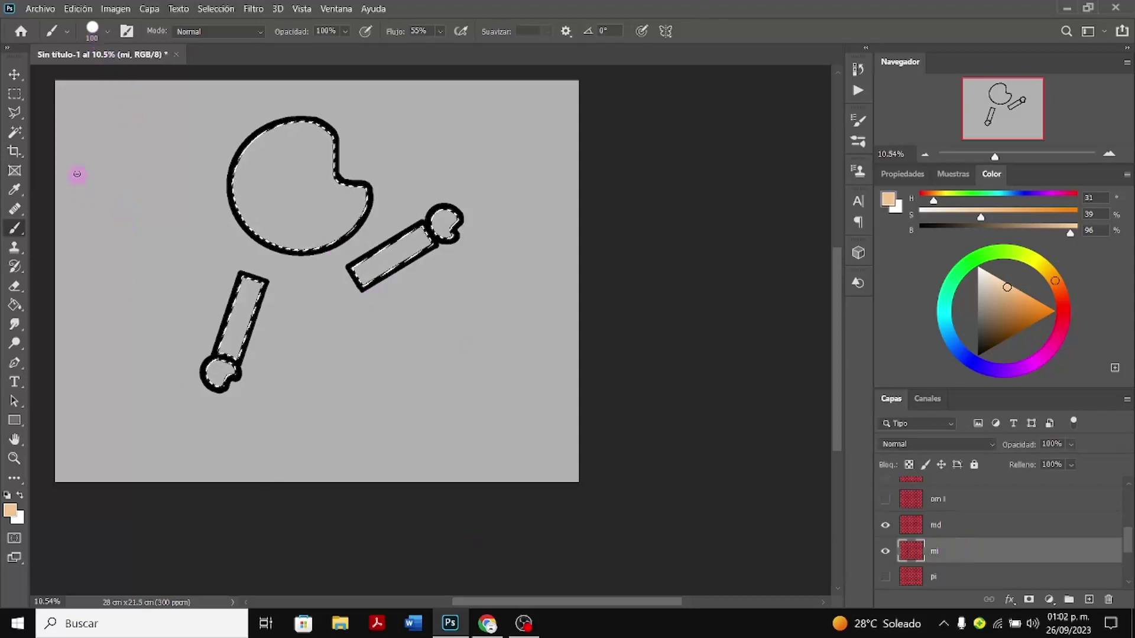
Fill the selected head and arms with peach on mi, then undo the fill
{"action": "left_click", "coordinate": [14, 305]}
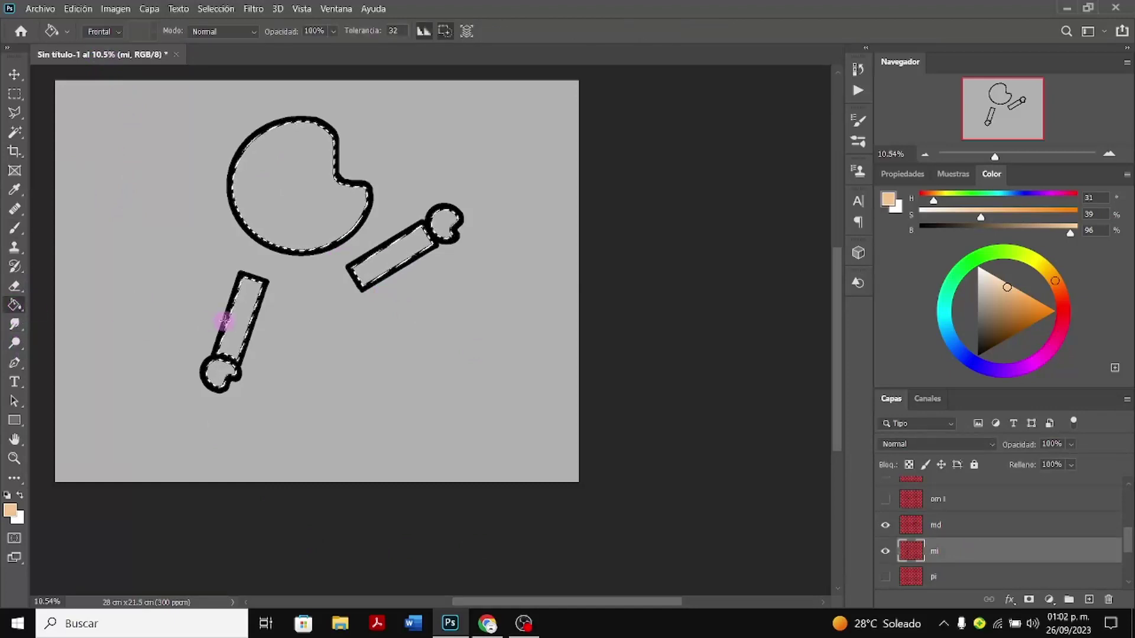
{"action": "left_click", "coordinate": [223, 371]}
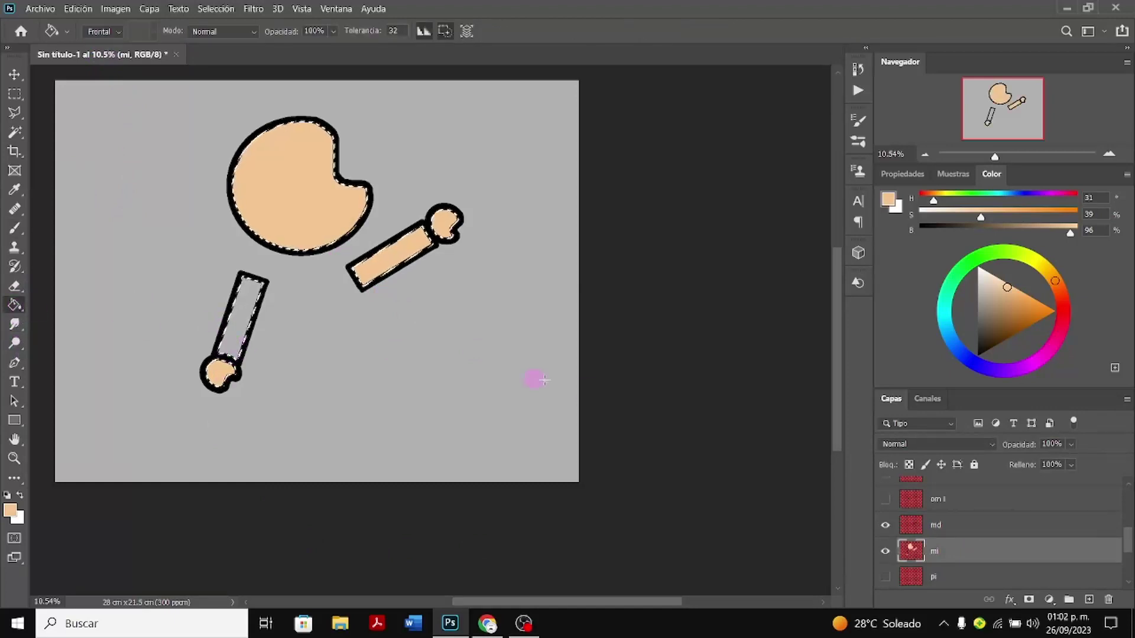
{"action": "scroll", "coordinate": [1012, 533], "scroll_direction": "up", "scroll_amount": 1}
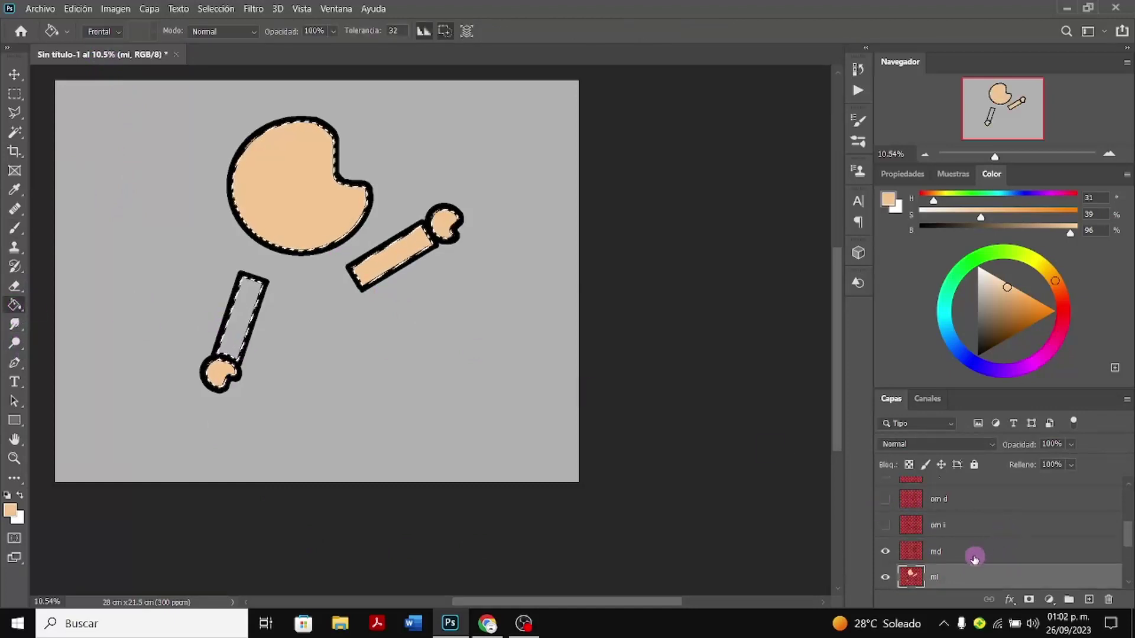
{"action": "scroll", "coordinate": [954, 556], "scroll_direction": "up", "scroll_amount": 1}
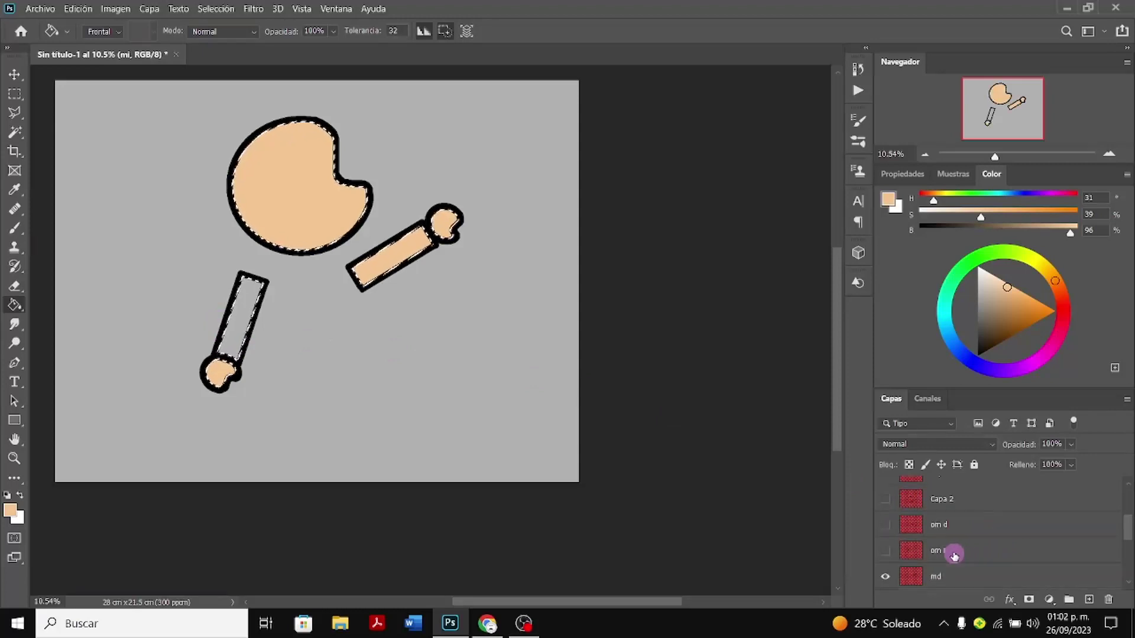
{"action": "scroll", "coordinate": [954, 556], "scroll_direction": "down", "scroll_amount": 1}
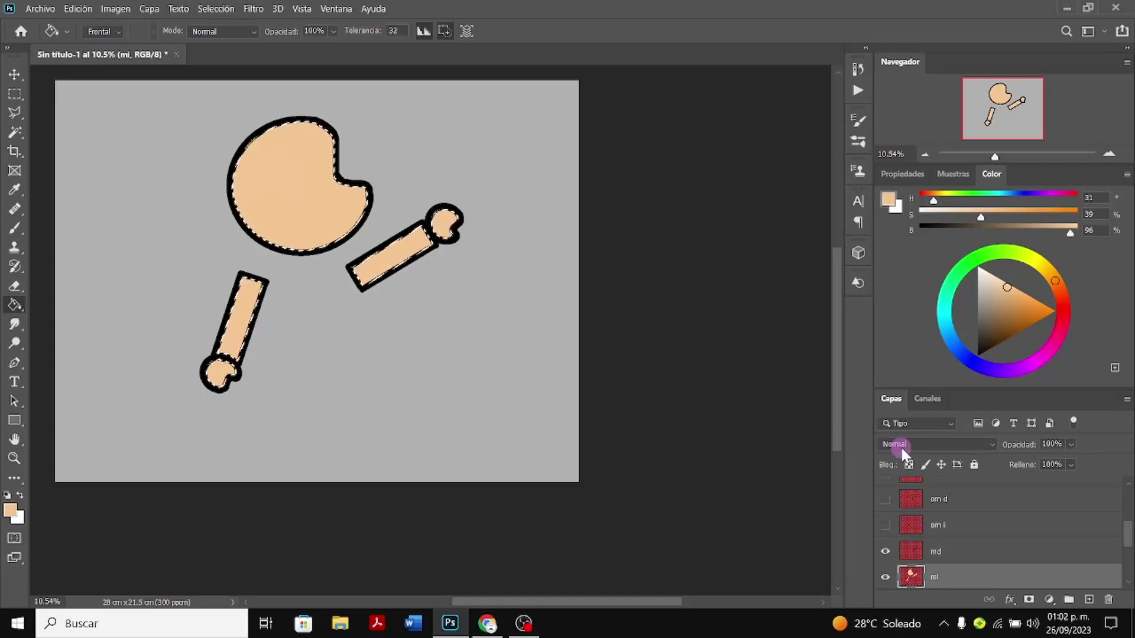
{"action": "scroll", "coordinate": [898, 451], "scroll_direction": "down", "scroll_amount": 1}
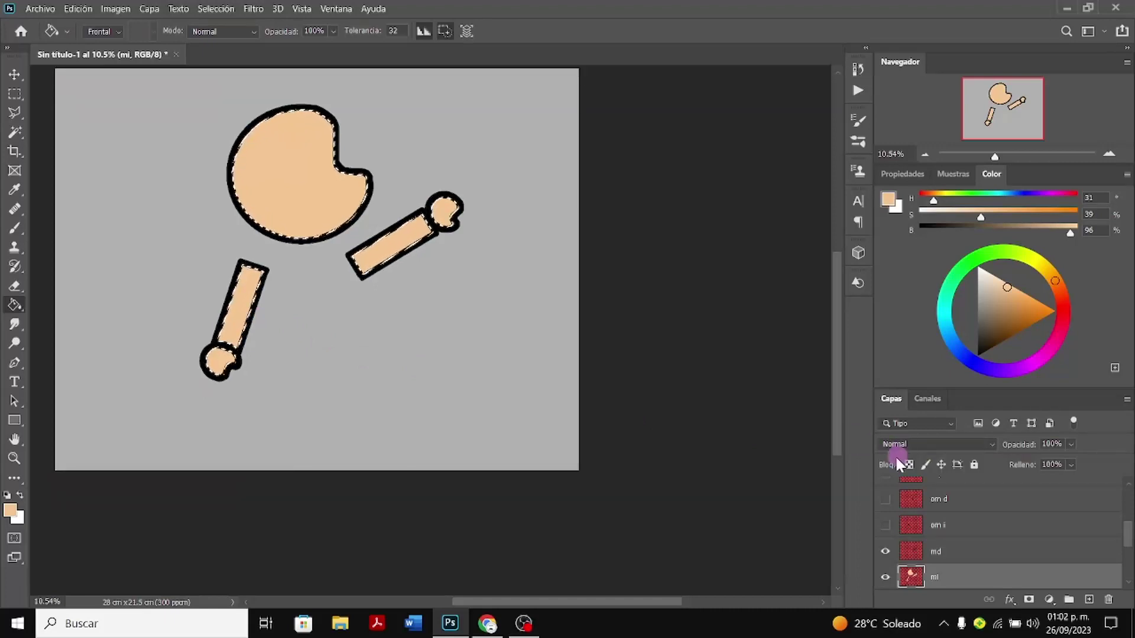
{"action": "scroll", "coordinate": [902, 520], "scroll_direction": "down", "scroll_amount": 3}
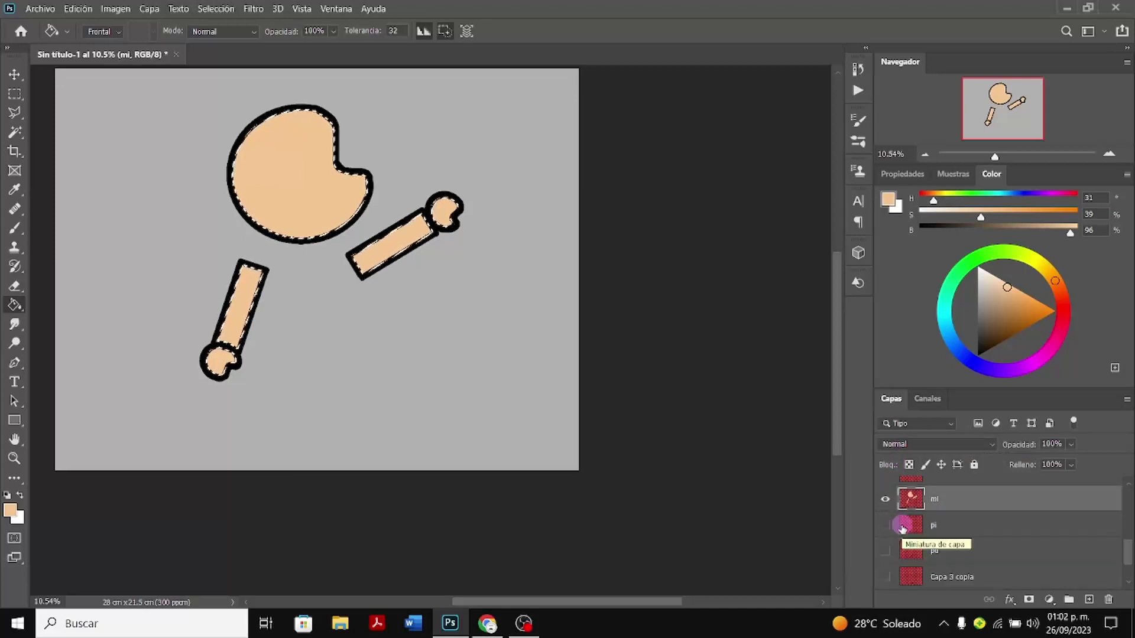
{"action": "scroll", "coordinate": [903, 528], "scroll_direction": "up", "scroll_amount": 1}
{"action": "scroll", "coordinate": [902, 525], "scroll_direction": "up", "scroll_amount": 1}
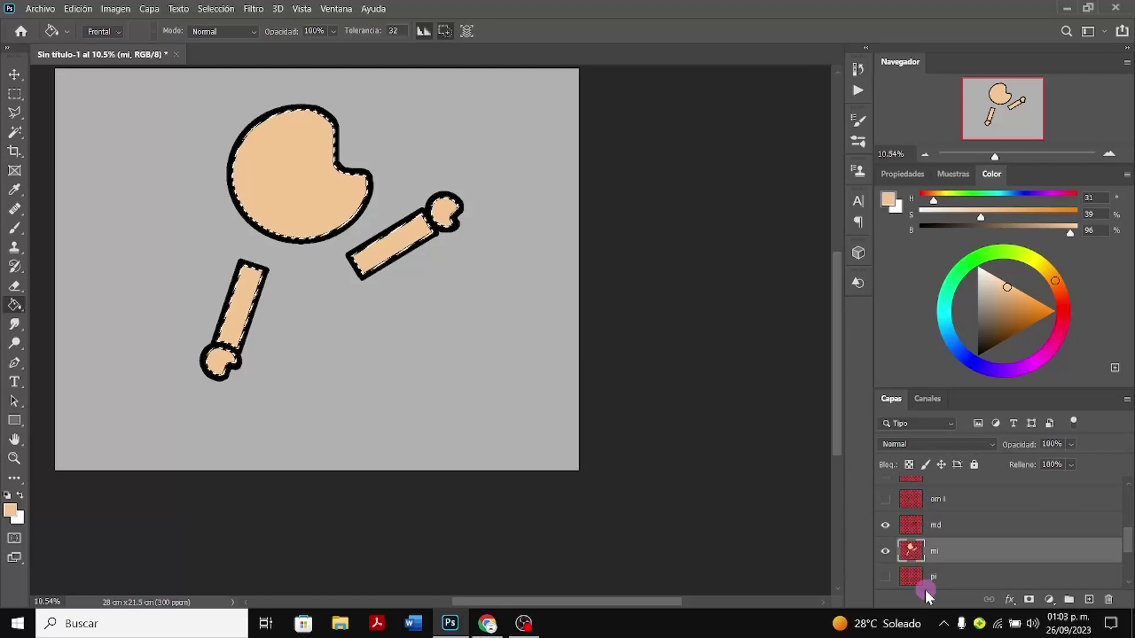
{"action": "key", "text": "ctrl+z"}
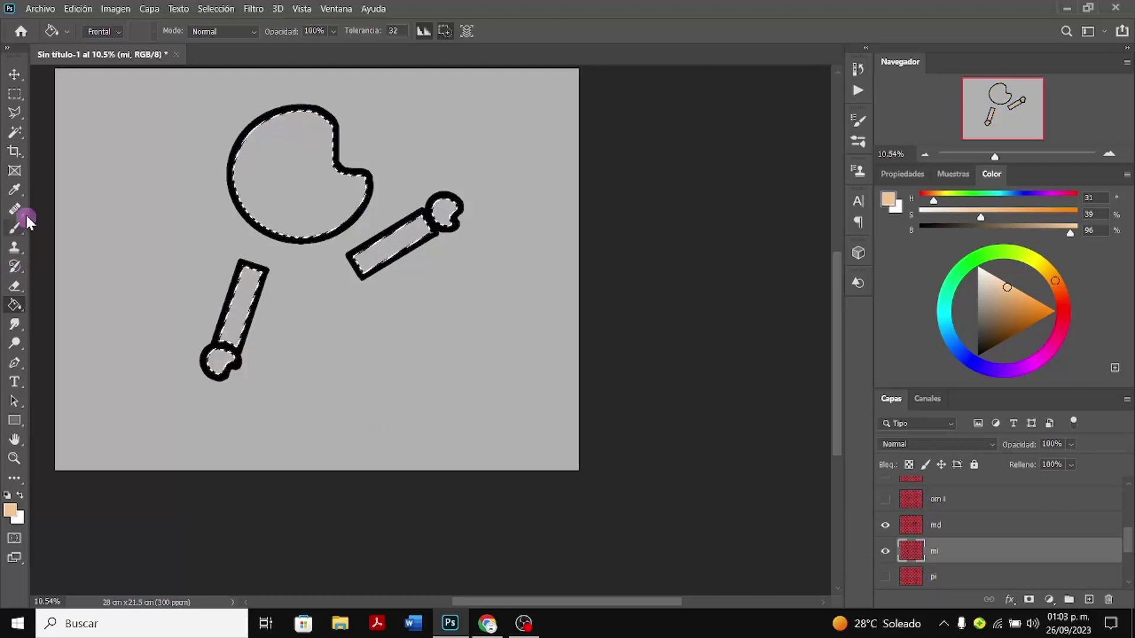
Switch to the Magic Wand, clear the selection and check the mi layer's contents
{"action": "left_click", "coordinate": [16, 132]}
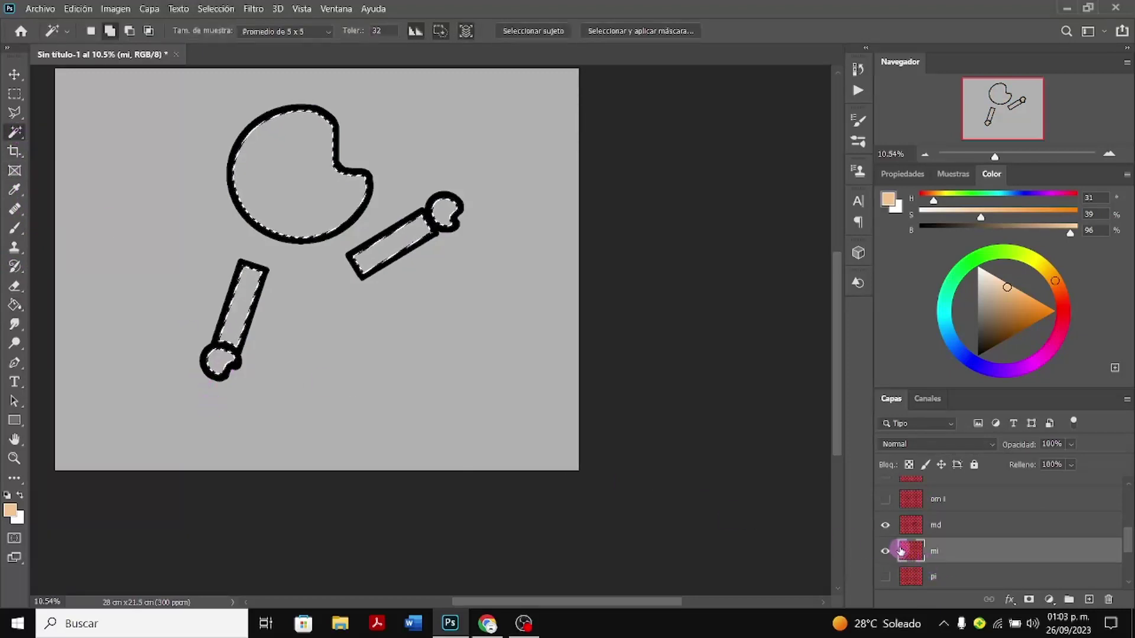
{"action": "key", "text": "ctrl+d"}
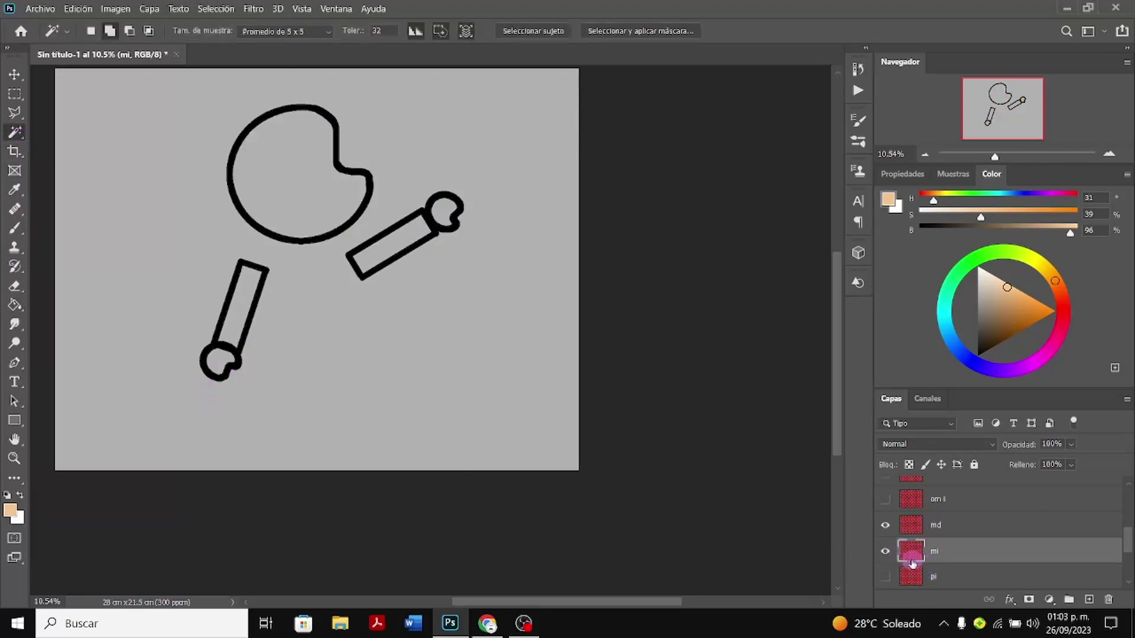
{"action": "left_click", "coordinate": [886, 554]}
{"action": "left_click", "coordinate": [886, 554]}
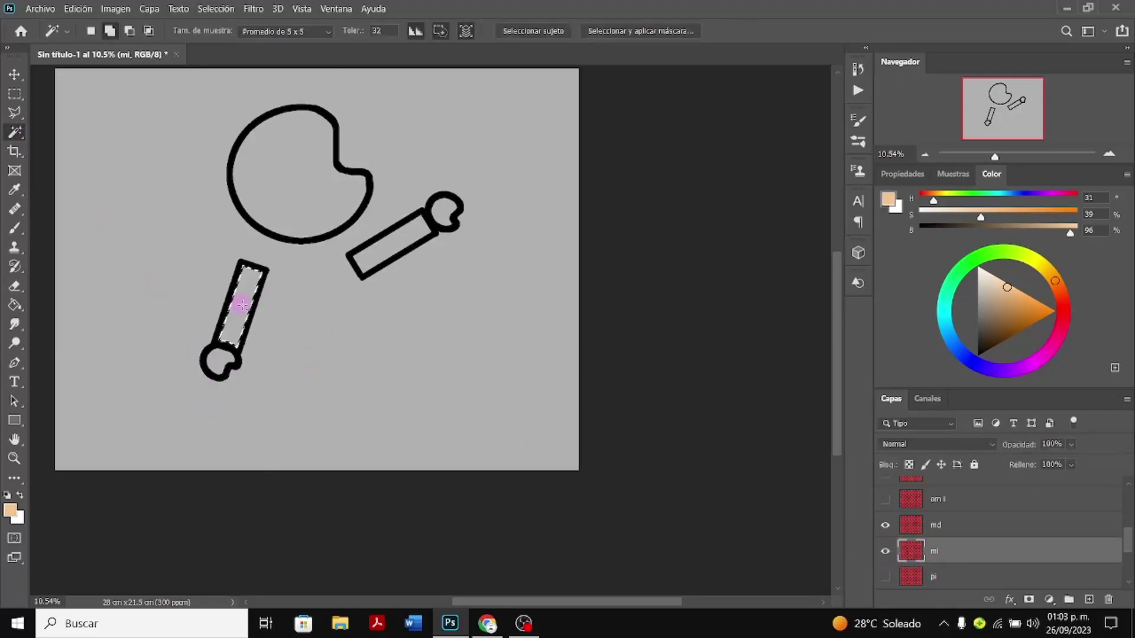
Expand the lower-arm selection by 15 px, fill it with peach, and deselect
{"action": "left_click", "coordinate": [15, 305]}
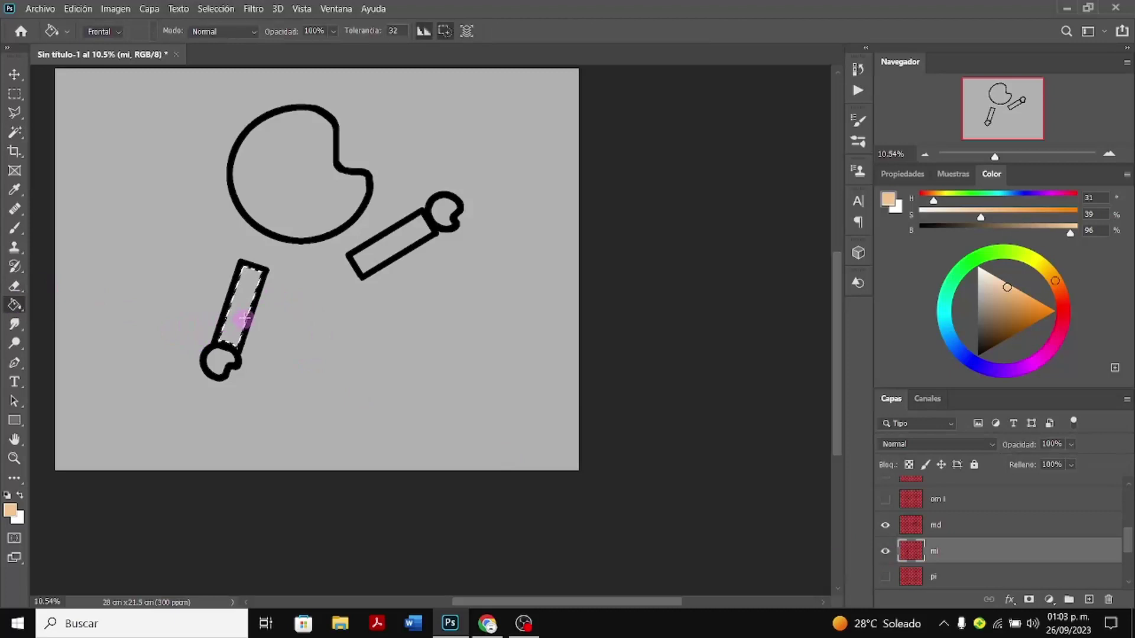
{"action": "left_click", "coordinate": [230, 7]}
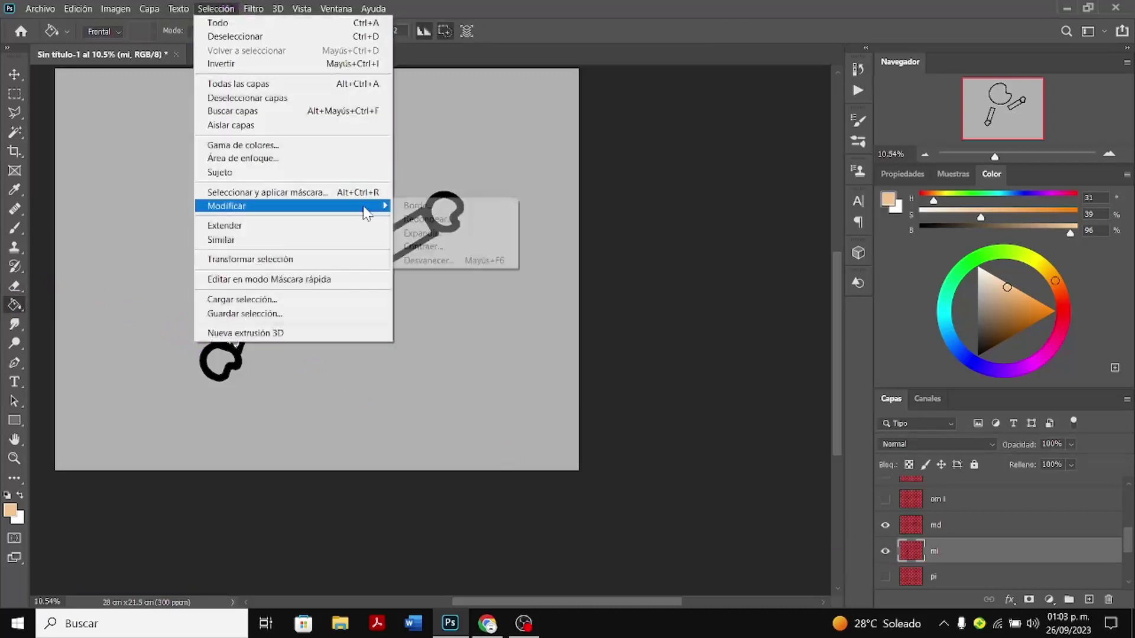
{"action": "mouse_move", "coordinate": [362, 207]}
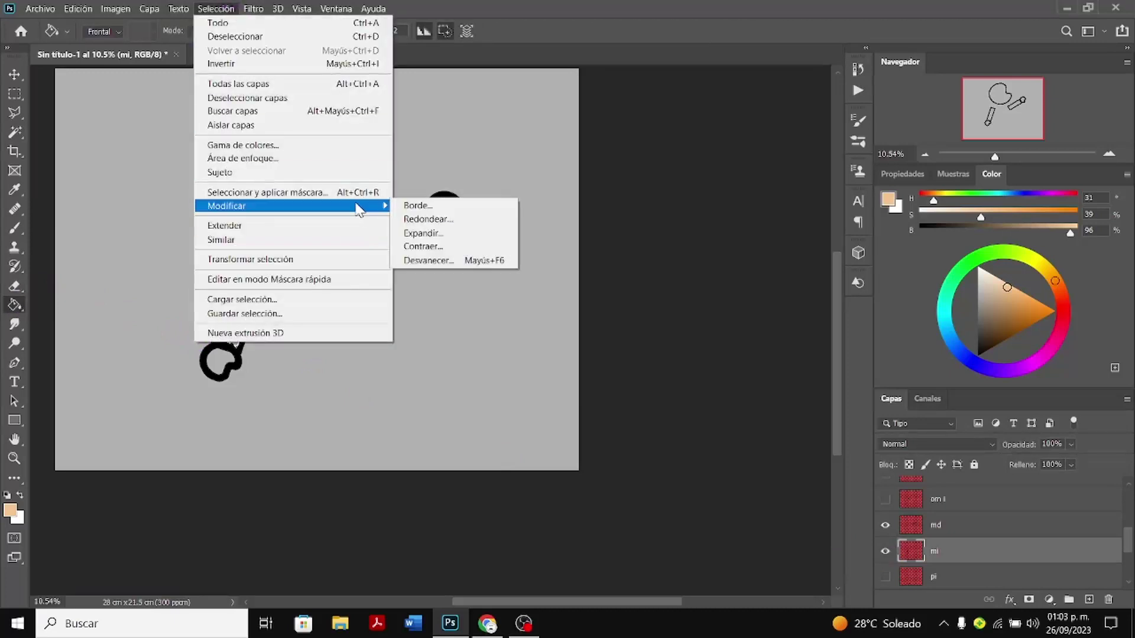
{"action": "left_click", "coordinate": [449, 233]}
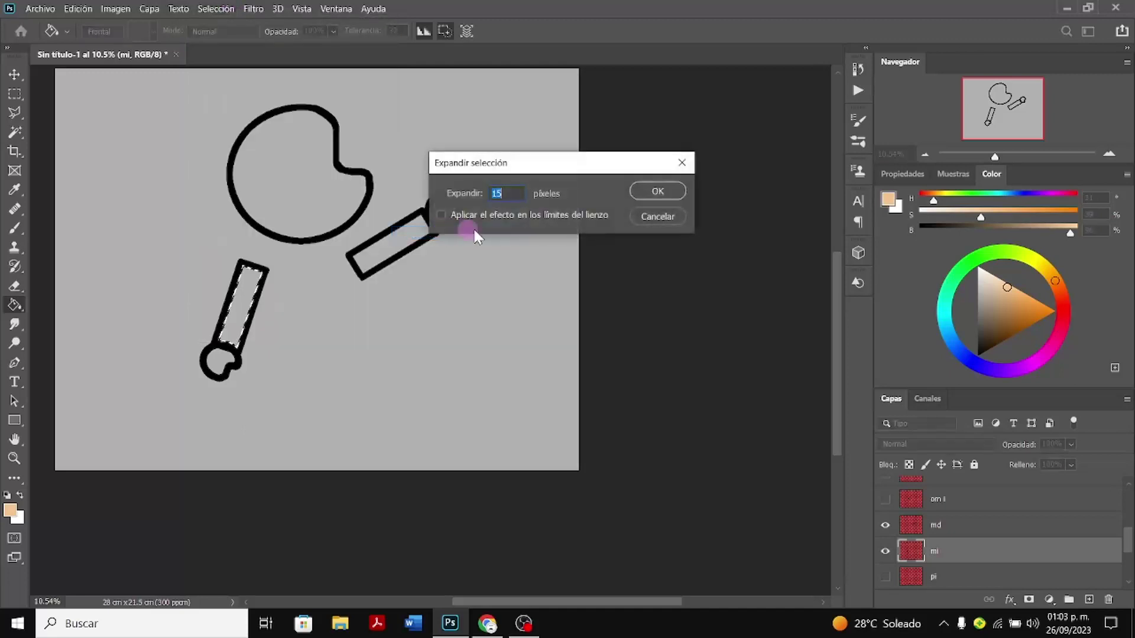
{"action": "left_click", "coordinate": [657, 192]}
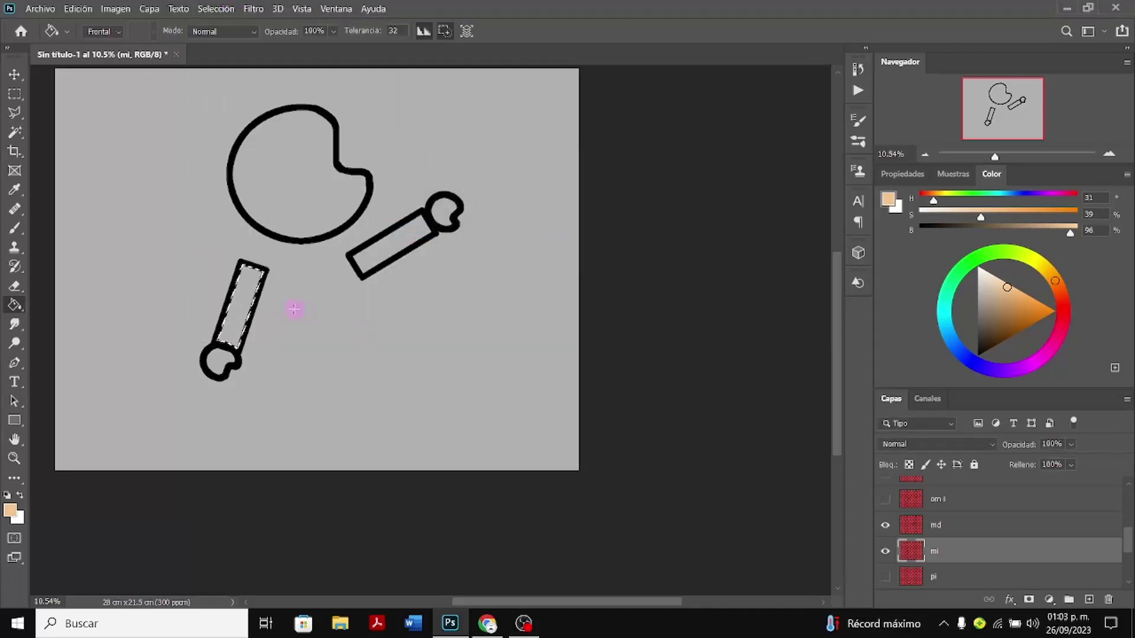
{"action": "left_click", "coordinate": [241, 304]}
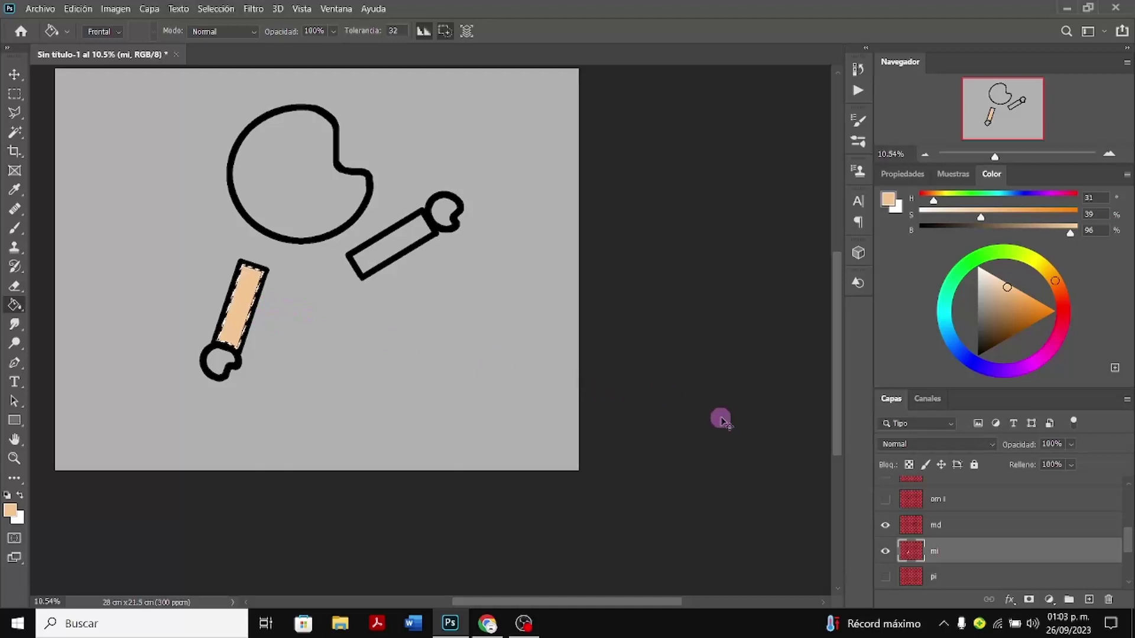
{"action": "key", "text": "ctrl+d"}
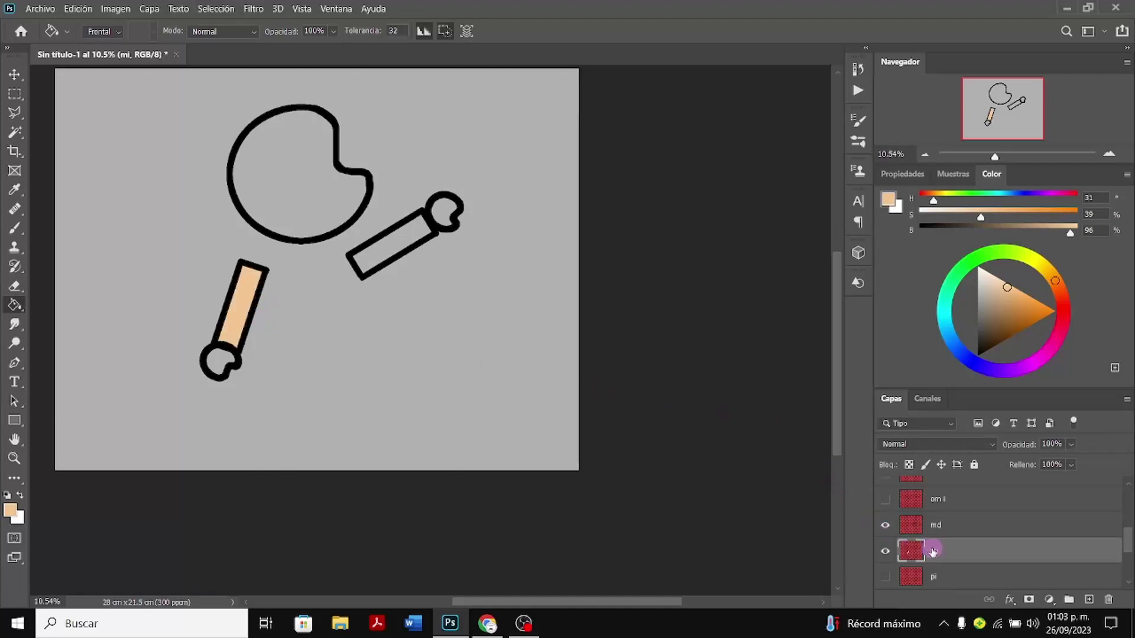
{"action": "scroll", "coordinate": [933, 552], "scroll_direction": "up", "scroll_amount": 1}
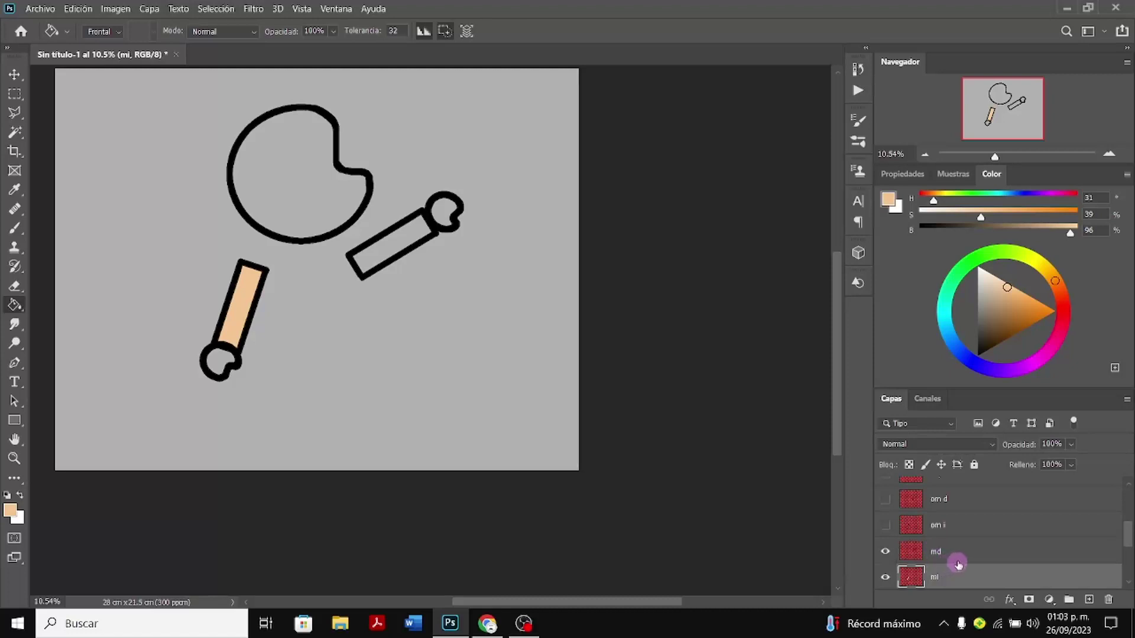
{"action": "left_click", "coordinate": [920, 553]}
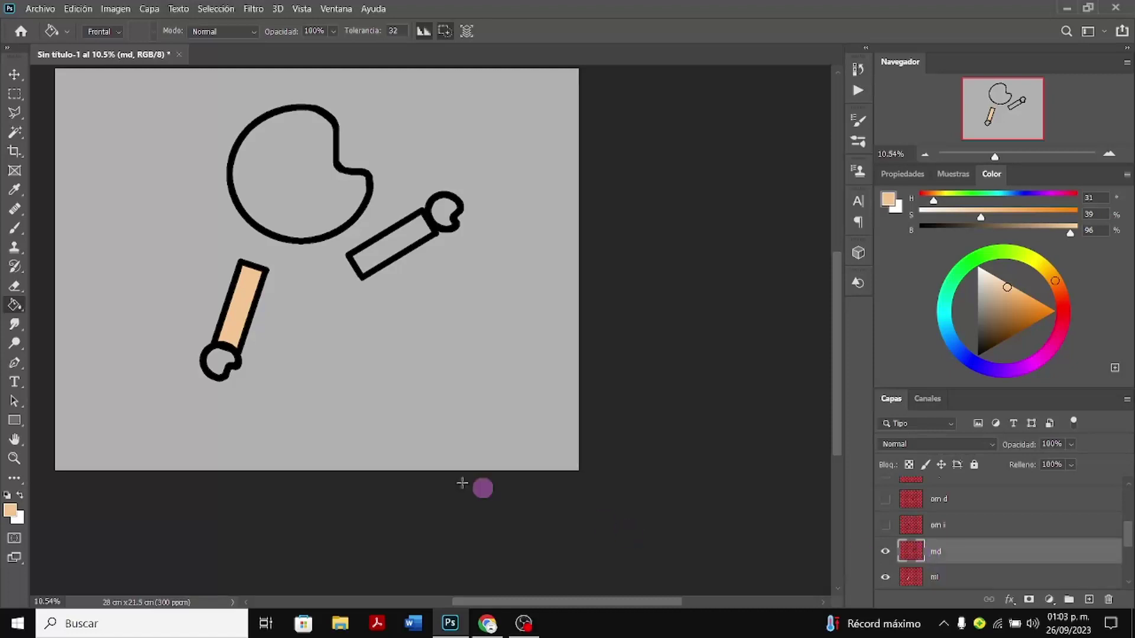
Magic Wand-select the inside of the upper-right arm rectangle
{"action": "left_click", "coordinate": [15, 132]}
{"action": "left_click", "coordinate": [392, 251]}
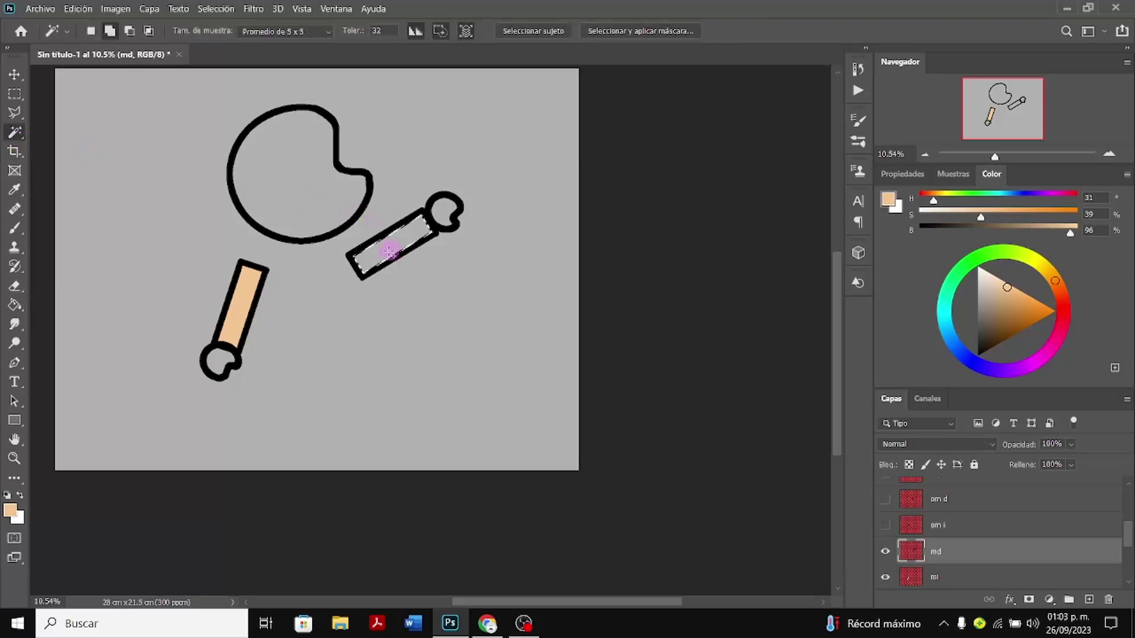
{"action": "left_click", "coordinate": [15, 228]}
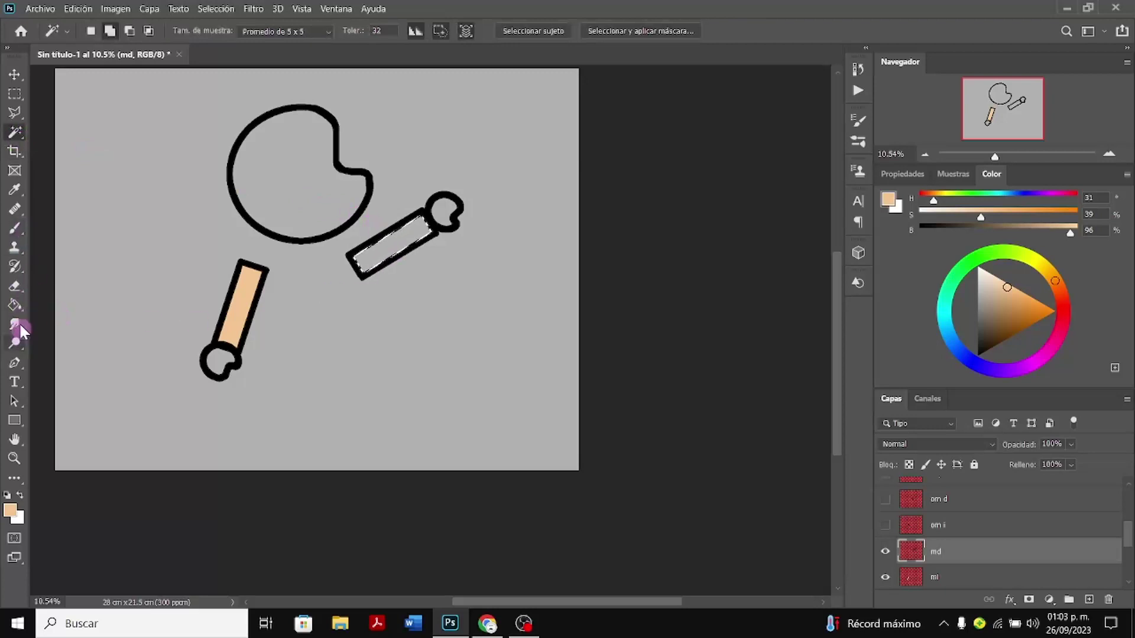
Expand the arm selection by 15 px, fill it with peach, and deselect
{"action": "left_click", "coordinate": [14, 305]}
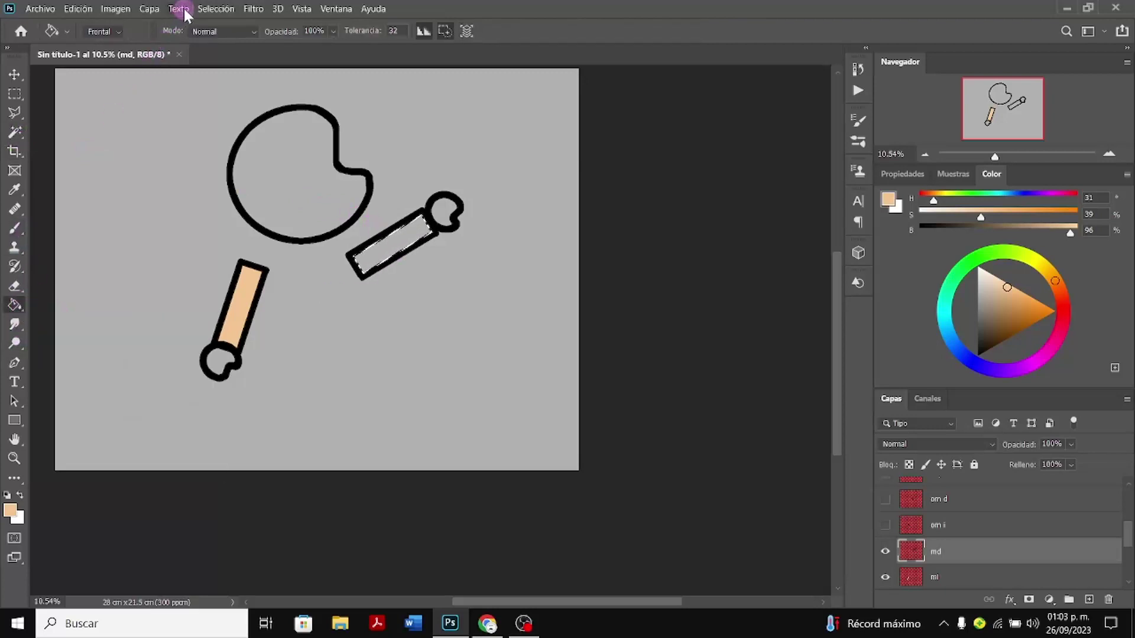
{"action": "left_click", "coordinate": [216, 8]}
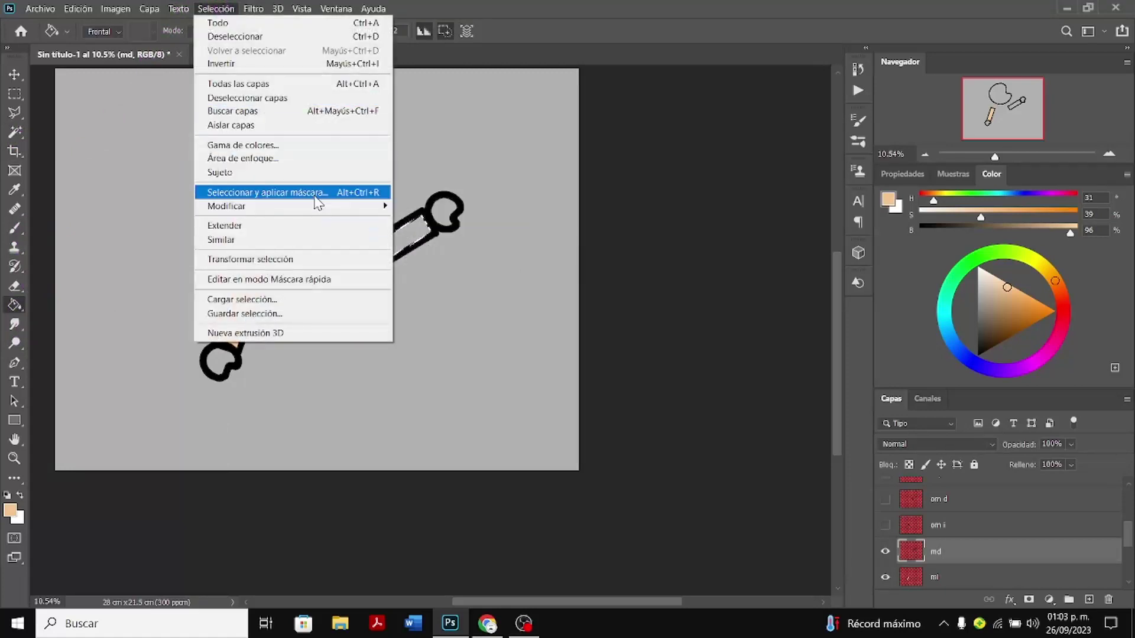
{"action": "mouse_move", "coordinate": [326, 207]}
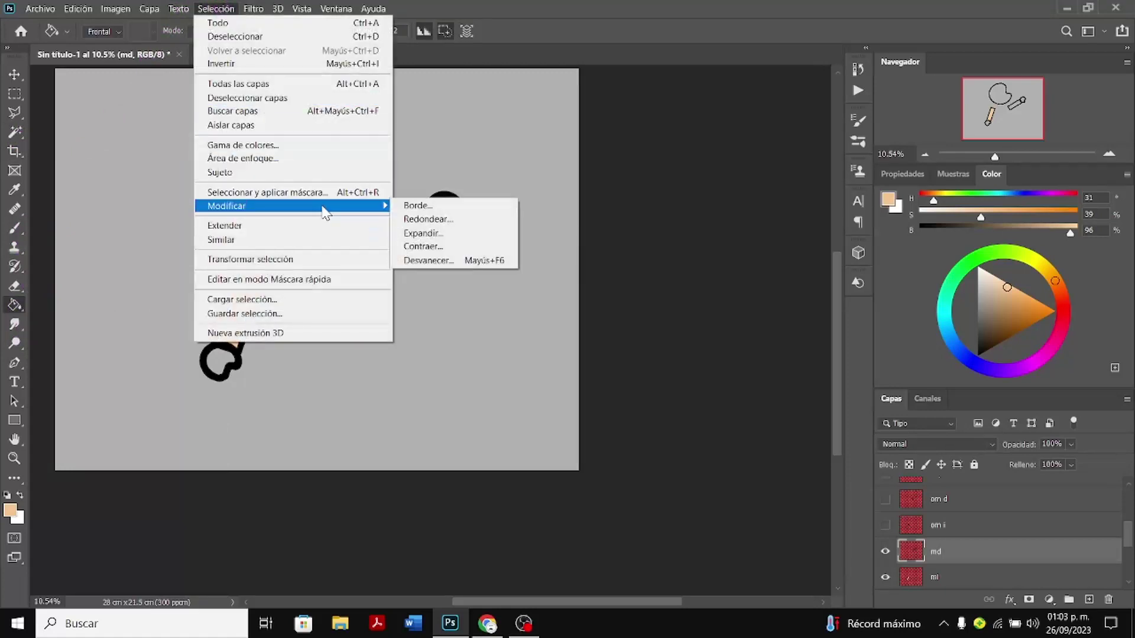
{"action": "left_click", "coordinate": [444, 239]}
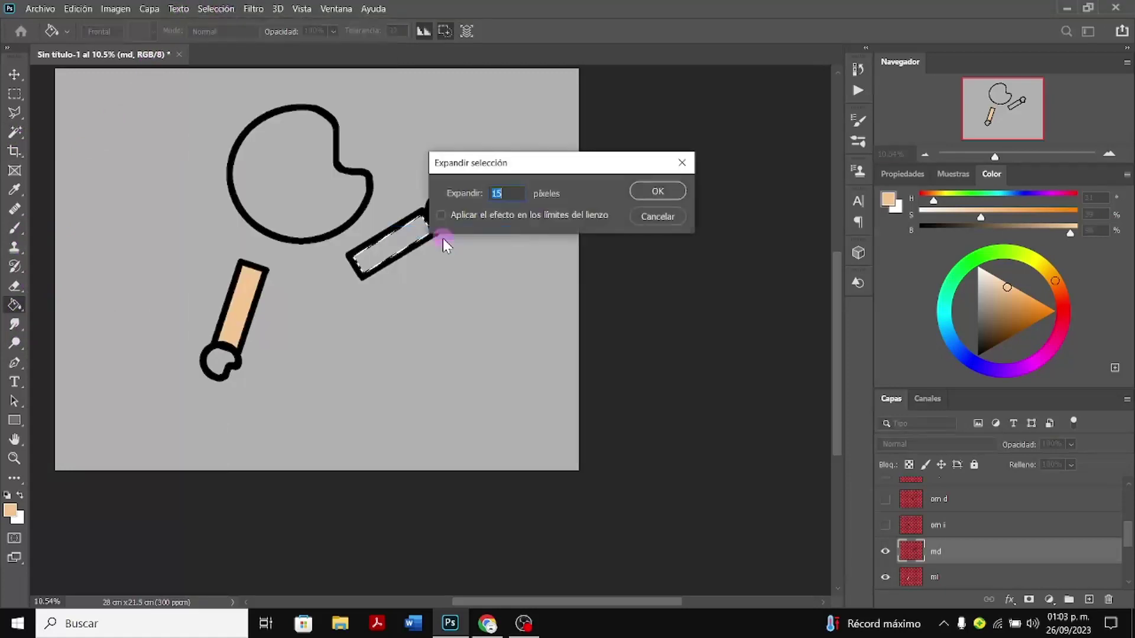
{"action": "left_click", "coordinate": [662, 192]}
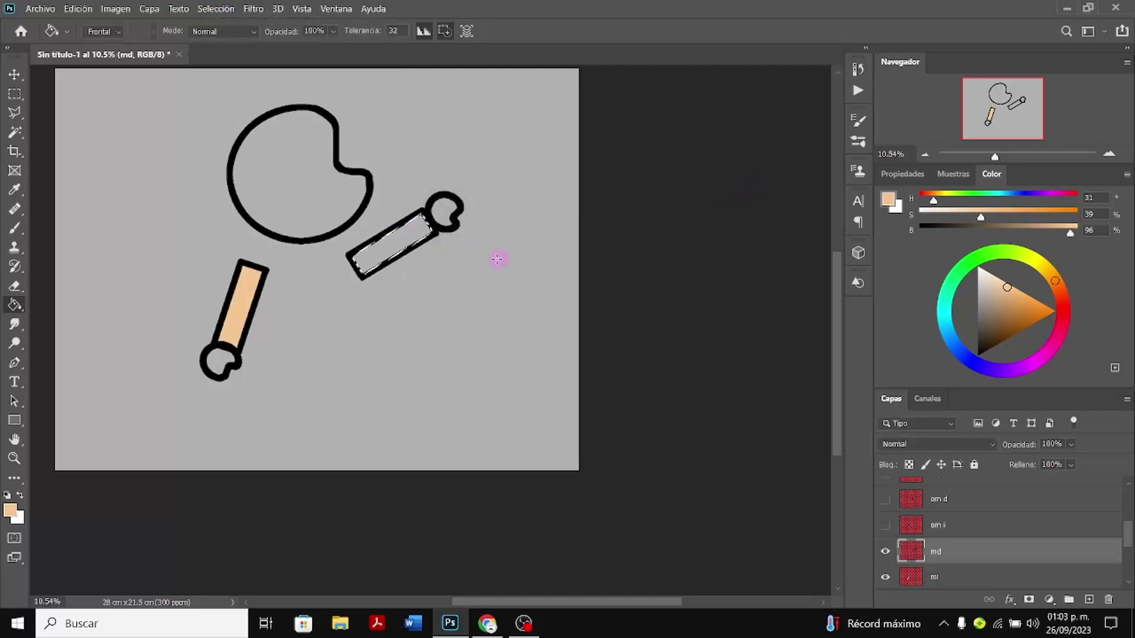
{"action": "left_click", "coordinate": [412, 238]}
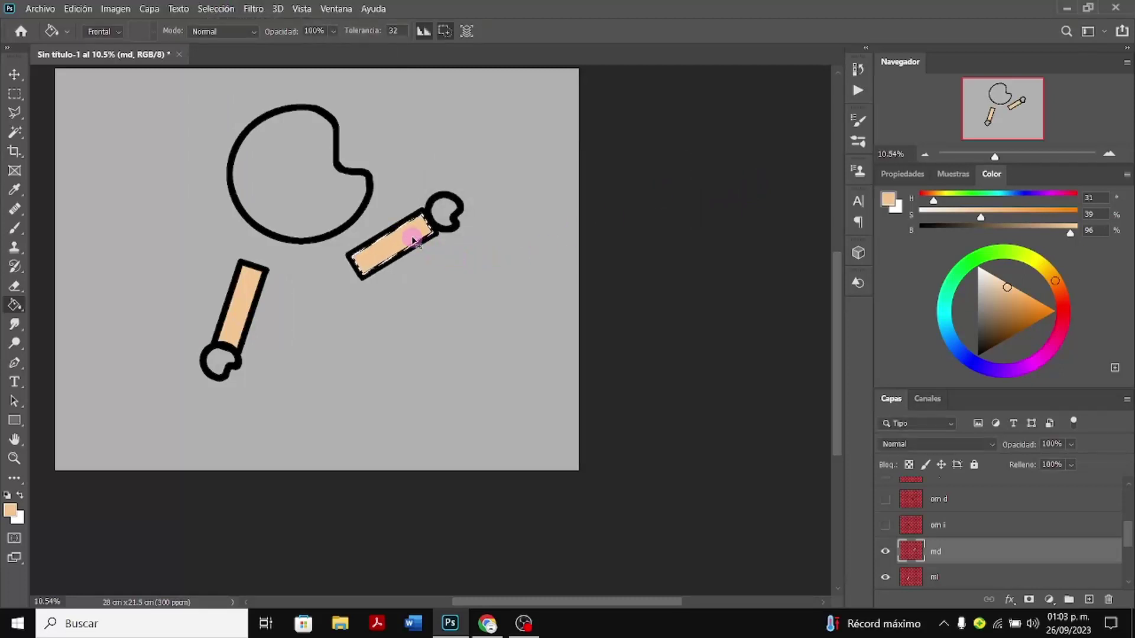
{"action": "key", "text": "ctrl+d"}
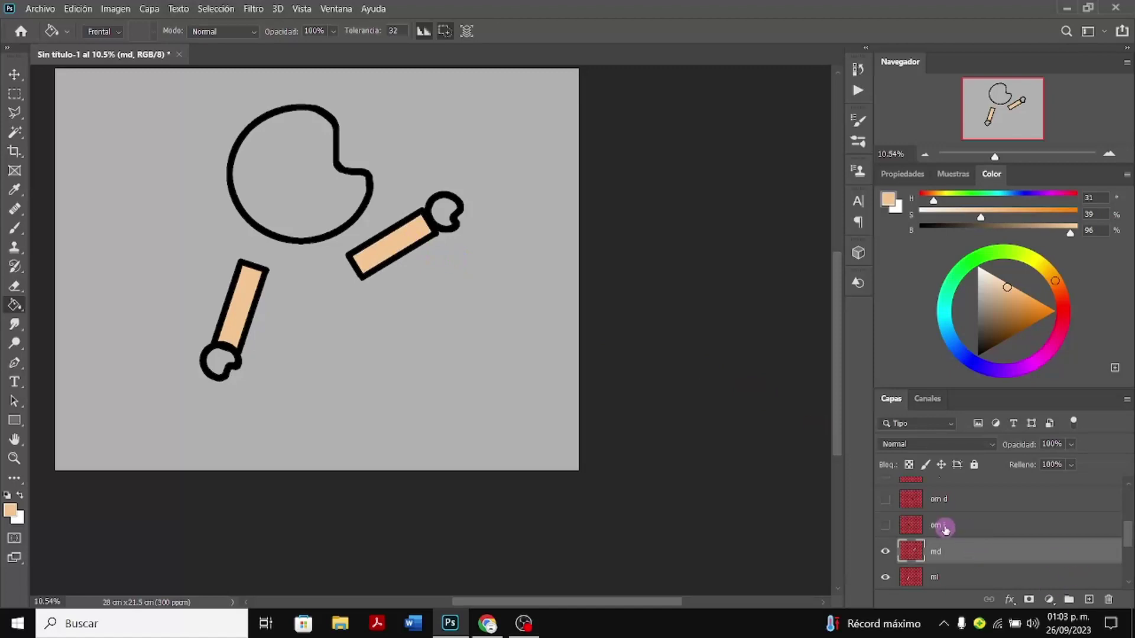
{"action": "scroll", "coordinate": [945, 529], "scroll_direction": "up", "scroll_amount": 3}
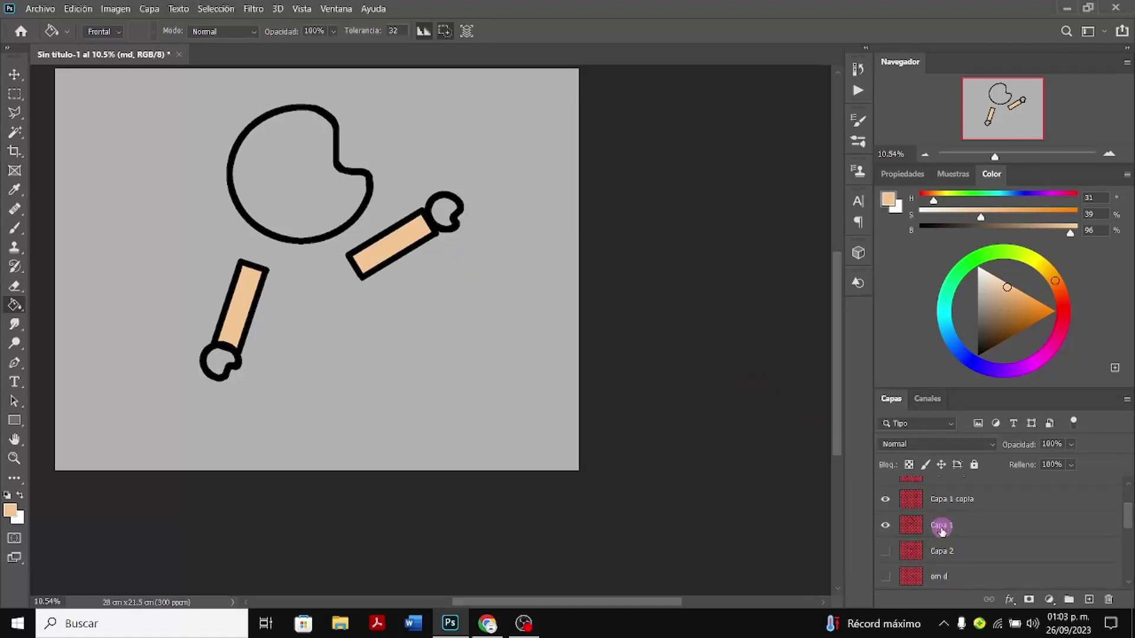
{"action": "left_click", "coordinate": [943, 528]}
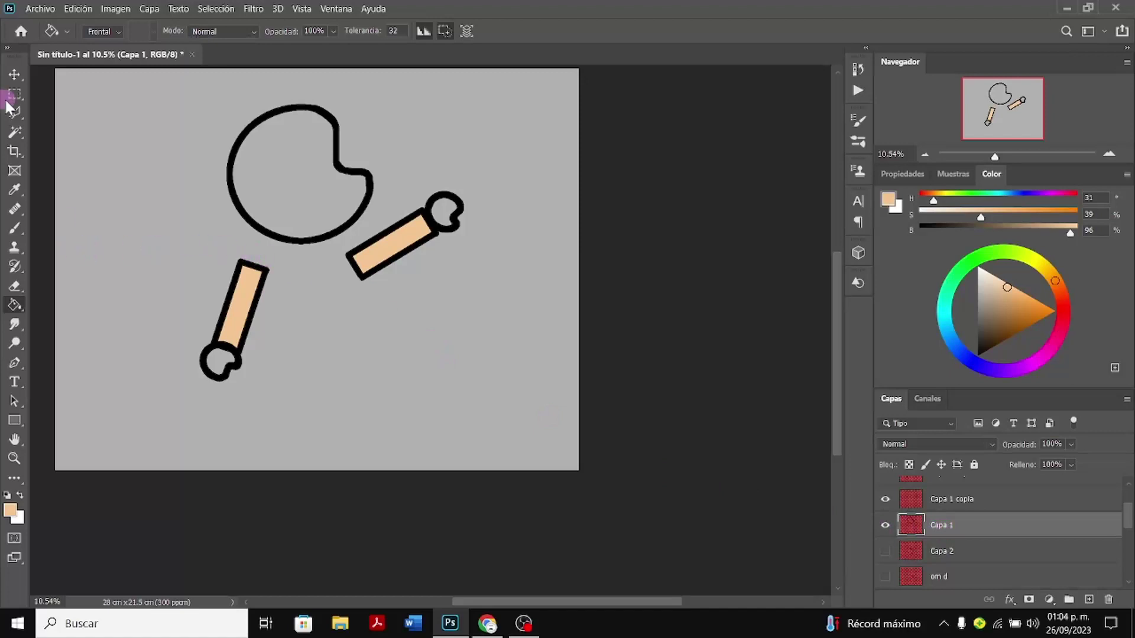
Fill the round head shape with peach using Magic Wand and Paint Bucket, then deselect
{"action": "left_click", "coordinate": [15, 132]}
{"action": "left_click", "coordinate": [279, 184]}
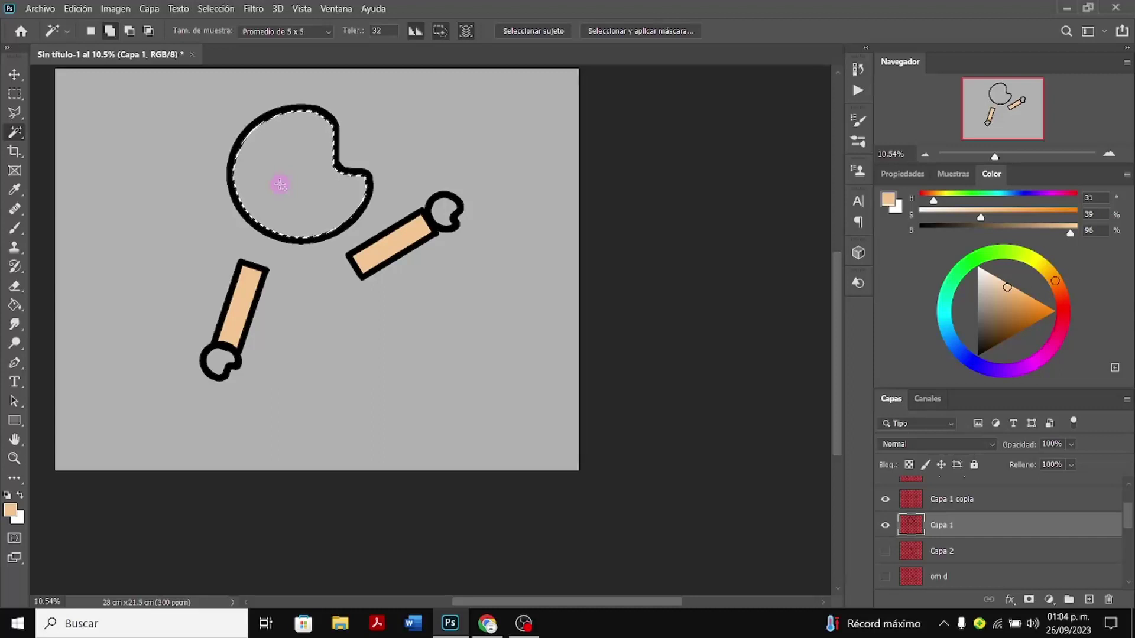
{"action": "left_click", "coordinate": [15, 306]}
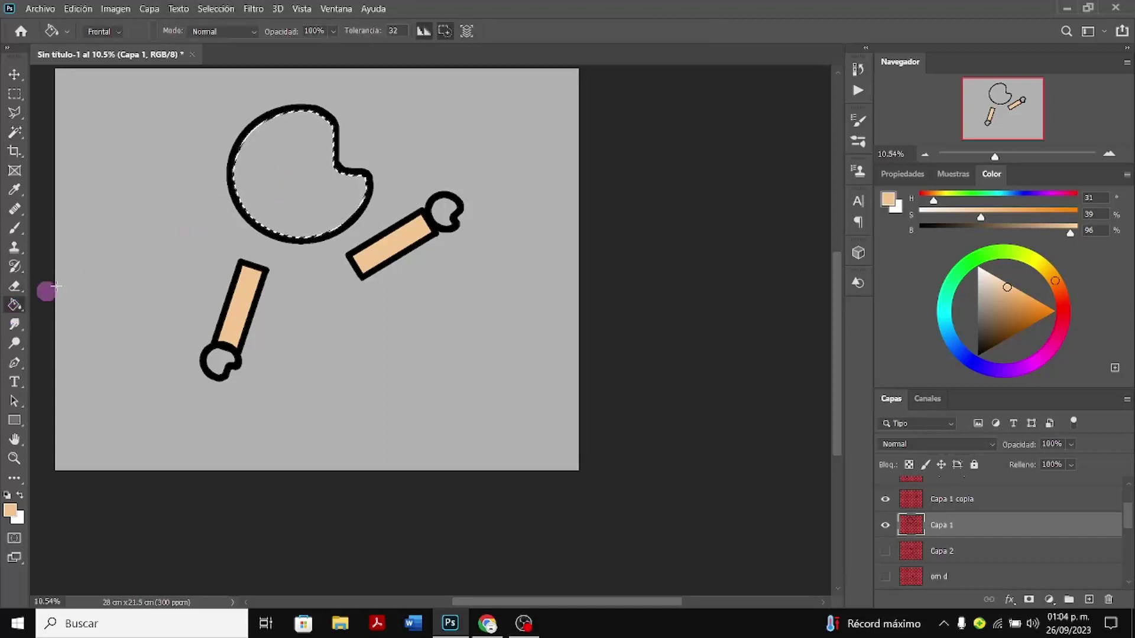
{"action": "left_click", "coordinate": [274, 184]}
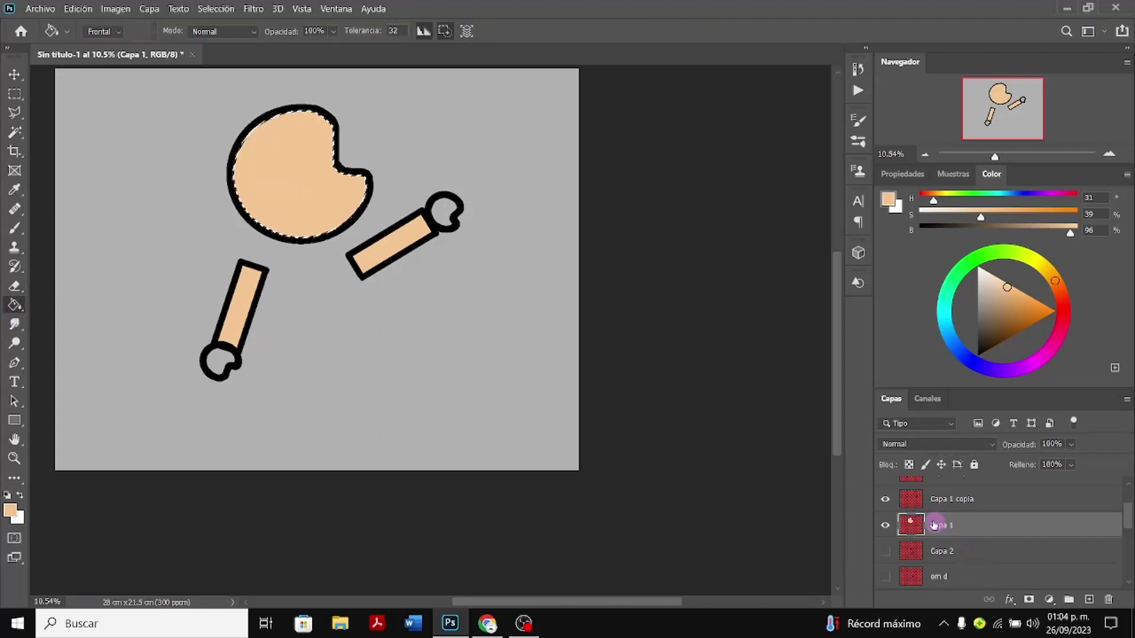
{"action": "scroll", "coordinate": [923, 520], "scroll_direction": "up", "scroll_amount": 1}
{"action": "key", "text": "ctrl+d"}
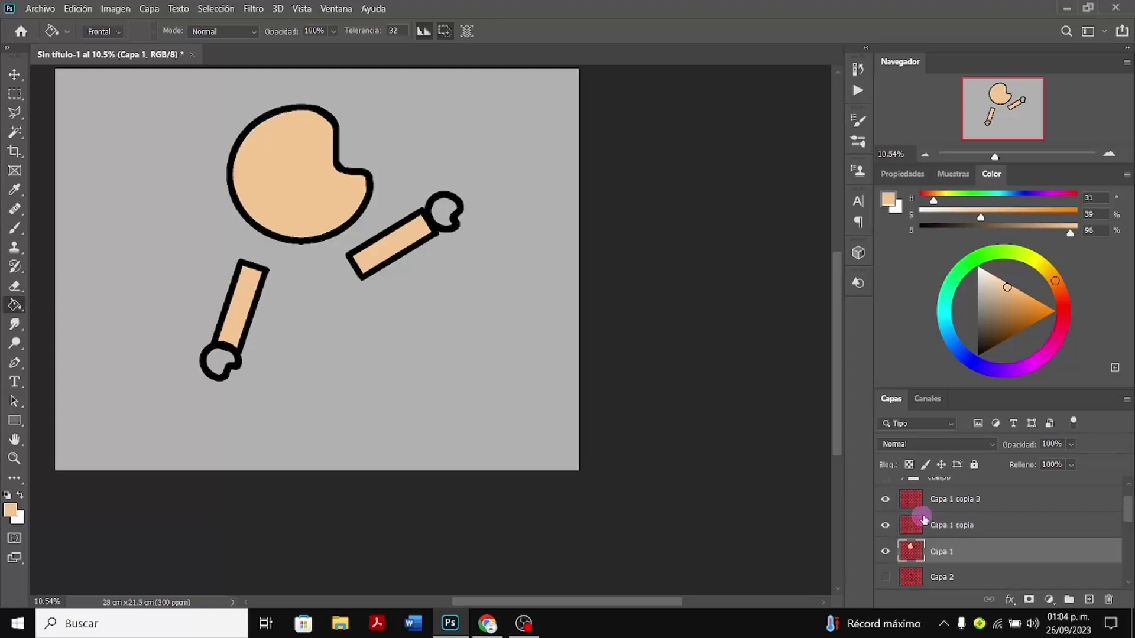
Make Capa 1 copia the active layer and toggle its visibility to check its contents
{"action": "left_click", "coordinate": [977, 528]}
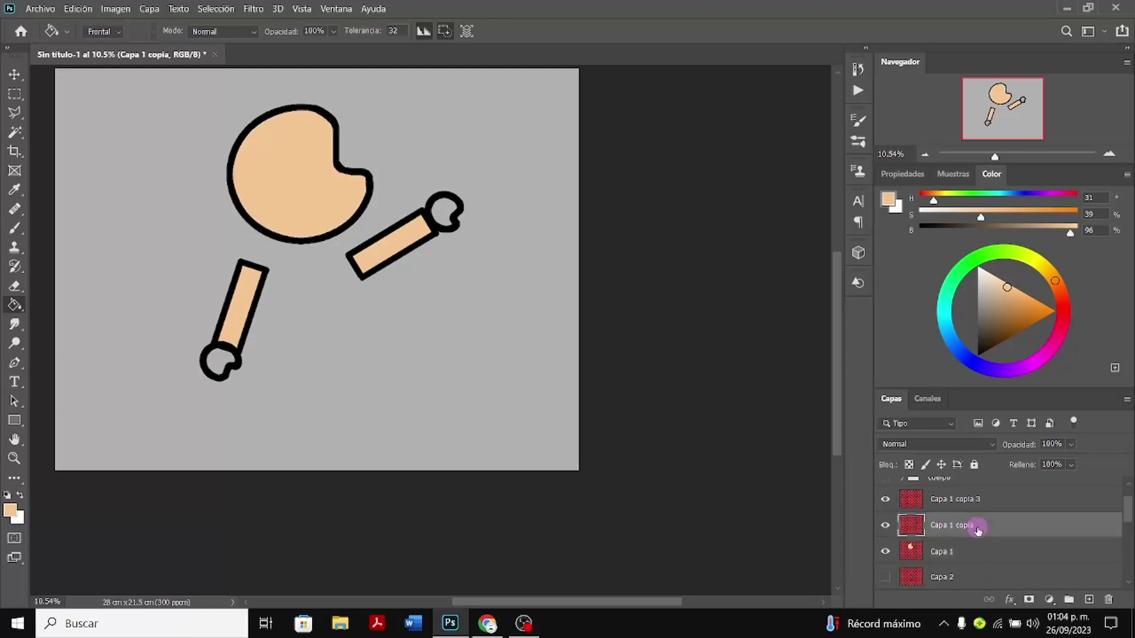
{"action": "left_click", "coordinate": [885, 525]}
{"action": "left_click", "coordinate": [886, 525]}
Select the right-arm hand, expand the selection 15 px, and fill it with peach
{"action": "left_click", "coordinate": [15, 132]}
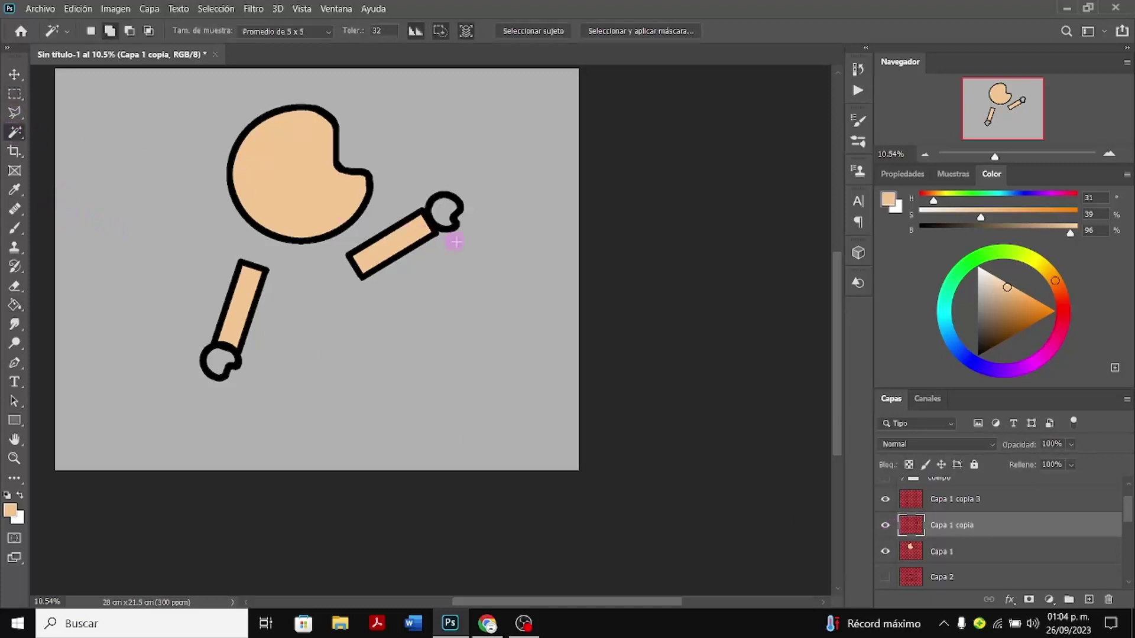
{"action": "left_click", "coordinate": [439, 214]}
{"action": "left_click", "coordinate": [228, 9]}
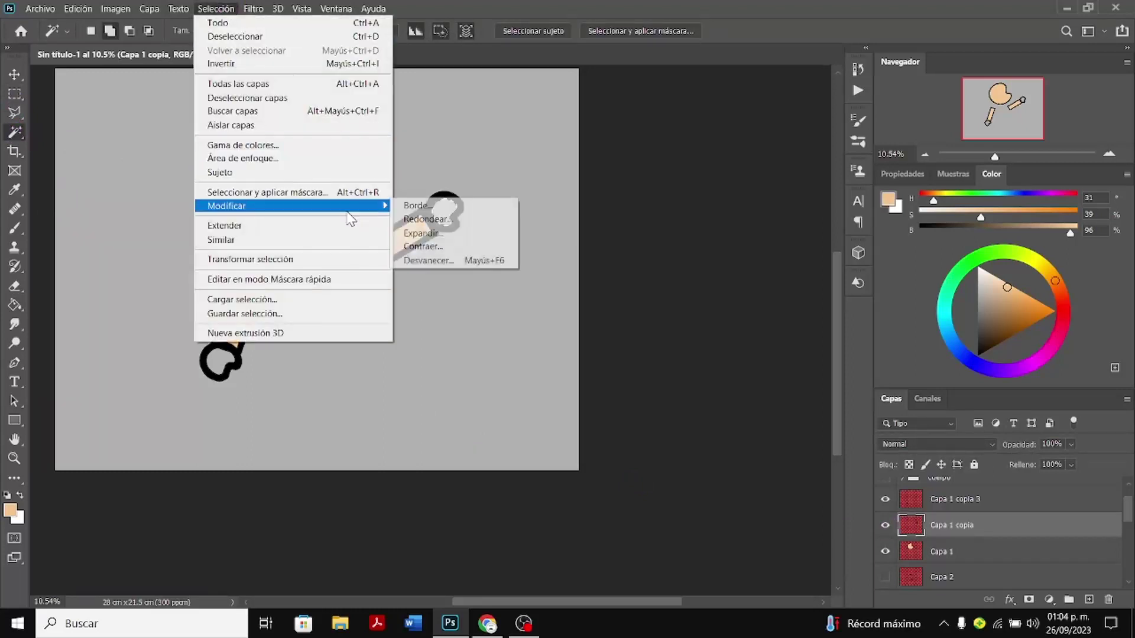
{"action": "mouse_move", "coordinate": [368, 206]}
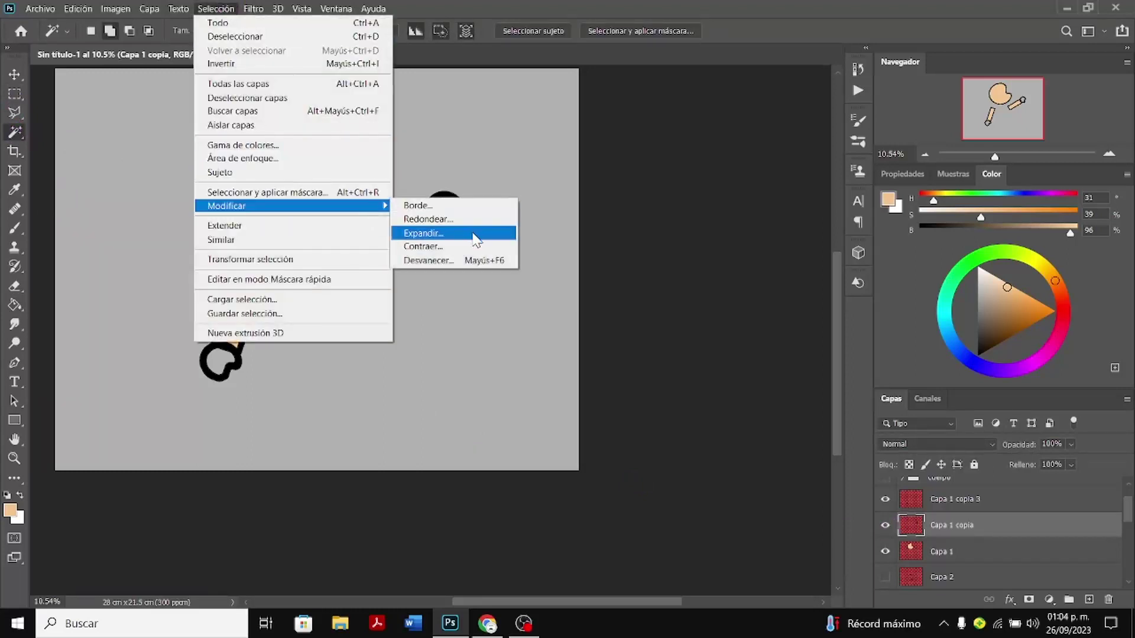
{"action": "left_click", "coordinate": [423, 233]}
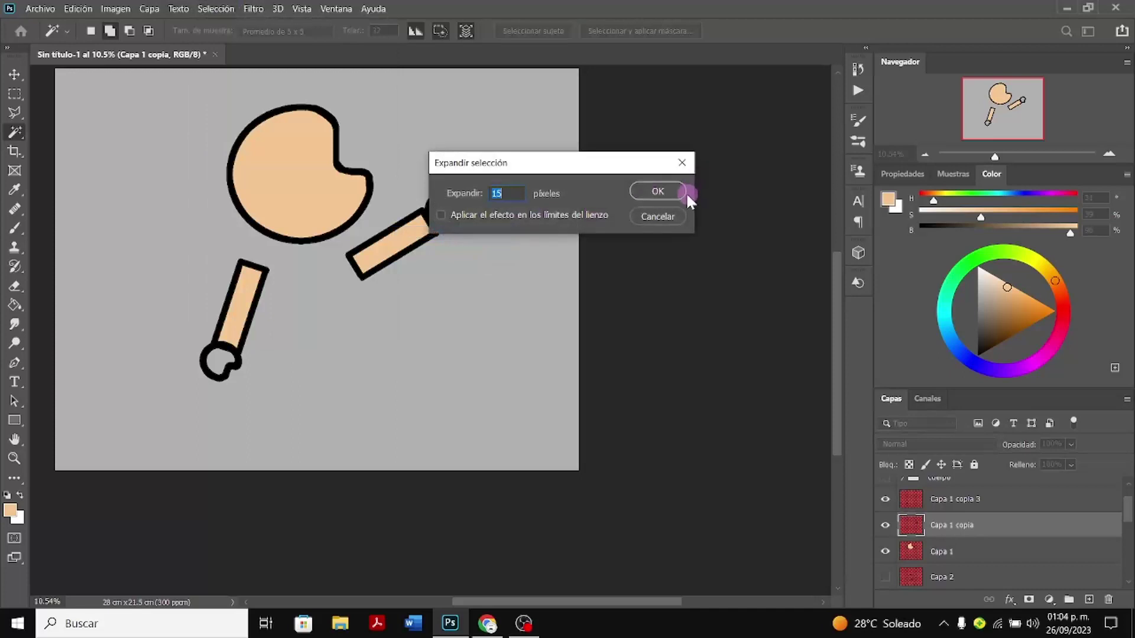
{"action": "left_click", "coordinate": [681, 191]}
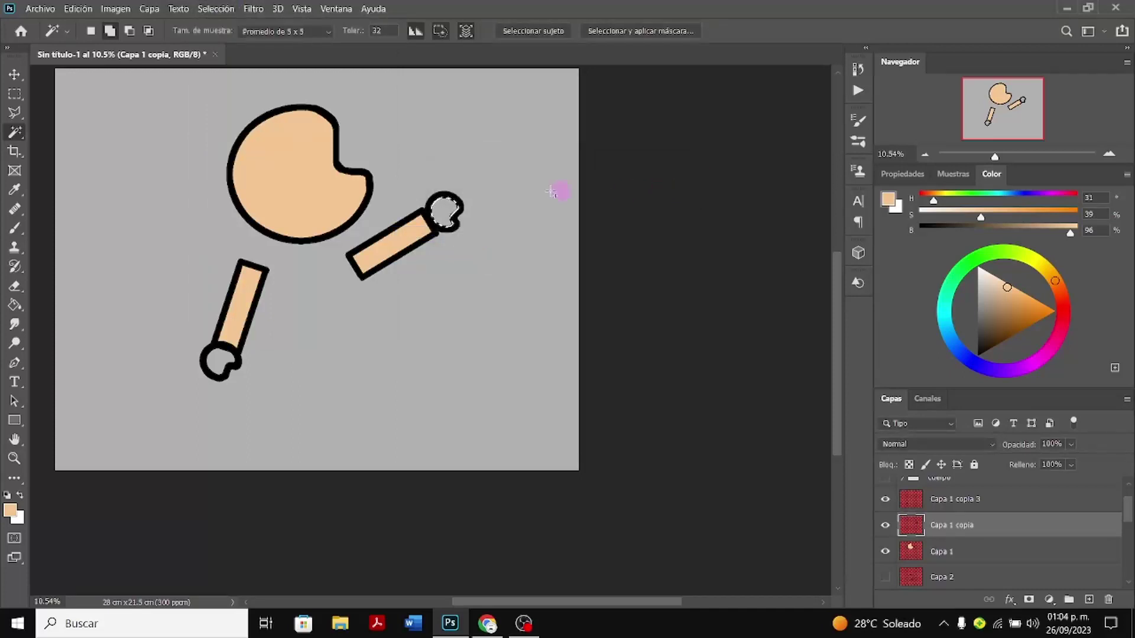
{"action": "left_click", "coordinate": [15, 305]}
{"action": "left_click", "coordinate": [439, 217]}
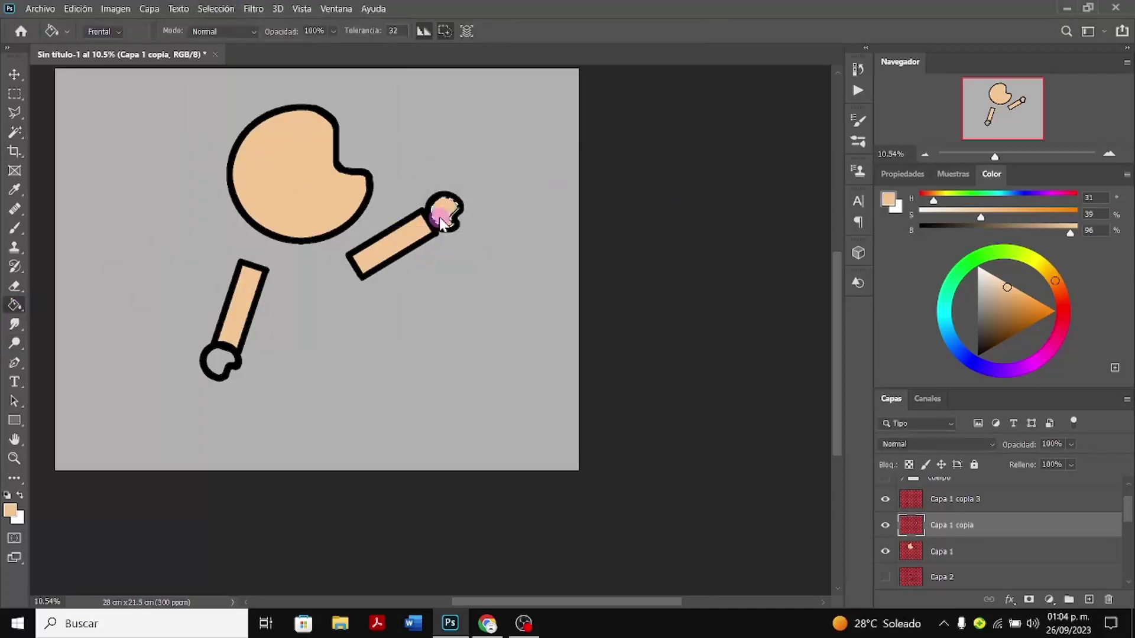
{"action": "key", "text": "ctrl+d"}
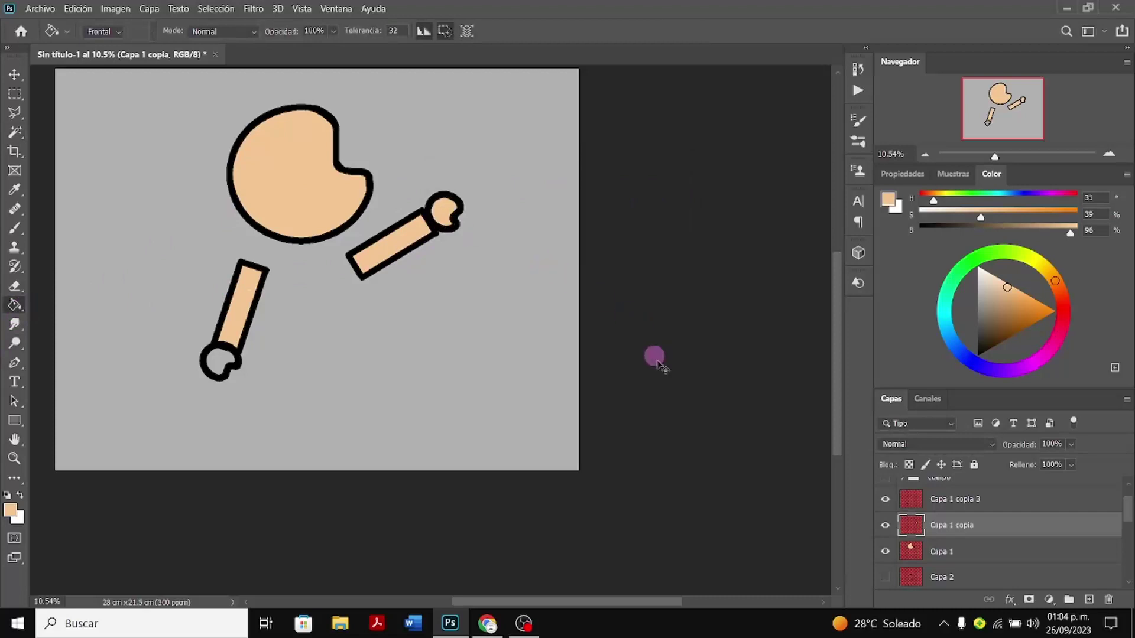
{"action": "left_click", "coordinate": [981, 507]}
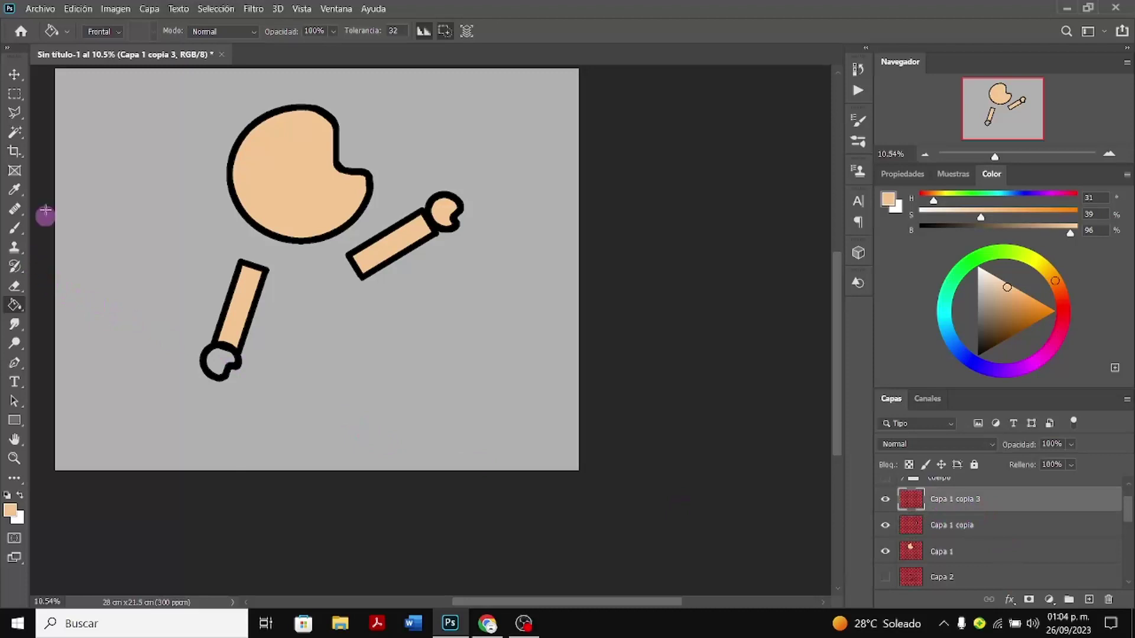
Select the lower-left hand circle, expand the selection, and fill it with peach
{"action": "left_click", "coordinate": [17, 132]}
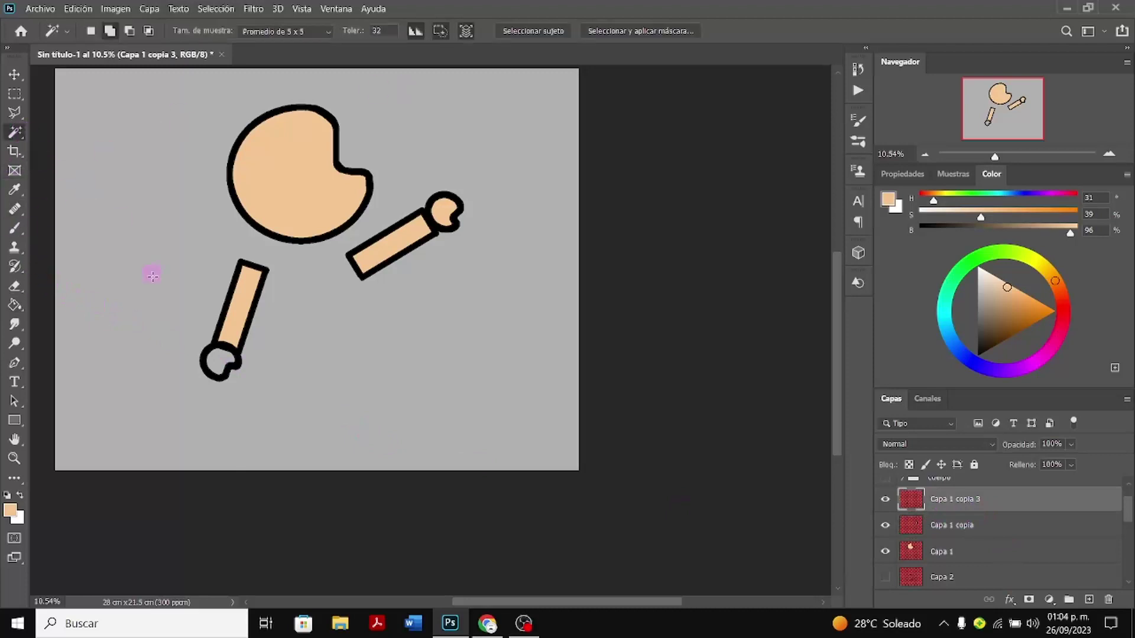
{"action": "left_click", "coordinate": [219, 366]}
{"action": "left_click", "coordinate": [216, 9]}
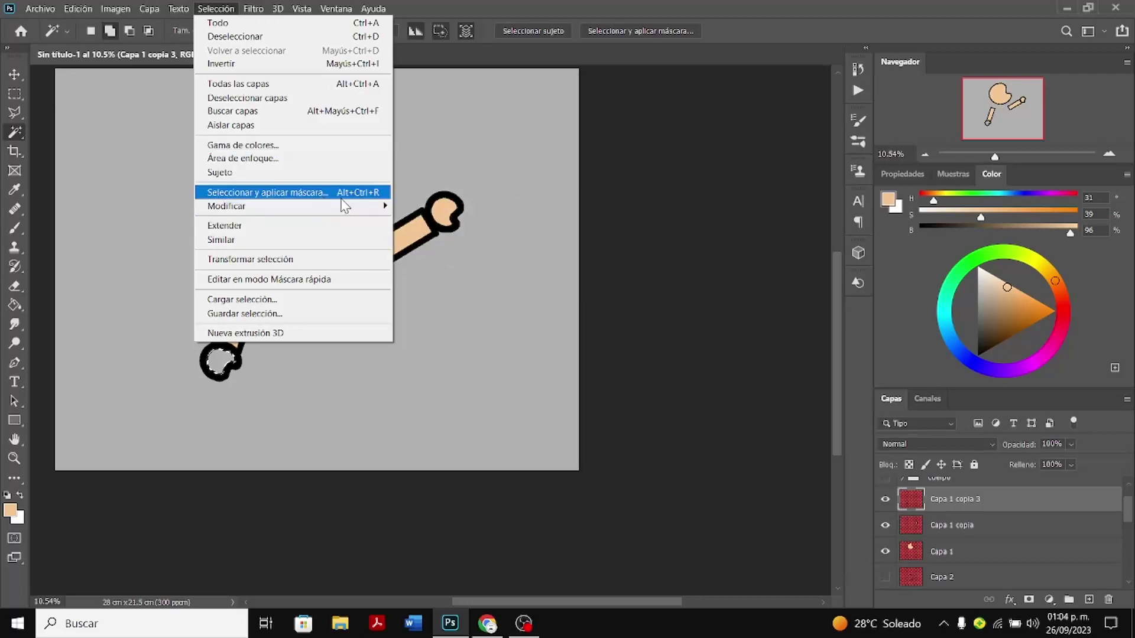
{"action": "mouse_move", "coordinate": [348, 206]}
{"action": "left_click", "coordinate": [424, 233]}
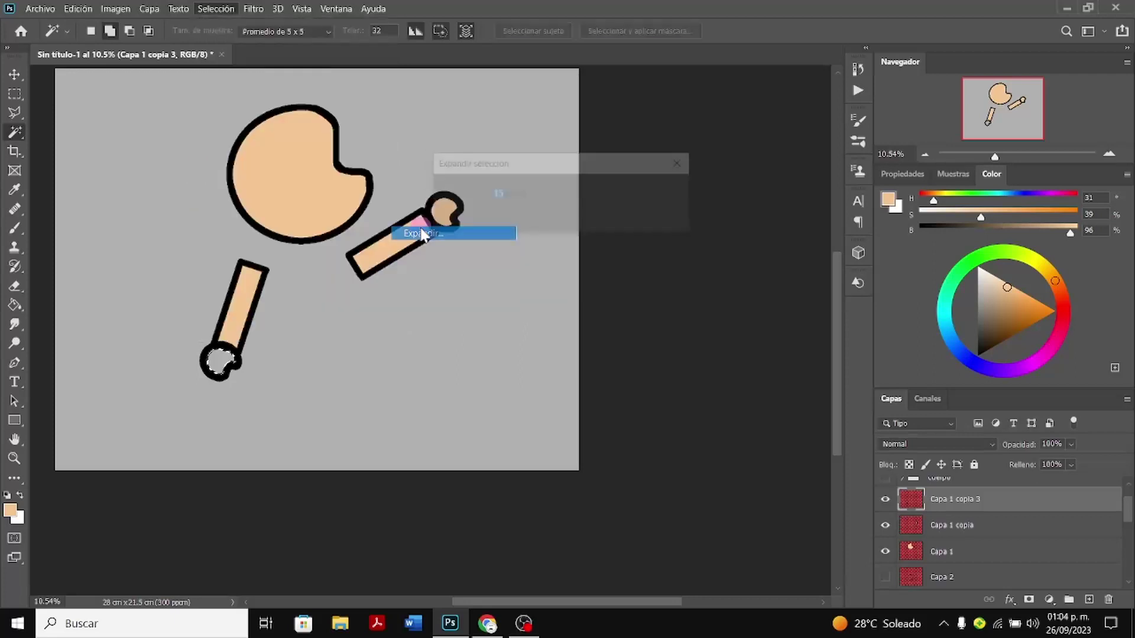
{"action": "left_click", "coordinate": [626, 193]}
{"action": "left_click", "coordinate": [674, 192]}
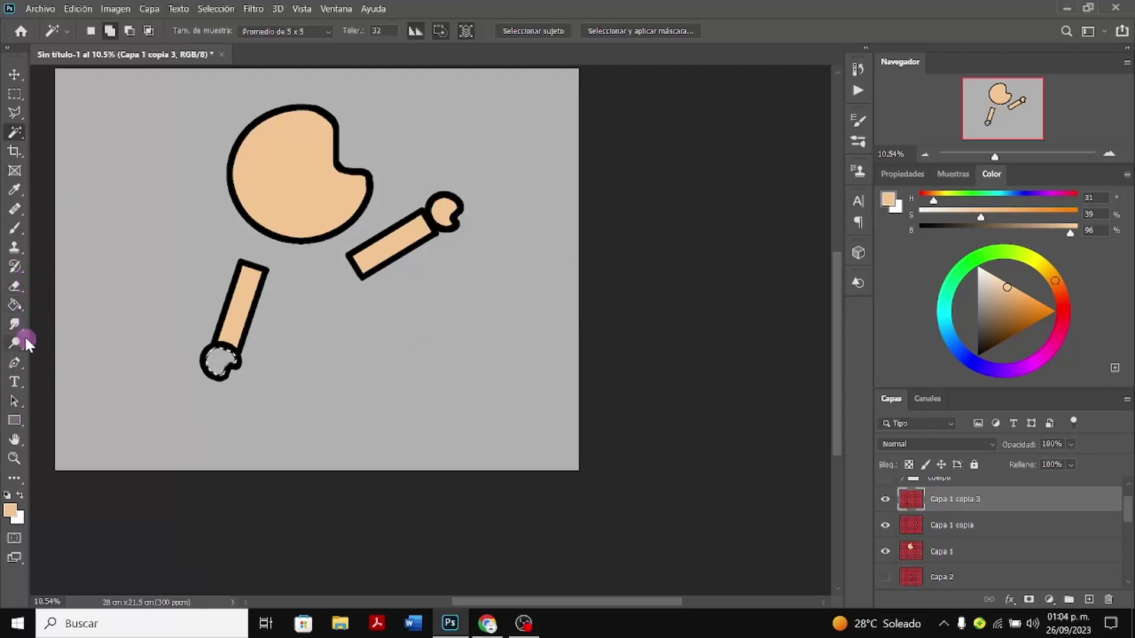
{"action": "key", "text": "g"}
{"action": "left_click", "coordinate": [220, 365]}
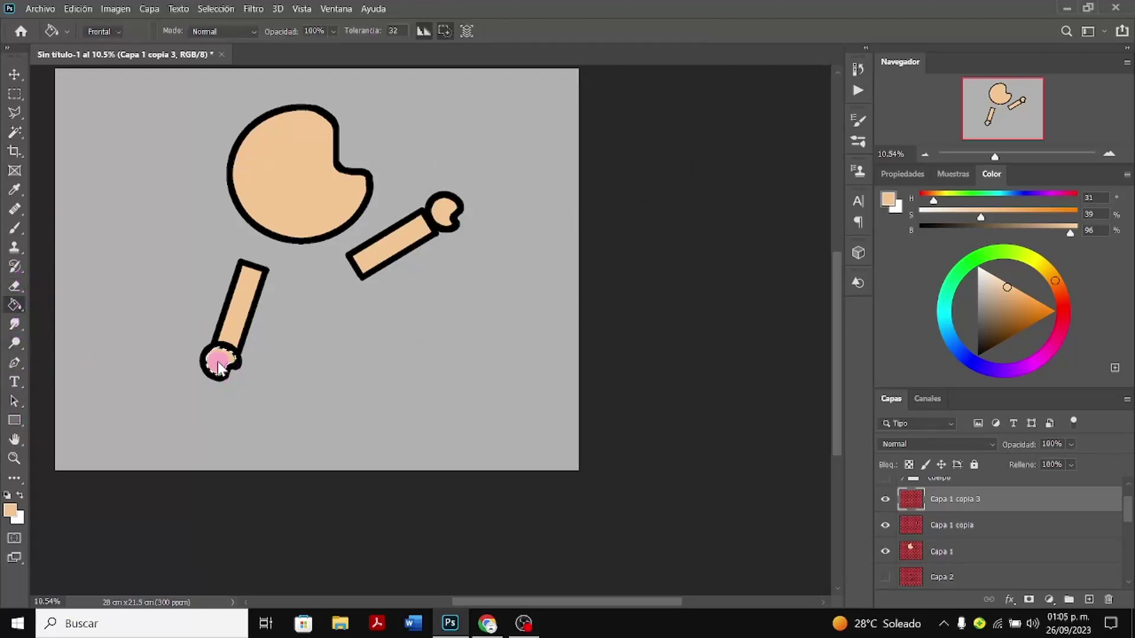
Free-transform the hand on Capa 1 copia 3, nudging it slightly up and left
{"action": "key", "text": "ctrl+t"}
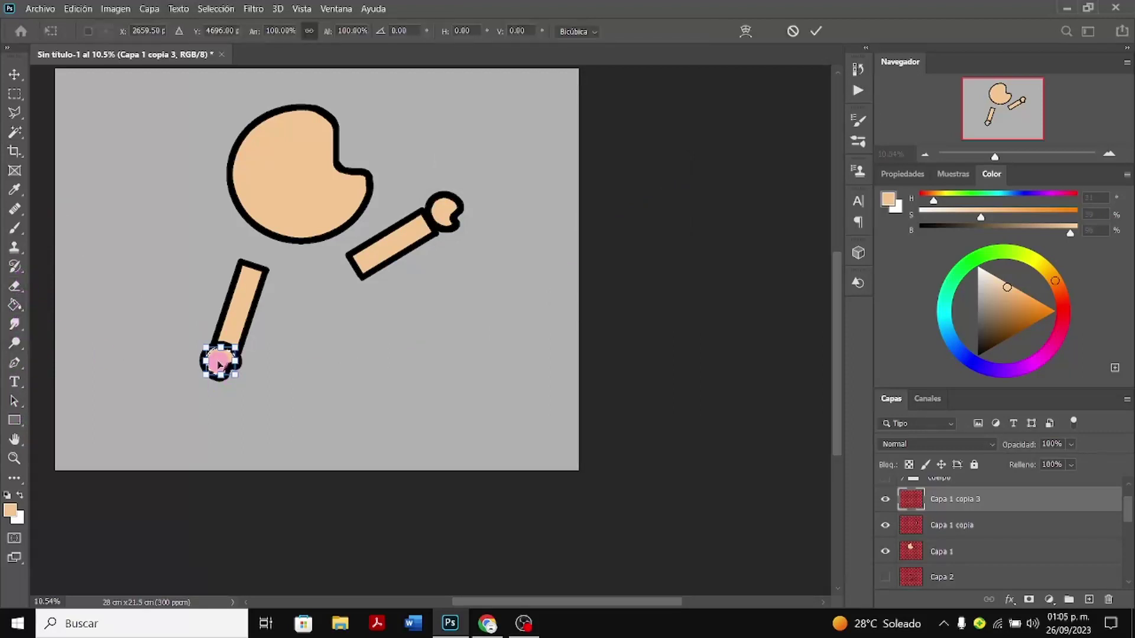
{"action": "left_click", "coordinate": [947, 529]}
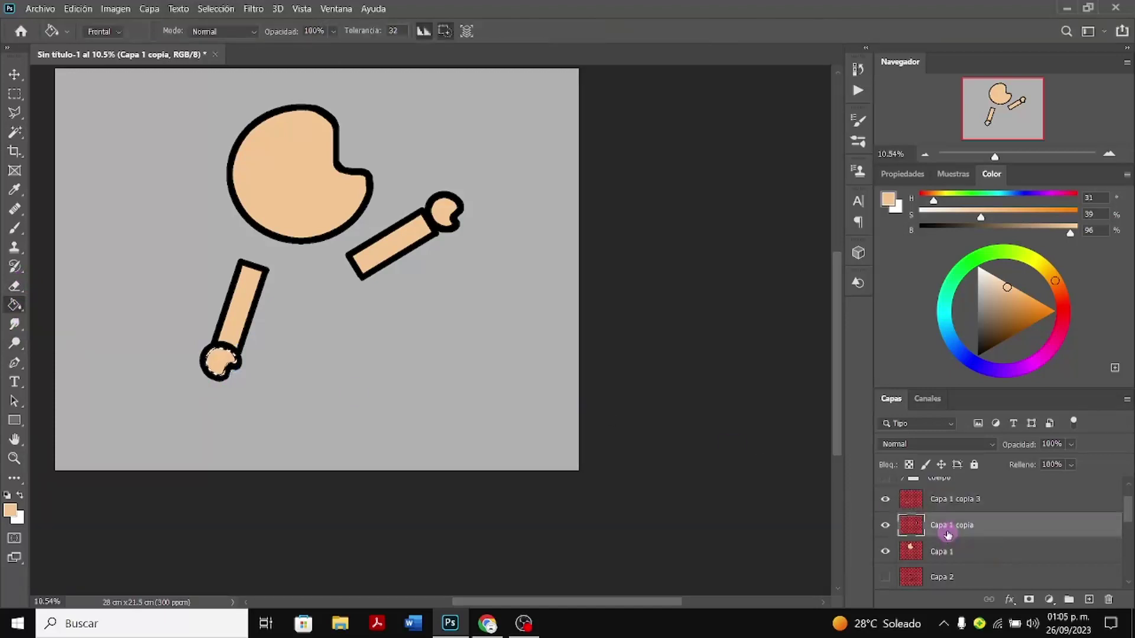
{"action": "left_click", "coordinate": [967, 503]}
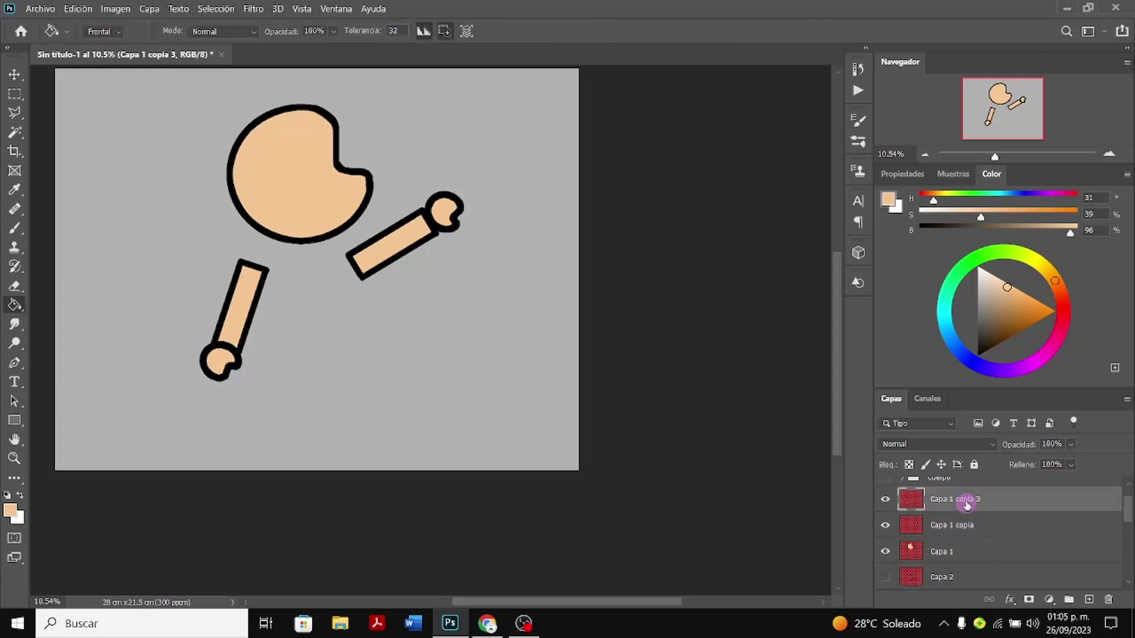
{"action": "key", "text": "ctrl+t"}
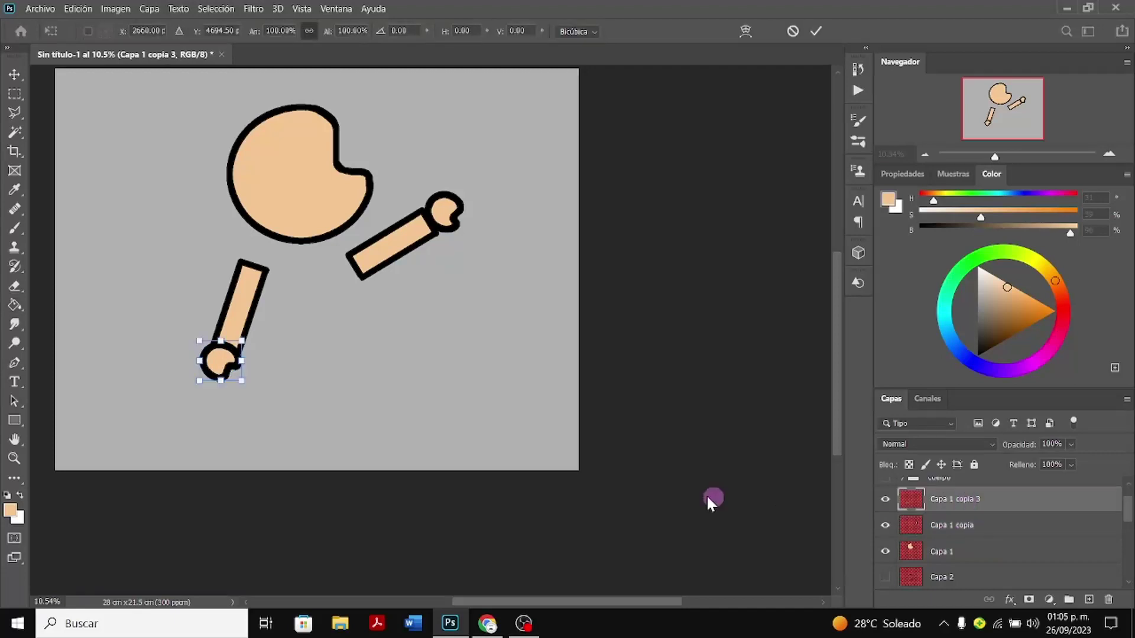
{"action": "left_click_drag", "start_coordinate": [235, 378], "coordinate": [234, 379]}
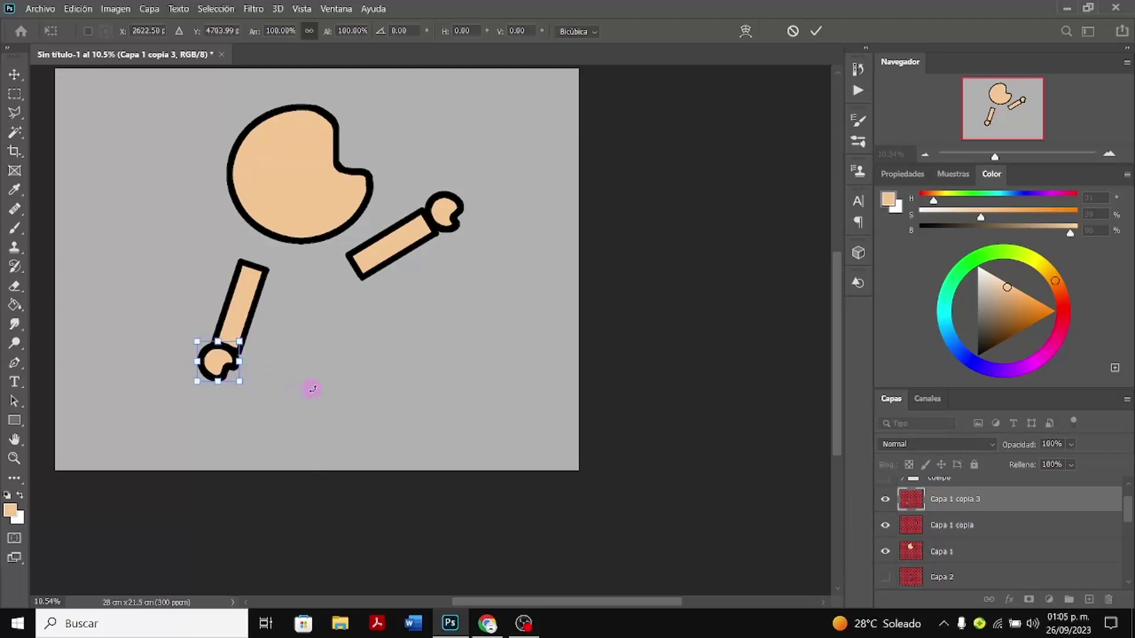
{"action": "left_click", "coordinate": [1010, 527]}
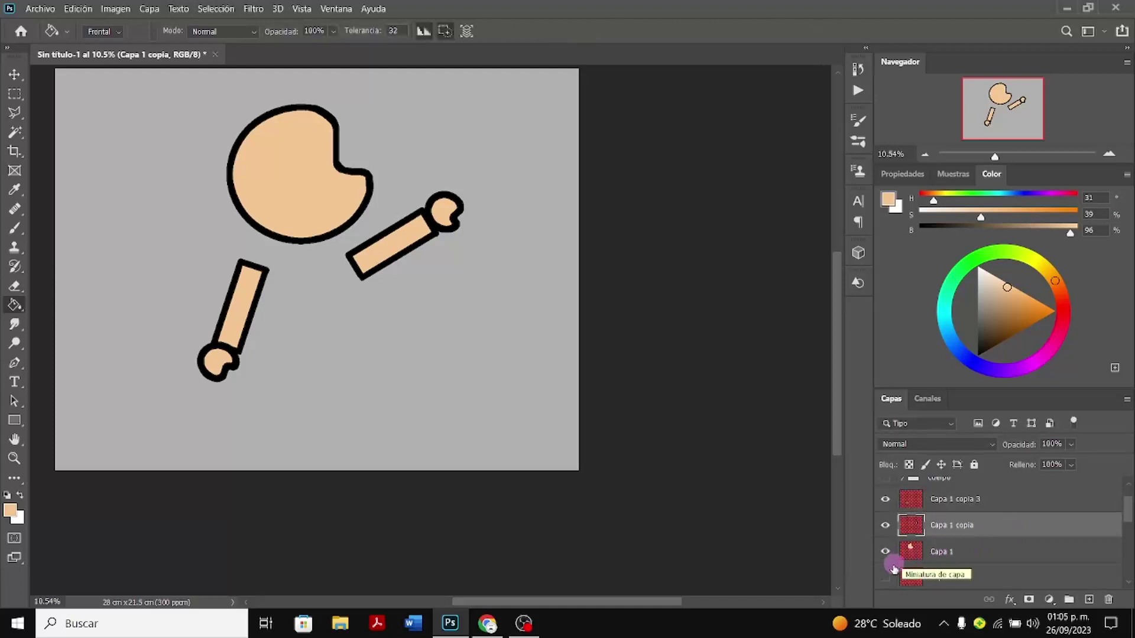
Hide the head, torso, shoulder cap, hand and both arm layers from the canvas
{"action": "scroll", "coordinate": [993, 541], "scroll_direction": "down", "scroll_amount": 2}
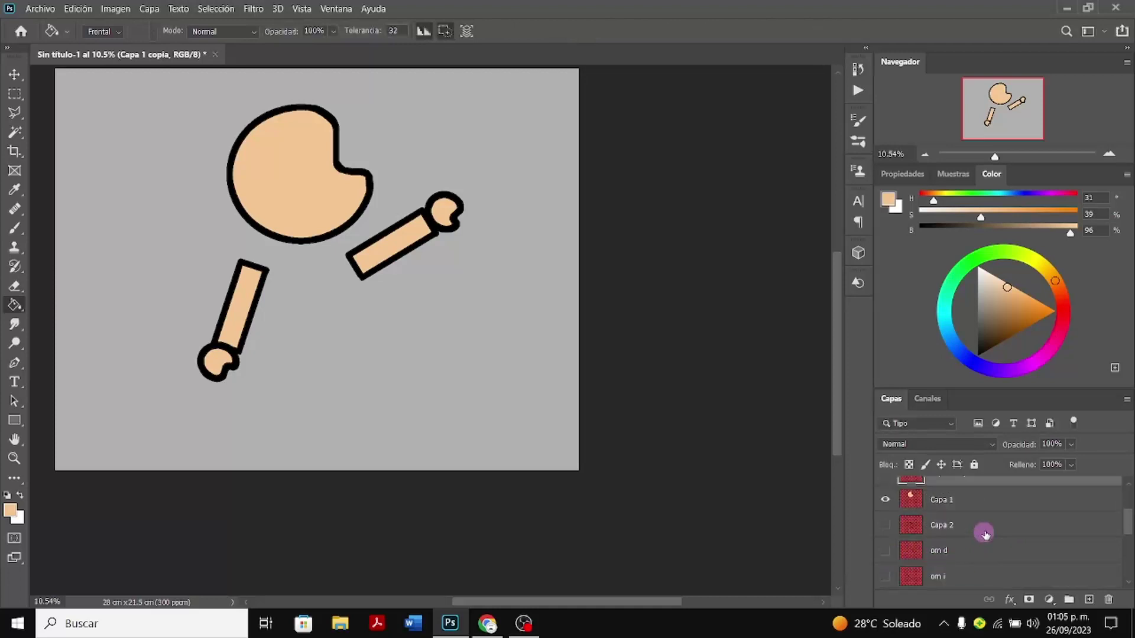
{"action": "scroll", "coordinate": [946, 541], "scroll_direction": "down", "scroll_amount": 1}
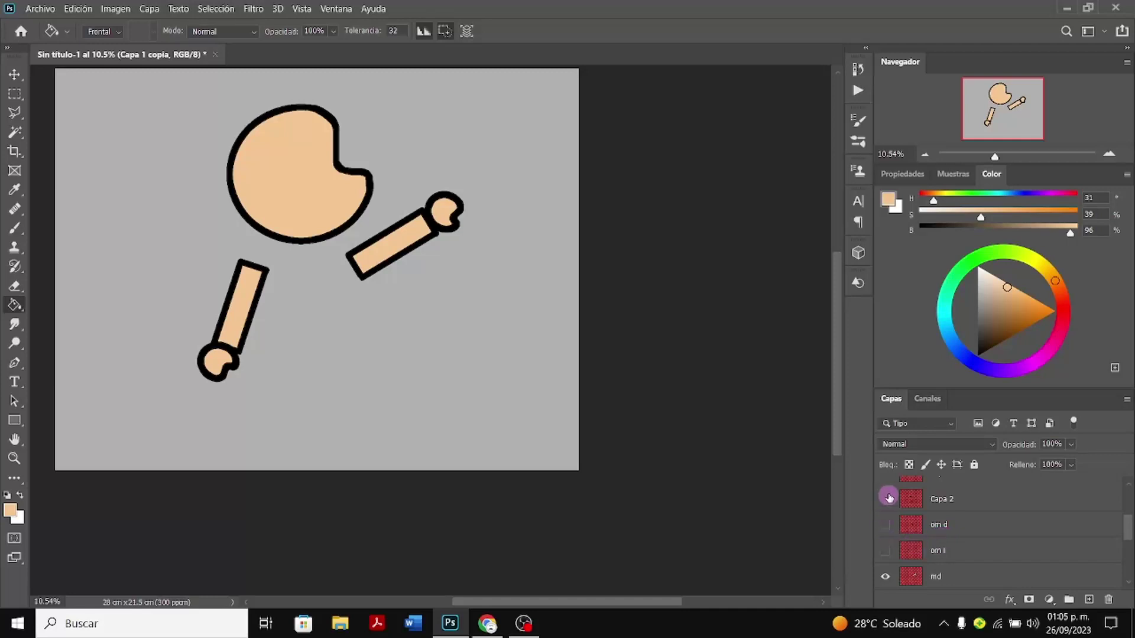
{"action": "scroll", "coordinate": [896, 544], "scroll_direction": "up", "scroll_amount": 2}
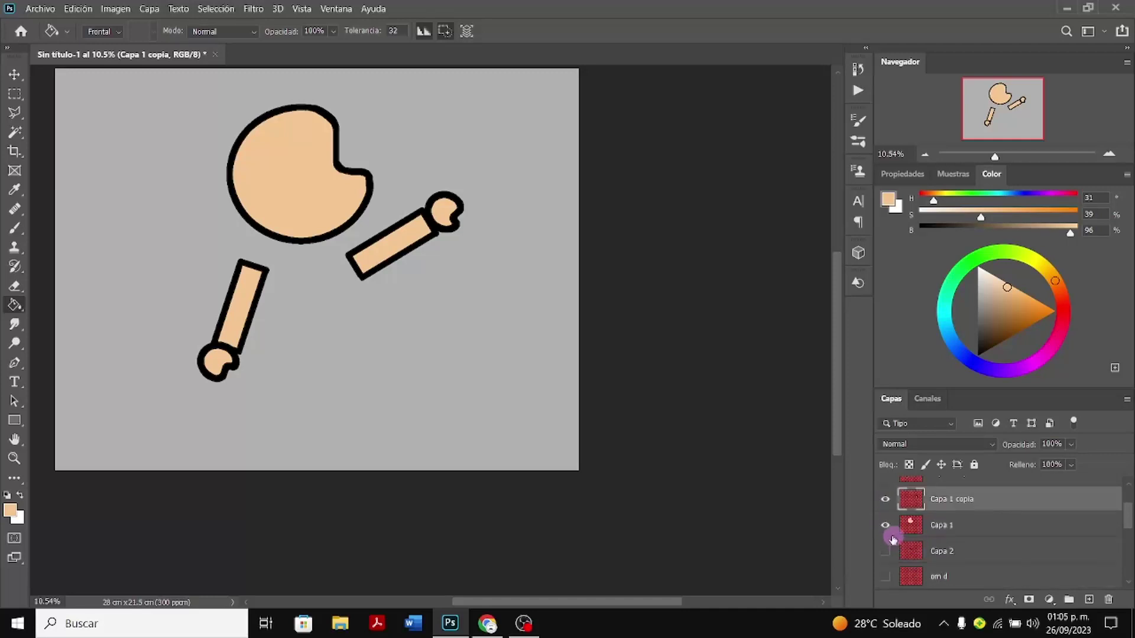
{"action": "left_click", "coordinate": [886, 501]}
{"action": "scroll", "coordinate": [893, 520], "scroll_direction": "down", "scroll_amount": 1}
{"action": "left_click", "coordinate": [895, 528]}
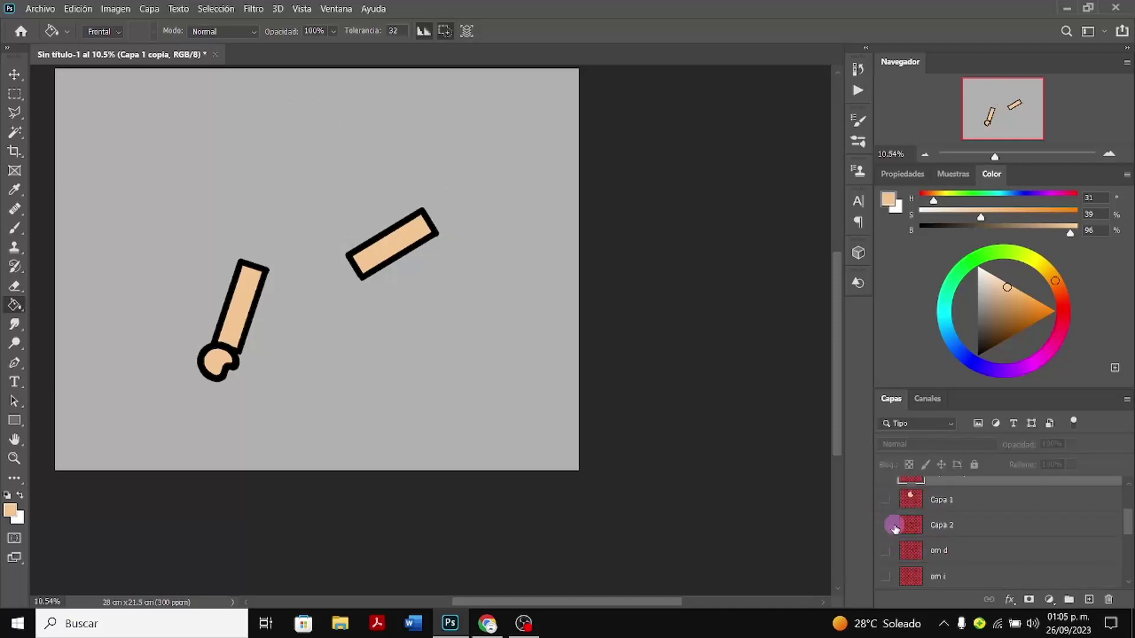
{"action": "scroll", "coordinate": [894, 528], "scroll_direction": "up", "scroll_amount": 2}
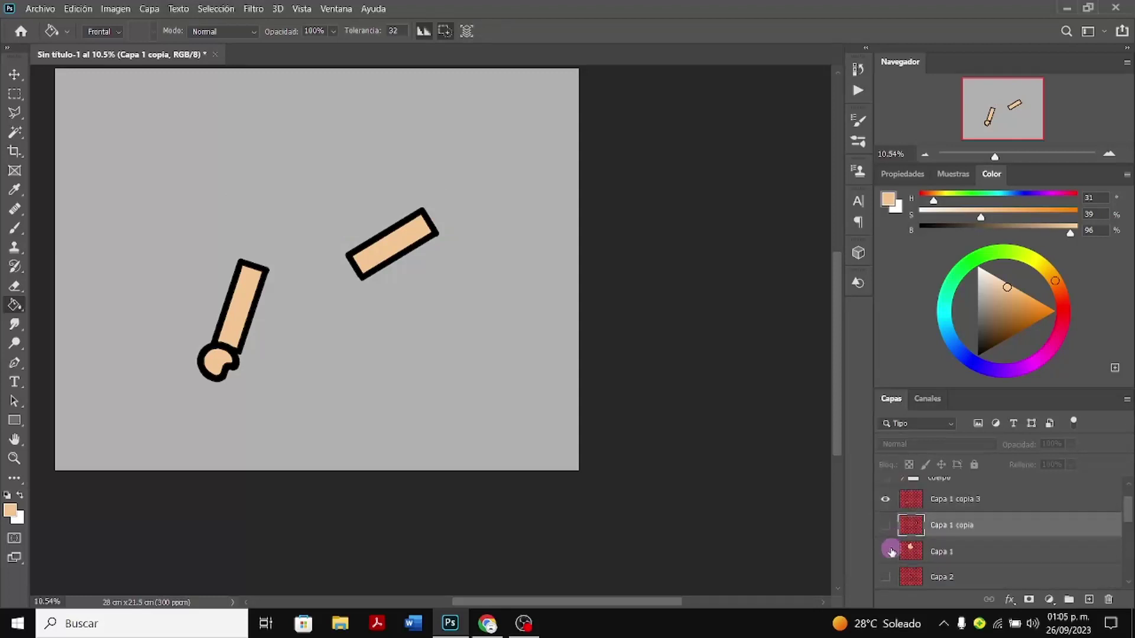
{"action": "scroll", "coordinate": [893, 544], "scroll_direction": "down", "scroll_amount": 2}
{"action": "left_click", "coordinate": [891, 551]}
{"action": "scroll", "coordinate": [892, 551], "scroll_direction": "up", "scroll_amount": 3}
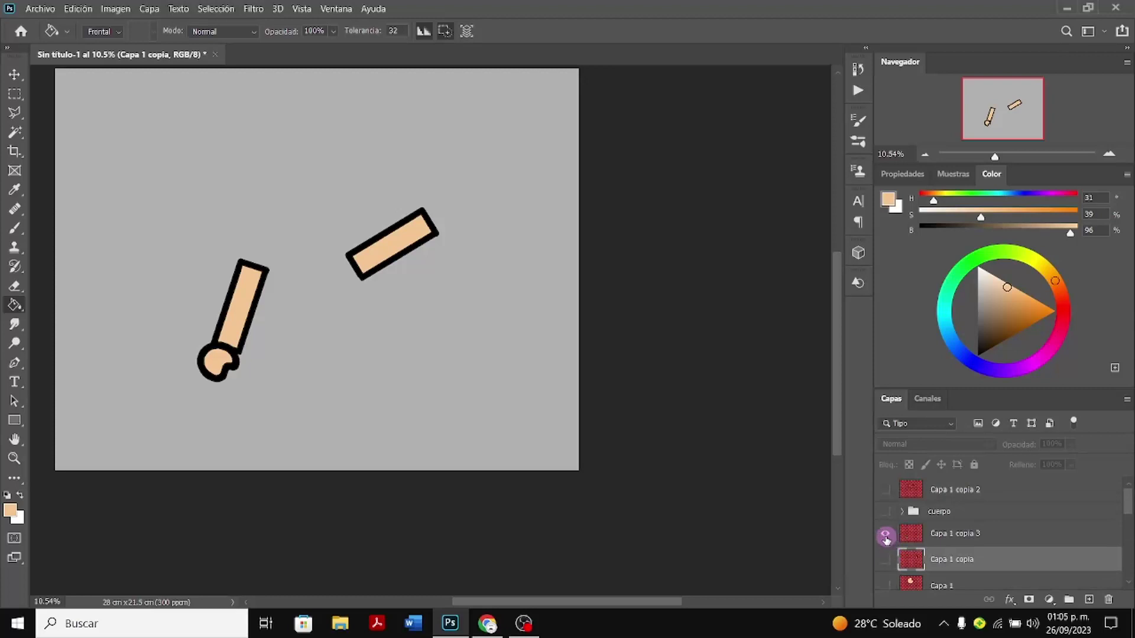
{"action": "left_click", "coordinate": [885, 536]}
{"action": "scroll", "coordinate": [885, 539], "scroll_direction": "down", "scroll_amount": 3}
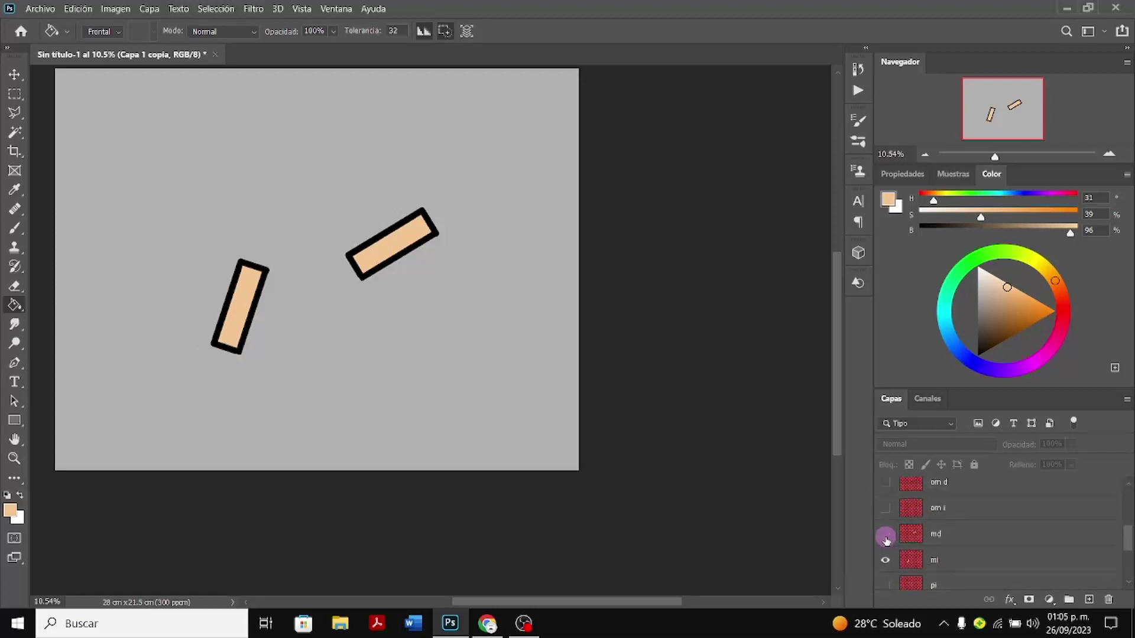
{"action": "left_click", "coordinate": [886, 537]}
{"action": "left_click", "coordinate": [887, 561]}
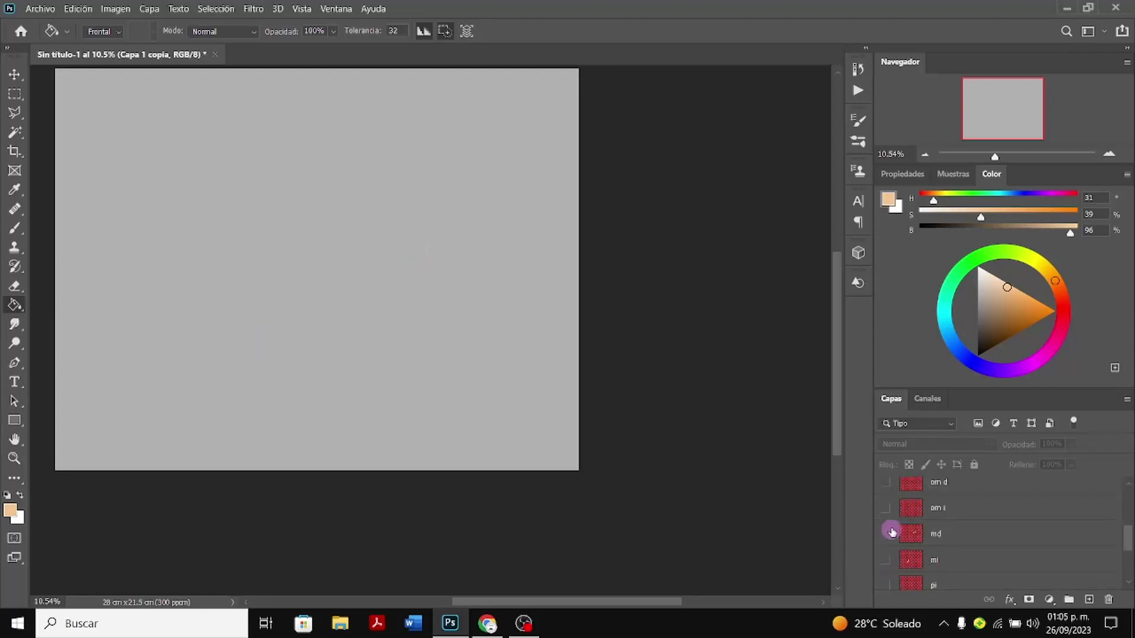
{"action": "left_click", "coordinate": [882, 509]}
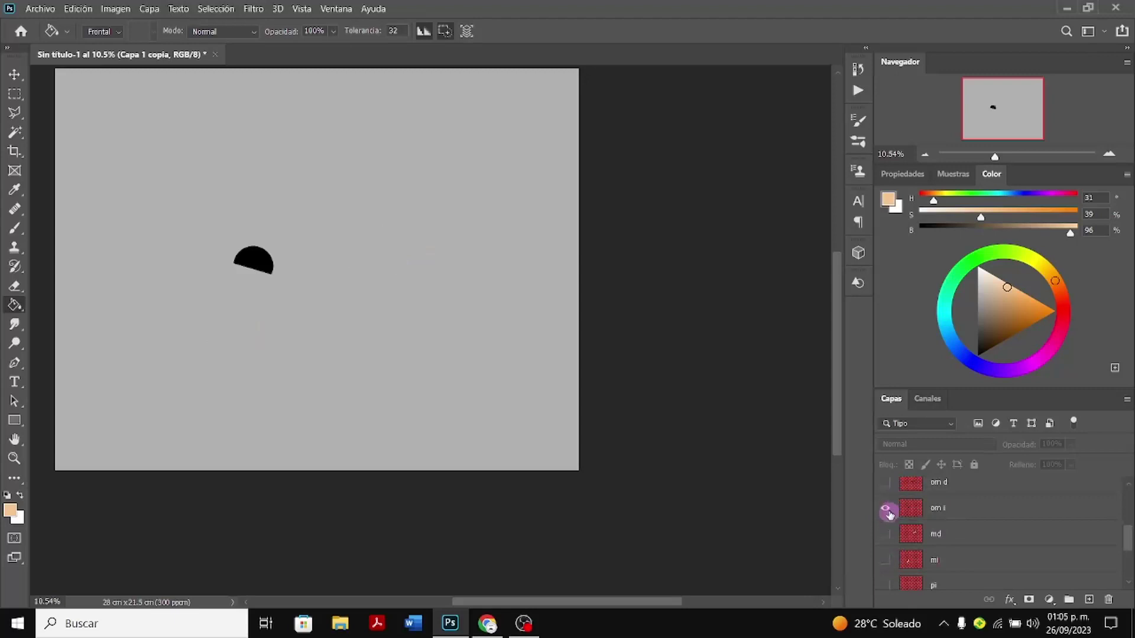
{"action": "left_click", "coordinate": [885, 509]}
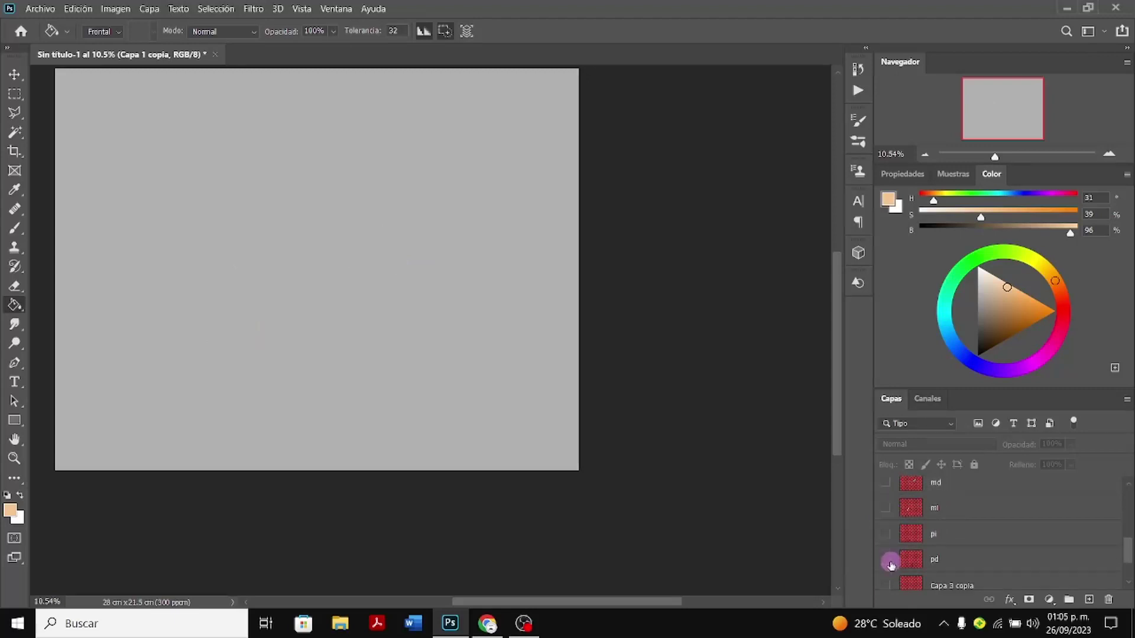
Show the pi and pd leg rectangles, and briefly preview then hide both Capa 3 feet
{"action": "left_click", "coordinate": [885, 534]}
{"action": "left_click", "coordinate": [885, 559]}
{"action": "scroll", "coordinate": [884, 553], "scroll_direction": "down", "scroll_amount": 2}
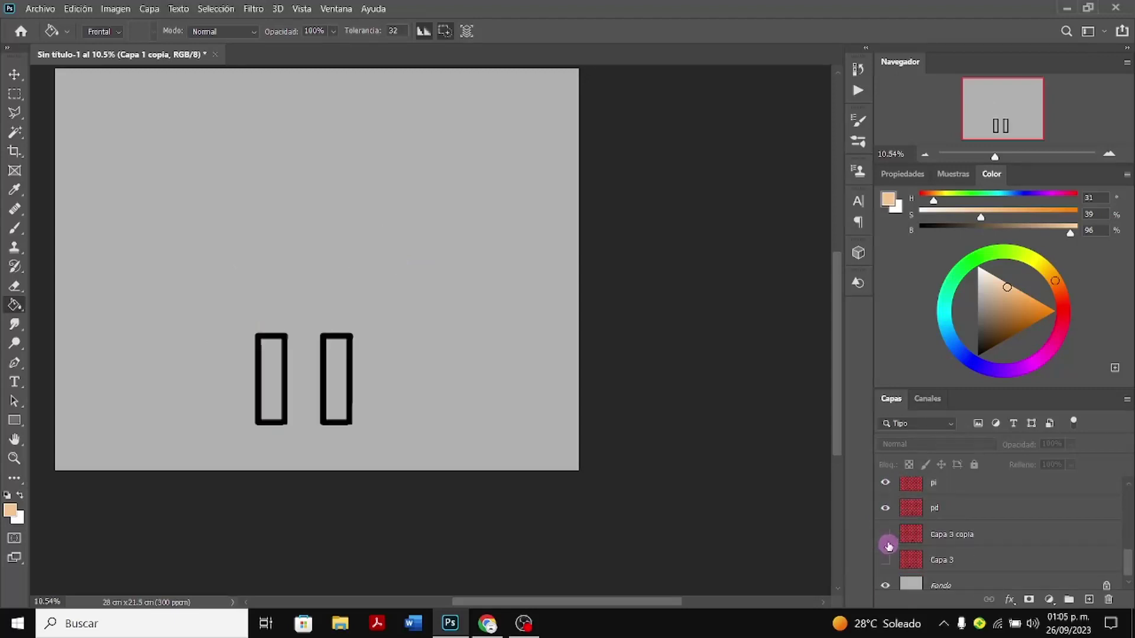
{"action": "left_click", "coordinate": [885, 534]}
{"action": "left_click", "coordinate": [885, 561]}
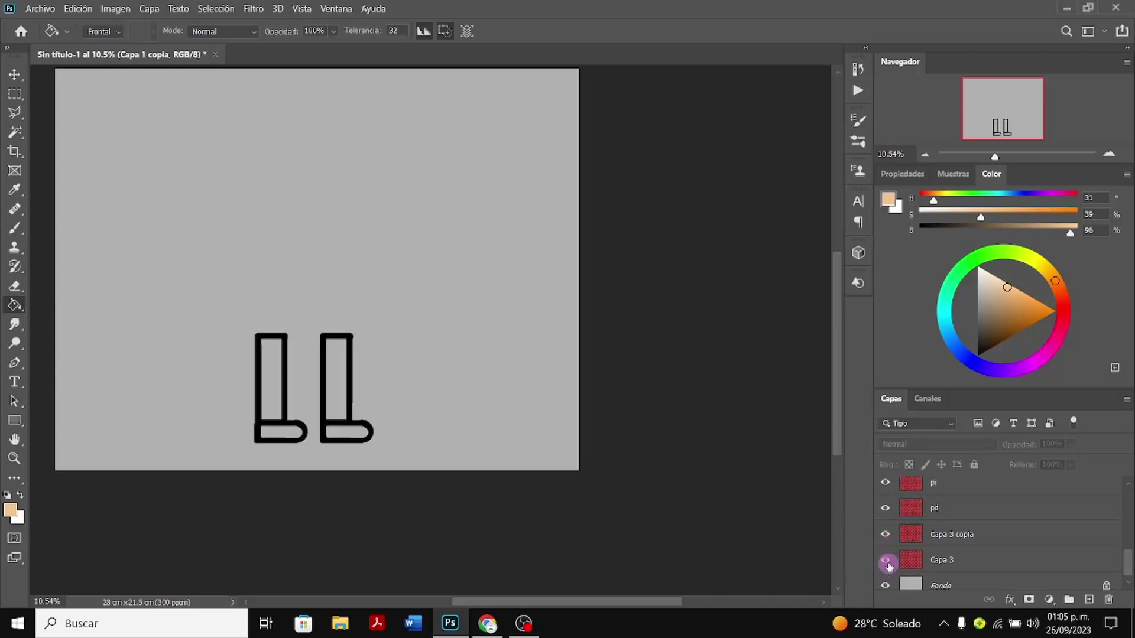
{"action": "scroll", "coordinate": [889, 566], "scroll_direction": "down", "scroll_amount": 1}
{"action": "left_click", "coordinate": [886, 551]}
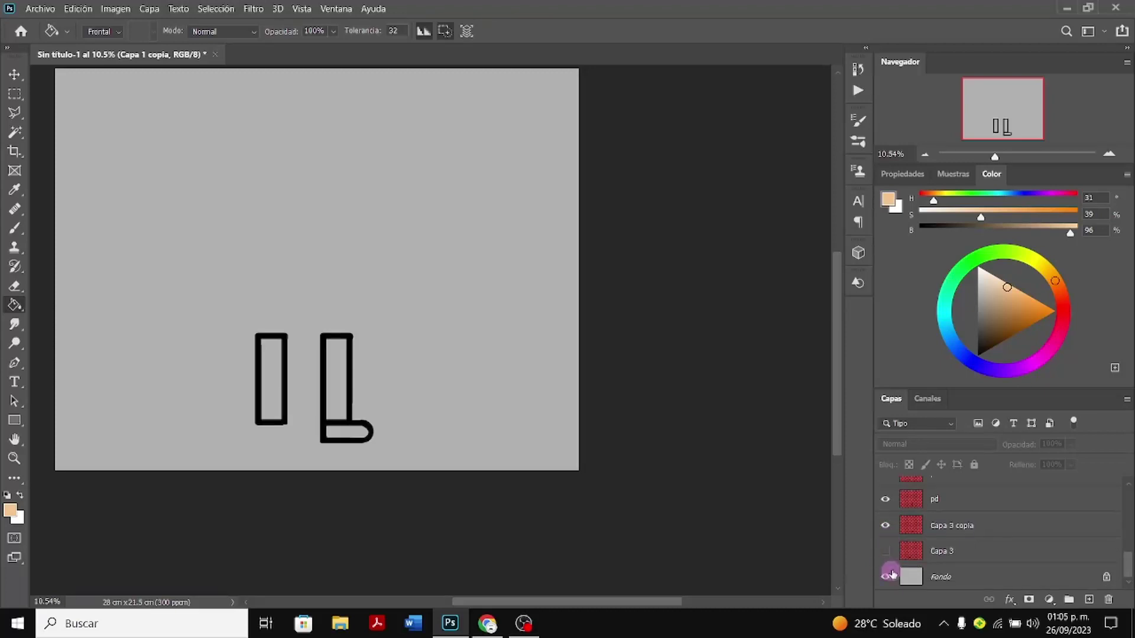
{"action": "left_click", "coordinate": [886, 525]}
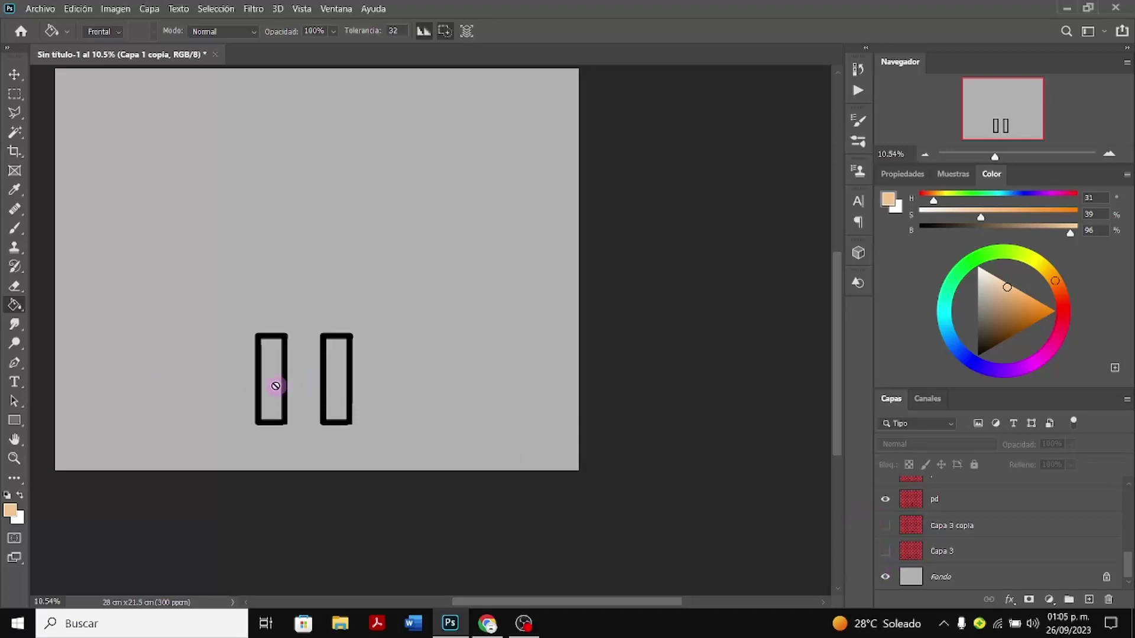
Set the foreground colour to blue 5882d6
{"action": "left_click", "coordinate": [10, 510]}
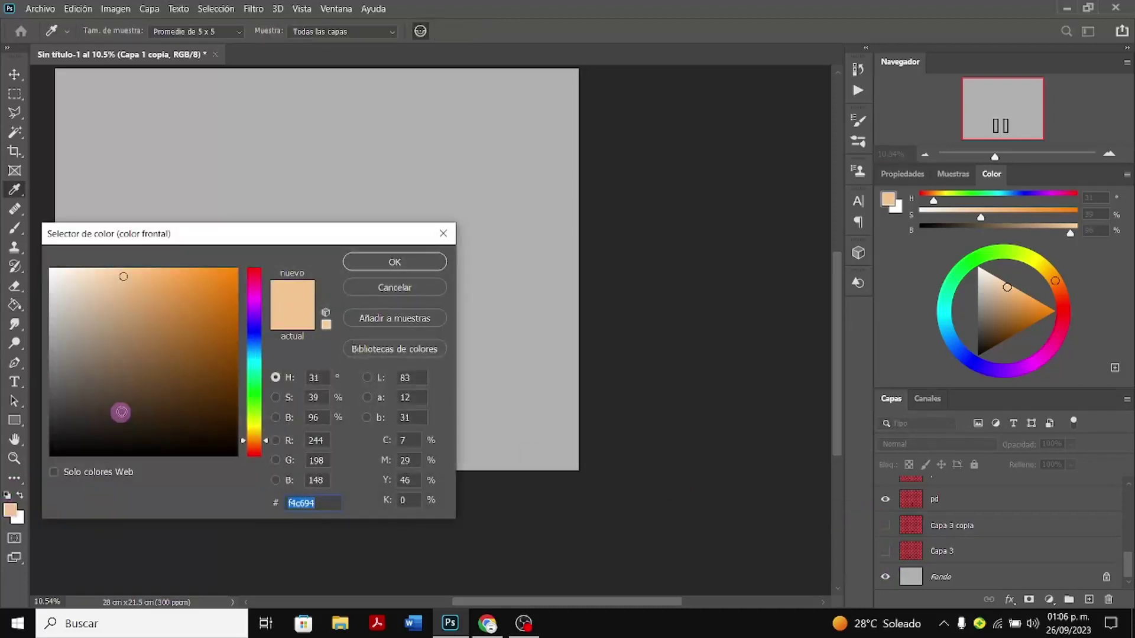
{"action": "left_click_drag", "start_coordinate": [254, 439], "coordinate": [256, 342]}
{"action": "left_click_drag", "start_coordinate": [198, 312], "coordinate": [156, 302]}
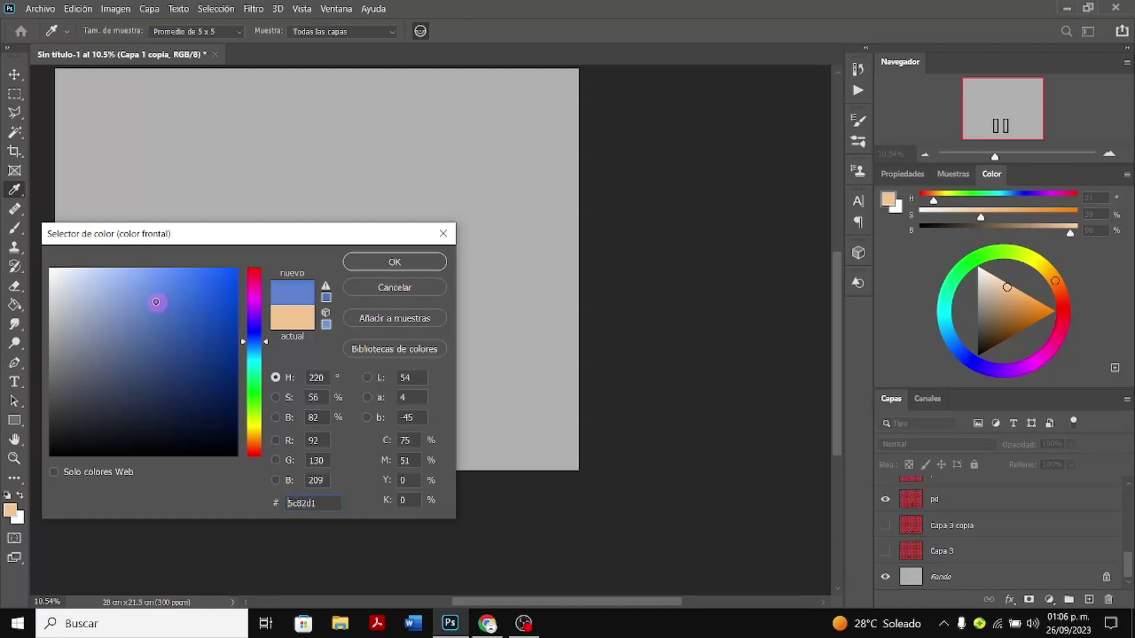
{"action": "left_click", "coordinate": [357, 262]}
{"action": "key", "text": "g"}
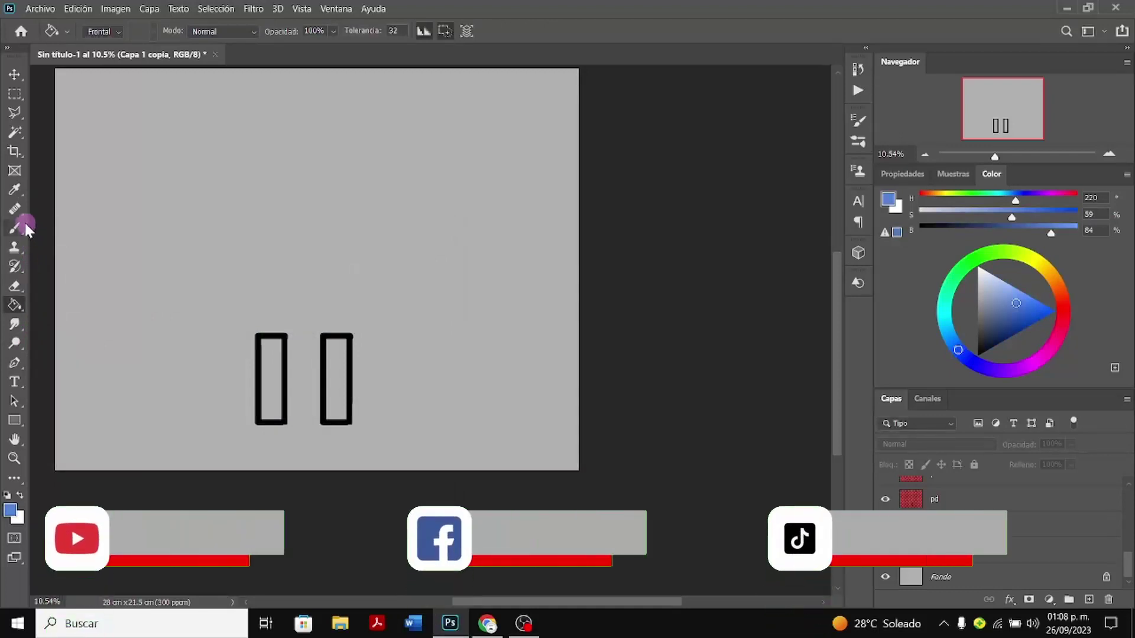
Select both leg interiors, expand the selection by 15 px, then deselect without filling
{"action": "left_click", "coordinate": [15, 133]}
{"action": "left_click", "coordinate": [271, 392]}
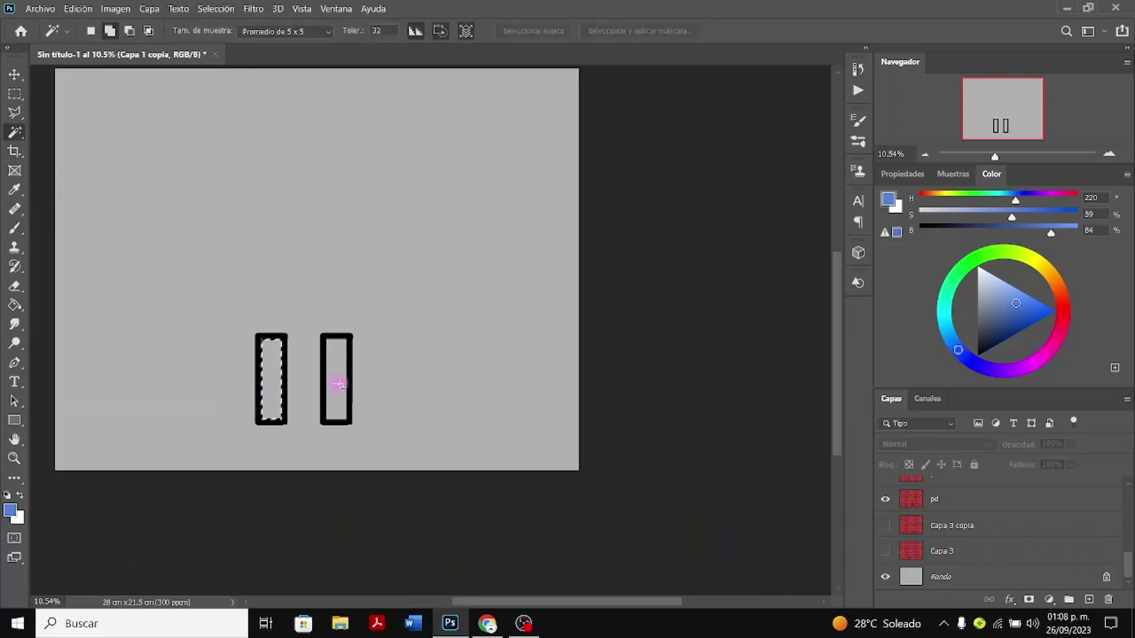
{"action": "left_click", "coordinate": [337, 380]}
{"action": "left_click", "coordinate": [216, 8]}
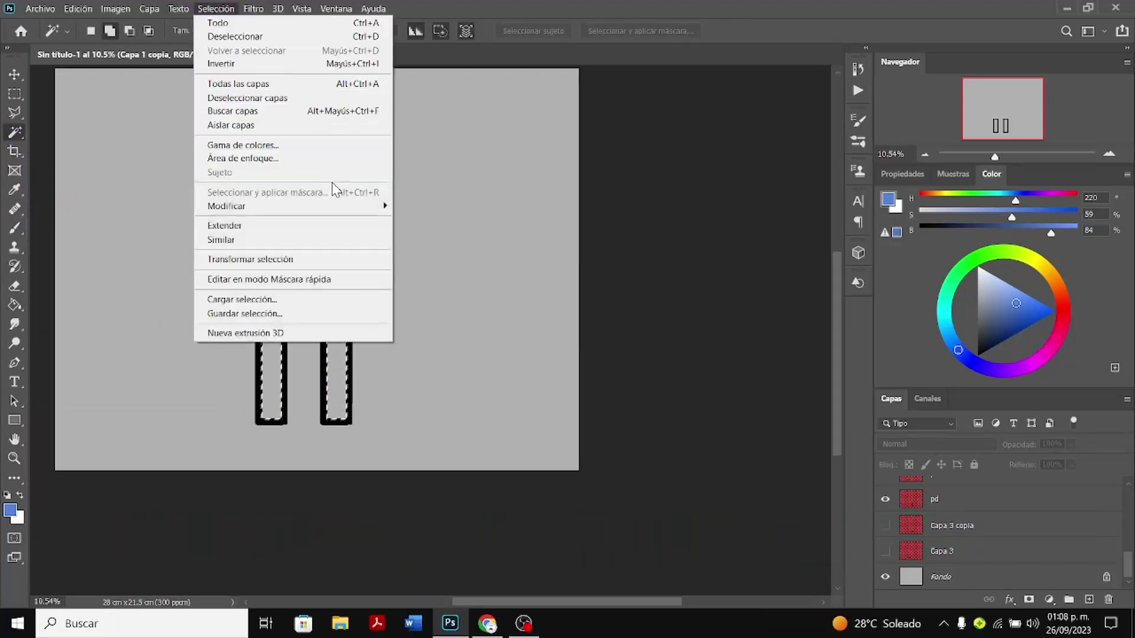
{"action": "mouse_move", "coordinate": [340, 205]}
{"action": "left_click", "coordinate": [424, 233]}
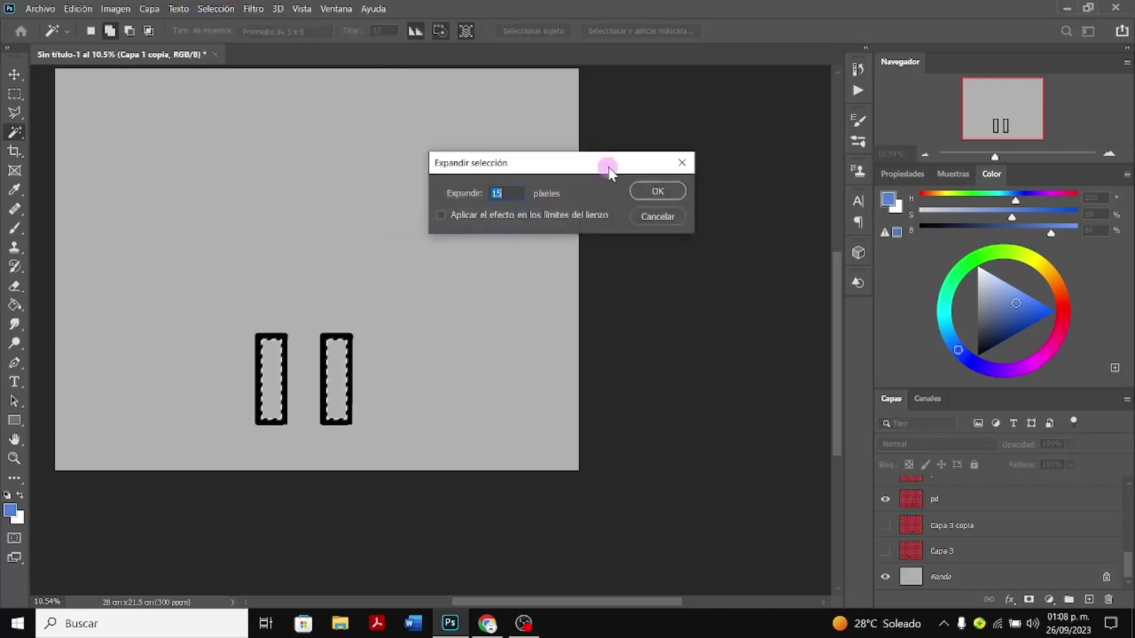
{"action": "left_click", "coordinate": [647, 194]}
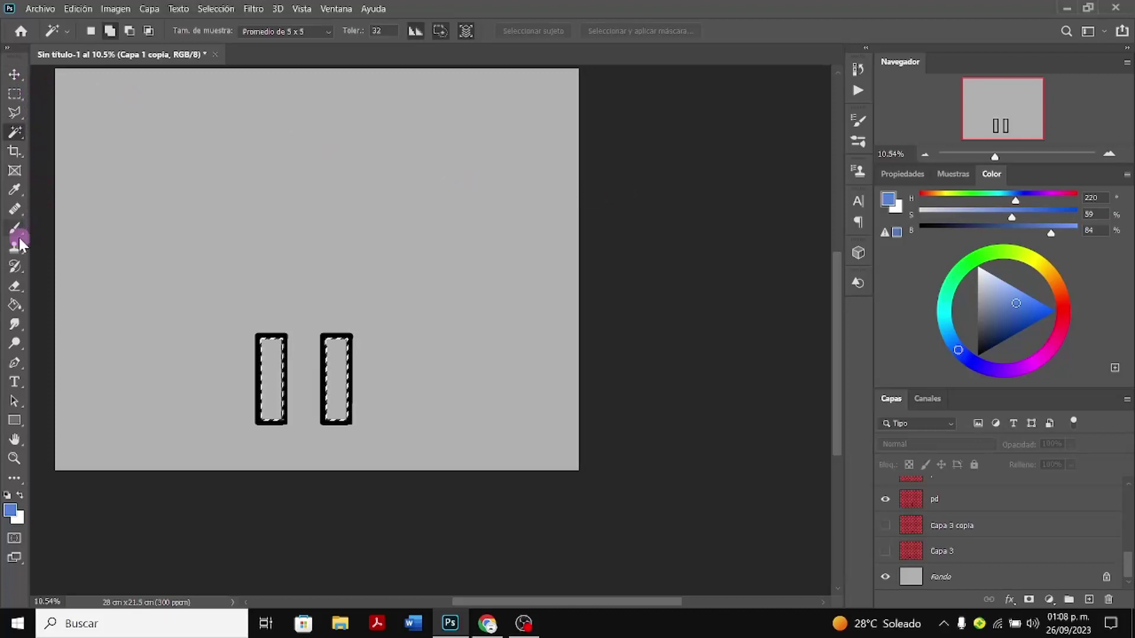
{"action": "left_click", "coordinate": [17, 305]}
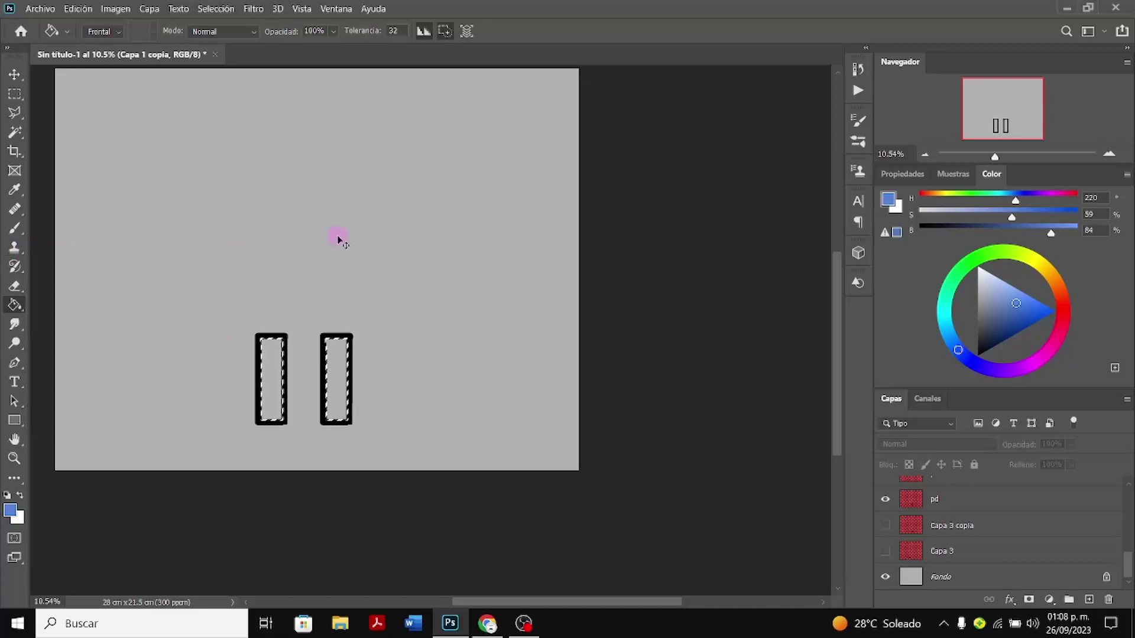
{"action": "key", "text": "ctrl+d"}
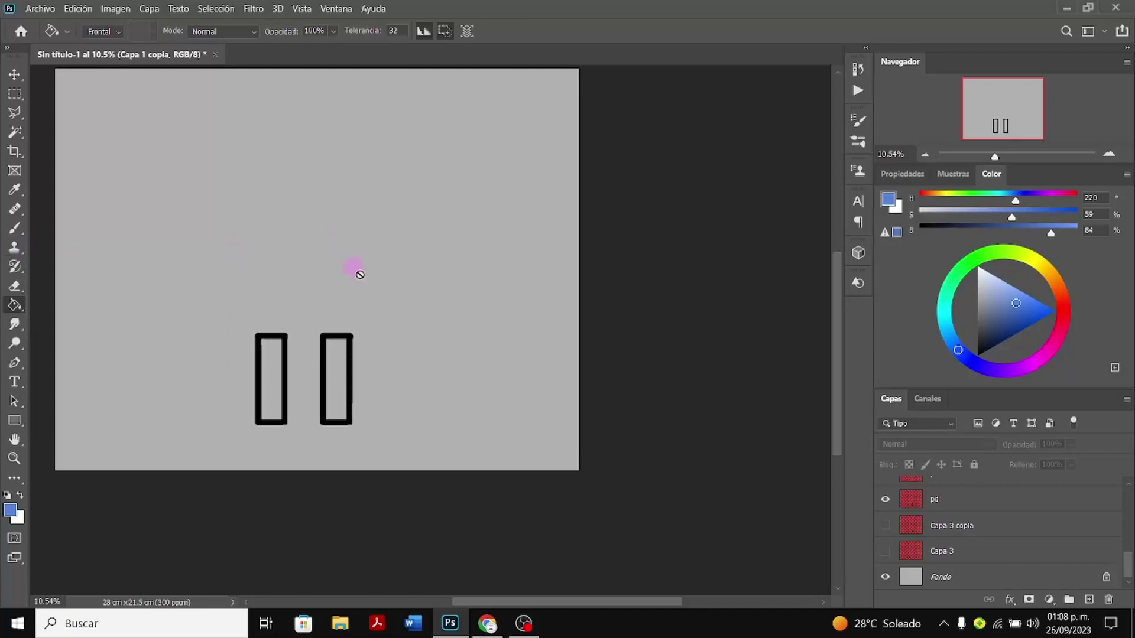
On the pd layer, select the left leg interior and expand the selection by 15 px
{"action": "left_click", "coordinate": [960, 504]}
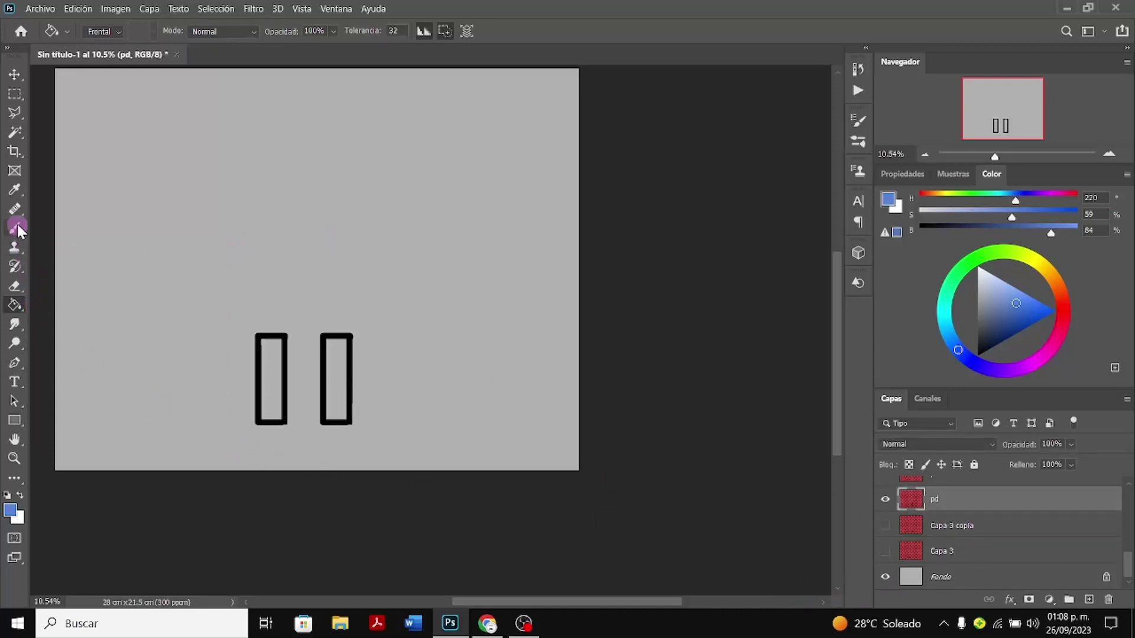
{"action": "left_click", "coordinate": [15, 132]}
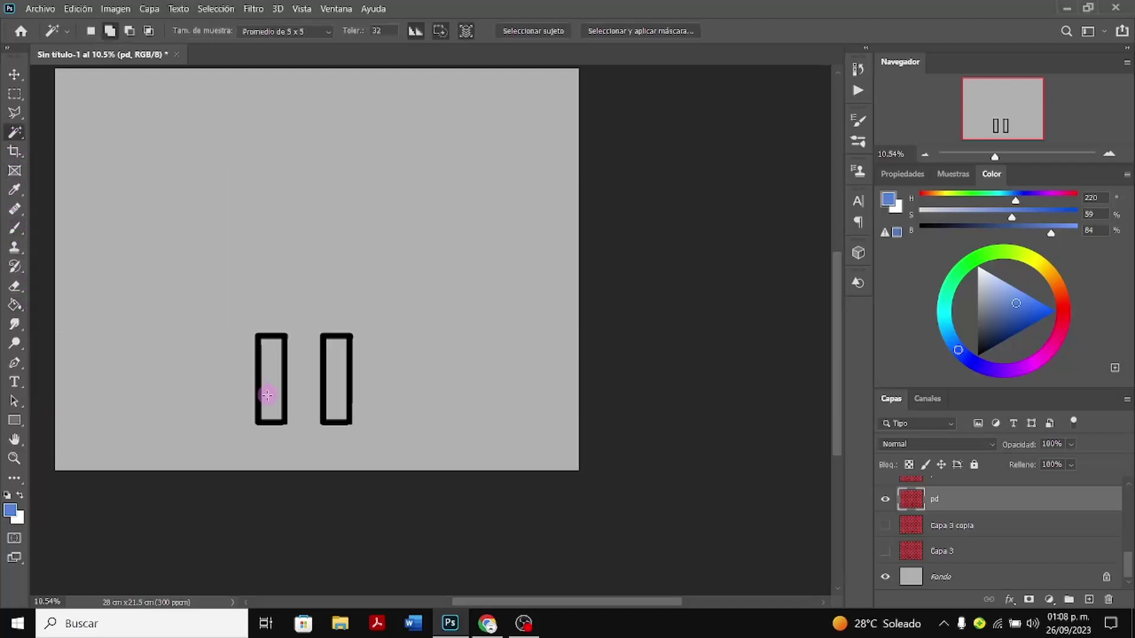
{"action": "left_click", "coordinate": [231, 8]}
{"action": "mouse_move", "coordinate": [328, 211]}
{"action": "left_click", "coordinate": [403, 217]}
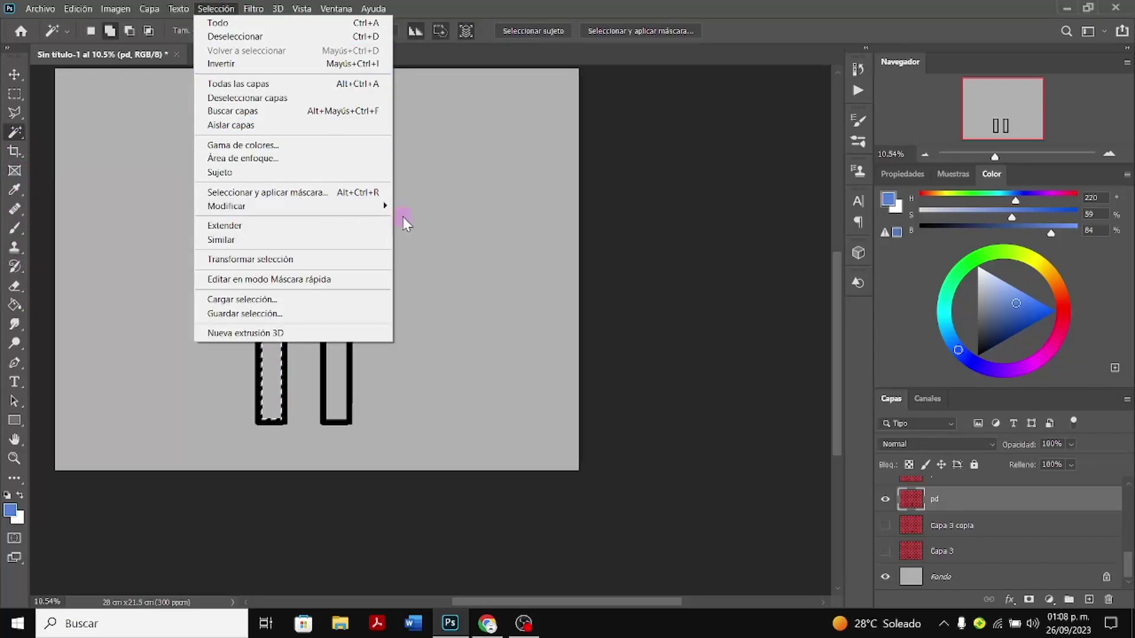
{"action": "mouse_move", "coordinate": [373, 206]}
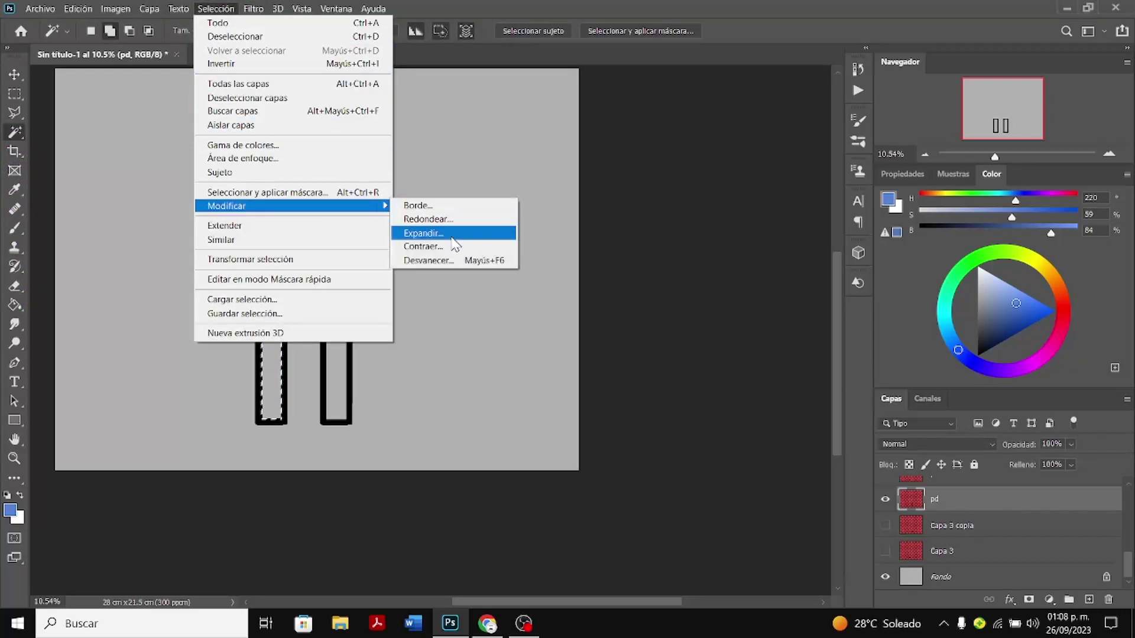
{"action": "left_click", "coordinate": [425, 234]}
{"action": "left_click", "coordinate": [658, 191]}
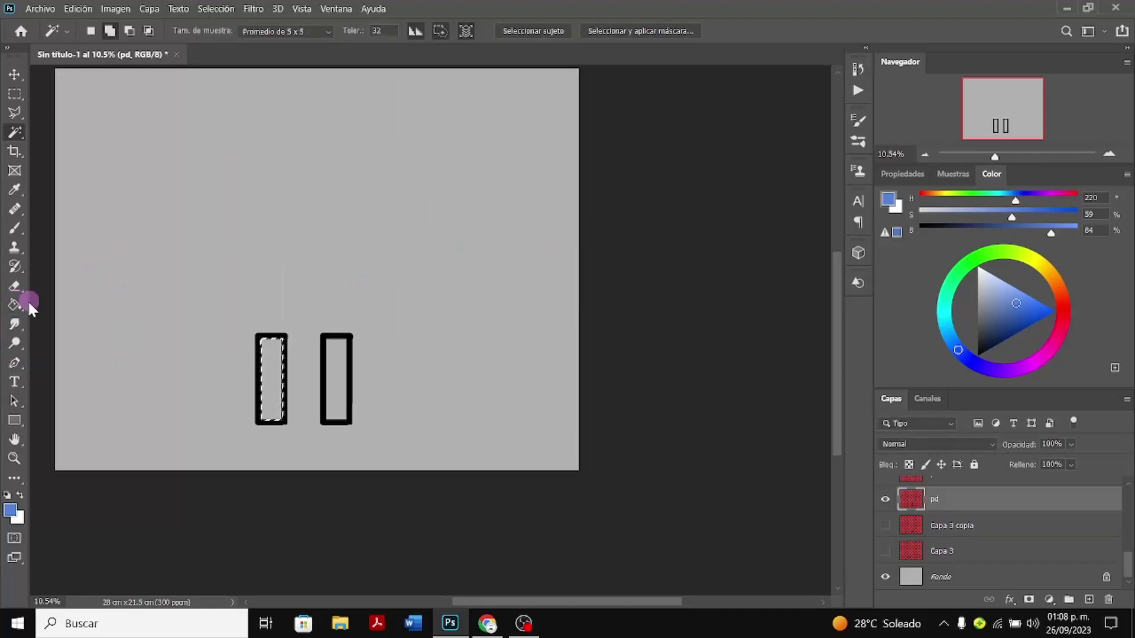
Fill the expanded left-leg selection with blue on the pi layer
{"action": "scroll", "coordinate": [963, 518], "scroll_direction": "up", "scroll_amount": 1}
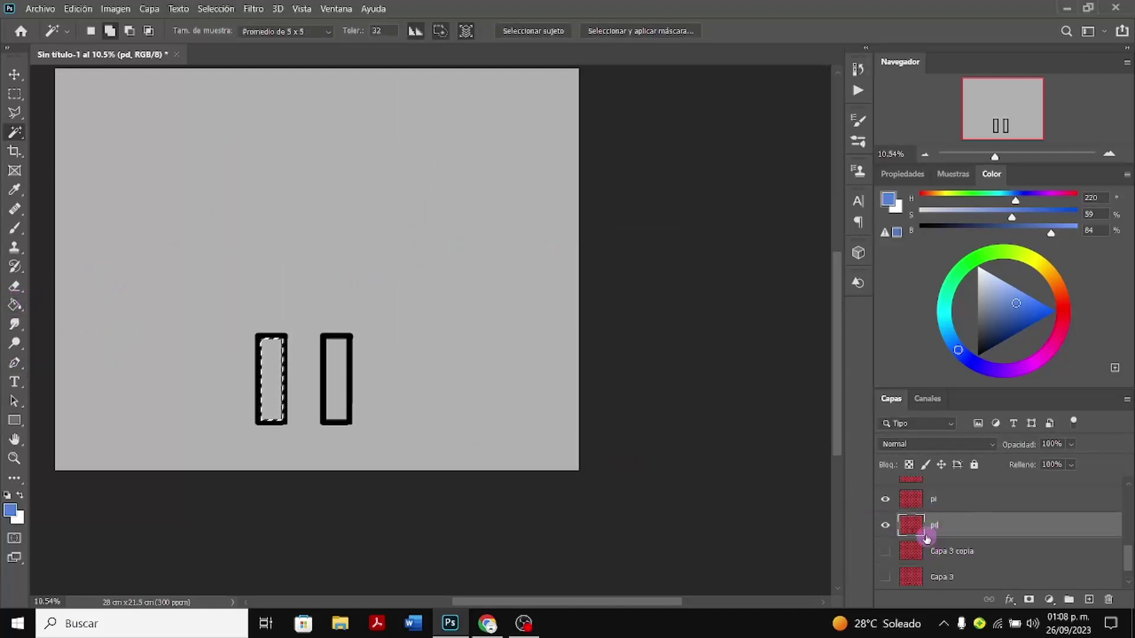
{"action": "left_click", "coordinate": [885, 529]}
{"action": "left_click", "coordinate": [886, 529]}
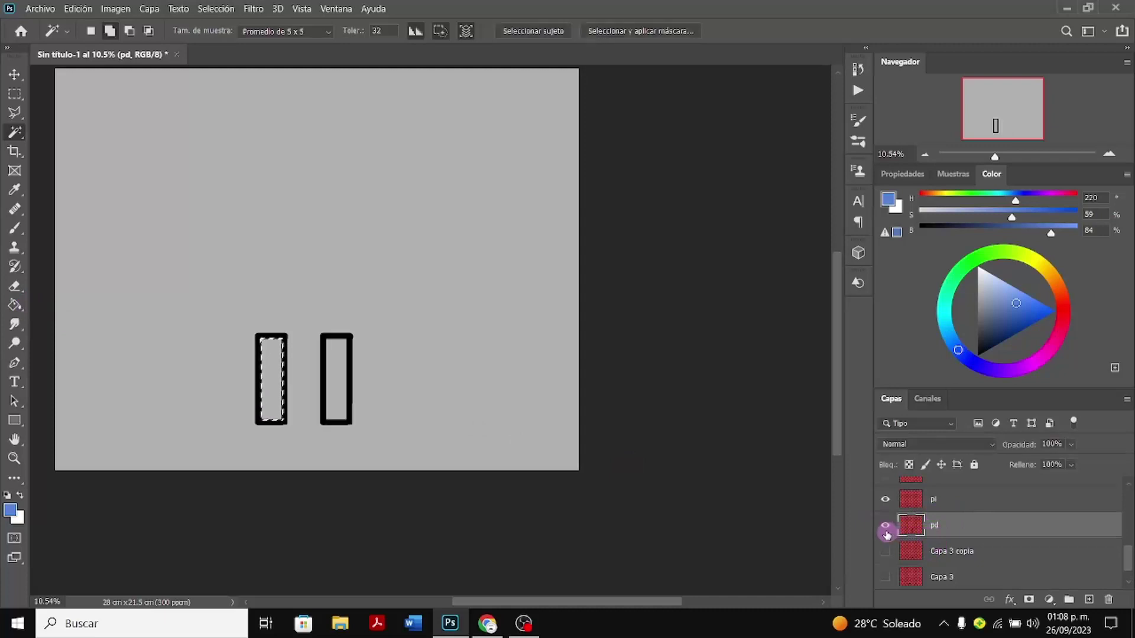
{"action": "left_click", "coordinate": [919, 509]}
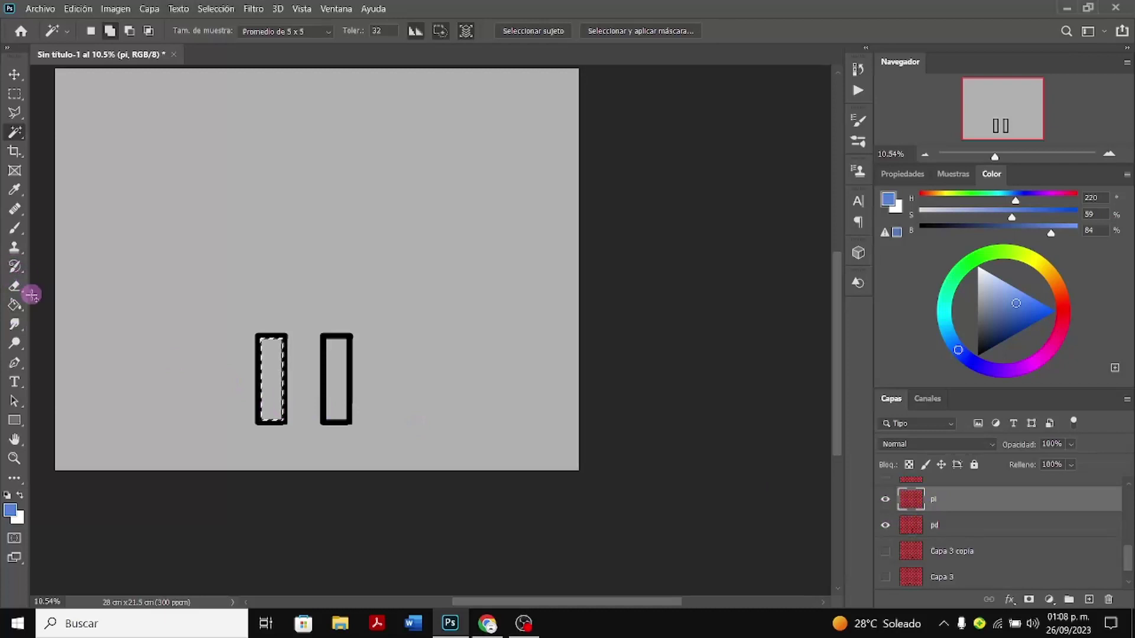
{"action": "left_click", "coordinate": [17, 306]}
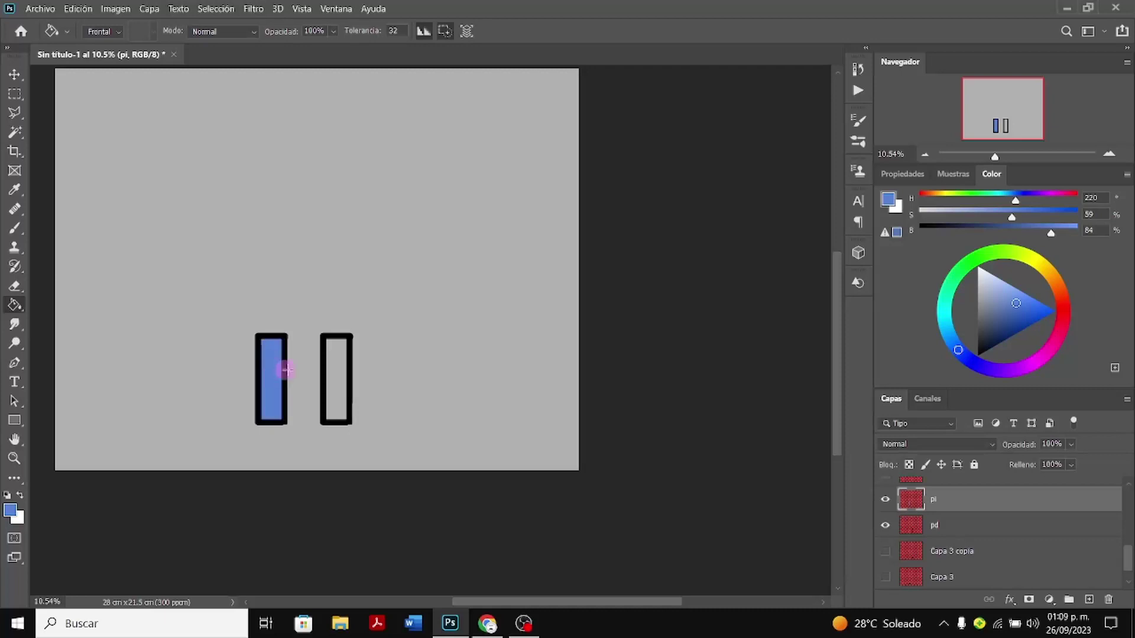
{"action": "left_click", "coordinate": [941, 533]}
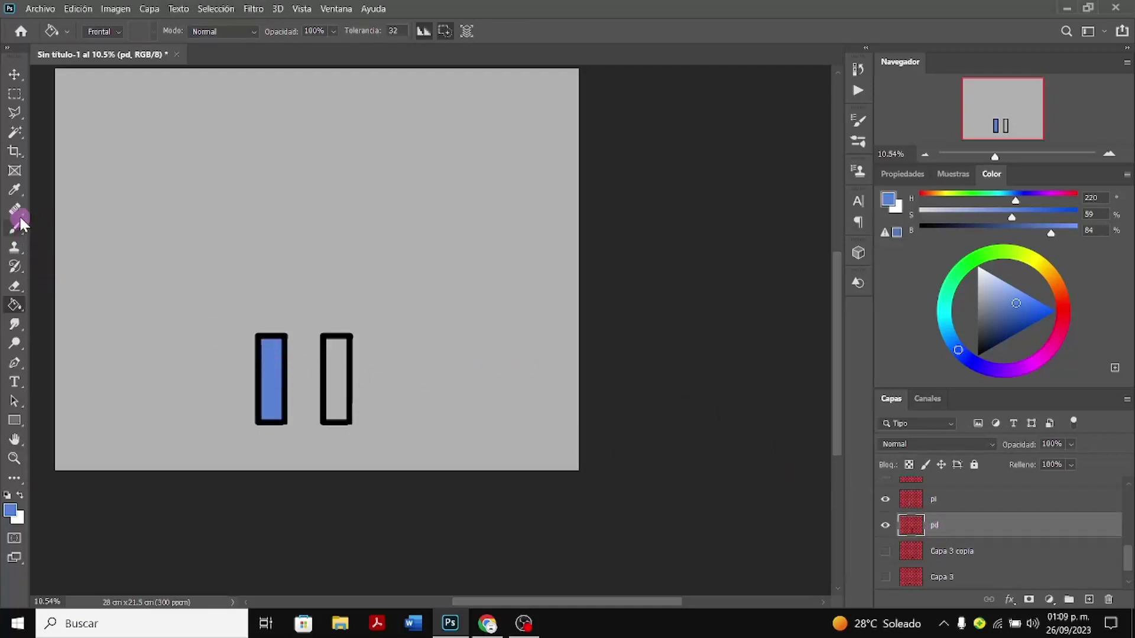
Select the right leg interior, expand it 15 px, fill it blue on pd, and deselect
{"action": "left_click", "coordinate": [14, 133]}
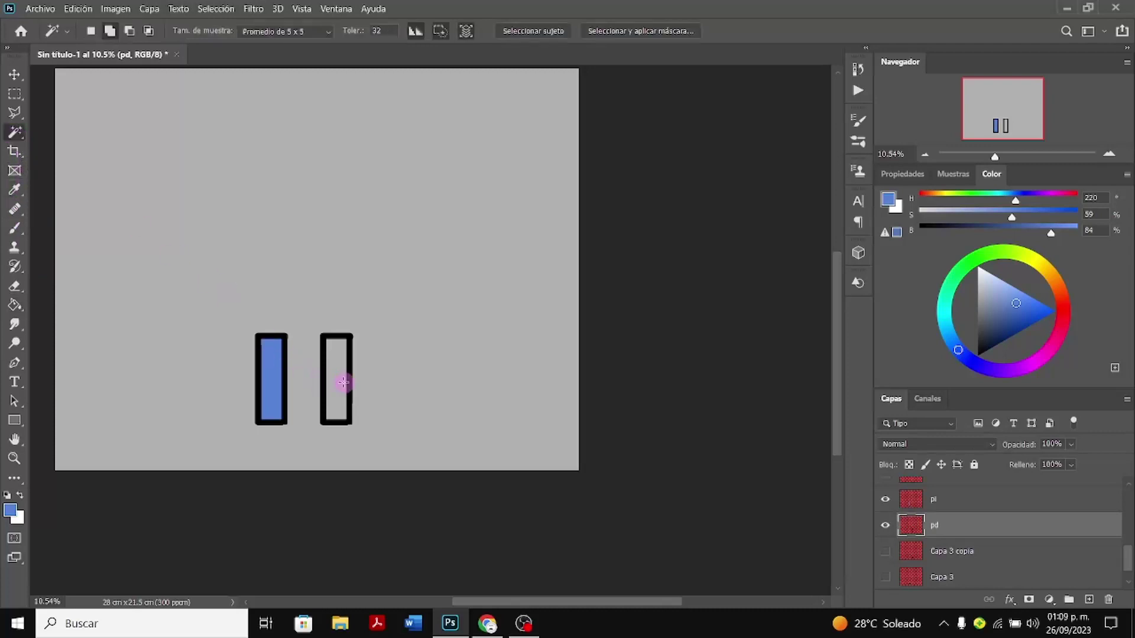
{"action": "left_click", "coordinate": [227, 10]}
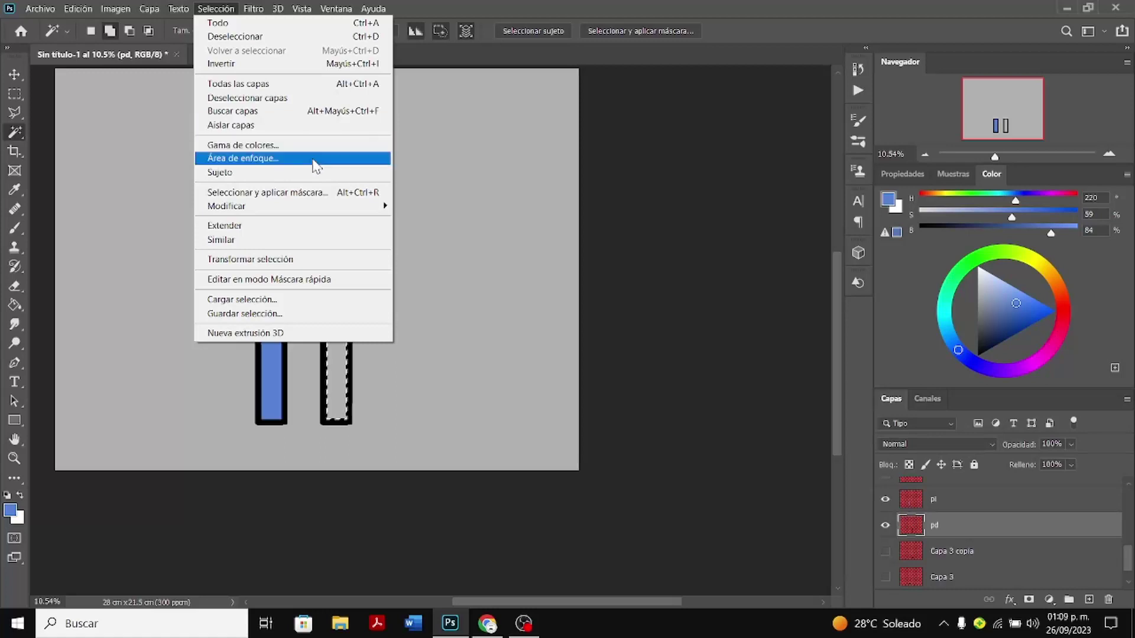
{"action": "mouse_move", "coordinate": [327, 207]}
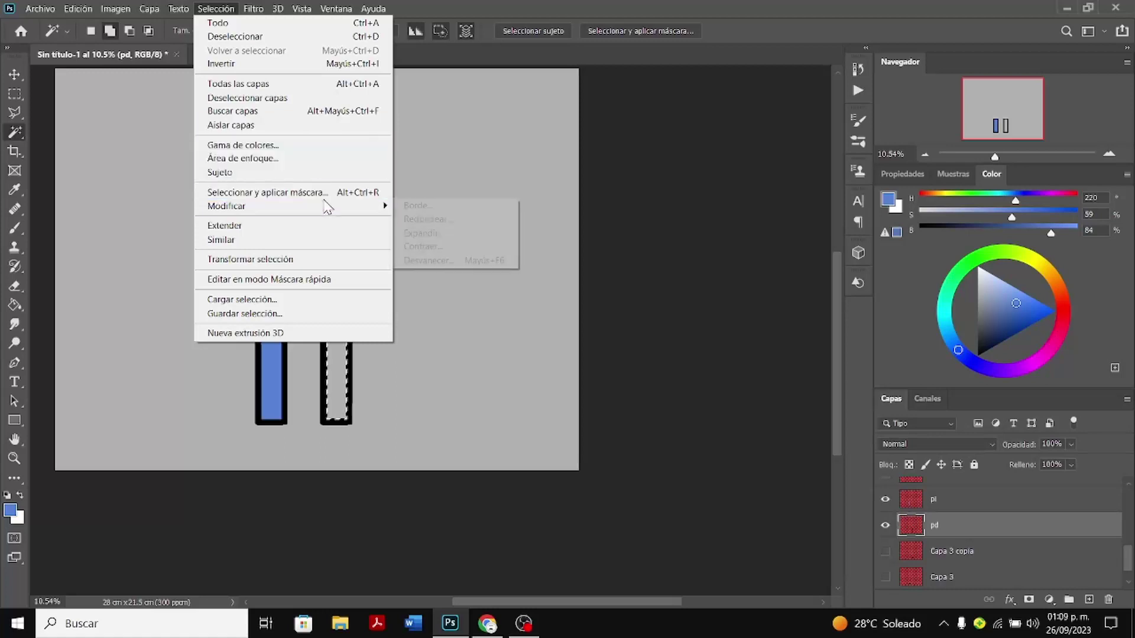
{"action": "left_click", "coordinate": [428, 234]}
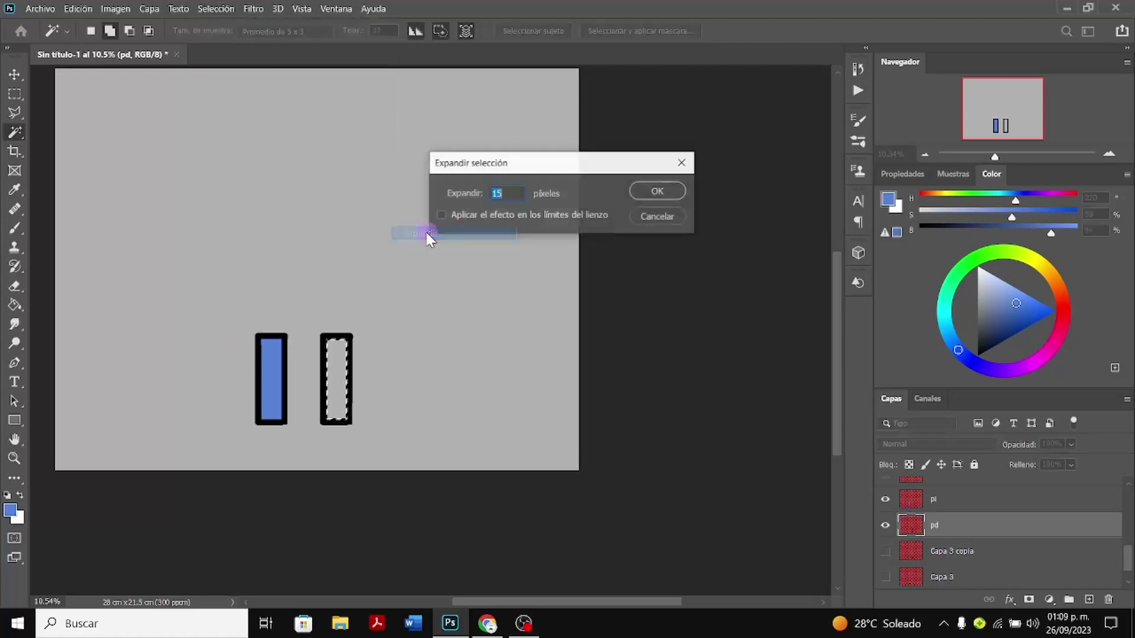
{"action": "left_click", "coordinate": [654, 190]}
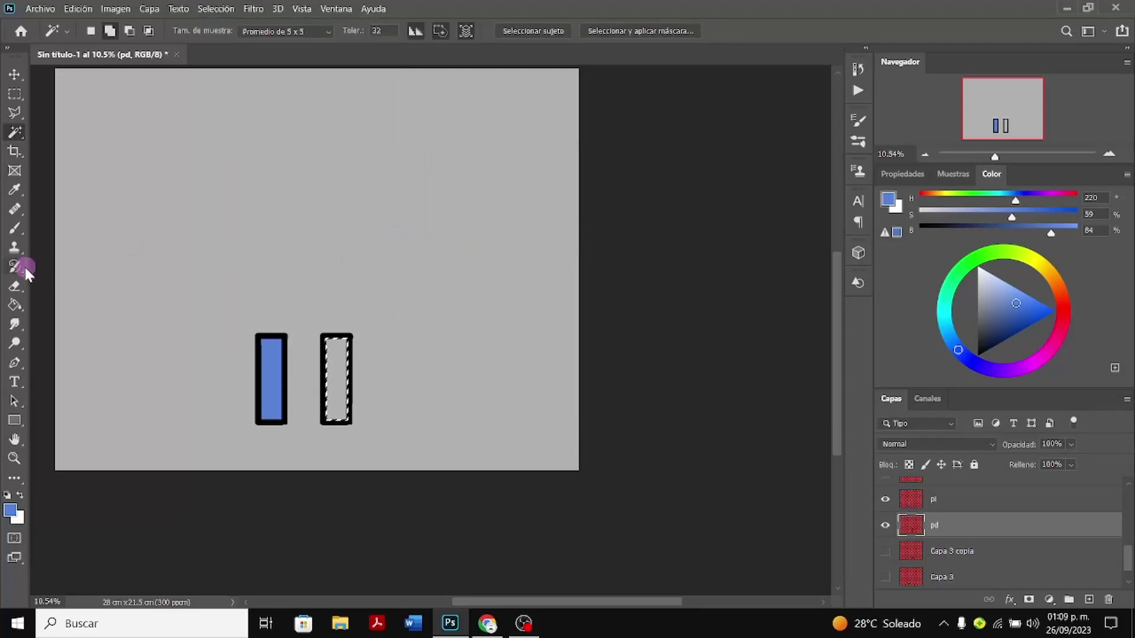
{"action": "left_click", "coordinate": [15, 305]}
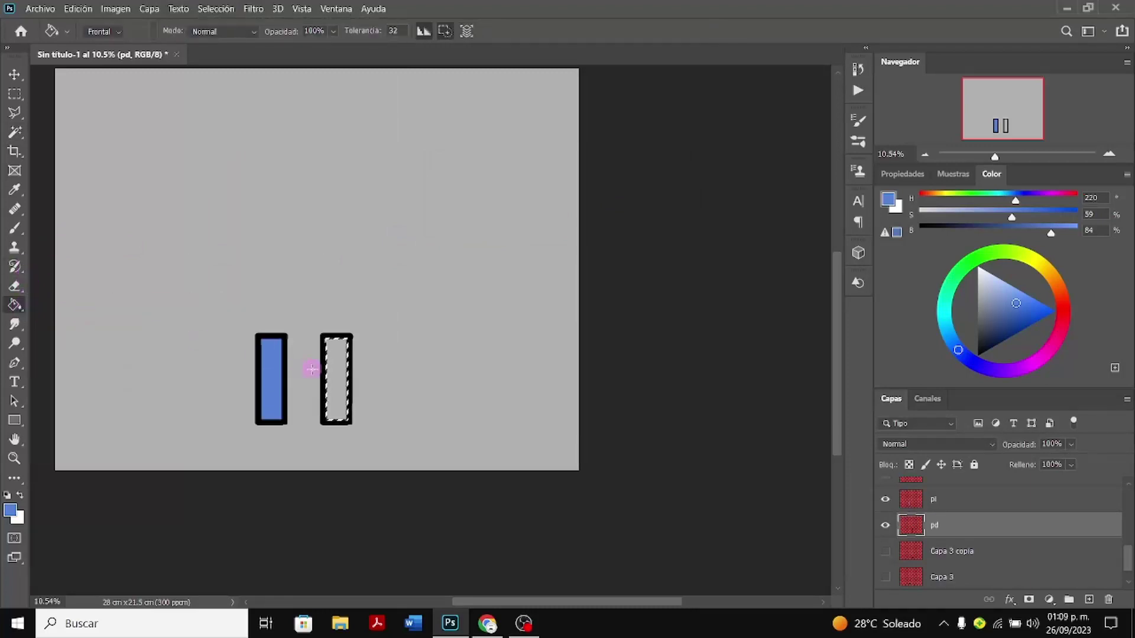
{"action": "left_click", "coordinate": [335, 389]}
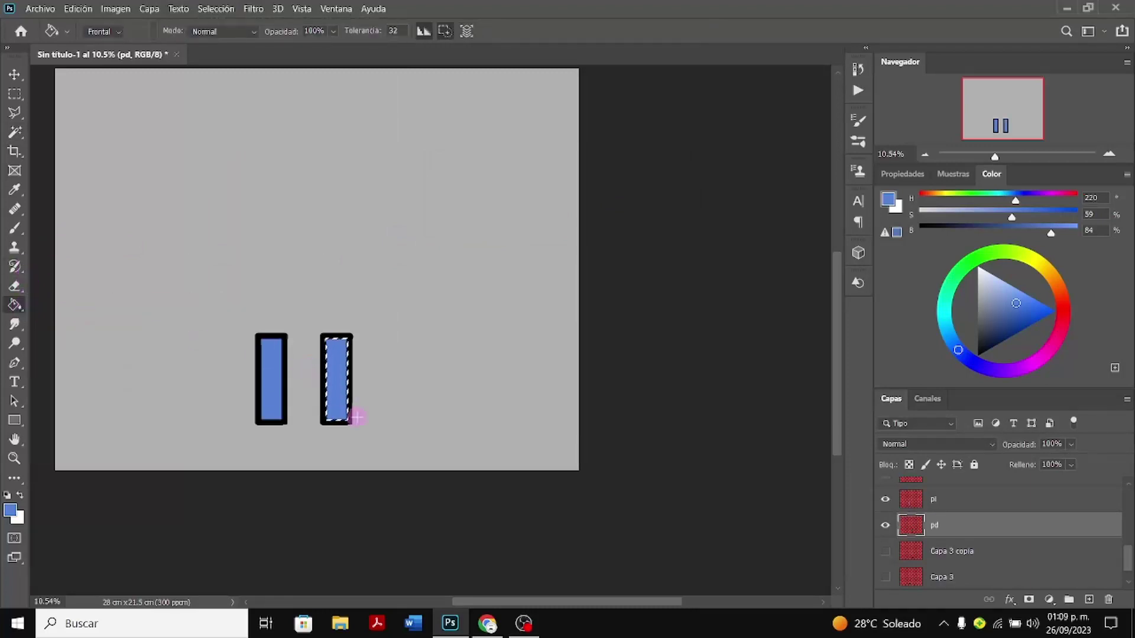
{"action": "key", "text": "ctrl+d"}
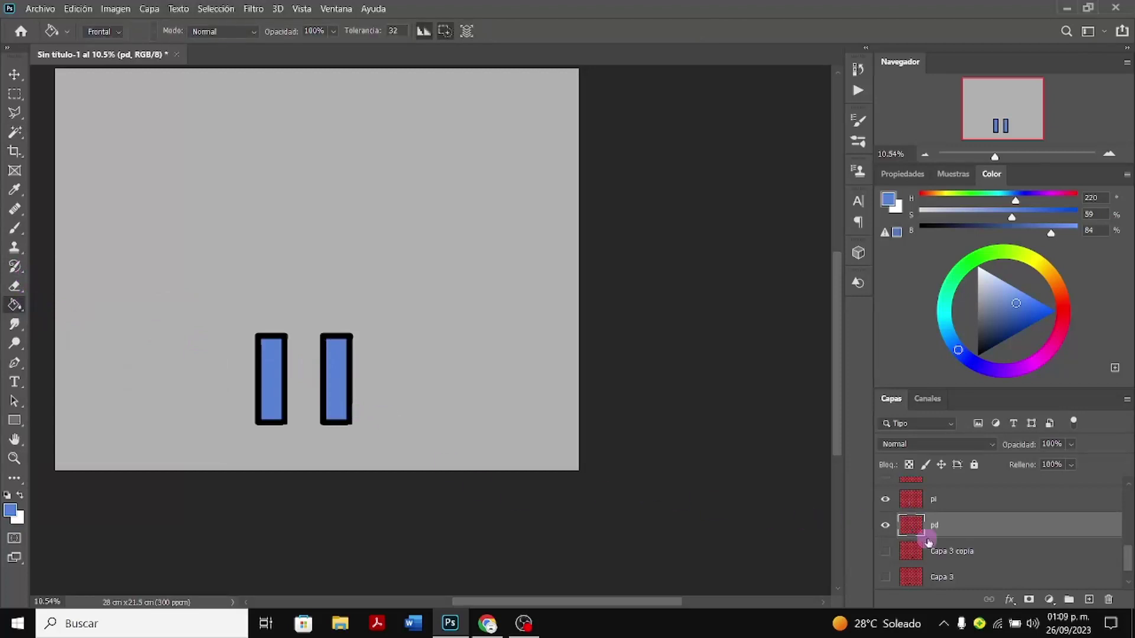
Toggle the pd and pi layers off and on to check both blue legs
{"action": "left_click", "coordinate": [885, 526]}
{"action": "left_click", "coordinate": [886, 526]}
{"action": "left_click", "coordinate": [885, 501]}
{"action": "left_click", "coordinate": [885, 502]}
{"action": "scroll", "coordinate": [910, 539], "scroll_direction": "down", "scroll_amount": 1}
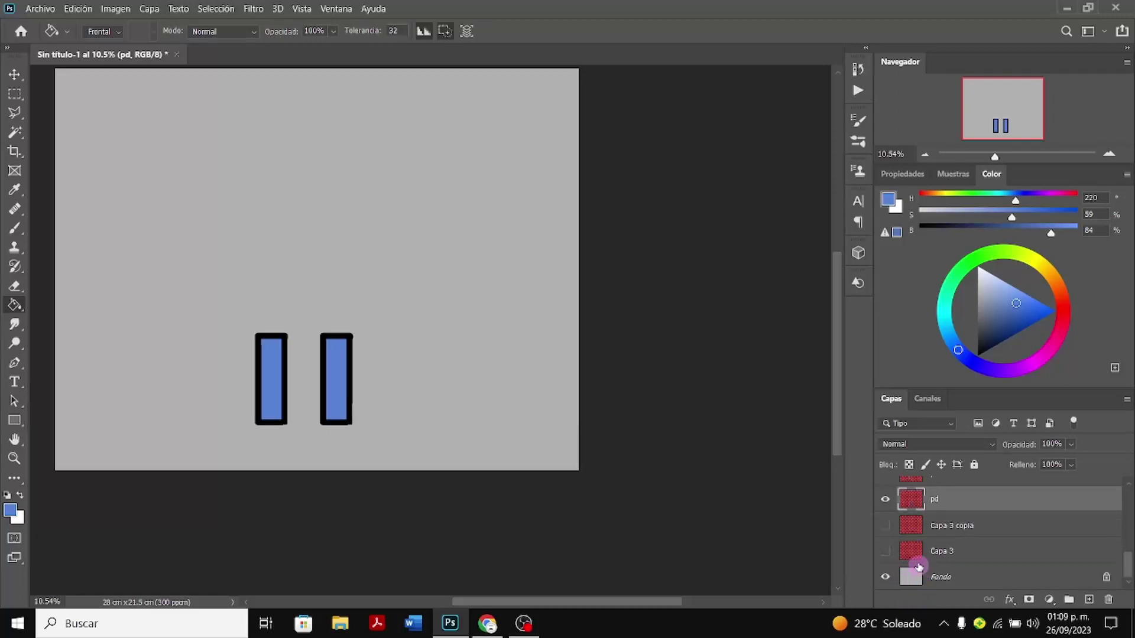
Show both boot layers and set the foreground colour to dark charcoal #1c1e23
{"action": "left_click", "coordinate": [886, 525]}
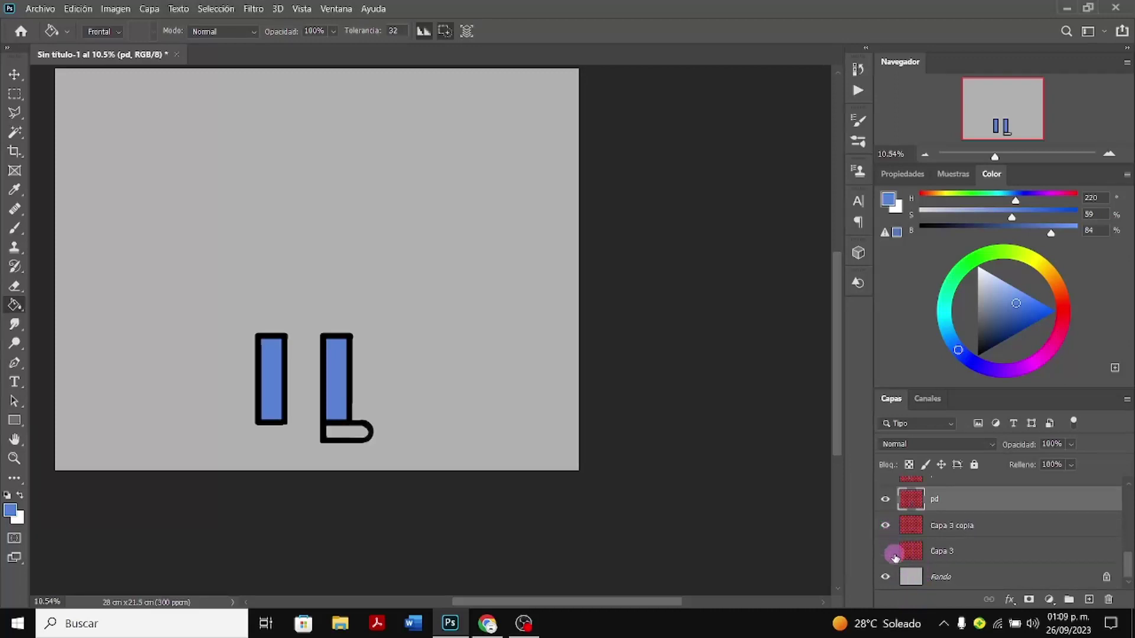
{"action": "left_click", "coordinate": [885, 551]}
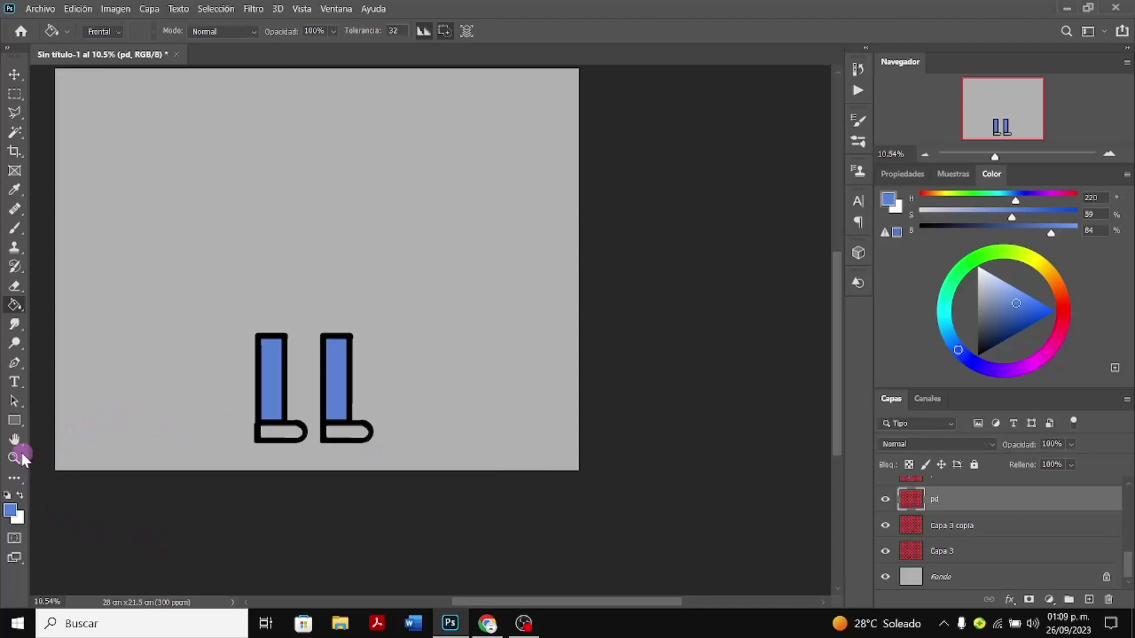
{"action": "left_click", "coordinate": [10, 510]}
{"action": "left_click_drag", "start_coordinate": [130, 424], "coordinate": [90, 430]}
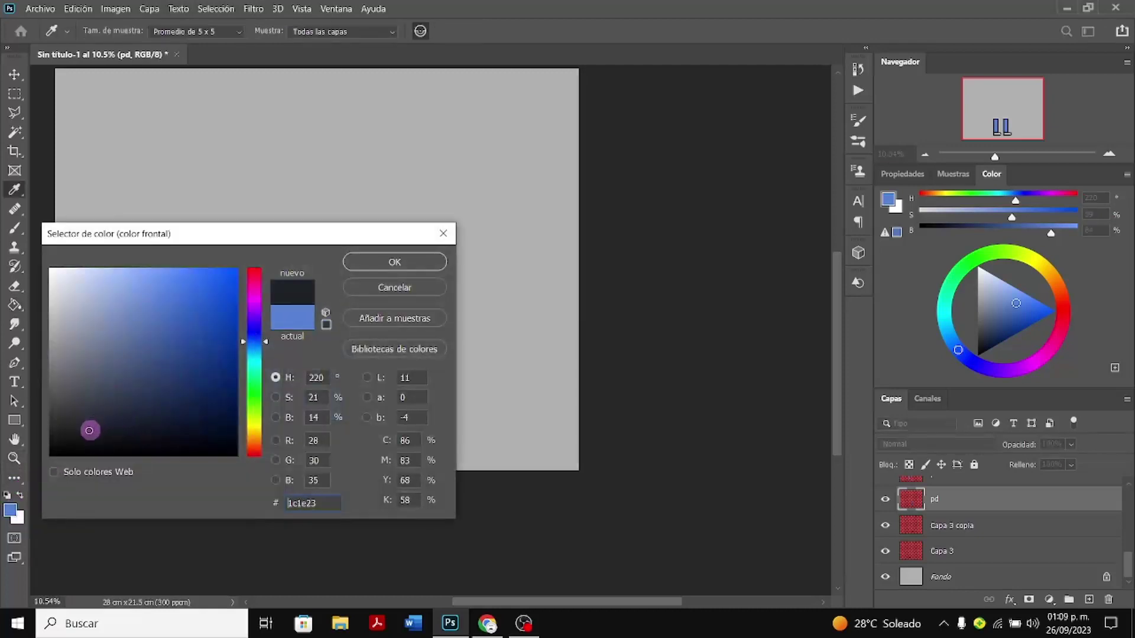
{"action": "left_click", "coordinate": [421, 262]}
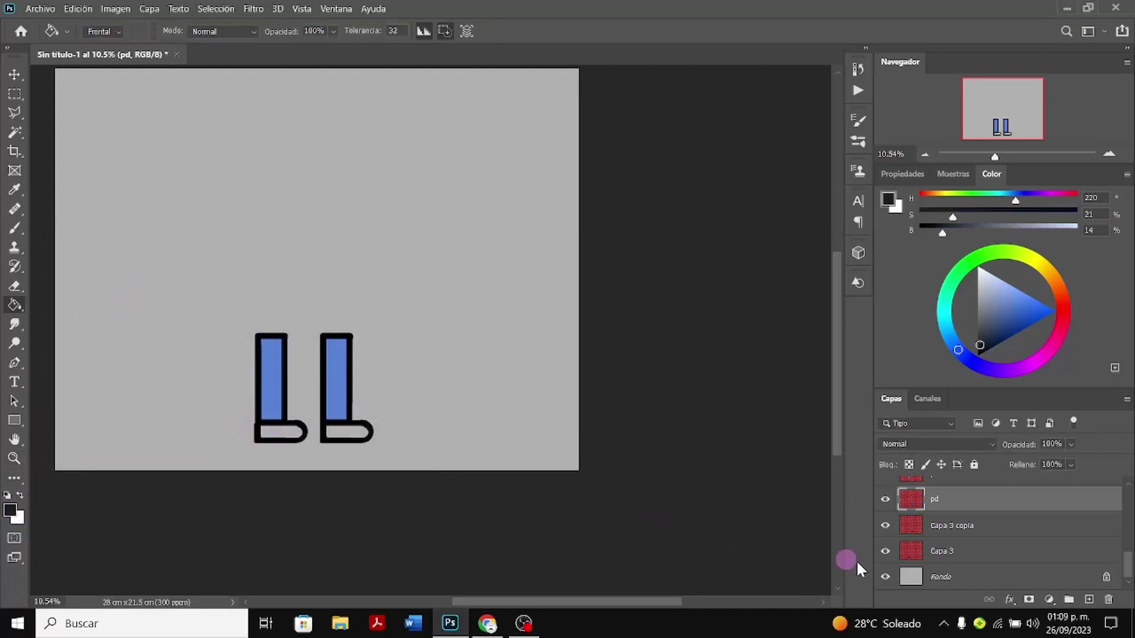
Check which foot the Capa 3 and Capa 3 copia layers each hold
{"action": "left_click", "coordinate": [908, 552]}
{"action": "left_click", "coordinate": [886, 552]}
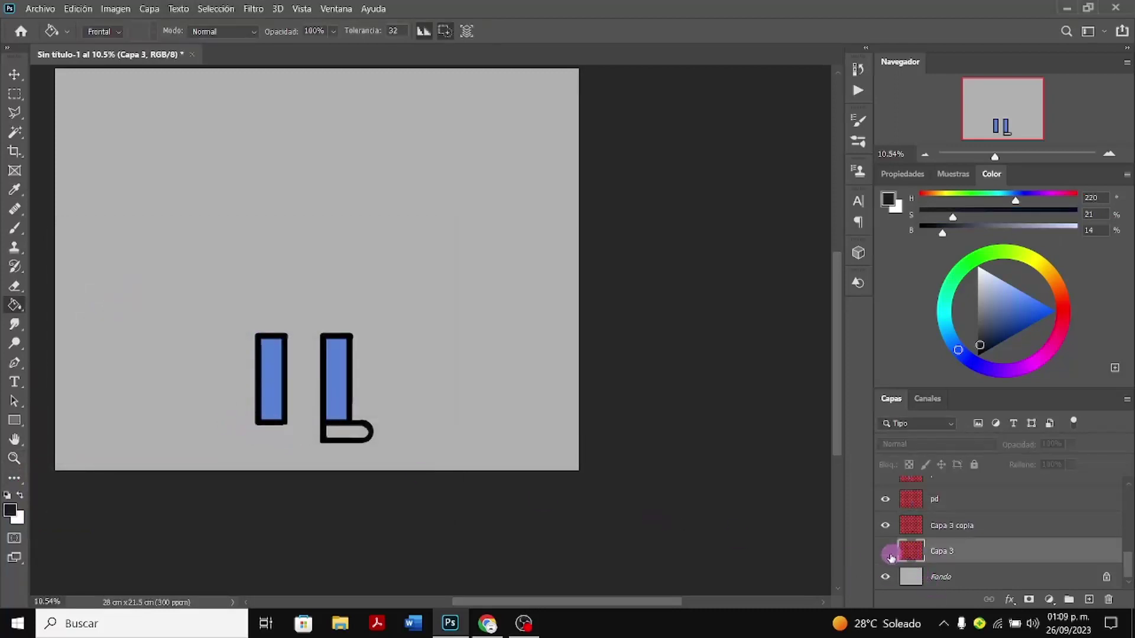
{"action": "left_click", "coordinate": [886, 551]}
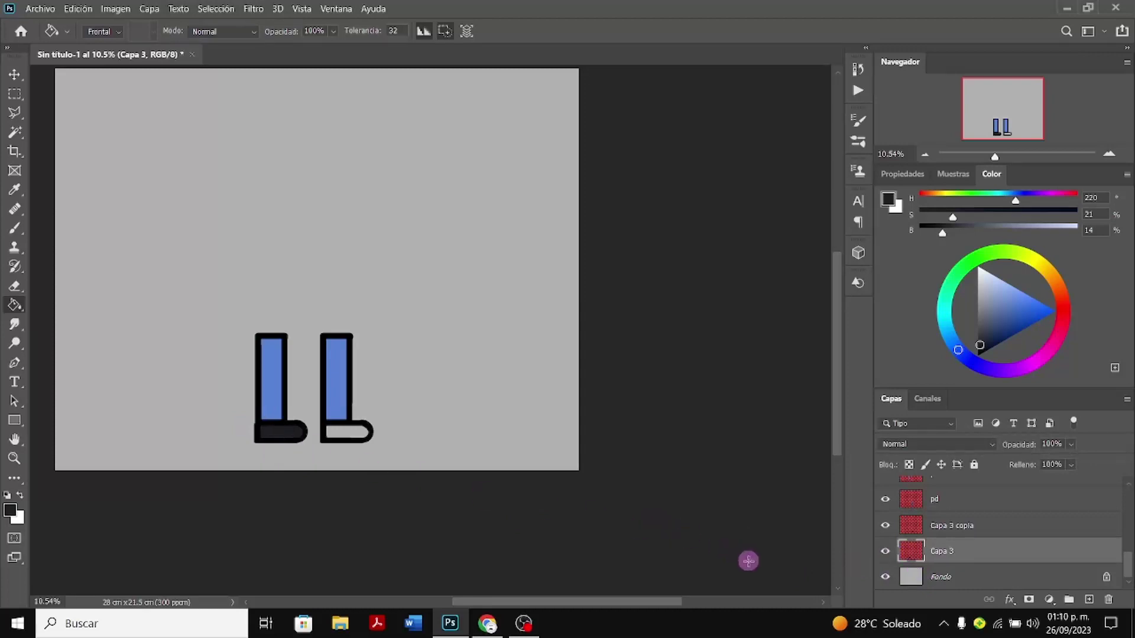
{"action": "left_click", "coordinate": [953, 526]}
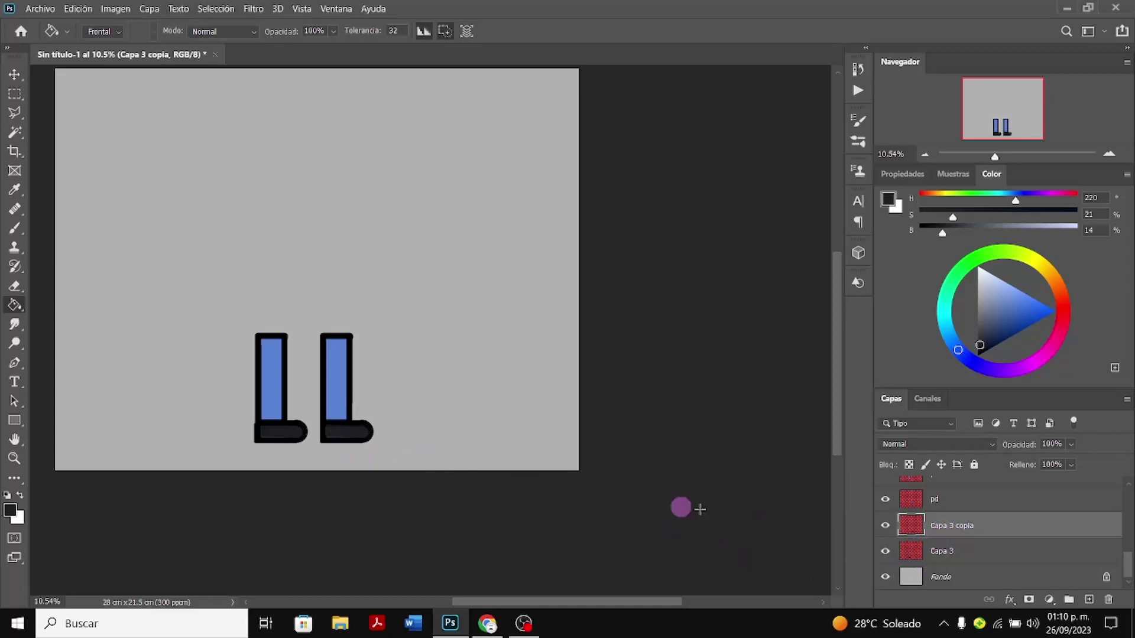
{"action": "left_click", "coordinate": [884, 527]}
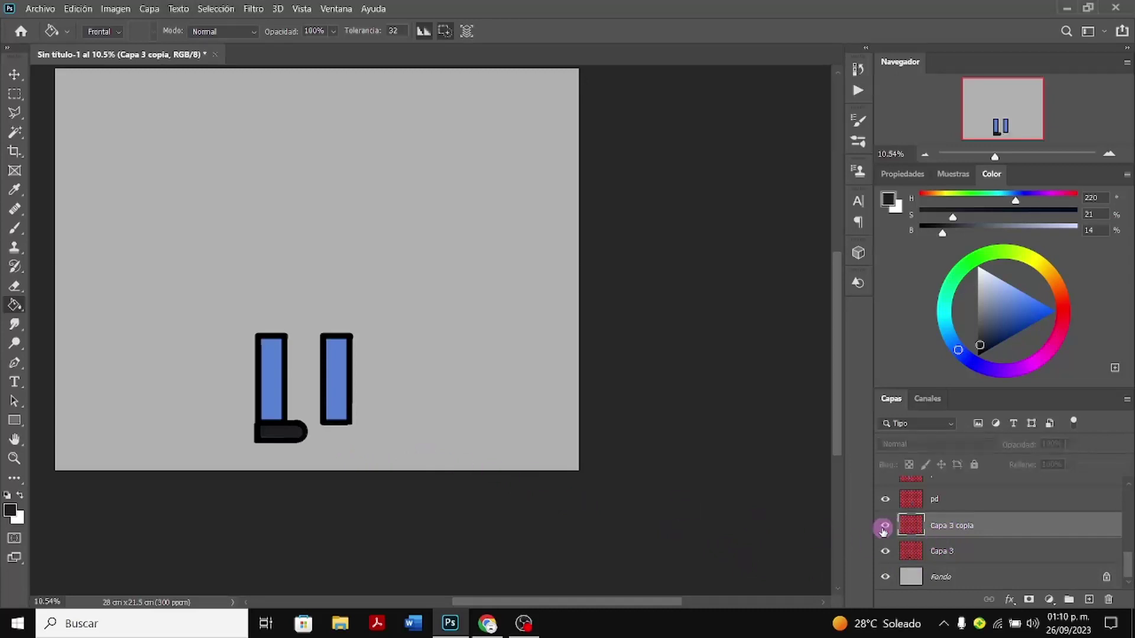
{"action": "left_click", "coordinate": [885, 527]}
Show the mi and md arm layers again above the legs
{"action": "scroll", "coordinate": [490, 469], "scroll_direction": "up", "scroll_amount": 1}
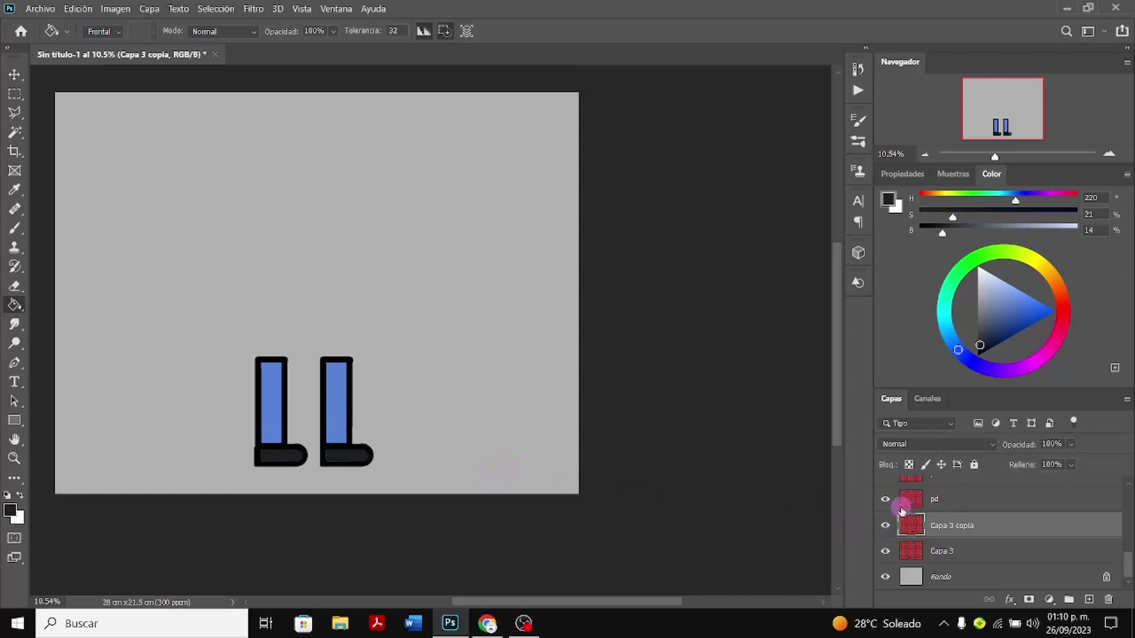
{"action": "scroll", "coordinate": [889, 526], "scroll_direction": "up", "scroll_amount": 1}
{"action": "scroll", "coordinate": [888, 526], "scroll_direction": "up", "scroll_amount": 2}
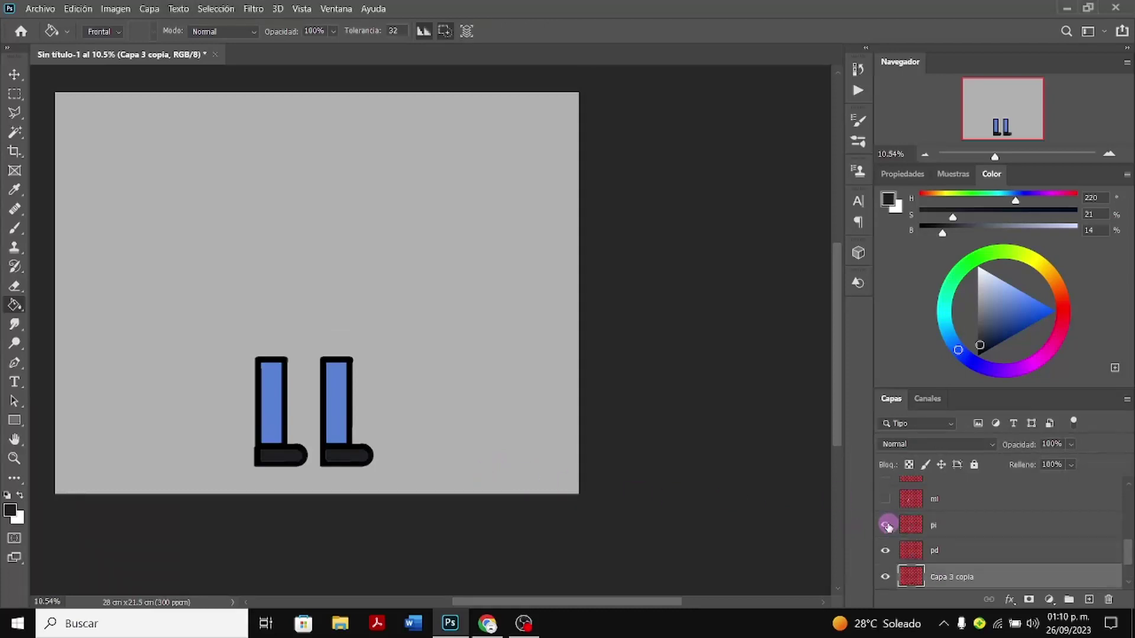
{"action": "left_click", "coordinate": [886, 525]}
{"action": "left_click", "coordinate": [886, 504]}
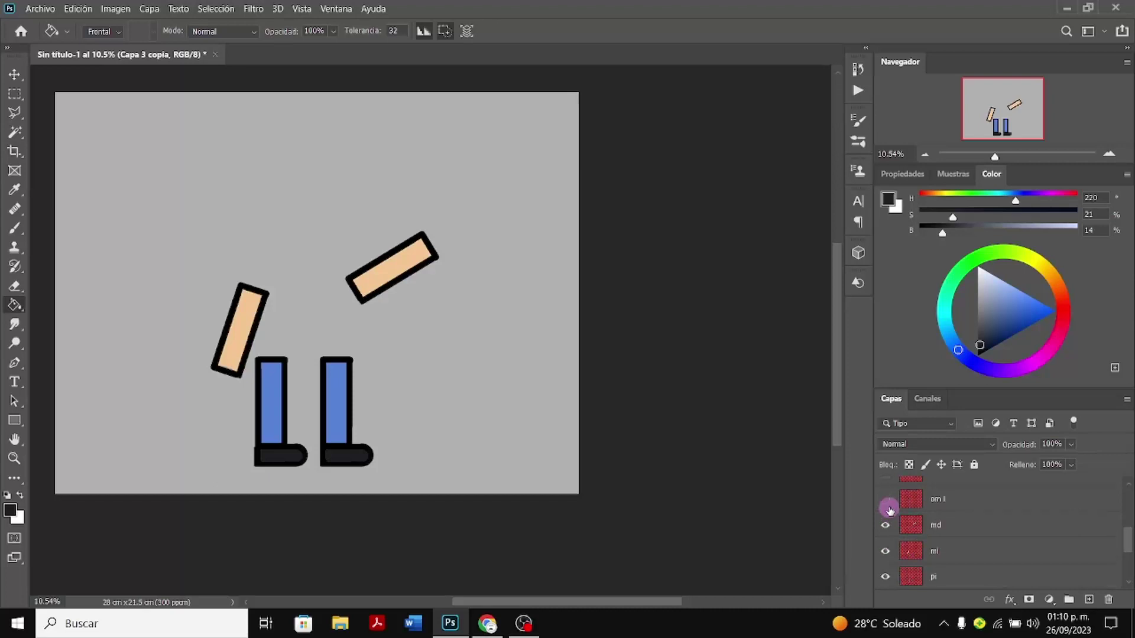
Preview the om i and om d shoulder caps, the Capa 2 torso outline, and the head
{"action": "left_click", "coordinate": [885, 525]}
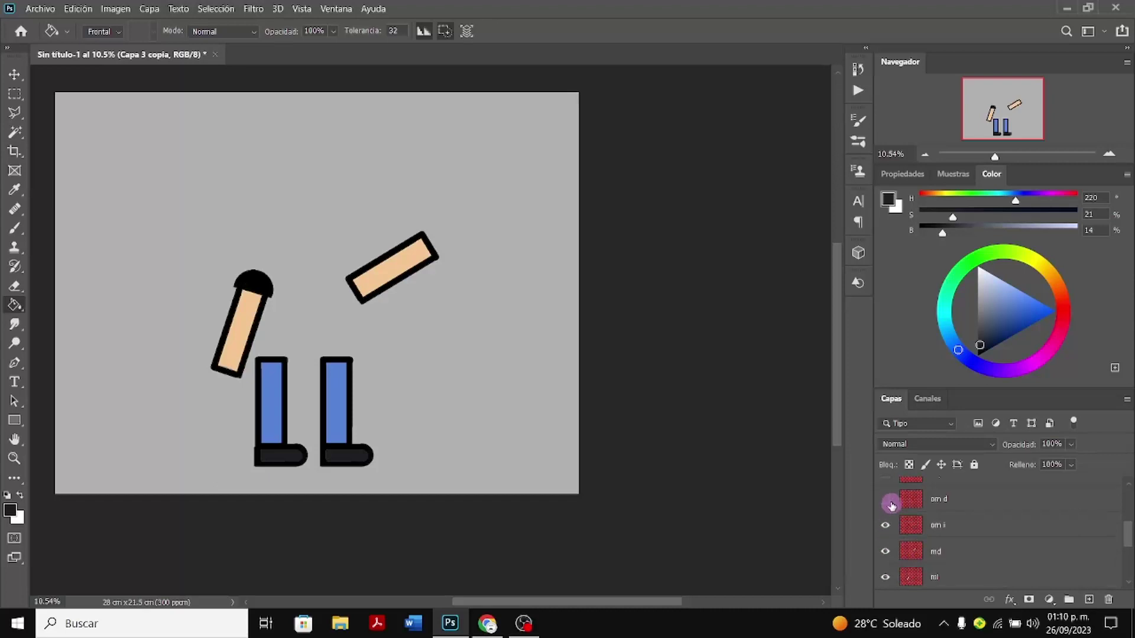
{"action": "left_click", "coordinate": [887, 499]}
{"action": "scroll", "coordinate": [892, 502], "scroll_direction": "up", "scroll_amount": 2}
{"action": "left_click", "coordinate": [886, 525]}
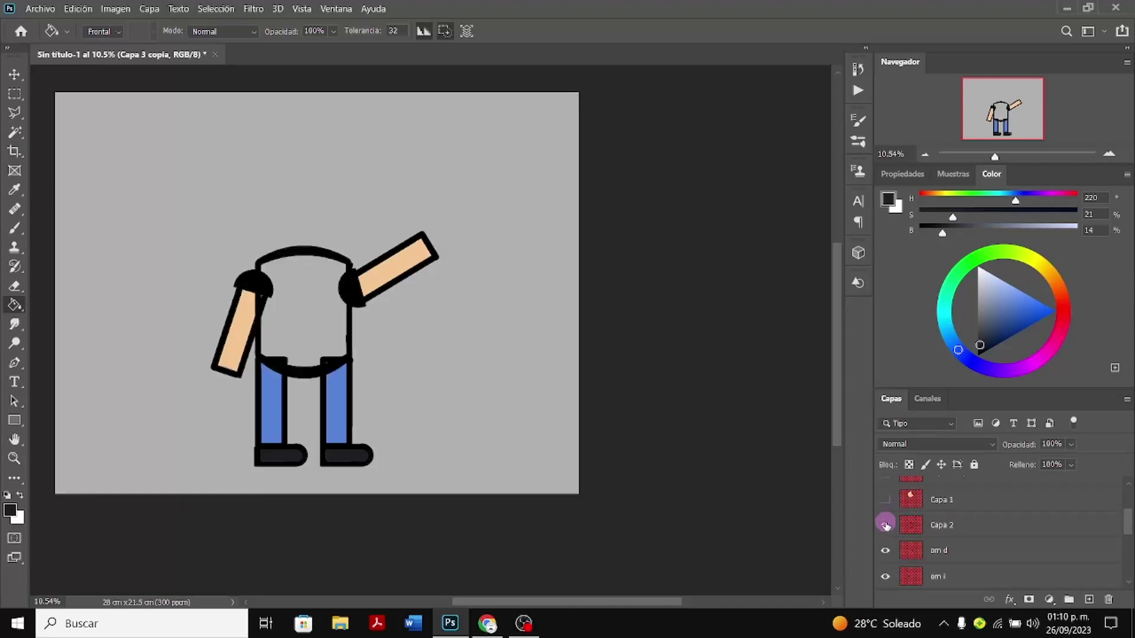
{"action": "left_click", "coordinate": [885, 525]}
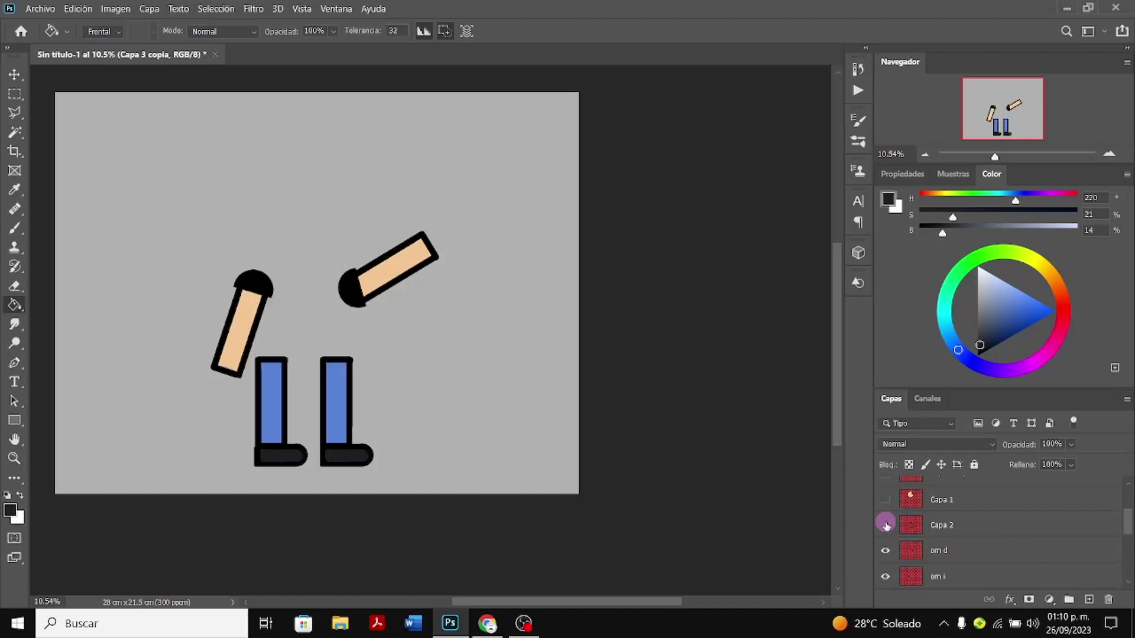
{"action": "left_click", "coordinate": [885, 525]}
{"action": "left_click", "coordinate": [885, 502]}
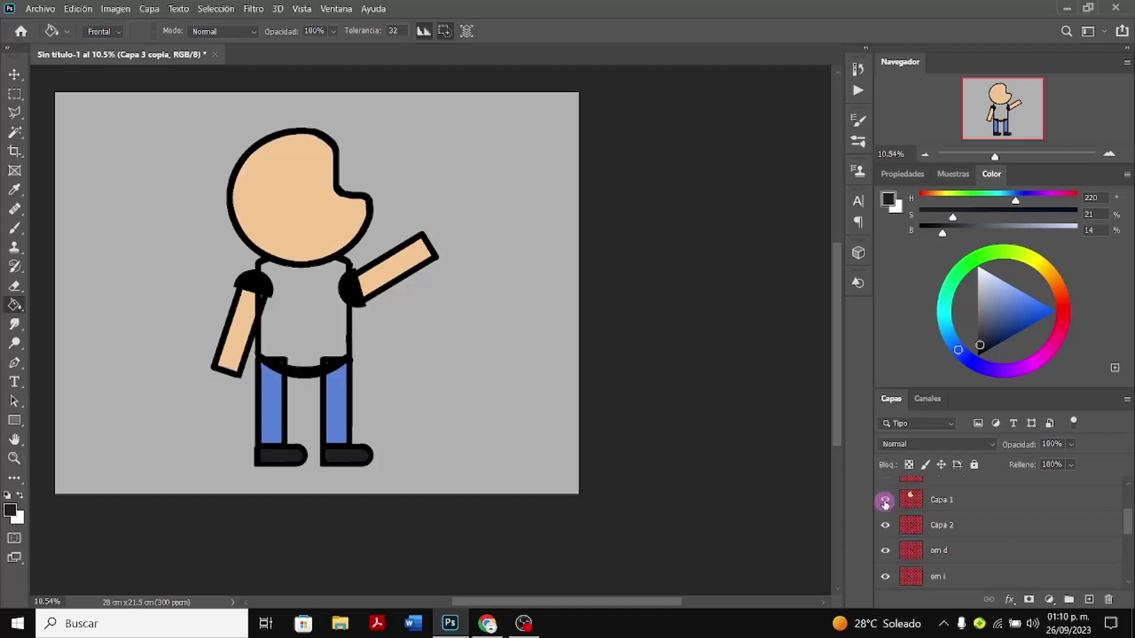
{"action": "left_click", "coordinate": [885, 501]}
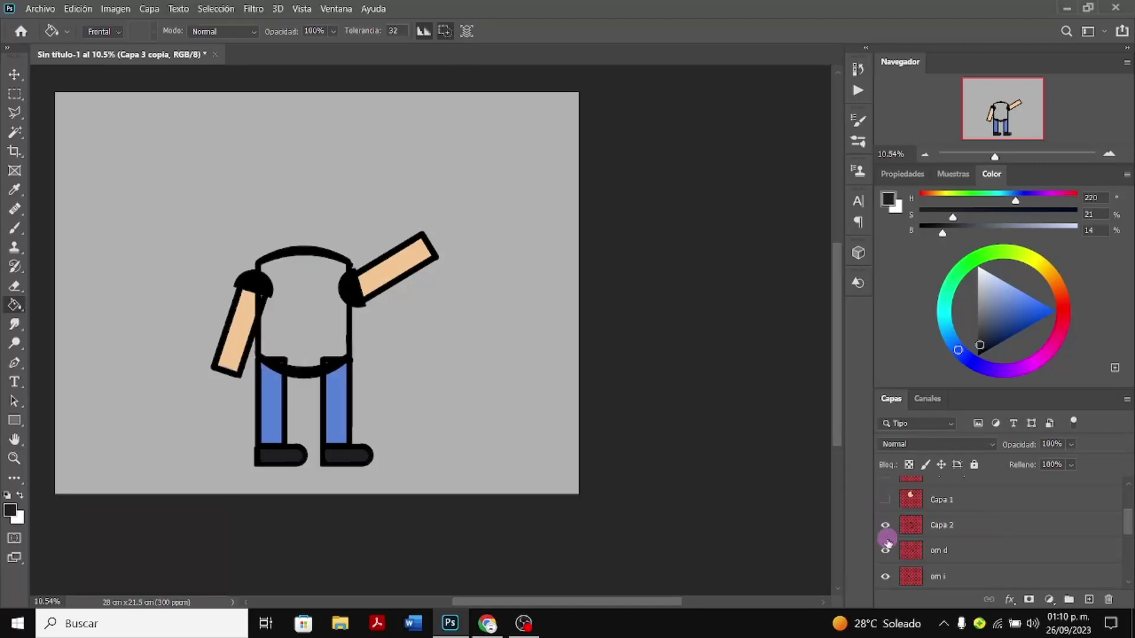
Hide the shoulder caps, md and mi arms, pi and pd legs, both feet, and Fondo
{"action": "left_click", "coordinate": [885, 549]}
{"action": "left_click", "coordinate": [886, 578]}
{"action": "scroll", "coordinate": [886, 577], "scroll_direction": "down", "scroll_amount": 1}
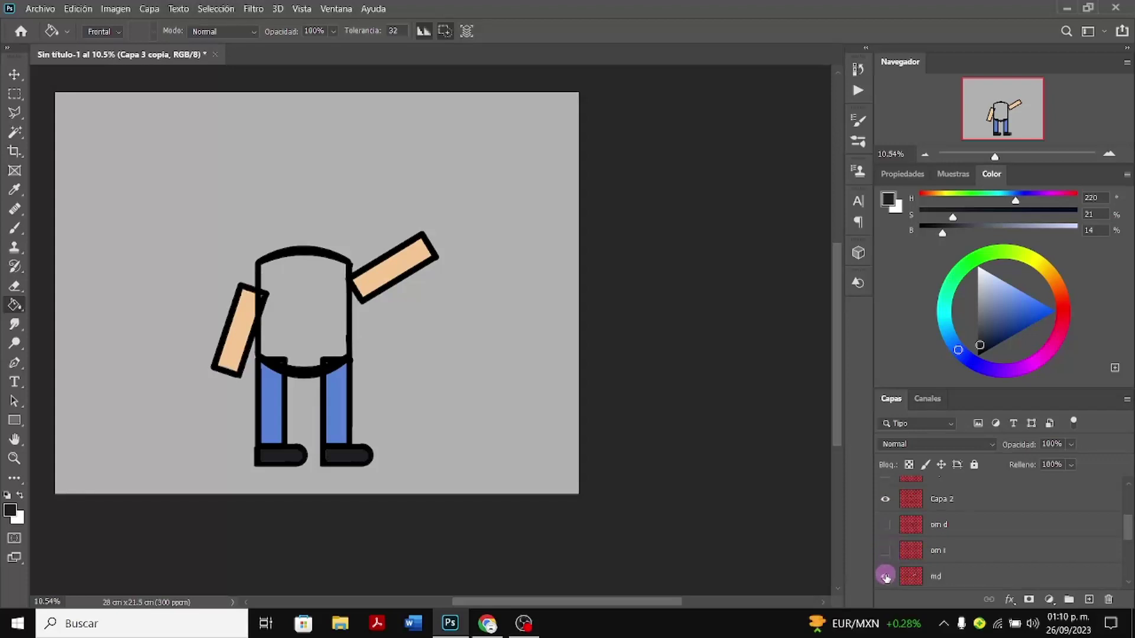
{"action": "left_click", "coordinate": [885, 551]}
{"action": "left_click", "coordinate": [886, 578]}
{"action": "scroll", "coordinate": [886, 578], "scroll_direction": "down", "scroll_amount": 1}
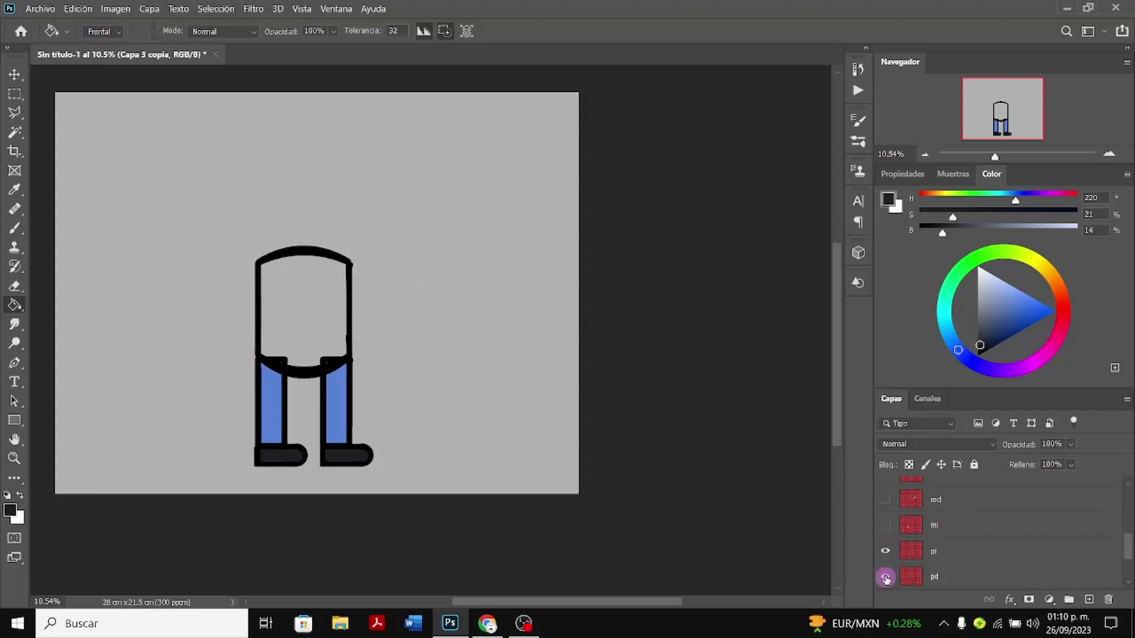
{"action": "left_click", "coordinate": [886, 551]}
{"action": "left_click", "coordinate": [886, 578]}
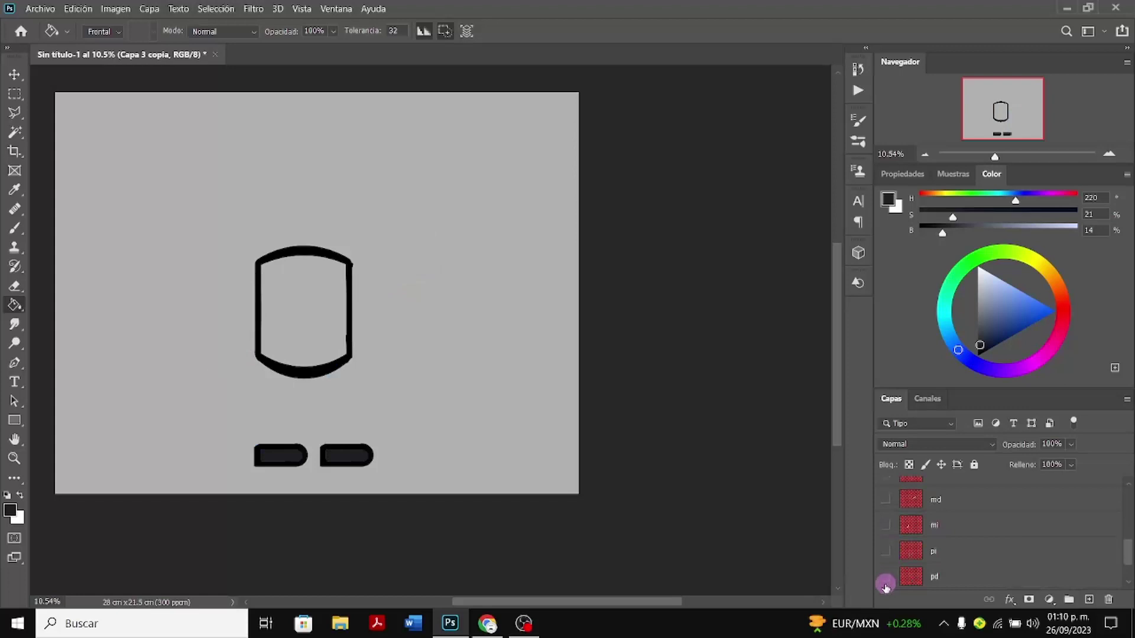
{"action": "scroll", "coordinate": [885, 582], "scroll_direction": "down", "scroll_amount": 2}
{"action": "left_click", "coordinate": [885, 551]}
{"action": "left_click", "coordinate": [886, 577]}
{"action": "scroll", "coordinate": [885, 582], "scroll_direction": "down", "scroll_amount": 1}
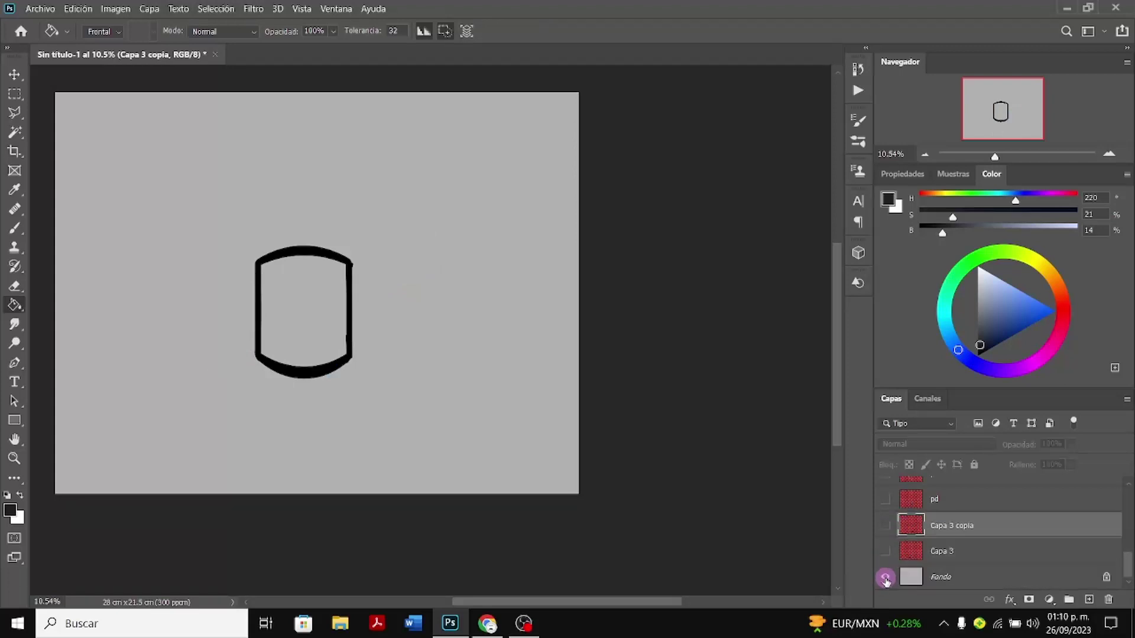
{"action": "left_click", "coordinate": [886, 577]}
Magic Wand-select the torso interior, then expand the selection by 15 px and again by 10 px
{"action": "left_click", "coordinate": [886, 578]}
{"action": "left_click", "coordinate": [15, 132]}
{"action": "left_click", "coordinate": [324, 330]}
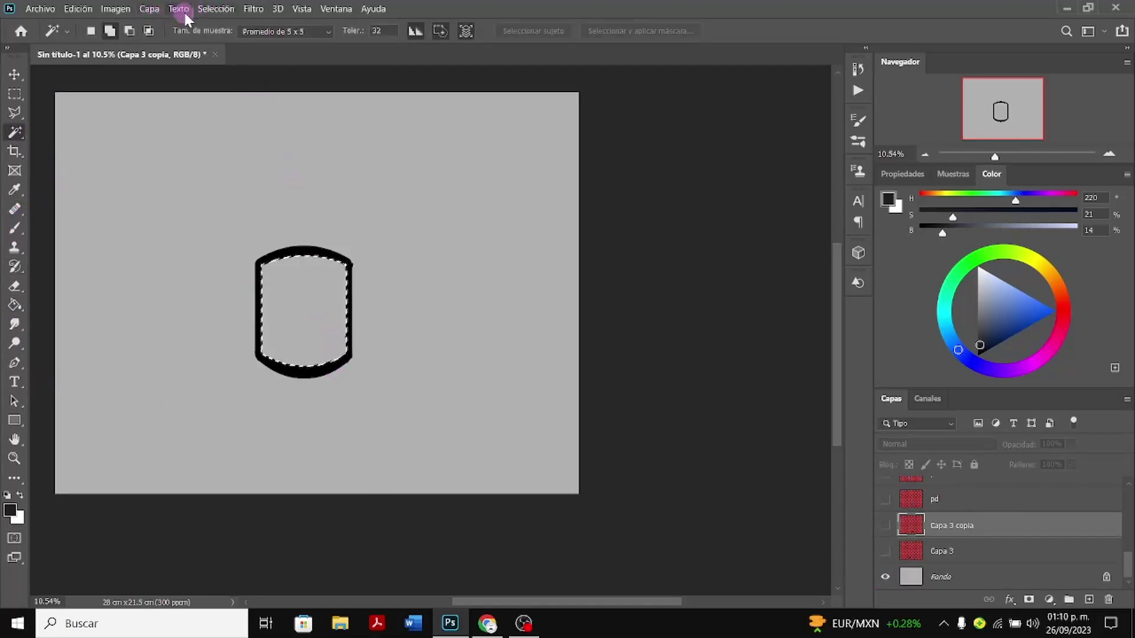
{"action": "left_click", "coordinate": [214, 8]}
{"action": "mouse_move", "coordinate": [349, 205]}
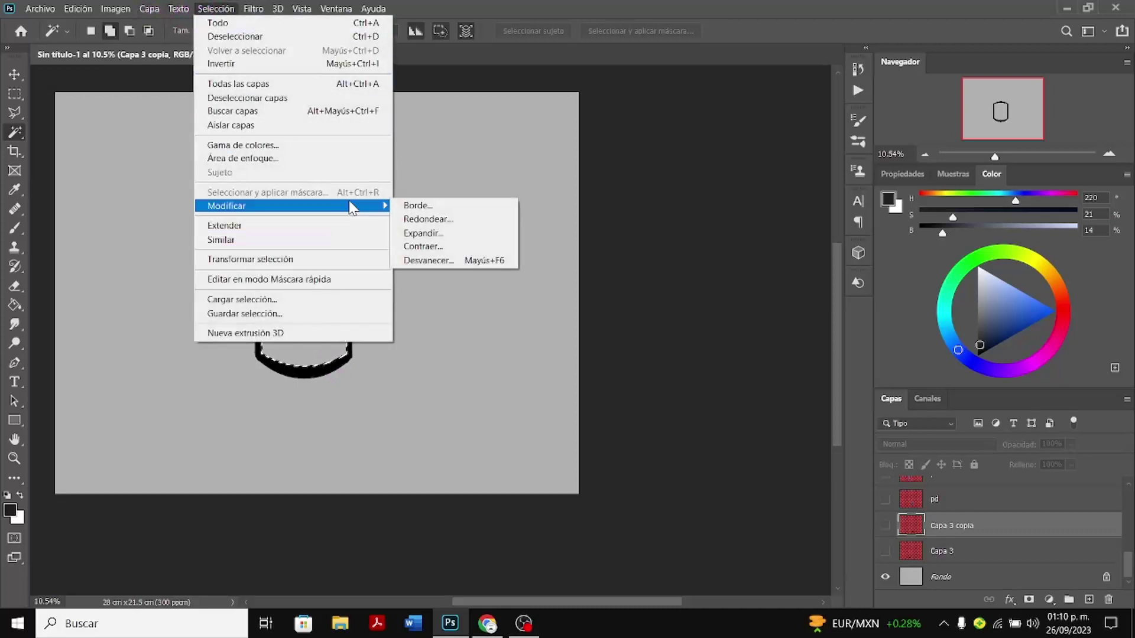
{"action": "left_click", "coordinate": [441, 234]}
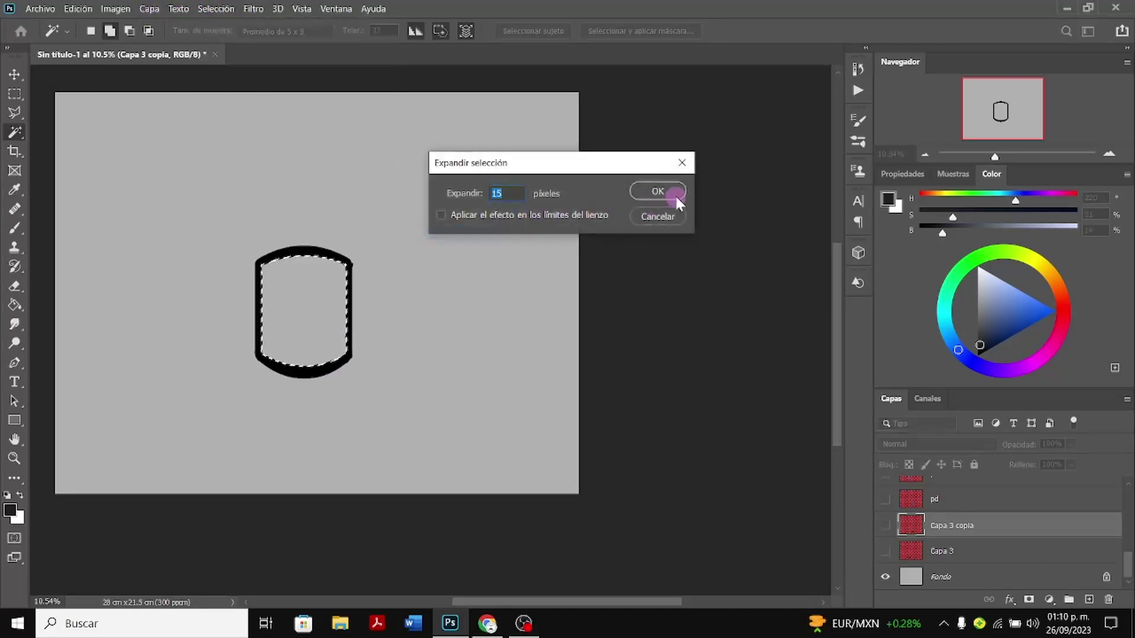
{"action": "left_click", "coordinate": [657, 190]}
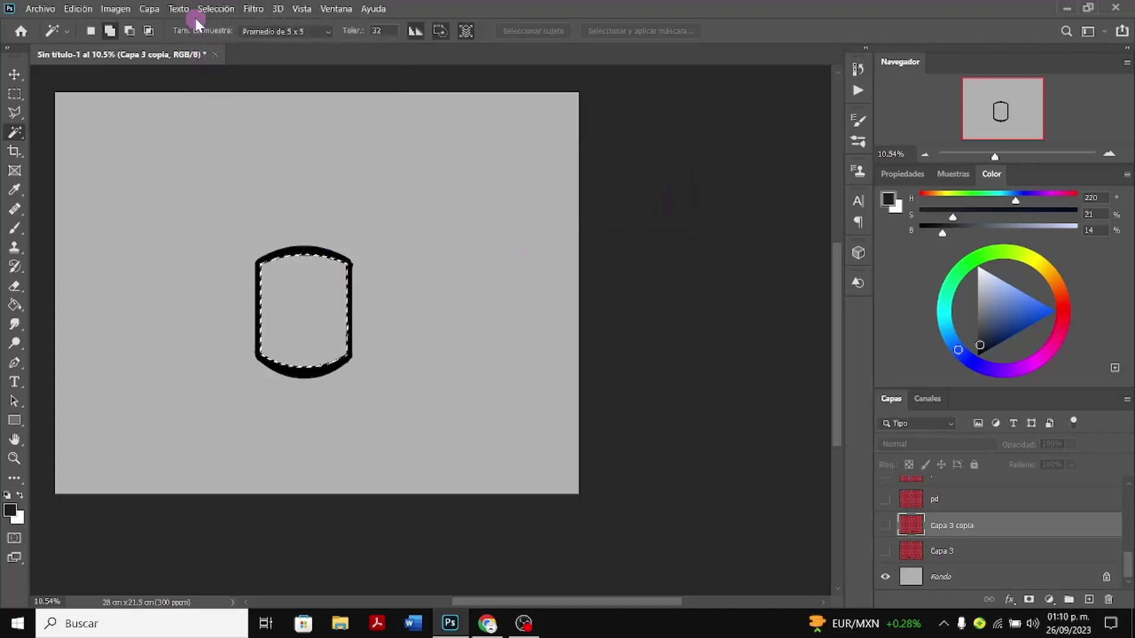
{"action": "left_click", "coordinate": [216, 8]}
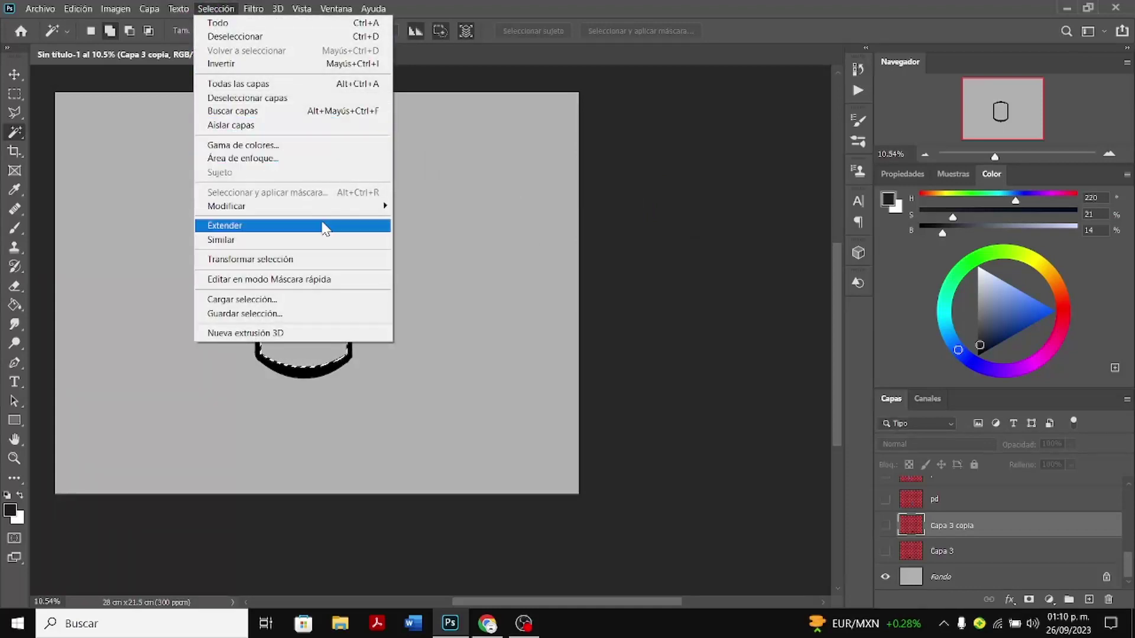
{"action": "mouse_move", "coordinate": [346, 206]}
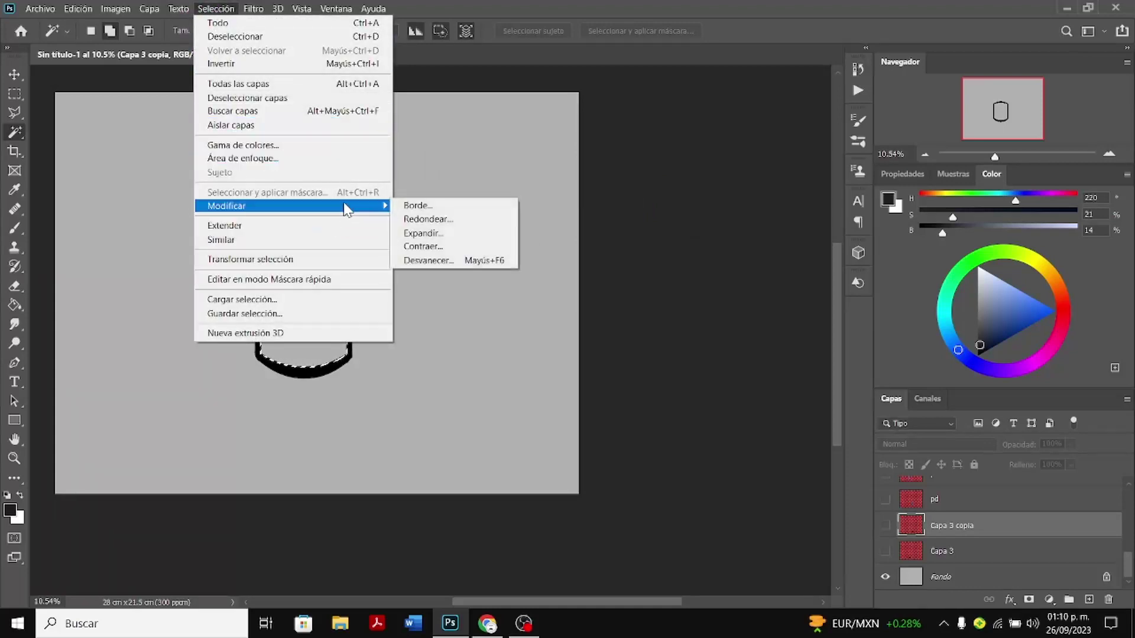
{"action": "left_click", "coordinate": [455, 235]}
{"action": "left_click", "coordinate": [669, 196]}
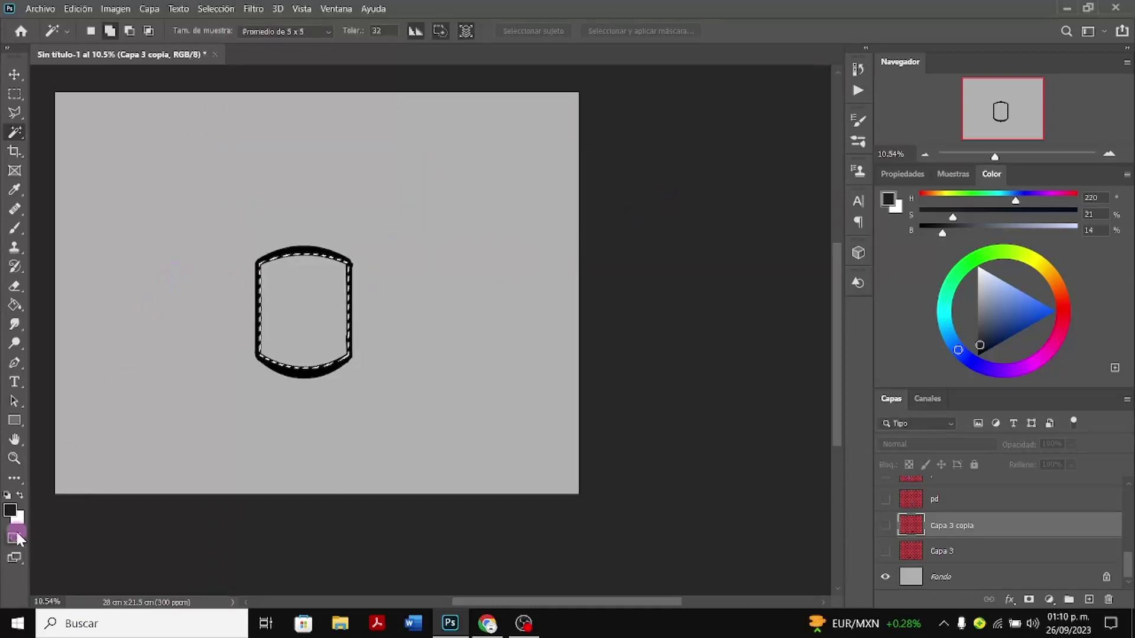
Set the foreground colour to a pale light cyan-blue
{"action": "left_click", "coordinate": [10, 510]}
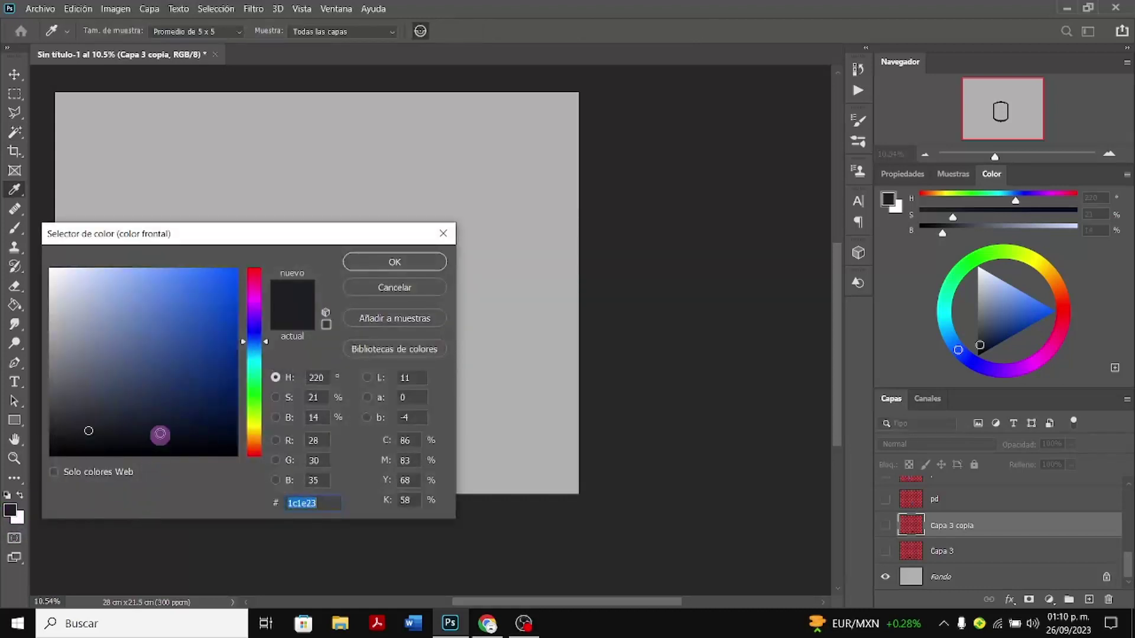
{"action": "left_click", "coordinate": [102, 336]}
{"action": "mouse_move", "coordinate": [102, 336]}
{"action": "left_mouse_down"}
{"action": "mouse_move", "coordinate": [115, 275]}
{"action": "mouse_move", "coordinate": [106, 267]}
{"action": "mouse_move", "coordinate": [144, 266]}
{"action": "left_mouse_up"}
{"action": "left_click_drag", "start_coordinate": [86, 299], "coordinate": [64, 281]}
{"action": "left_click", "coordinate": [258, 345]}
{"action": "left_click_drag", "start_coordinate": [254, 349], "coordinate": [254, 355]}
{"action": "left_click", "coordinate": [437, 266]}
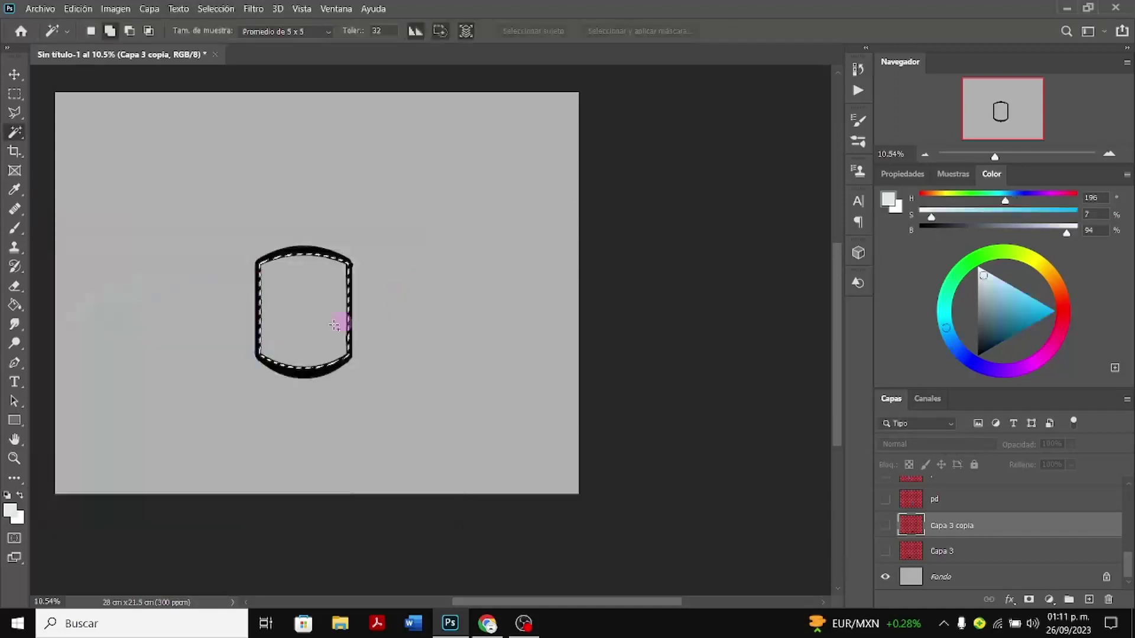
Fill the torso interior with the pale blue on layer Capa 2 using the Paint Bucket
{"action": "left_click", "coordinate": [18, 234]}
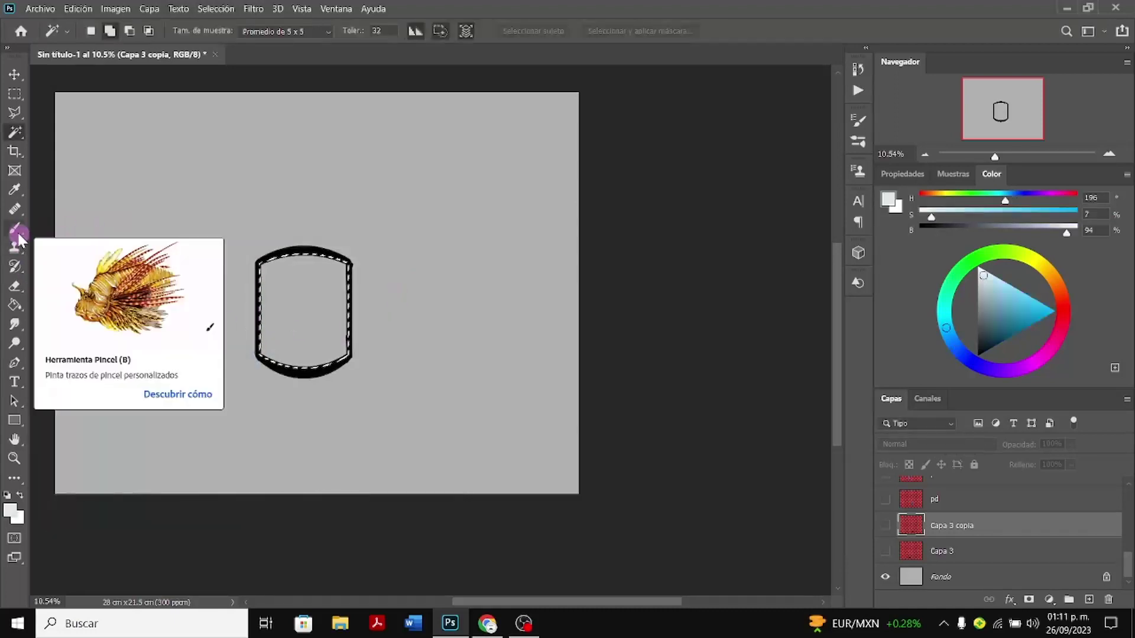
{"action": "left_click", "coordinate": [15, 305]}
{"action": "left_click", "coordinate": [316, 326]}
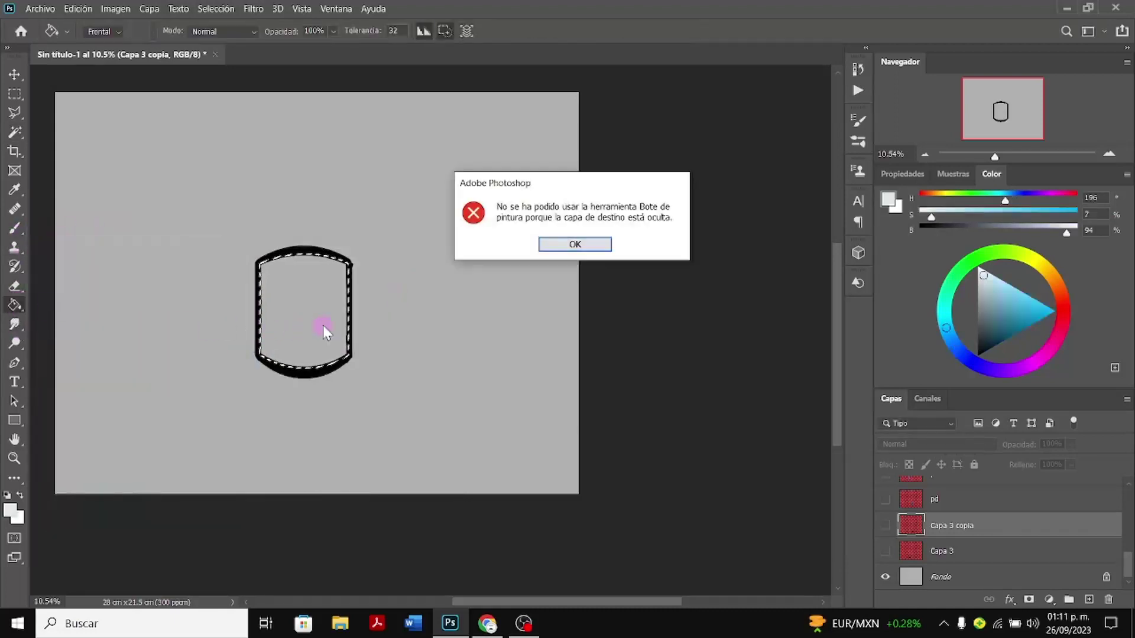
{"action": "left_click", "coordinate": [605, 248]}
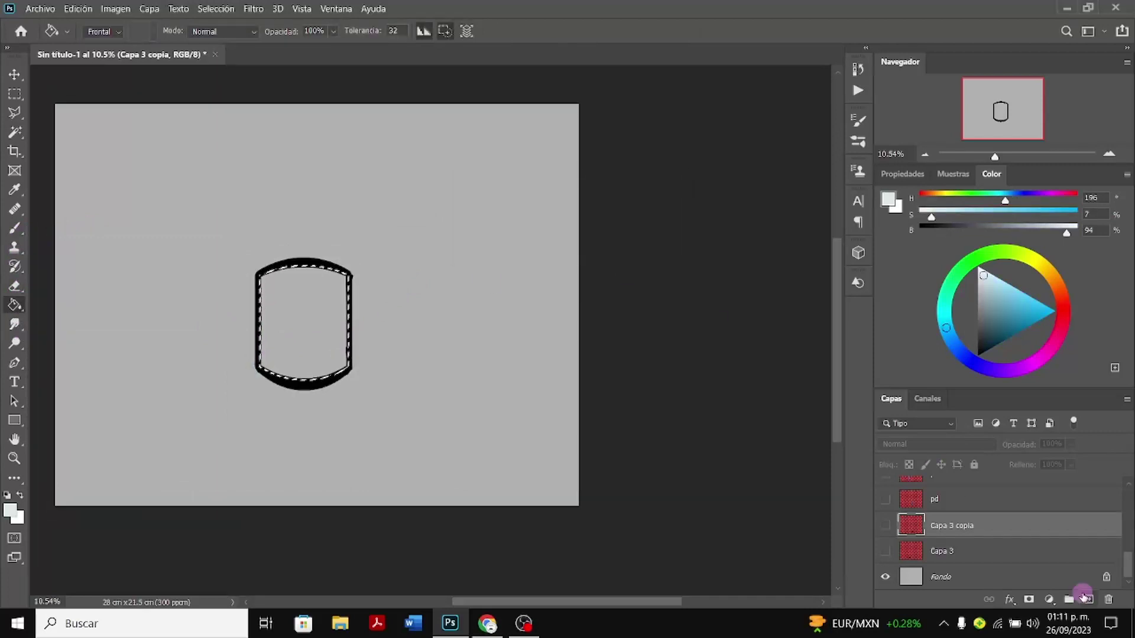
{"action": "scroll", "coordinate": [1002, 552], "scroll_direction": "up", "scroll_amount": 3}
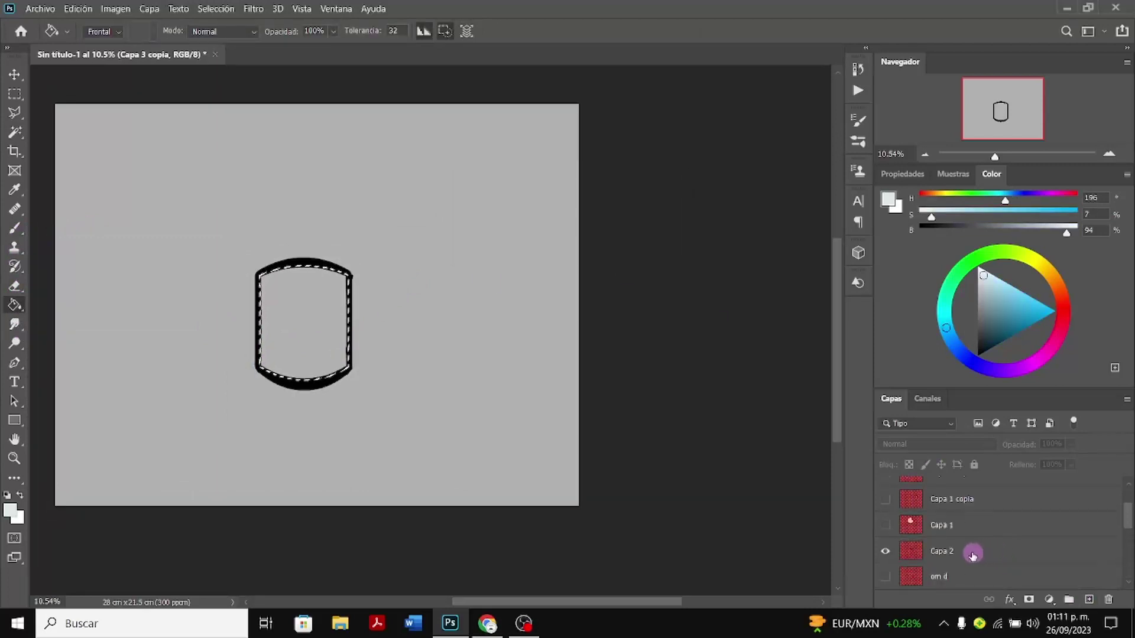
{"action": "left_click", "coordinate": [971, 551]}
{"action": "left_click", "coordinate": [286, 327]}
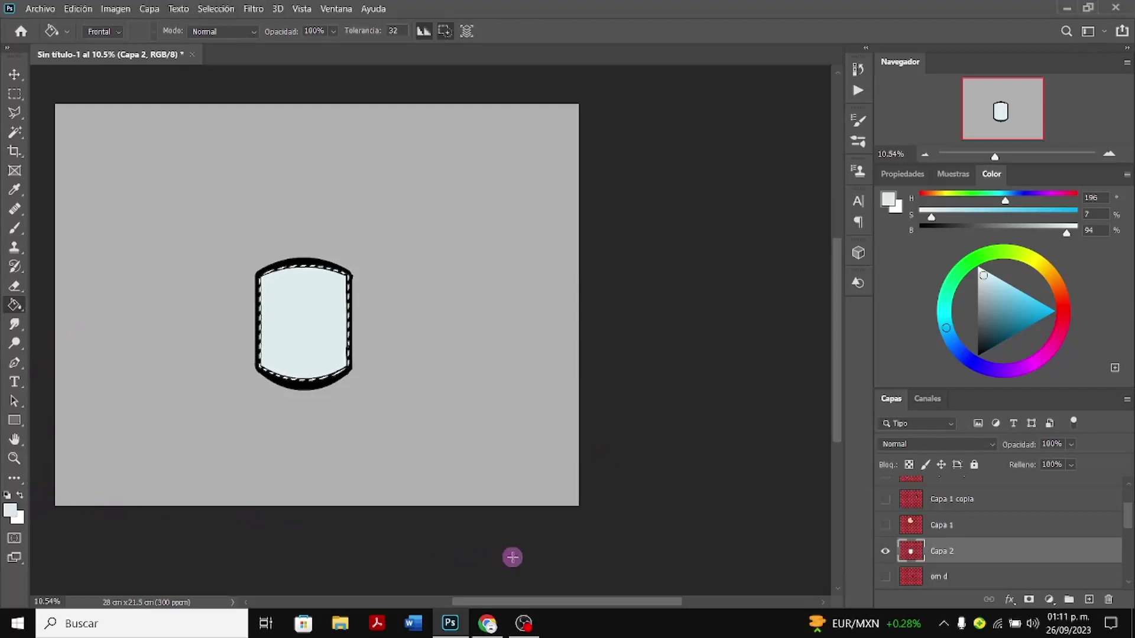
Toggle the cuerpo group's visibility on and off to check the figure
{"action": "scroll", "coordinate": [826, 451], "scroll_direction": "down", "scroll_amount": 2}
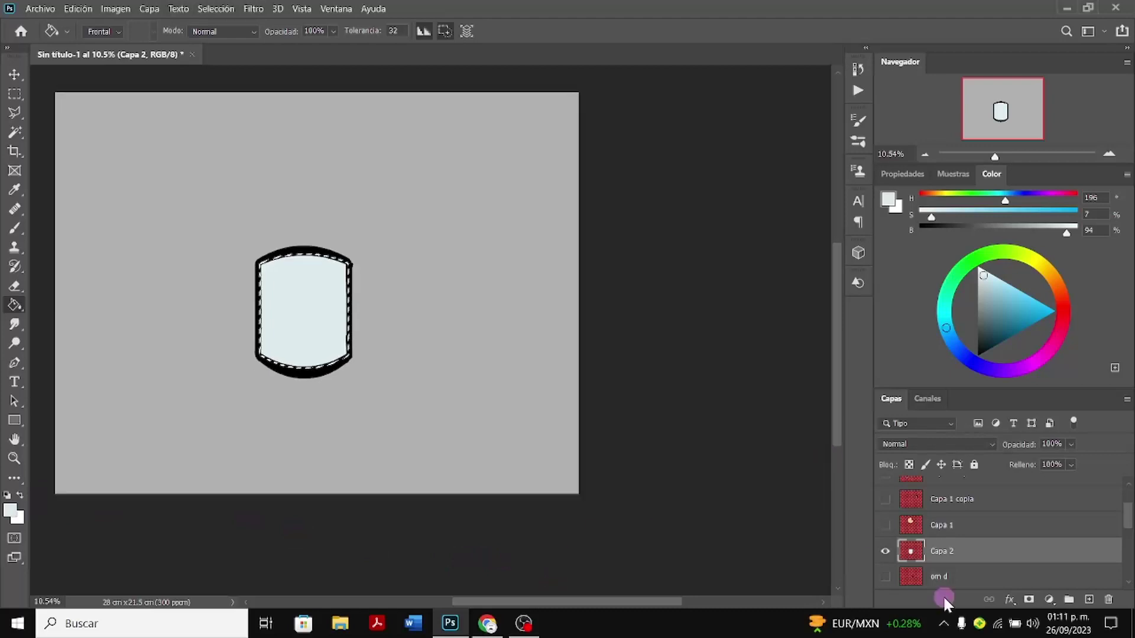
{"action": "scroll", "coordinate": [939, 519], "scroll_direction": "down", "scroll_amount": 3}
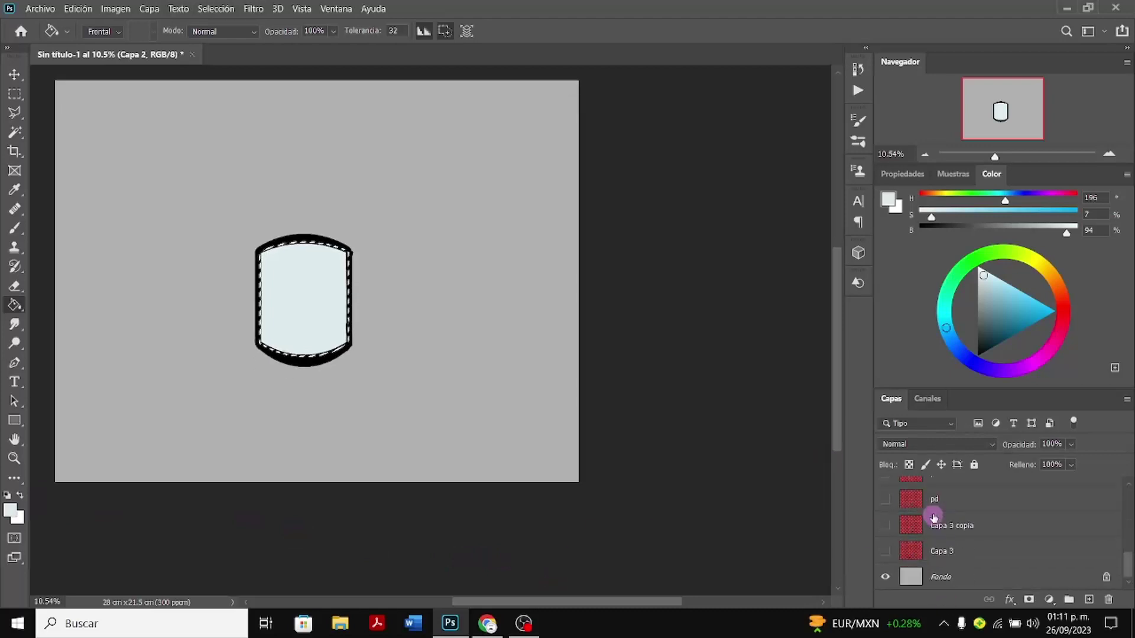
{"action": "scroll", "coordinate": [892, 556], "scroll_direction": "up", "scroll_amount": 3}
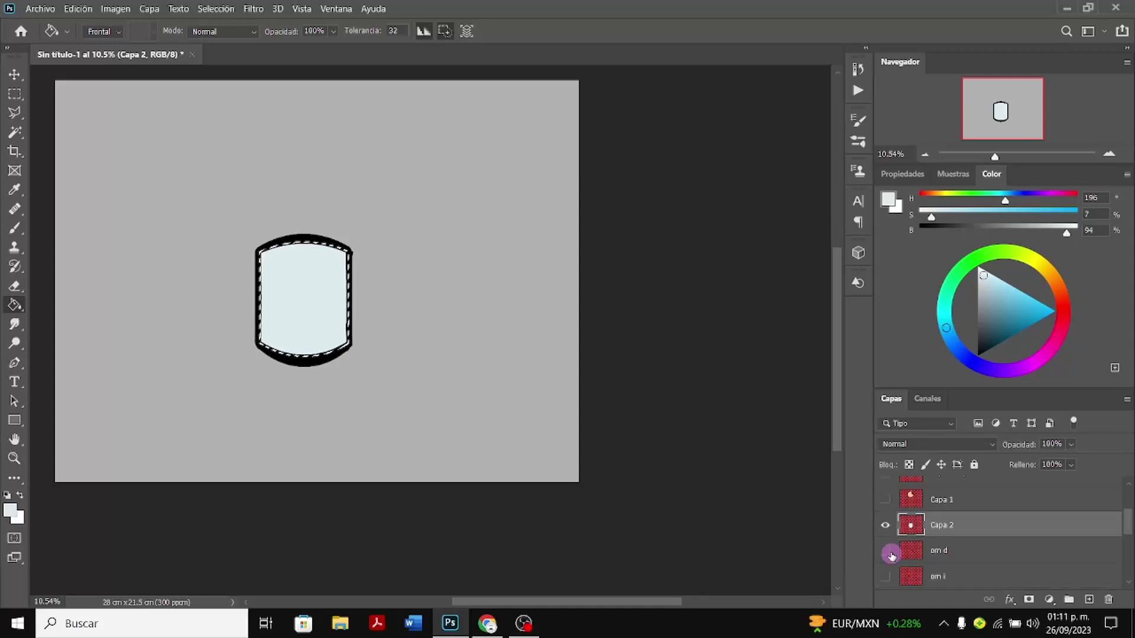
{"action": "scroll", "coordinate": [891, 553], "scroll_direction": "up", "scroll_amount": 3}
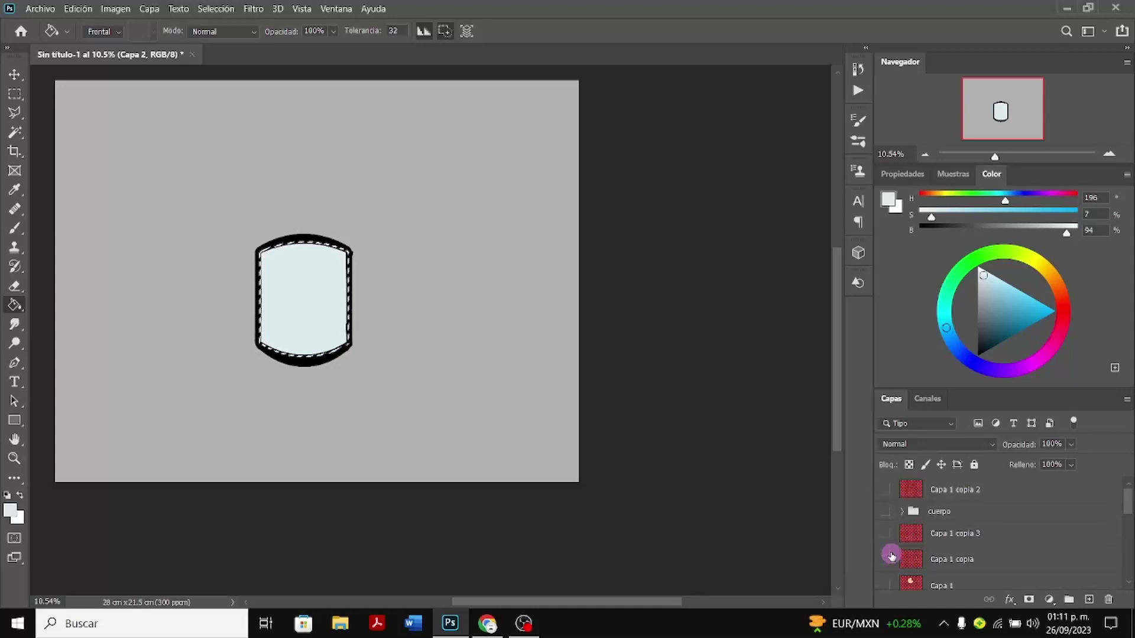
{"action": "left_click", "coordinate": [885, 512]}
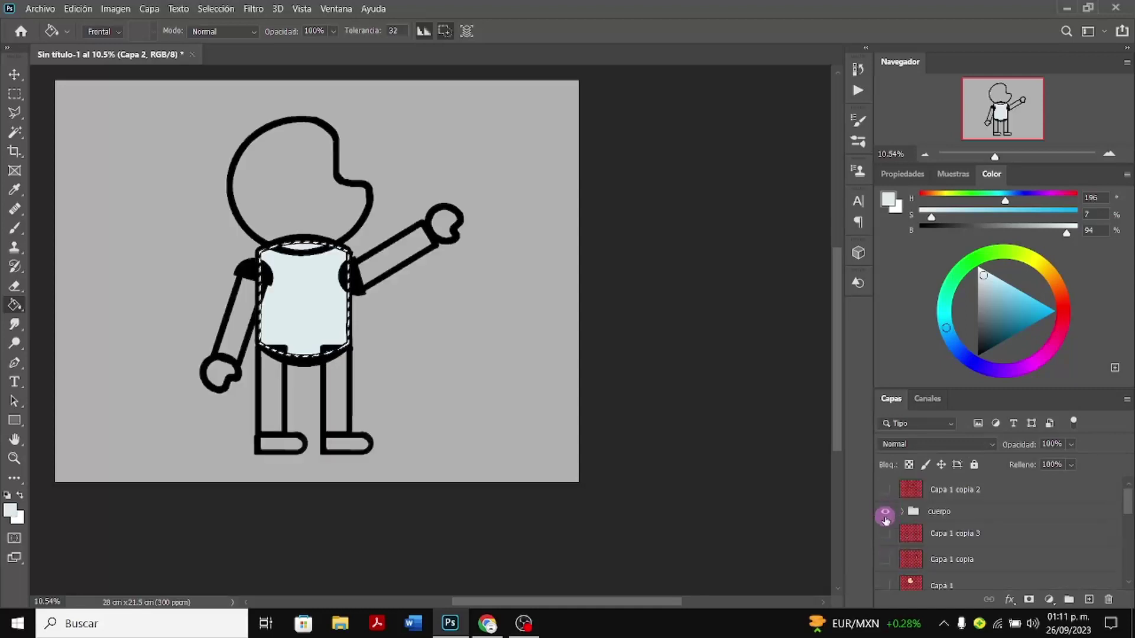
{"action": "left_click", "coordinate": [885, 512]}
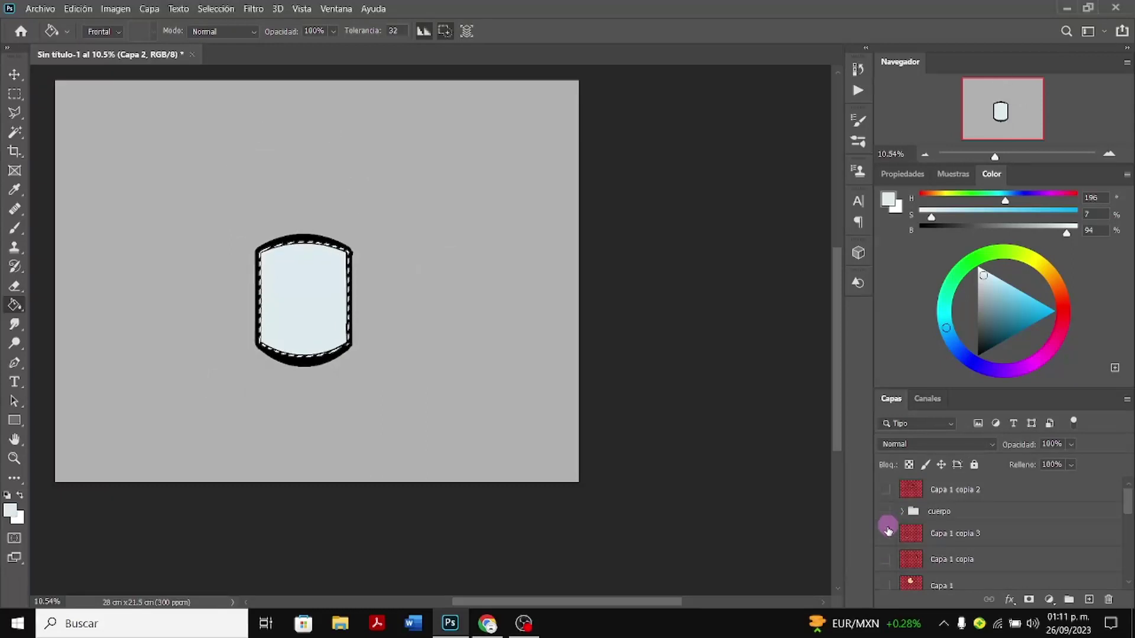
{"action": "scroll", "coordinate": [890, 532], "scroll_direction": "down", "scroll_amount": 1}
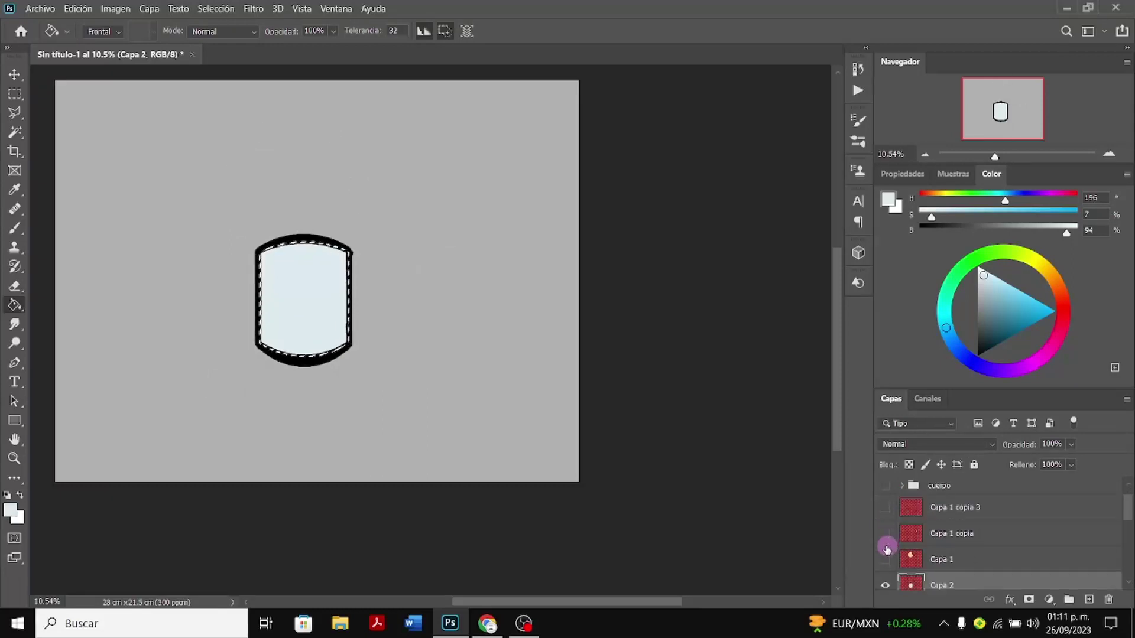
Show both hand layers, Capa 1's peach head, the Capa 3 shoes and the pd and pi legs
{"action": "left_click", "coordinate": [885, 507]}
{"action": "left_click", "coordinate": [885, 533]}
{"action": "left_click", "coordinate": [885, 561]}
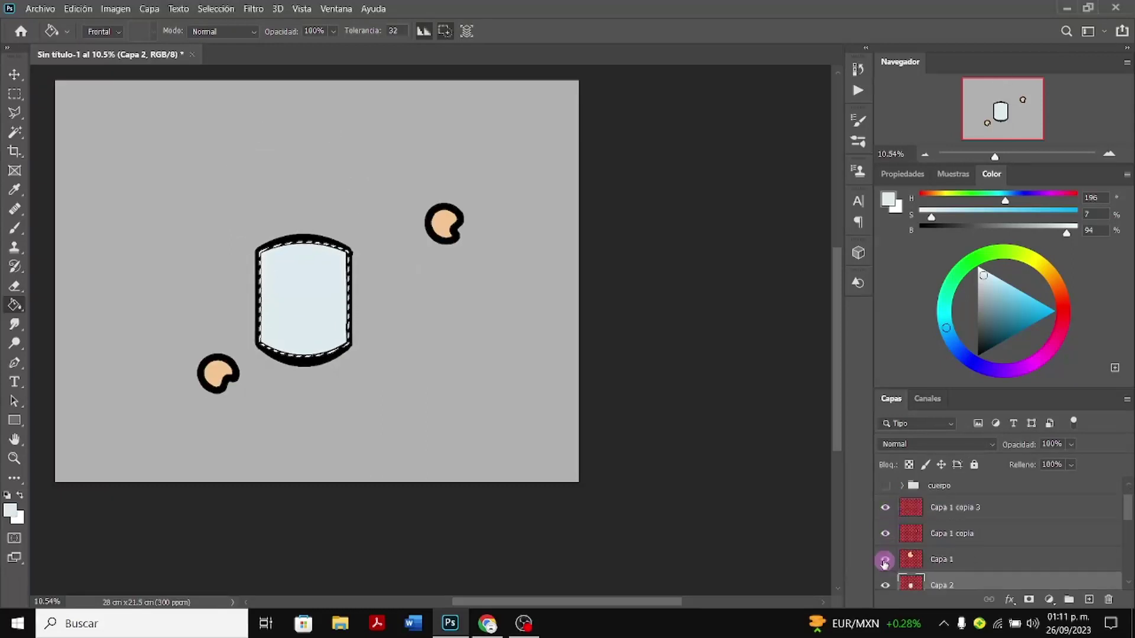
{"action": "scroll", "coordinate": [885, 562], "scroll_direction": "down", "scroll_amount": 2}
{"action": "left_click", "coordinate": [885, 561]}
{"action": "scroll", "coordinate": [885, 561], "scroll_direction": "down", "scroll_amount": 3}
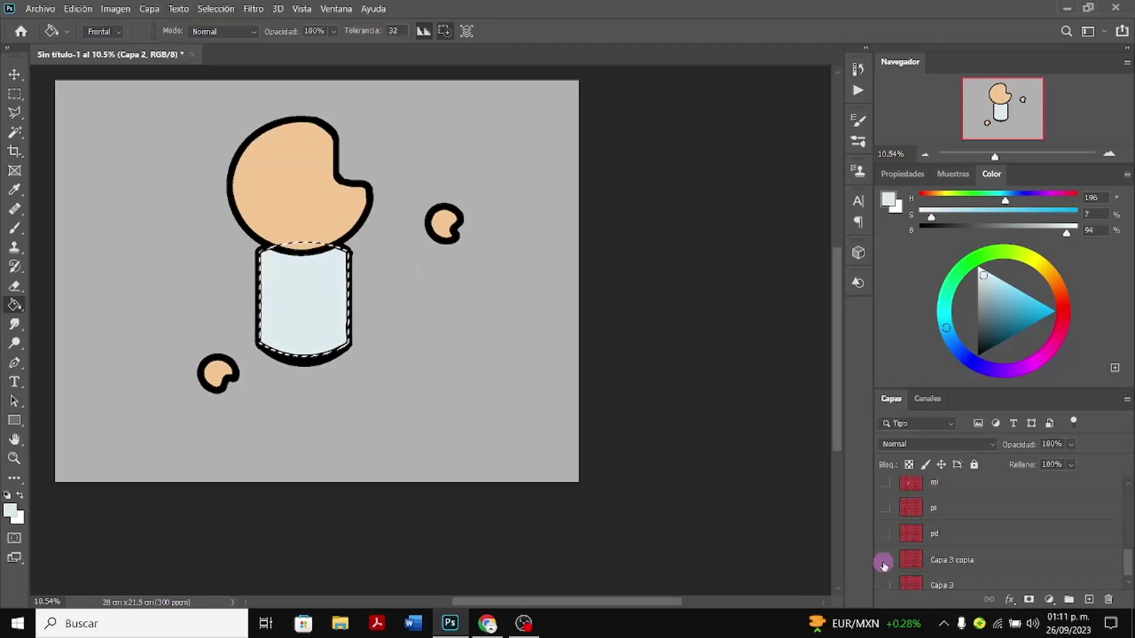
{"action": "scroll", "coordinate": [883, 566], "scroll_direction": "down", "scroll_amount": 1}
{"action": "left_click", "coordinate": [885, 560]}
{"action": "left_click", "coordinate": [887, 532]}
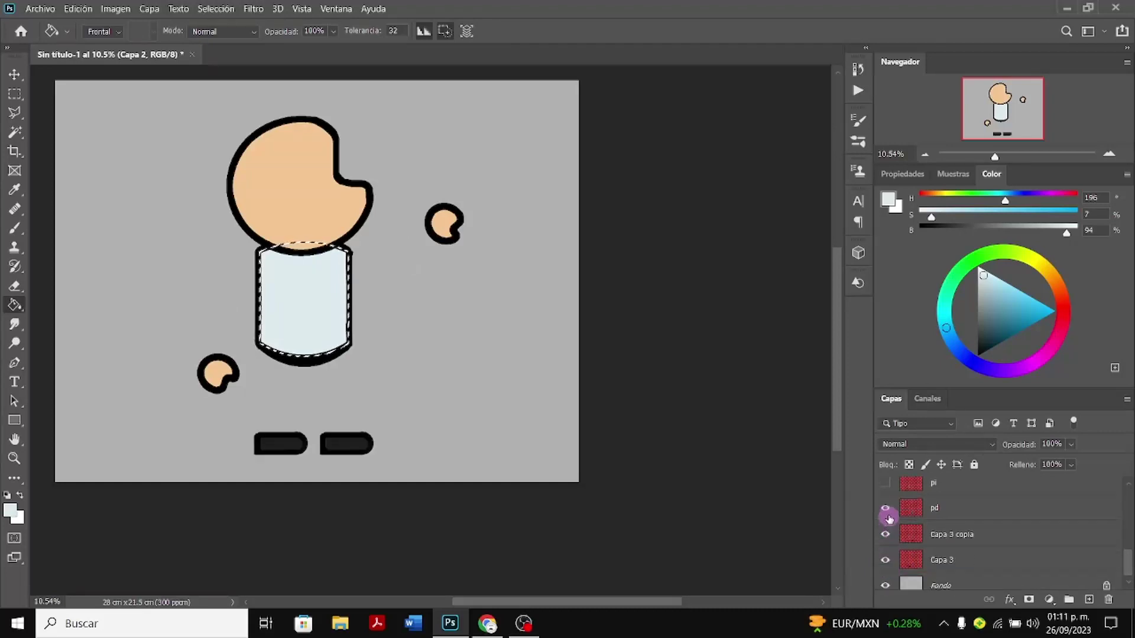
{"action": "left_click", "coordinate": [886, 510]}
{"action": "left_click", "coordinate": [885, 483]}
Show the mi and md arm layers and the om i and om d sleeve layers
{"action": "scroll", "coordinate": [887, 490], "scroll_direction": "up", "scroll_amount": 1}
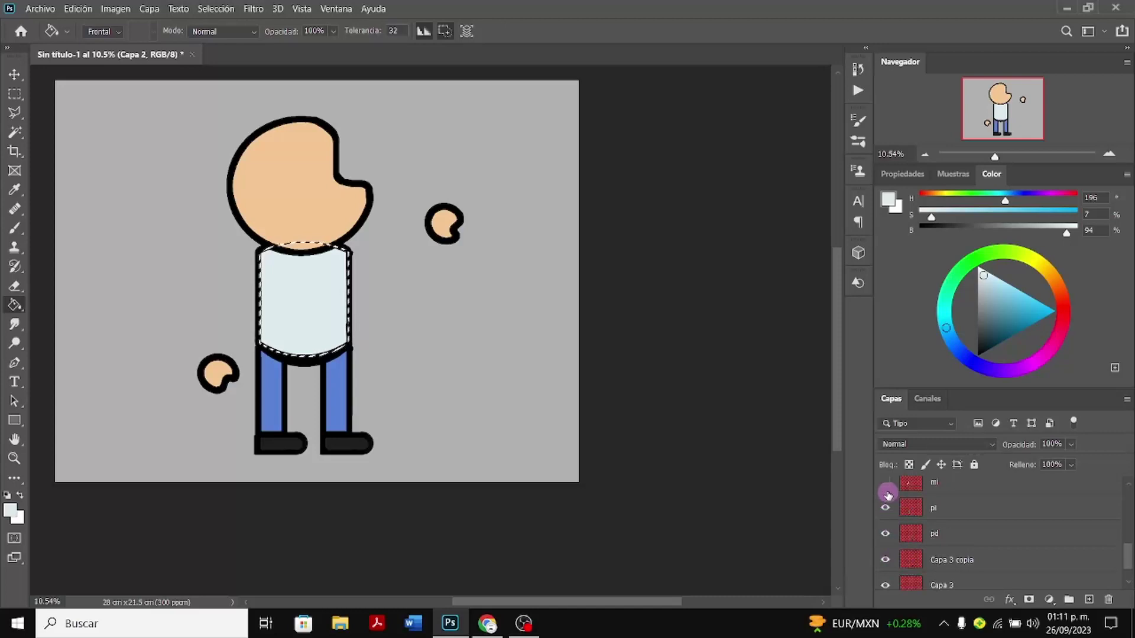
{"action": "left_click", "coordinate": [888, 490]}
{"action": "scroll", "coordinate": [888, 496], "scroll_direction": "up", "scroll_amount": 3}
{"action": "left_click", "coordinate": [885, 534]}
{"action": "left_click", "coordinate": [887, 510]}
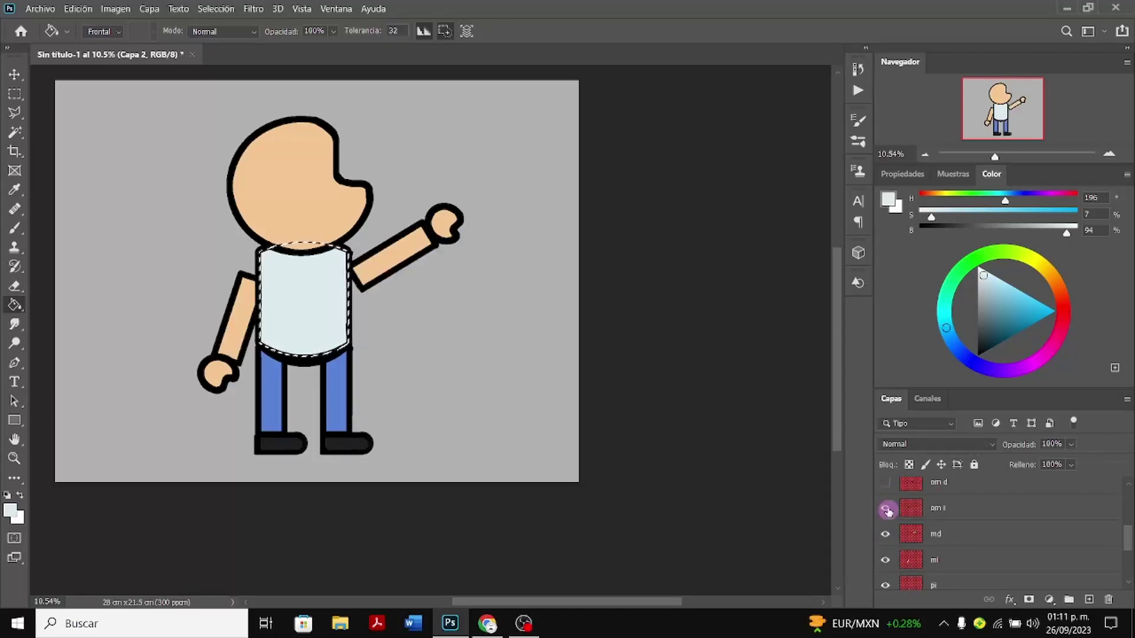
{"action": "left_click", "coordinate": [885, 483]}
{"action": "scroll", "coordinate": [889, 520], "scroll_direction": "up", "scroll_amount": 5}
Adjust the layer list, then briefly preview the Capa 1 copia 2 head outline and hide it again
{"action": "left_click", "coordinate": [915, 556]}
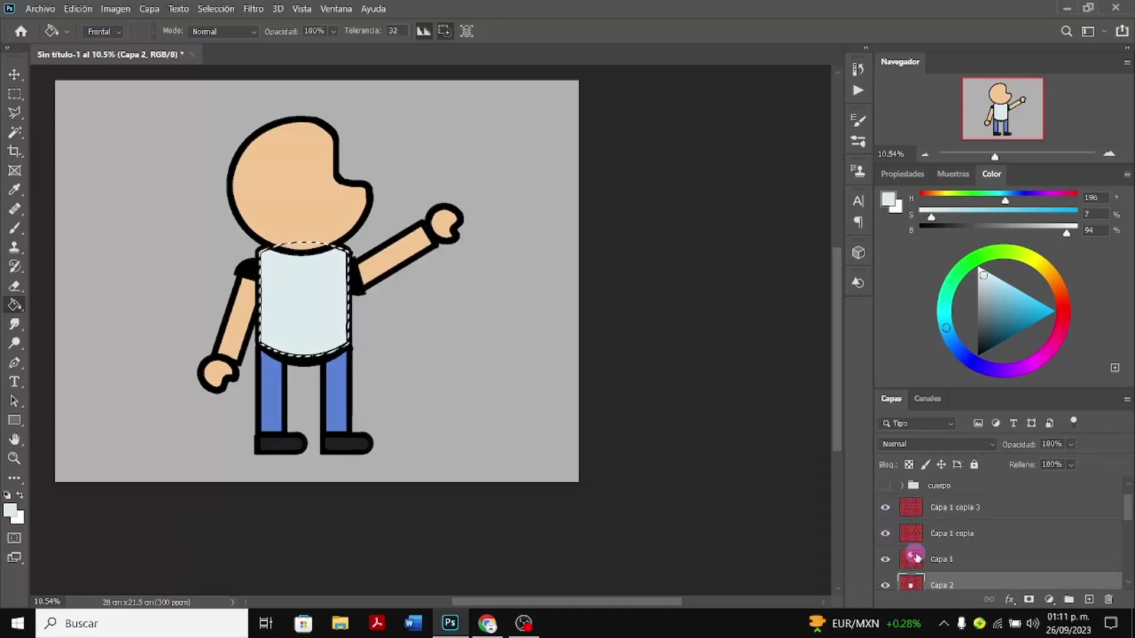
{"action": "scroll", "coordinate": [910, 556], "scroll_direction": "down", "scroll_amount": 1}
{"action": "left_click", "coordinate": [926, 556]}
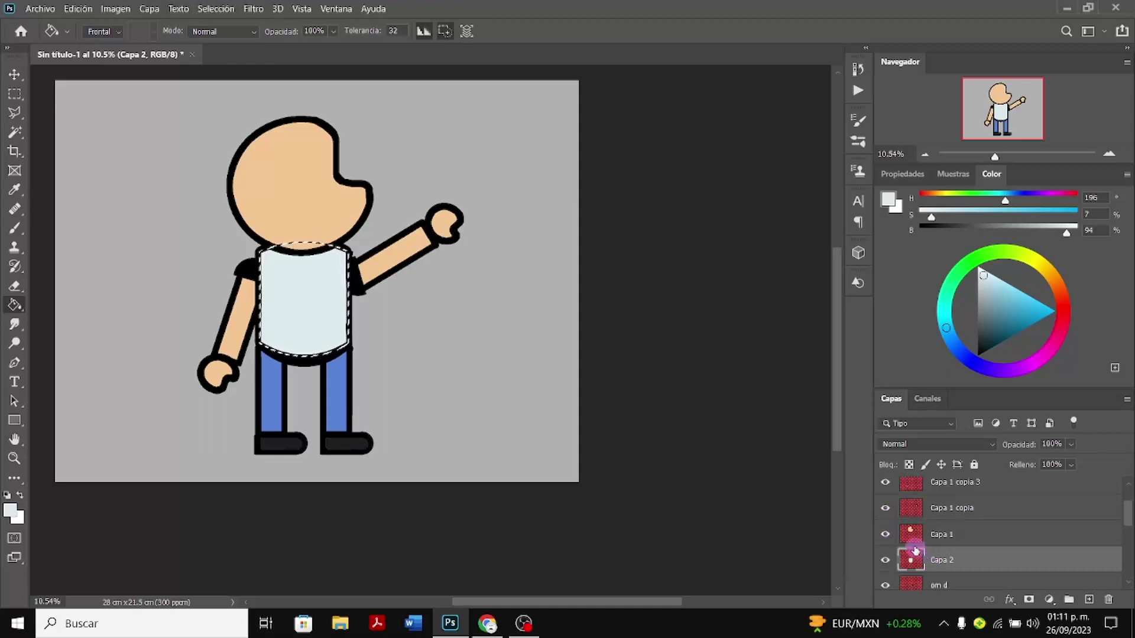
{"action": "left_click", "coordinate": [893, 529]}
{"action": "scroll", "coordinate": [922, 521], "scroll_direction": "up", "scroll_amount": 2}
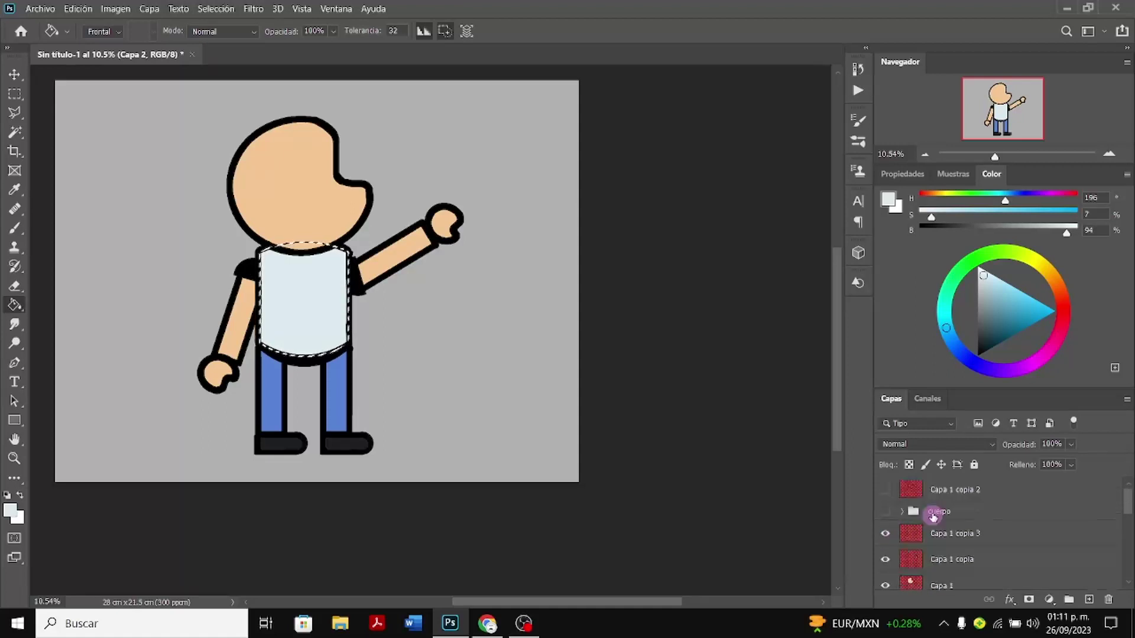
{"action": "left_click", "coordinate": [890, 496]}
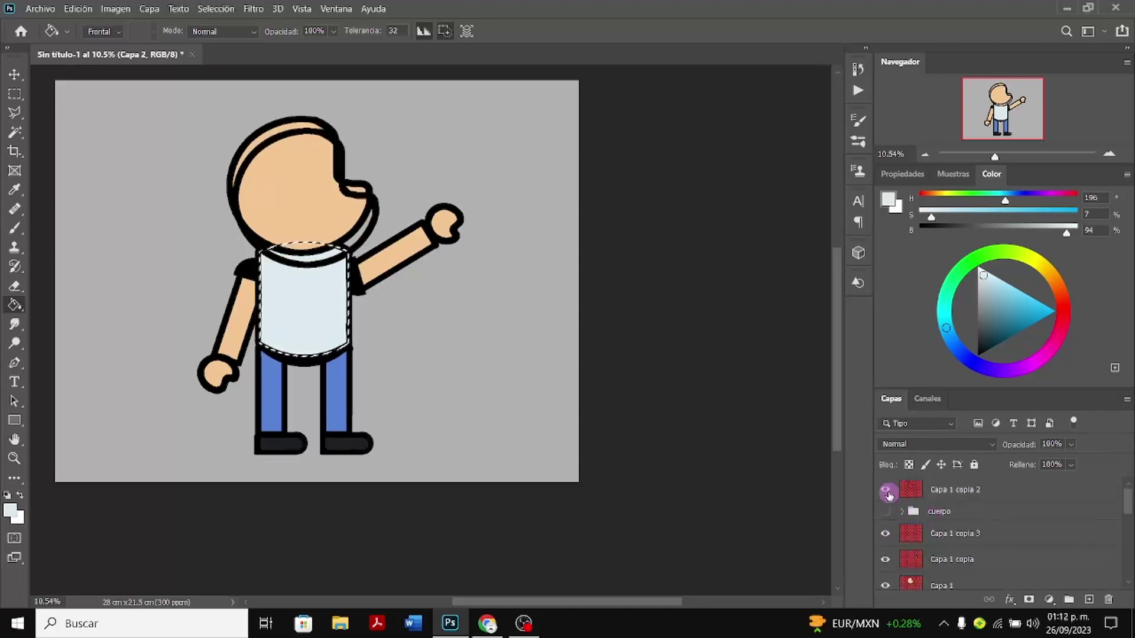
{"action": "left_click", "coordinate": [890, 495]}
{"action": "scroll", "coordinate": [898, 498], "scroll_direction": "down", "scroll_amount": 1}
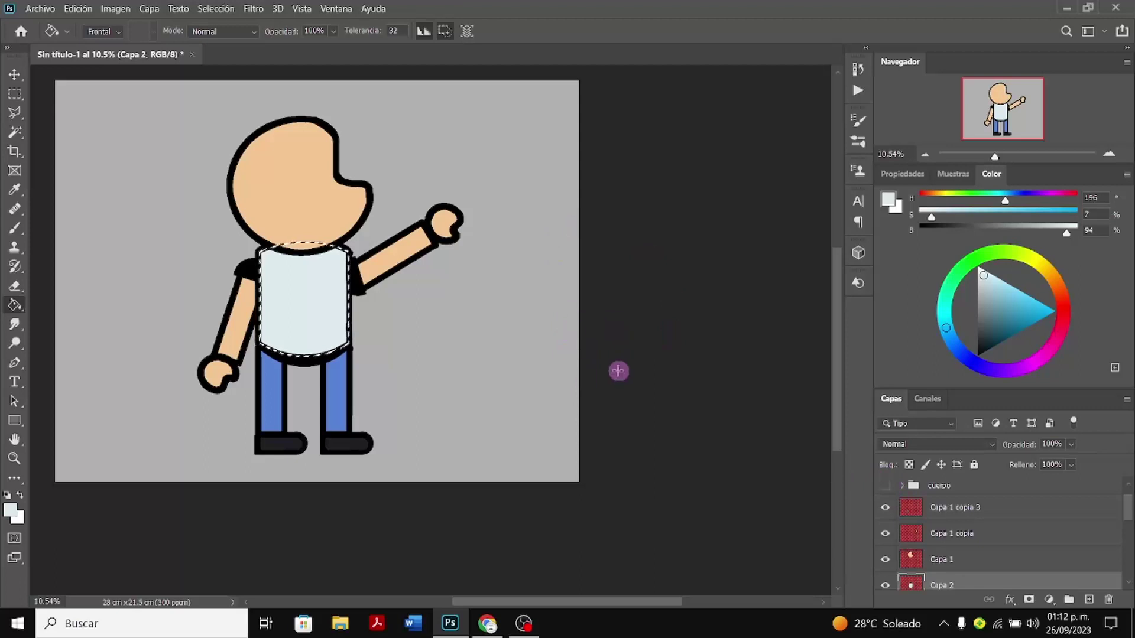
Deselect the shirt with Ctrl+D and scroll the Layers panel down
{"action": "key", "text": "ctrl+d"}
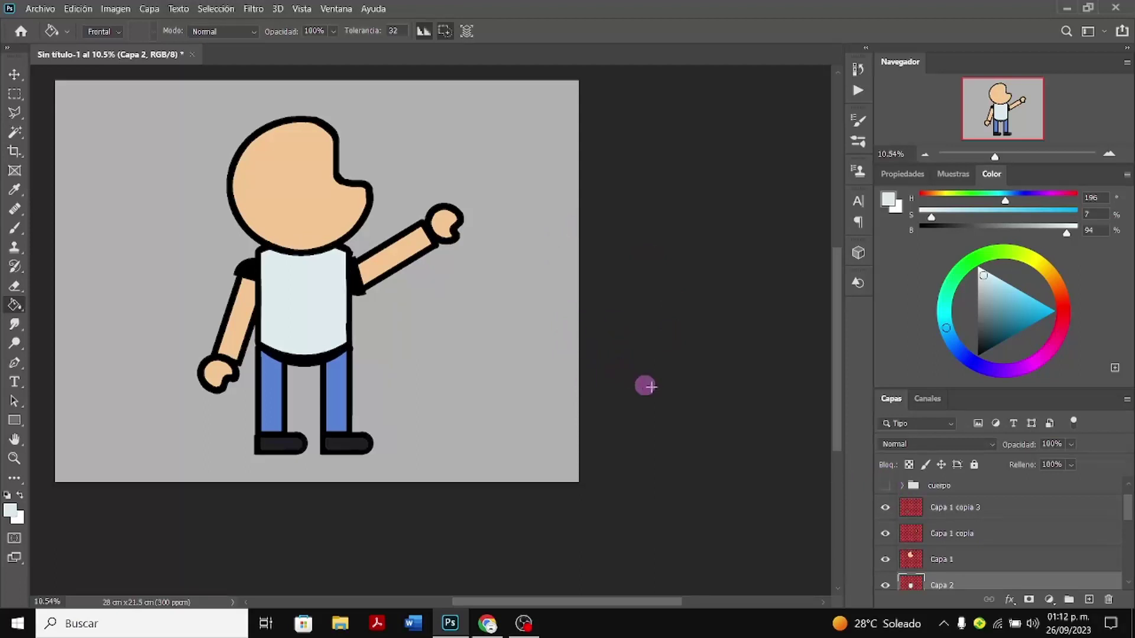
{"action": "scroll", "coordinate": [680, 402], "scroll_direction": "down", "scroll_amount": 1}
{"action": "scroll", "coordinate": [958, 514], "scroll_direction": "down", "scroll_amount": 3}
Move the sleeve layers om i and om d above Capa 1 in the layer stack
{"action": "scroll", "coordinate": [974, 519], "scroll_direction": "down", "scroll_amount": 1}
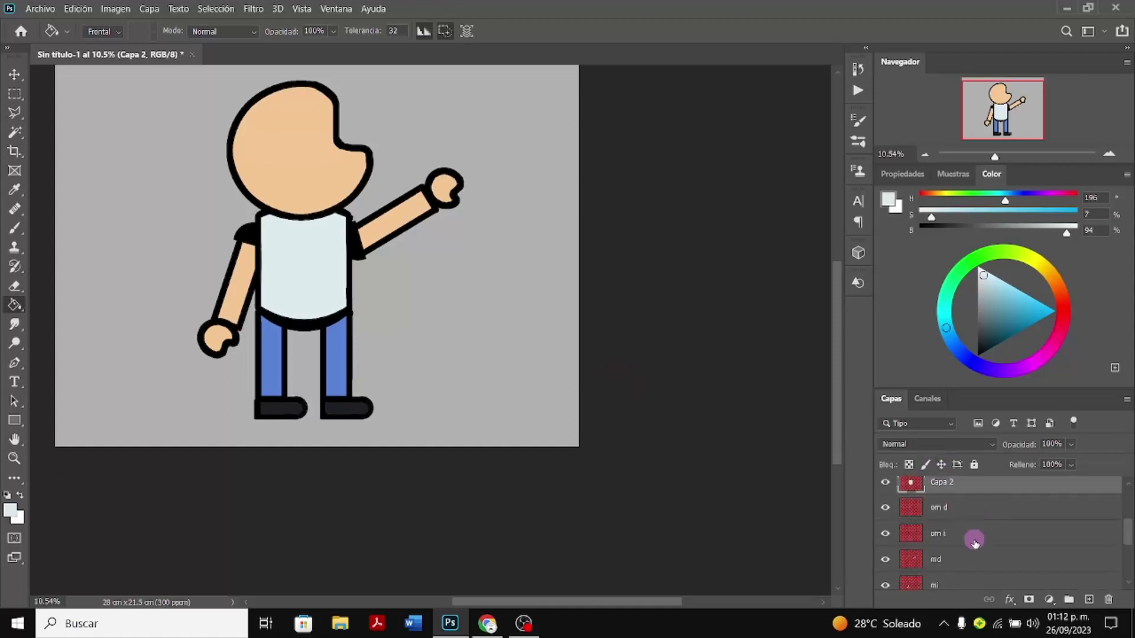
{"action": "left_click", "coordinate": [885, 535]}
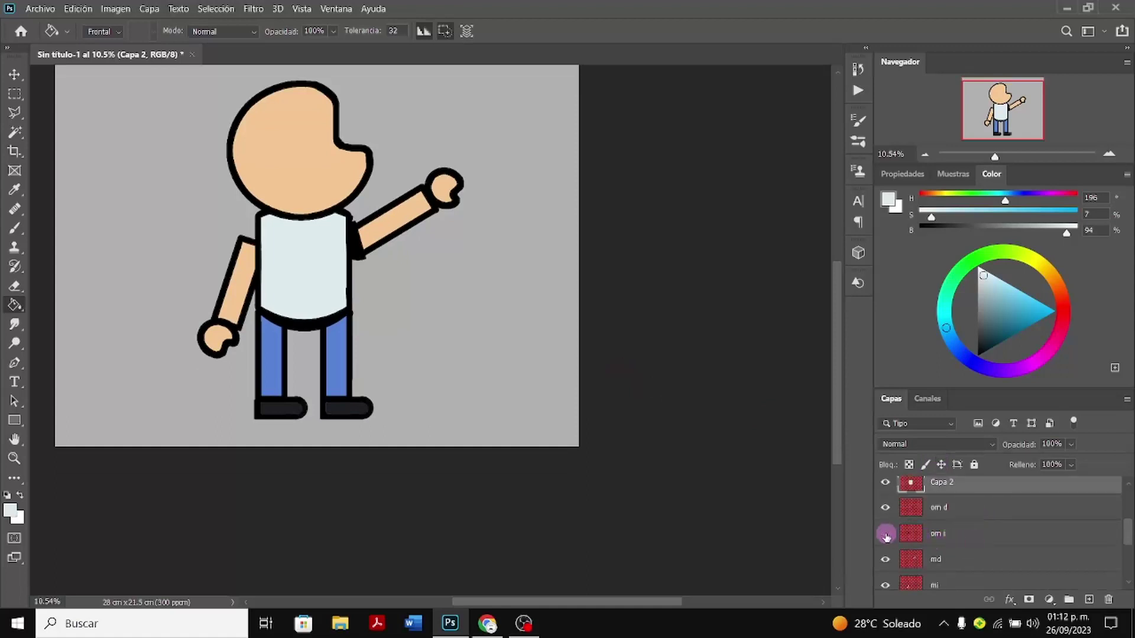
{"action": "left_click", "coordinate": [885, 535]}
{"action": "left_click", "coordinate": [970, 539]}
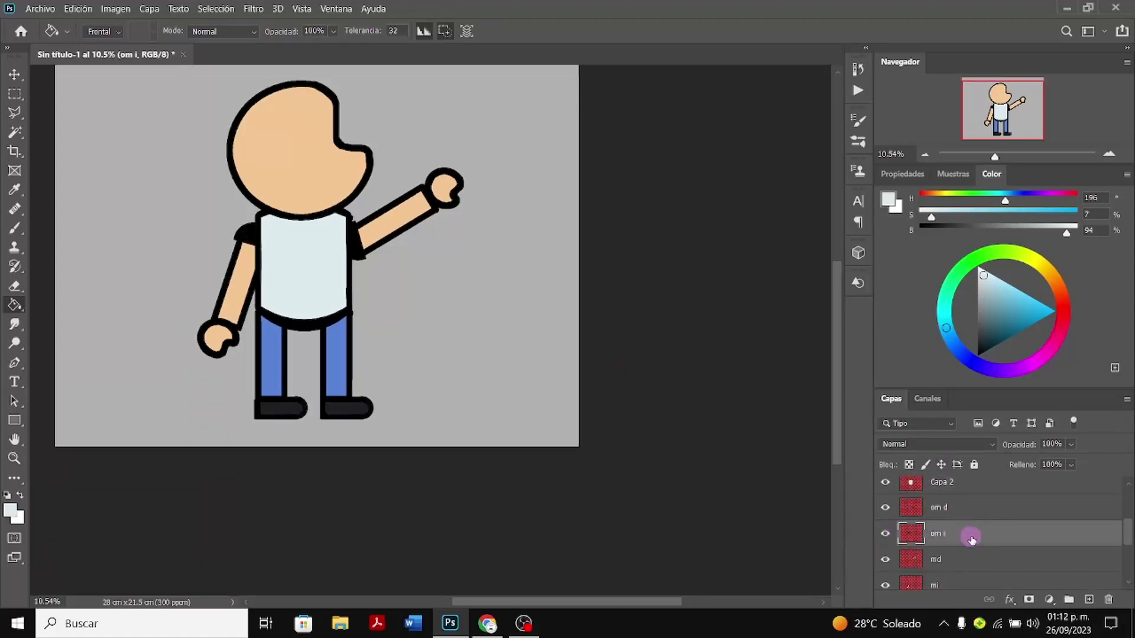
{"action": "left_click_drag", "start_coordinate": [971, 539], "coordinate": [974, 501]}
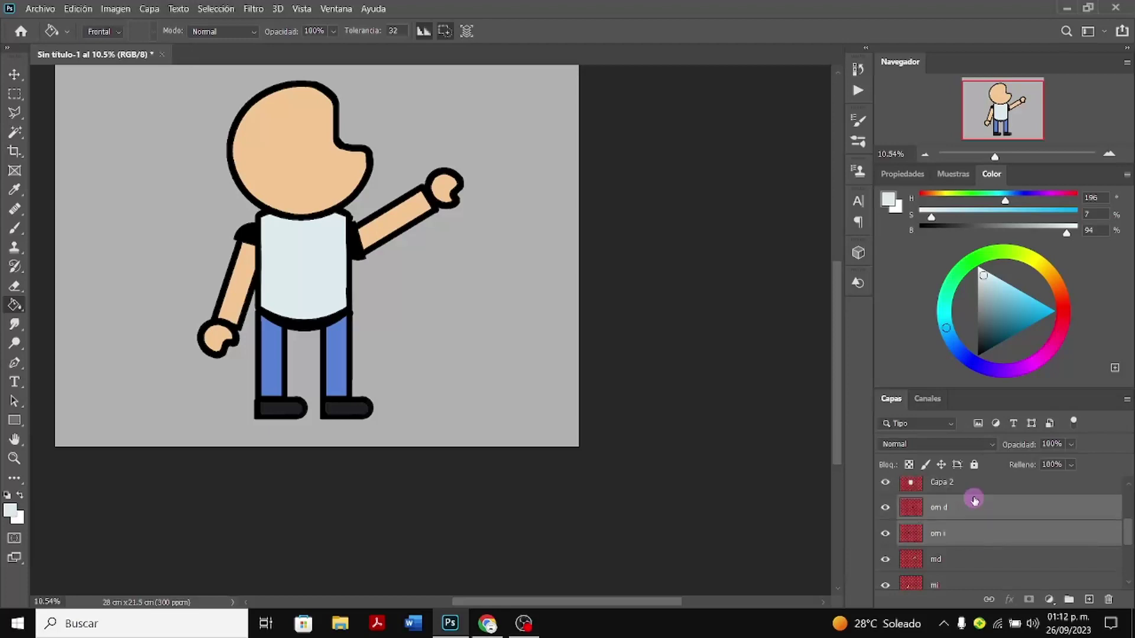
{"action": "scroll", "coordinate": [973, 503], "scroll_direction": "up", "scroll_amount": 2}
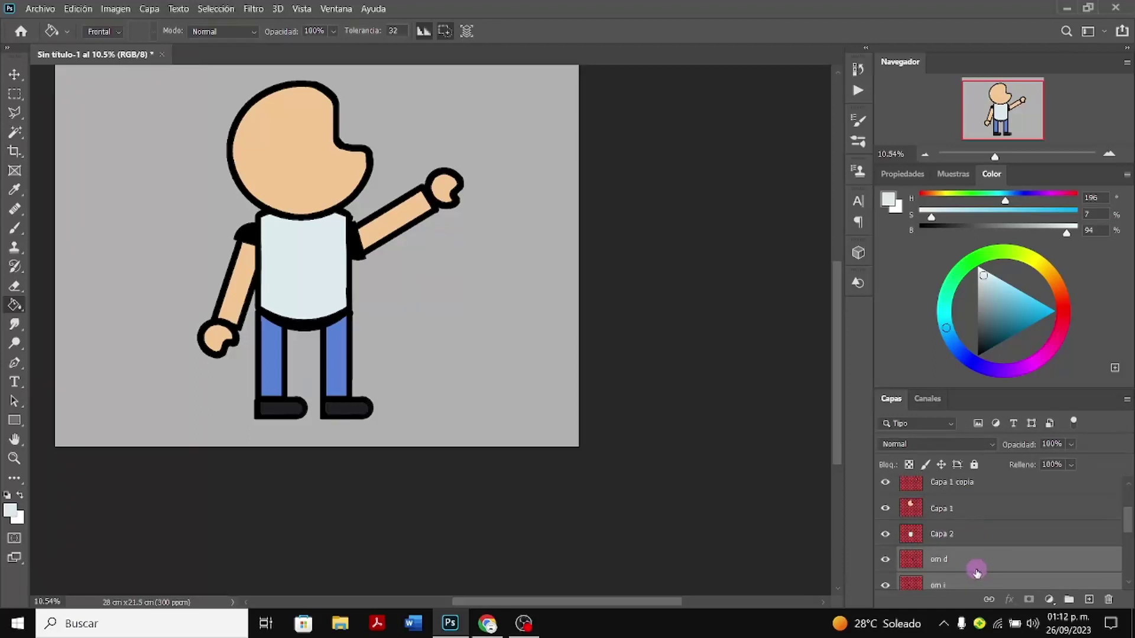
{"action": "left_click_drag", "start_coordinate": [977, 573], "coordinate": [983, 504]}
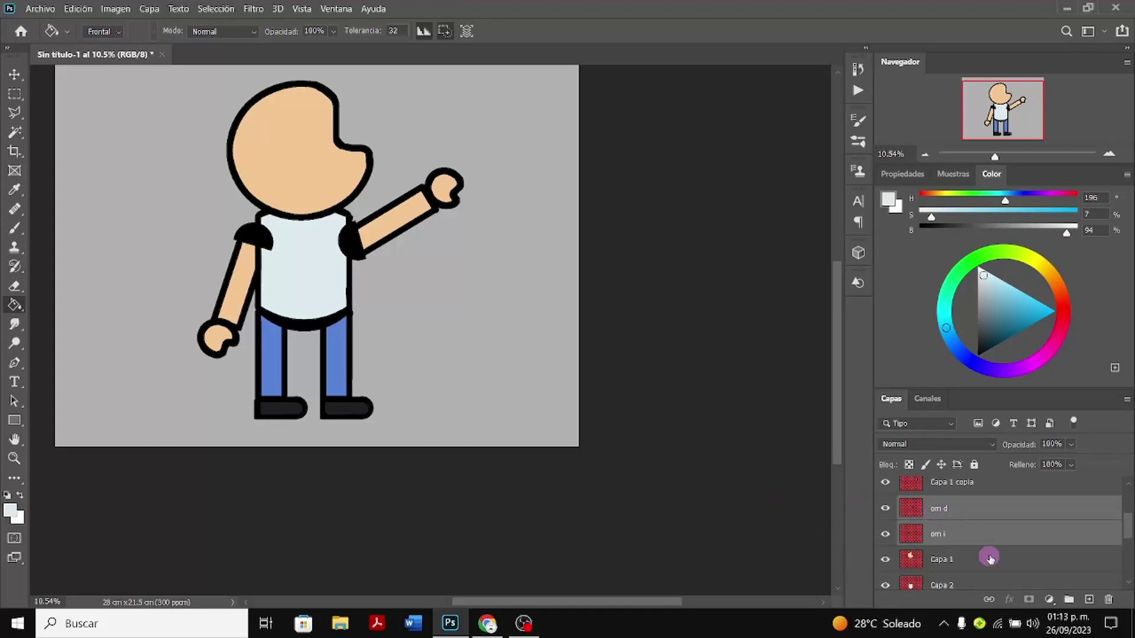
Move the arm layers mi and md above the shirt layer, then make Capa 1 active
{"action": "scroll", "coordinate": [989, 559], "scroll_direction": "down", "scroll_amount": 2}
{"action": "scroll", "coordinate": [967, 556], "scroll_direction": "down", "scroll_amount": 1}
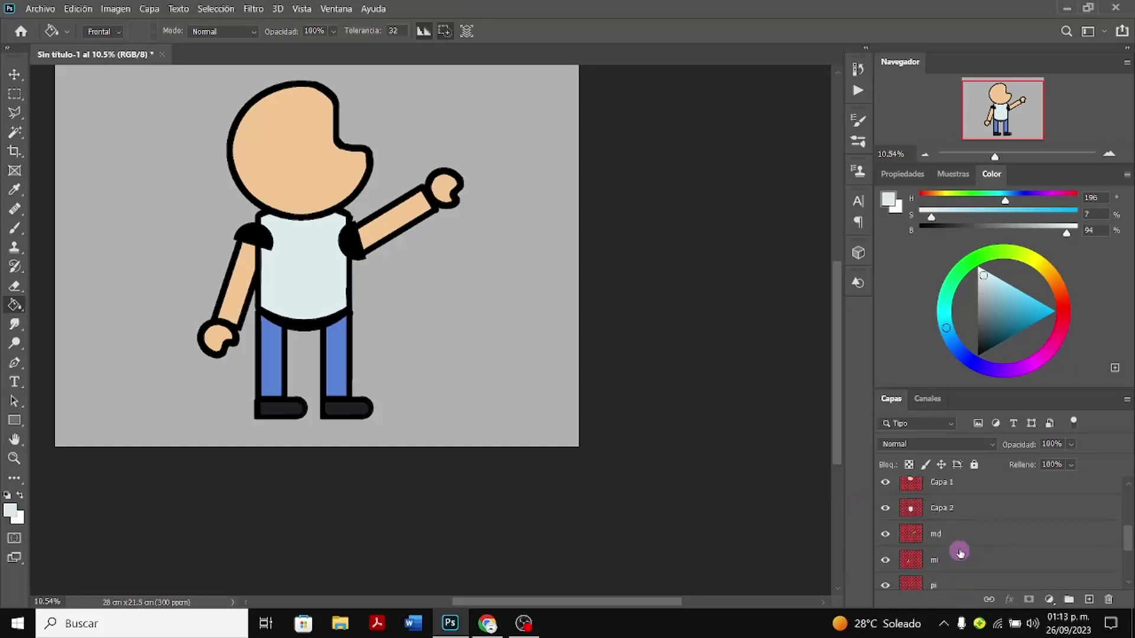
{"action": "left_click", "coordinate": [964, 561]}
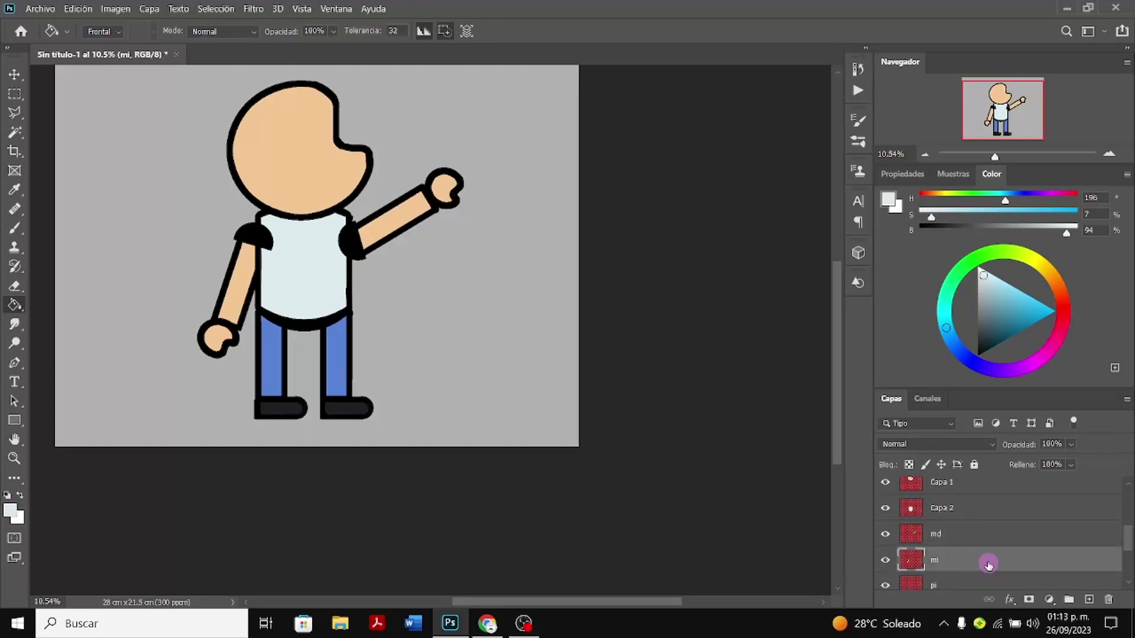
{"action": "left_click", "coordinate": [983, 534], "text": "ctrl"}
{"action": "left_click_drag", "start_coordinate": [987, 557], "coordinate": [981, 496]}
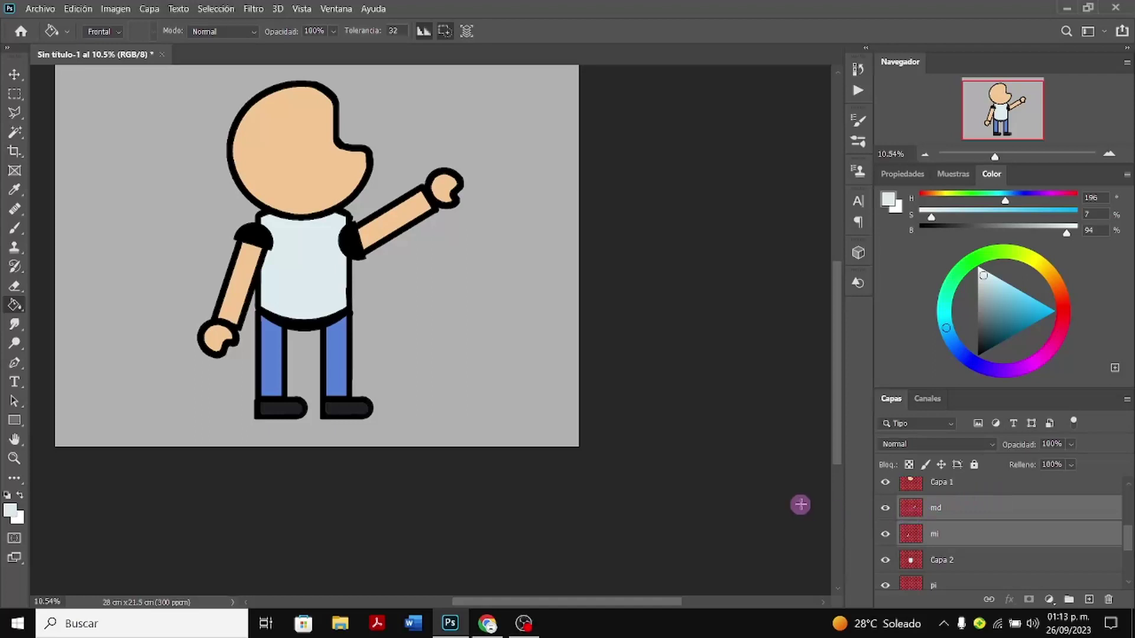
{"action": "left_click", "coordinate": [955, 489]}
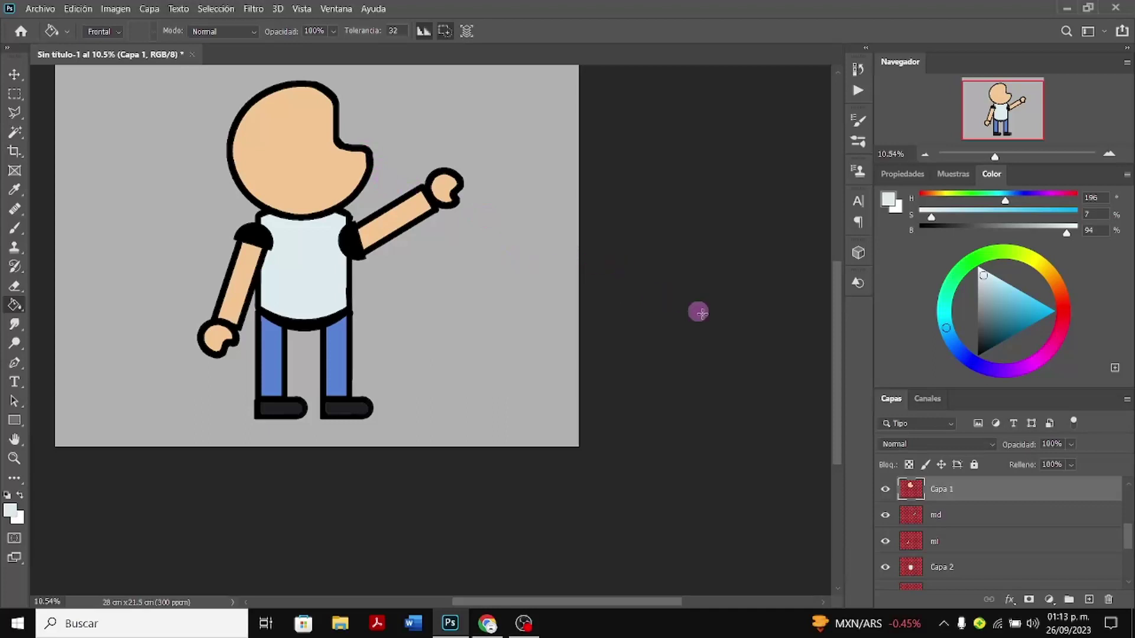
{"action": "scroll", "coordinate": [897, 539], "scroll_direction": "up", "scroll_amount": 3}
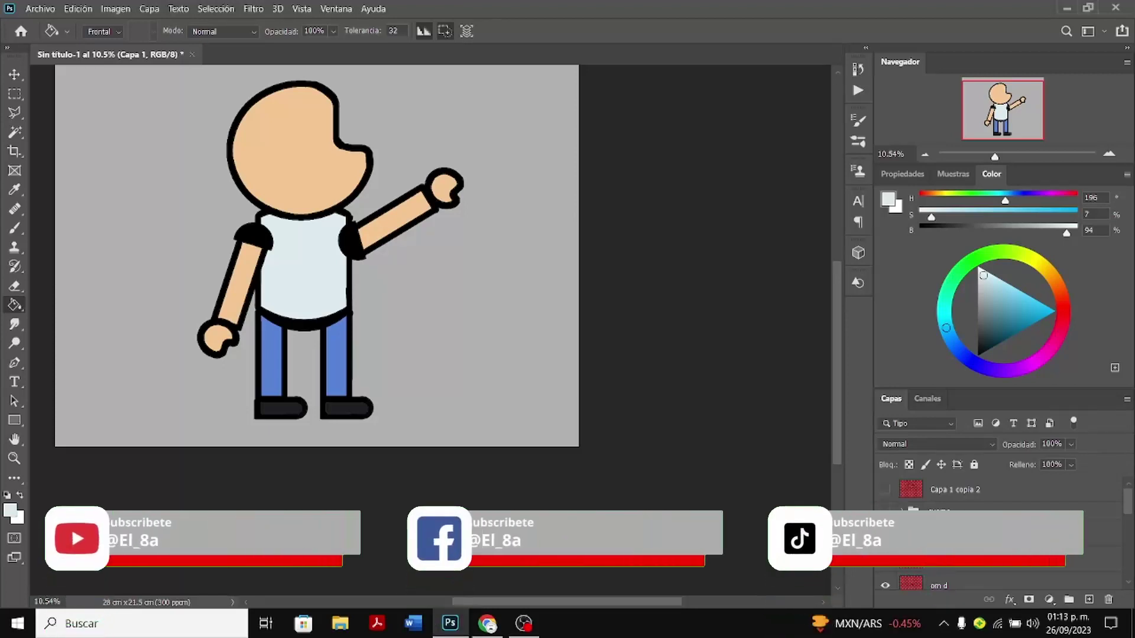
{"action": "scroll", "coordinate": [946, 532], "scroll_direction": "down", "scroll_amount": 3}
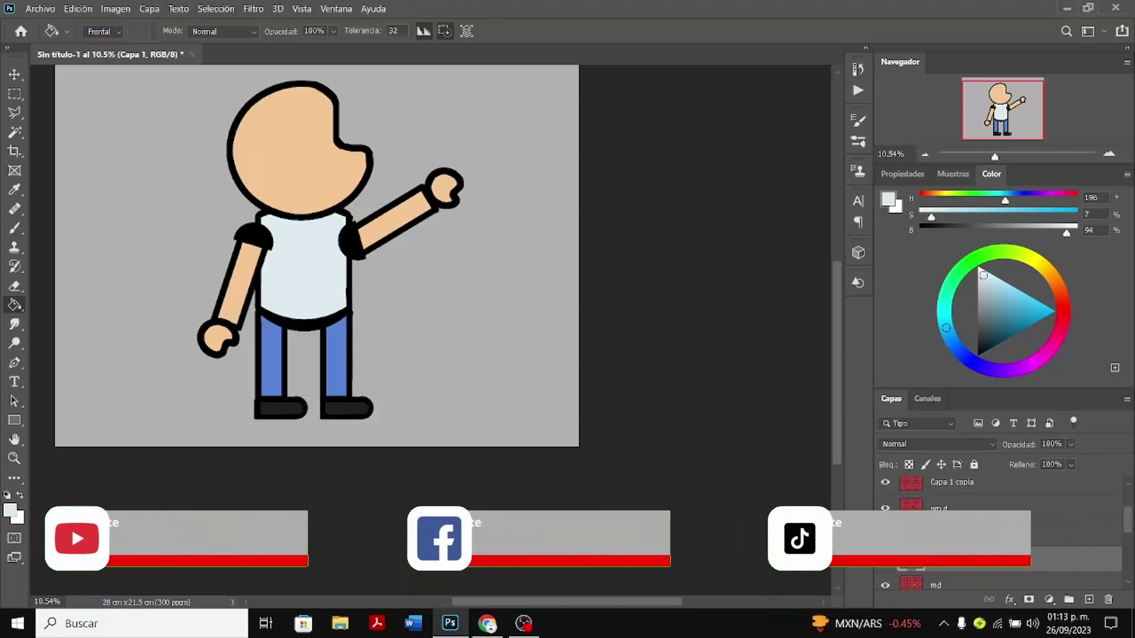
Hide the old head layer Capa 1, and select and show Capa 1 copia 2's head outline
{"action": "left_click", "coordinate": [885, 560]}
{"action": "scroll", "coordinate": [886, 563], "scroll_direction": "up", "scroll_amount": 3}
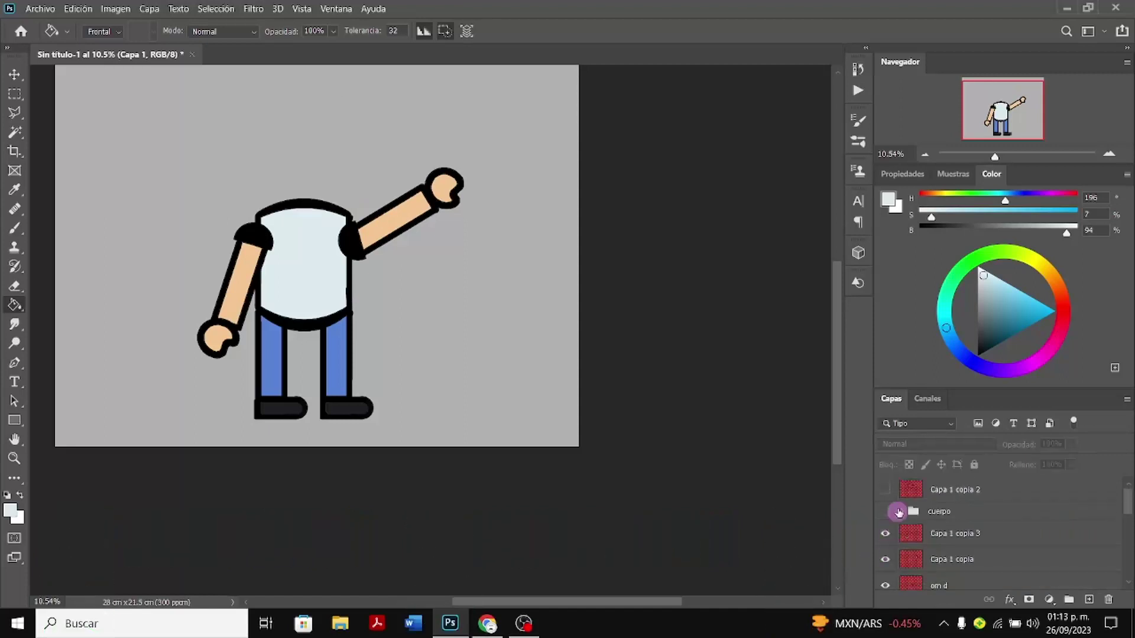
{"action": "left_click", "coordinate": [907, 486]}
{"action": "left_click", "coordinate": [885, 490]}
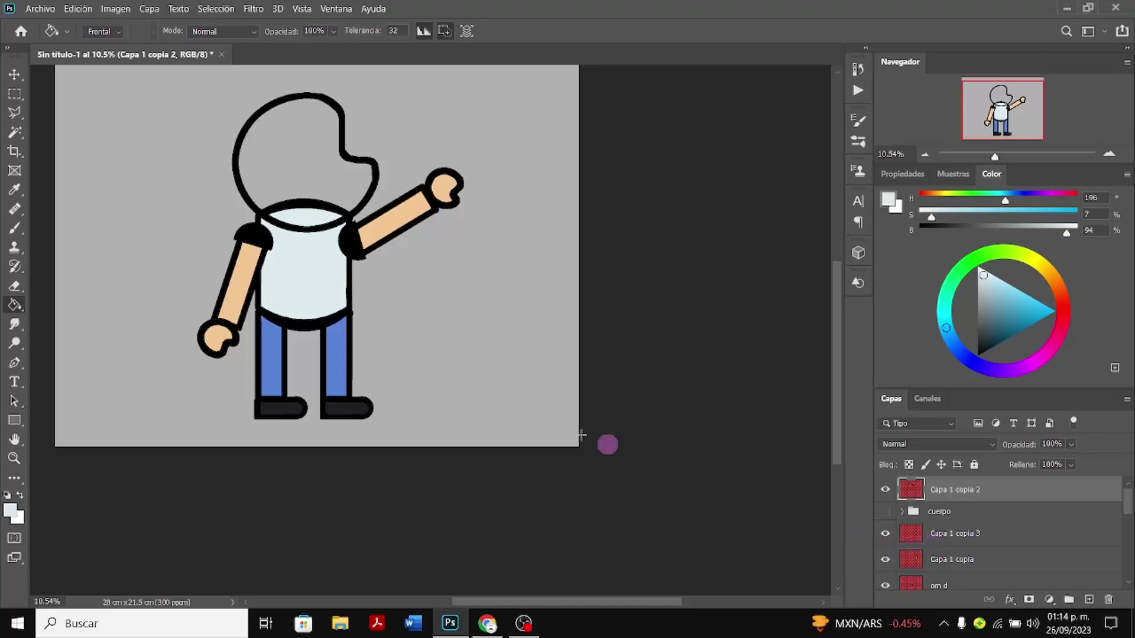
{"action": "left_click", "coordinate": [14, 228]}
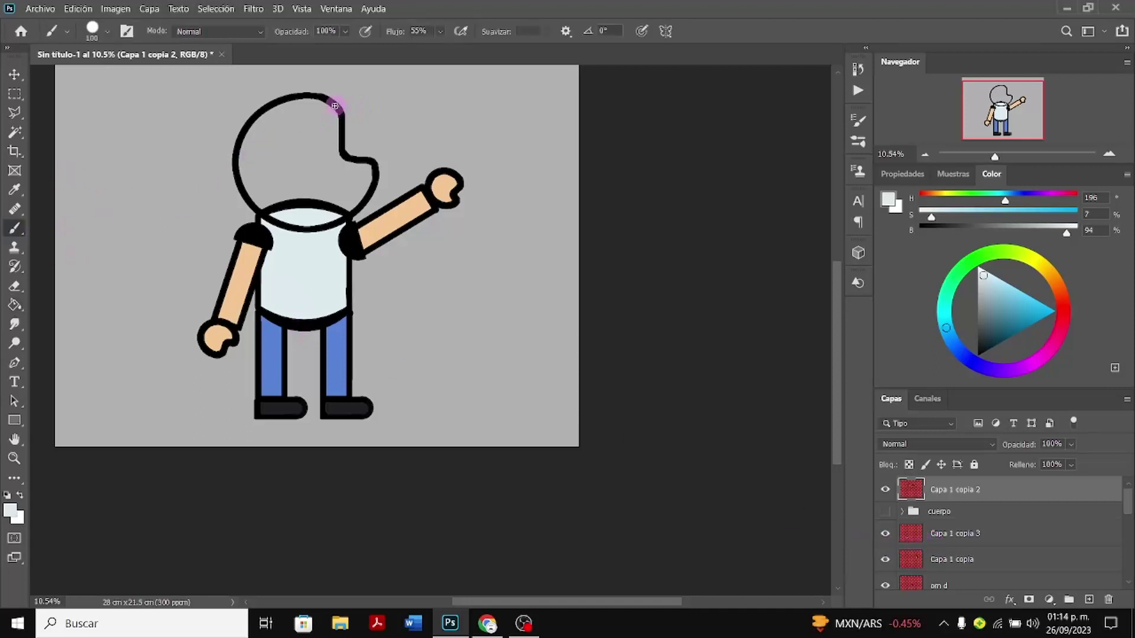
Retrace the head outline in black and draw a straight line from the head top to the neck curve
{"action": "left_click_drag", "start_coordinate": [333, 106], "coordinate": [374, 158]}
{"action": "left_click", "coordinate": [7, 496]}
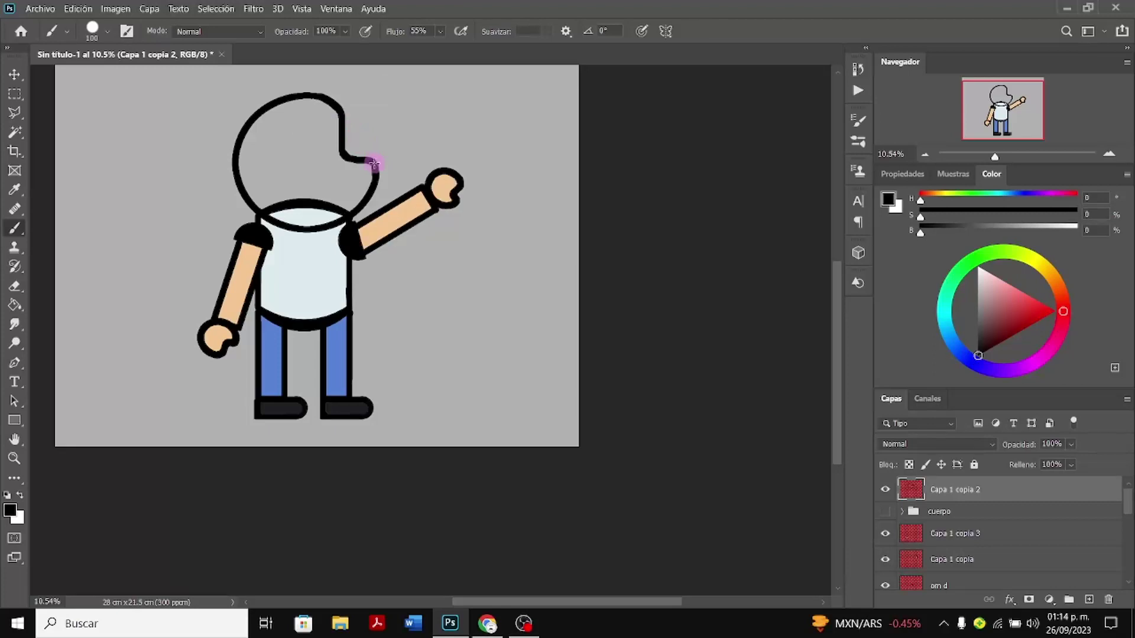
{"action": "left_click_drag", "start_coordinate": [374, 163], "coordinate": [331, 106]}
{"action": "left_click", "coordinate": [371, 162], "text": "shift"}
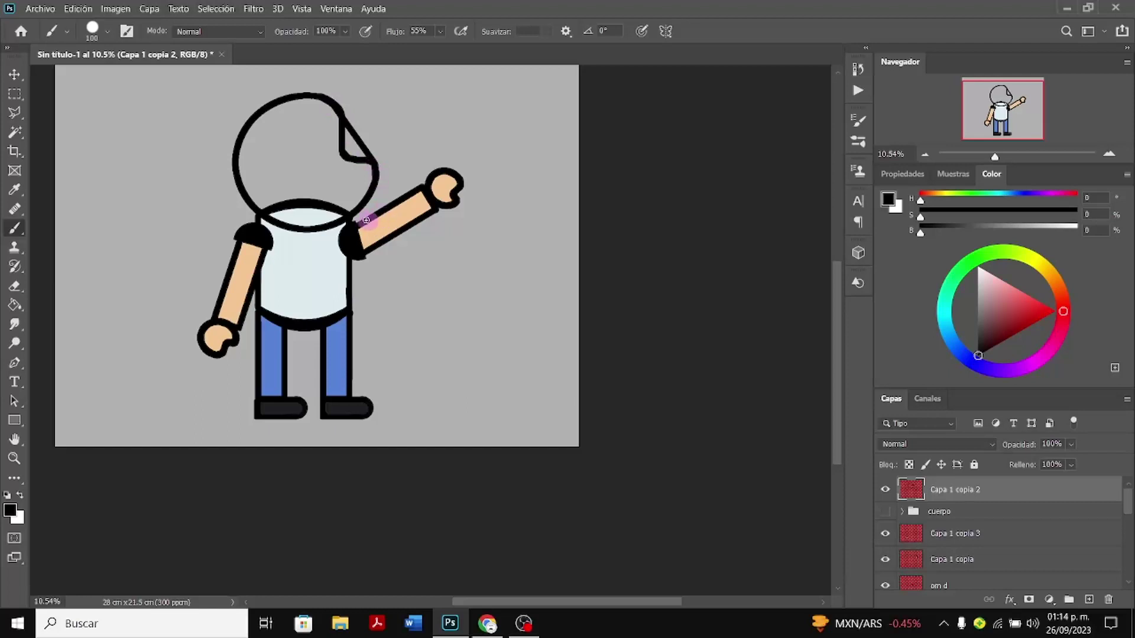
Try erasing the notch lines, undo, and retrace the head's right outline down to the curve
{"action": "left_click", "coordinate": [20, 285]}
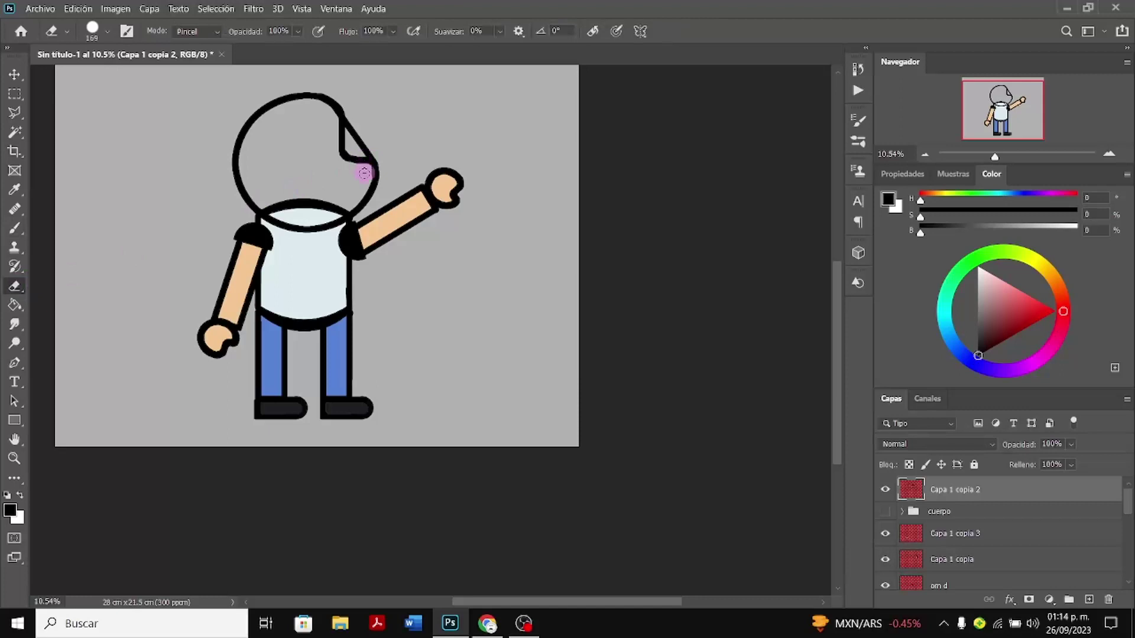
{"action": "mouse_move", "coordinate": [364, 167]}
{"action": "left_mouse_down"}
{"action": "mouse_move", "coordinate": [331, 120]}
{"action": "mouse_move", "coordinate": [343, 169]}
{"action": "mouse_move", "coordinate": [341, 158]}
{"action": "mouse_move", "coordinate": [362, 164]}
{"action": "mouse_move", "coordinate": [346, 135]}
{"action": "left_mouse_up"}
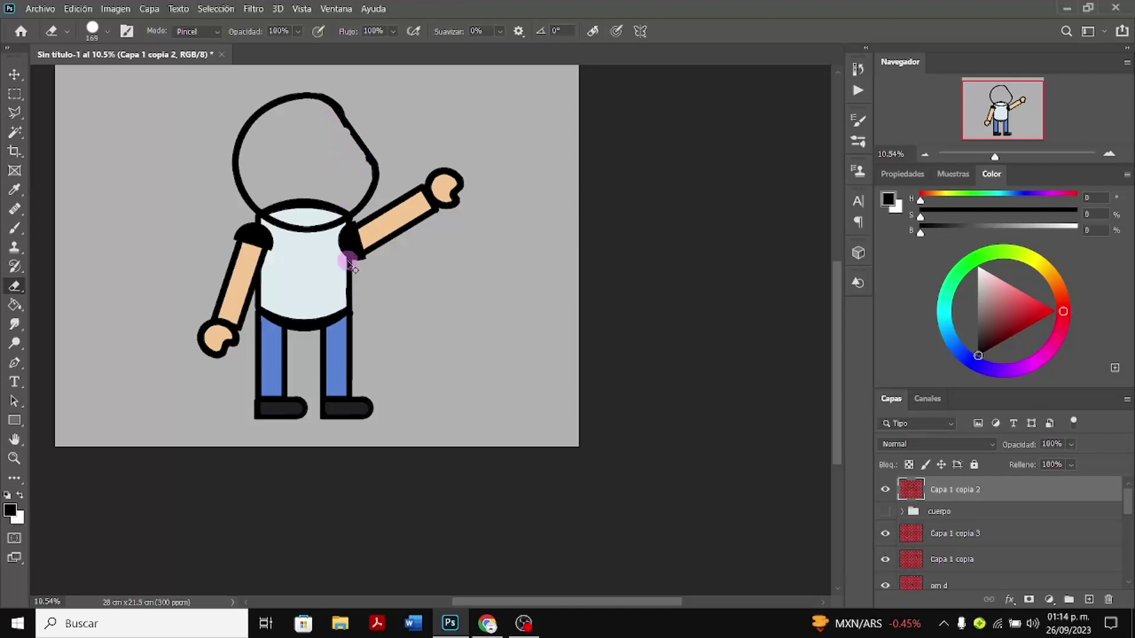
{"action": "key", "text": "ctrl+z"}
{"action": "key", "text": "ctrl+z"}
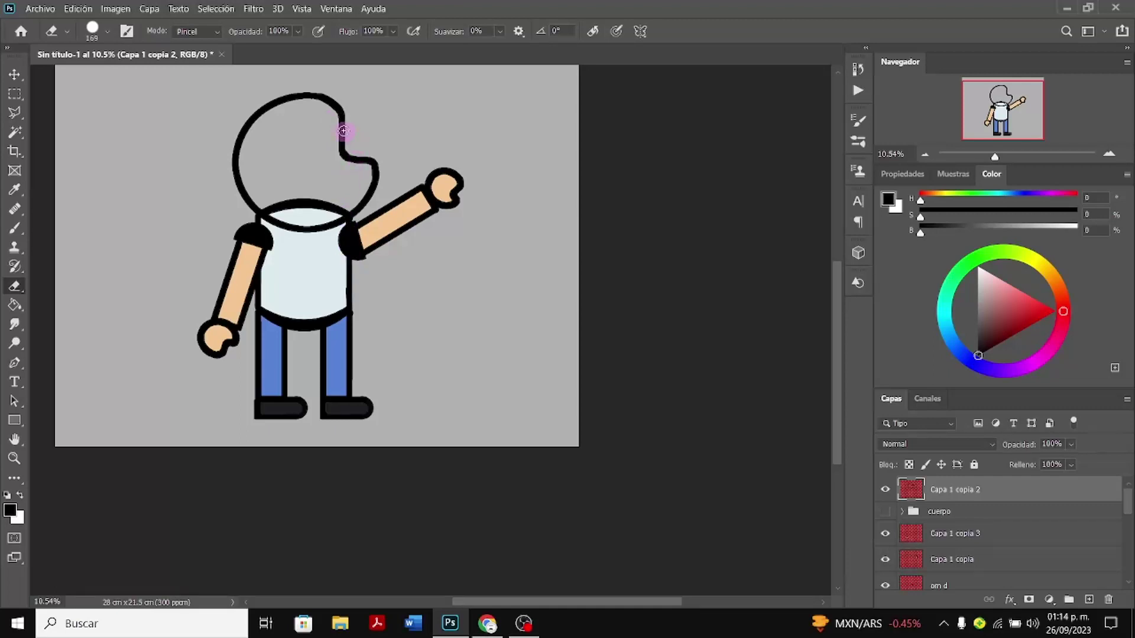
{"action": "left_click", "coordinate": [20, 227]}
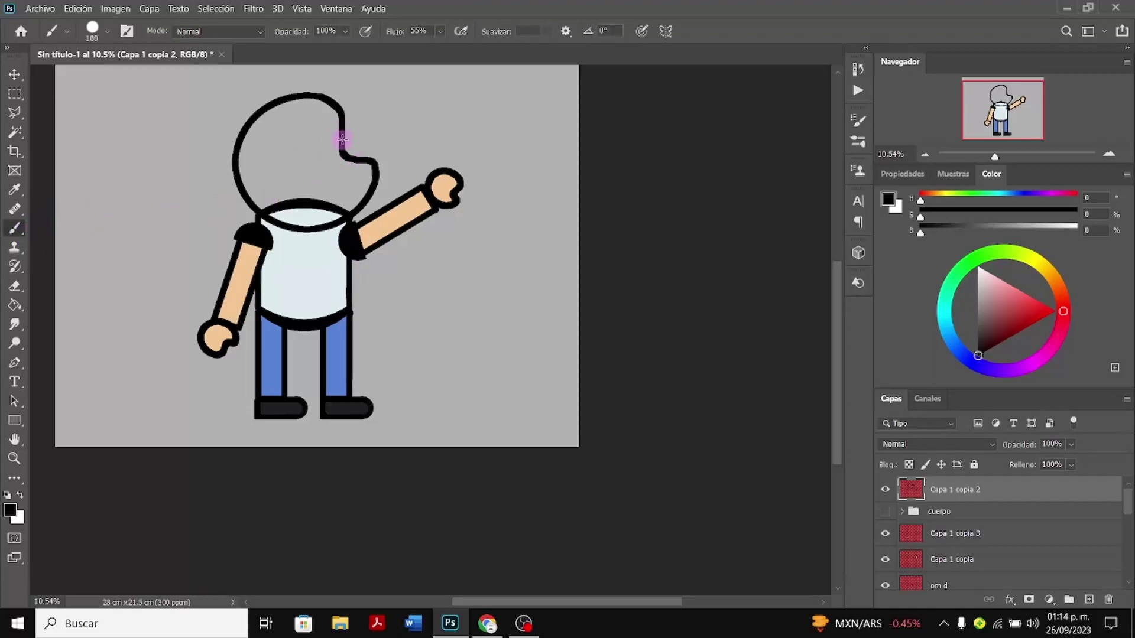
{"action": "mouse_move", "coordinate": [342, 139]}
{"action": "left_mouse_down"}
{"action": "mouse_move", "coordinate": [374, 159]}
{"action": "mouse_move", "coordinate": [369, 204]}
{"action": "left_mouse_up"}
{"action": "left_click", "coordinate": [15, 286]}
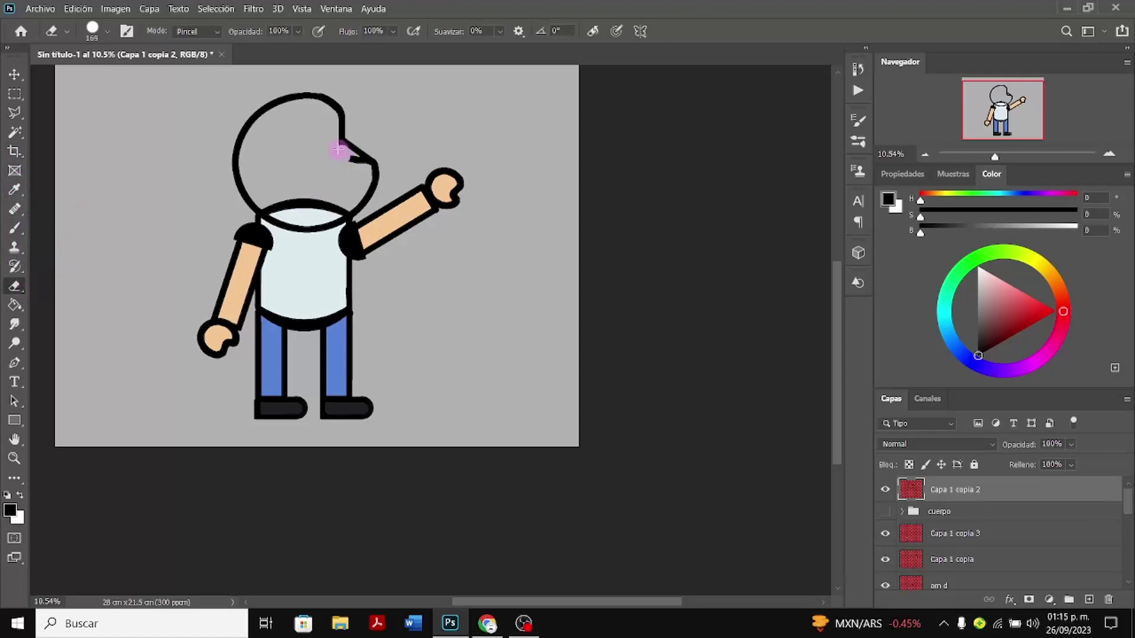
Undo the stray-mark erase and redraw the notch line and diagonal along the head's right side
{"action": "left_click_drag", "start_coordinate": [337, 147], "coordinate": [364, 166]}
{"action": "key", "text": "ctrl+z"}
{"action": "key", "text": "ctrl+z"}
{"action": "left_click", "coordinate": [20, 232]}
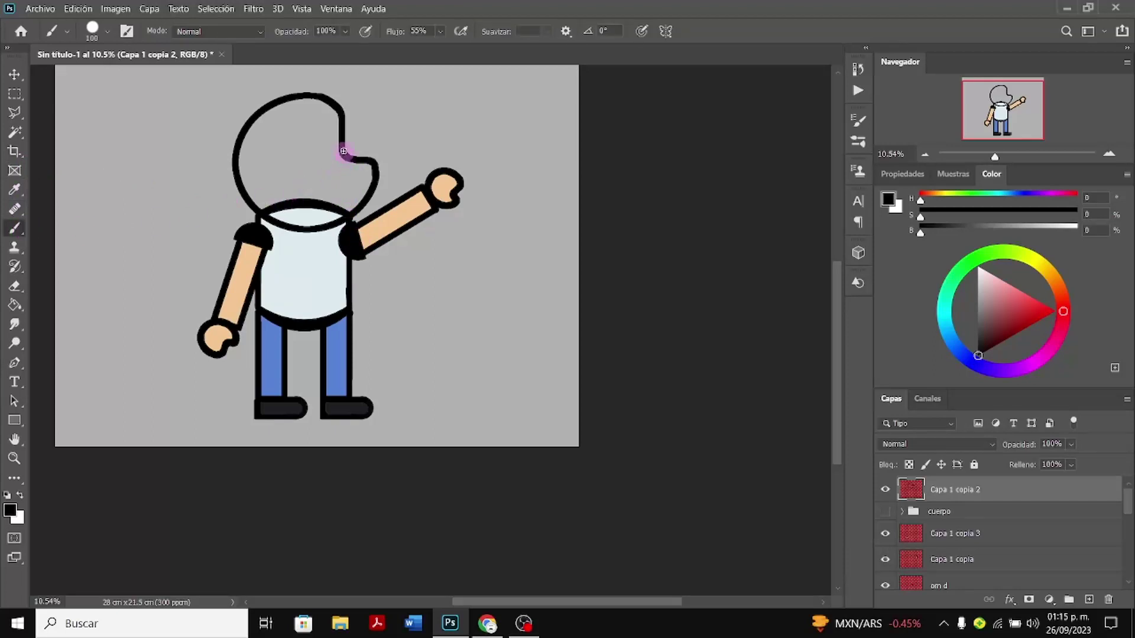
{"action": "left_click_drag", "start_coordinate": [342, 152], "coordinate": [354, 164]}
{"action": "mouse_move", "coordinate": [353, 160]}
{"action": "left_mouse_down"}
{"action": "mouse_move", "coordinate": [371, 167]}
{"action": "mouse_move", "coordinate": [372, 190]}
{"action": "left_mouse_up"}
{"action": "mouse_move", "coordinate": [371, 191]}
{"action": "left_mouse_down"}
{"action": "mouse_move", "coordinate": [343, 158]}
{"action": "mouse_move", "coordinate": [367, 179]}
{"action": "mouse_move", "coordinate": [352, 223]}
{"action": "left_mouse_up"}
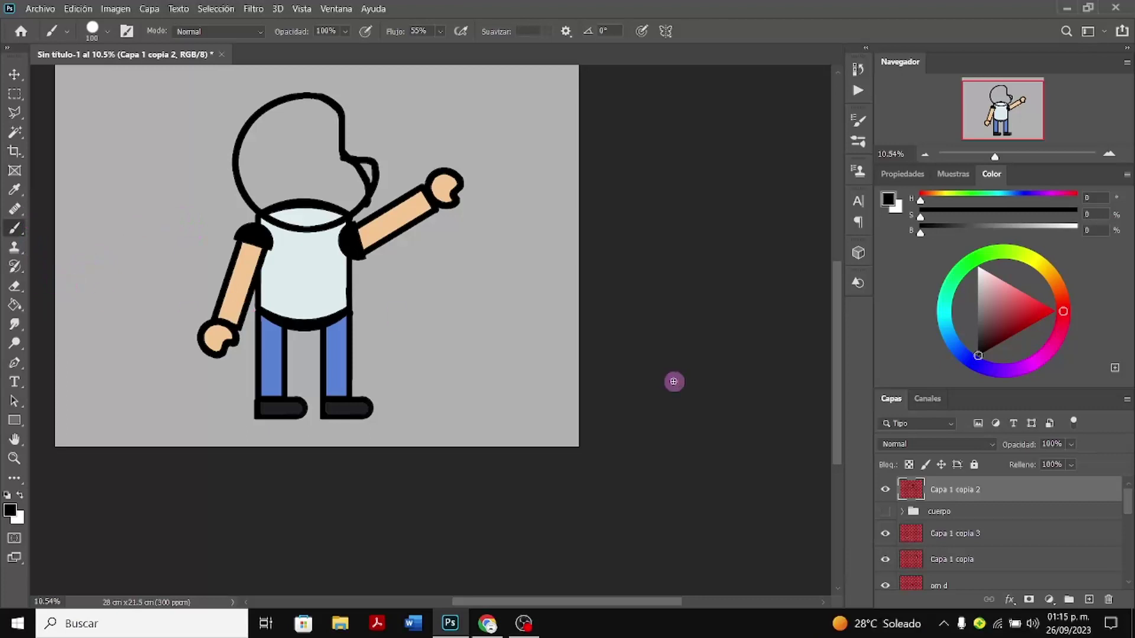
Erase the chin outline near the neck and brush closed the small gap in the head outline
{"action": "left_click", "coordinate": [15, 286]}
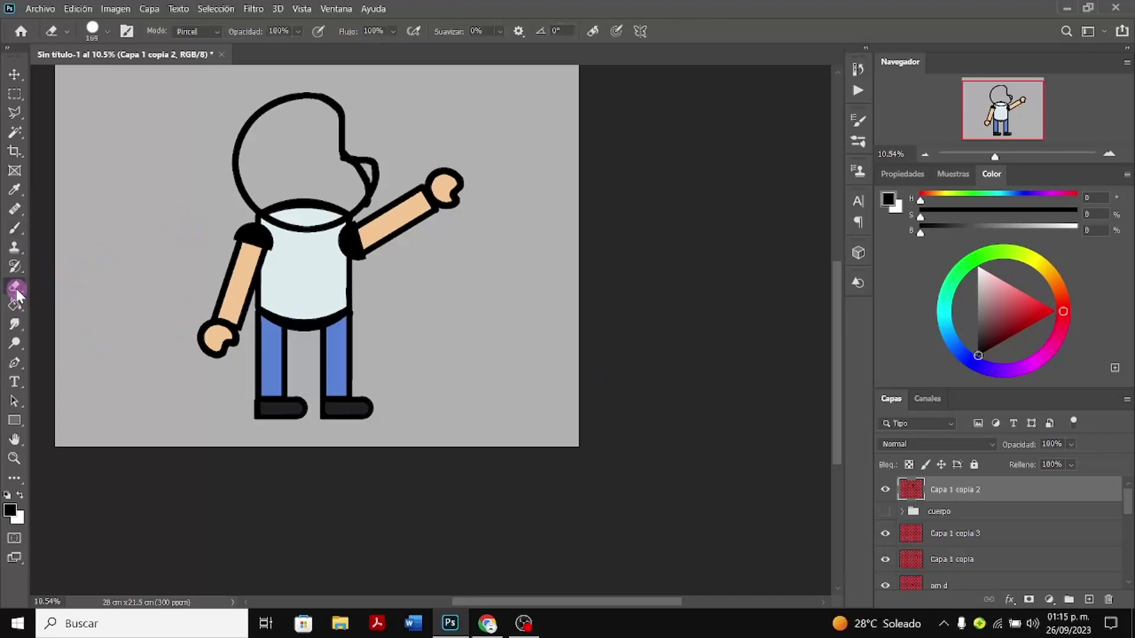
{"action": "mouse_move", "coordinate": [368, 208]}
{"action": "left_mouse_down"}
{"action": "mouse_move", "coordinate": [372, 180]}
{"action": "mouse_move", "coordinate": [345, 152]}
{"action": "mouse_move", "coordinate": [388, 173]}
{"action": "mouse_move", "coordinate": [378, 158]}
{"action": "mouse_move", "coordinate": [389, 190]}
{"action": "mouse_move", "coordinate": [383, 177]}
{"action": "mouse_move", "coordinate": [385, 189]}
{"action": "mouse_move", "coordinate": [307, 251]}
{"action": "mouse_move", "coordinate": [35, 269]}
{"action": "mouse_move", "coordinate": [40, 285]}
{"action": "left_mouse_up"}
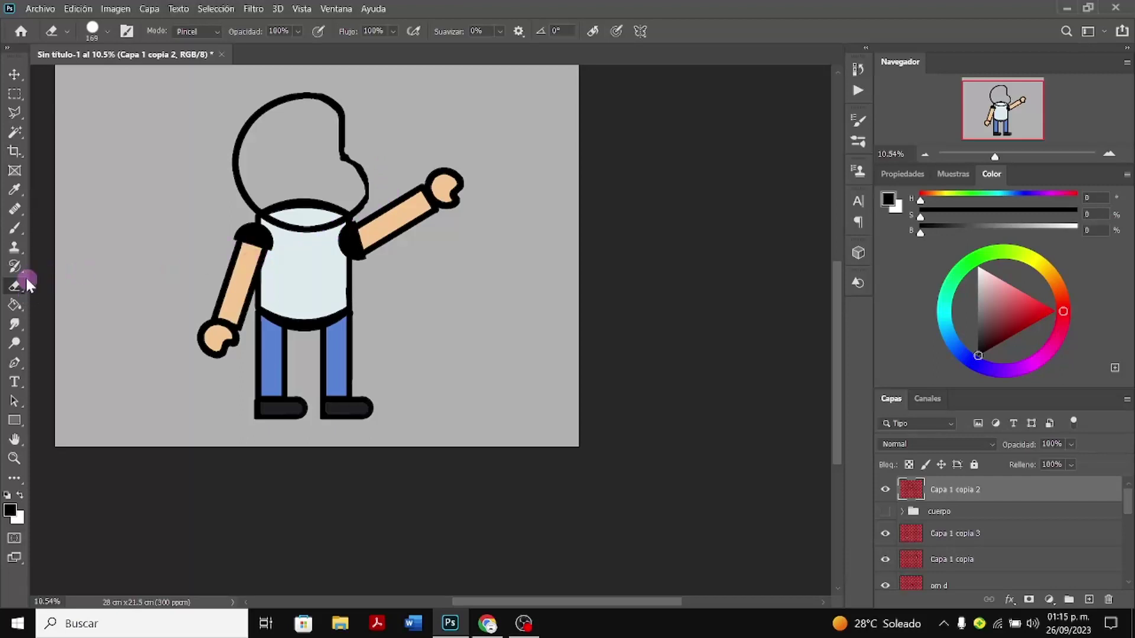
{"action": "left_click", "coordinate": [15, 228]}
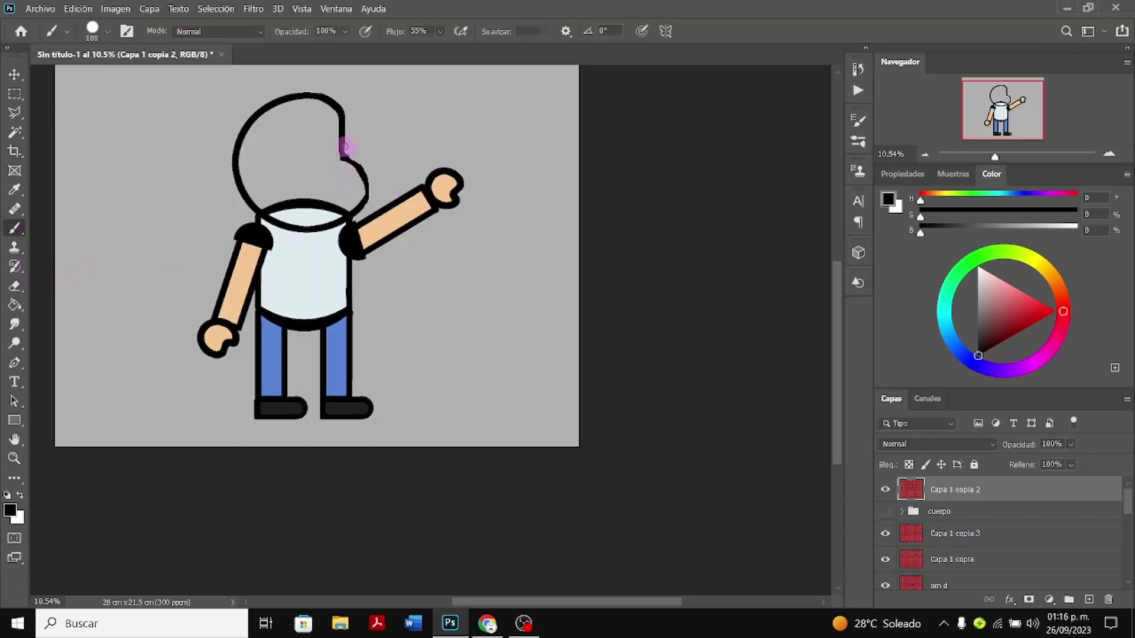
{"action": "mouse_move", "coordinate": [343, 146]}
{"action": "left_mouse_down"}
{"action": "mouse_move", "coordinate": [370, 181]}
{"action": "mouse_move", "coordinate": [348, 221]}
{"action": "left_mouse_up"}
{"action": "scroll", "coordinate": [880, 538], "scroll_direction": "down", "scroll_amount": 5}
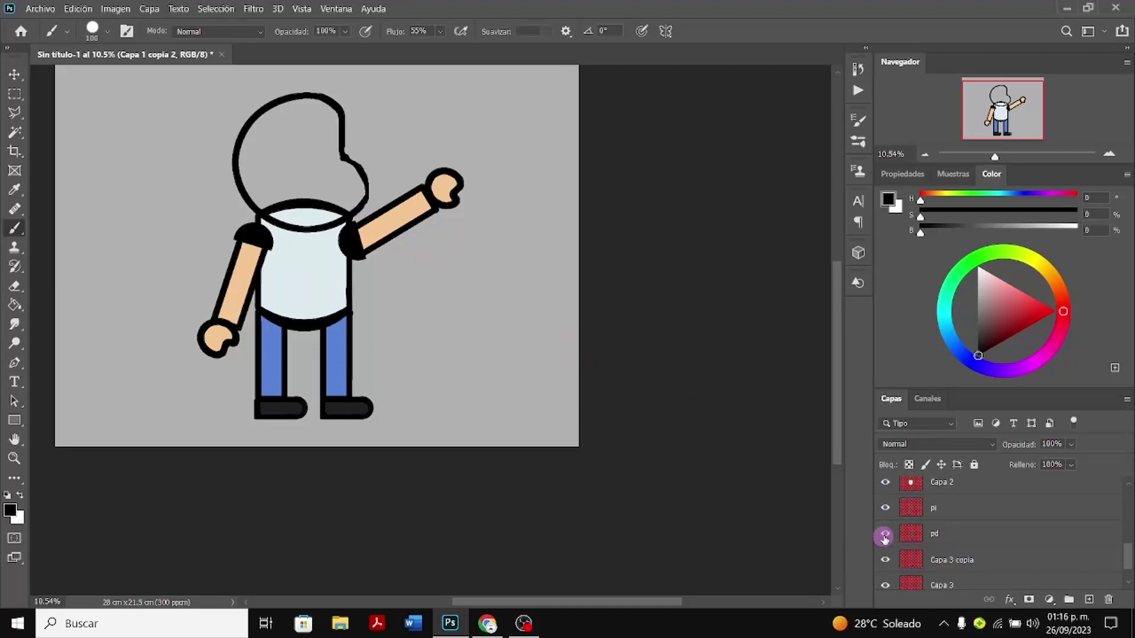
Hide the body layers to isolate the head and thicken the line from the notch along the curve
{"action": "left_click_drag", "start_coordinate": [887, 545], "coordinate": [556, 467]}
{"action": "scroll", "coordinate": [445, 333], "scroll_direction": "up", "scroll_amount": 2}
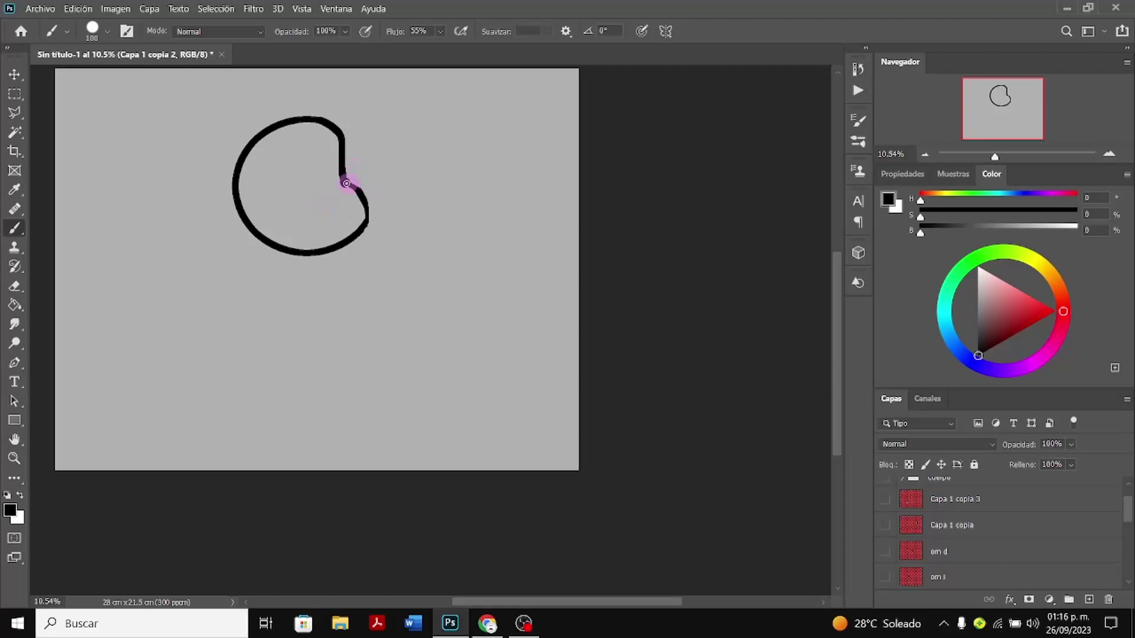
{"action": "mouse_move", "coordinate": [345, 183]}
{"action": "left_mouse_down"}
{"action": "mouse_move", "coordinate": [365, 200]}
{"action": "mouse_move", "coordinate": [360, 225]}
{"action": "mouse_move", "coordinate": [365, 202]}
{"action": "mouse_move", "coordinate": [341, 178]}
{"action": "left_mouse_up"}
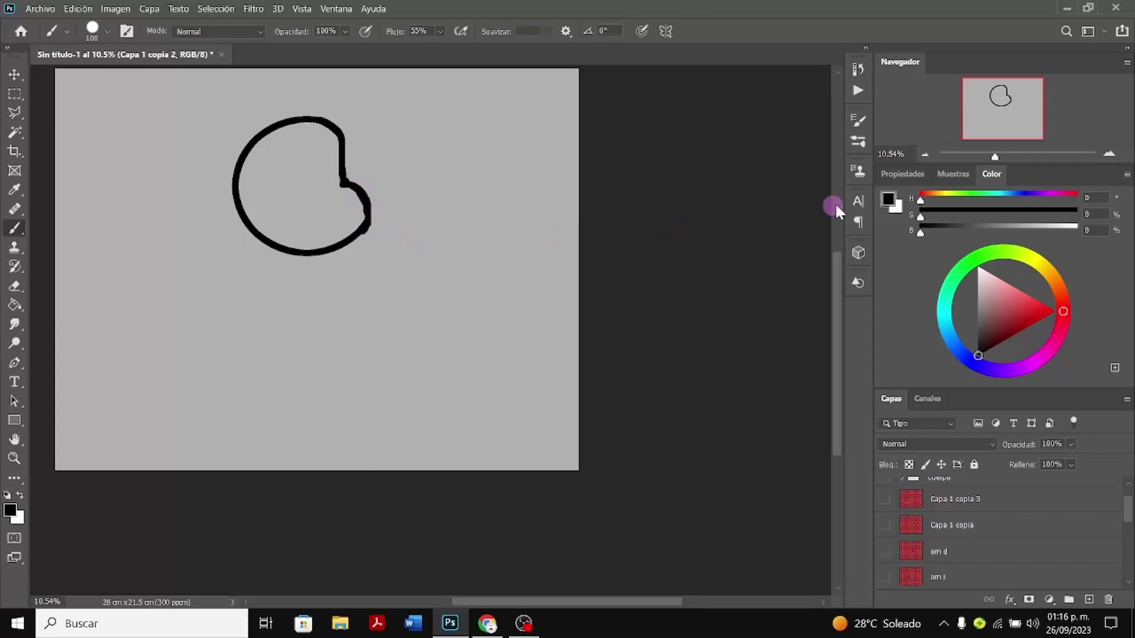
{"action": "mouse_move", "coordinate": [995, 158]}
{"action": "left_mouse_down"}
{"action": "mouse_move", "coordinate": [981, 157]}
{"action": "mouse_move", "coordinate": [1020, 168]}
{"action": "mouse_move", "coordinate": [1004, 173]}
{"action": "left_mouse_up"}
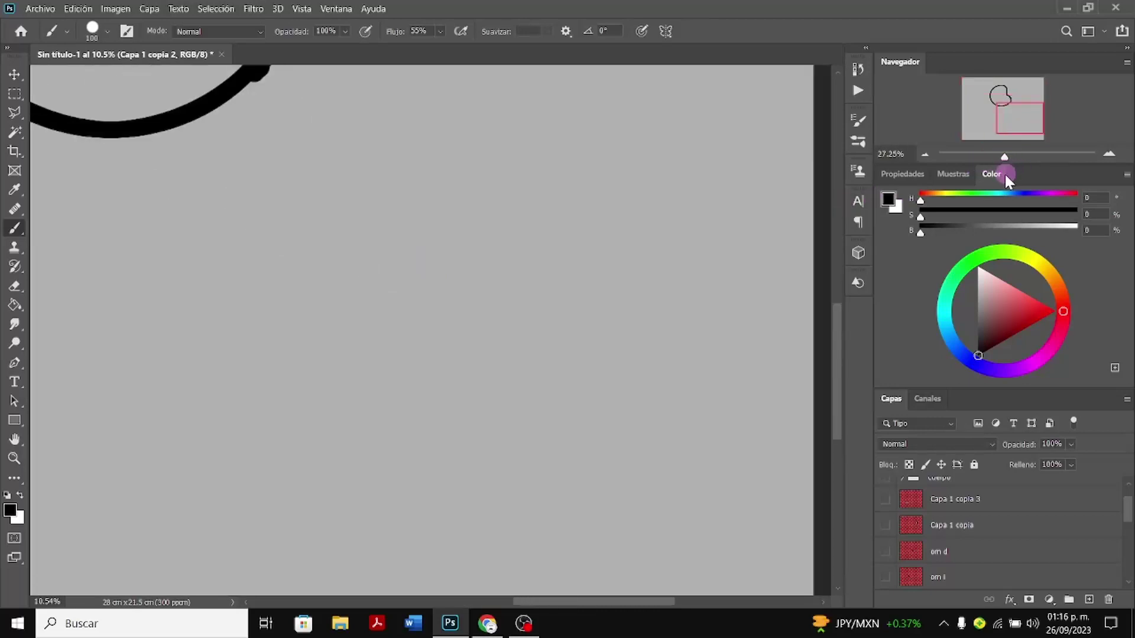
Brush over the notch in the black curve to fill it
{"action": "scroll", "coordinate": [324, 338], "scroll_direction": "up", "scroll_amount": 5}
{"action": "scroll", "coordinate": [320, 331], "scroll_direction": "up", "scroll_amount": 3}
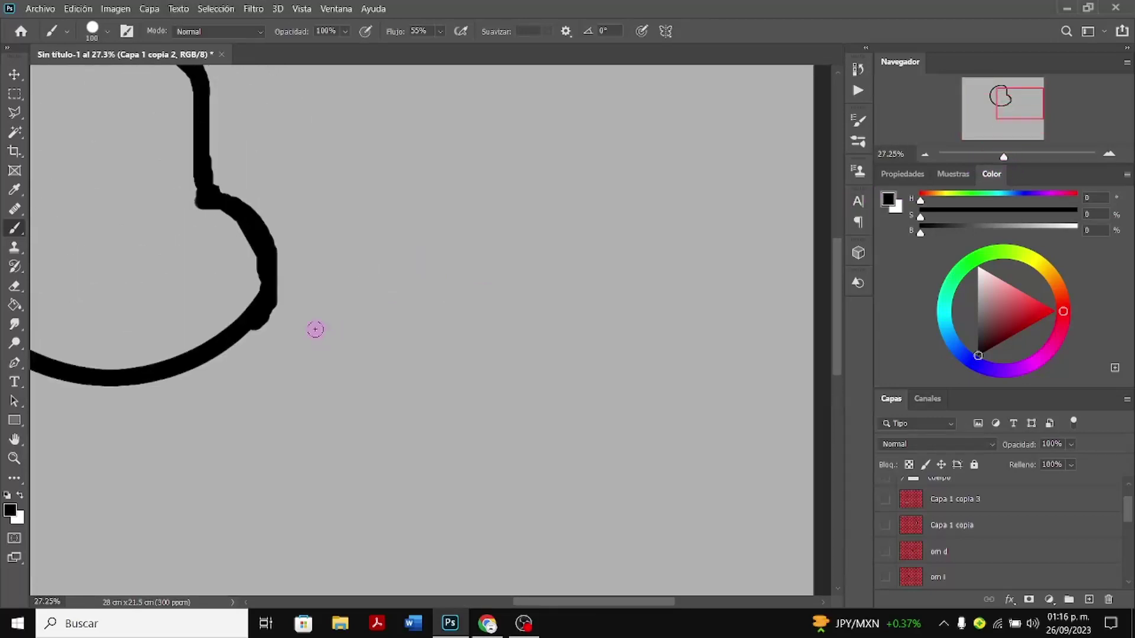
{"action": "mouse_move", "coordinate": [199, 214]}
{"action": "left_mouse_down"}
{"action": "mouse_move", "coordinate": [203, 200]}
{"action": "mouse_move", "coordinate": [201, 233]}
{"action": "mouse_move", "coordinate": [239, 249]}
{"action": "mouse_move", "coordinate": [260, 276]}
{"action": "mouse_move", "coordinate": [259, 339]}
{"action": "left_mouse_up"}
{"action": "left_click", "coordinate": [203, 201]}
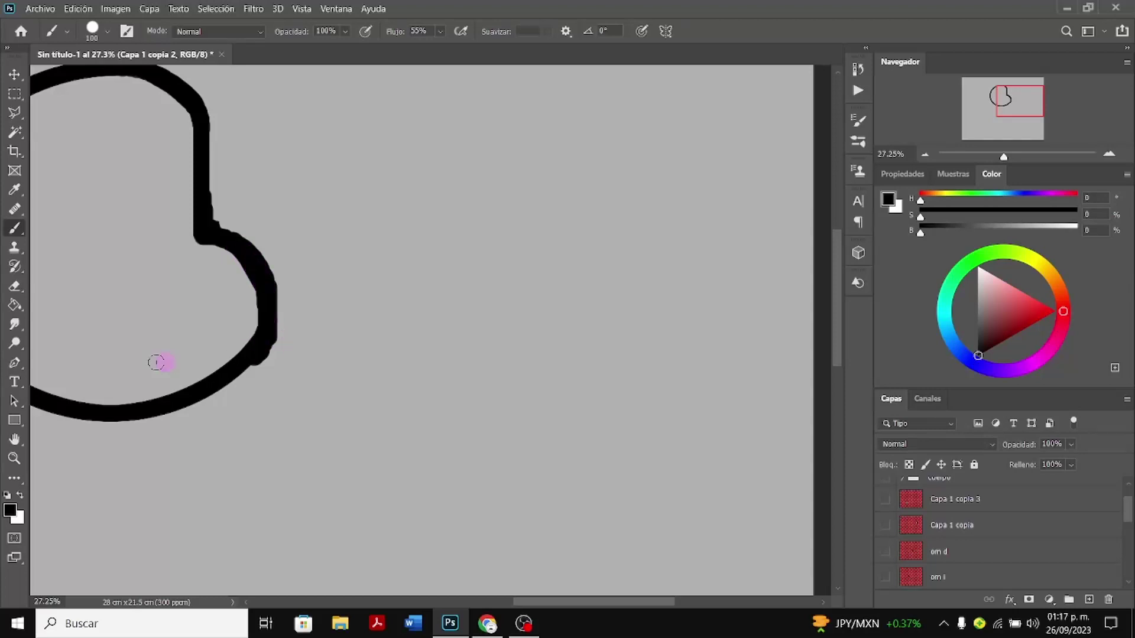
Smooth the vertical edge with the Eraser, undo the gap, then brush-fill the inner corner where line meets curve
{"action": "left_click", "coordinate": [16, 288]}
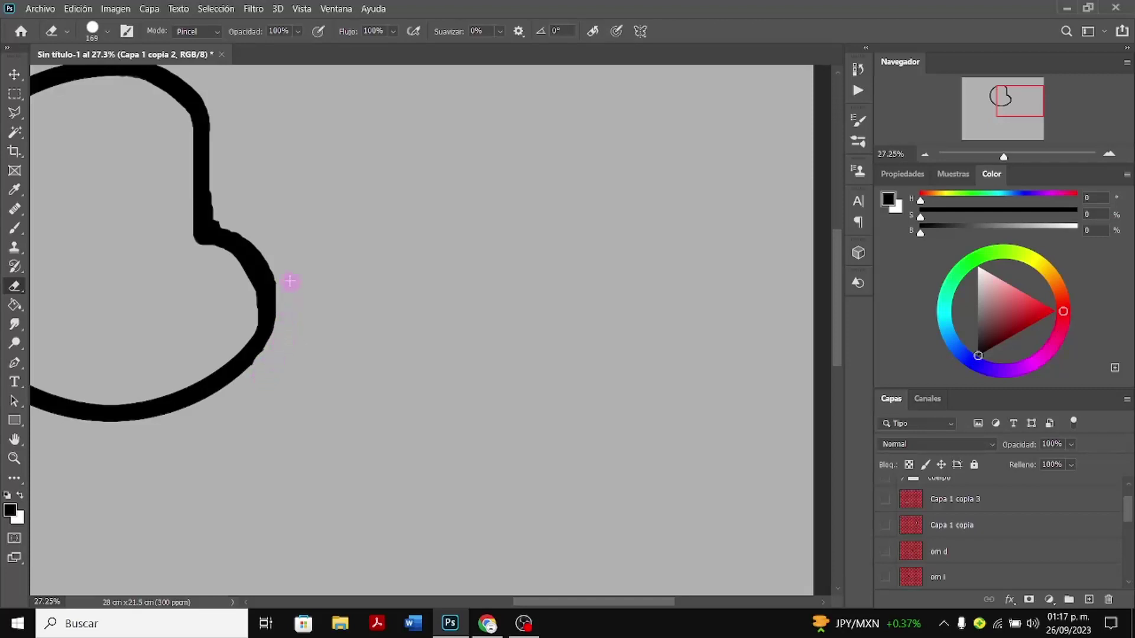
{"action": "left_click", "coordinate": [223, 184]}
{"action": "left_click", "coordinate": [224, 185]}
{"action": "mouse_move", "coordinate": [226, 195]}
{"action": "left_mouse_down"}
{"action": "mouse_move", "coordinate": [273, 237]}
{"action": "mouse_move", "coordinate": [234, 239]}
{"action": "mouse_move", "coordinate": [203, 258]}
{"action": "left_mouse_up"}
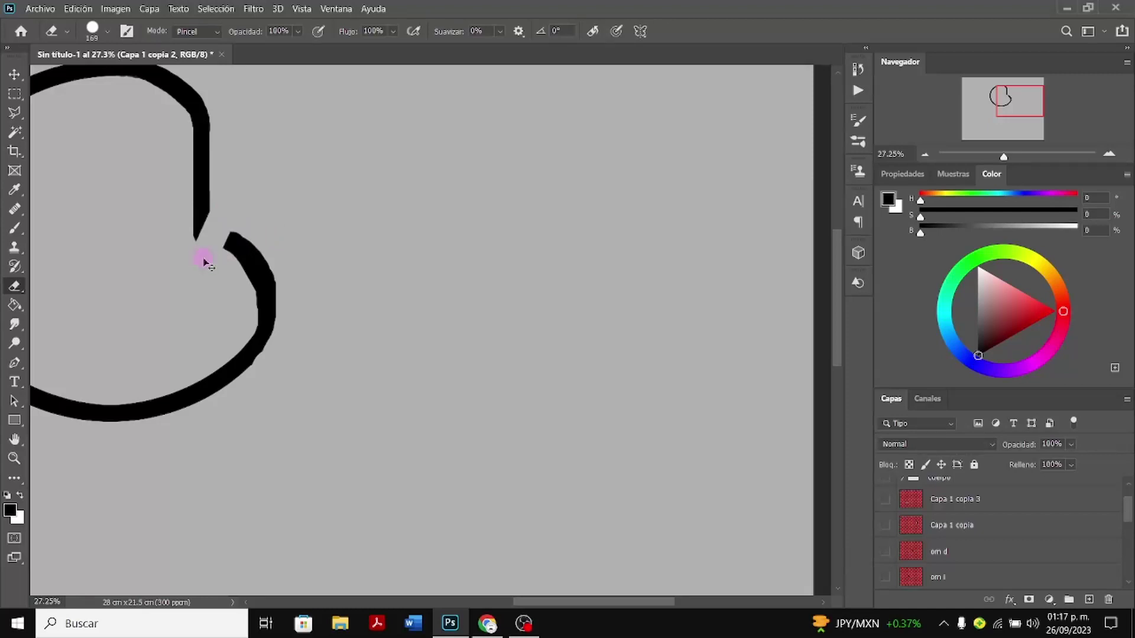
{"action": "key", "text": "ctrl+z"}
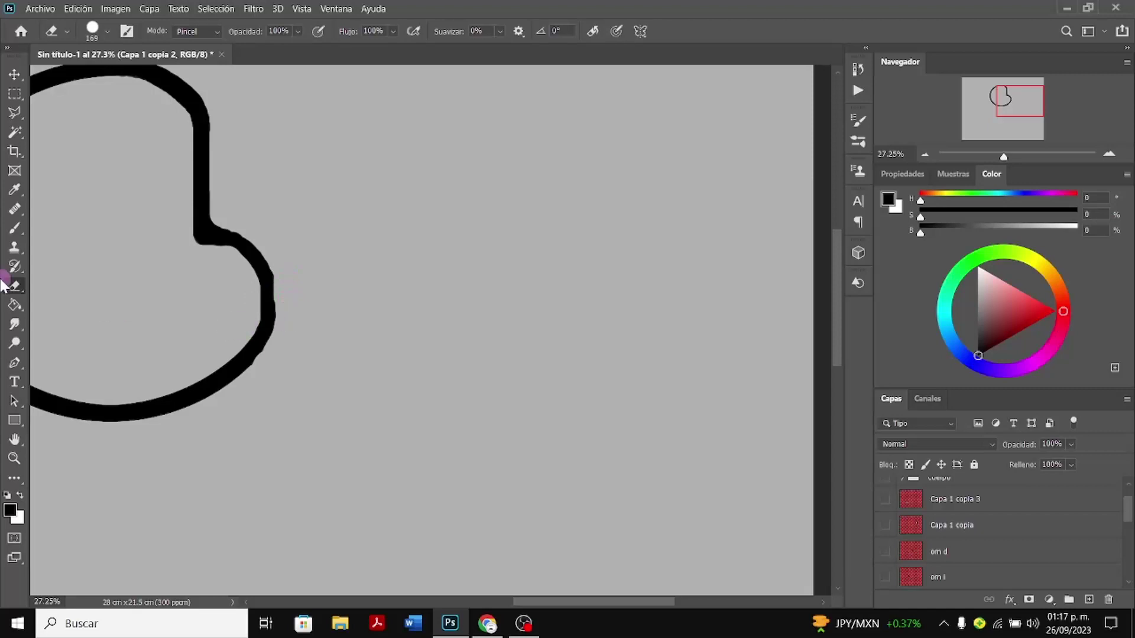
{"action": "left_click", "coordinate": [18, 229]}
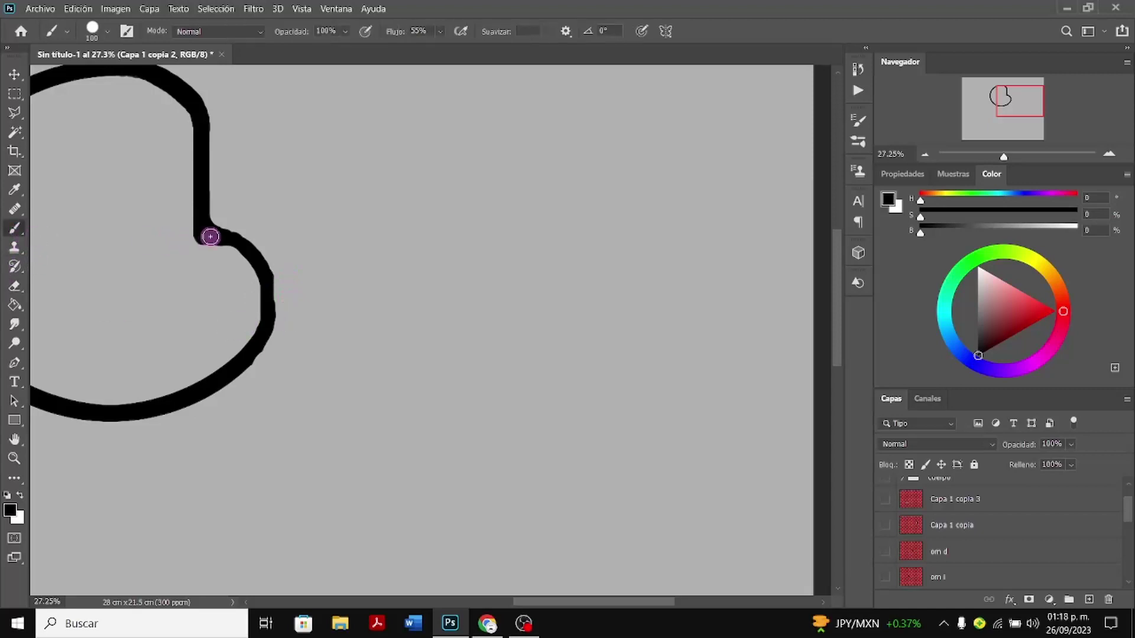
{"action": "mouse_move", "coordinate": [205, 237]}
{"action": "left_mouse_down"}
{"action": "mouse_move", "coordinate": [245, 247]}
{"action": "mouse_move", "coordinate": [266, 315]}
{"action": "left_mouse_up"}
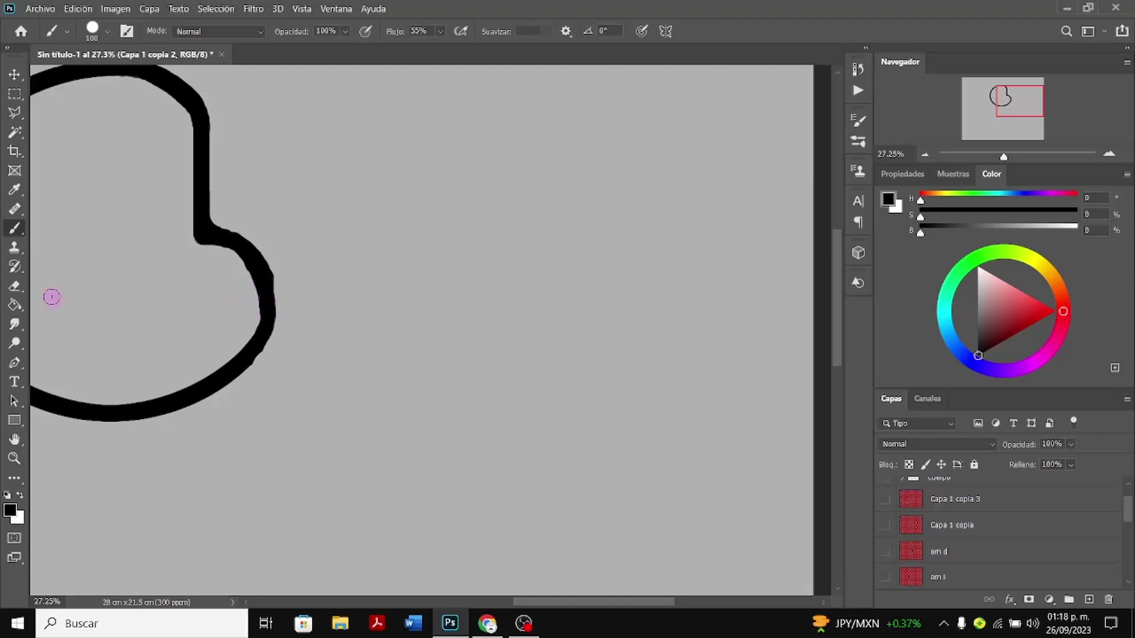
{"action": "left_click", "coordinate": [19, 291]}
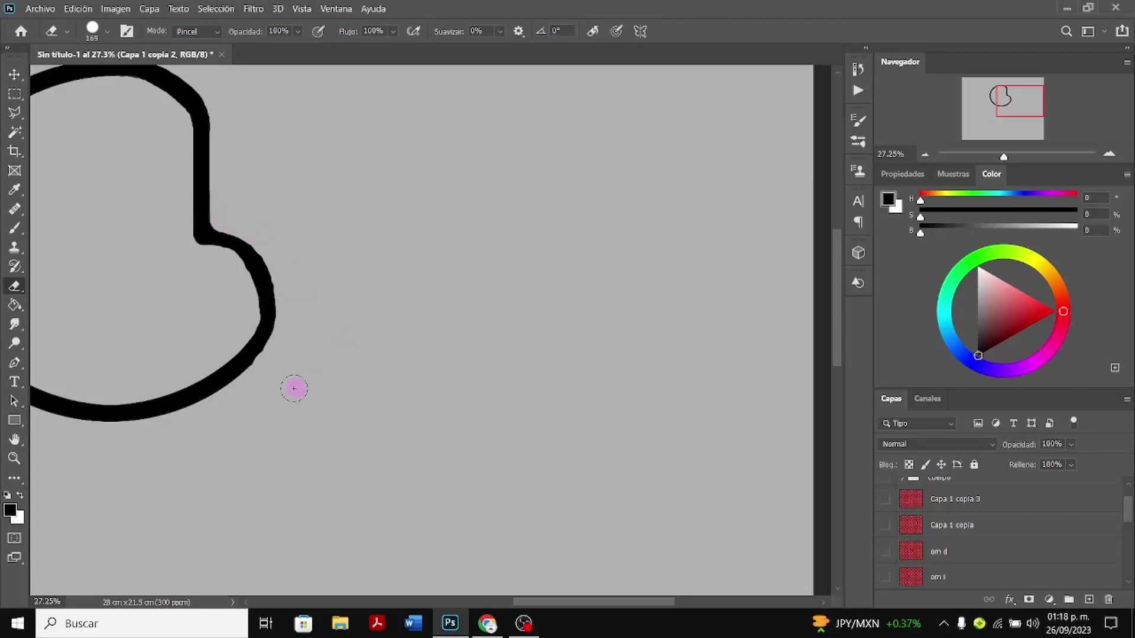
Thicken the right edge of the black head outline with a brush stroke, then zoom out
{"action": "left_click", "coordinate": [18, 230]}
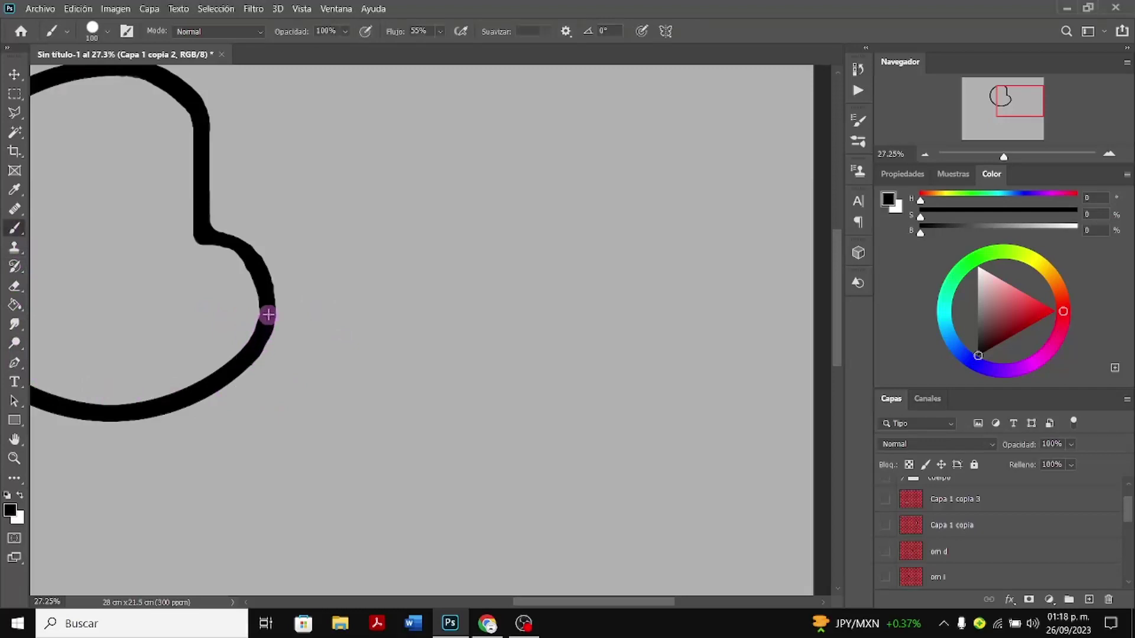
{"action": "mouse_move", "coordinate": [268, 315]}
{"action": "left_mouse_down"}
{"action": "mouse_move", "coordinate": [254, 255]}
{"action": "mouse_move", "coordinate": [213, 238]}
{"action": "left_mouse_up"}
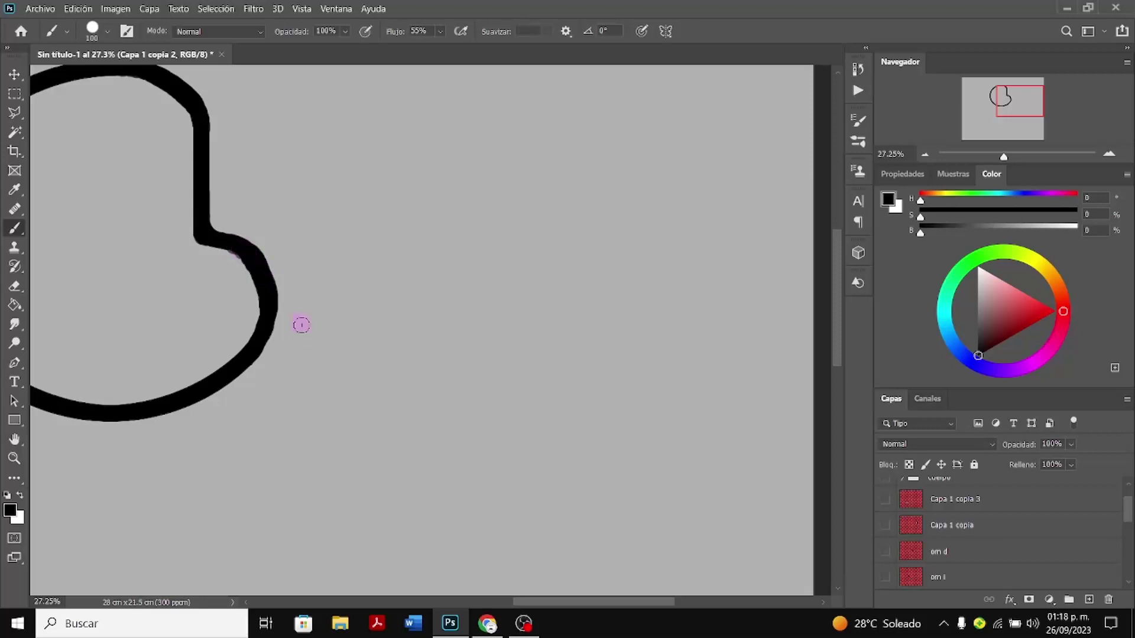
{"action": "scroll", "coordinate": [307, 343], "scroll_direction": "down", "scroll_amount": 1}
{"action": "scroll", "coordinate": [359, 301], "scroll_direction": "up", "scroll_amount": 2}
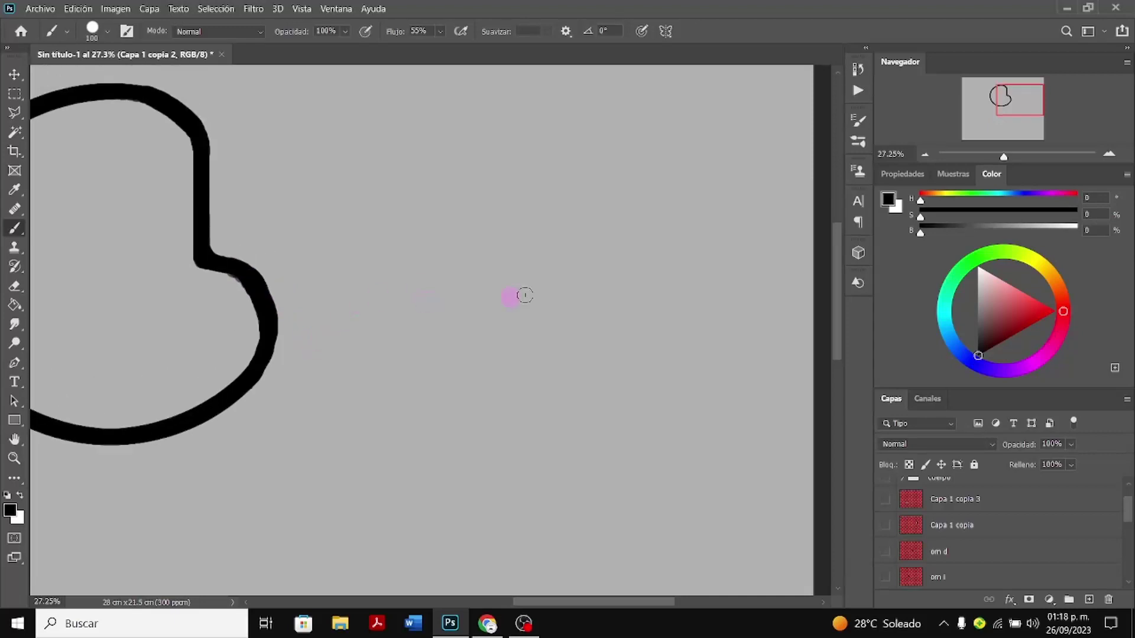
{"action": "left_click_drag", "start_coordinate": [1008, 157], "coordinate": [1003, 156]}
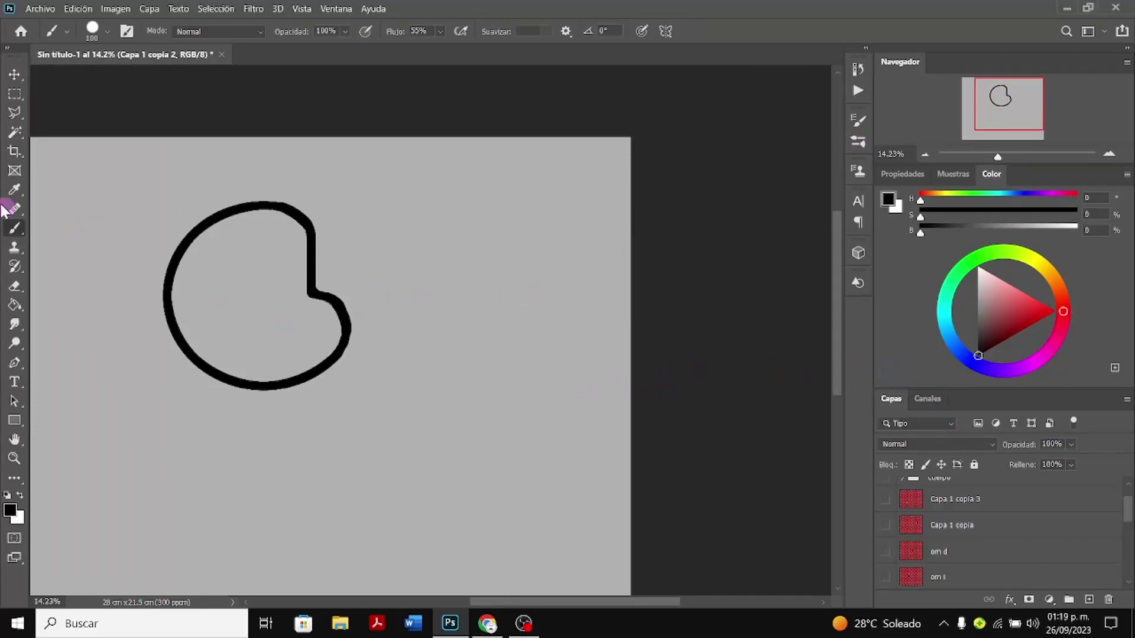
{"action": "left_click", "coordinate": [18, 289]}
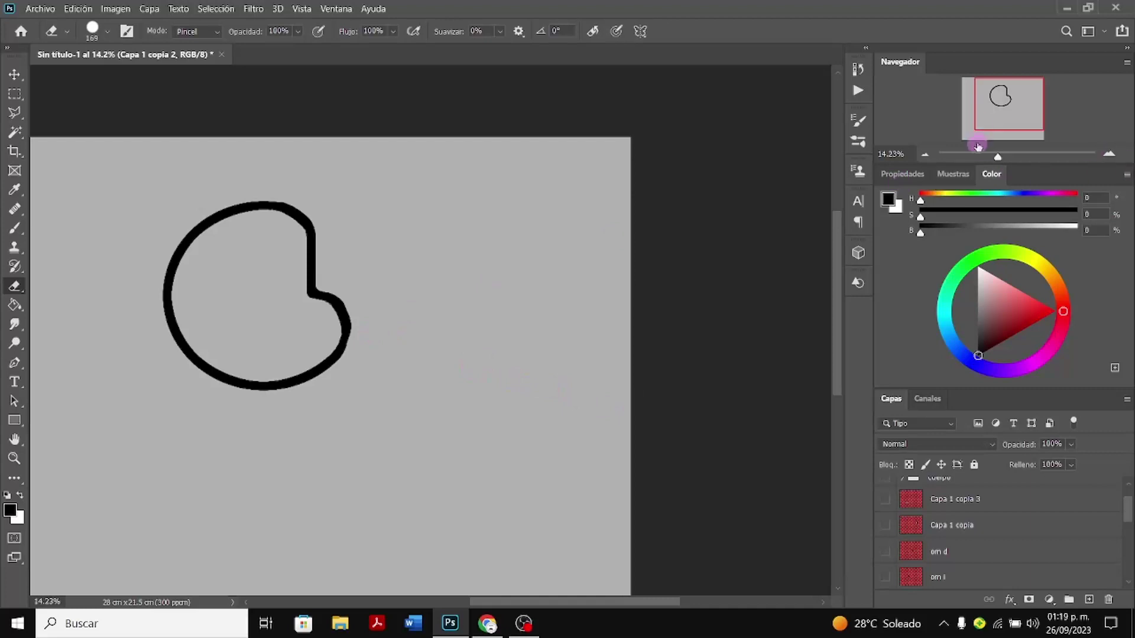
Zoom in and erase along the outer edge of the head outline, from the lower curve to the corner
{"action": "left_click_drag", "start_coordinate": [1000, 157], "coordinate": [1011, 159]}
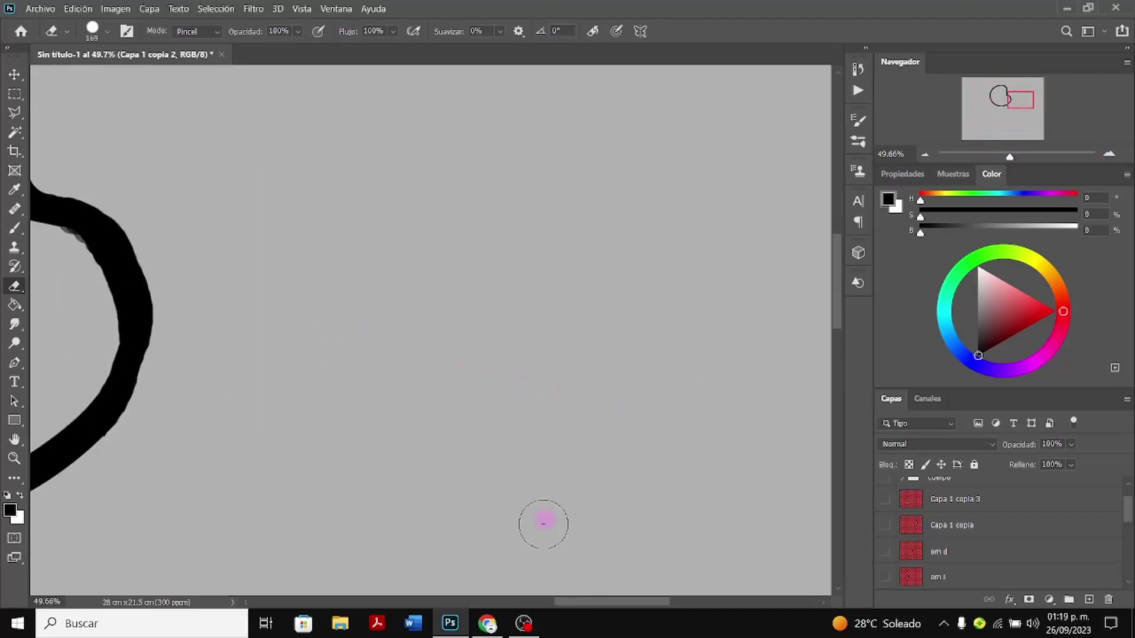
{"action": "left_click_drag", "start_coordinate": [588, 601], "coordinate": [556, 599]}
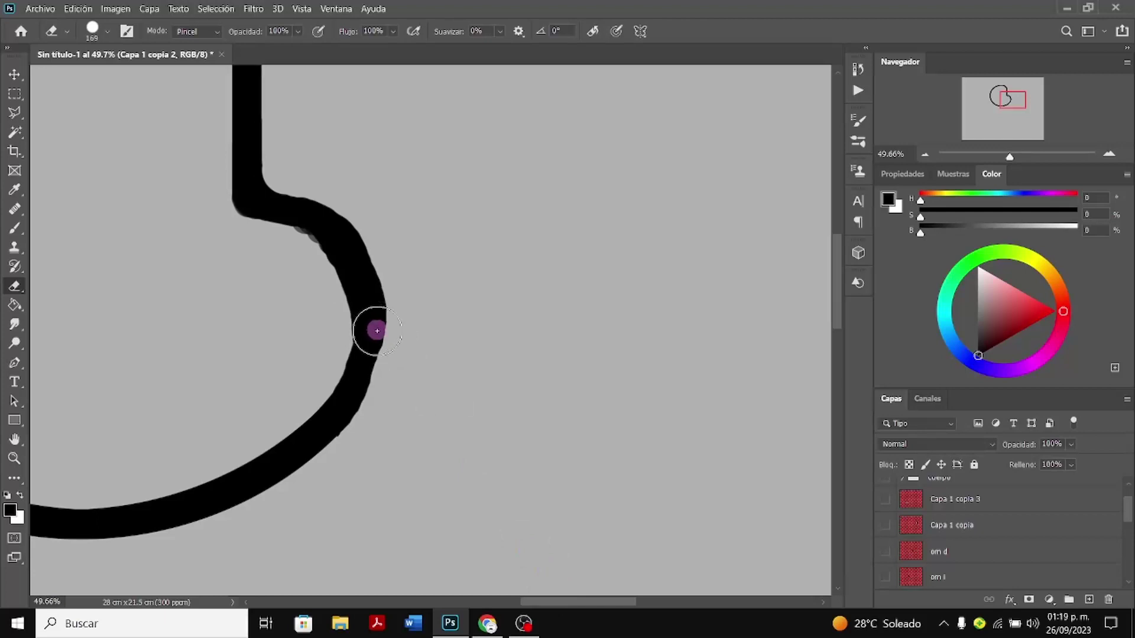
{"action": "mouse_move", "coordinate": [377, 283]}
{"action": "left_mouse_down"}
{"action": "mouse_move", "coordinate": [304, 213]}
{"action": "mouse_move", "coordinate": [342, 199]}
{"action": "mouse_move", "coordinate": [307, 179]}
{"action": "mouse_move", "coordinate": [349, 209]}
{"action": "mouse_move", "coordinate": [389, 270]}
{"action": "left_mouse_up"}
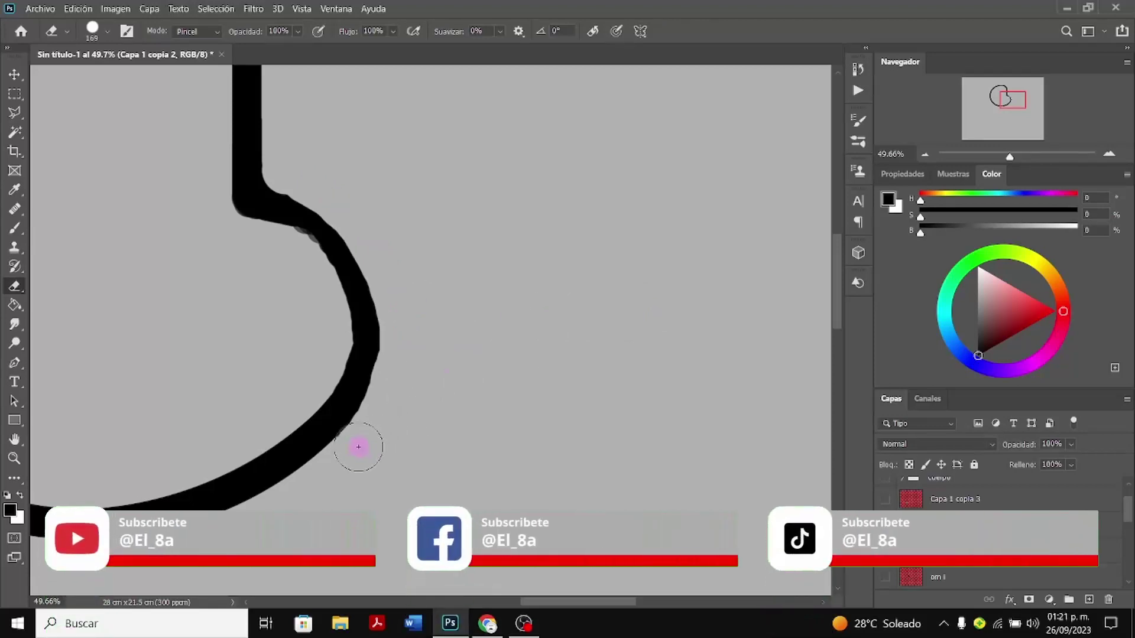
{"action": "mouse_move", "coordinate": [359, 447]}
{"action": "left_mouse_down"}
{"action": "mouse_move", "coordinate": [391, 331]}
{"action": "mouse_move", "coordinate": [360, 237]}
{"action": "left_mouse_up"}
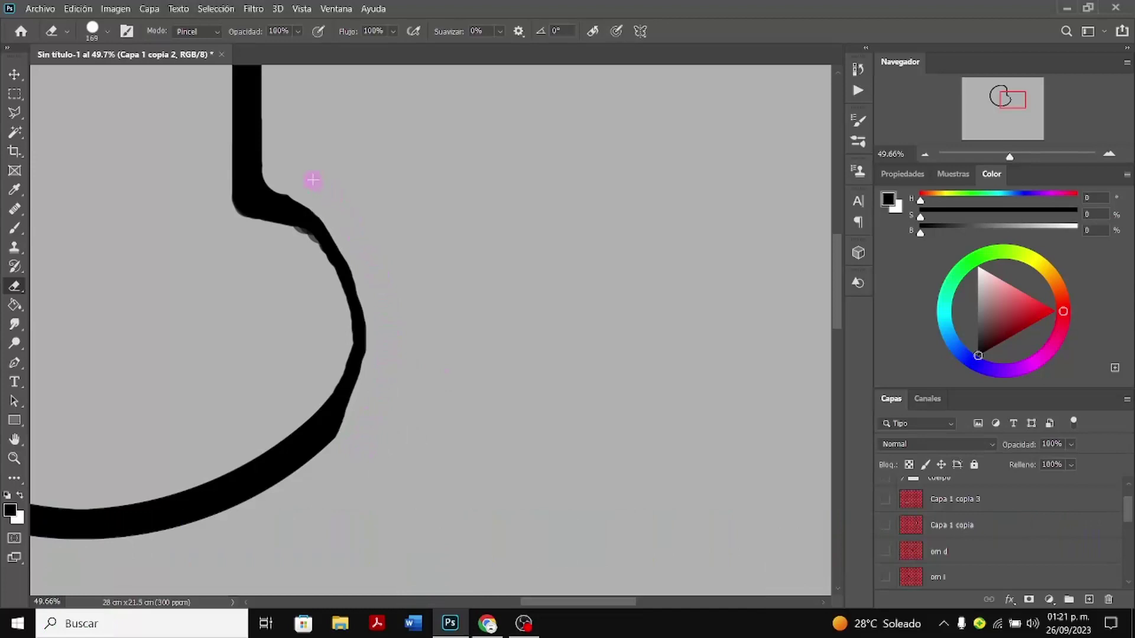
Repaint the lower-right curve with brush strokes, undoing the uneven ones, until the line is smooth
{"action": "left_click", "coordinate": [15, 228]}
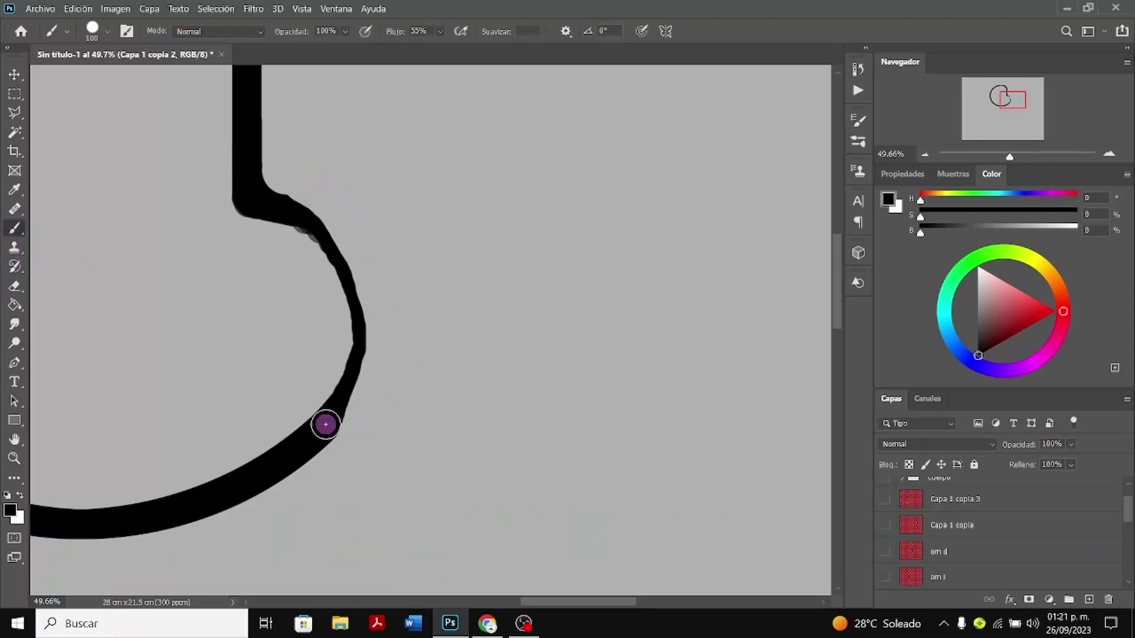
{"action": "left_click_drag", "start_coordinate": [325, 425], "coordinate": [326, 403]}
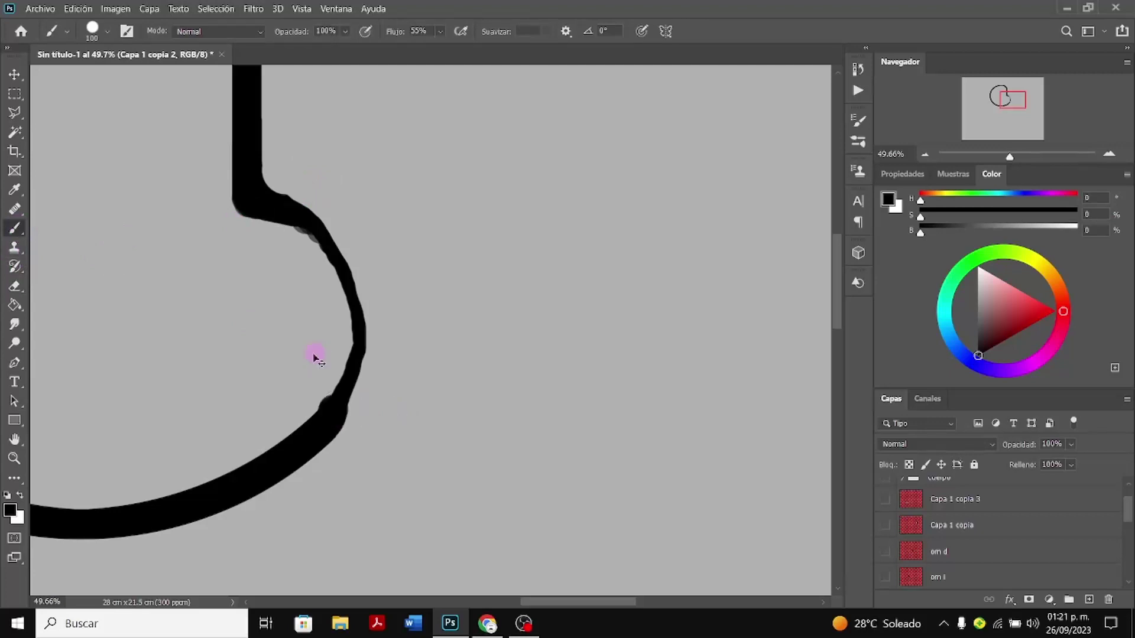
{"action": "key", "text": "ctrl+z"}
{"action": "mouse_move", "coordinate": [339, 416]}
{"action": "left_mouse_down"}
{"action": "mouse_move", "coordinate": [371, 354]}
{"action": "mouse_move", "coordinate": [363, 299]}
{"action": "mouse_move", "coordinate": [324, 225]}
{"action": "mouse_move", "coordinate": [274, 204]}
{"action": "mouse_move", "coordinate": [321, 233]}
{"action": "mouse_move", "coordinate": [351, 294]}
{"action": "mouse_move", "coordinate": [352, 373]}
{"action": "mouse_move", "coordinate": [329, 425]}
{"action": "left_mouse_up"}
{"action": "key", "text": "ctrl+z"}
{"action": "key", "text": "ctrl+z"}
{"action": "mouse_move", "coordinate": [326, 423]}
{"action": "left_mouse_down"}
{"action": "mouse_move", "coordinate": [360, 348]}
{"action": "mouse_move", "coordinate": [353, 292]}
{"action": "mouse_move", "coordinate": [330, 234]}
{"action": "mouse_move", "coordinate": [264, 201]}
{"action": "left_mouse_up"}
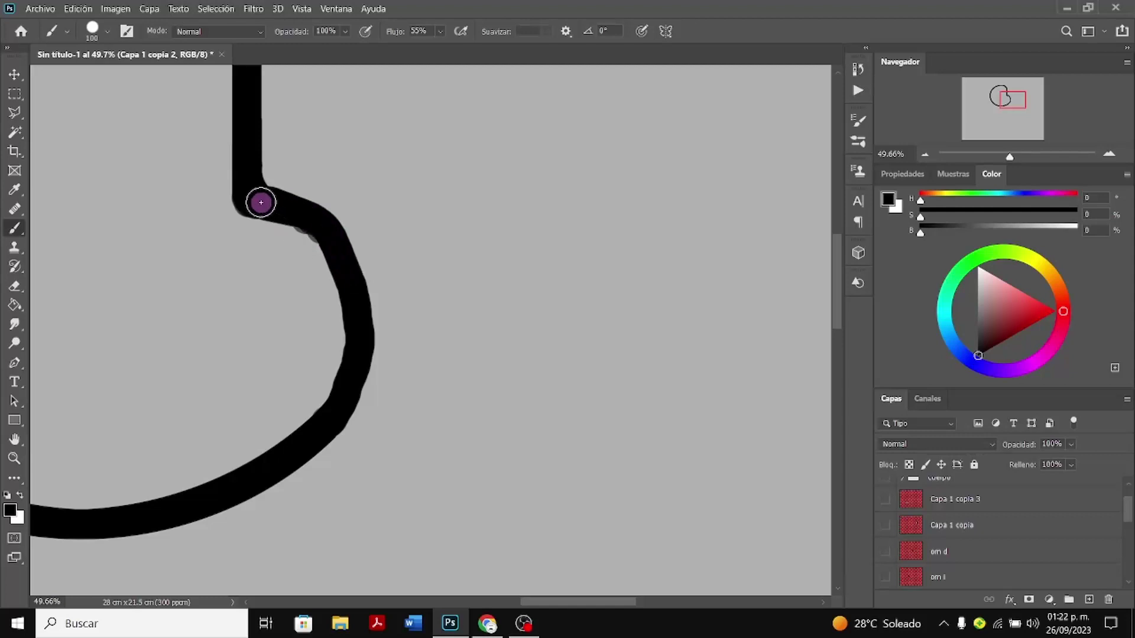
{"action": "mouse_move", "coordinate": [312, 224]}
{"action": "left_mouse_down"}
{"action": "mouse_move", "coordinate": [362, 323]}
{"action": "mouse_move", "coordinate": [360, 363]}
{"action": "mouse_move", "coordinate": [328, 428]}
{"action": "left_mouse_up"}
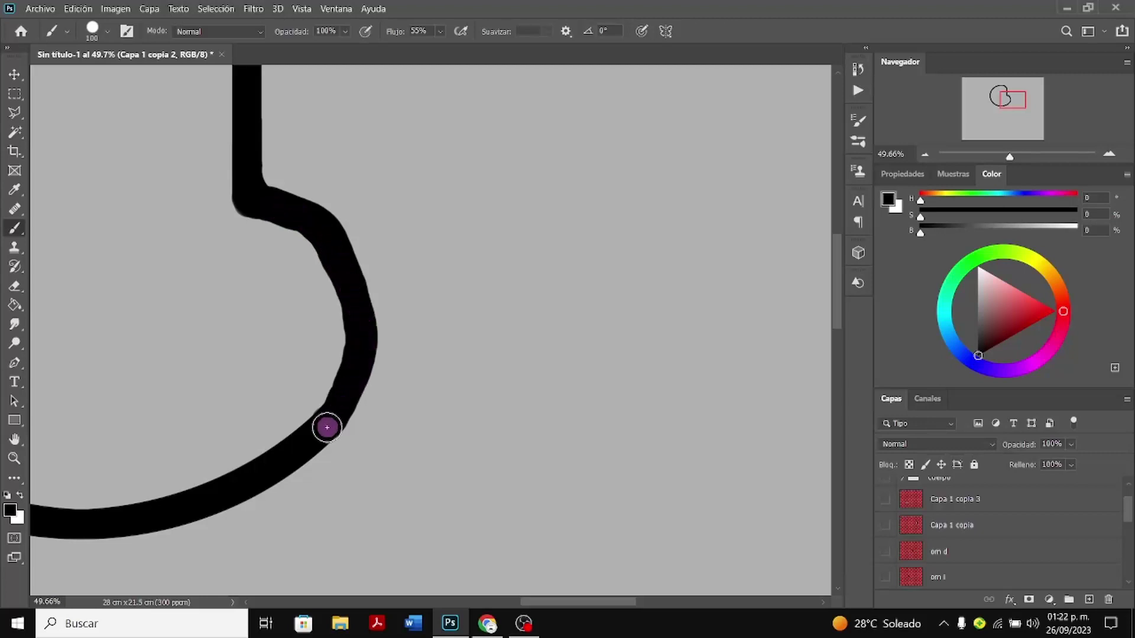
{"action": "key", "text": "ctrl+z"}
{"action": "key", "text": "ctrl+z"}
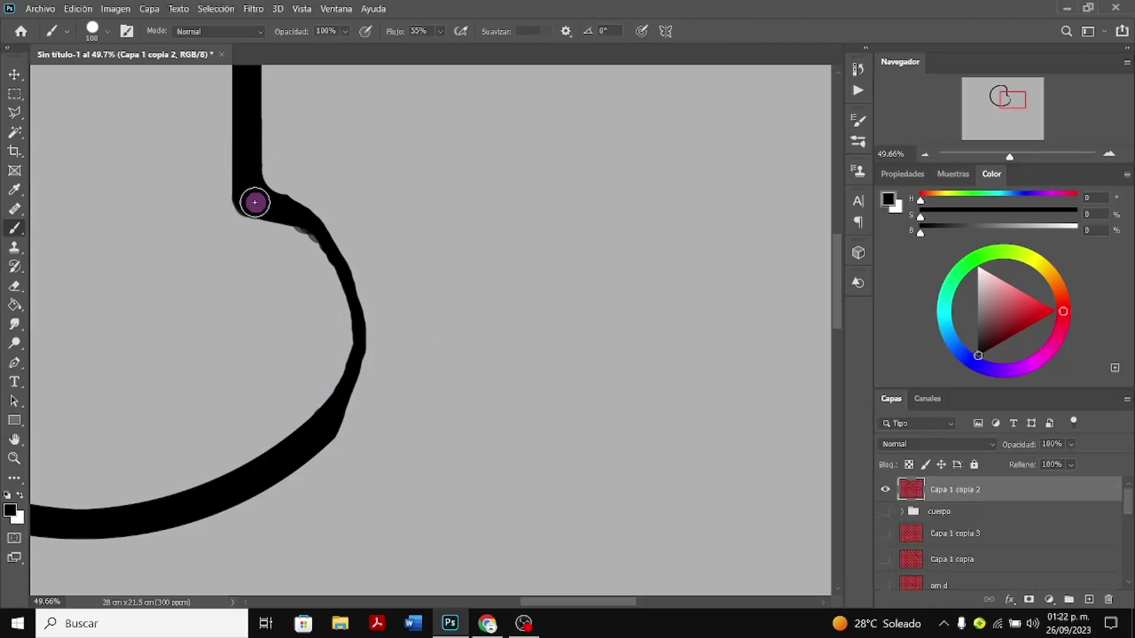
{"action": "mouse_move", "coordinate": [254, 203]}
{"action": "left_mouse_down"}
{"action": "mouse_move", "coordinate": [315, 238]}
{"action": "mouse_move", "coordinate": [354, 317]}
{"action": "mouse_move", "coordinate": [347, 390]}
{"action": "mouse_move", "coordinate": [305, 445]}
{"action": "mouse_move", "coordinate": [324, 444]}
{"action": "left_mouse_up"}
{"action": "key", "text": "ctrl+z"}
{"action": "key", "text": "ctrl+z"}
{"action": "key", "text": "ctrl+z"}
{"action": "key", "text": "ctrl+z"}
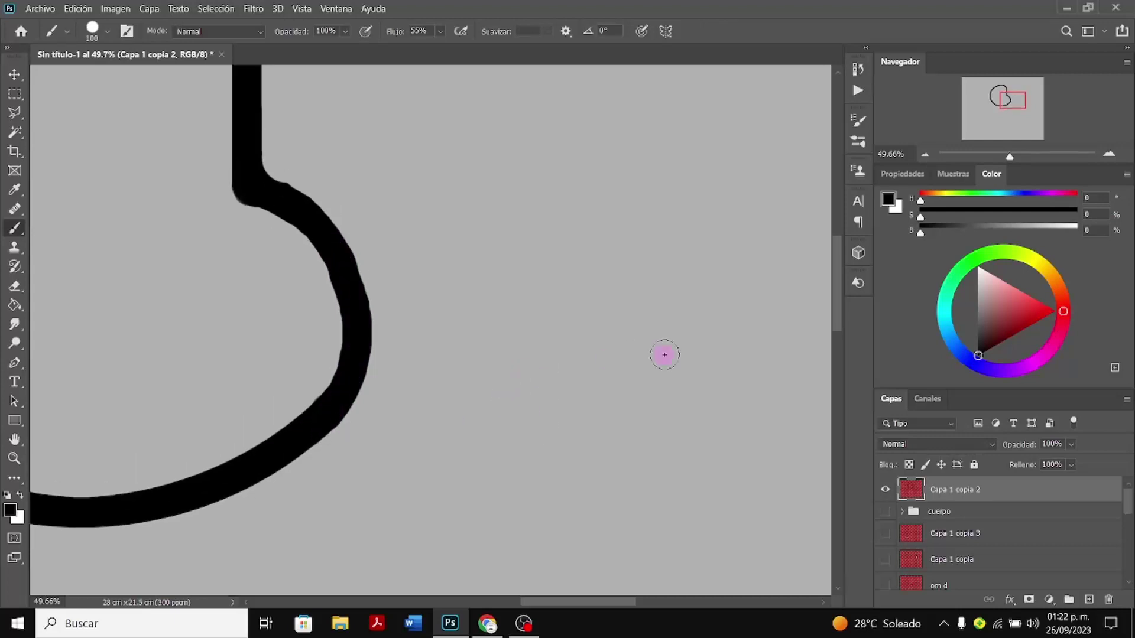
{"action": "mouse_move", "coordinate": [1010, 156]}
{"action": "left_mouse_down"}
{"action": "mouse_move", "coordinate": [997, 161]}
{"action": "mouse_move", "coordinate": [1006, 165]}
{"action": "left_mouse_up"}
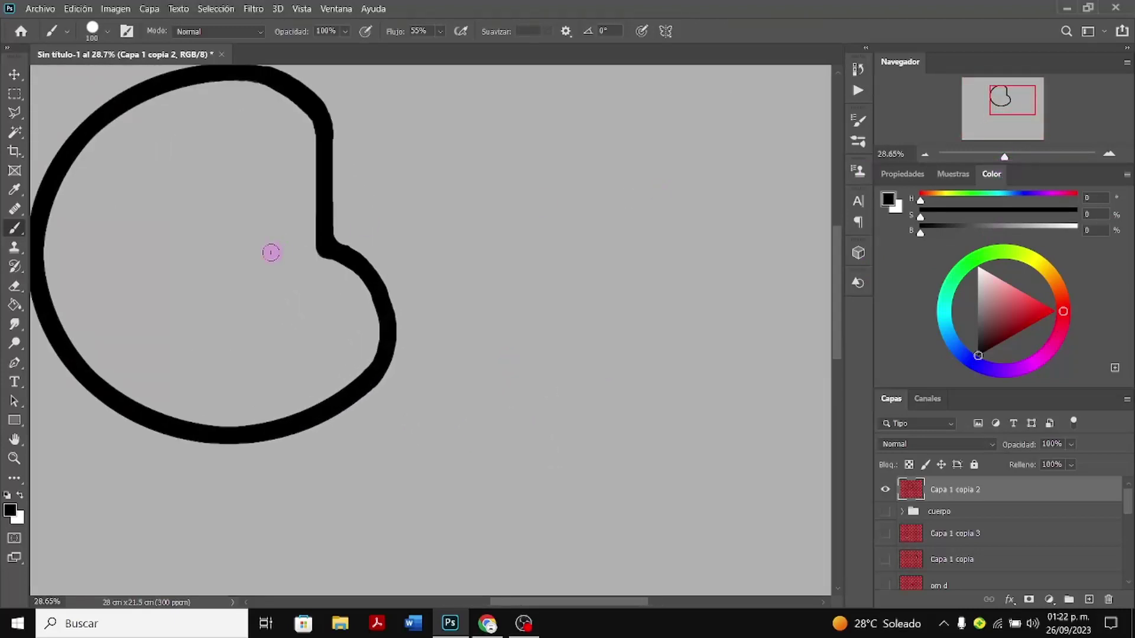
Show the peach-filled Capa 1 layer and move its head to the left of the outline
{"action": "left_click", "coordinate": [14, 286]}
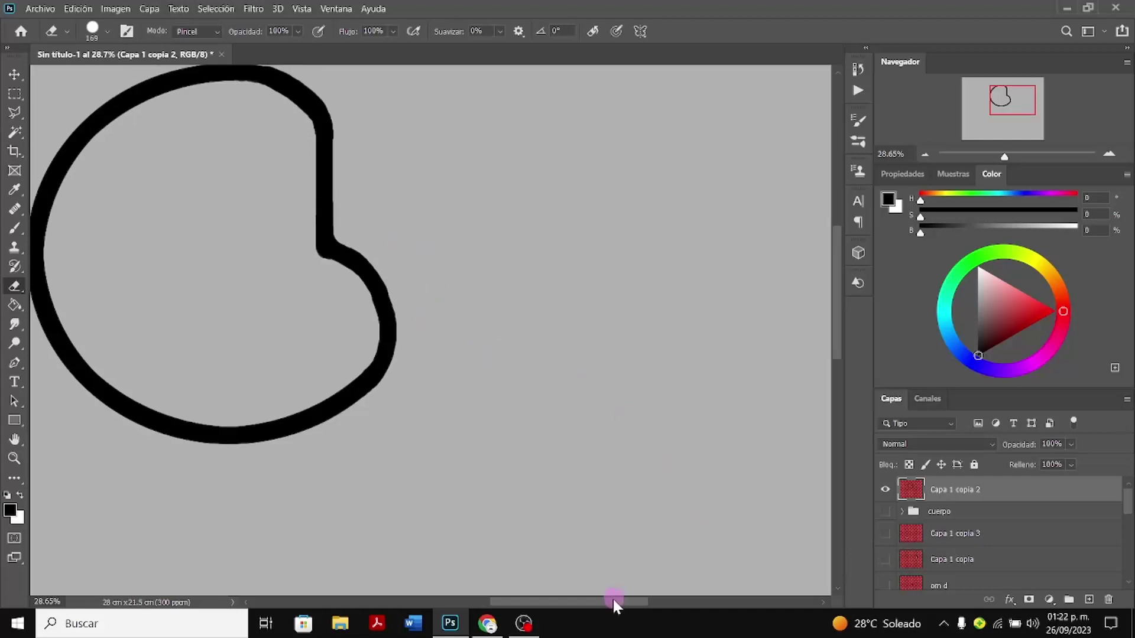
{"action": "left_click_drag", "start_coordinate": [612, 601], "coordinate": [557, 601]}
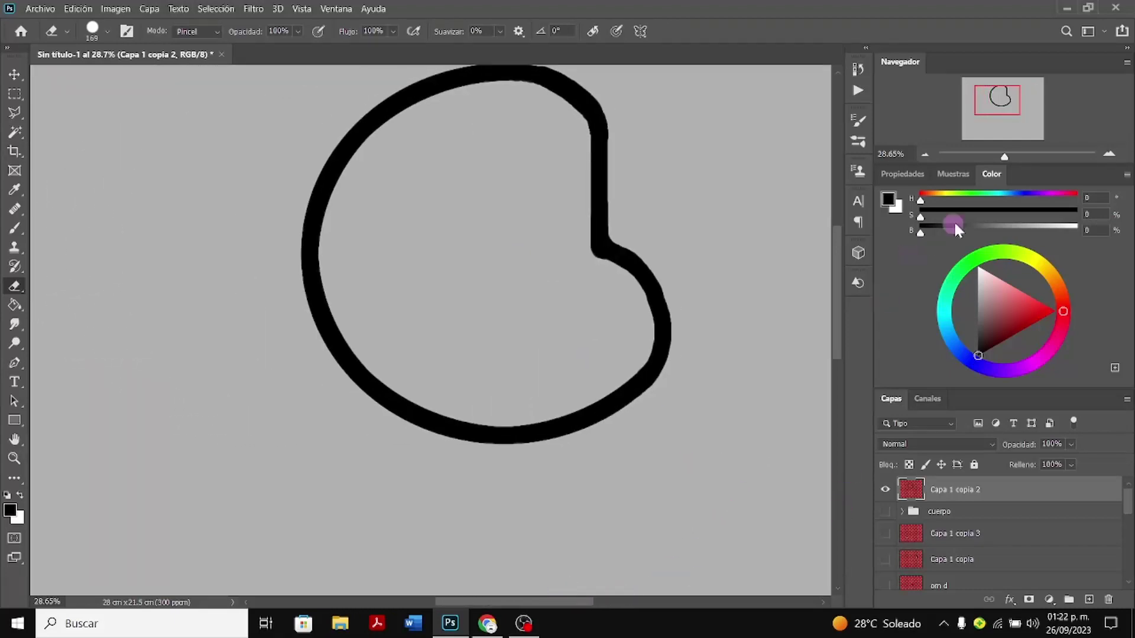
{"action": "left_click_drag", "start_coordinate": [1007, 152], "coordinate": [999, 164]}
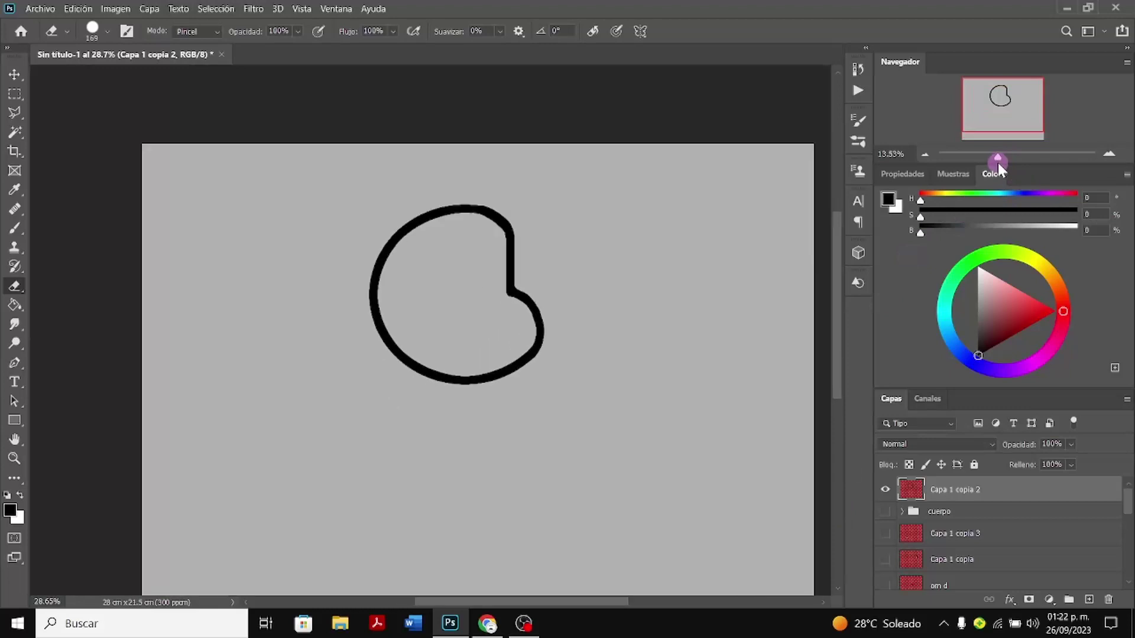
{"action": "scroll", "coordinate": [952, 499], "scroll_direction": "down", "scroll_amount": 2}
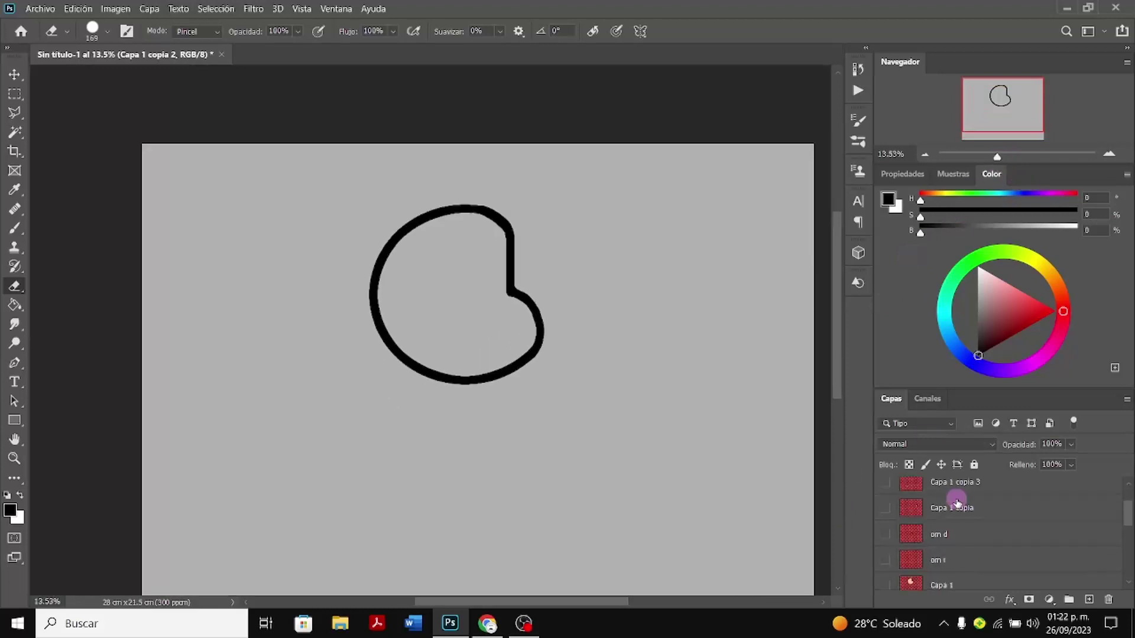
{"action": "left_click", "coordinate": [886, 588]}
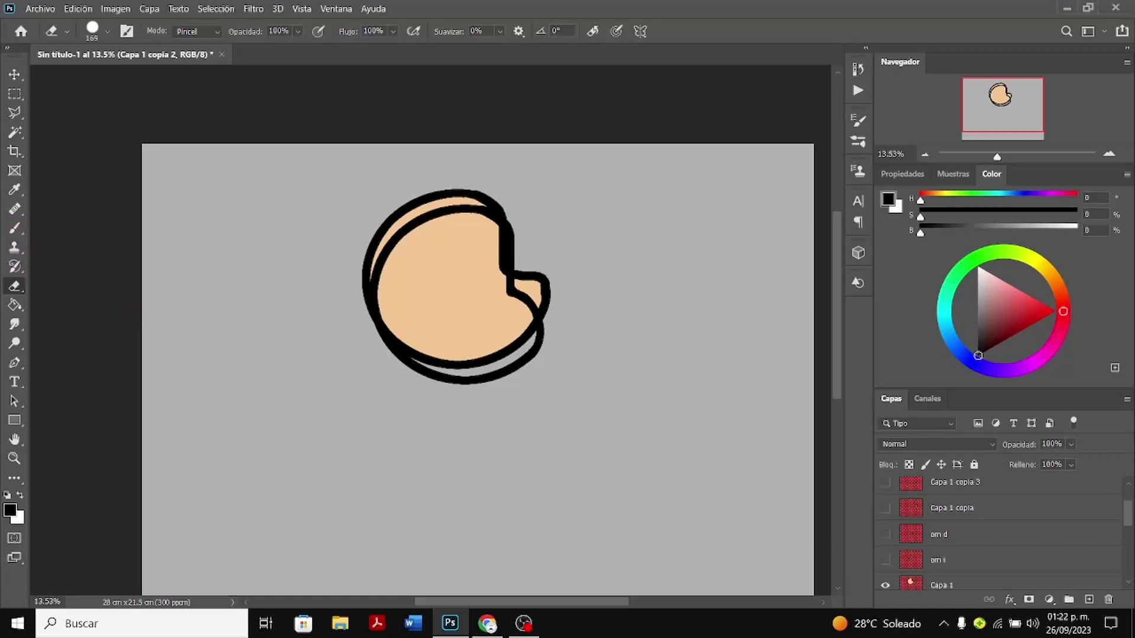
{"action": "scroll", "coordinate": [816, 532], "scroll_direction": "down", "scroll_amount": 1}
{"action": "left_click", "coordinate": [988, 585]}
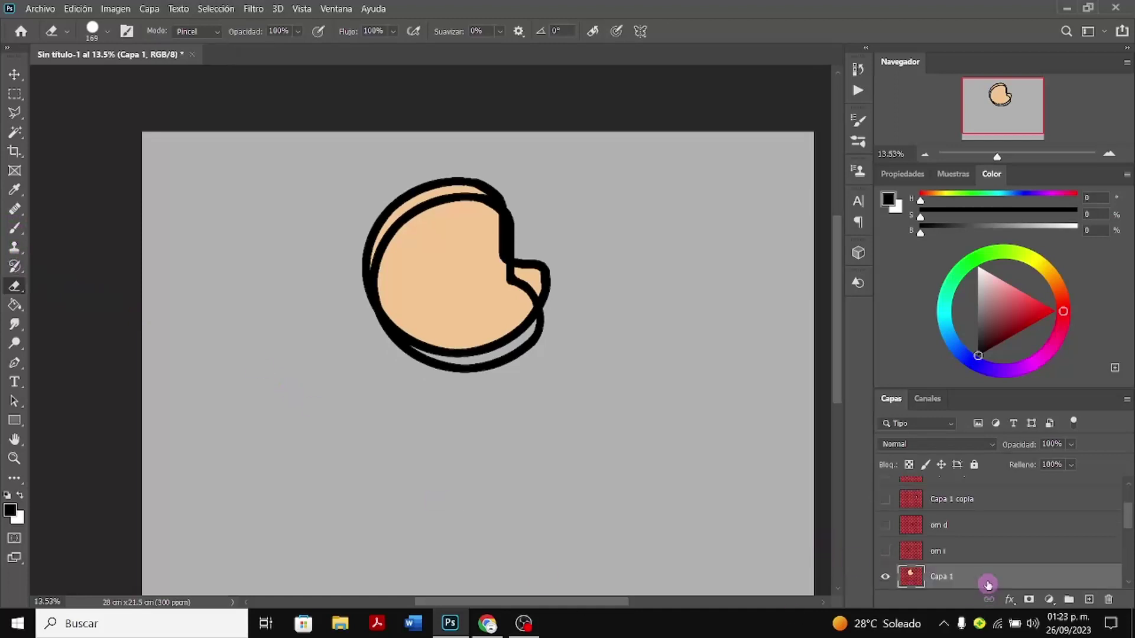
{"action": "key", "text": "ctrl+t"}
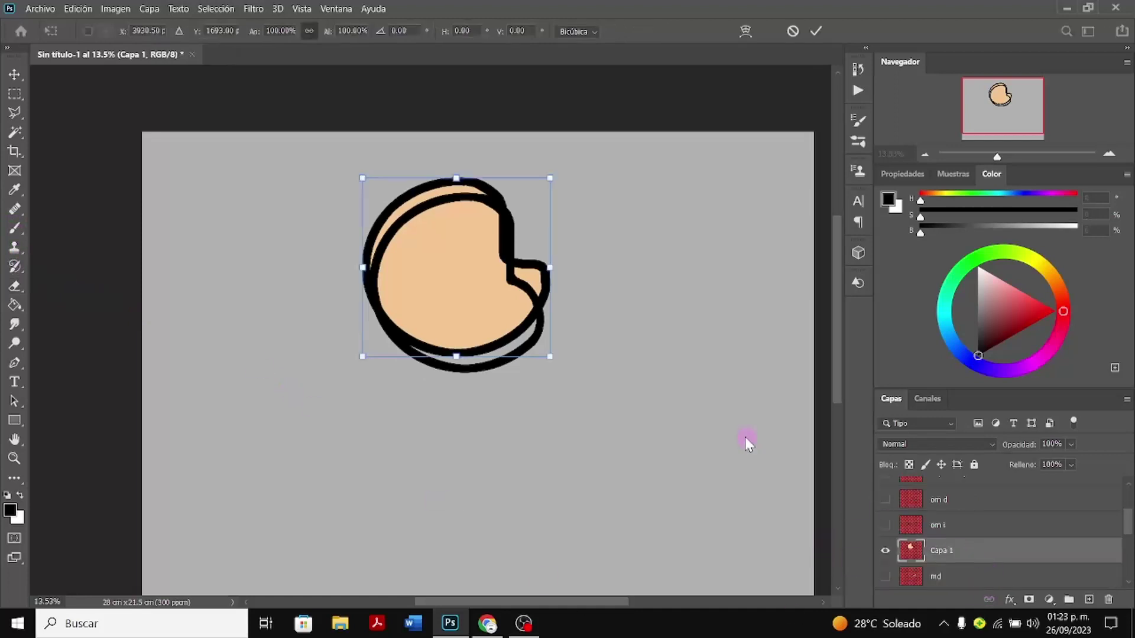
{"action": "mouse_move", "coordinate": [520, 214]}
{"action": "left_mouse_down"}
{"action": "mouse_move", "coordinate": [329, 219]}
{"action": "mouse_move", "coordinate": [309, 229]}
{"action": "mouse_move", "coordinate": [317, 233]}
{"action": "left_mouse_up"}
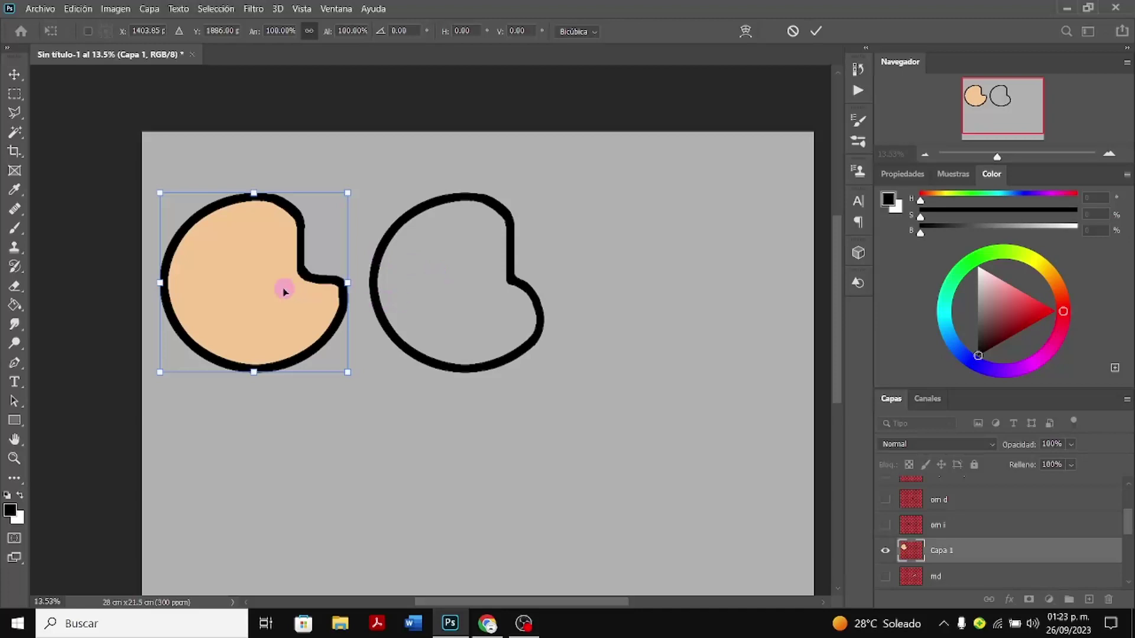
{"action": "key", "text": "Return"}
{"action": "key", "text": "e"}
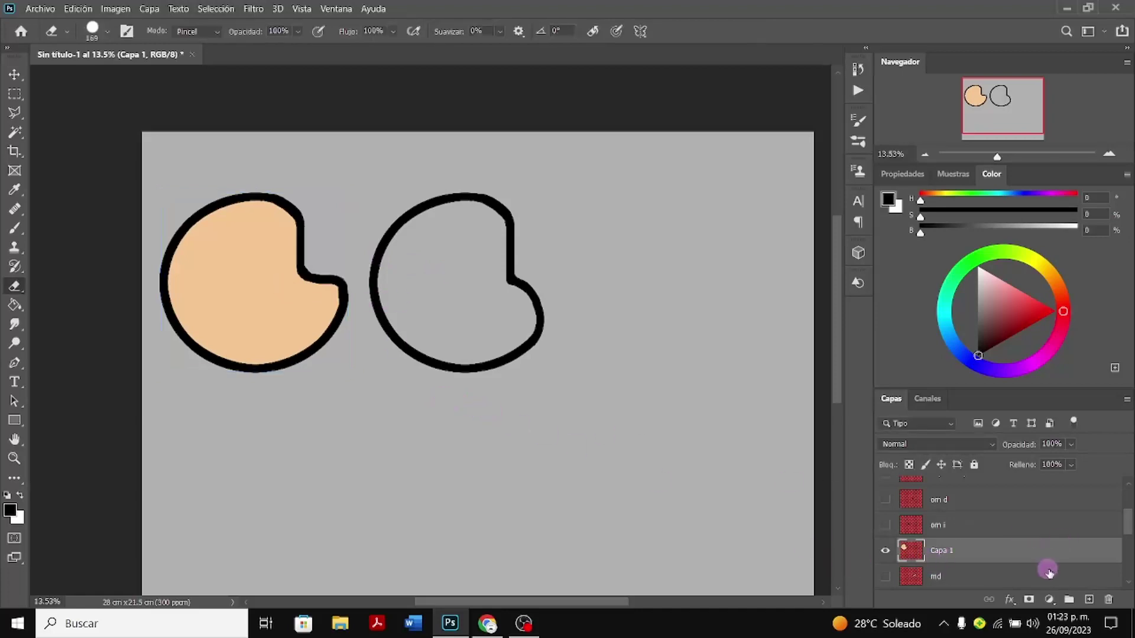
Delete the peach-filled Capa 1 layer
{"action": "left_click", "coordinate": [1110, 600]}
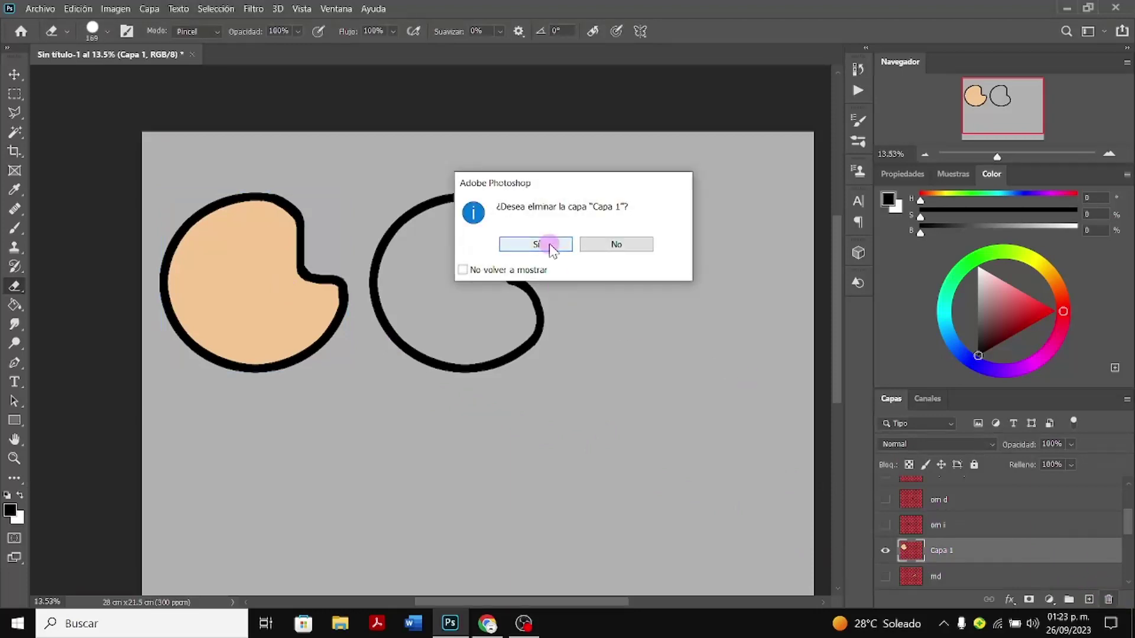
{"action": "left_click", "coordinate": [537, 244]}
{"action": "scroll", "coordinate": [952, 537], "scroll_direction": "up", "scroll_amount": 3}
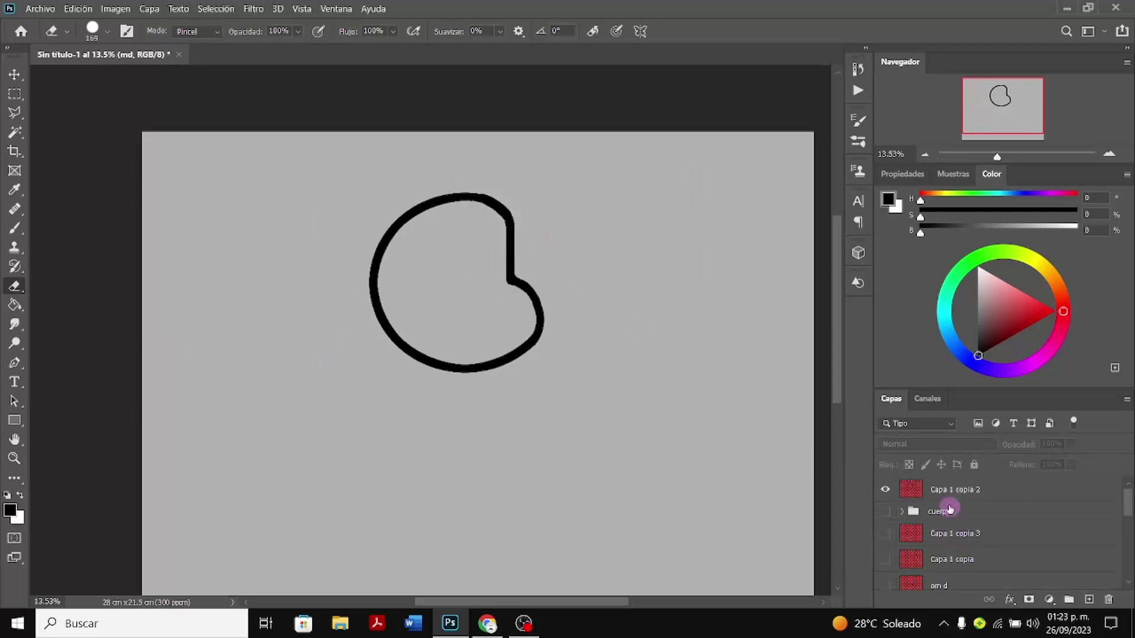
Duplicate Capa 1 copia 2 as Capa 1 copia 7 and place it below the original
{"action": "left_click", "coordinate": [938, 490]}
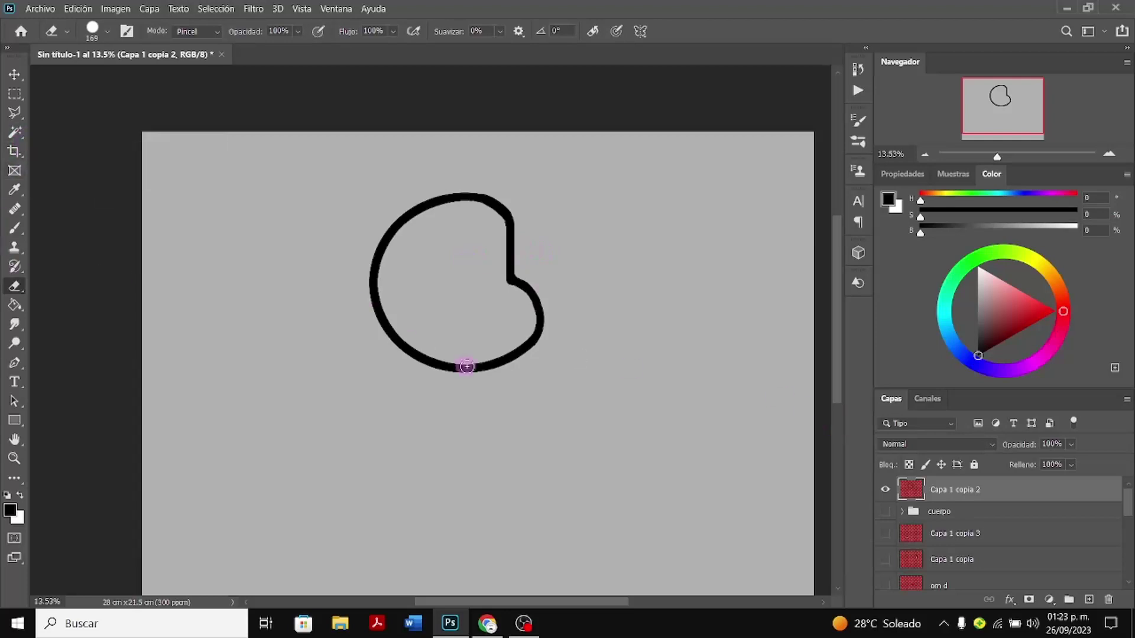
{"action": "right_click", "coordinate": [952, 487]}
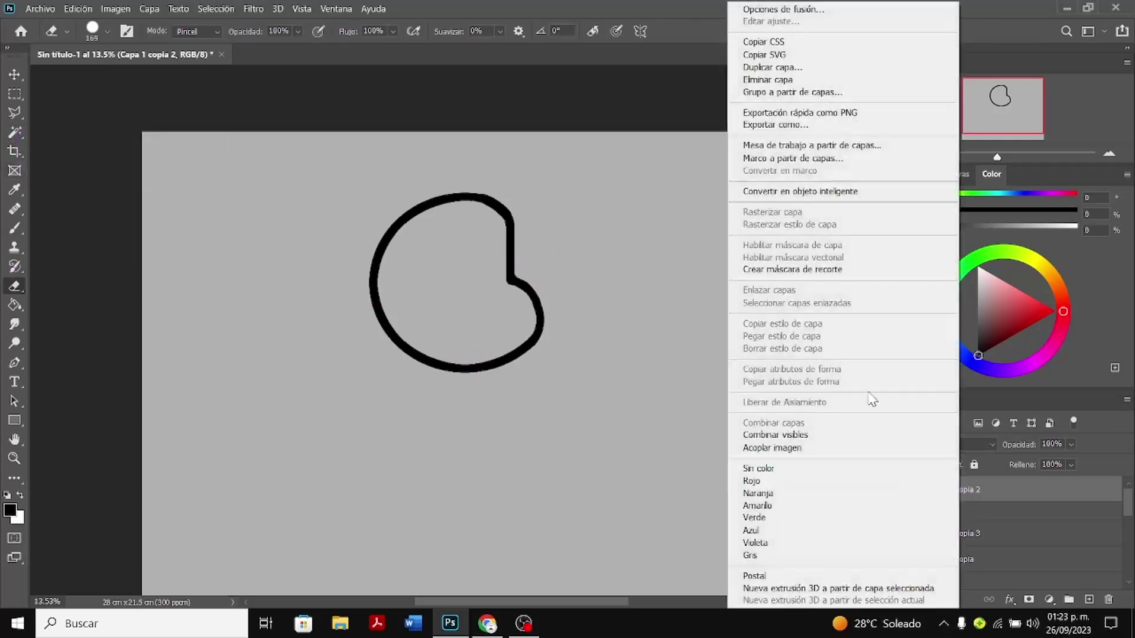
{"action": "left_click", "coordinate": [806, 69]}
{"action": "left_click", "coordinate": [710, 166]}
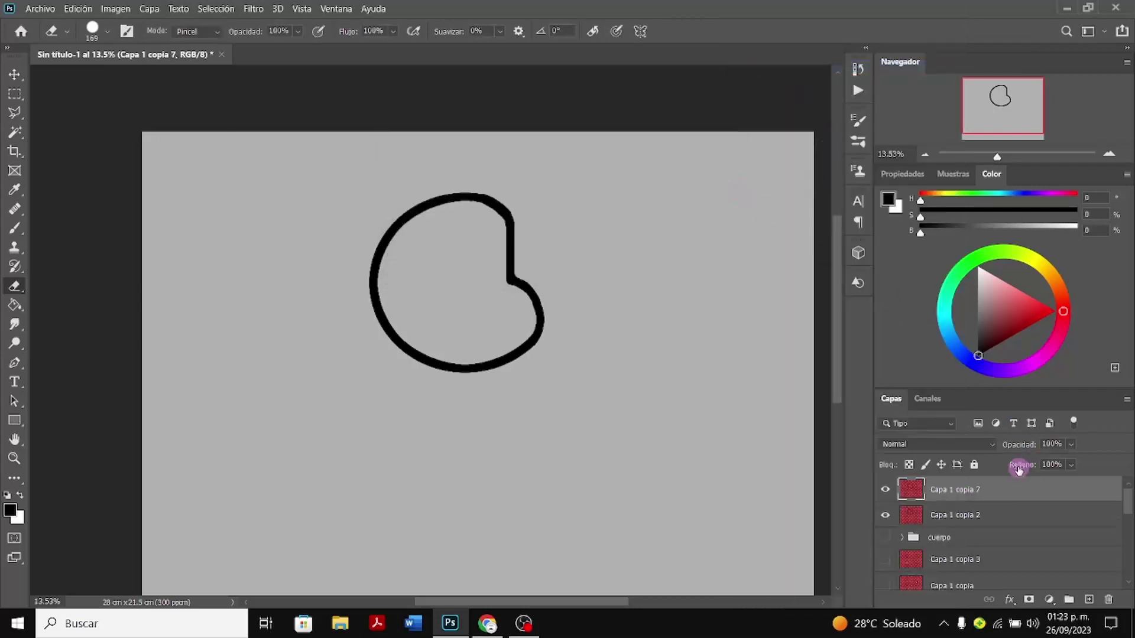
{"action": "left_click_drag", "start_coordinate": [983, 492], "coordinate": [952, 486]}
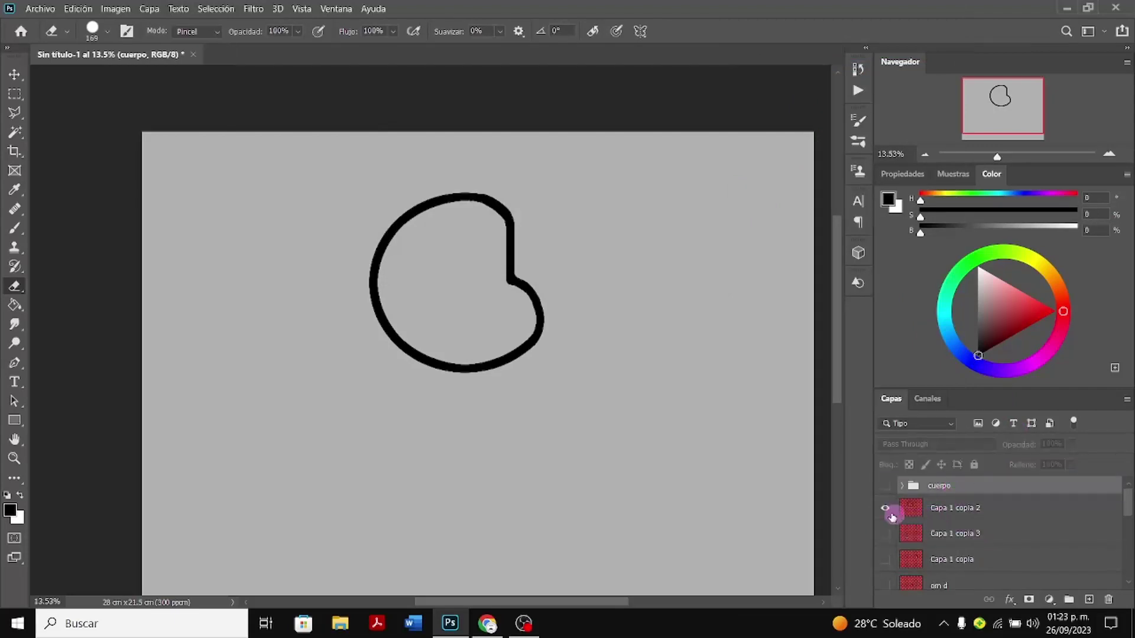
Expand the cuerpo group and toggle it and Capa 1 copia 4 on and off to compare
{"action": "left_click", "coordinate": [926, 515]}
{"action": "left_click", "coordinate": [891, 487]}
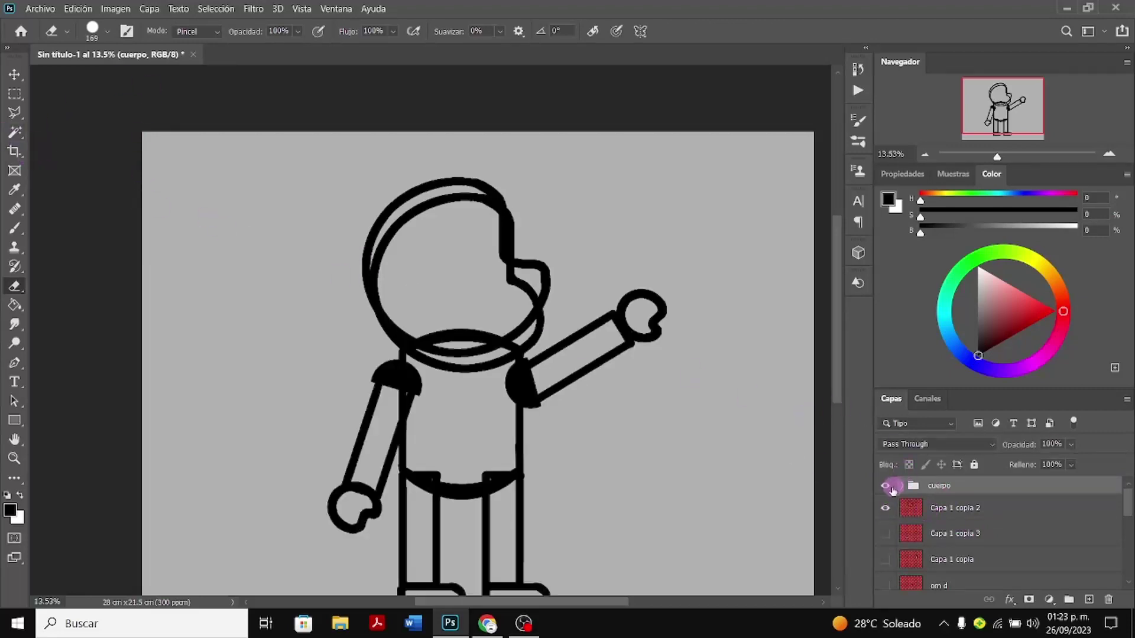
{"action": "left_click", "coordinate": [890, 487]}
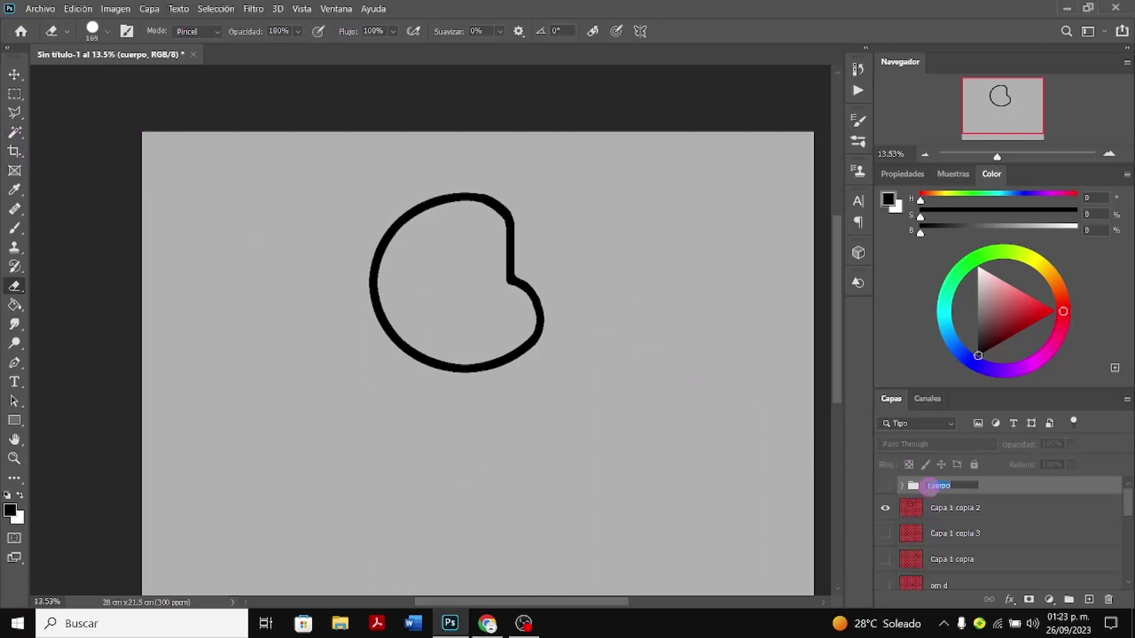
{"action": "left_click", "coordinate": [903, 485]}
{"action": "scroll", "coordinate": [920, 506], "scroll_direction": "down", "scroll_amount": 1}
{"action": "left_click_drag", "start_coordinate": [923, 522], "coordinate": [949, 532]}
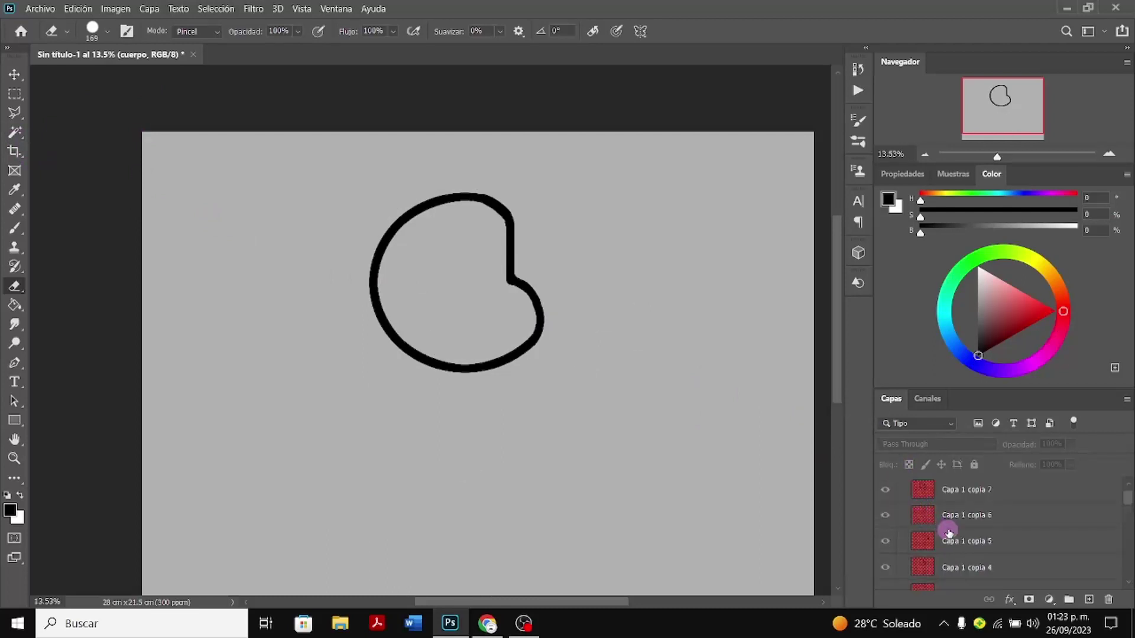
{"action": "left_click", "coordinate": [888, 574]}
{"action": "left_click", "coordinate": [886, 573]}
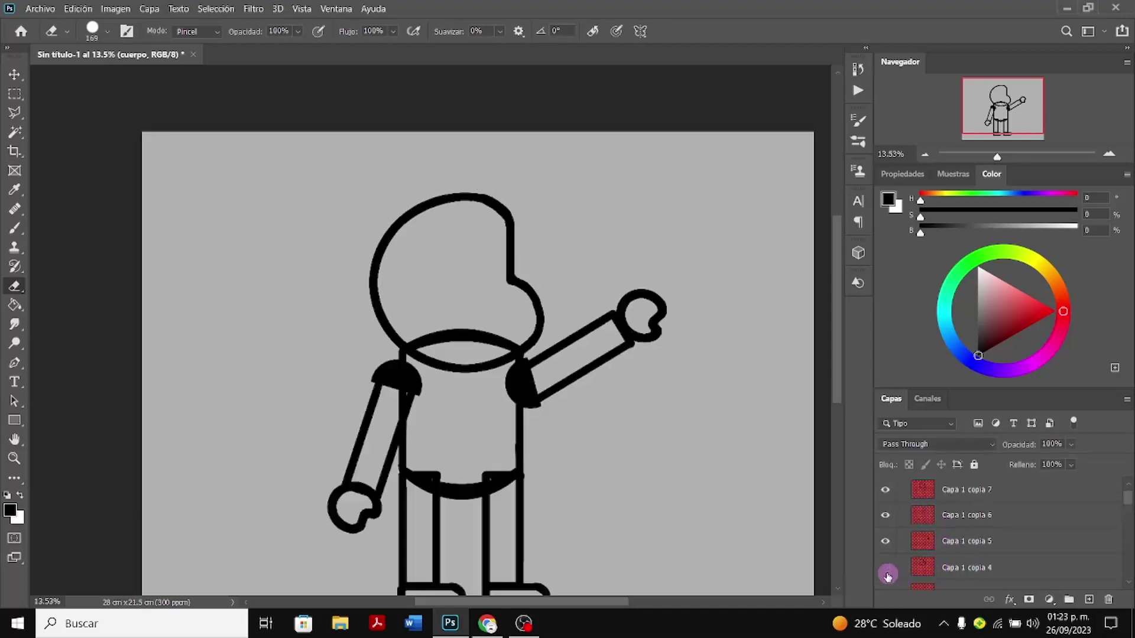
{"action": "left_click", "coordinate": [887, 574]}
{"action": "left_click", "coordinate": [886, 574]}
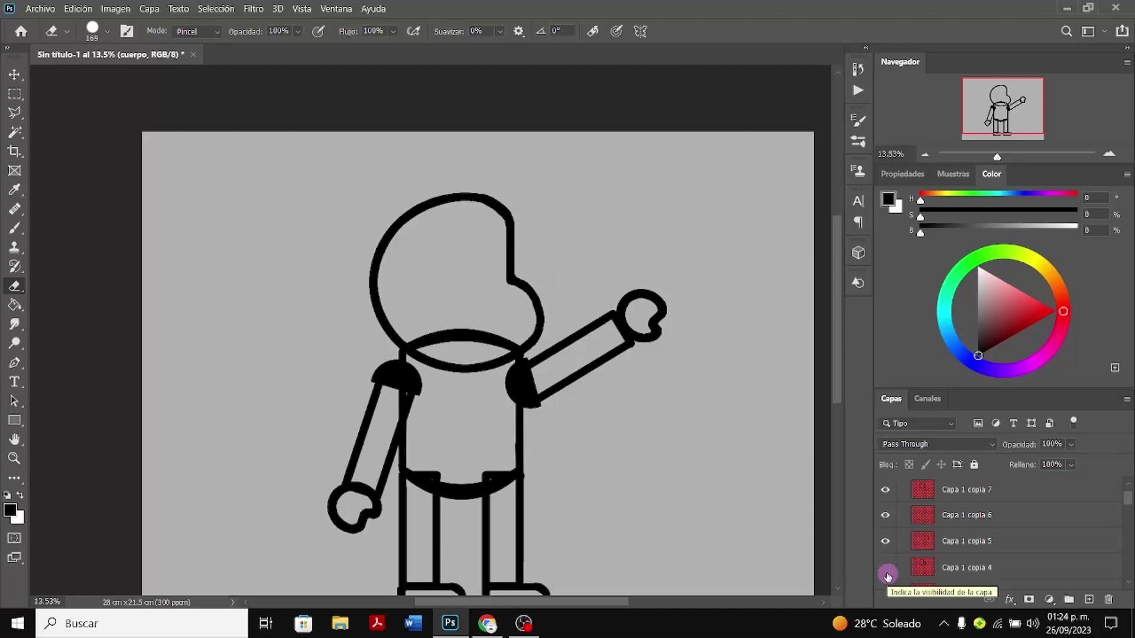
{"action": "scroll", "coordinate": [887, 556], "scroll_direction": "up", "scroll_amount": 1}
{"action": "left_click", "coordinate": [886, 486]}
{"action": "scroll", "coordinate": [937, 546], "scroll_direction": "down", "scroll_amount": 1}
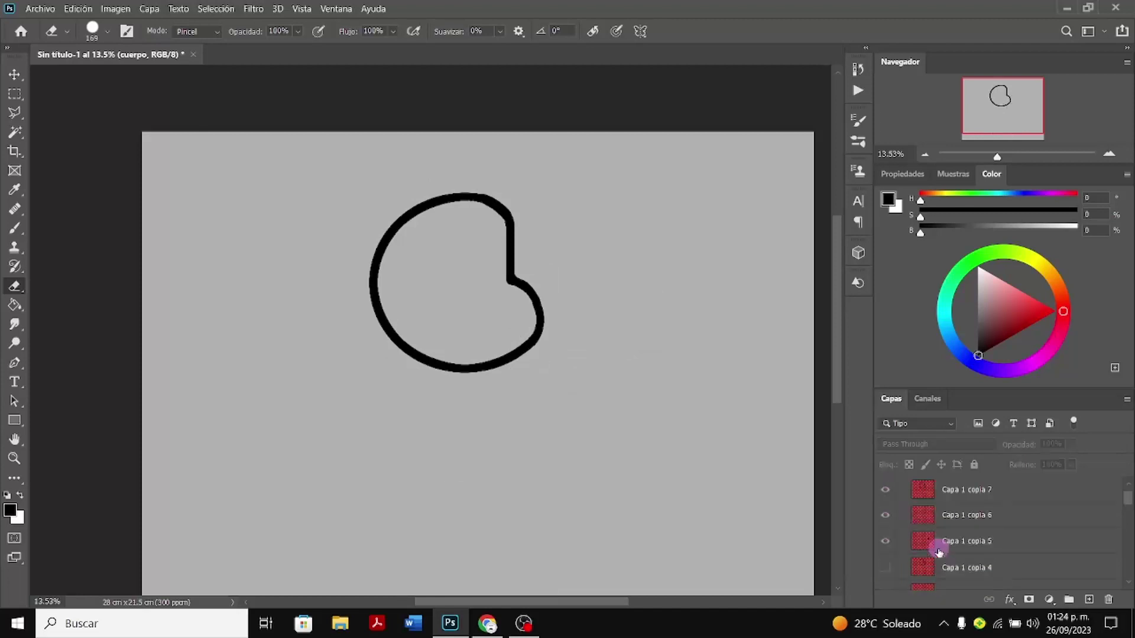
{"action": "left_click", "coordinate": [887, 520]}
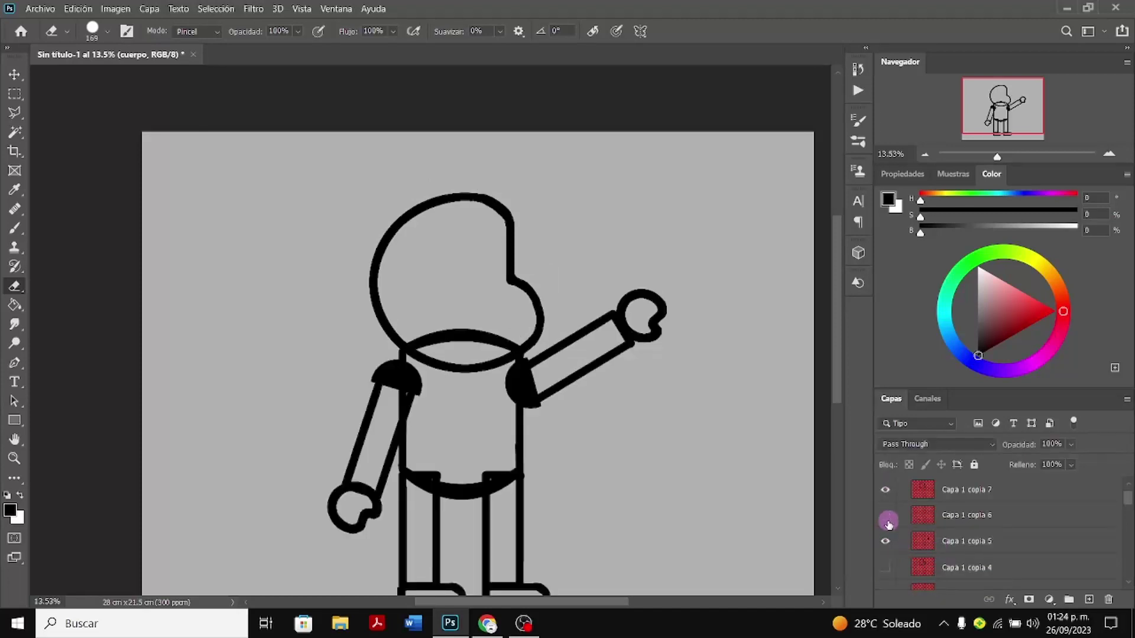
Hide the hand, torso, shoulder, arm, leg and foot layers inside the cuerpo group
{"action": "left_click", "coordinate": [886, 541]}
{"action": "left_click", "coordinate": [885, 489]}
{"action": "scroll", "coordinate": [887, 519], "scroll_direction": "down", "scroll_amount": 2}
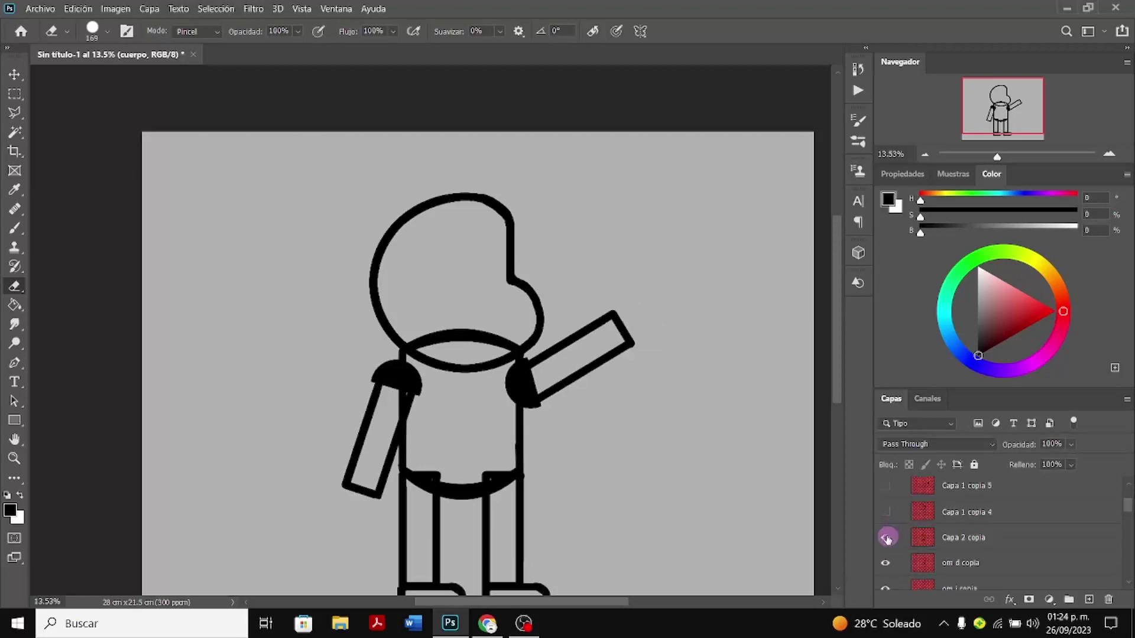
{"action": "left_click", "coordinate": [887, 538]}
{"action": "scroll", "coordinate": [886, 535], "scroll_direction": "down", "scroll_amount": 1}
{"action": "left_click", "coordinate": [886, 526]}
{"action": "left_click", "coordinate": [886, 553]}
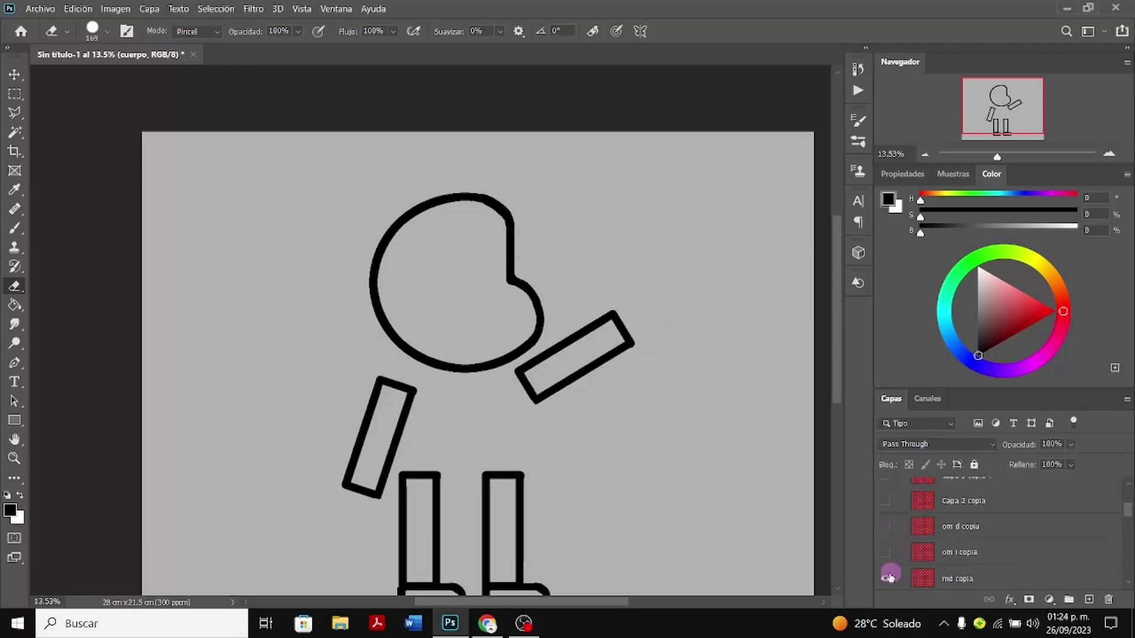
{"action": "left_click", "coordinate": [889, 580]}
{"action": "scroll", "coordinate": [887, 582], "scroll_direction": "down", "scroll_amount": 2}
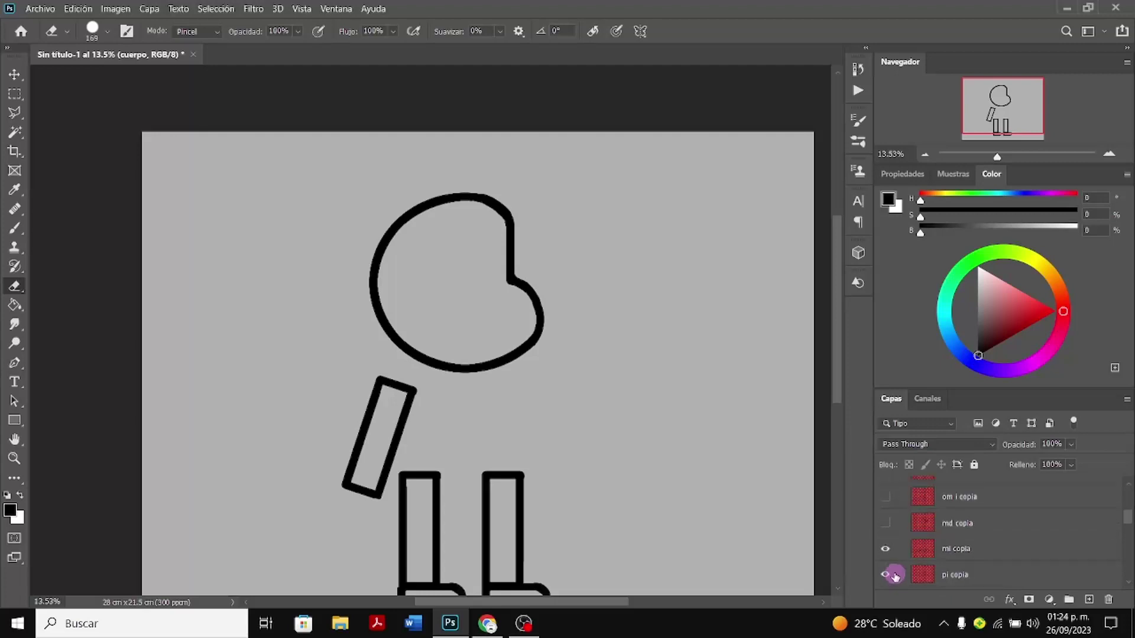
{"action": "left_click", "coordinate": [888, 552]}
{"action": "scroll", "coordinate": [887, 561], "scroll_direction": "down", "scroll_amount": 2}
{"action": "left_click", "coordinate": [886, 520]}
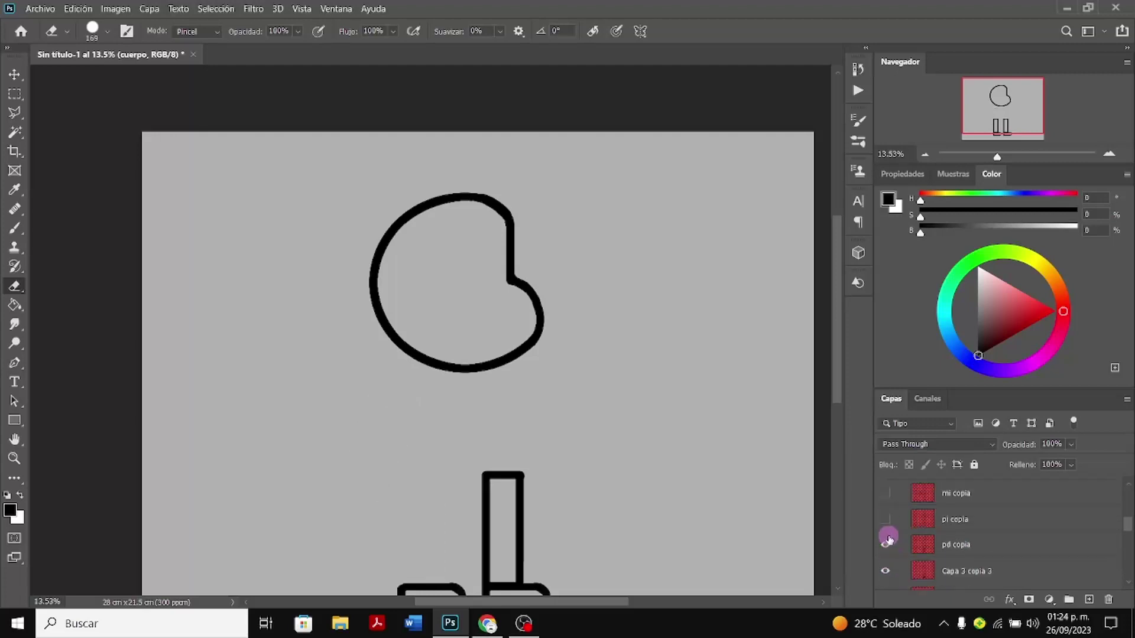
{"action": "left_click", "coordinate": [887, 550]}
{"action": "left_click", "coordinate": [887, 571]}
{"action": "scroll", "coordinate": [888, 569], "scroll_direction": "down", "scroll_amount": 2}
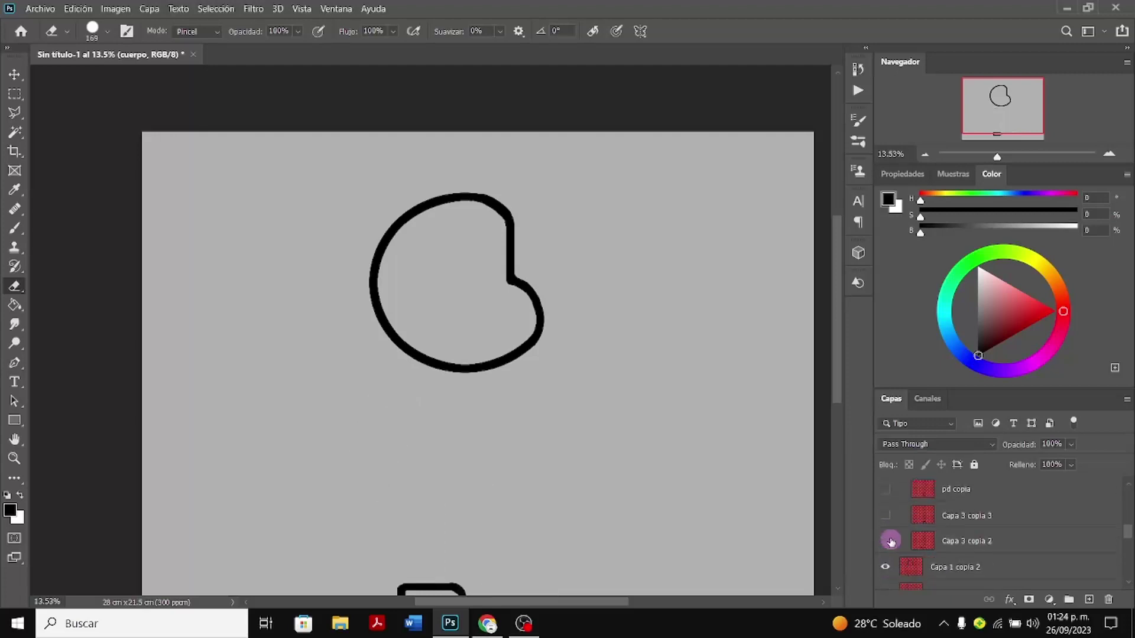
{"action": "left_click", "coordinate": [891, 541]}
Hide head outlines Capa 1 copia 2 and copia 7, leaving only Capa 1 copia 4 visible
{"action": "scroll", "coordinate": [920, 539], "scroll_direction": "up", "scroll_amount": 3}
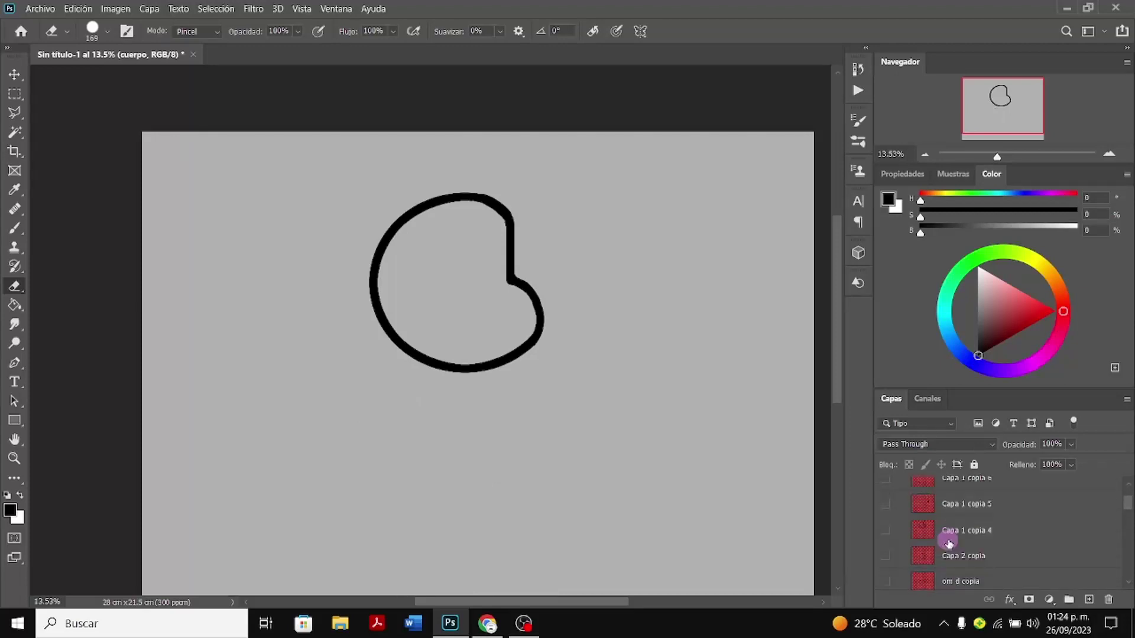
{"action": "scroll", "coordinate": [945, 539], "scroll_direction": "up", "scroll_amount": 2}
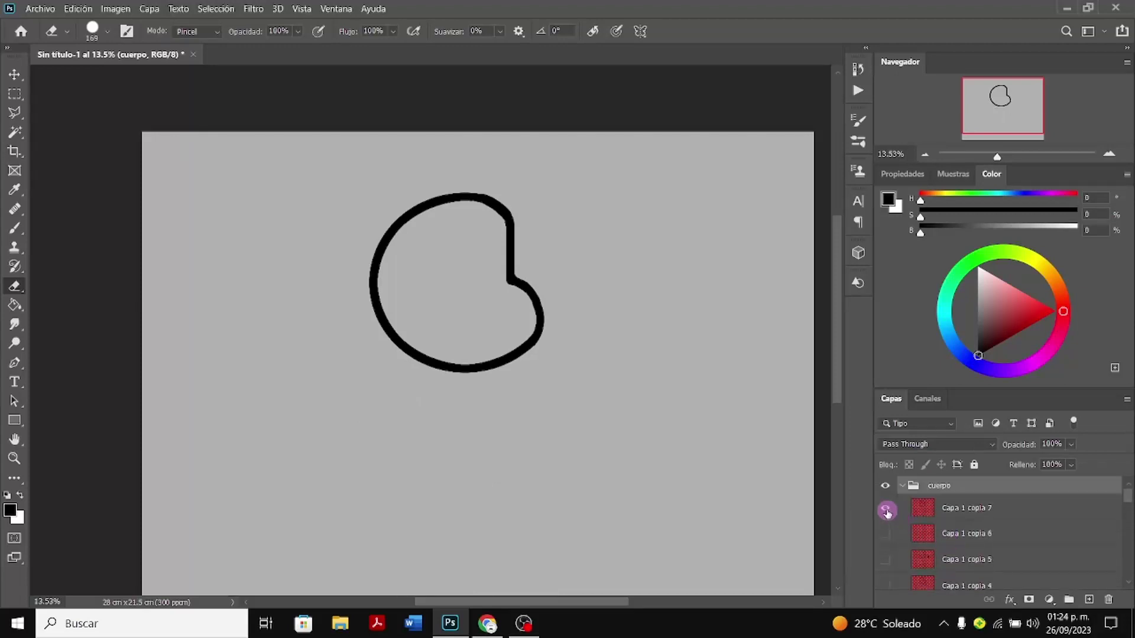
{"action": "scroll", "coordinate": [887, 513], "scroll_direction": "down", "scroll_amount": 5}
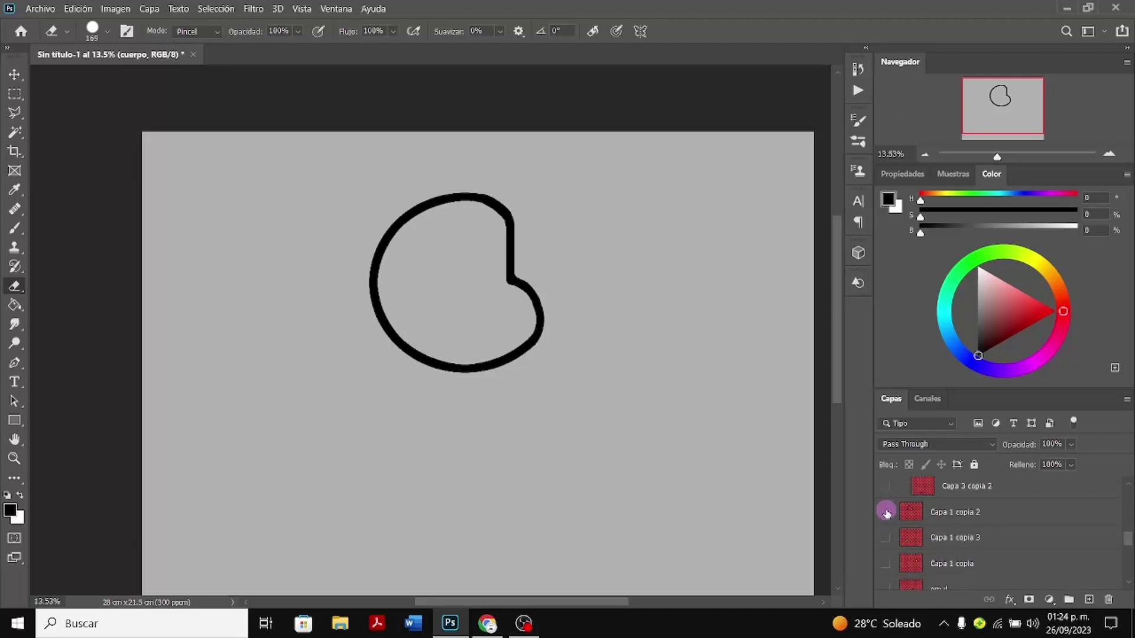
{"action": "left_click", "coordinate": [886, 513]}
{"action": "scroll", "coordinate": [890, 520], "scroll_direction": "up", "scroll_amount": 5}
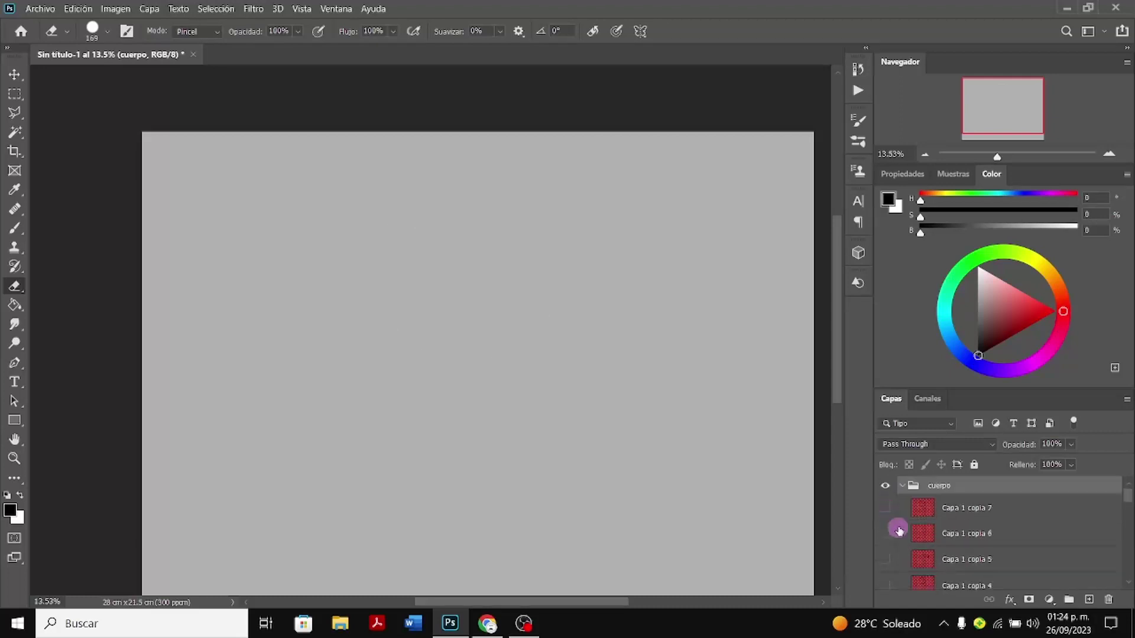
{"action": "left_click", "coordinate": [884, 512]}
{"action": "left_click", "coordinate": [883, 512]}
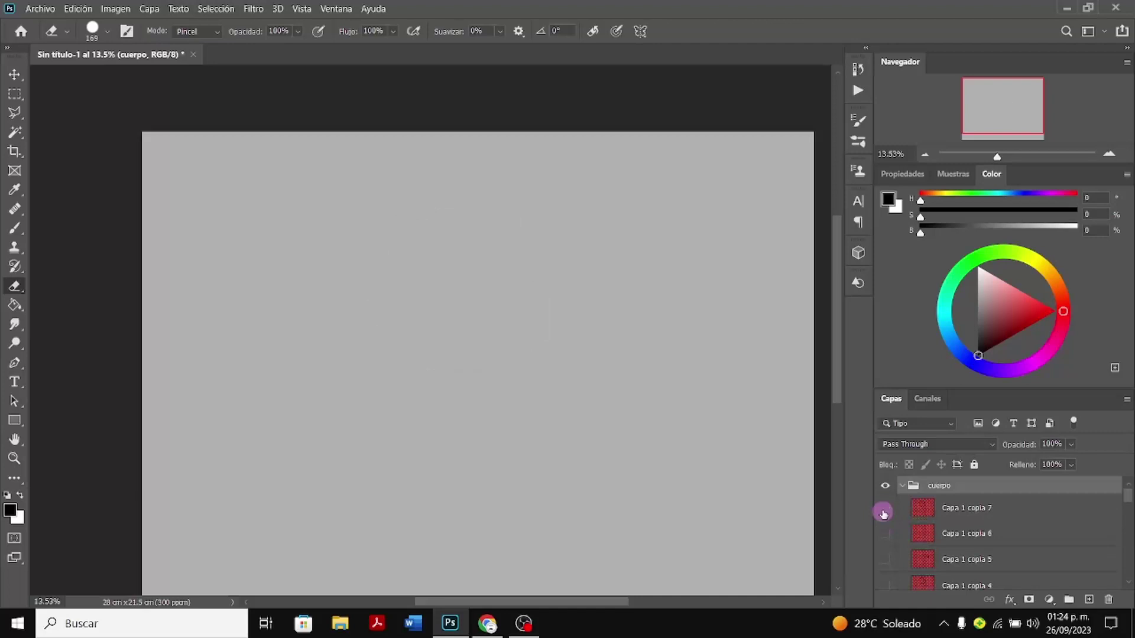
{"action": "left_click", "coordinate": [886, 583]}
{"action": "scroll", "coordinate": [887, 582], "scroll_direction": "down", "scroll_amount": 1}
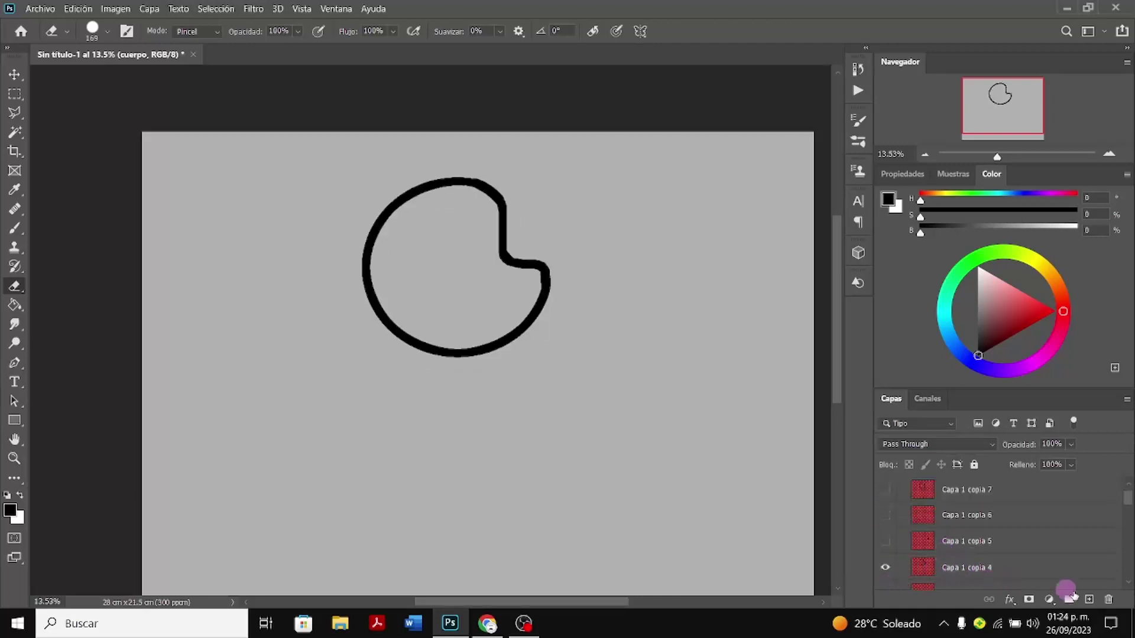
Delete the Capa 1 copia 4 layer, keeping the cuerpo group, and make the group visible
{"action": "left_click", "coordinate": [1109, 600]}
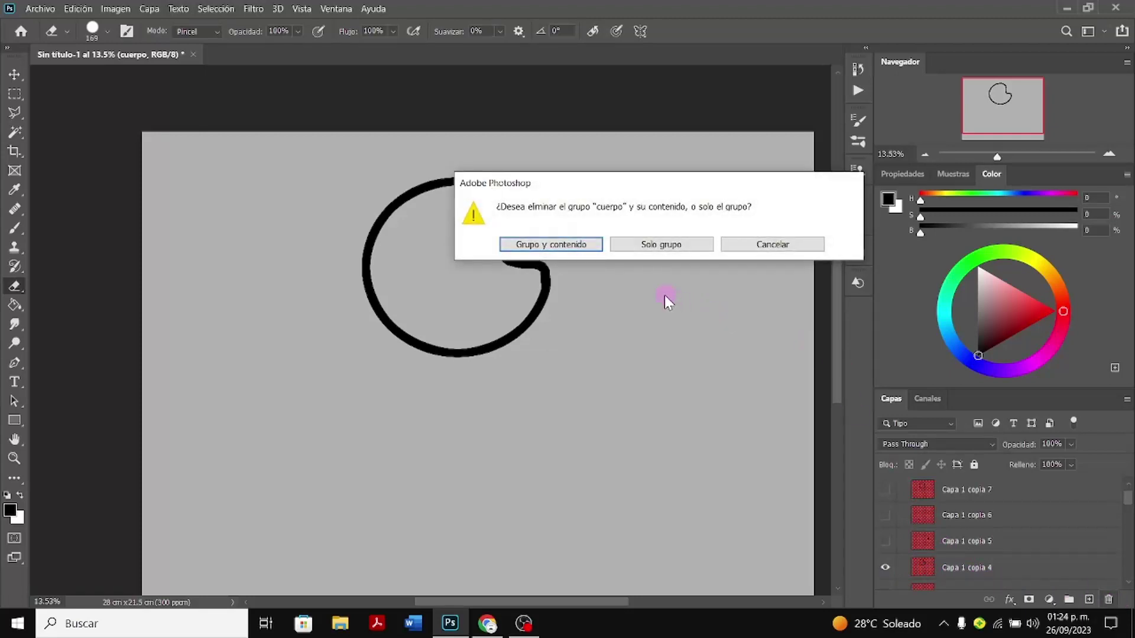
{"action": "left_click", "coordinate": [804, 244]}
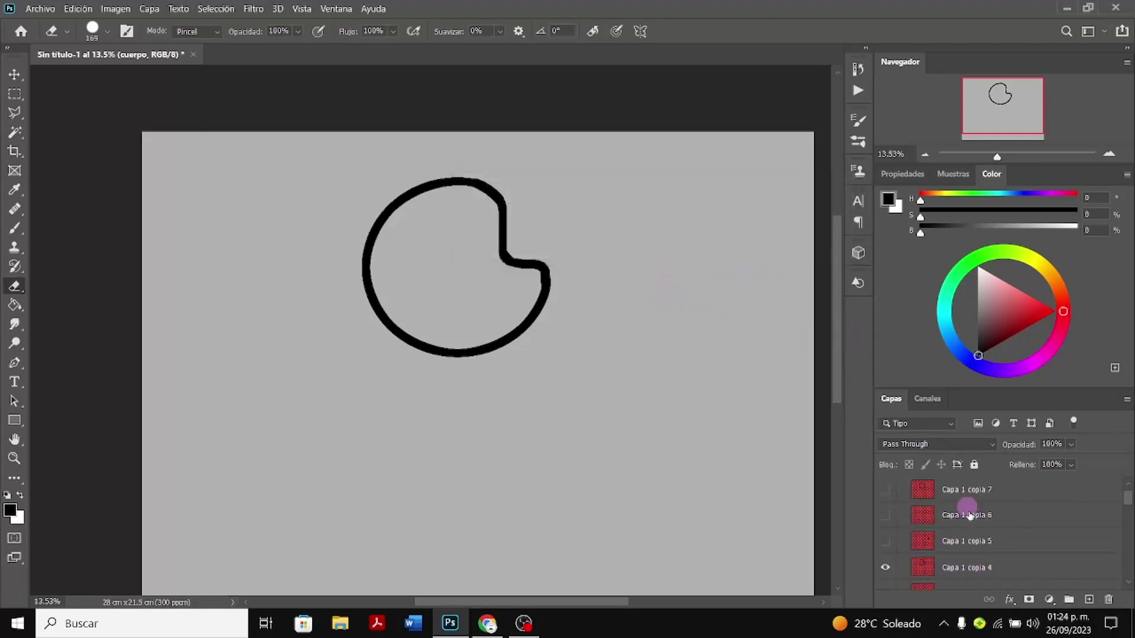
{"action": "left_click", "coordinate": [981, 568]}
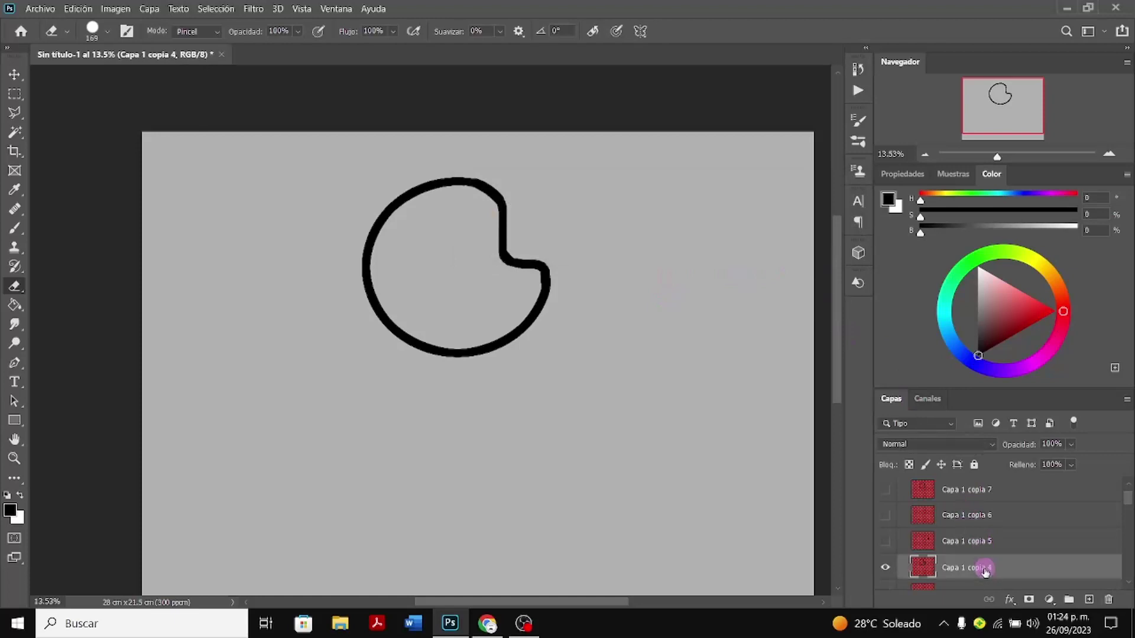
{"action": "left_click", "coordinate": [886, 571]}
{"action": "left_click", "coordinate": [886, 571]}
{"action": "left_click", "coordinate": [1109, 599]}
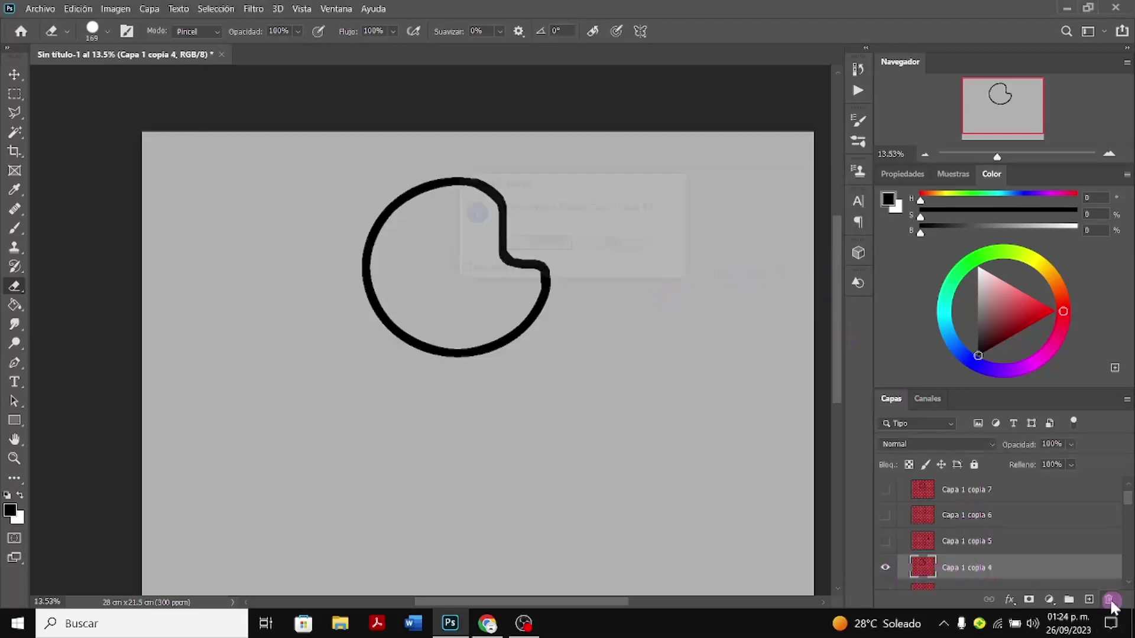
{"action": "left_click", "coordinate": [557, 244]}
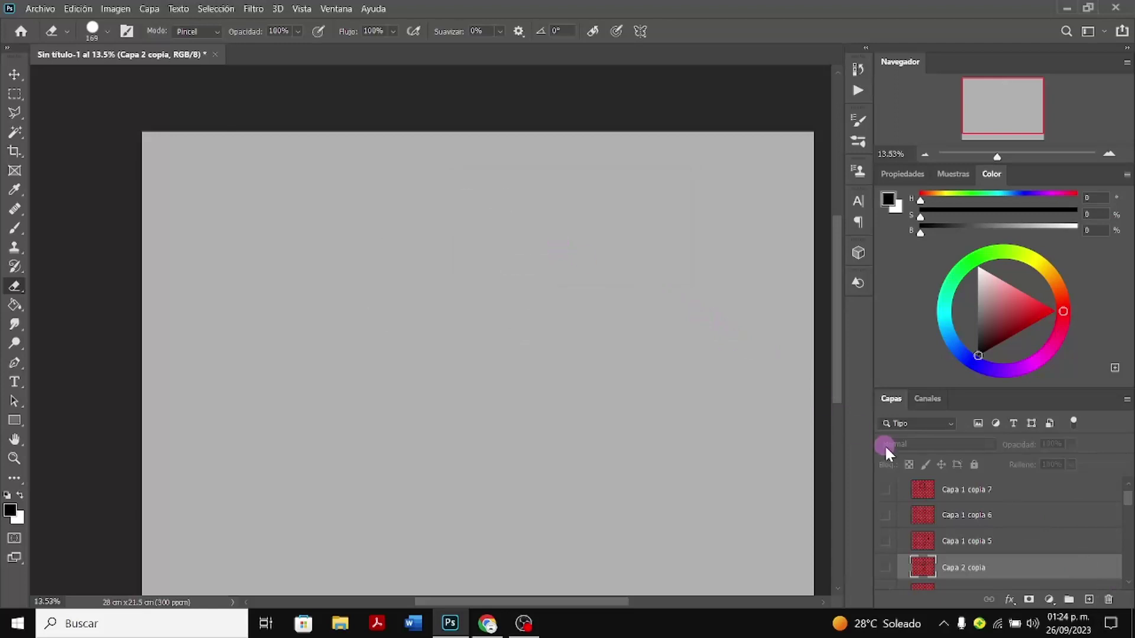
{"action": "scroll", "coordinate": [928, 528], "scroll_direction": "up", "scroll_amount": 1}
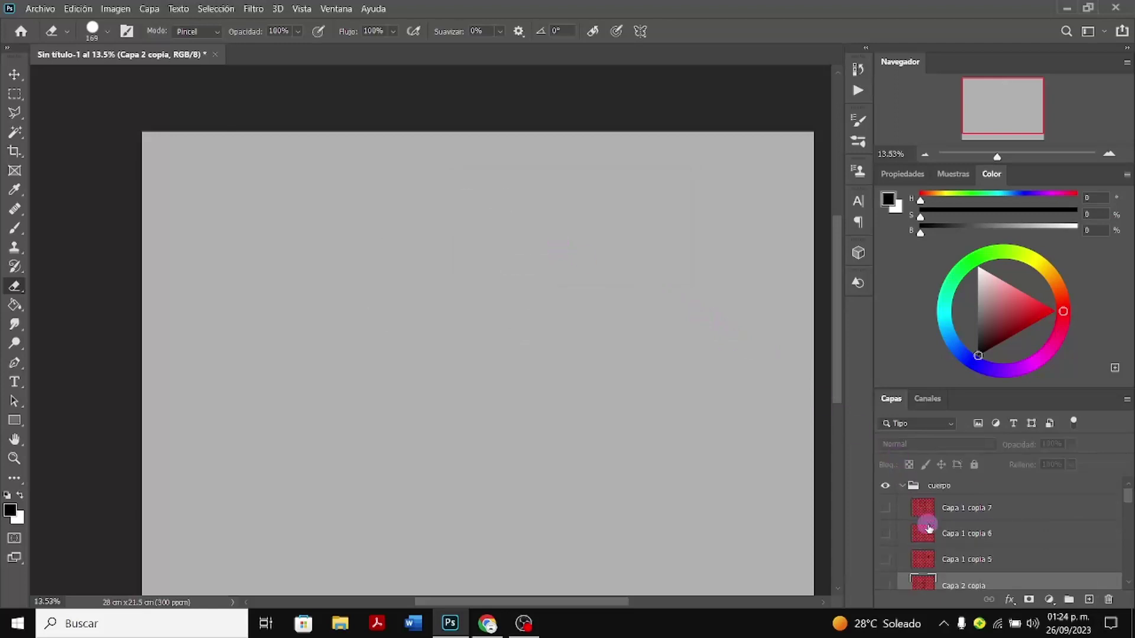
{"action": "left_click", "coordinate": [886, 486]}
Turn the cuerpo group's layers back on
{"action": "left_click_drag", "start_coordinate": [886, 495], "coordinate": [1046, 506]}
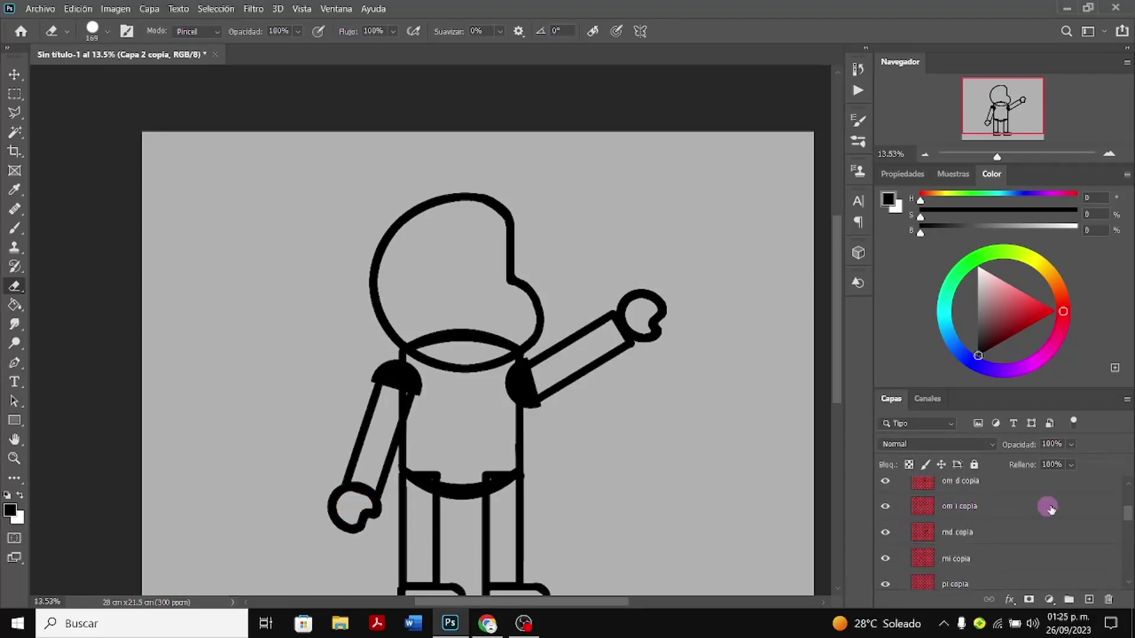
{"action": "left_click", "coordinate": [1062, 512]}
{"action": "scroll", "coordinate": [1062, 511], "scroll_direction": "up", "scroll_amount": 2}
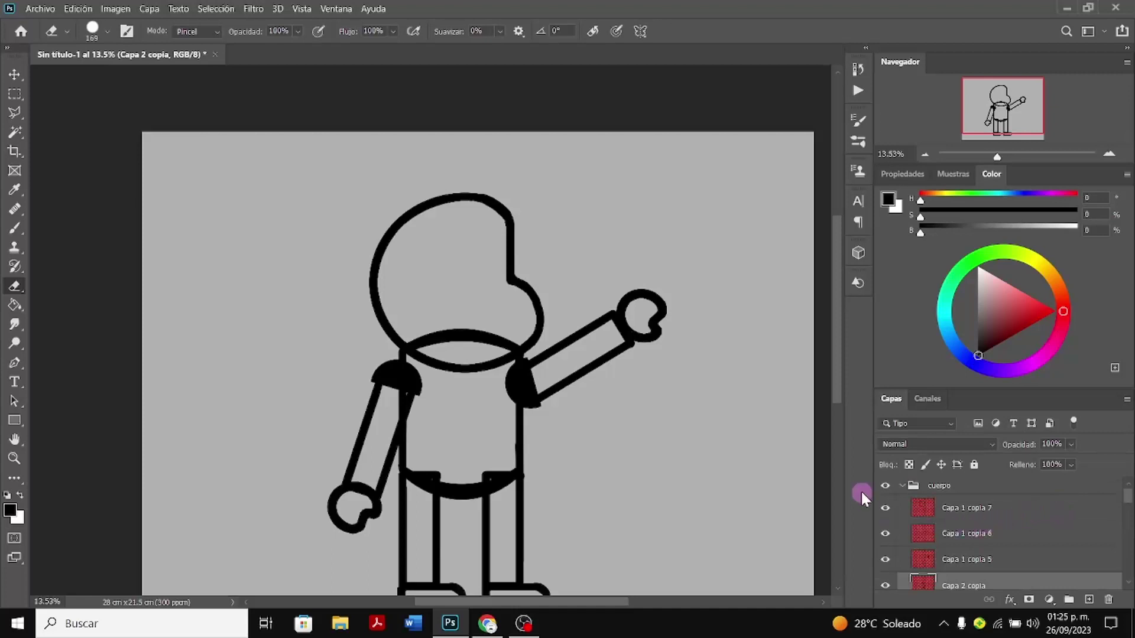
Move the head on Capa 1 copia 7 slightly upward with Free Transform
{"action": "left_click", "coordinate": [992, 515]}
{"action": "key", "text": "ctrl+t"}
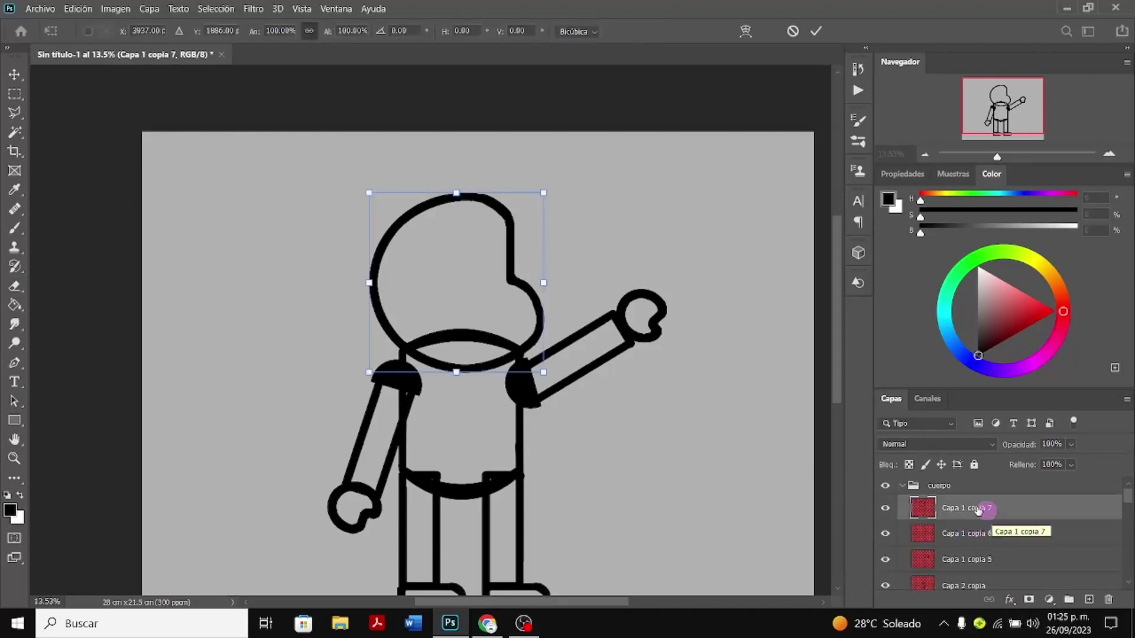
{"action": "mouse_move", "coordinate": [469, 292]}
{"action": "left_mouse_down"}
{"action": "mouse_move", "coordinate": [467, 263]}
{"action": "mouse_move", "coordinate": [469, 274]}
{"action": "left_mouse_up"}
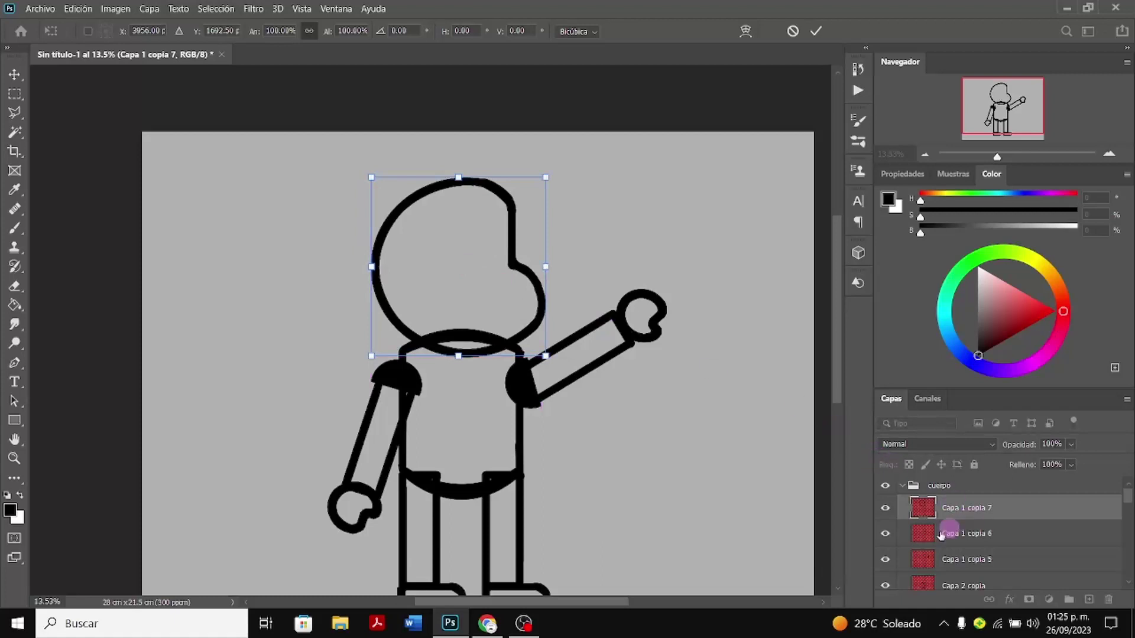
{"action": "scroll", "coordinate": [911, 513], "scroll_direction": "down", "scroll_amount": 1}
{"action": "scroll", "coordinate": [913, 513], "scroll_direction": "up", "scroll_amount": 1}
Hide and collapse the cuerpo group and show the Capa 1 copia 2 head outline
{"action": "left_click", "coordinate": [885, 485]}
{"action": "key", "text": "e"}
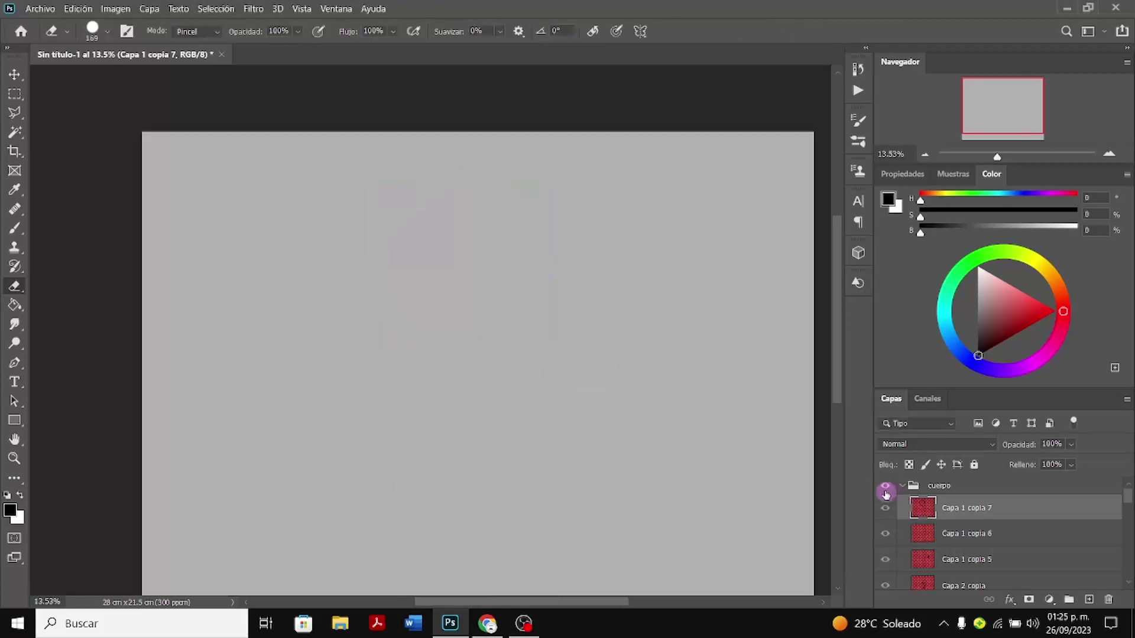
{"action": "left_click", "coordinate": [886, 486]}
{"action": "left_click", "coordinate": [885, 486]}
{"action": "left_click", "coordinate": [910, 493]}
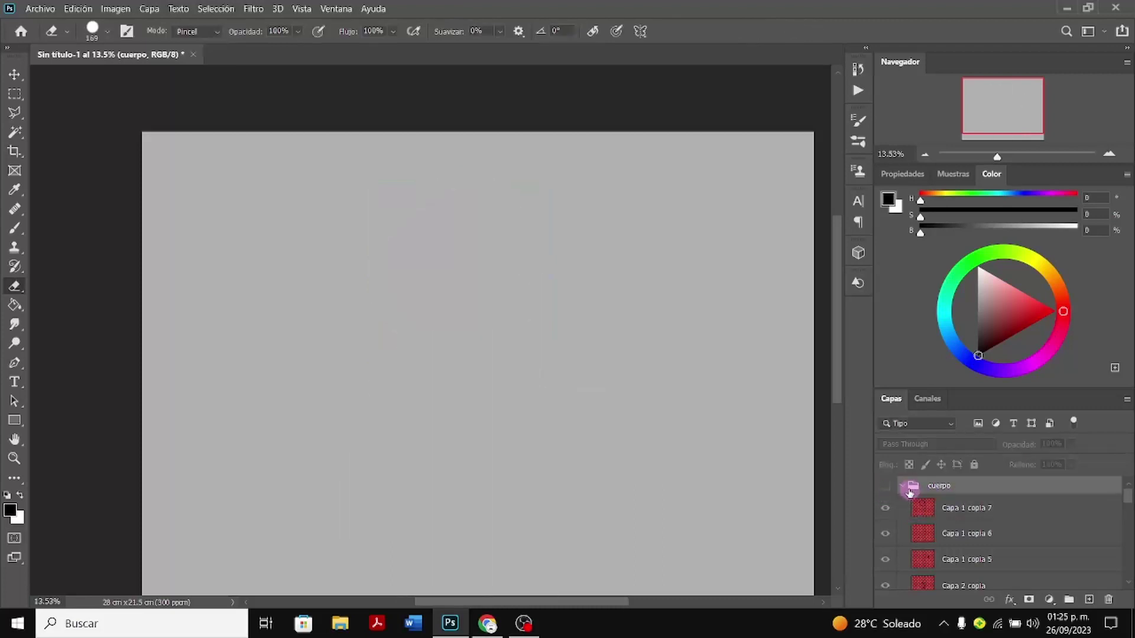
{"action": "left_click", "coordinate": [904, 488]}
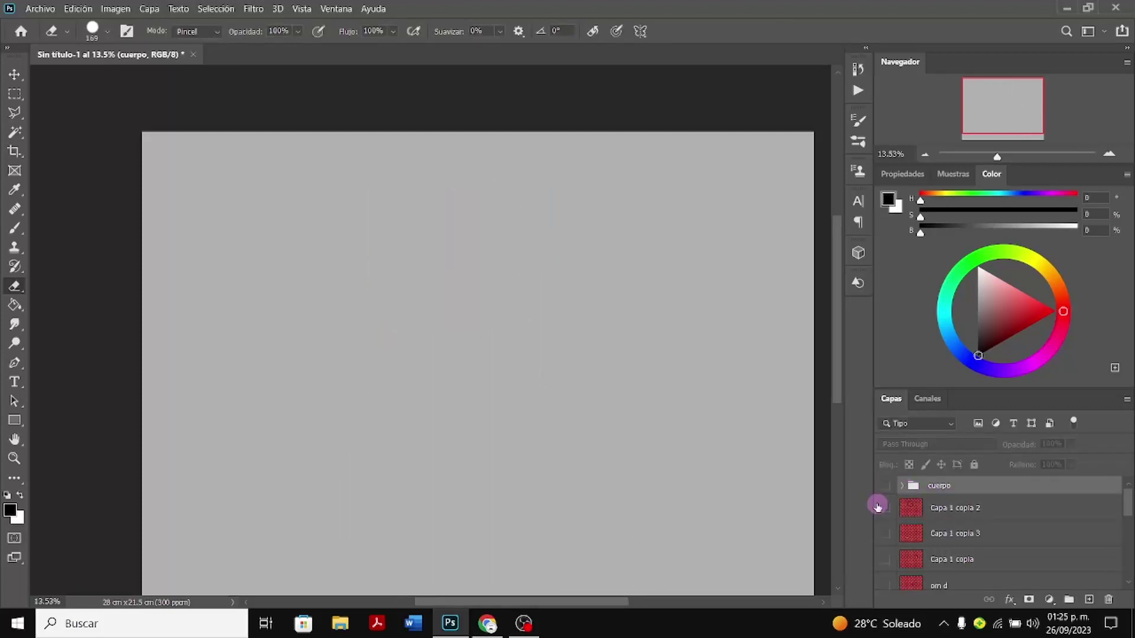
{"action": "left_click", "coordinate": [887, 510]}
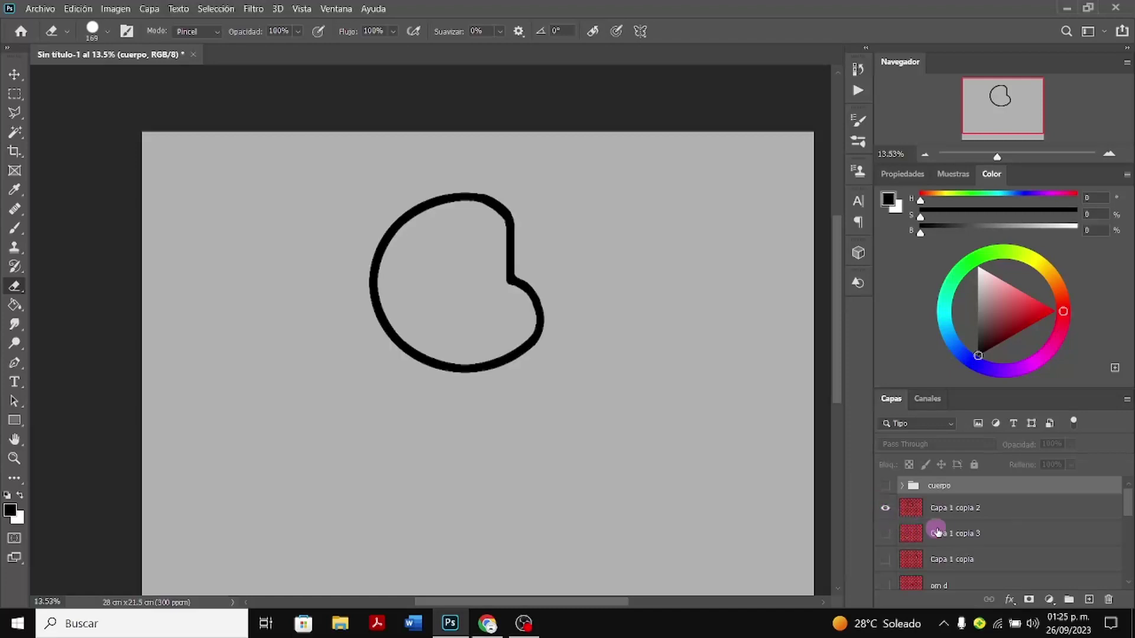
Magic Wand-select the head's empty interior and expand the selection by 15 px, applied twice
{"action": "left_click", "coordinate": [16, 135]}
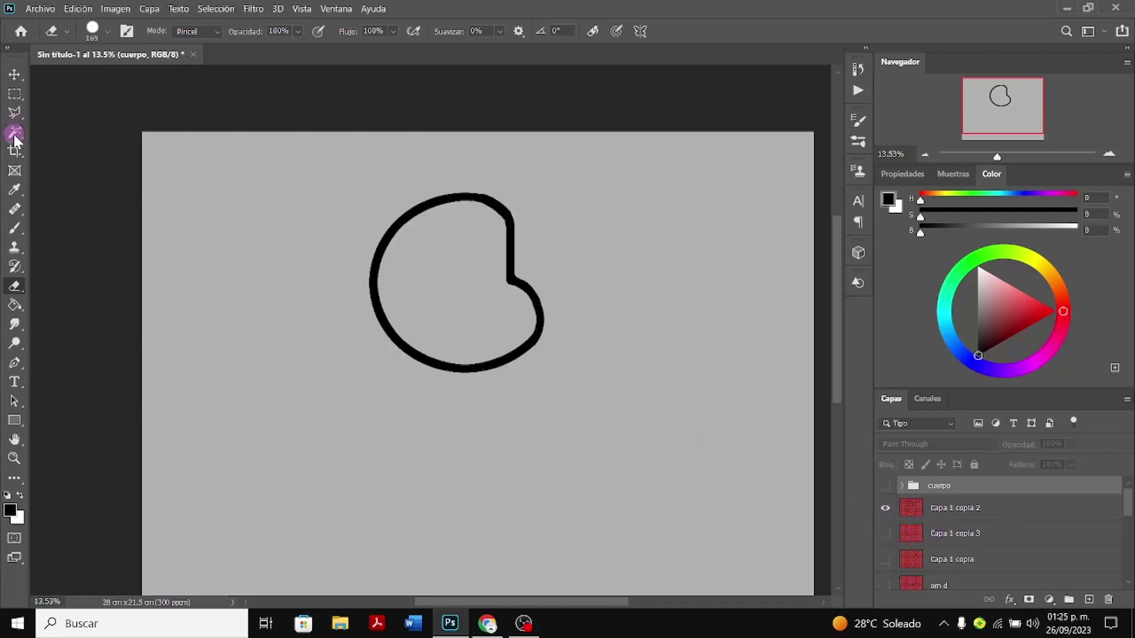
{"action": "left_click", "coordinate": [414, 295]}
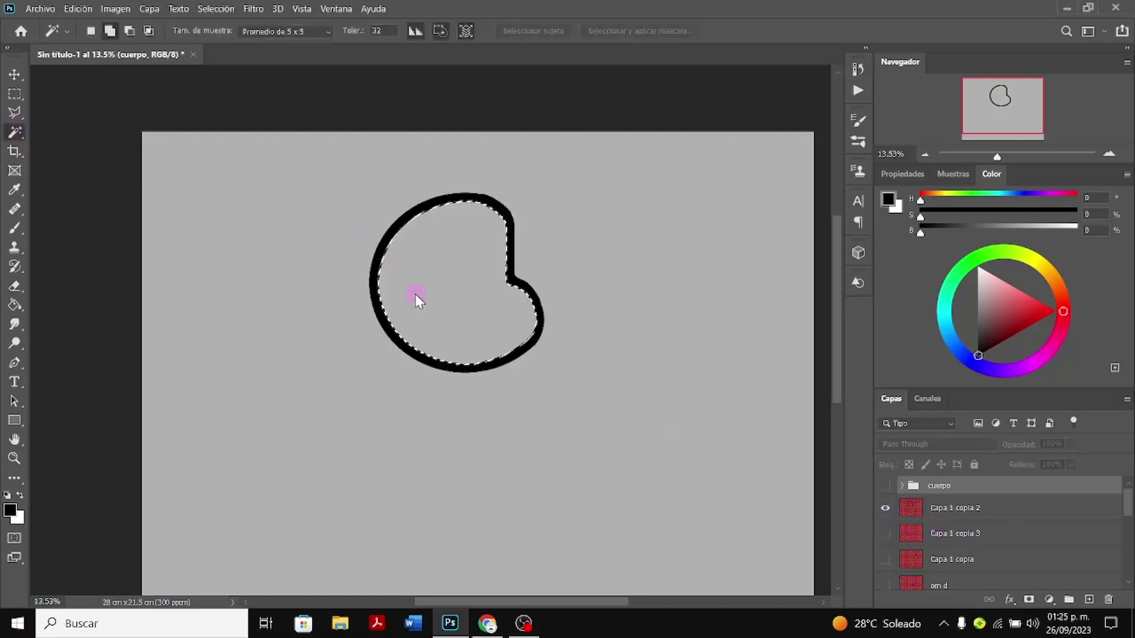
{"action": "left_click", "coordinate": [201, 9]}
{"action": "mouse_move", "coordinate": [320, 208]}
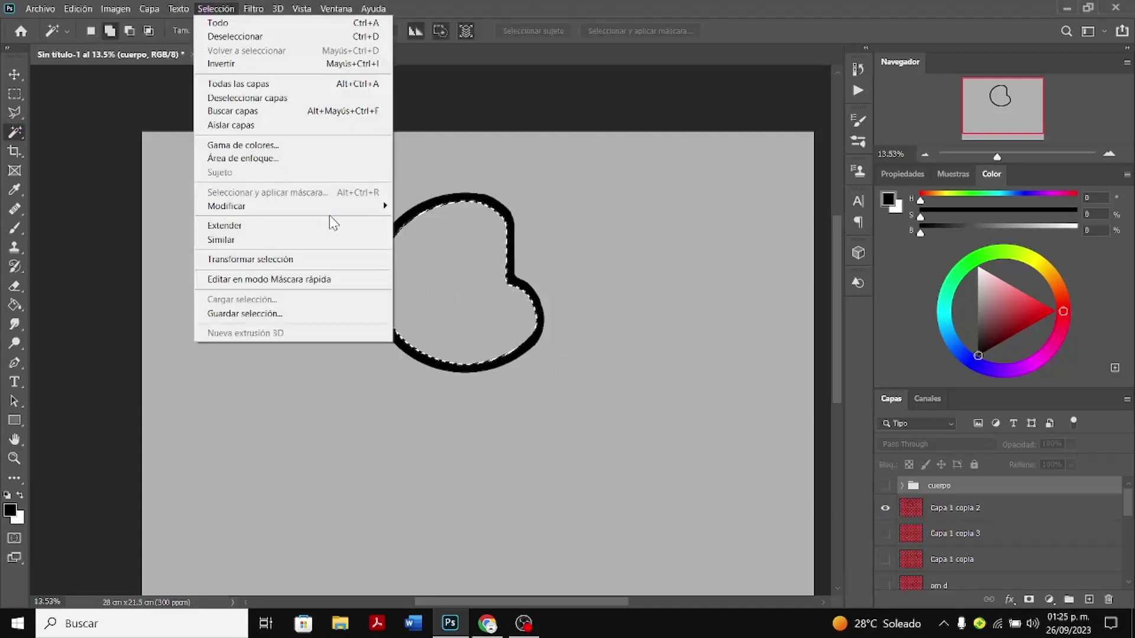
{"action": "left_click", "coordinate": [450, 234]}
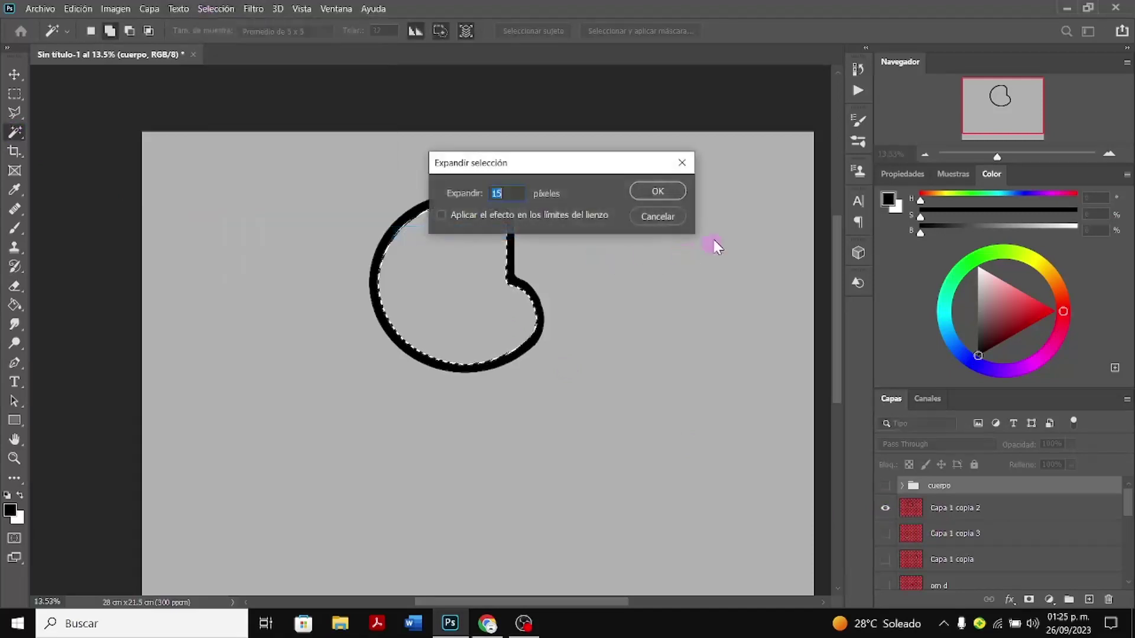
{"action": "type", "text": "15"}
{"action": "left_click", "coordinate": [659, 187]}
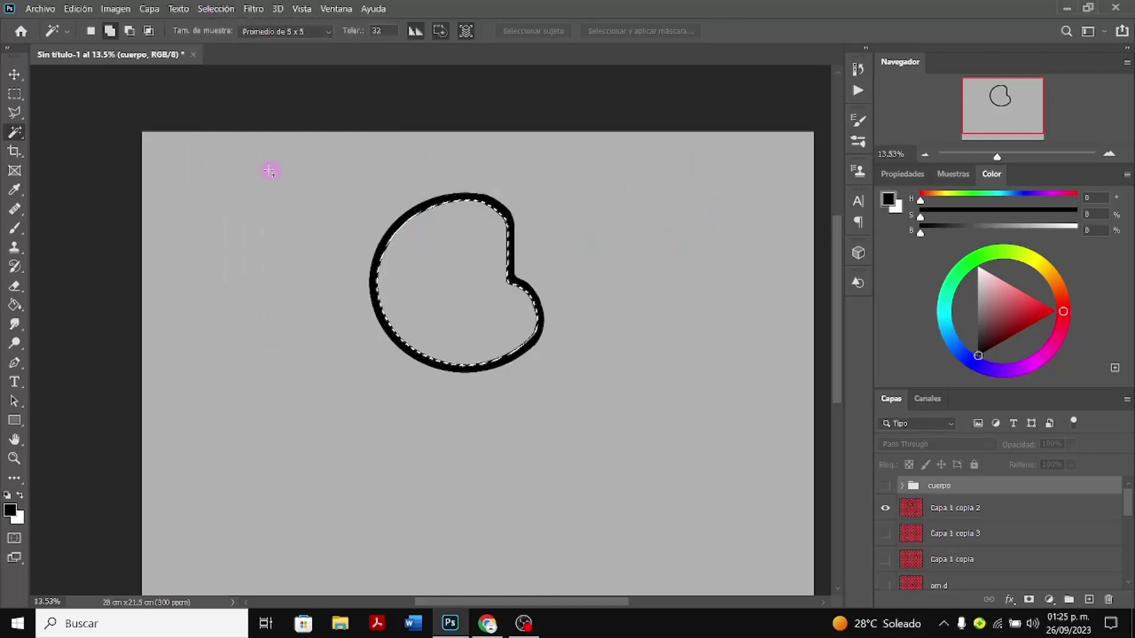
{"action": "left_click", "coordinate": [216, 8]}
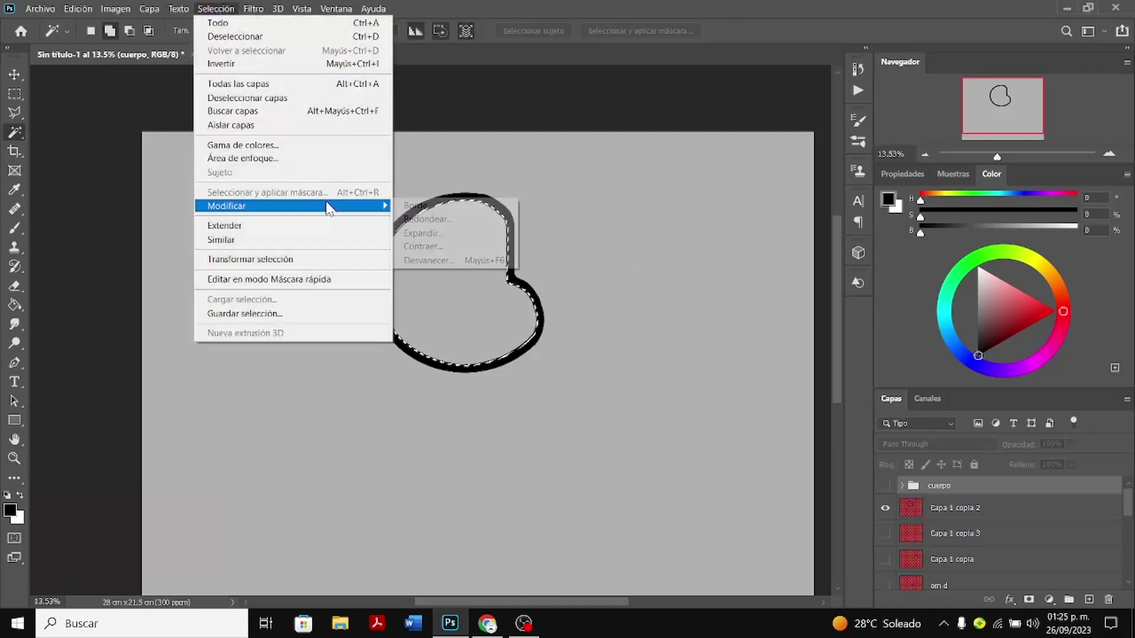
{"action": "mouse_move", "coordinate": [374, 207]}
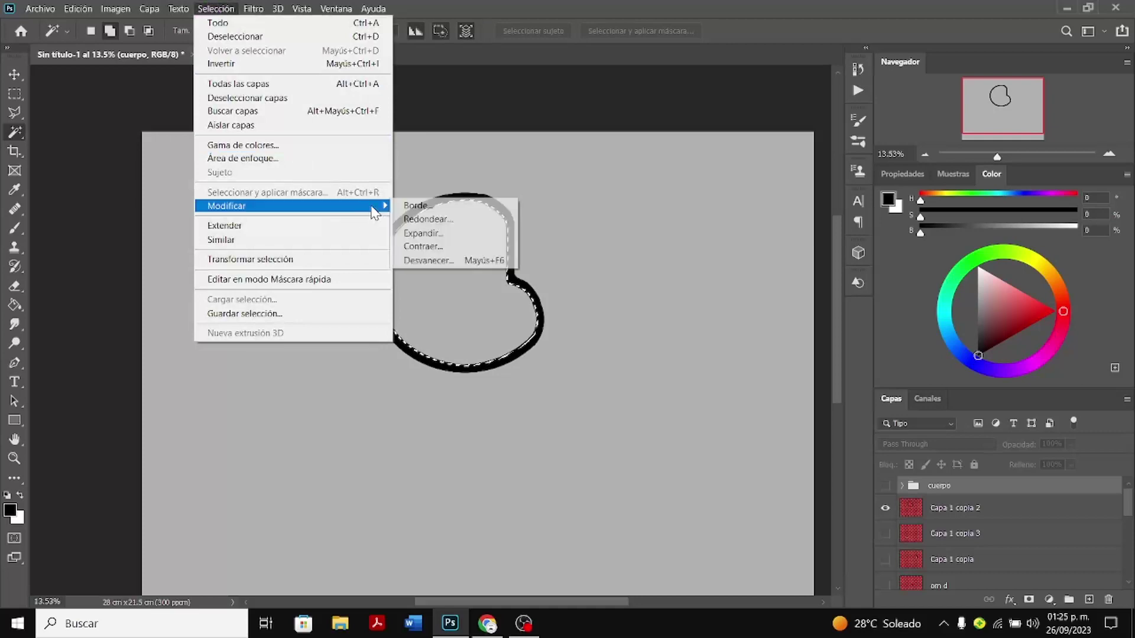
{"action": "left_click", "coordinate": [423, 232]}
{"action": "left_click", "coordinate": [672, 189]}
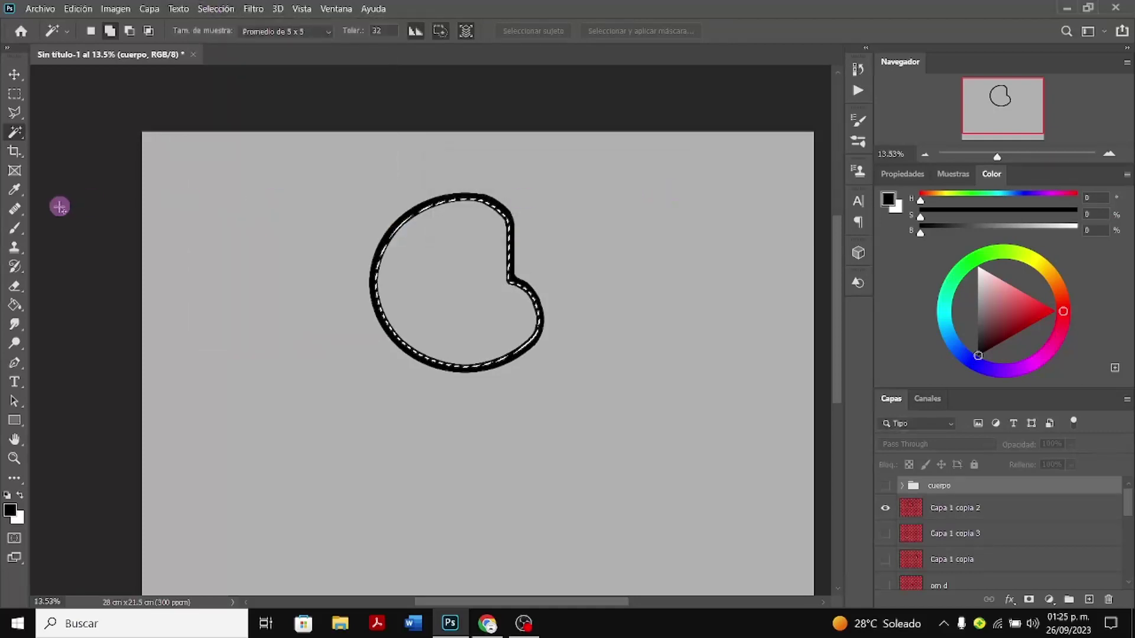
Show the mi layer and sample the tan skin colour from its arm
{"action": "left_click", "coordinate": [22, 303]}
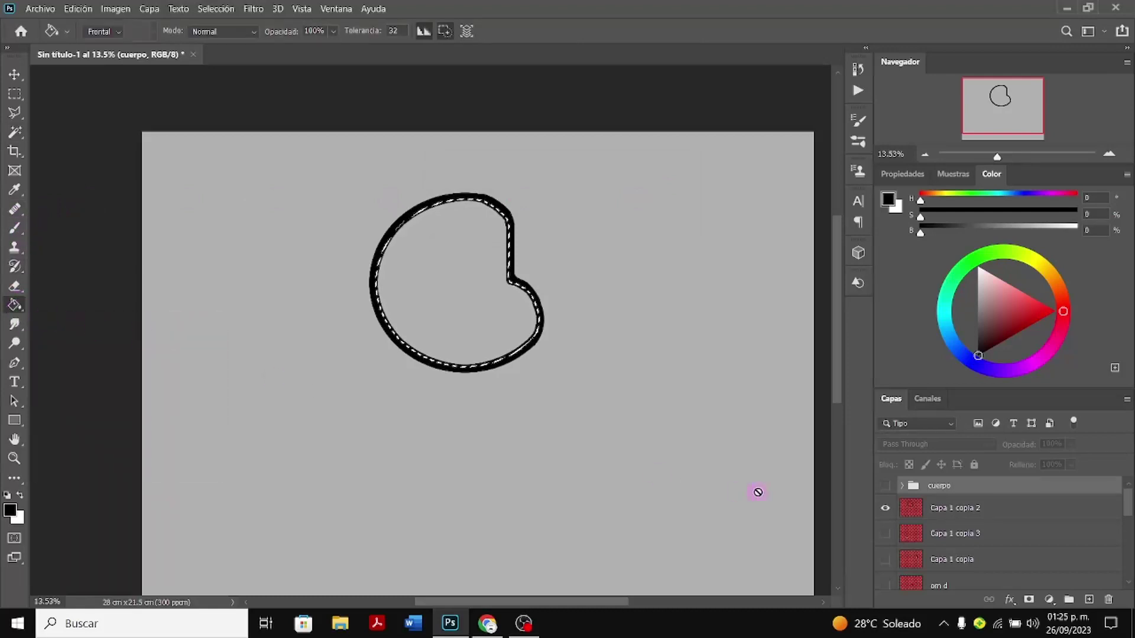
{"action": "scroll", "coordinate": [973, 547], "scroll_direction": "down", "scroll_amount": 3}
{"action": "scroll", "coordinate": [974, 549], "scroll_direction": "down", "scroll_amount": 1}
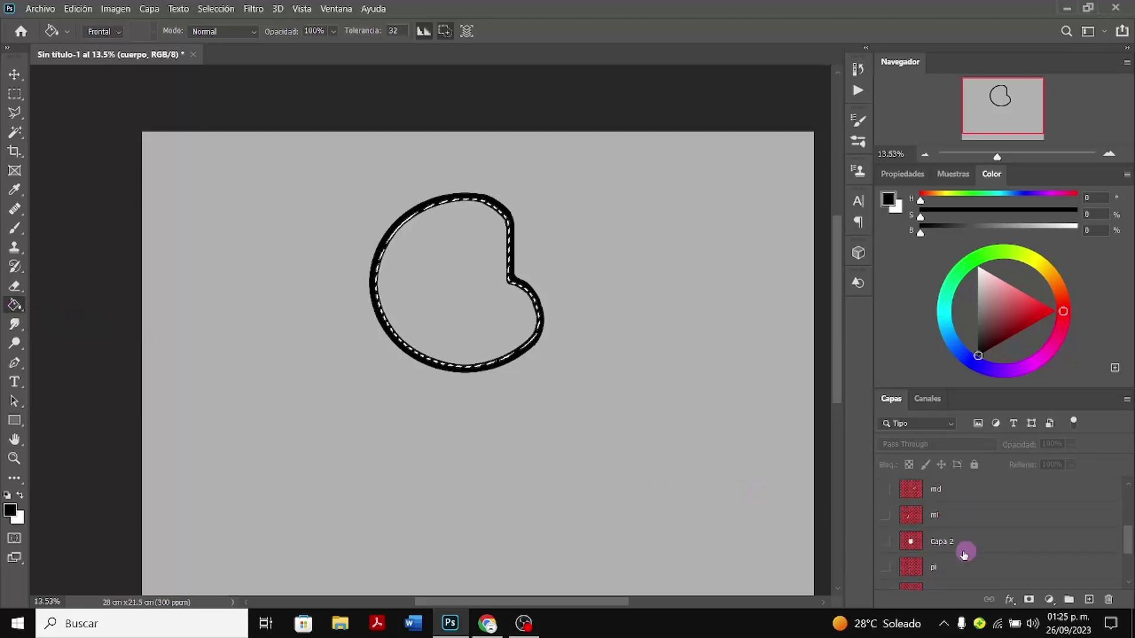
{"action": "left_click", "coordinate": [887, 518]}
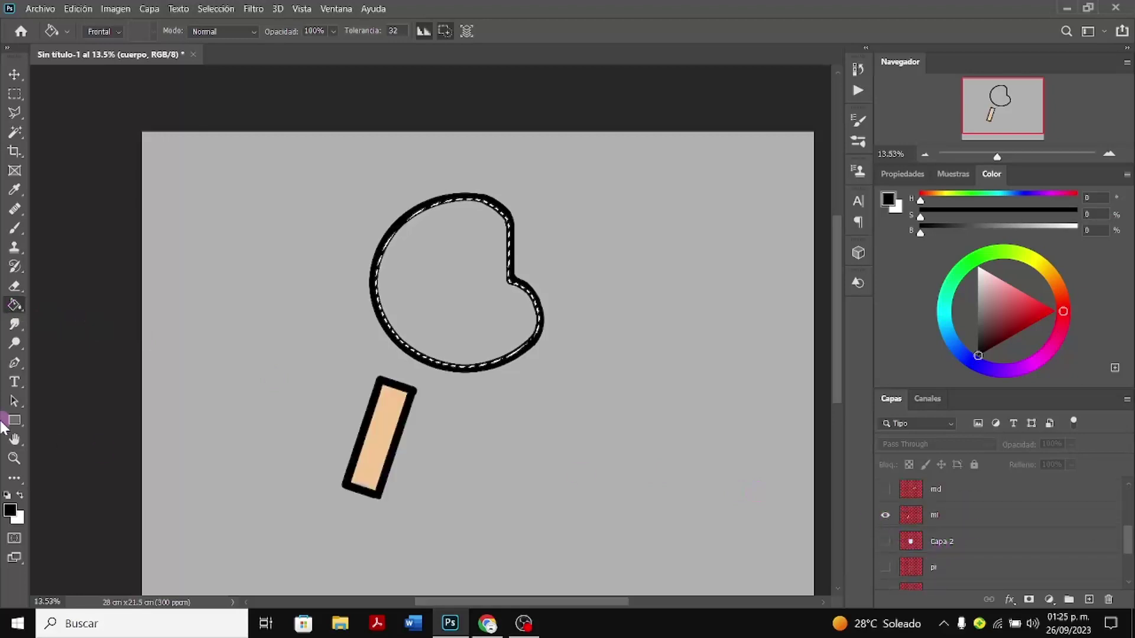
{"action": "left_click", "coordinate": [16, 190]}
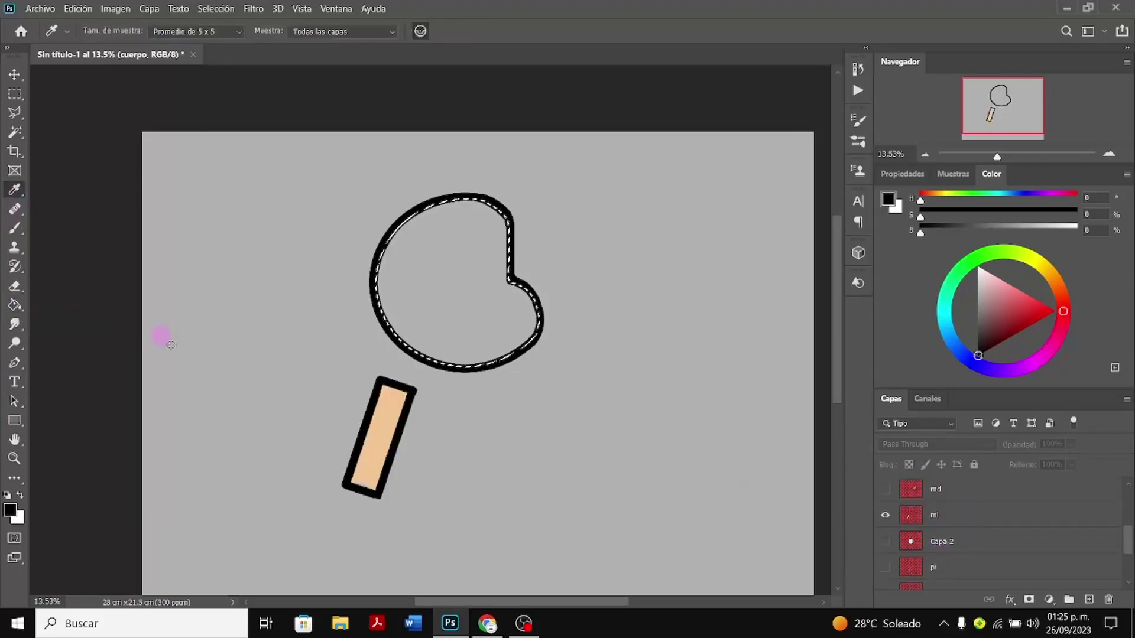
{"action": "left_click", "coordinate": [372, 454]}
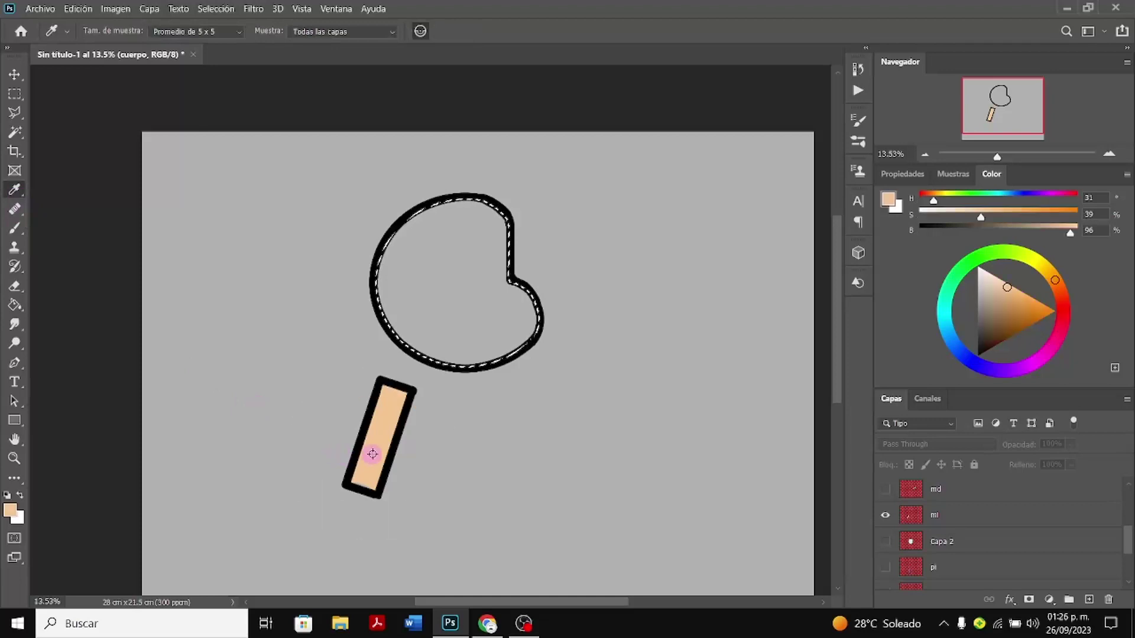
Fill the head selection on Capa 1 copia 2 with the tan colour and deselect
{"action": "left_click", "coordinate": [15, 305]}
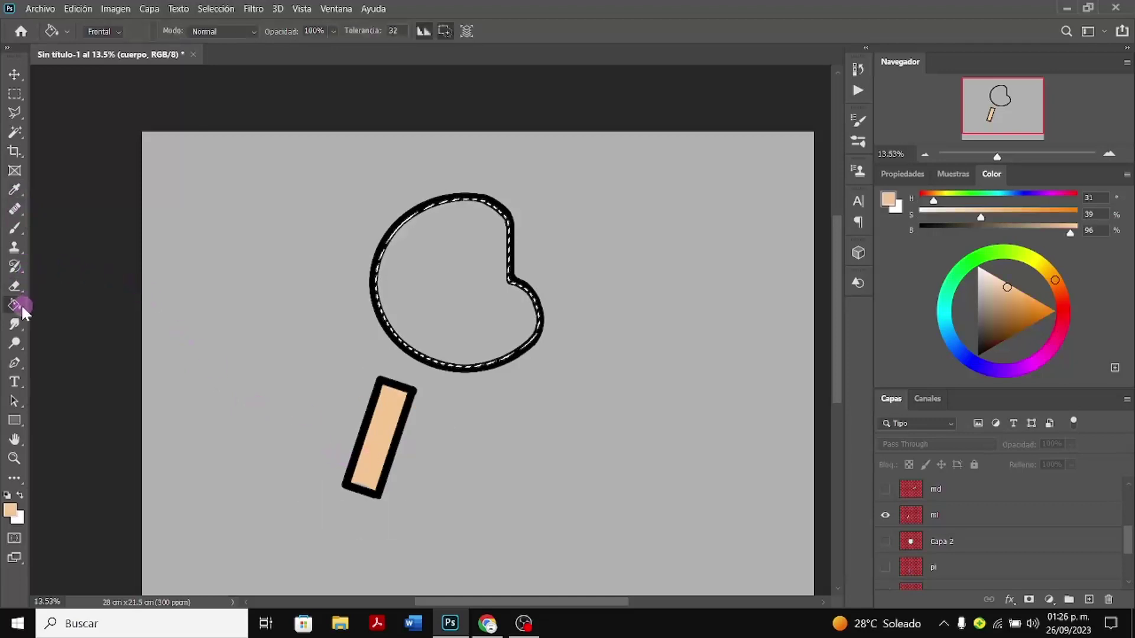
{"action": "scroll", "coordinate": [976, 550], "scroll_direction": "up", "scroll_amount": 5}
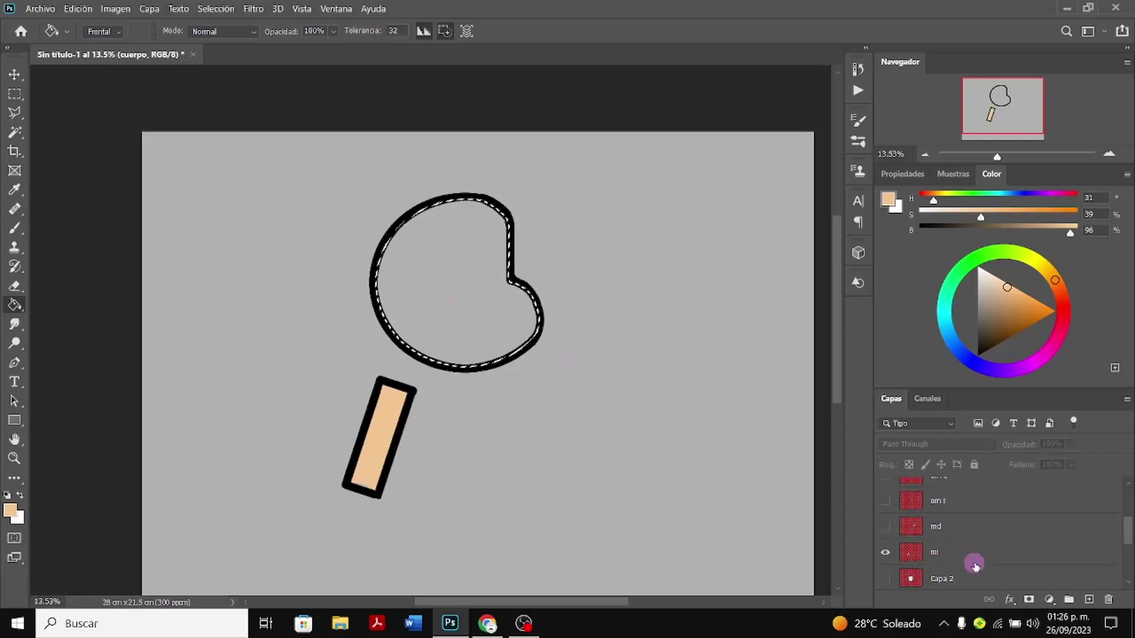
{"action": "left_click", "coordinate": [931, 512]}
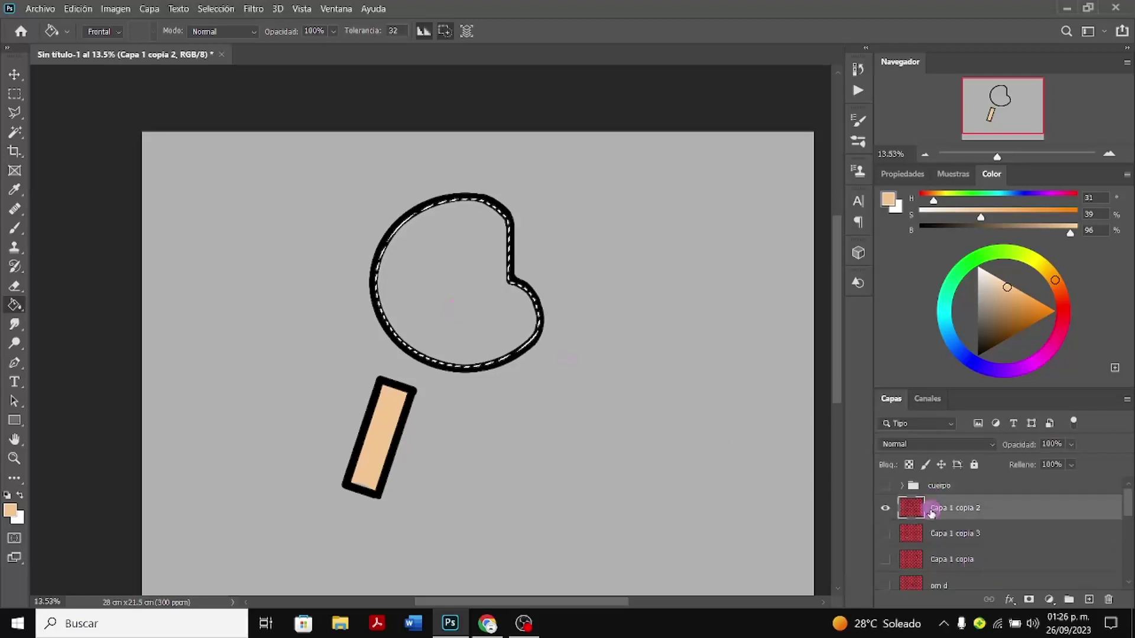
{"action": "left_click", "coordinate": [464, 304]}
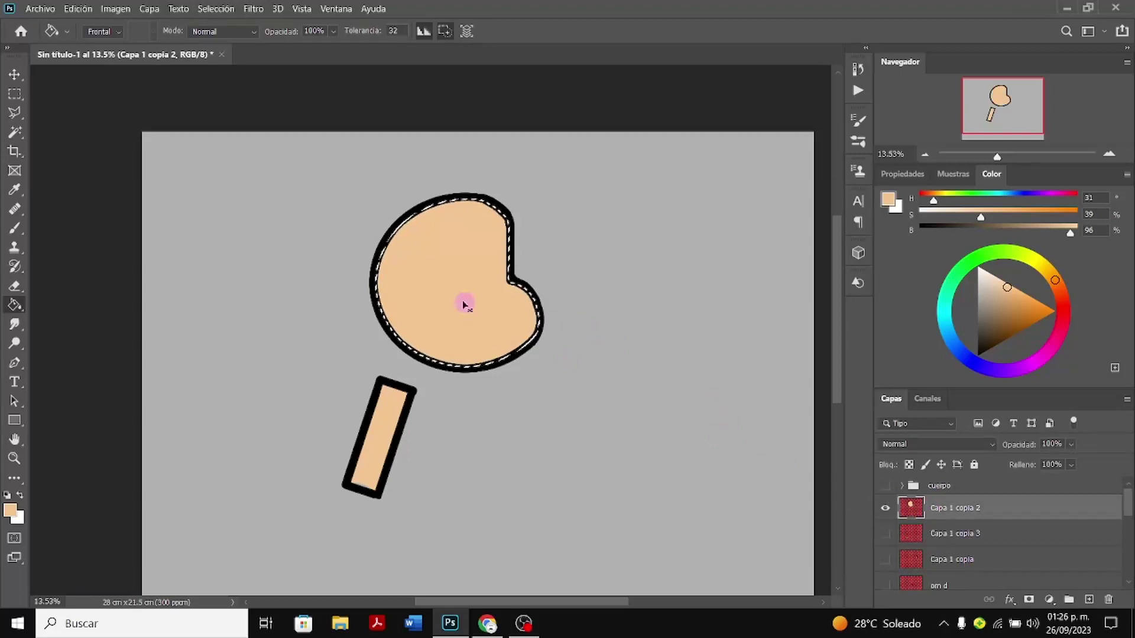
{"action": "key", "text": "ctrl+d"}
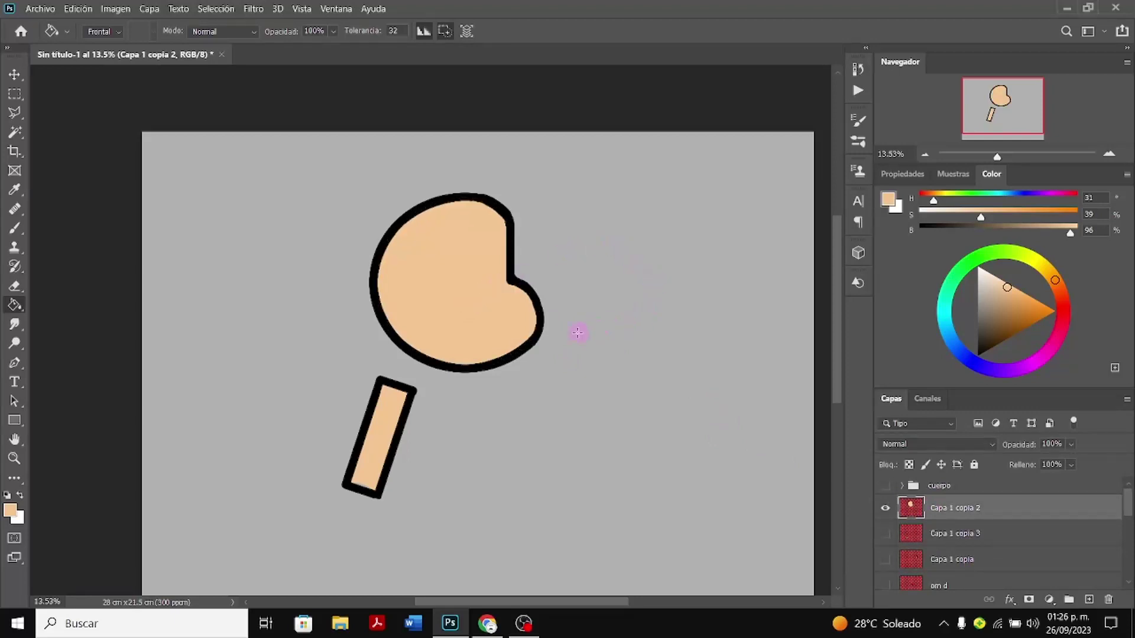
Turn the remaining body layers back on and reselect Capa 1 copia 2
{"action": "scroll", "coordinate": [916, 521], "scroll_direction": "down", "scroll_amount": 1}
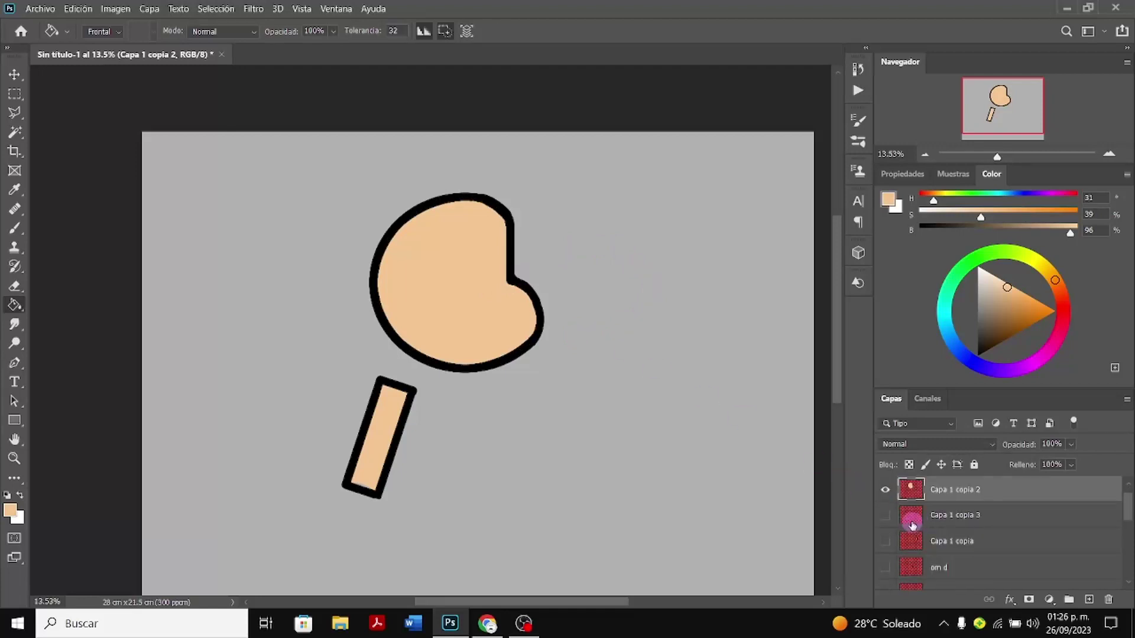
{"action": "left_click_drag", "start_coordinate": [893, 519], "coordinate": [800, 477]}
{"action": "scroll", "coordinate": [956, 502], "scroll_direction": "up", "scroll_amount": 8}
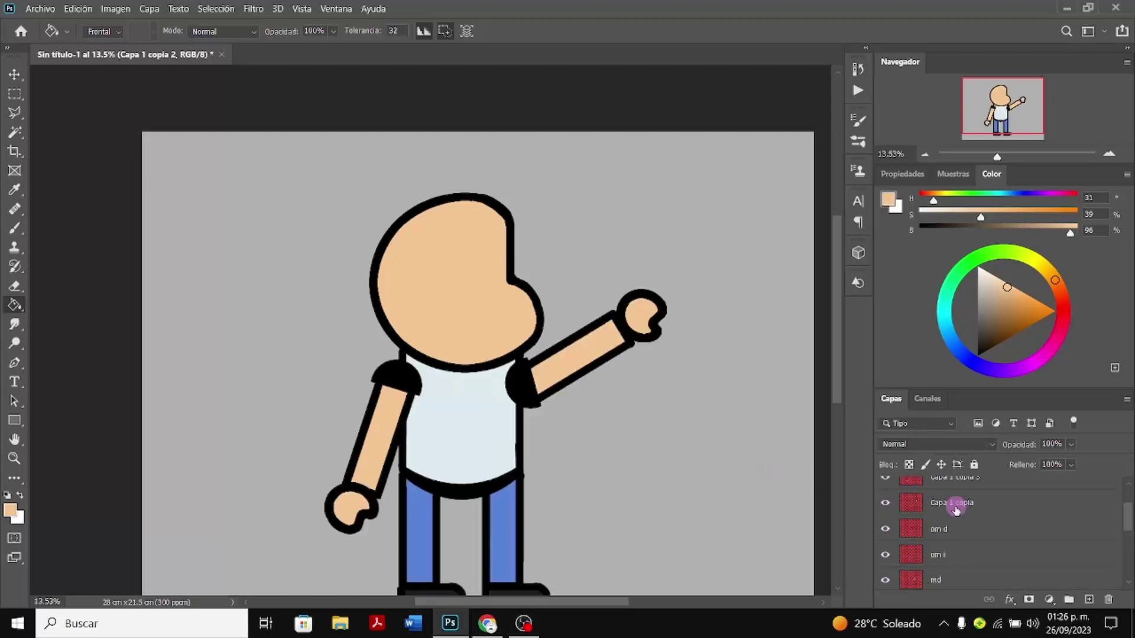
{"action": "left_click", "coordinate": [956, 509]}
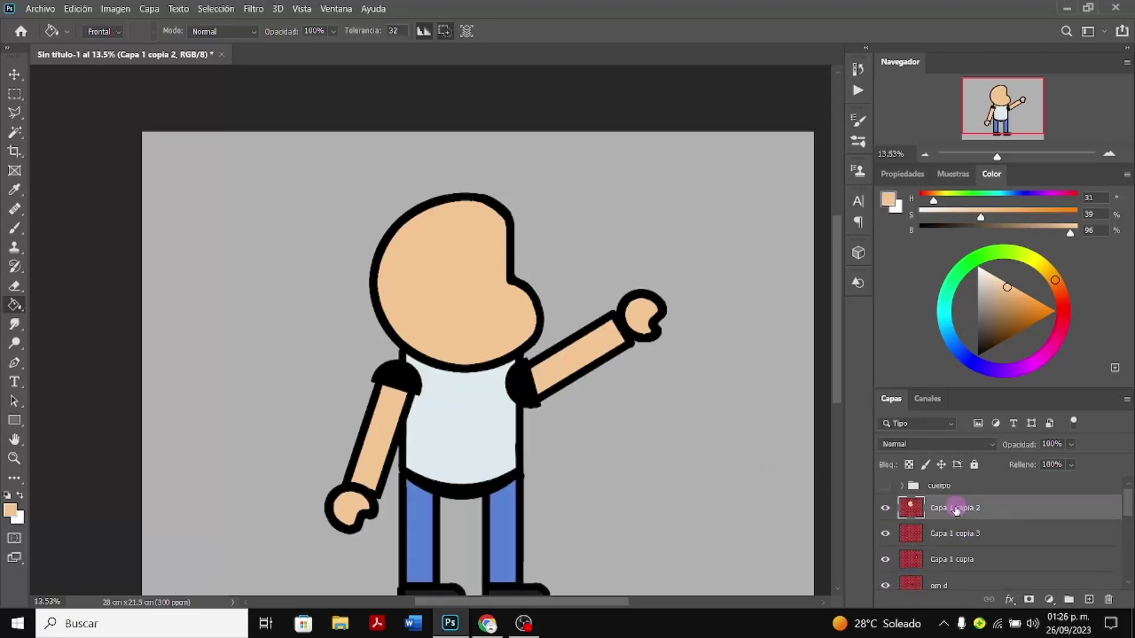
Move the head up and slightly left with Free Transform and commit
{"action": "key", "text": "ctrl+t"}
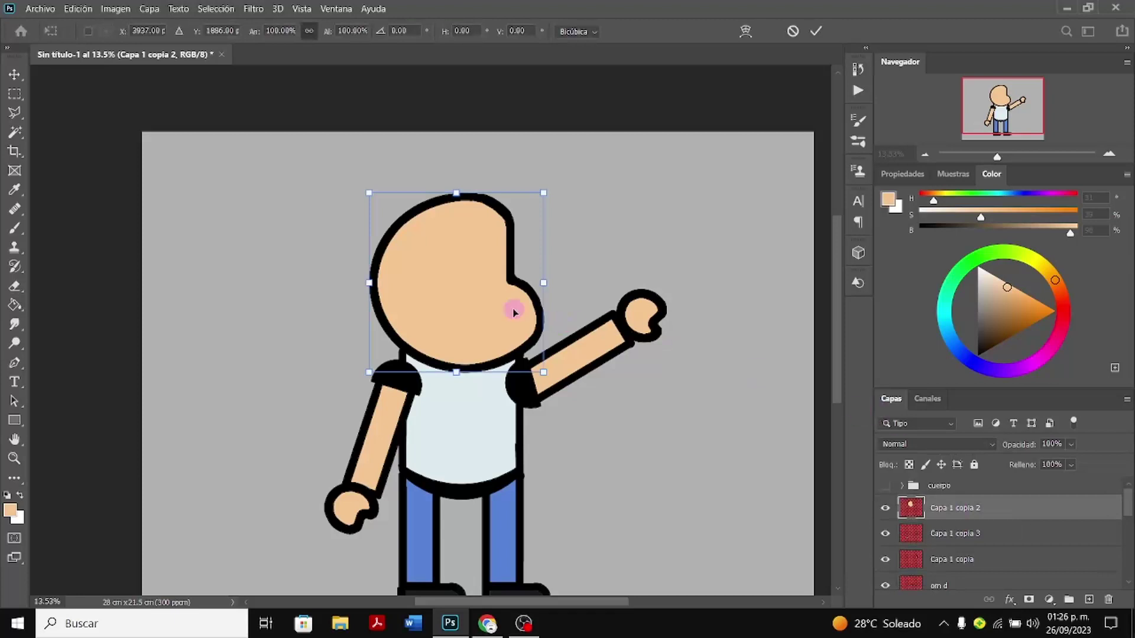
{"action": "left_click_drag", "start_coordinate": [513, 312], "coordinate": [514, 292]}
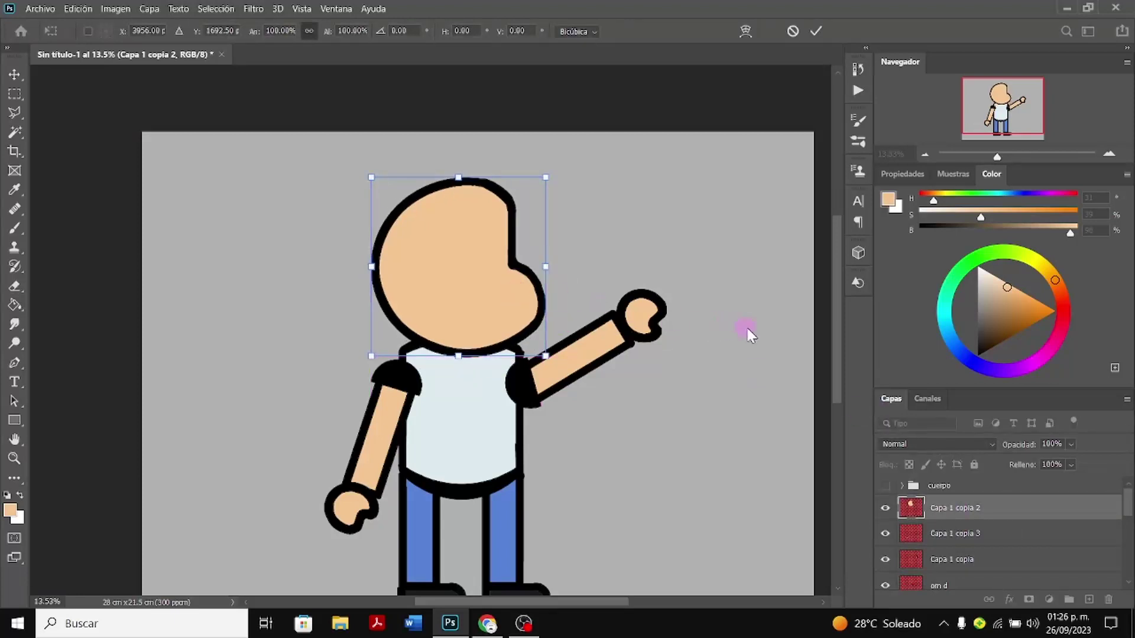
{"action": "key", "text": "Return"}
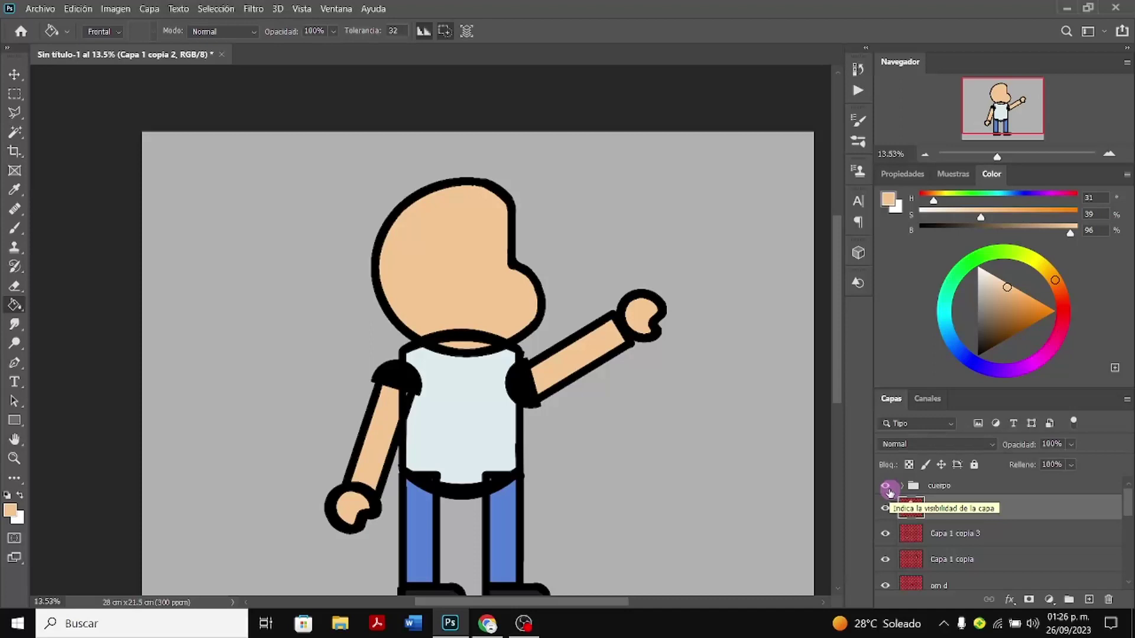
Hide the cuerpo group and select it
{"action": "left_click", "coordinate": [888, 489]}
{"action": "left_click", "coordinate": [889, 489]}
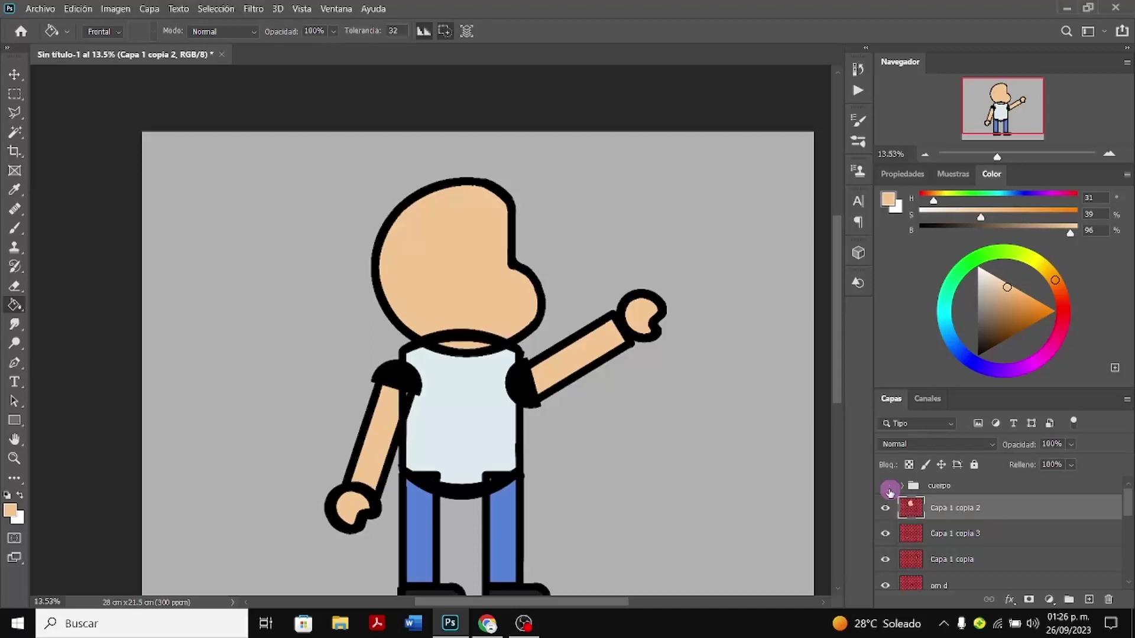
{"action": "left_click", "coordinate": [889, 490]}
{"action": "left_click", "coordinate": [943, 487]}
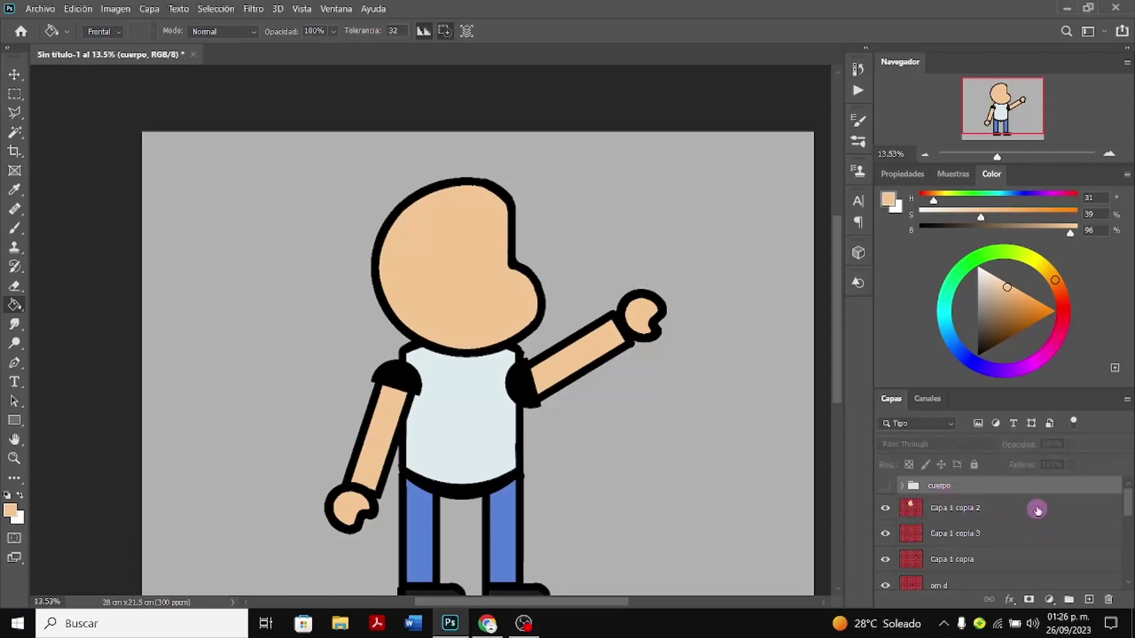
Expand the cuerpo group in the Layers panel to view its layers
{"action": "double_click", "coordinate": [1020, 494]}
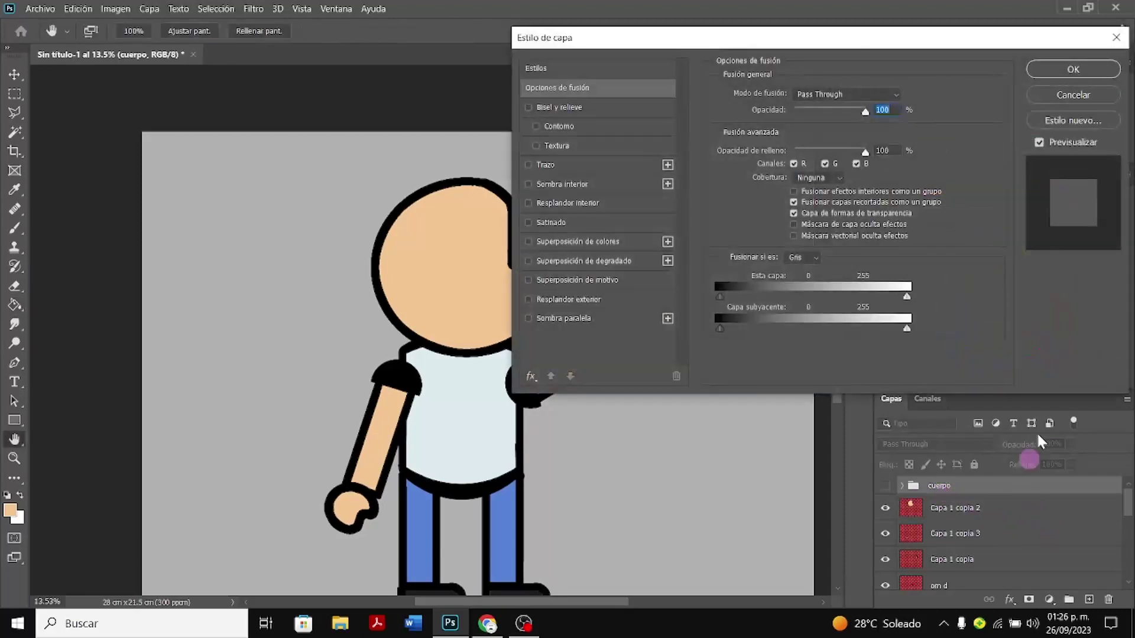
{"action": "key", "text": "Return"}
{"action": "left_click", "coordinate": [903, 485]}
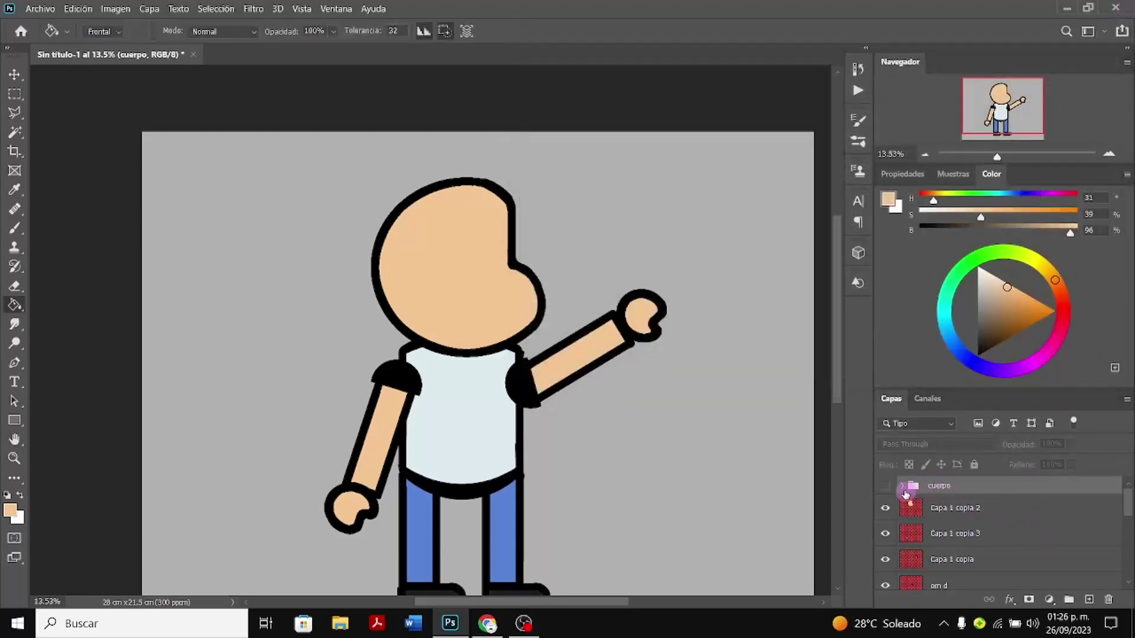
{"action": "scroll", "coordinate": [1005, 532], "scroll_direction": "down", "scroll_amount": 1}
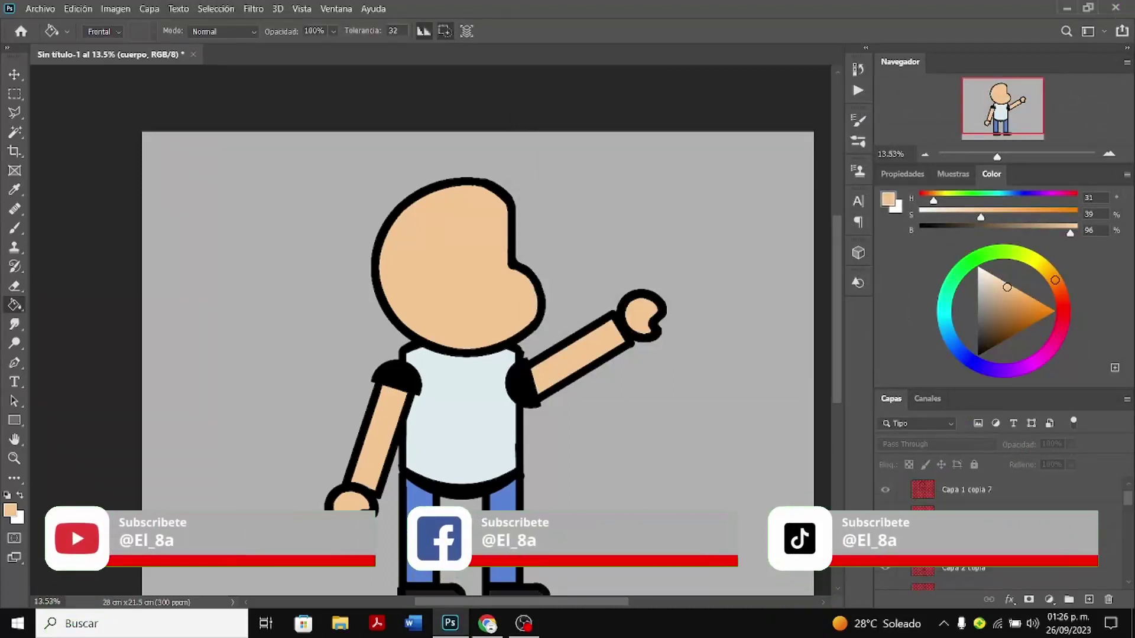
{"action": "scroll", "coordinate": [915, 543], "scroll_direction": "up", "scroll_amount": 1}
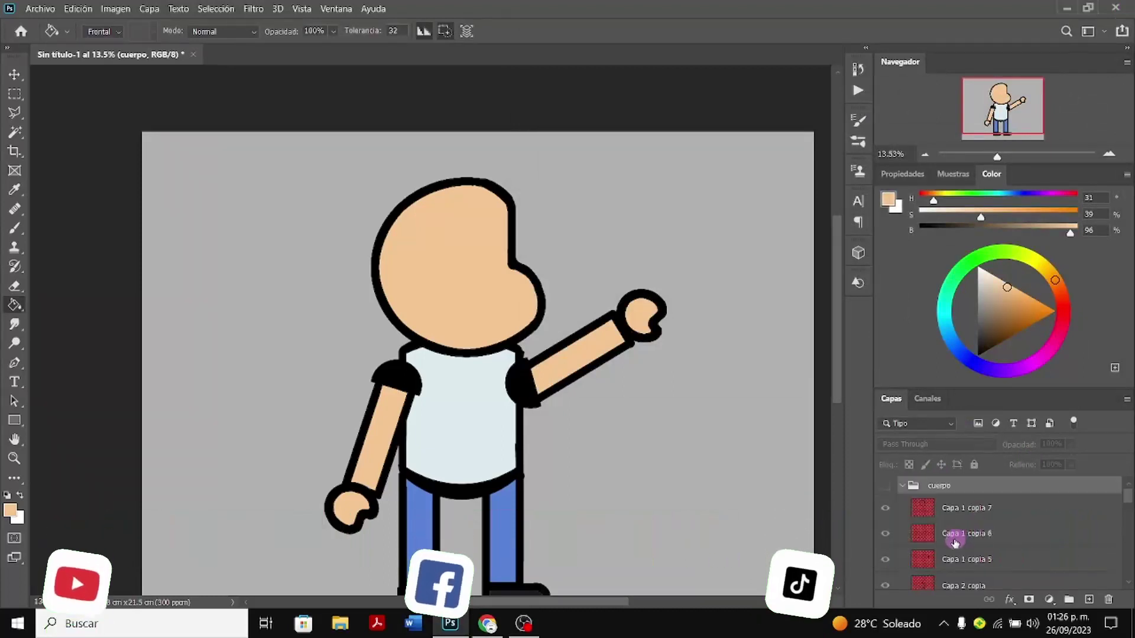
{"action": "scroll", "coordinate": [915, 543], "scroll_direction": "down", "scroll_amount": 3}
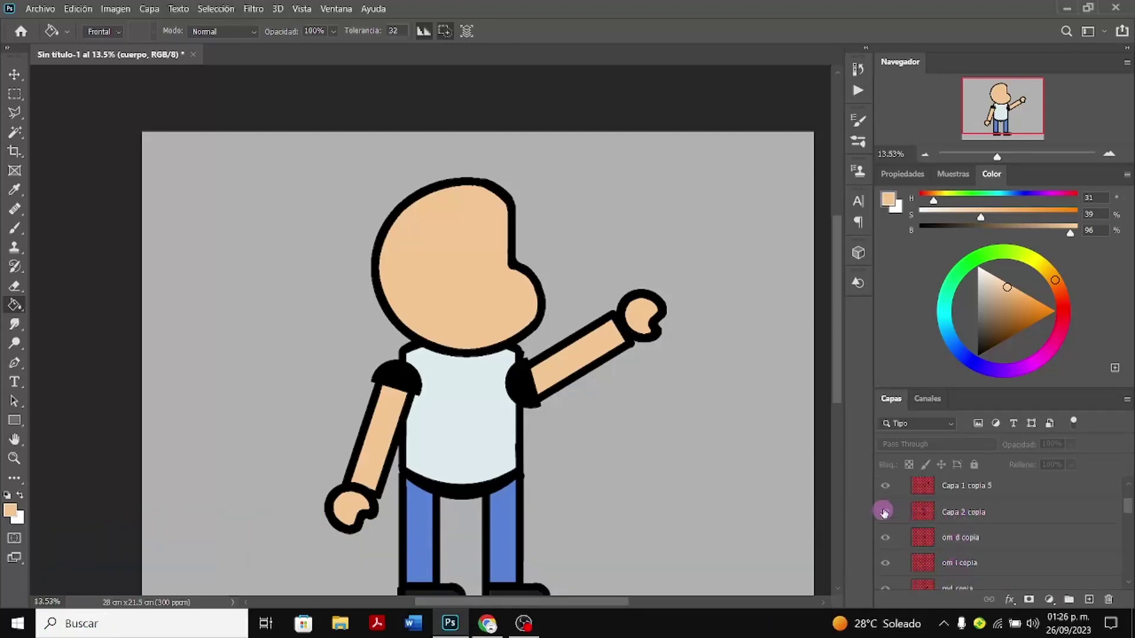
{"action": "scroll", "coordinate": [884, 512], "scroll_direction": "up", "scroll_amount": 3}
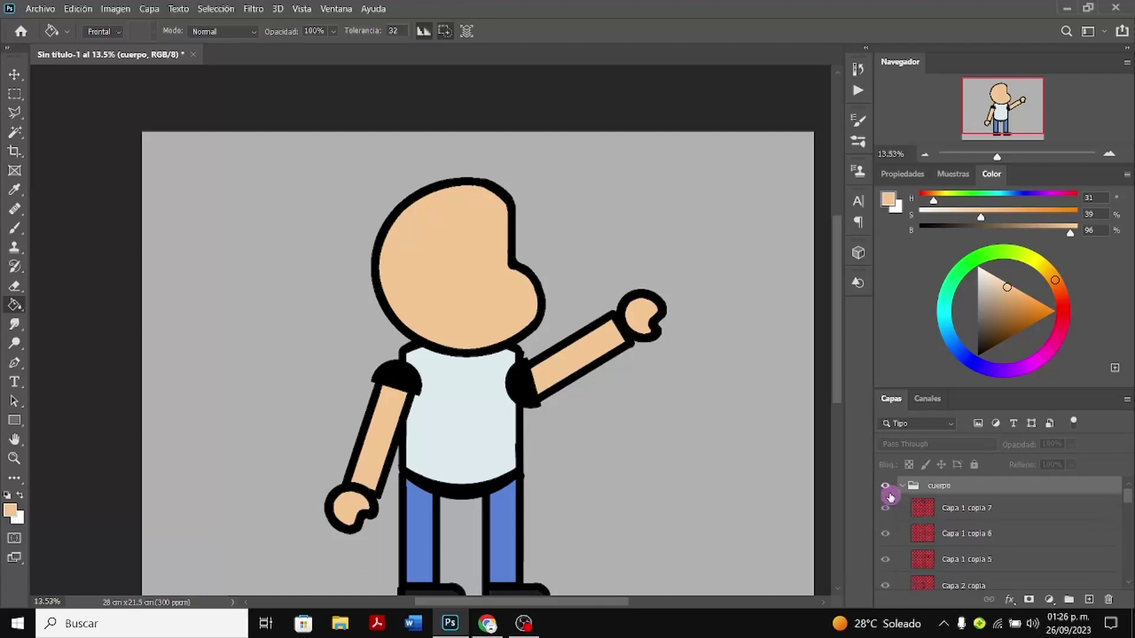
Check the neck line by toggling Capa 2 copia's visibility off and on
{"action": "left_click", "coordinate": [887, 504]}
{"action": "scroll", "coordinate": [946, 545], "scroll_direction": "down", "scroll_amount": 3}
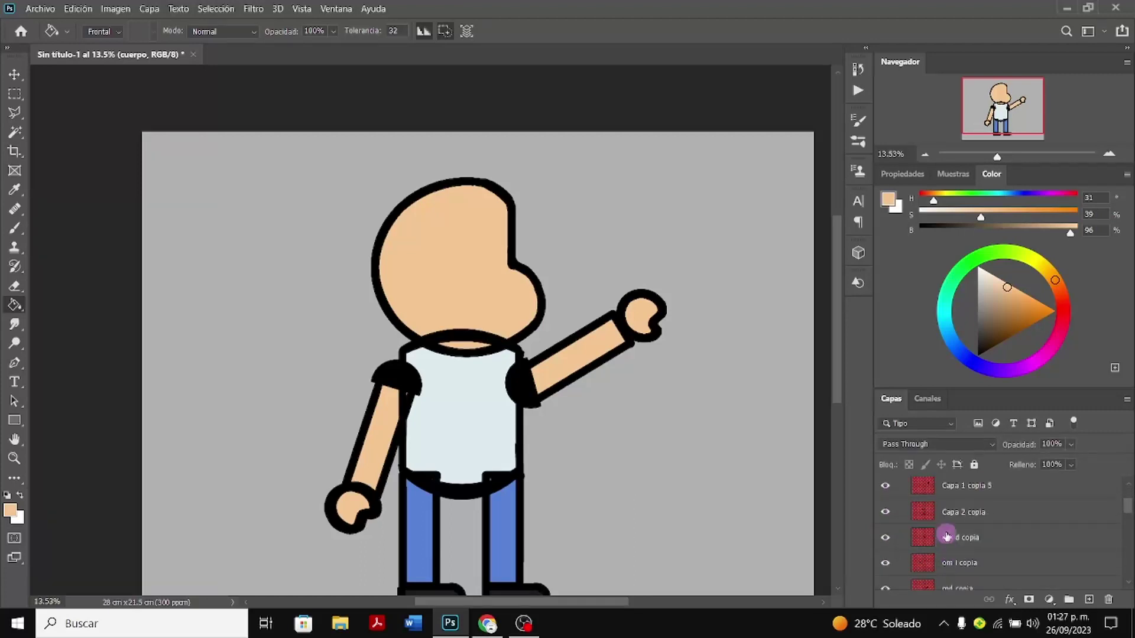
{"action": "left_click", "coordinate": [946, 513]}
{"action": "left_click", "coordinate": [886, 513]}
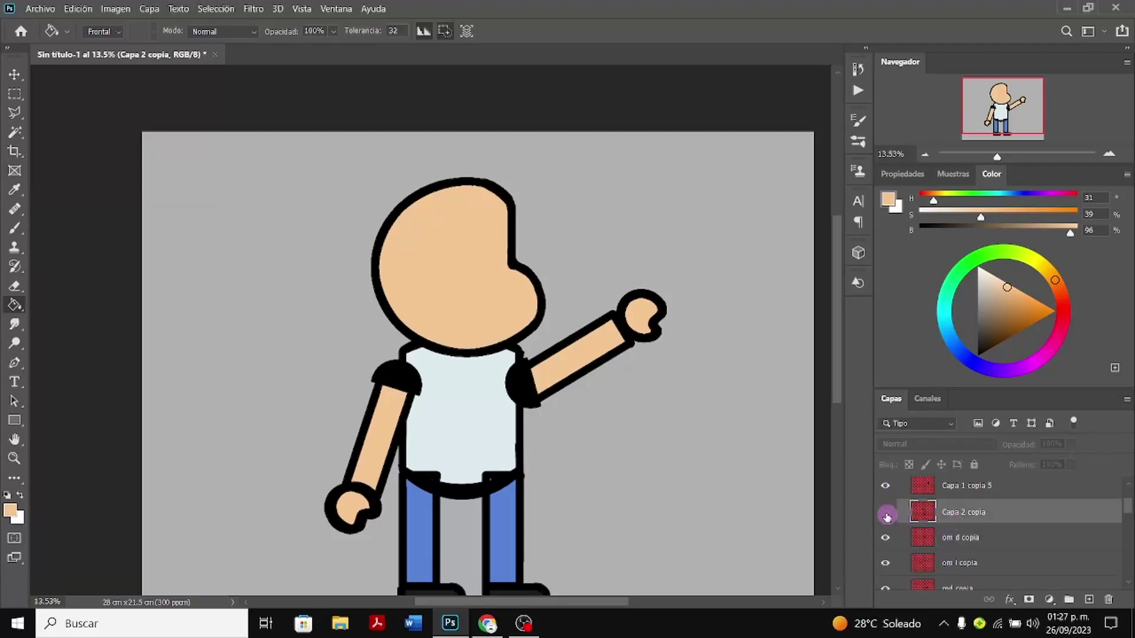
{"action": "left_click", "coordinate": [886, 513]}
{"action": "left_click", "coordinate": [950, 514]}
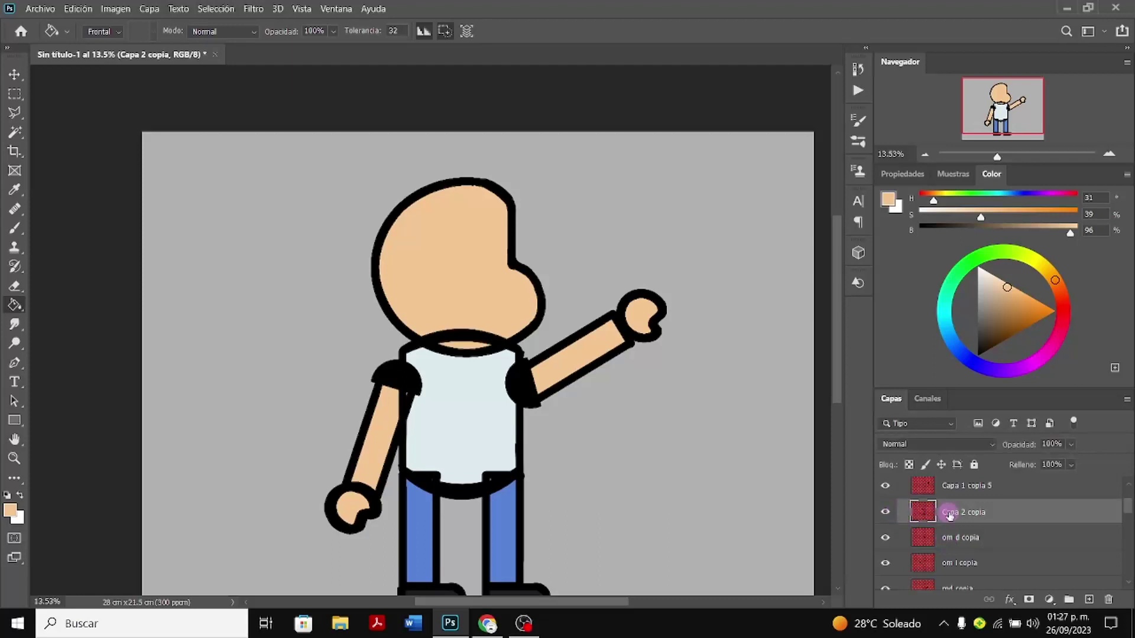
{"action": "double_click", "coordinate": [952, 516]}
Move Capa 2 copia down below mi copia inside the cuerpo group
{"action": "left_click_drag", "start_coordinate": [953, 516], "coordinate": [961, 577]}
{"action": "scroll", "coordinate": [962, 578], "scroll_direction": "down", "scroll_amount": 3}
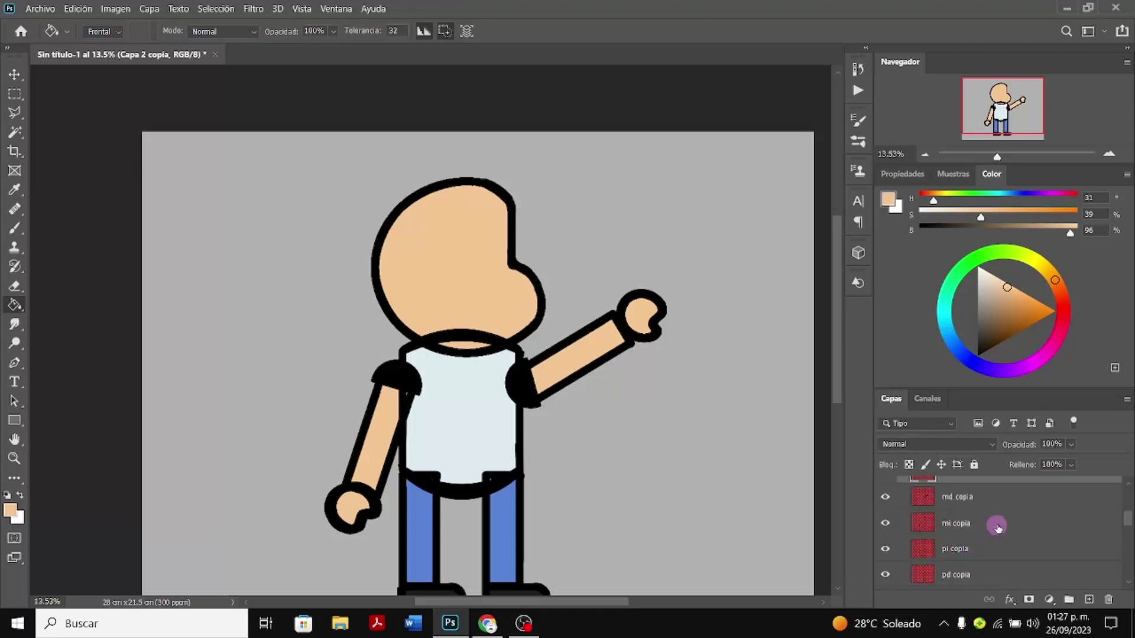
{"action": "scroll", "coordinate": [998, 526], "scroll_direction": "up", "scroll_amount": 1}
{"action": "left_click_drag", "start_coordinate": [983, 499], "coordinate": [985, 551]}
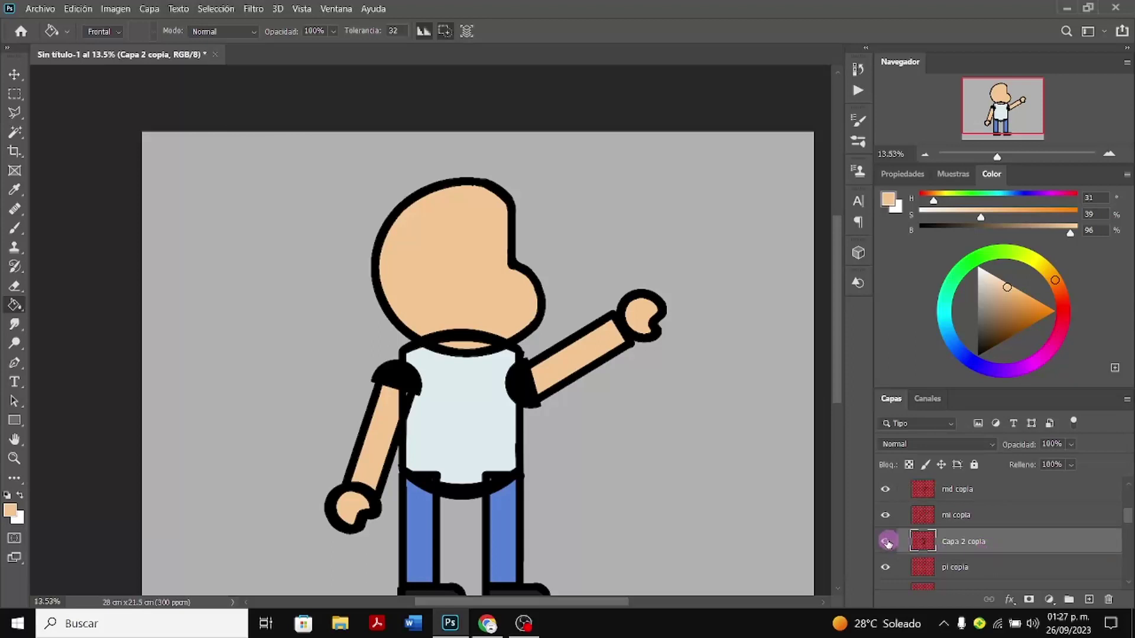
{"action": "scroll", "coordinate": [888, 544], "scroll_direction": "up", "scroll_amount": 2}
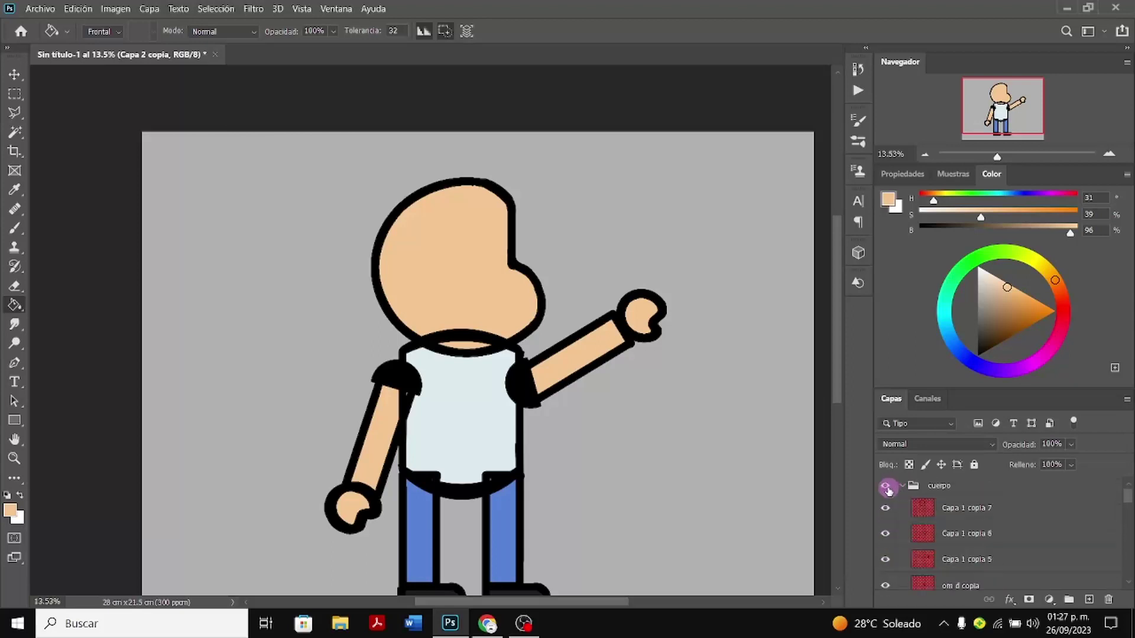
Hide the cuerpo group and select it
{"action": "left_click", "coordinate": [886, 487]}
{"action": "left_click", "coordinate": [911, 490]}
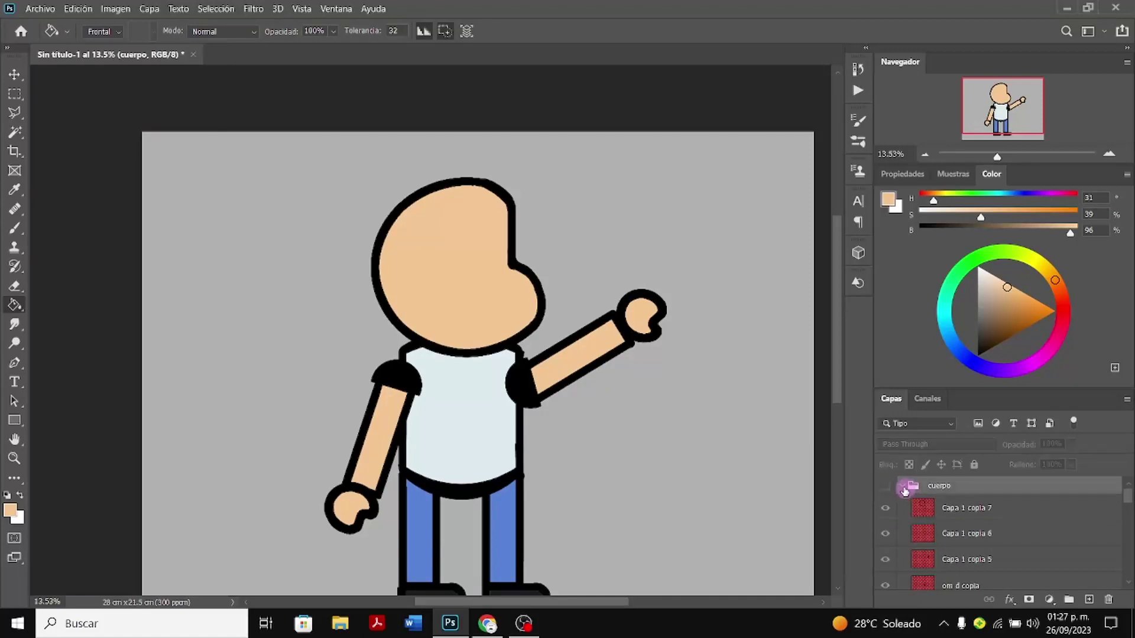
{"action": "scroll", "coordinate": [932, 515], "scroll_direction": "down", "scroll_amount": 5}
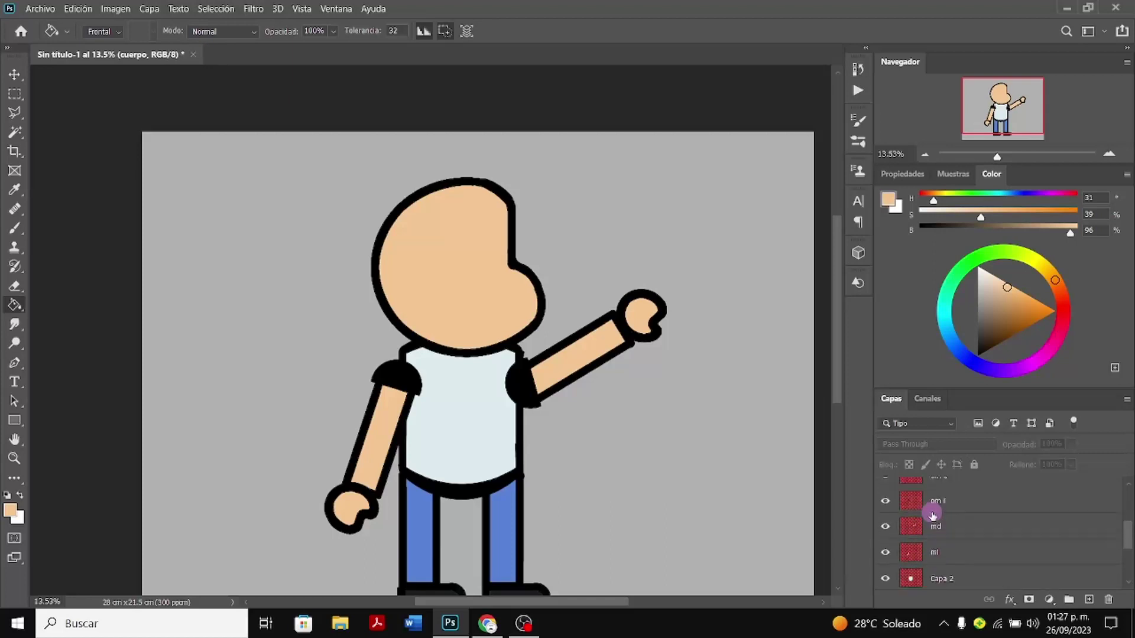
{"action": "scroll", "coordinate": [933, 515], "scroll_direction": "down", "scroll_amount": 3}
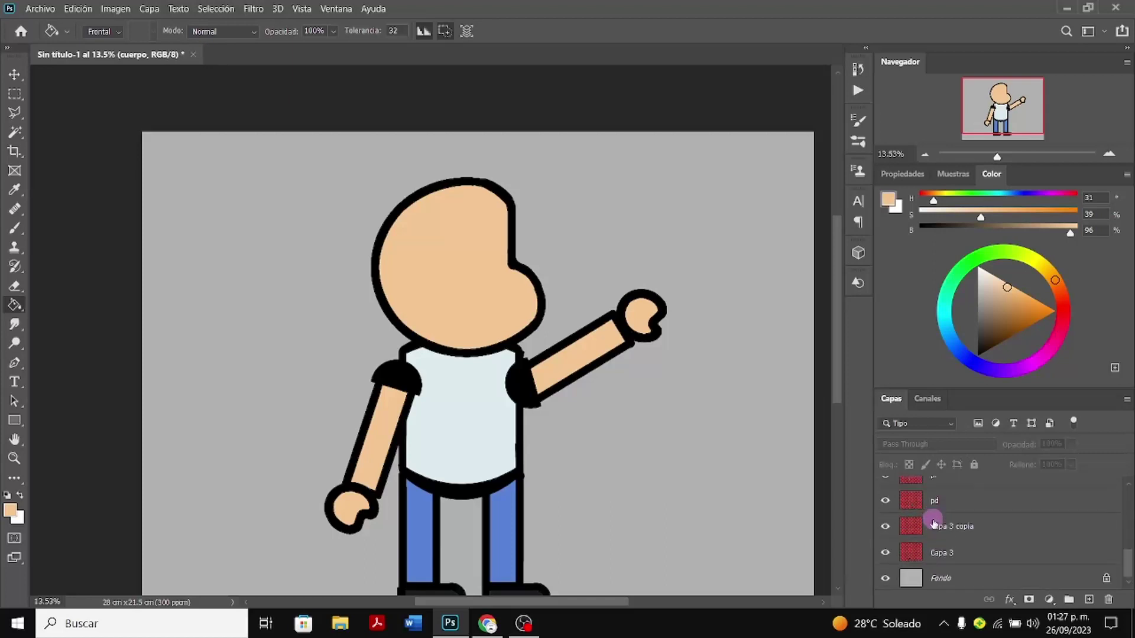
Select Capa 3, Capa 3 copia, pd, Capa 2 and pi together
{"action": "left_click", "coordinate": [970, 555]}
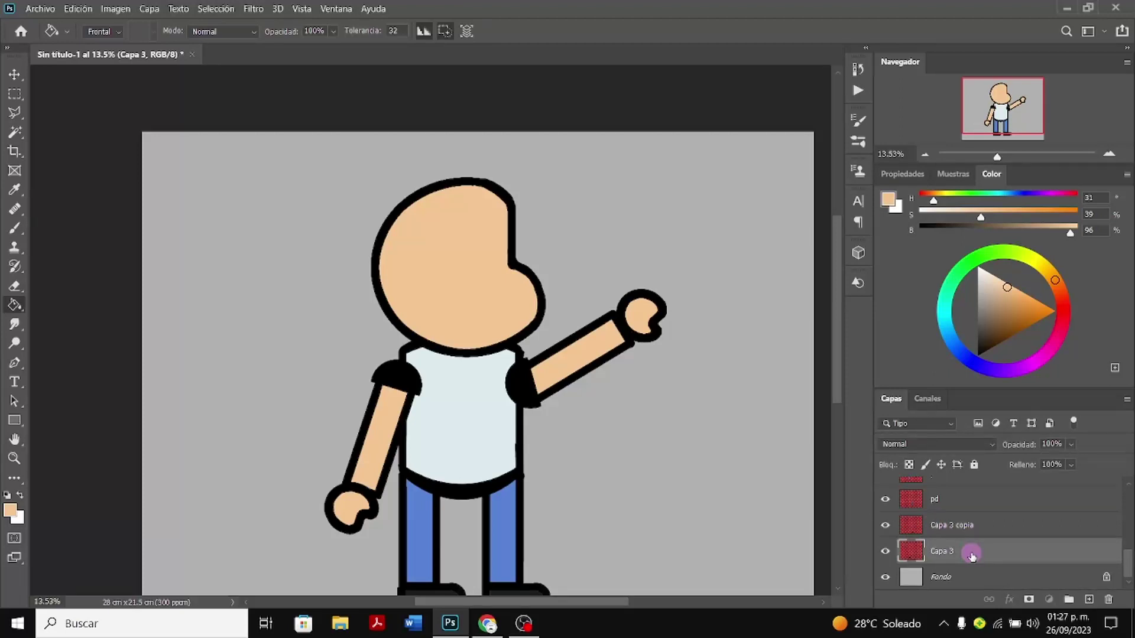
{"action": "left_click", "coordinate": [971, 556], "text": "ctrl"}
{"action": "left_click", "coordinate": [968, 549], "text": "ctrl"}
{"action": "left_click", "coordinate": [964, 526], "text": "ctrl"}
{"action": "left_click", "coordinate": [967, 507], "text": "ctrl"}
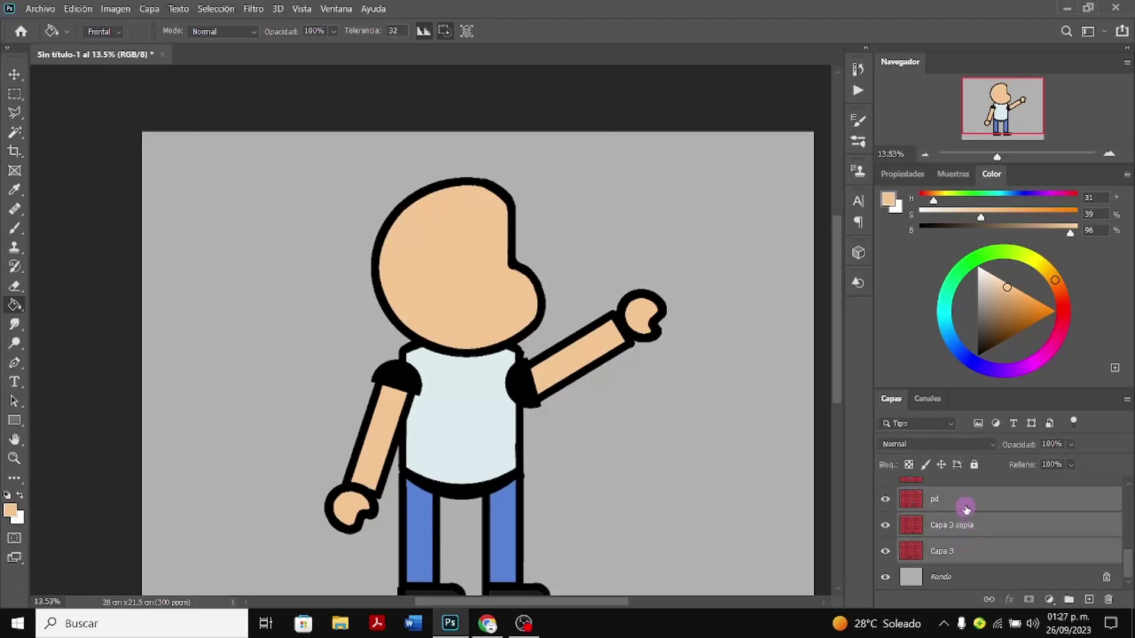
{"action": "scroll", "coordinate": [967, 507], "scroll_direction": "up", "scroll_amount": 2}
{"action": "left_click", "coordinate": [968, 506], "text": "ctrl"}
{"action": "left_click", "coordinate": [966, 486], "text": "ctrl"}
Add mi, md, om i, om d and Capa 1 copia 3 to the selection
{"action": "scroll", "coordinate": [968, 507], "scroll_direction": "up", "scroll_amount": 3}
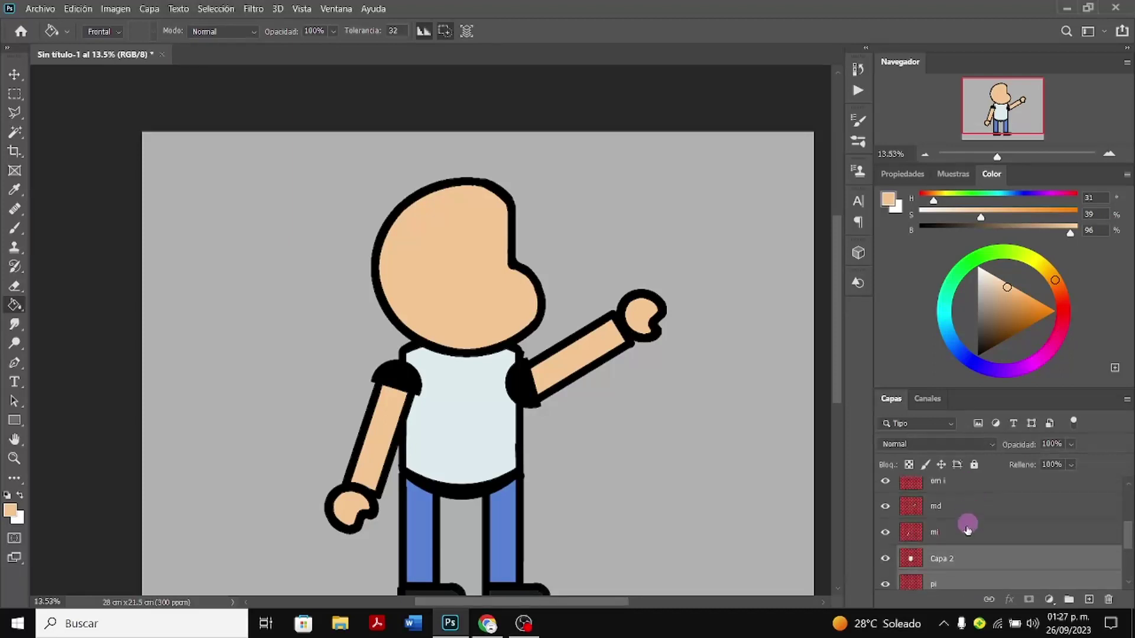
{"action": "scroll", "coordinate": [967, 535], "scroll_direction": "up", "scroll_amount": 2}
{"action": "left_click", "coordinate": [953, 565], "text": "ctrl"}
{"action": "left_click", "coordinate": [953, 541], "text": "ctrl"}
{"action": "left_click", "coordinate": [953, 517], "text": "ctrl"}
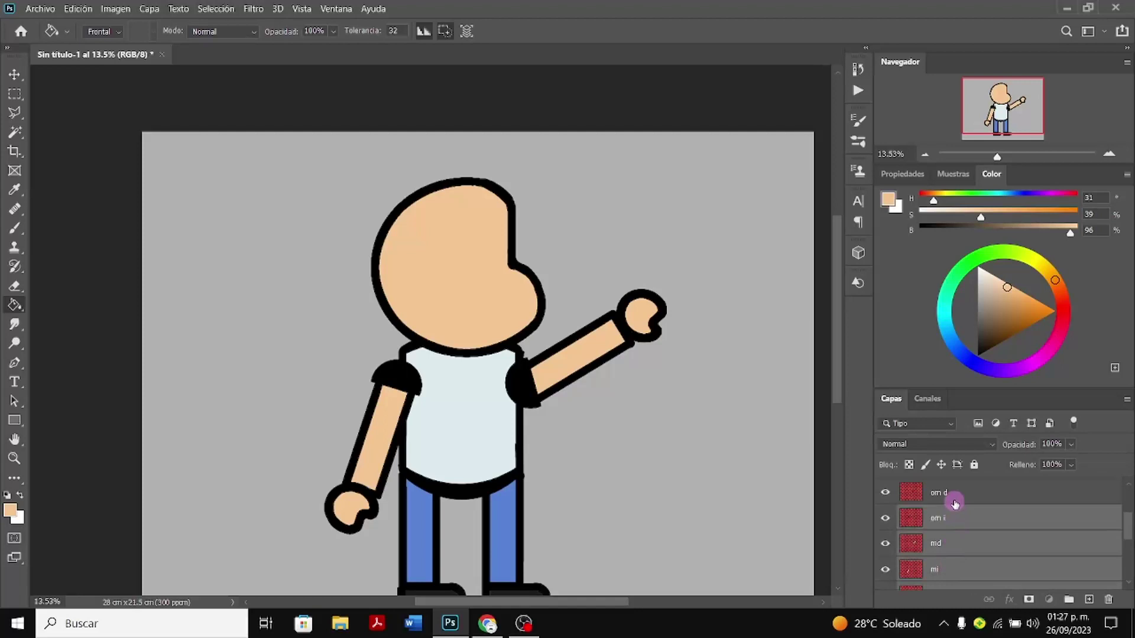
{"action": "left_click", "coordinate": [956, 503], "text": "ctrl"}
{"action": "scroll", "coordinate": [955, 504], "scroll_direction": "up", "scroll_amount": 2}
{"action": "left_click", "coordinate": [963, 520], "text": "ctrl"}
{"action": "scroll", "coordinate": [963, 506], "scroll_direction": "up", "scroll_amount": 1}
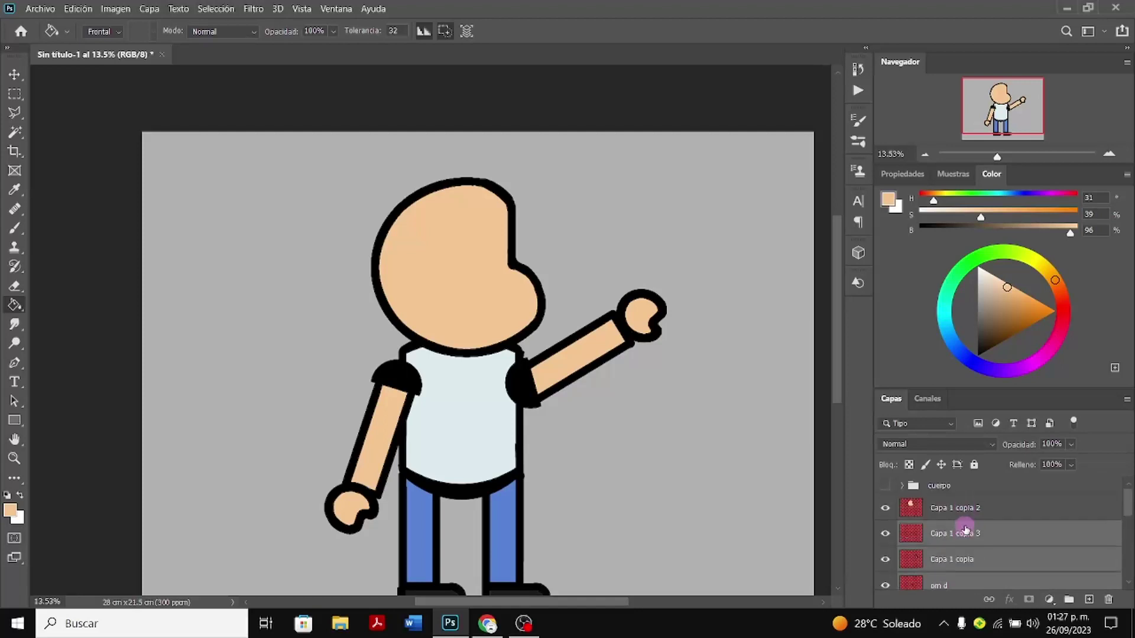
Add Capa 1 copia 2 to the selection and duplicate all selected layers
{"action": "left_click", "coordinate": [966, 508], "text": "ctrl"}
{"action": "right_click", "coordinate": [965, 513]}
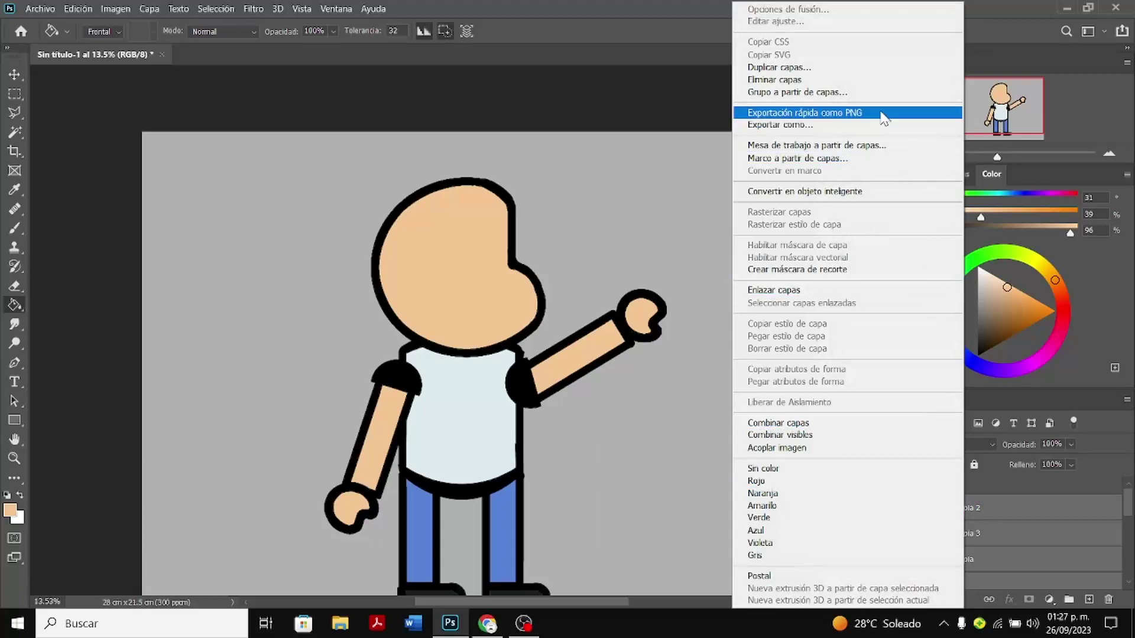
{"action": "left_click", "coordinate": [861, 70]}
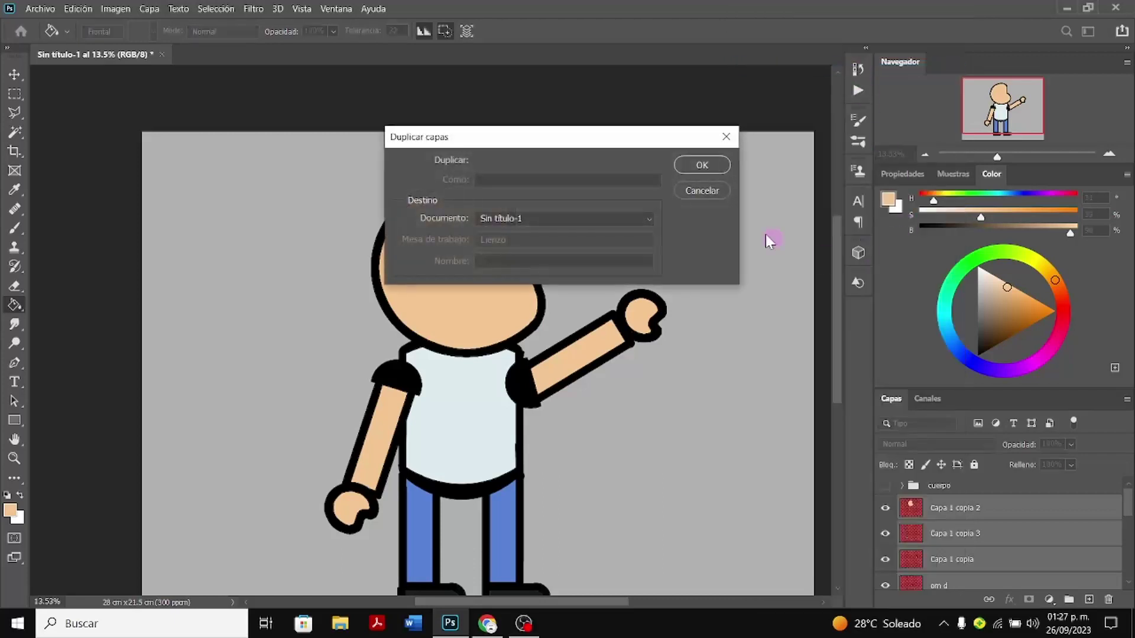
{"action": "left_click", "coordinate": [702, 165]}
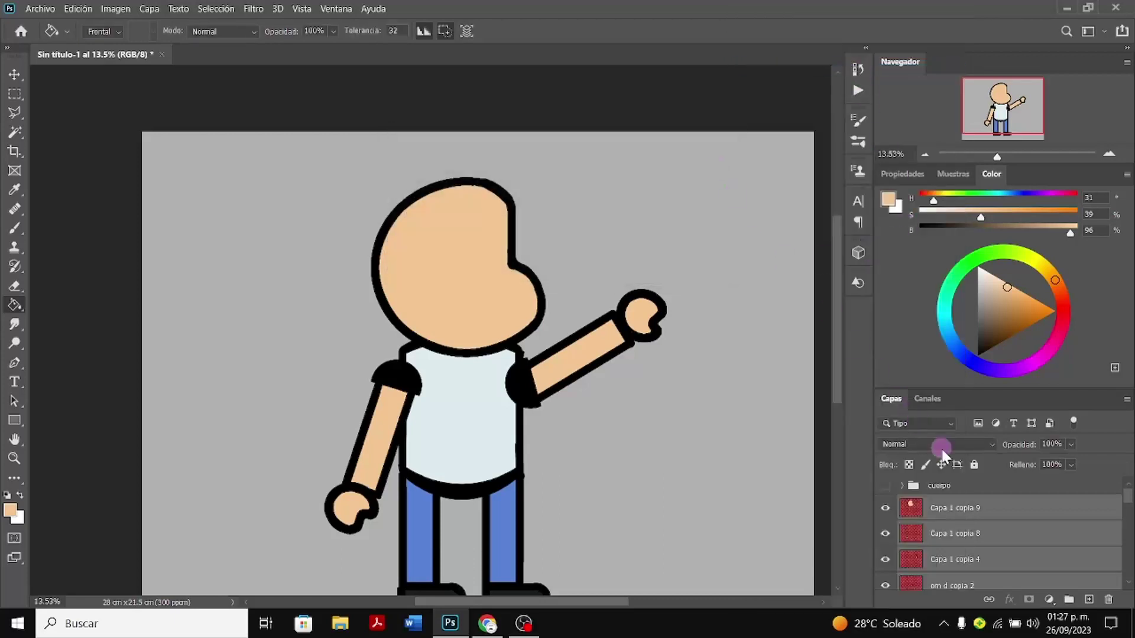
Gather the copied layers into a new group named 1
{"action": "right_click", "coordinate": [1008, 526]}
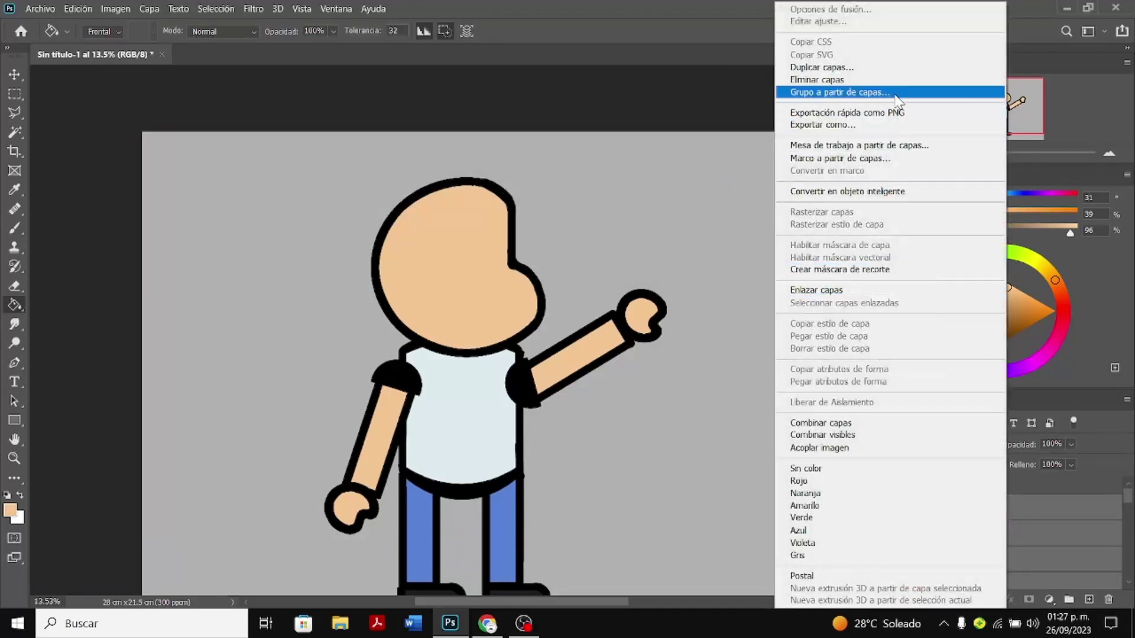
{"action": "left_click", "coordinate": [840, 92]}
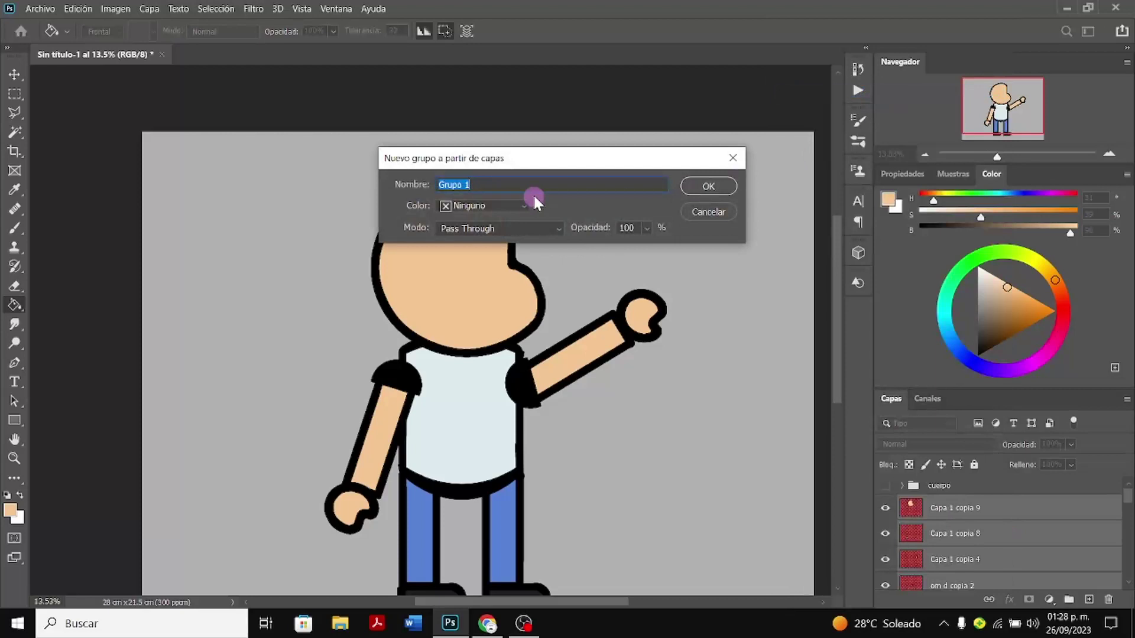
{"action": "type", "text": "1"}
{"action": "left_click", "coordinate": [723, 188]}
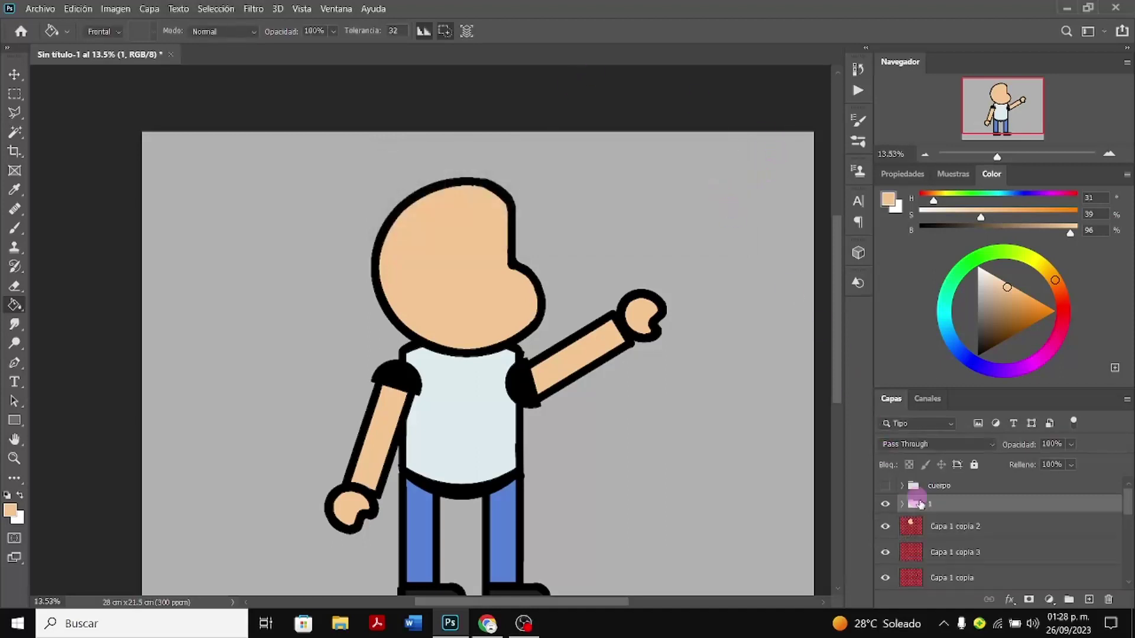
Hide group 1, select the Capa 2 shirt layer and pick the Magic Wand
{"action": "left_click", "coordinate": [886, 506]}
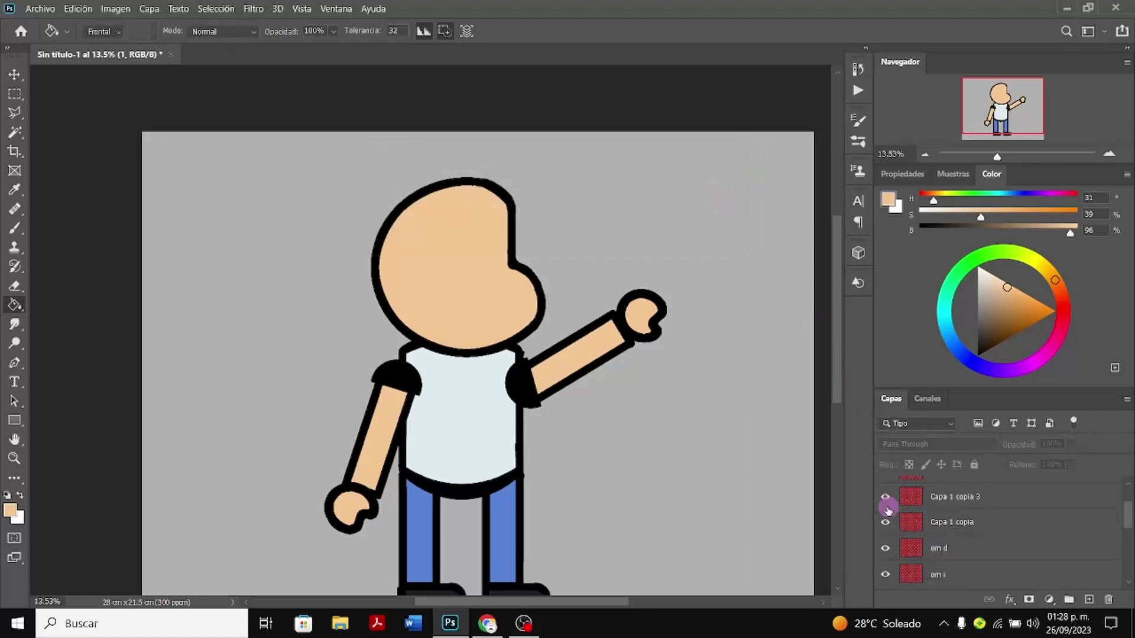
{"action": "scroll", "coordinate": [940, 544], "scroll_direction": "down", "scroll_amount": 3}
{"action": "scroll", "coordinate": [941, 546], "scroll_direction": "down", "scroll_amount": 1}
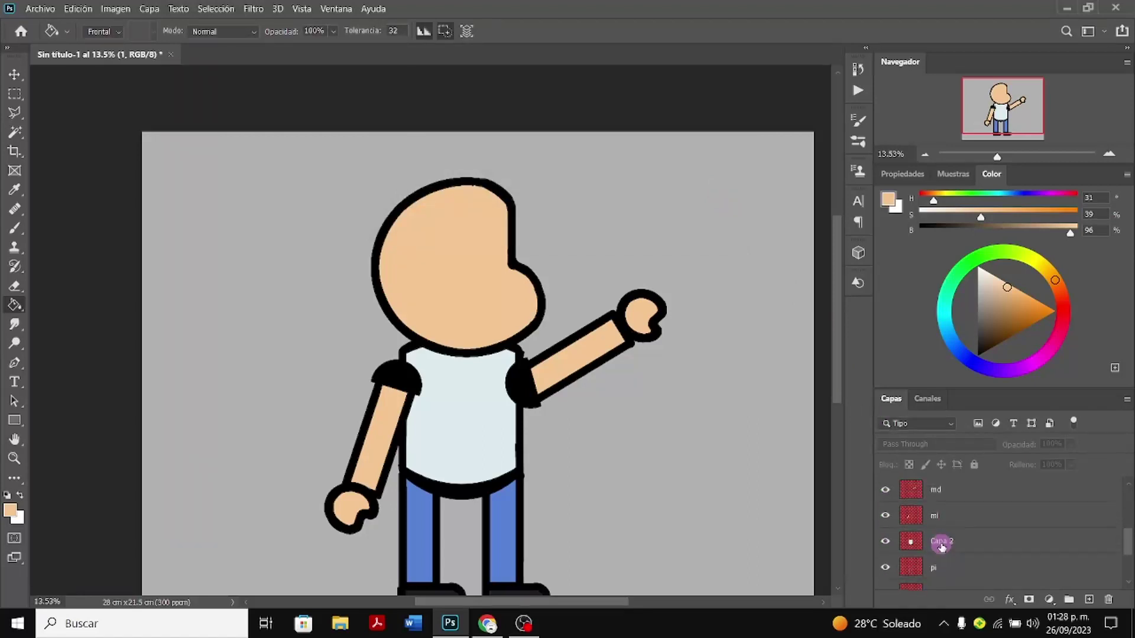
{"action": "left_click", "coordinate": [940, 543]}
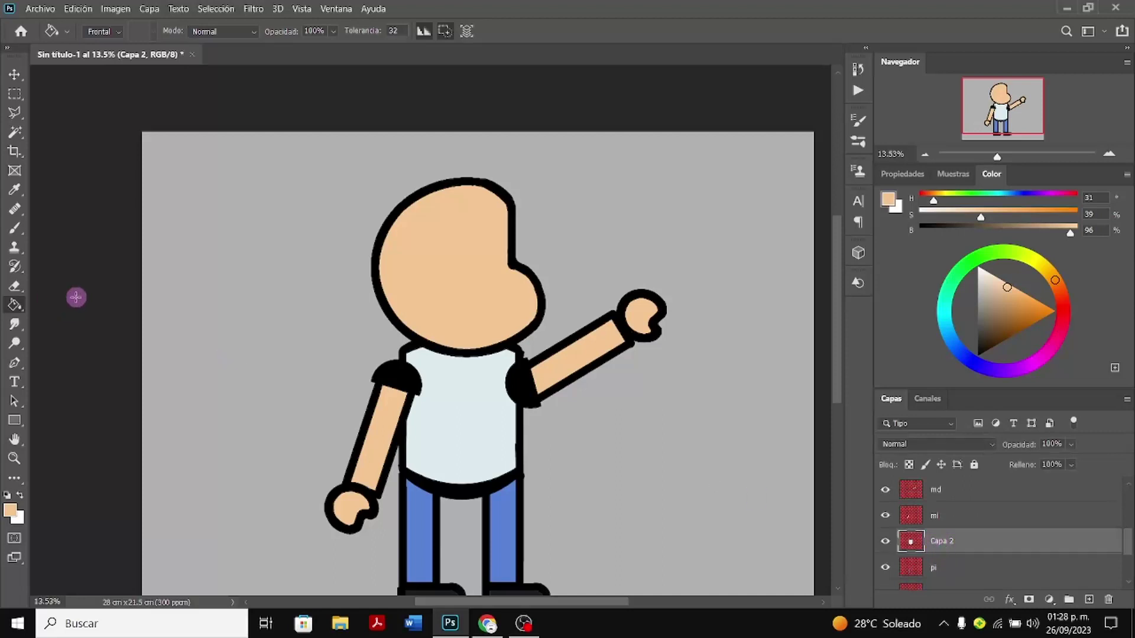
{"action": "left_click", "coordinate": [18, 133]}
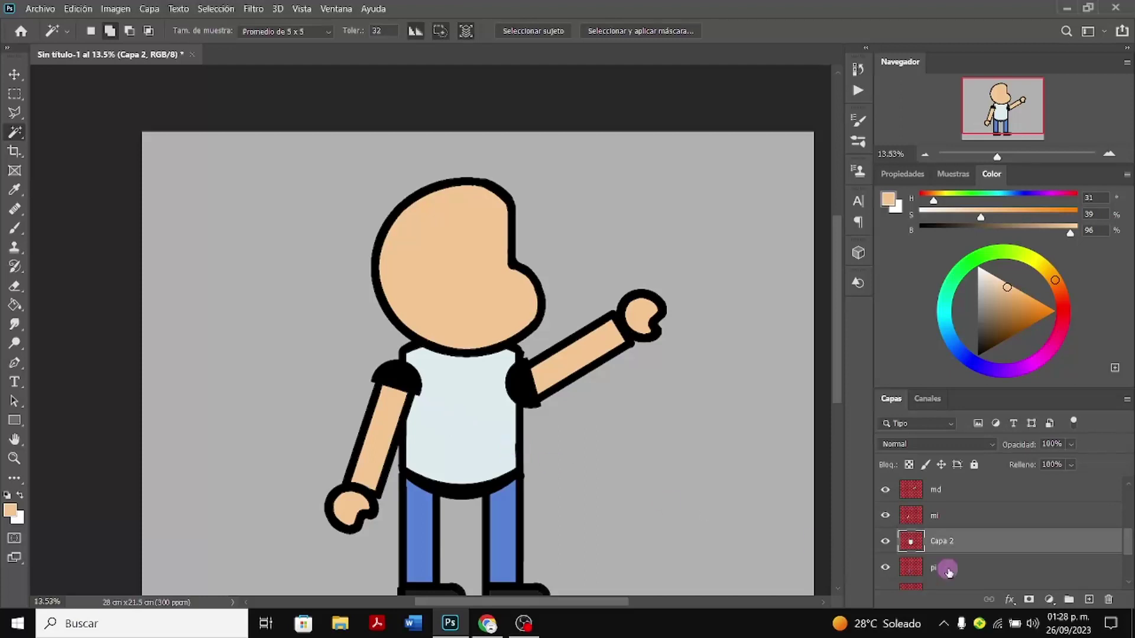
Hide the pi, mi, md, om i, Capa 1 copia and om d layers
{"action": "left_click", "coordinate": [885, 568]}
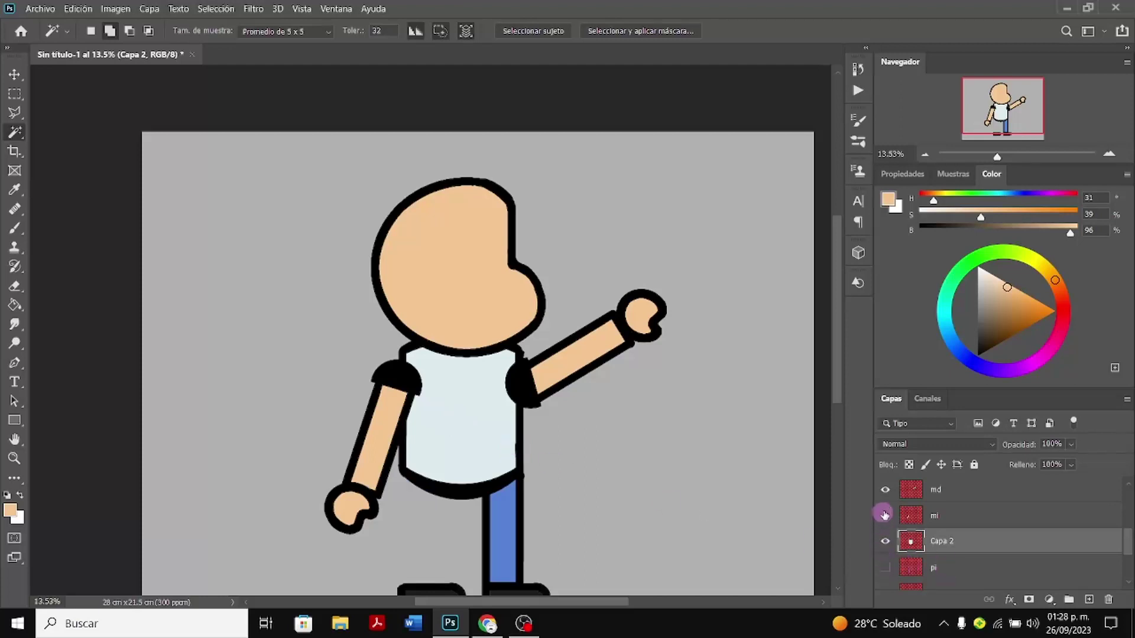
{"action": "left_click", "coordinate": [885, 515]}
{"action": "left_click", "coordinate": [885, 490]}
{"action": "scroll", "coordinate": [886, 519], "scroll_direction": "up", "scroll_amount": 1}
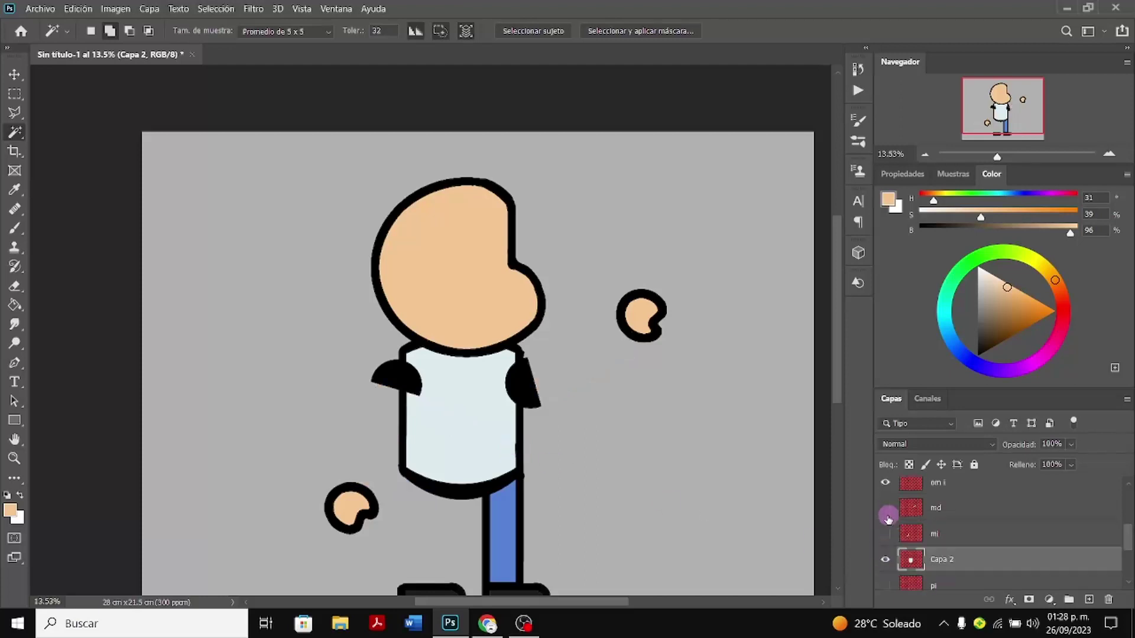
{"action": "left_click", "coordinate": [885, 482]}
{"action": "scroll", "coordinate": [885, 503], "scroll_direction": "up", "scroll_amount": 3}
{"action": "left_click", "coordinate": [887, 488]}
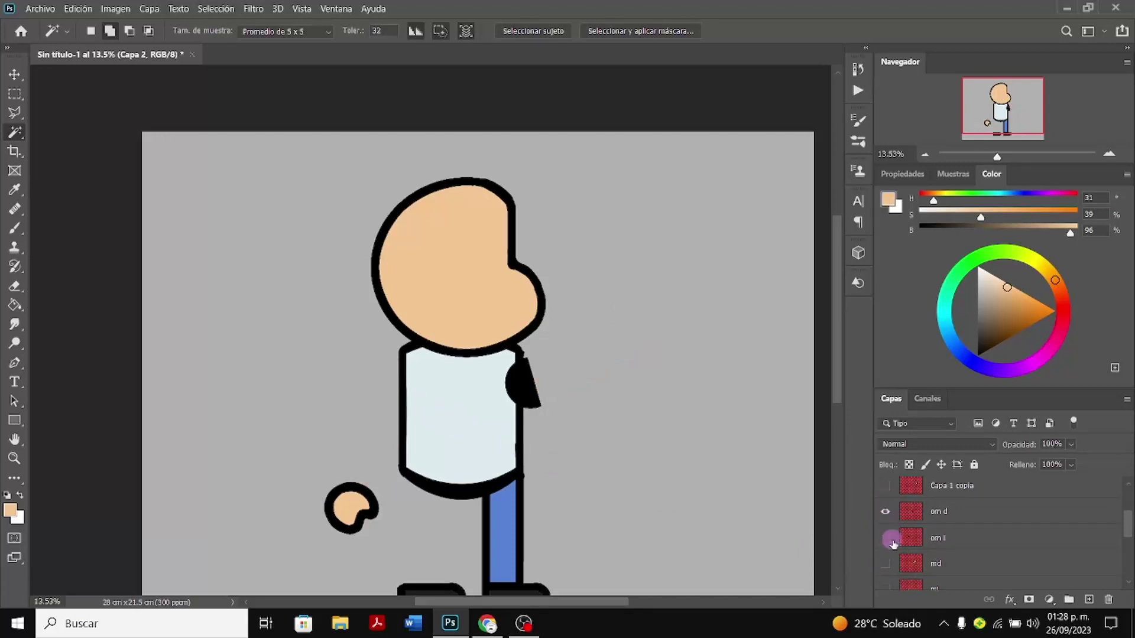
{"action": "left_click", "coordinate": [885, 511]}
{"action": "scroll", "coordinate": [885, 541], "scroll_direction": "down", "scroll_amount": 5}
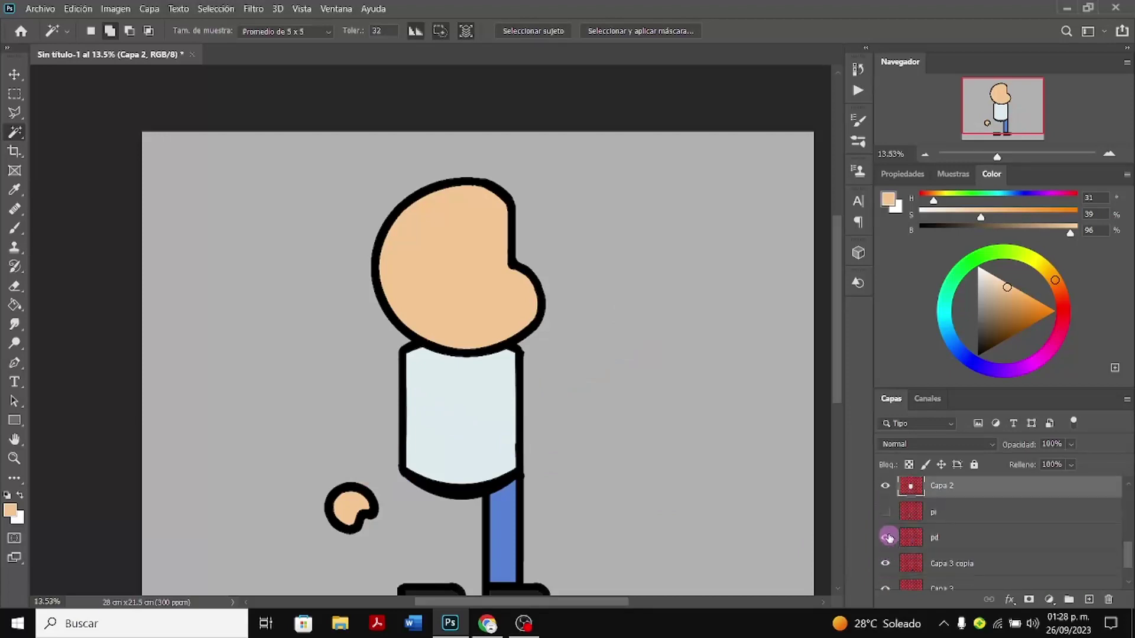
{"action": "left_click_drag", "start_coordinate": [886, 560], "coordinate": [896, 597]}
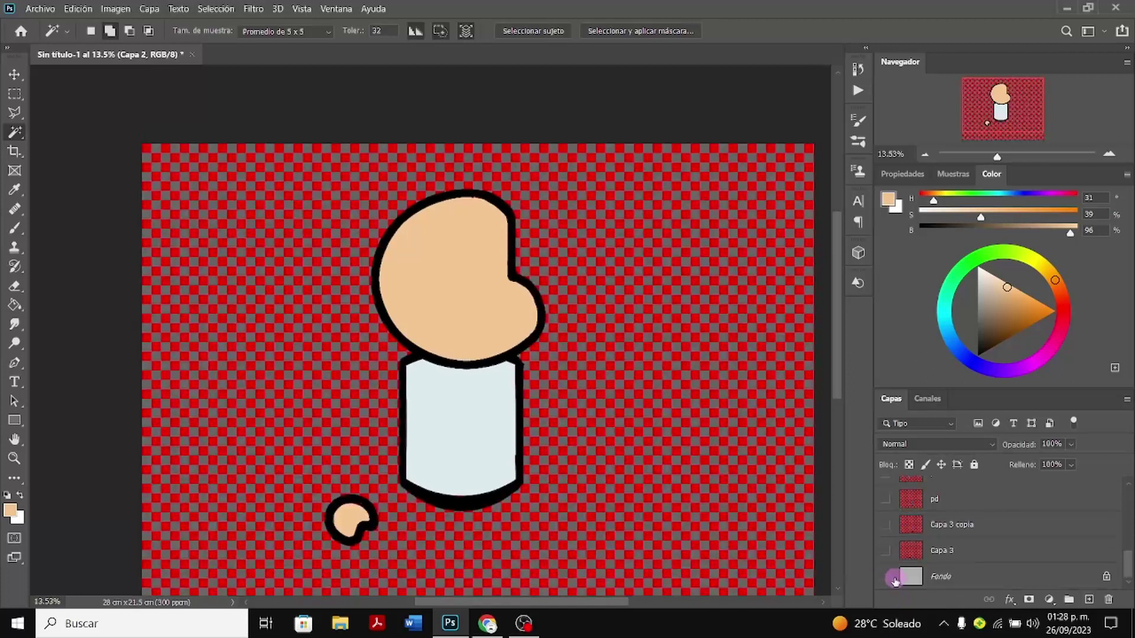
Restore the gray Fondo background and hide Capa 1 copia 3 and Capa 1 copia 2
{"action": "left_click", "coordinate": [886, 576]}
{"action": "scroll", "coordinate": [890, 567], "scroll_direction": "up", "scroll_amount": 4}
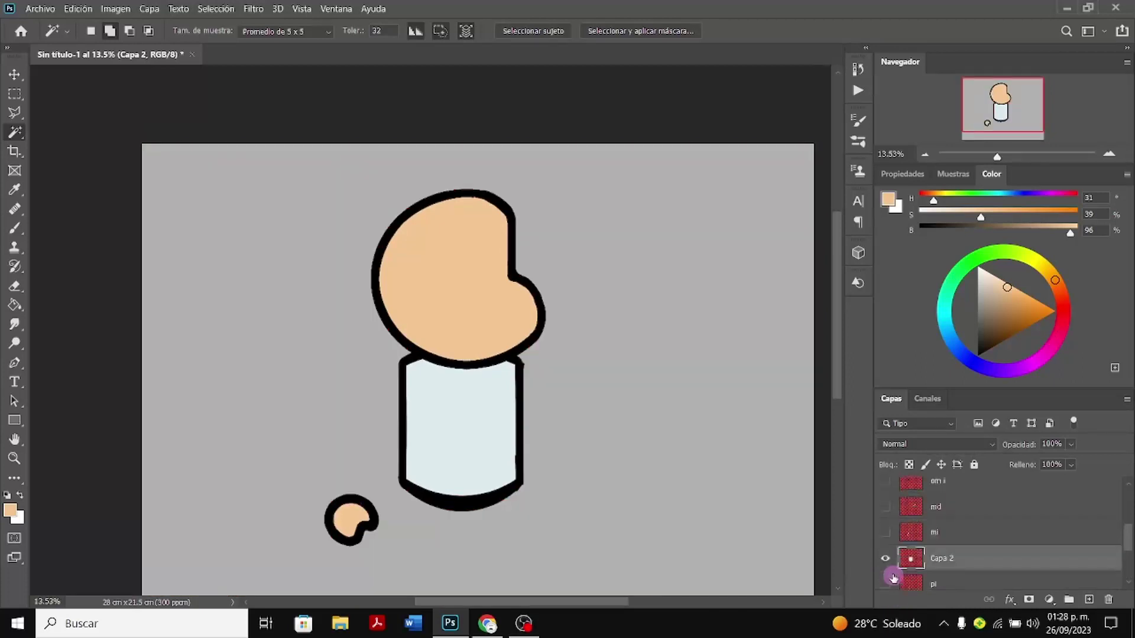
{"action": "scroll", "coordinate": [890, 570], "scroll_direction": "up", "scroll_amount": 3}
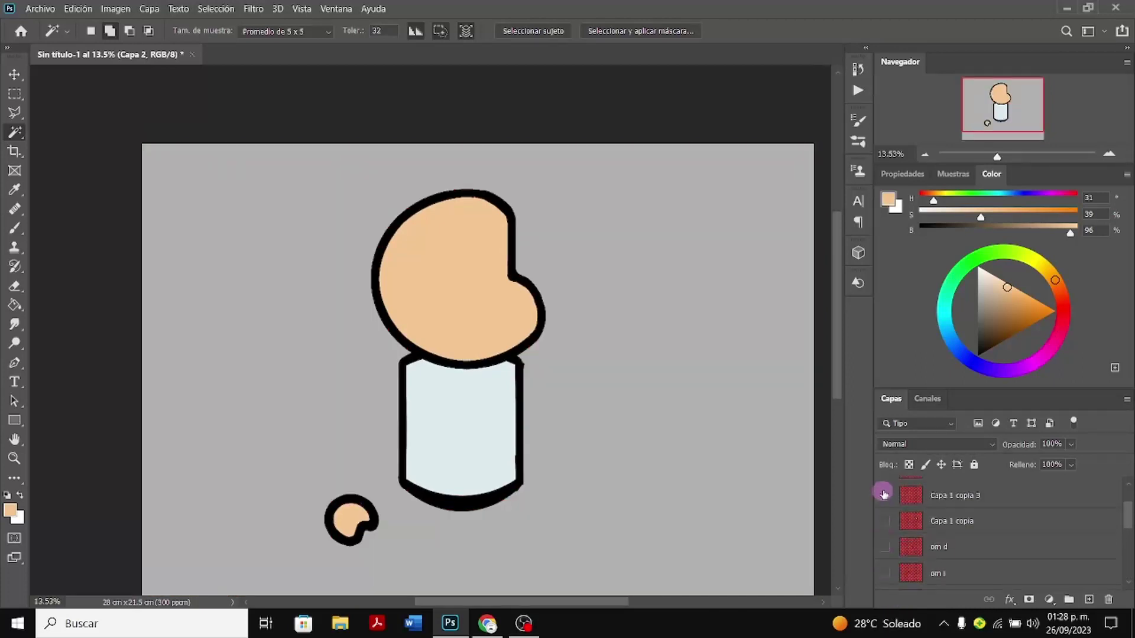
{"action": "left_click", "coordinate": [885, 495]}
{"action": "scroll", "coordinate": [885, 495], "scroll_direction": "up", "scroll_amount": 2}
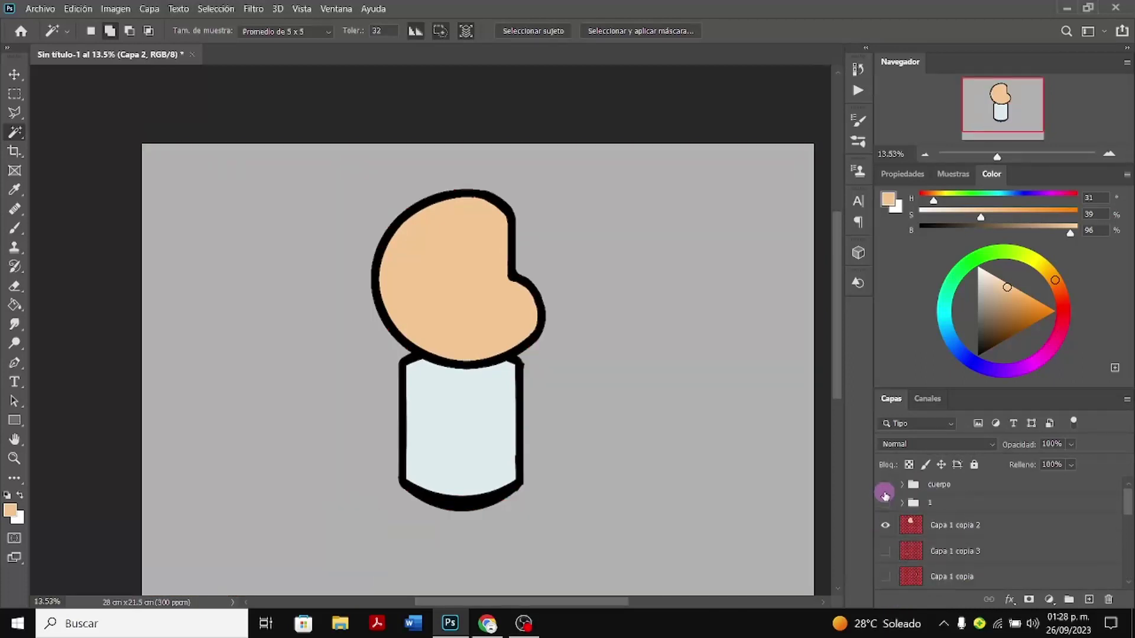
{"action": "left_click", "coordinate": [885, 525]}
{"action": "scroll", "coordinate": [597, 412], "scroll_direction": "down", "scroll_amount": 3}
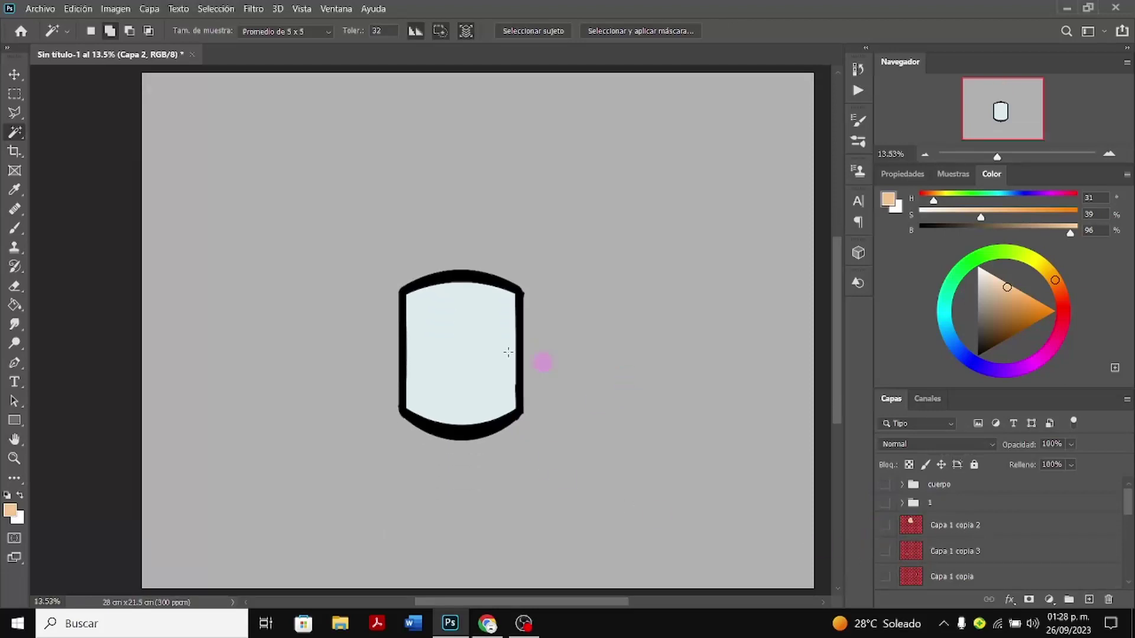
Select the shirt's pale interior and expand the selection by 15 pixels
{"action": "left_click", "coordinate": [450, 343]}
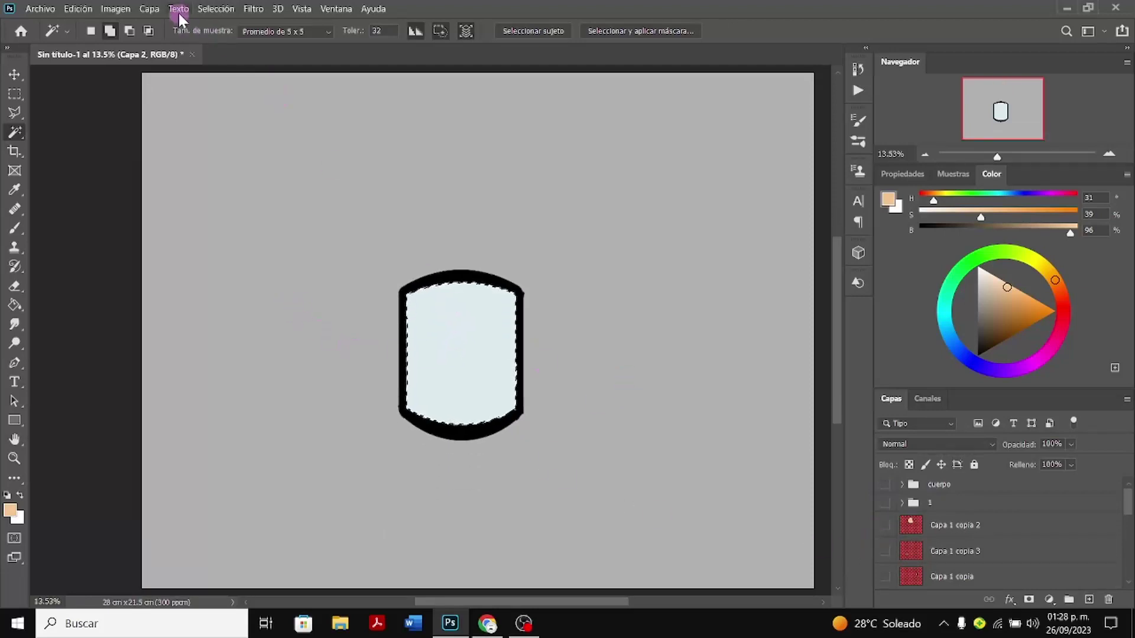
{"action": "left_click", "coordinate": [216, 8]}
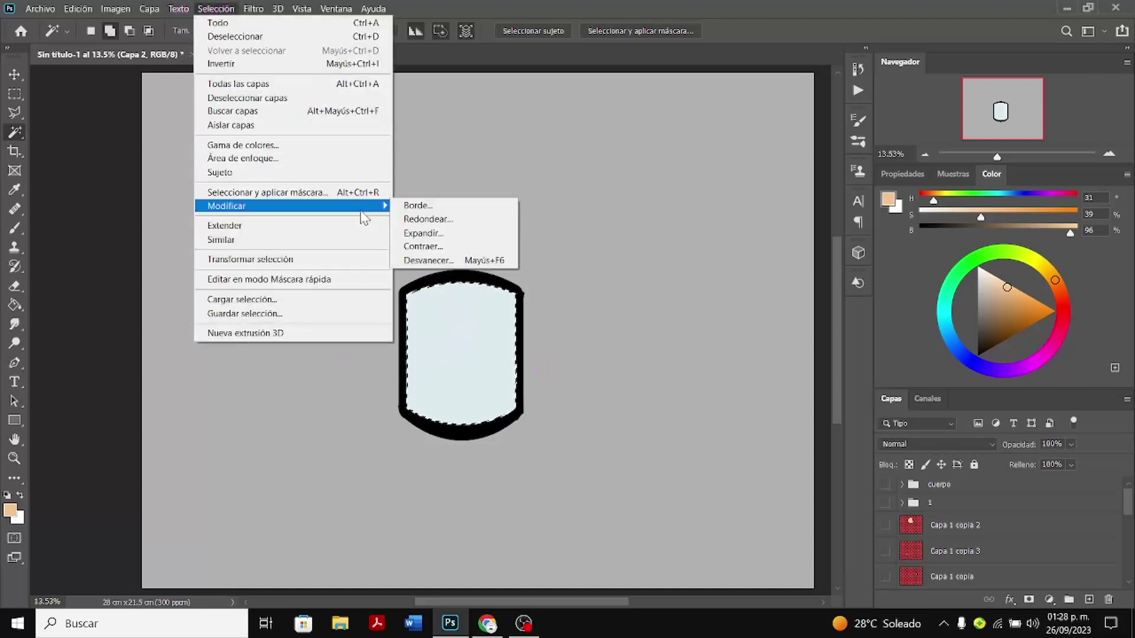
{"action": "mouse_move", "coordinate": [379, 205]}
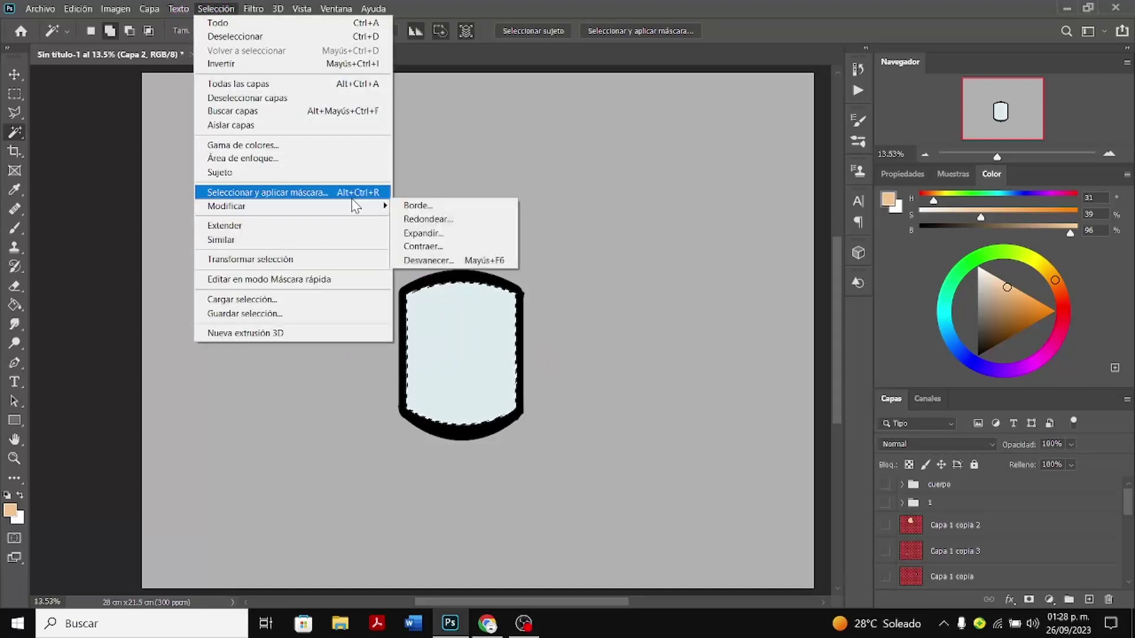
{"action": "left_click", "coordinate": [446, 236]}
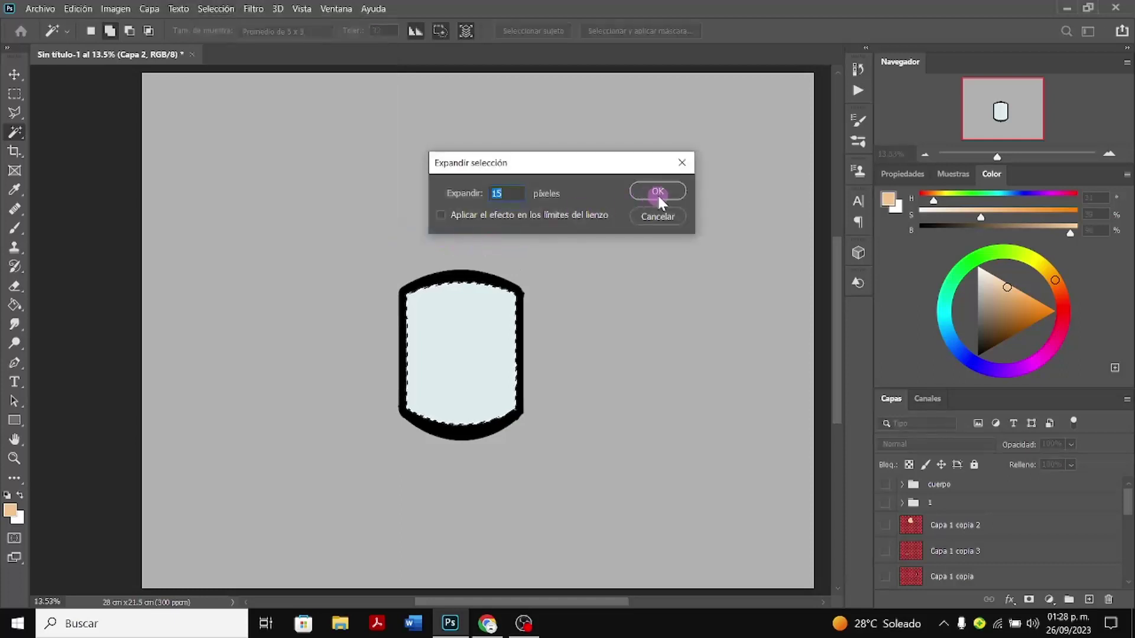
{"action": "left_click", "coordinate": [657, 195]}
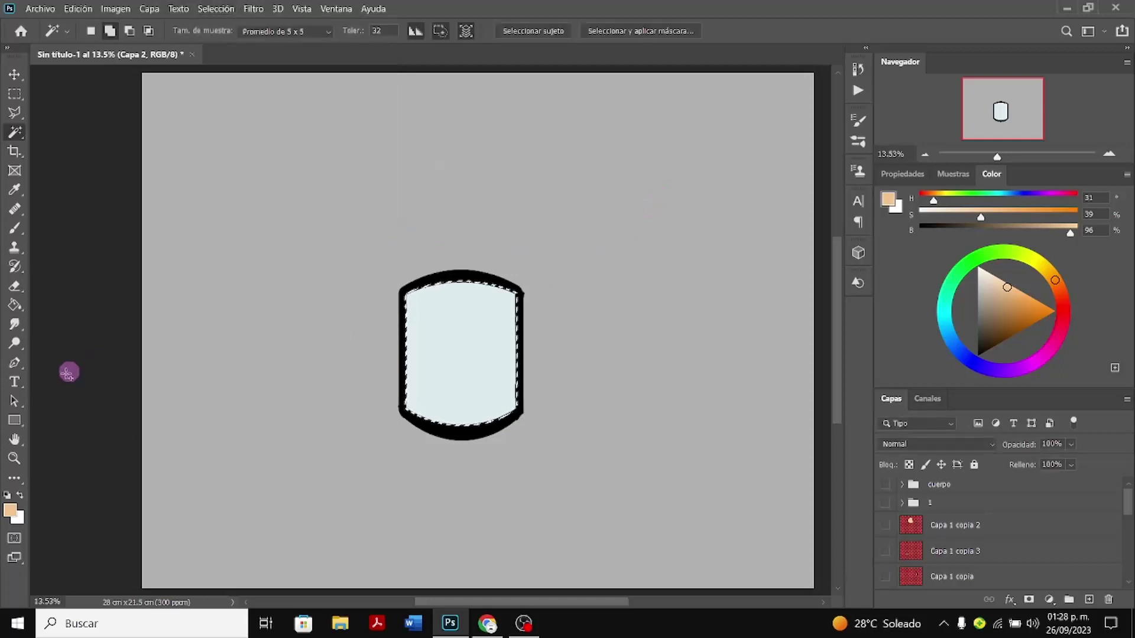
Set the foreground colour to blue 547ed5 and switch to the Paint Bucket
{"action": "left_click", "coordinate": [10, 510]}
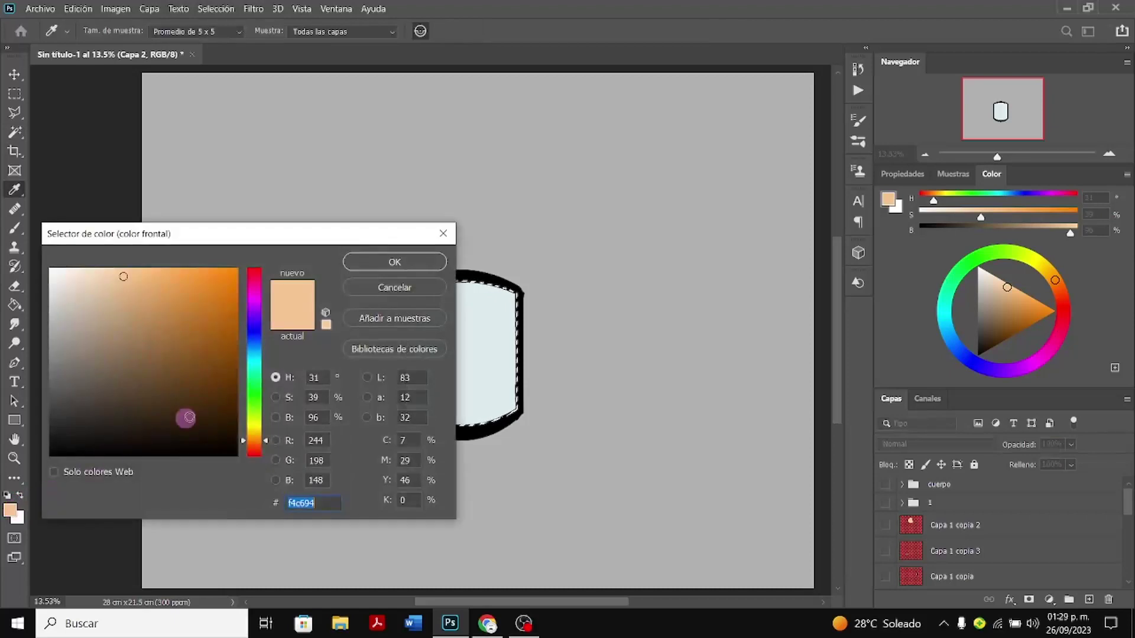
{"action": "left_click", "coordinate": [254, 300]}
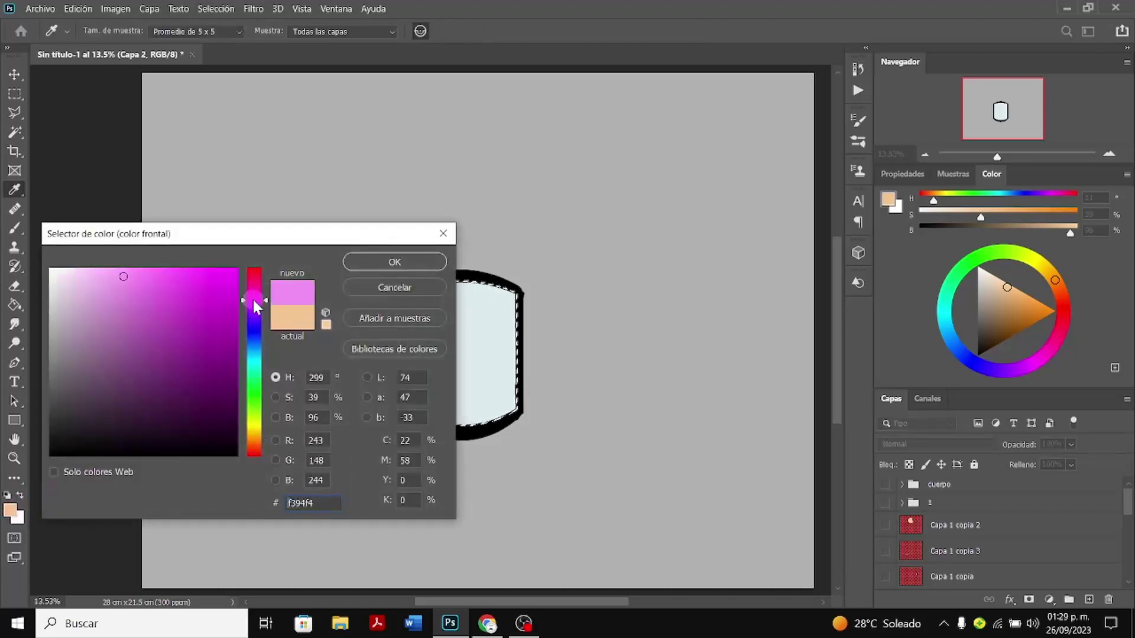
{"action": "left_click_drag", "start_coordinate": [253, 296], "coordinate": [257, 341]}
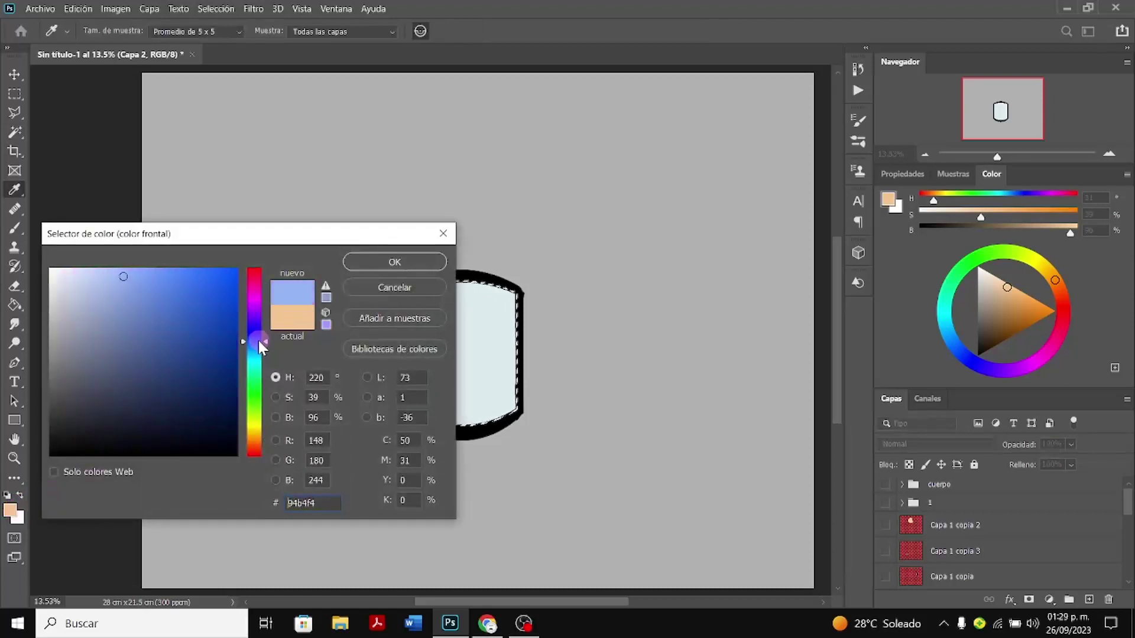
{"action": "mouse_move", "coordinate": [113, 288]}
{"action": "left_mouse_down"}
{"action": "mouse_move", "coordinate": [147, 302]}
{"action": "mouse_move", "coordinate": [184, 275]}
{"action": "mouse_move", "coordinate": [164, 299]}
{"action": "left_mouse_up"}
{"action": "left_click", "coordinate": [375, 258]}
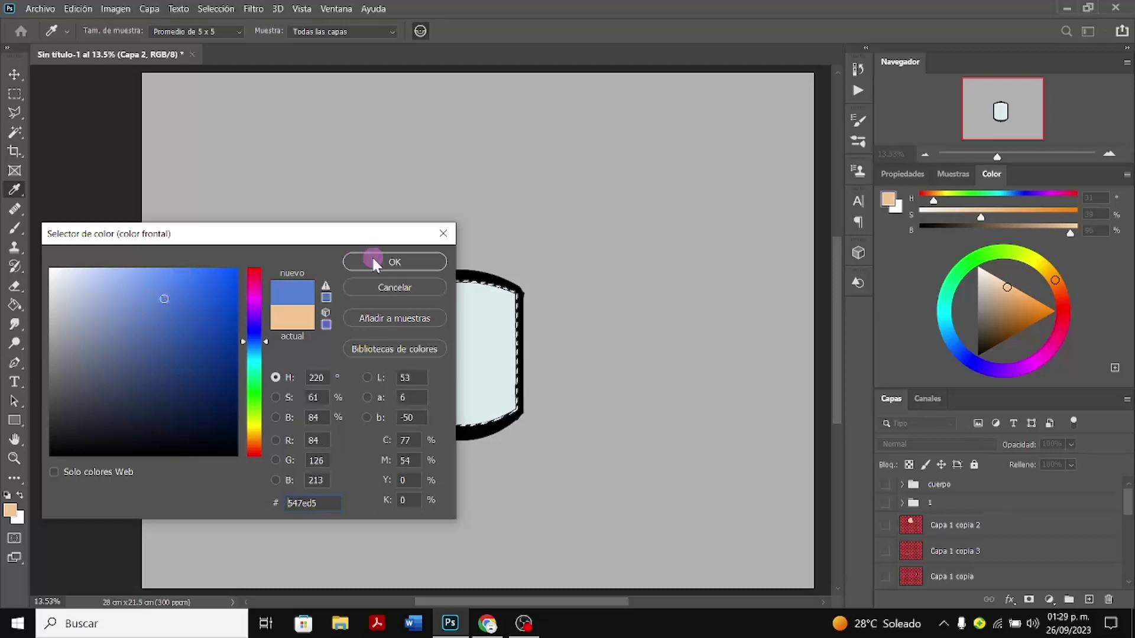
{"action": "key", "text": "w"}
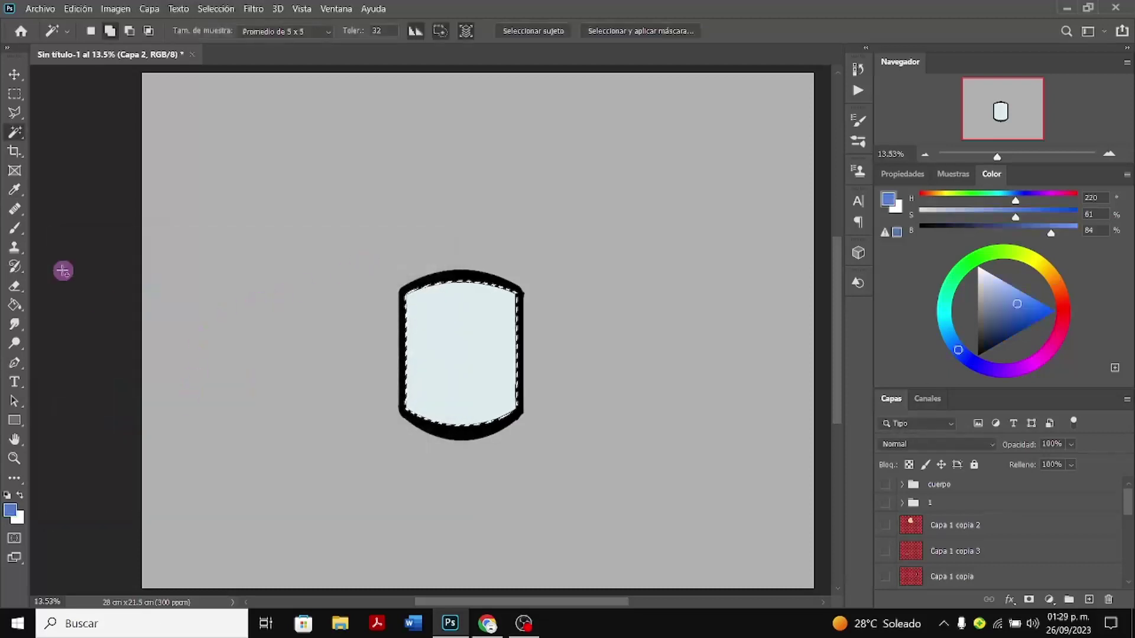
{"action": "left_click", "coordinate": [15, 305]}
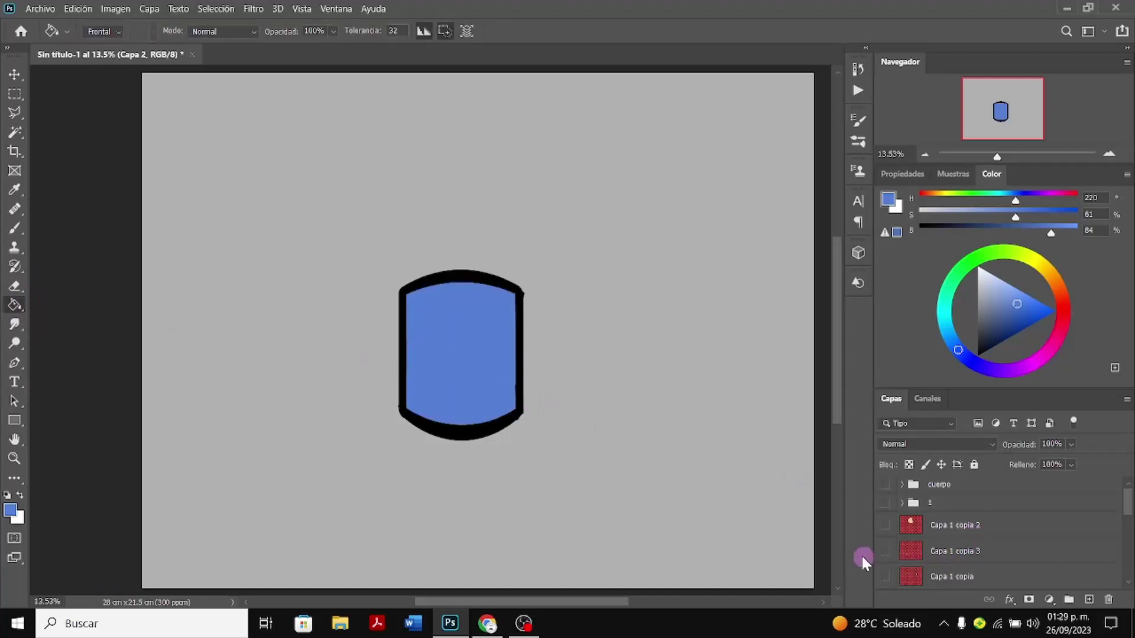
{"action": "scroll", "coordinate": [910, 549], "scroll_direction": "down", "scroll_amount": 5}
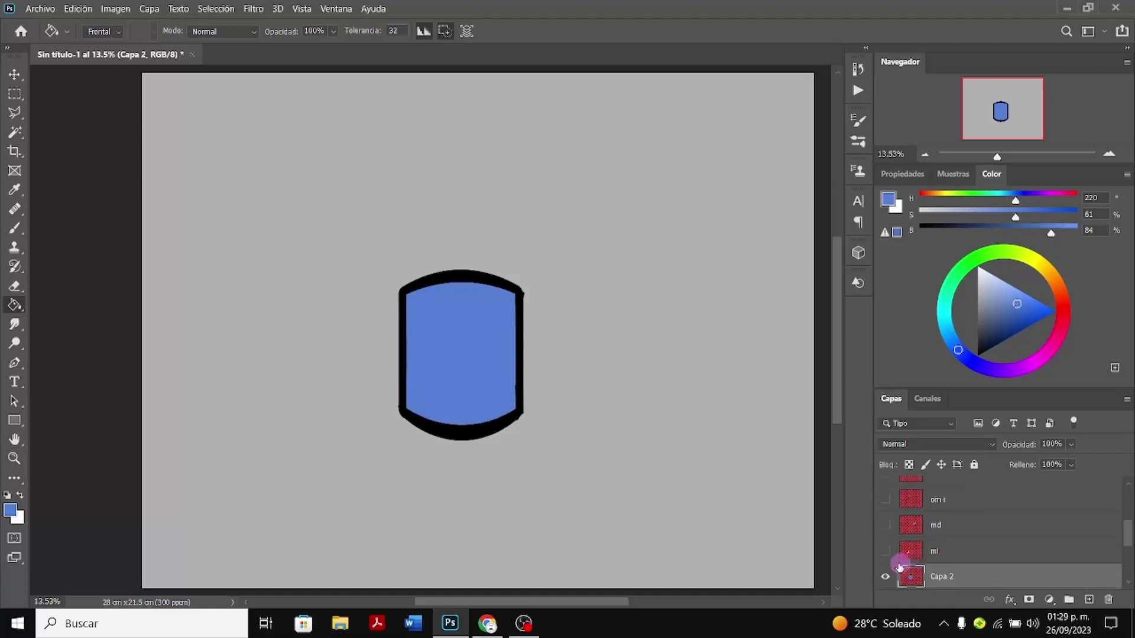
Show the mi, md, Capa 3, Capa 3 copia and pd layers again
{"action": "left_click", "coordinate": [885, 552]}
{"action": "left_click", "coordinate": [885, 526]}
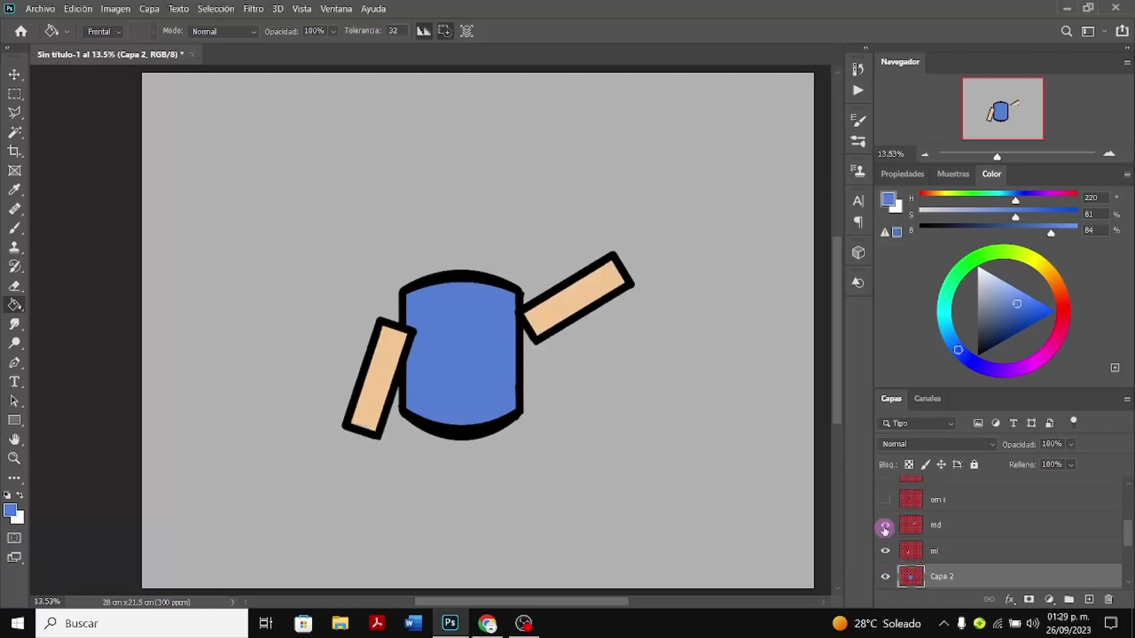
{"action": "scroll", "coordinate": [888, 538], "scroll_direction": "down", "scroll_amount": 4}
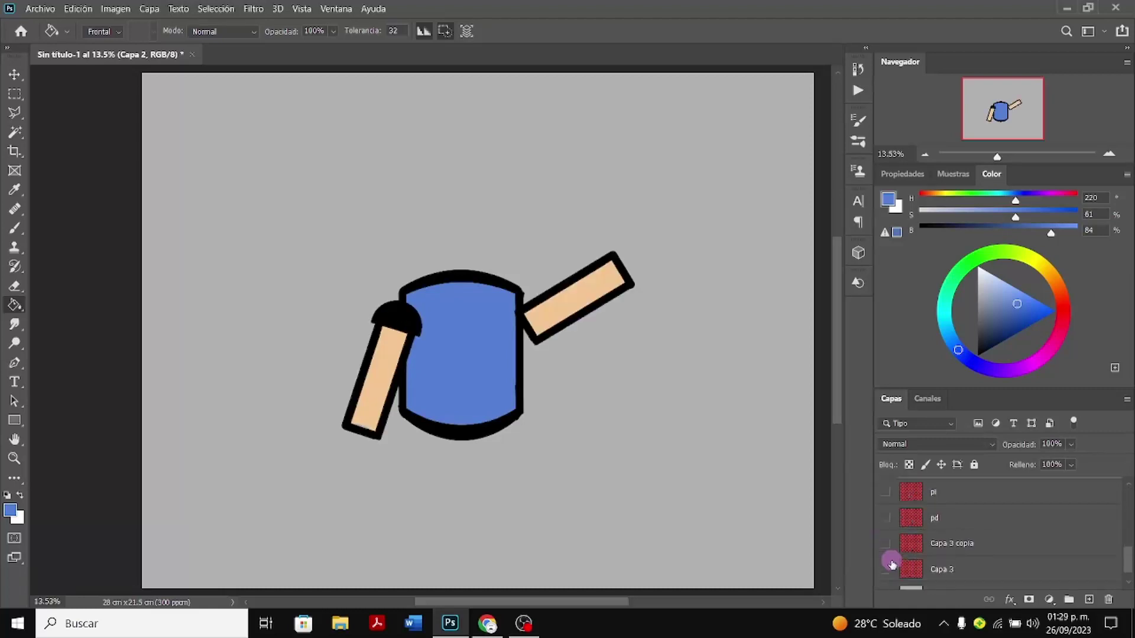
{"action": "mouse_move", "coordinate": [889, 558]}
{"action": "left_mouse_down"}
{"action": "mouse_move", "coordinate": [890, 475]}
{"action": "mouse_move", "coordinate": [901, 528]}
{"action": "mouse_move", "coordinate": [885, 491]}
{"action": "mouse_move", "coordinate": [885, 538]}
{"action": "mouse_move", "coordinate": [1021, 535]}
{"action": "left_mouse_up"}
{"action": "scroll", "coordinate": [1021, 535], "scroll_direction": "down", "scroll_amount": 3}
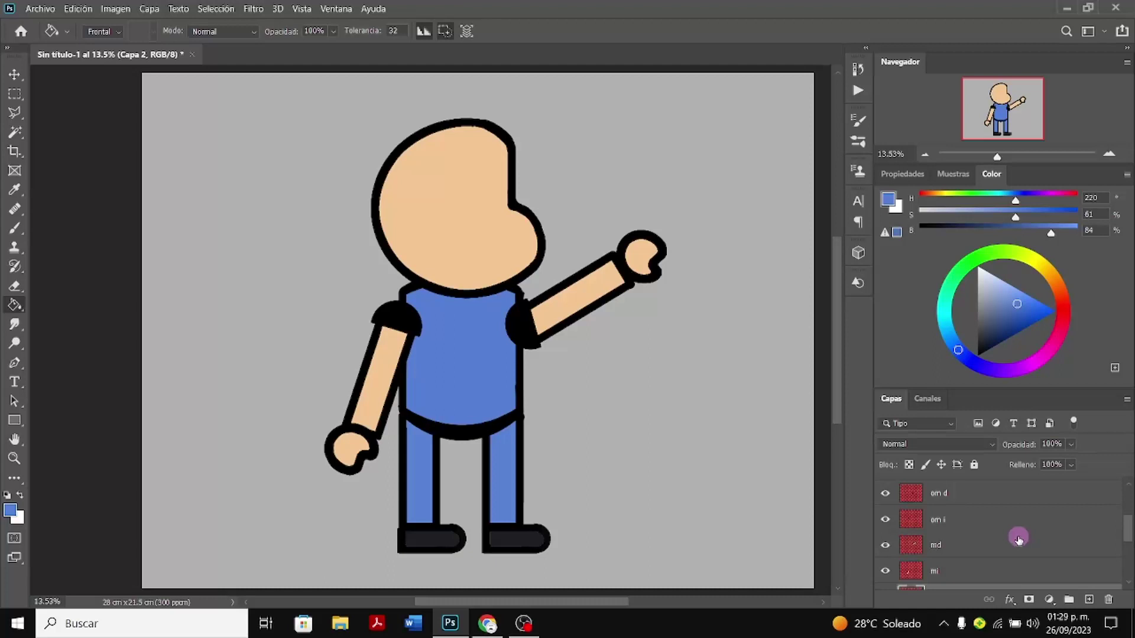
{"action": "scroll", "coordinate": [1019, 538], "scroll_direction": "down", "scroll_amount": 1}
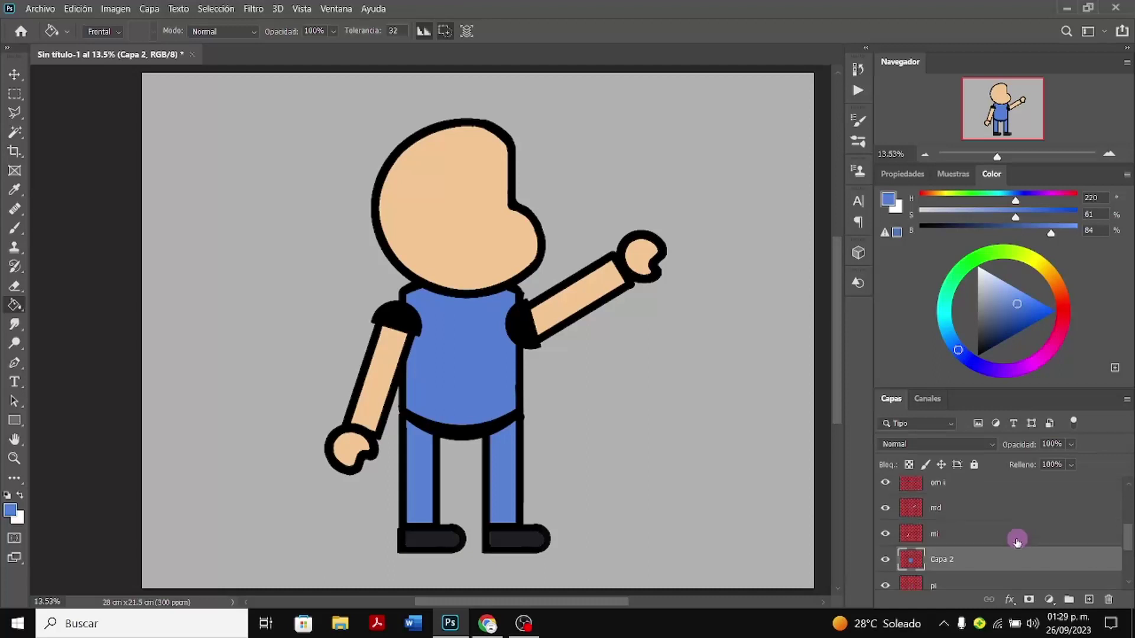
{"action": "scroll", "coordinate": [1017, 540], "scroll_direction": "down", "scroll_amount": 3}
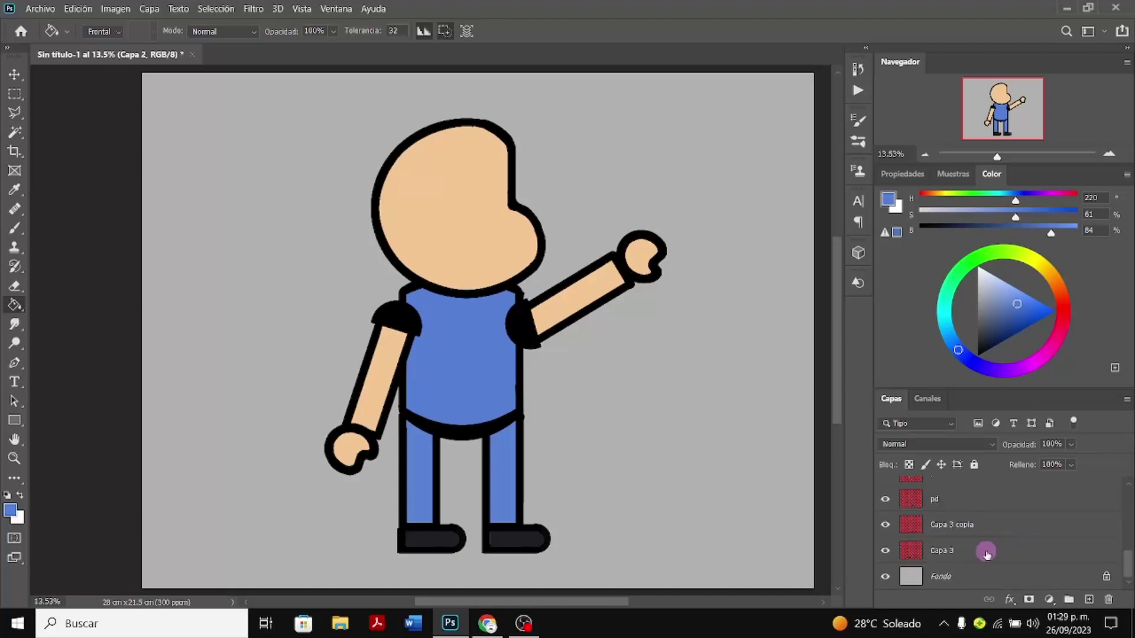
Select Capa 3, Capa 3 copia, pi and Capa 2 together
{"action": "left_click", "coordinate": [983, 555]}
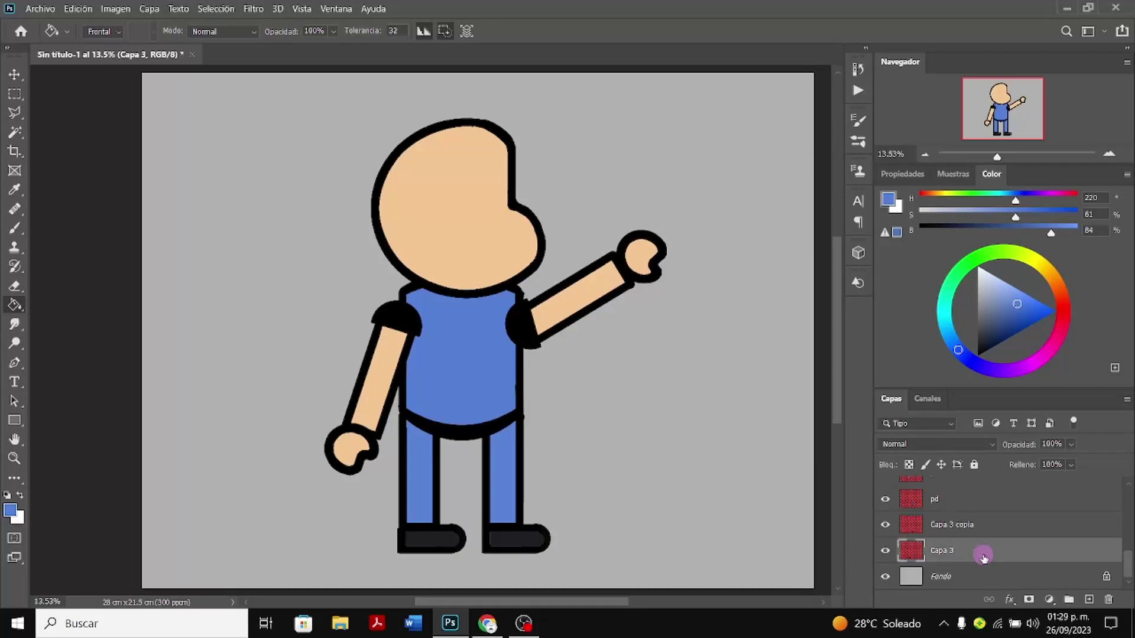
{"action": "left_click", "coordinate": [973, 520], "text": "shift"}
{"action": "scroll", "coordinate": [971, 507], "scroll_direction": "up", "scroll_amount": 2}
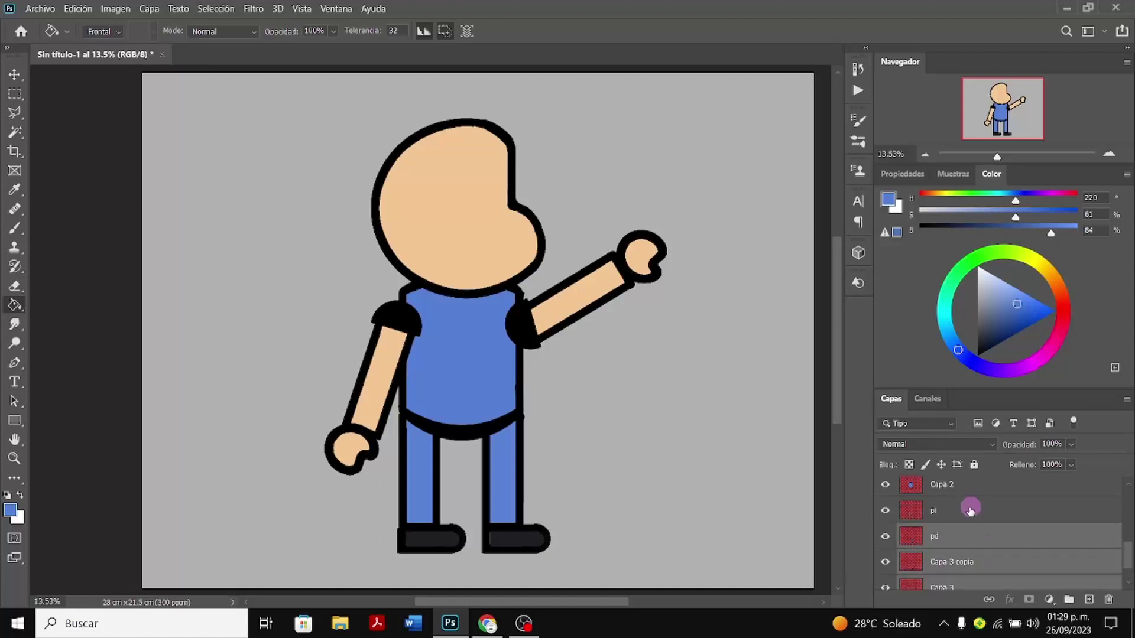
{"action": "left_click", "coordinate": [970, 509], "text": "shift"}
{"action": "left_click", "coordinate": [984, 488], "text": "shift"}
{"action": "scroll", "coordinate": [981, 506], "scroll_direction": "up", "scroll_amount": 2}
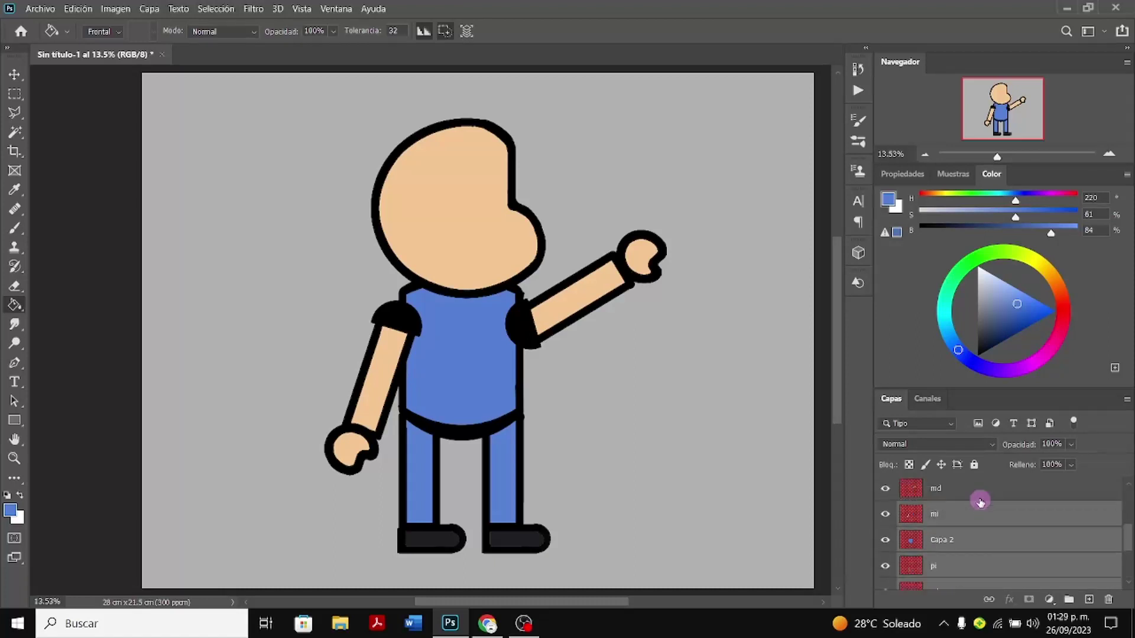
Add mi, md, om i, om d, Capa 1 copia and Capa 1 copia 3 to the selection
{"action": "left_click", "coordinate": [979, 511], "text": "shift"}
{"action": "left_click", "coordinate": [979, 511], "text": "shift"}
{"action": "scroll", "coordinate": [979, 510], "scroll_direction": "up", "scroll_amount": 2}
{"action": "left_click", "coordinate": [977, 516], "text": "shift"}
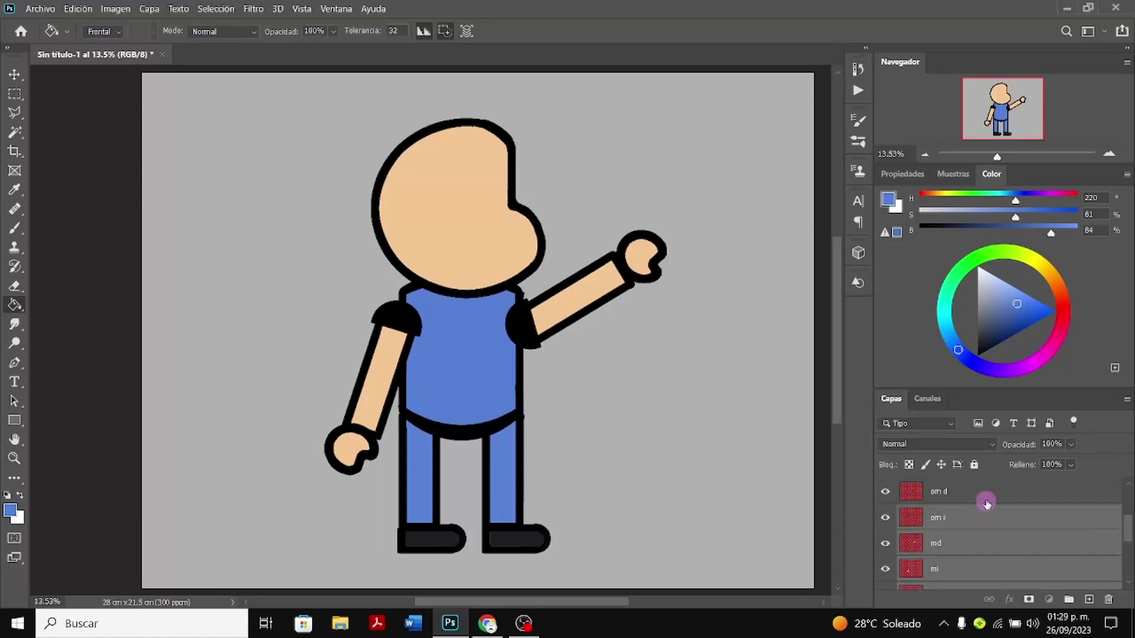
{"action": "left_click", "coordinate": [986, 499], "text": "shift"}
{"action": "scroll", "coordinate": [987, 503], "scroll_direction": "up", "scroll_amount": 2}
{"action": "left_click", "coordinate": [986, 522], "text": "shift"}
{"action": "left_click", "coordinate": [989, 503], "text": "shift"}
{"action": "scroll", "coordinate": [986, 504], "scroll_direction": "up", "scroll_amount": 2}
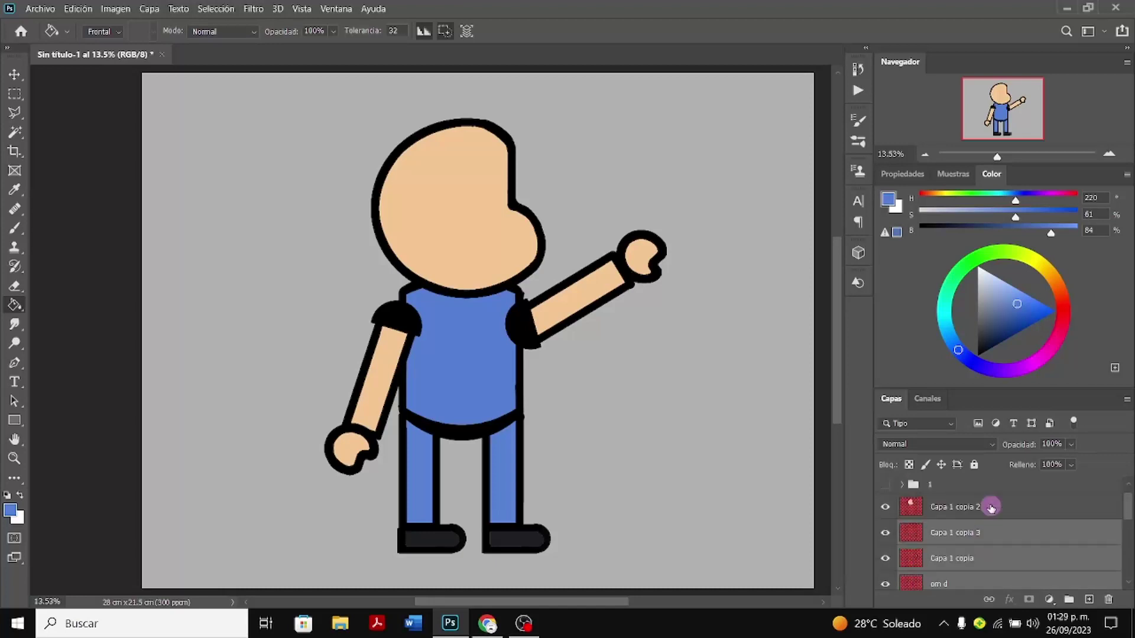
Add Capa 1 copia 2 to the selection and duplicate all selected layers
{"action": "left_click", "coordinate": [977, 532], "text": "shift"}
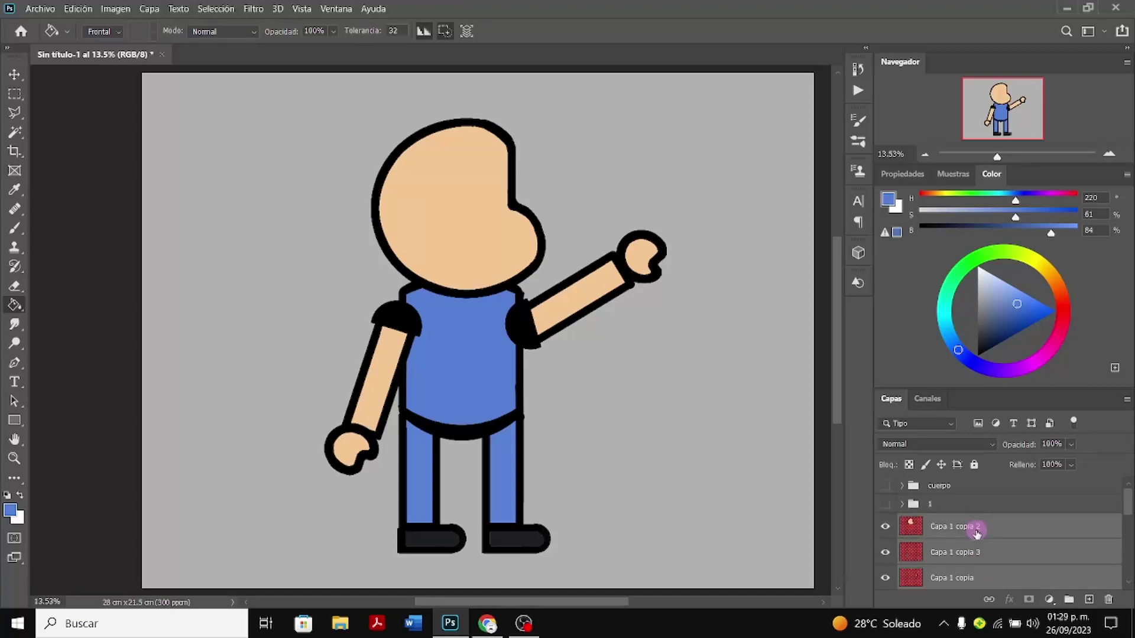
{"action": "right_click", "coordinate": [1045, 529]}
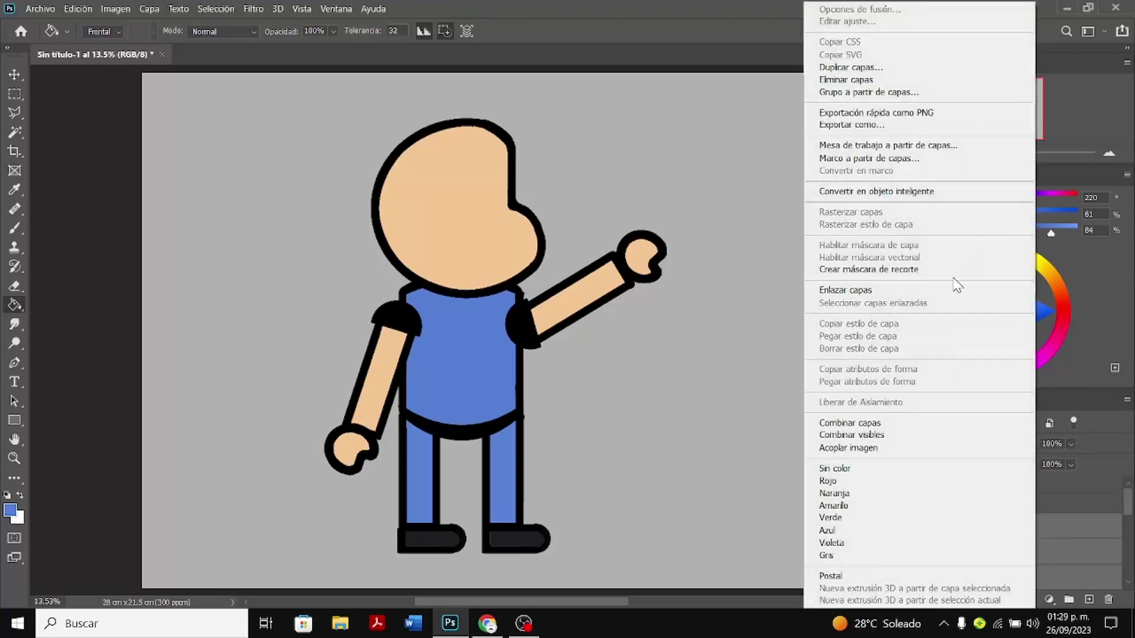
{"action": "left_click", "coordinate": [868, 92]}
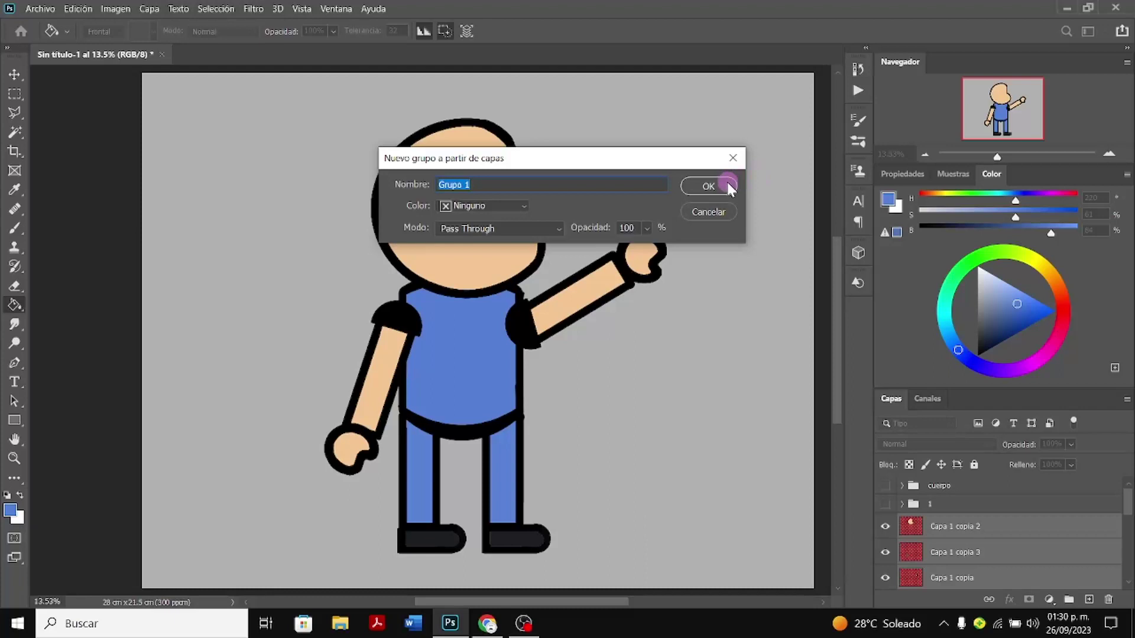
{"action": "left_click", "coordinate": [720, 211]}
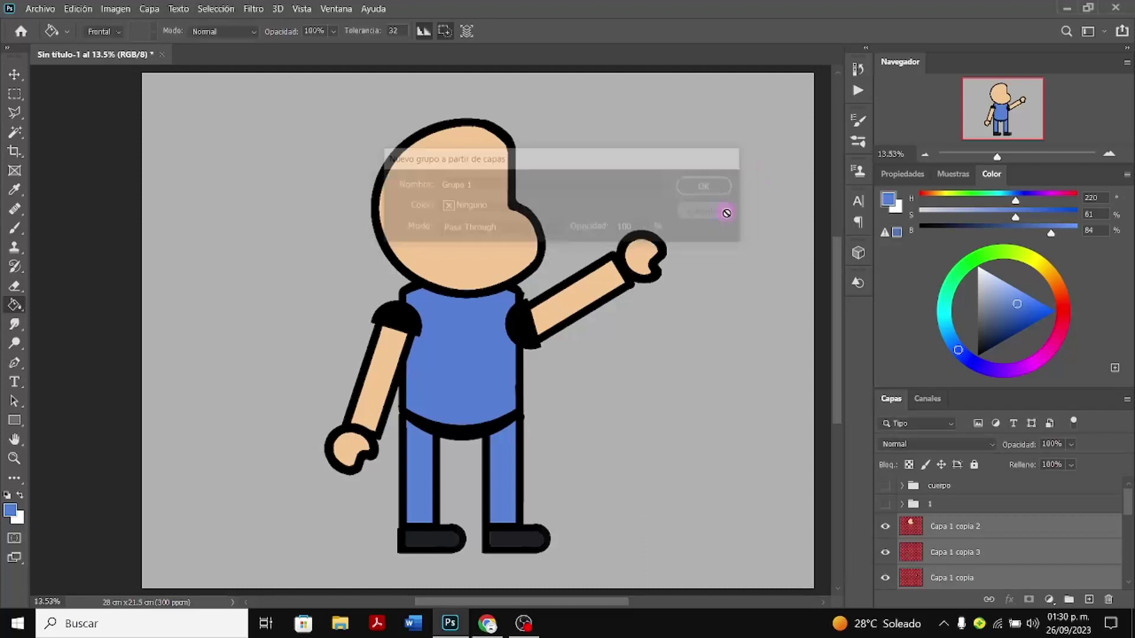
{"action": "right_click", "coordinate": [1049, 528]}
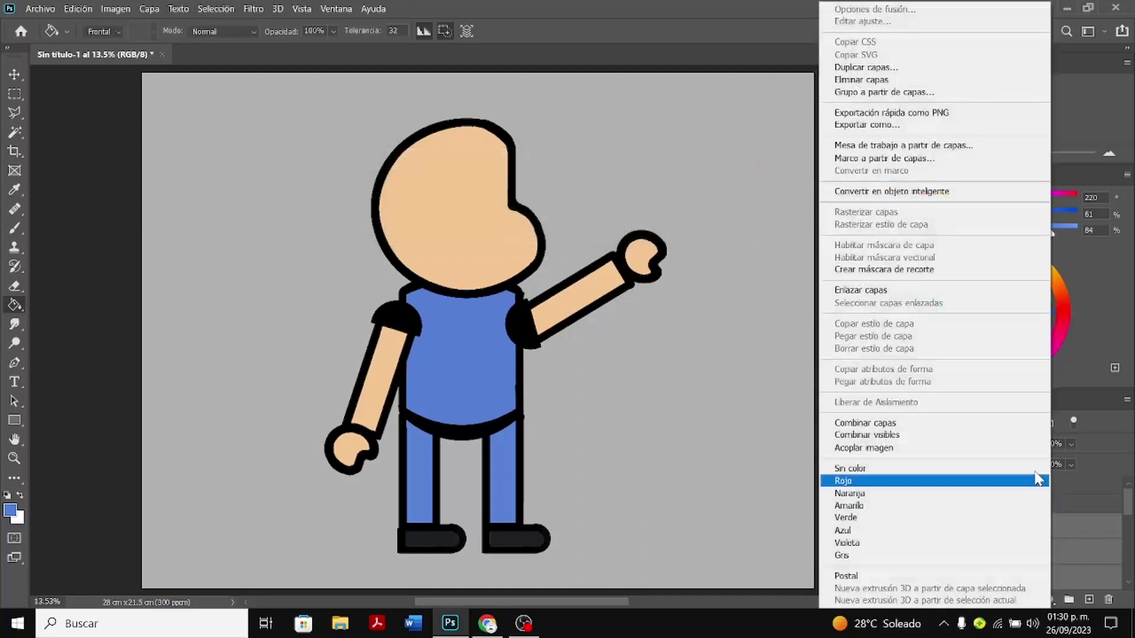
{"action": "left_click", "coordinate": [901, 69]}
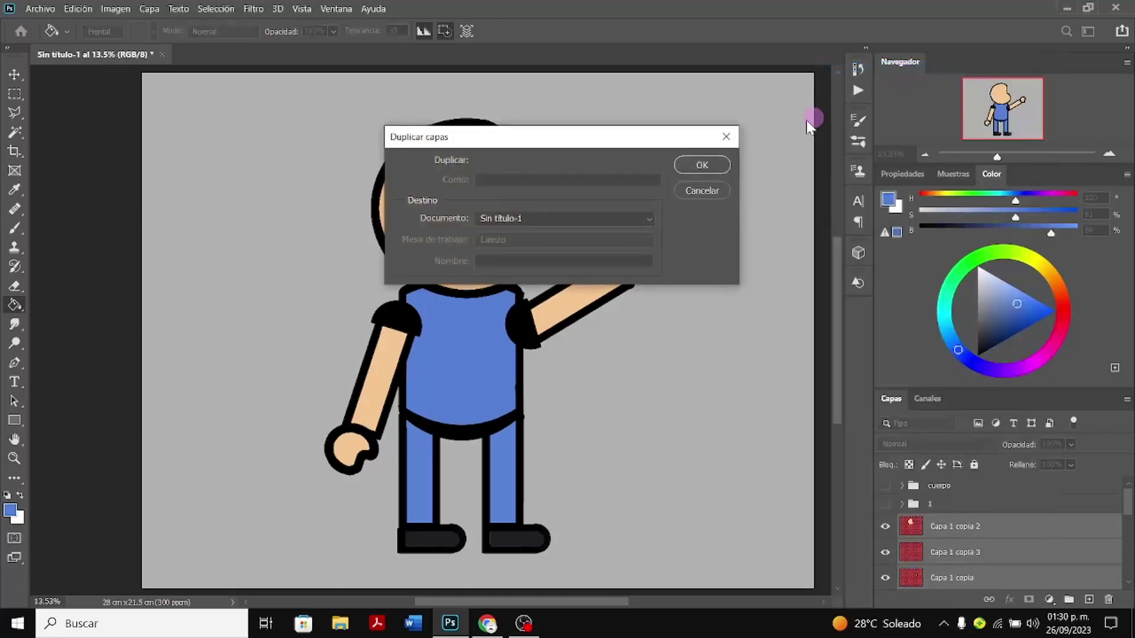
{"action": "left_click", "coordinate": [706, 170]}
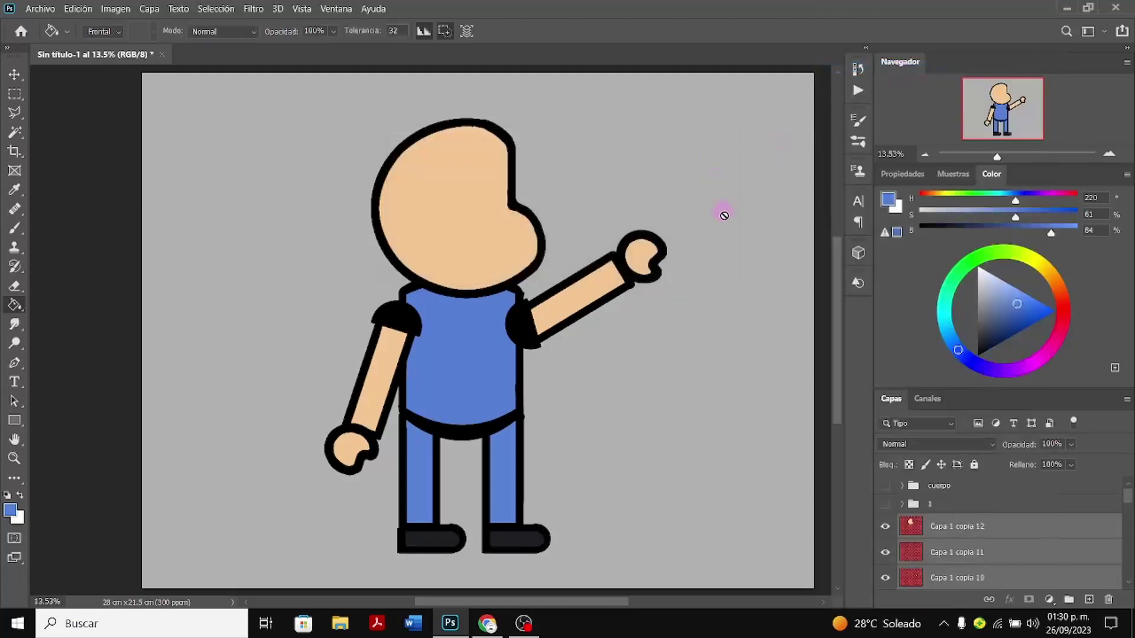
Group the duplicated layers into a new group named 2
{"action": "right_click", "coordinate": [970, 534]}
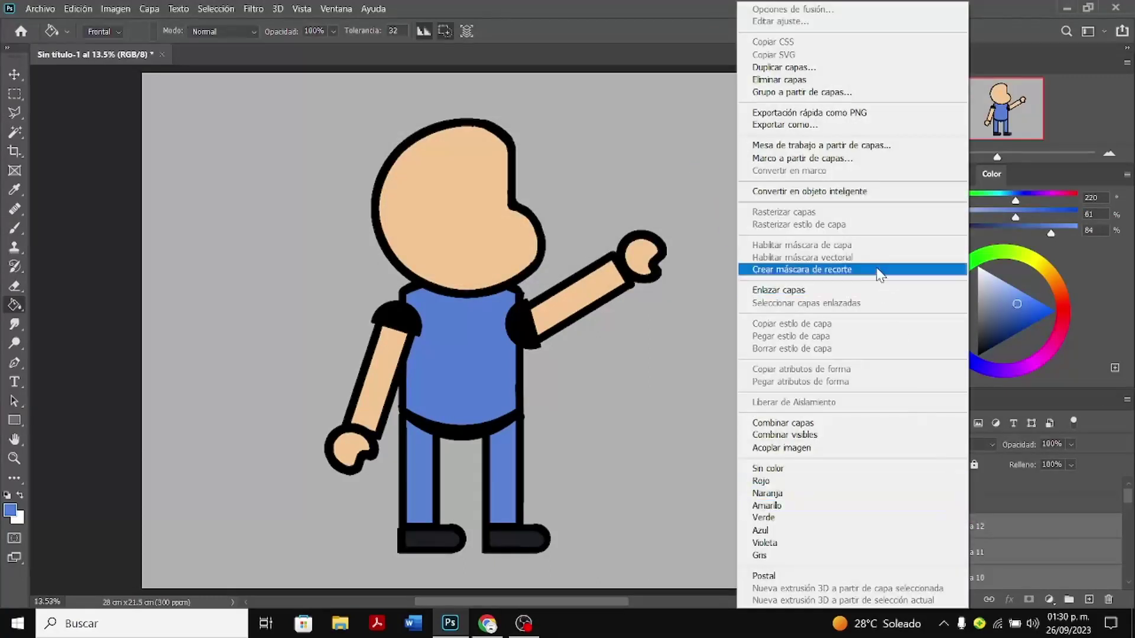
{"action": "left_click", "coordinate": [840, 93]}
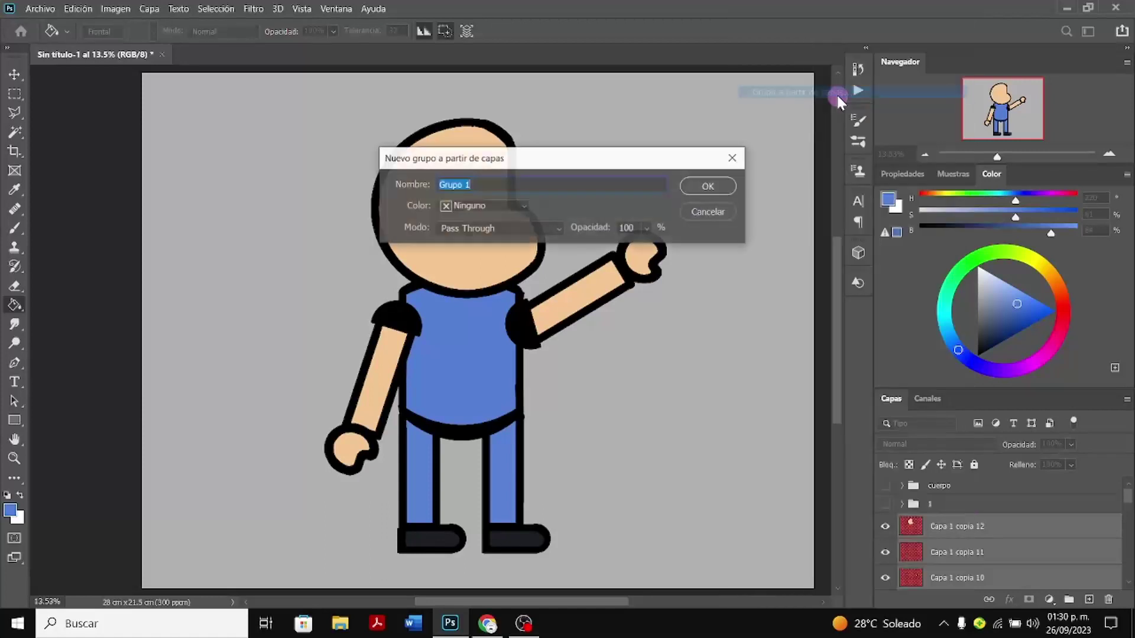
{"action": "type", "text": "2"}
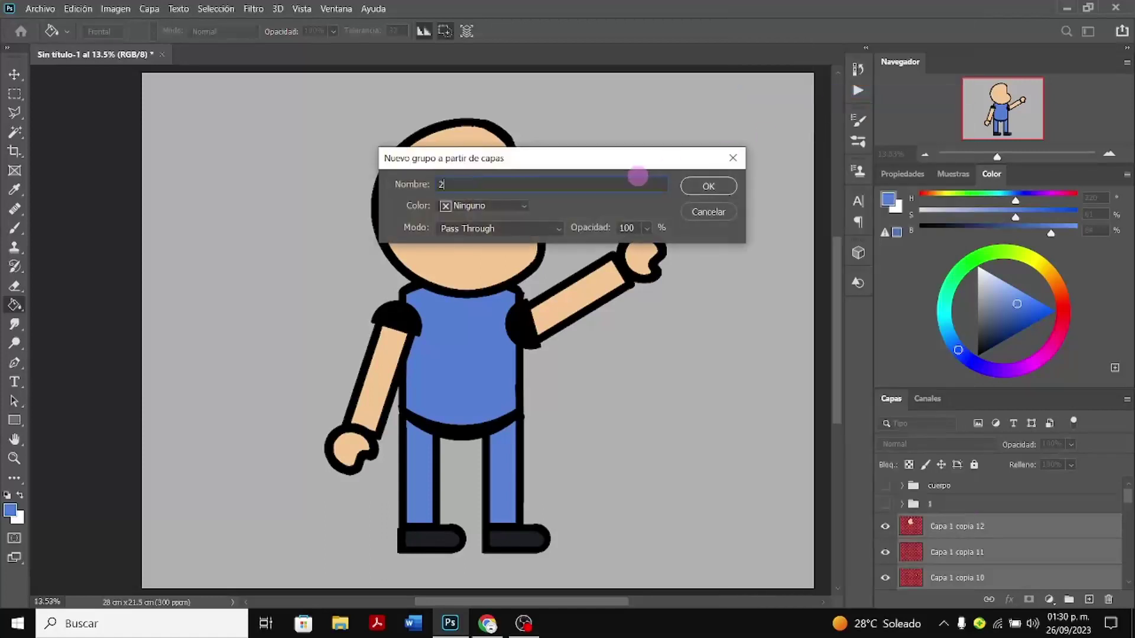
{"action": "left_click", "coordinate": [715, 187]}
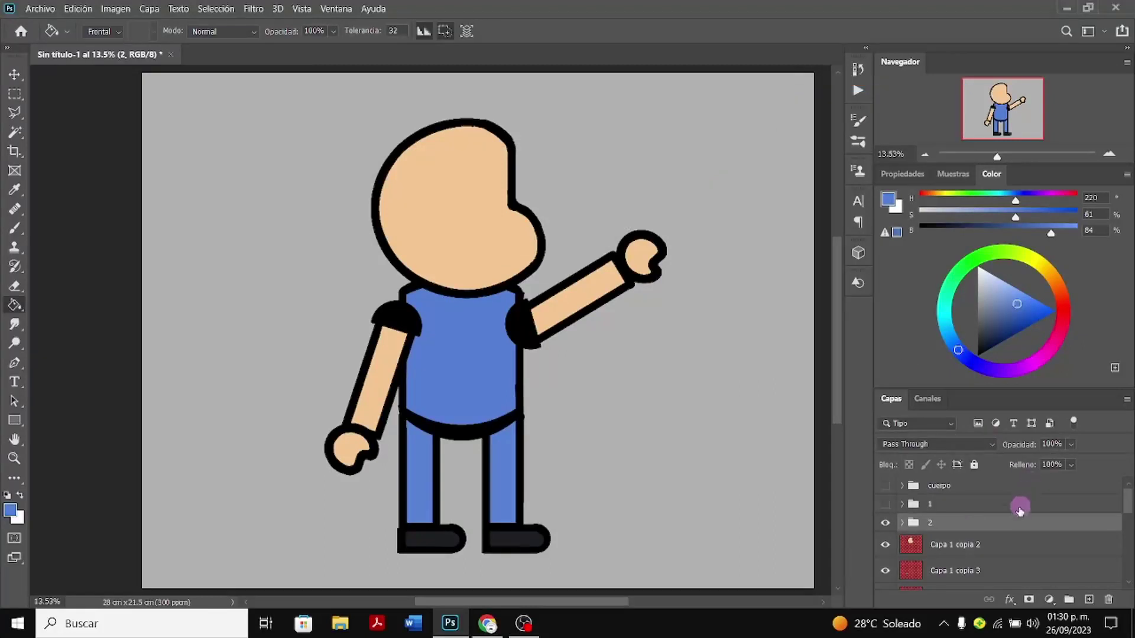
Hide the Capa 2, pi and pd layers and group 2
{"action": "scroll", "coordinate": [1014, 528], "scroll_direction": "down", "scroll_amount": 2}
{"action": "scroll", "coordinate": [1007, 557], "scroll_direction": "down", "scroll_amount": 4}
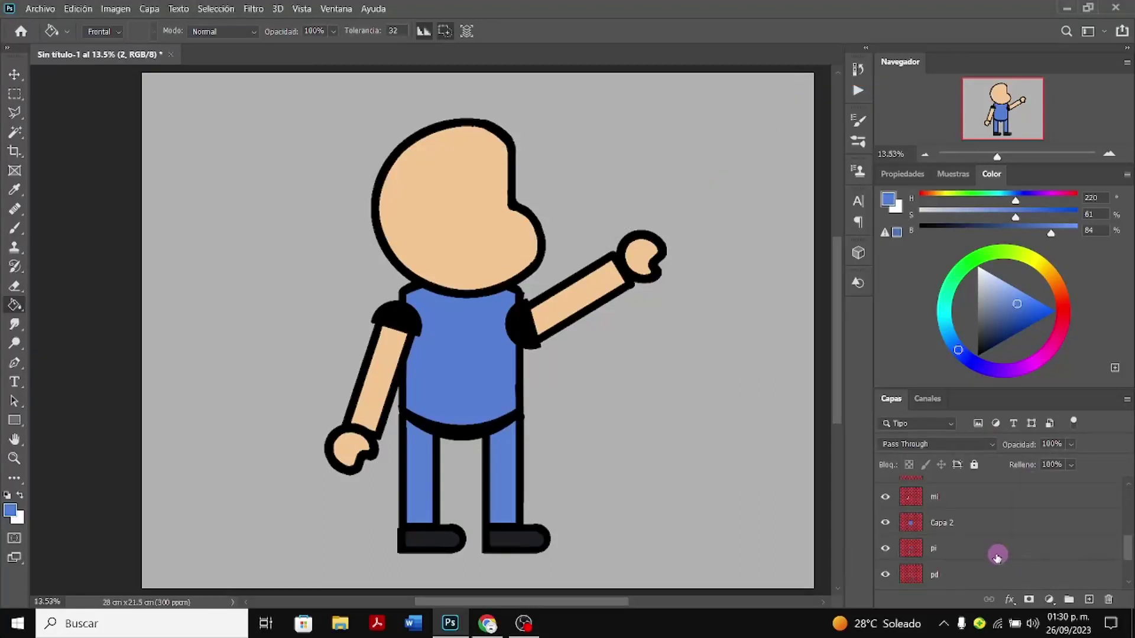
{"action": "scroll", "coordinate": [968, 549], "scroll_direction": "up", "scroll_amount": 1}
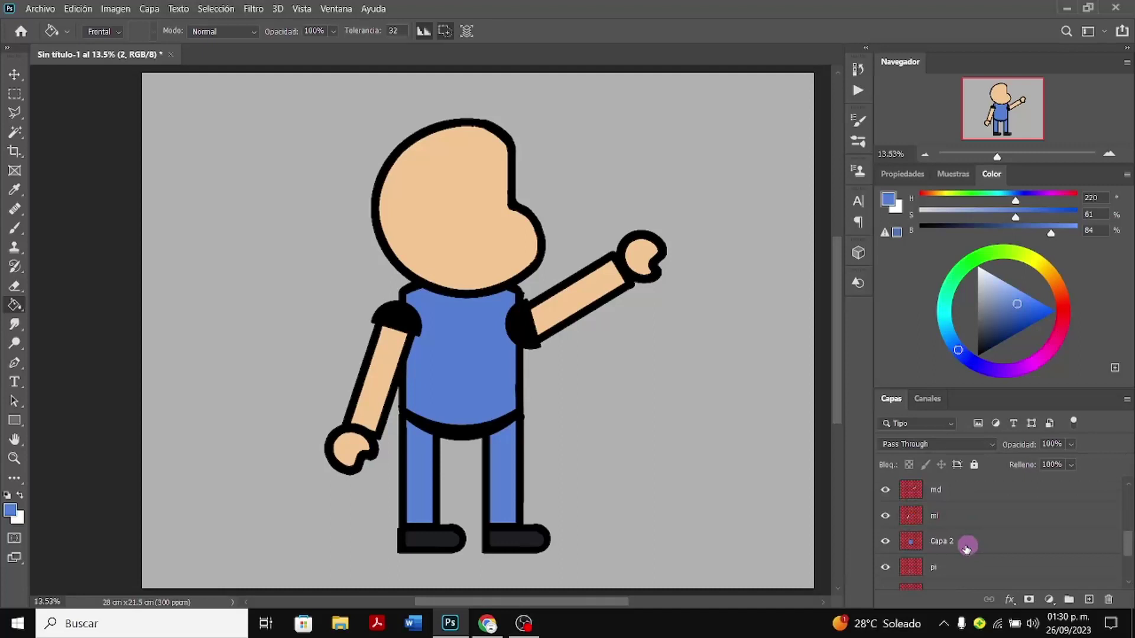
{"action": "left_click", "coordinate": [885, 542]}
{"action": "mouse_move", "coordinate": [888, 569]}
{"action": "left_mouse_down"}
{"action": "mouse_move", "coordinate": [888, 588]}
{"action": "mouse_move", "coordinate": [888, 553]}
{"action": "mouse_move", "coordinate": [886, 590]}
{"action": "mouse_move", "coordinate": [890, 562]}
{"action": "mouse_move", "coordinate": [887, 577]}
{"action": "left_mouse_up"}
{"action": "left_click", "coordinate": [887, 577]}
{"action": "scroll", "coordinate": [920, 552], "scroll_direction": "up", "scroll_amount": 2}
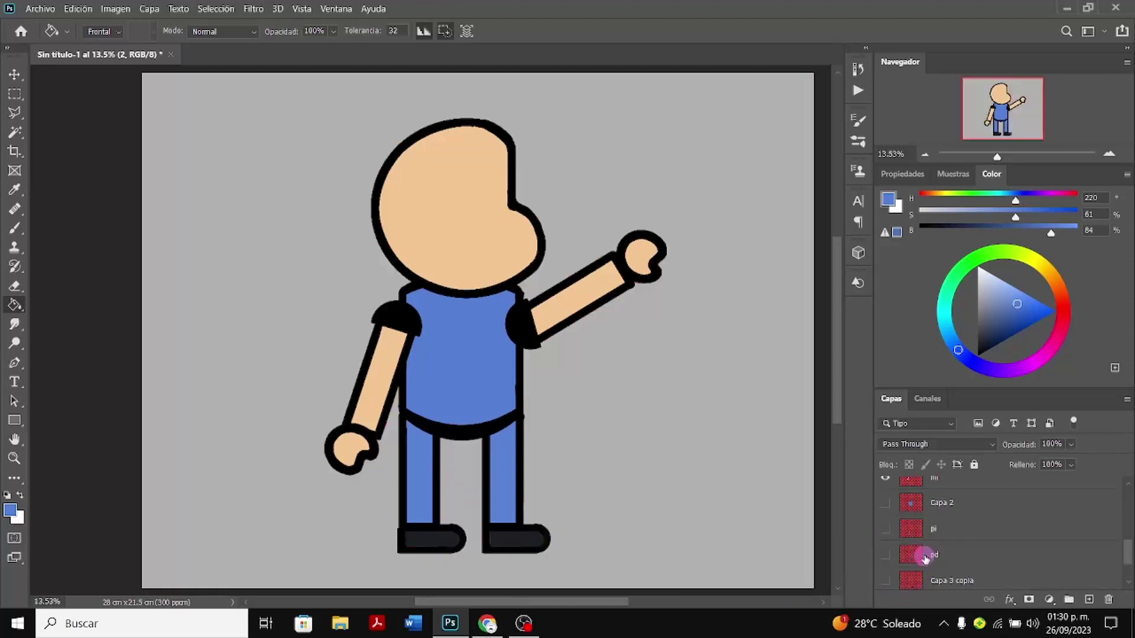
{"action": "scroll", "coordinate": [894, 506], "scroll_direction": "up", "scroll_amount": 4}
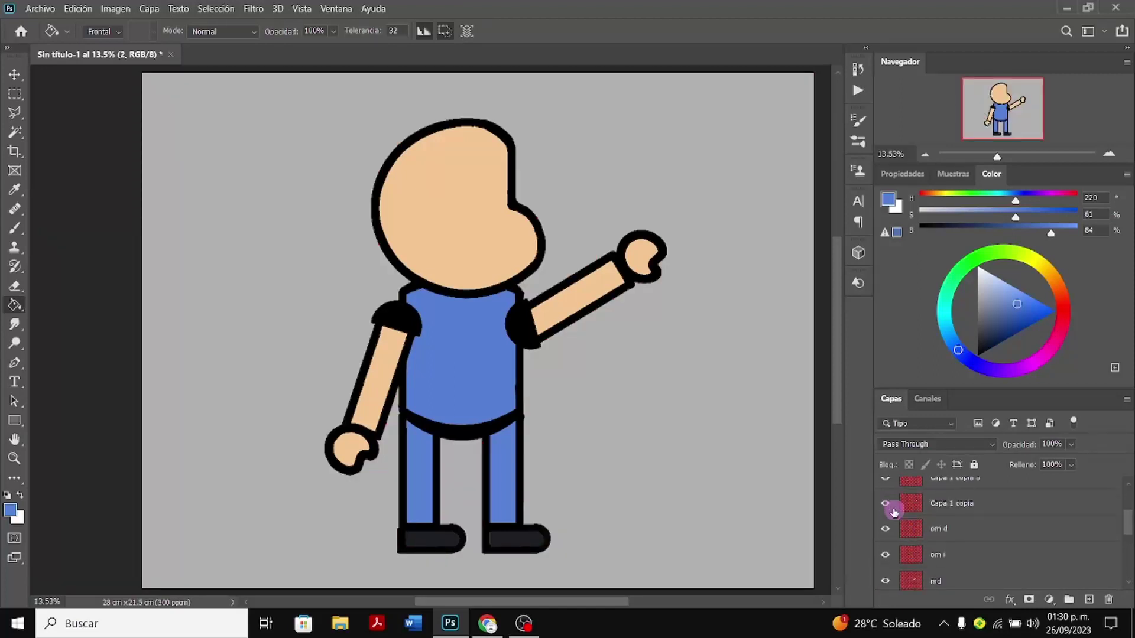
{"action": "left_click", "coordinate": [886, 503]}
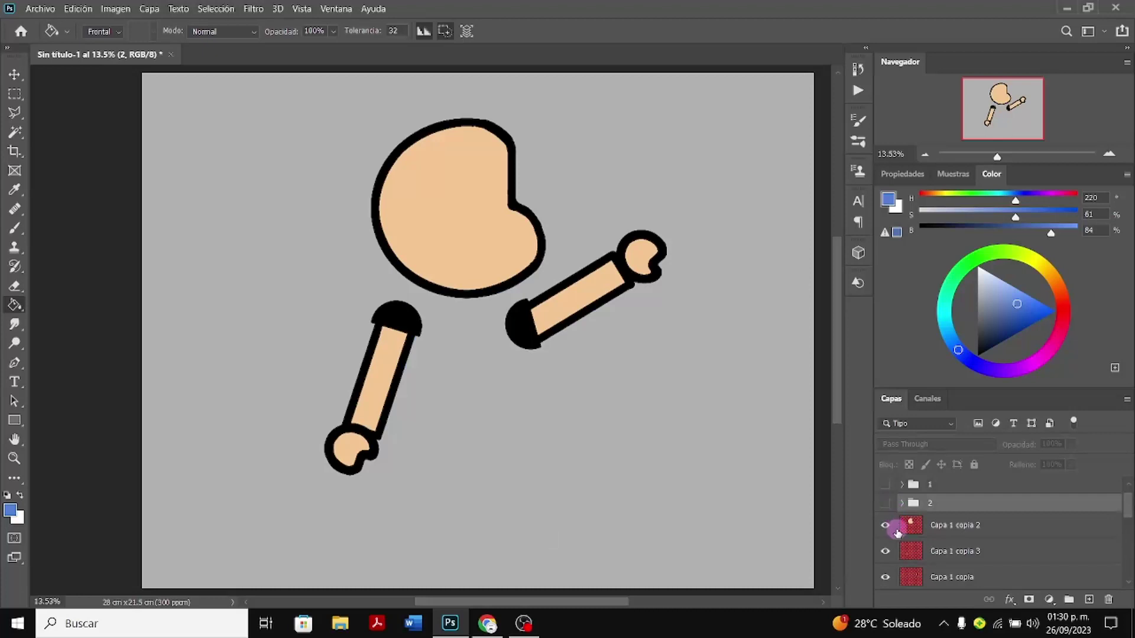
Hide both hand layers and the om d and om i sleeve caps
{"action": "scroll", "coordinate": [897, 538], "scroll_direction": "down", "scroll_amount": 1}
{"action": "scroll", "coordinate": [896, 538], "scroll_direction": "up", "scroll_amount": 1}
{"action": "left_click", "coordinate": [885, 553]}
{"action": "left_click", "coordinate": [885, 578]}
{"action": "scroll", "coordinate": [885, 576], "scroll_direction": "down", "scroll_amount": 1}
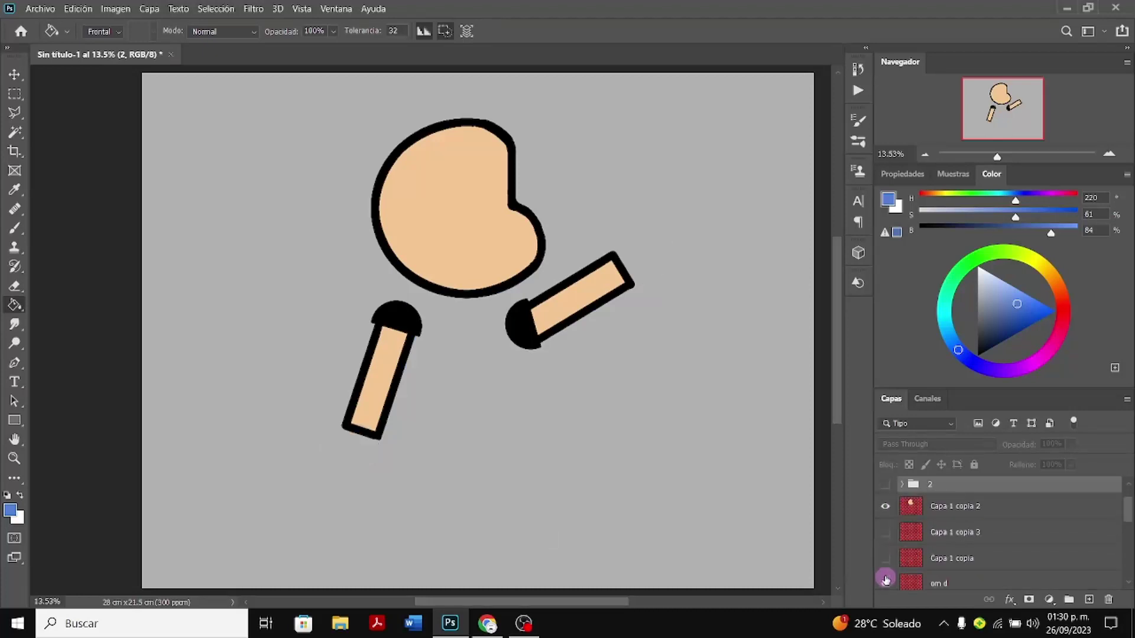
{"action": "left_click", "coordinate": [886, 567]}
{"action": "scroll", "coordinate": [888, 573], "scroll_direction": "down", "scroll_amount": 1}
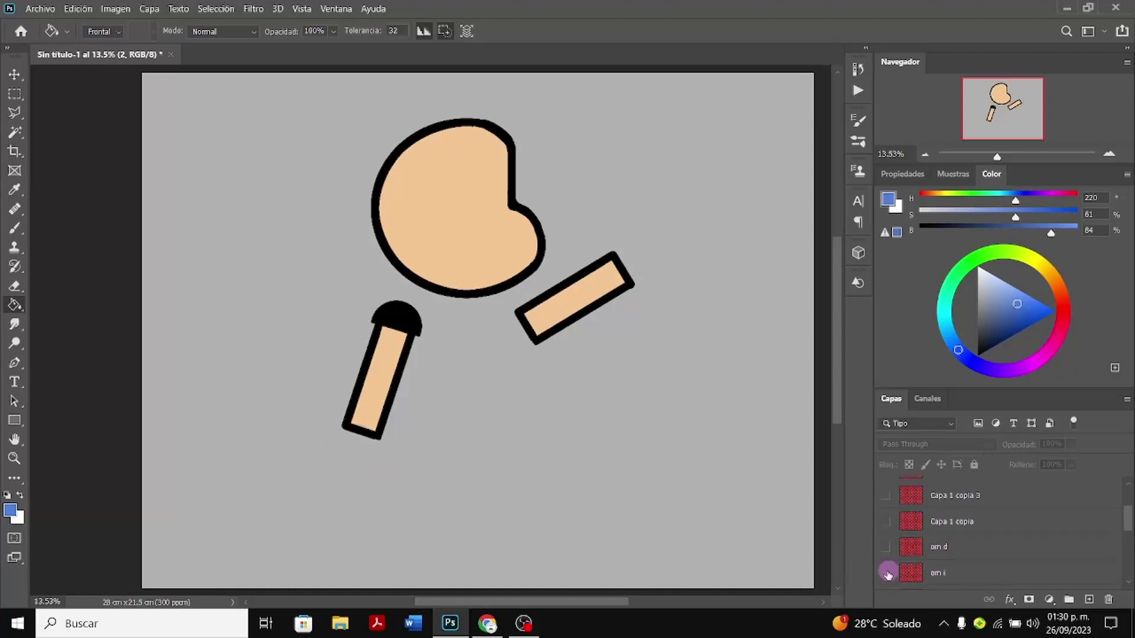
{"action": "left_click", "coordinate": [886, 573]}
Hide the md and mi arm layers and select the head layer Capa 1 copia 2
{"action": "scroll", "coordinate": [888, 575], "scroll_direction": "down", "scroll_amount": 1}
{"action": "left_click", "coordinate": [888, 569]}
{"action": "scroll", "coordinate": [888, 573], "scroll_direction": "down", "scroll_amount": 1}
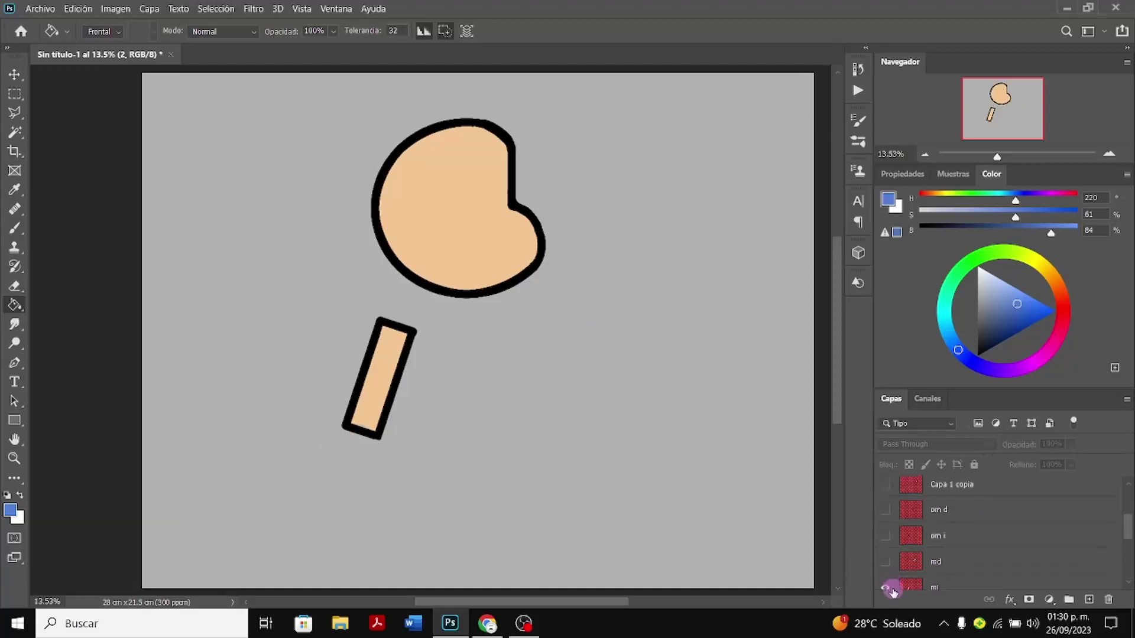
{"action": "left_click", "coordinate": [887, 571]}
{"action": "scroll", "coordinate": [923, 543], "scroll_direction": "up", "scroll_amount": 4}
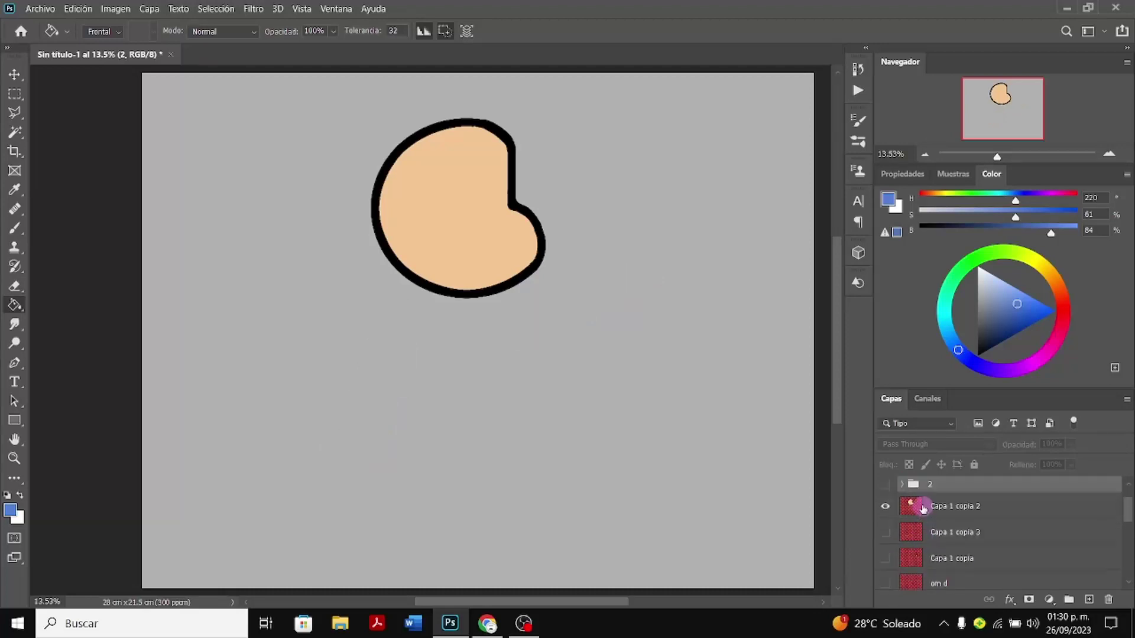
{"action": "left_click", "coordinate": [921, 507]}
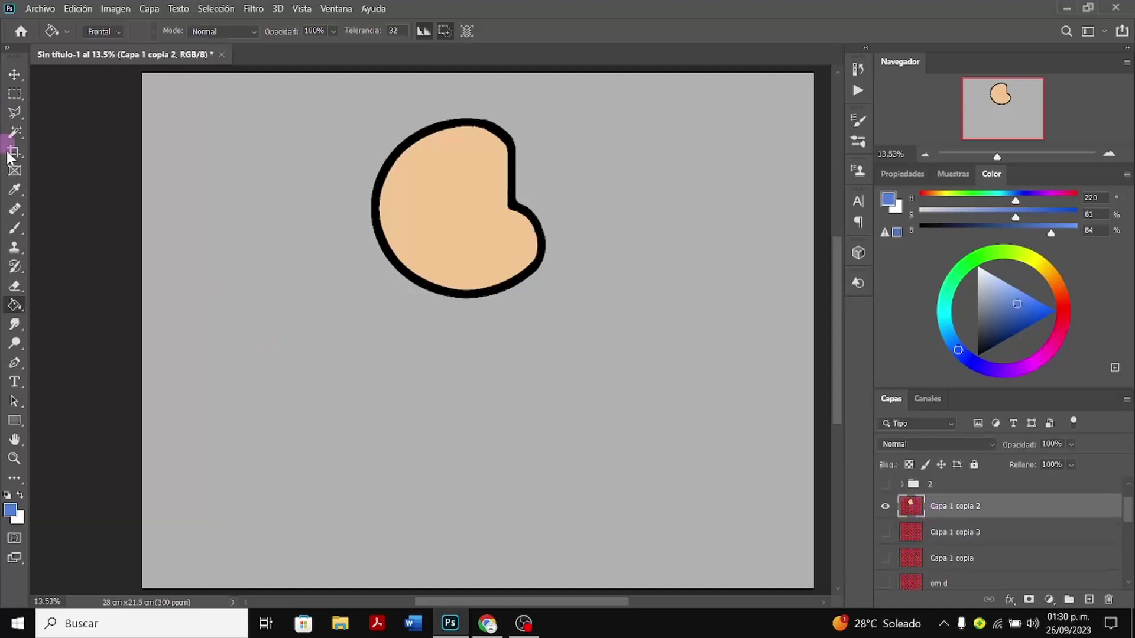
Sample the head's peach skin tone and darken it to #a97d4e as the foreground colour
{"action": "left_click", "coordinate": [15, 190]}
{"action": "left_click", "coordinate": [487, 246]}
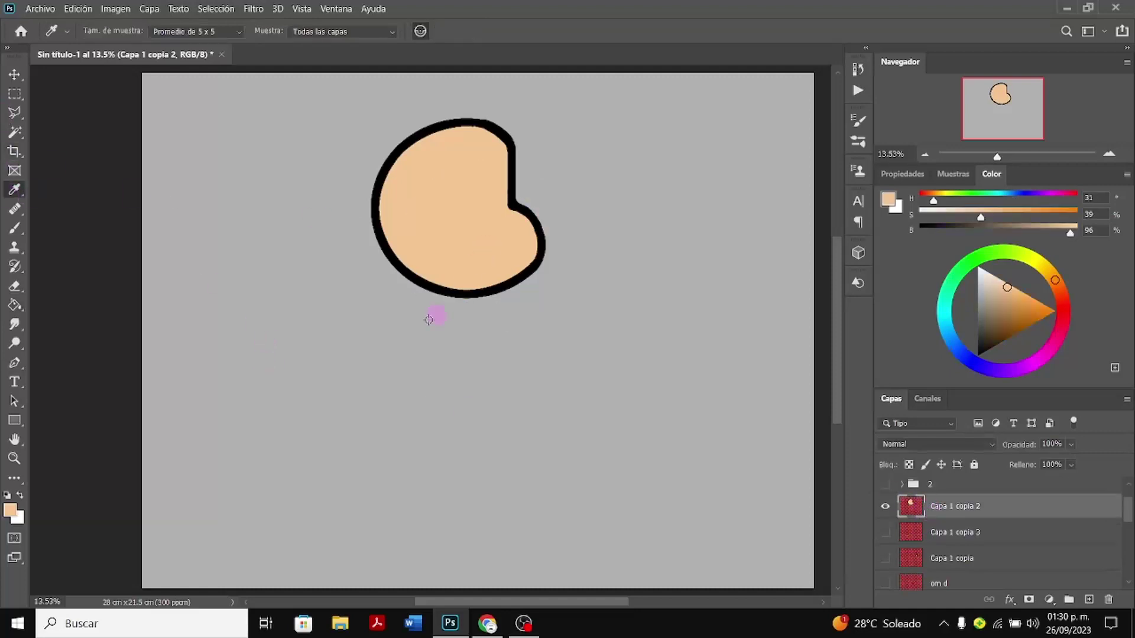
{"action": "left_click", "coordinate": [10, 510]}
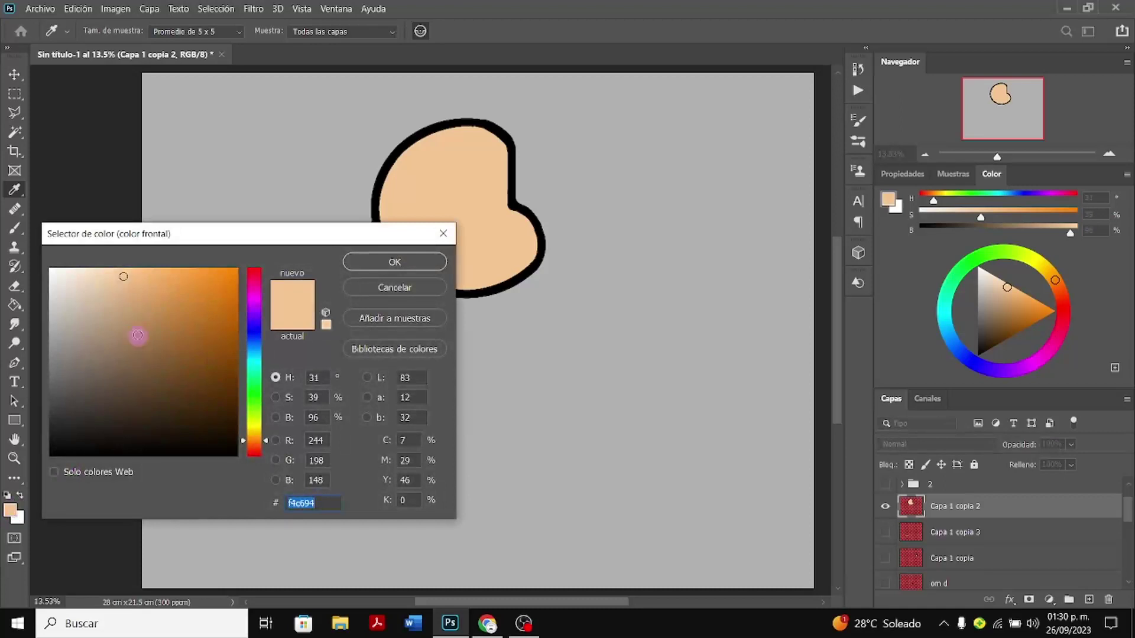
{"action": "left_click", "coordinate": [120, 299]}
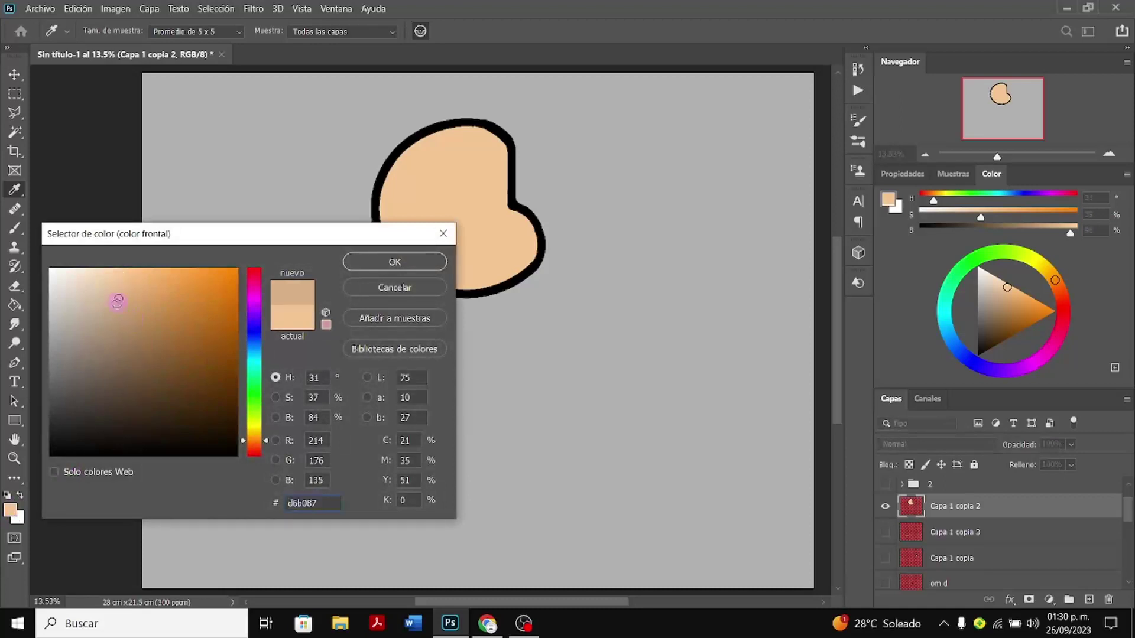
{"action": "left_click", "coordinate": [114, 309]}
{"action": "mouse_move", "coordinate": [114, 311]}
{"action": "left_mouse_down"}
{"action": "mouse_move", "coordinate": [134, 347]}
{"action": "mouse_move", "coordinate": [116, 335]}
{"action": "mouse_move", "coordinate": [136, 329]}
{"action": "mouse_move", "coordinate": [145, 302]}
{"action": "mouse_move", "coordinate": [152, 336]}
{"action": "left_mouse_up"}
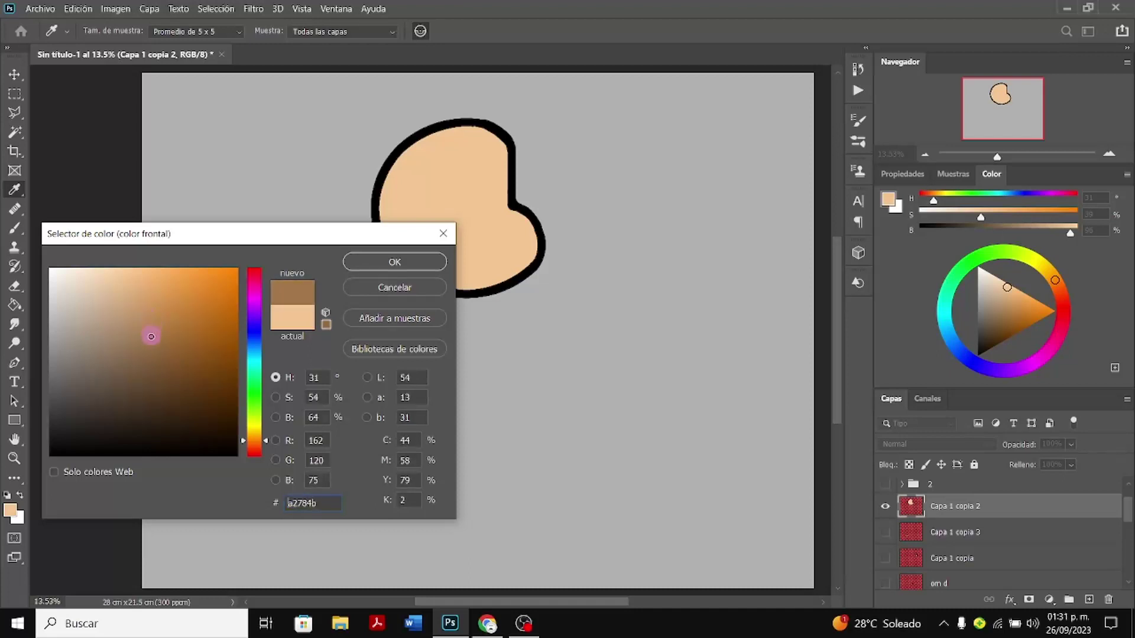
{"action": "left_click", "coordinate": [434, 262]}
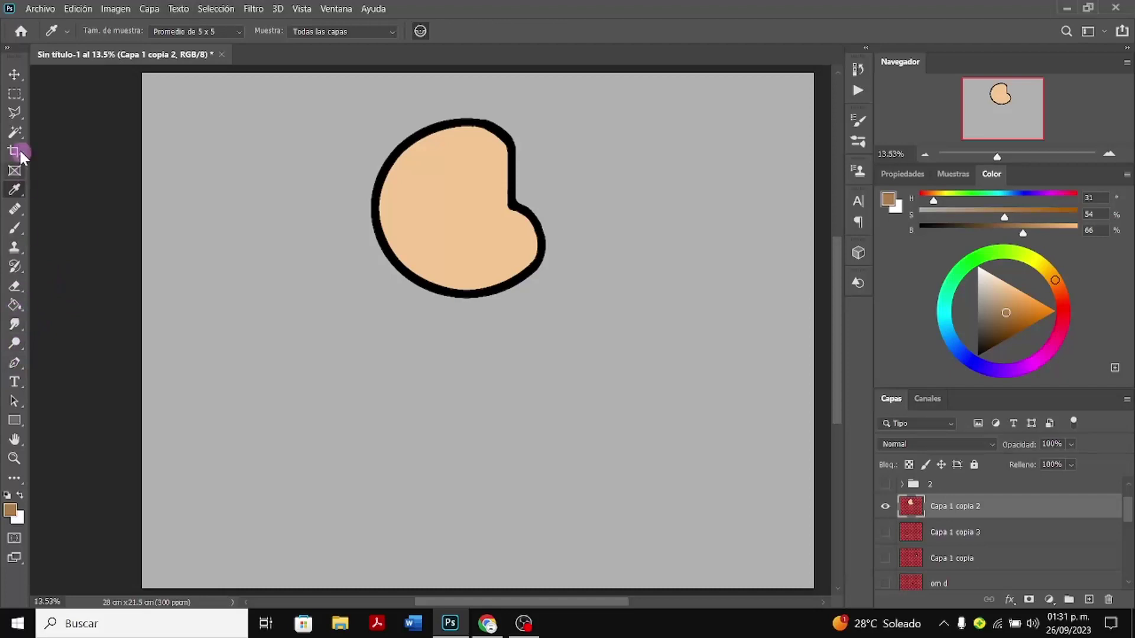
Select the head's peach fill, expand the selection under the outline, and fill it with brown
{"action": "left_click", "coordinate": [15, 132]}
{"action": "left_click", "coordinate": [444, 260]}
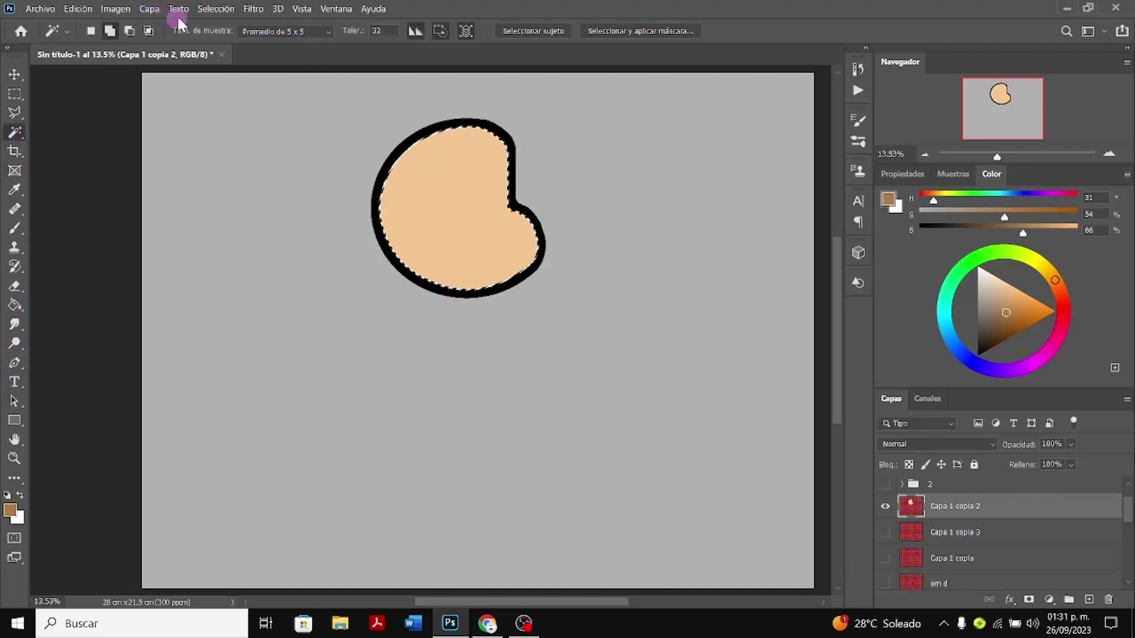
{"action": "left_click", "coordinate": [218, 9]}
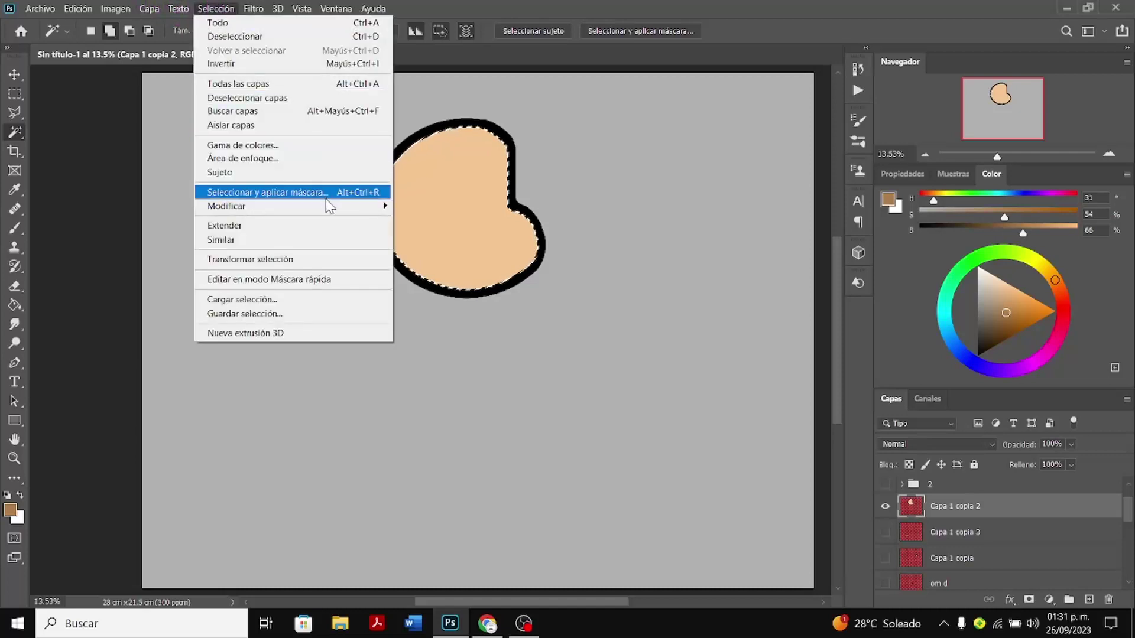
{"action": "mouse_move", "coordinate": [381, 207]}
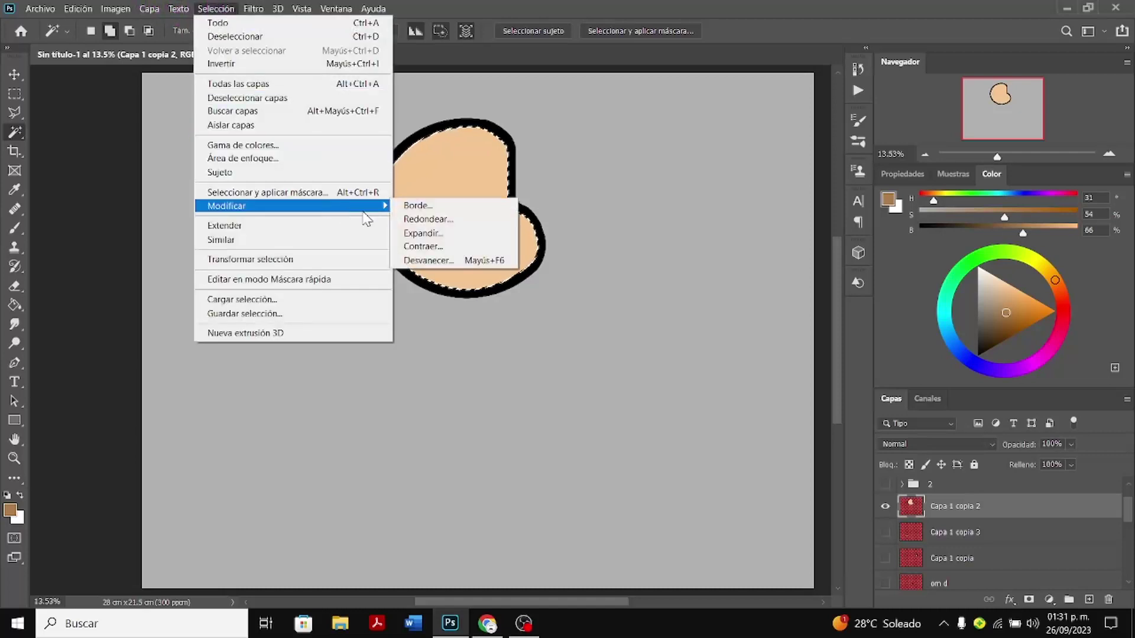
{"action": "left_click", "coordinate": [434, 235]}
{"action": "left_click", "coordinate": [655, 190]}
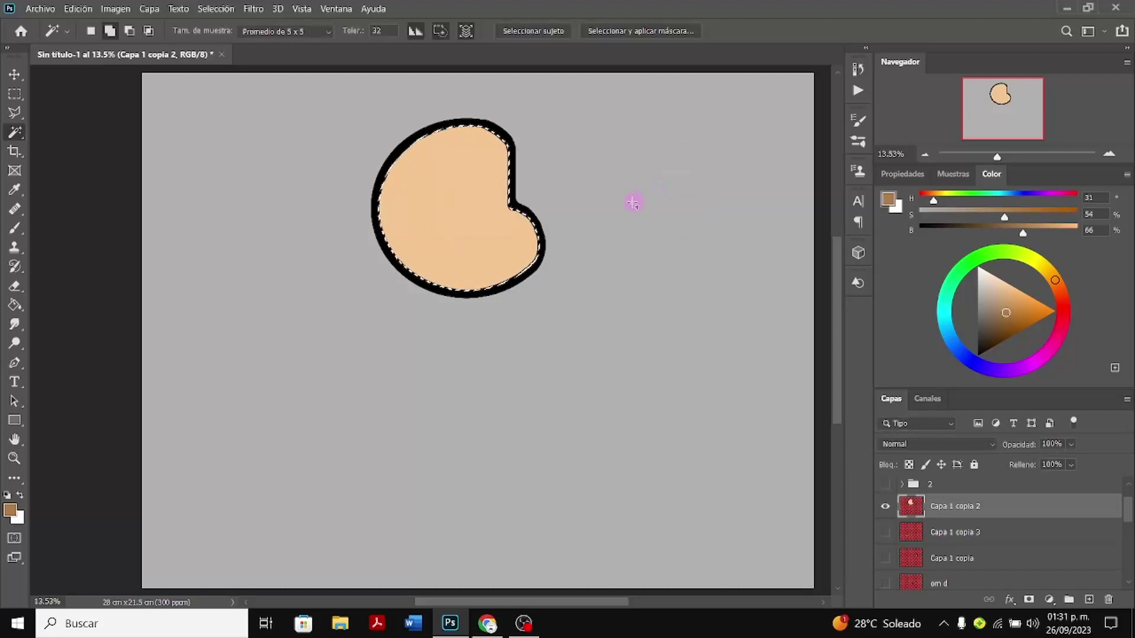
{"action": "left_click", "coordinate": [17, 307]}
{"action": "left_click", "coordinate": [409, 249]}
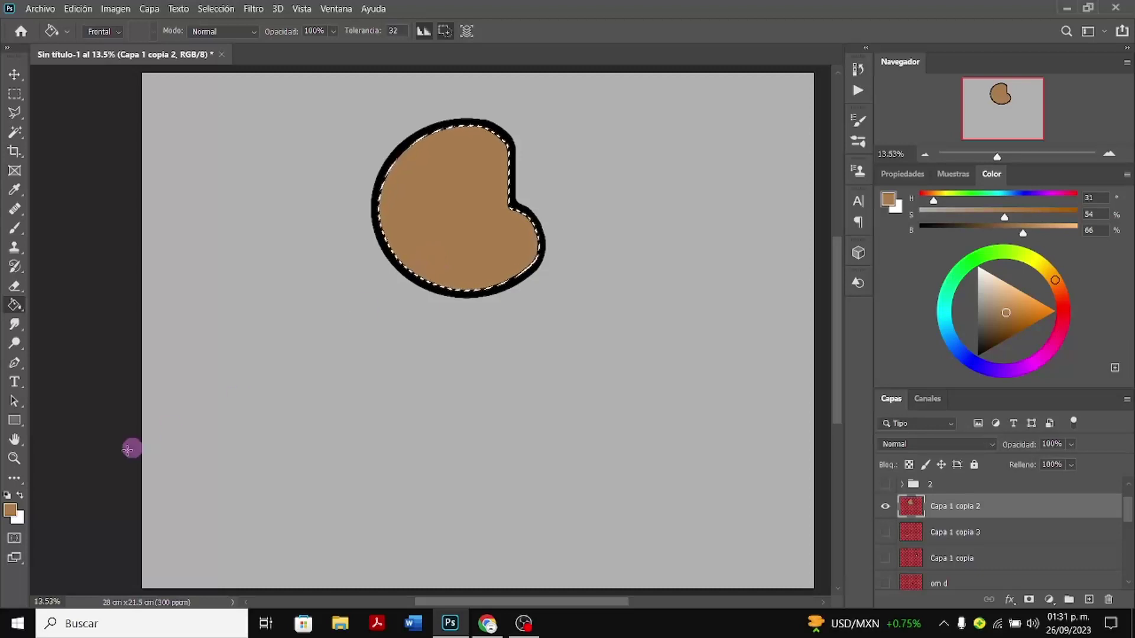
Lighten the foreground to #cba276, refill the head with it, and deselect
{"action": "left_click", "coordinate": [10, 509]}
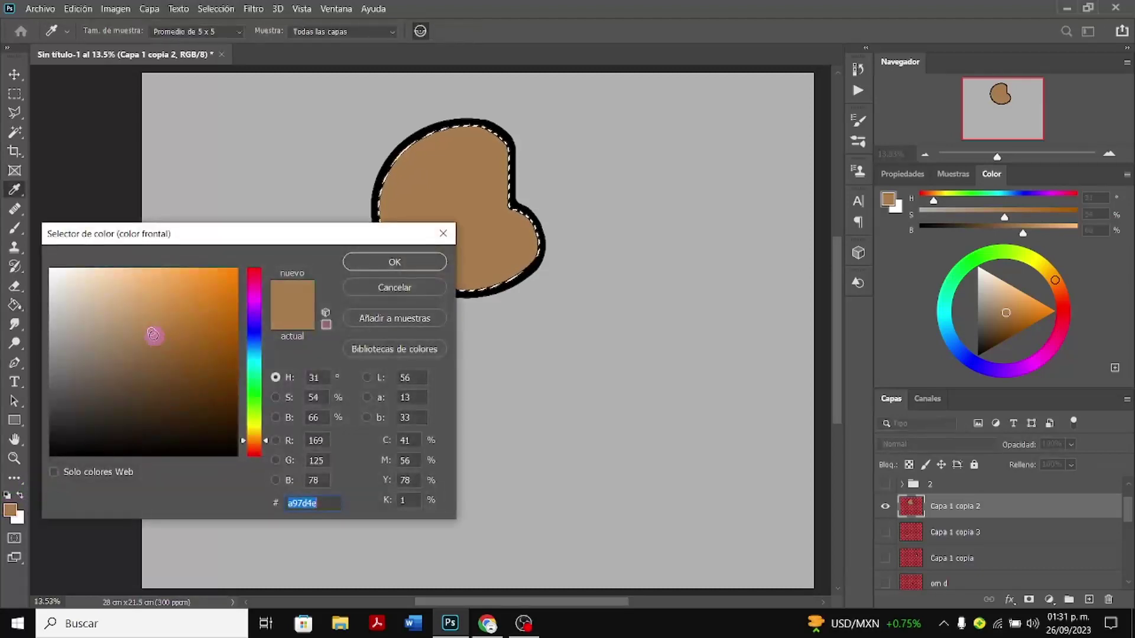
{"action": "left_click_drag", "start_coordinate": [151, 332], "coordinate": [135, 326]}
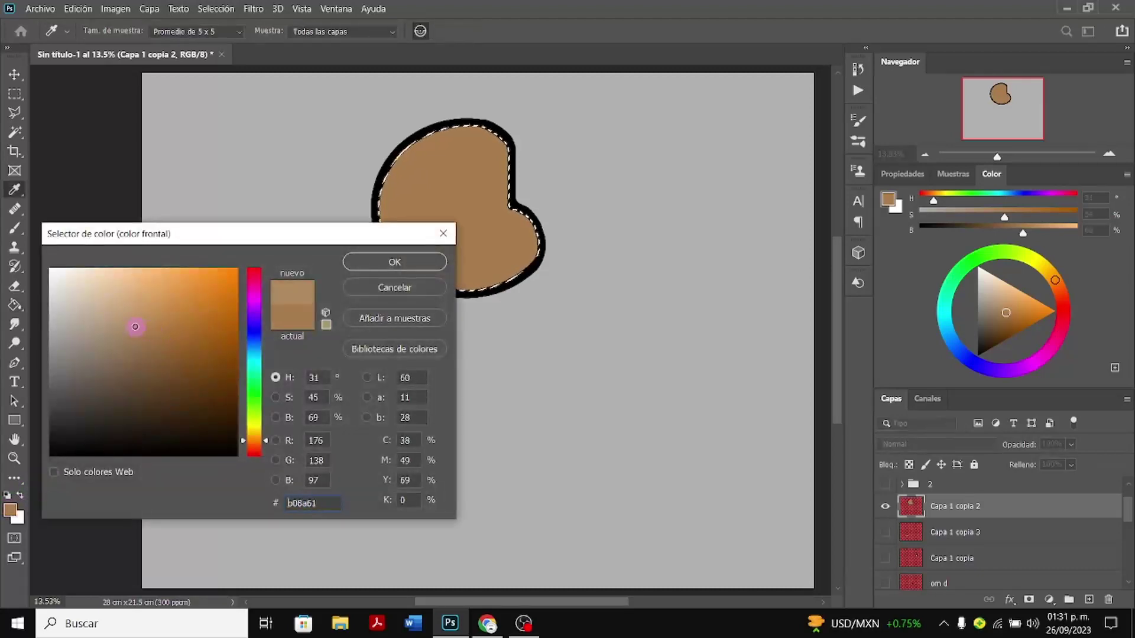
{"action": "left_click", "coordinate": [395, 261]}
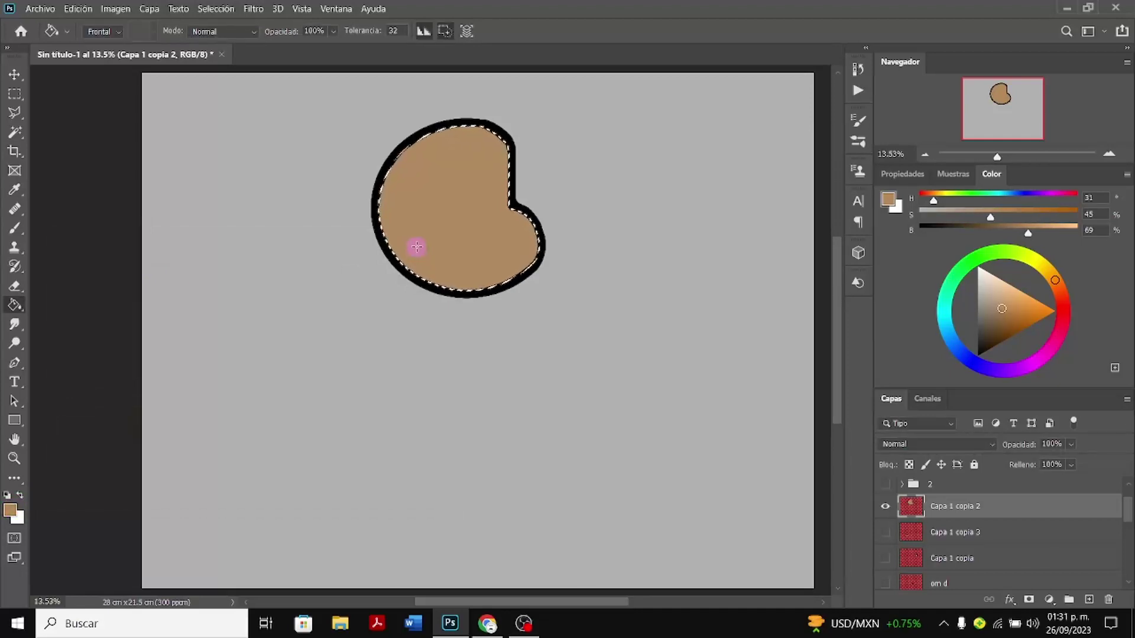
{"action": "left_click", "coordinate": [11, 508]}
{"action": "left_click_drag", "start_coordinate": [143, 320], "coordinate": [132, 317]}
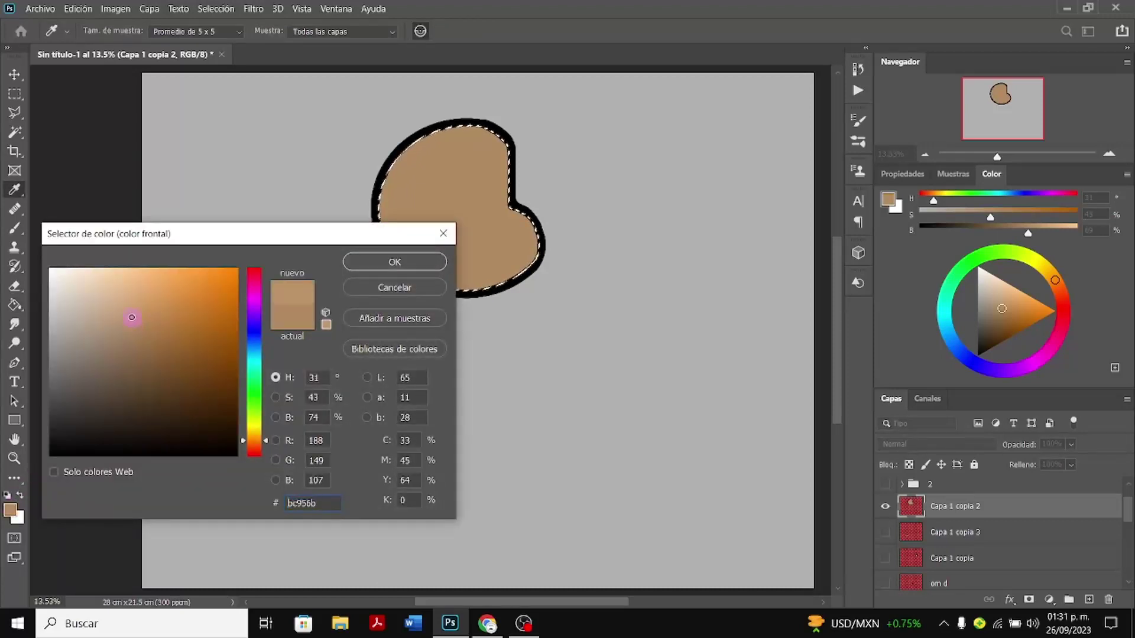
{"action": "left_click", "coordinate": [431, 260]}
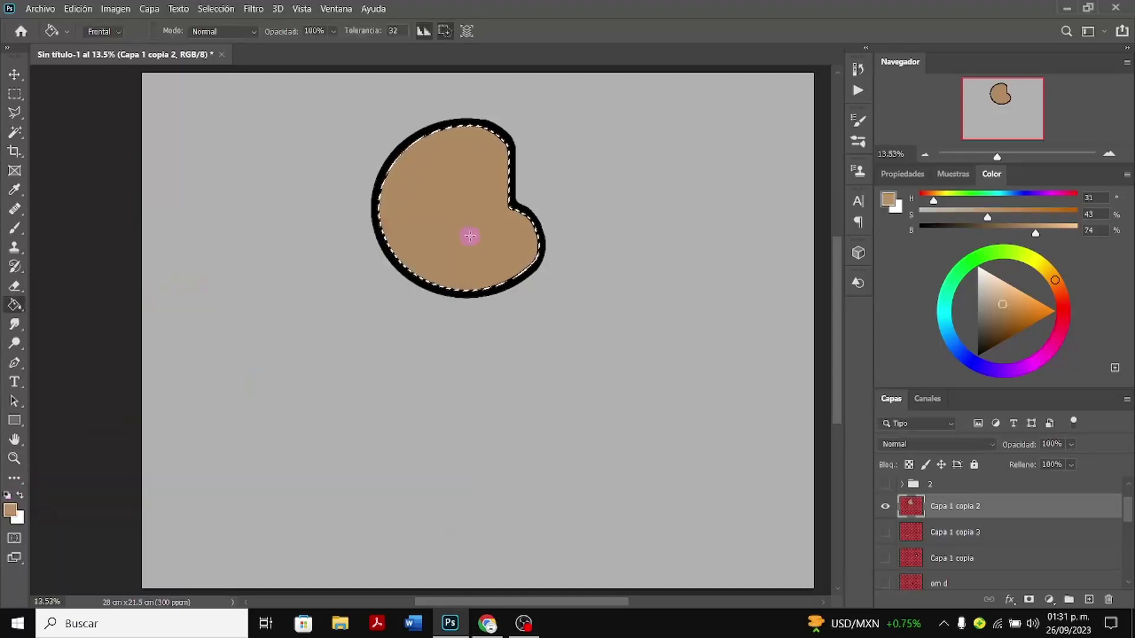
{"action": "left_click", "coordinate": [9, 510]}
{"action": "left_click", "coordinate": [134, 319]}
{"action": "left_click_drag", "start_coordinate": [134, 320], "coordinate": [129, 307]}
{"action": "left_click", "coordinate": [395, 262]}
{"action": "left_click", "coordinate": [439, 231]}
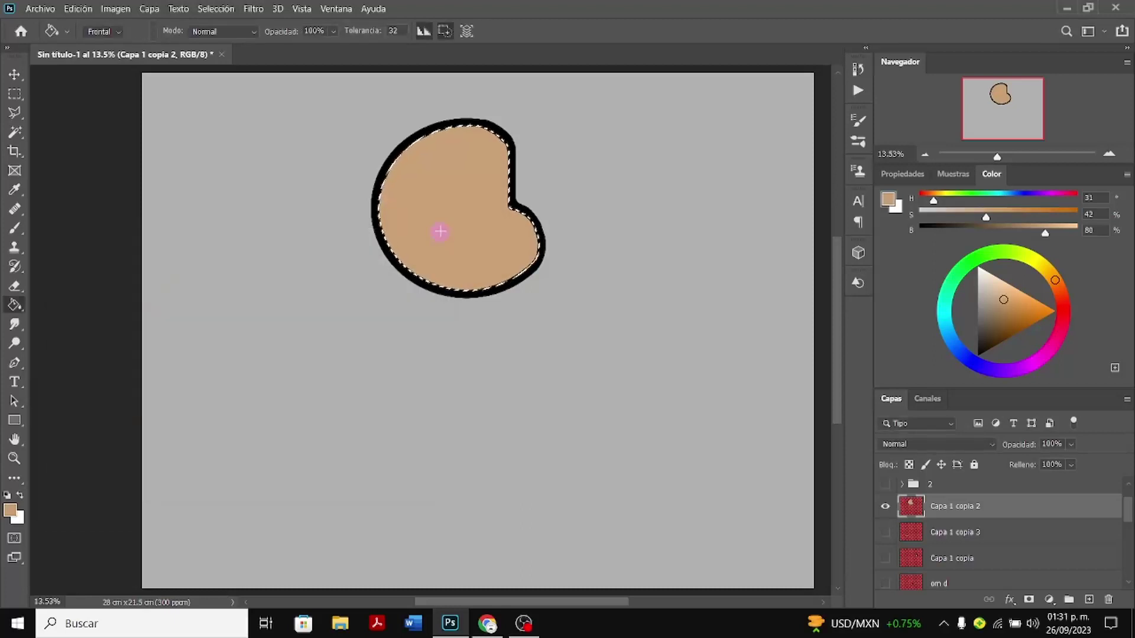
{"action": "key", "text": "ctrl+d"}
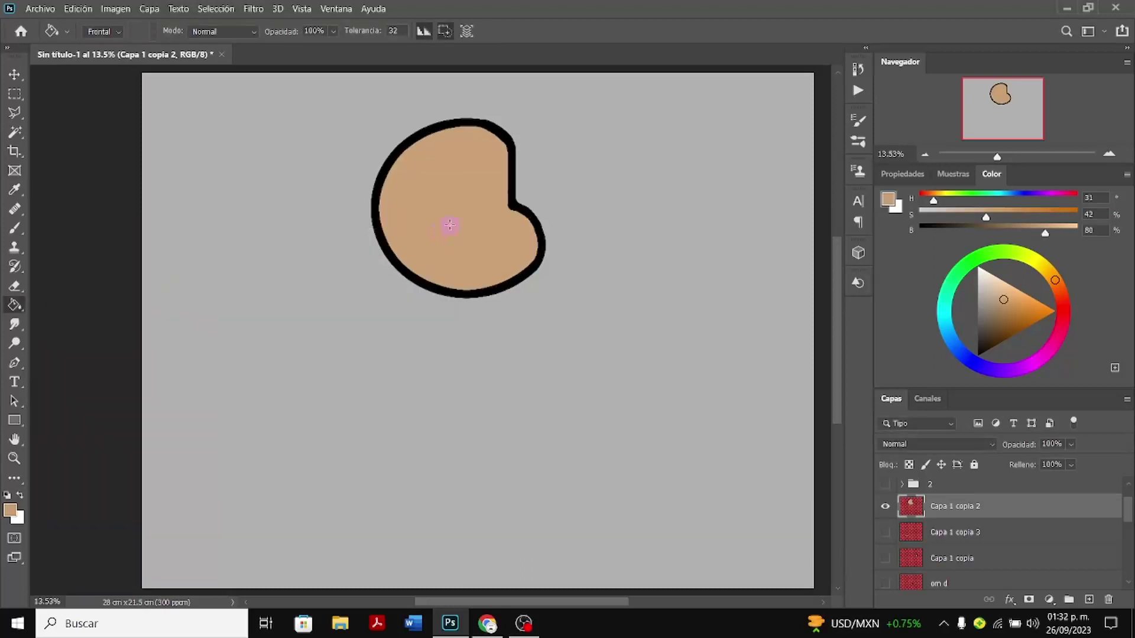
Compare against the body, then hide Capa 1 copia 2 and show the Capa 1 copia 3 hand
{"action": "scroll", "coordinate": [940, 544], "scroll_direction": "up", "scroll_amount": 2}
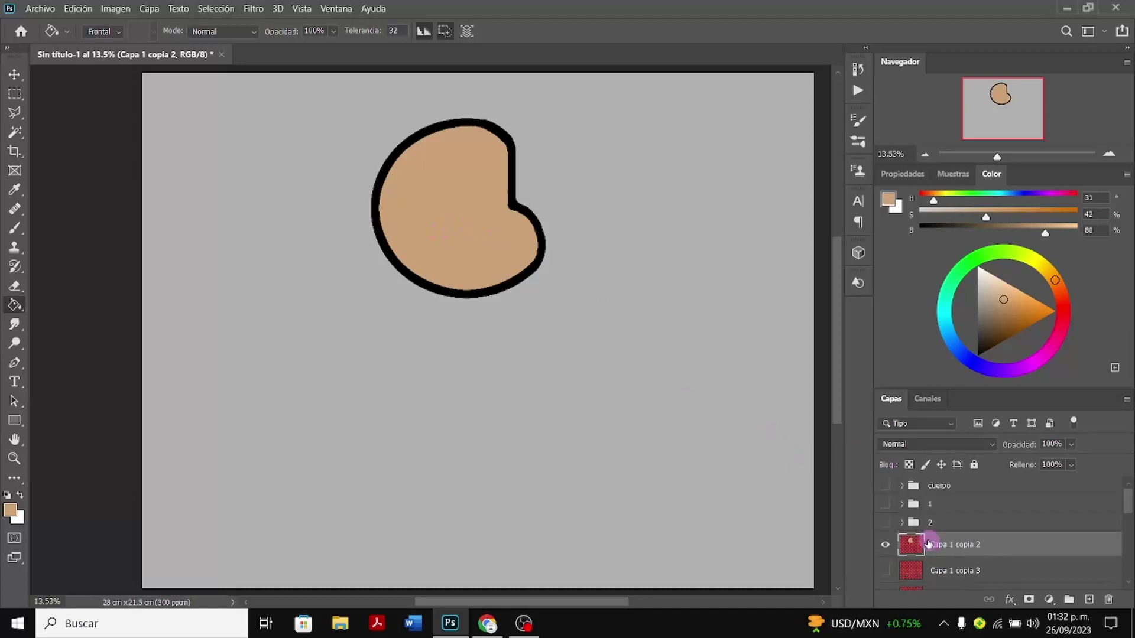
{"action": "left_click", "coordinate": [886, 524]}
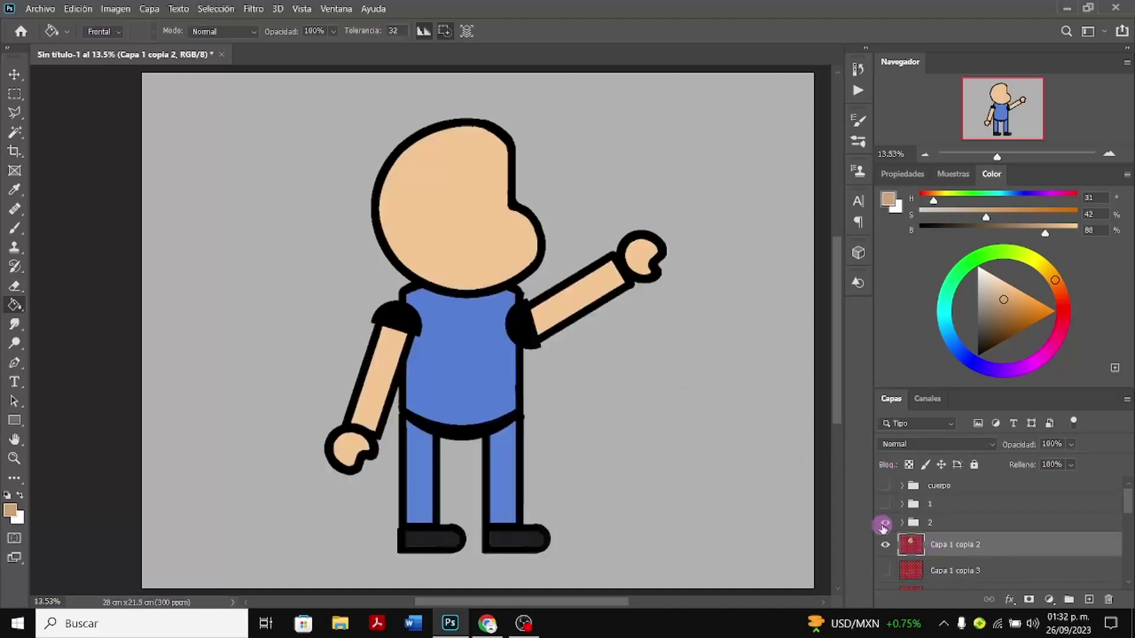
{"action": "left_click", "coordinate": [884, 524]}
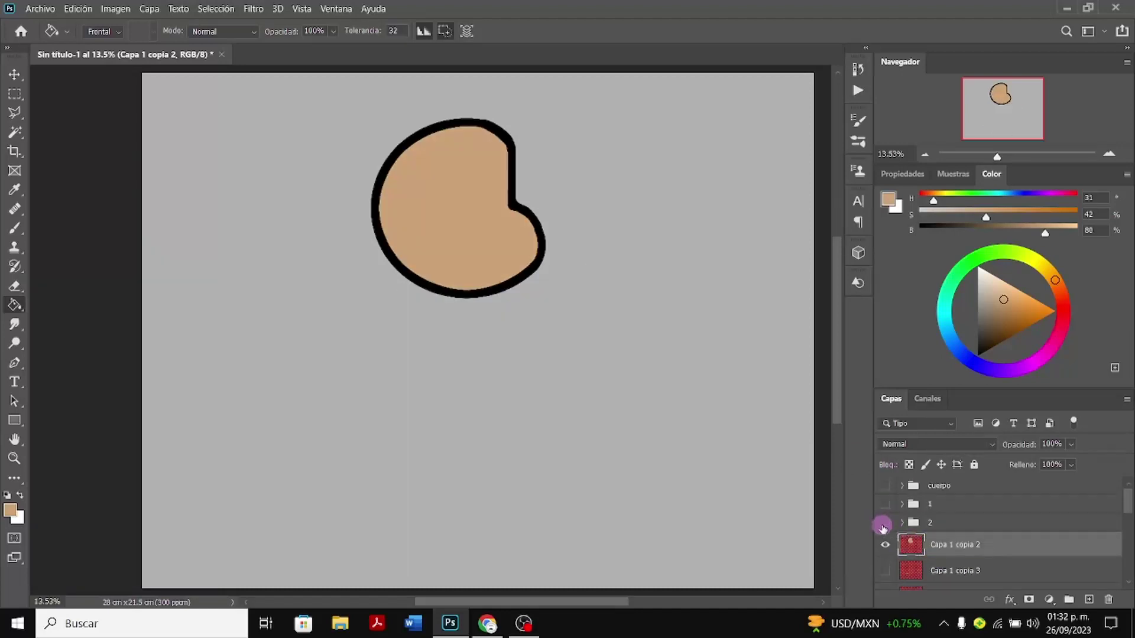
{"action": "left_click", "coordinate": [883, 524]}
{"action": "left_click", "coordinate": [884, 525]}
{"action": "scroll", "coordinate": [884, 535], "scroll_direction": "down", "scroll_amount": 3}
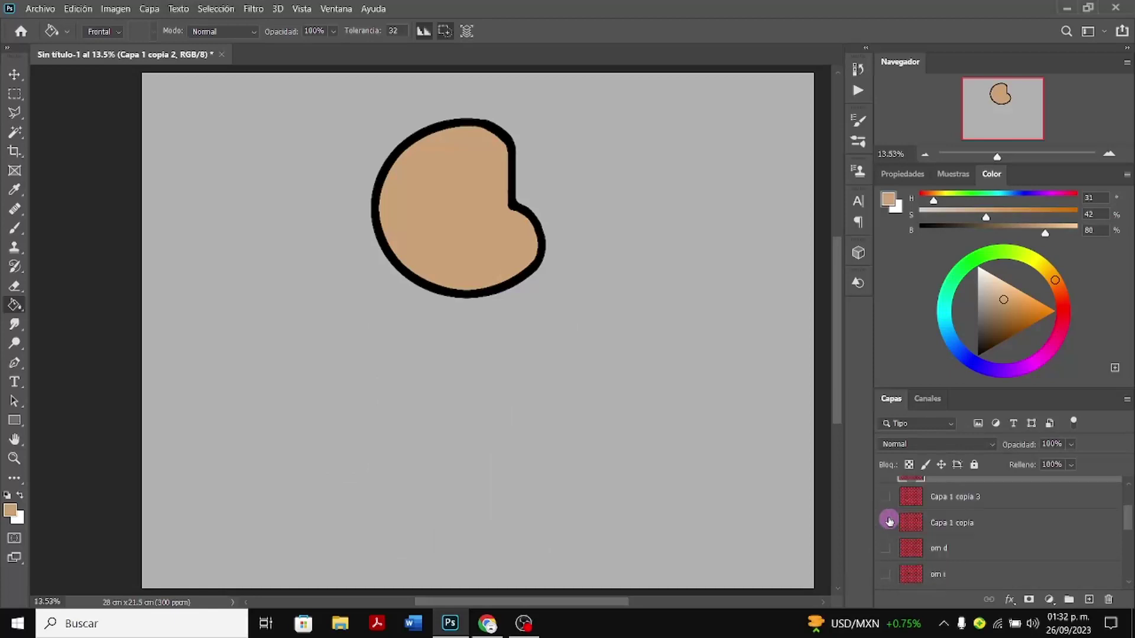
{"action": "left_click", "coordinate": [885, 489]}
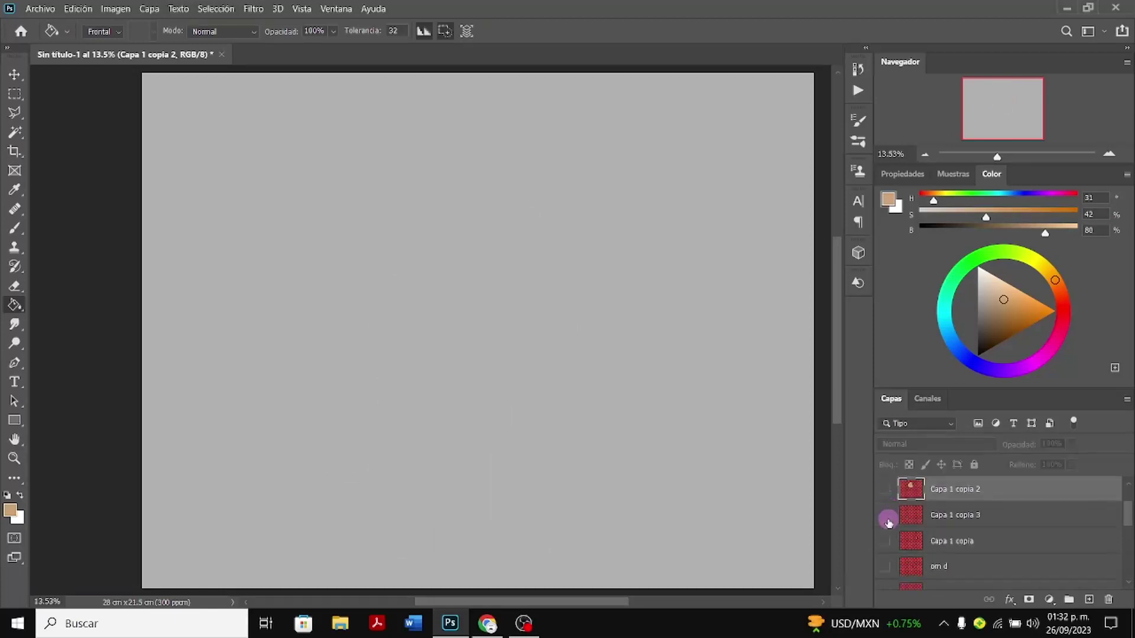
{"action": "left_click", "coordinate": [886, 515]}
{"action": "left_click", "coordinate": [886, 542]}
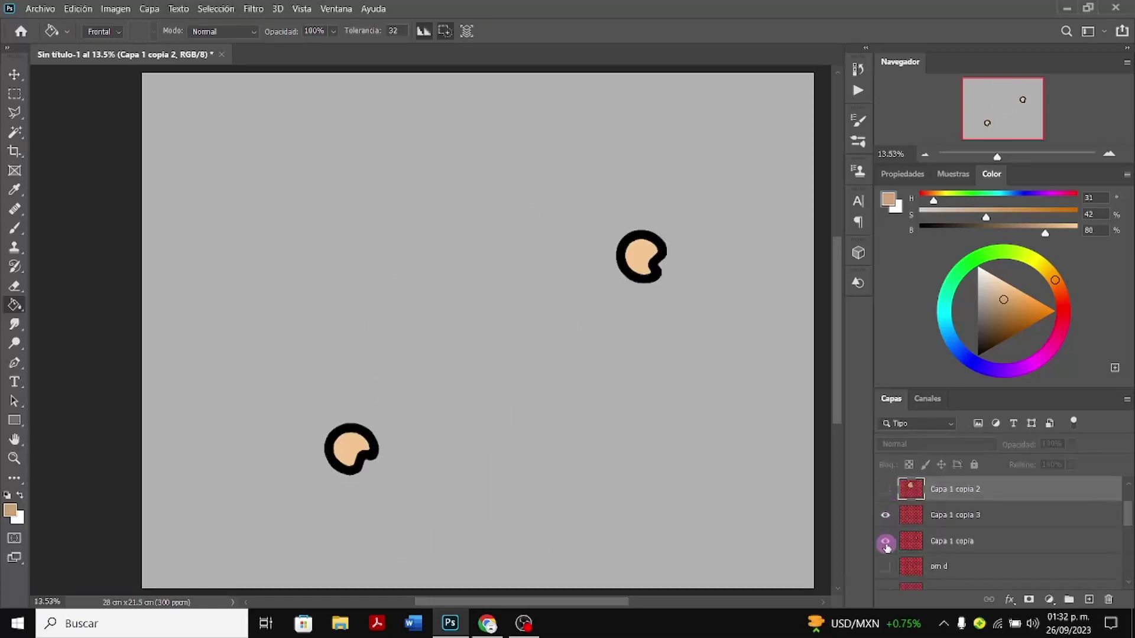
{"action": "left_click", "coordinate": [886, 542]}
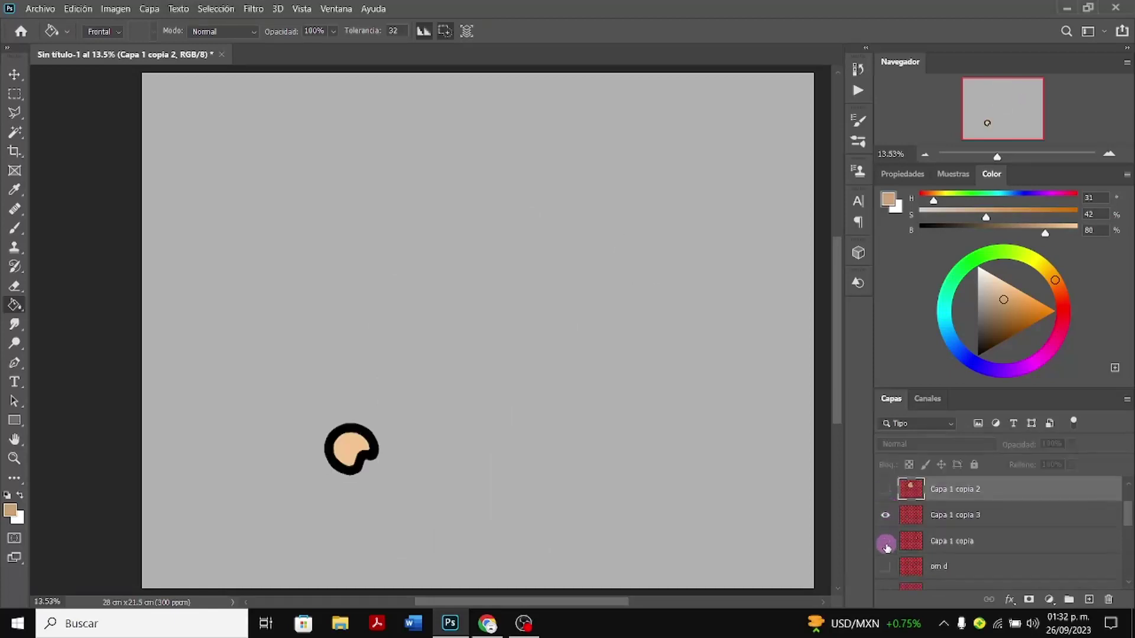
Magic Wand the lower-left hand's light skin and expand the selection by 15 pixels
{"action": "left_click", "coordinate": [15, 228]}
{"action": "left_click", "coordinate": [16, 133]}
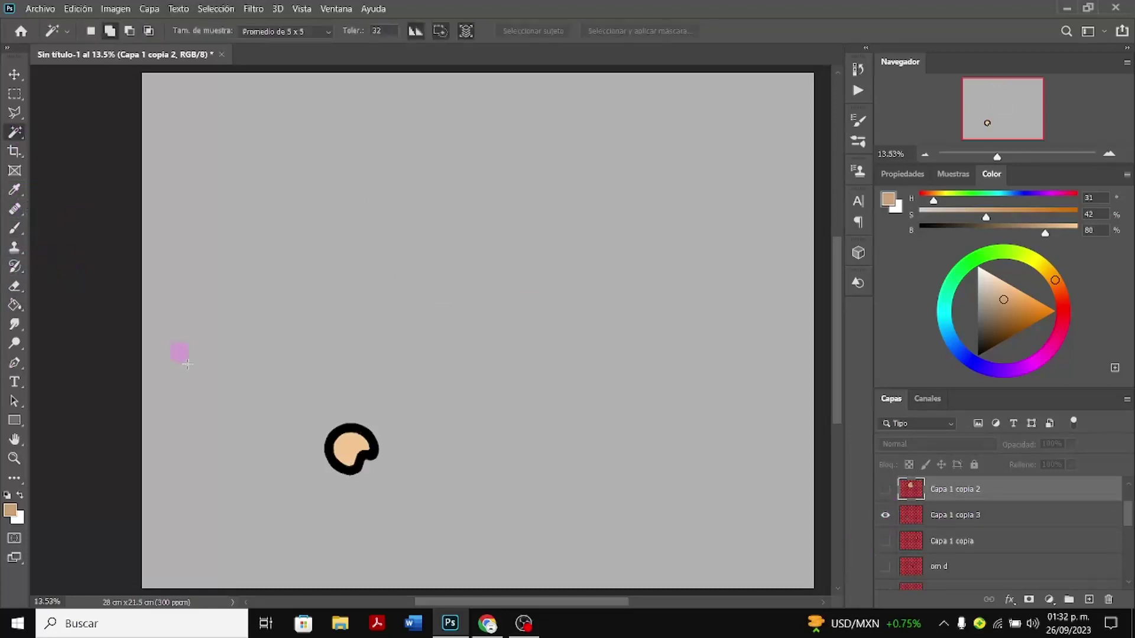
{"action": "left_click", "coordinate": [348, 456]}
{"action": "left_click", "coordinate": [217, 9]}
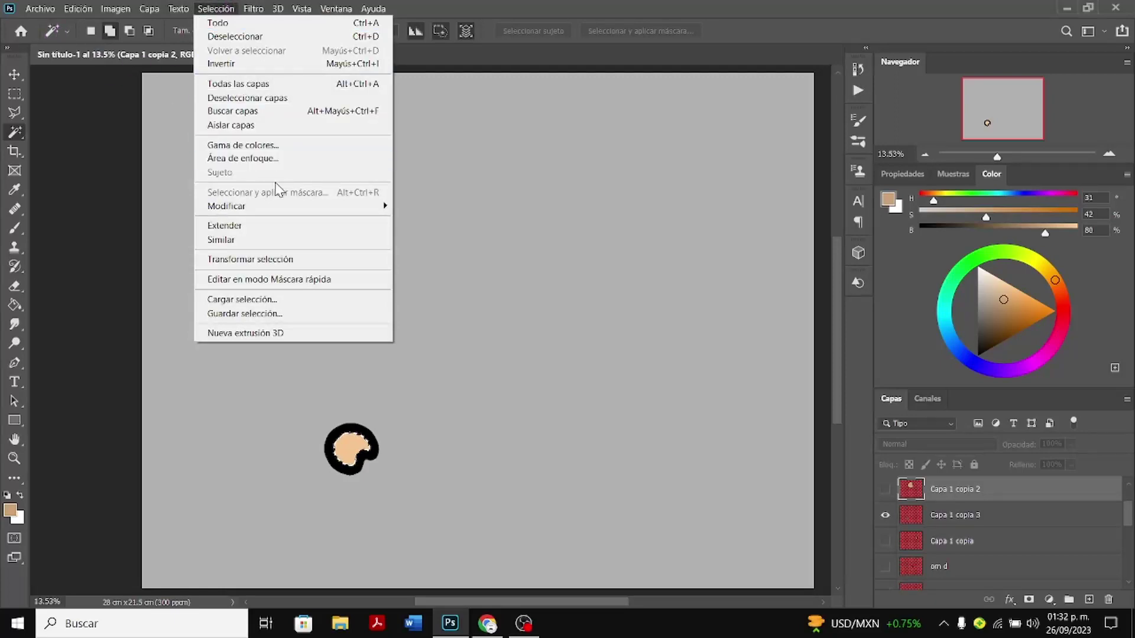
{"action": "mouse_move", "coordinate": [279, 207]}
{"action": "left_click", "coordinate": [425, 233]}
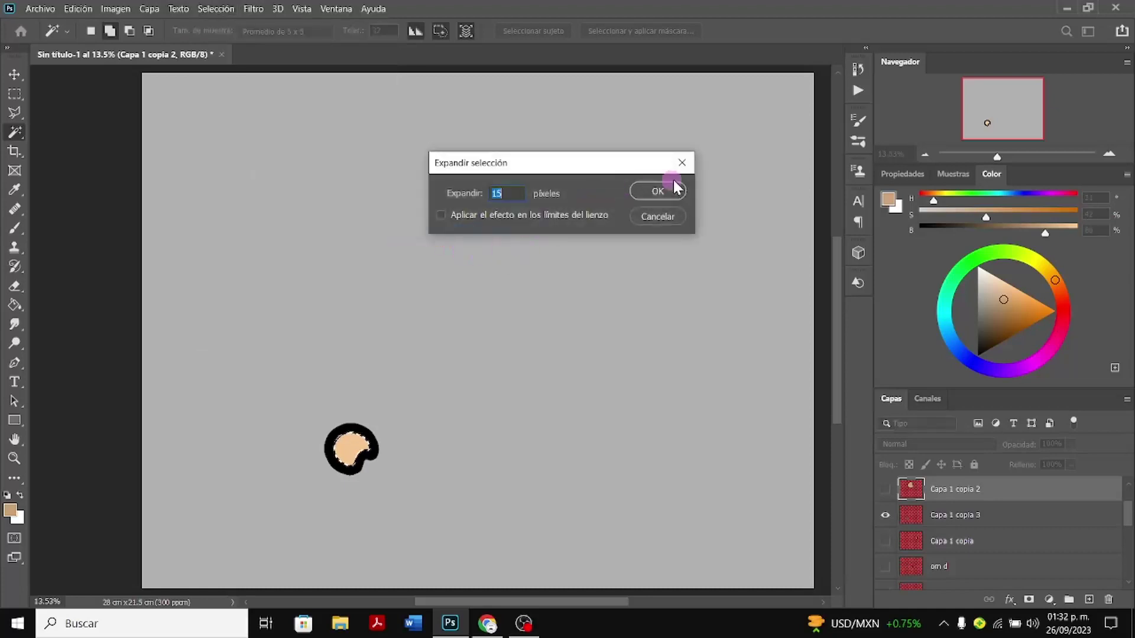
{"action": "left_click", "coordinate": [672, 188]}
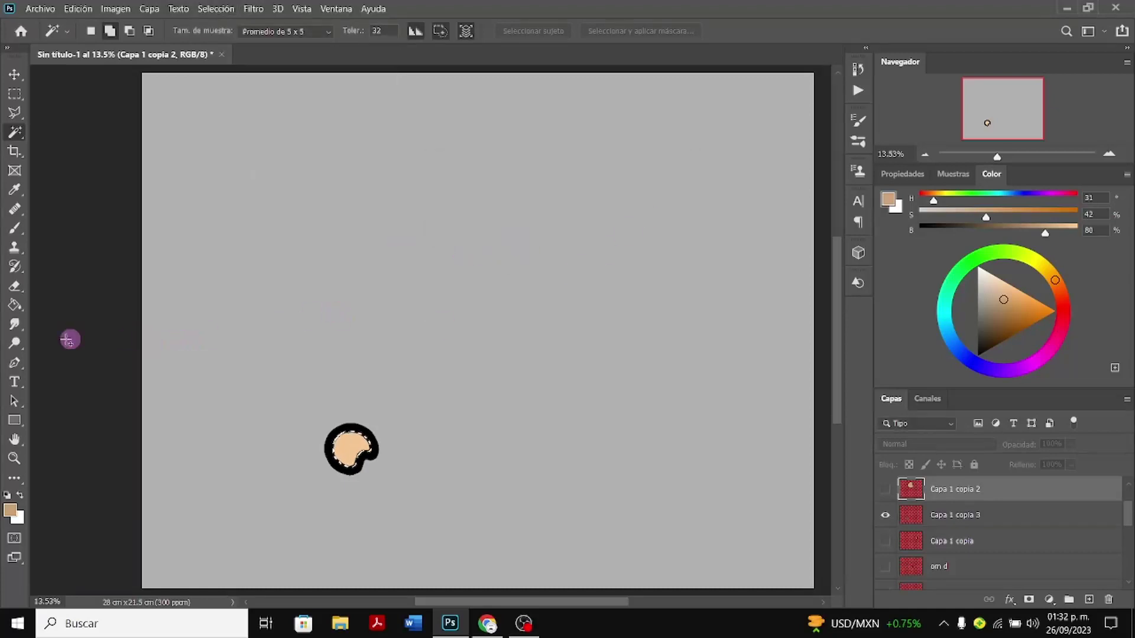
Fill the hand on Capa 1 copia 3 with tan, then swap visibility to Capa 1 copia
{"action": "left_click", "coordinate": [15, 305]}
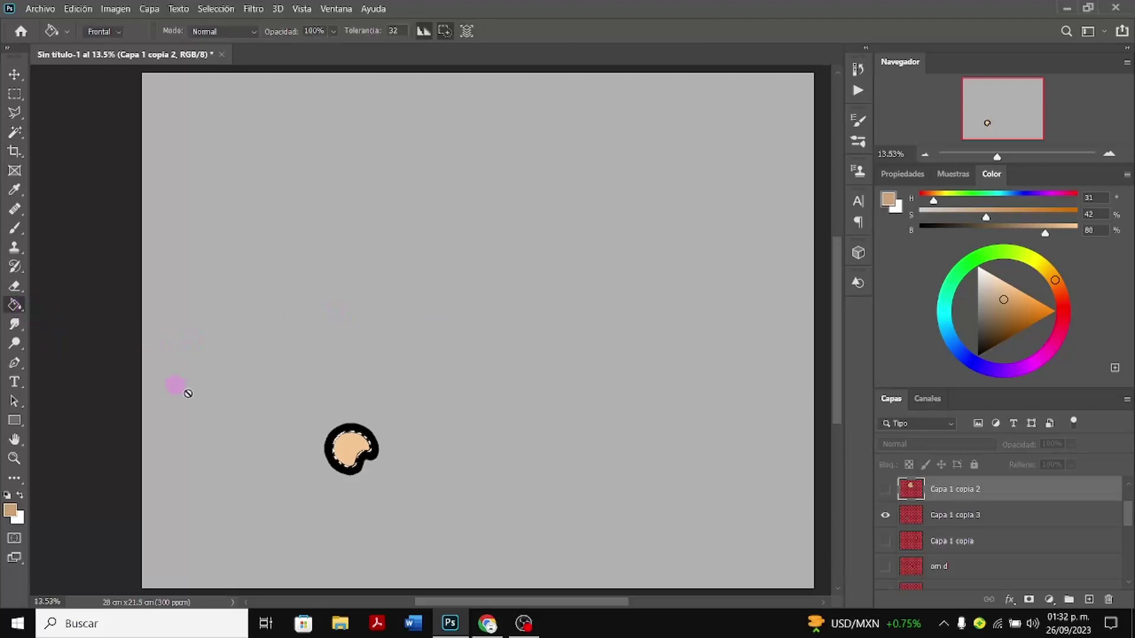
{"action": "left_click", "coordinate": [349, 448]}
{"action": "left_click", "coordinate": [578, 242]}
{"action": "left_click", "coordinate": [934, 516]}
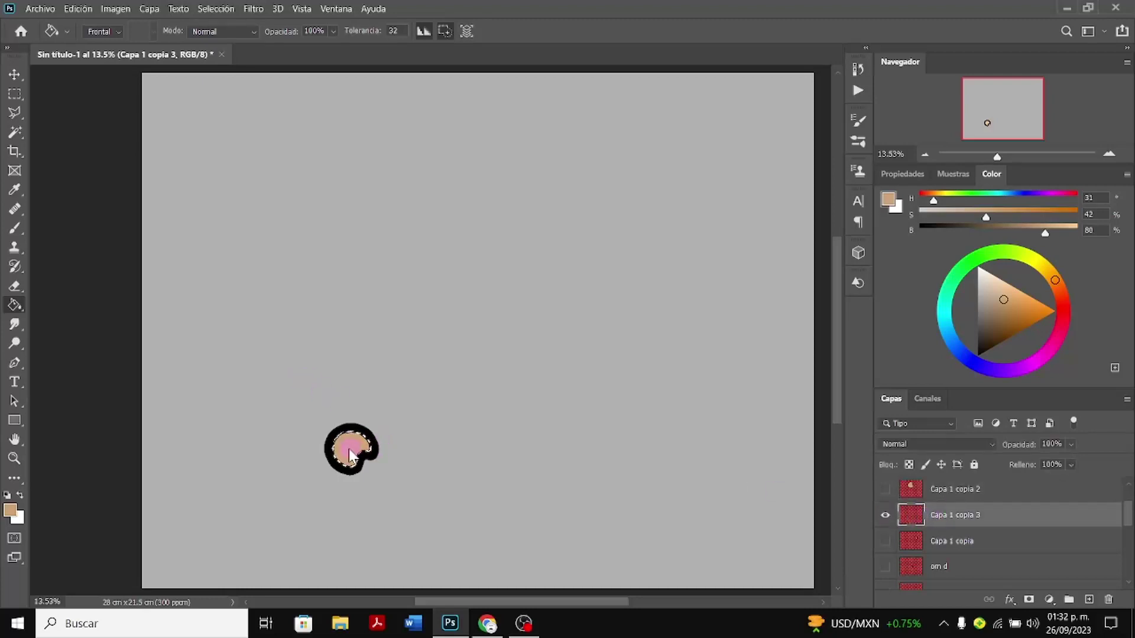
{"action": "left_click", "coordinate": [890, 520]}
{"action": "left_click", "coordinate": [892, 545]}
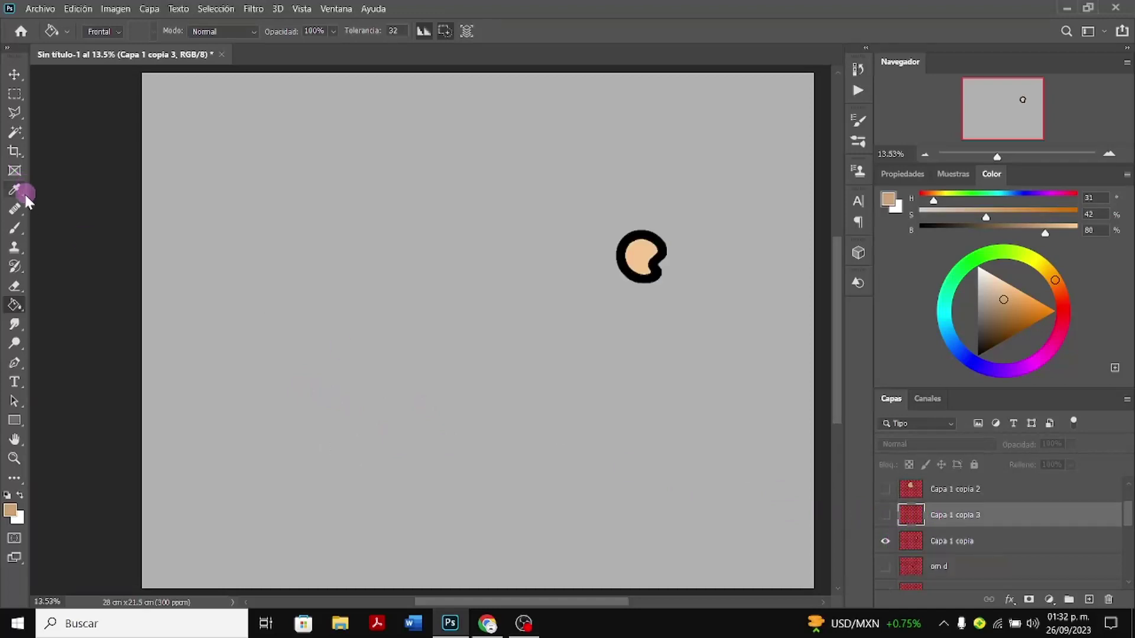
Expand the hand selection by 15 px and fill the upper-right hand on Capa 1 copia with tan
{"action": "left_click", "coordinate": [15, 132]}
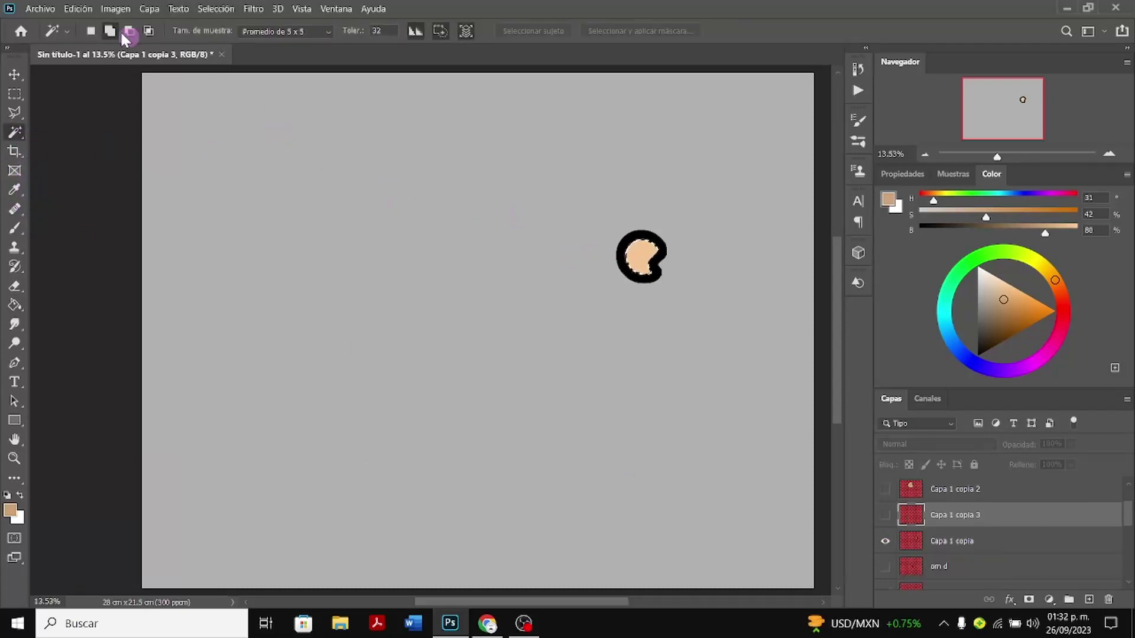
{"action": "left_click", "coordinate": [213, 8]}
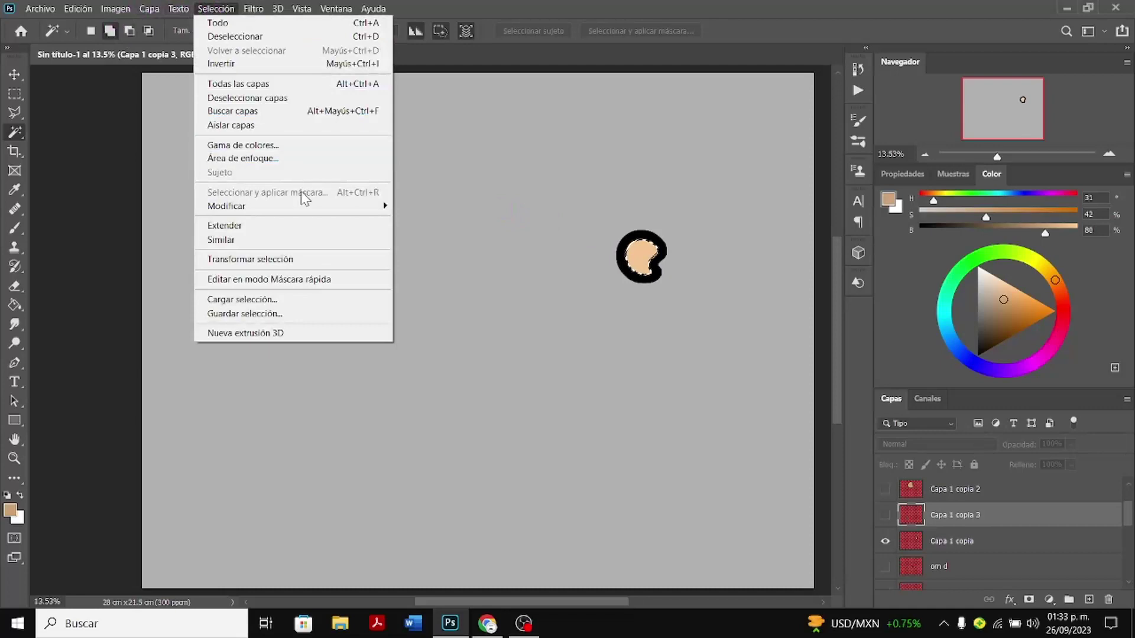
{"action": "mouse_move", "coordinate": [390, 206]}
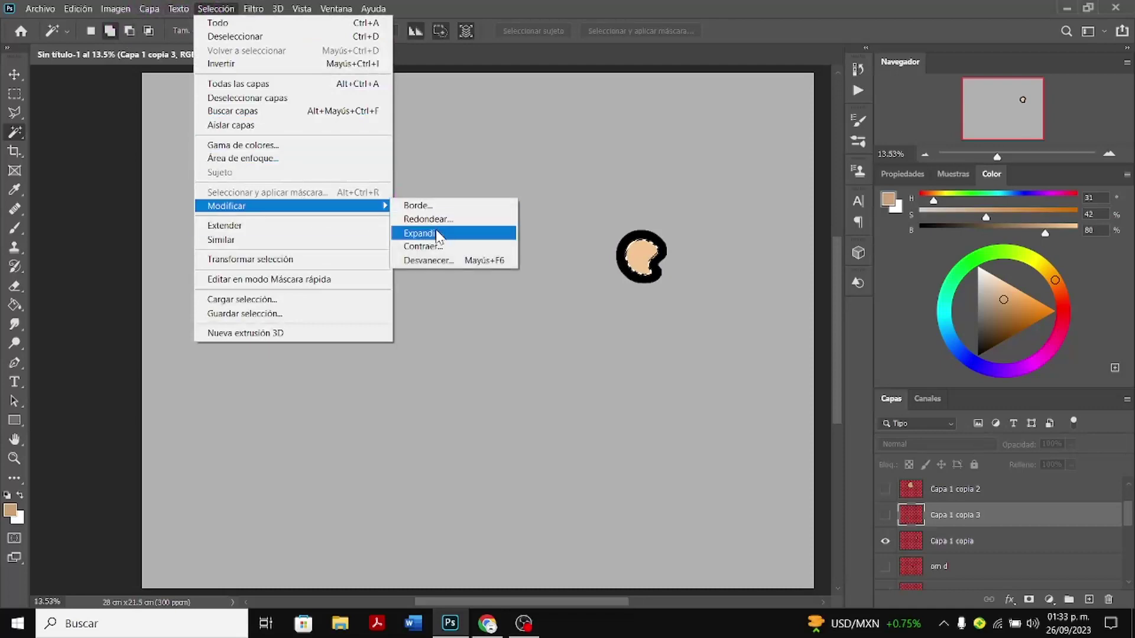
{"action": "left_click", "coordinate": [440, 237]}
{"action": "left_click", "coordinate": [677, 192]}
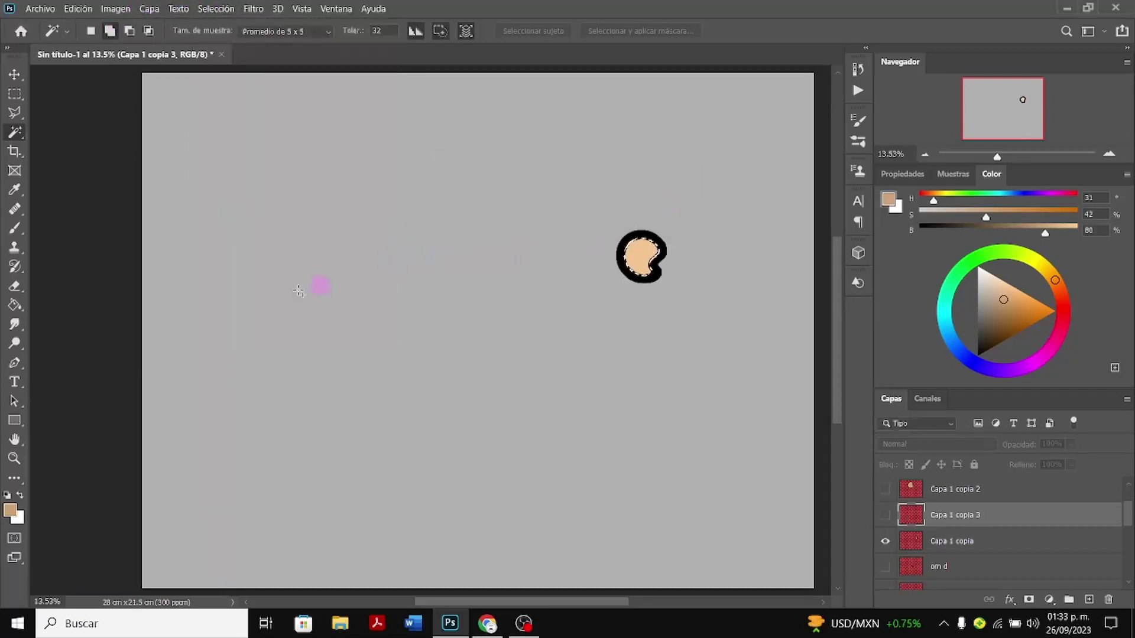
{"action": "left_click", "coordinate": [14, 305]}
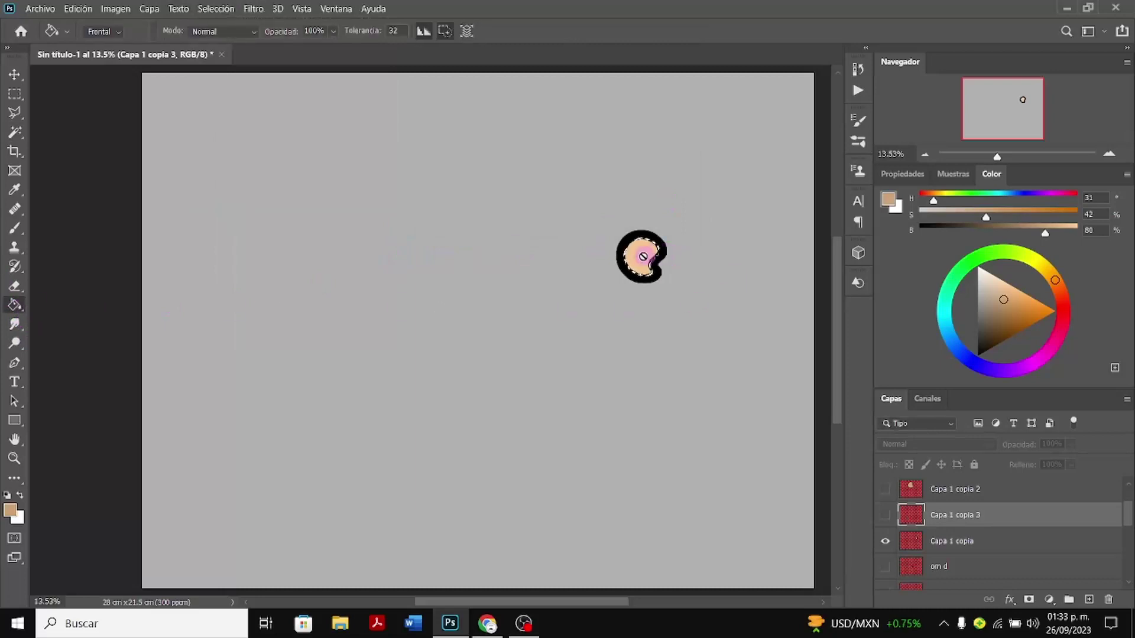
{"action": "left_click", "coordinate": [957, 540]}
{"action": "left_click", "coordinate": [639, 256]}
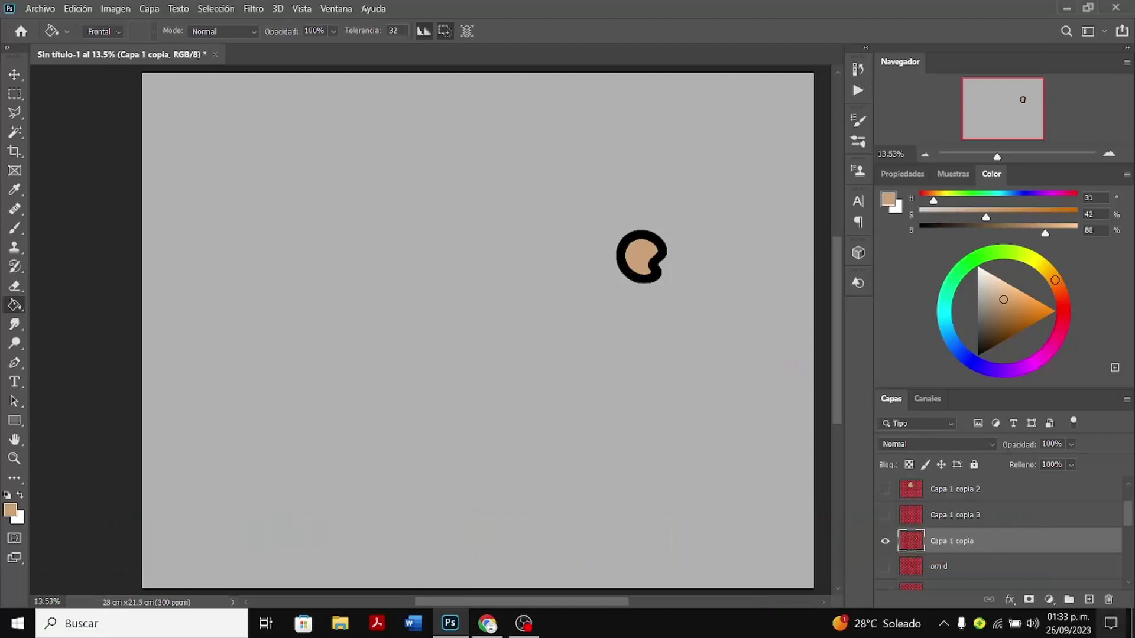
{"action": "scroll", "coordinate": [814, 392], "scroll_direction": "down", "scroll_amount": 1}
Hide Capa 1 copia and om d, show the md arm layer and make it active
{"action": "left_click", "coordinate": [886, 542]}
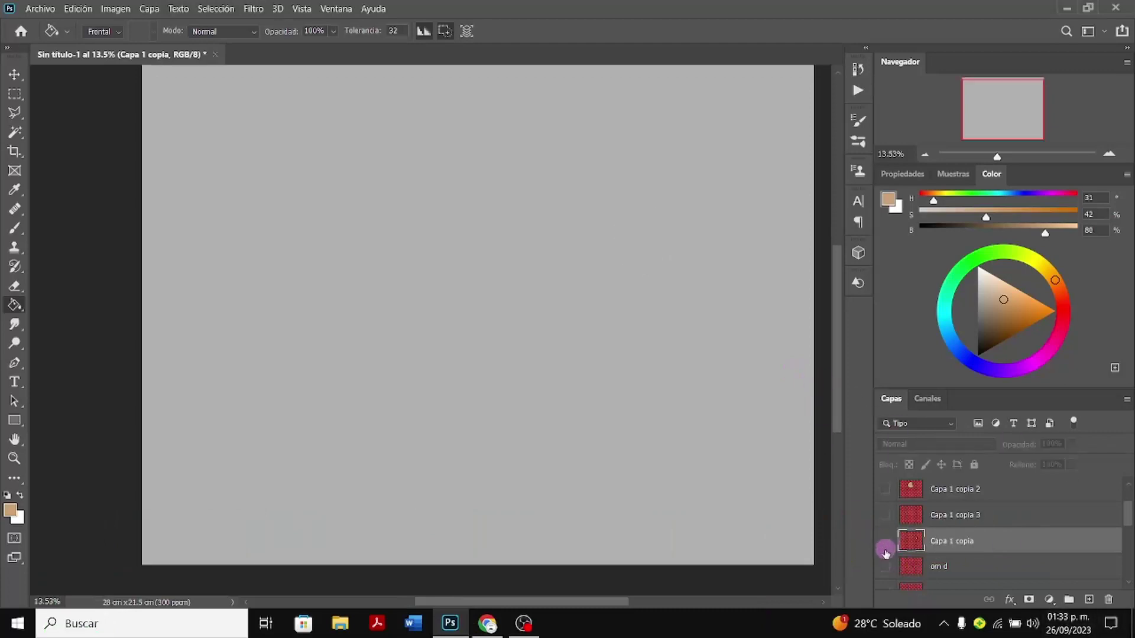
{"action": "left_click", "coordinate": [886, 566]}
{"action": "scroll", "coordinate": [945, 570], "scroll_direction": "down", "scroll_amount": 2}
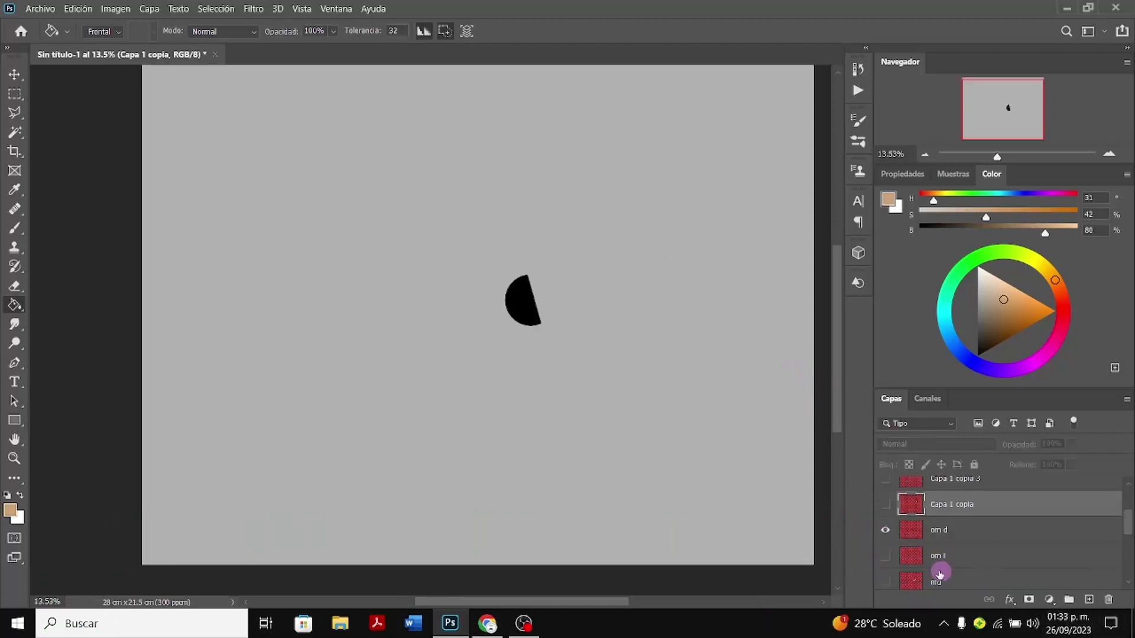
{"action": "left_click", "coordinate": [885, 530]}
{"action": "left_click", "coordinate": [886, 582]}
{"action": "scroll", "coordinate": [920, 569], "scroll_direction": "down", "scroll_amount": 2}
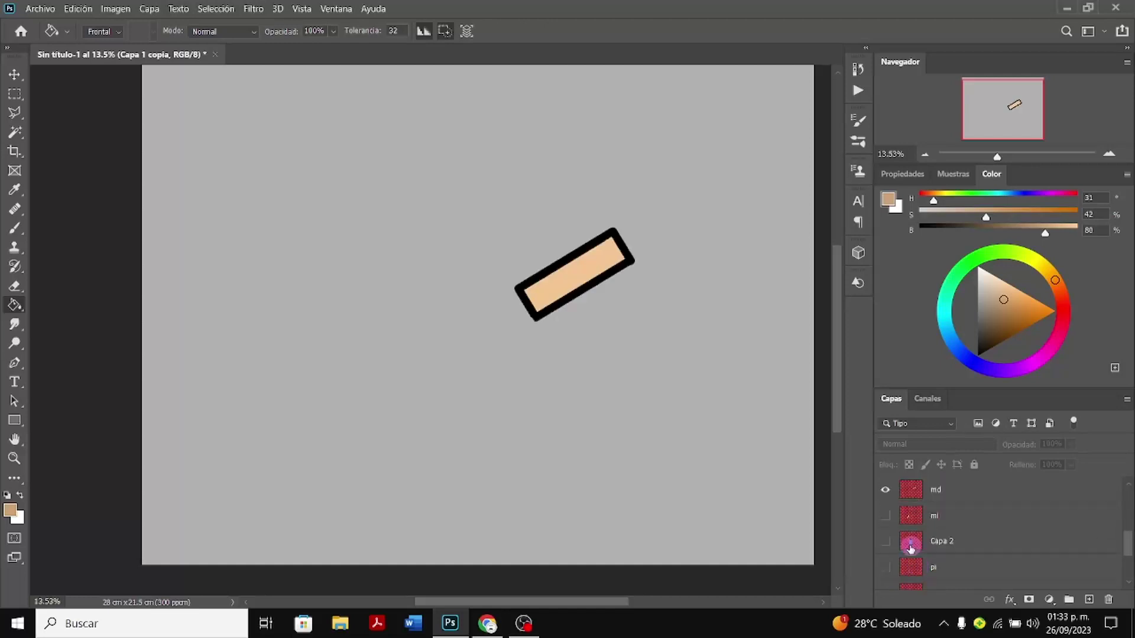
{"action": "scroll", "coordinate": [913, 516], "scroll_direction": "down", "scroll_amount": 1}
{"action": "left_click", "coordinate": [937, 490]}
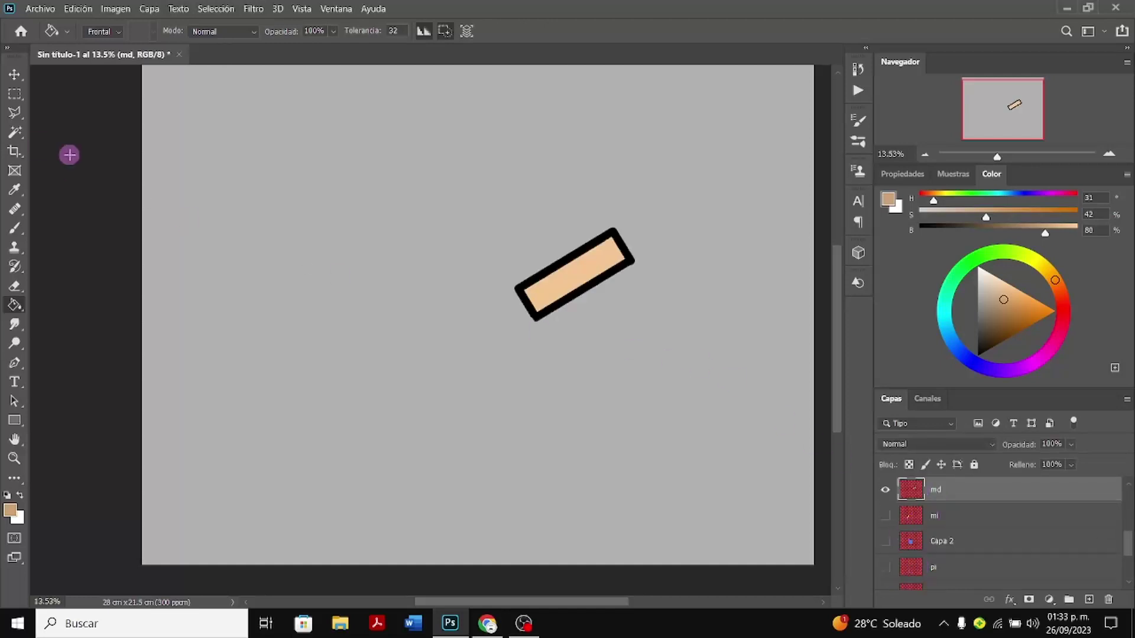
Select the md arm's light fill, resize the selection, fill it with darker tan, then hide md
{"action": "left_click", "coordinate": [20, 130]}
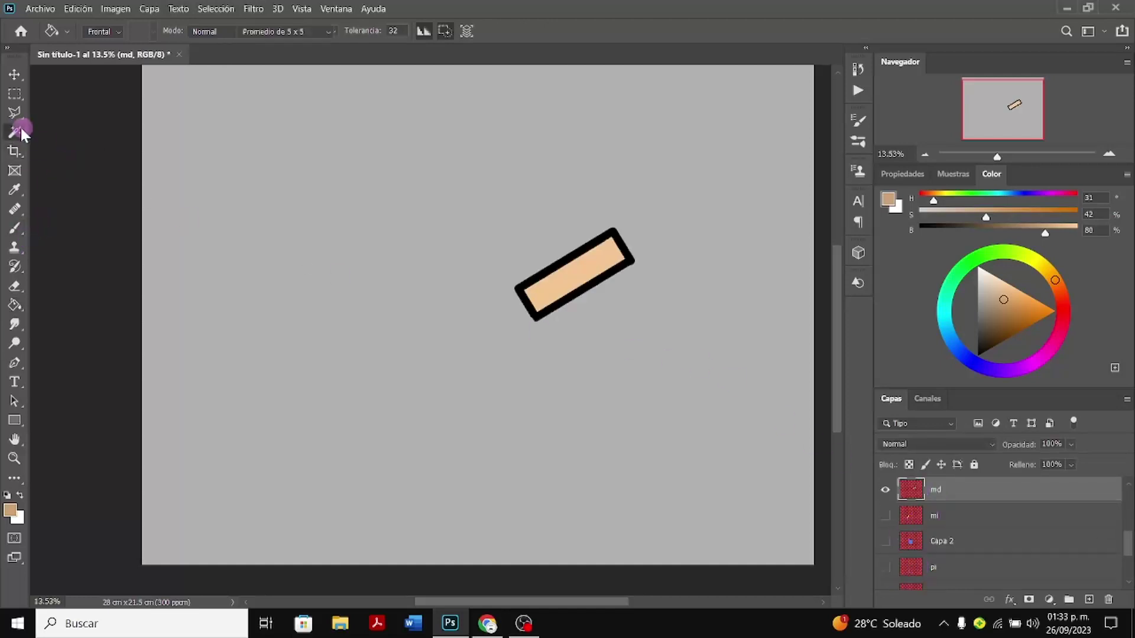
{"action": "left_click", "coordinate": [598, 270]}
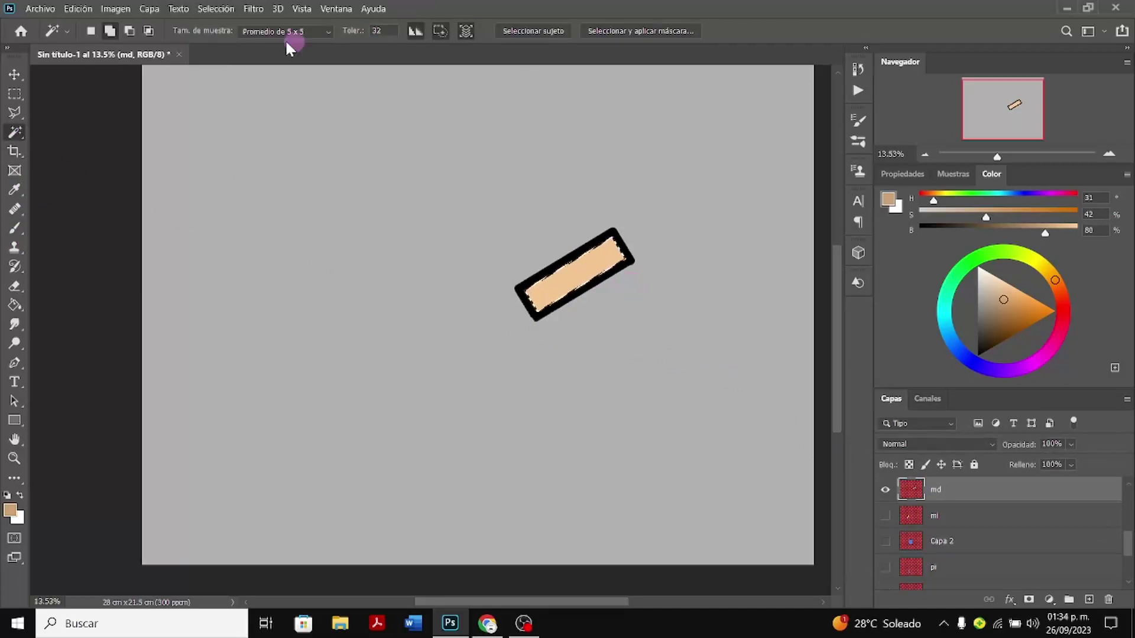
{"action": "left_click", "coordinate": [214, 8]}
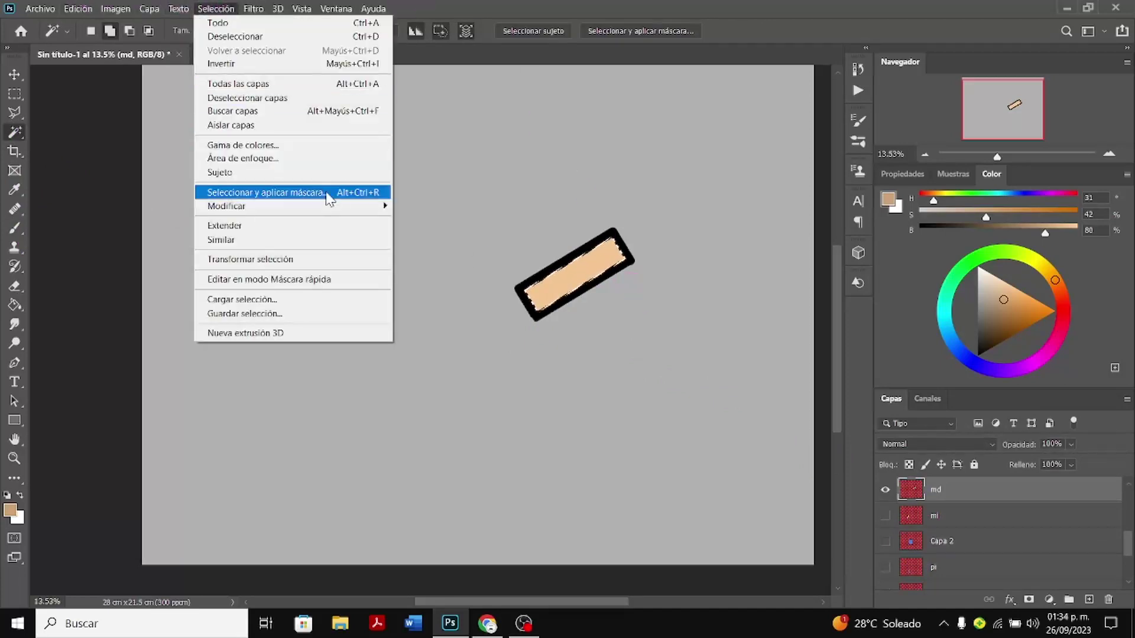
{"action": "mouse_move", "coordinate": [348, 207]}
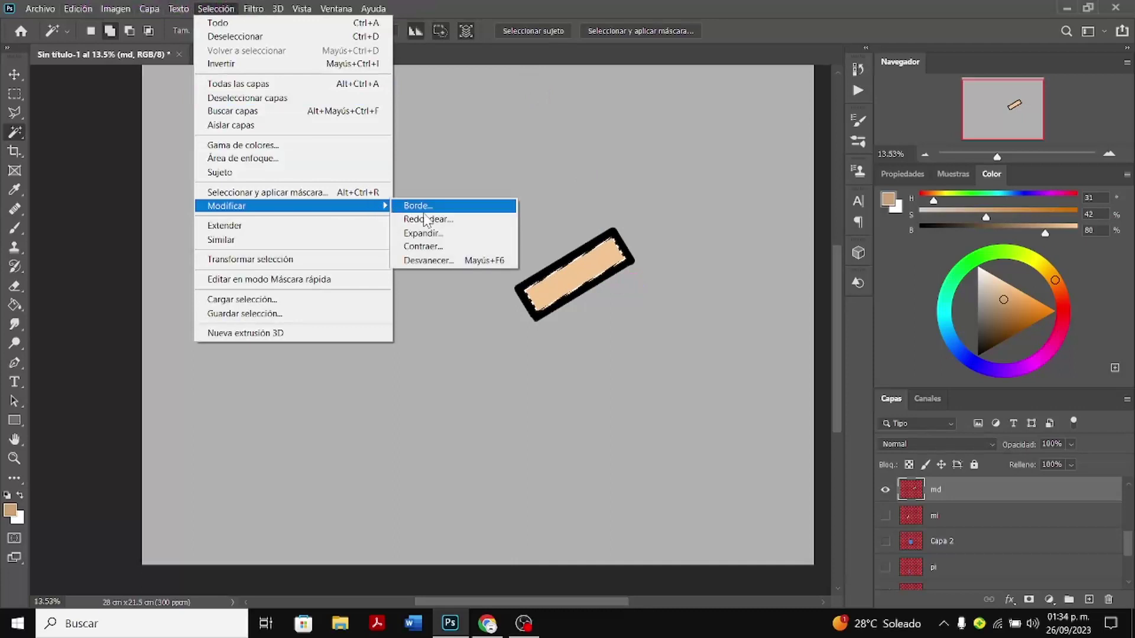
{"action": "left_click", "coordinate": [452, 247]}
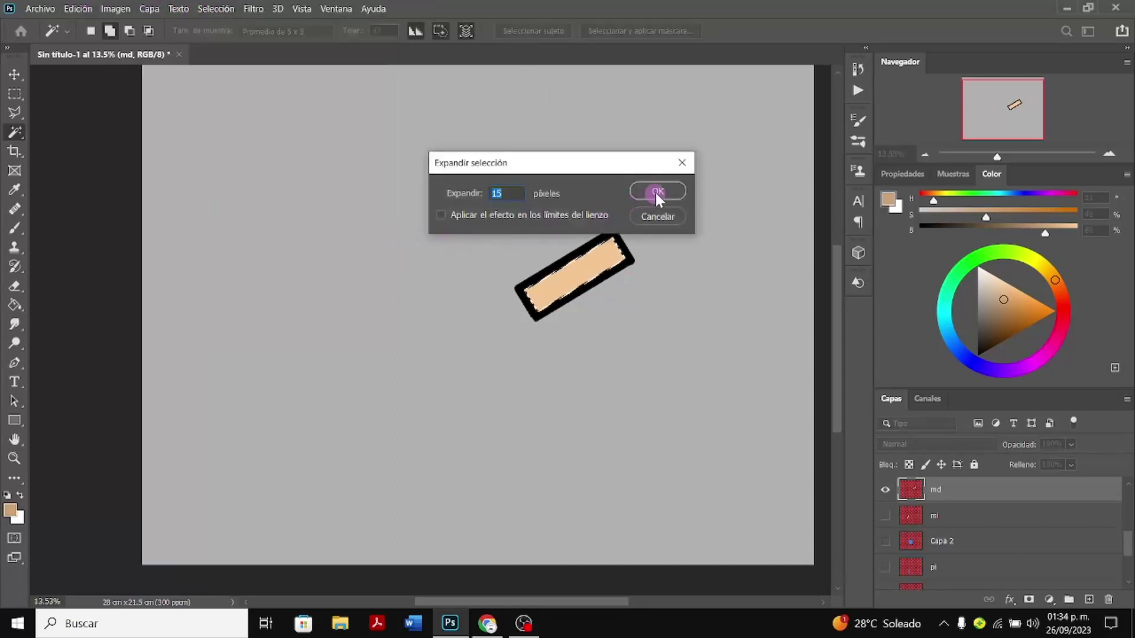
{"action": "left_click", "coordinate": [655, 190]}
{"action": "left_click", "coordinate": [15, 305]}
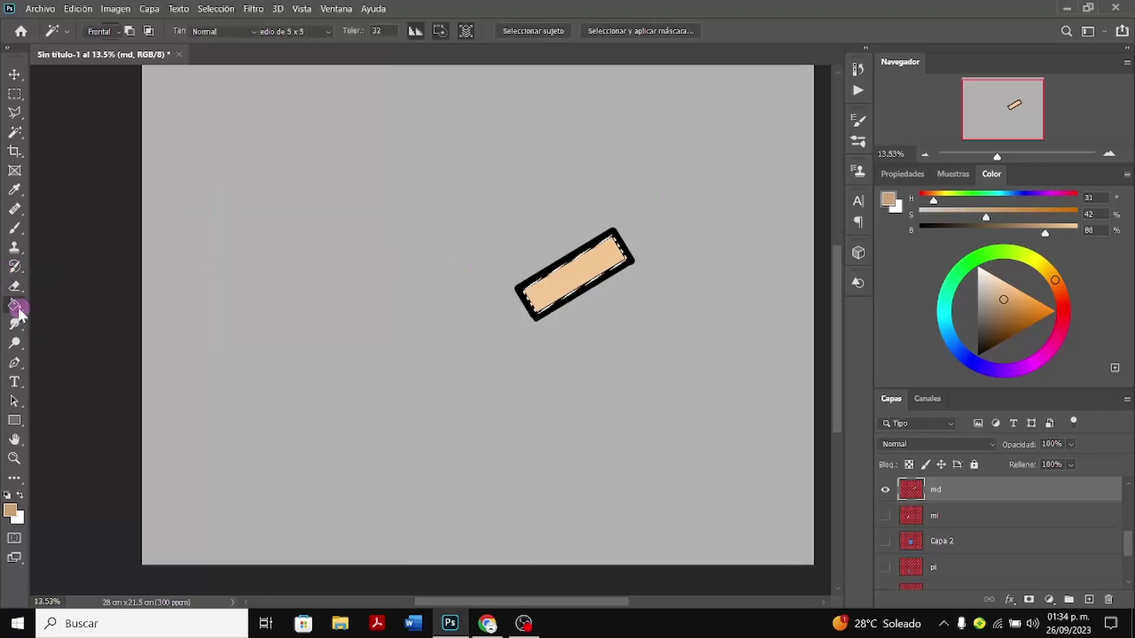
{"action": "left_click", "coordinate": [553, 269]}
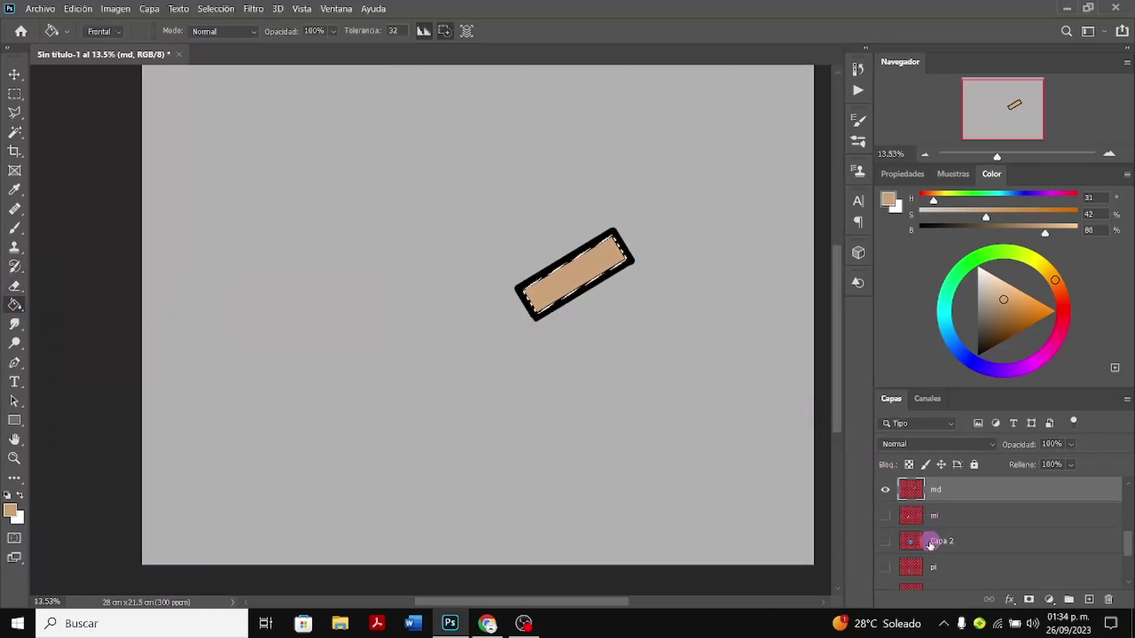
{"action": "left_click", "coordinate": [885, 490]}
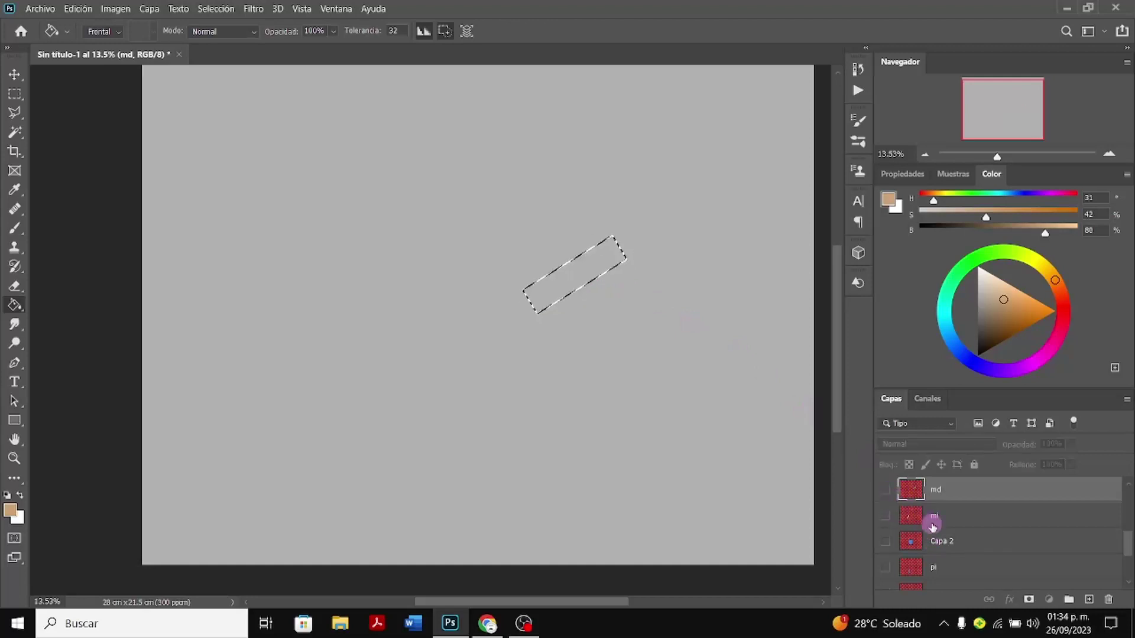
Activate and show the mi layer, clear the old selection, and select the arm's peach fill
{"action": "left_click", "coordinate": [925, 523]}
{"action": "left_click", "coordinate": [885, 516]}
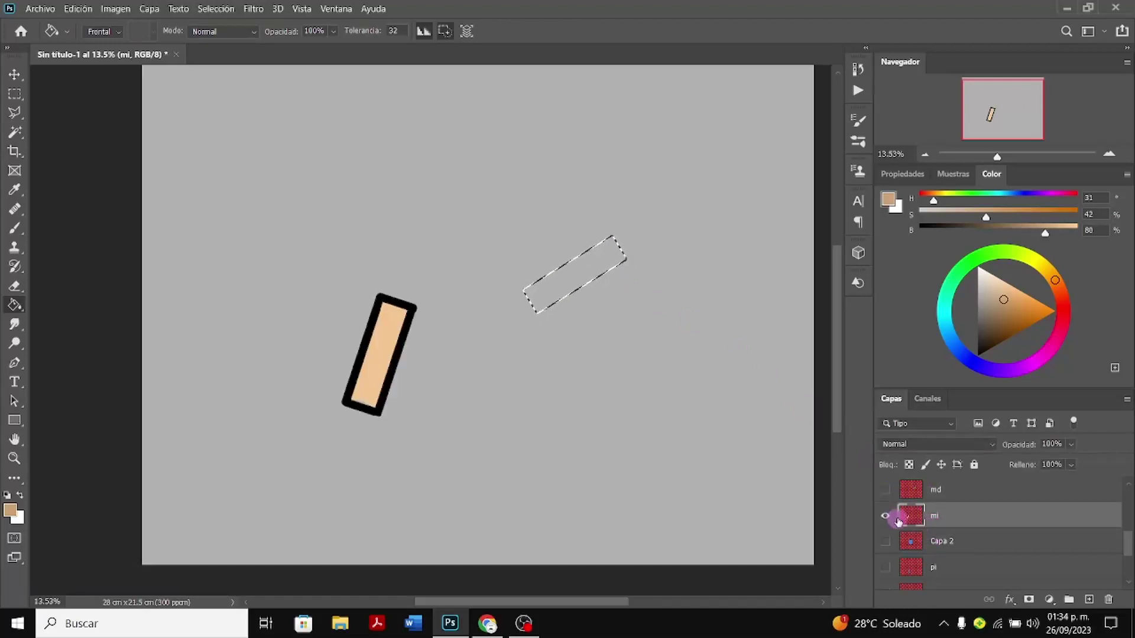
{"action": "key", "text": "ctrl+d"}
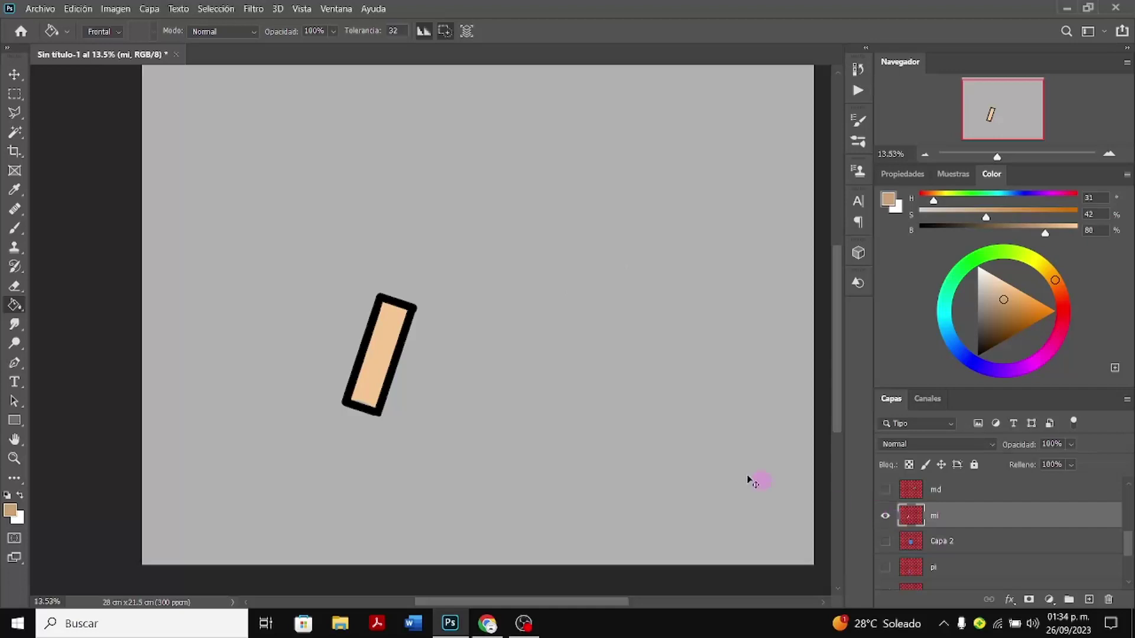
{"action": "left_click", "coordinate": [15, 132]}
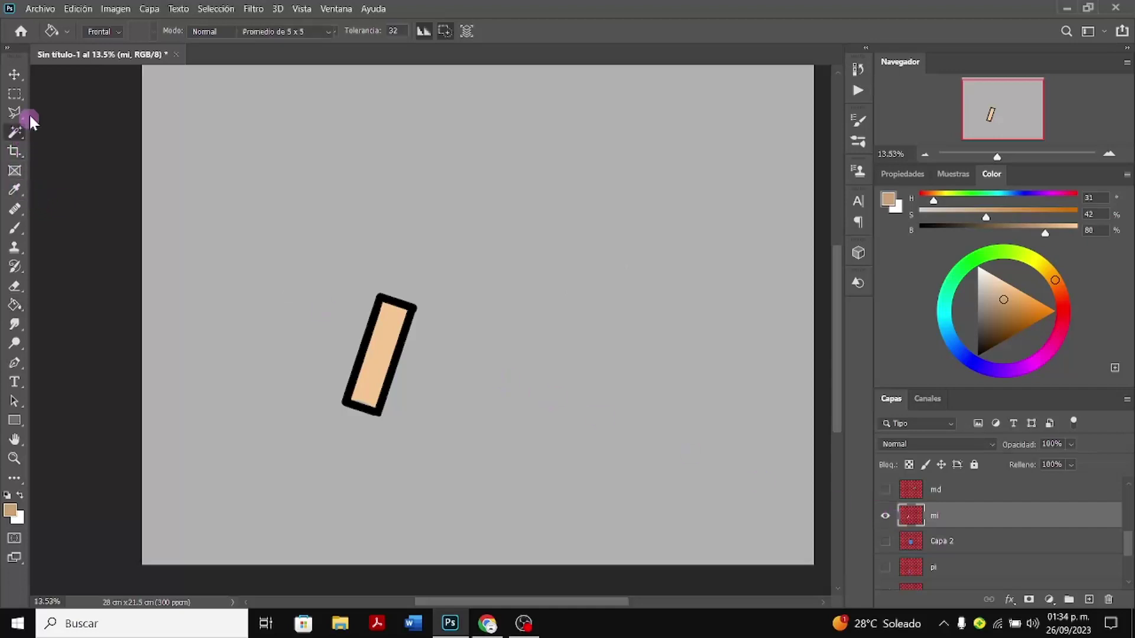
{"action": "left_click", "coordinate": [379, 367]}
Expand the arm selection by 15 pixels, fill it with darker tan, and deselect
{"action": "left_click", "coordinate": [217, 8]}
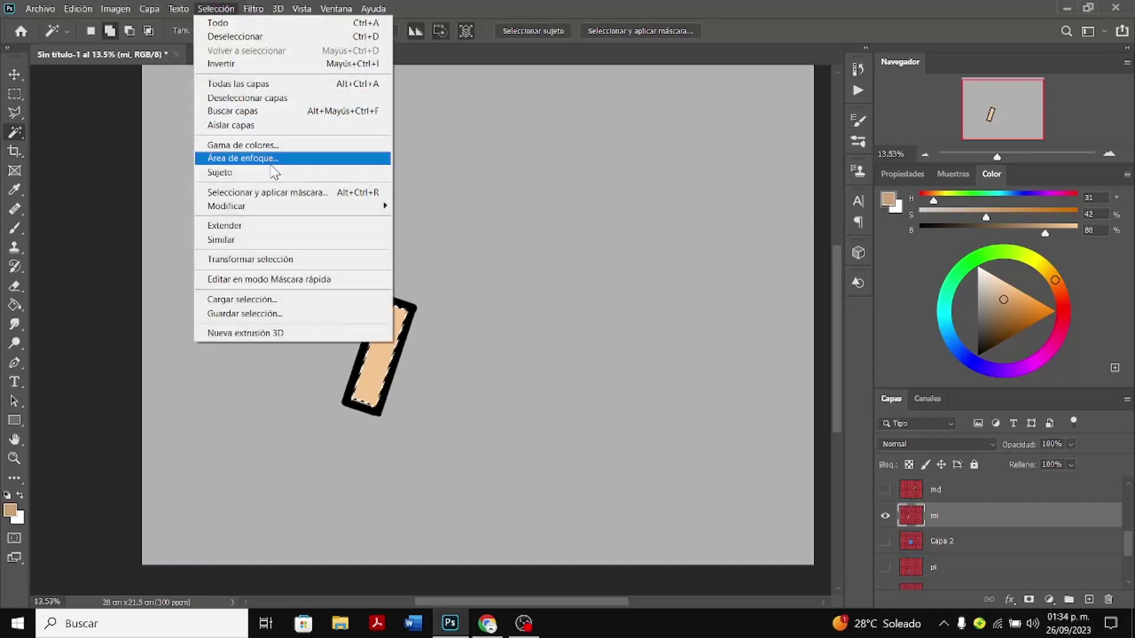
{"action": "mouse_move", "coordinate": [319, 207]}
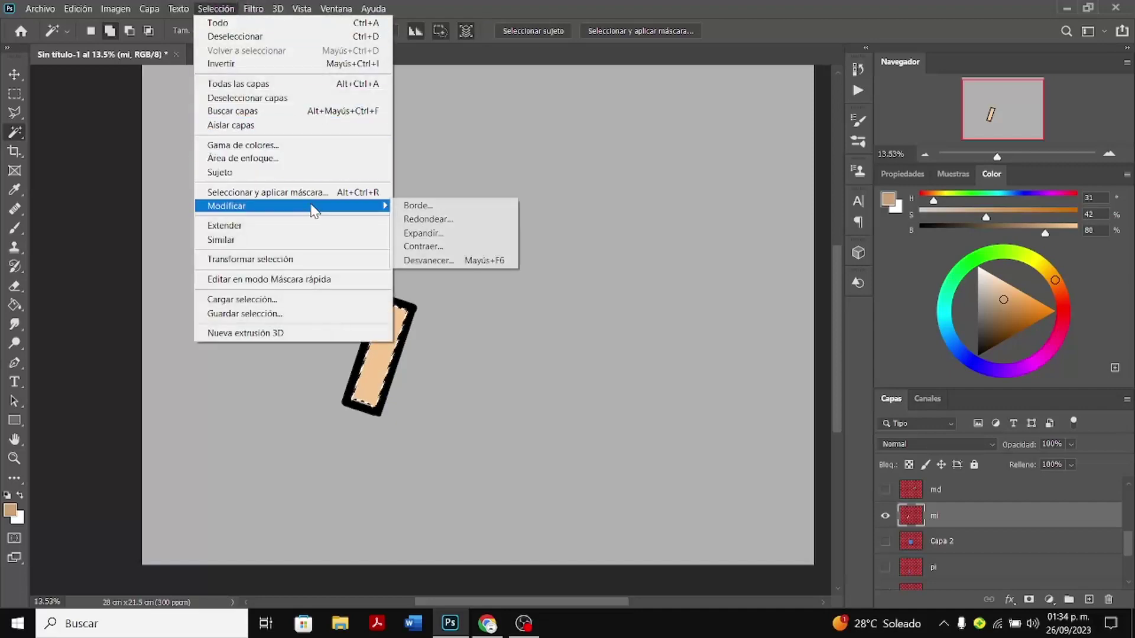
{"action": "left_click", "coordinate": [448, 235]}
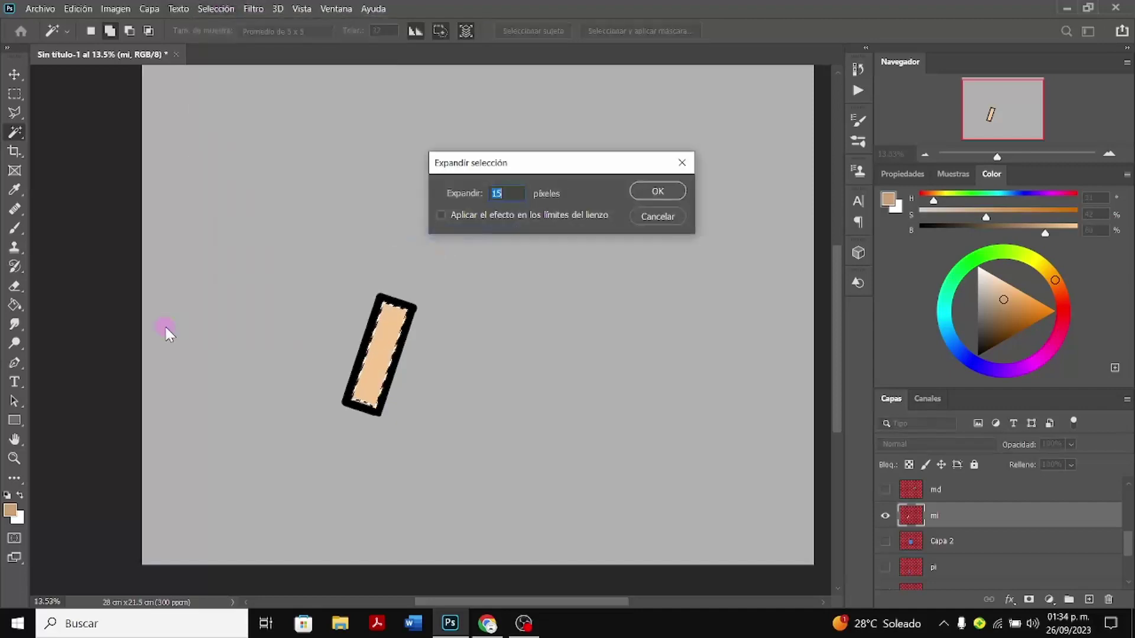
{"action": "left_click", "coordinate": [646, 196]}
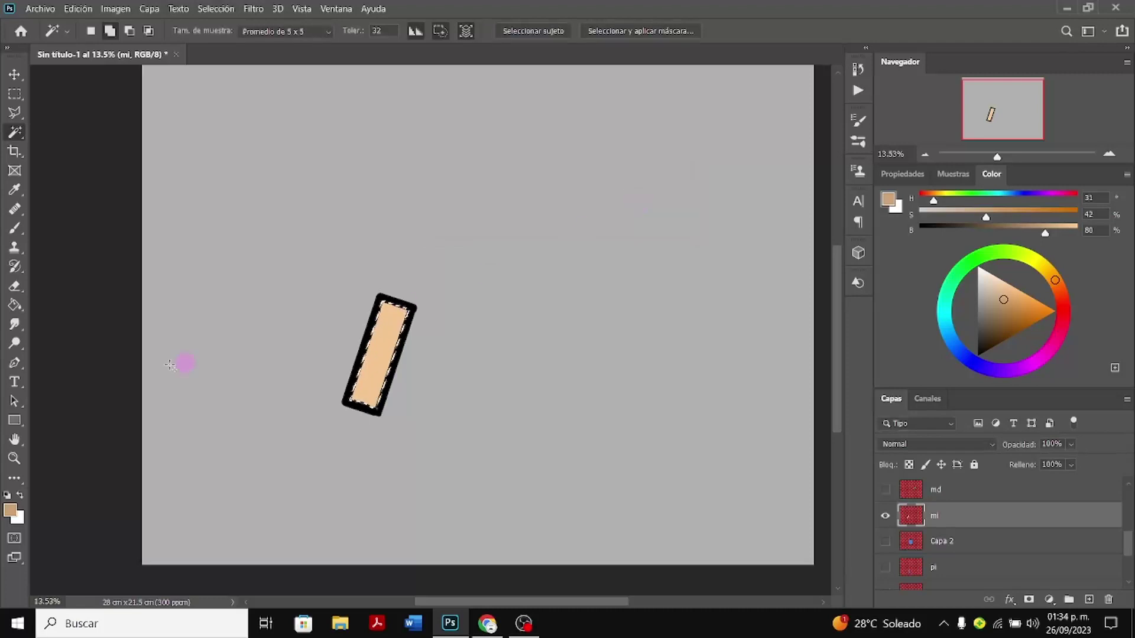
{"action": "left_click", "coordinate": [22, 310]}
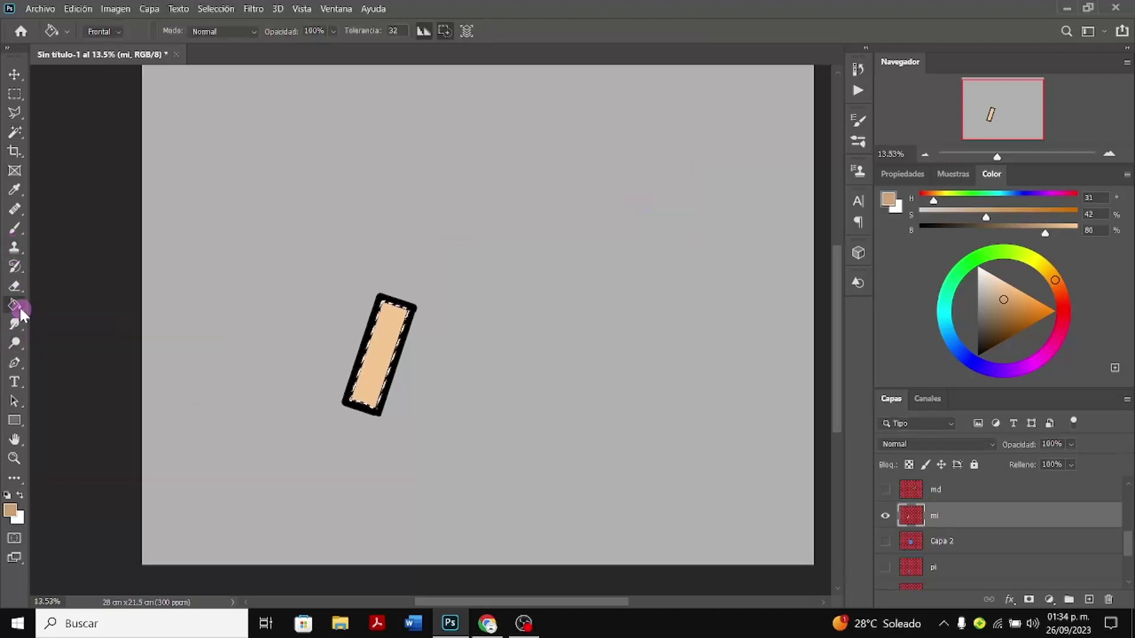
{"action": "left_click", "coordinate": [383, 377]}
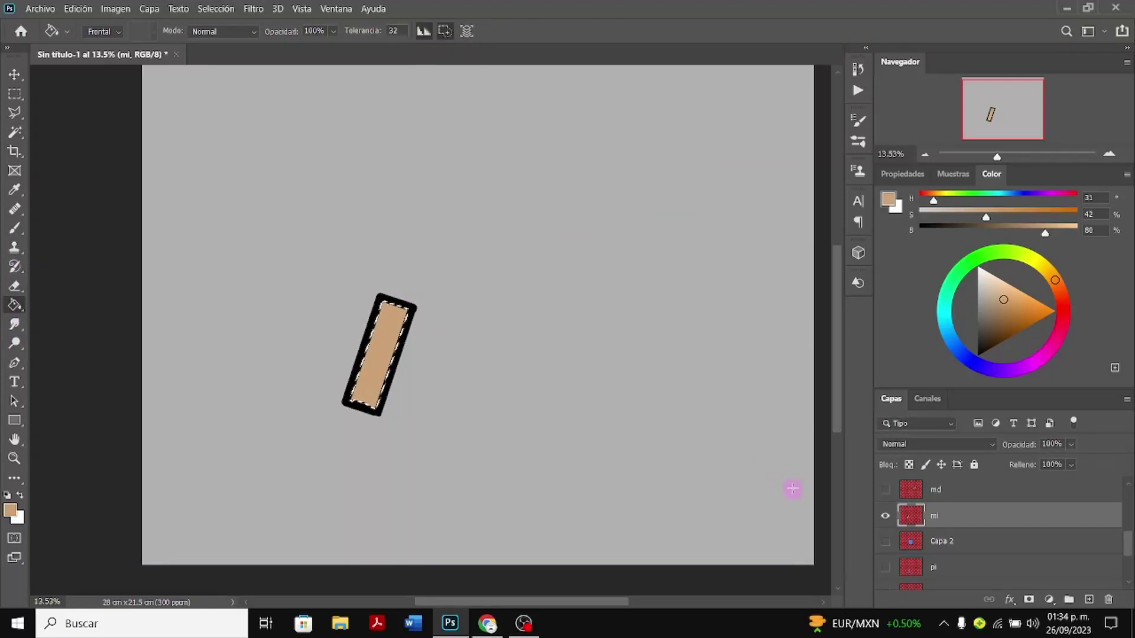
{"action": "key", "text": "ctrl+d"}
{"action": "scroll", "coordinate": [899, 520], "scroll_direction": "down", "scroll_amount": 3}
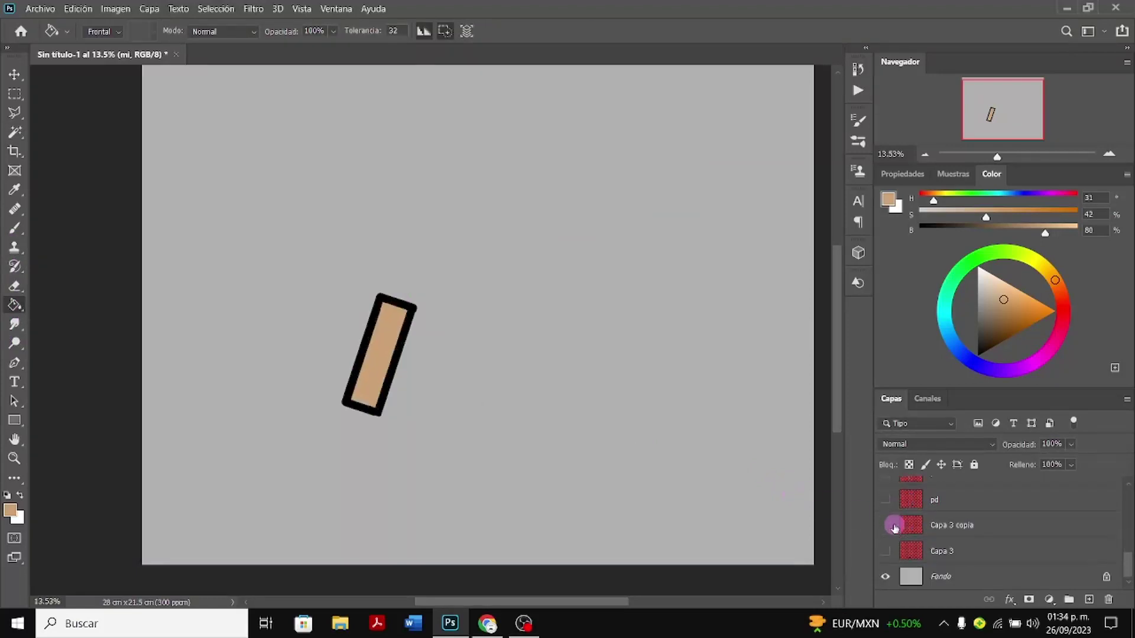
Make Capa 2 active and hide group 2 plus the pi, pd, Capa 3 copia and Fondo layers
{"action": "left_click_drag", "start_coordinate": [895, 537], "coordinate": [885, 512]}
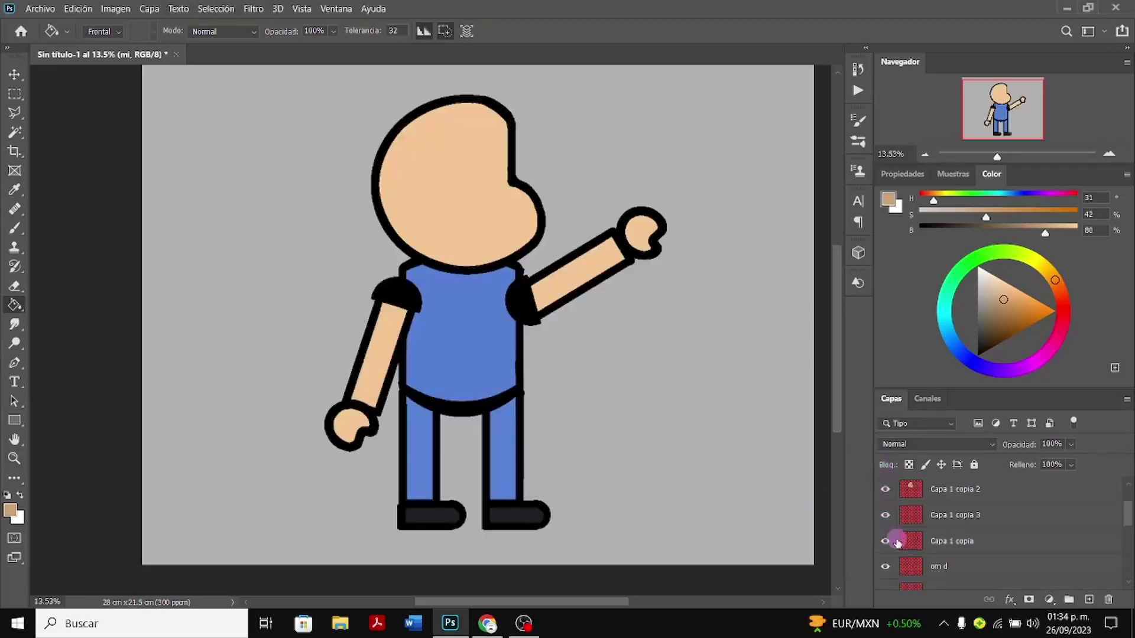
{"action": "scroll", "coordinate": [916, 528], "scroll_direction": "down", "scroll_amount": 3}
{"action": "scroll", "coordinate": [923, 528], "scroll_direction": "down", "scroll_amount": 1}
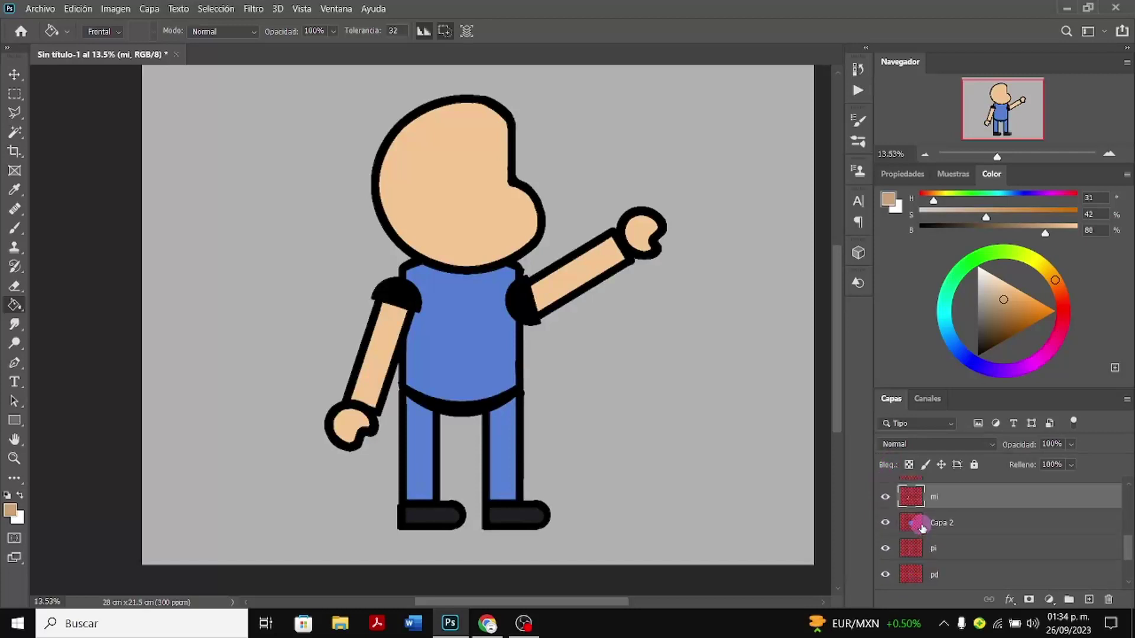
{"action": "left_click", "coordinate": [915, 521]}
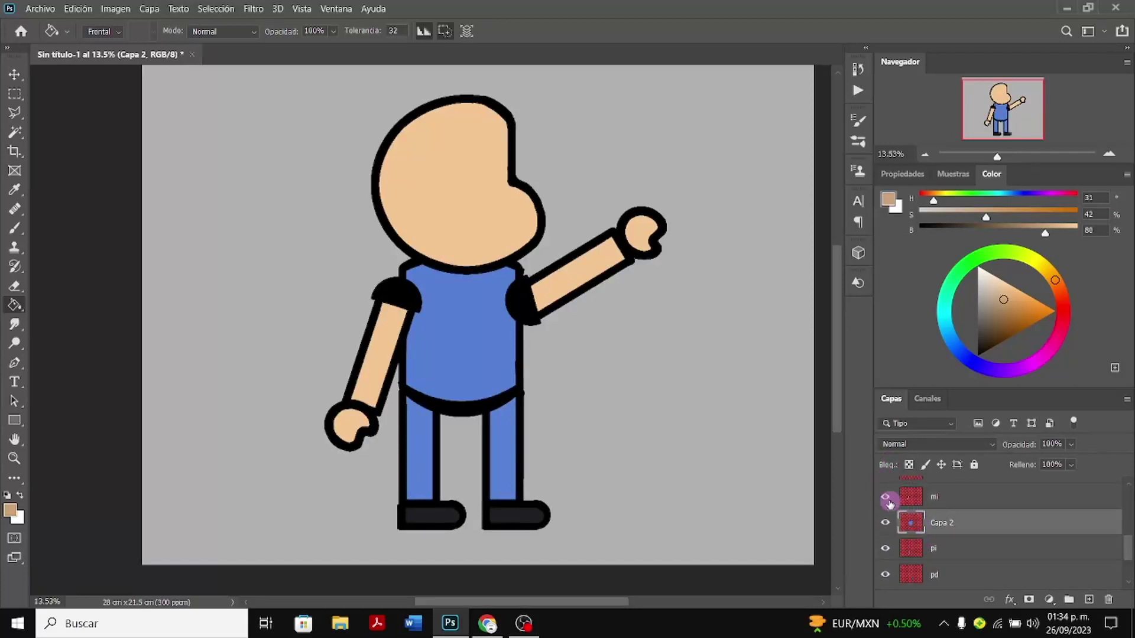
{"action": "scroll", "coordinate": [887, 509], "scroll_direction": "up", "scroll_amount": 1}
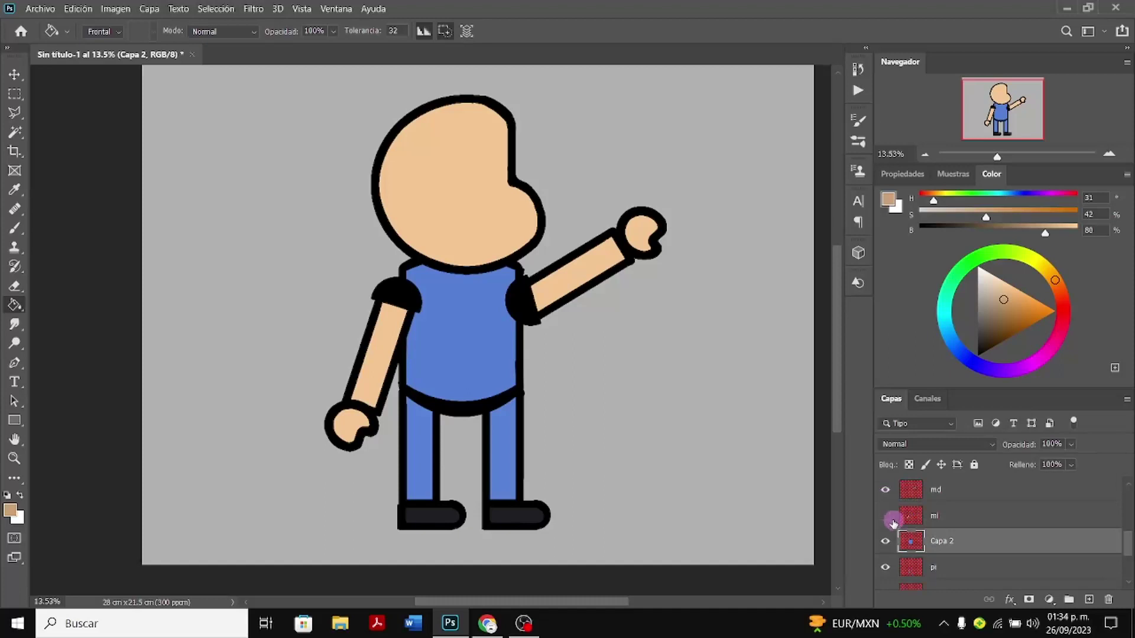
{"action": "scroll", "coordinate": [890, 508], "scroll_direction": "up", "scroll_amount": 4}
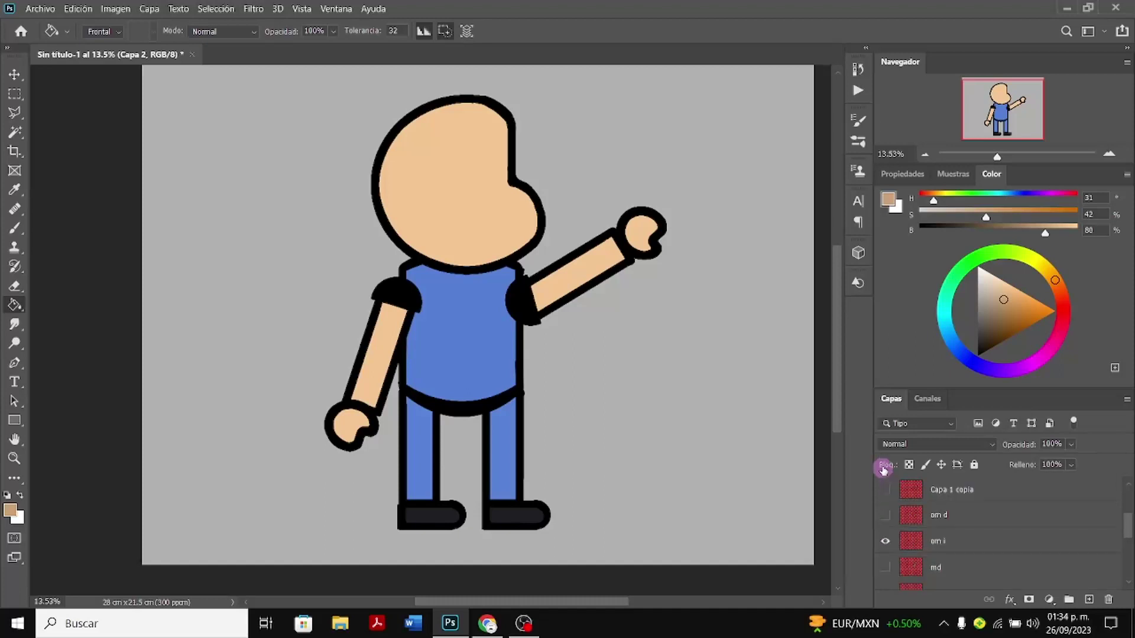
{"action": "left_click", "coordinate": [890, 577]}
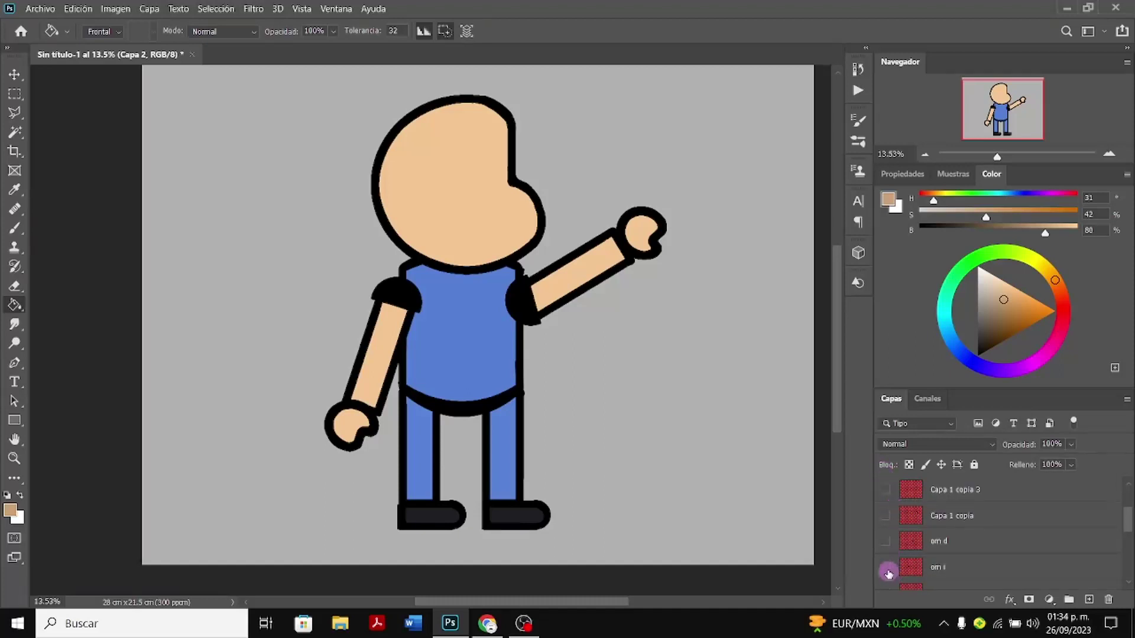
{"action": "scroll", "coordinate": [889, 574], "scroll_direction": "up", "scroll_amount": 3}
{"action": "left_click", "coordinate": [886, 517]}
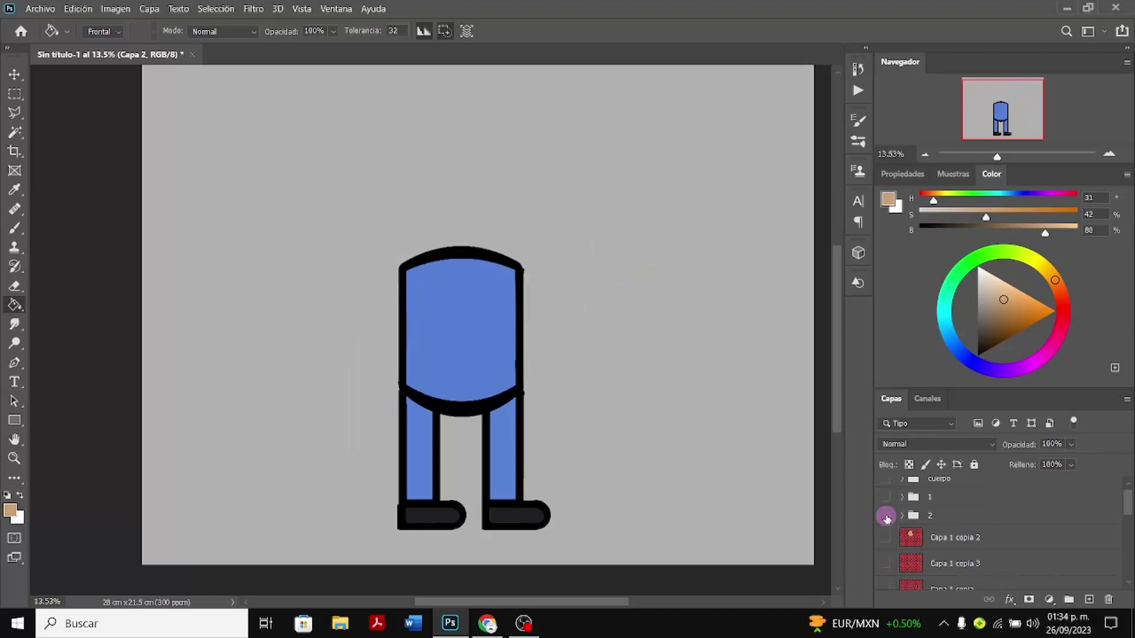
{"action": "scroll", "coordinate": [886, 527], "scroll_direction": "down", "scroll_amount": 2}
{"action": "scroll", "coordinate": [887, 529], "scroll_direction": "down", "scroll_amount": 4}
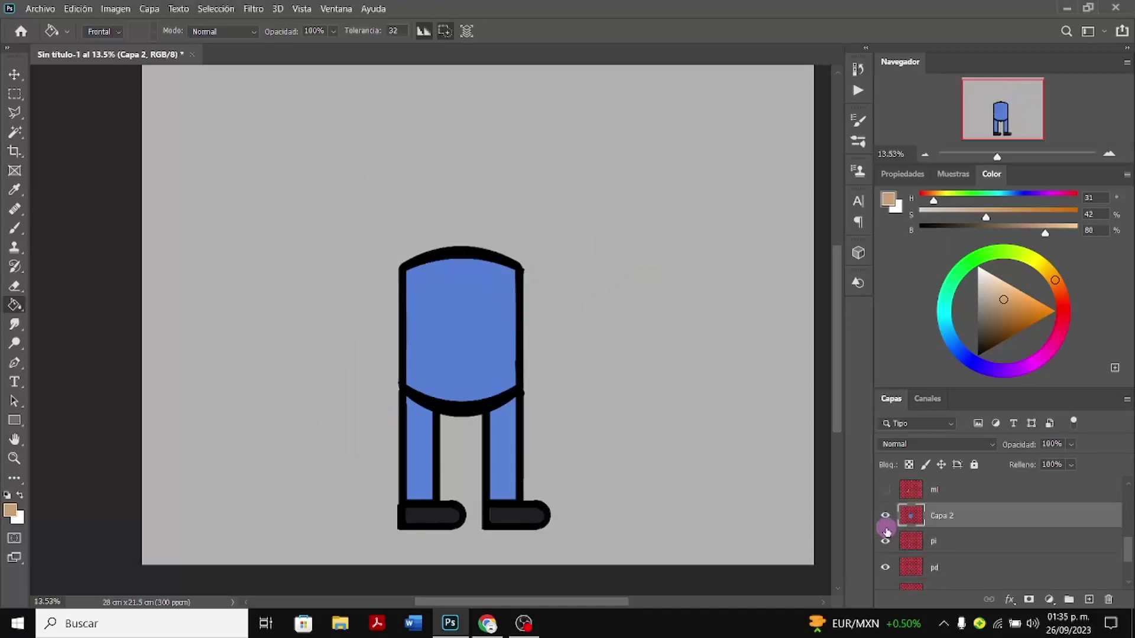
{"action": "mouse_move", "coordinate": [886, 540]}
{"action": "left_mouse_down"}
{"action": "mouse_move", "coordinate": [888, 594]}
{"action": "mouse_move", "coordinate": [885, 555]}
{"action": "left_mouse_up"}
Hide Capa 3, show Fondo, and set the foreground colour to a darker green
{"action": "left_click", "coordinate": [885, 553]}
{"action": "left_click", "coordinate": [885, 577]}
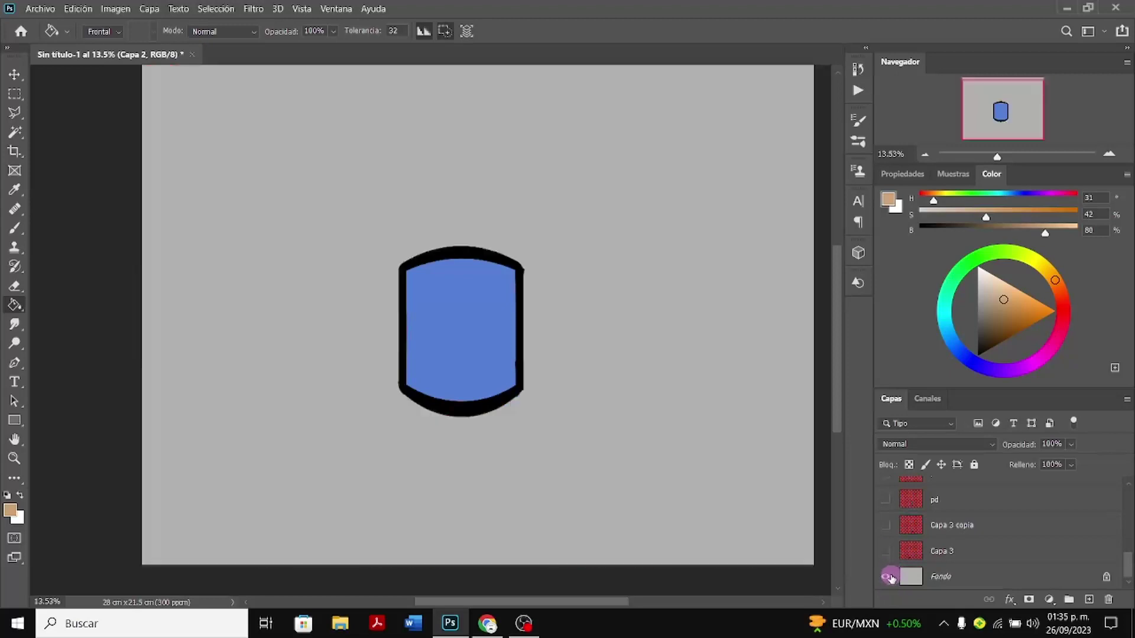
{"action": "left_click", "coordinate": [10, 509]}
{"action": "left_click", "coordinate": [255, 395]}
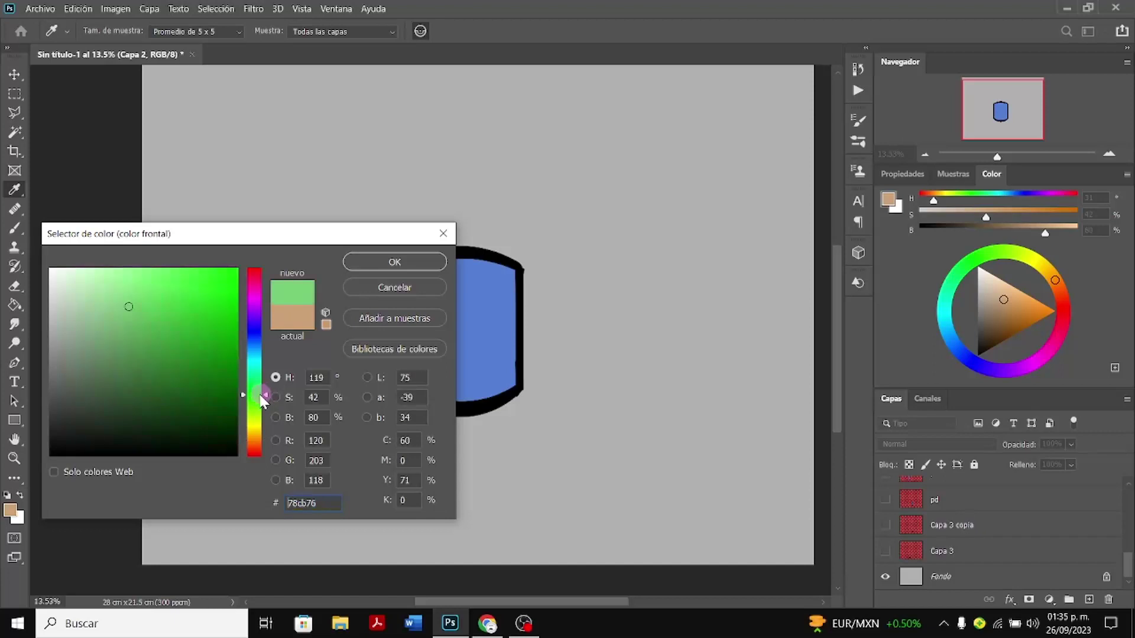
{"action": "left_click_drag", "start_coordinate": [128, 314], "coordinate": [144, 330]}
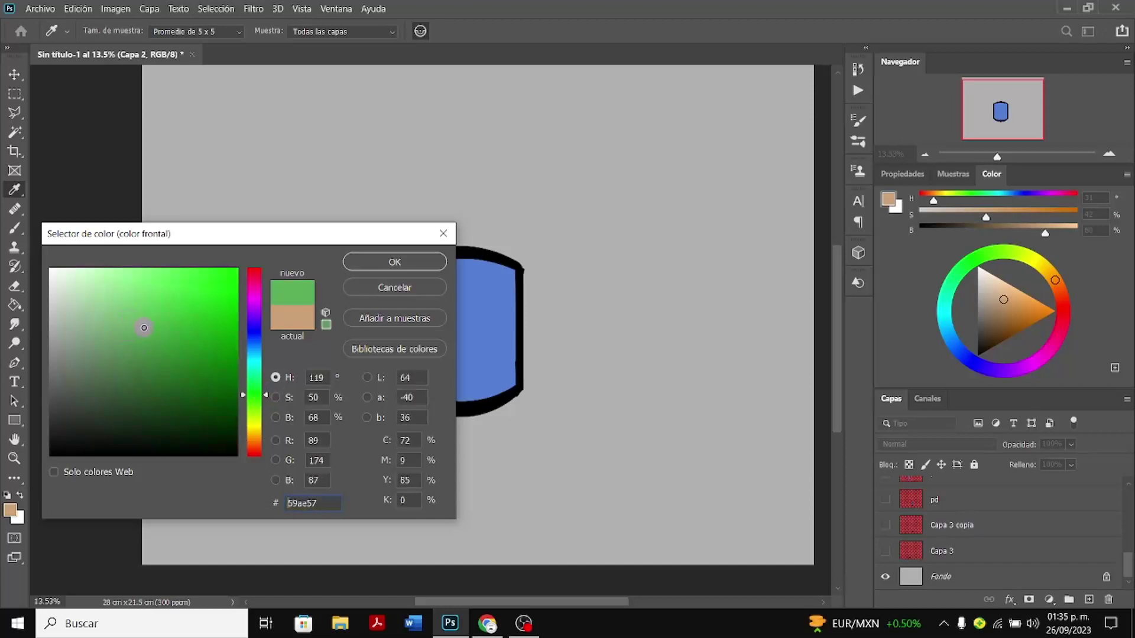
{"action": "left_click", "coordinate": [357, 264]}
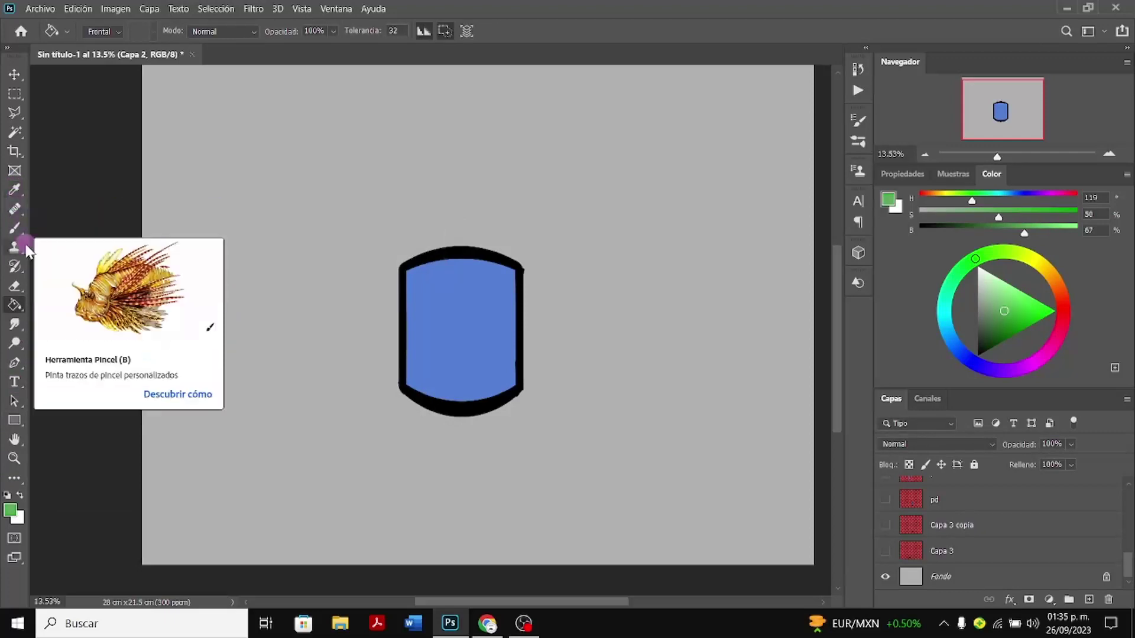
Select the blue shirt, expand the selection, and fill it with green
{"action": "left_click", "coordinate": [15, 132]}
{"action": "left_click", "coordinate": [487, 356]}
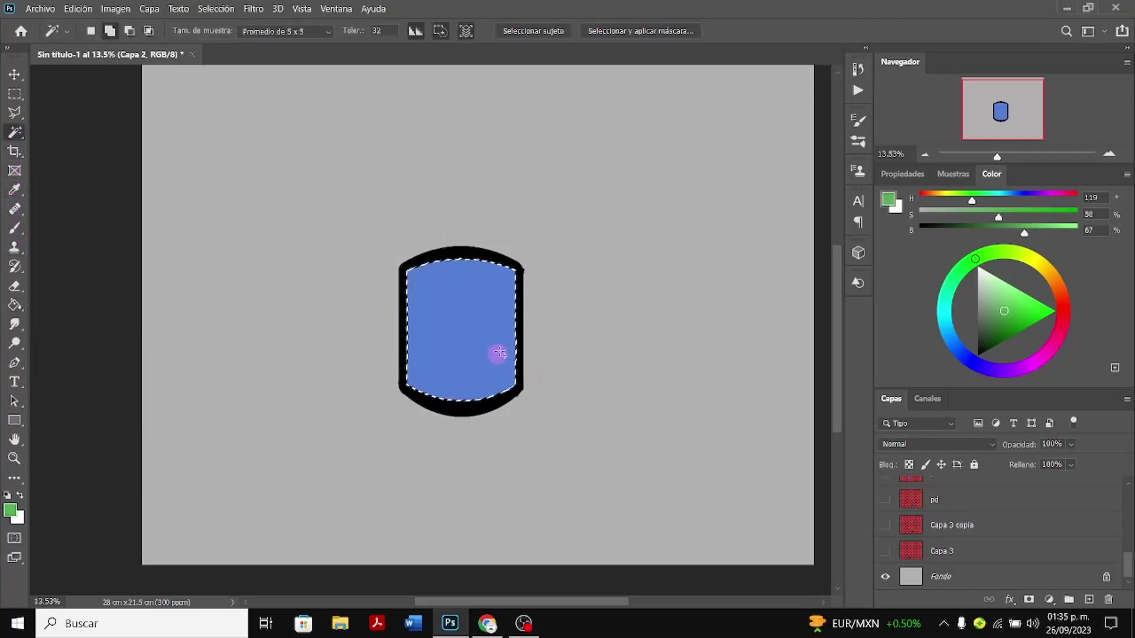
{"action": "left_click", "coordinate": [215, 8]}
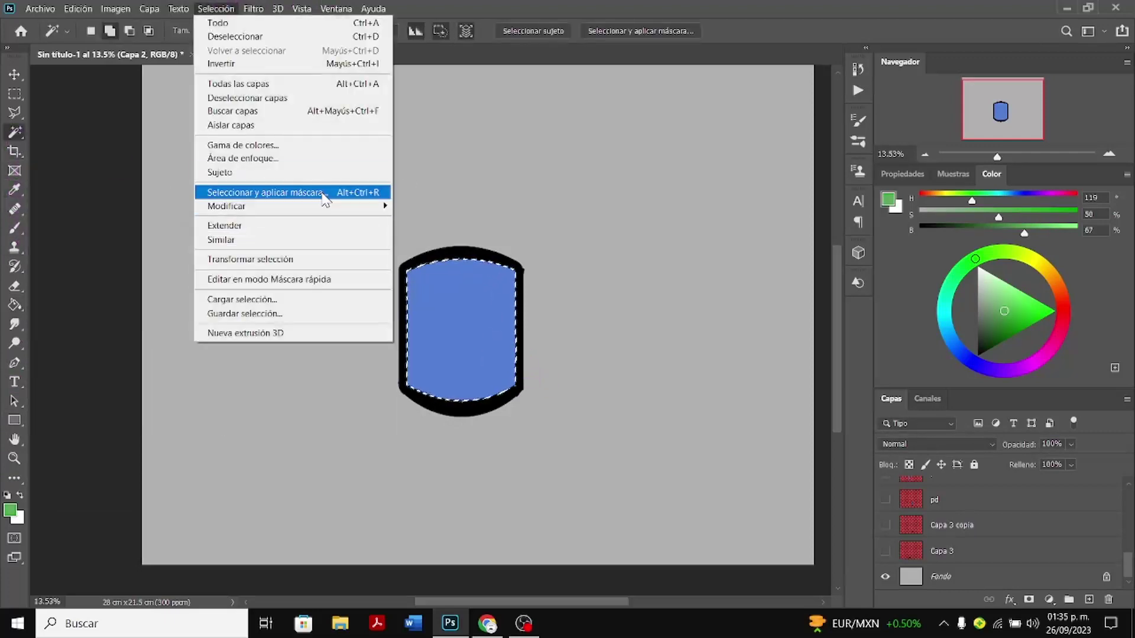
{"action": "mouse_move", "coordinate": [331, 206]}
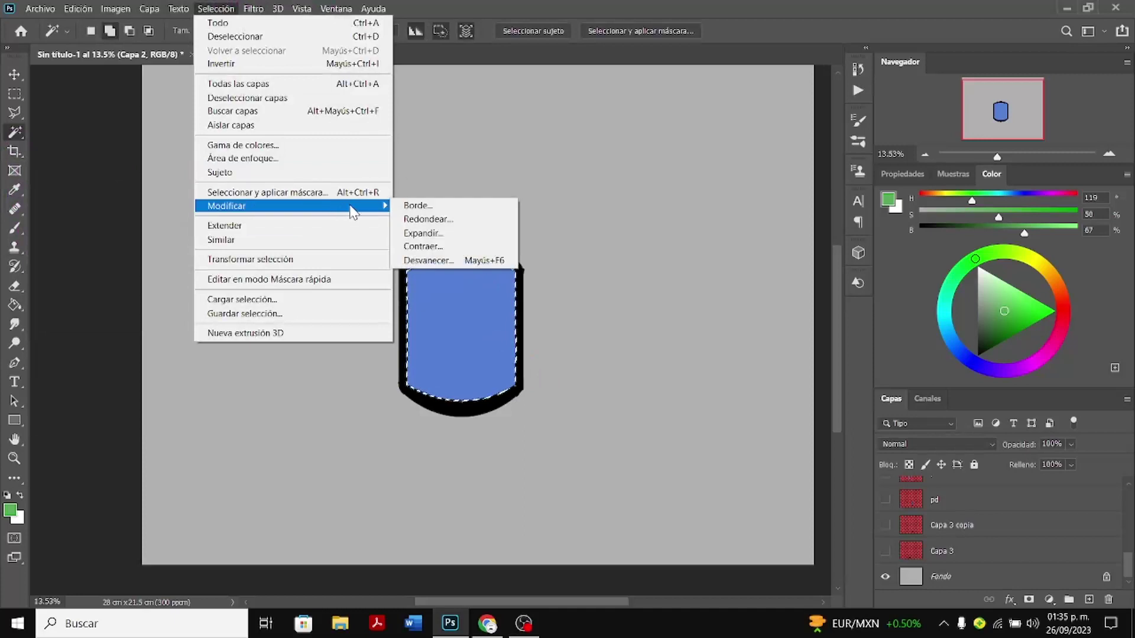
{"action": "left_click", "coordinate": [444, 234]}
{"action": "left_click", "coordinate": [674, 192]}
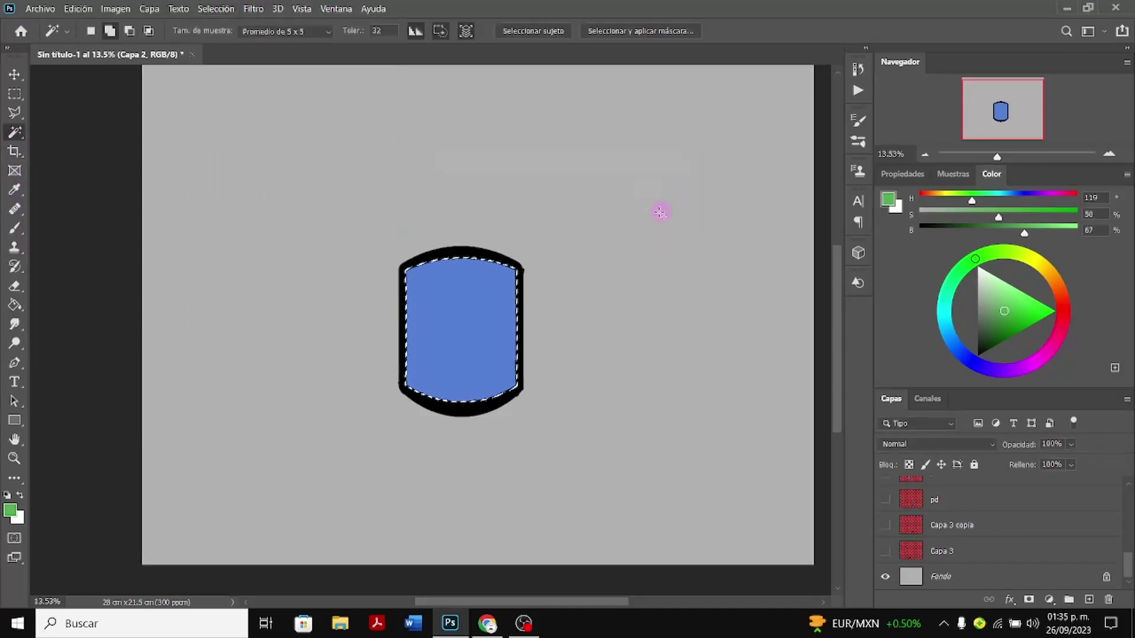
{"action": "left_click", "coordinate": [15, 307]}
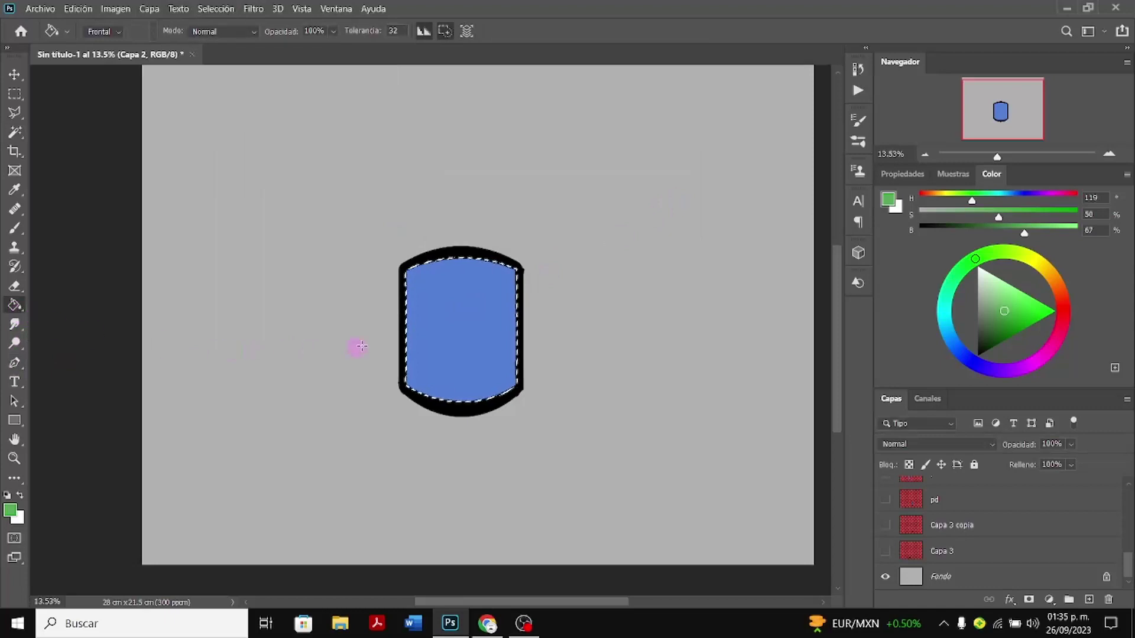
{"action": "left_click", "coordinate": [464, 325]}
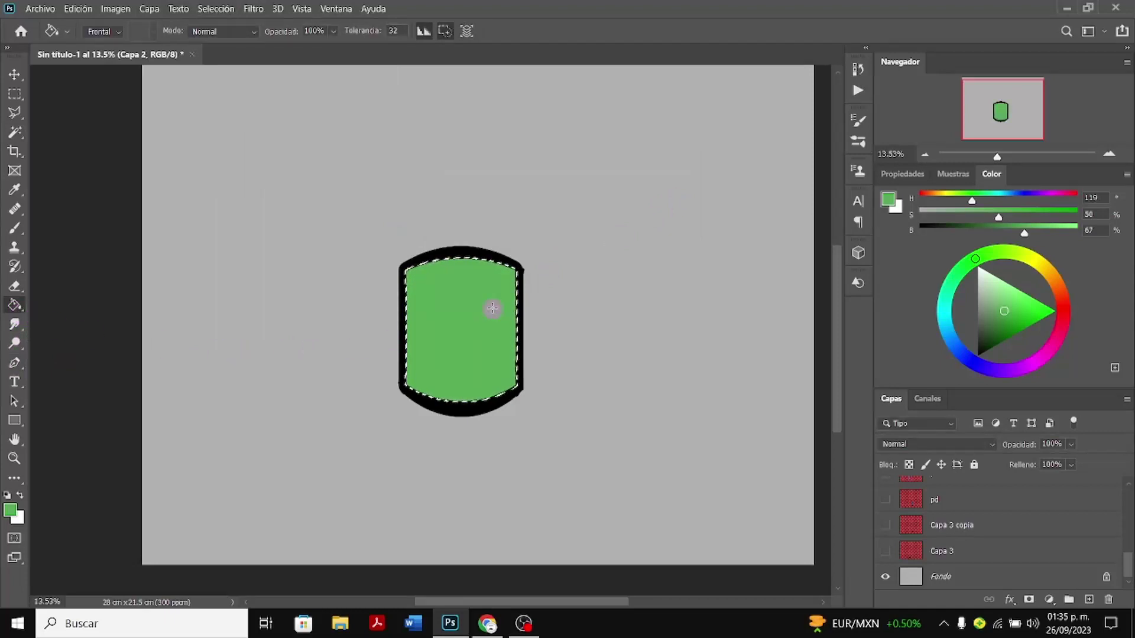
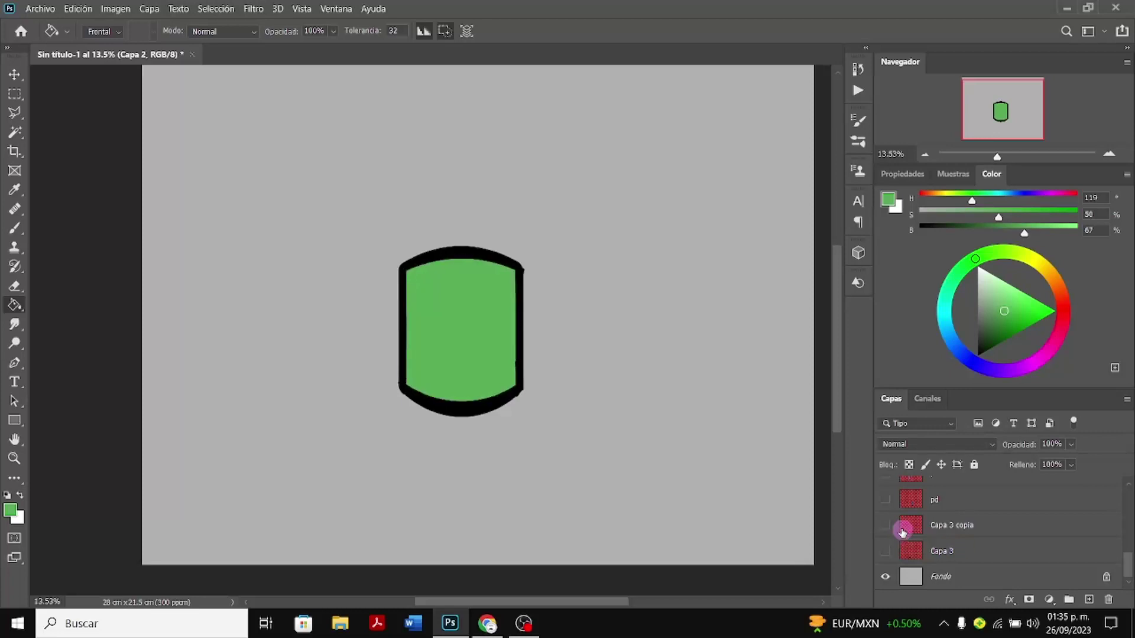
Make the Capa 3 and Capa 3 copia shoe layers and the pd and pi leg layers visible
{"action": "left_click", "coordinate": [886, 551]}
{"action": "left_click", "coordinate": [886, 525]}
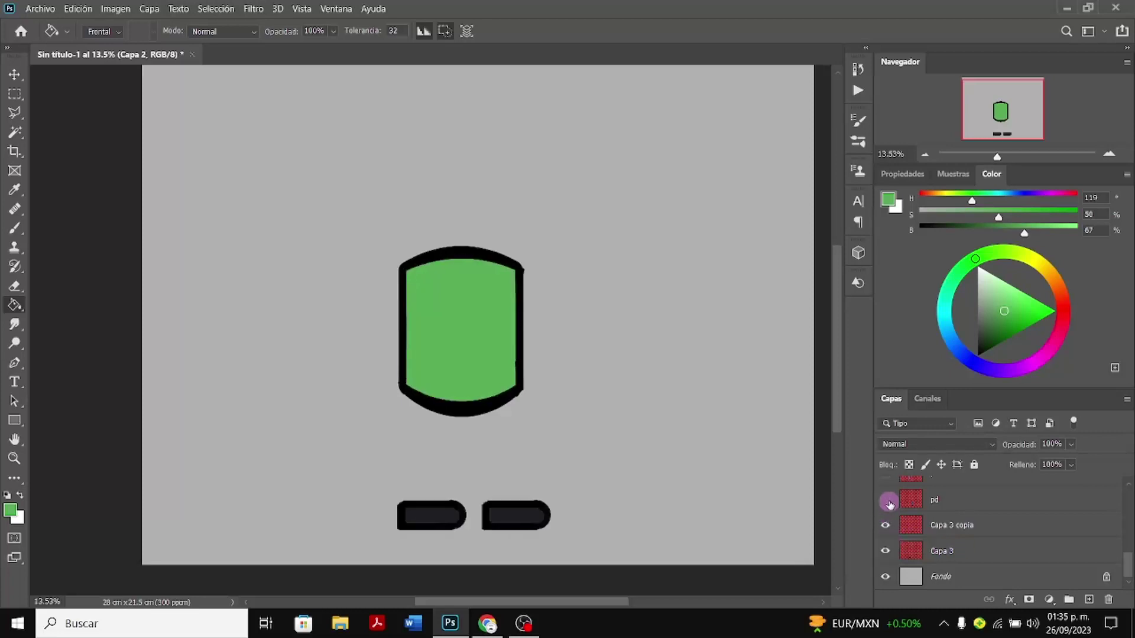
{"action": "left_click", "coordinate": [887, 501]}
{"action": "scroll", "coordinate": [889, 504], "scroll_direction": "up", "scroll_amount": 3}
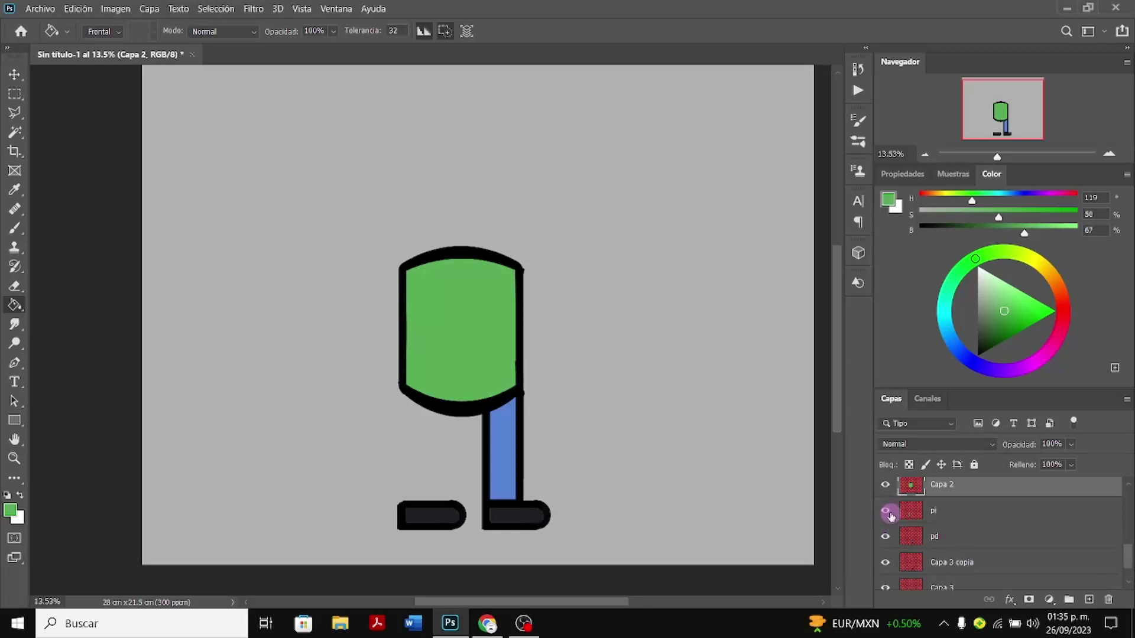
{"action": "left_click", "coordinate": [891, 515]}
Show the left and right arm layers and both shoulder layers
{"action": "left_click", "coordinate": [887, 497]}
{"action": "scroll", "coordinate": [888, 502], "scroll_direction": "up", "scroll_amount": 1}
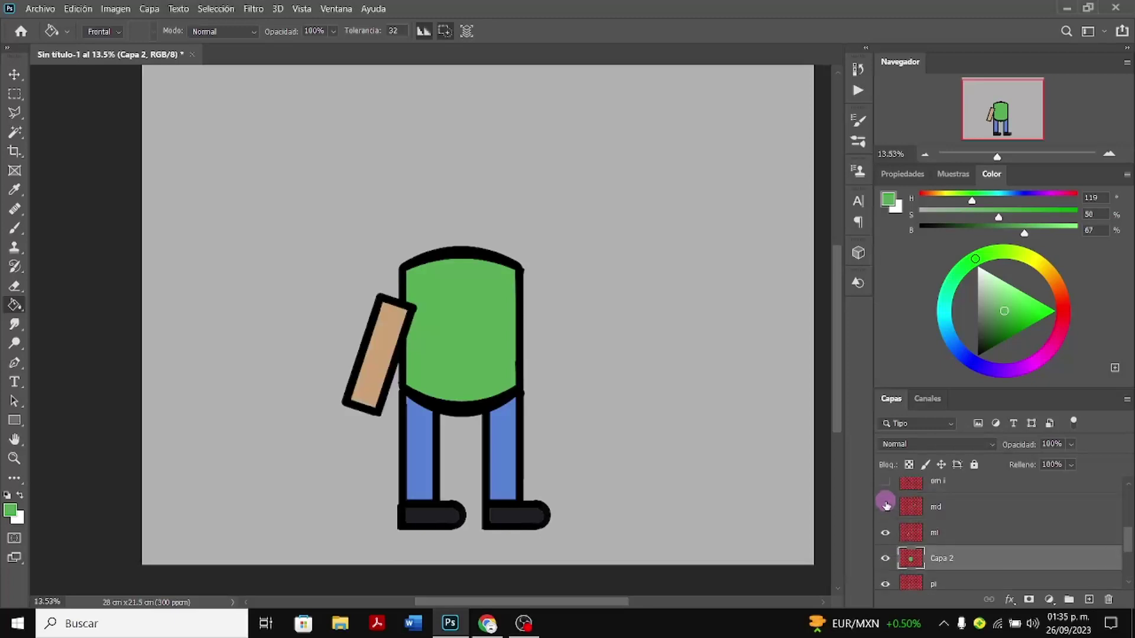
{"action": "left_click", "coordinate": [889, 512]}
{"action": "scroll", "coordinate": [890, 518], "scroll_direction": "up", "scroll_amount": 1}
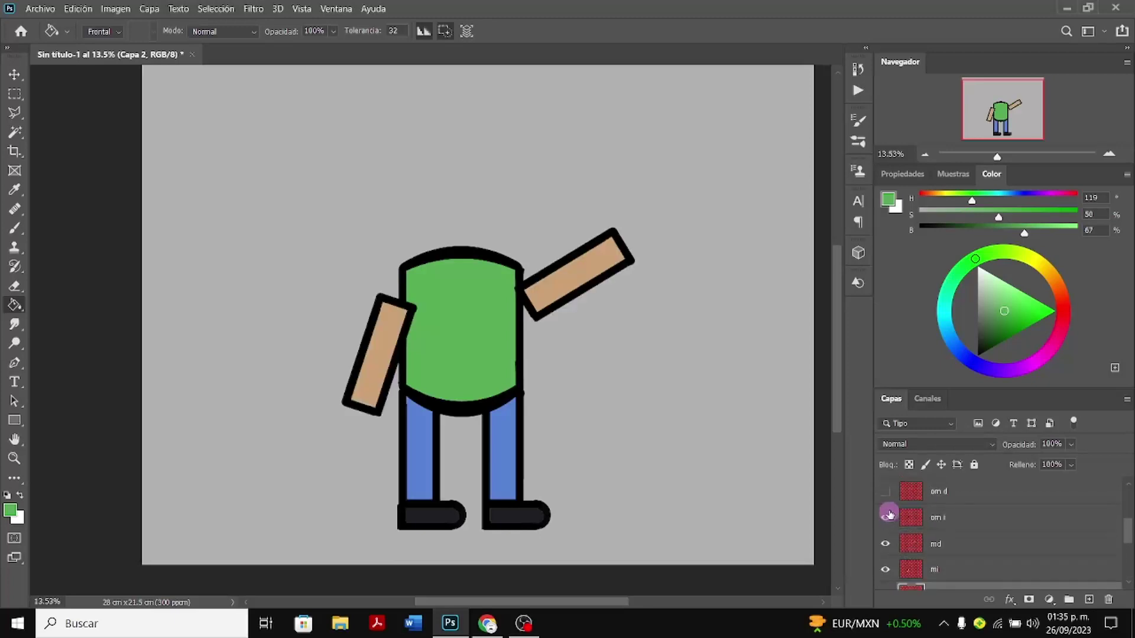
{"action": "left_click", "coordinate": [890, 514]}
{"action": "scroll", "coordinate": [891, 518], "scroll_direction": "up", "scroll_amount": 1}
{"action": "left_click", "coordinate": [893, 519]}
Show both hand layers and the character's head layer
{"action": "scroll", "coordinate": [891, 511], "scroll_direction": "up", "scroll_amount": 1}
{"action": "left_click", "coordinate": [891, 511]}
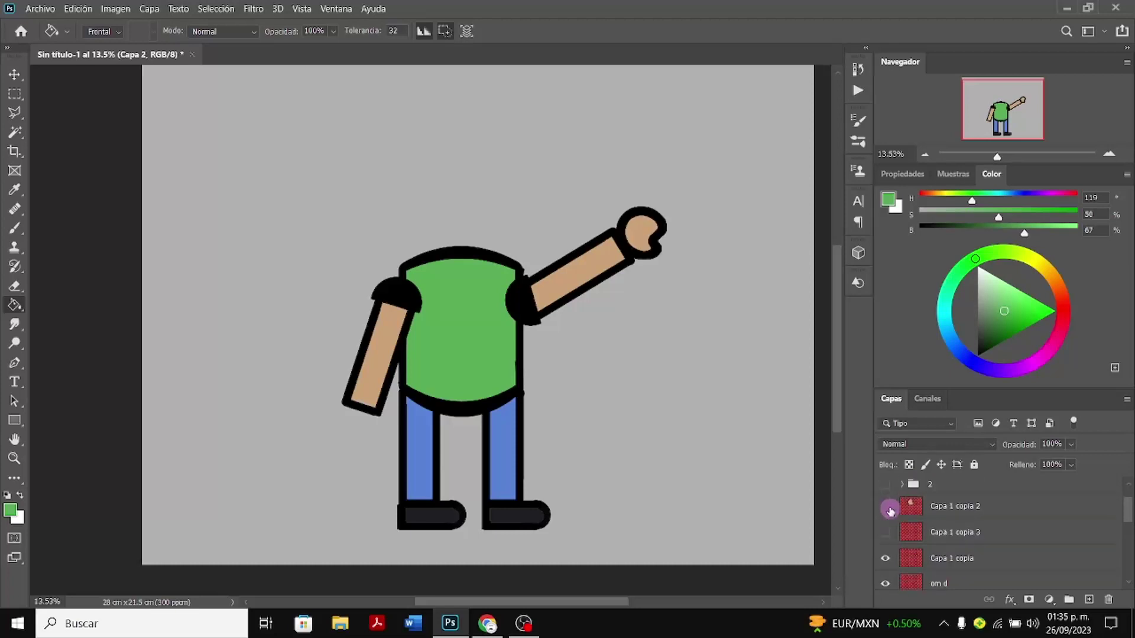
{"action": "left_click", "coordinate": [886, 532]}
{"action": "left_click", "coordinate": [886, 507]}
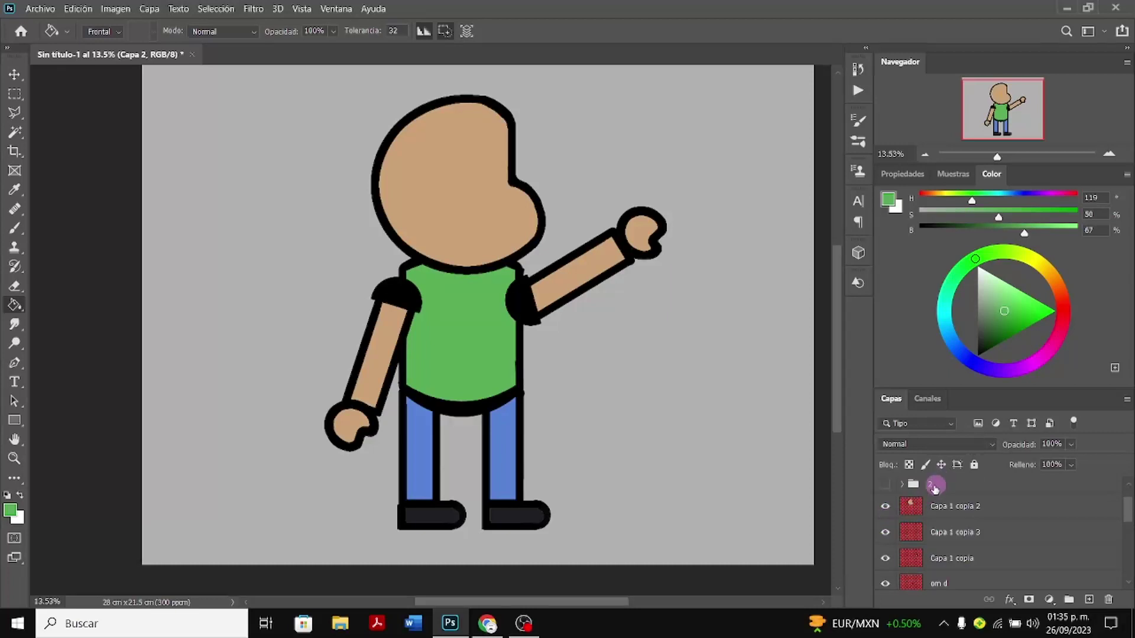
{"action": "scroll", "coordinate": [943, 527], "scroll_direction": "down", "scroll_amount": 5}
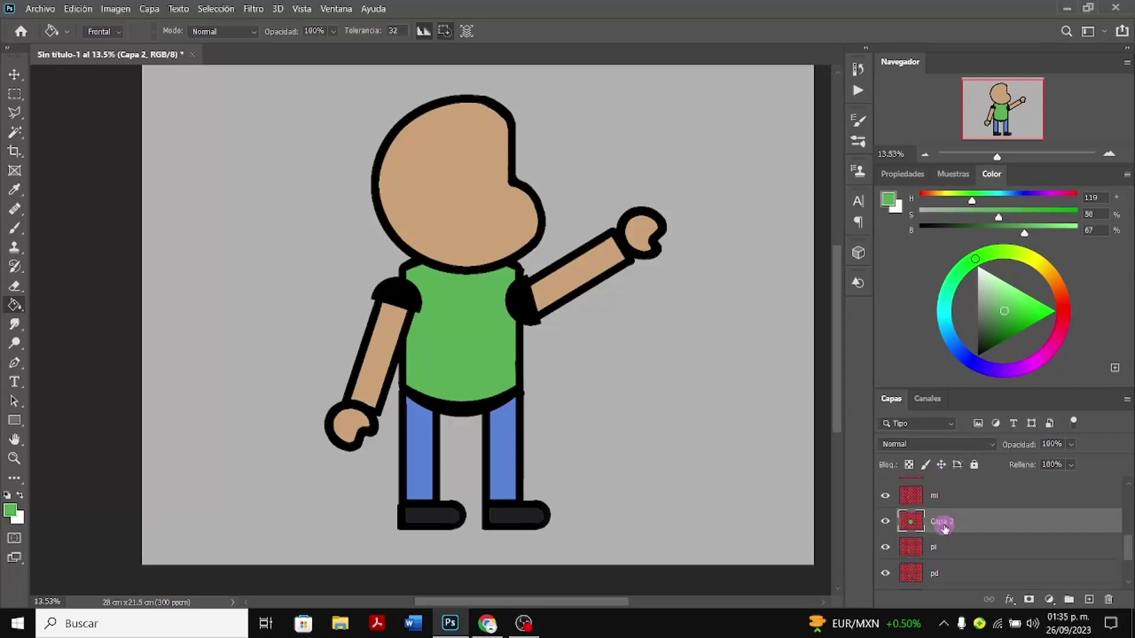
Select the Capa 3, Capa 3 copia, pd and pi layers together
{"action": "scroll", "coordinate": [949, 564], "scroll_direction": "down", "scroll_amount": 3}
{"action": "left_click", "coordinate": [949, 554]}
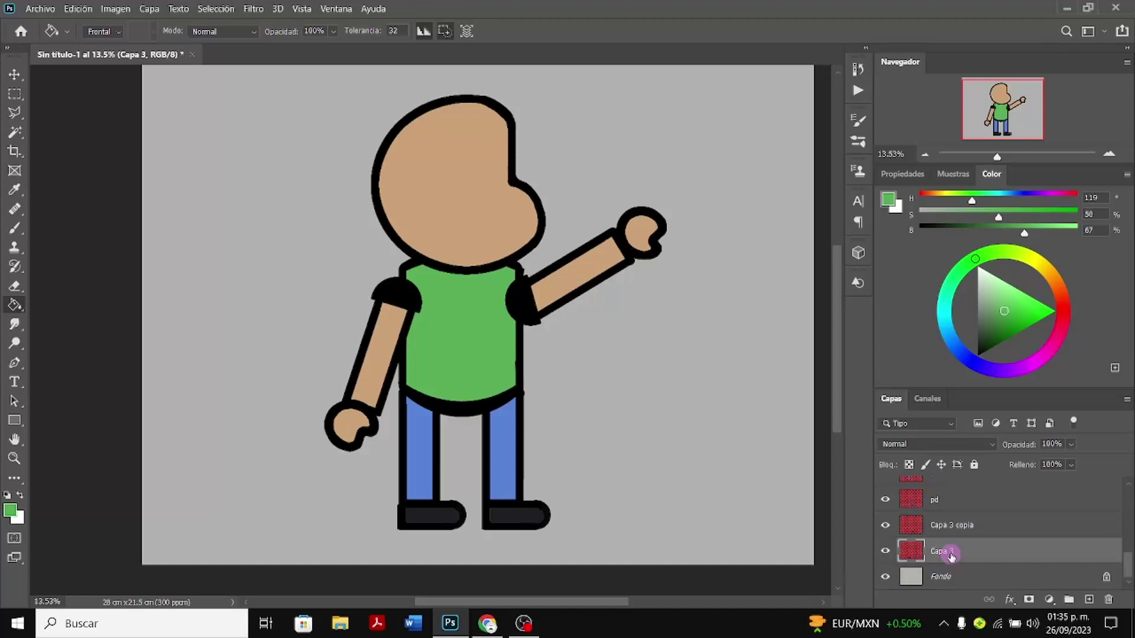
{"action": "left_click", "coordinate": [959, 528], "text": "ctrl"}
{"action": "left_click", "coordinate": [963, 503], "text": "ctrl"}
{"action": "scroll", "coordinate": [963, 515], "scroll_direction": "up", "scroll_amount": 1}
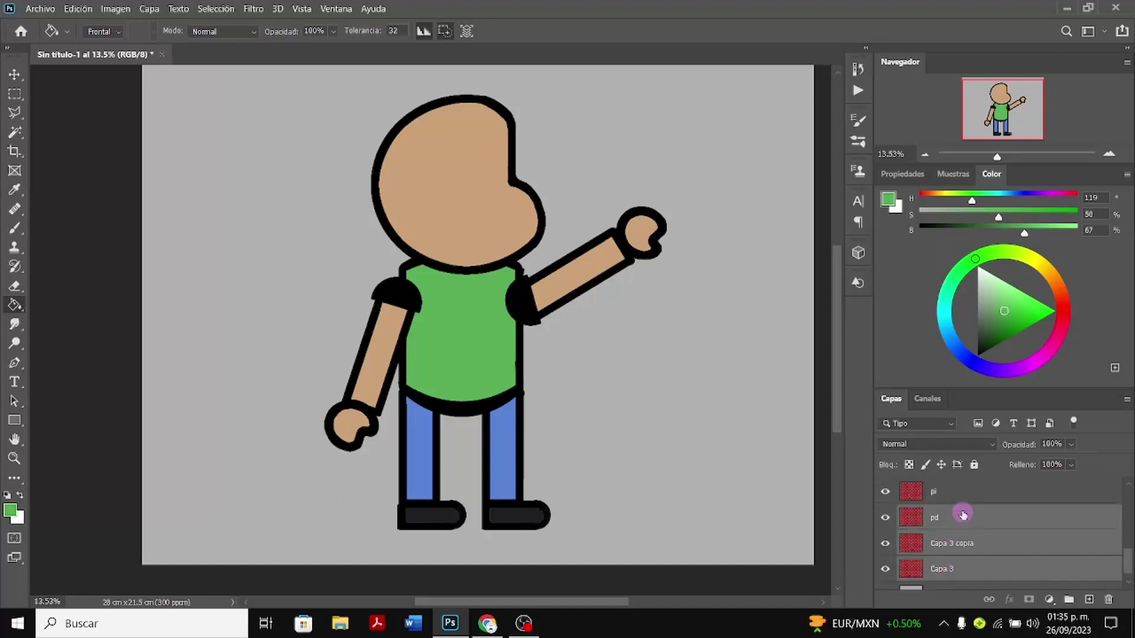
{"action": "scroll", "coordinate": [961, 526], "scroll_direction": "up", "scroll_amount": 1}
{"action": "left_click", "coordinate": [960, 513], "text": "ctrl"}
{"action": "scroll", "coordinate": [954, 535], "scroll_direction": "up", "scroll_amount": 2}
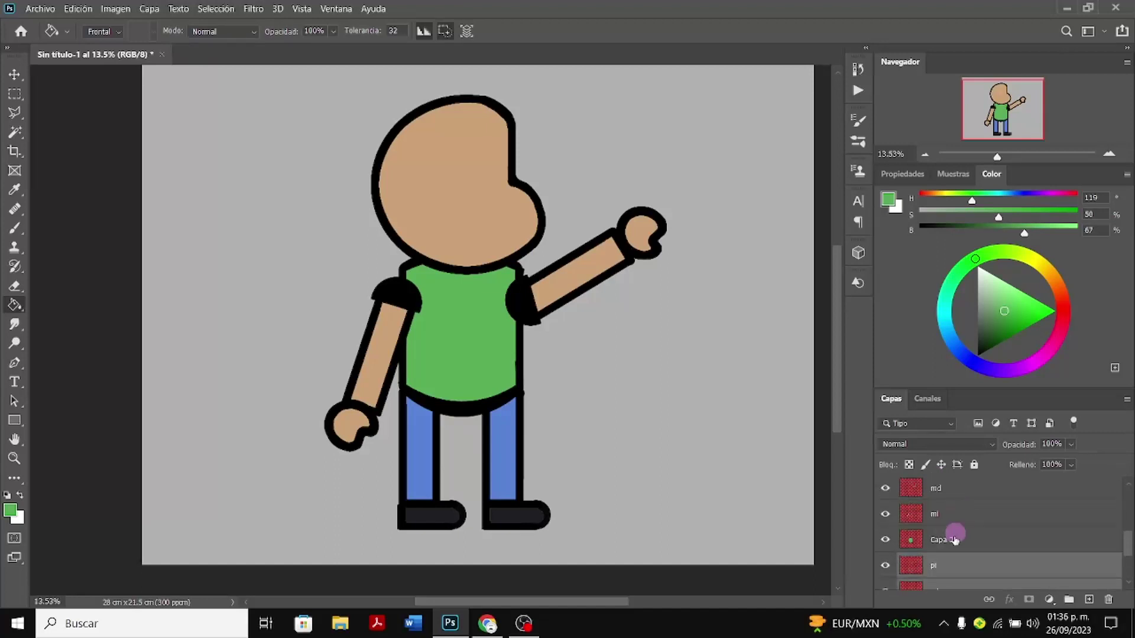
Add Capa 2, mi, md and om i to the selection and bring up its layer menu
{"action": "left_click", "coordinate": [956, 544], "text": "ctrl"}
{"action": "left_click", "coordinate": [955, 517], "text": "ctrl"}
{"action": "scroll", "coordinate": [957, 519], "scroll_direction": "up", "scroll_amount": 1}
{"action": "left_click", "coordinate": [960, 524], "text": "ctrl"}
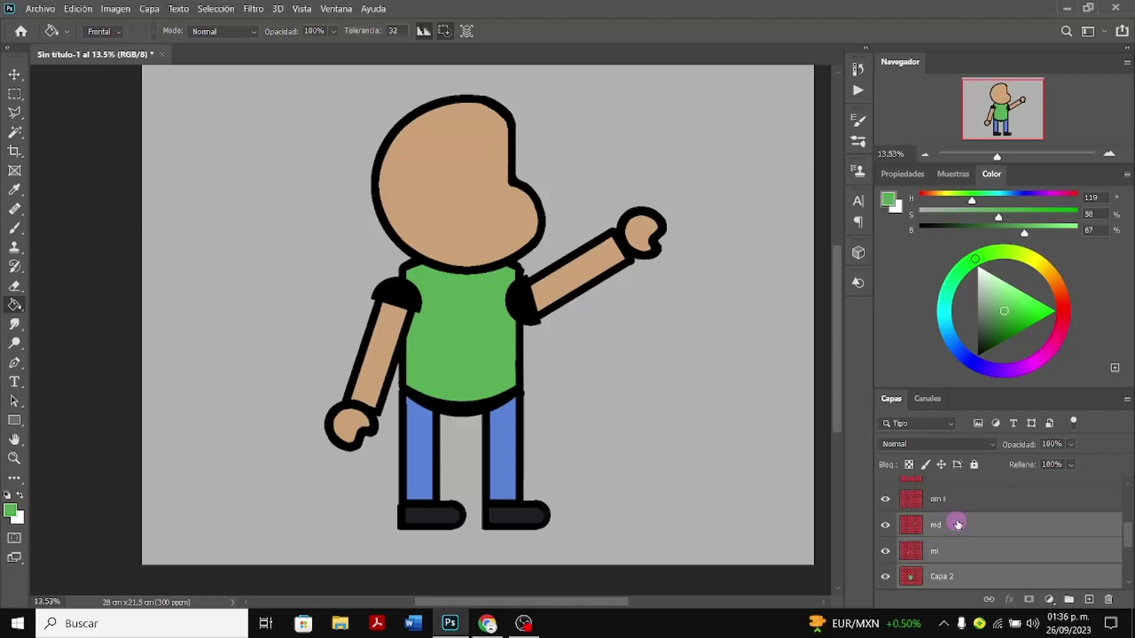
{"action": "left_click", "coordinate": [969, 502], "text": "ctrl"}
{"action": "scroll", "coordinate": [969, 509], "scroll_direction": "up", "scroll_amount": 1}
{"action": "scroll", "coordinate": [966, 526], "scroll_direction": "up", "scroll_amount": 1}
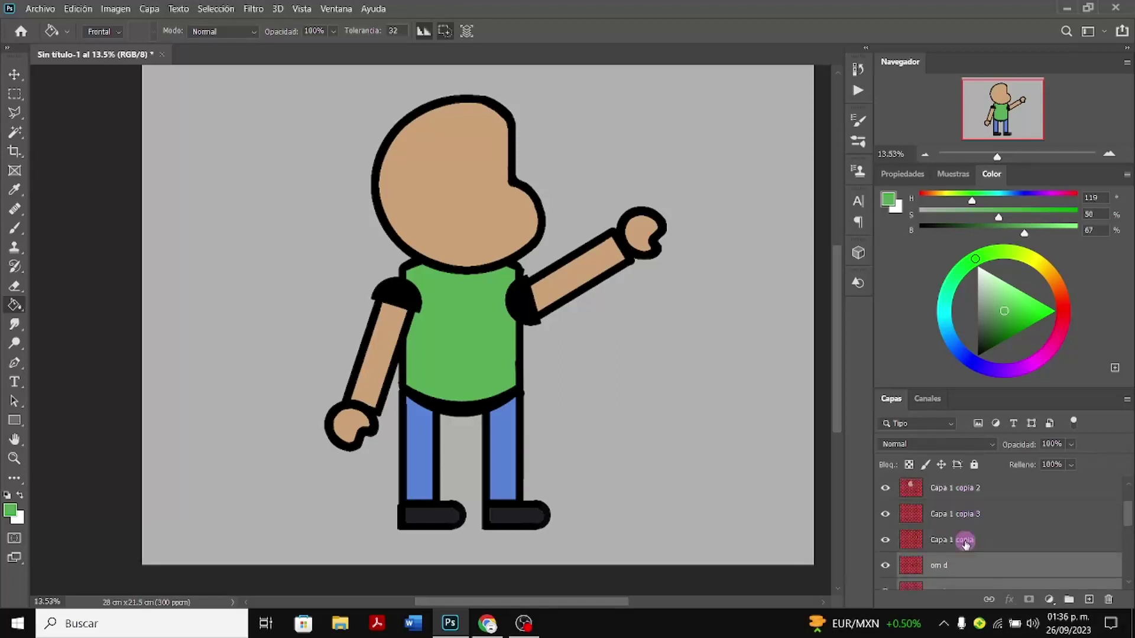
{"action": "scroll", "coordinate": [970, 535], "scroll_direction": "up", "scroll_amount": 3}
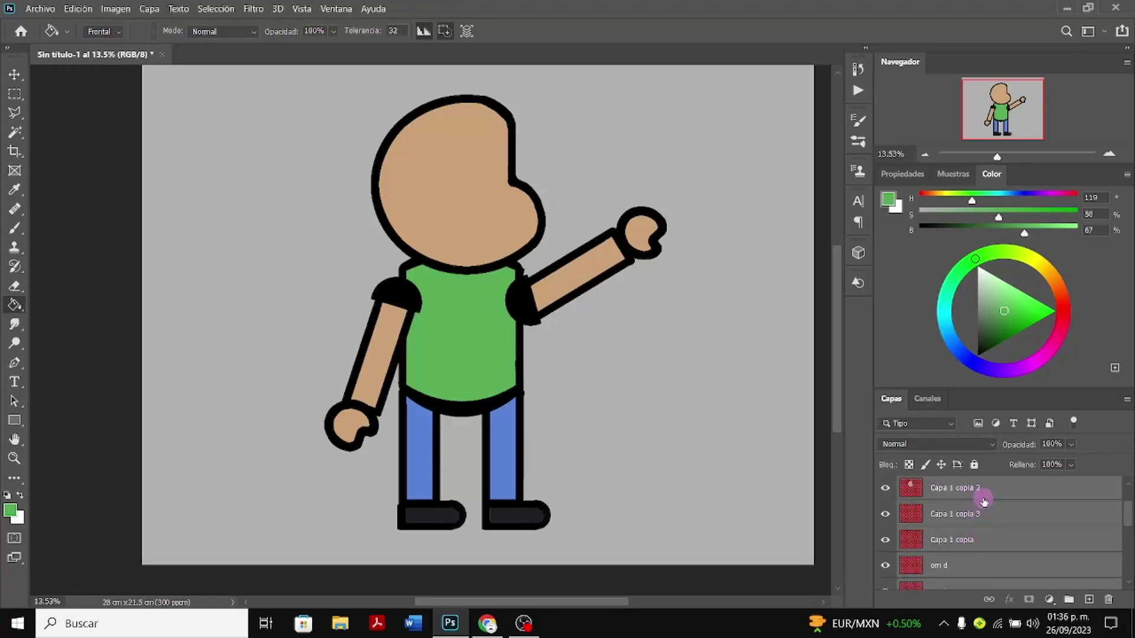
{"action": "right_click", "coordinate": [977, 556]}
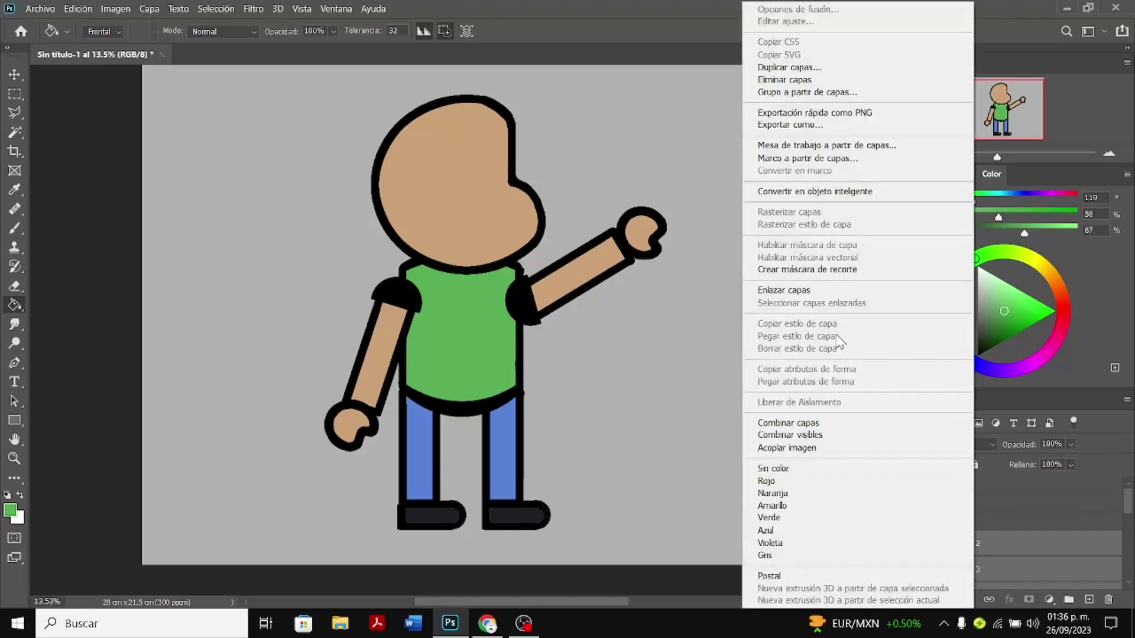
Duplicate the selected part layers and group the copies into a new group named 3
{"action": "left_click", "coordinate": [840, 68]}
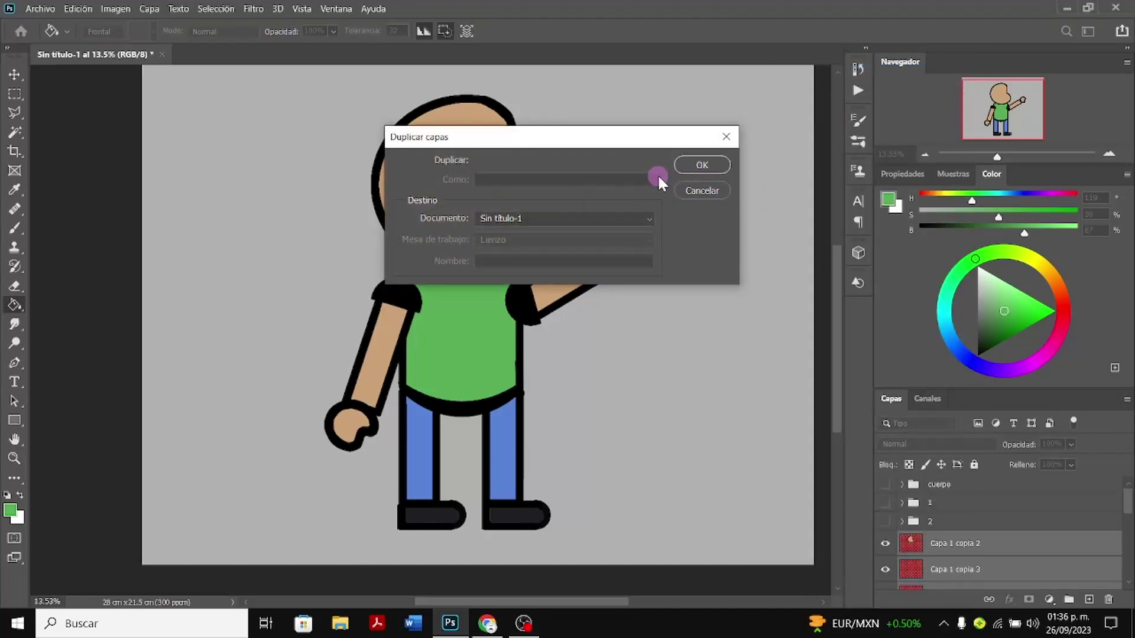
{"action": "left_click", "coordinate": [714, 166]}
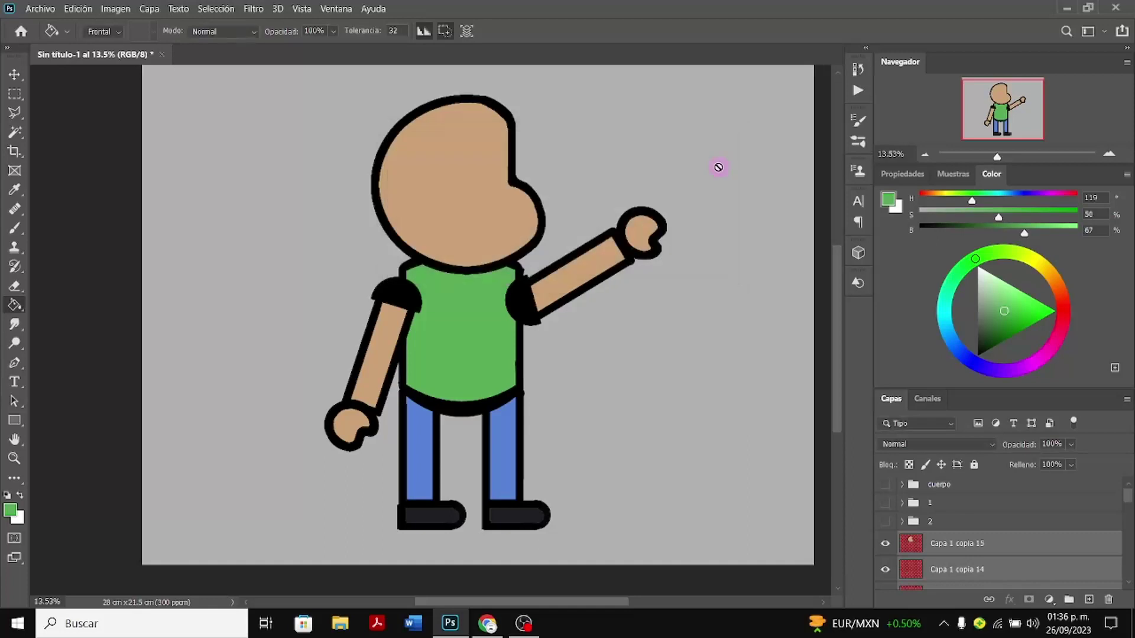
{"action": "right_click", "coordinate": [975, 541]}
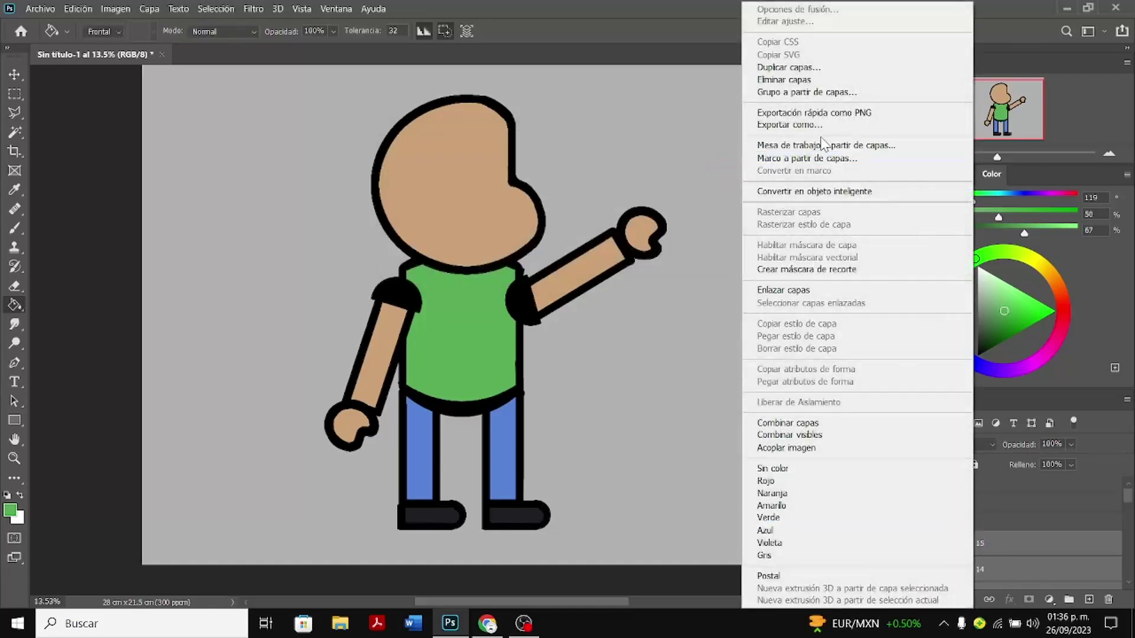
{"action": "left_click", "coordinate": [849, 95]}
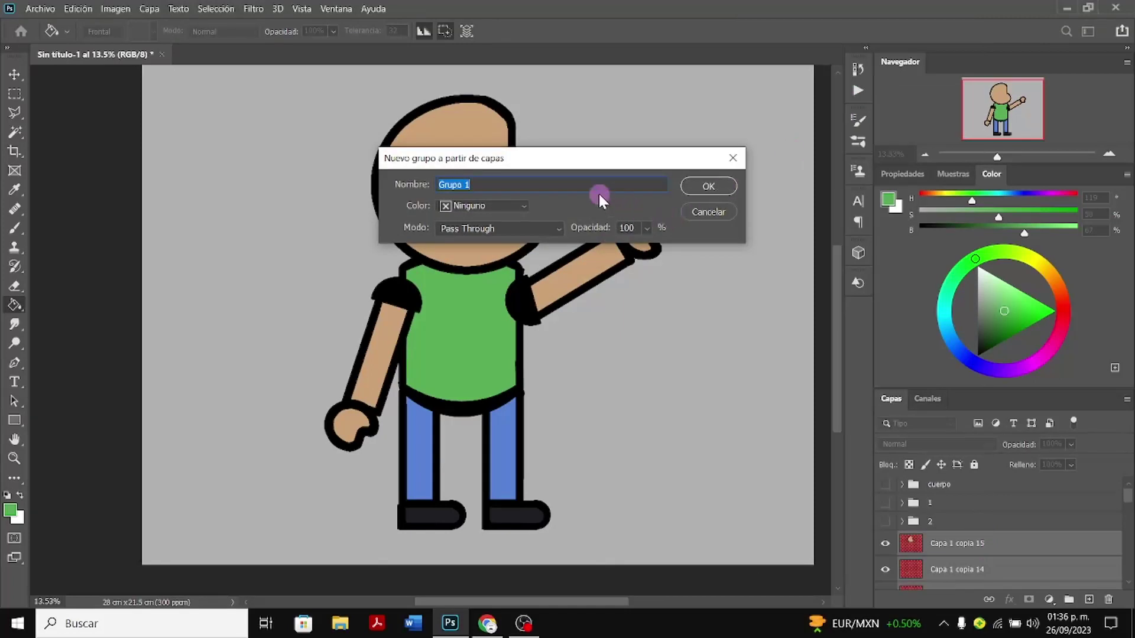
{"action": "type", "text": "3"}
{"action": "left_click", "coordinate": [709, 186]}
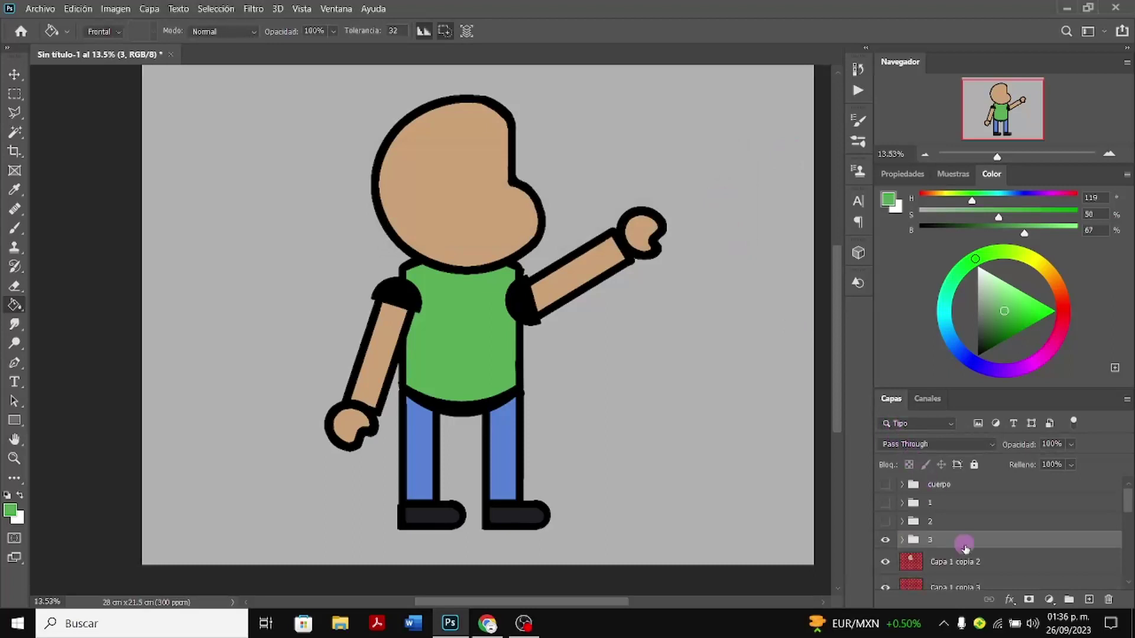
{"action": "left_click", "coordinate": [885, 544]}
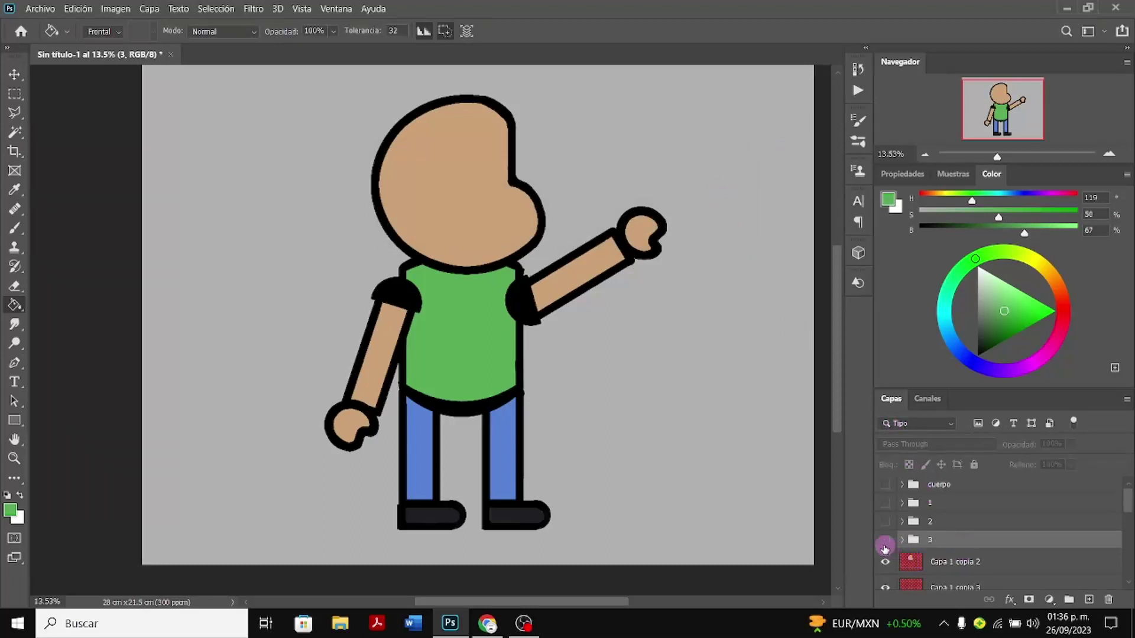
{"action": "scroll", "coordinate": [885, 549], "scroll_direction": "down", "scroll_amount": 5}
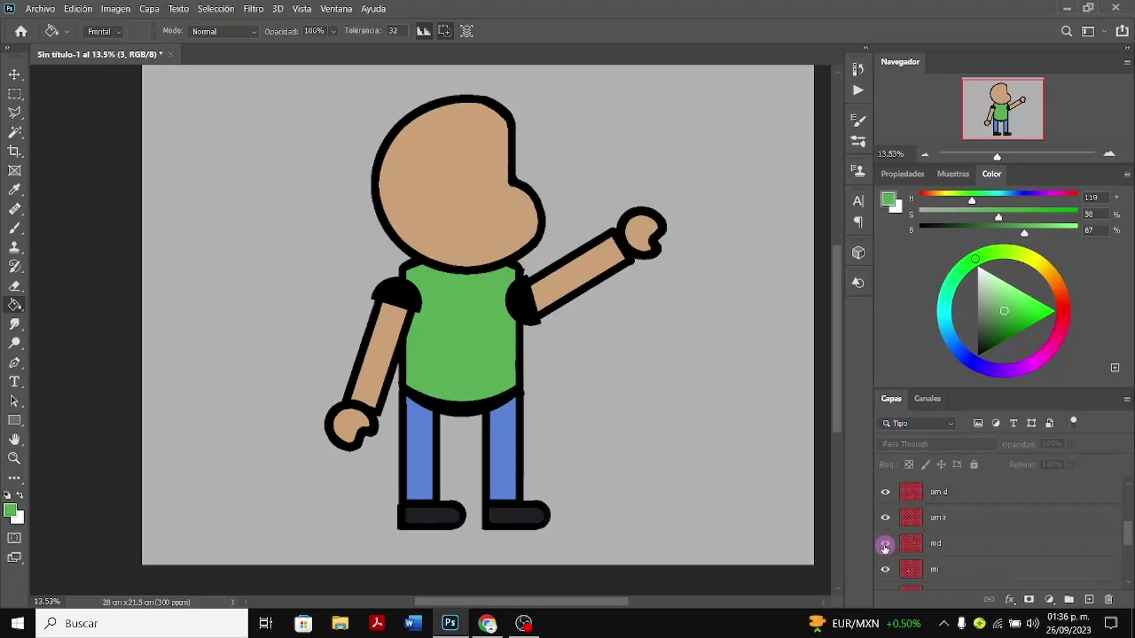
{"action": "scroll", "coordinate": [885, 547], "scroll_direction": "down", "scroll_amount": 3}
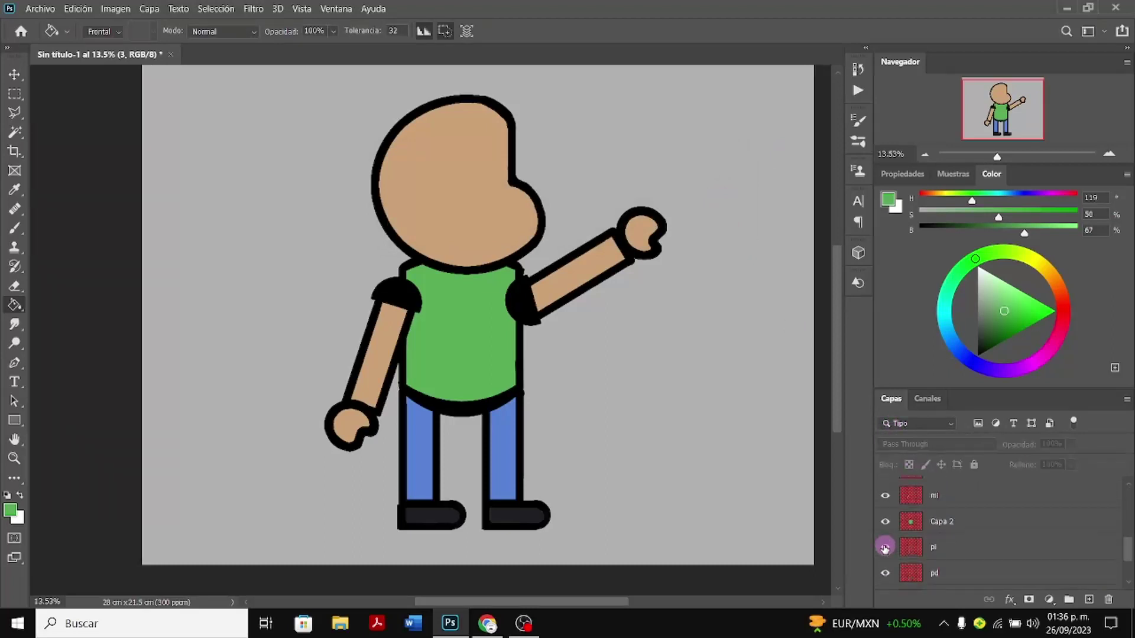
{"action": "left_click", "coordinate": [934, 529]}
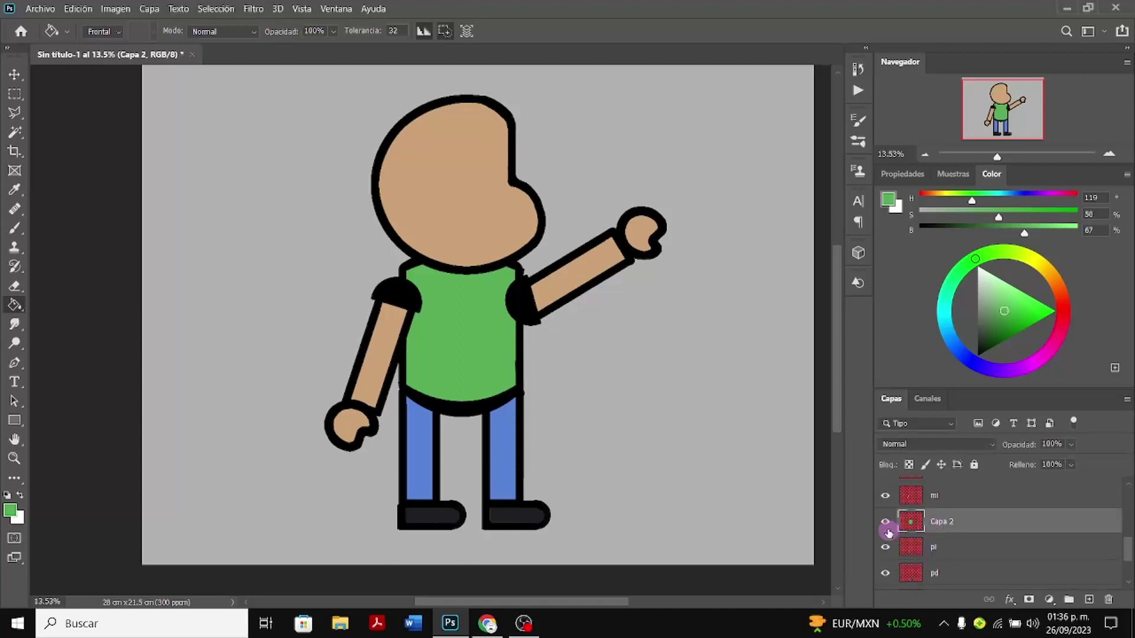
{"action": "left_click", "coordinate": [1111, 600]}
{"action": "left_click", "coordinate": [532, 243]}
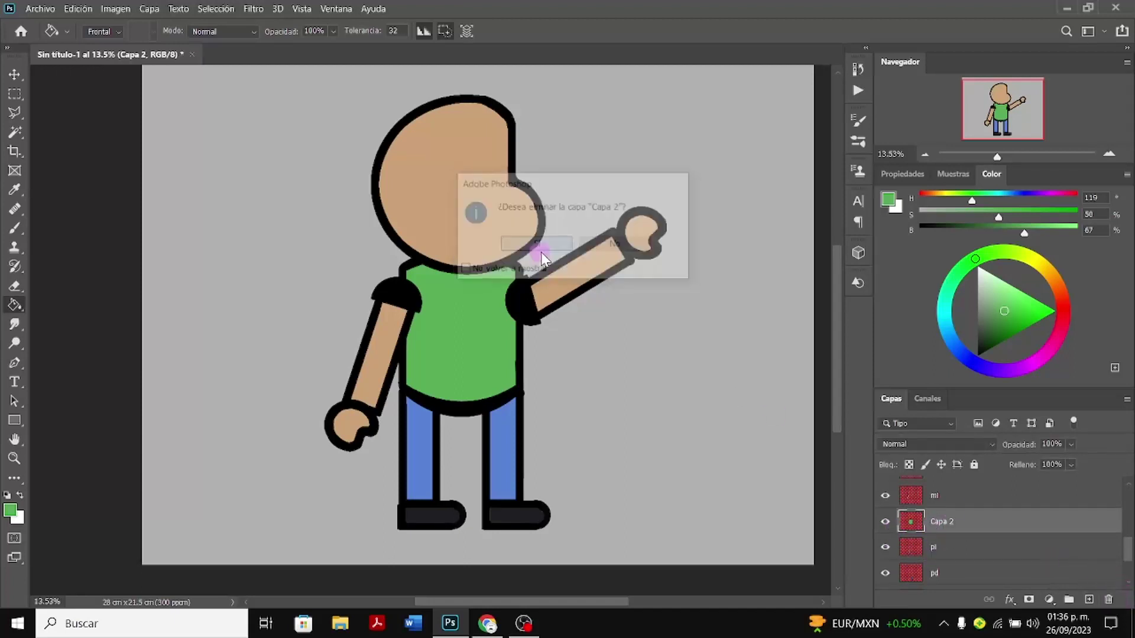
{"action": "scroll", "coordinate": [961, 532], "scroll_direction": "up", "scroll_amount": 5}
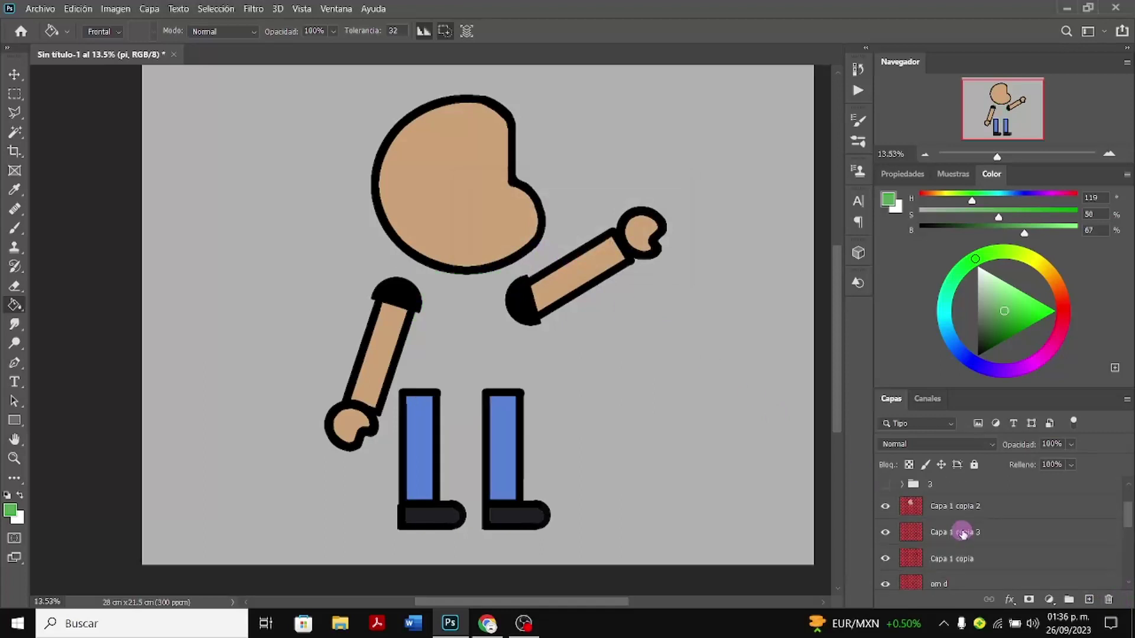
{"action": "left_click", "coordinate": [950, 543]}
{"action": "right_click", "coordinate": [950, 543]}
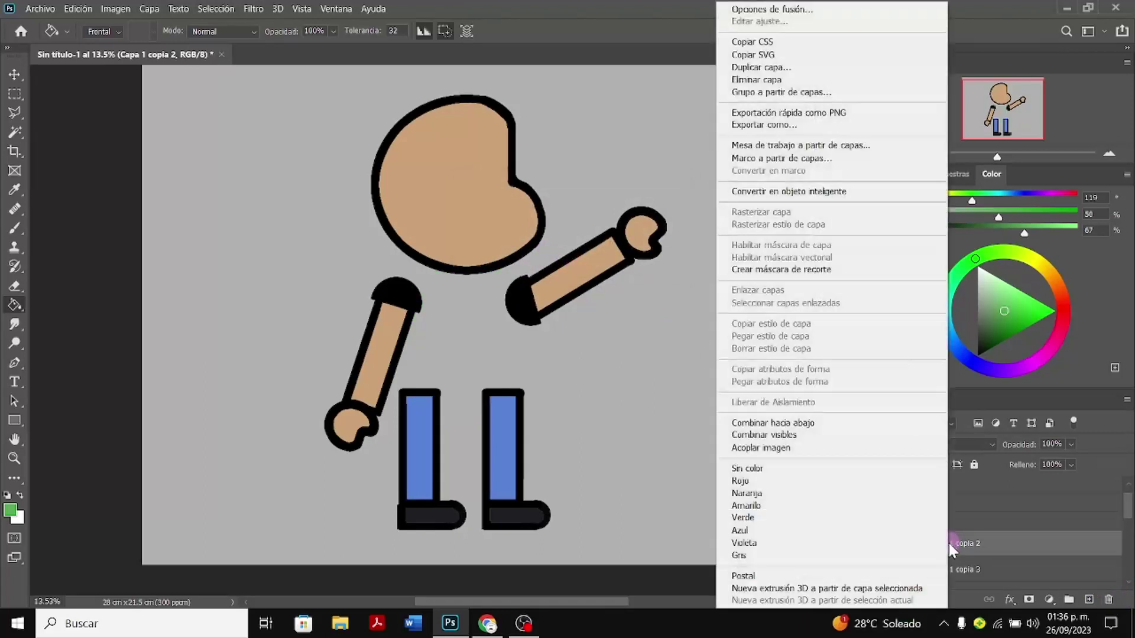
{"action": "left_click", "coordinate": [763, 67]}
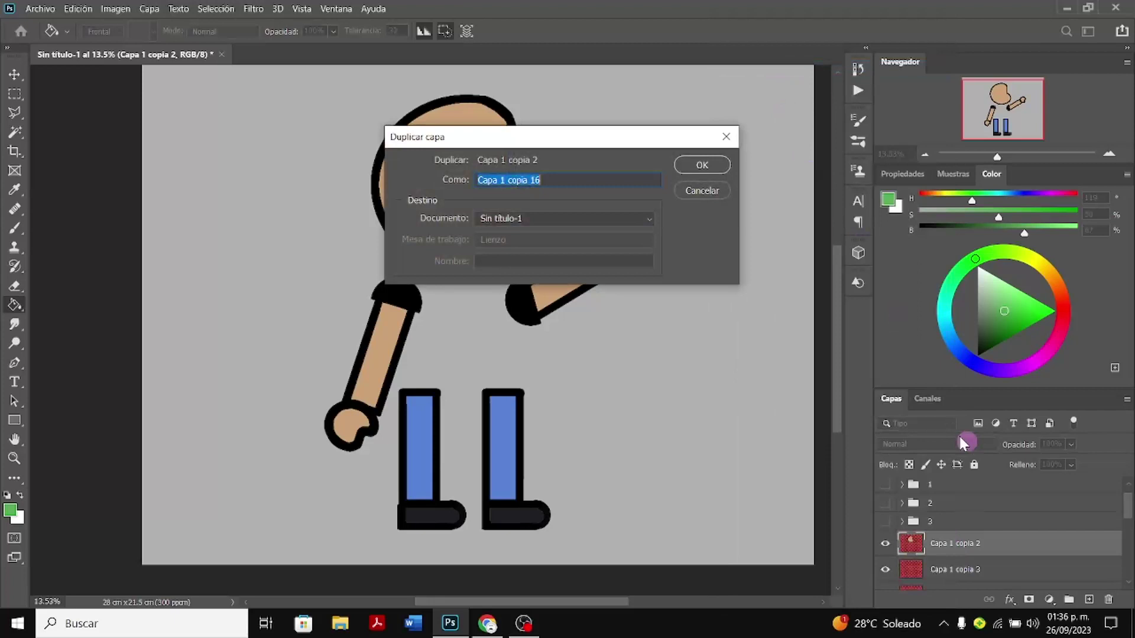
{"action": "left_click", "coordinate": [699, 165]}
{"action": "scroll", "coordinate": [997, 518], "scroll_direction": "down", "scroll_amount": 1}
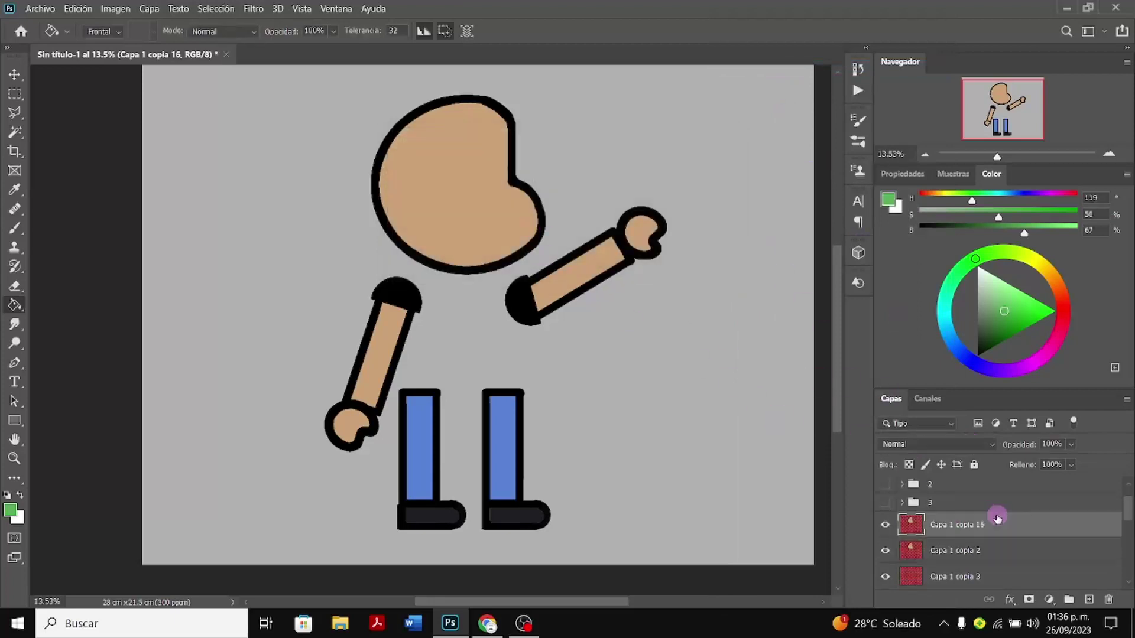
{"action": "scroll", "coordinate": [995, 531], "scroll_direction": "down", "scroll_amount": 2}
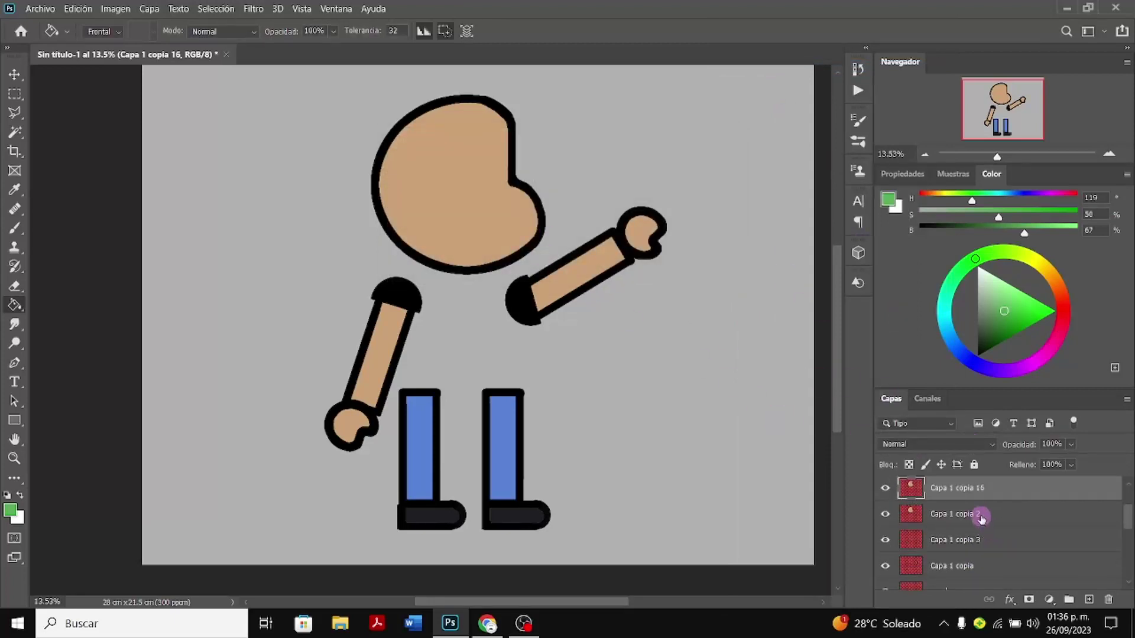
{"action": "left_click", "coordinate": [978, 514]}
{"action": "left_click", "coordinate": [978, 490]}
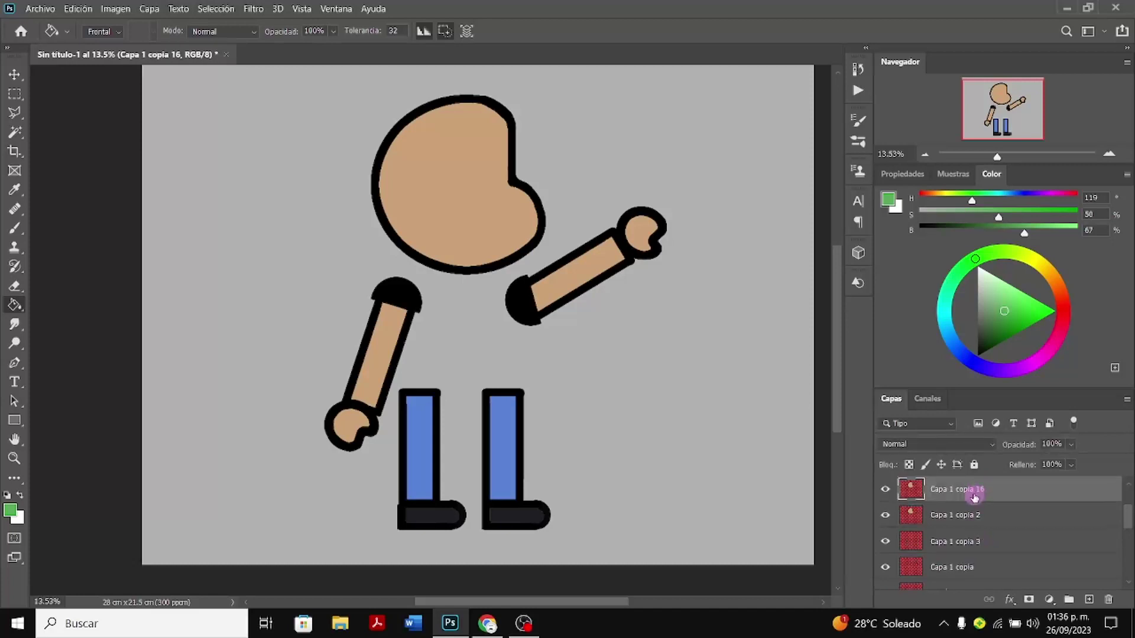
Move the Capa 1 copia 16 torso below the head and restack it above the pi layer
{"action": "left_click_drag", "start_coordinate": [974, 497], "coordinate": [962, 566]}
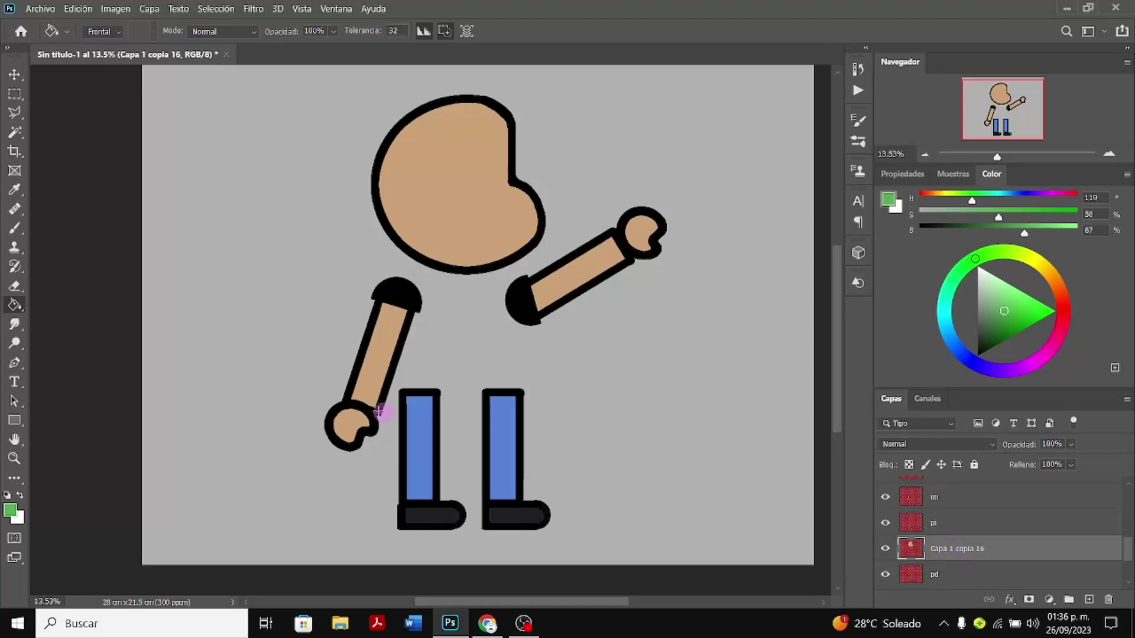
{"action": "left_click", "coordinate": [14, 74]}
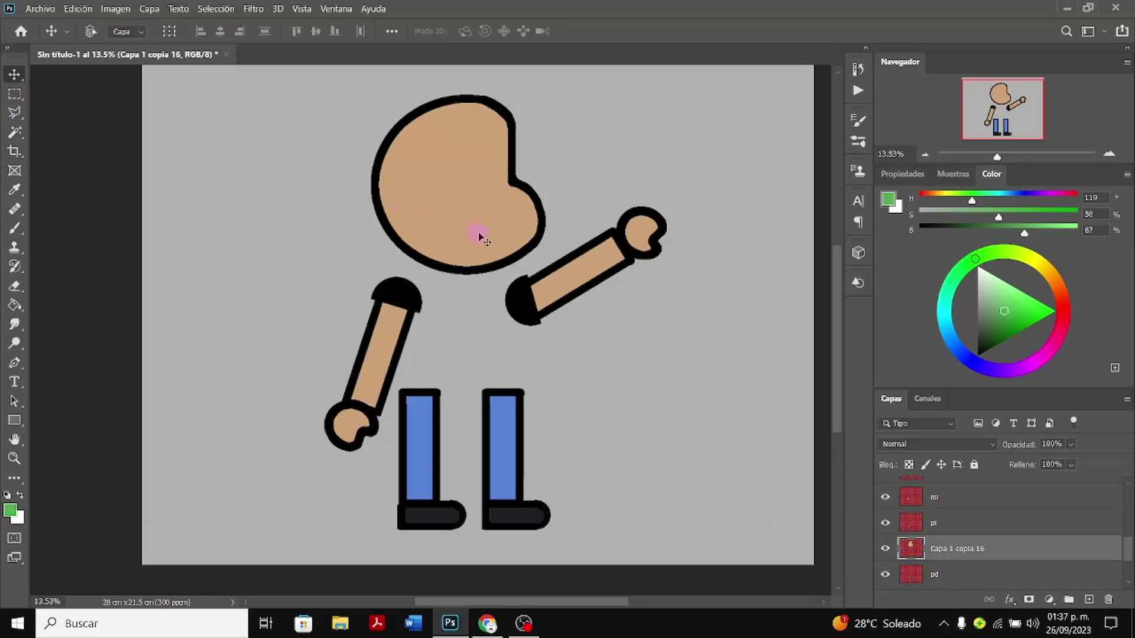
{"action": "left_click_drag", "start_coordinate": [479, 233], "coordinate": [477, 380]}
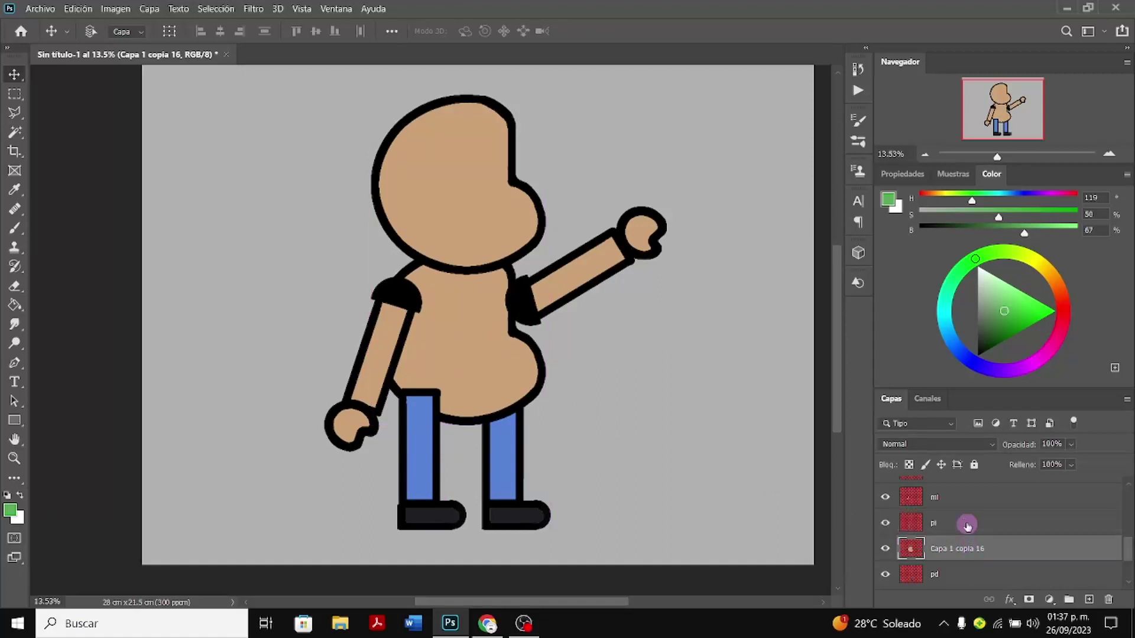
{"action": "left_click_drag", "start_coordinate": [971, 547], "coordinate": [962, 517]}
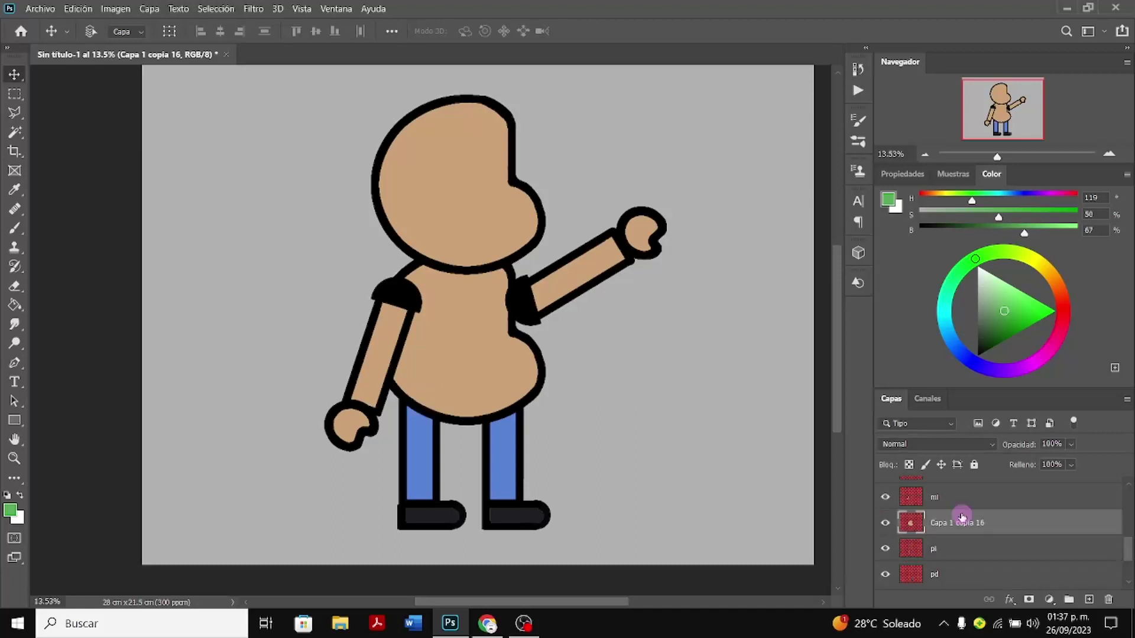
{"action": "mouse_move", "coordinate": [464, 371]}
{"action": "left_mouse_down"}
{"action": "mouse_move", "coordinate": [480, 354]}
{"action": "mouse_move", "coordinate": [459, 354]}
{"action": "left_mouse_up"}
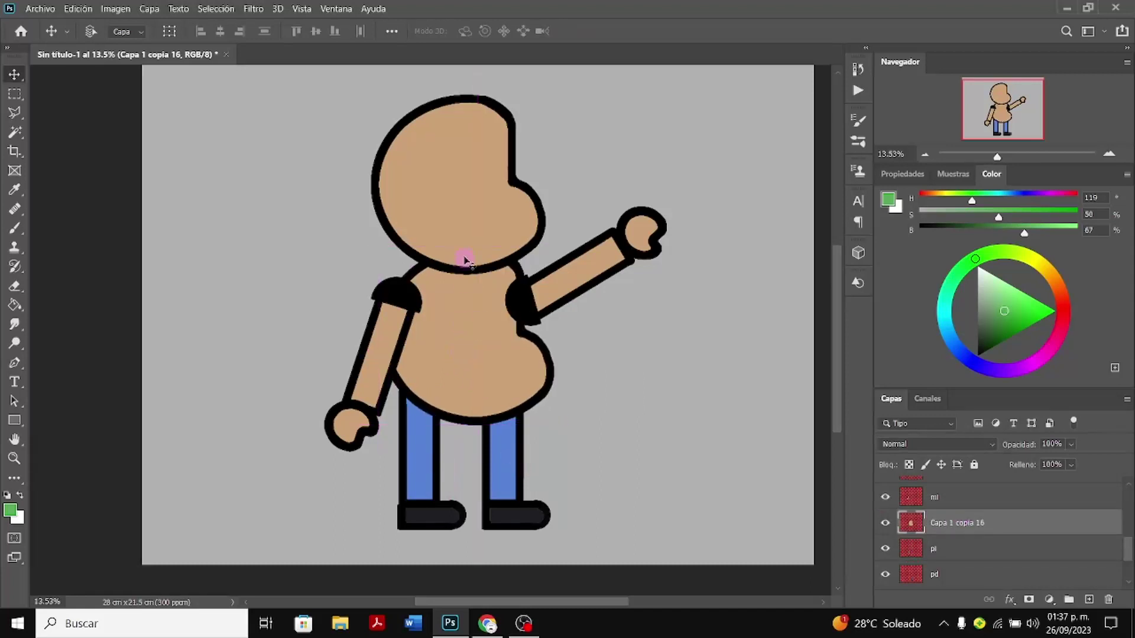
{"action": "scroll", "coordinate": [938, 501], "scroll_direction": "up", "scroll_amount": 5}
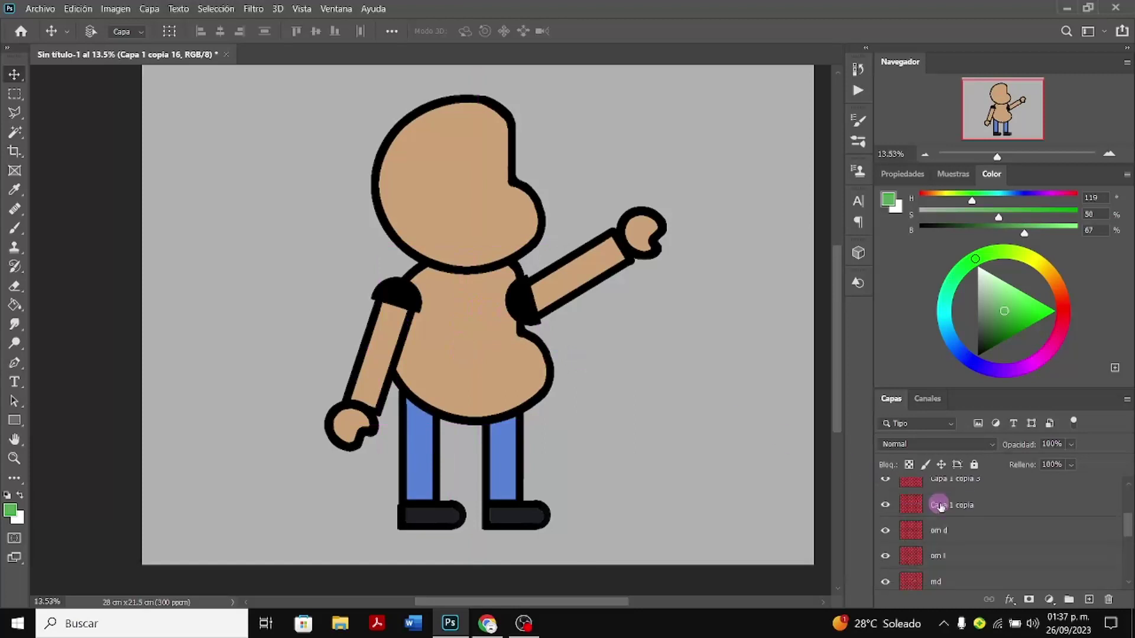
{"action": "left_click", "coordinate": [924, 532]}
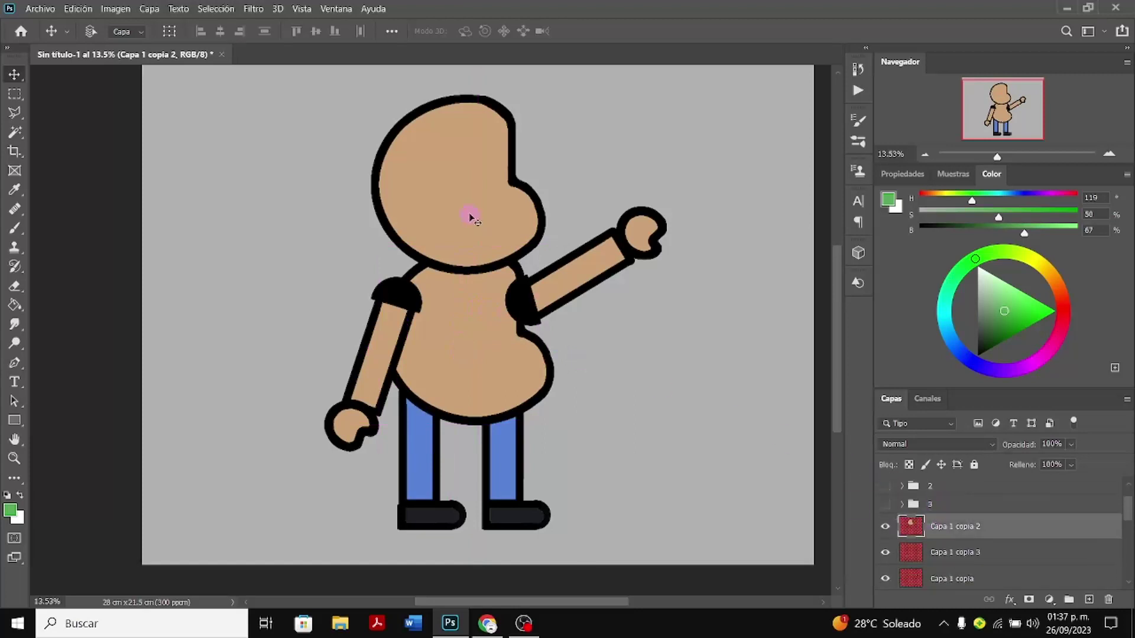
Nudge the head slightly down on the canvas with the Move tool
{"action": "left_click_drag", "start_coordinate": [471, 219], "coordinate": [471, 222]}
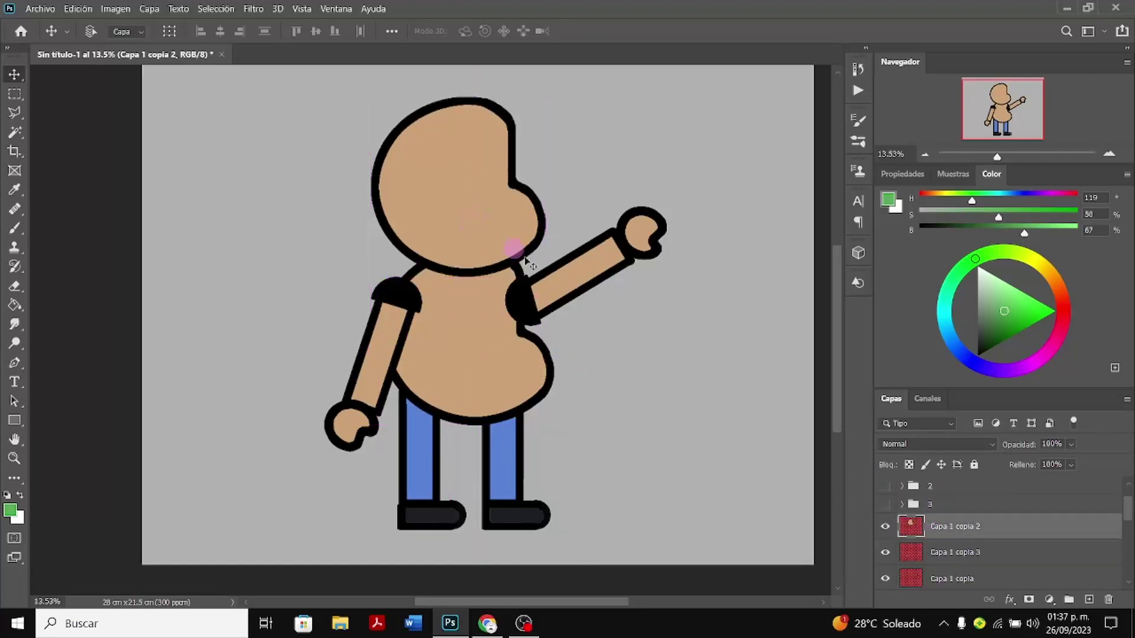
{"action": "scroll", "coordinate": [699, 390], "scroll_direction": "down", "scroll_amount": 2}
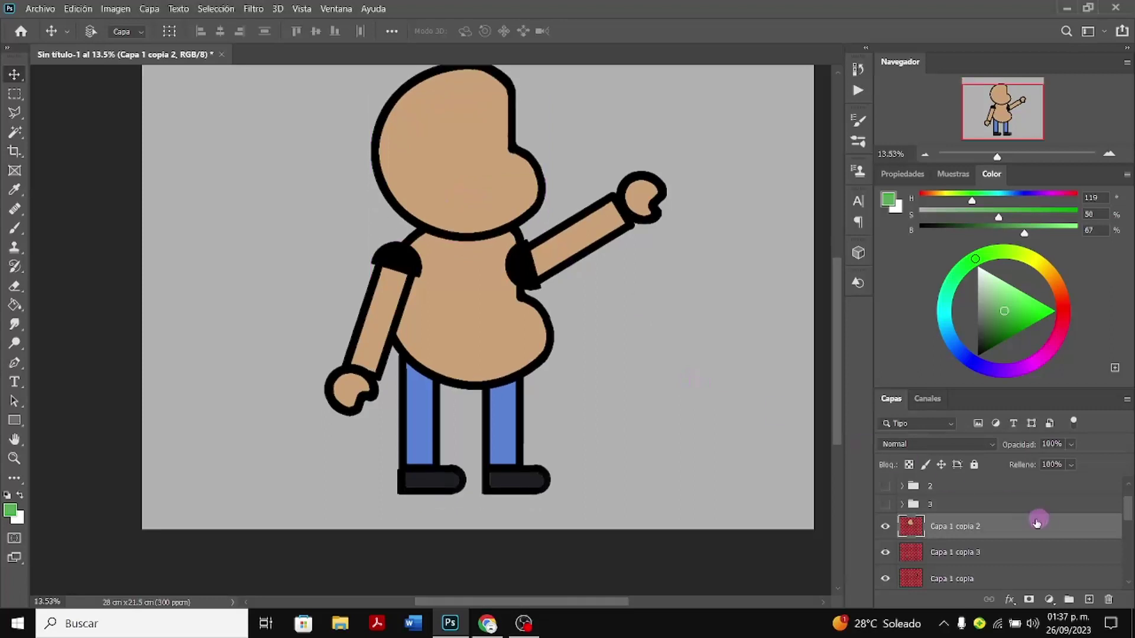
{"action": "scroll", "coordinate": [1028, 526], "scroll_direction": "up", "scroll_amount": 2}
{"action": "scroll", "coordinate": [973, 549], "scroll_direction": "down", "scroll_amount": 4}
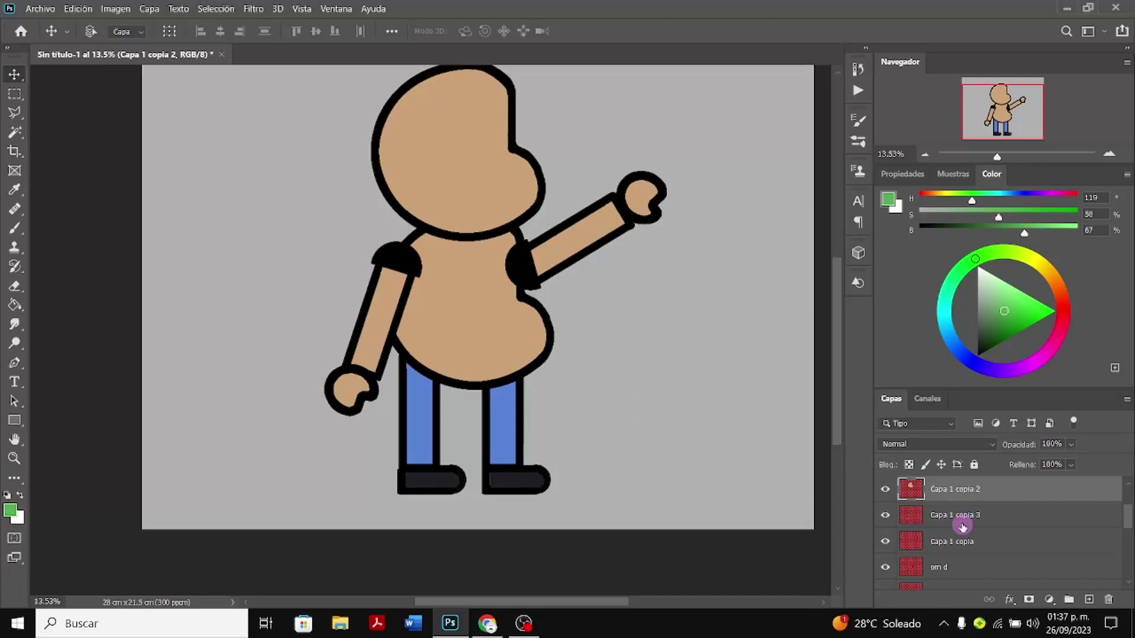
{"action": "left_click", "coordinate": [963, 523]}
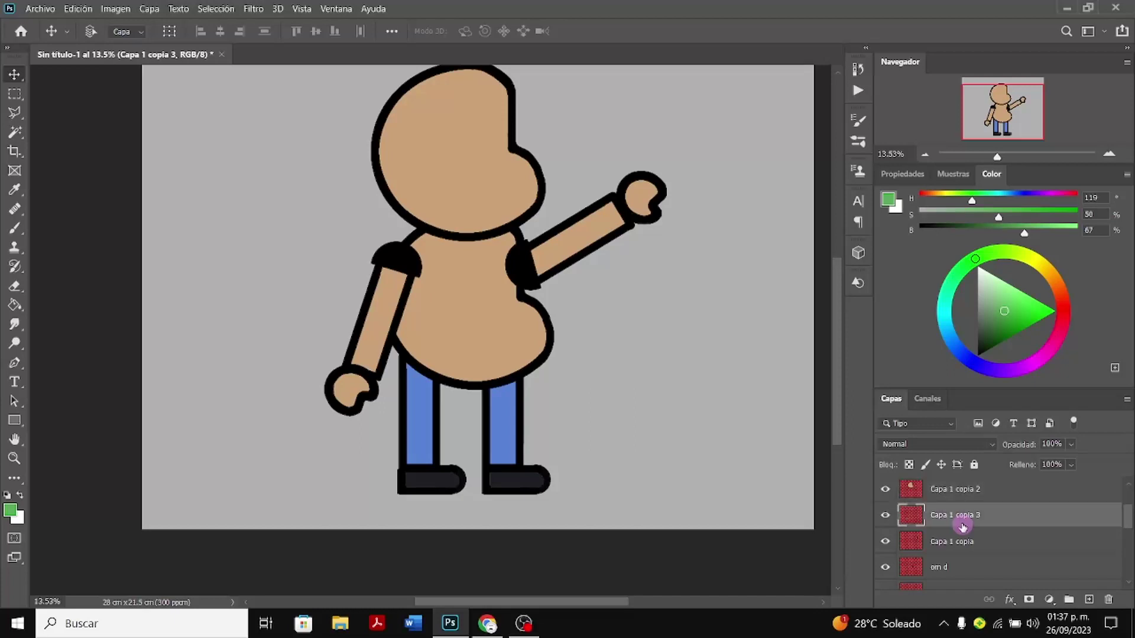
{"action": "left_click", "coordinate": [946, 549], "text": "ctrl"}
Select the pd, Capa 3 copia, Capa 3, md, mi and om i layers together
{"action": "scroll", "coordinate": [945, 563], "scroll_direction": "down", "scroll_amount": 5}
{"action": "left_click", "coordinate": [945, 505], "text": "shift"}
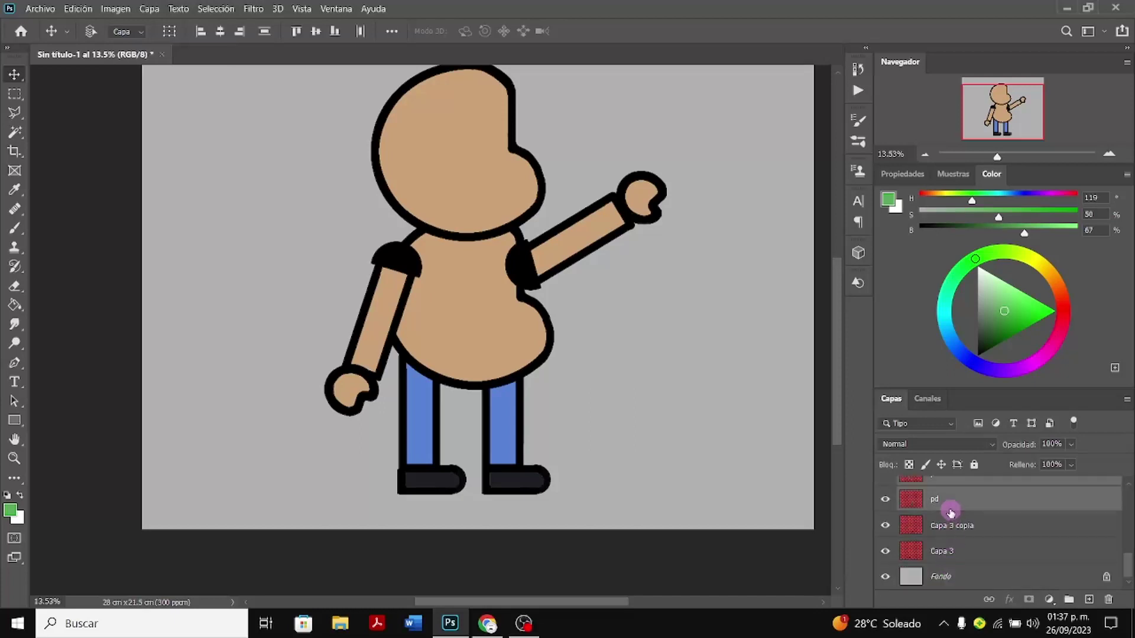
{"action": "left_click", "coordinate": [953, 525], "text": "shift"}
{"action": "left_click", "coordinate": [955, 551], "text": "shift"}
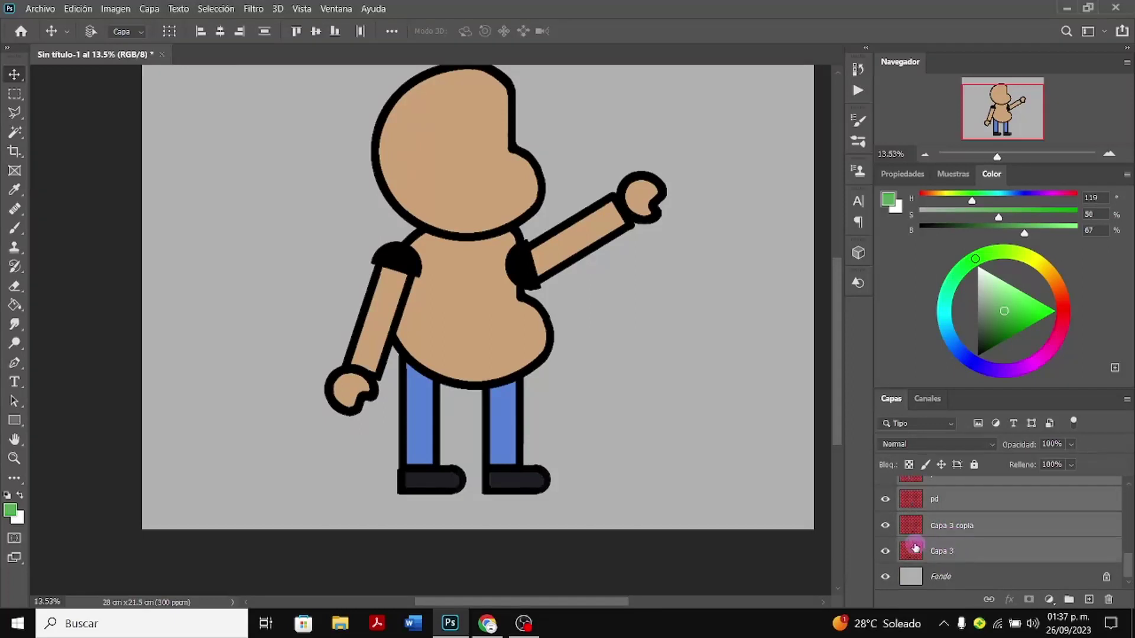
{"action": "scroll", "coordinate": [948, 548], "scroll_direction": "up", "scroll_amount": 5}
{"action": "scroll", "coordinate": [948, 551], "scroll_direction": "up", "scroll_amount": 1}
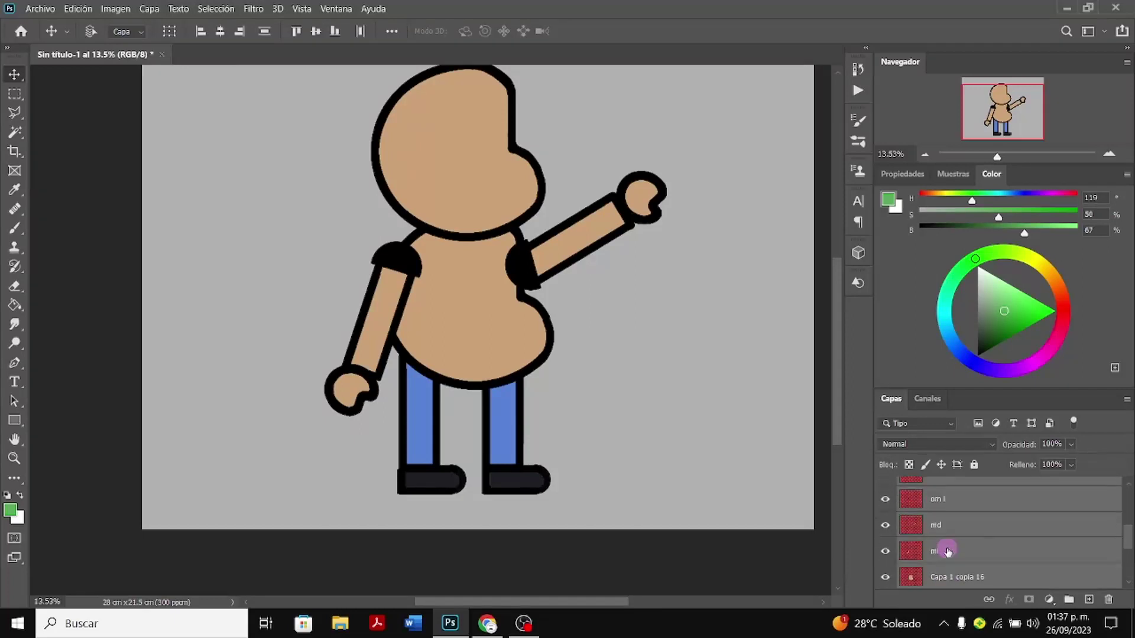
{"action": "left_click", "coordinate": [946, 548]}
{"action": "left_click", "coordinate": [954, 520], "text": "shift"}
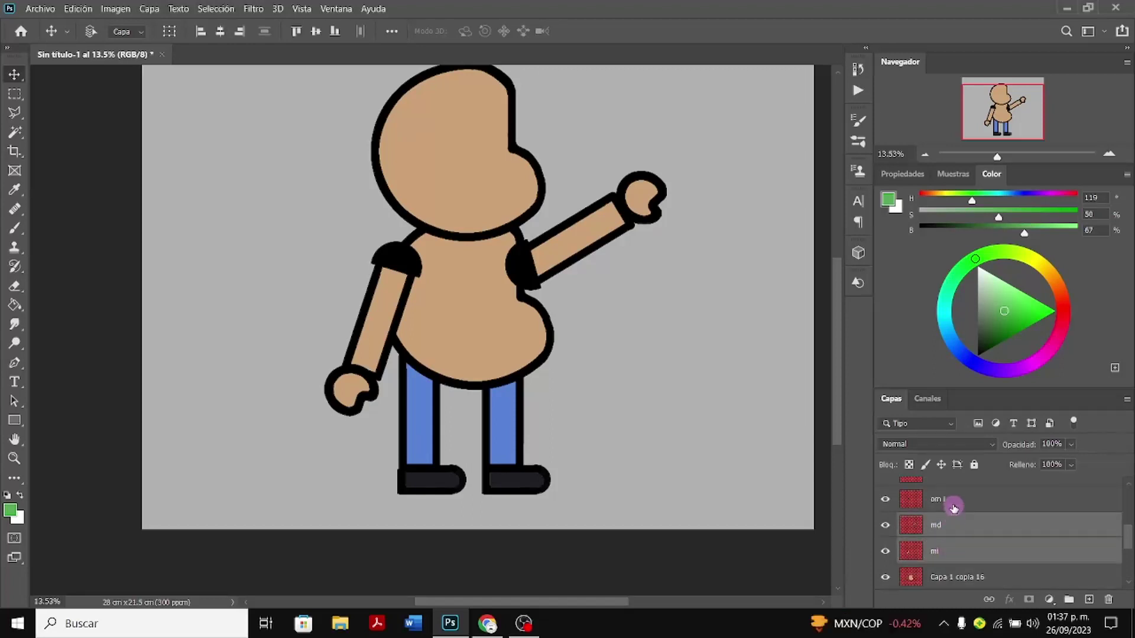
{"action": "left_click", "coordinate": [952, 500], "text": "shift"}
{"action": "scroll", "coordinate": [950, 535], "scroll_direction": "up", "scroll_amount": 2}
{"action": "scroll", "coordinate": [955, 558], "scroll_direction": "up", "scroll_amount": 1}
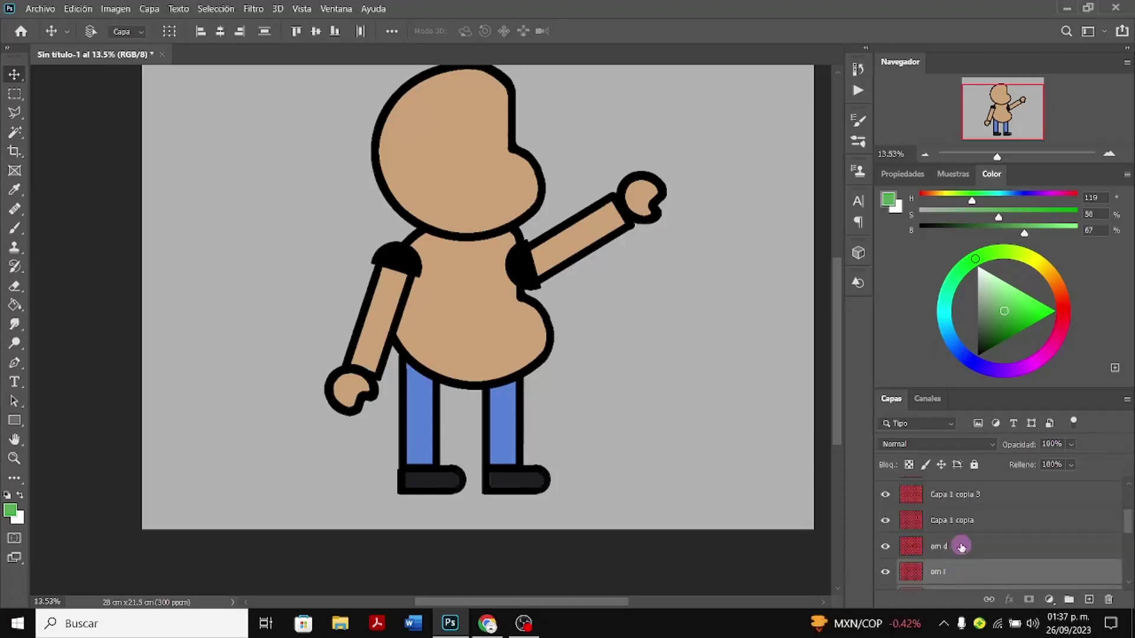
Add om d, Capa 1 copia and Capa 1 copia 3, then Ctrl+T shift the parts slightly down
{"action": "left_click", "coordinate": [1002, 549], "text": "shift"}
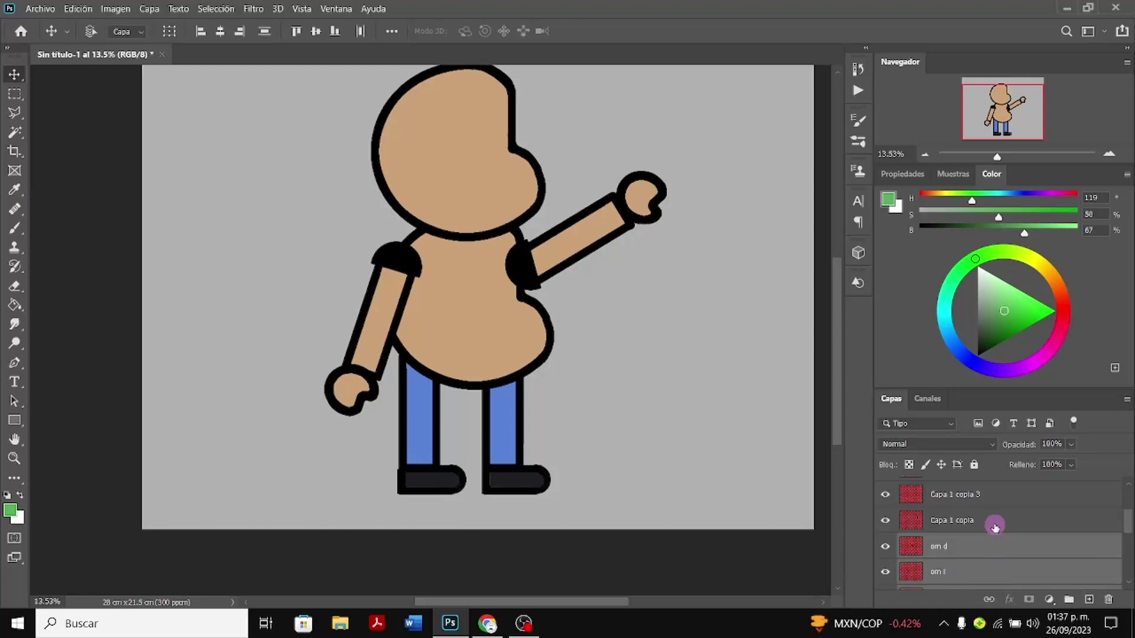
{"action": "left_click", "coordinate": [995, 521], "text": "shift"}
{"action": "left_click", "coordinate": [987, 502], "text": "shift"}
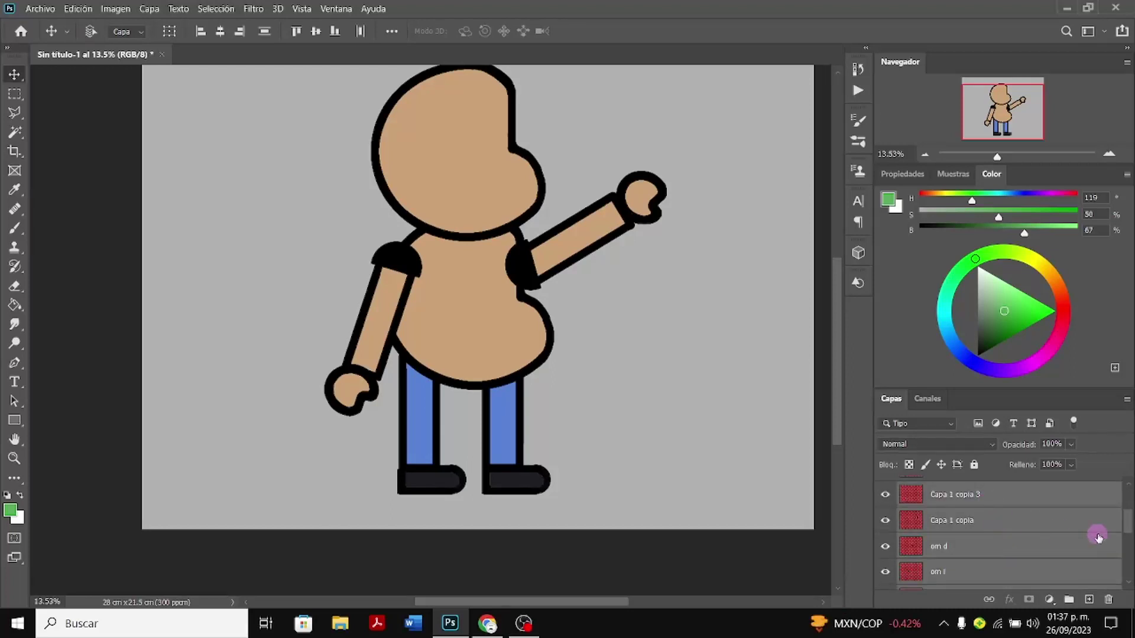
{"action": "scroll", "coordinate": [1099, 537], "scroll_direction": "up", "scroll_amount": 3}
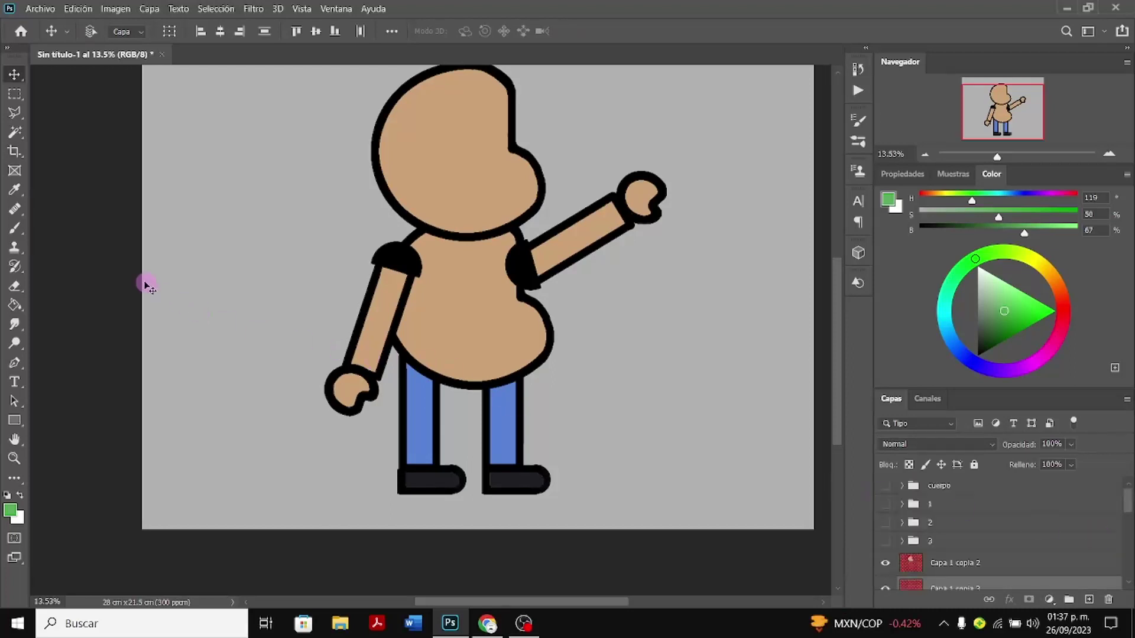
{"action": "key", "text": "ctrl+t"}
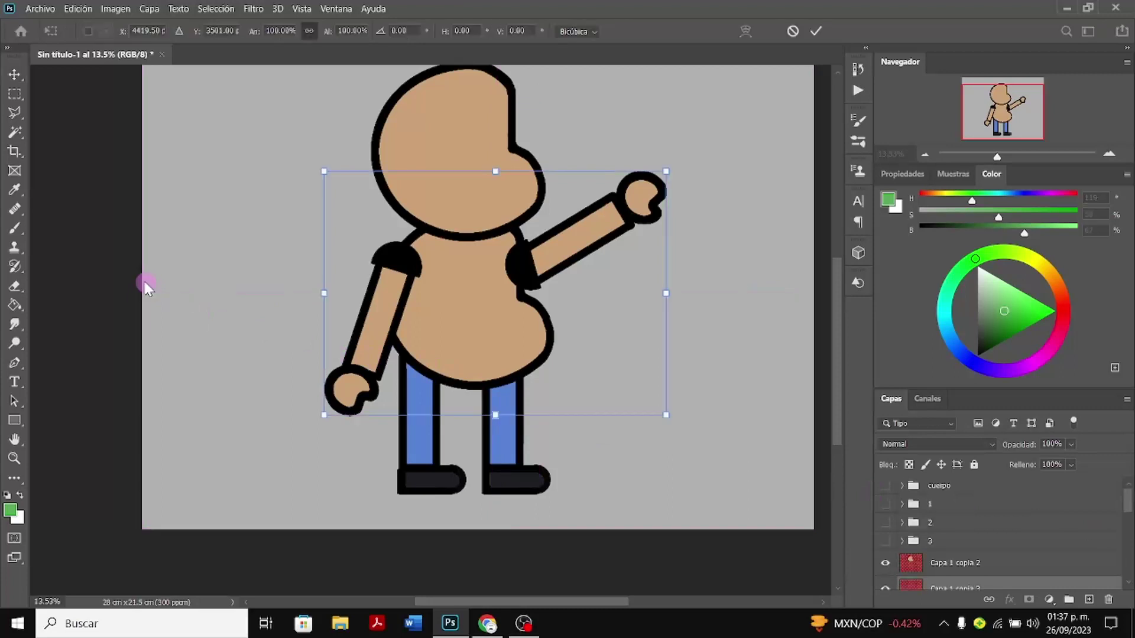
{"action": "left_click_drag", "start_coordinate": [477, 319], "coordinate": [479, 329]}
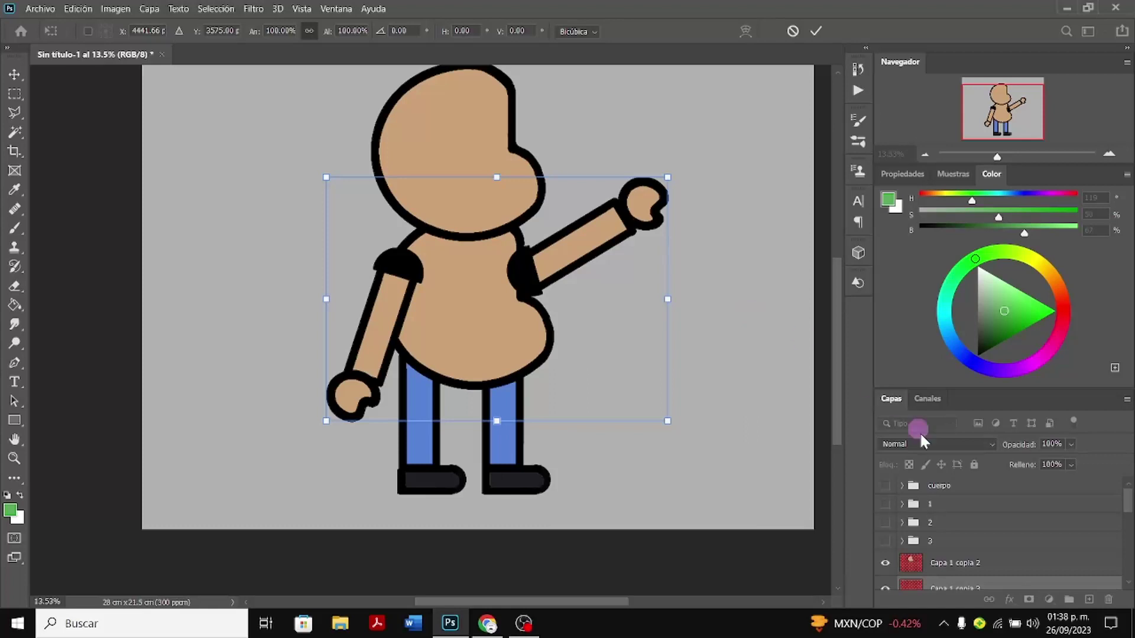
{"action": "left_click", "coordinate": [967, 563]}
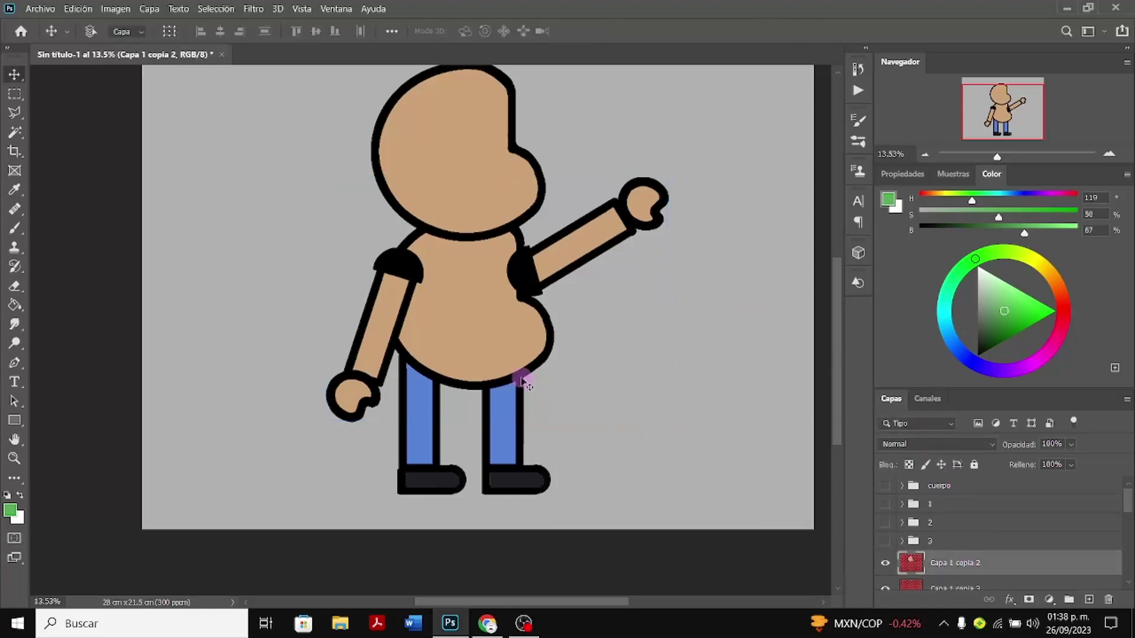
Hide both fist layers, the om d and om i shoulders, and the md and mi arms
{"action": "scroll", "coordinate": [625, 388], "scroll_direction": "down", "scroll_amount": 3}
{"action": "scroll", "coordinate": [900, 544], "scroll_direction": "down", "scroll_amount": 3}
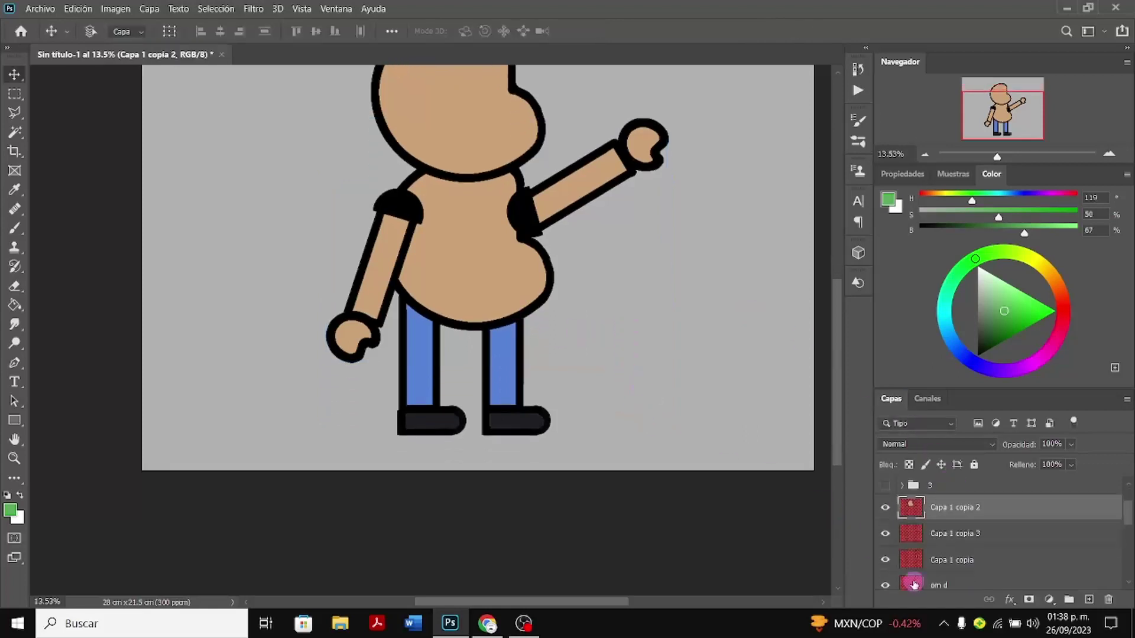
{"action": "scroll", "coordinate": [896, 526], "scroll_direction": "down", "scroll_amount": 1}
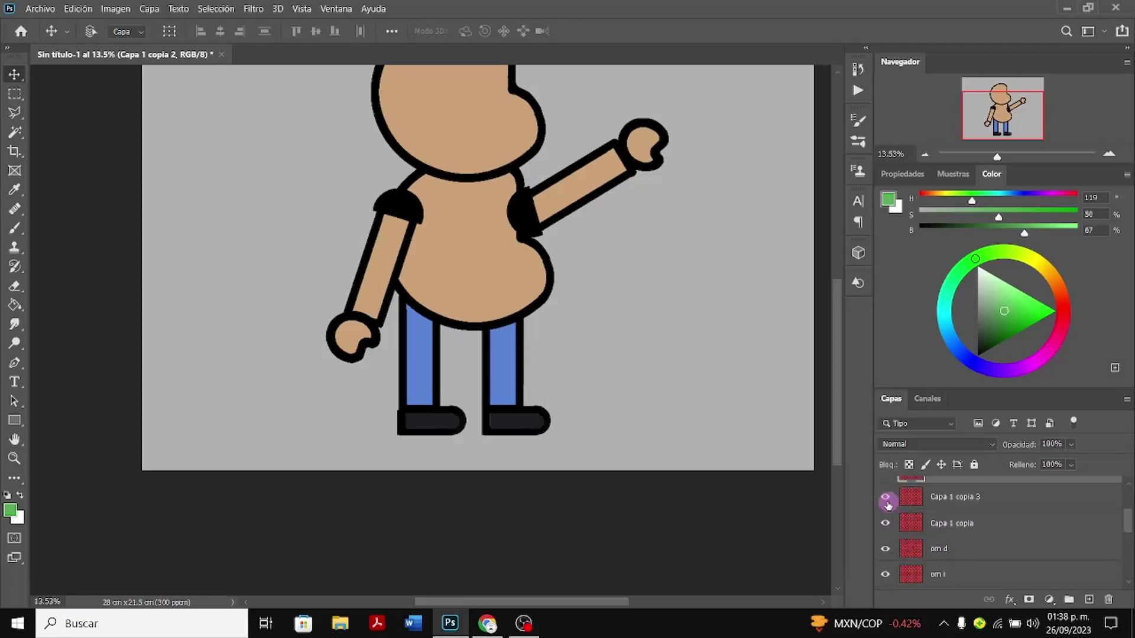
{"action": "left_click", "coordinate": [885, 502]}
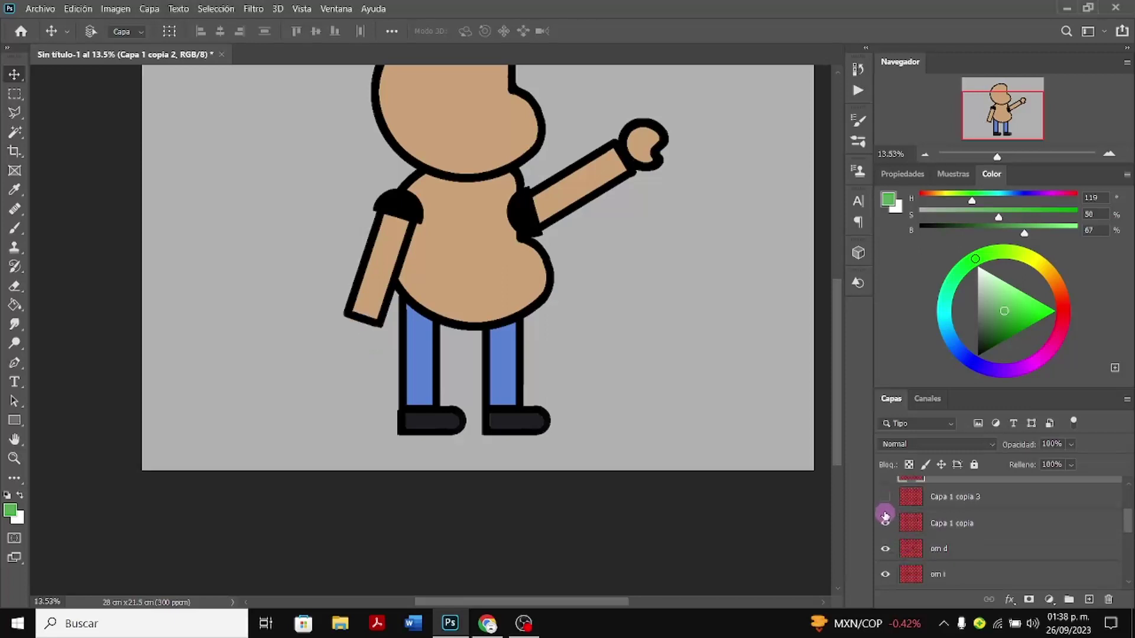
{"action": "left_click", "coordinate": [885, 518]}
{"action": "left_click", "coordinate": [885, 549]}
{"action": "scroll", "coordinate": [886, 549], "scroll_direction": "down", "scroll_amount": 2}
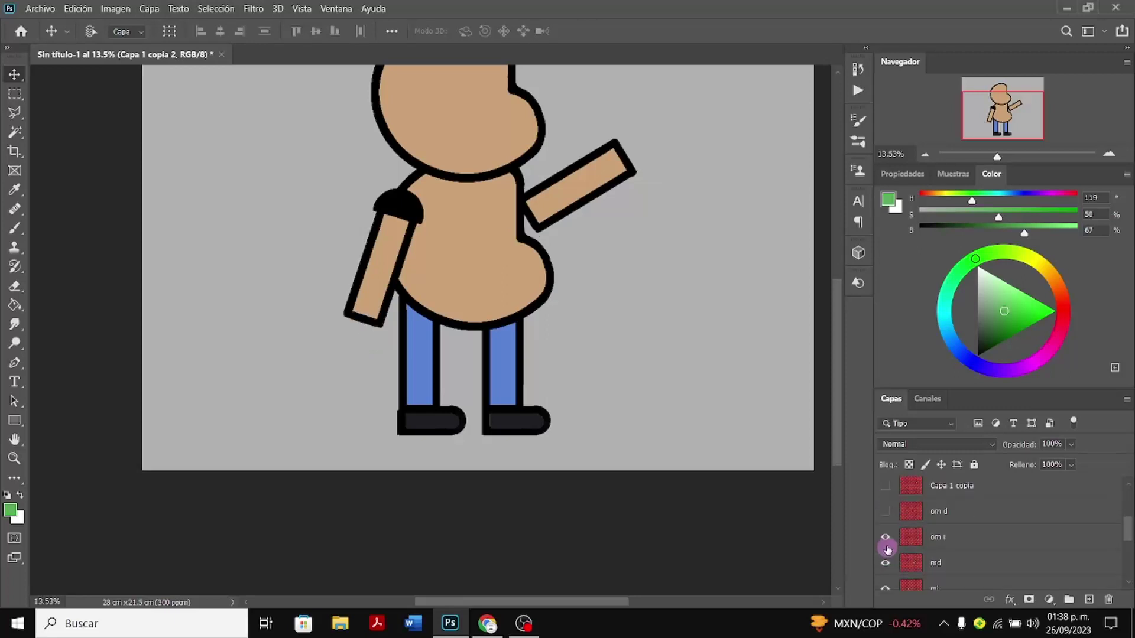
{"action": "left_click", "coordinate": [886, 548]}
{"action": "left_click", "coordinate": [885, 563]}
{"action": "scroll", "coordinate": [885, 566], "scroll_direction": "down", "scroll_amount": 1}
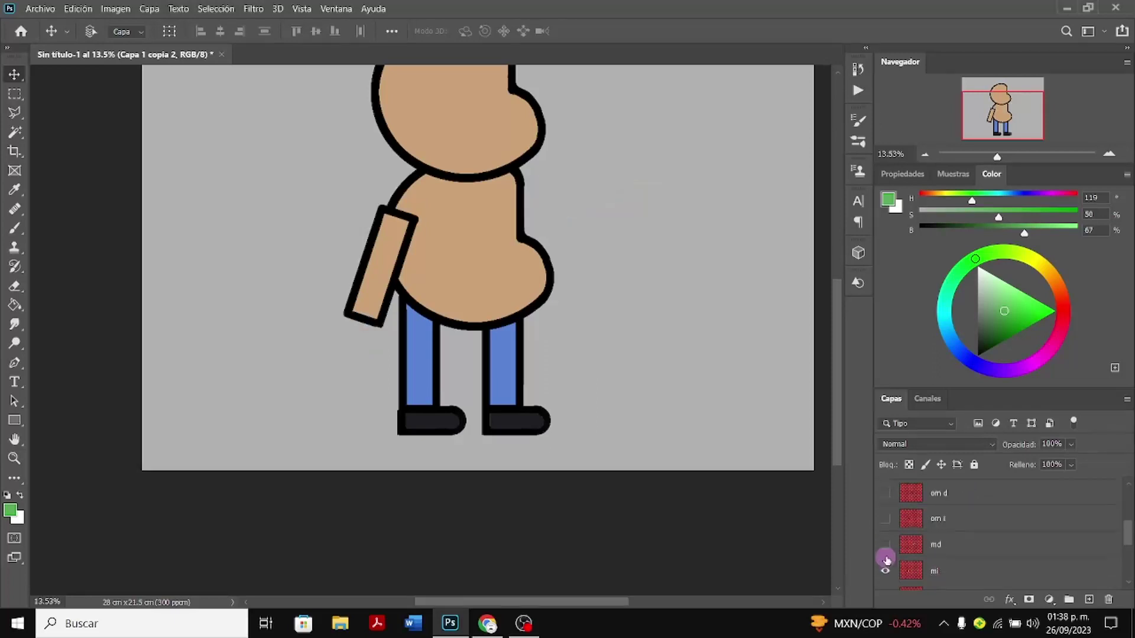
{"action": "left_click", "coordinate": [885, 568]}
Hide the Capa 1 copia 2 head layer, both leg layers and both foot layers
{"action": "scroll", "coordinate": [886, 550], "scroll_direction": "up", "scroll_amount": 5}
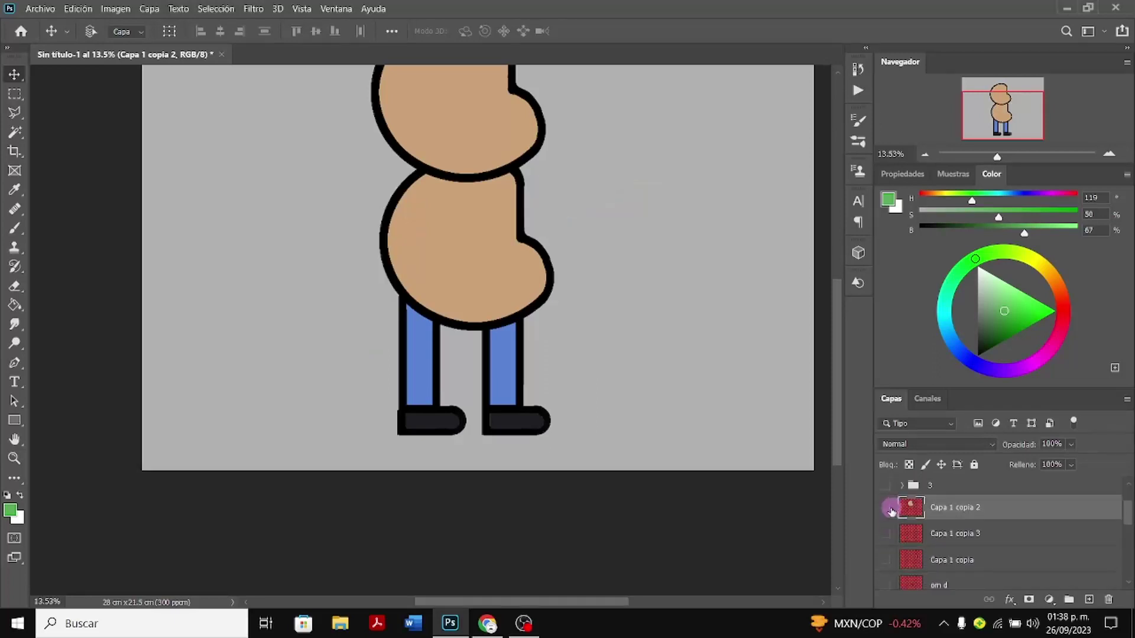
{"action": "left_click", "coordinate": [890, 508]}
{"action": "scroll", "coordinate": [886, 526], "scroll_direction": "down", "scroll_amount": 5}
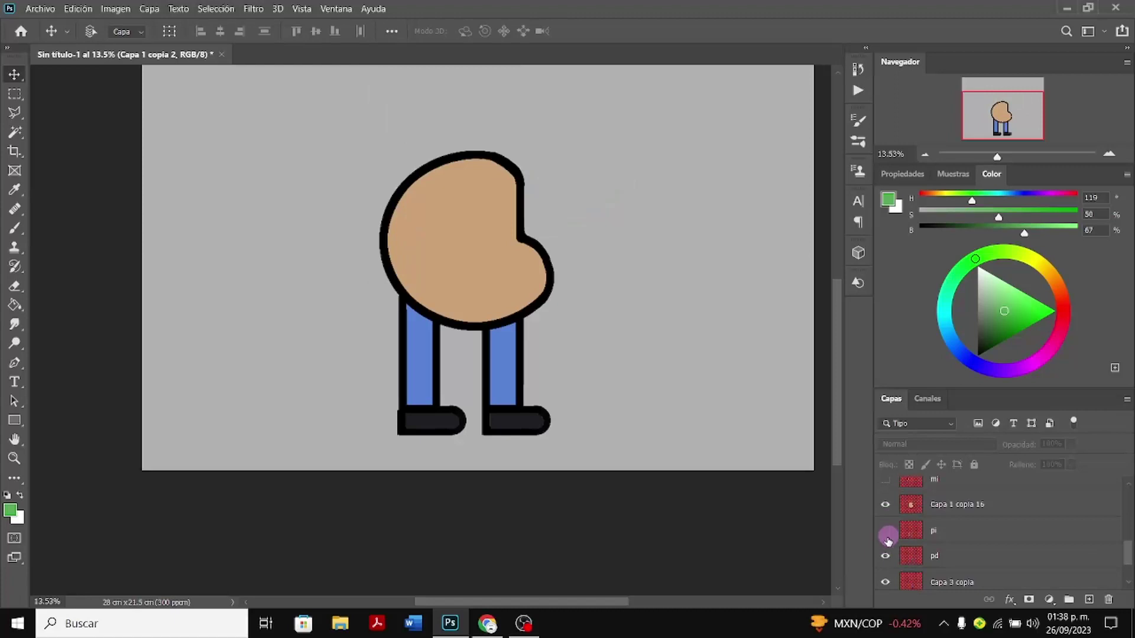
{"action": "left_click", "coordinate": [886, 531]}
{"action": "left_click", "coordinate": [885, 555]}
{"action": "left_click", "coordinate": [885, 582]}
{"action": "scroll", "coordinate": [886, 576], "scroll_direction": "down", "scroll_amount": 2}
{"action": "left_click", "coordinate": [886, 552]}
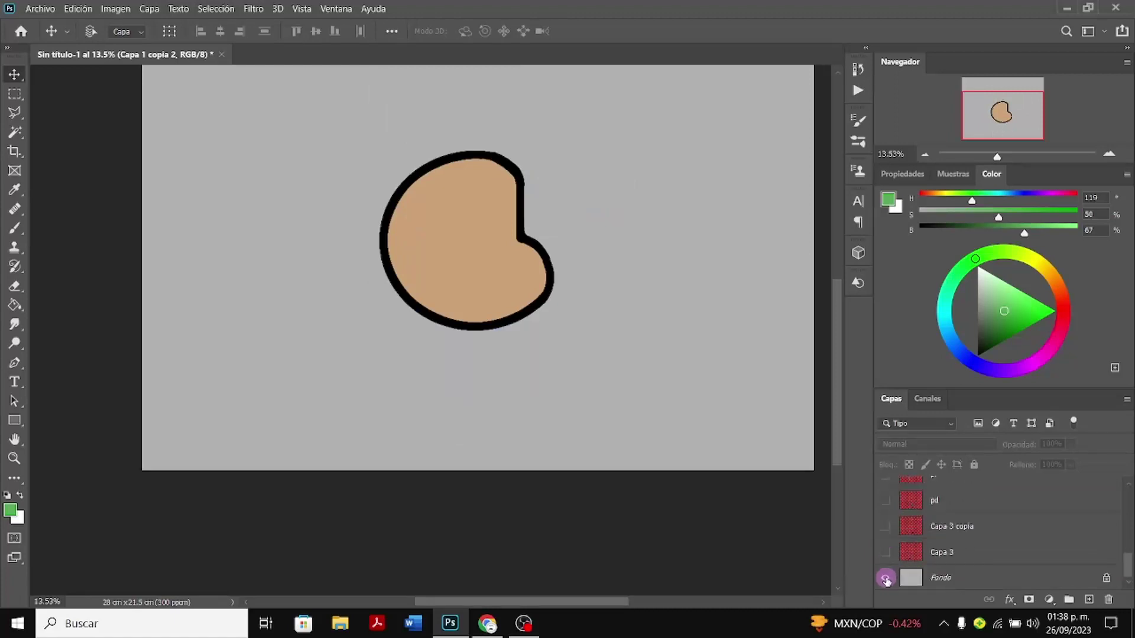
Magic Wand the torso's tan fill and expand the selection by 15 pixels
{"action": "scroll", "coordinate": [181, 253], "scroll_direction": "up", "scroll_amount": 1}
{"action": "left_click", "coordinate": [15, 132]}
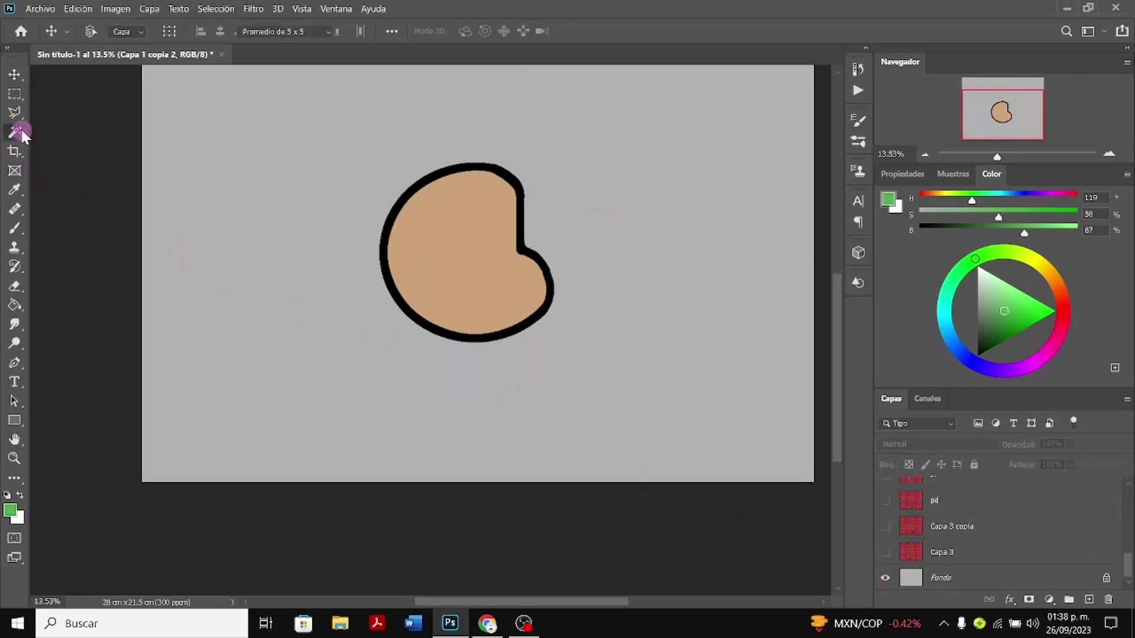
{"action": "left_click", "coordinate": [500, 309]}
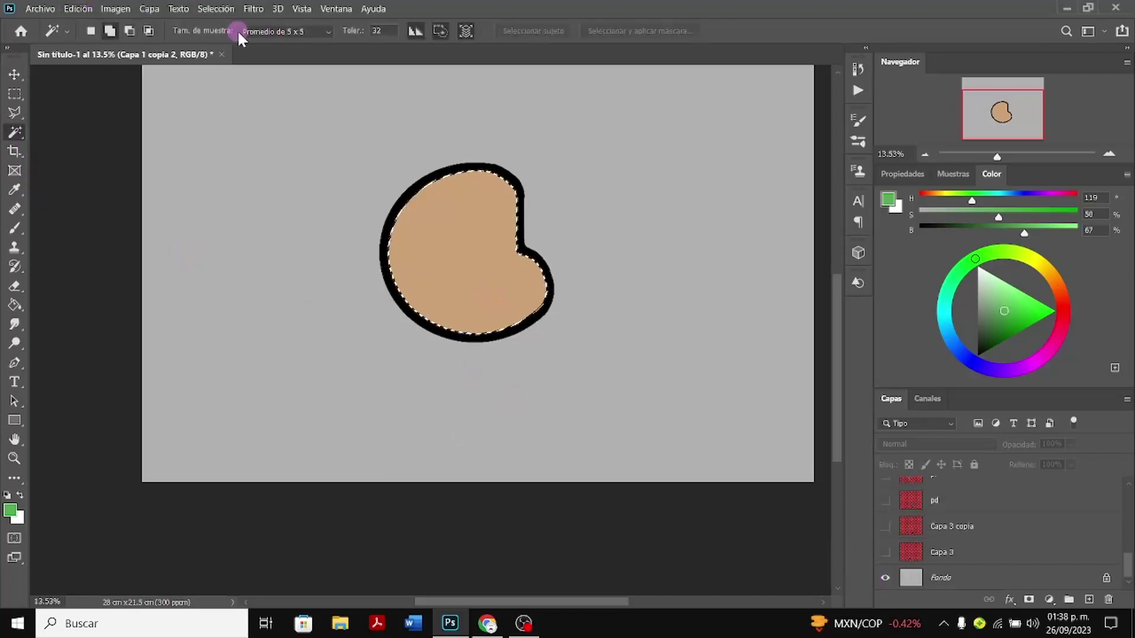
{"action": "left_click", "coordinate": [214, 9]}
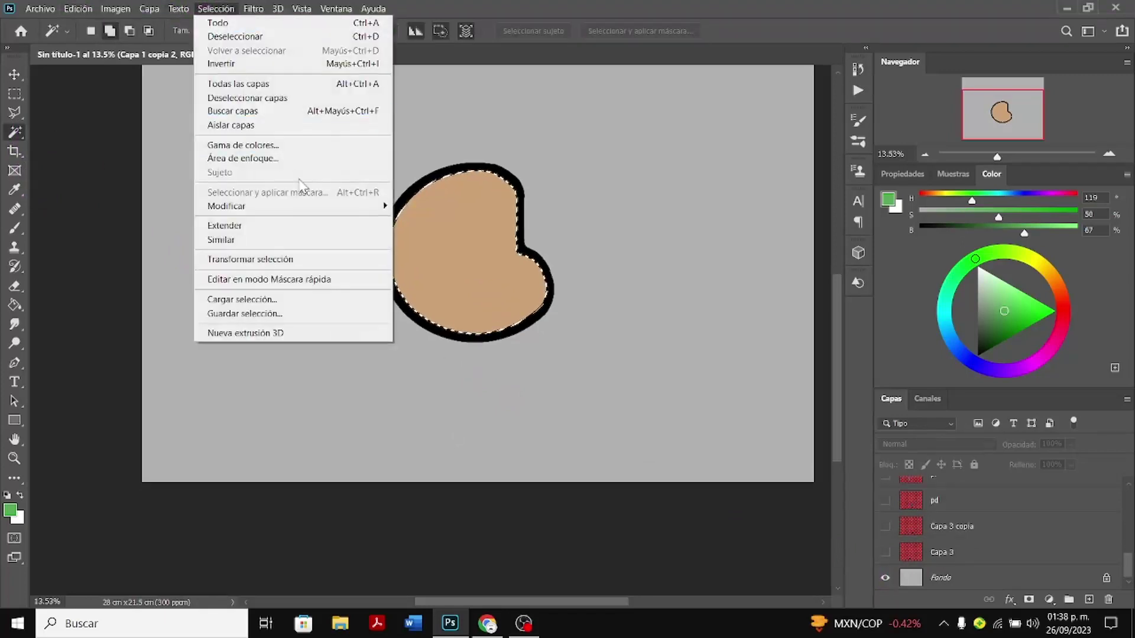
{"action": "mouse_move", "coordinate": [347, 208]}
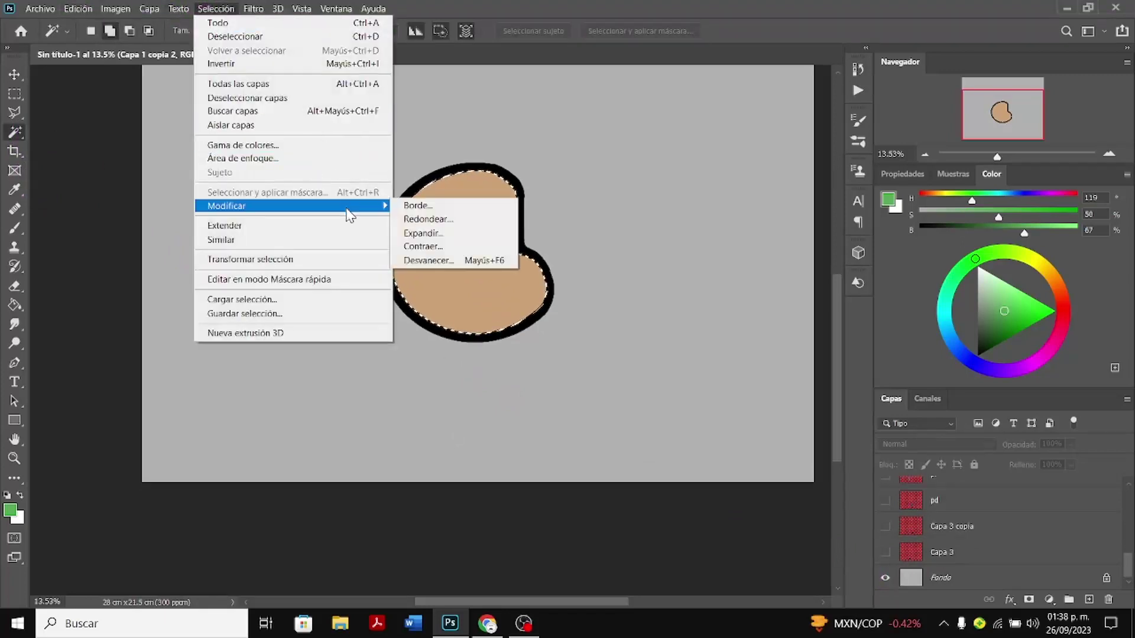
{"action": "left_click", "coordinate": [423, 233]}
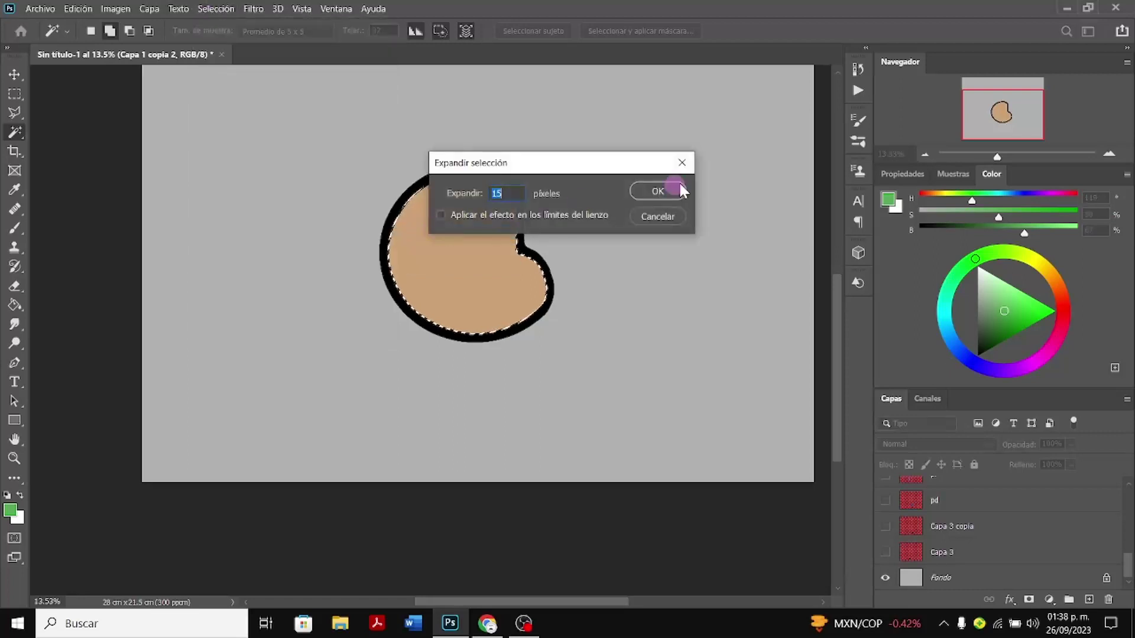
{"action": "left_click", "coordinate": [658, 192]}
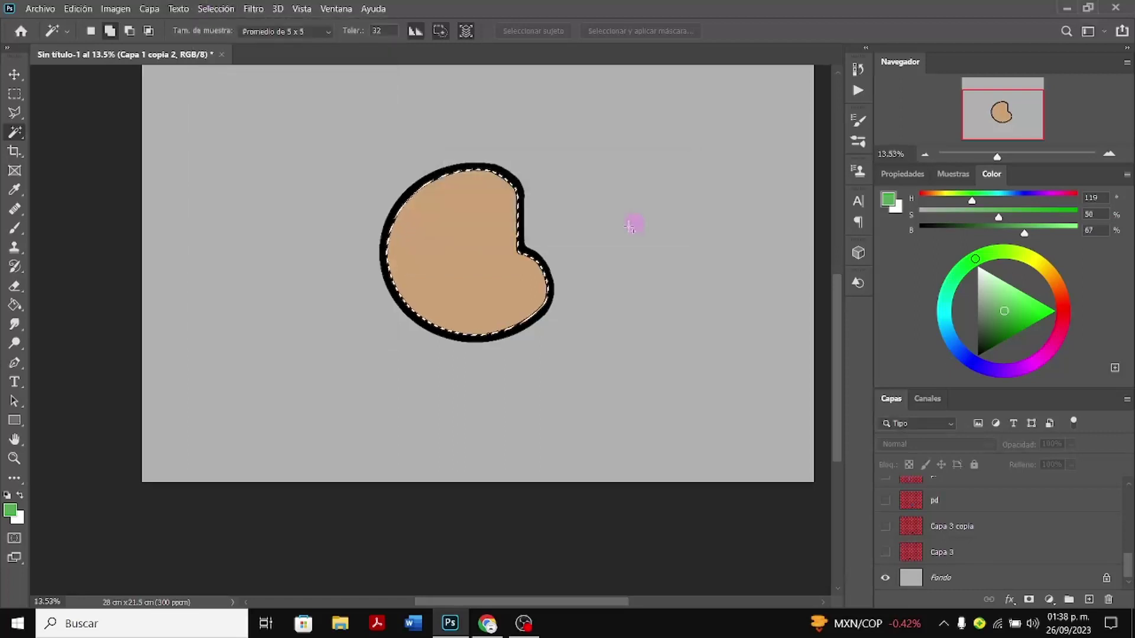
Set the foreground colour to red bc2f2f
{"action": "left_click", "coordinate": [14, 508]}
{"action": "left_click", "coordinate": [256, 446]}
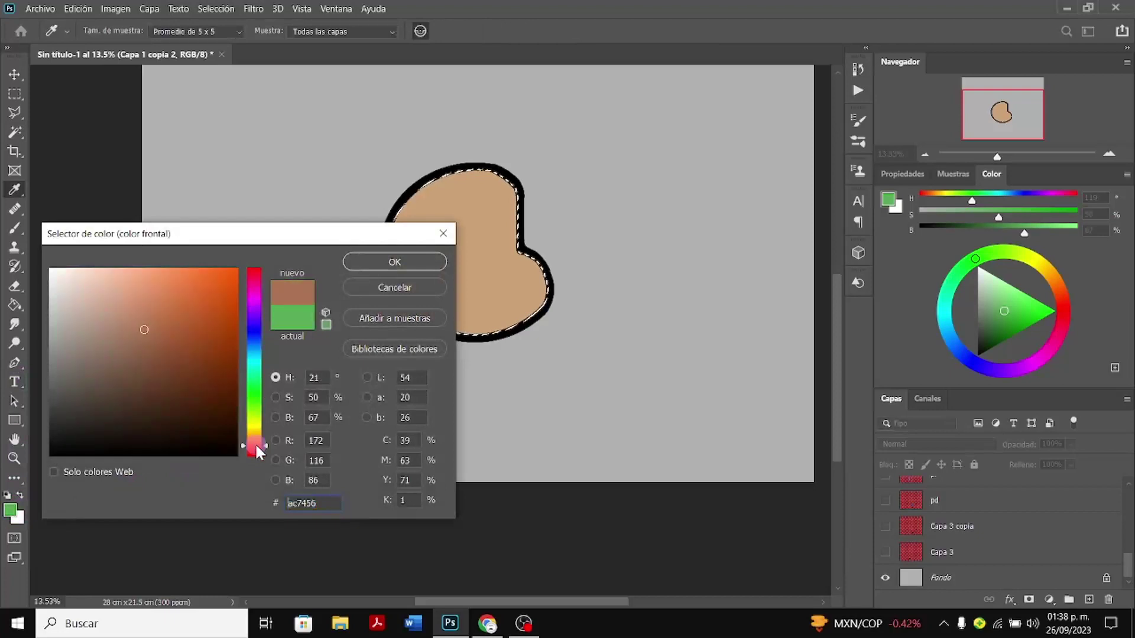
{"action": "mouse_move", "coordinate": [257, 454]}
{"action": "left_mouse_down"}
{"action": "mouse_move", "coordinate": [256, 275]}
{"action": "mouse_move", "coordinate": [257, 467]}
{"action": "left_mouse_up"}
{"action": "mouse_move", "coordinate": [180, 318]}
{"action": "left_mouse_down"}
{"action": "mouse_move", "coordinate": [170, 317]}
{"action": "mouse_move", "coordinate": [191, 322]}
{"action": "left_mouse_up"}
{"action": "key", "text": "w"}
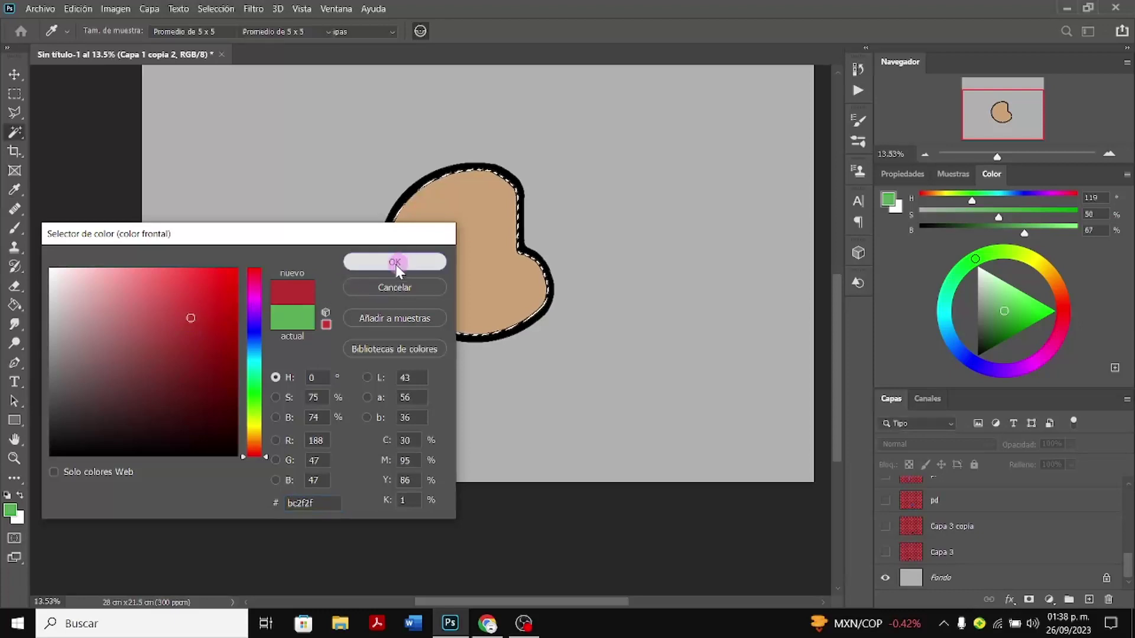
{"action": "left_click", "coordinate": [396, 262]}
{"action": "left_click", "coordinate": [15, 305]}
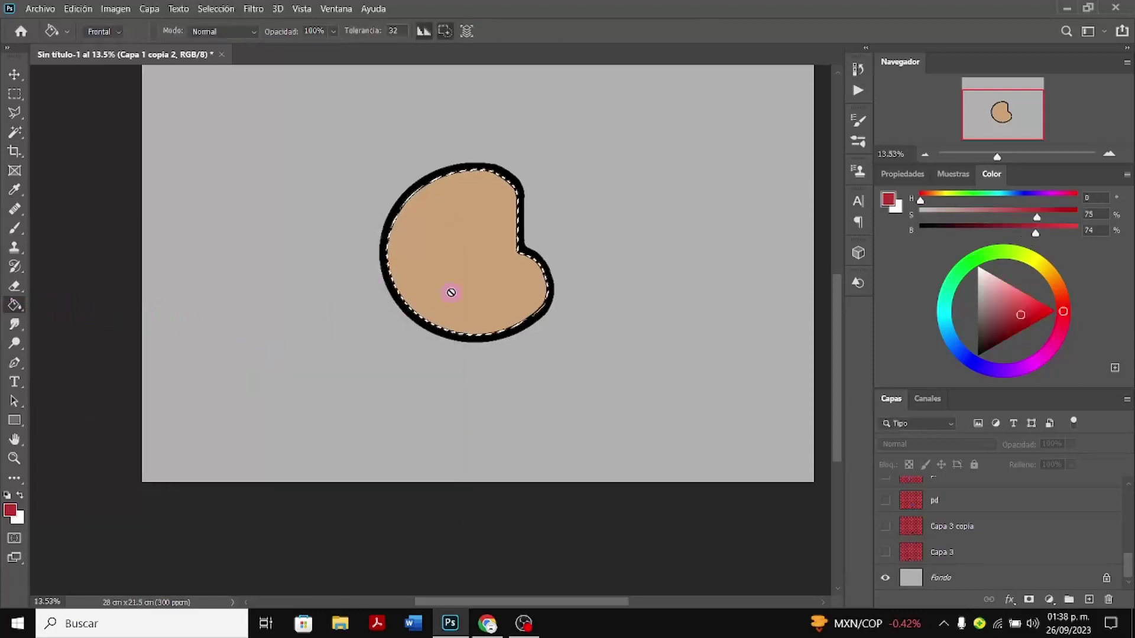
Fill the torso selection red on the Capa 1 copia 16 layer
{"action": "left_click", "coordinate": [480, 279]}
{"action": "left_click", "coordinate": [600, 245]}
{"action": "scroll", "coordinate": [995, 538], "scroll_direction": "up", "scroll_amount": 2}
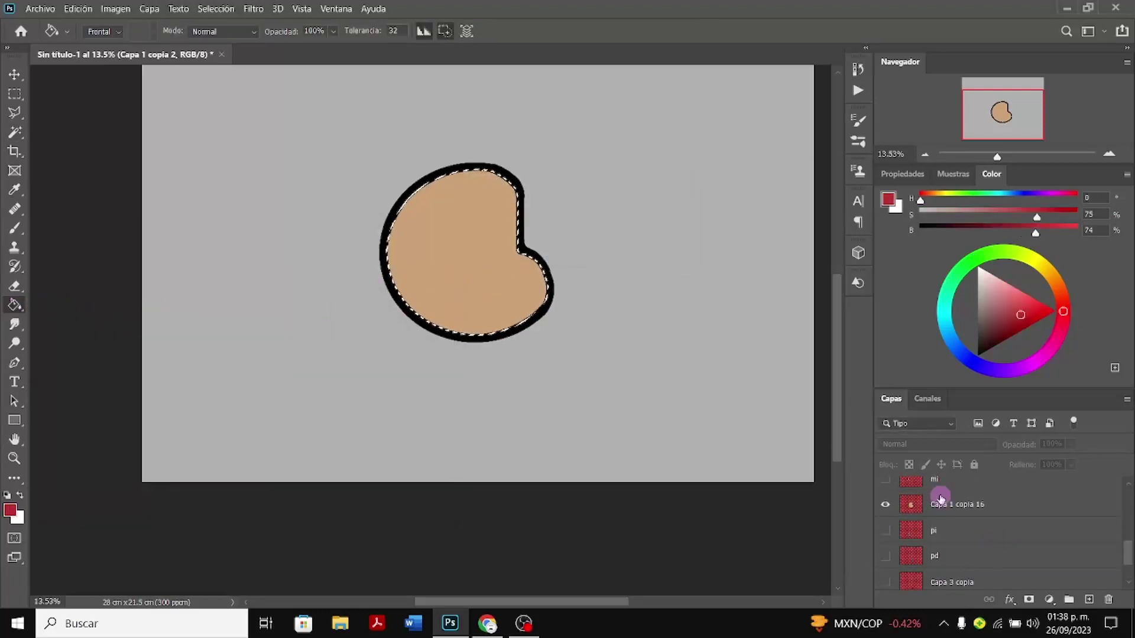
{"action": "left_click", "coordinate": [936, 508]}
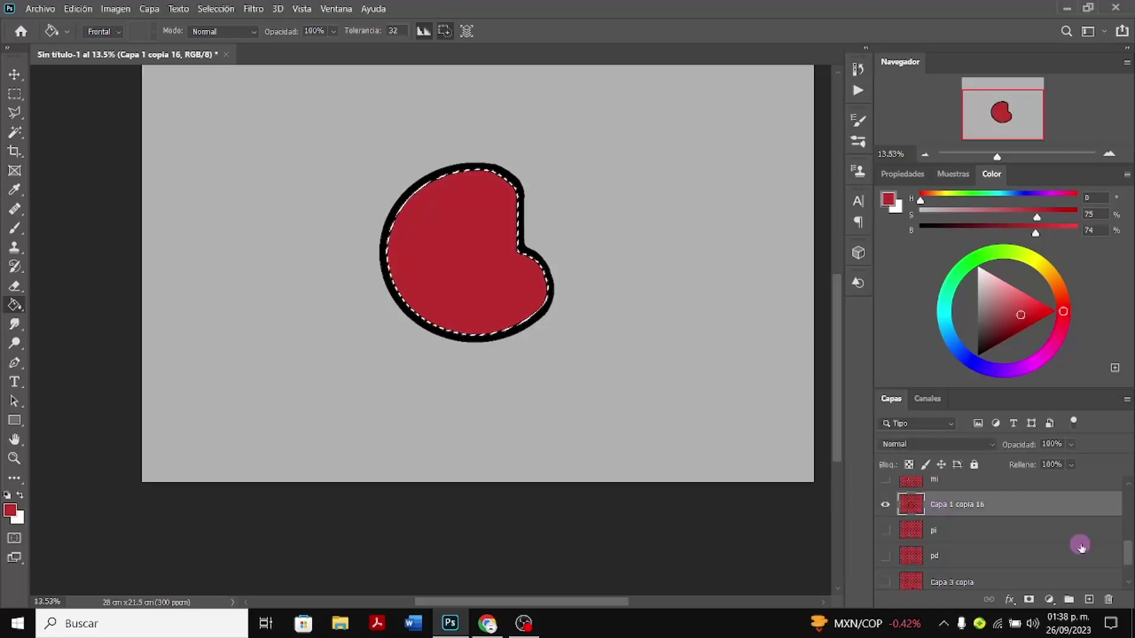
Show the pd and pi legs, Capa 3 and Capa 3 copia feet, and mi and md arms
{"action": "scroll", "coordinate": [946, 547], "scroll_direction": "up", "scroll_amount": 1}
{"action": "scroll", "coordinate": [946, 547], "scroll_direction": "down", "scroll_amount": 1}
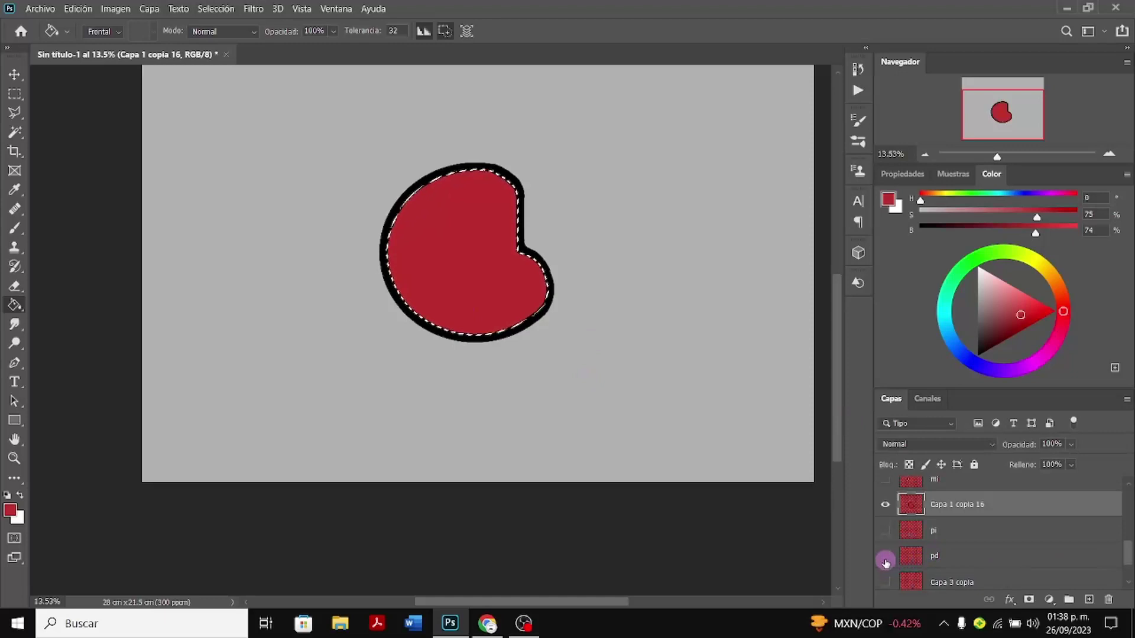
{"action": "left_click", "coordinate": [886, 556]}
{"action": "left_click", "coordinate": [886, 553]}
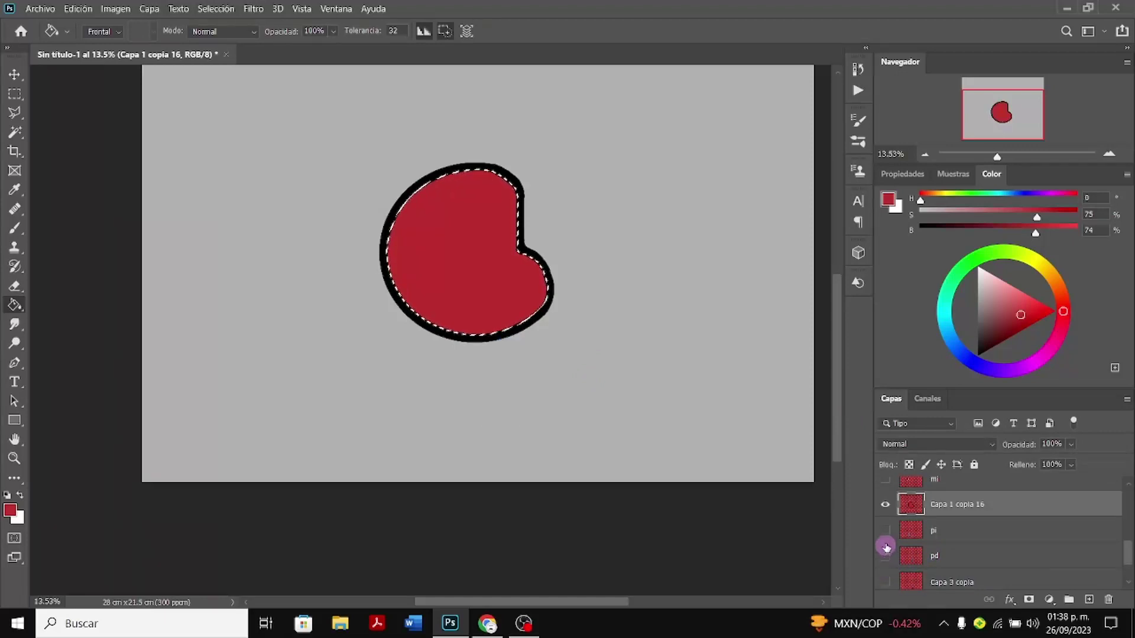
{"action": "left_click", "coordinate": [885, 552]}
{"action": "scroll", "coordinate": [887, 559], "scroll_direction": "down", "scroll_amount": 1}
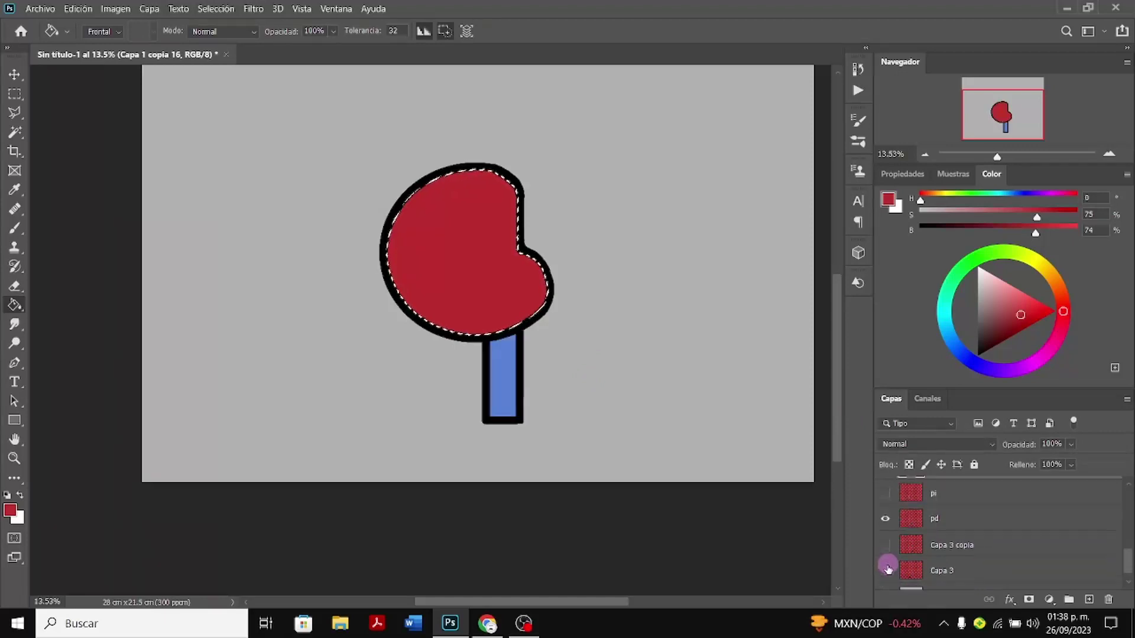
{"action": "left_click", "coordinate": [886, 570]}
{"action": "left_click", "coordinate": [885, 494]}
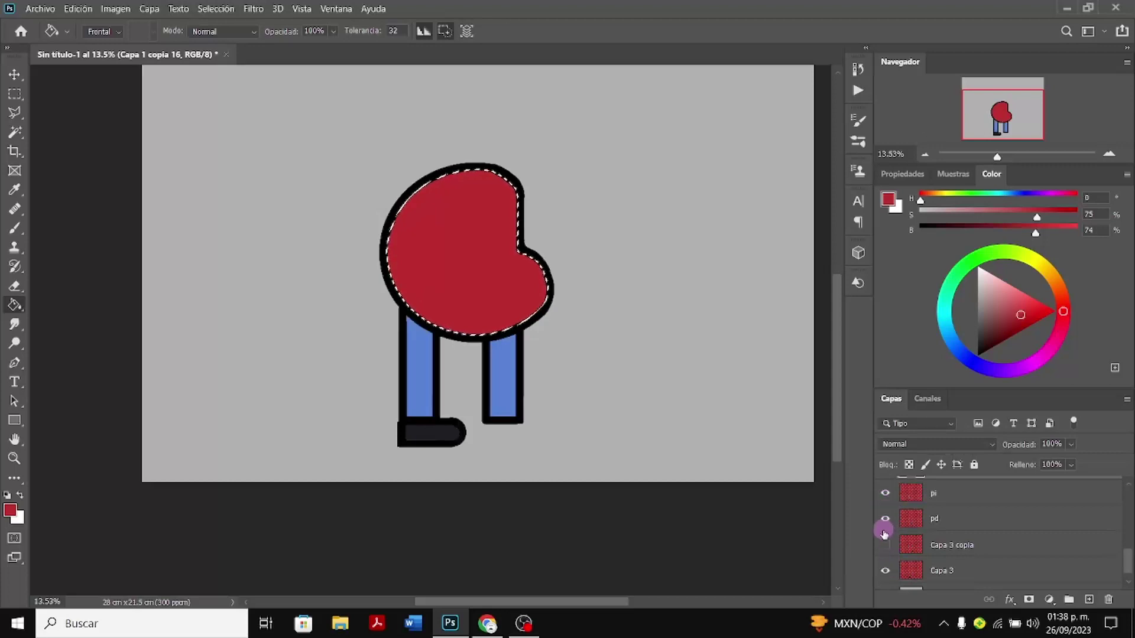
{"action": "left_click", "coordinate": [885, 545]}
{"action": "scroll", "coordinate": [889, 562], "scroll_direction": "up", "scroll_amount": 3}
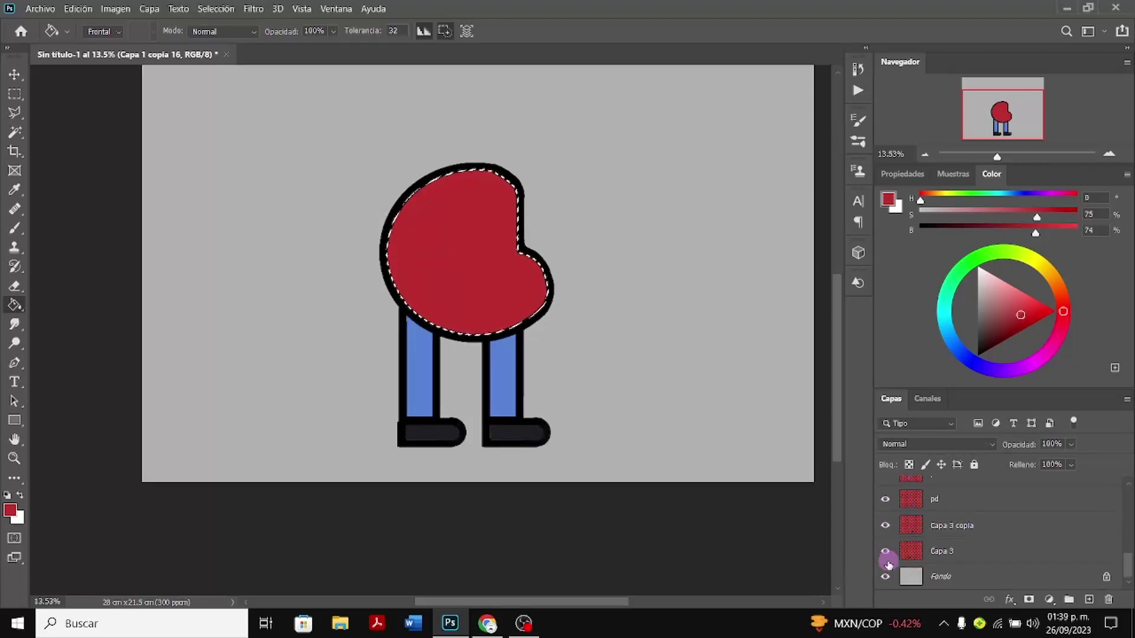
{"action": "left_click", "coordinate": [886, 549]}
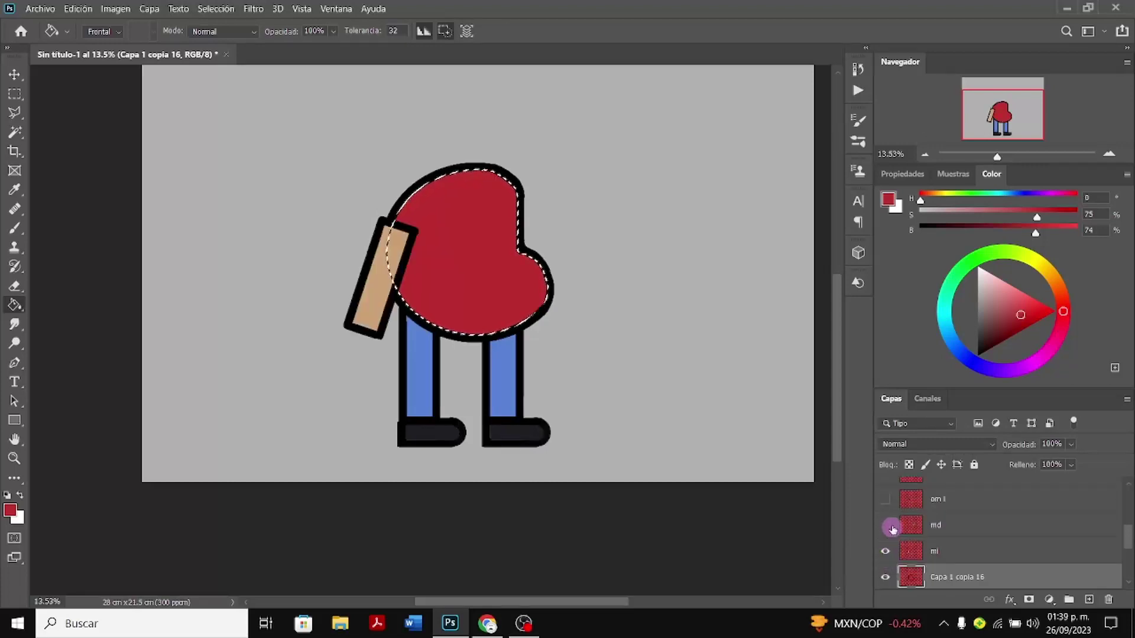
{"action": "left_click", "coordinate": [887, 524]}
{"action": "scroll", "coordinate": [893, 512], "scroll_direction": "up", "scroll_amount": 1}
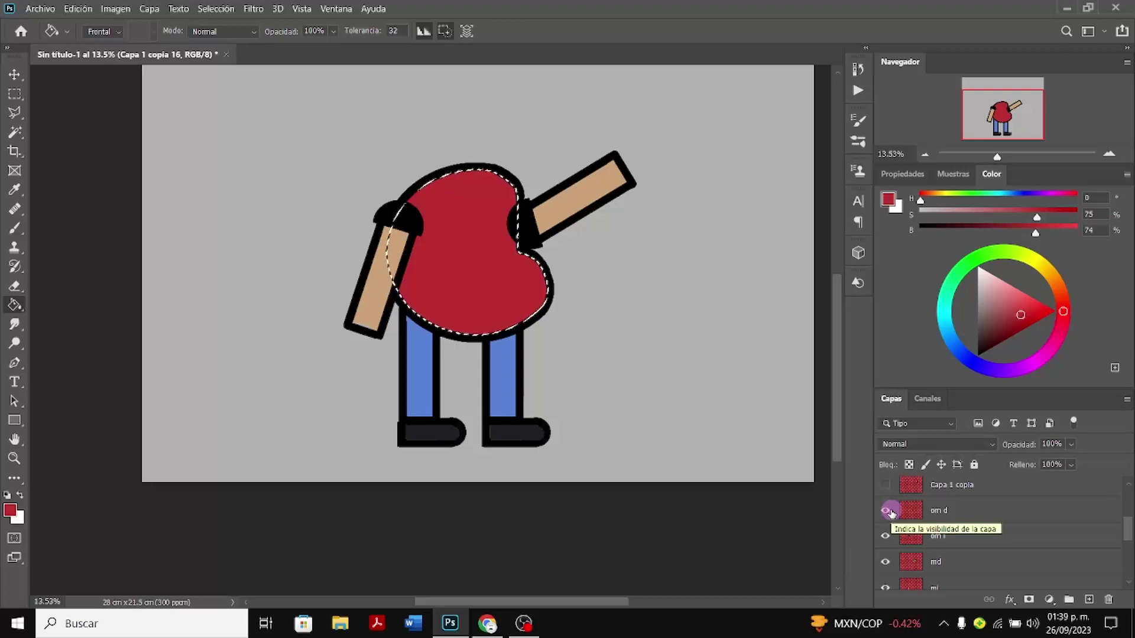
{"action": "scroll", "coordinate": [892, 513], "scroll_direction": "down", "scroll_amount": 1}
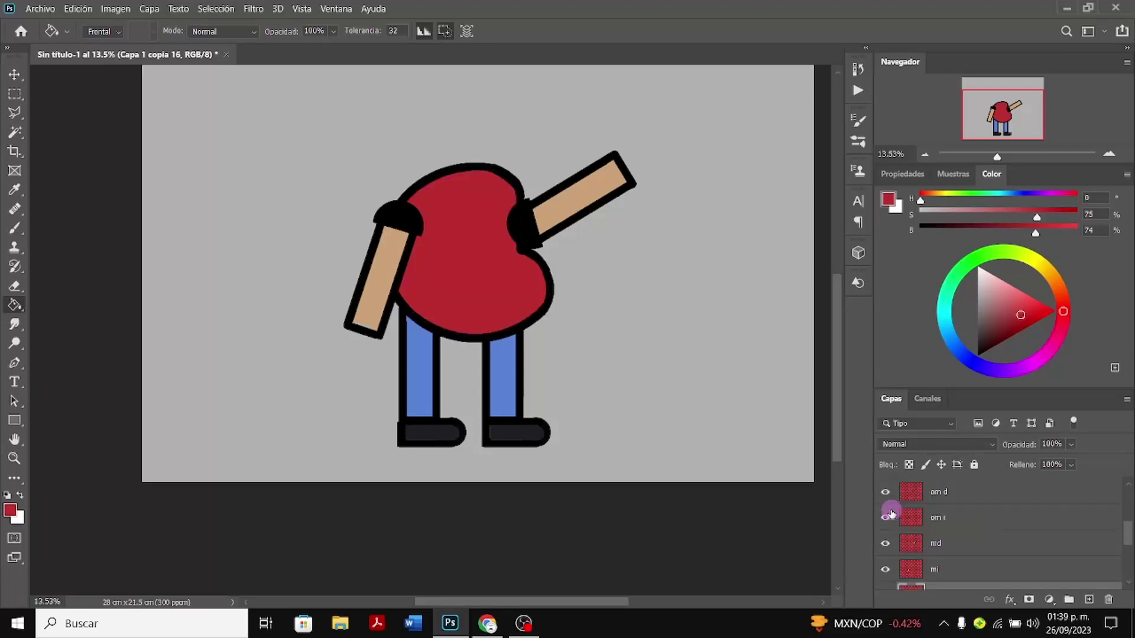
{"action": "scroll", "coordinate": [892, 513], "scroll_direction": "down", "scroll_amount": 1}
Scale the red torso to 92.53% and shift it slightly right
{"action": "scroll", "coordinate": [934, 546], "scroll_direction": "down", "scroll_amount": 1}
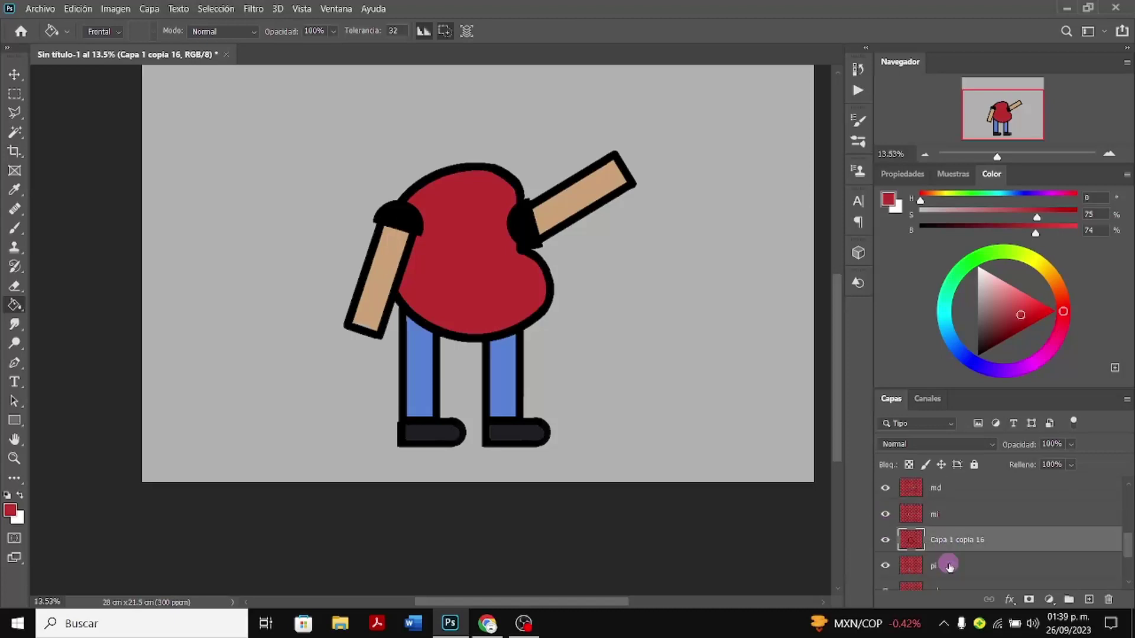
{"action": "key", "text": "ctrl+t"}
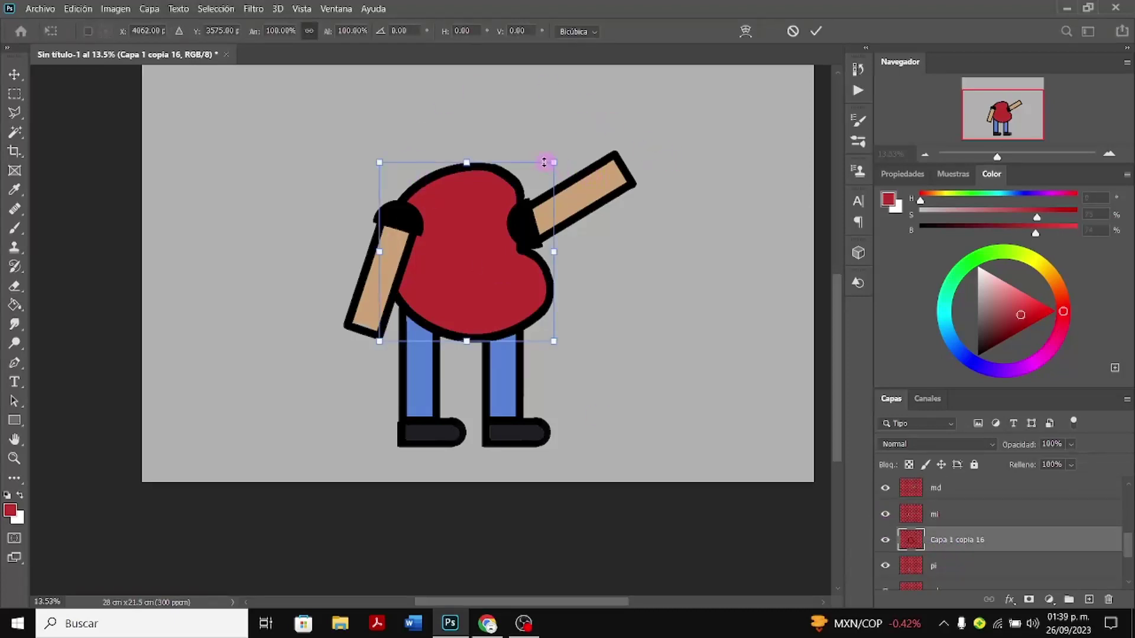
{"action": "left_click_drag", "start_coordinate": [556, 163], "coordinate": [543, 175]}
{"action": "mouse_move", "coordinate": [474, 264]}
{"action": "left_mouse_down"}
{"action": "mouse_move", "coordinate": [477, 253]}
{"action": "mouse_move", "coordinate": [480, 272]}
{"action": "left_mouse_up"}
{"action": "mouse_move", "coordinate": [475, 271]}
{"action": "left_mouse_down"}
{"action": "mouse_move", "coordinate": [489, 257]}
{"action": "mouse_move", "coordinate": [489, 272]}
{"action": "mouse_move", "coordinate": [471, 264]}
{"action": "mouse_move", "coordinate": [474, 283]}
{"action": "left_mouse_up"}
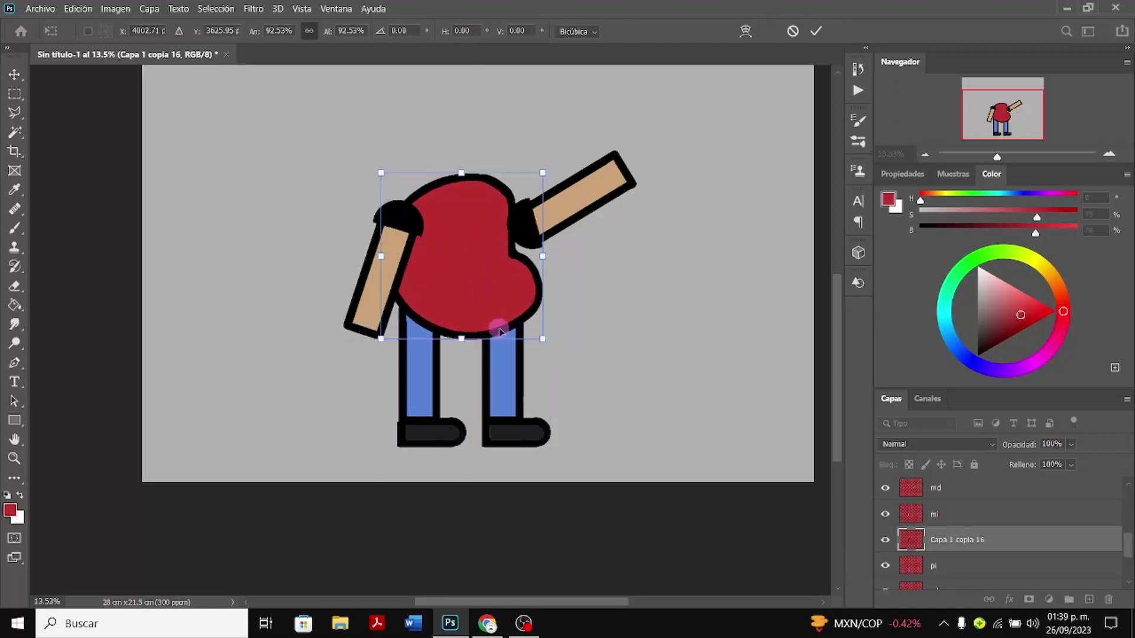
Warp the torso's lower-left edge downward and commit the warp
{"action": "right_click", "coordinate": [498, 277]}
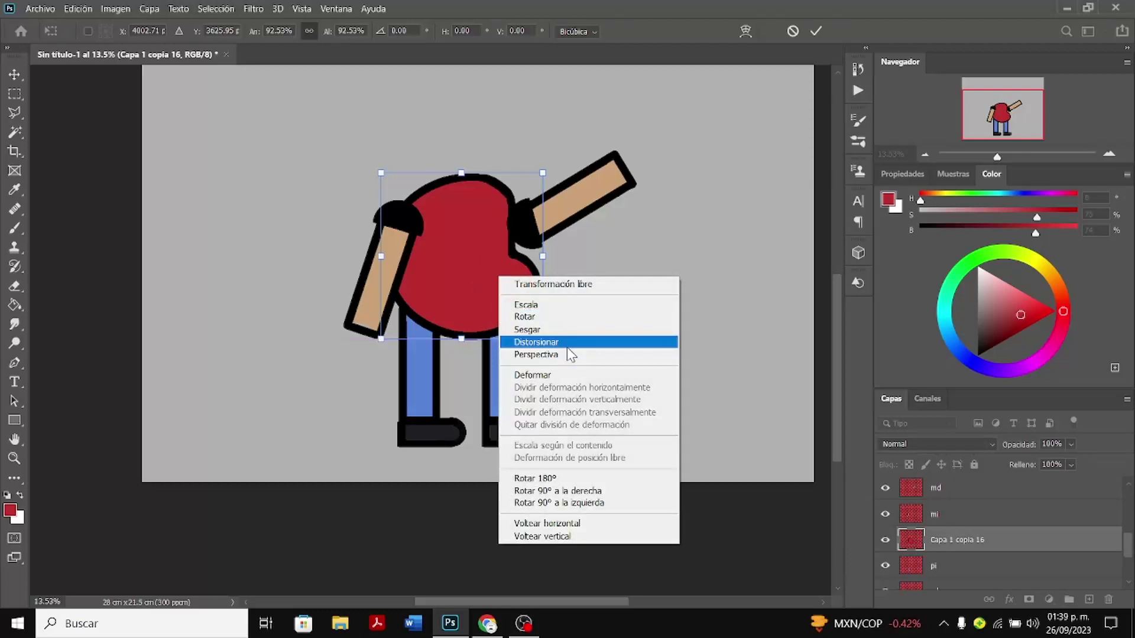
{"action": "left_click", "coordinate": [566, 375]}
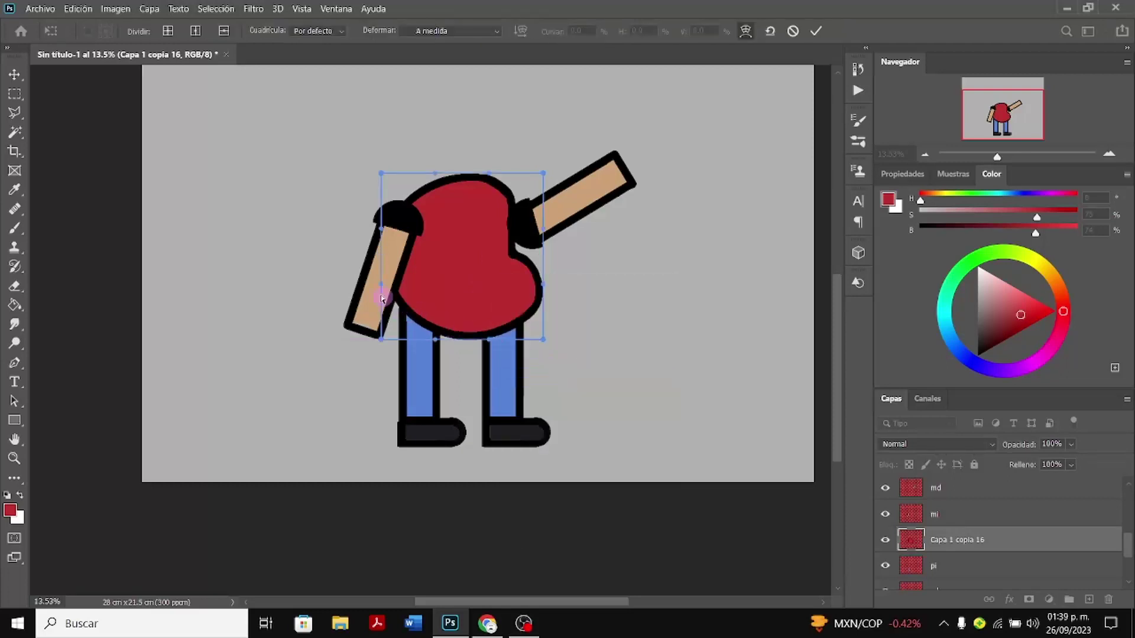
{"action": "mouse_move", "coordinate": [376, 289]}
{"action": "left_mouse_down"}
{"action": "mouse_move", "coordinate": [364, 310]}
{"action": "mouse_move", "coordinate": [385, 377]}
{"action": "left_mouse_up"}
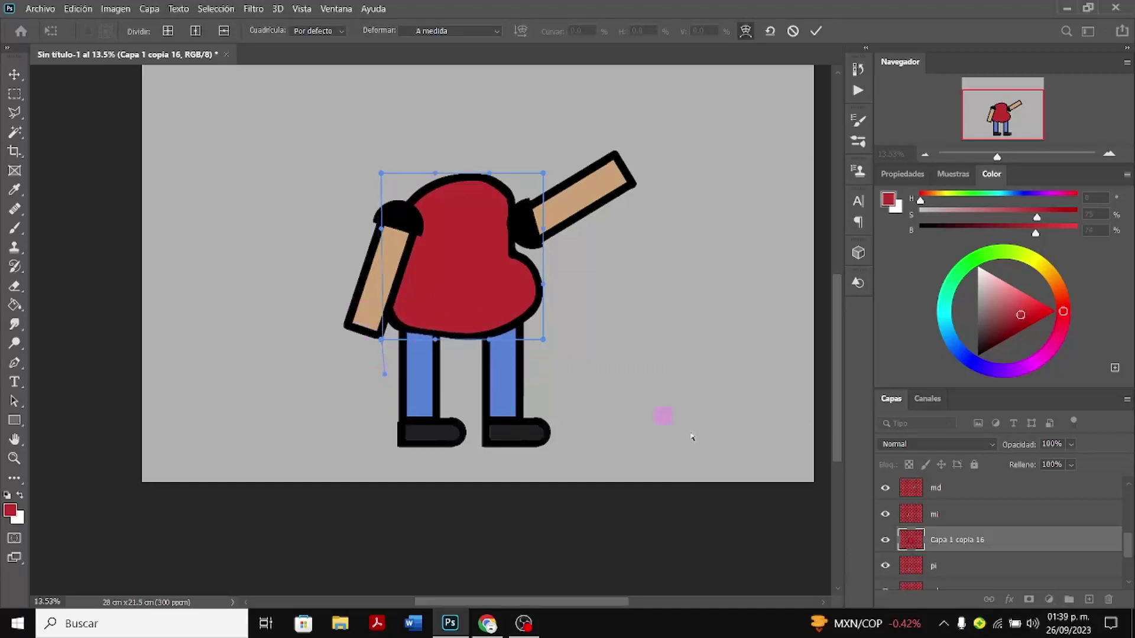
{"action": "key", "text": "Return"}
{"action": "key", "text": "g"}
{"action": "mouse_move", "coordinate": [888, 518]}
{"action": "left_mouse_down"}
{"action": "mouse_move", "coordinate": [891, 492]}
{"action": "mouse_move", "coordinate": [888, 518]}
{"action": "left_mouse_up"}
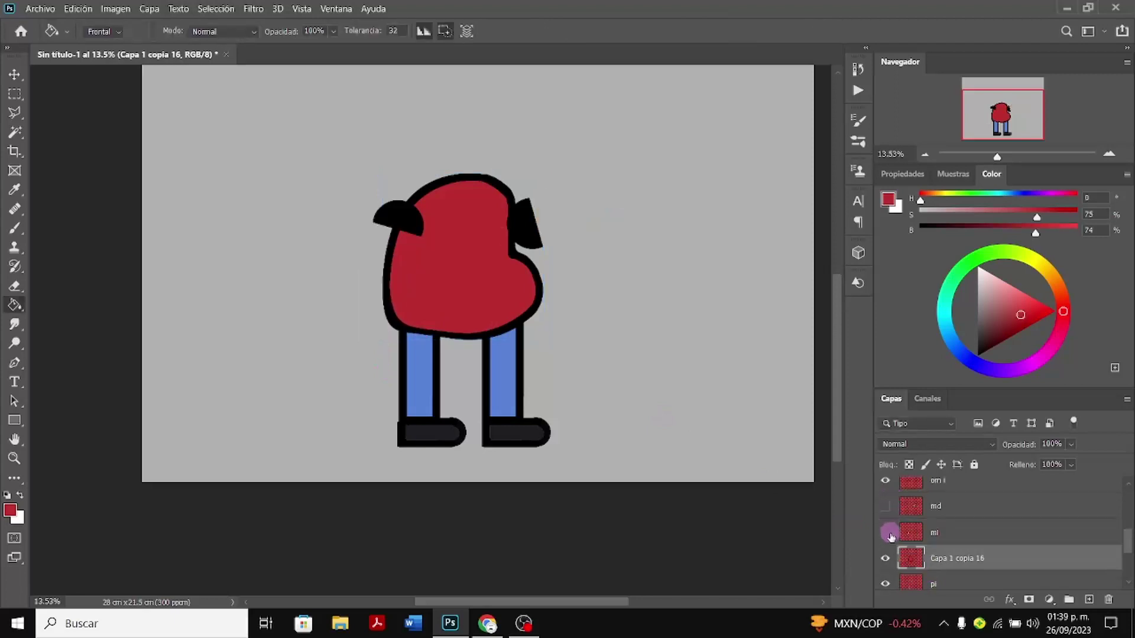
Hide the md and mi arm layers and both black shoulder layers
{"action": "left_click", "coordinate": [886, 532]}
{"action": "left_click", "coordinate": [885, 507]}
{"action": "left_click", "coordinate": [886, 507]}
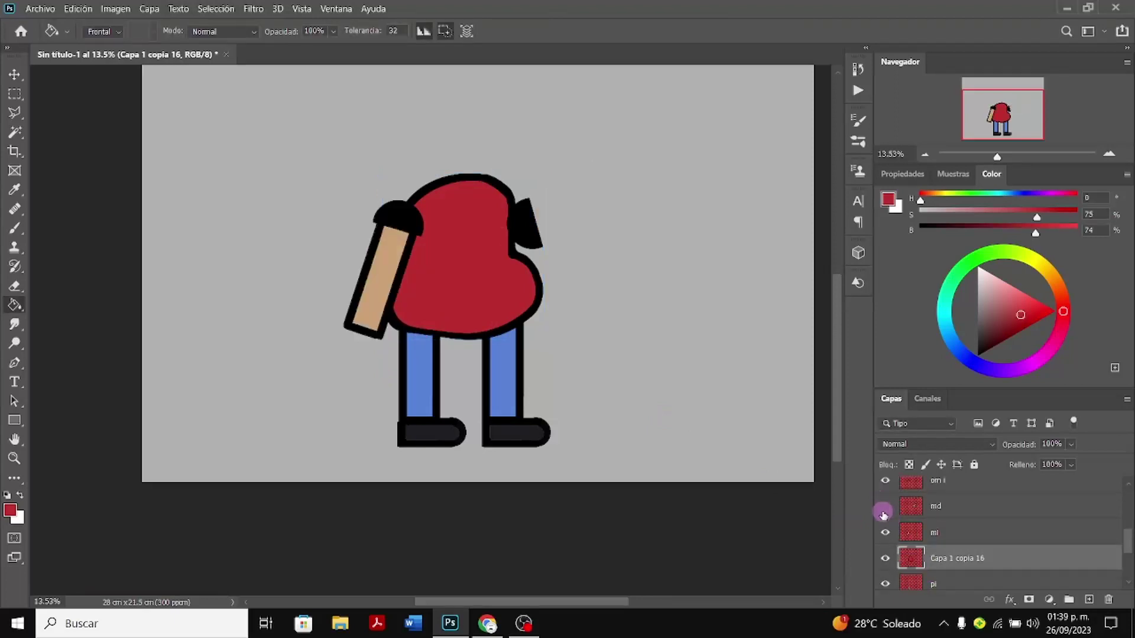
{"action": "left_click", "coordinate": [885, 507]}
{"action": "left_click", "coordinate": [886, 531]}
{"action": "left_click", "coordinate": [886, 507]}
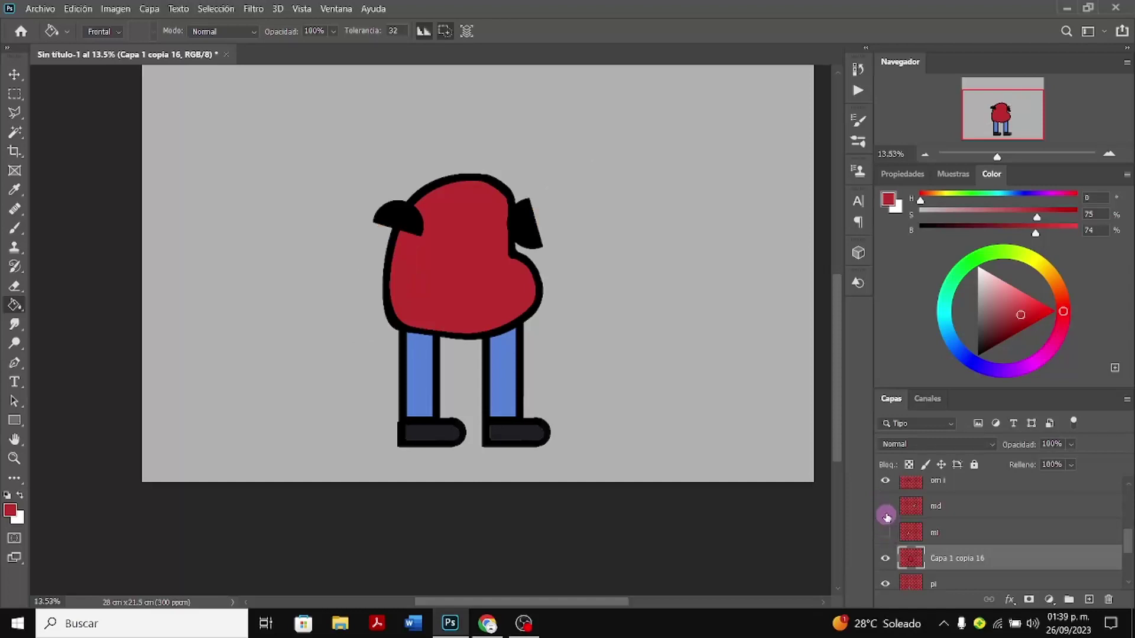
{"action": "mouse_move", "coordinate": [887, 518]}
{"action": "left_mouse_down"}
{"action": "mouse_move", "coordinate": [887, 500]}
{"action": "mouse_move", "coordinate": [890, 530]}
{"action": "left_mouse_up"}
{"action": "scroll", "coordinate": [889, 529], "scroll_direction": "down", "scroll_amount": 1}
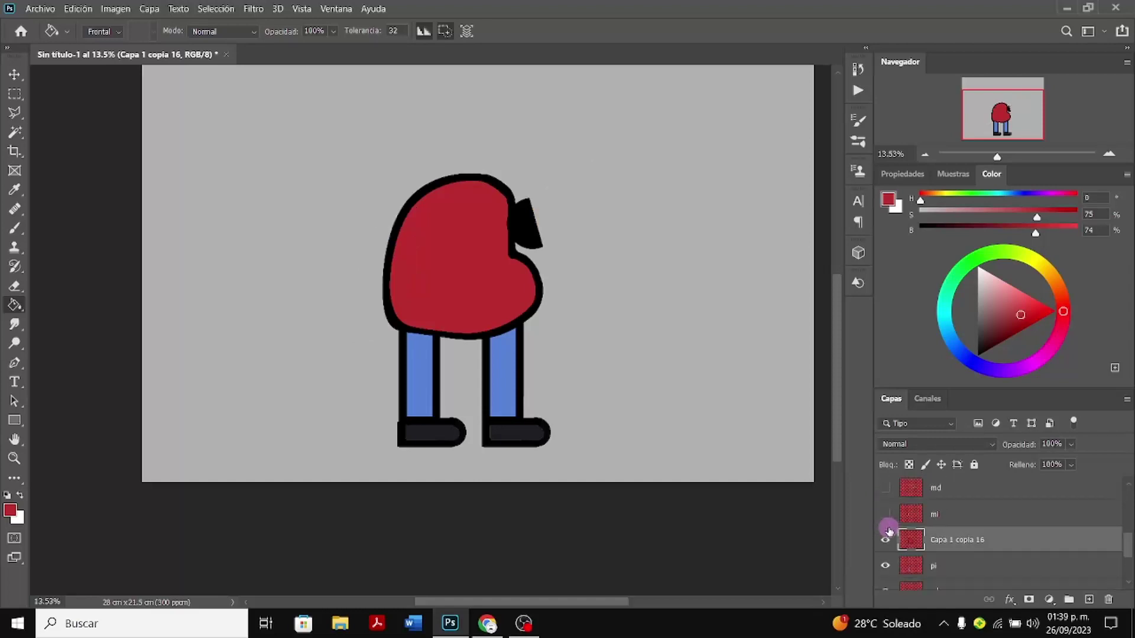
{"action": "scroll", "coordinate": [888, 523], "scroll_direction": "up", "scroll_amount": 3}
{"action": "left_click", "coordinate": [886, 512]}
Hide both blue leg layers and the Capa 3 and Capa 3 copia shoe layers, keeping Fondo visible
{"action": "scroll", "coordinate": [886, 521], "scroll_direction": "down", "scroll_amount": 2}
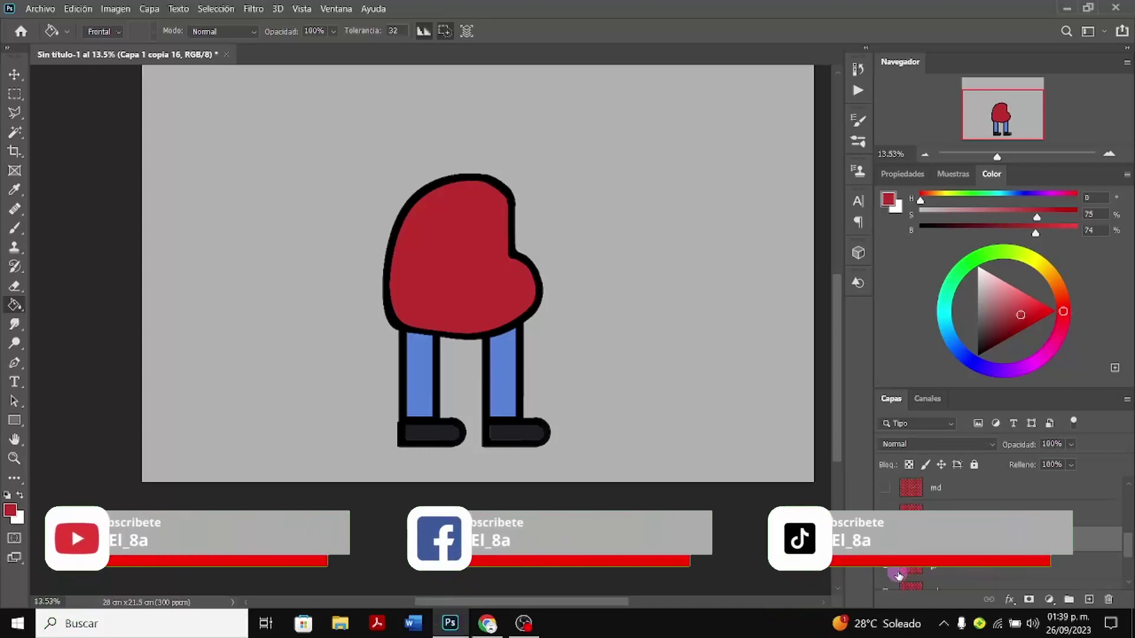
{"action": "scroll", "coordinate": [887, 550], "scroll_direction": "down", "scroll_amount": 3}
{"action": "left_click", "coordinate": [885, 529]}
{"action": "left_click", "coordinate": [885, 554]}
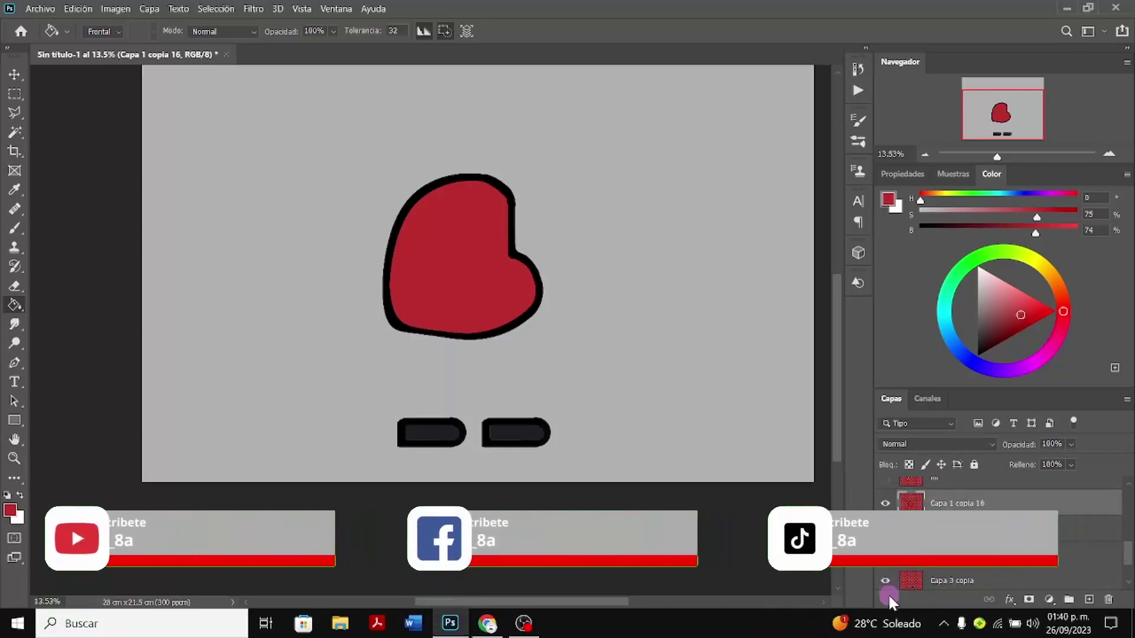
{"action": "scroll", "coordinate": [889, 591], "scroll_direction": "down", "scroll_amount": 1}
{"action": "scroll", "coordinate": [889, 581], "scroll_direction": "down", "scroll_amount": 1}
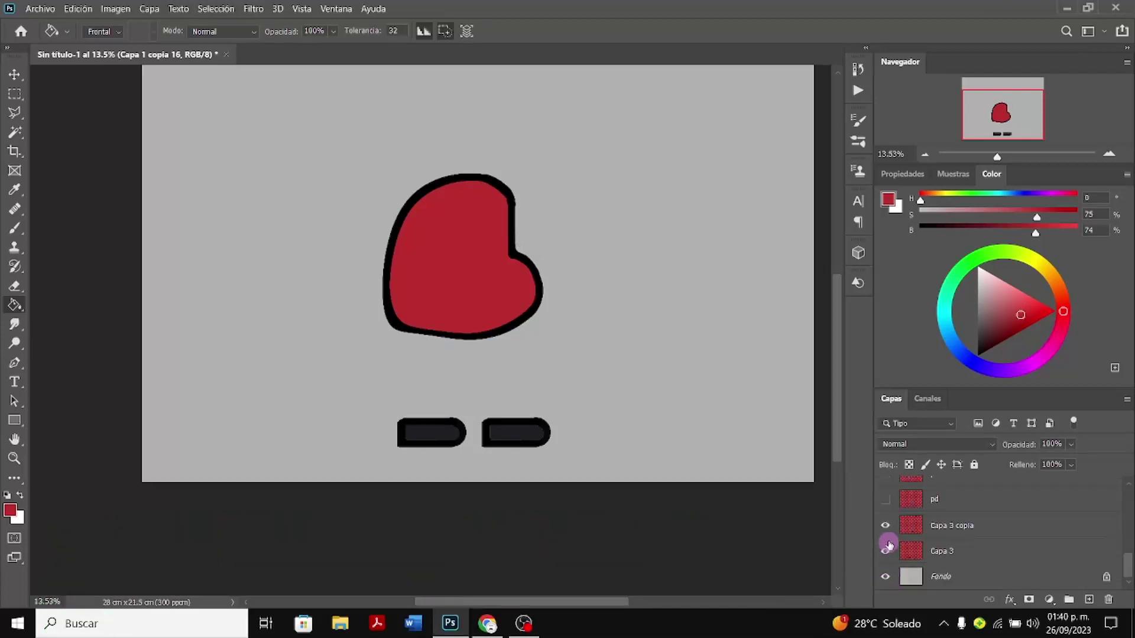
{"action": "left_click", "coordinate": [886, 526]}
{"action": "left_click", "coordinate": [885, 551]}
{"action": "left_click", "coordinate": [886, 577]}
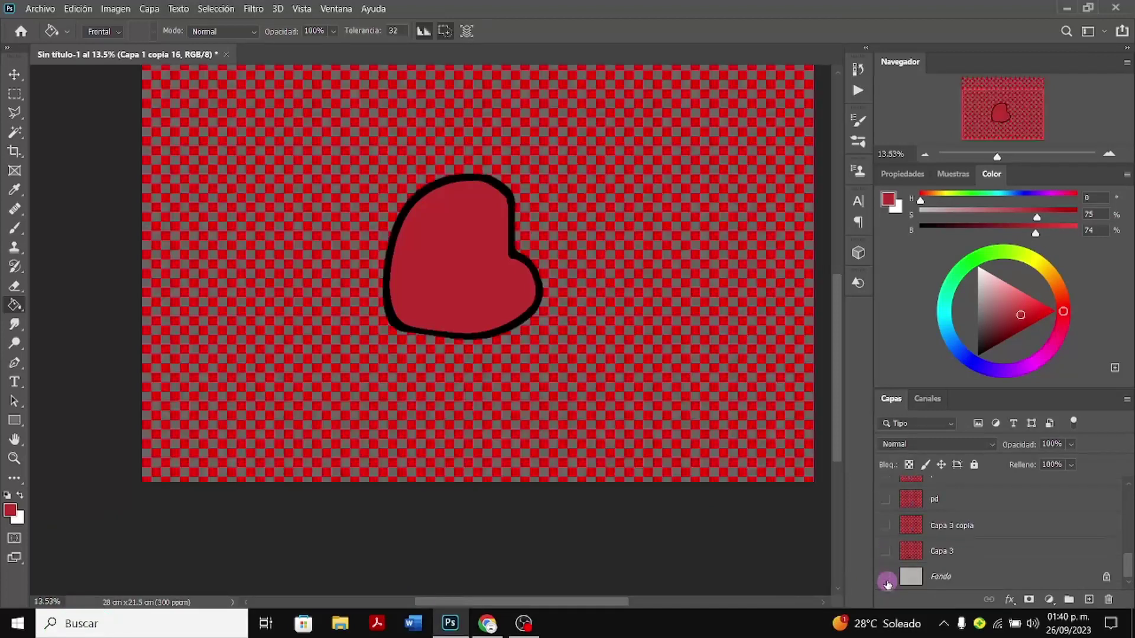
{"action": "left_click", "coordinate": [885, 577]}
Turn on the cuerpo line drawing and begin a free transform on the red torso
{"action": "scroll", "coordinate": [909, 526], "scroll_direction": "up", "scroll_amount": 1}
{"action": "scroll", "coordinate": [911, 526], "scroll_direction": "up", "scroll_amount": 1}
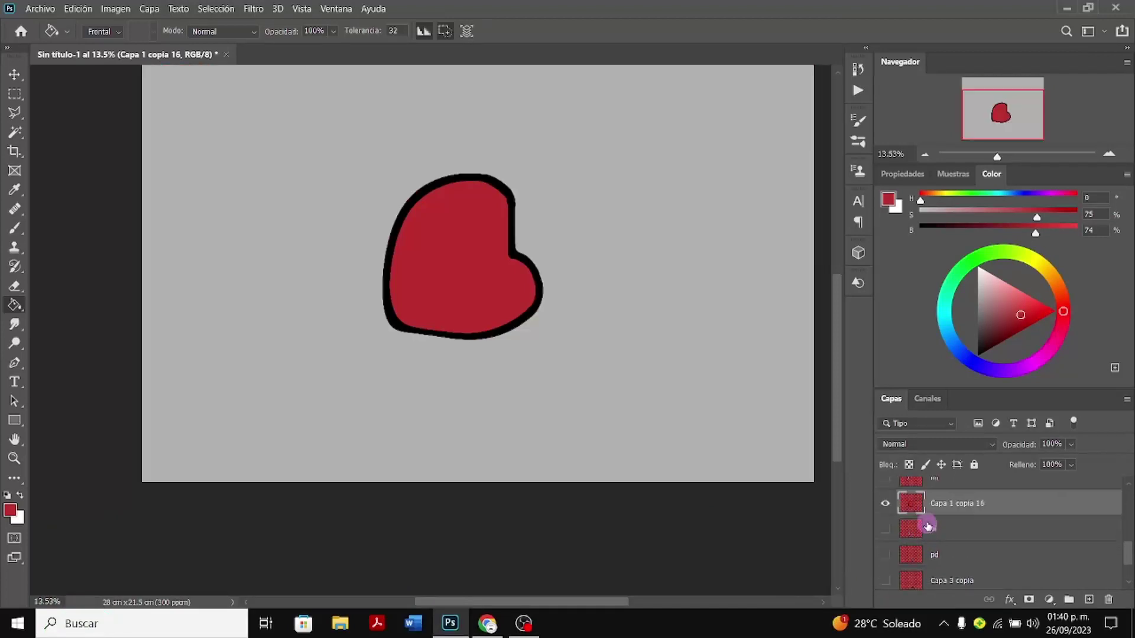
{"action": "scroll", "coordinate": [925, 527], "scroll_direction": "up", "scroll_amount": 12}
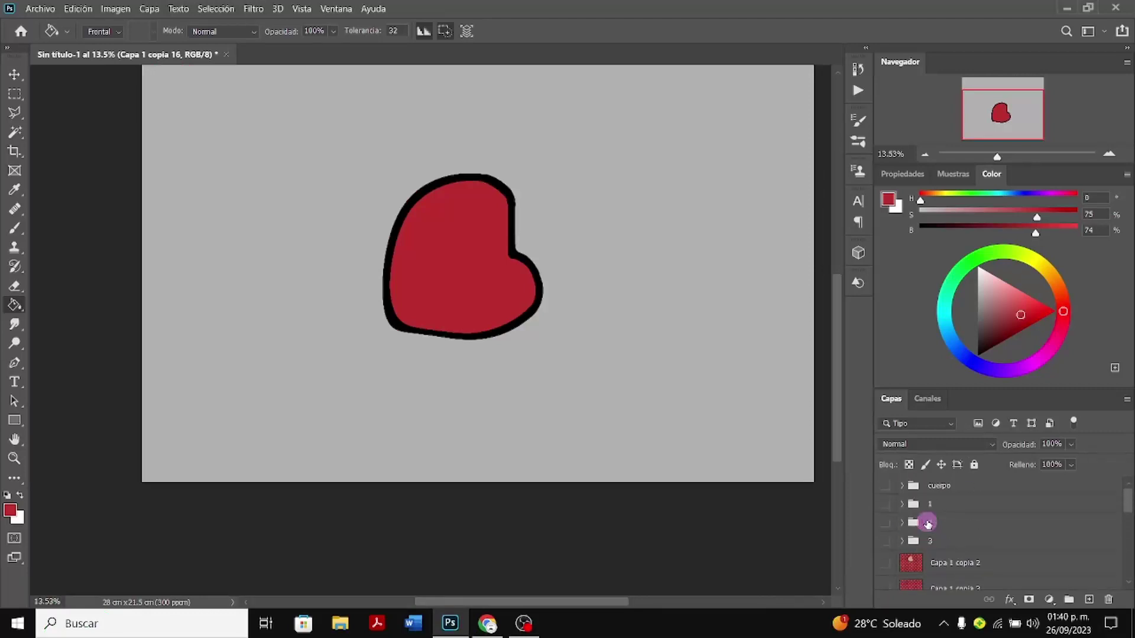
{"action": "left_click", "coordinate": [885, 542]}
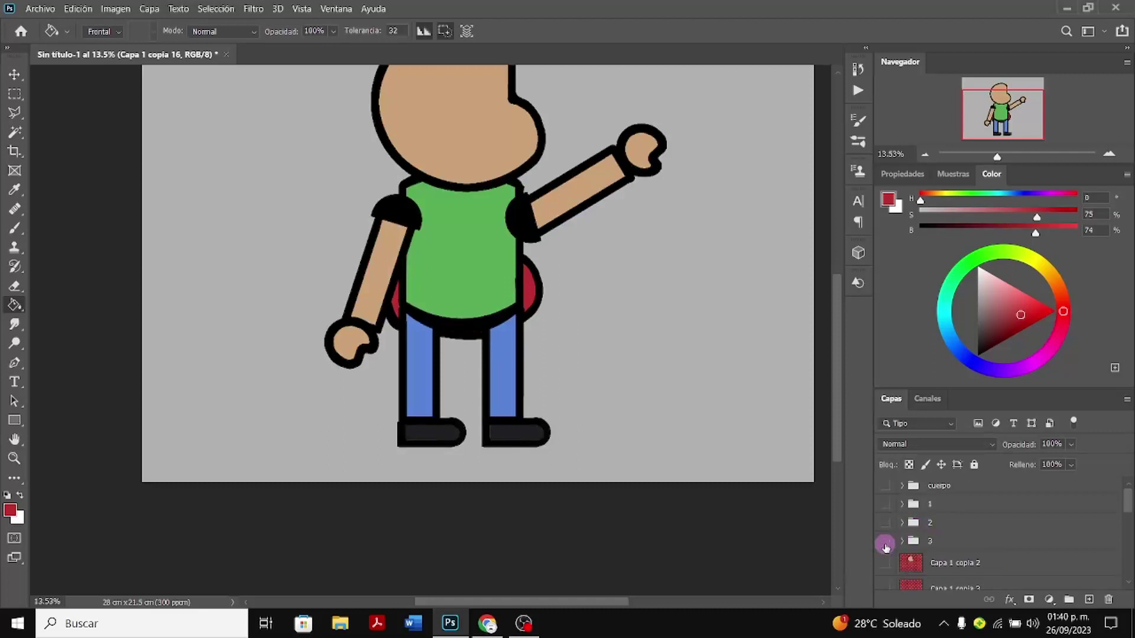
{"action": "left_click", "coordinate": [885, 543]}
{"action": "left_click", "coordinate": [887, 488]}
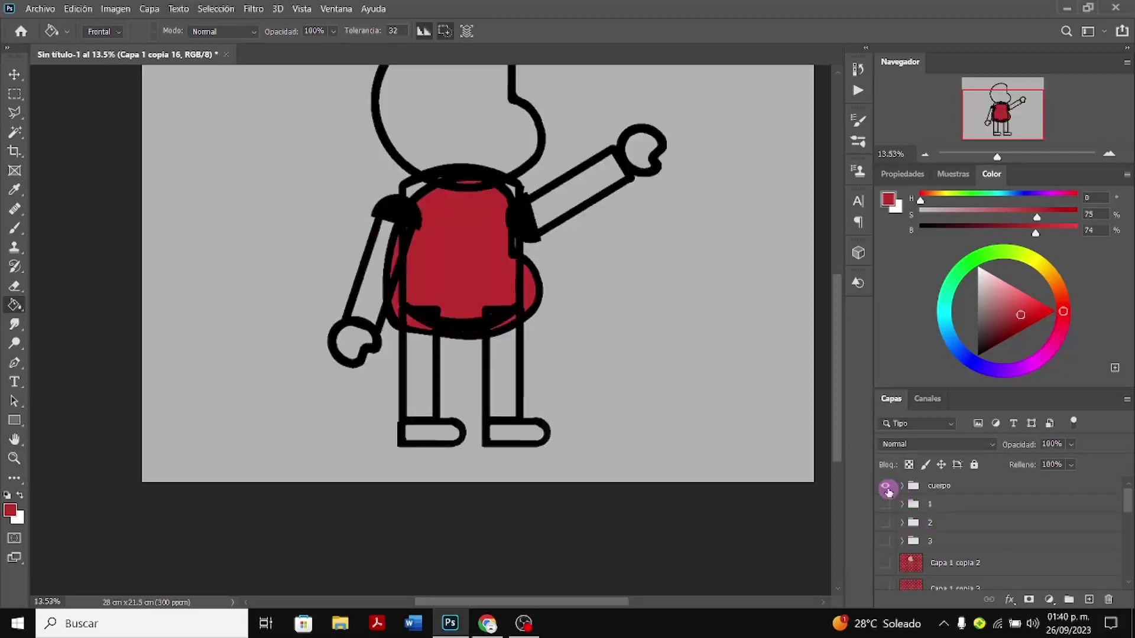
{"action": "scroll", "coordinate": [1000, 556], "scroll_direction": "down", "scroll_amount": 5}
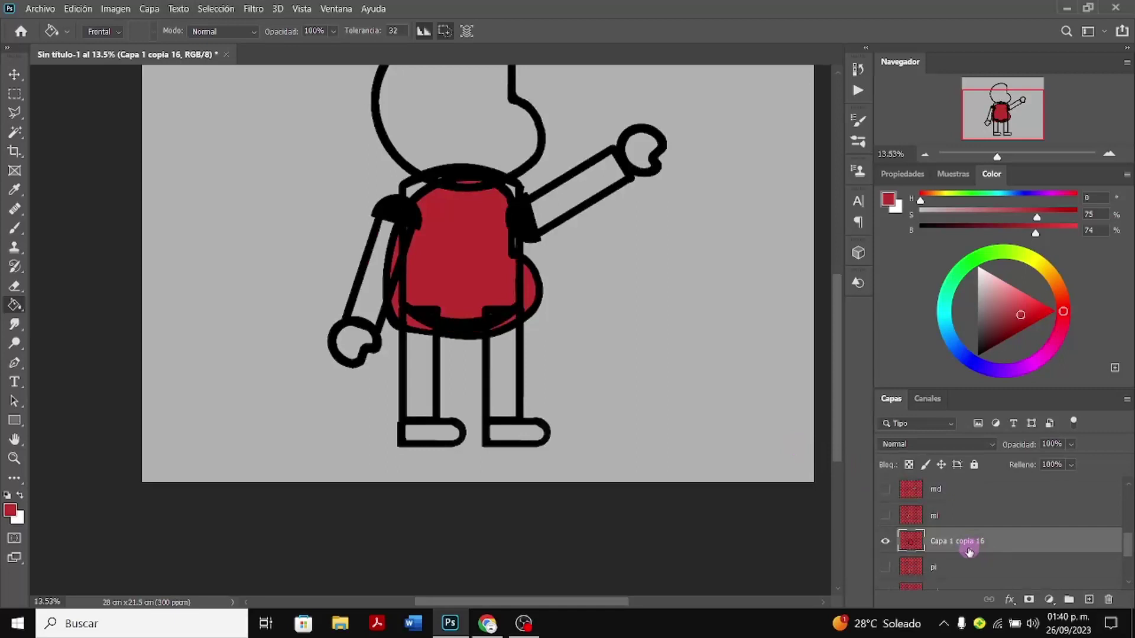
{"action": "key", "text": "ctrl+t"}
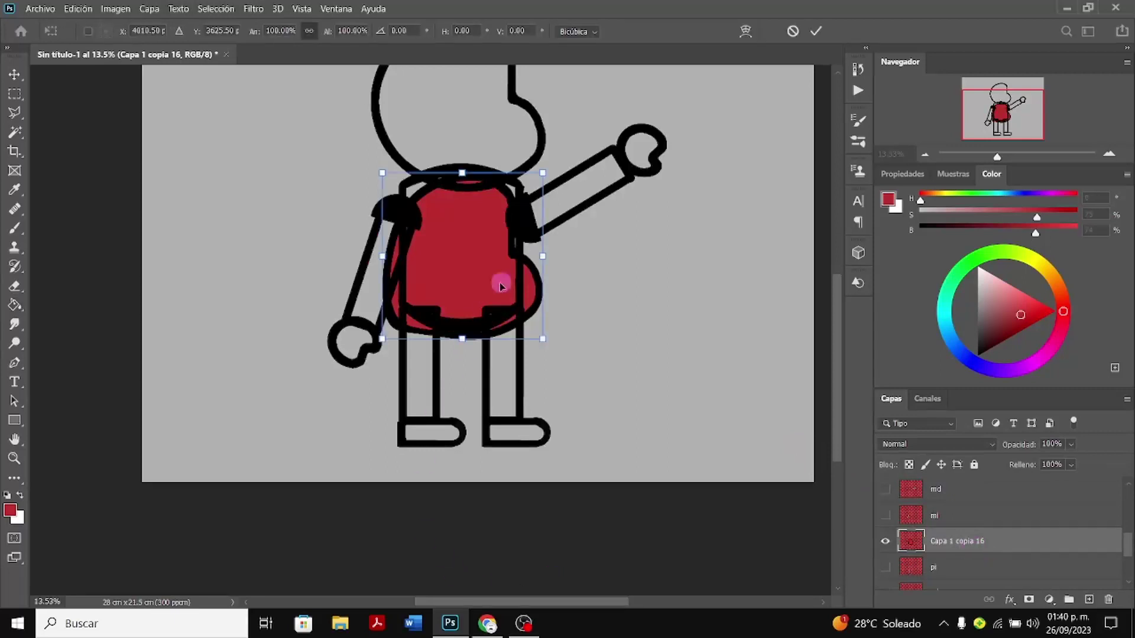
Warp the red torso's left edge, shoulders and right side to fit the body outline, then apply
{"action": "right_click", "coordinate": [500, 287]}
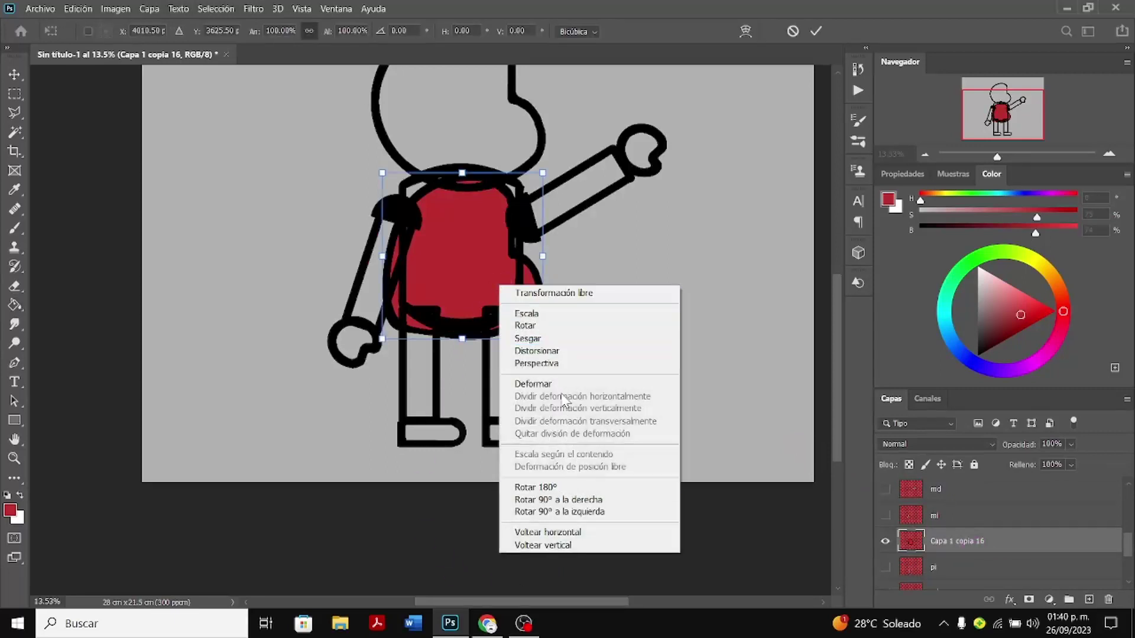
{"action": "left_click", "coordinate": [533, 383]}
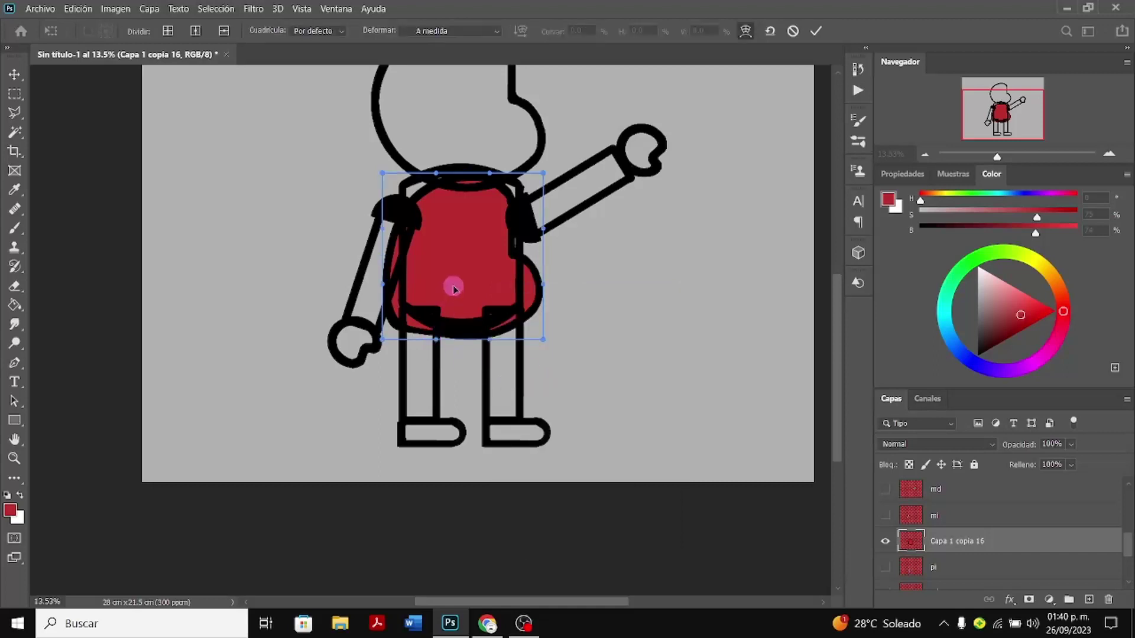
{"action": "left_click_drag", "start_coordinate": [454, 289], "coordinate": [495, 285]}
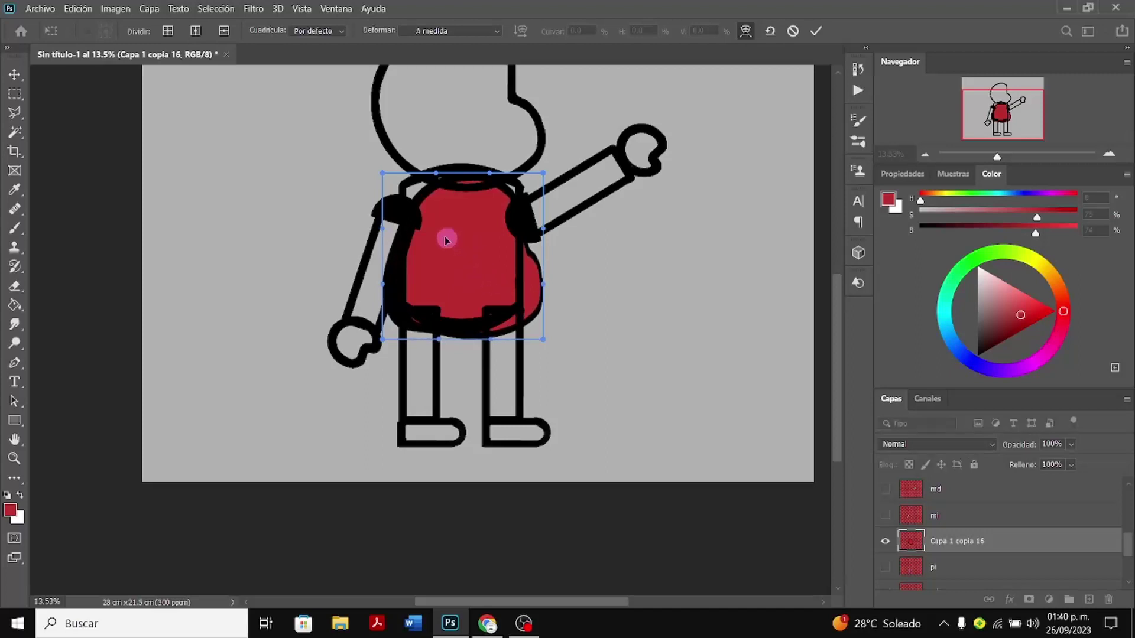
{"action": "left_click_drag", "start_coordinate": [446, 236], "coordinate": [433, 221]}
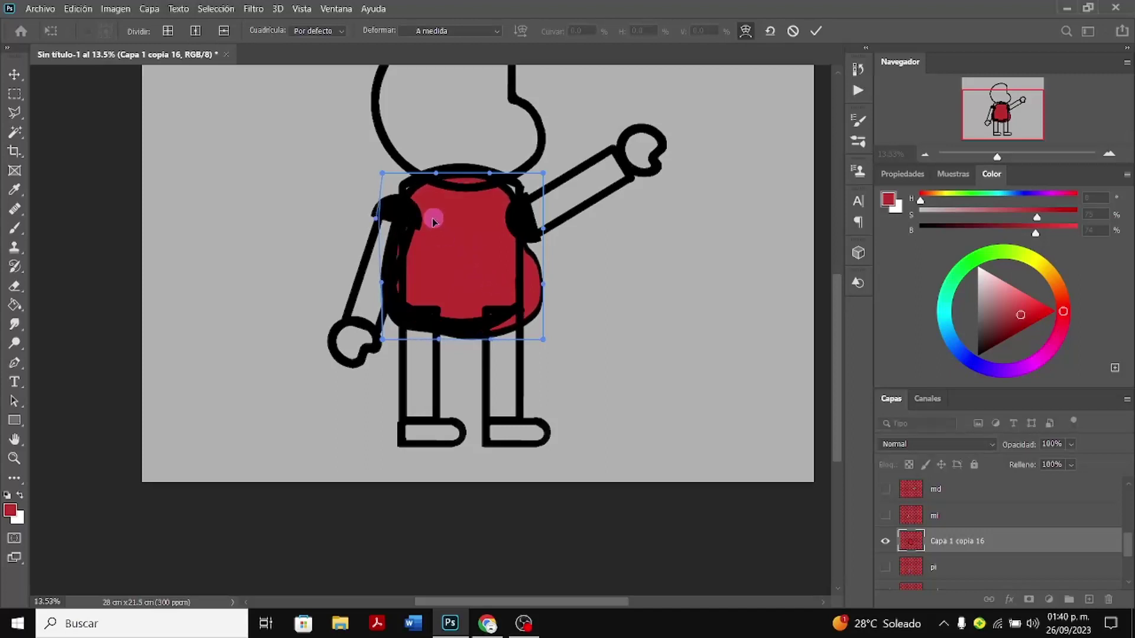
{"action": "left_click_drag", "start_coordinate": [387, 286], "coordinate": [424, 223]}
{"action": "left_click_drag", "start_coordinate": [438, 283], "coordinate": [438, 294]}
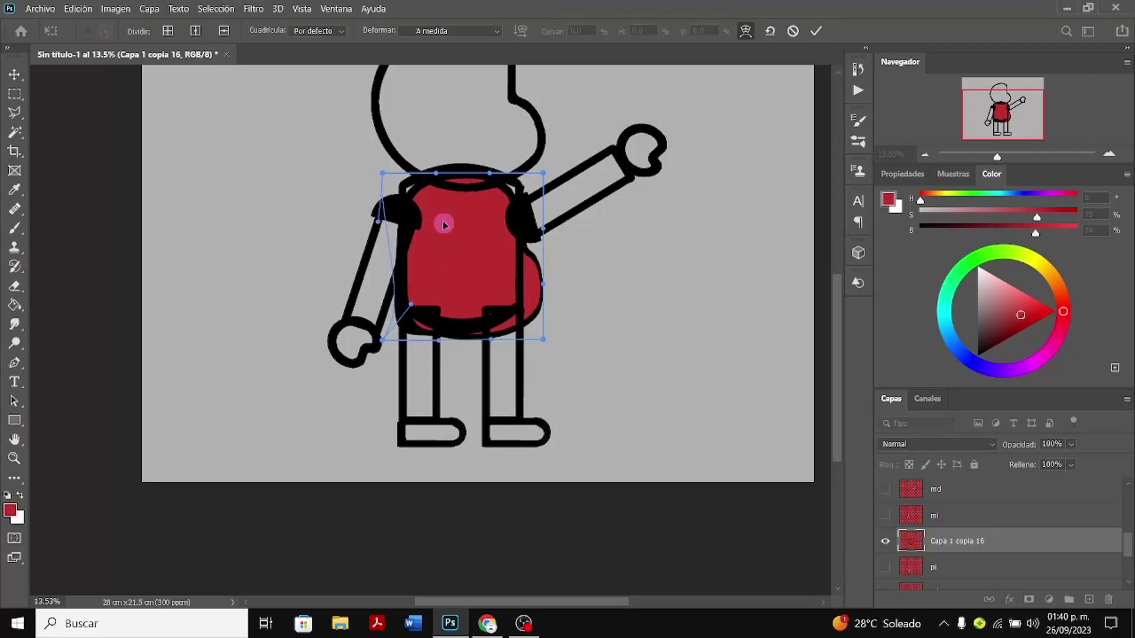
{"action": "left_click_drag", "start_coordinate": [439, 214], "coordinate": [435, 214]}
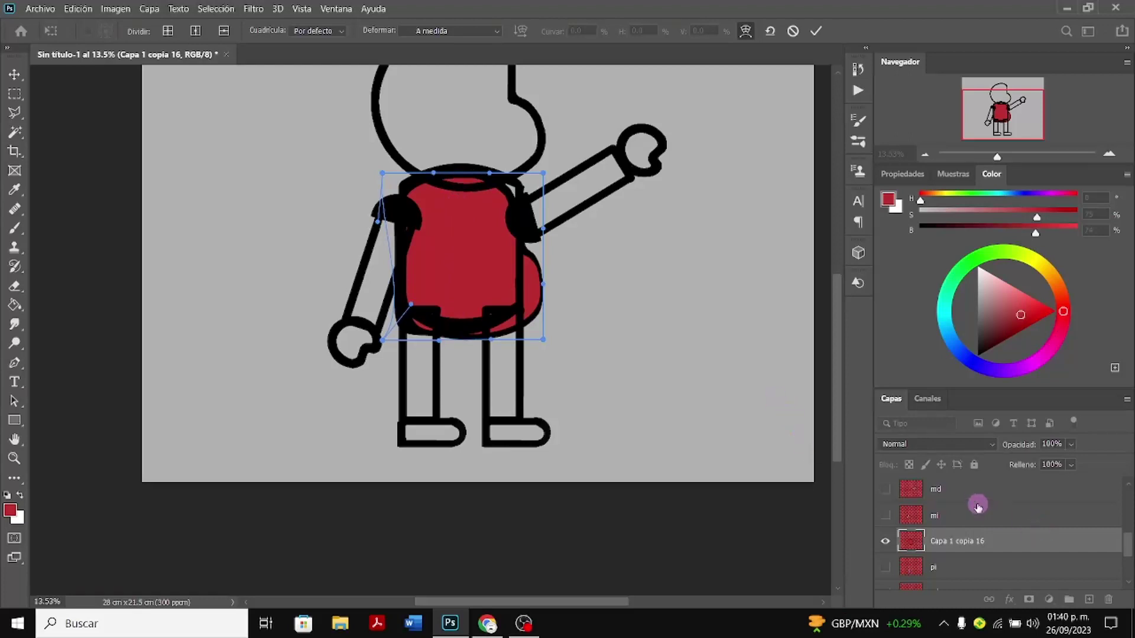
{"action": "key", "text": "g"}
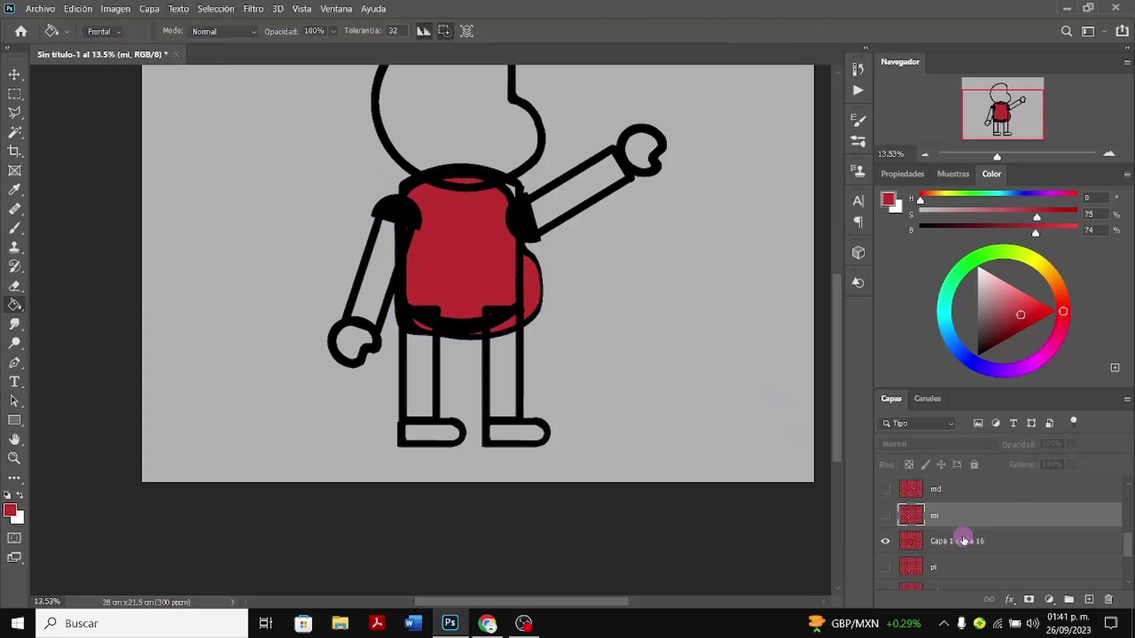
Hide the cuerpo outline group and switch to the Brush tool
{"action": "scroll", "coordinate": [903, 519], "scroll_direction": "up", "scroll_amount": 5}
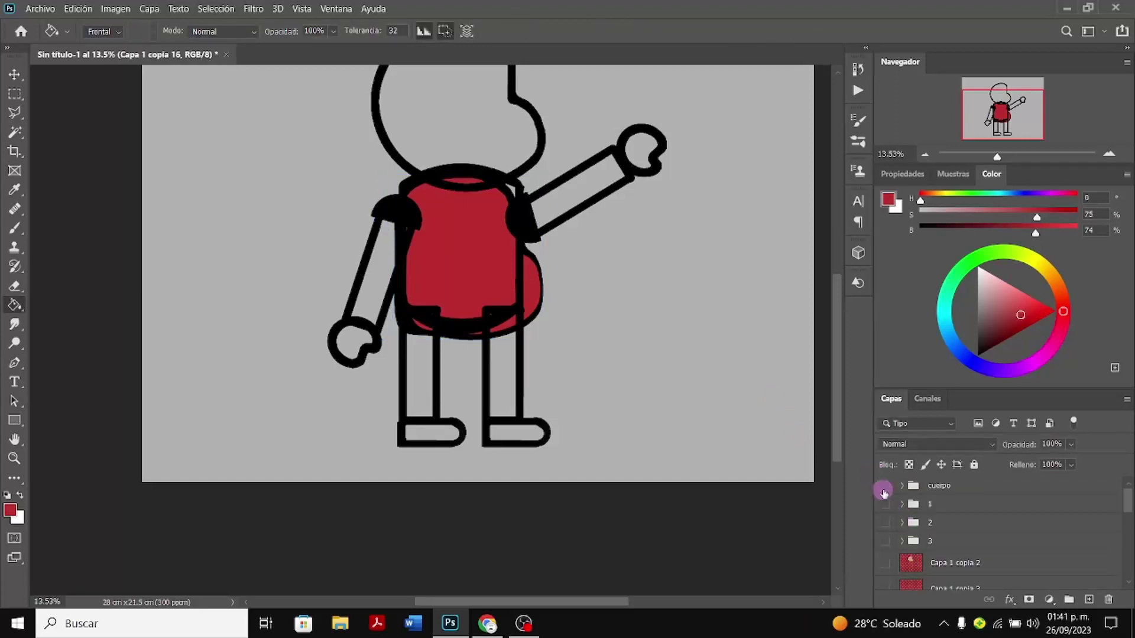
{"action": "left_click", "coordinate": [885, 487]}
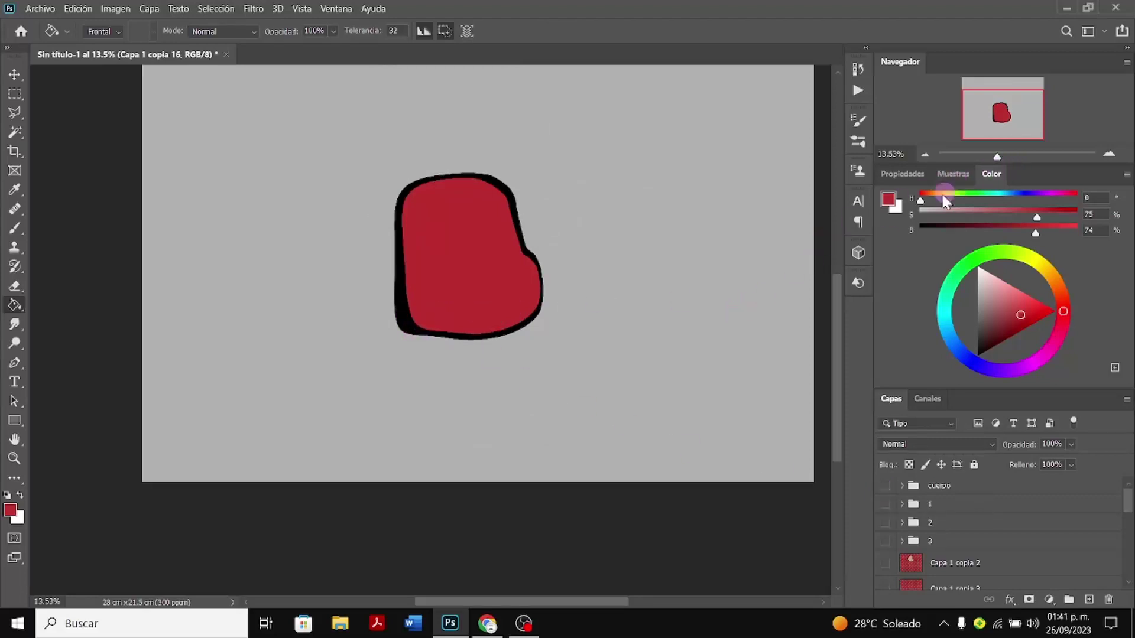
{"action": "left_click", "coordinate": [22, 232]}
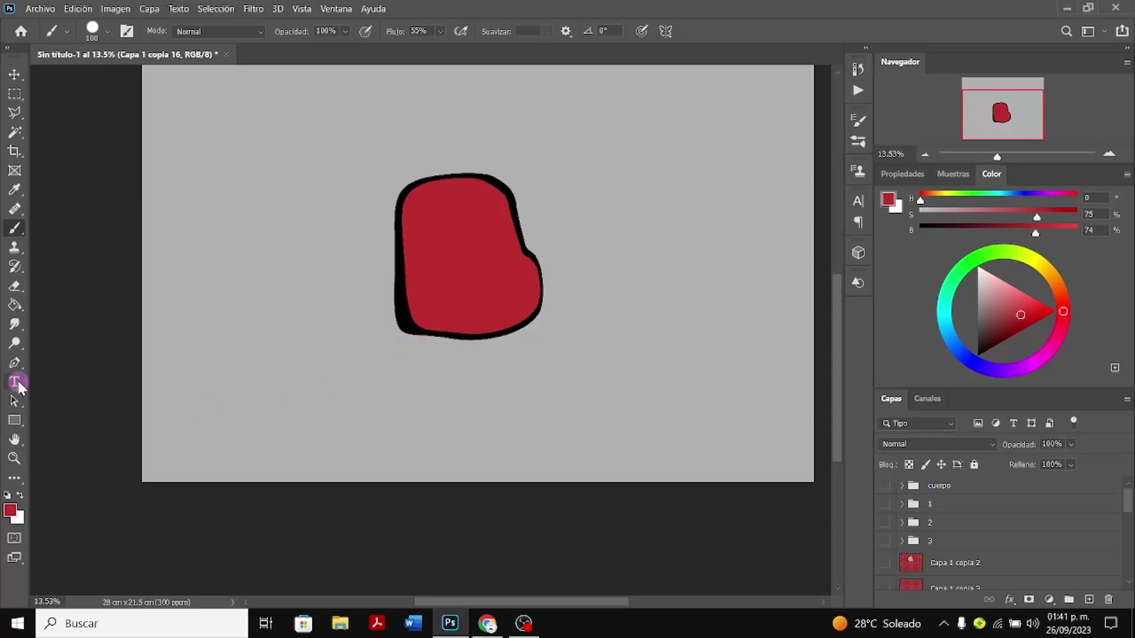
Set the foreground colour to vivid blue (H 247, S 100%, B 100%) for brushing
{"action": "left_click", "coordinate": [10, 509]}
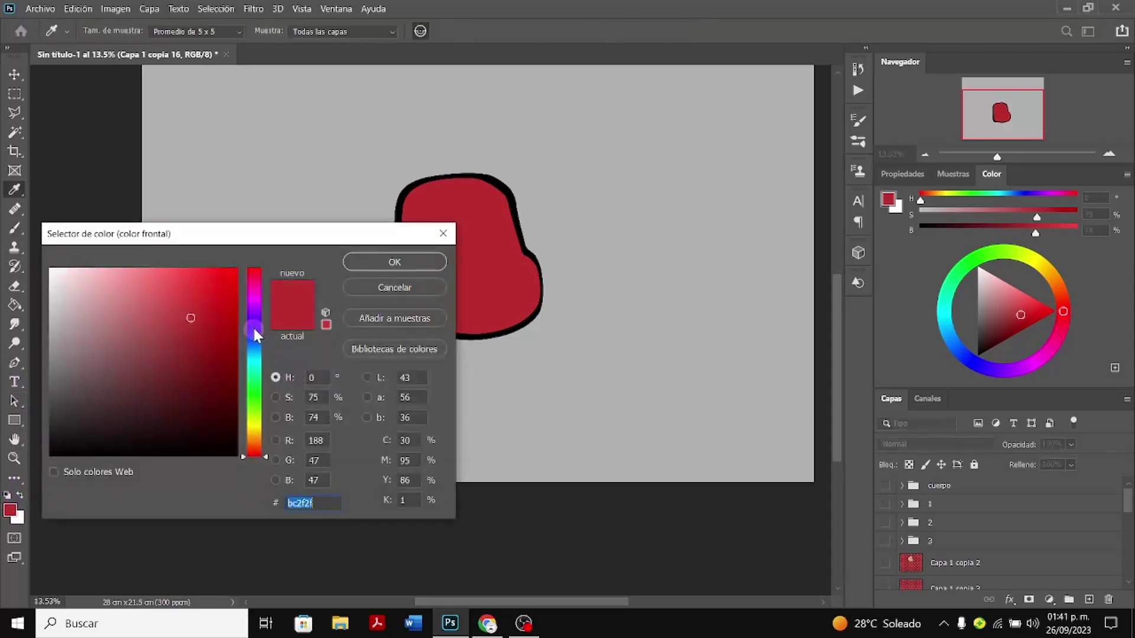
{"action": "left_click", "coordinate": [254, 329]}
{"action": "left_click", "coordinate": [236, 270]}
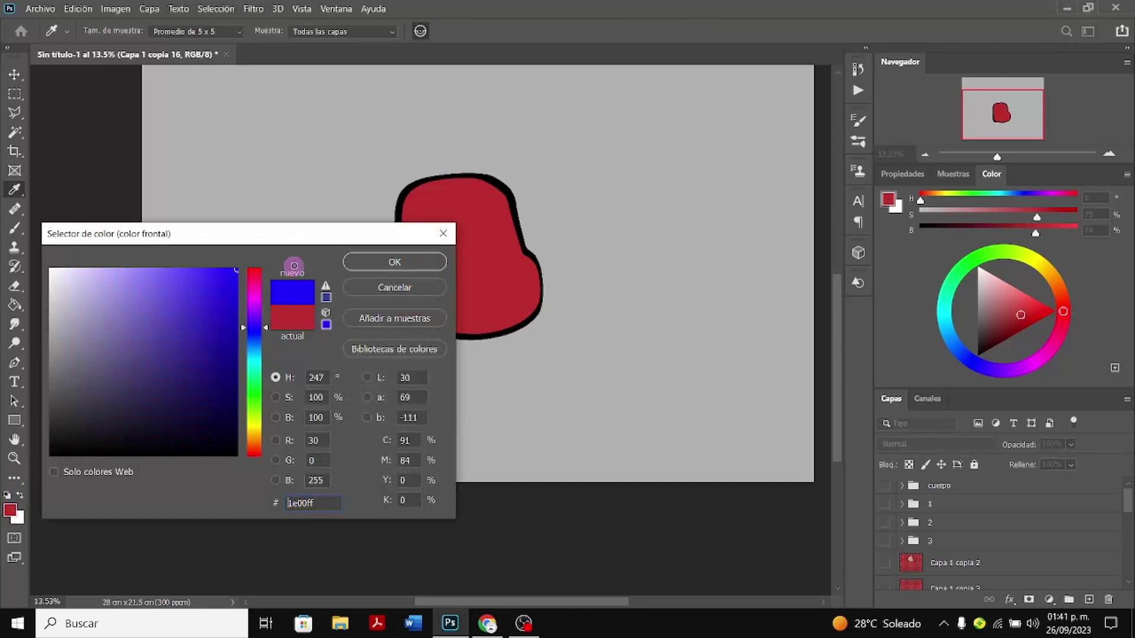
{"action": "left_click", "coordinate": [410, 269]}
{"action": "key", "text": "b"}
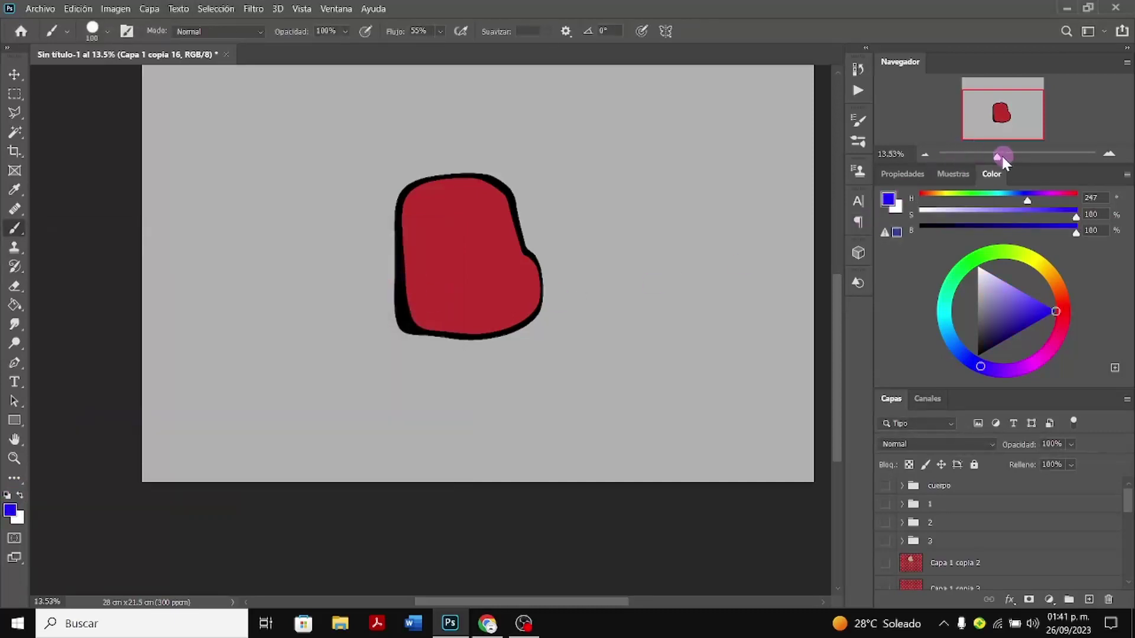
Zoom to 22.31%, run Select Subject on the torso, then deselect
{"action": "left_click_drag", "start_coordinate": [999, 157], "coordinate": [1003, 161]}
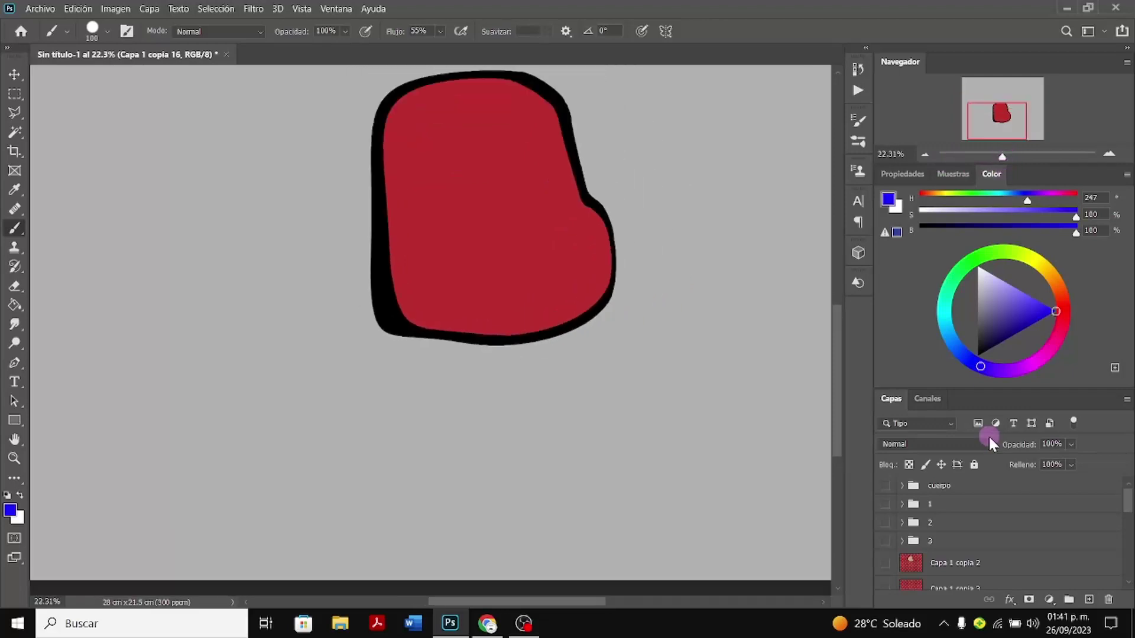
{"action": "left_click", "coordinate": [896, 416]}
{"action": "left_click", "coordinate": [883, 417]}
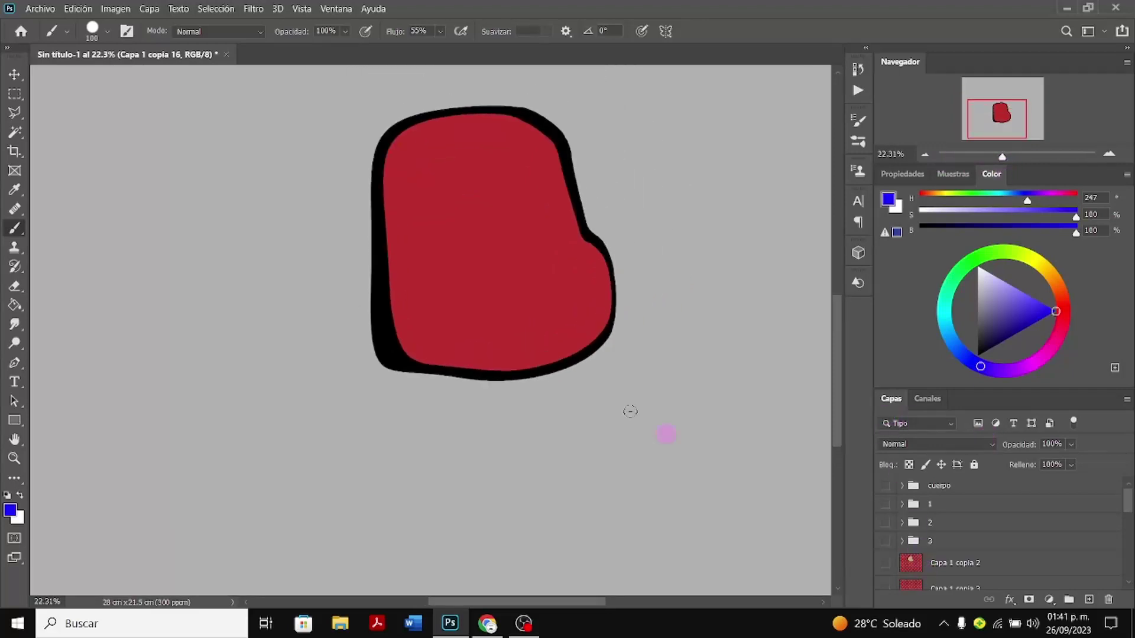
{"action": "left_click", "coordinate": [205, 14]}
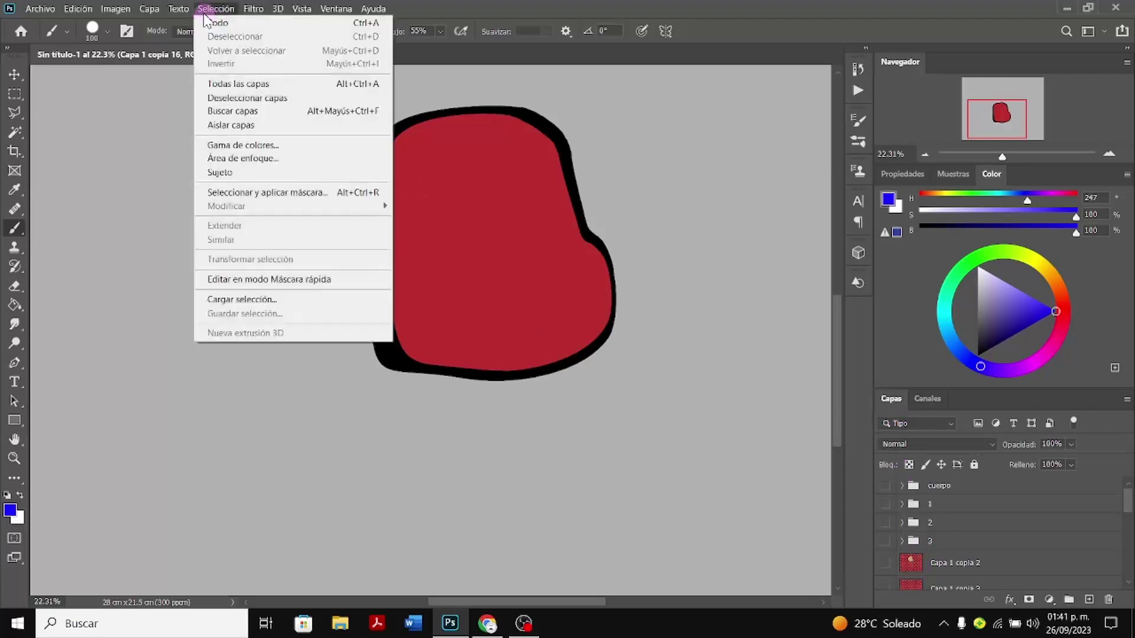
{"action": "left_click", "coordinate": [277, 173]}
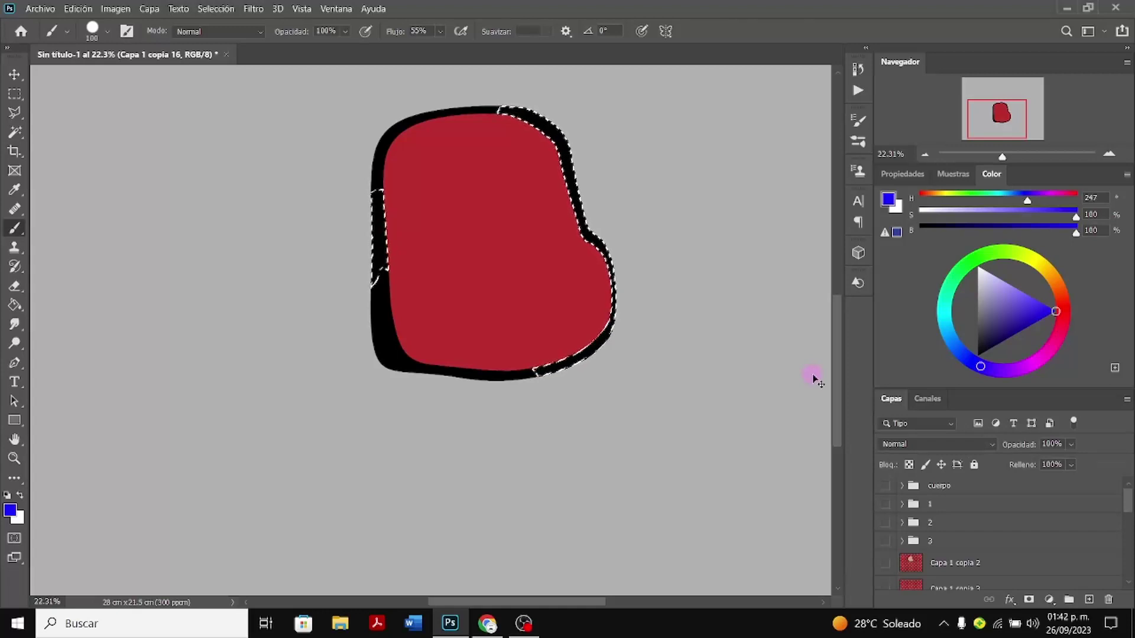
{"action": "key", "text": "ctrl+d"}
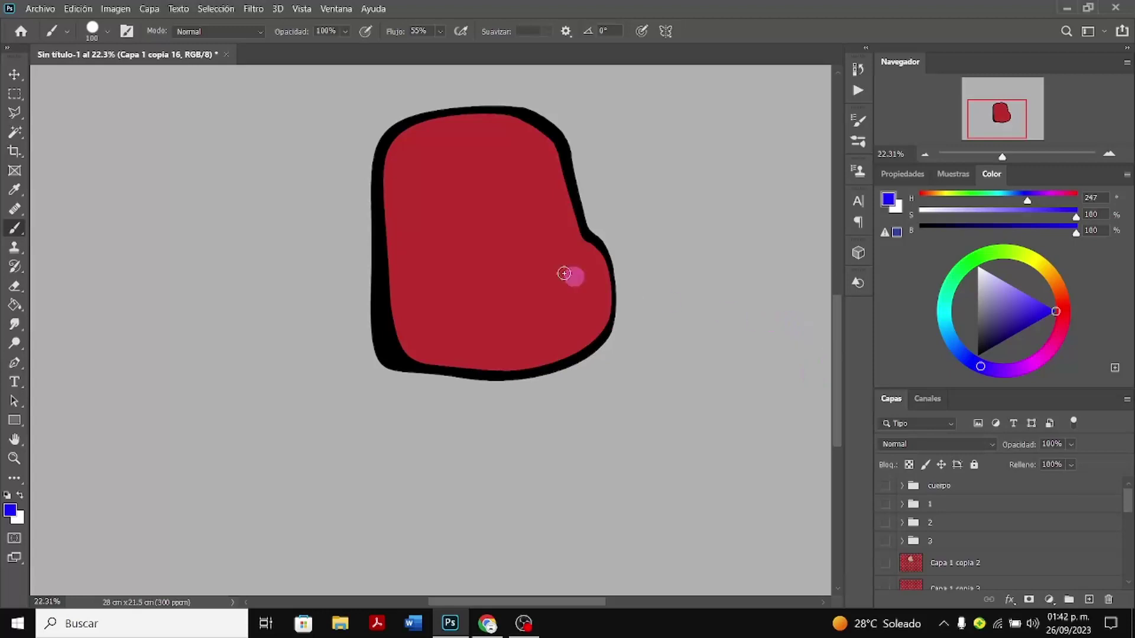
Magic Wand the torso's black outline and sample the shirt's red as the fill colour
{"action": "left_click", "coordinate": [18, 131]}
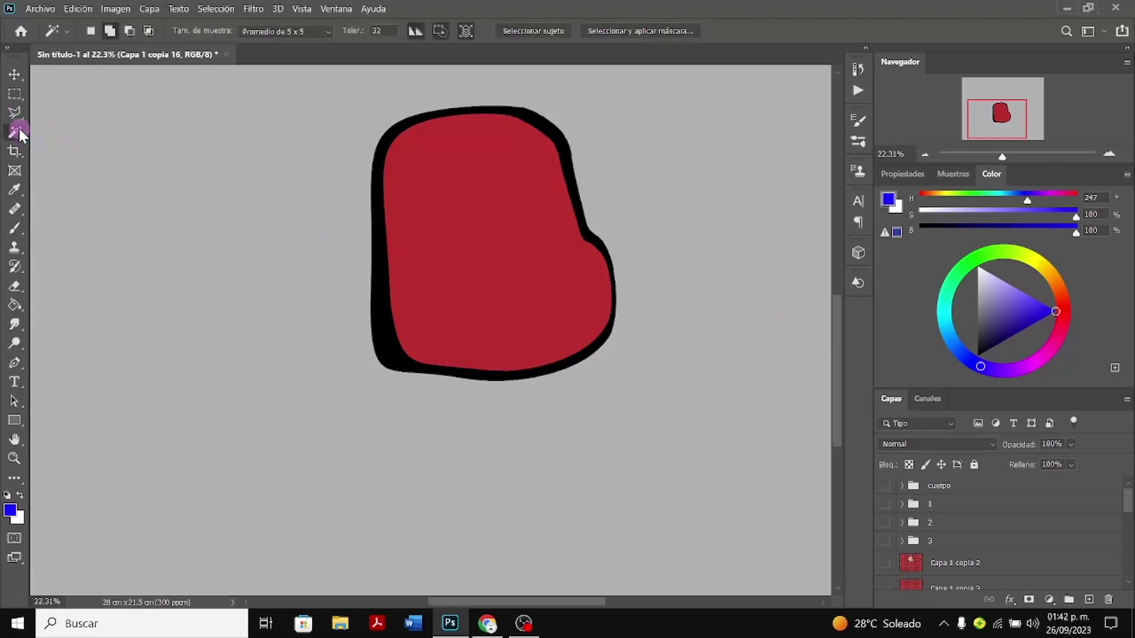
{"action": "left_click", "coordinate": [377, 259]}
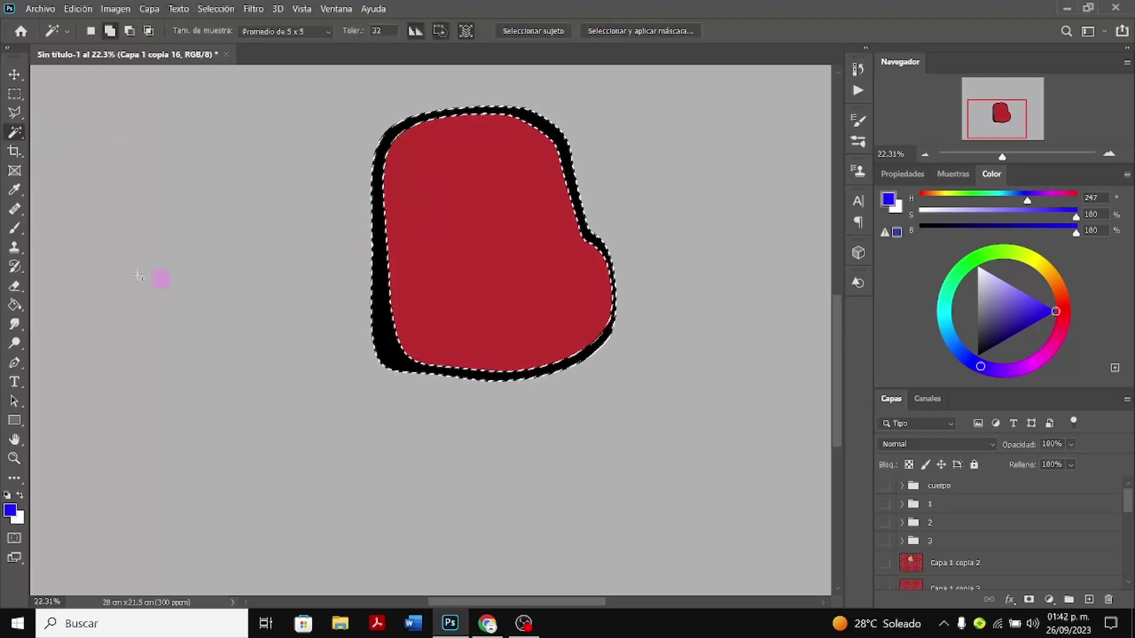
{"action": "left_click", "coordinate": [422, 248]}
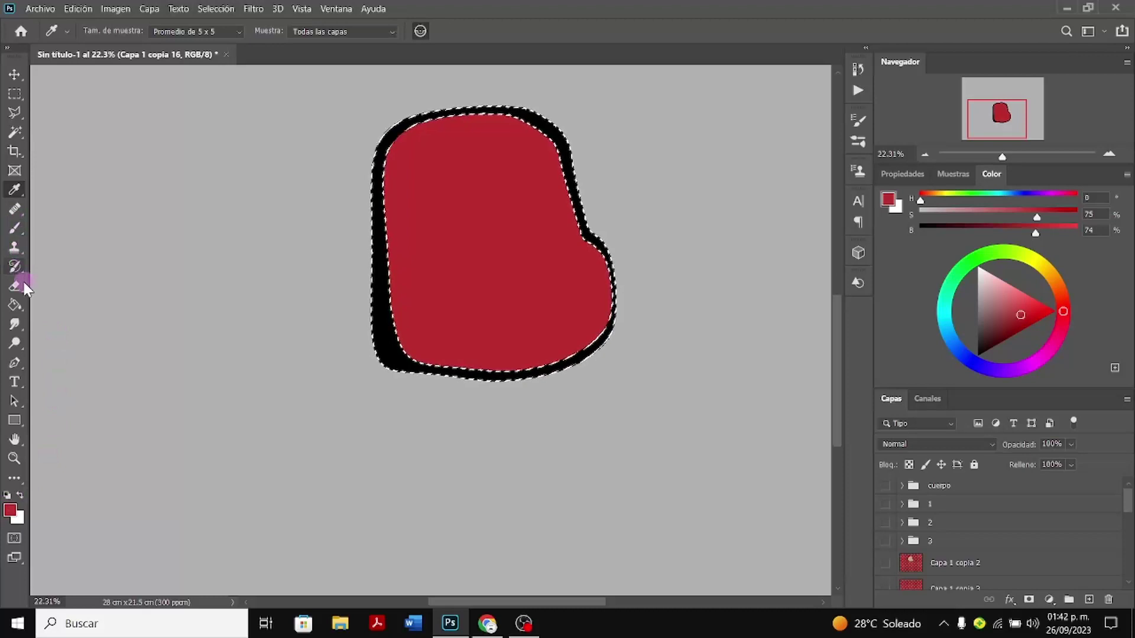
{"action": "left_click", "coordinate": [20, 311]}
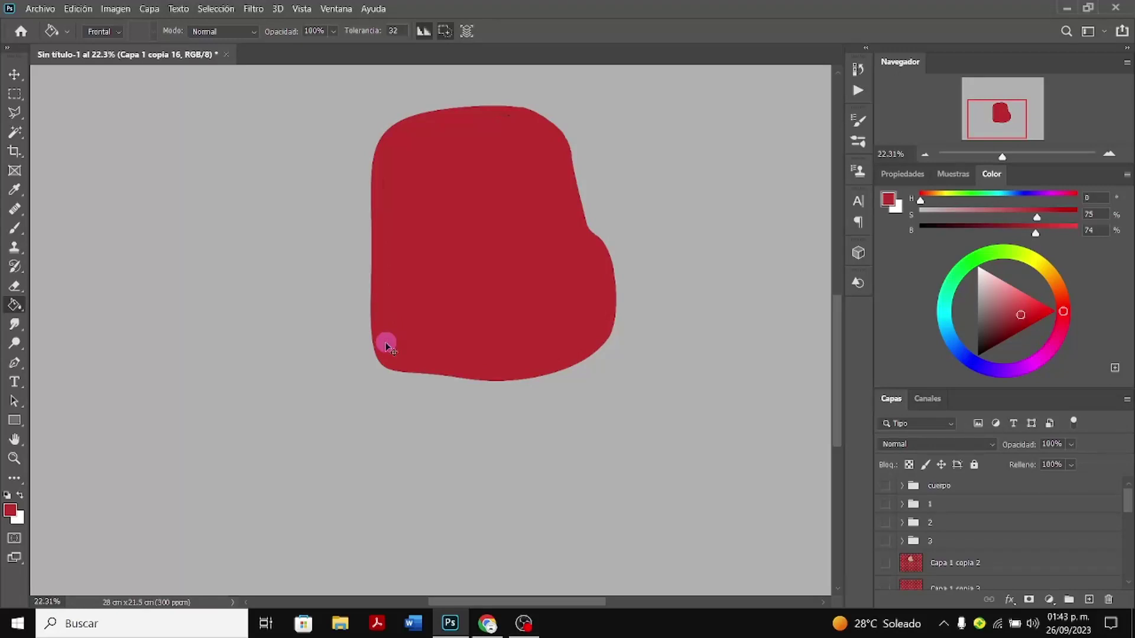
Expand the outline selection by 15 px, fill the black ring red and deselect
{"action": "left_click", "coordinate": [385, 344]}
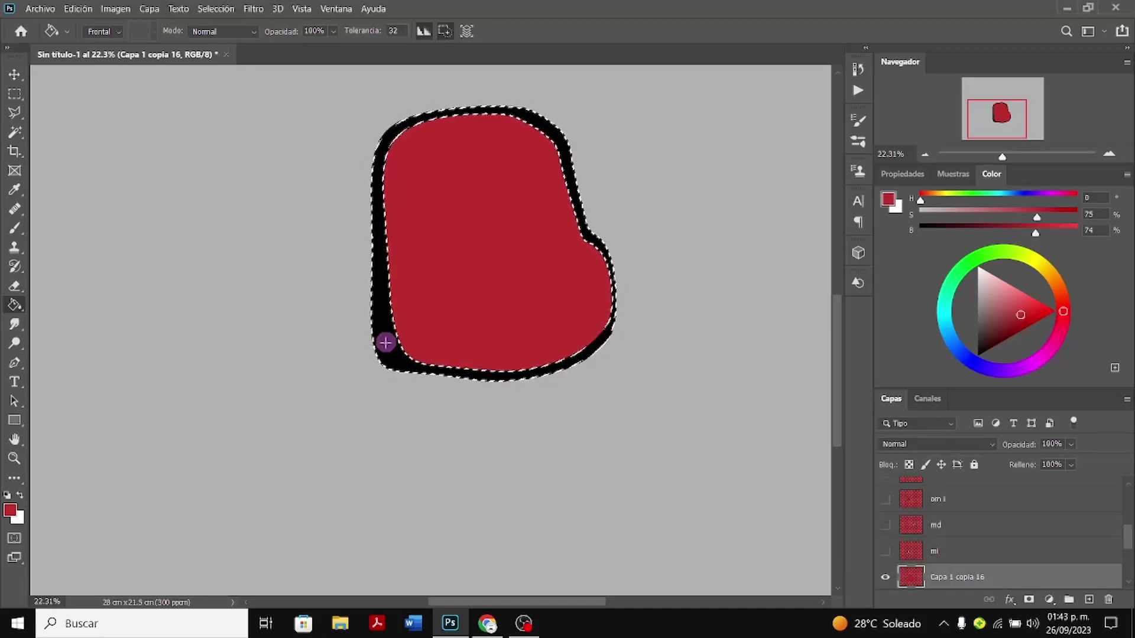
{"action": "left_click", "coordinate": [229, 9]}
{"action": "mouse_move", "coordinate": [237, 205]}
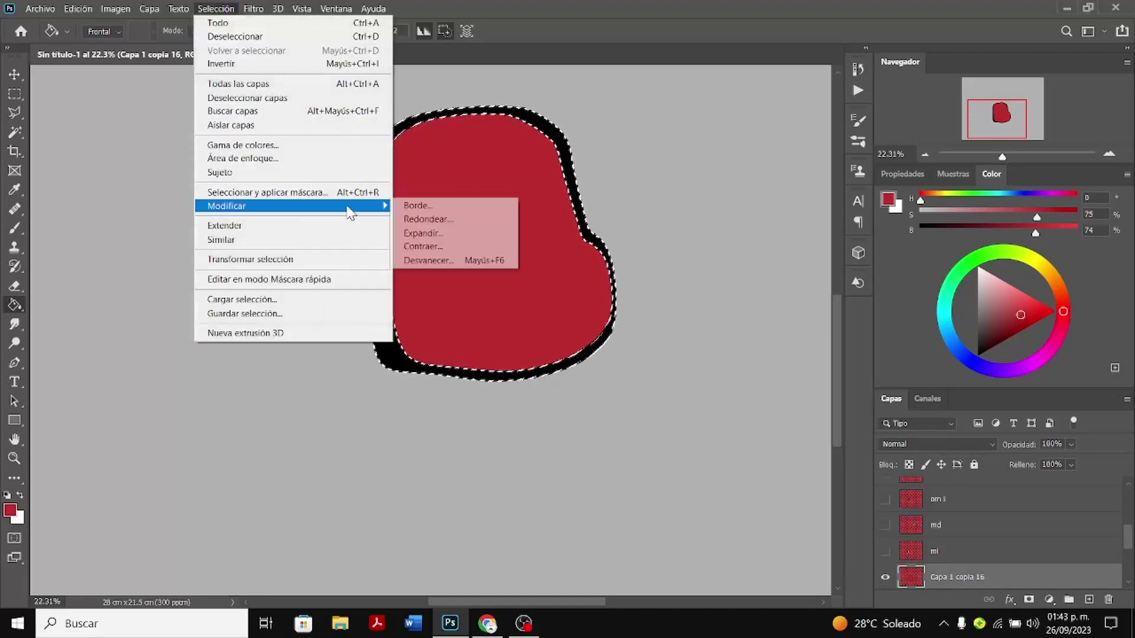
{"action": "left_click", "coordinate": [456, 234]}
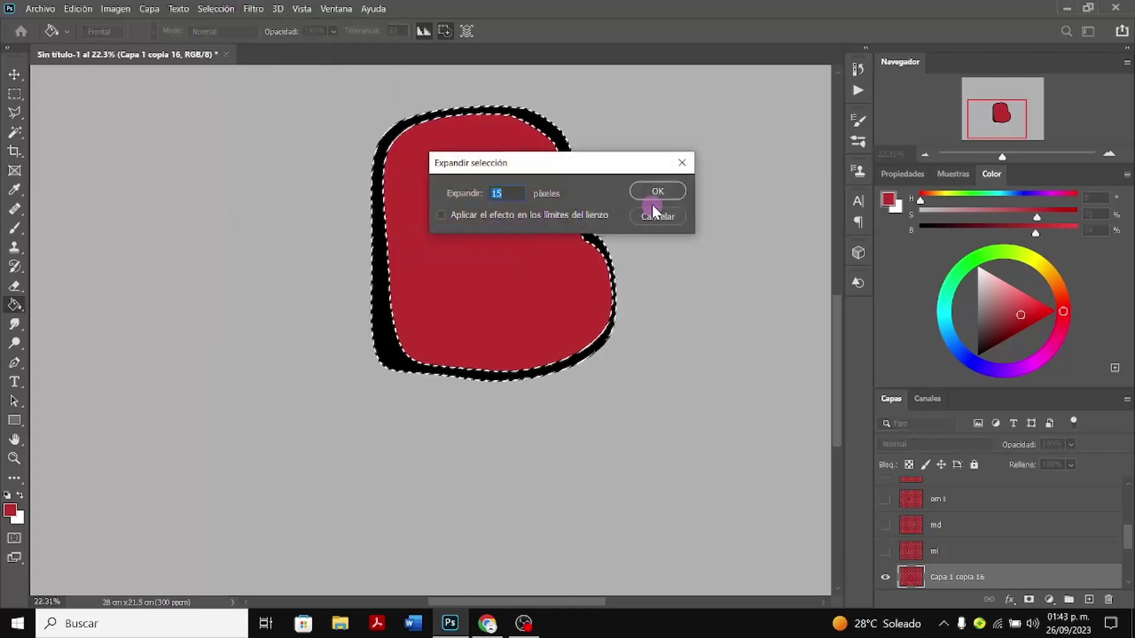
{"action": "left_click", "coordinate": [668, 192]}
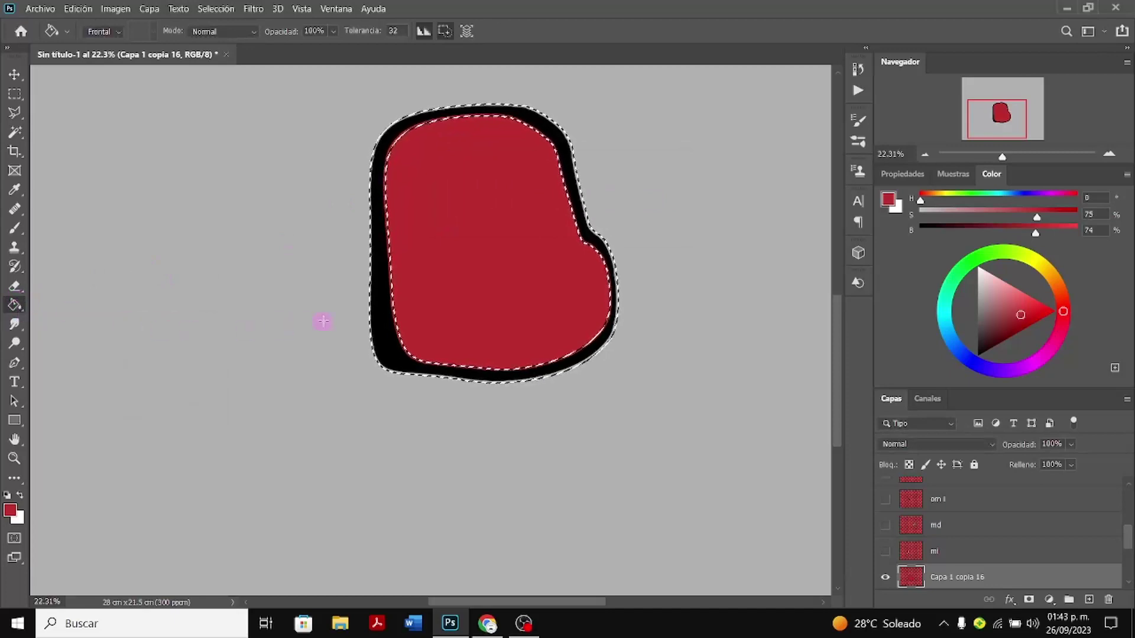
{"action": "left_click", "coordinate": [375, 310]}
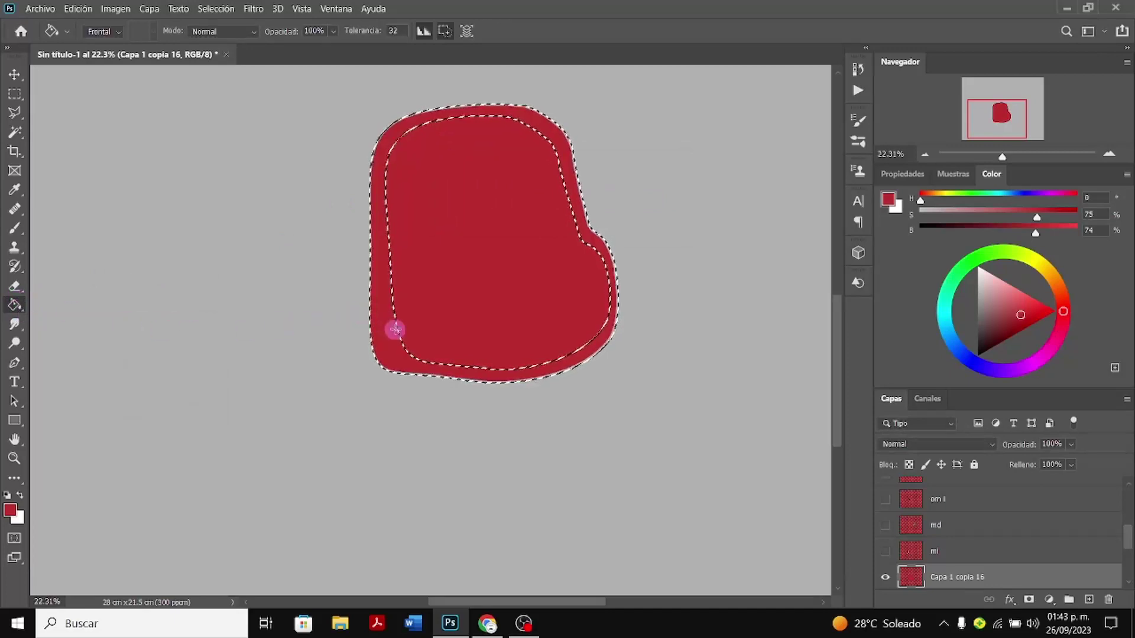
{"action": "key", "text": "ctrl+d"}
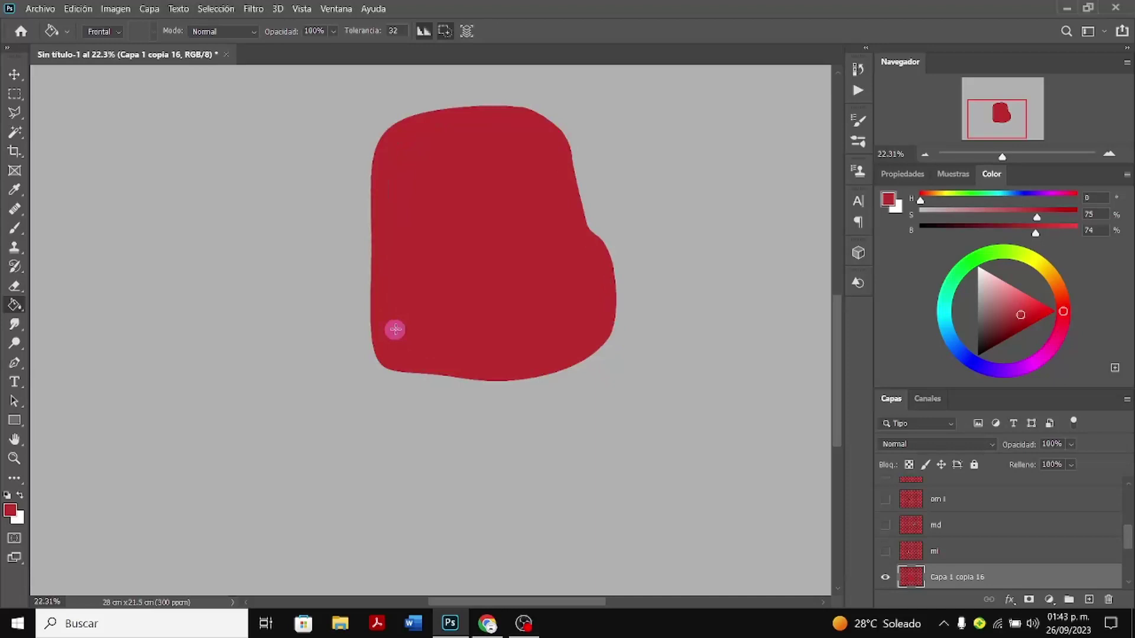
Undo, expand the selection again, refill the remaining black ring red and deselect
{"action": "key", "text": "ctrl+z"}
{"action": "key", "text": "ctrl+z"}
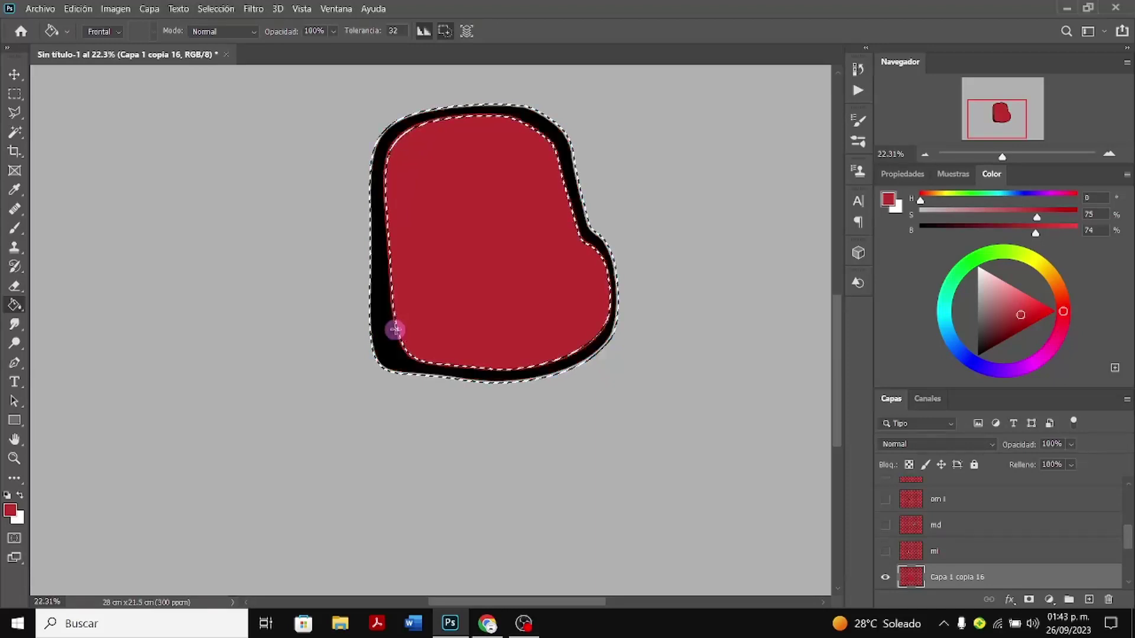
{"action": "left_click", "coordinate": [216, 9]}
{"action": "mouse_move", "coordinate": [329, 207]}
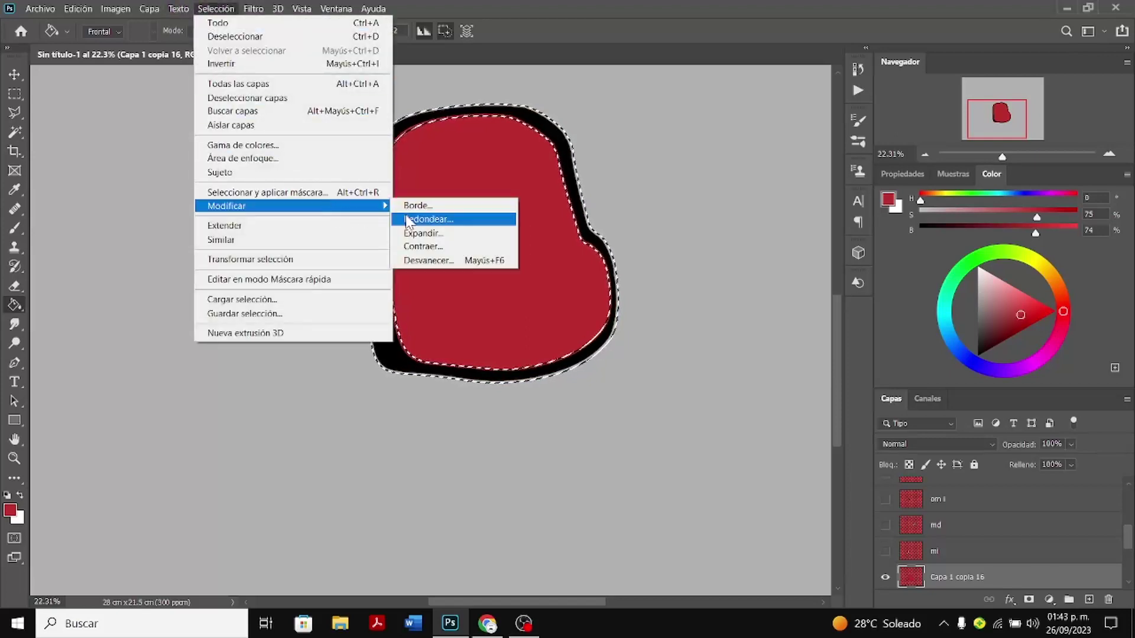
{"action": "left_click", "coordinate": [422, 233]}
{"action": "left_click", "coordinate": [663, 190]}
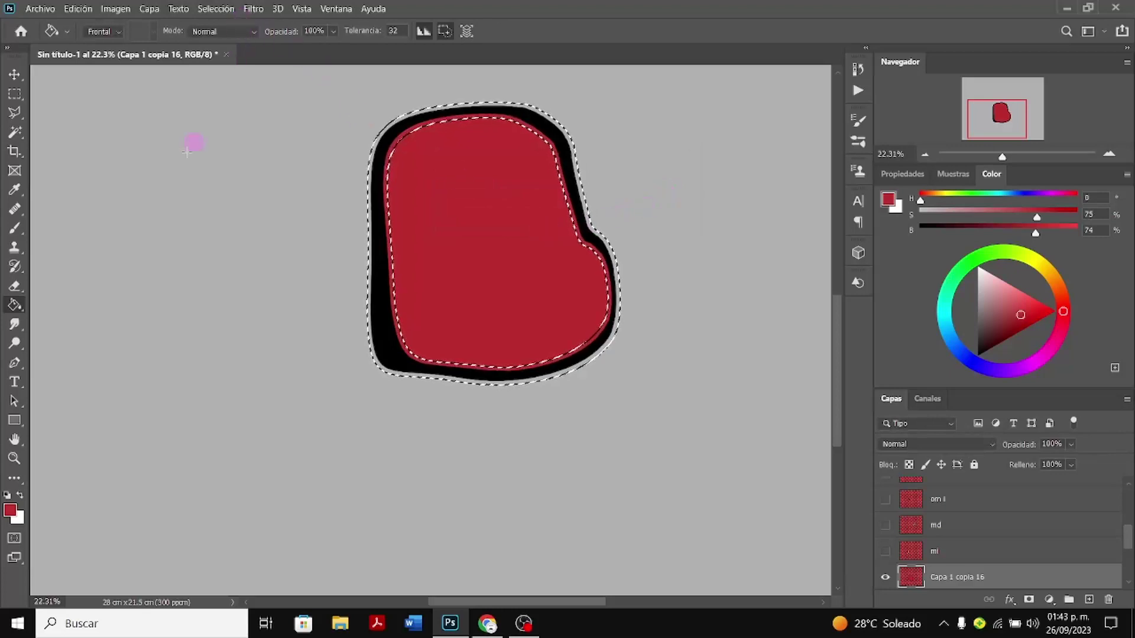
{"action": "left_click", "coordinate": [393, 338]}
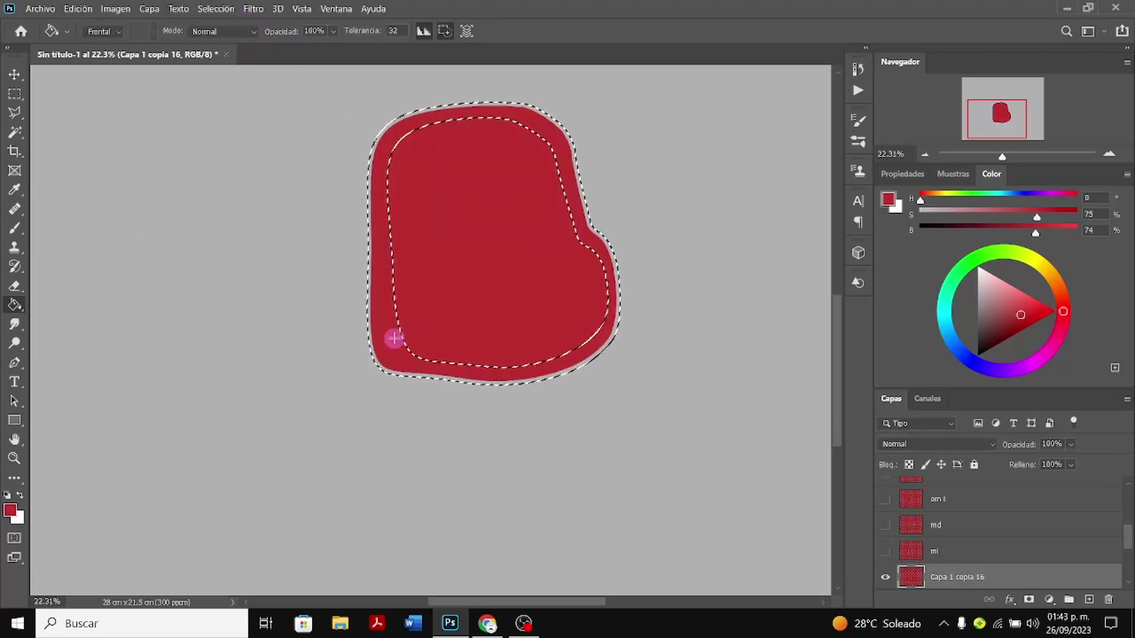
{"action": "key", "text": "ctrl+d"}
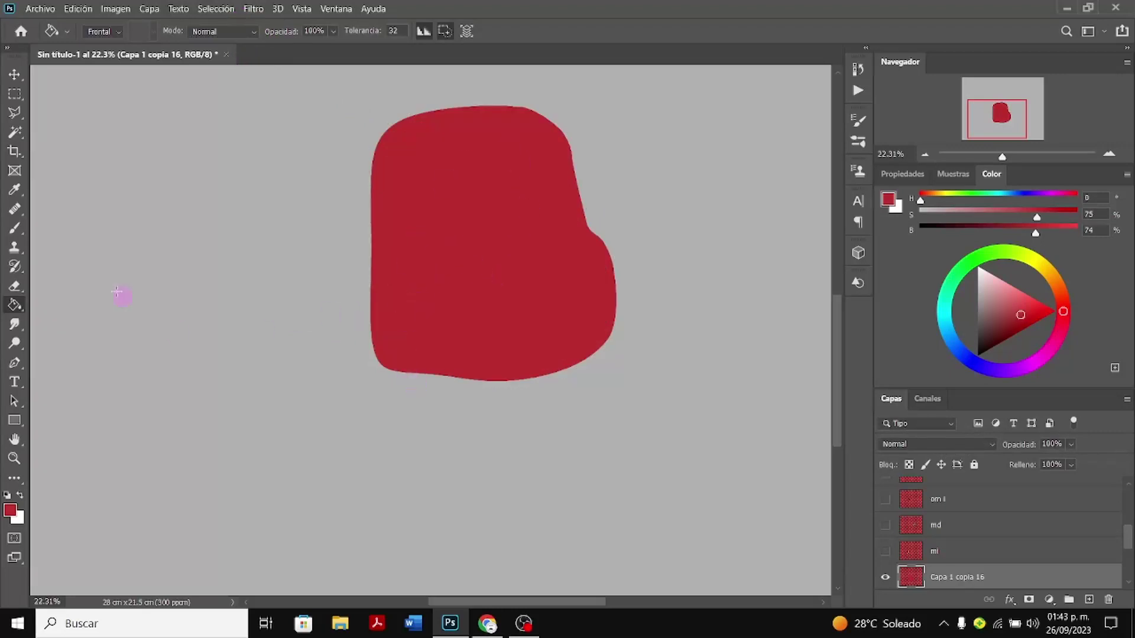
Brush extra red along the torso's right and lower-right edges to smooth the notch
{"action": "left_click", "coordinate": [13, 227]}
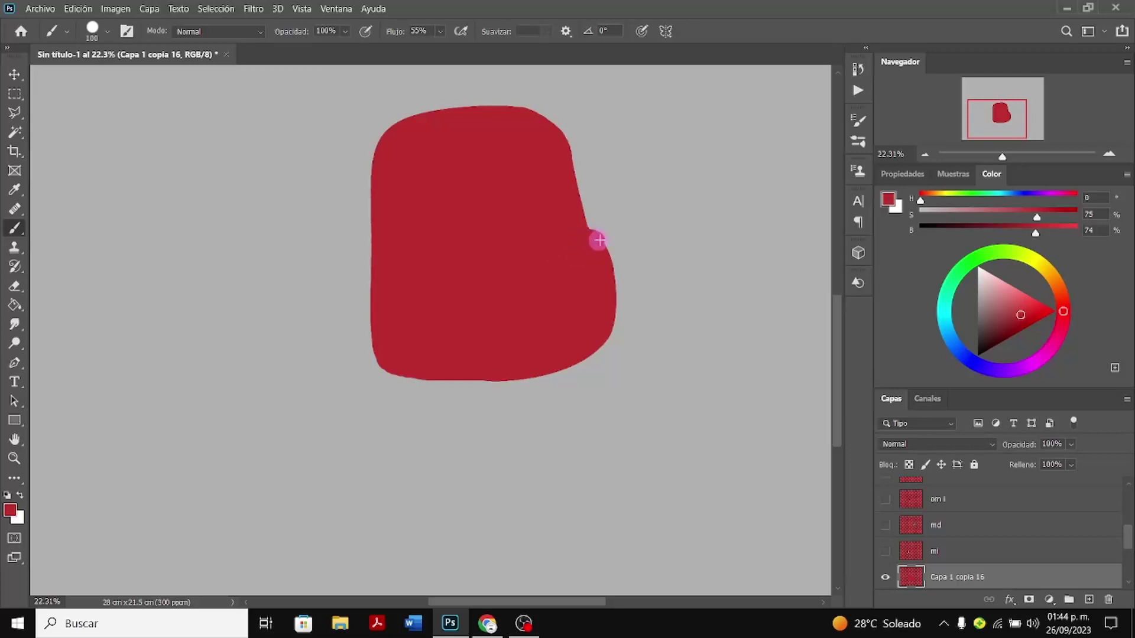
{"action": "mouse_move", "coordinate": [599, 240]}
{"action": "left_mouse_down"}
{"action": "mouse_move", "coordinate": [624, 285]}
{"action": "mouse_move", "coordinate": [618, 315]}
{"action": "mouse_move", "coordinate": [563, 355]}
{"action": "left_mouse_up"}
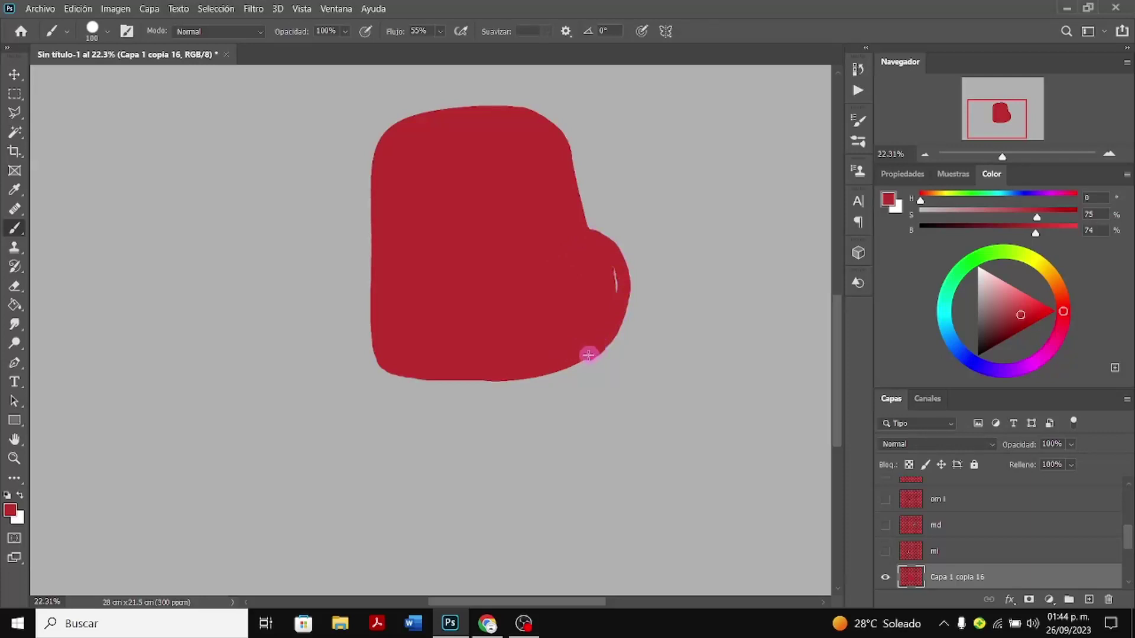
{"action": "mouse_move", "coordinate": [589, 354]}
{"action": "left_mouse_down"}
{"action": "mouse_move", "coordinate": [612, 284]}
{"action": "mouse_move", "coordinate": [600, 254]}
{"action": "mouse_move", "coordinate": [614, 285]}
{"action": "mouse_move", "coordinate": [612, 313]}
{"action": "mouse_move", "coordinate": [608, 267]}
{"action": "mouse_move", "coordinate": [581, 246]}
{"action": "mouse_move", "coordinate": [606, 318]}
{"action": "mouse_move", "coordinate": [603, 344]}
{"action": "mouse_move", "coordinate": [544, 359]}
{"action": "mouse_move", "coordinate": [541, 326]}
{"action": "mouse_move", "coordinate": [565, 362]}
{"action": "mouse_move", "coordinate": [578, 355]}
{"action": "mouse_move", "coordinate": [542, 347]}
{"action": "left_mouse_up"}
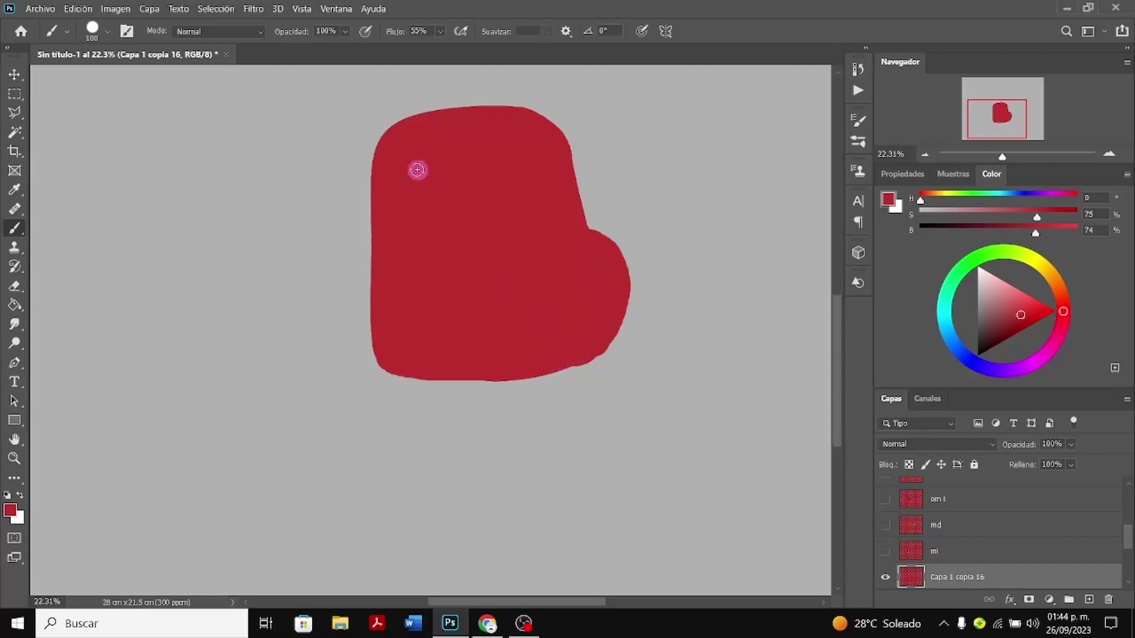
{"action": "left_click", "coordinate": [16, 287]}
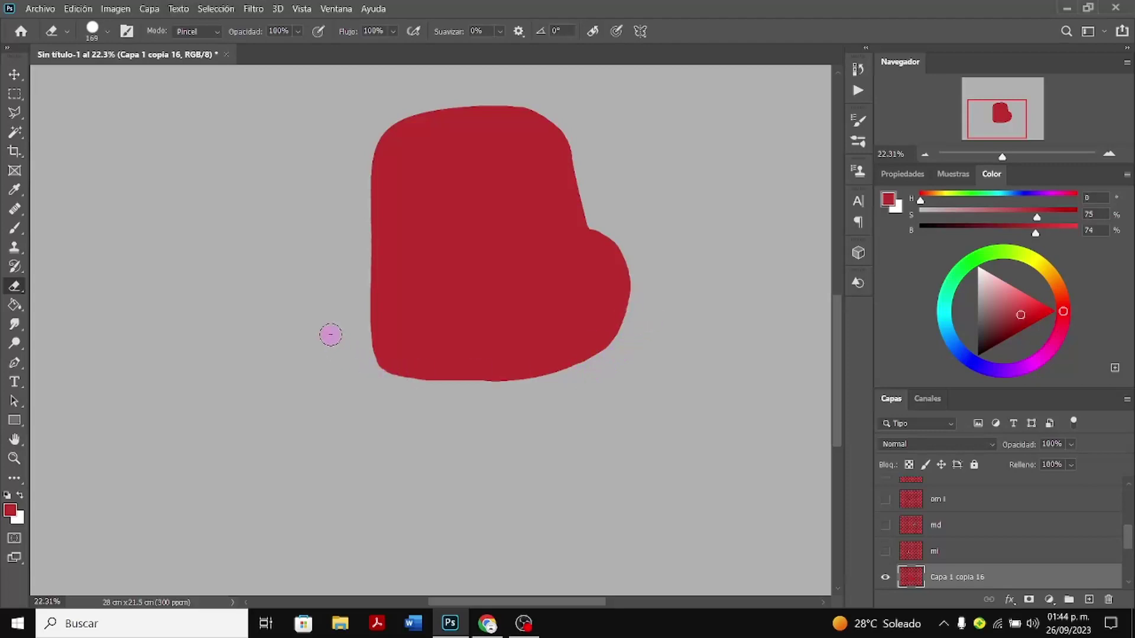
{"action": "left_click", "coordinate": [227, 9]}
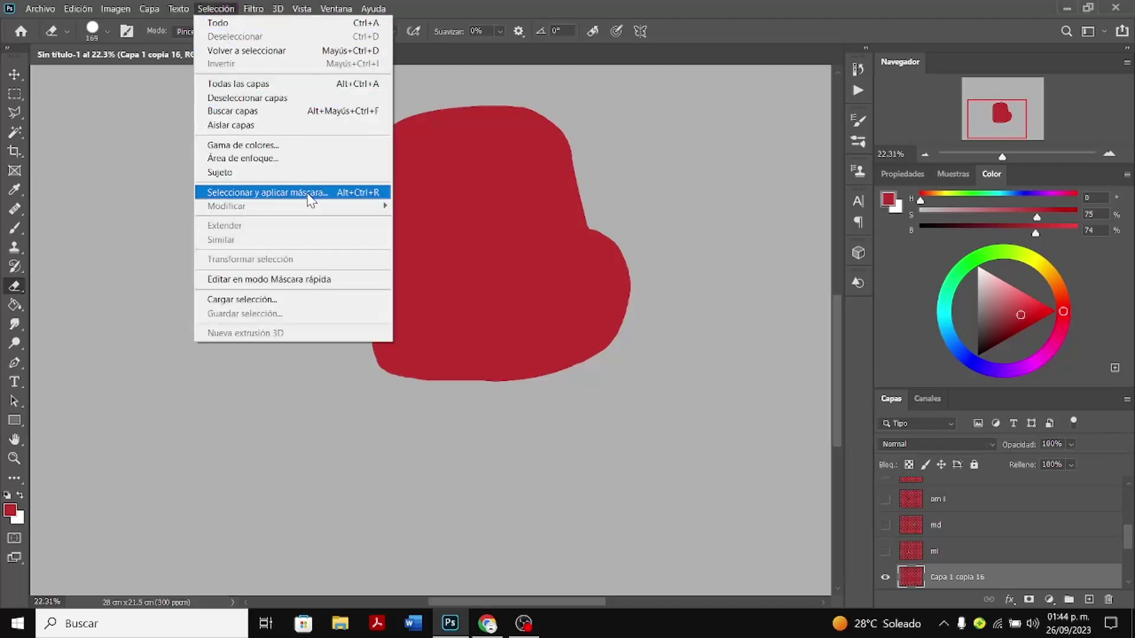
{"action": "left_click", "coordinate": [314, 172]}
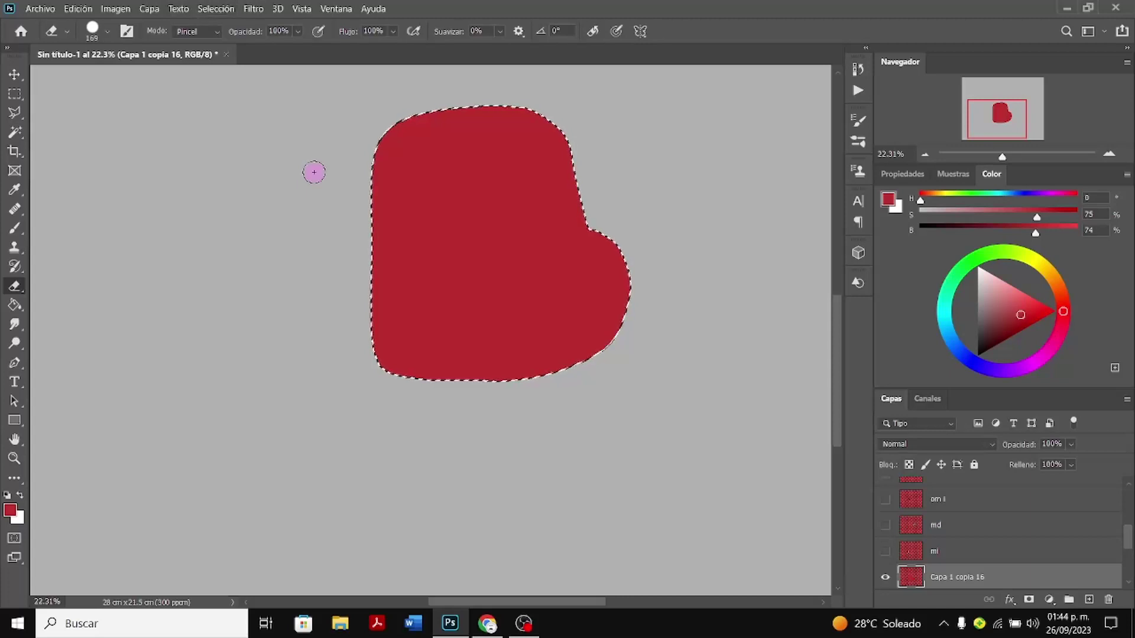
{"action": "left_click", "coordinate": [118, 9]}
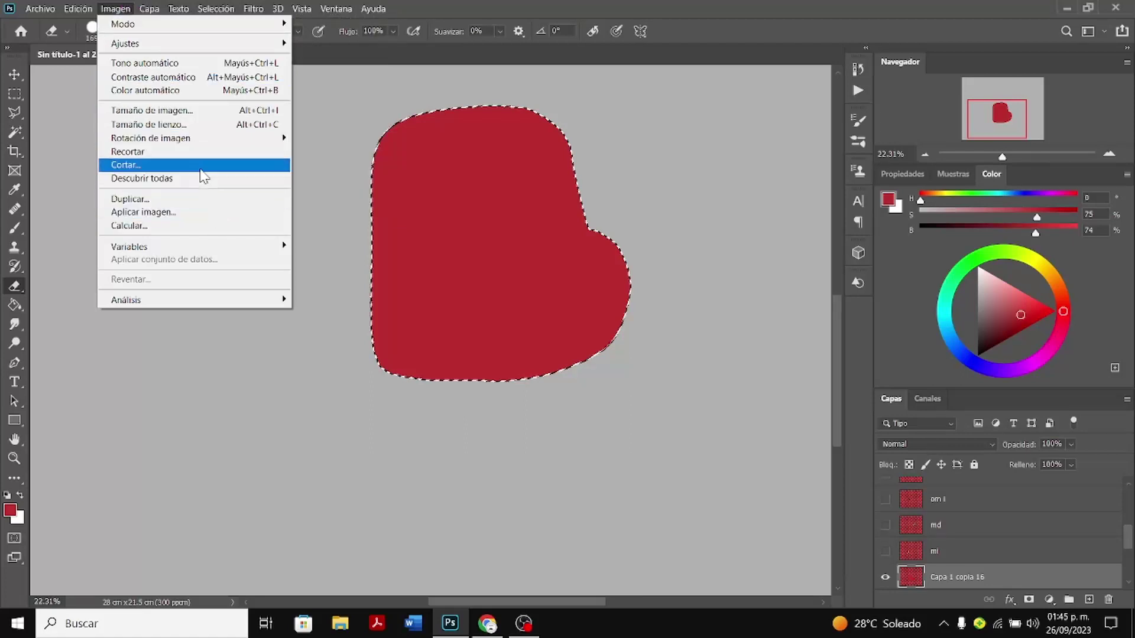
{"action": "mouse_move", "coordinate": [159, 11]}
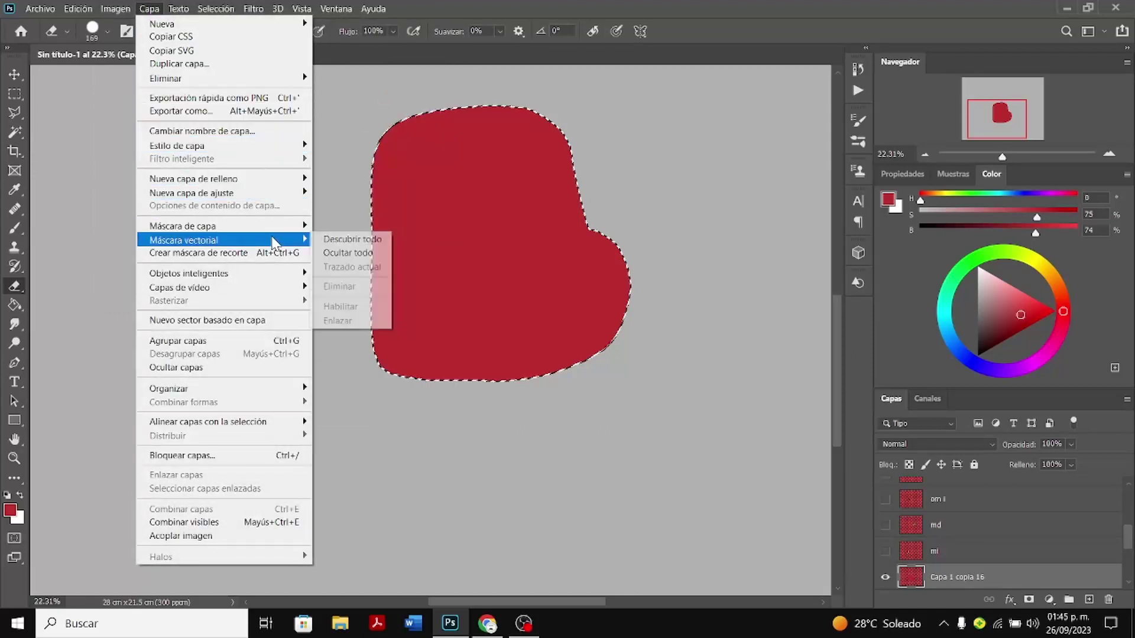
{"action": "mouse_move", "coordinate": [269, 273]}
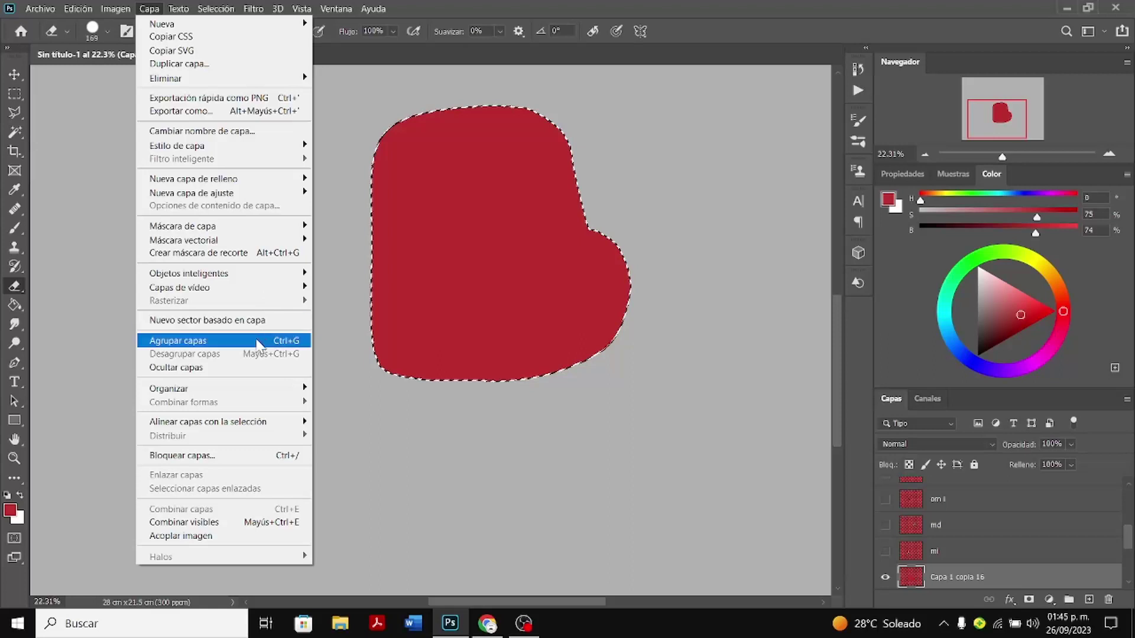
{"action": "mouse_move", "coordinate": [251, 391]}
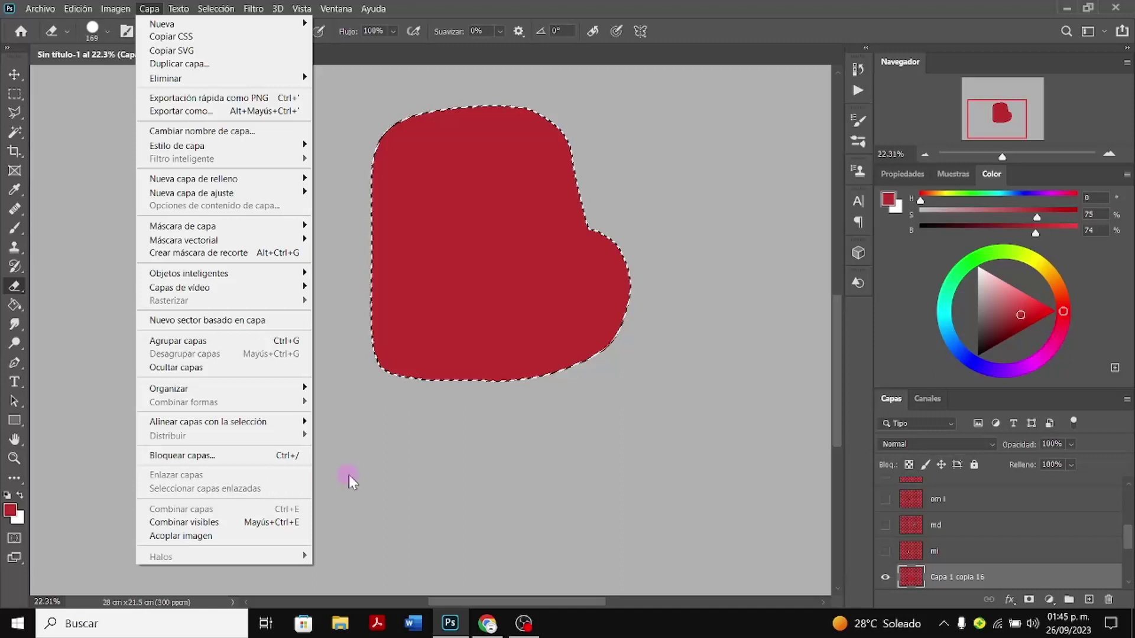
{"action": "left_click", "coordinate": [392, 460]}
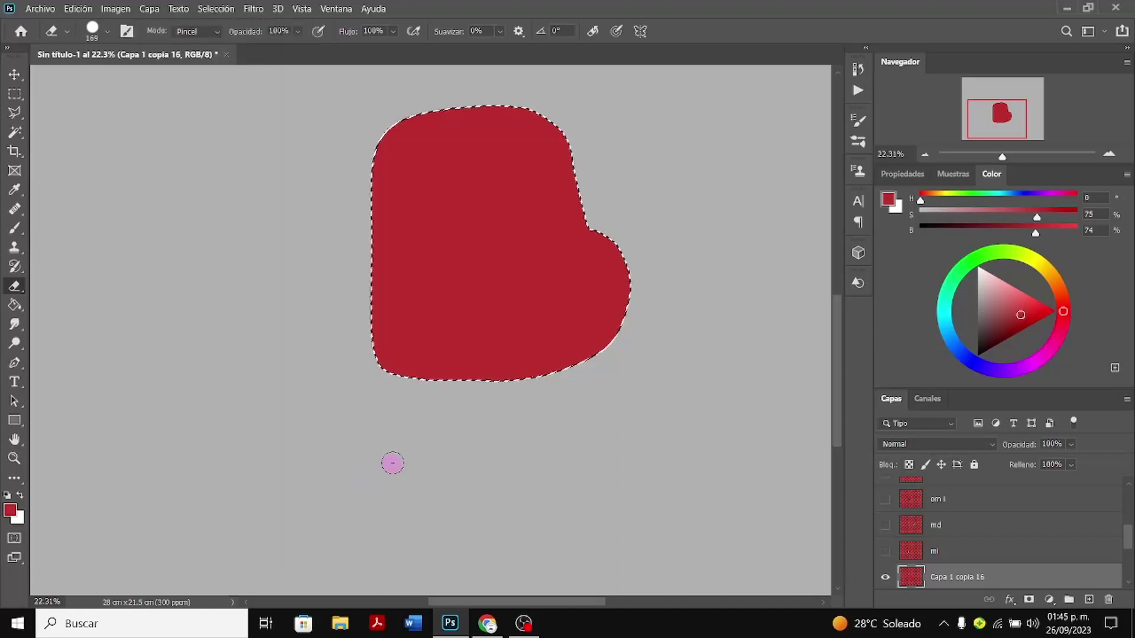
{"action": "left_click", "coordinate": [13, 362]}
{"action": "right_click", "coordinate": [420, 298]}
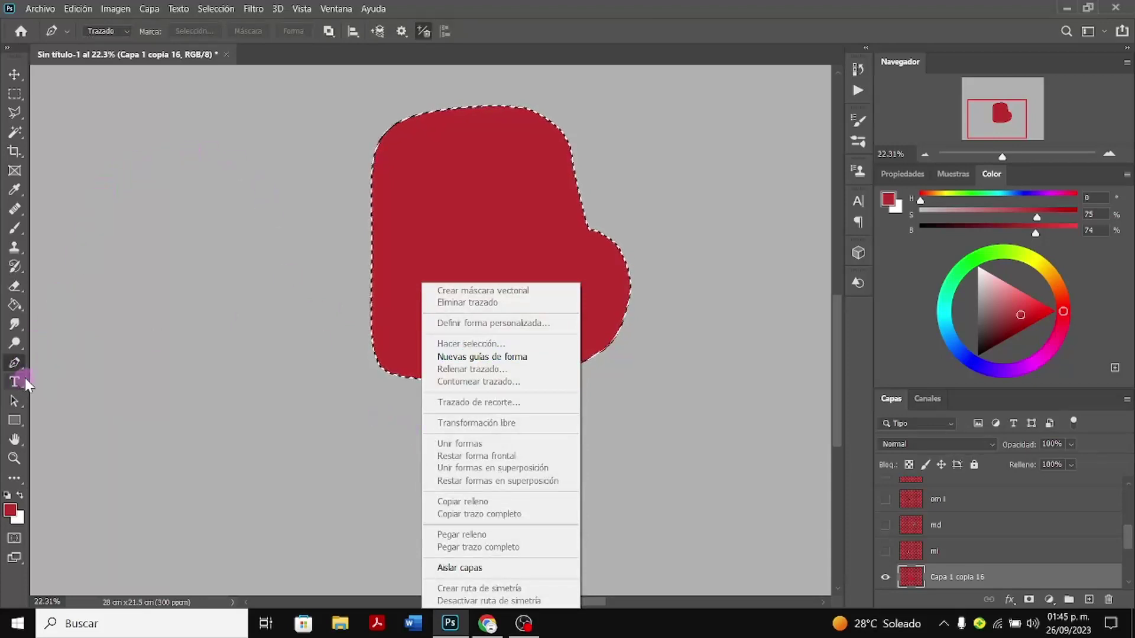
{"action": "left_click", "coordinate": [22, 233]}
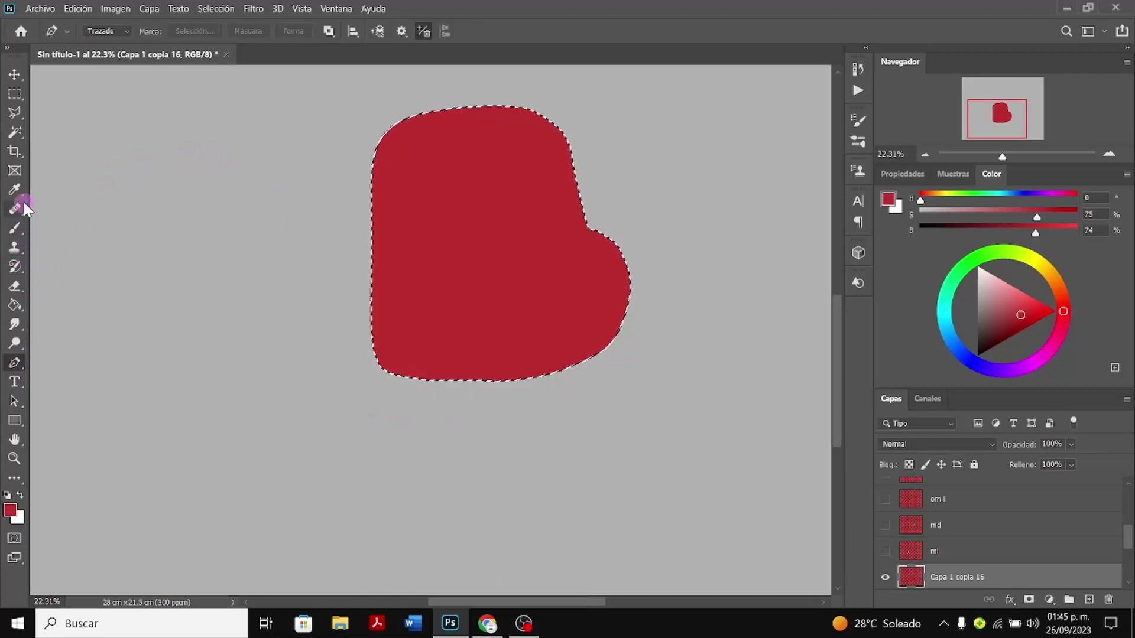
{"action": "right_click", "coordinate": [401, 223]}
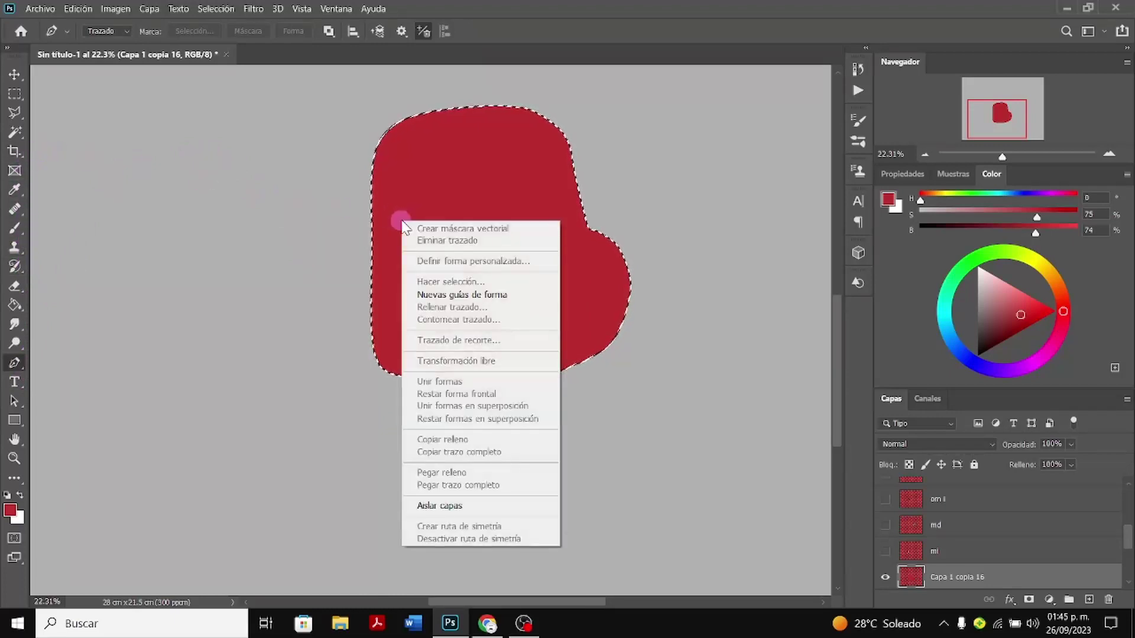
{"action": "left_click", "coordinate": [109, 10]}
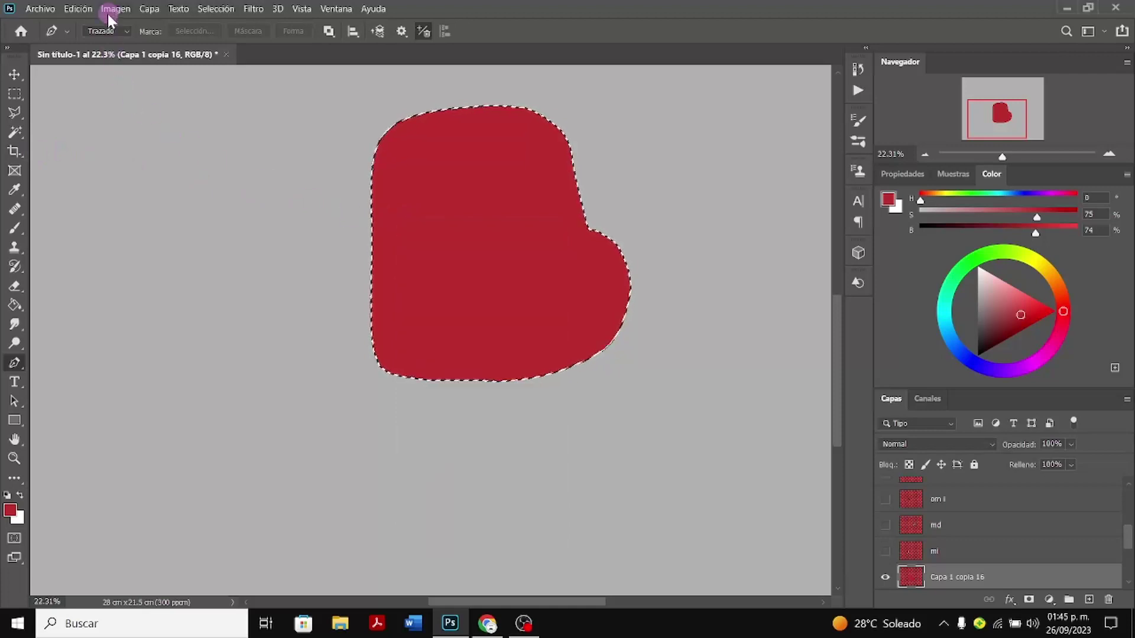
{"action": "left_click", "coordinate": [17, 89]}
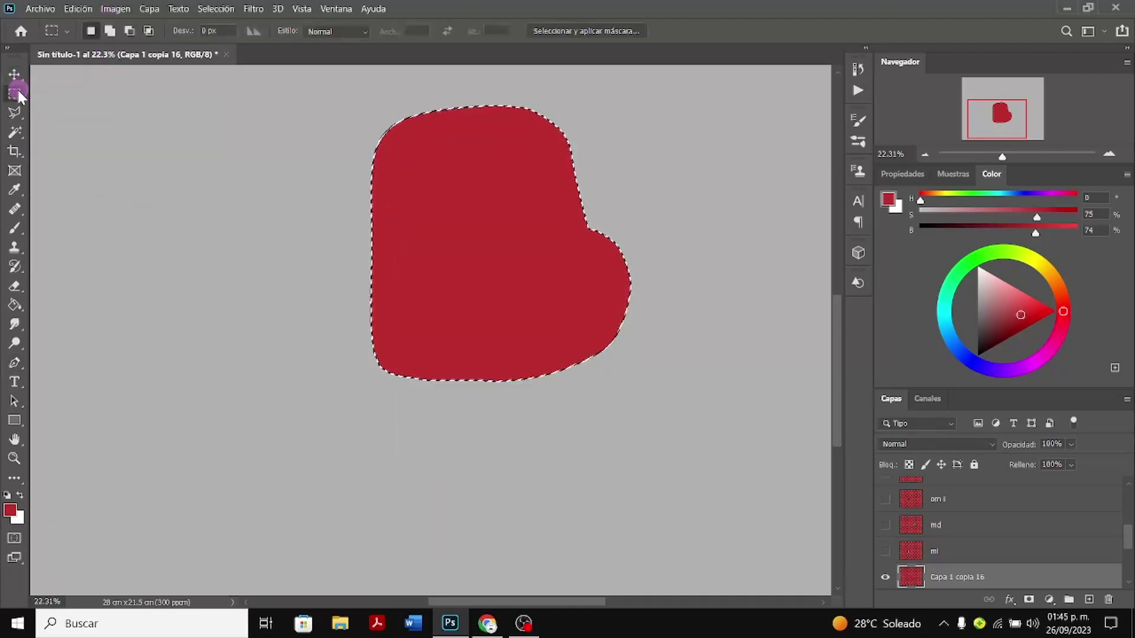
{"action": "left_click", "coordinate": [129, 11]}
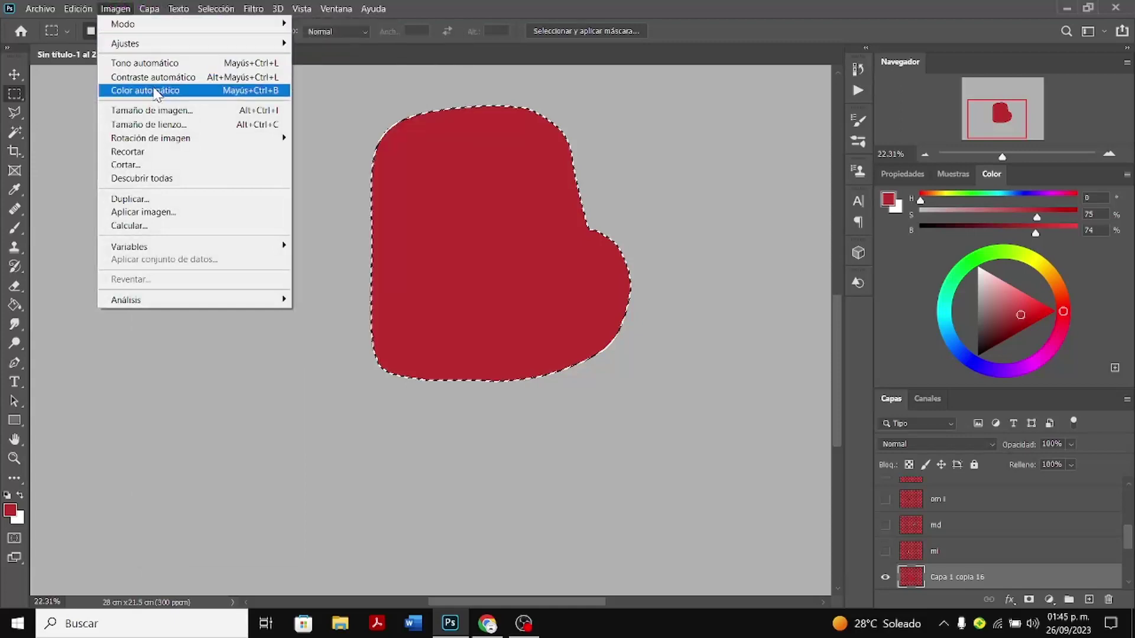
{"action": "mouse_move", "coordinate": [143, 18]}
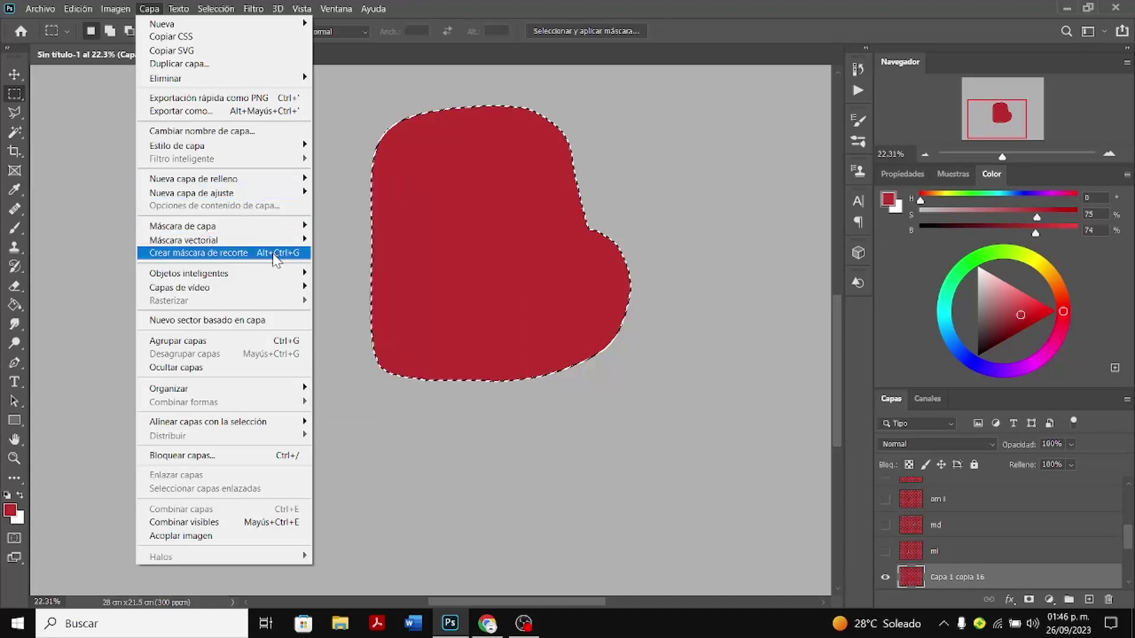
{"action": "mouse_move", "coordinate": [273, 277]}
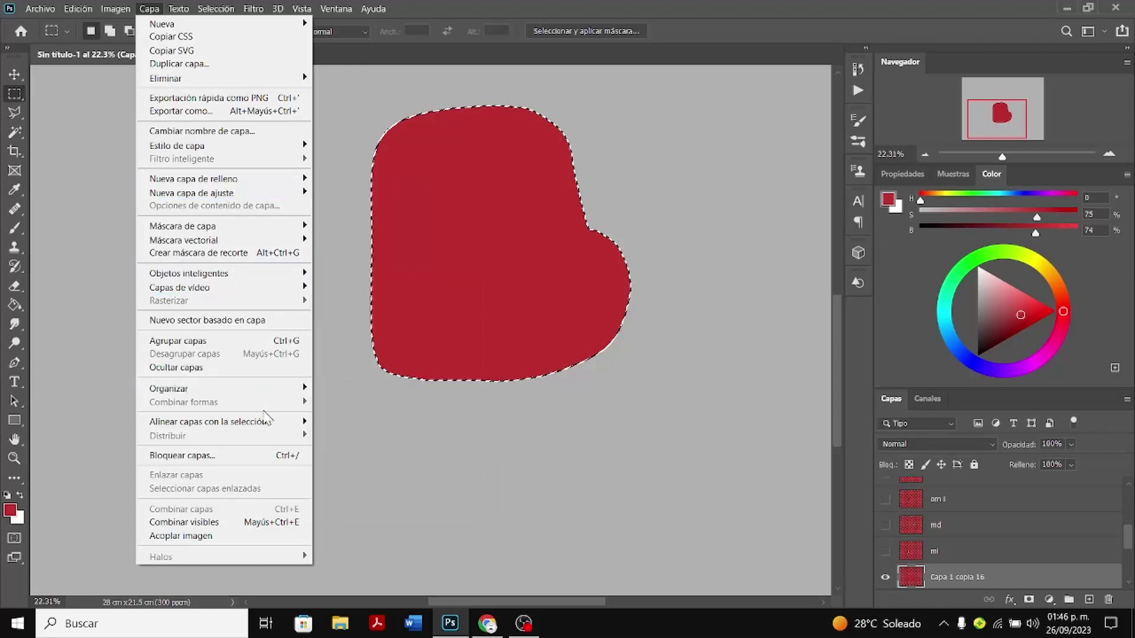
{"action": "mouse_move", "coordinate": [270, 426]}
{"action": "mouse_move", "coordinate": [179, 7]}
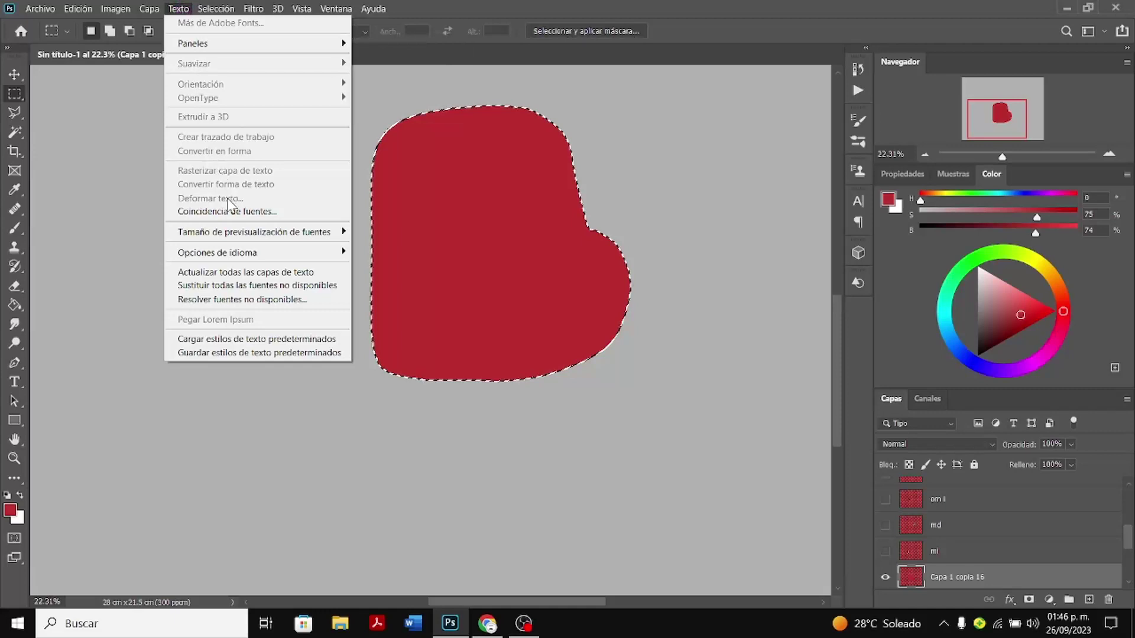
{"action": "mouse_move", "coordinate": [249, 238]}
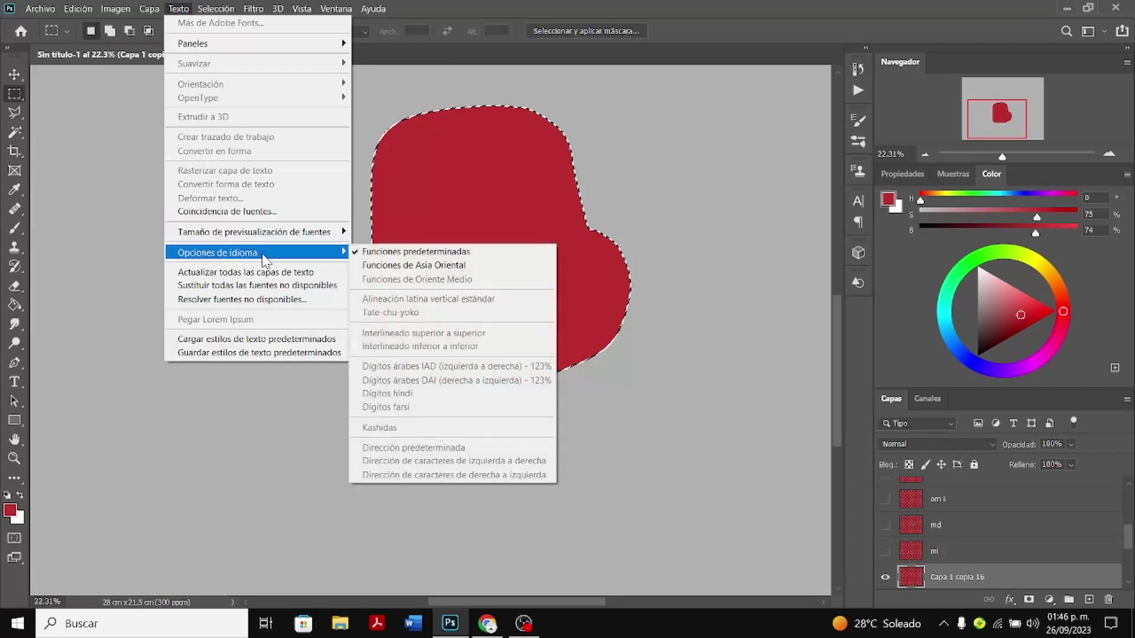
{"action": "mouse_move", "coordinate": [243, 6]}
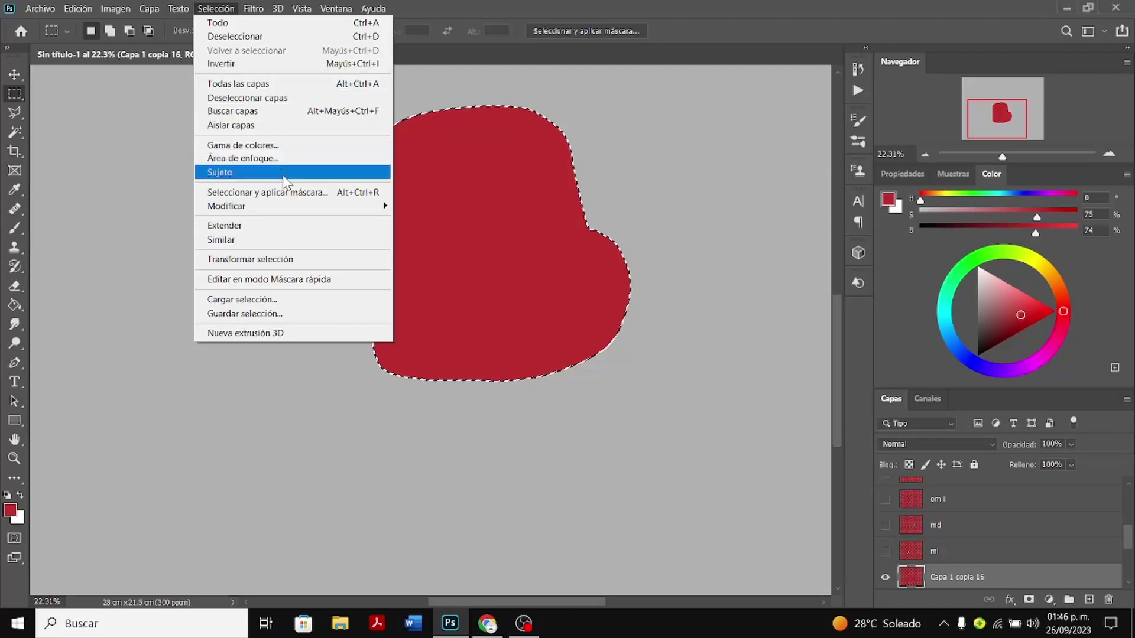
{"action": "mouse_move", "coordinate": [303, 212]}
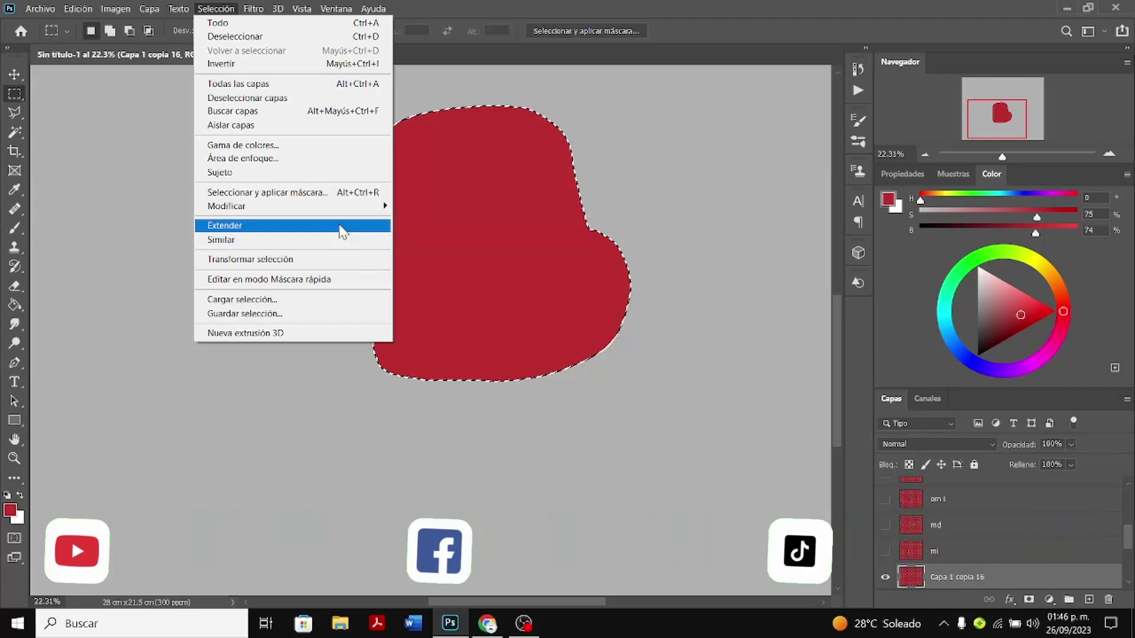
{"action": "mouse_move", "coordinate": [277, 9]}
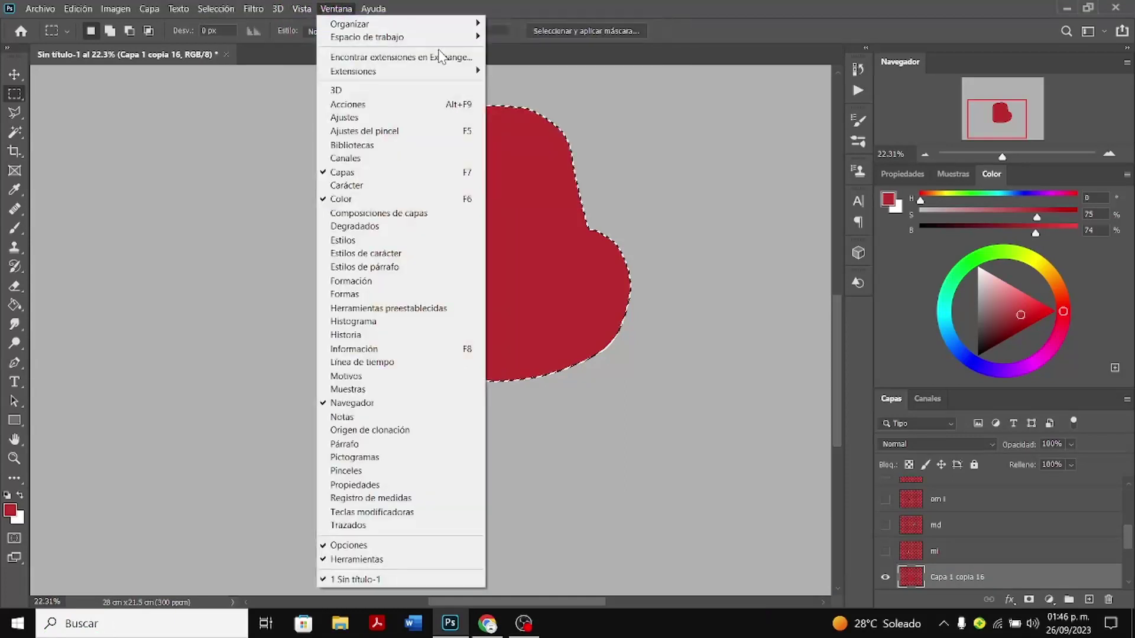
Duplicate the torso layer as Capa 1 copia 17
{"action": "mouse_move", "coordinate": [440, 71]}
{"action": "left_click", "coordinate": [649, 139]}
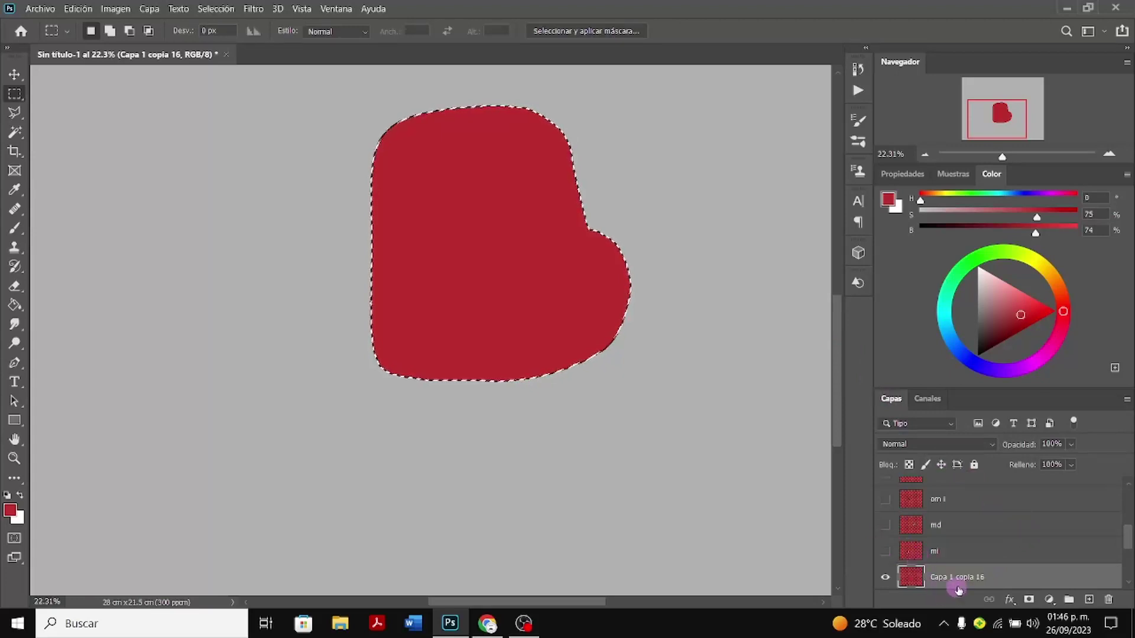
{"action": "scroll", "coordinate": [1028, 567], "scroll_direction": "down", "scroll_amount": 1}
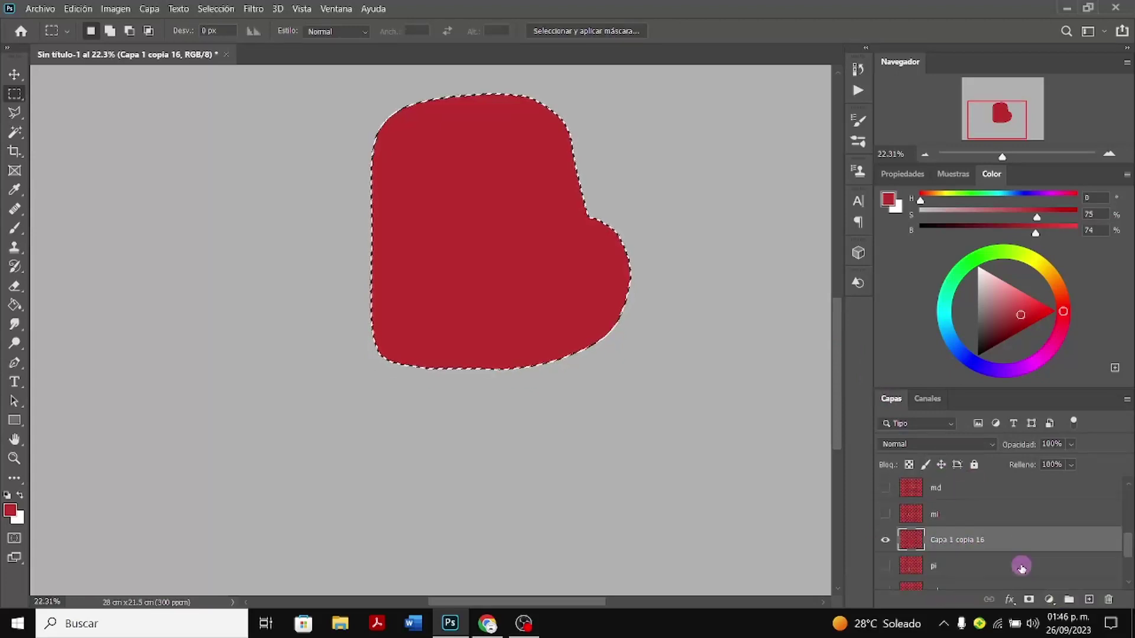
{"action": "right_click", "coordinate": [989, 547]}
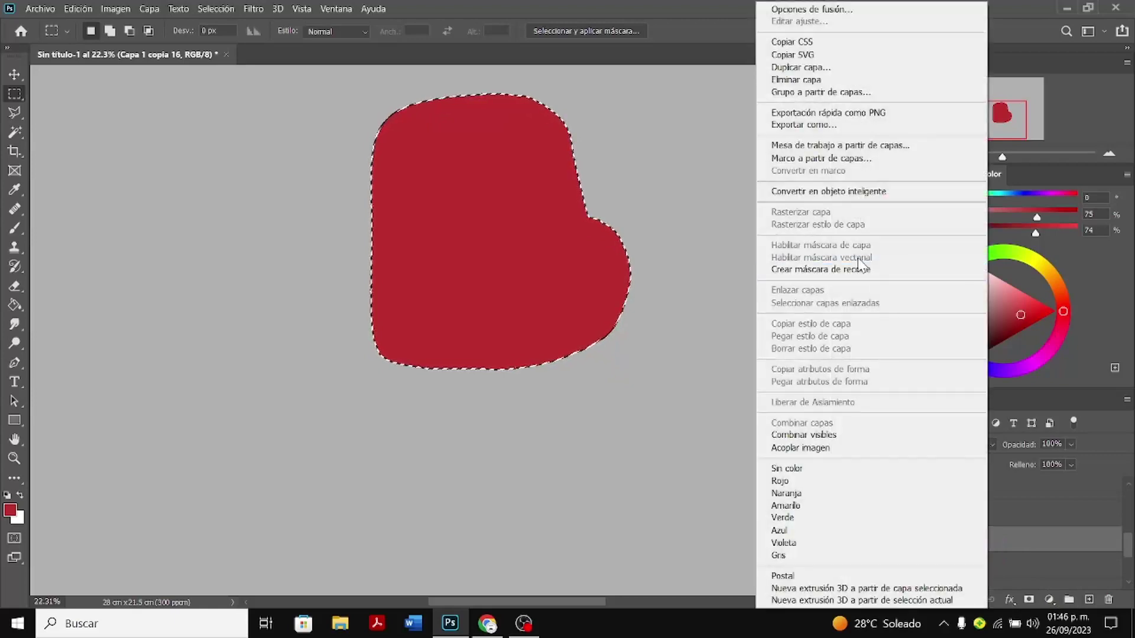
{"action": "left_click", "coordinate": [840, 67]}
{"action": "left_click", "coordinate": [702, 165]}
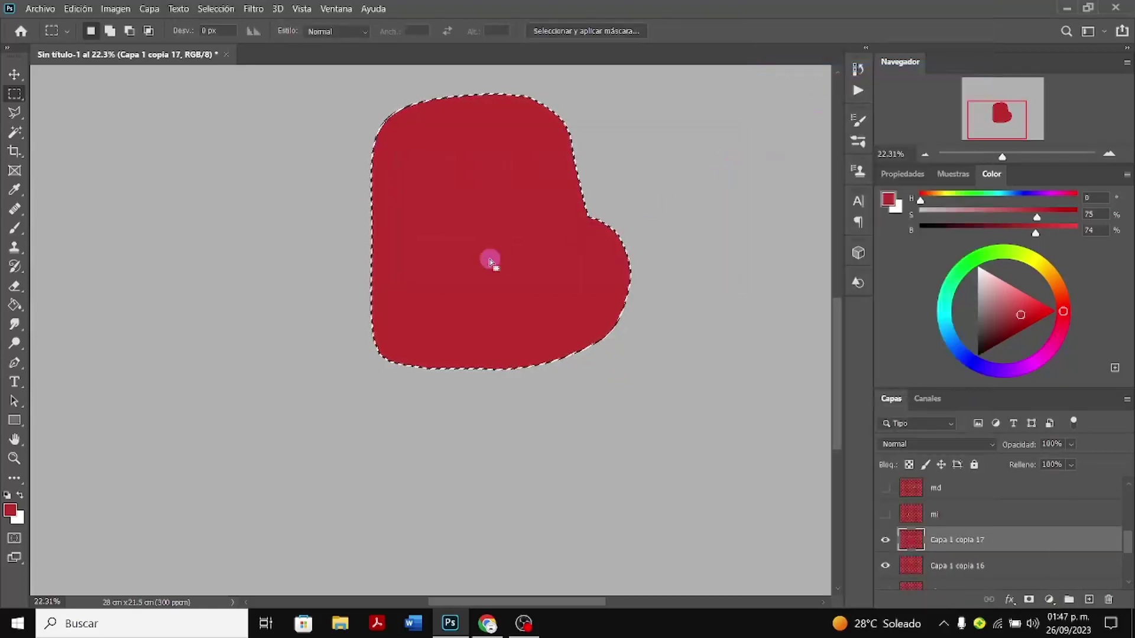
Enlarge Capa 1 copia 16 to about 107.09% and shift it slightly left
{"action": "left_click", "coordinate": [968, 566]}
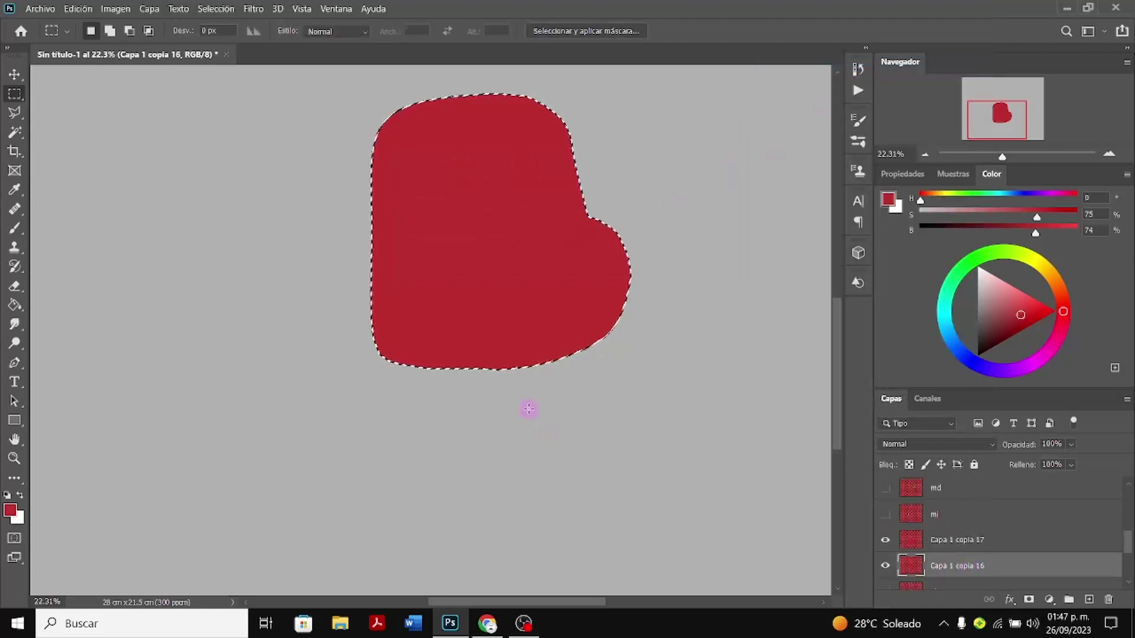
{"action": "key", "text": "ctrl+t"}
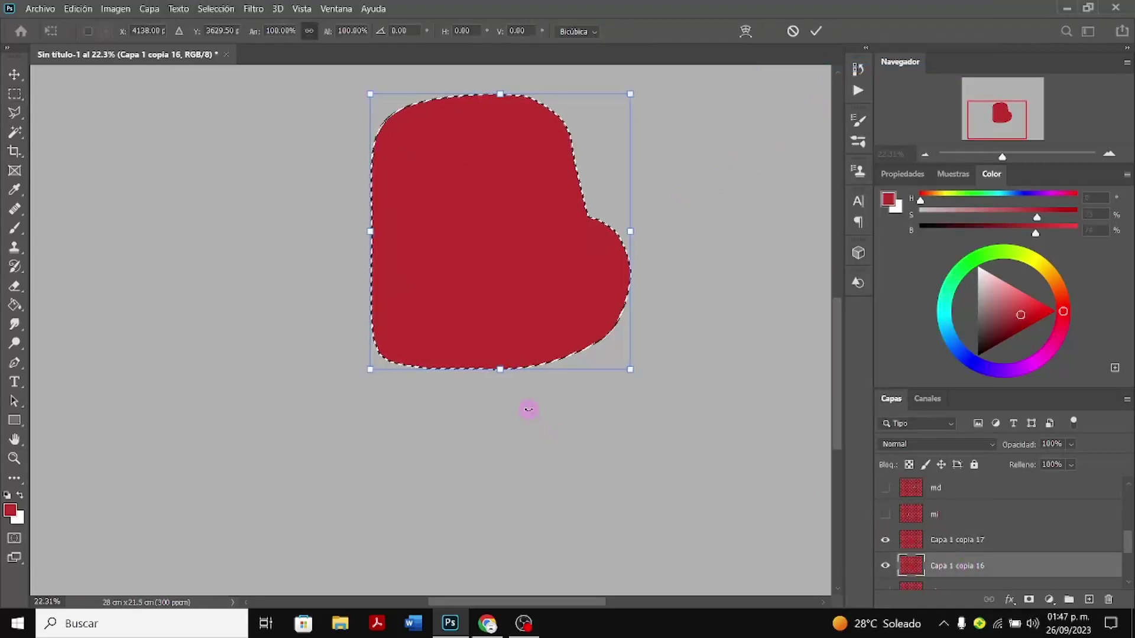
{"action": "left_click_drag", "start_coordinate": [632, 370], "coordinate": [657, 384]}
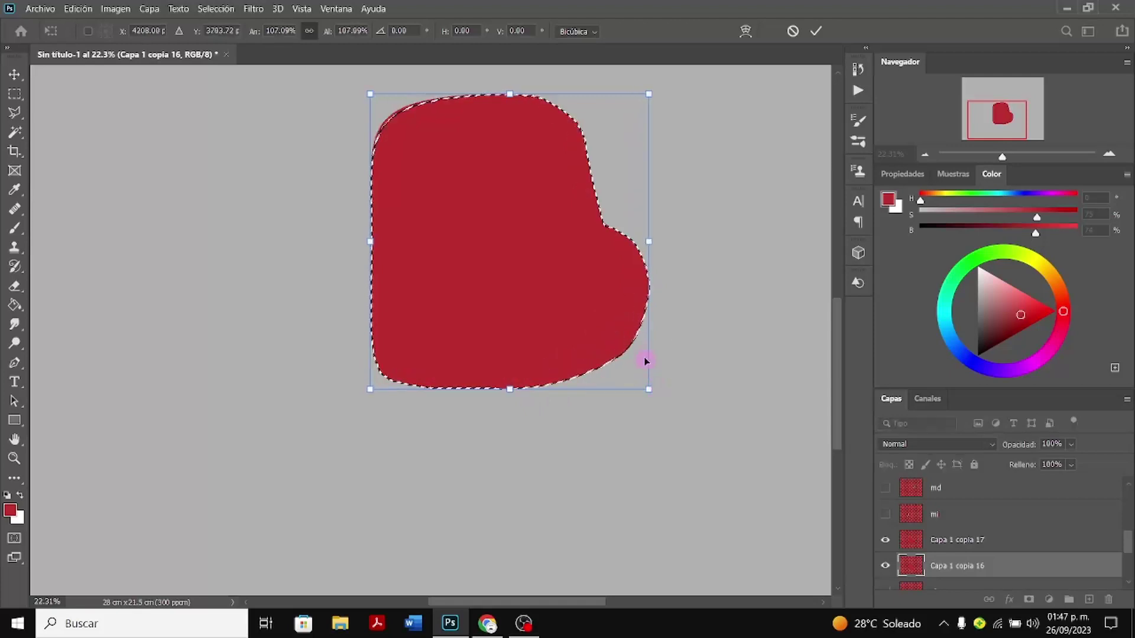
{"action": "left_click_drag", "start_coordinate": [605, 339], "coordinate": [590, 337]}
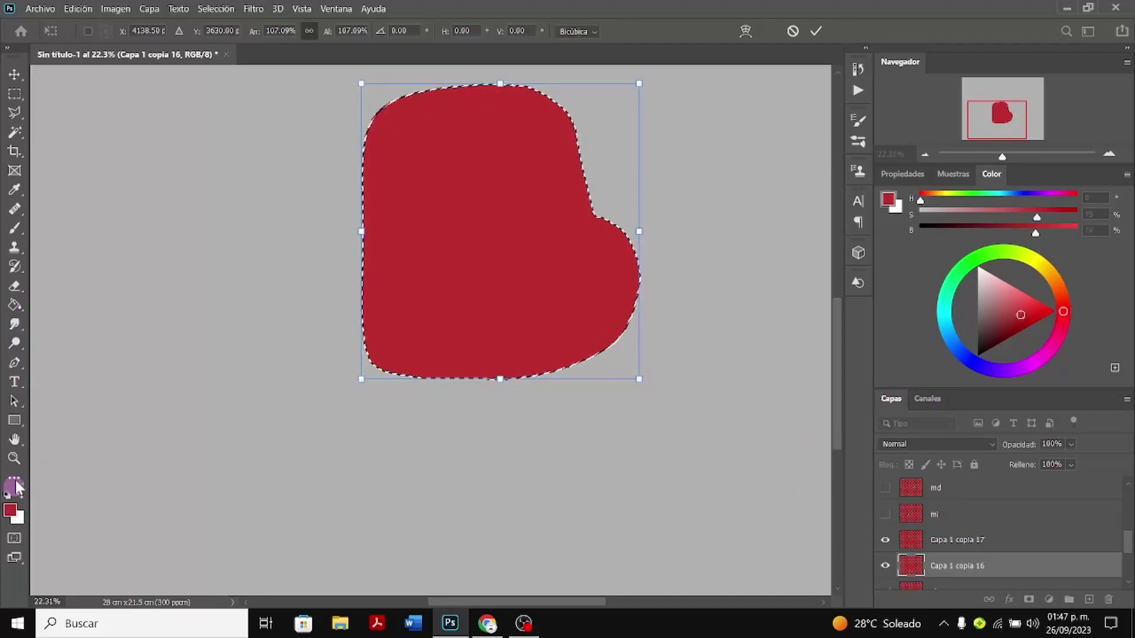
Reset colours and bucket-fill the enlarged torso copy black to form an outline
{"action": "left_click", "coordinate": [14, 305]}
{"action": "left_click", "coordinate": [7, 496]}
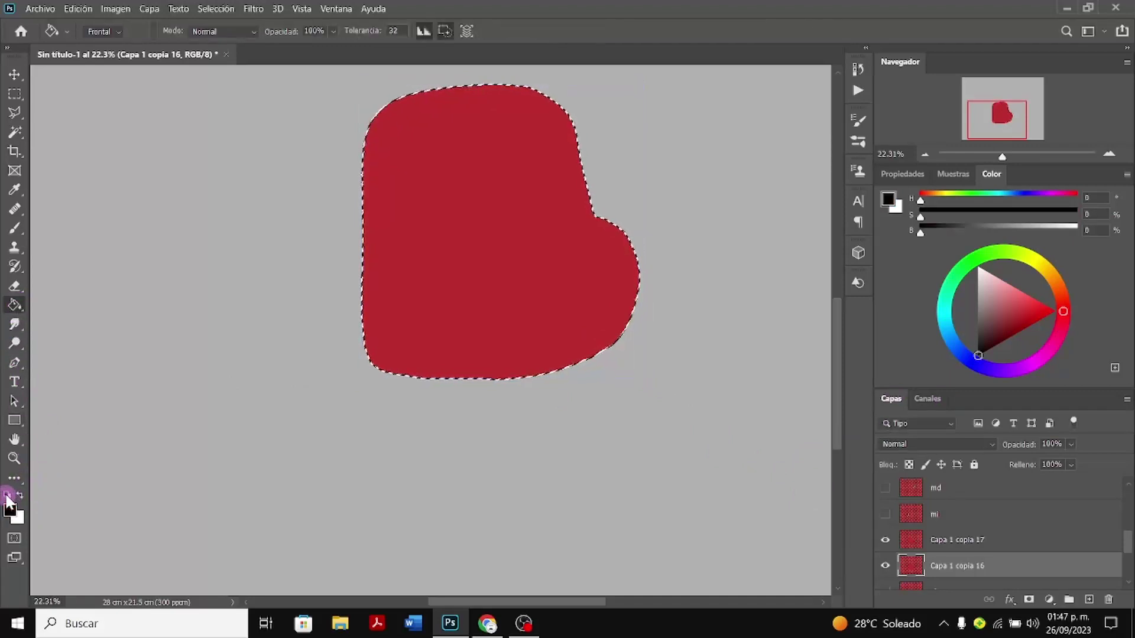
{"action": "left_click", "coordinate": [407, 314]}
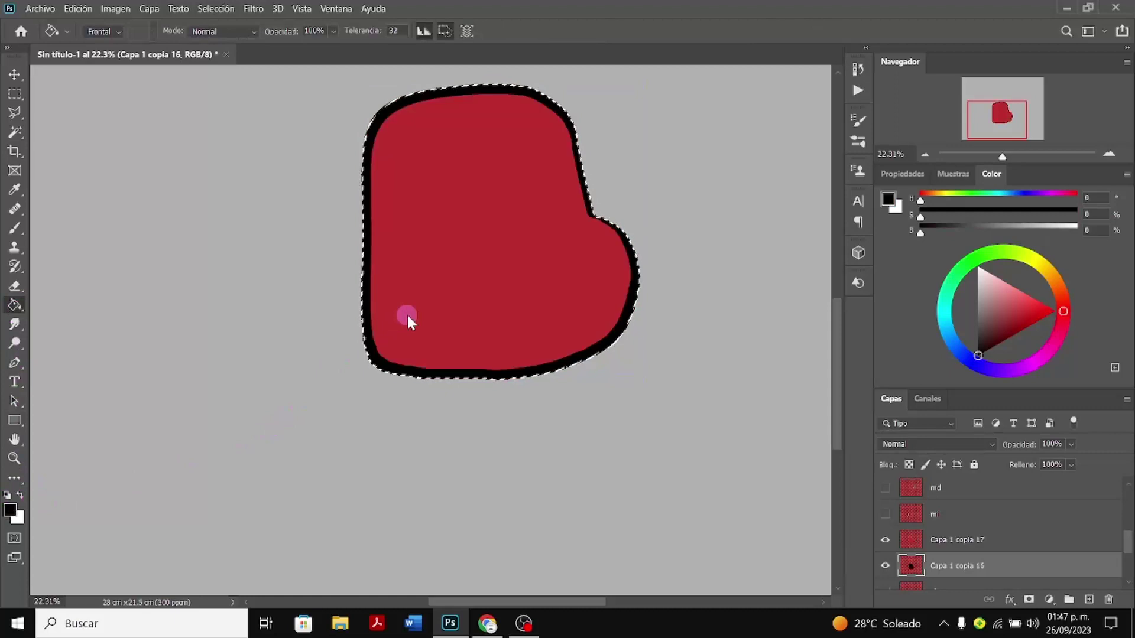
{"action": "left_click", "coordinate": [418, 330]}
Scale the black outline layer up to about 102% and commit
{"action": "left_click", "coordinate": [14, 228]}
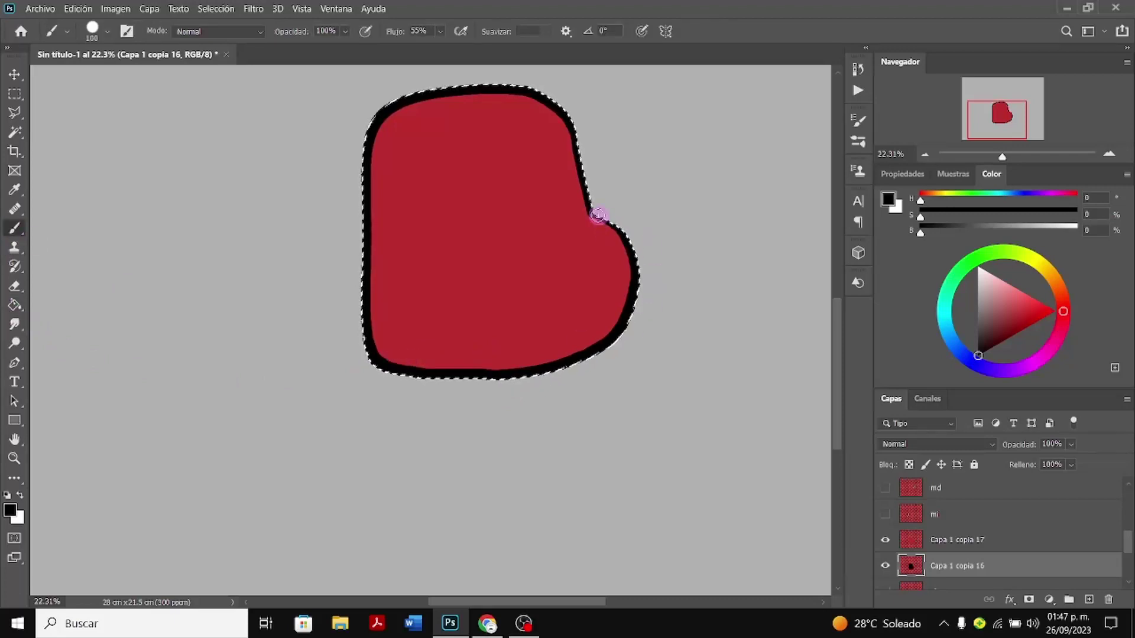
{"action": "key", "text": "ctrl+t"}
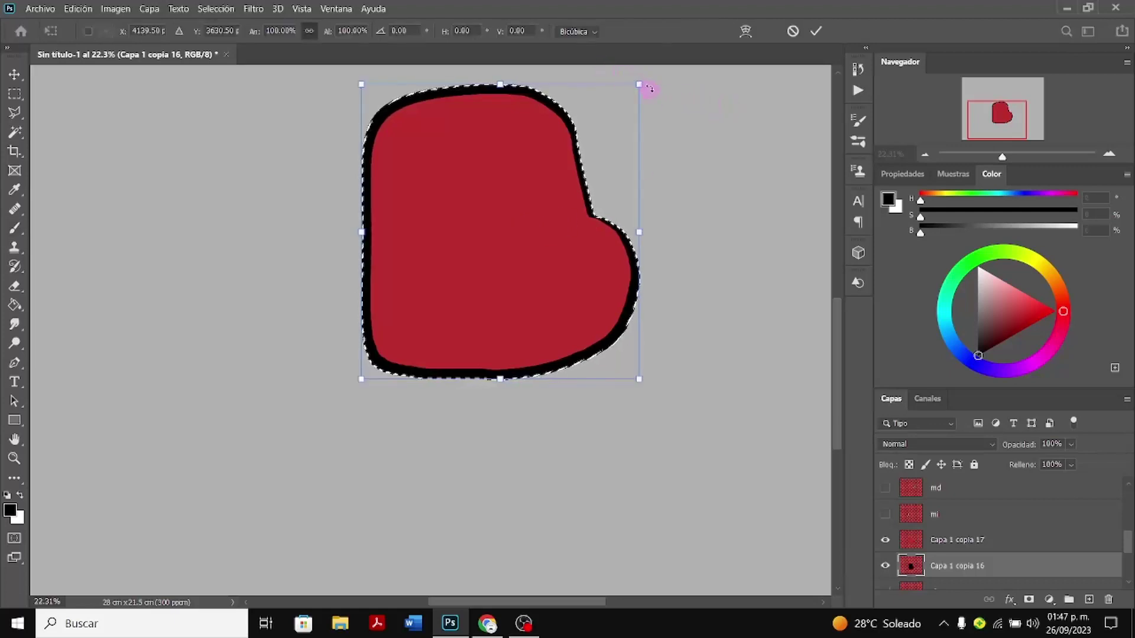
{"action": "left_click_drag", "start_coordinate": [640, 83], "coordinate": [648, 78]}
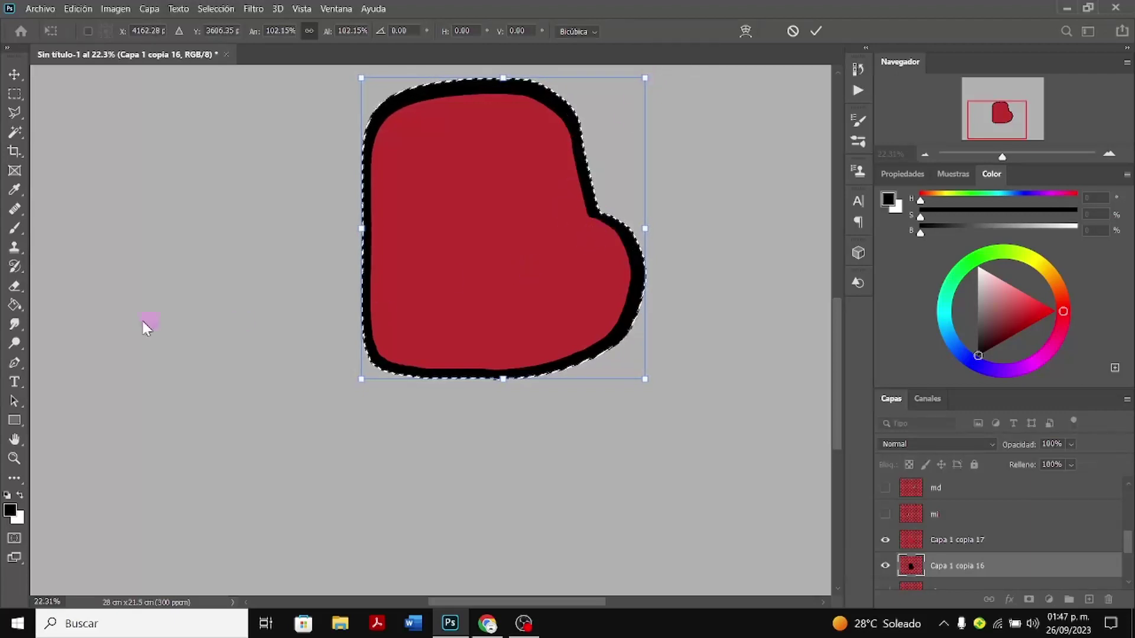
{"action": "left_click", "coordinate": [21, 231]}
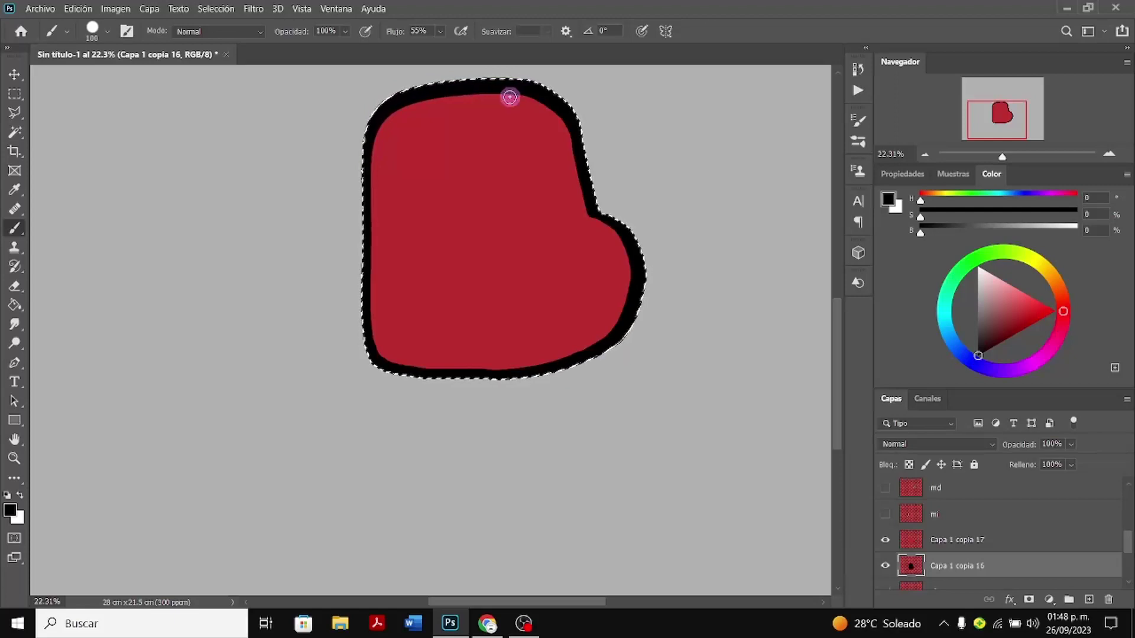
Rescale the black outline to about 102.65%, centre it left on the torso, and commit
{"action": "key", "text": "ctrl+t"}
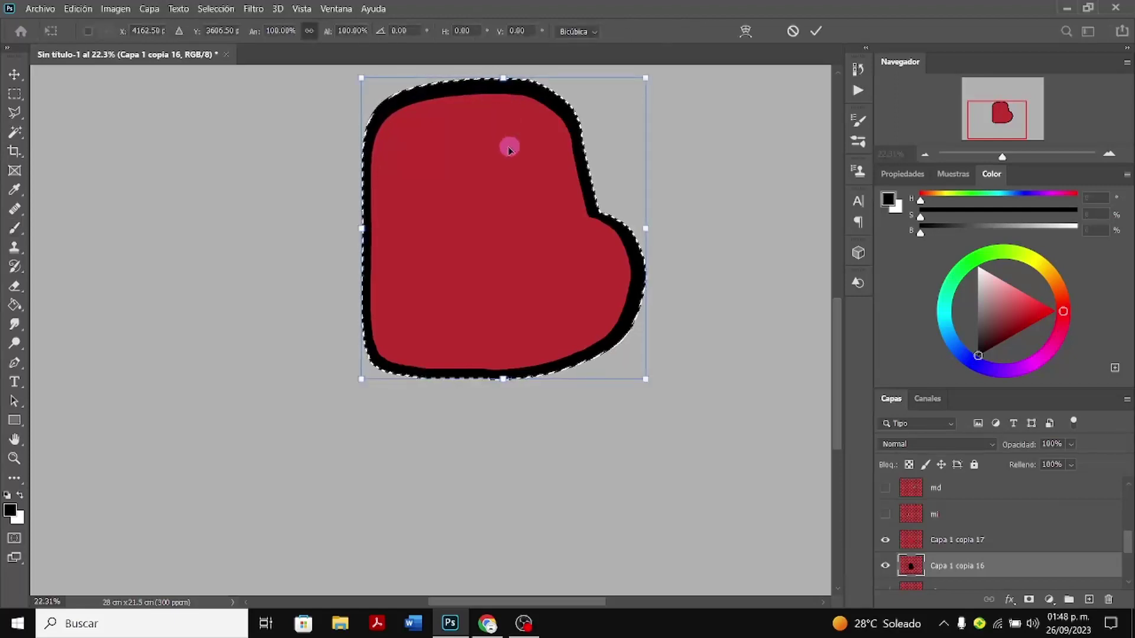
{"action": "left_click_drag", "start_coordinate": [506, 148], "coordinate": [504, 152]}
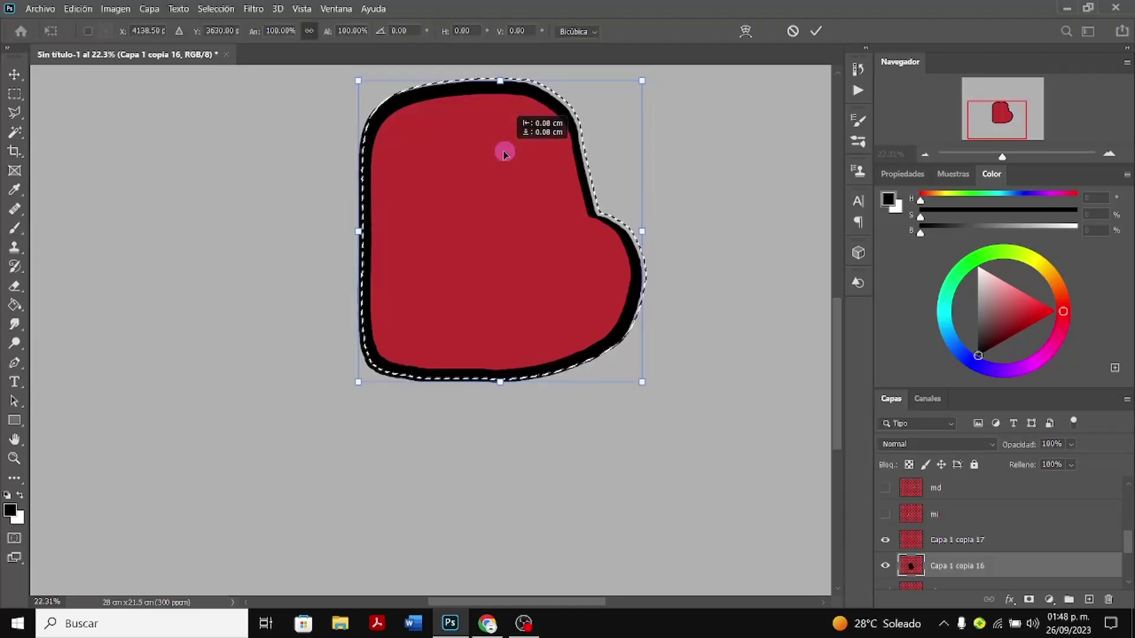
{"action": "left_click_drag", "start_coordinate": [505, 155], "coordinate": [503, 153]}
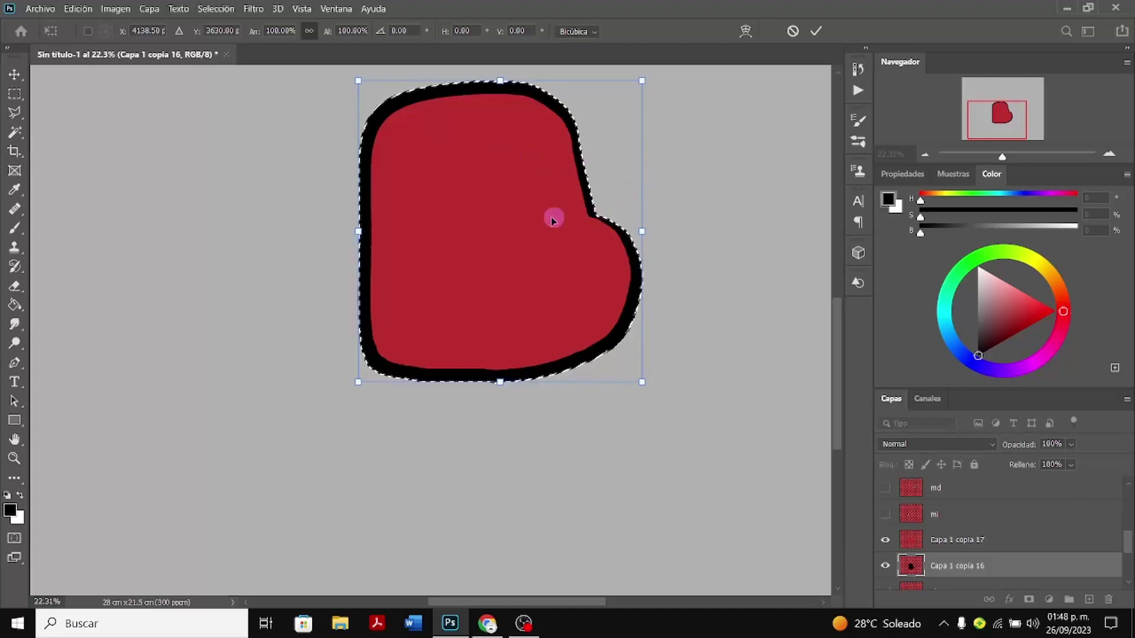
{"action": "left_click_drag", "start_coordinate": [548, 221], "coordinate": [546, 222]}
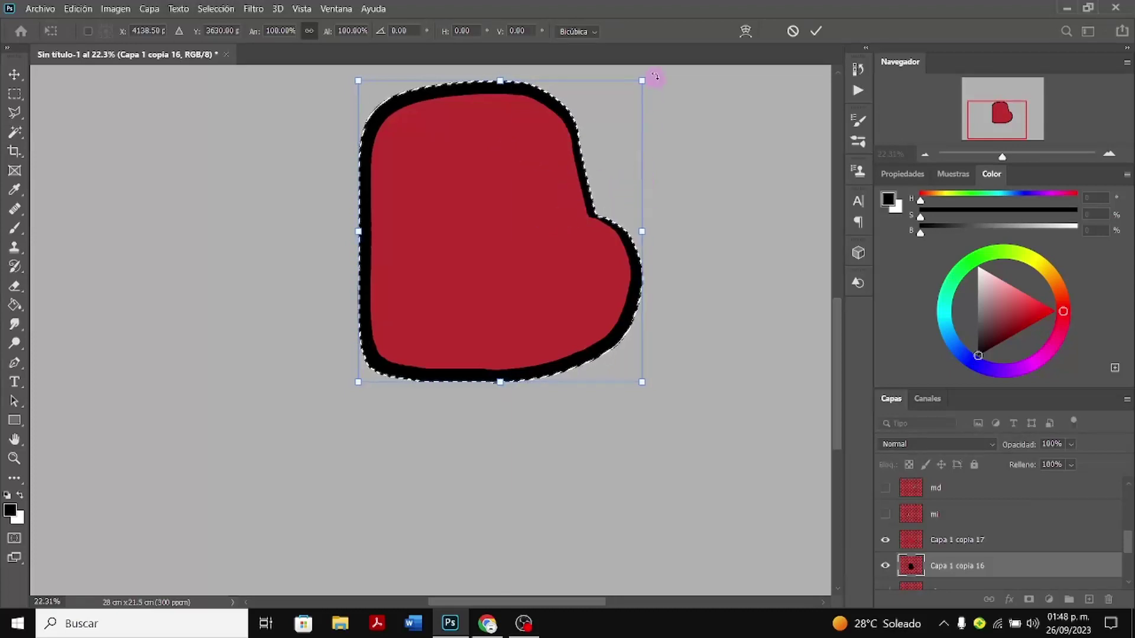
{"action": "left_click_drag", "start_coordinate": [644, 81], "coordinate": [655, 81]}
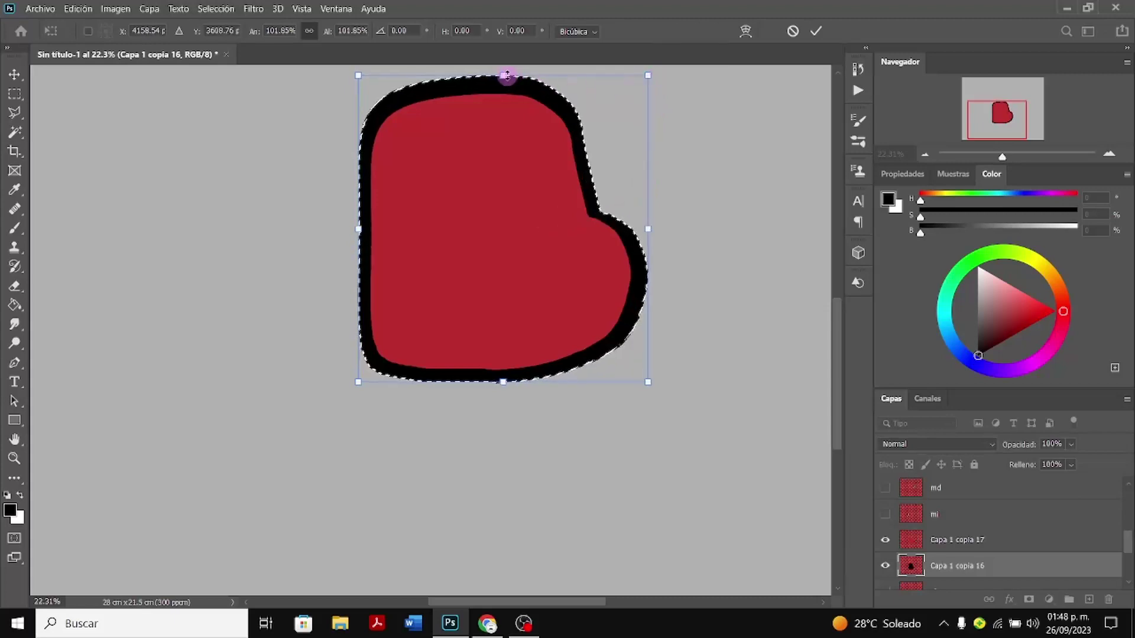
{"action": "left_click_drag", "start_coordinate": [505, 75], "coordinate": [515, 89]}
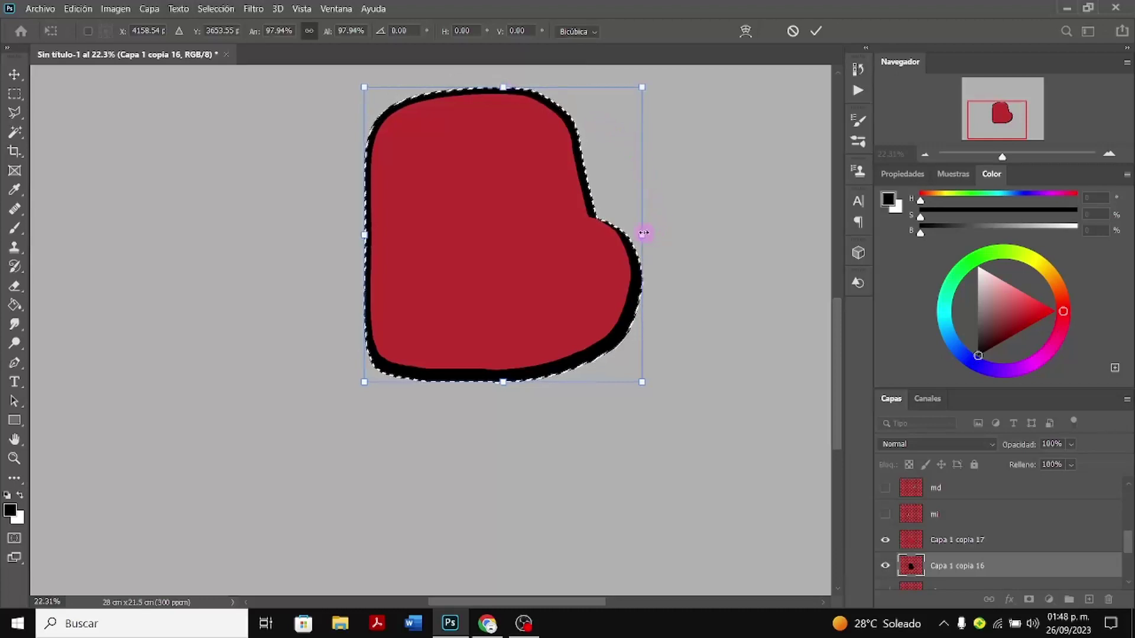
{"action": "left_click_drag", "start_coordinate": [646, 233], "coordinate": [652, 231]}
{"action": "left_click_drag", "start_coordinate": [555, 230], "coordinate": [550, 229]}
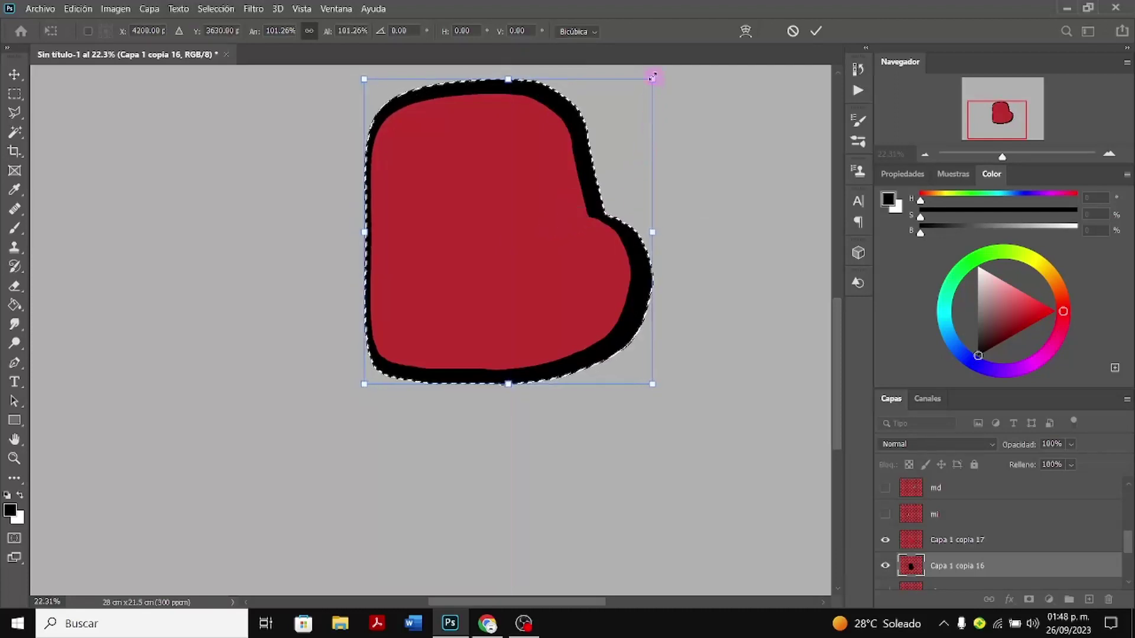
{"action": "left_click_drag", "start_coordinate": [652, 79], "coordinate": [657, 74]}
{"action": "left_click_drag", "start_coordinate": [523, 230], "coordinate": [515, 231]}
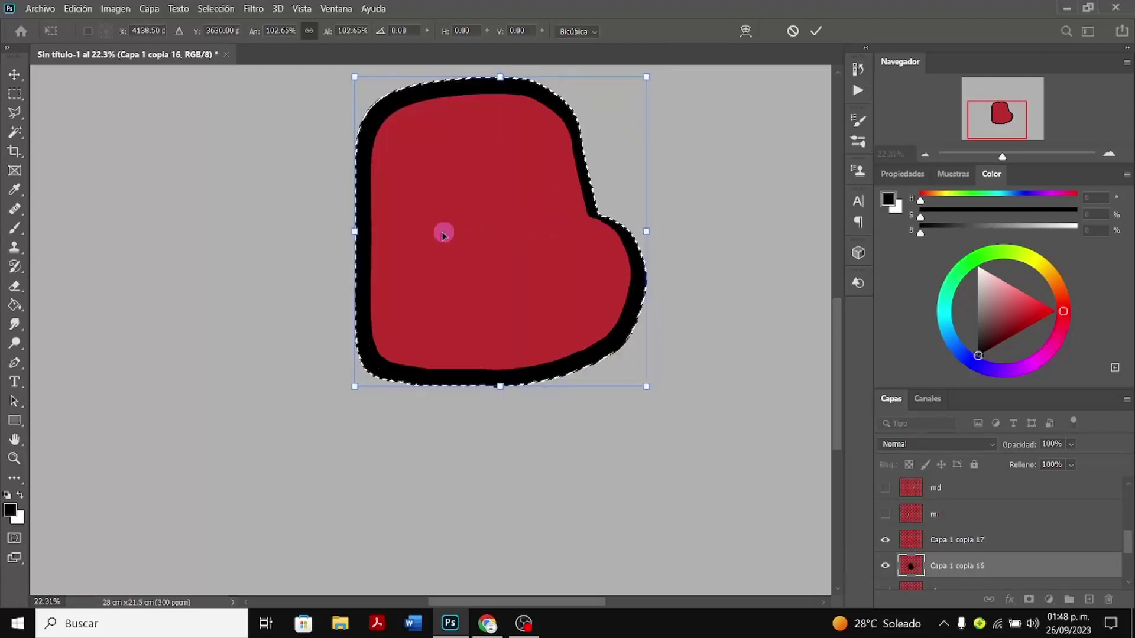
{"action": "left_click", "coordinate": [15, 227]}
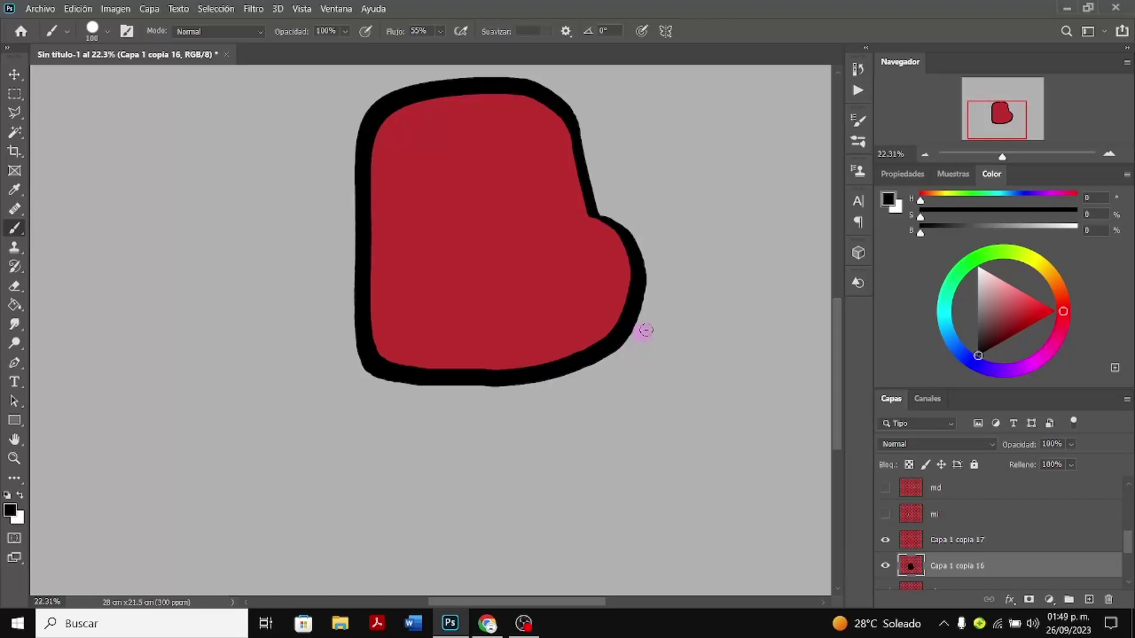
Merge Capa 1 copia 16 and Capa 1 copia 17 with Combinar capas, then scale the result to about 92%
{"action": "left_click", "coordinate": [983, 572], "text": "ctrl"}
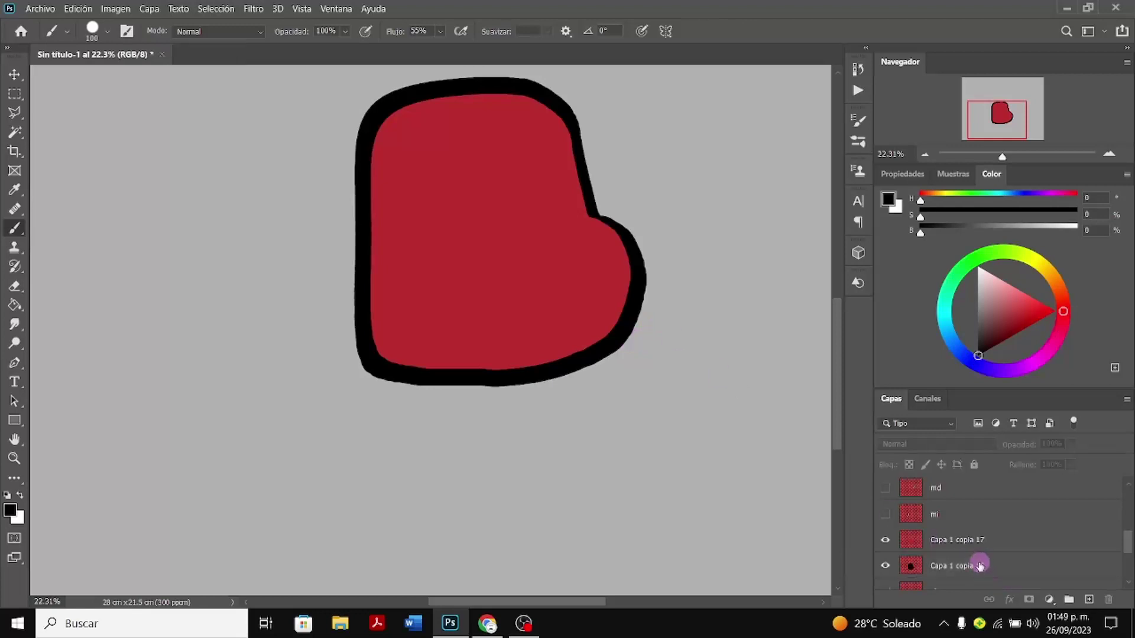
{"action": "left_click", "coordinate": [983, 572], "text": "ctrl"}
{"action": "left_click", "coordinate": [979, 550], "text": "ctrl"}
{"action": "right_click", "coordinate": [980, 550]}
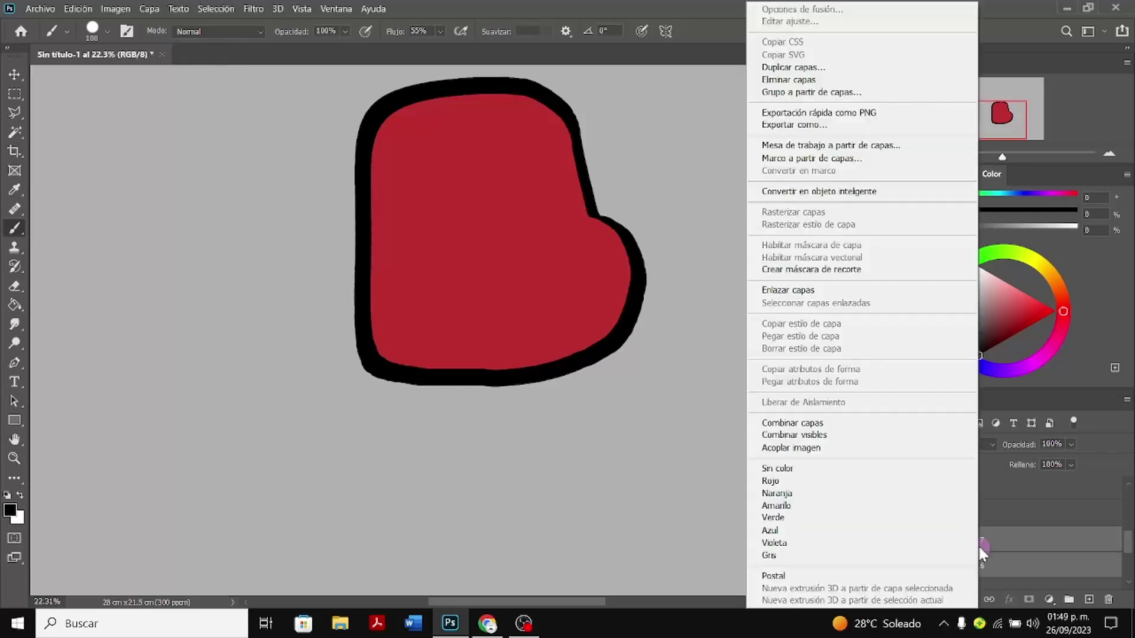
{"action": "left_click", "coordinate": [1010, 551]}
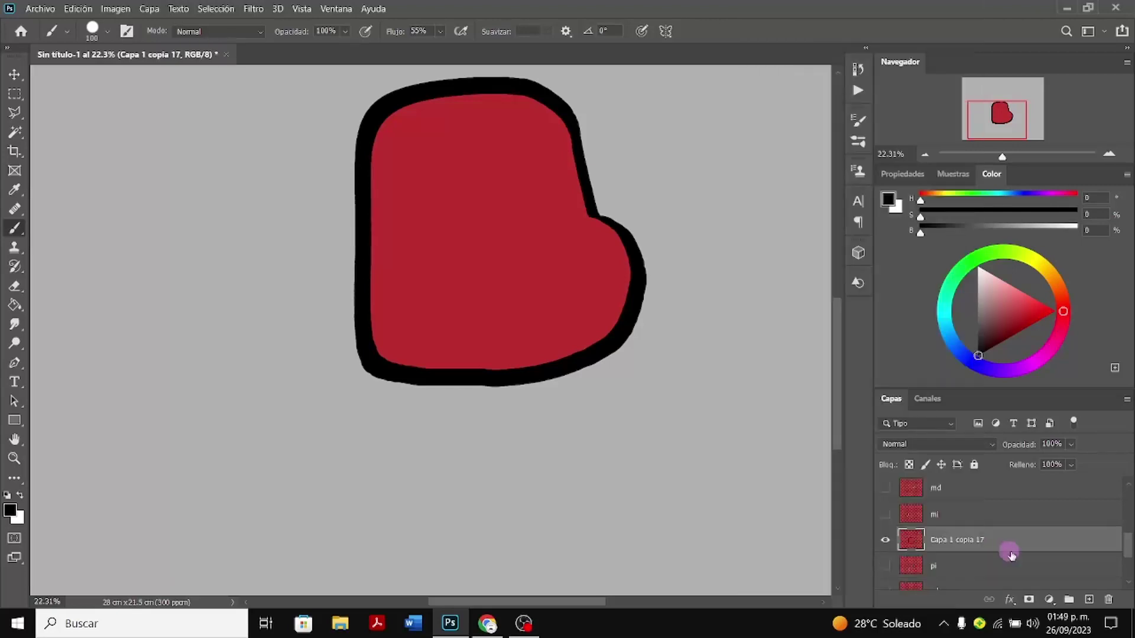
{"action": "key", "text": "ctrl+t"}
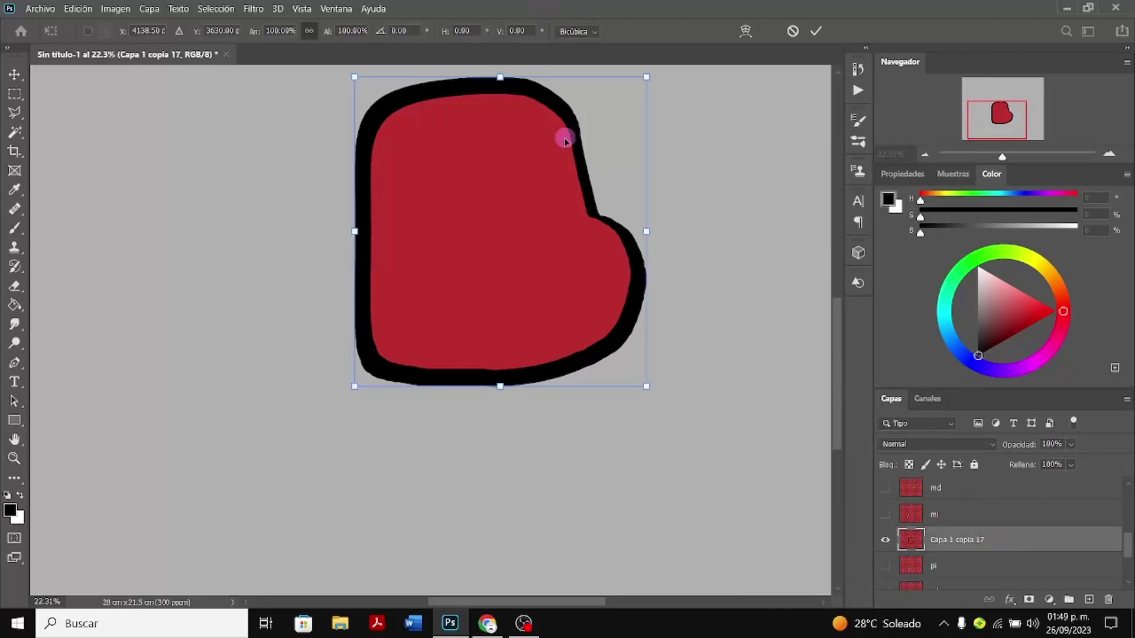
{"action": "left_click_drag", "start_coordinate": [645, 76], "coordinate": [620, 105]}
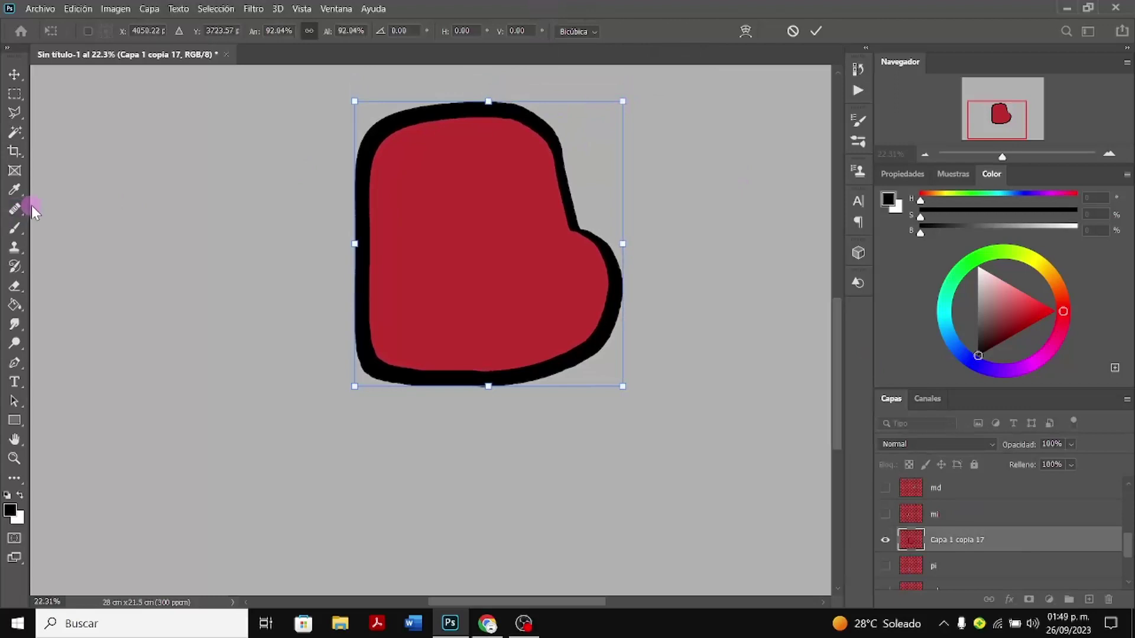
{"action": "left_click", "coordinate": [15, 228]}
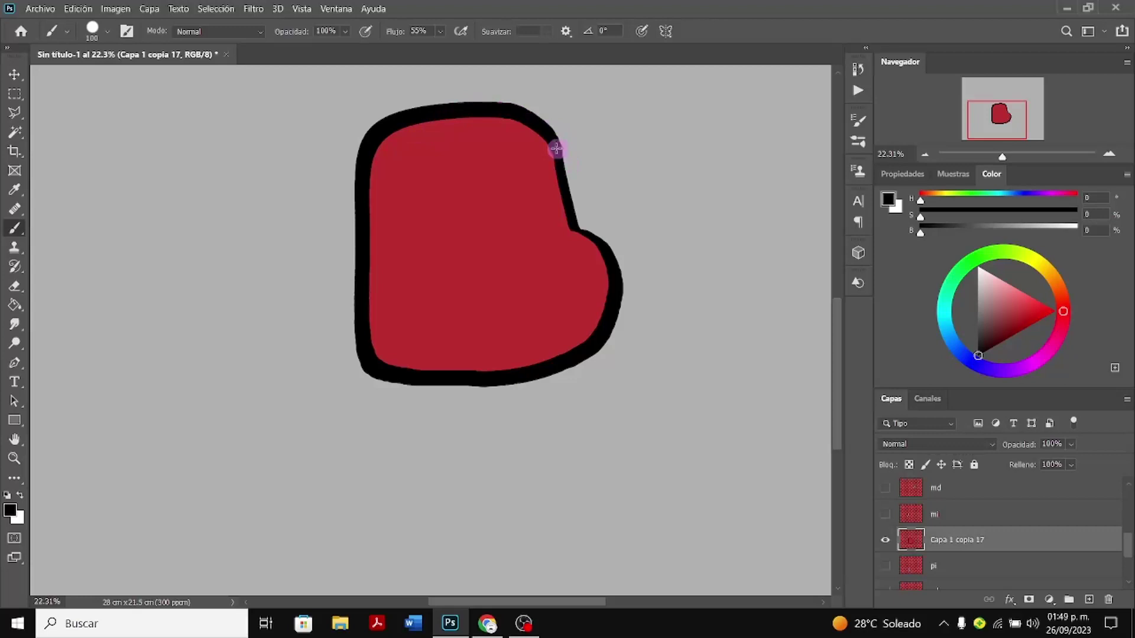
Brush over the torso's black outline along the upper right and left side
{"action": "mouse_move", "coordinate": [564, 182]}
{"action": "left_mouse_down"}
{"action": "mouse_move", "coordinate": [572, 216]}
{"action": "mouse_move", "coordinate": [599, 240]}
{"action": "left_mouse_up"}
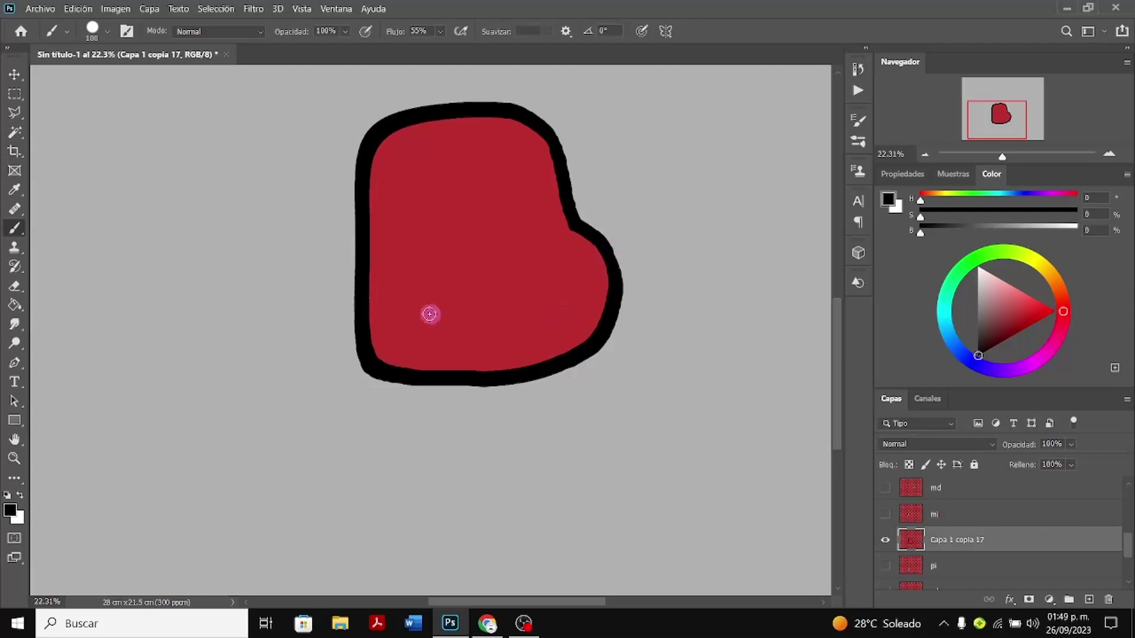
{"action": "left_click_drag", "start_coordinate": [364, 189], "coordinate": [362, 232]}
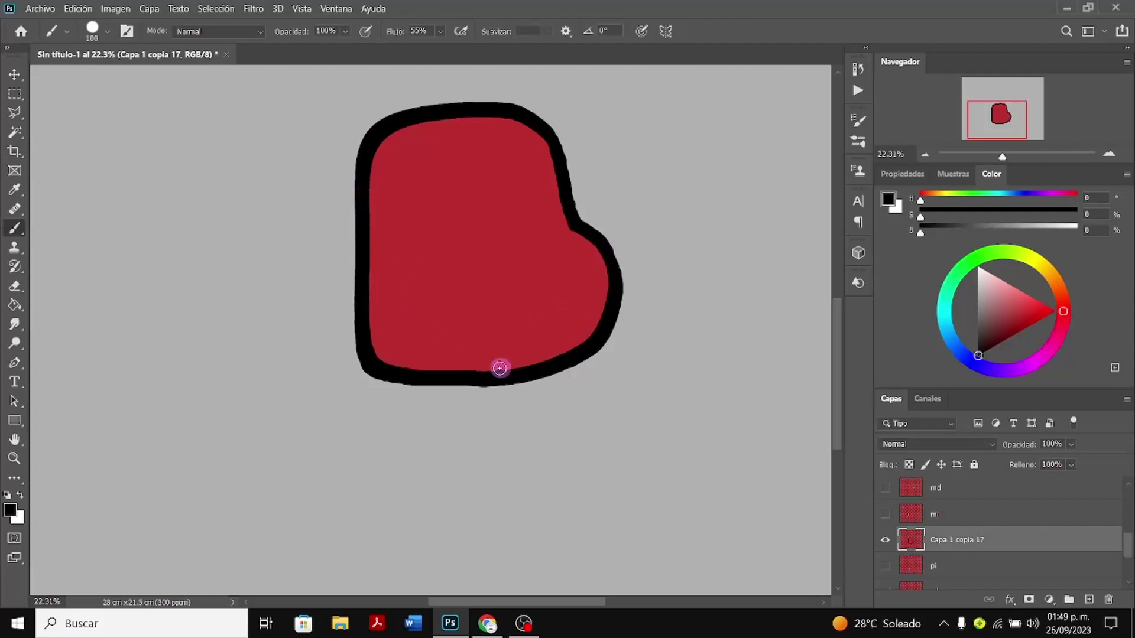
{"action": "scroll", "coordinate": [780, 436], "scroll_direction": "down", "scroll_amount": 2}
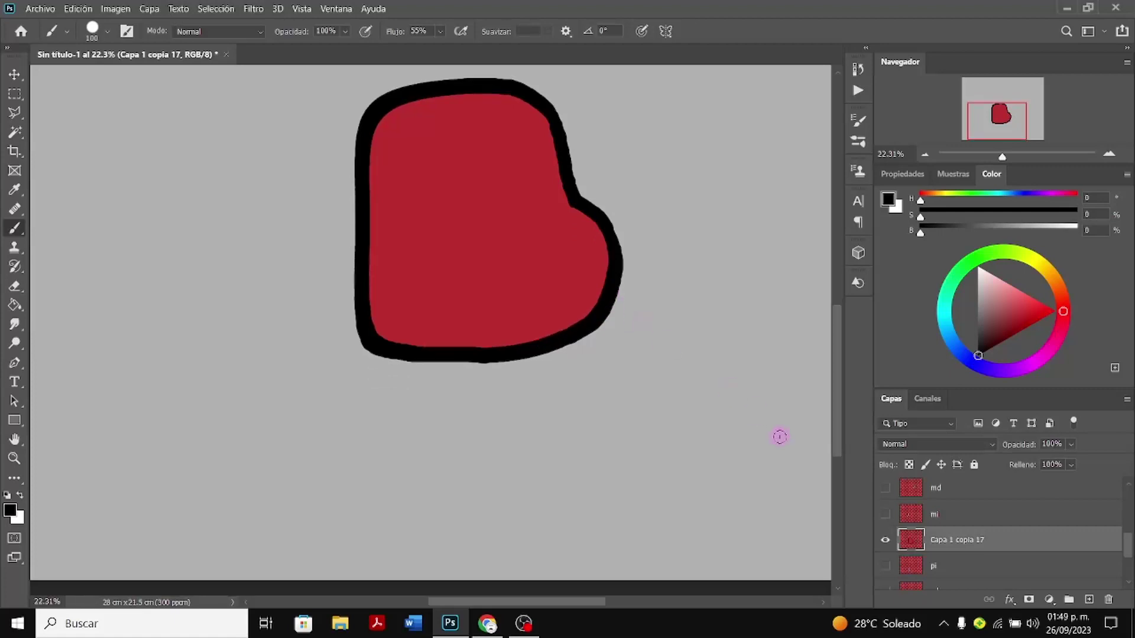
{"action": "scroll", "coordinate": [779, 436], "scroll_direction": "up", "scroll_amount": 3}
{"action": "scroll", "coordinate": [840, 484], "scroll_direction": "down", "scroll_amount": 3}
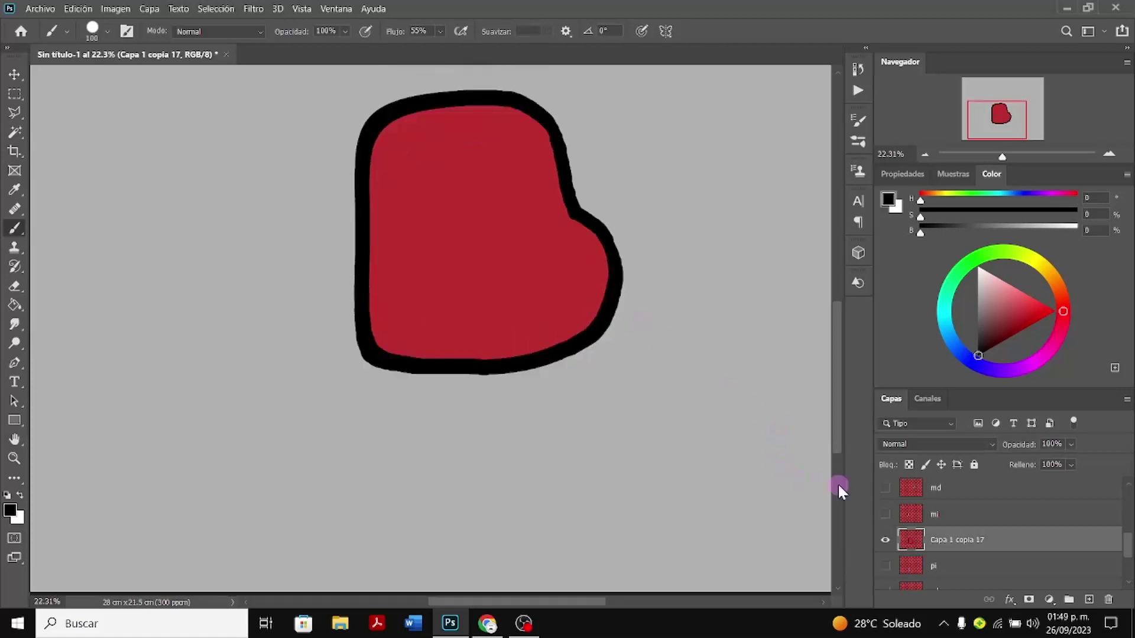
{"action": "scroll", "coordinate": [840, 481], "scroll_direction": "down", "scroll_amount": 2}
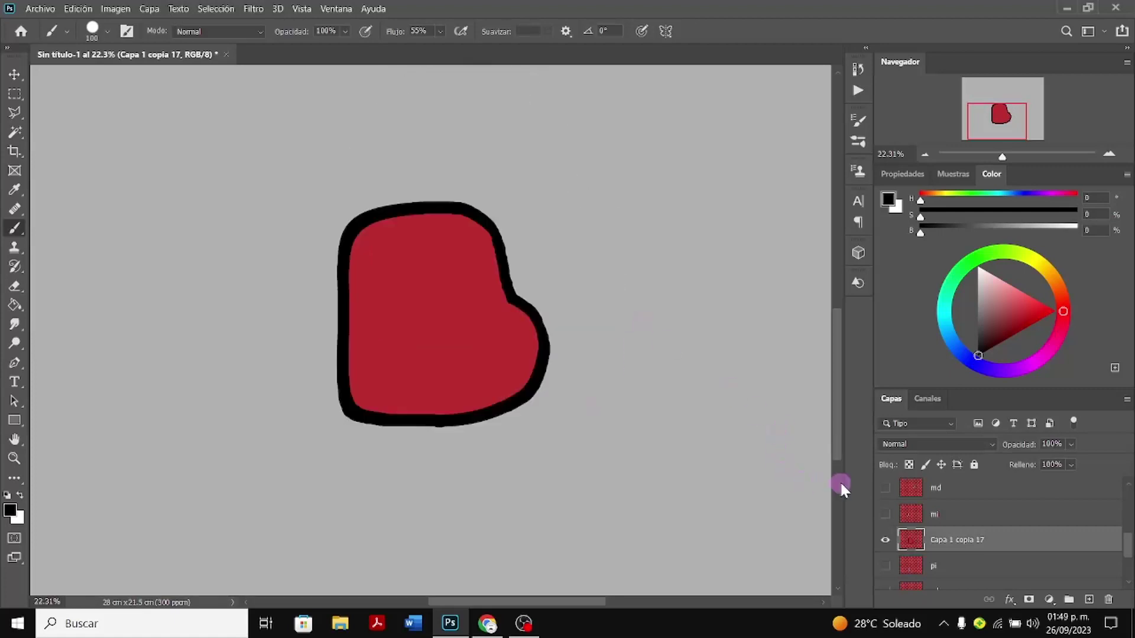
Show the arm layers mi and md, the shoulders om i and om d, the legs pi and pd, and both shoe layers
{"action": "left_click", "coordinate": [887, 515]}
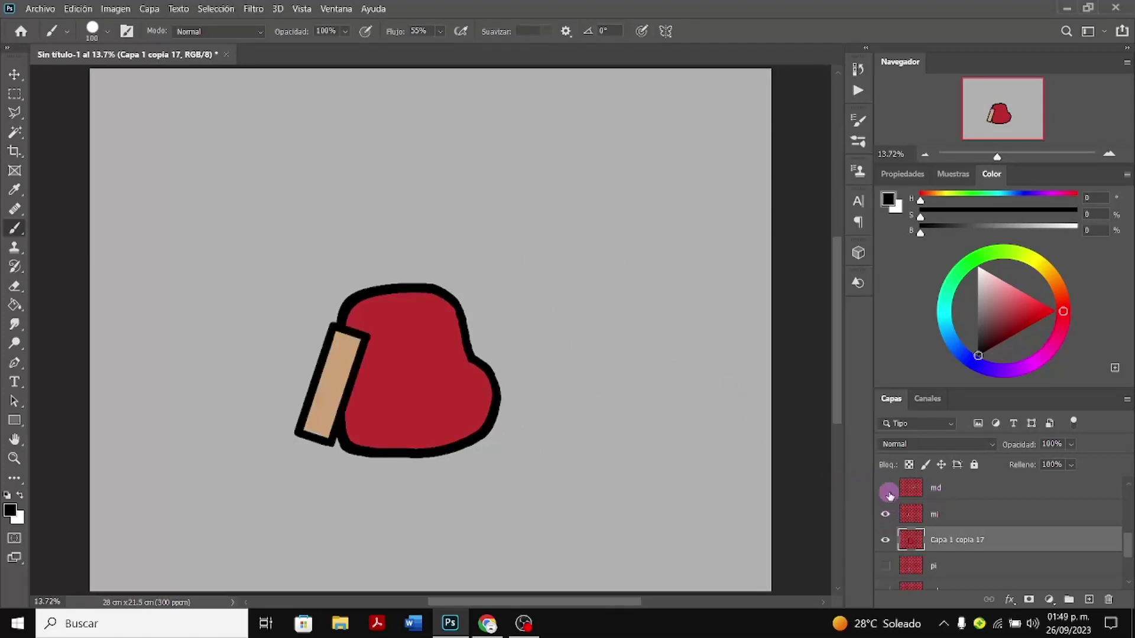
{"action": "left_click", "coordinate": [887, 489]}
{"action": "scroll", "coordinate": [887, 494], "scroll_direction": "up", "scroll_amount": 2}
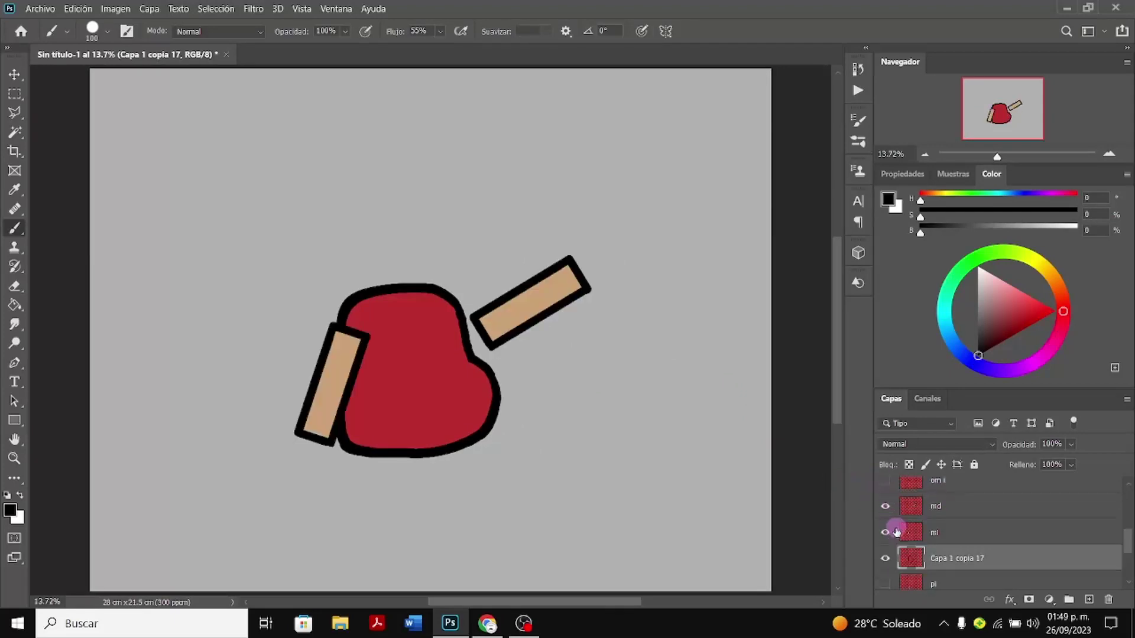
{"action": "left_click", "coordinate": [886, 502]}
{"action": "scroll", "coordinate": [890, 508], "scroll_direction": "up", "scroll_amount": 1}
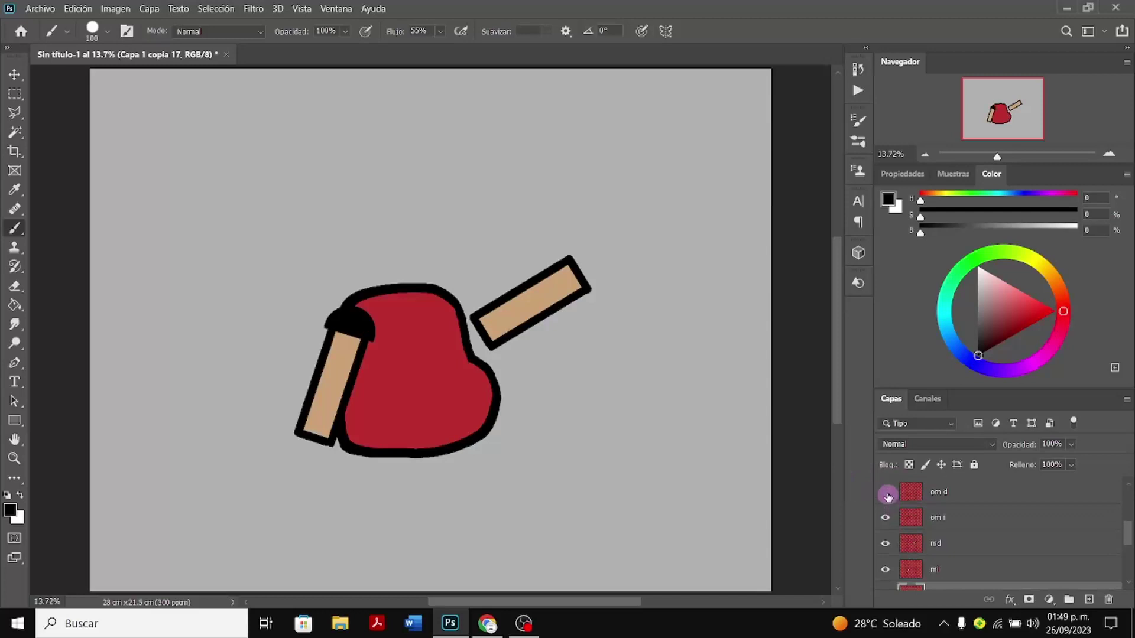
{"action": "left_click", "coordinate": [886, 494]}
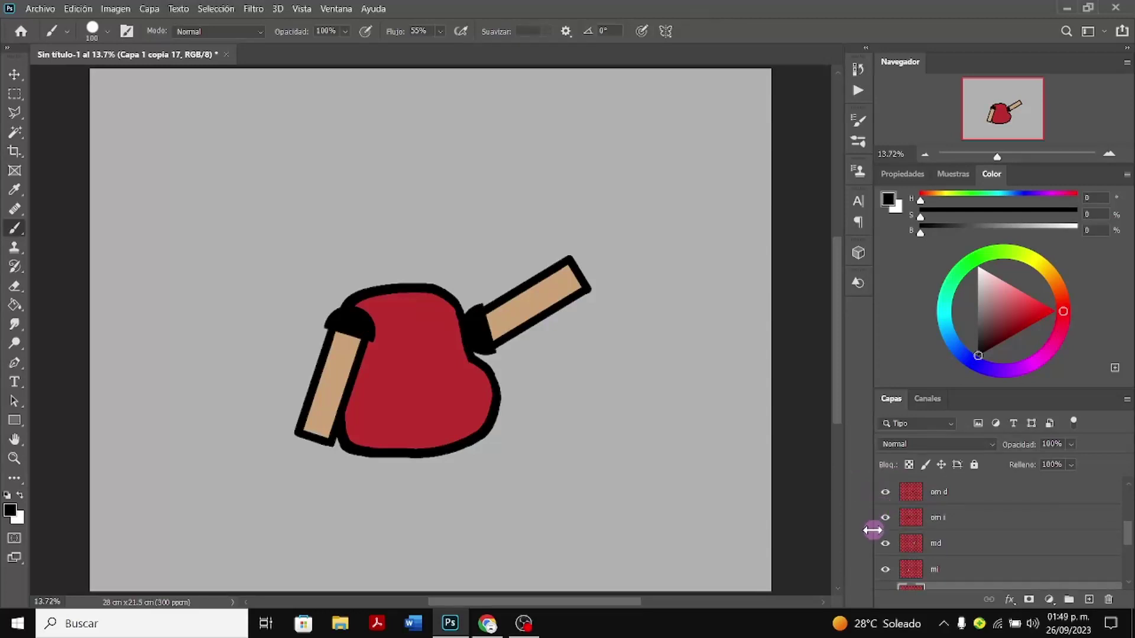
{"action": "scroll", "coordinate": [880, 523], "scroll_direction": "down", "scroll_amount": 3}
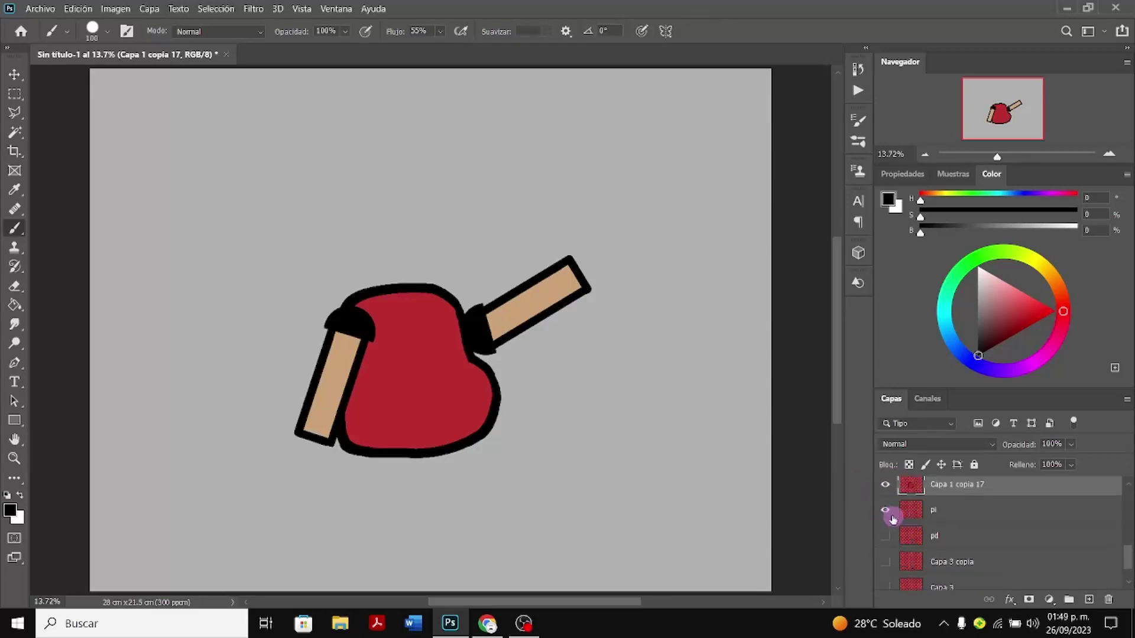
{"action": "left_click", "coordinate": [890, 515]}
{"action": "left_click", "coordinate": [890, 537]}
{"action": "scroll", "coordinate": [892, 558], "scroll_direction": "down", "scroll_amount": 1}
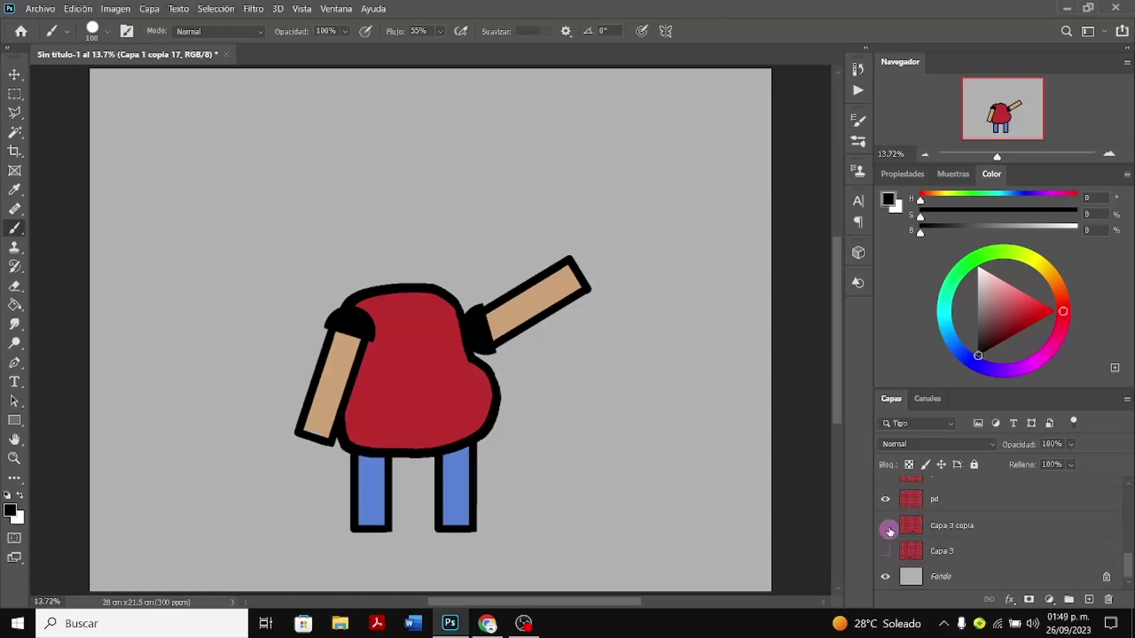
{"action": "left_click", "coordinate": [890, 532]}
{"action": "left_click", "coordinate": [894, 567]}
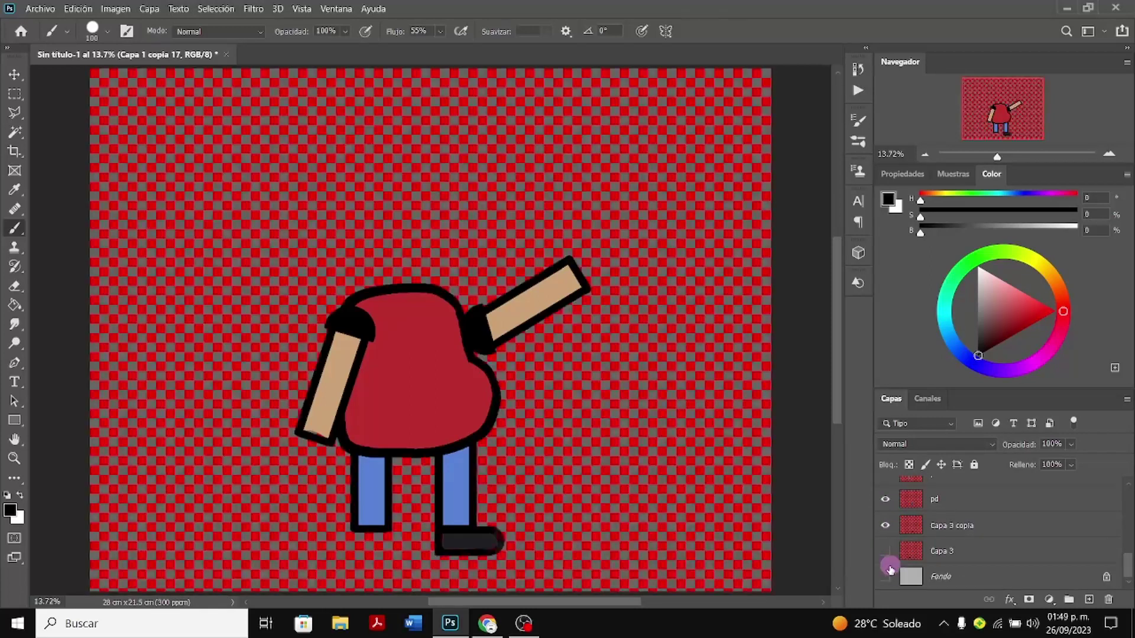
{"action": "left_click", "coordinate": [887, 575]}
{"action": "left_click", "coordinate": [887, 551]}
Show the hand layers Capa 1 copia and Capa 1 copia 3 and the head layer Capa 1 copia 2
{"action": "scroll", "coordinate": [891, 555], "scroll_direction": "up", "scroll_amount": 1}
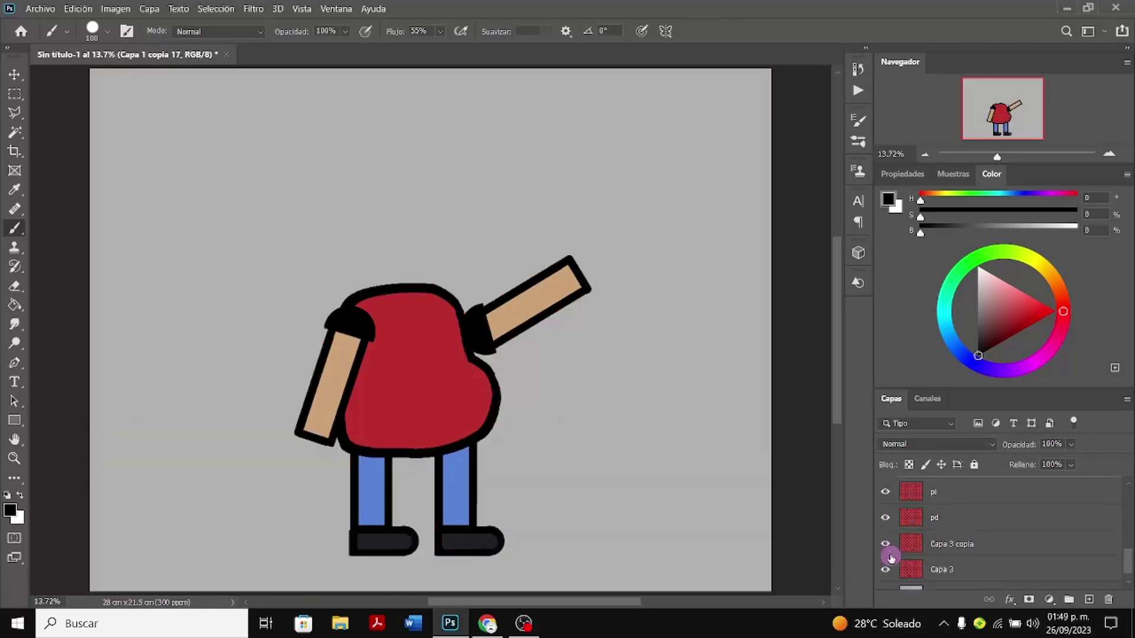
{"action": "scroll", "coordinate": [891, 557], "scroll_direction": "up", "scroll_amount": 2}
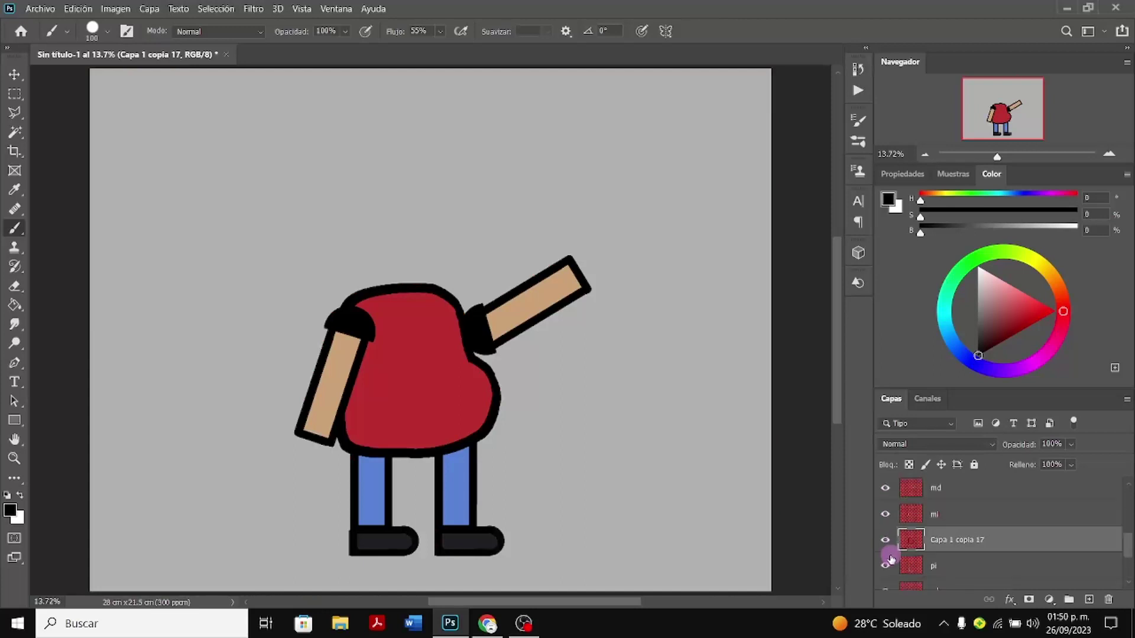
{"action": "scroll", "coordinate": [889, 556], "scroll_direction": "up", "scroll_amount": 3}
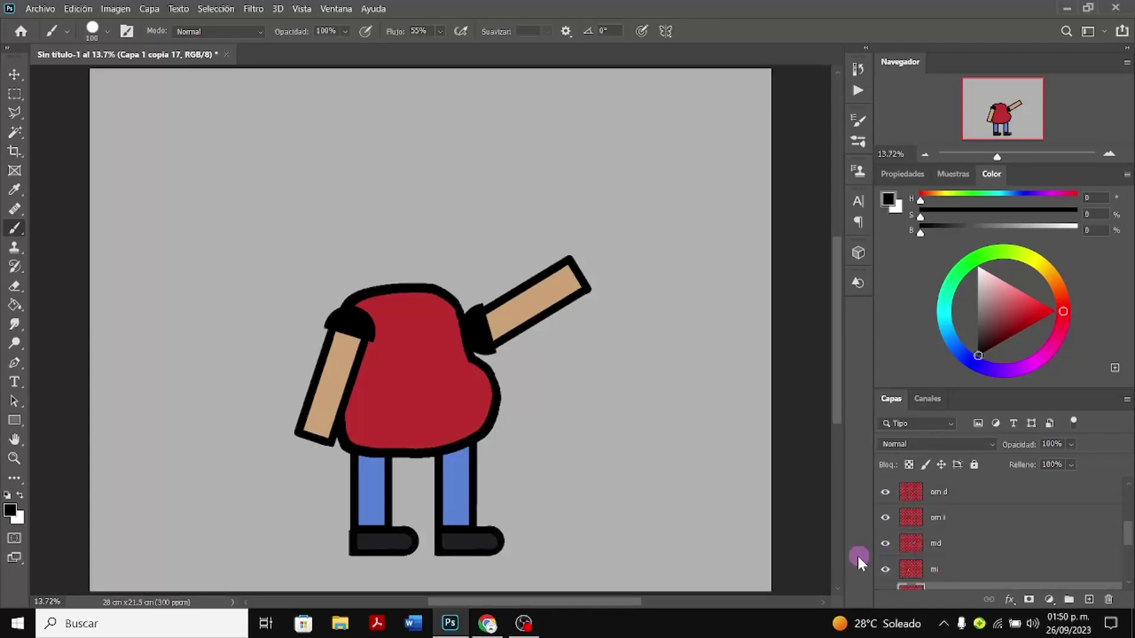
{"action": "left_click", "coordinate": [885, 503]}
{"action": "scroll", "coordinate": [885, 499], "scroll_direction": "up", "scroll_amount": 1}
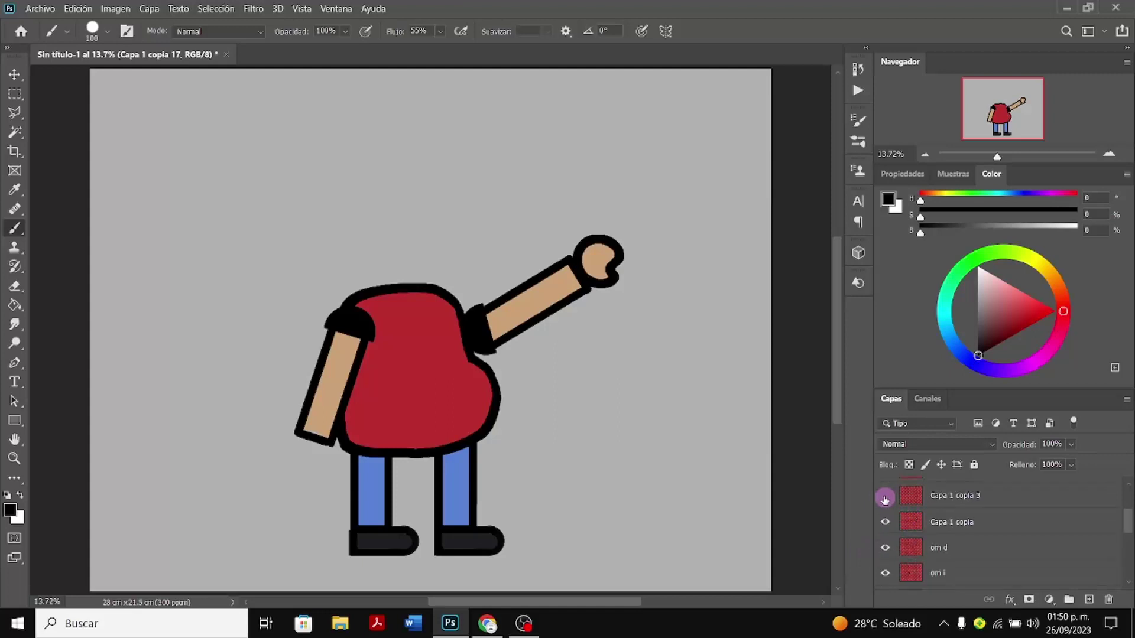
{"action": "scroll", "coordinate": [885, 500], "scroll_direction": "up", "scroll_amount": 2}
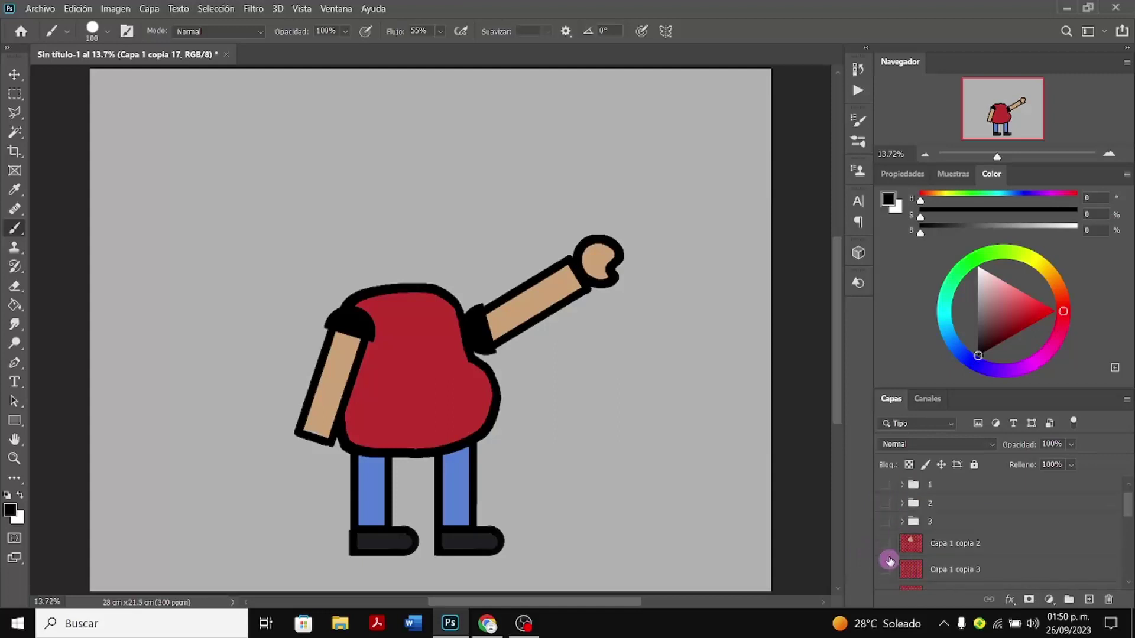
{"action": "left_click", "coordinate": [885, 569]}
{"action": "left_click", "coordinate": [885, 544]}
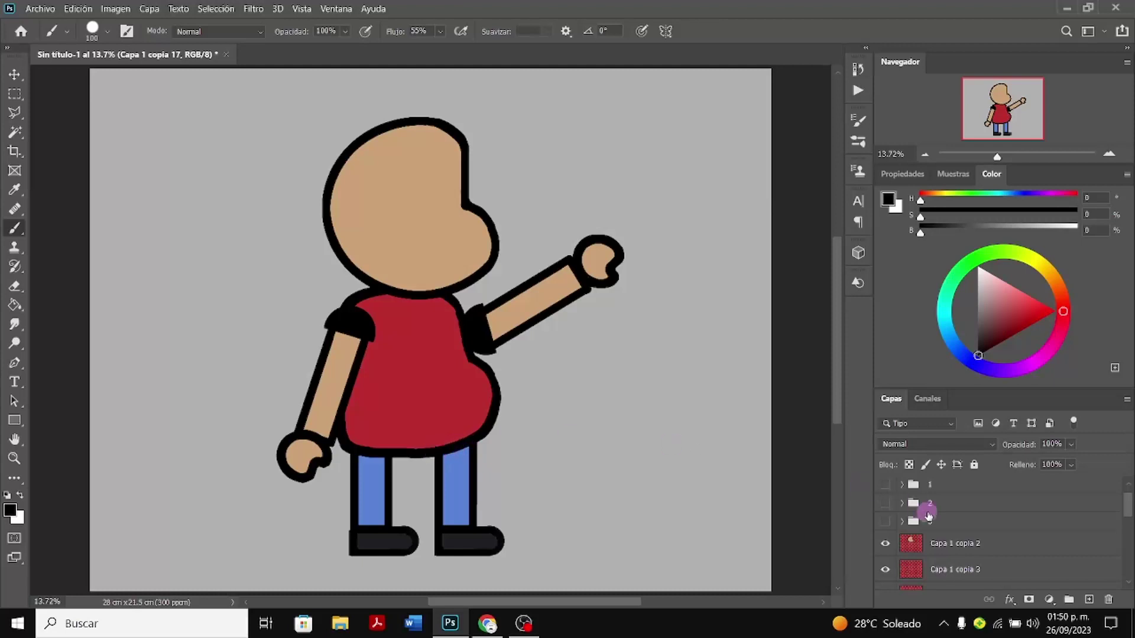
Hide both shoe layers, Capa 3 and Capa 3 copia, and the leg layers pd and pi
{"action": "scroll", "coordinate": [911, 520], "scroll_direction": "down", "scroll_amount": 1}
{"action": "scroll", "coordinate": [912, 520], "scroll_direction": "down", "scroll_amount": 5}
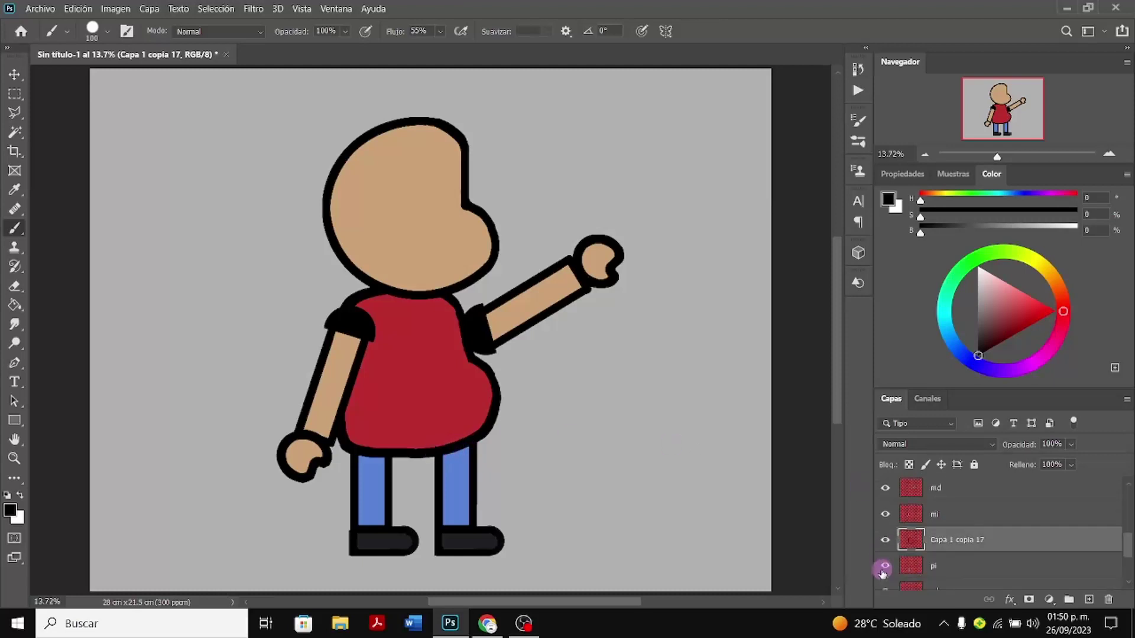
{"action": "scroll", "coordinate": [884, 578], "scroll_direction": "down", "scroll_amount": 2}
{"action": "scroll", "coordinate": [884, 577], "scroll_direction": "up", "scroll_amount": 2}
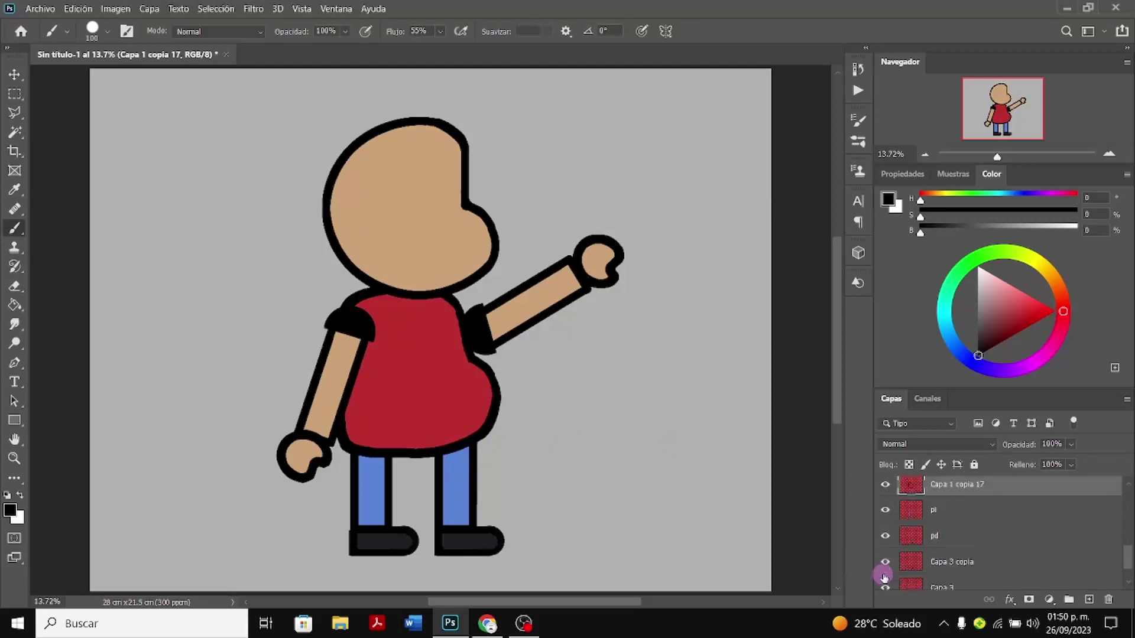
{"action": "scroll", "coordinate": [884, 578], "scroll_direction": "down", "scroll_amount": 1}
{"action": "left_click", "coordinate": [885, 569]}
{"action": "left_click", "coordinate": [885, 545]}
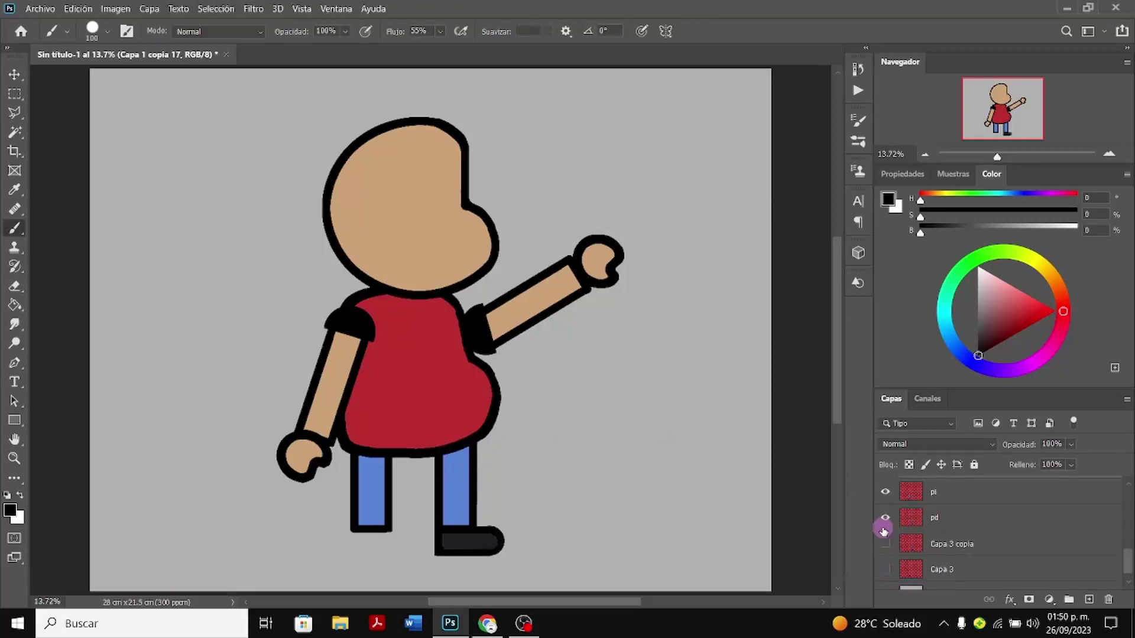
{"action": "left_click", "coordinate": [885, 518]}
{"action": "left_click", "coordinate": [885, 492]}
Hide the arms, shoulders, both hands and head layers, leaving only Capa 1 copia 17 visible
{"action": "scroll", "coordinate": [884, 504], "scroll_direction": "up", "scroll_amount": 1}
{"action": "scroll", "coordinate": [884, 531], "scroll_direction": "up", "scroll_amount": 1}
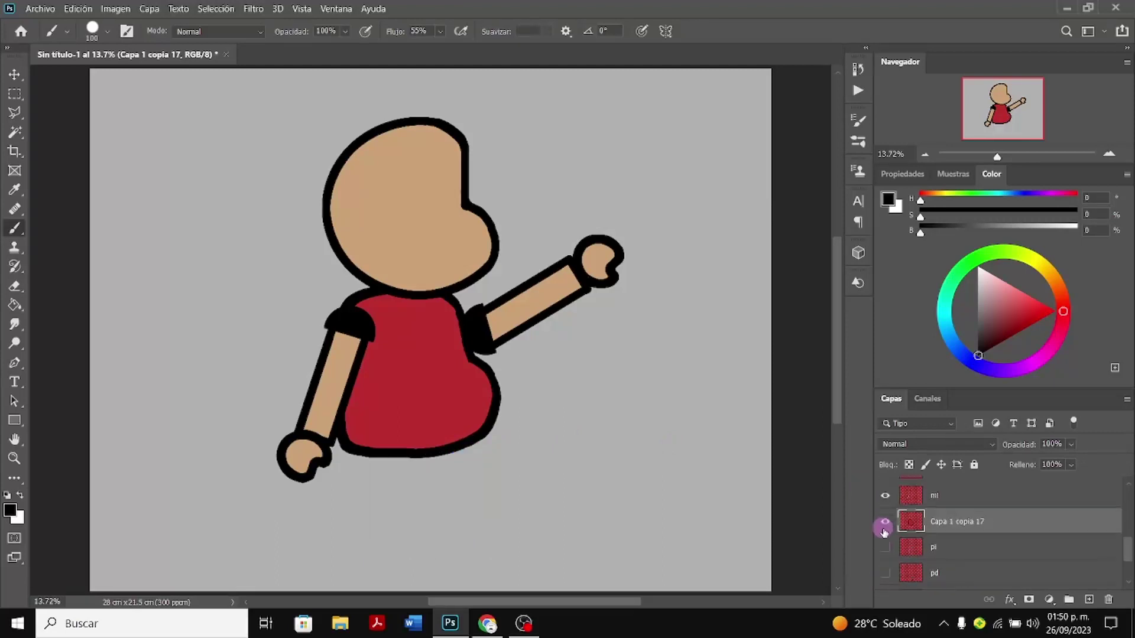
{"action": "left_click", "coordinate": [886, 504]}
{"action": "scroll", "coordinate": [886, 505], "scroll_direction": "up", "scroll_amount": 1}
{"action": "left_click", "coordinate": [885, 515]}
{"action": "scroll", "coordinate": [885, 515], "scroll_direction": "up", "scroll_amount": 1}
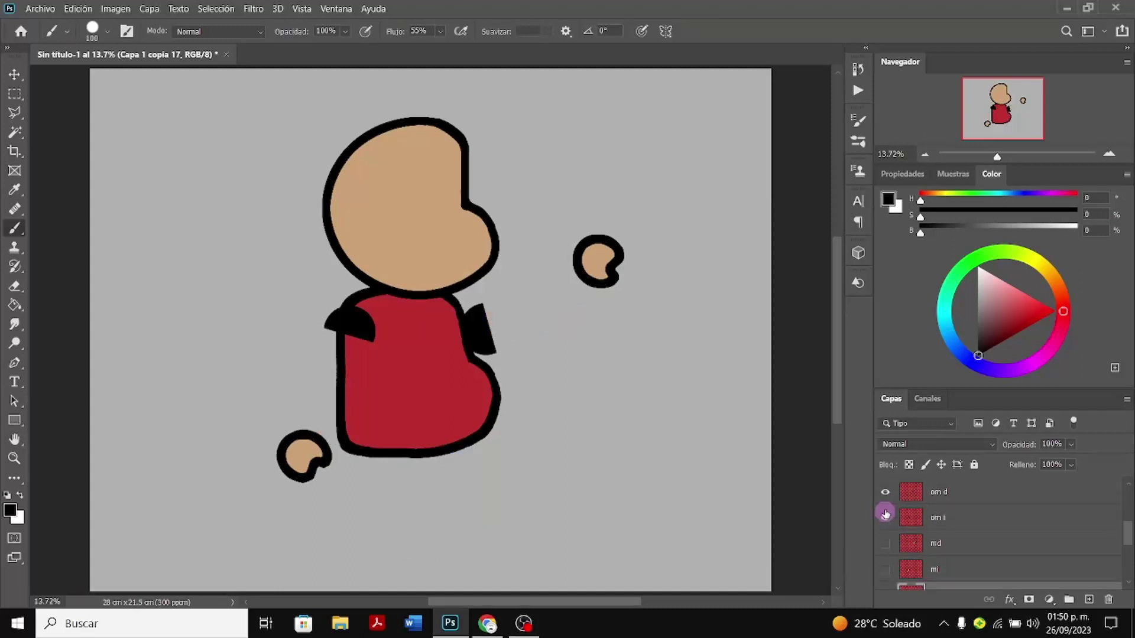
{"action": "left_click", "coordinate": [886, 513]}
{"action": "left_click", "coordinate": [887, 496]}
{"action": "scroll", "coordinate": [887, 500], "scroll_direction": "up", "scroll_amount": 1}
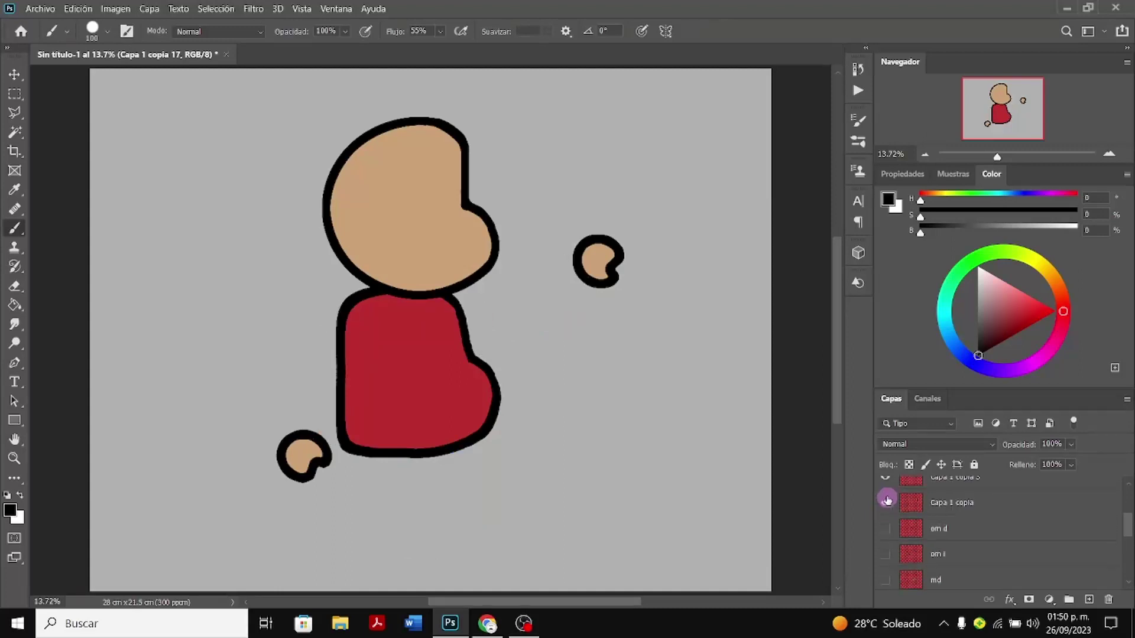
{"action": "left_click", "coordinate": [887, 499]}
{"action": "scroll", "coordinate": [886, 500], "scroll_direction": "up", "scroll_amount": 1}
{"action": "left_click", "coordinate": [887, 500]}
{"action": "scroll", "coordinate": [887, 499], "scroll_direction": "up", "scroll_amount": 2}
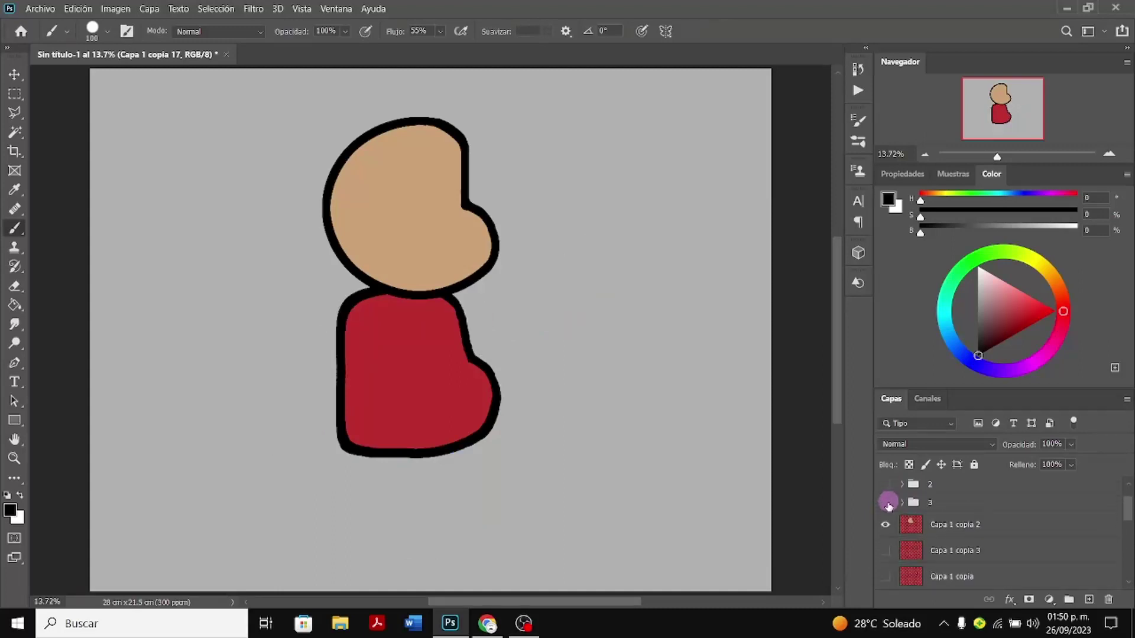
{"action": "left_click", "coordinate": [885, 526]}
{"action": "scroll", "coordinate": [887, 526], "scroll_direction": "down", "scroll_amount": 4}
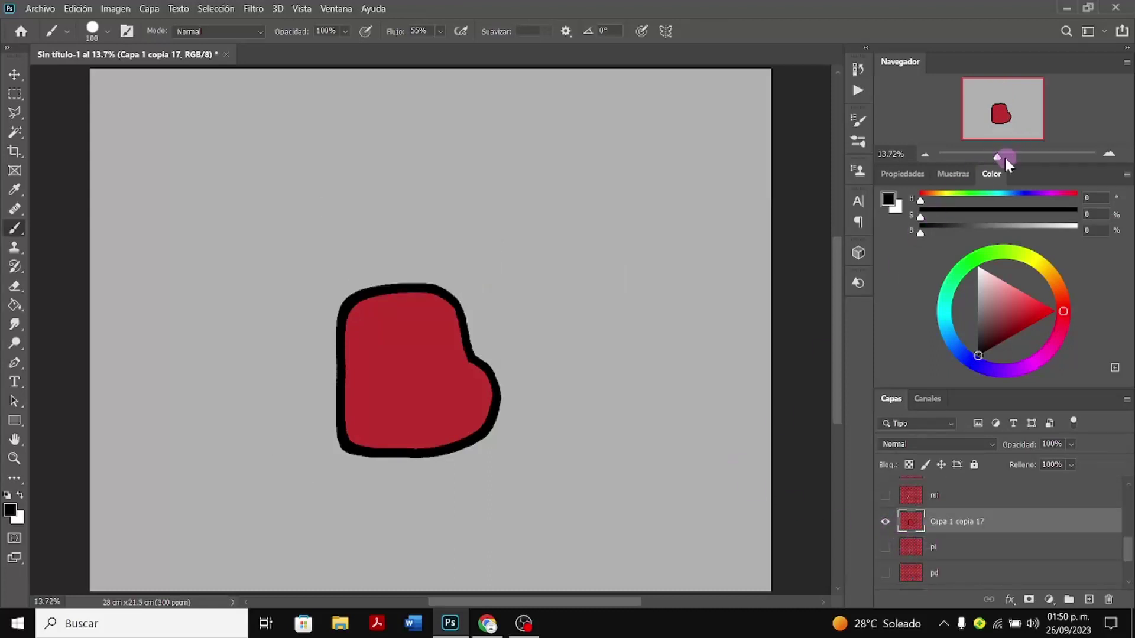
Zoom in and erase the outline thinner along the bottom edge and lower-right curve
{"action": "left_click_drag", "start_coordinate": [998, 157], "coordinate": [1005, 158]}
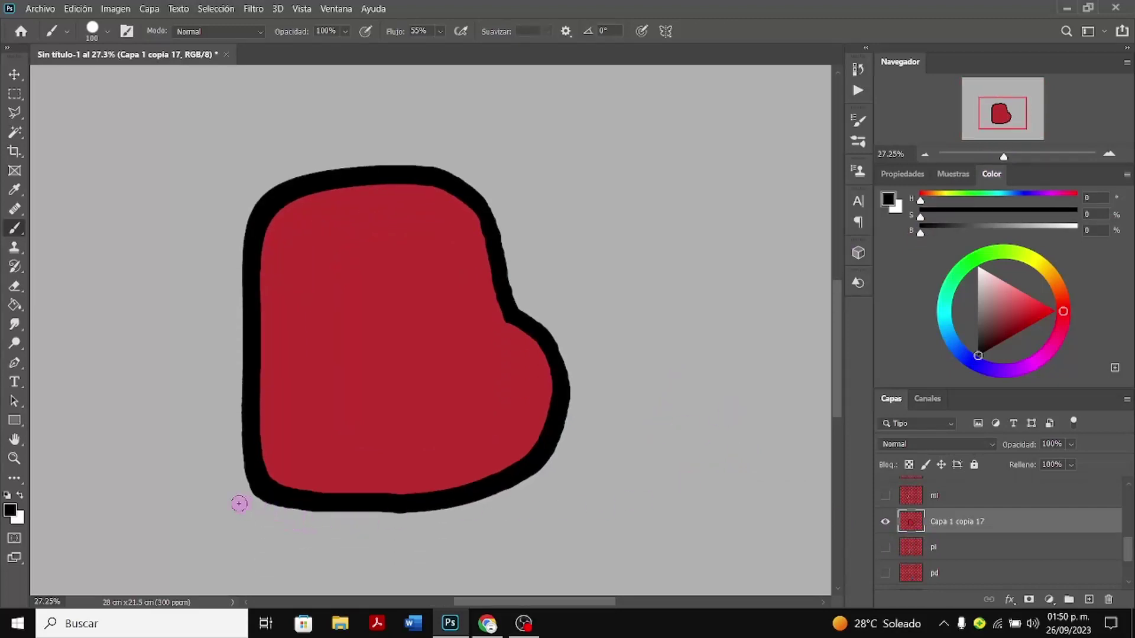
{"action": "left_click", "coordinate": [14, 289]}
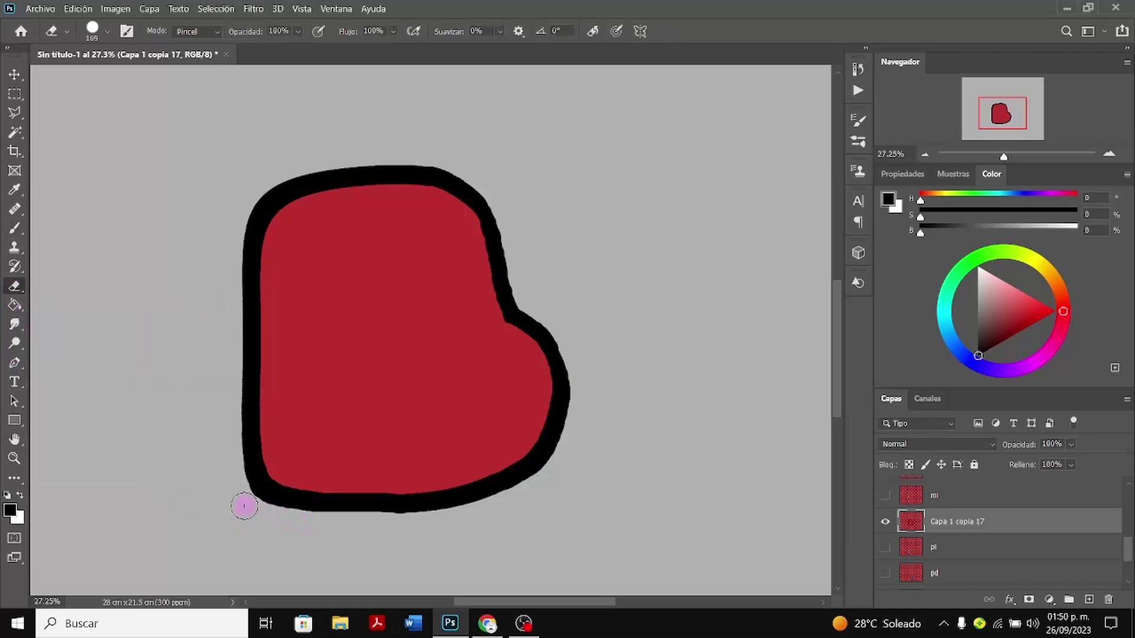
{"action": "left_click_drag", "start_coordinate": [246, 506], "coordinate": [302, 514]}
{"action": "key", "text": "ctrl+z"}
{"action": "left_click_drag", "start_coordinate": [290, 516], "coordinate": [436, 542]}
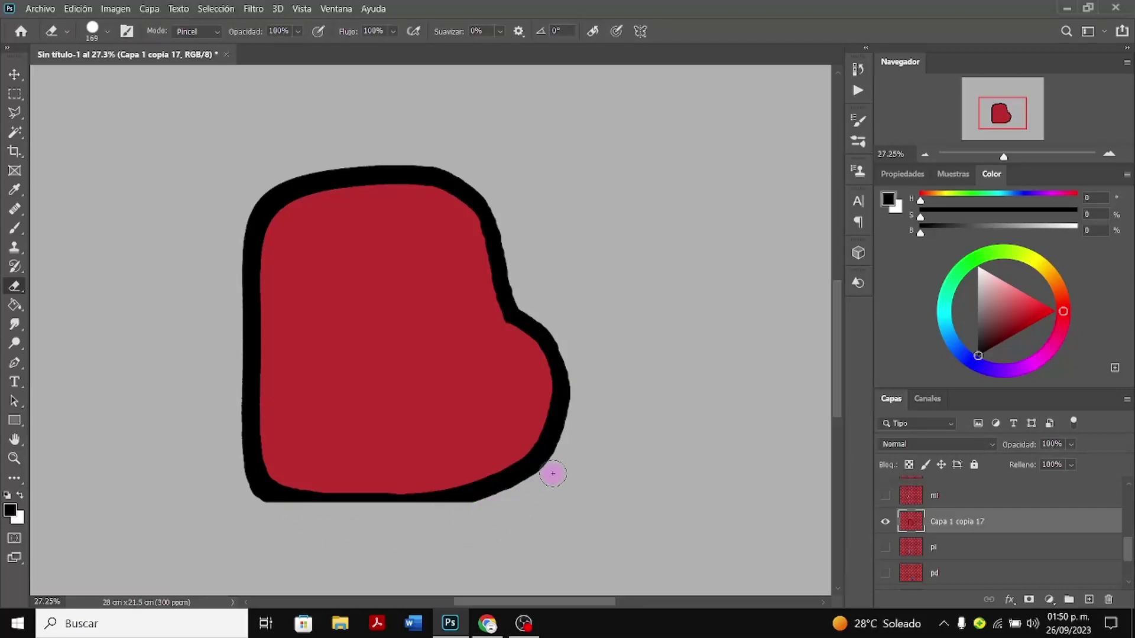
{"action": "left_click_drag", "start_coordinate": [539, 481], "coordinate": [509, 493]}
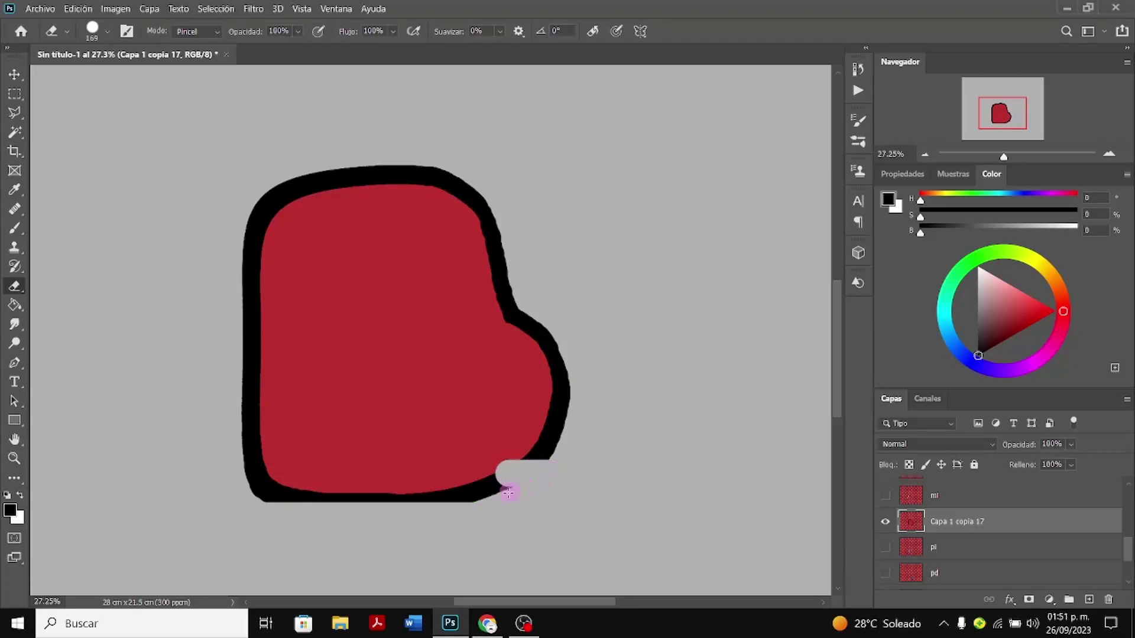
{"action": "key", "text": "ctrl+z"}
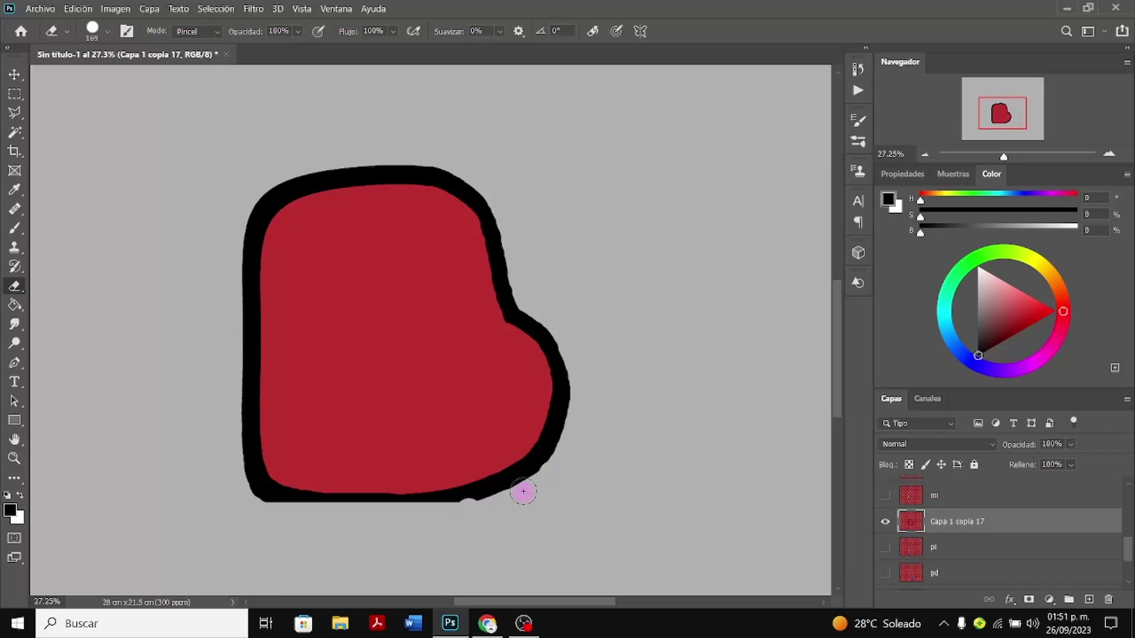
{"action": "left_click_drag", "start_coordinate": [552, 473], "coordinate": [577, 373]}
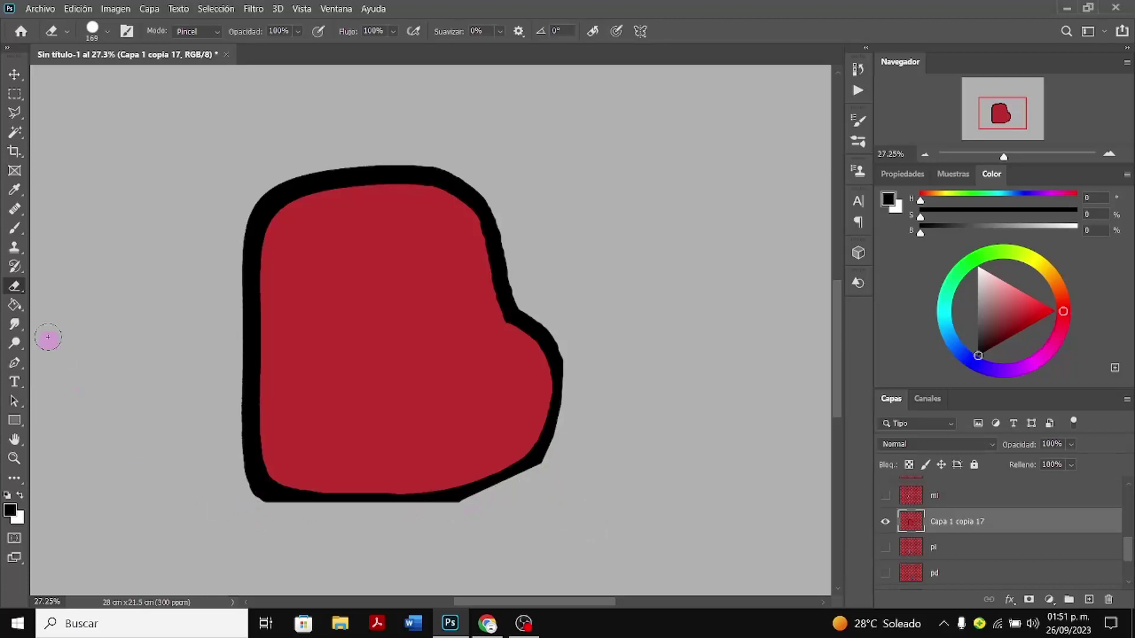
Erase a straight strip along the left edge, cut the top-left corner diagonally, and thin the top edge
{"action": "left_click", "coordinate": [15, 228]}
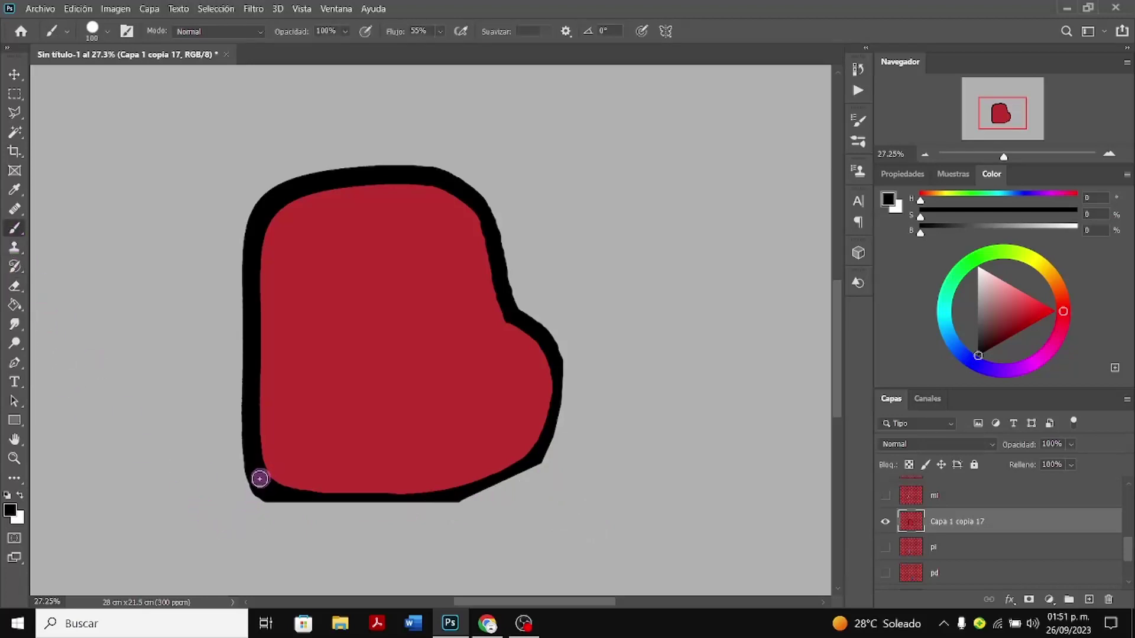
{"action": "left_click", "coordinate": [16, 287]}
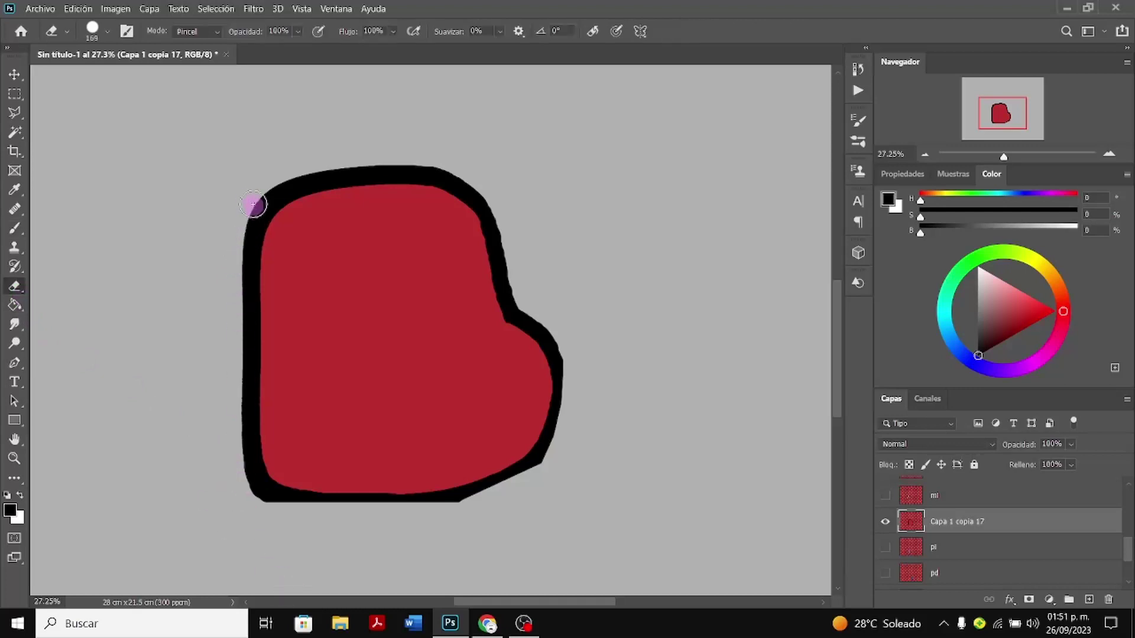
{"action": "left_click", "coordinate": [241, 190], "text": "shift"}
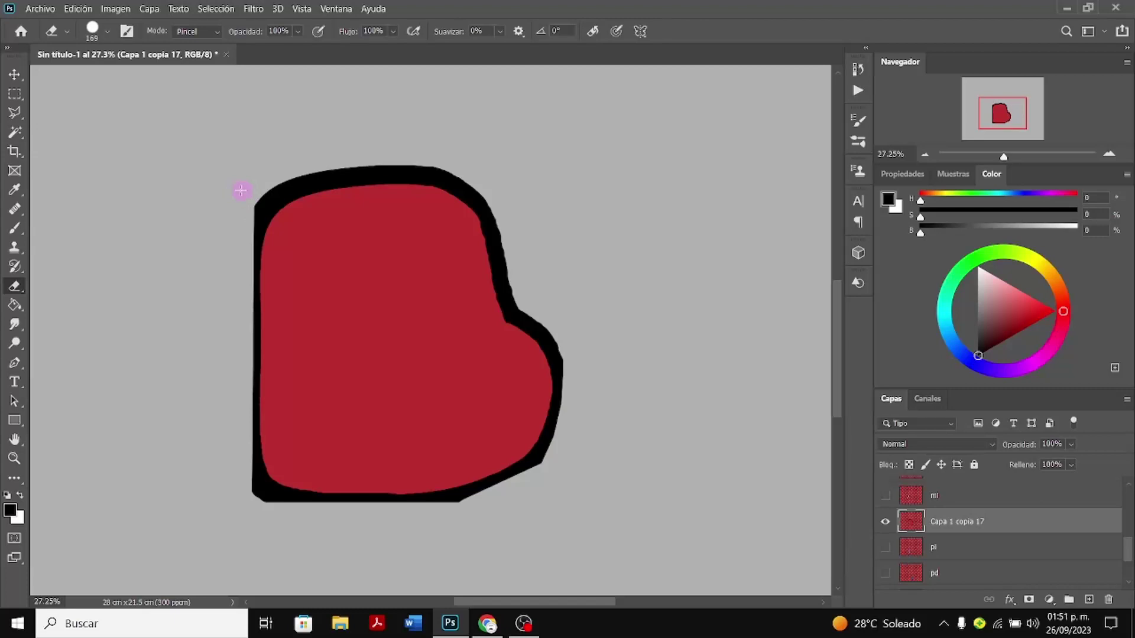
{"action": "left_click", "coordinate": [278, 178], "text": "shift"}
{"action": "left_click", "coordinate": [248, 211], "text": "shift"}
{"action": "left_click", "coordinate": [312, 166], "text": "shift"}
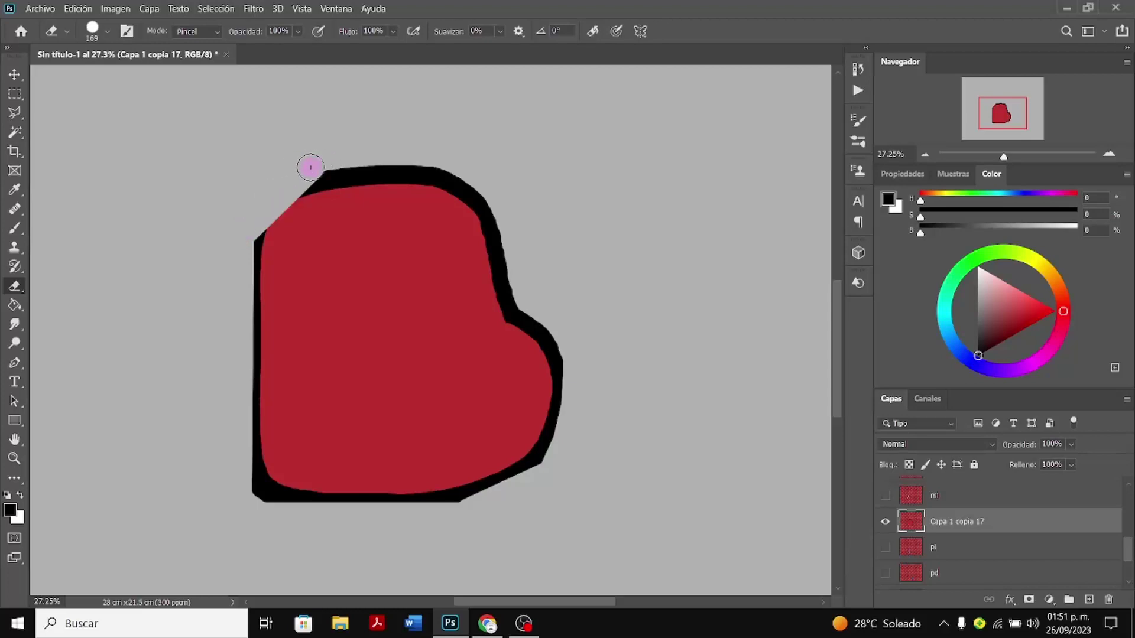
{"action": "left_click_drag", "start_coordinate": [338, 162], "coordinate": [433, 156]}
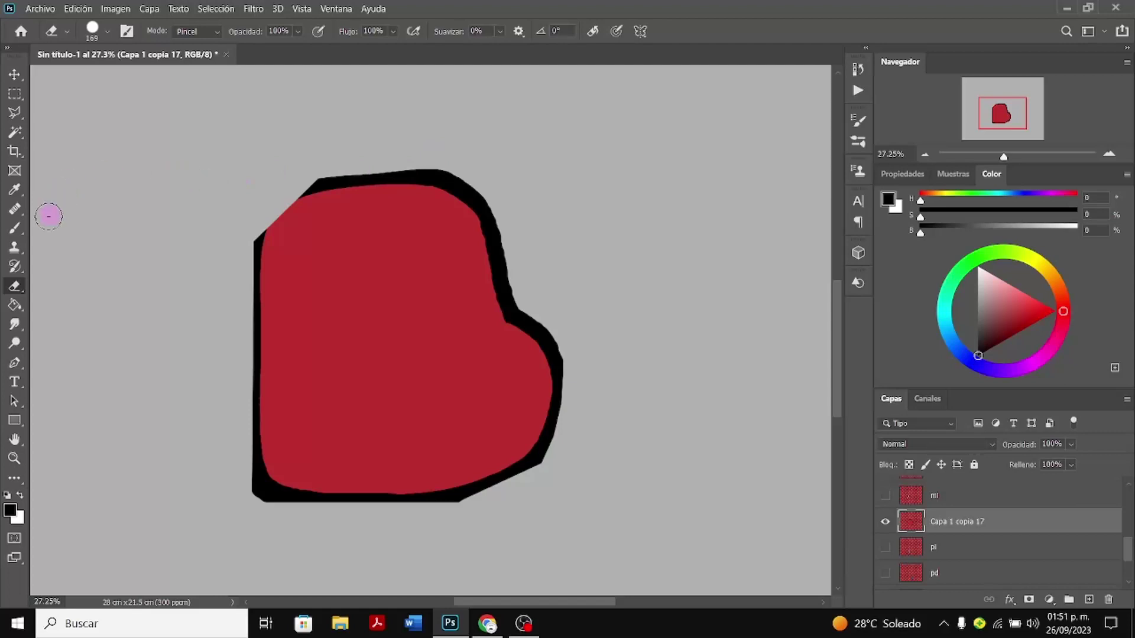
{"action": "left_click", "coordinate": [22, 225]}
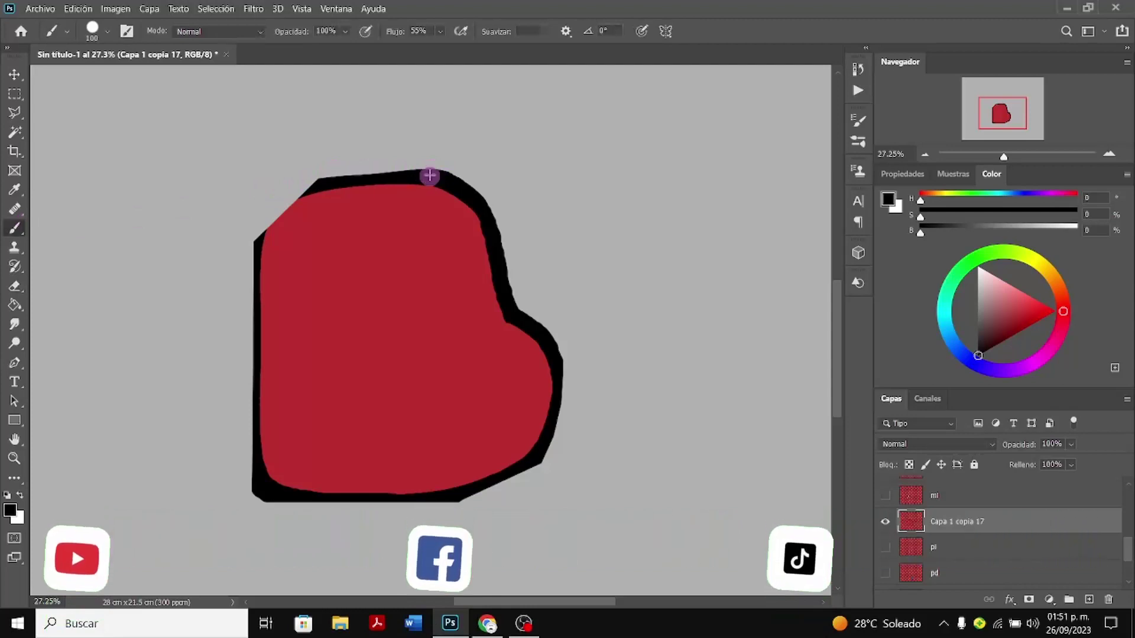
Paint thick black lines along the top edge, top-left corner and left edge of the torso
{"action": "left_click", "coordinate": [297, 184], "text": "shift"}
{"action": "mouse_move", "coordinate": [286, 194]}
{"action": "left_mouse_down"}
{"action": "mouse_move", "coordinate": [257, 239]}
{"action": "mouse_move", "coordinate": [269, 210]}
{"action": "mouse_move", "coordinate": [304, 188]}
{"action": "mouse_move", "coordinate": [276, 204]}
{"action": "mouse_move", "coordinate": [255, 252]}
{"action": "left_mouse_up"}
{"action": "left_click", "coordinate": [252, 468], "text": "shift"}
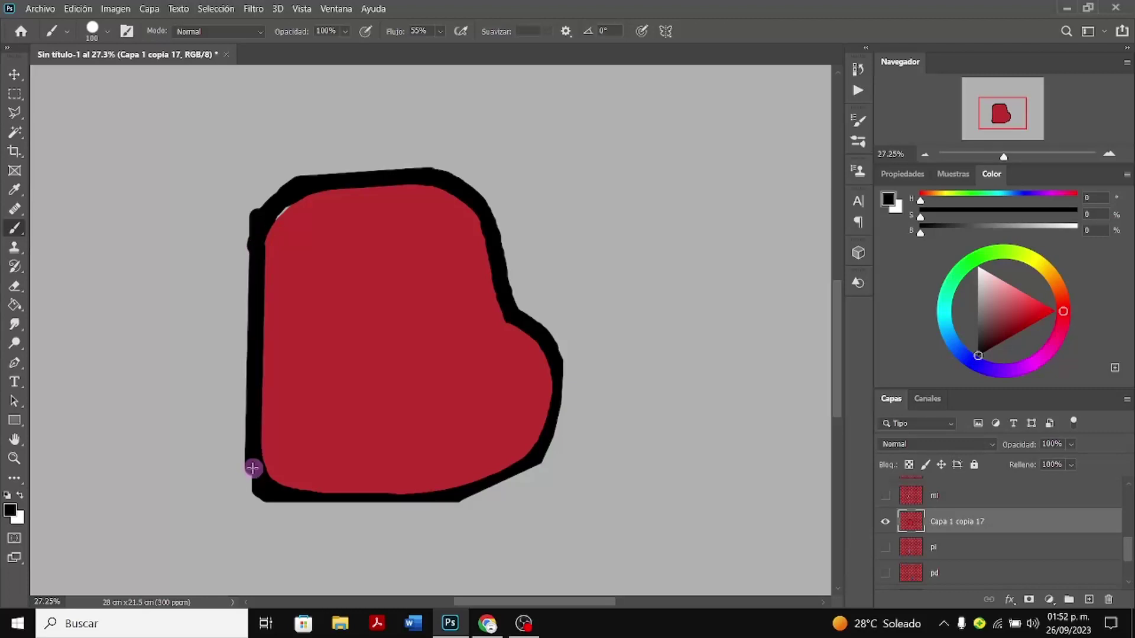
{"action": "mouse_move", "coordinate": [252, 468]}
{"action": "left_mouse_down"}
{"action": "mouse_move", "coordinate": [271, 492]}
{"action": "mouse_move", "coordinate": [301, 501]}
{"action": "mouse_move", "coordinate": [482, 494]}
{"action": "mouse_move", "coordinate": [524, 469]}
{"action": "mouse_move", "coordinate": [554, 417]}
{"action": "mouse_move", "coordinate": [560, 360]}
{"action": "mouse_move", "coordinate": [509, 312]}
{"action": "left_mouse_up"}
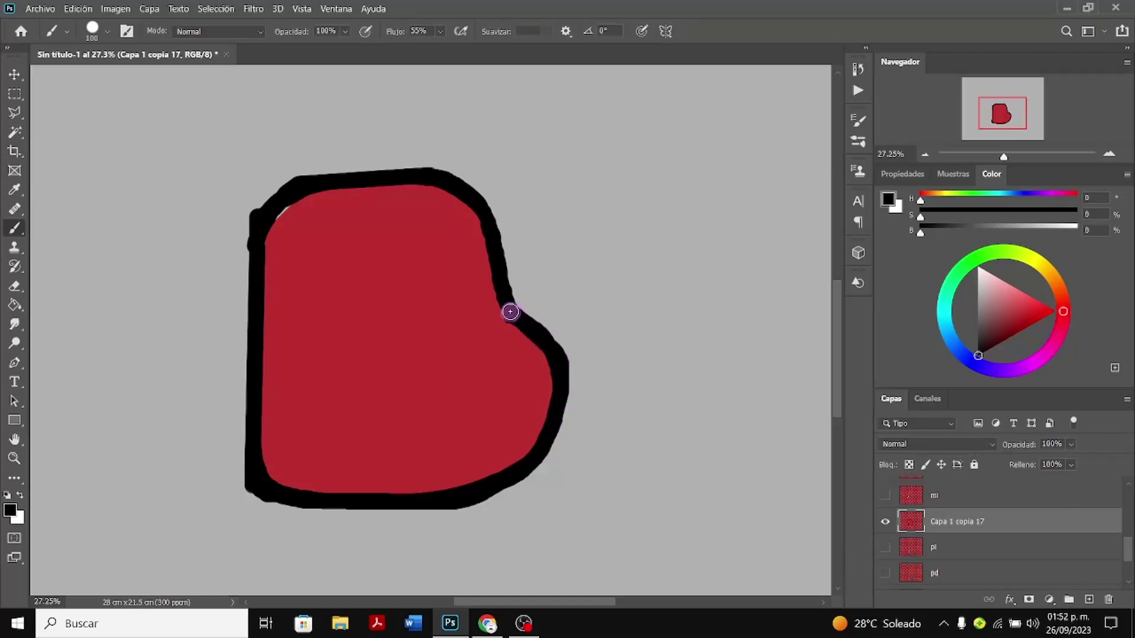
Thicken the black outline along the lower-right and the whole bottom edge of the torso
{"action": "key", "text": "ctrl+z"}
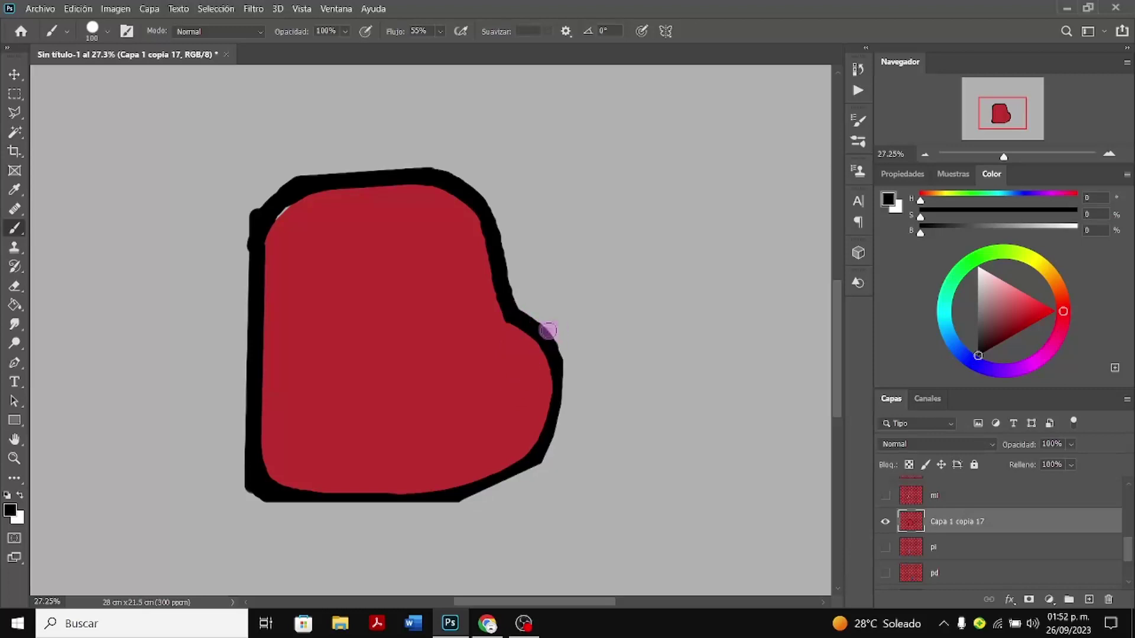
{"action": "mouse_move", "coordinate": [548, 345]}
{"action": "left_mouse_down"}
{"action": "mouse_move", "coordinate": [560, 394]}
{"action": "mouse_move", "coordinate": [545, 450]}
{"action": "mouse_move", "coordinate": [529, 472]}
{"action": "mouse_move", "coordinate": [458, 500]}
{"action": "left_mouse_up"}
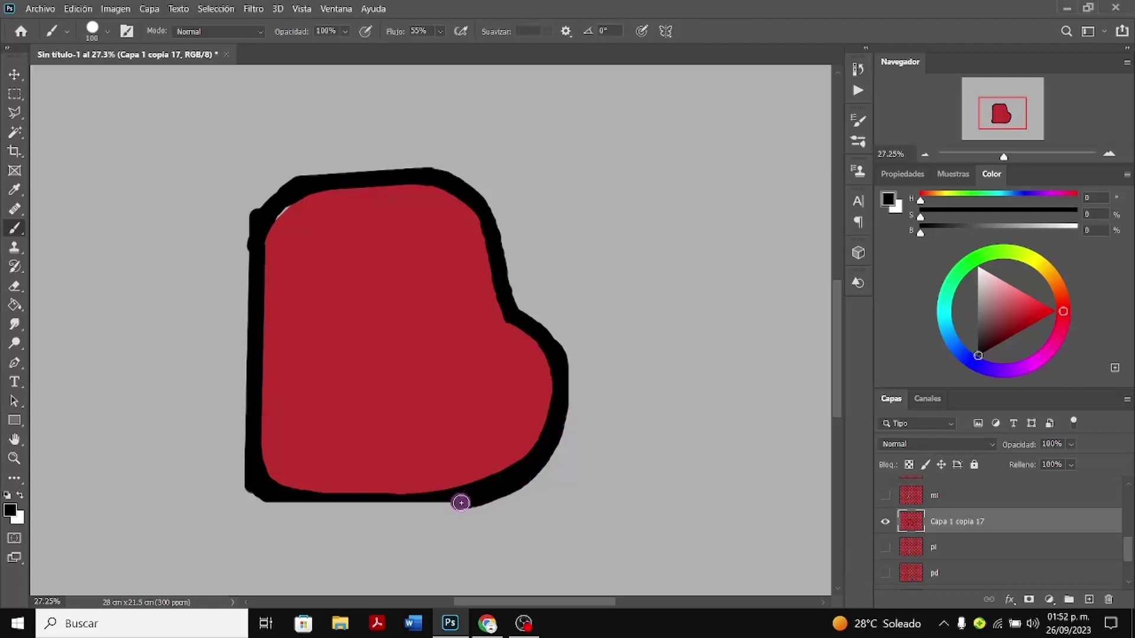
{"action": "key", "text": "ctrl+z"}
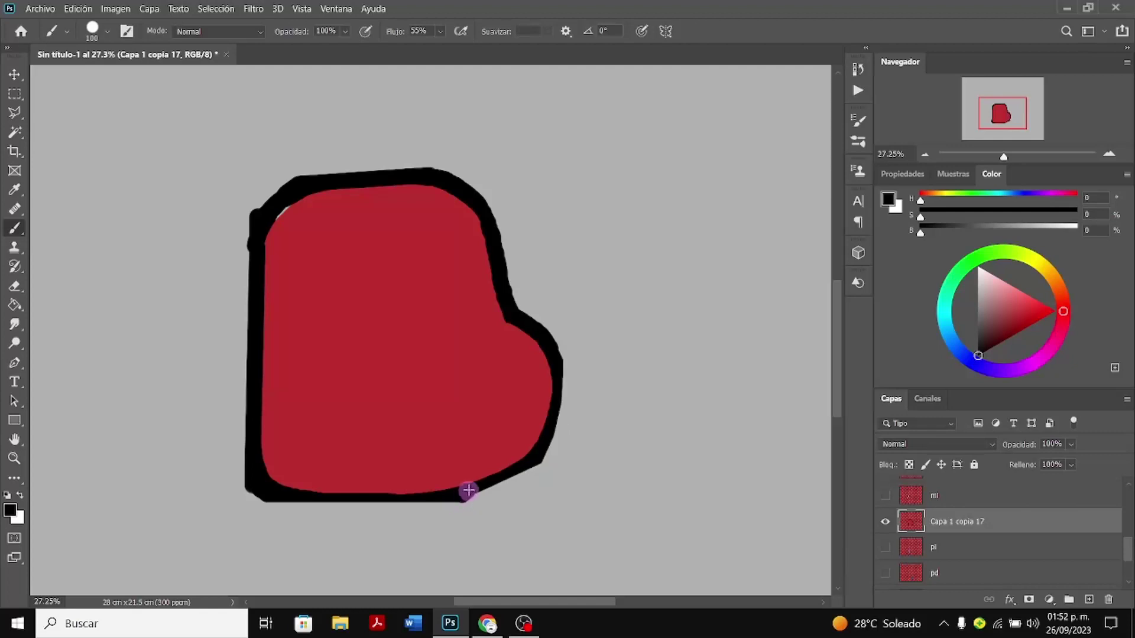
{"action": "mouse_move", "coordinate": [466, 489]}
{"action": "left_mouse_down"}
{"action": "mouse_move", "coordinate": [491, 488]}
{"action": "mouse_move", "coordinate": [451, 494]}
{"action": "left_mouse_up"}
{"action": "mouse_move", "coordinate": [471, 489]}
{"action": "left_mouse_down"}
{"action": "mouse_move", "coordinate": [540, 454]}
{"action": "mouse_move", "coordinate": [529, 430]}
{"action": "mouse_move", "coordinate": [540, 338]}
{"action": "mouse_move", "coordinate": [560, 355]}
{"action": "mouse_move", "coordinate": [550, 439]}
{"action": "mouse_move", "coordinate": [462, 502]}
{"action": "left_mouse_up"}
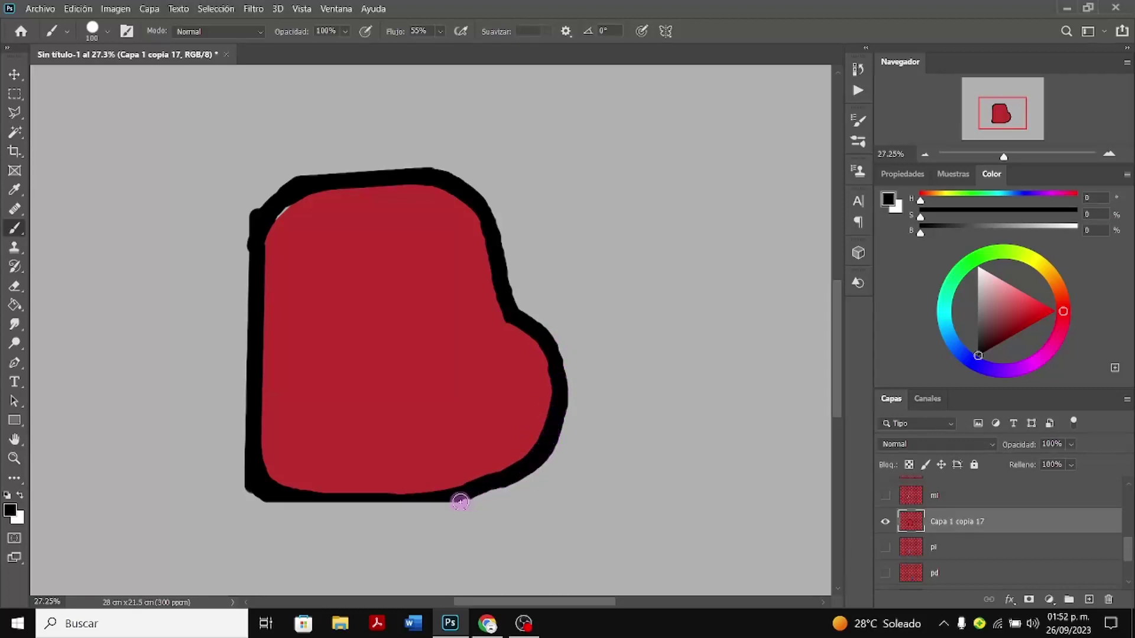
{"action": "mouse_move", "coordinate": [468, 491]}
{"action": "left_mouse_down"}
{"action": "mouse_move", "coordinate": [380, 504]}
{"action": "mouse_move", "coordinate": [277, 490]}
{"action": "left_mouse_up"}
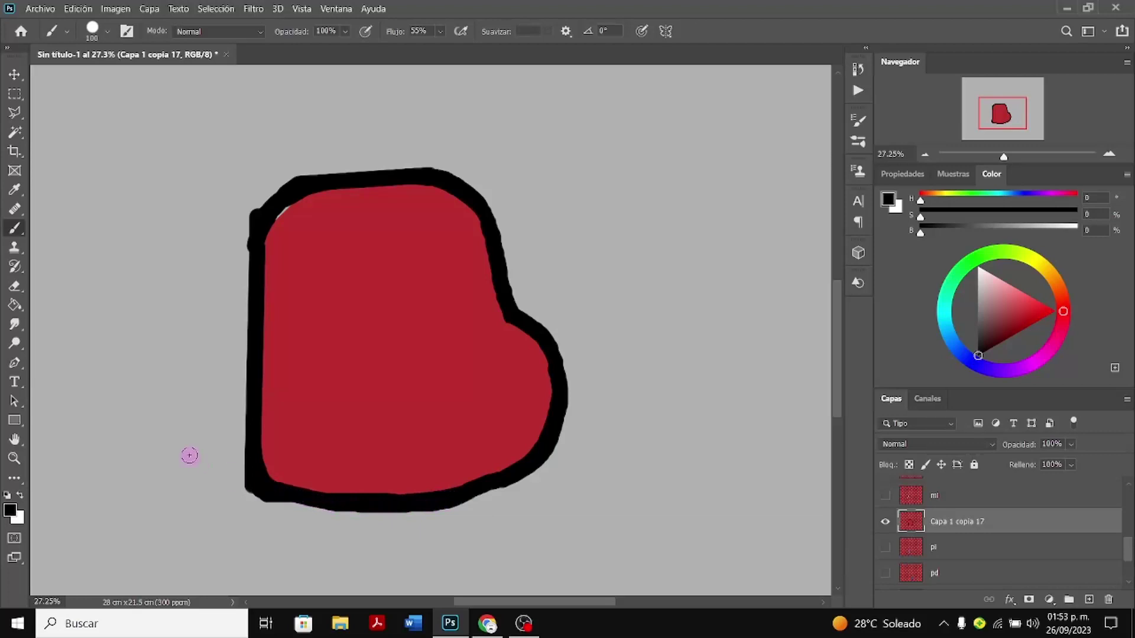
{"action": "left_click", "coordinate": [13, 288]}
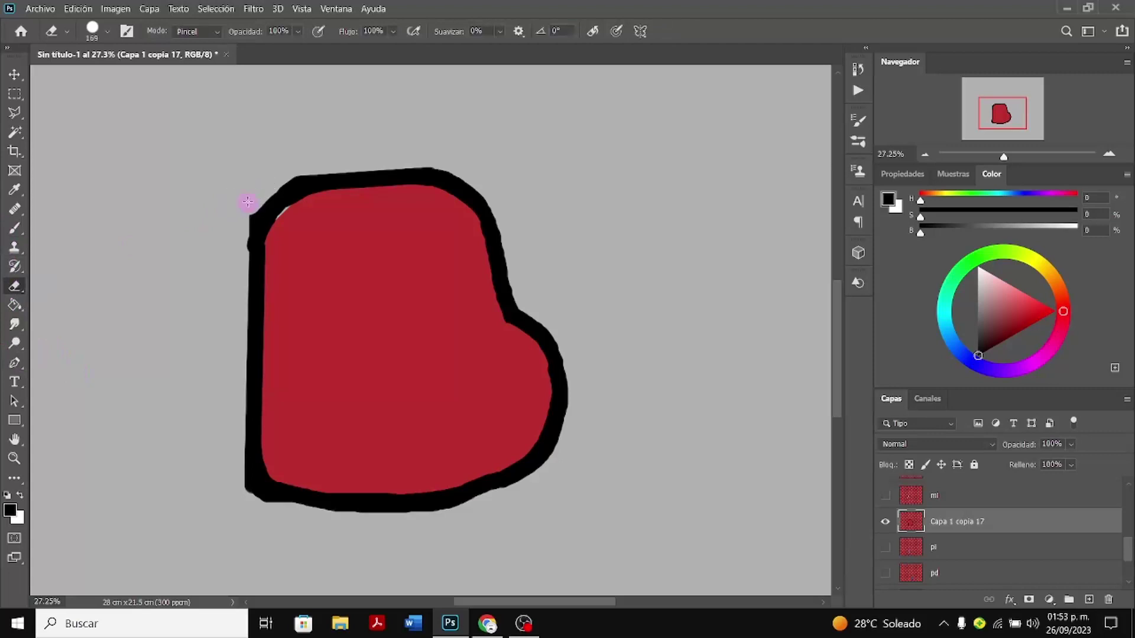
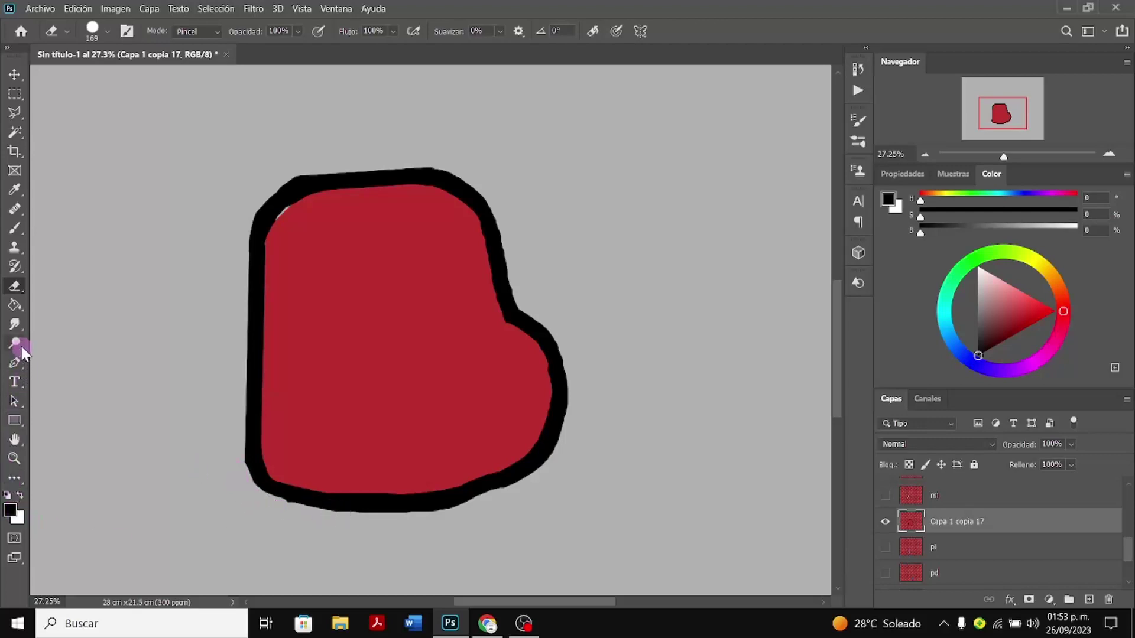
Round the outline's bottom-left corner in black, then brush sampled shirt red along the left inner edge
{"action": "left_click", "coordinate": [15, 229]}
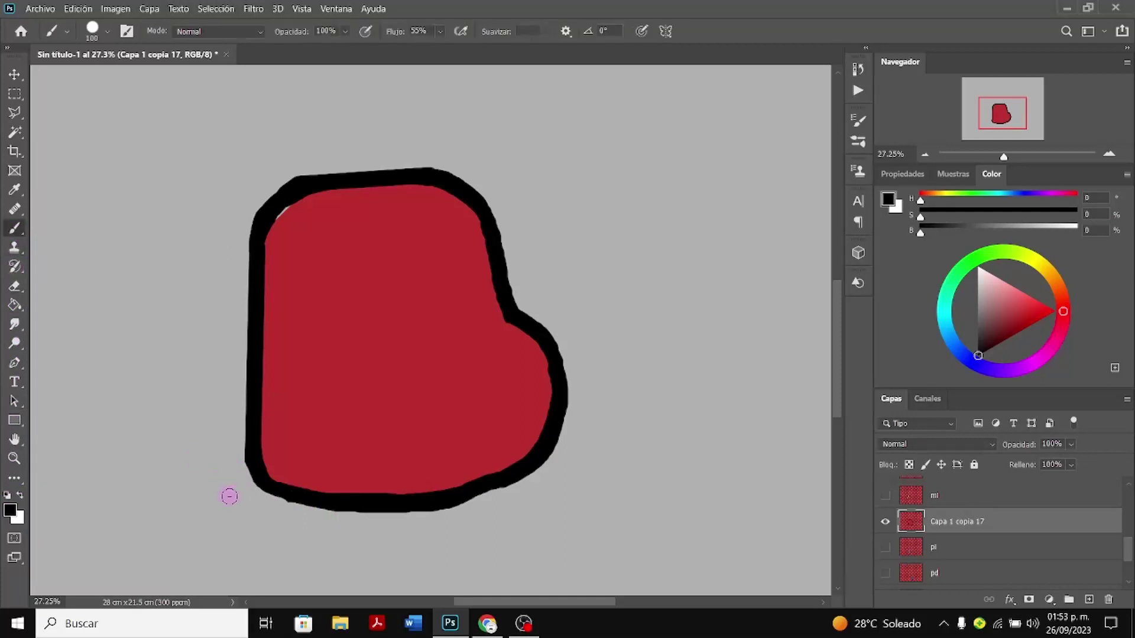
{"action": "mouse_move", "coordinate": [253, 463]}
{"action": "left_mouse_down"}
{"action": "mouse_move", "coordinate": [285, 495]}
{"action": "mouse_move", "coordinate": [365, 507]}
{"action": "mouse_move", "coordinate": [452, 500]}
{"action": "mouse_move", "coordinate": [509, 480]}
{"action": "left_mouse_up"}
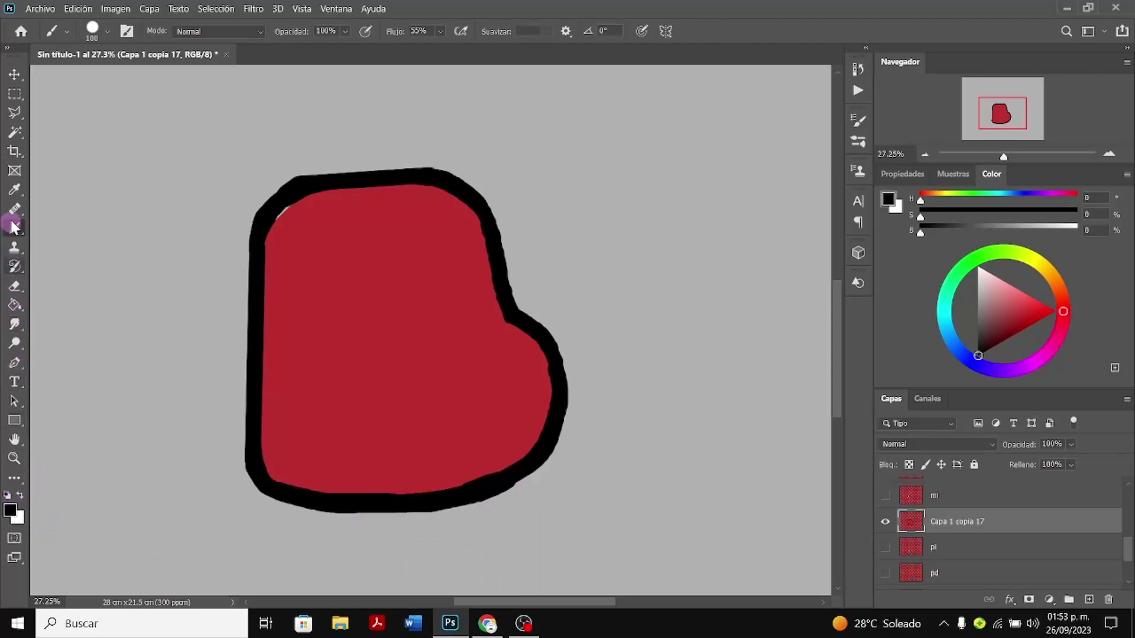
{"action": "left_click", "coordinate": [15, 189]}
{"action": "left_click", "coordinate": [340, 395]}
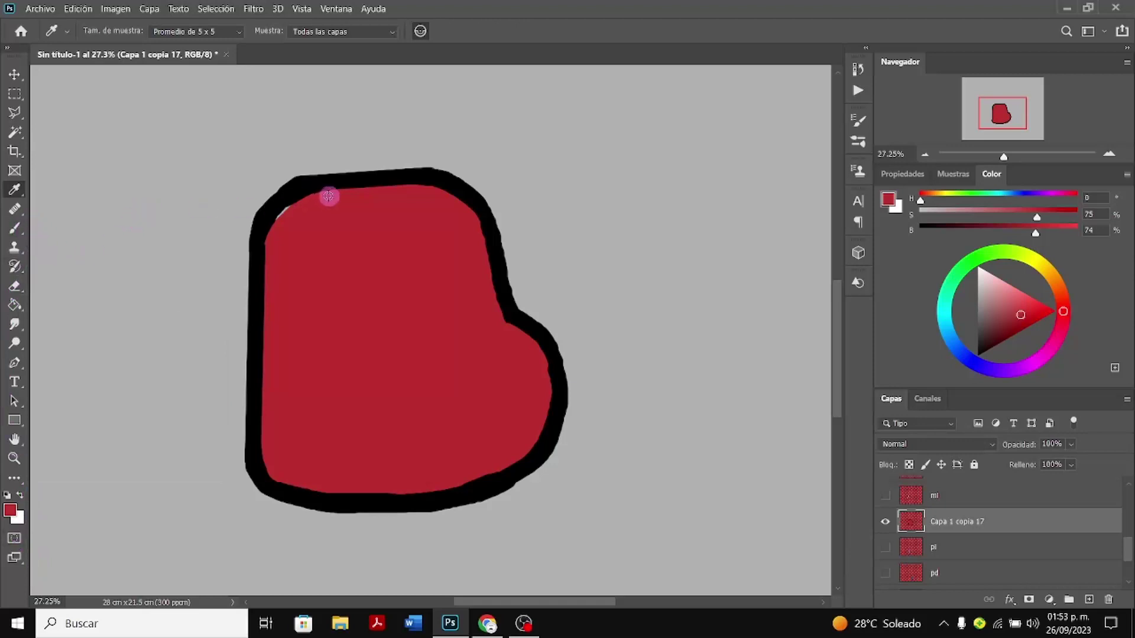
{"action": "left_click", "coordinate": [16, 229]}
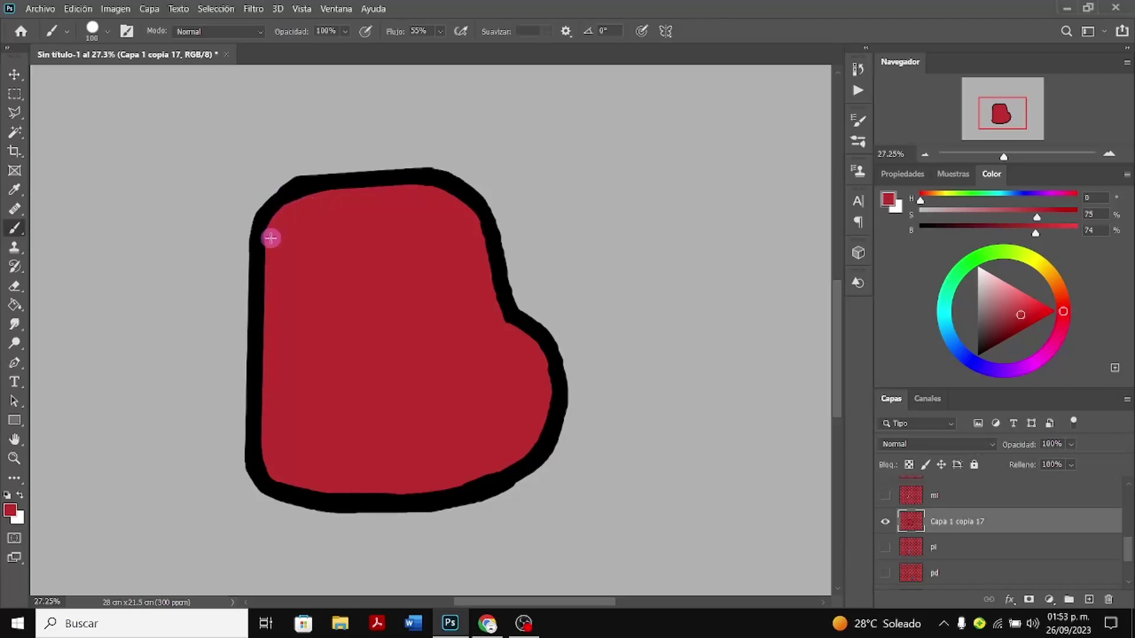
{"action": "mouse_move", "coordinate": [272, 272]}
{"action": "left_mouse_down"}
{"action": "mouse_move", "coordinate": [265, 433]}
{"action": "mouse_move", "coordinate": [281, 478]}
{"action": "mouse_move", "coordinate": [434, 486]}
{"action": "mouse_move", "coordinate": [500, 470]}
{"action": "mouse_move", "coordinate": [533, 427]}
{"action": "mouse_move", "coordinate": [517, 422]}
{"action": "mouse_move", "coordinate": [550, 398]}
{"action": "mouse_move", "coordinate": [539, 367]}
{"action": "mouse_move", "coordinate": [547, 408]}
{"action": "mouse_move", "coordinate": [512, 467]}
{"action": "left_mouse_up"}
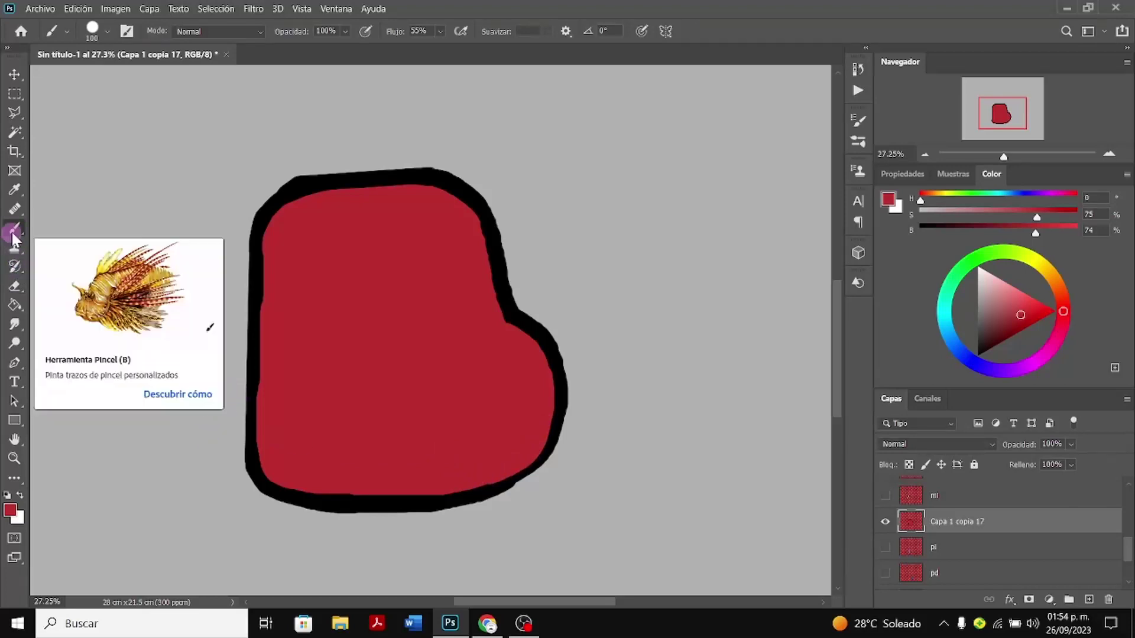
Reset to black and even out the shirt's left, bottom, right and right-armpit outlines
{"action": "left_click", "coordinate": [8, 496]}
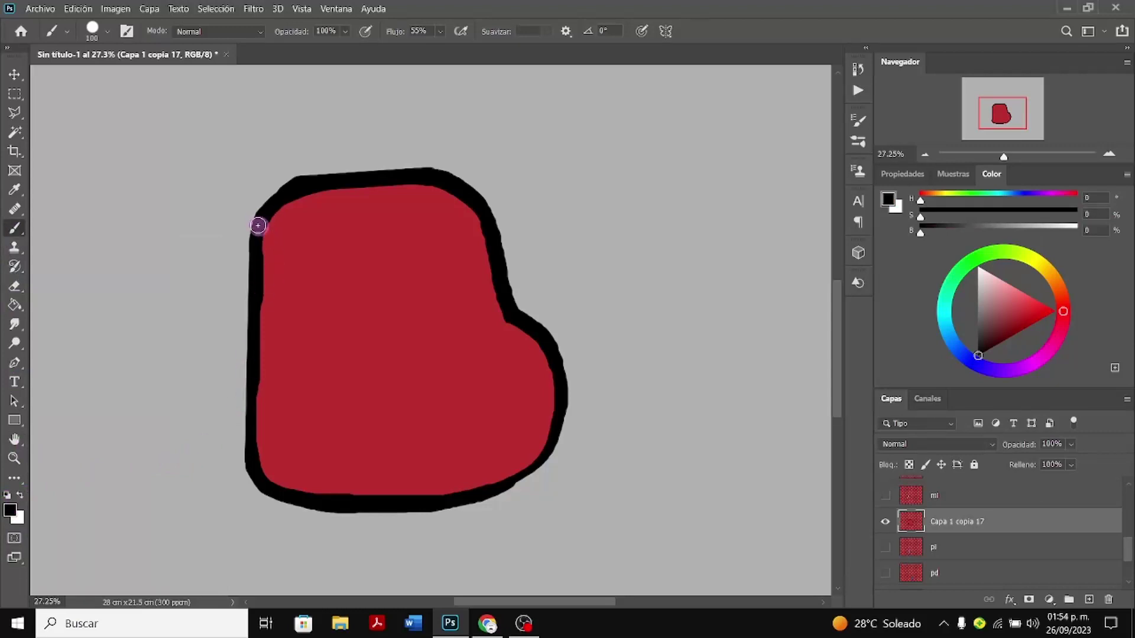
{"action": "left_click_drag", "start_coordinate": [255, 230], "coordinate": [254, 479]}
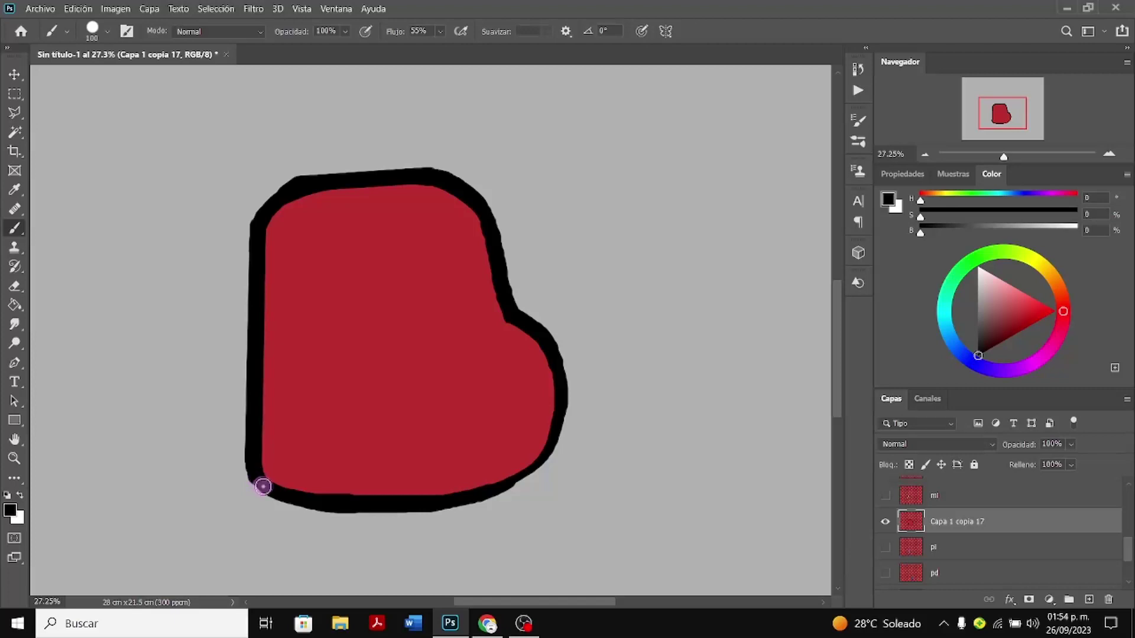
{"action": "mouse_move", "coordinate": [265, 487]}
{"action": "left_mouse_down"}
{"action": "mouse_move", "coordinate": [330, 504]}
{"action": "mouse_move", "coordinate": [436, 504]}
{"action": "mouse_move", "coordinate": [513, 485]}
{"action": "mouse_move", "coordinate": [540, 469]}
{"action": "mouse_move", "coordinate": [559, 432]}
{"action": "left_mouse_up"}
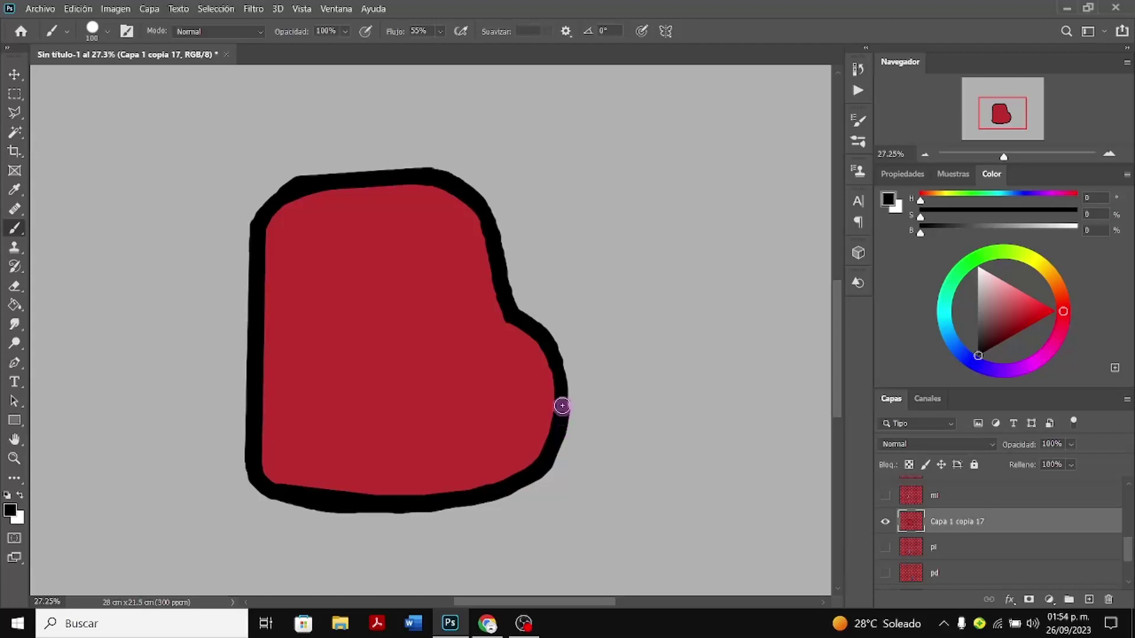
{"action": "left_click_drag", "start_coordinate": [563, 406], "coordinate": [560, 367]}
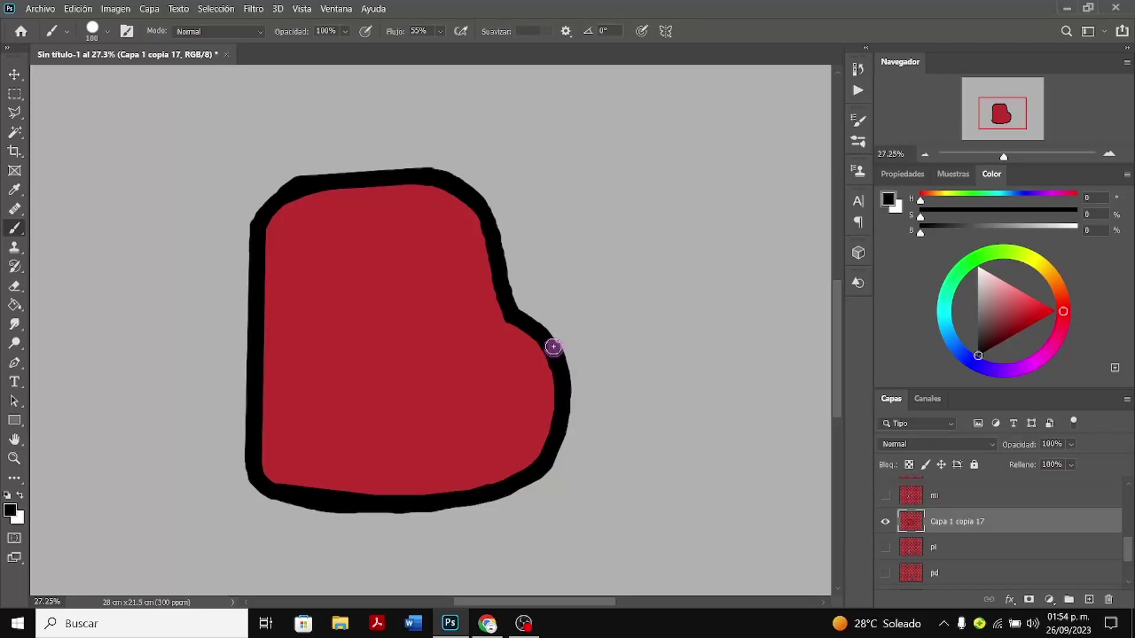
{"action": "left_click_drag", "start_coordinate": [553, 347], "coordinate": [545, 339]}
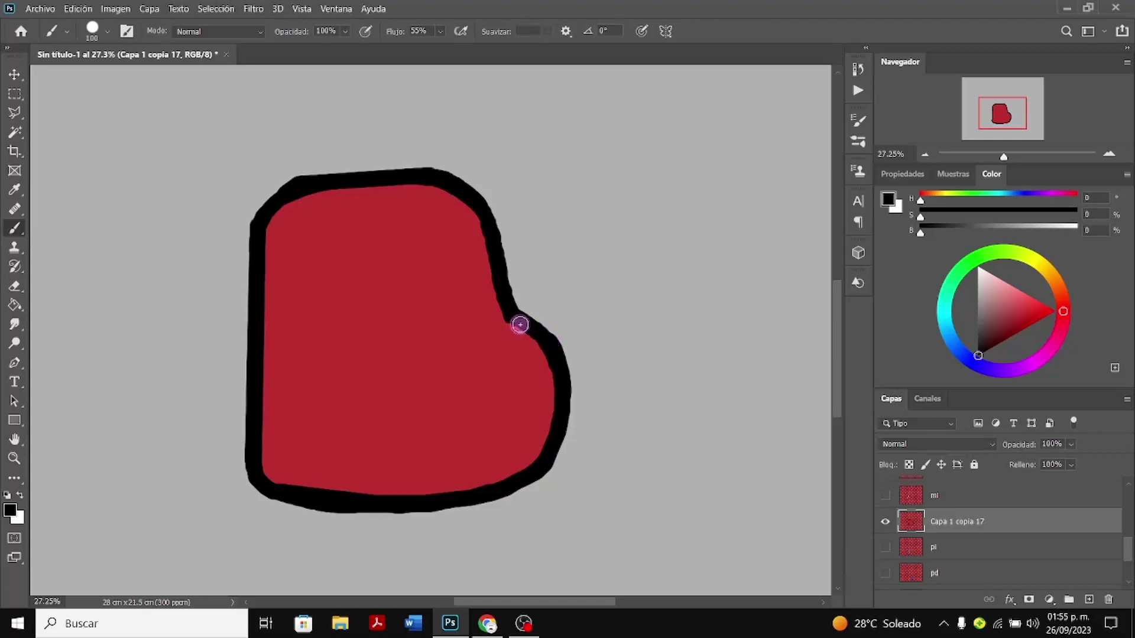
{"action": "scroll", "coordinate": [578, 459], "scroll_direction": "down", "scroll_amount": 1}
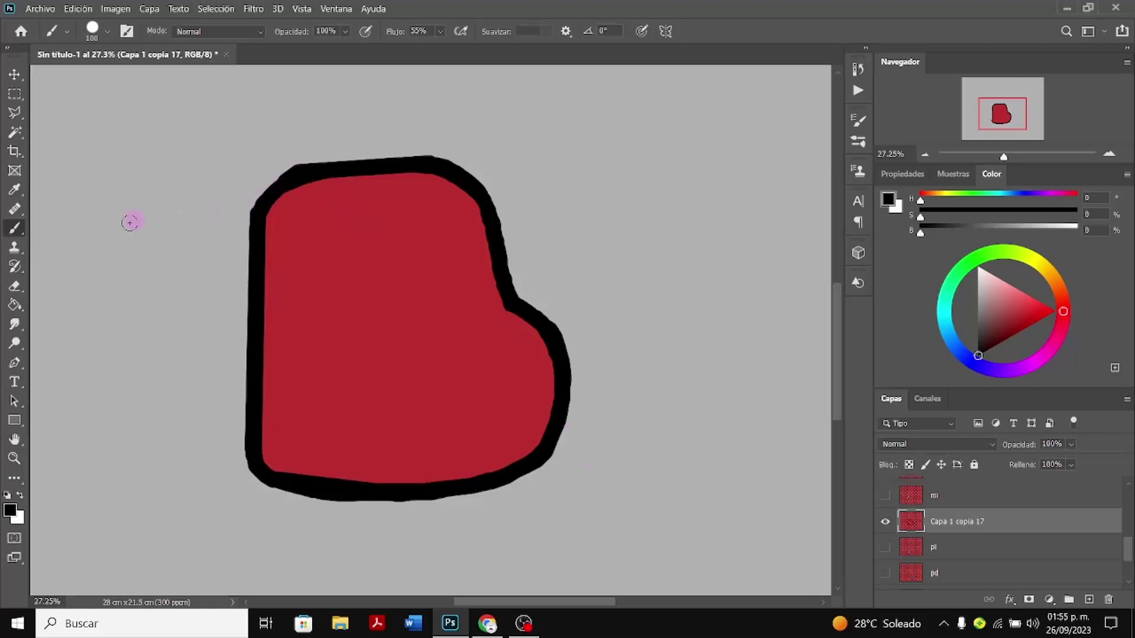
{"action": "left_click", "coordinate": [15, 286]}
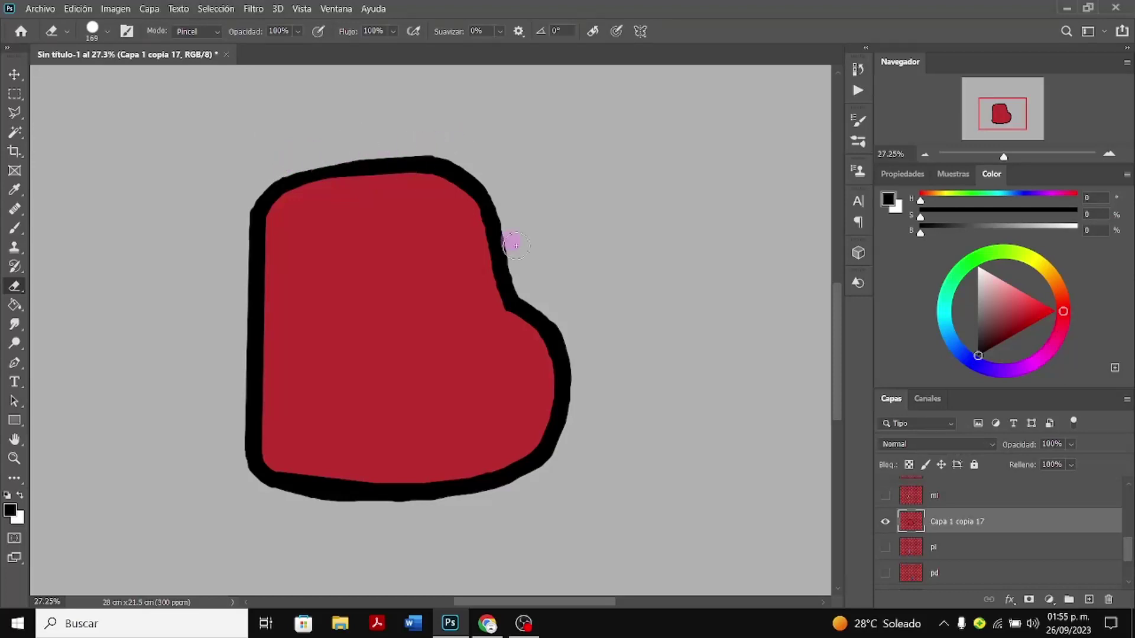
Make the two blue leg layers and the shoe layers Capa 3 copia and Capa 3 visible
{"action": "scroll", "coordinate": [708, 263], "scroll_direction": "down", "scroll_amount": 1}
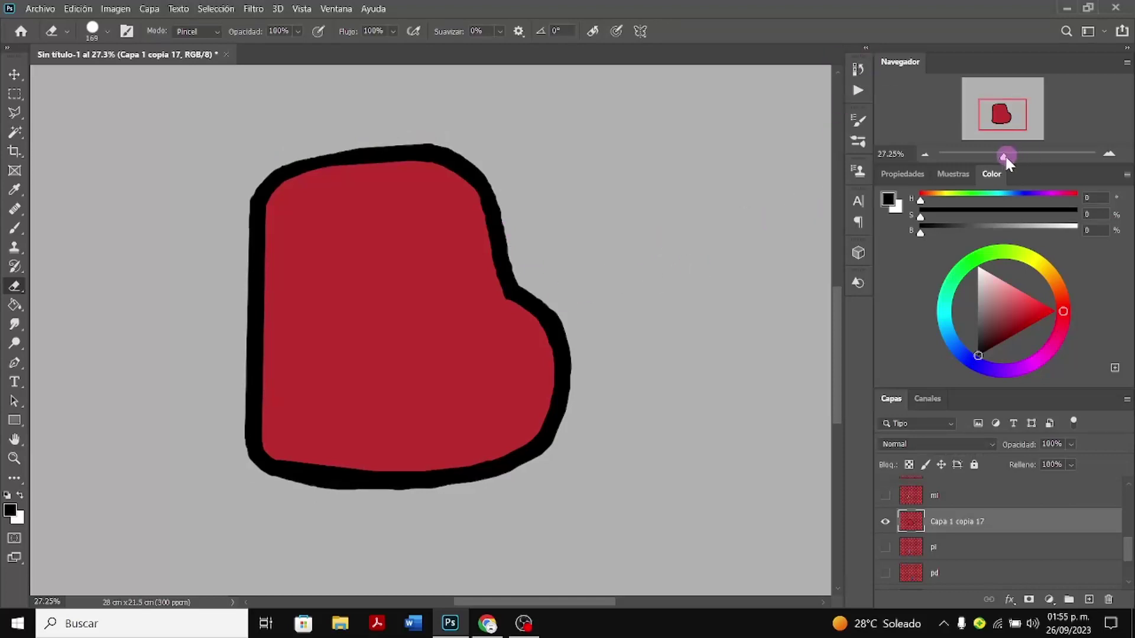
{"action": "scroll", "coordinate": [995, 509], "scroll_direction": "down", "scroll_amount": 2}
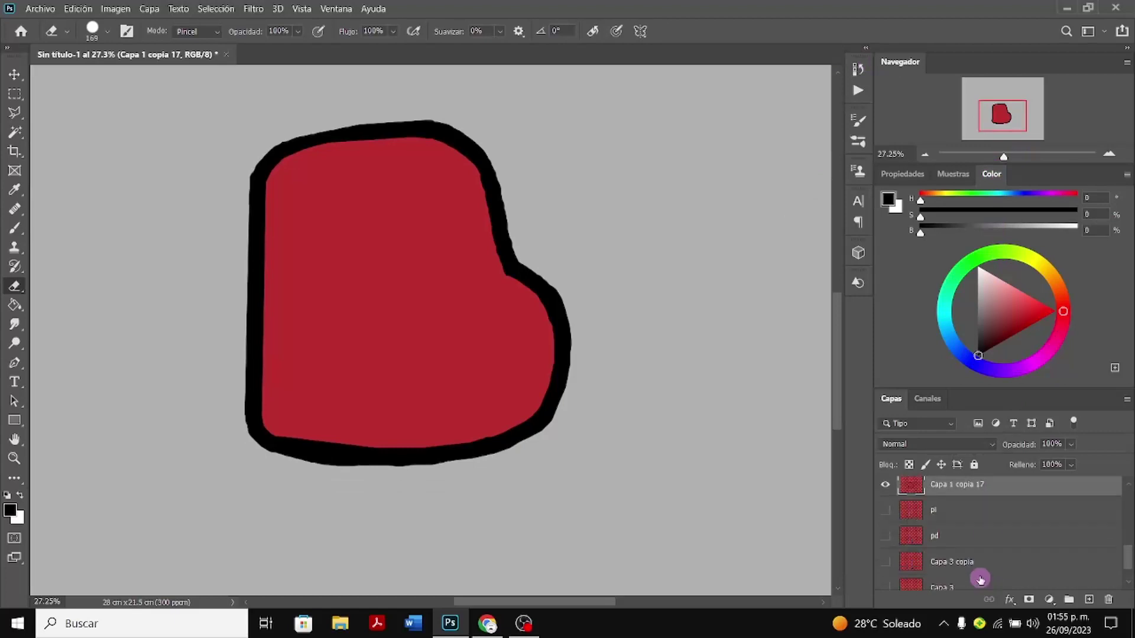
{"action": "left_click", "coordinate": [885, 509]}
{"action": "left_click", "coordinate": [885, 536]}
{"action": "scroll", "coordinate": [887, 573], "scroll_direction": "down", "scroll_amount": 1}
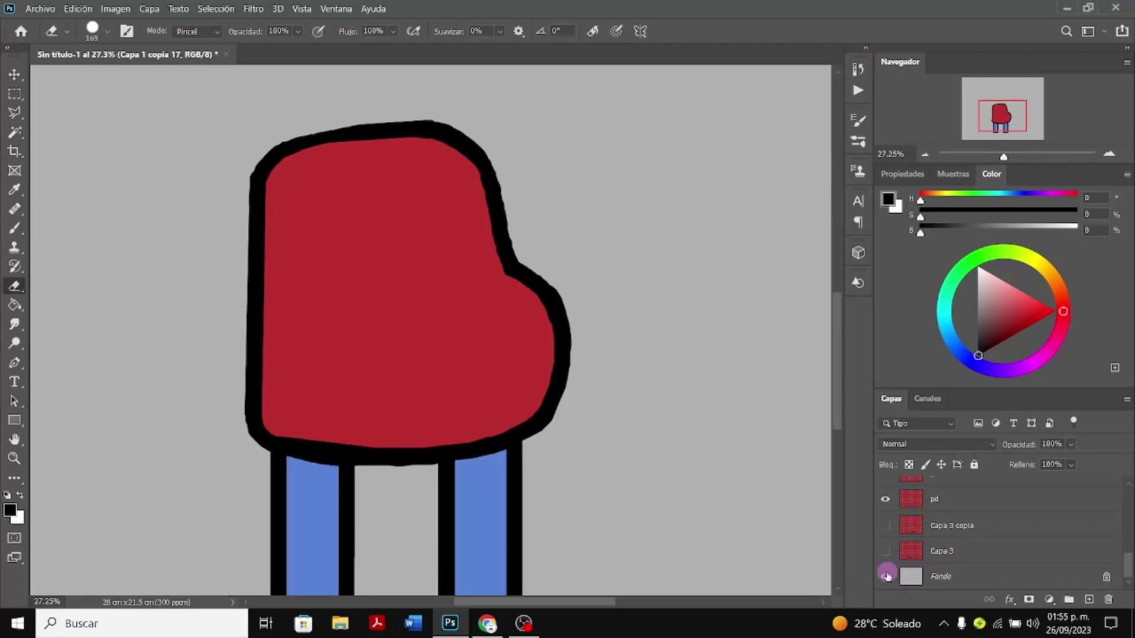
{"action": "left_click", "coordinate": [885, 525]}
{"action": "left_click", "coordinate": [885, 551]}
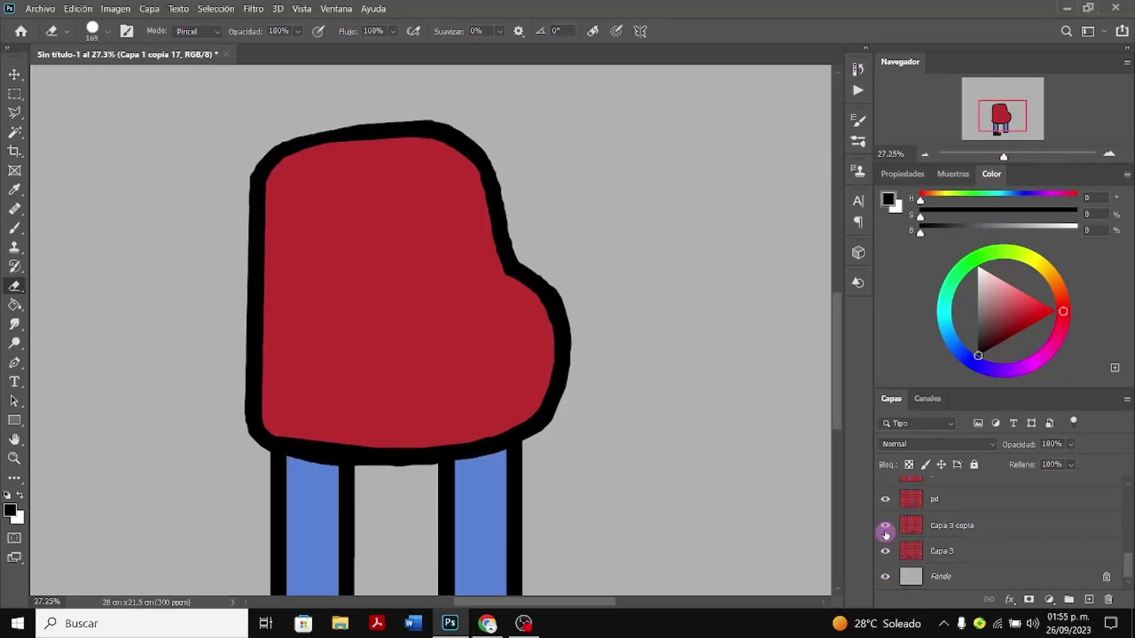
Show the tan arms, both shoulder sleeves and a hand layer, then zoom out to the whole character
{"action": "scroll", "coordinate": [885, 535], "scroll_direction": "up", "scroll_amount": 1}
{"action": "scroll", "coordinate": [885, 535], "scroll_direction": "up", "scroll_amount": 2}
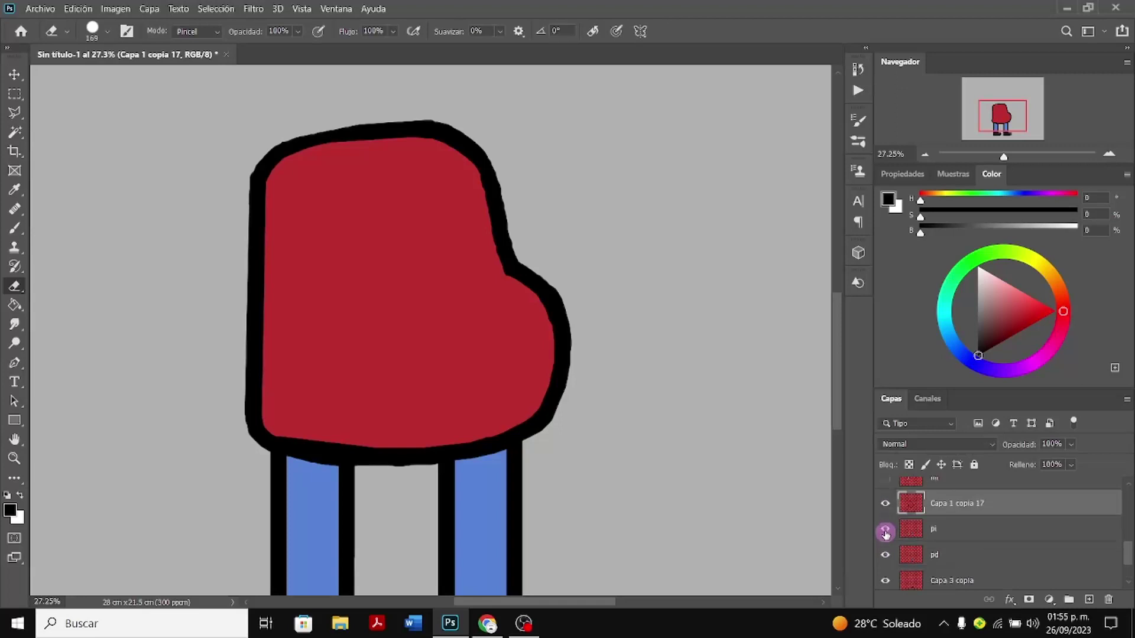
{"action": "left_click", "coordinate": [886, 491]}
{"action": "scroll", "coordinate": [885, 494], "scroll_direction": "up", "scroll_amount": 2}
{"action": "left_click", "coordinate": [884, 496]}
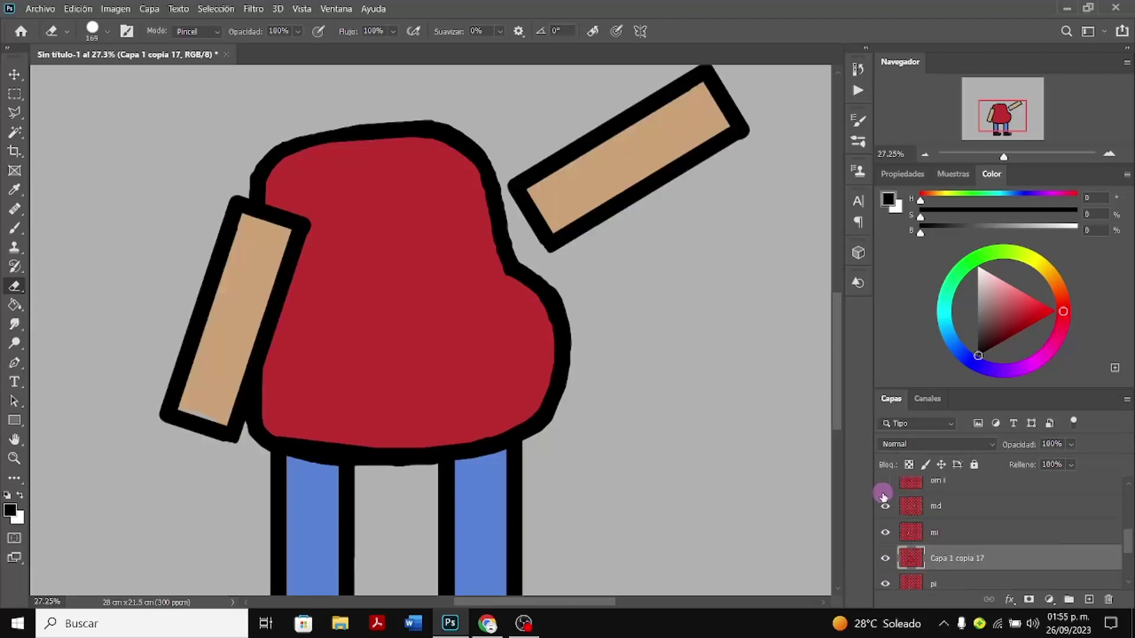
{"action": "scroll", "coordinate": [883, 496], "scroll_direction": "up", "scroll_amount": 2}
{"action": "left_click", "coordinate": [885, 510]}
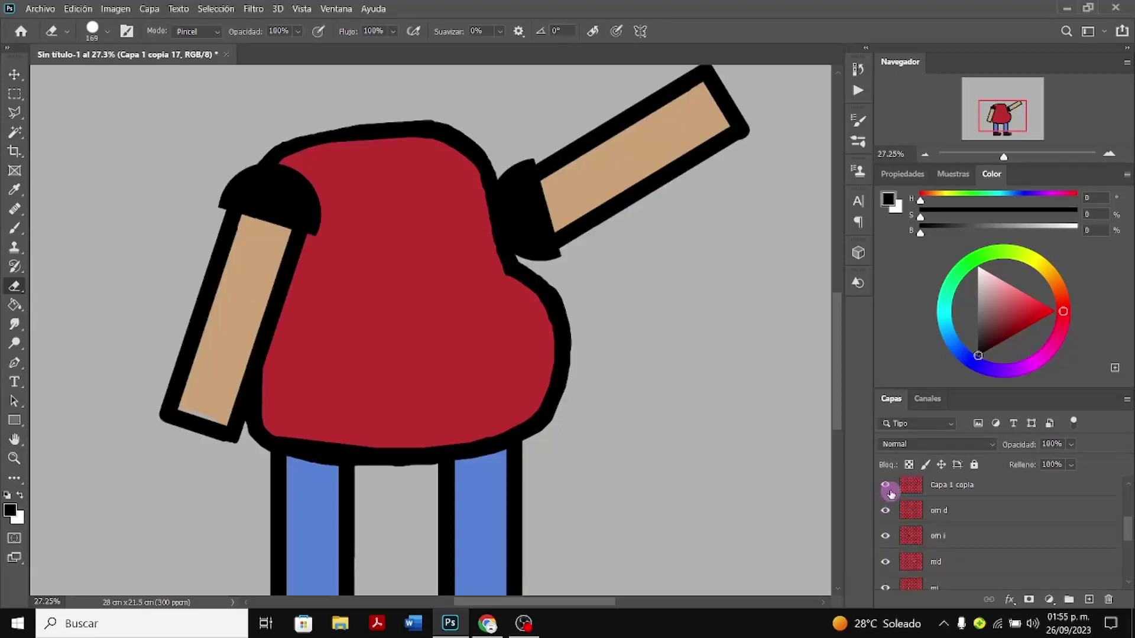
{"action": "left_click", "coordinate": [889, 488]}
{"action": "scroll", "coordinate": [889, 496], "scroll_direction": "up", "scroll_amount": 1}
{"action": "scroll", "coordinate": [890, 495], "scroll_direction": "up", "scroll_amount": 1}
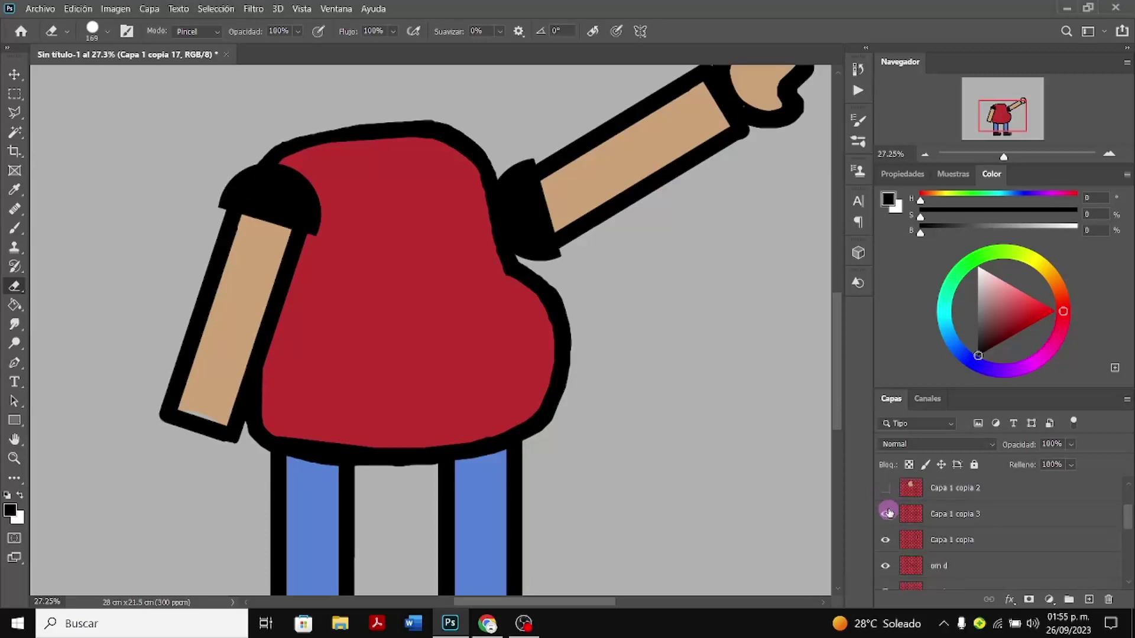
{"action": "left_click", "coordinate": [886, 491]}
{"action": "scroll", "coordinate": [890, 500], "scroll_direction": "up", "scroll_amount": 3}
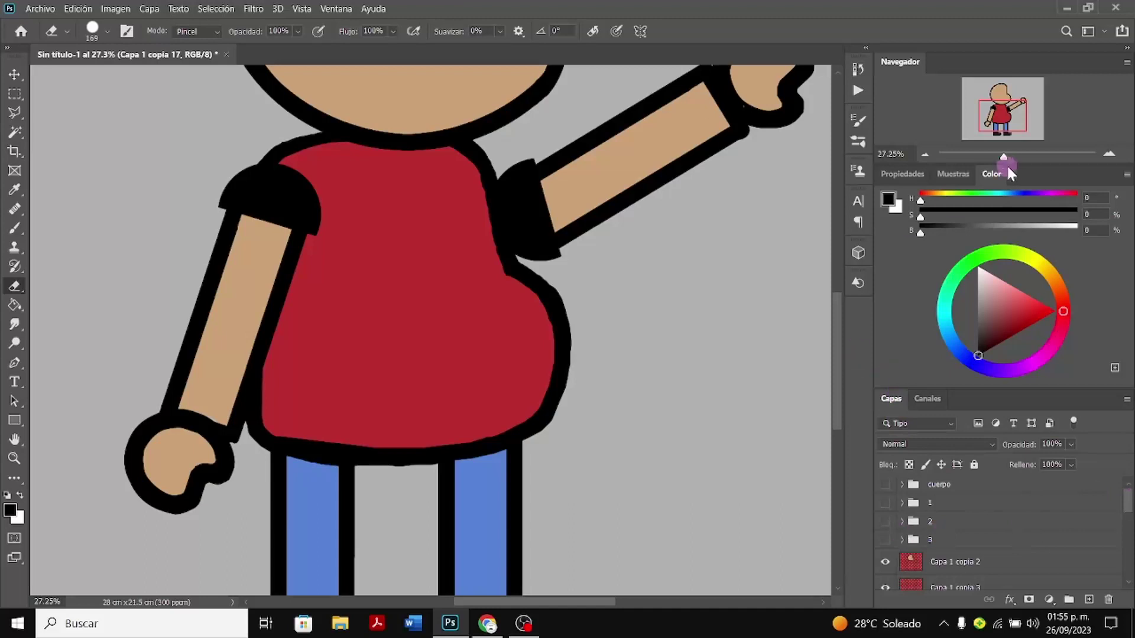
{"action": "left_click_drag", "start_coordinate": [1003, 157], "coordinate": [998, 158]}
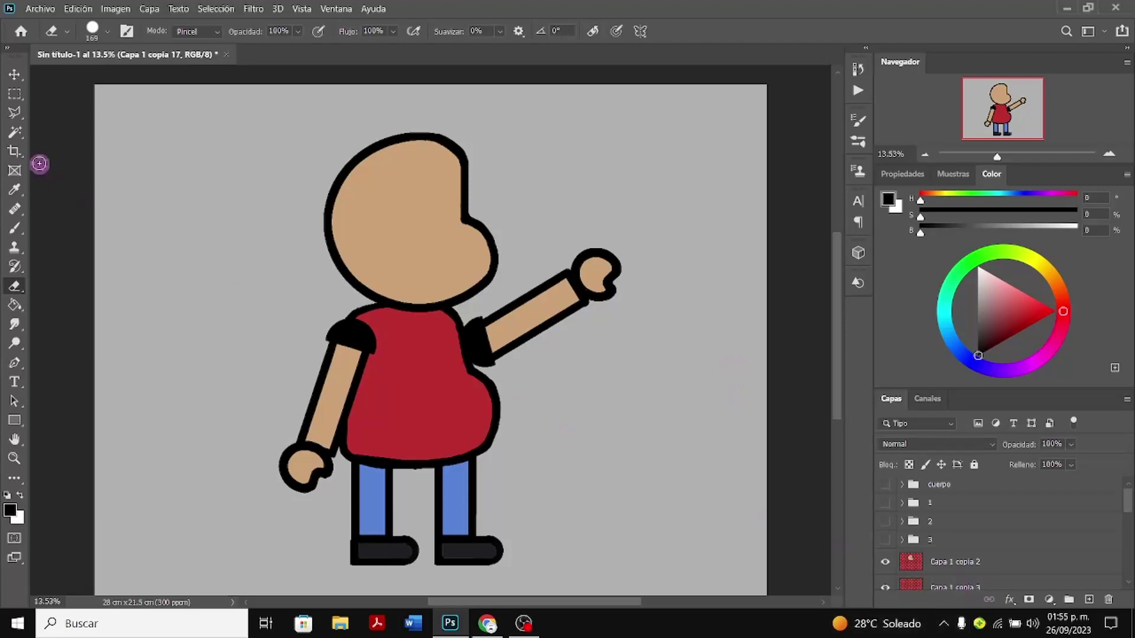
Free-transform head layer Capa 1 copia 2, trying a slight move and a shrink to about 88%
{"action": "left_click", "coordinate": [920, 562]}
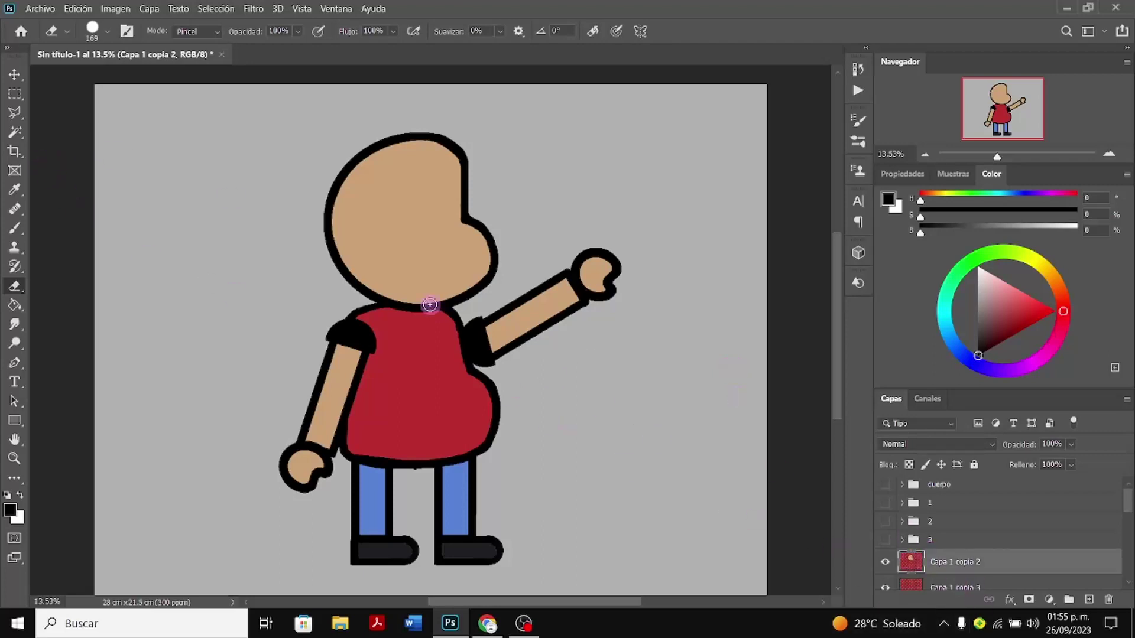
{"action": "key", "text": "ctrl+t"}
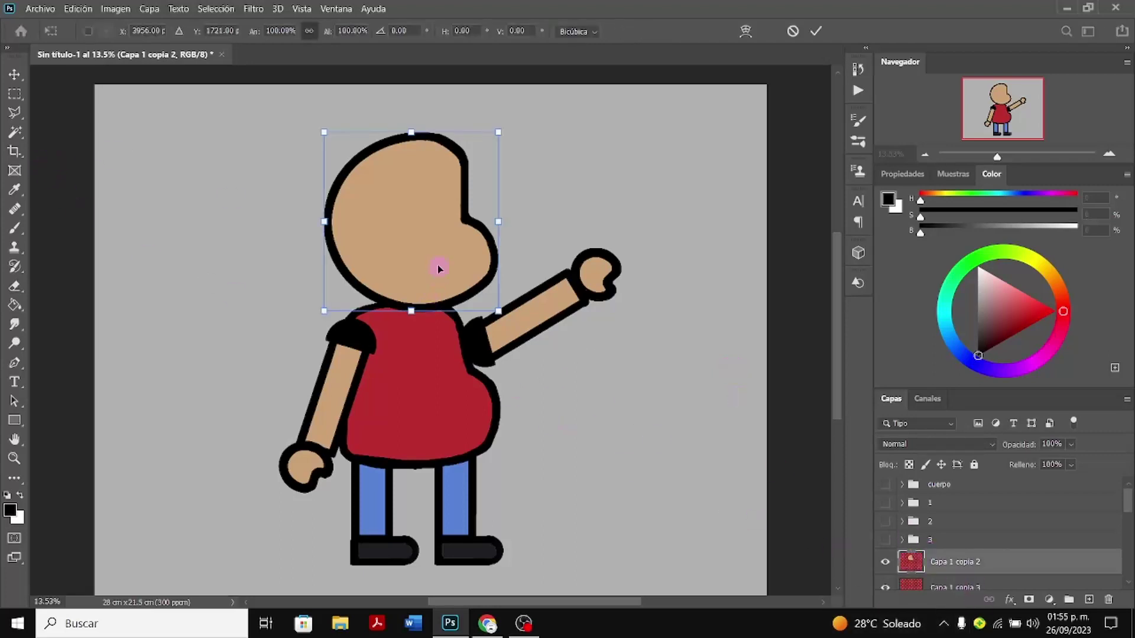
{"action": "left_click_drag", "start_coordinate": [438, 269], "coordinate": [428, 273]}
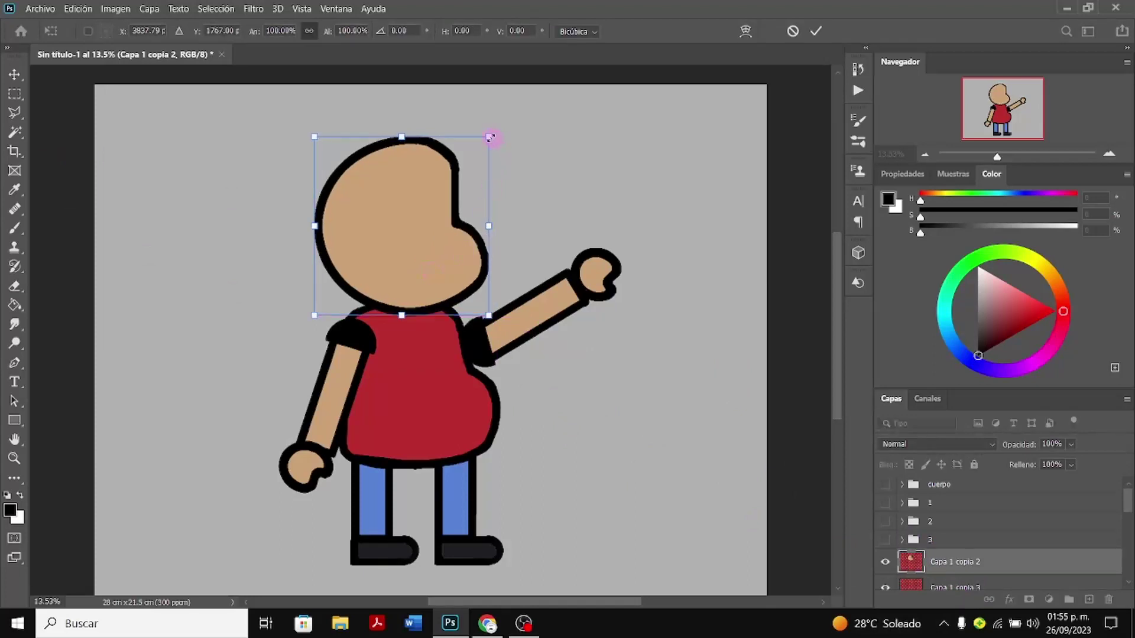
{"action": "left_click_drag", "start_coordinate": [490, 138], "coordinate": [477, 148]}
{"action": "left_click_drag", "start_coordinate": [418, 220], "coordinate": [425, 231]}
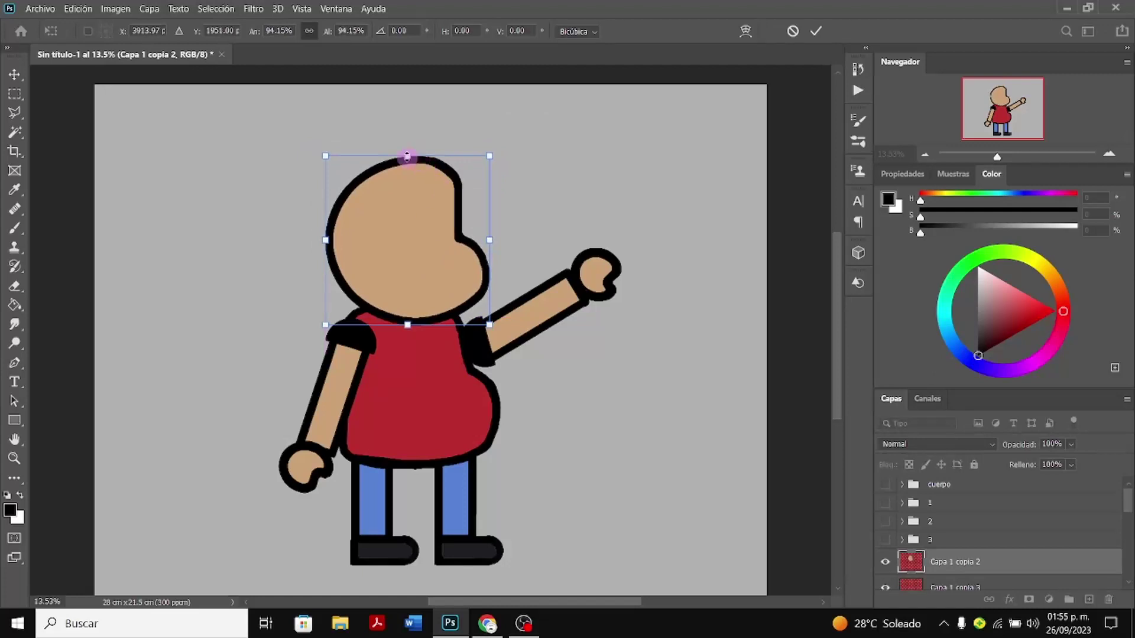
{"action": "left_click_drag", "start_coordinate": [489, 155], "coordinate": [480, 166]}
{"action": "left_click_drag", "start_coordinate": [432, 237], "coordinate": [433, 233]}
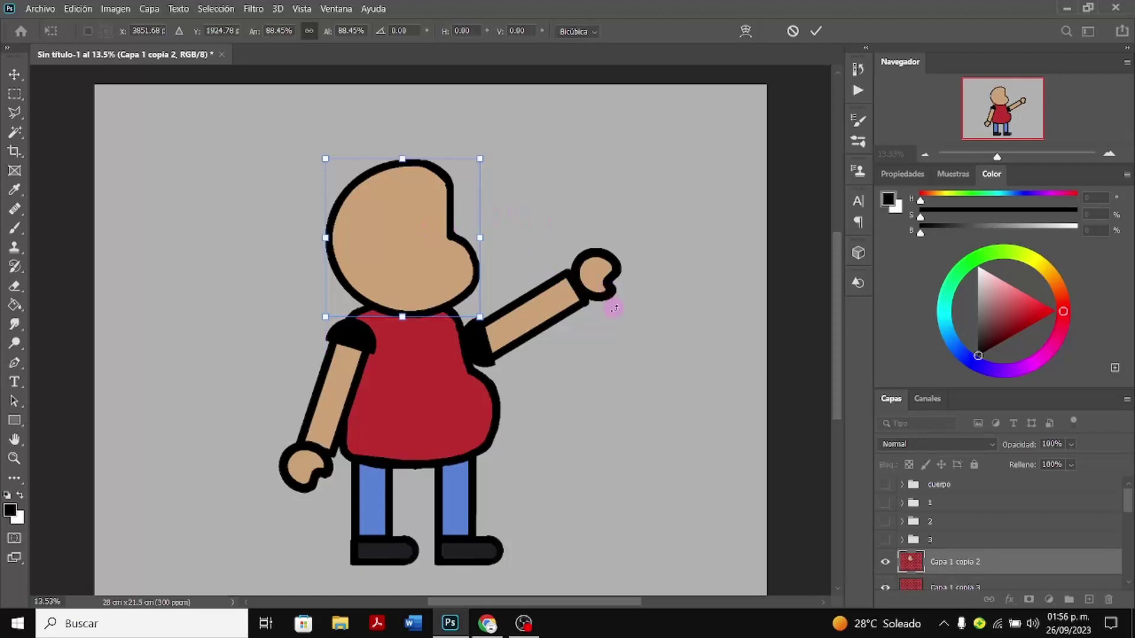
Undo the shrink and move, then lower the head about 0.66 cm onto the shirt
{"action": "key", "text": "ctrl+z"}
{"action": "key", "text": "ctrl+z"}
{"action": "key", "text": "ctrl+z"}
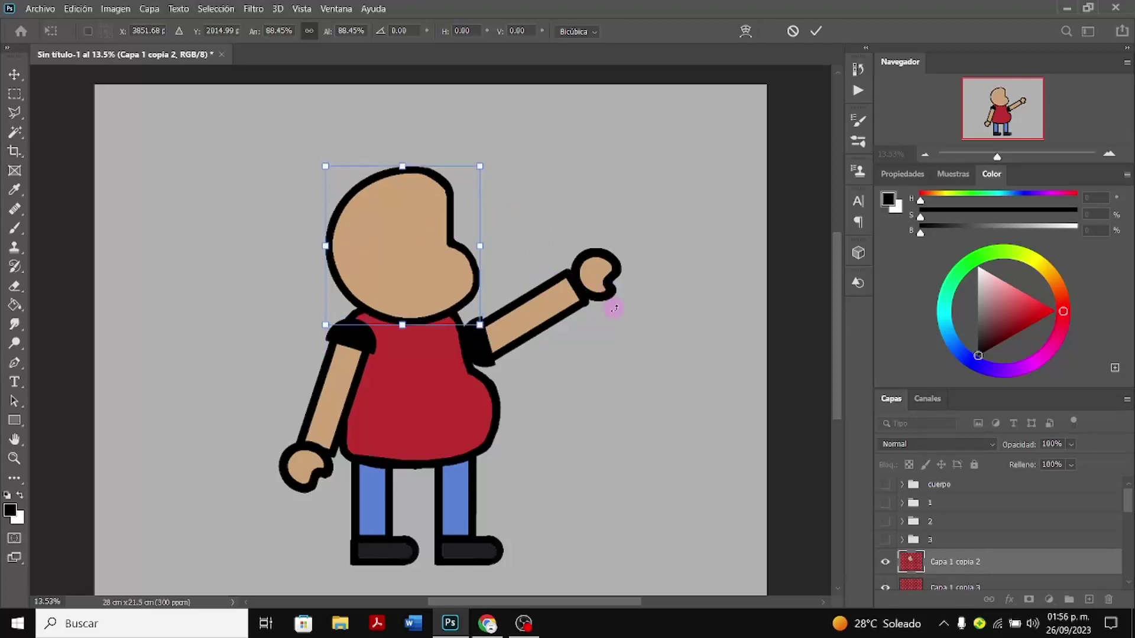
{"action": "key", "text": "ctrl+z"}
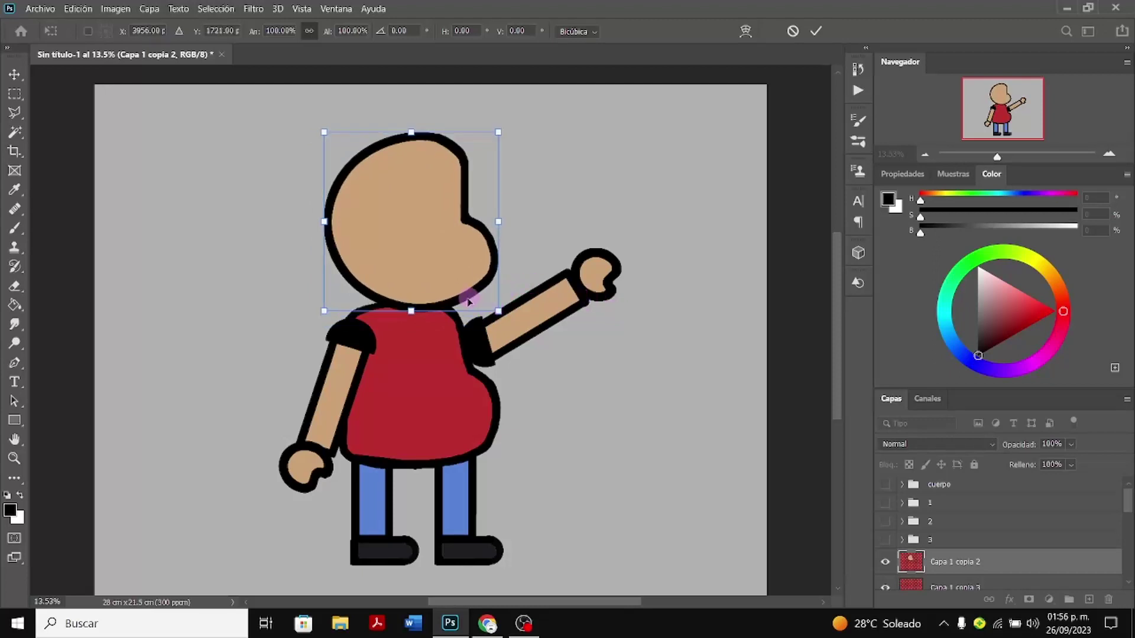
{"action": "left_click_drag", "start_coordinate": [469, 301], "coordinate": [465, 315]}
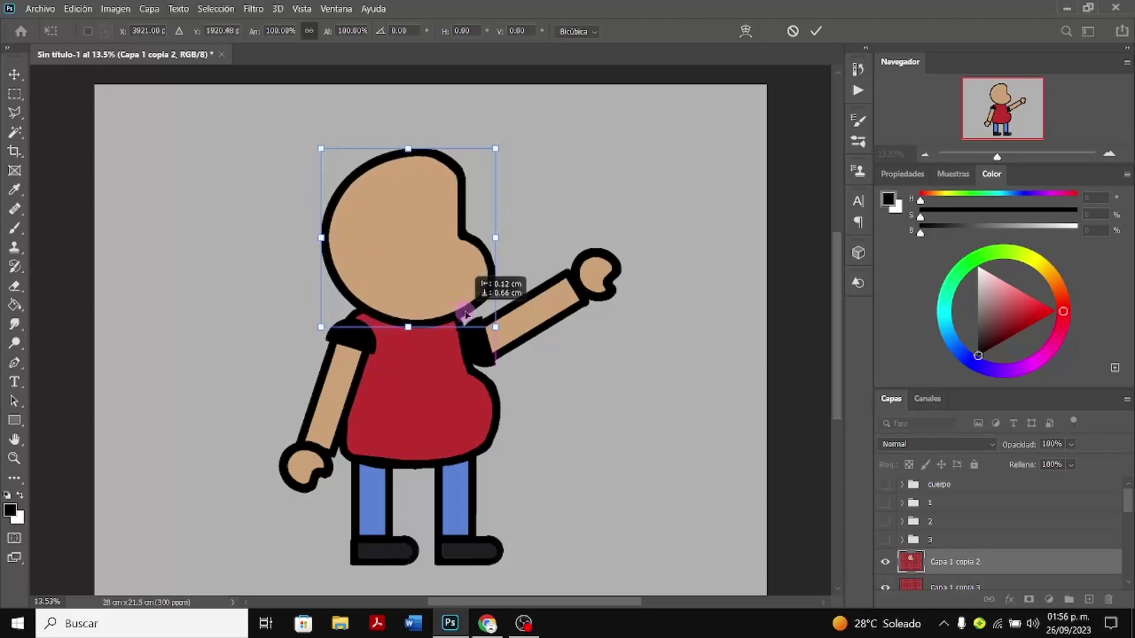
{"action": "left_click_drag", "start_coordinate": [466, 315], "coordinate": [466, 315]}
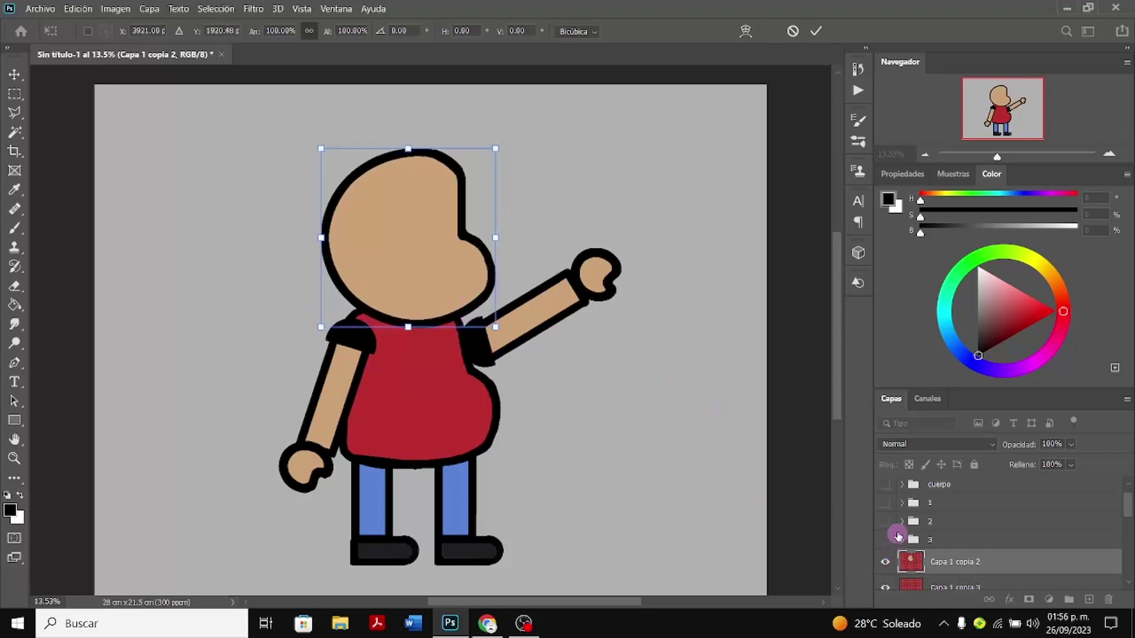
{"action": "scroll", "coordinate": [898, 536], "scroll_direction": "down", "scroll_amount": 6}
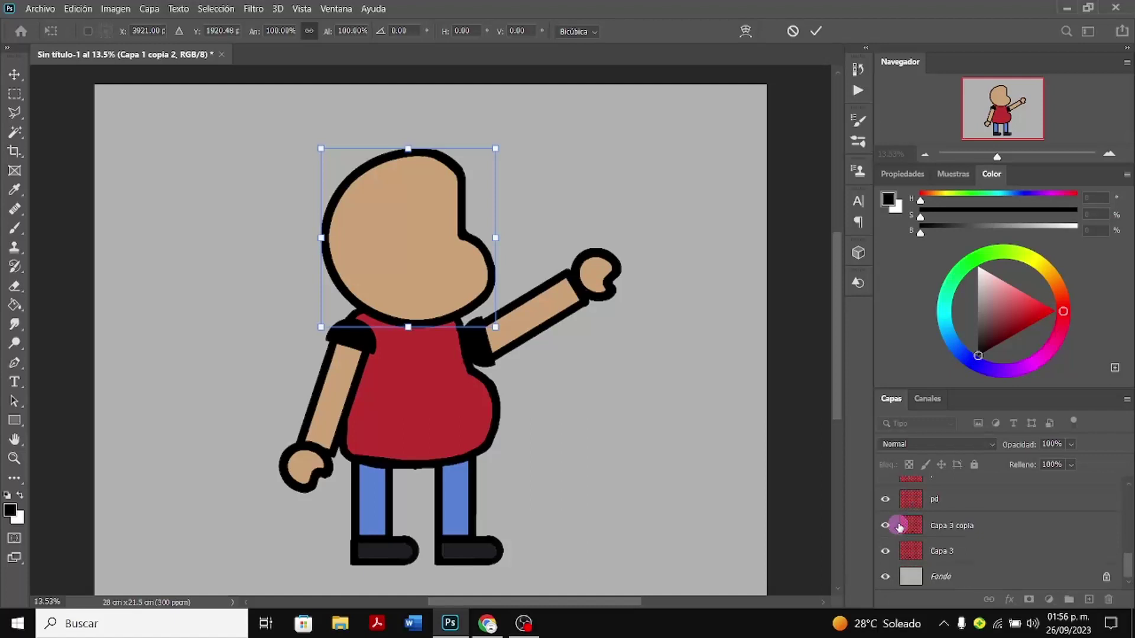
{"action": "mouse_move", "coordinate": [966, 553]}
{"action": "left_mouse_down"}
{"action": "mouse_move", "coordinate": [944, 539]}
{"action": "mouse_move", "coordinate": [946, 552]}
{"action": "left_mouse_up"}
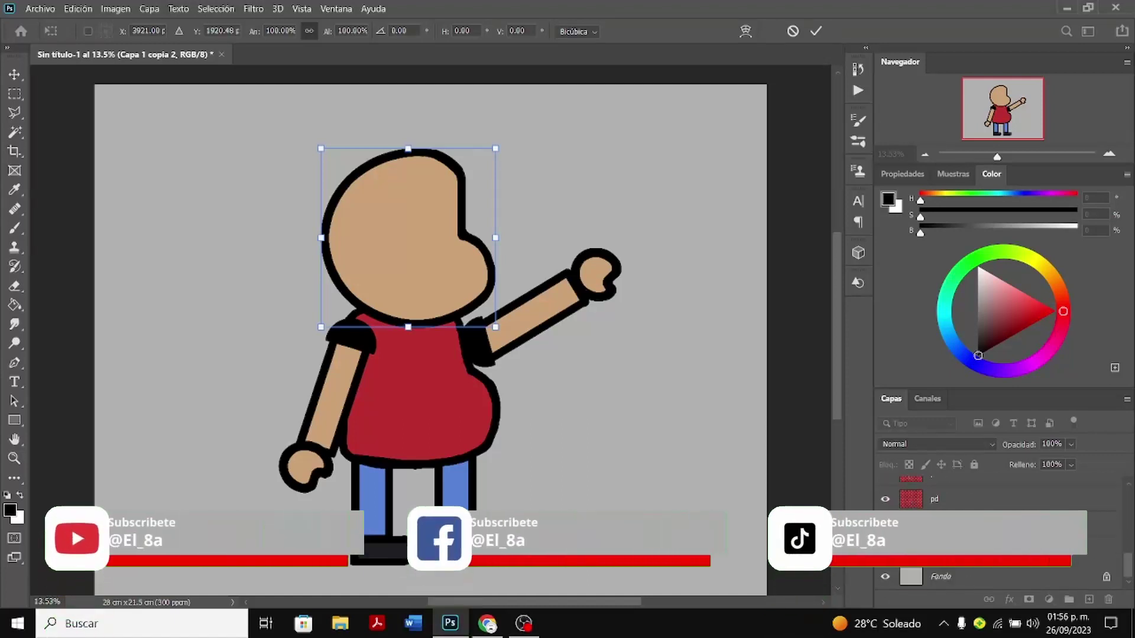
Commit the head transform and select Capa 3, Capa 3 copia, pd, pi and Capa 1 copia 17
{"action": "left_click", "coordinate": [946, 553]}
{"action": "key", "text": "e"}
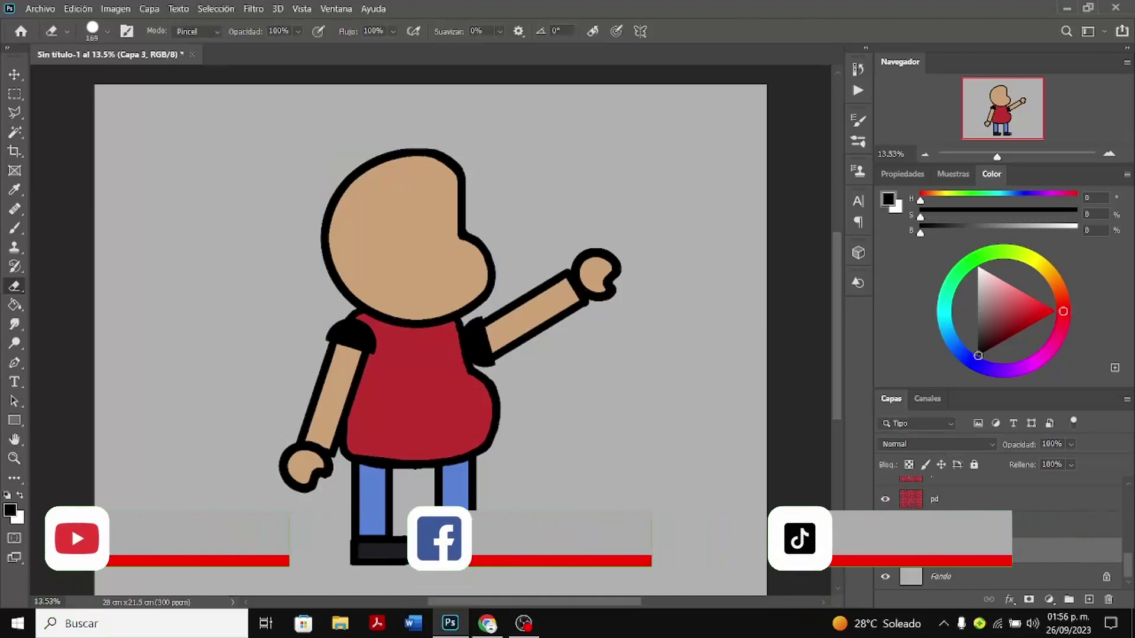
{"action": "left_click", "coordinate": [965, 525], "text": "ctrl"}
{"action": "left_click", "coordinate": [966, 504], "text": "ctrl"}
{"action": "scroll", "coordinate": [969, 510], "scroll_direction": "up", "scroll_amount": 1}
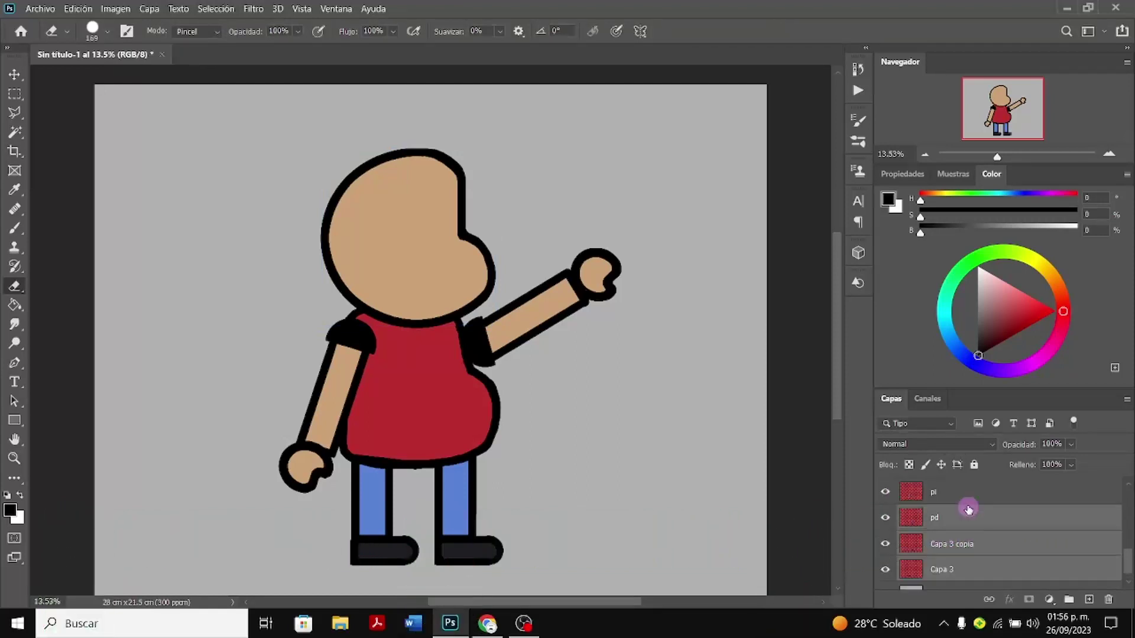
{"action": "scroll", "coordinate": [968, 510], "scroll_direction": "up", "scroll_amount": 1}
{"action": "left_click", "coordinate": [969, 509], "text": "ctrl"}
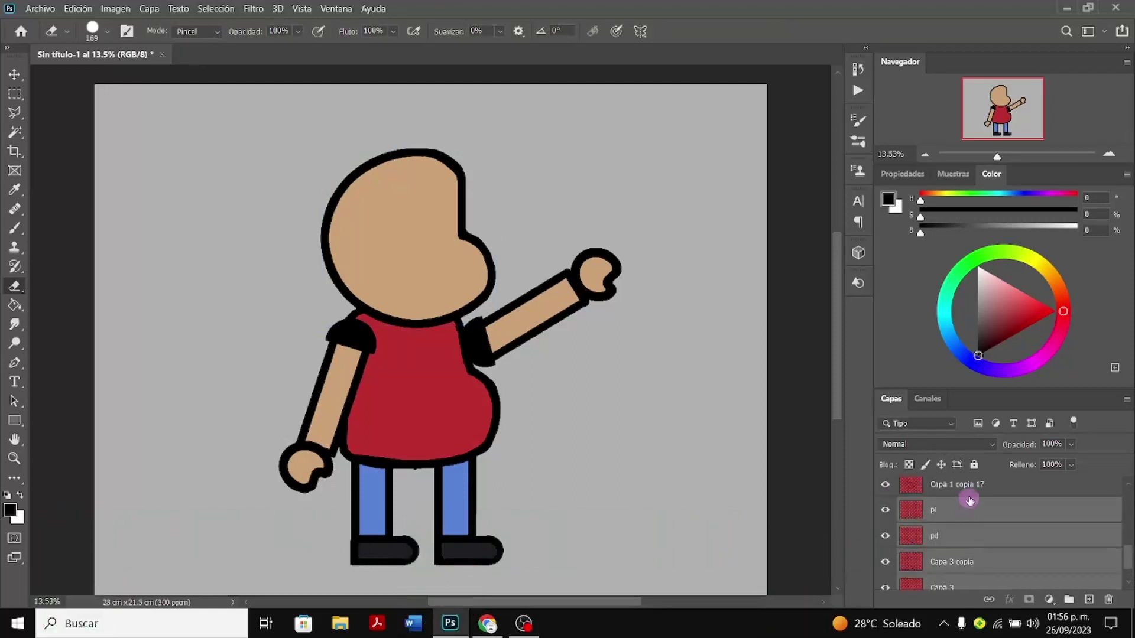
{"action": "left_click", "coordinate": [969, 488], "text": "ctrl"}
Add mi, md, om i, om d, Capa 1 copia, Capa 1 copia 3 and Capa 1 copia 2 to the selection
{"action": "scroll", "coordinate": [969, 513], "scroll_direction": "up", "scroll_amount": 1}
{"action": "left_click", "coordinate": [970, 492], "text": "ctrl"}
{"action": "scroll", "coordinate": [971, 503], "scroll_direction": "up", "scroll_amount": 1}
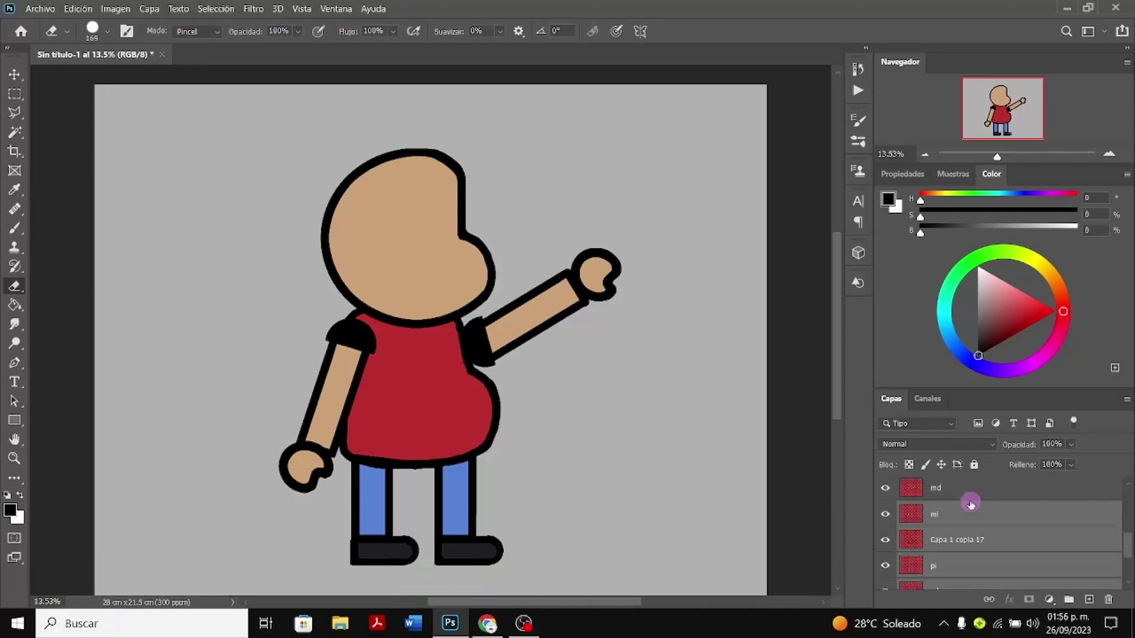
{"action": "left_click", "coordinate": [975, 494], "text": "ctrl"}
{"action": "scroll", "coordinate": [983, 500], "scroll_direction": "up", "scroll_amount": 2}
{"action": "left_click", "coordinate": [979, 514], "text": "ctrl"}
{"action": "left_click", "coordinate": [981, 494], "text": "ctrl"}
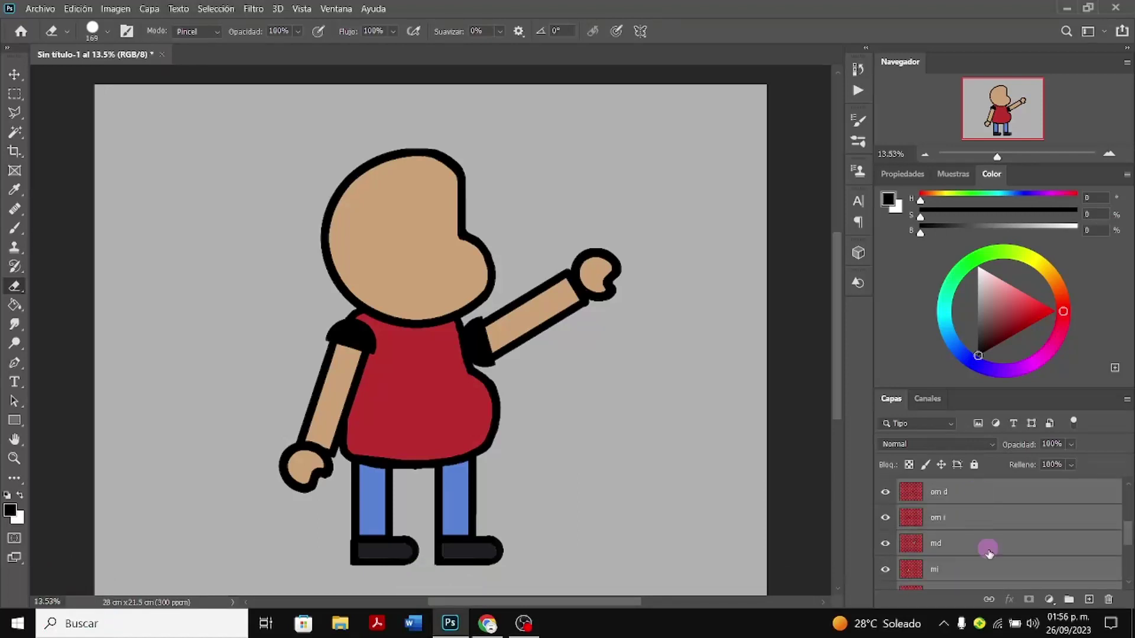
{"action": "scroll", "coordinate": [989, 542], "scroll_direction": "up", "scroll_amount": 2}
{"action": "left_click", "coordinate": [989, 522], "text": "ctrl"}
{"action": "left_click", "coordinate": [987, 497], "text": "ctrl"}
{"action": "scroll", "coordinate": [986, 503], "scroll_direction": "up", "scroll_amount": 1}
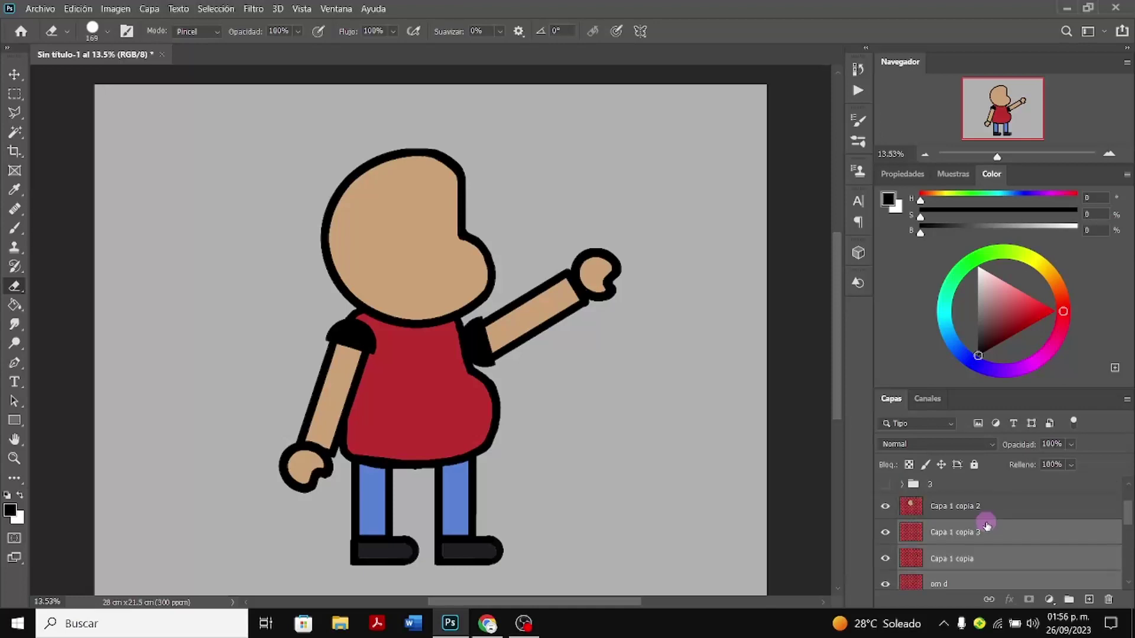
{"action": "left_click", "coordinate": [984, 508], "text": "ctrl"}
{"action": "scroll", "coordinate": [982, 528], "scroll_direction": "up", "scroll_amount": 1}
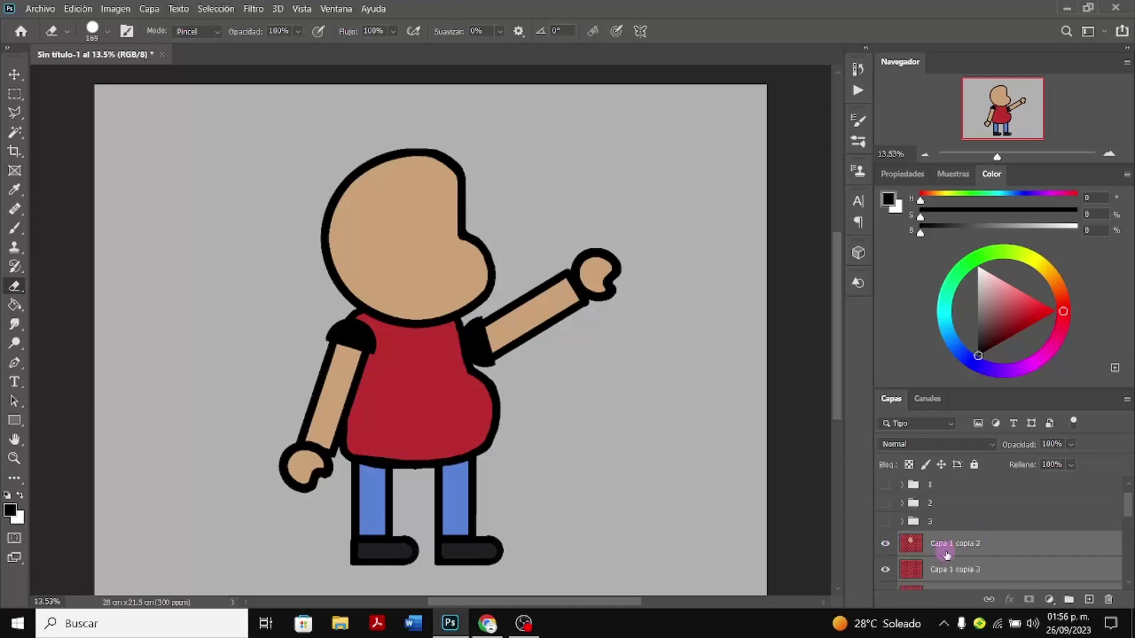
Group the selected layers with Grupo a partir de capas, naming the group 3
{"action": "right_click", "coordinate": [959, 516]}
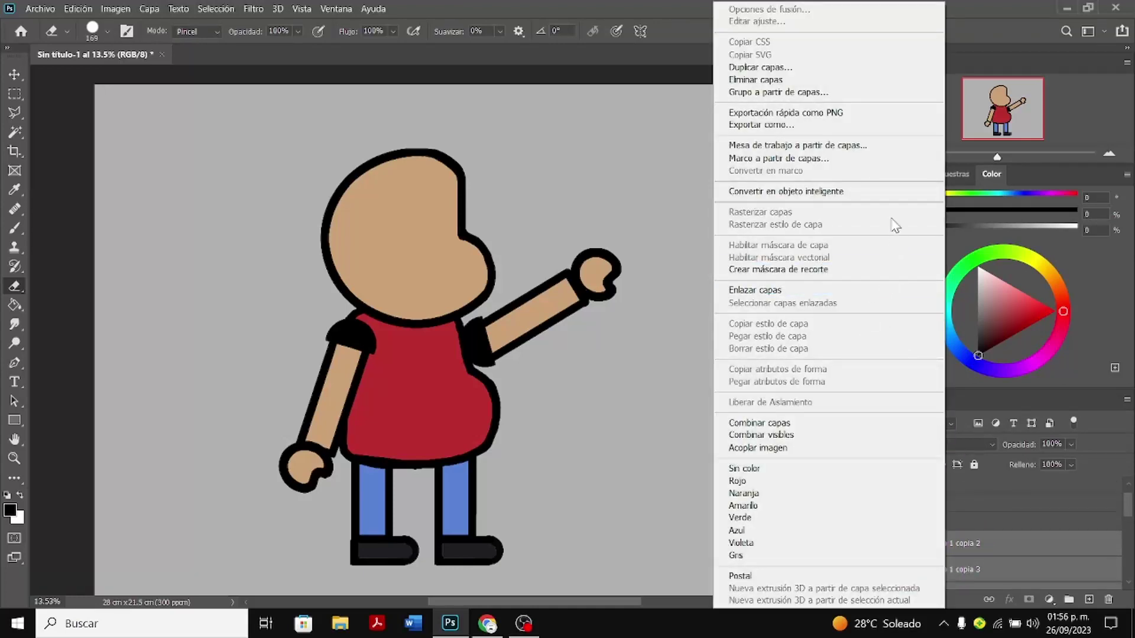
{"action": "left_click", "coordinate": [822, 93]}
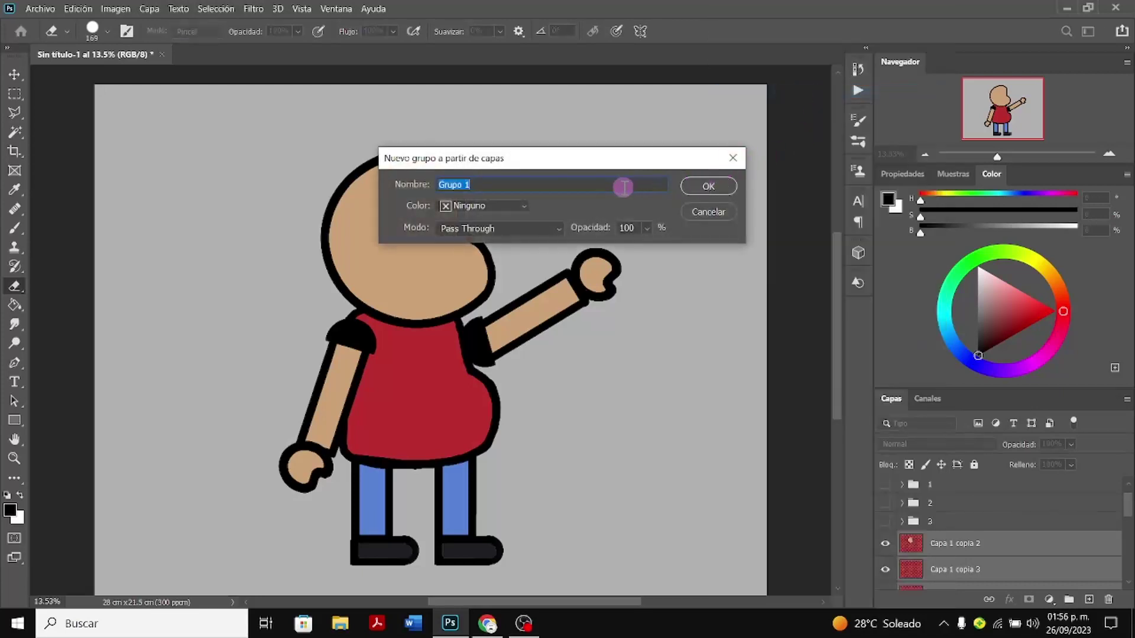
{"action": "type", "text": "3"}
{"action": "left_click", "coordinate": [701, 181]}
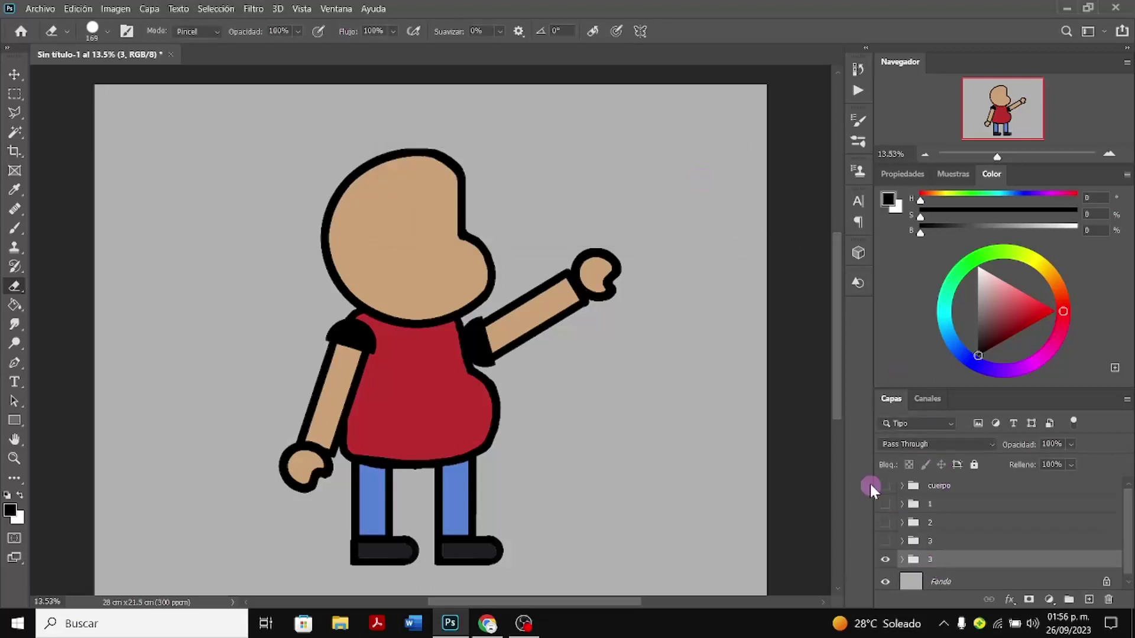
Compare groups 3, 2, 1 and the cuerpo outline by toggling their visibility
{"action": "left_click", "coordinate": [886, 560]}
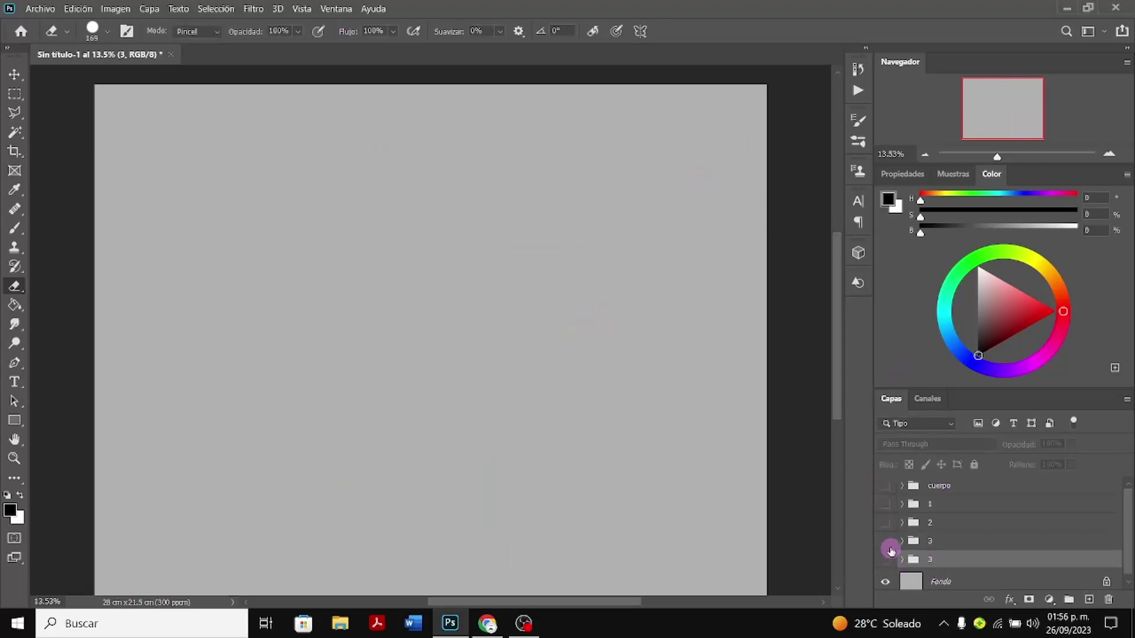
{"action": "left_click", "coordinate": [887, 542]}
{"action": "left_click", "coordinate": [887, 543]}
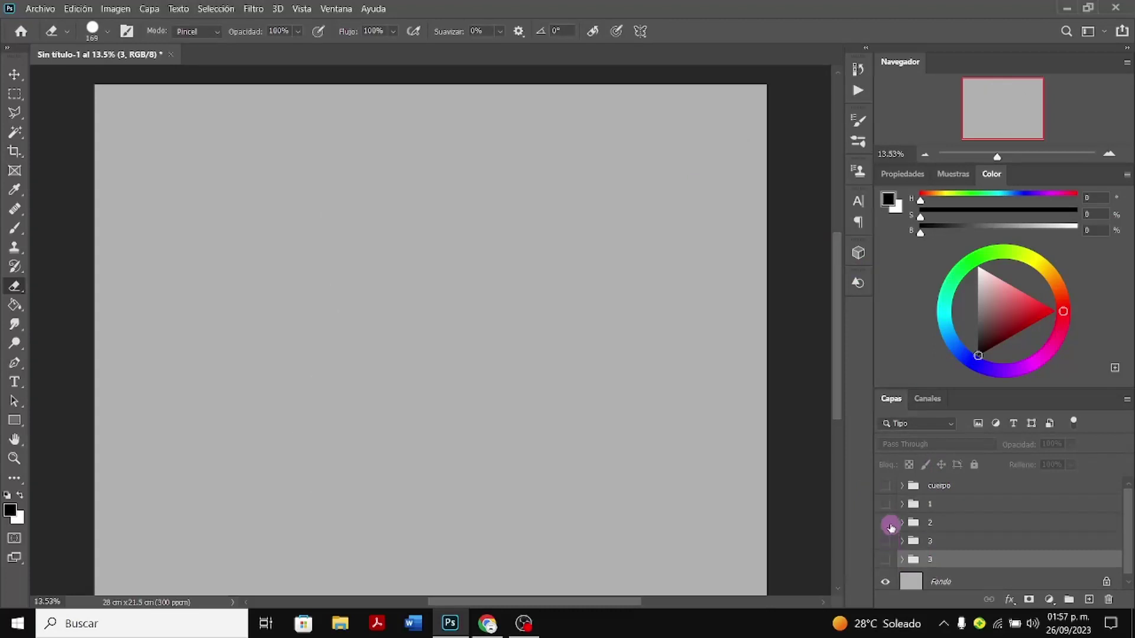
{"action": "left_click", "coordinate": [886, 523]}
{"action": "left_click", "coordinate": [891, 516]}
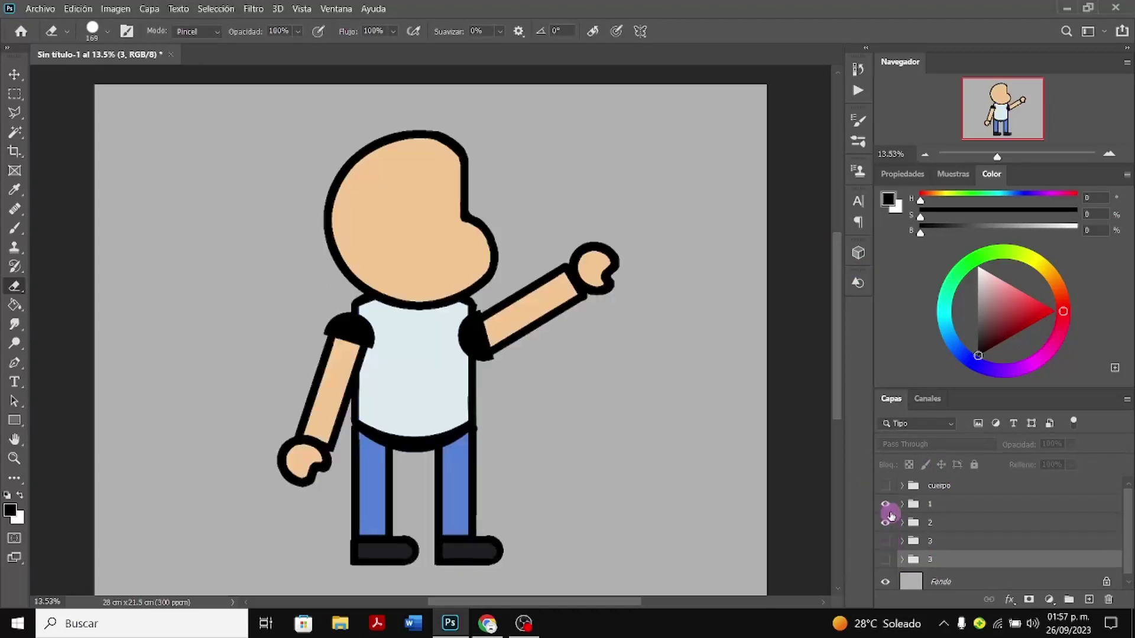
{"action": "left_click", "coordinate": [886, 523]}
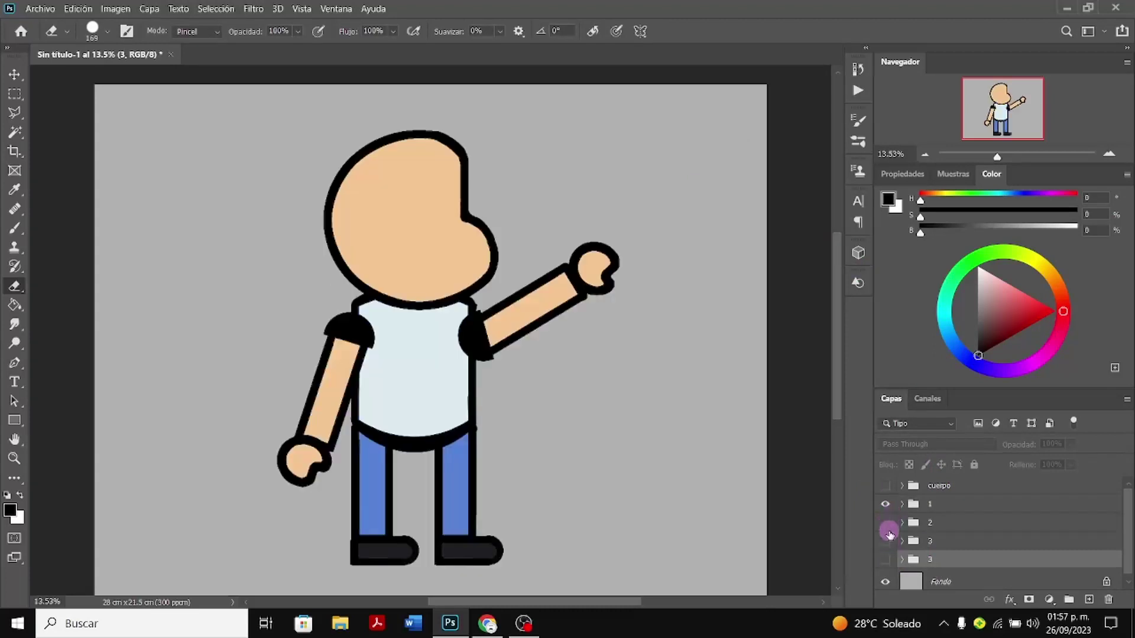
{"action": "left_click", "coordinate": [888, 506]}
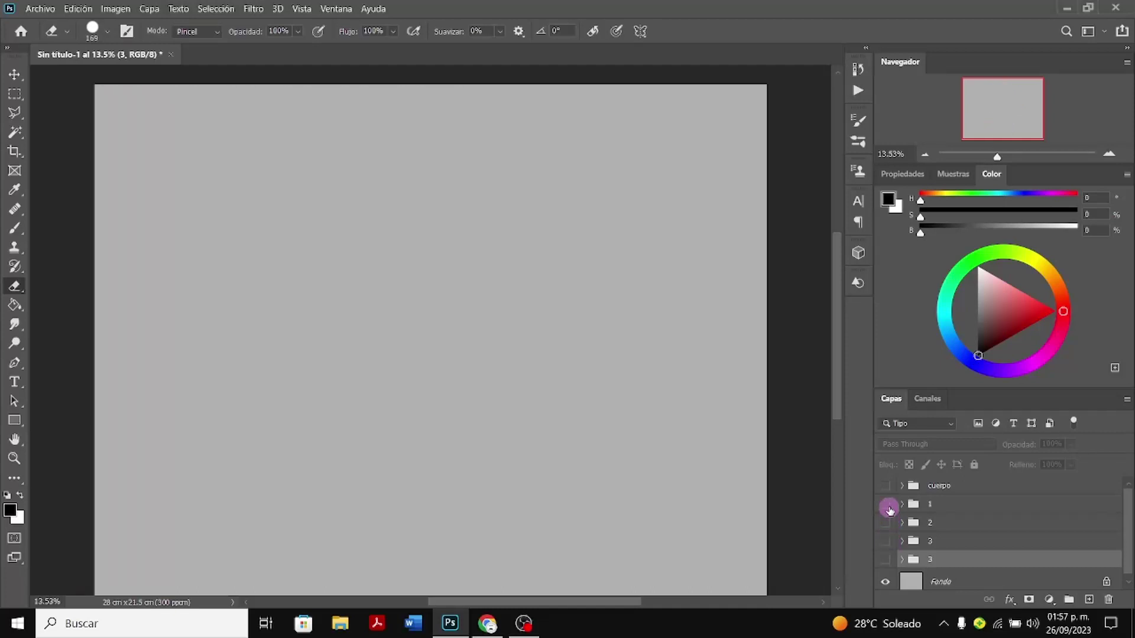
{"action": "left_click", "coordinate": [889, 506]}
{"action": "left_click", "coordinate": [887, 487]}
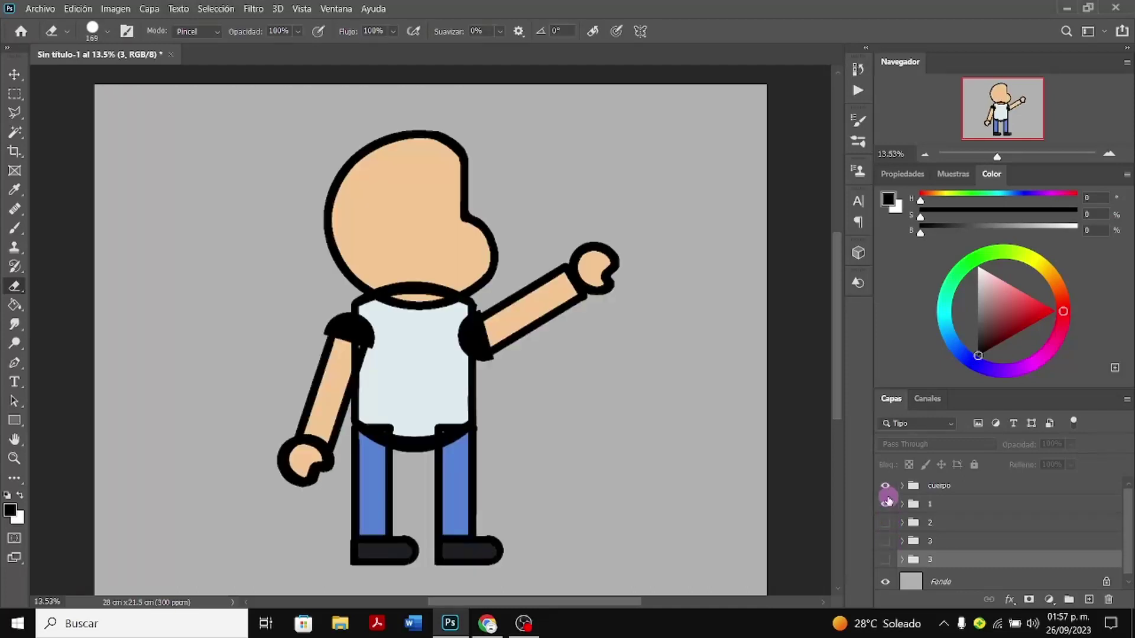
{"action": "left_click", "coordinate": [886, 486]}
{"action": "left_click", "coordinate": [885, 506]}
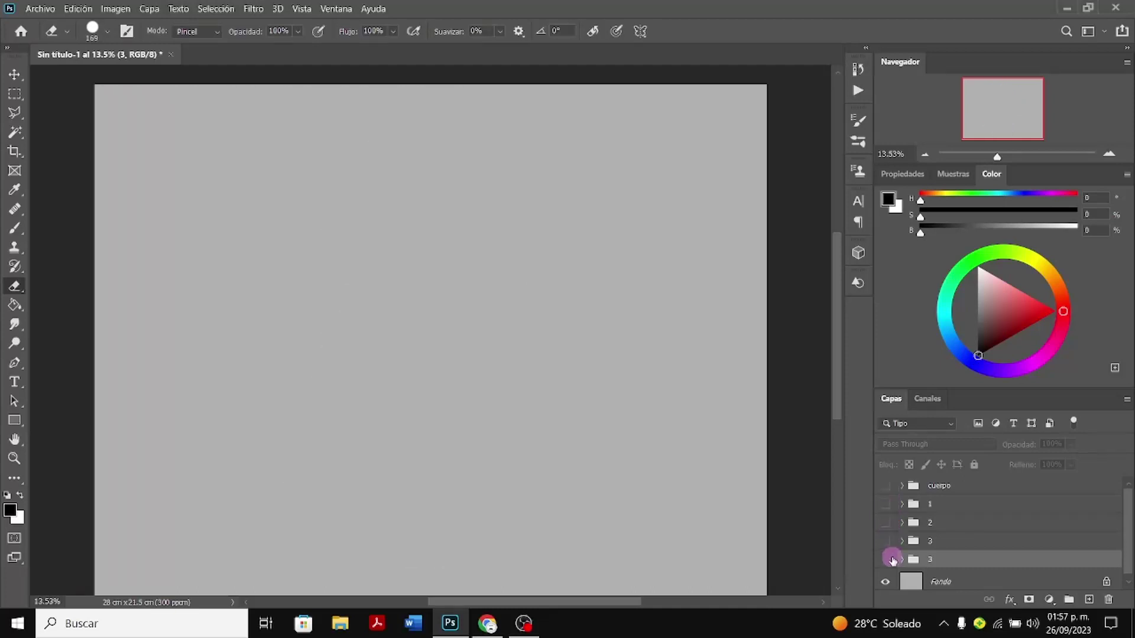
Hide groups 3, 2 and 1, leaving only the cuerpo outline group visible
{"action": "left_click", "coordinate": [887, 542]}
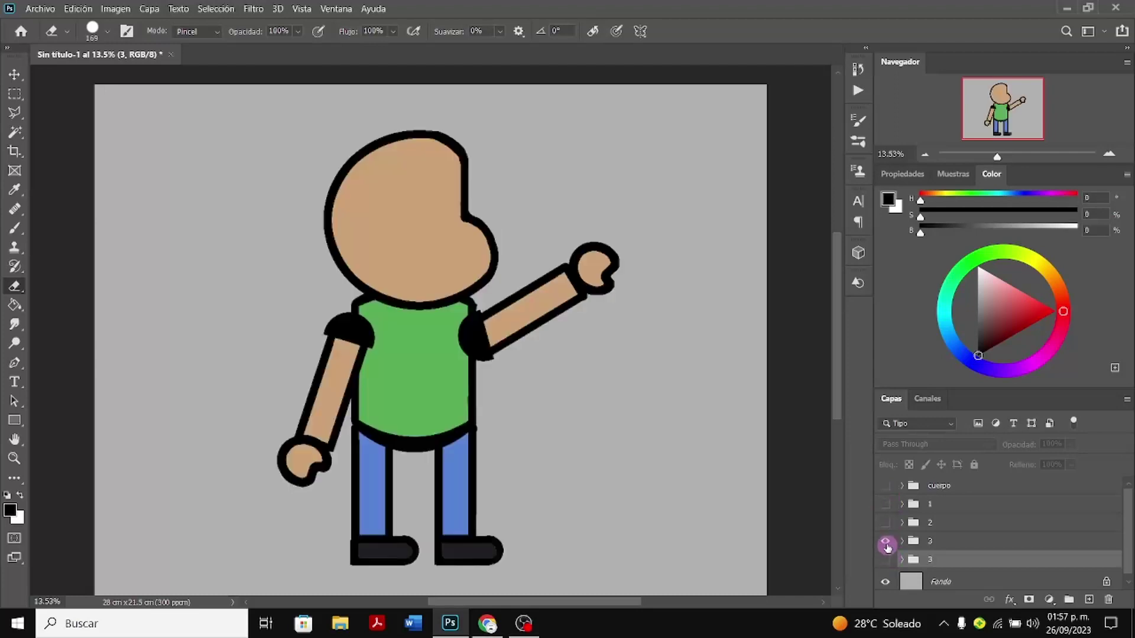
{"action": "left_click", "coordinate": [887, 542]}
{"action": "left_click", "coordinate": [887, 524]}
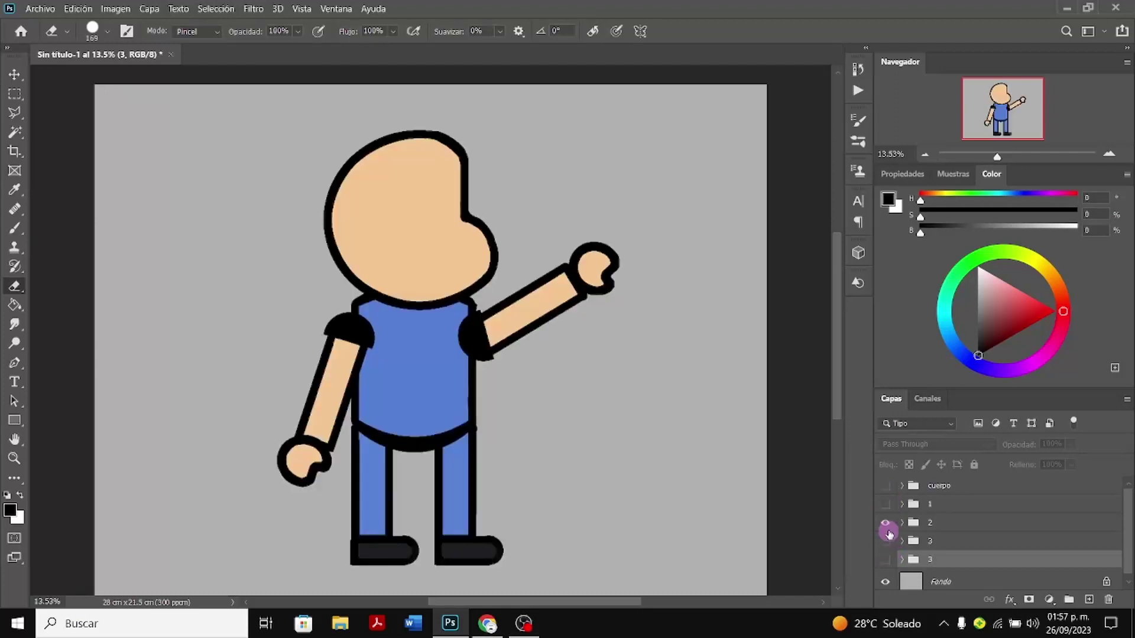
{"action": "left_click", "coordinate": [887, 524]}
{"action": "left_click", "coordinate": [887, 505]}
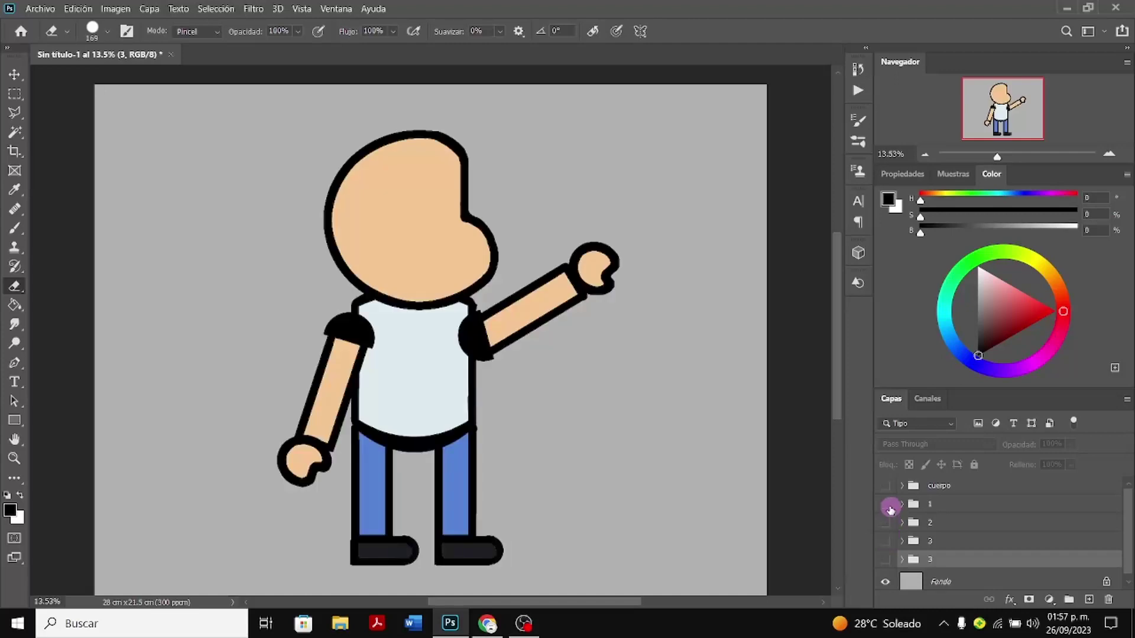
{"action": "left_click", "coordinate": [887, 506]}
{"action": "left_click", "coordinate": [887, 487]}
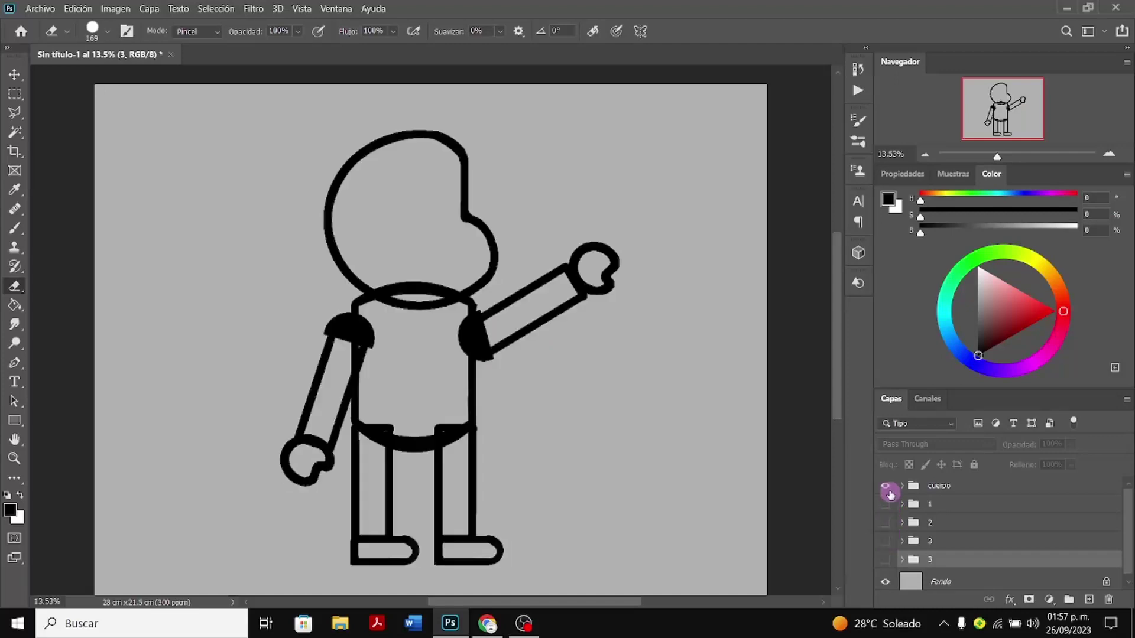
{"action": "left_click", "coordinate": [888, 488]}
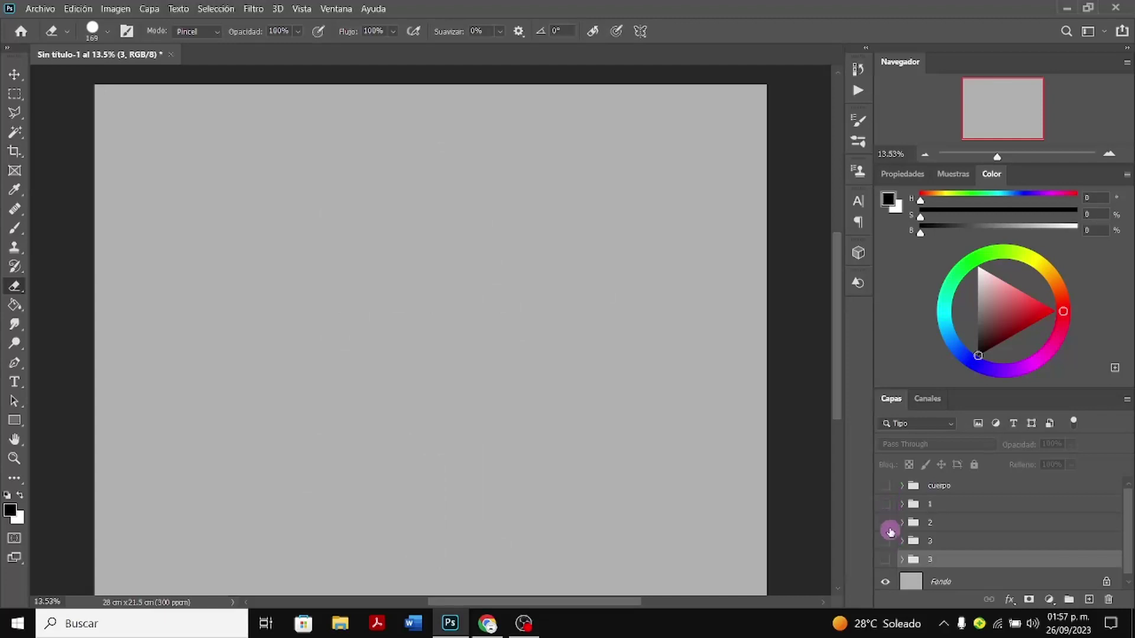
{"action": "left_click", "coordinate": [884, 488]}
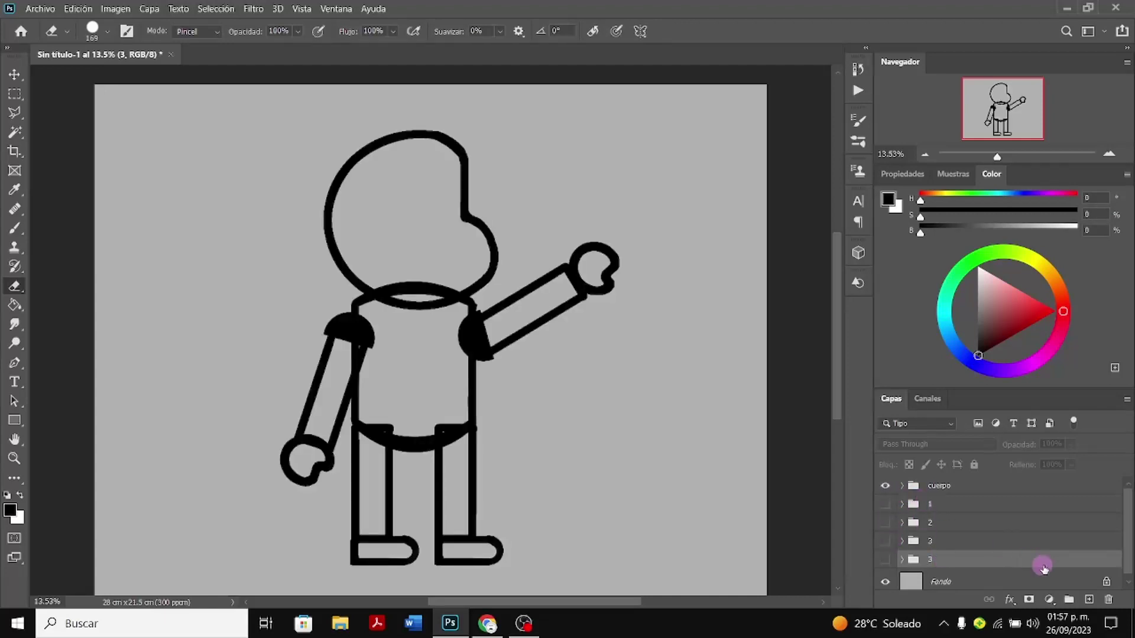
{"action": "left_click", "coordinate": [1089, 599]}
Move the new layer Capa 4 to the top of the stack above the cuerpo group
{"action": "left_click_drag", "start_coordinate": [972, 566], "coordinate": [958, 479]}
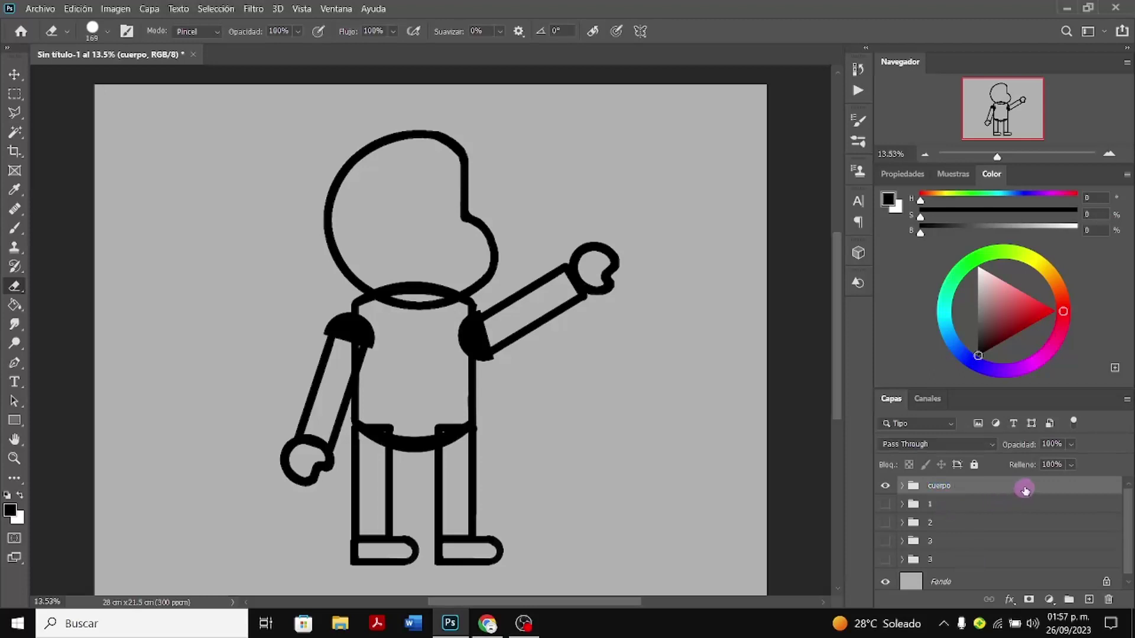
{"action": "key", "text": "ctrl+z"}
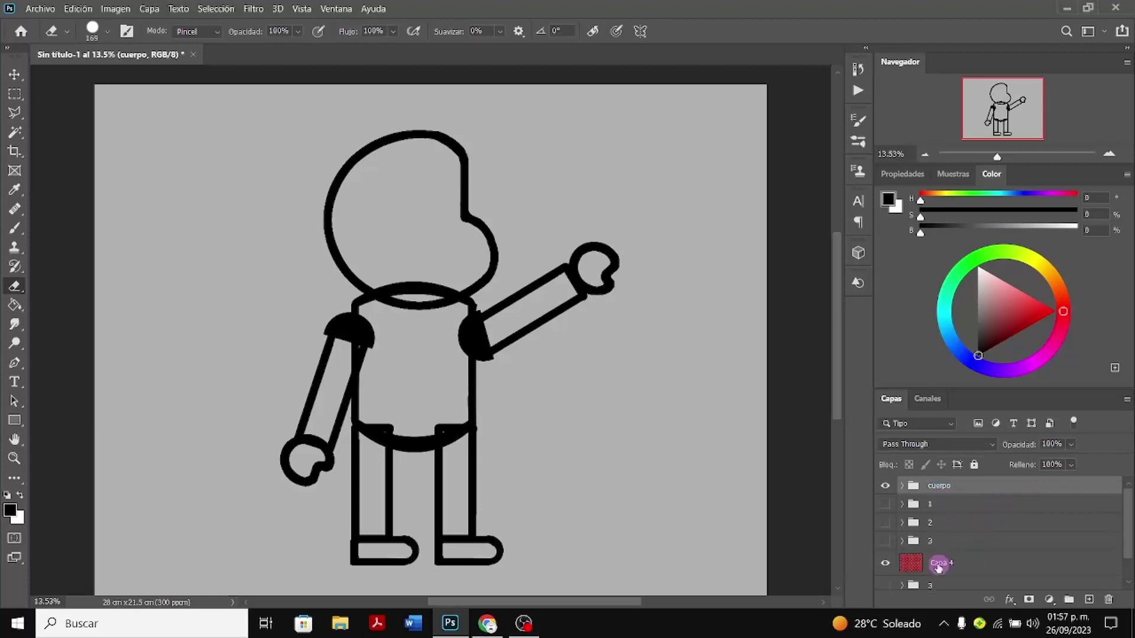
{"action": "left_click_drag", "start_coordinate": [938, 567], "coordinate": [929, 479]}
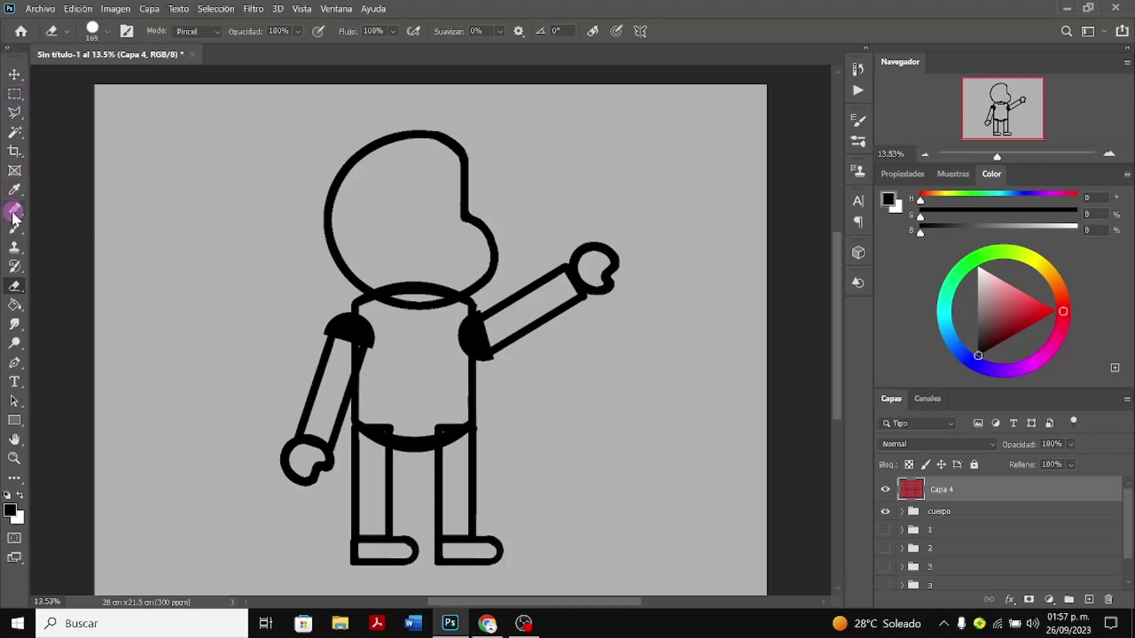
Draw a closed polygonal hair-band selection along the head's top-left edge
{"action": "left_click", "coordinate": [15, 132]}
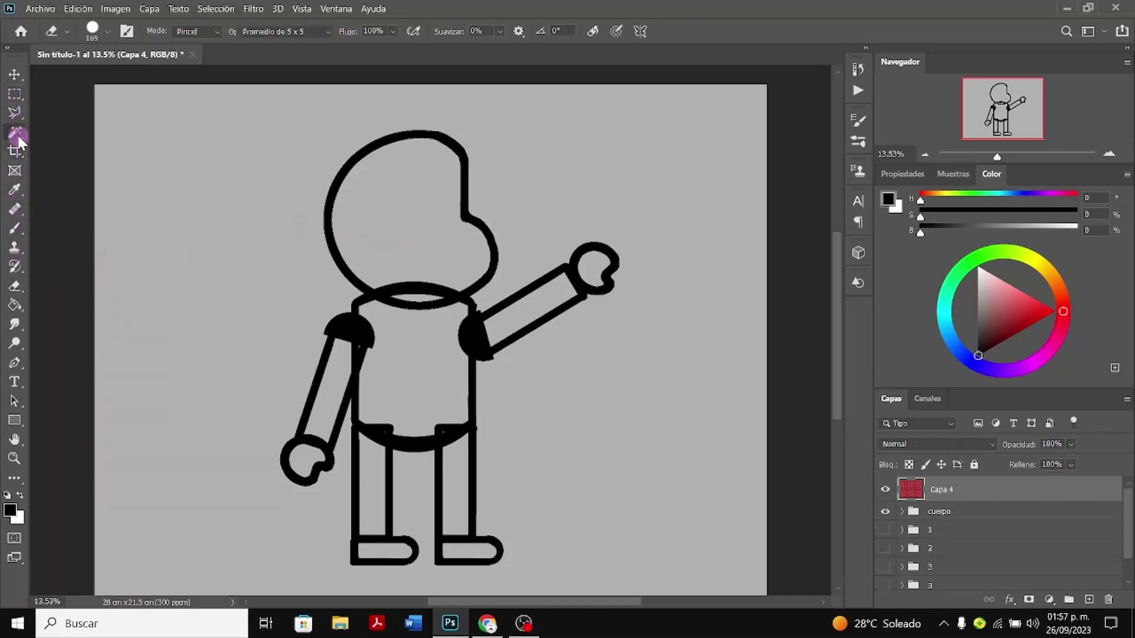
{"action": "left_click", "coordinate": [407, 195]}
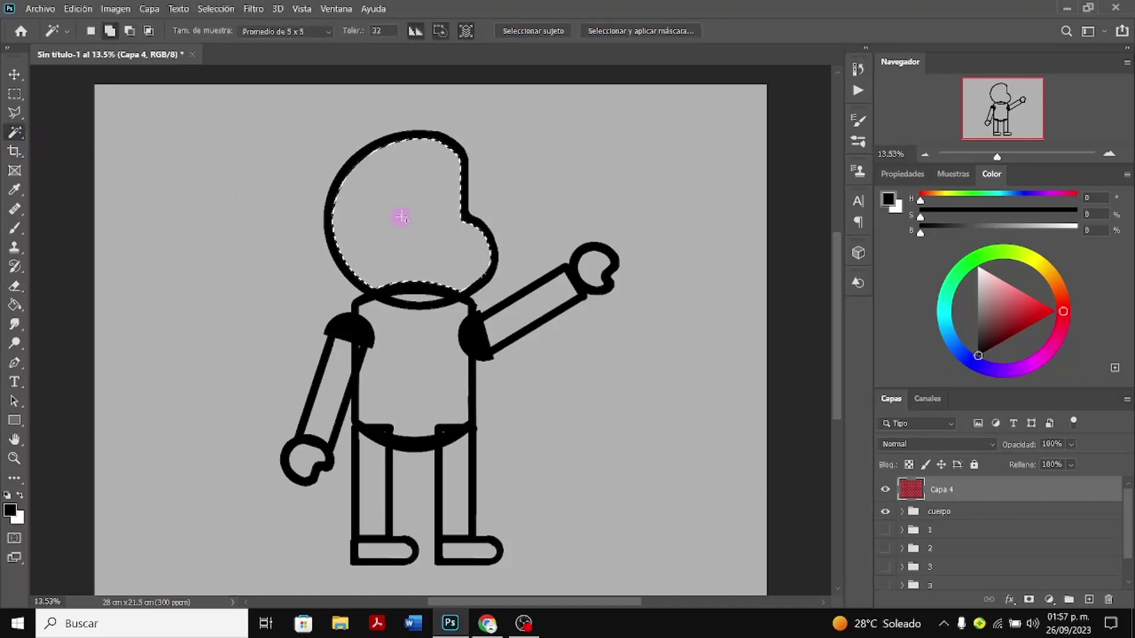
{"action": "left_click", "coordinate": [22, 115]}
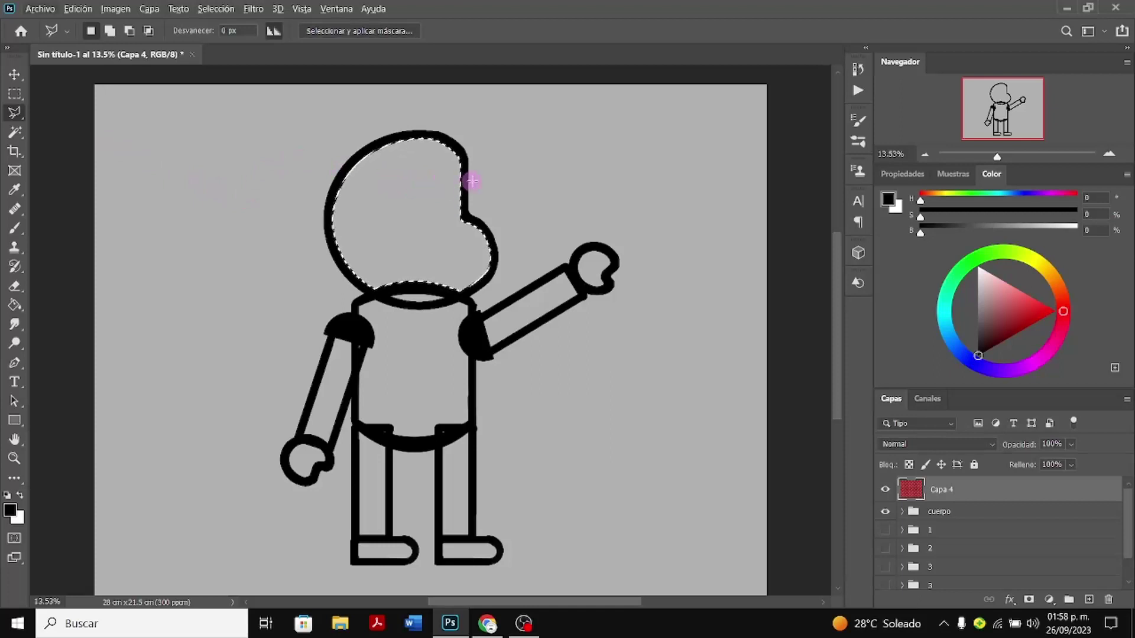
{"action": "key", "text": "shift"}
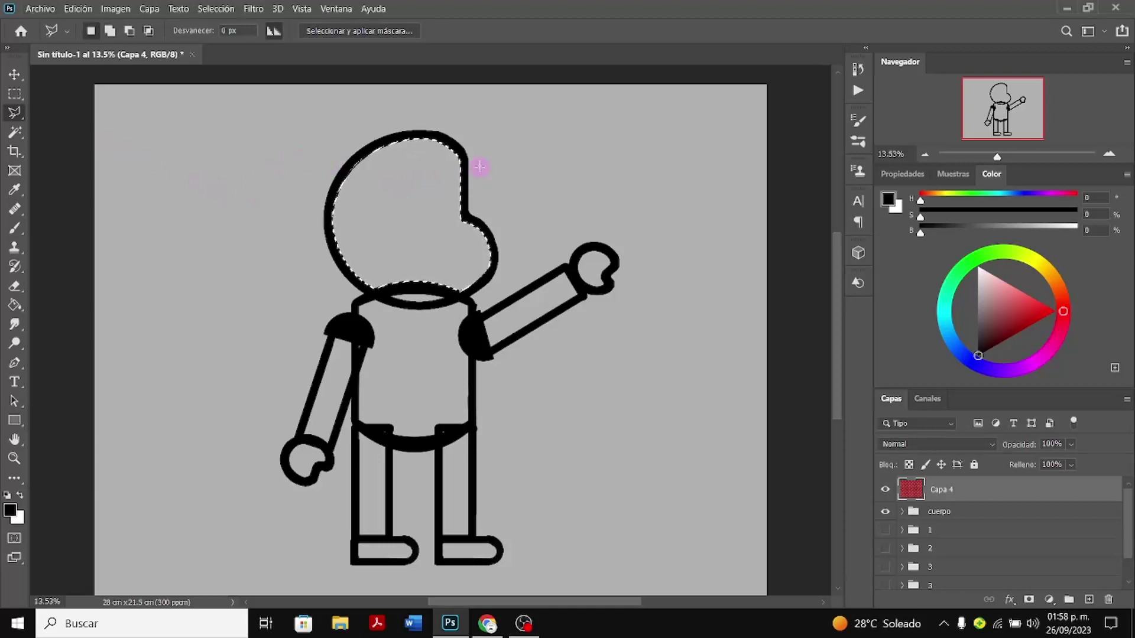
{"action": "key", "text": "alt"}
{"action": "left_click", "coordinate": [476, 172]}
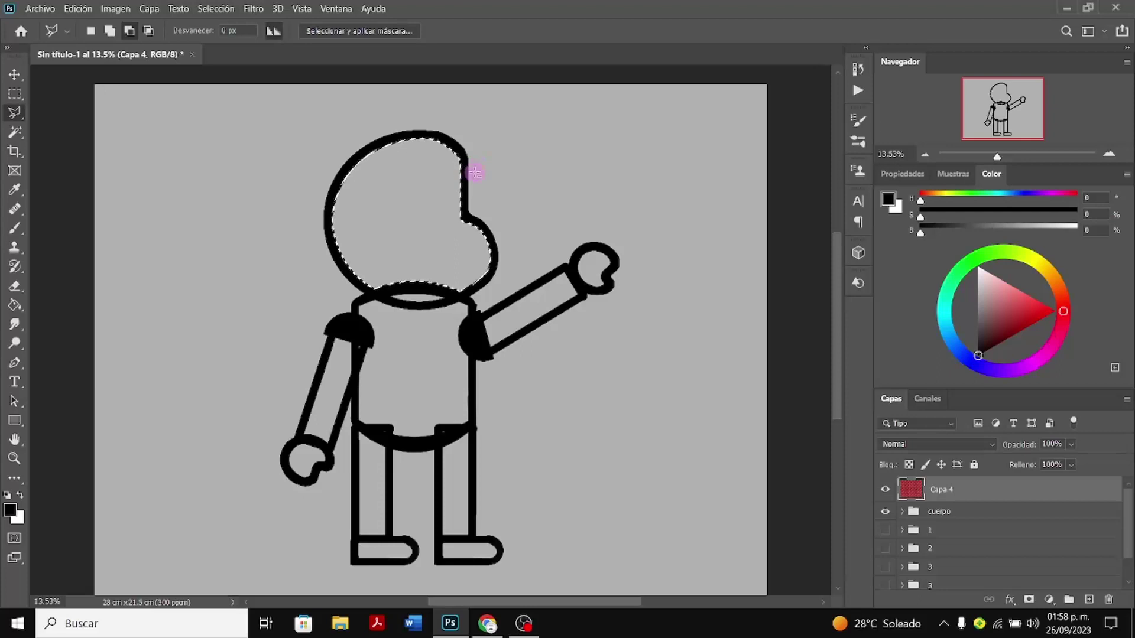
{"action": "left_click", "coordinate": [389, 172]}
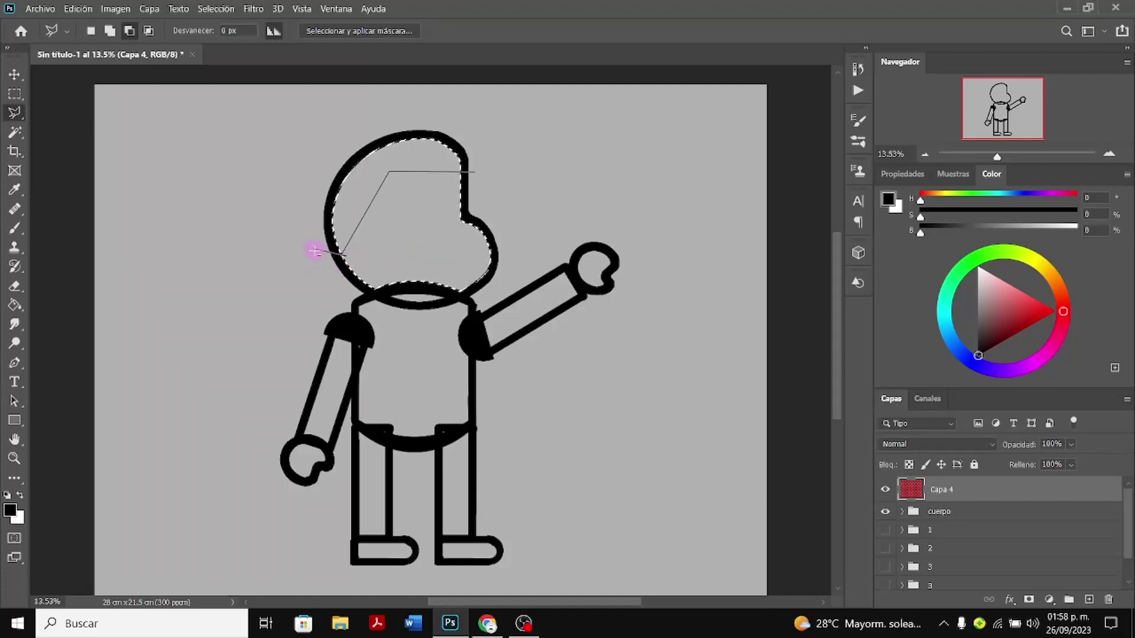
{"action": "left_click", "coordinate": [403, 336]}
{"action": "left_click", "coordinate": [542, 259]}
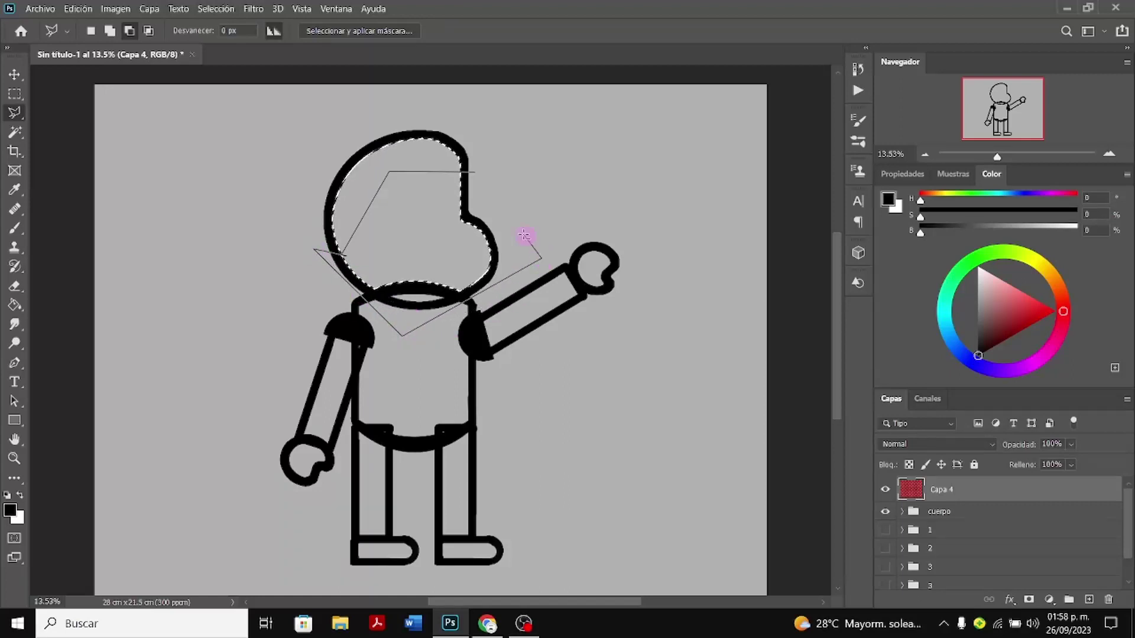
{"action": "left_click", "coordinate": [476, 172]}
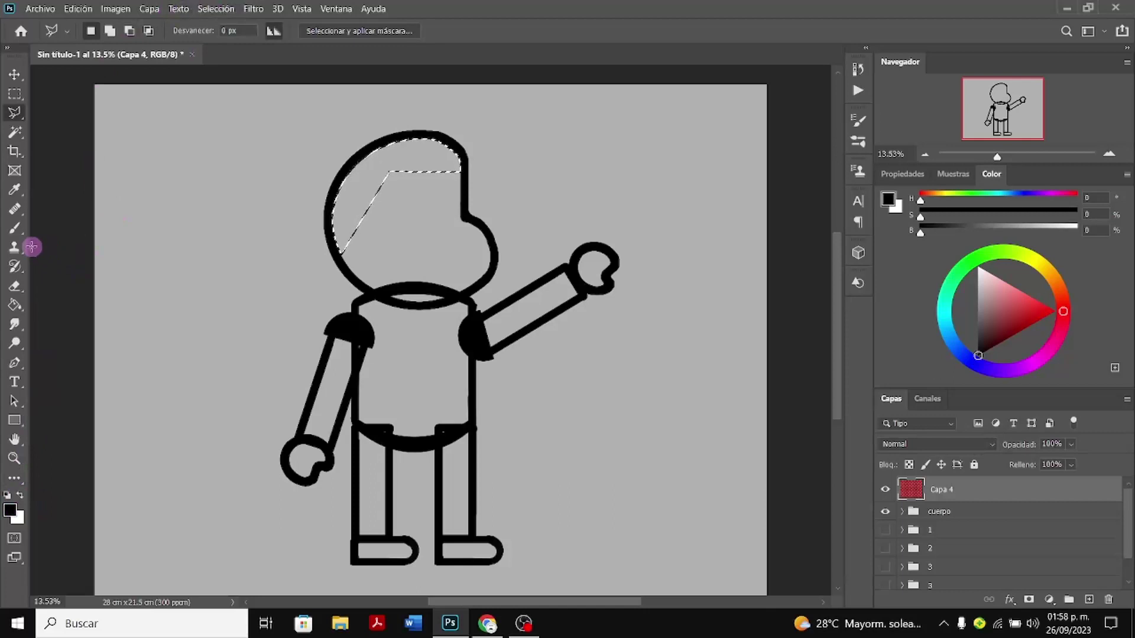
Set the foreground to pink-purple b574bd and bucket-fill the hair selection on Capa 4
{"action": "left_click", "coordinate": [10, 510]}
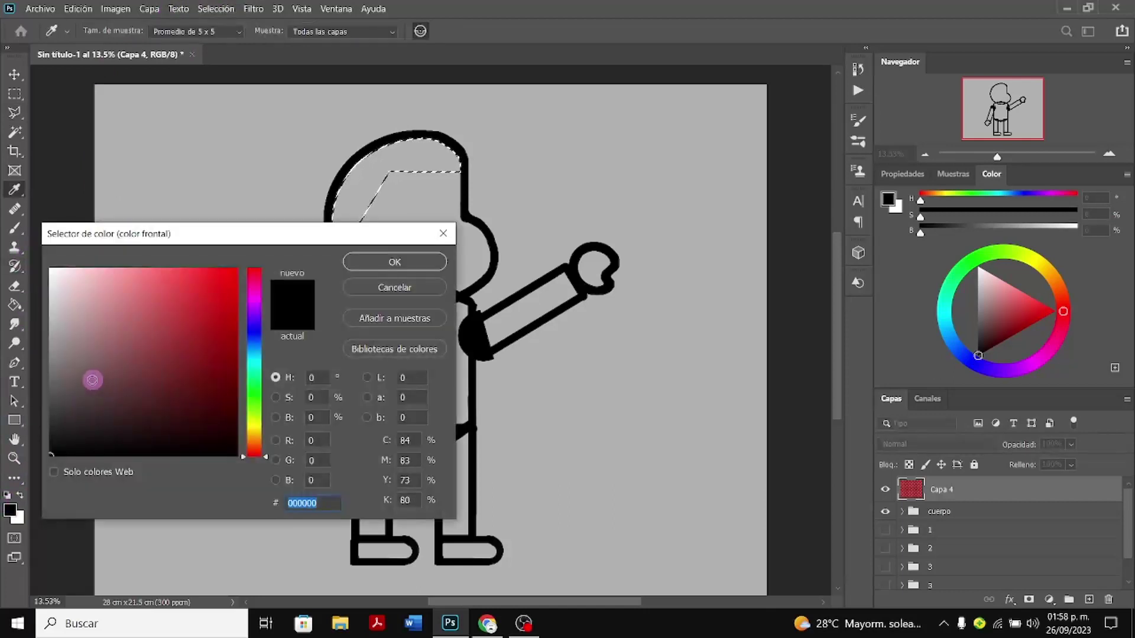
{"action": "left_click", "coordinate": [260, 369]}
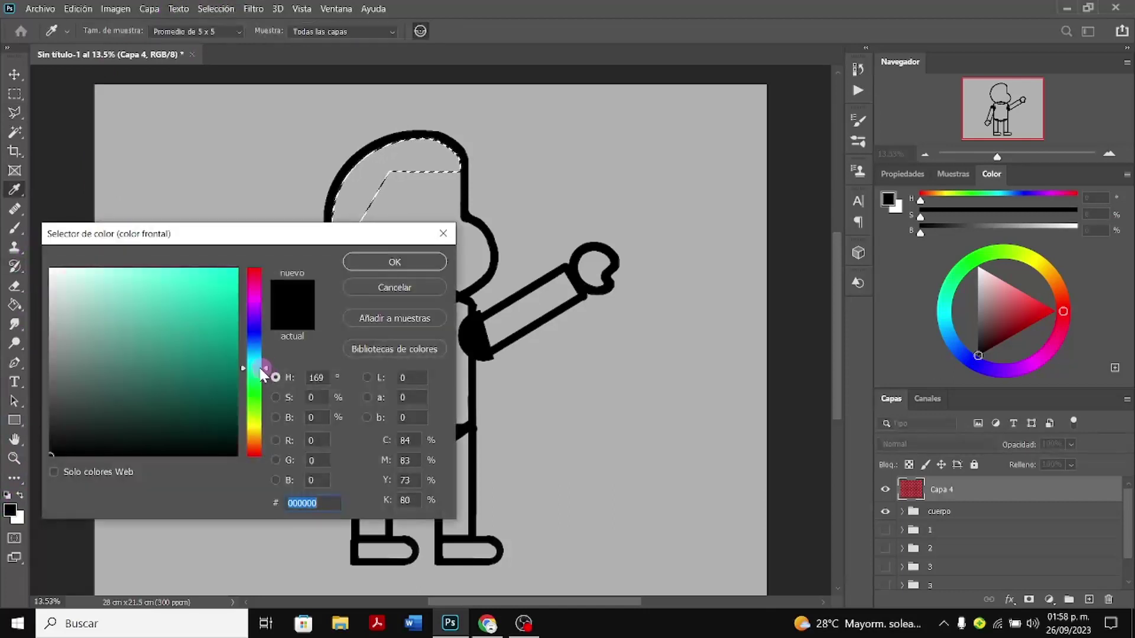
{"action": "mouse_move", "coordinate": [261, 367]}
{"action": "left_mouse_down"}
{"action": "mouse_move", "coordinate": [260, 392]}
{"action": "mouse_move", "coordinate": [260, 304]}
{"action": "left_mouse_up"}
{"action": "left_click_drag", "start_coordinate": [136, 287], "coordinate": [122, 317]}
{"action": "left_click", "coordinate": [345, 260]}
{"action": "key", "text": "l"}
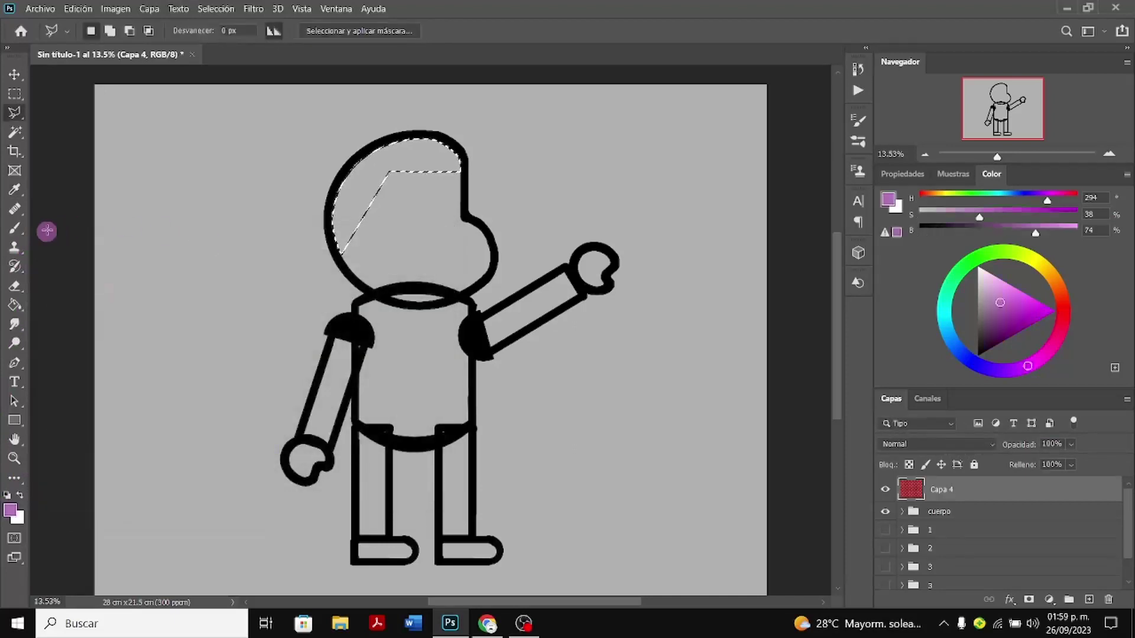
{"action": "left_click", "coordinate": [15, 305]}
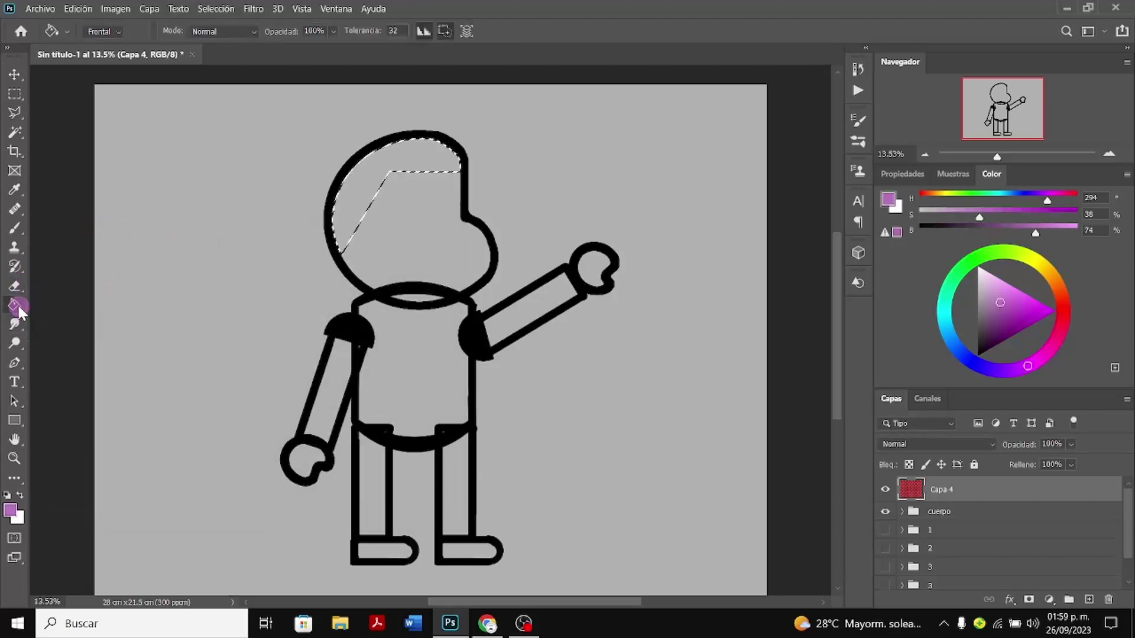
{"action": "left_click", "coordinate": [356, 203]}
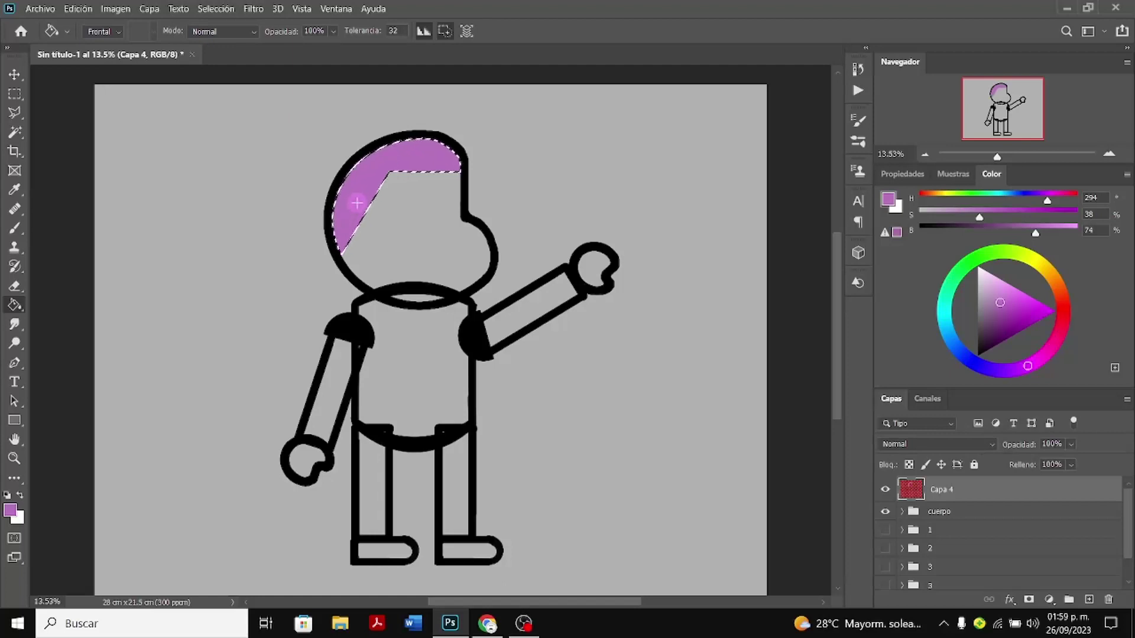
Scale the purple hair on Capa 4 up to about 112% with Free Transform
{"action": "key", "text": "ctrl+t"}
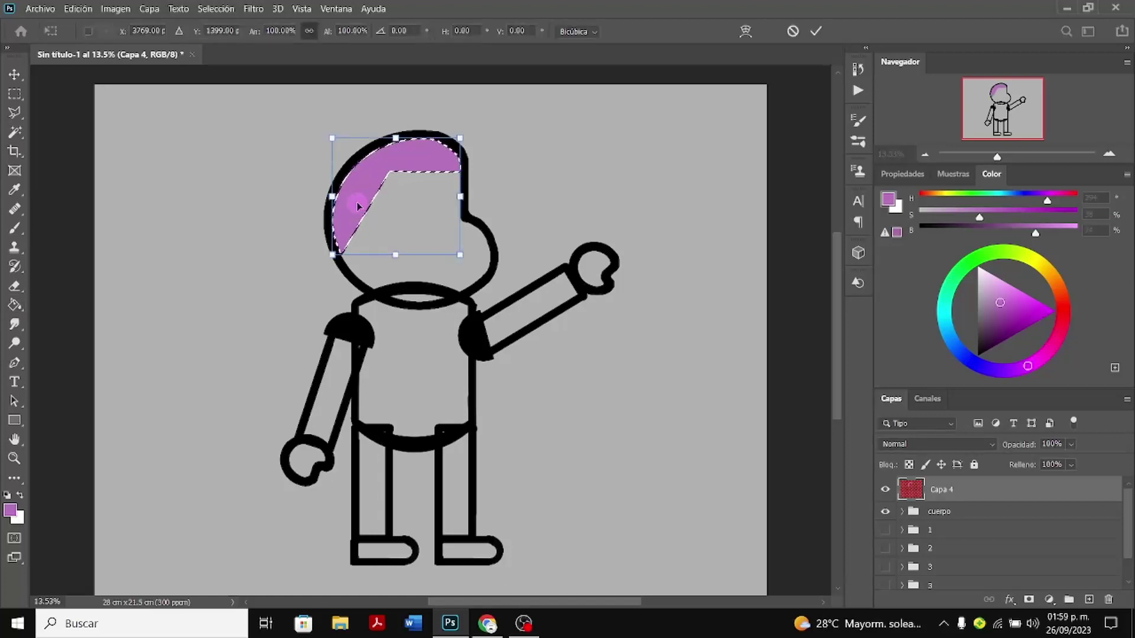
{"action": "left_click_drag", "start_coordinate": [329, 136], "coordinate": [321, 129]}
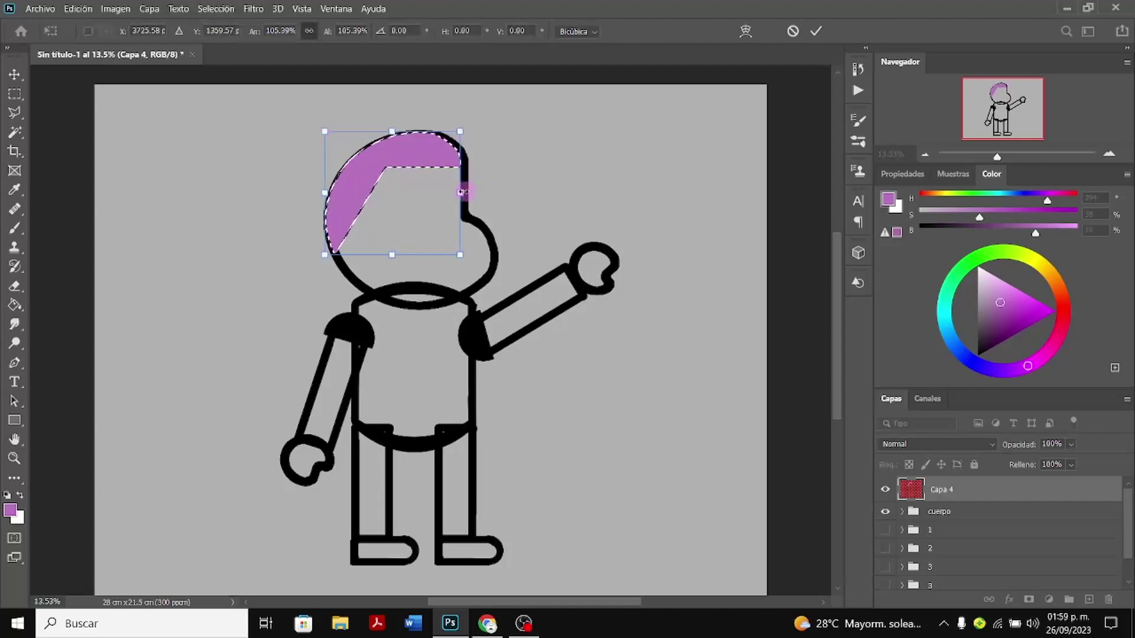
{"action": "left_click_drag", "start_coordinate": [465, 191], "coordinate": [467, 190]}
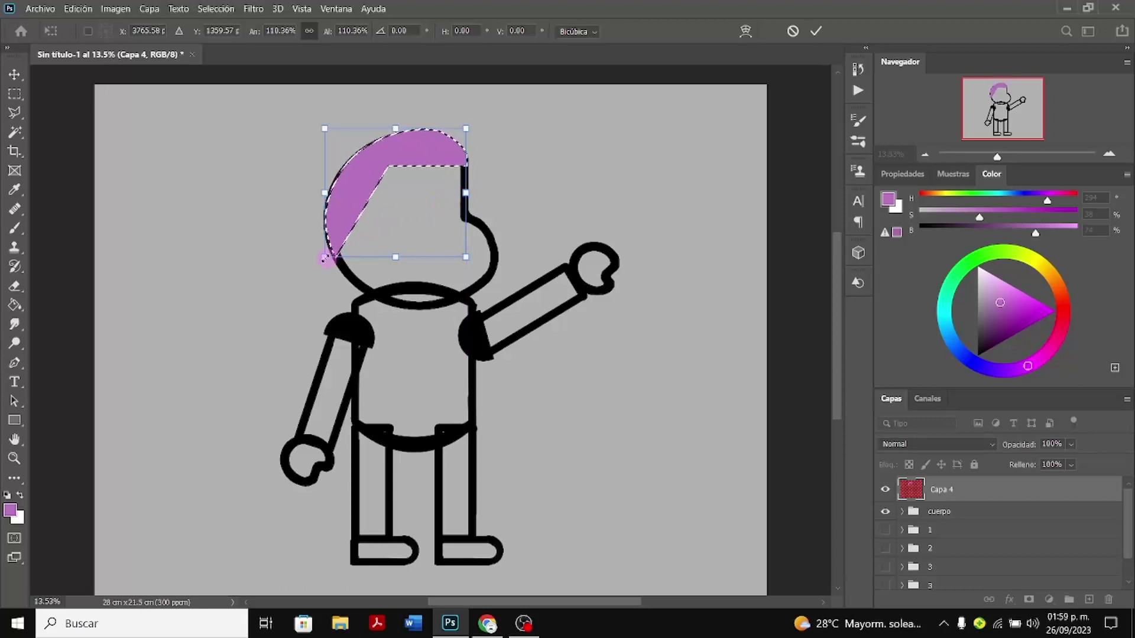
{"action": "left_click_drag", "start_coordinate": [324, 258], "coordinate": [323, 260]}
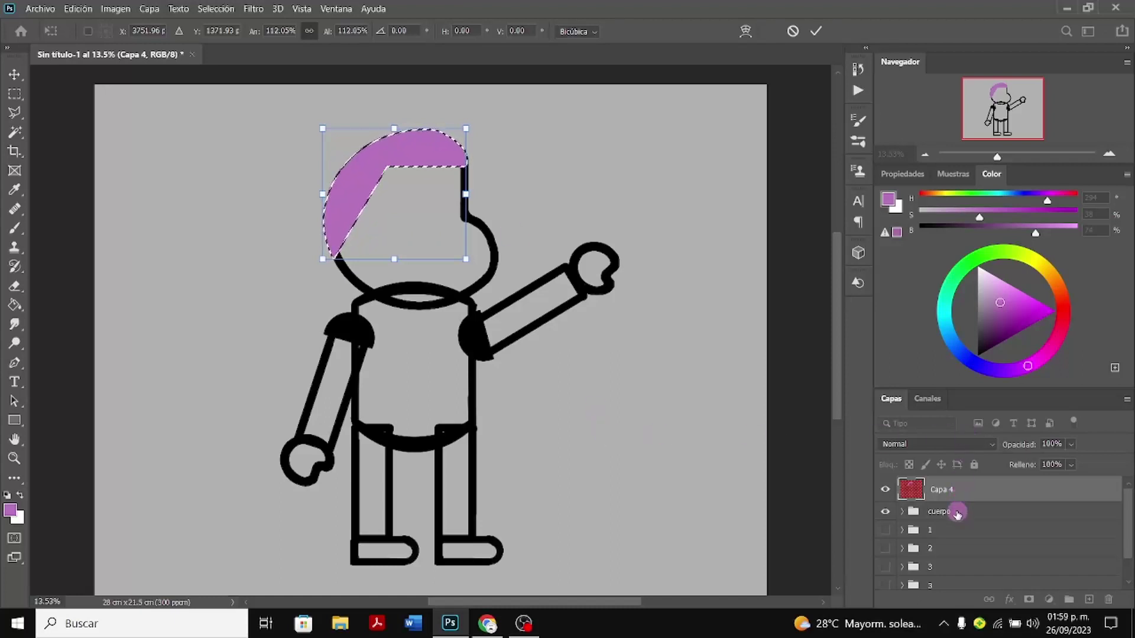
Apply the resize, hide the cuerpo group, and duplicate Capa 4 as Capa 4 copia
{"action": "left_click", "coordinate": [888, 516]}
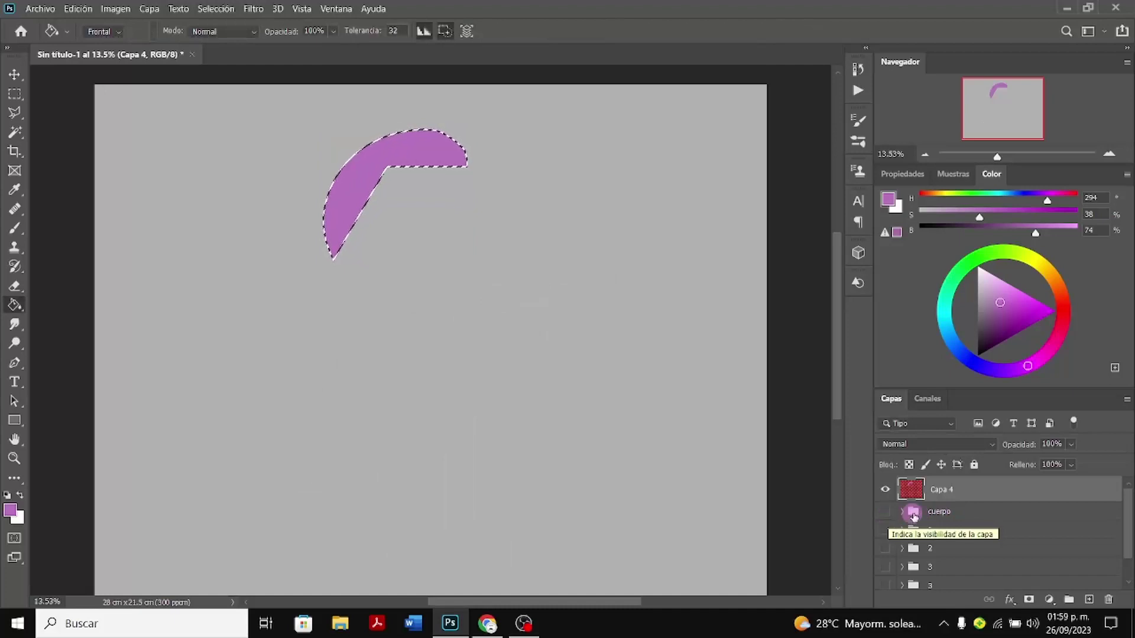
{"action": "right_click", "coordinate": [957, 492]}
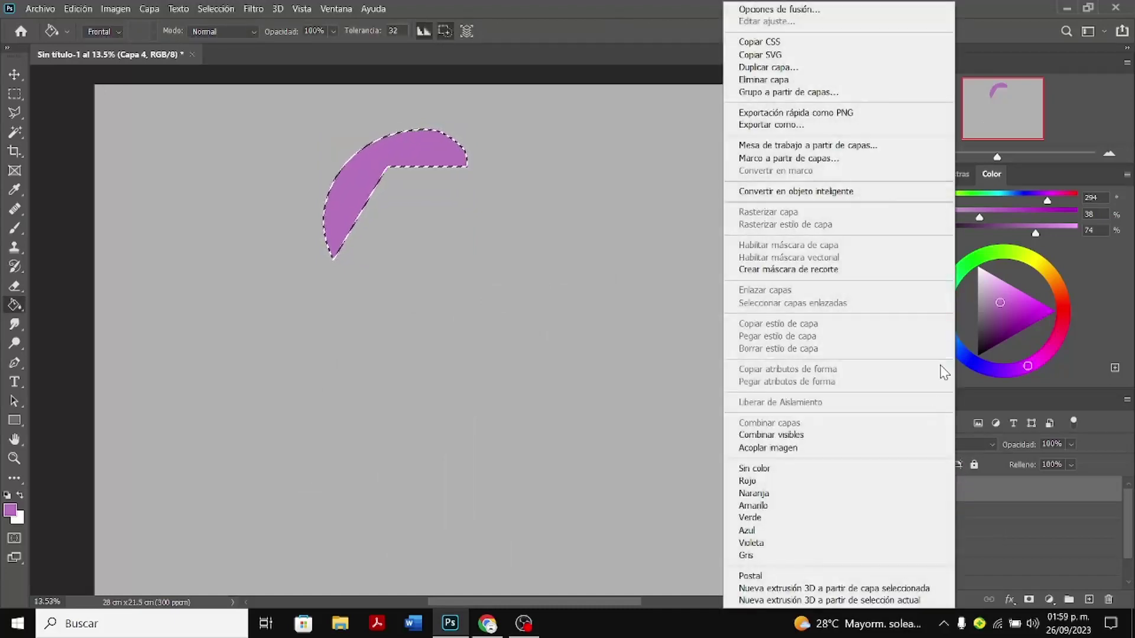
{"action": "left_click", "coordinate": [837, 70]}
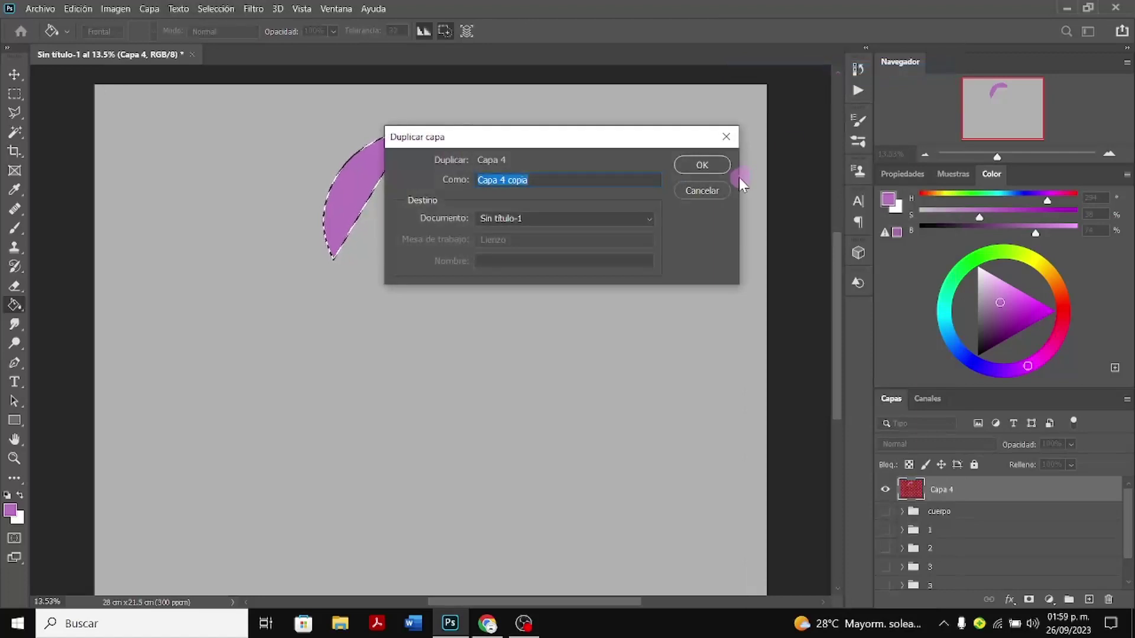
{"action": "left_click", "coordinate": [719, 167]}
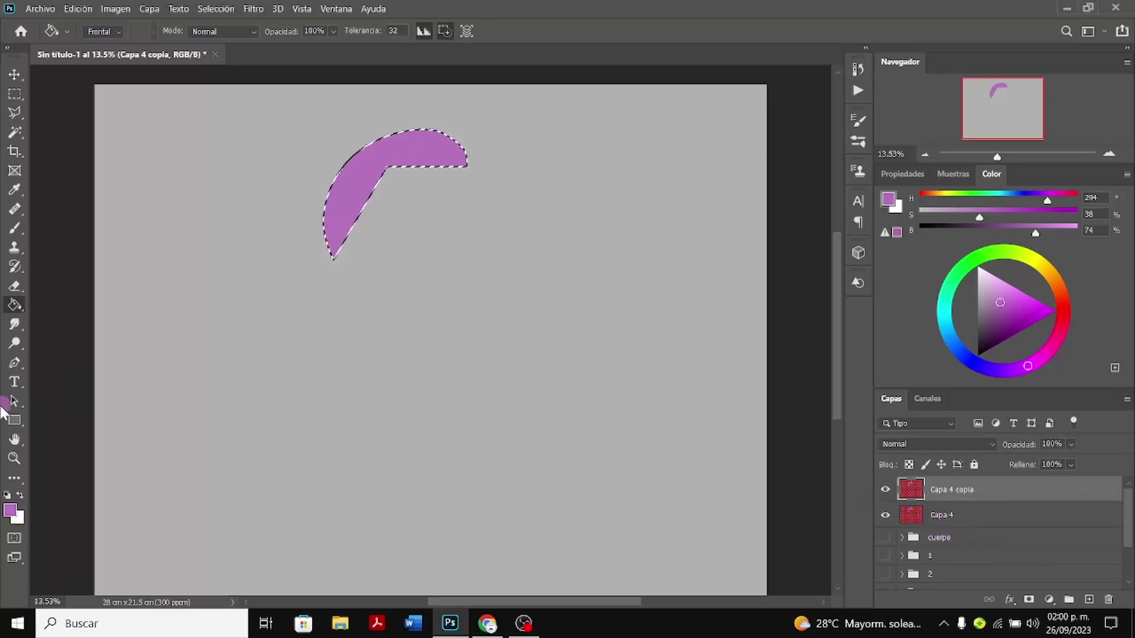
Choose a dark brown foreground colour in the Color Picker
{"action": "left_click", "coordinate": [15, 511]}
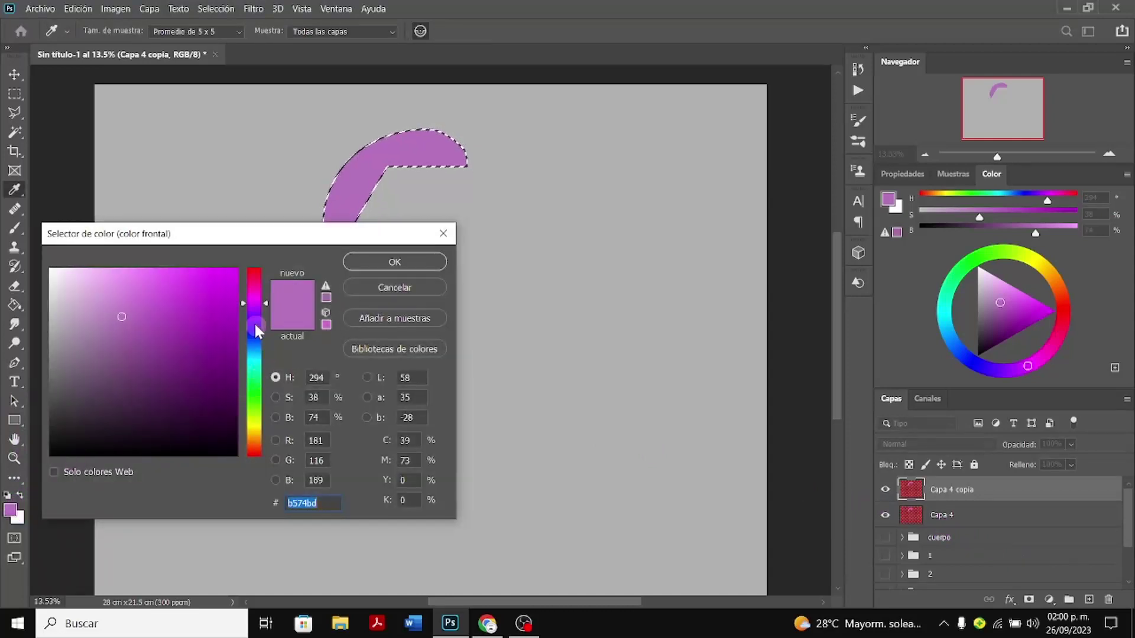
{"action": "left_click_drag", "start_coordinate": [253, 324], "coordinate": [252, 437]}
{"action": "left_click", "coordinate": [144, 336]}
{"action": "mouse_move", "coordinate": [143, 336]}
{"action": "left_mouse_down"}
{"action": "mouse_move", "coordinate": [139, 373]}
{"action": "mouse_move", "coordinate": [147, 385]}
{"action": "mouse_move", "coordinate": [170, 380]}
{"action": "mouse_move", "coordinate": [129, 405]}
{"action": "left_mouse_up"}
{"action": "left_click", "coordinate": [395, 263]}
{"action": "key", "text": "g"}
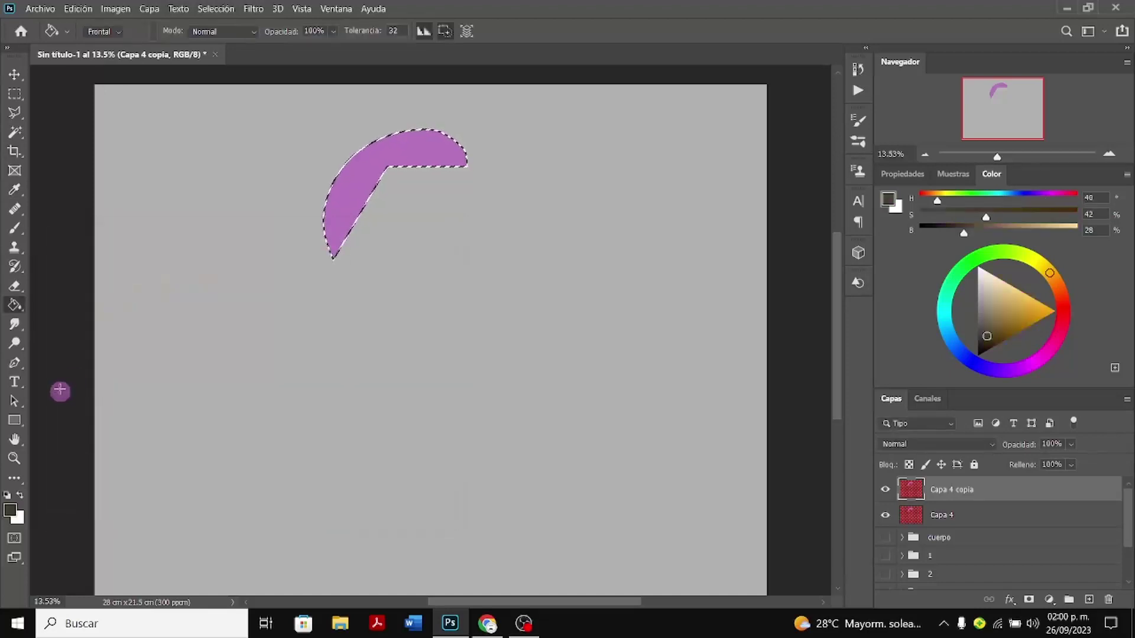
Fill the hair crescent with brown, then refill it darker (H 46, S 71%, B 22%)
{"action": "left_click", "coordinate": [370, 186]}
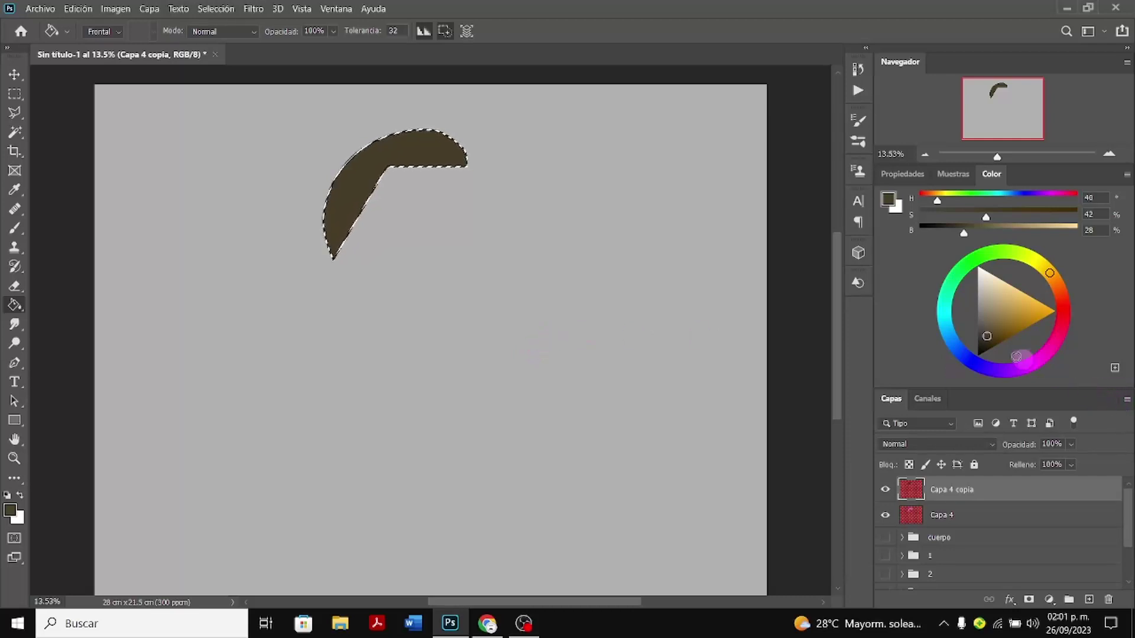
{"action": "left_click", "coordinate": [990, 343]}
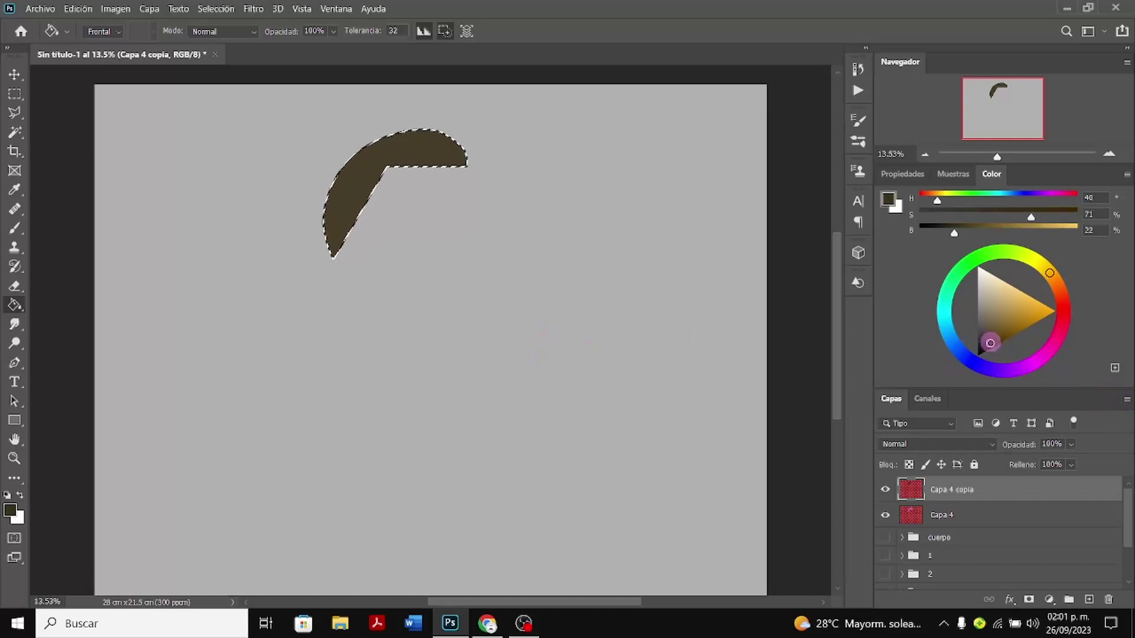
{"action": "left_click", "coordinate": [342, 217]}
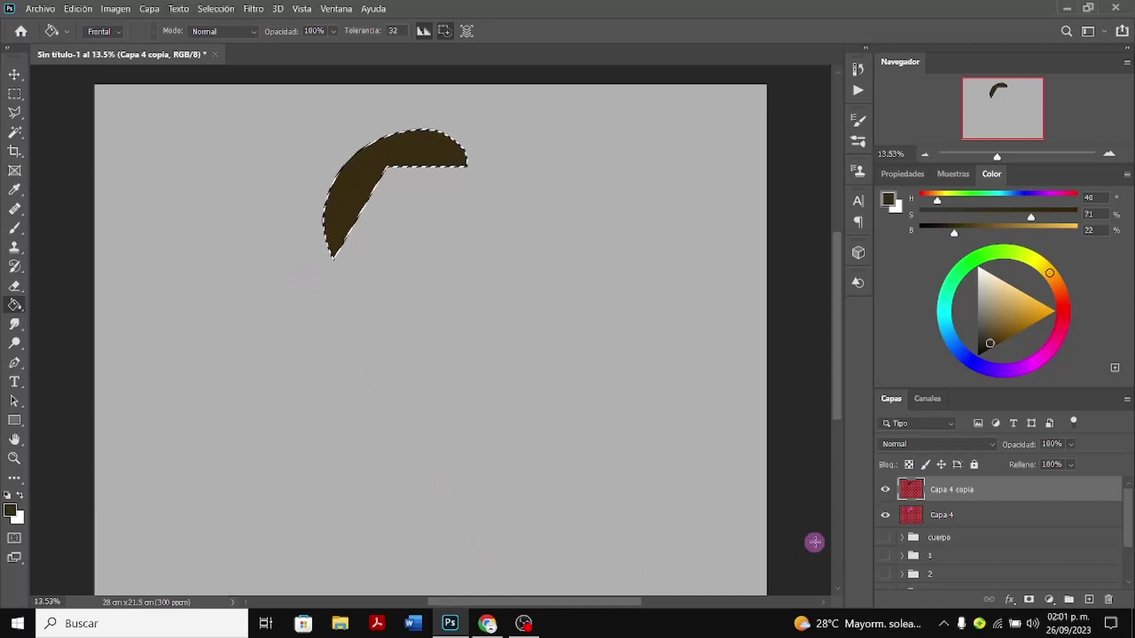
Set the foreground to black and fill the crescent on Capa 4 with black
{"action": "left_click", "coordinate": [886, 517]}
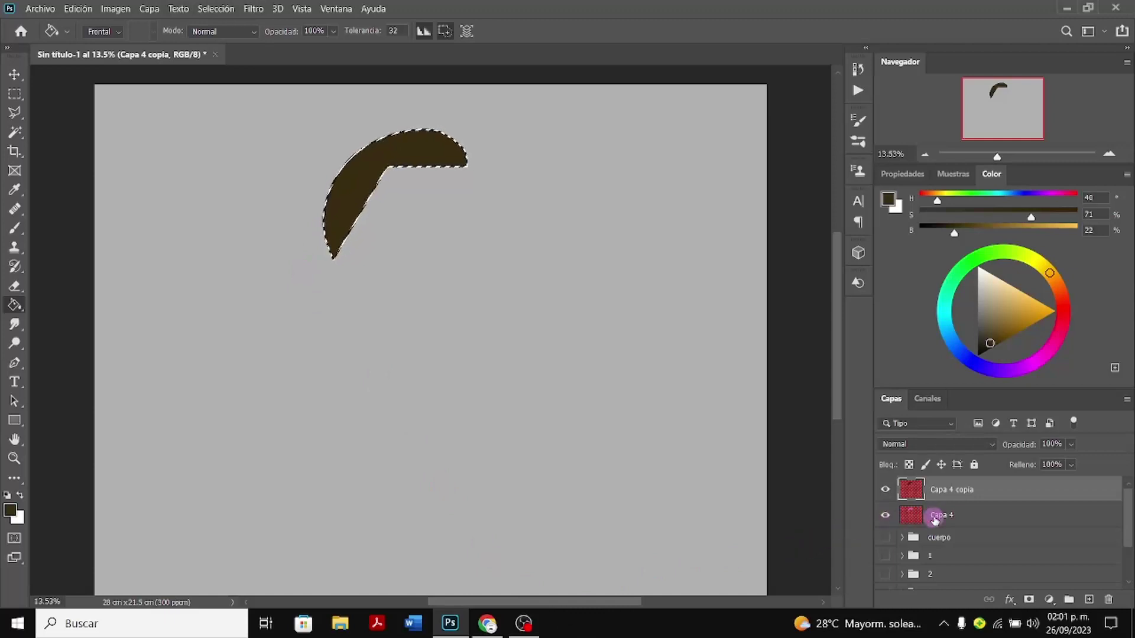
{"action": "left_click", "coordinate": [936, 517]}
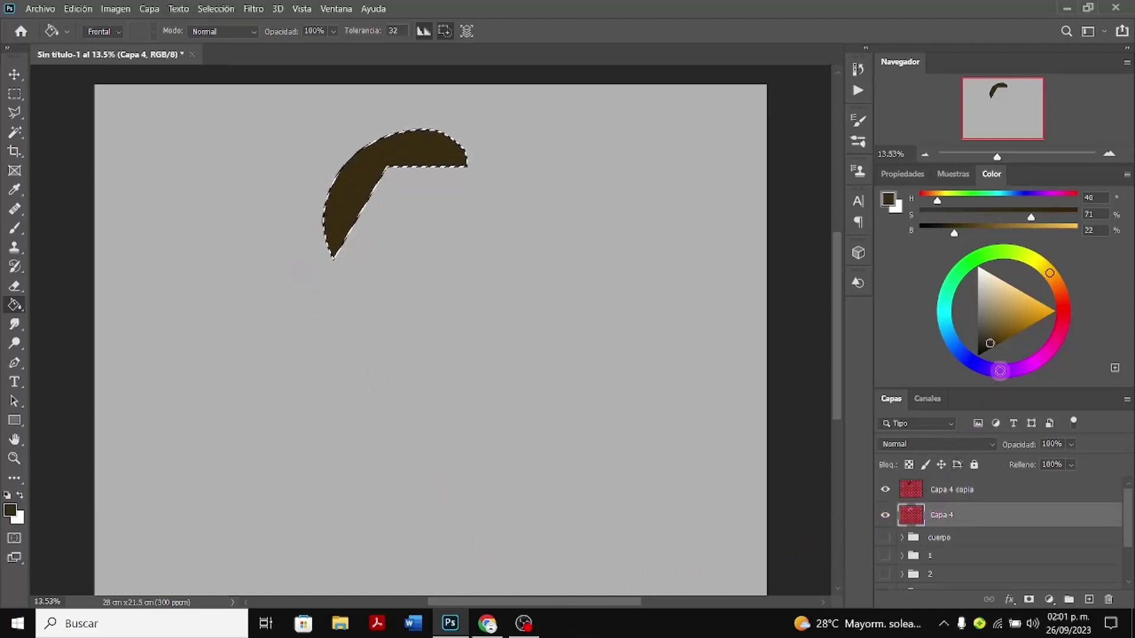
{"action": "left_click_drag", "start_coordinate": [990, 342], "coordinate": [984, 350]}
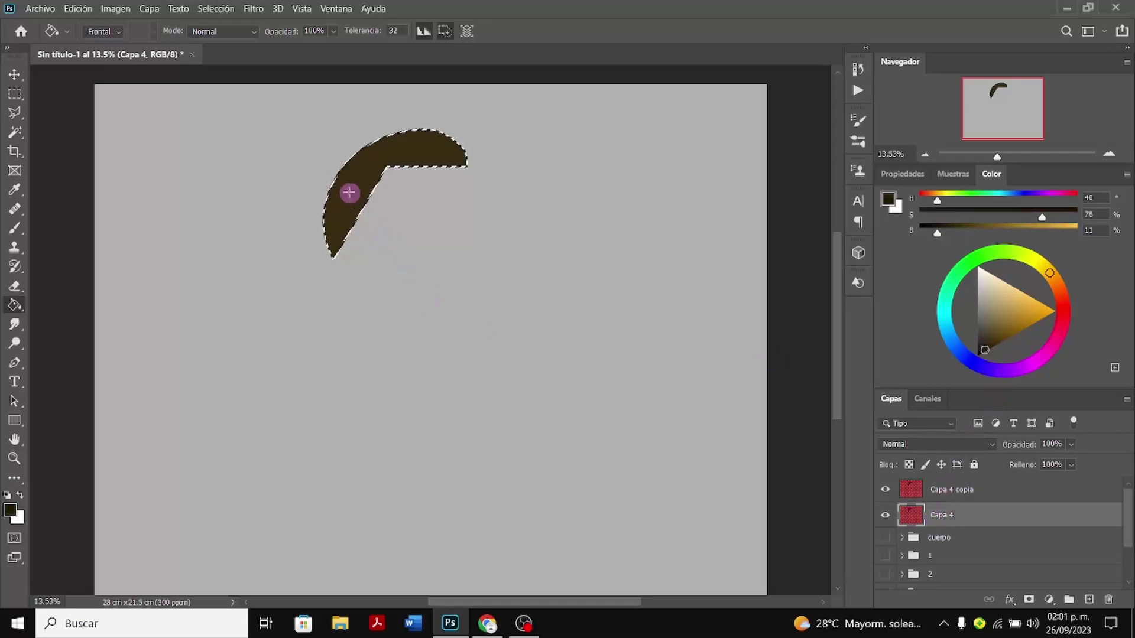
{"action": "left_click", "coordinate": [979, 356]}
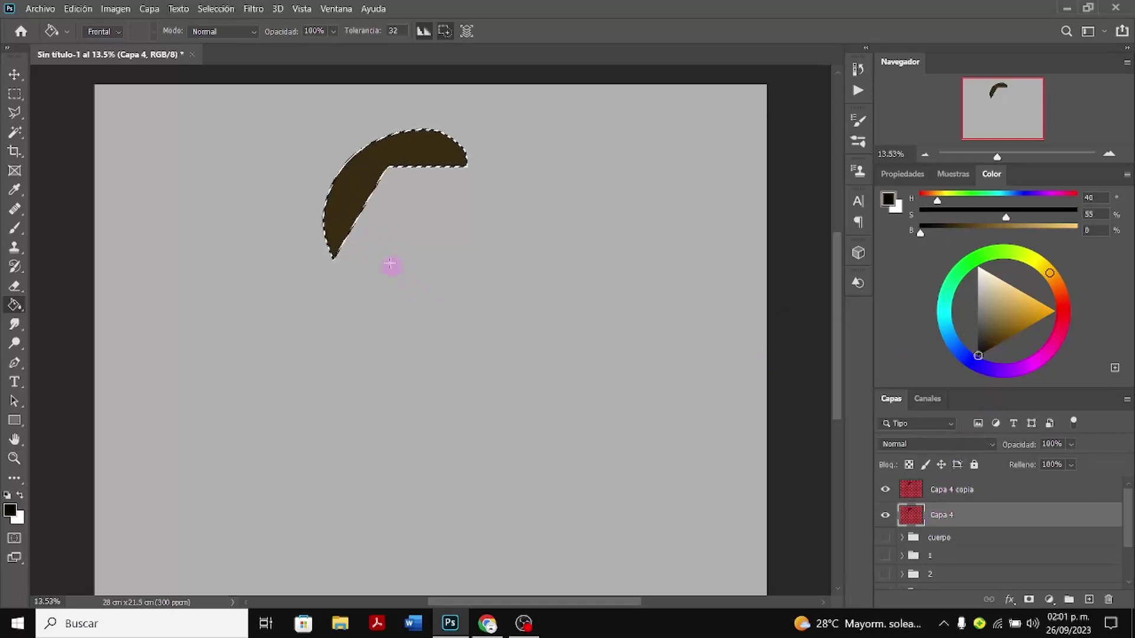
{"action": "left_click", "coordinate": [345, 203]}
Compare the brown and black crescents, moving Capa 4 above the copy and hiding it
{"action": "left_click", "coordinate": [886, 491]}
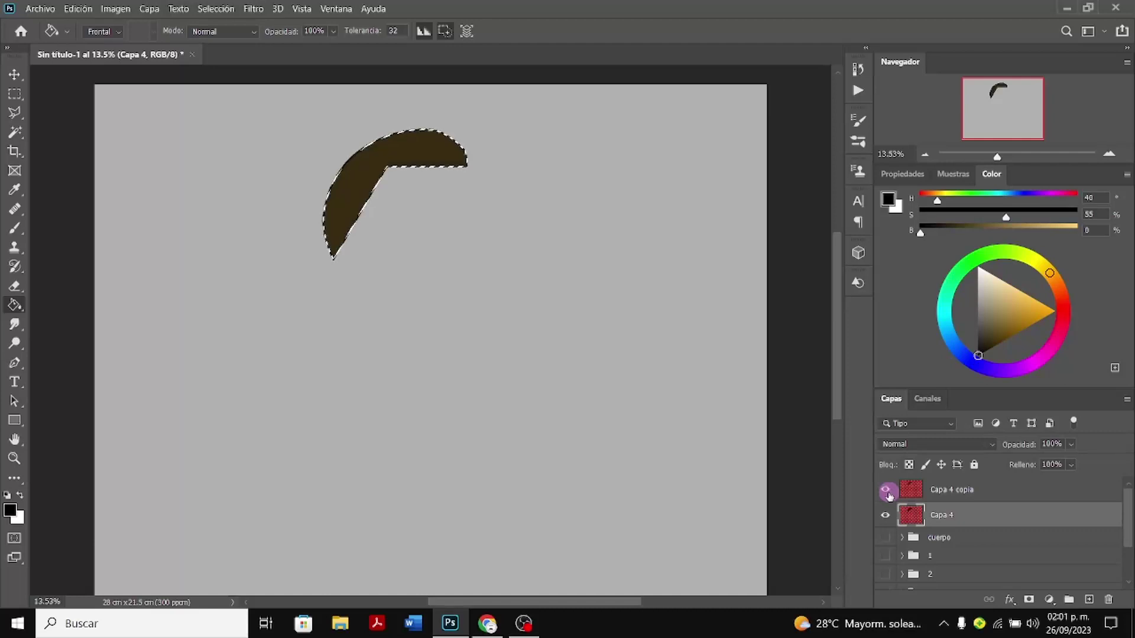
{"action": "left_click", "coordinate": [887, 491]}
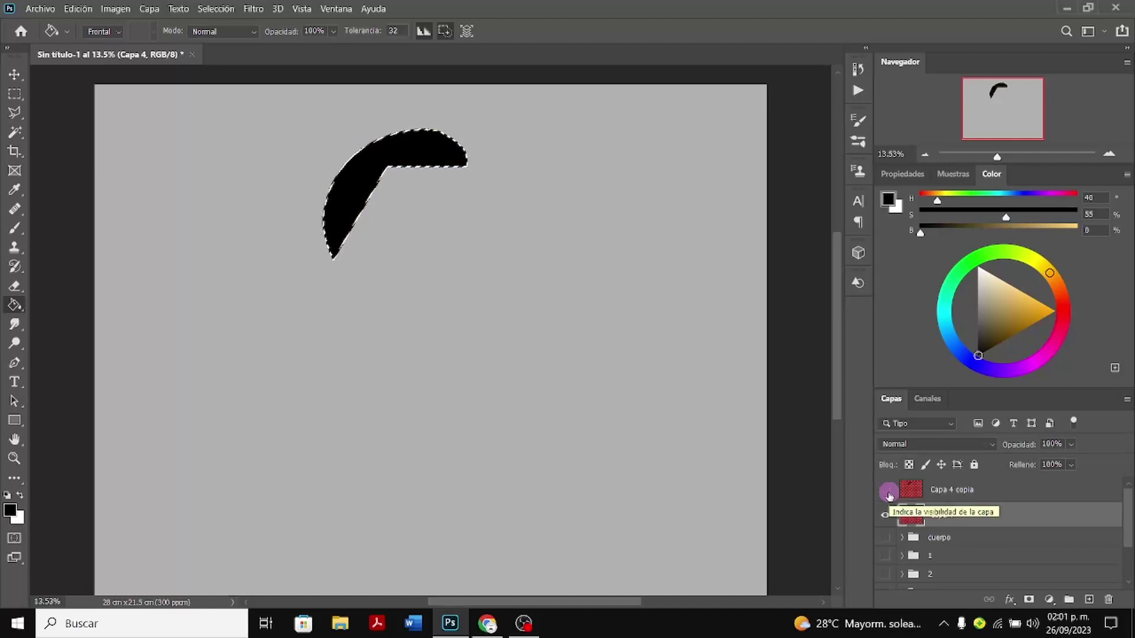
{"action": "left_click", "coordinate": [888, 493]}
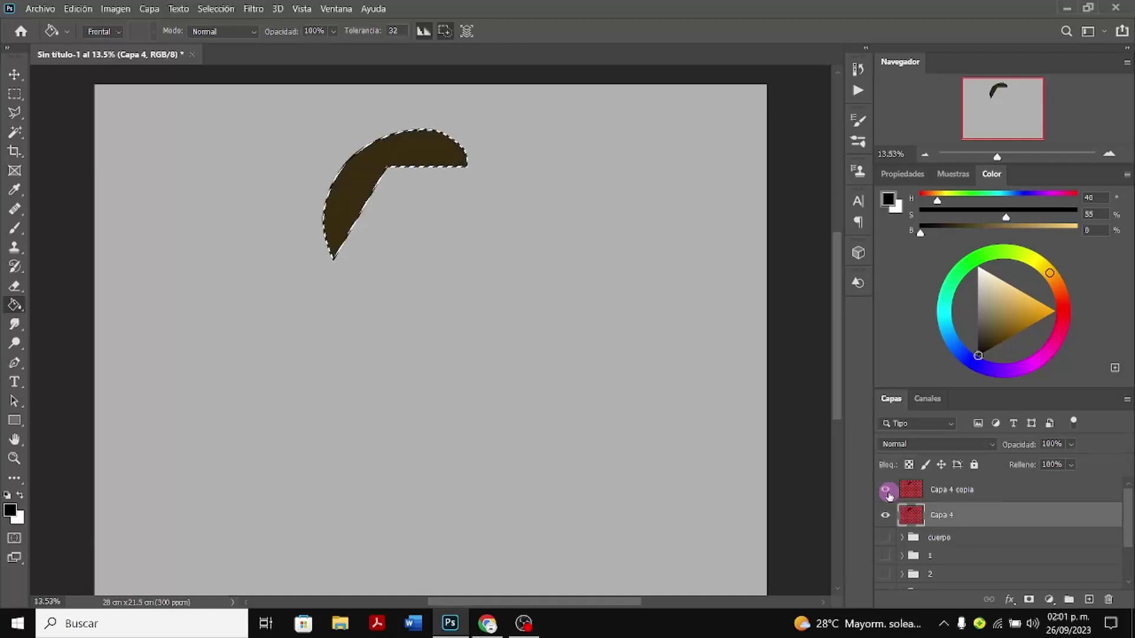
{"action": "left_click", "coordinate": [888, 492]}
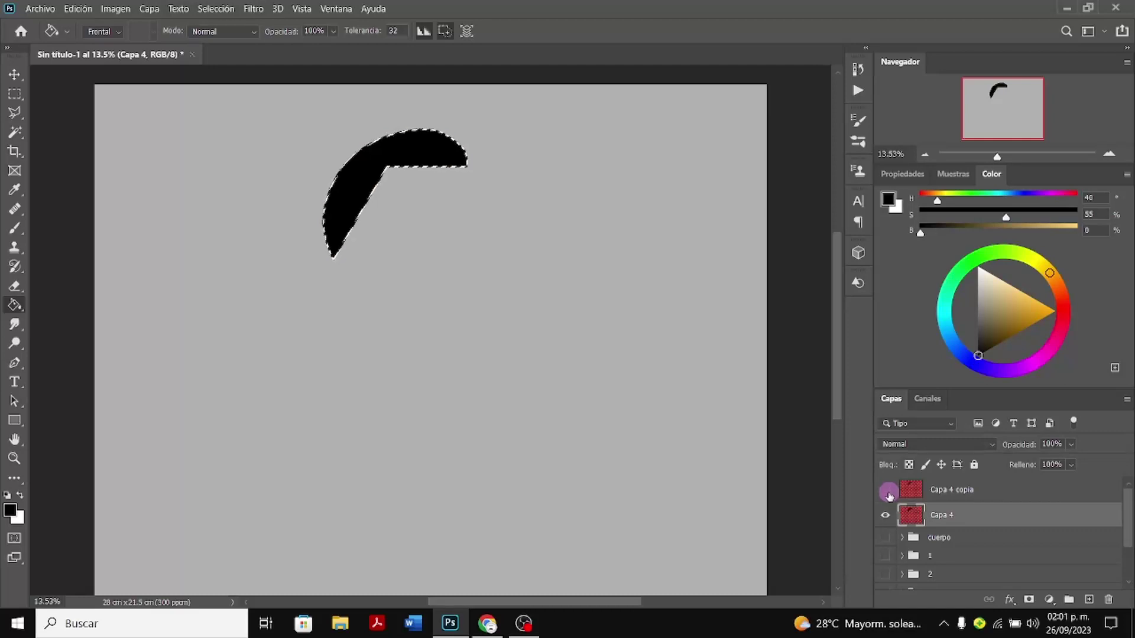
{"action": "left_click", "coordinate": [888, 492]}
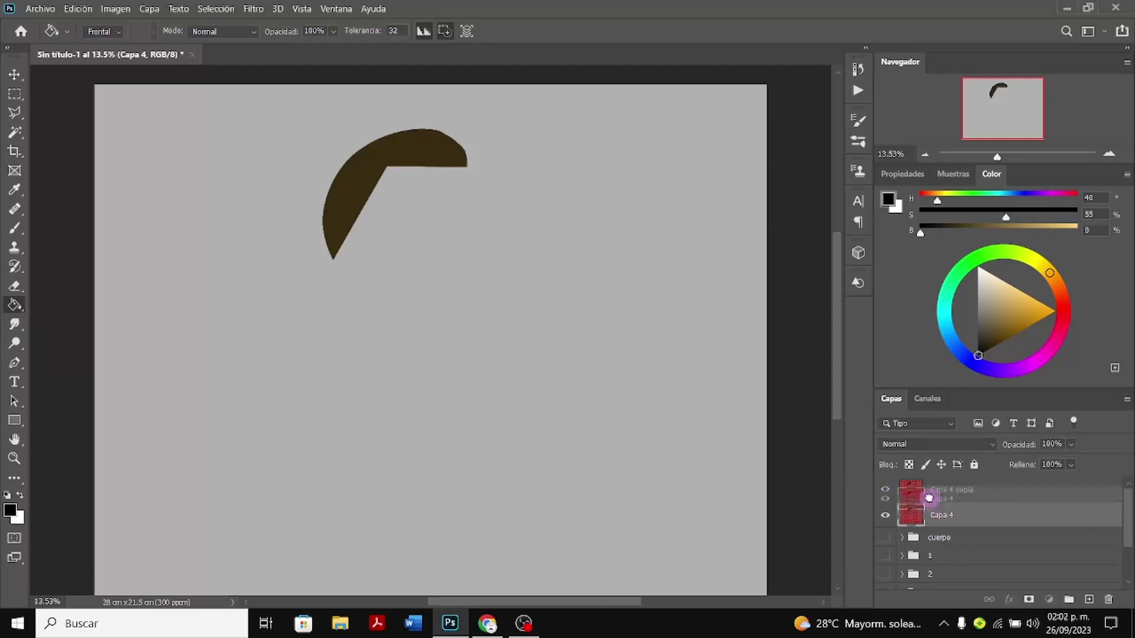
{"action": "left_click_drag", "start_coordinate": [931, 516], "coordinate": [929, 481]}
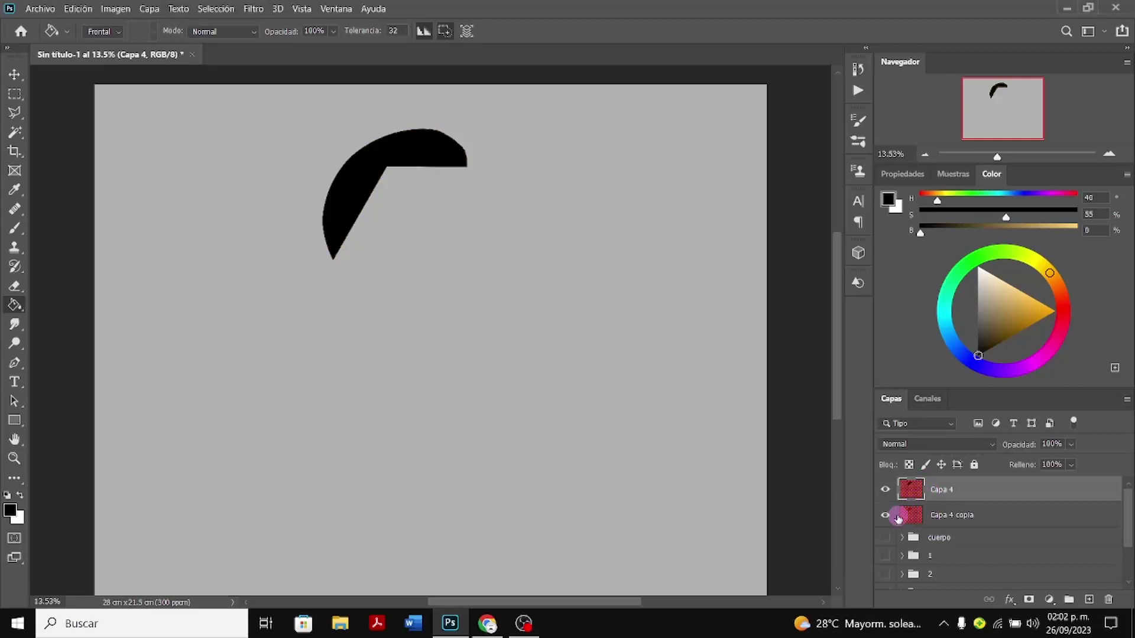
{"action": "left_click", "coordinate": [887, 491]}
{"action": "left_click", "coordinate": [890, 498]}
{"action": "left_click", "coordinate": [889, 499]}
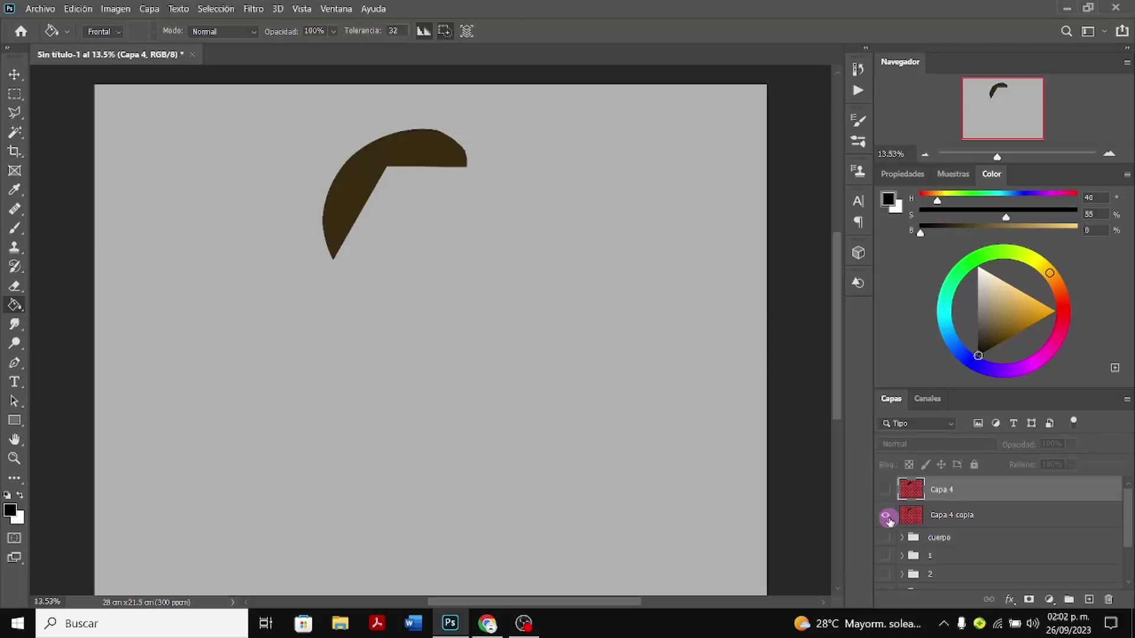
Delete Capa 4, show group 1, then undo to restore Capa 4
{"action": "key", "text": "Delete"}
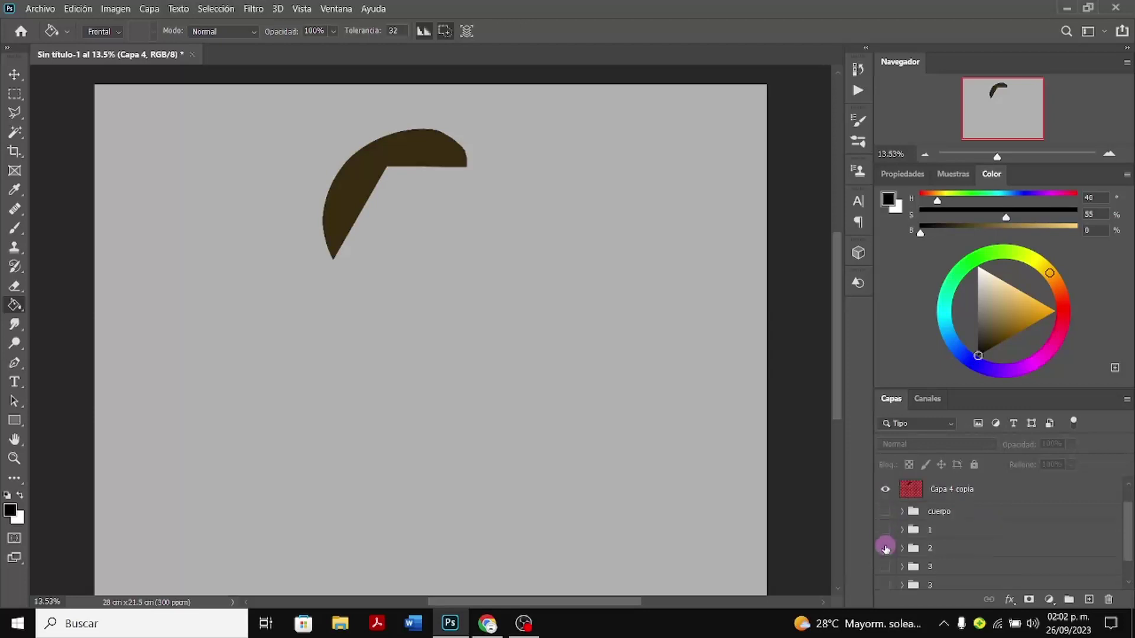
{"action": "left_click", "coordinate": [885, 531]}
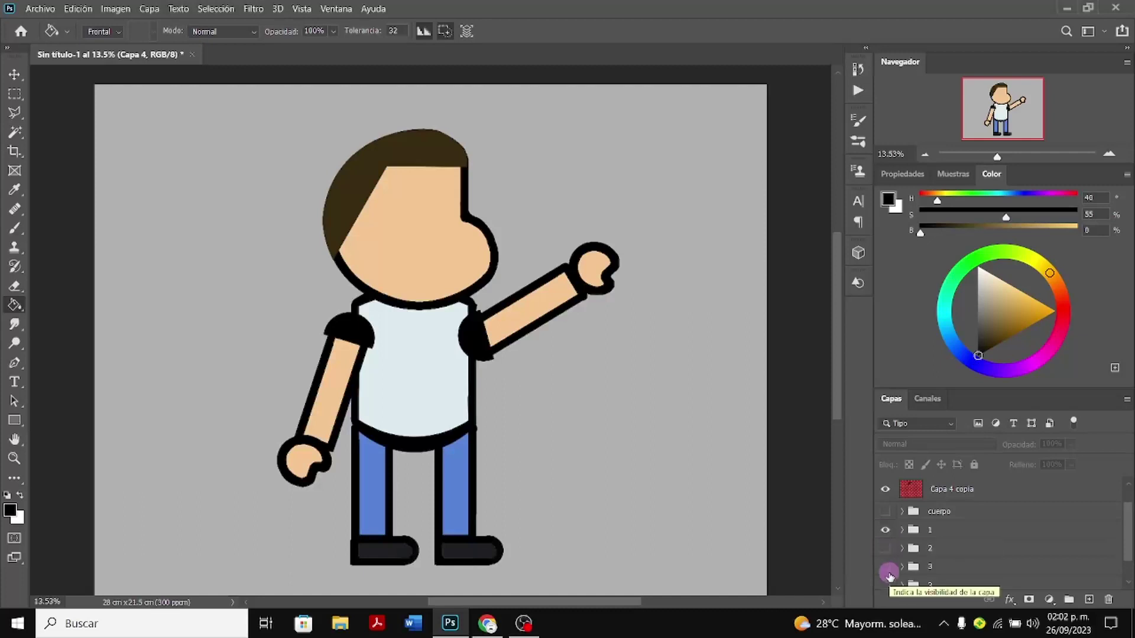
{"action": "key", "text": "ctrl+z"}
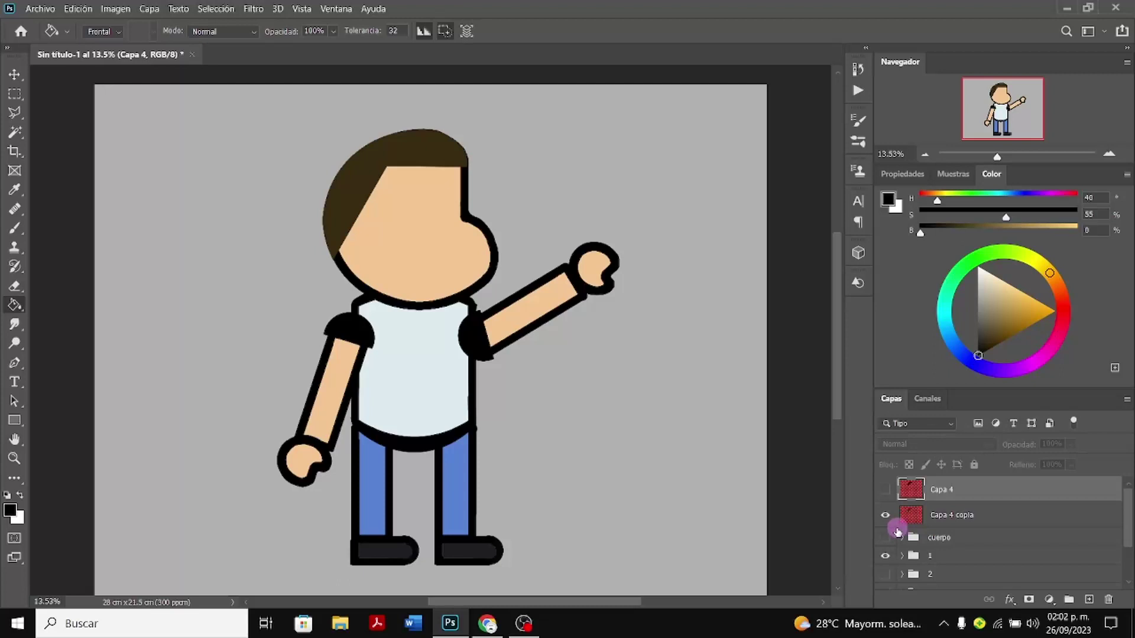
Leave only the brown hair on Capa 4 copia visible, hiding Capa 4 and group 1
{"action": "left_click", "coordinate": [885, 515]}
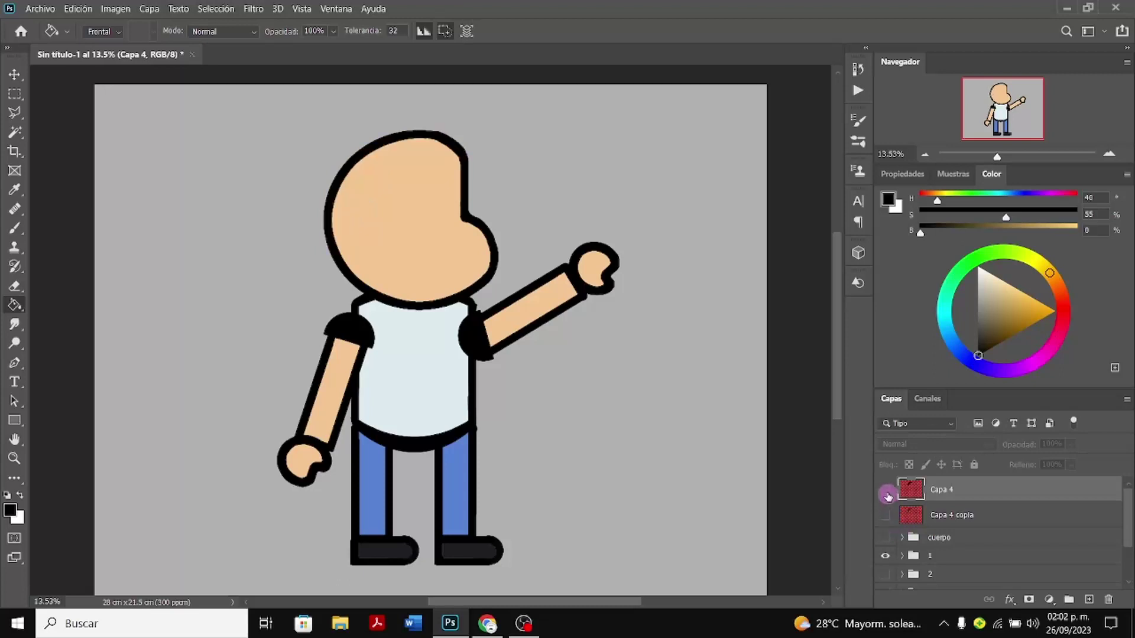
{"action": "left_click", "coordinate": [886, 490]}
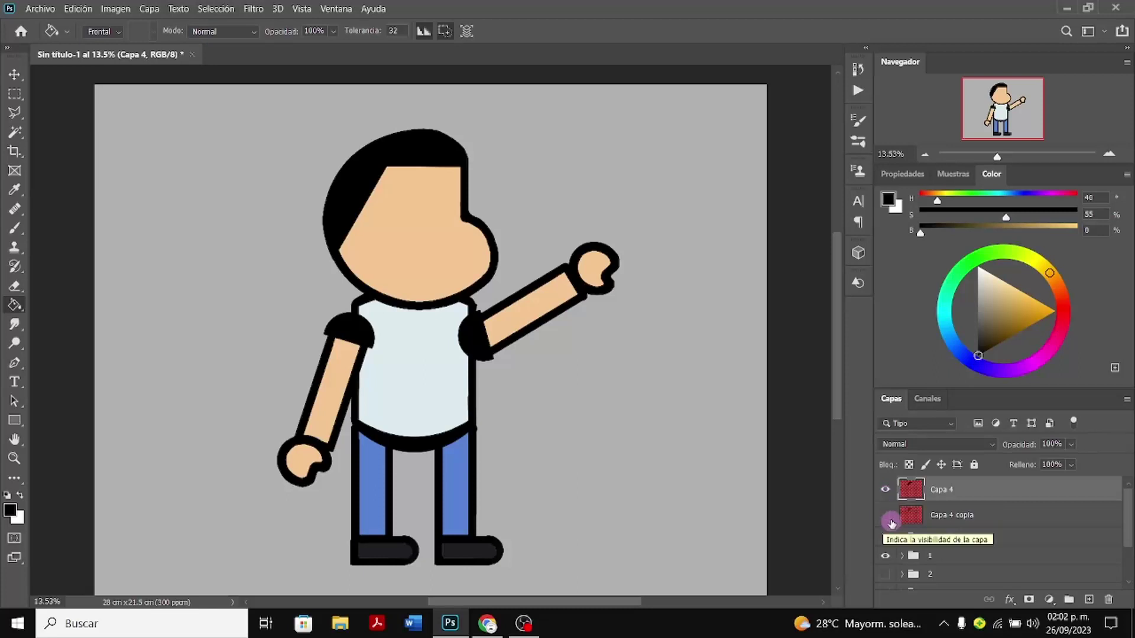
{"action": "left_click", "coordinate": [885, 517]}
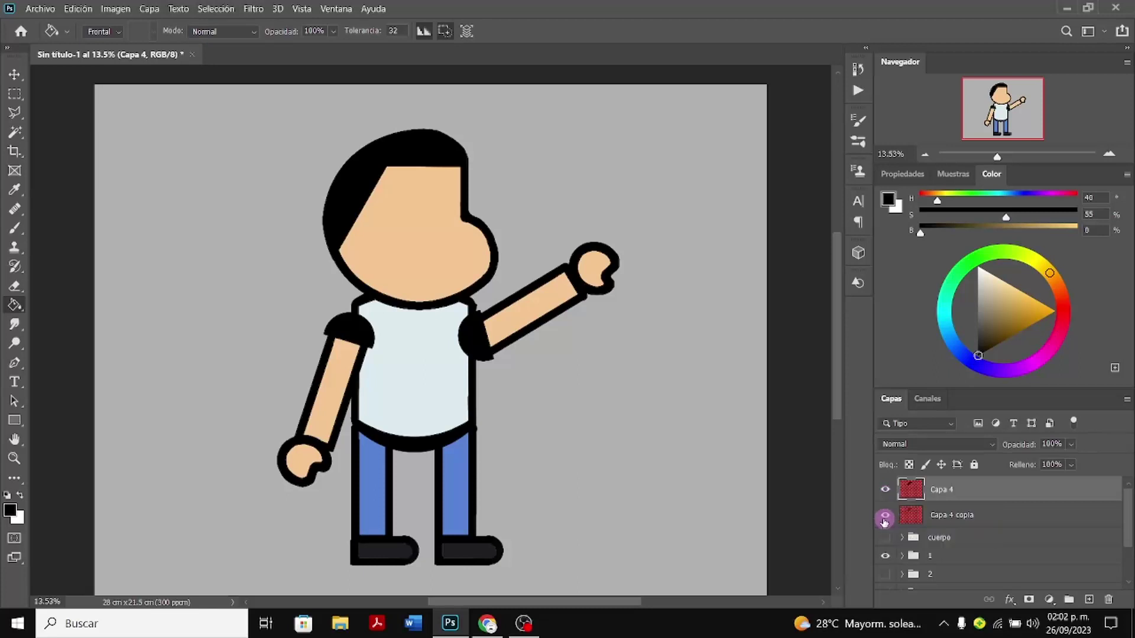
{"action": "left_click", "coordinate": [885, 489]}
{"action": "left_click", "coordinate": [915, 520]}
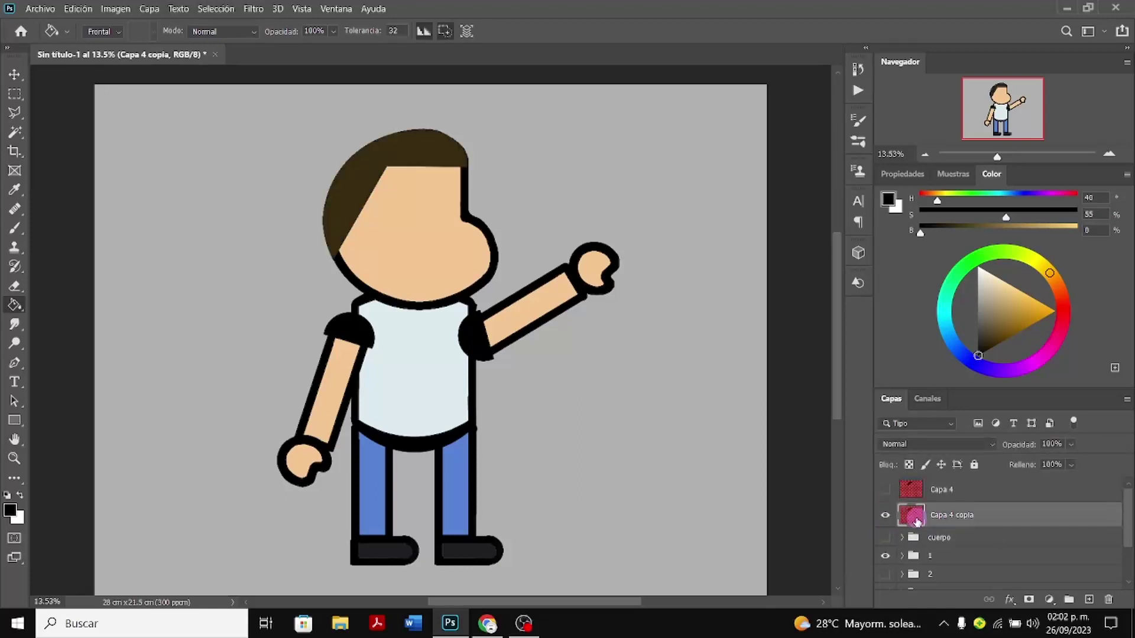
{"action": "left_click", "coordinate": [885, 557]}
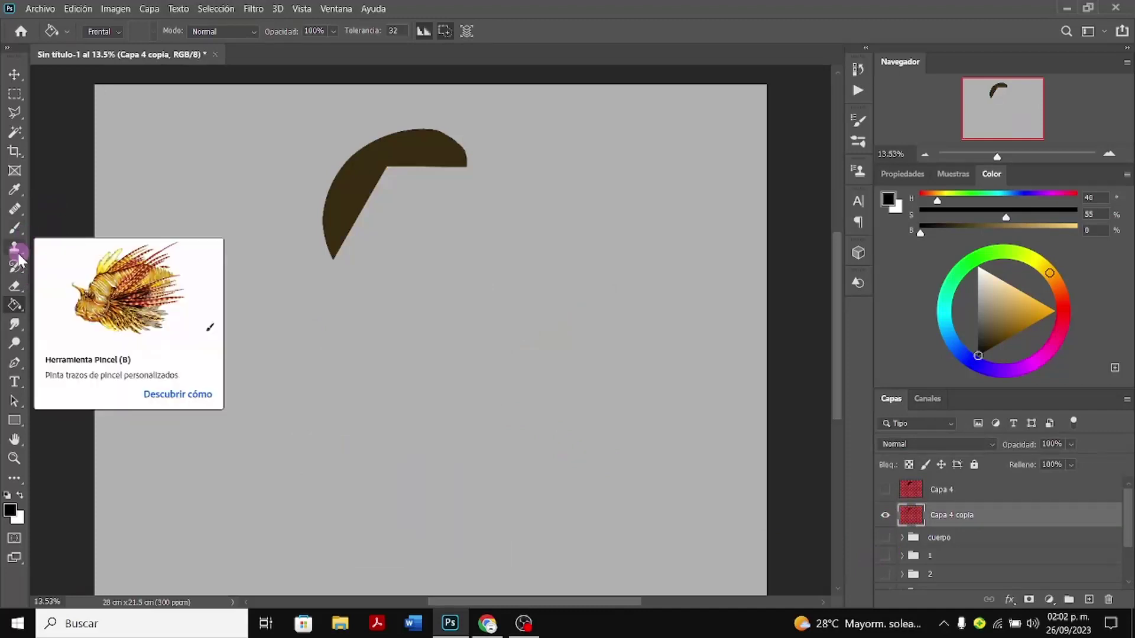
Erase the hair's left side and Magic Wand-select the remaining brown arc
{"action": "left_click", "coordinate": [14, 286]}
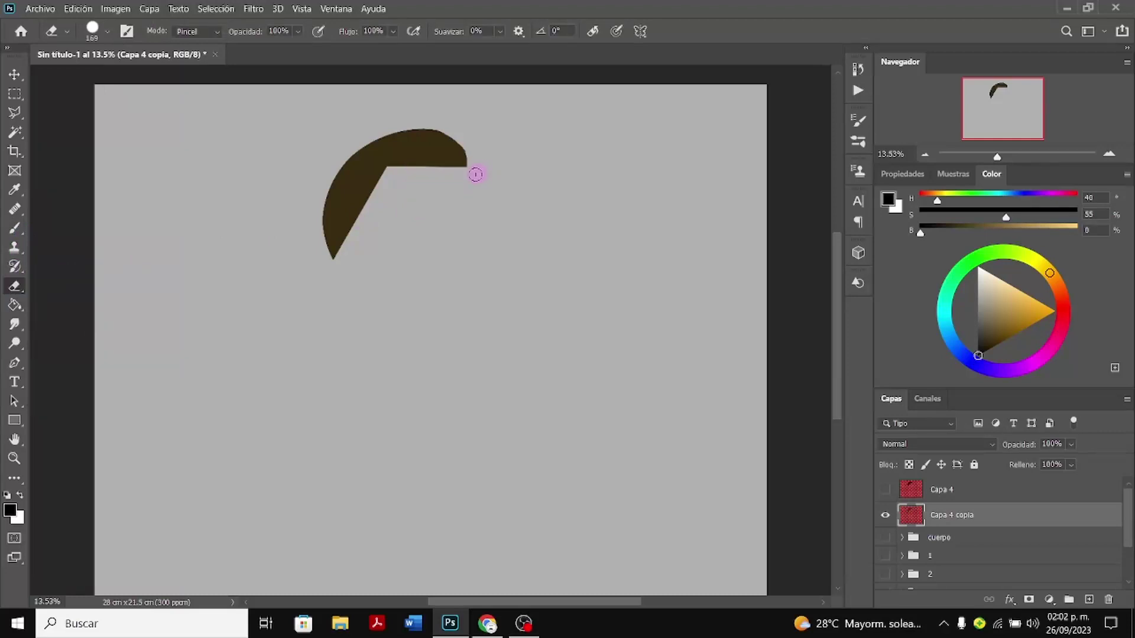
{"action": "left_click_drag", "start_coordinate": [476, 174], "coordinate": [325, 169]}
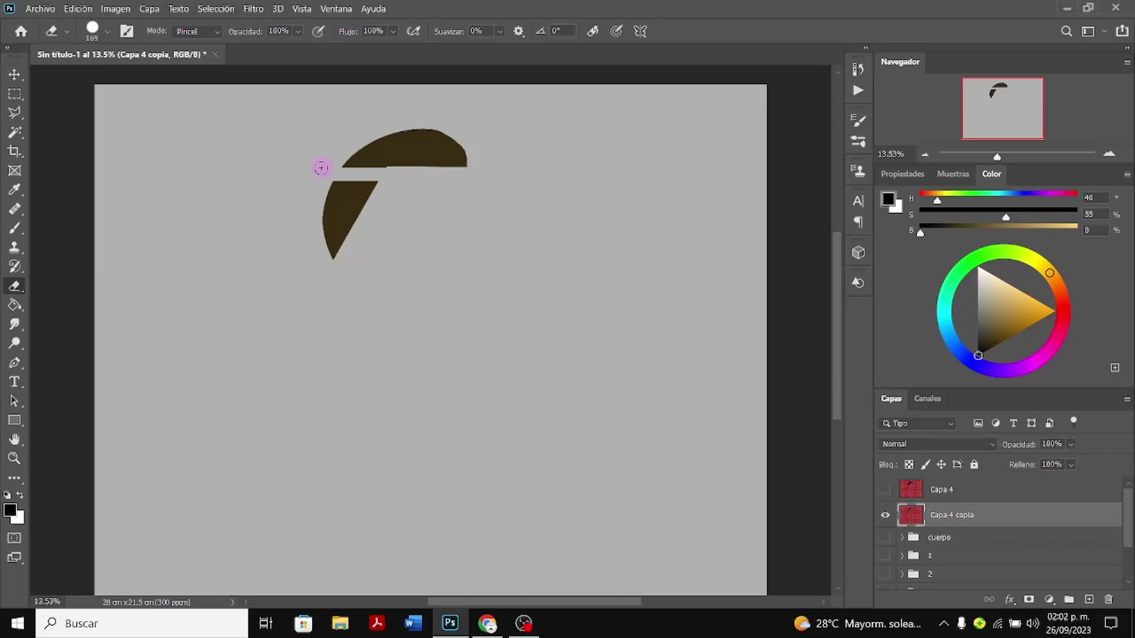
{"action": "mouse_move", "coordinate": [323, 166]}
{"action": "left_mouse_down"}
{"action": "mouse_move", "coordinate": [469, 188]}
{"action": "mouse_move", "coordinate": [382, 183]}
{"action": "mouse_move", "coordinate": [359, 193]}
{"action": "mouse_move", "coordinate": [334, 252]}
{"action": "mouse_move", "coordinate": [346, 168]}
{"action": "mouse_move", "coordinate": [338, 244]}
{"action": "mouse_move", "coordinate": [345, 178]}
{"action": "mouse_move", "coordinate": [319, 212]}
{"action": "mouse_move", "coordinate": [327, 234]}
{"action": "mouse_move", "coordinate": [327, 206]}
{"action": "mouse_move", "coordinate": [326, 225]}
{"action": "mouse_move", "coordinate": [365, 198]}
{"action": "mouse_move", "coordinate": [371, 211]}
{"action": "mouse_move", "coordinate": [349, 185]}
{"action": "left_mouse_up"}
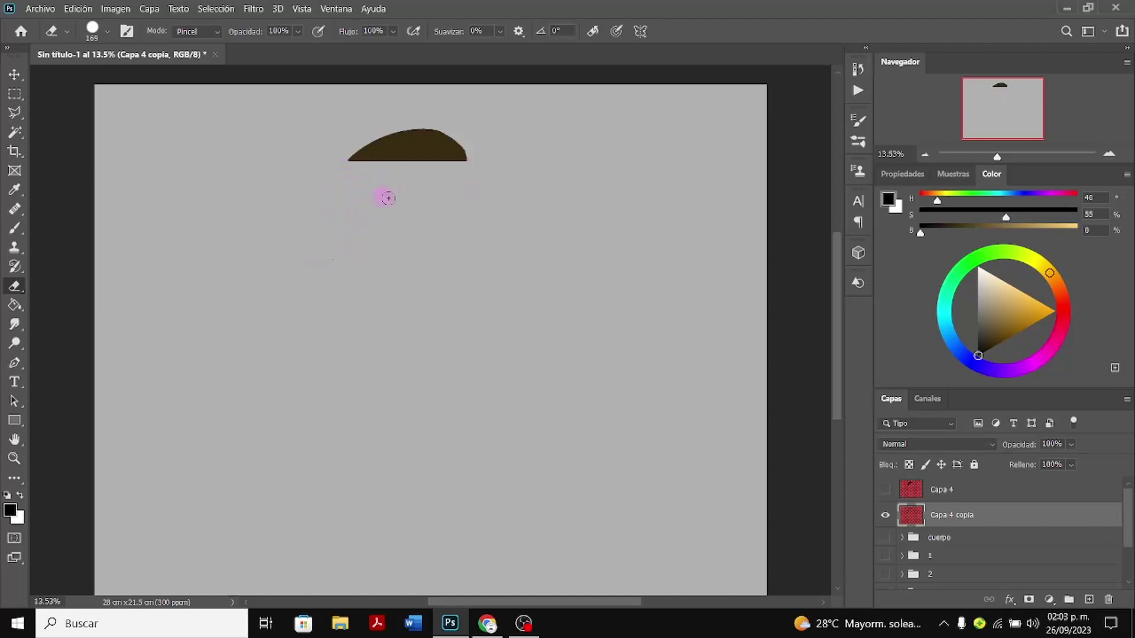
{"action": "left_click", "coordinate": [15, 132]}
{"action": "left_click", "coordinate": [401, 158]}
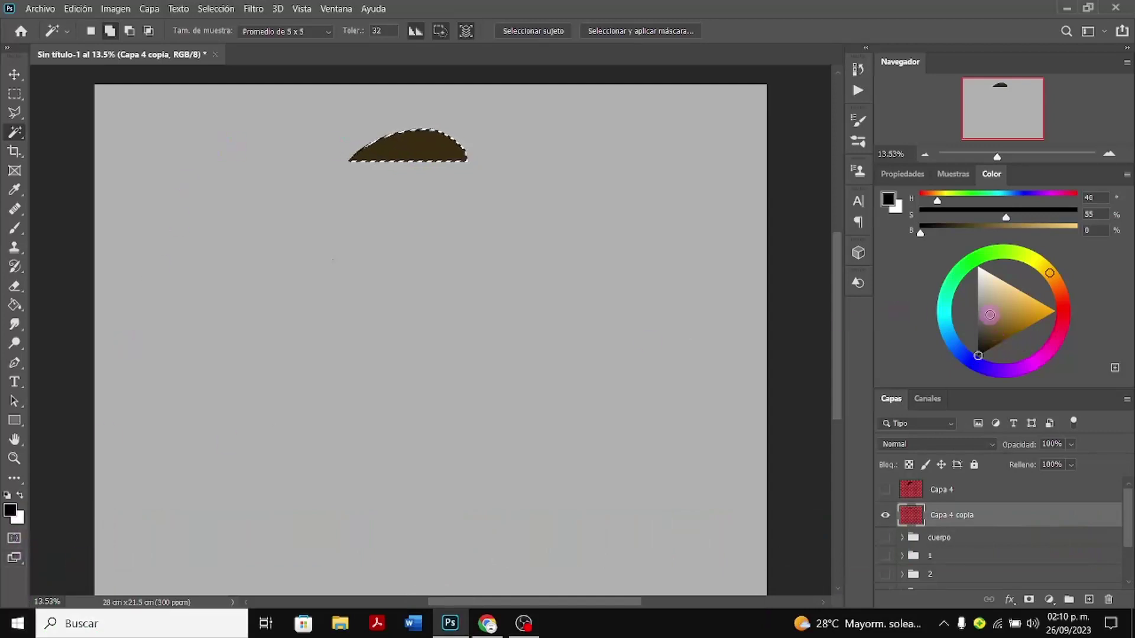
Fill the selected arc with pale cream (H 68, S 6%, B 90%) using the Paint Bucket
{"action": "left_click", "coordinate": [989, 294]}
{"action": "left_click", "coordinate": [947, 318]}
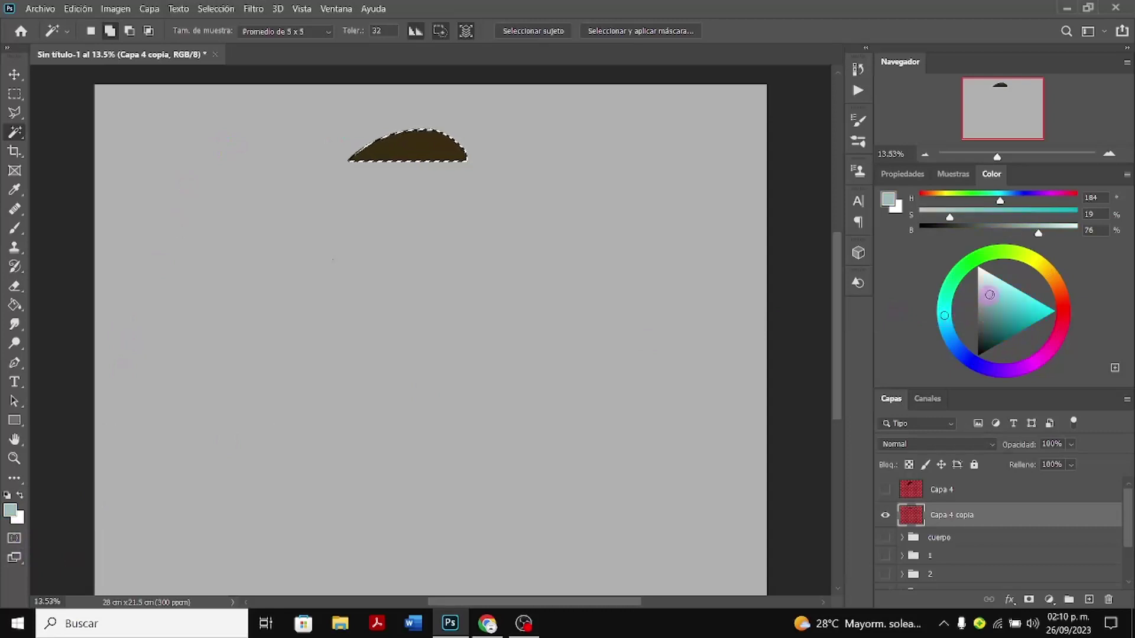
{"action": "left_click_drag", "start_coordinate": [991, 294], "coordinate": [985, 283]}
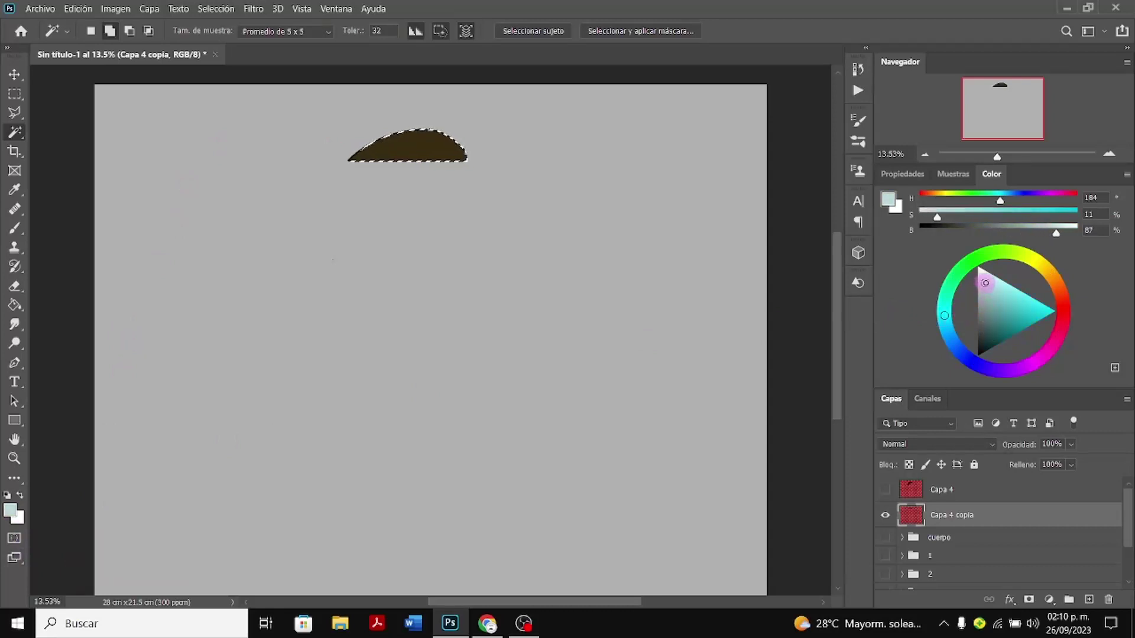
{"action": "left_click", "coordinate": [17, 304]}
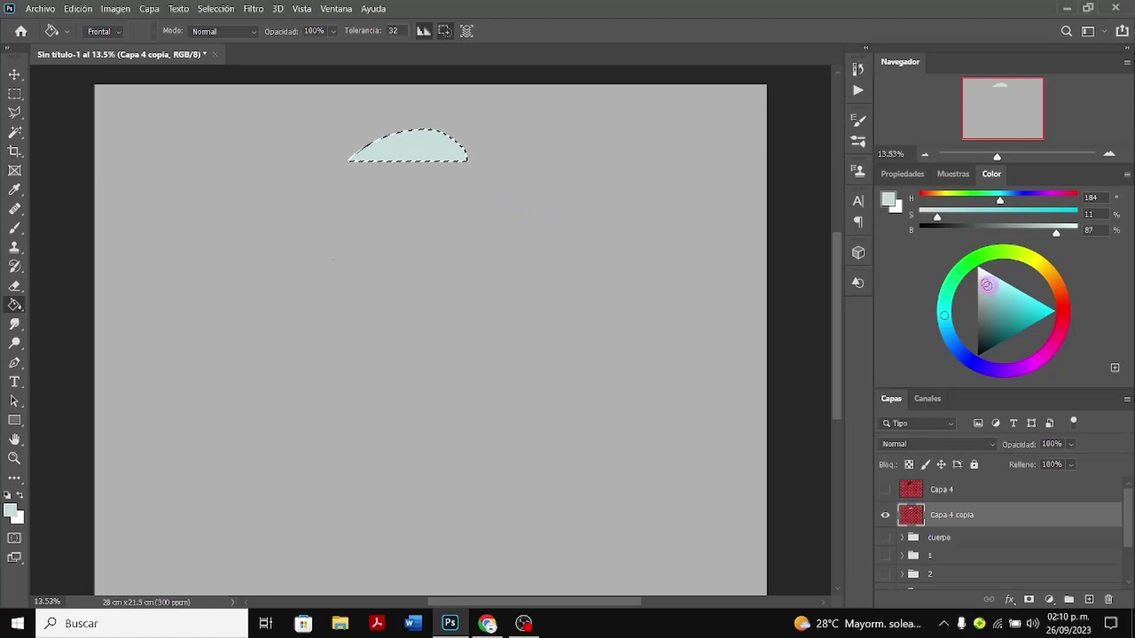
{"action": "left_click_drag", "start_coordinate": [999, 288], "coordinate": [979, 286]}
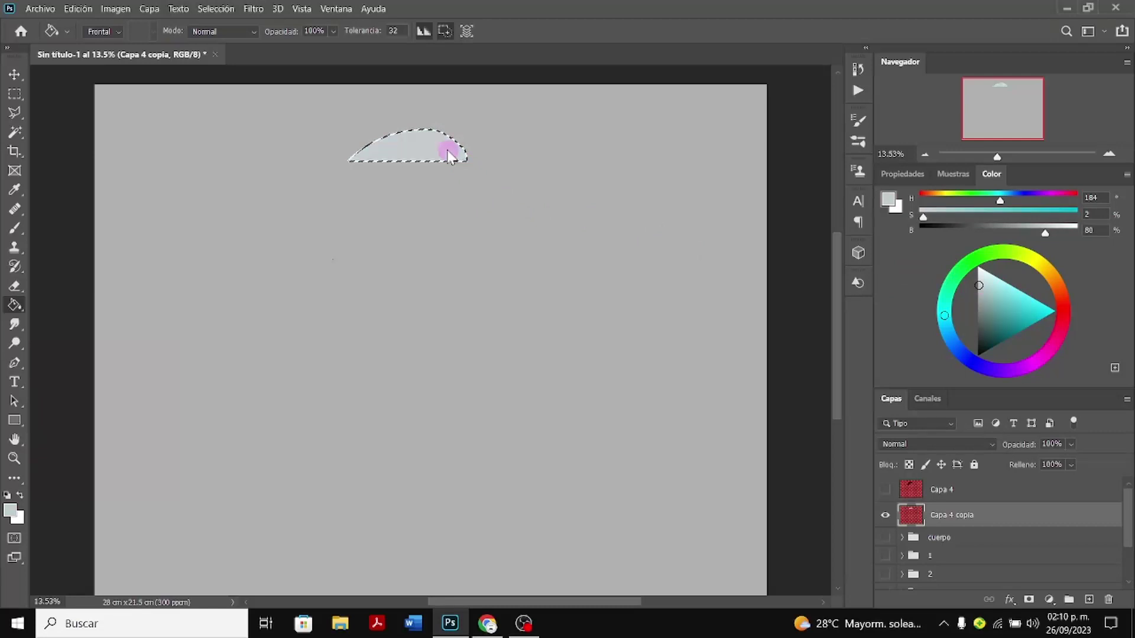
{"action": "left_click_drag", "start_coordinate": [982, 282], "coordinate": [988, 260]}
{"action": "left_click", "coordinate": [421, 147]}
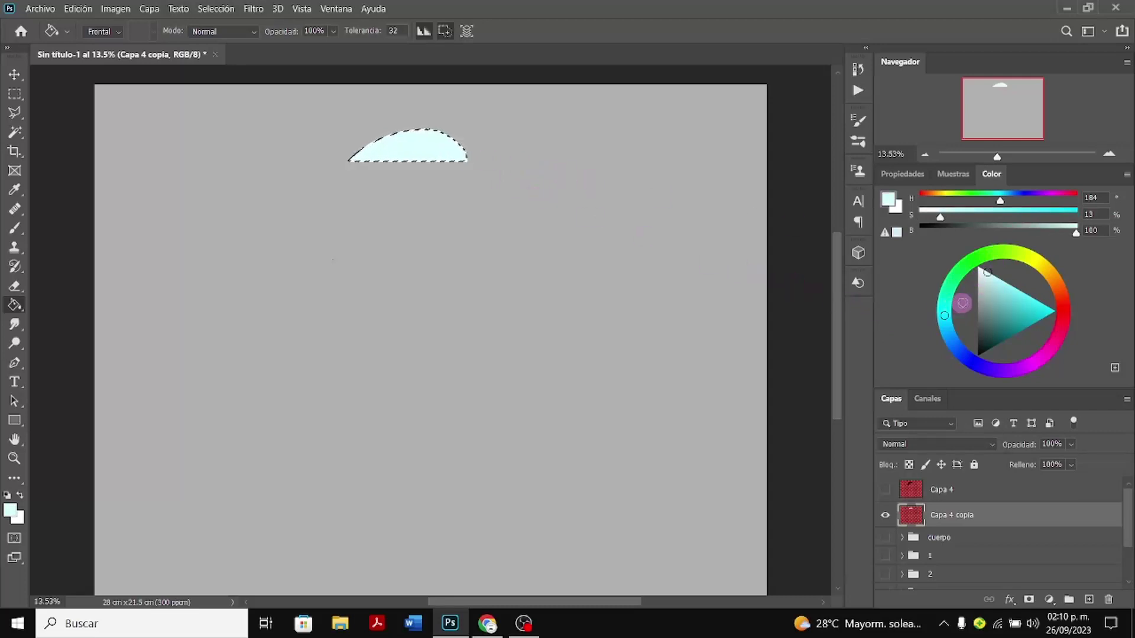
{"action": "mouse_move", "coordinate": [989, 282]}
{"action": "left_mouse_down"}
{"action": "mouse_move", "coordinate": [981, 278]}
{"action": "mouse_move", "coordinate": [1026, 255]}
{"action": "left_mouse_up"}
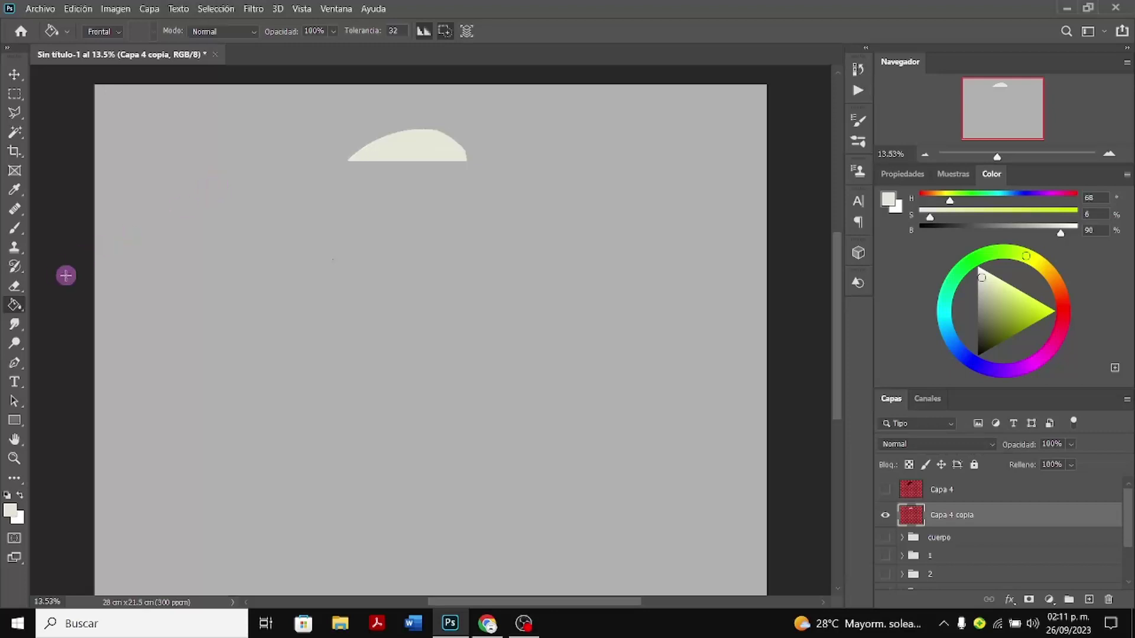
Brush a short pale cream brim off the right end of the arc
{"action": "left_click", "coordinate": [23, 226]}
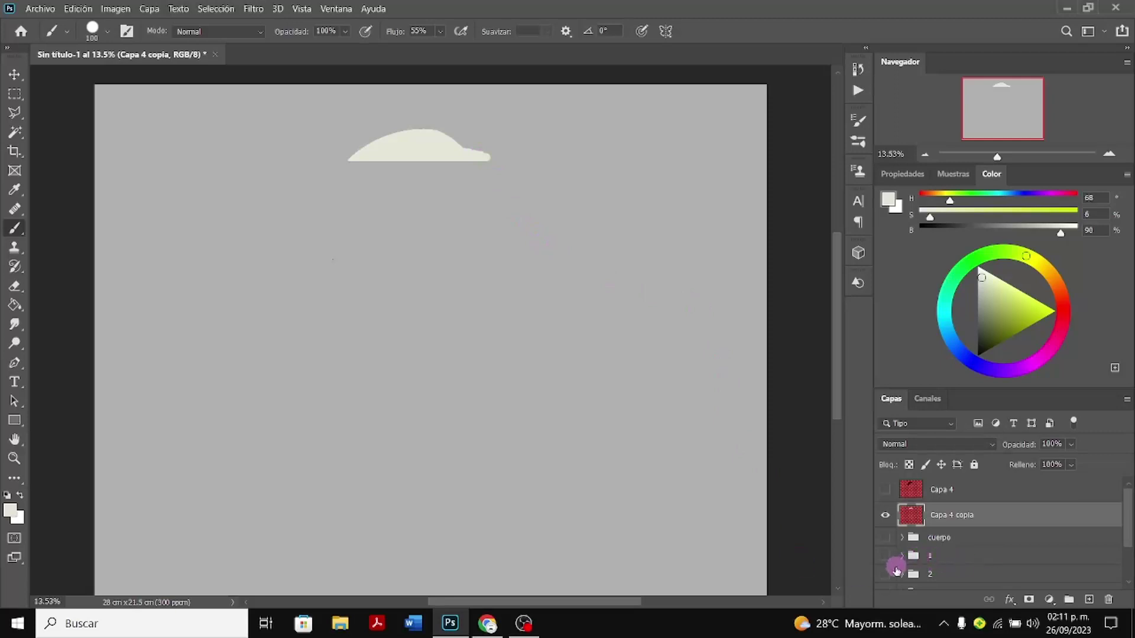
{"action": "scroll", "coordinate": [897, 568], "scroll_direction": "down", "scroll_amount": 1}
Move Capa 4 below Capa 4 copia and show the black hair under the cap
{"action": "left_click", "coordinate": [897, 549]}
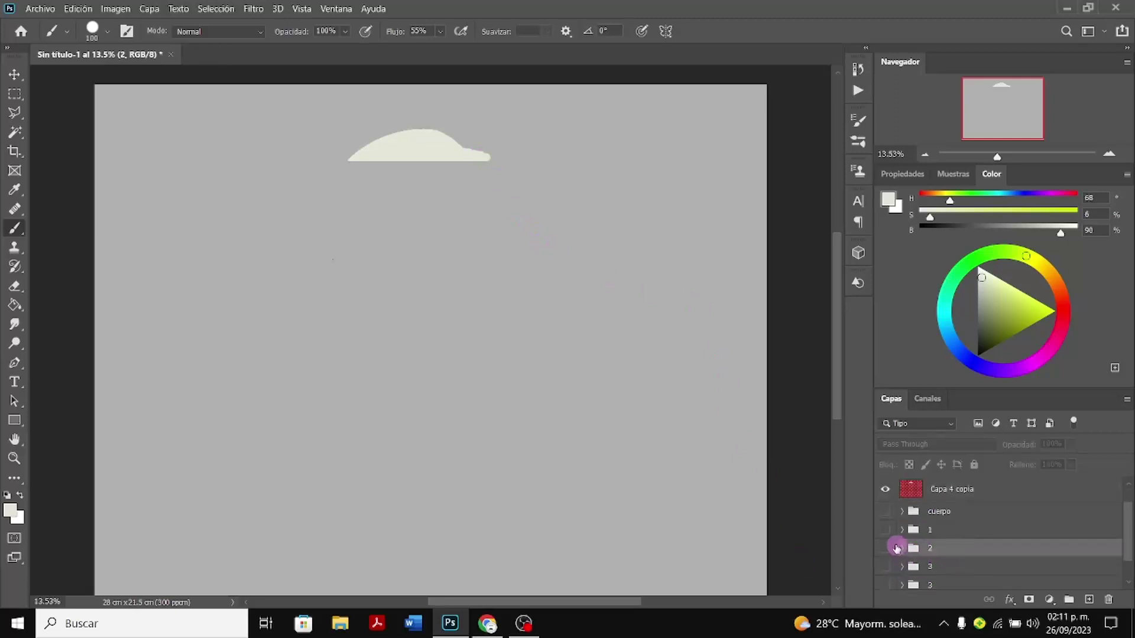
{"action": "scroll", "coordinate": [897, 549], "scroll_direction": "up", "scroll_amount": 1}
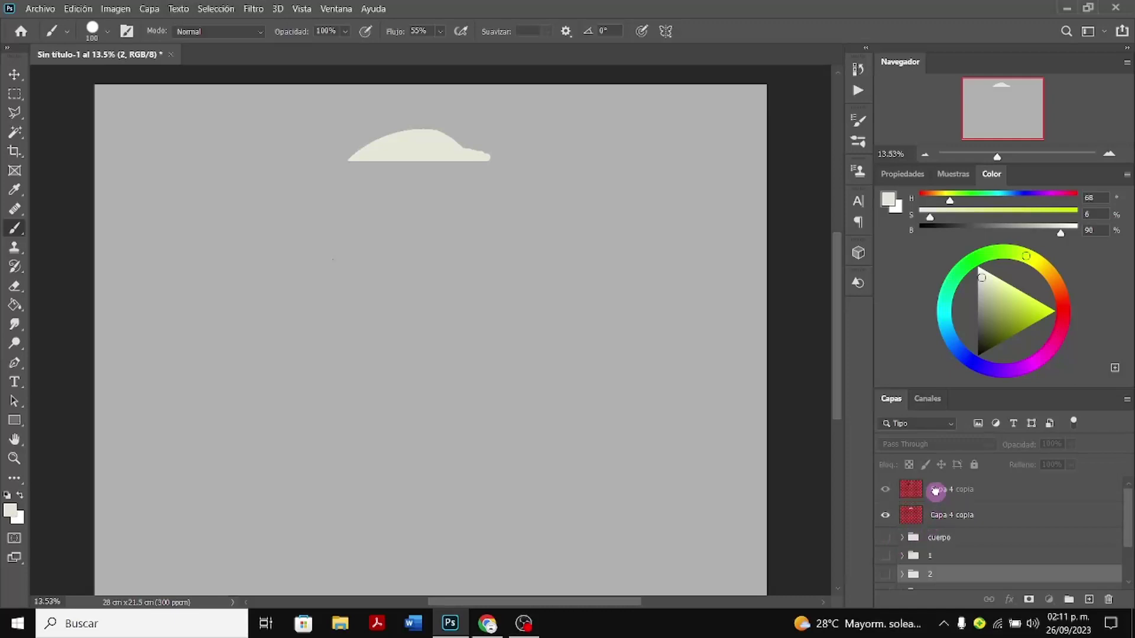
{"action": "left_click", "coordinate": [911, 510]}
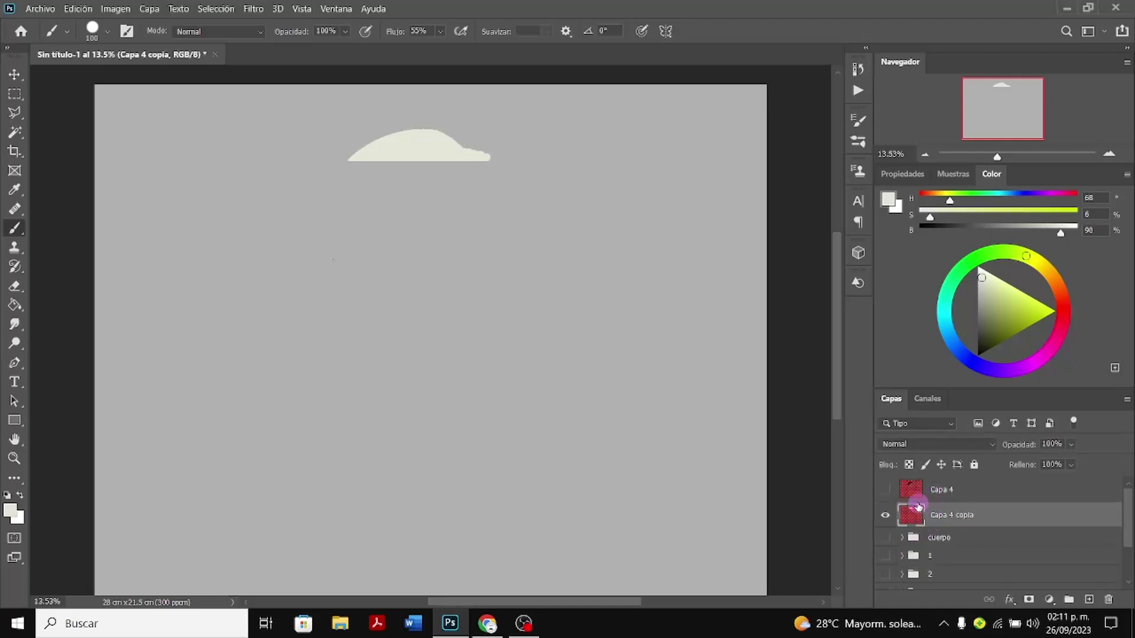
{"action": "left_click_drag", "start_coordinate": [911, 488], "coordinate": [902, 522]}
{"action": "left_click", "coordinate": [887, 515]}
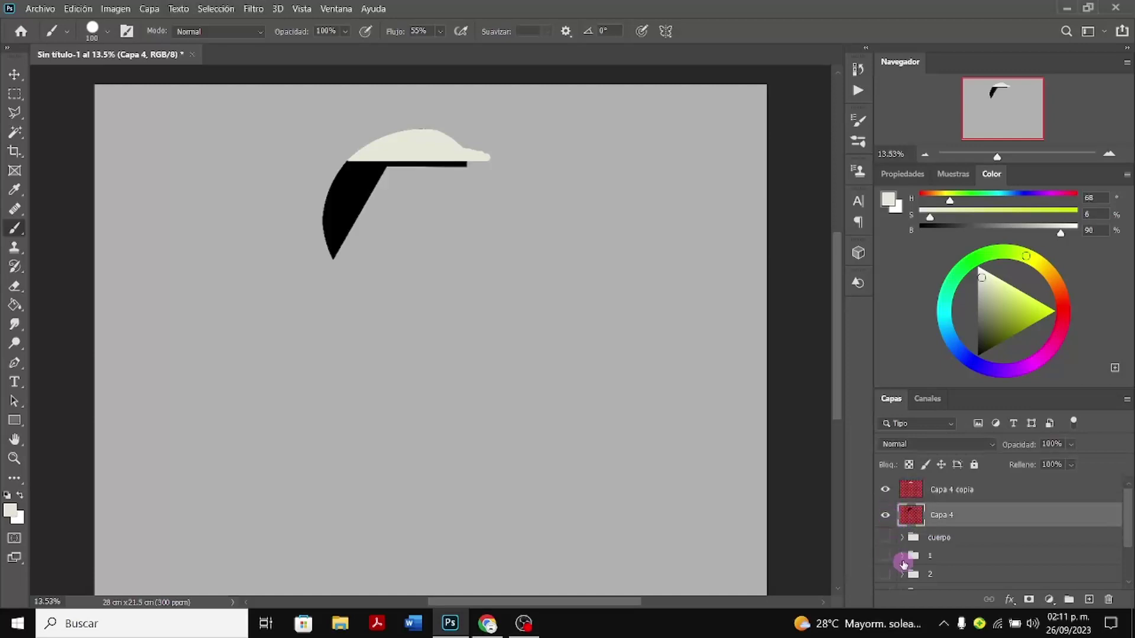
Show group 1 to restore the full body, then free-transform Capa 4 copia with Ctrl+T
{"action": "scroll", "coordinate": [904, 566], "scroll_direction": "down", "scroll_amount": 1}
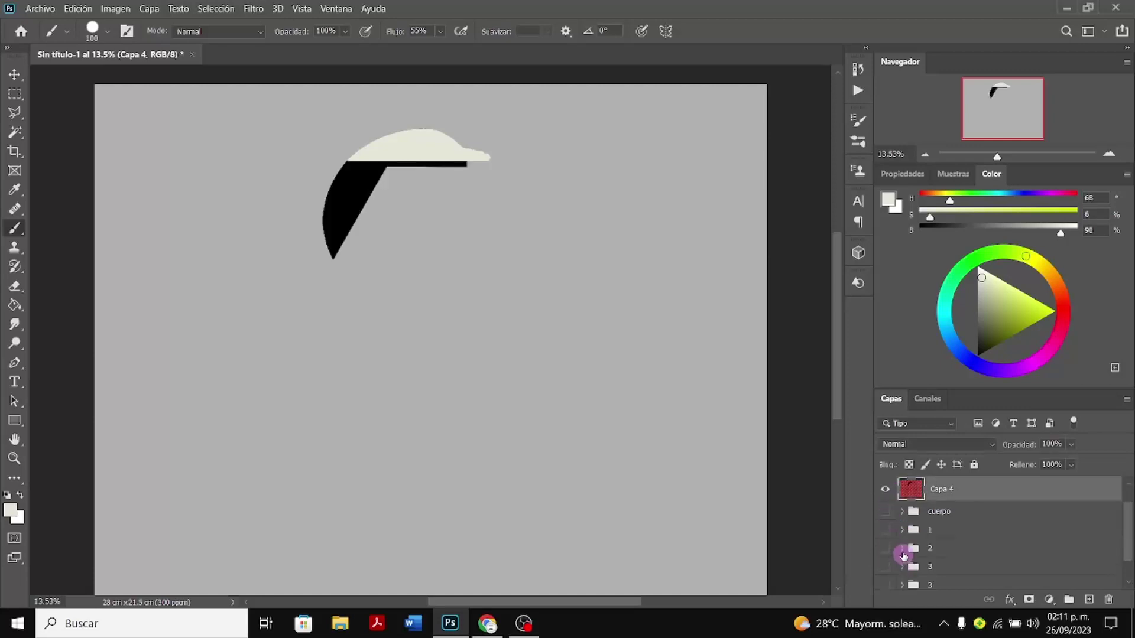
{"action": "left_click", "coordinate": [891, 512]}
{"action": "left_click", "coordinate": [893, 513]}
{"action": "scroll", "coordinate": [890, 520], "scroll_direction": "down", "scroll_amount": 1}
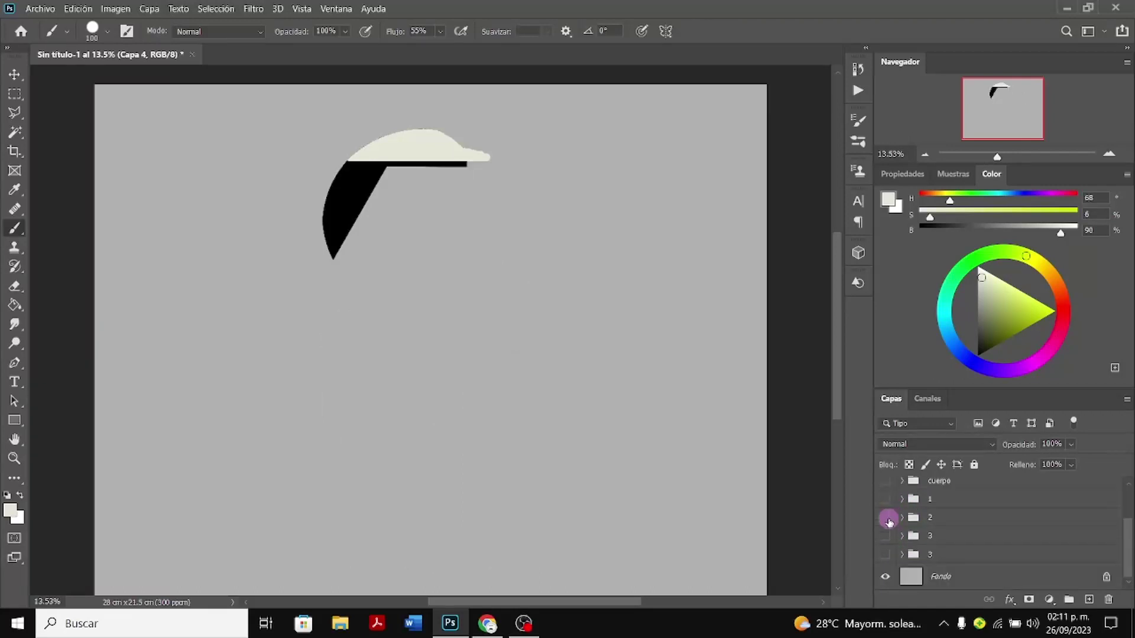
{"action": "left_click", "coordinate": [886, 501]}
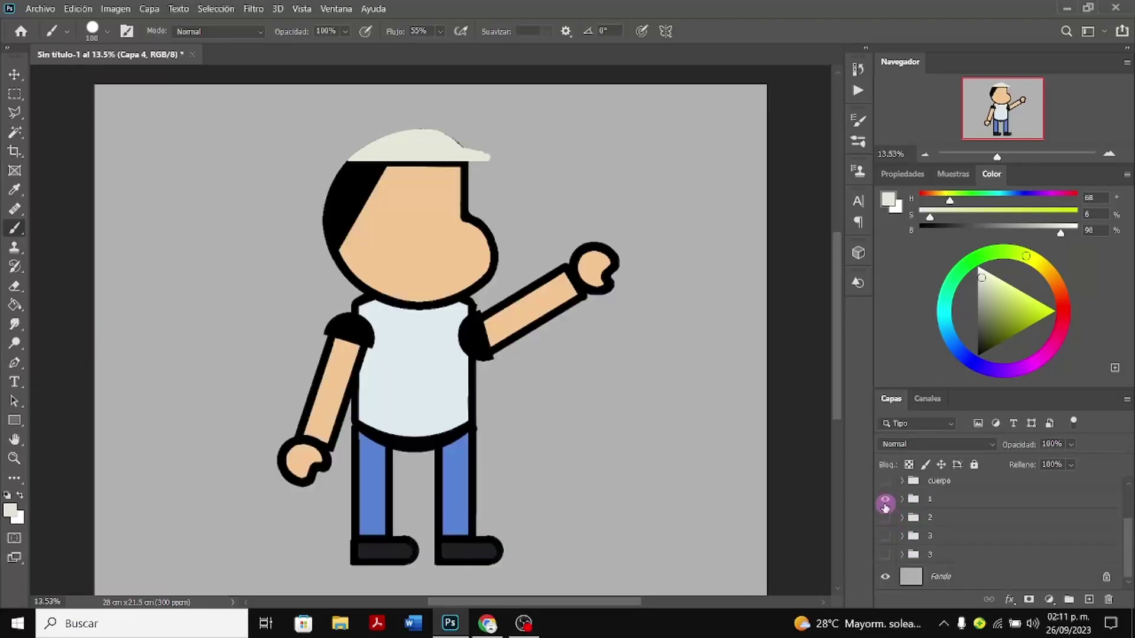
{"action": "scroll", "coordinate": [885, 507], "scroll_direction": "up", "scroll_amount": 1}
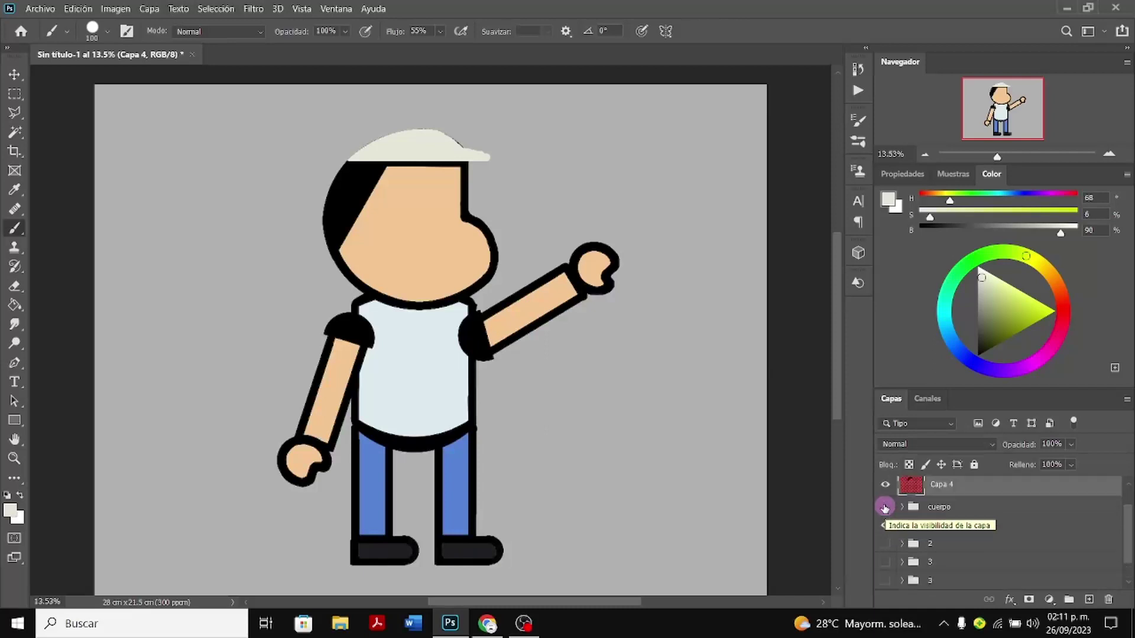
{"action": "key", "text": "ctrl+j"}
{"action": "left_click", "coordinate": [964, 497]}
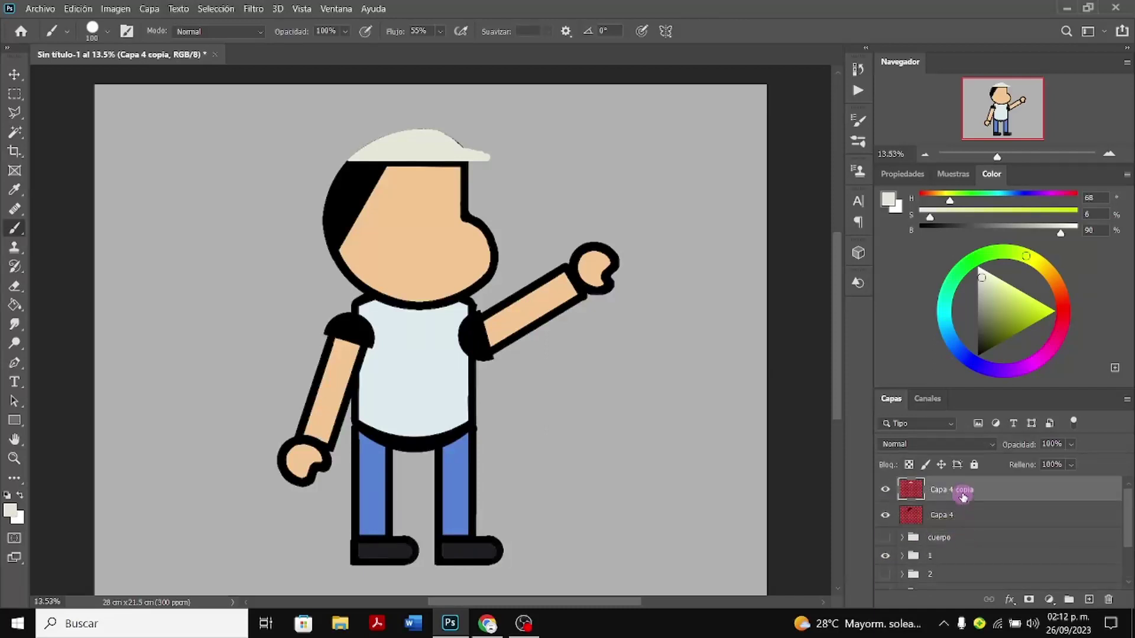
{"action": "key", "text": "ctrl+t"}
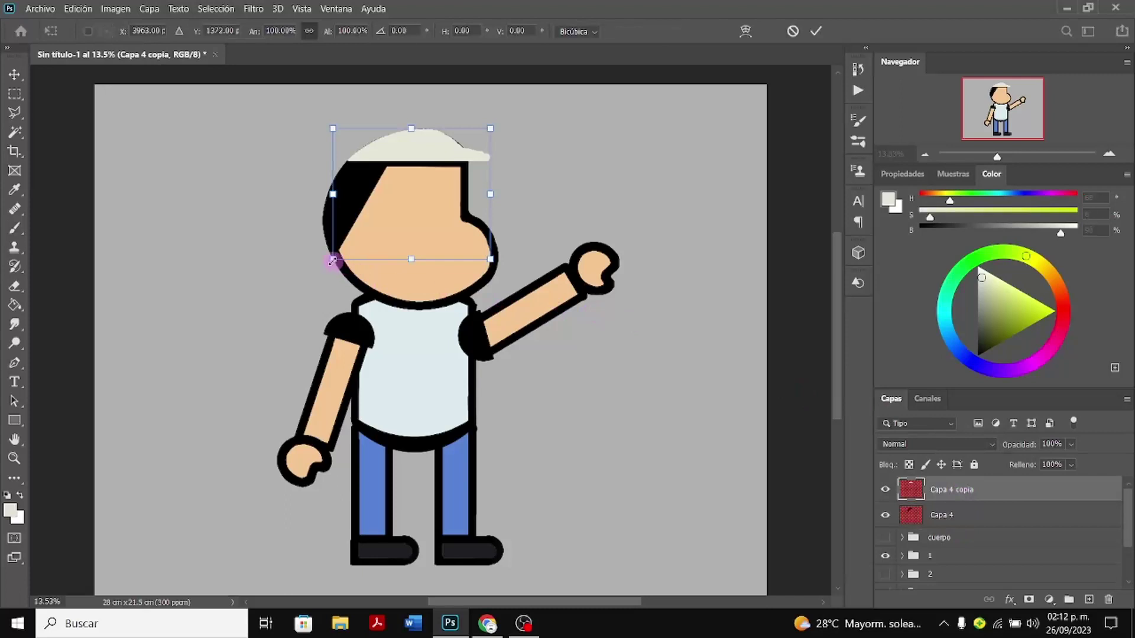
Enlarge the cap to about 109% and shift it slightly right
{"action": "left_click_drag", "start_coordinate": [333, 260], "coordinate": [331, 262]}
{"action": "left_click_drag", "start_coordinate": [397, 223], "coordinate": [404, 230]}
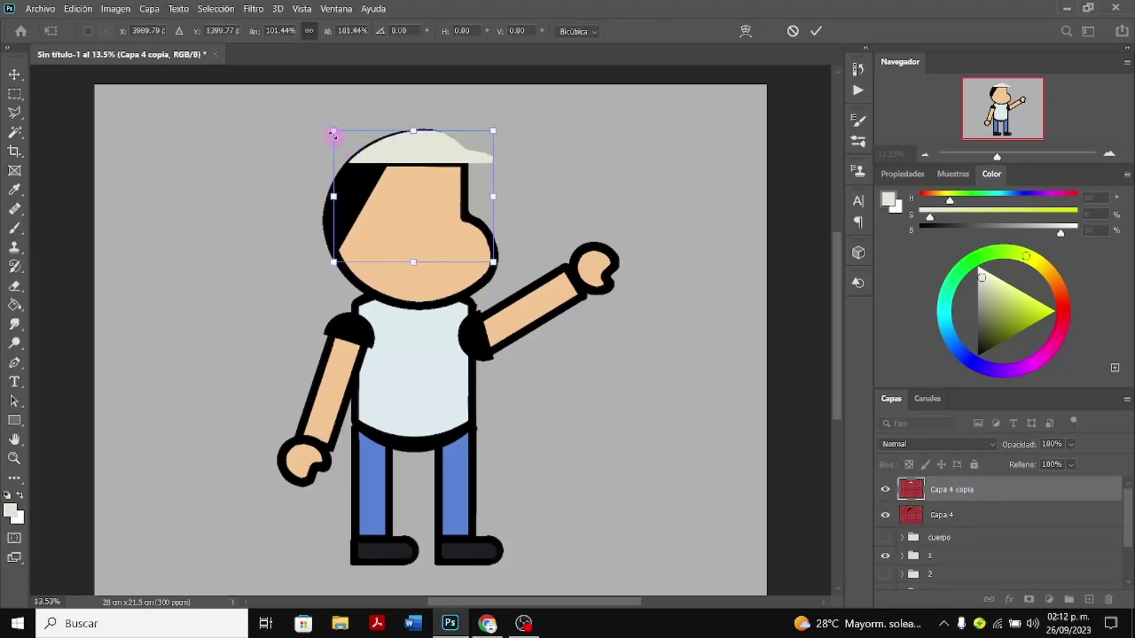
{"action": "left_click_drag", "start_coordinate": [332, 132], "coordinate": [330, 127]}
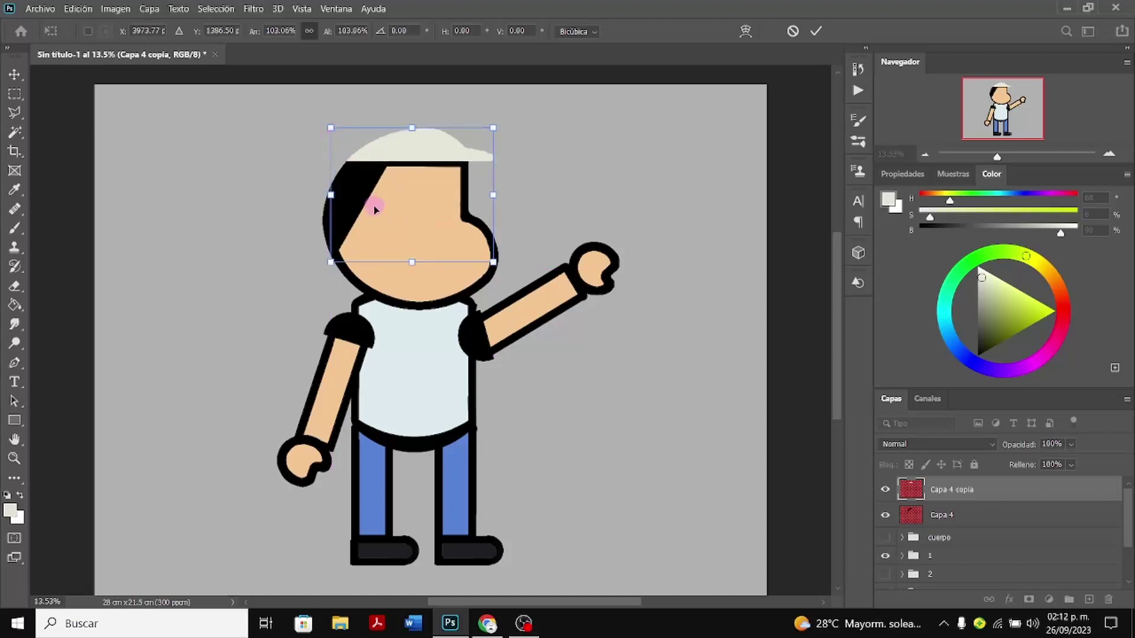
{"action": "left_click_drag", "start_coordinate": [376, 211], "coordinate": [375, 210]}
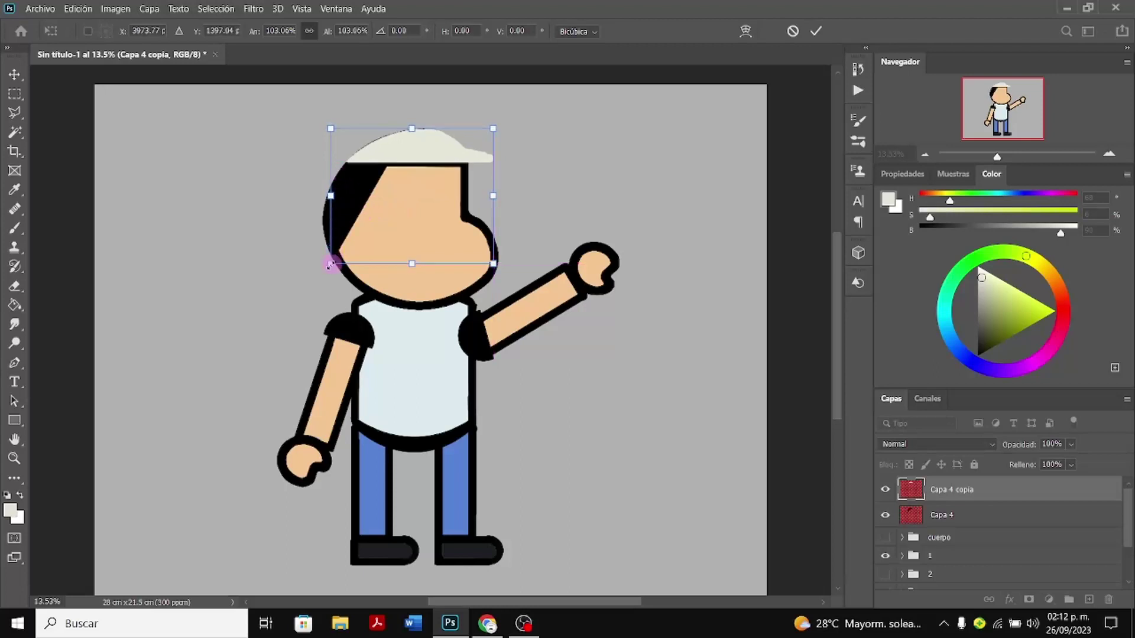
{"action": "left_click_drag", "start_coordinate": [330, 265], "coordinate": [325, 278]}
{"action": "left_click_drag", "start_coordinate": [384, 231], "coordinate": [359, 201]}
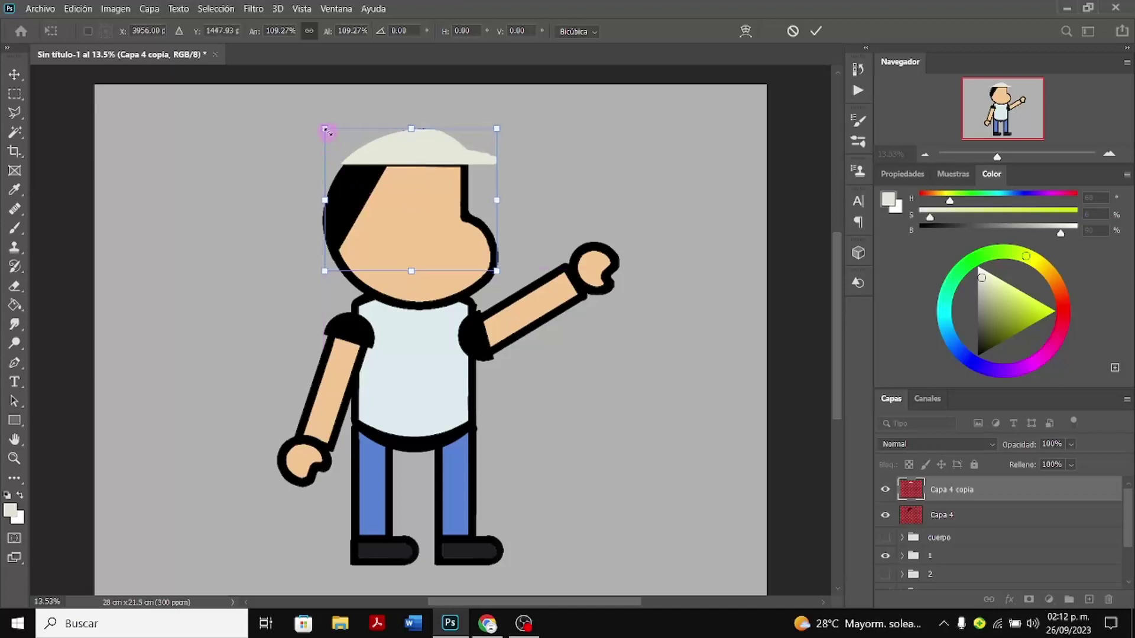
Scale the cap down to about 98.82%, nudge it over the head, and commit
{"action": "left_click_drag", "start_coordinate": [326, 129], "coordinate": [325, 130]}
{"action": "left_click_drag", "start_coordinate": [398, 215], "coordinate": [399, 216]}
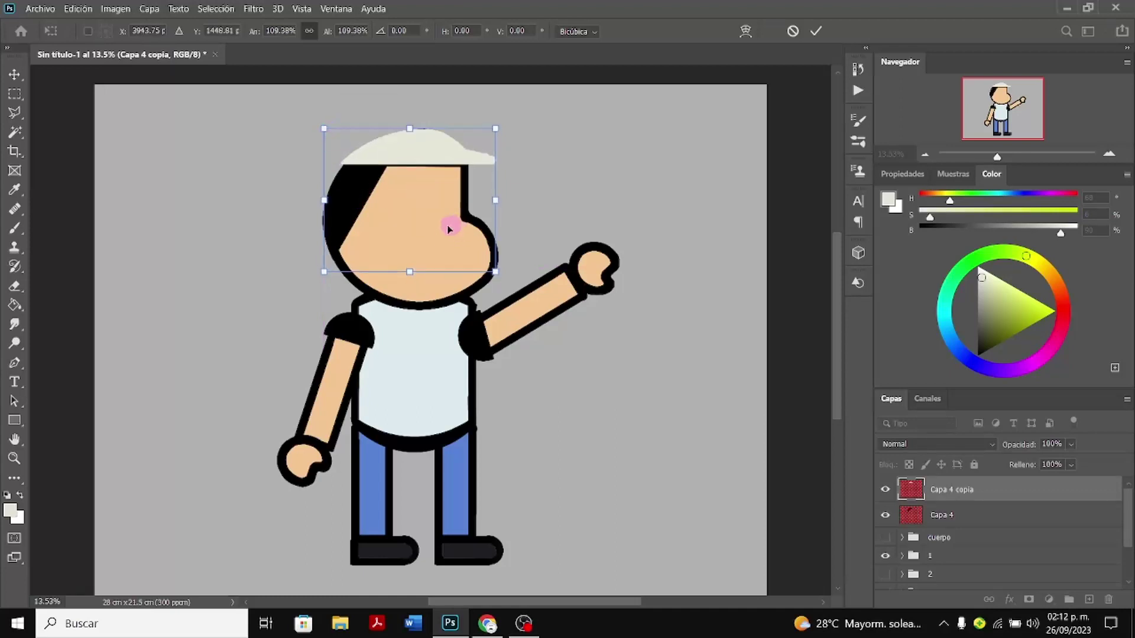
{"action": "left_click_drag", "start_coordinate": [322, 270], "coordinate": [330, 267]}
{"action": "left_click_drag", "start_coordinate": [412, 232], "coordinate": [412, 235]}
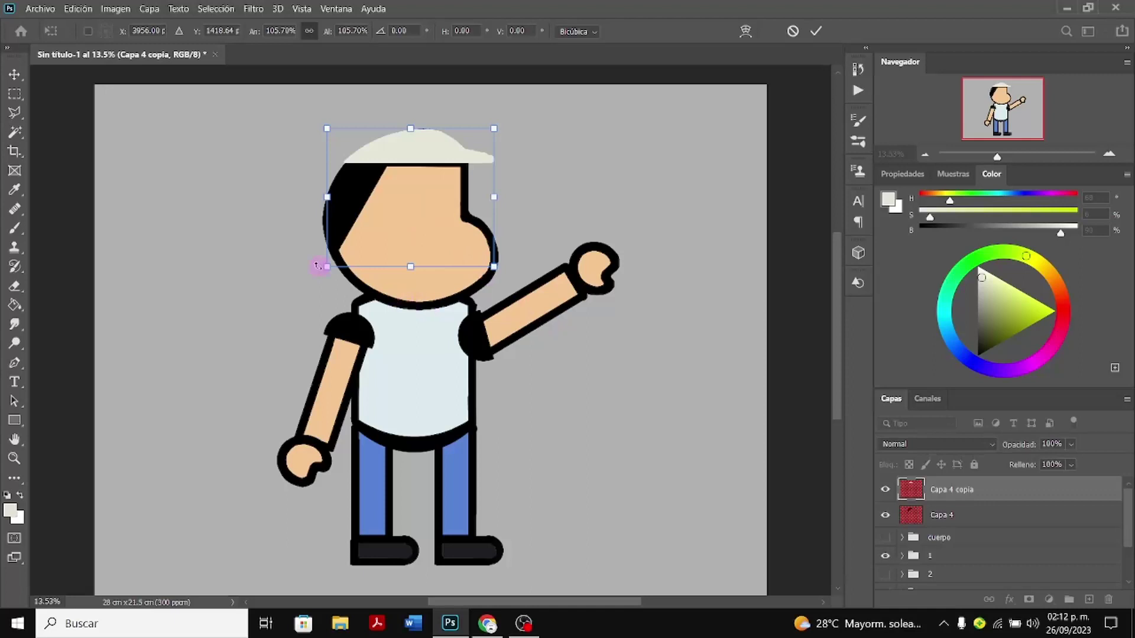
{"action": "left_click_drag", "start_coordinate": [327, 267], "coordinate": [333, 258]}
{"action": "left_click_drag", "start_coordinate": [439, 211], "coordinate": [437, 213]}
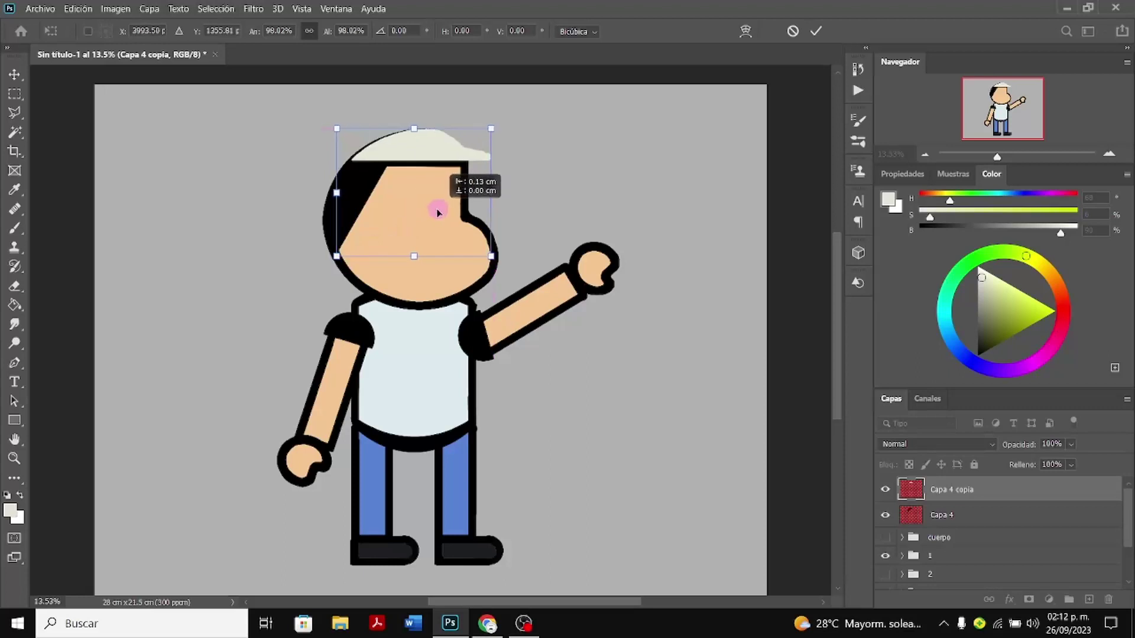
{"action": "left_click_drag", "start_coordinate": [436, 213], "coordinate": [437, 210]}
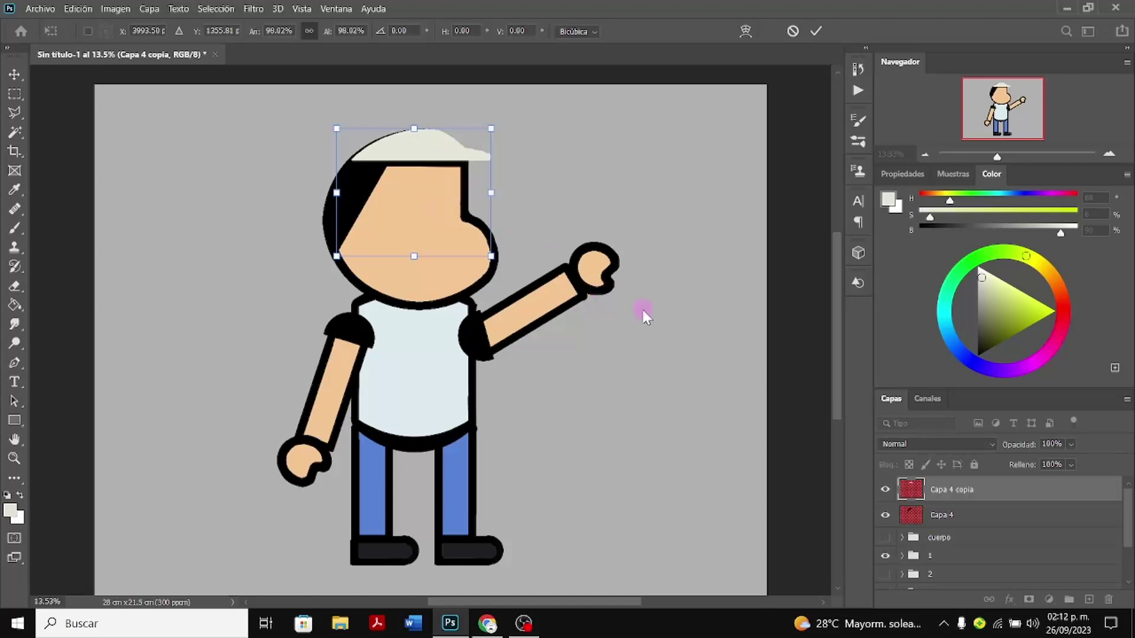
{"action": "key", "text": "Return"}
Duplicate Capa 4 copia as Capa 4 copia 2
{"action": "right_click", "coordinate": [955, 491]}
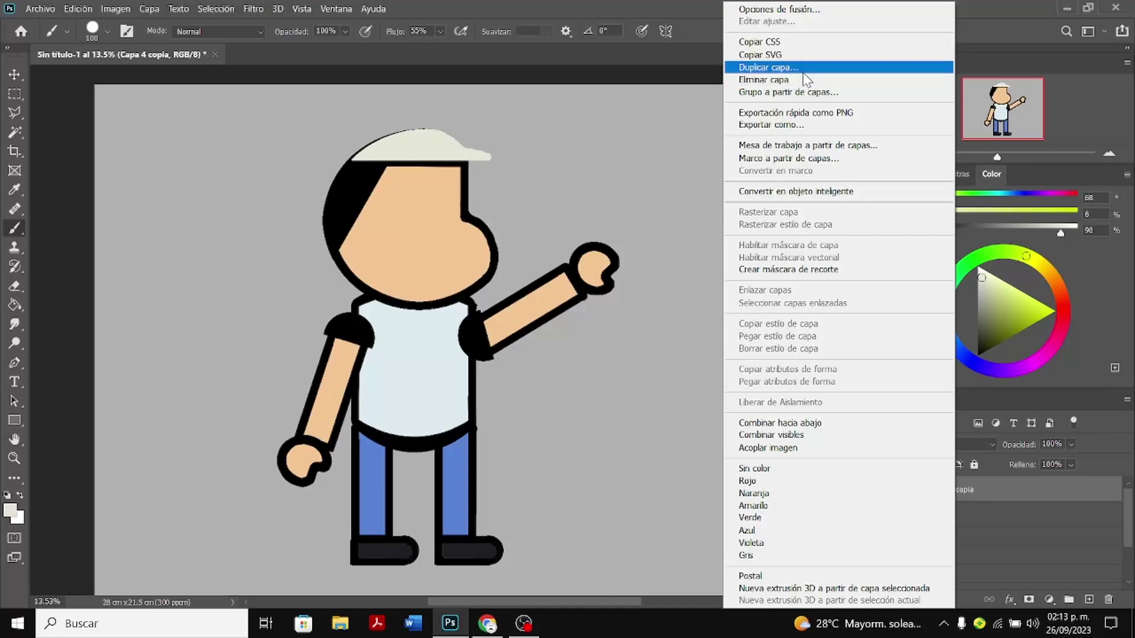
{"action": "left_click", "coordinate": [804, 72]}
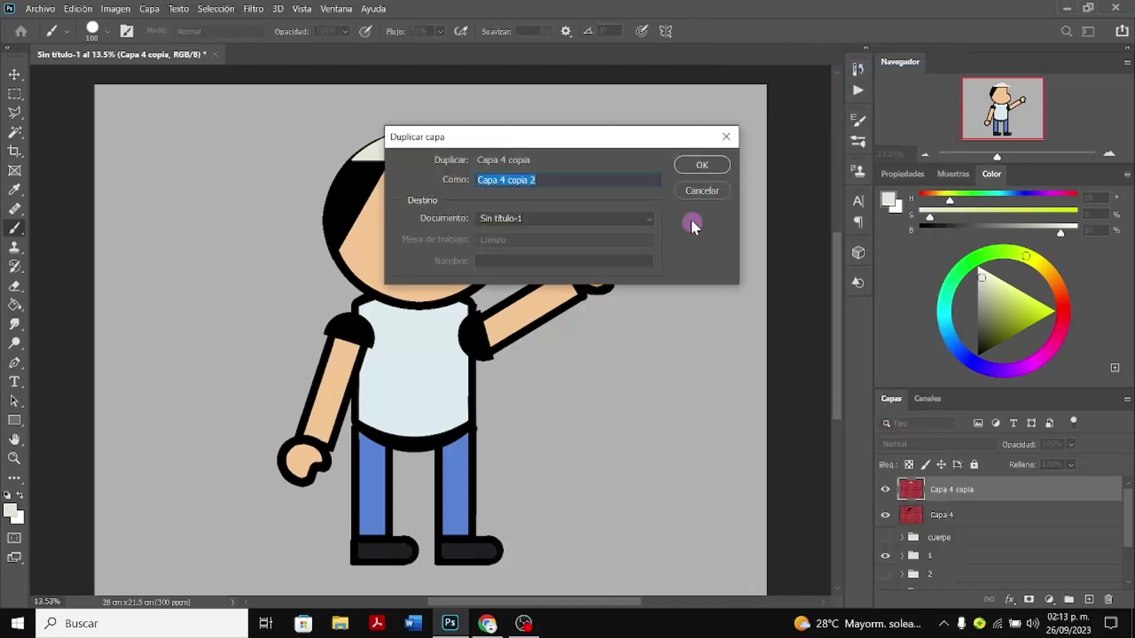
{"action": "left_click", "coordinate": [703, 162]}
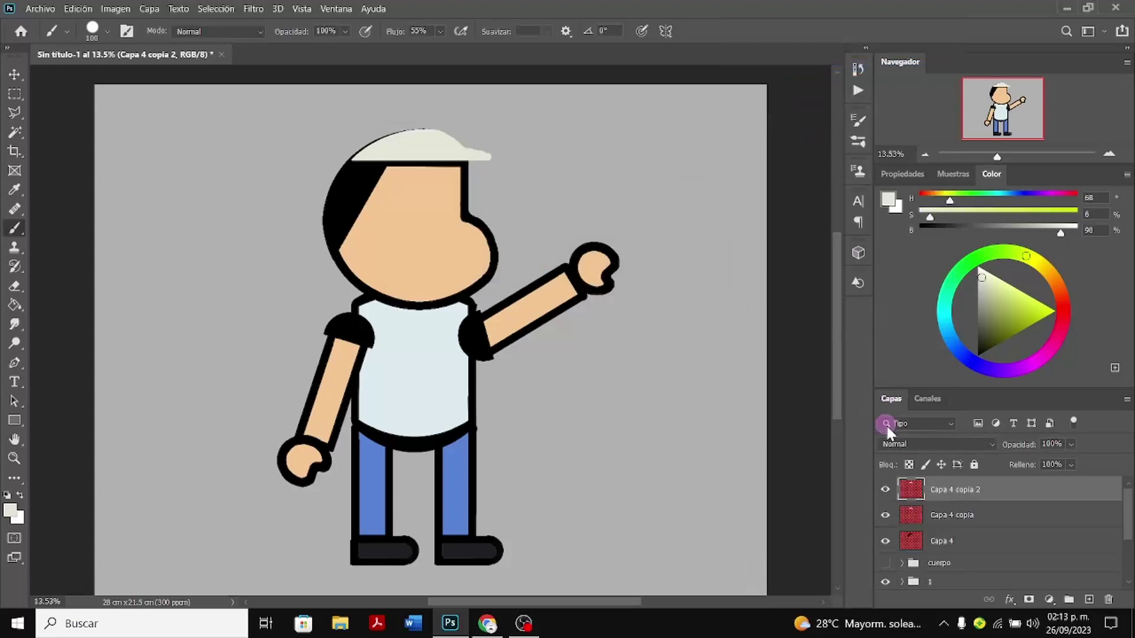
Scale Capa 4 copia to about 109.92%, shift it slightly, and commit
{"action": "left_click", "coordinate": [934, 520]}
{"action": "key", "text": "ctrl+t"}
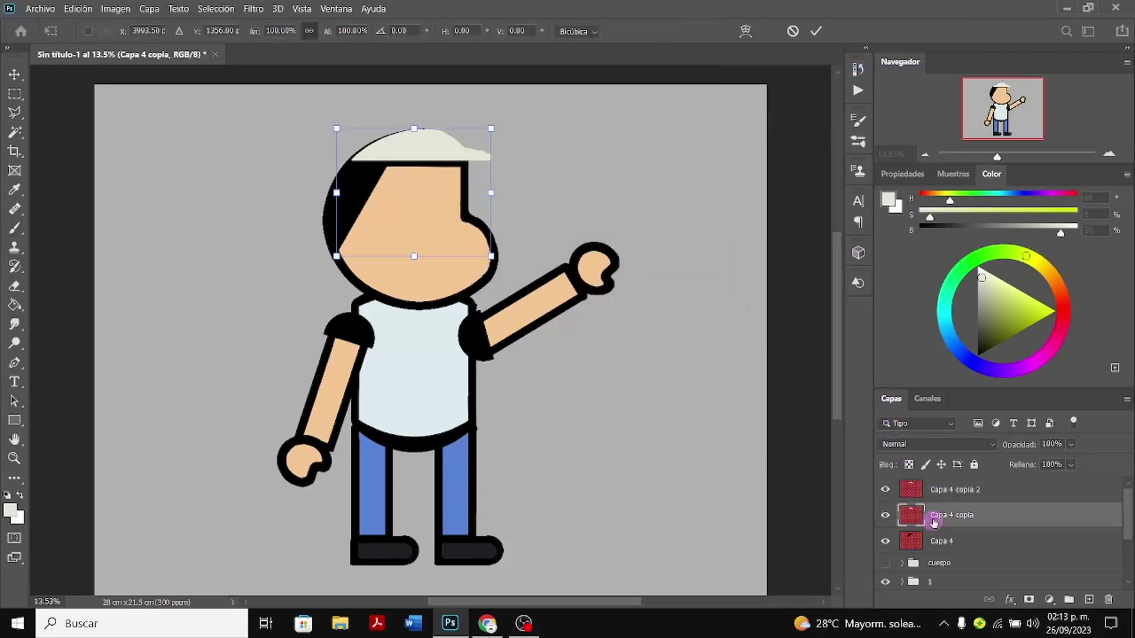
{"action": "left_click_drag", "start_coordinate": [491, 256], "coordinate": [507, 269]}
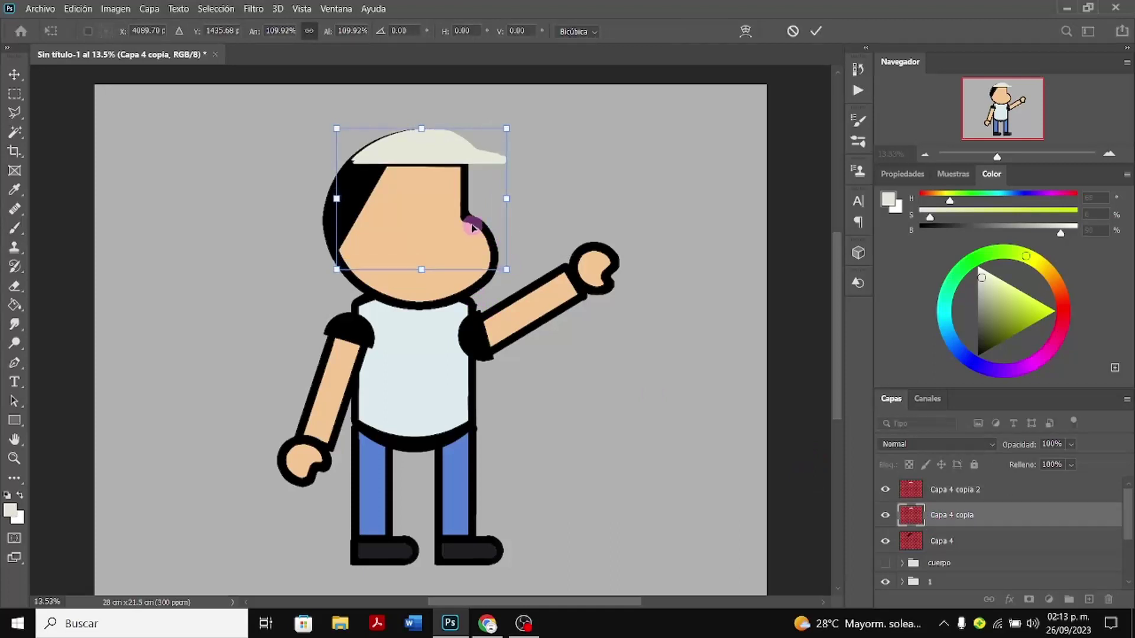
{"action": "left_click_drag", "start_coordinate": [475, 229], "coordinate": [466, 226]}
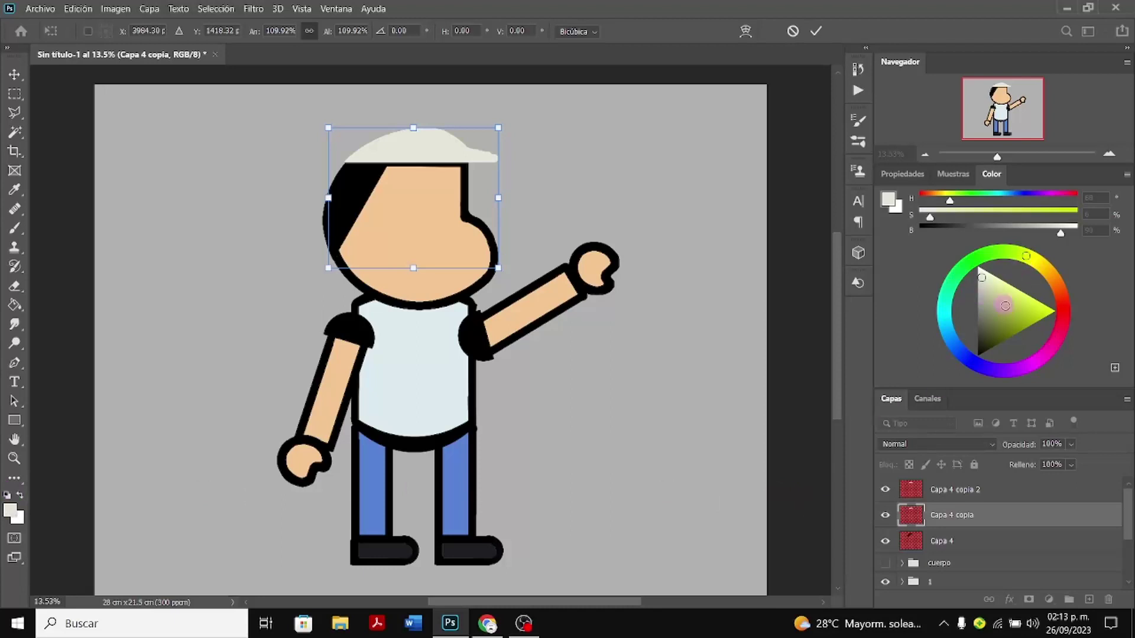
{"action": "scroll", "coordinate": [974, 488], "scroll_direction": "down", "scroll_amount": 1}
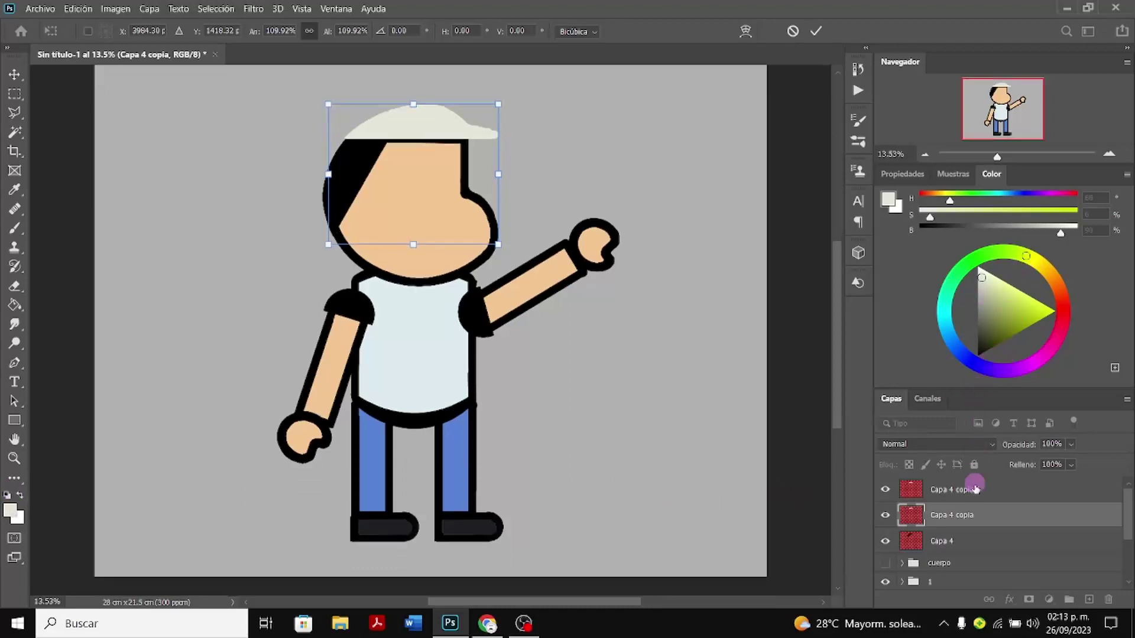
{"action": "key", "text": "Return"}
With Capa 4 copia active, set the foreground colour to black
{"action": "left_click", "coordinate": [957, 491]}
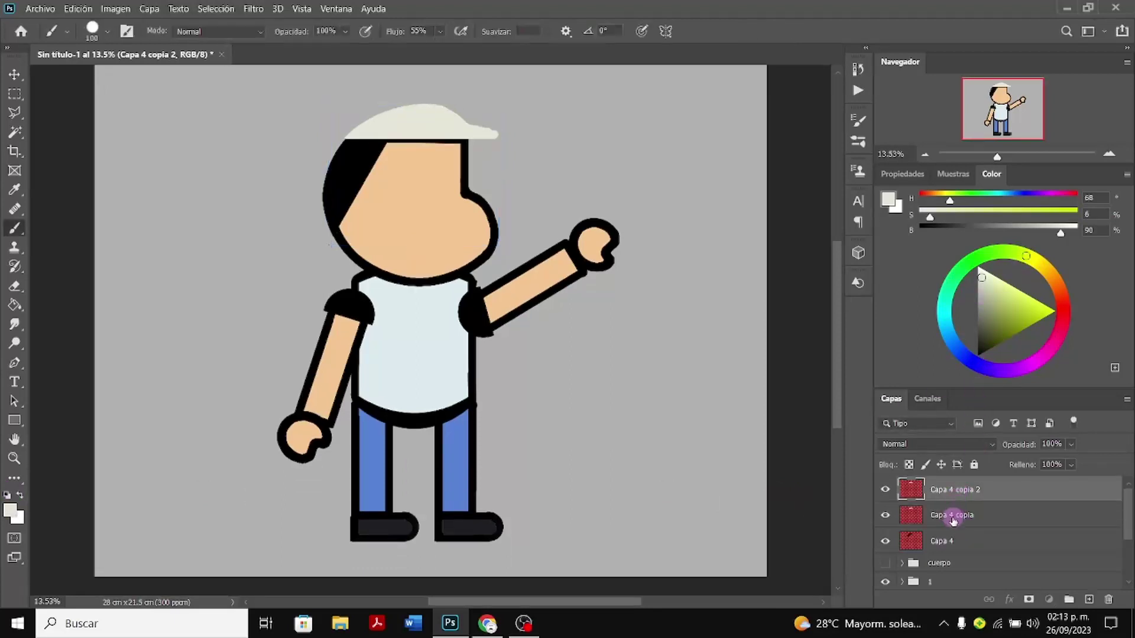
{"action": "left_click", "coordinate": [953, 517]}
{"action": "left_click", "coordinate": [979, 355]}
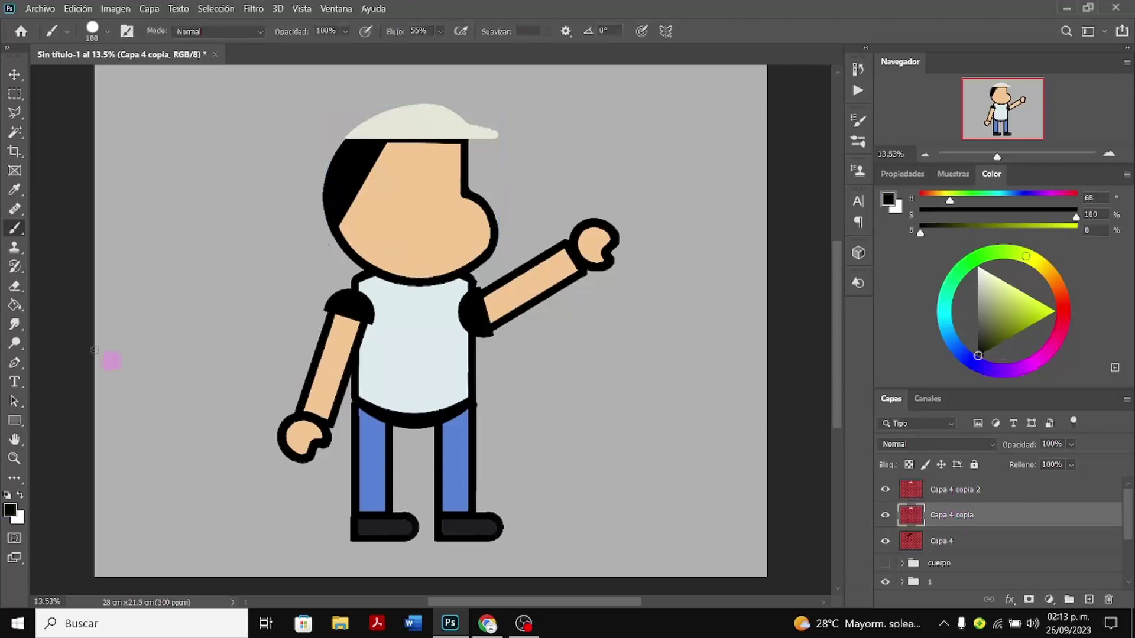
Select the enlarged cream cap on Capa 4 copia with the Magic Wand
{"action": "left_click", "coordinate": [15, 306]}
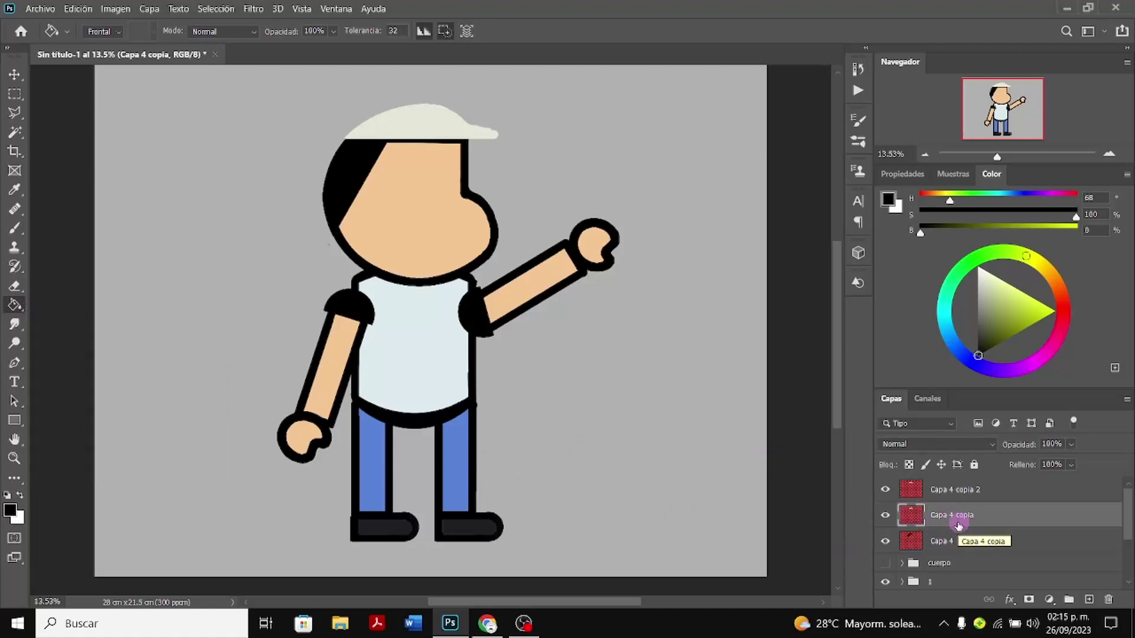
{"action": "left_click", "coordinate": [14, 135]}
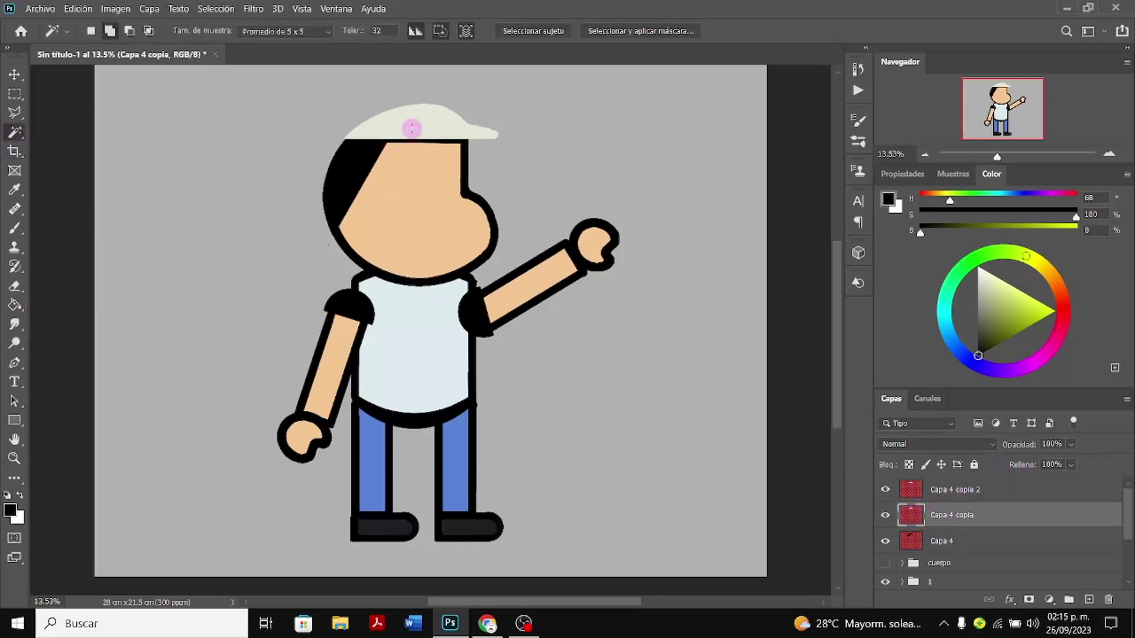
{"action": "left_click", "coordinate": [412, 128]}
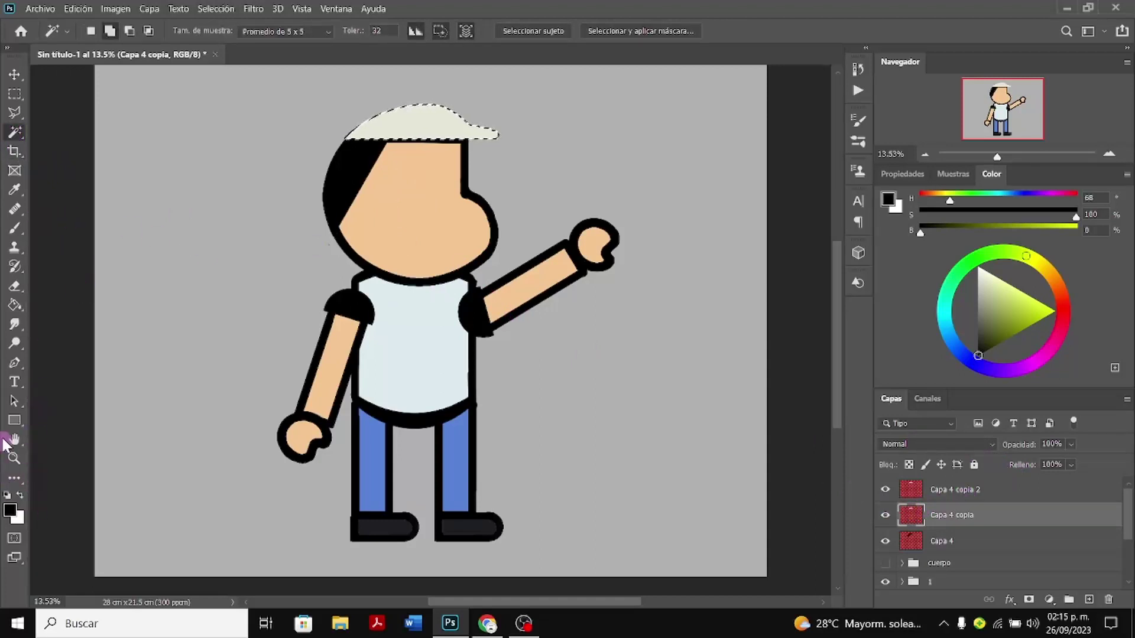
{"action": "left_click", "coordinate": [14, 305]}
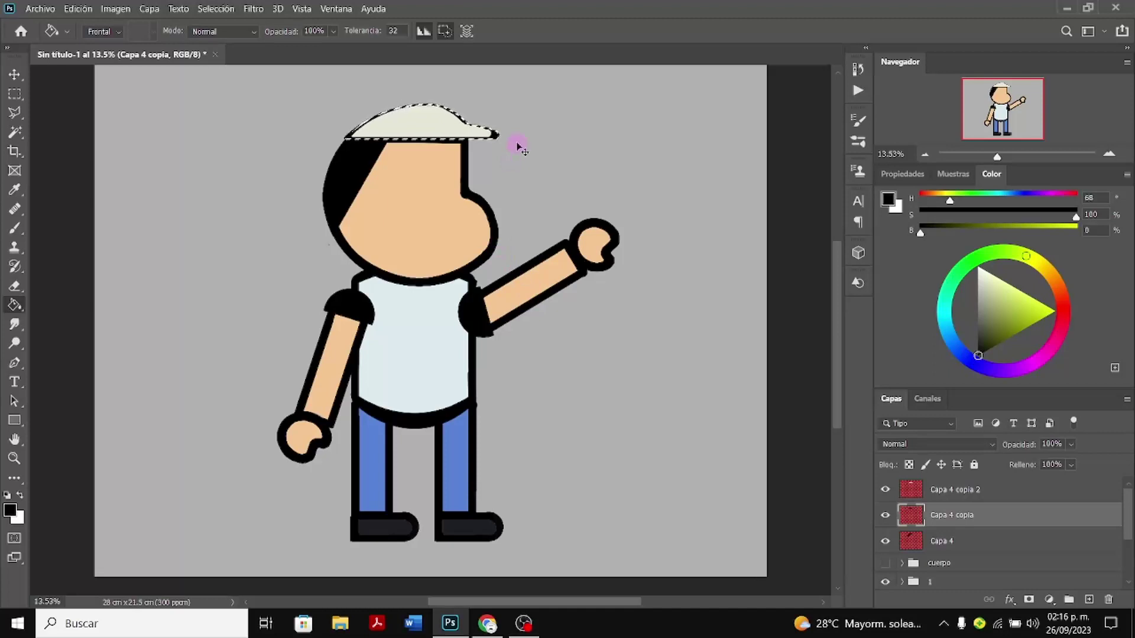
Enlarge the cap to about 105% and shift it about 8 px right
{"action": "key", "text": "ctrl+t"}
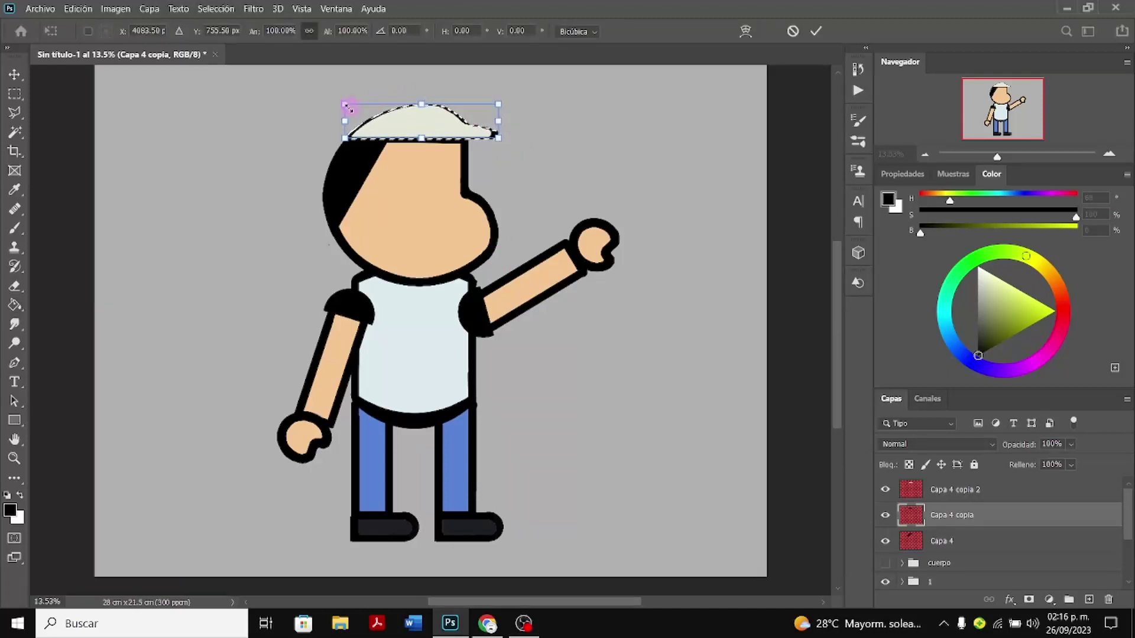
{"action": "left_click_drag", "start_coordinate": [343, 106], "coordinate": [343, 101]}
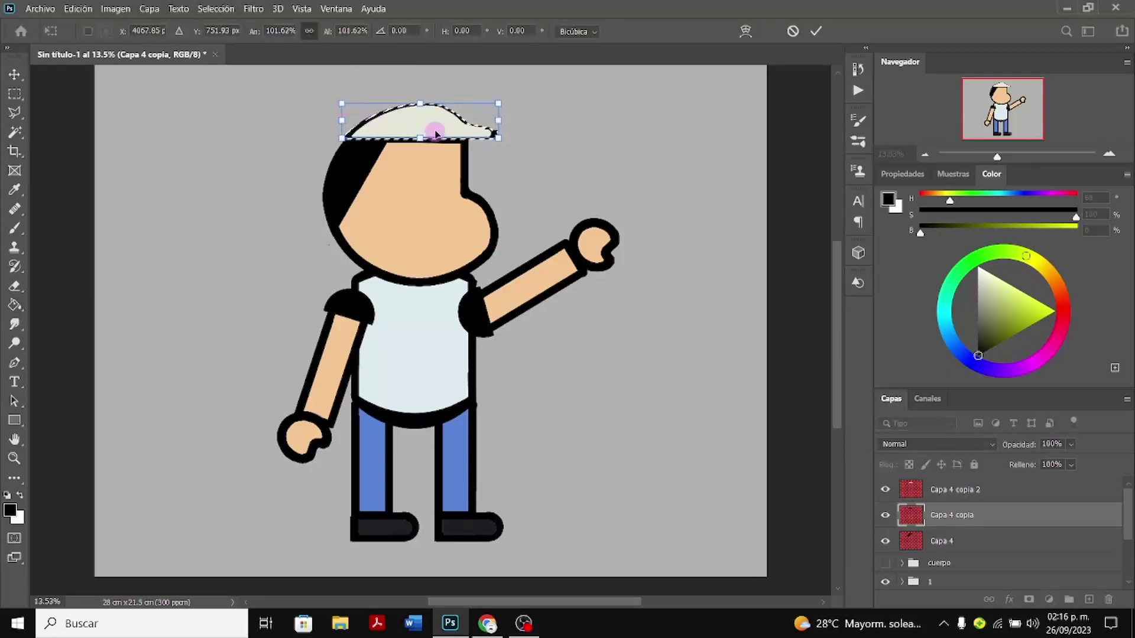
{"action": "left_click_drag", "start_coordinate": [437, 127], "coordinate": [441, 131]}
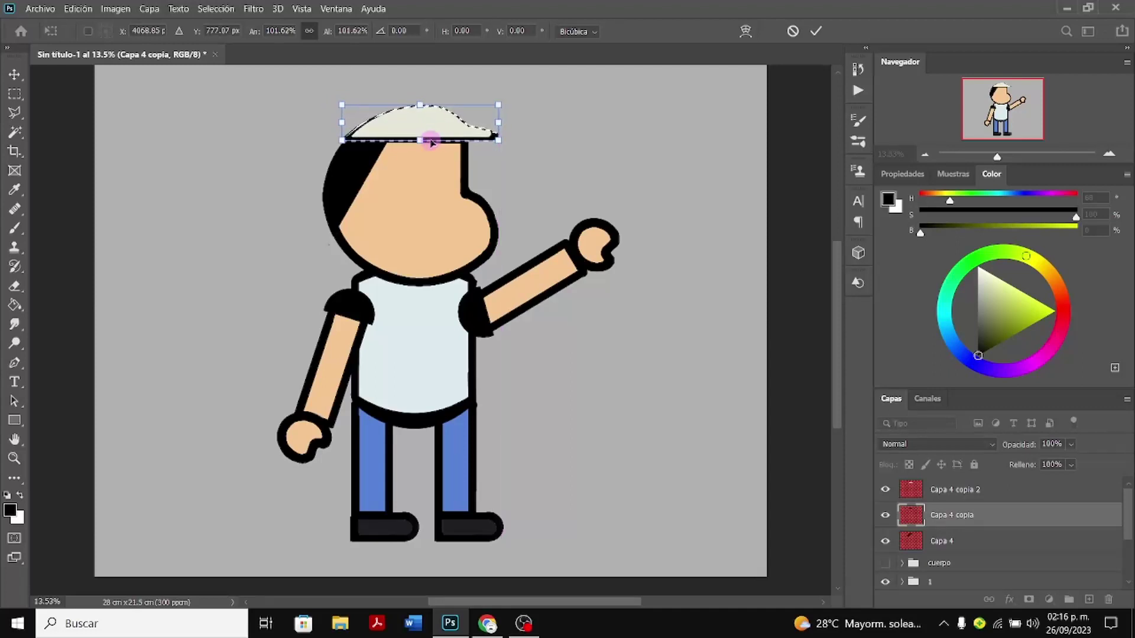
{"action": "left_click_drag", "start_coordinate": [438, 128], "coordinate": [439, 128]}
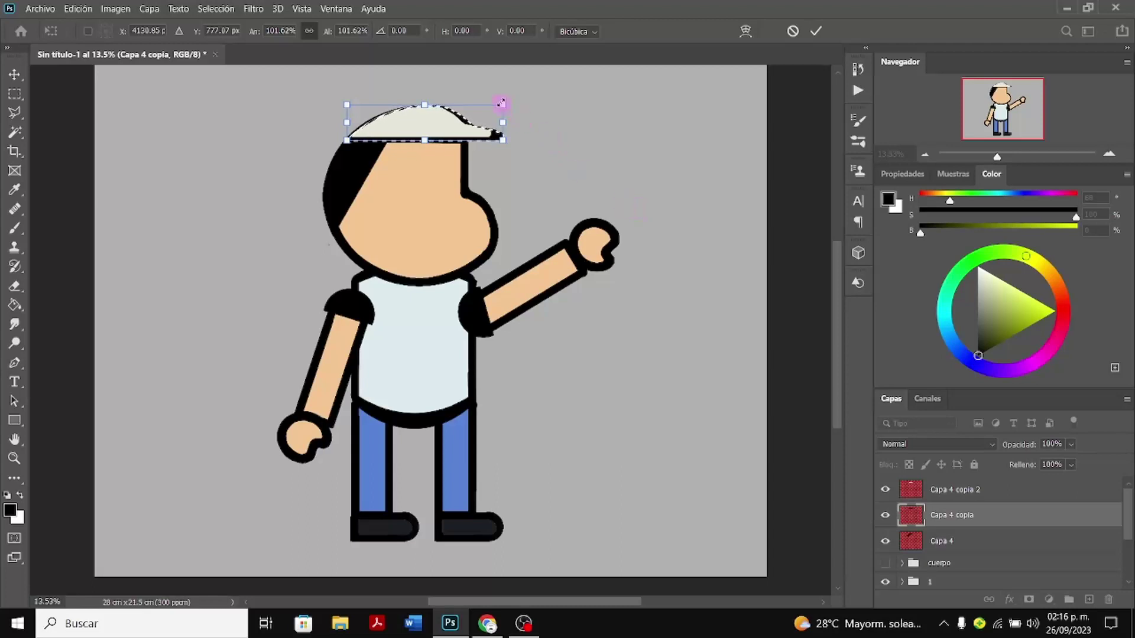
{"action": "left_click_drag", "start_coordinate": [501, 105], "coordinate": [500, 103]}
Warp the cap into a rounder, higher dome and commit the warp
{"action": "right_click", "coordinate": [461, 133]}
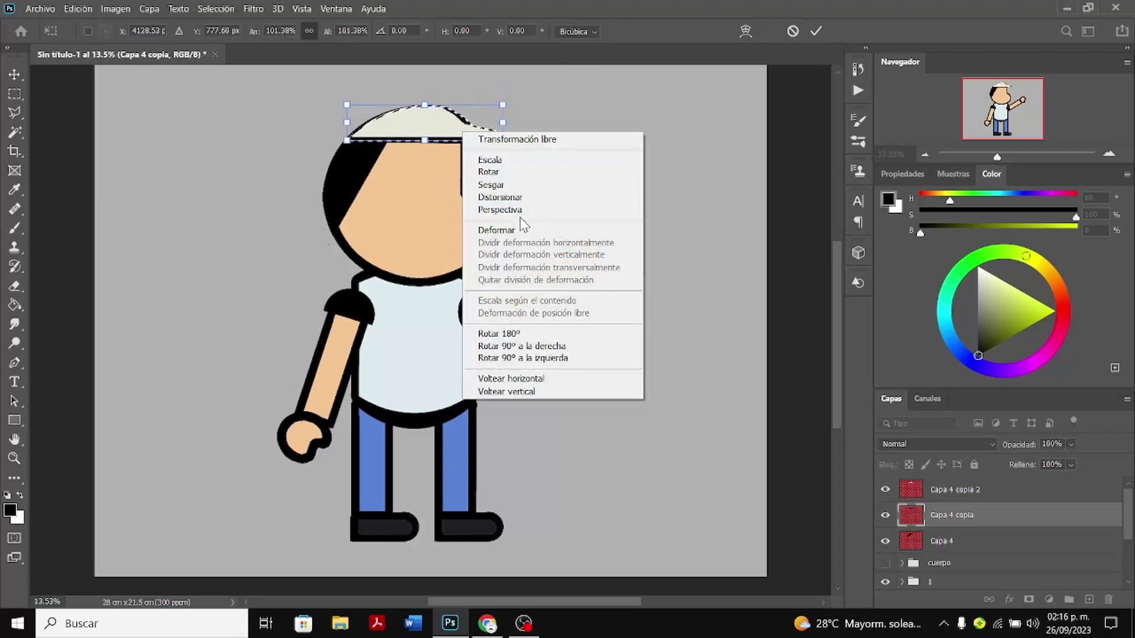
{"action": "left_click", "coordinate": [497, 230]}
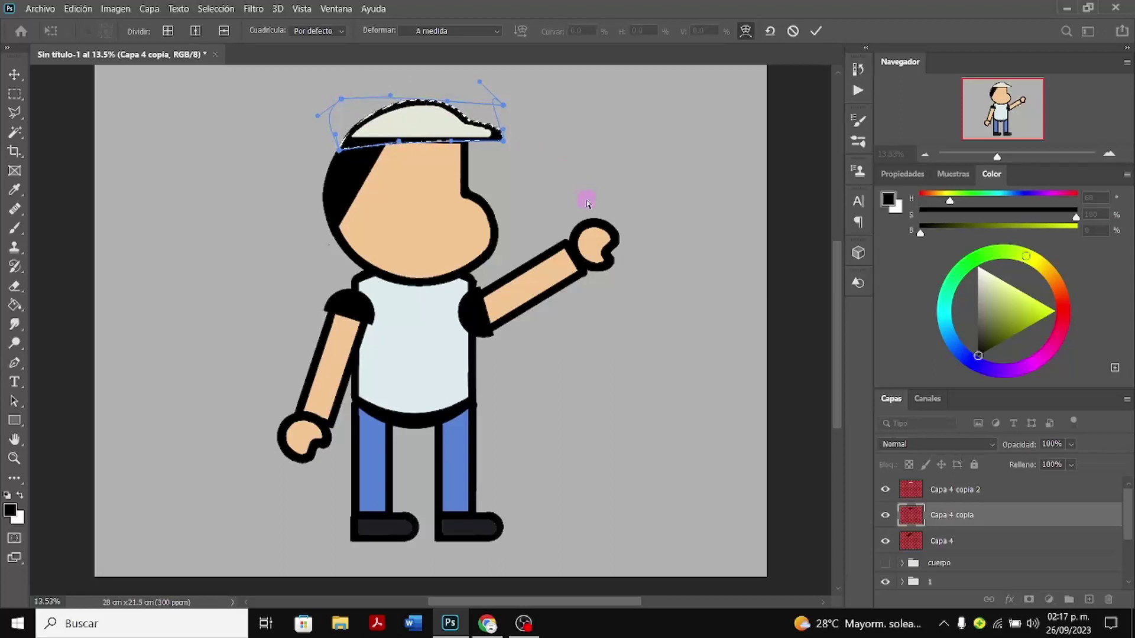
{"action": "left_click", "coordinate": [976, 541]}
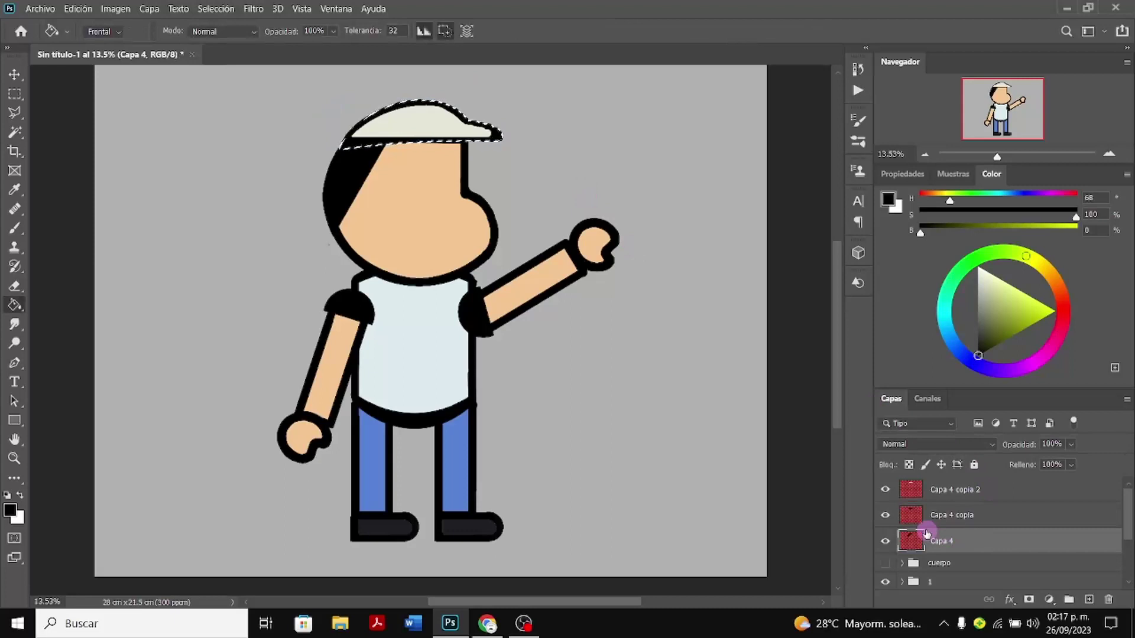
Deselect, make Capa 4 copia active and toggle its visibility to check the cap
{"action": "key", "text": "ctrl+d"}
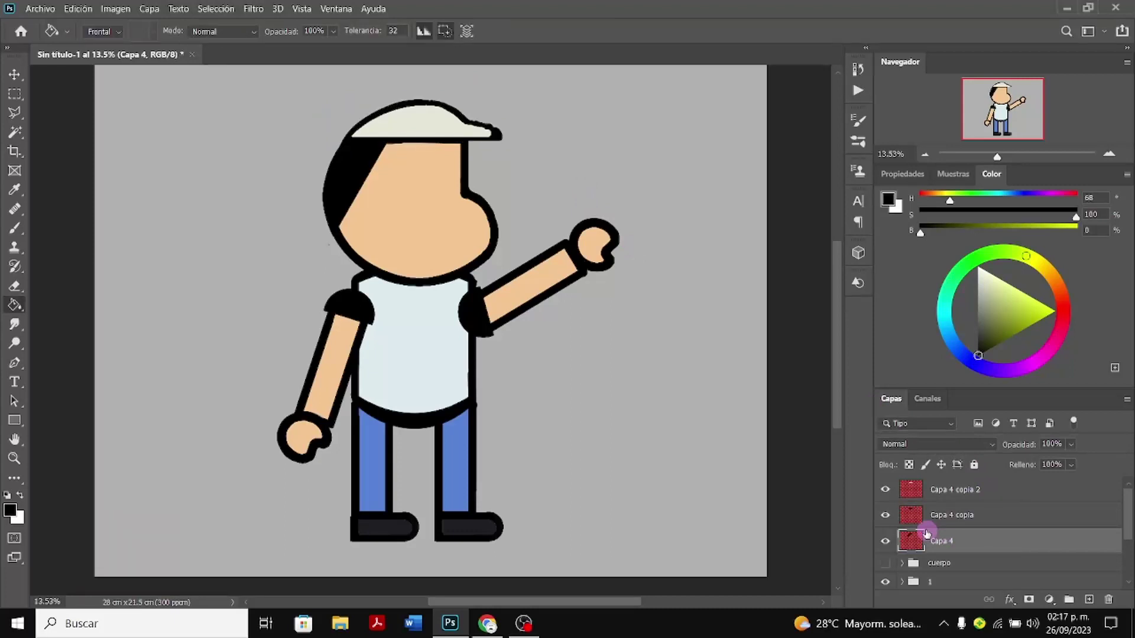
{"action": "left_click", "coordinate": [931, 515]}
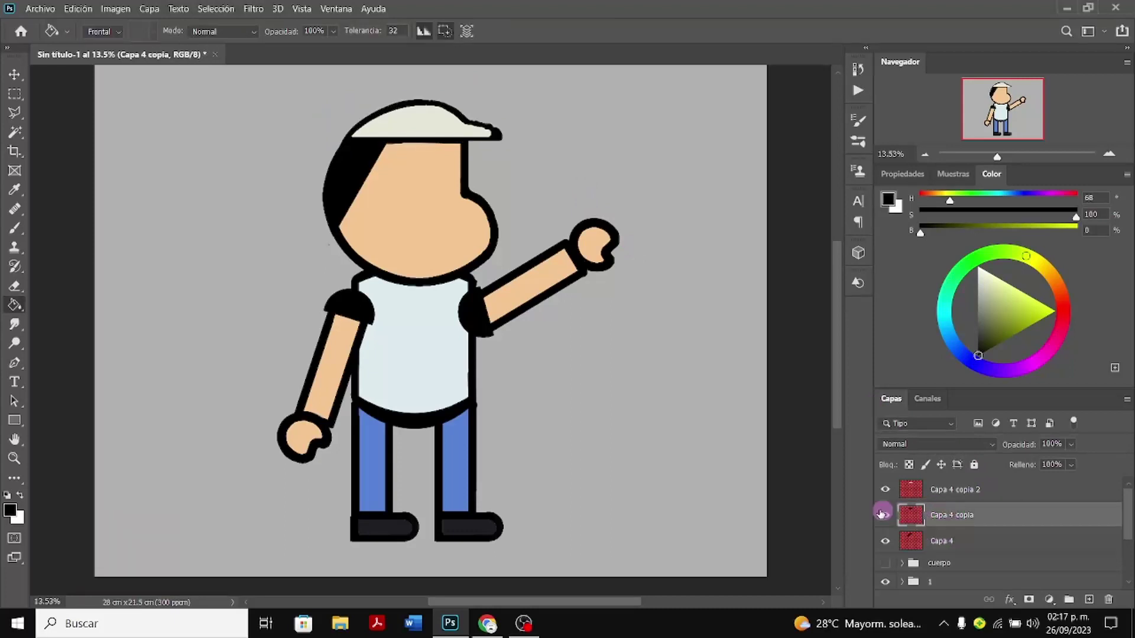
{"action": "left_click", "coordinate": [885, 515]}
{"action": "left_click", "coordinate": [887, 516]}
{"action": "left_click", "coordinate": [954, 521]}
Brush the black outline along the crown, erase stray brim outline, and redraw it to the tip
{"action": "left_click", "coordinate": [16, 229]}
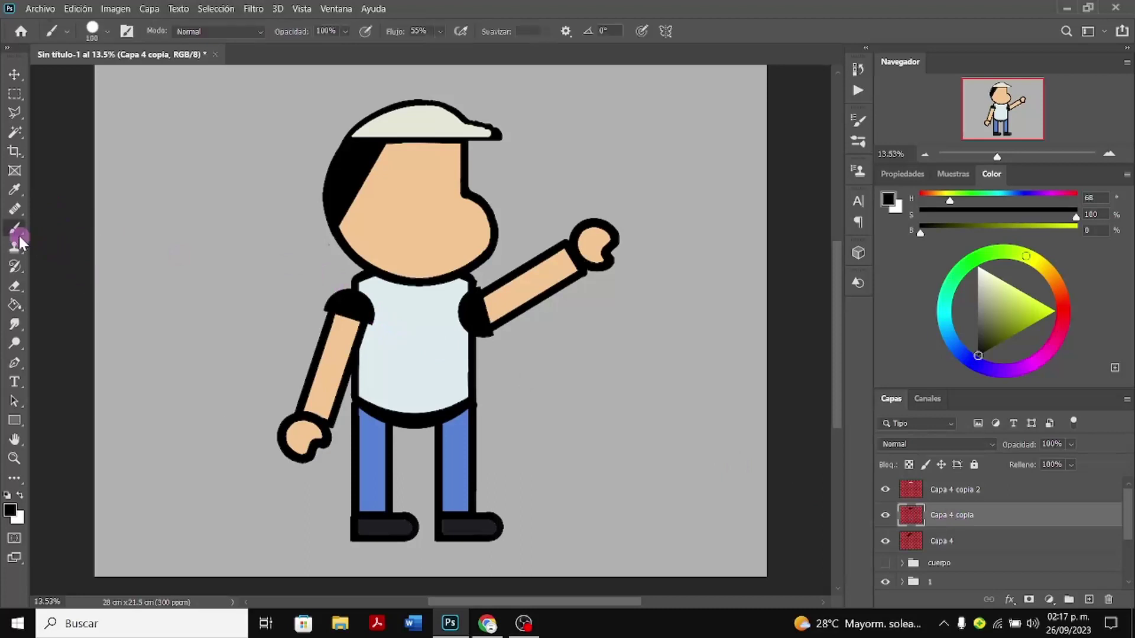
{"action": "left_click_drag", "start_coordinate": [435, 104], "coordinate": [477, 116]}
{"action": "left_click", "coordinate": [15, 301]}
{"action": "left_click", "coordinate": [15, 286]}
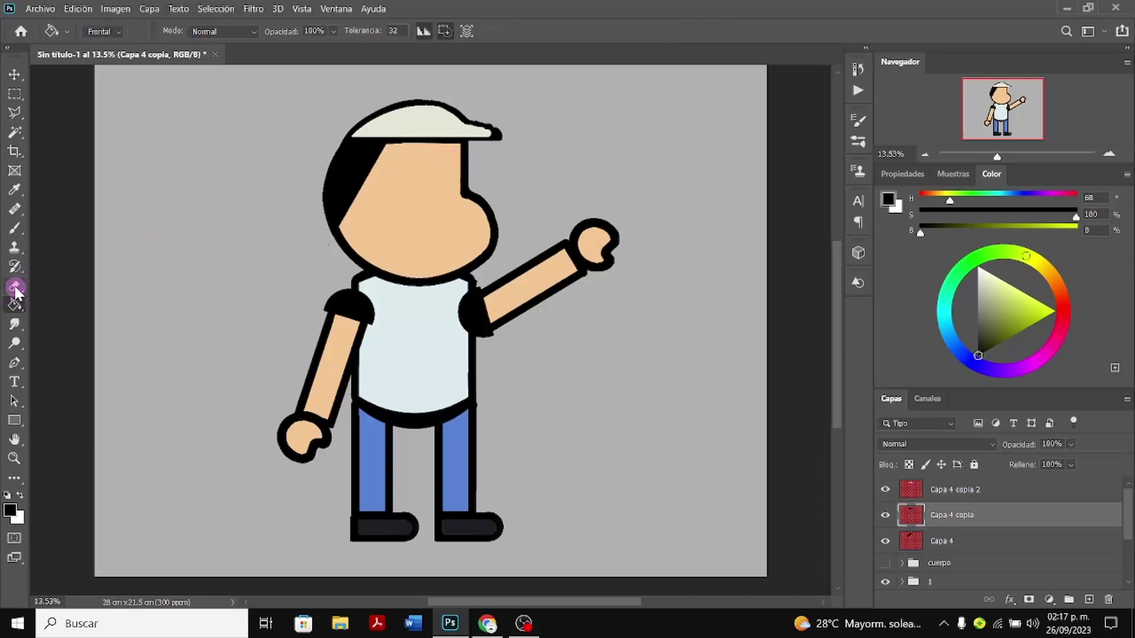
{"action": "left_click_drag", "start_coordinate": [480, 121], "coordinate": [477, 114]}
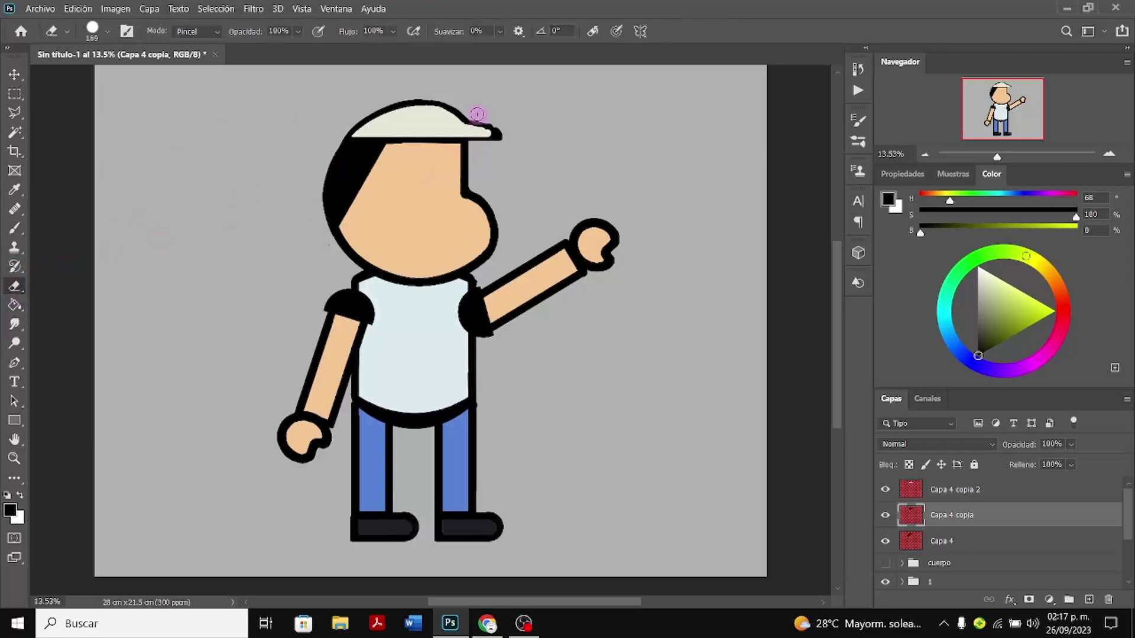
{"action": "left_click", "coordinate": [476, 114]}
{"action": "mouse_move", "coordinate": [476, 114]}
{"action": "left_mouse_down"}
{"action": "mouse_move", "coordinate": [581, 167]}
{"action": "mouse_move", "coordinate": [626, 229]}
{"action": "left_mouse_up"}
{"action": "left_click", "coordinate": [22, 228]}
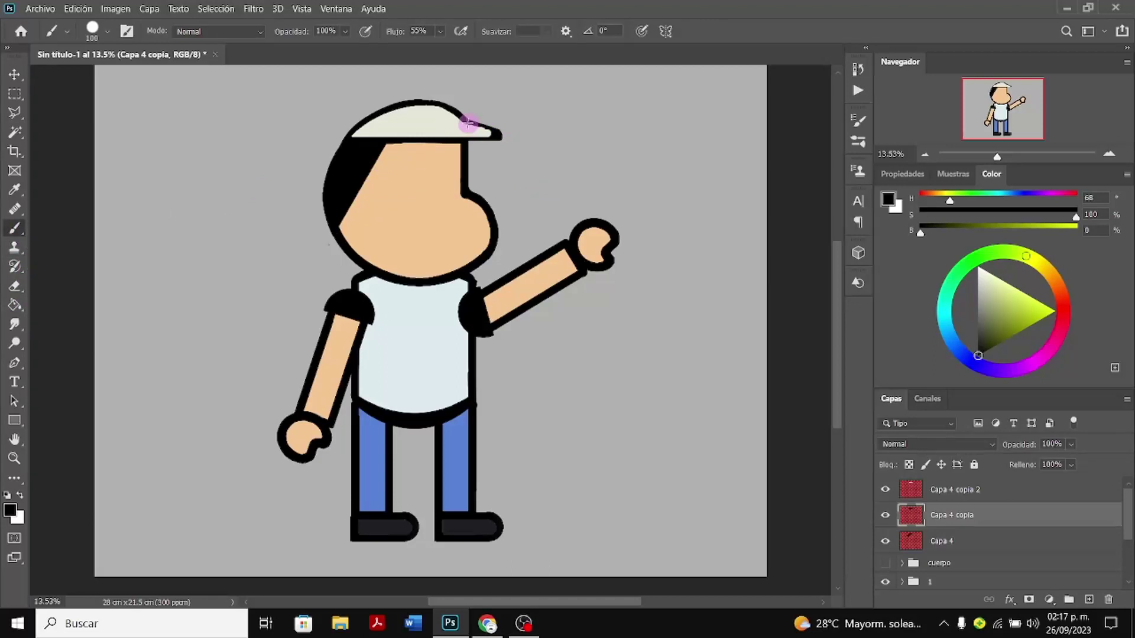
{"action": "mouse_move", "coordinate": [468, 123]}
{"action": "left_mouse_down"}
{"action": "mouse_move", "coordinate": [522, 149]}
{"action": "mouse_move", "coordinate": [497, 133]}
{"action": "left_mouse_up"}
Hide group 1, show the group 3 bodies, and compare the green shirt against the red one
{"action": "scroll", "coordinate": [929, 523], "scroll_direction": "down", "scroll_amount": 2}
{"action": "scroll", "coordinate": [929, 524], "scroll_direction": "up", "scroll_amount": 2}
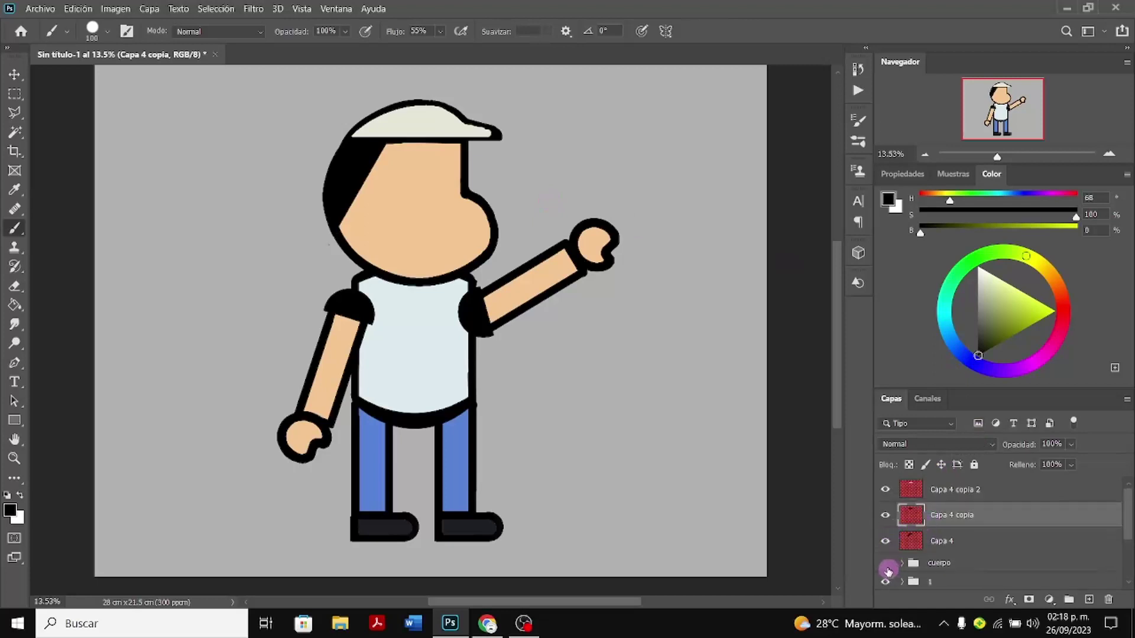
{"action": "scroll", "coordinate": [892, 554], "scroll_direction": "down", "scroll_amount": 2}
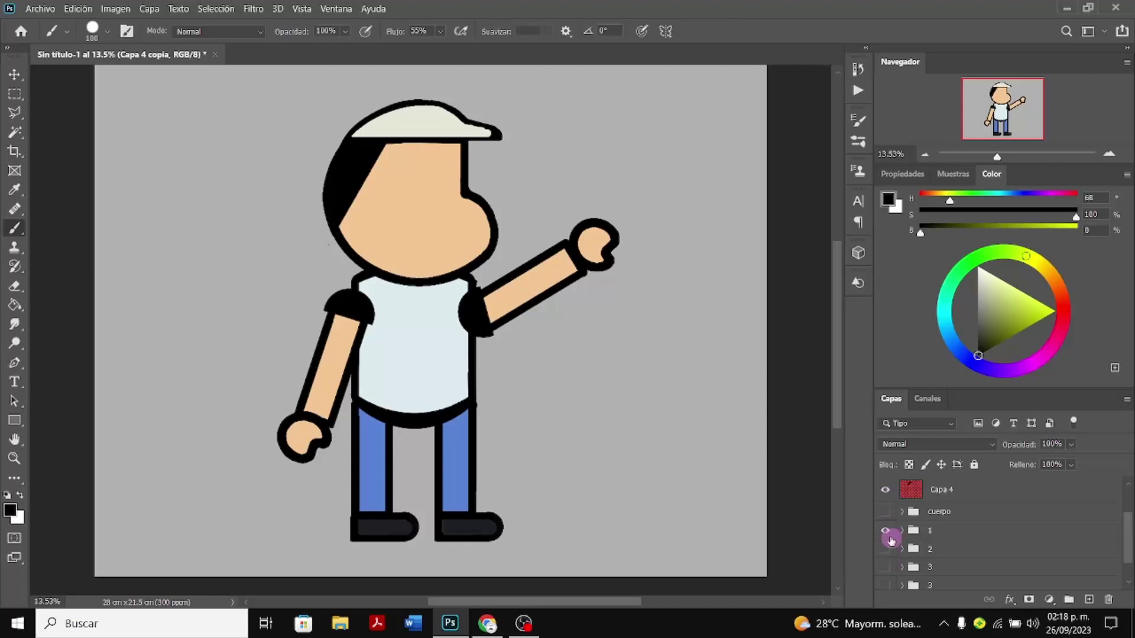
{"action": "left_click", "coordinate": [886, 530]}
{"action": "left_click", "coordinate": [887, 567]}
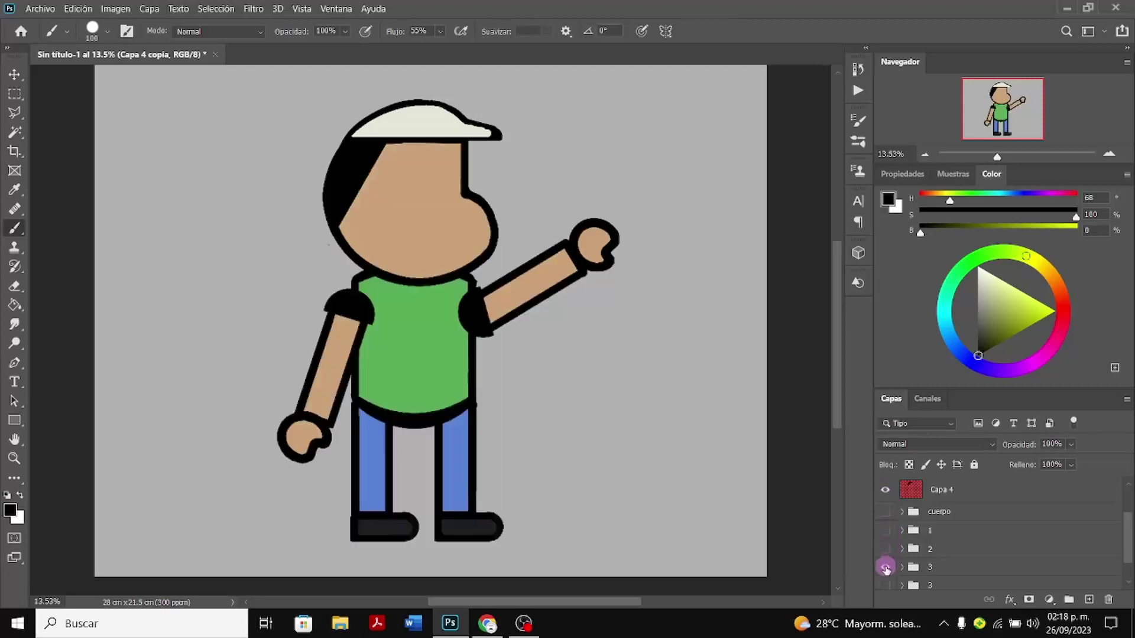
{"action": "scroll", "coordinate": [886, 572], "scroll_direction": "down", "scroll_amount": 1}
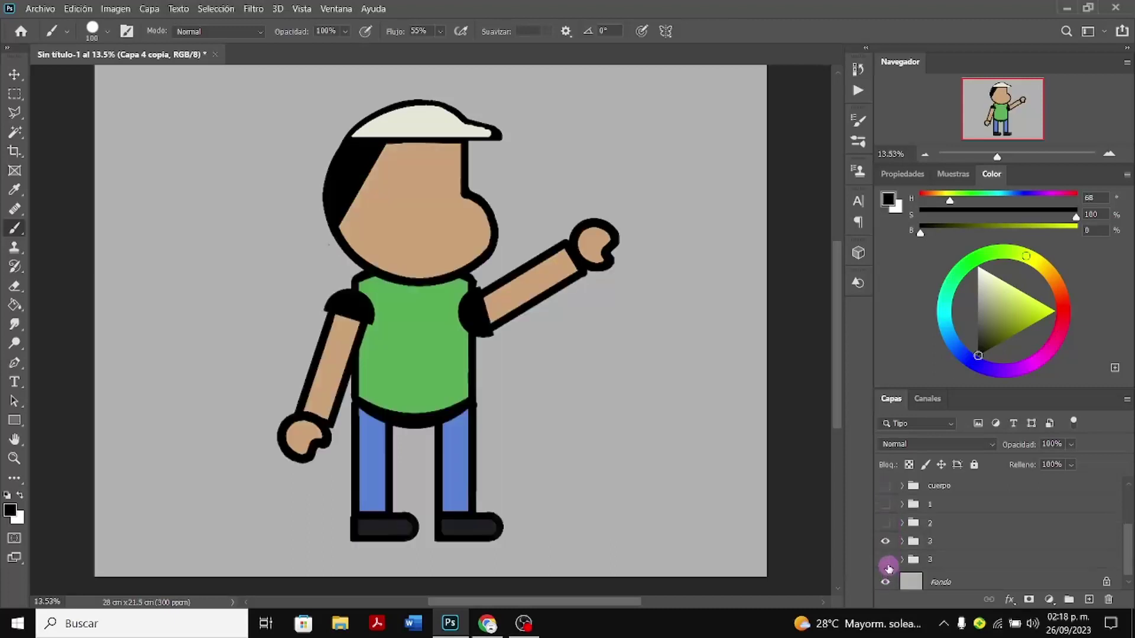
{"action": "left_click", "coordinate": [886, 560]}
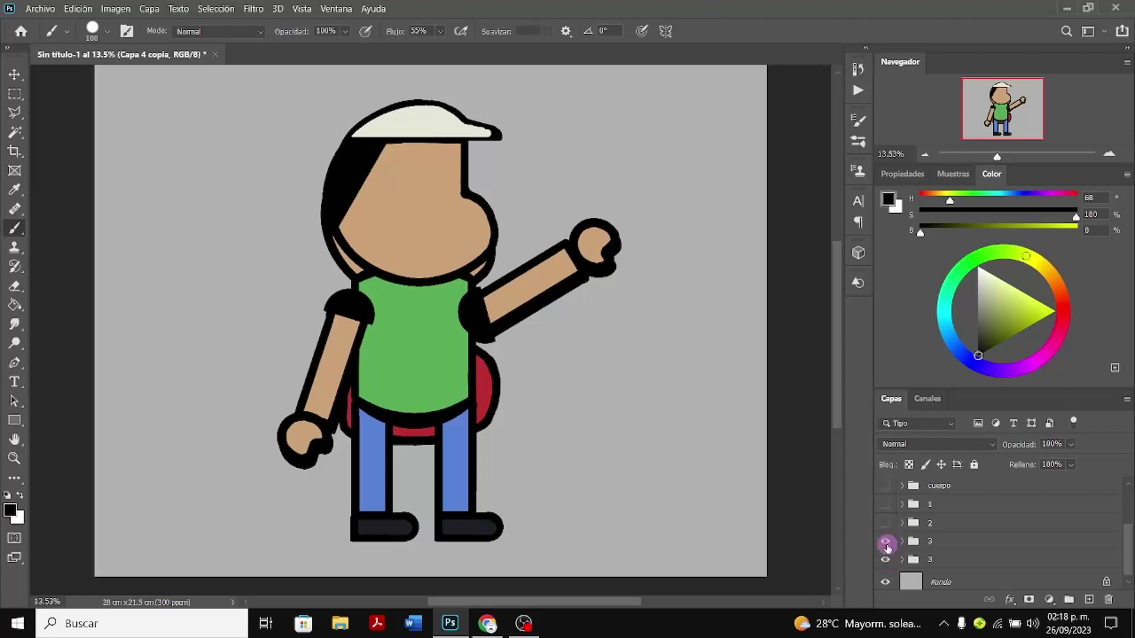
{"action": "left_click", "coordinate": [886, 544]}
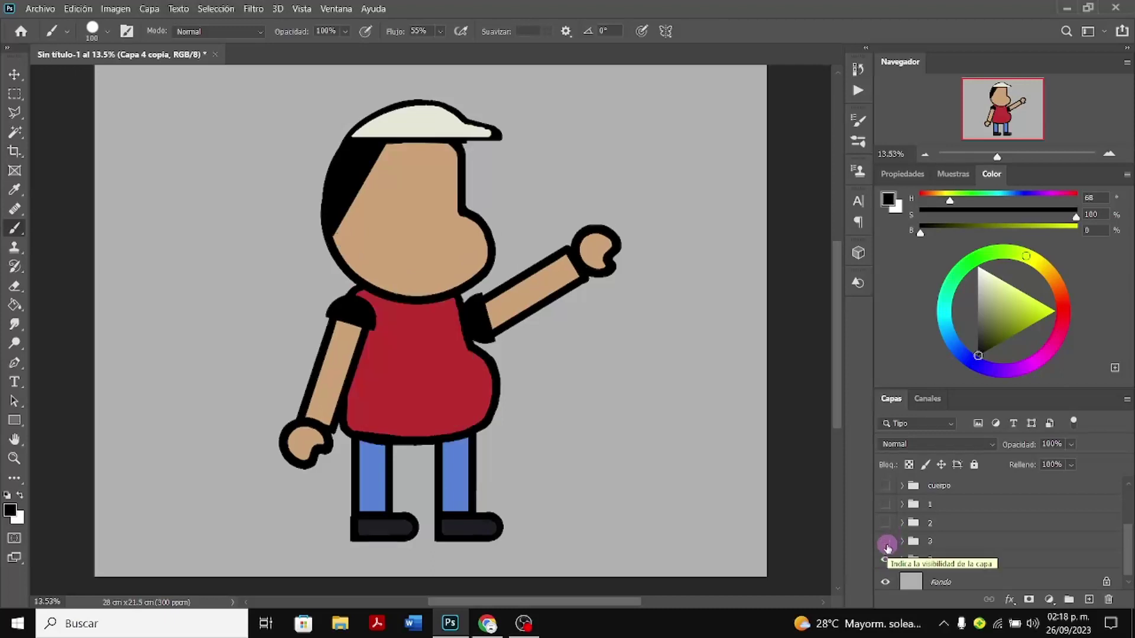
{"action": "left_click", "coordinate": [886, 544]}
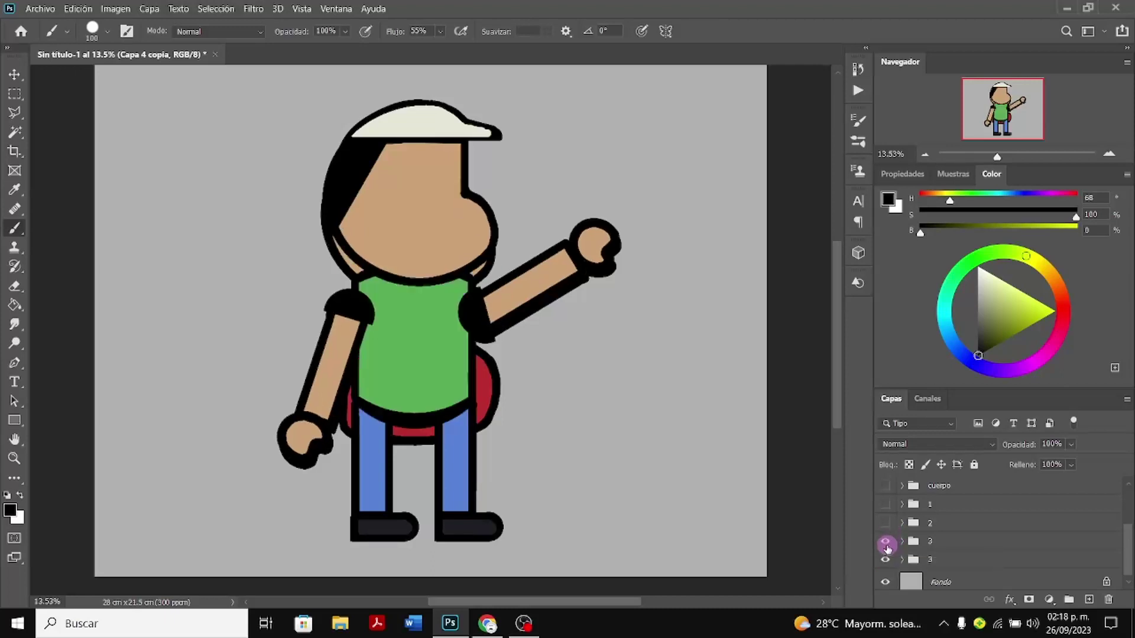
{"action": "left_click", "coordinate": [886, 544]}
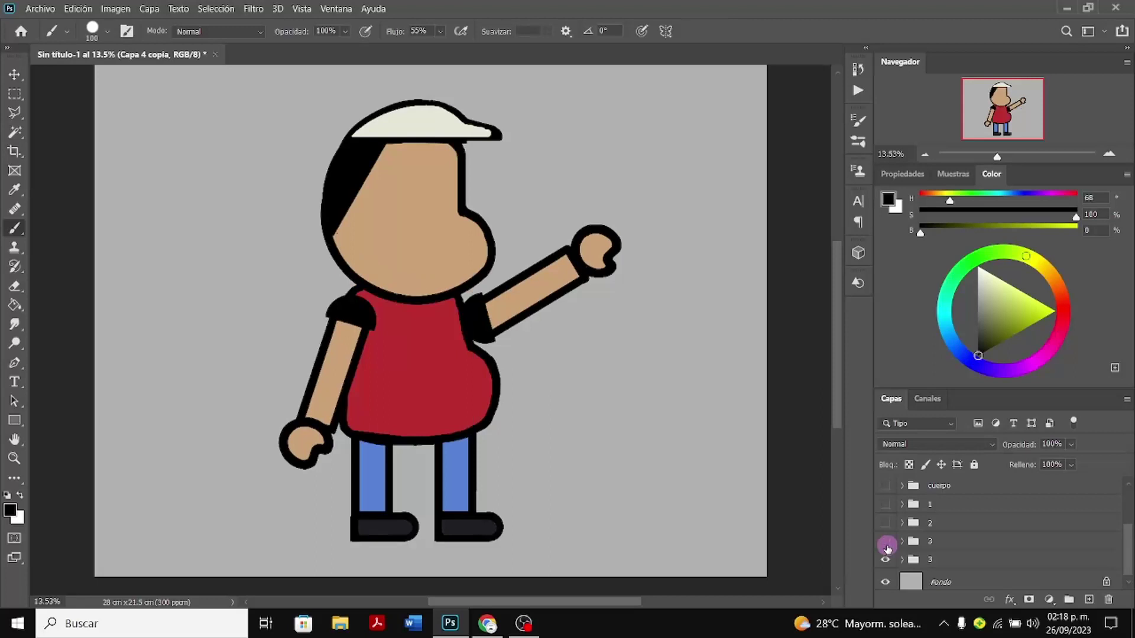
{"action": "left_click", "coordinate": [886, 544]}
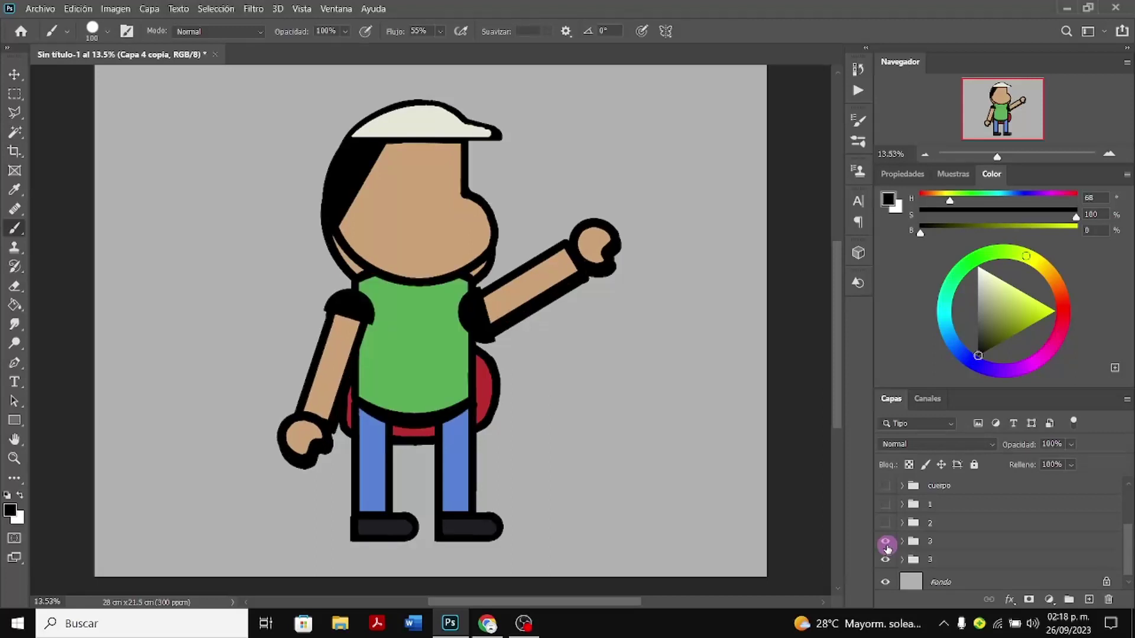
{"action": "left_click", "coordinate": [886, 544]}
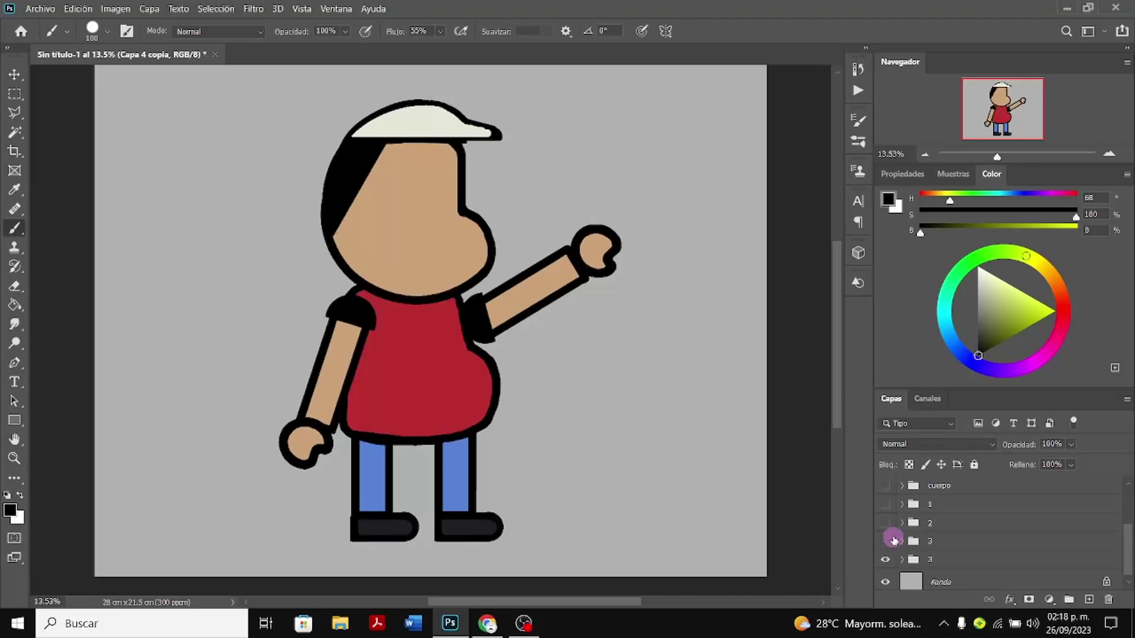
Preview group 2's blue-shirt body and the group 3 body, then hide every body group
{"action": "left_click", "coordinate": [885, 523]}
{"action": "left_click", "coordinate": [886, 521]}
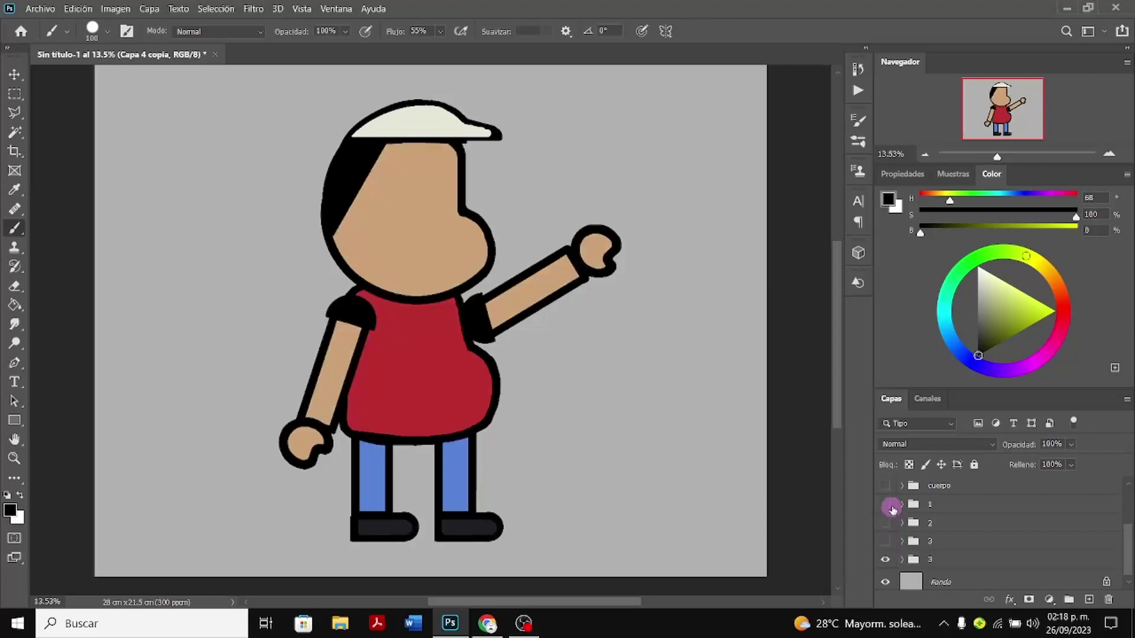
{"action": "left_click", "coordinate": [885, 560]}
{"action": "scroll", "coordinate": [885, 544], "scroll_direction": "up", "scroll_amount": 2}
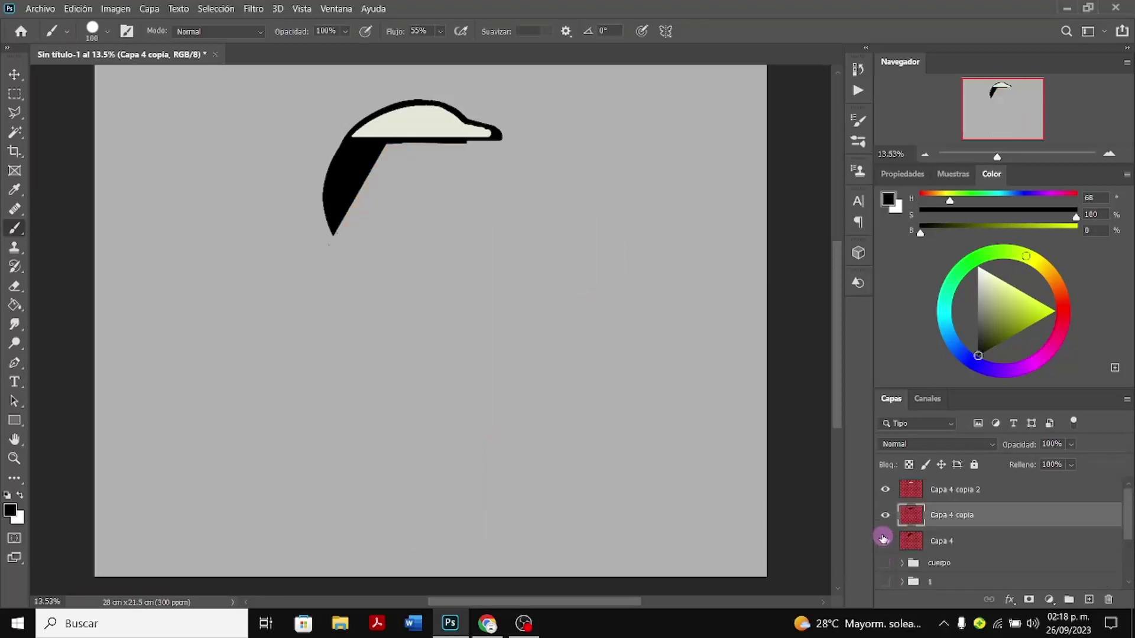
{"action": "scroll", "coordinate": [890, 546], "scroll_direction": "down", "scroll_amount": 3}
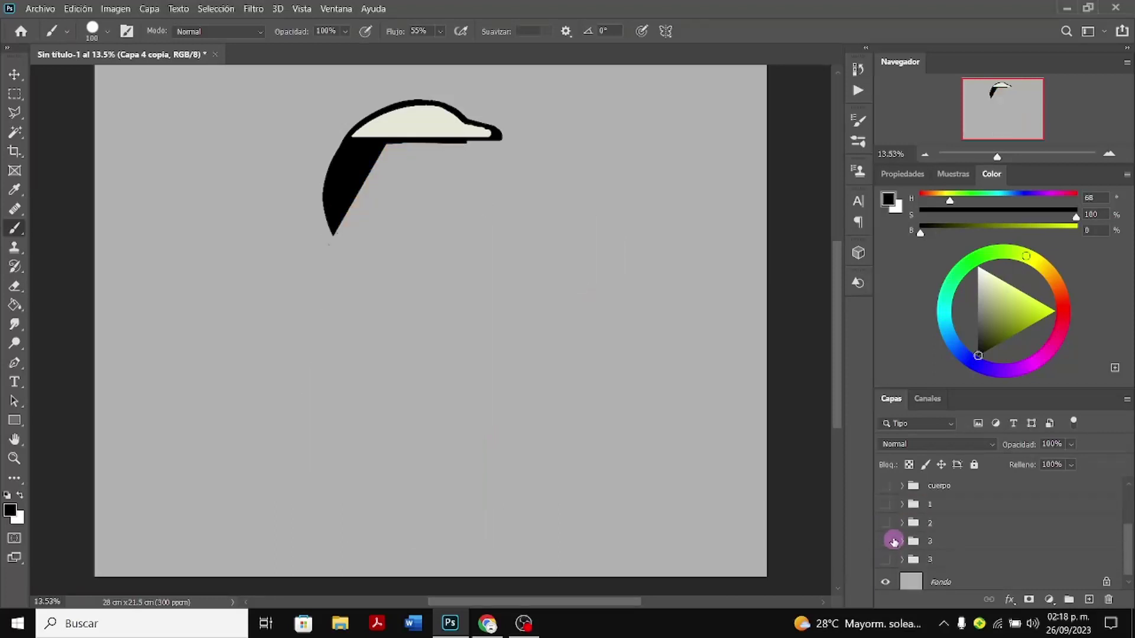
{"action": "left_click", "coordinate": [886, 543]}
{"action": "left_click", "coordinate": [886, 543]}
{"action": "left_click", "coordinate": [887, 524]}
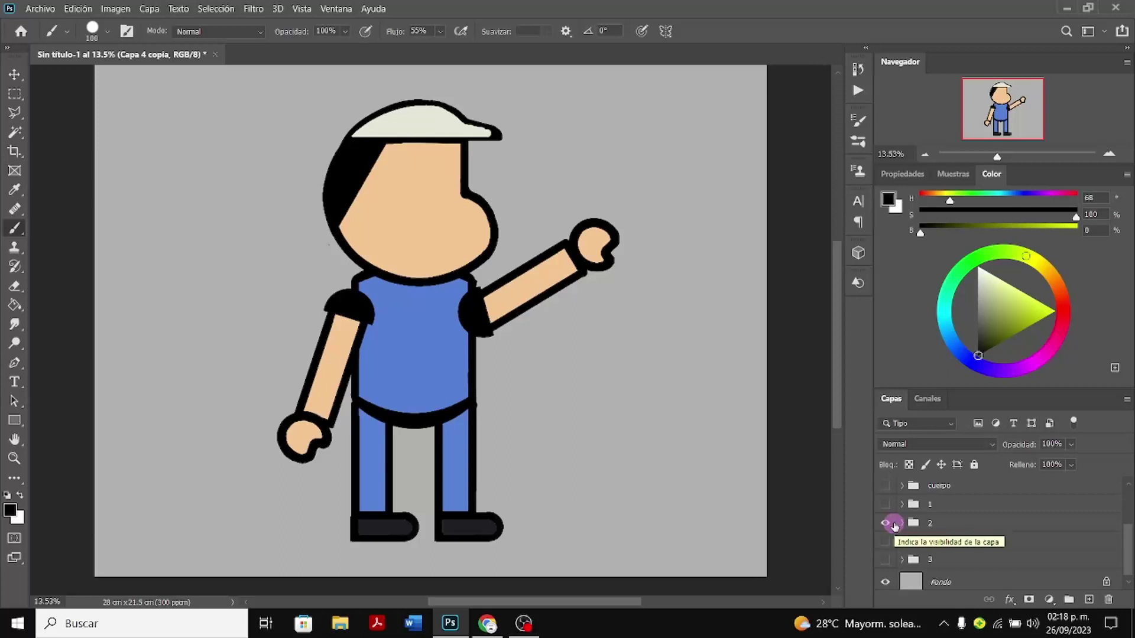
{"action": "left_click", "coordinate": [886, 524]}
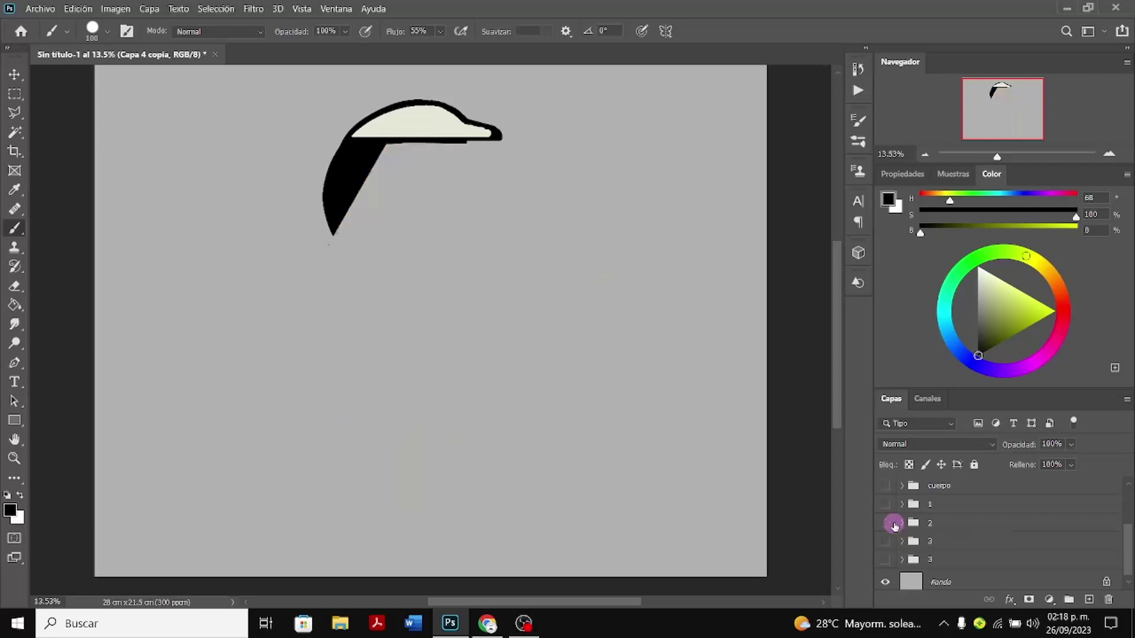
{"action": "scroll", "coordinate": [894, 525], "scroll_direction": "up", "scroll_amount": 3}
Merge Capa 4 copia and Capa 4 copia 2 into a single cap layer
{"action": "left_click", "coordinate": [885, 541]}
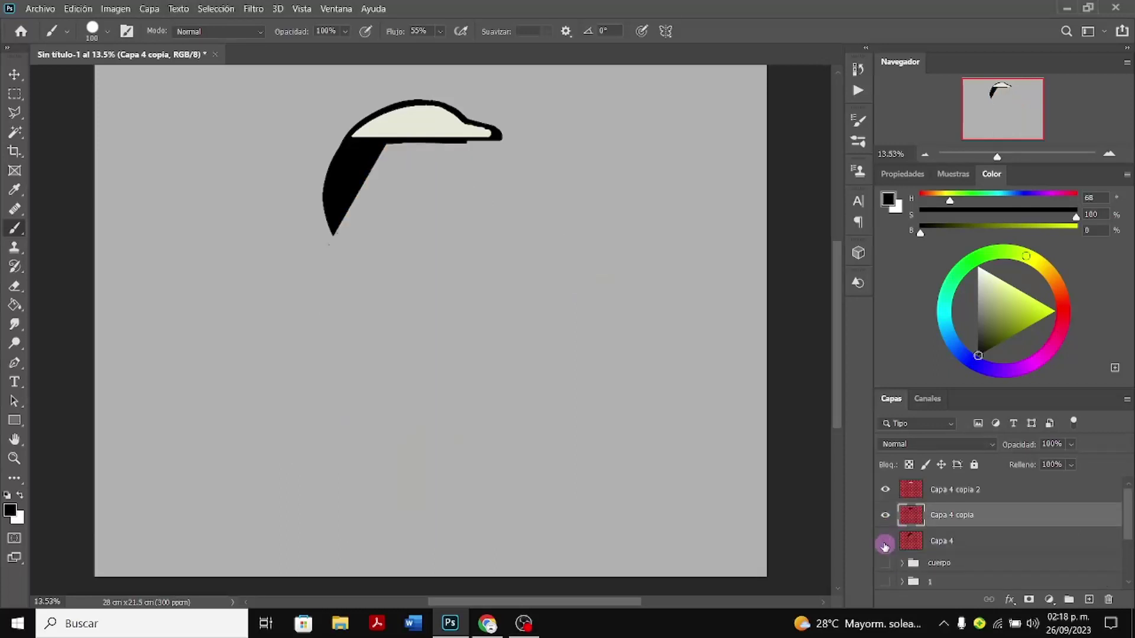
{"action": "left_click", "coordinate": [886, 517]}
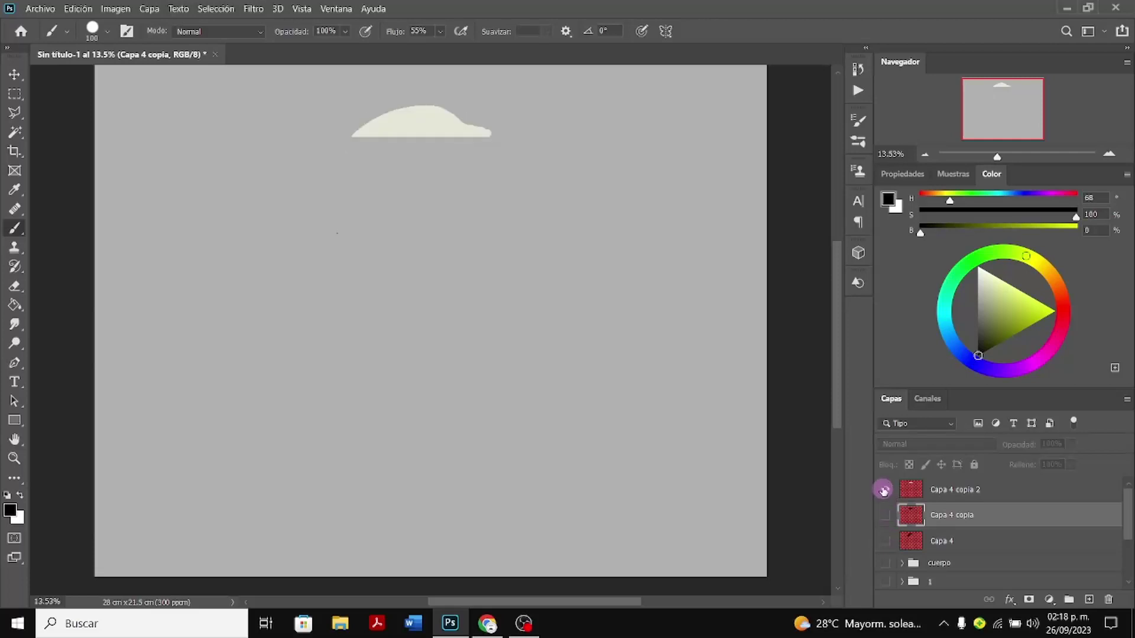
{"action": "left_click", "coordinate": [885, 490]}
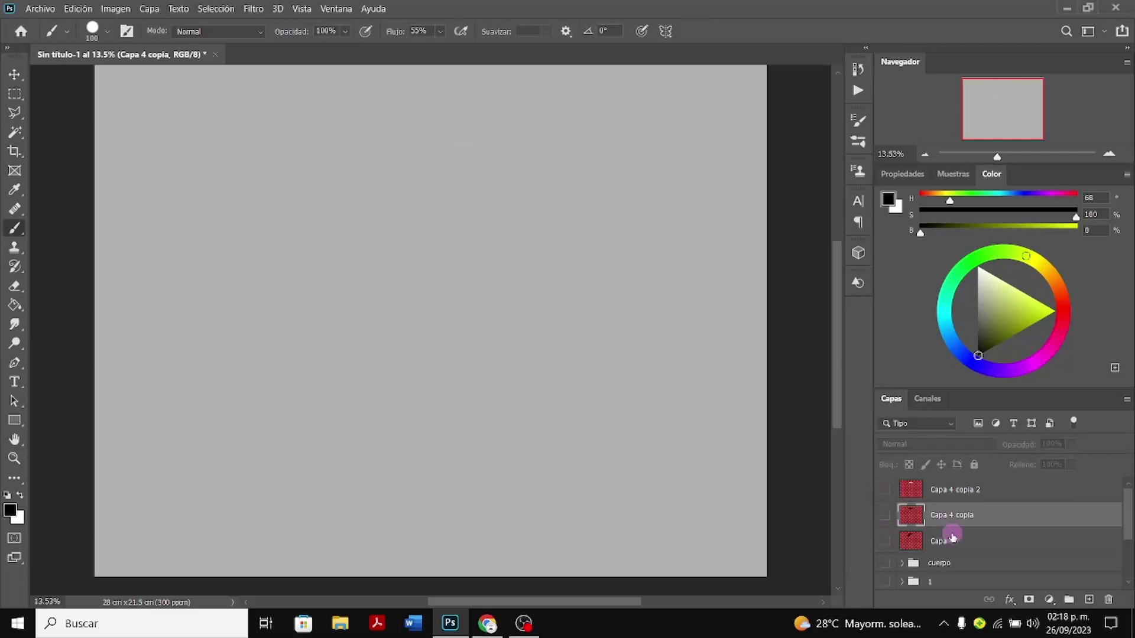
{"action": "left_click", "coordinate": [887, 495]}
{"action": "left_click", "coordinate": [885, 515]}
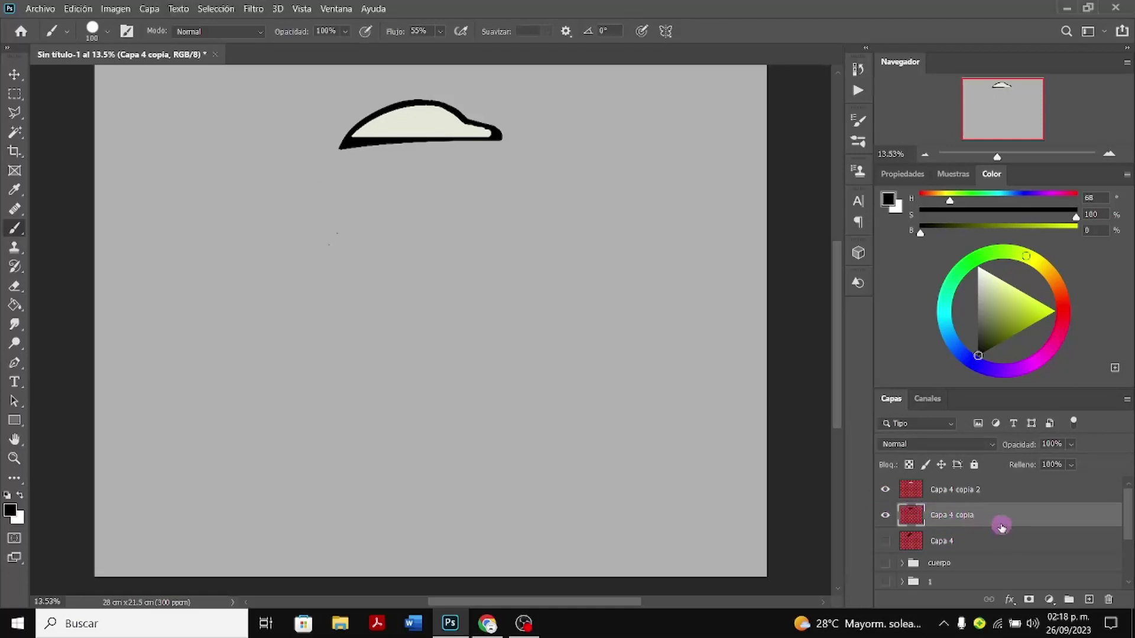
{"action": "left_click", "coordinate": [985, 495], "text": "shift"}
{"action": "key", "text": "ctrl+e"}
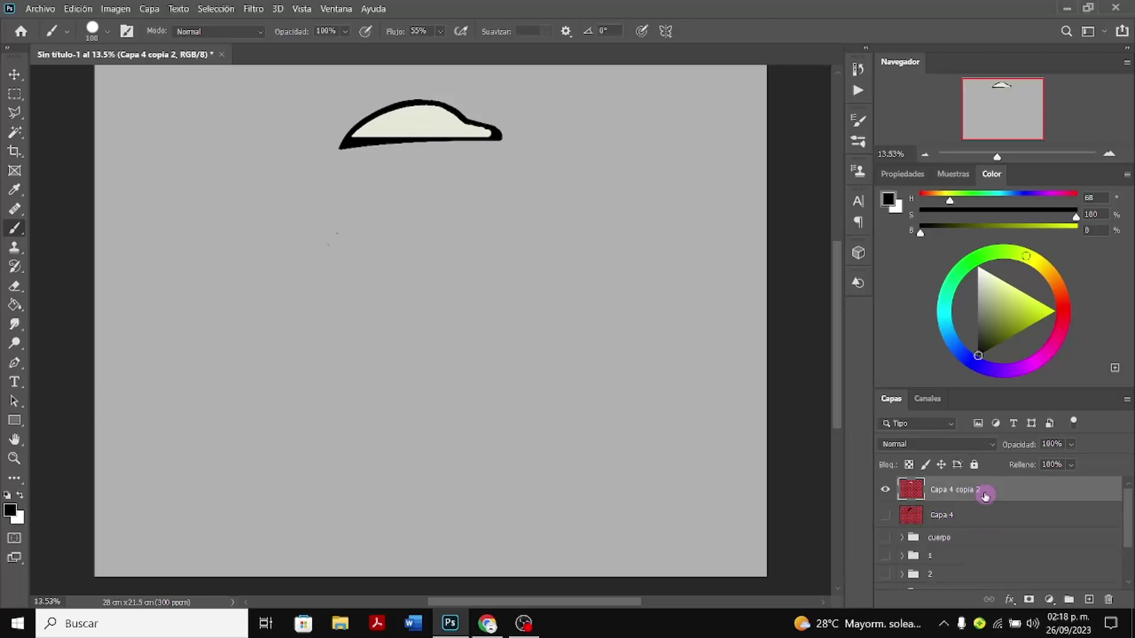
{"action": "scroll", "coordinate": [986, 496], "scroll_direction": "down", "scroll_amount": 3}
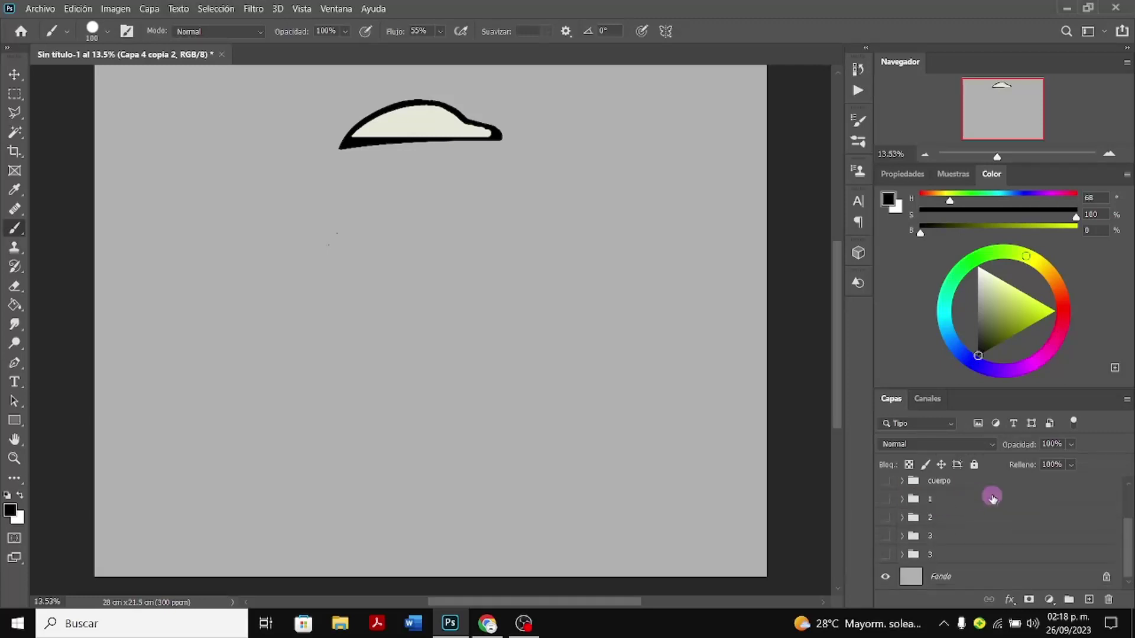
{"action": "scroll", "coordinate": [1020, 566], "scroll_direction": "up", "scroll_amount": 3}
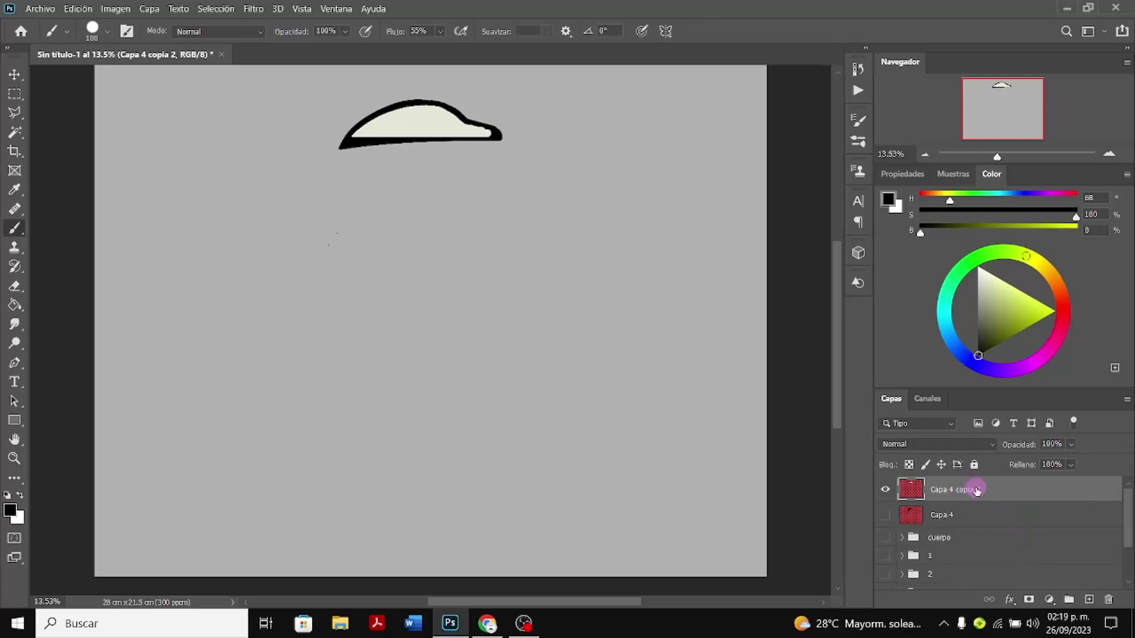
Hide the cap layers, show only the cuerpo outline, and add new layer Capa 5
{"action": "left_click", "coordinate": [887, 516]}
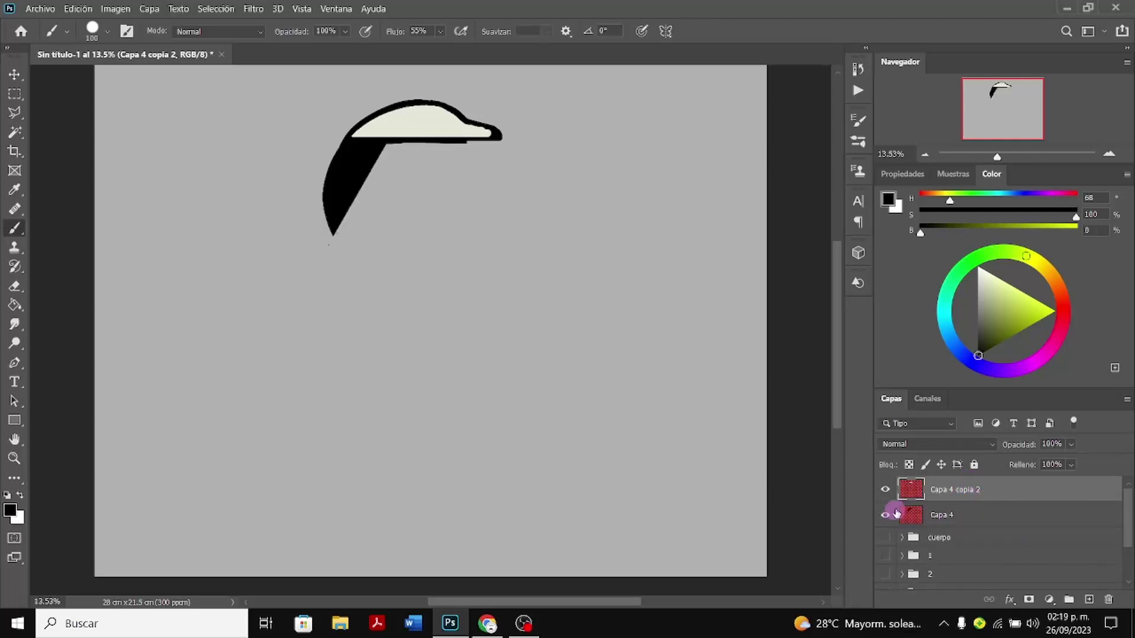
{"action": "left_click", "coordinate": [888, 516]}
{"action": "left_click", "coordinate": [885, 489]}
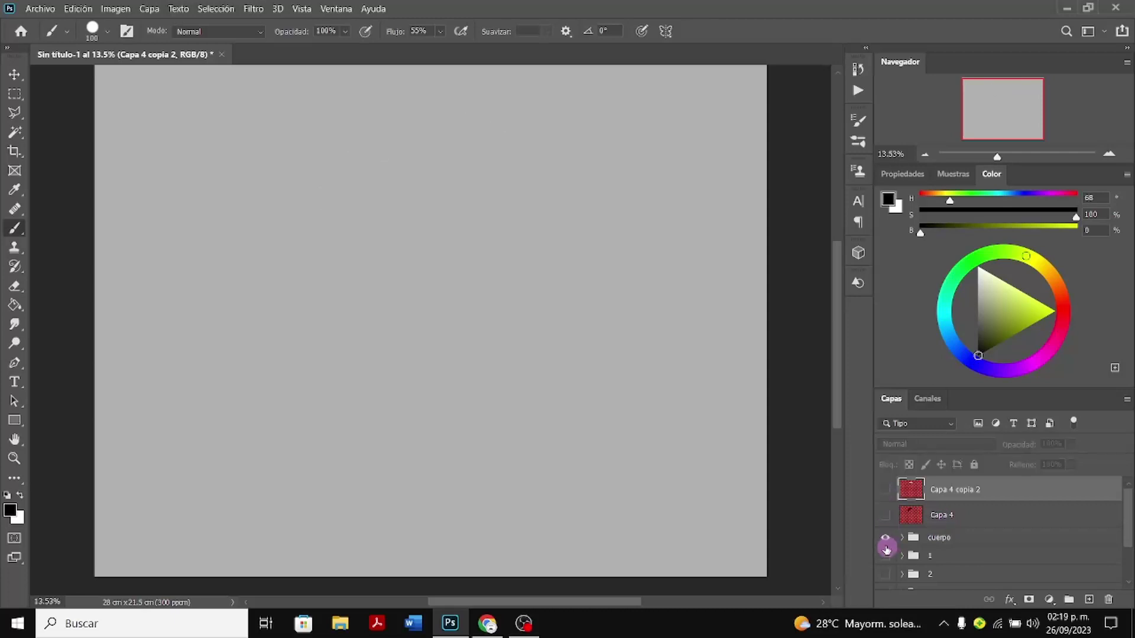
{"action": "left_click", "coordinate": [887, 540]}
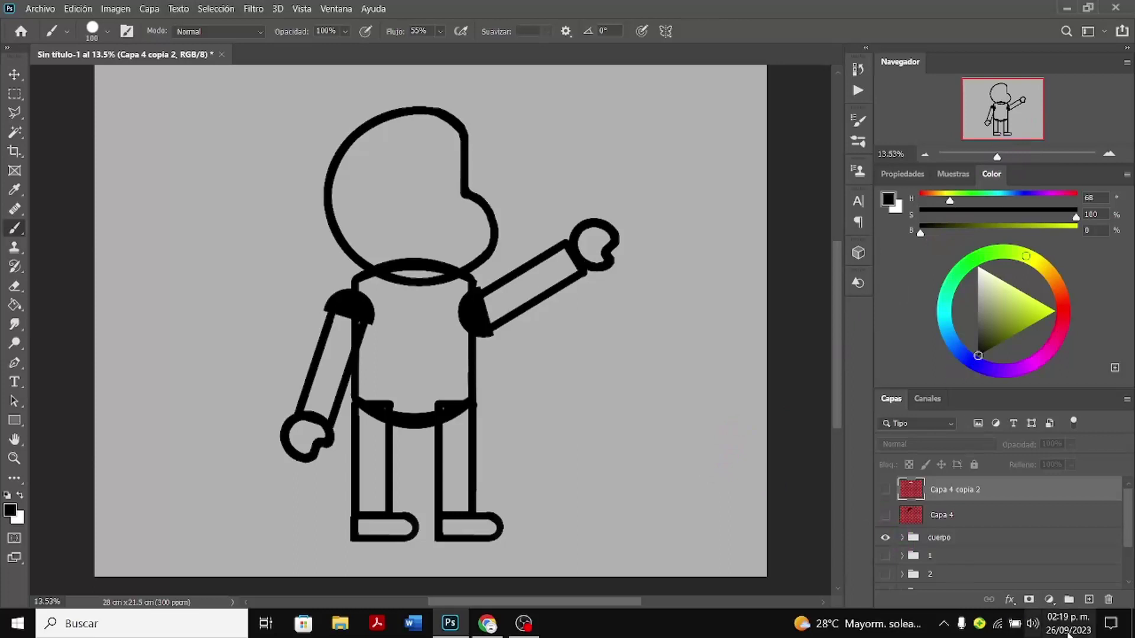
{"action": "left_click", "coordinate": [1089, 600]}
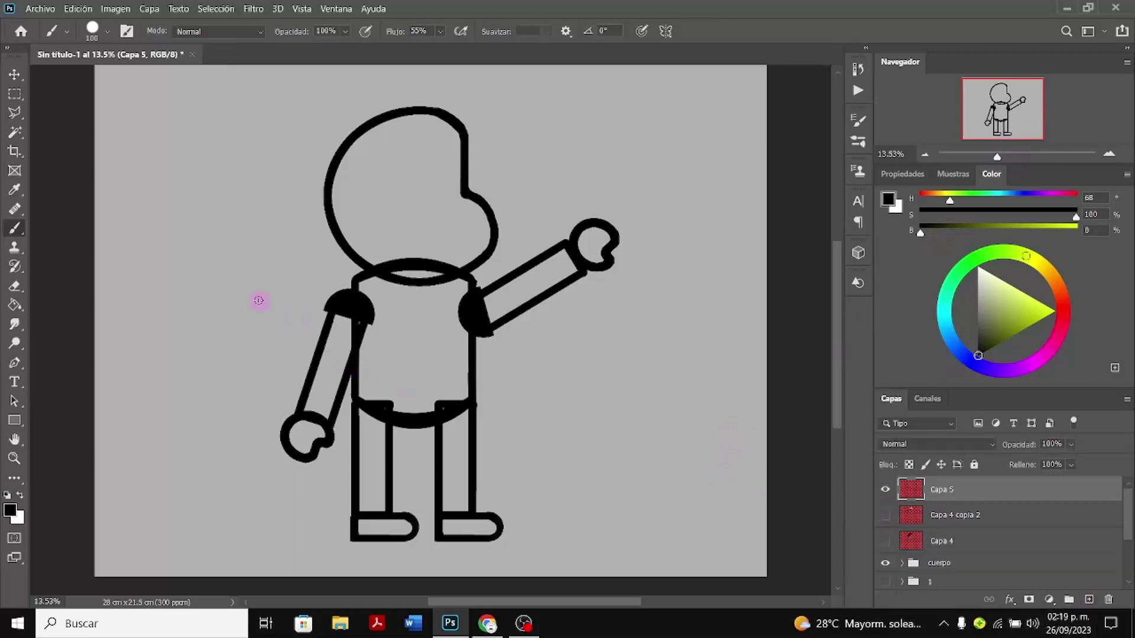
Fill an elliptical selection in the head's upper-left with white on Capa 5
{"action": "left_click", "coordinate": [20, 96]}
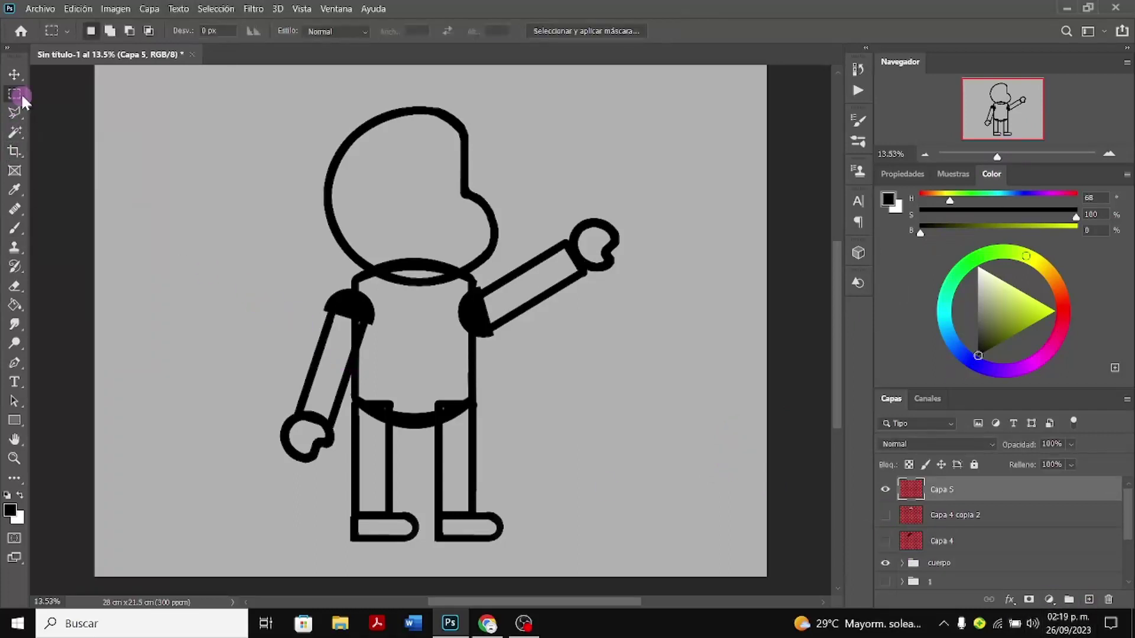
{"action": "left_click_drag", "start_coordinate": [22, 100], "coordinate": [76, 111]}
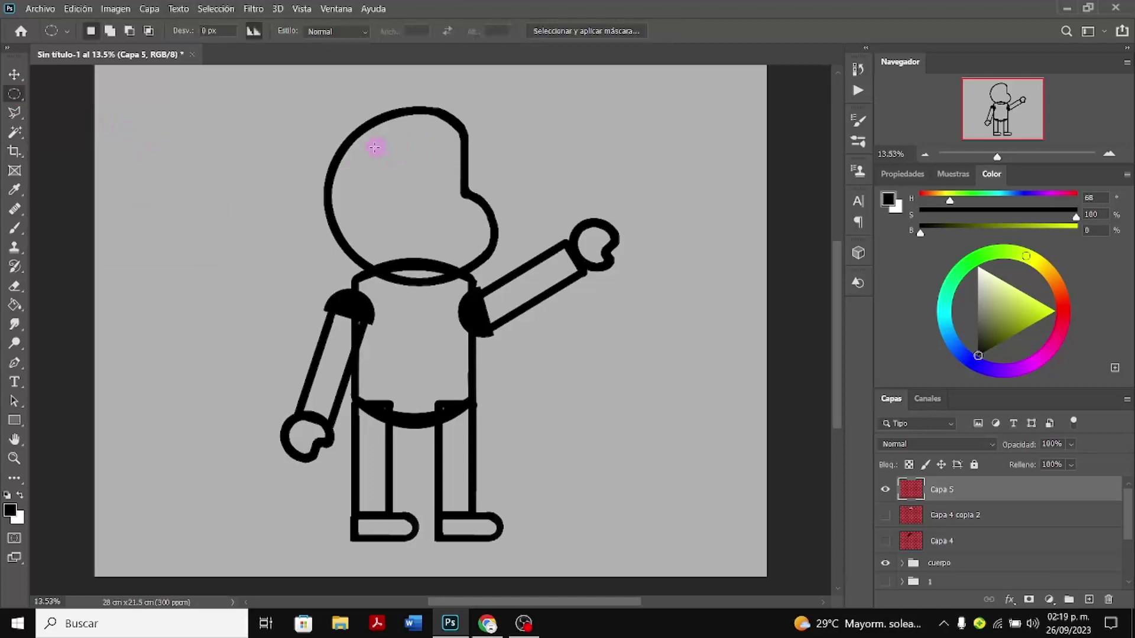
{"action": "left_click_drag", "start_coordinate": [373, 147], "coordinate": [402, 190]}
{"action": "left_click", "coordinate": [20, 494]}
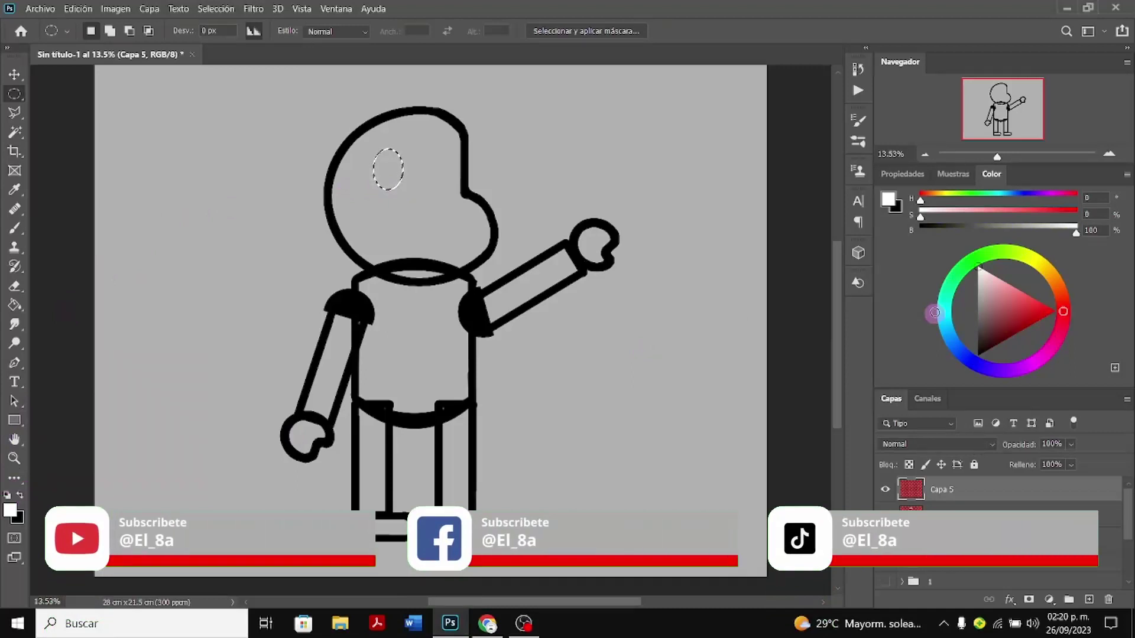
{"action": "left_click", "coordinate": [391, 171]}
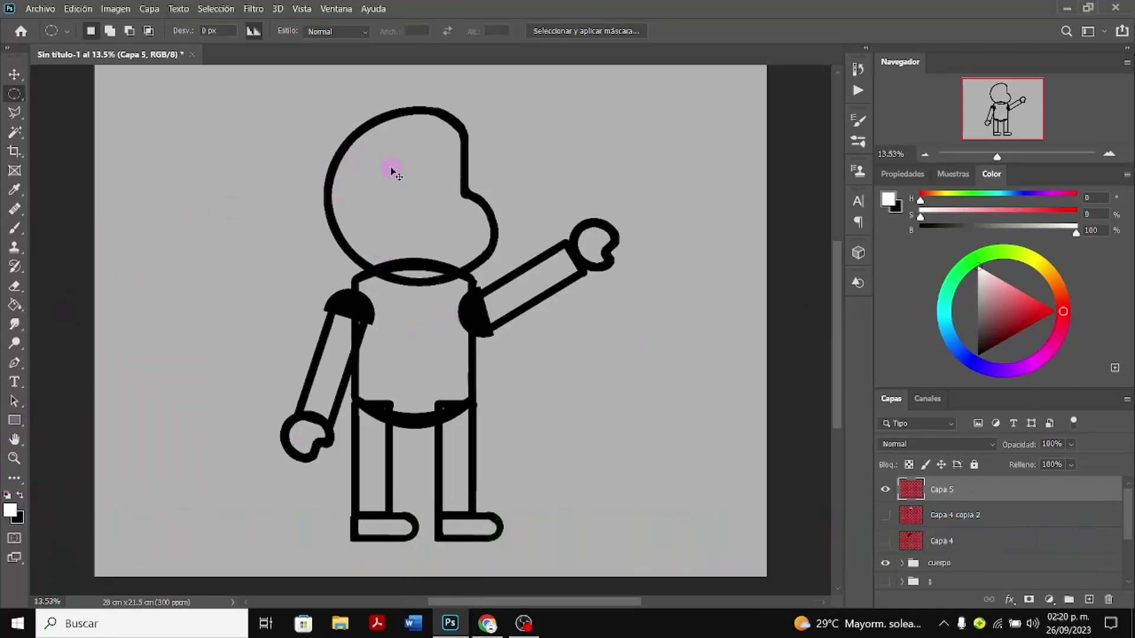
{"action": "left_click", "coordinate": [14, 305]}
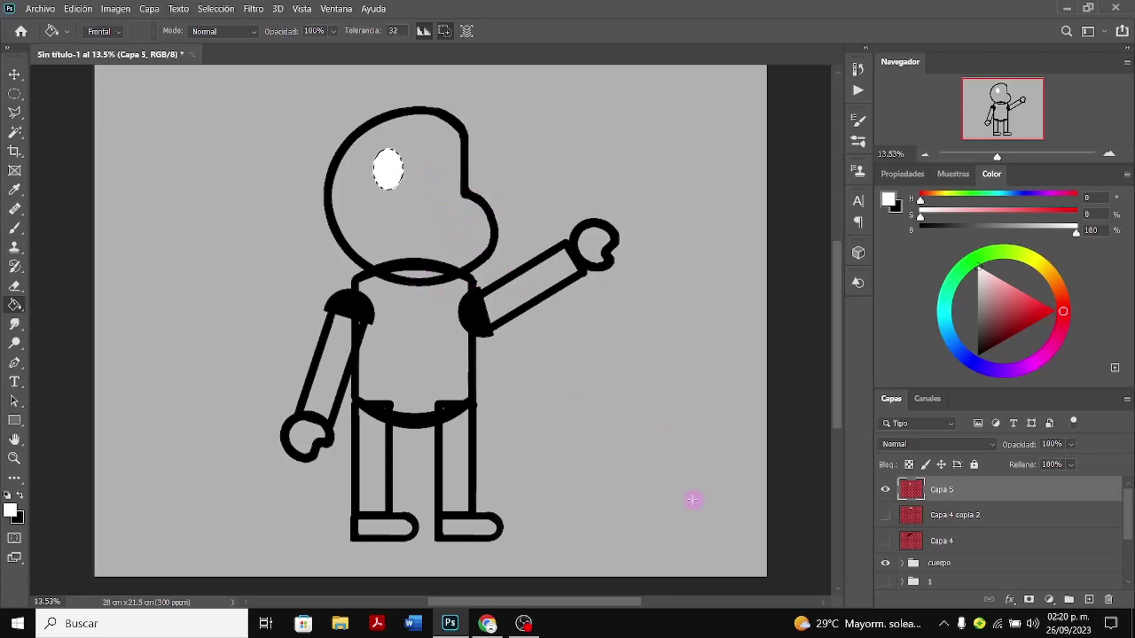
{"action": "right_click", "coordinate": [943, 500]}
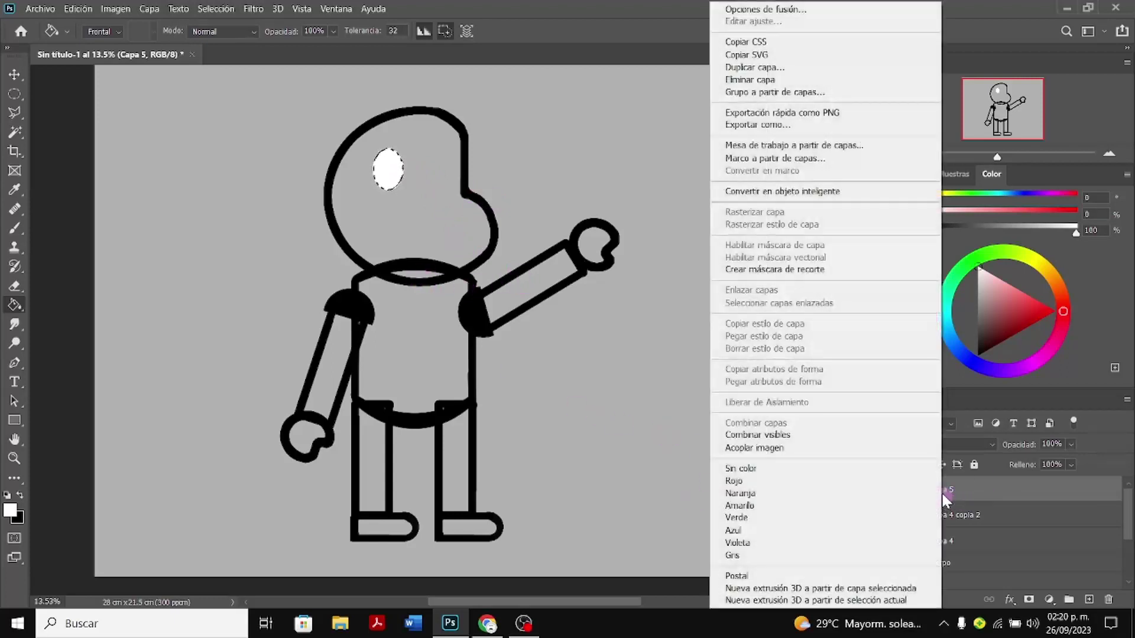
Duplicate the eye as Capa 5 copia and shrink the copy to about 81%
{"action": "left_click", "coordinate": [795, 70]}
{"action": "left_click", "coordinate": [703, 165]}
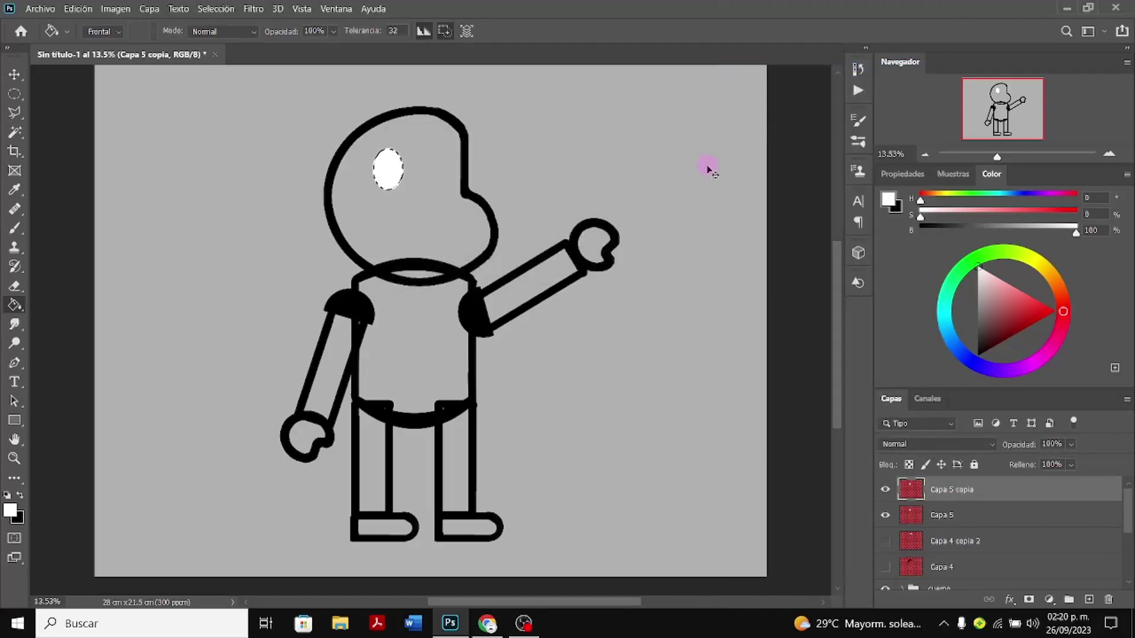
{"action": "key", "text": "ctrl+t"}
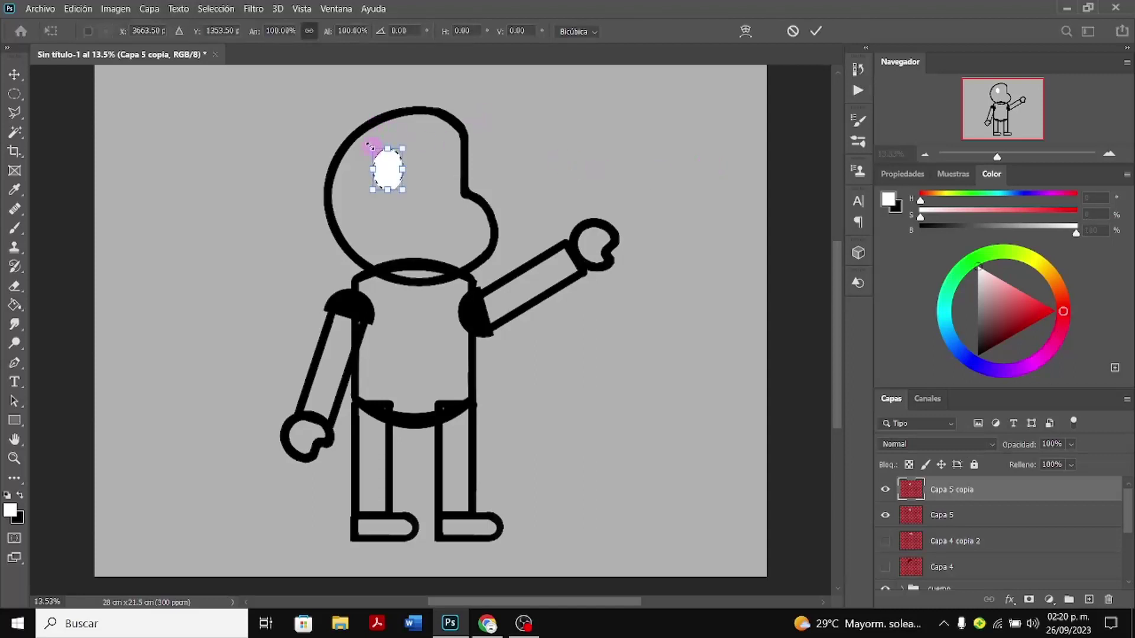
{"action": "left_click_drag", "start_coordinate": [371, 146], "coordinate": [396, 172]}
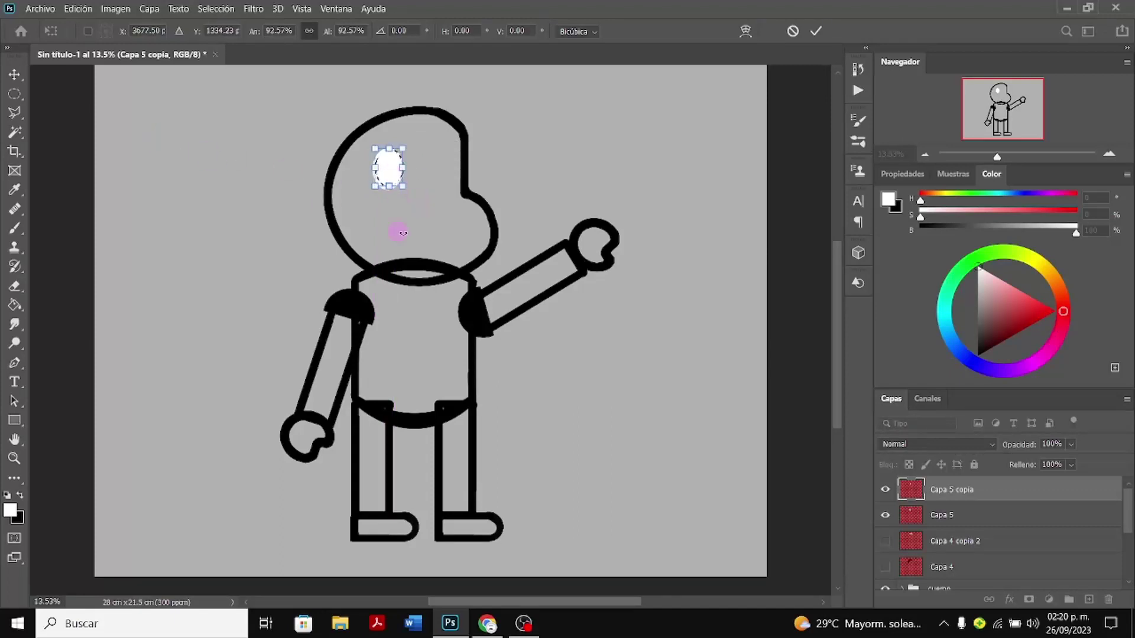
{"action": "left_click_drag", "start_coordinate": [406, 187], "coordinate": [400, 183]}
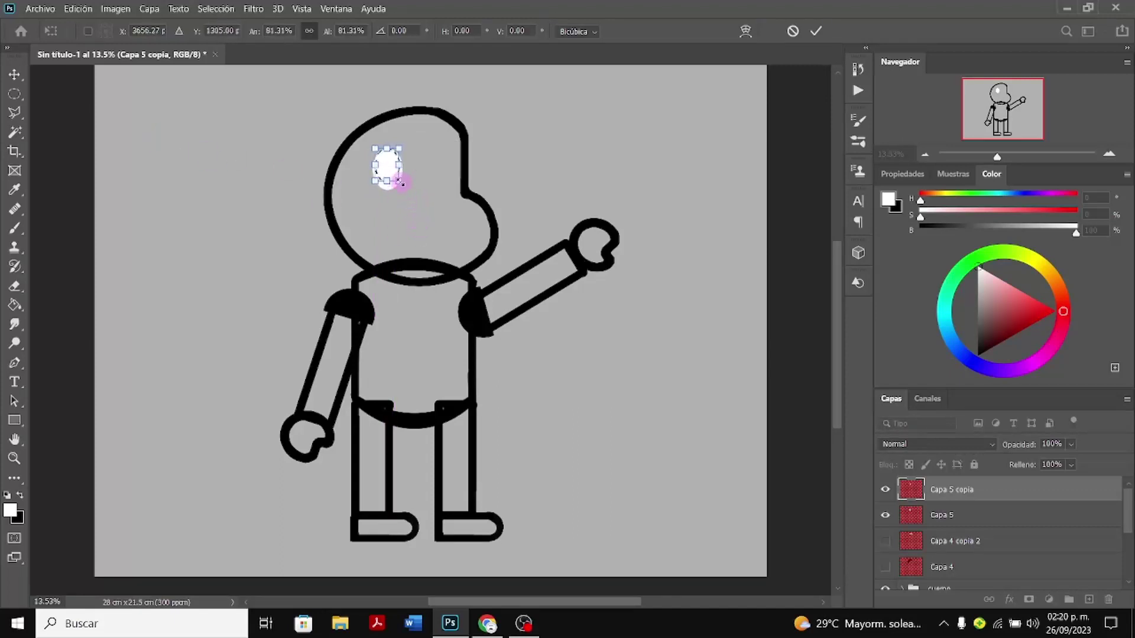
{"action": "left_click", "coordinate": [179, 140]}
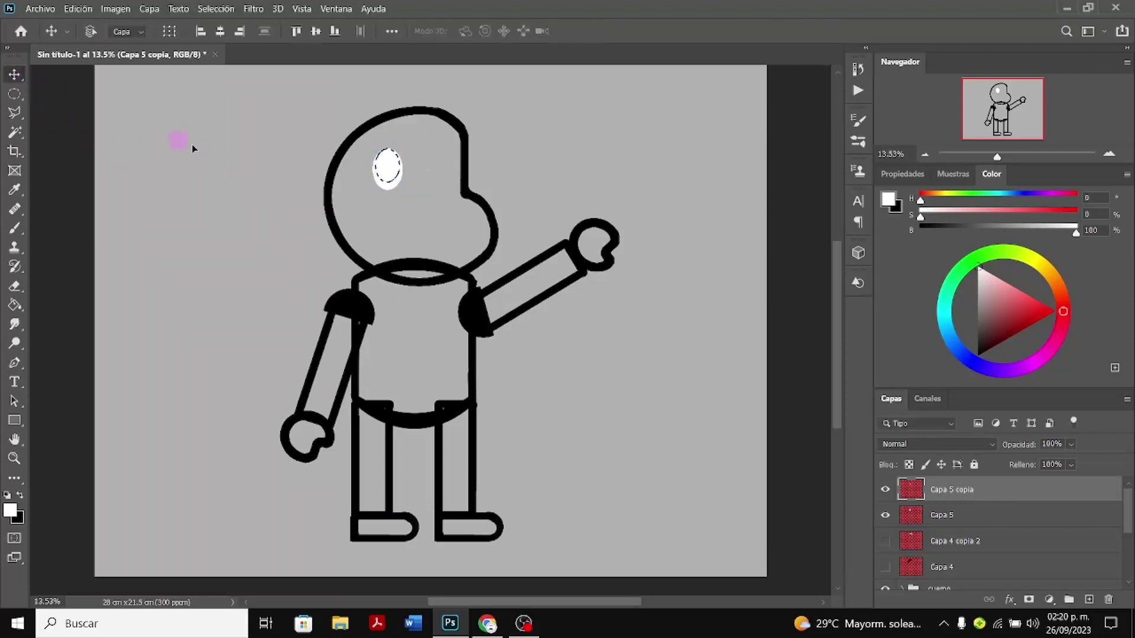
Pick a near-black foreground colour in the Color panel
{"action": "left_click_drag", "start_coordinate": [393, 175], "coordinate": [394, 175]}
{"action": "left_click", "coordinate": [463, 210]}
{"action": "left_click", "coordinate": [486, 205]}
{"action": "left_click", "coordinate": [419, 219]}
Darken the foreground to near-black and fill the shrunken eye oval with it
{"action": "left_click", "coordinate": [982, 349]}
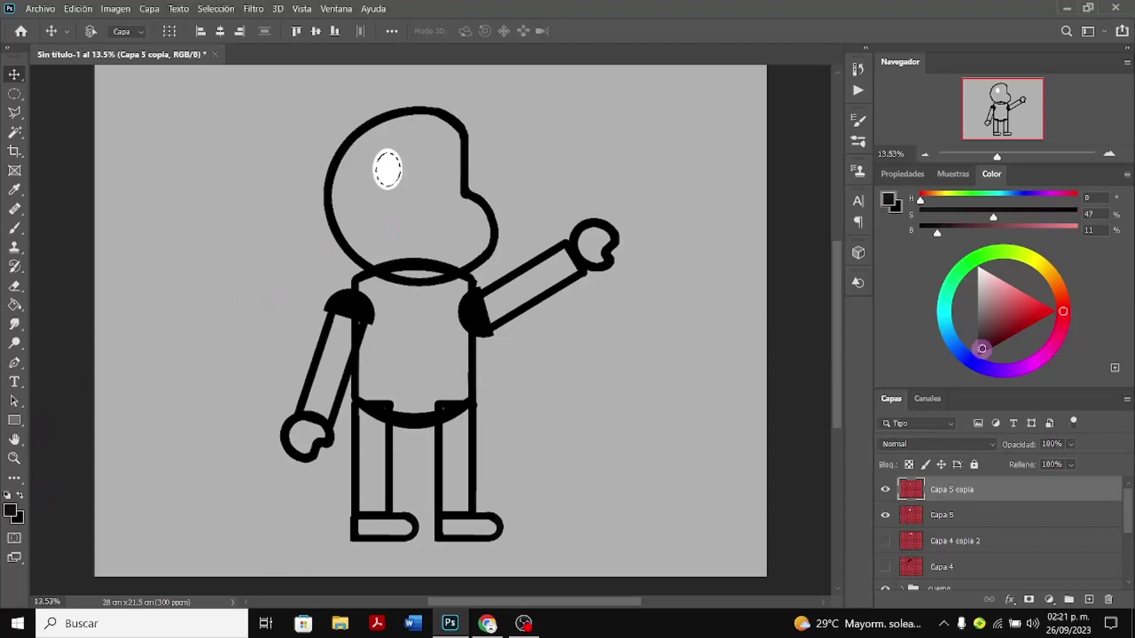
{"action": "left_click_drag", "start_coordinate": [982, 349], "coordinate": [984, 353]}
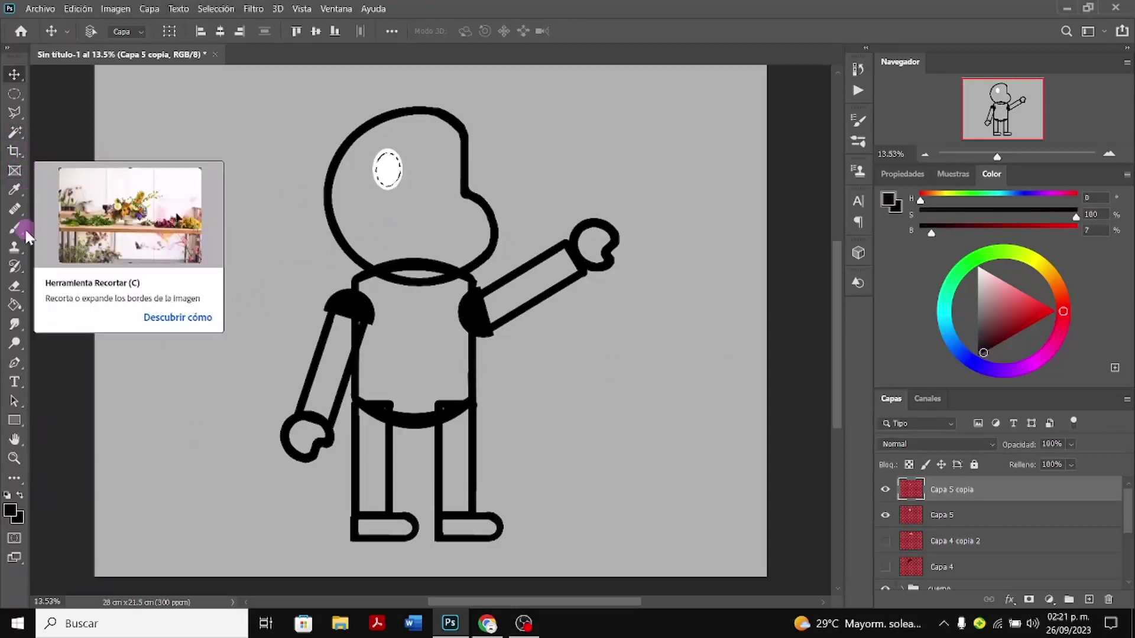
{"action": "left_click", "coordinate": [15, 304]}
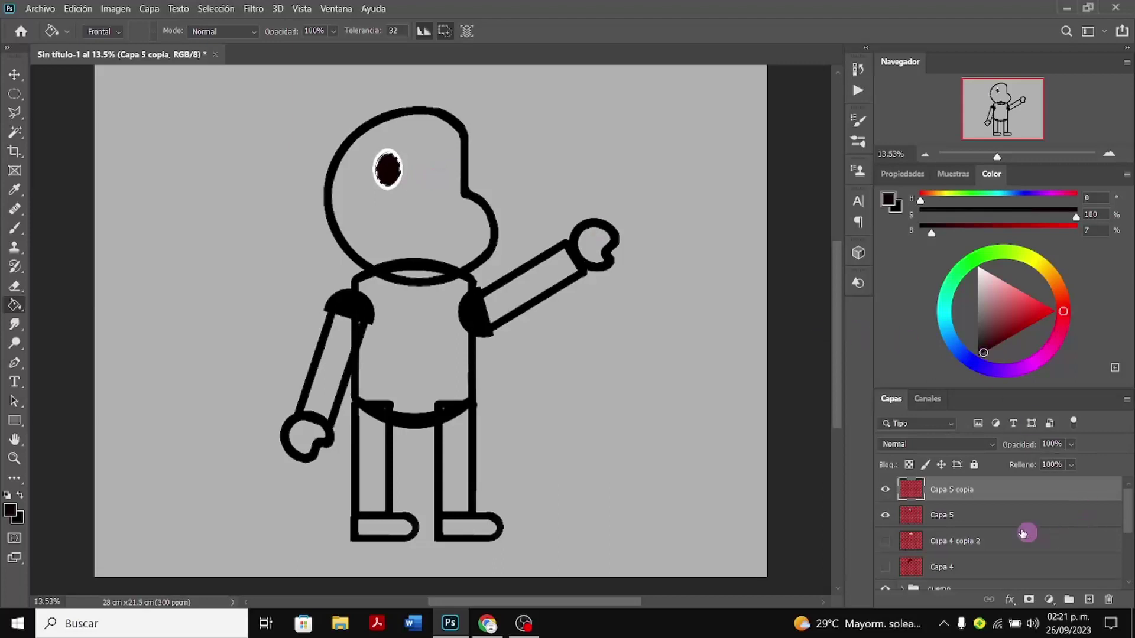
Duplicate the eye as Capa 5 copia 2 and shrink it to about 82%
{"action": "right_click", "coordinate": [964, 495]}
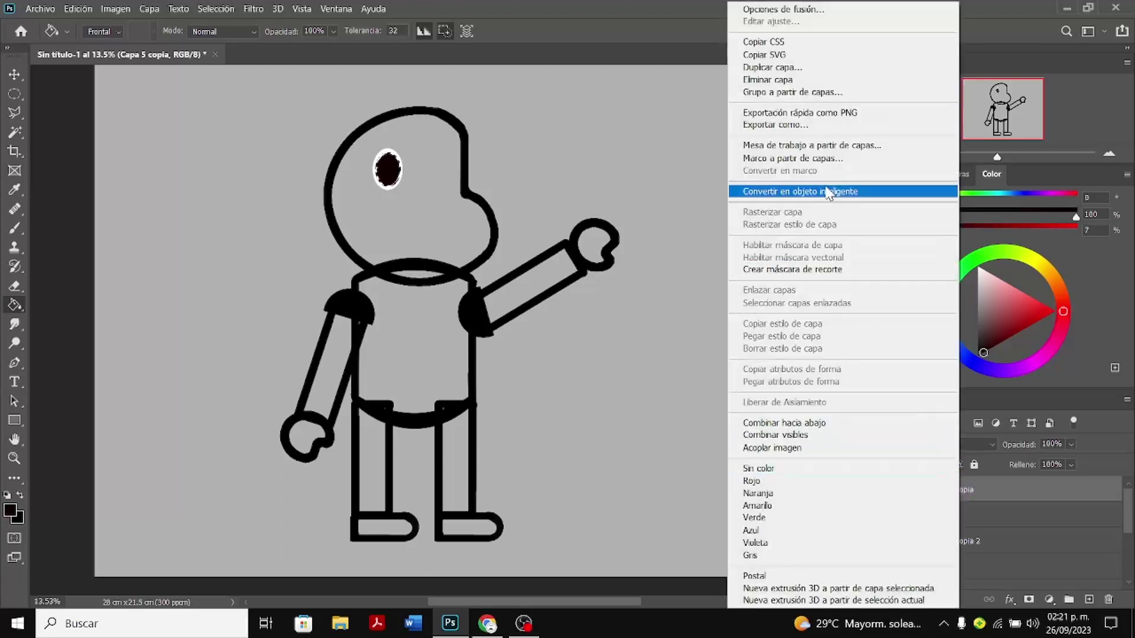
{"action": "left_click", "coordinate": [801, 69]}
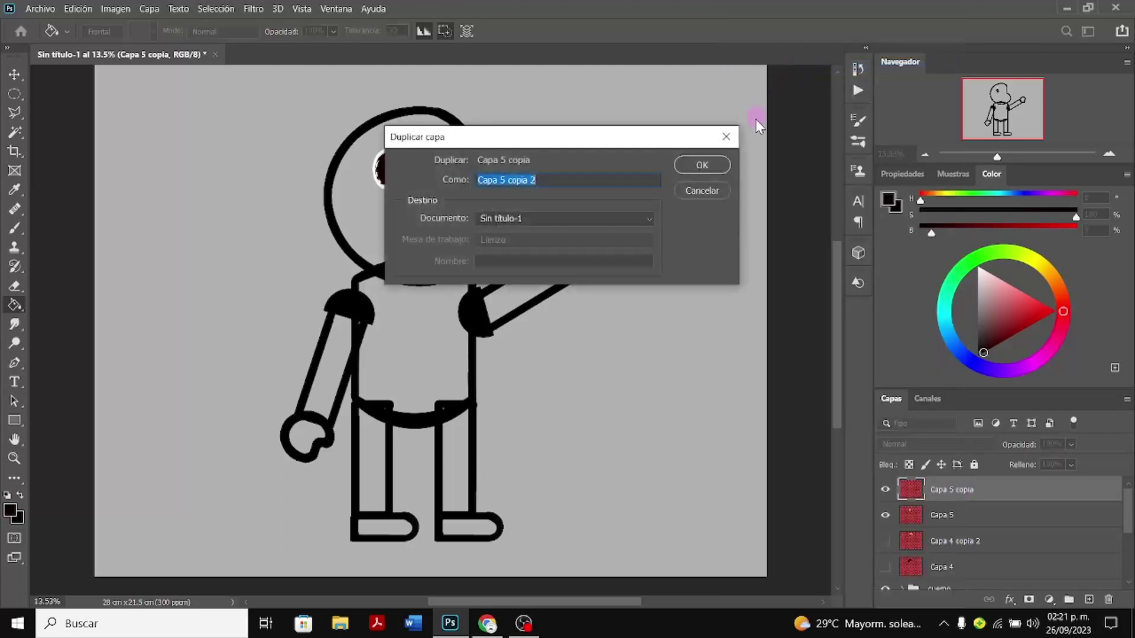
{"action": "left_click", "coordinate": [717, 168]}
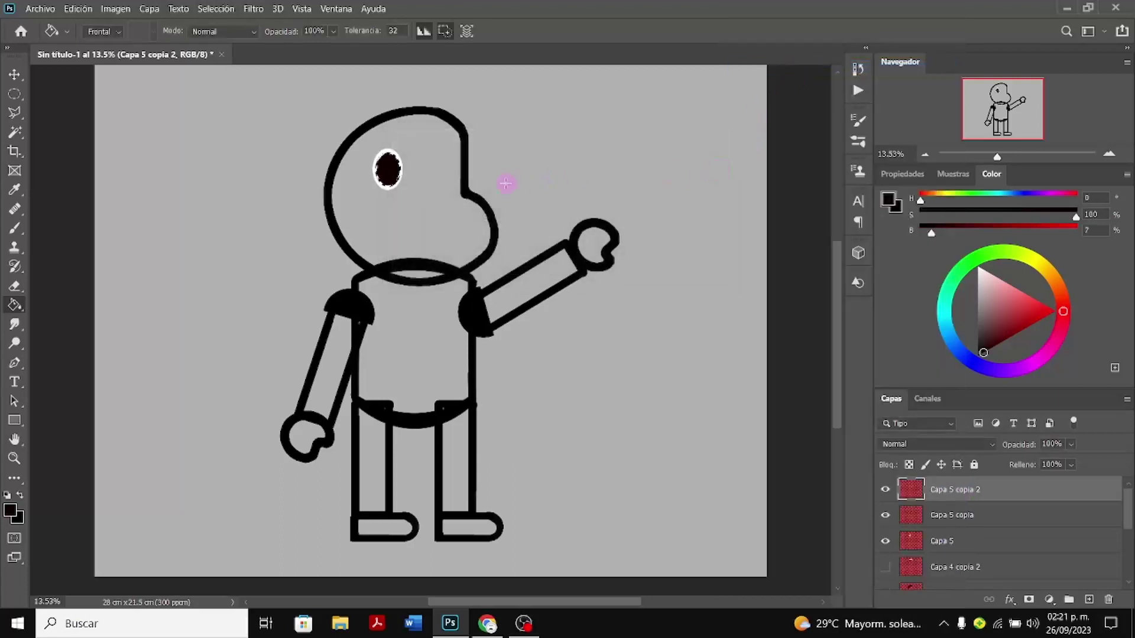
{"action": "key", "text": "ctrl+t"}
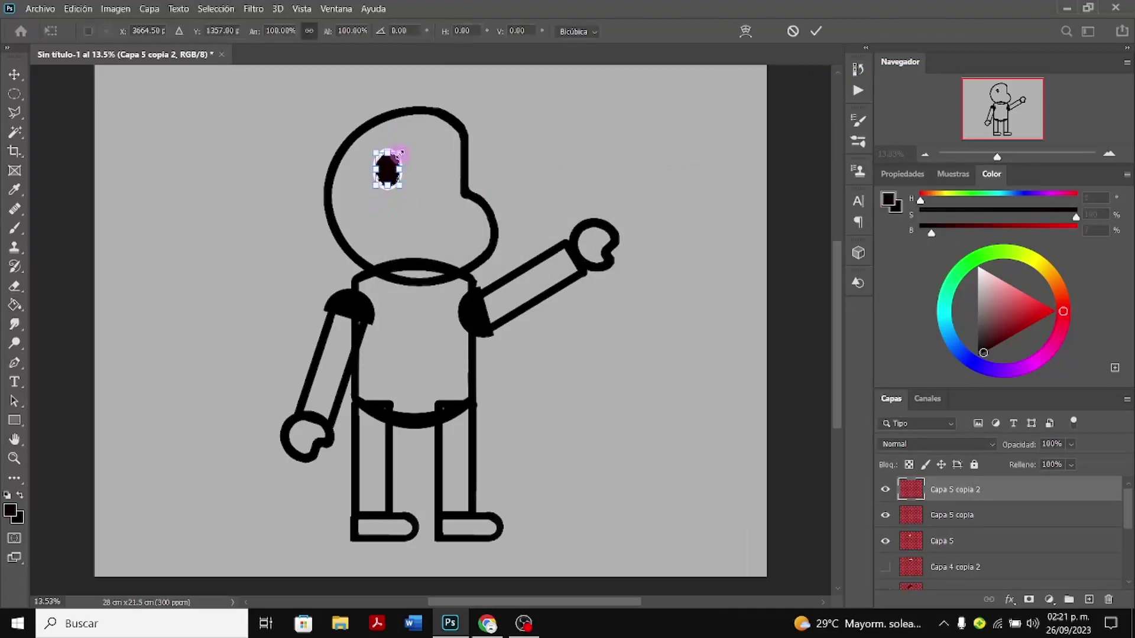
{"action": "left_click_drag", "start_coordinate": [400, 154], "coordinate": [390, 176]}
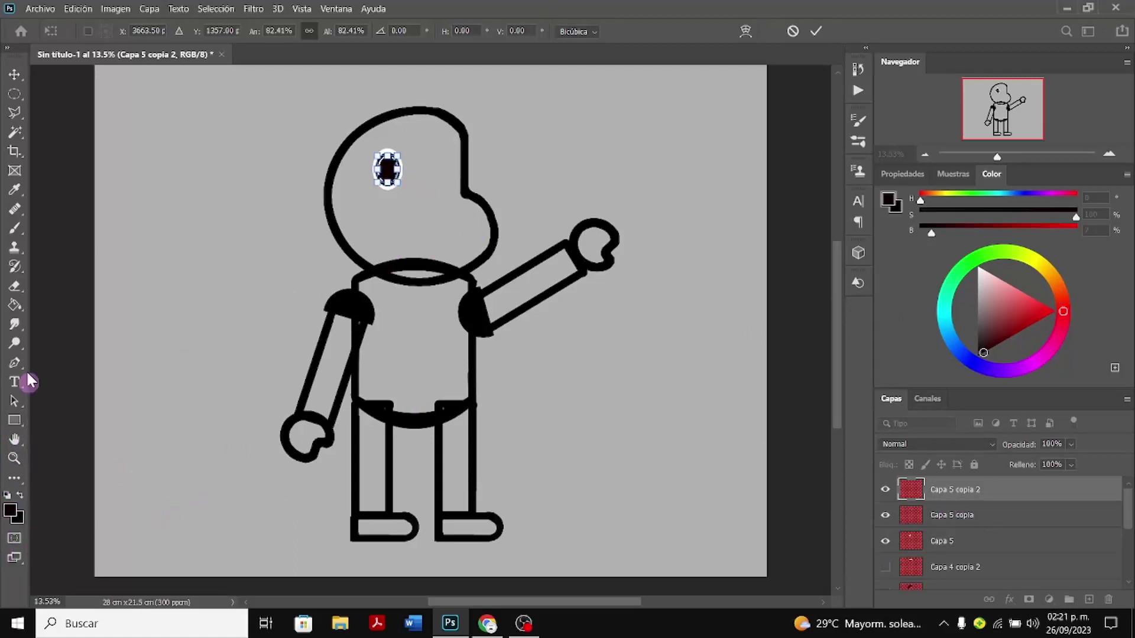
{"action": "left_click", "coordinate": [15, 228]}
Fill the innermost eye oval with orange-brown b87732 as the iris, then deselect
{"action": "left_click", "coordinate": [10, 510]}
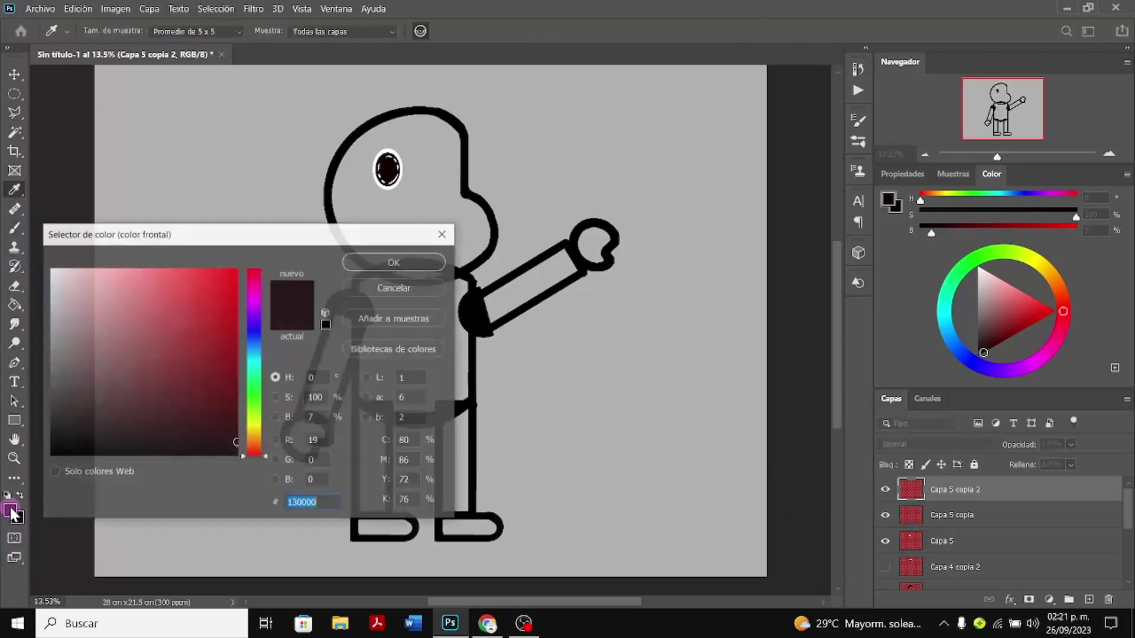
{"action": "left_click_drag", "start_coordinate": [256, 418], "coordinate": [254, 441]}
{"action": "mouse_move", "coordinate": [203, 344]}
{"action": "left_mouse_down"}
{"action": "mouse_move", "coordinate": [213, 344]}
{"action": "mouse_move", "coordinate": [190, 355]}
{"action": "mouse_move", "coordinate": [192, 296]}
{"action": "mouse_move", "coordinate": [201, 332]}
{"action": "left_mouse_up"}
{"action": "left_click", "coordinate": [393, 262]}
{"action": "key", "text": "b"}
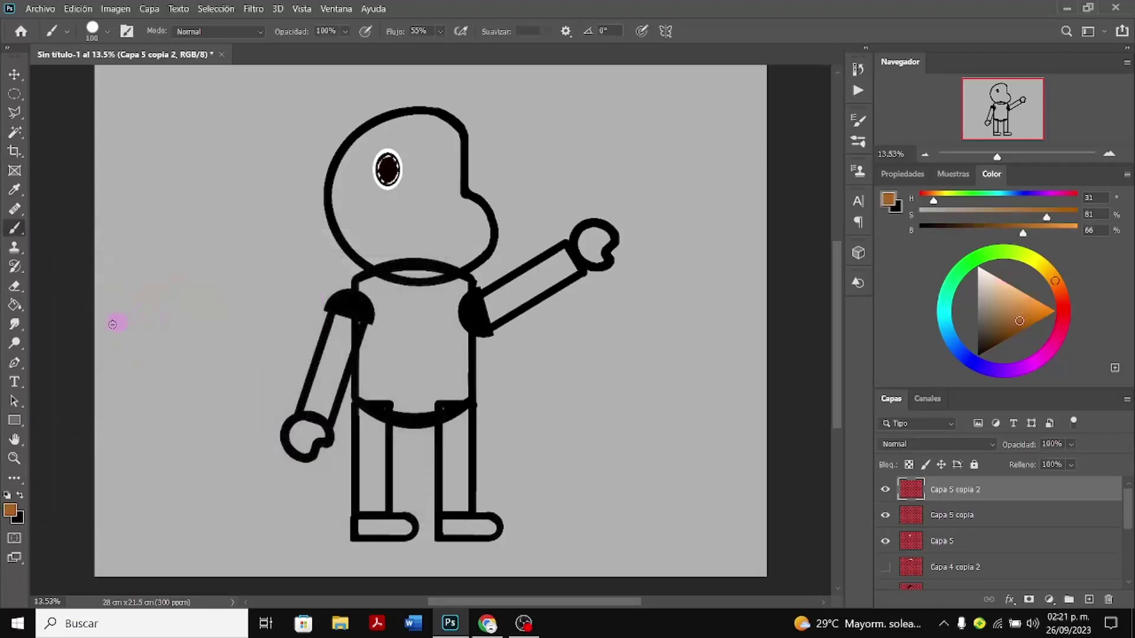
{"action": "left_click", "coordinate": [14, 305]}
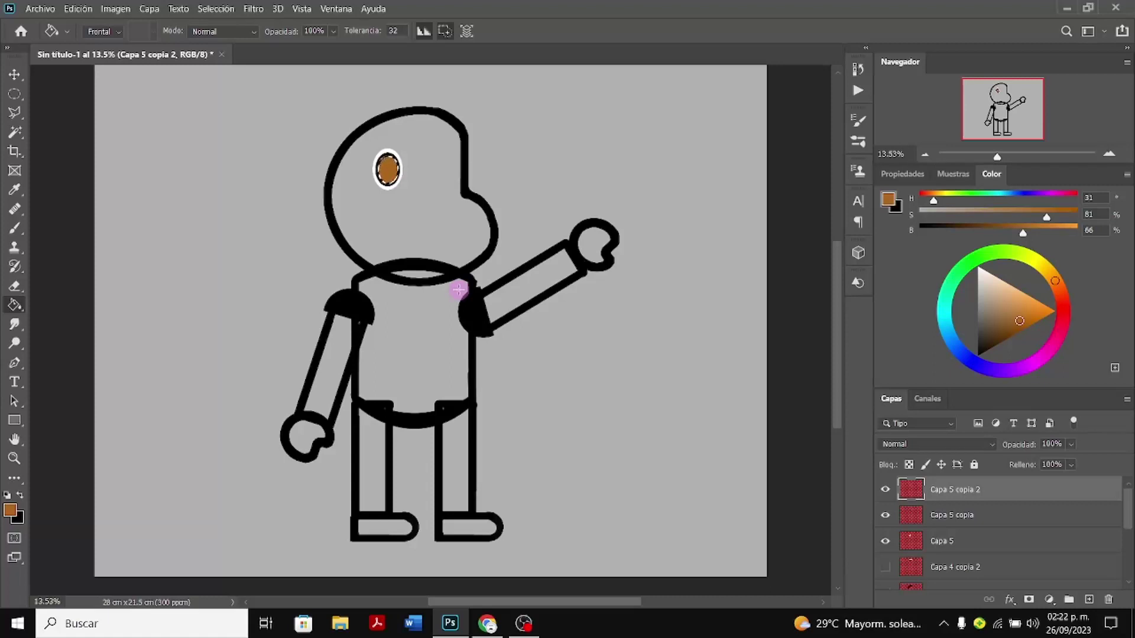
{"action": "key", "text": "ctrl+d"}
{"action": "left_click", "coordinate": [946, 543]}
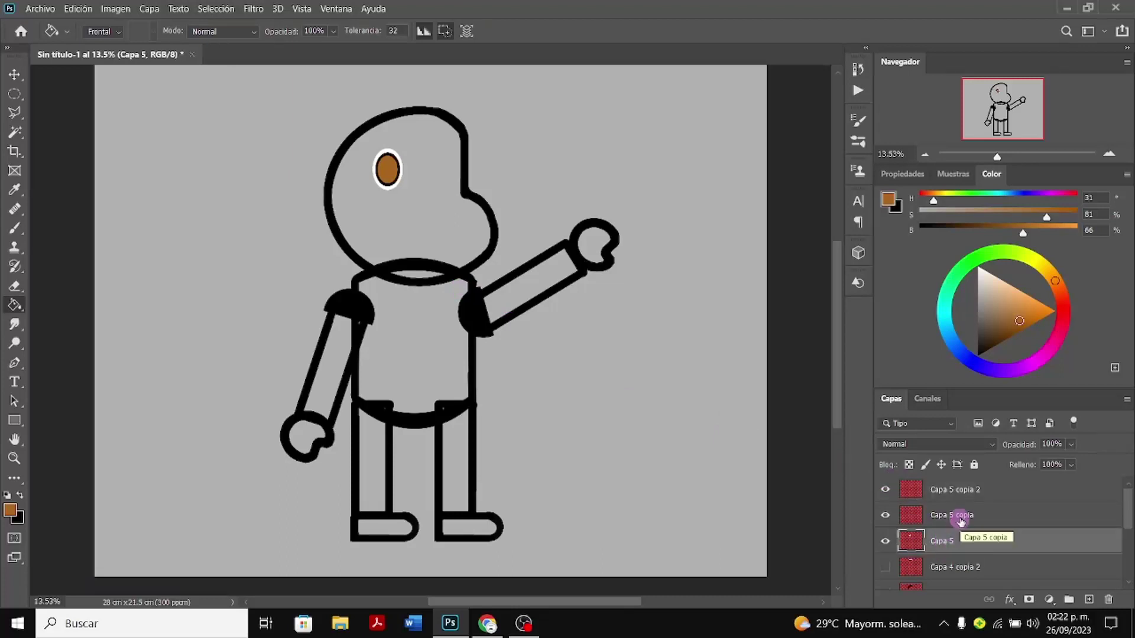
Group the three eye layers into a new group named 4
{"action": "left_click", "coordinate": [965, 491], "text": "shift"}
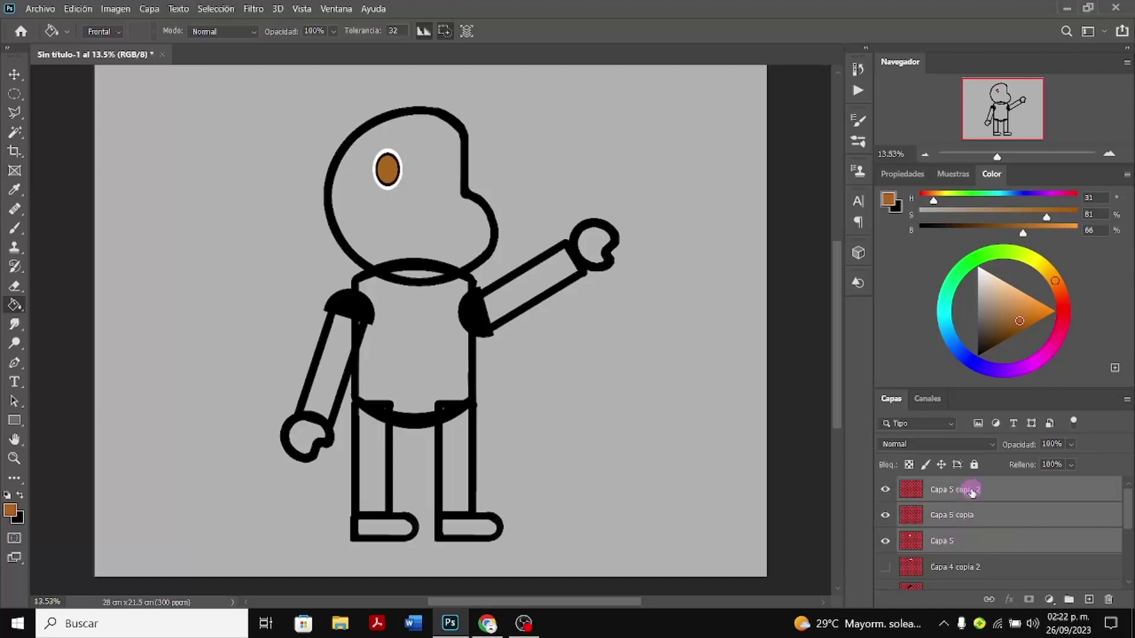
{"action": "right_click", "coordinate": [981, 502]}
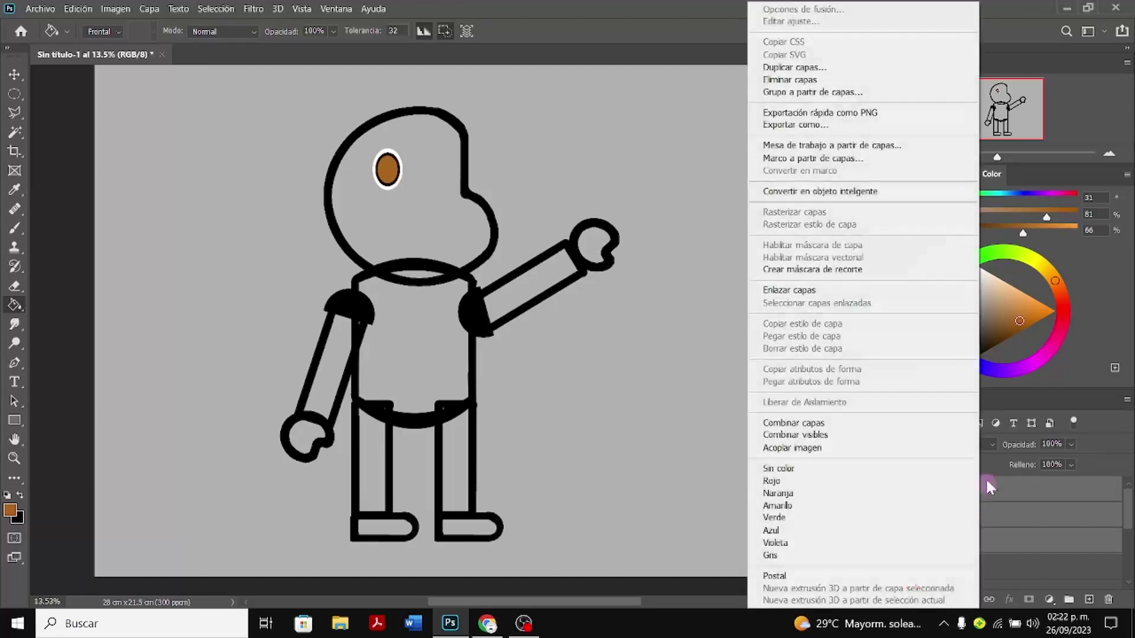
{"action": "left_click", "coordinate": [846, 94]}
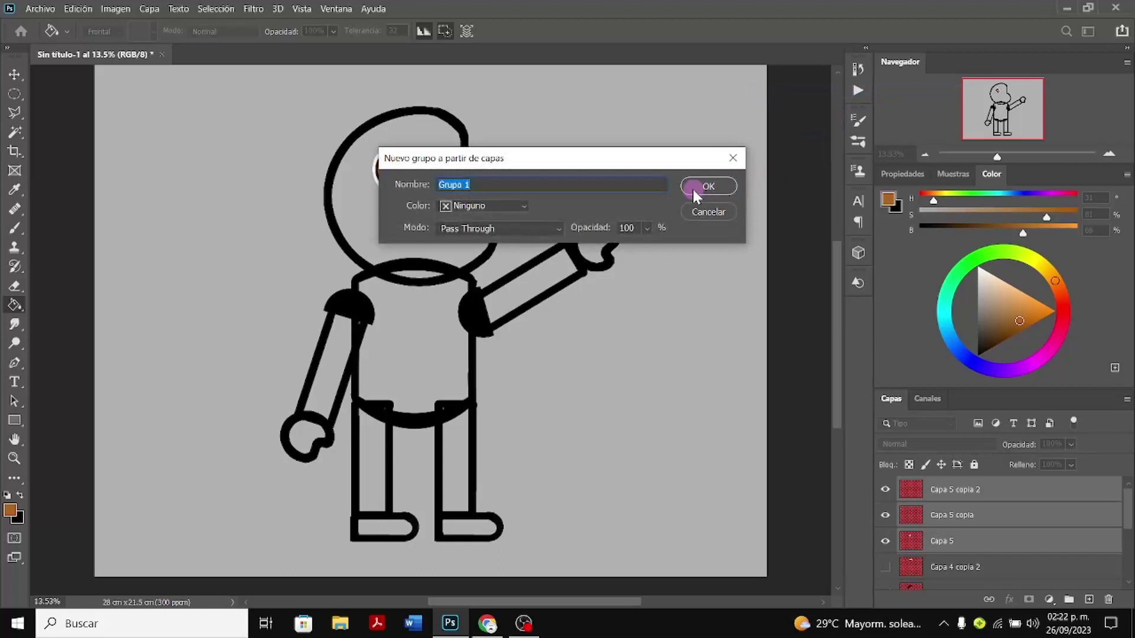
{"action": "type", "text": "4"}
{"action": "left_click", "coordinate": [693, 187]}
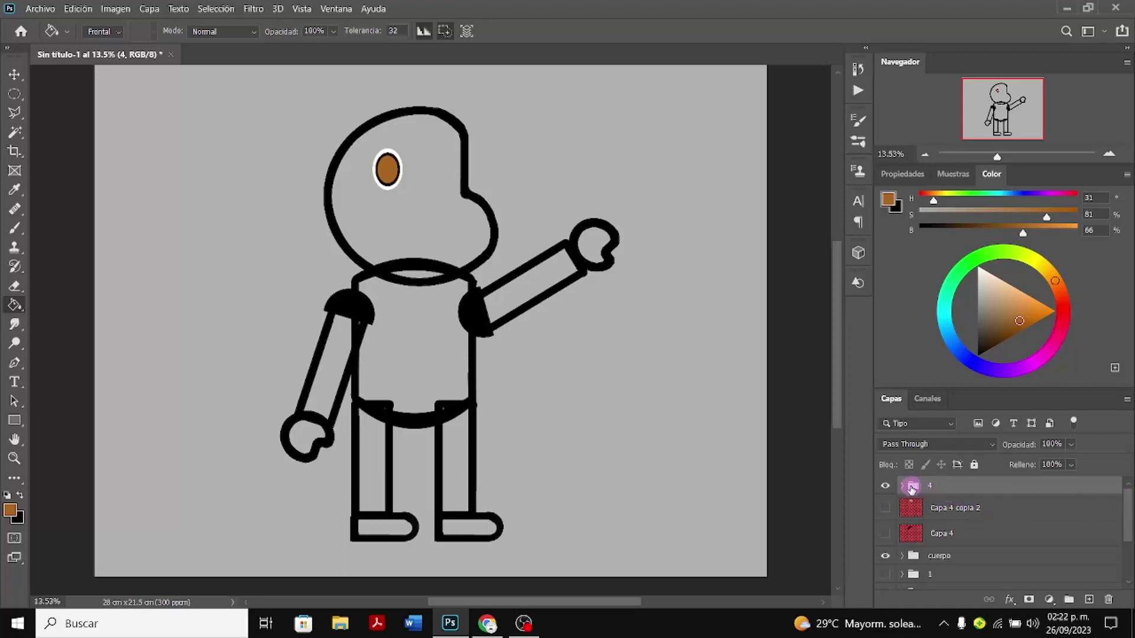
{"action": "left_click", "coordinate": [918, 538]}
{"action": "left_click", "coordinate": [902, 486]}
Duplicate Capa 5, Capa 5 copia and Capa 5 copia 2 as Capa 5 copia 3–5
{"action": "left_click", "coordinate": [962, 557]}
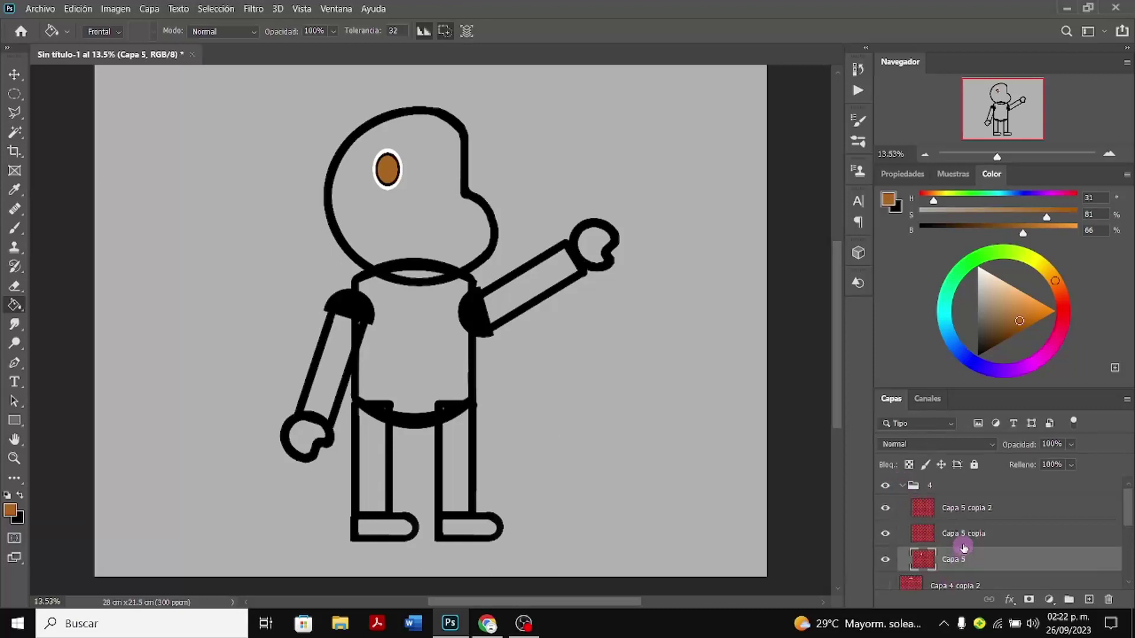
{"action": "left_click", "coordinate": [962, 534], "text": "shift"}
{"action": "left_click", "coordinate": [962, 508], "text": "shift"}
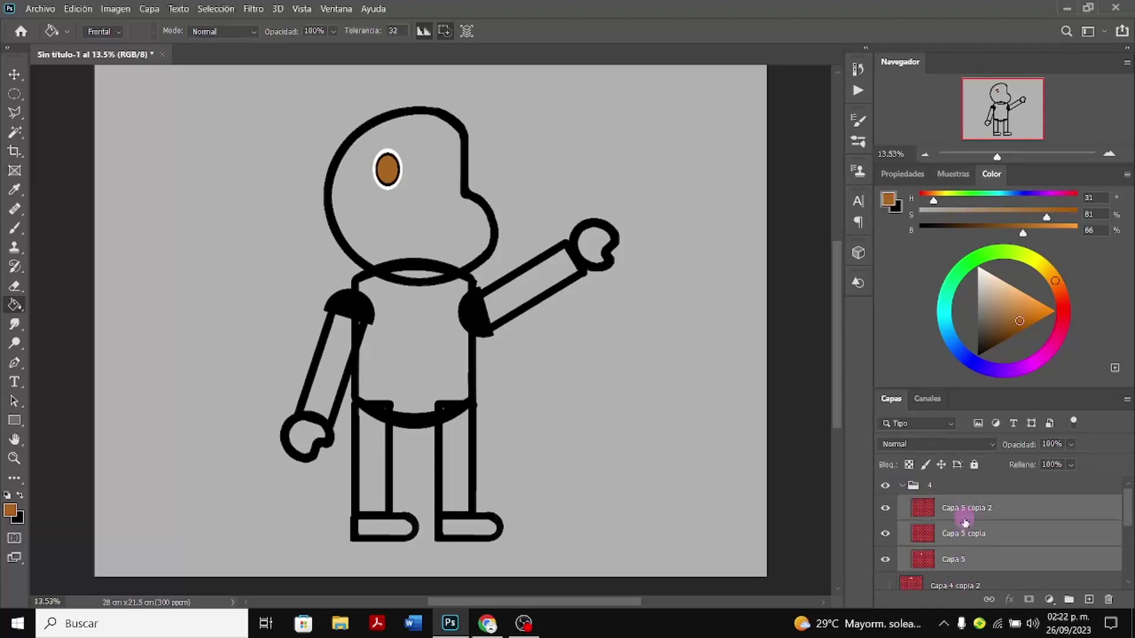
{"action": "right_click", "coordinate": [963, 510]}
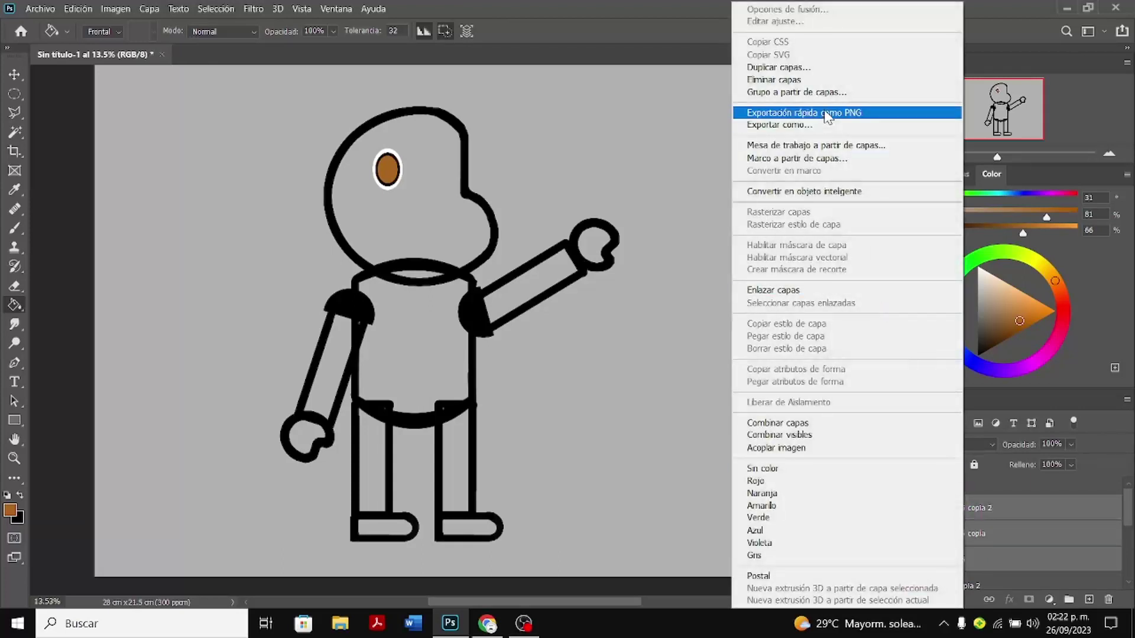
{"action": "left_click", "coordinate": [813, 68]}
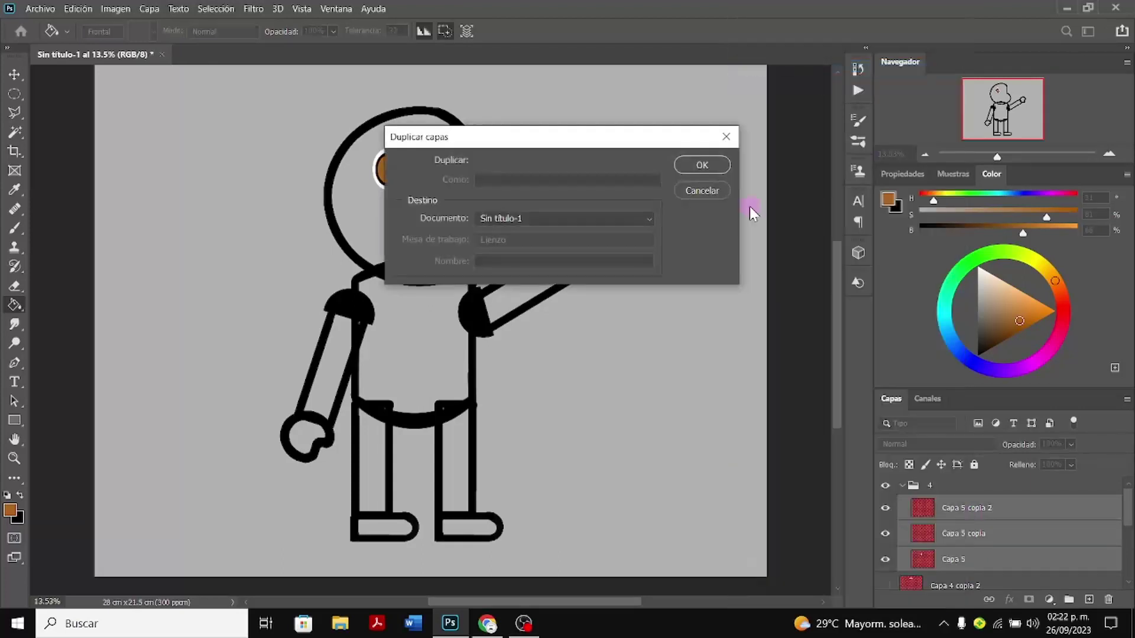
{"action": "left_click", "coordinate": [703, 166]}
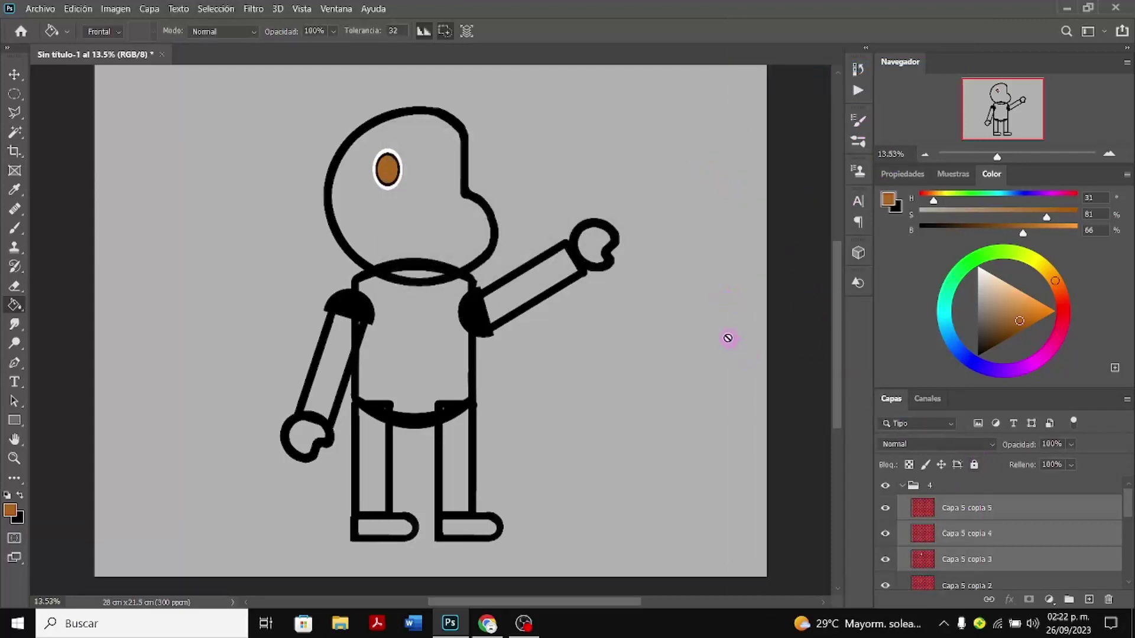
Move the duplicated eye to the right to form the second eye
{"action": "left_click", "coordinate": [14, 74]}
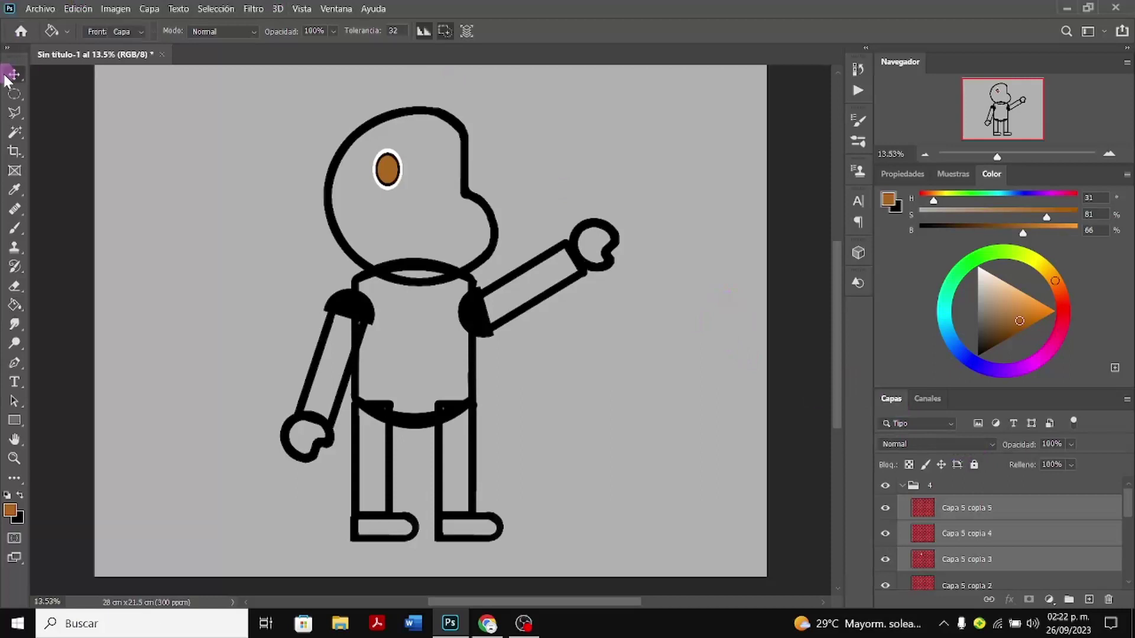
{"action": "left_click_drag", "start_coordinate": [398, 220], "coordinate": [448, 224]}
{"action": "scroll", "coordinate": [969, 574], "scroll_direction": "down", "scroll_amount": 3}
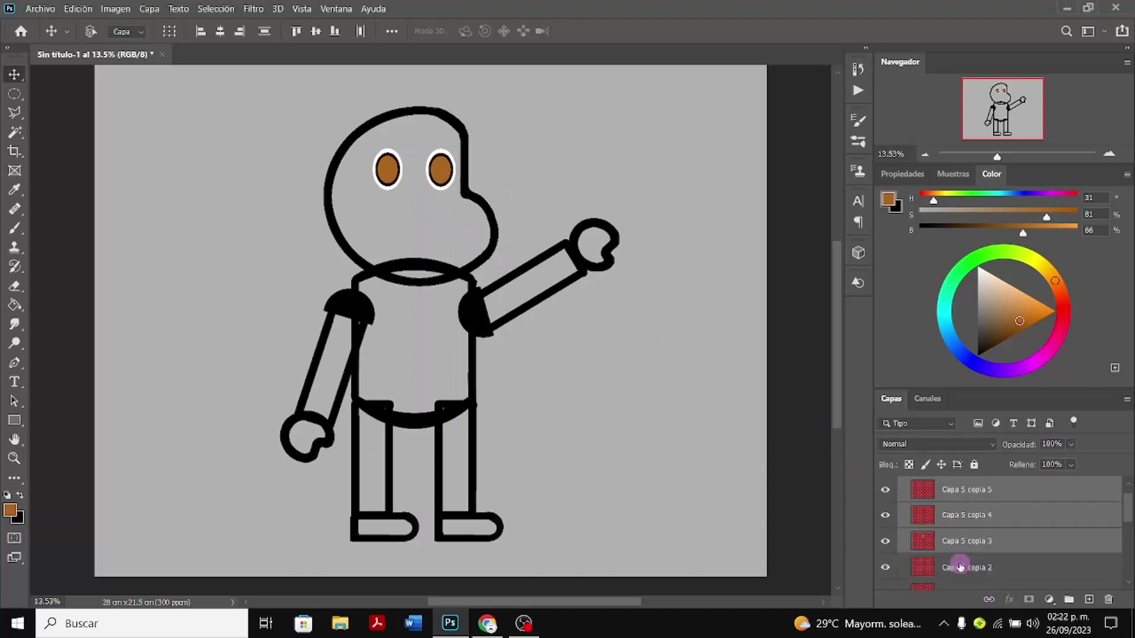
Select the original three eye layers and nudge the left eye slightly right
{"action": "left_click", "coordinate": [959, 515]}
{"action": "left_click", "coordinate": [961, 502]}
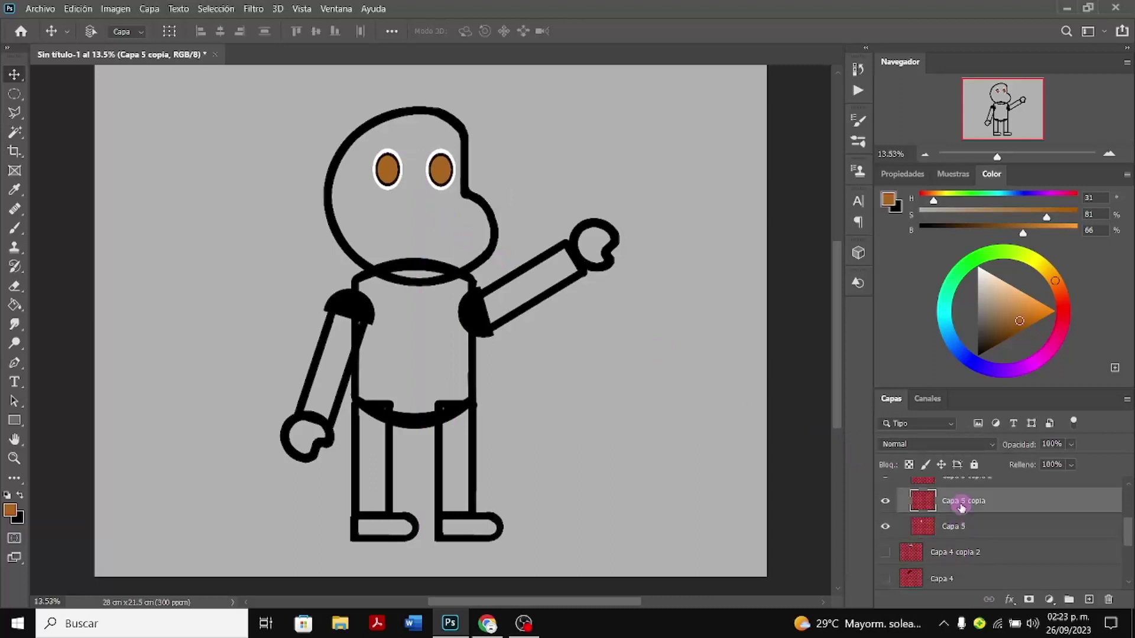
{"action": "scroll", "coordinate": [962, 510], "scroll_direction": "up", "scroll_amount": 1}
{"action": "left_click", "coordinate": [967, 545]}
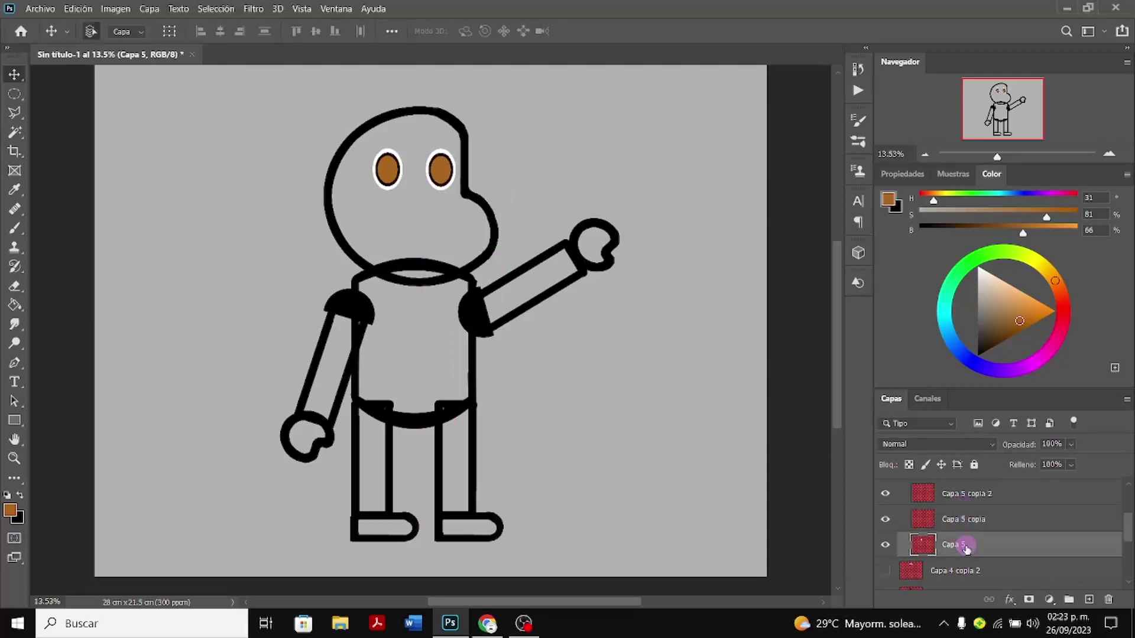
{"action": "left_click", "coordinate": [966, 515], "text": "shift"}
{"action": "left_click", "coordinate": [967, 500], "text": "shift"}
{"action": "scroll", "coordinate": [946, 503], "scroll_direction": "up", "scroll_amount": 2}
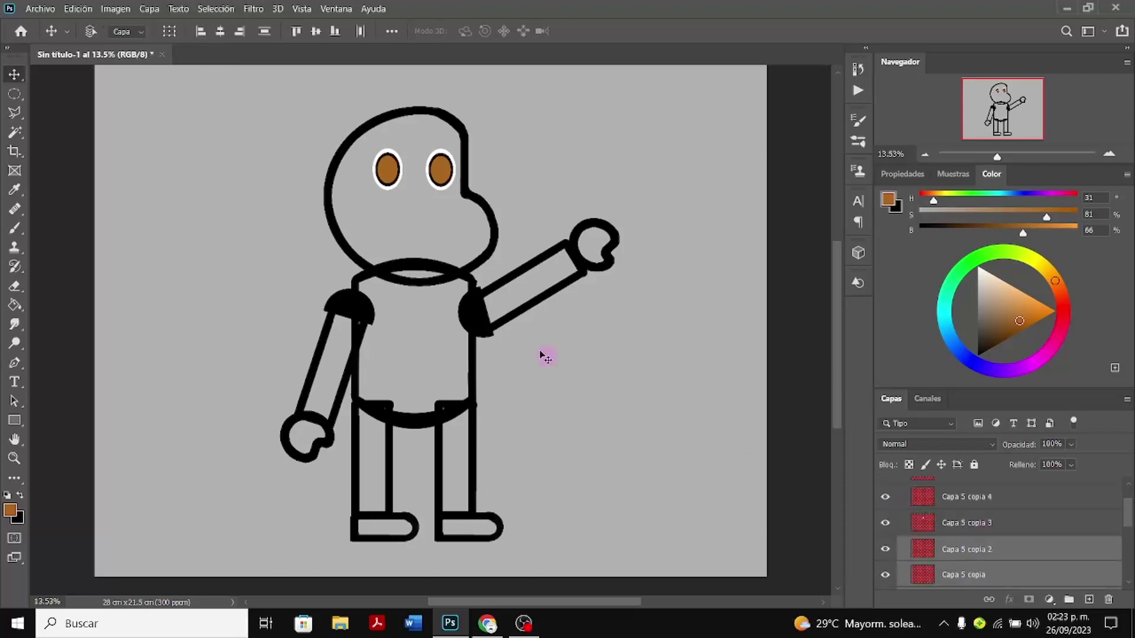
{"action": "left_click_drag", "start_coordinate": [396, 218], "coordinate": [405, 214]}
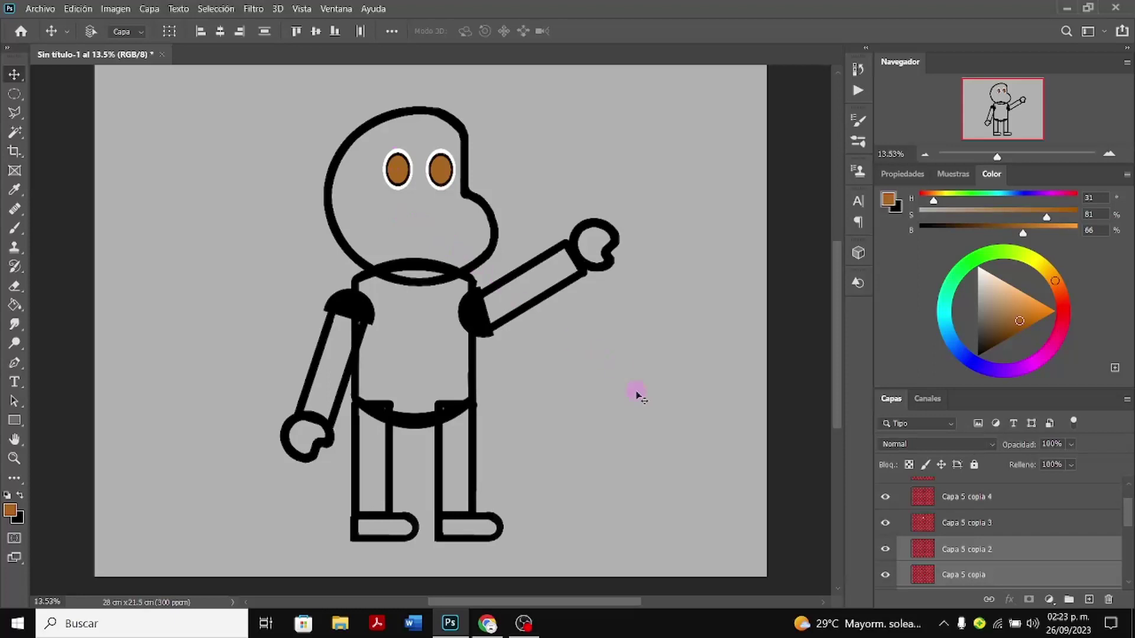
{"action": "scroll", "coordinate": [890, 514], "scroll_direction": "down", "scroll_amount": 3}
{"action": "scroll", "coordinate": [893, 528], "scroll_direction": "down", "scroll_amount": 3}
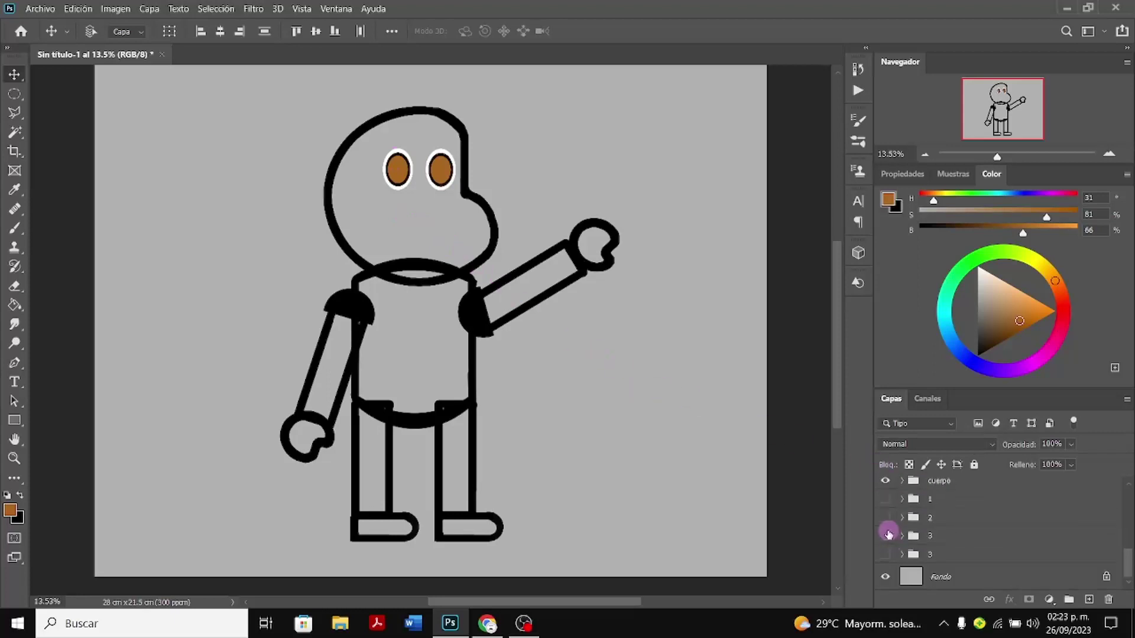
Show group 3 and the Capa 4 hair layer, and hide the cuerpo group
{"action": "left_click", "coordinate": [886, 532]}
{"action": "scroll", "coordinate": [885, 529], "scroll_direction": "up", "scroll_amount": 5}
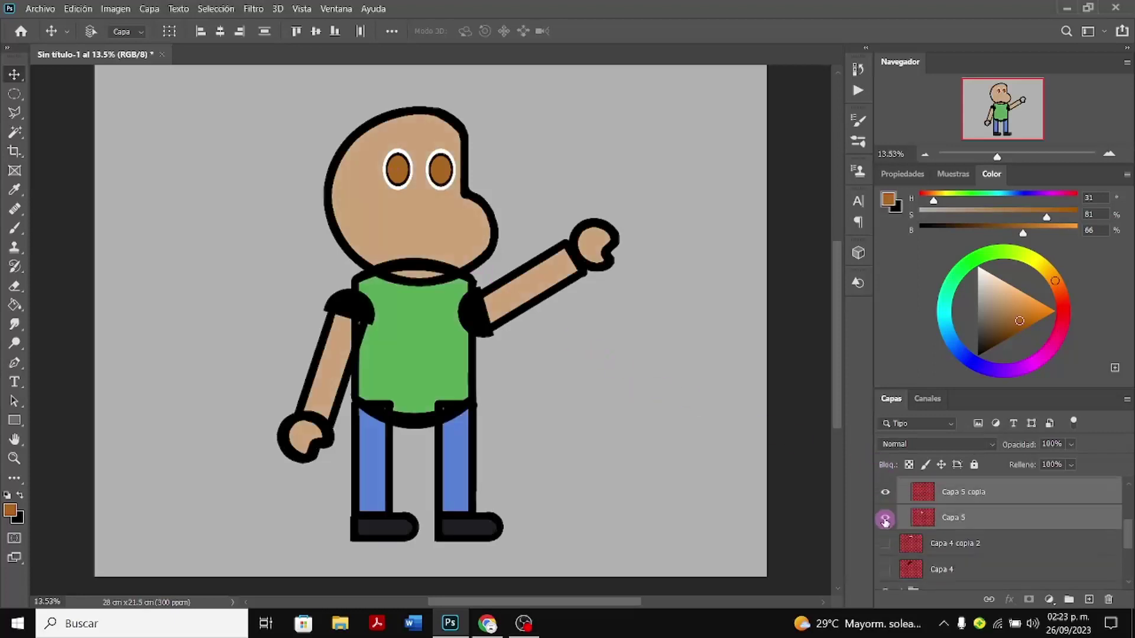
{"action": "left_click", "coordinate": [885, 567]}
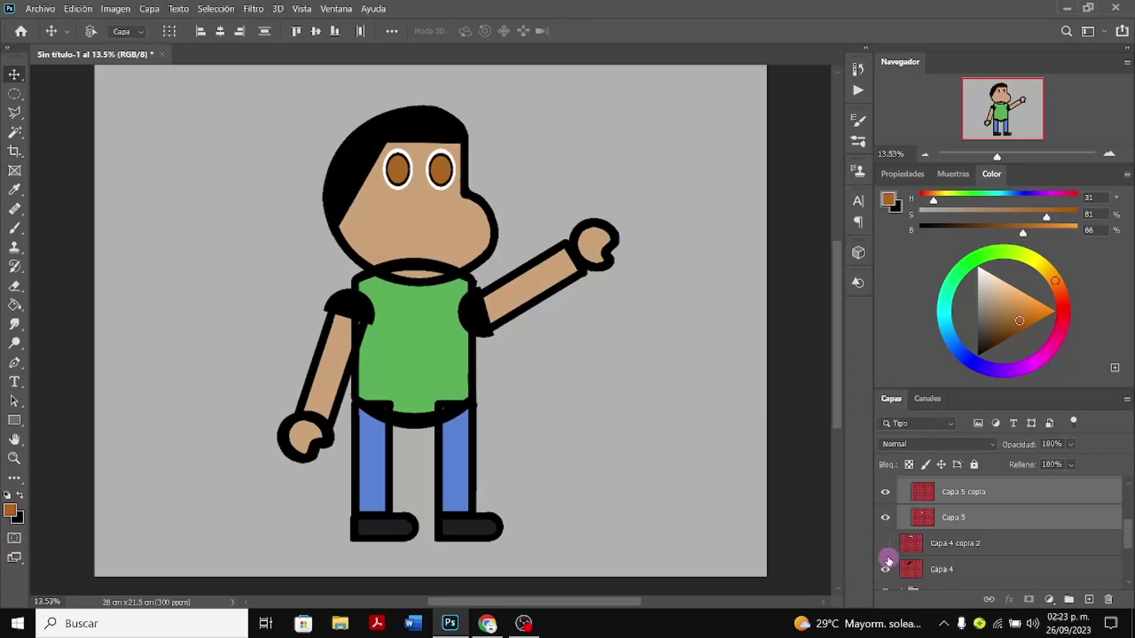
{"action": "scroll", "coordinate": [888, 558], "scroll_direction": "down", "scroll_amount": 1}
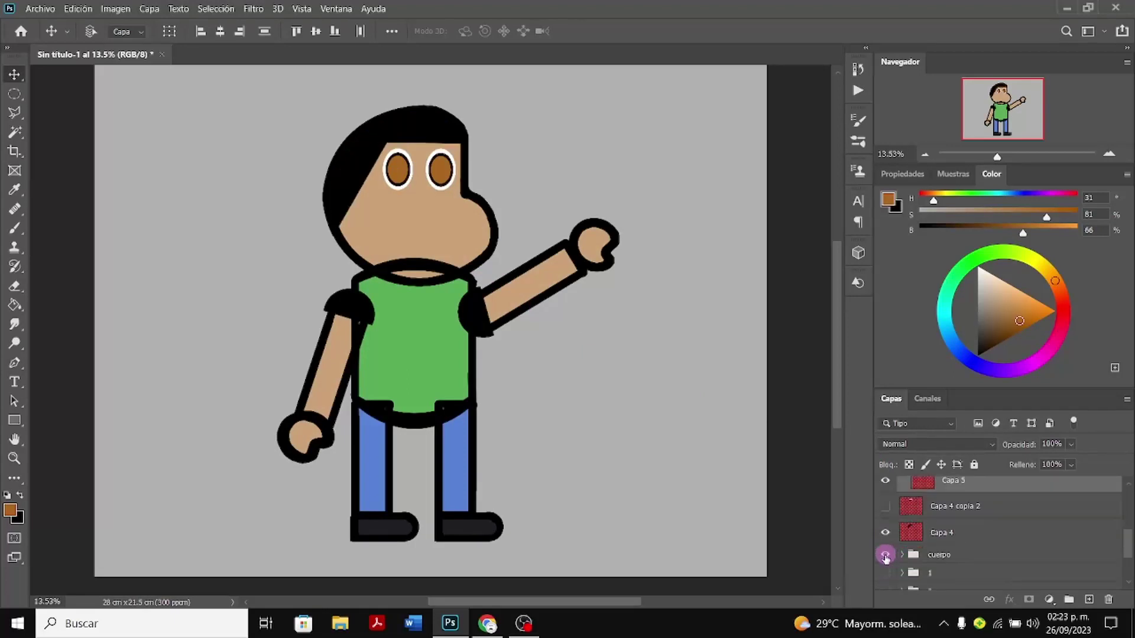
{"action": "left_click", "coordinate": [887, 558]}
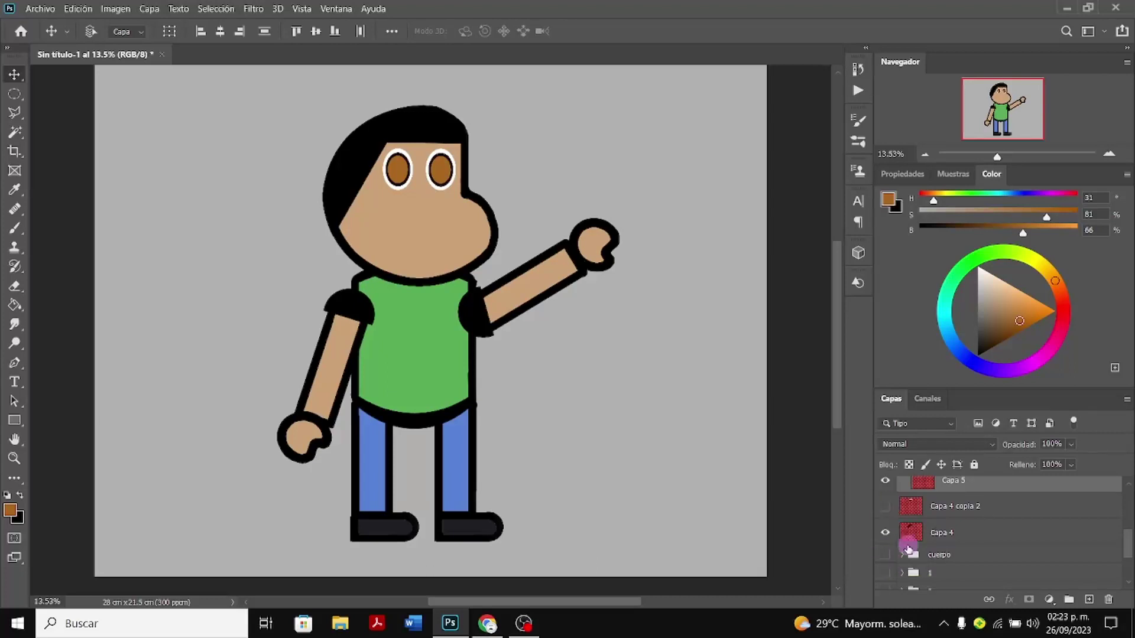
Duplicate Capa 5 three times with Ctrl+J and collapse group 4
{"action": "key", "text": "ctrl+j"}
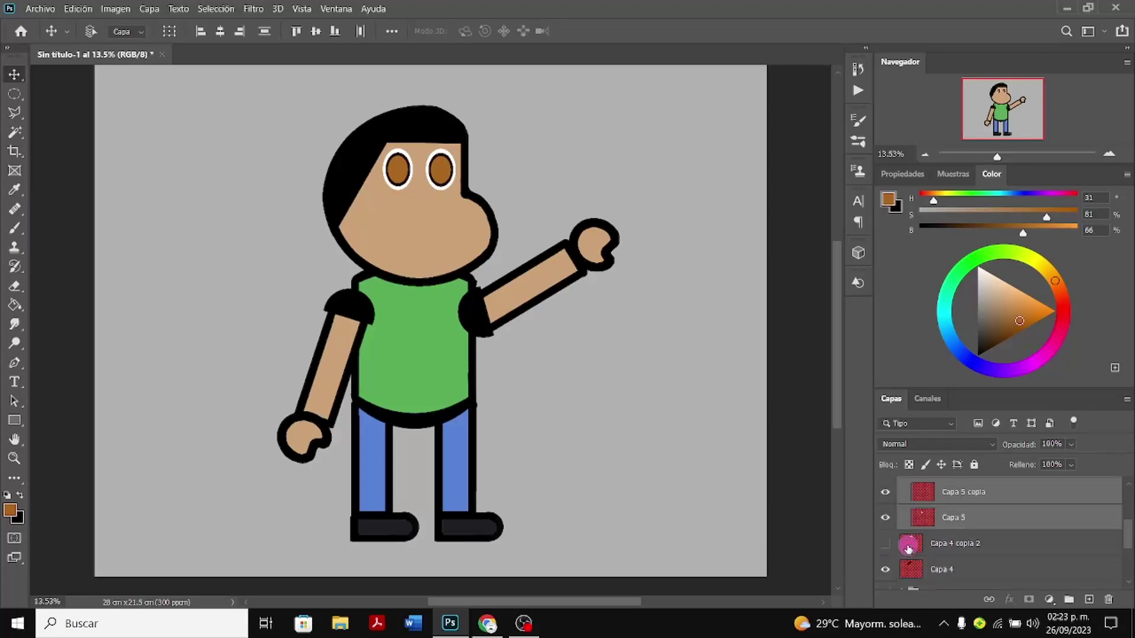
{"action": "key", "text": "ctrl+j"}
{"action": "key", "text": "ctrl+j"}
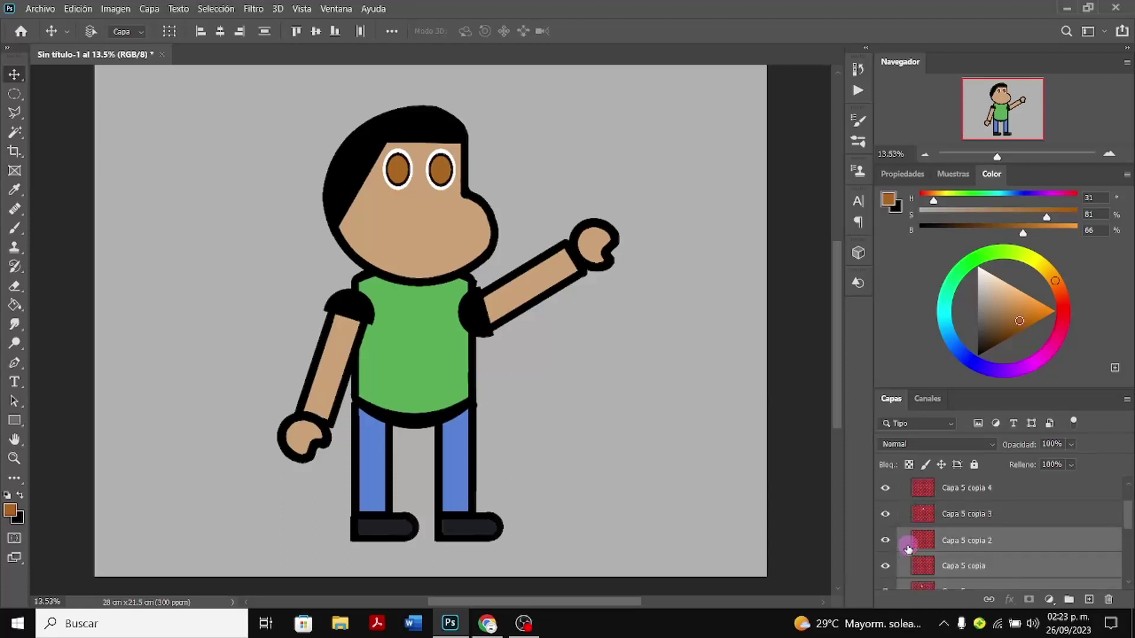
{"action": "key", "text": "ctrl+j"}
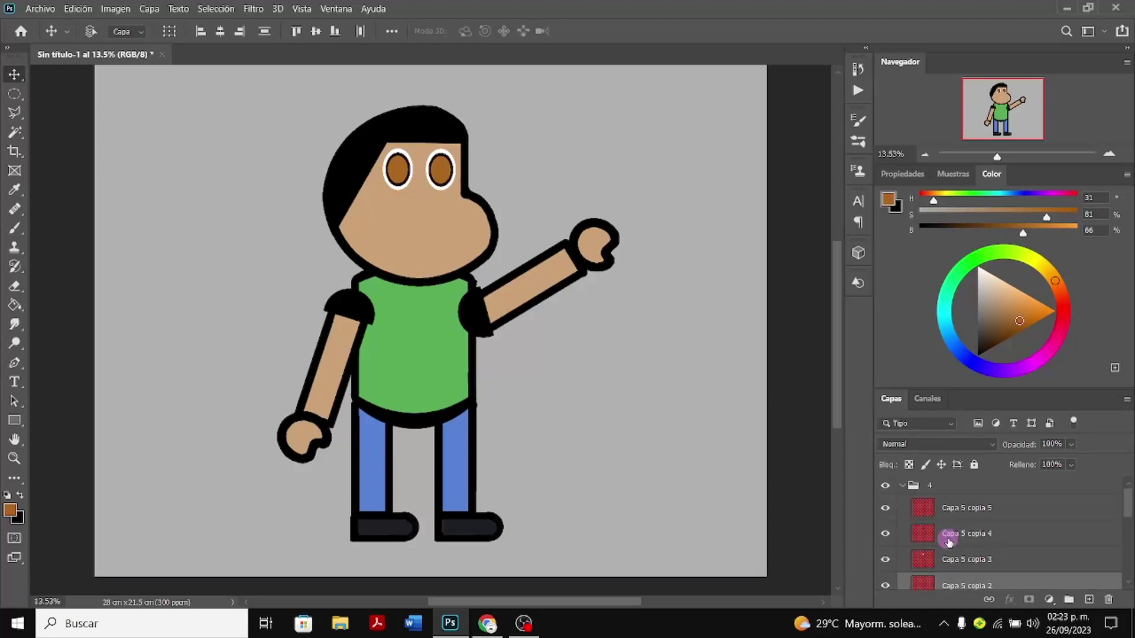
{"action": "left_click", "coordinate": [902, 485]}
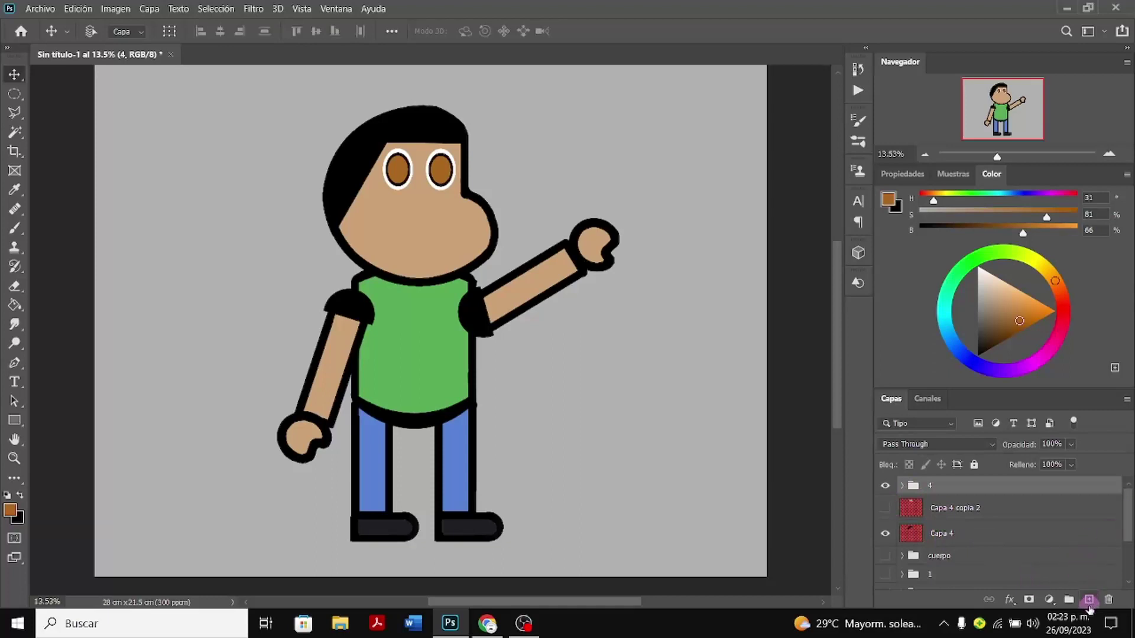
Add a new layer and draw an elliptical selection where the mouth goes
{"action": "left_click", "coordinate": [1089, 600]}
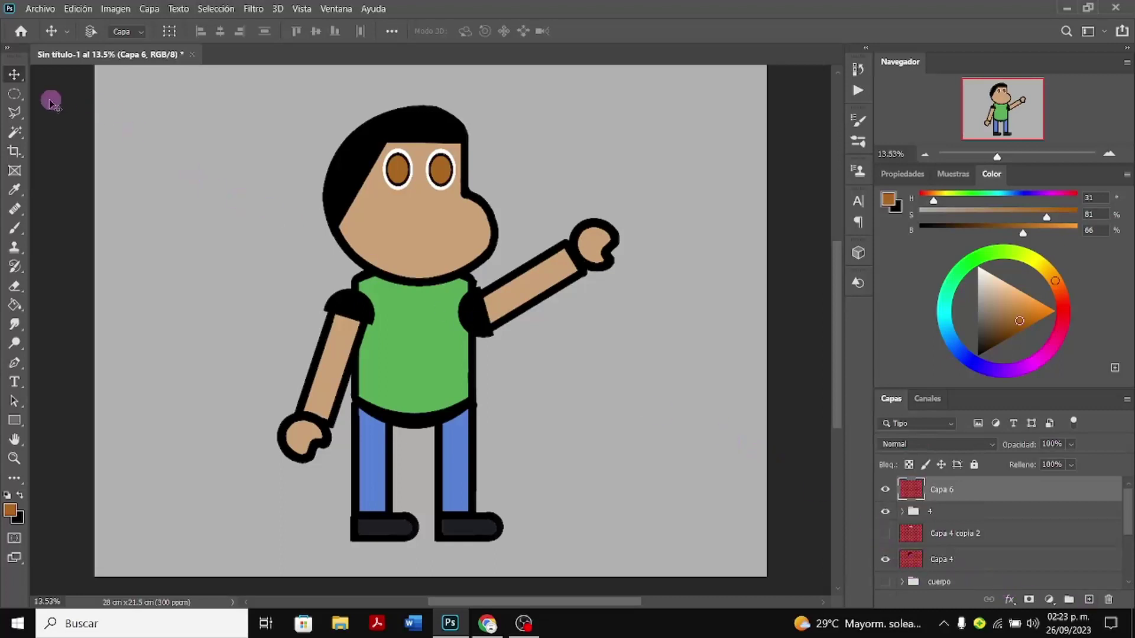
{"action": "left_click", "coordinate": [15, 94]}
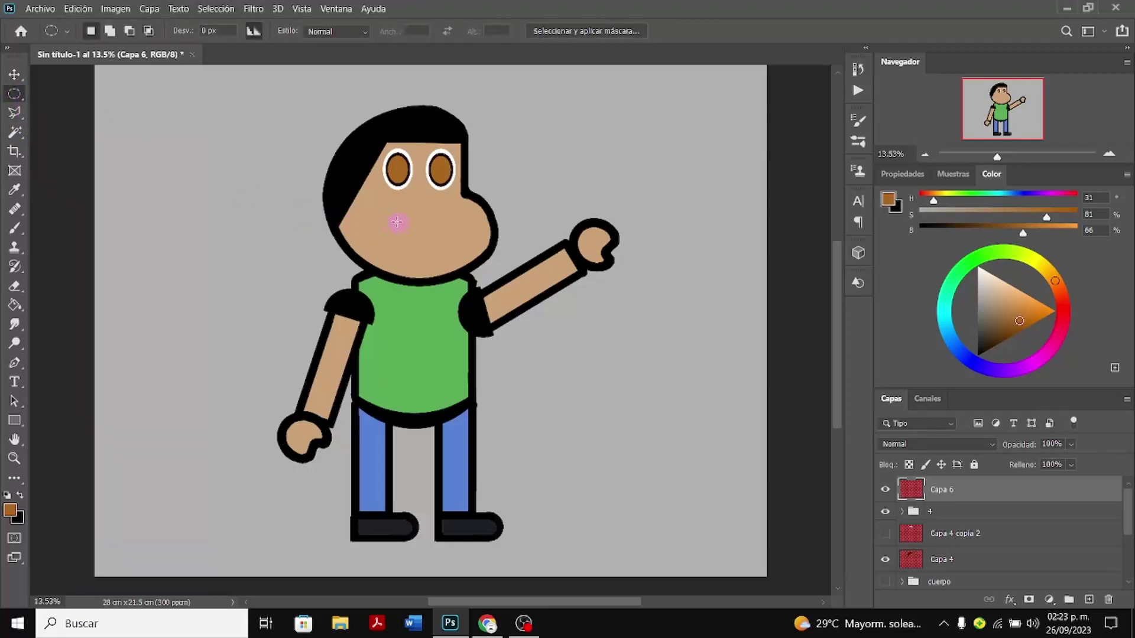
{"action": "left_click_drag", "start_coordinate": [396, 222], "coordinate": [452, 236]}
{"action": "right_click", "coordinate": [438, 235]}
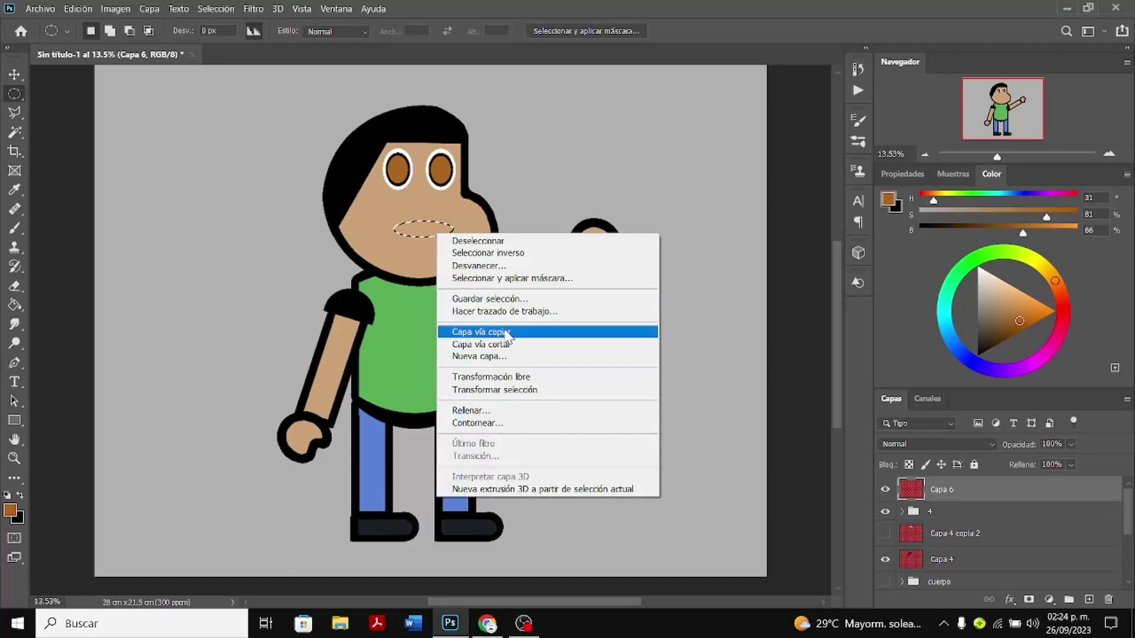
{"action": "left_click", "coordinate": [506, 376]}
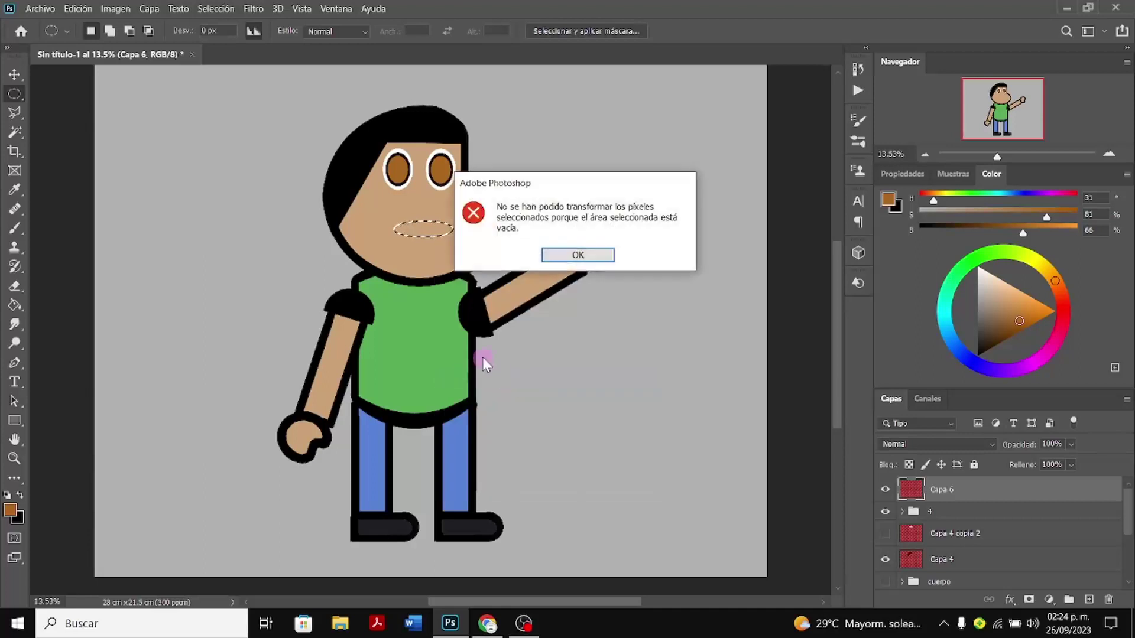
{"action": "left_click", "coordinate": [578, 253]}
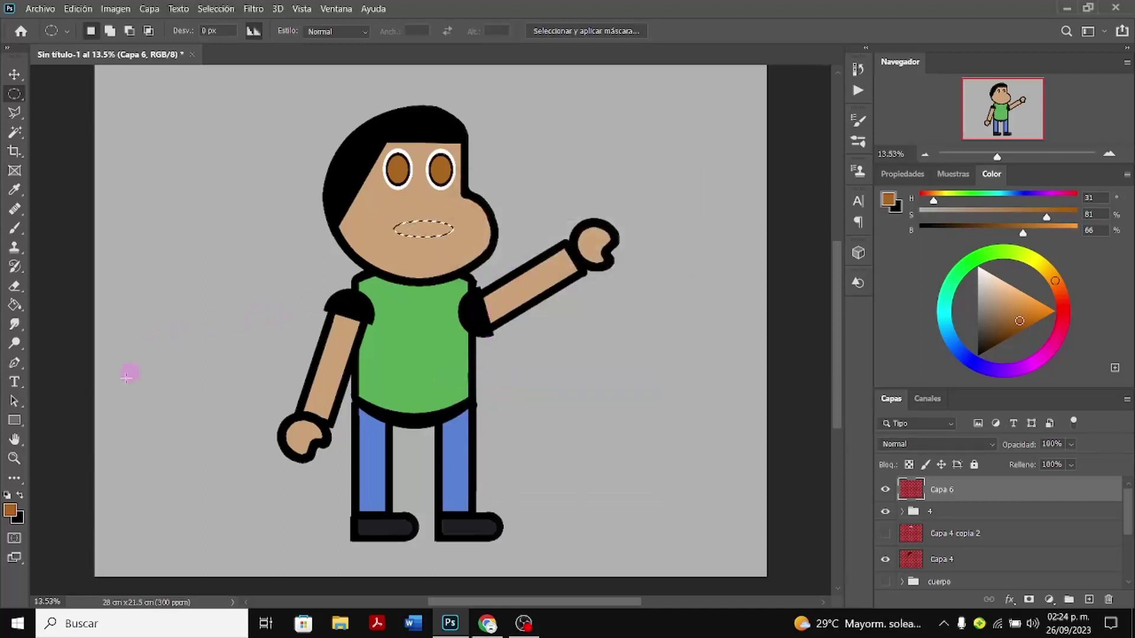
Fill the oval mouth selection with black using the Paint Bucket
{"action": "left_click", "coordinate": [22, 496]}
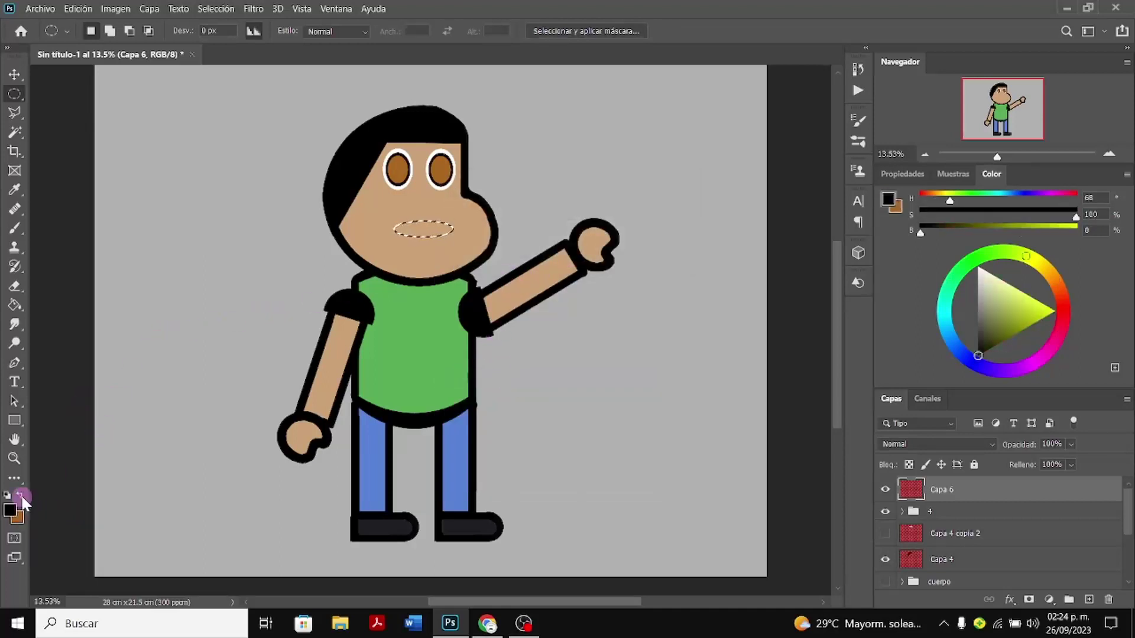
{"action": "left_click", "coordinate": [15, 303]}
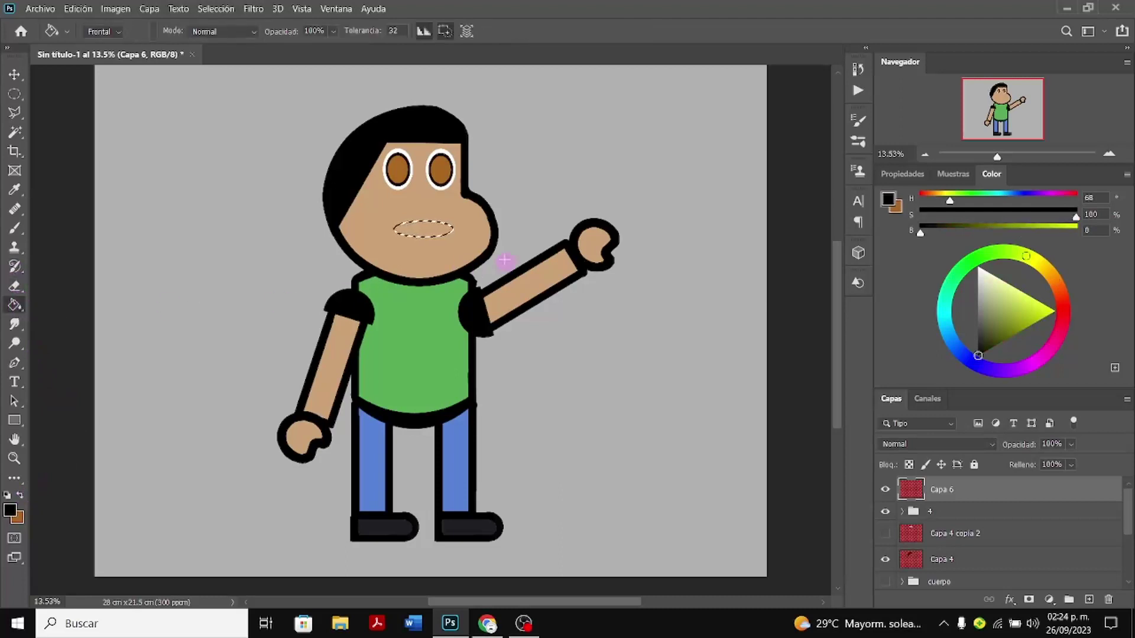
{"action": "left_click", "coordinate": [426, 236]}
{"action": "left_click", "coordinate": [441, 275]}
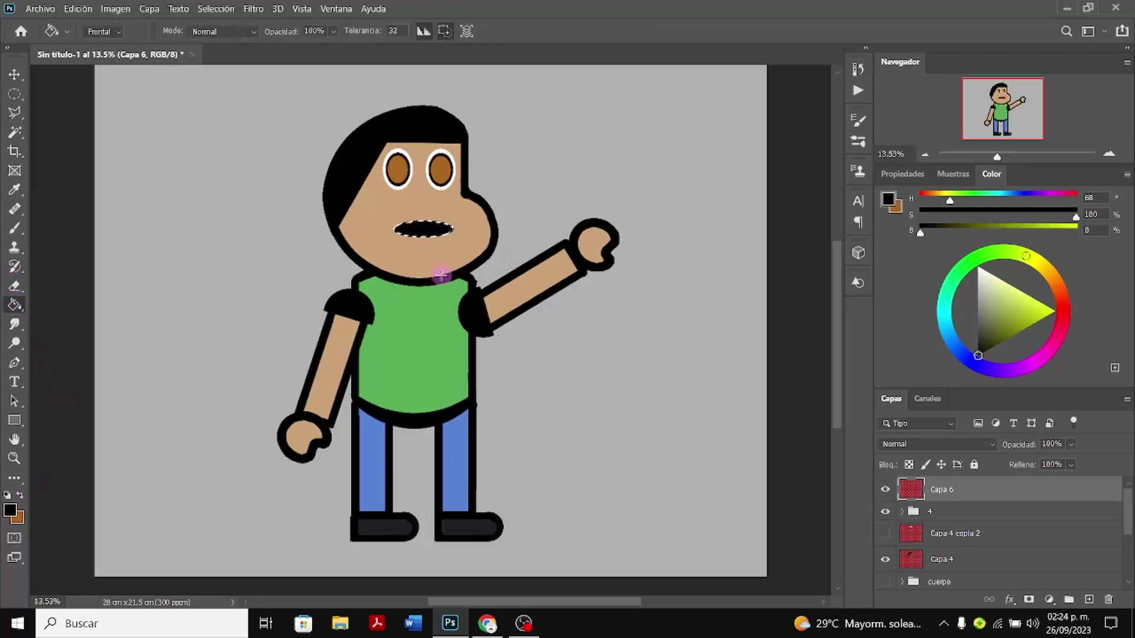
Duplicate Capa 6 as Capa 6 copia and scale the copy down to about 73.48%
{"action": "right_click", "coordinate": [928, 490]}
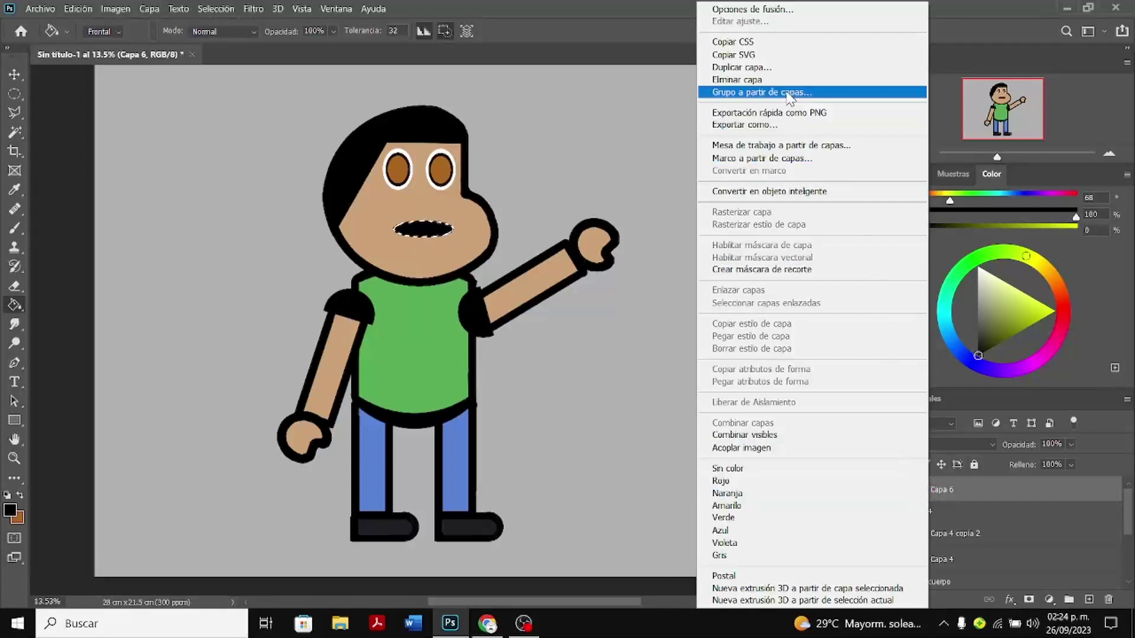
{"action": "left_click", "coordinate": [783, 69]}
{"action": "left_click", "coordinate": [711, 167]}
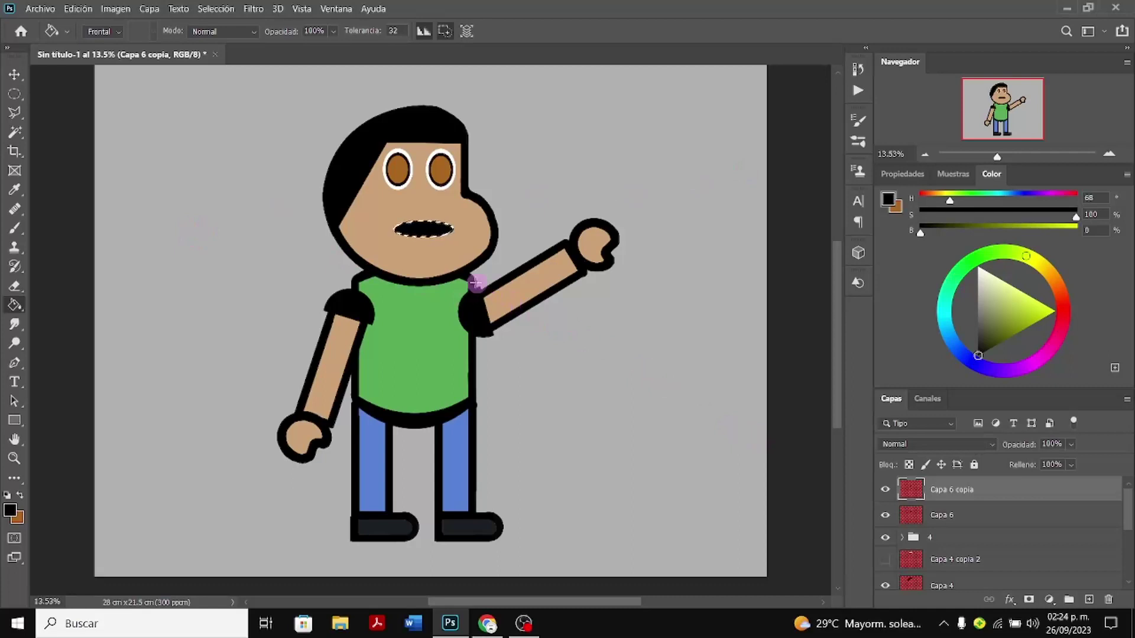
{"action": "key", "text": "ctrl+t"}
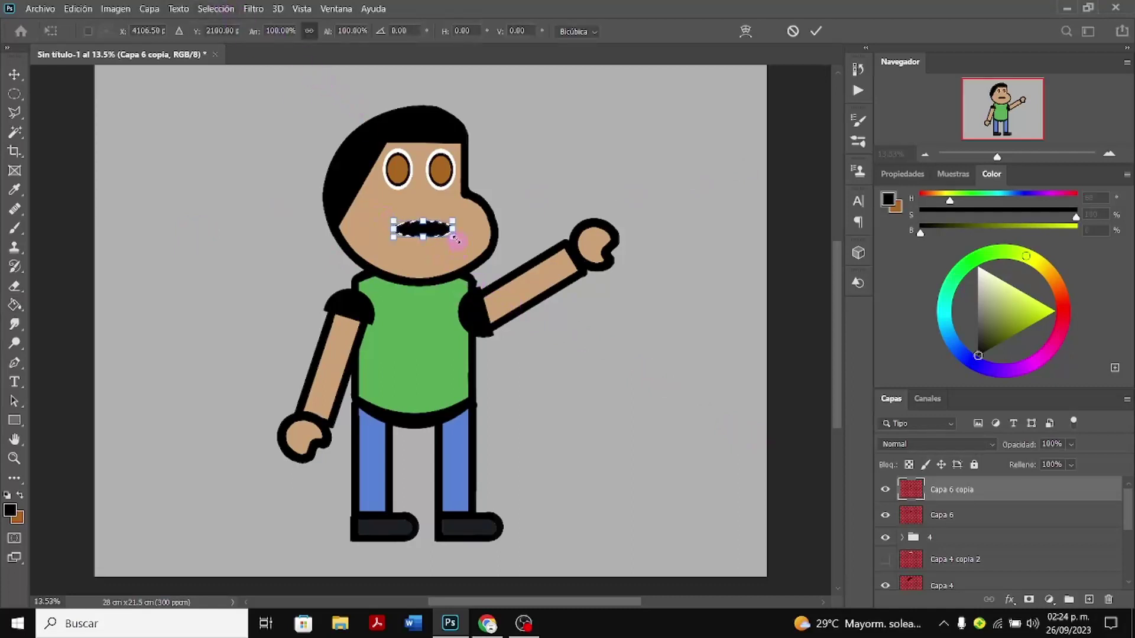
{"action": "left_click_drag", "start_coordinate": [452, 237], "coordinate": [435, 232]}
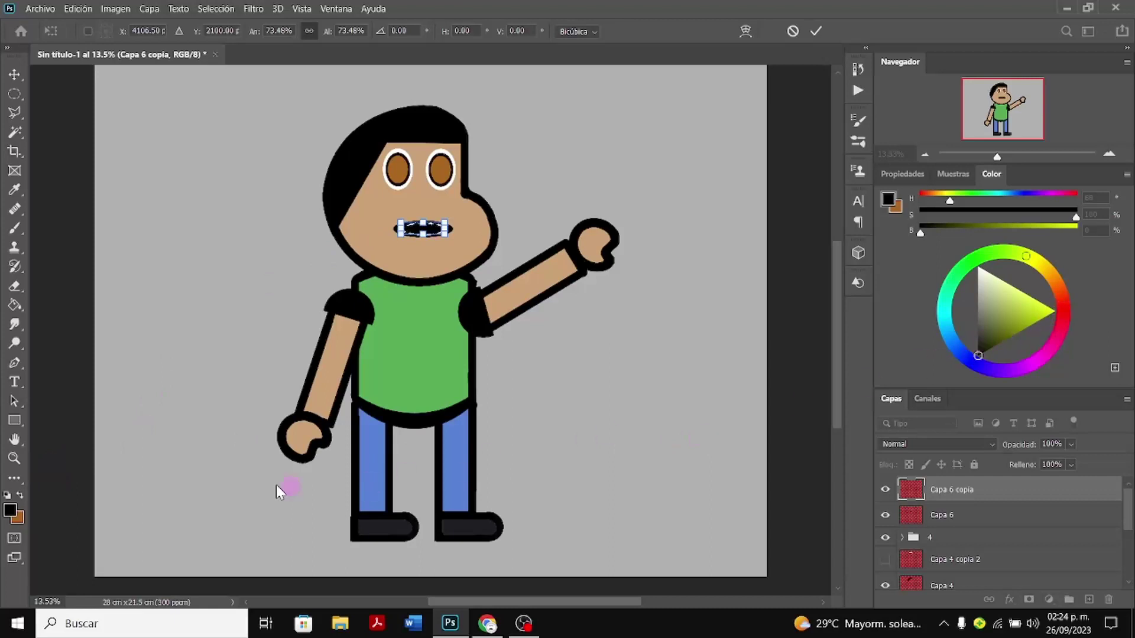
Fill the mouth copy with a muted red picked from the colour wheel
{"action": "left_click", "coordinate": [14, 227]}
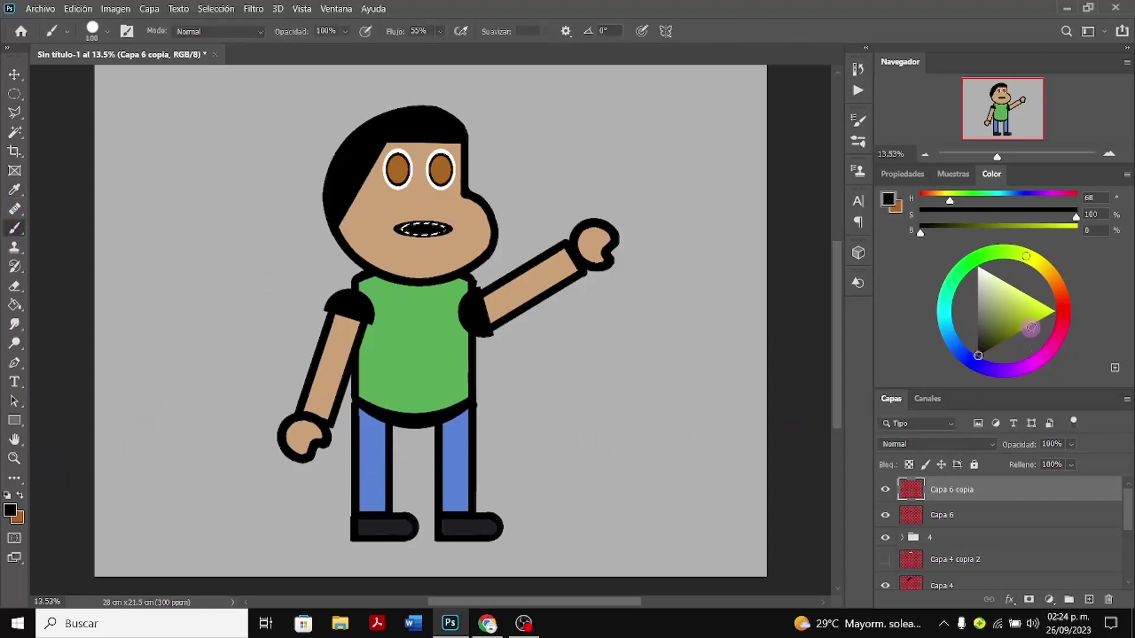
{"action": "left_click", "coordinate": [1063, 311]}
{"action": "left_click_drag", "start_coordinate": [1018, 319], "coordinate": [1010, 308]}
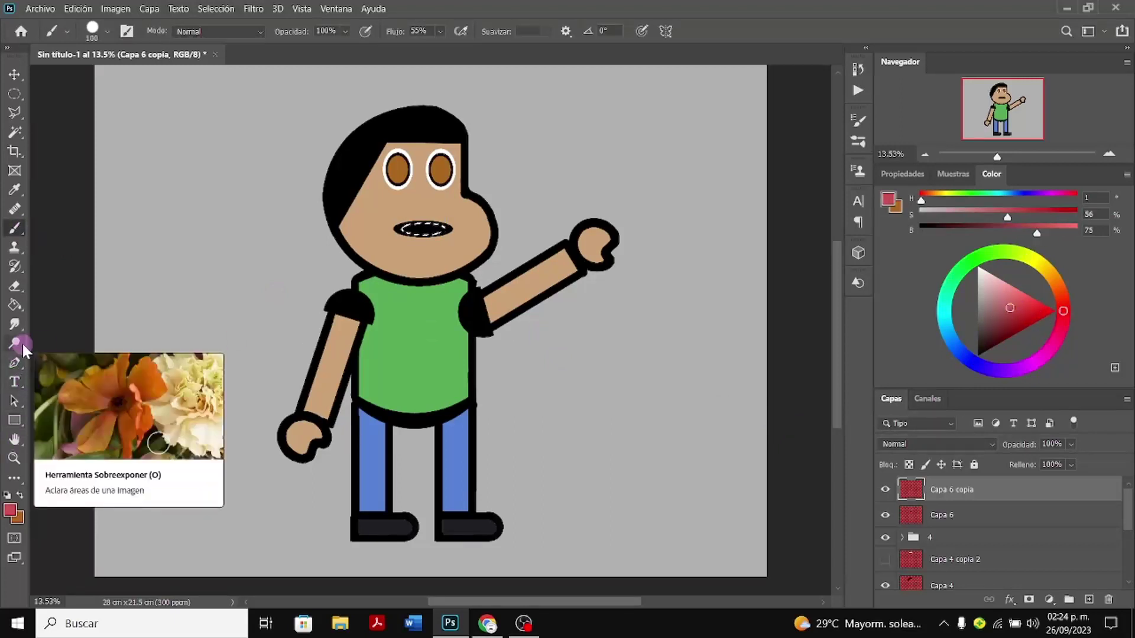
{"action": "left_click", "coordinate": [15, 306]}
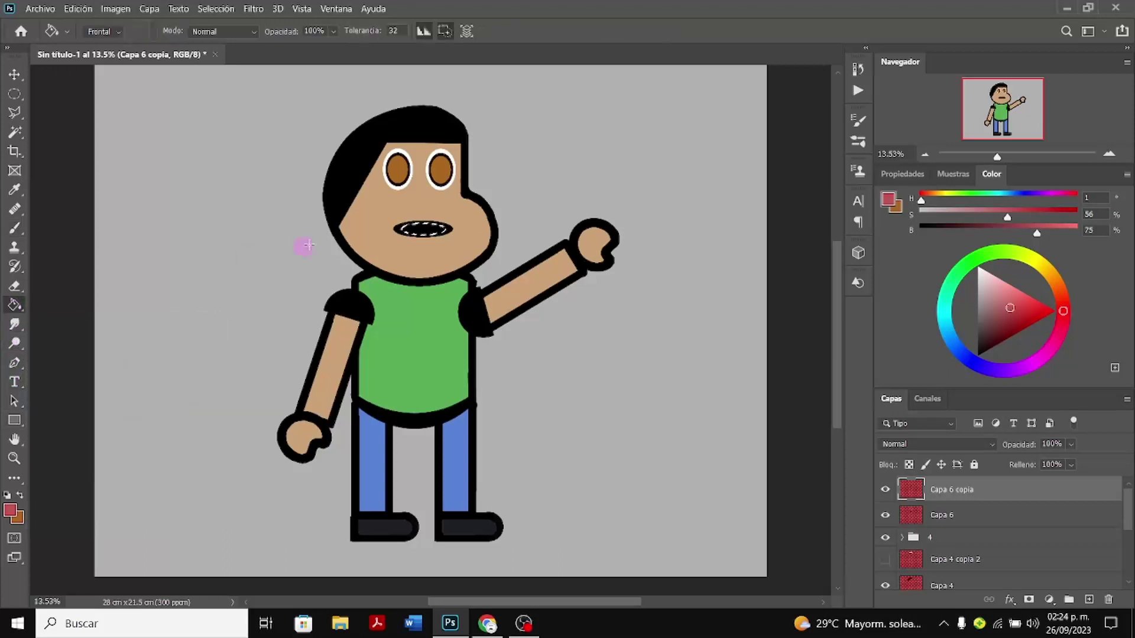
{"action": "left_click", "coordinate": [419, 234]}
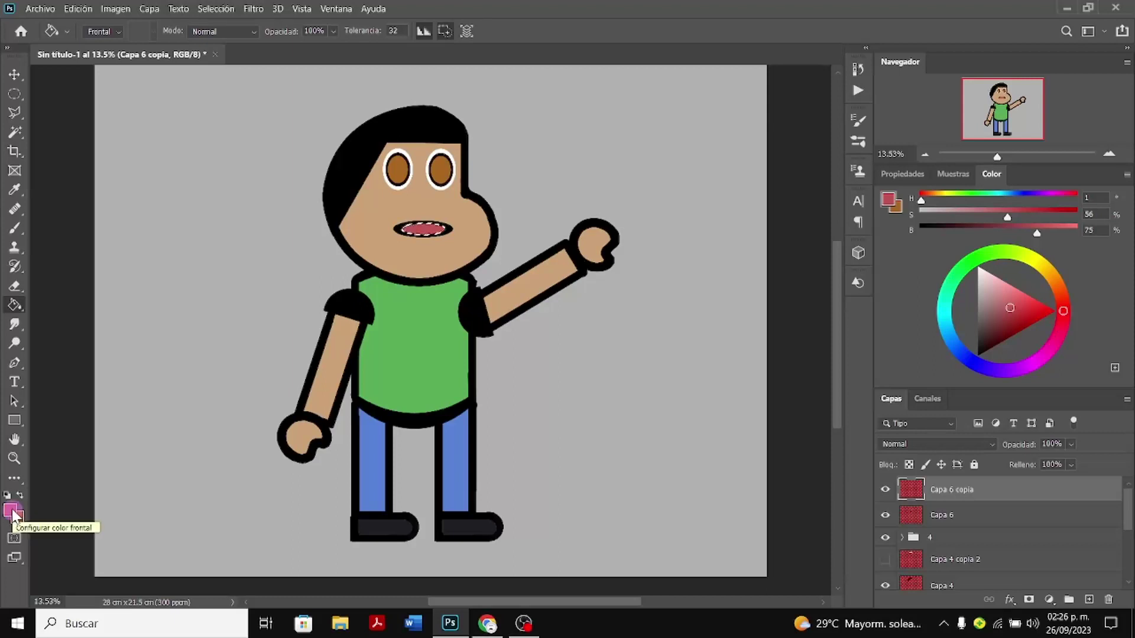
Rotate the red tongue shape, move it inside the mouth, then hide Capa 6 copia
{"action": "key", "text": "ctrl+t"}
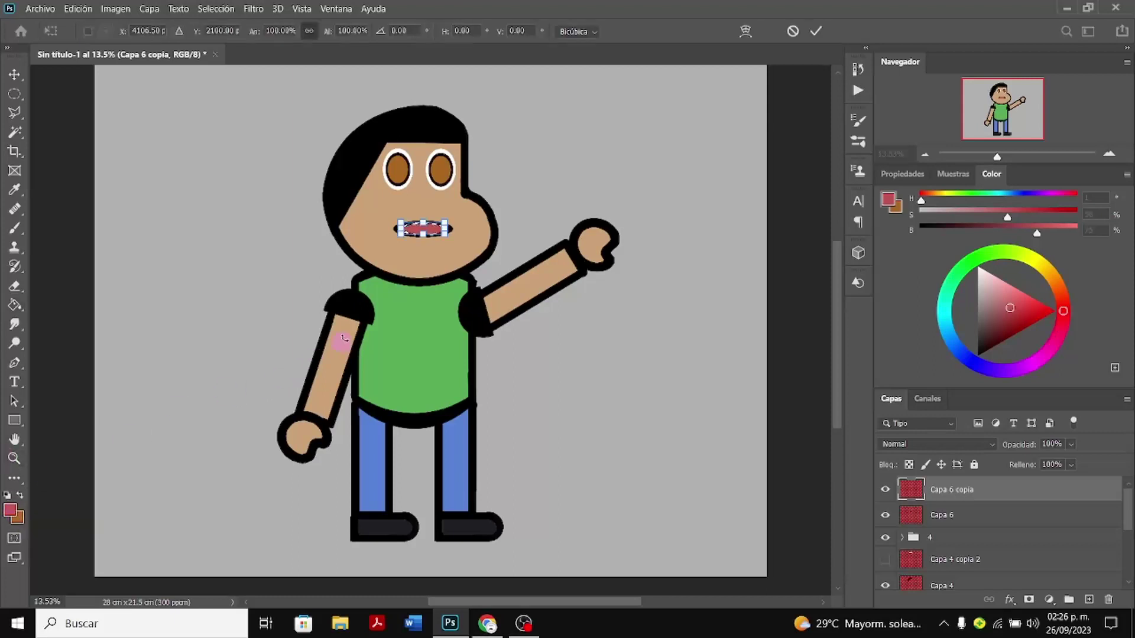
{"action": "left_click_drag", "start_coordinate": [411, 210], "coordinate": [414, 237]}
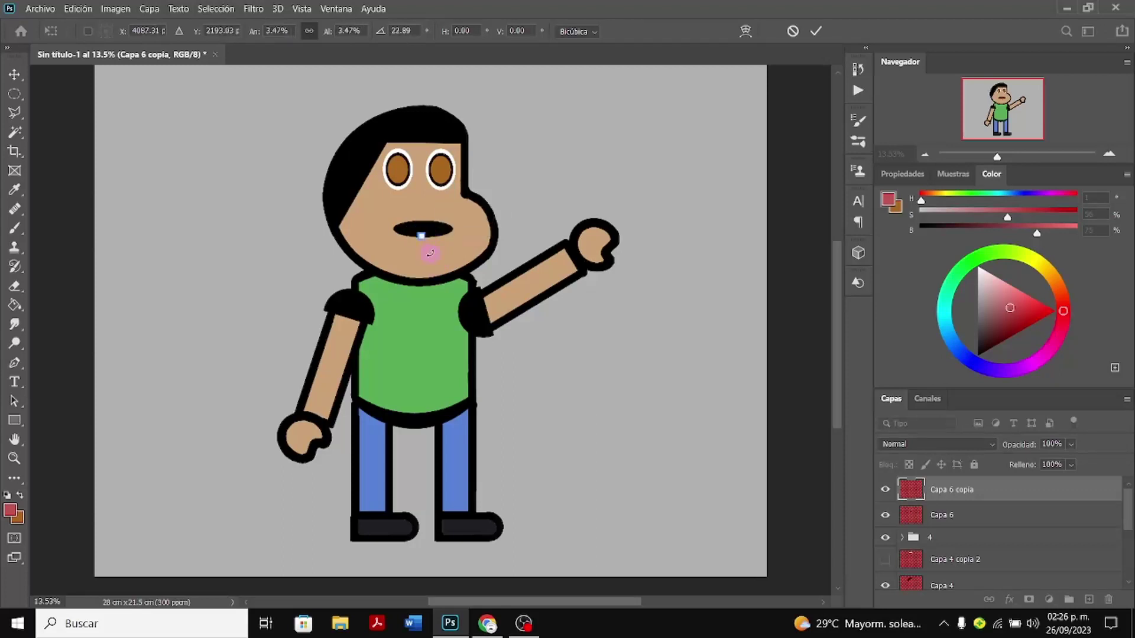
{"action": "key", "text": "ctrl+z"}
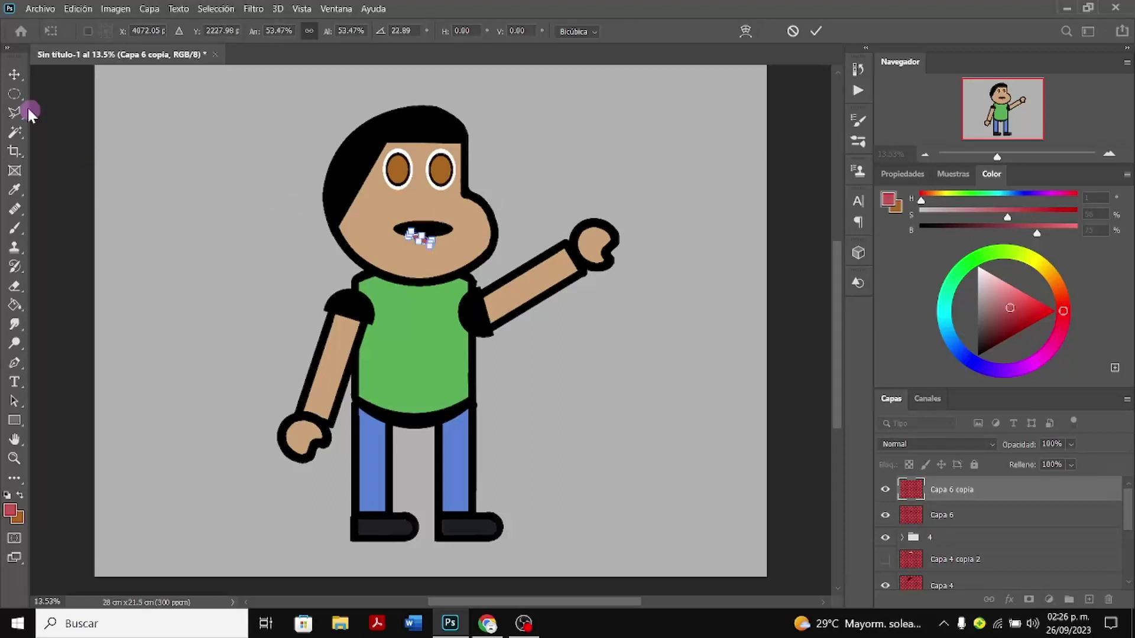
{"action": "left_click", "coordinate": [14, 75]}
{"action": "mouse_move", "coordinate": [426, 261]}
{"action": "left_mouse_down"}
{"action": "mouse_move", "coordinate": [433, 252]}
{"action": "mouse_move", "coordinate": [423, 250]}
{"action": "left_mouse_up"}
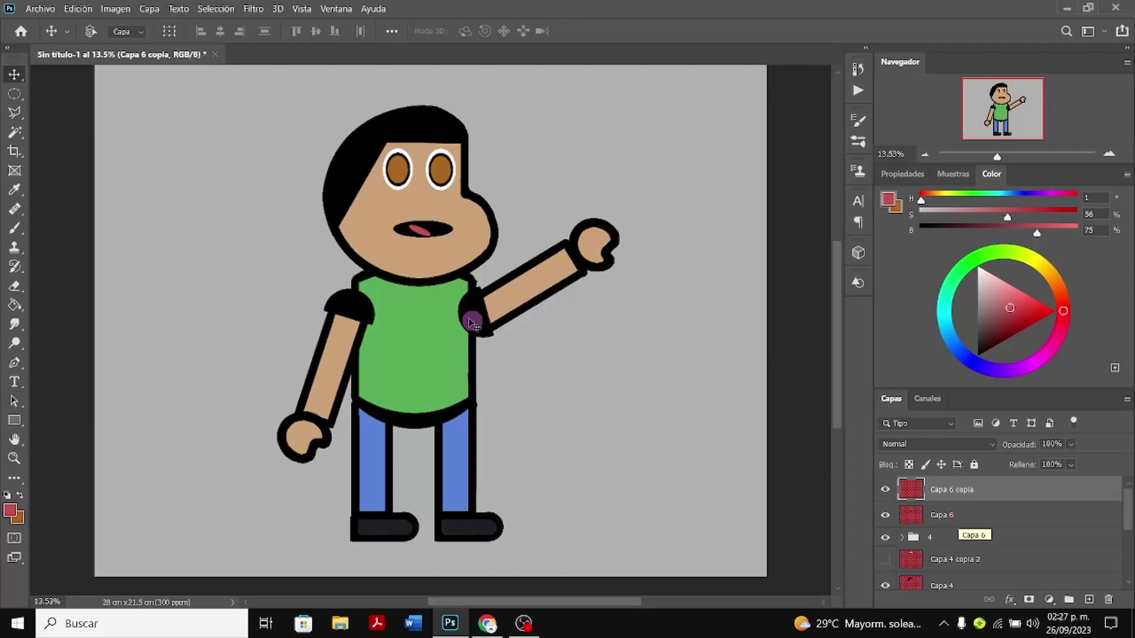
{"action": "left_click", "coordinate": [883, 495]}
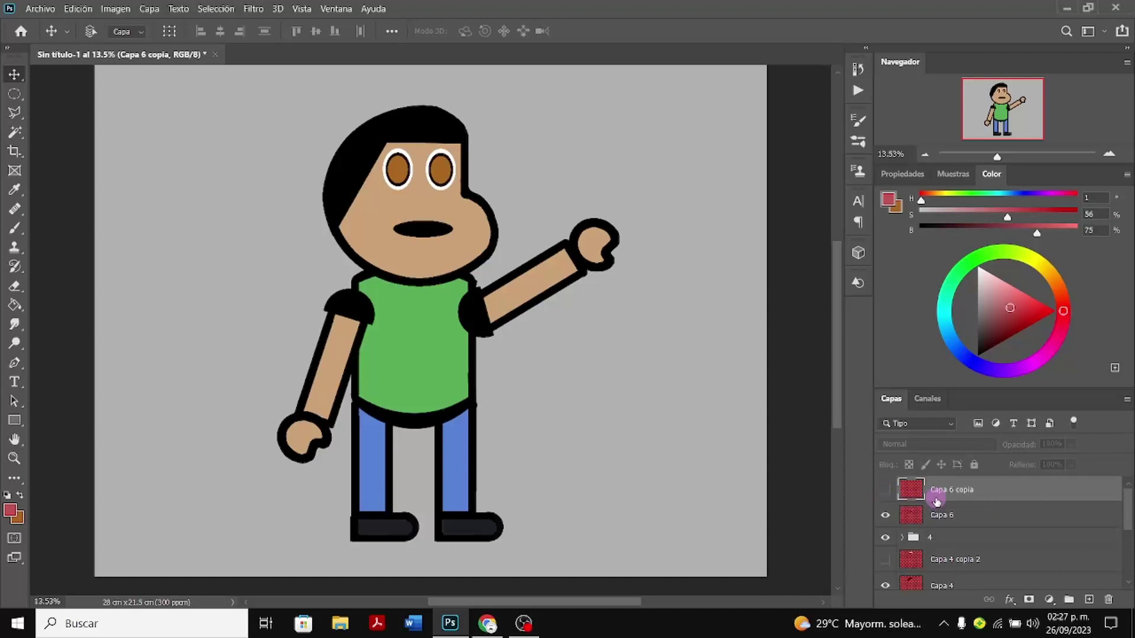
Show Capa 6 copia again, brush over the tongue, and clear the selection
{"action": "left_click", "coordinate": [885, 489]}
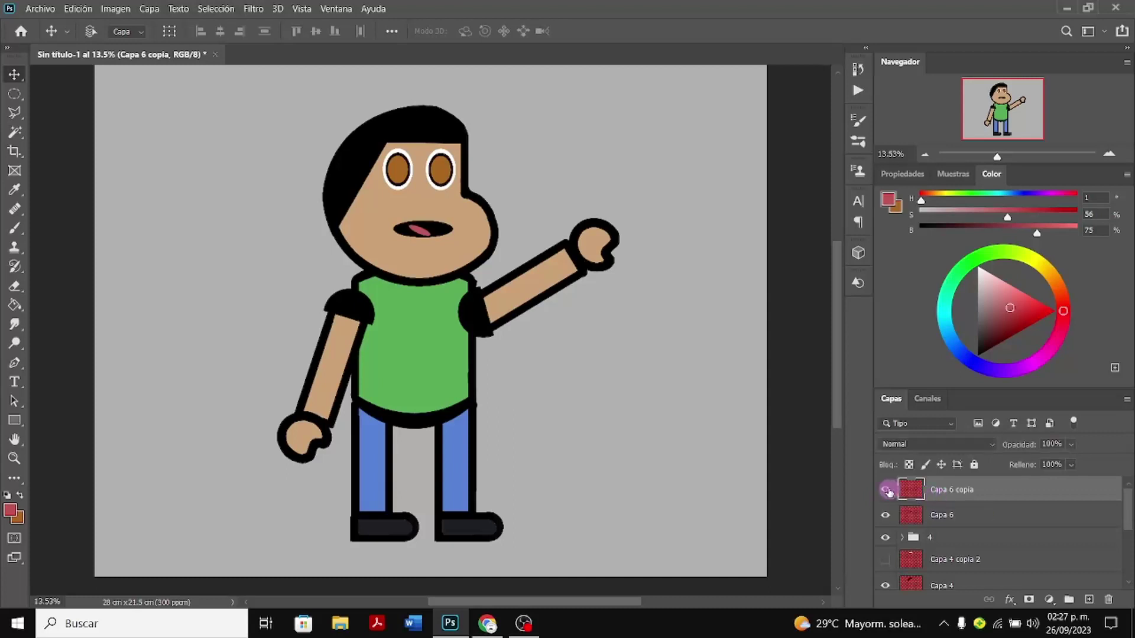
{"action": "left_click", "coordinate": [14, 228]}
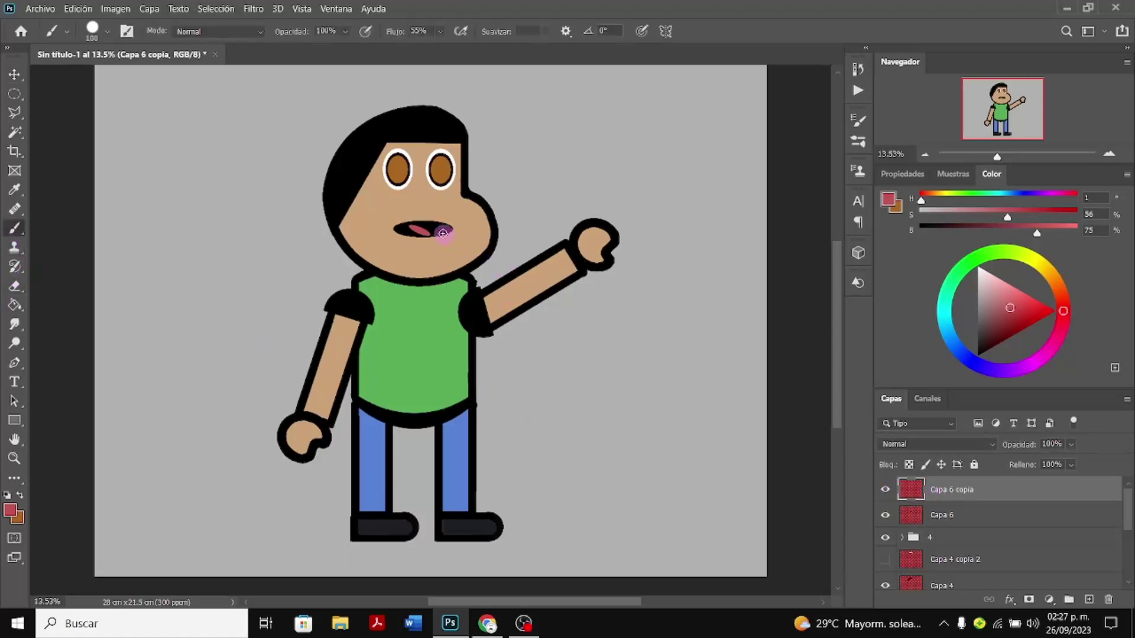
{"action": "mouse_move", "coordinate": [445, 236]}
{"action": "left_mouse_down"}
{"action": "mouse_move", "coordinate": [417, 234]}
{"action": "mouse_move", "coordinate": [445, 237]}
{"action": "left_mouse_up"}
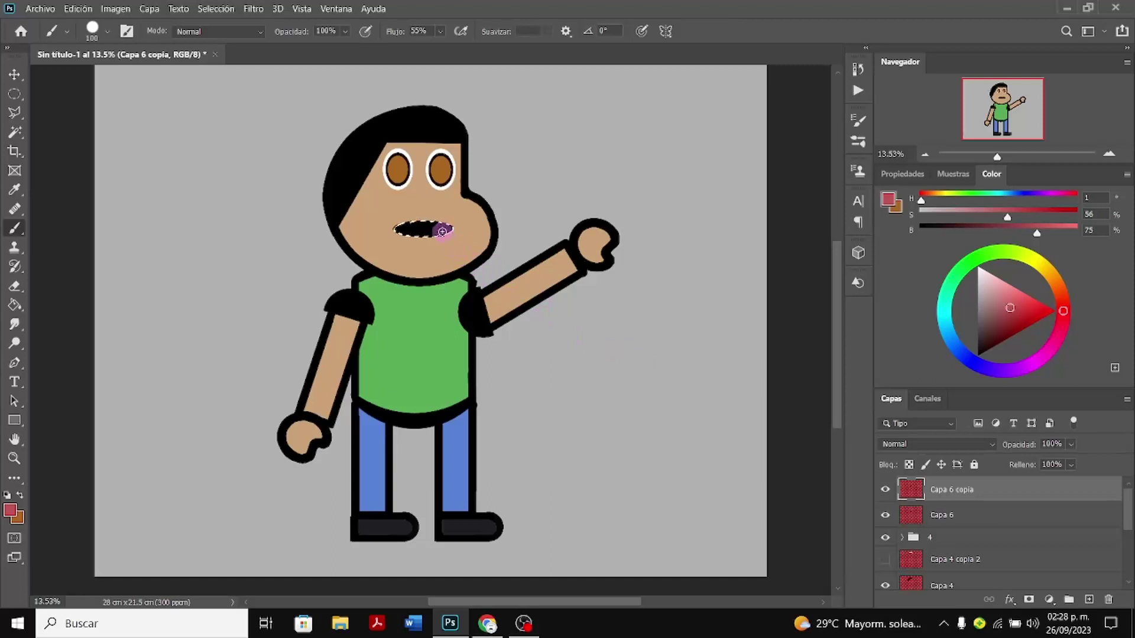
{"action": "key", "text": "ctrl+d"}
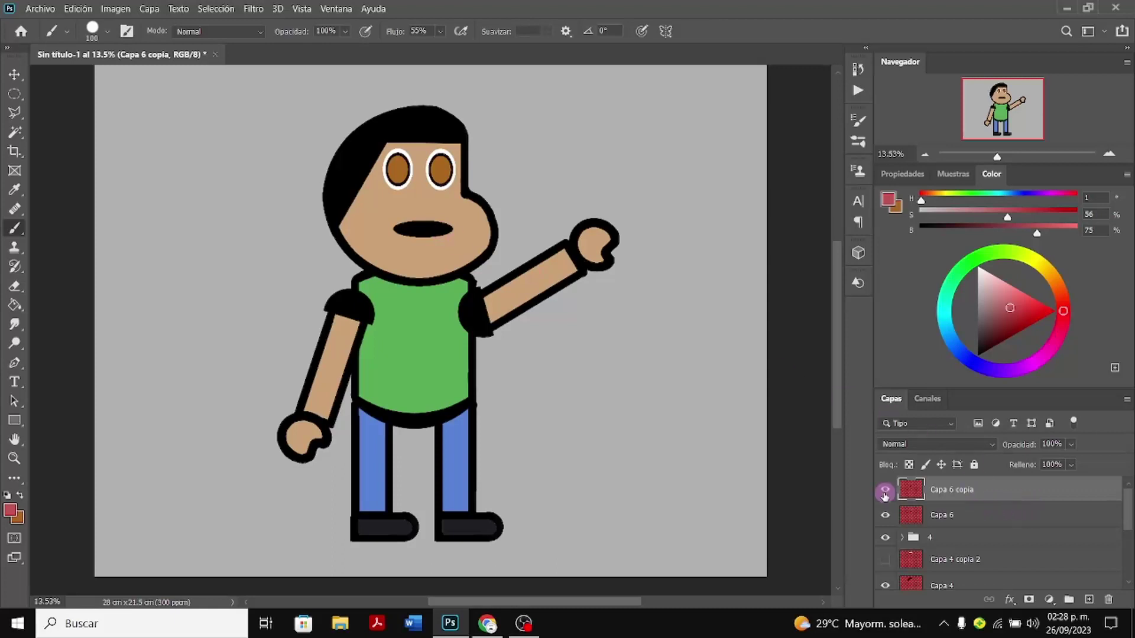
Select the black mouth area with the Magic Wand
{"action": "left_click", "coordinate": [15, 71]}
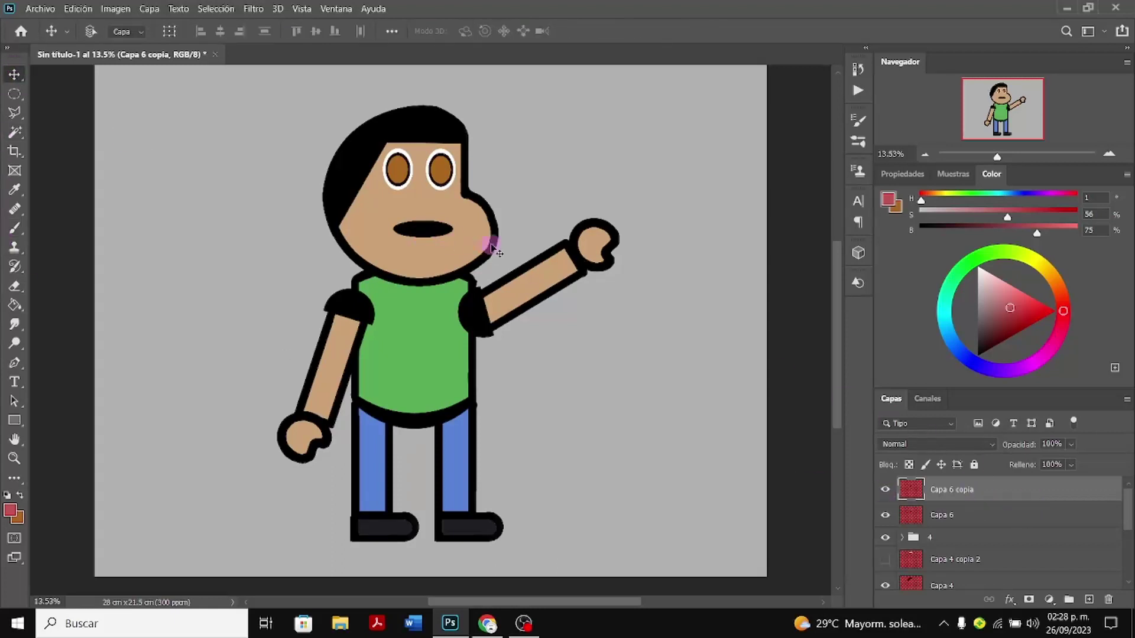
{"action": "right_click", "coordinate": [460, 240]}
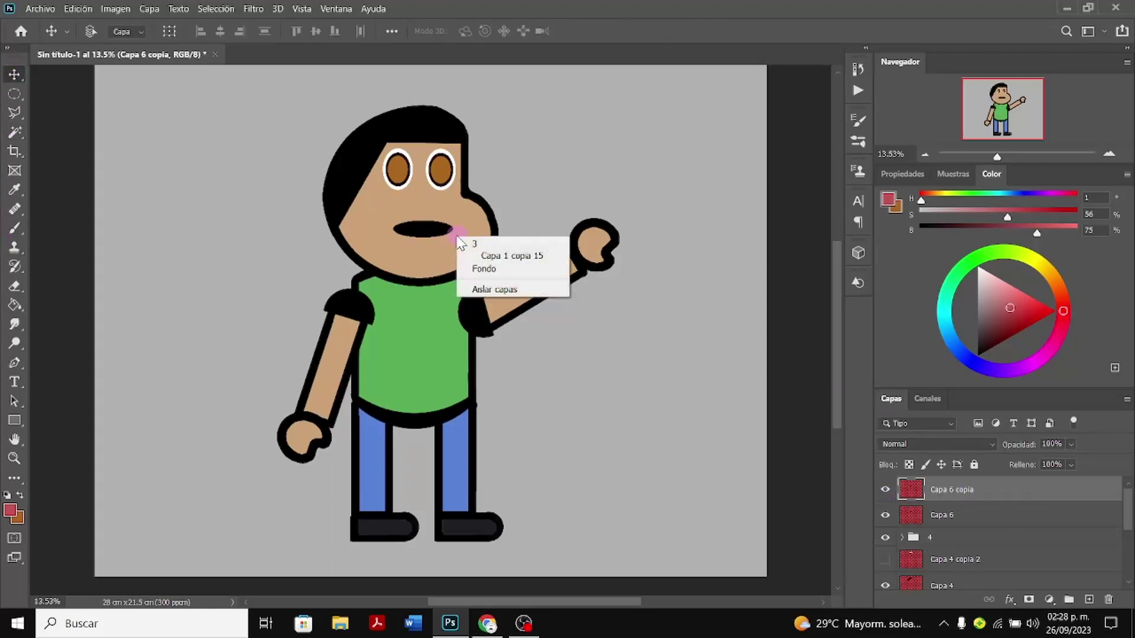
{"action": "left_click", "coordinate": [26, 142]}
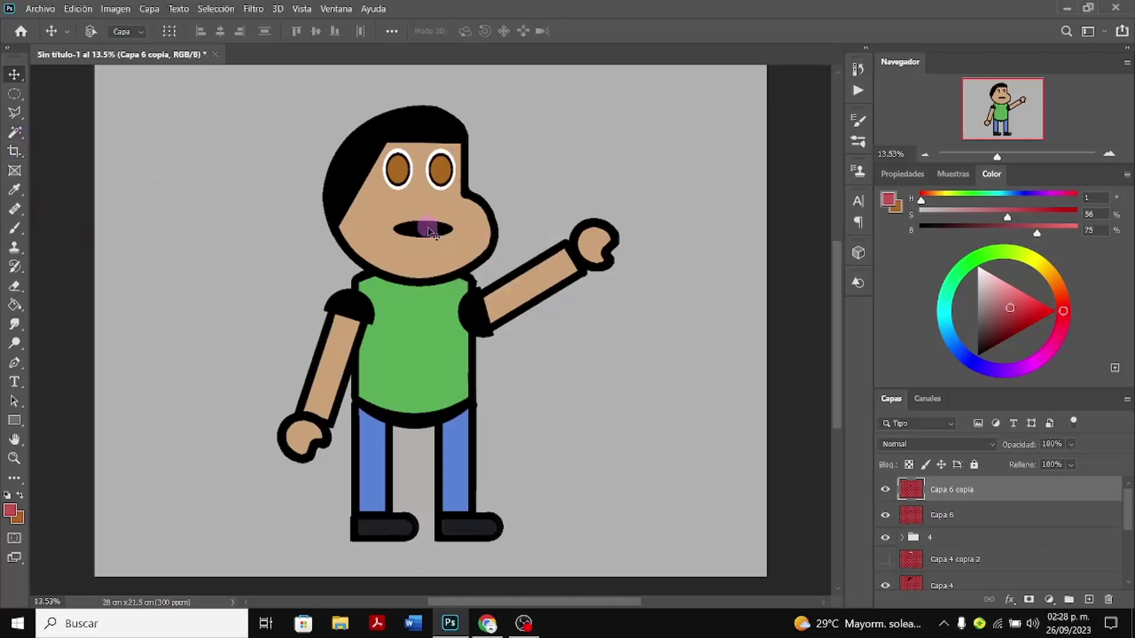
{"action": "left_click", "coordinate": [22, 142]}
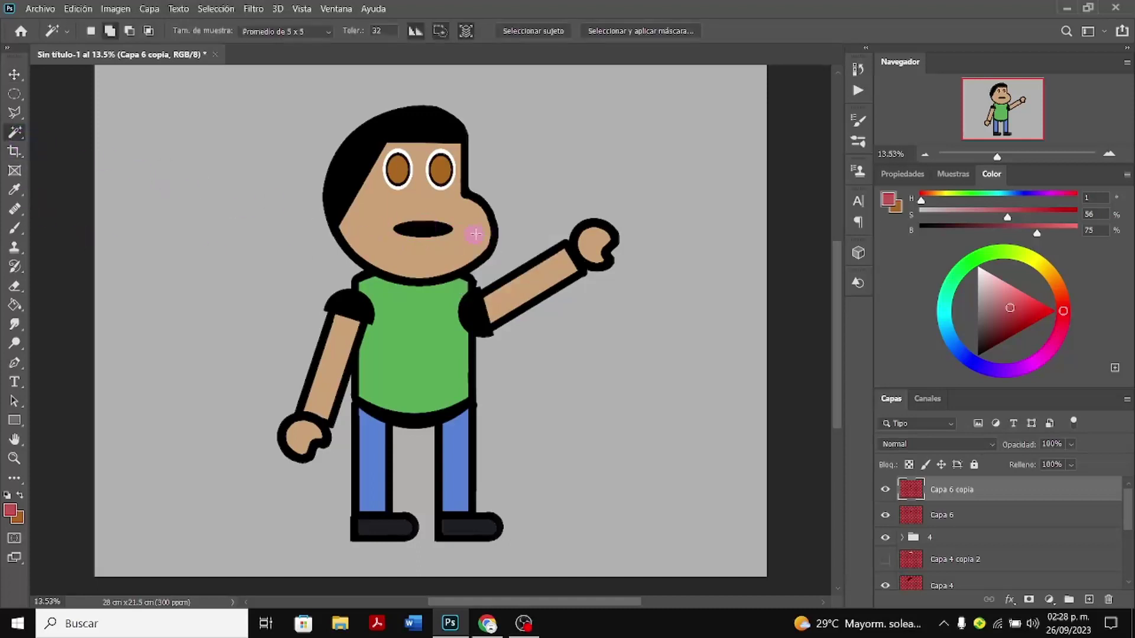
{"action": "left_click", "coordinate": [435, 230]}
{"action": "right_click", "coordinate": [440, 235]}
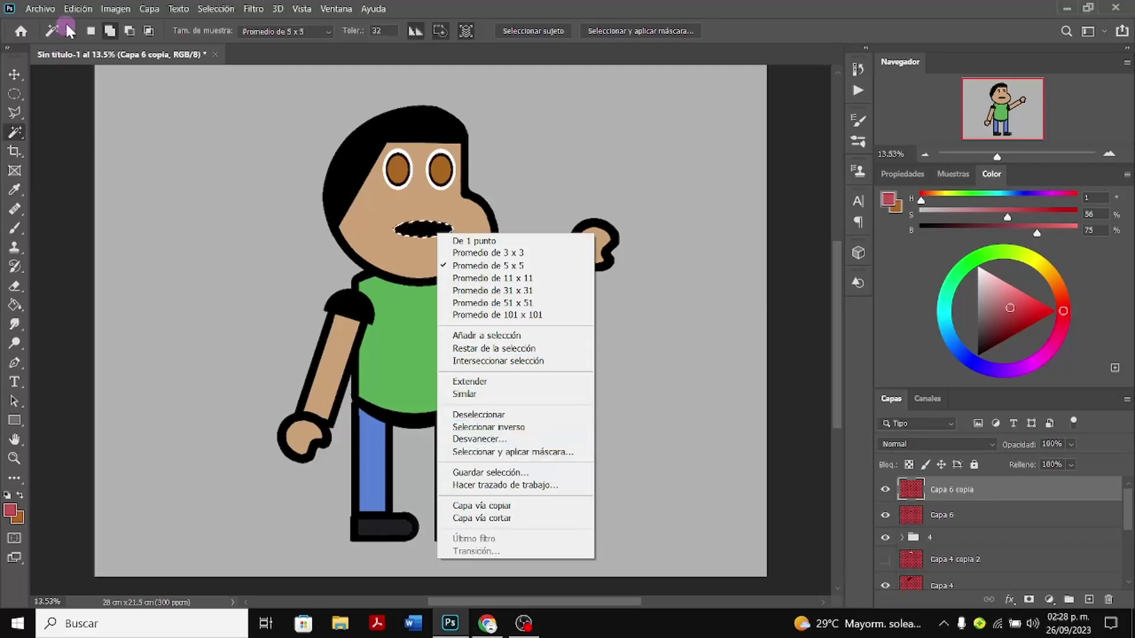
{"action": "left_click", "coordinate": [81, 10]}
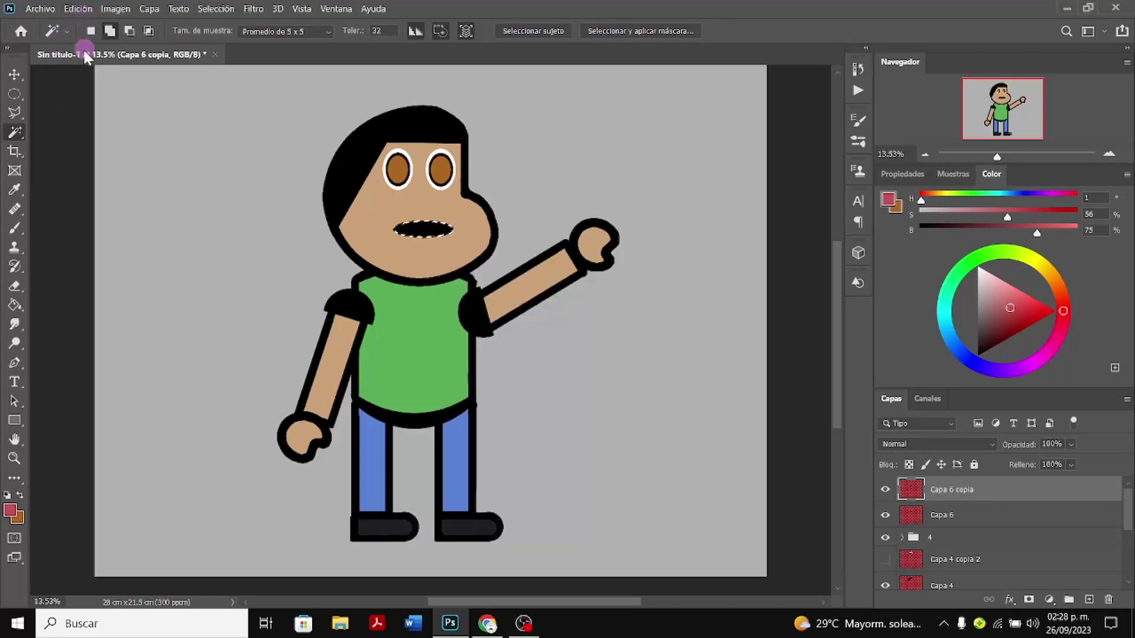
Apply a trial Puppet Warp to the mouth, placing and deleting one pin before committing
{"action": "left_click", "coordinate": [85, 10]}
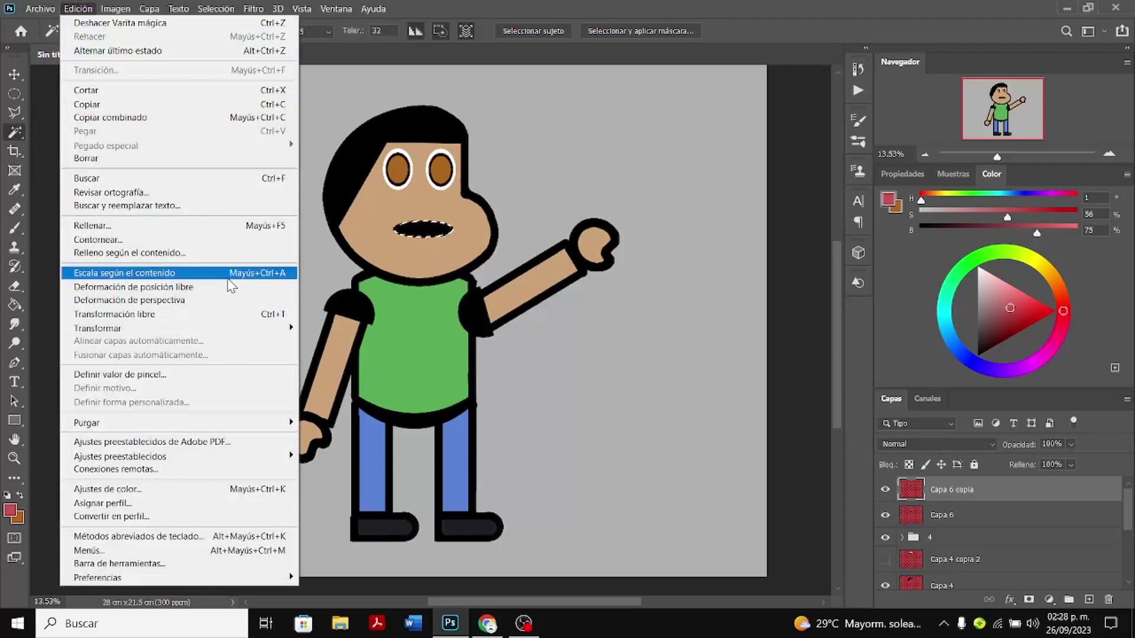
{"action": "mouse_move", "coordinate": [225, 331]}
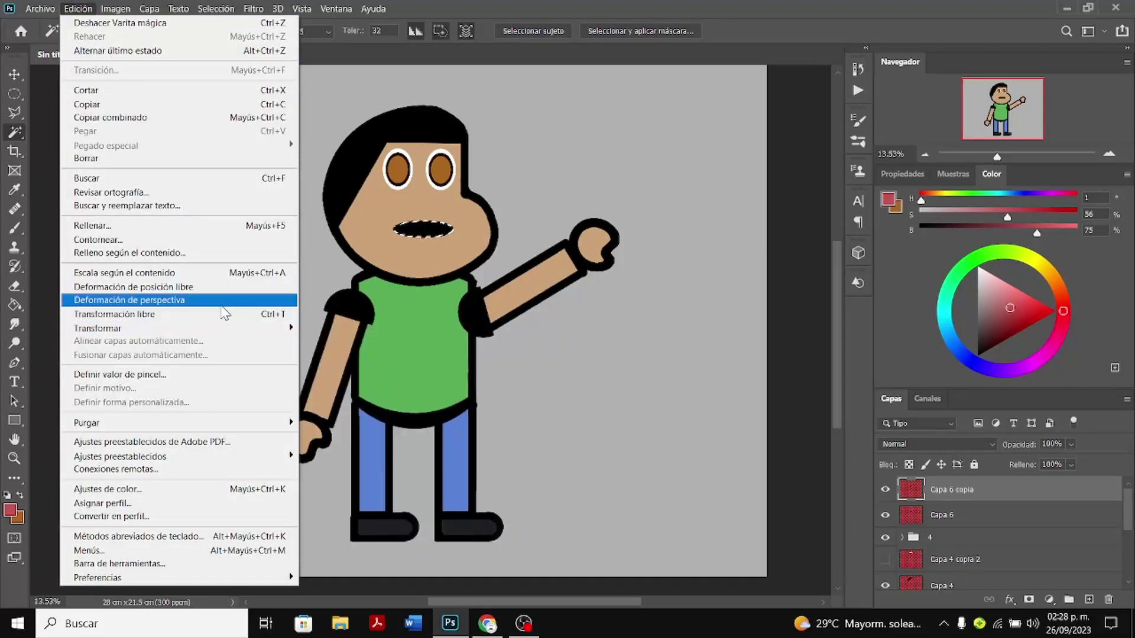
{"action": "left_click", "coordinate": [223, 287]}
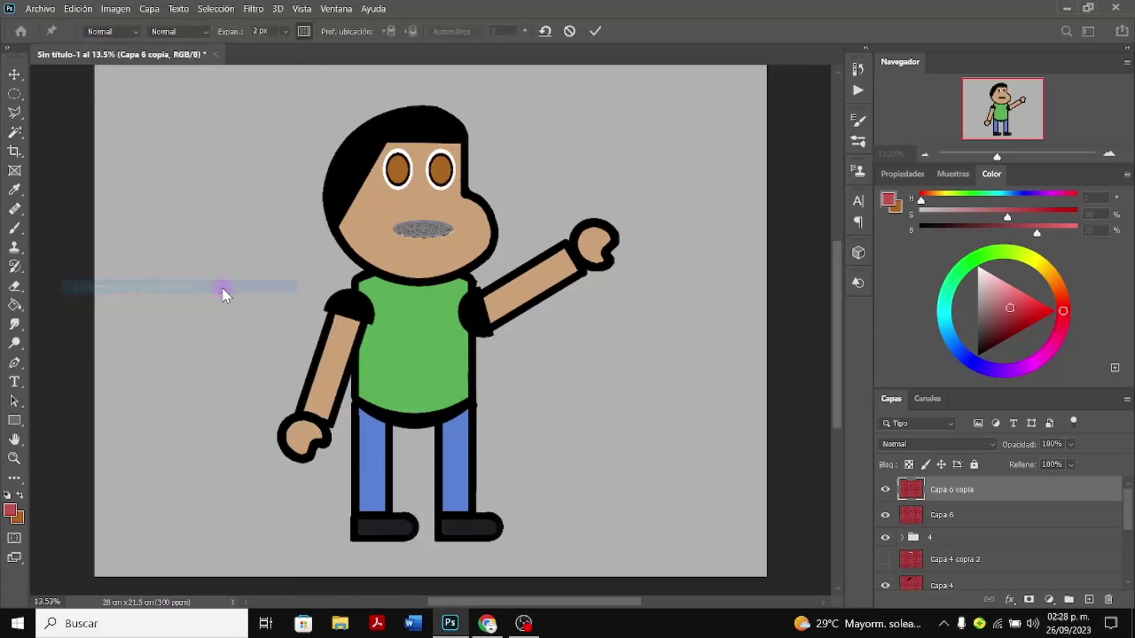
{"action": "left_click", "coordinate": [429, 228]}
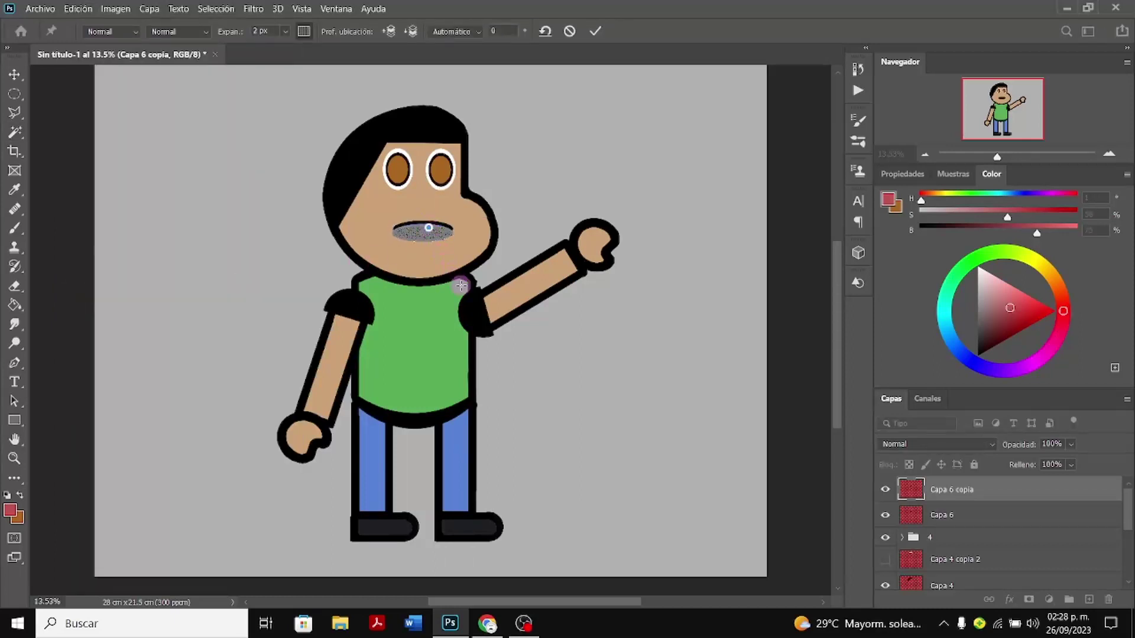
{"action": "key", "text": "Delete"}
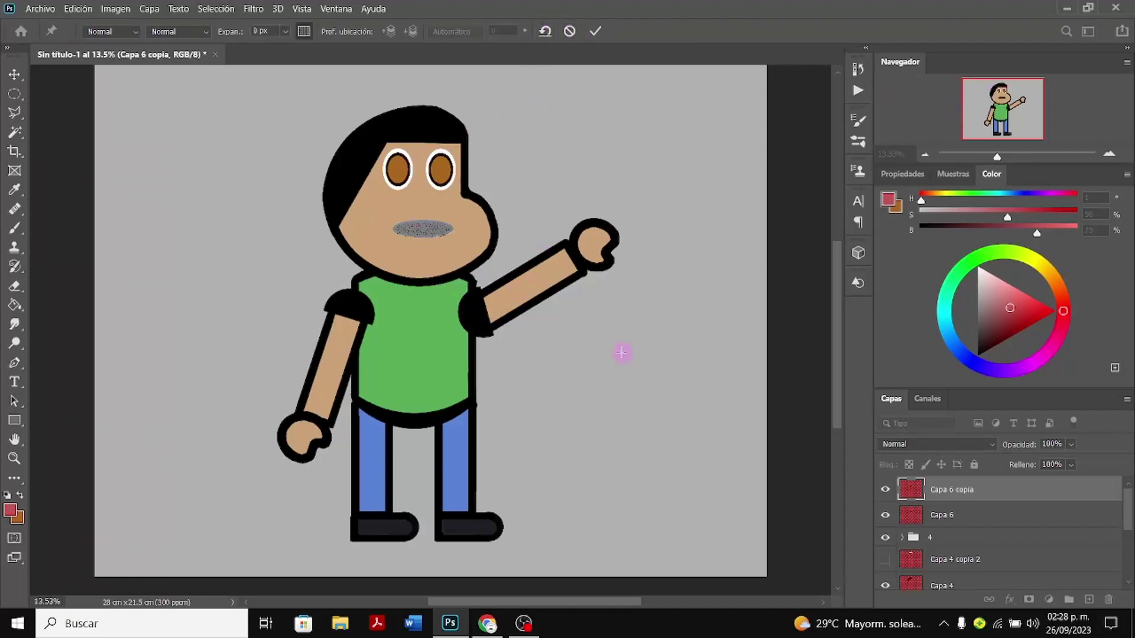
{"action": "left_click", "coordinate": [595, 32]}
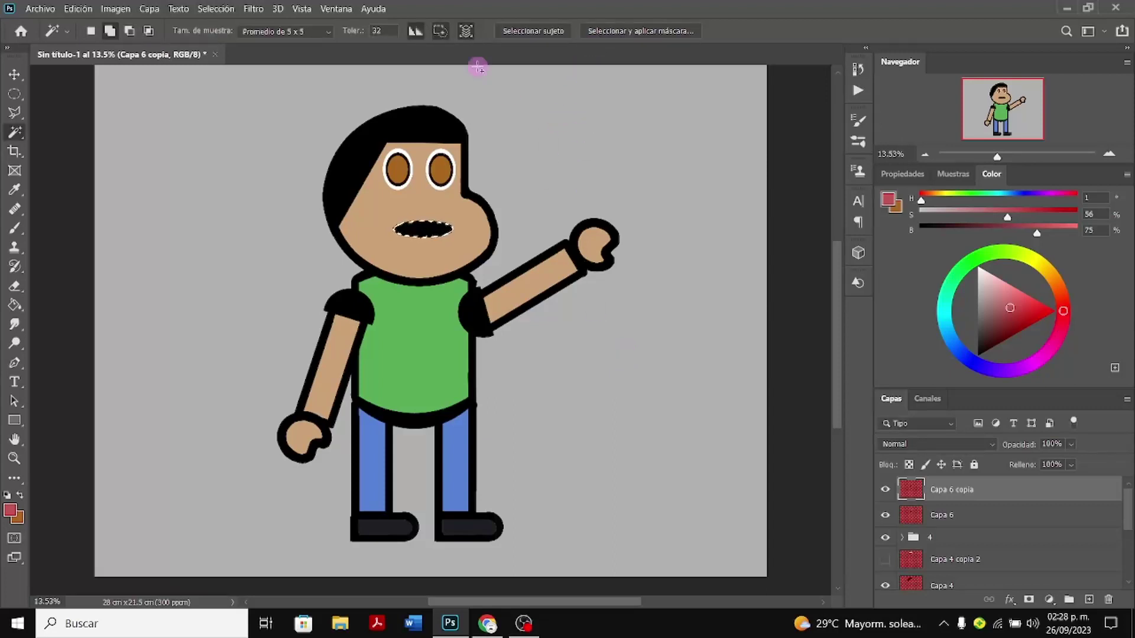
Lasso the mouth and warp it, bending the top down and lifting the right corner
{"action": "key", "text": "ctrl+d"}
{"action": "left_click", "coordinate": [79, 9]}
{"action": "mouse_move", "coordinate": [243, 430]}
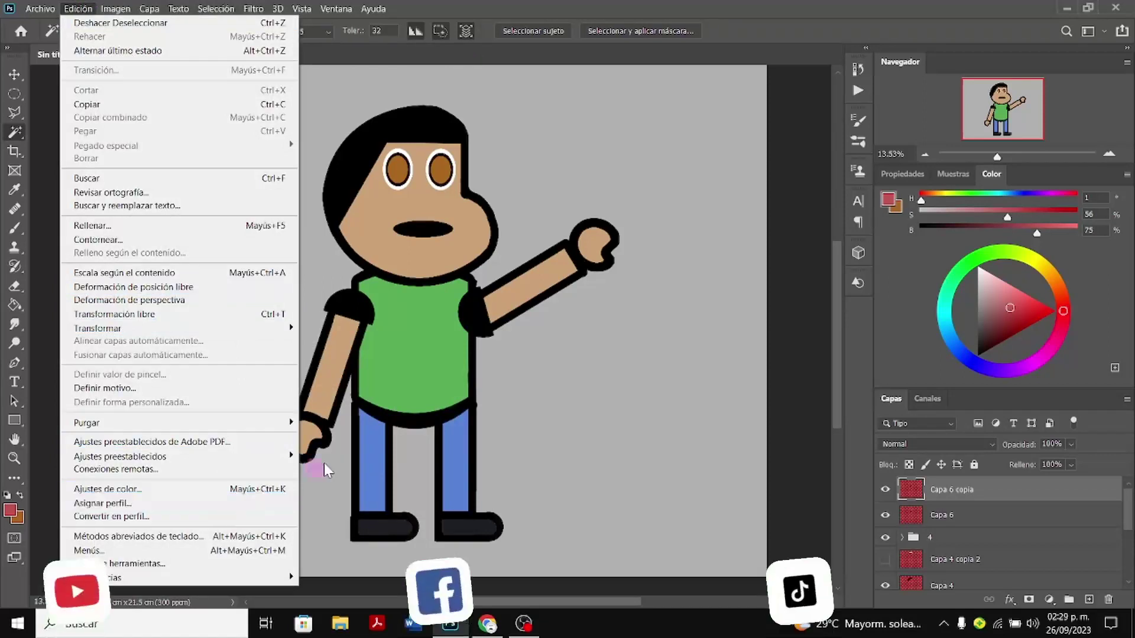
{"action": "left_click", "coordinate": [11, 113]}
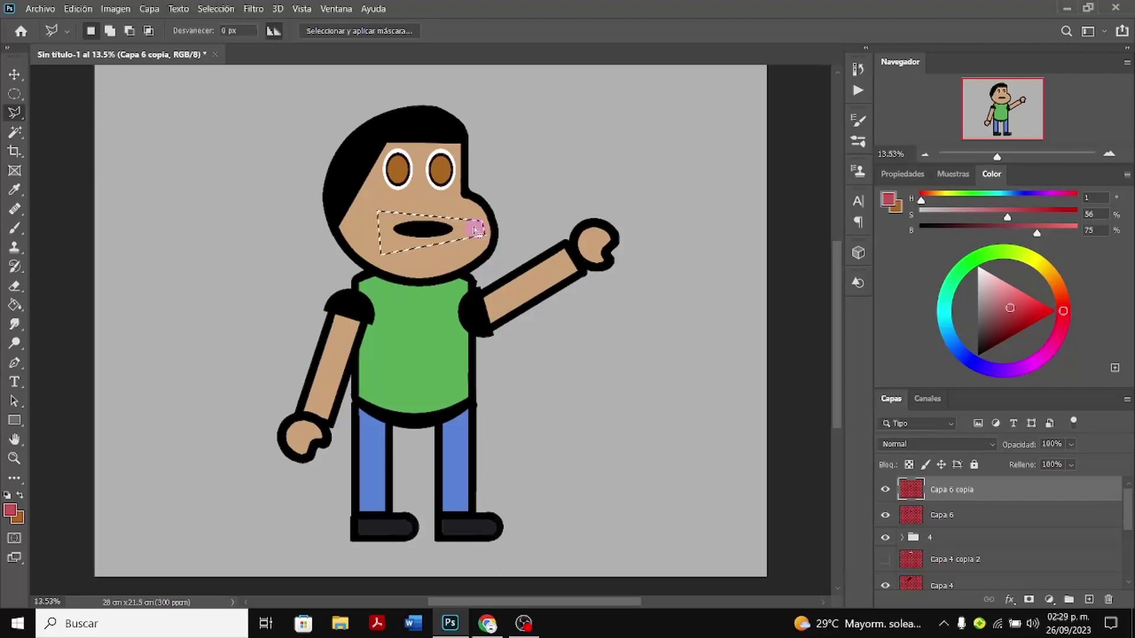
{"action": "right_click", "coordinate": [475, 230]}
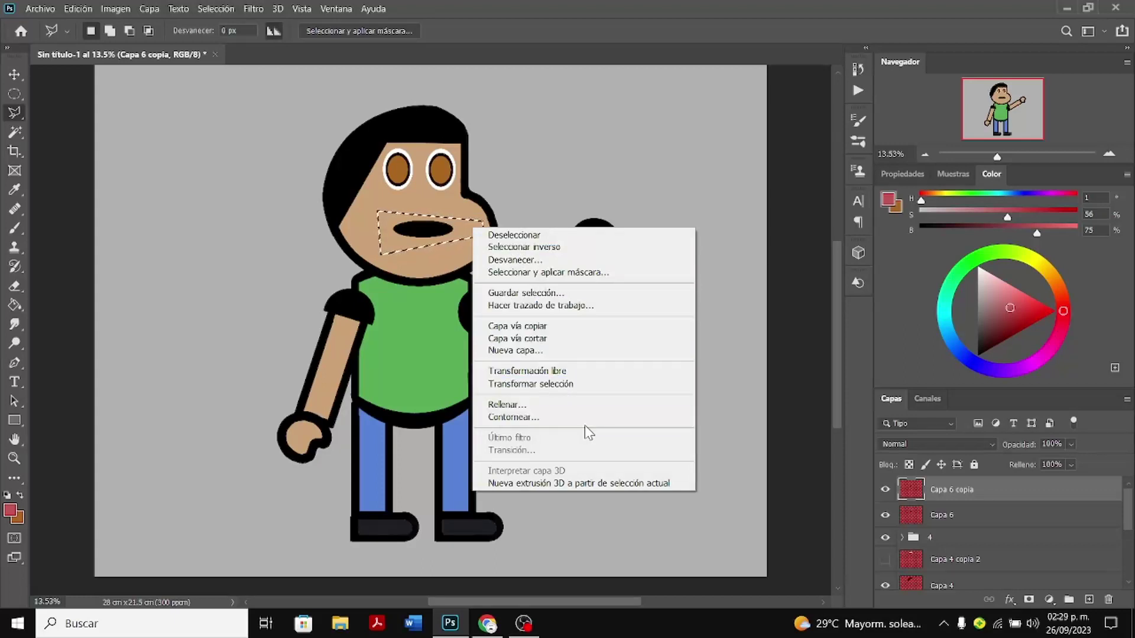
{"action": "left_click", "coordinate": [577, 371]}
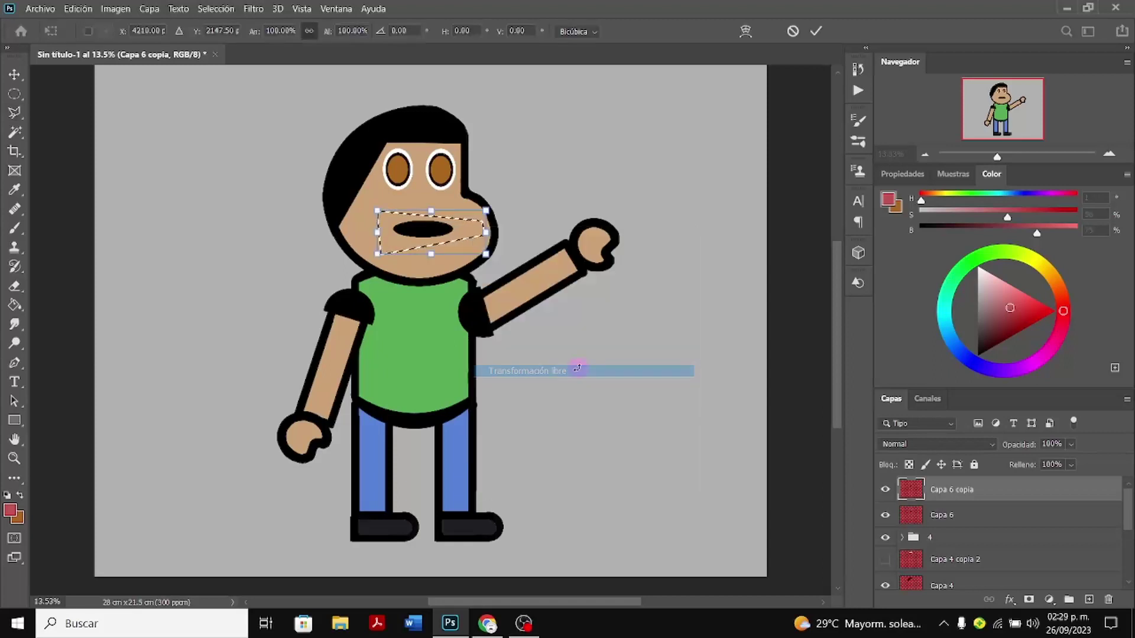
{"action": "right_click", "coordinate": [426, 233]}
{"action": "left_click", "coordinate": [480, 330]}
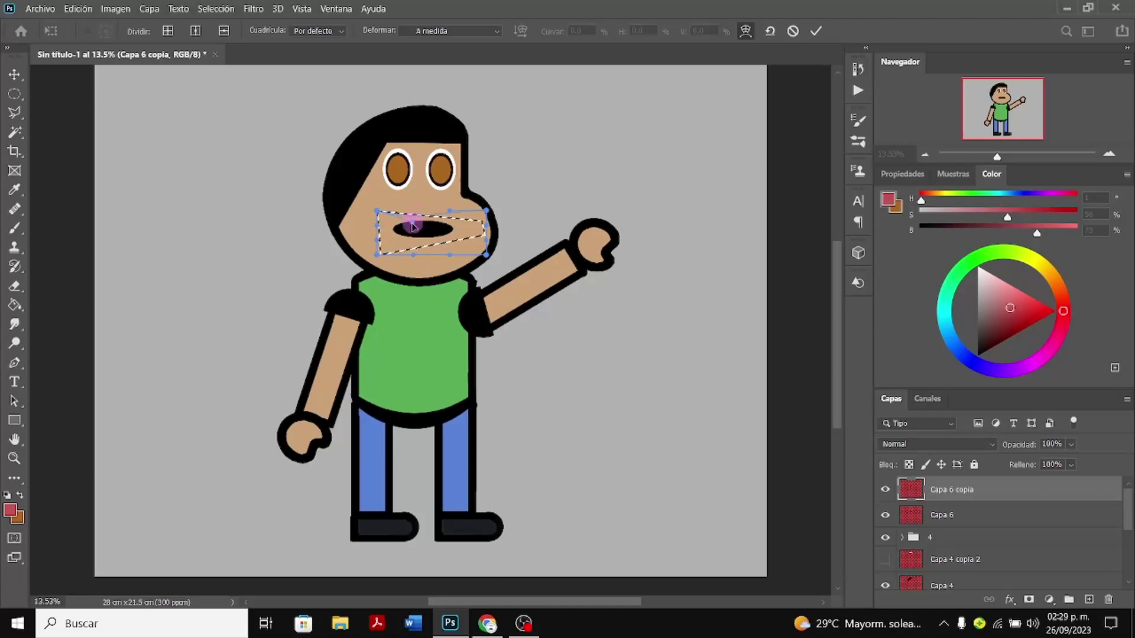
{"action": "left_click_drag", "start_coordinate": [413, 226], "coordinate": [434, 224]}
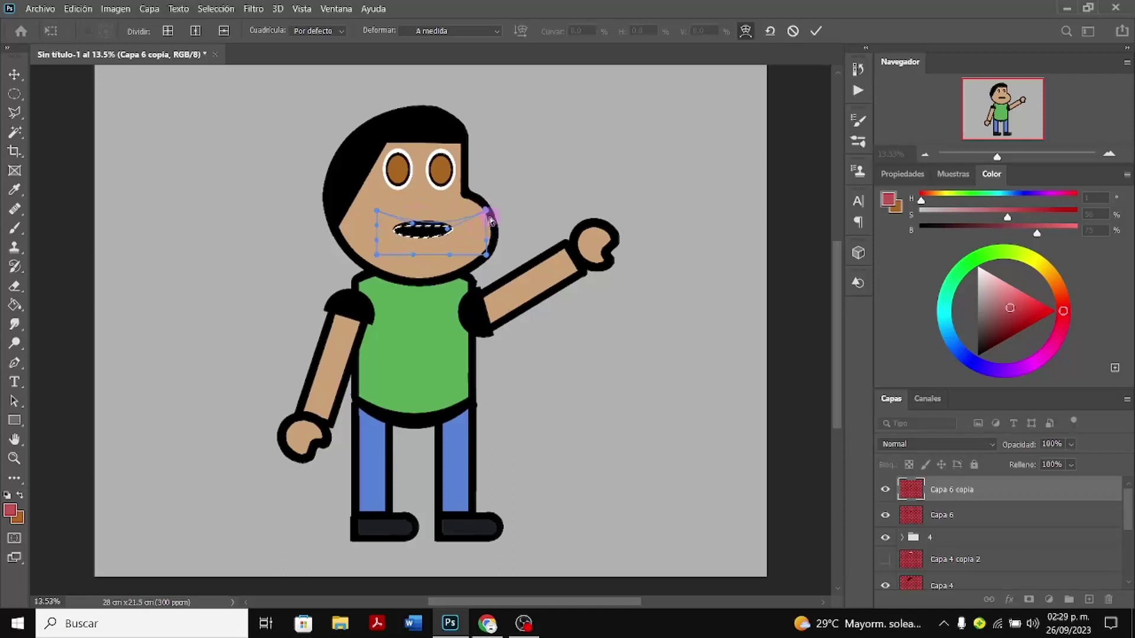
{"action": "left_click_drag", "start_coordinate": [486, 213], "coordinate": [477, 200]}
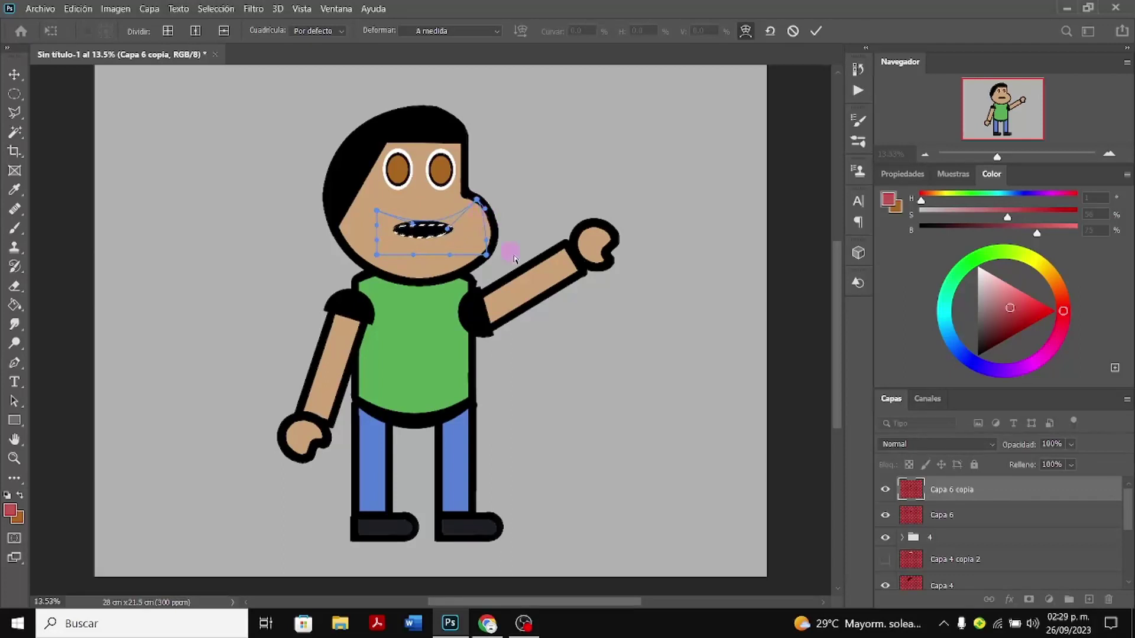
{"action": "key", "text": "Return"}
Hide Capa 6 and warp the mouth selection again, stretching its left side wider
{"action": "key", "text": "l"}
{"action": "left_click", "coordinate": [885, 515]}
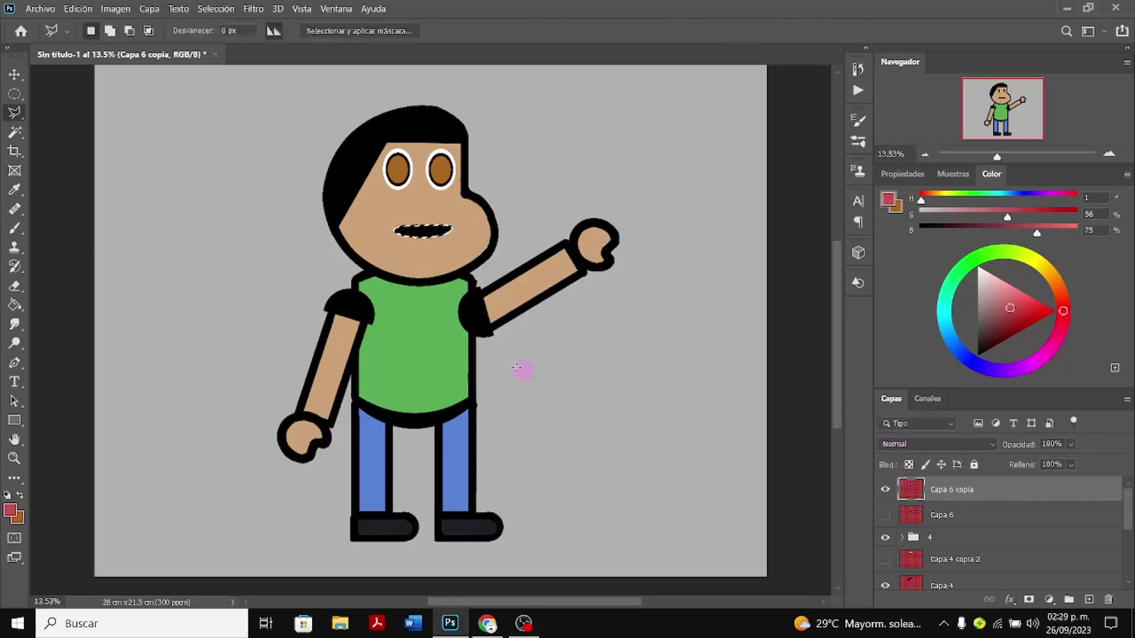
{"action": "right_click", "coordinate": [428, 234]}
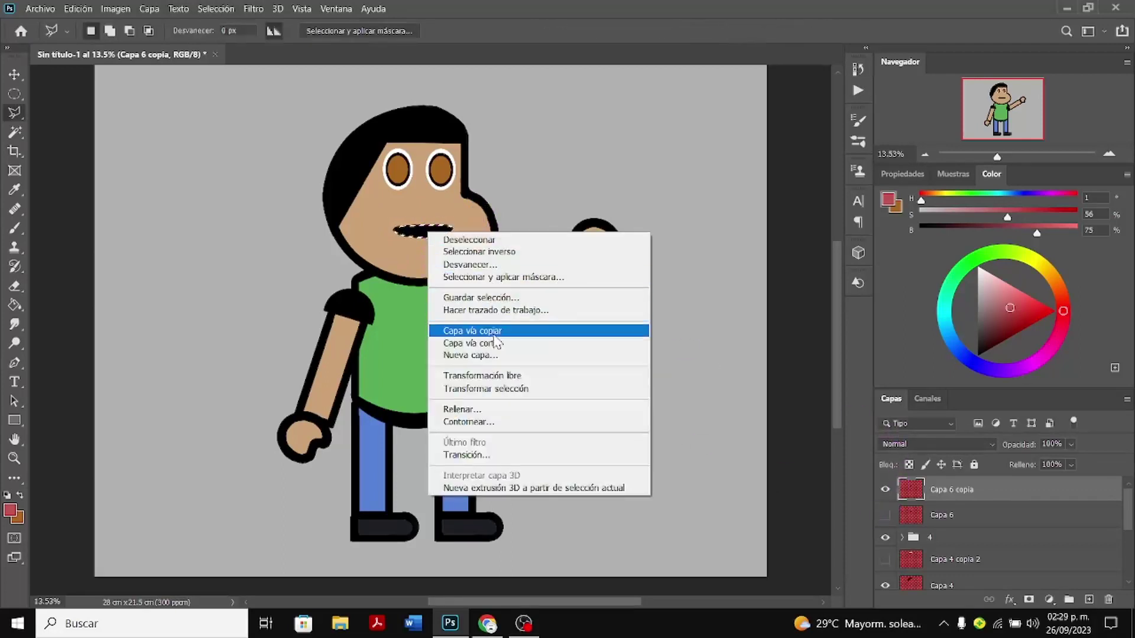
{"action": "left_click", "coordinate": [494, 376]}
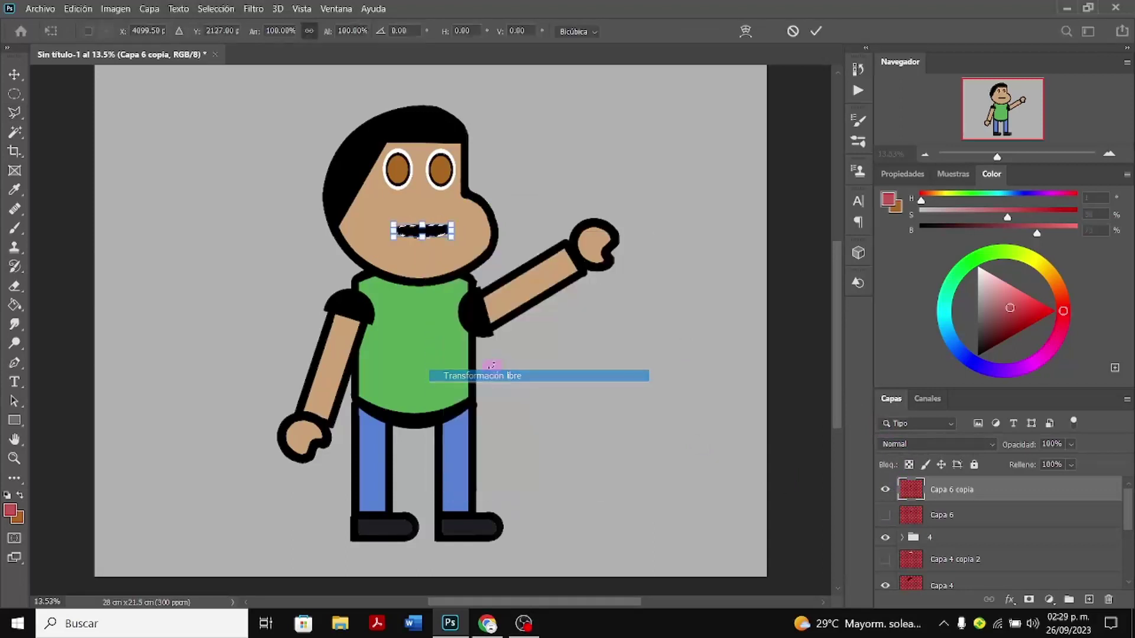
{"action": "right_click", "coordinate": [433, 234]}
{"action": "left_click", "coordinate": [497, 330]}
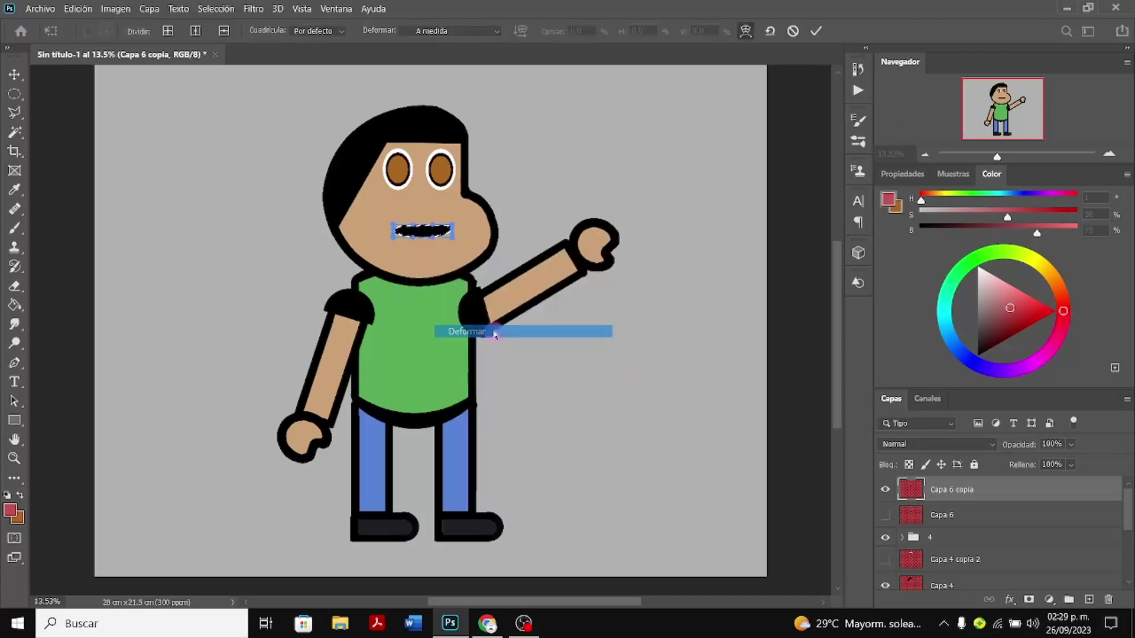
{"action": "left_click_drag", "start_coordinate": [394, 227], "coordinate": [451, 224]}
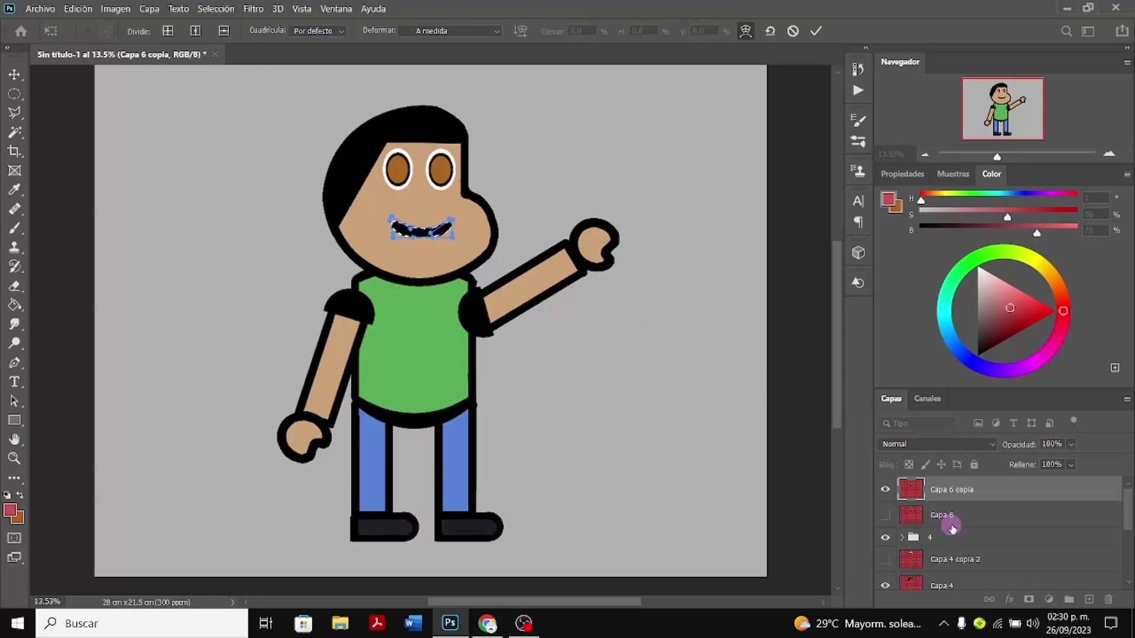
Commit the reshaped black smile and hide the layer Capa 4 copia 2
{"action": "left_click", "coordinate": [953, 528]}
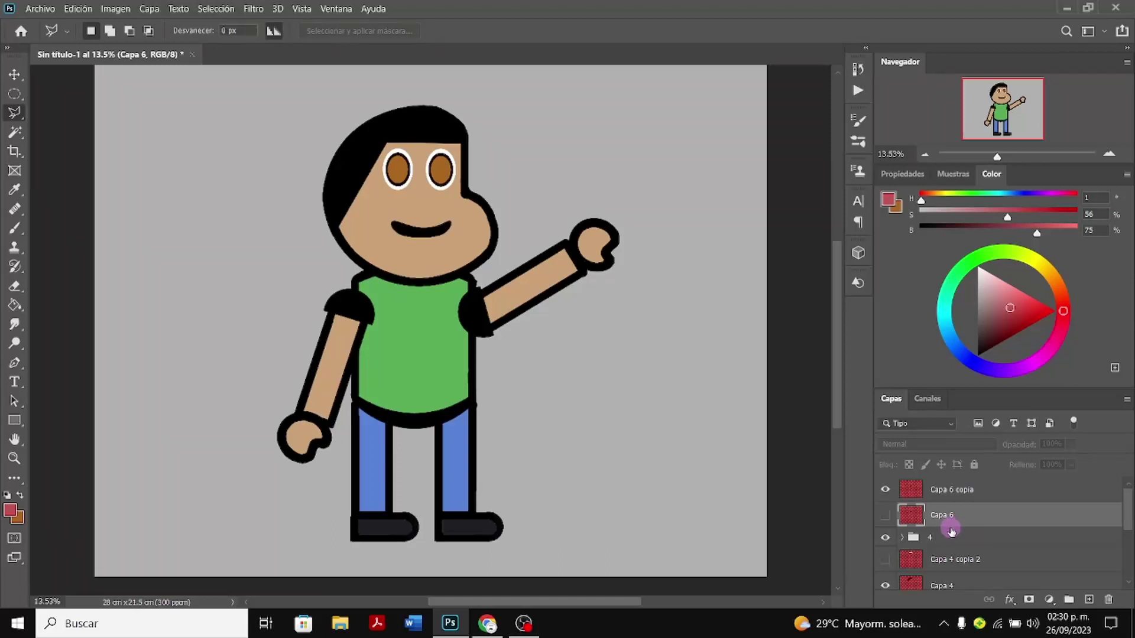
{"action": "left_click", "coordinate": [885, 559]}
{"action": "scroll", "coordinate": [528, 285], "scroll_direction": "up", "scroll_amount": 1}
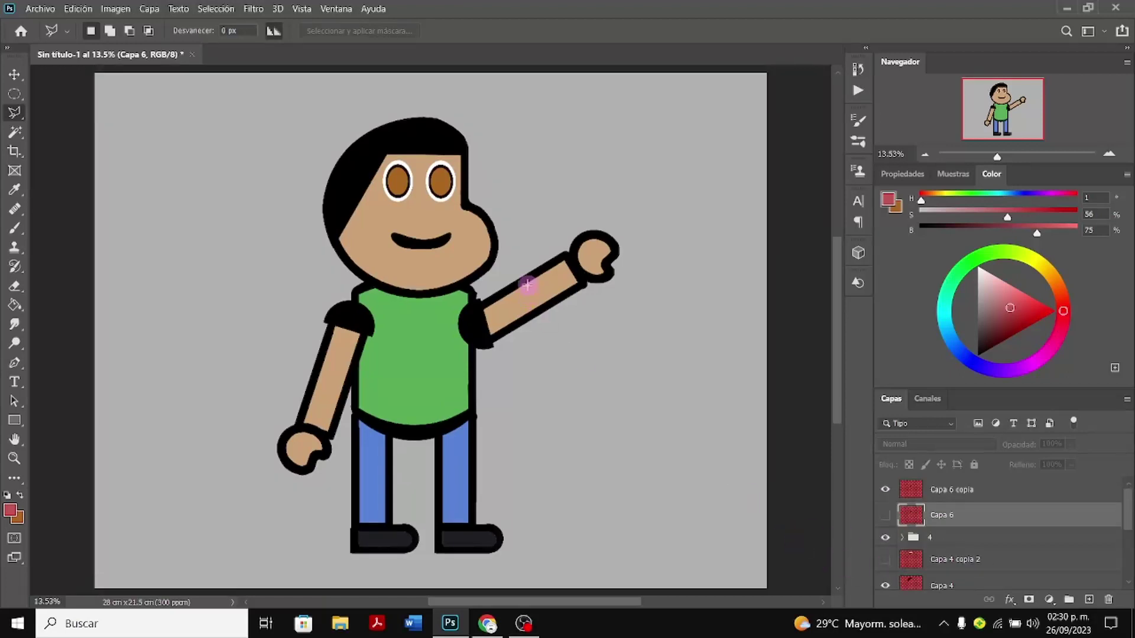
{"action": "scroll", "coordinate": [527, 285], "scroll_direction": "up", "scroll_amount": 1}
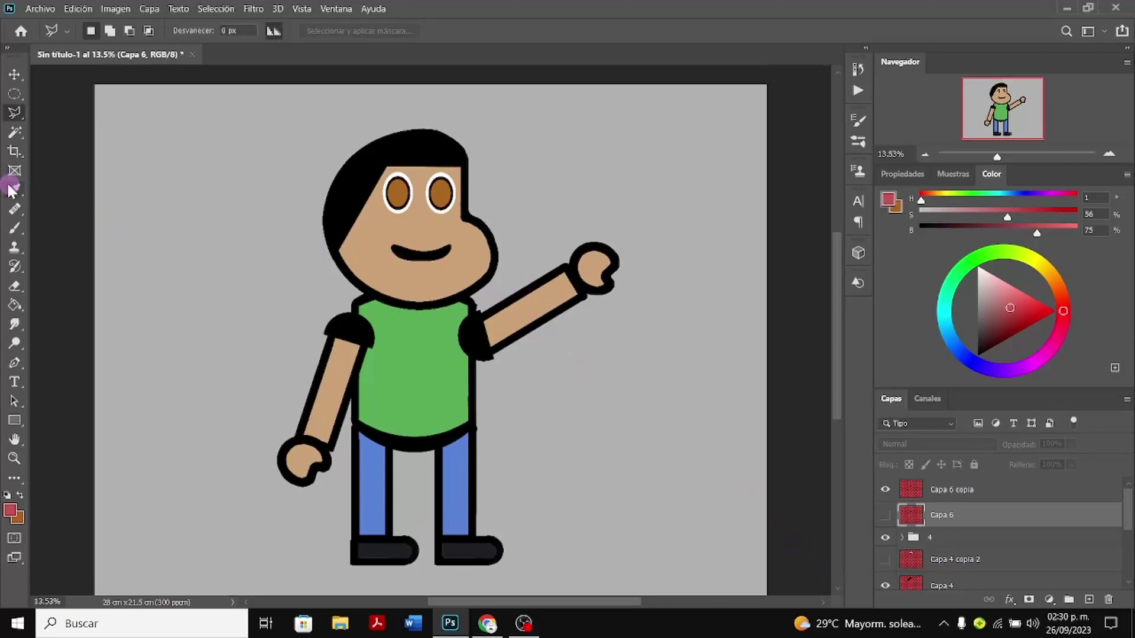
Try a pink brush stroke over the mouth on Capa 6 copia, then undo it
{"action": "left_click", "coordinate": [14, 228]}
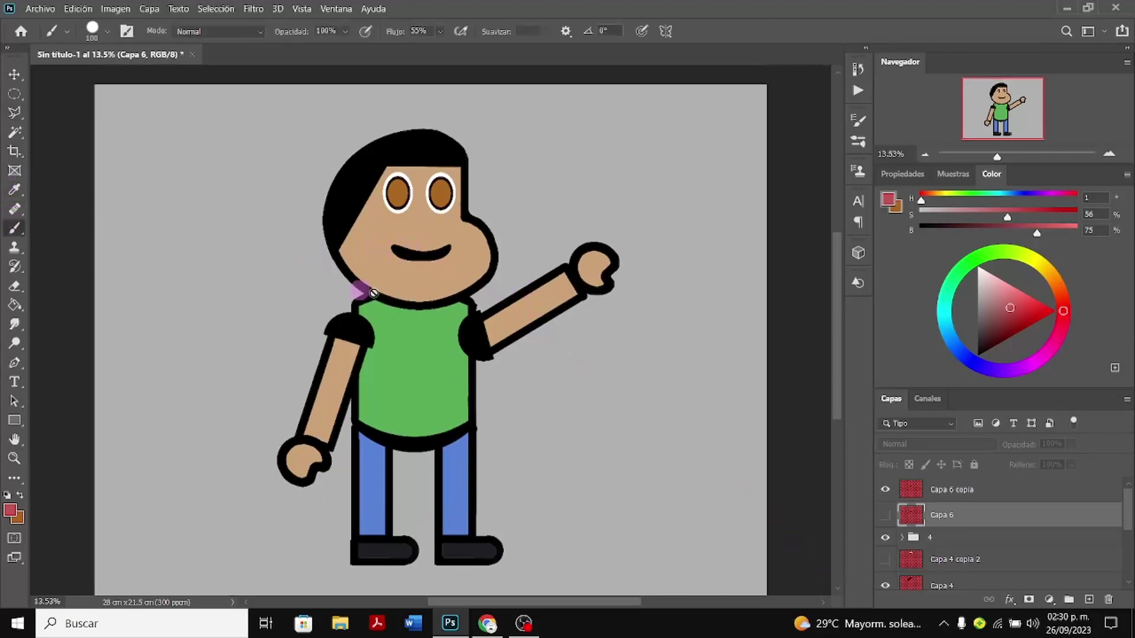
{"action": "left_click", "coordinate": [945, 491]}
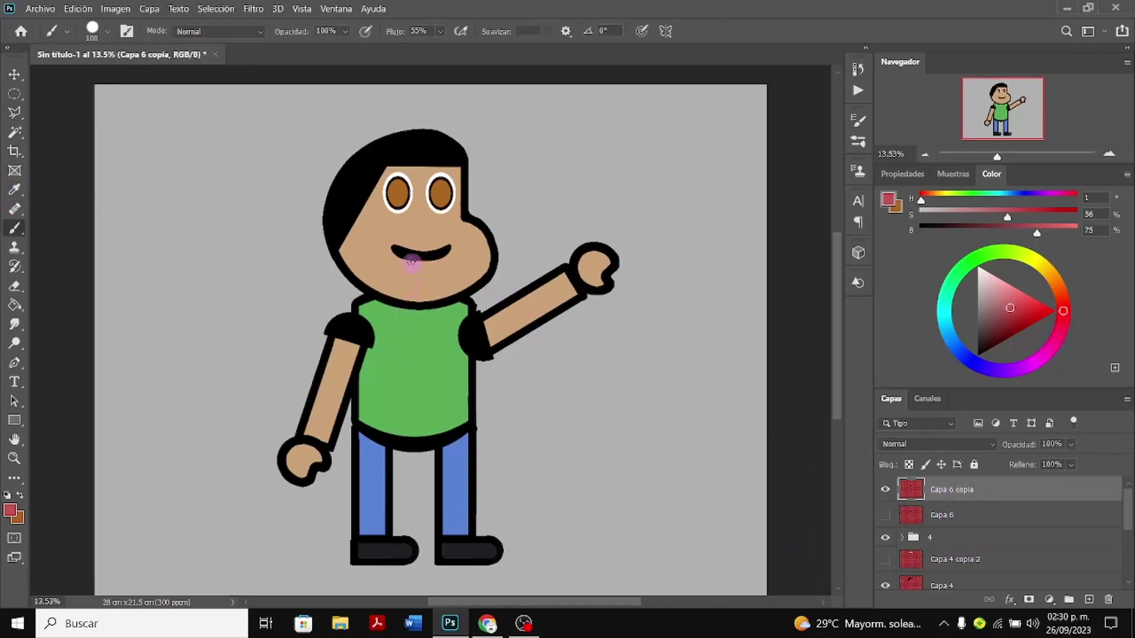
{"action": "left_click_drag", "start_coordinate": [395, 248], "coordinate": [448, 248]}
{"action": "left_click_drag", "start_coordinate": [396, 250], "coordinate": [448, 256]}
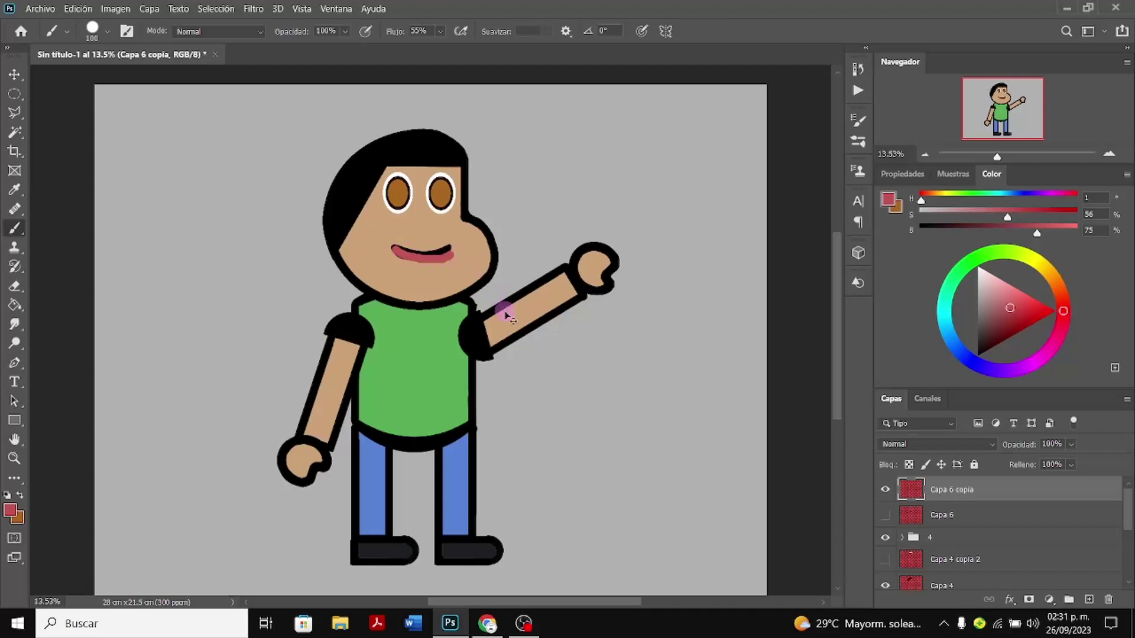
{"action": "key", "text": "ctrl+z"}
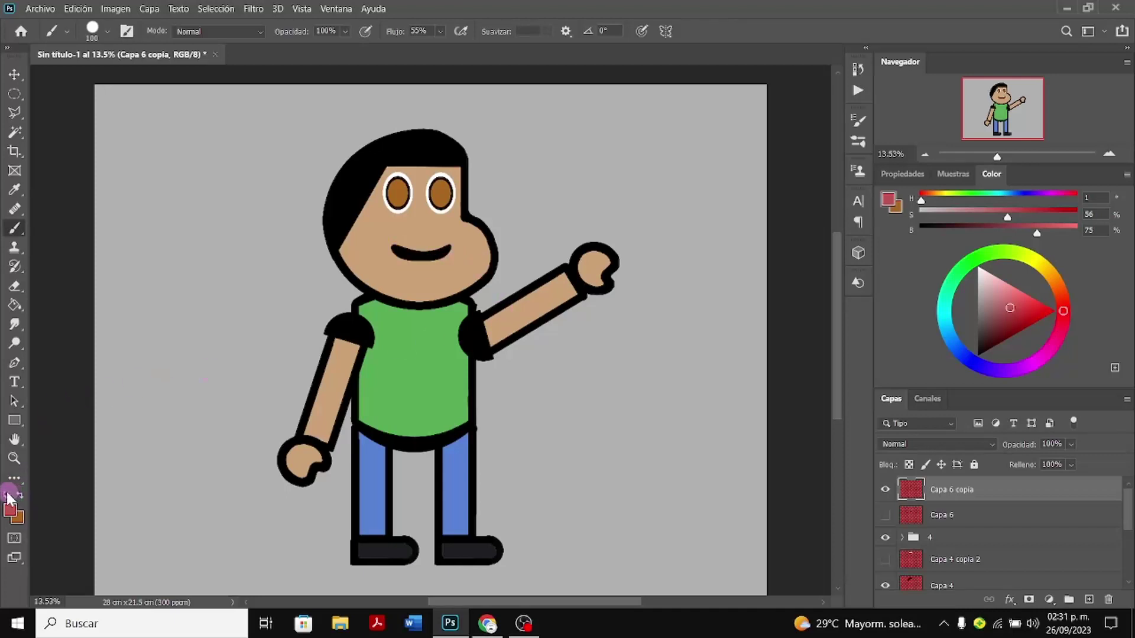
Reset colours to black and white, test a dark stroke on the mouth, and undo it
{"action": "left_click", "coordinate": [7, 494]}
{"action": "mouse_move", "coordinate": [406, 254]}
{"action": "left_mouse_down"}
{"action": "mouse_move", "coordinate": [395, 249]}
{"action": "mouse_move", "coordinate": [448, 250]}
{"action": "left_mouse_up"}
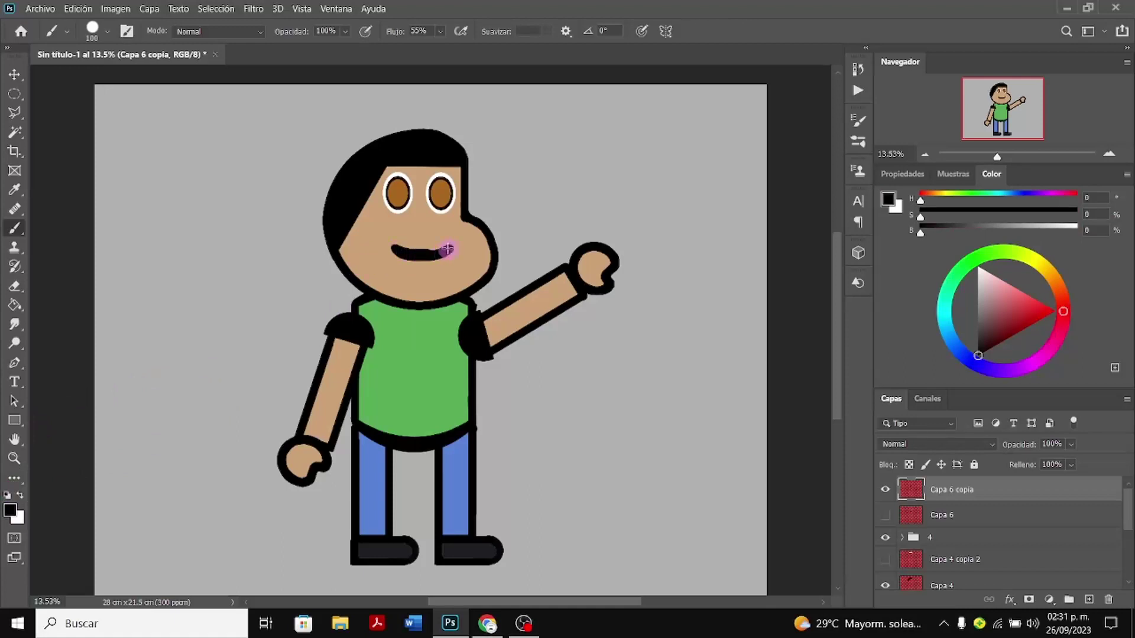
{"action": "key", "text": "ctrl+z"}
{"action": "key", "text": "ctrl+z"}
{"action": "key", "text": "ctrl+z"}
{"action": "key", "text": "ctrl+z"}
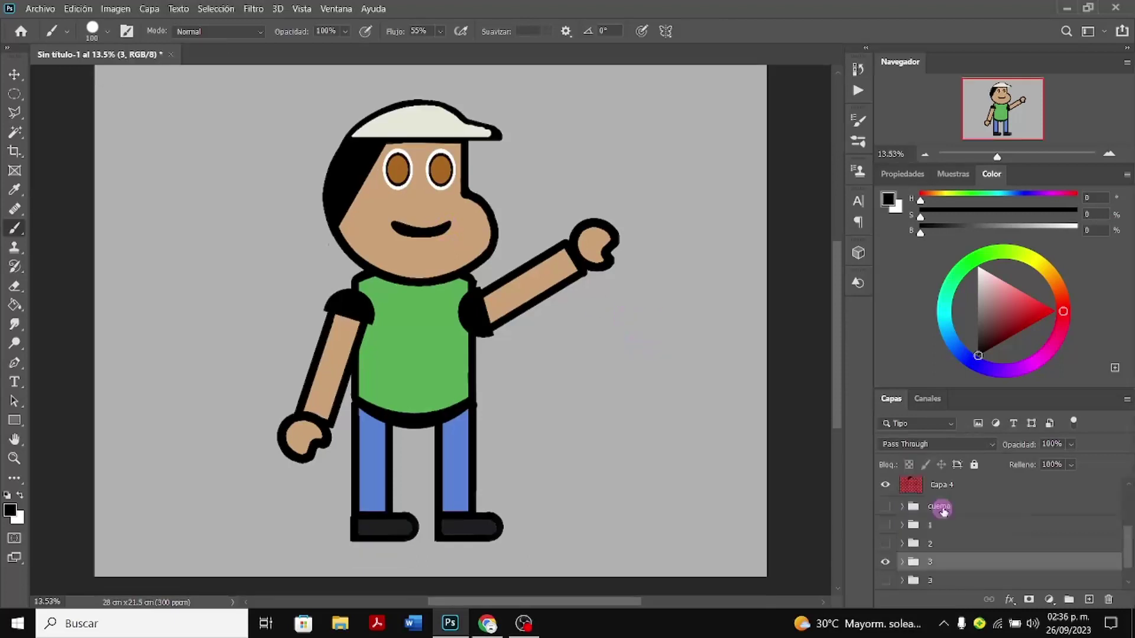
Nudge the eyes group 4 slightly down, then add the new layer Capa 7 inside it
{"action": "scroll", "coordinate": [934, 537], "scroll_direction": "up", "scroll_amount": 2}
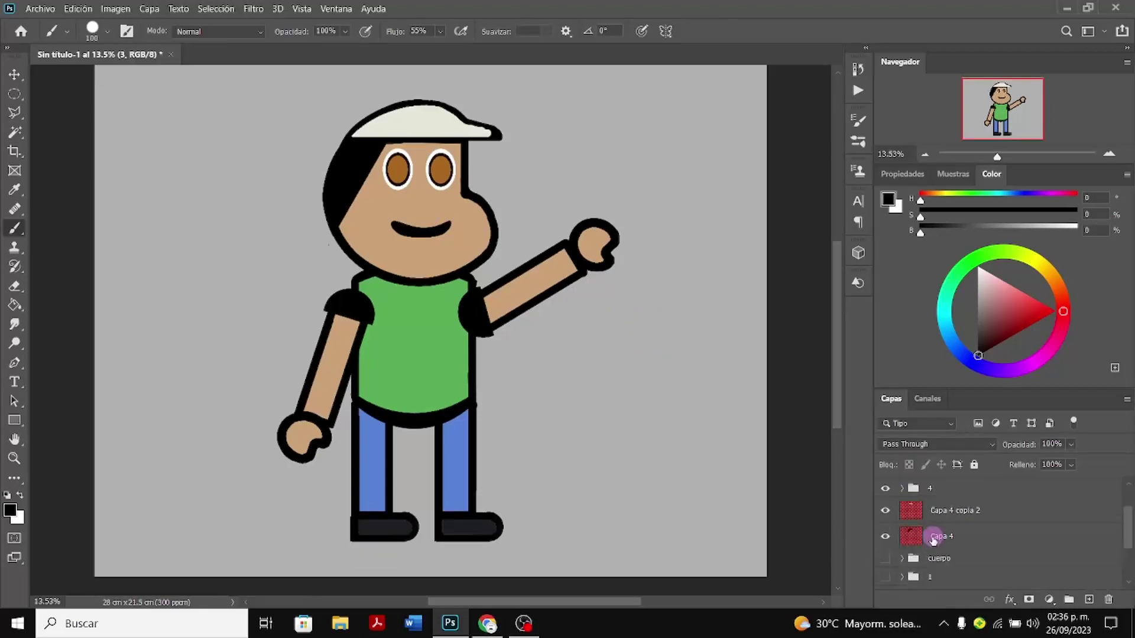
{"action": "scroll", "coordinate": [934, 540], "scroll_direction": "down", "scroll_amount": 1}
{"action": "scroll", "coordinate": [932, 538], "scroll_direction": "up", "scroll_amount": 3}
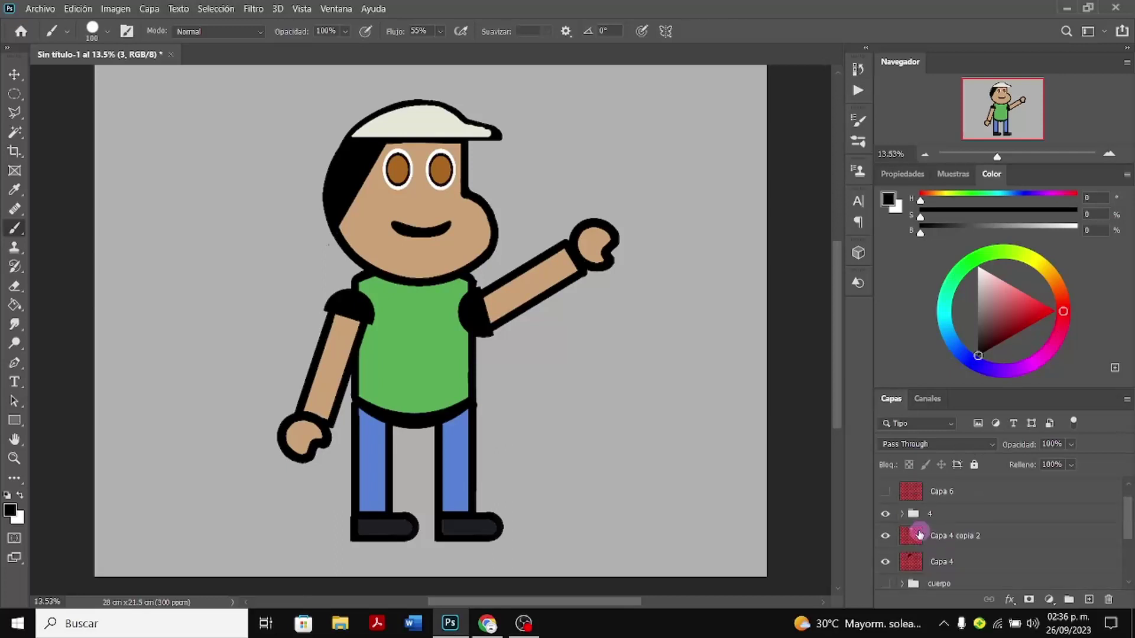
{"action": "left_click", "coordinate": [914, 540]}
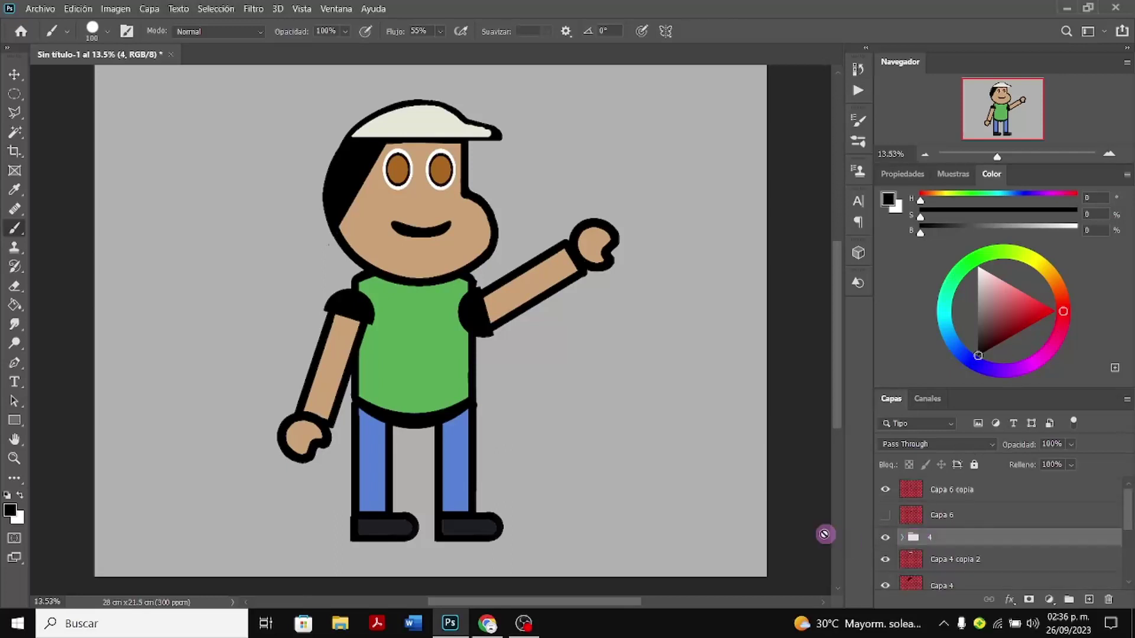
{"action": "left_click", "coordinate": [14, 74]}
{"action": "left_click_drag", "start_coordinate": [428, 203], "coordinate": [423, 219]}
{"action": "left_click_drag", "start_coordinate": [422, 221], "coordinate": [422, 222]}
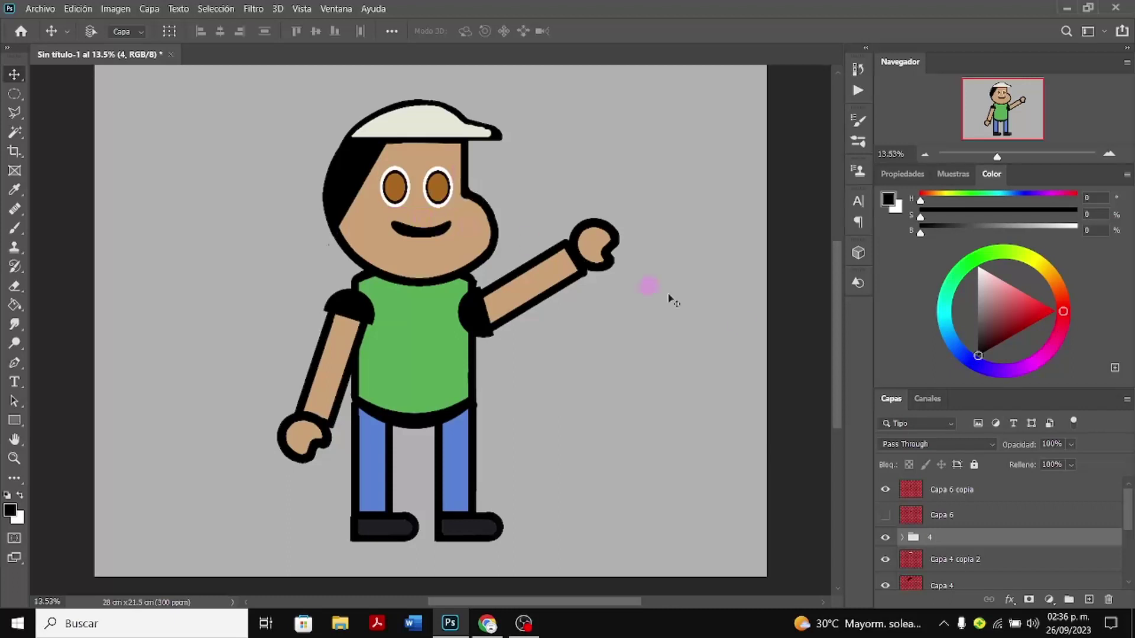
{"action": "left_click", "coordinate": [902, 538]}
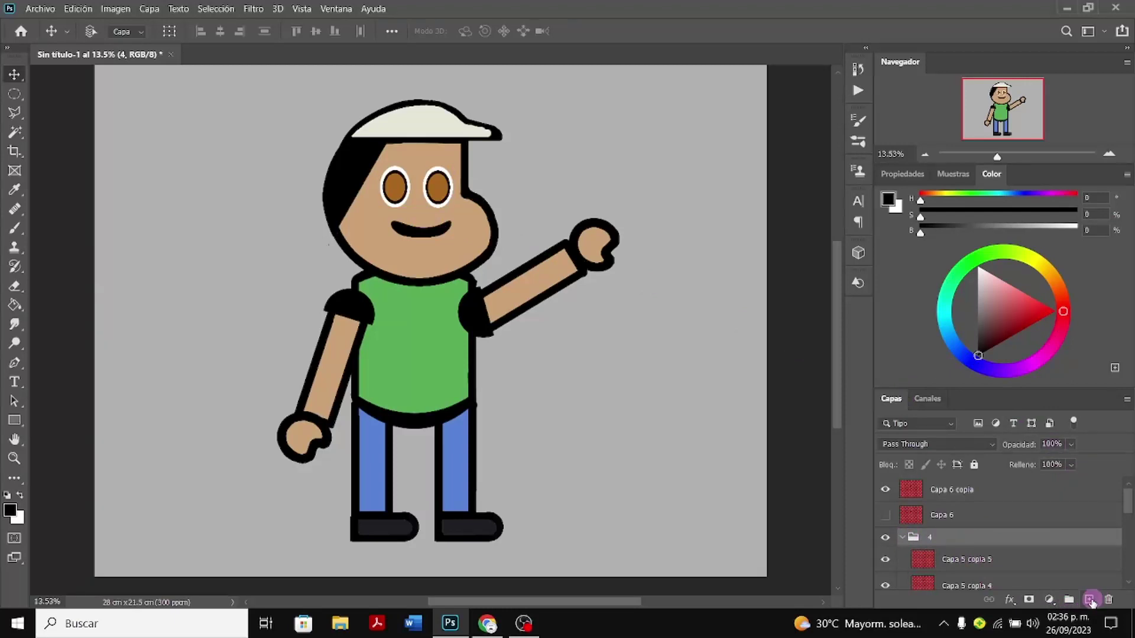
{"action": "left_click", "coordinate": [1089, 601]}
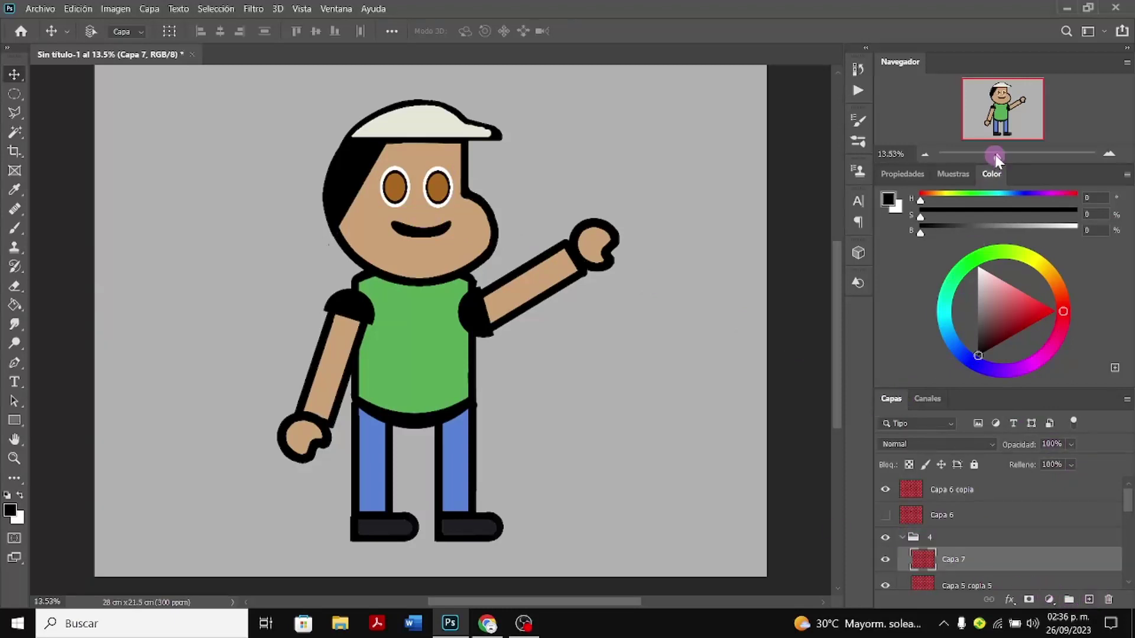
Zoom in on the head and draw a two-anchor curved Pen path above the left eye
{"action": "left_click_drag", "start_coordinate": [998, 155], "coordinate": [1005, 156]}
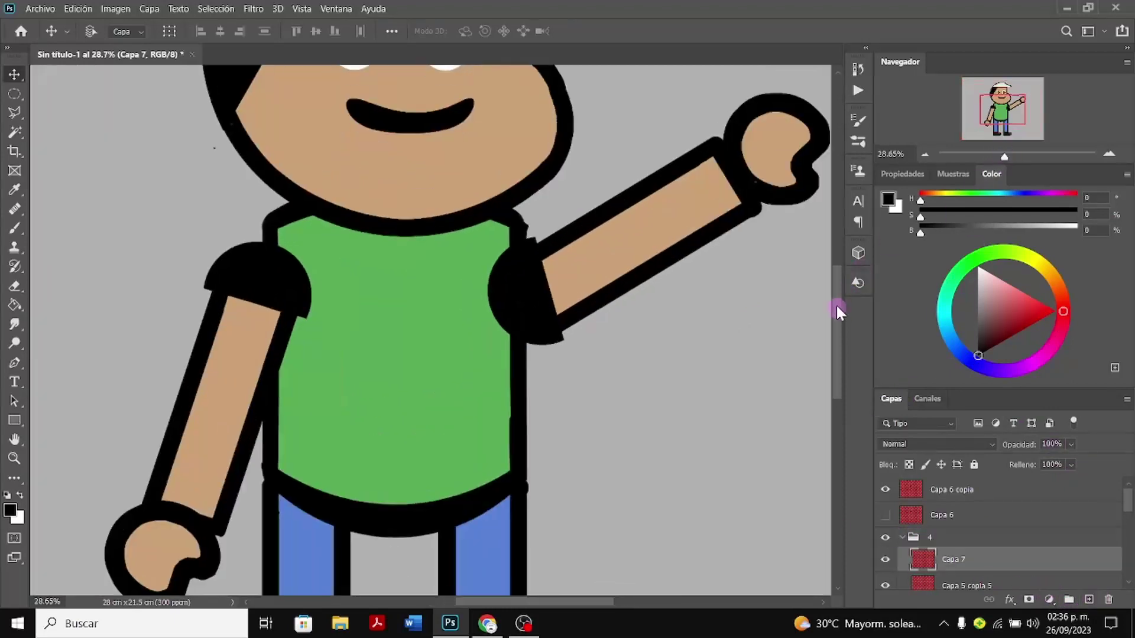
{"action": "left_click_drag", "start_coordinate": [836, 307], "coordinate": [849, 243]}
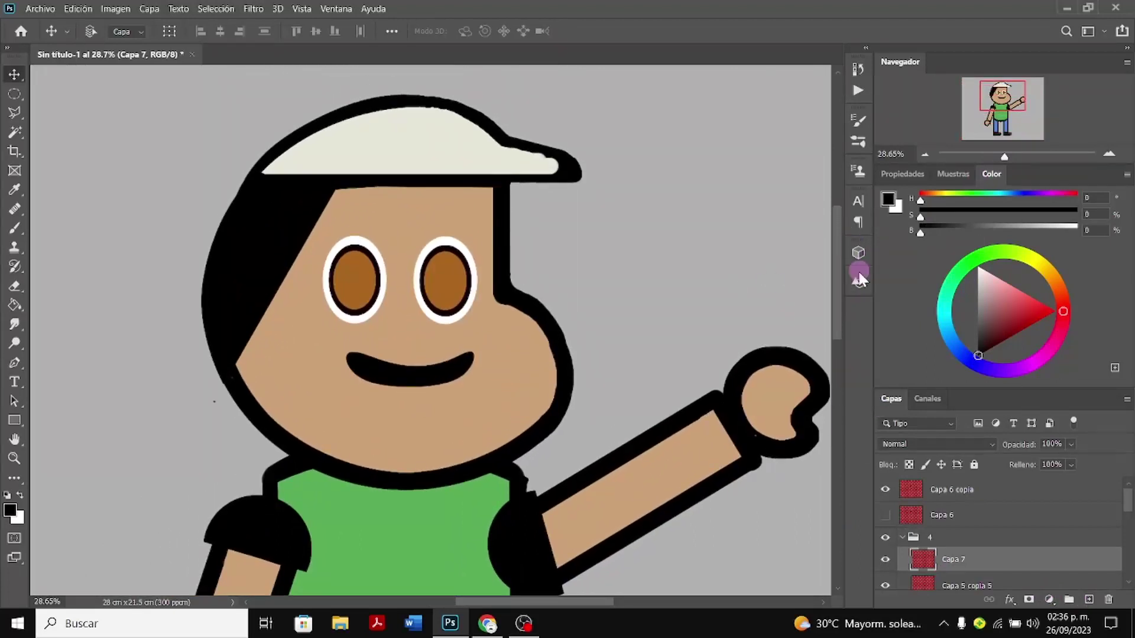
{"action": "left_click", "coordinate": [24, 237]}
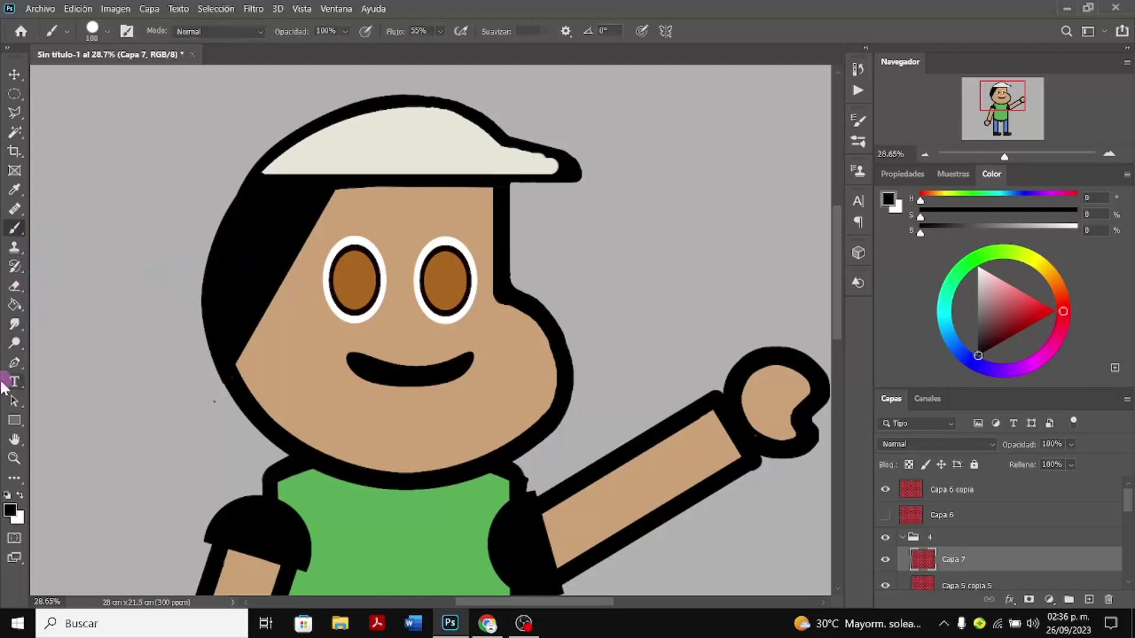
{"action": "left_click", "coordinate": [16, 372]}
{"action": "left_click", "coordinate": [332, 214]}
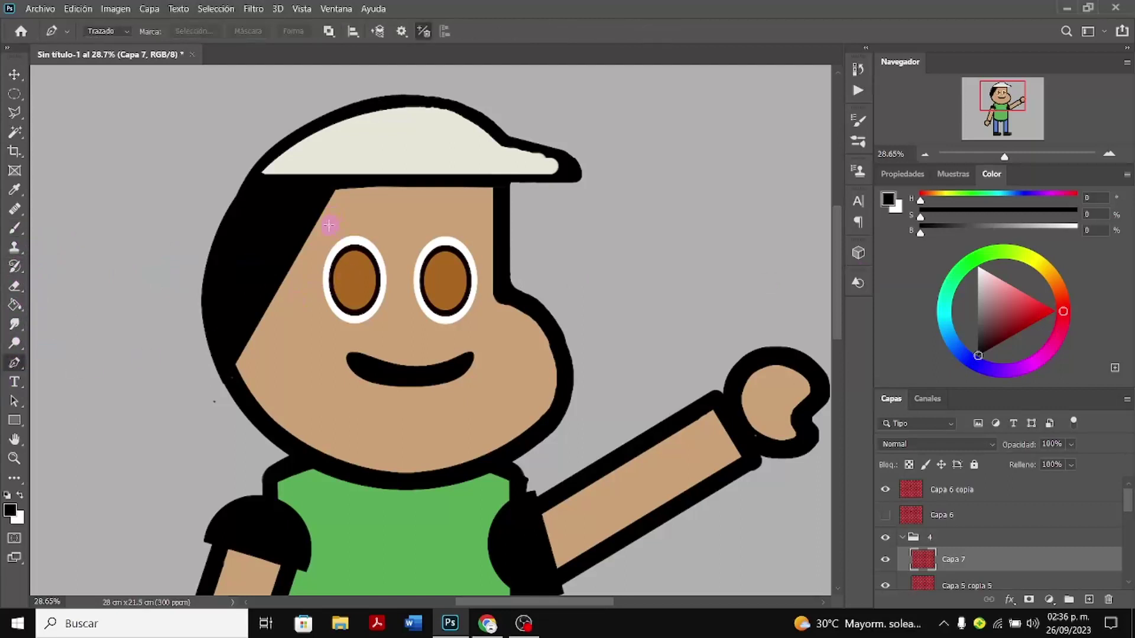
{"action": "left_click_drag", "start_coordinate": [324, 229], "coordinate": [380, 211]}
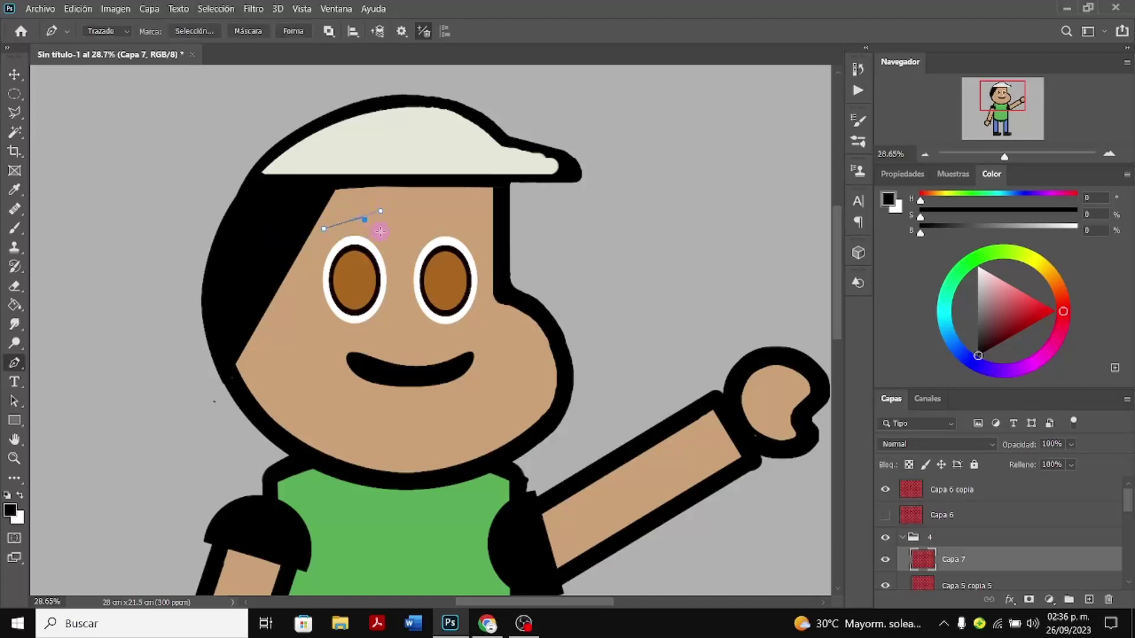
{"action": "left_click", "coordinate": [381, 232]}
{"action": "key", "text": "ctrl+z"}
{"action": "key", "text": "ctrl+z"}
{"action": "left_click", "coordinate": [322, 231]}
{"action": "left_click", "coordinate": [388, 230]}
{"action": "left_click_drag", "start_coordinate": [388, 231], "coordinate": [425, 265]}
Try filling the eyebrow path with the black foreground colour, then undo the fill
{"action": "right_click", "coordinate": [349, 221]}
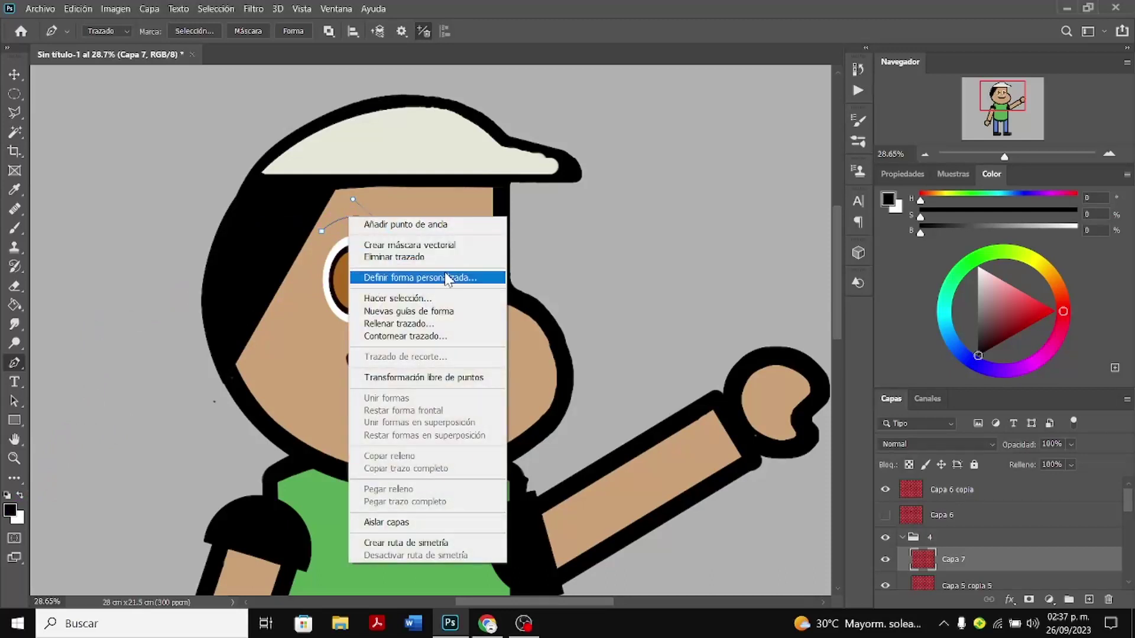
{"action": "left_click", "coordinate": [442, 323]}
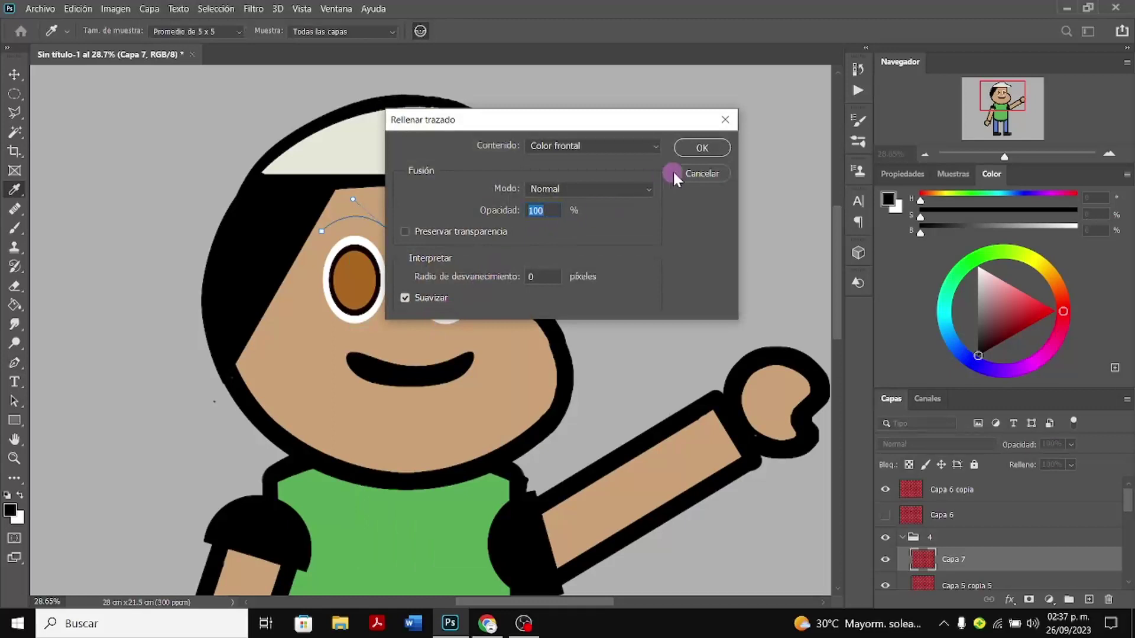
{"action": "left_click", "coordinate": [655, 148]}
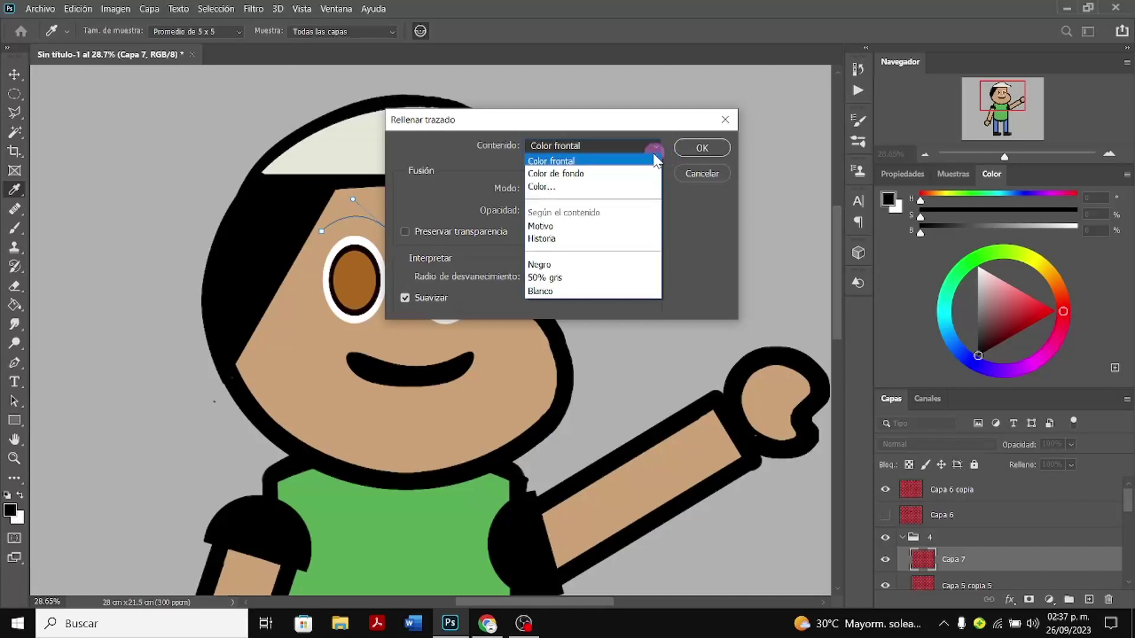
{"action": "left_click", "coordinate": [694, 146]}
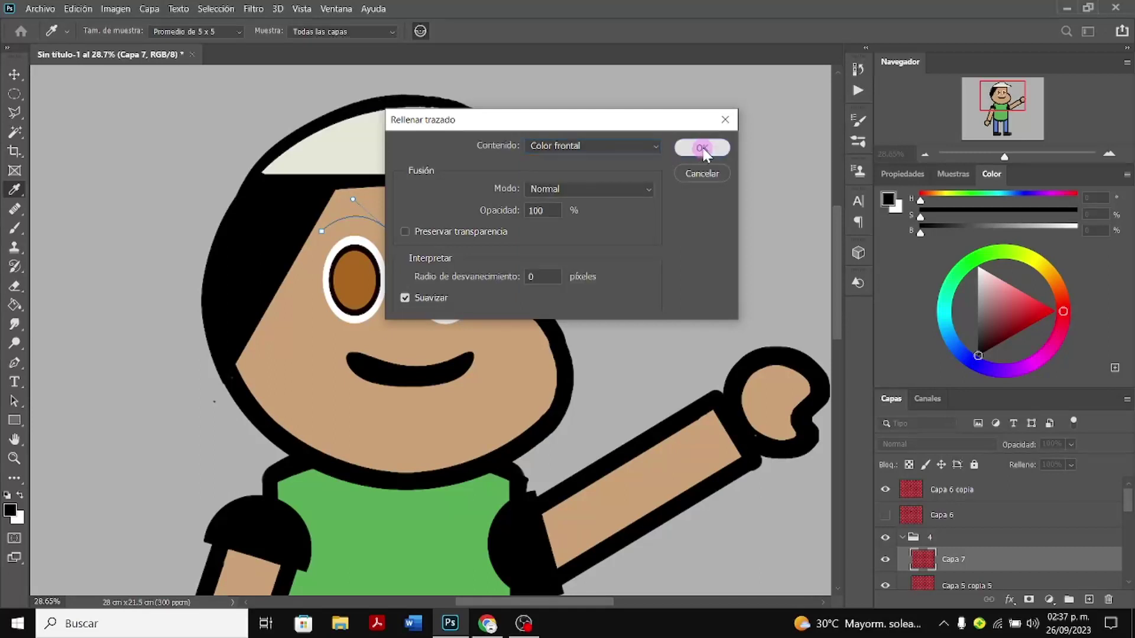
{"action": "left_click", "coordinate": [702, 147]}
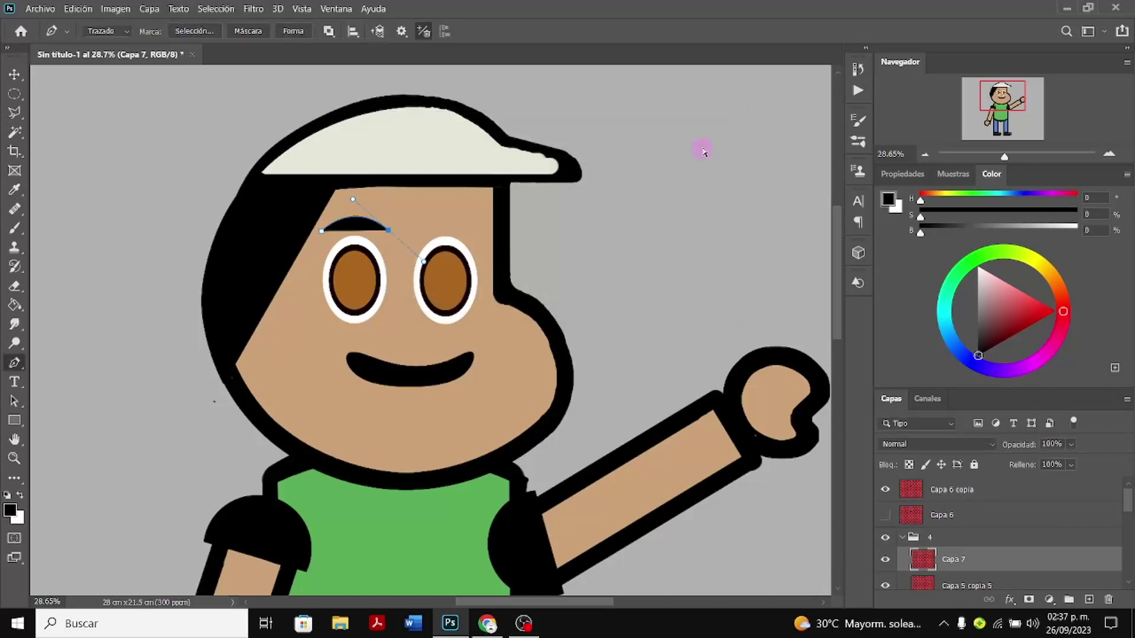
{"action": "key", "text": "ctrl+z"}
Stroke the eyebrow path with a black Brush (Contornear trazado), then deselect the path
{"action": "right_click", "coordinate": [367, 221]}
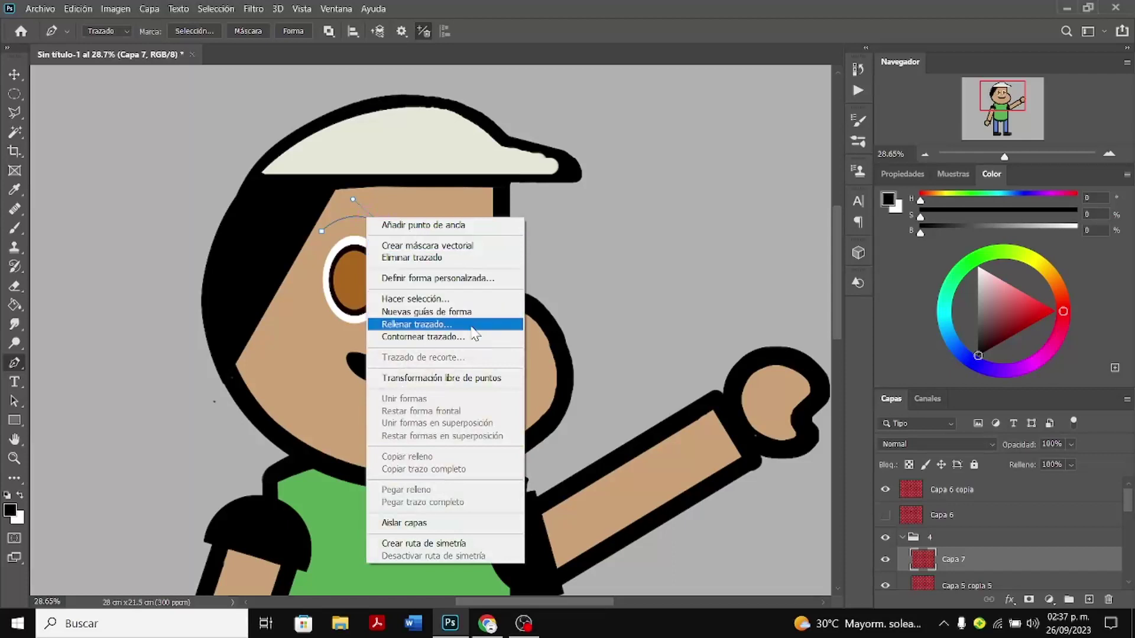
{"action": "left_click", "coordinate": [449, 337]}
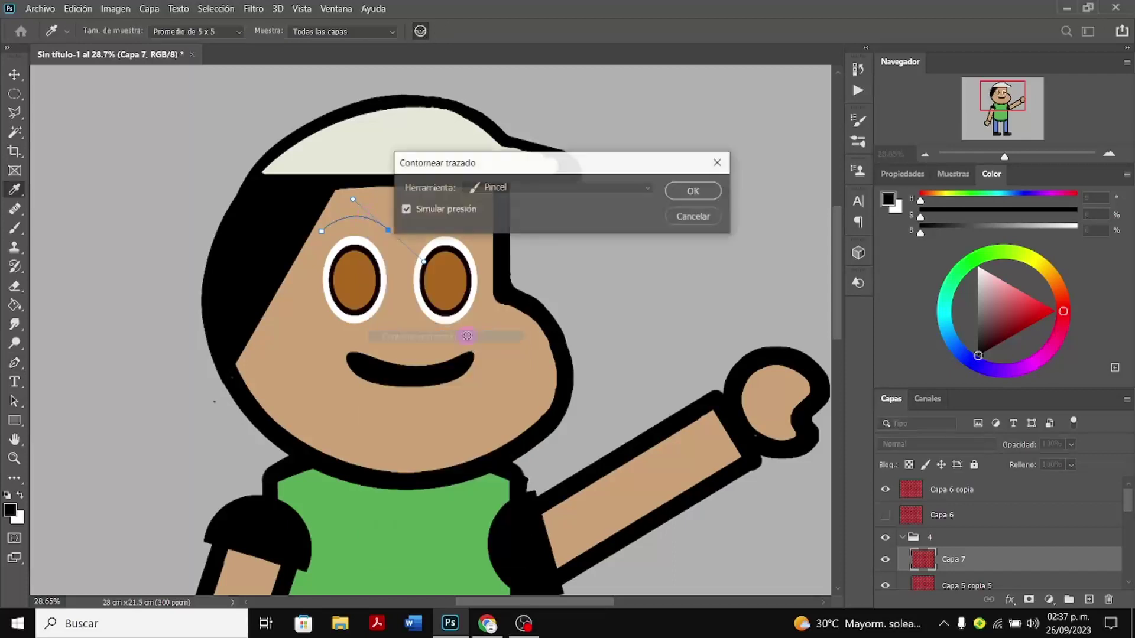
{"action": "left_click", "coordinate": [694, 191]}
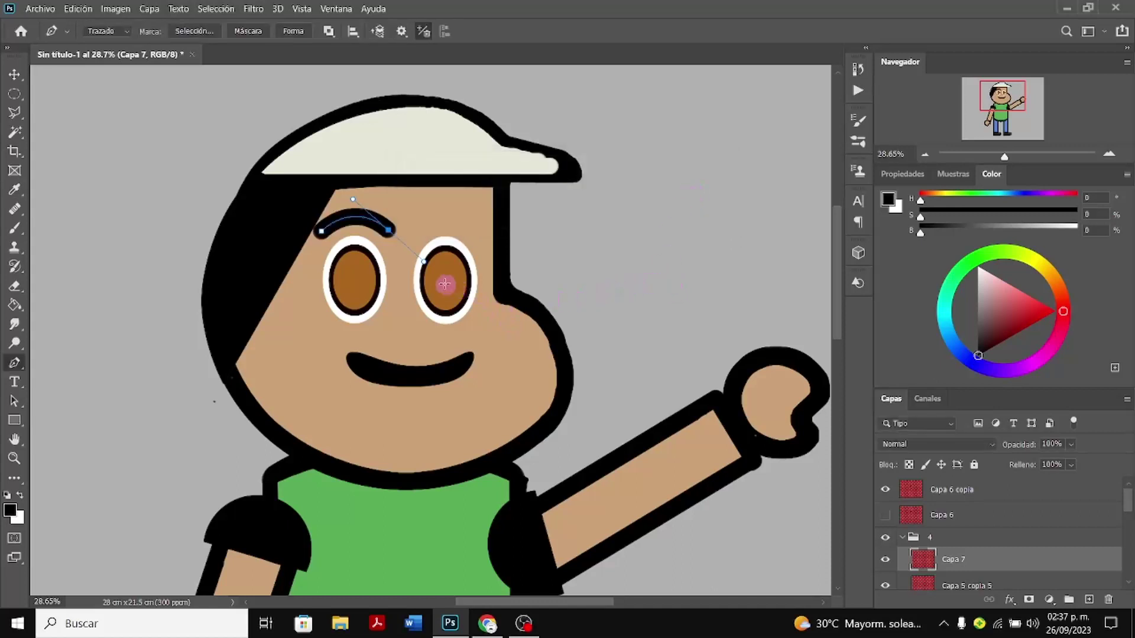
{"action": "left_click", "coordinate": [15, 75]}
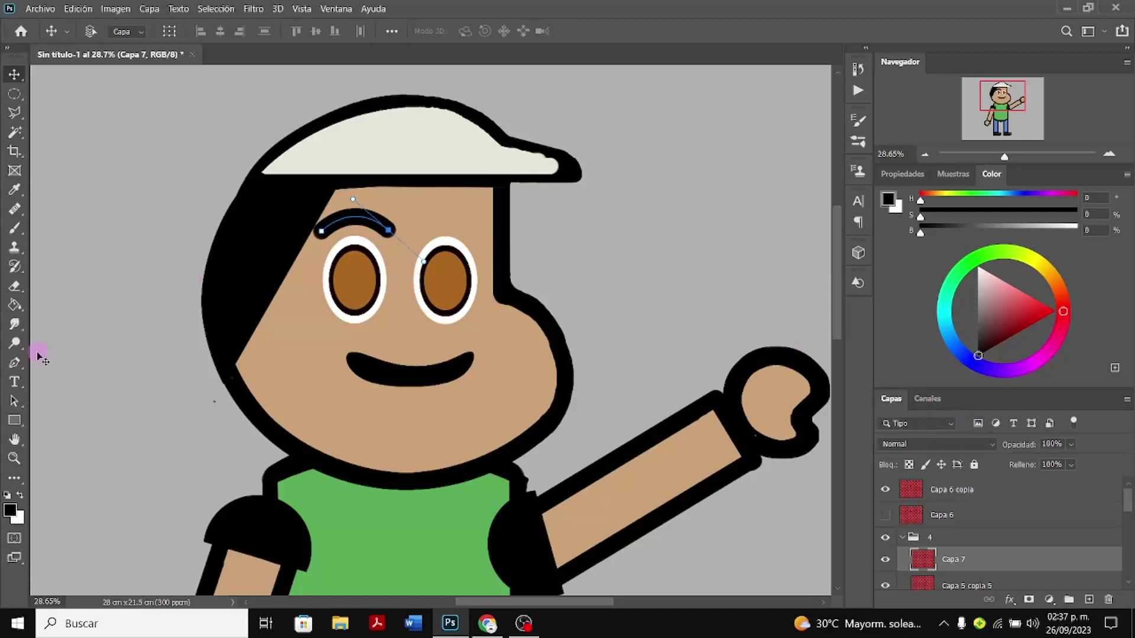
{"action": "left_click", "coordinate": [15, 362]}
{"action": "left_click", "coordinate": [346, 226]}
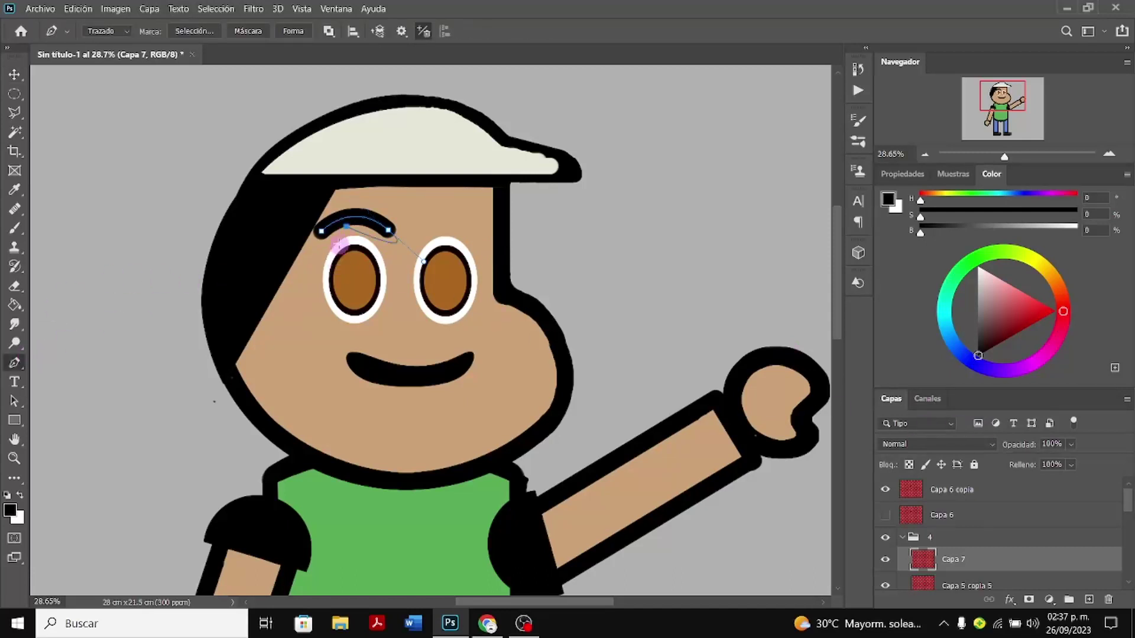
{"action": "key", "text": "Return"}
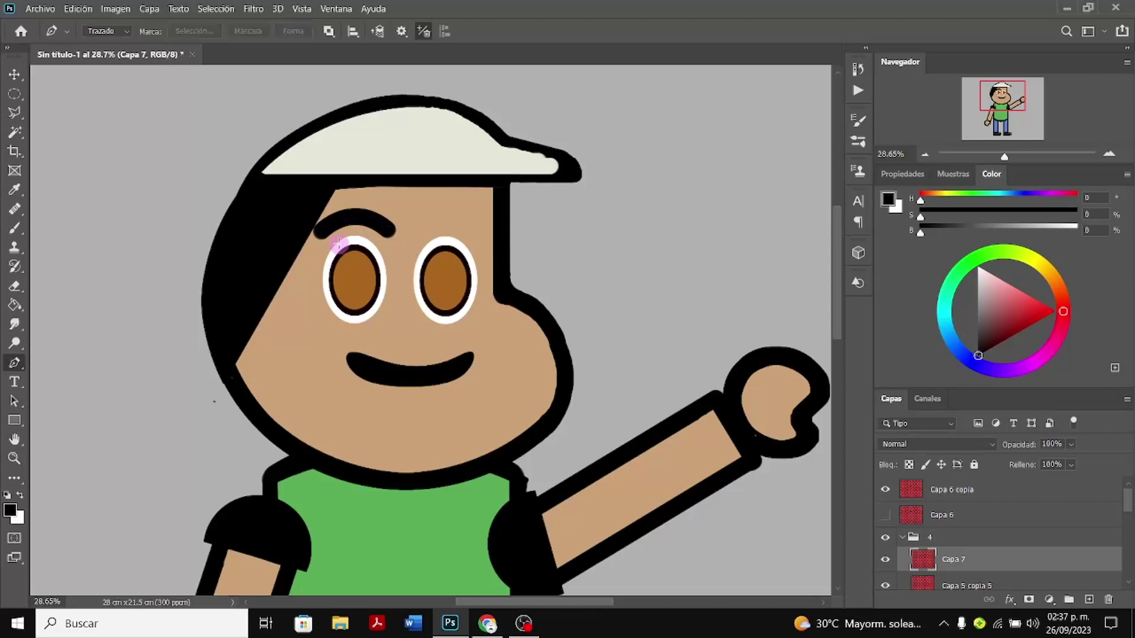
Duplicate Capa 7 as Capa 7 copia and drag the copy above the right eye
{"action": "right_click", "coordinate": [941, 563]}
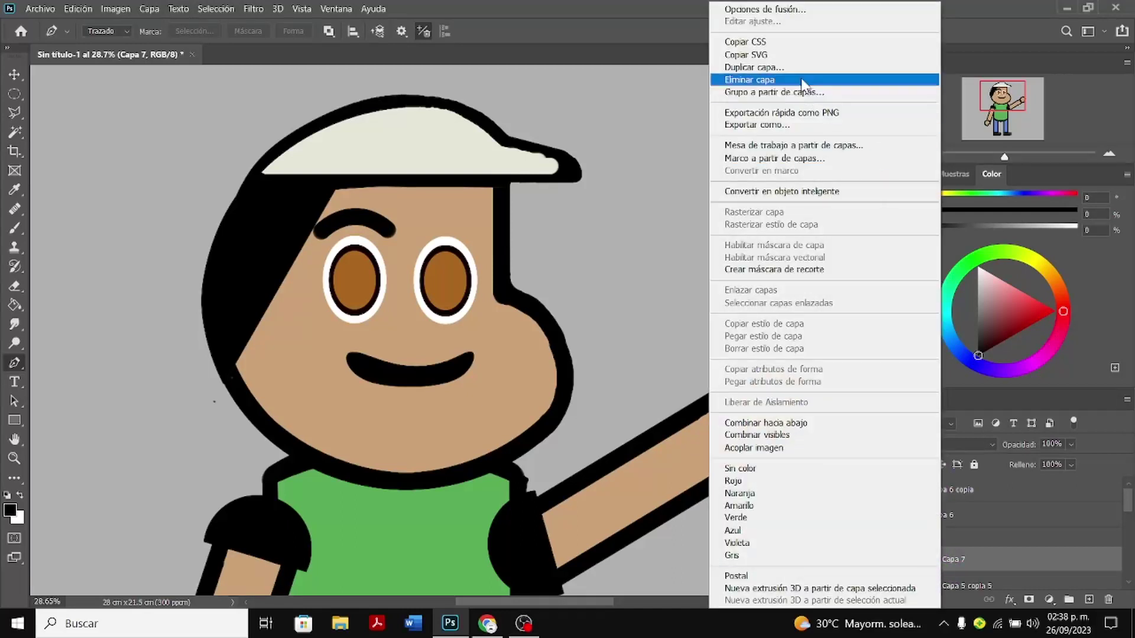
{"action": "left_click", "coordinate": [763, 67]}
{"action": "left_click", "coordinate": [702, 164]}
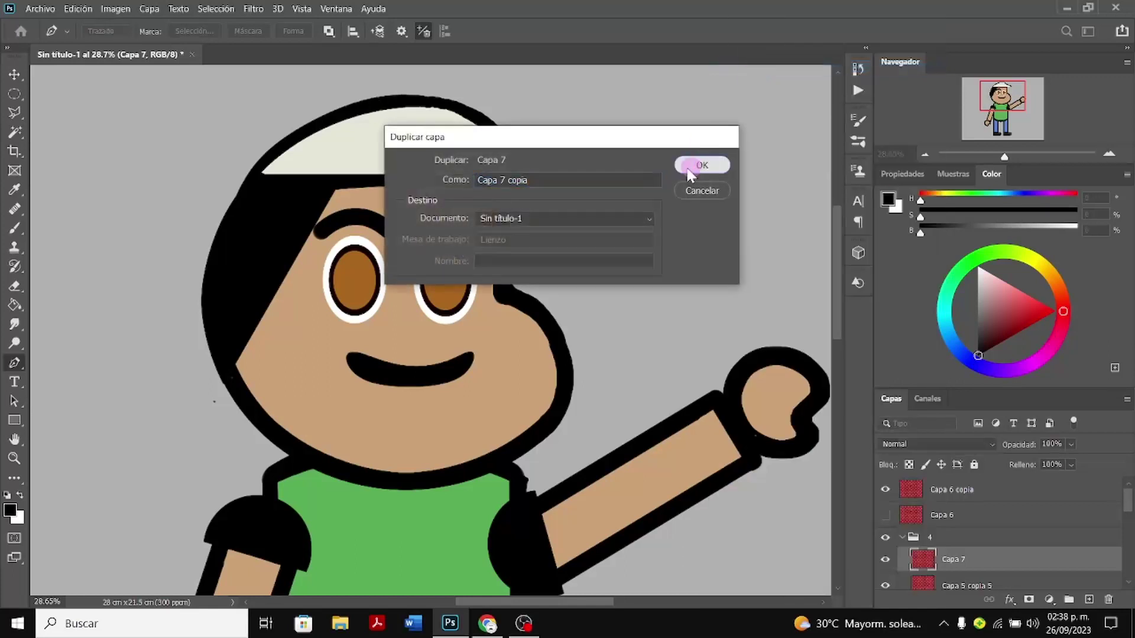
{"action": "left_click", "coordinate": [15, 74]}
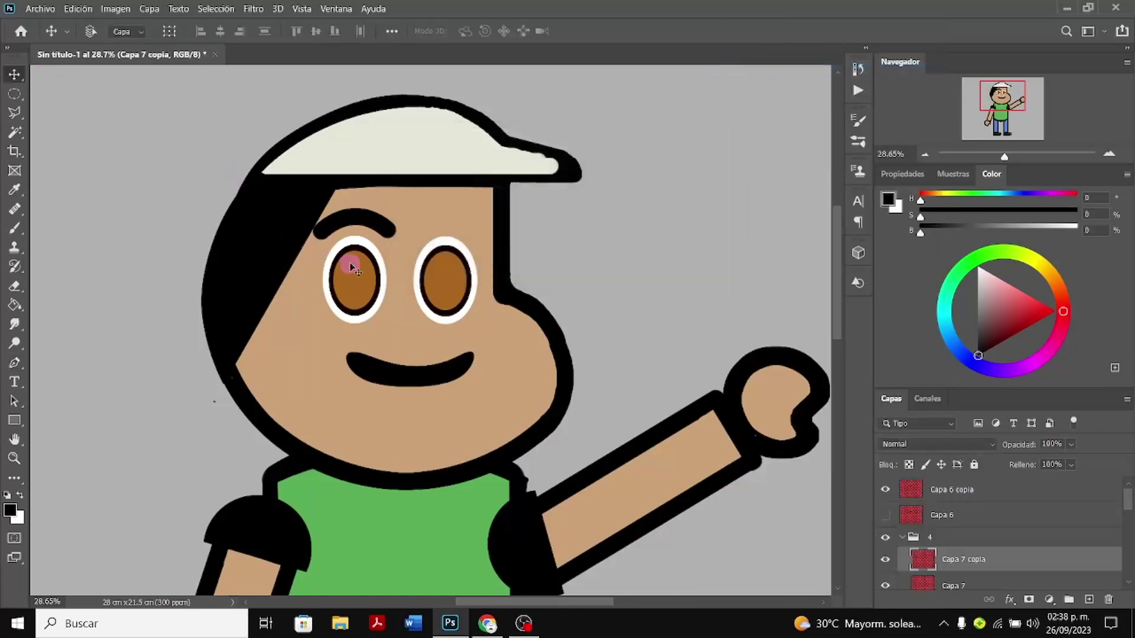
{"action": "left_click_drag", "start_coordinate": [350, 263], "coordinate": [448, 268]}
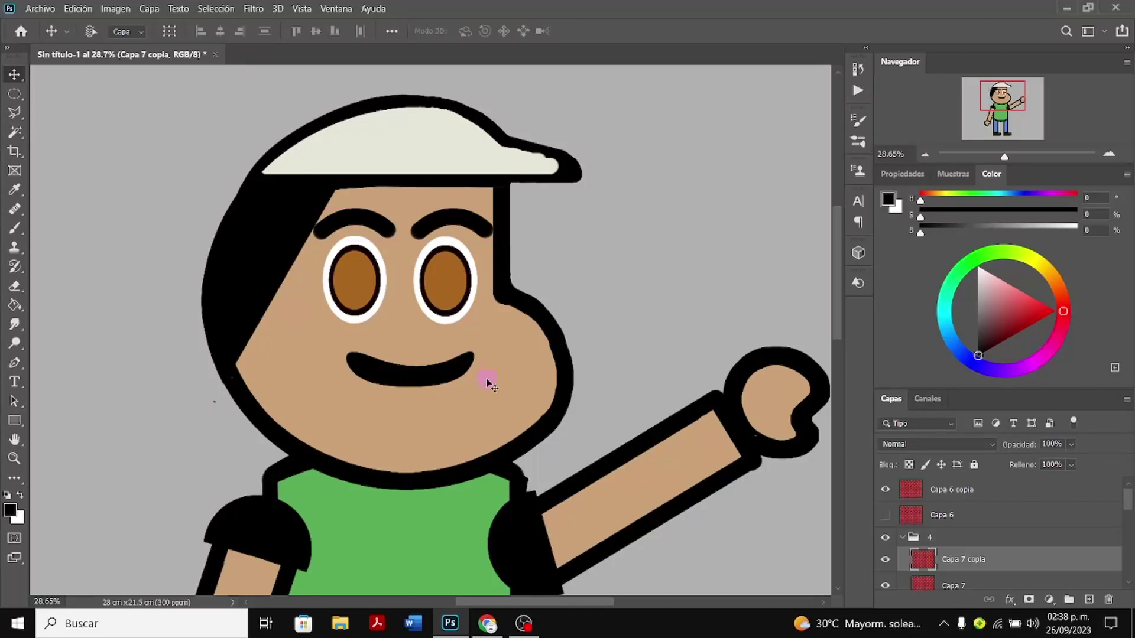
Sample the cap's off-white with the Eyedropper and paint it along the brim edge
{"action": "scroll", "coordinate": [488, 388], "scroll_direction": "down", "scroll_amount": 1}
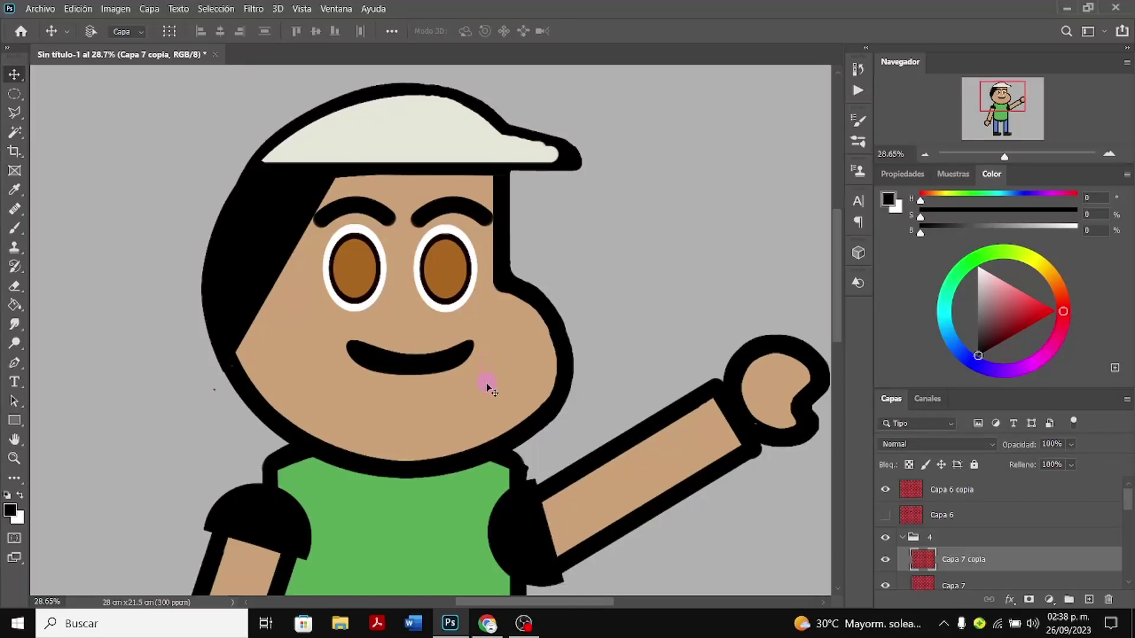
{"action": "scroll", "coordinate": [488, 387], "scroll_direction": "down", "scroll_amount": 2}
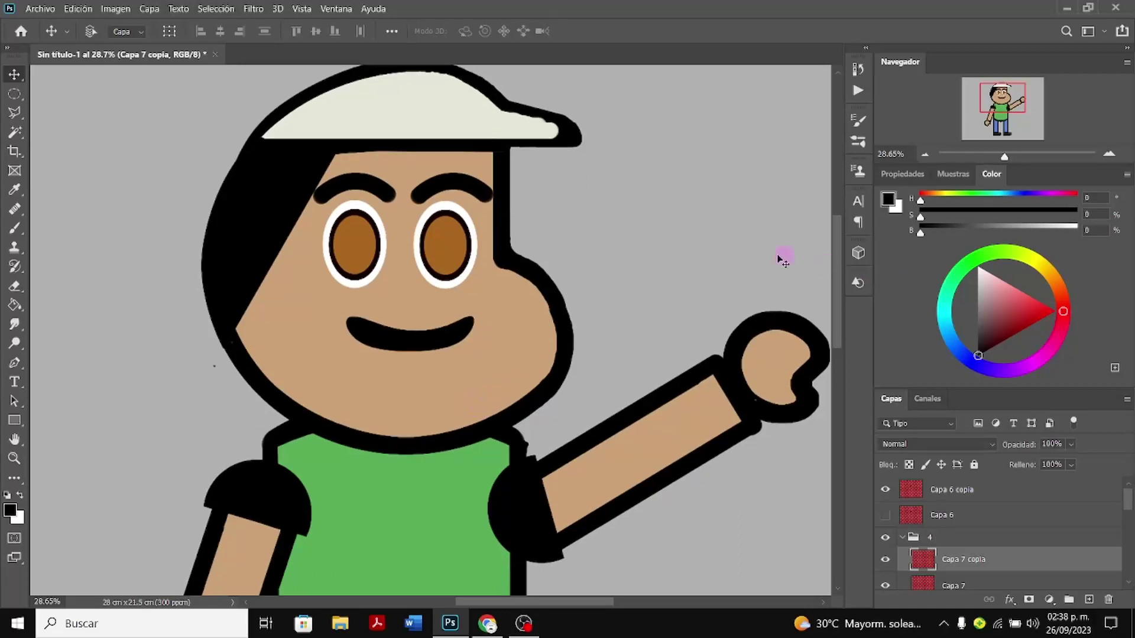
{"action": "scroll", "coordinate": [715, 242], "scroll_direction": "up", "scroll_amount": 1}
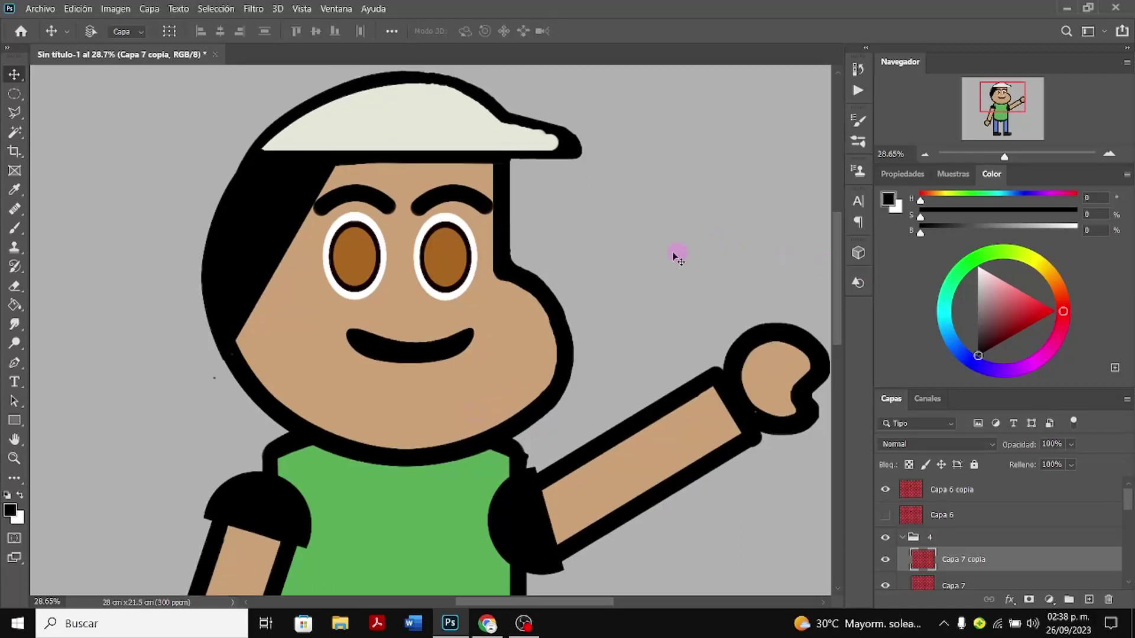
{"action": "left_click", "coordinate": [19, 494]}
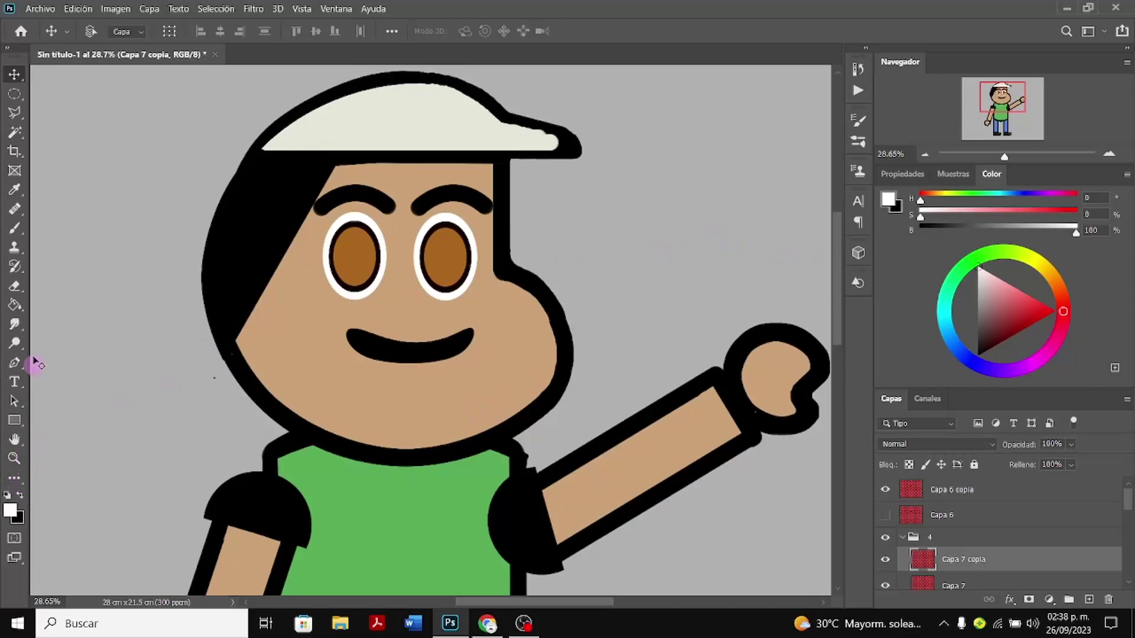
{"action": "left_click", "coordinate": [14, 189]}
{"action": "left_click", "coordinate": [374, 122]}
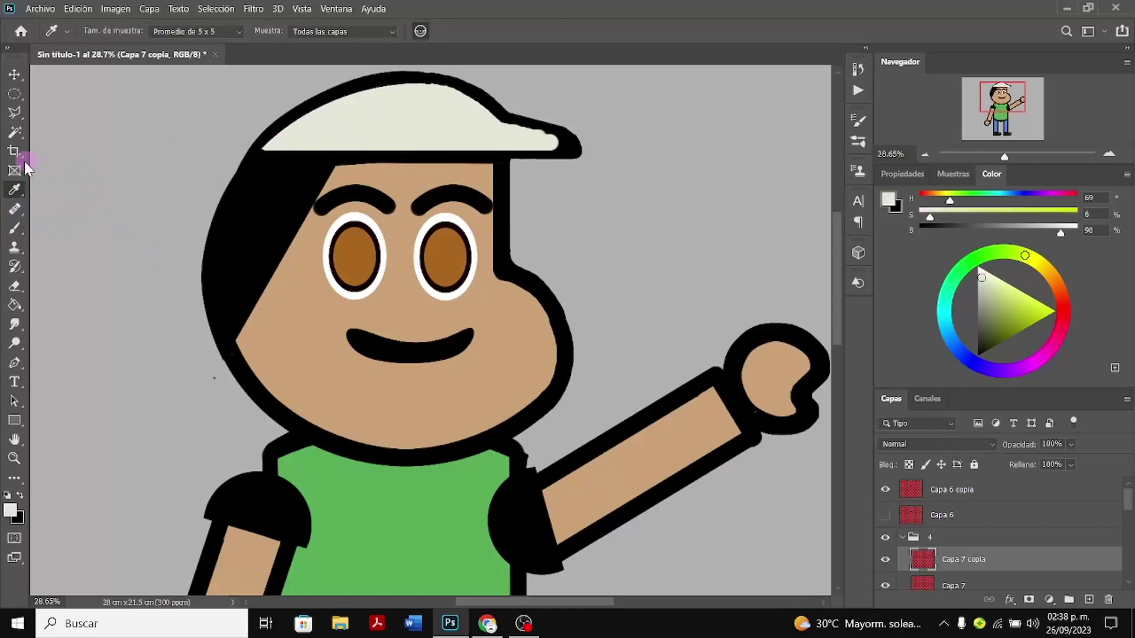
{"action": "left_click", "coordinate": [14, 228]}
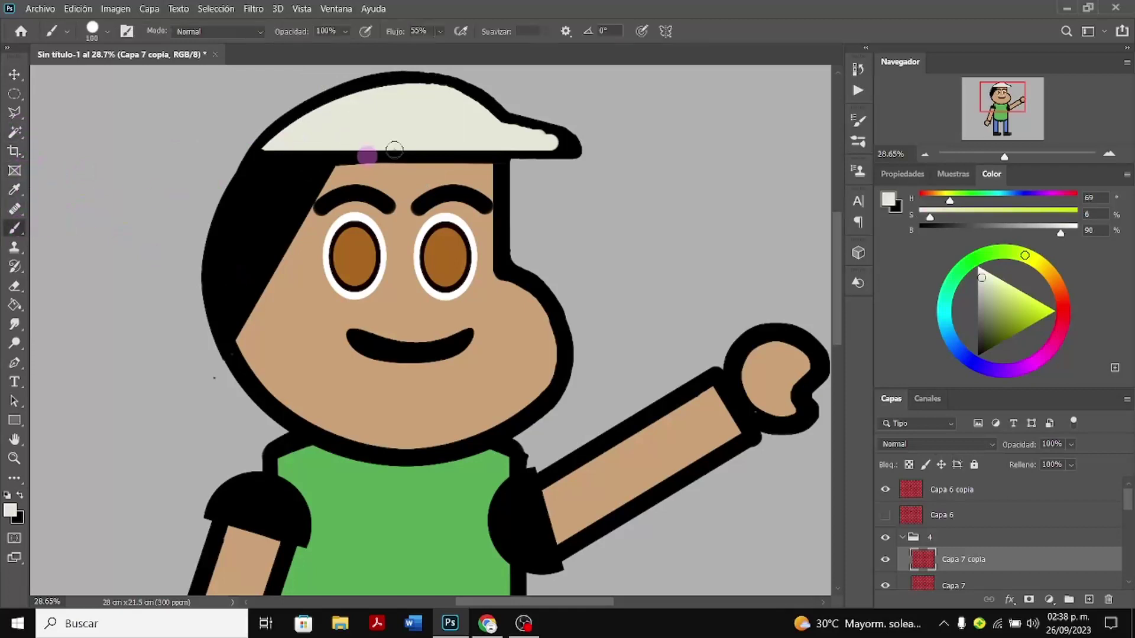
{"action": "left_click", "coordinate": [499, 127]}
{"action": "mouse_move", "coordinate": [499, 127]}
{"action": "left_mouse_down"}
{"action": "mouse_move", "coordinate": [525, 121]}
{"action": "mouse_move", "coordinate": [544, 142]}
{"action": "left_mouse_up"}
{"action": "left_click", "coordinate": [493, 122]}
{"action": "left_click", "coordinate": [337, 185]}
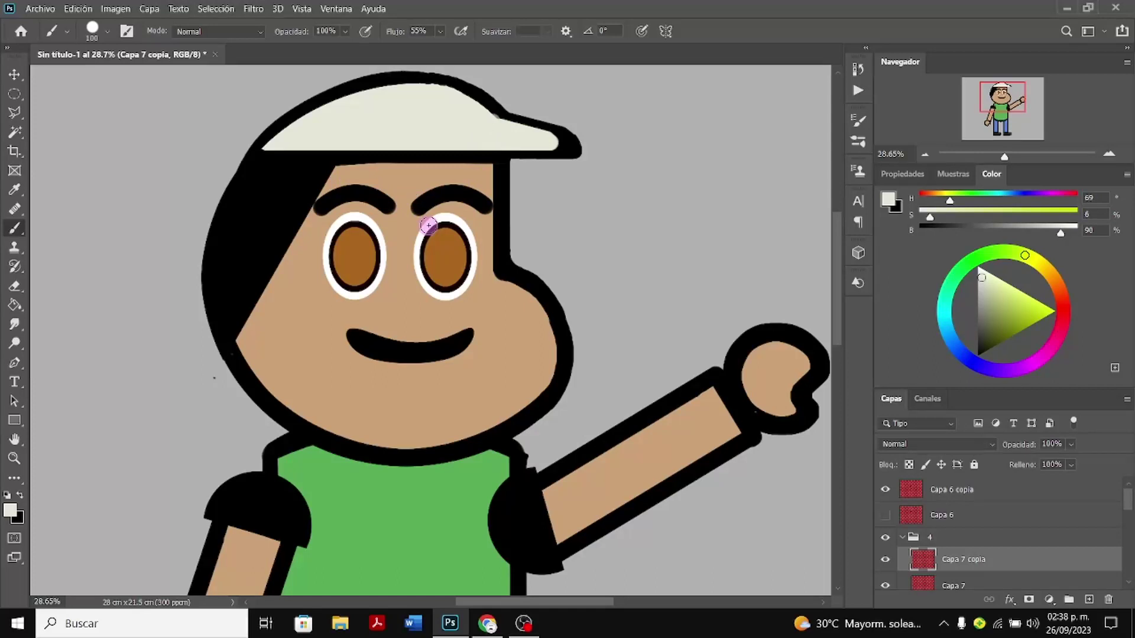
{"action": "key", "text": "ctrl+z"}
{"action": "key", "text": "ctrl+z"}
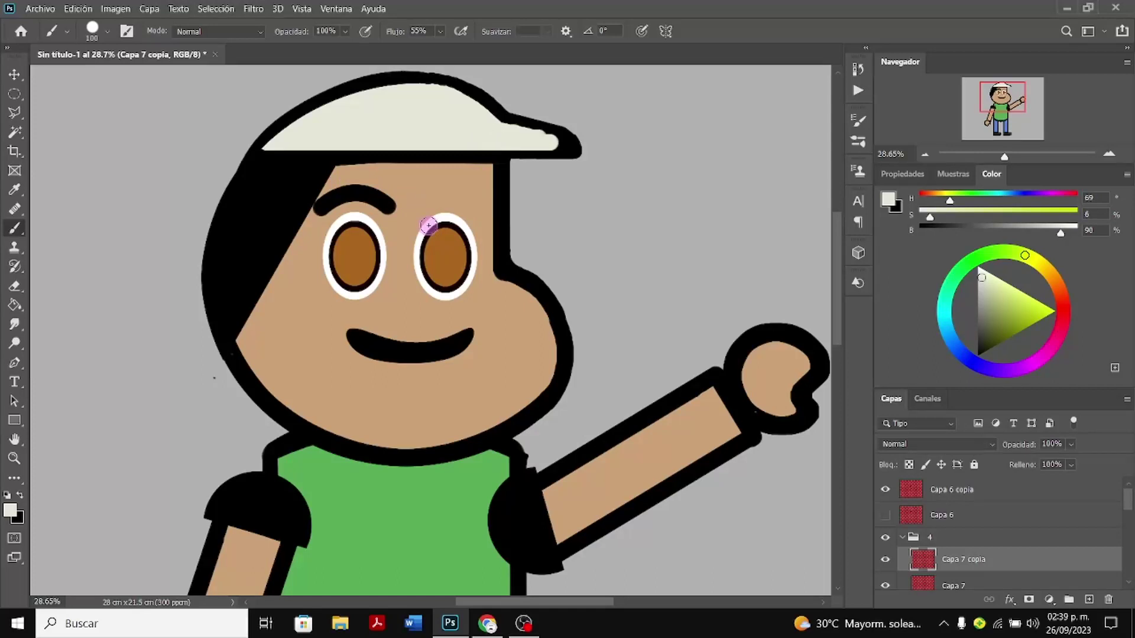
Reposition the eyebrow copy over the right eye and select the cap layer Capa 4 copia 2
{"action": "left_click", "coordinate": [14, 74]}
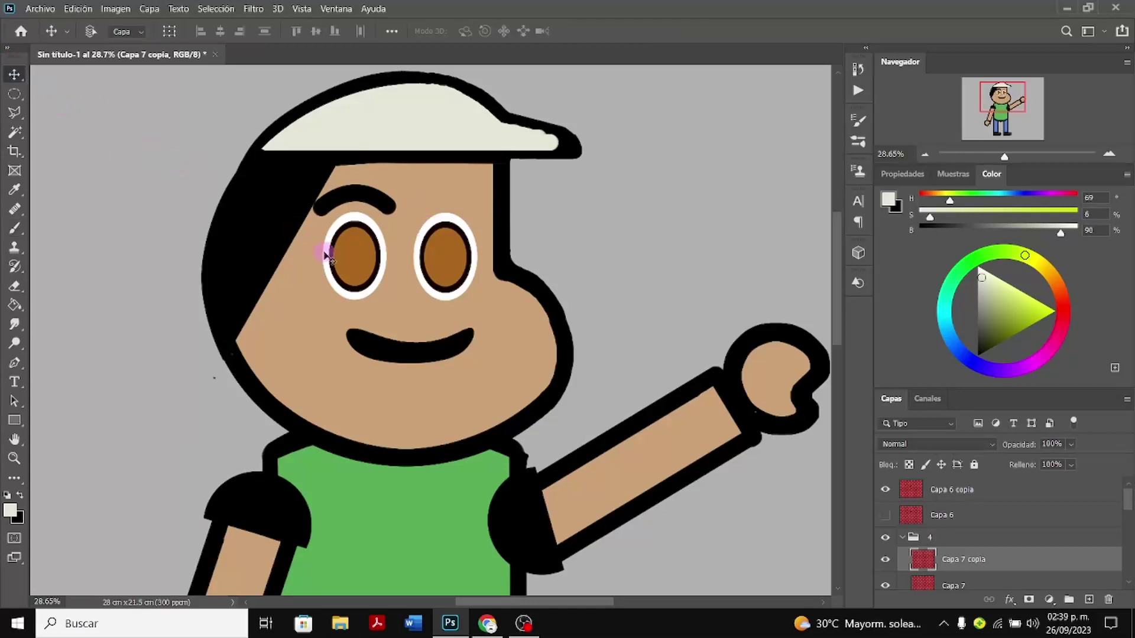
{"action": "left_click_drag", "start_coordinate": [326, 255], "coordinate": [416, 251]}
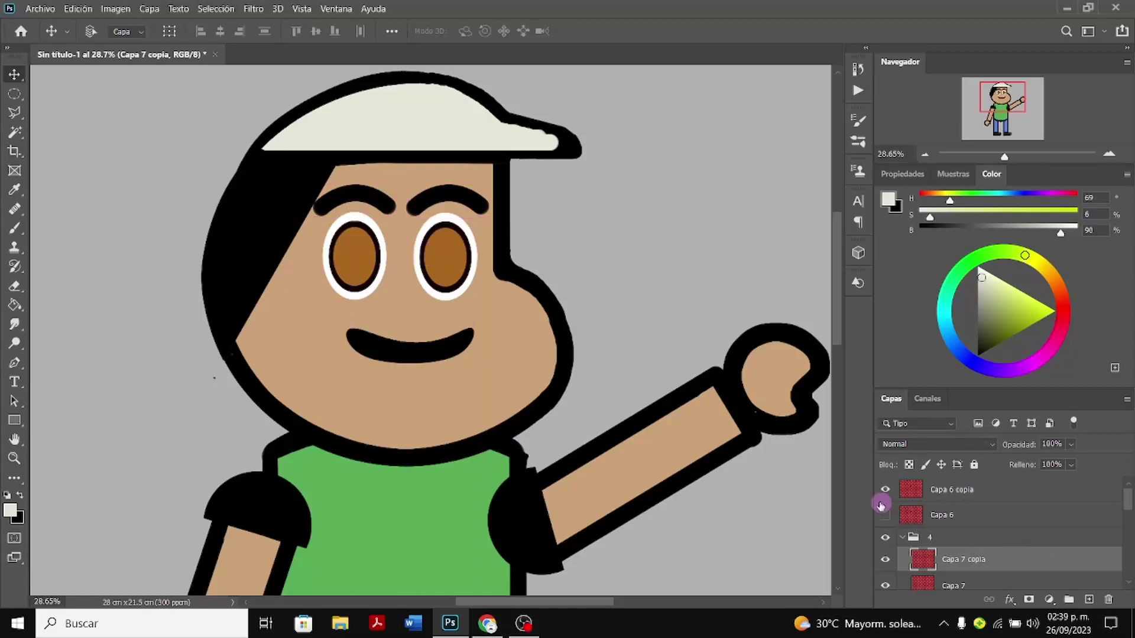
{"action": "left_click", "coordinate": [980, 500]}
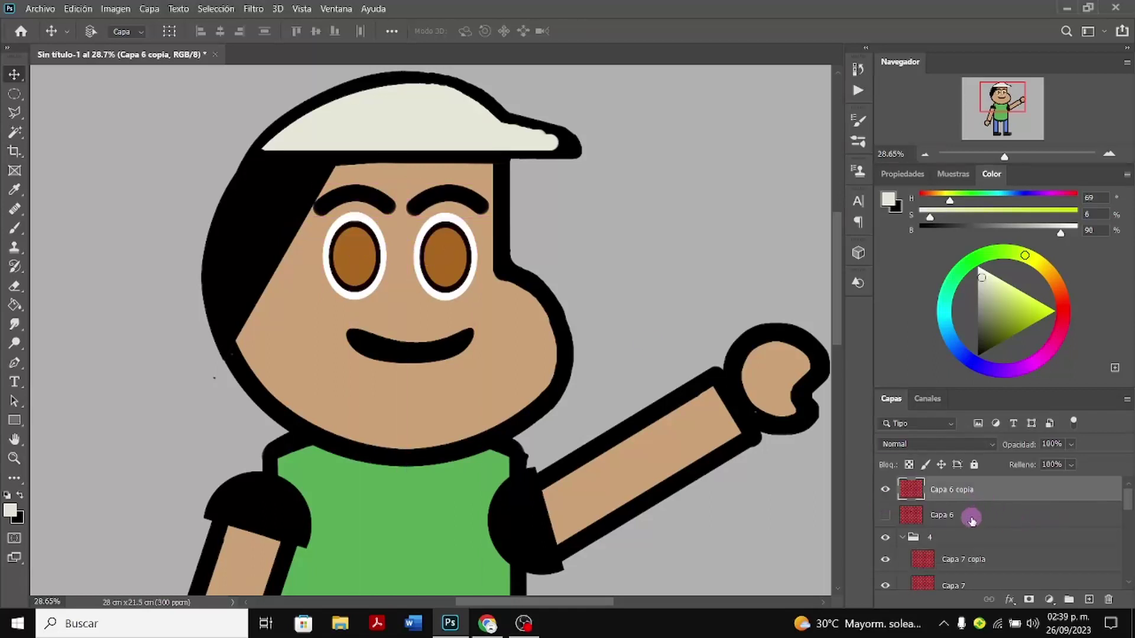
{"action": "scroll", "coordinate": [972, 520], "scroll_direction": "down", "scroll_amount": 2}
{"action": "scroll", "coordinate": [950, 532], "scroll_direction": "up", "scroll_amount": 2}
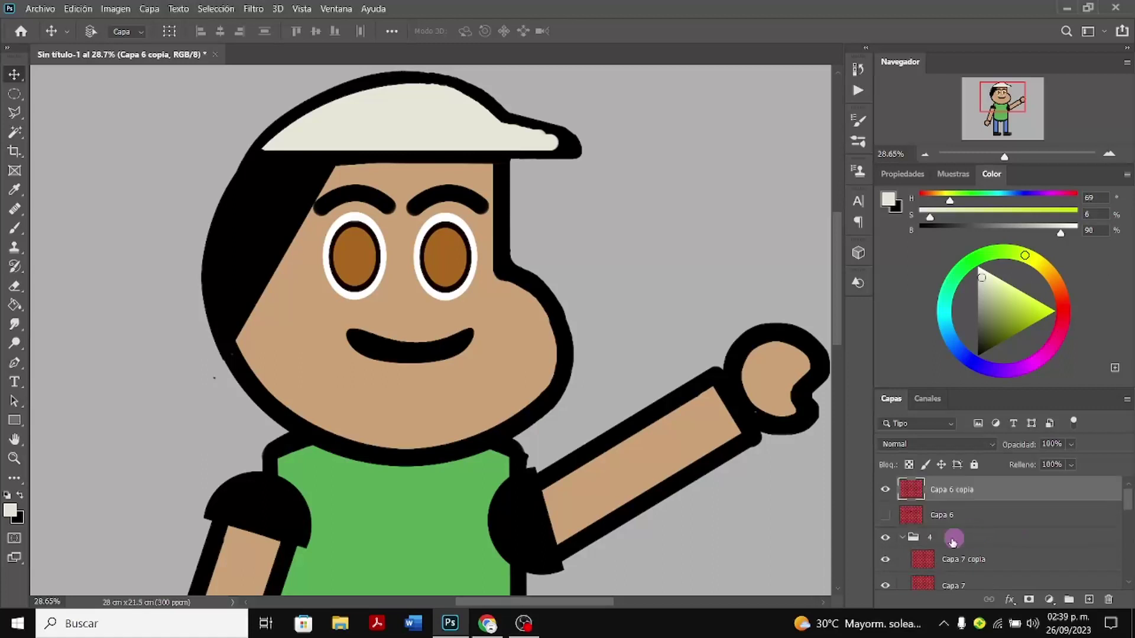
{"action": "left_click", "coordinate": [902, 537]}
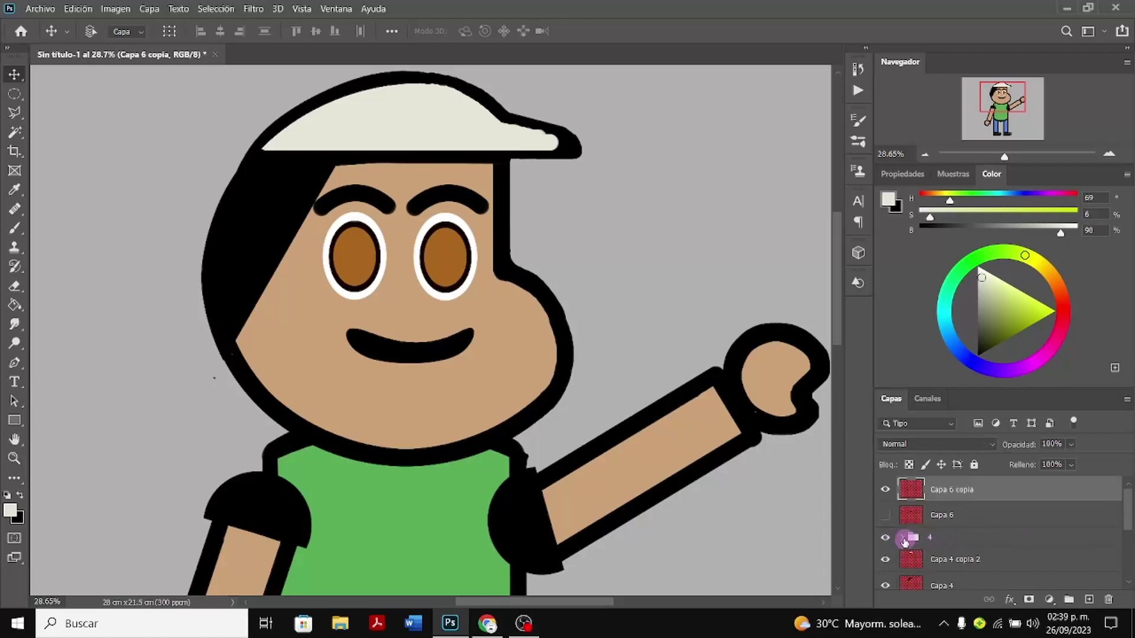
{"action": "left_click", "coordinate": [943, 570]}
{"action": "left_click", "coordinate": [885, 560]}
{"action": "left_click", "coordinate": [885, 560]}
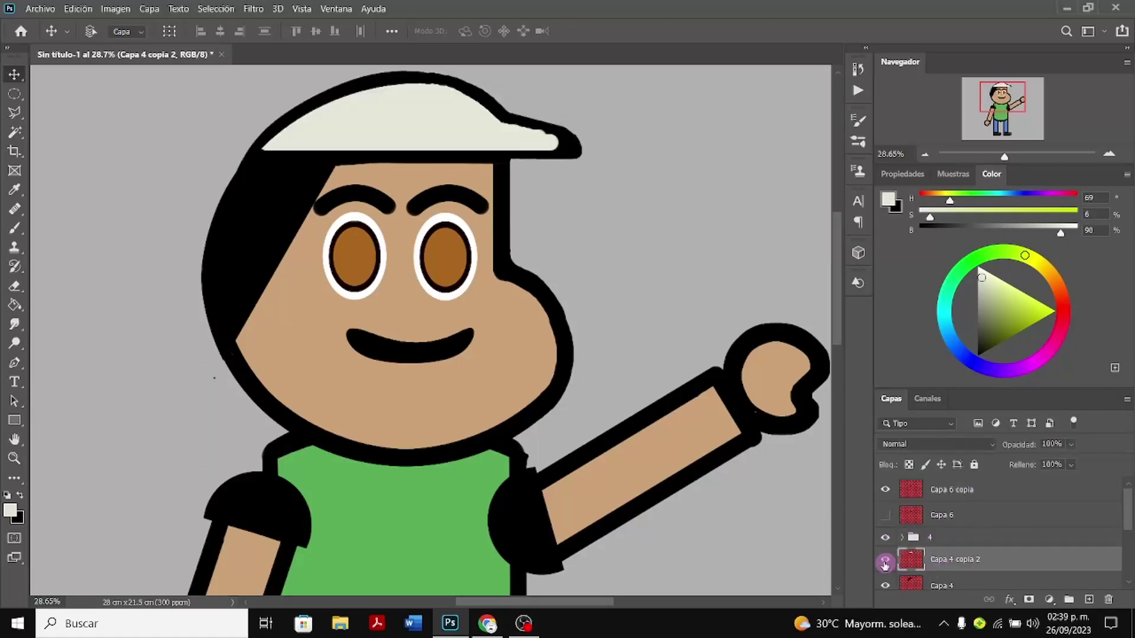
Repaint the cap's visor edge, touch up the brim outline in black, and shrink the brush
{"action": "left_click", "coordinate": [16, 232]}
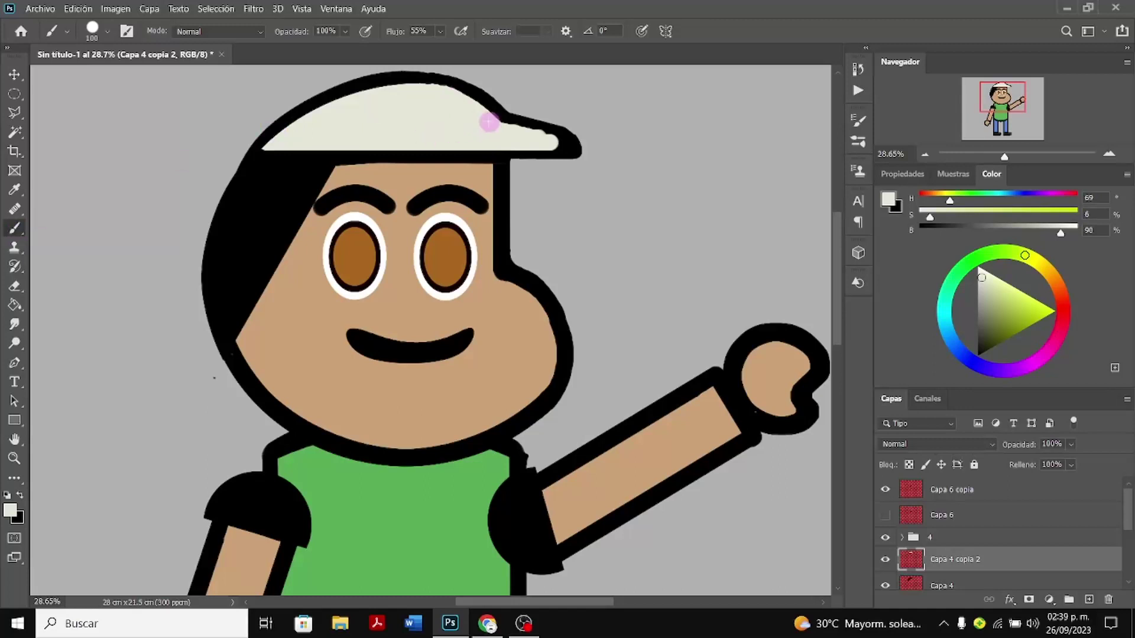
{"action": "left_click_drag", "start_coordinate": [489, 122], "coordinate": [552, 141]}
{"action": "left_click", "coordinate": [20, 492]}
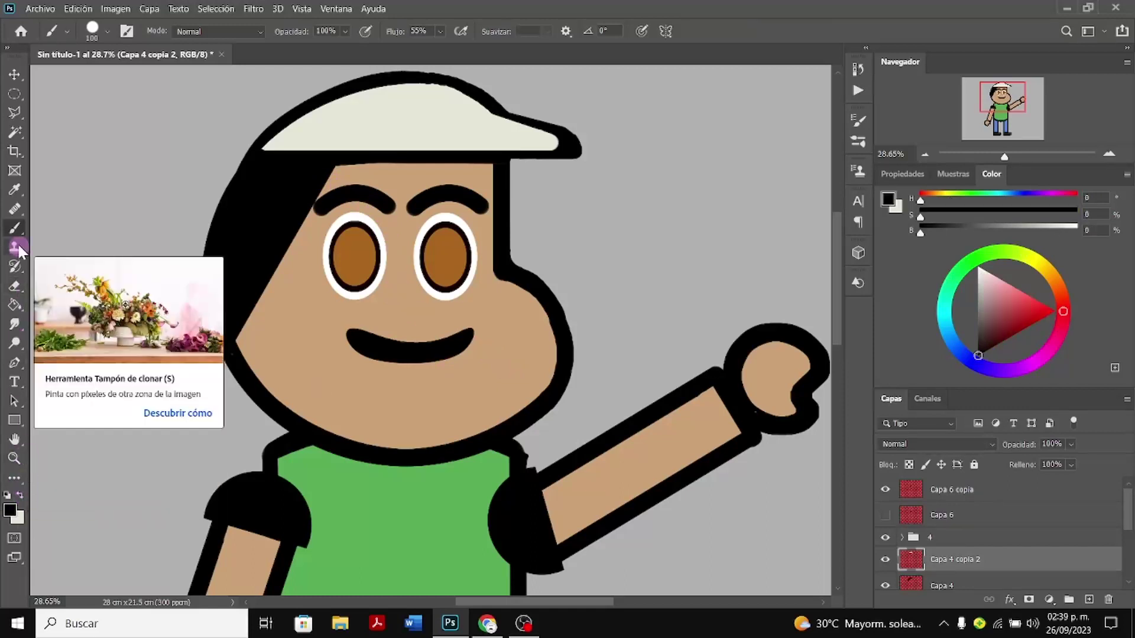
{"action": "left_click", "coordinate": [989, 588]}
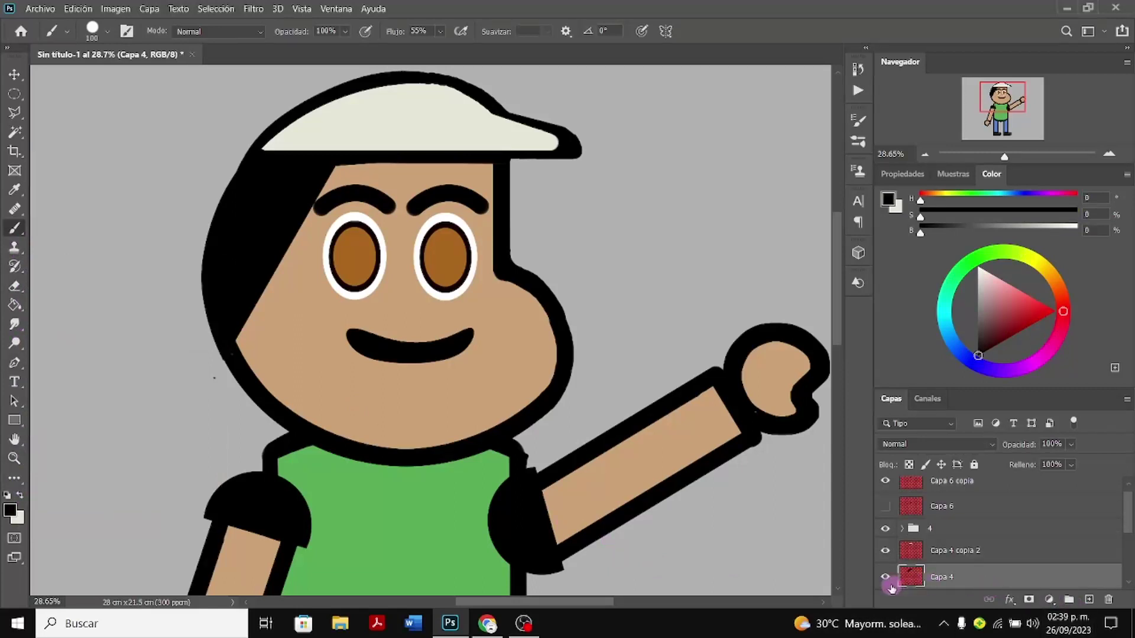
{"action": "left_click", "coordinate": [920, 554]}
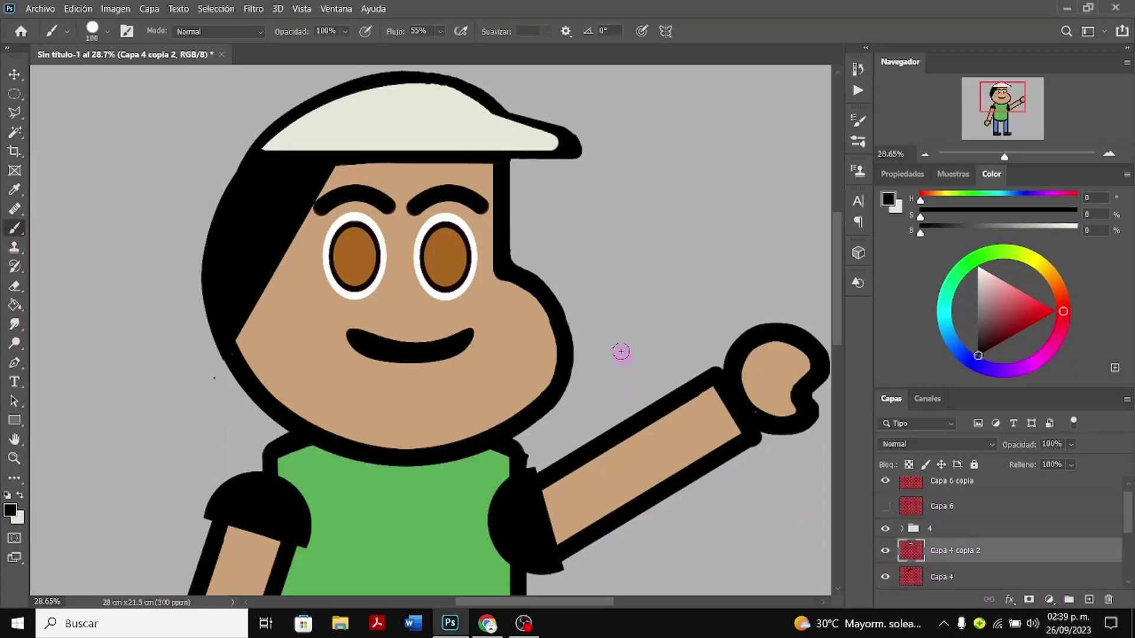
{"action": "left_click", "coordinate": [498, 117]}
{"action": "mouse_move", "coordinate": [498, 117]}
{"action": "left_mouse_down"}
{"action": "mouse_move", "coordinate": [574, 138]}
{"action": "mouse_move", "coordinate": [496, 112]}
{"action": "left_mouse_up"}
{"action": "left_click", "coordinate": [563, 141]}
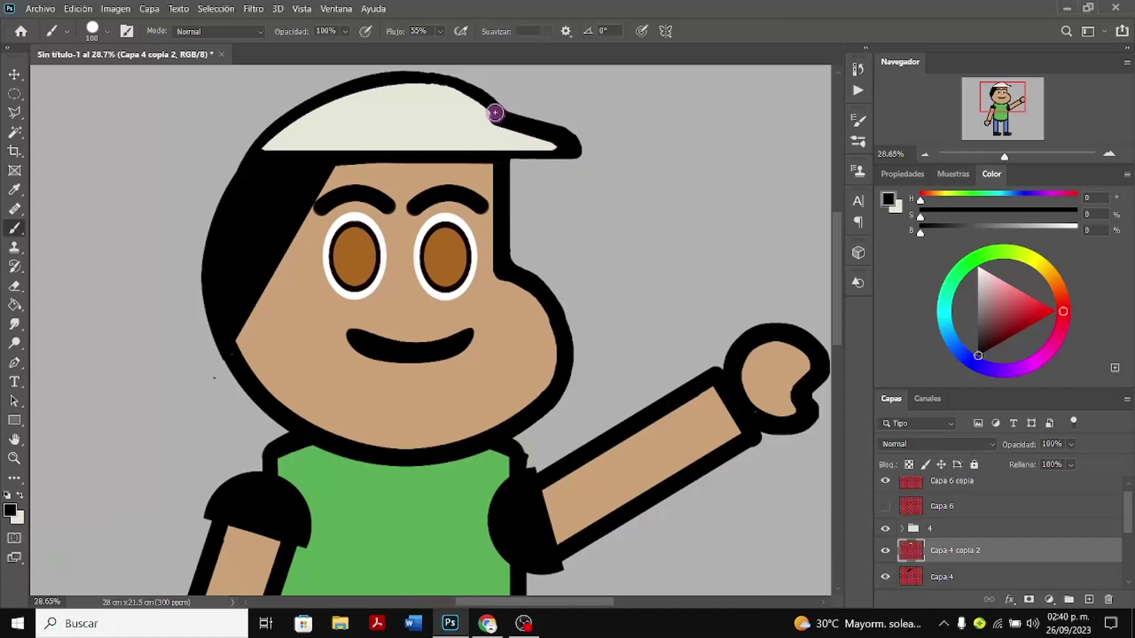
{"action": "left_click", "coordinate": [496, 112]}
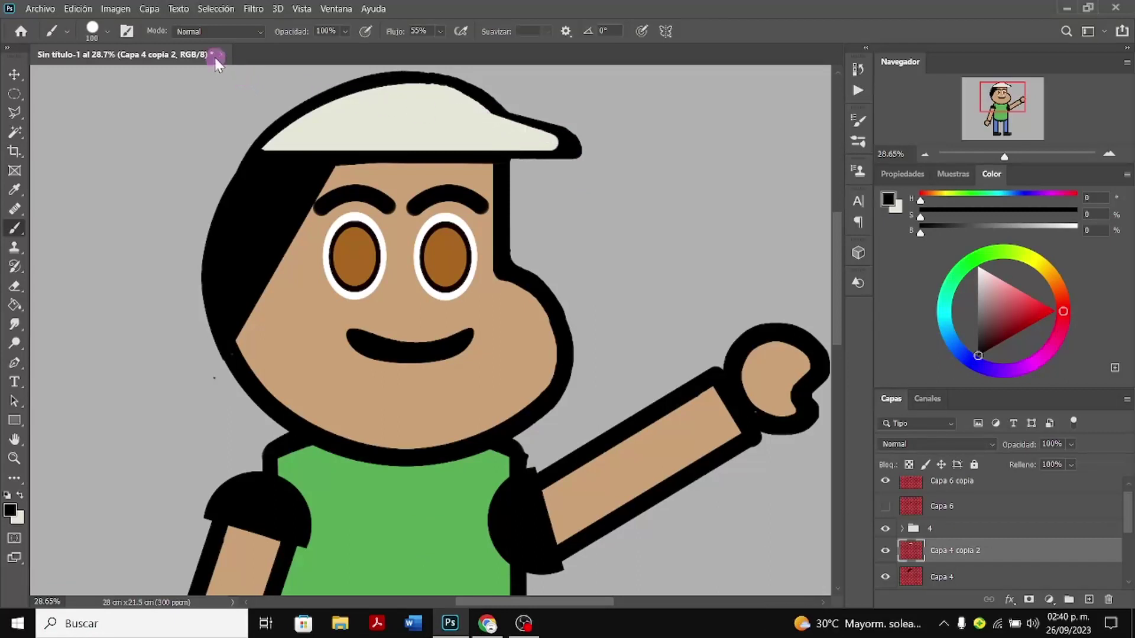
{"action": "left_click", "coordinate": [93, 31]}
{"action": "left_click", "coordinate": [104, 73]}
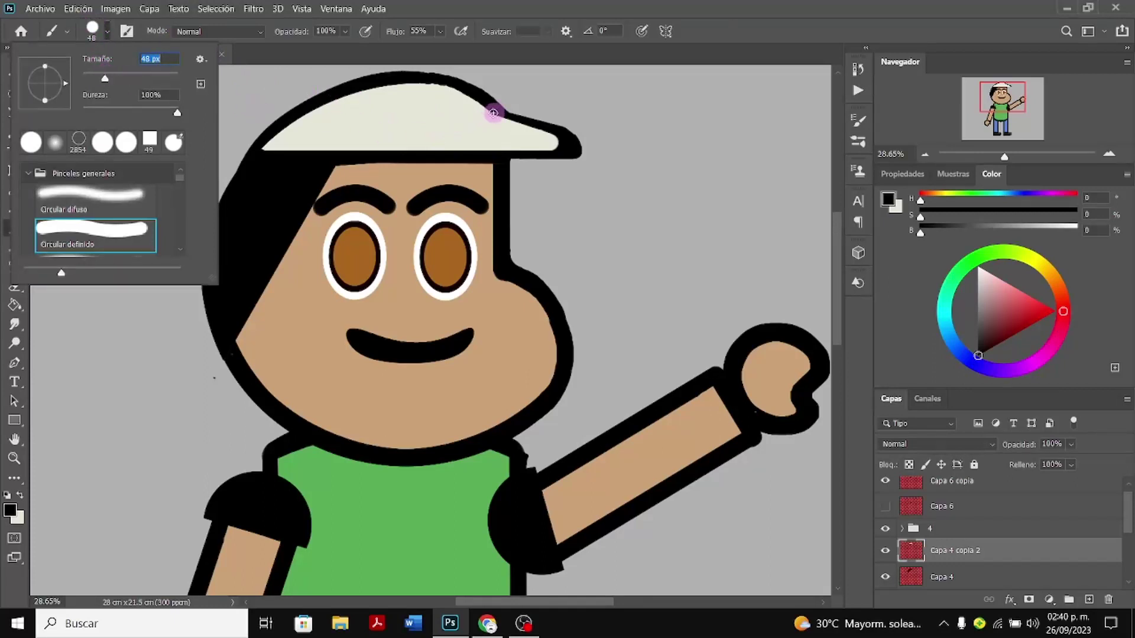
Try black strokes along the cap's upper edge and brim tip, undoing them
{"action": "left_click", "coordinate": [494, 113]}
{"action": "mouse_move", "coordinate": [494, 112]}
{"action": "left_mouse_down"}
{"action": "mouse_move", "coordinate": [541, 131]}
{"action": "mouse_move", "coordinate": [551, 132]}
{"action": "left_mouse_up"}
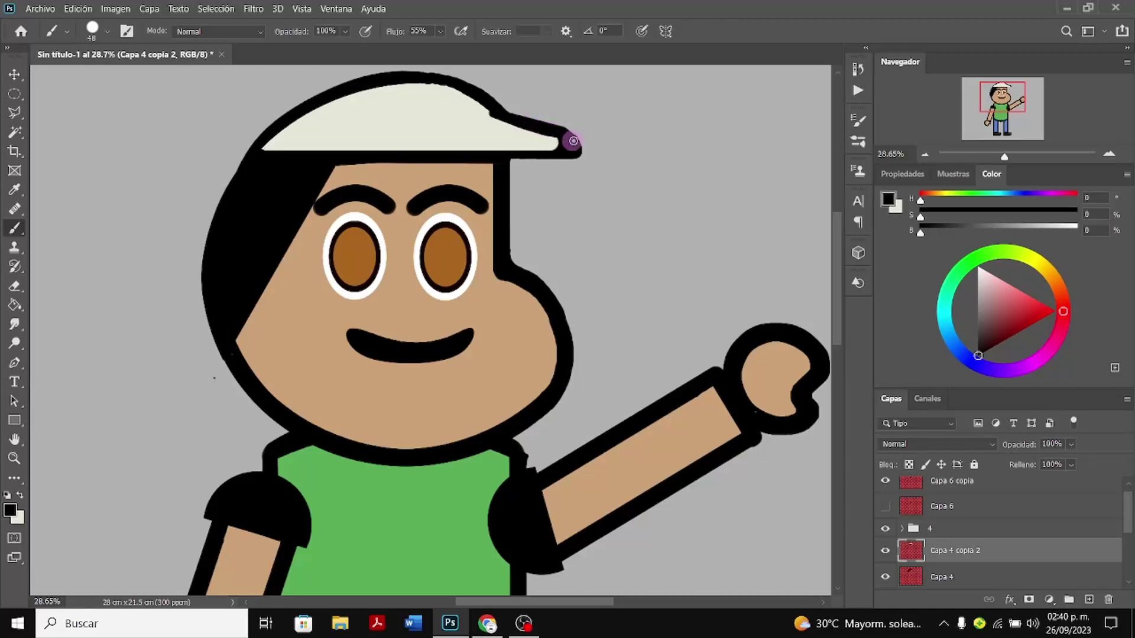
{"action": "key", "text": "ctrl+z"}
{"action": "mouse_move", "coordinate": [522, 127]}
{"action": "left_mouse_down"}
{"action": "mouse_move", "coordinate": [484, 101]}
{"action": "mouse_move", "coordinate": [505, 123]}
{"action": "mouse_move", "coordinate": [556, 135]}
{"action": "left_mouse_up"}
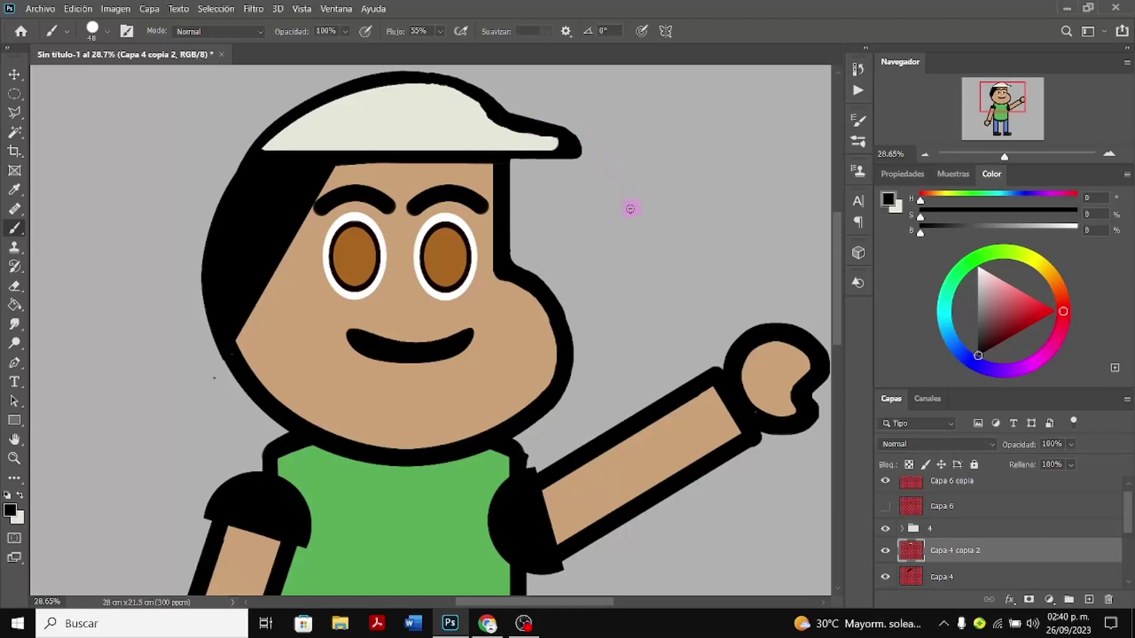
{"action": "key", "text": "ctrl+z"}
{"action": "mouse_move", "coordinate": [500, 123]}
{"action": "left_mouse_down"}
{"action": "mouse_move", "coordinate": [484, 101]}
{"action": "mouse_move", "coordinate": [494, 115]}
{"action": "left_mouse_up"}
Paint over a small patch of the cap's top outline in cream
{"action": "left_click", "coordinate": [21, 495]}
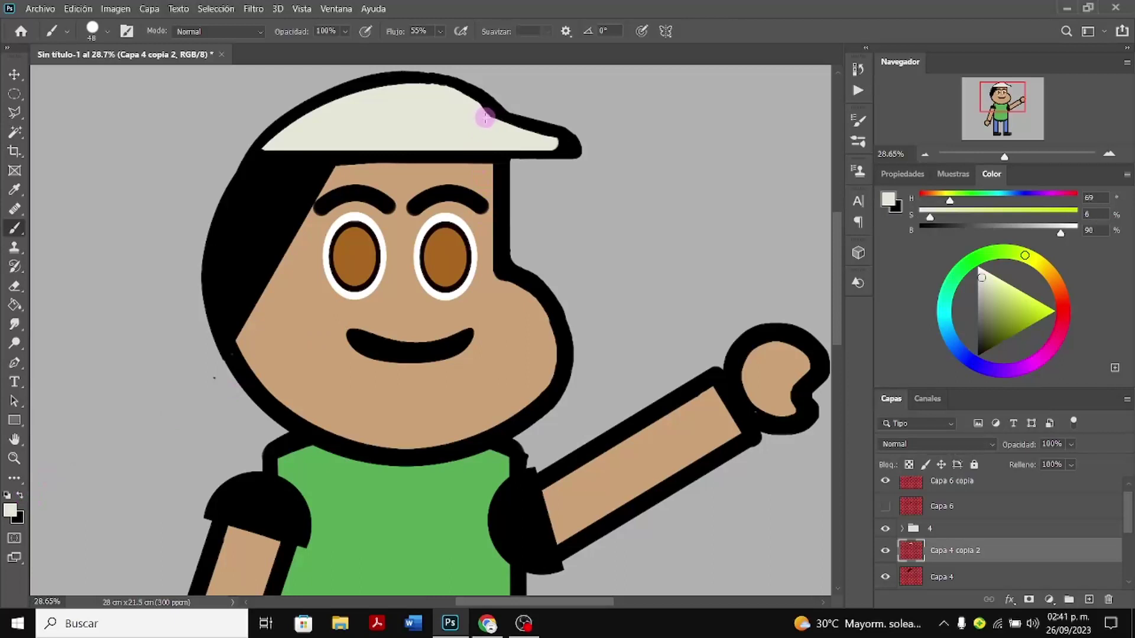
{"action": "left_click_drag", "start_coordinate": [489, 119], "coordinate": [498, 118]}
{"action": "scroll", "coordinate": [952, 547], "scroll_direction": "down", "scroll_amount": 1}
Hide folder 3's body, show the white-shirt body in folder 1, and zoom to fit
{"action": "scroll", "coordinate": [949, 544], "scroll_direction": "up", "scroll_amount": 2}
{"action": "left_click", "coordinate": [885, 515]}
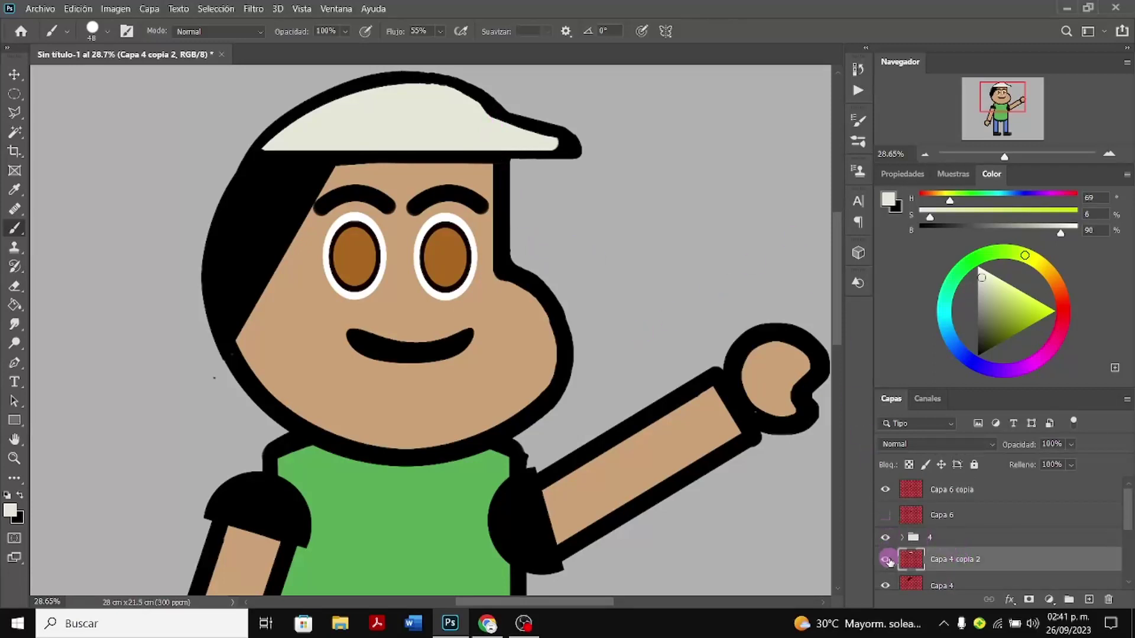
{"action": "left_click", "coordinate": [885, 559]}
{"action": "left_click", "coordinate": [886, 560]}
{"action": "scroll", "coordinate": [1081, 521], "scroll_direction": "down", "scroll_amount": 3}
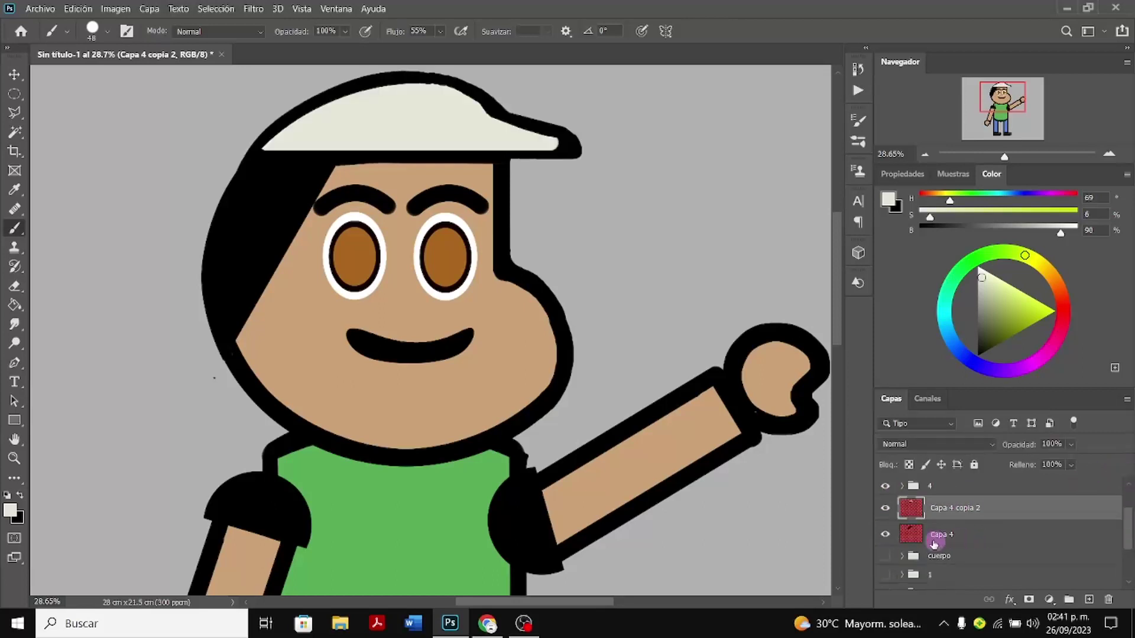
{"action": "scroll", "coordinate": [887, 554], "scroll_direction": "down", "scroll_amount": 2}
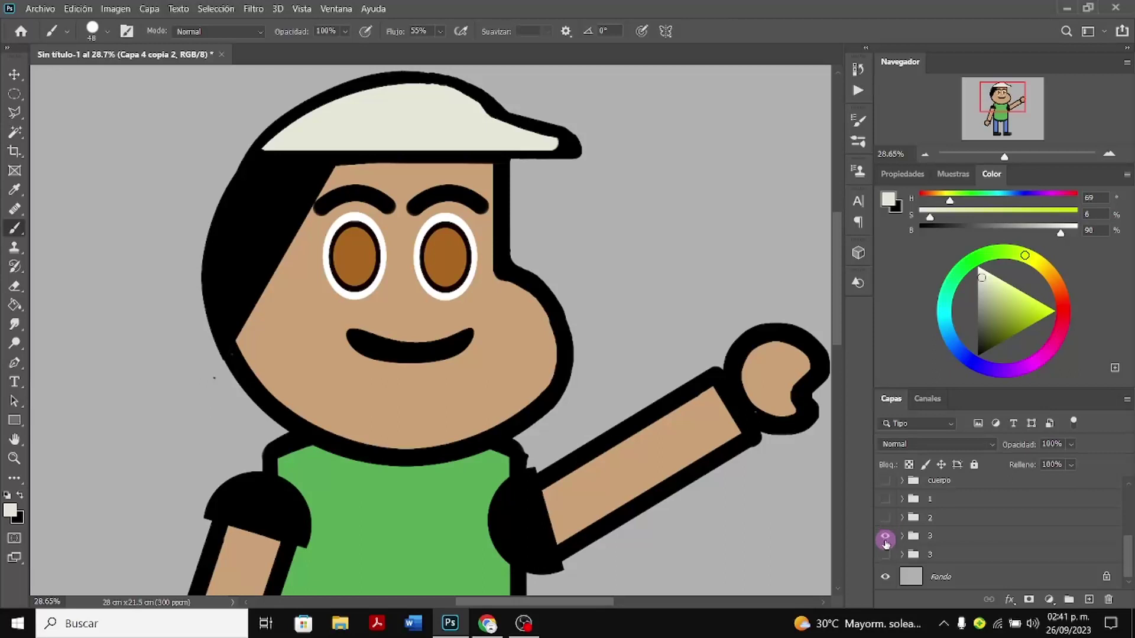
{"action": "left_click", "coordinate": [886, 536]}
{"action": "scroll", "coordinate": [886, 542], "scroll_direction": "up", "scroll_amount": 1}
{"action": "scroll", "coordinate": [886, 544], "scroll_direction": "up", "scroll_amount": 1}
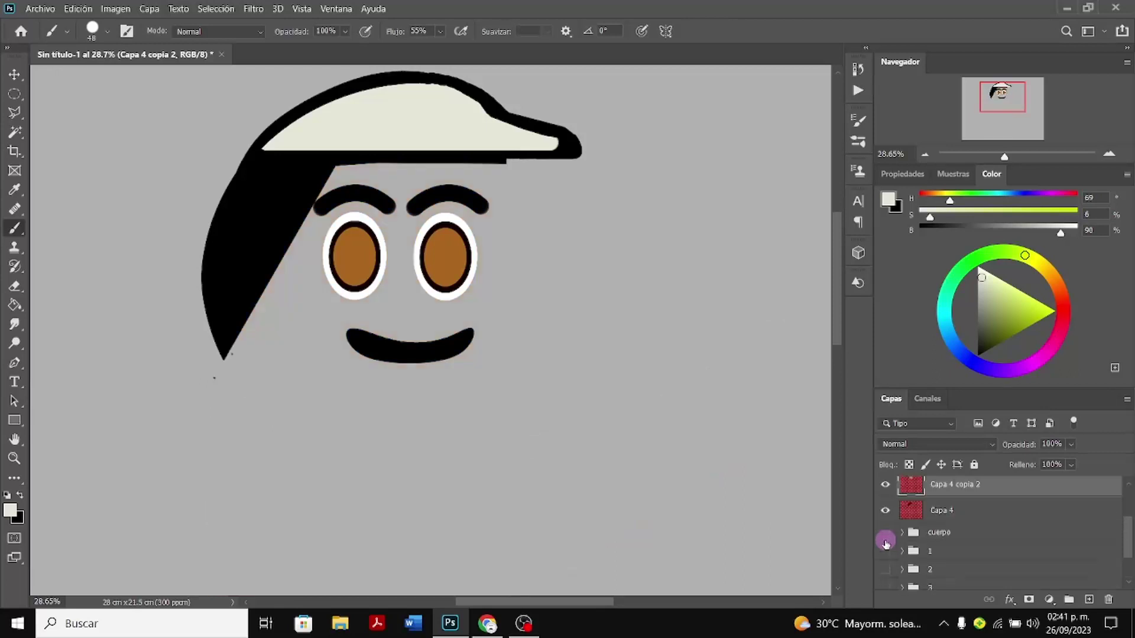
{"action": "left_click", "coordinate": [886, 553]}
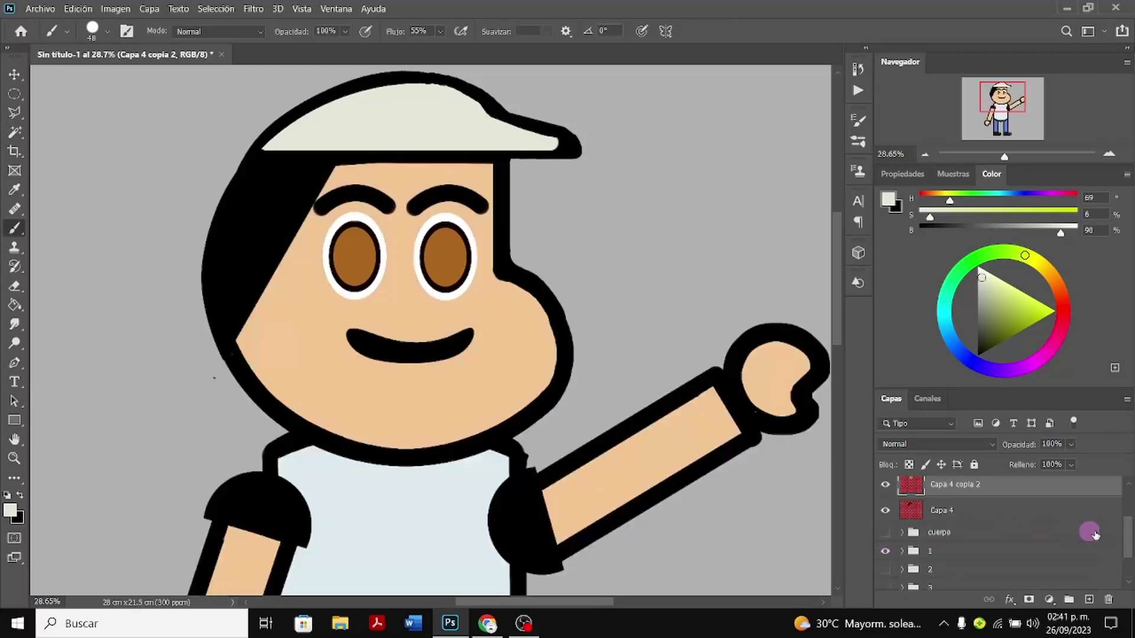
{"action": "left_click_drag", "start_coordinate": [1129, 542], "coordinate": [1130, 553]}
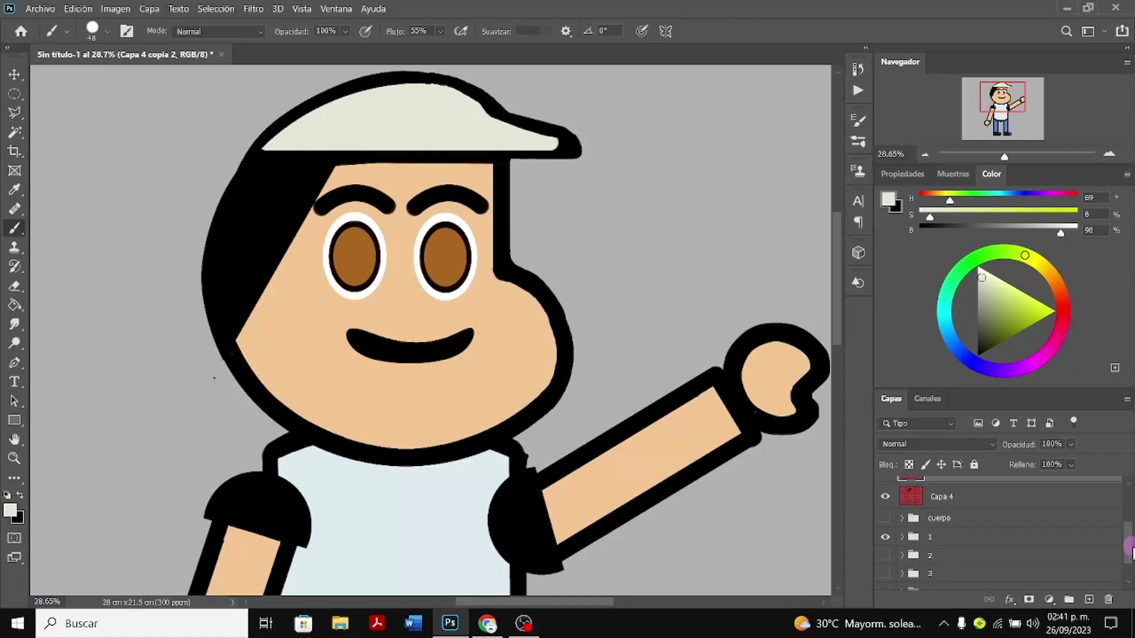
{"action": "key", "text": "ctrl+0"}
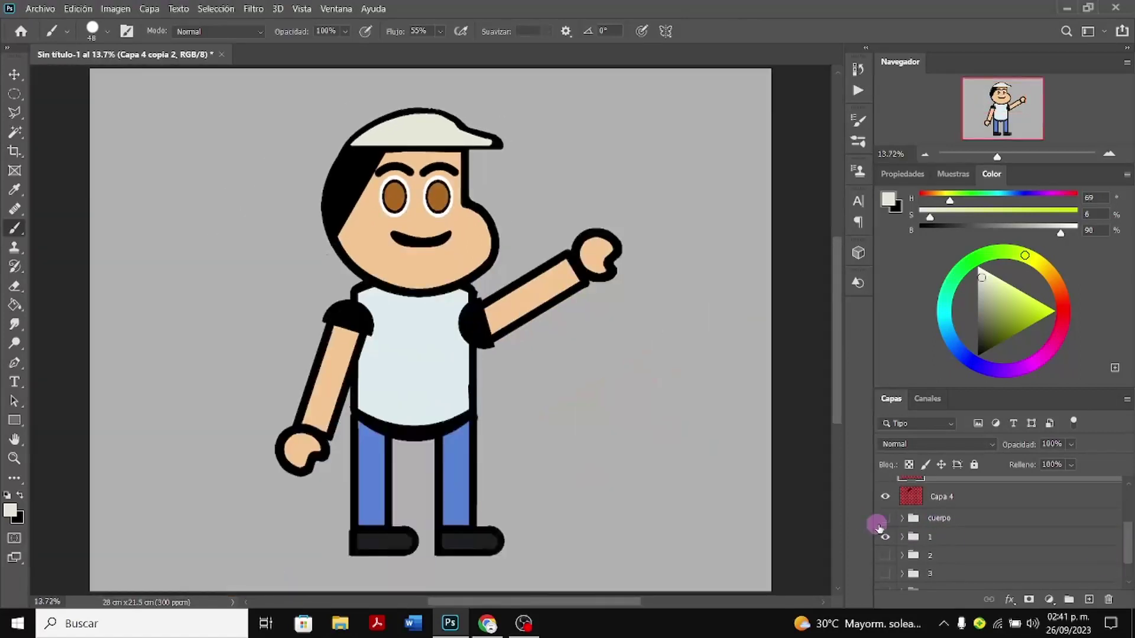
{"action": "scroll", "coordinate": [881, 531], "scroll_direction": "down", "scroll_amount": 1}
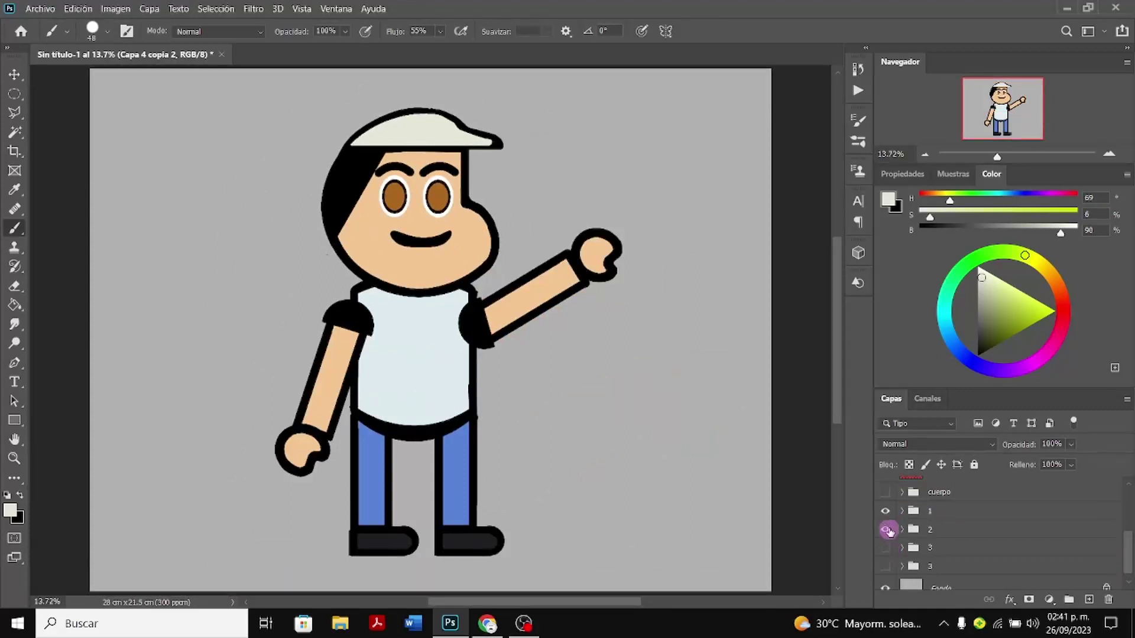
Preview the blue and green shirt bodies, then show and select the red-shirt body folder 3
{"action": "left_click", "coordinate": [885, 511]}
{"action": "left_click", "coordinate": [885, 548]}
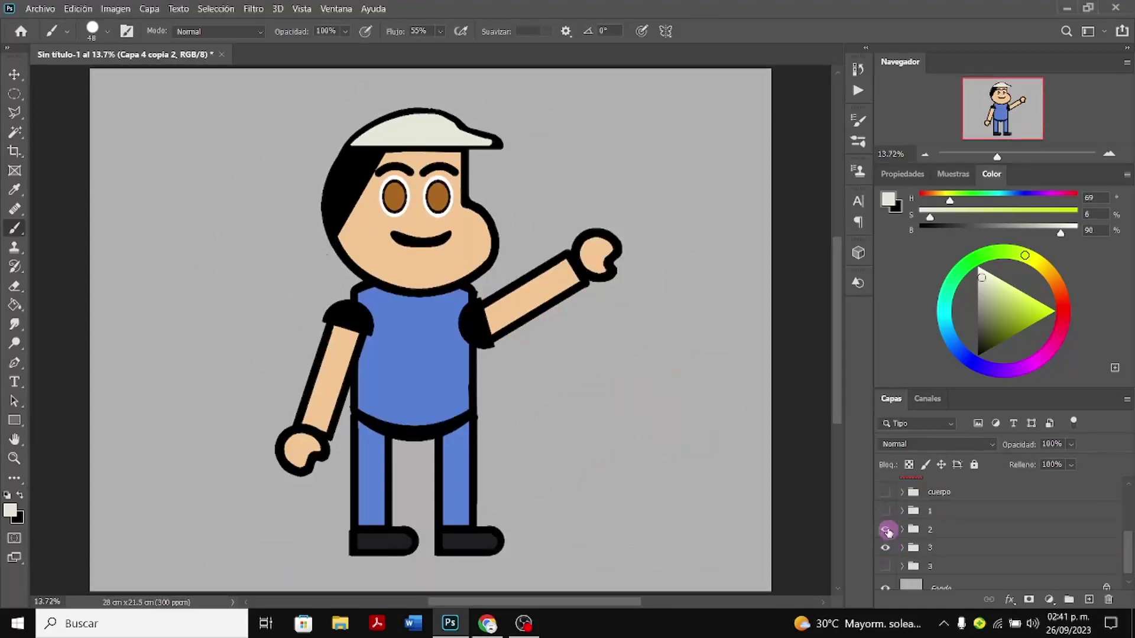
{"action": "left_click", "coordinate": [887, 531]}
{"action": "left_click", "coordinate": [885, 548]}
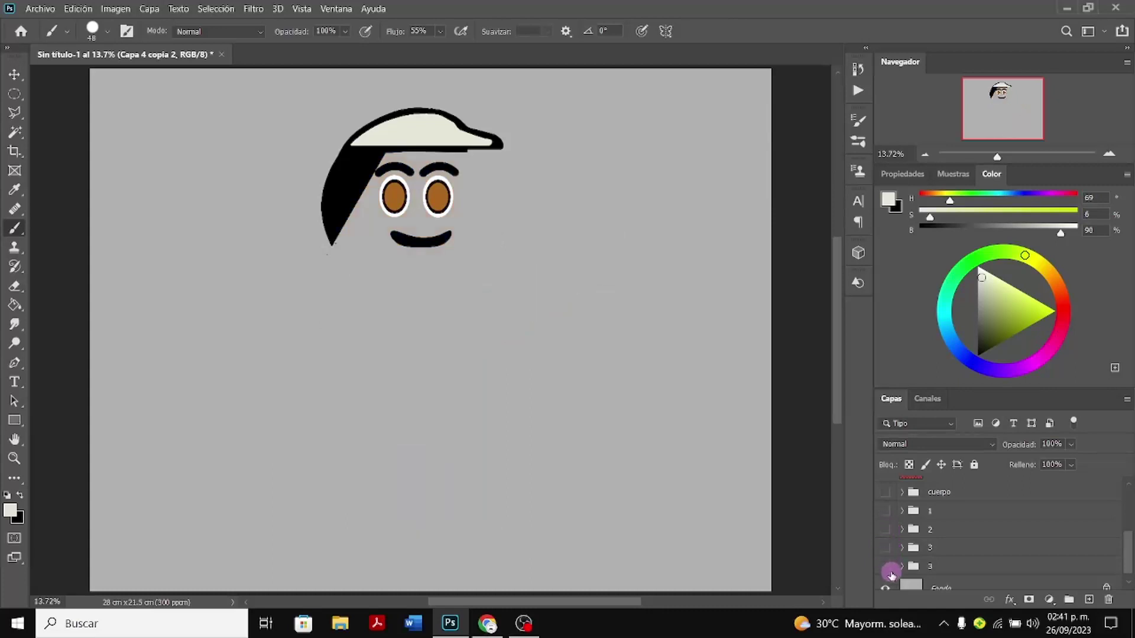
{"action": "left_click", "coordinate": [886, 572]}
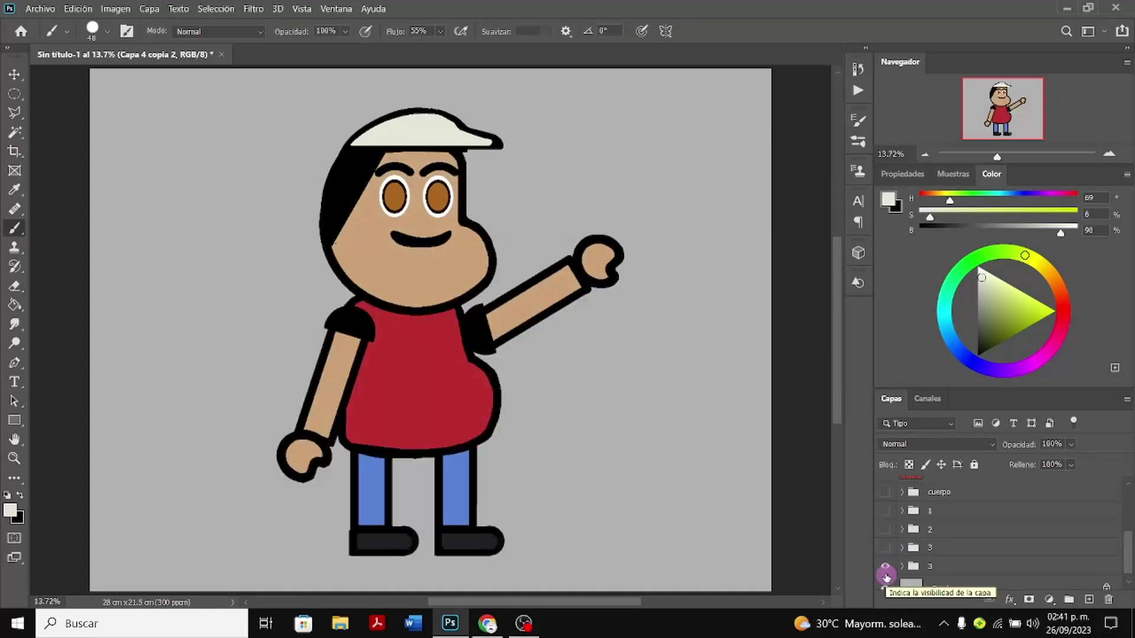
{"action": "left_click", "coordinate": [885, 569]}
{"action": "scroll", "coordinate": [898, 576], "scroll_direction": "down", "scroll_amount": 1}
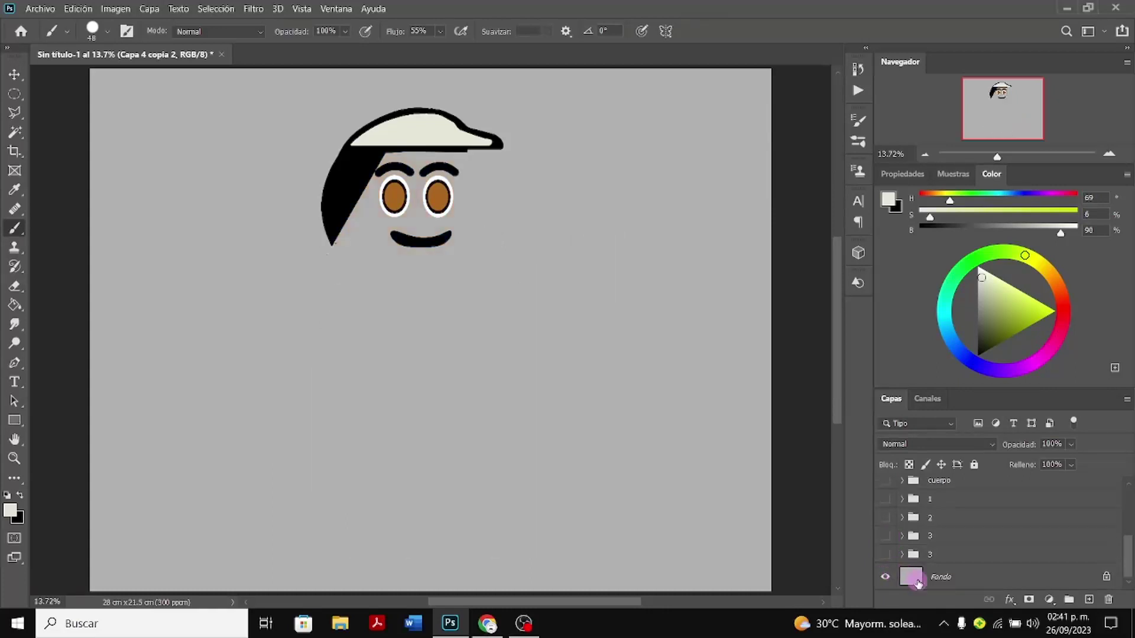
{"action": "left_click", "coordinate": [886, 555]}
{"action": "left_click", "coordinate": [929, 556]}
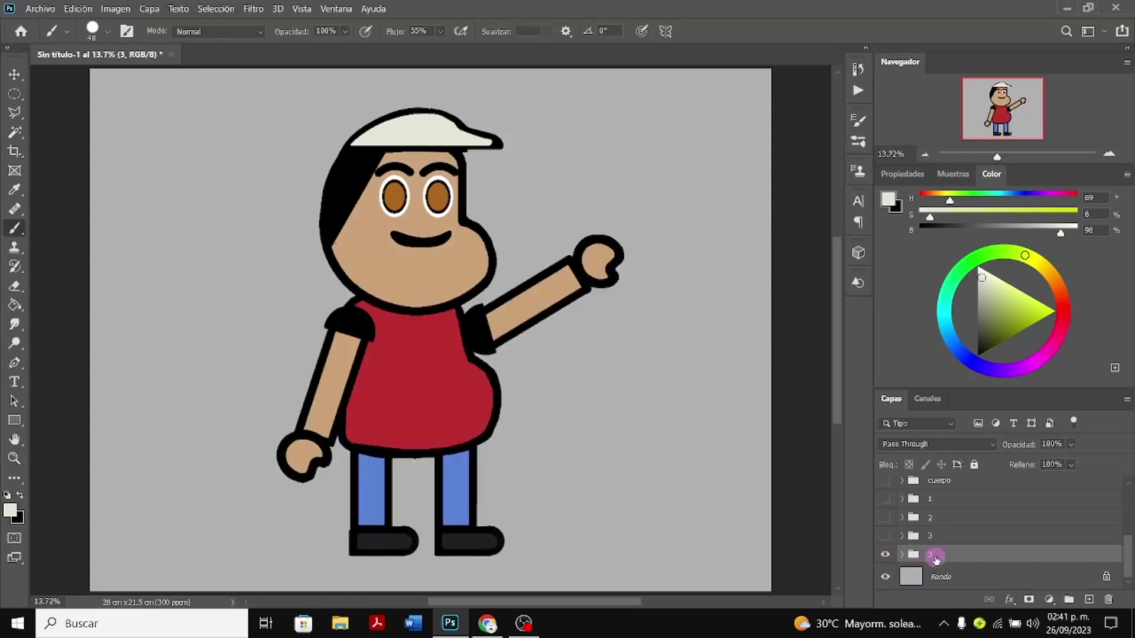
{"action": "left_click", "coordinate": [14, 75]}
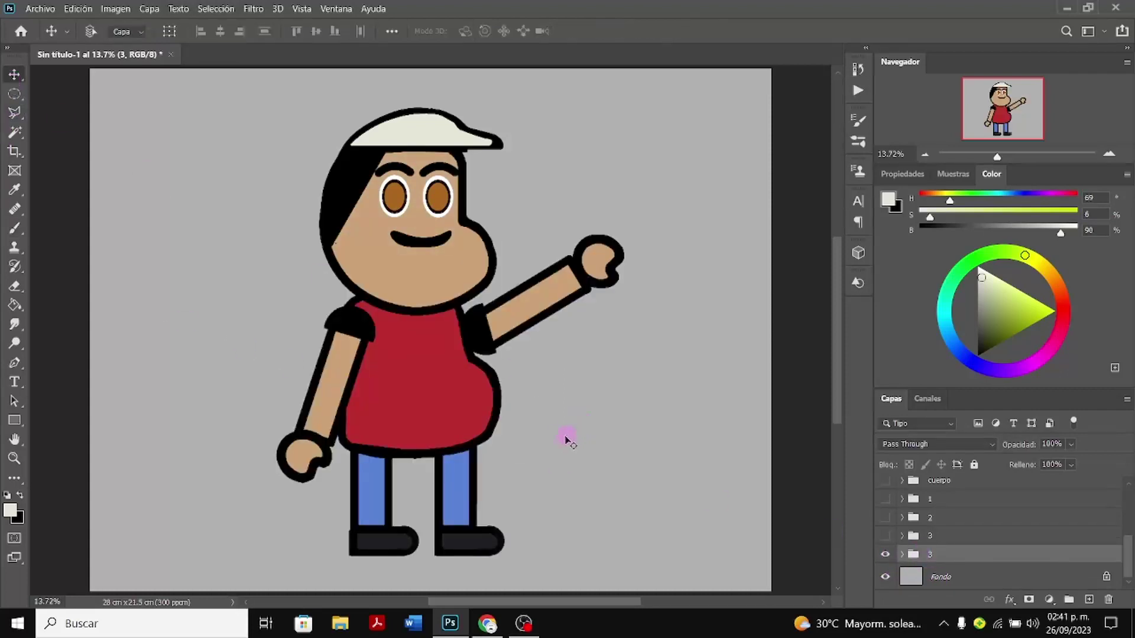
Drag the red-shirt body up so it sits snugly beneath the boy's head
{"action": "left_click_drag", "start_coordinate": [568, 437], "coordinate": [573, 423]}
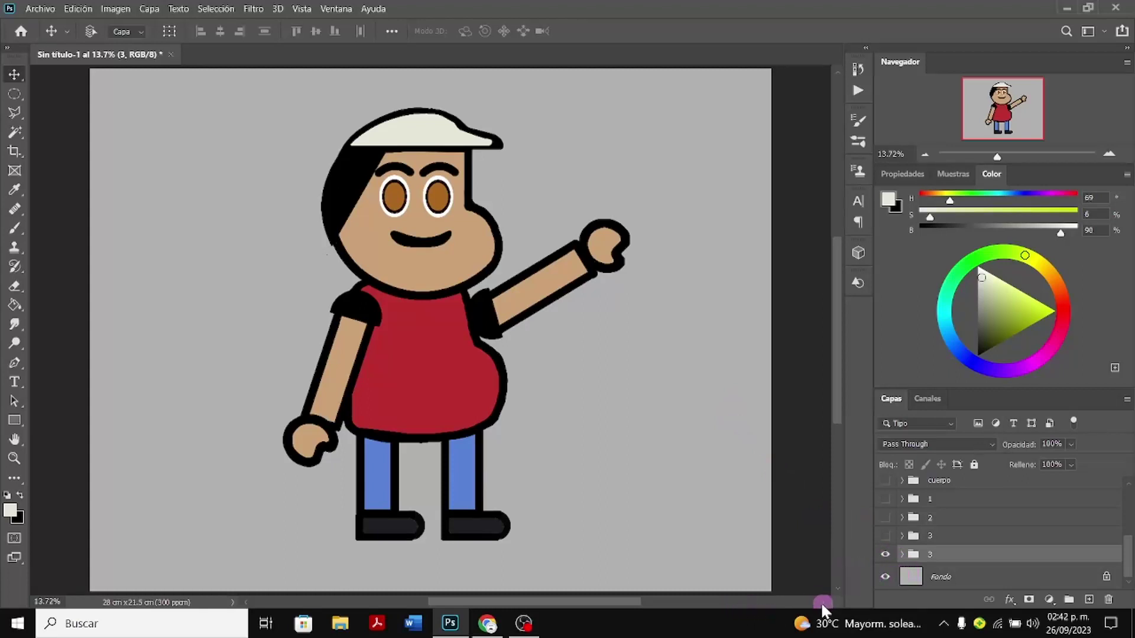
{"action": "left_click_drag", "start_coordinate": [581, 423], "coordinate": [581, 396]}
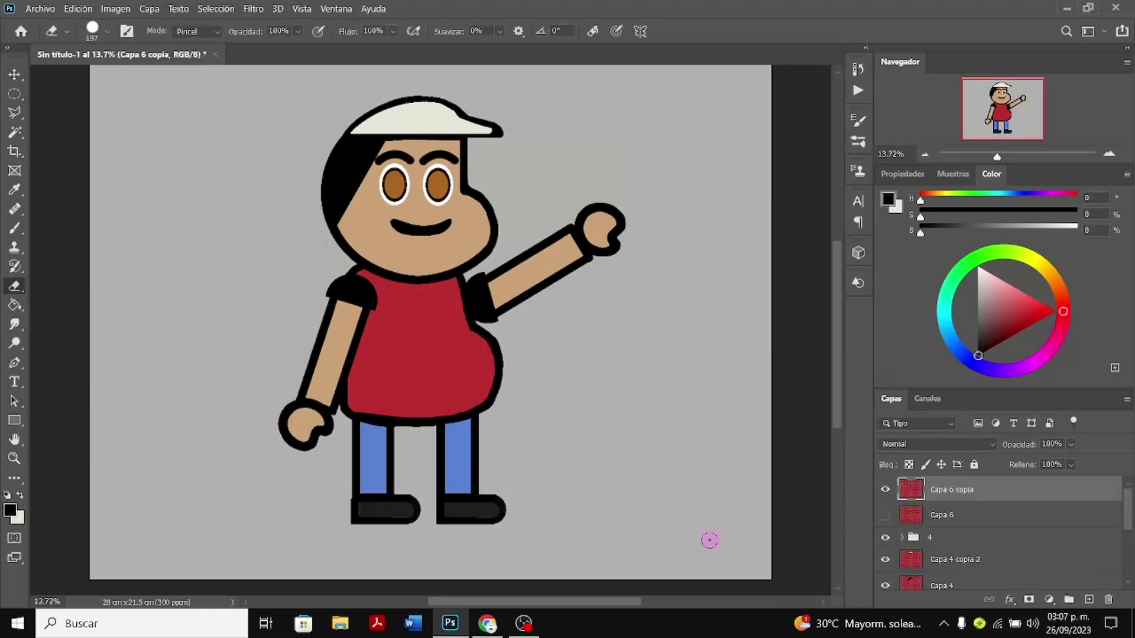
Erase the red-shirt boy's old smile and draw a curved smile path with the Pen tool
{"action": "mouse_move", "coordinate": [422, 231]}
{"action": "left_mouse_down"}
{"action": "mouse_move", "coordinate": [451, 221]}
{"action": "mouse_move", "coordinate": [390, 223]}
{"action": "left_mouse_up"}
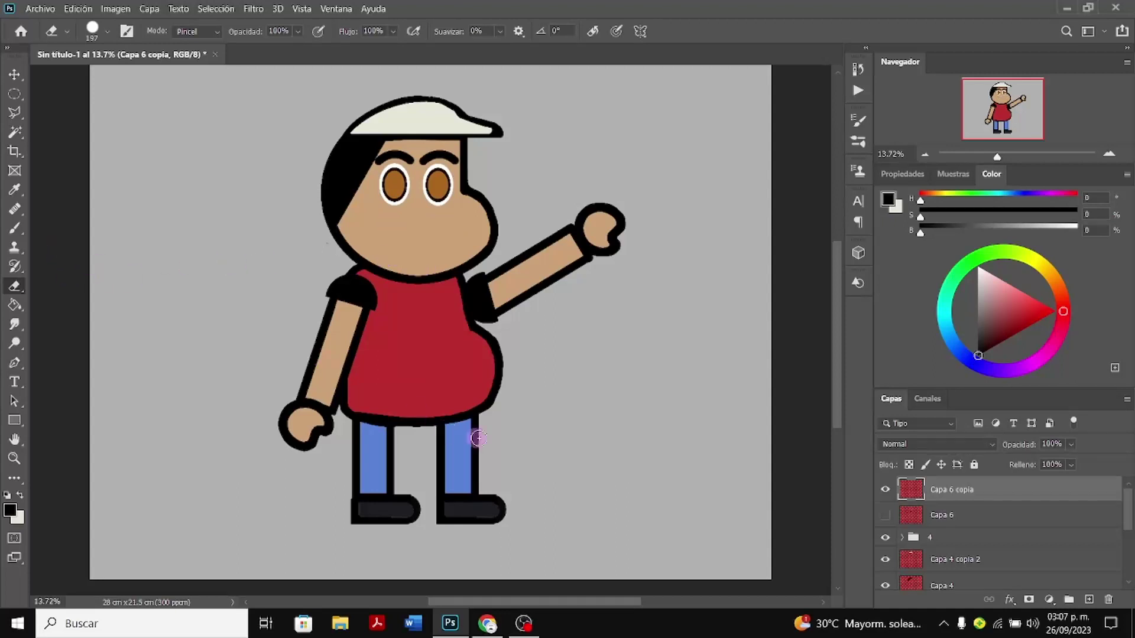
{"action": "scroll", "coordinate": [471, 436], "scroll_direction": "up", "scroll_amount": 1}
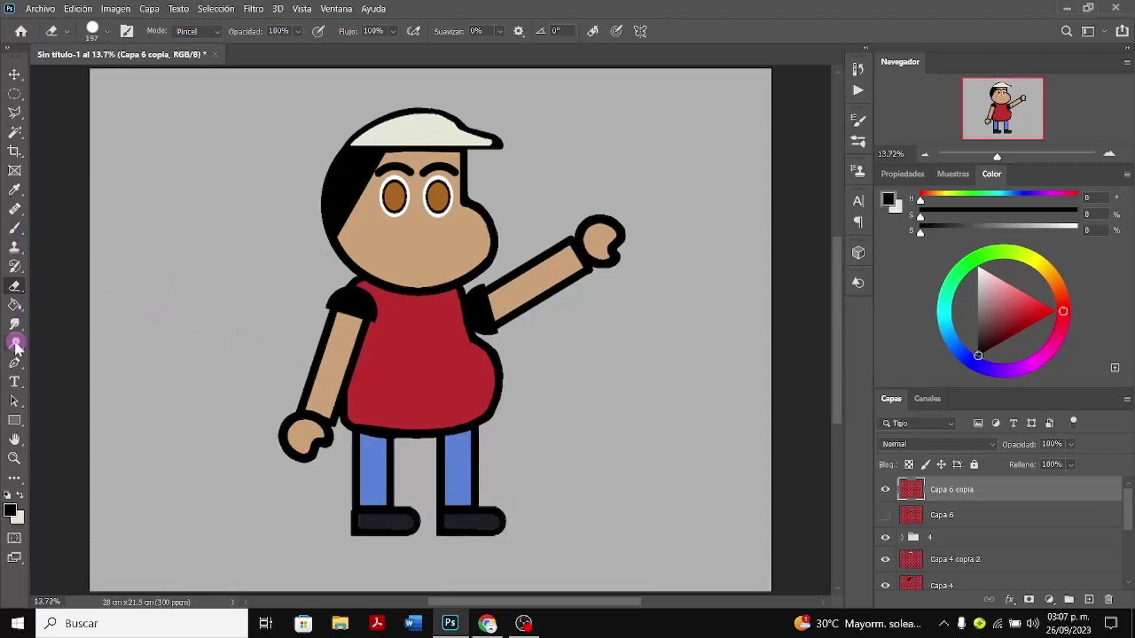
{"action": "left_click", "coordinate": [14, 361]}
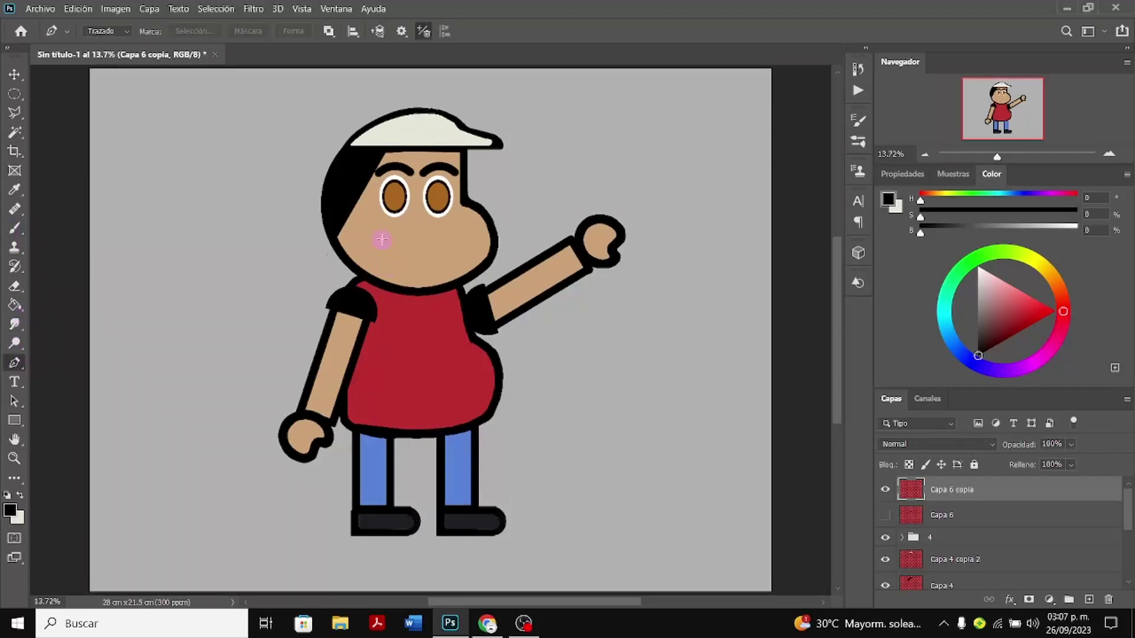
{"action": "left_click", "coordinate": [382, 239]}
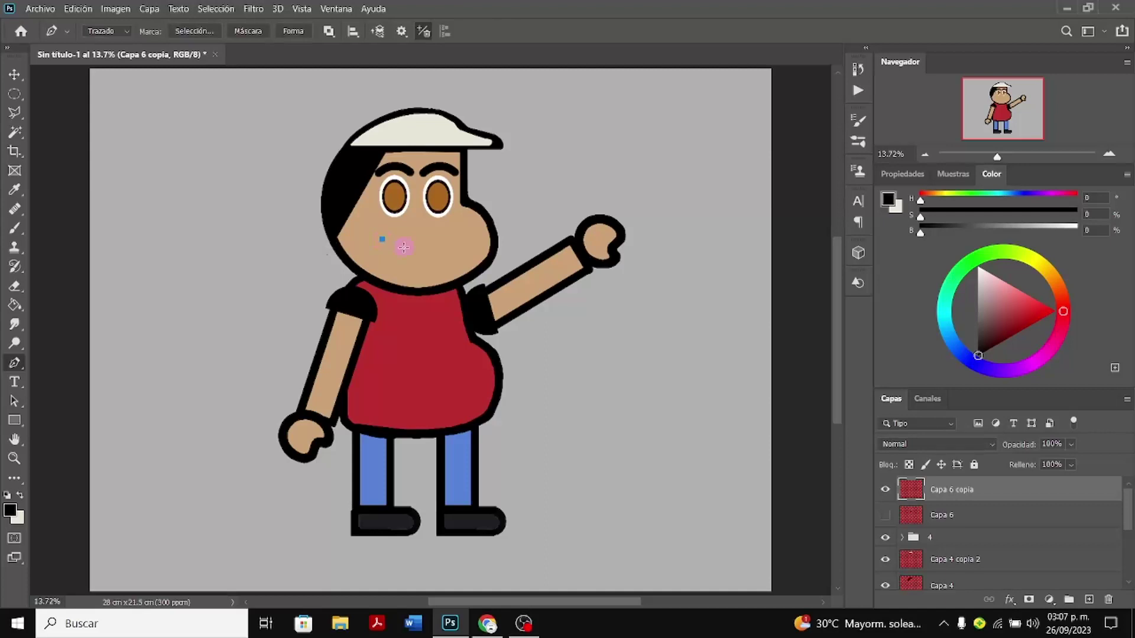
{"action": "left_click", "coordinate": [453, 239]}
{"action": "left_click_drag", "start_coordinate": [453, 238], "coordinate": [488, 205]}
Stroke the smile path on Capa 6 copia with the brush and deselect the path
{"action": "right_click", "coordinate": [416, 258]}
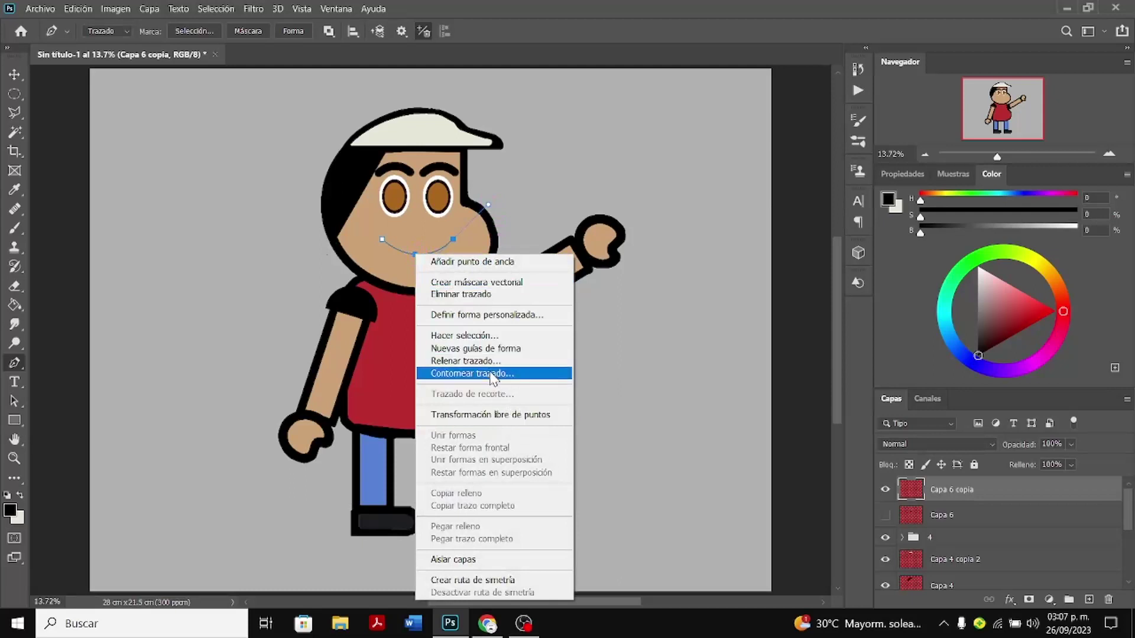
{"action": "left_click", "coordinate": [491, 373]}
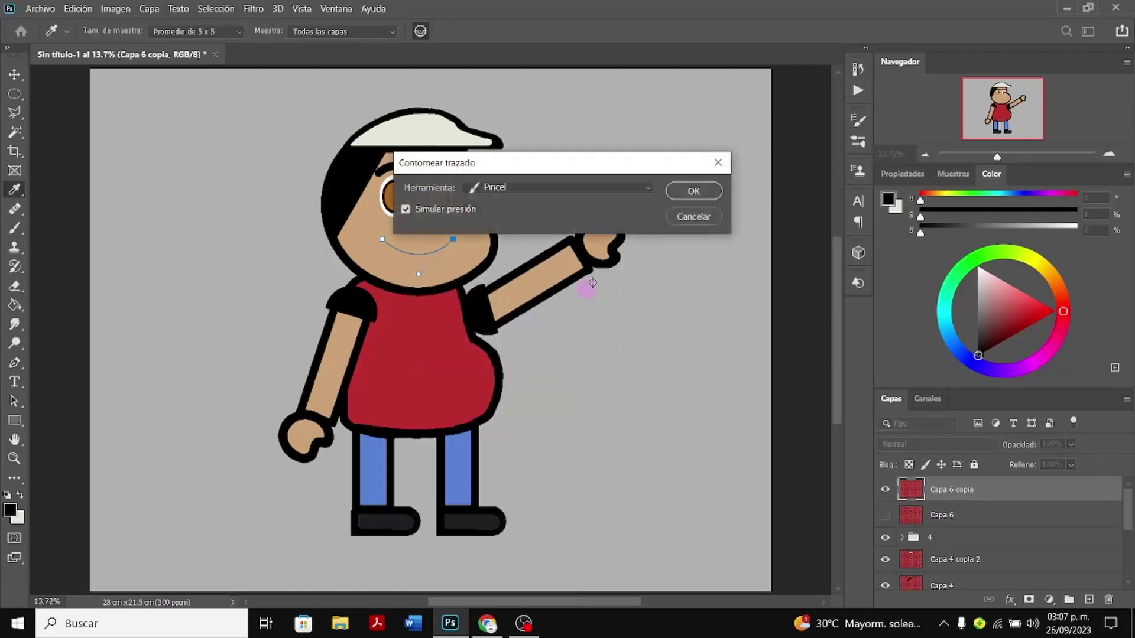
{"action": "left_click", "coordinate": [686, 188]}
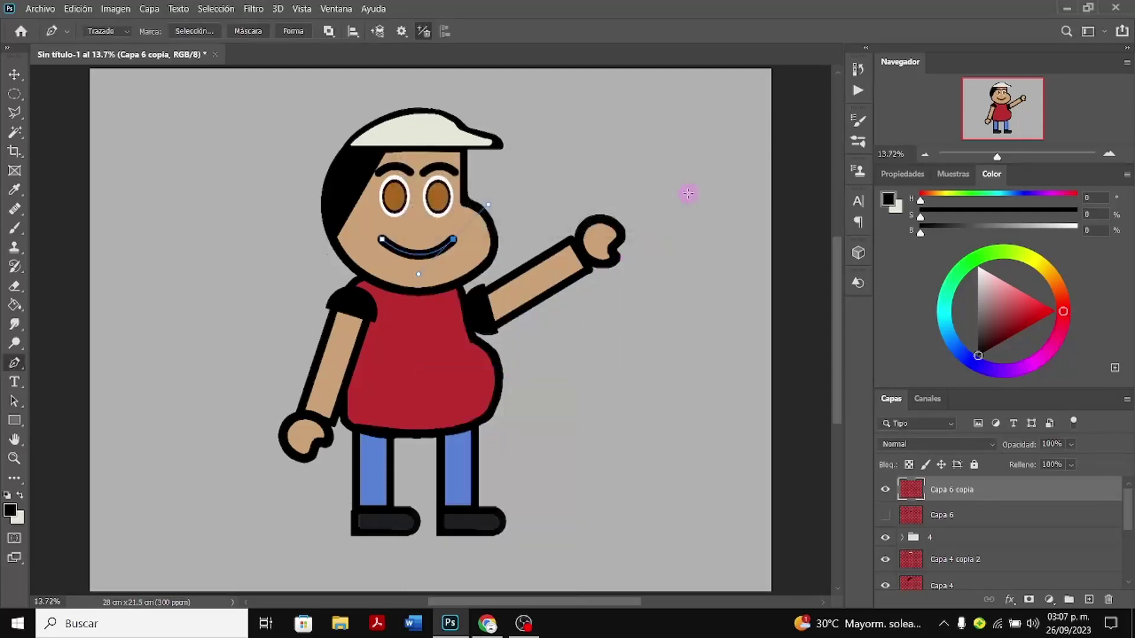
{"action": "key", "text": "Return"}
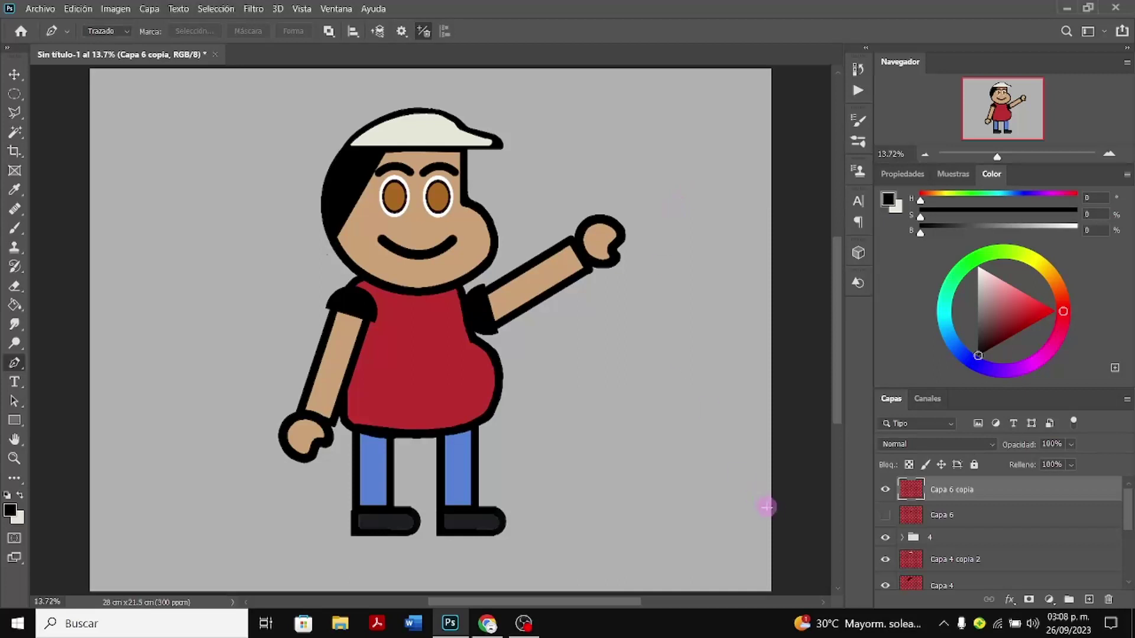
Expand folder 3 and select the red figure's body layers, from Capa 1 copia 3 through Capa 3
{"action": "scroll", "coordinate": [910, 538], "scroll_direction": "down", "scroll_amount": 1}
{"action": "scroll", "coordinate": [918, 550], "scroll_direction": "down", "scroll_amount": 3}
{"action": "scroll", "coordinate": [919, 550], "scroll_direction": "down", "scroll_amount": 2}
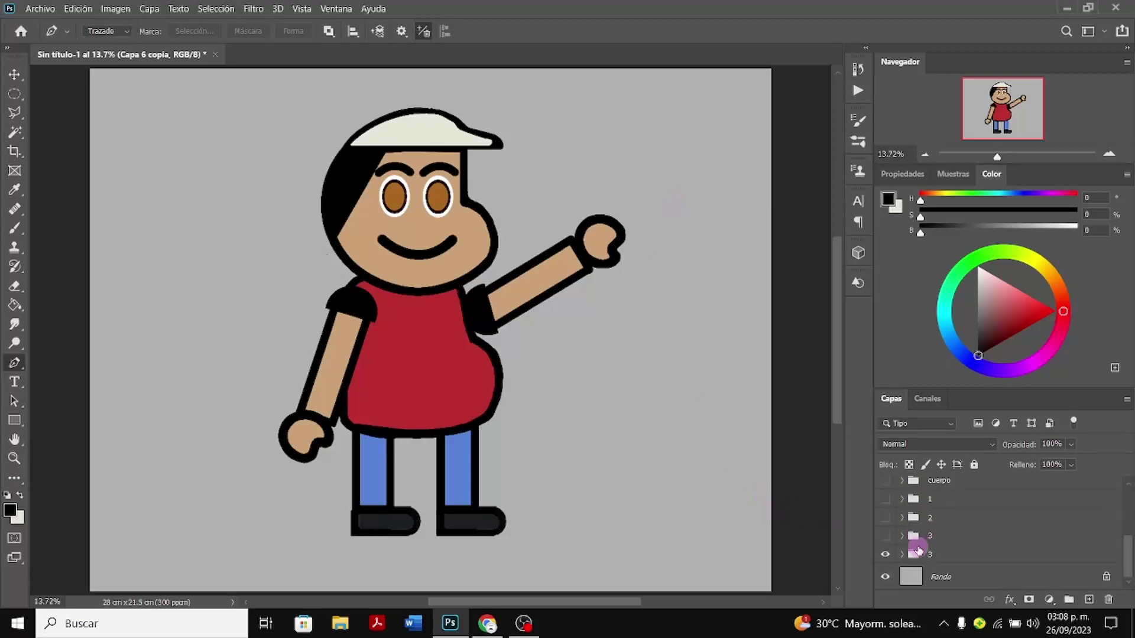
{"action": "left_click", "coordinate": [902, 556]}
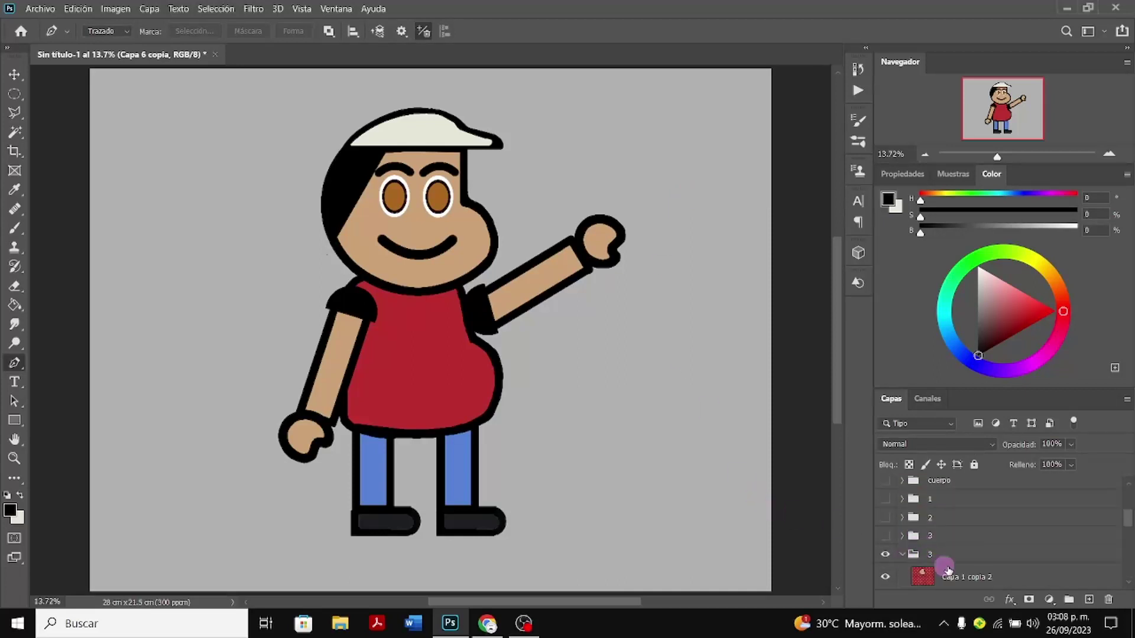
{"action": "scroll", "coordinate": [946, 567], "scroll_direction": "down", "scroll_amount": 3}
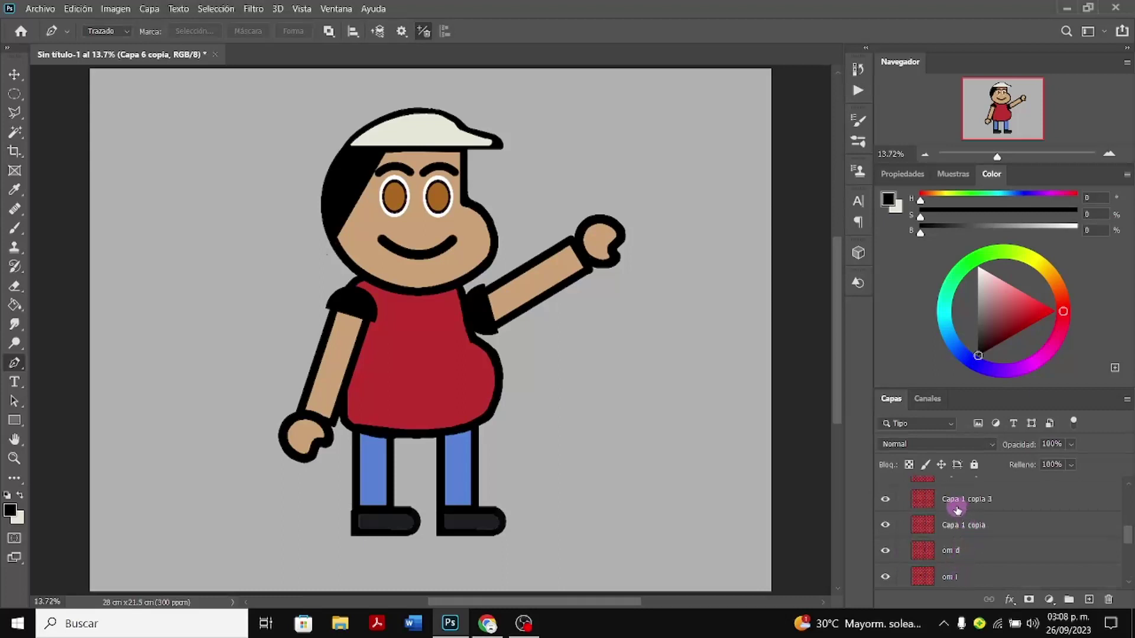
{"action": "left_click", "coordinate": [957, 510]}
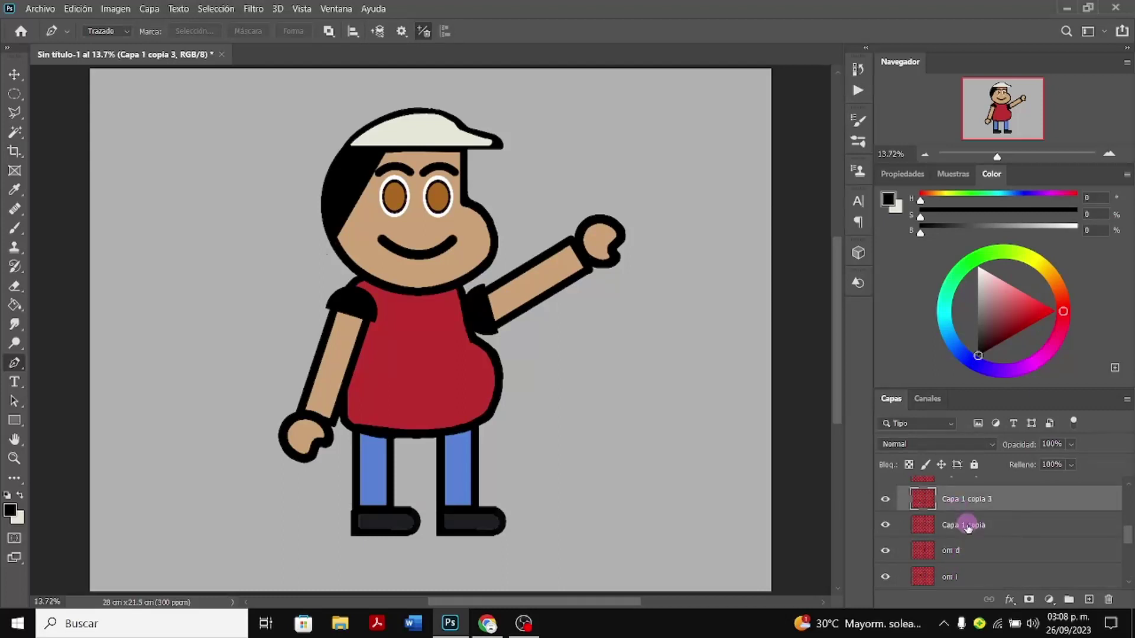
{"action": "left_click", "coordinate": [967, 553], "text": "shift"}
{"action": "scroll", "coordinate": [967, 552], "scroll_direction": "down", "scroll_amount": 3}
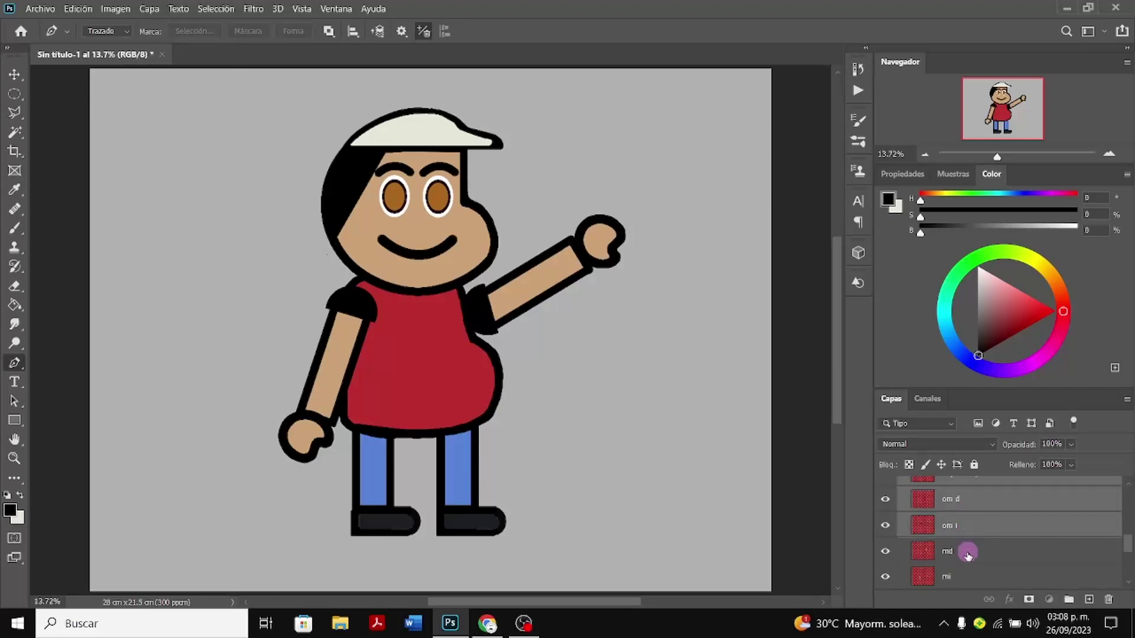
{"action": "scroll", "coordinate": [973, 532], "scroll_direction": "down", "scroll_amount": 2}
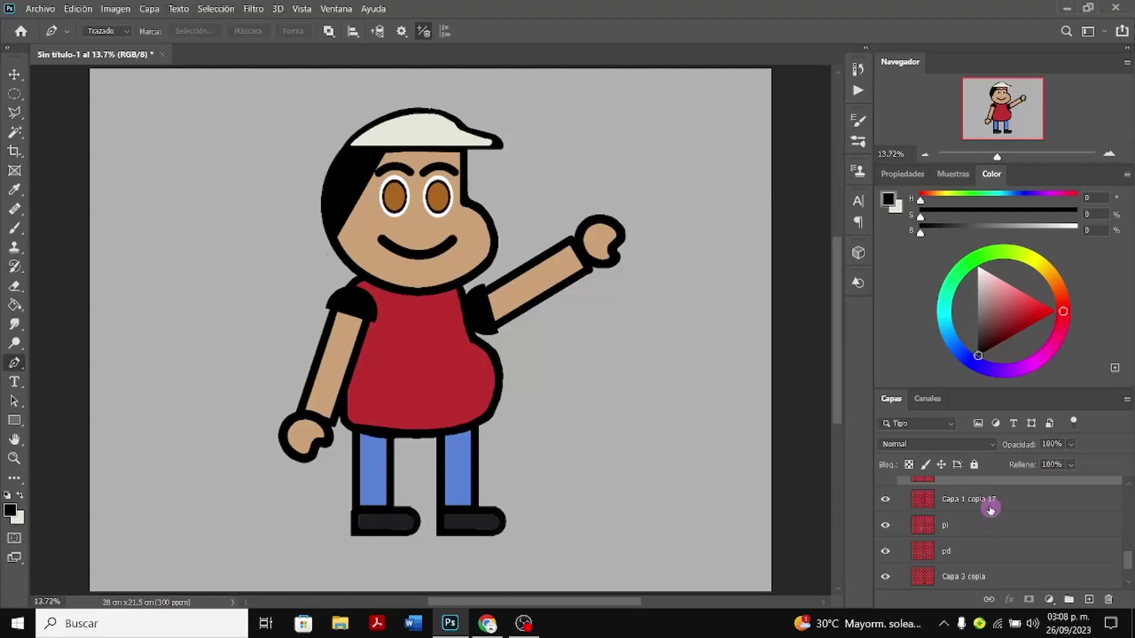
{"action": "left_click", "coordinate": [986, 502]}
{"action": "left_click", "coordinate": [981, 526], "text": "shift"}
{"action": "left_click", "coordinate": [980, 545], "text": "shift"}
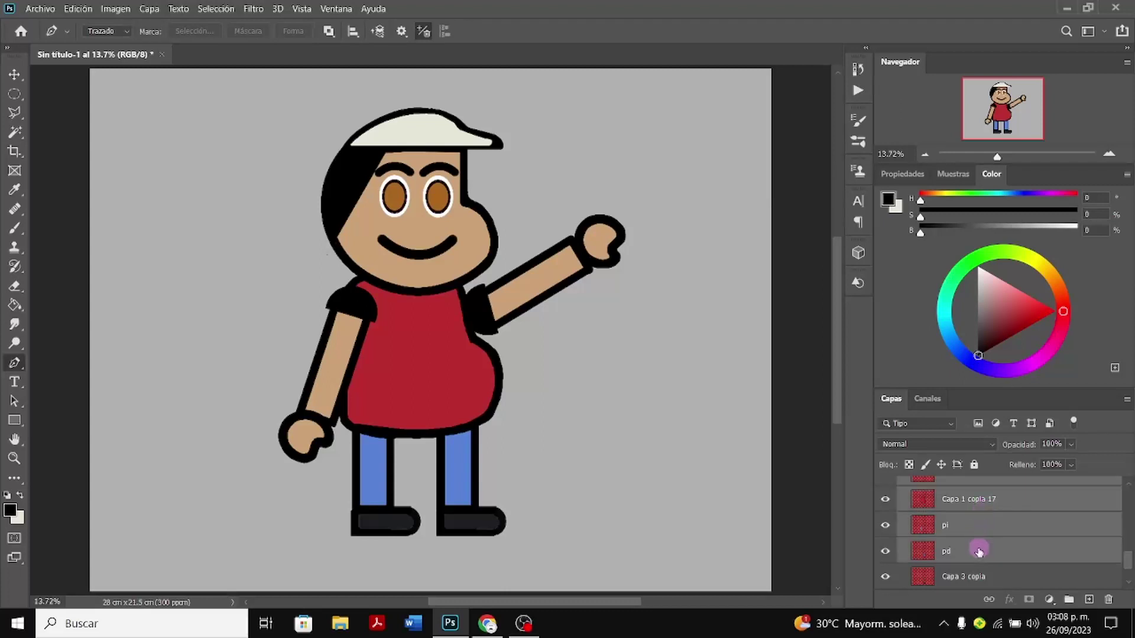
{"action": "scroll", "coordinate": [979, 545], "scroll_direction": "down", "scroll_amount": 2}
{"action": "left_click", "coordinate": [980, 529], "text": "shift"}
{"action": "left_click", "coordinate": [981, 555], "text": "shift"}
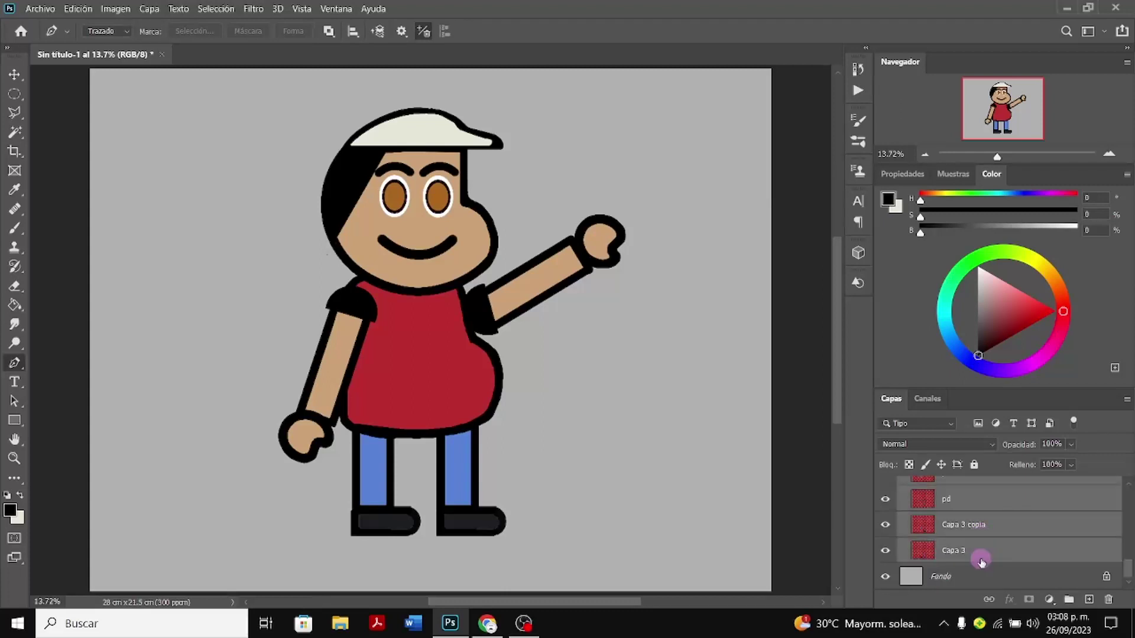
Scale the red body to about 67%, place it beneath the head, and apply the transform
{"action": "key", "text": "ctrl+t"}
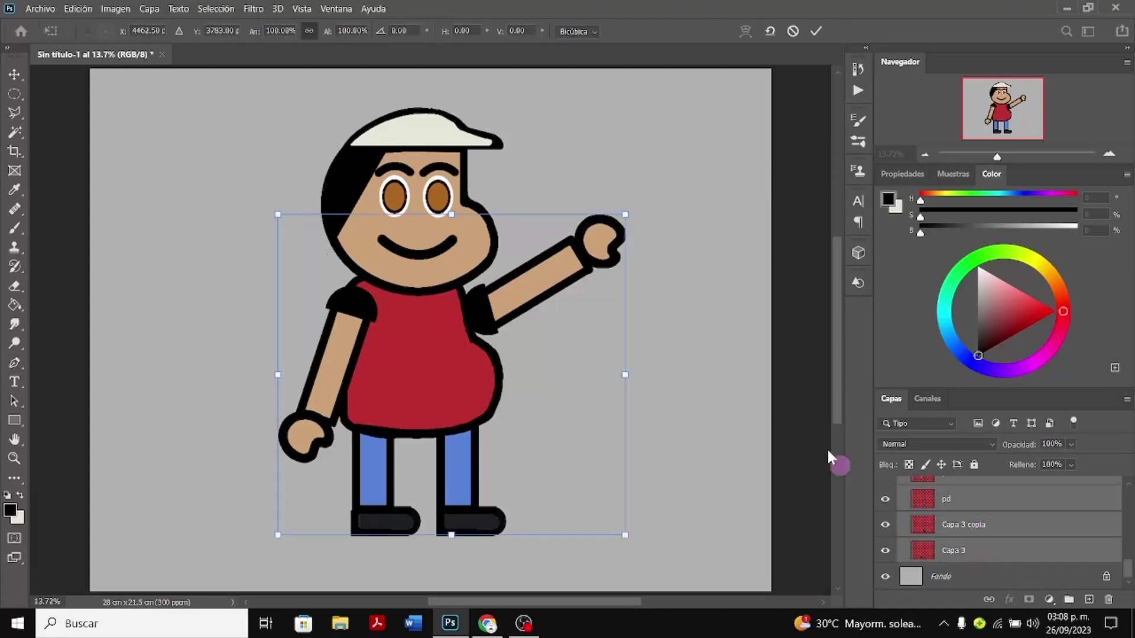
{"action": "left_click_drag", "start_coordinate": [625, 214], "coordinate": [474, 223]}
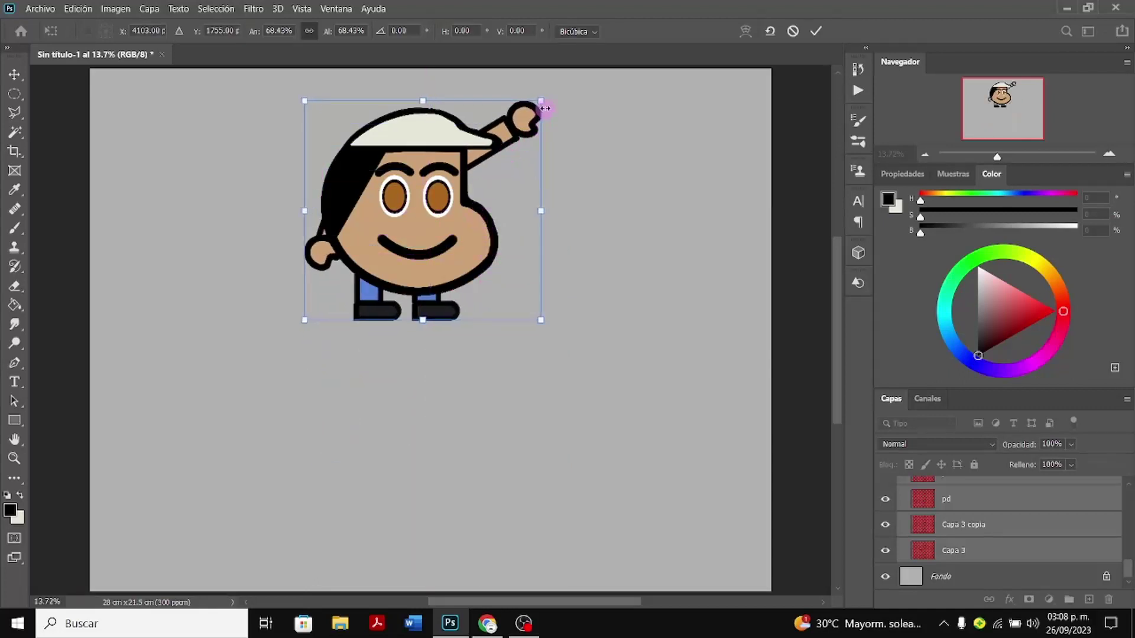
{"action": "left_click_drag", "start_coordinate": [543, 101], "coordinate": [511, 129]}
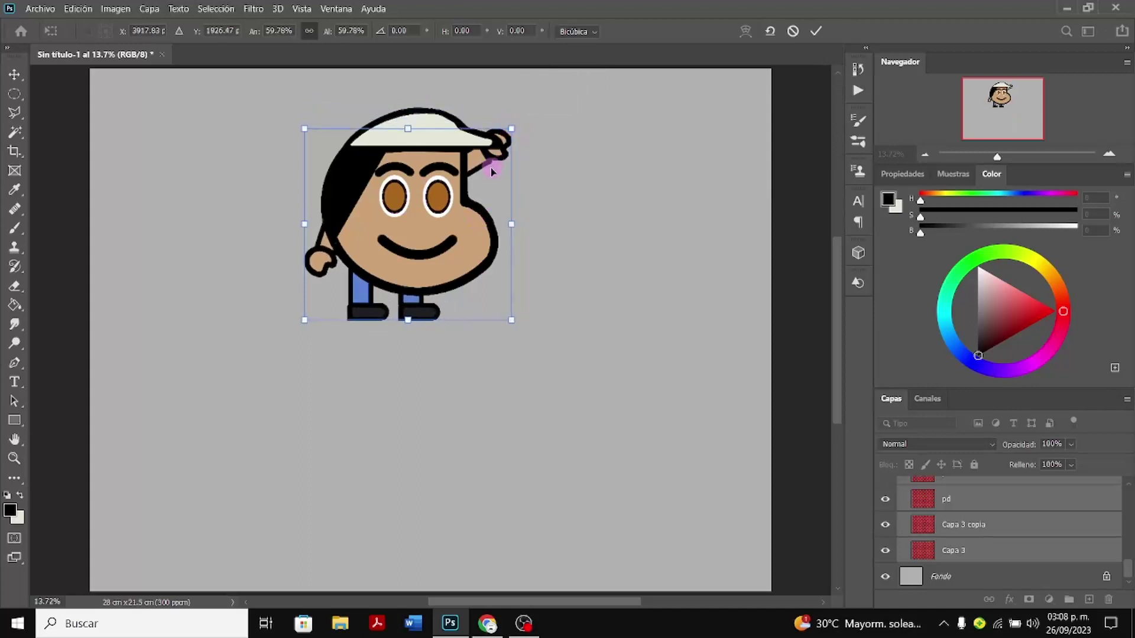
{"action": "left_click_drag", "start_coordinate": [490, 194], "coordinate": [521, 294]}
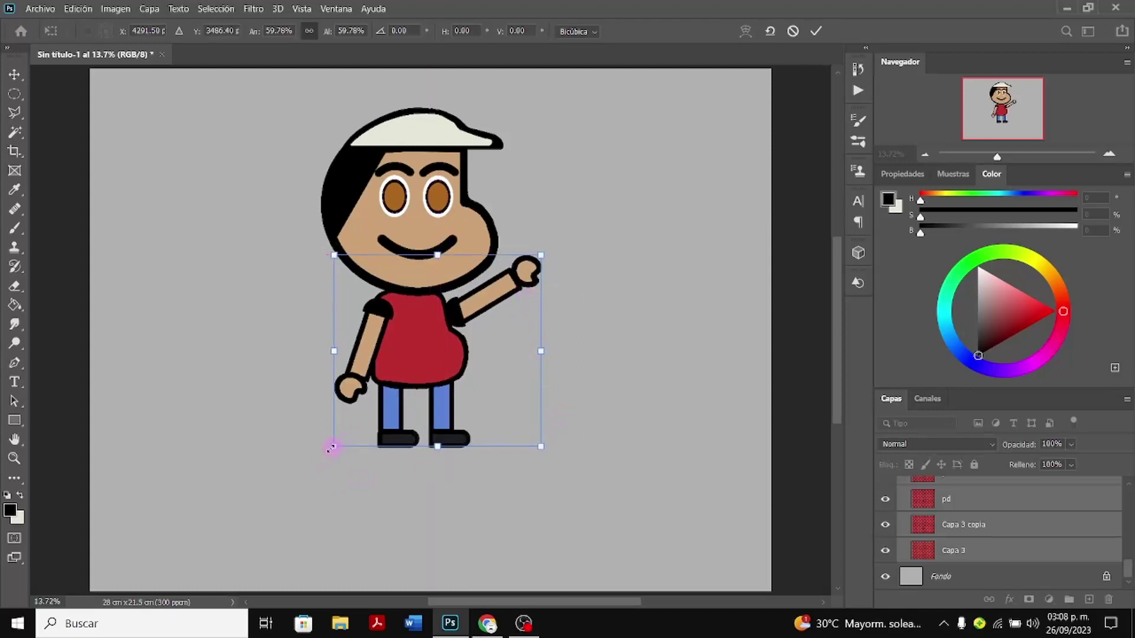
{"action": "left_click_drag", "start_coordinate": [332, 447], "coordinate": [306, 473]}
{"action": "mouse_move", "coordinate": [408, 400]}
{"action": "left_mouse_down"}
{"action": "mouse_move", "coordinate": [423, 236]}
{"action": "mouse_move", "coordinate": [410, 243]}
{"action": "mouse_move", "coordinate": [422, 225]}
{"action": "mouse_move", "coordinate": [424, 405]}
{"action": "mouse_move", "coordinate": [425, 394]}
{"action": "left_mouse_up"}
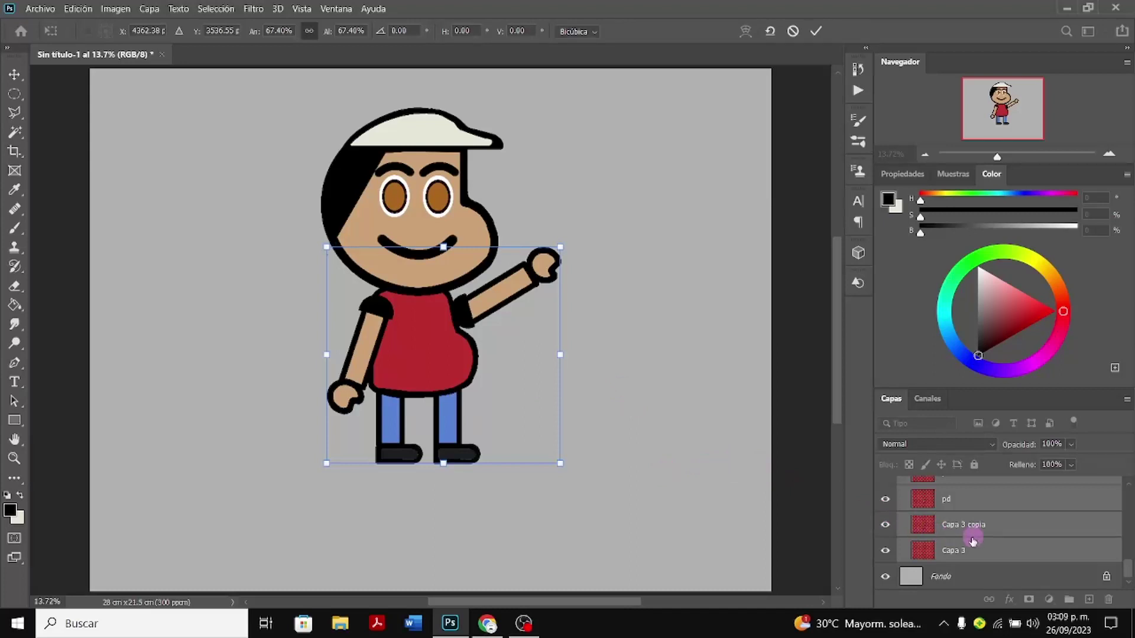
{"action": "scroll", "coordinate": [1031, 516], "scroll_direction": "up", "scroll_amount": 5}
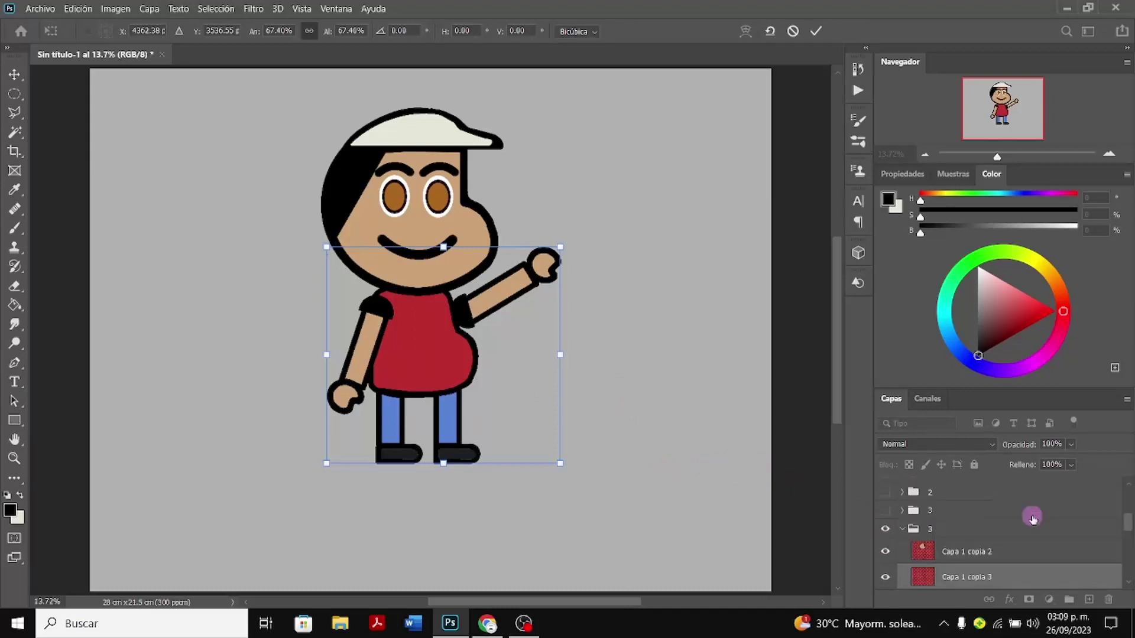
{"action": "left_click", "coordinate": [901, 532]}
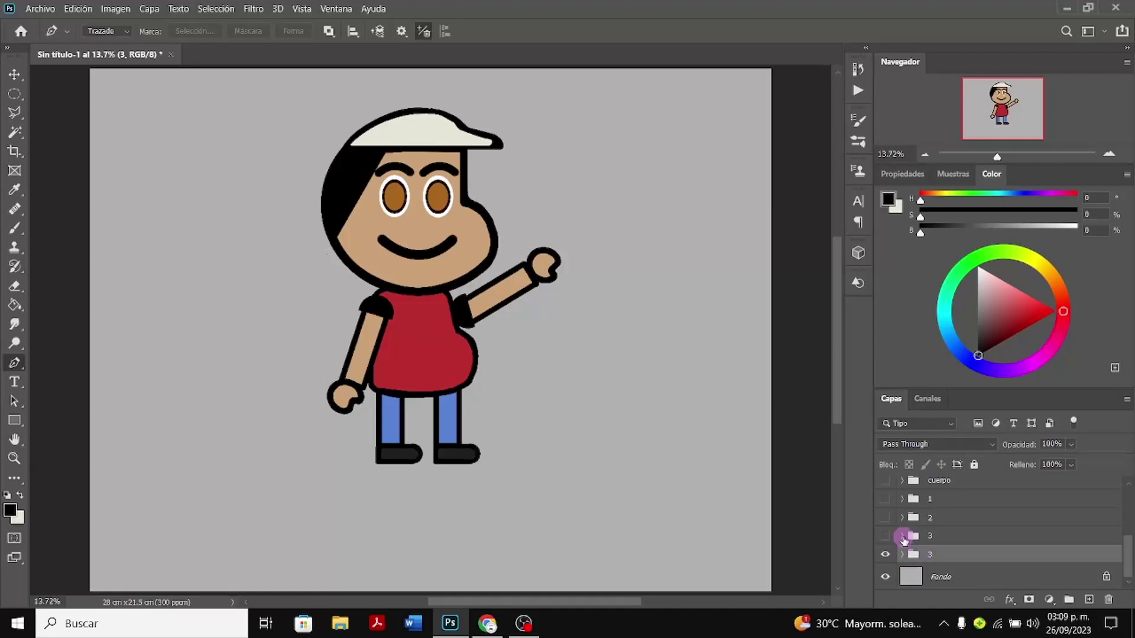
Hide the red figure's folder 3 and show and expand the green-shirt folder 3
{"action": "left_click", "coordinate": [885, 555]}
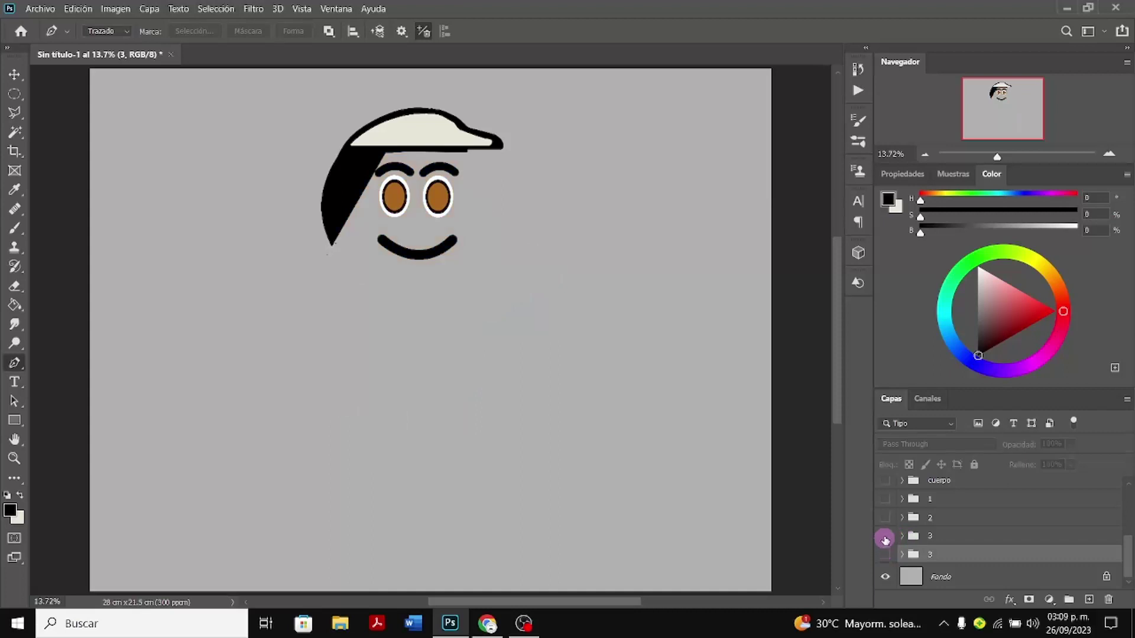
{"action": "left_click", "coordinate": [885, 538]}
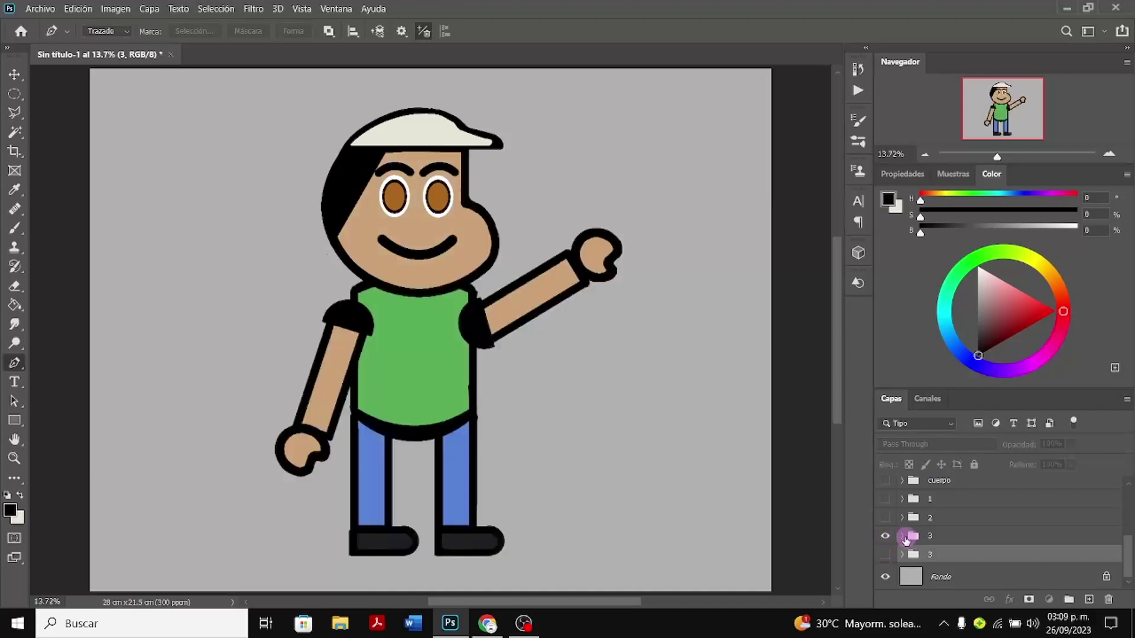
{"action": "left_click", "coordinate": [903, 537]}
{"action": "scroll", "coordinate": [914, 539], "scroll_direction": "down", "scroll_amount": 2}
Select the green figure's body layers, from Capa 1 copia 14 through Capa 3 copia 8
{"action": "left_click", "coordinate": [949, 535]}
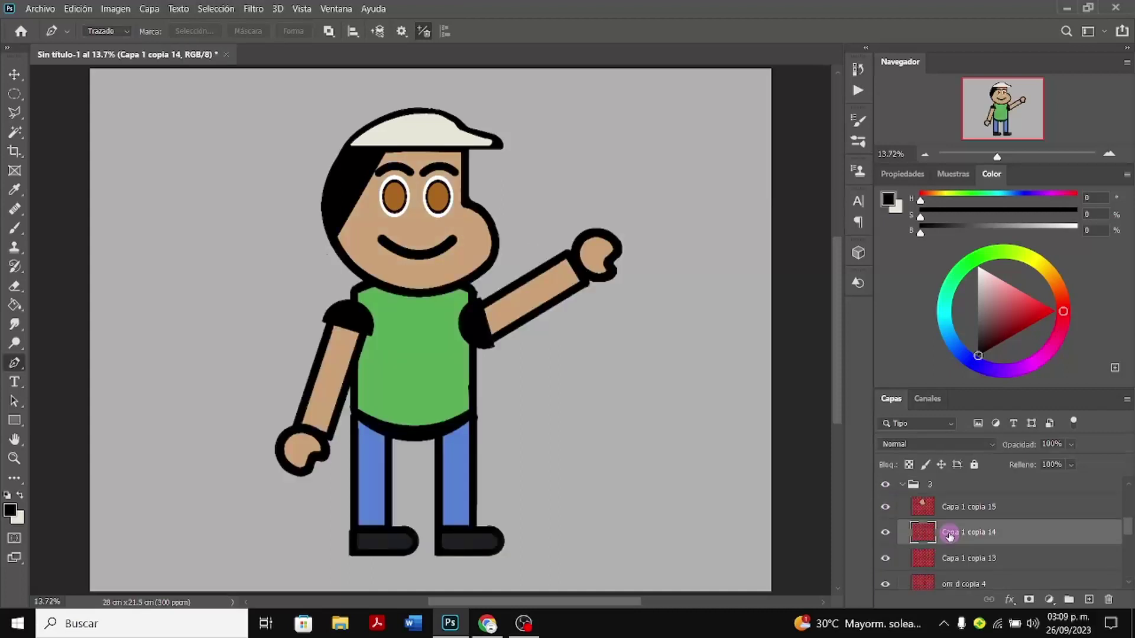
{"action": "left_click", "coordinate": [957, 583], "text": "shift"}
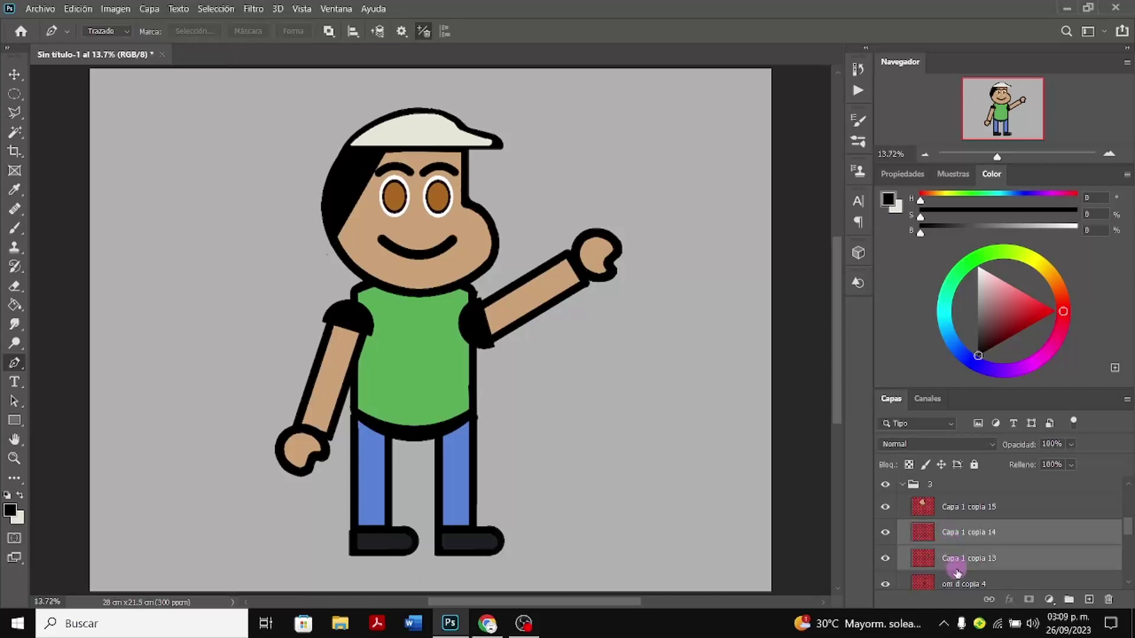
{"action": "scroll", "coordinate": [963, 559], "scroll_direction": "down", "scroll_amount": 2}
{"action": "left_click", "coordinate": [964, 558], "text": "shift"}
{"action": "left_click", "coordinate": [969, 577], "text": "shift"}
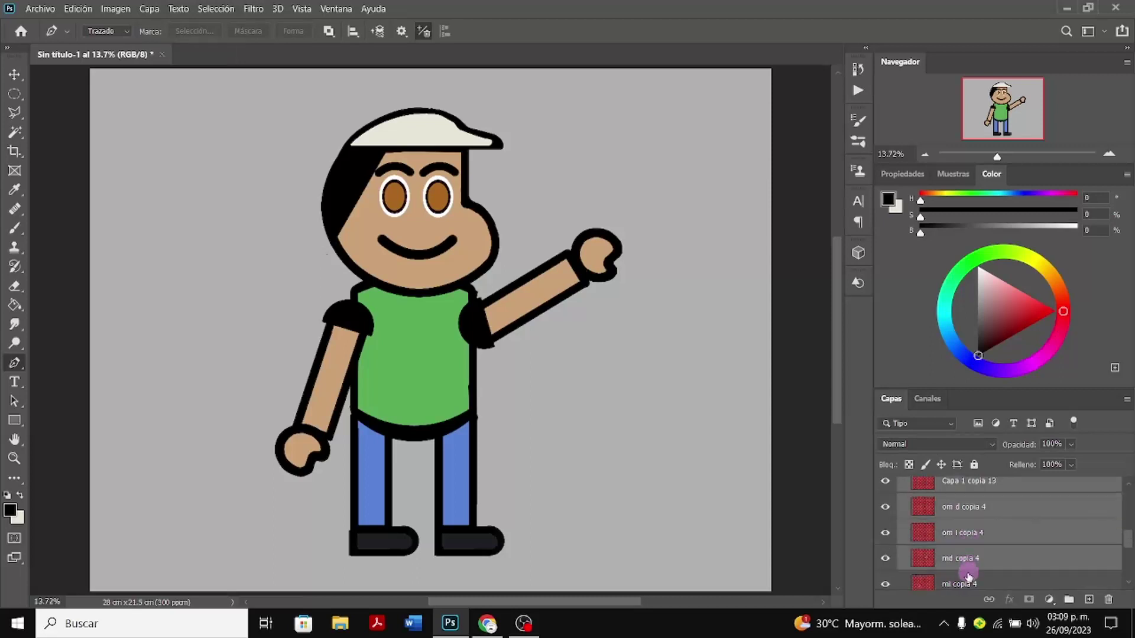
{"action": "scroll", "coordinate": [969, 573], "scroll_direction": "down", "scroll_amount": 2}
{"action": "left_click", "coordinate": [974, 559], "text": "shift"}
{"action": "left_click", "coordinate": [967, 584], "text": "shift"}
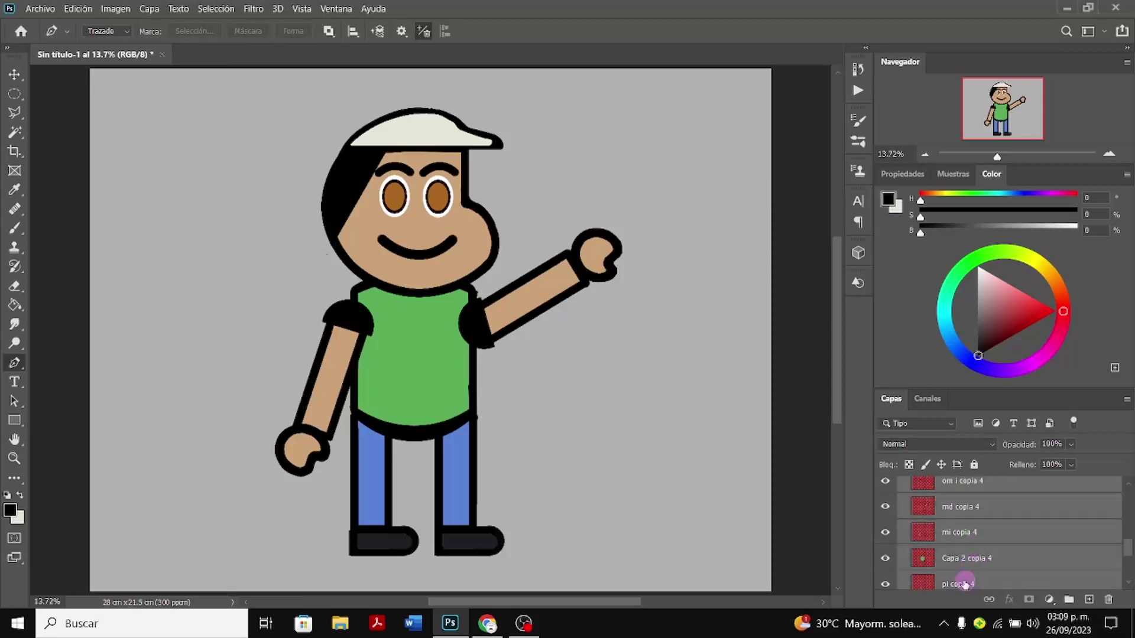
{"action": "scroll", "coordinate": [967, 582], "scroll_direction": "down", "scroll_amount": 2}
{"action": "left_click", "coordinate": [968, 536], "text": "shift"}
{"action": "left_click", "coordinate": [969, 564], "text": "shift"}
{"action": "scroll", "coordinate": [969, 565], "scroll_direction": "down", "scroll_amount": 2}
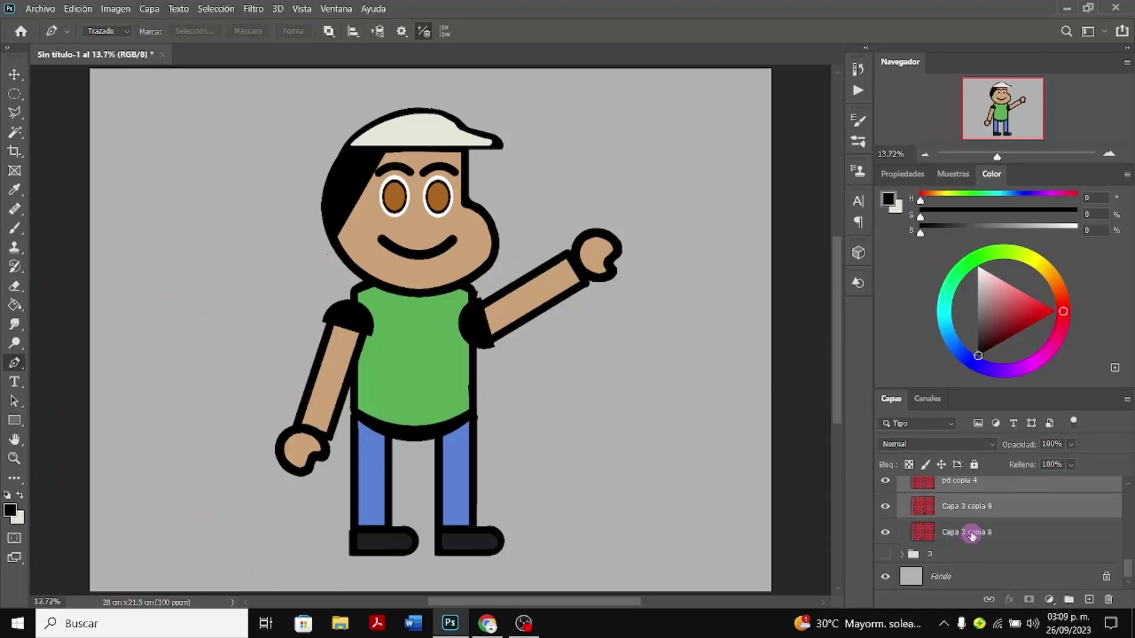
{"action": "left_click", "coordinate": [972, 536], "text": "shift"}
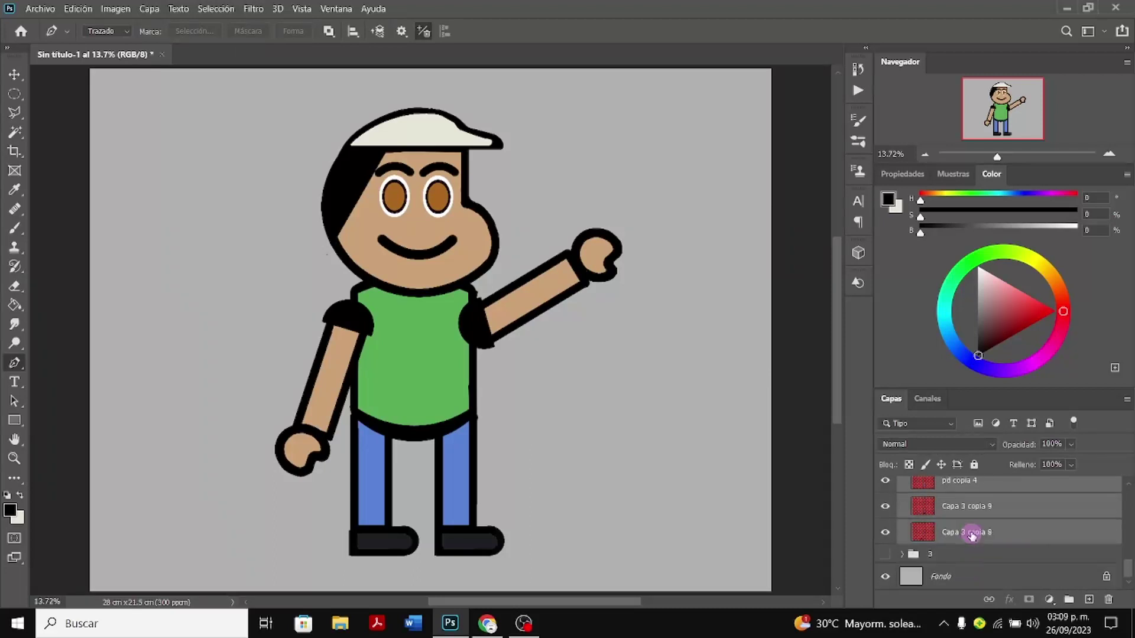
Scale the green body to 64.57% with Free Transform and move it beneath the head
{"action": "key", "text": "ctrl+t"}
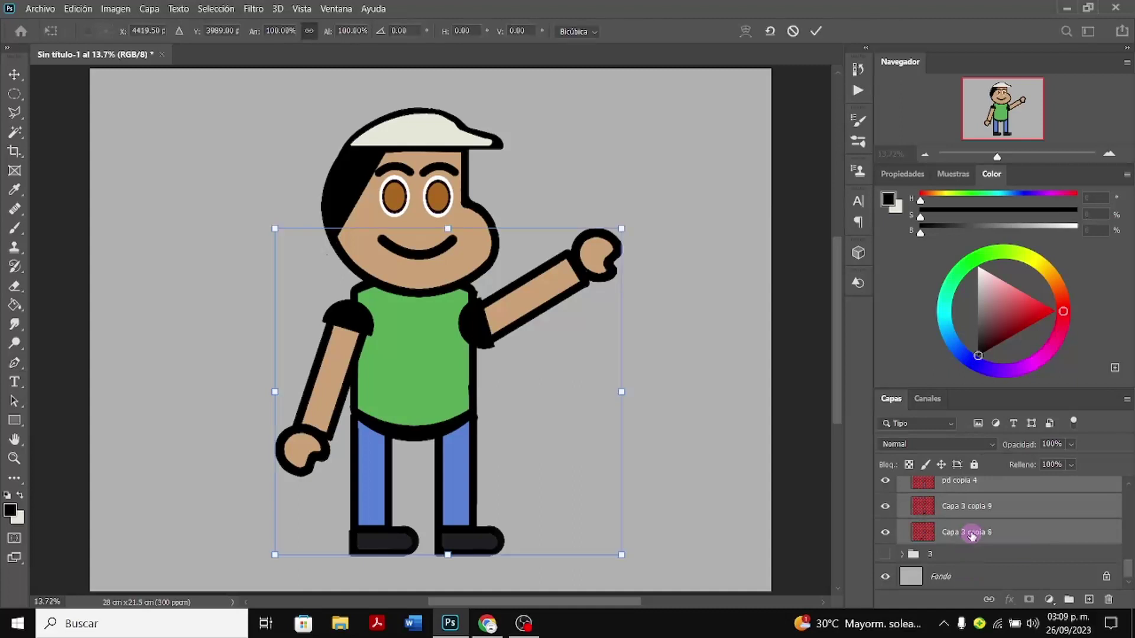
{"action": "left_click_drag", "start_coordinate": [621, 230], "coordinate": [502, 342]}
{"action": "left_click_drag", "start_coordinate": [466, 534], "coordinate": [506, 280]}
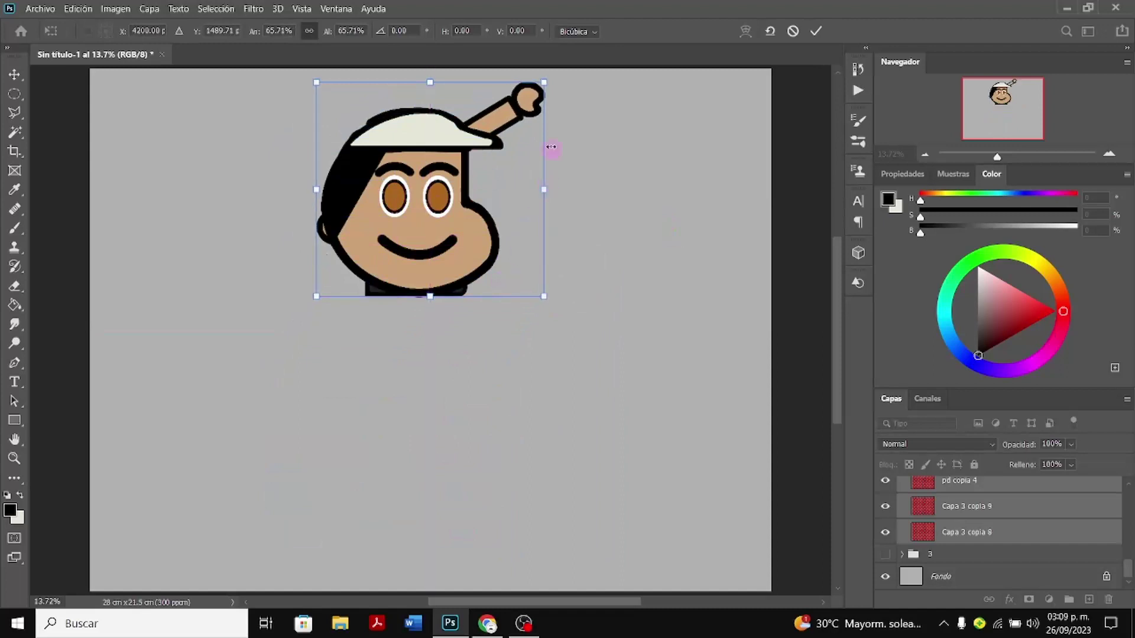
{"action": "left_click_drag", "start_coordinate": [545, 84], "coordinate": [540, 85]}
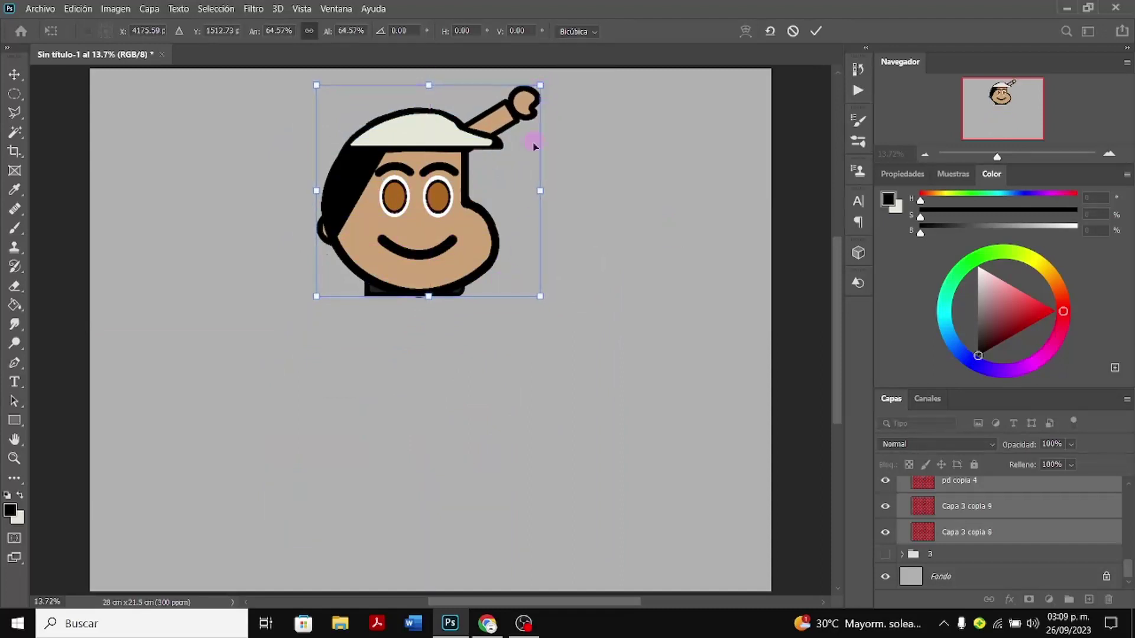
{"action": "left_click_drag", "start_coordinate": [518, 171], "coordinate": [523, 337]}
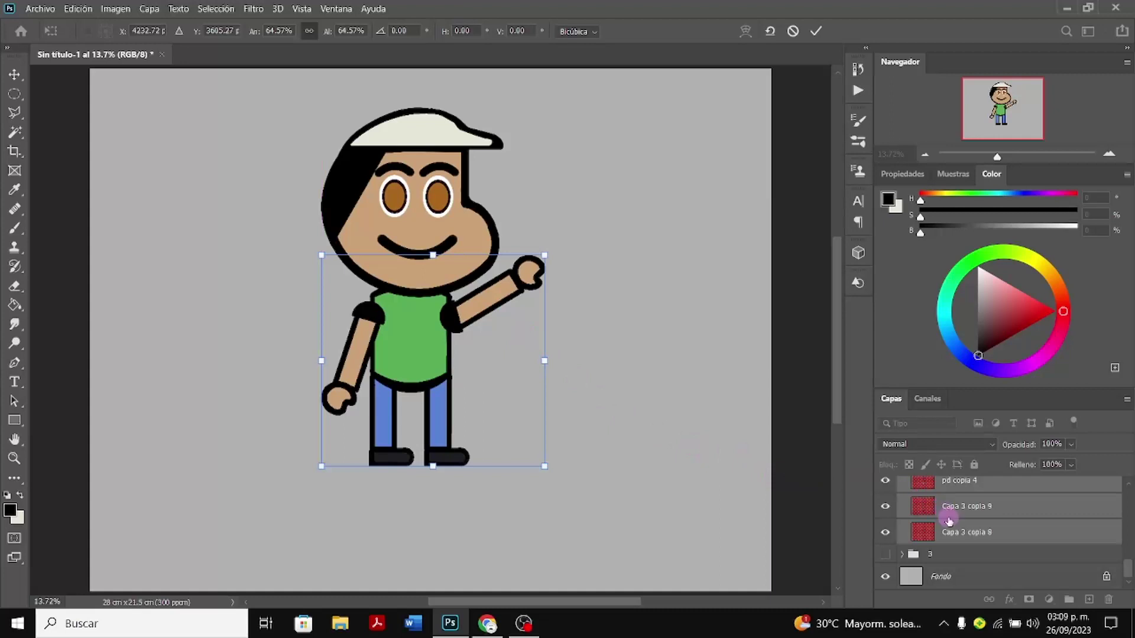
{"action": "scroll", "coordinate": [948, 520], "scroll_direction": "up", "scroll_amount": 1}
{"action": "scroll", "coordinate": [948, 519], "scroll_direction": "up", "scroll_amount": 3}
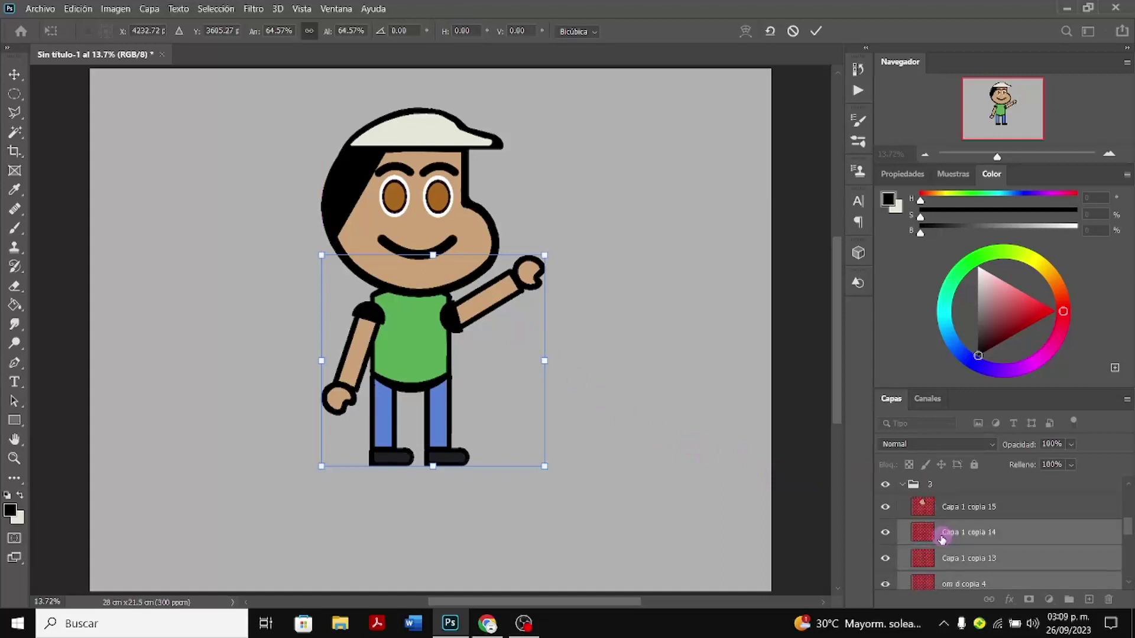
Commit the green body's resize, hide the green figure, and show and expand blue group 2
{"action": "key", "text": "p"}
{"action": "left_click", "coordinate": [901, 486]}
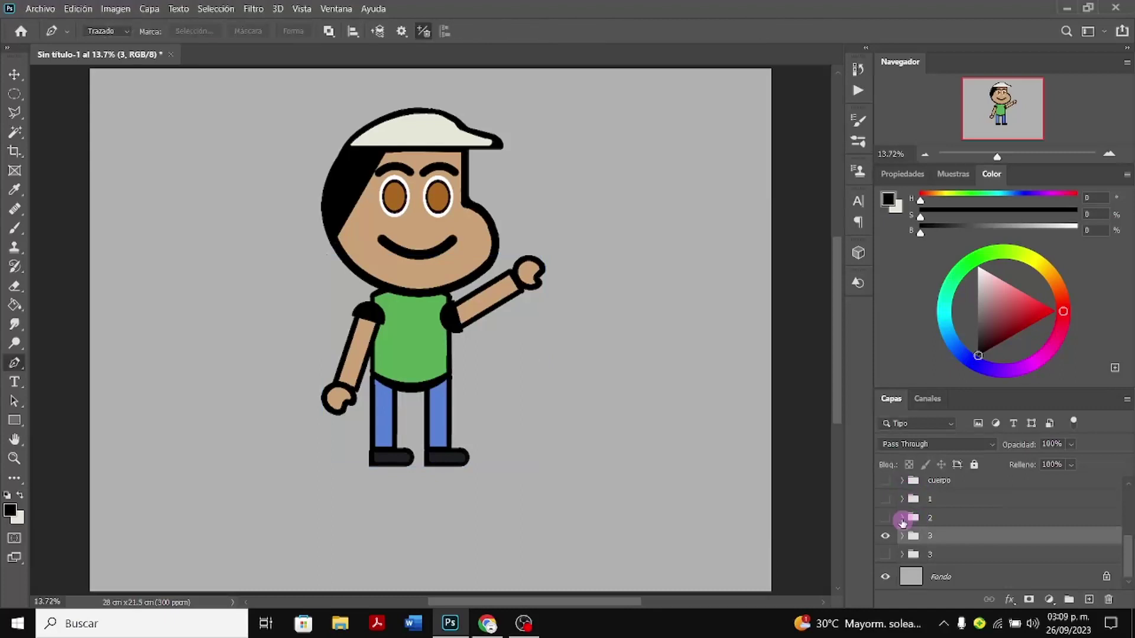
{"action": "left_click", "coordinate": [884, 535]}
{"action": "left_click", "coordinate": [883, 536]}
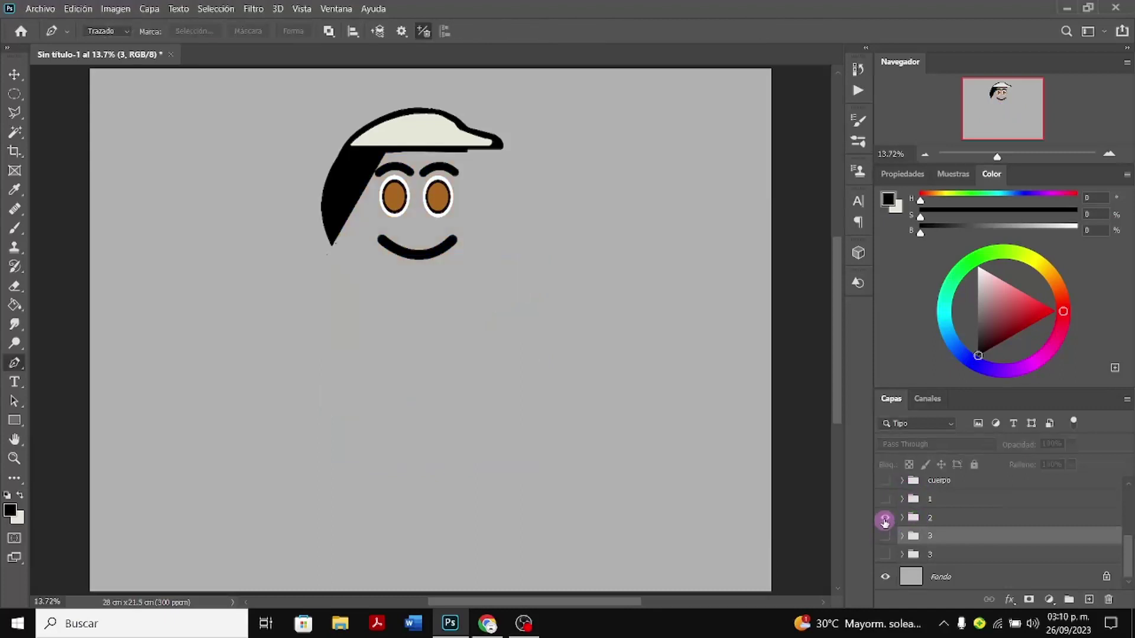
{"action": "left_click", "coordinate": [885, 518]}
{"action": "left_click", "coordinate": [903, 518]}
{"action": "scroll", "coordinate": [940, 541], "scroll_direction": "down", "scroll_amount": 1}
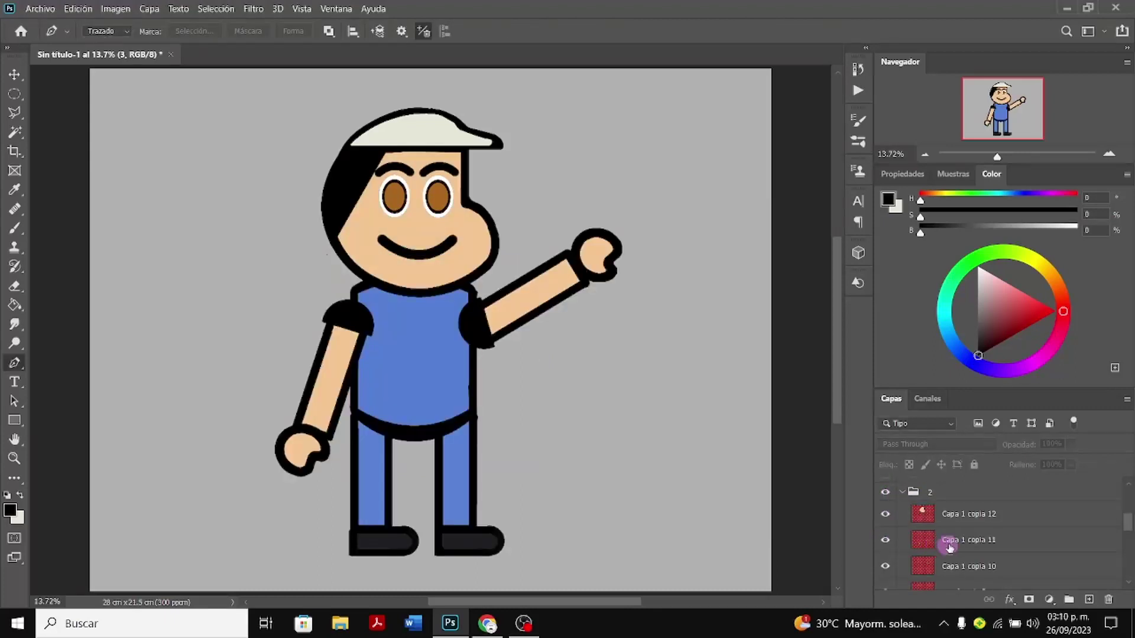
Select the blue figure's body layers, from Capa 1 copia 11 through Capa 3 copia 6
{"action": "left_click", "coordinate": [950, 547]}
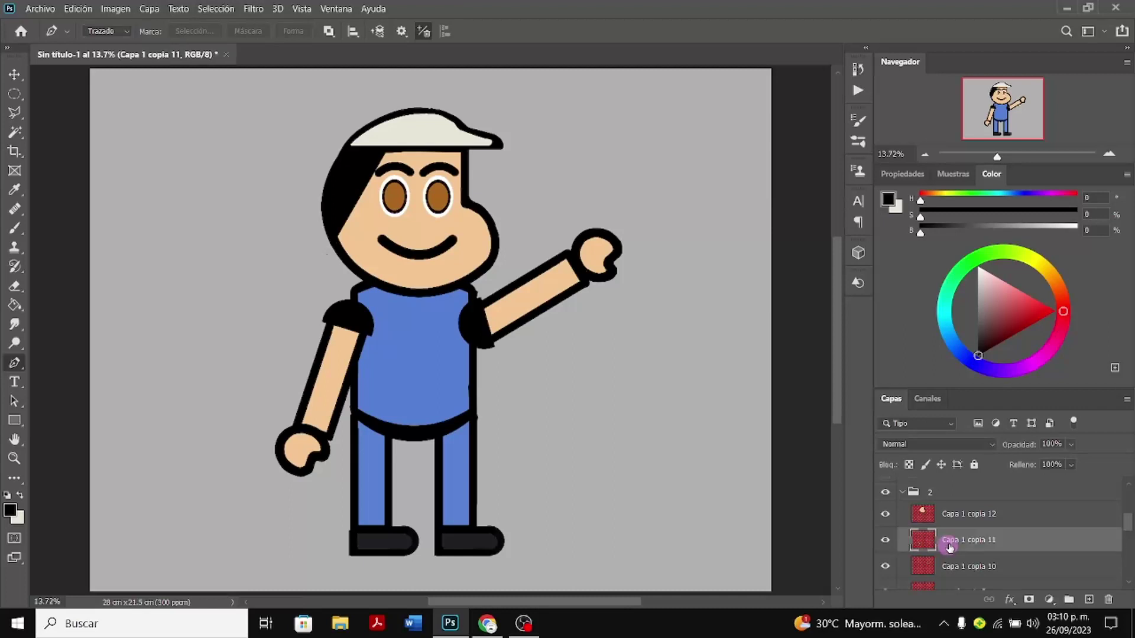
{"action": "left_click", "coordinate": [953, 569], "text": "shift"}
{"action": "scroll", "coordinate": [955, 555], "scroll_direction": "down", "scroll_amount": 2}
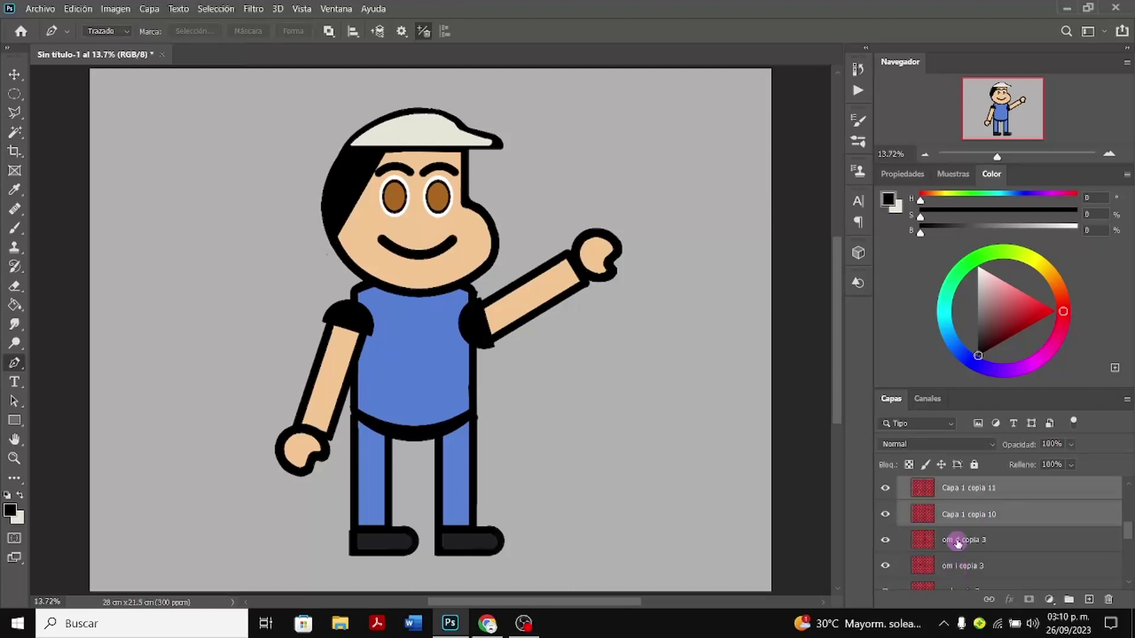
{"action": "left_click", "coordinate": [958, 541], "text": "shift"}
{"action": "left_click", "coordinate": [959, 567], "text": "shift"}
{"action": "scroll", "coordinate": [959, 565], "scroll_direction": "down", "scroll_amount": 2}
{"action": "left_click", "coordinate": [961, 551], "text": "shift"}
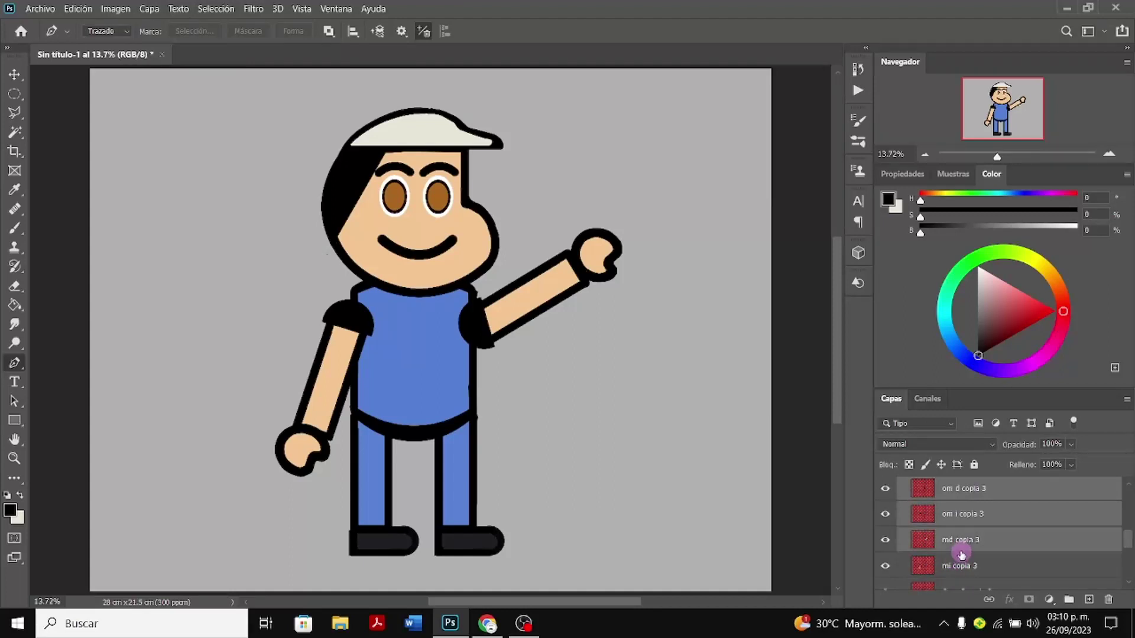
{"action": "left_click", "coordinate": [961, 559], "text": "shift"}
{"action": "scroll", "coordinate": [962, 558], "scroll_direction": "down", "scroll_amount": 2}
{"action": "left_click", "coordinate": [962, 564], "text": "shift"}
{"action": "scroll", "coordinate": [961, 568], "scroll_direction": "down", "scroll_amount": 1}
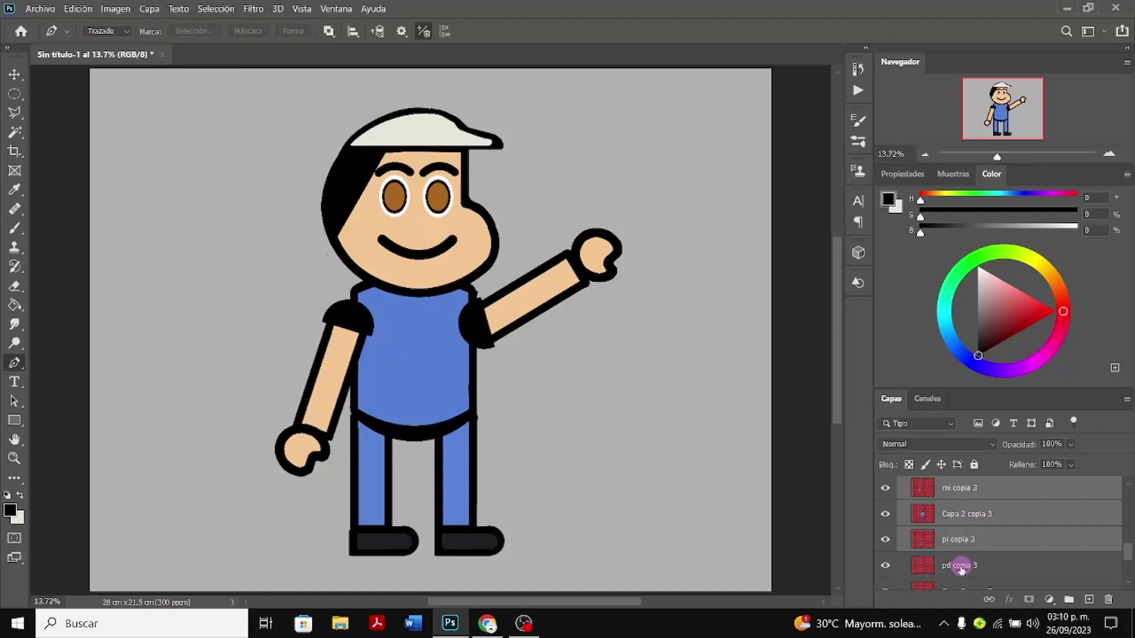
{"action": "scroll", "coordinate": [961, 568], "scroll_direction": "down", "scroll_amount": 1}
{"action": "left_click", "coordinate": [962, 540], "text": "shift"}
{"action": "left_click", "coordinate": [963, 565], "text": "shift"}
{"action": "scroll", "coordinate": [962, 568], "scroll_direction": "down", "scroll_amount": 1}
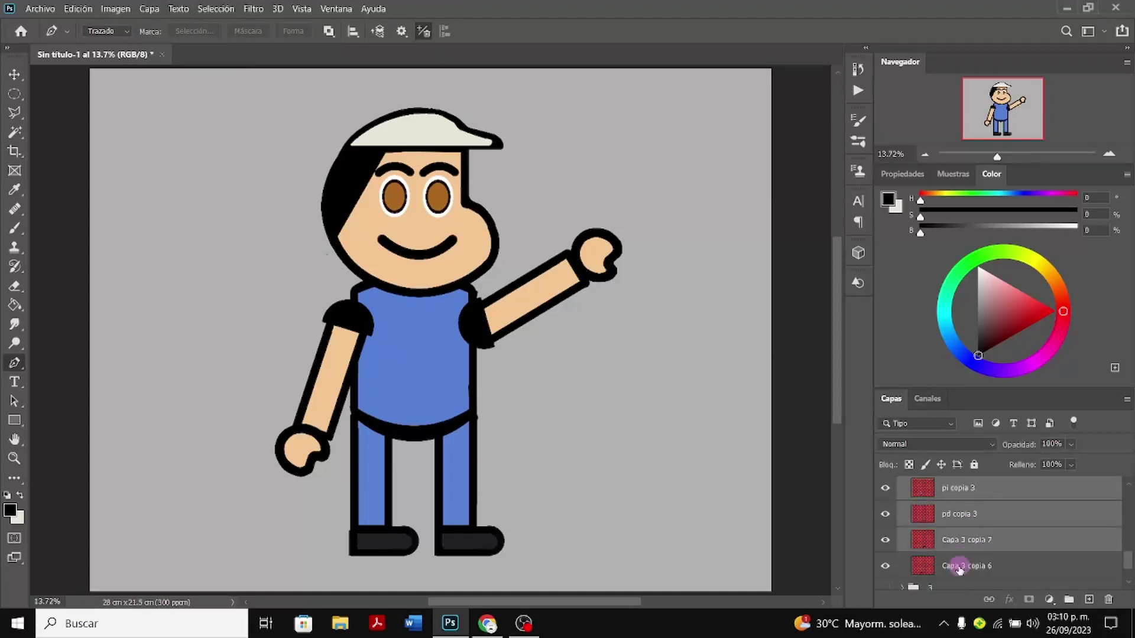
{"action": "left_click", "coordinate": [958, 570], "text": "shift"}
Scale the blue body to 66.72%, fit it under the head, and apply the transform
{"action": "key", "text": "ctrl+t"}
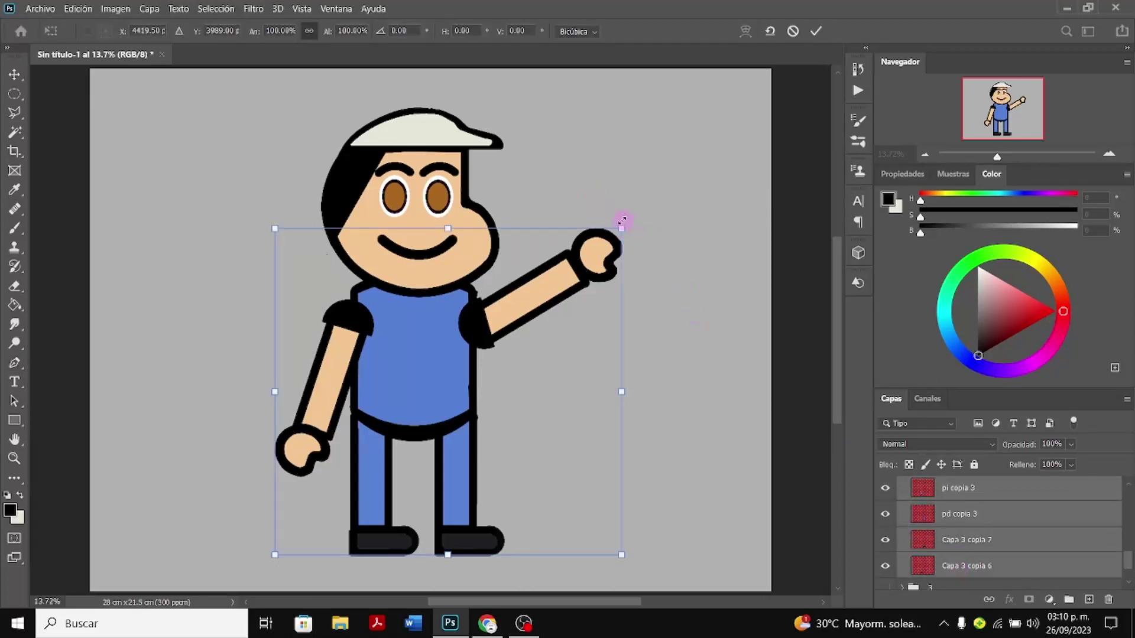
{"action": "left_click_drag", "start_coordinate": [621, 228], "coordinate": [520, 321]}
{"action": "left_click_drag", "start_coordinate": [468, 390], "coordinate": [508, 167]}
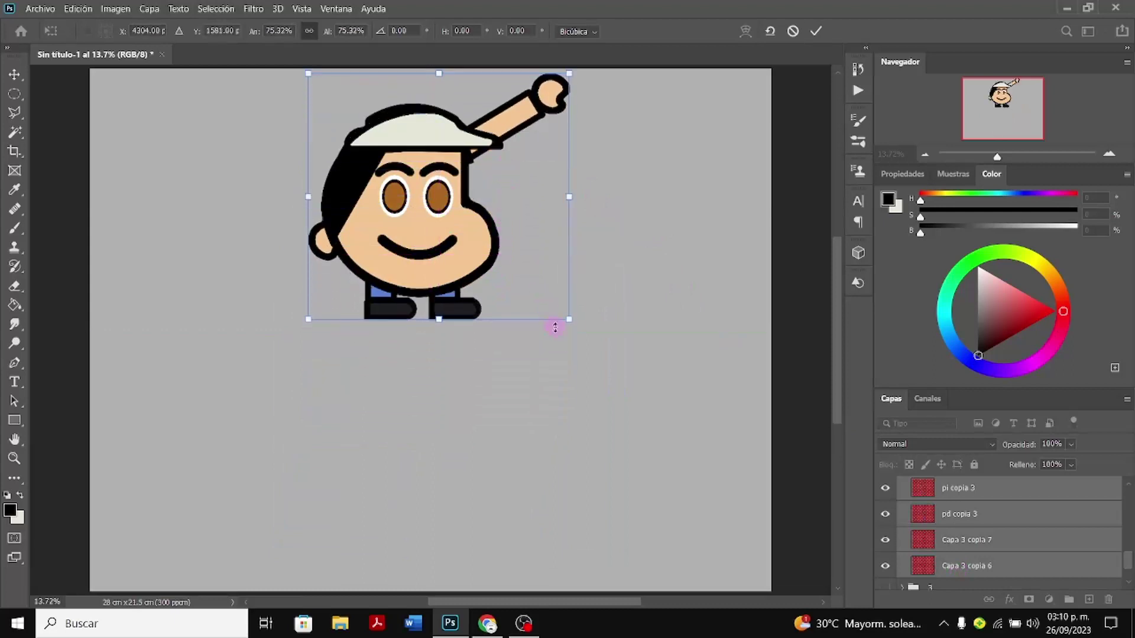
{"action": "left_click_drag", "start_coordinate": [567, 327], "coordinate": [527, 249]}
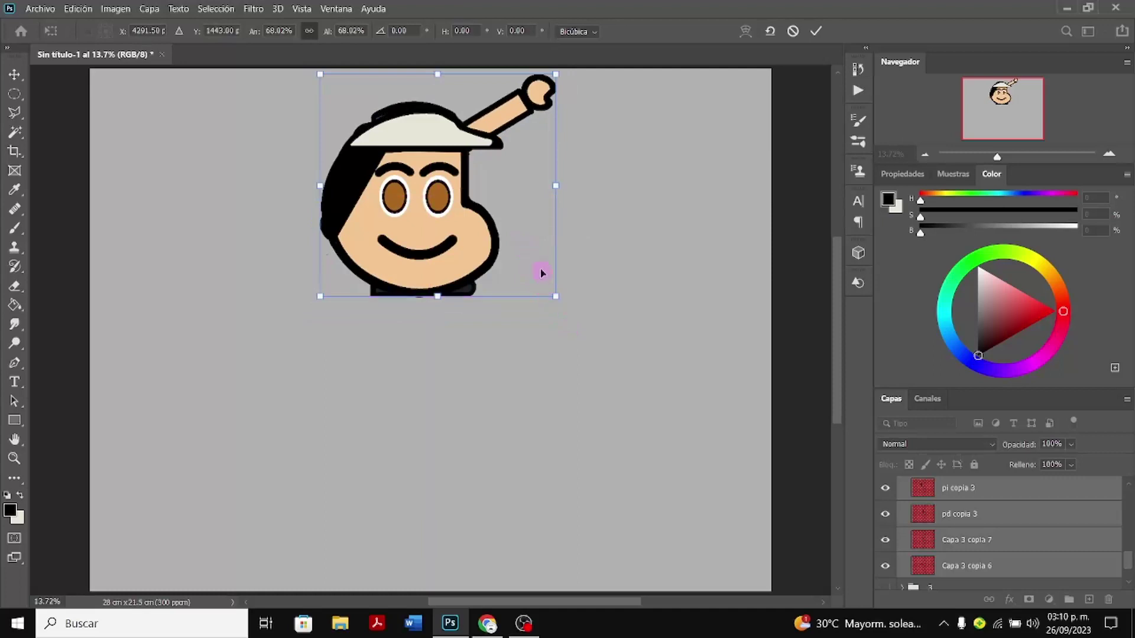
{"action": "left_click_drag", "start_coordinate": [556, 301], "coordinate": [537, 453]}
{"action": "scroll", "coordinate": [927, 567], "scroll_direction": "up", "scroll_amount": 3}
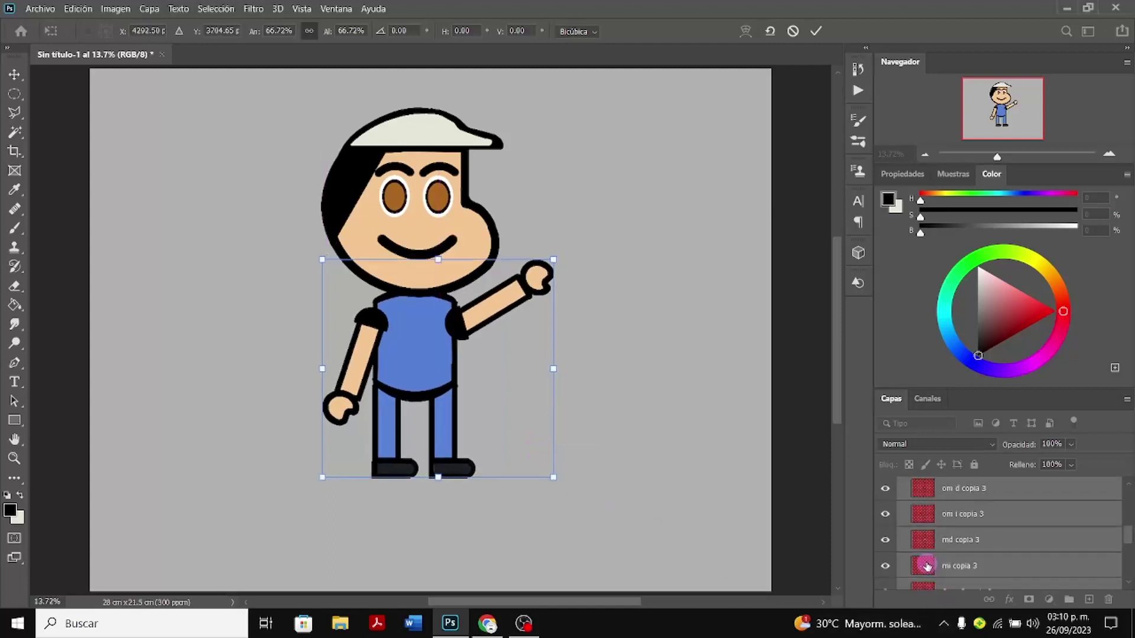
{"action": "scroll", "coordinate": [927, 566], "scroll_direction": "up", "scroll_amount": 2}
{"action": "left_click", "coordinate": [905, 499]}
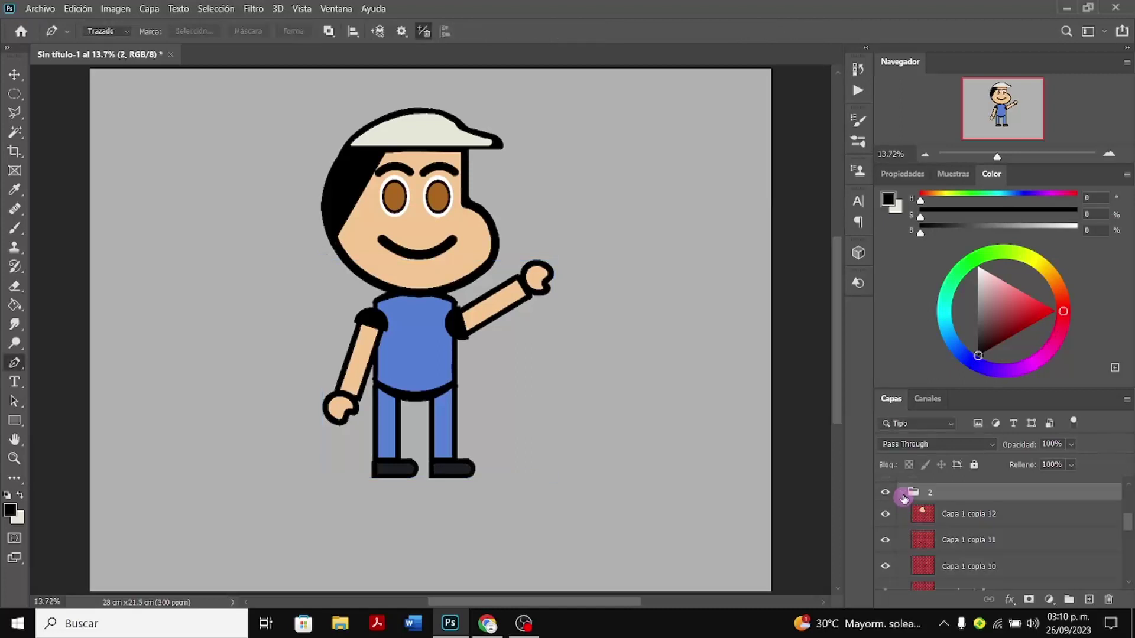
Collapse the blue group, show the green-shirt group again, then re-expand the blue group
{"action": "left_click", "coordinate": [904, 495]}
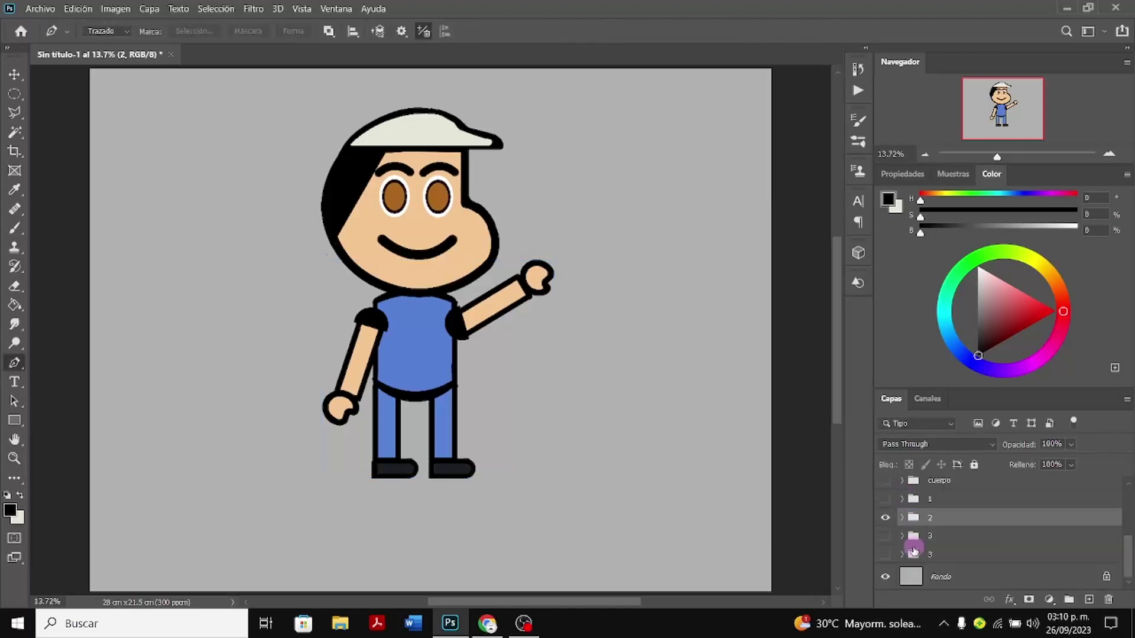
{"action": "left_click", "coordinate": [885, 538]}
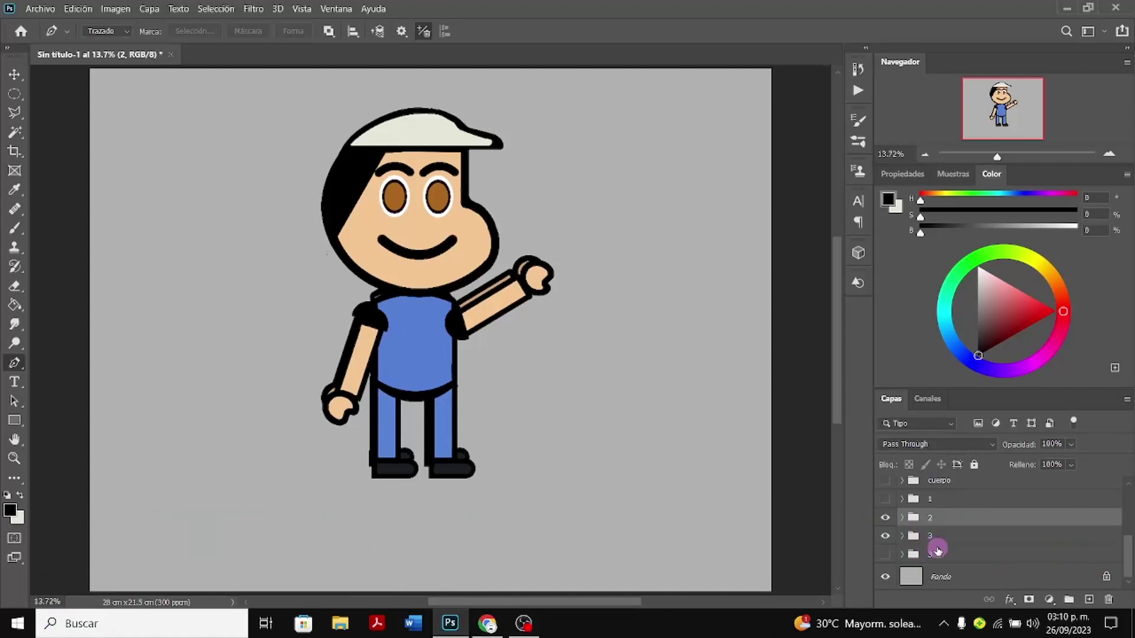
{"action": "left_click", "coordinate": [902, 518]}
{"action": "scroll", "coordinate": [946, 544], "scroll_direction": "down", "scroll_amount": 2}
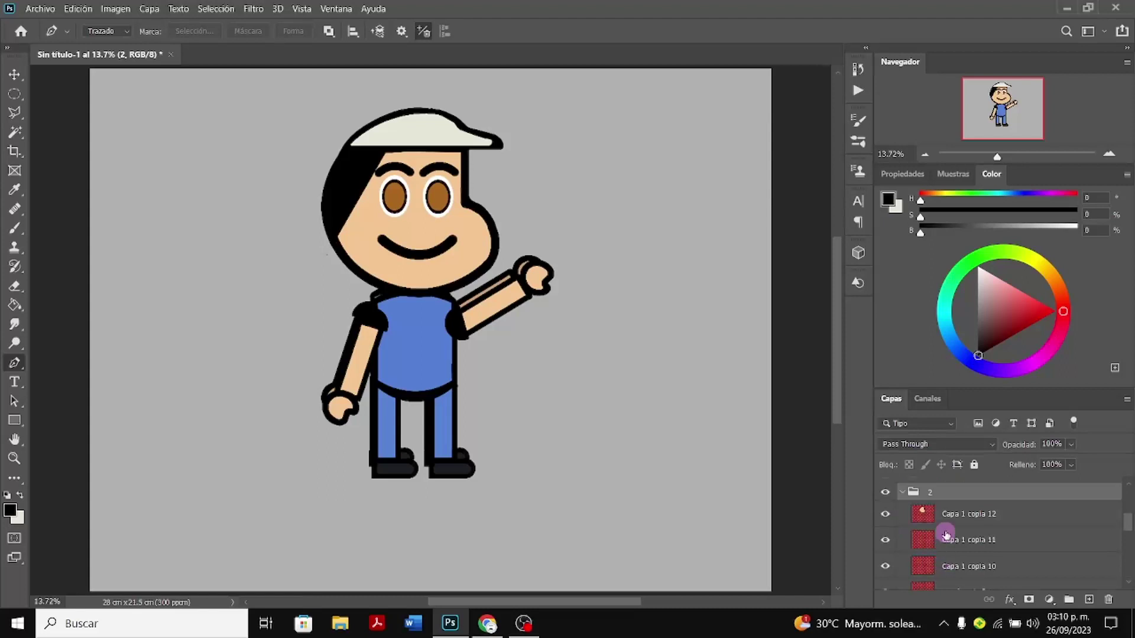
Select the blue figure's layers again, from Capa 1 copia 11 through Capa 3 copia 6
{"action": "left_click", "coordinate": [948, 549]}
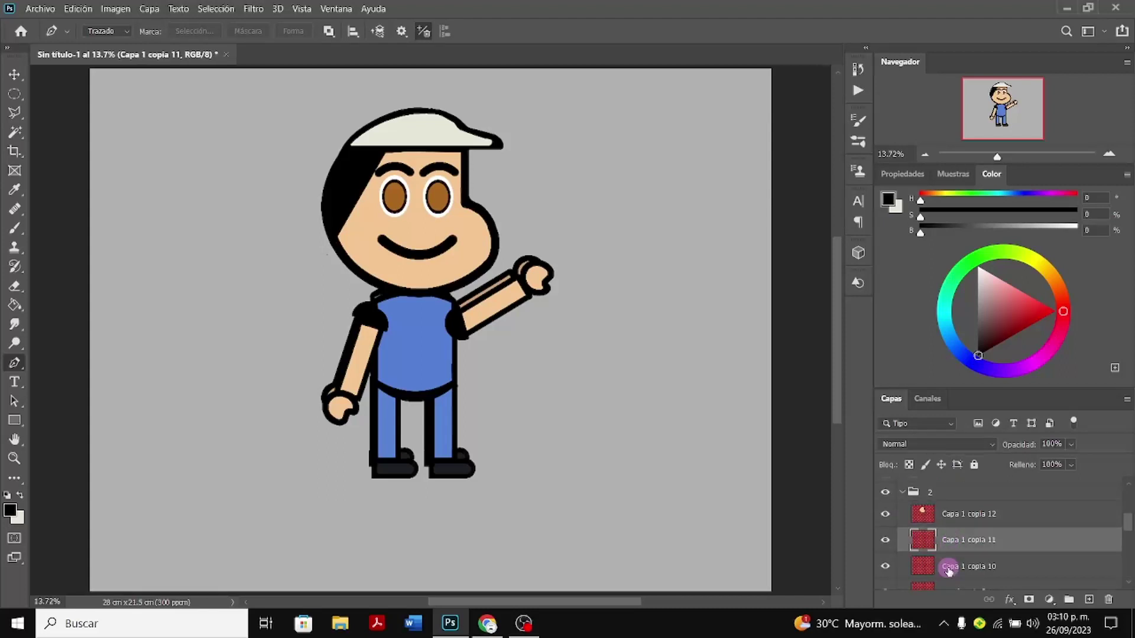
{"action": "left_click", "coordinate": [949, 570], "text": "shift"}
{"action": "scroll", "coordinate": [949, 572], "scroll_direction": "down", "scroll_amount": 2}
{"action": "left_click", "coordinate": [958, 538], "text": "shift"}
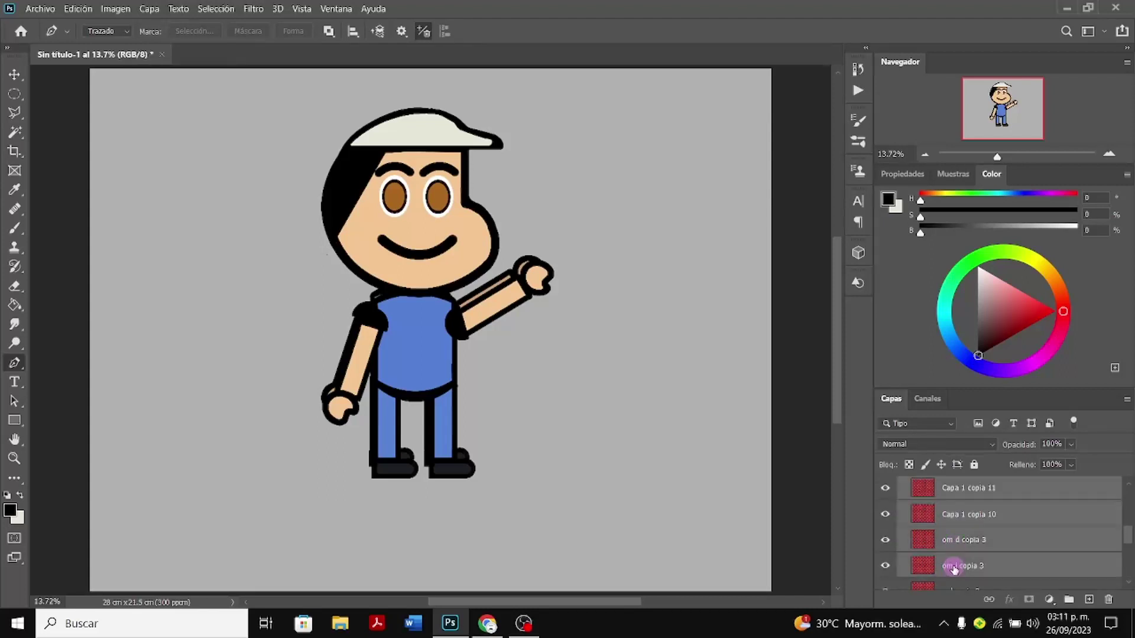
{"action": "left_click", "coordinate": [956, 565], "text": "shift"}
{"action": "scroll", "coordinate": [958, 561], "scroll_direction": "down", "scroll_amount": 2}
{"action": "left_click", "coordinate": [957, 567], "text": "shift"}
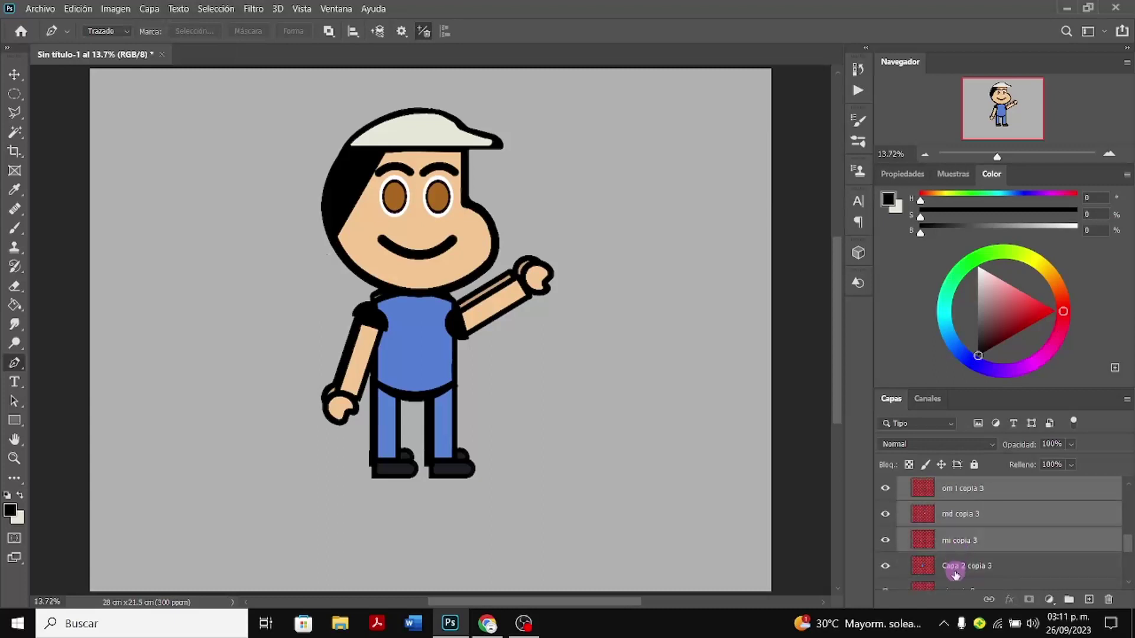
{"action": "scroll", "coordinate": [958, 565], "scroll_direction": "down", "scroll_amount": 2}
{"action": "left_click", "coordinate": [963, 525], "text": "shift"}
{"action": "left_click", "coordinate": [963, 539], "text": "shift"}
{"action": "scroll", "coordinate": [963, 539], "scroll_direction": "down", "scroll_amount": 2}
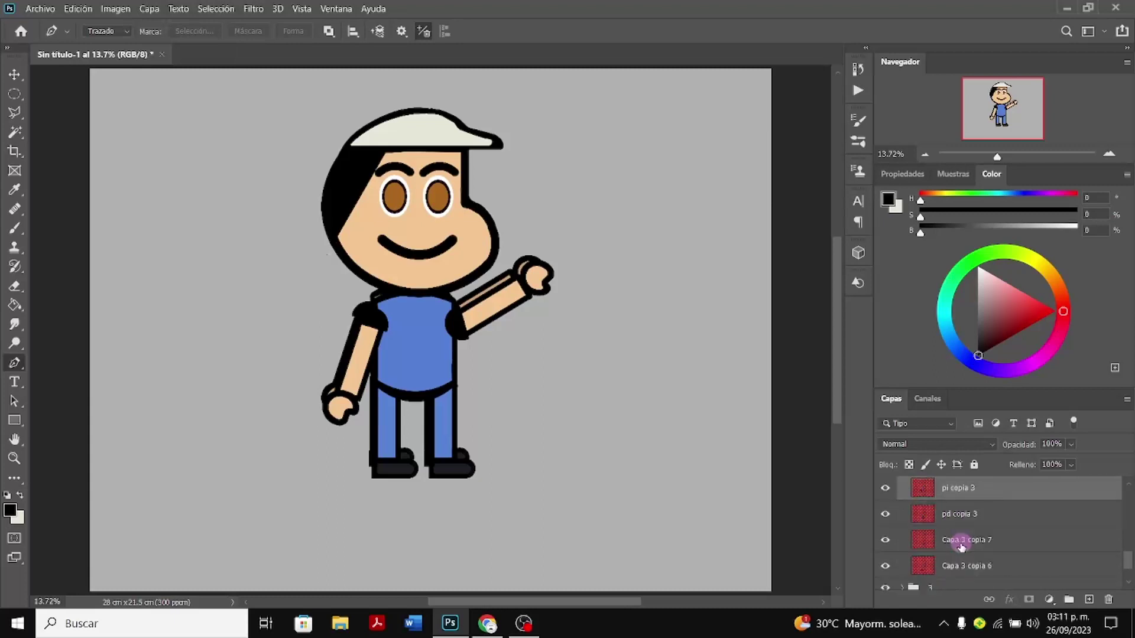
{"action": "left_click", "coordinate": [962, 525], "text": "shift"}
{"action": "left_click", "coordinate": [957, 539], "text": "shift"}
{"action": "left_click", "coordinate": [956, 565], "text": "shift"}
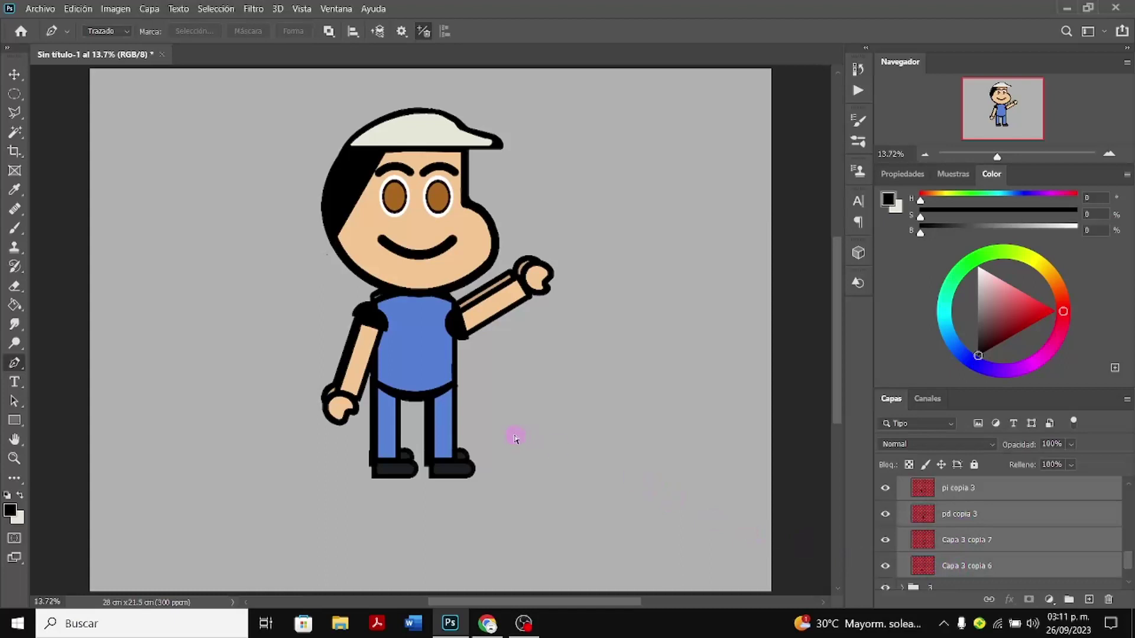
Shift the blue figure slightly up-left, scale it to 97.14%, and commit
{"action": "key", "text": "ctrl+t"}
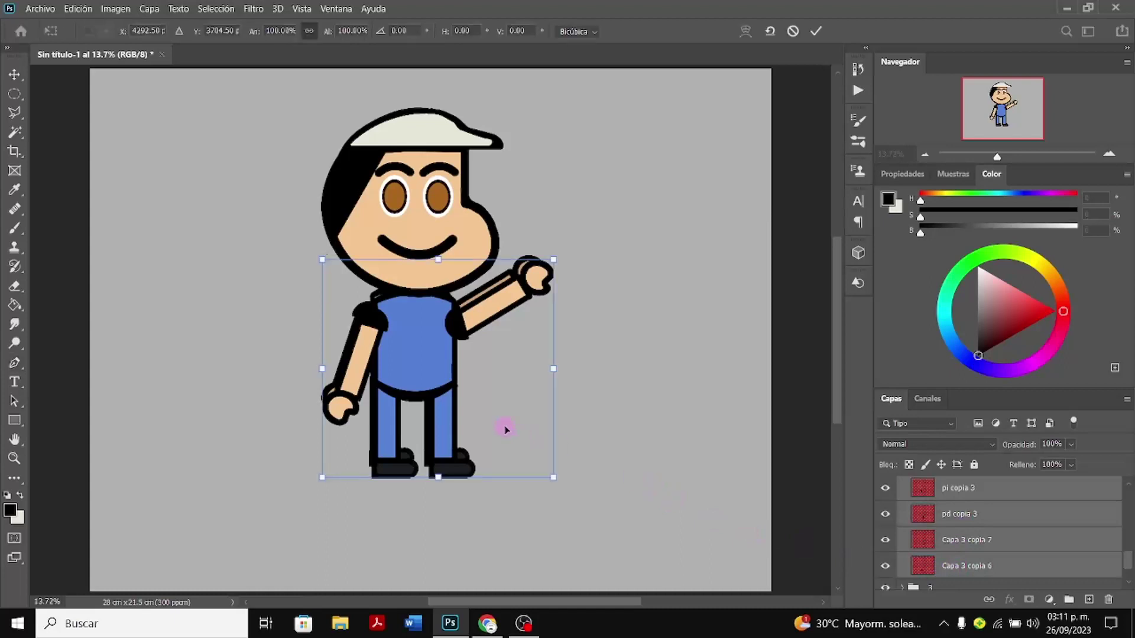
{"action": "left_click_drag", "start_coordinate": [506, 430], "coordinate": [501, 421]}
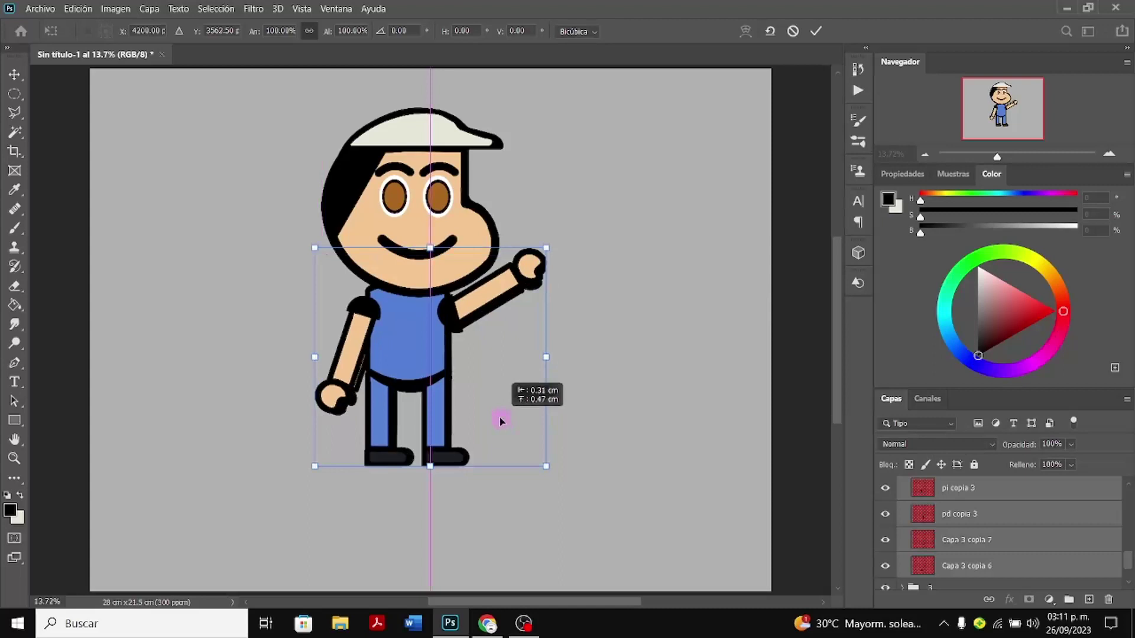
{"action": "left_click_drag", "start_coordinate": [315, 249], "coordinate": [319, 255]}
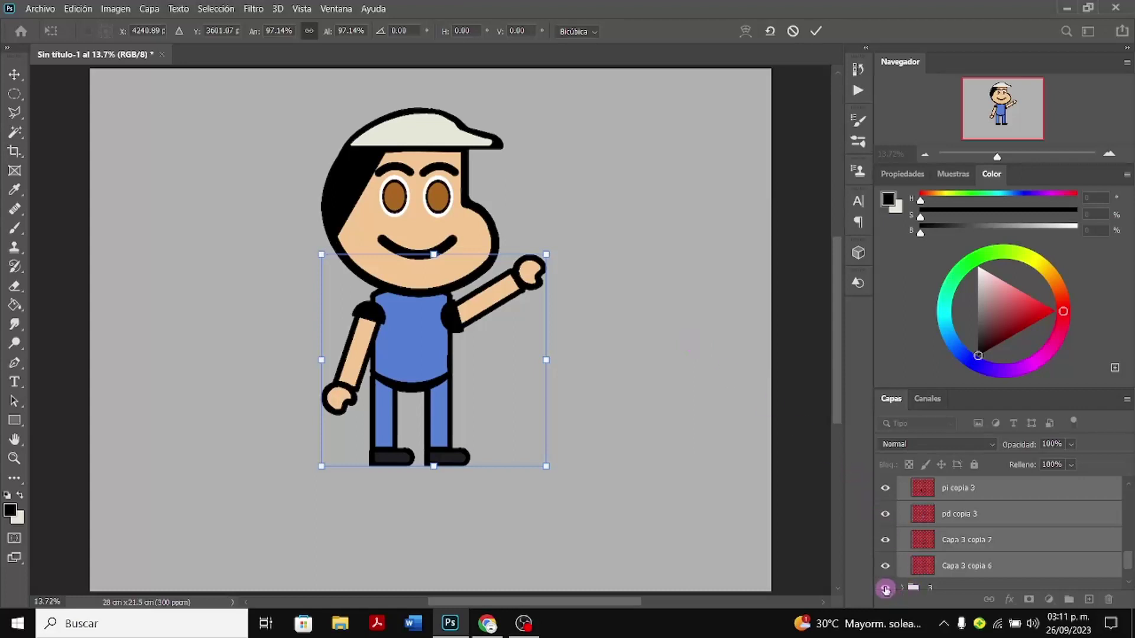
{"action": "key", "text": "p"}
{"action": "scroll", "coordinate": [884, 583], "scroll_direction": "down", "scroll_amount": 2}
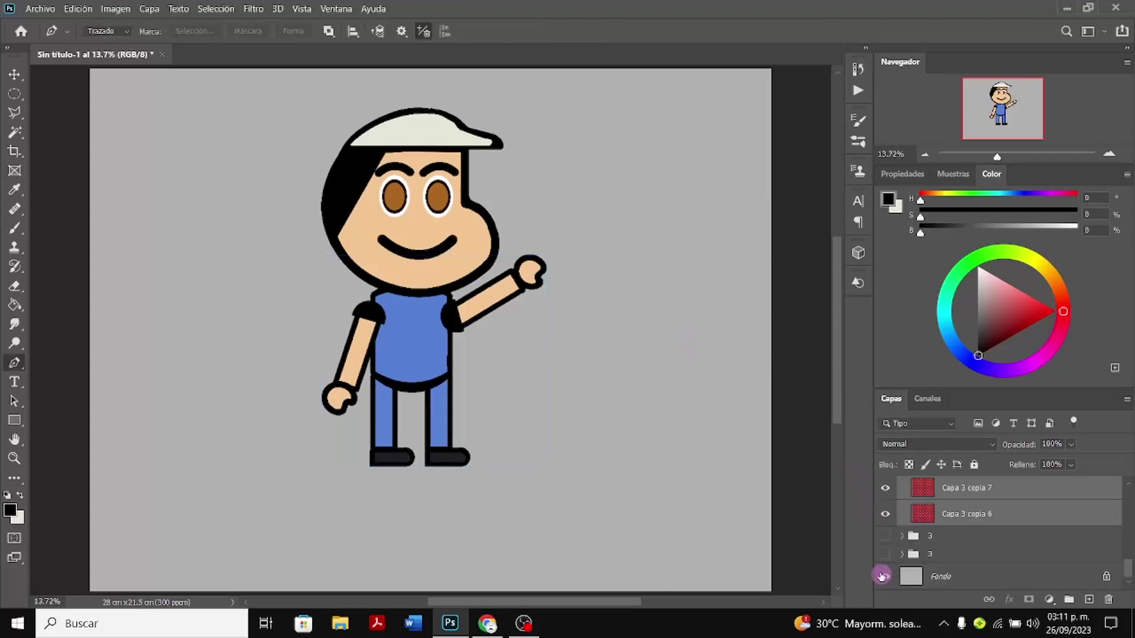
Show Fondo, hide the upper folder 3, collapse group 2, and show and expand group 1
{"action": "left_click", "coordinate": [882, 577]}
{"action": "left_click", "coordinate": [887, 535]}
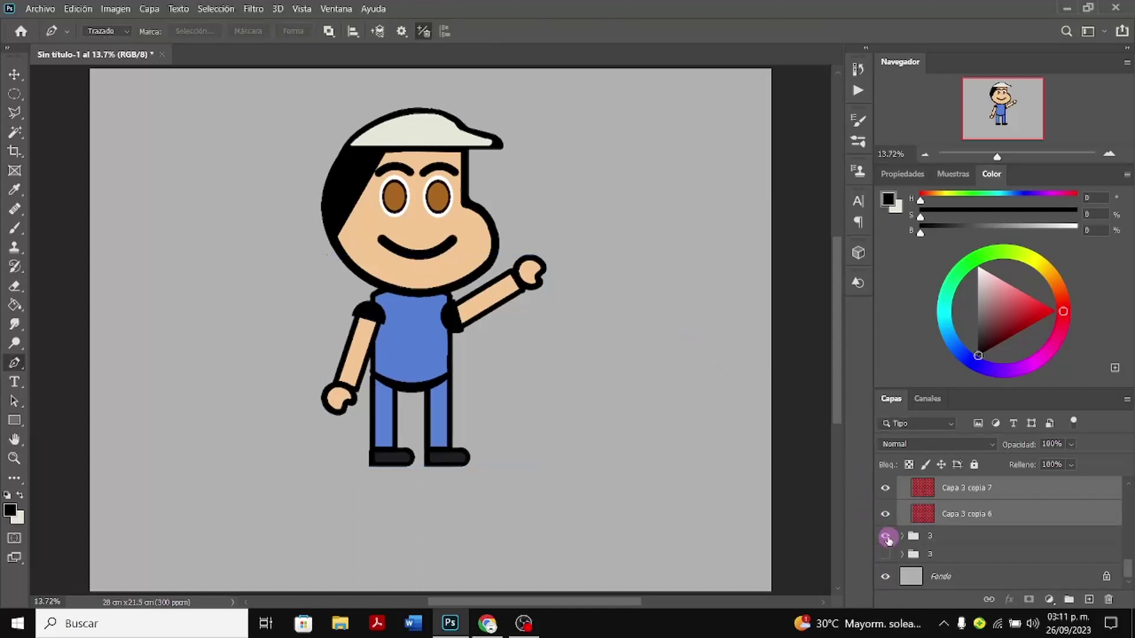
{"action": "left_click", "coordinate": [887, 537]}
{"action": "scroll", "coordinate": [888, 539], "scroll_direction": "up", "scroll_amount": 3}
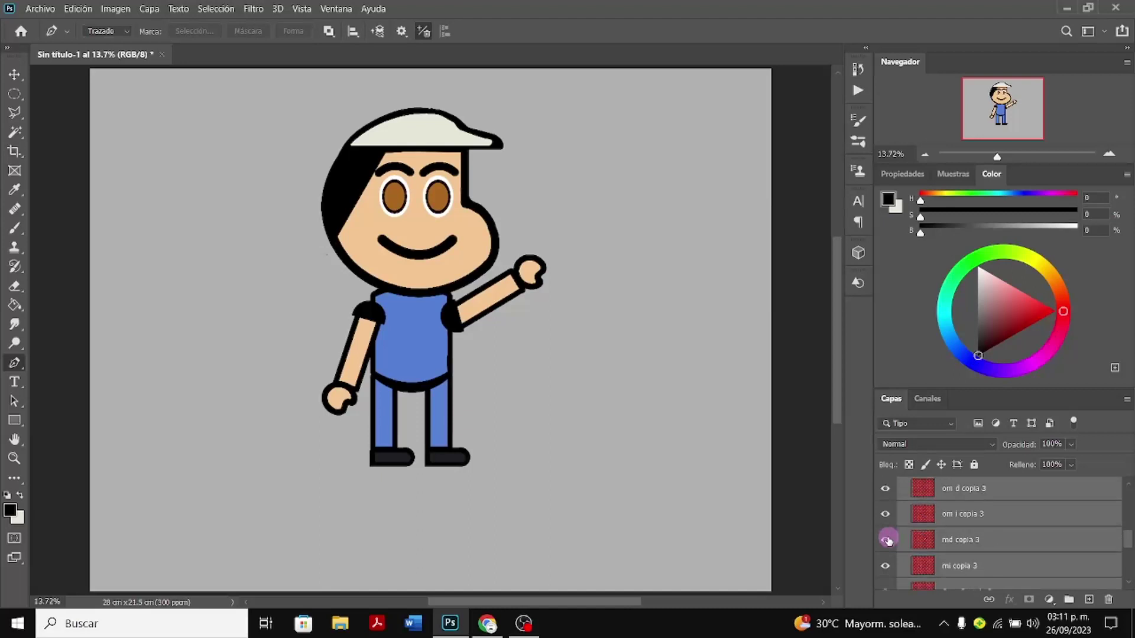
{"action": "scroll", "coordinate": [888, 539], "scroll_direction": "up", "scroll_amount": 5}
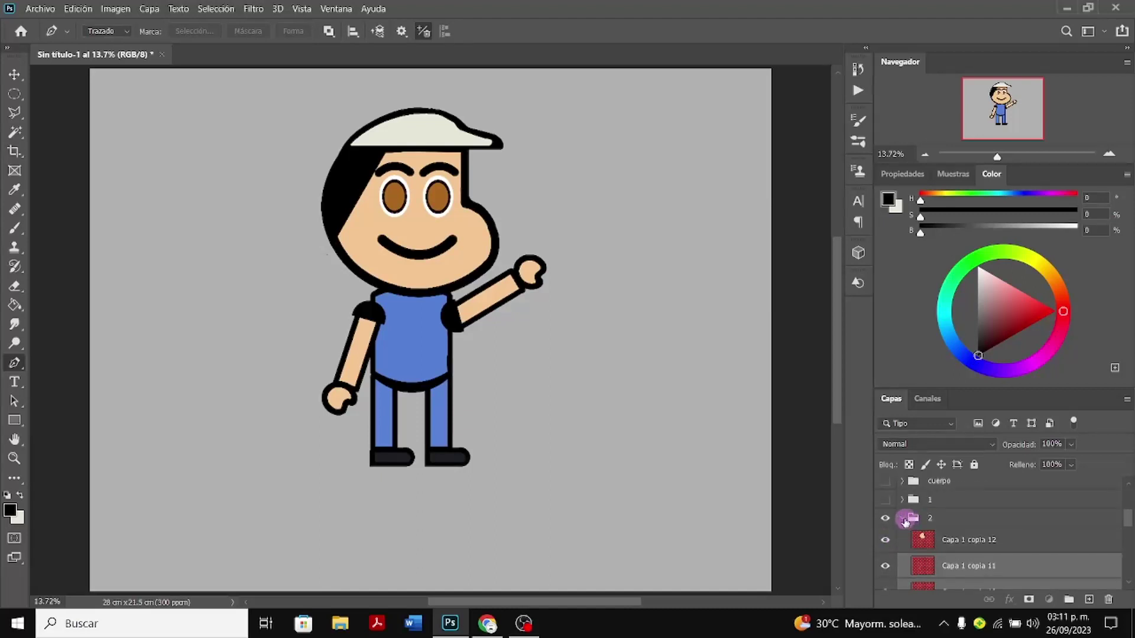
{"action": "left_click", "coordinate": [905, 521]}
{"action": "scroll", "coordinate": [905, 532], "scroll_direction": "up", "scroll_amount": 1}
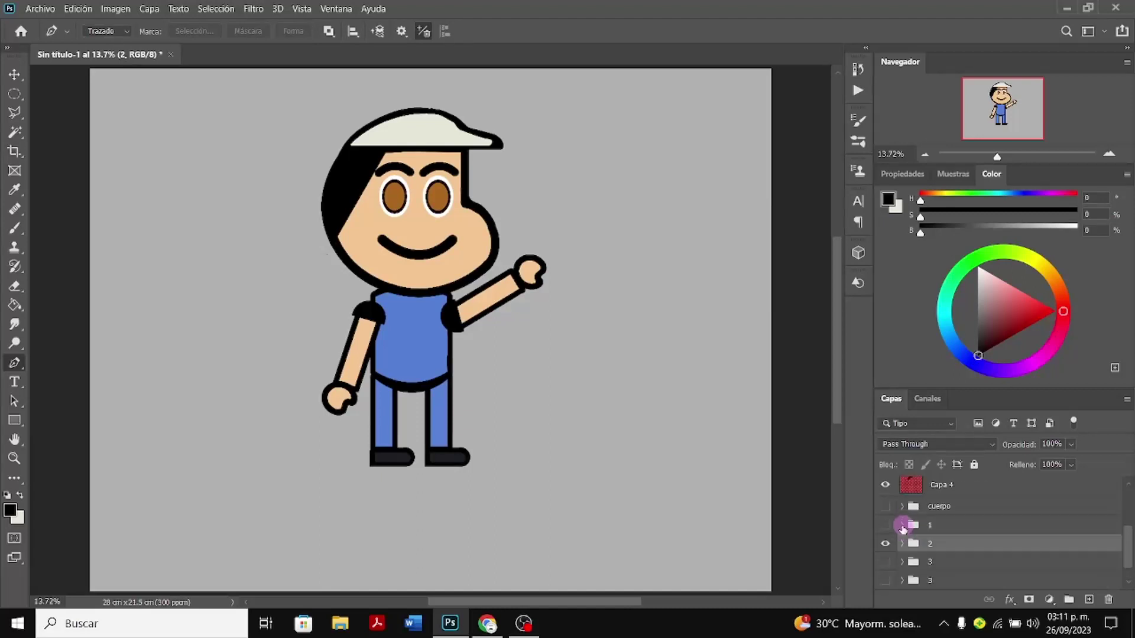
{"action": "left_click", "coordinate": [902, 525]}
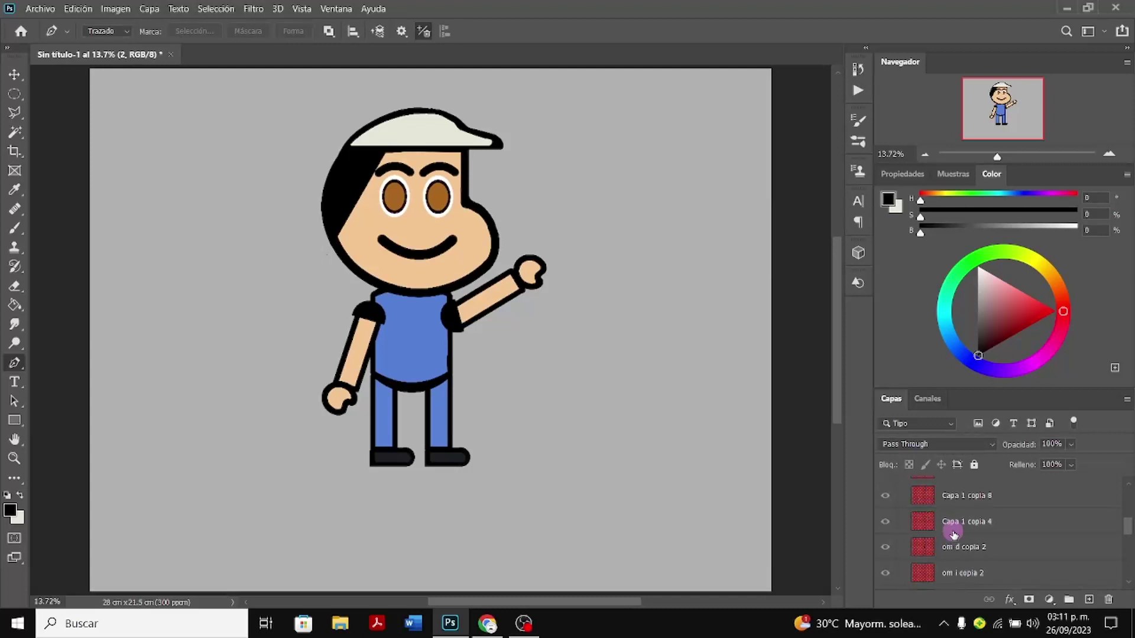
{"action": "scroll", "coordinate": [953, 532], "scroll_direction": "up", "scroll_amount": 2}
{"action": "left_click", "coordinate": [889, 504]}
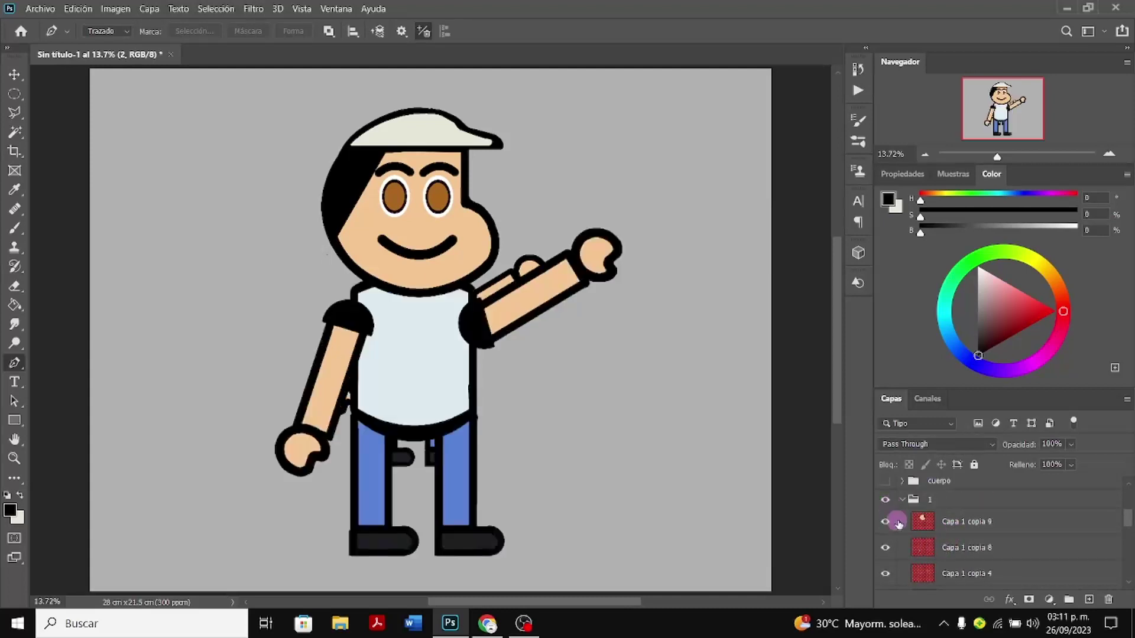
{"action": "scroll", "coordinate": [940, 539], "scroll_direction": "down", "scroll_amount": 2}
{"action": "scroll", "coordinate": [940, 544], "scroll_direction": "up", "scroll_amount": 1}
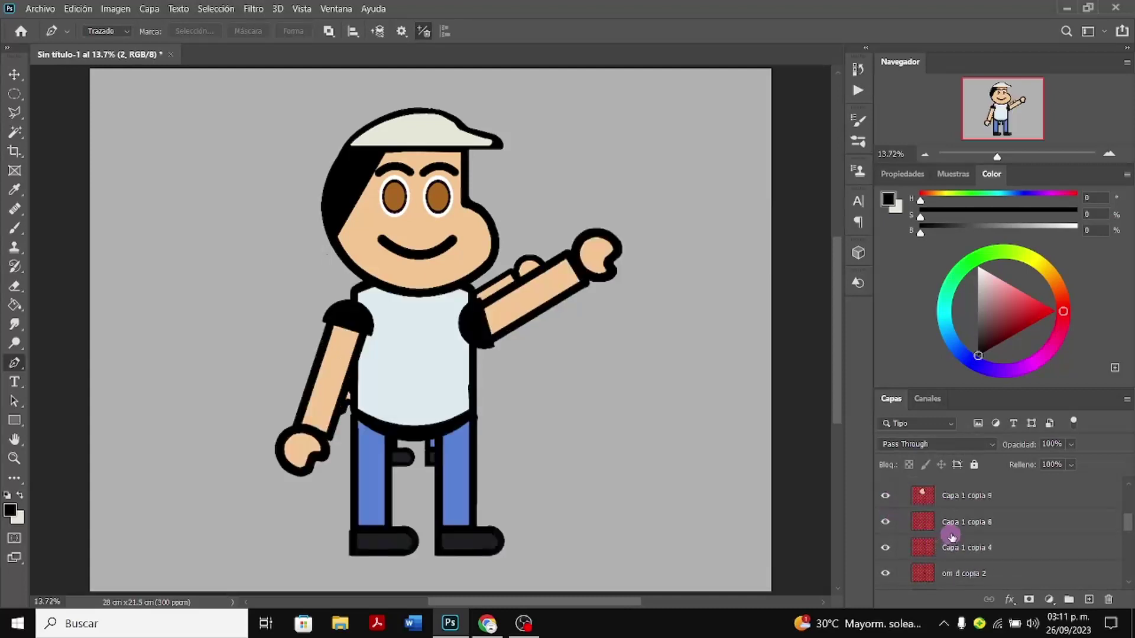
Select the white-shirt figure's layers, from Capa 1 copia 8 through Capa 3 copia 4
{"action": "left_click", "coordinate": [954, 528]}
{"action": "scroll", "coordinate": [953, 528], "scroll_direction": "down", "scroll_amount": 1}
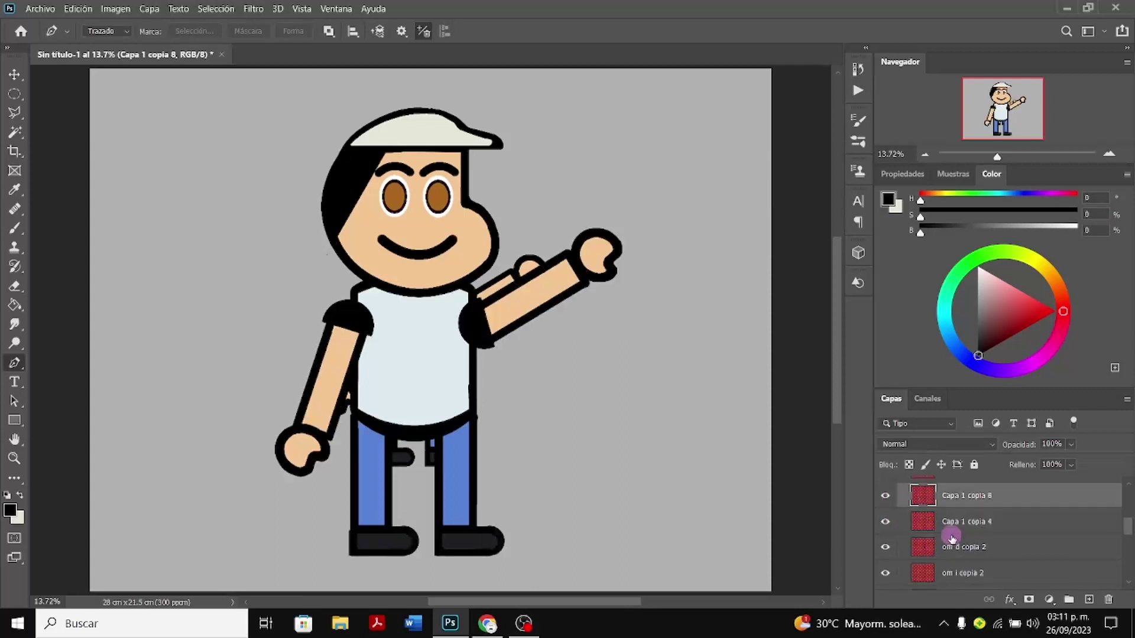
{"action": "left_click", "coordinate": [951, 525], "text": "shift"}
{"action": "left_click", "coordinate": [955, 547], "text": "shift"}
{"action": "left_click", "coordinate": [958, 574], "text": "shift"}
{"action": "scroll", "coordinate": [957, 573], "scroll_direction": "down", "scroll_amount": 3}
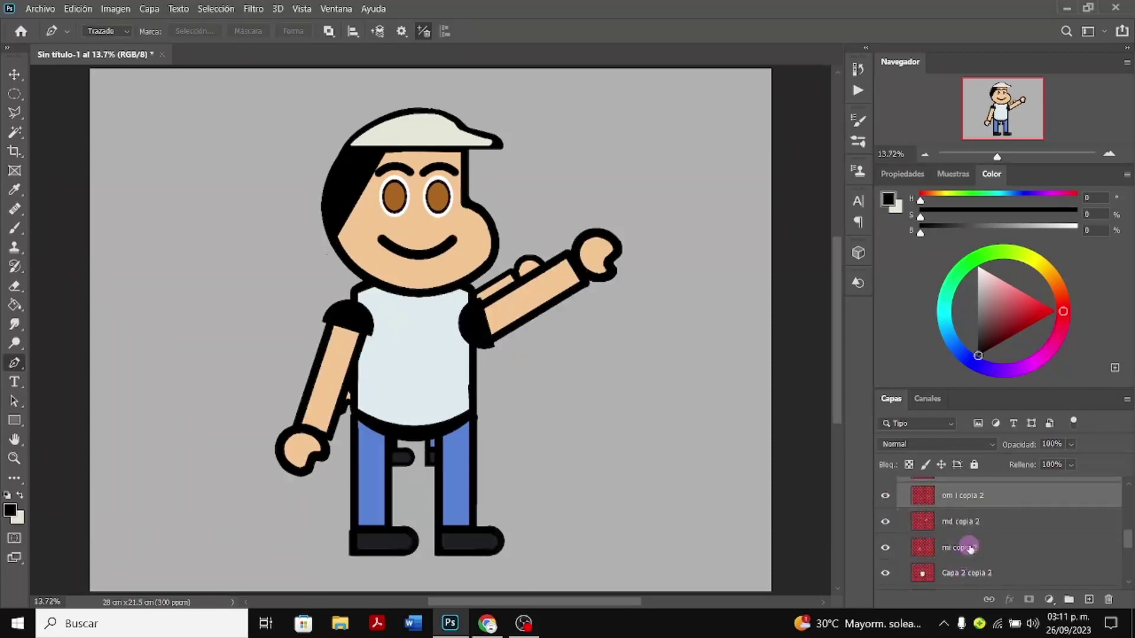
{"action": "left_click", "coordinate": [976, 526], "text": "shift"}
{"action": "left_click", "coordinate": [974, 545], "text": "shift"}
{"action": "scroll", "coordinate": [975, 550], "scroll_direction": "down", "scroll_amount": 2}
{"action": "left_click", "coordinate": [977, 528], "text": "shift"}
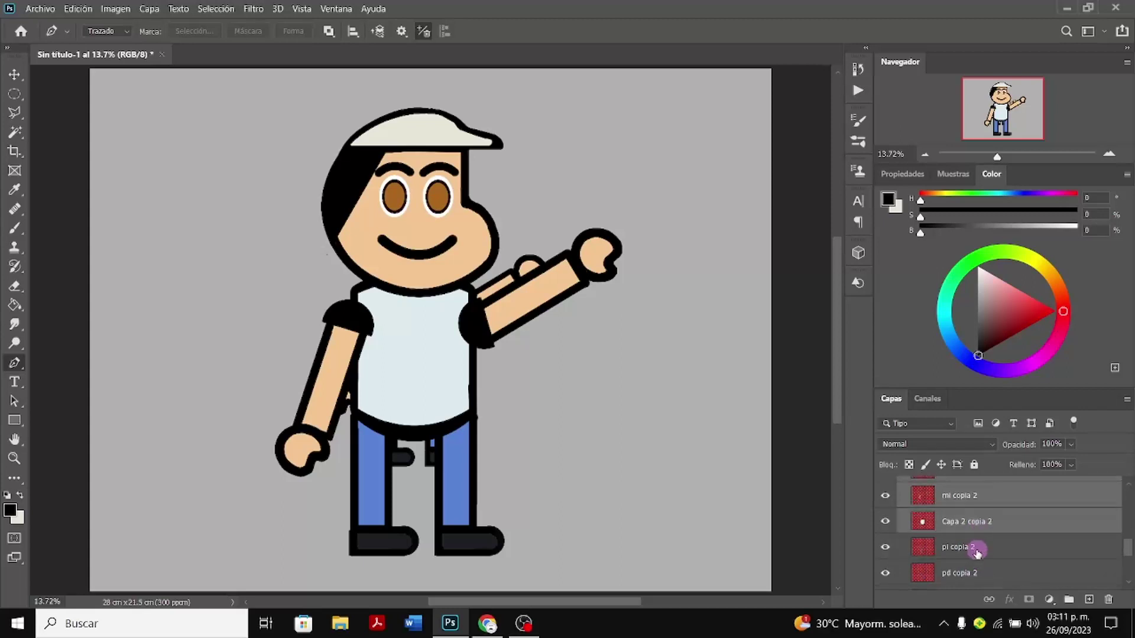
{"action": "left_click", "coordinate": [975, 547], "text": "shift"}
{"action": "scroll", "coordinate": [976, 548], "scroll_direction": "down", "scroll_amount": 2}
{"action": "left_click", "coordinate": [976, 520], "text": "shift"}
{"action": "left_click", "coordinate": [979, 549], "text": "shift"}
{"action": "key", "text": "ctrl+e"}
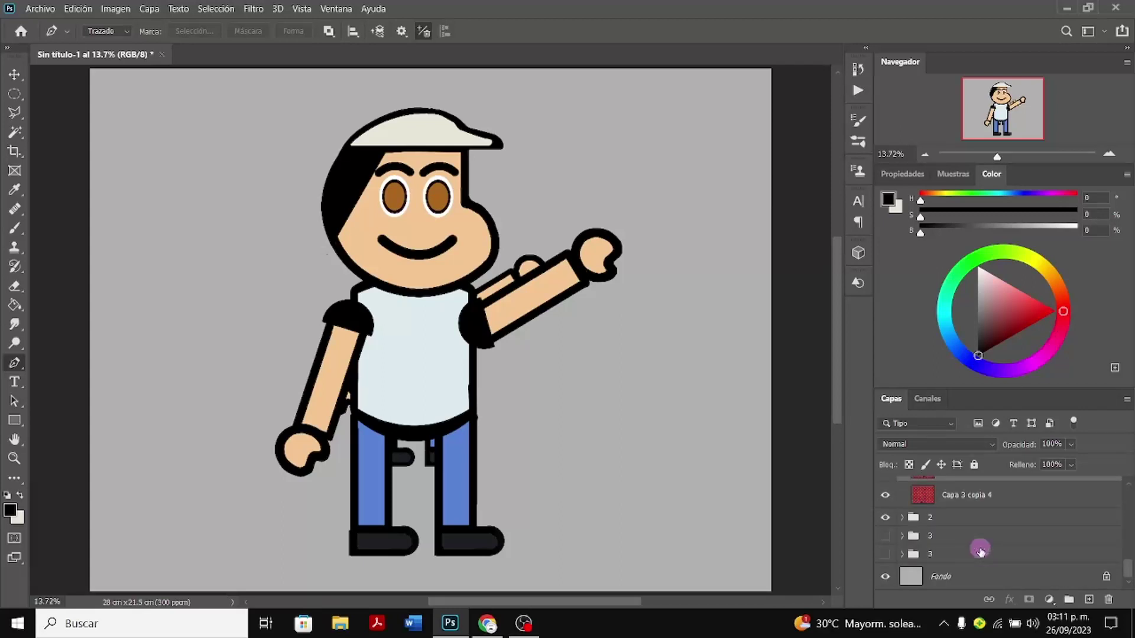
{"action": "left_click", "coordinate": [978, 502]}
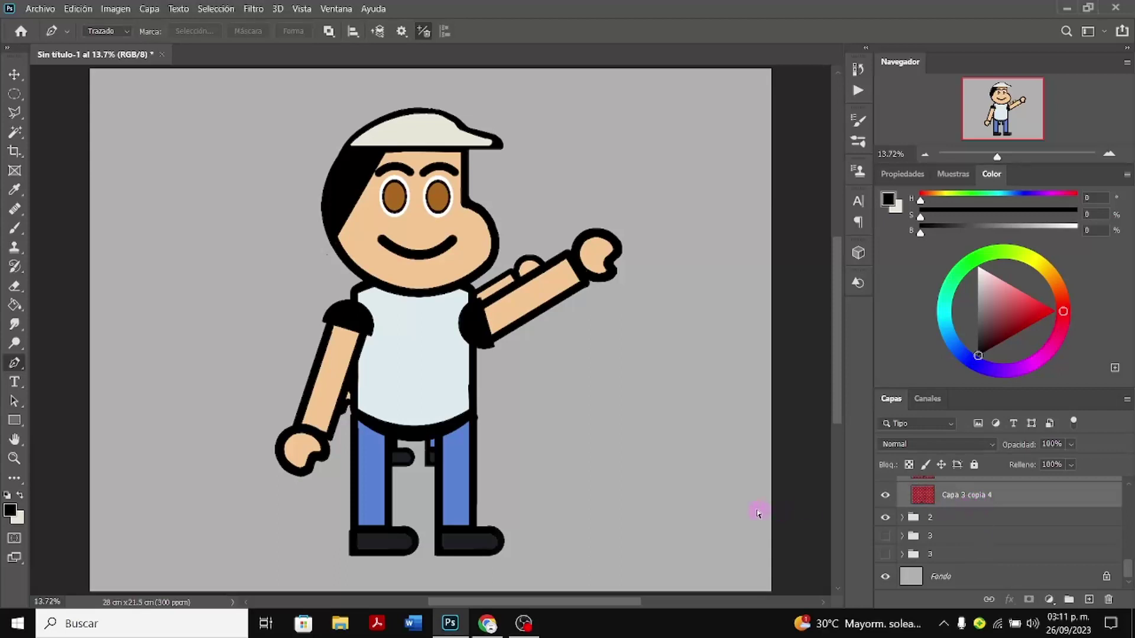
Scale the white-shirt boy to about 64.5%, line it up over the blue-shirt figure, and hide group 2
{"action": "key", "text": "ctrl+t"}
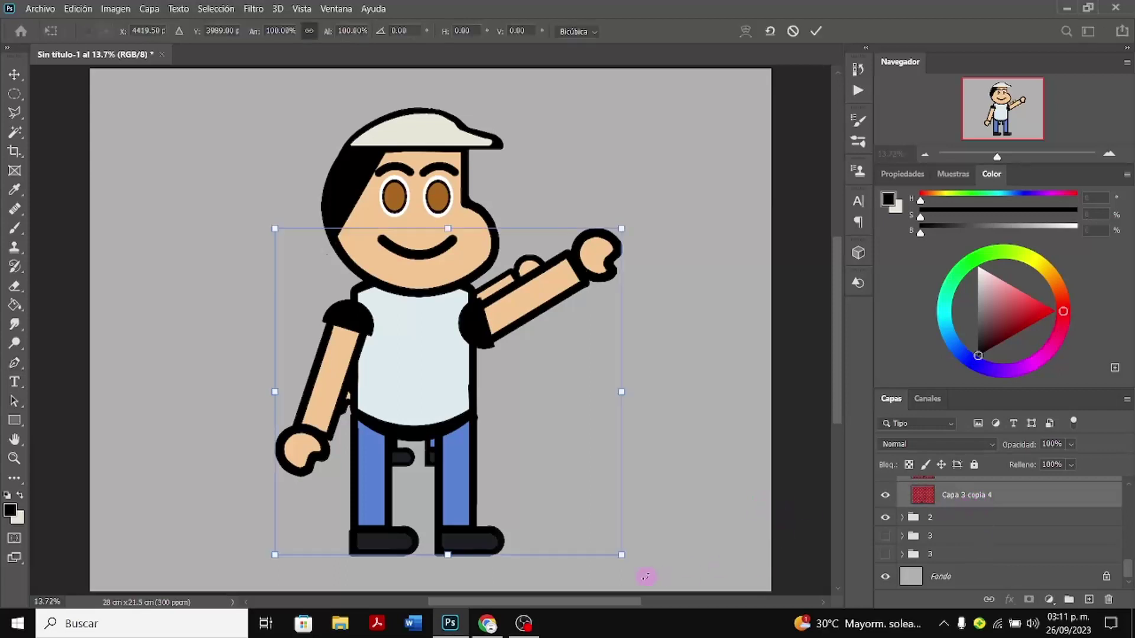
{"action": "left_click_drag", "start_coordinate": [619, 555], "coordinate": [556, 436]}
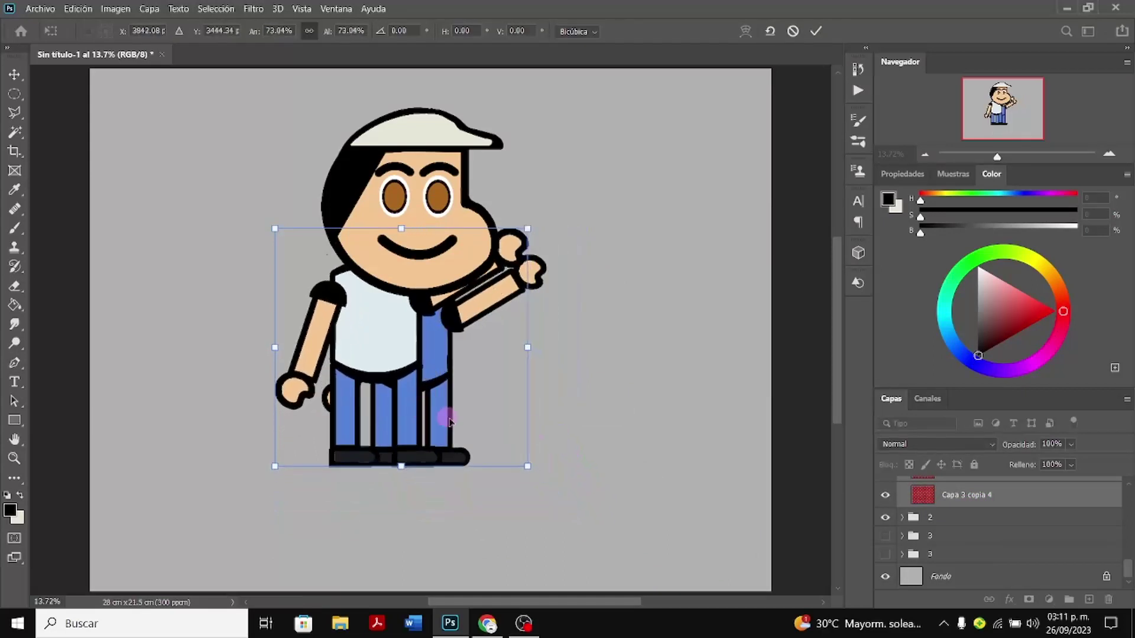
{"action": "left_click_drag", "start_coordinate": [458, 427], "coordinate": [497, 427]}
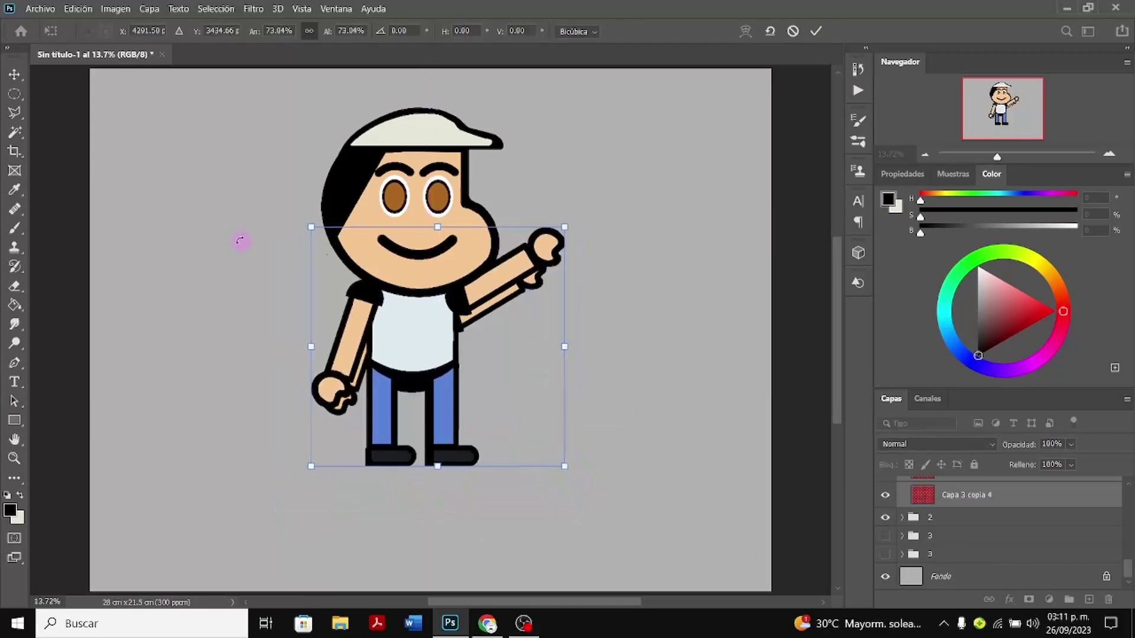
{"action": "left_click_drag", "start_coordinate": [313, 228], "coordinate": [337, 263]}
{"action": "left_click_drag", "start_coordinate": [441, 367], "coordinate": [466, 358]}
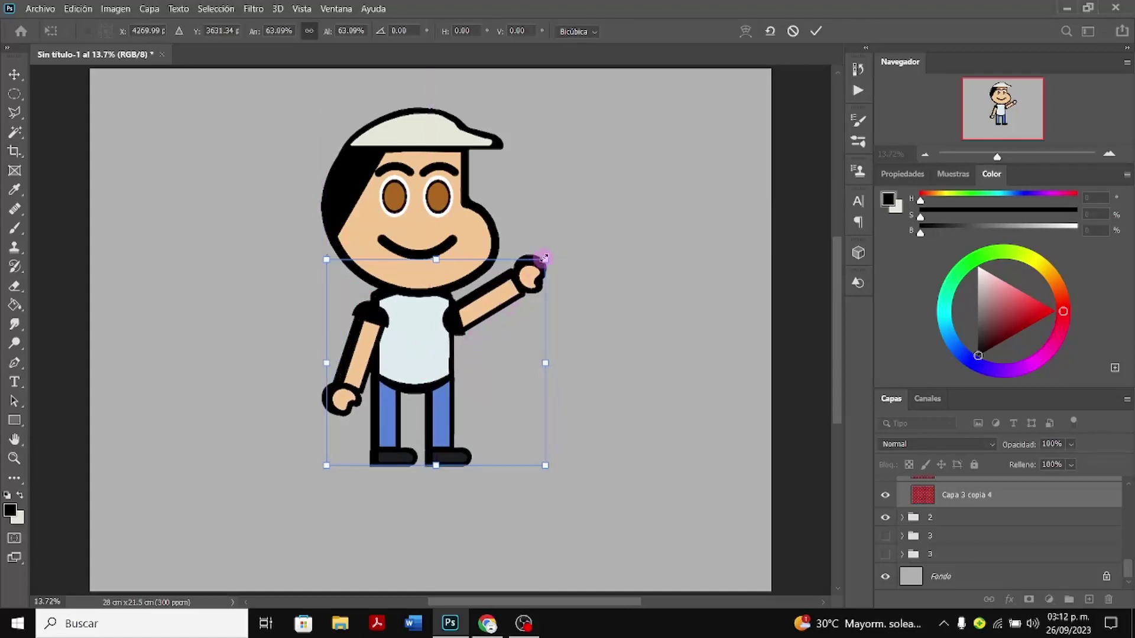
{"action": "left_click_drag", "start_coordinate": [545, 260], "coordinate": [540, 261]}
{"action": "left_click_drag", "start_coordinate": [519, 317], "coordinate": [520, 314]}
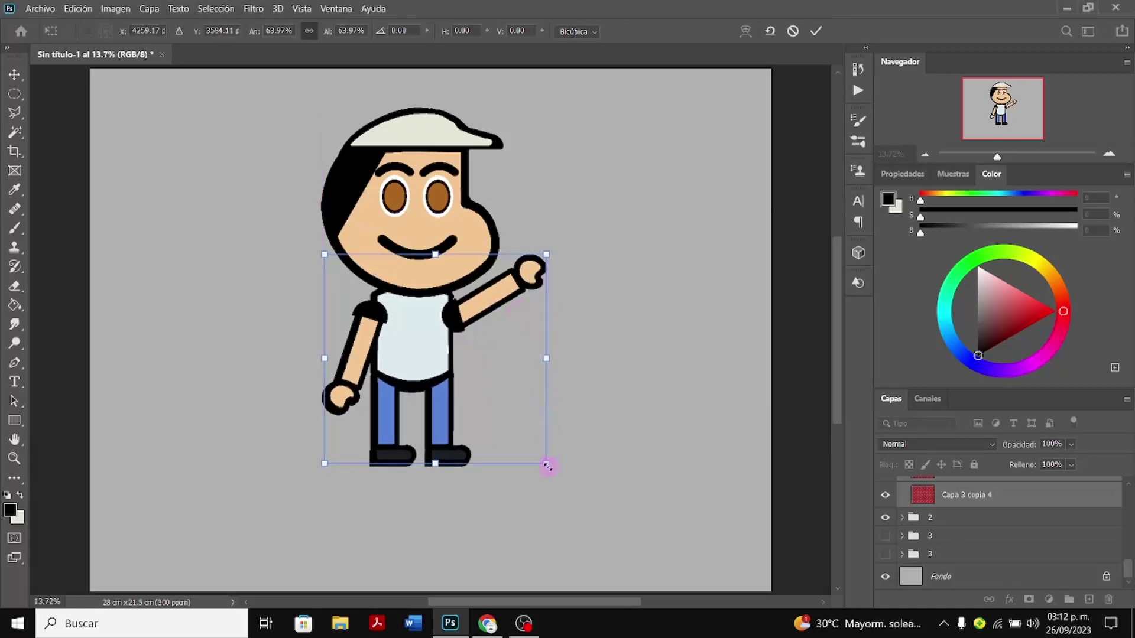
{"action": "left_click_drag", "start_coordinate": [548, 462], "coordinate": [521, 437]}
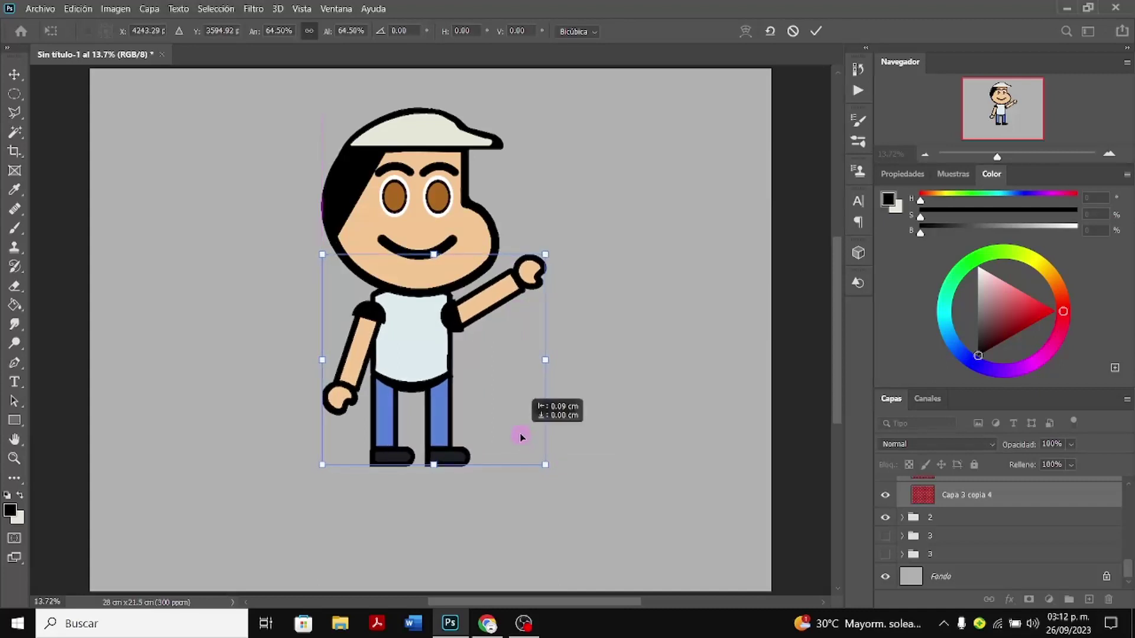
{"action": "left_click_drag", "start_coordinate": [522, 437], "coordinate": [483, 429]}
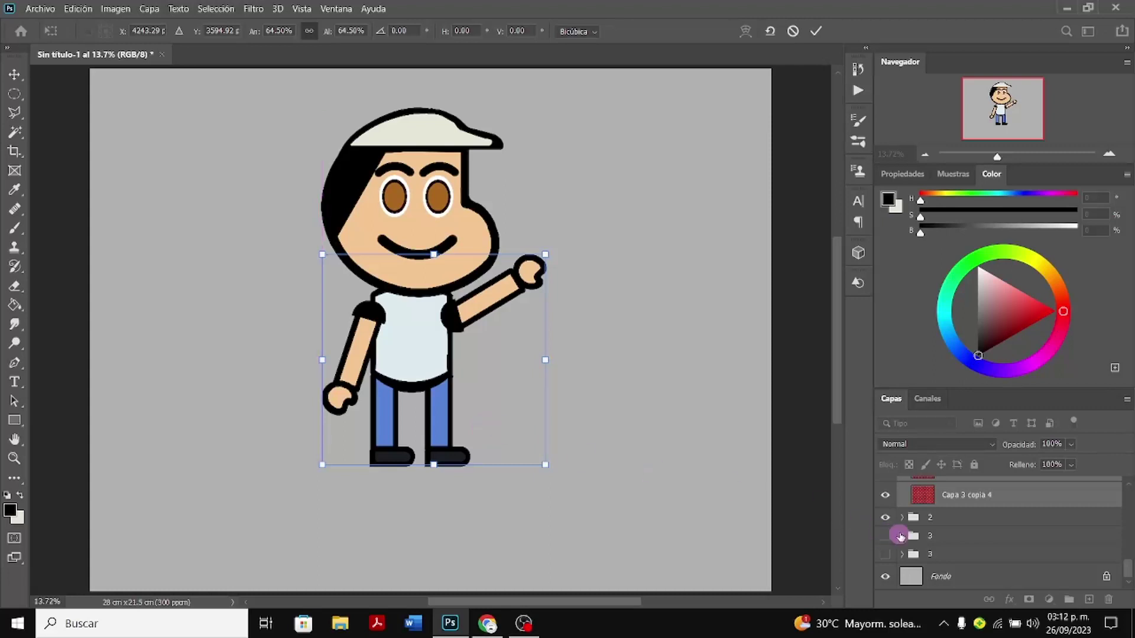
{"action": "left_click", "coordinate": [886, 518]}
Check Capa 1 copia 9 and group 1, leaving the white-shirt body in group 1 hidden
{"action": "scroll", "coordinate": [886, 520], "scroll_direction": "up", "scroll_amount": 2}
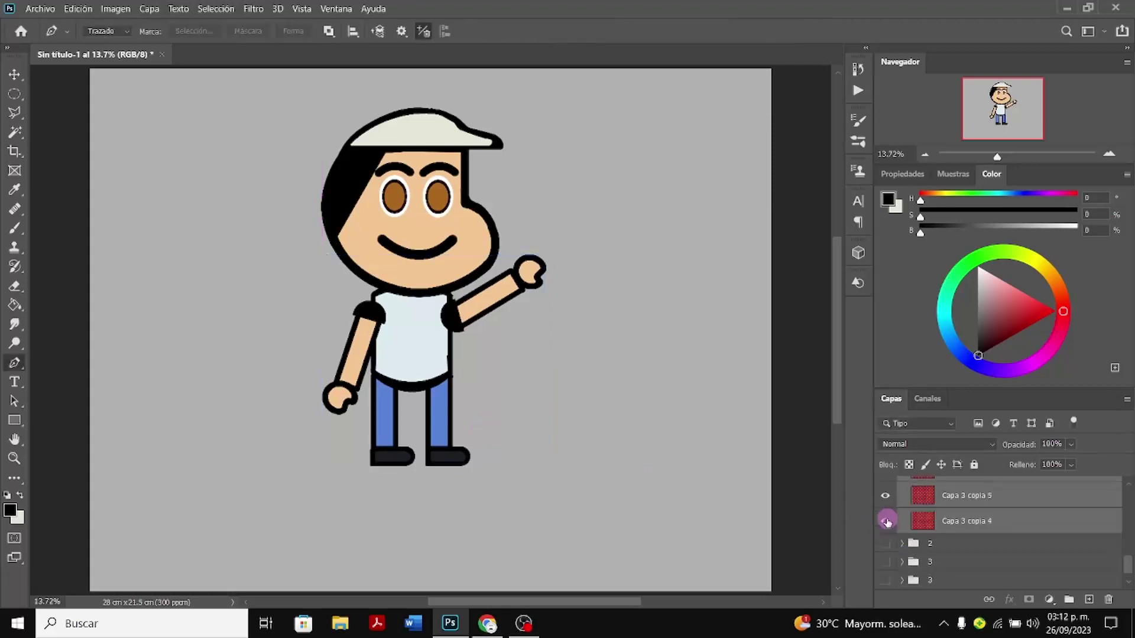
{"action": "scroll", "coordinate": [887, 521], "scroll_direction": "up", "scroll_amount": 4}
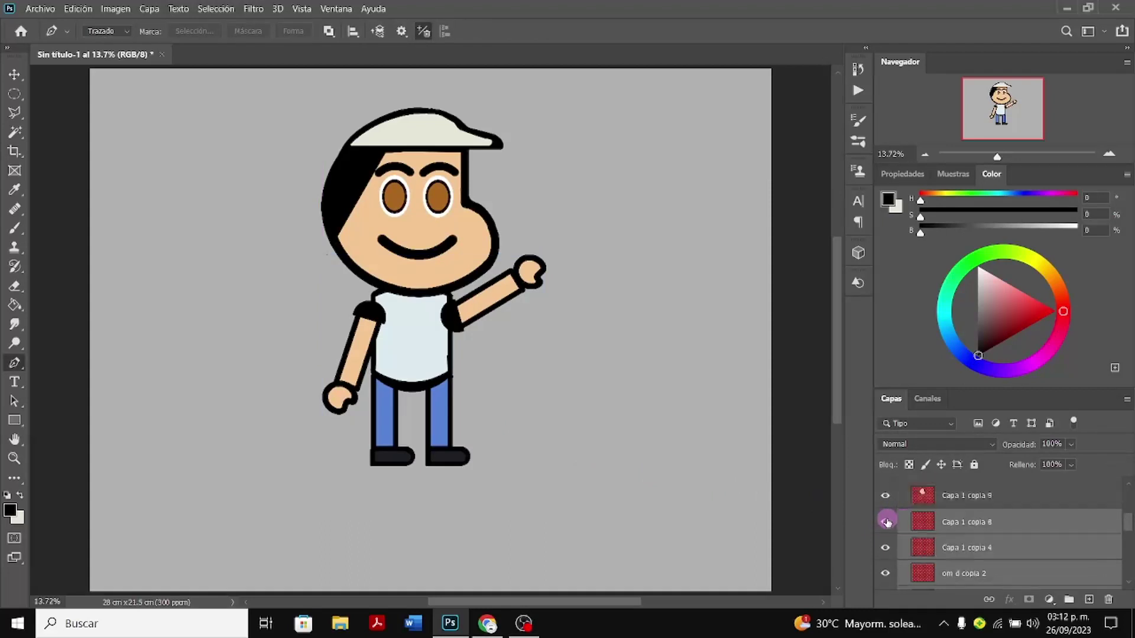
{"action": "left_click", "coordinate": [886, 523]}
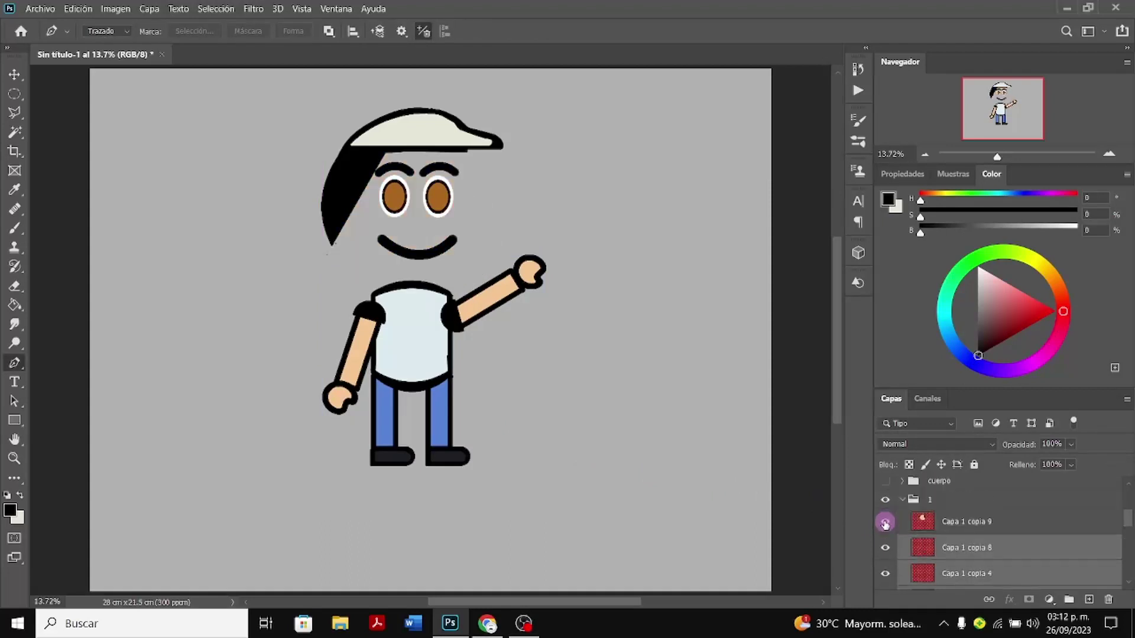
{"action": "left_click", "coordinate": [885, 523]}
{"action": "left_click", "coordinate": [885, 502]}
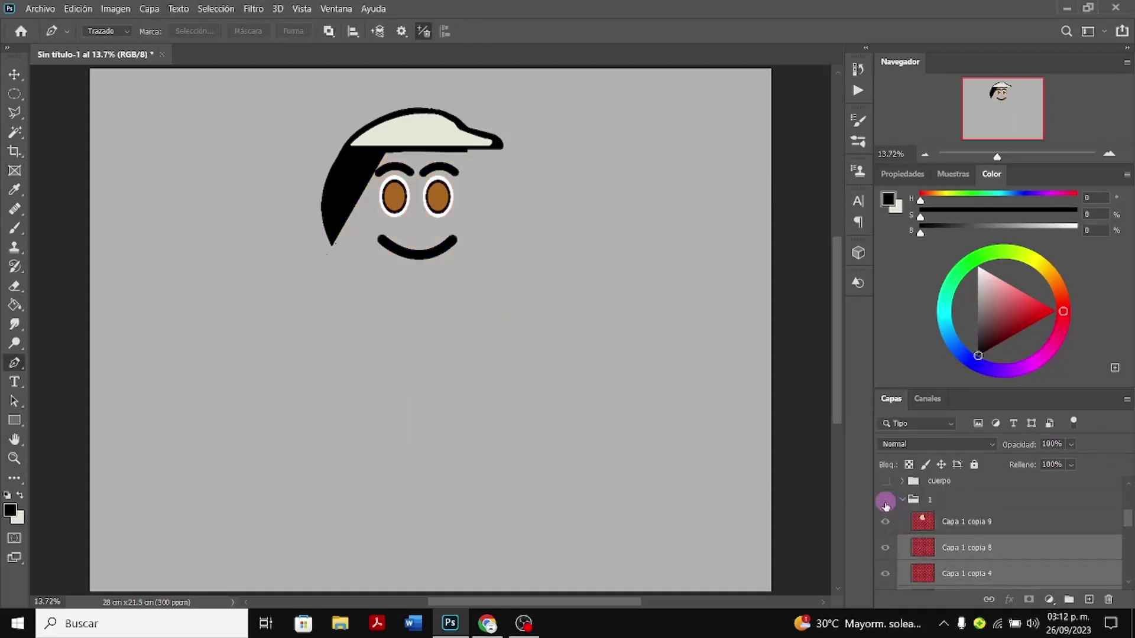
{"action": "left_click", "coordinate": [902, 501]}
{"action": "left_click", "coordinate": [885, 501]}
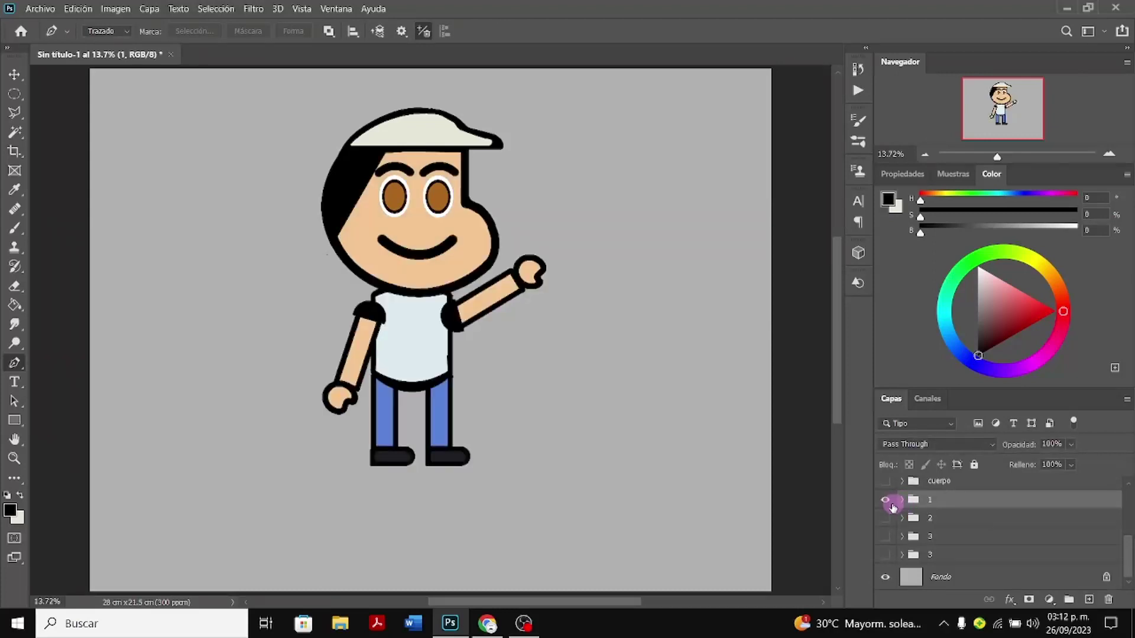
{"action": "left_click", "coordinate": [885, 501]}
Show the green-shirt body and both group 3 figures, then expand and select the red figure's group 3
{"action": "left_click", "coordinate": [885, 518]}
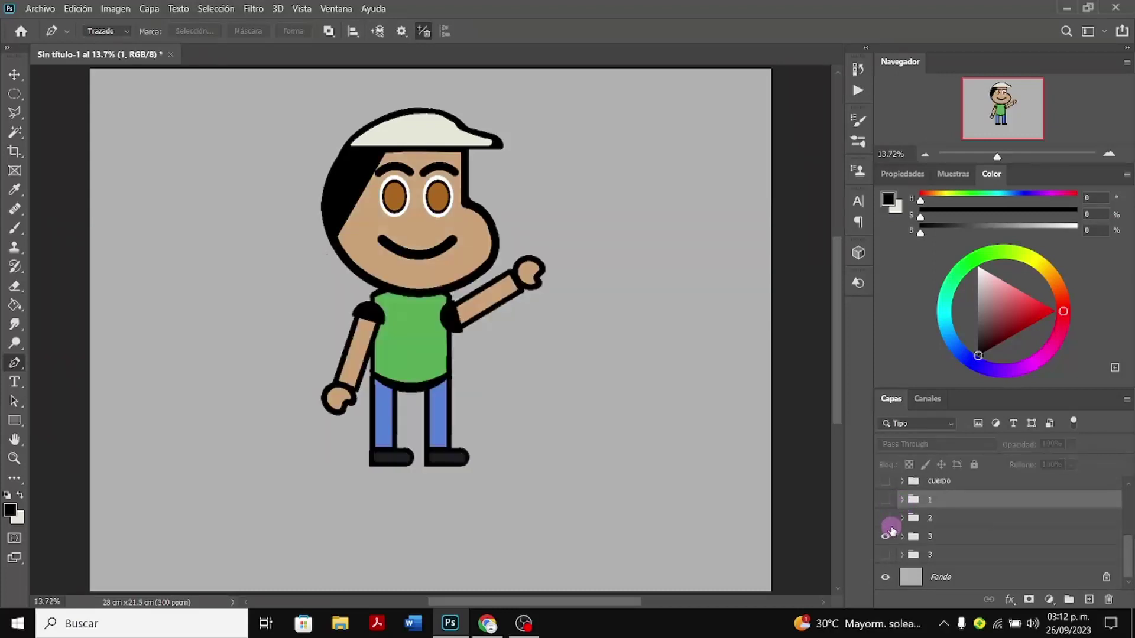
{"action": "left_click", "coordinate": [885, 555]}
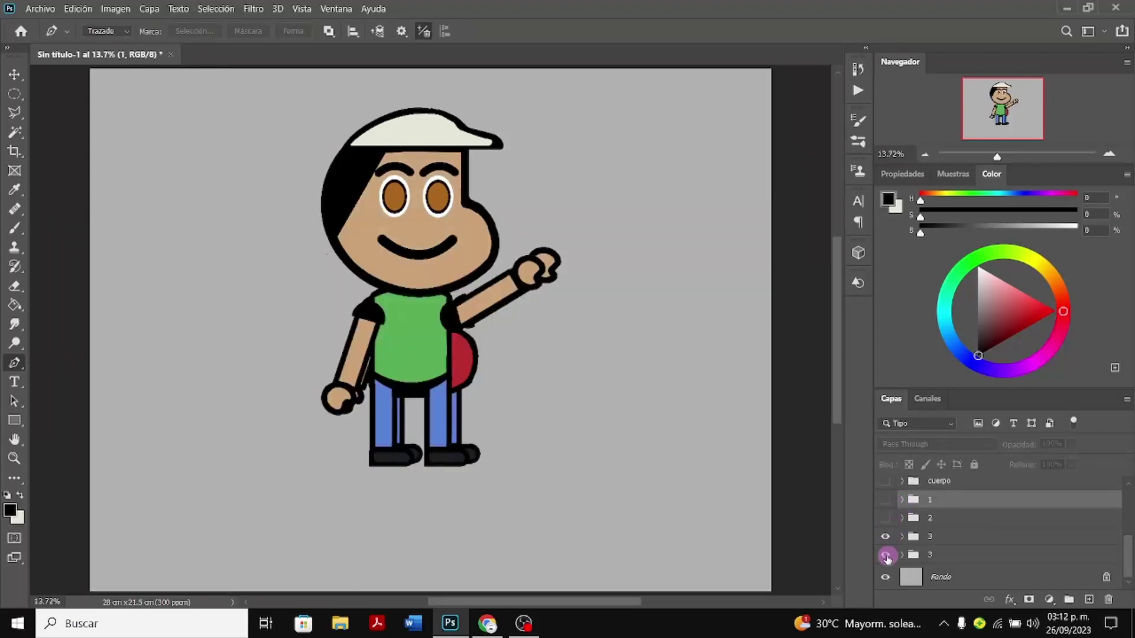
{"action": "left_click", "coordinate": [885, 536]}
{"action": "left_click", "coordinate": [886, 538]}
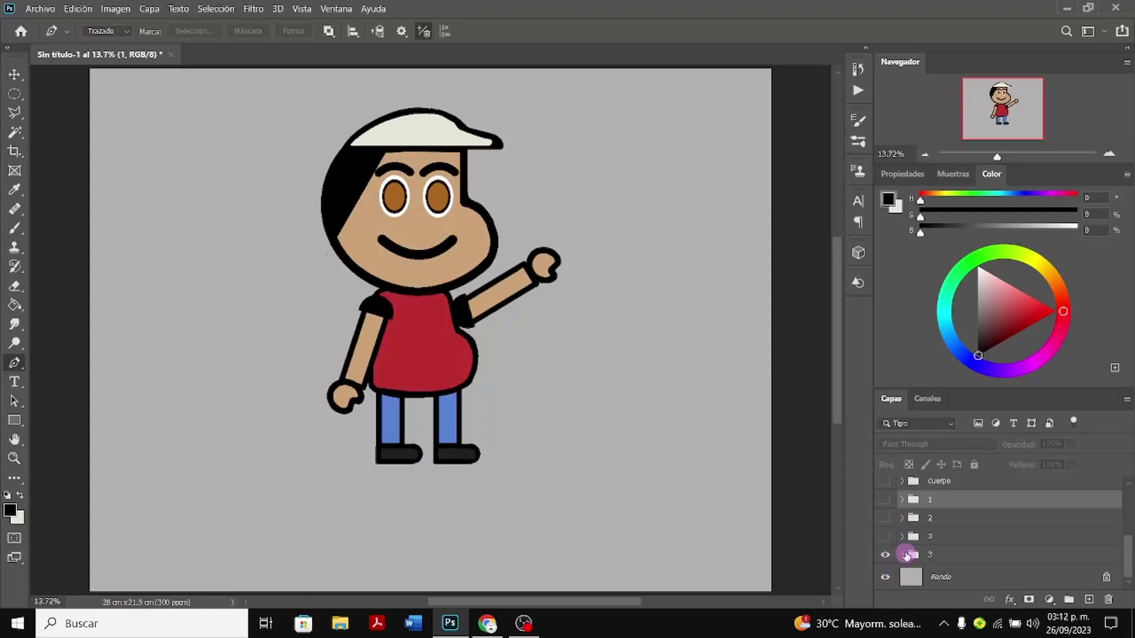
{"action": "left_click", "coordinate": [902, 556]}
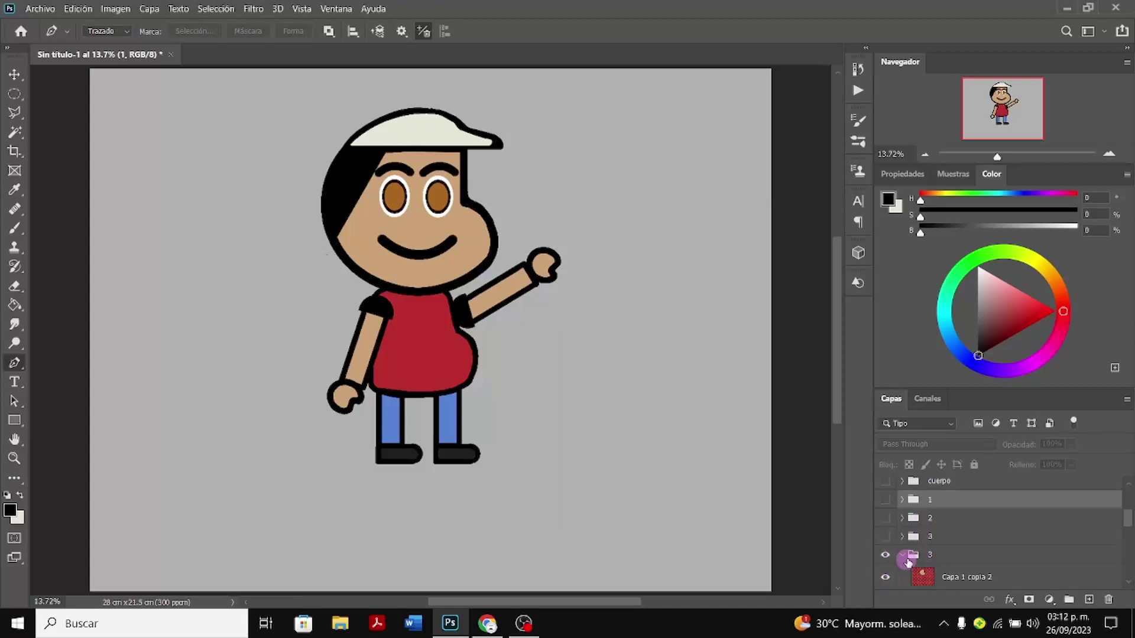
{"action": "left_click", "coordinate": [885, 536]}
{"action": "left_click", "coordinate": [939, 559]}
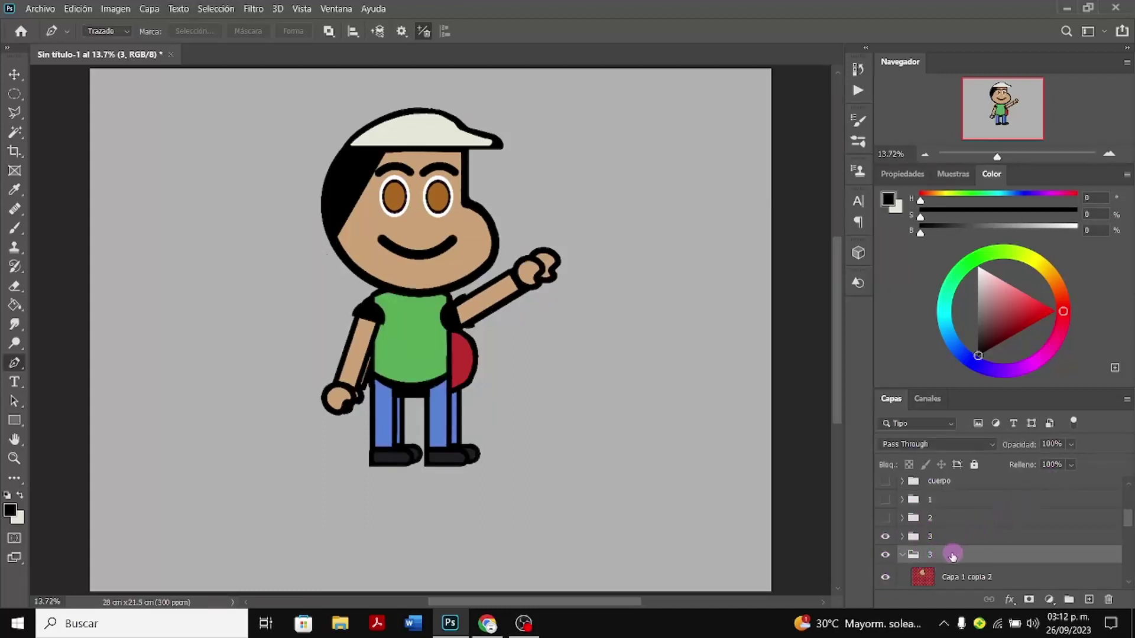
{"action": "scroll", "coordinate": [952, 556], "scroll_direction": "down", "scroll_amount": 2}
Select the red figure's layers, from Capa 1 copia 3 through om d, pi, pd to Capa 3
{"action": "left_click", "coordinate": [967, 532]}
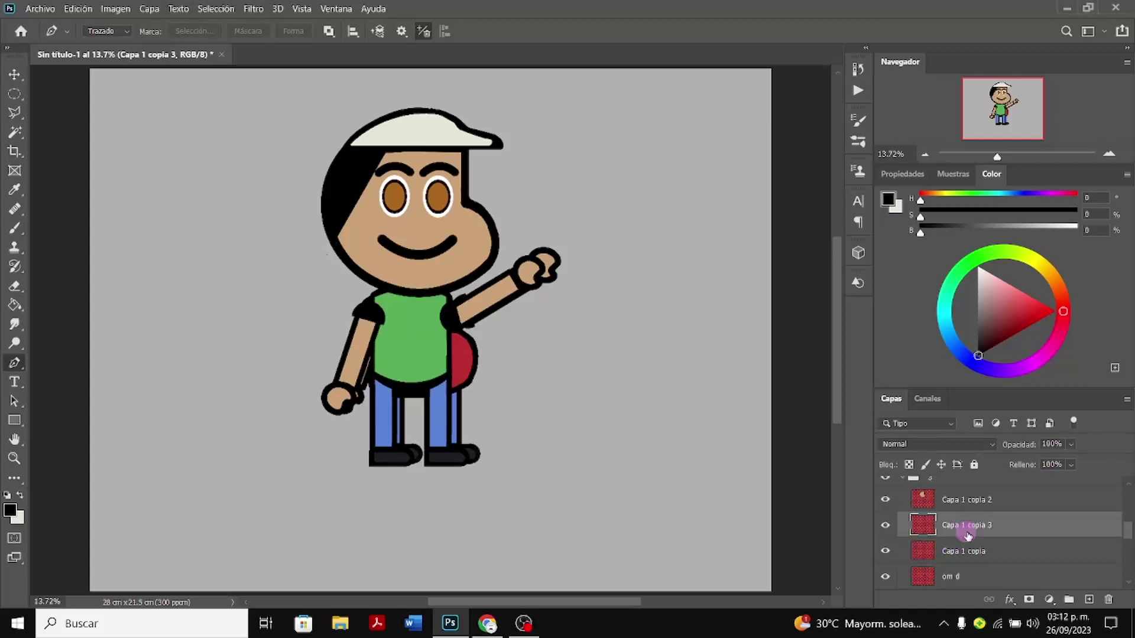
{"action": "left_click", "coordinate": [964, 551], "text": "shift"}
{"action": "left_click", "coordinate": [951, 577], "text": "shift"}
{"action": "scroll", "coordinate": [955, 562], "scroll_direction": "down", "scroll_amount": 2}
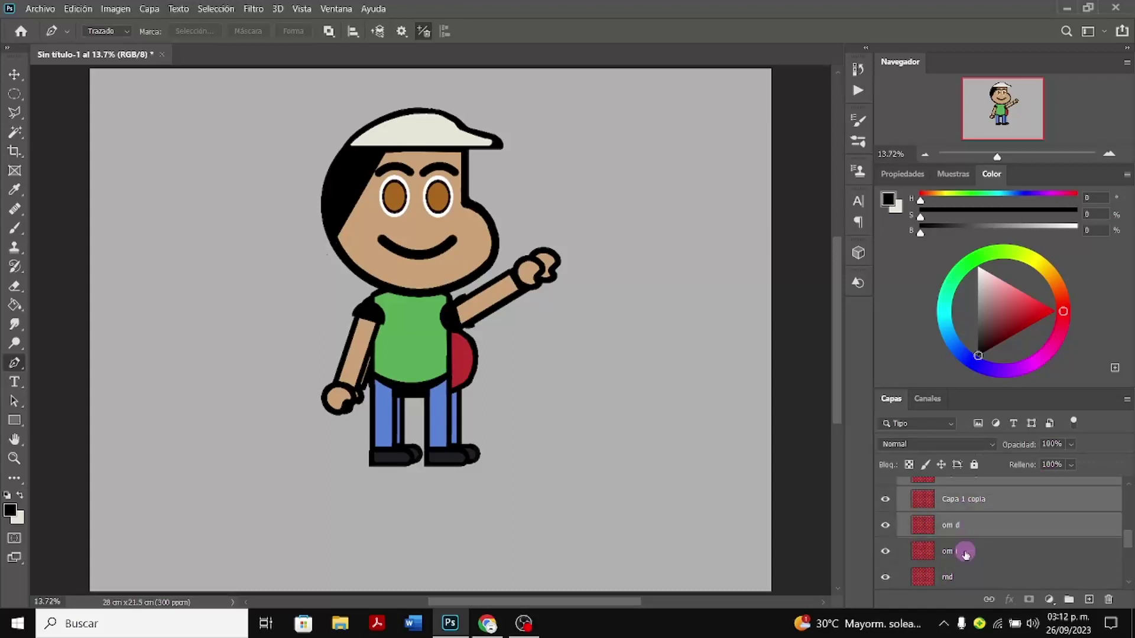
{"action": "scroll", "coordinate": [960, 558], "scroll_direction": "down", "scroll_amount": 2}
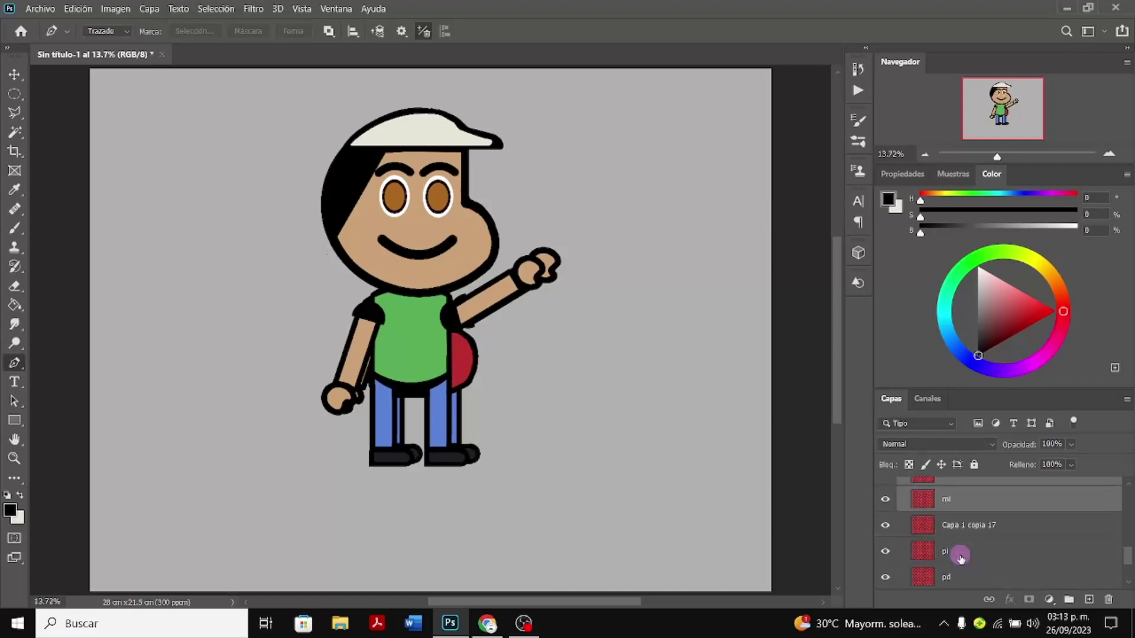
{"action": "left_click", "coordinate": [962, 528], "text": "shift"}
{"action": "left_click", "coordinate": [953, 552], "text": "shift"}
{"action": "left_click", "coordinate": [952, 578], "text": "shift"}
{"action": "scroll", "coordinate": [953, 581], "scroll_direction": "down", "scroll_amount": 2}
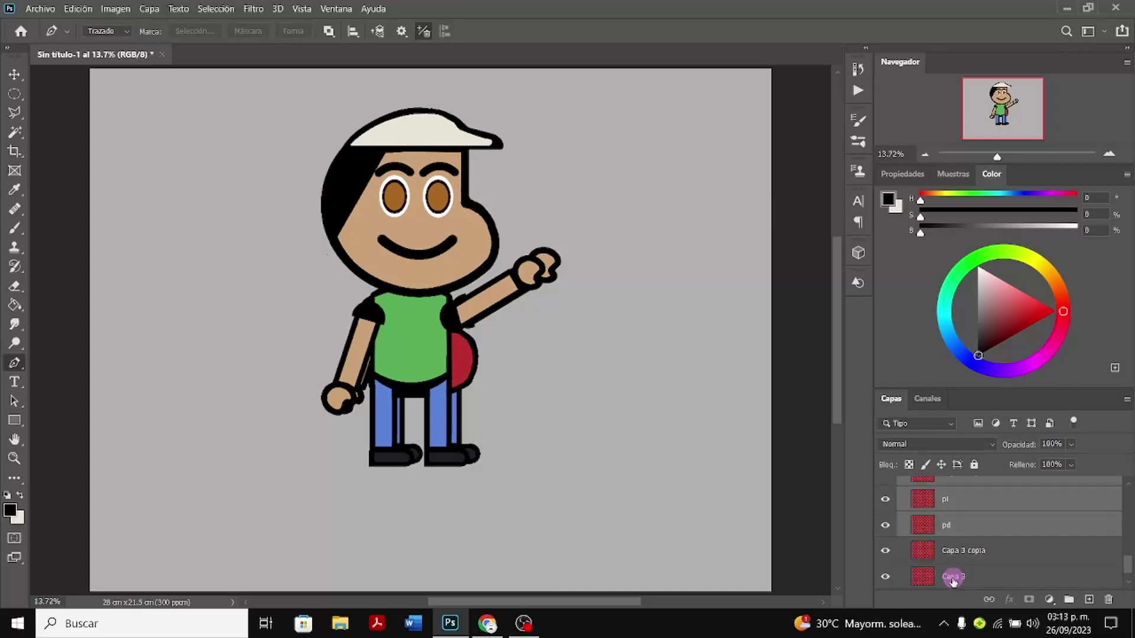
{"action": "left_click", "coordinate": [957, 549], "text": "shift"}
{"action": "scroll", "coordinate": [958, 550], "scroll_direction": "down", "scroll_amount": 1}
{"action": "left_click", "coordinate": [973, 551], "text": "shift"}
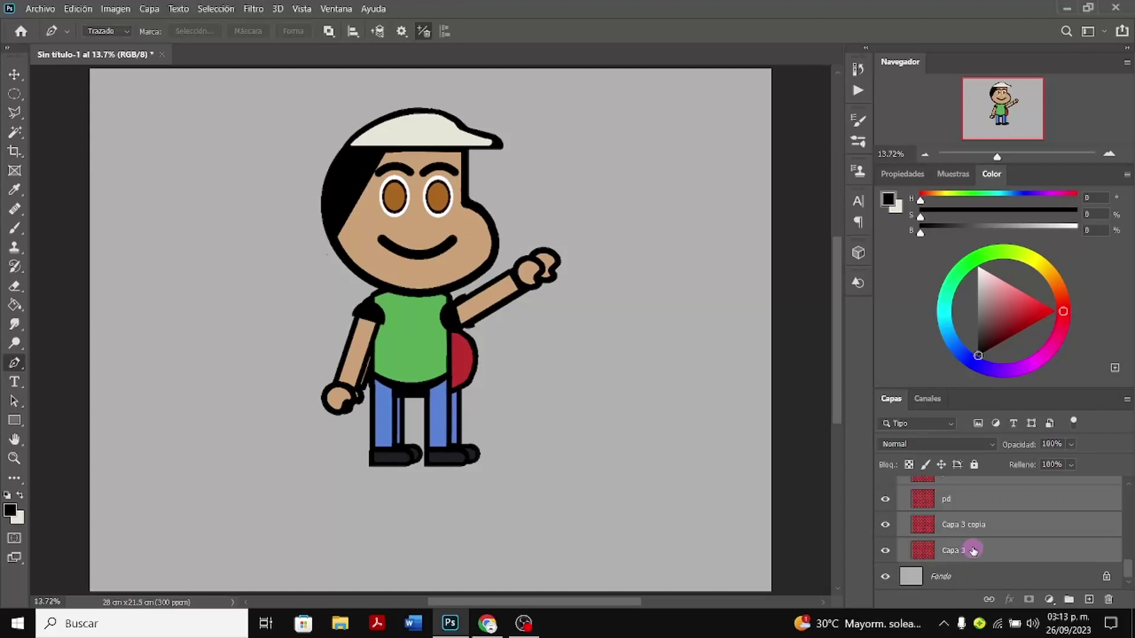
Shrink the red-shirt figure to about 89%, shift it slightly down-right, commit, and hide its group
{"action": "key", "text": "ctrl+t"}
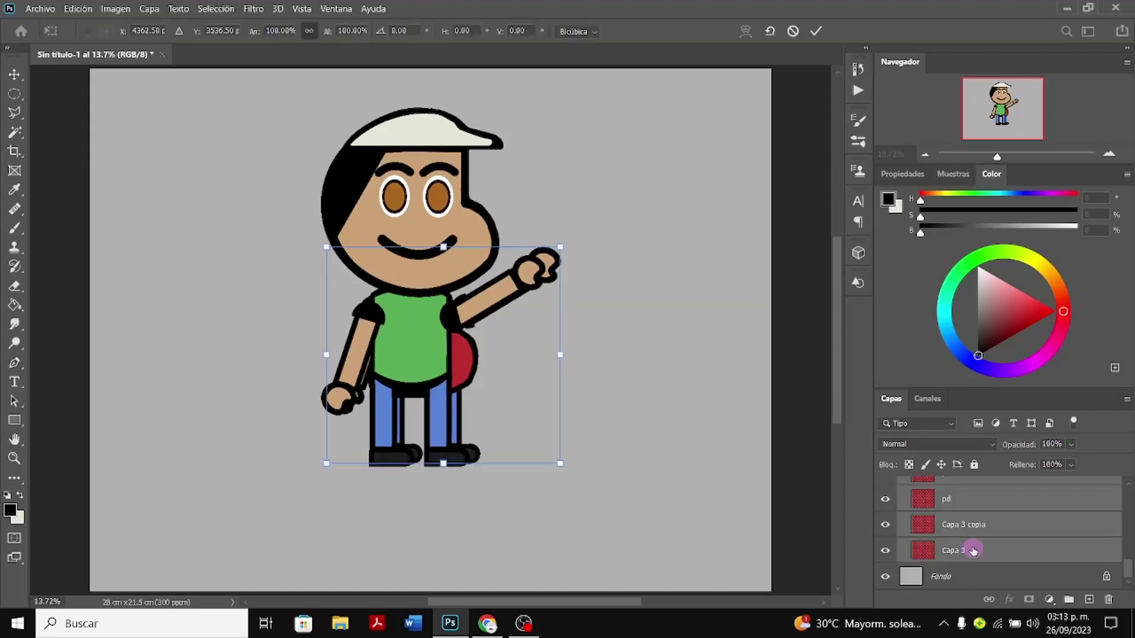
{"action": "left_click_drag", "start_coordinate": [563, 467], "coordinate": [541, 429]}
{"action": "left_click_drag", "start_coordinate": [487, 385], "coordinate": [496, 391]}
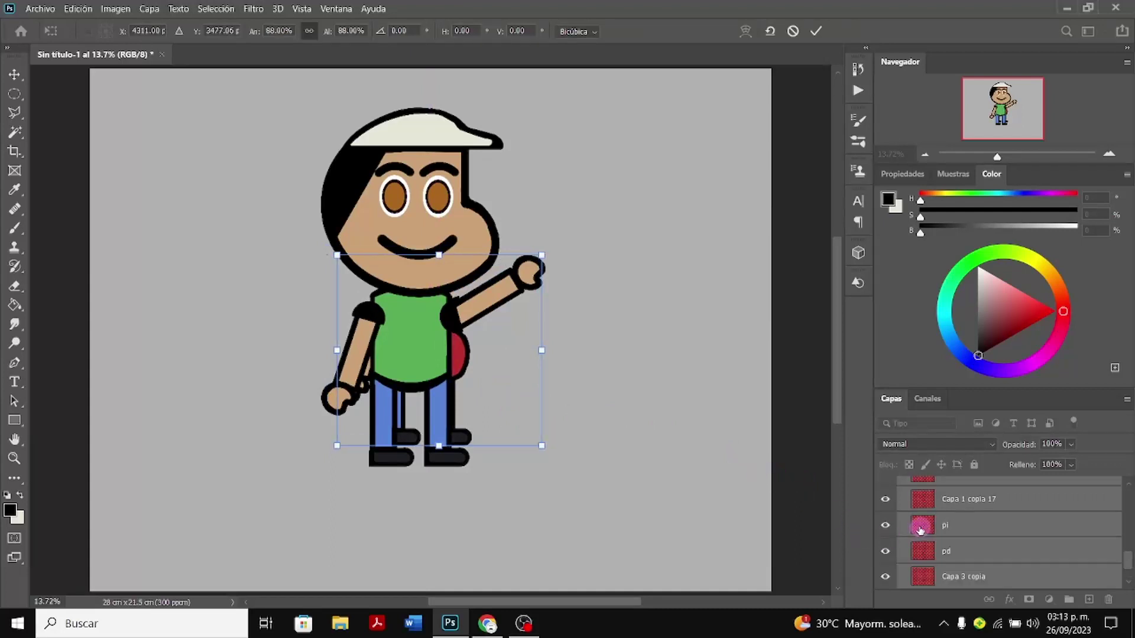
{"action": "scroll", "coordinate": [885, 535], "scroll_direction": "up", "scroll_amount": 3}
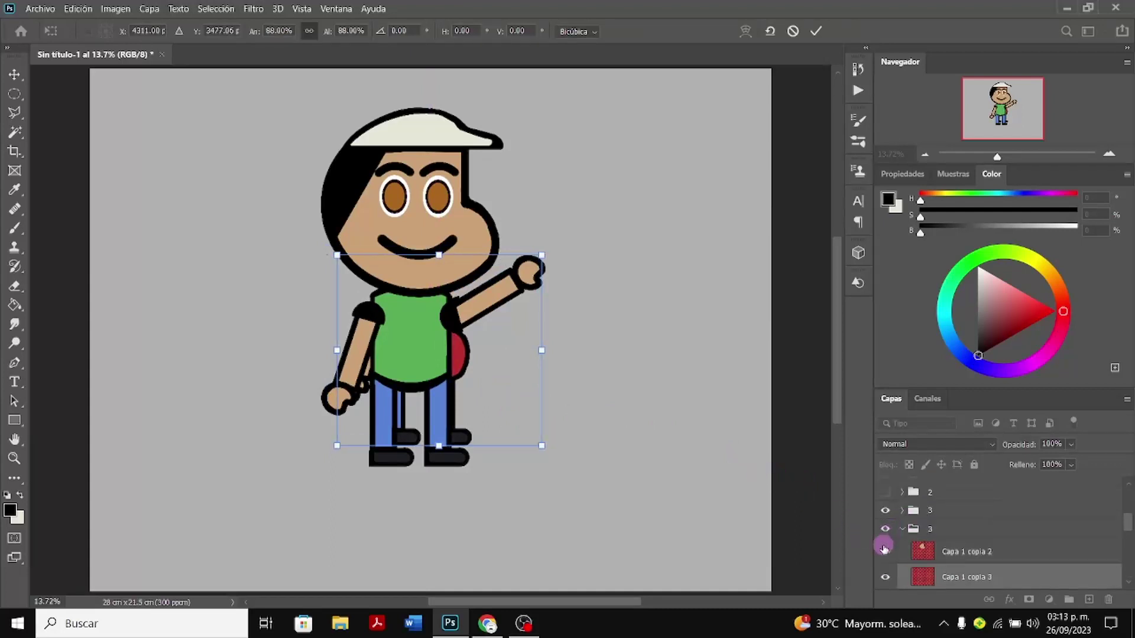
{"action": "key", "text": "p"}
{"action": "left_click", "coordinate": [885, 529]}
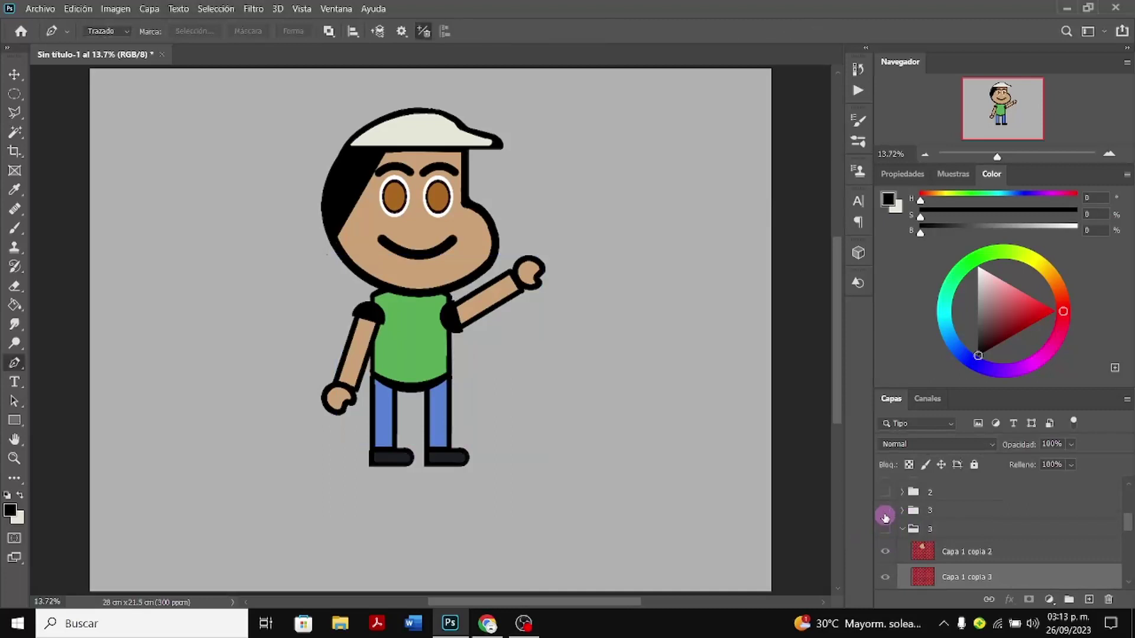
Select Capa 1 copia 2 with the Move tool and show the red- and green-shirt groups together
{"action": "left_click", "coordinate": [885, 513]}
{"action": "left_click", "coordinate": [885, 530]}
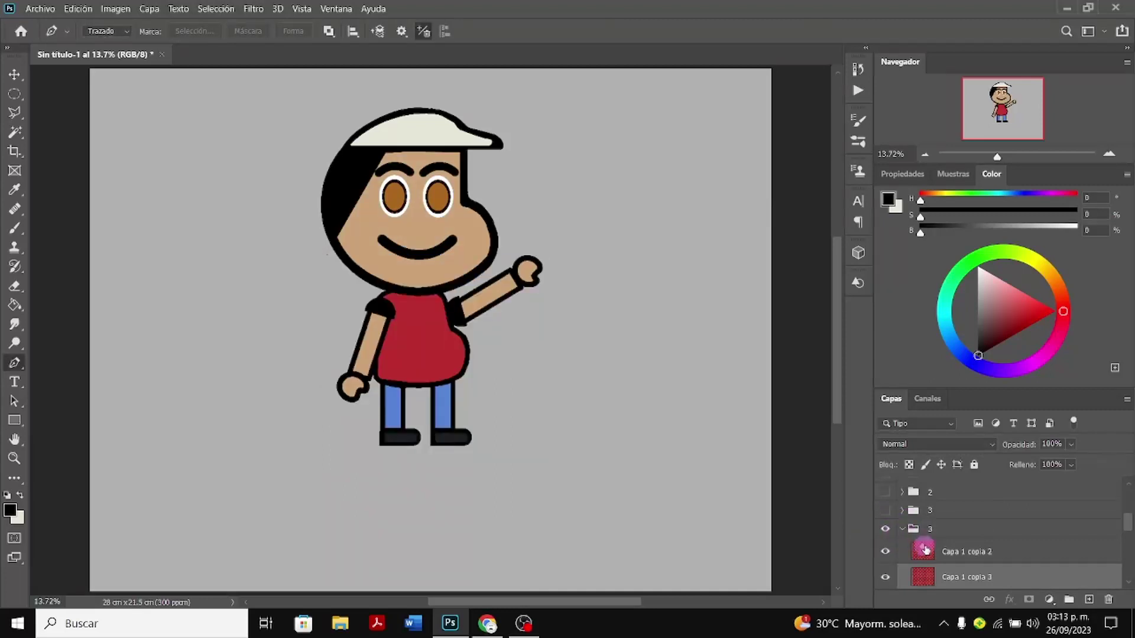
{"action": "left_click", "coordinate": [925, 550]}
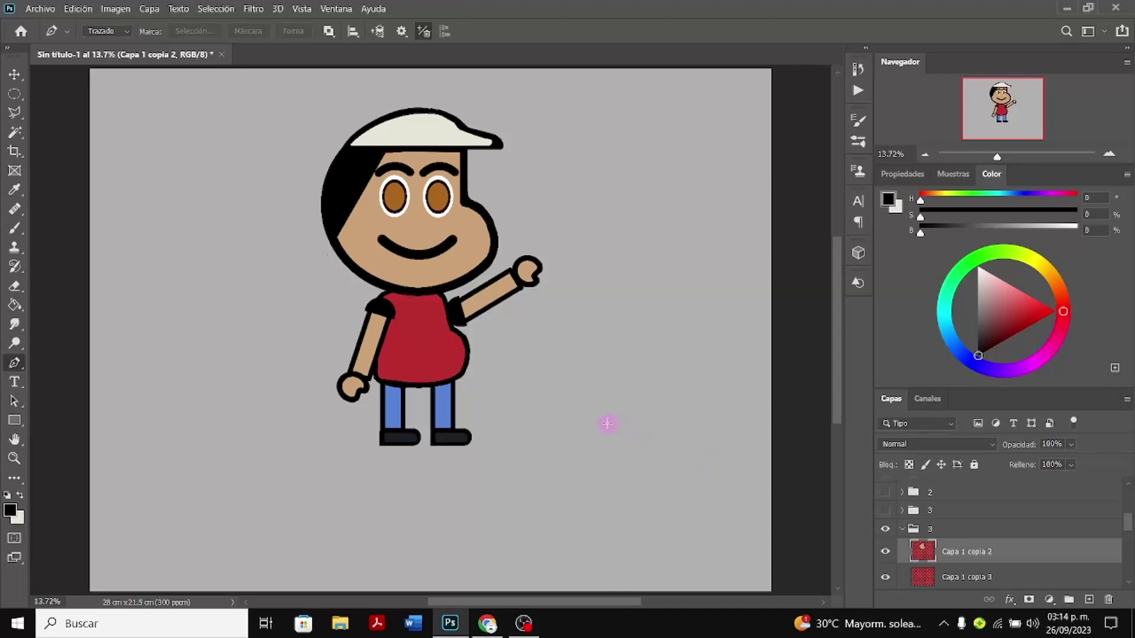
{"action": "left_click", "coordinate": [15, 74]}
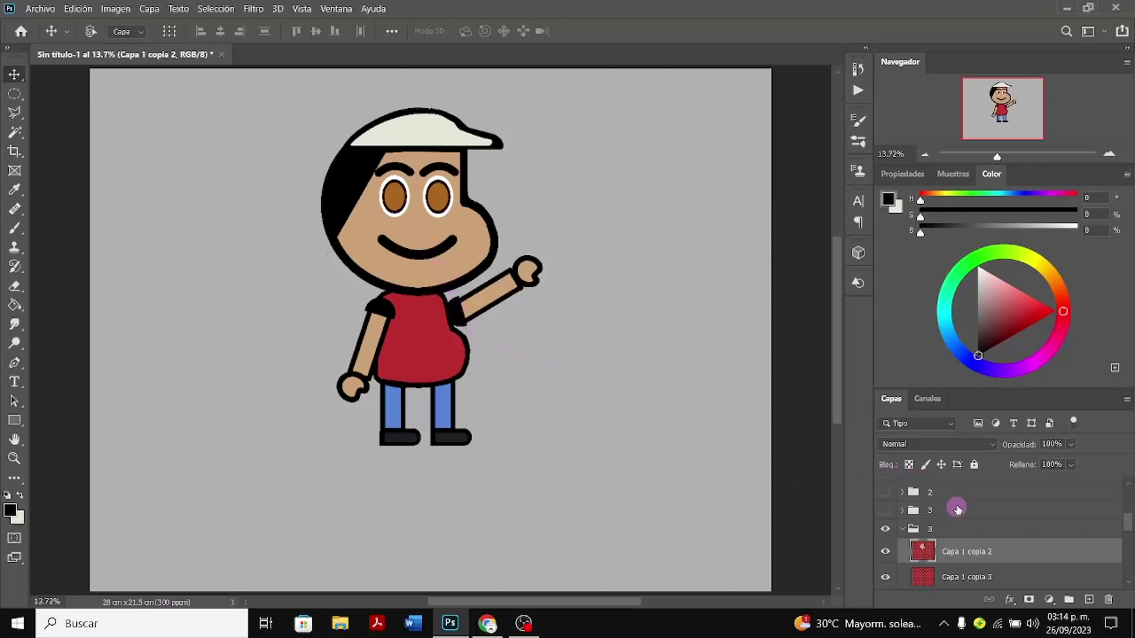
{"action": "left_click", "coordinate": [885, 510]}
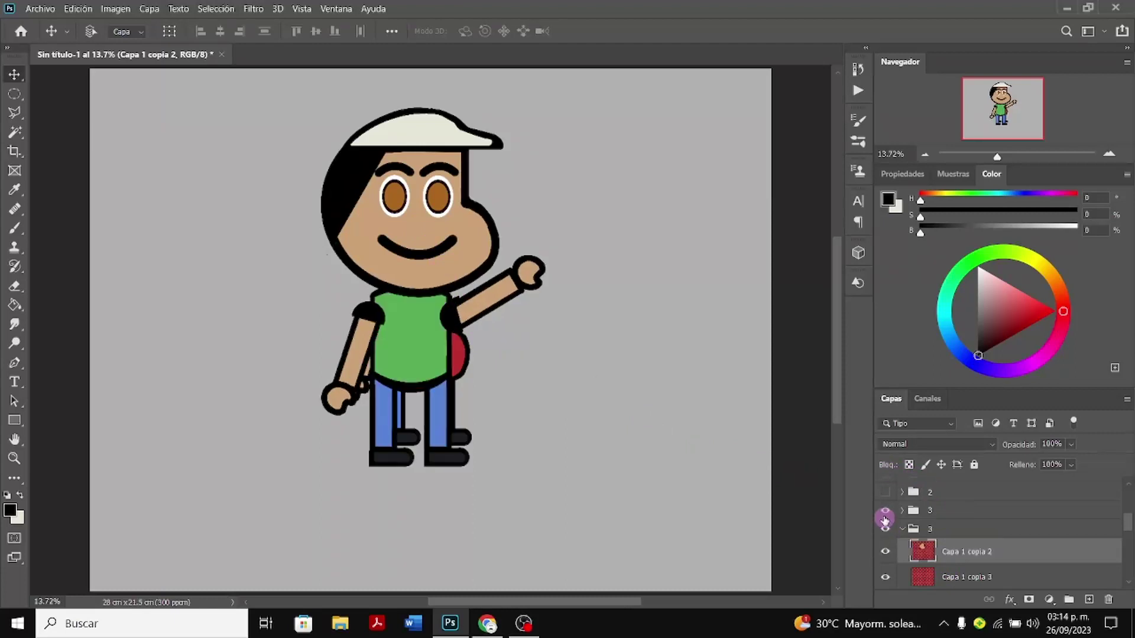
{"action": "left_click", "coordinate": [902, 529]}
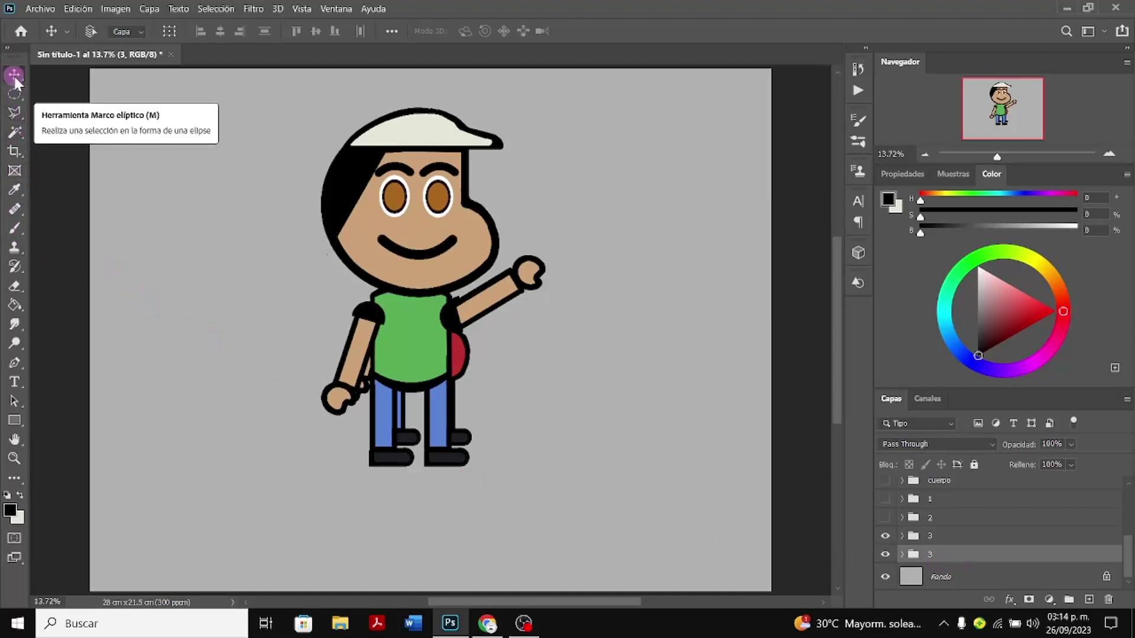
Drag the red-shirt figure to the left and the blue-shirt figure in group 2 to the right
{"action": "left_click_drag", "start_coordinate": [582, 453], "coordinate": [363, 472]}
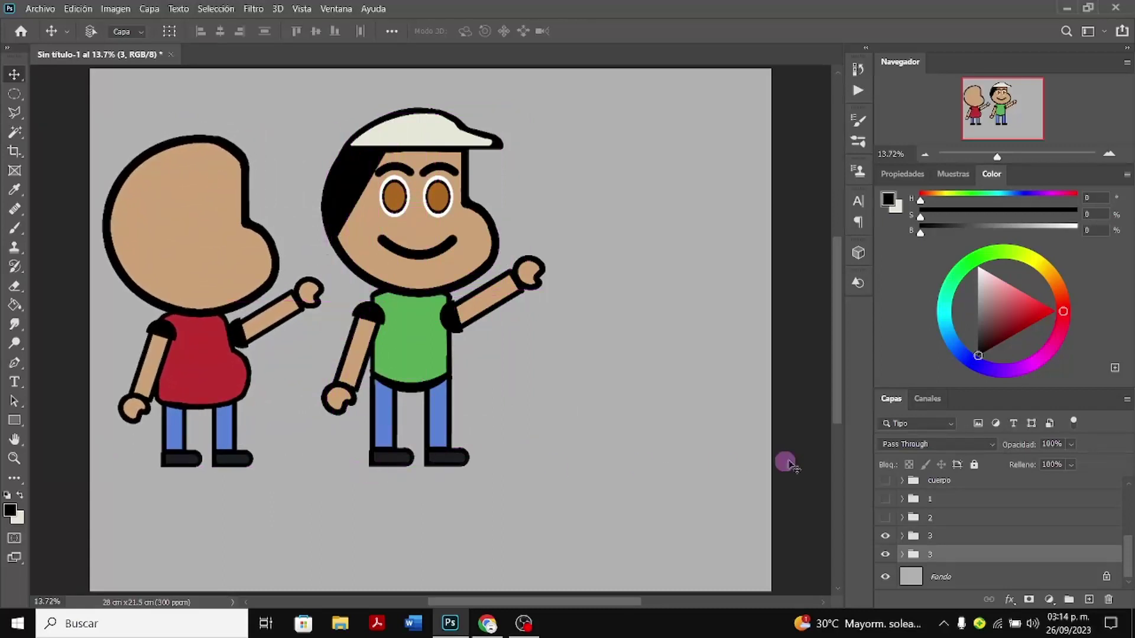
{"action": "left_click", "coordinate": [894, 541]}
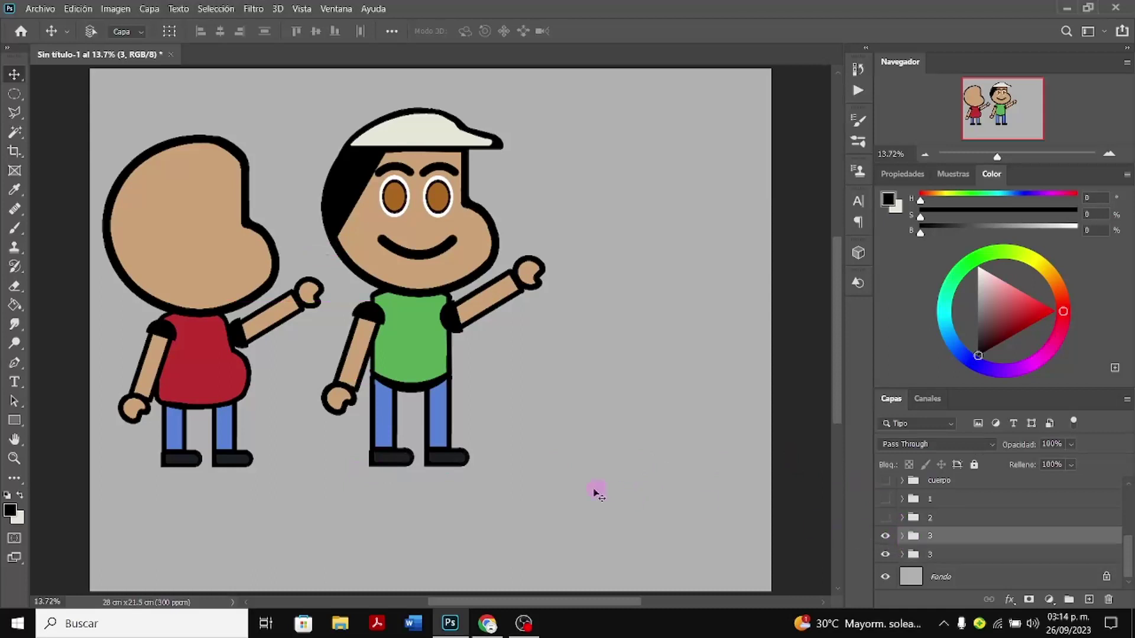
{"action": "left_click", "coordinate": [933, 518]}
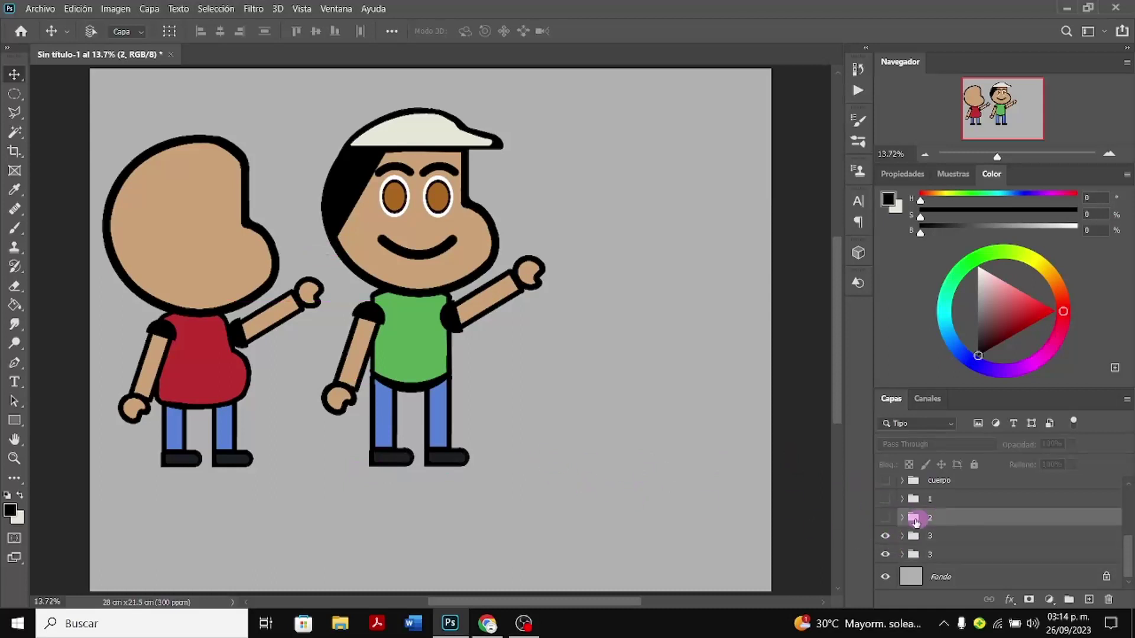
{"action": "left_click", "coordinate": [885, 518]}
{"action": "left_click_drag", "start_coordinate": [573, 511], "coordinate": [733, 512]}
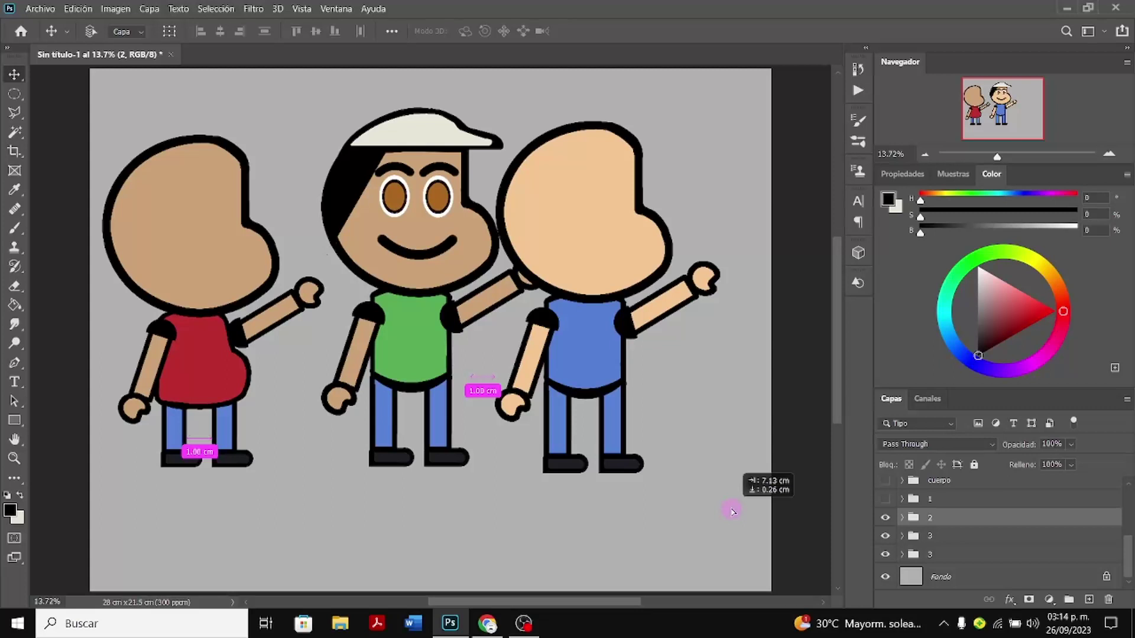
{"action": "left_click_drag", "start_coordinate": [733, 512], "coordinate": [742, 512]}
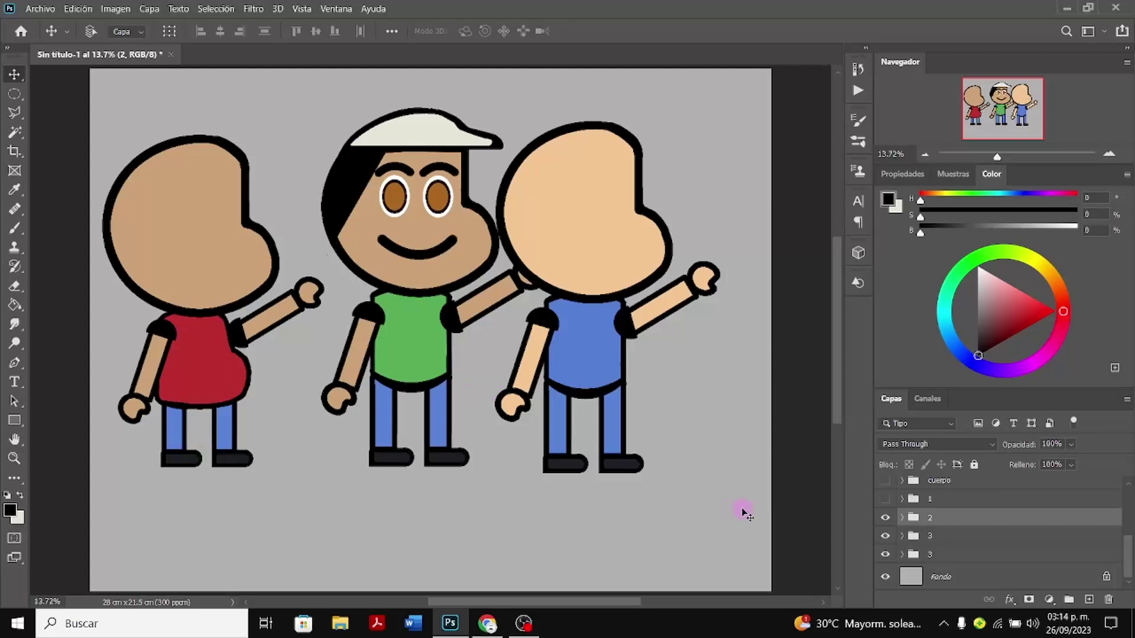
Fine-tune the group 3 and blue figure positions, then hide the white-shirt version so green shows
{"action": "left_click", "coordinate": [885, 499]}
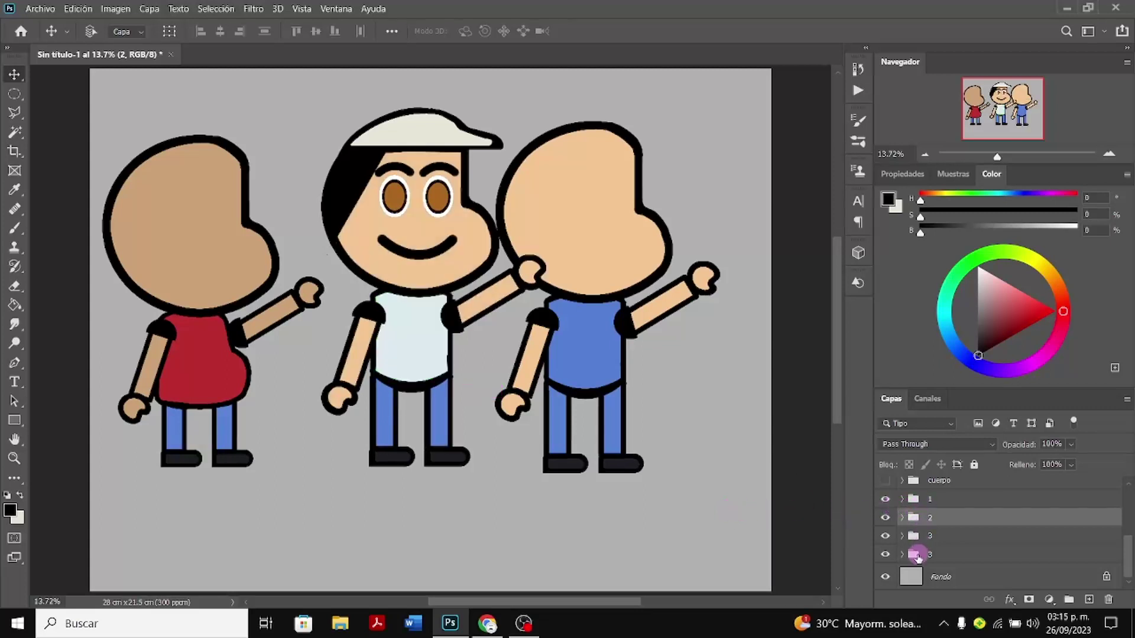
{"action": "left_click", "coordinate": [914, 538]}
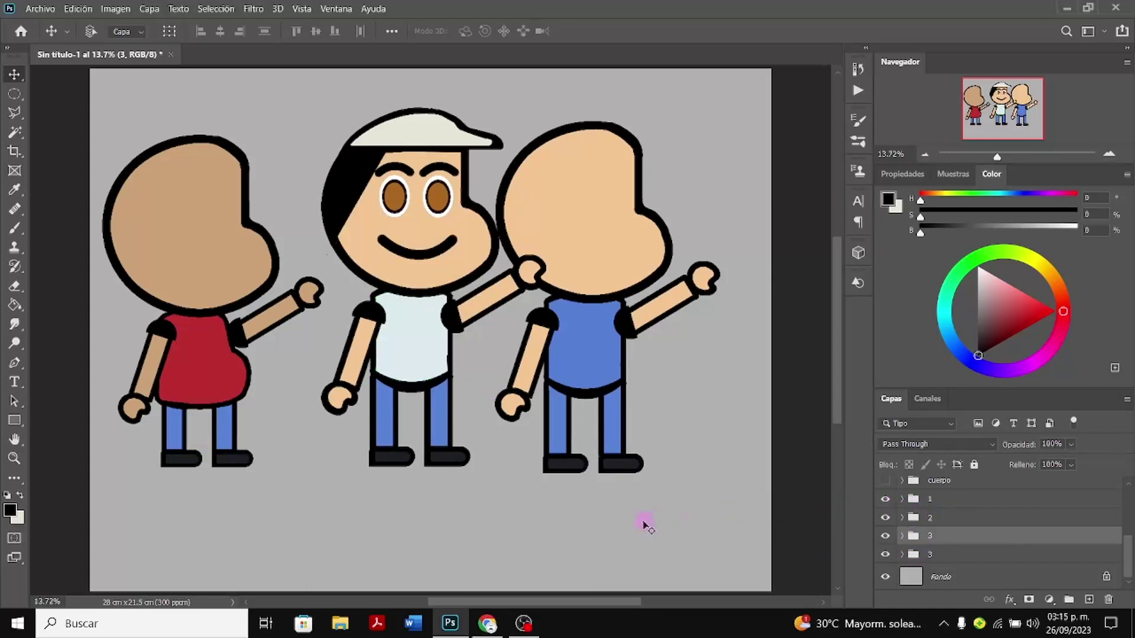
{"action": "mouse_move", "coordinate": [497, 487]}
{"action": "left_mouse_down"}
{"action": "mouse_move", "coordinate": [432, 485]}
{"action": "mouse_move", "coordinate": [413, 470]}
{"action": "mouse_move", "coordinate": [416, 489]}
{"action": "mouse_move", "coordinate": [499, 482]}
{"action": "left_mouse_up"}
{"action": "left_click", "coordinate": [947, 519]}
{"action": "left_click_drag", "start_coordinate": [631, 469], "coordinate": [677, 469]}
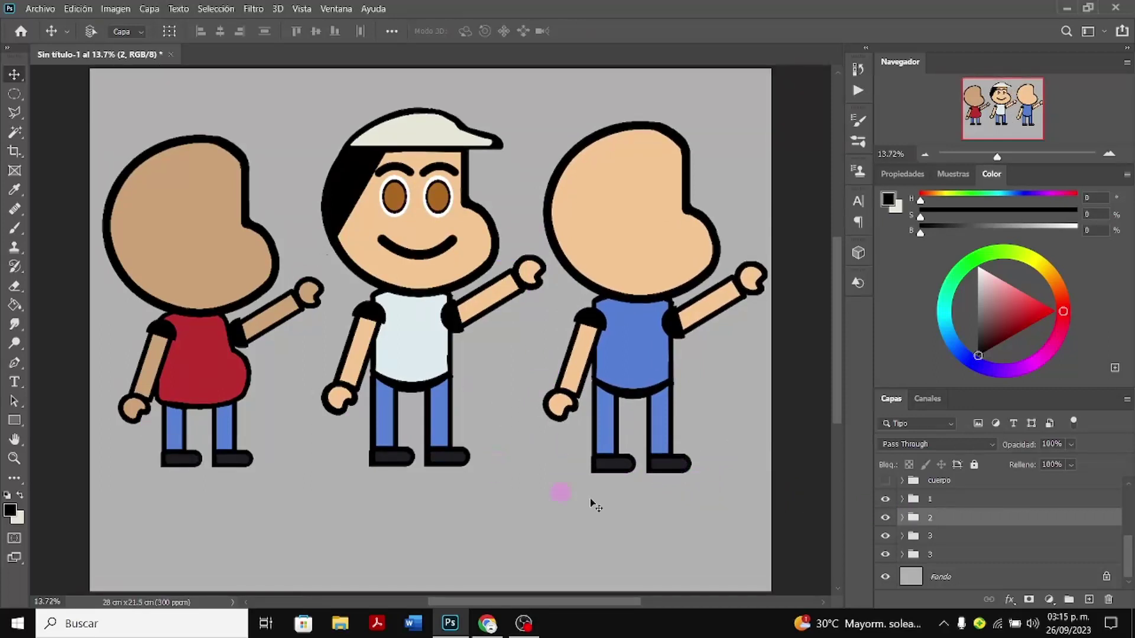
{"action": "left_click", "coordinate": [886, 519]}
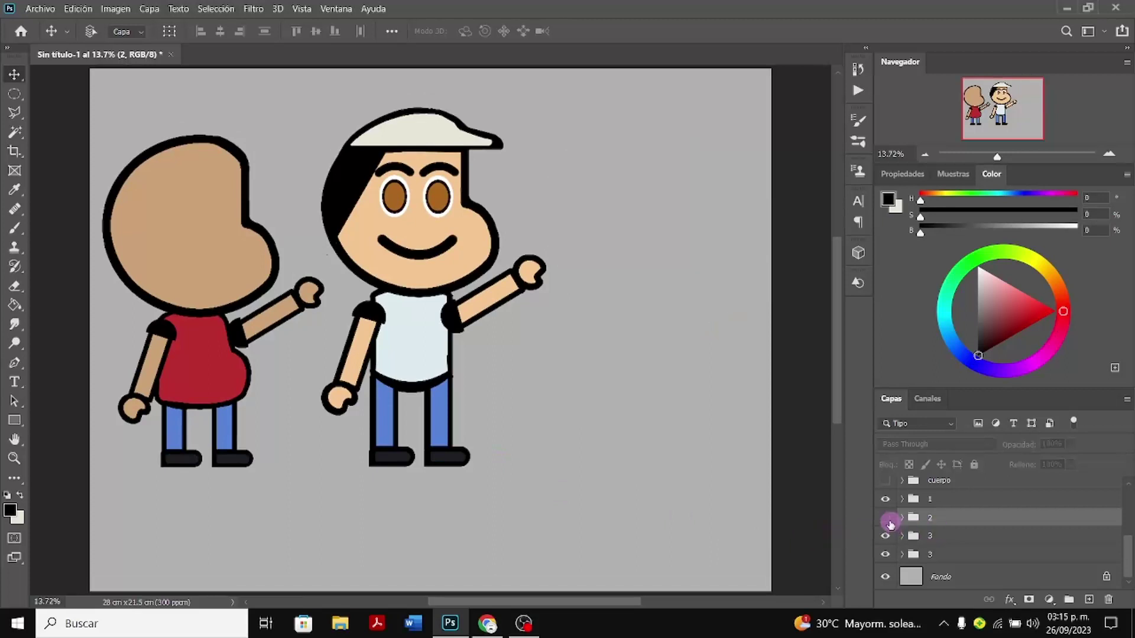
{"action": "left_click", "coordinate": [887, 521]}
{"action": "left_click", "coordinate": [886, 502]}
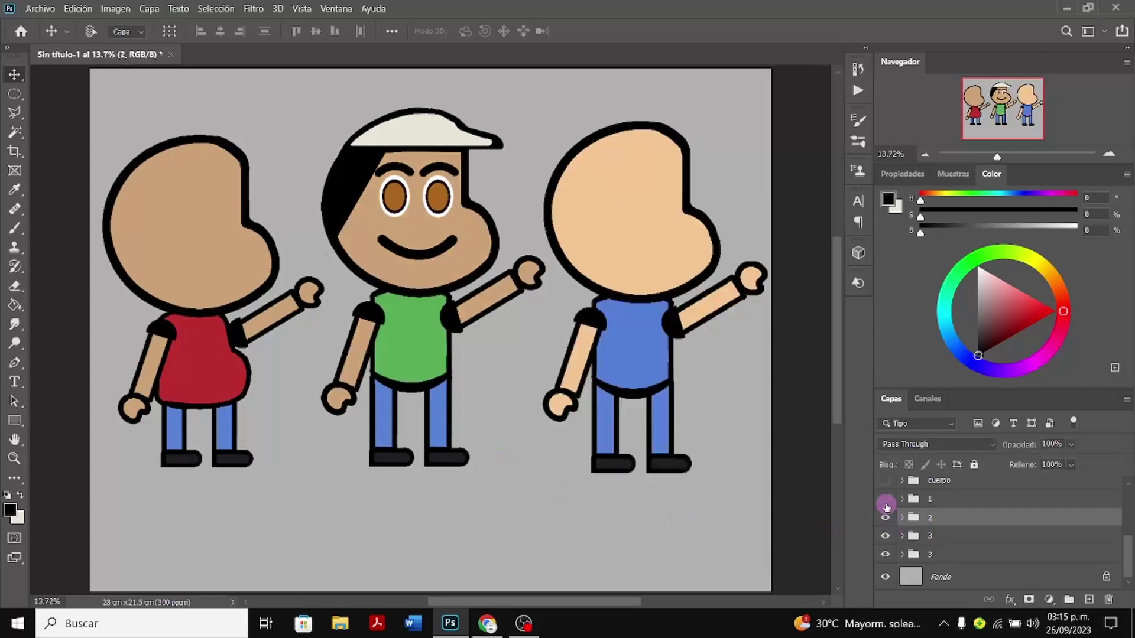